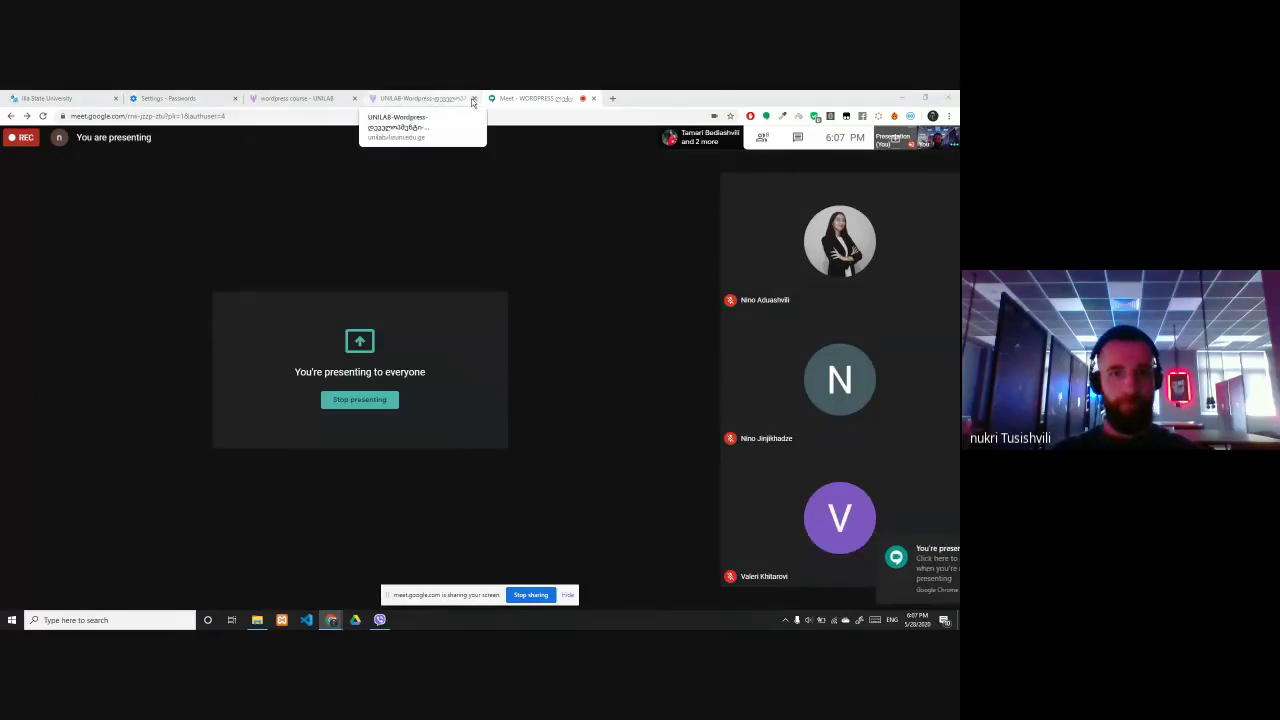
Close the UNILAB, wordpress course, Settings and Ilia State University tabs, leaving a fresh new tab
left_click(473, 99)
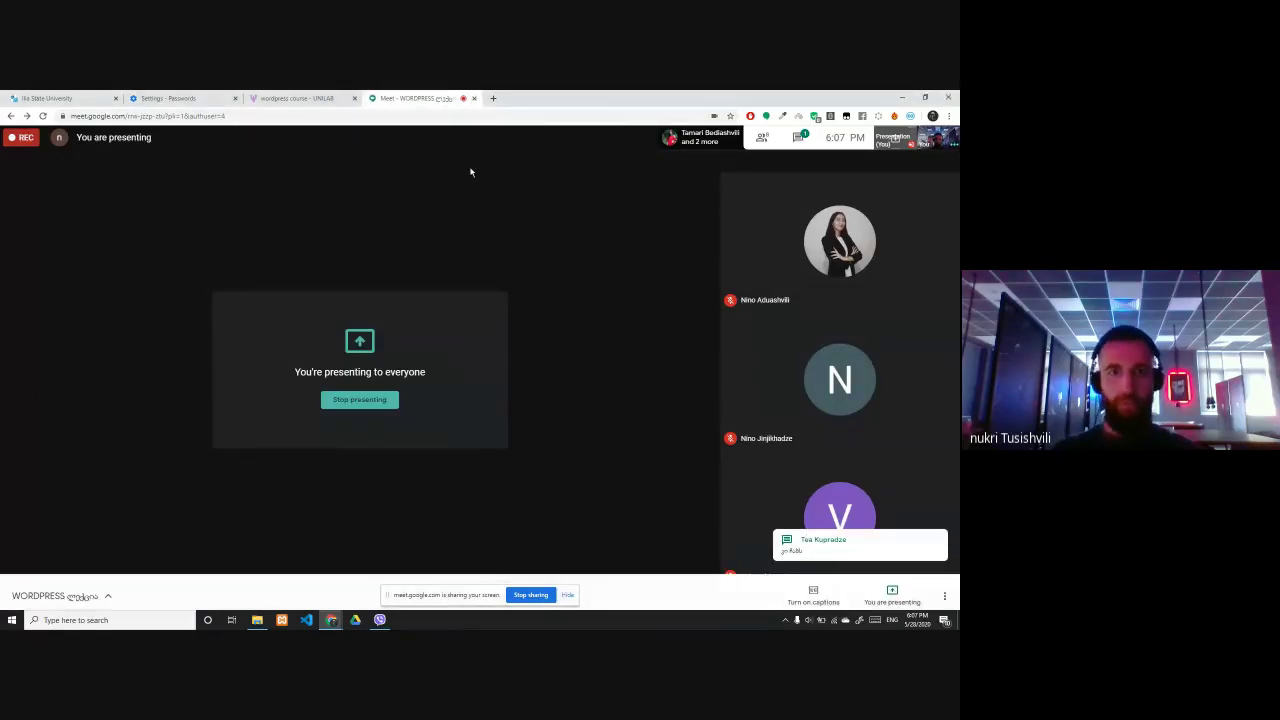
left_click(353, 99)
left_click(237, 99)
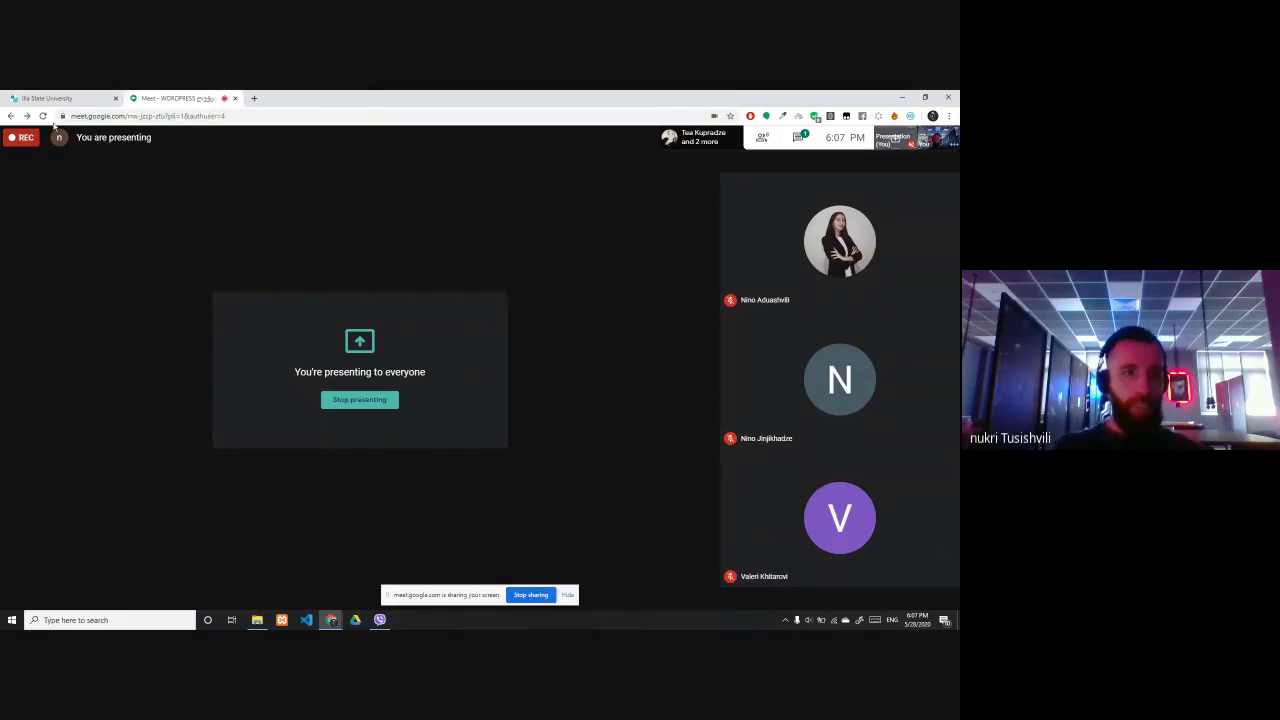
left_click(115, 98)
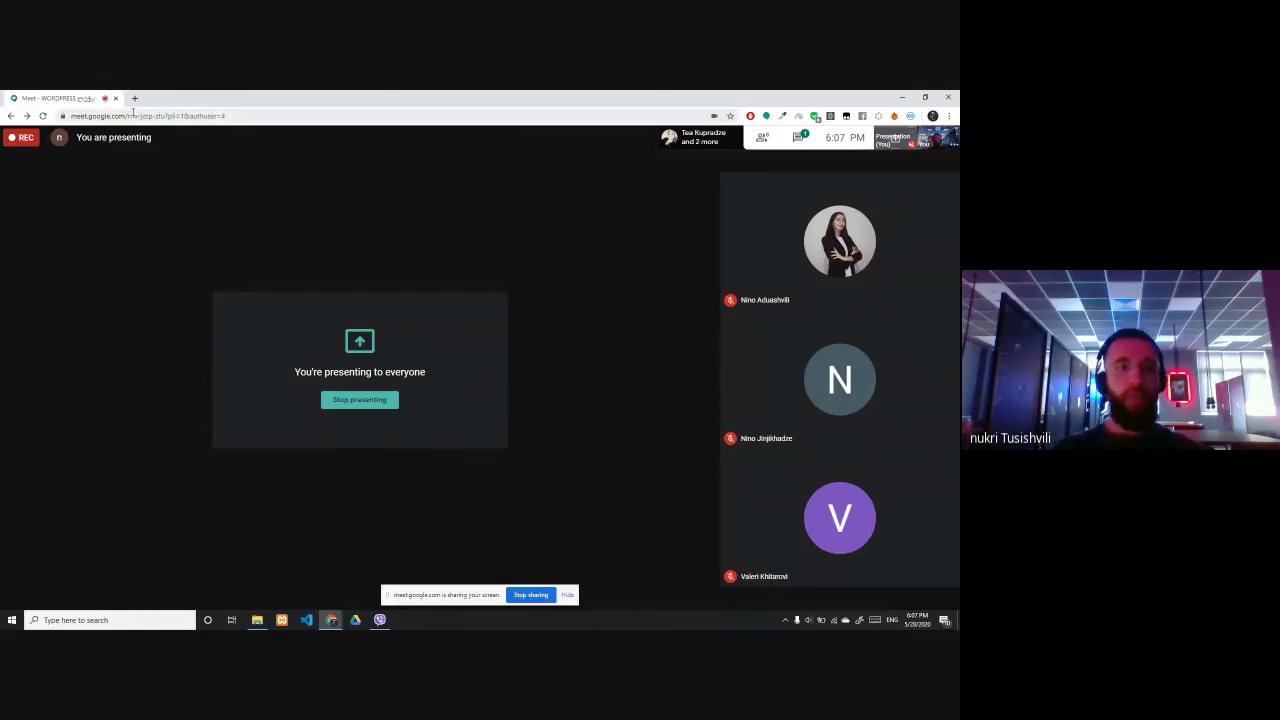
left_click(134, 99)
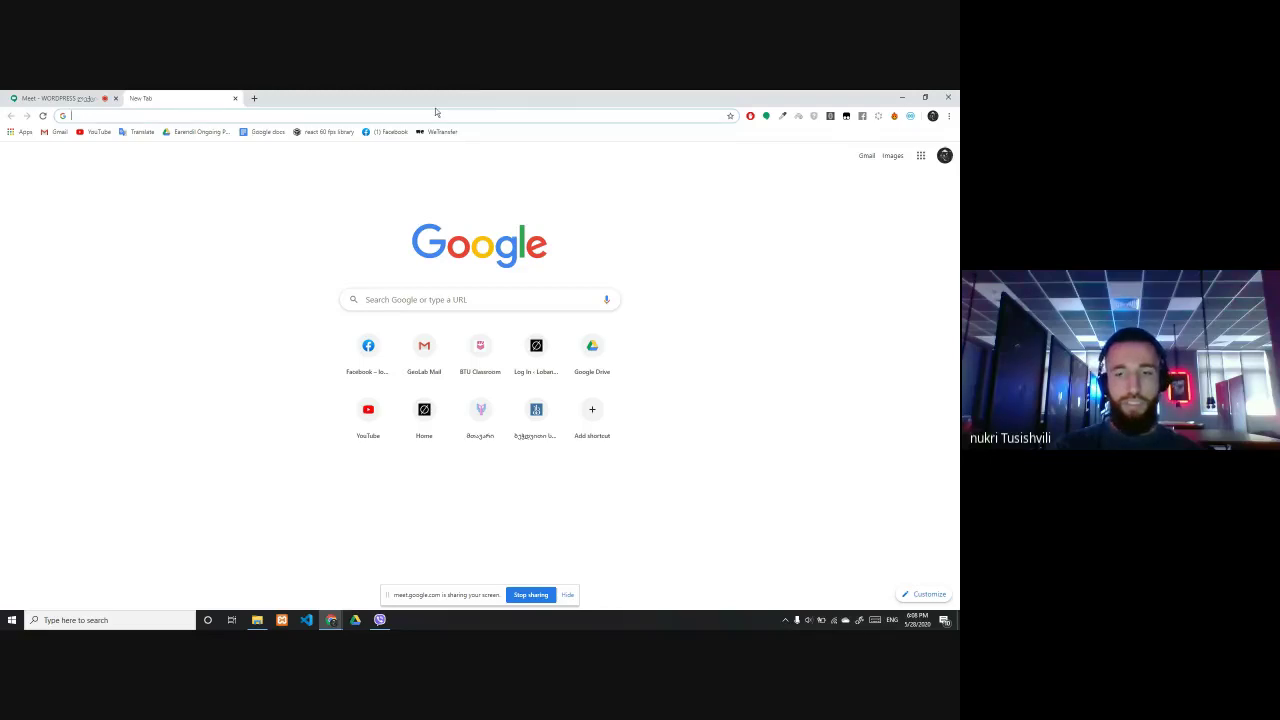
Close the Viber window and minimize Chrome to reveal the Downloads folder
left_click(282, 620)
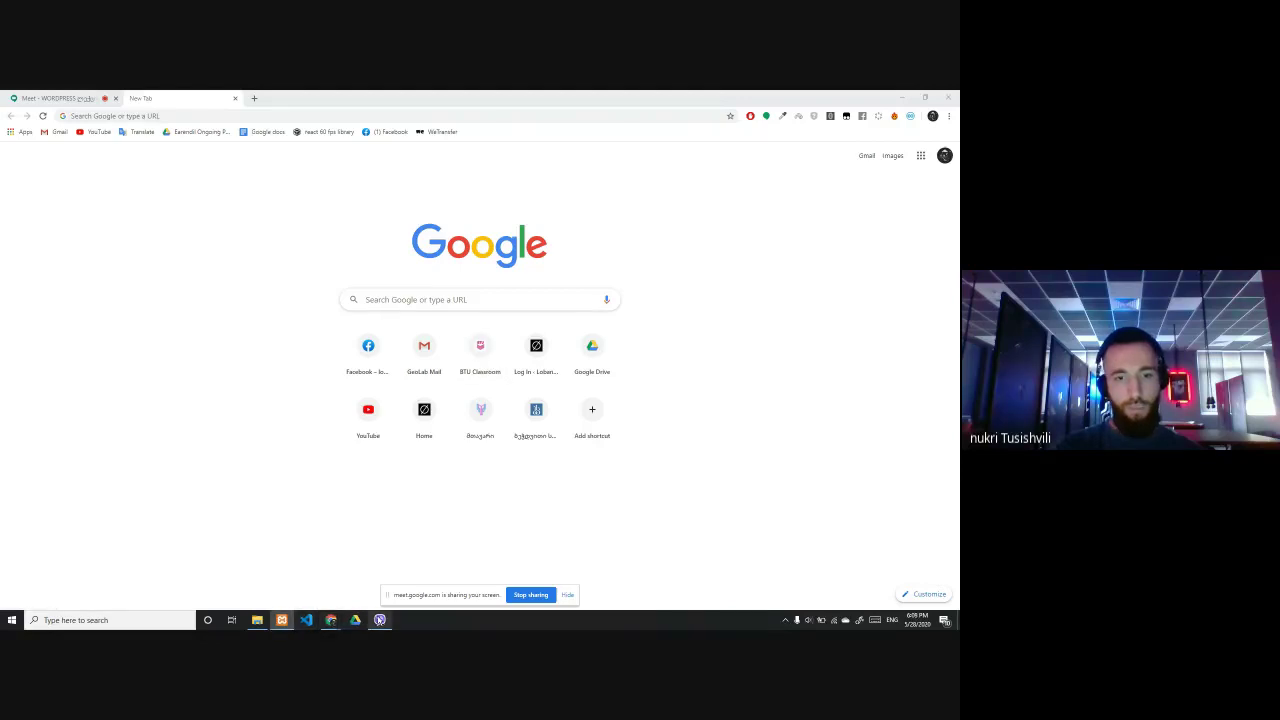
left_click(380, 620)
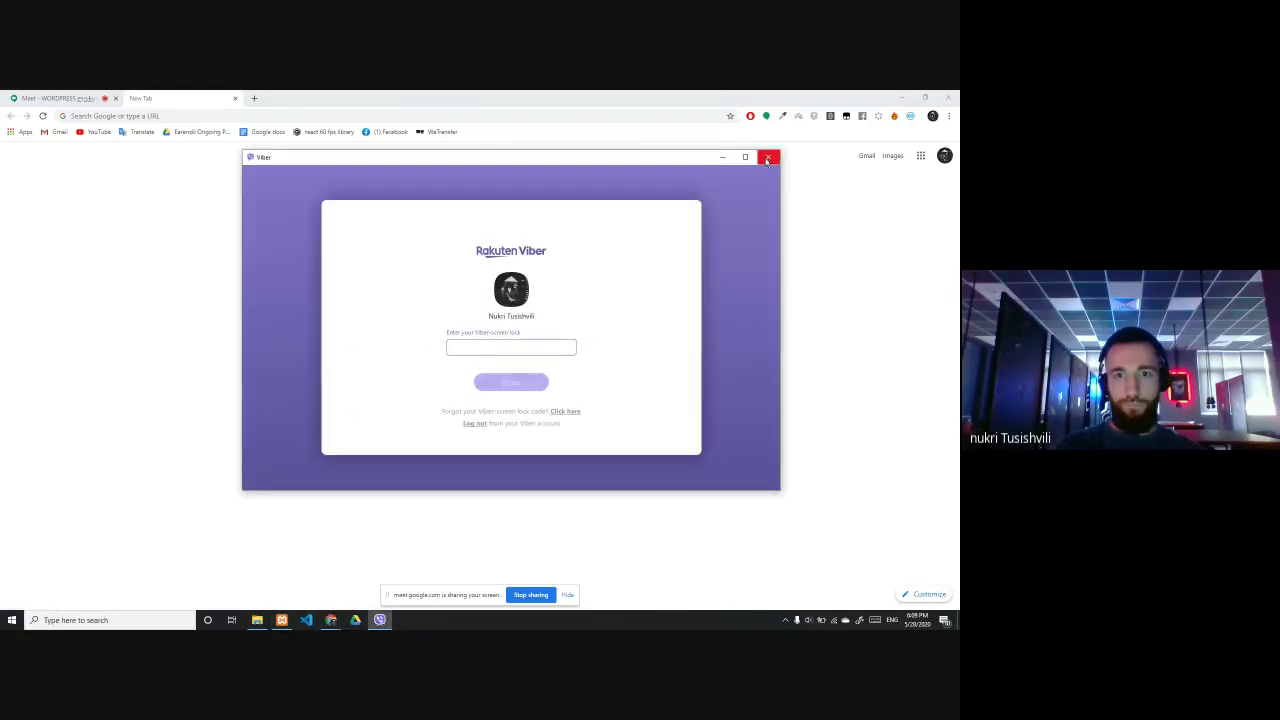
left_click(767, 159)
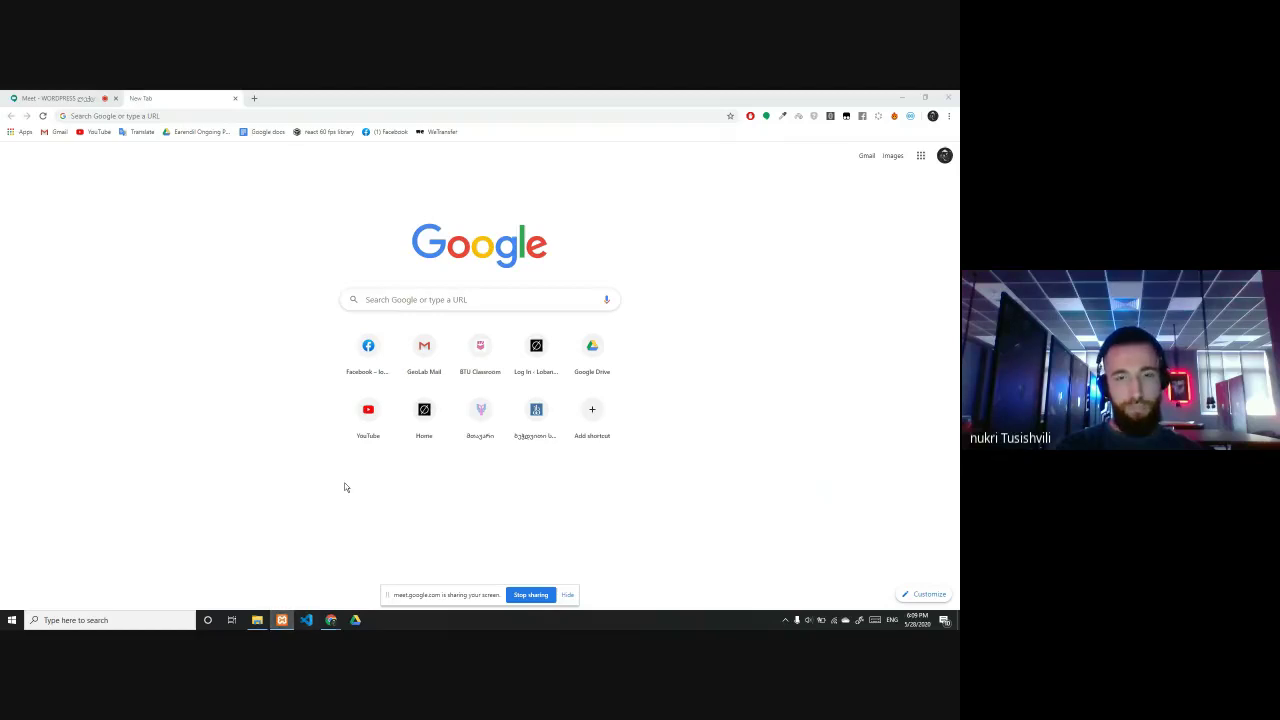
left_click(900, 97)
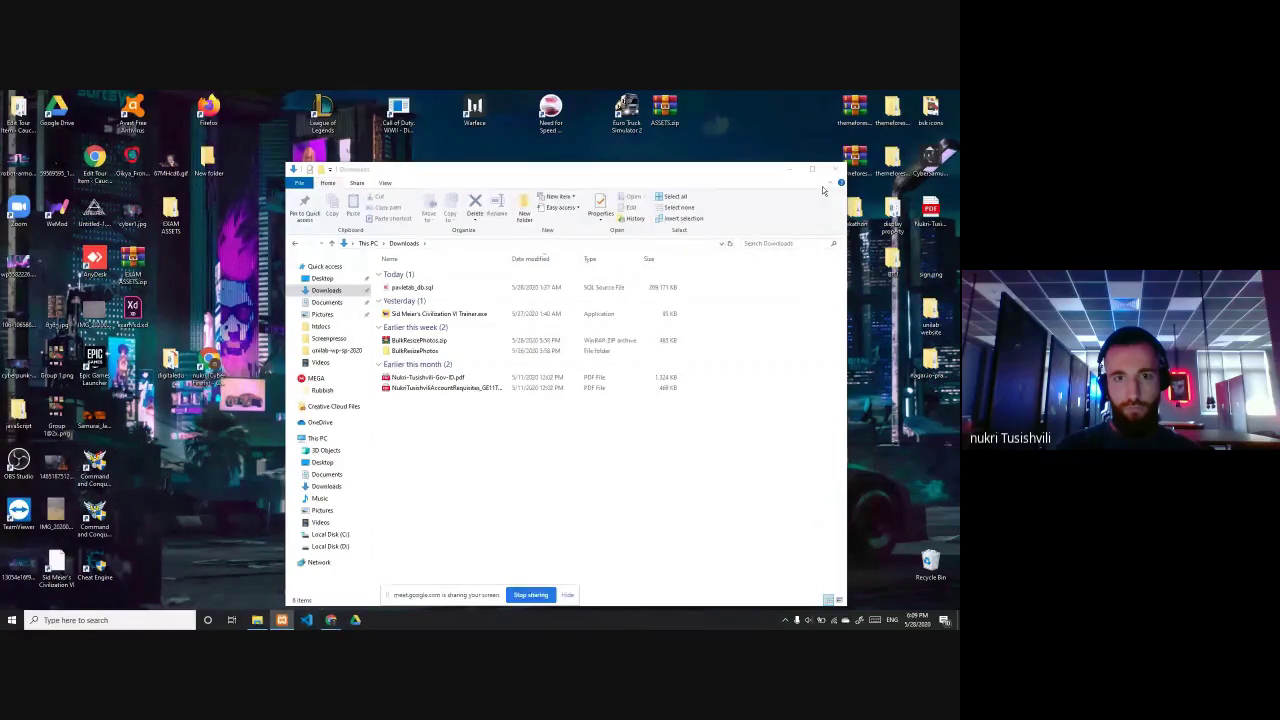
Close the Downloads window, hide the sharing notice and close one XAMPP Control Panel window
left_click(838, 172)
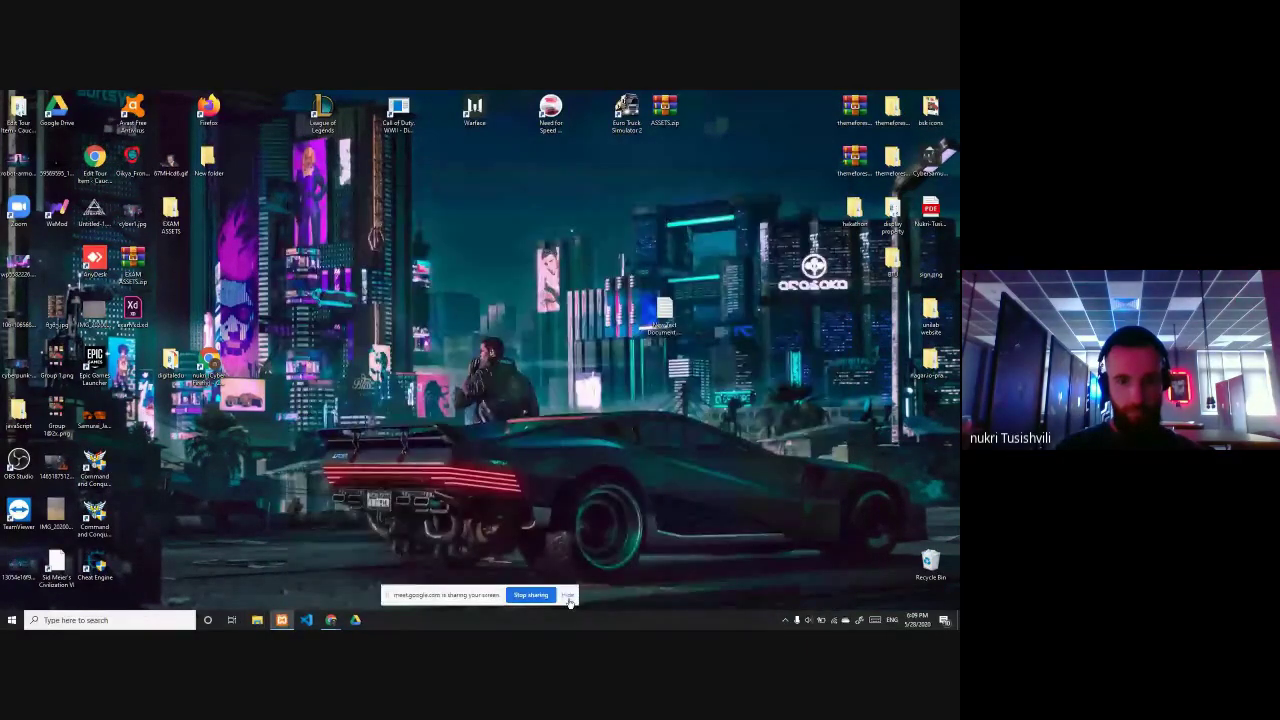
left_click(567, 596)
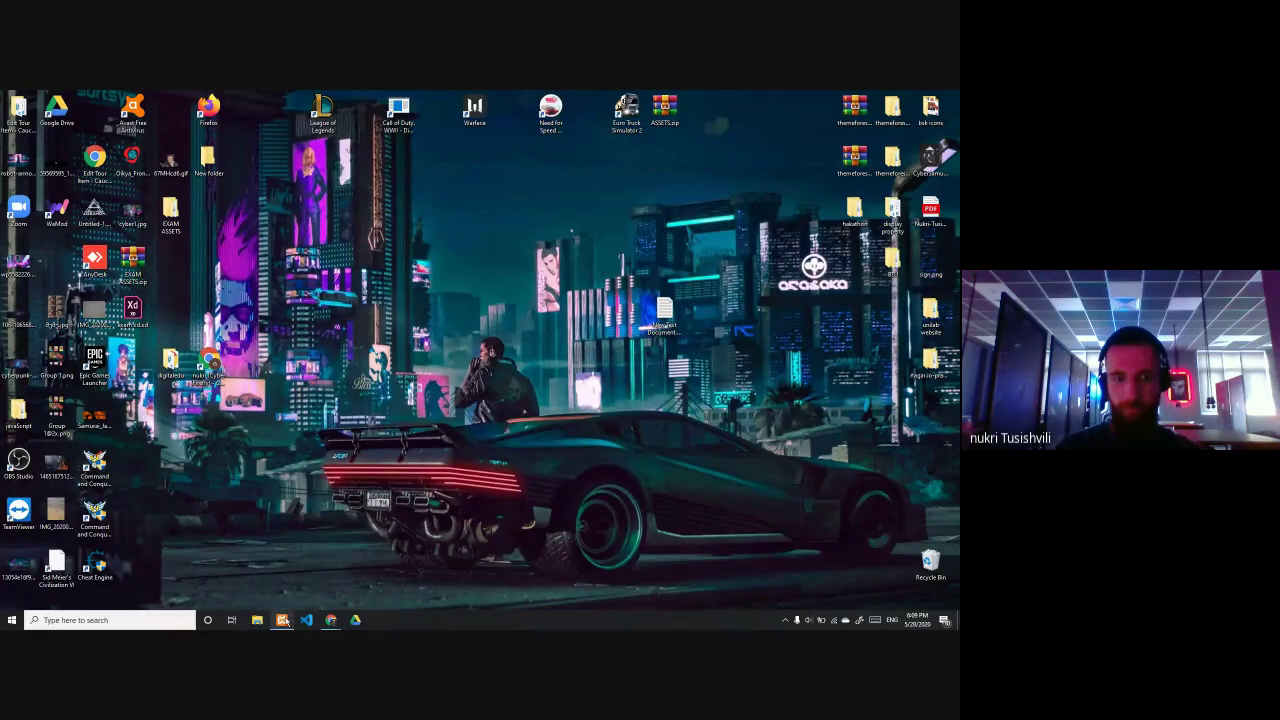
right_click(282, 621)
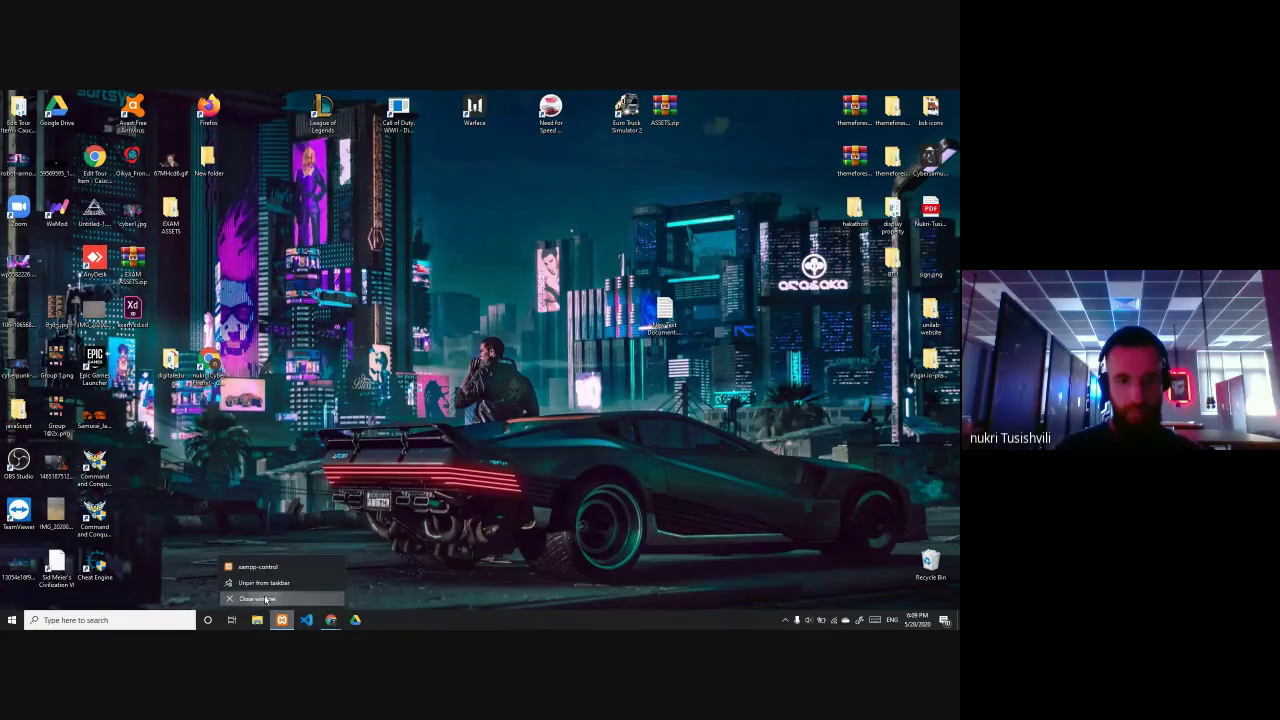
left_click(279, 599)
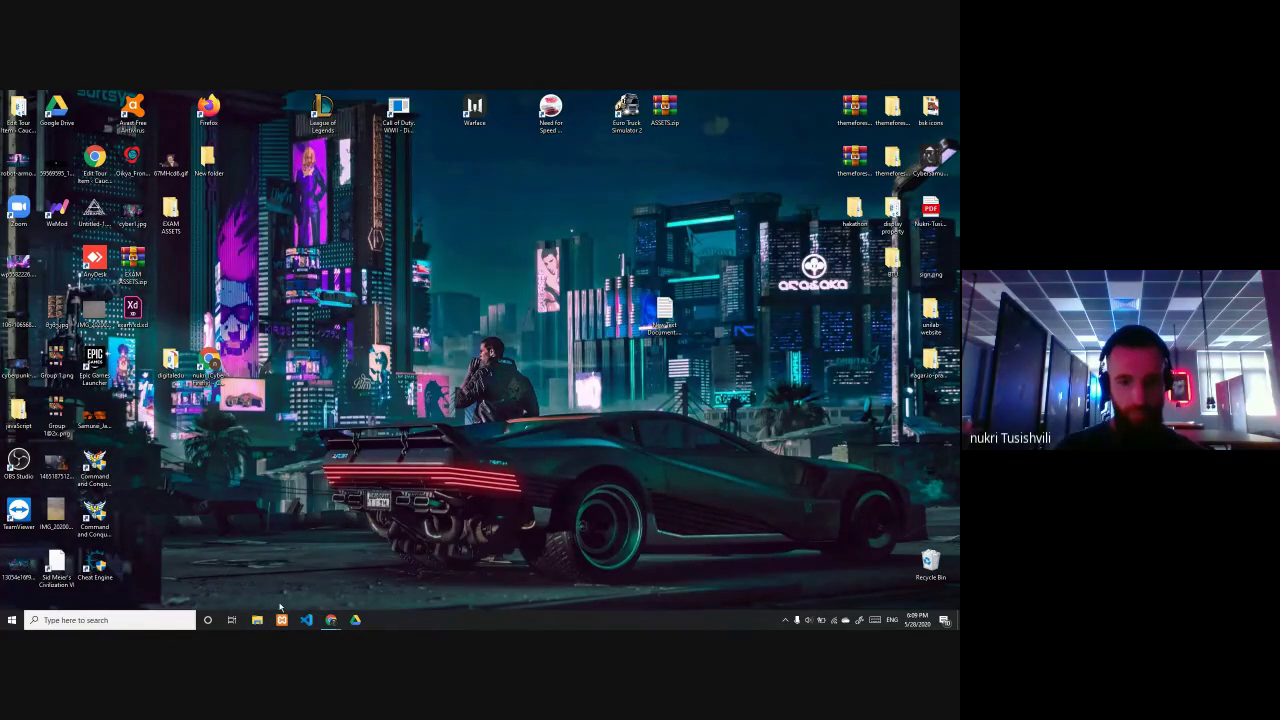
Switch the display projection mode to Extend across both screens
key("super+p")
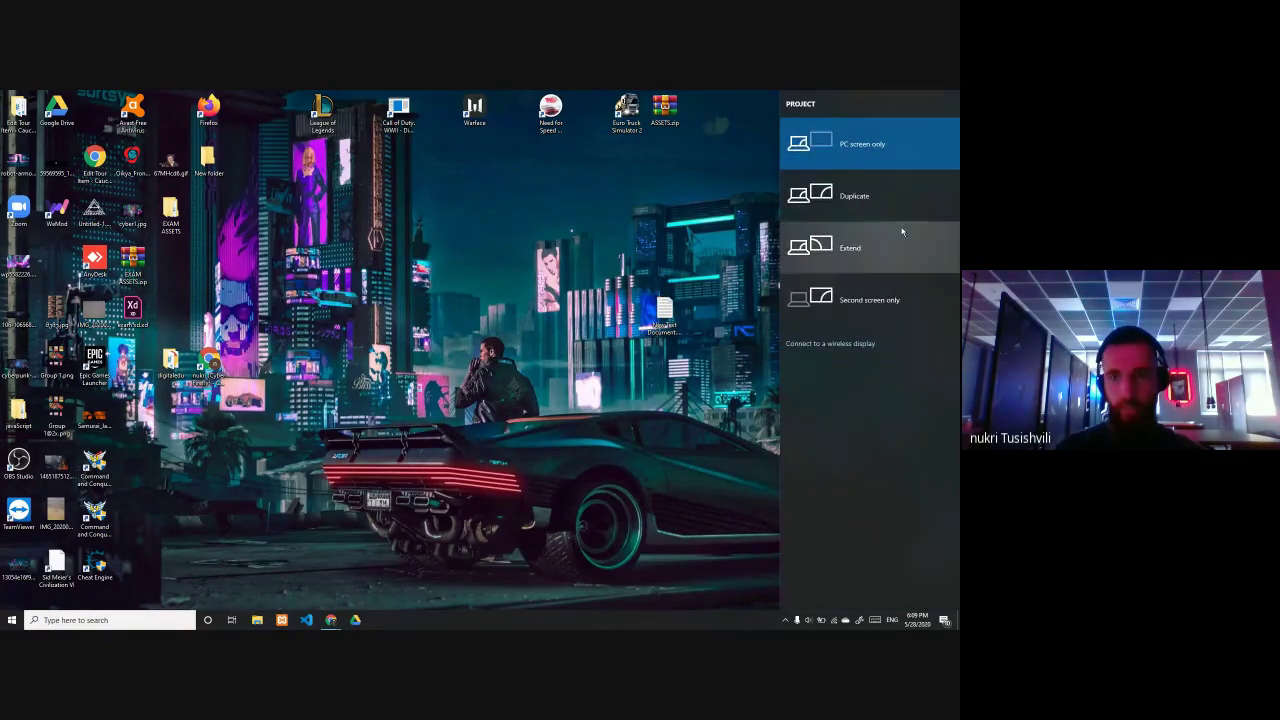
left_click(846, 202)
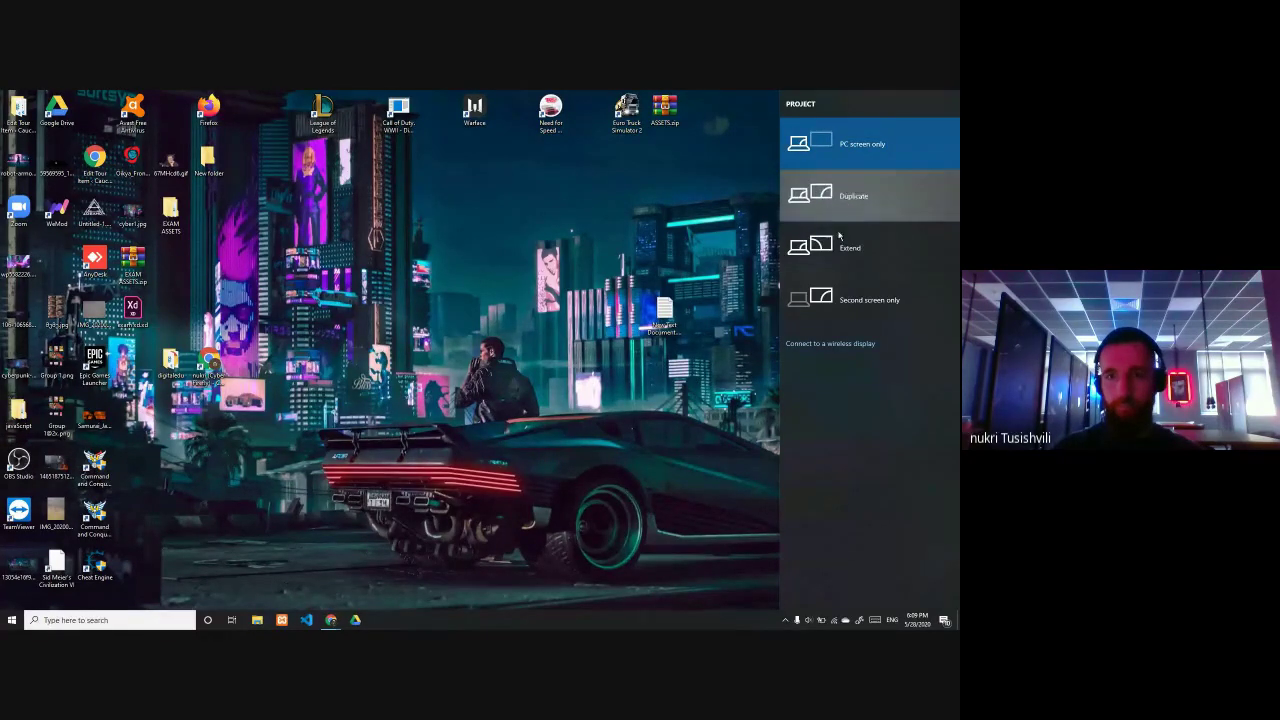
left_click(850, 248)
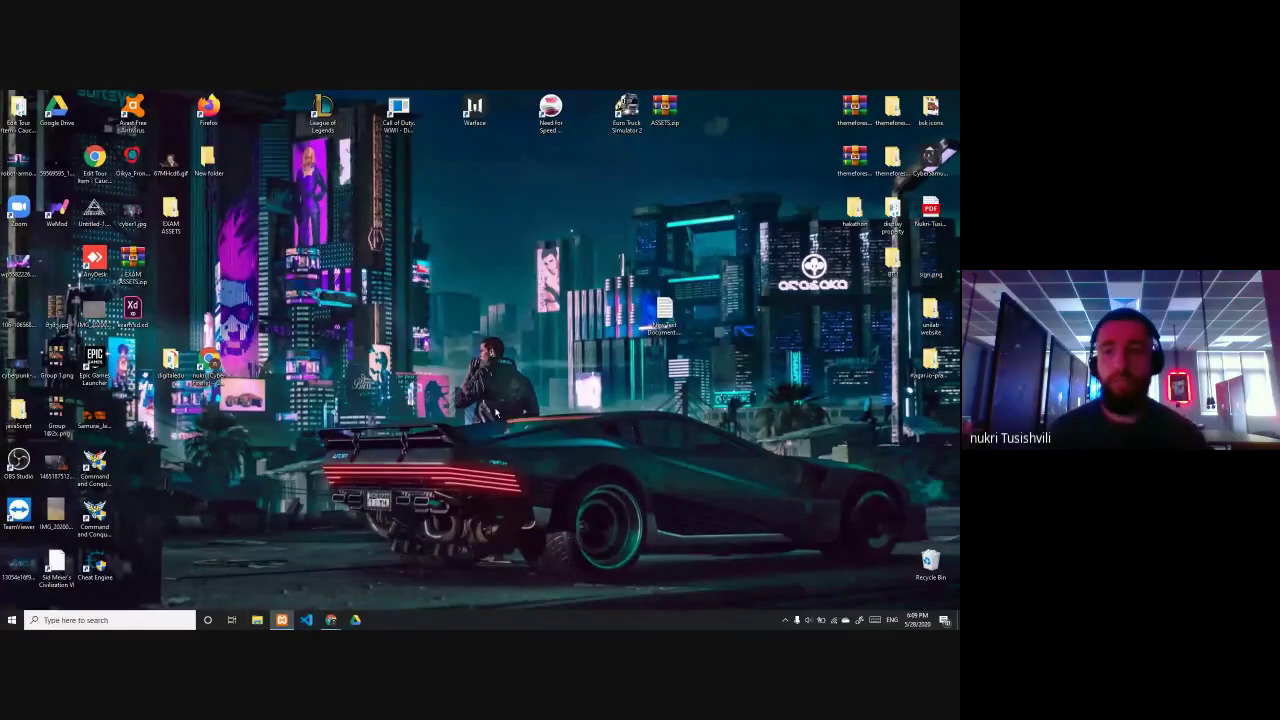
left_click_drag(958, 142, 380, 172)
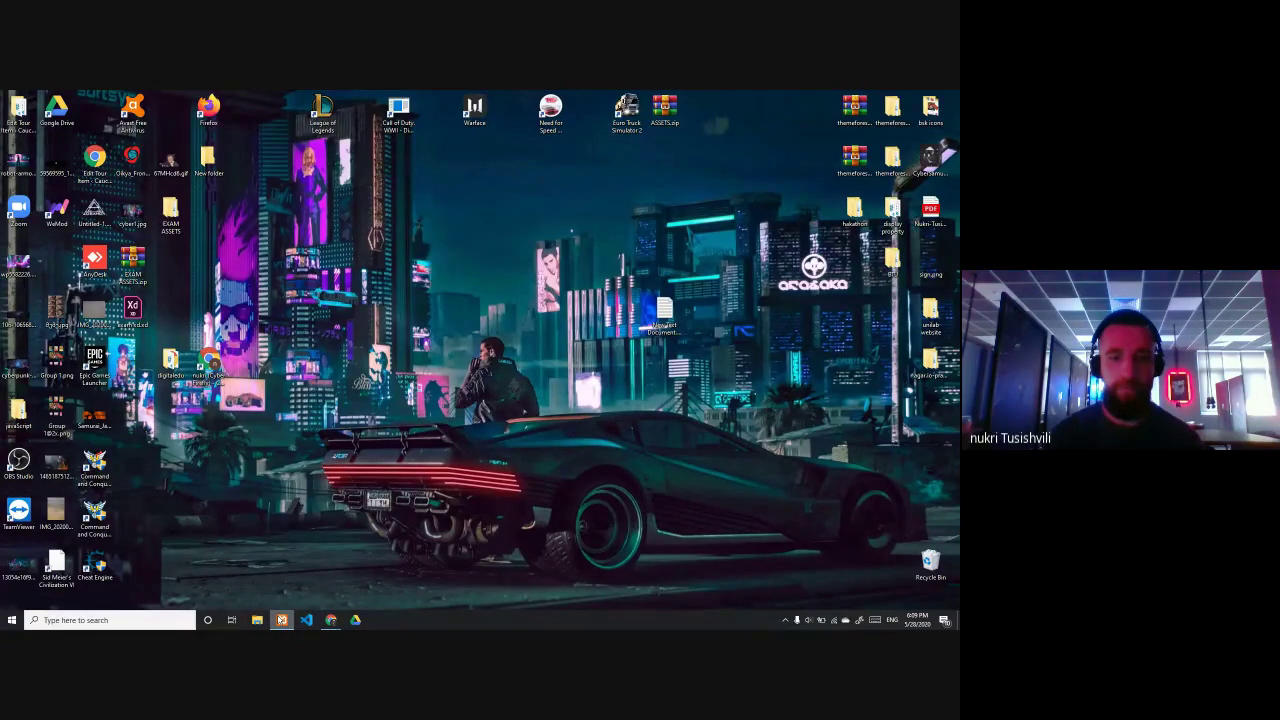
Close another XAMPP window and list the remaining XAMPP Control Panel windows
right_click(281, 620)
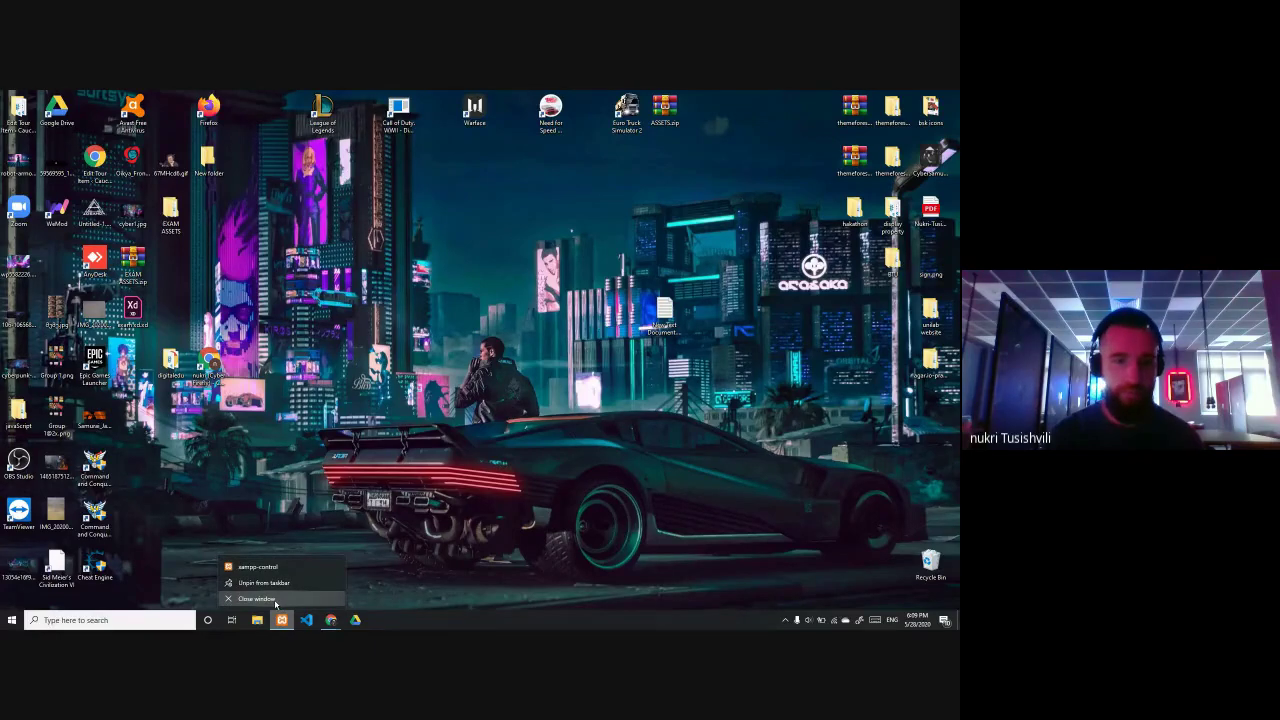
left_click(276, 600)
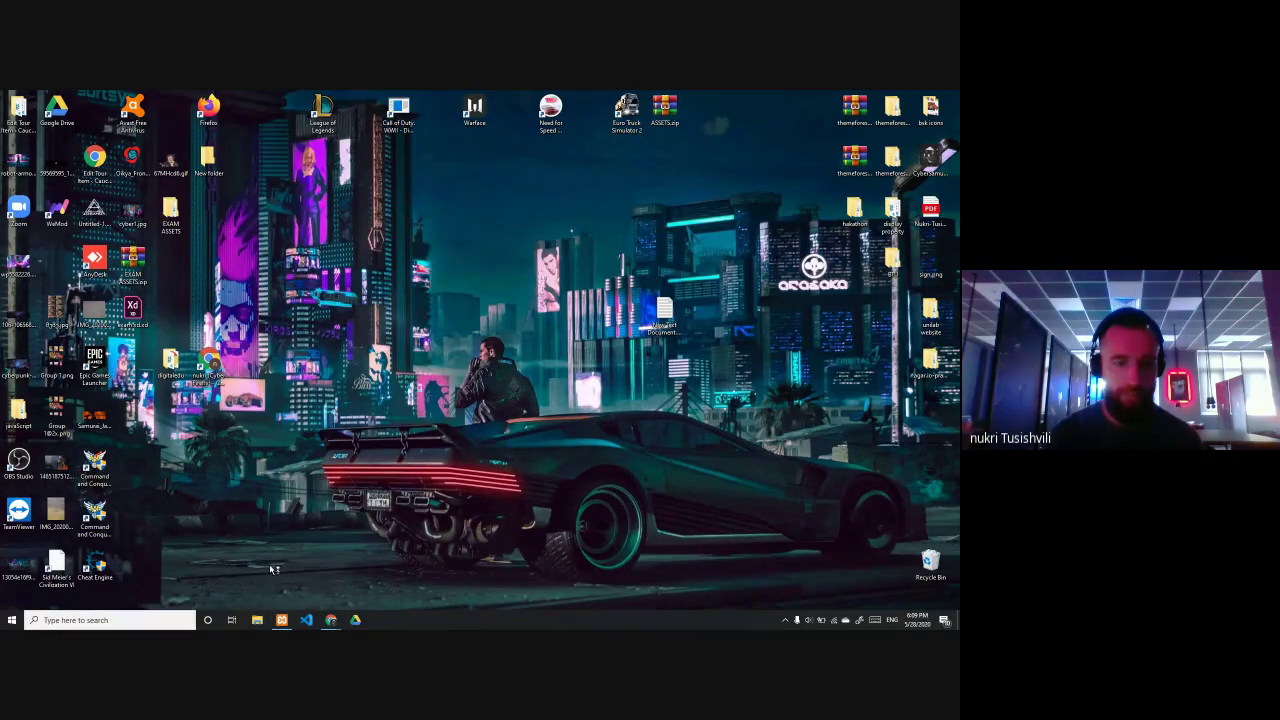
right_click(283, 620)
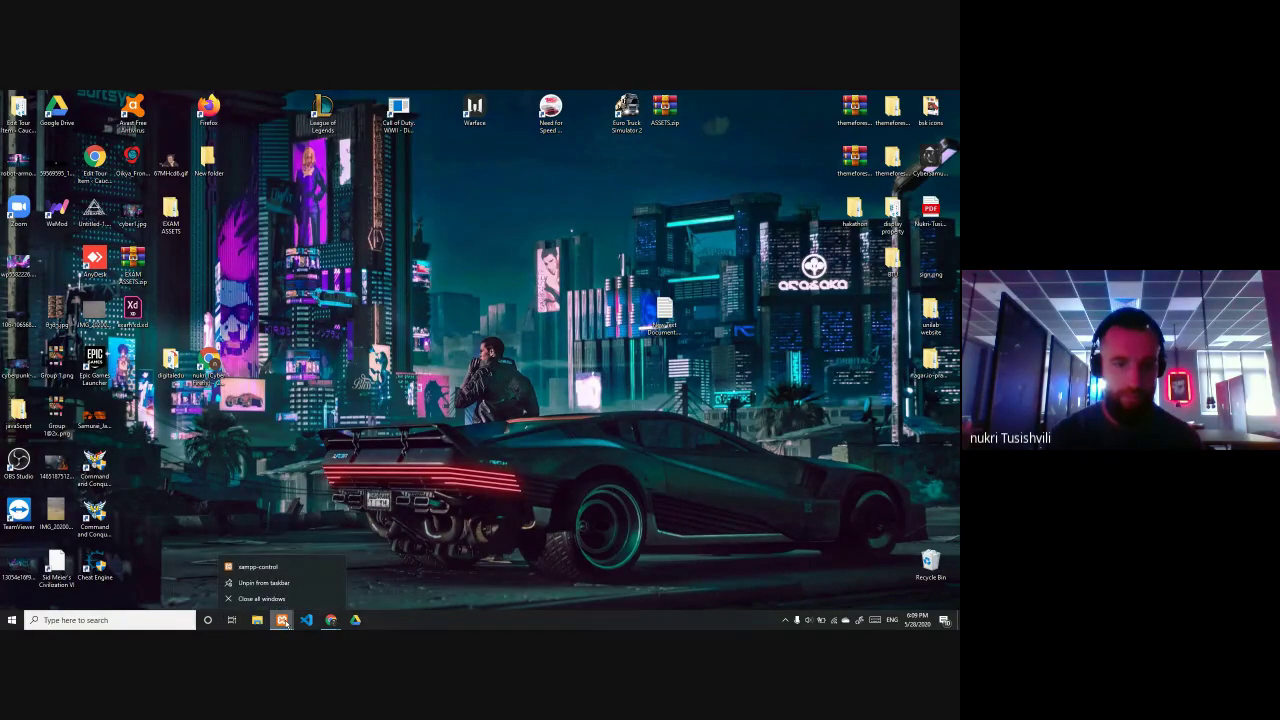
left_click(284, 620)
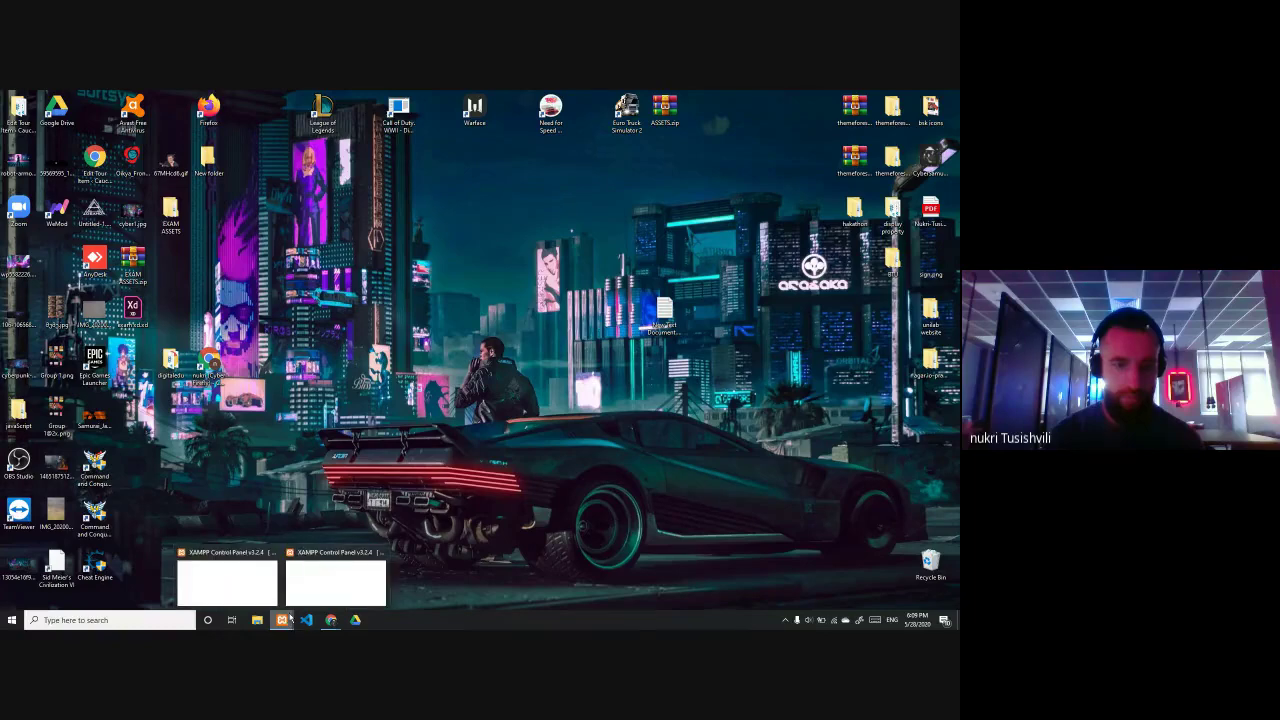
Cycle through windows in Task View, switch to Desktop 2 and launch the XAMPP control panel
key("super+Tab")
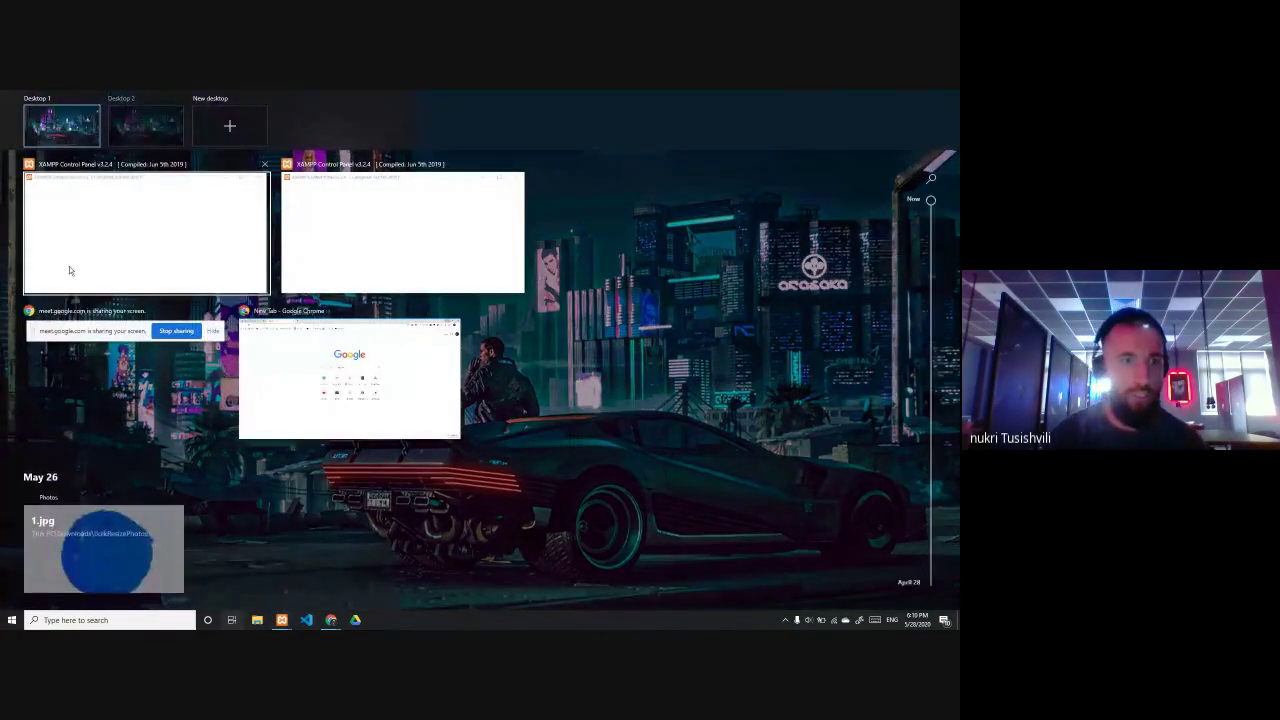
left_click(102, 193)
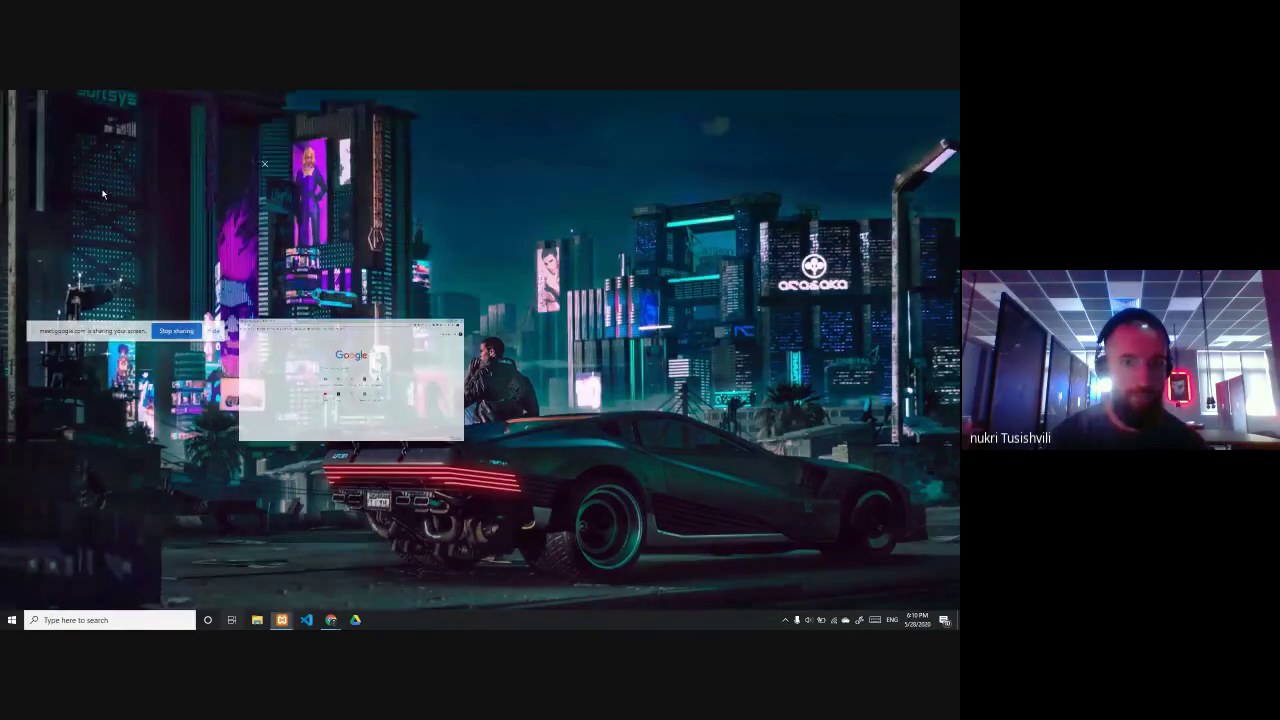
key("super+Tab")
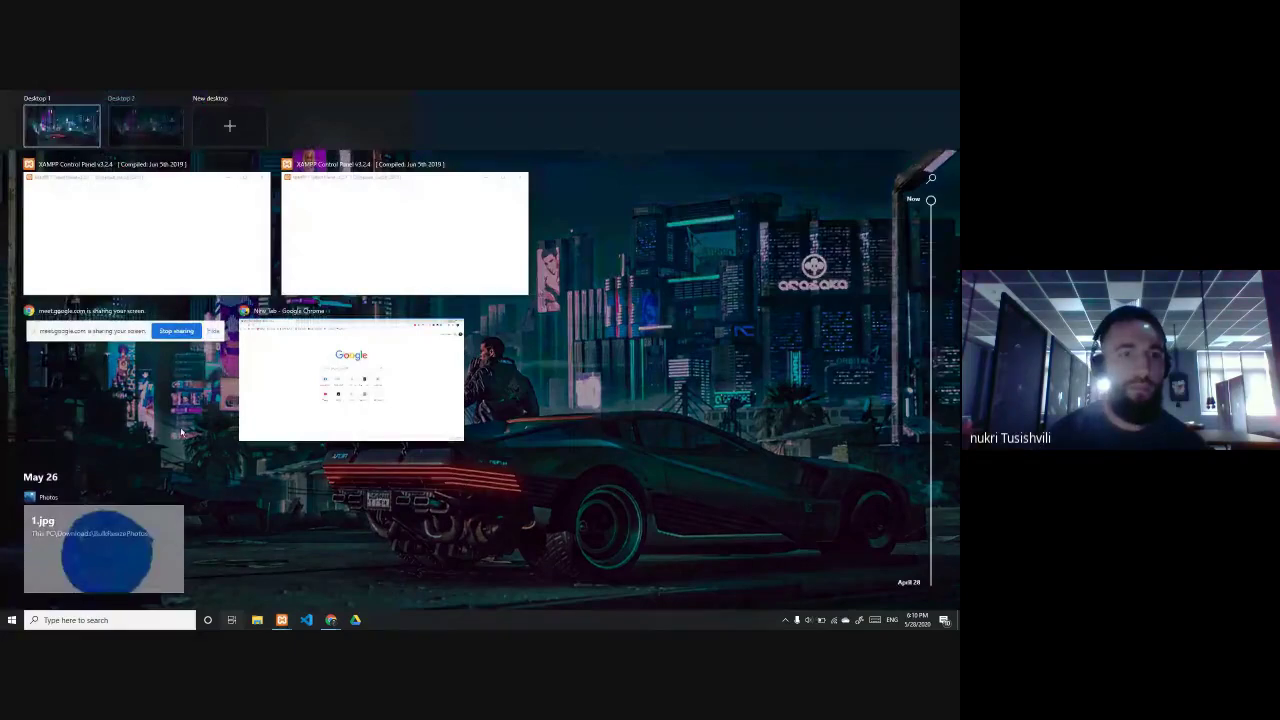
left_click(186, 340)
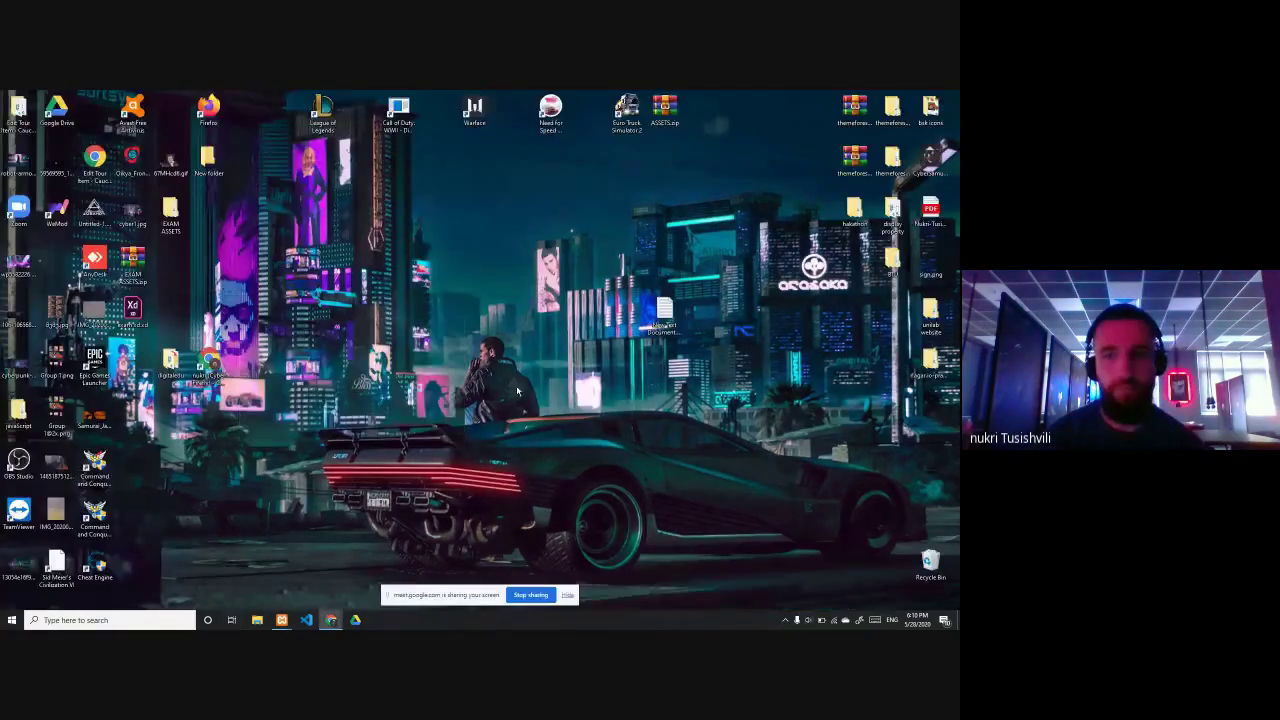
key("super+Tab")
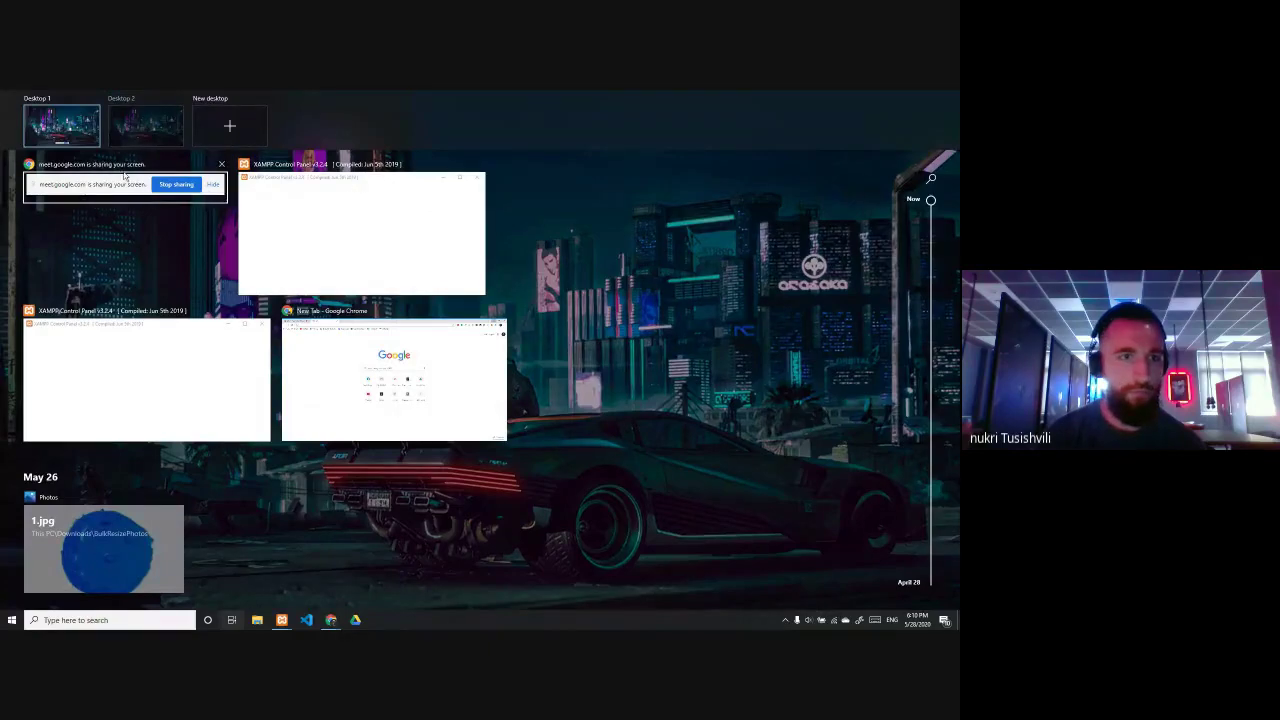
mouse_move(148, 126)
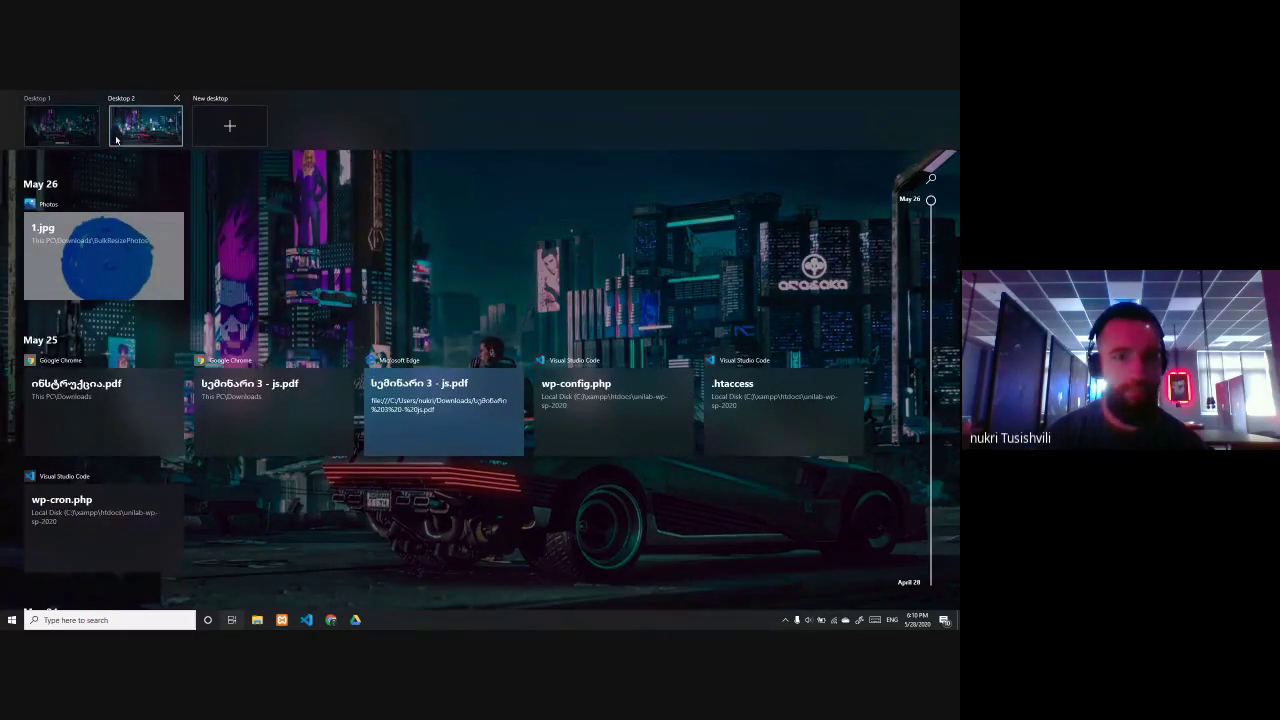
left_click(116, 140)
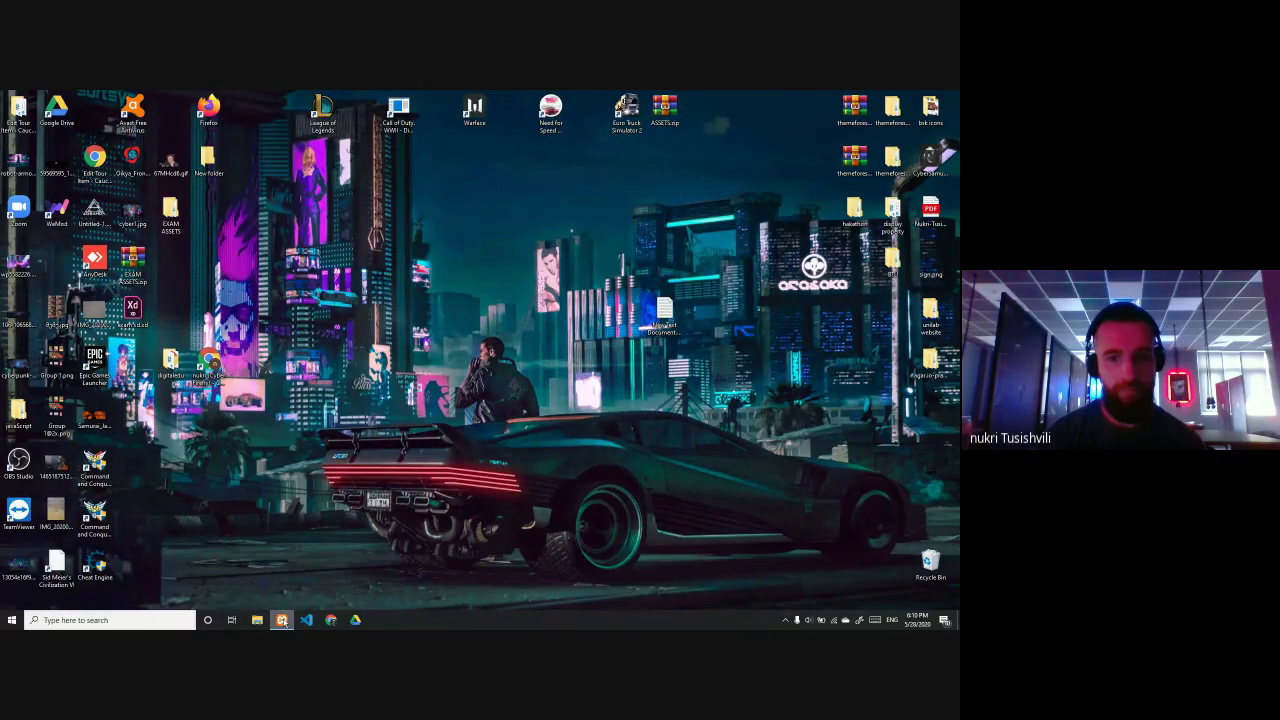
left_click(283, 621)
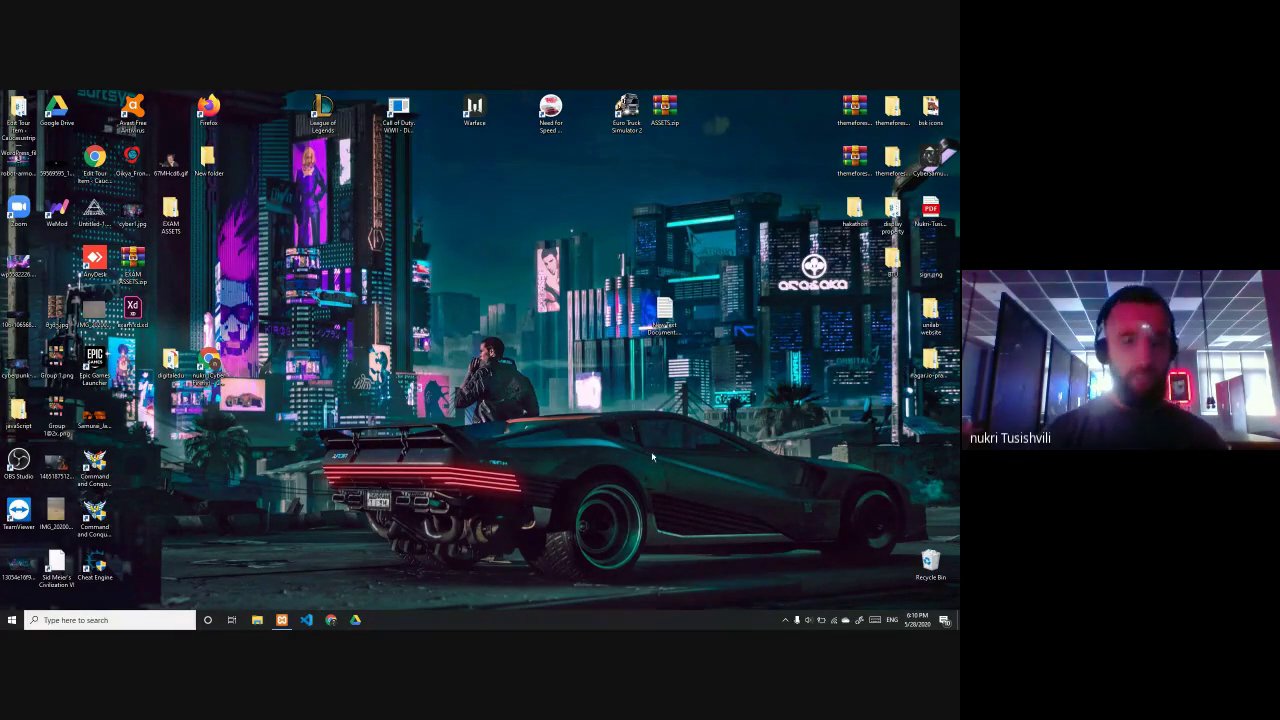
Return to Desktop 1 and restore the Chrome window with the new tab beside Meet
left_click(338, 622)
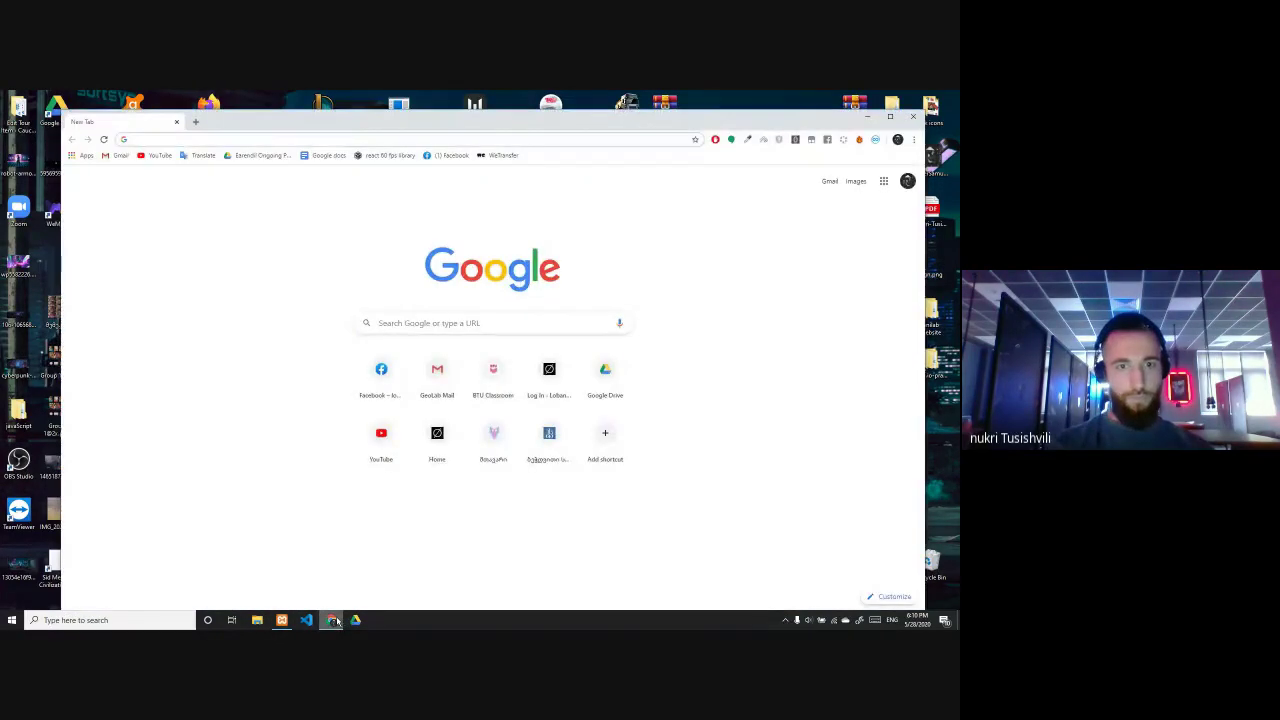
key("super+Tab")
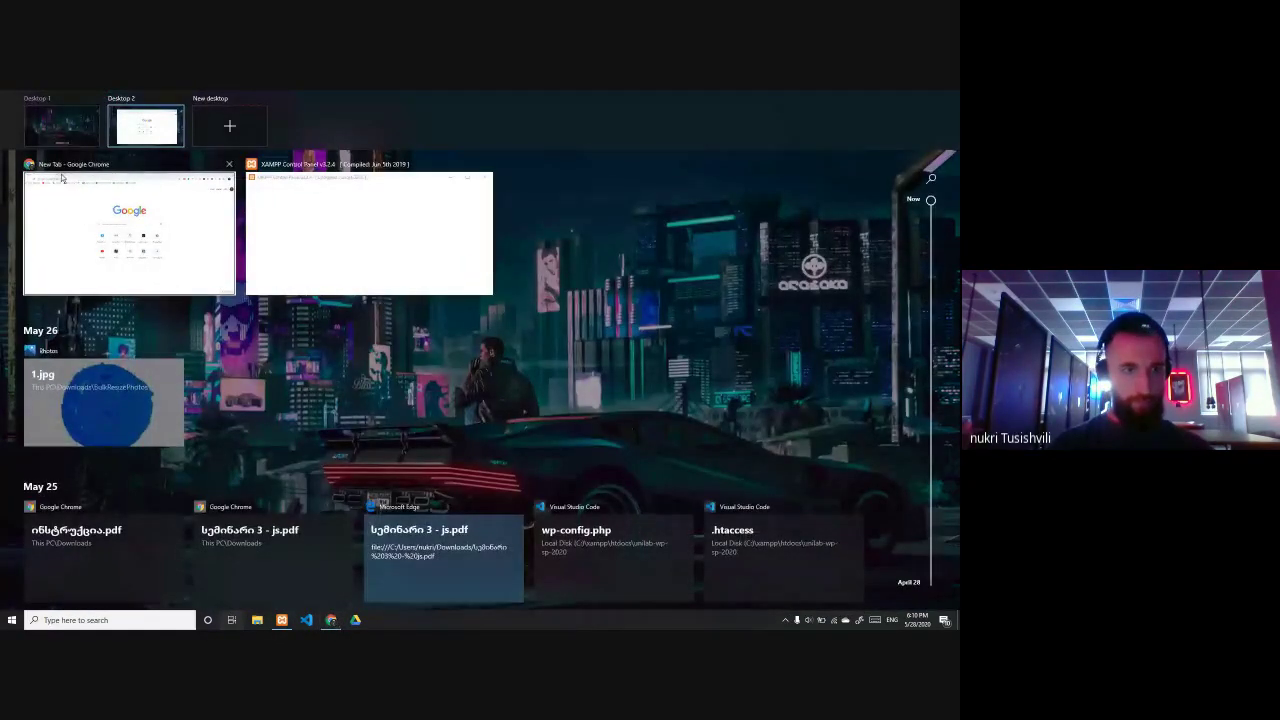
left_click(60, 192)
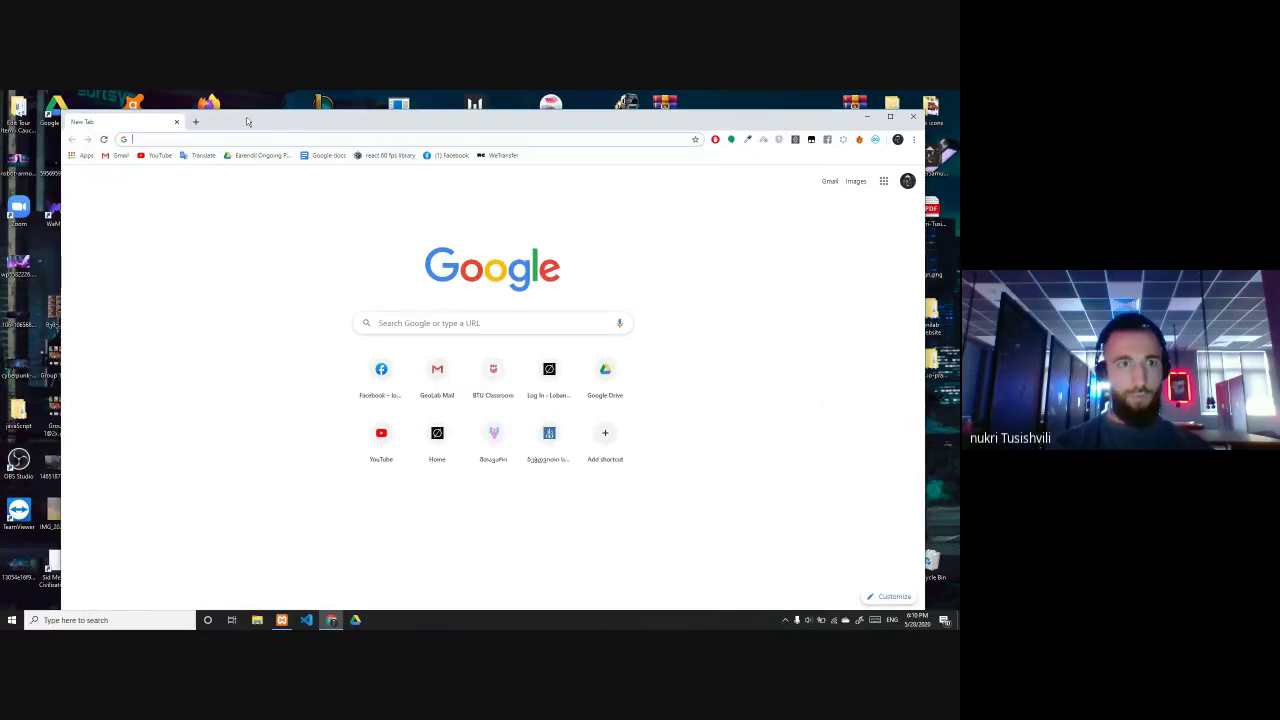
key("super+Tab")
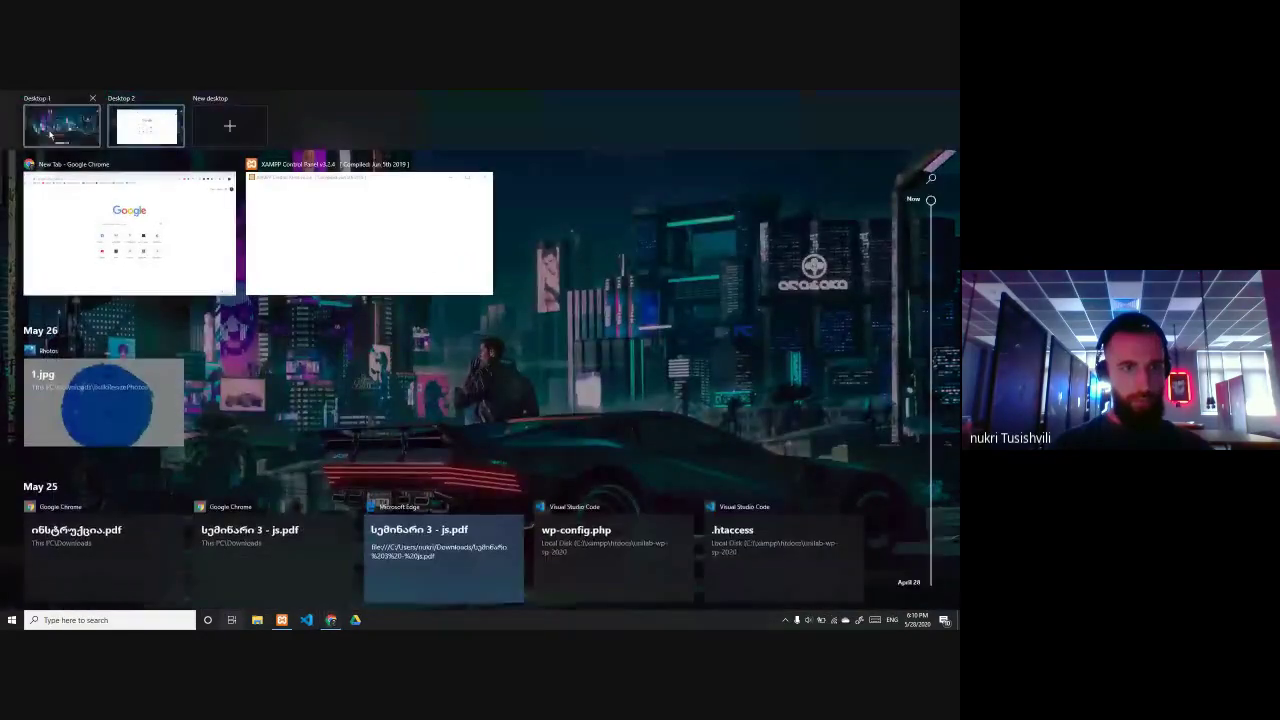
left_click(50, 132)
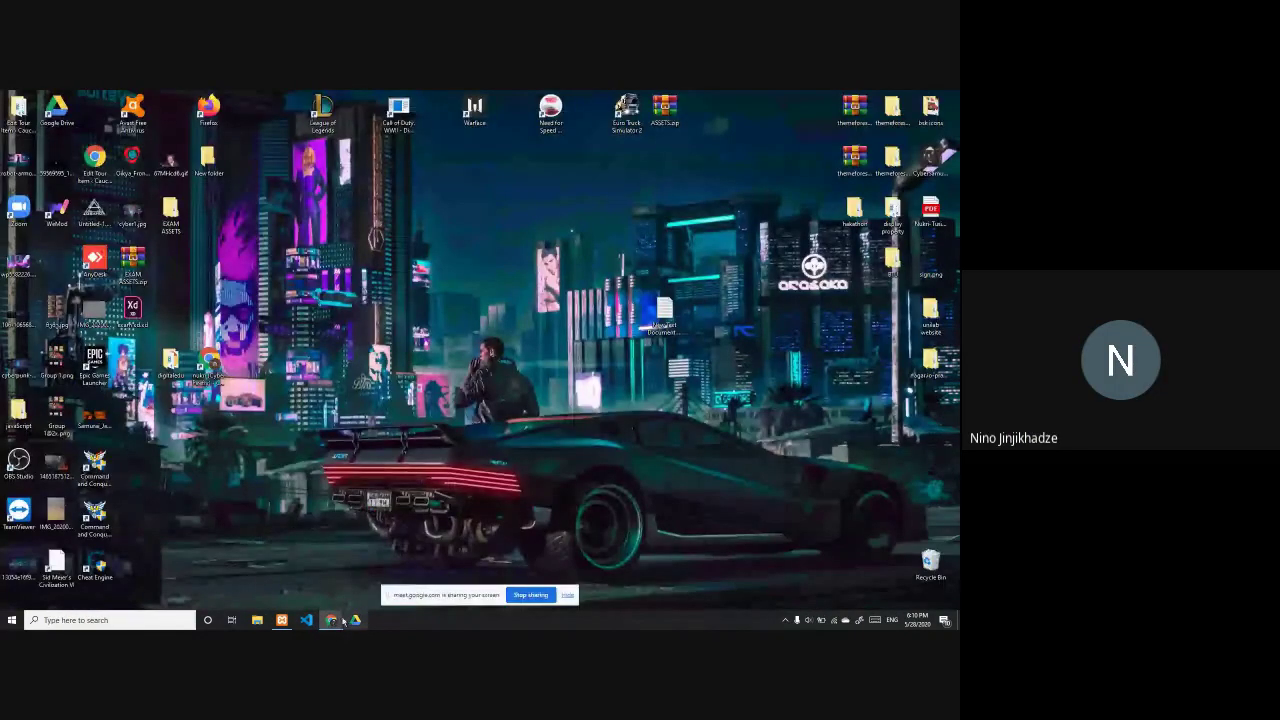
mouse_move(331, 620)
left_click(280, 577)
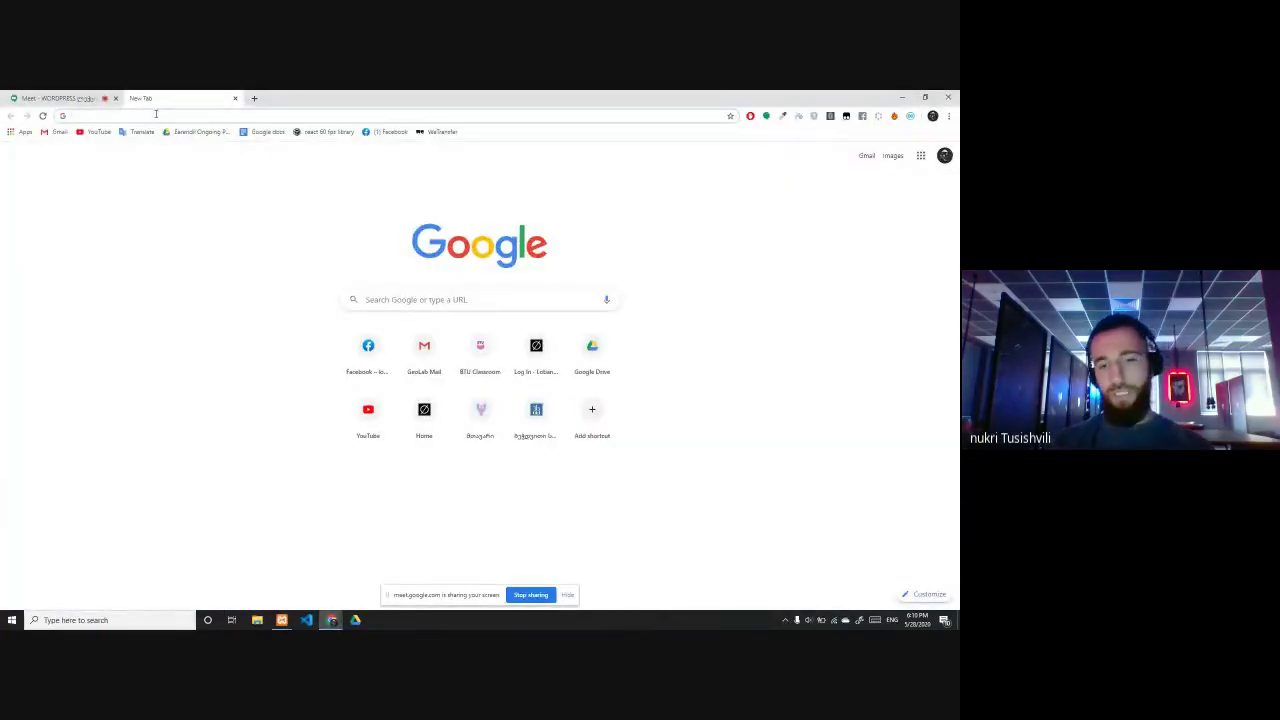
Hide the sharing bar and load the autocompleted plesk.iliauni.edu.ge:8443 login page
left_click(567, 595)
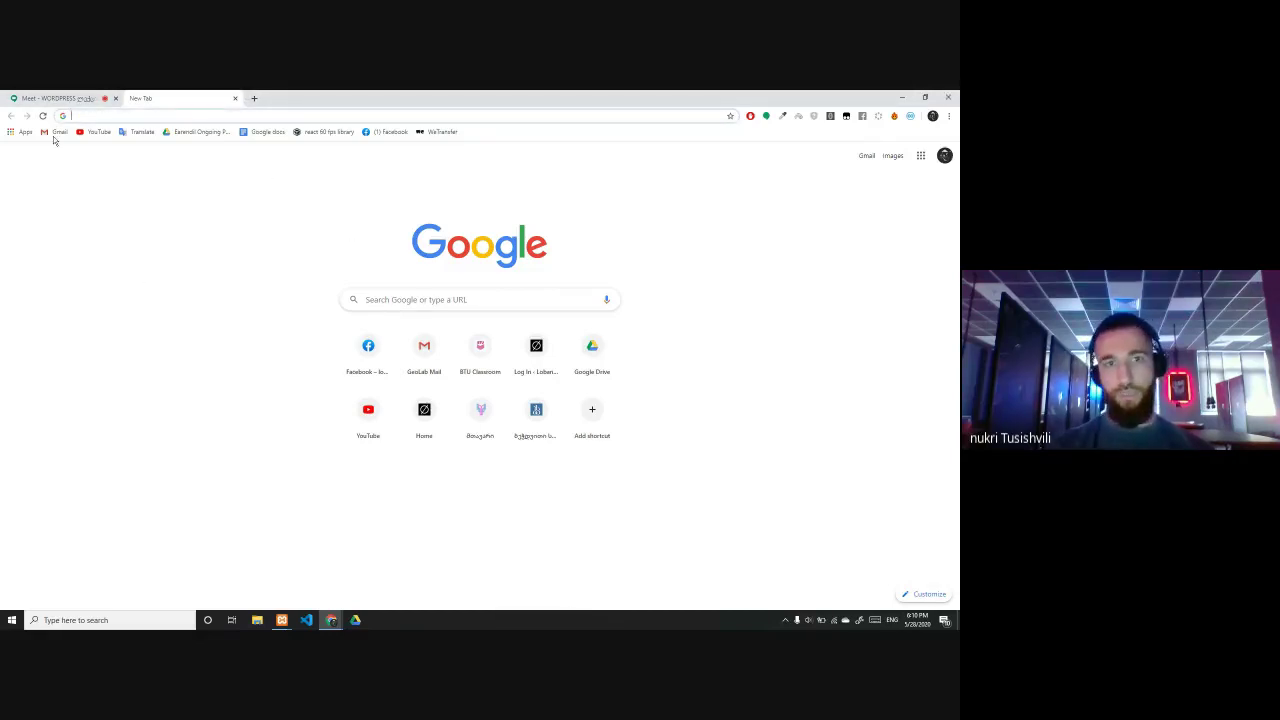
left_click(101, 117)
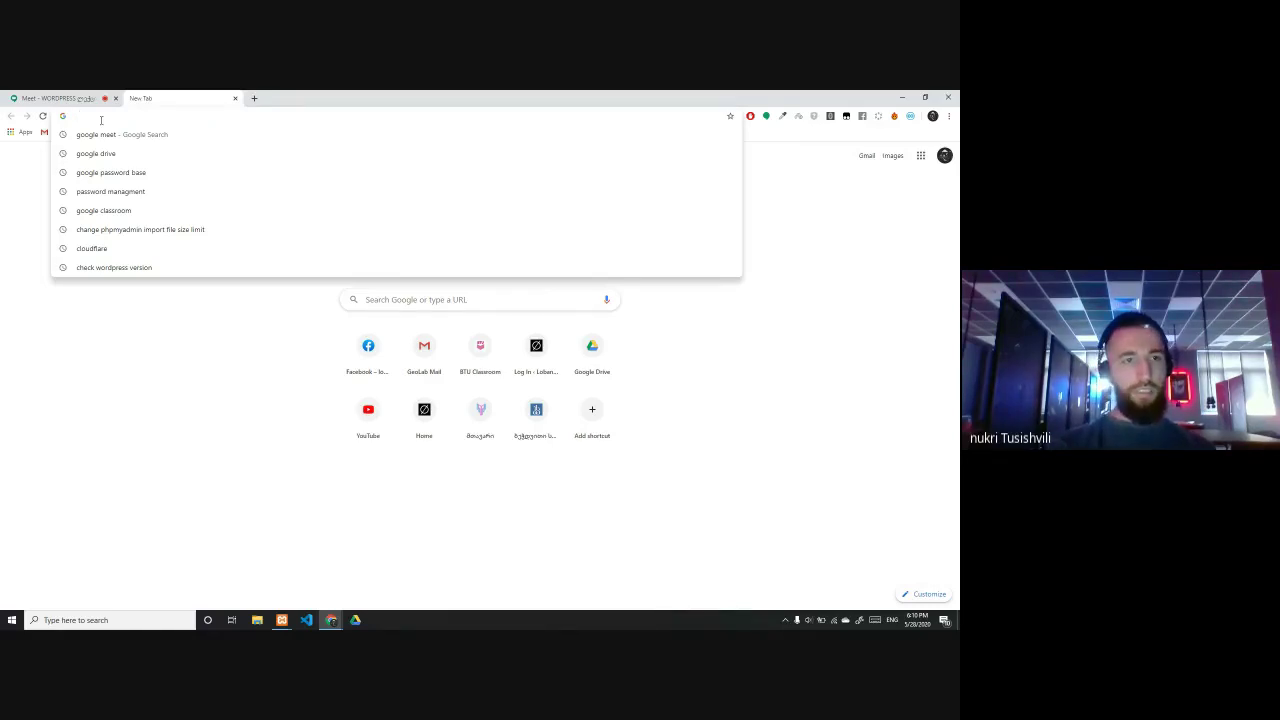
type("wo")
key("BackSpace")
key("BackSpace")
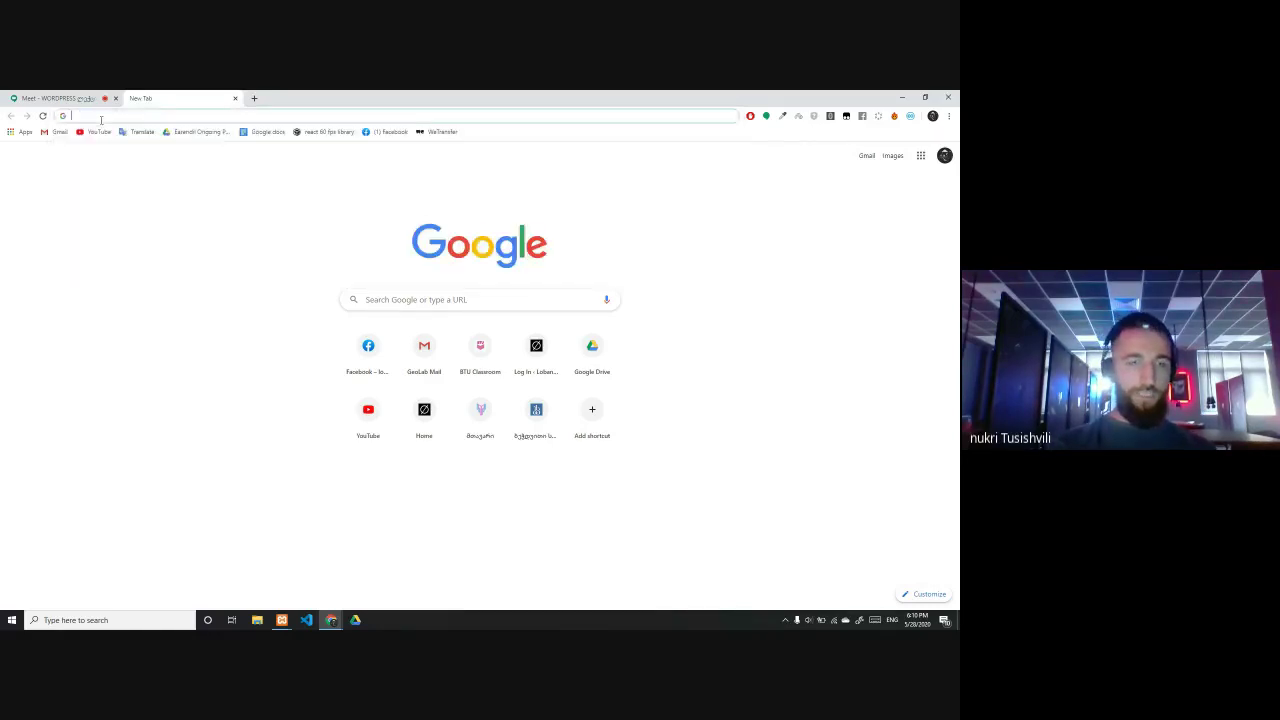
type("pl")
key("Return")
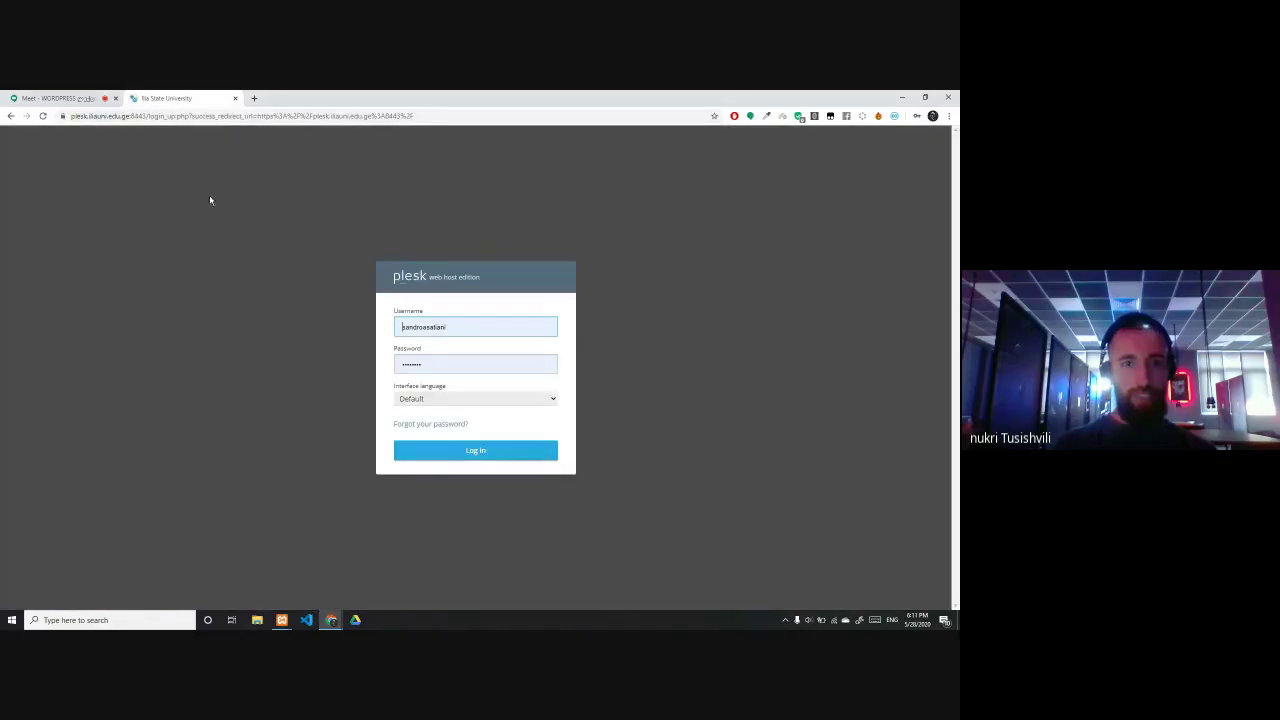
Log in and browse mediacom.iliauni.edu.ge's httpdocs/unilab-wp-spring-2020, listing folders student1 through student17
left_click(475, 457)
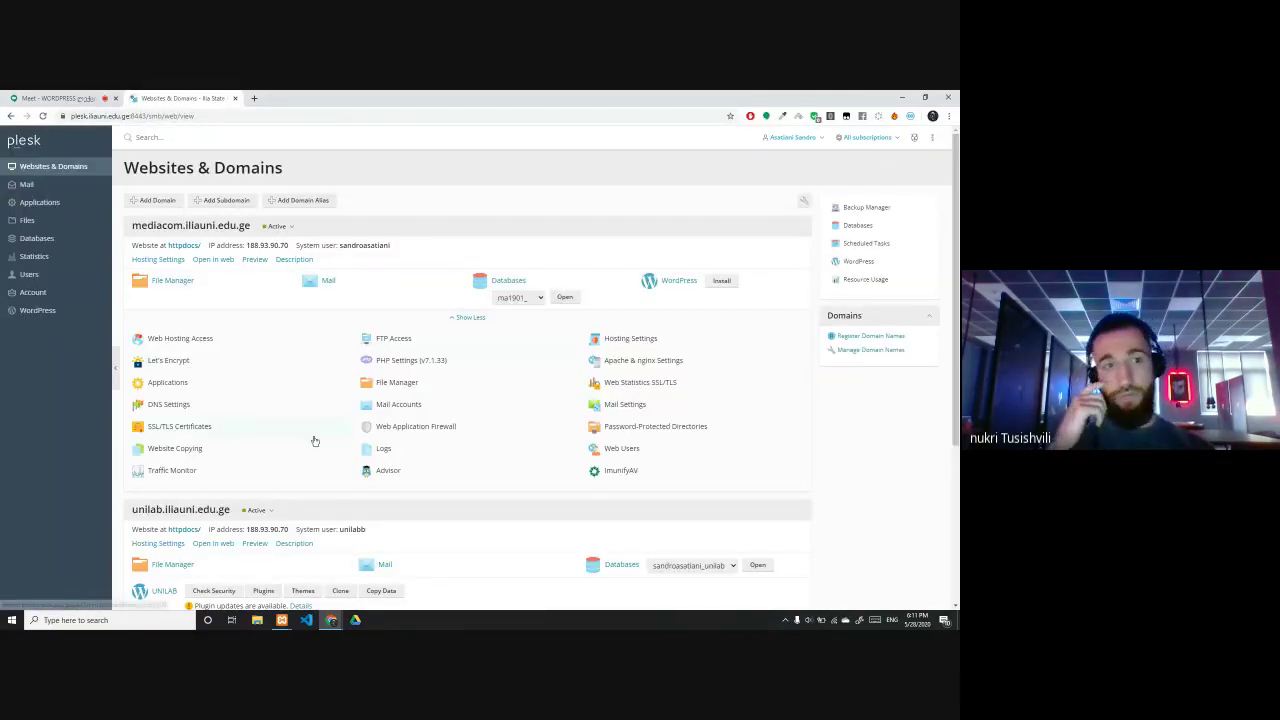
scroll(314, 438, "down", 3)
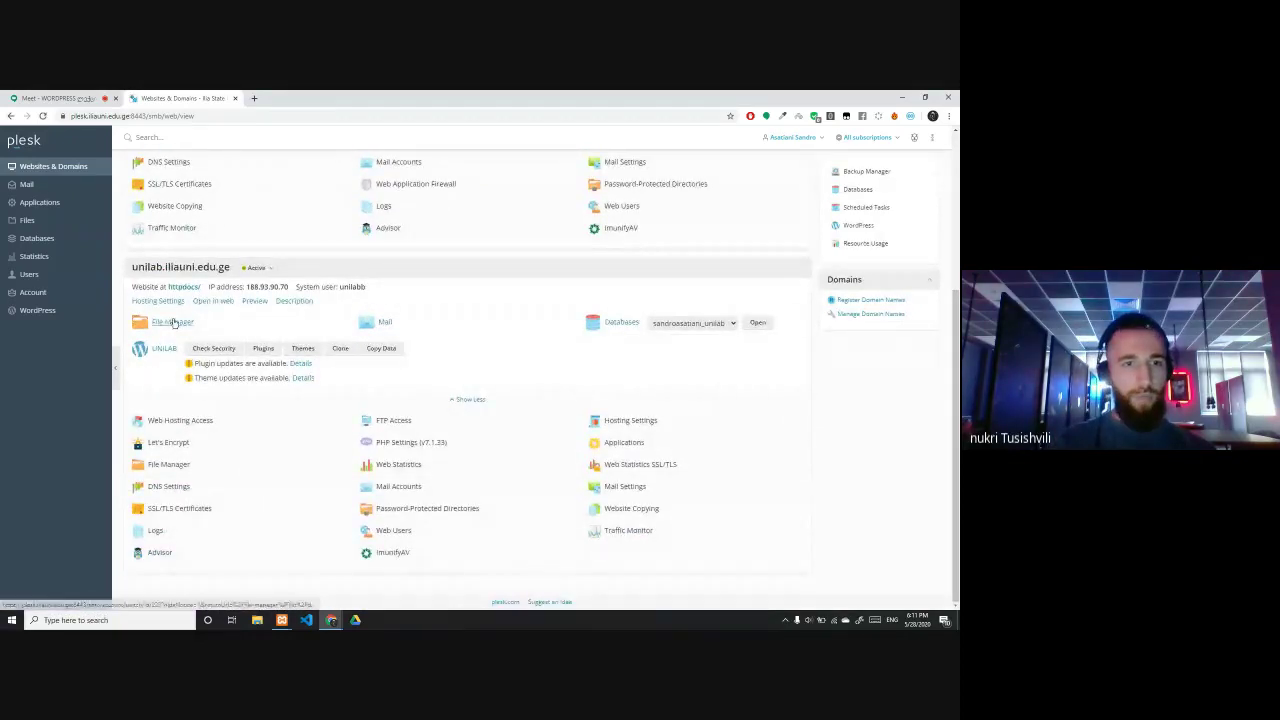
scroll(174, 323, "up", 3)
left_click(162, 239)
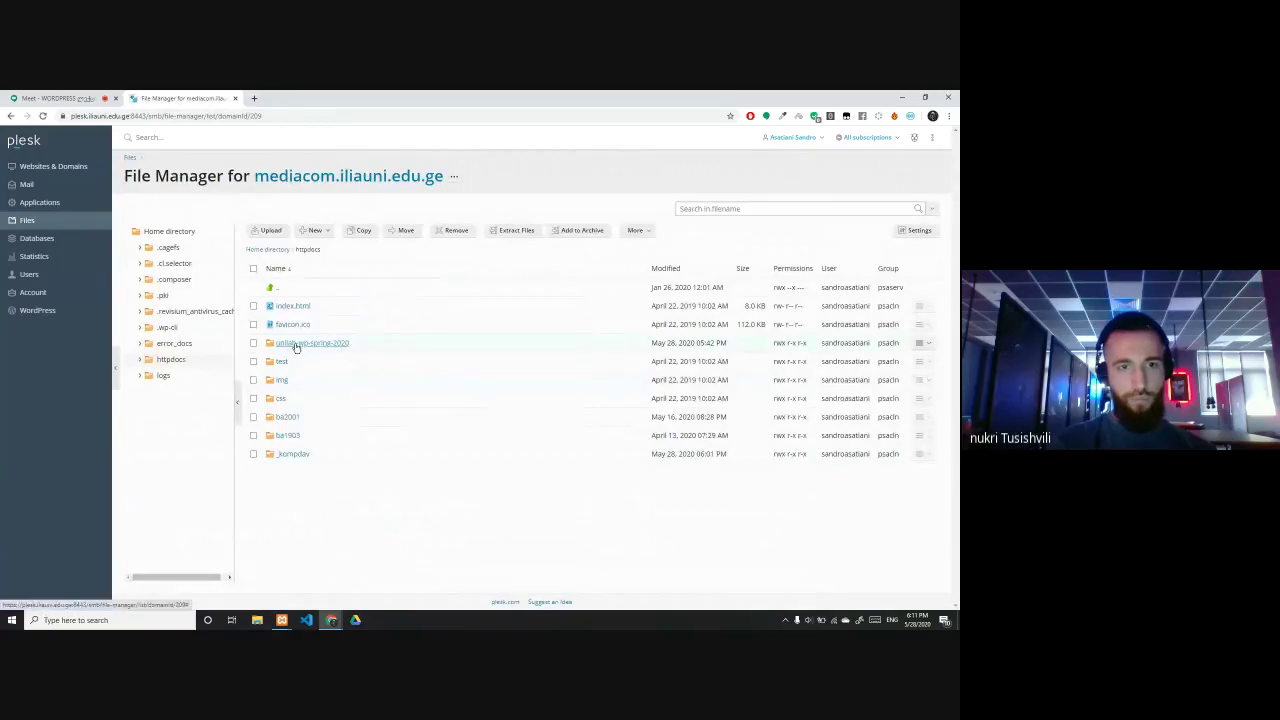
left_click(293, 345)
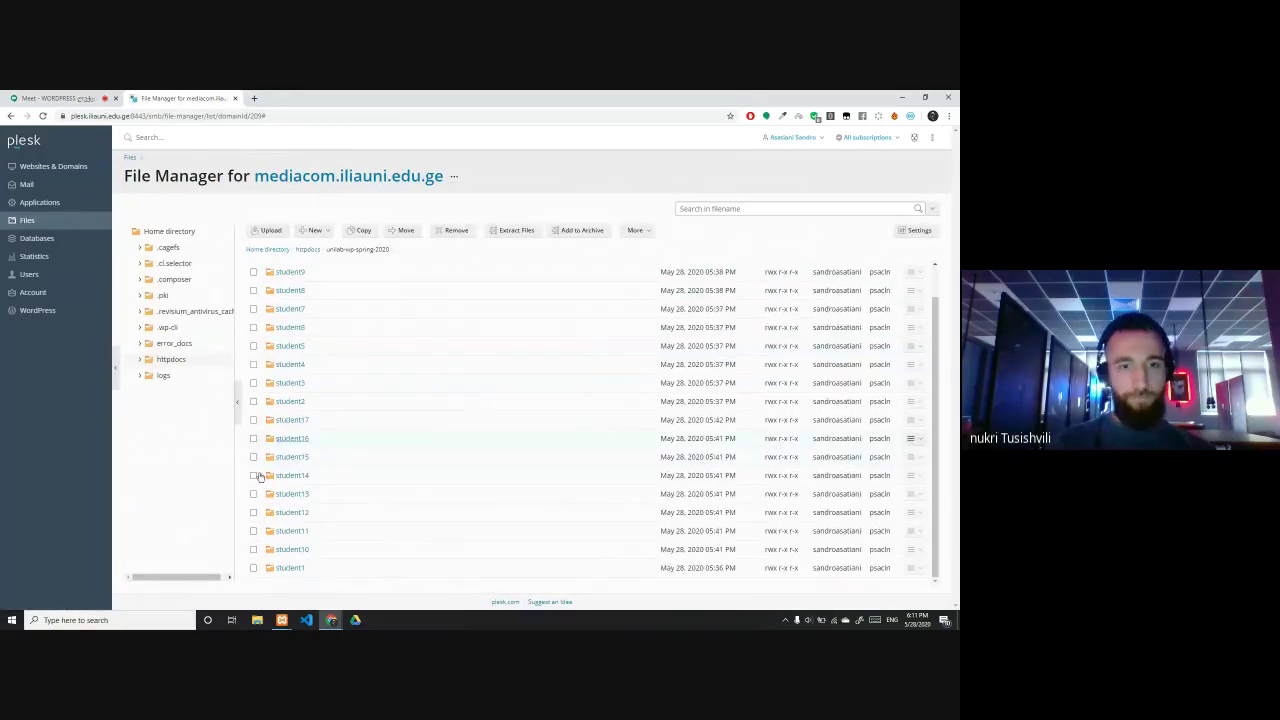
scroll(321, 349, "down", 1)
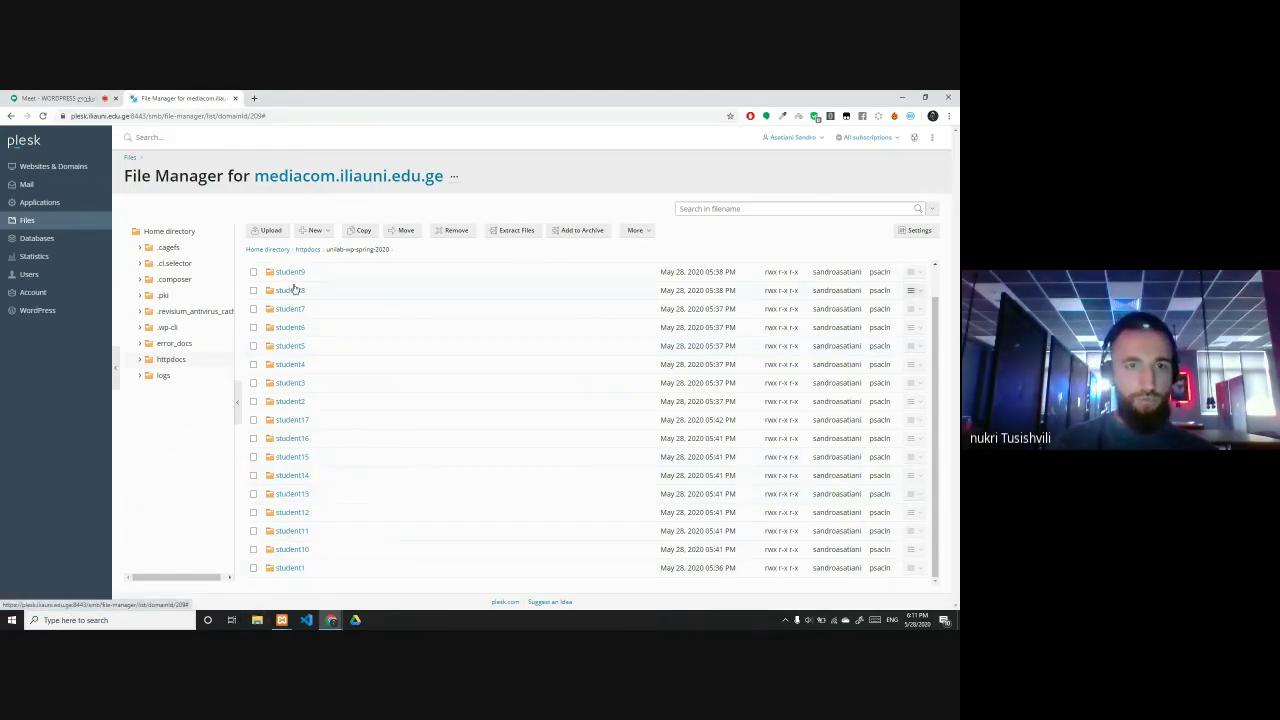
Use New > Create Directory to add a folder named 'earendil'
left_click(322, 236)
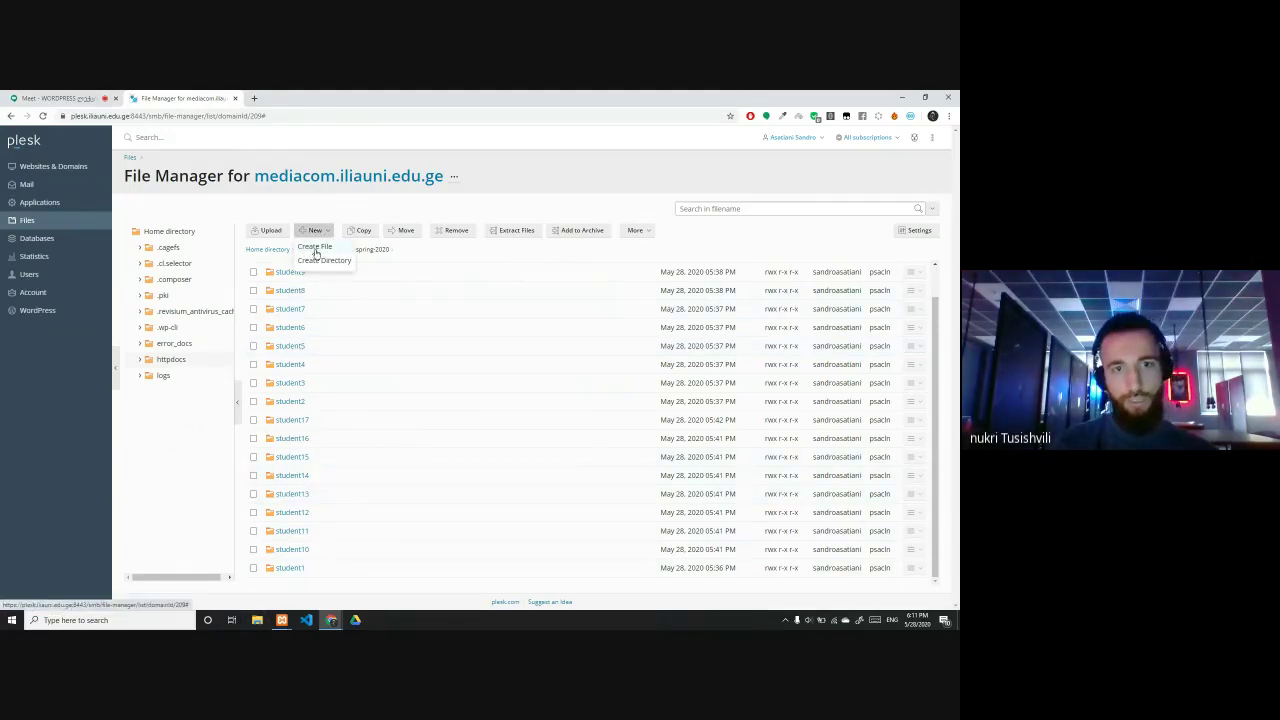
left_click(329, 262)
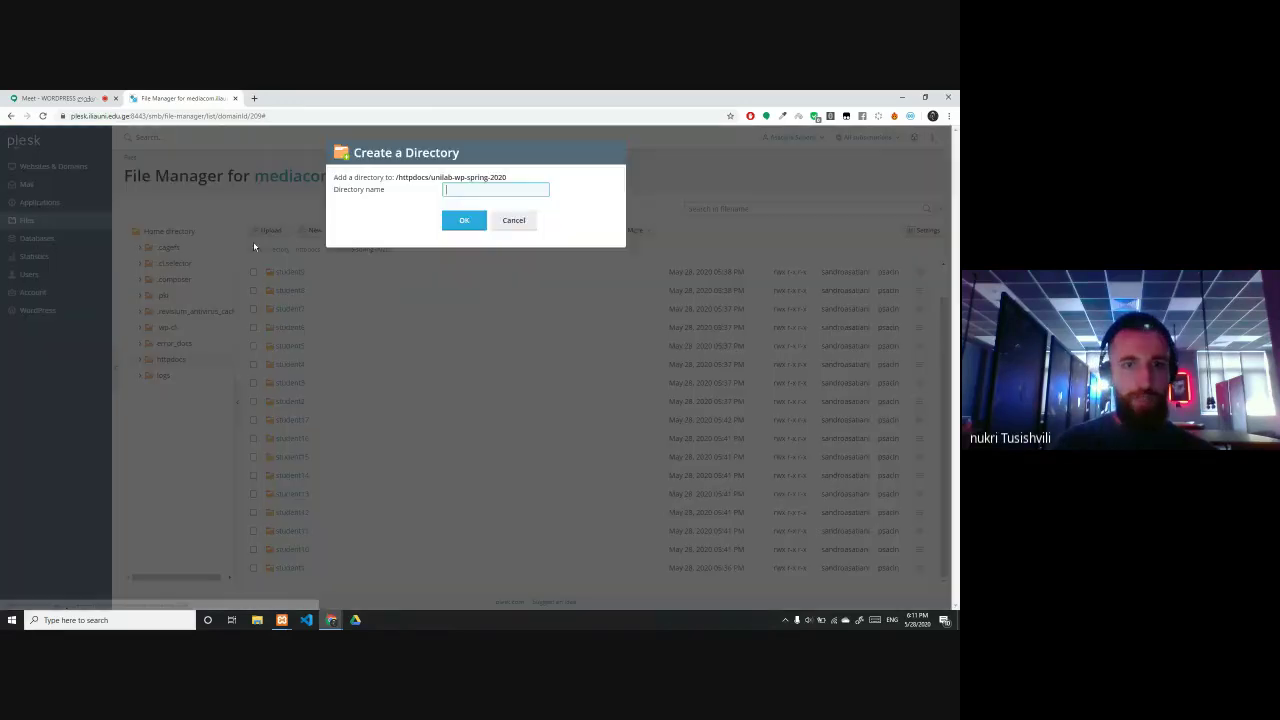
left_click(476, 219)
scroll(282, 401, "down", 3)
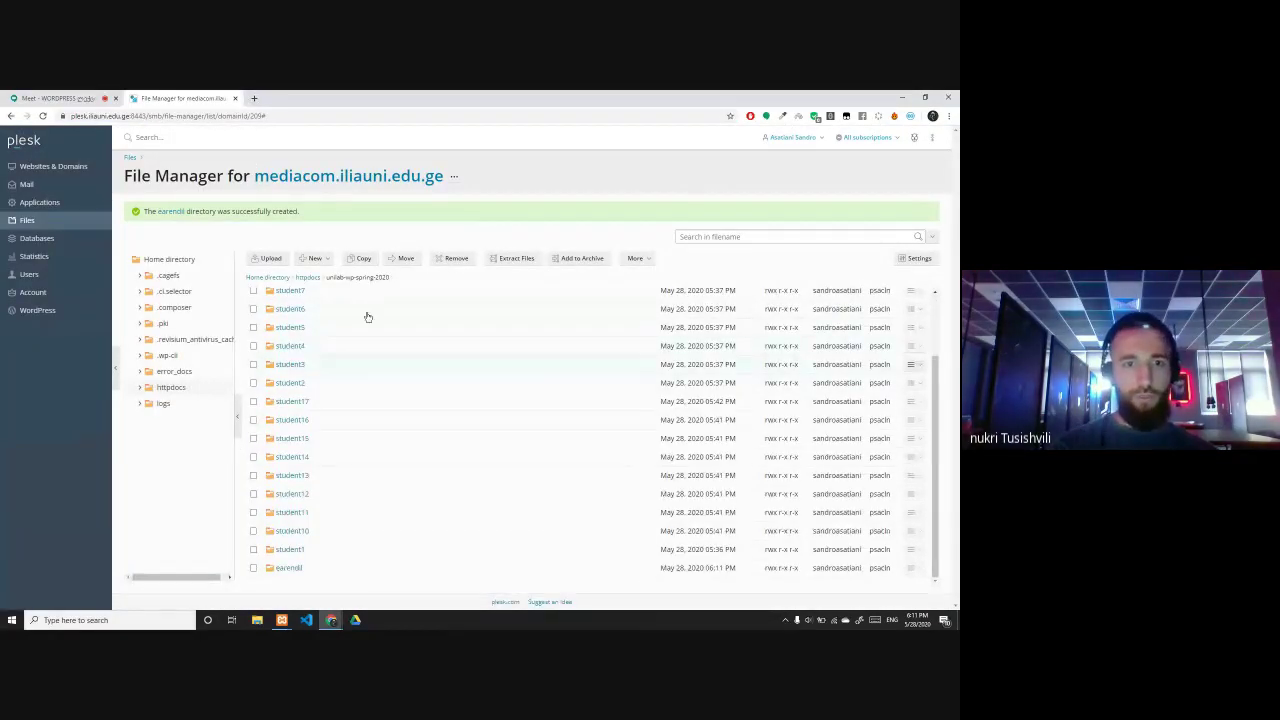
Open a new tab and begin the address with mediacom.iliauni.edu.ge/
left_click(254, 98)
type("media")
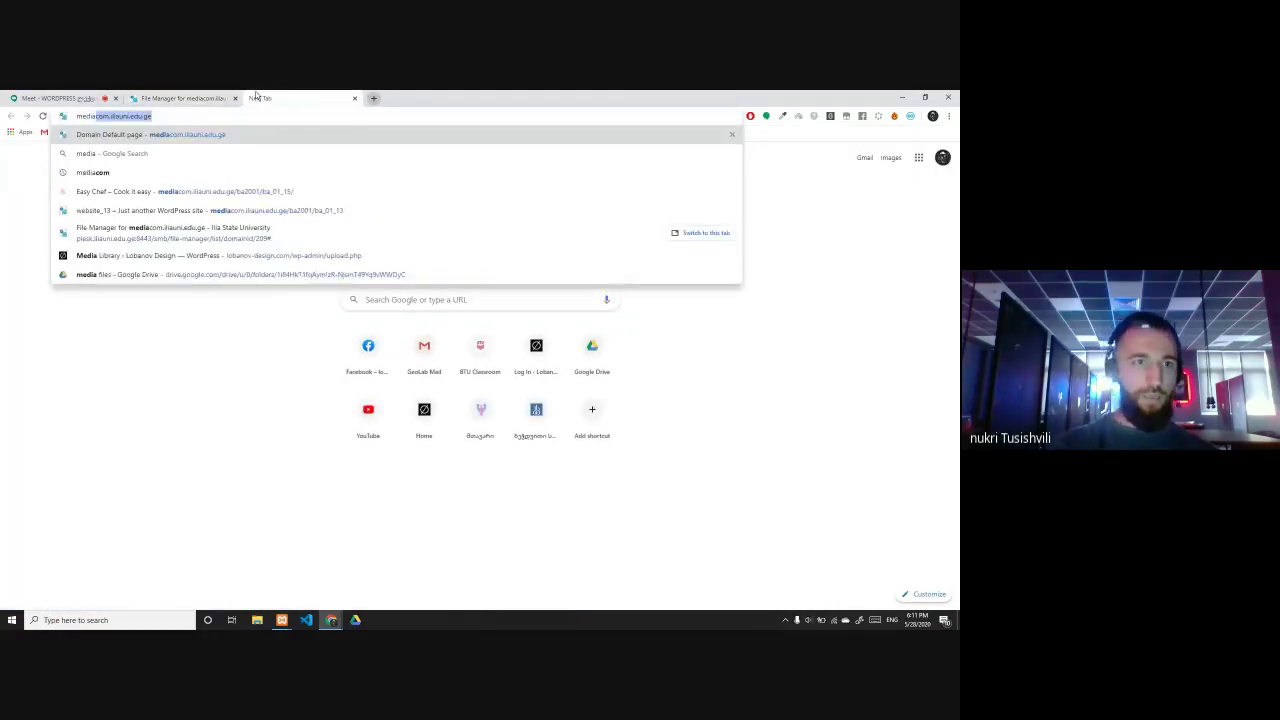
key("Right")
type("/")
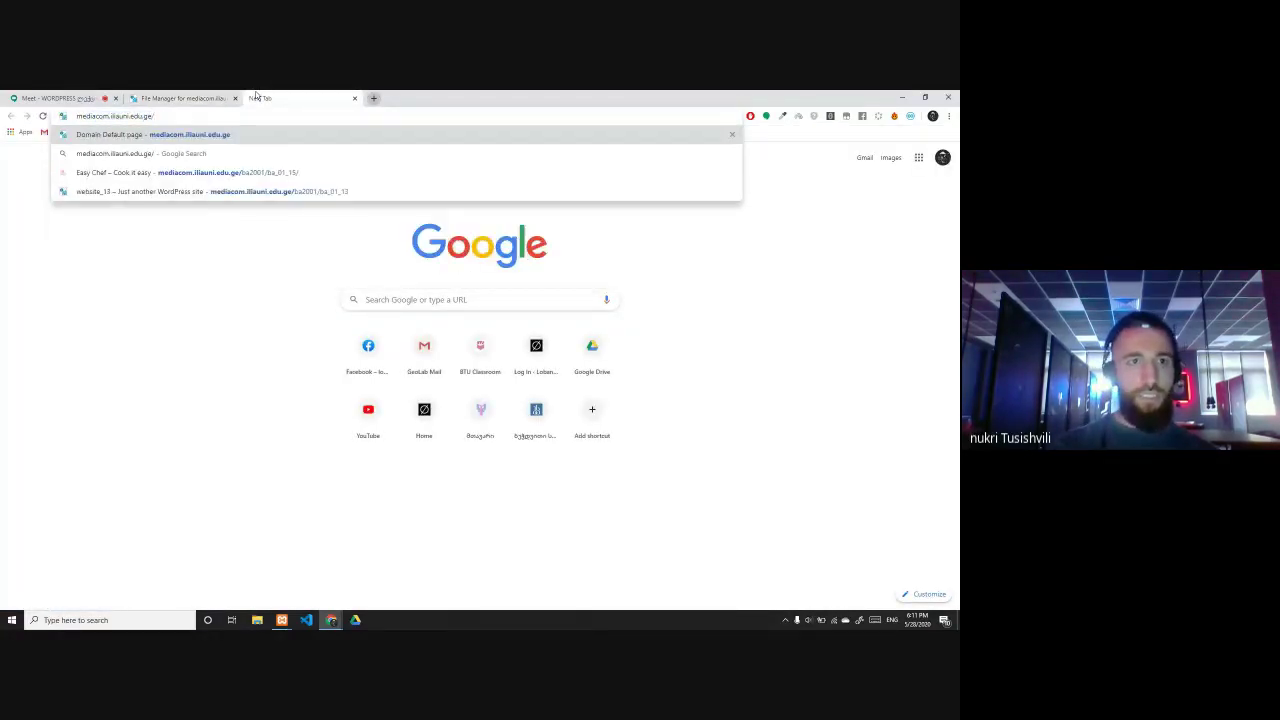
Load .../unilab-wp-spring-2020/earendil (403 Forbidden), then open the earendil folder in File Manager
left_click(158, 96)
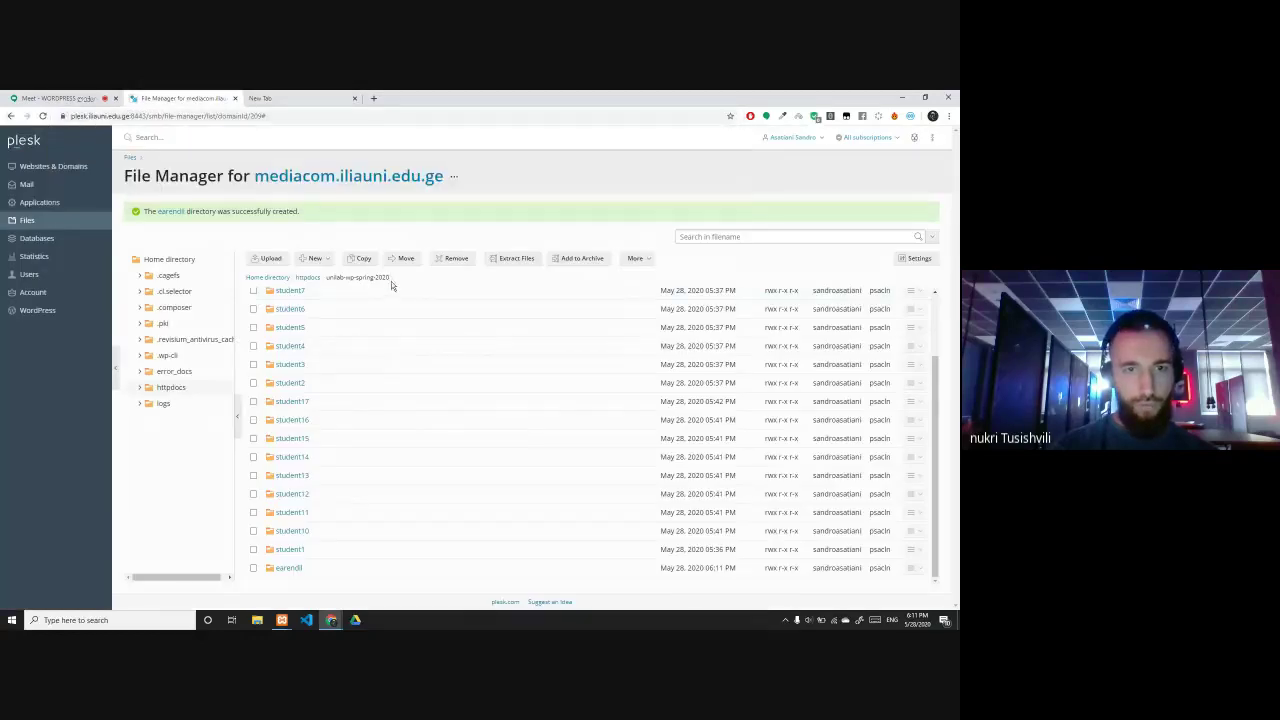
left_click_drag(391, 277, 329, 277)
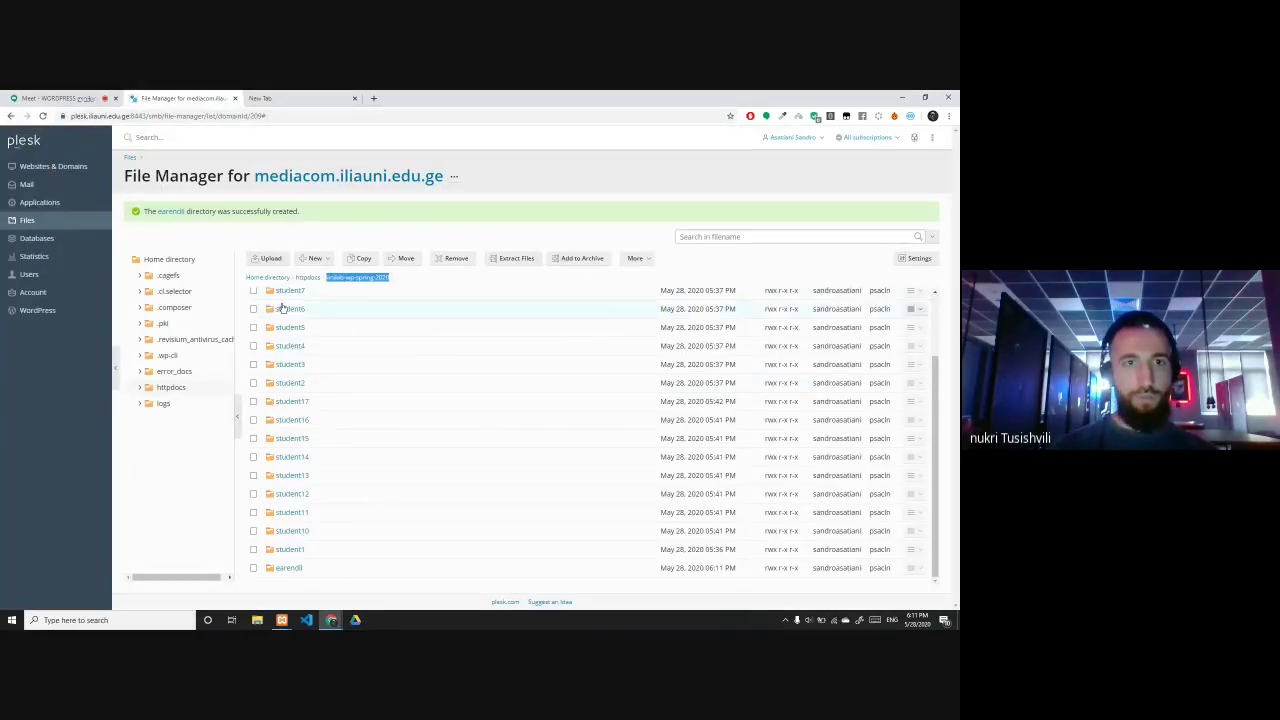
left_click(268, 98)
type("unilab-wp-spring-2020")
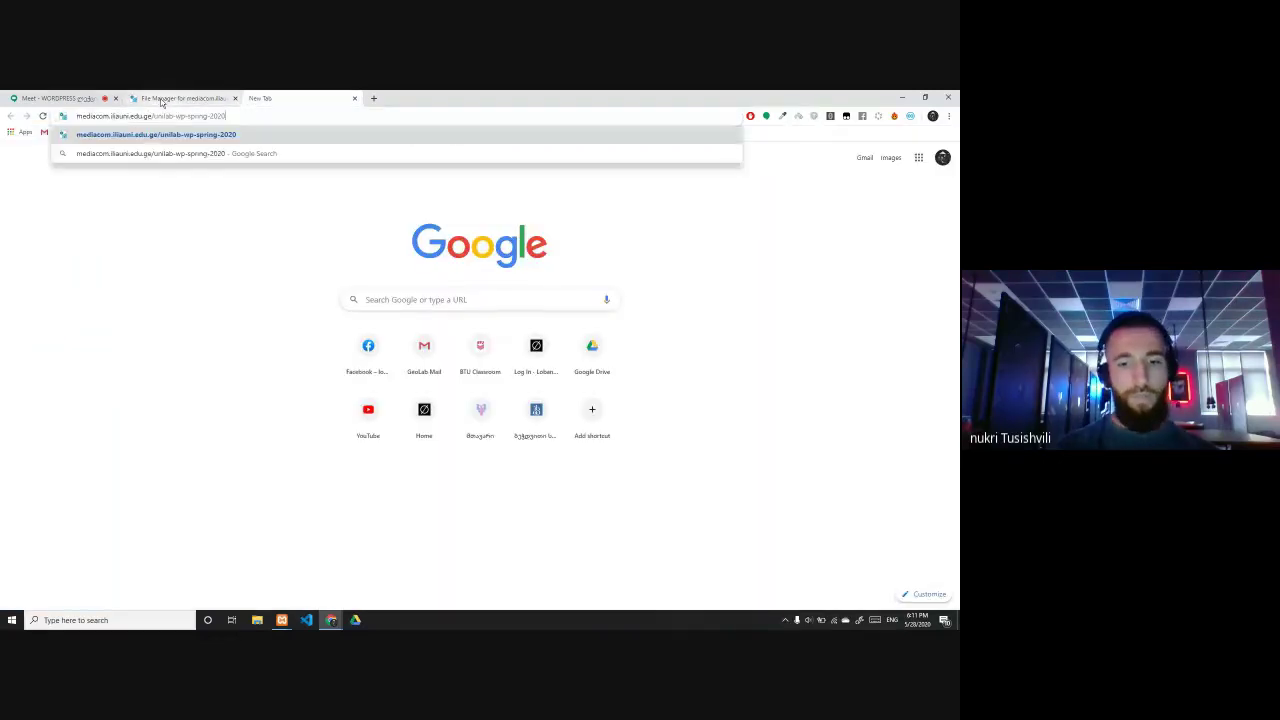
type("/")
type("earemd")
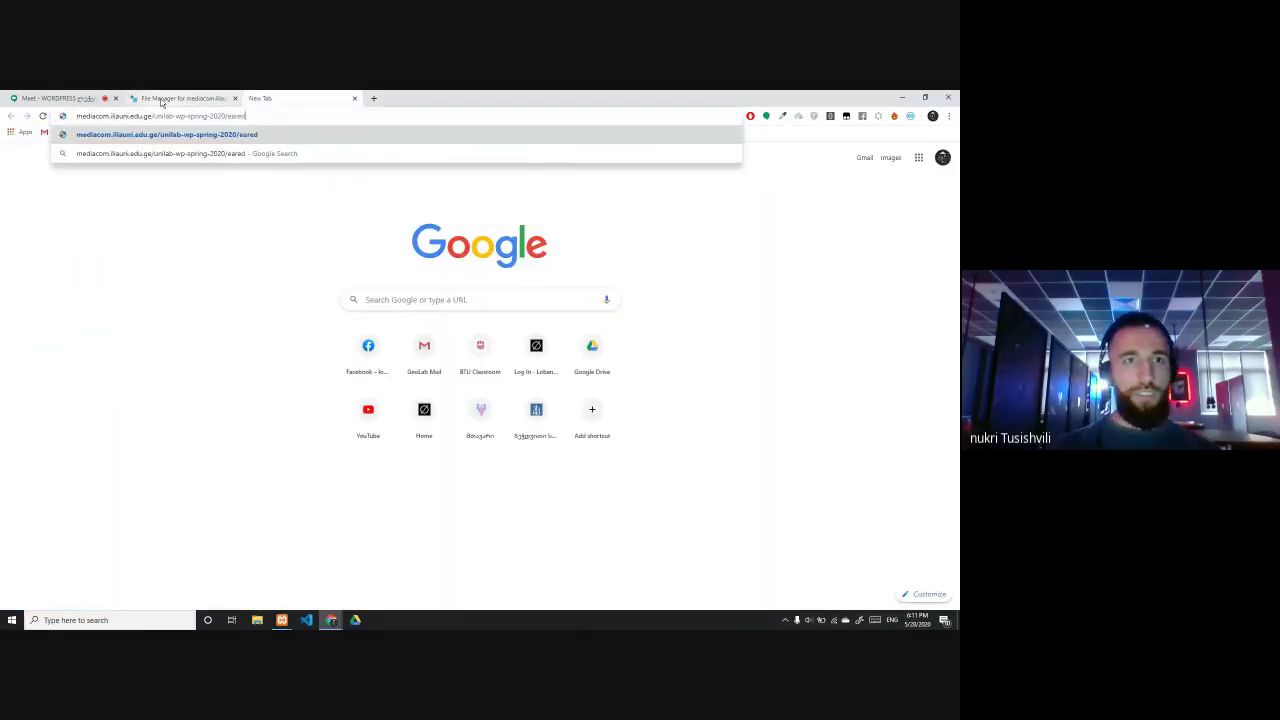
type("i")
key("BackSpace")
key("BackSpace")
key("BackSpace")
type("ndil")
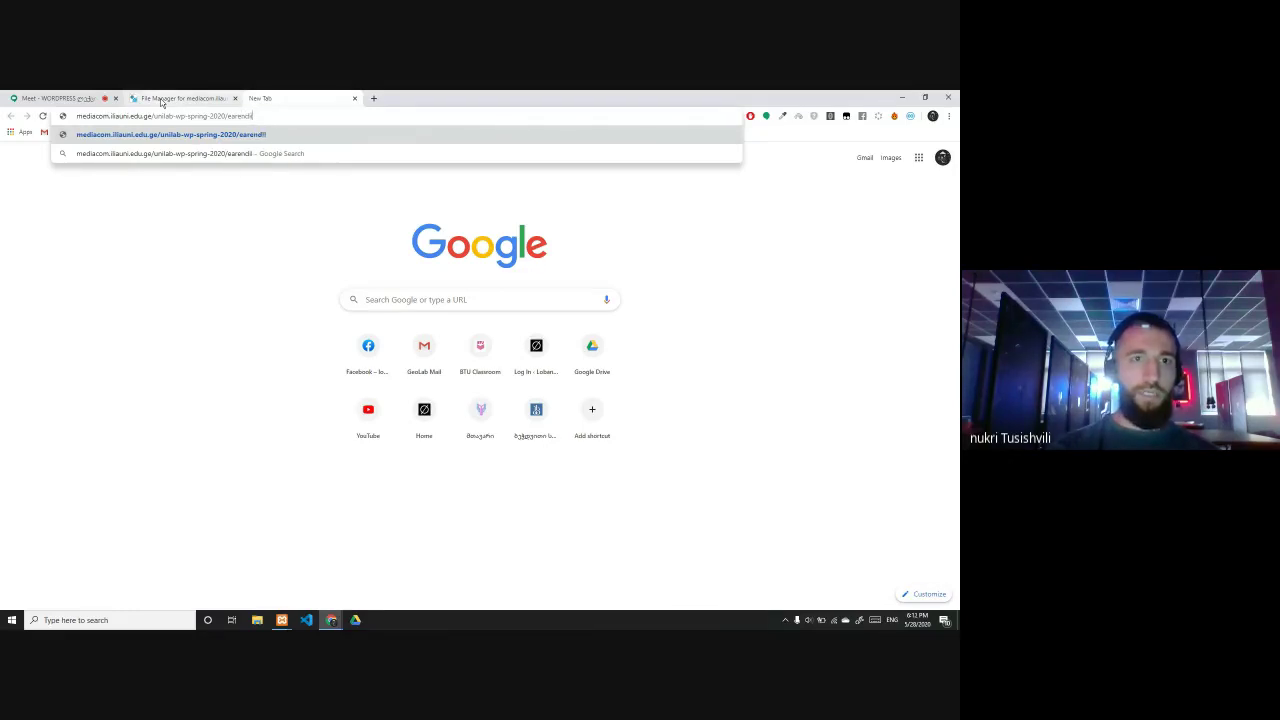
key("Return")
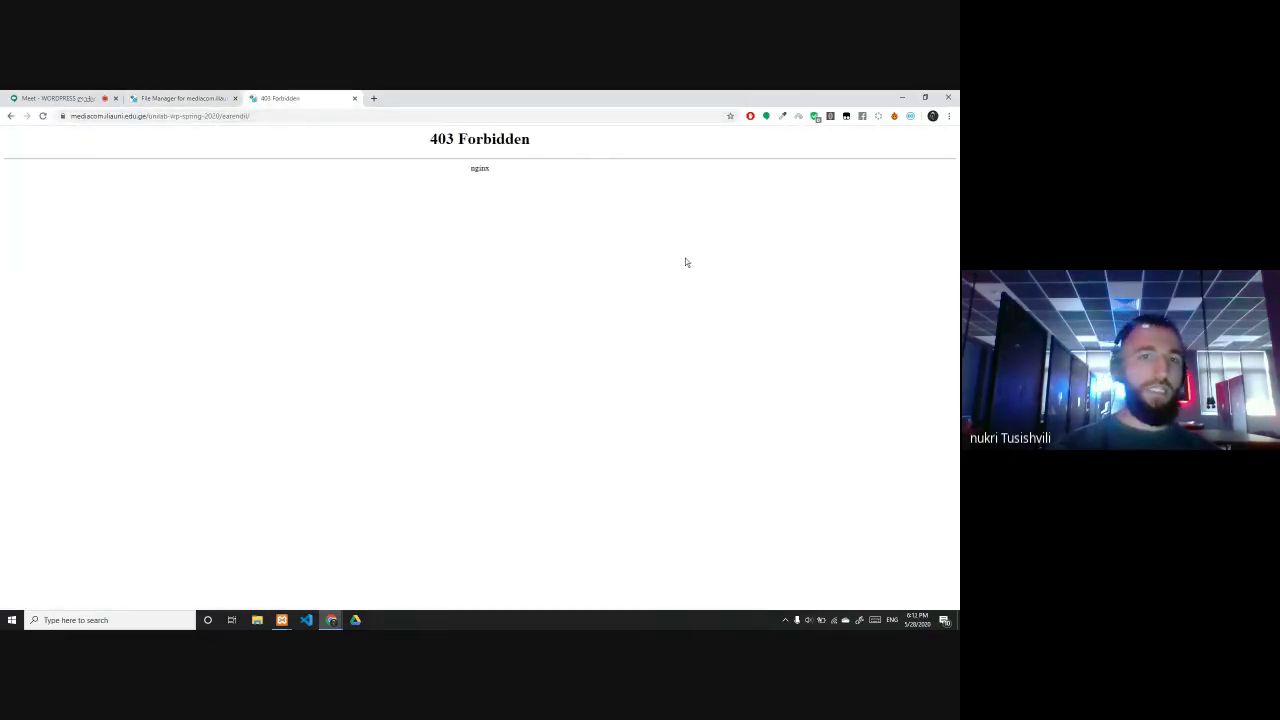
left_click(179, 95)
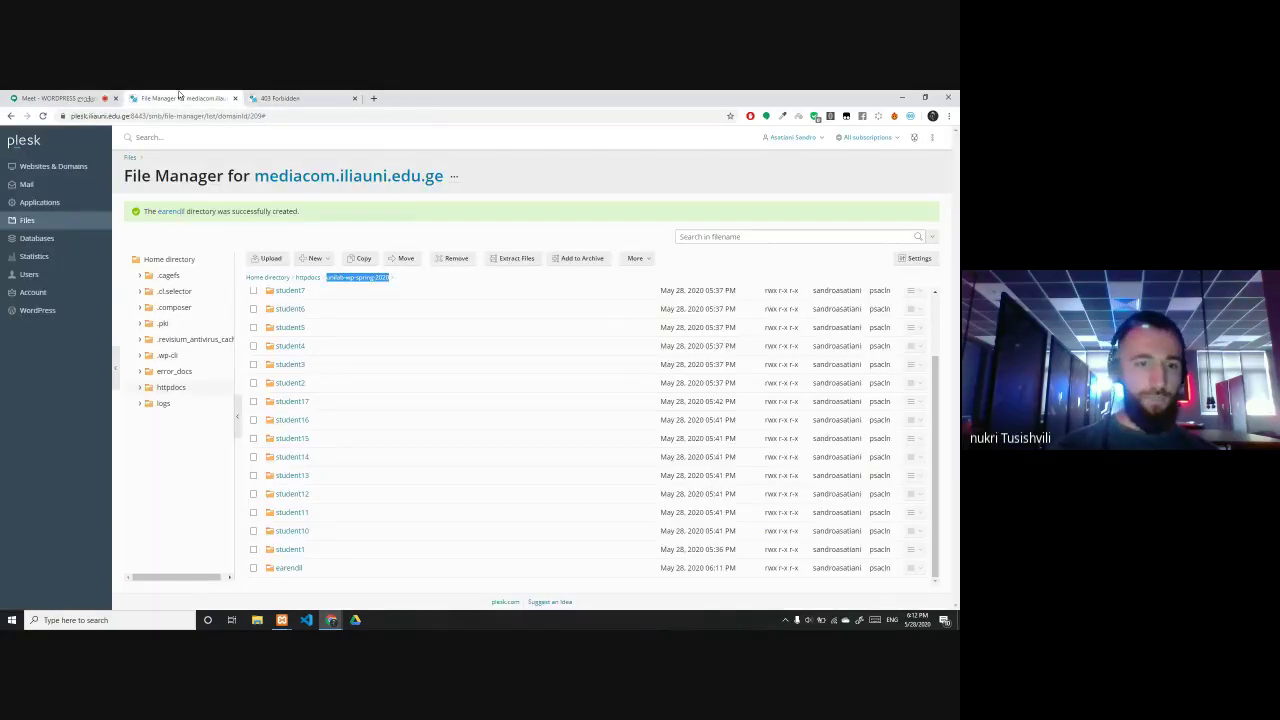
left_click(289, 568)
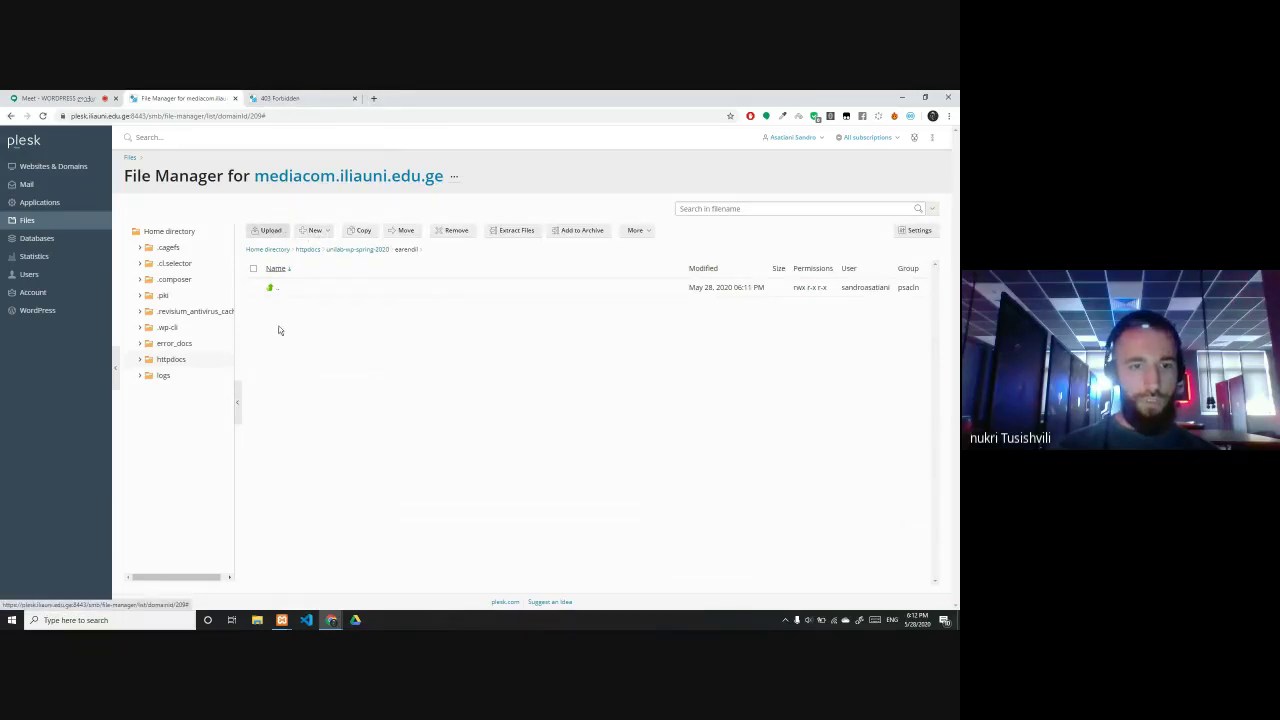
Check the Downloads folder, including pavlebb_db.sql, then bring Plesk's File Manager back
left_click(257, 620)
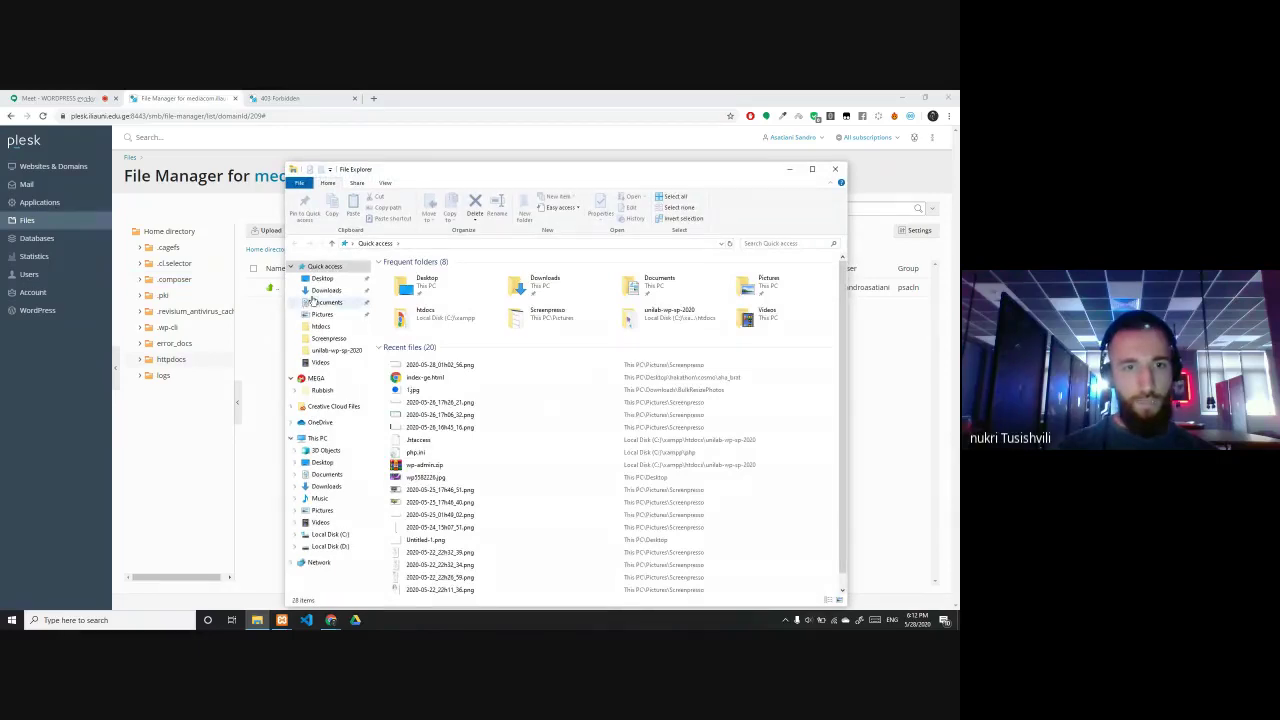
left_click(322, 290)
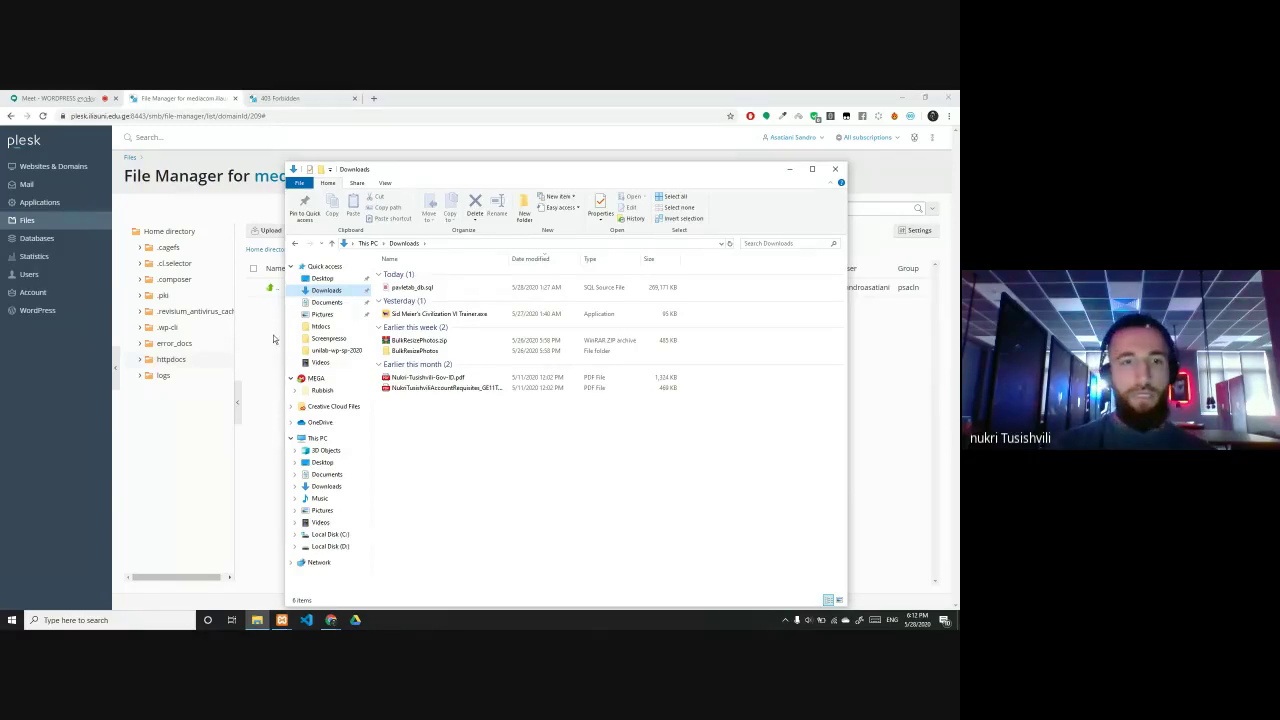
left_click(274, 338)
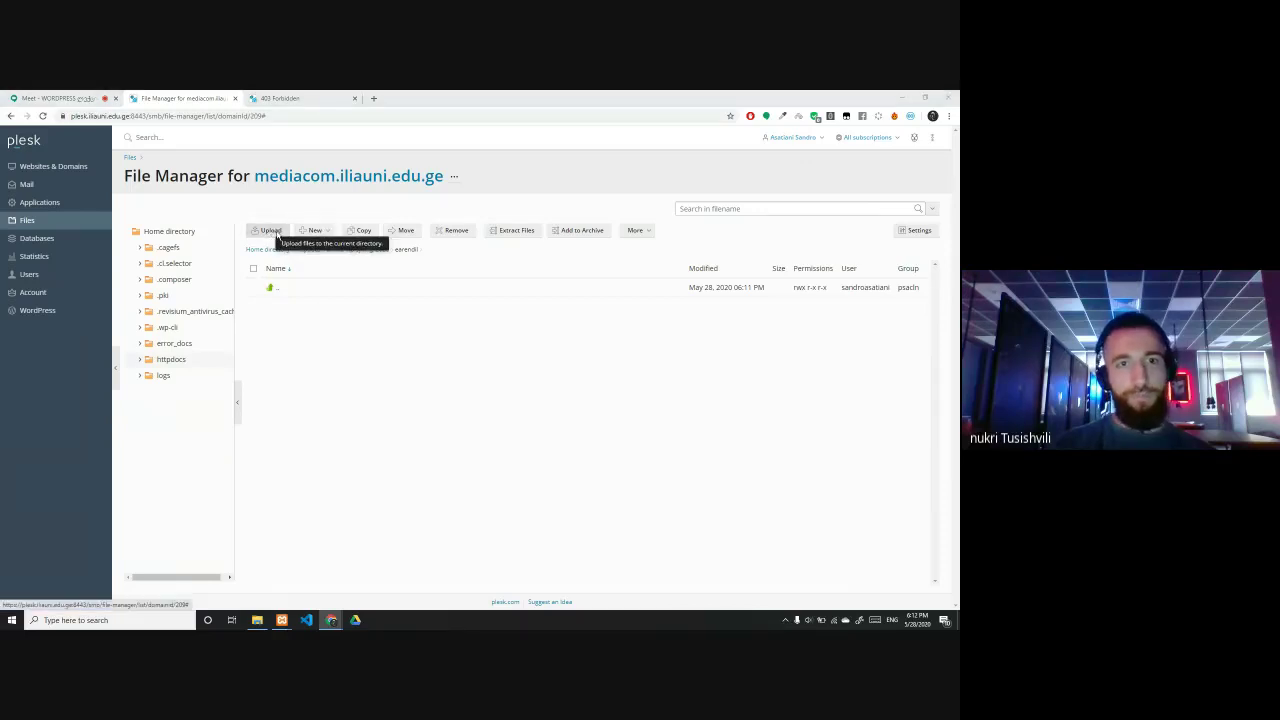
Select all files in C:\xampp\htdocs\unilab-wp-2020 and upload them into earendil
left_click(273, 233)
scroll(38, 240, "down", 1)
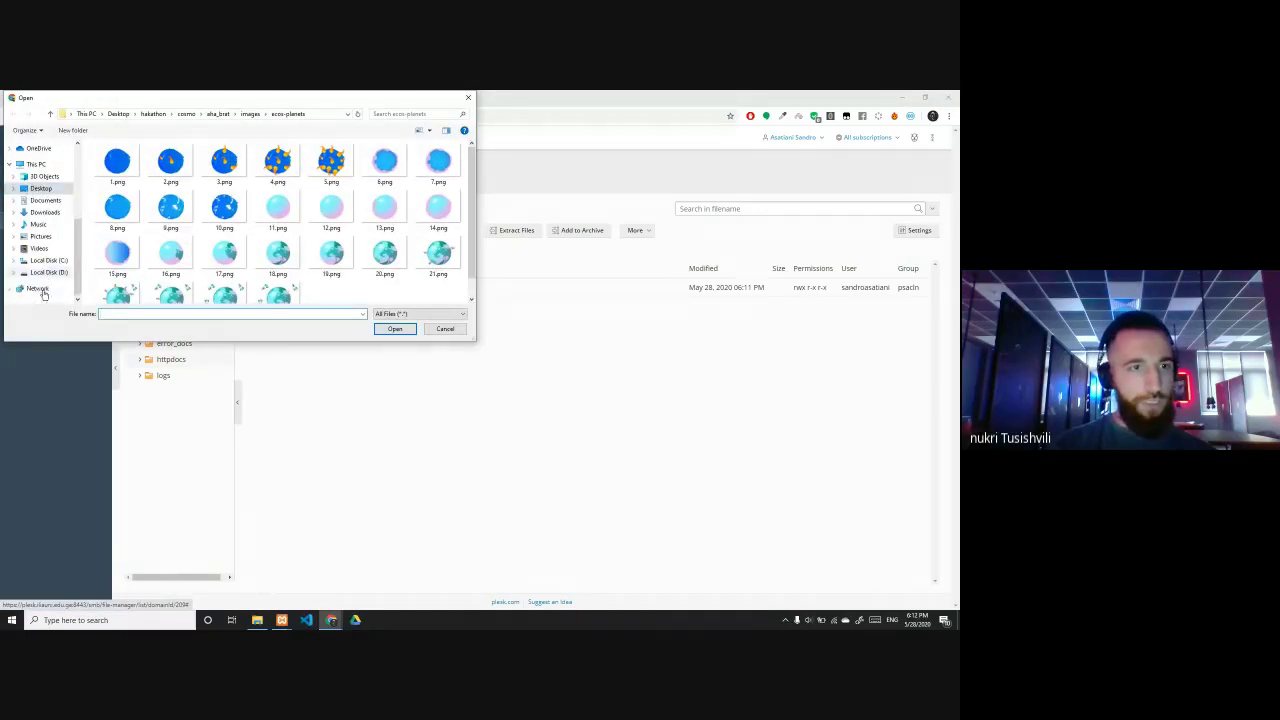
left_click(43, 261)
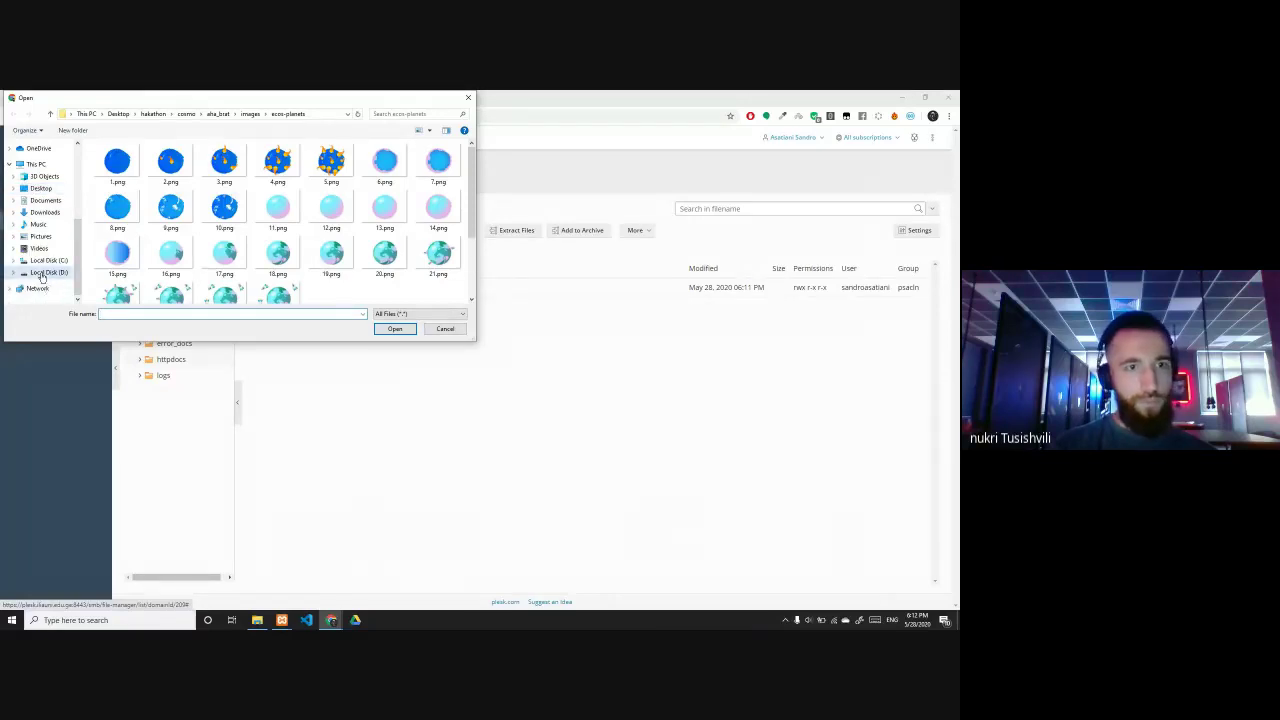
scroll(150, 280, "down", 2)
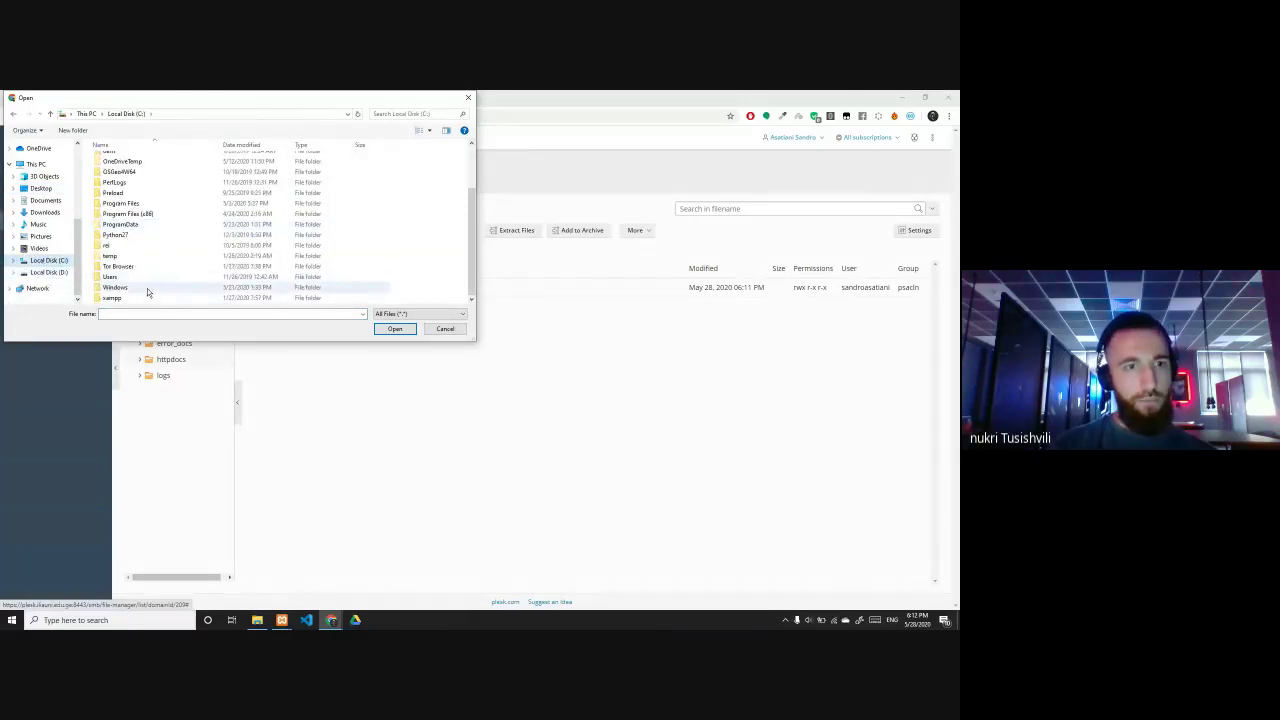
double_click(147, 298)
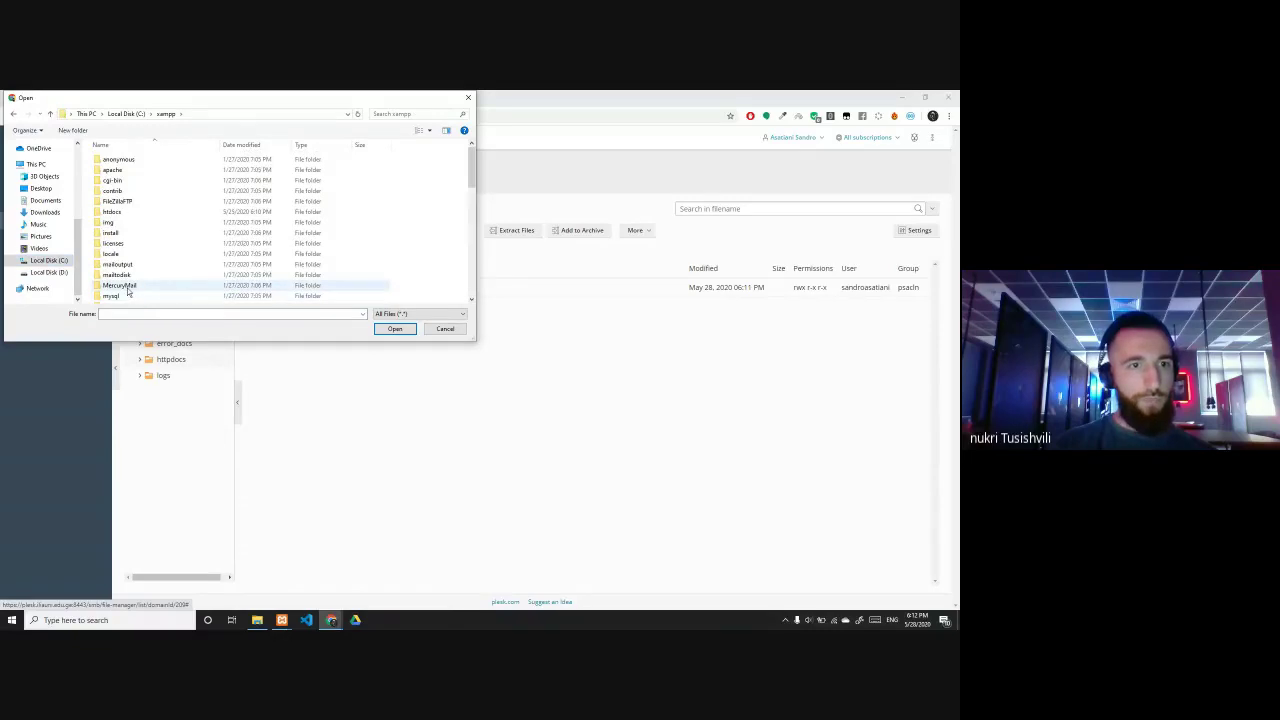
double_click(126, 214)
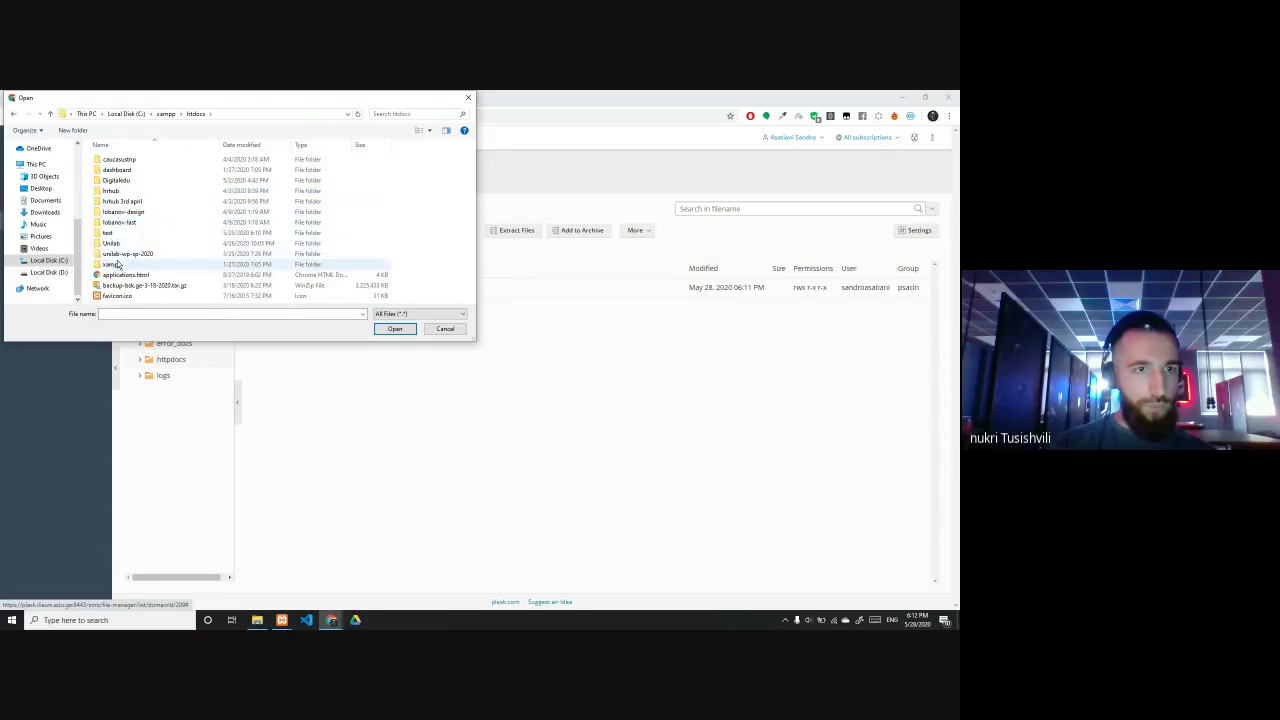
double_click(120, 254)
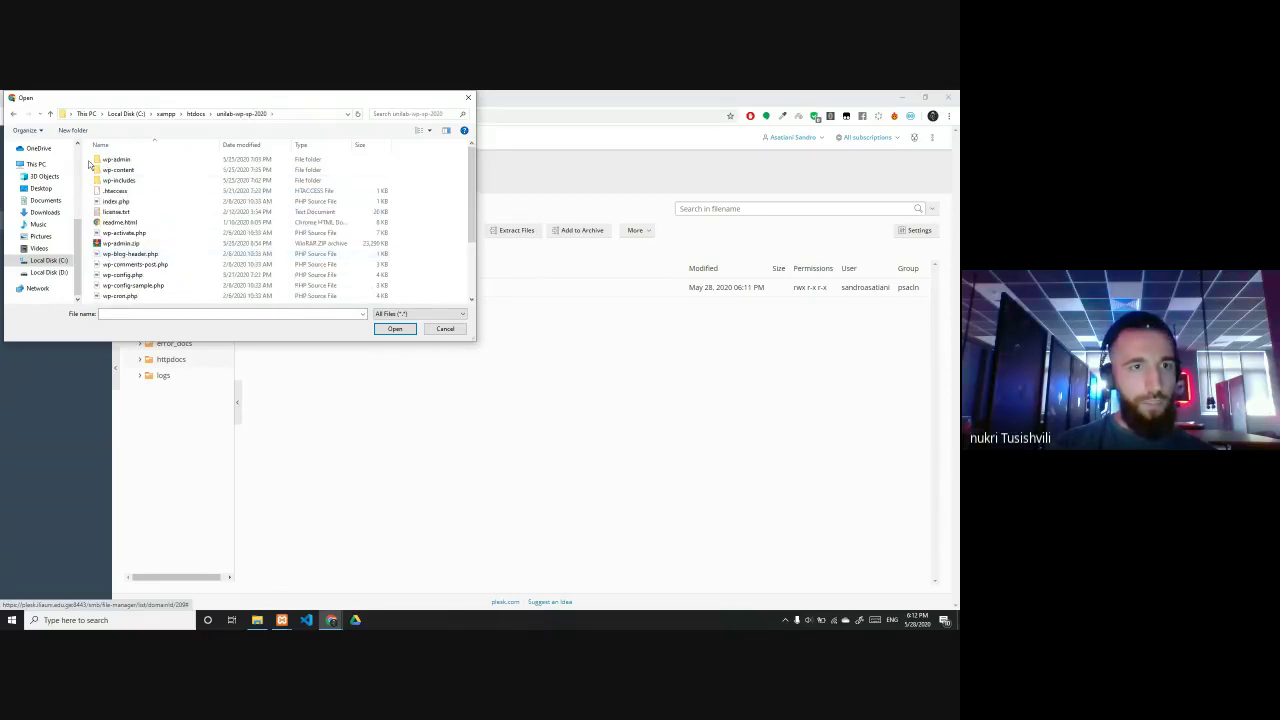
key("ctrl+a")
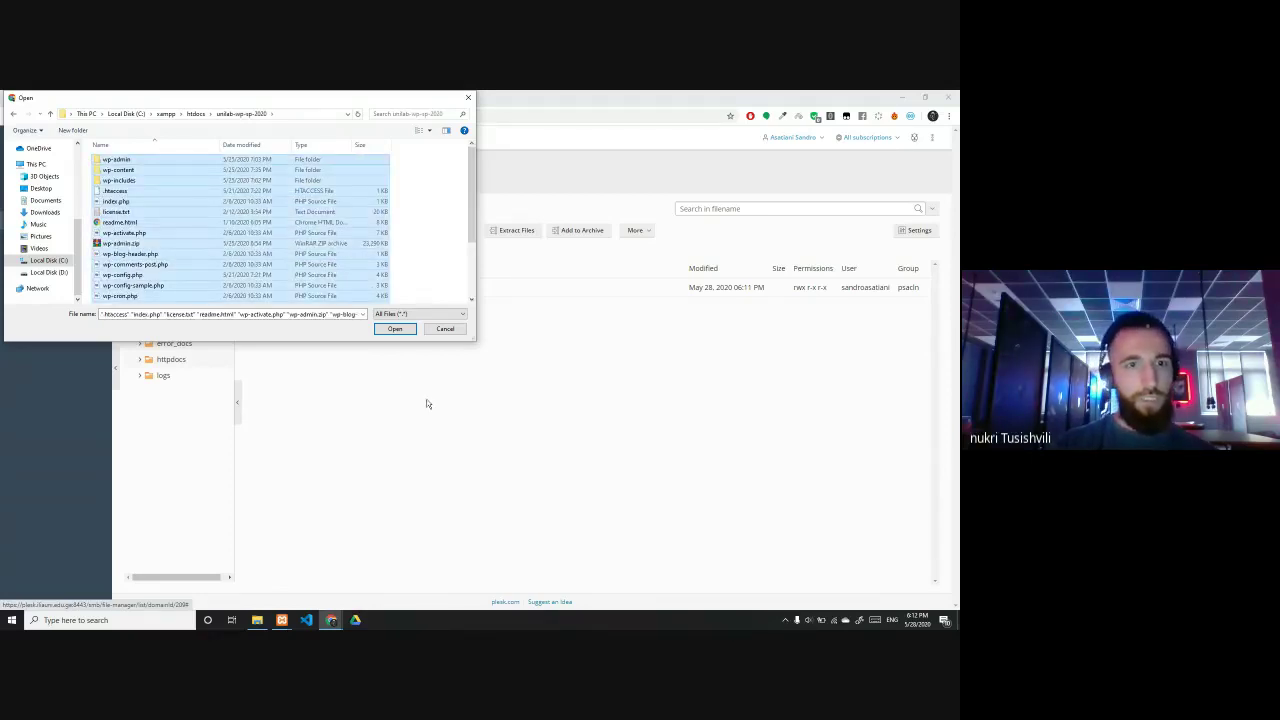
left_click(395, 330)
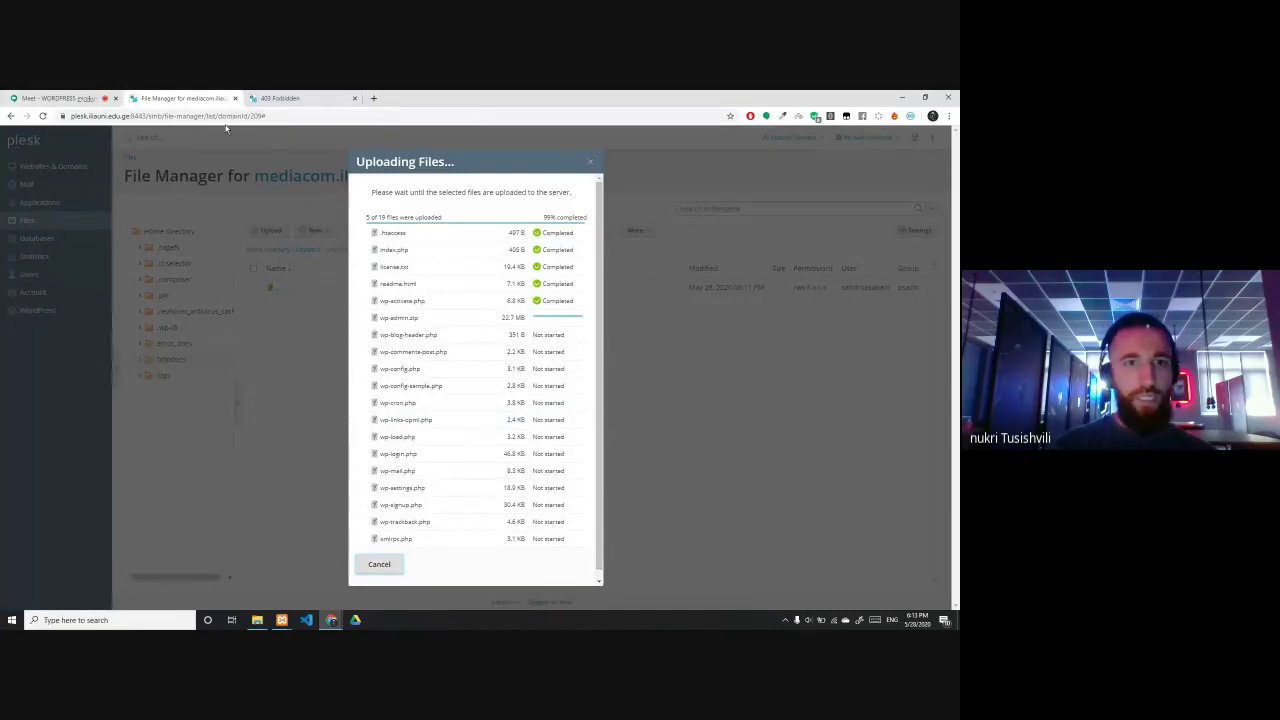
Open the Plesk control panel in a new browser tab
left_click(255, 97)
left_click(241, 111)
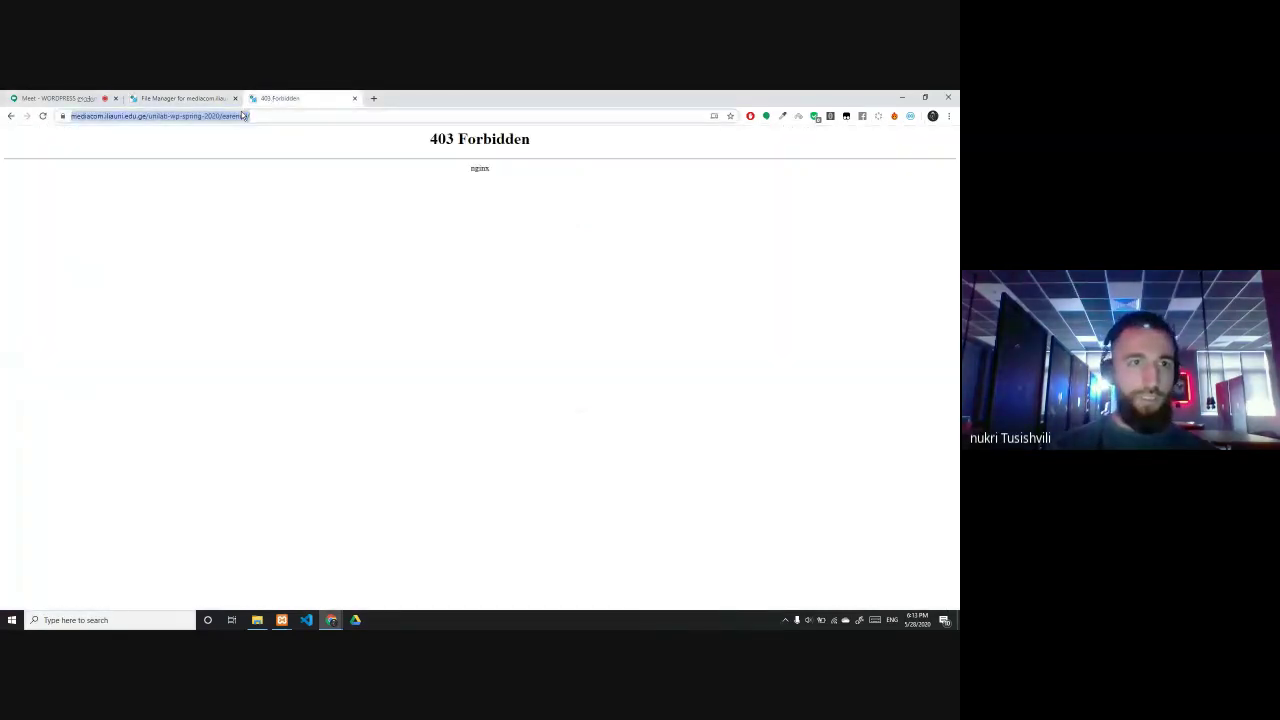
left_click(371, 100)
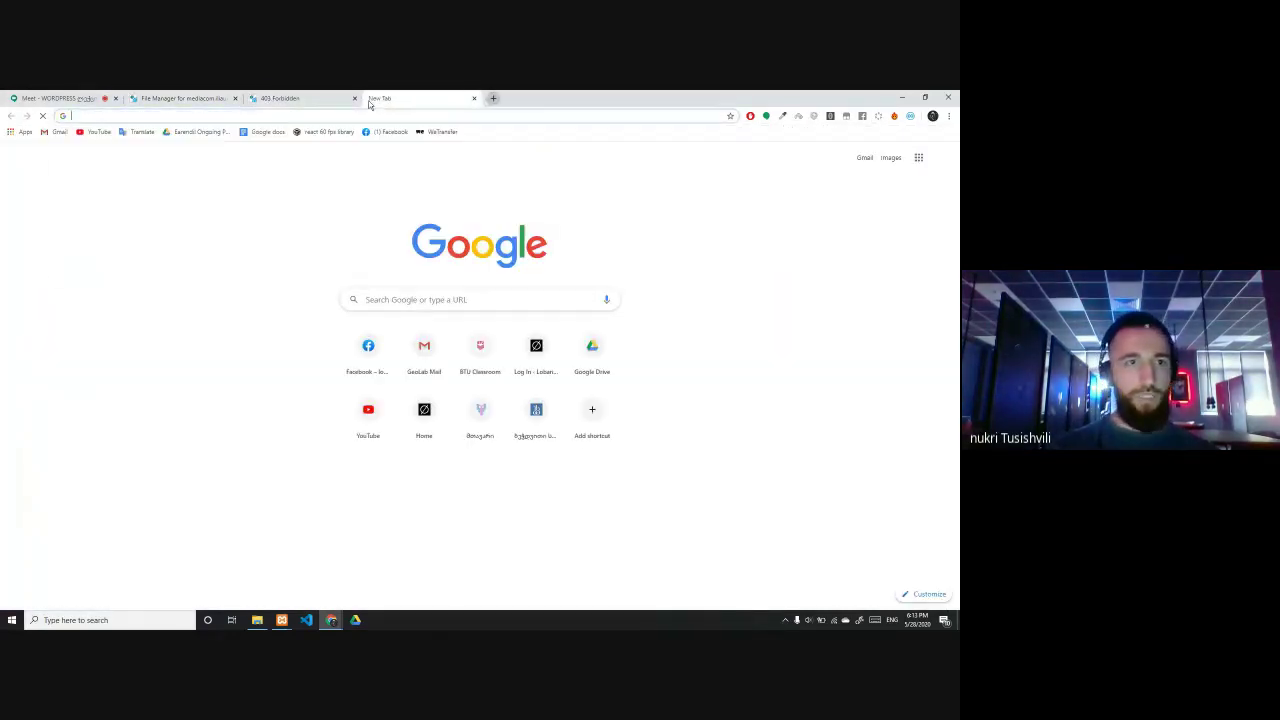
type("ples")
key("Return")
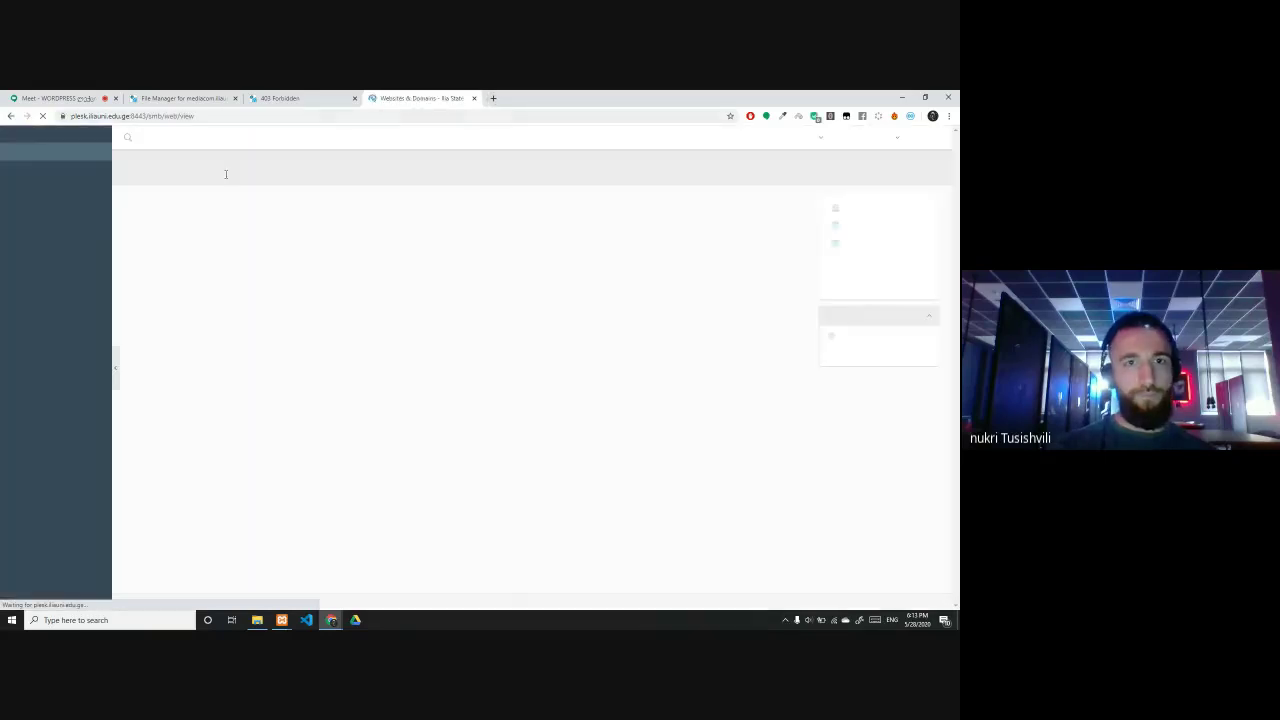
Start a new database for mediacom.iliauni.edu.ge, copy its _earendil name, and minimize Chrome
scroll(115, 310, "down", 4)
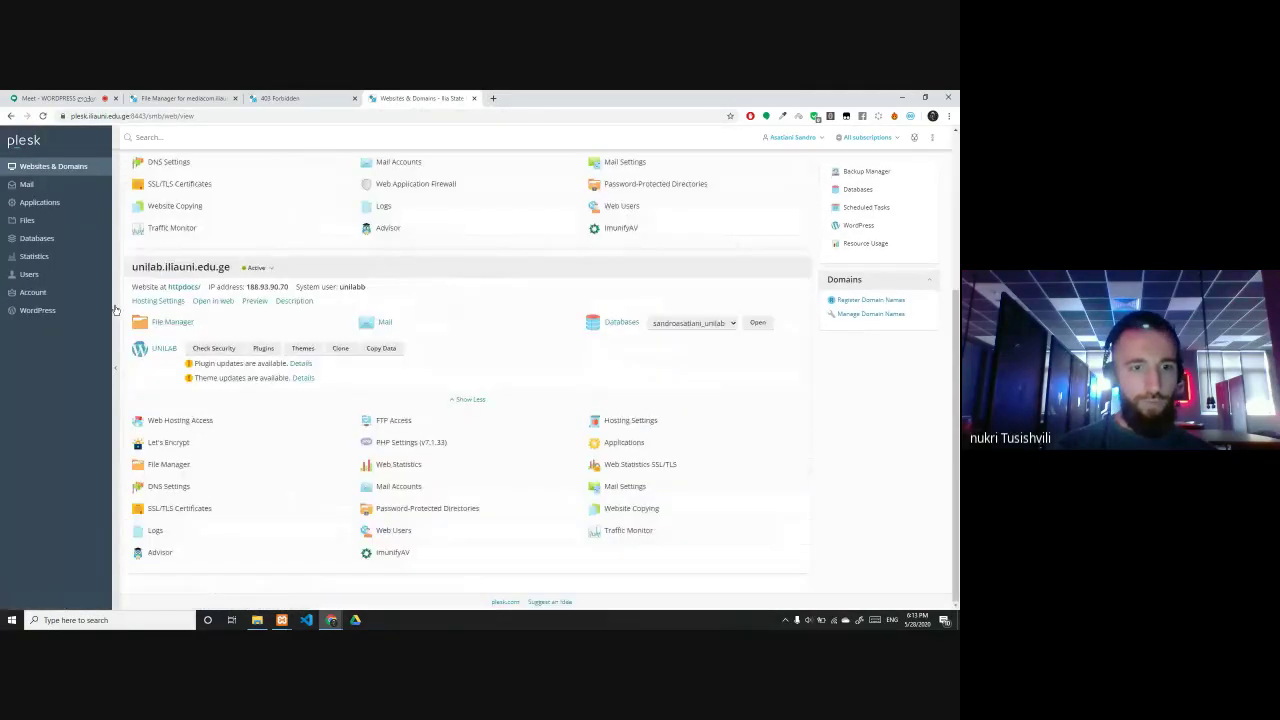
scroll(247, 326, "up", 3)
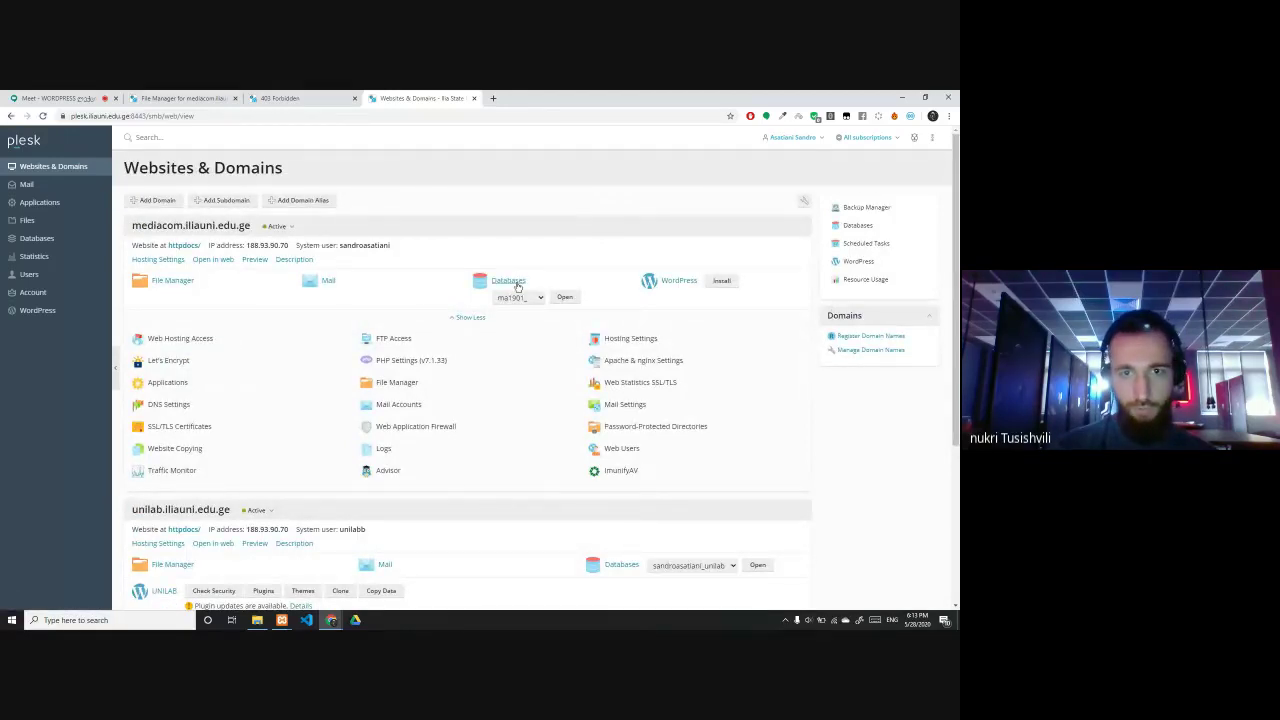
left_click(515, 283)
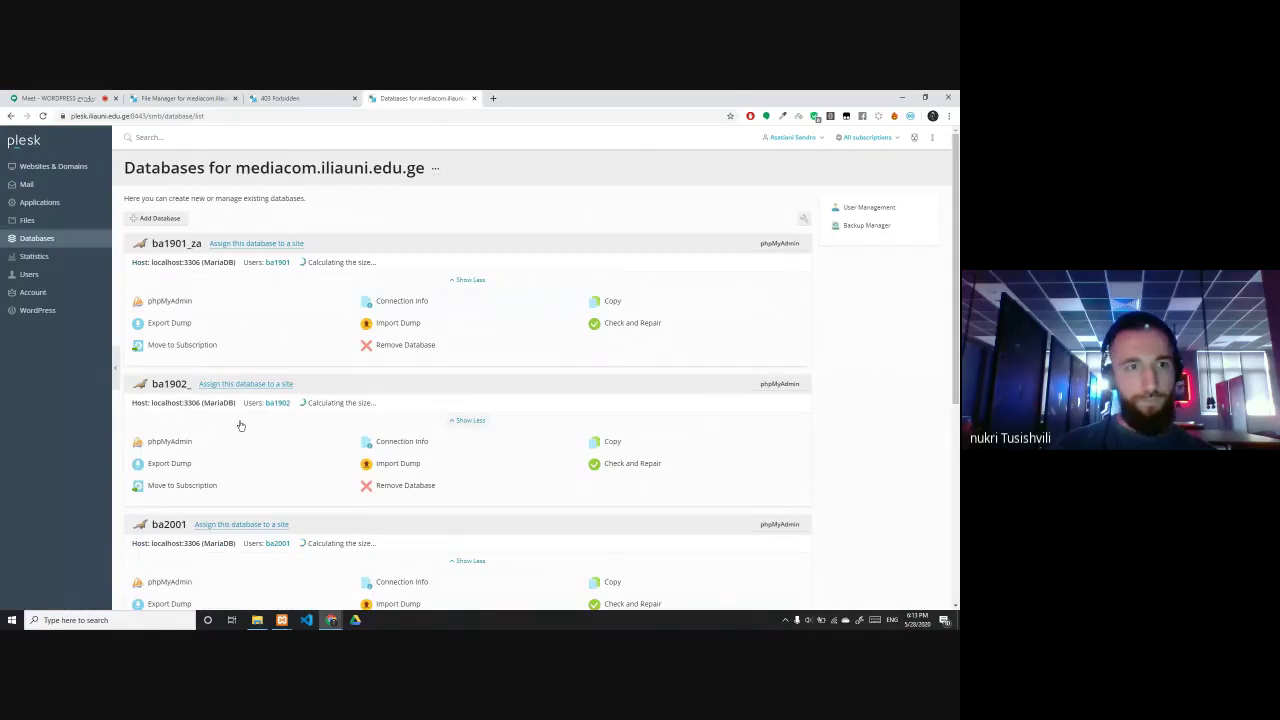
left_click(158, 219)
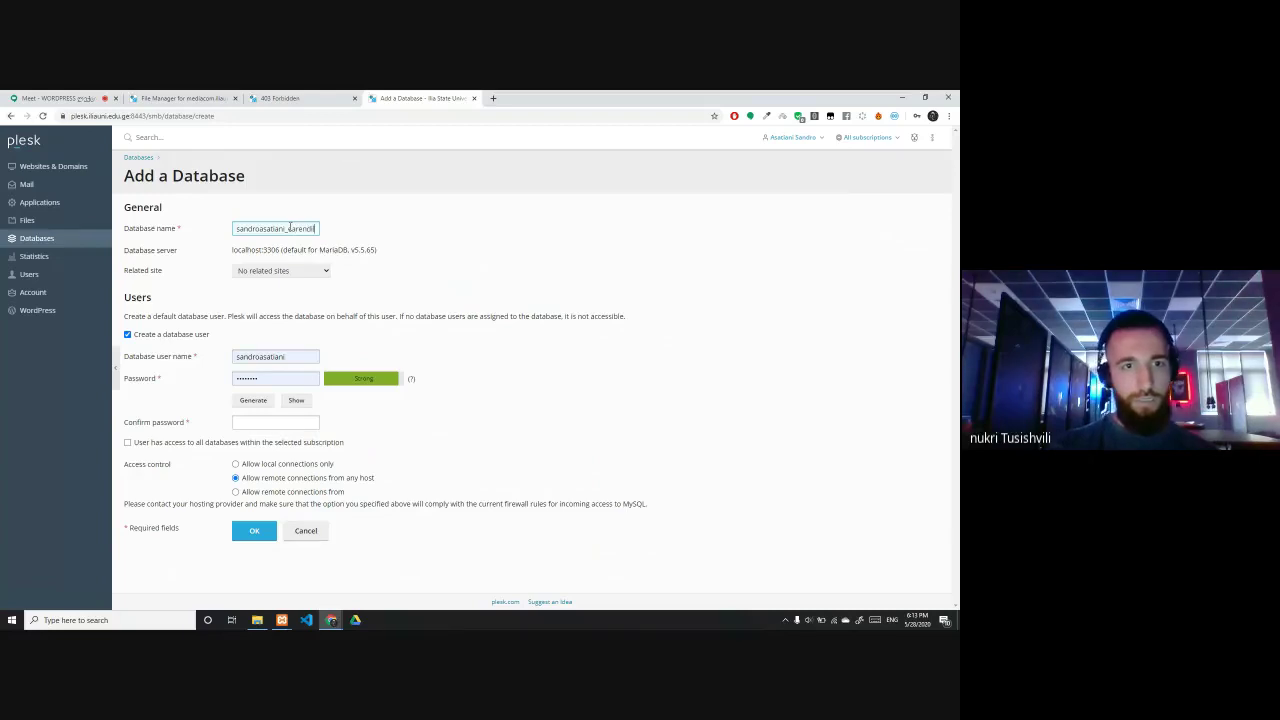
left_click(298, 230)
double_click(299, 231)
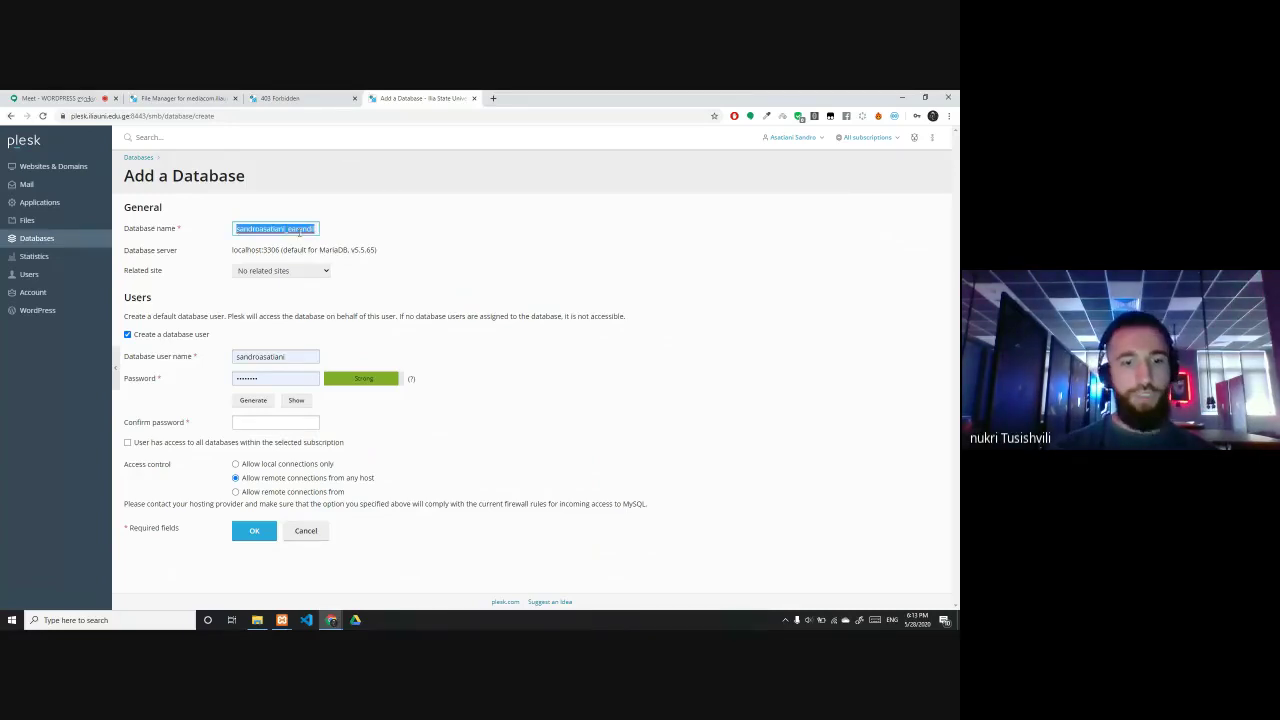
left_click(901, 97)
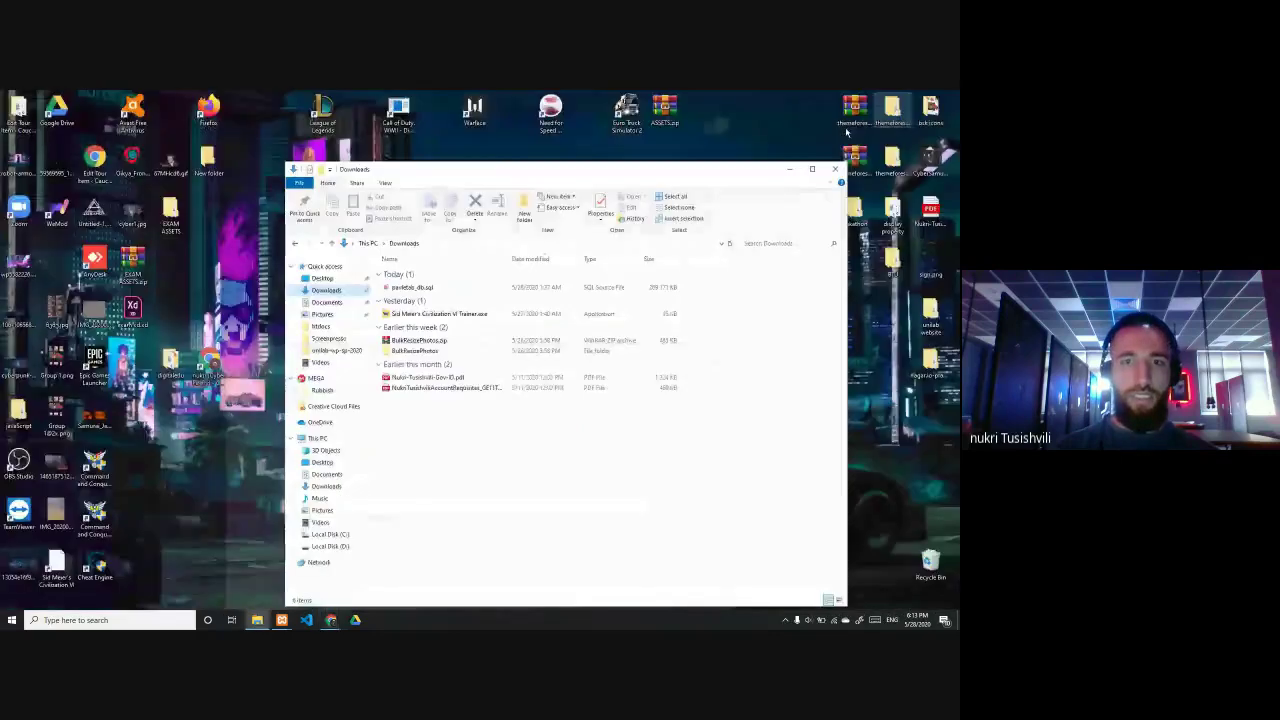
Create a new text document on the desktop and open it in Notepad
right_click(198, 252)
mouse_move(264, 390)
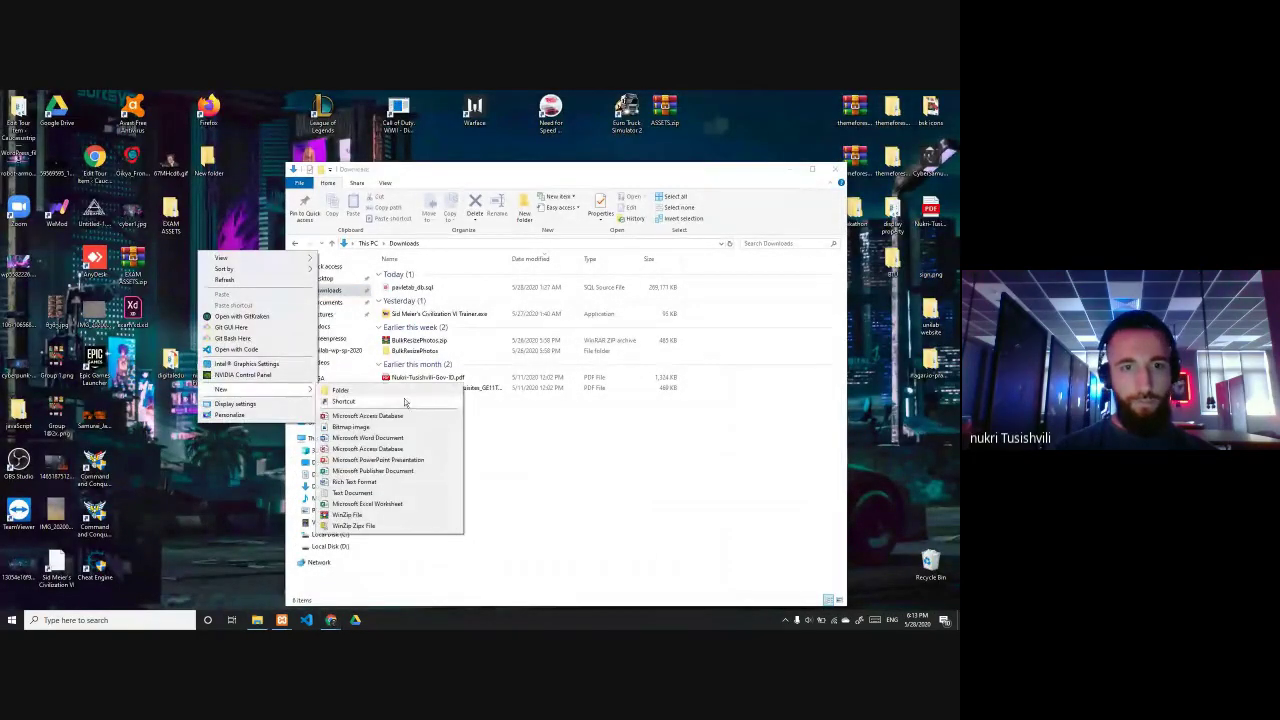
left_click(338, 496)
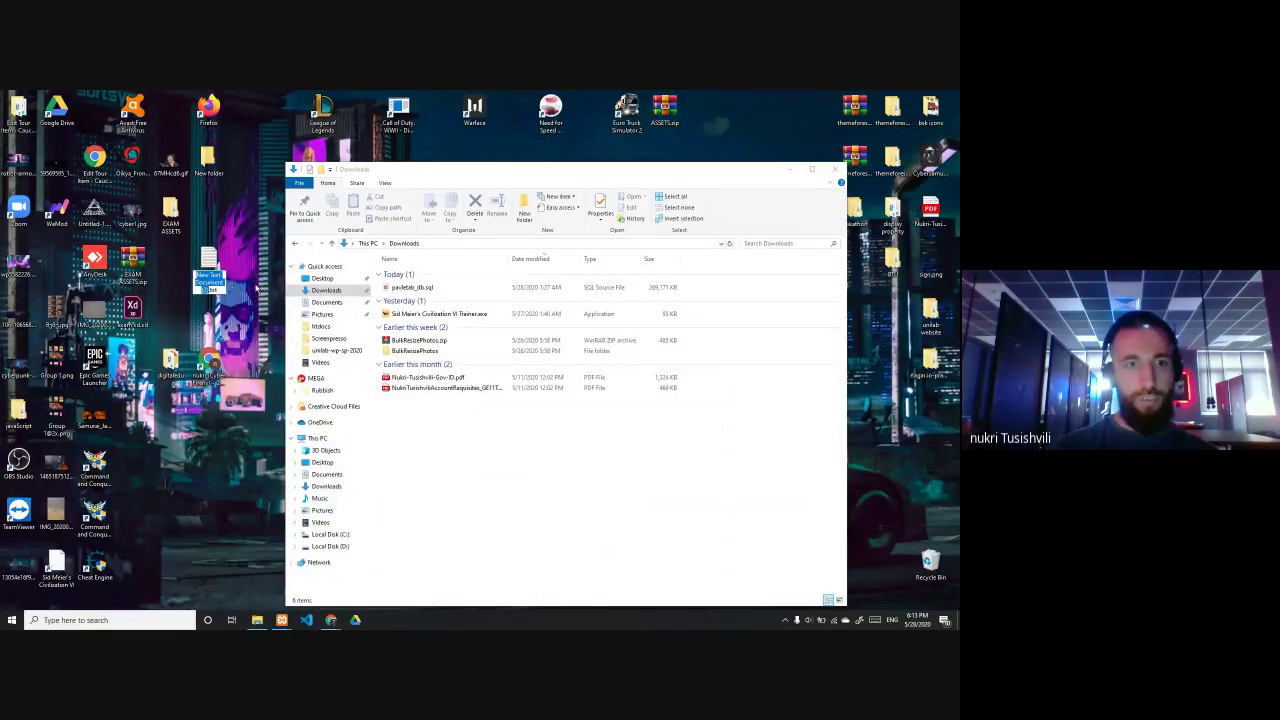
key("Return")
double_click(208, 262)
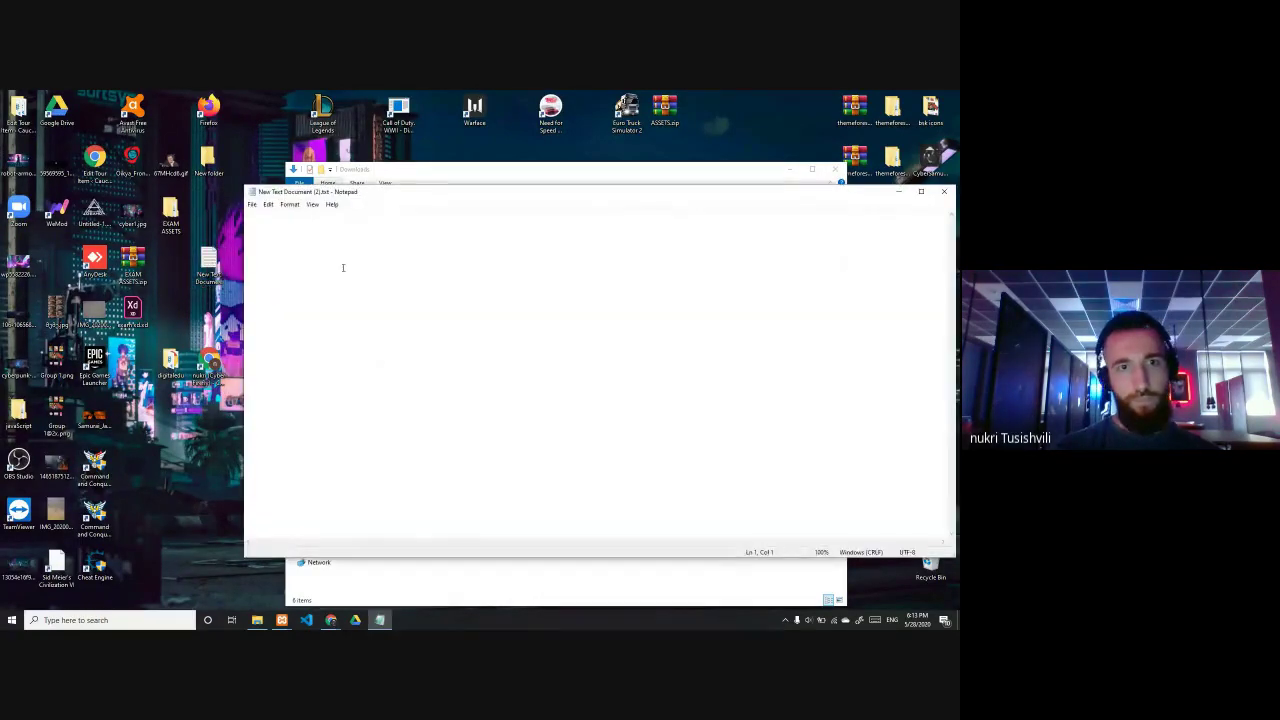
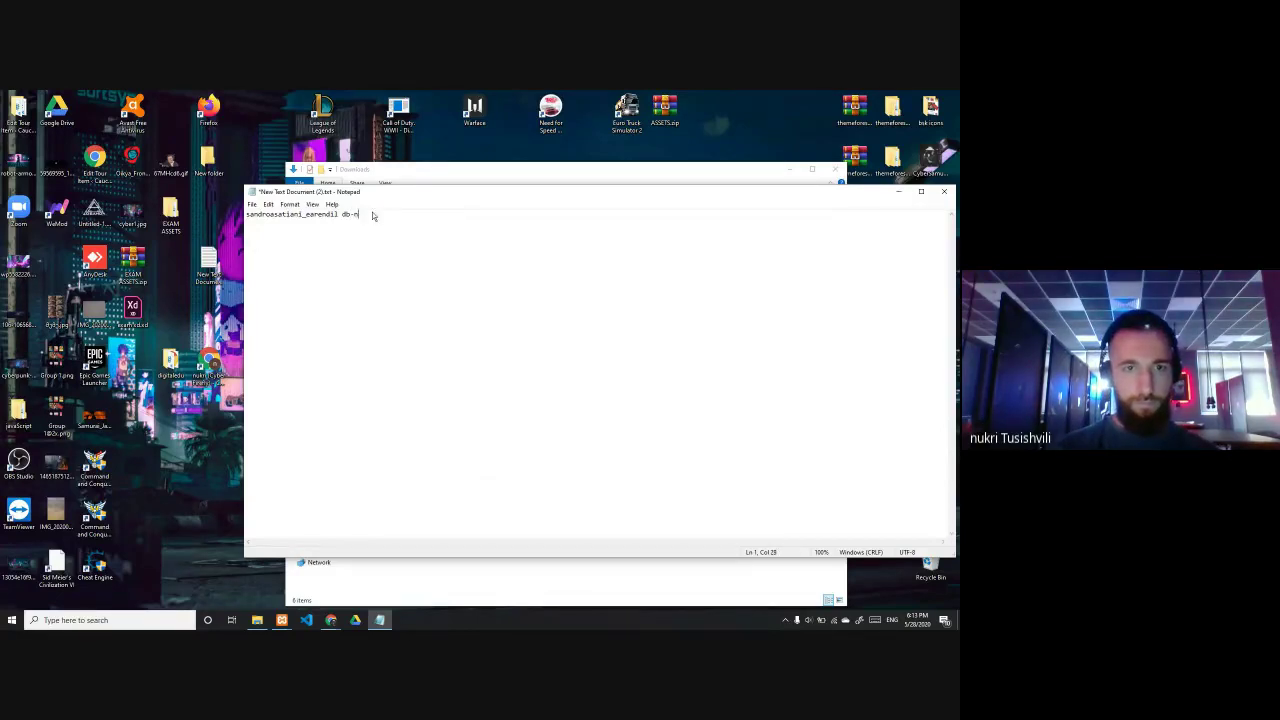
Record the copied database name under a 'db-name:' label and begin a password line in the notes
key("shift+Left")
key("shift+Left")
key("shift+Left")
key("shift+Left")
key("shift+Left")
key("shift+Left")
key("shift+Left")
key("ctrl+c")
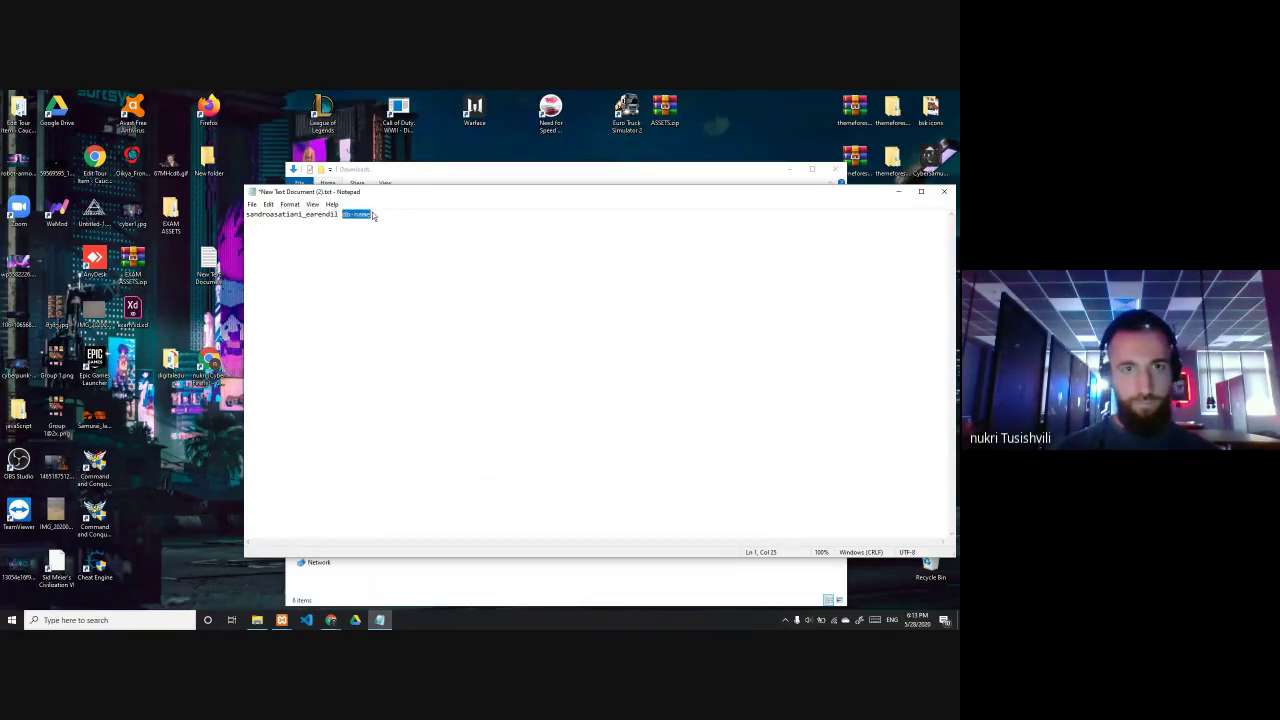
key("BackSpace")
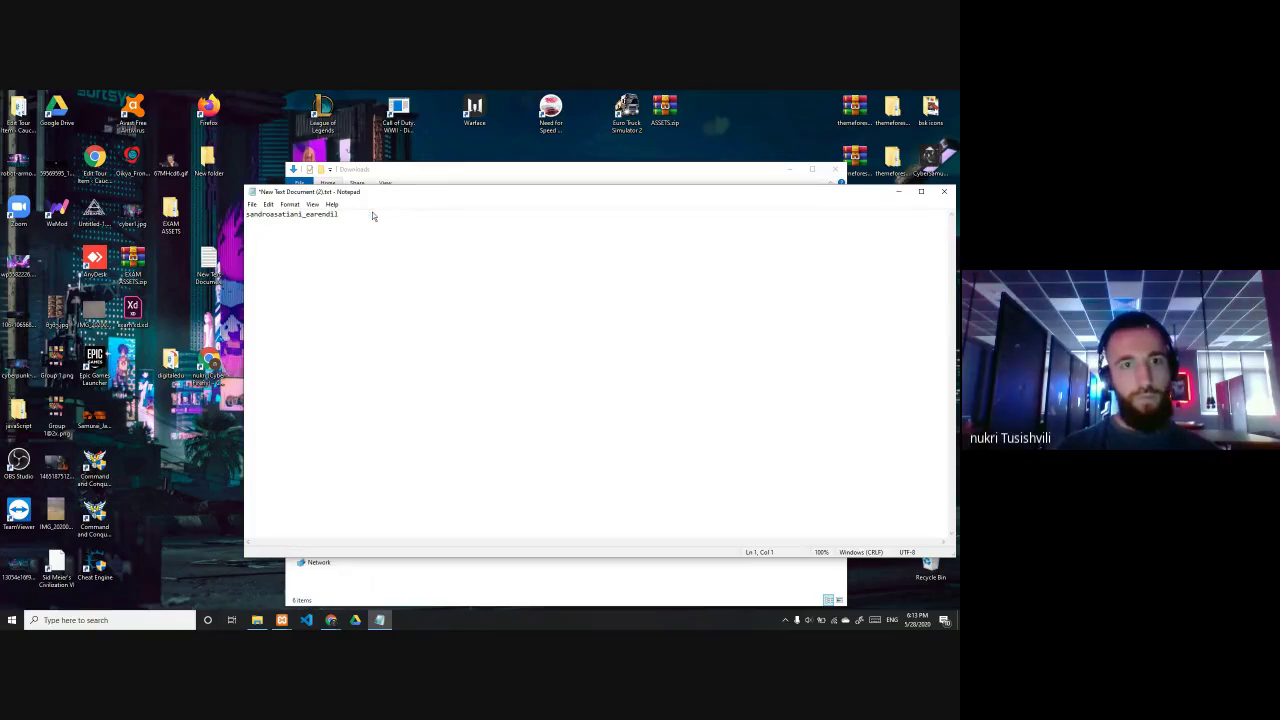
key("ctrl+v")
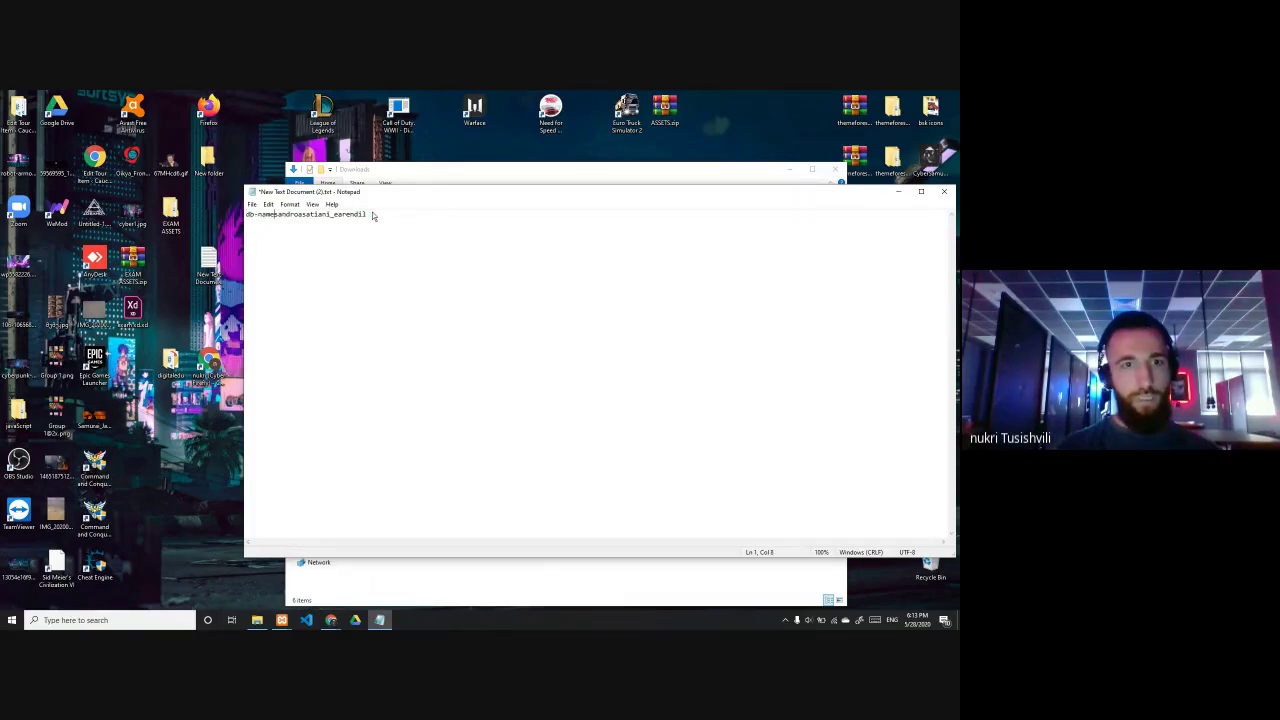
type(":")
left_click(374, 216)
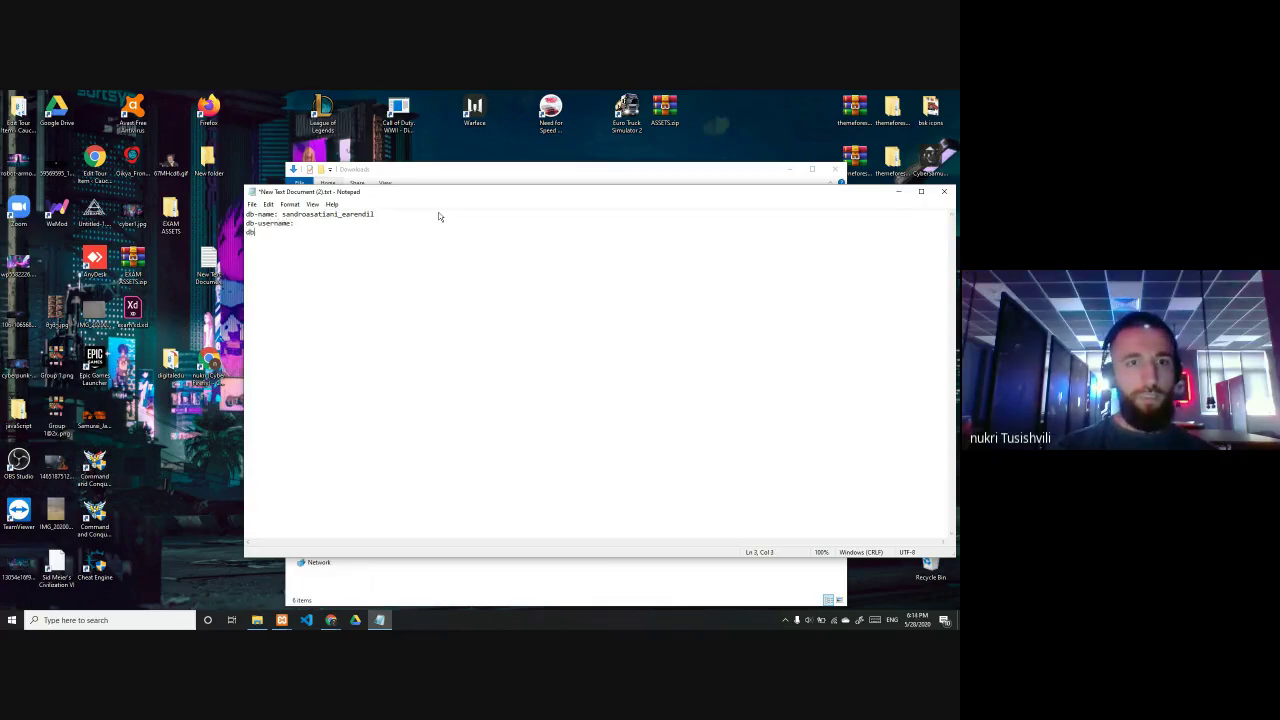
type("password:")
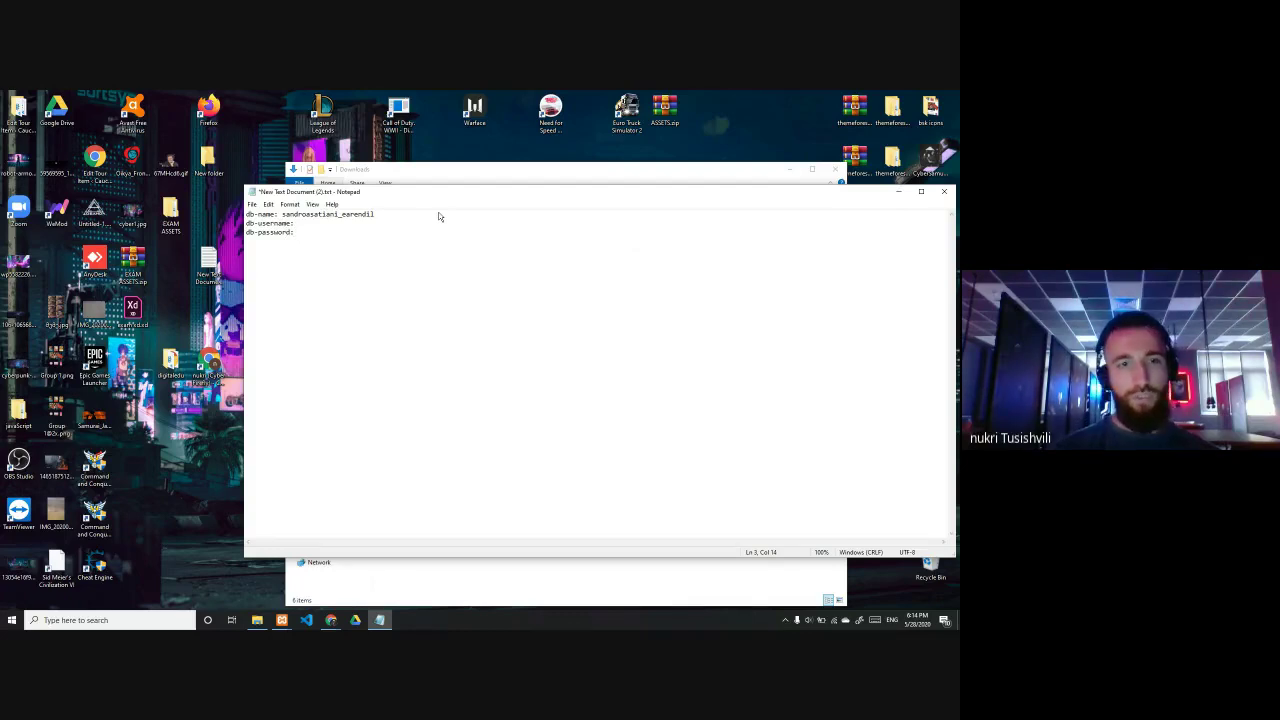
Set the Plesk database user name to earendil and note it under the username line
key("alt+Tab")
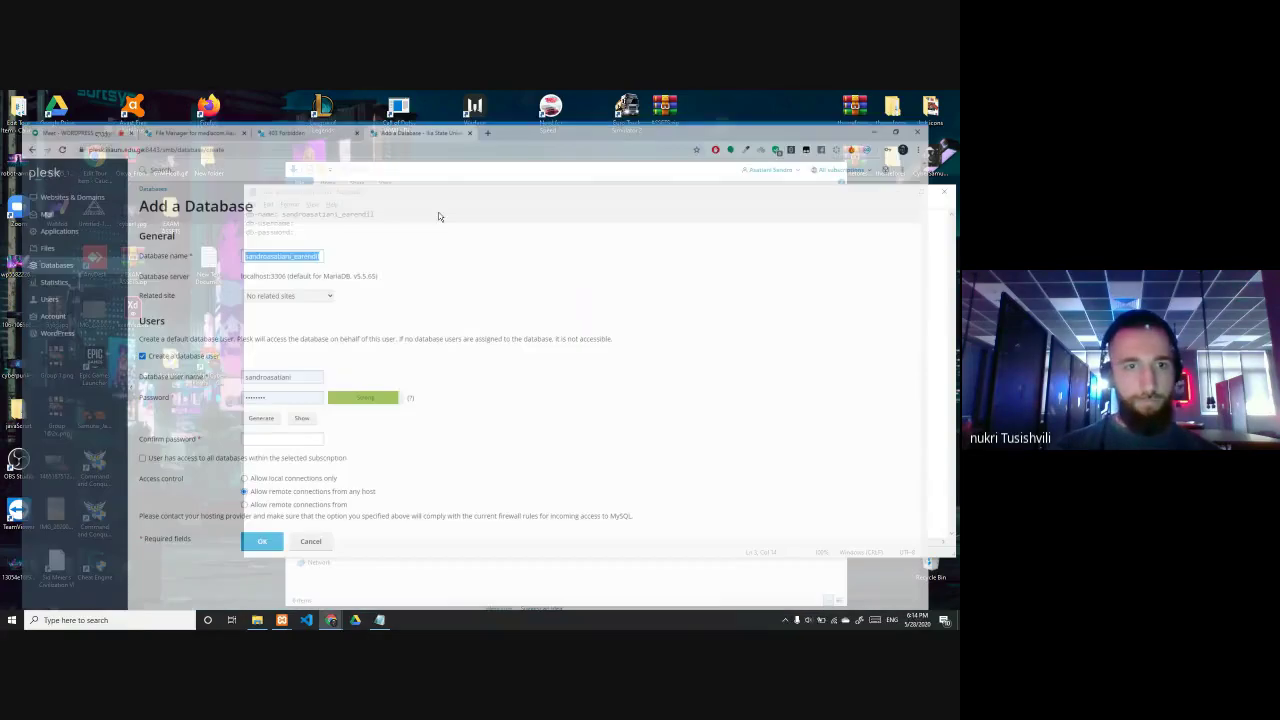
left_click(238, 229)
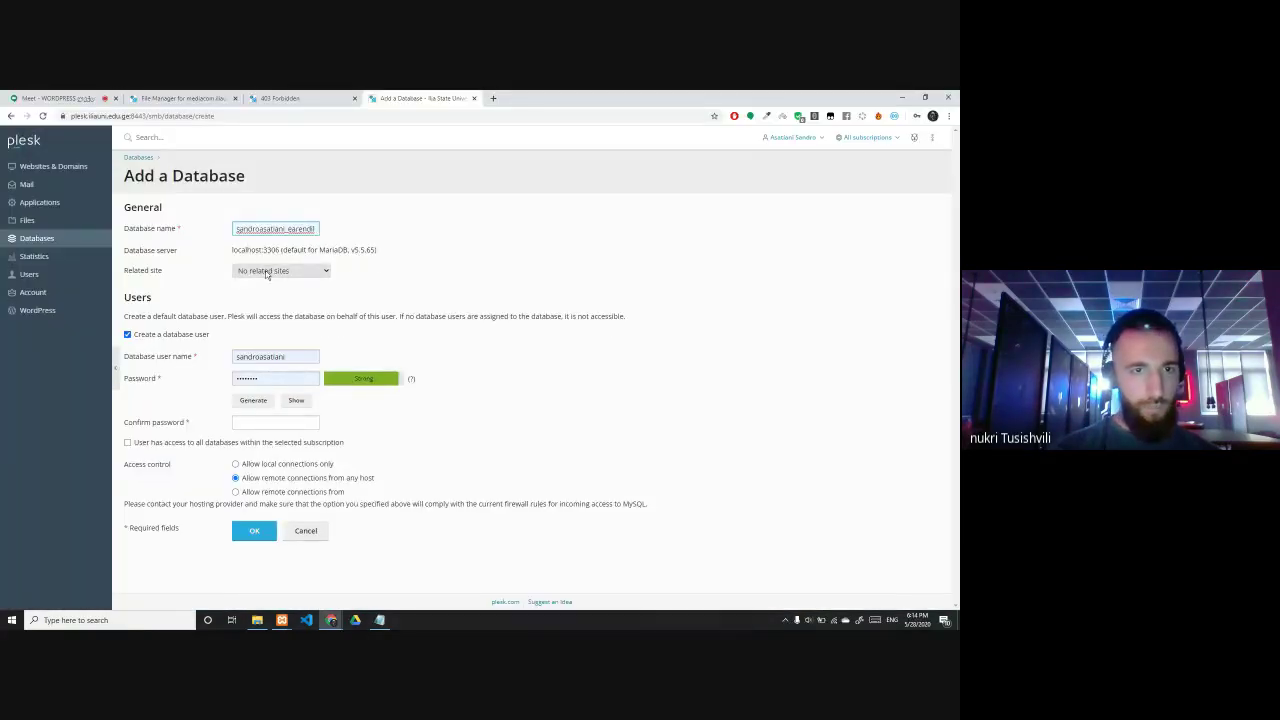
left_click(287, 360)
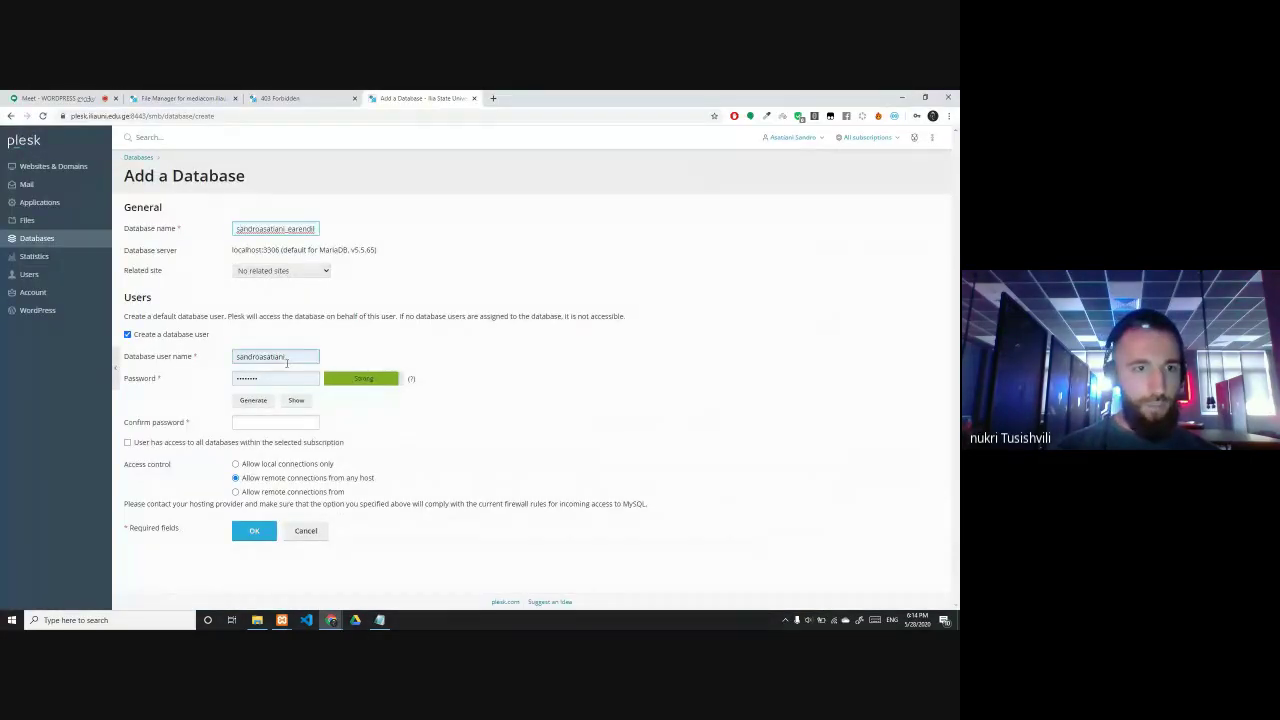
double_click(302, 356)
key("BackSpace")
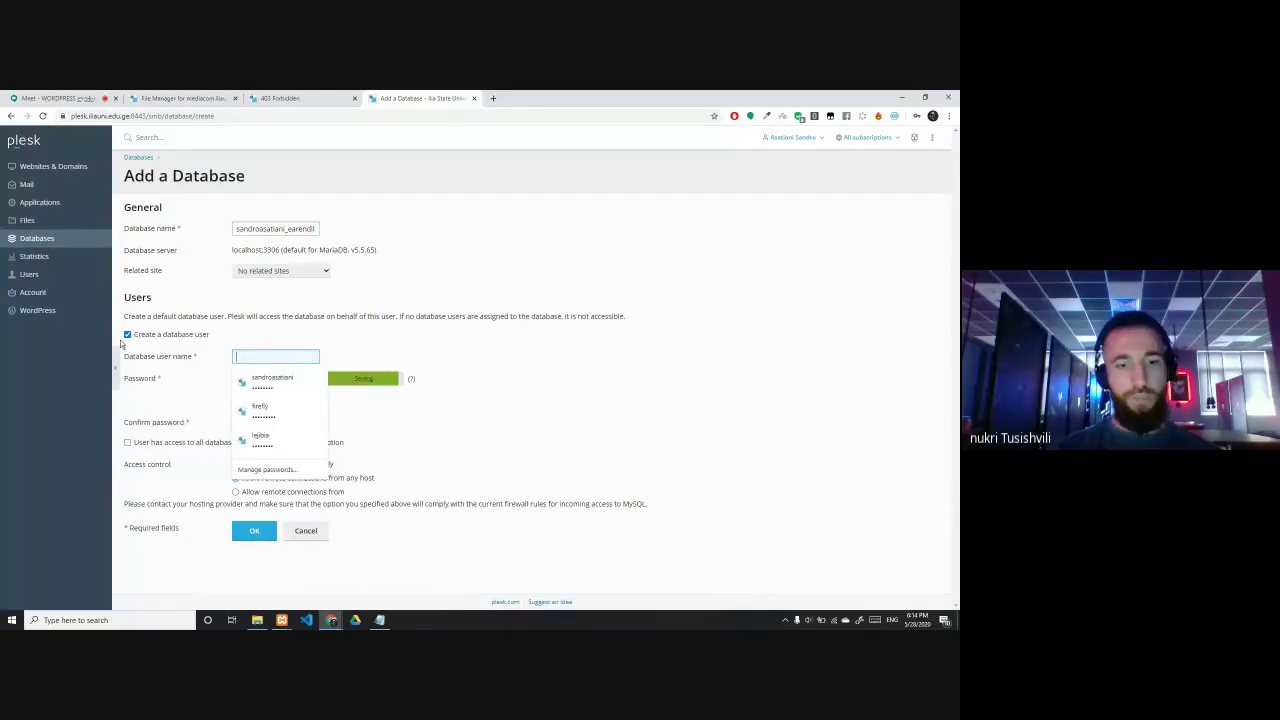
type("earendil")
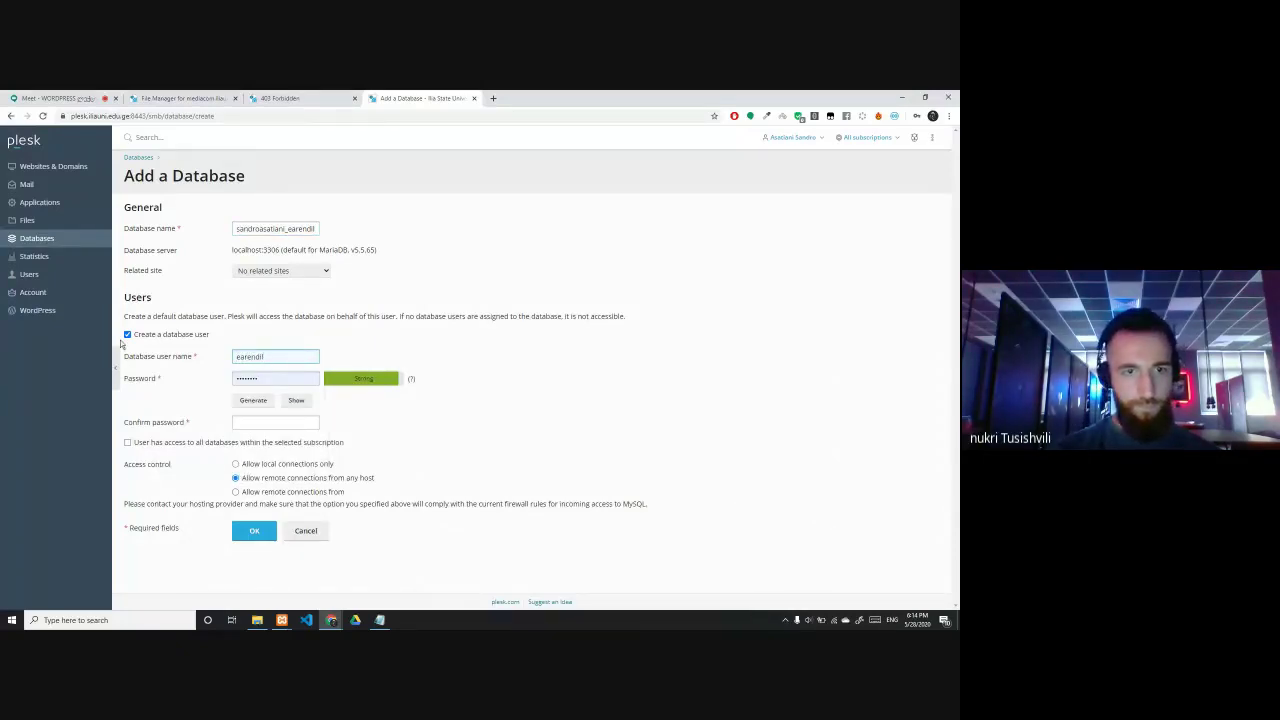
key("ctrl+a")
key("alt+Tab")
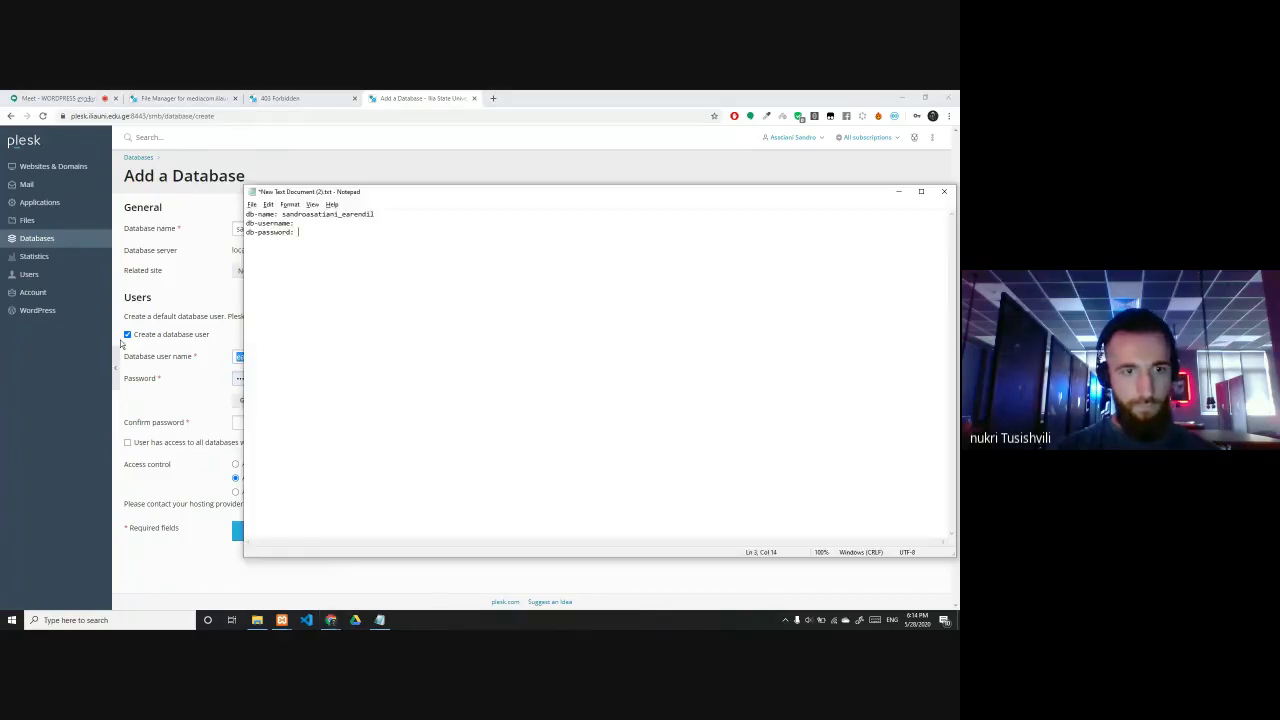
left_click(299, 222)
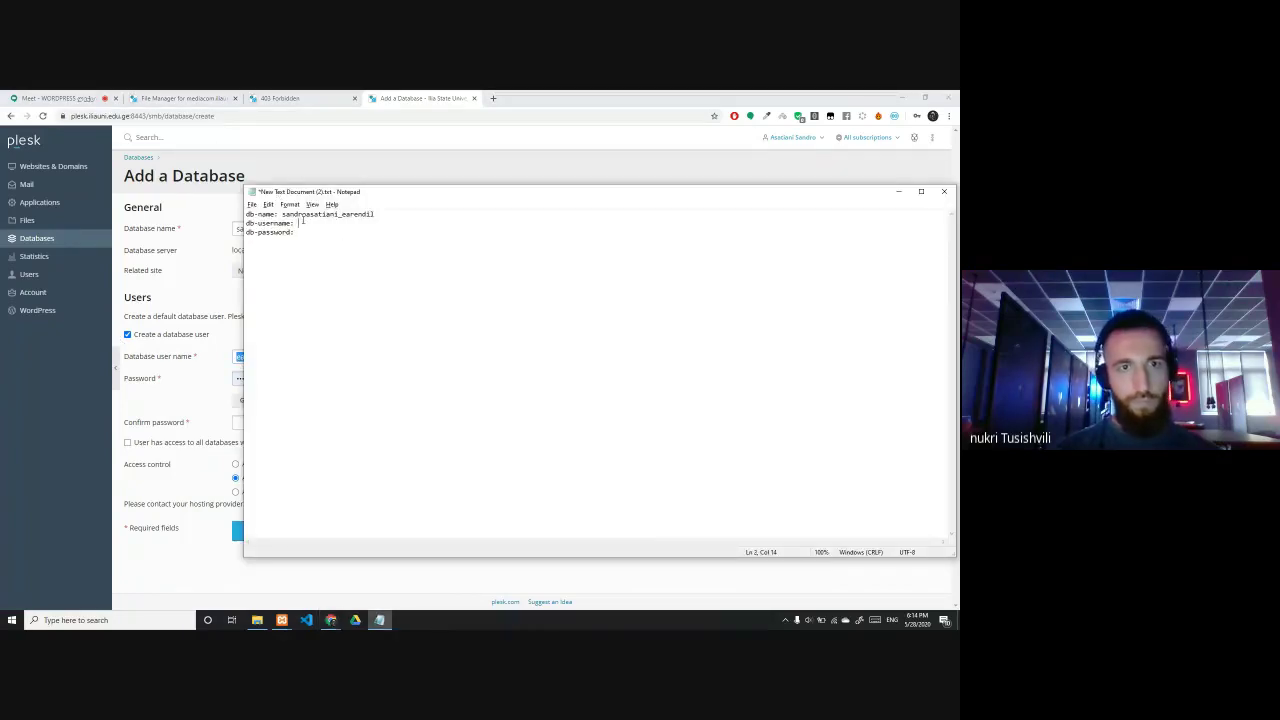
key("alt+Tab")
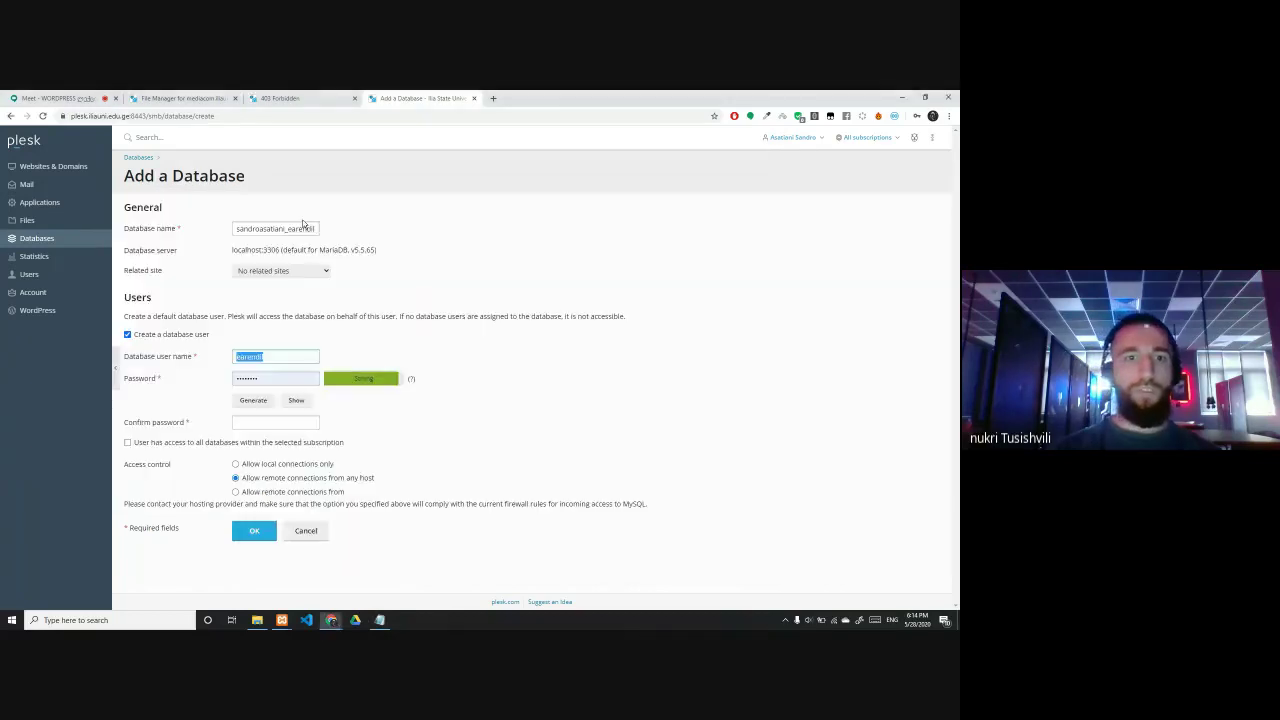
Replace the prefilled database user password in Plesk with a new password
left_click(275, 379)
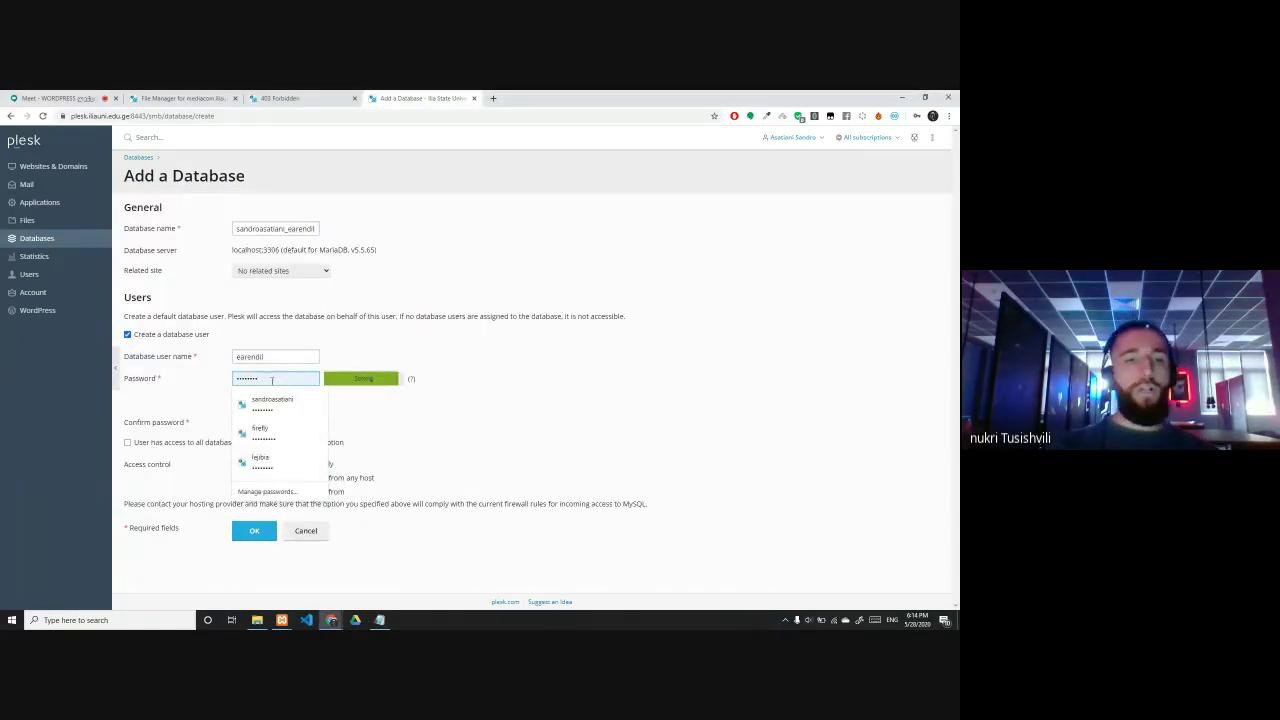
key("ctrl+a")
key("BackSpace")
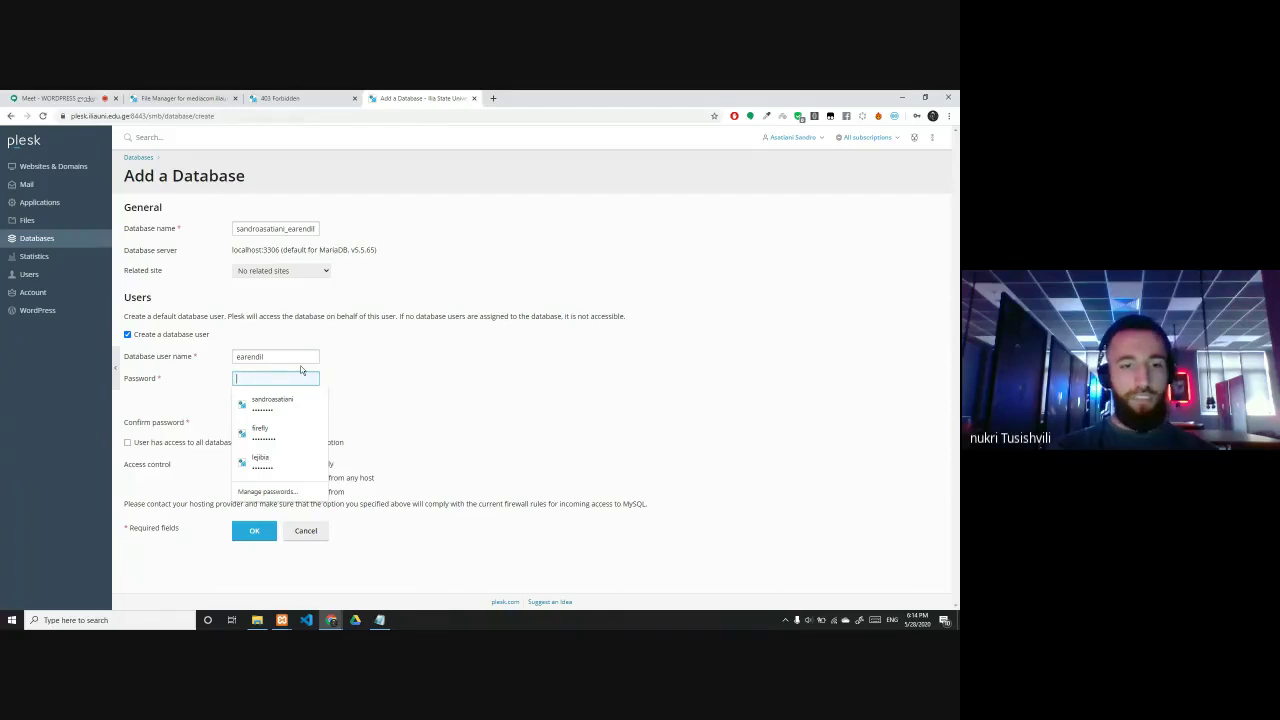
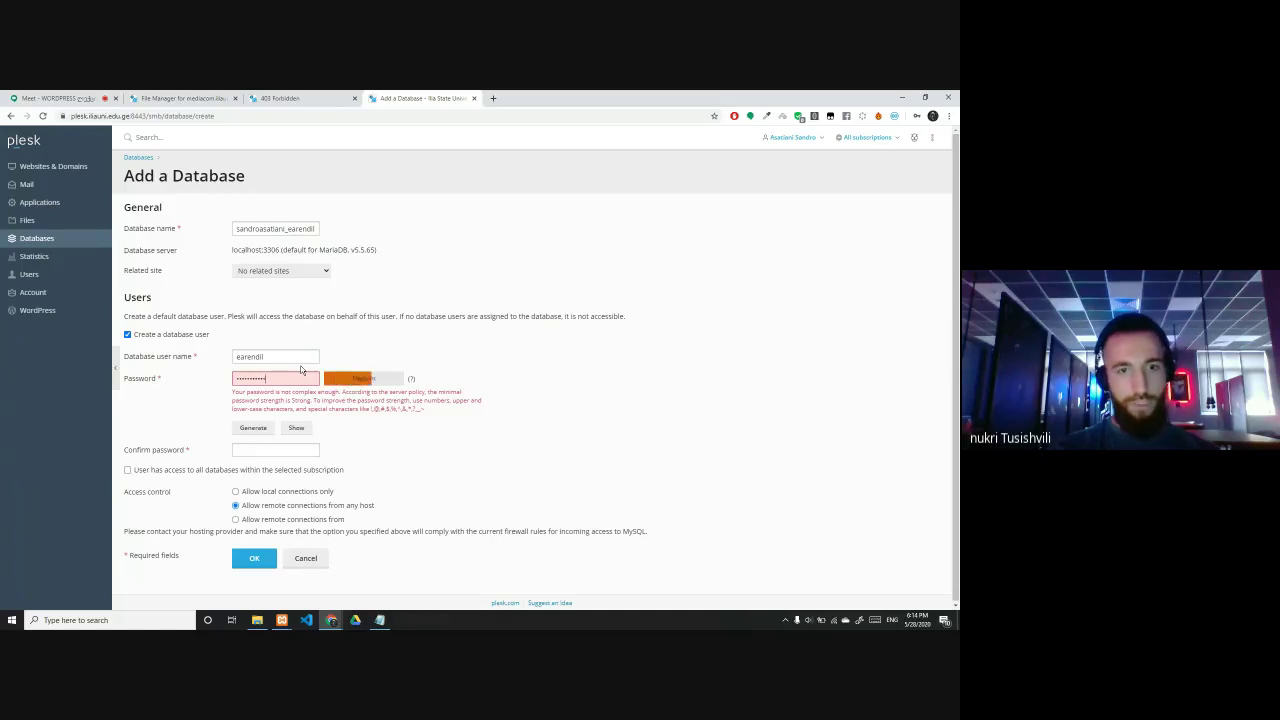
key("ctrl+a")
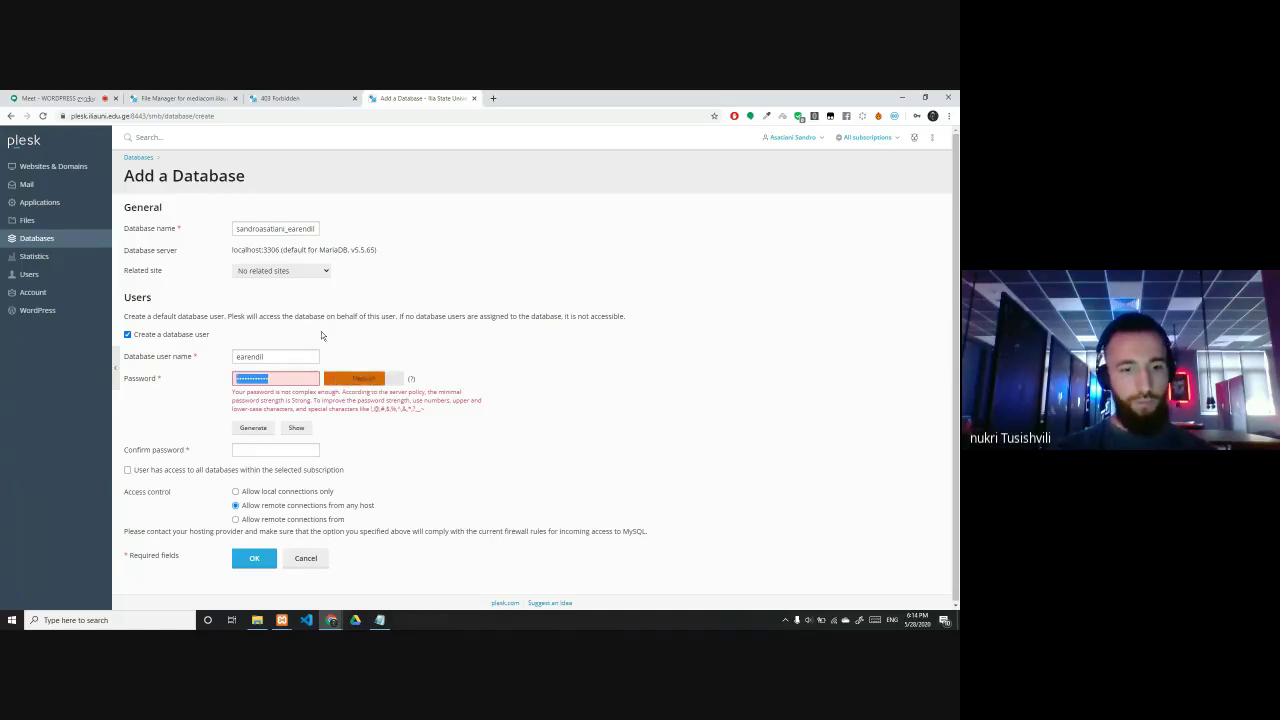
key("alt+Tab")
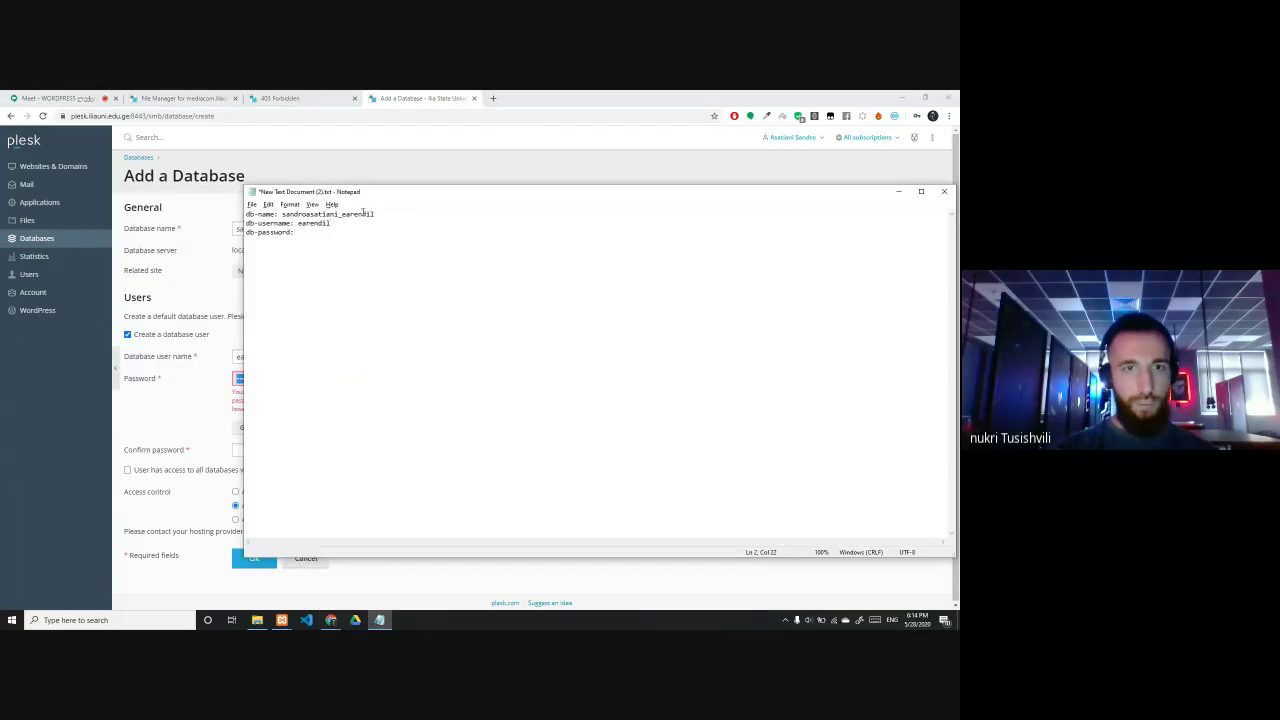
Write the chosen password on the notes' db-password line and paste it into Plesk's password field
left_click(331, 229)
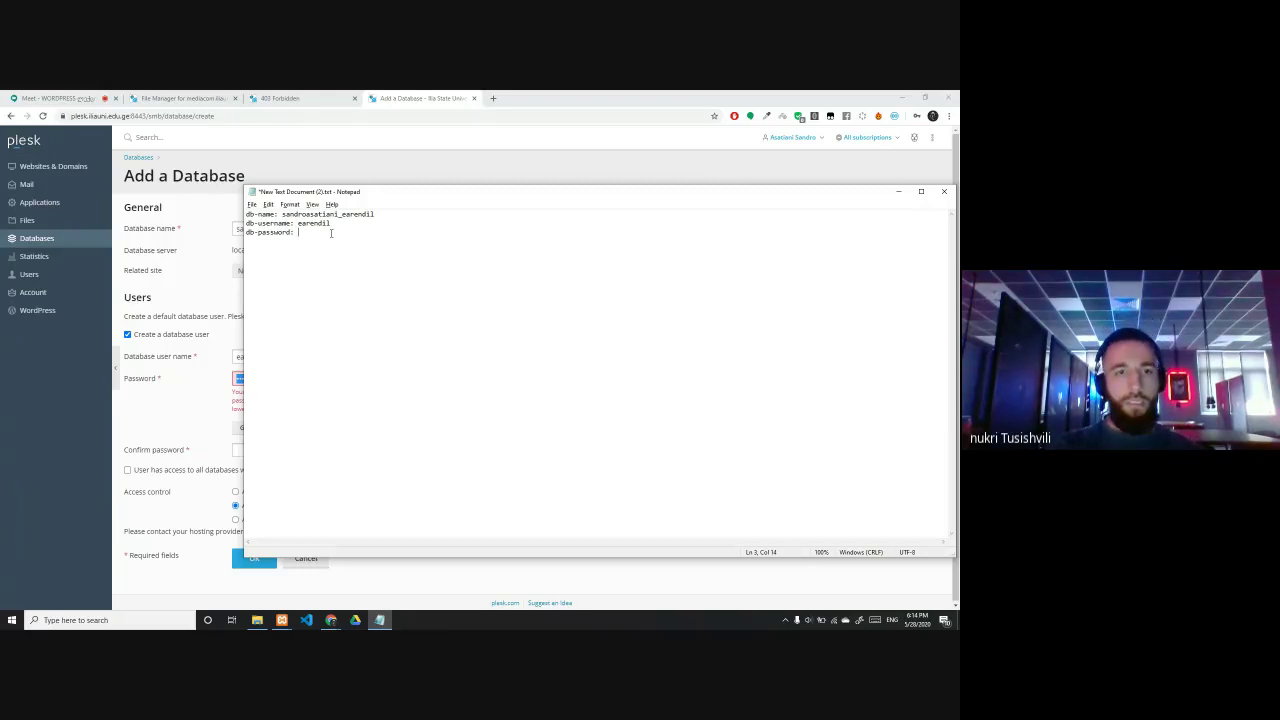
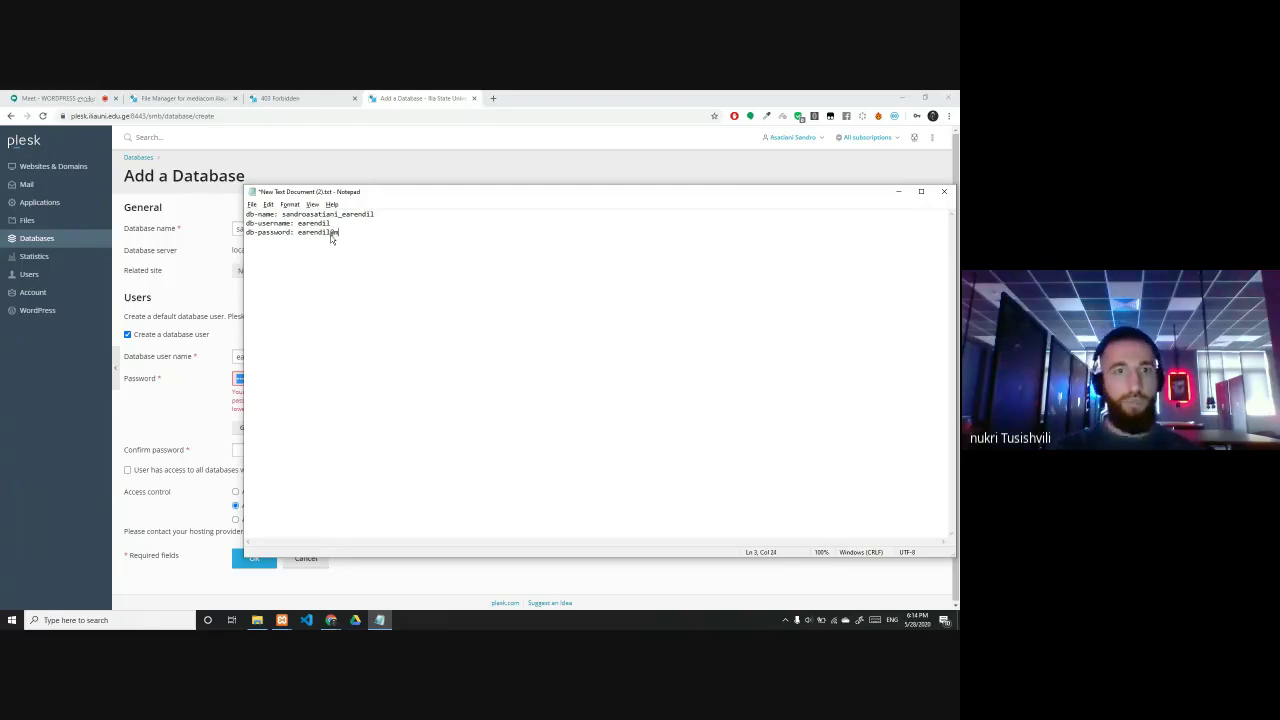
key("shift+Home")
key("shift+ctrl+Right")
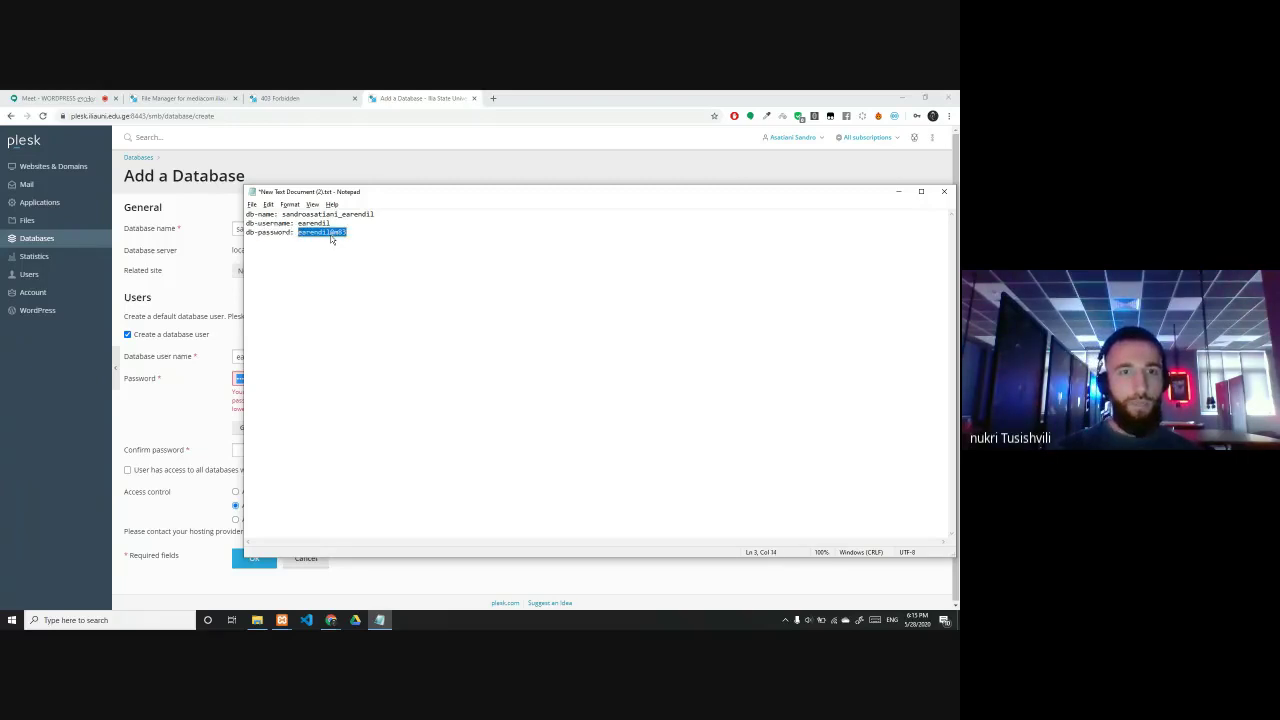
key("alt+Tab")
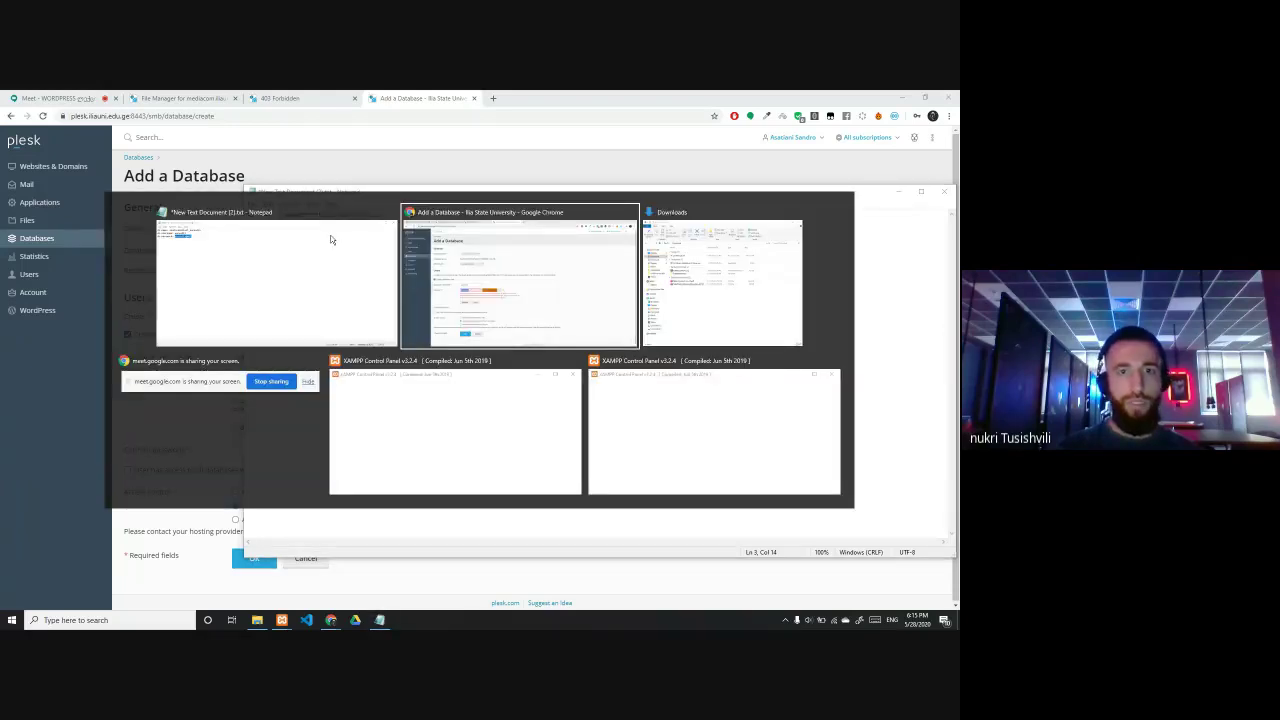
key("ctrl+v")
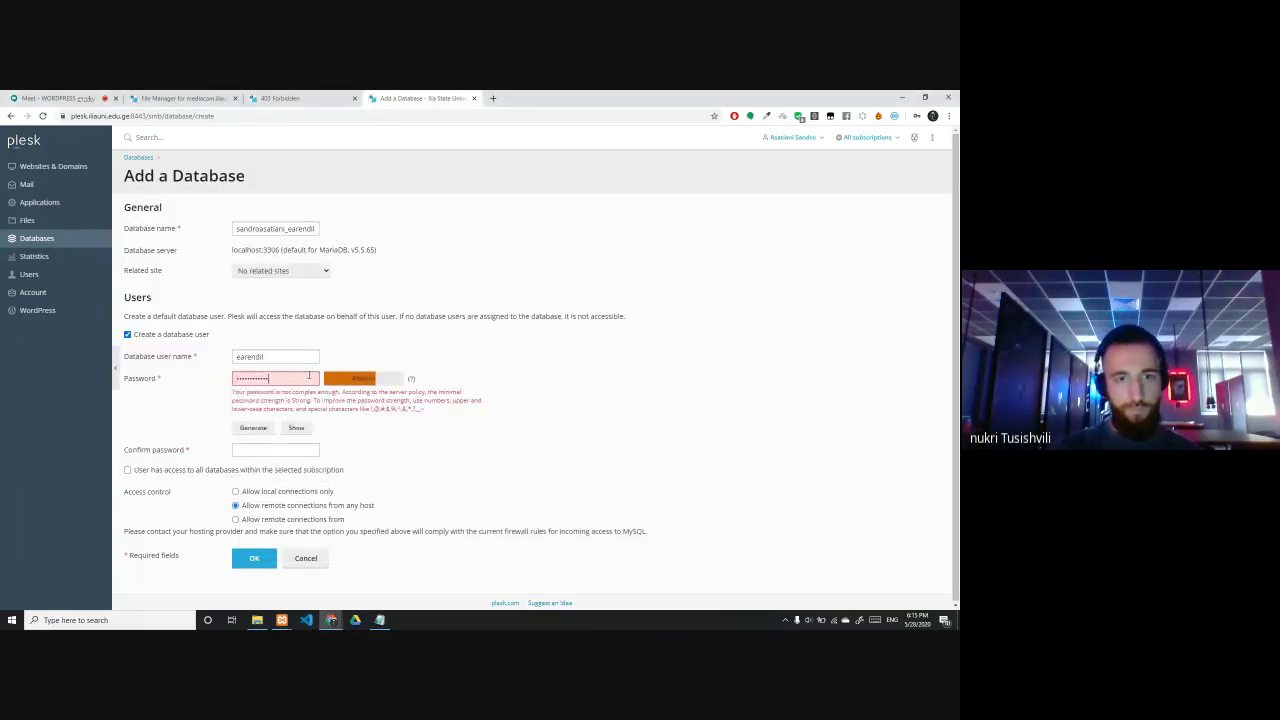
Strengthen the shown password with a capital E and a trailing $ so it rates Strong
left_click(296, 427)
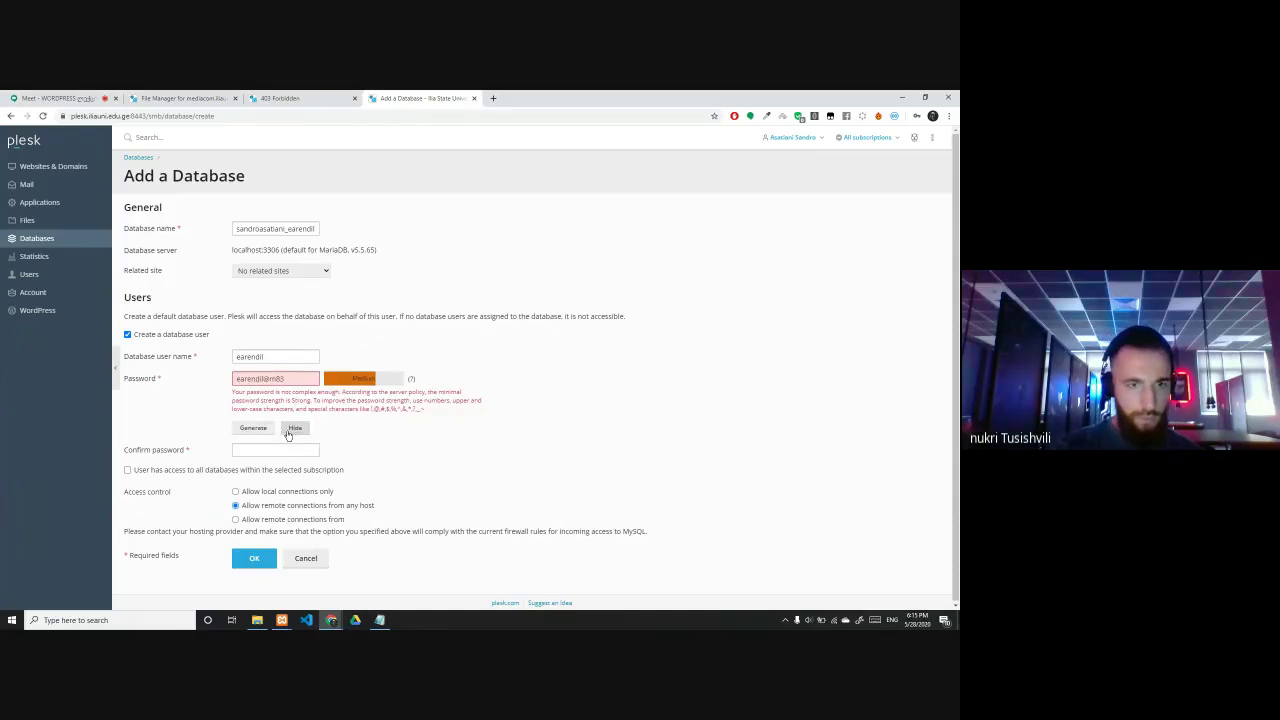
left_click(255, 450)
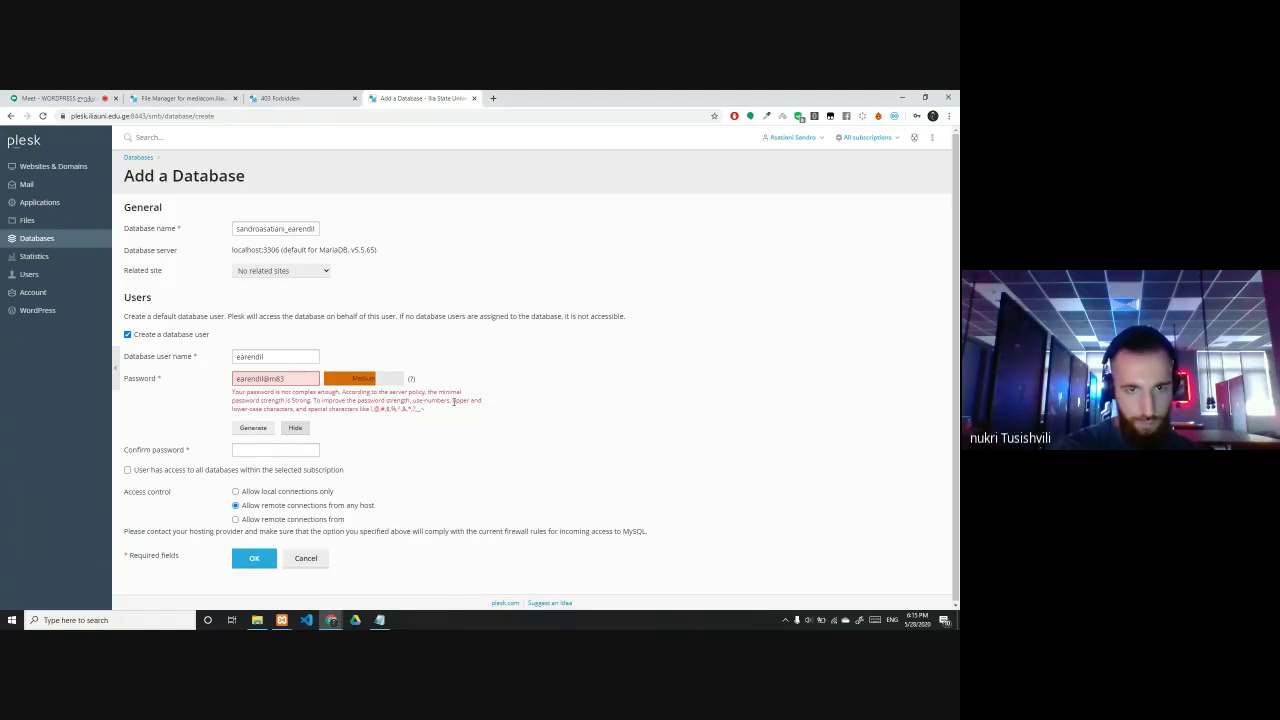
double_click(240, 379)
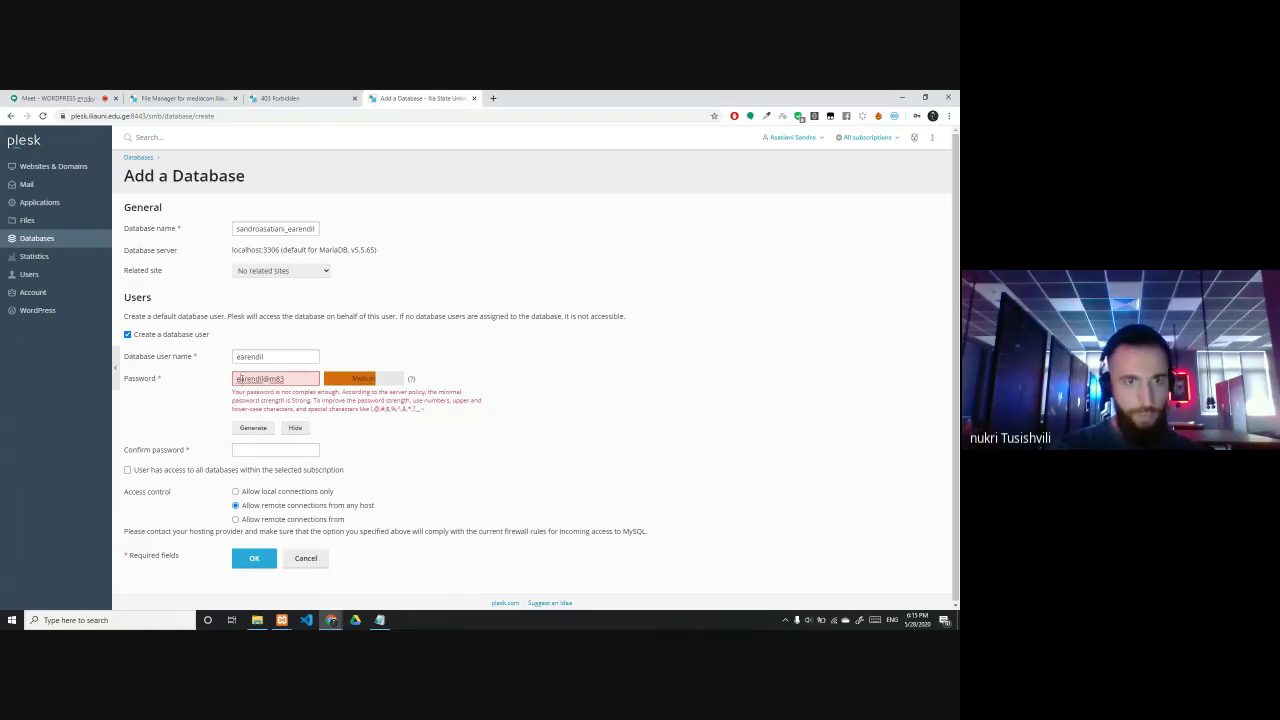
type("E")
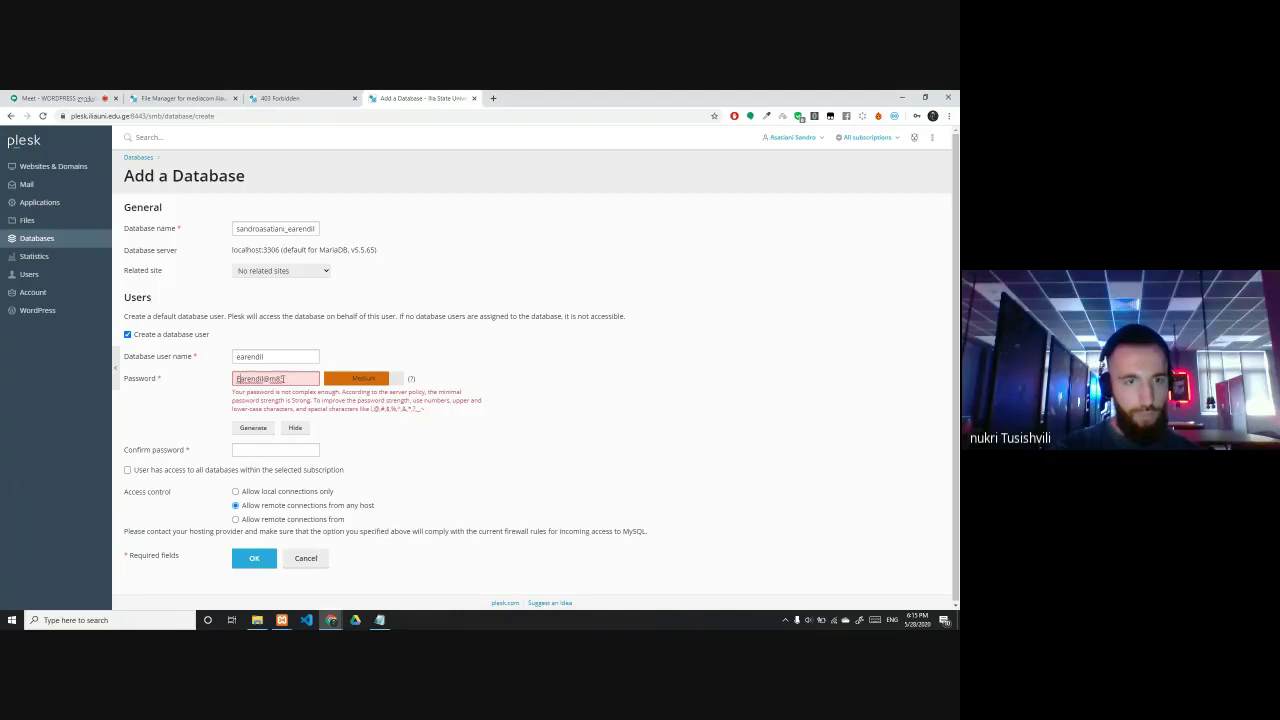
left_click(294, 380)
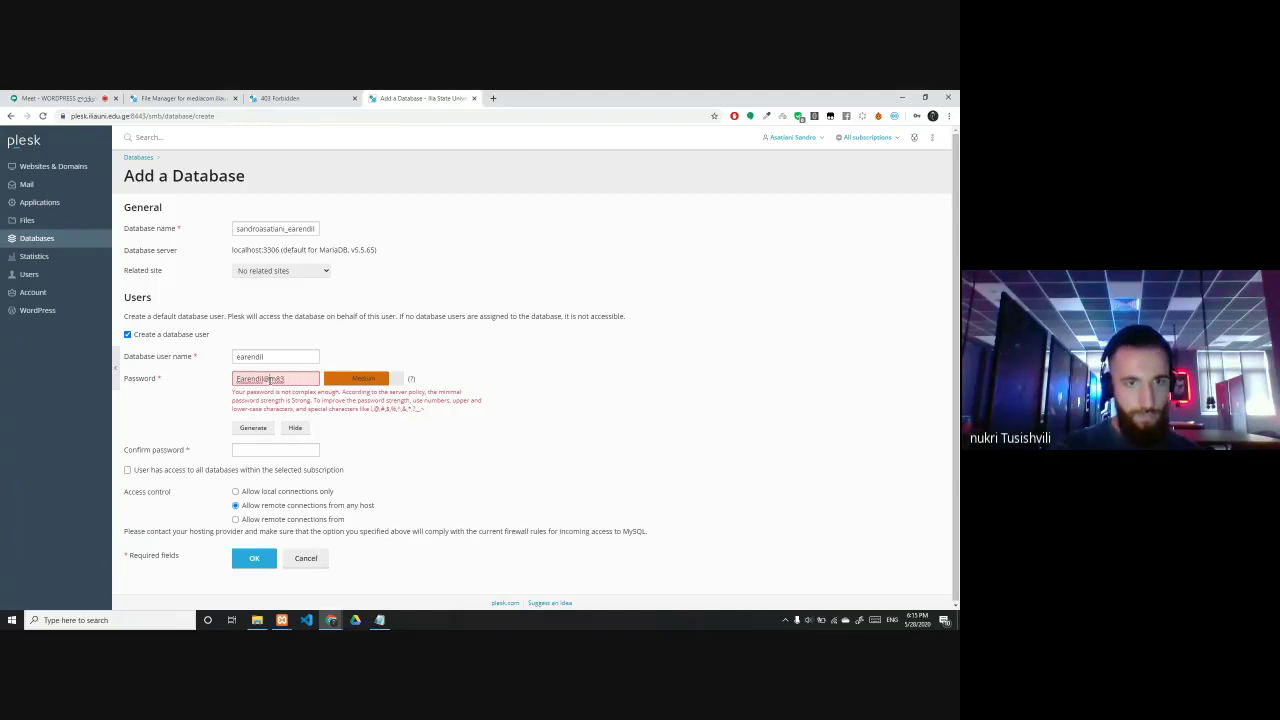
type("$")
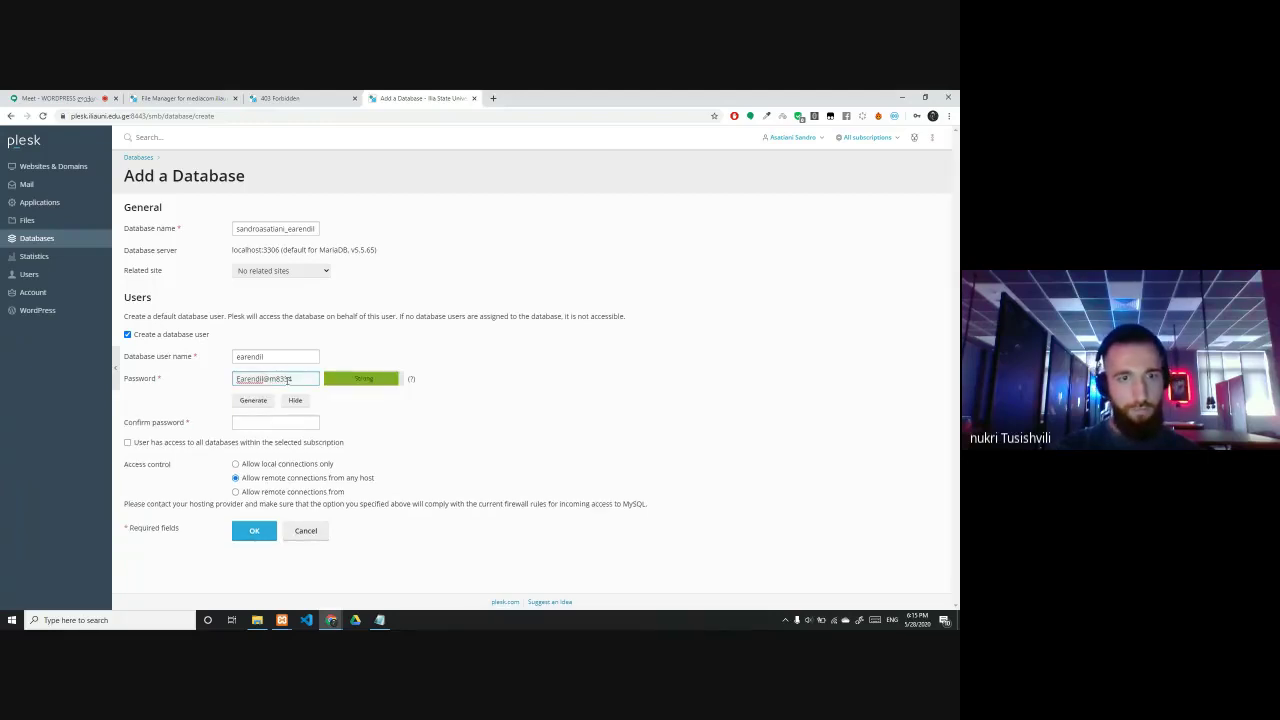
key("shift+Left")
key("shift+Left")
key("shift+Left")
key("shift+Left")
key("shift+Left")
key("shift+Left")
key("shift+Left")
key("shift+Left")
key("shift+Left")
key("shift+Left")
key("shift+Left")
key("shift+Left")
key("shift+Left")
key("ctrl+c")
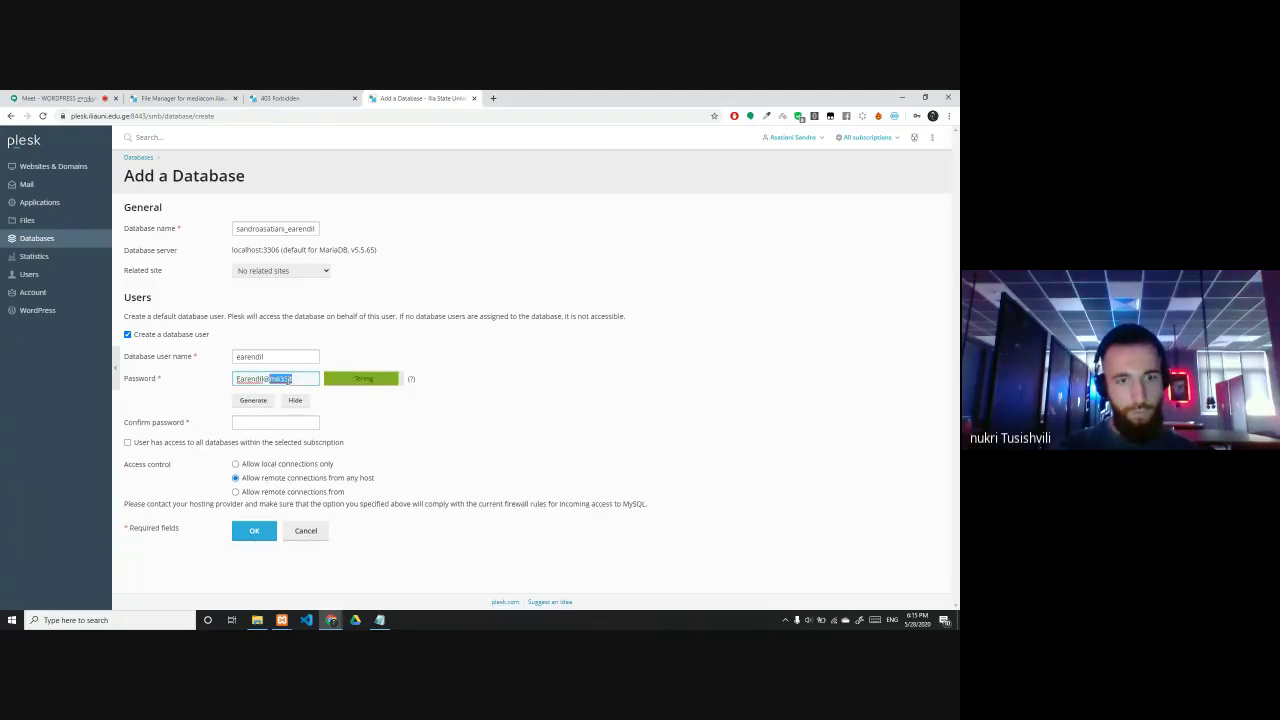
Save the stronger password in the notes and paste it into Confirm password
key("alt+Tab")
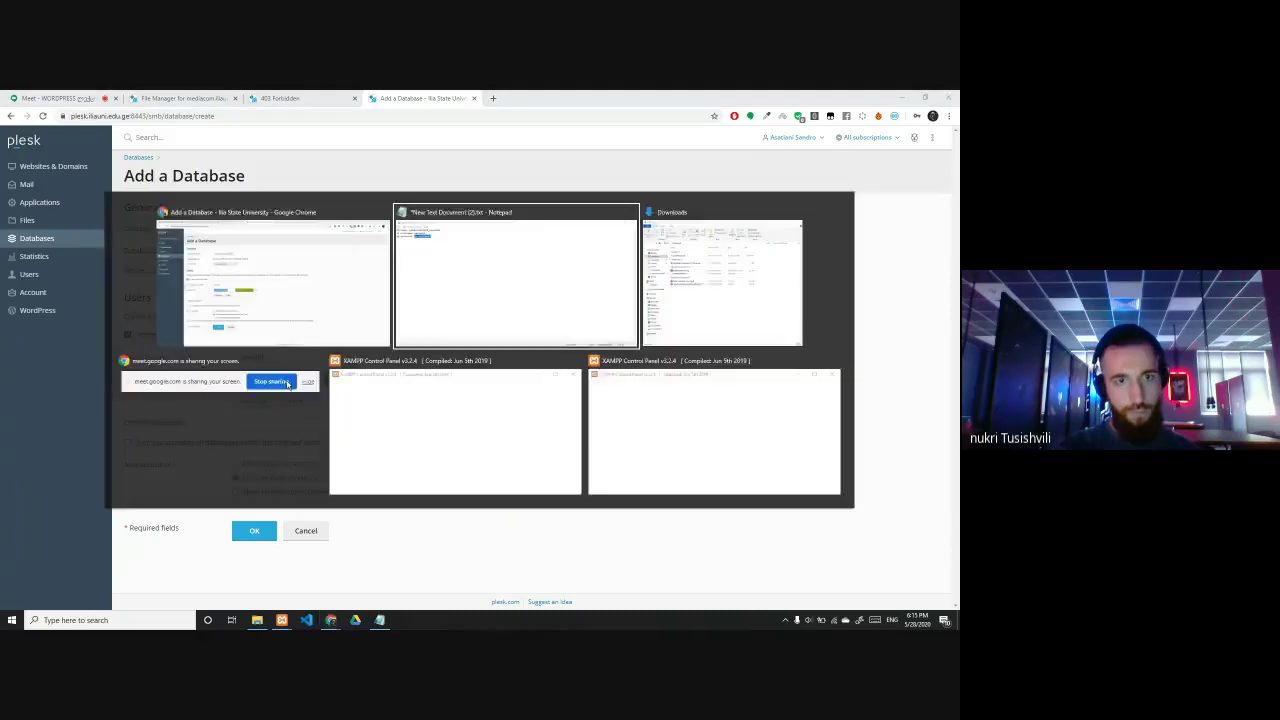
key("ctrl+v")
key("ctrl+s")
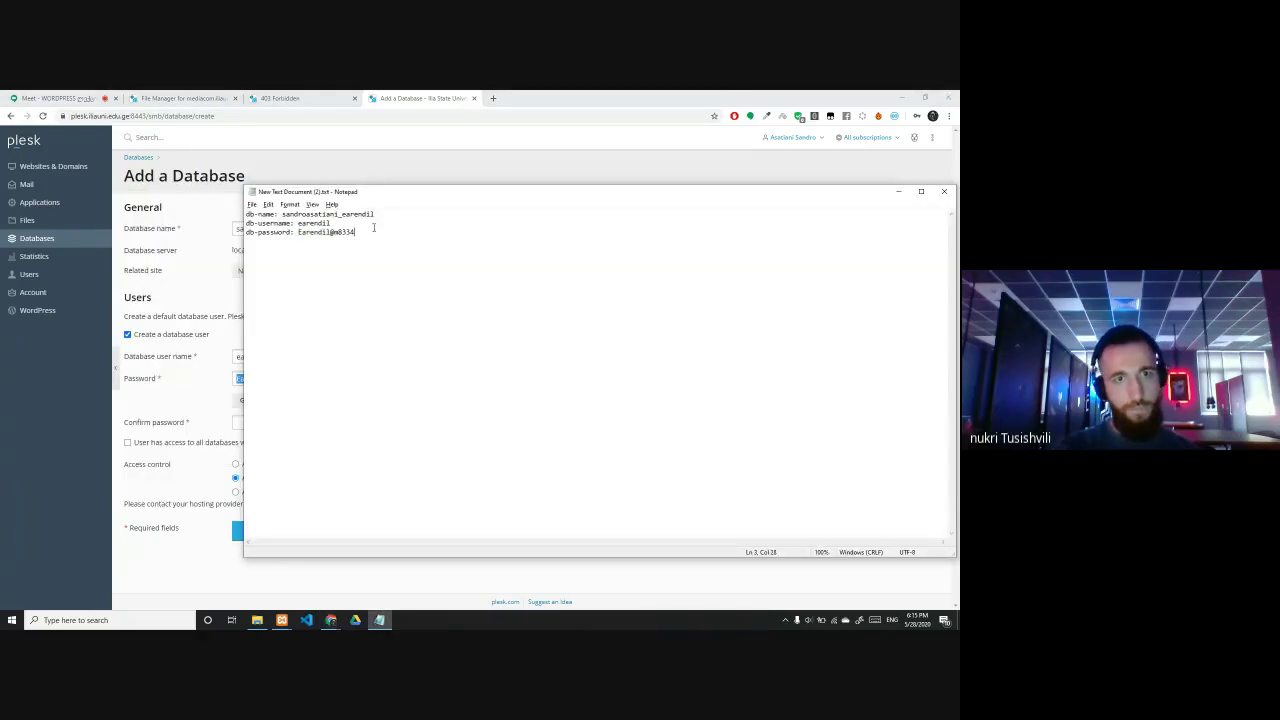
key("alt+Tab")
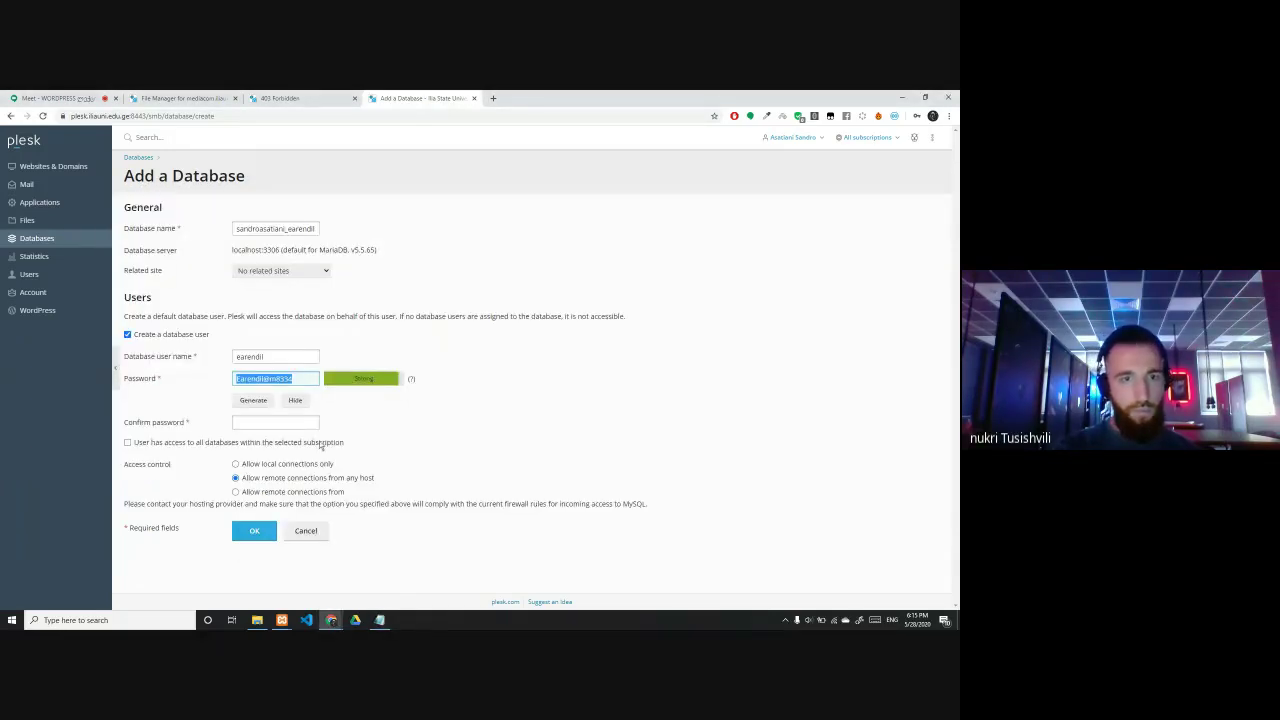
left_click(258, 421)
key("ctrl+v")
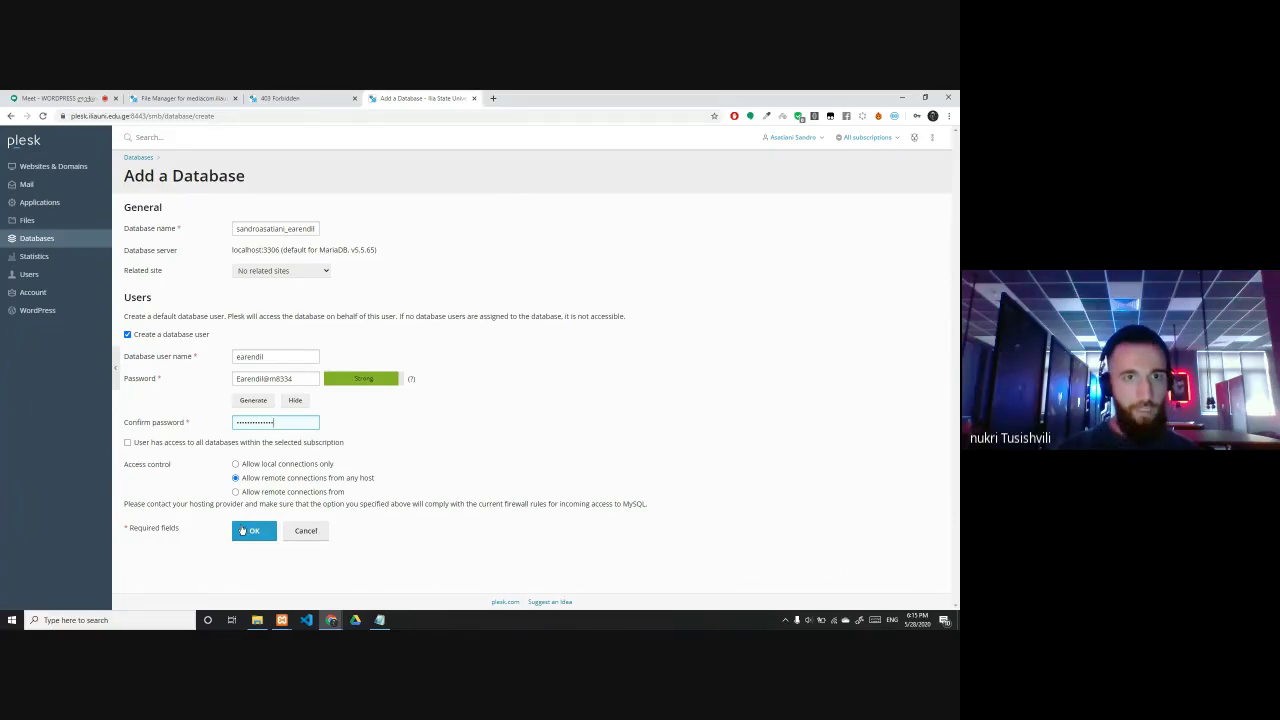
Create the database and user, then reload the earendil site, now showing HTTP ERROR 500
left_click(242, 530)
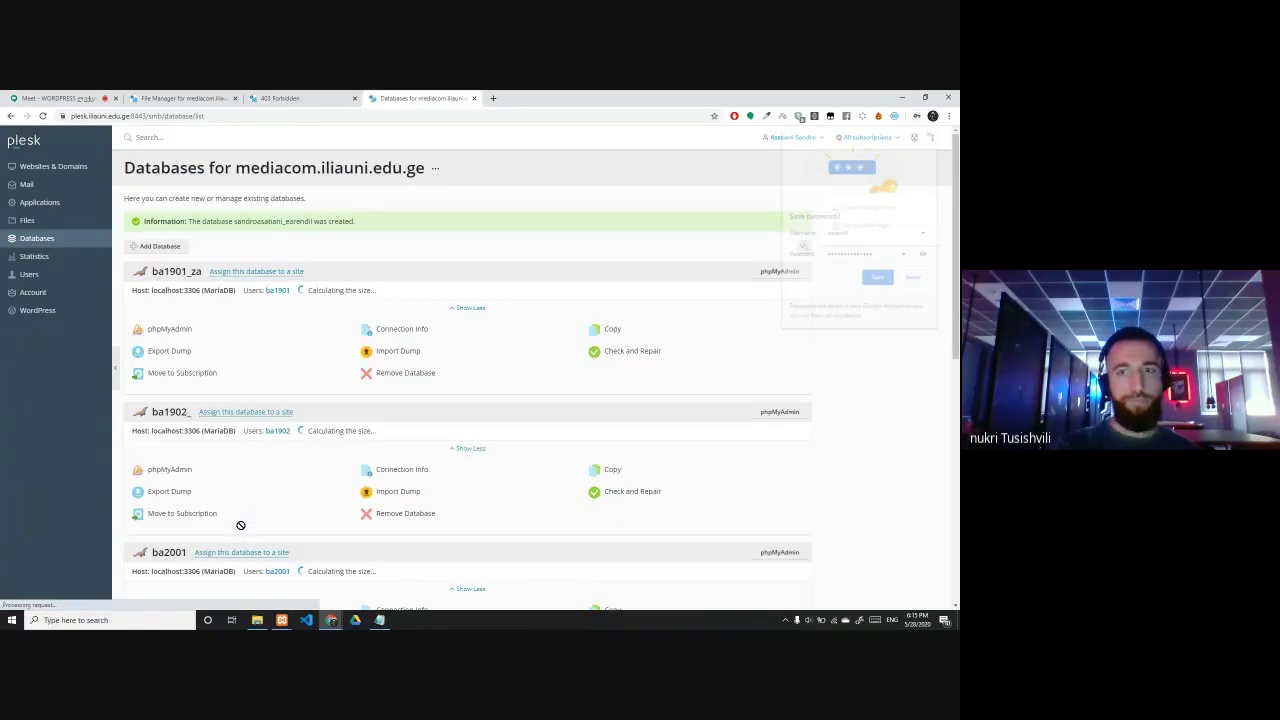
left_click(876, 278)
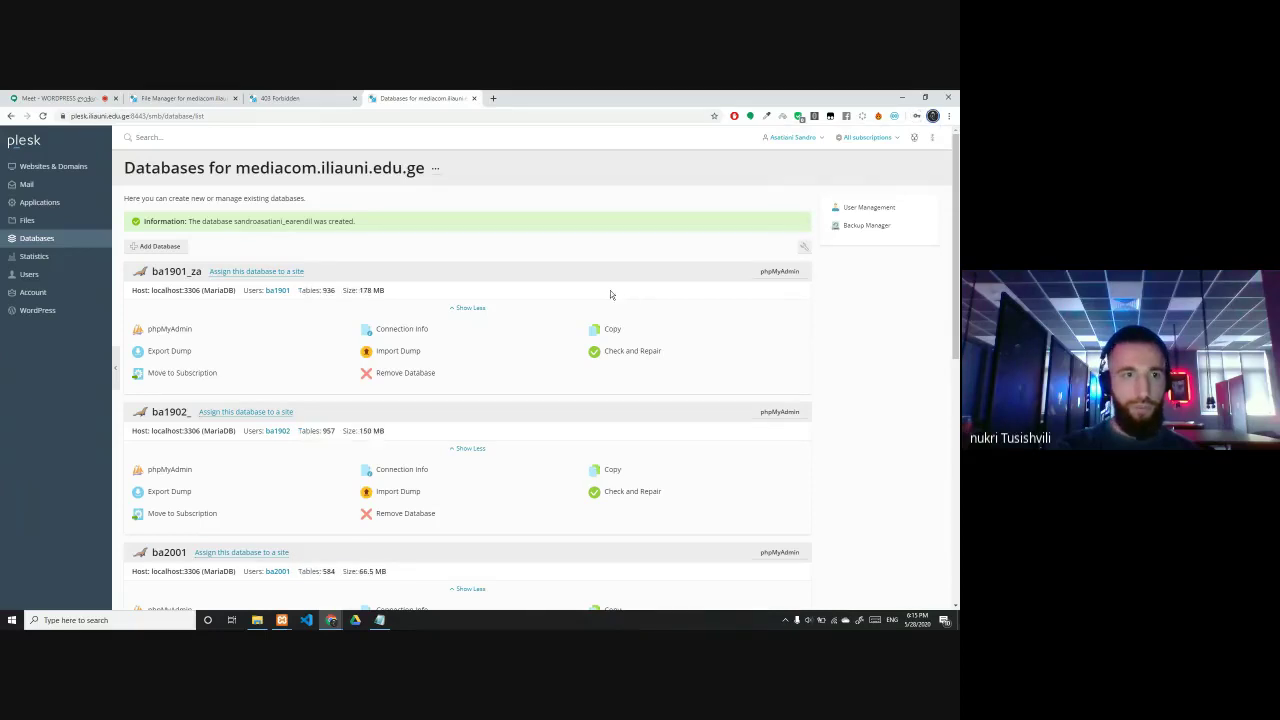
left_click(181, 99)
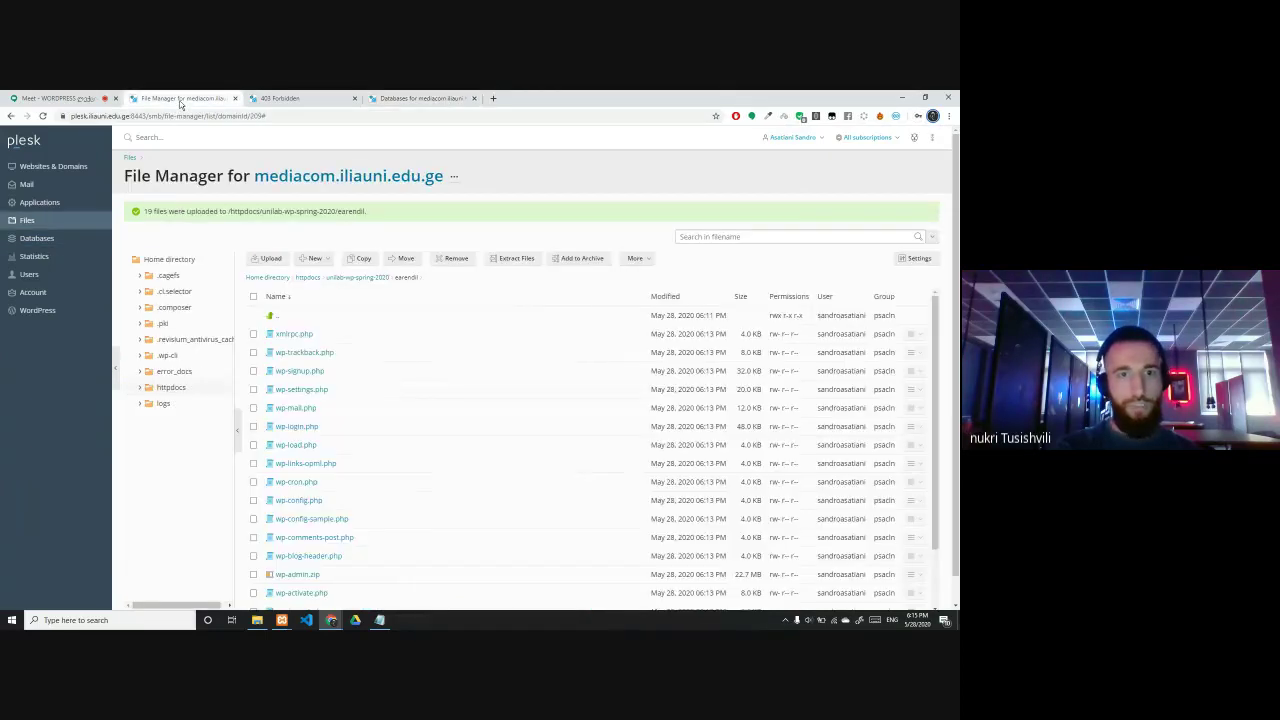
scroll(374, 371, "down", 2)
scroll(374, 371, "up", 2)
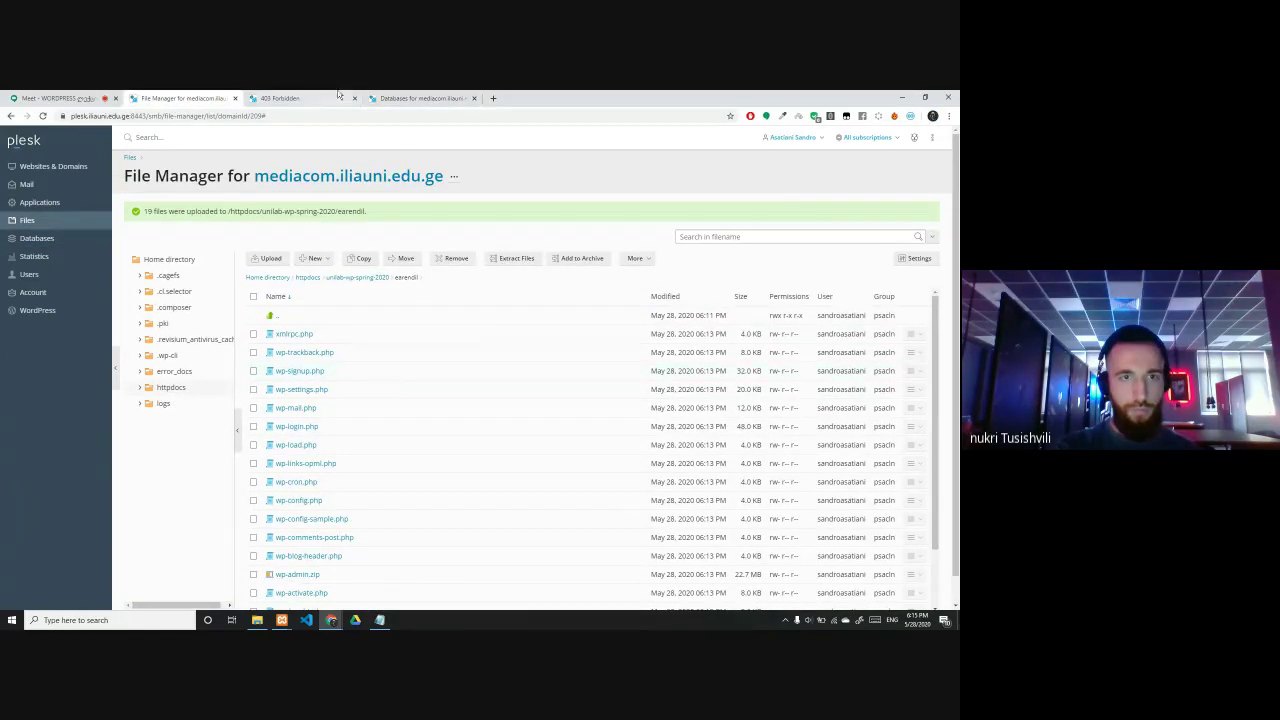
left_click(280, 97)
left_click(271, 116)
key("Return")
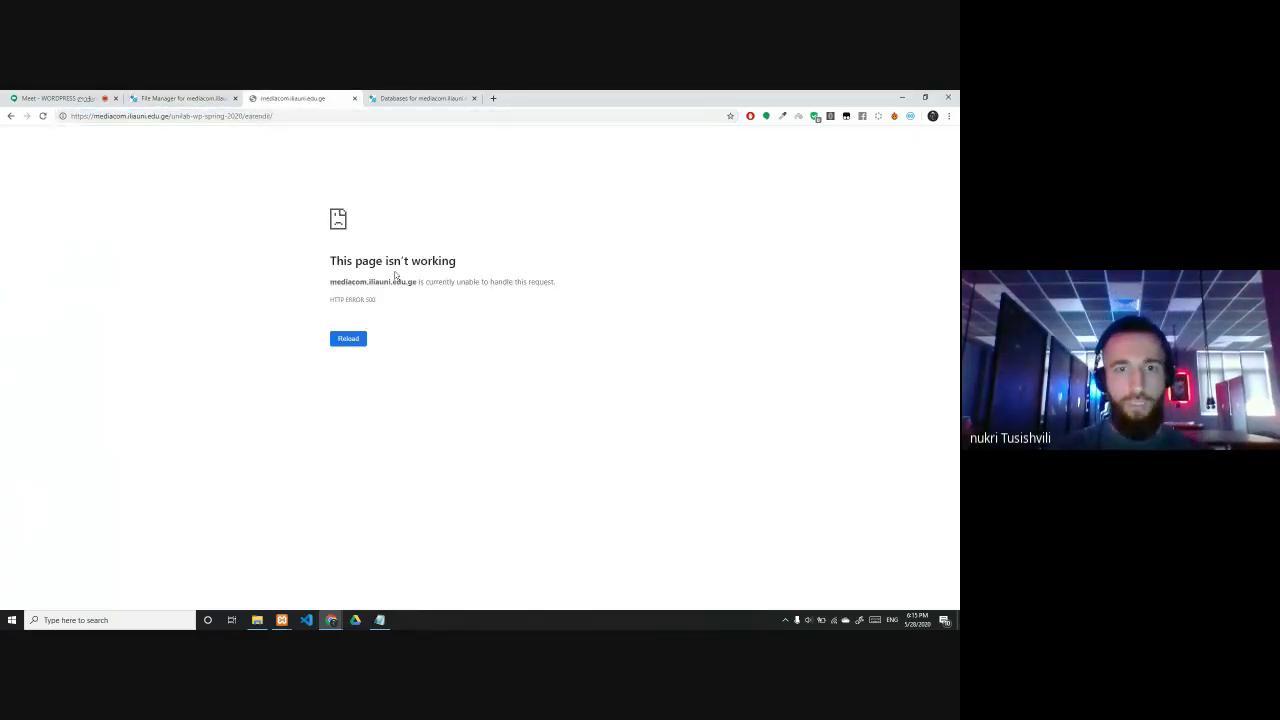
Go back to the File Manager listing of the earendil folder and scroll to wp-config.php
left_click(180, 98)
scroll(357, 445, "down", 1)
left_click(300, 97)
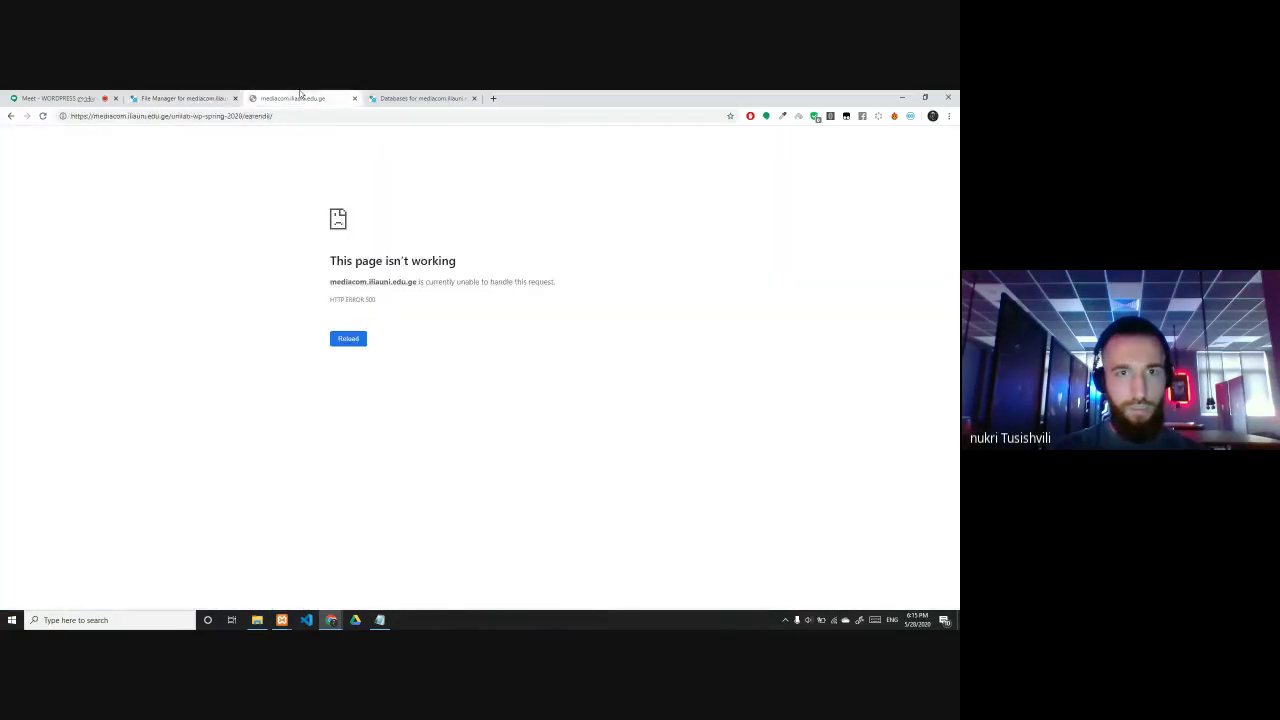
left_click(182, 98)
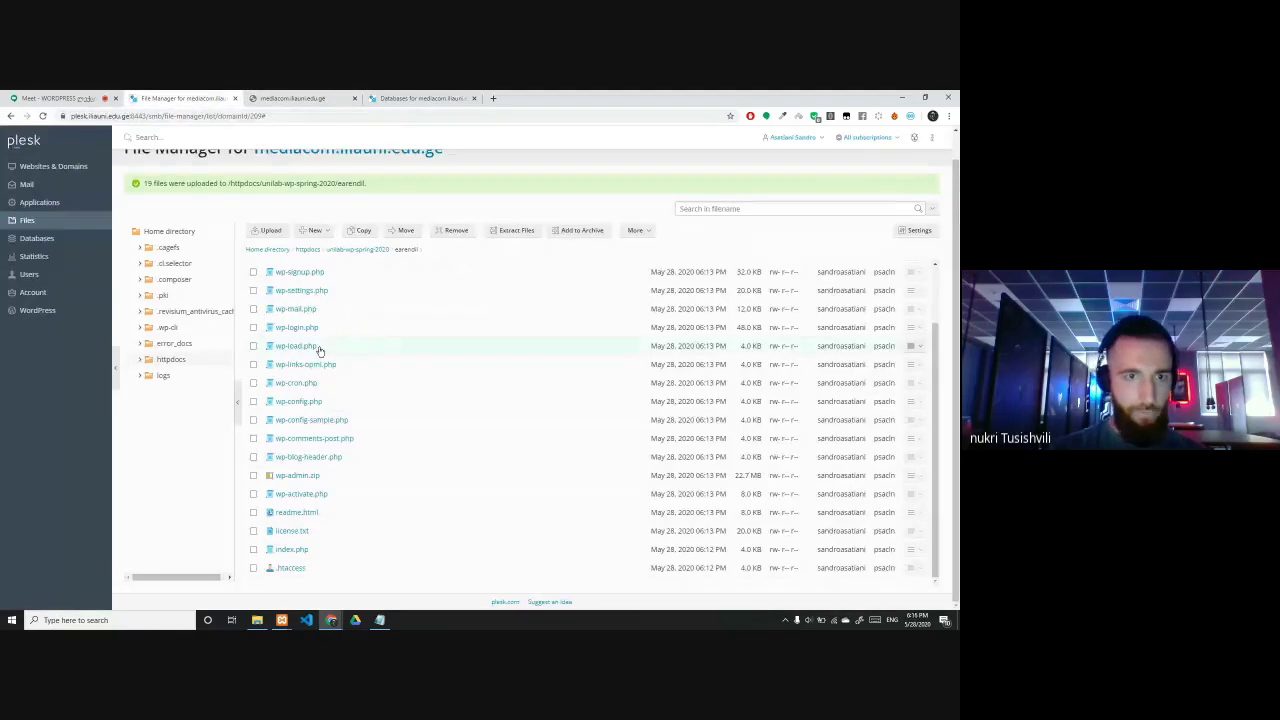
scroll(317, 360, "up", 1)
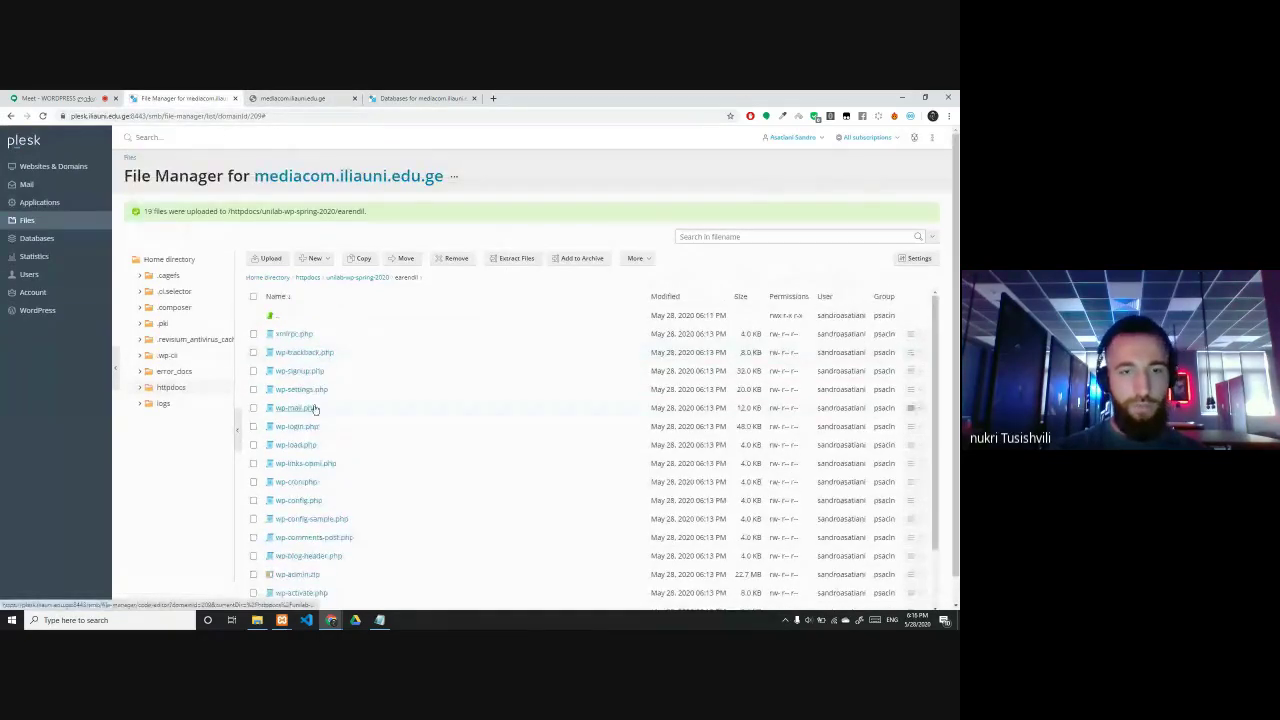
scroll(313, 410, "down", 2)
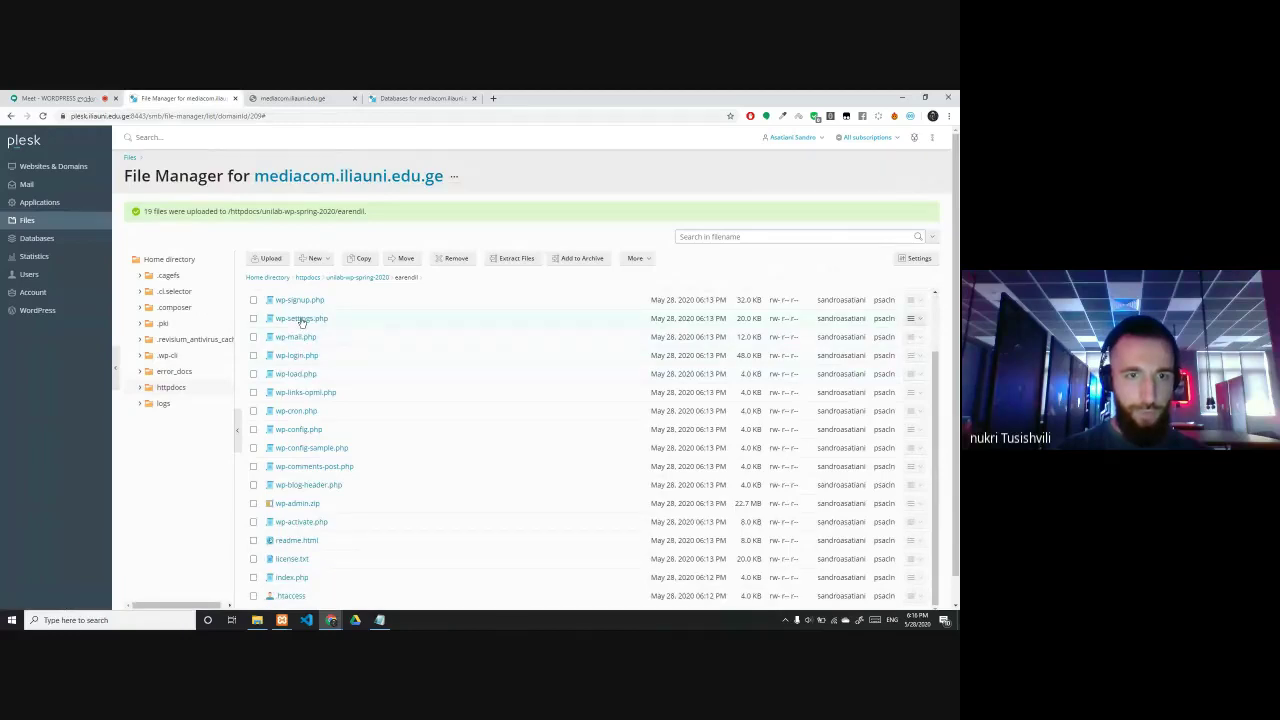
scroll(295, 440, "down", 1)
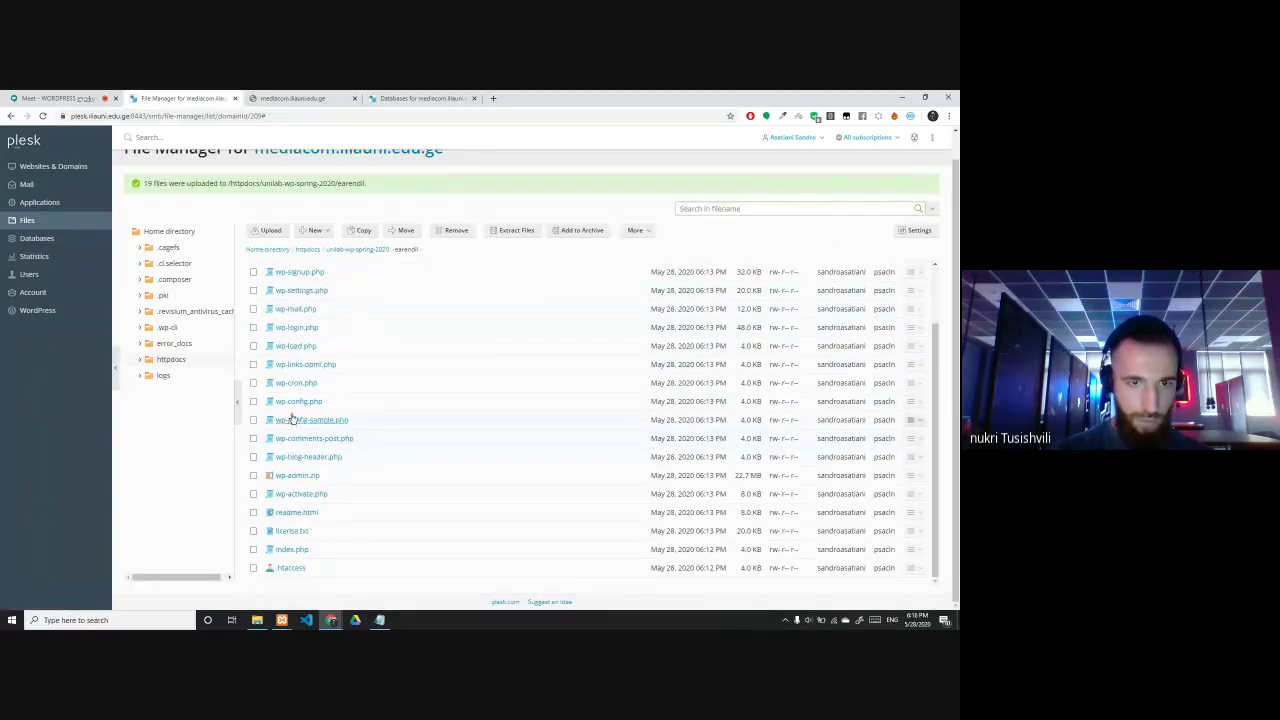
Open wp-config.php in Plesk's Code Editor
right_click(295, 406)
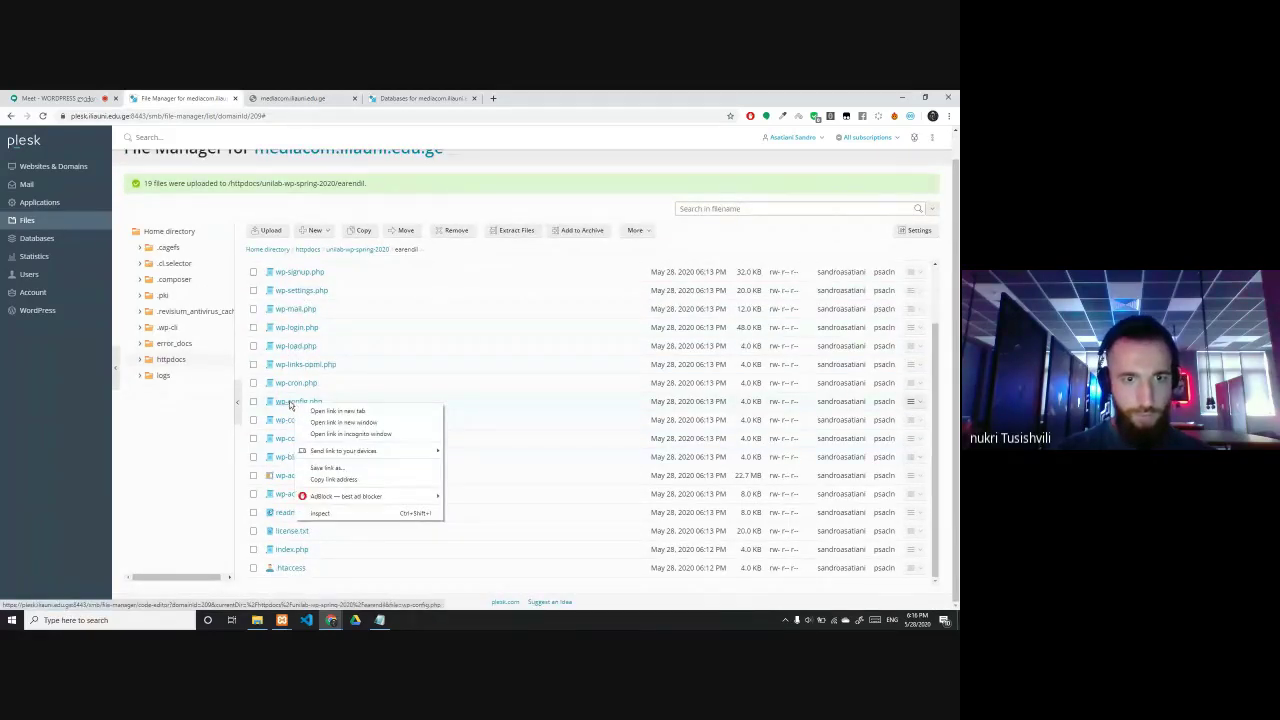
key("Escape")
right_click(323, 402)
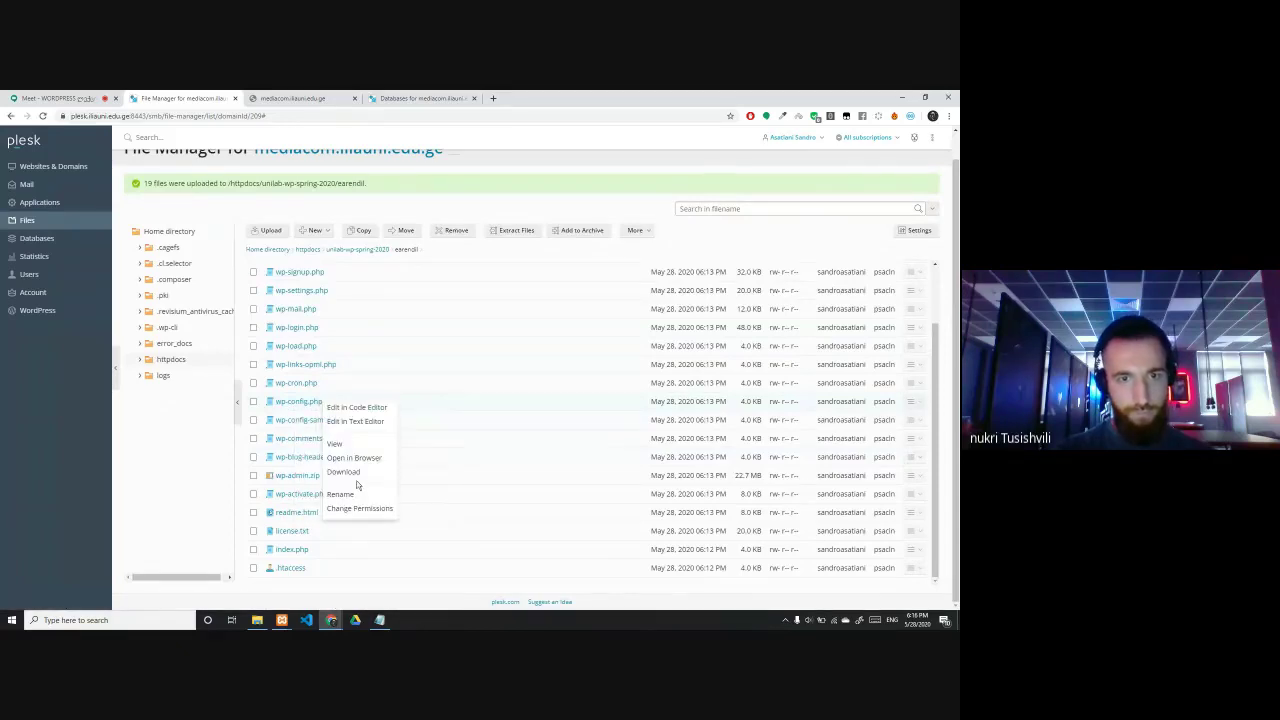
left_click(340, 412)
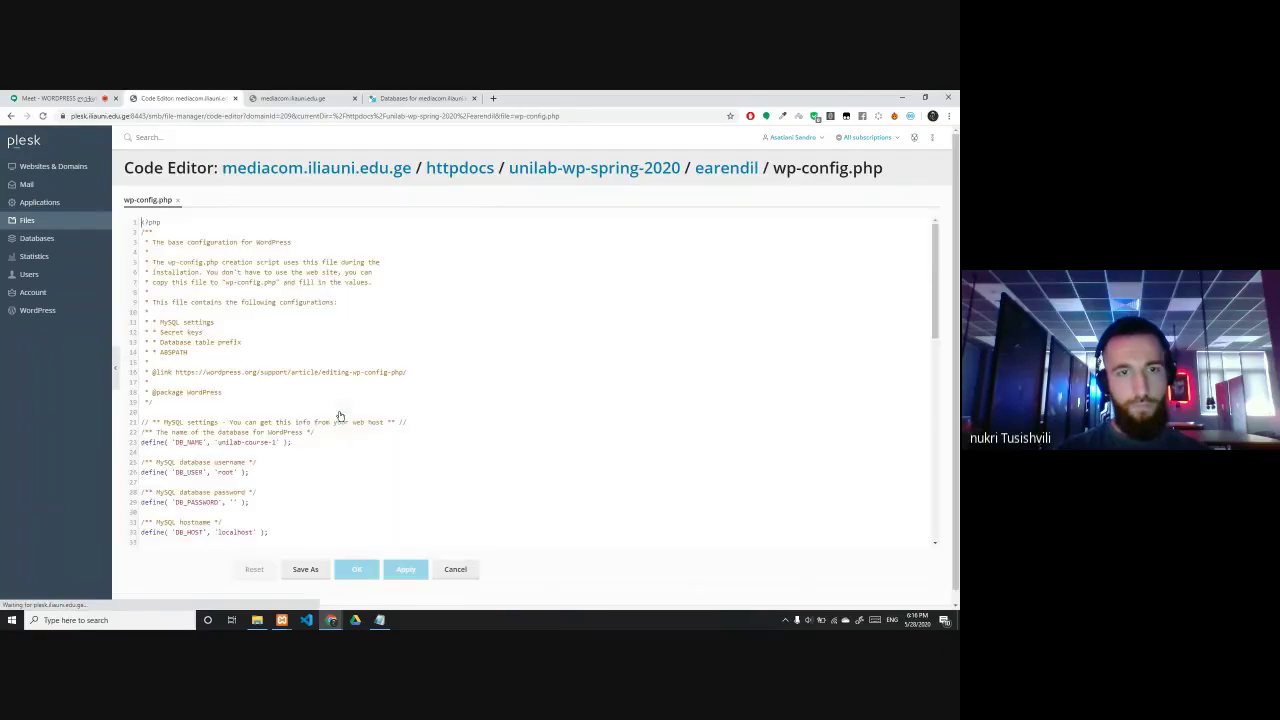
scroll(340, 417, "down", 4)
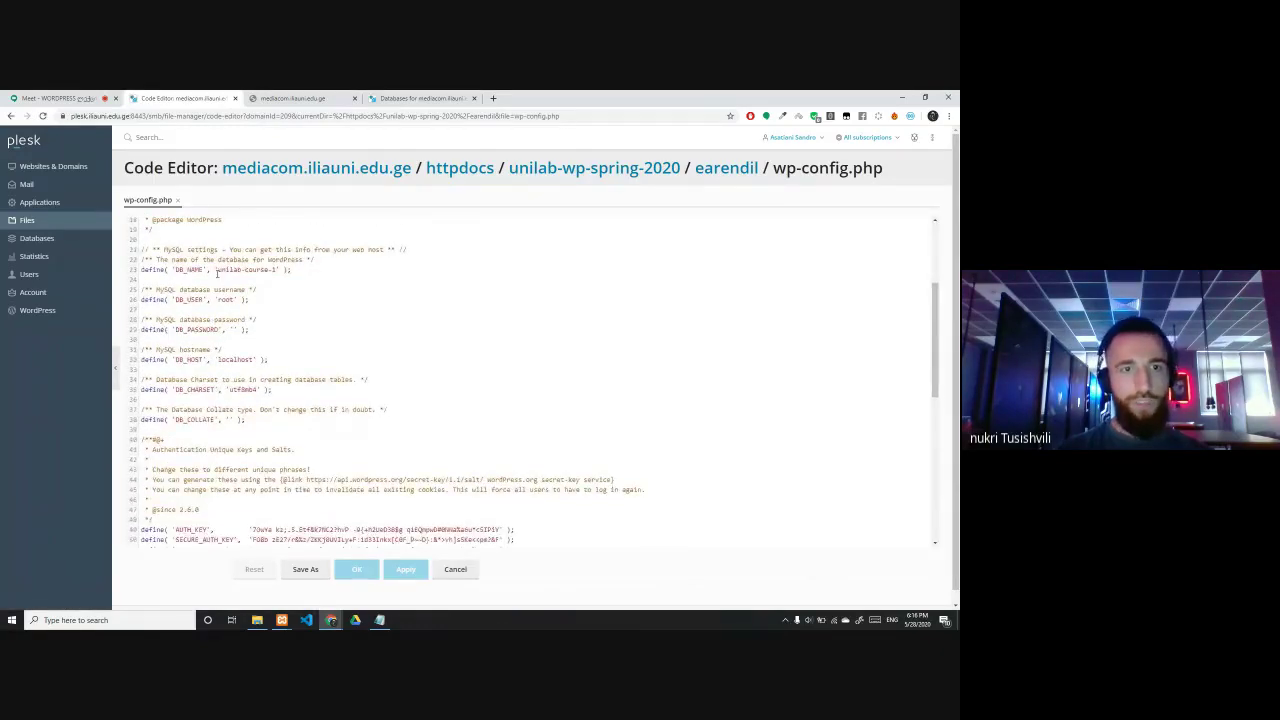
Replace the DB_NAME value unilab-course-1 with the new _earendil database name from the notes
left_click(379, 624)
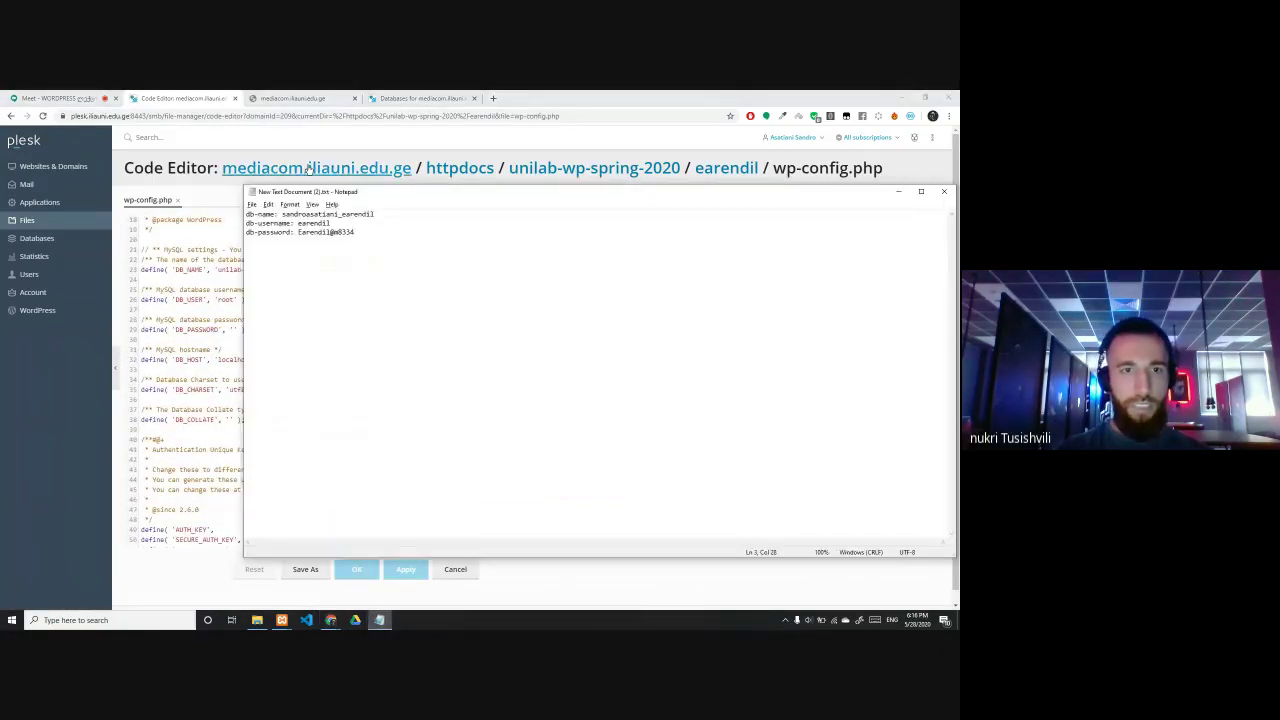
left_click_drag(361, 219, 290, 215)
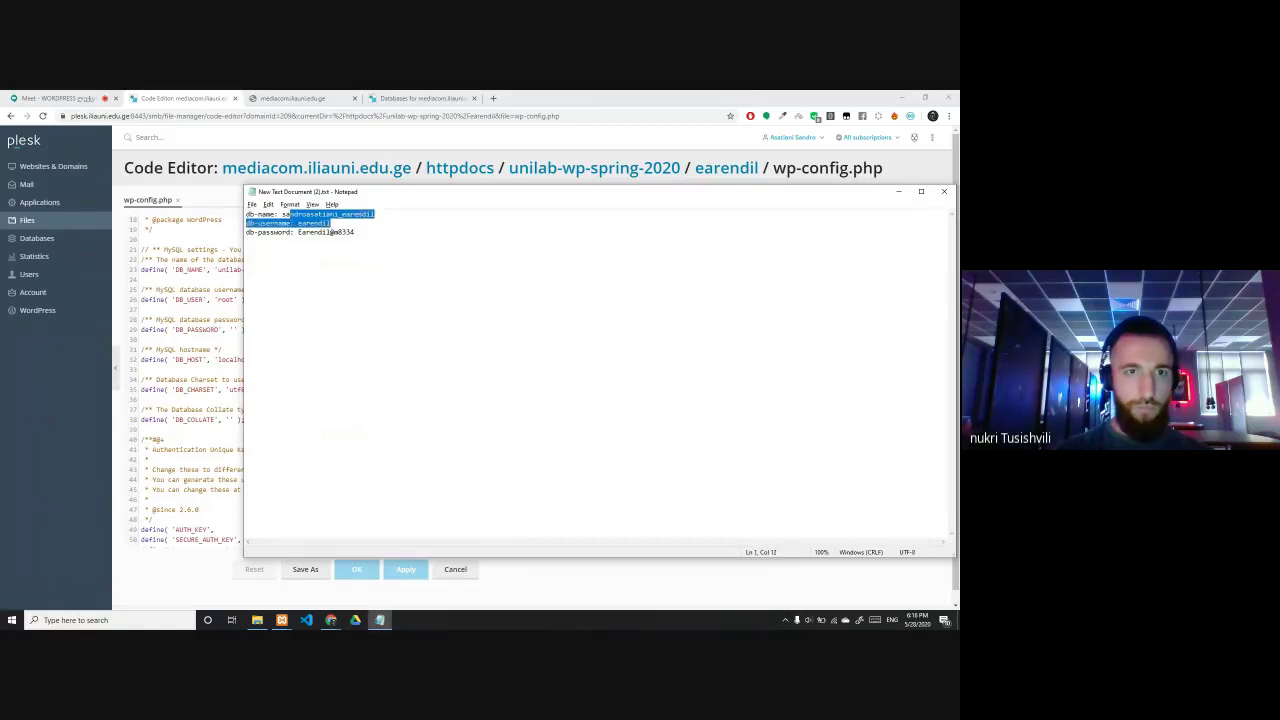
left_click(374, 214)
left_click_drag(374, 214, 282, 213)
key("ctrl+c")
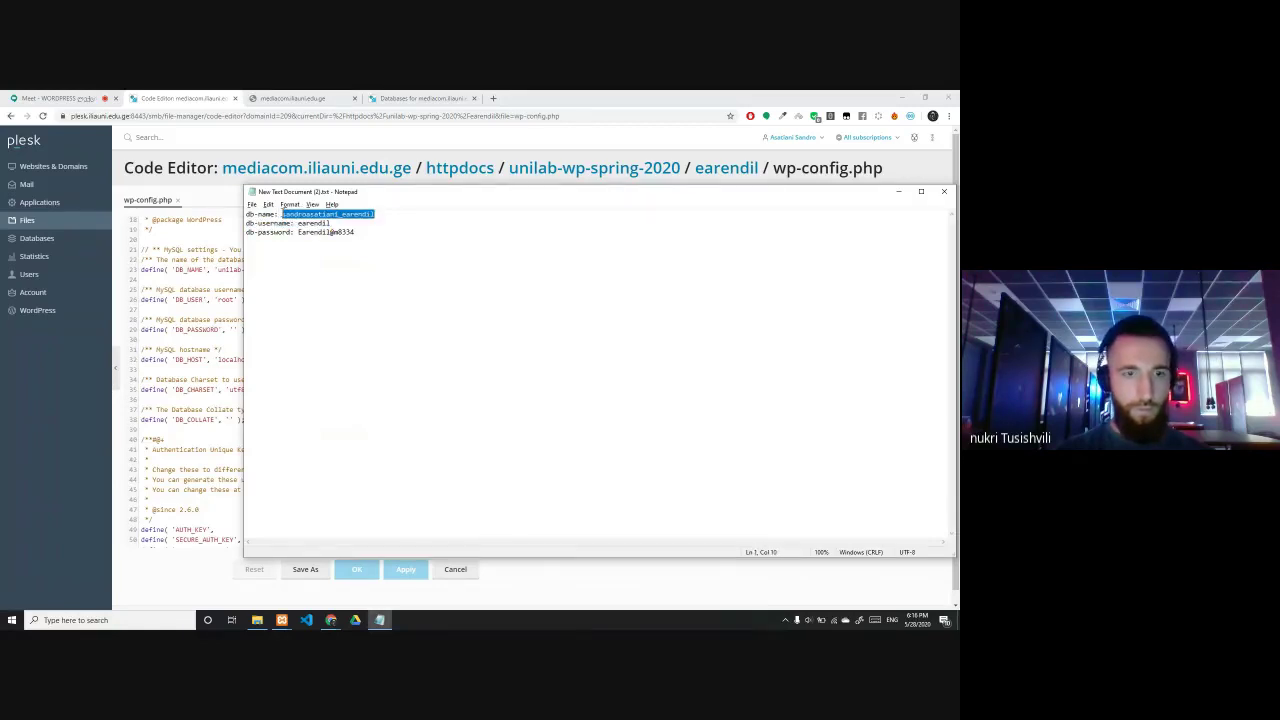
left_click(178, 289)
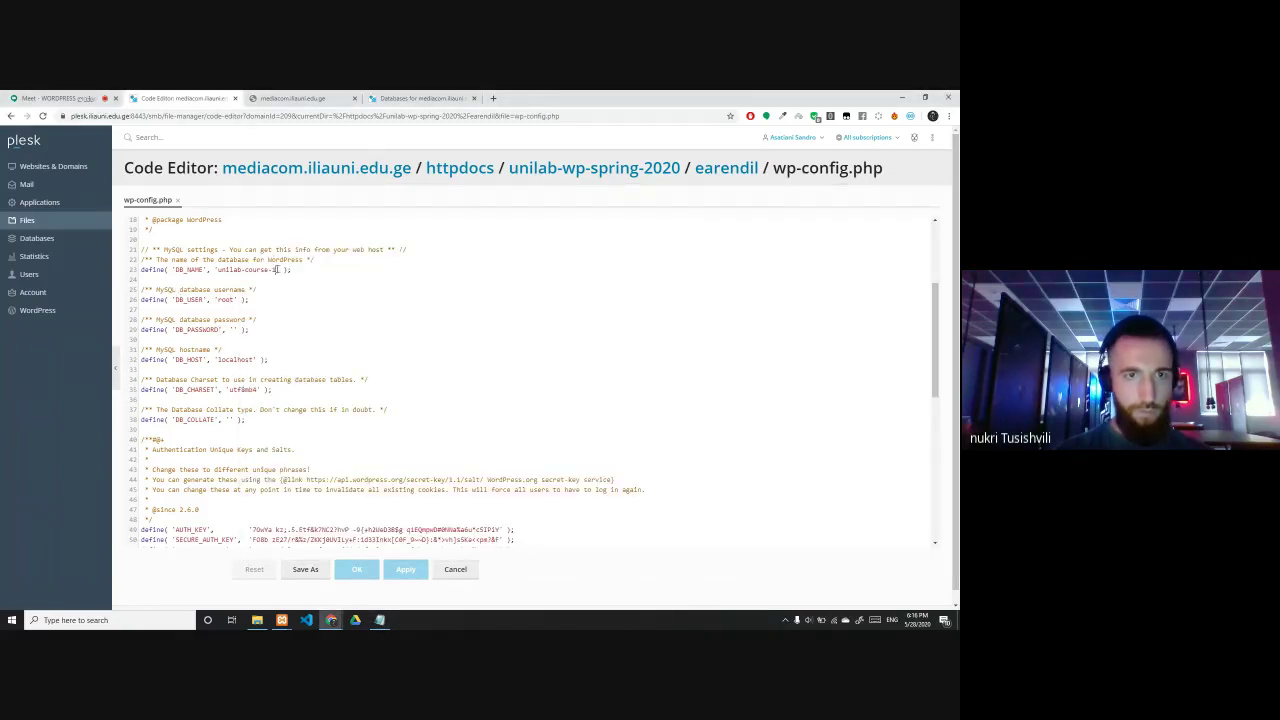
left_click_drag(277, 270, 218, 270)
key("ctrl+v")
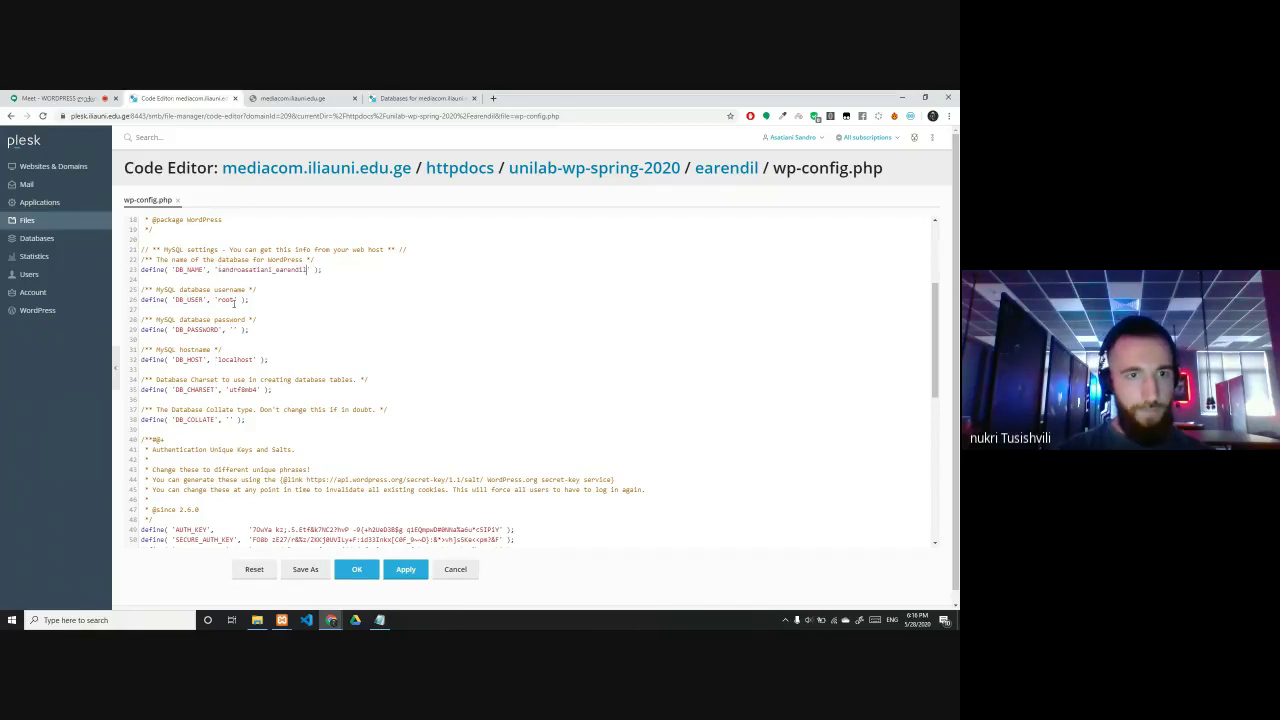
Change the DB_USER value from root to earendil
key("alt+Tab")
left_click(337, 223)
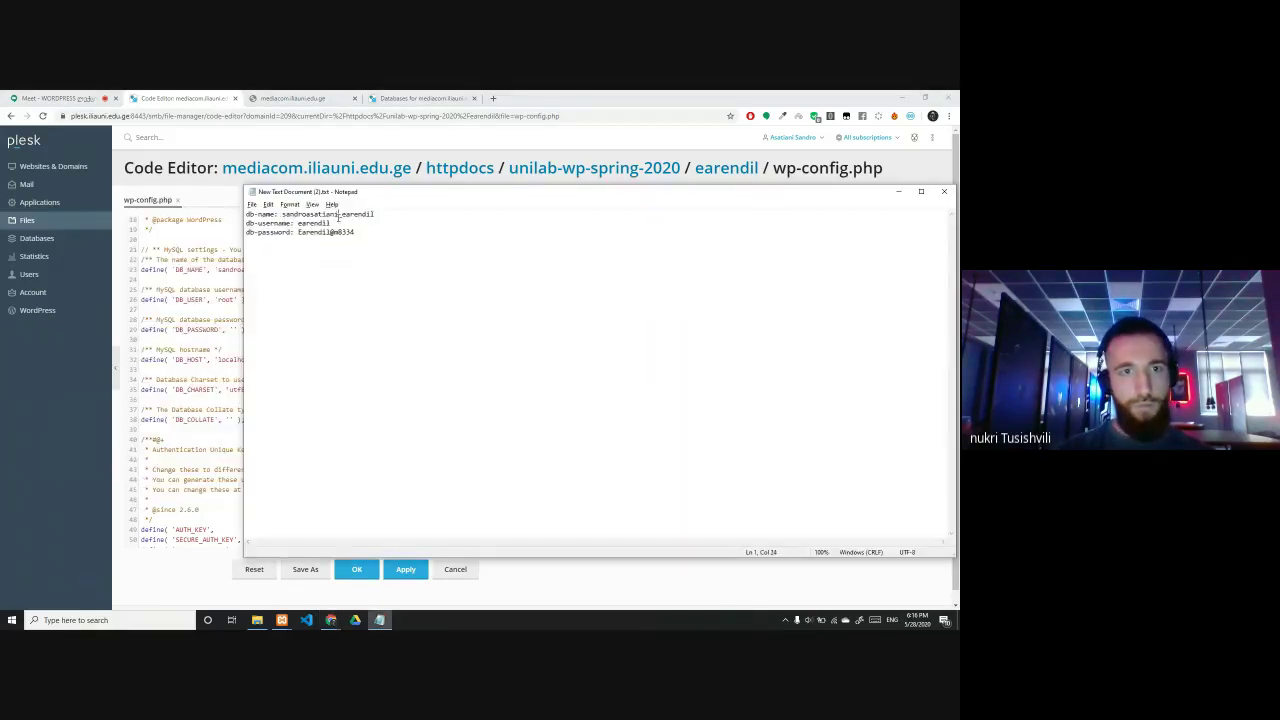
left_click_drag(337, 223, 297, 223)
left_click(337, 224)
key("alt+Tab")
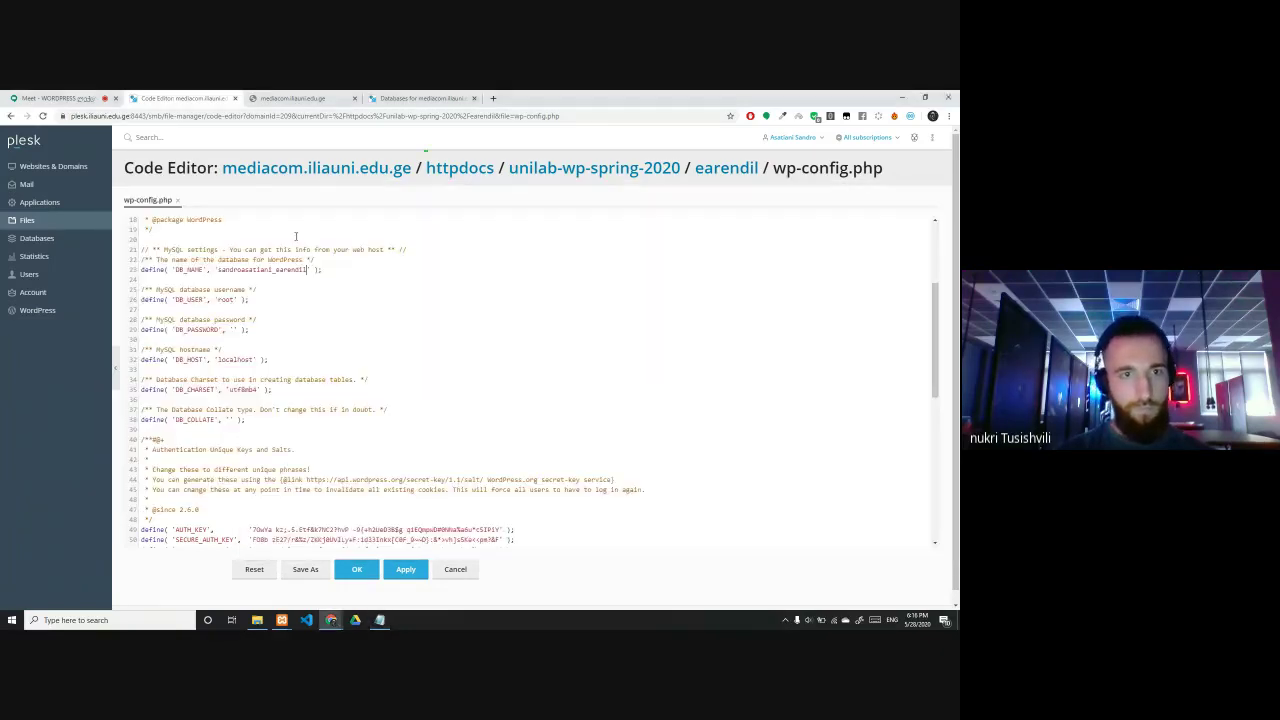
double_click(230, 289)
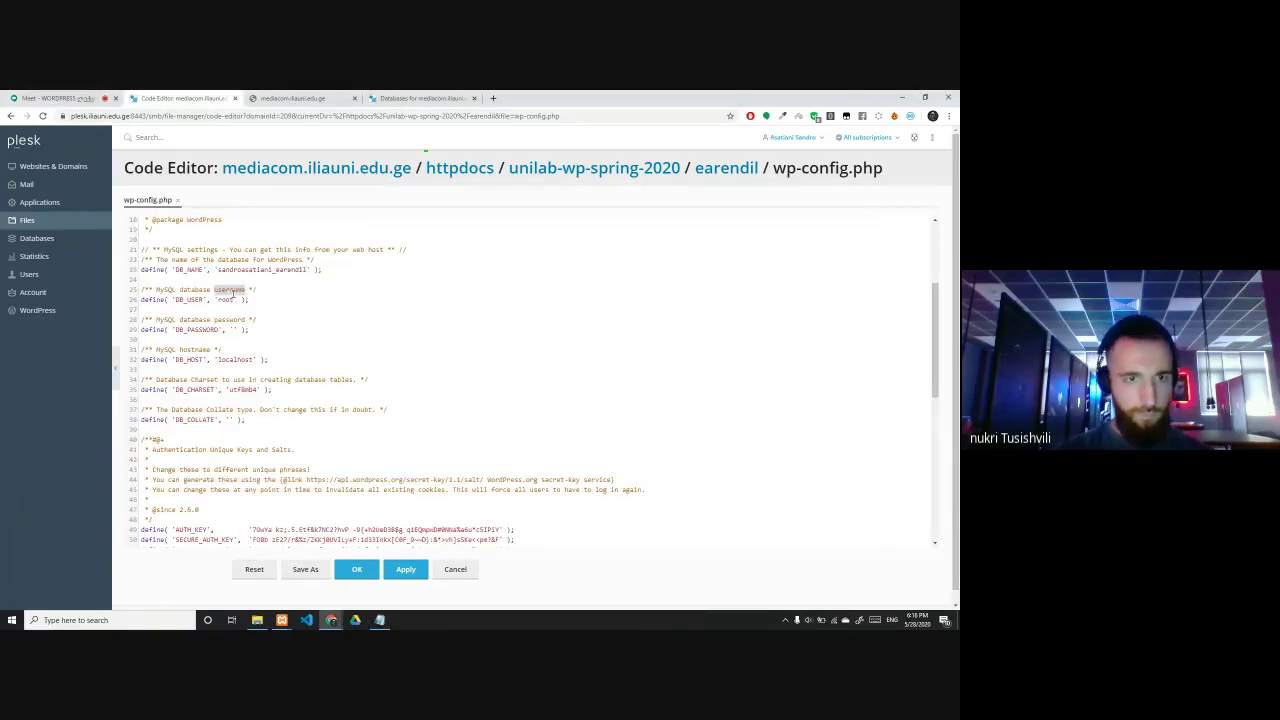
left_click_drag(233, 299, 216, 299)
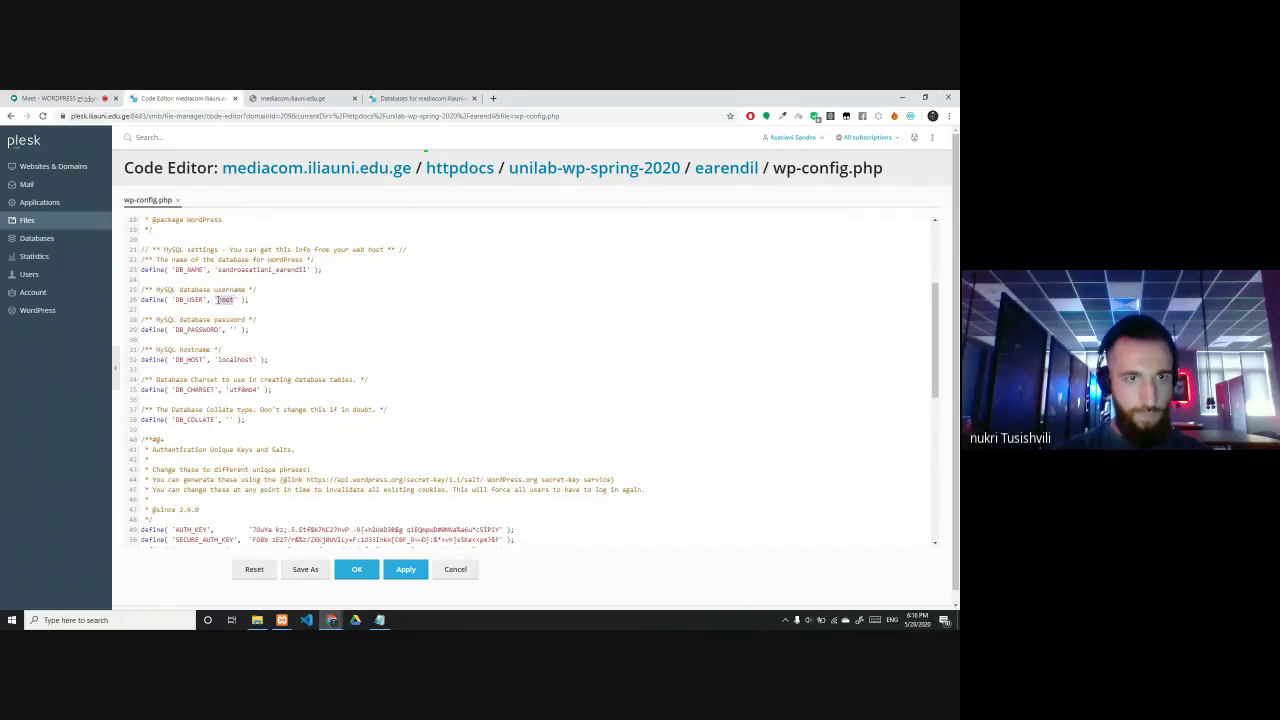
type("earendil")
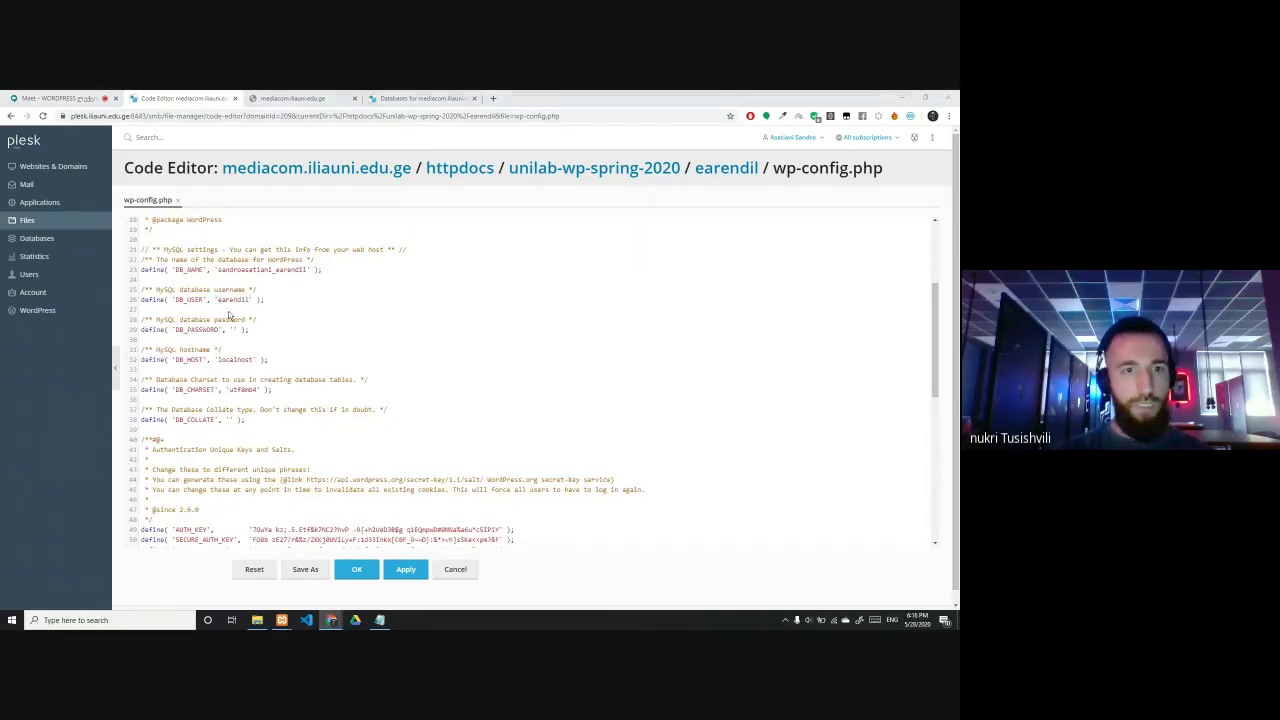
Paste the noted password into DB_PASSWORD and apply the wp-config.php changes
key("alt+Tab")
left_click_drag(357, 232, 298, 235)
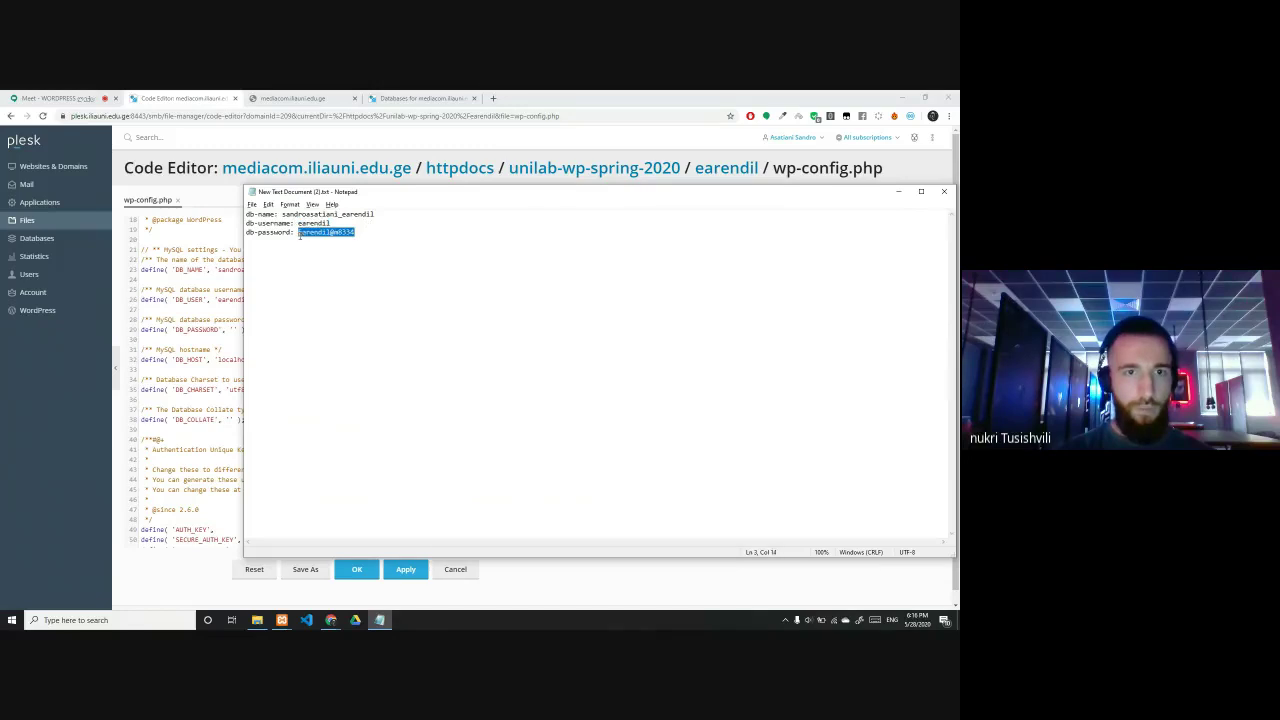
key("alt+Tab")
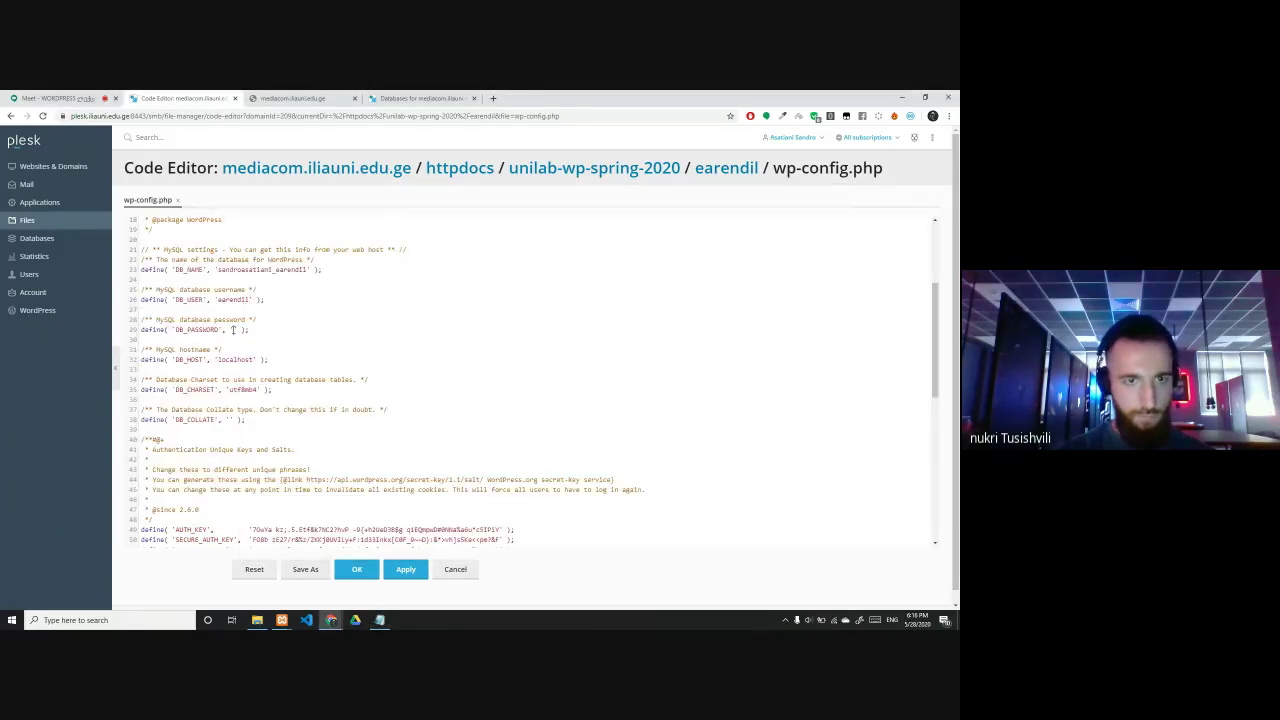
left_click(233, 330)
key("ctrl+v")
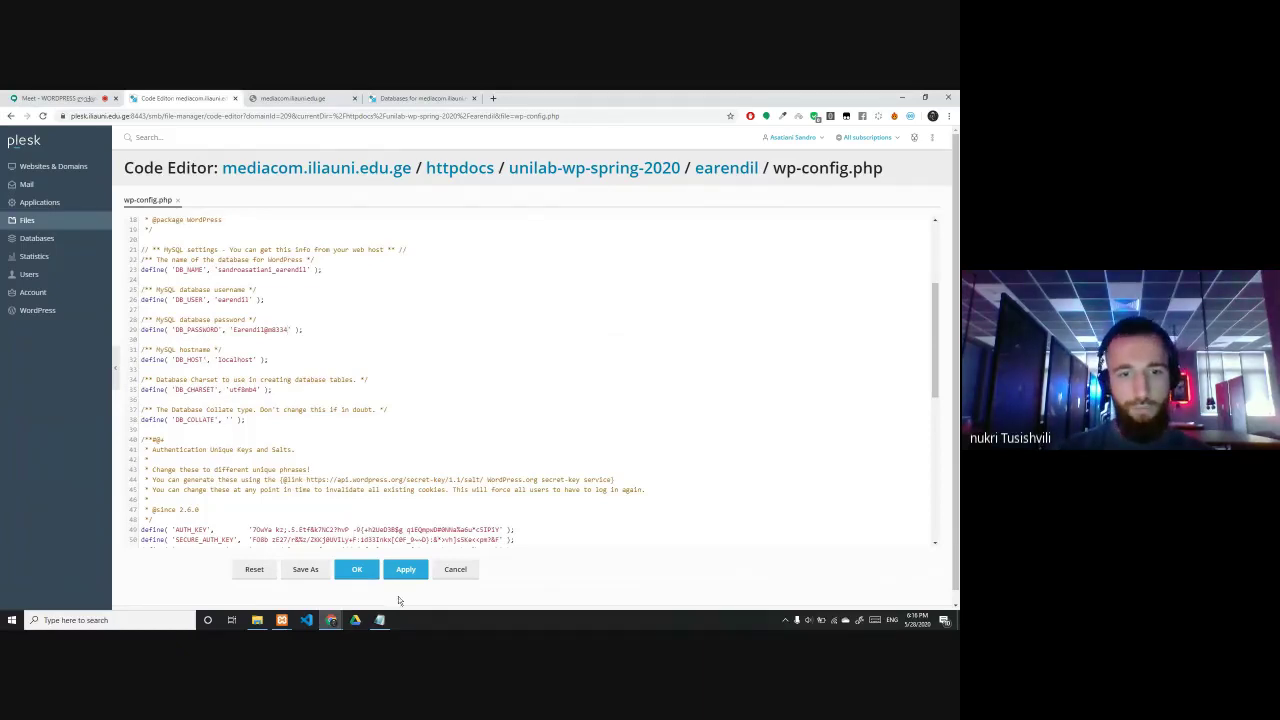
left_click(407, 572)
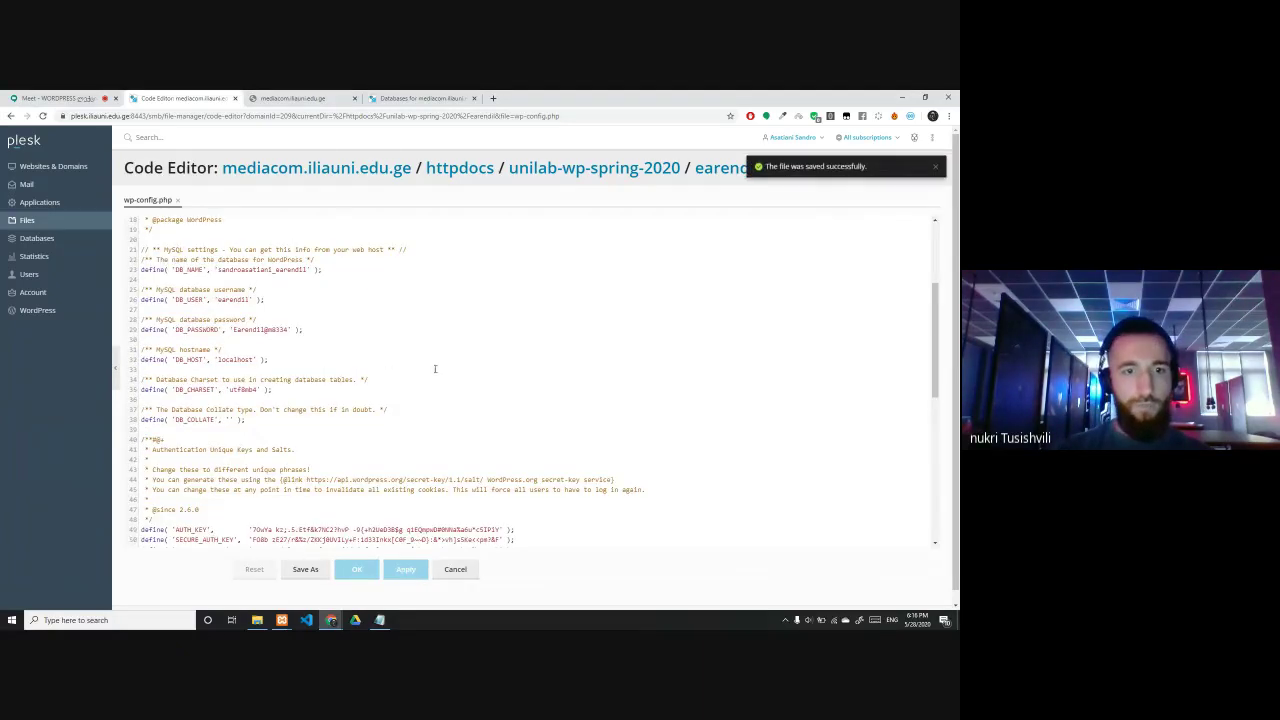
left_click(287, 97)
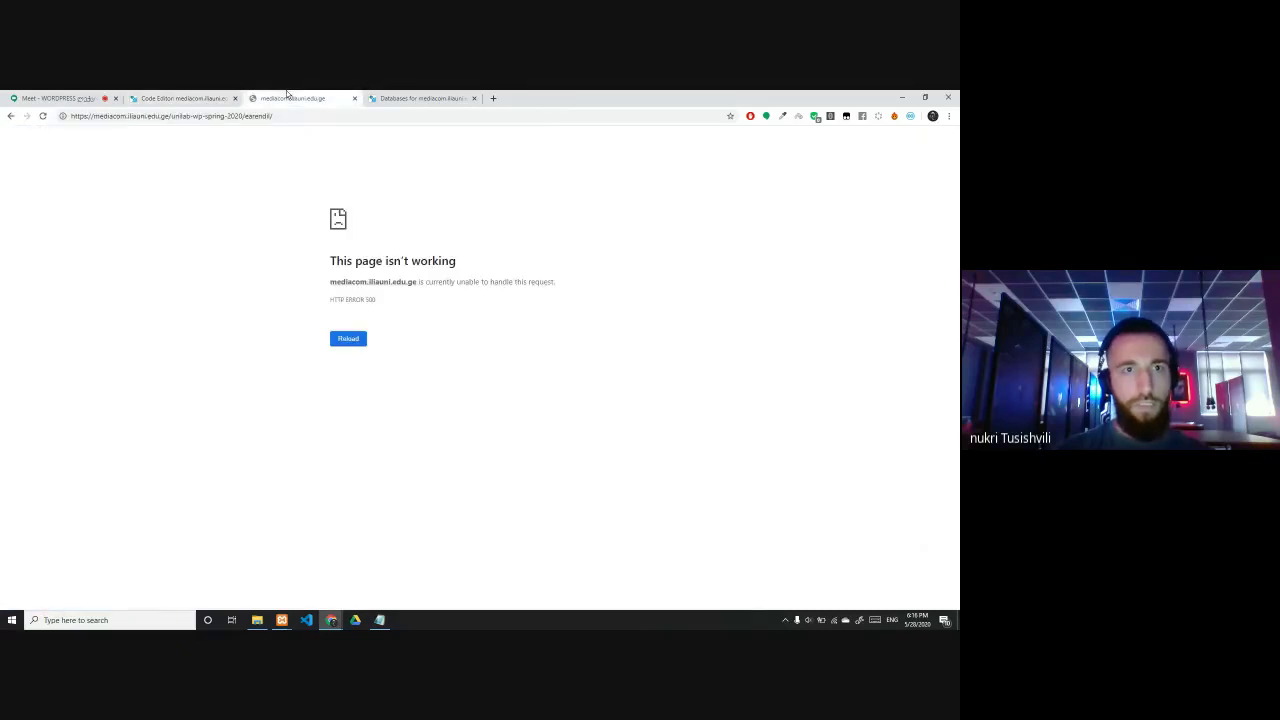
Reload the live site, close the code editor without saving a copy, and open Databases
left_click(42, 116)
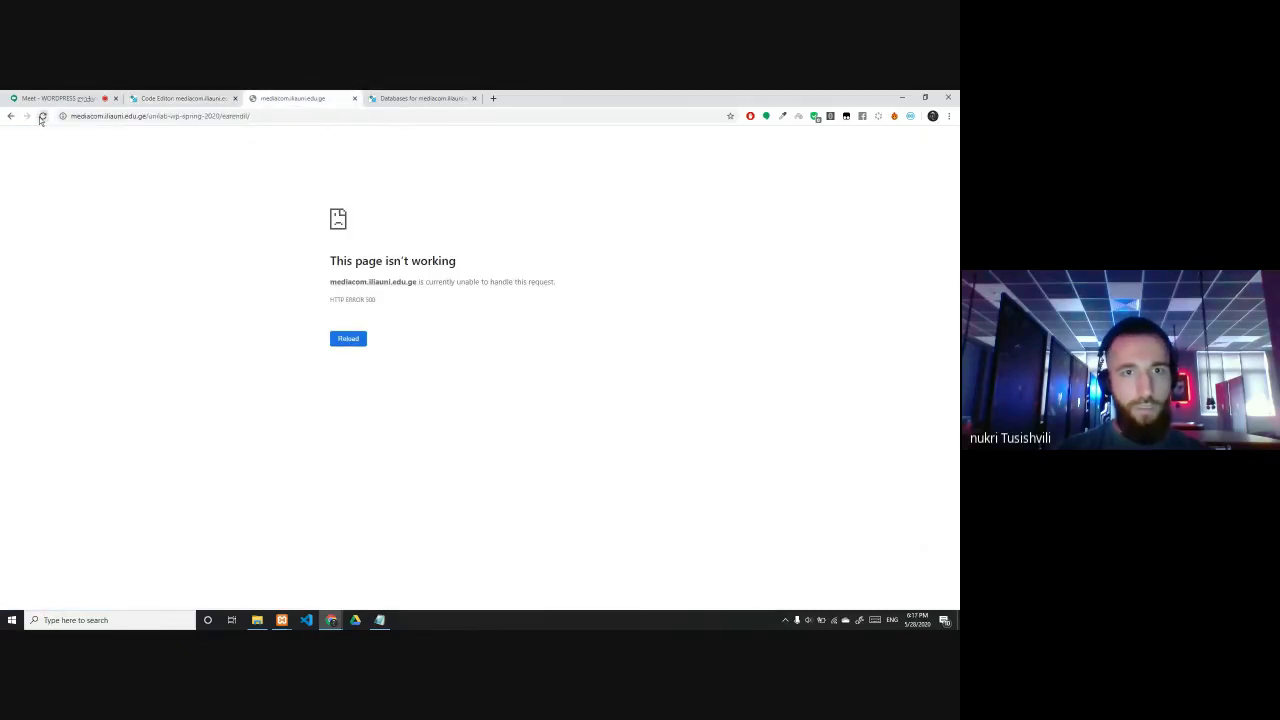
left_click(165, 97)
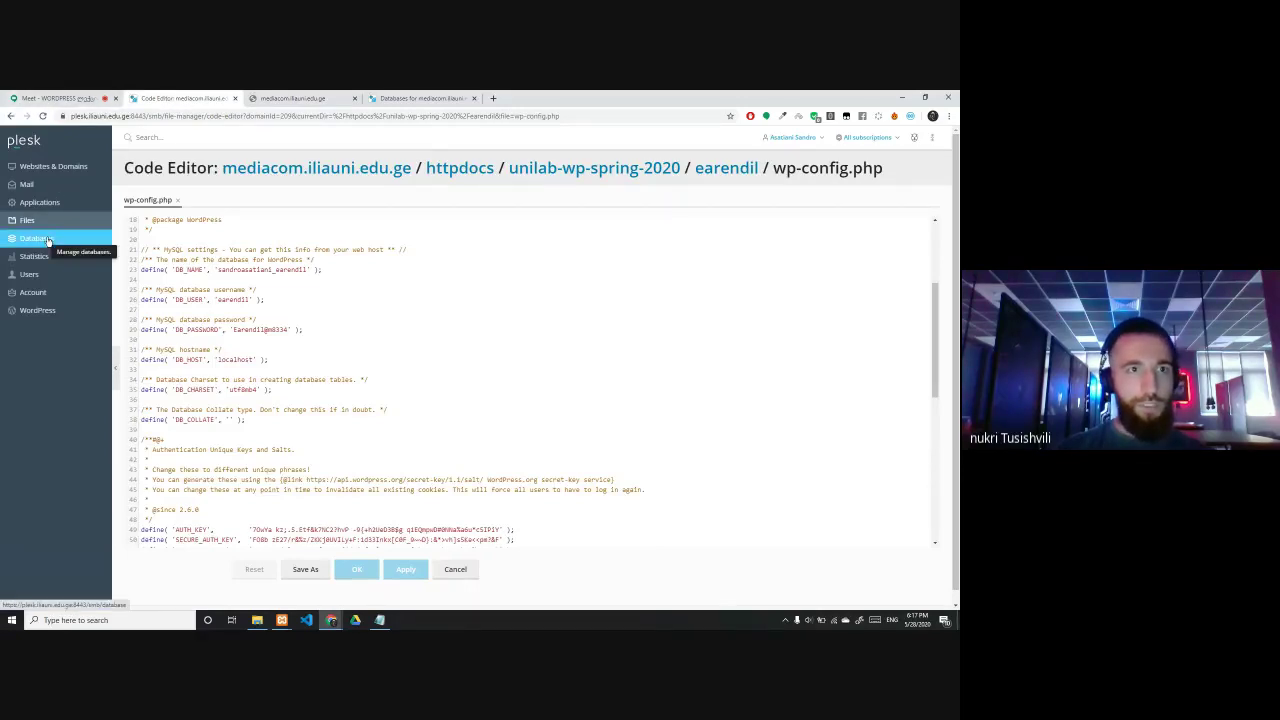
left_click(306, 572)
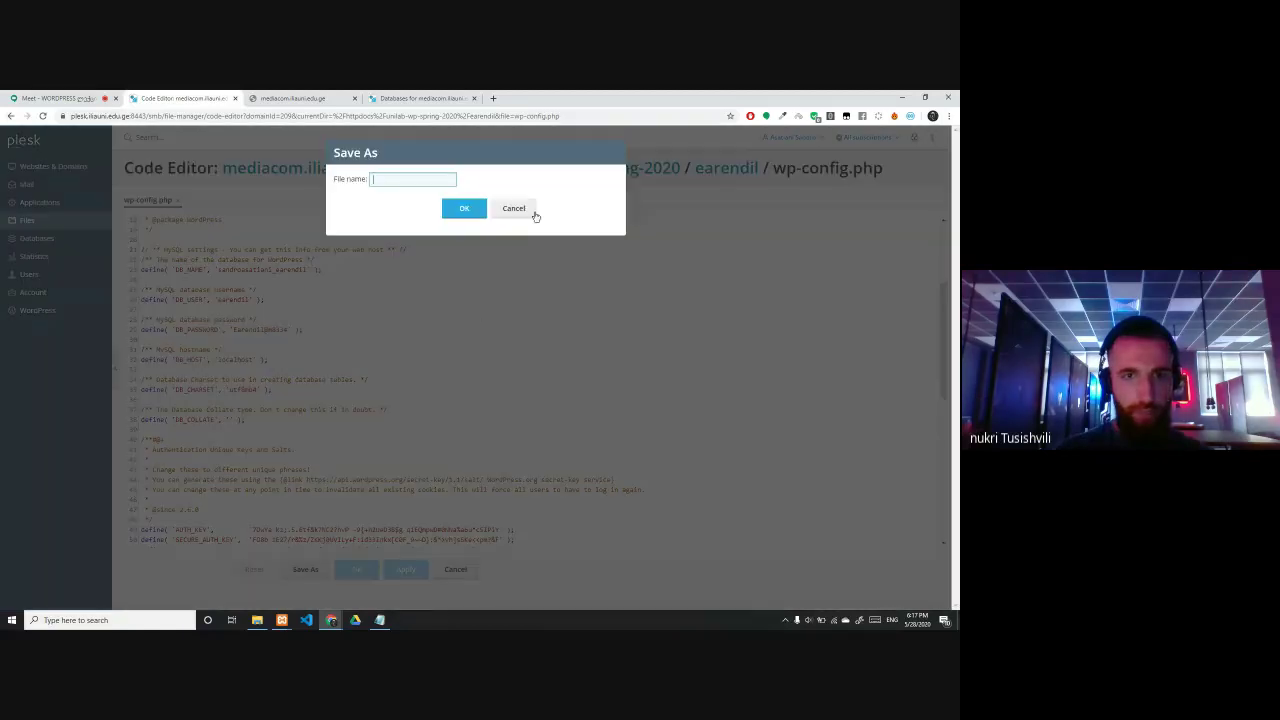
left_click(513, 209)
left_click(458, 571)
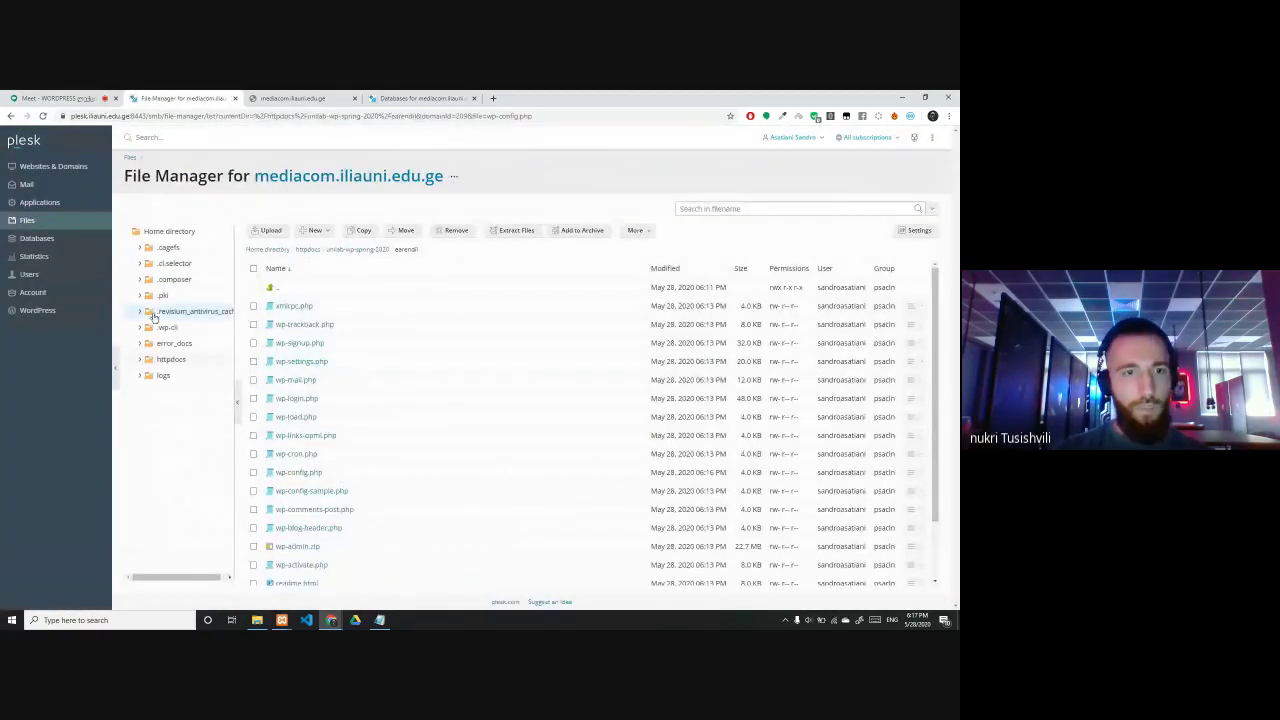
left_click(32, 239)
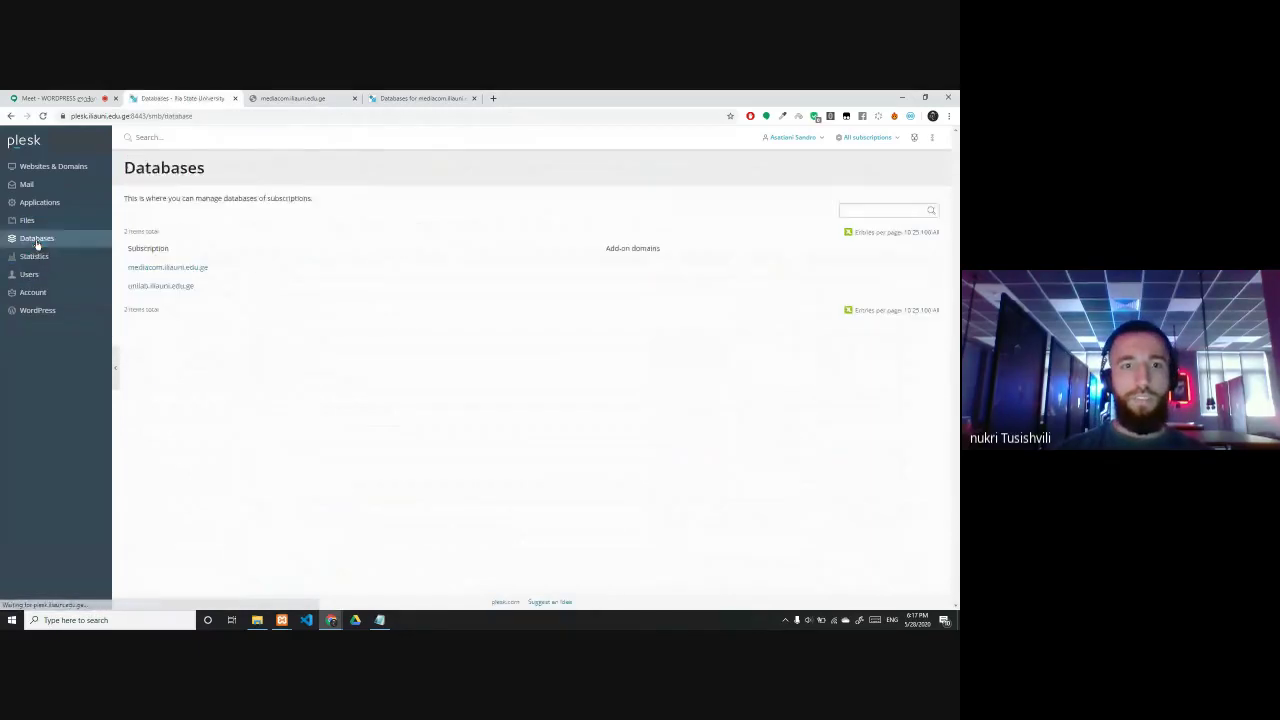
Browse the ba1901_za database in phpMyAdmin, filtering its tables by 'sml'
left_click(166, 268)
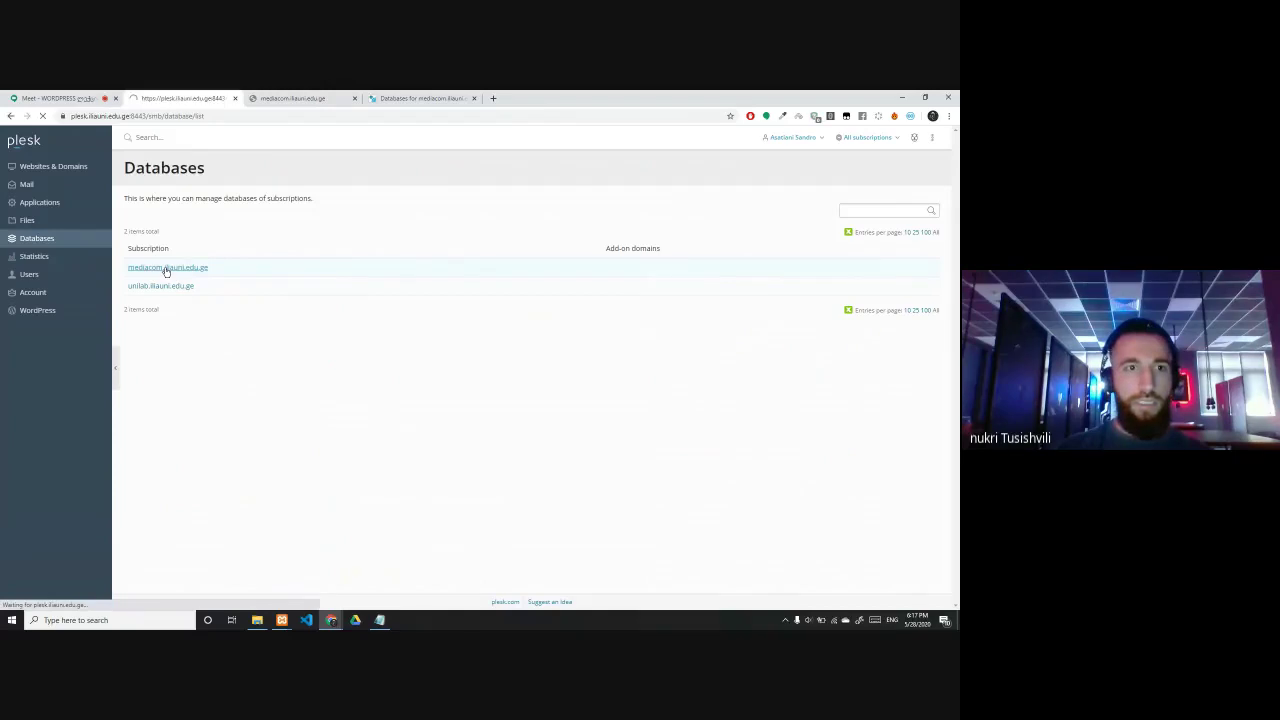
scroll(269, 442, "down", 1)
scroll(220, 380, "up", 1)
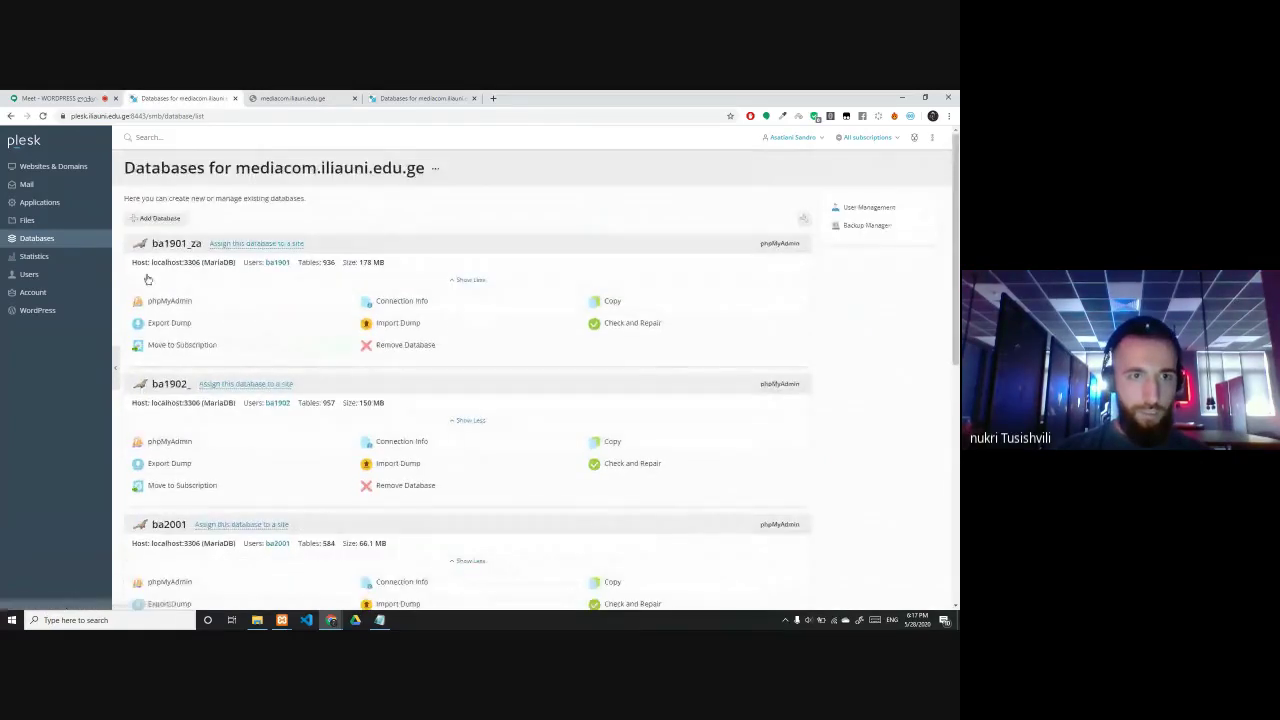
left_click(171, 301)
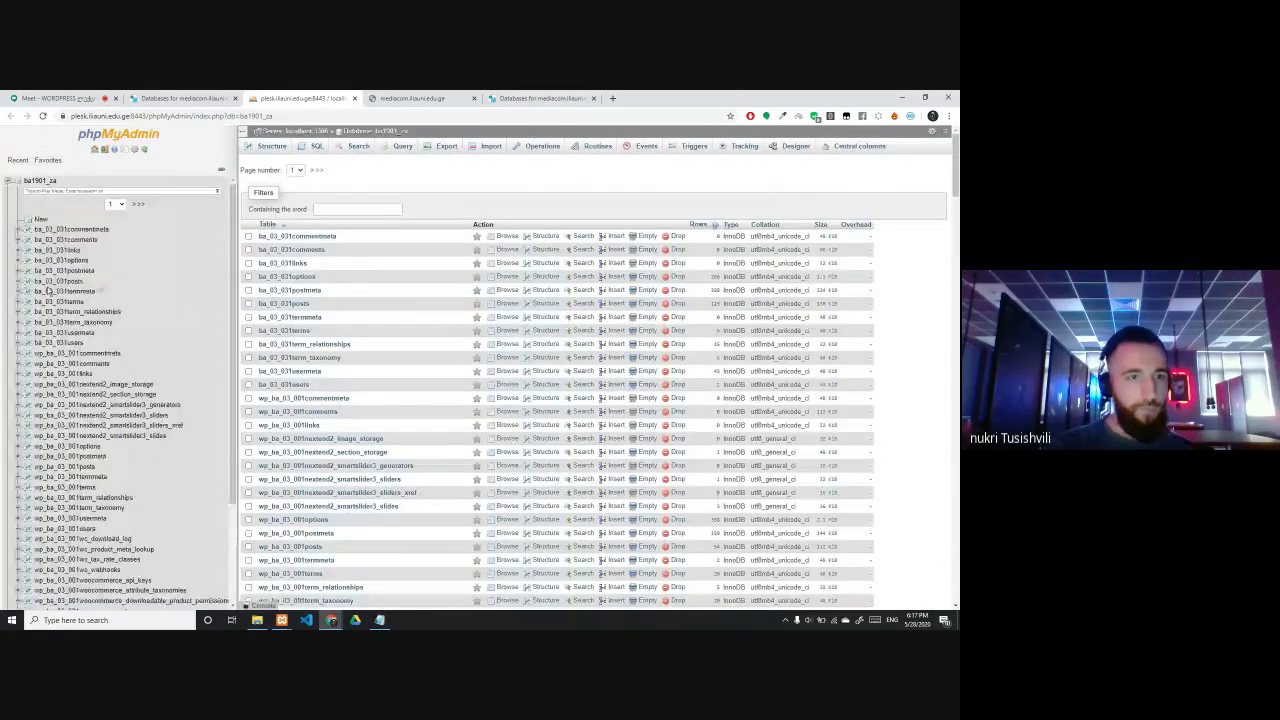
scroll(50, 330, "down", 5)
scroll(48, 335, "up", 4)
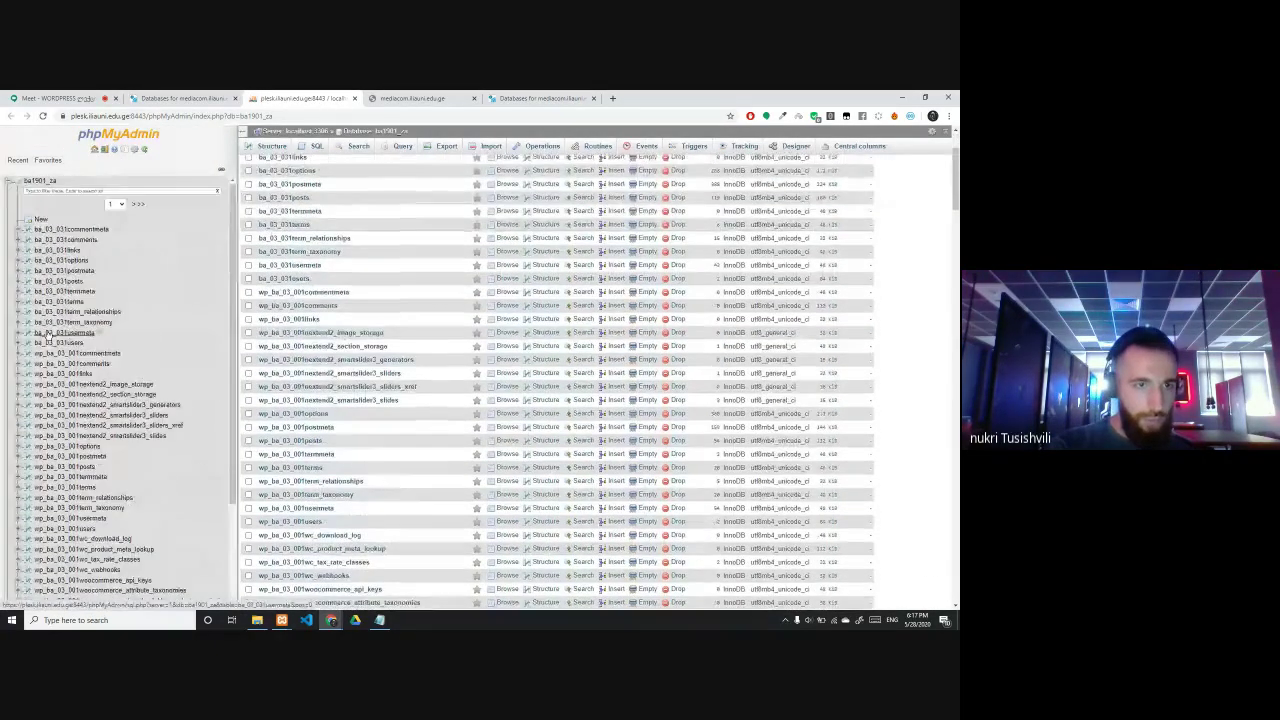
left_click(60, 191)
type("sml")
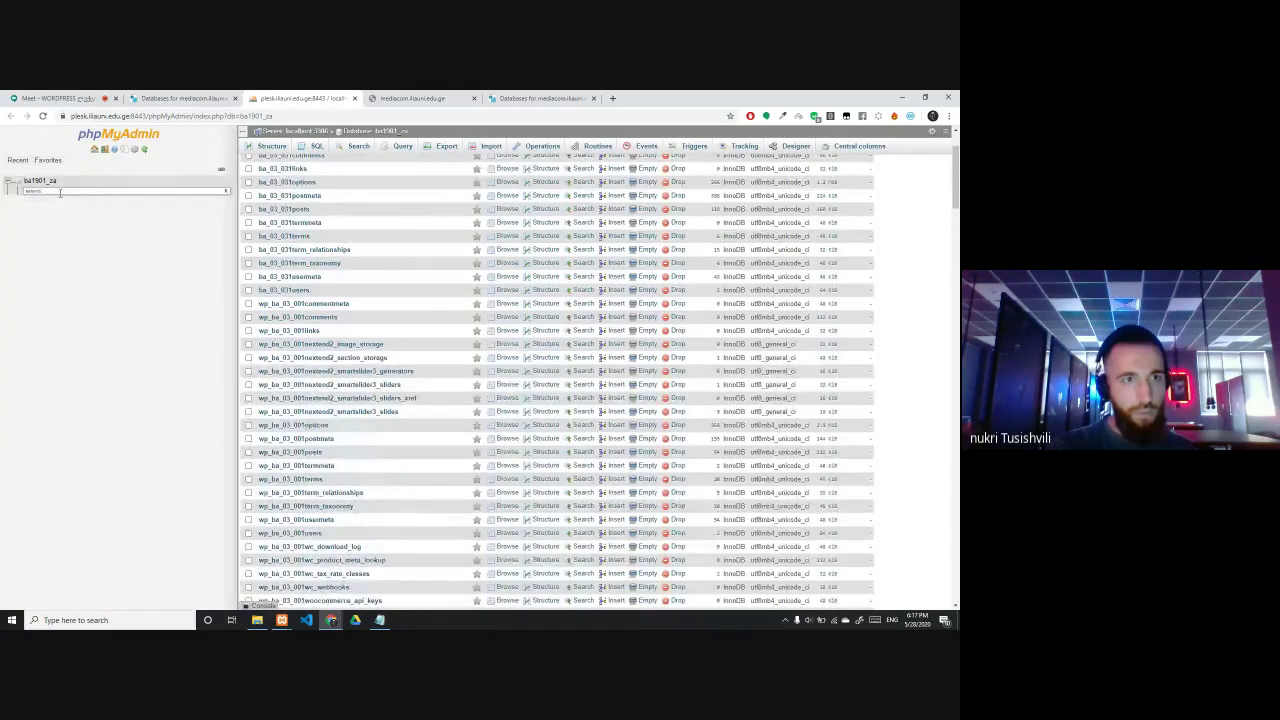
left_click(8, 181)
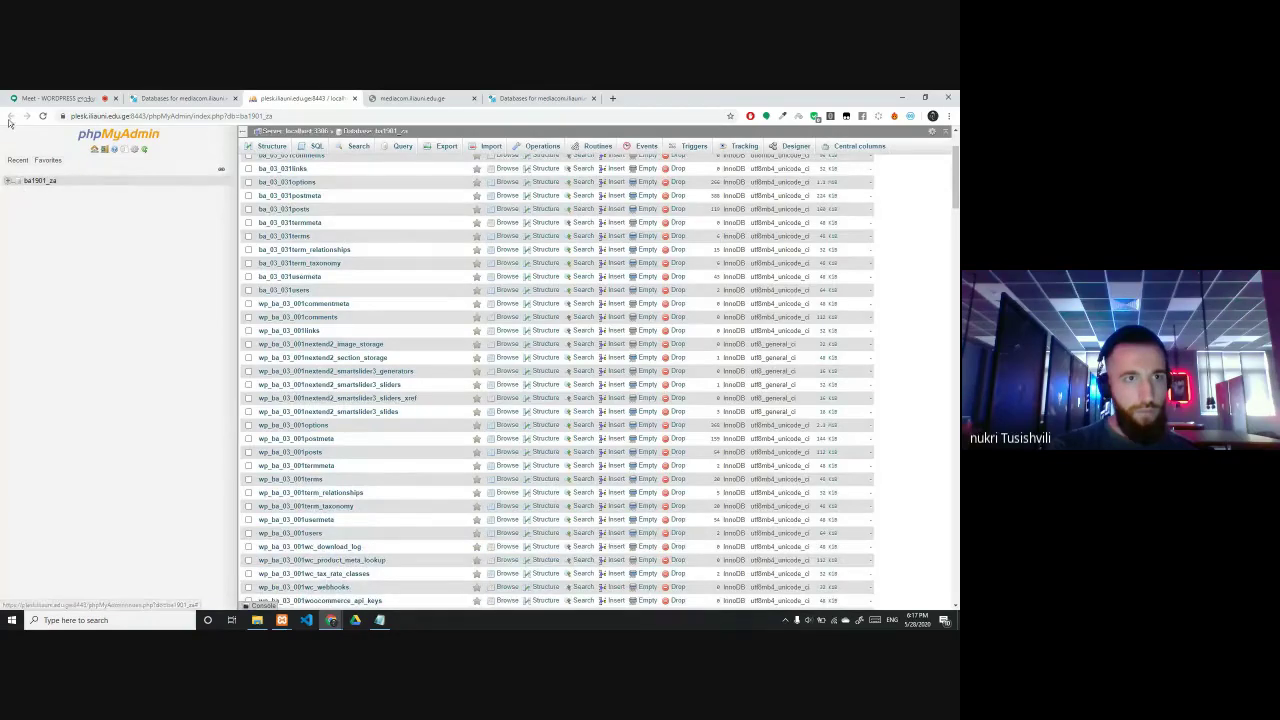
Back in the mediacom databases list, open the new empty _earendil database in phpMyAdmin
left_click(354, 98)
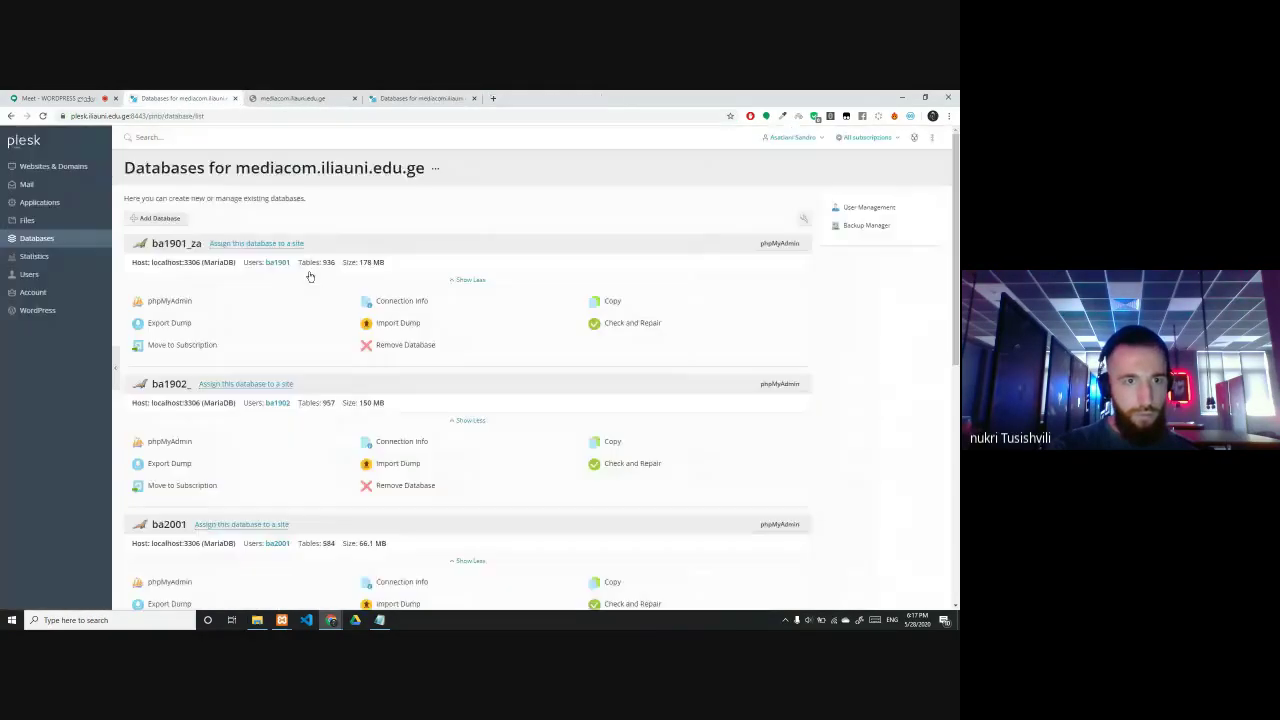
scroll(300, 300, "down", 1)
scroll(150, 370, "up", 1)
scroll(210, 370, "down", 1)
scroll(209, 368, "down", 5)
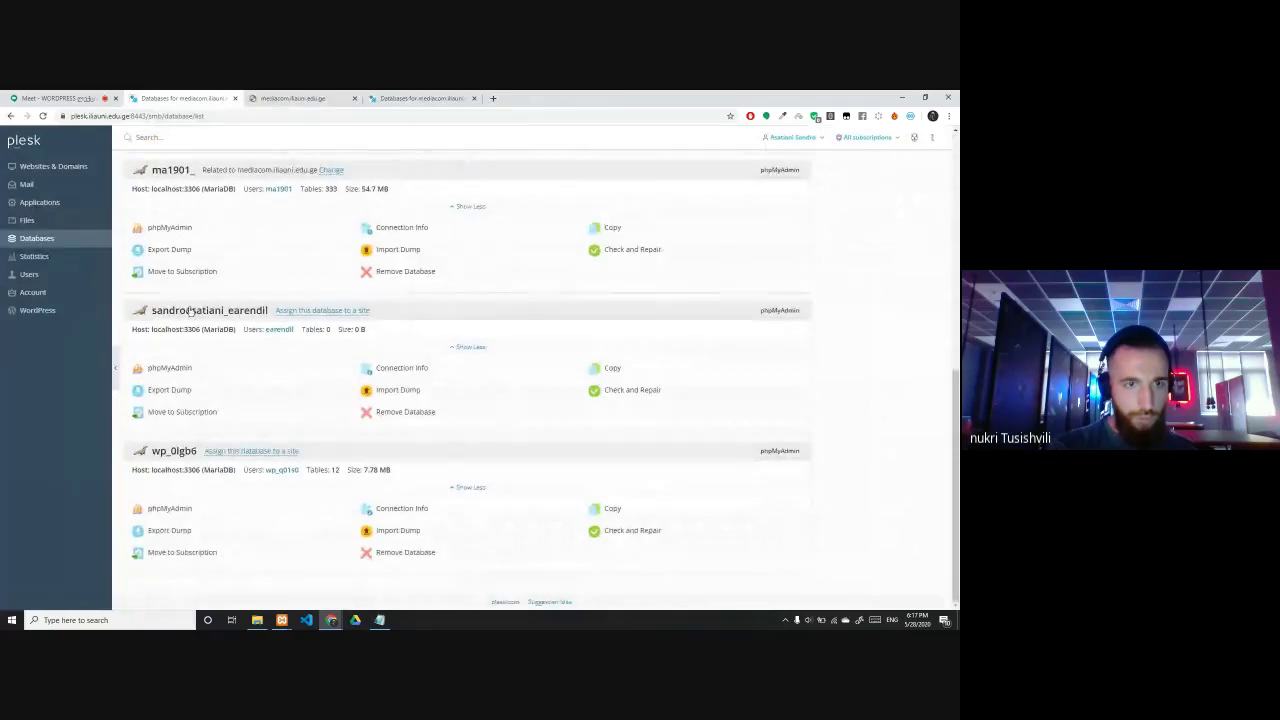
left_click(165, 368)
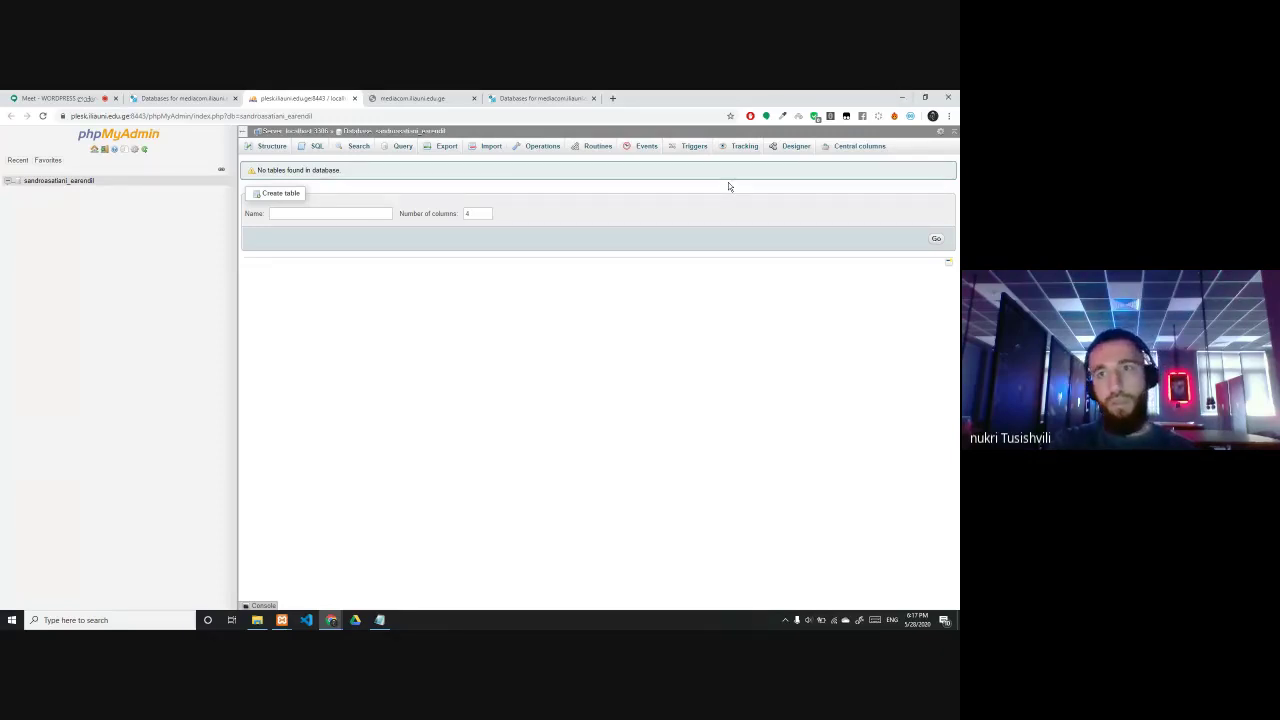
Close both XAMPP Control Panel windows from the taskbar
left_click(281, 620)
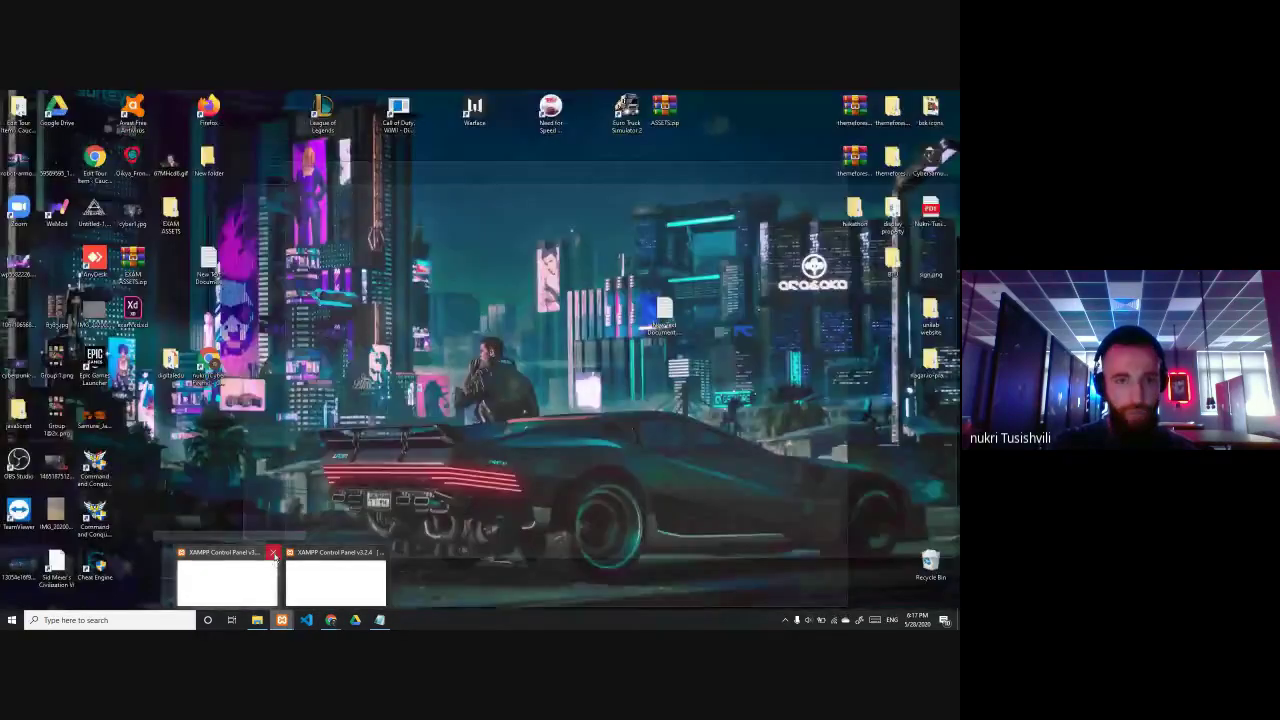
left_click(273, 552)
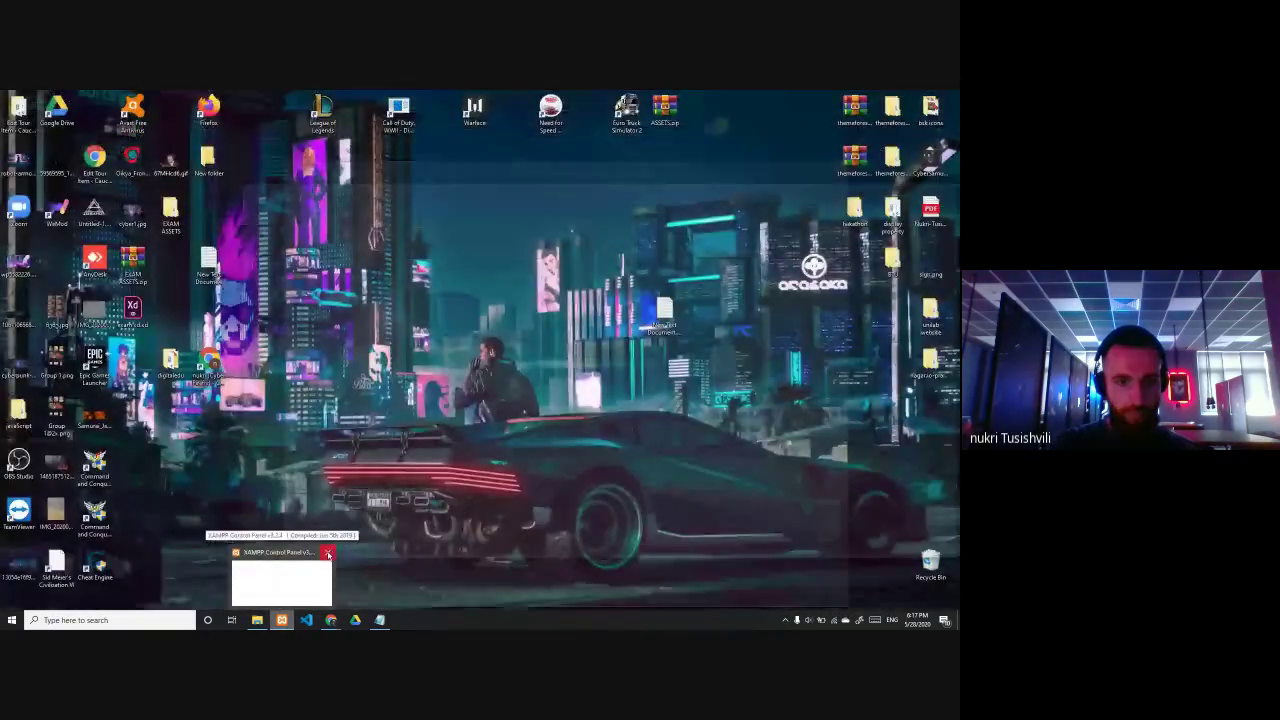
left_click(329, 552)
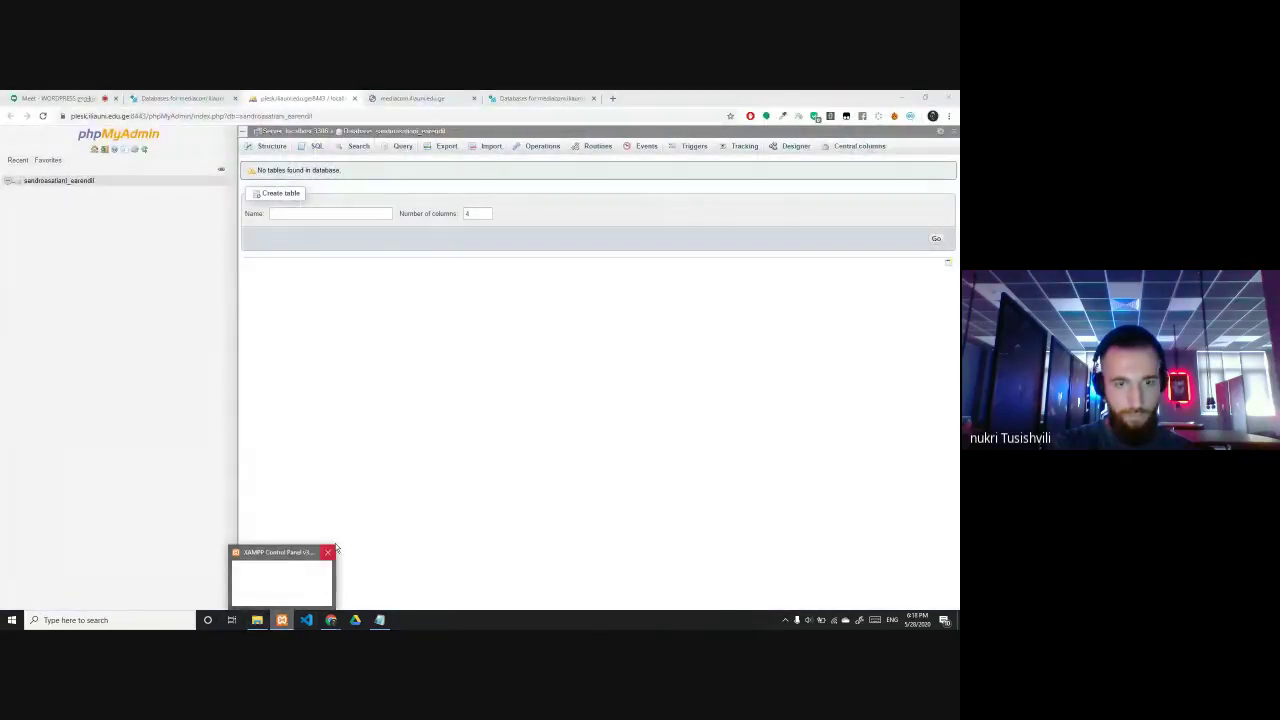
left_click(329, 552)
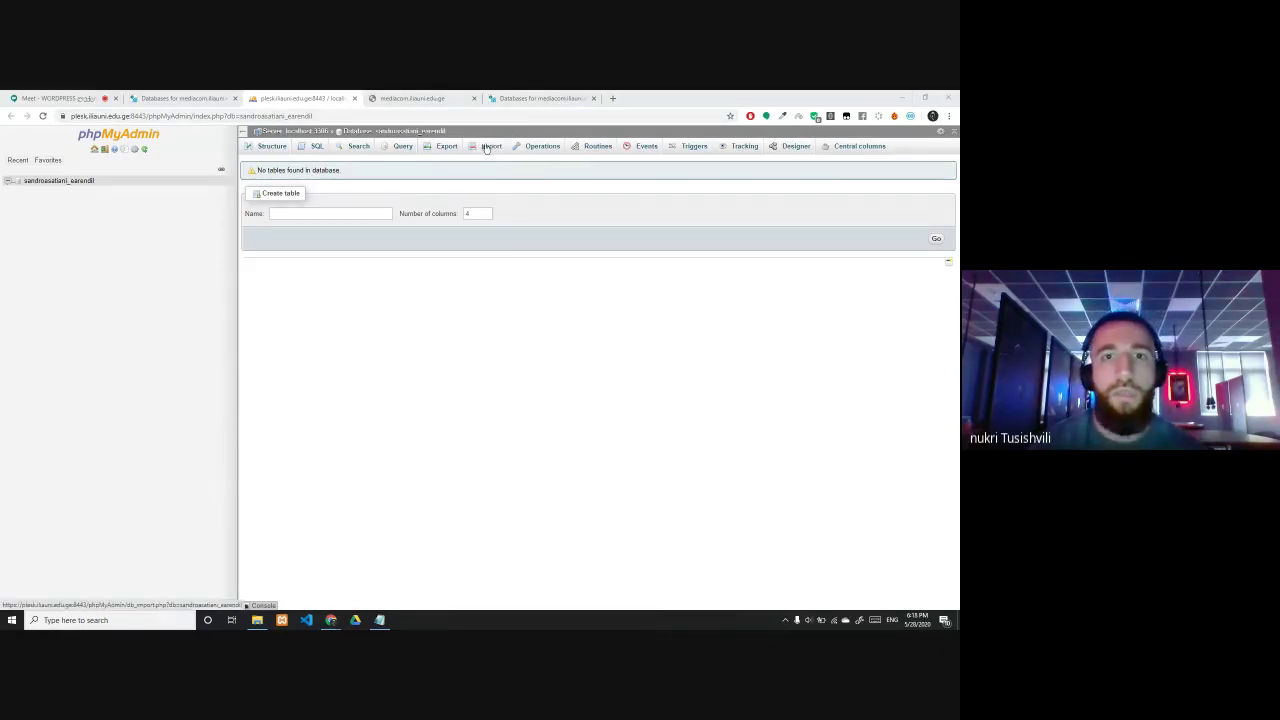
Confirm localhost refuses to connect in a new tab, then close that tab
left_click(611, 97)
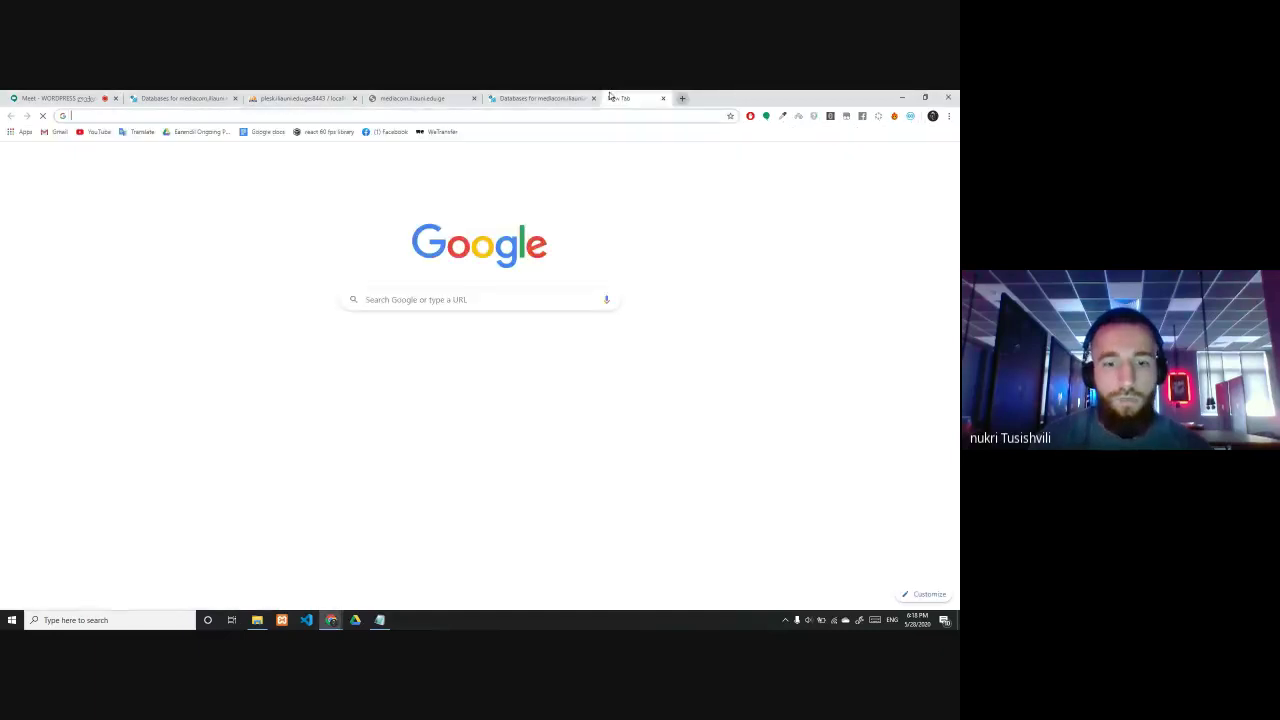
type("localhost")
key("Return")
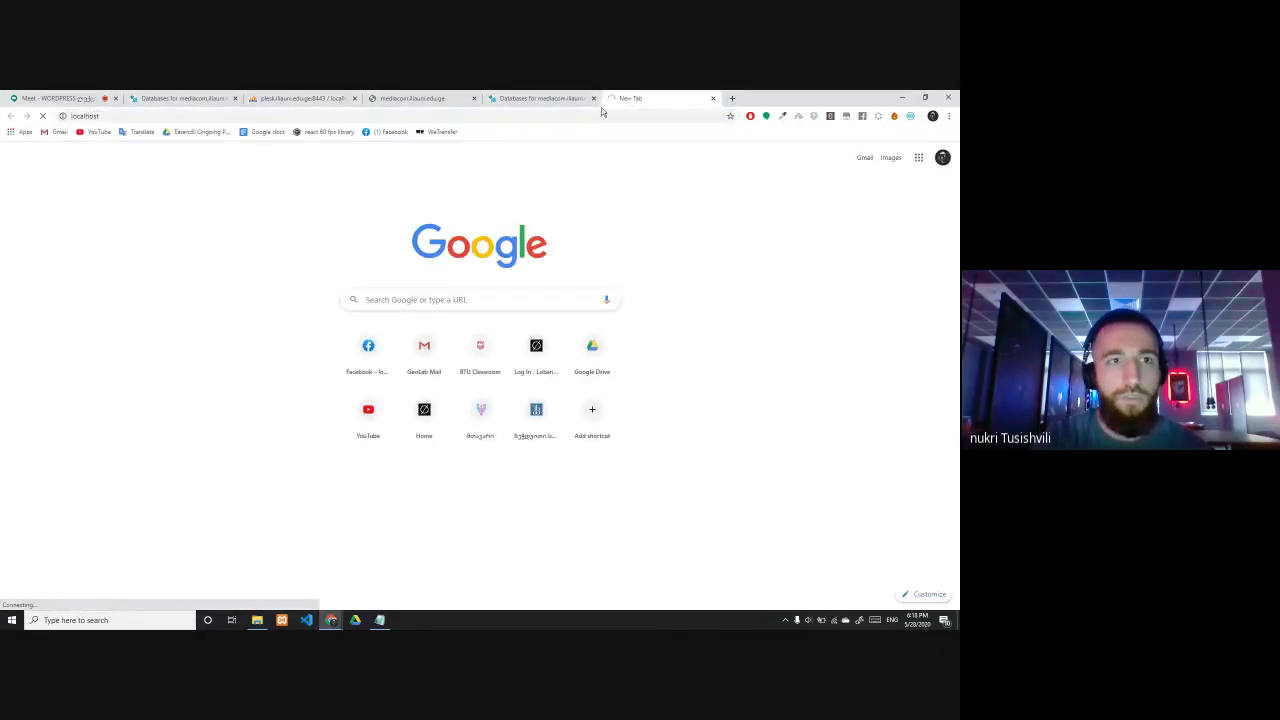
left_click(713, 98)
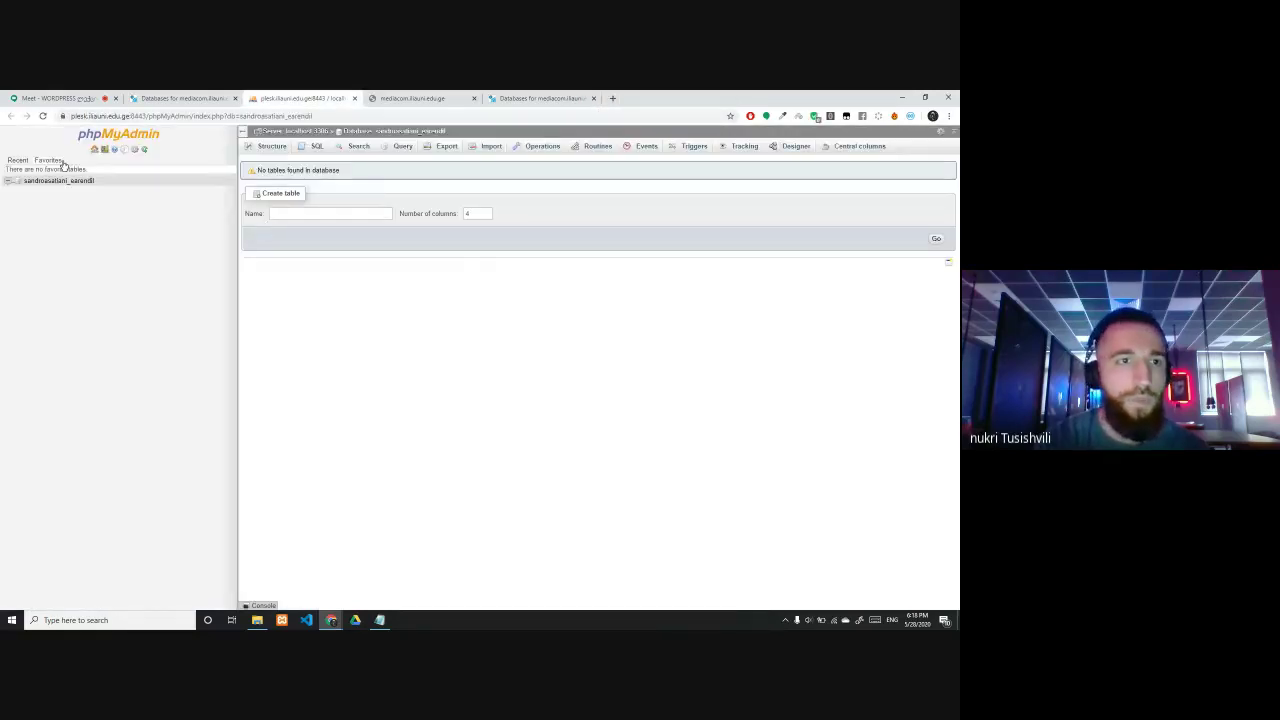
Open the database's Import page, browse the file picker to Downloads, then cancel it
left_click(492, 147)
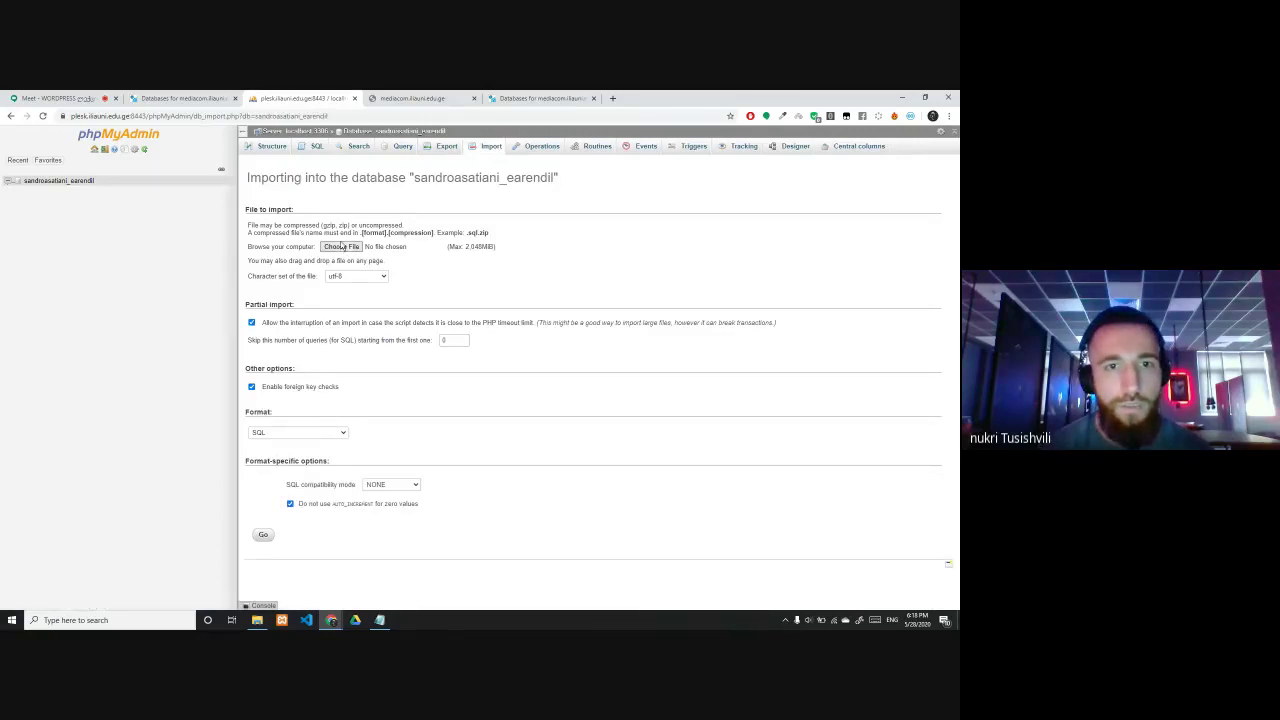
left_click(342, 247)
scroll(177, 246, "down", 5)
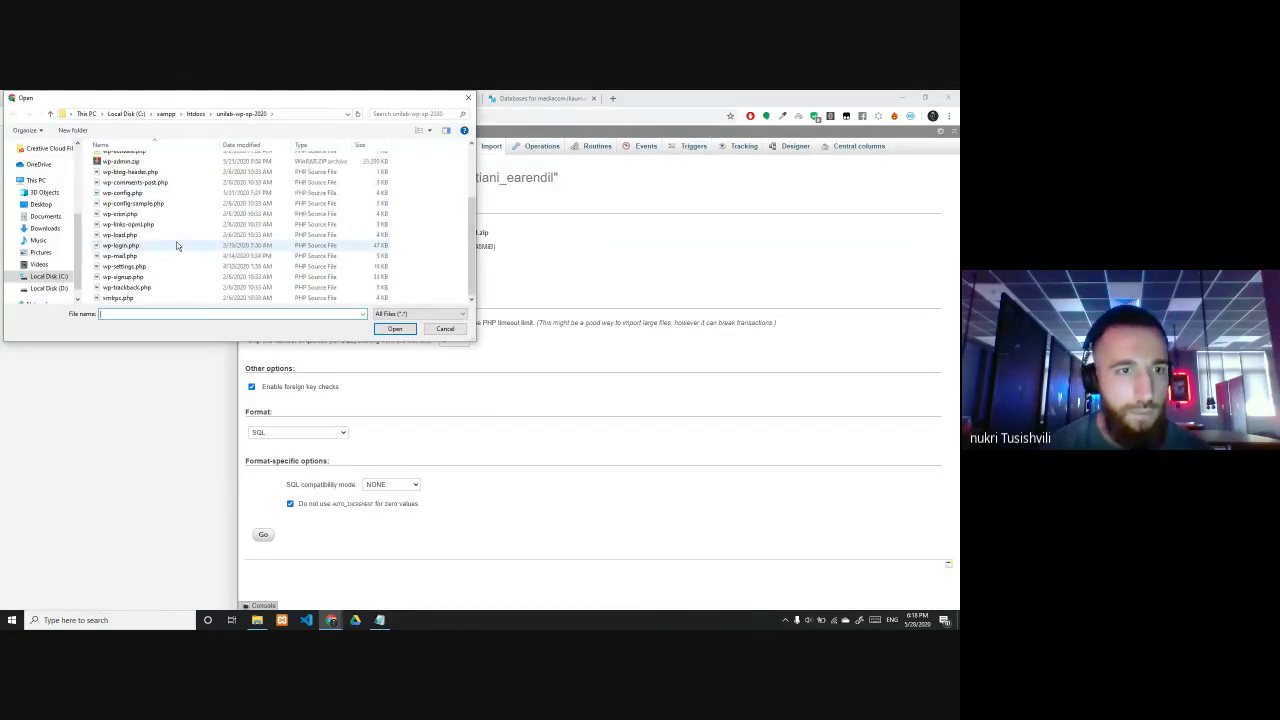
right_click(177, 246)
key("Escape")
left_click(40, 228)
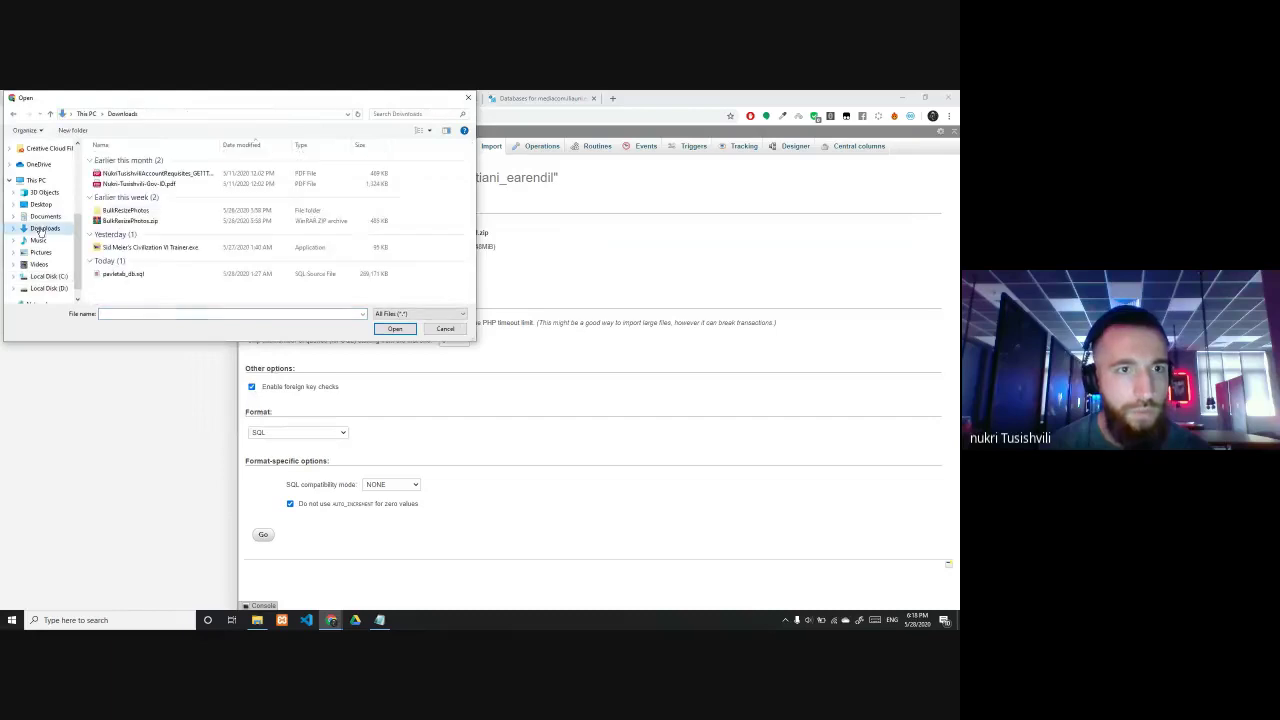
left_click(444, 331)
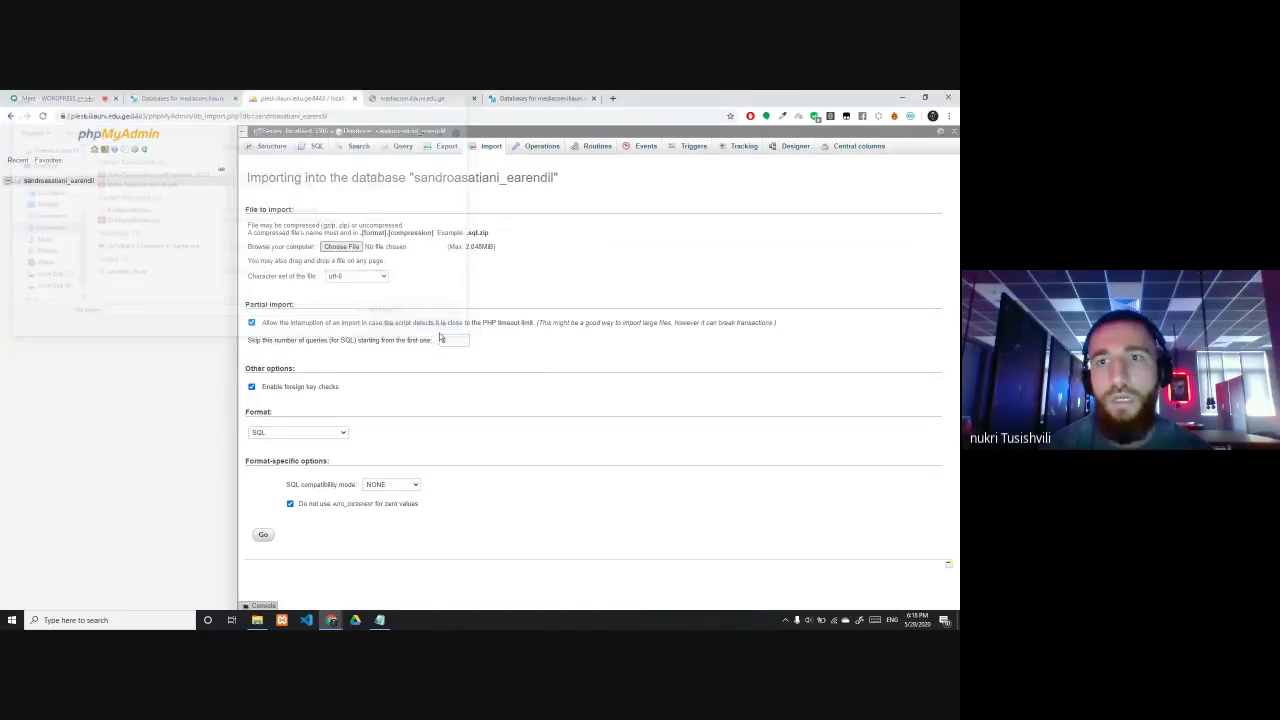
Minimize Chrome and close the Notepad and Downloads windows
left_click(905, 97)
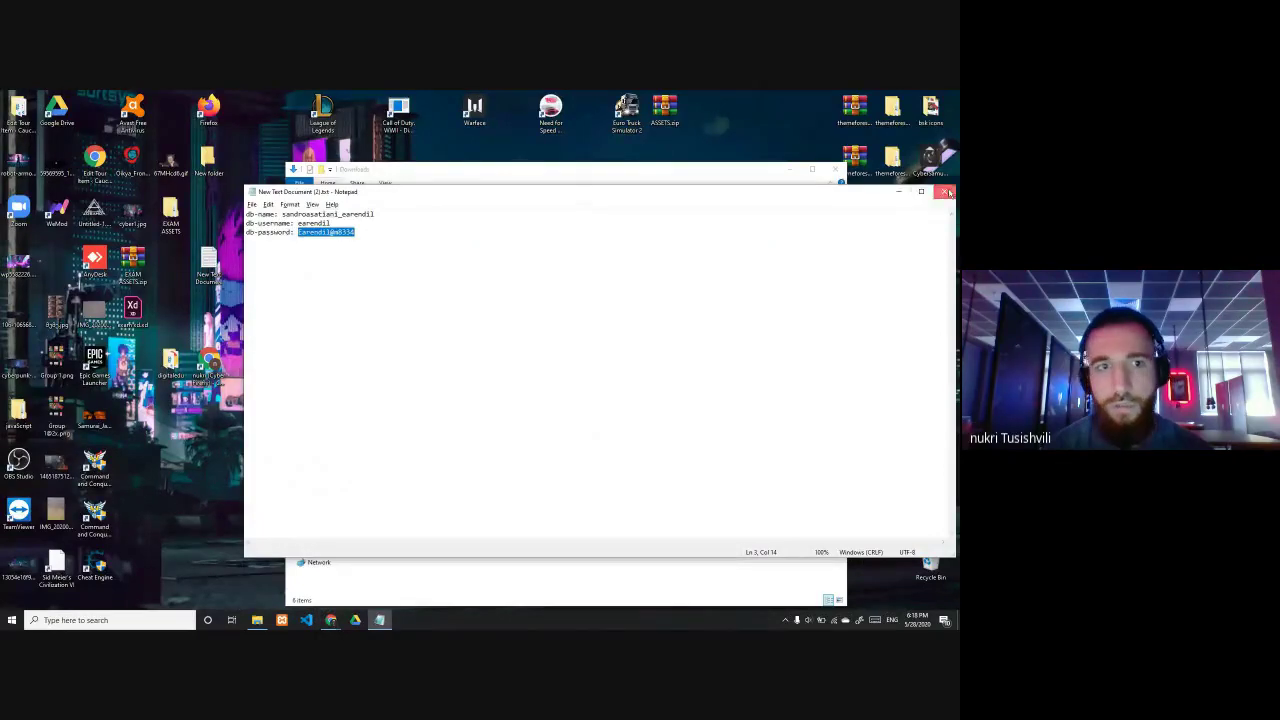
left_click(948, 192)
left_click(830, 171)
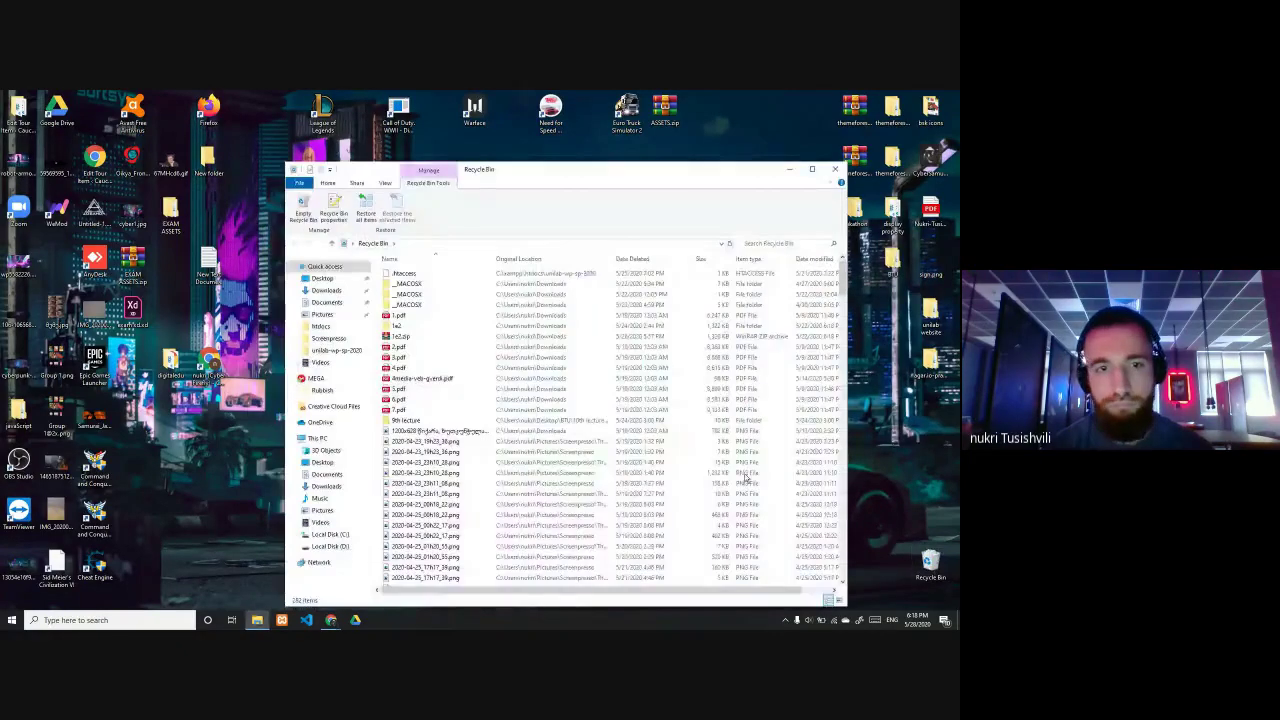
Find unilab-course-1.sql in the Recycle Bin by searching 'sq', restore it, and return to Chrome
scroll(415, 360, "down", 15)
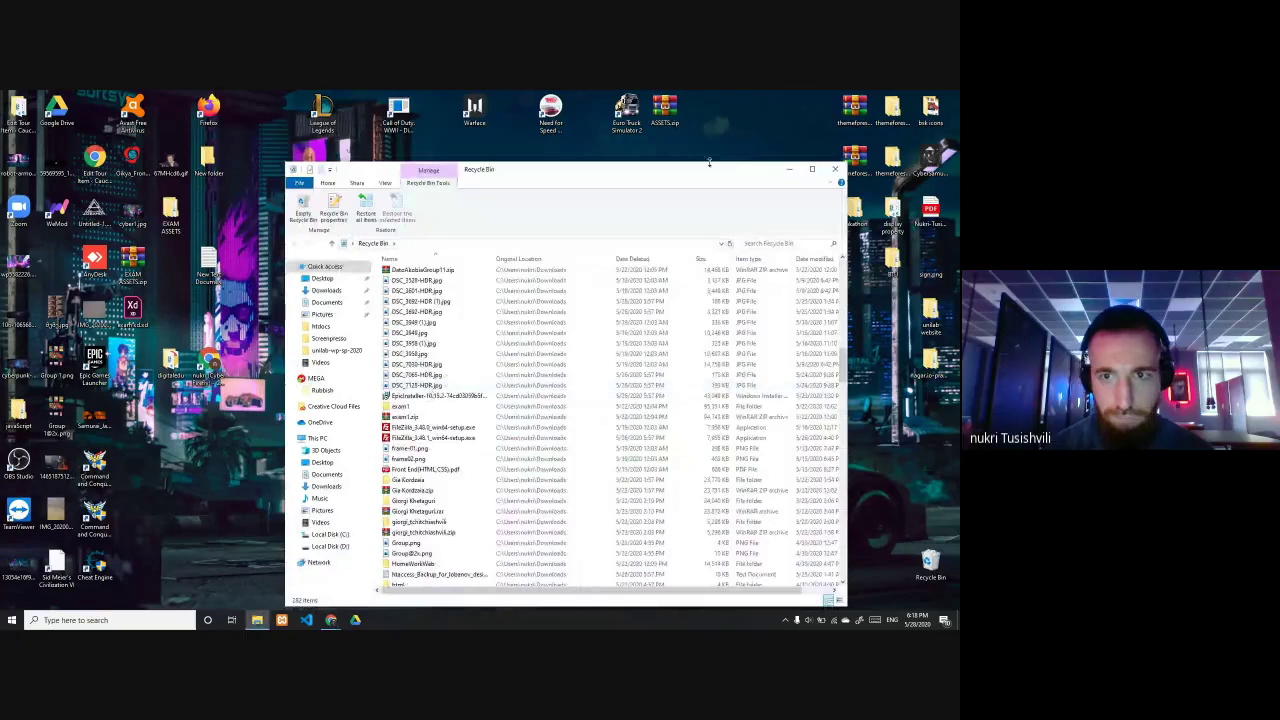
left_click(762, 243)
type("sq")
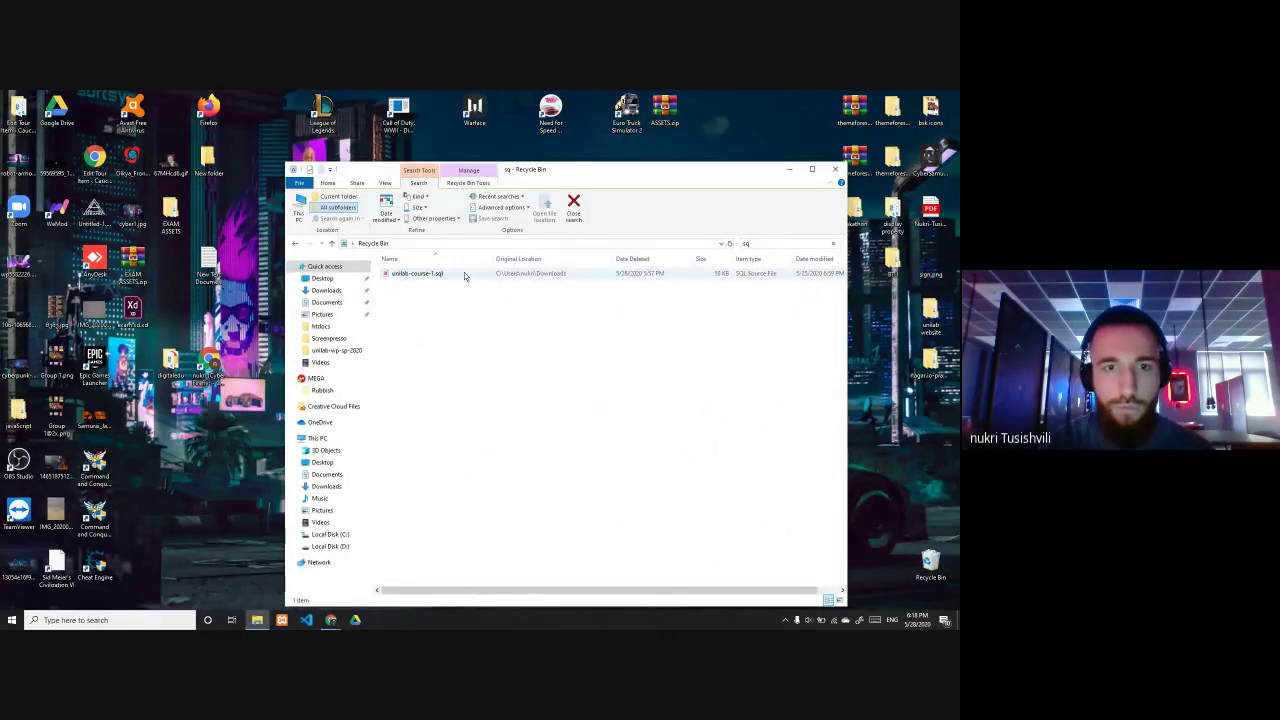
left_click_drag(464, 276, 366, 289)
right_click(393, 281)
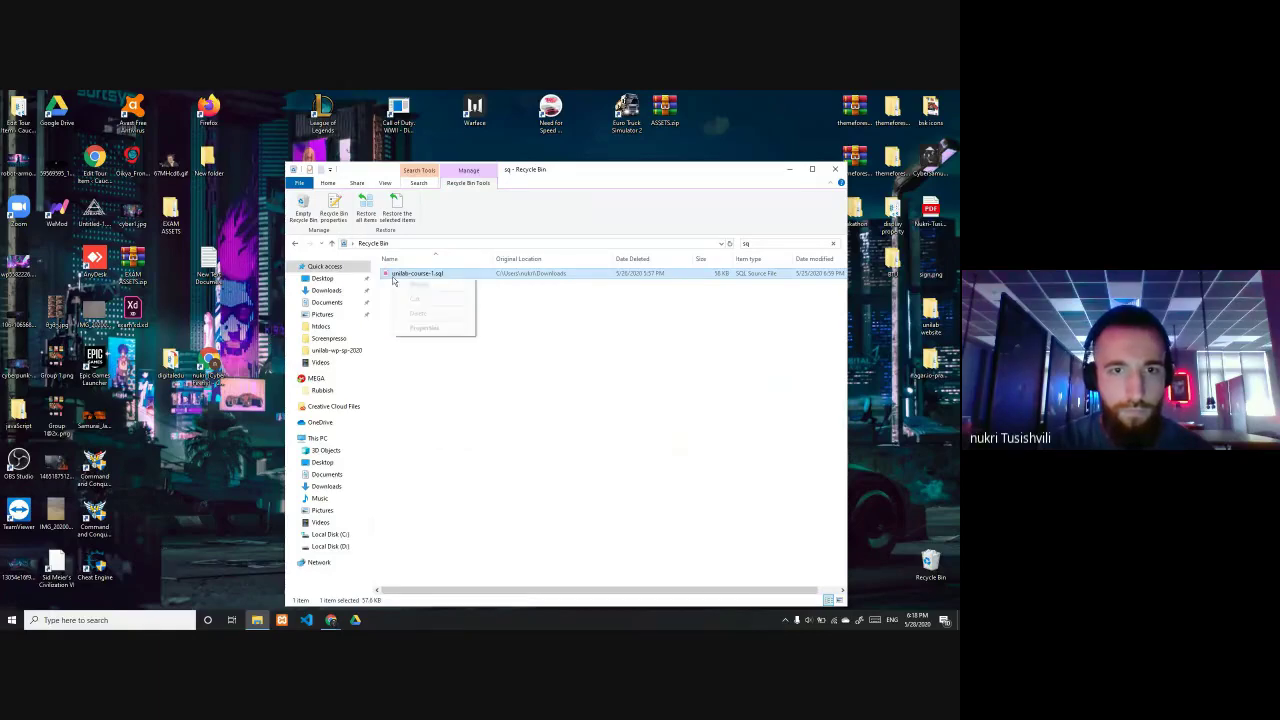
left_click(409, 288)
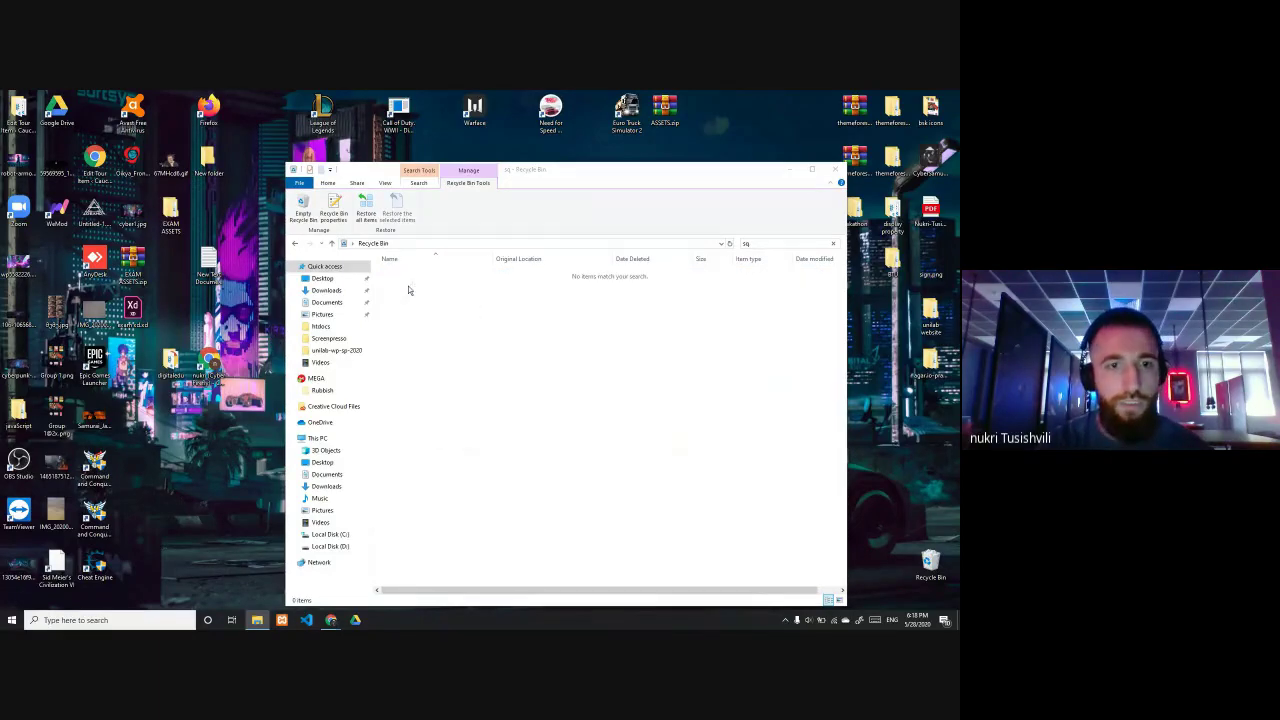
key("alt+Tab")
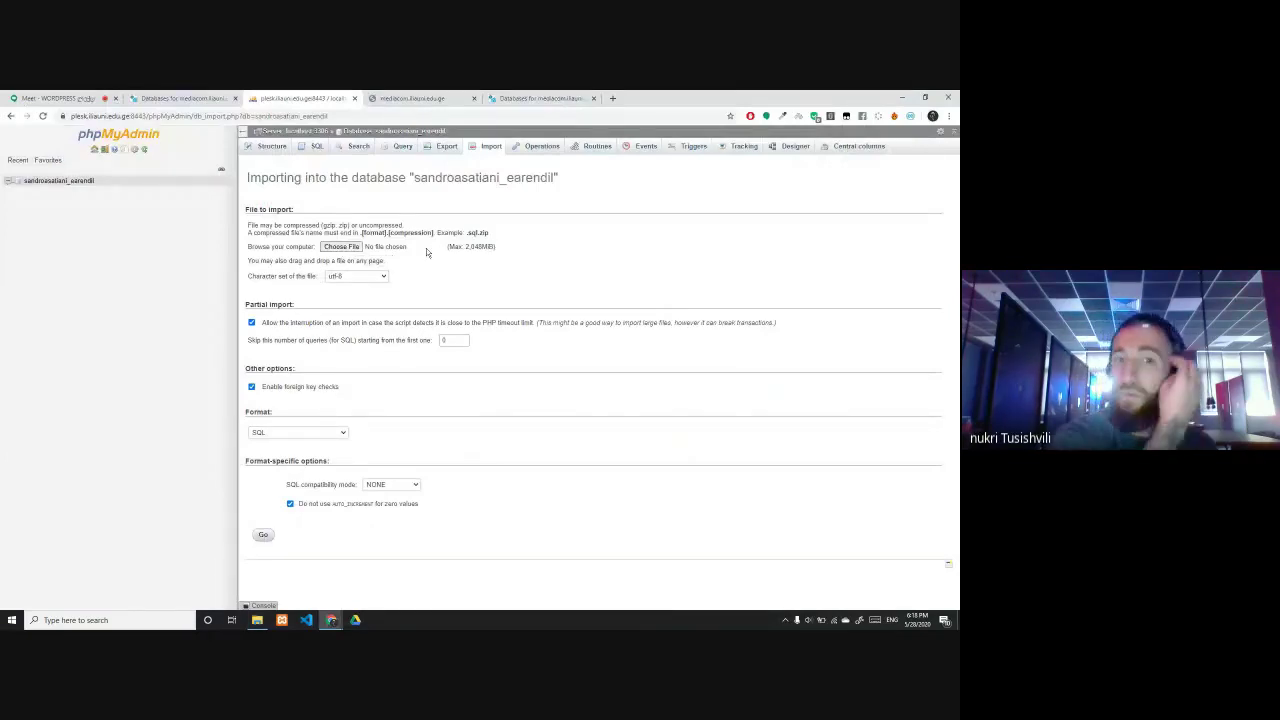
left_click(338, 247)
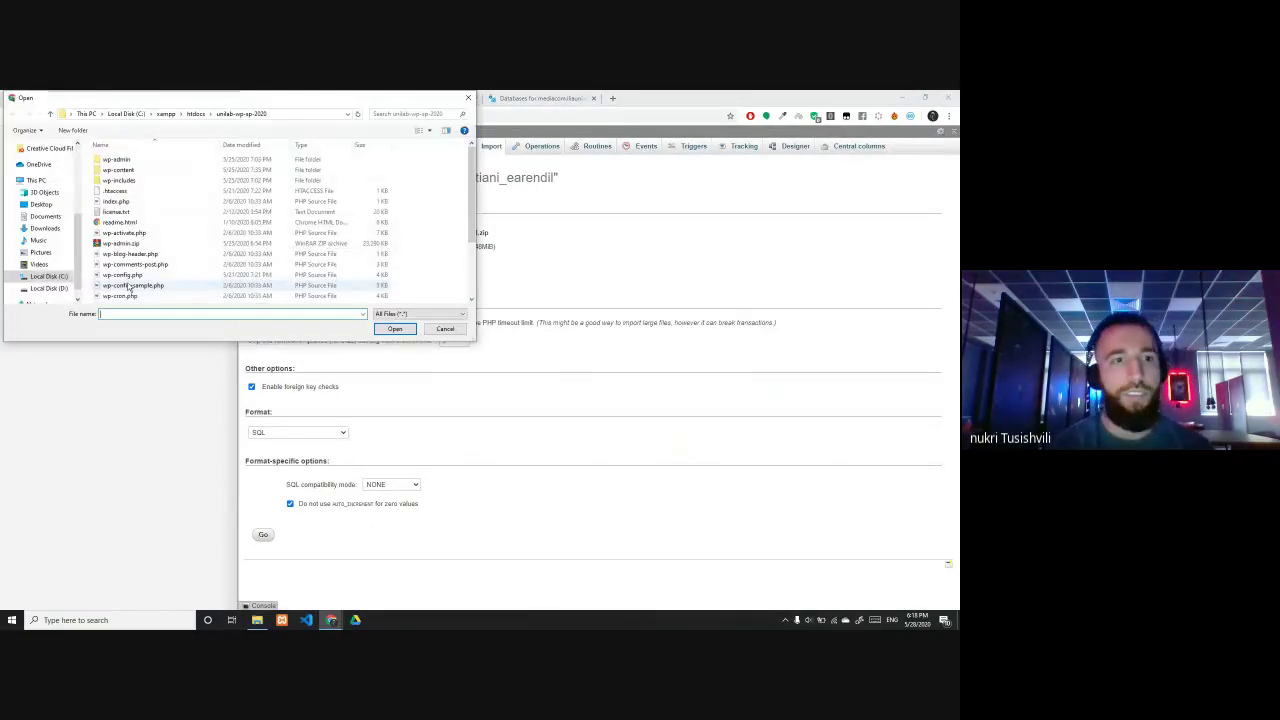
scroll(138, 256, "down", 3)
scroll(138, 256, "up", 1)
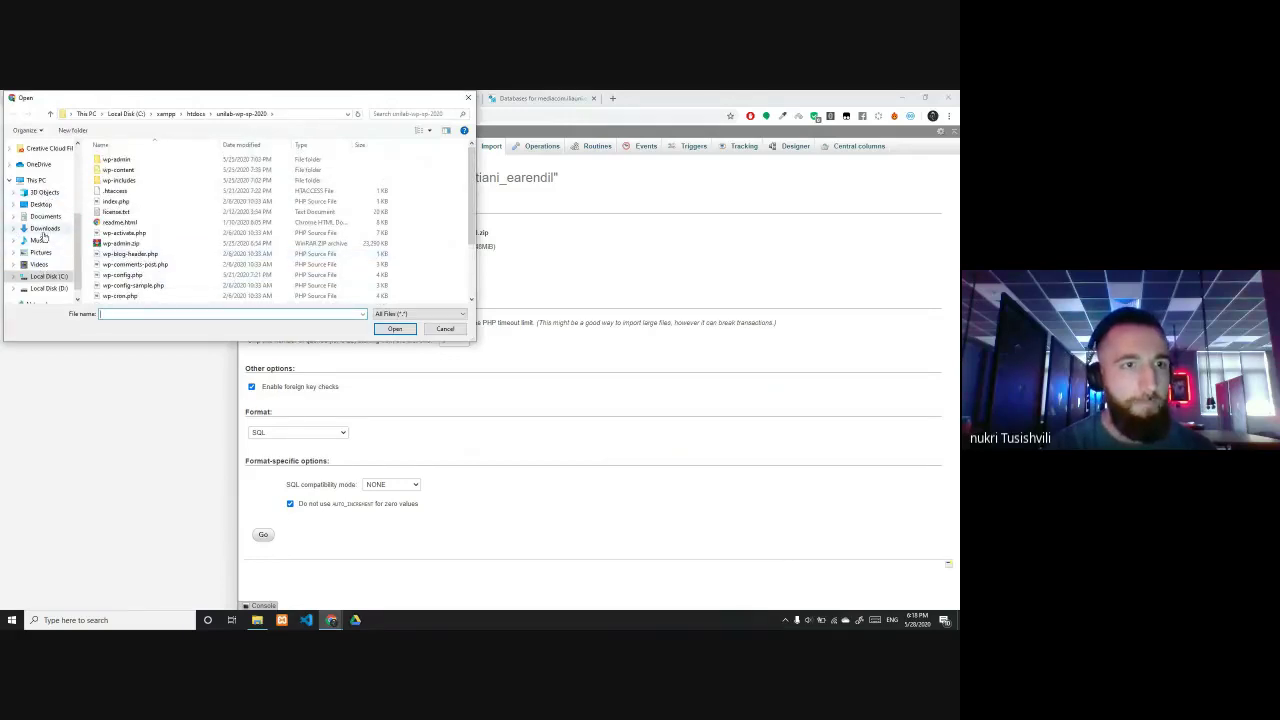
left_click(44, 231)
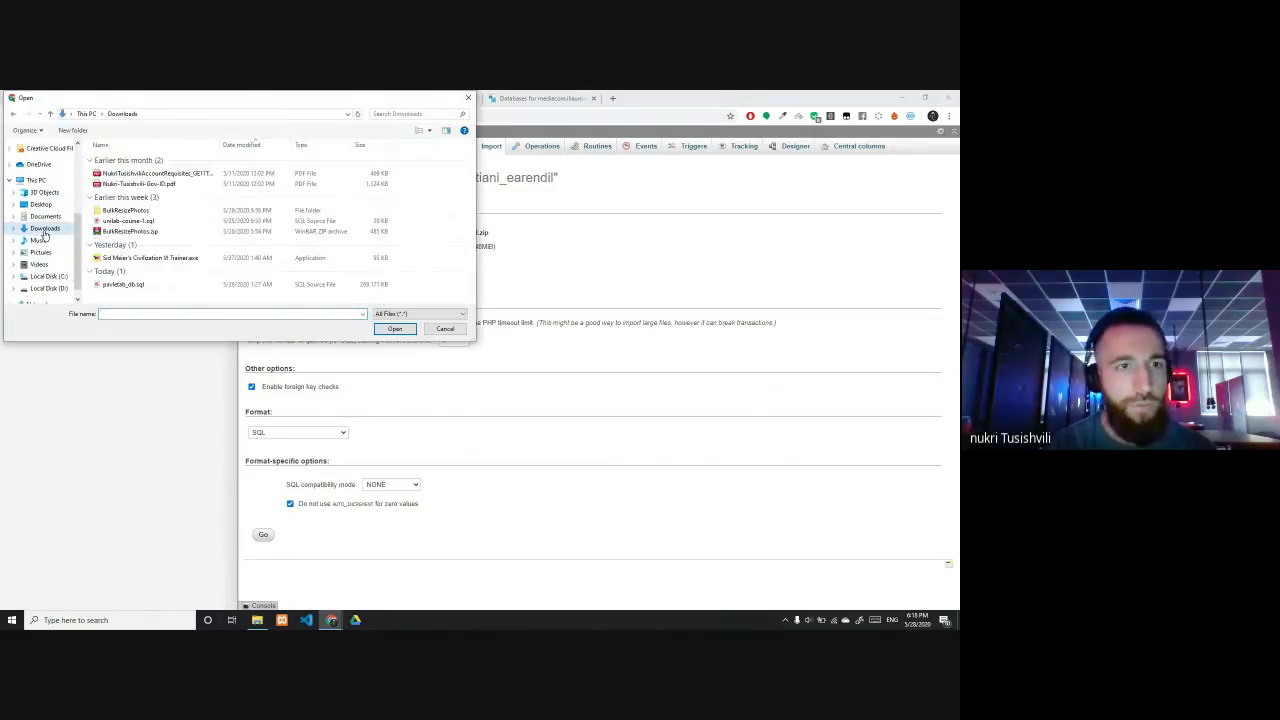
left_click(122, 222)
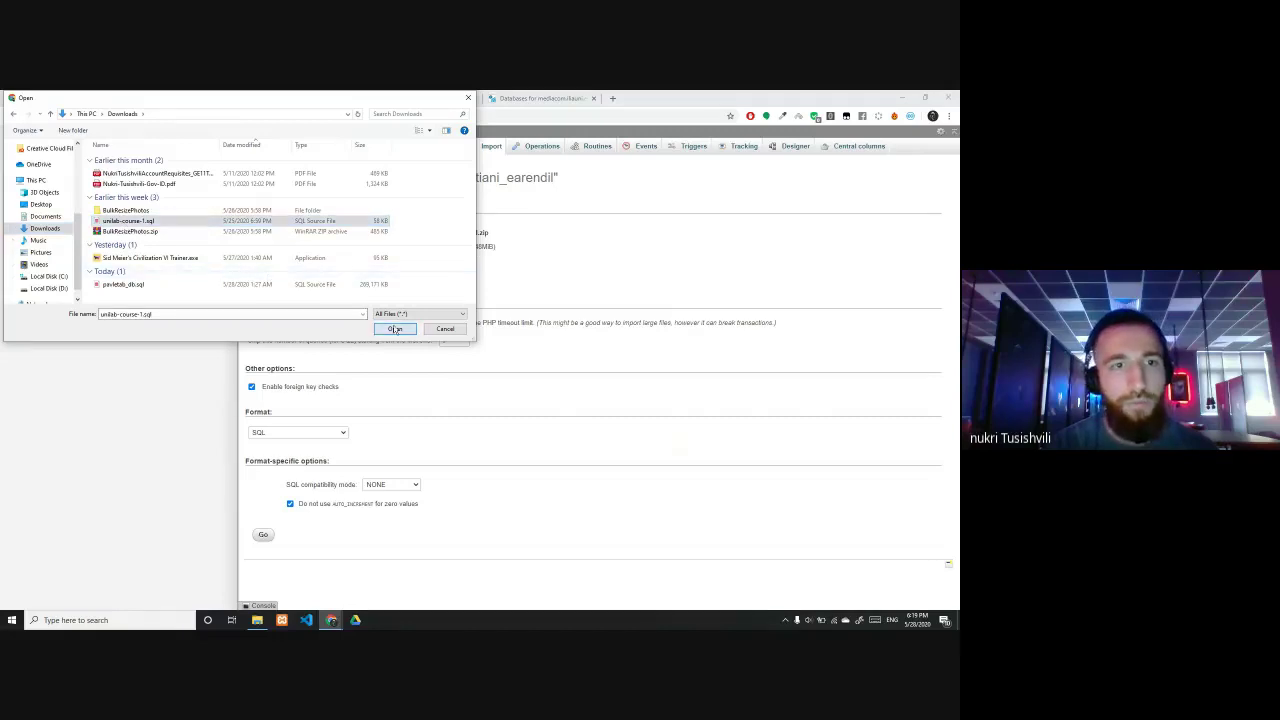
left_click(395, 329)
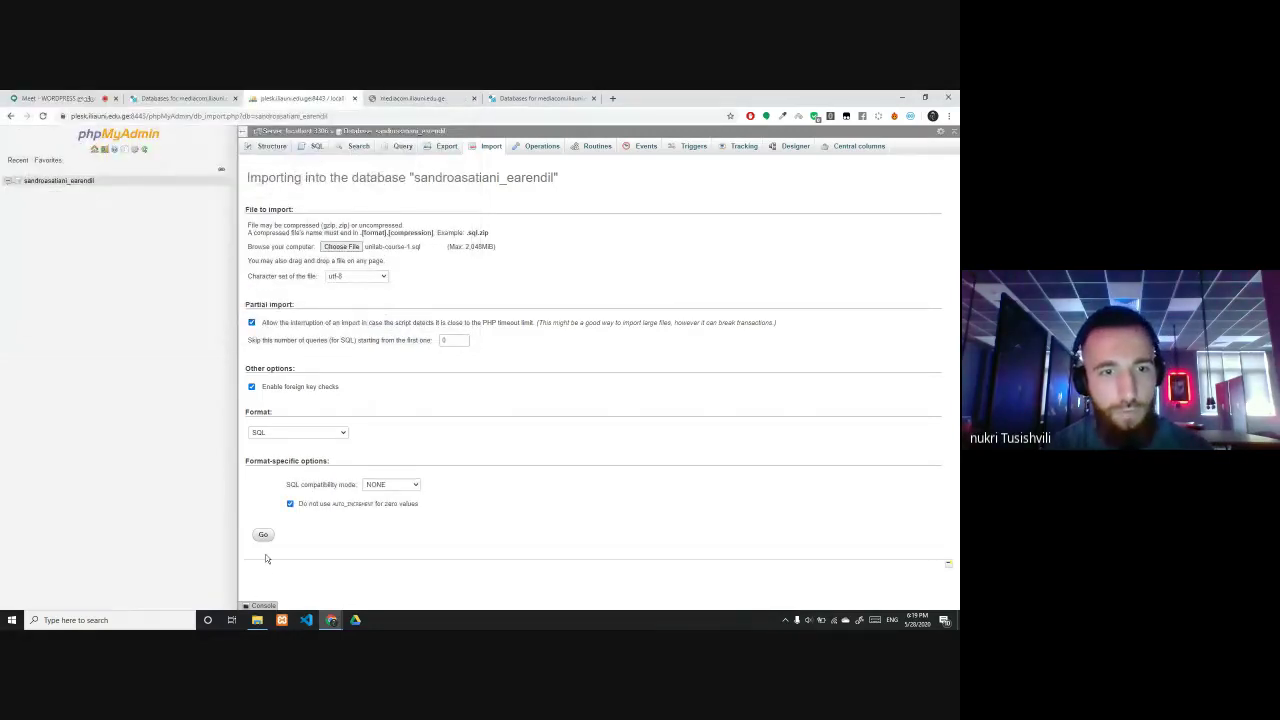
left_click(264, 536)
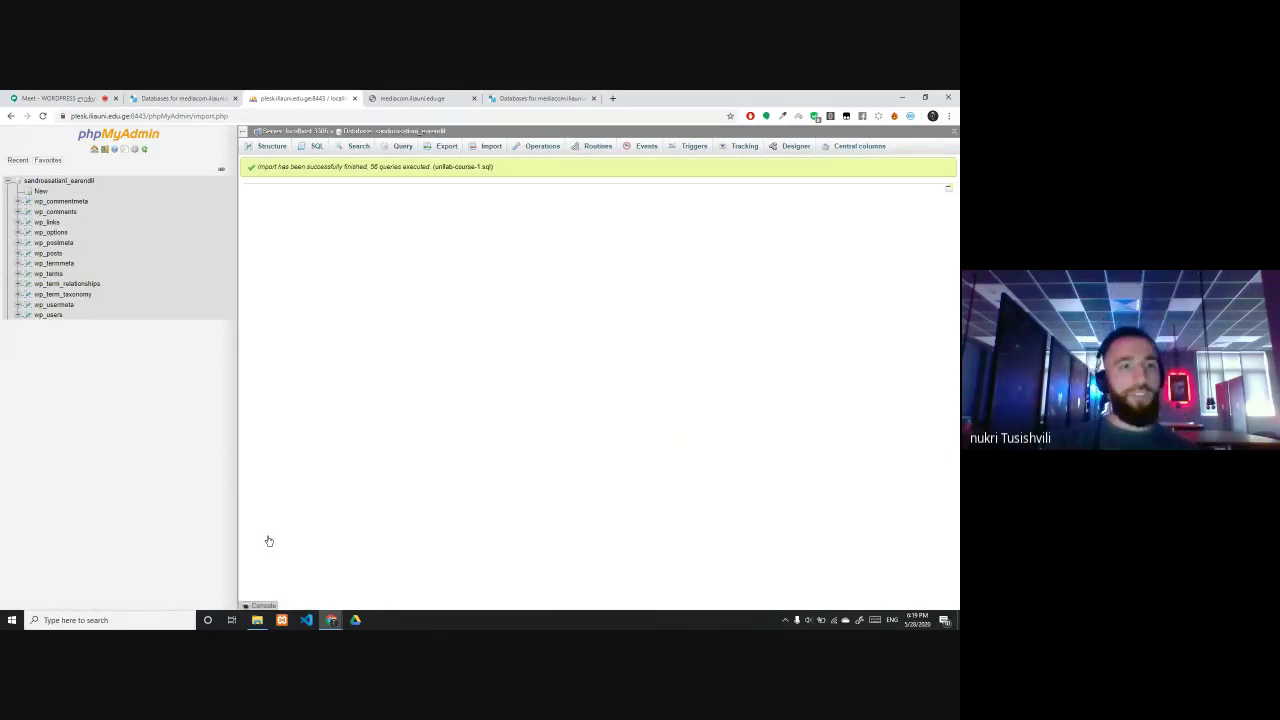
left_click(50, 232)
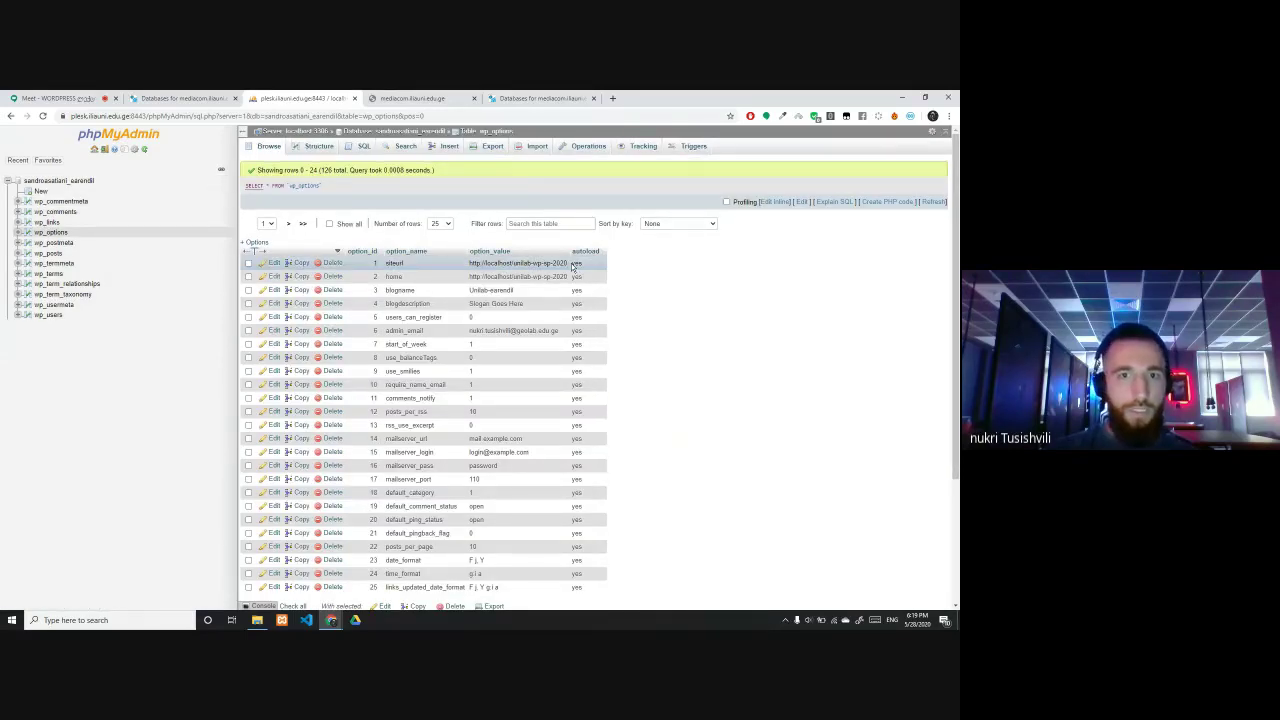
Copy the live site address and paste it in as the siteurl value
left_click(395, 99)
left_click(249, 116)
key("ctrl+c")
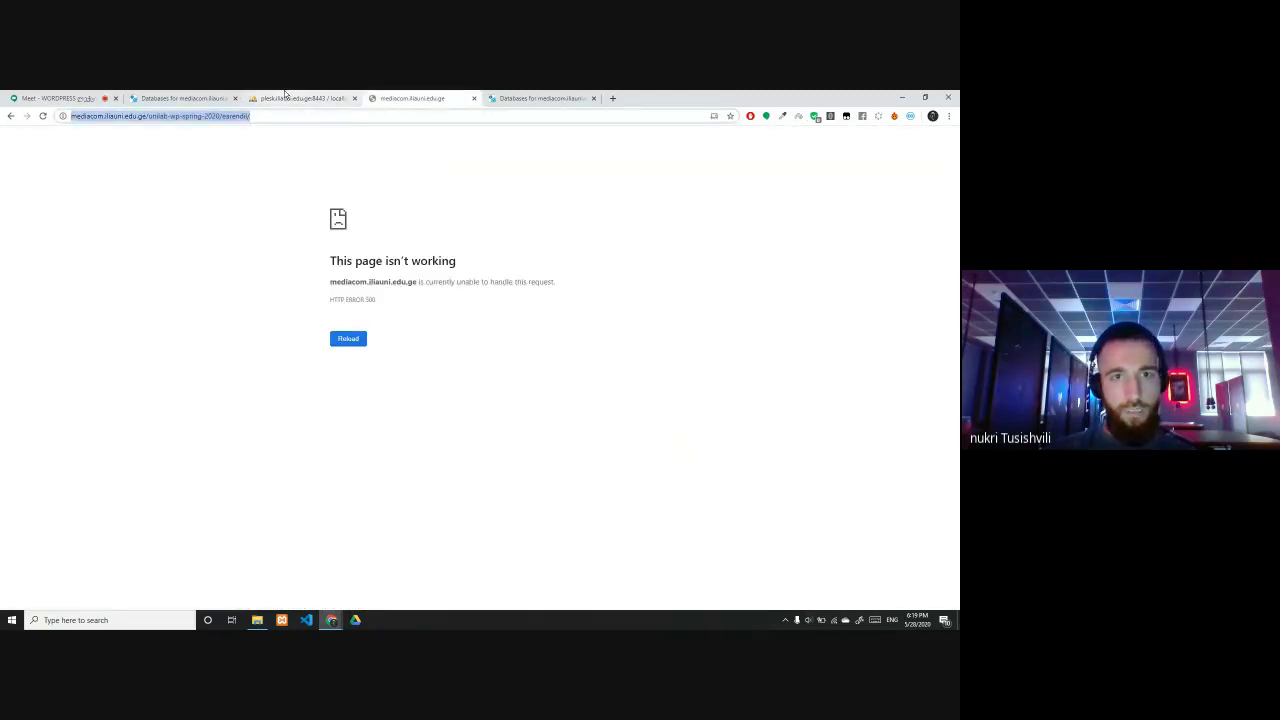
left_click(286, 95)
double_click(547, 263)
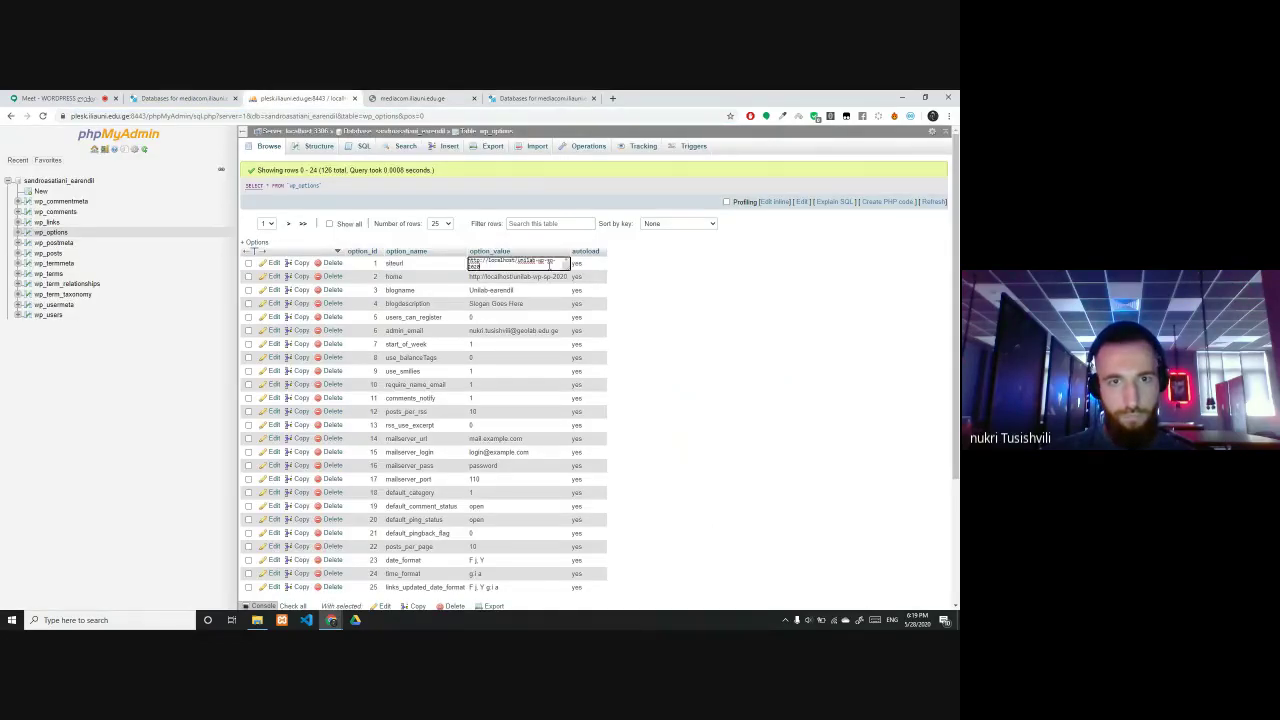
key("ctrl+a")
key("ctrl+v")
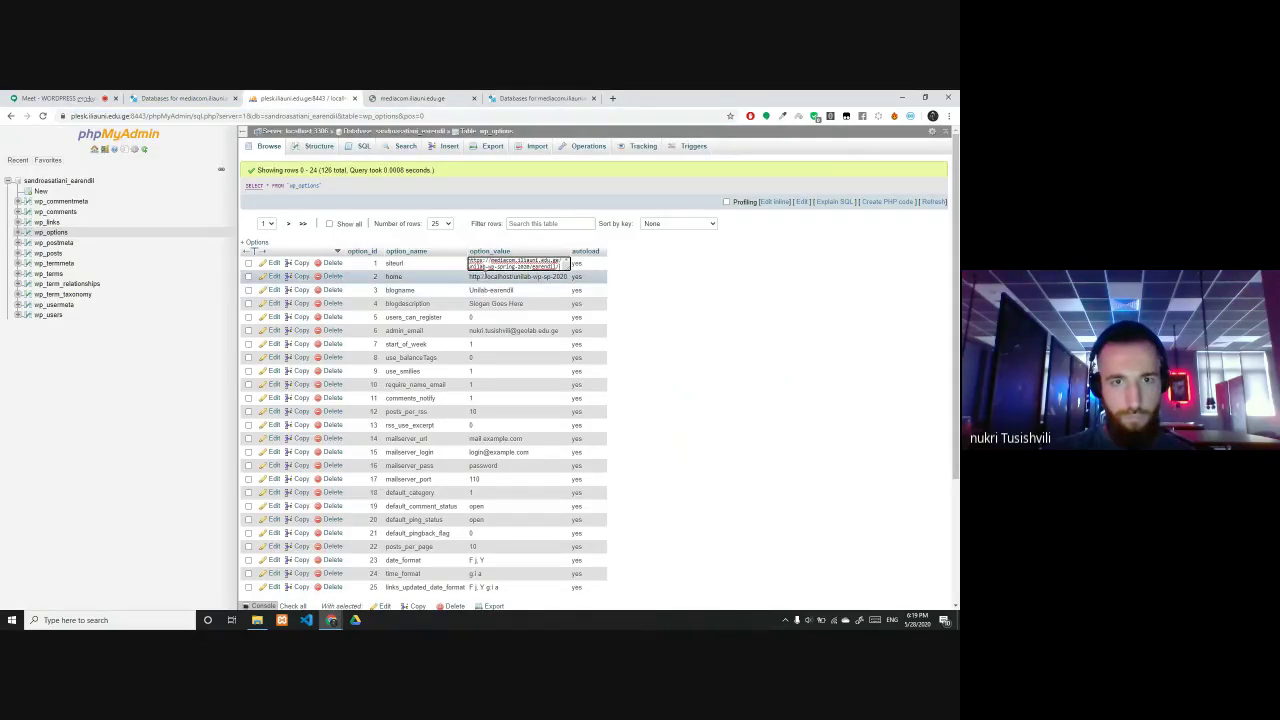
key("Return")
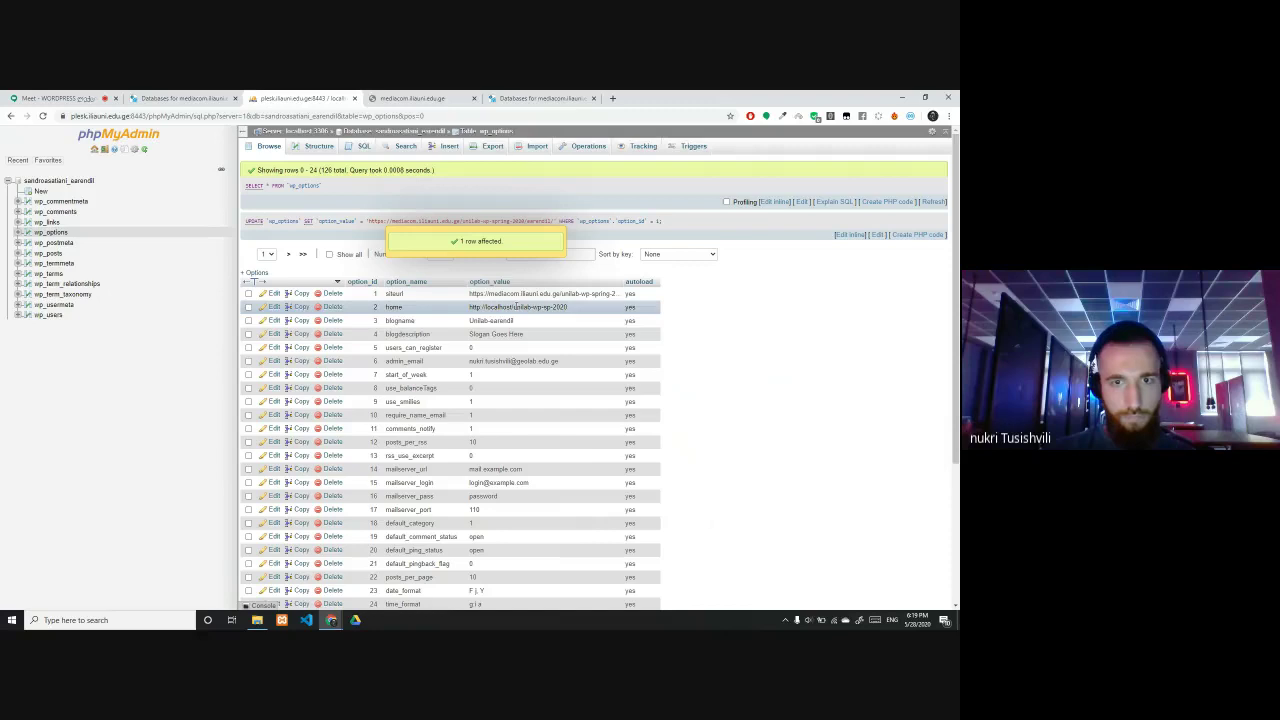
Replace the localhost home value with the same mediacom address and review the other options
double_click(520, 307)
key("ctrl+a")
key("ctrl+v")
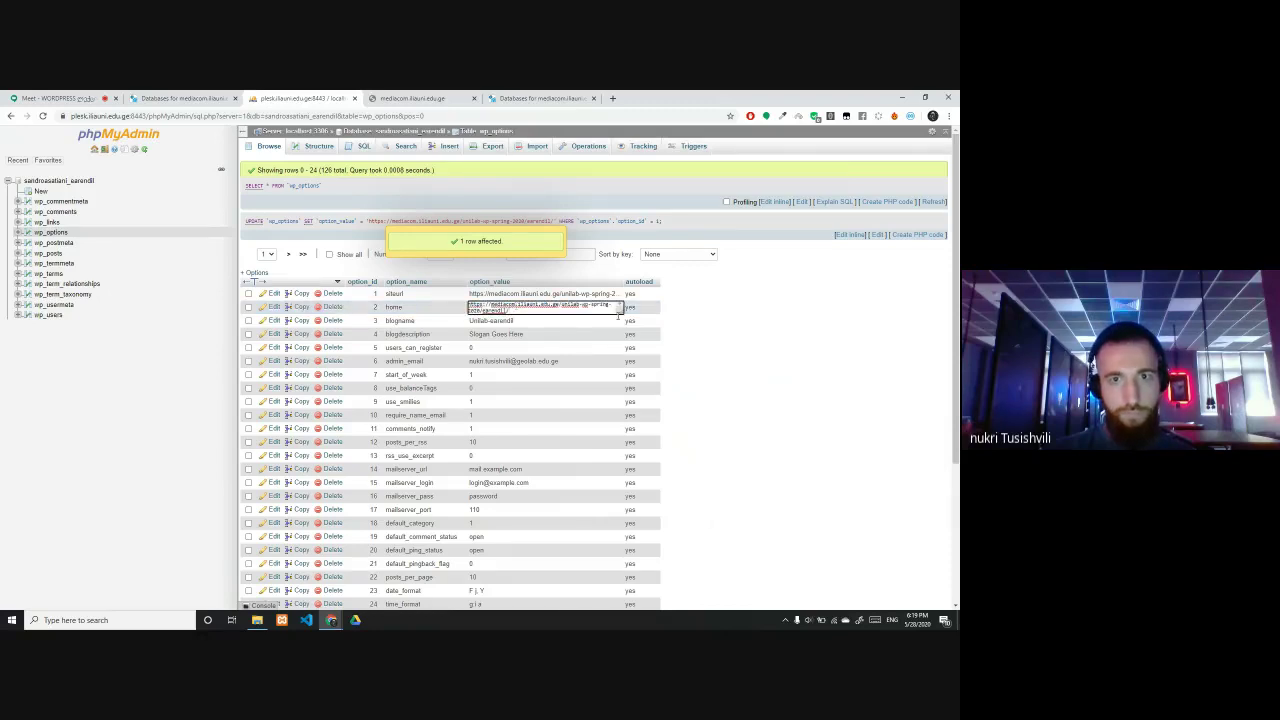
scroll(720, 420, "down", 5)
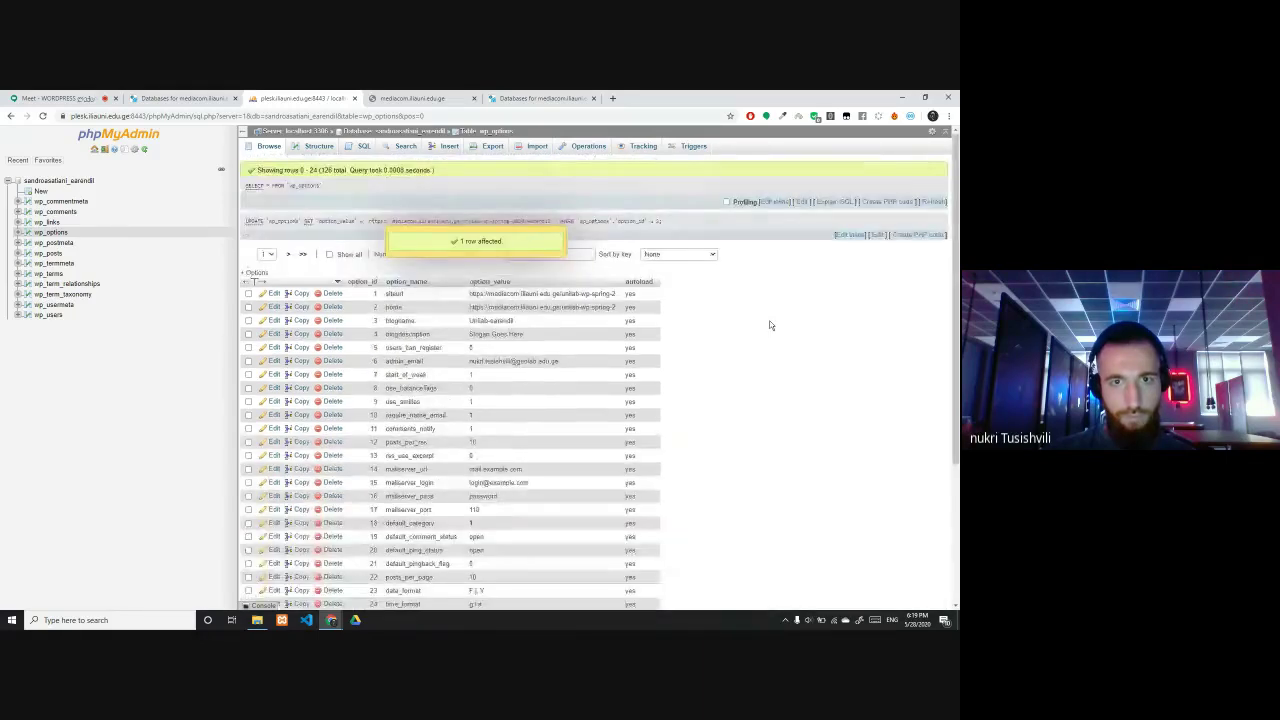
double_click(475, 320)
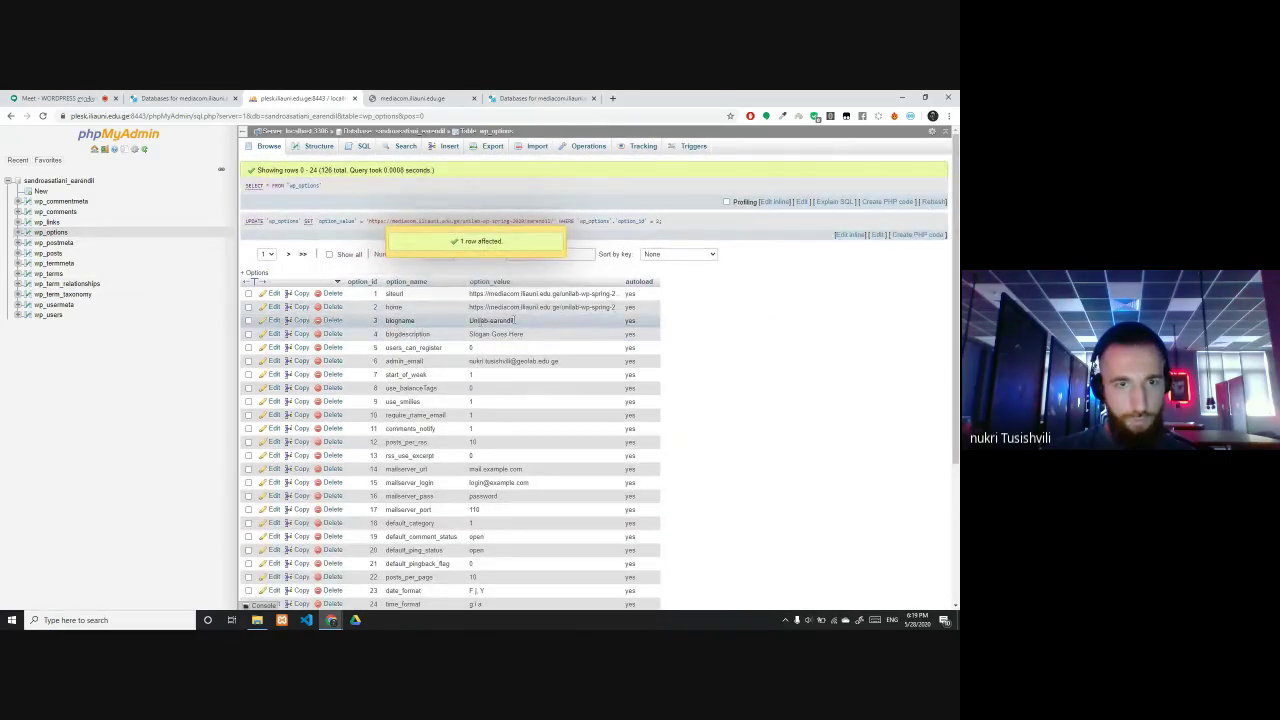
scroll(487, 380, "down", 2)
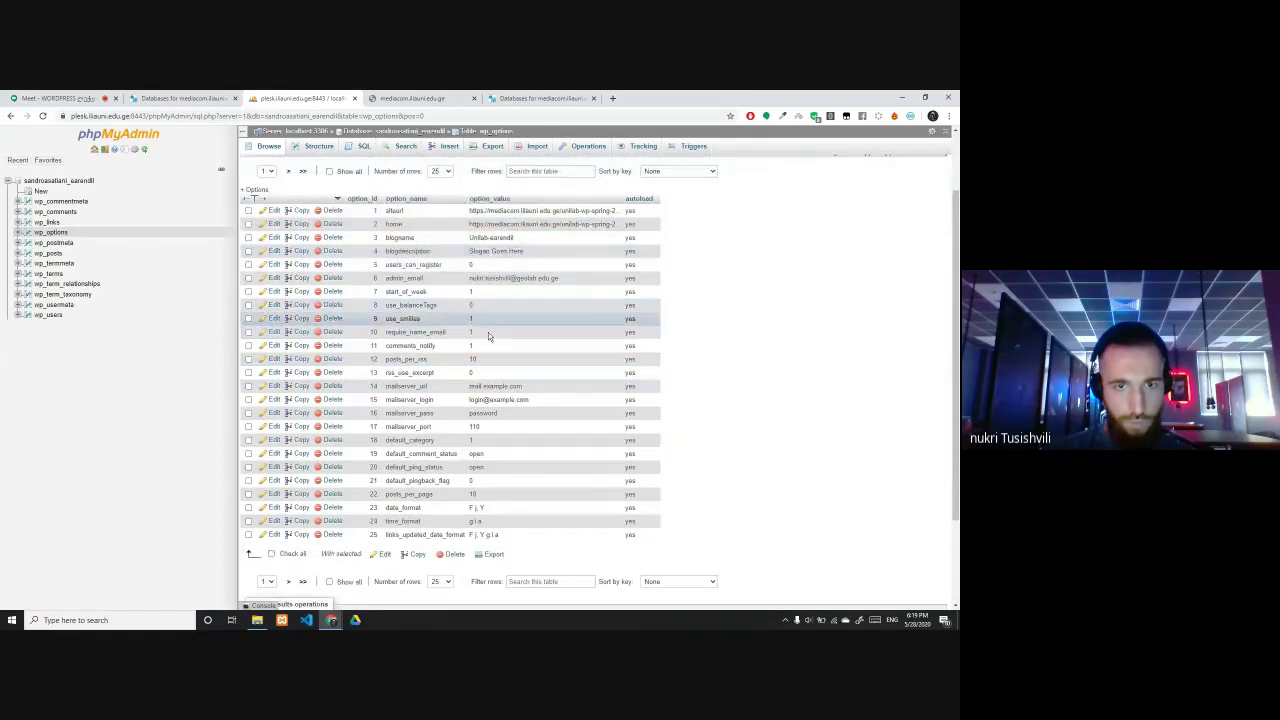
scroll(489, 336, "down", 3)
scroll(450, 380, "up", 5)
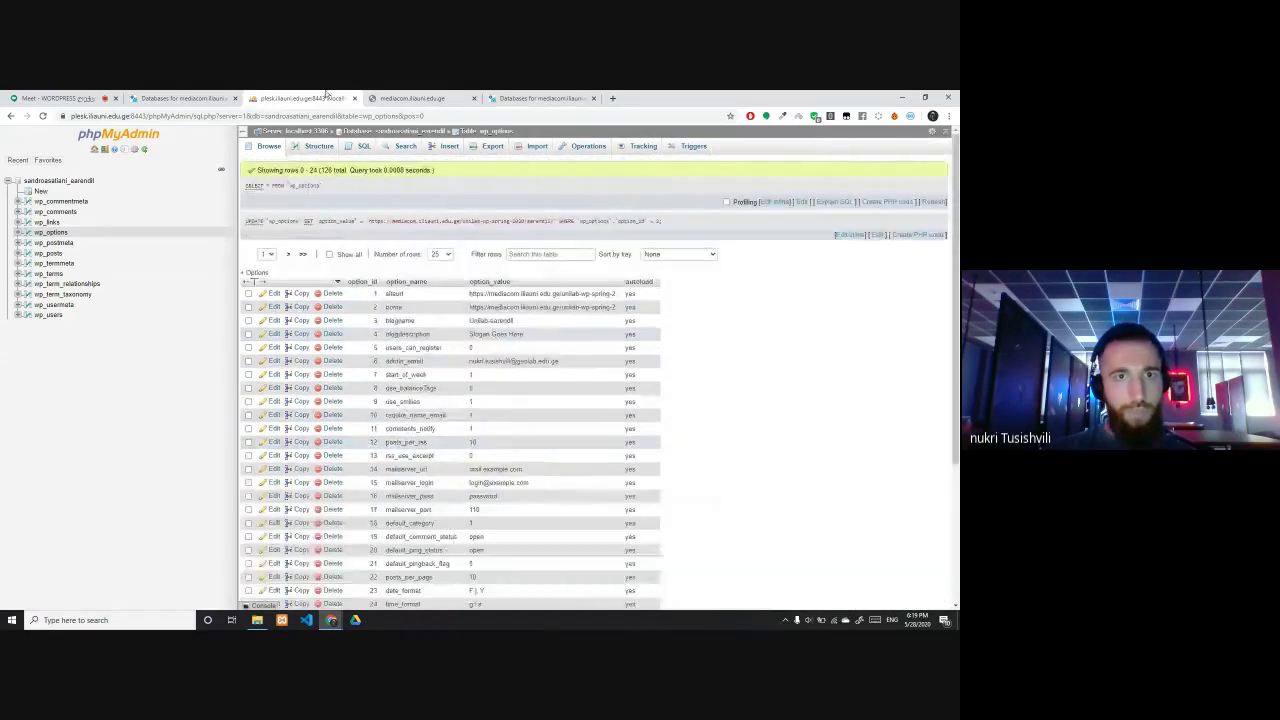
Reload the earendil site, which still shows HTTP ERROR 500, and look through the other tabs
left_click(412, 98)
left_click(43, 117)
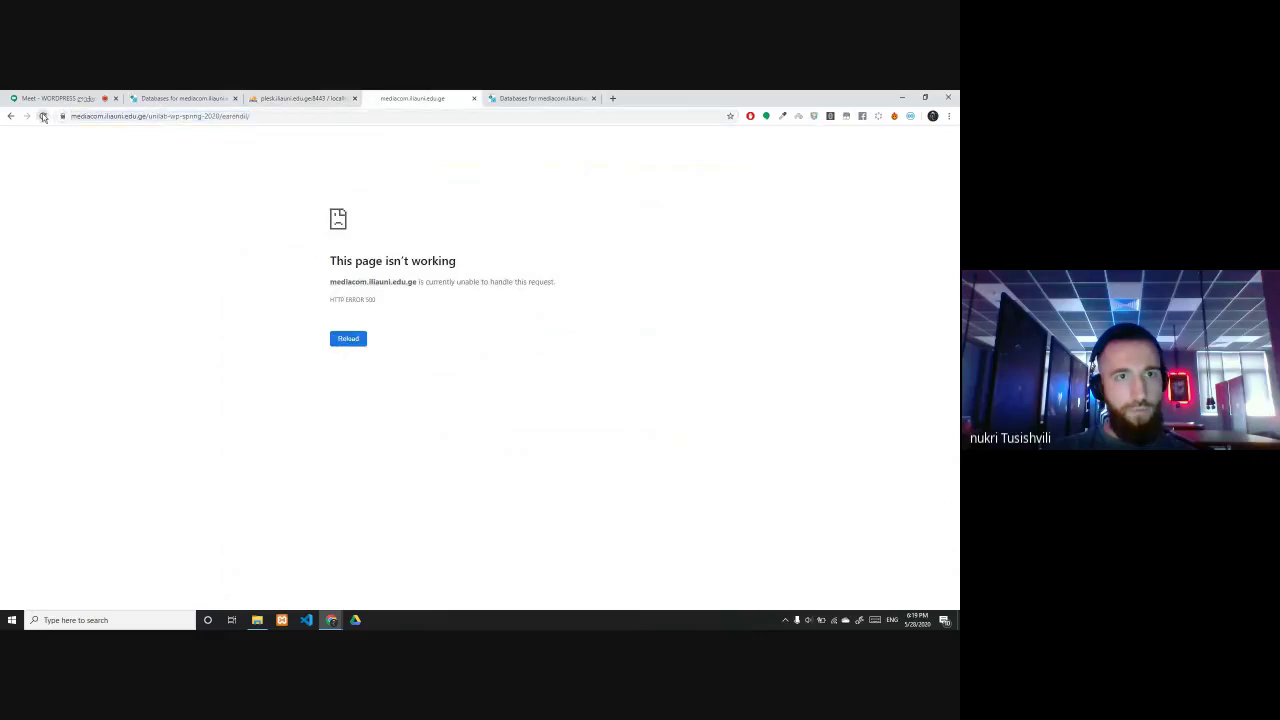
left_click(265, 100)
key("ctrl+Tab")
left_click(300, 98)
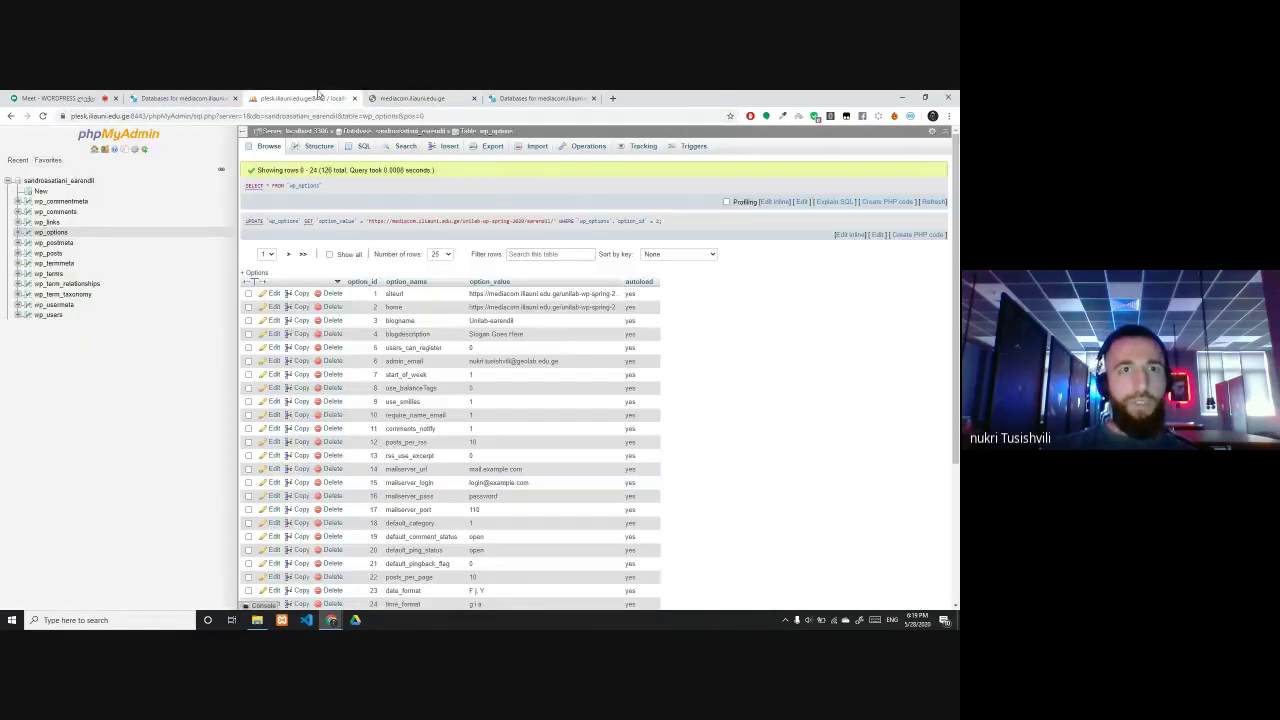
left_click(200, 99)
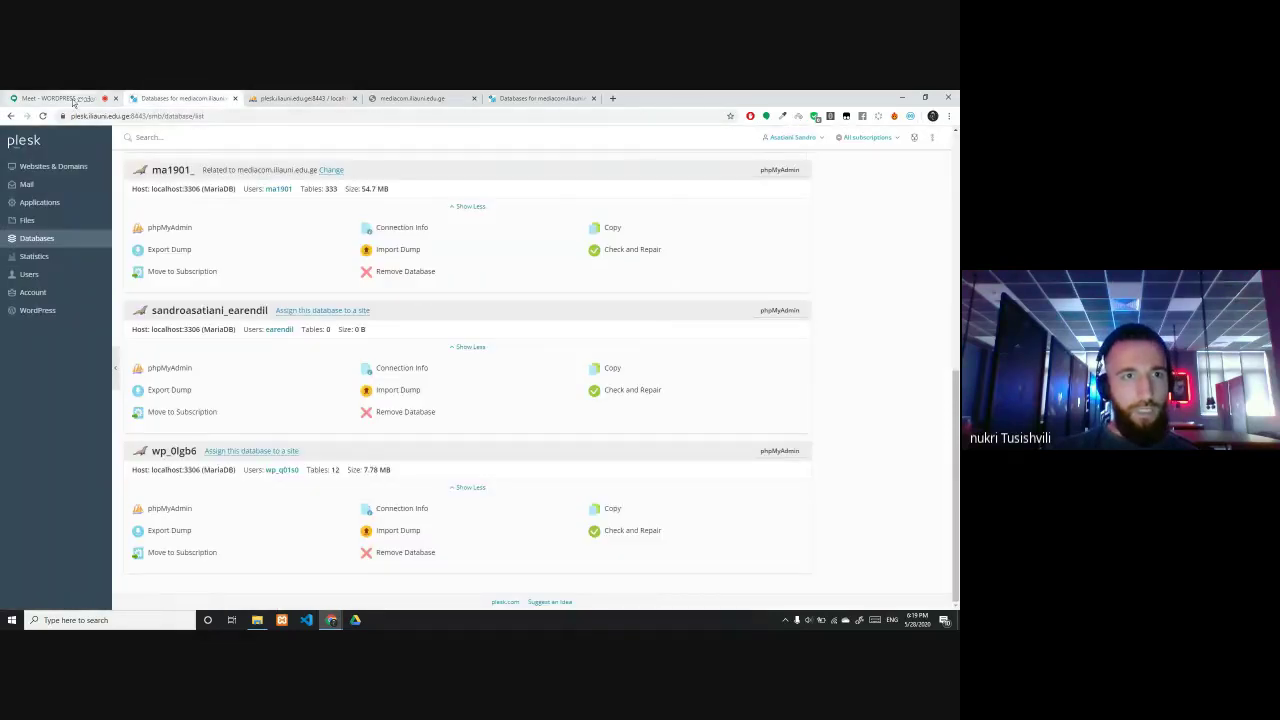
left_click(73, 100)
left_click(303, 98)
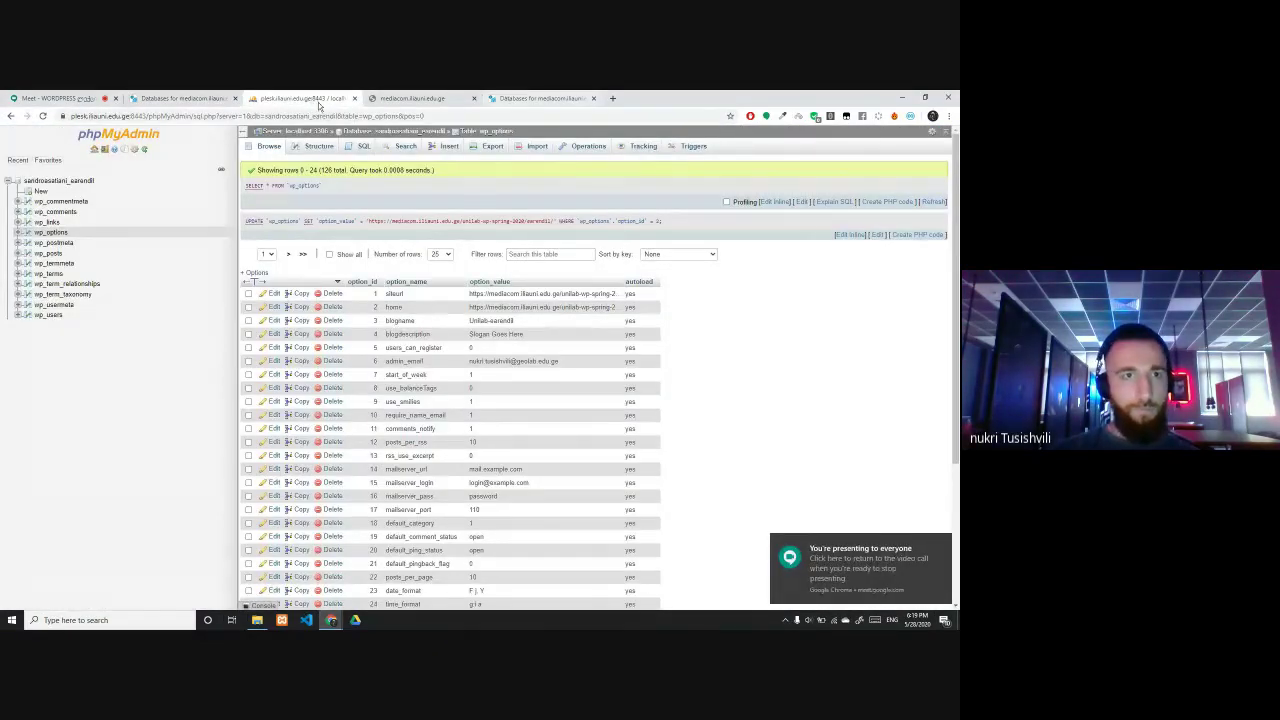
left_click(155, 97)
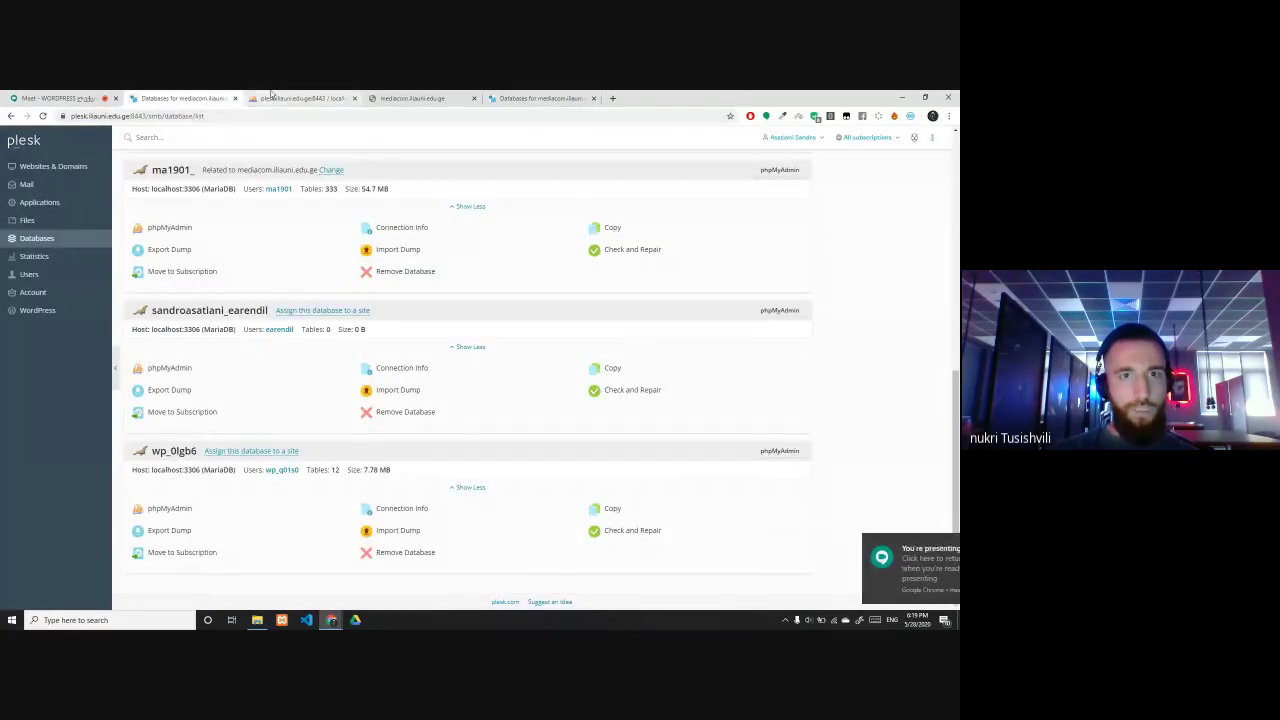
left_click(270, 97)
Copy the live site's address and return to the Google Meet call
key("ctrl+Tab")
left_click(273, 116)
key("ctrl+c")
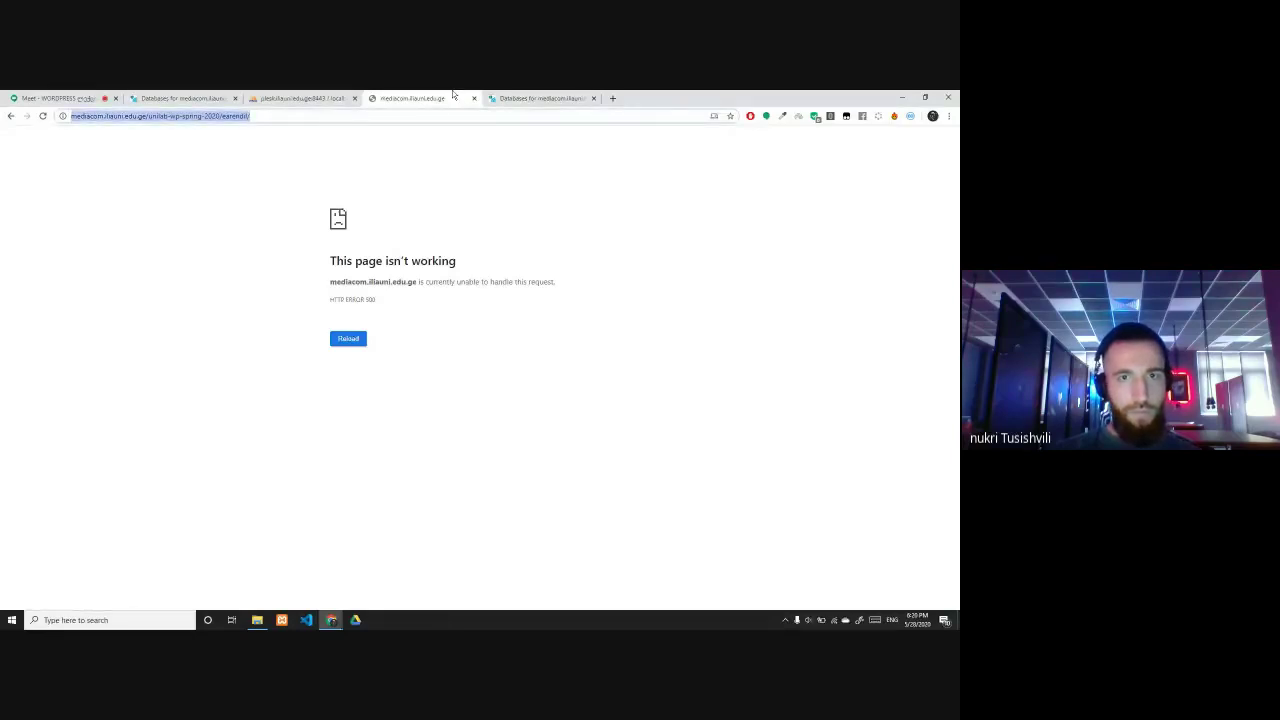
left_click(540, 97)
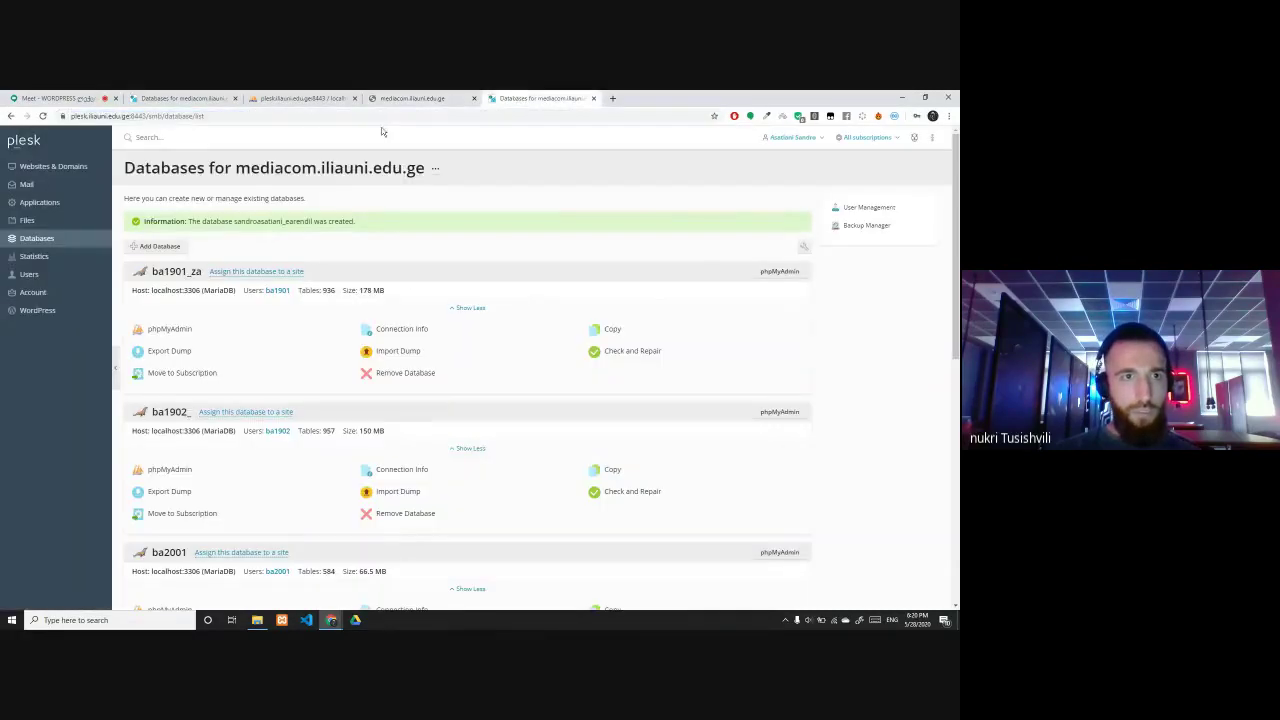
left_click(68, 98)
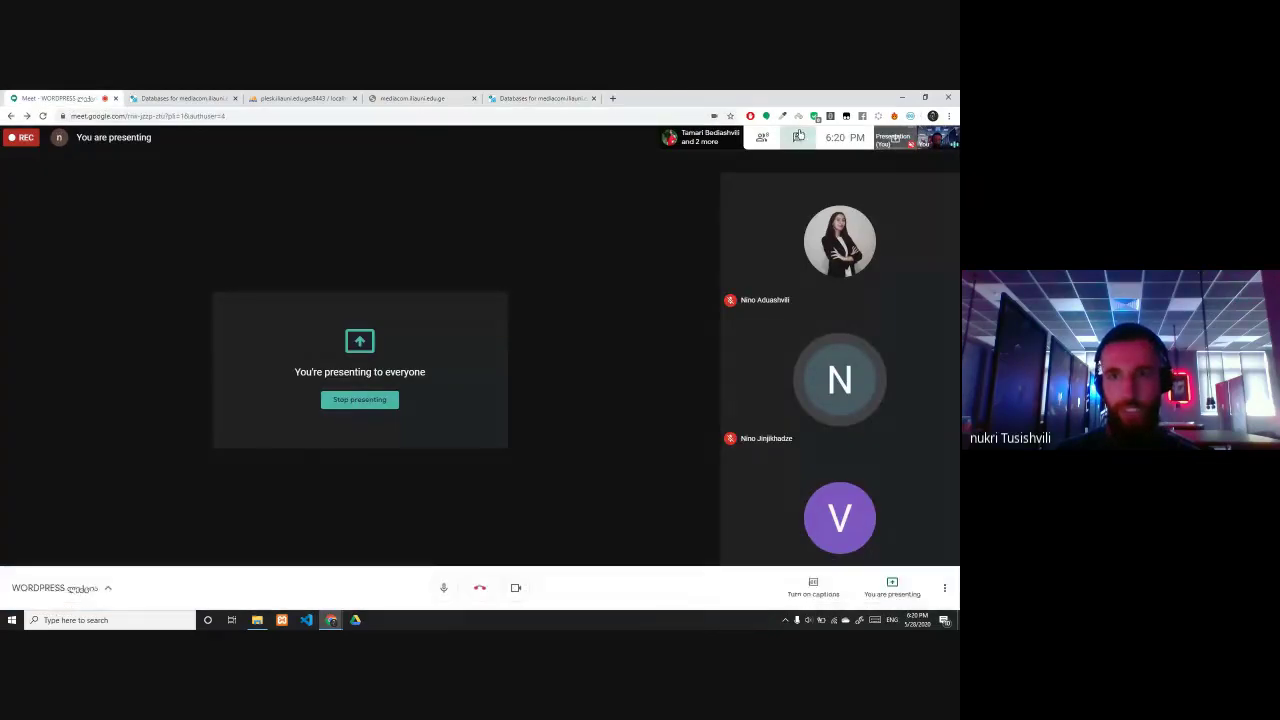
left_click(799, 137)
key("ctrl+v")
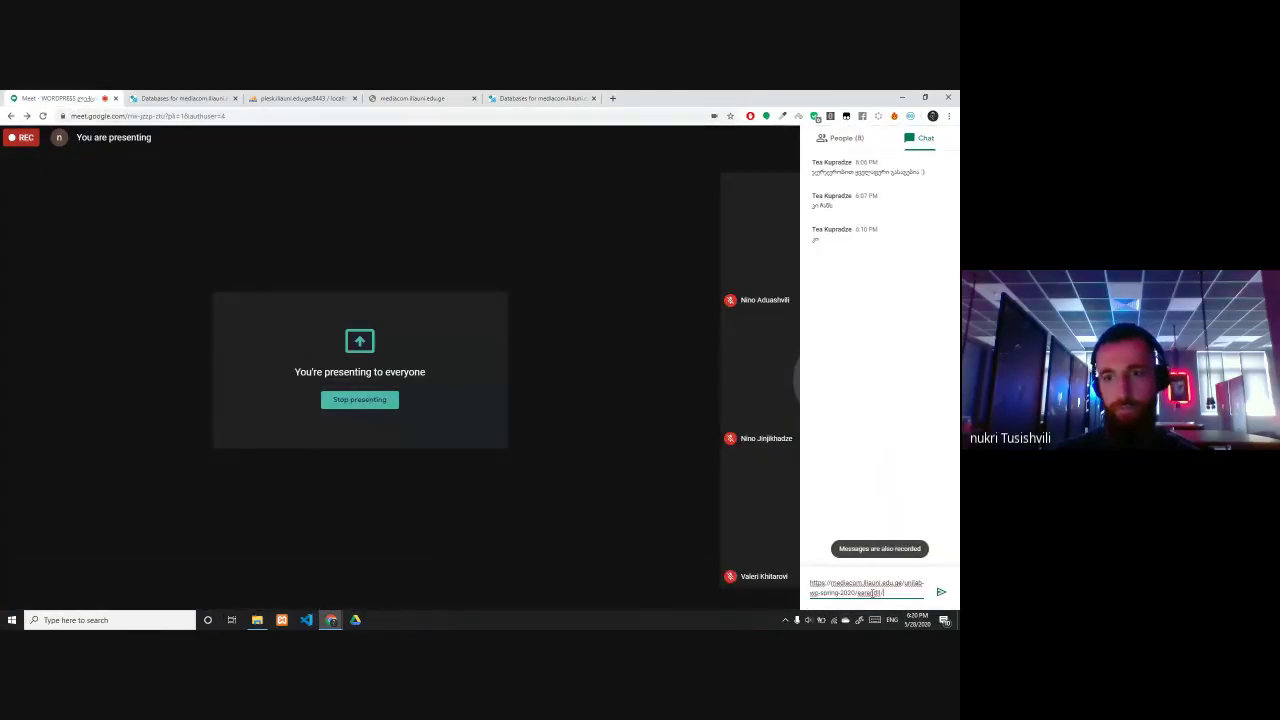
key("Return")
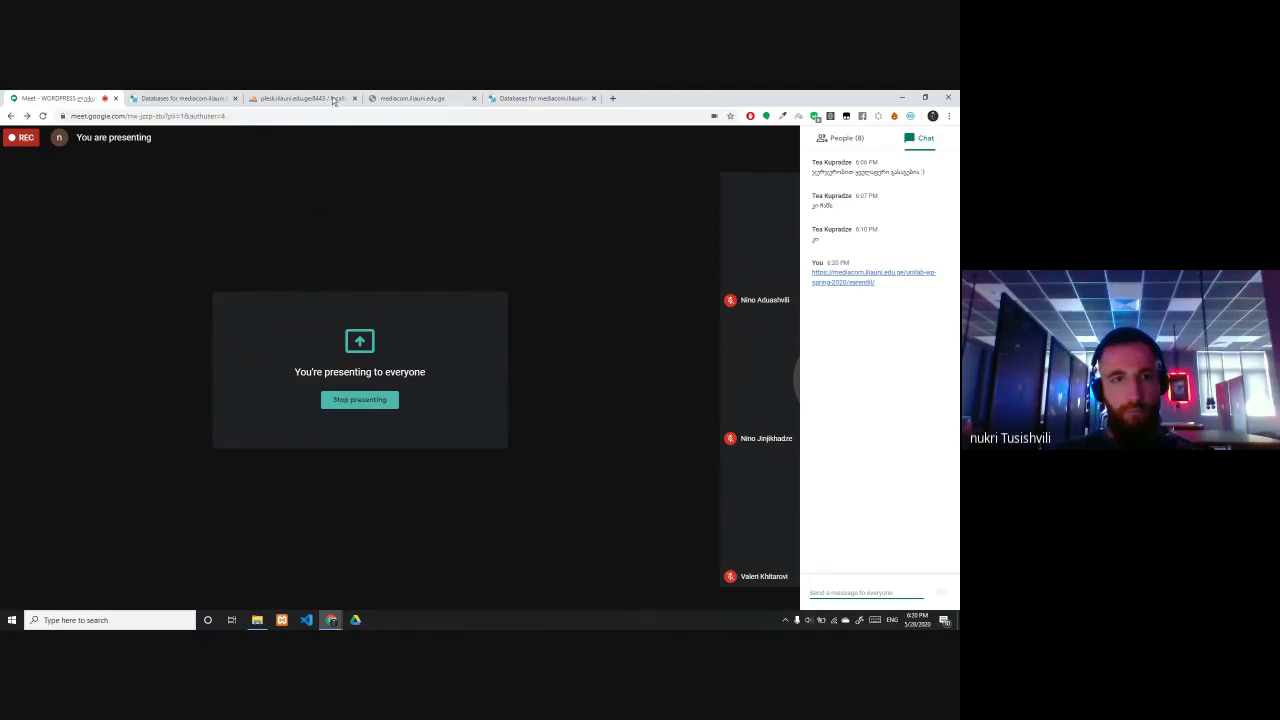
left_click(398, 96)
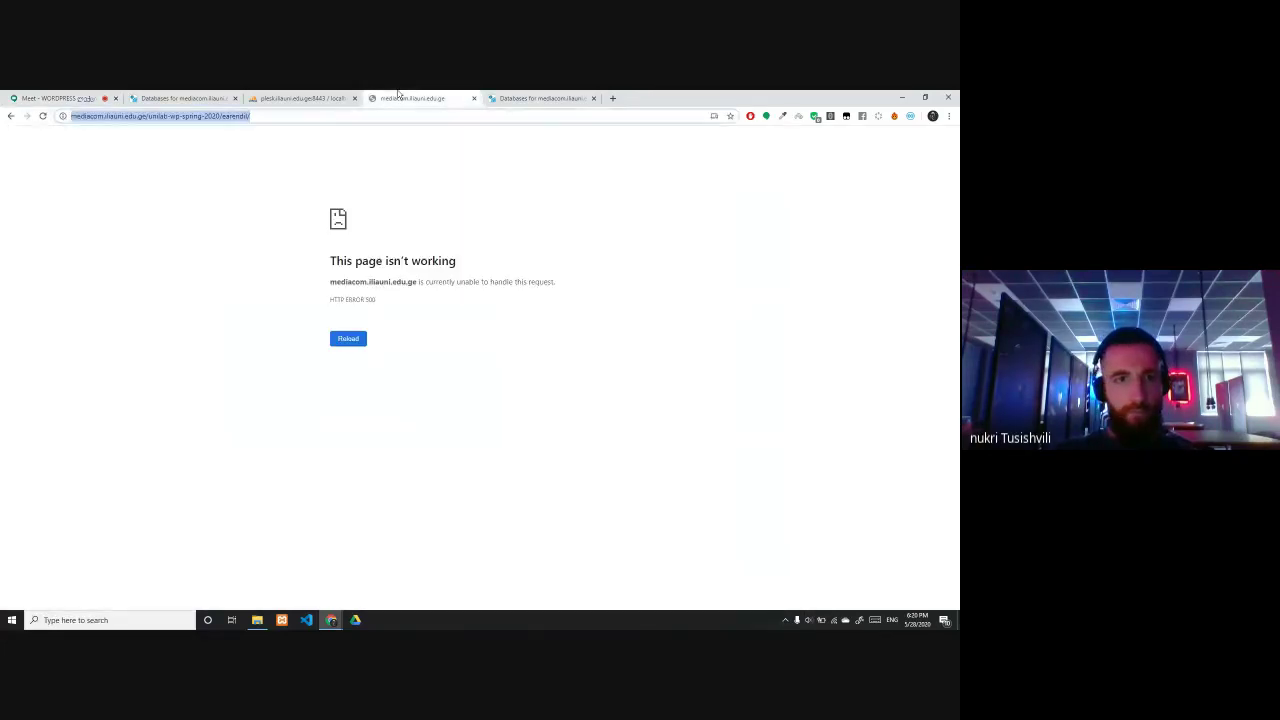
Reload the earendil site, confirm the HTTP 500 error persists, and go back to the Plesk databases list
left_click(361, 341)
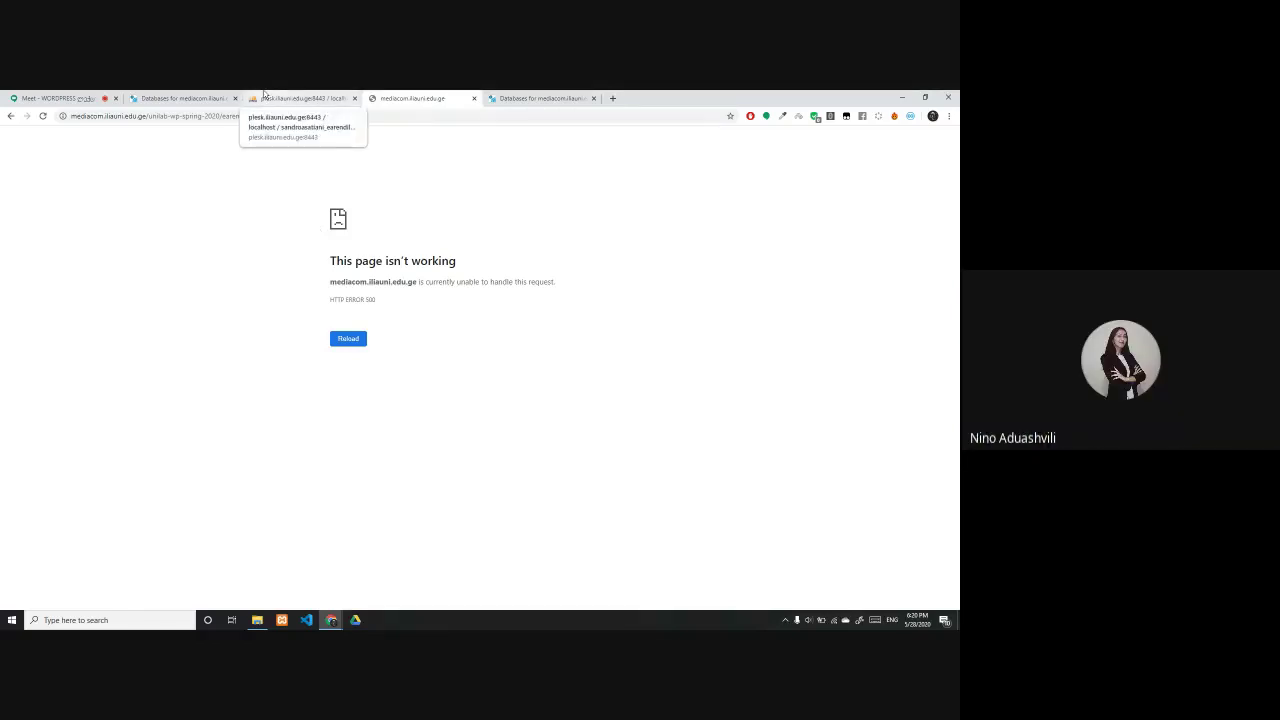
left_click(263, 98)
left_click(182, 98)
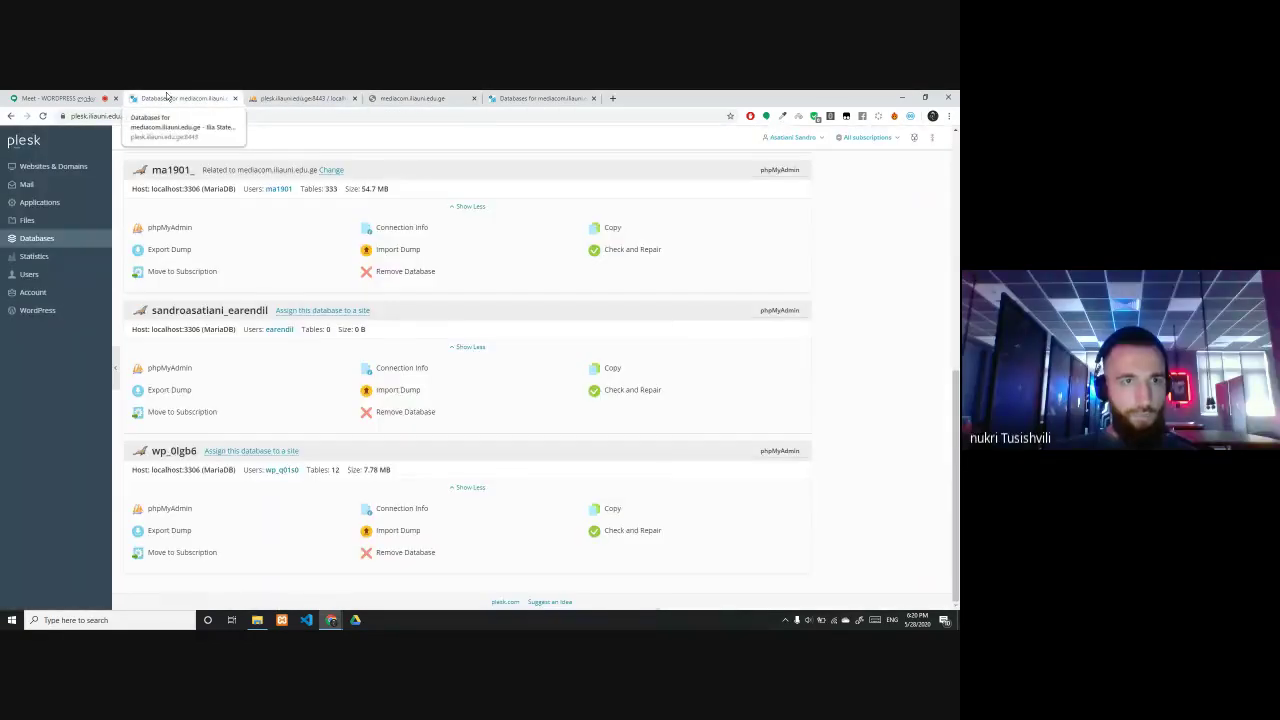
scroll(224, 307, "up", 3)
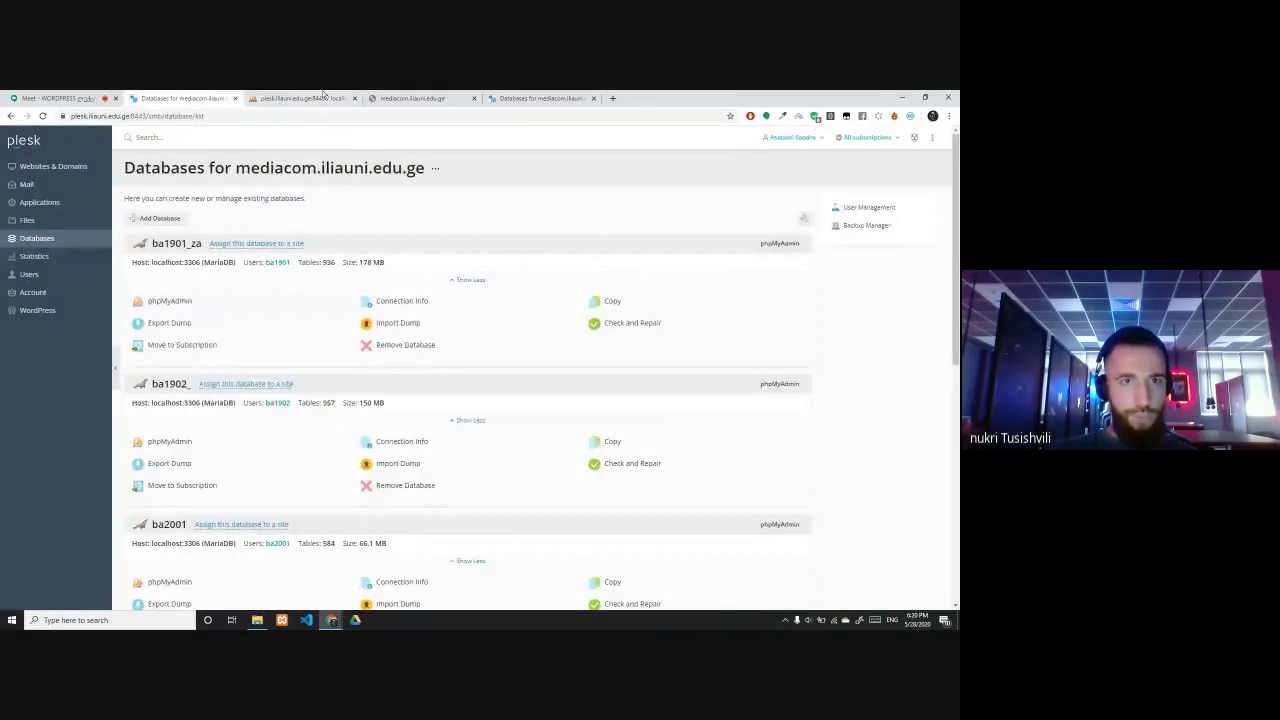
scroll(294, 380, "down", 10)
left_click(272, 97)
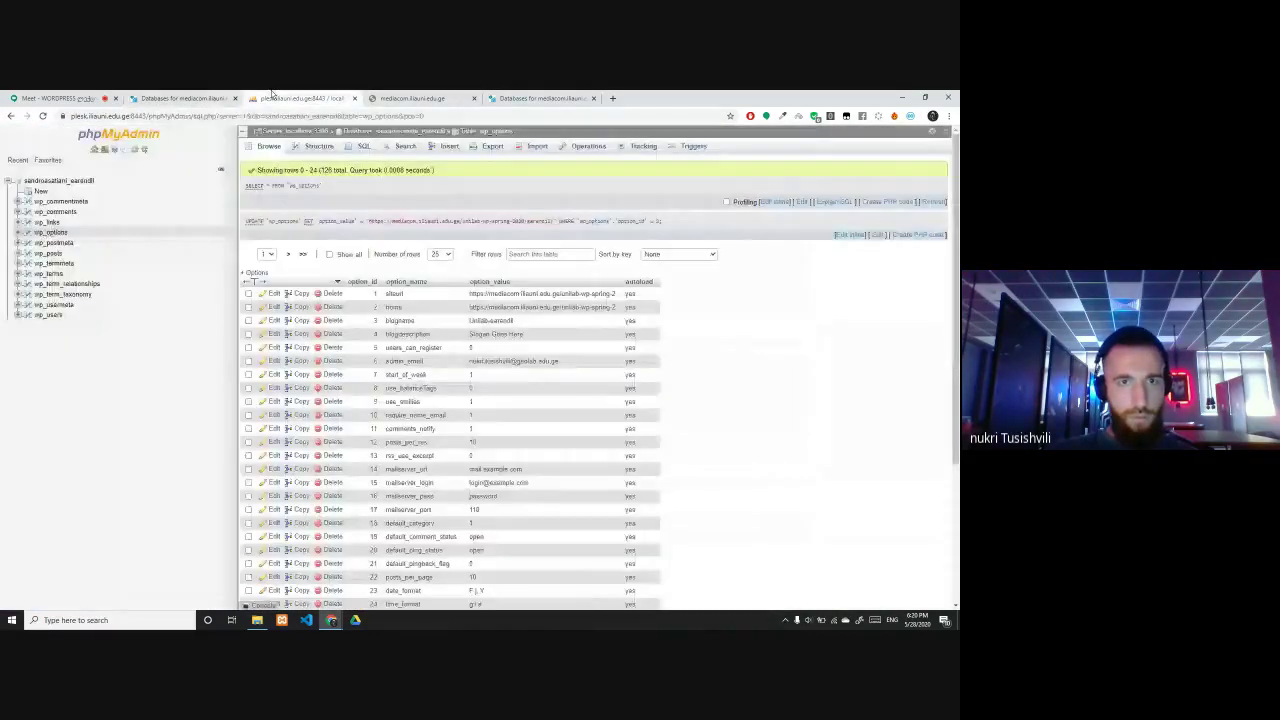
left_click(414, 97)
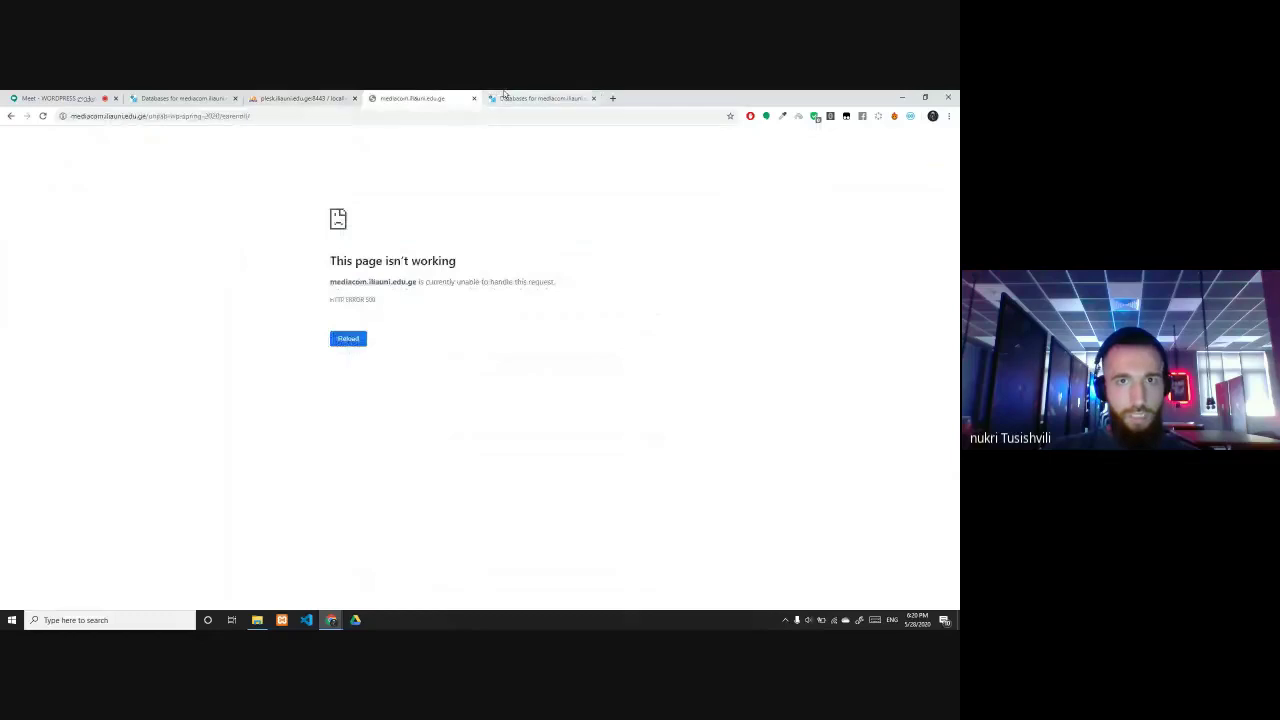
left_click(505, 96)
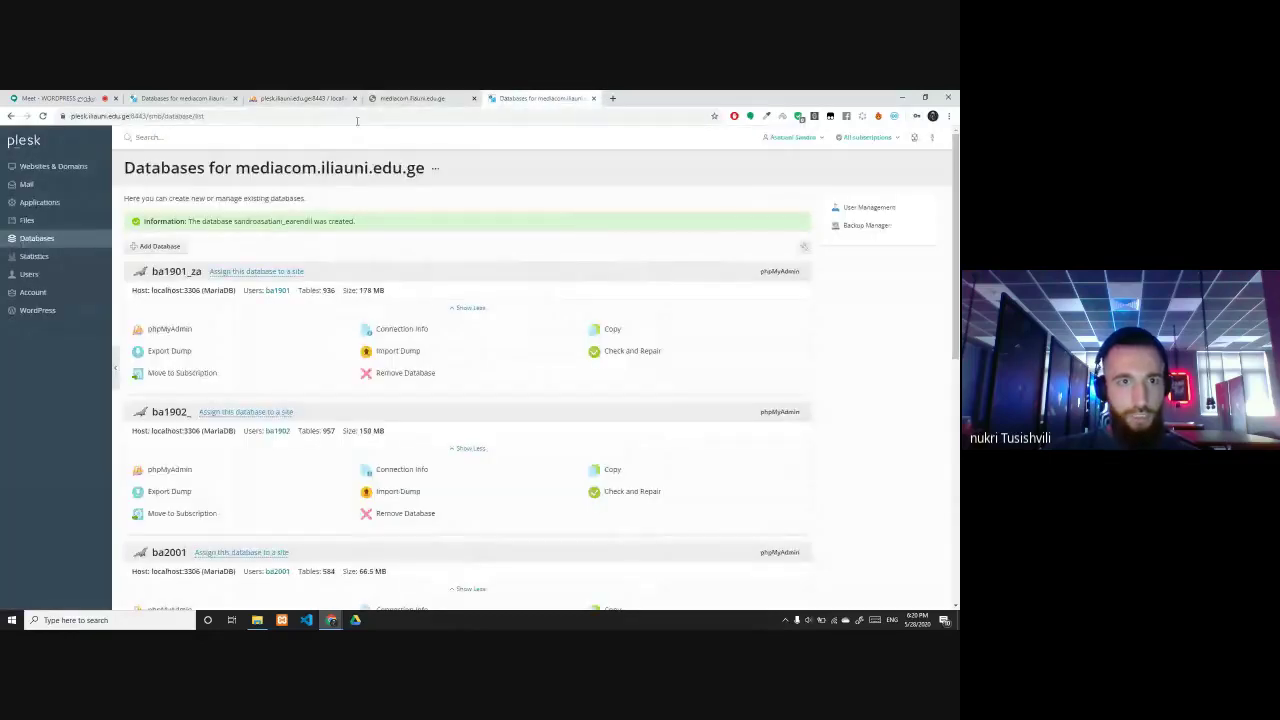
Open Plesk's File Manager for mediacom.iliauni.edu.ge at the unilab-wp-spring-2020 folder
left_click(27, 221)
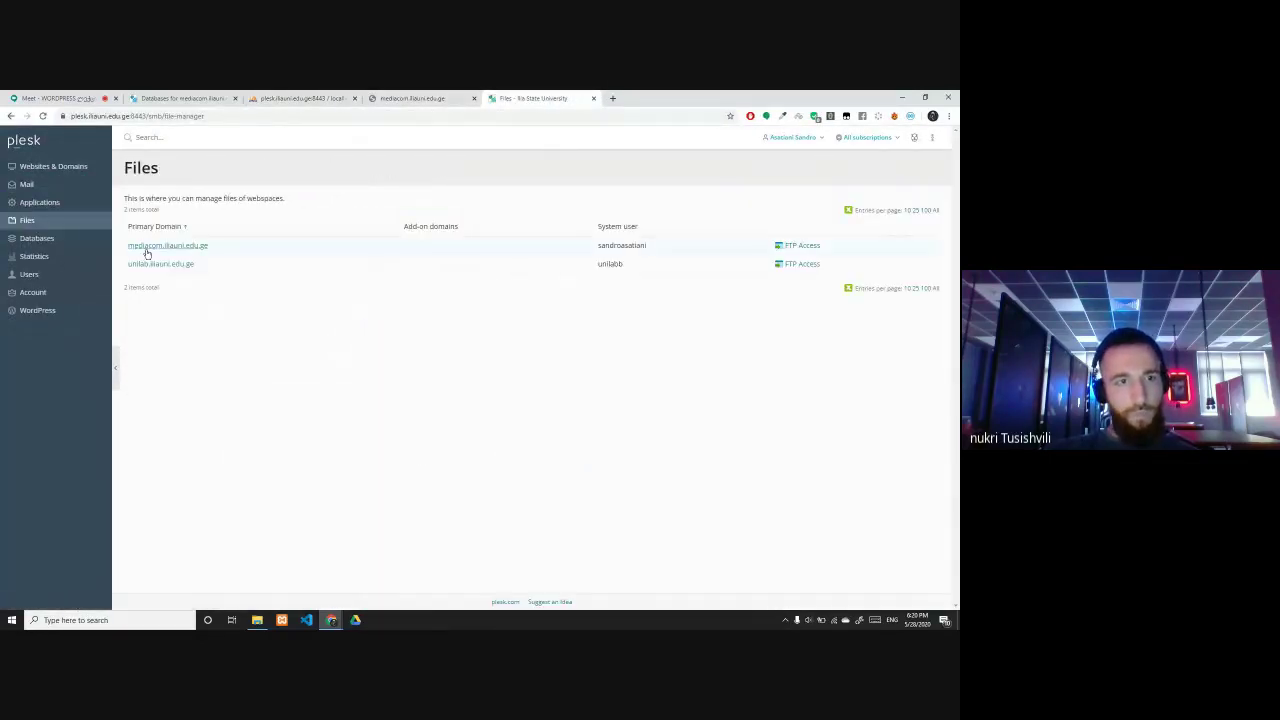
left_click(148, 247)
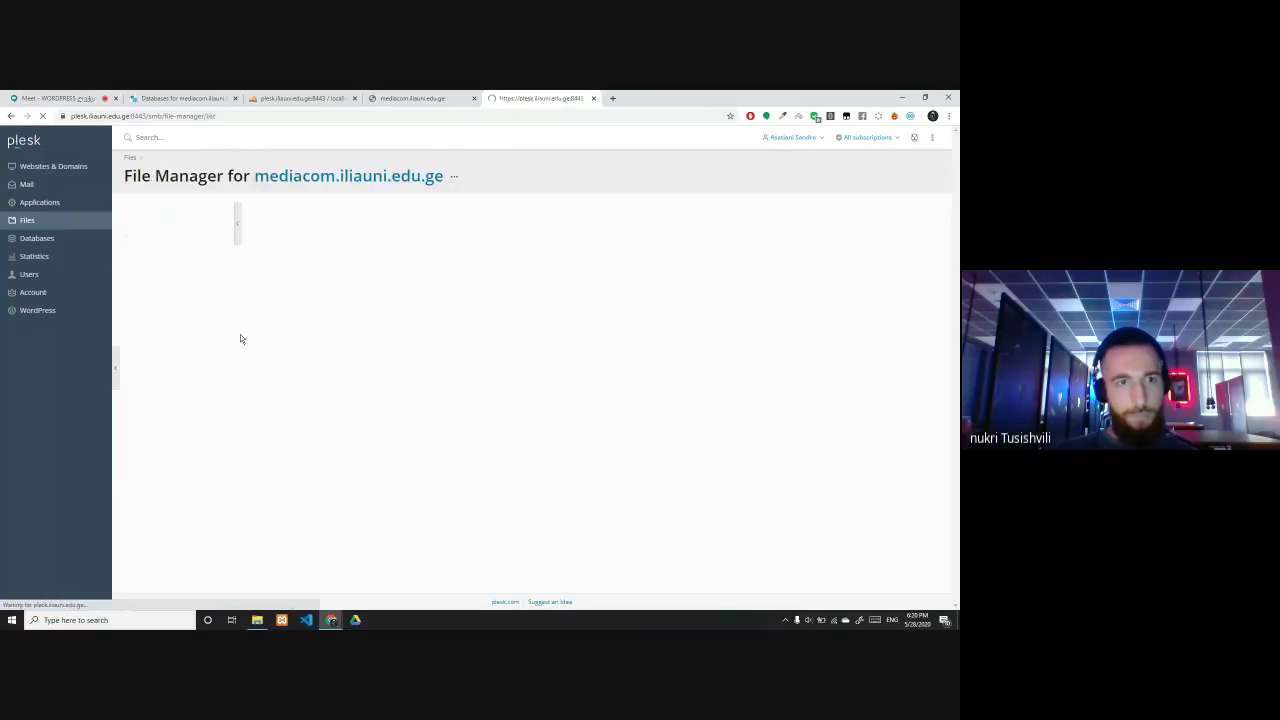
scroll(250, 345, "down", 5)
scroll(257, 355, "up", 3)
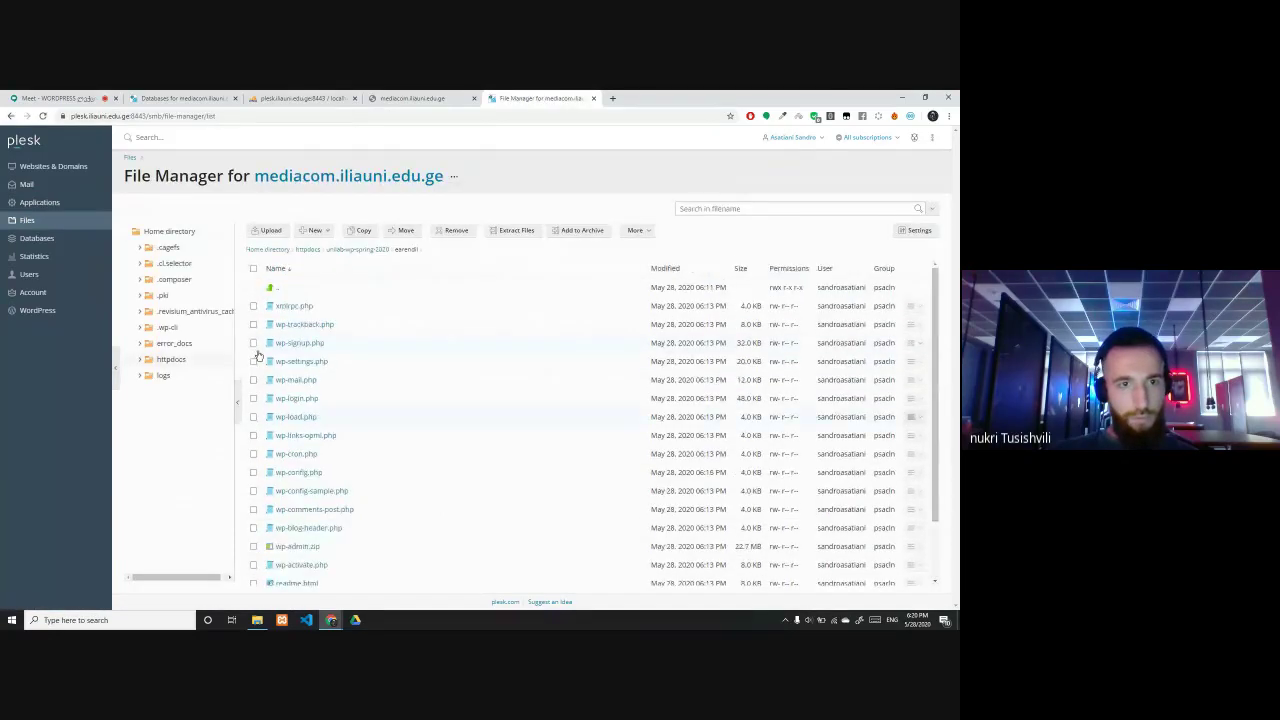
left_click(358, 250)
scroll(288, 390, "down", 3)
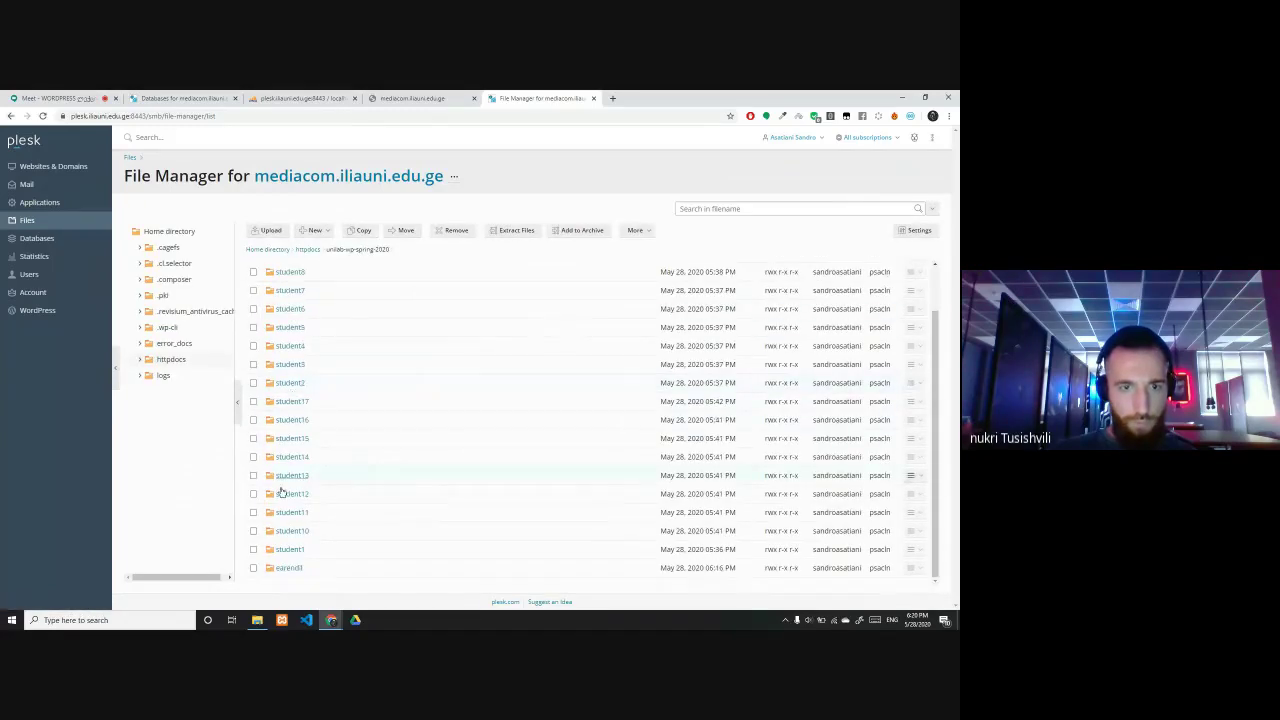
scroll(292, 500, "up", 2)
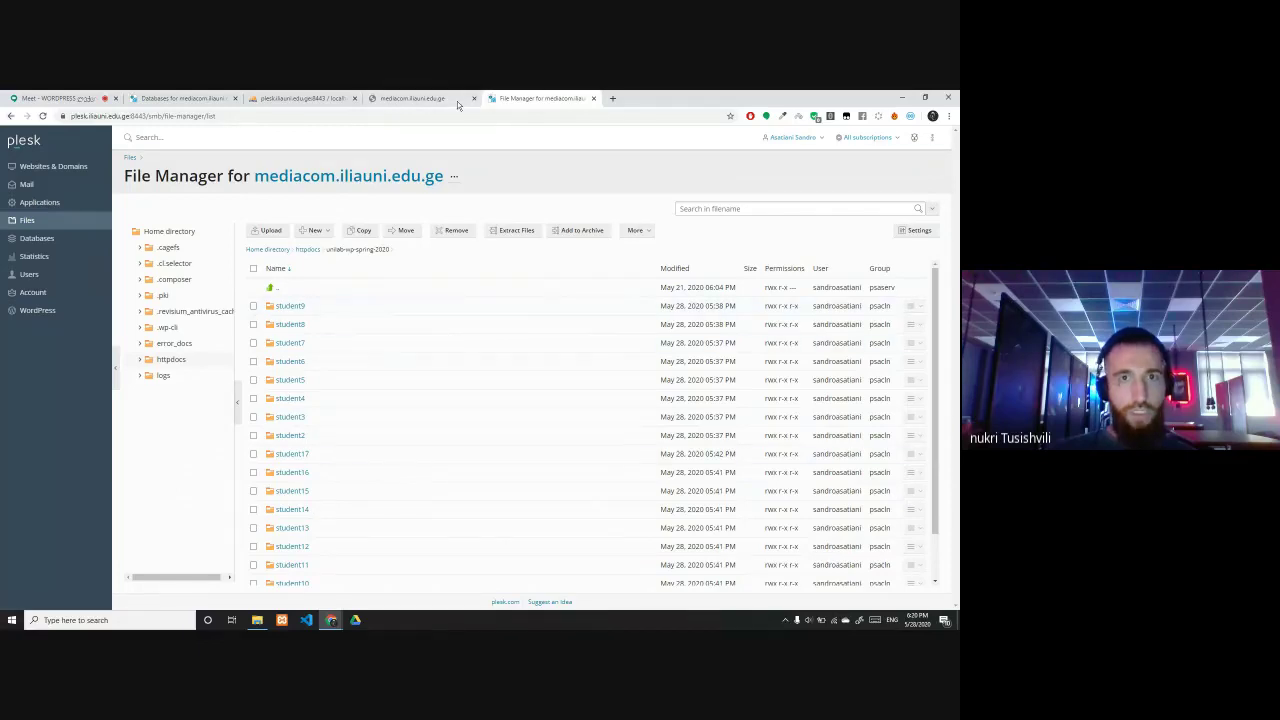
left_click(420, 98)
Load the .../unilab-wp-spring-2020/student/ address, which returns 403 Forbidden
left_click(244, 116)
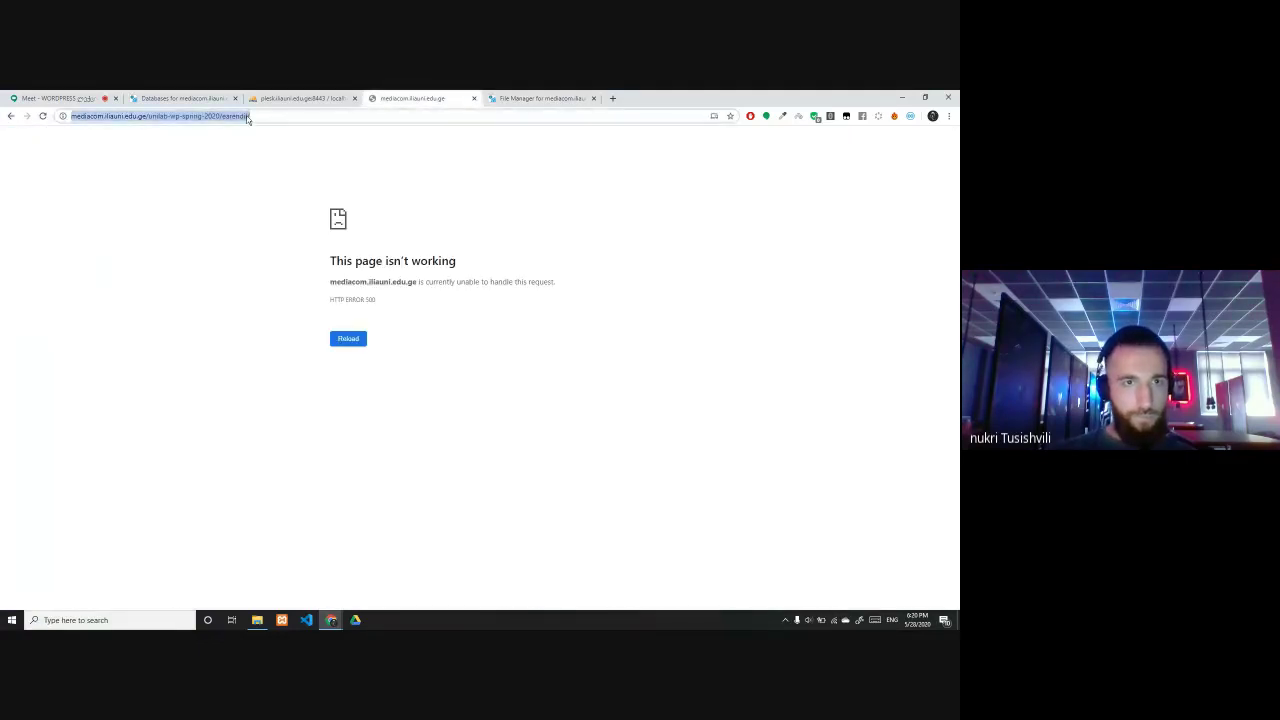
left_click(247, 117)
key("BackSpace")
key("BackSpace")
key("BackSpace")
key("BackSpace")
key("BackSpace")
key("BackSpace")
key("BackSpace")
key("BackSpace")
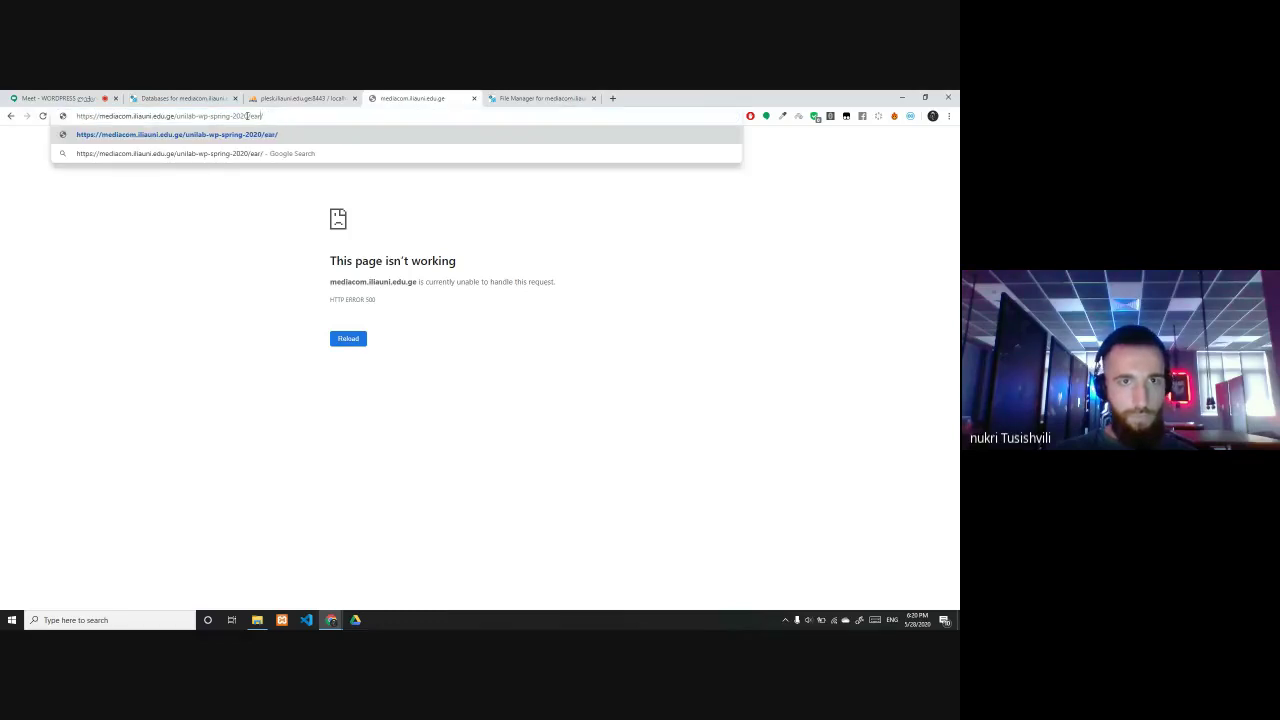
type("student")
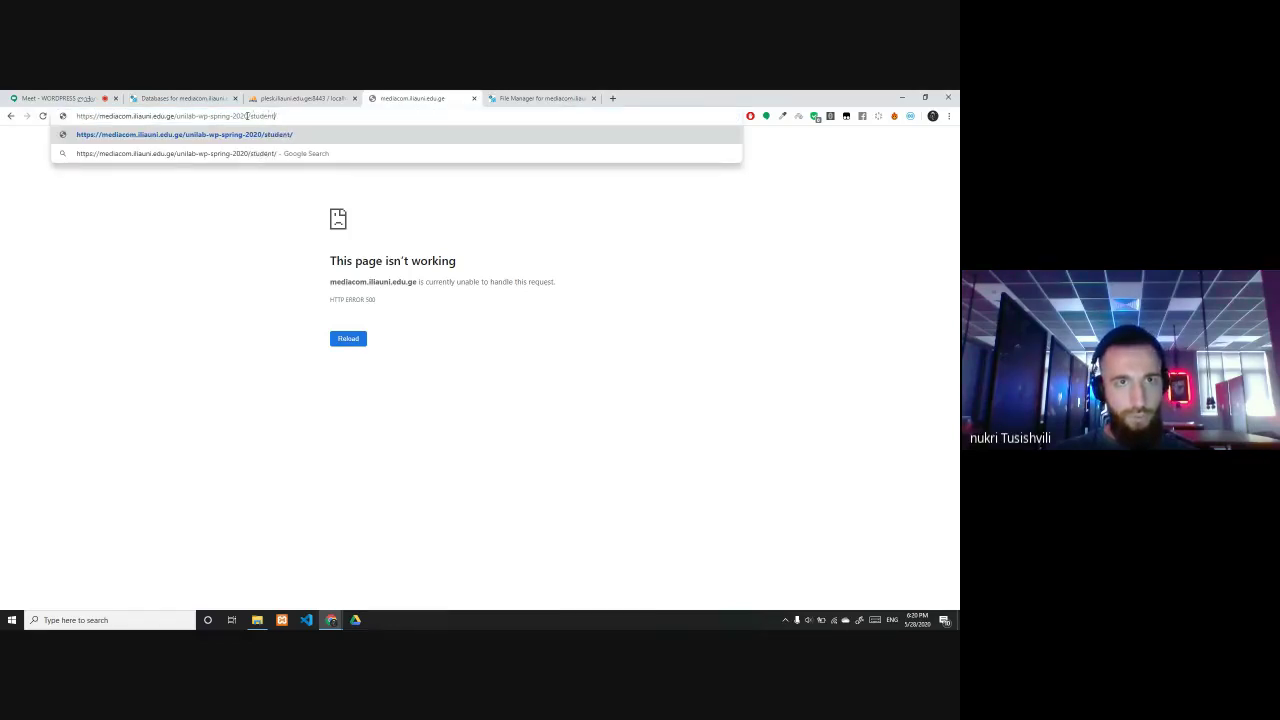
key("Return")
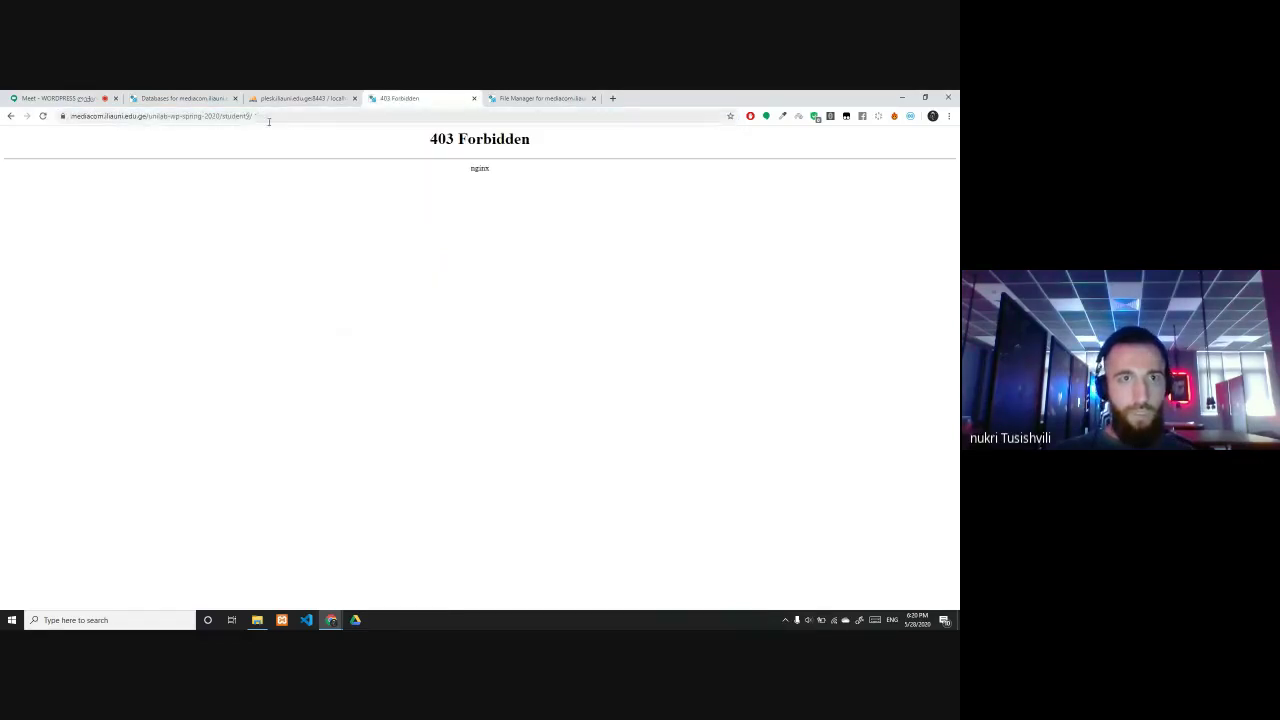
Change the address to the earendil folder, which gives HTTP 500, then return to the File Manager
left_click(262, 118)
left_click(256, 117)
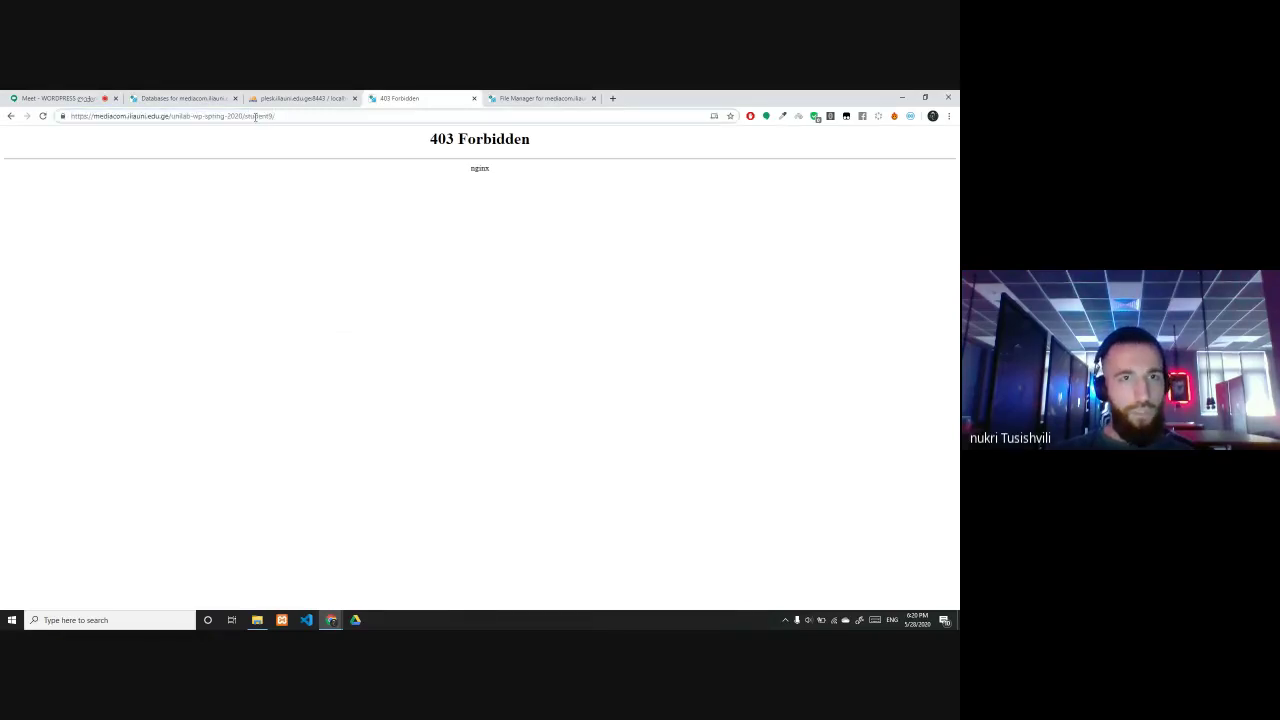
key("BackSpace")
key("BackSpace")
key("BackSpace")
key("Delete")
key("Delete")
key("Delete")
key("Delete")
key("Delete")
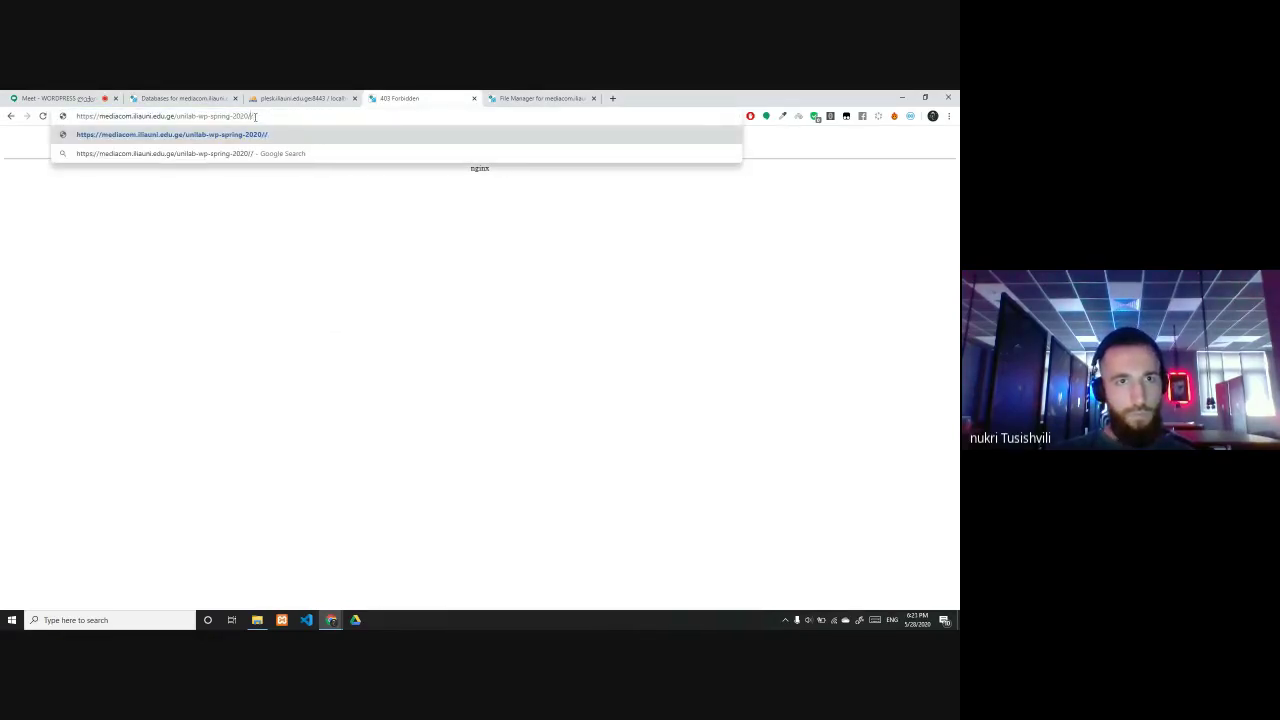
type("earendil")
key("Return")
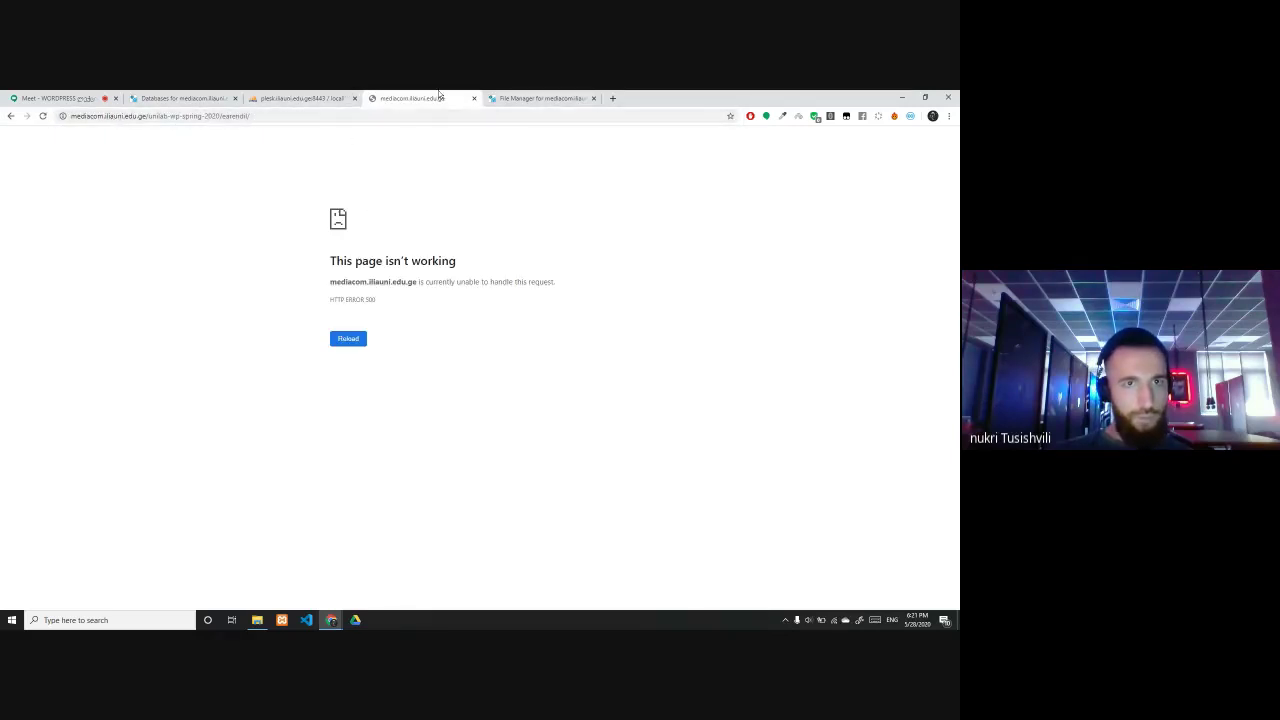
left_click(327, 98)
left_click(401, 97)
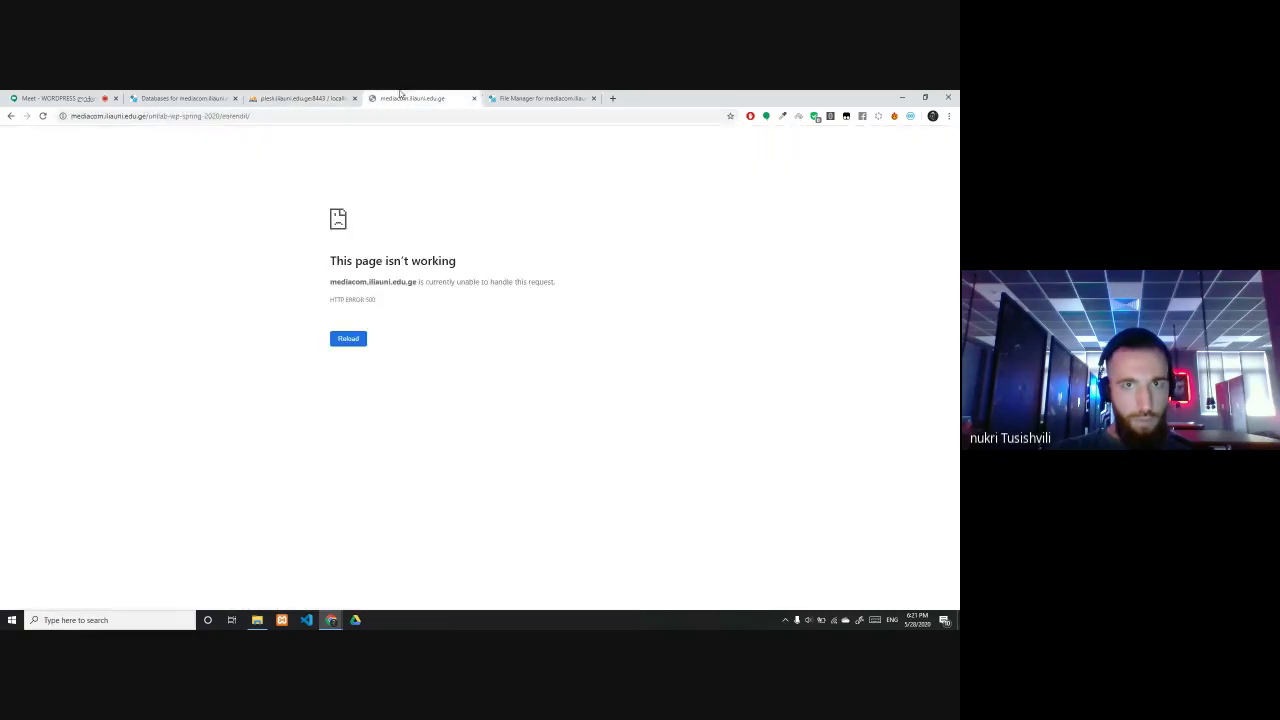
left_click(566, 97)
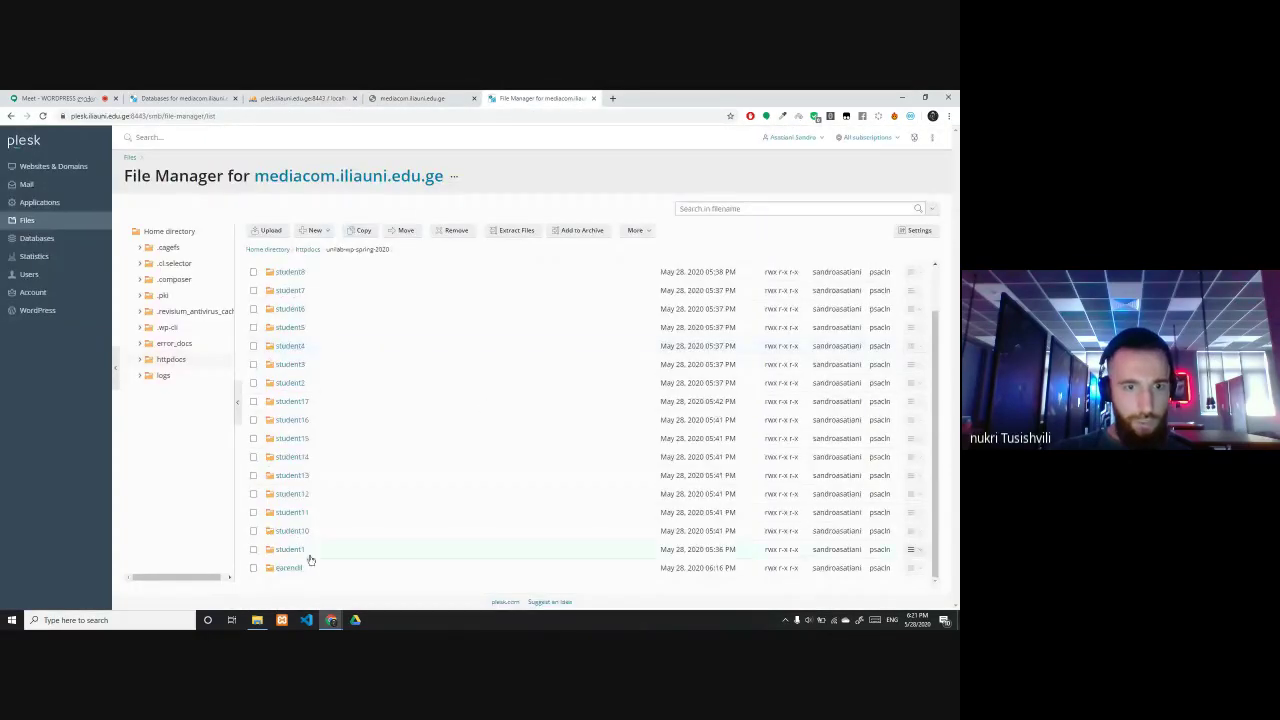
Open the earendil folder in the browser via its actions menu, then cancel the Save As dialog
left_click_drag(280, 574, 305, 570)
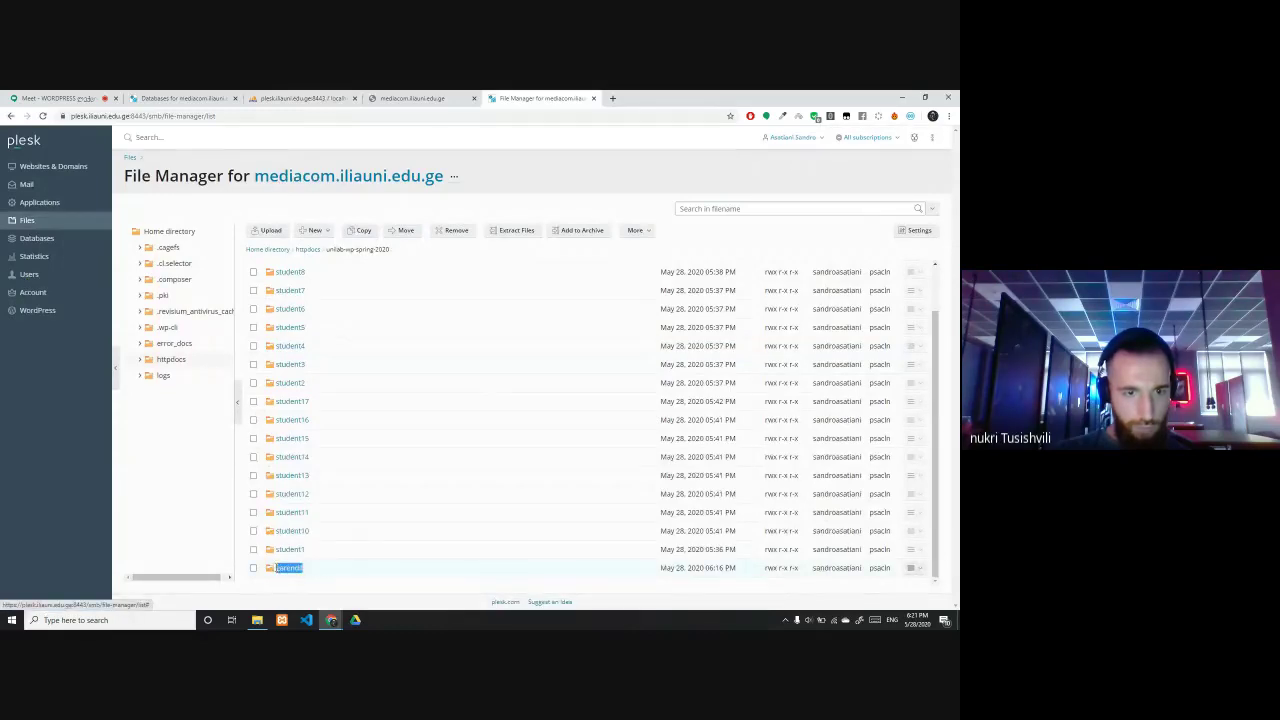
right_click(276, 571)
left_click(305, 517)
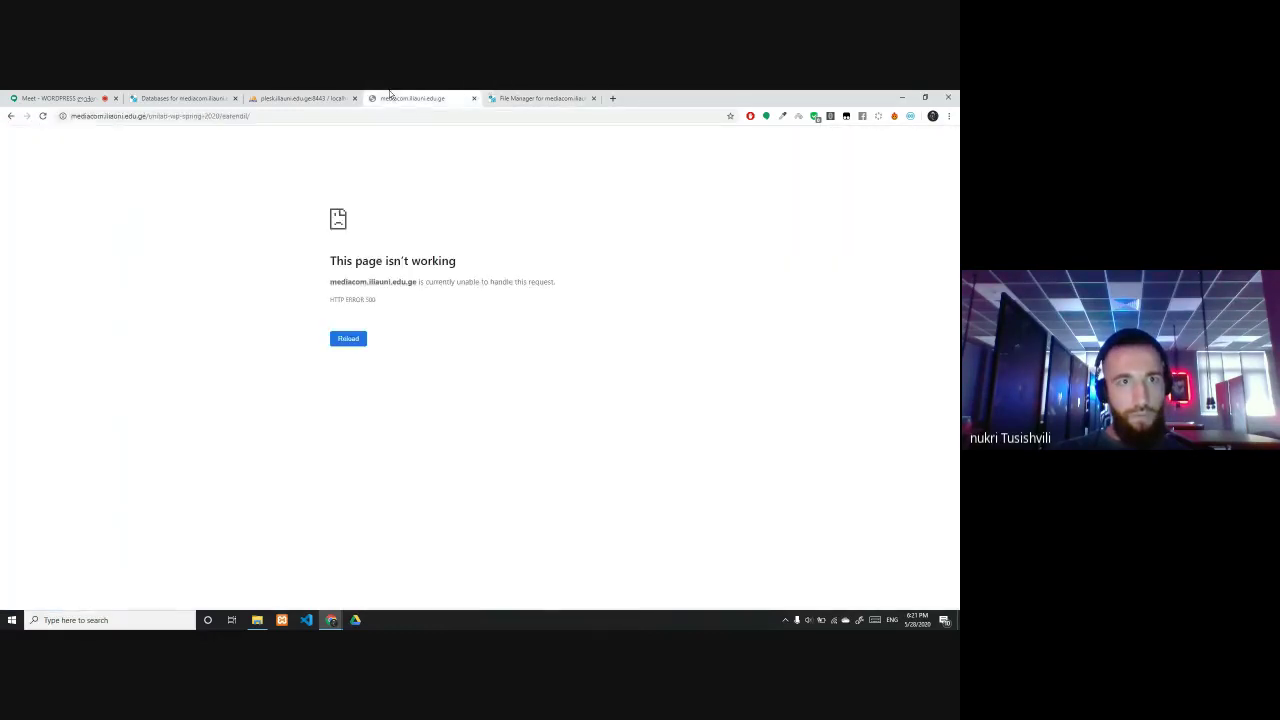
left_click_drag(246, 118, 226, 121)
key("BackSpace")
key("BackSpace")
key("ctrl+z")
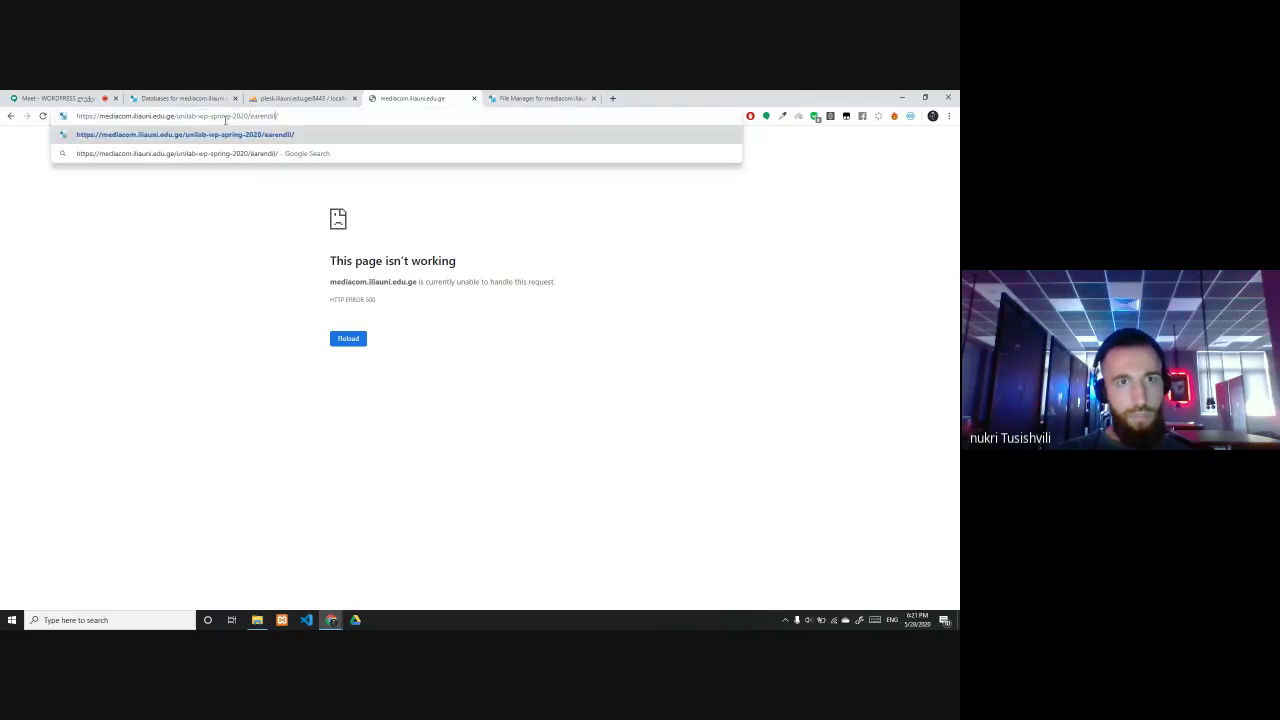
key("ctrl+s")
left_click(437, 334)
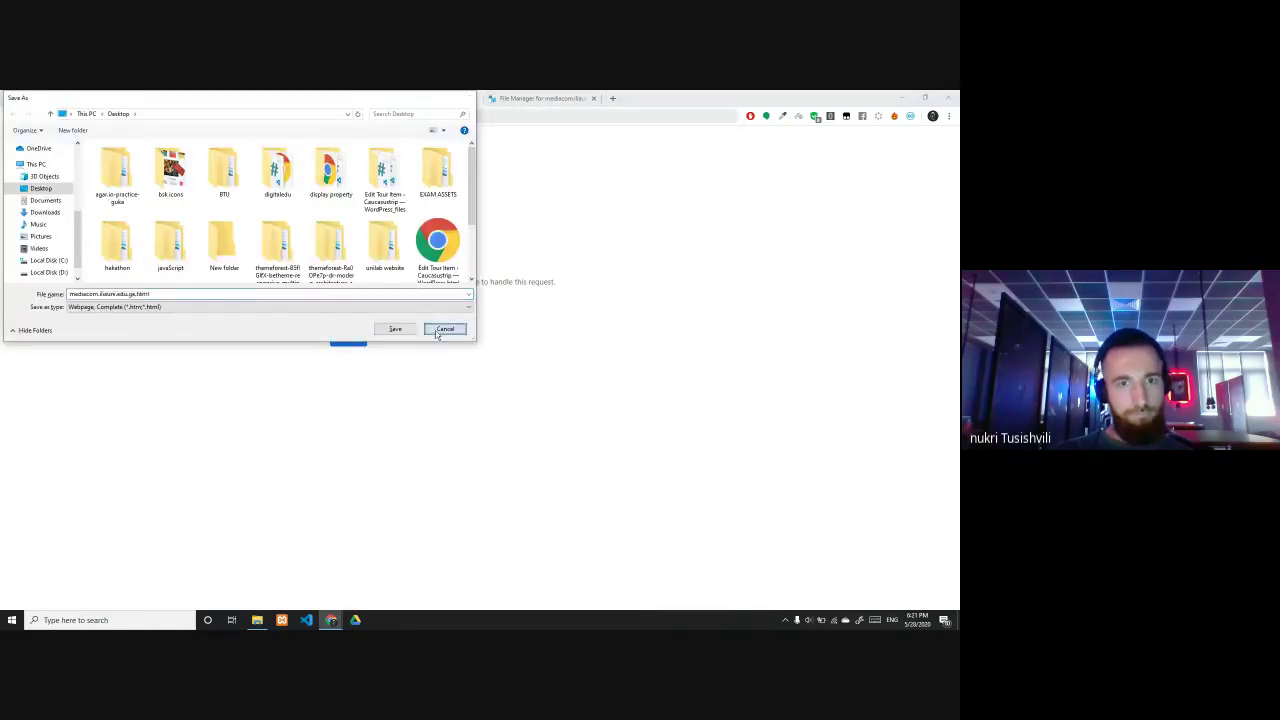
Open the earendil folder in the File Manager to list its WordPress files, including wp-config.php
left_click(539, 99)
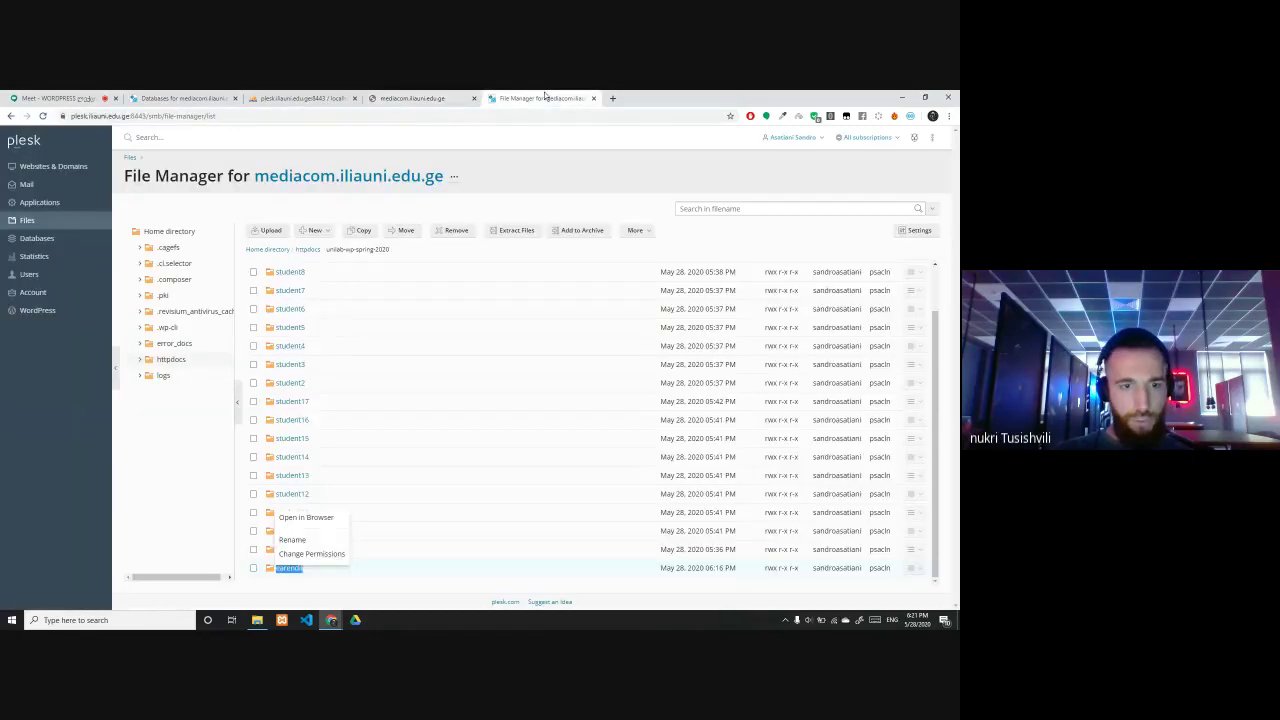
left_click(288, 568)
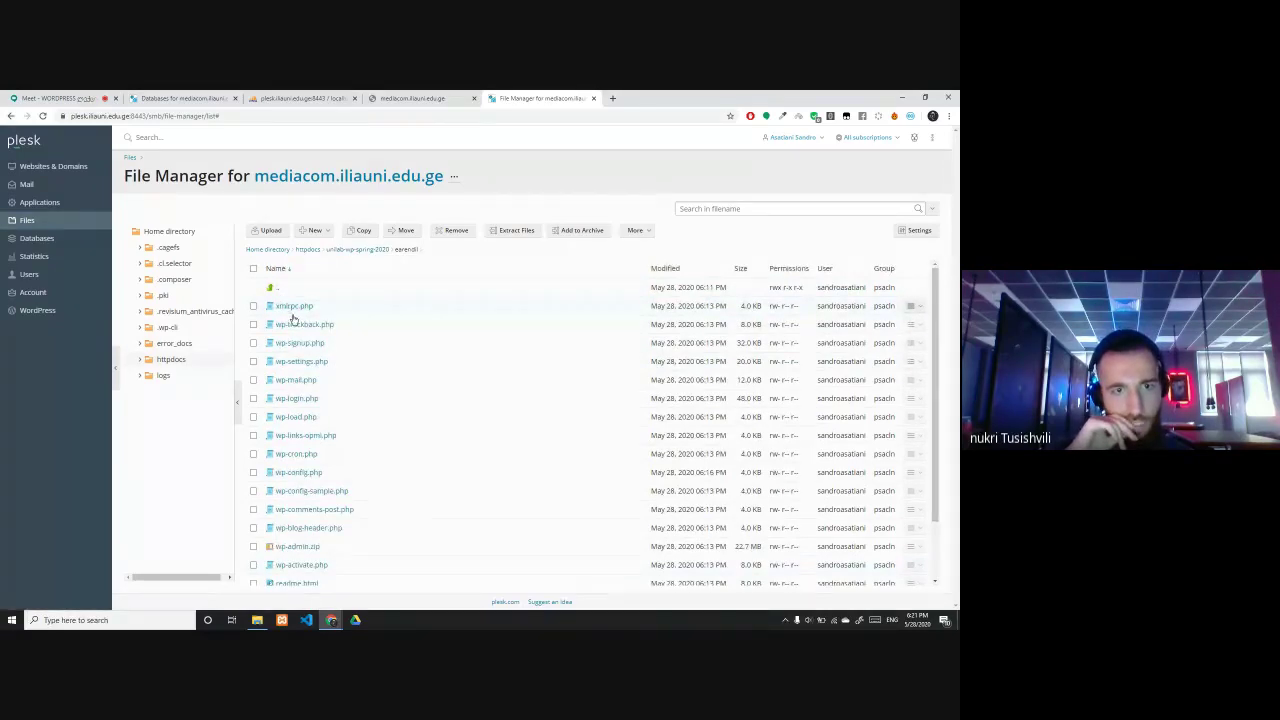
scroll(322, 368, "down", 1)
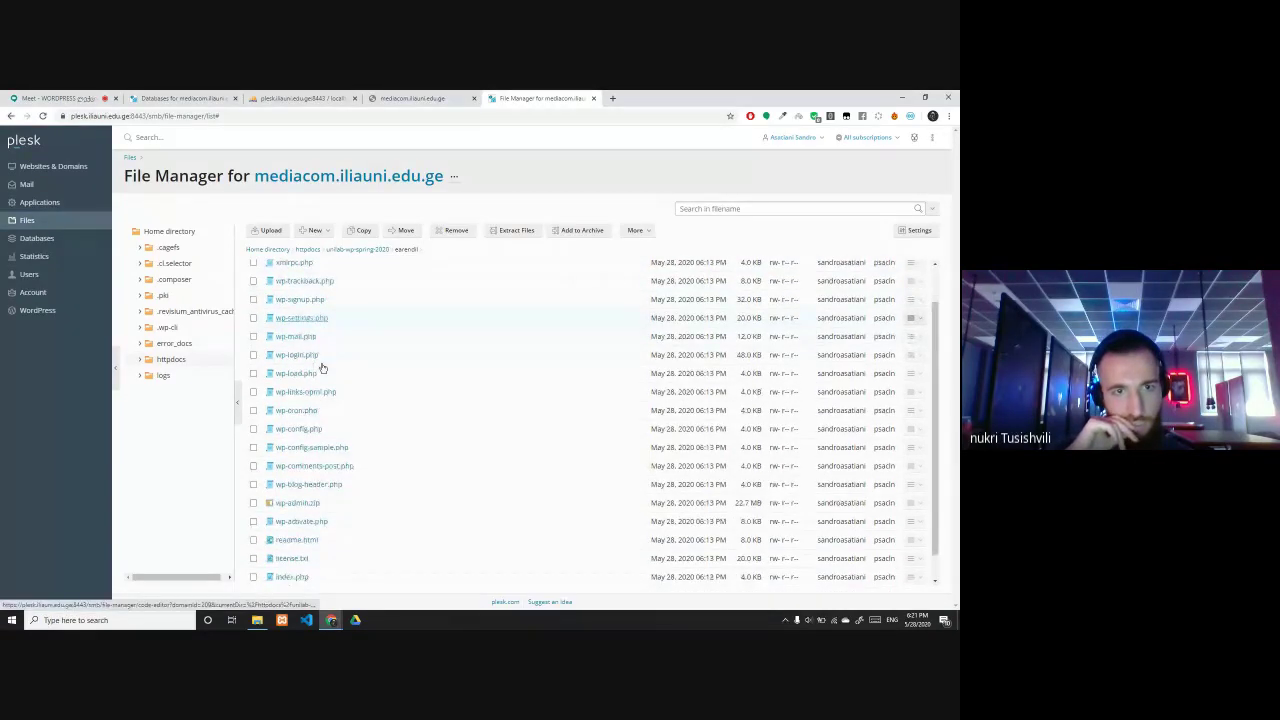
scroll(322, 368, "down", 1)
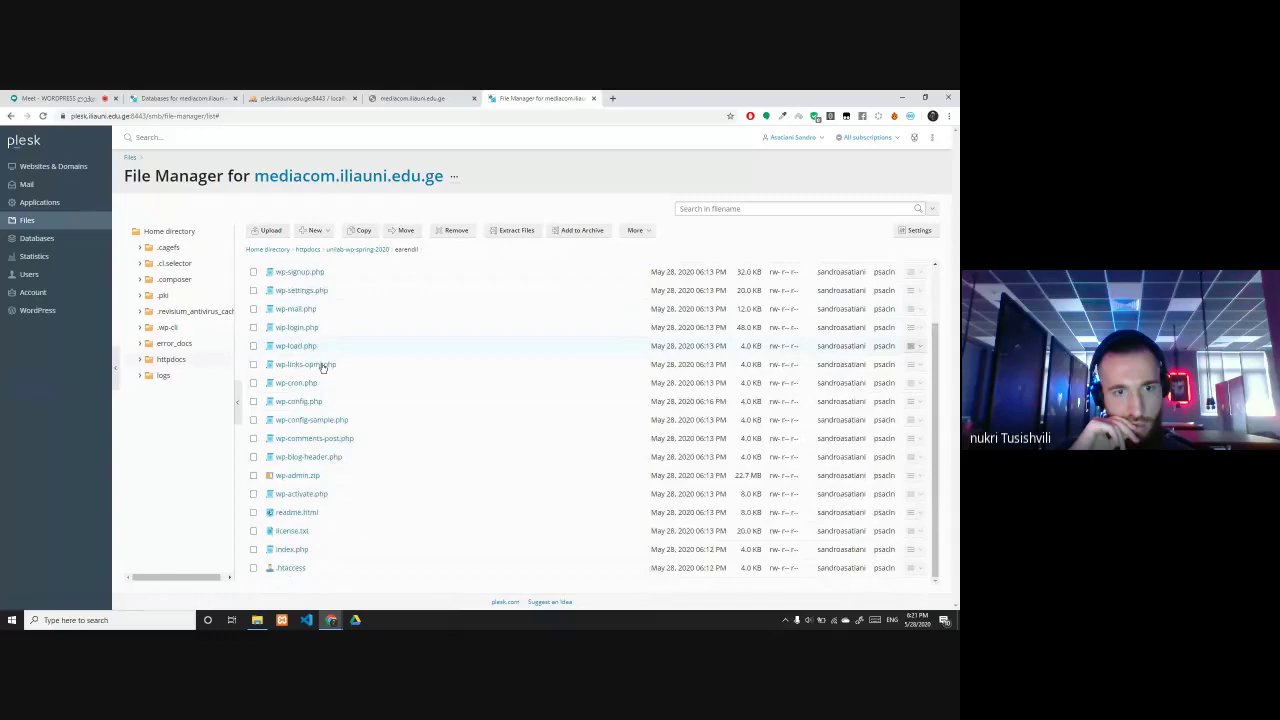
scroll(322, 368, "up", 1)
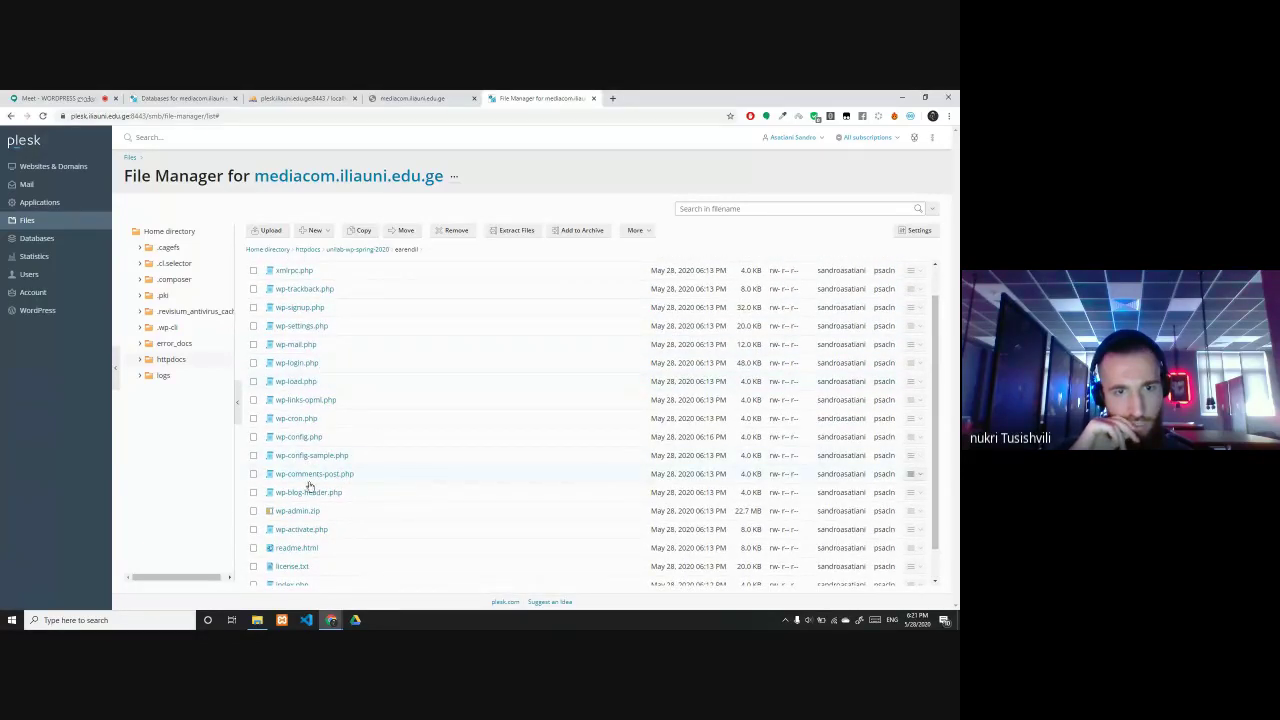
Browse to C:\xampp\htdocs\unilab-wp-sp-2020 locally and select wp-admin.zip to compare with Plesk
left_click(257, 620)
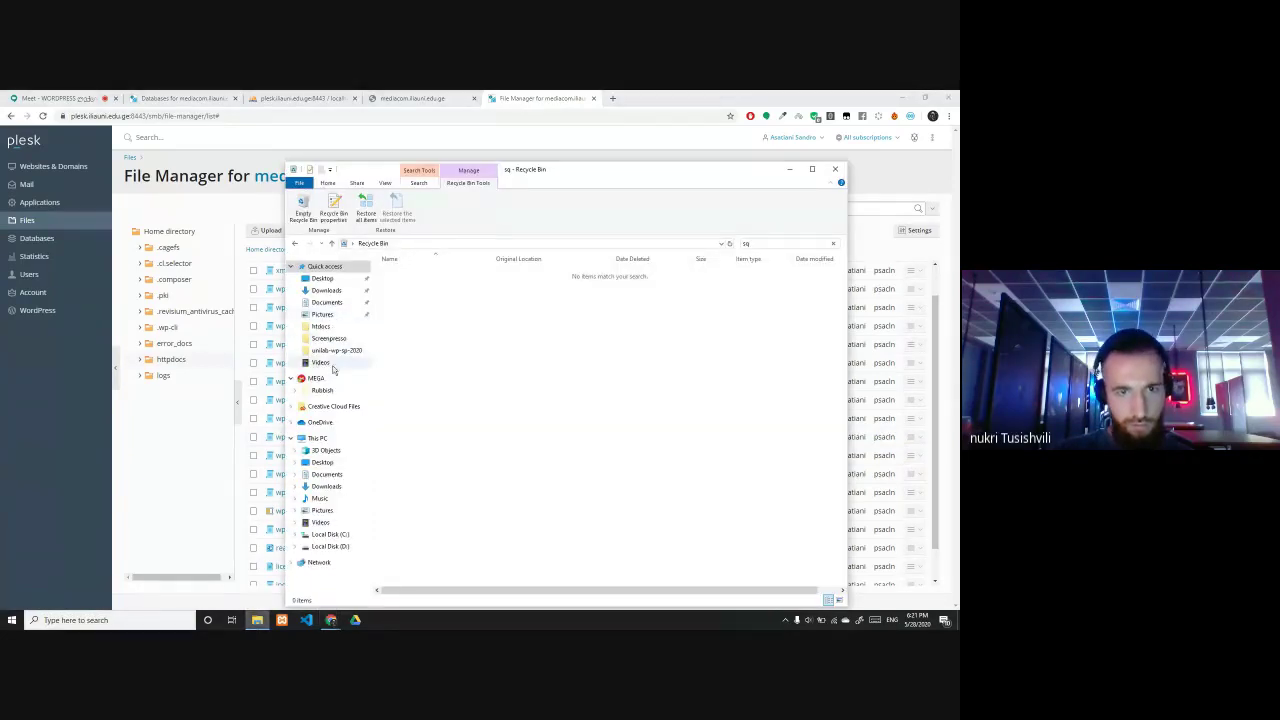
left_click(328, 534)
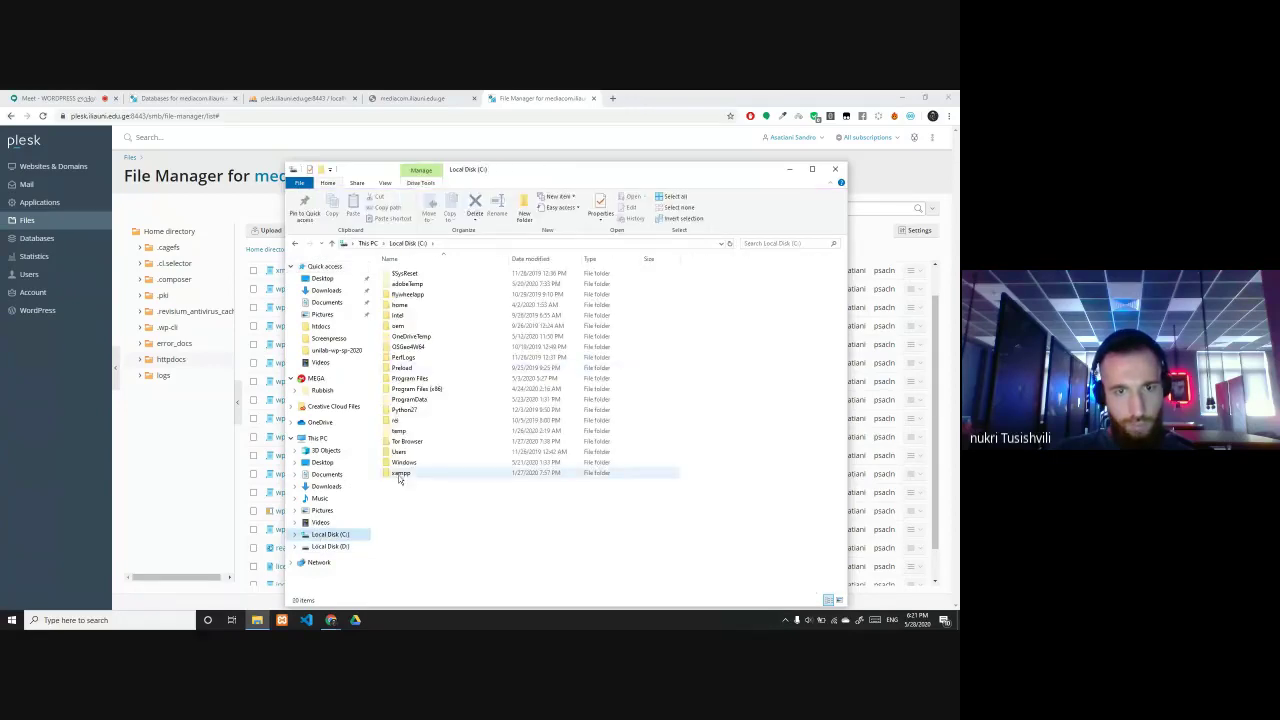
left_click(400, 476)
double_click(400, 476)
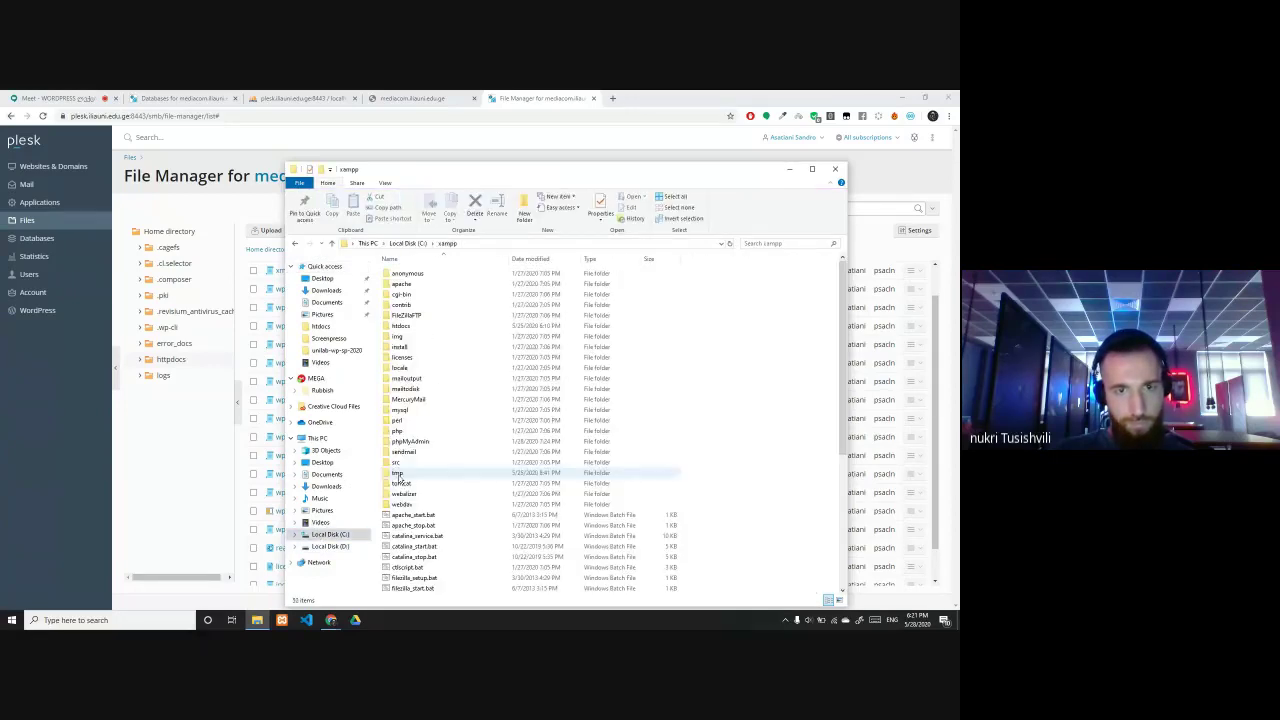
left_click(402, 327)
double_click(402, 327)
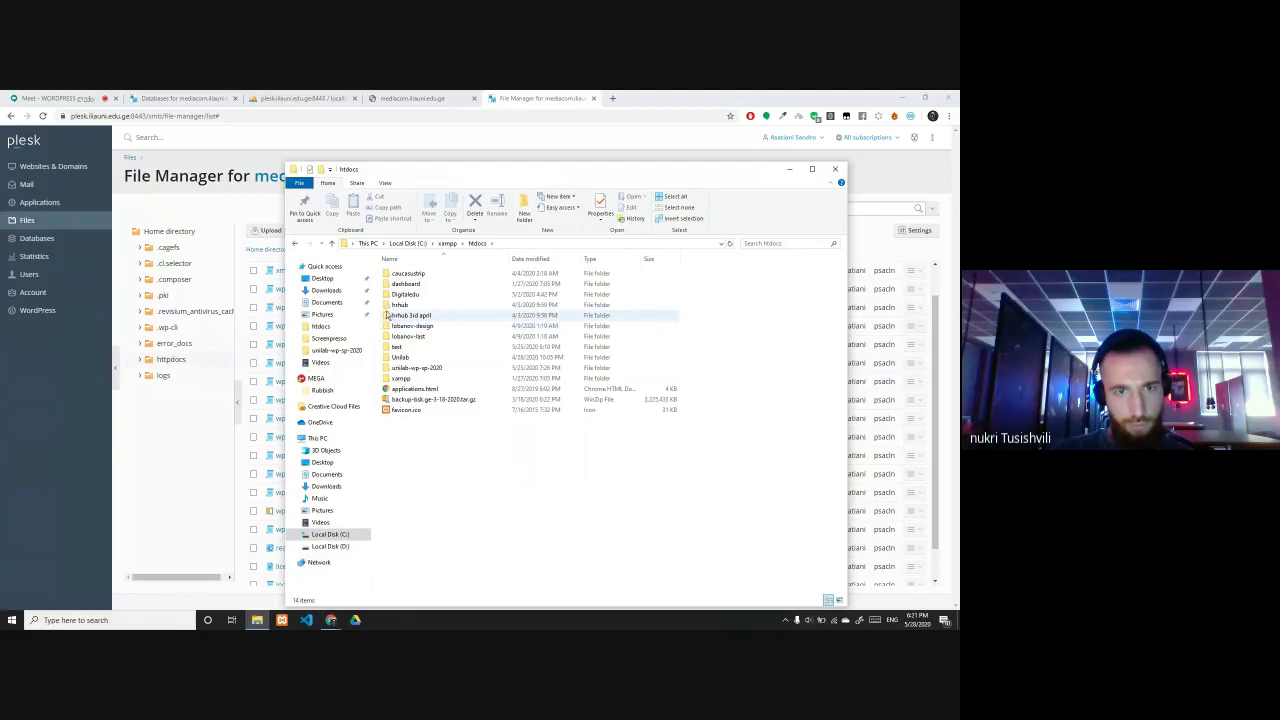
double_click(405, 368)
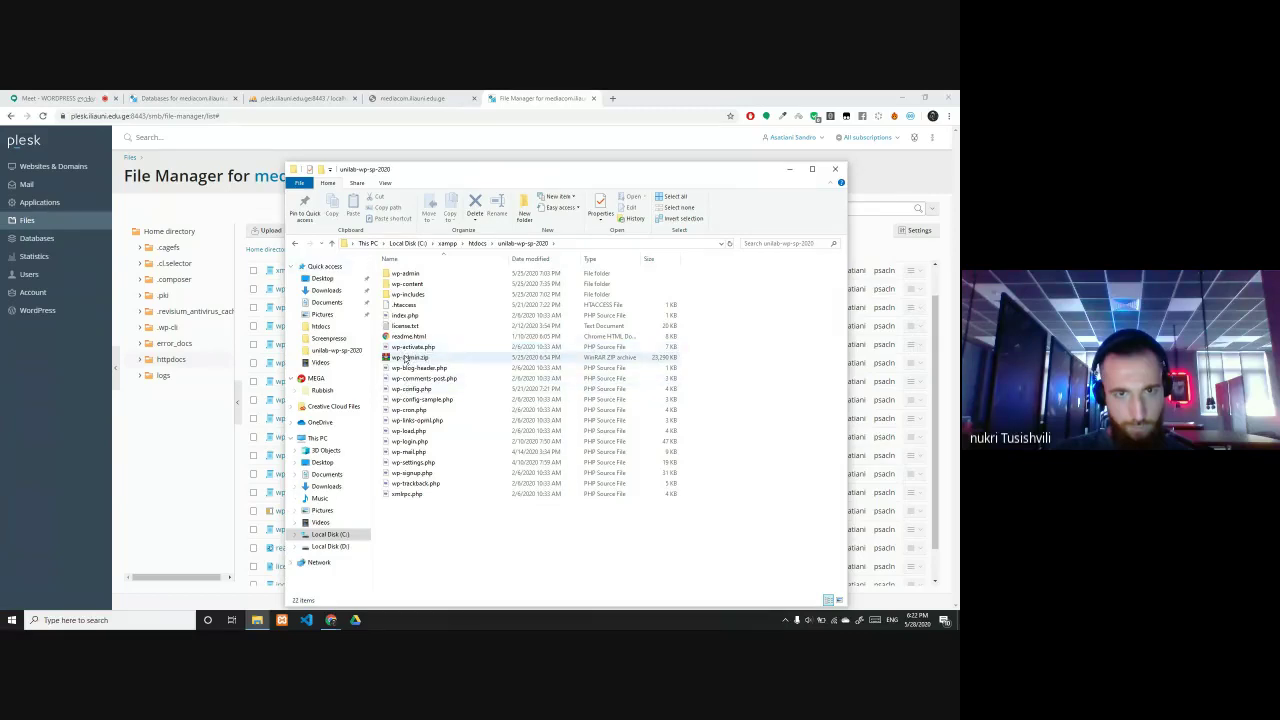
left_click(405, 360)
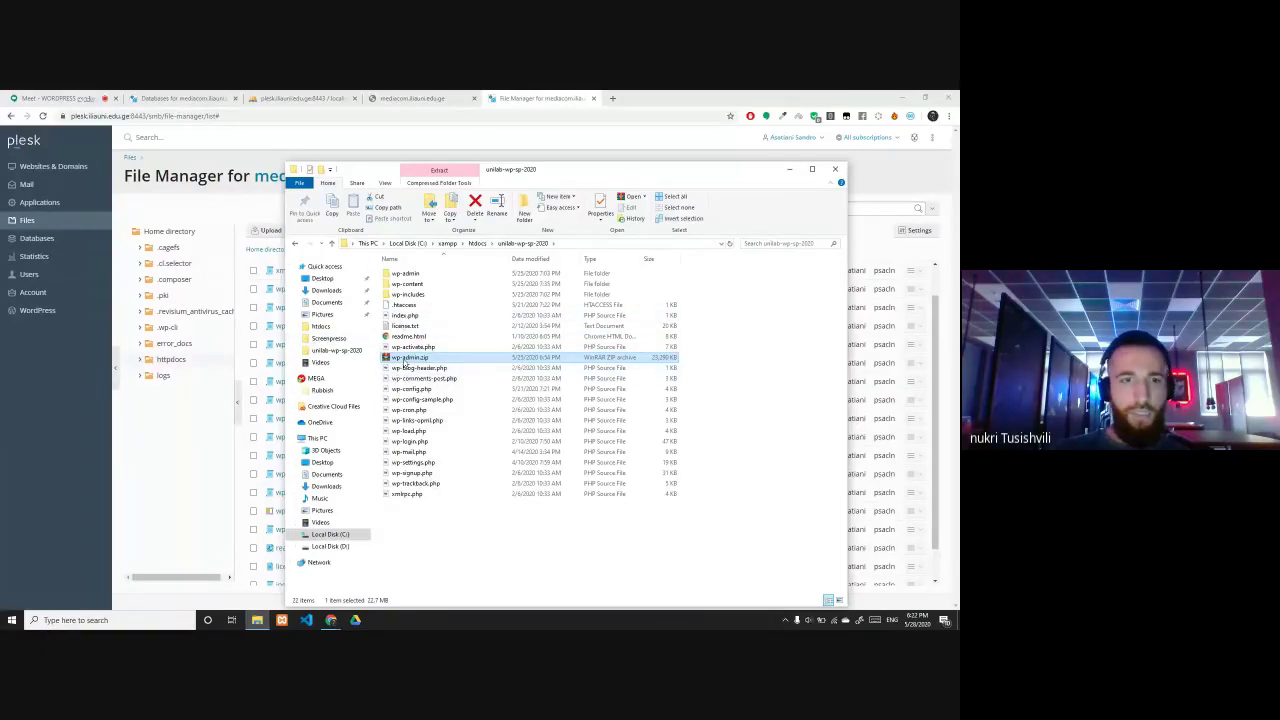
left_click(276, 347)
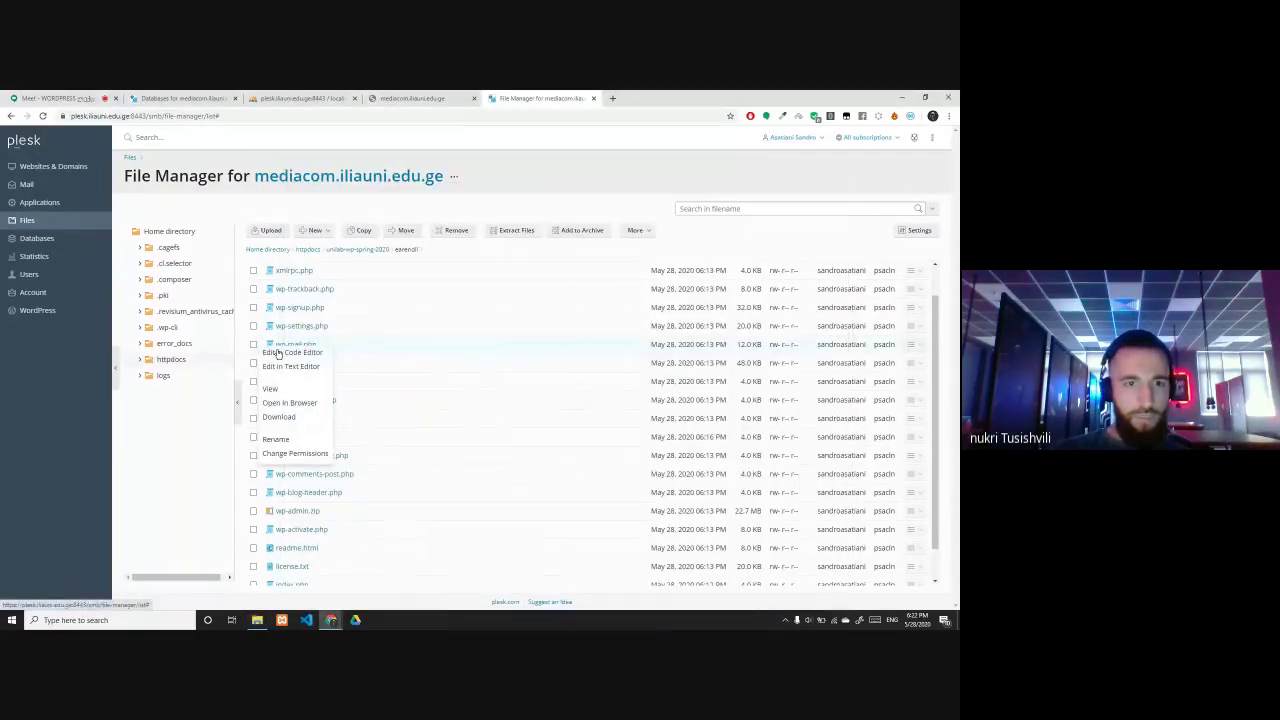
Select every file in earendil except wp-admin.zip and permanently remove them
scroll(394, 460, "down", 2)
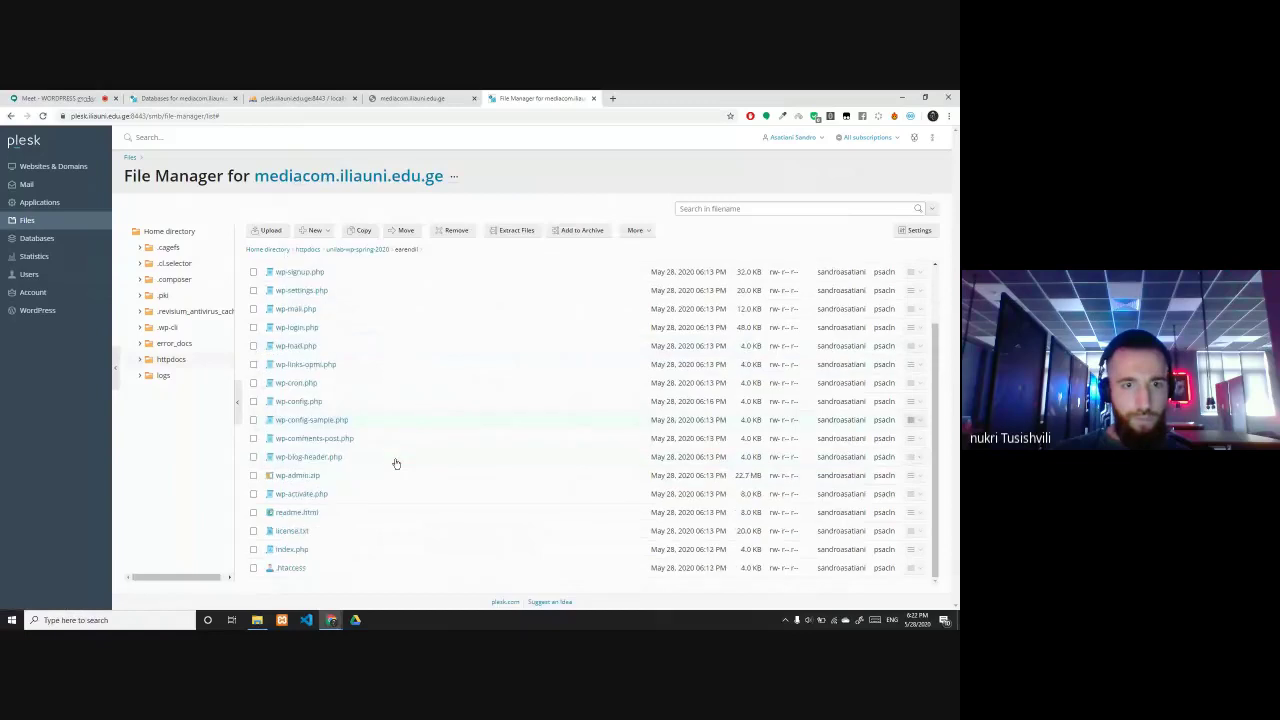
left_click(260, 569)
left_click(254, 571)
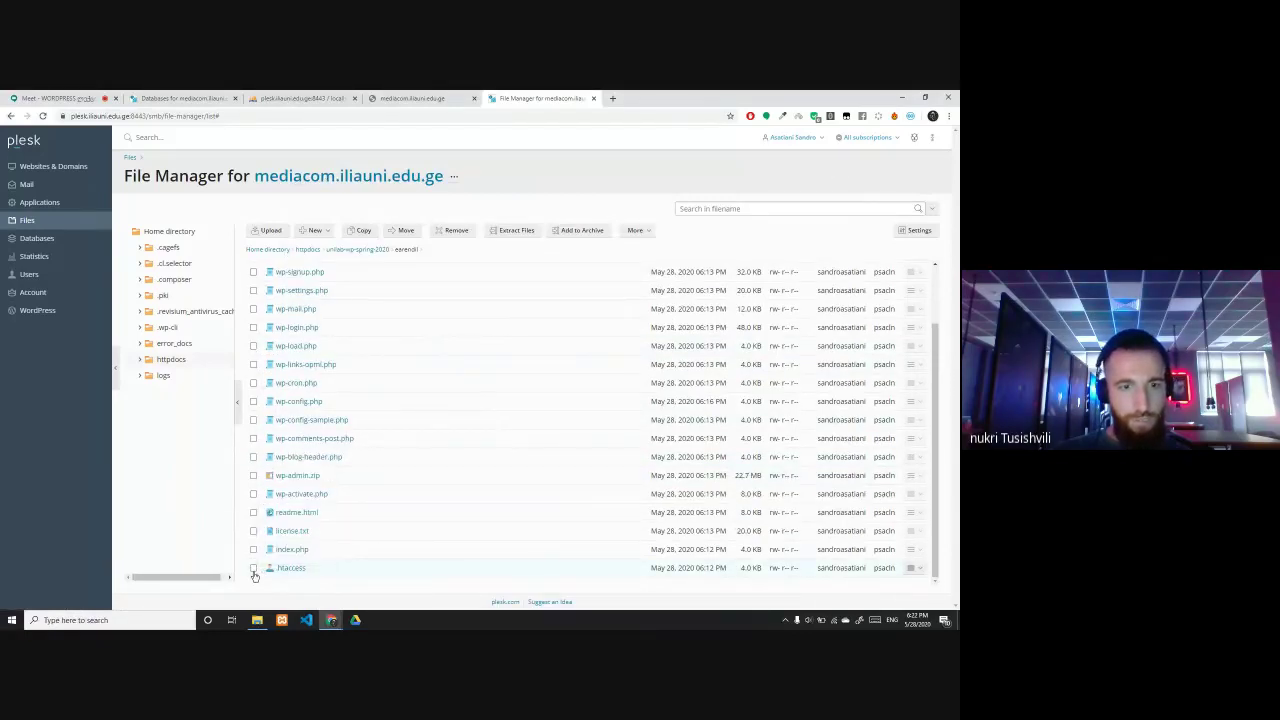
left_click(253, 568)
left_click(253, 550)
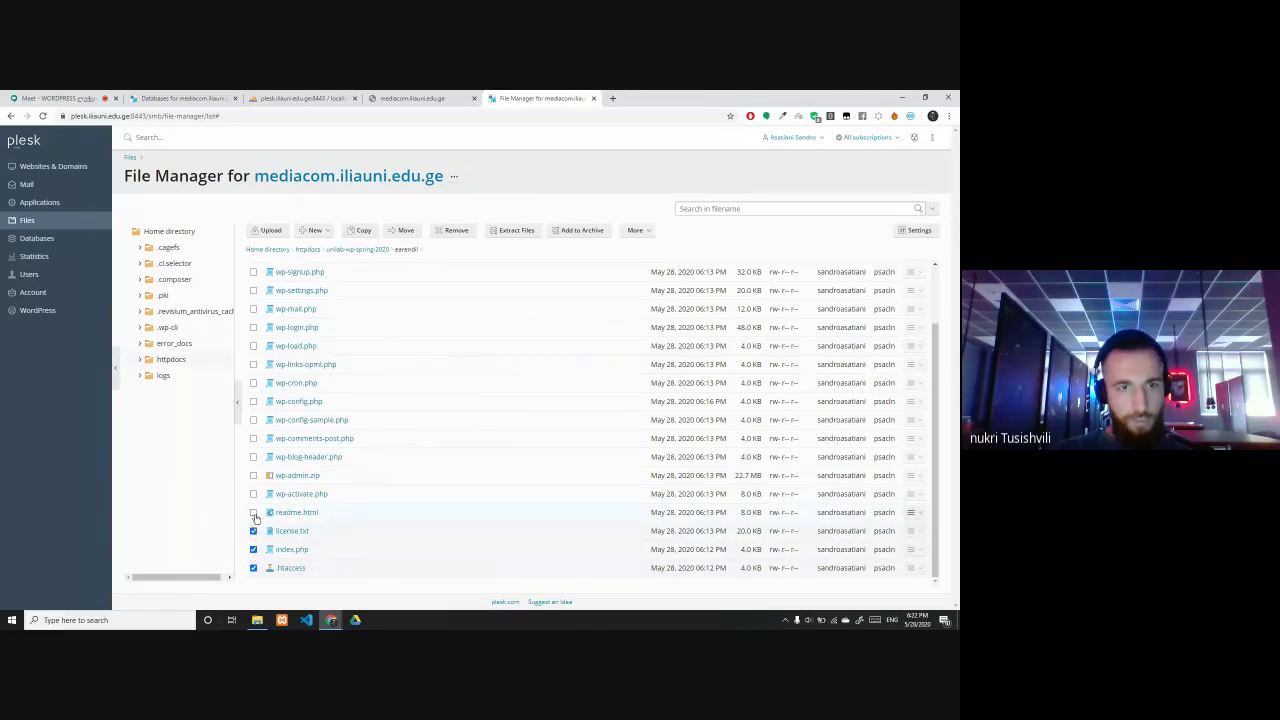
scroll(258, 326, "up", 3)
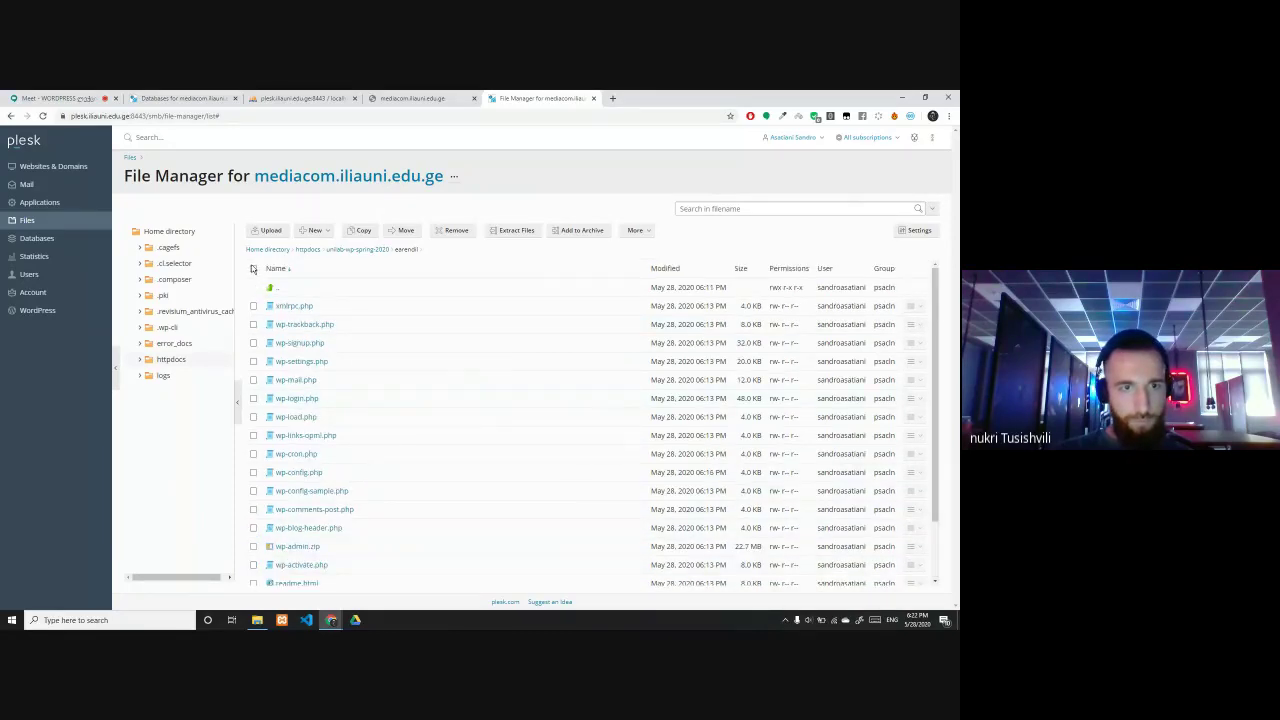
left_click(253, 271)
scroll(262, 366, "down", 2)
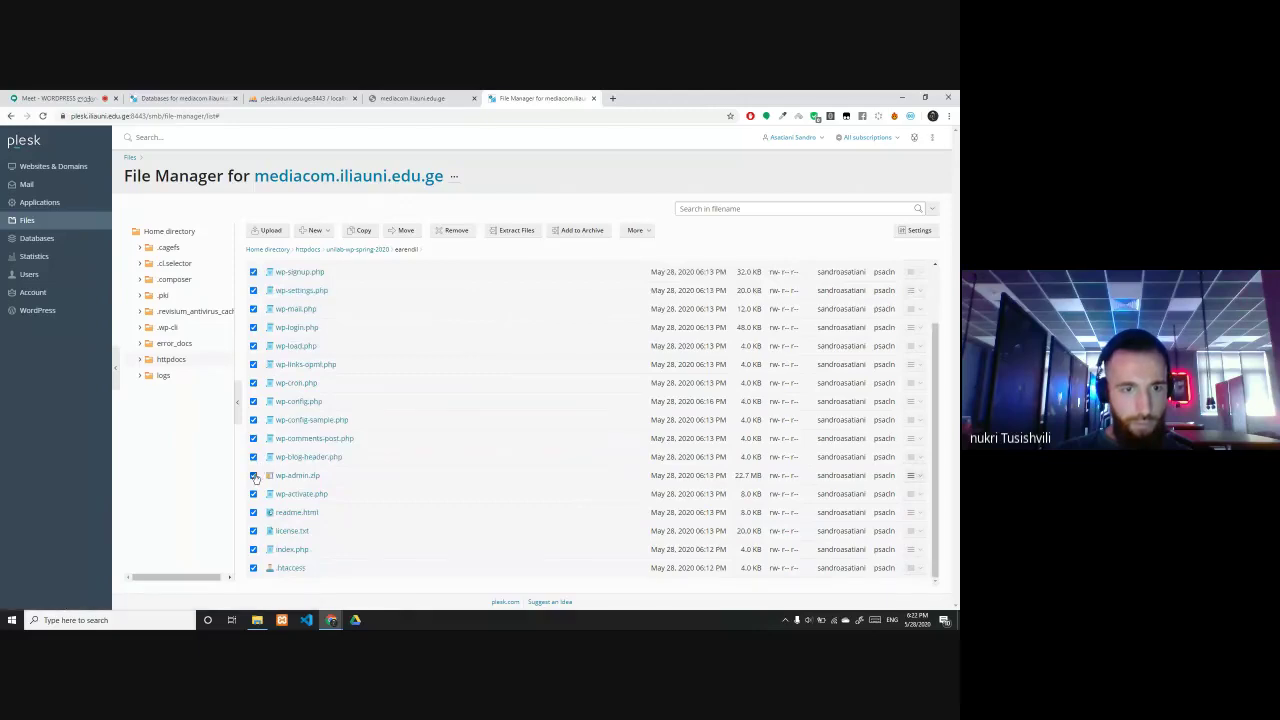
left_click(253, 476)
scroll(329, 378, "up", 3)
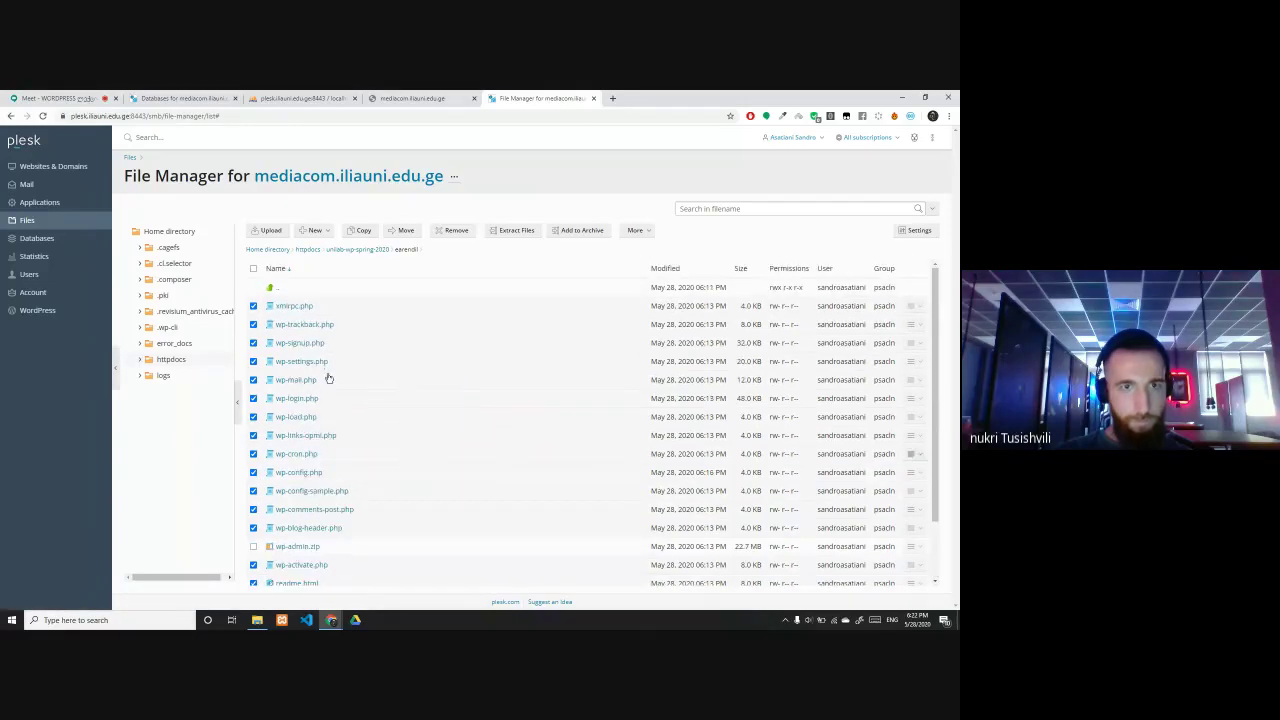
left_click(459, 233)
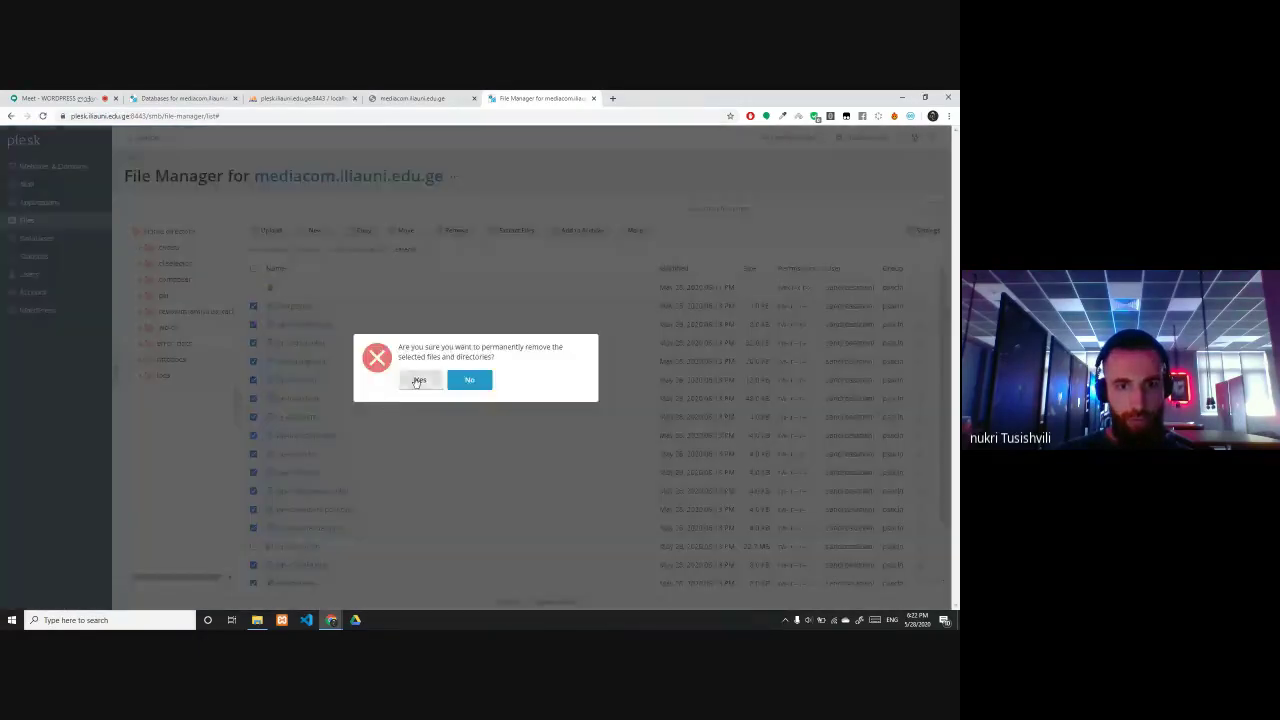
left_click(416, 381)
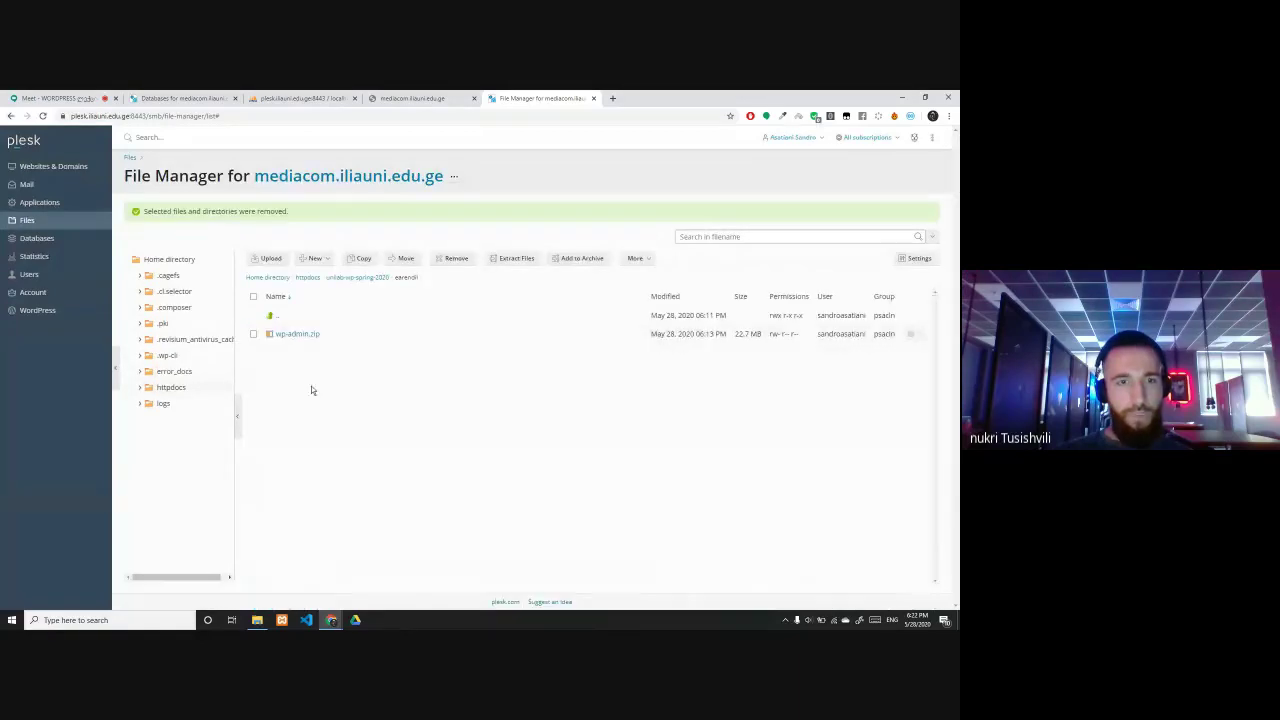
Extract wp-admin.zip into earendil with Replace existing files on, then check the site's tab
right_click(298, 335)
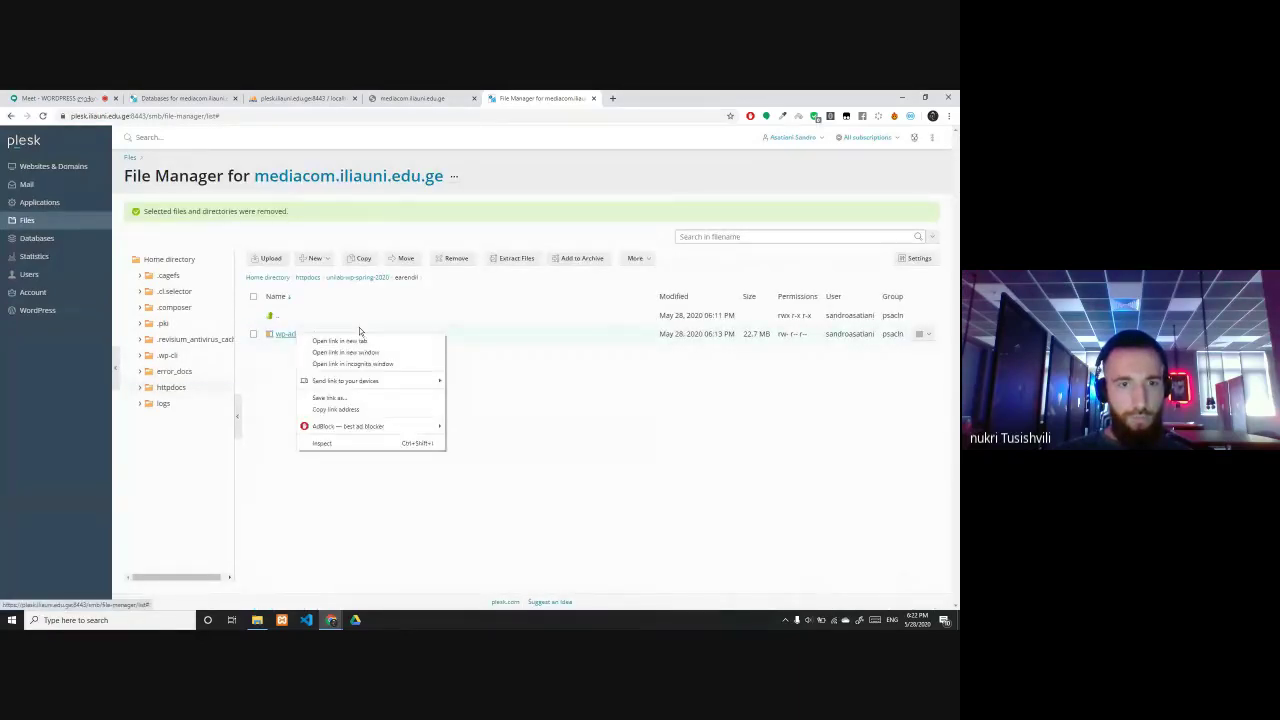
left_click(358, 331)
right_click(360, 331)
left_click(384, 340)
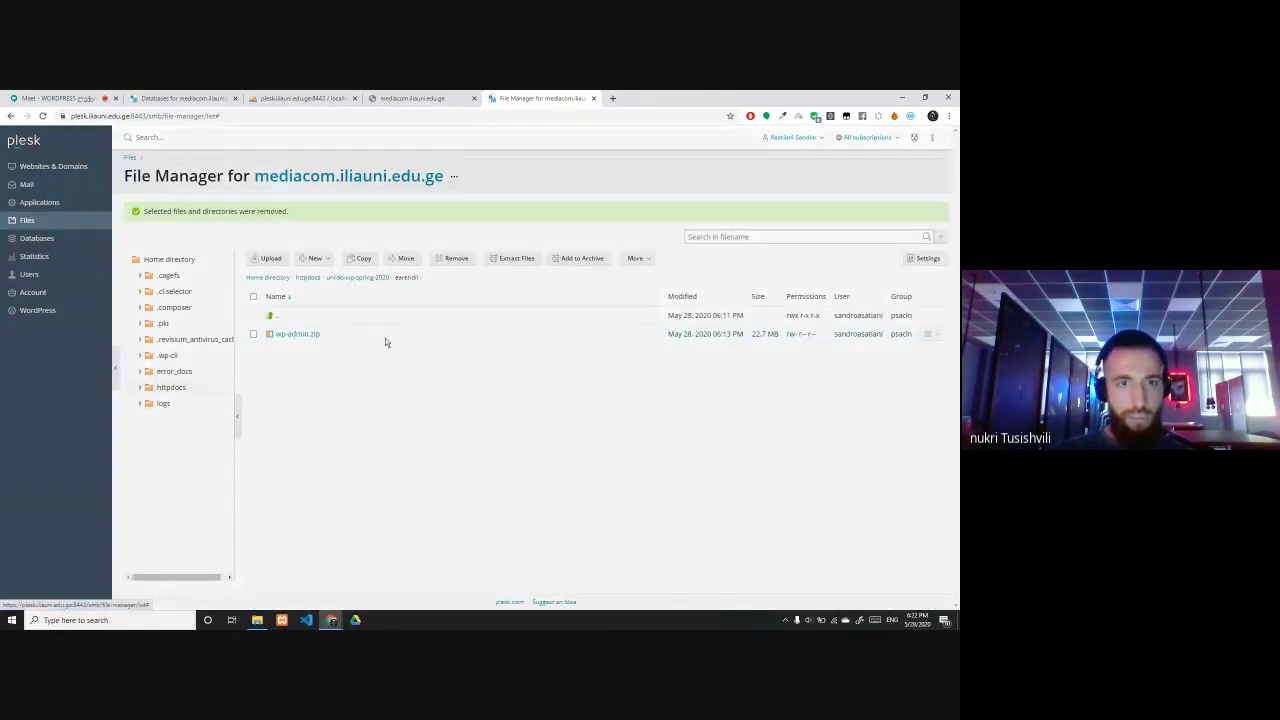
left_click(464, 254)
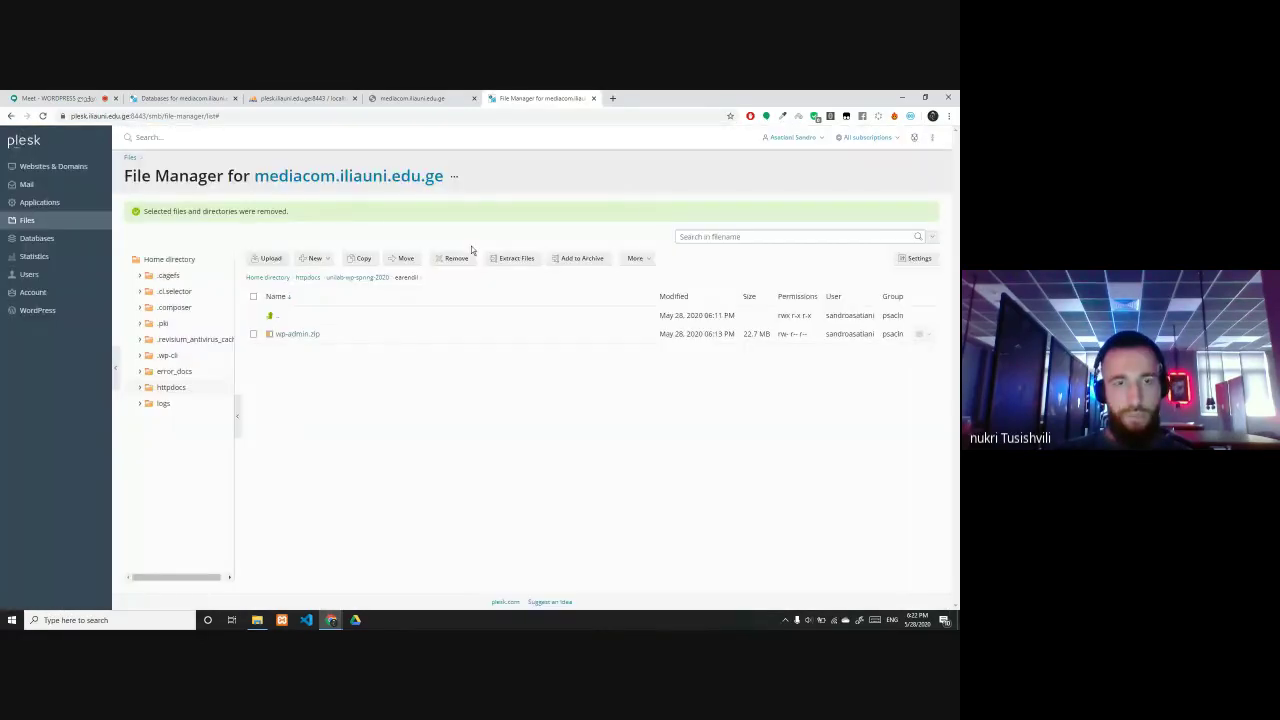
right_click(348, 340)
left_click(336, 334)
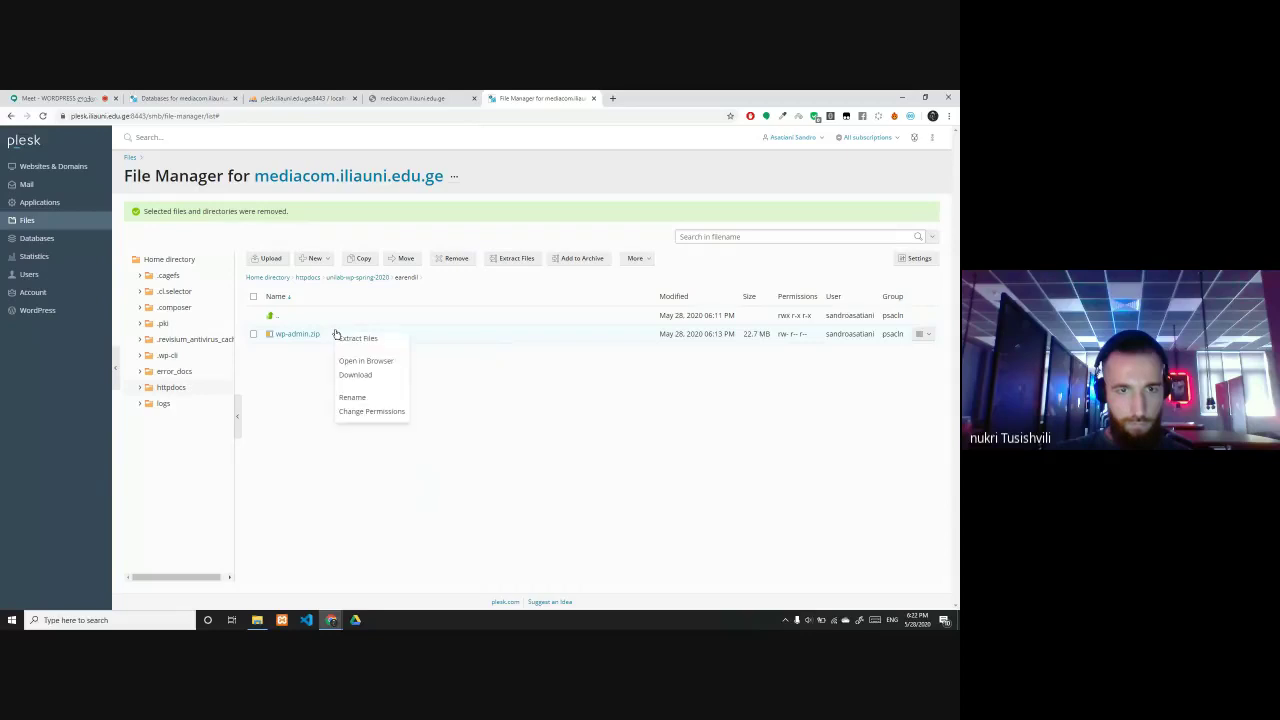
left_click(351, 347)
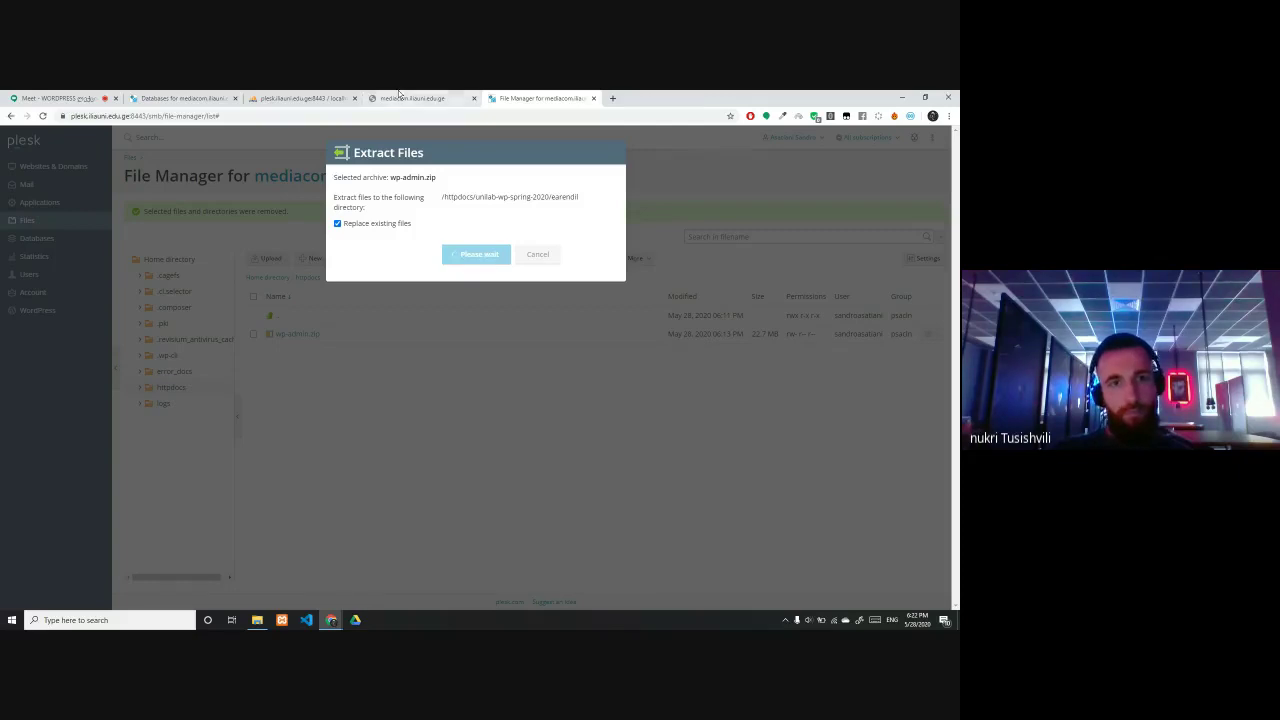
left_click(405, 98)
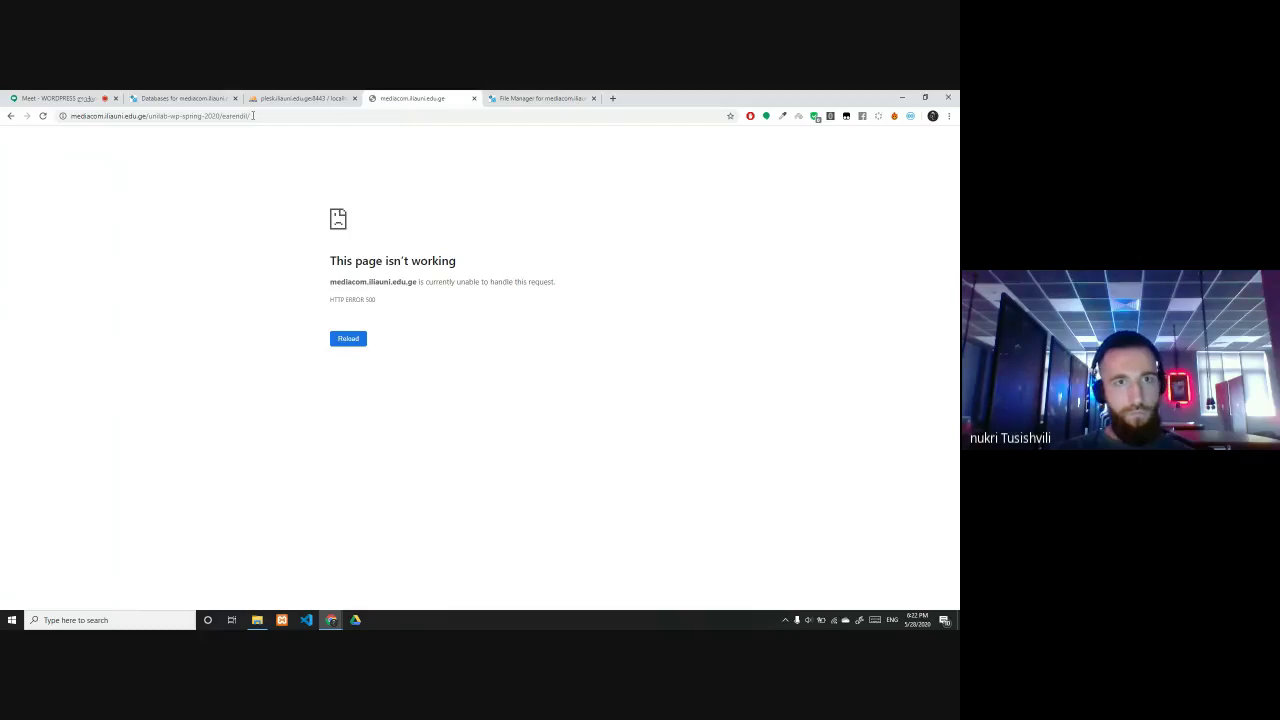
Leave the site's address bar and return to the File Manager tab
left_click(253, 115)
key("Return")
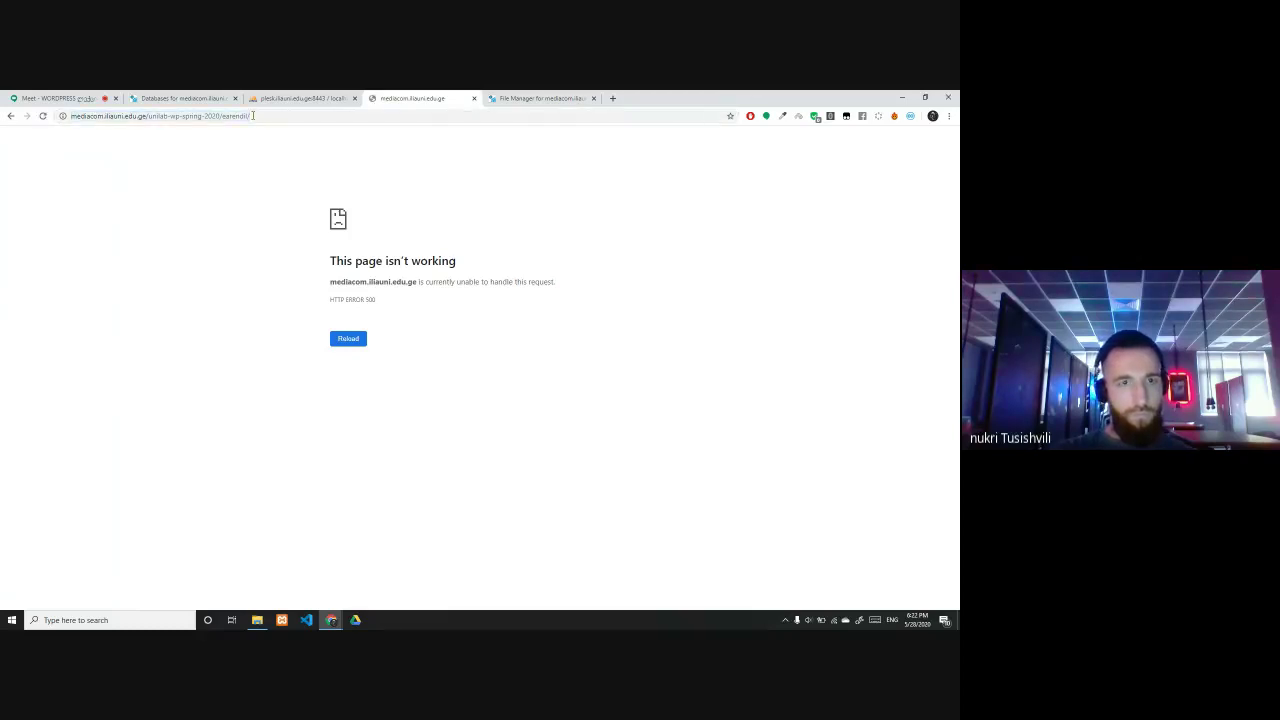
left_click(530, 98)
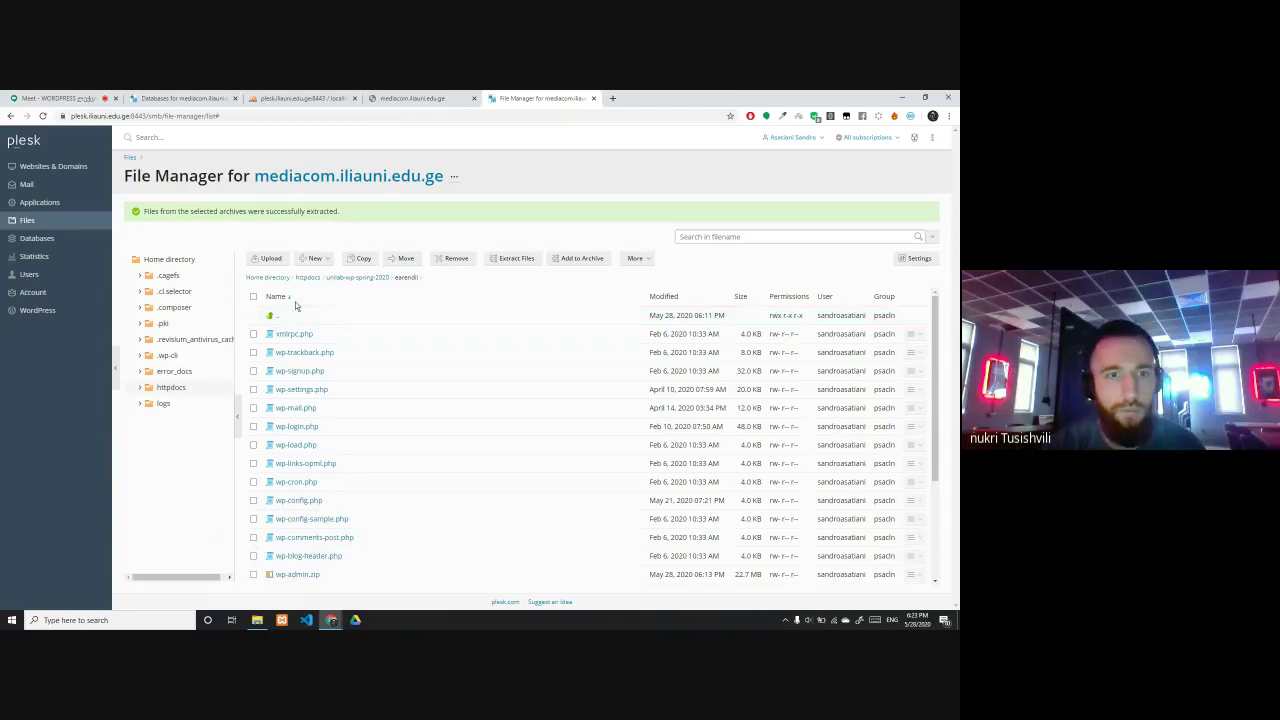
Check the freshly extracted WordPress folders in earendil, then view the site tab
scroll(285, 400, "down", 3)
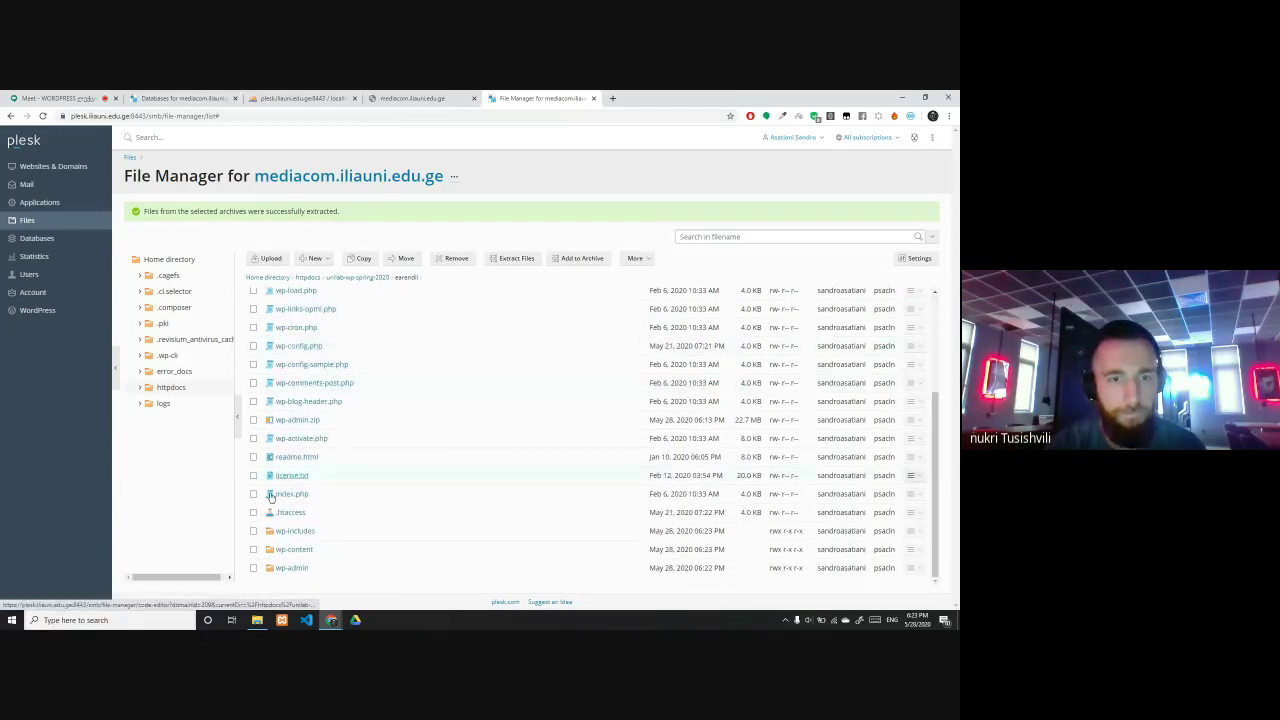
left_click(412, 98)
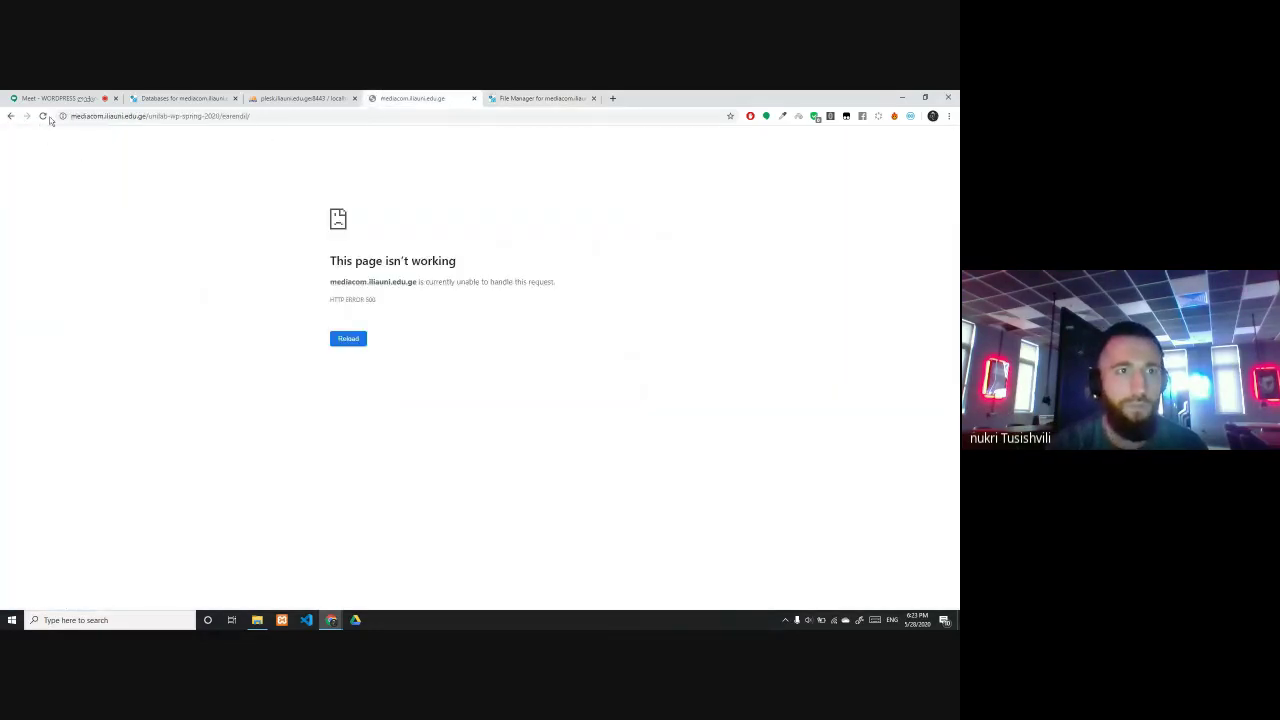
Reload the site to reveal the database connection error, compare phpMyAdmin and Plesk Databases, then return to files
left_click(43, 116)
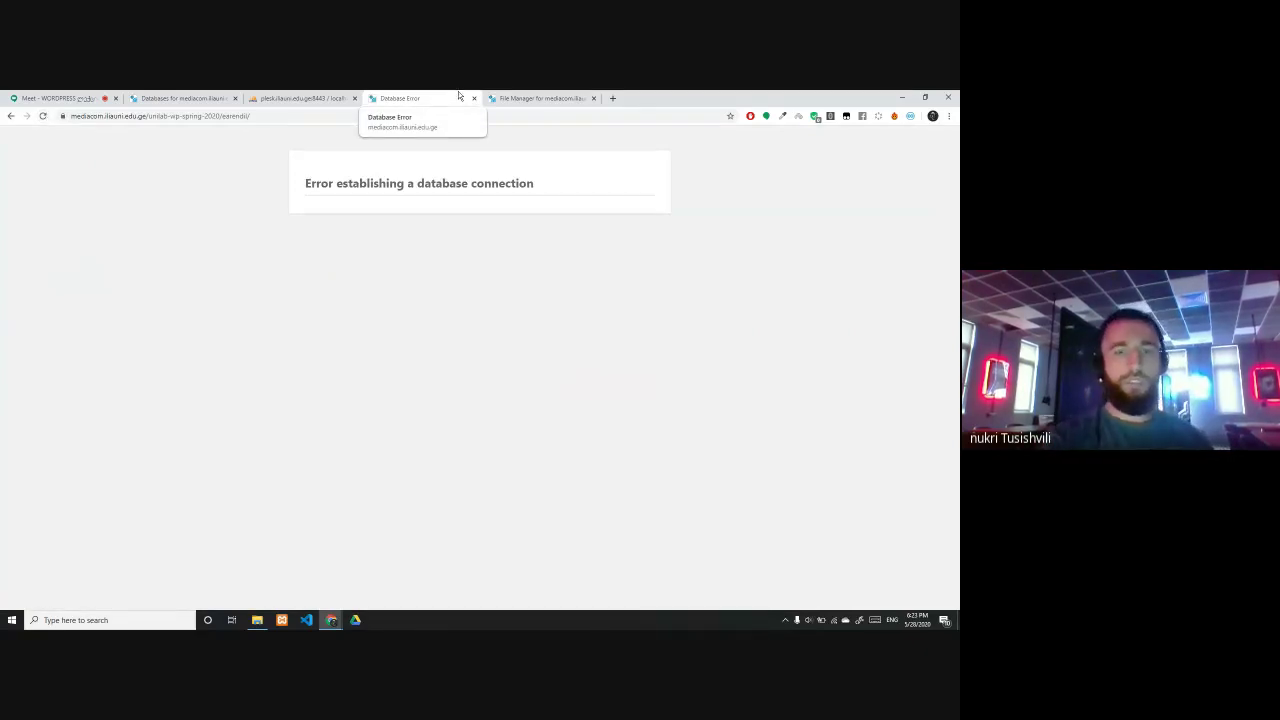
left_click(305, 98)
left_click(405, 98)
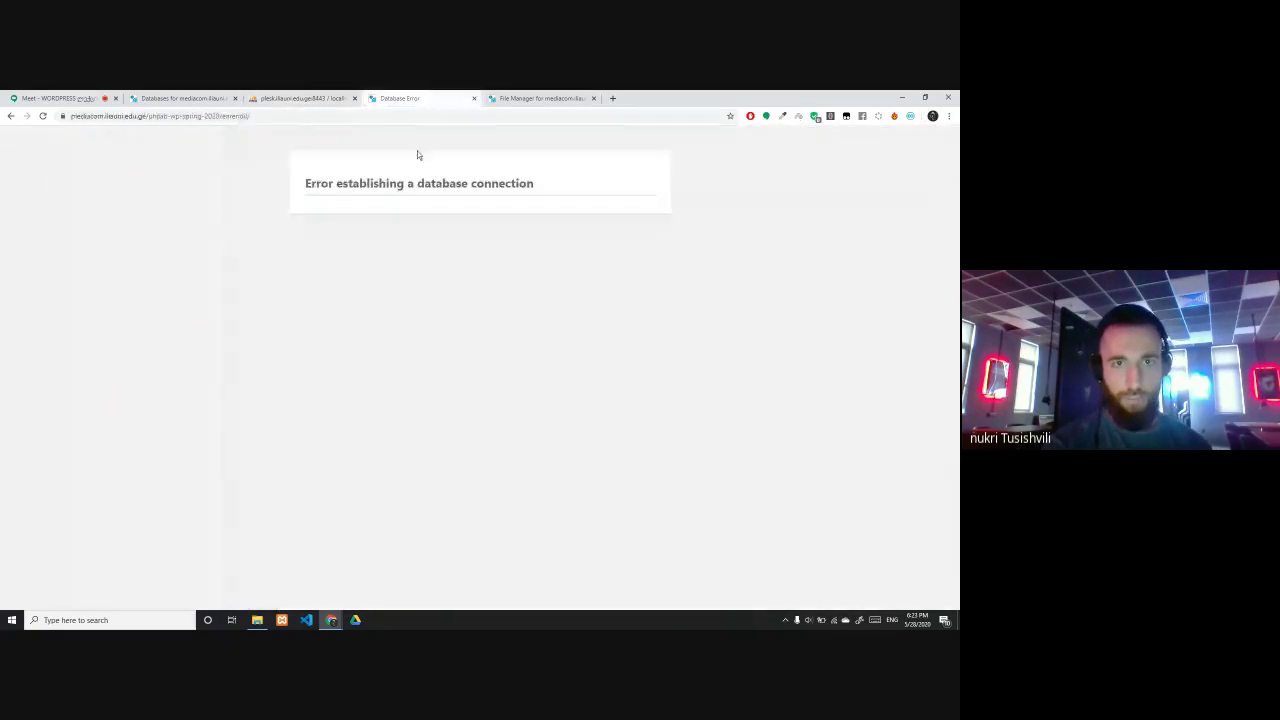
left_click(297, 98)
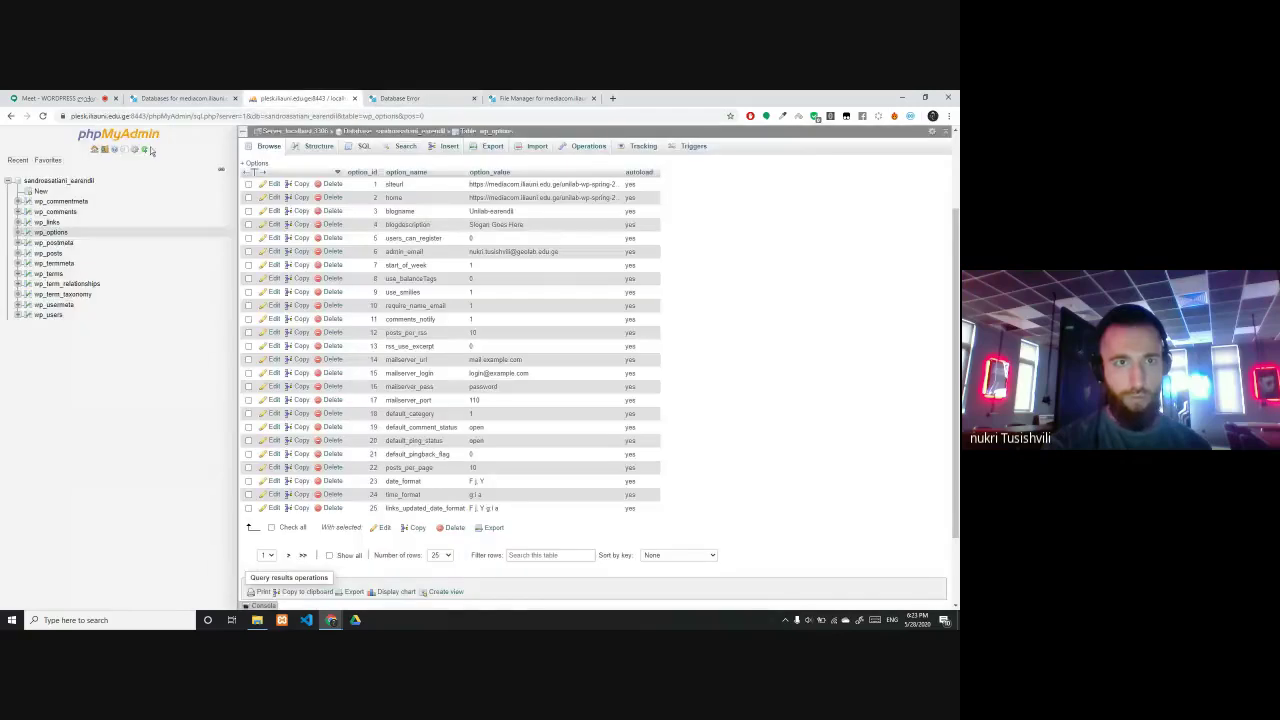
left_click(152, 99)
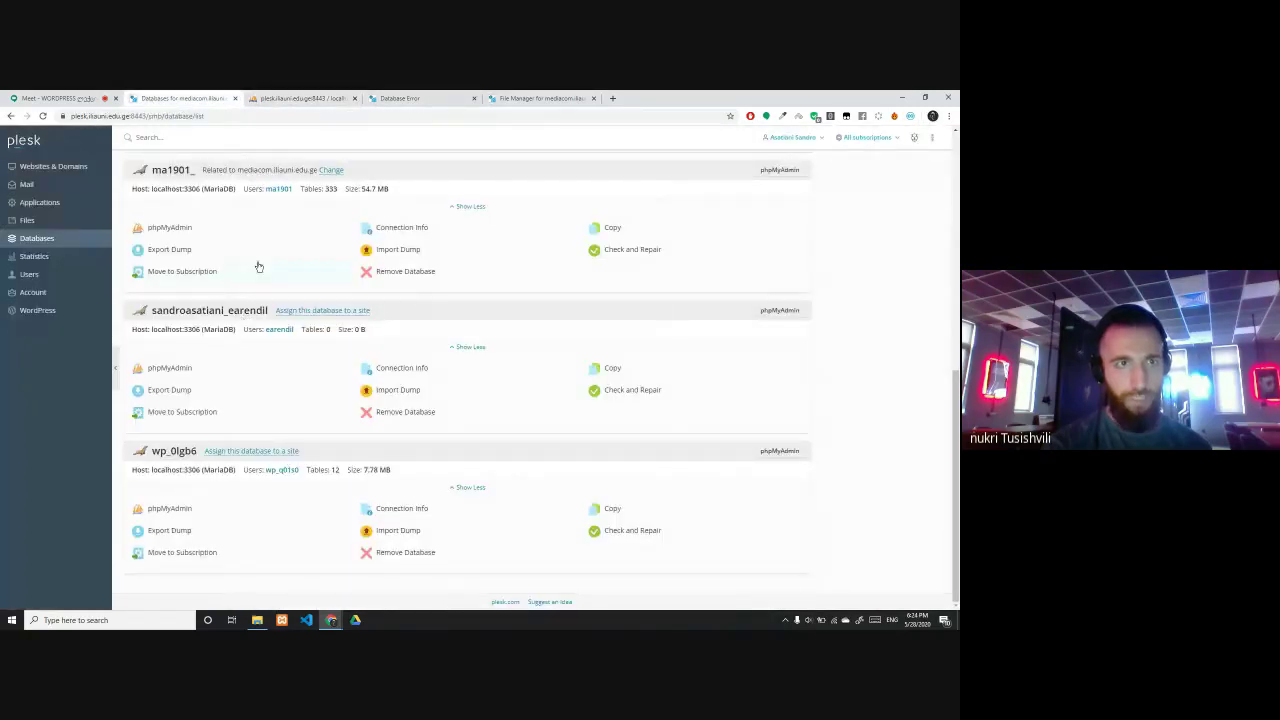
scroll(257, 266, "up", 2)
left_click(297, 98)
left_click(390, 98)
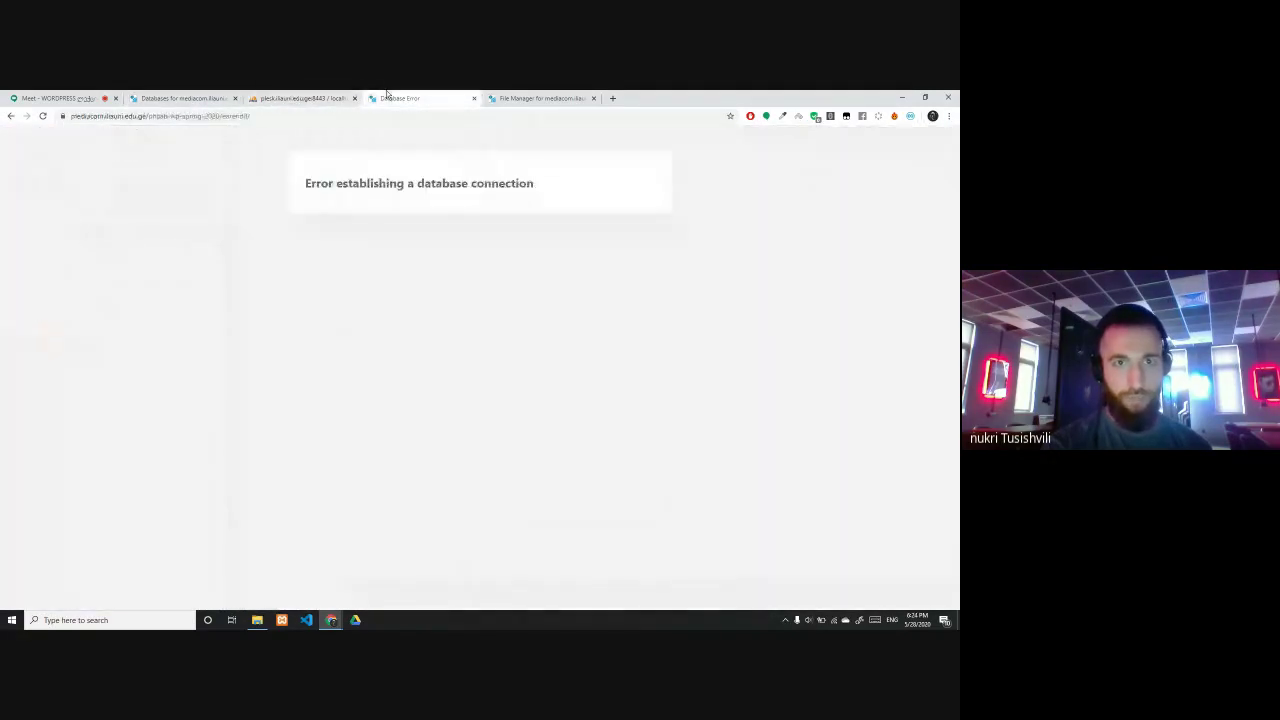
left_click(530, 98)
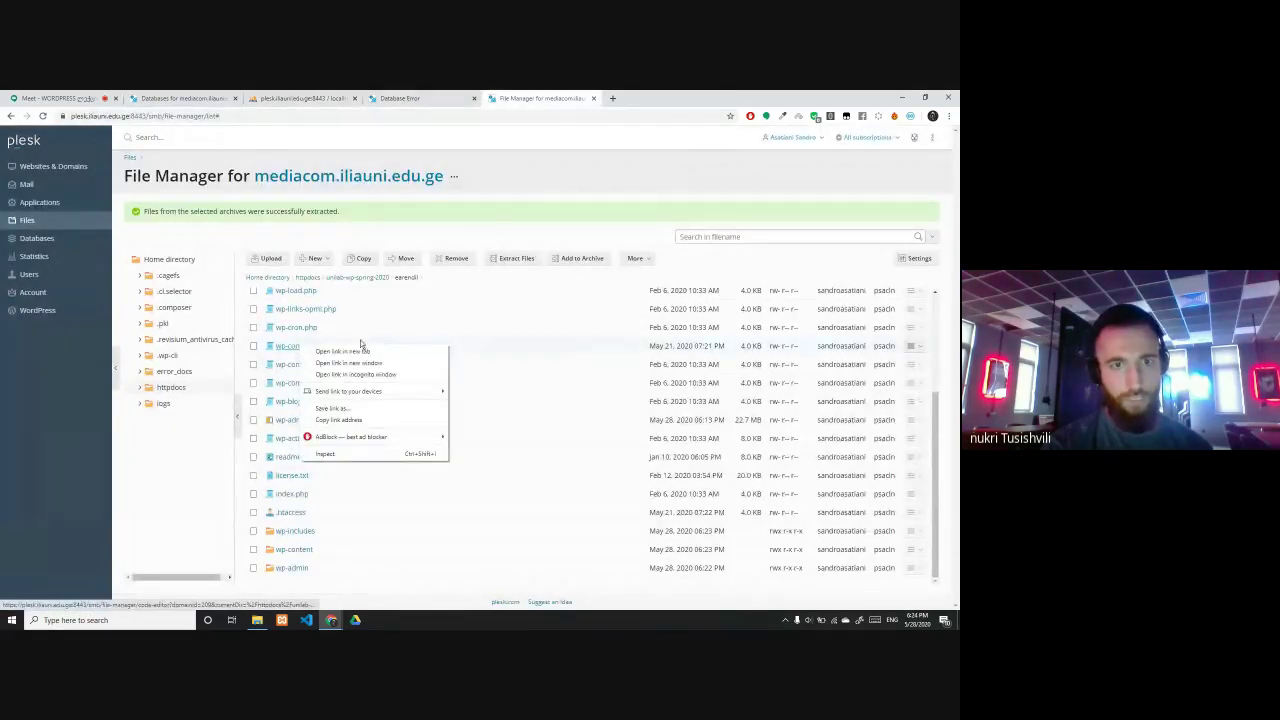
Open earendil's wp-config.php in the Plesk code editor
right_click(360, 346)
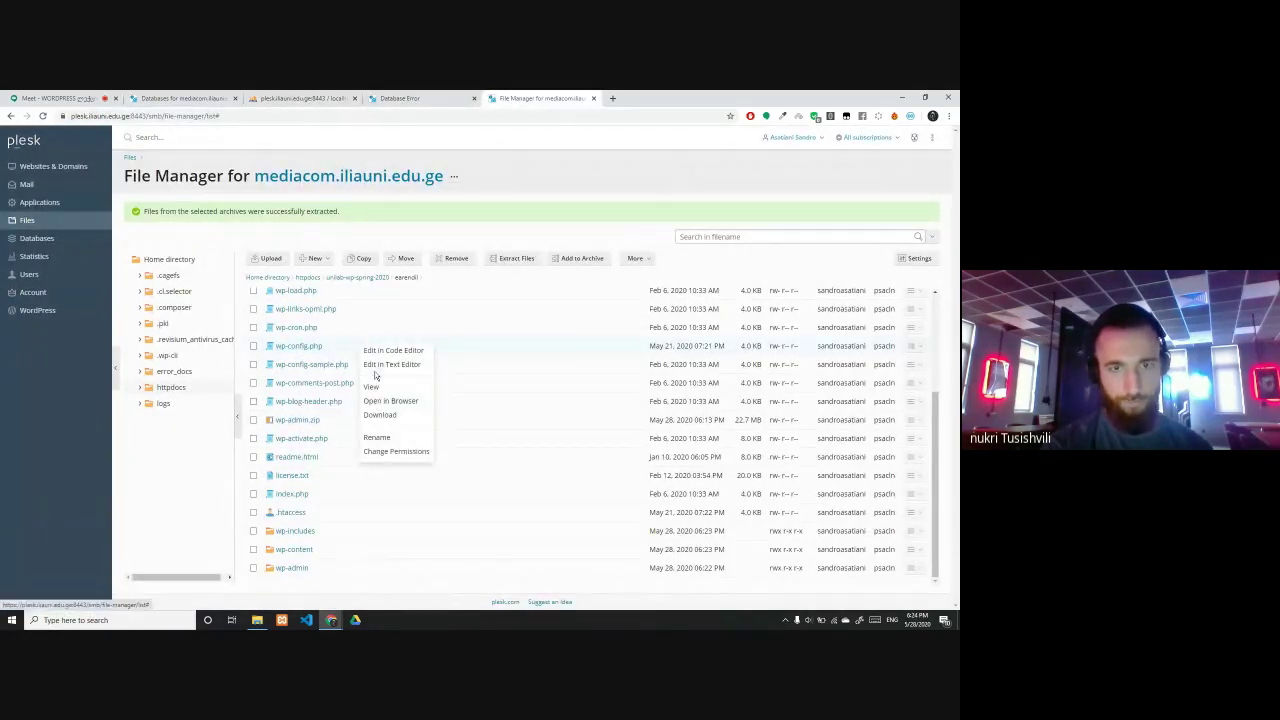
left_click(383, 354)
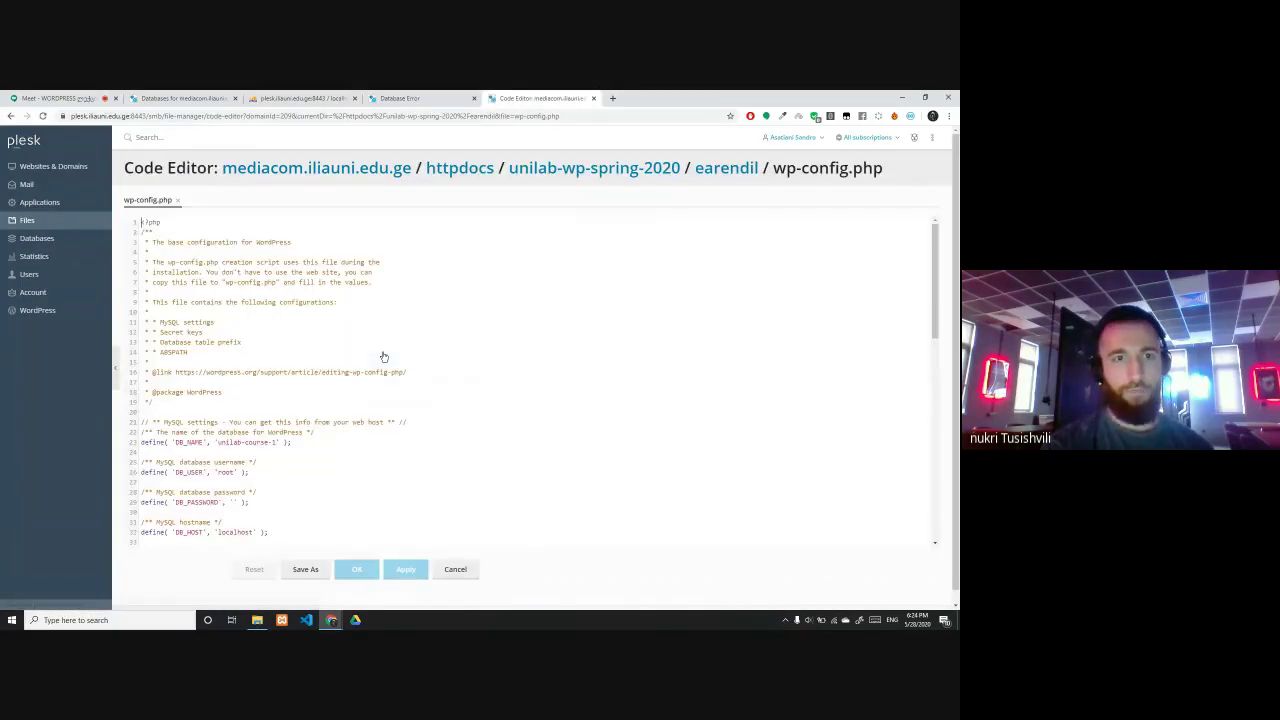
scroll(235, 357, "down", 3)
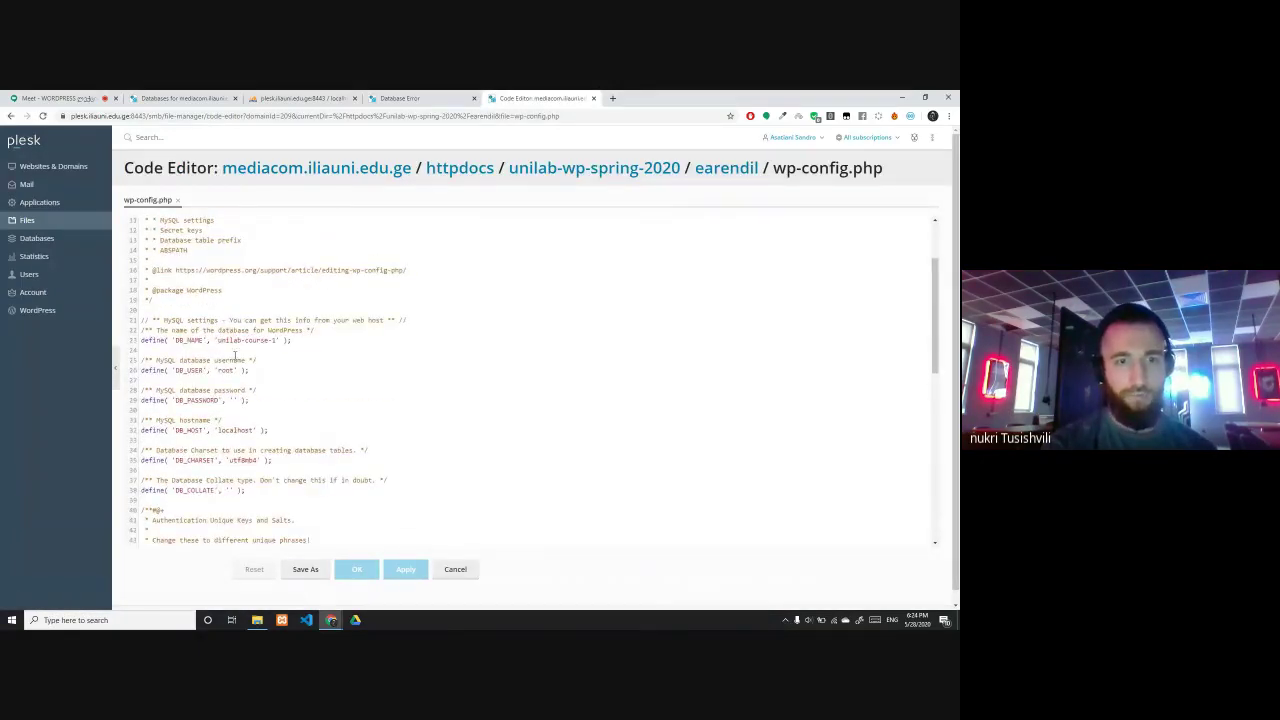
Copy the new database name from the Notepad credentials file and return to the editor
left_click(899, 97)
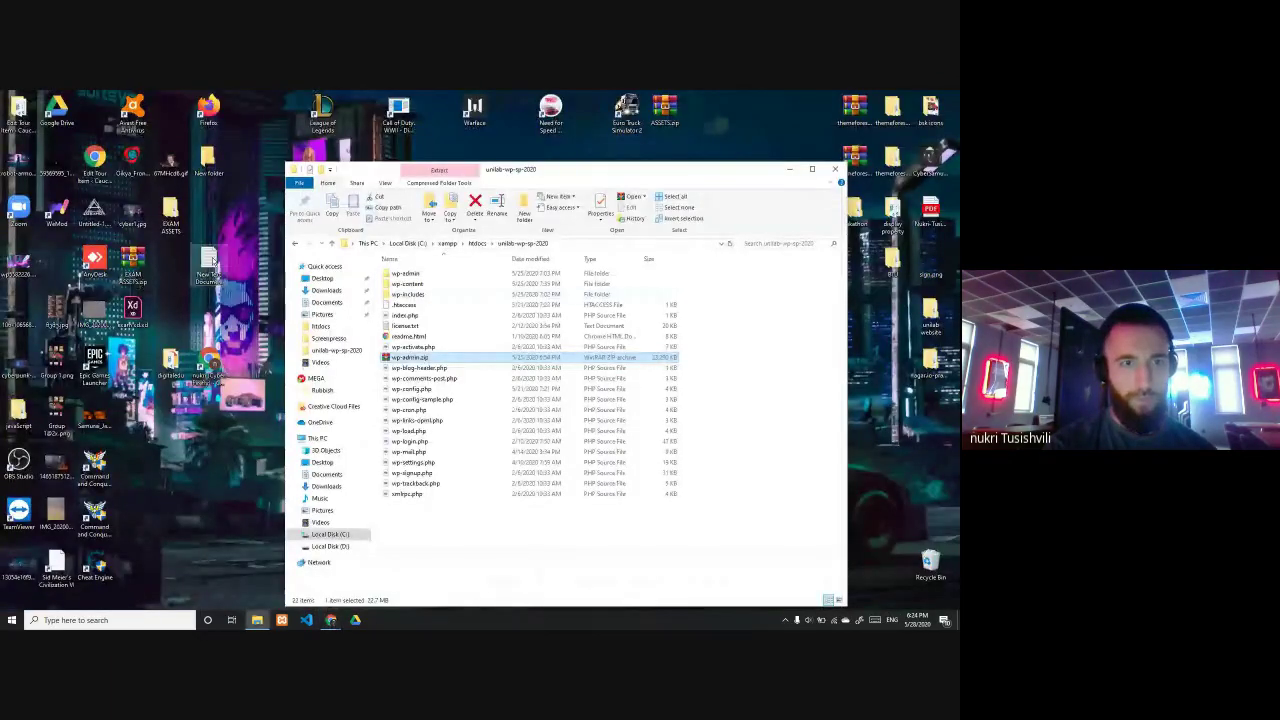
double_click(210, 262)
left_click(388, 214)
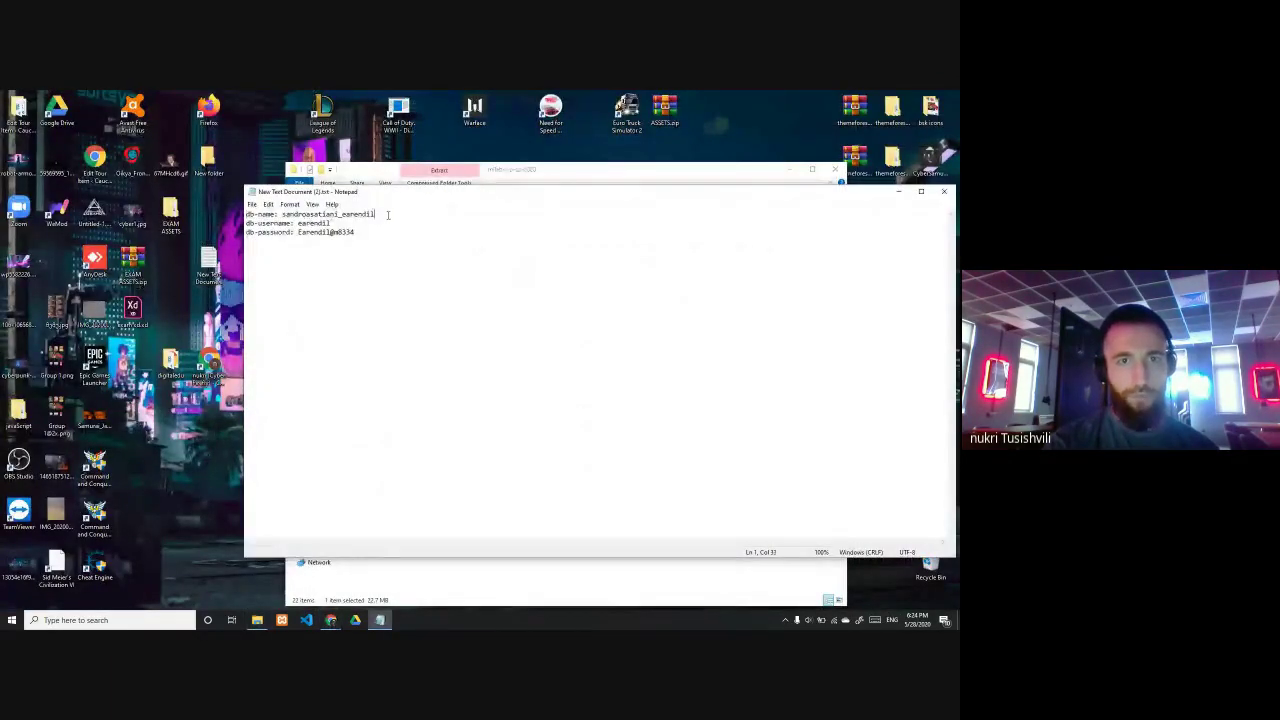
left_click_drag(388, 214, 282, 215)
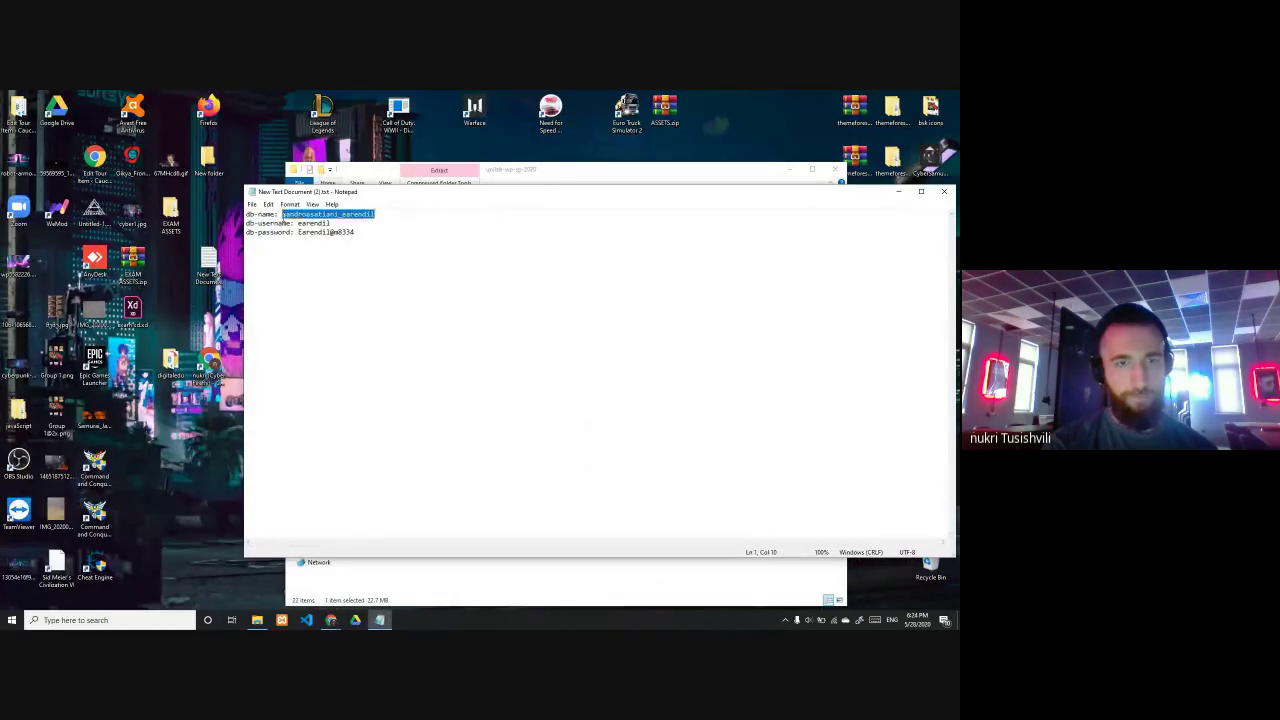
key("alt+Tab")
key("alt+Tab")
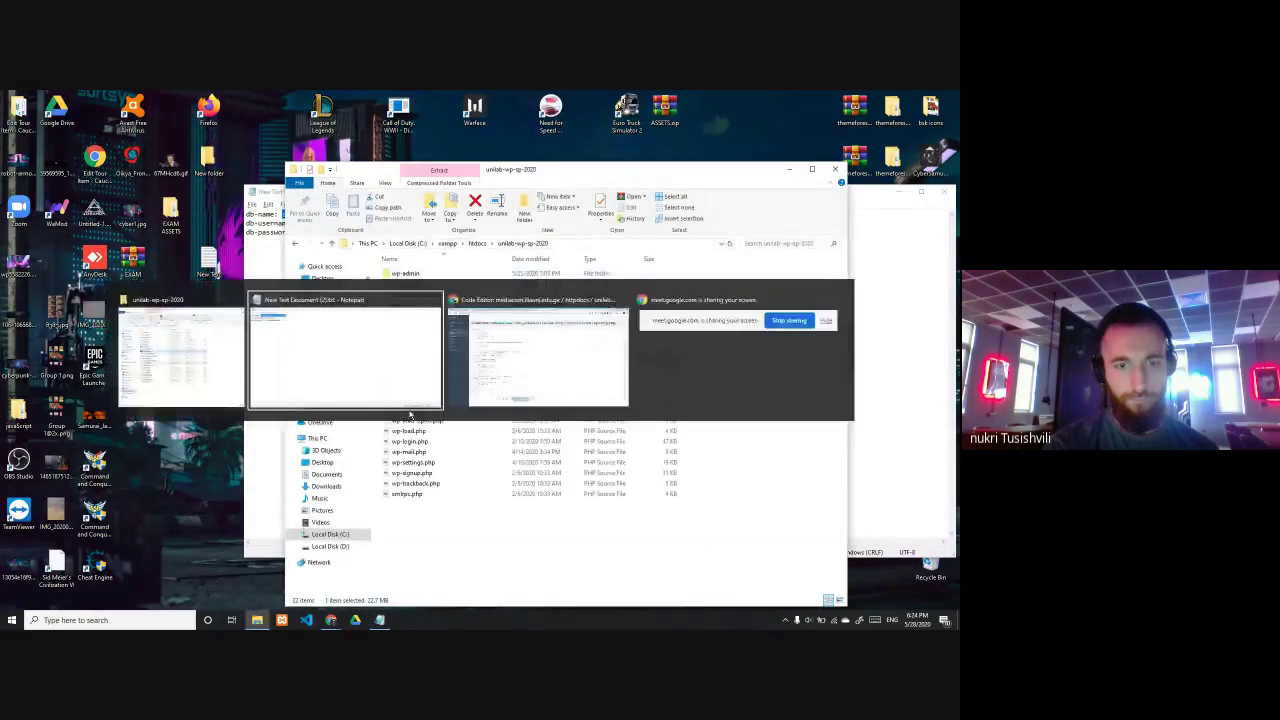
key("alt+Tab")
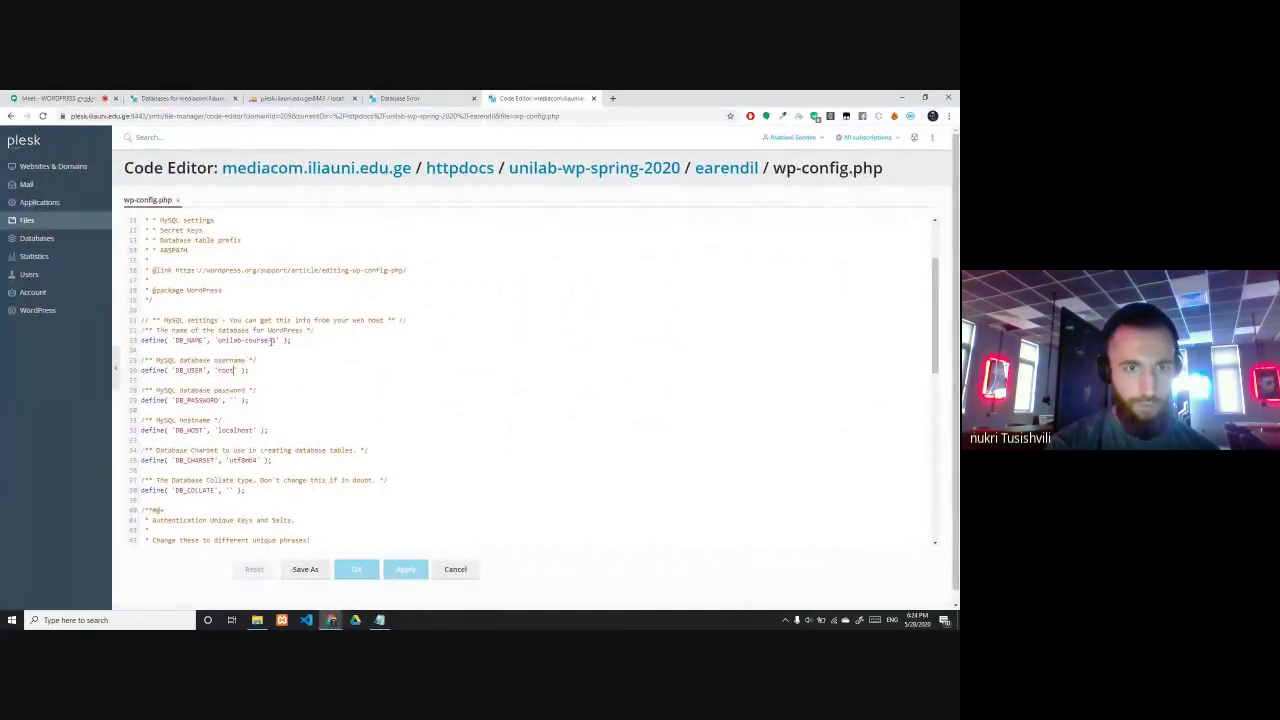
Replace unilab-course-1 in DB_NAME with the new _earendil database name
left_click_drag(277, 340, 219, 343)
key("BackSpace")
key("ctrl+v")
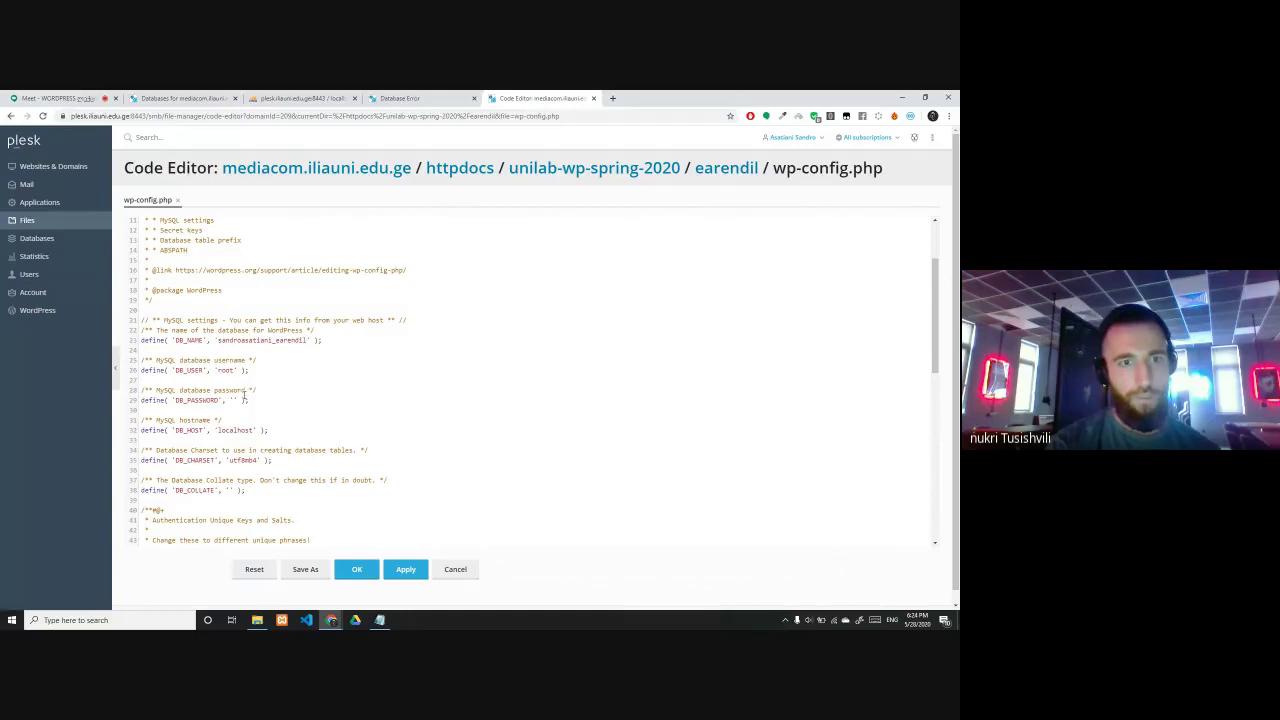
Copy the new username earendil from the notes and replace root in DB_USER
key("alt+Tab")
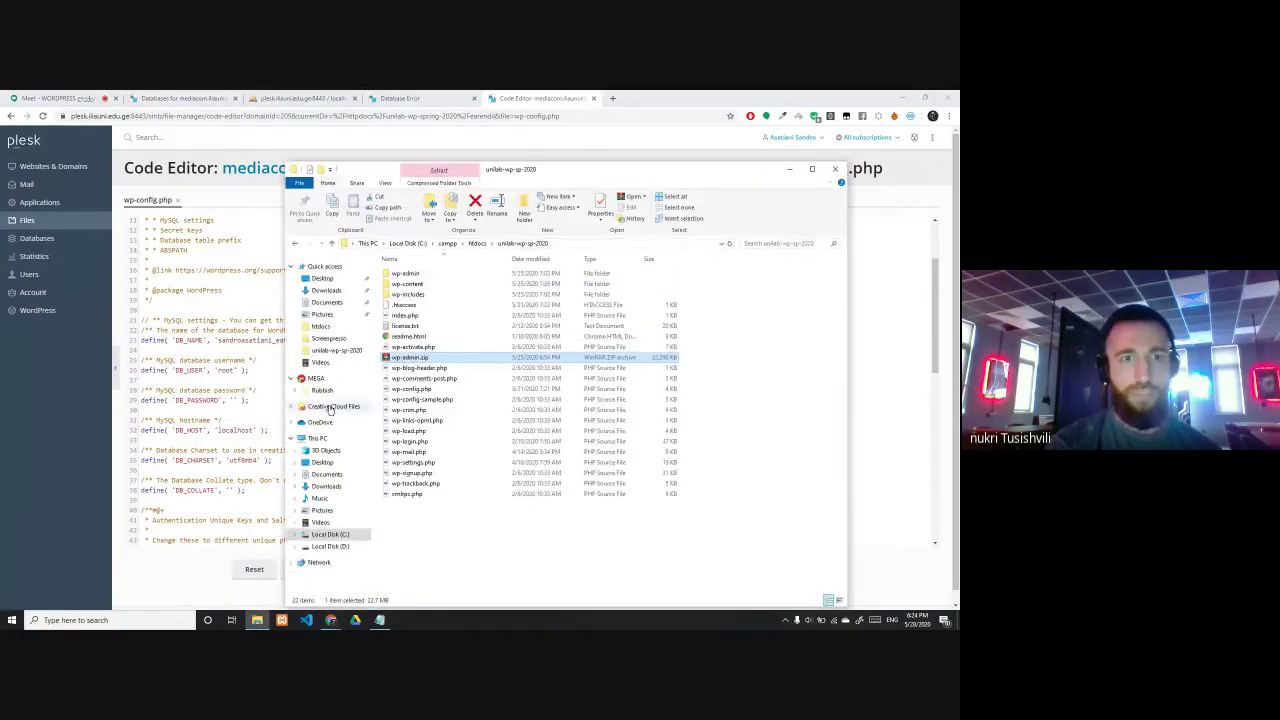
key("alt+Tab")
key("Tab")
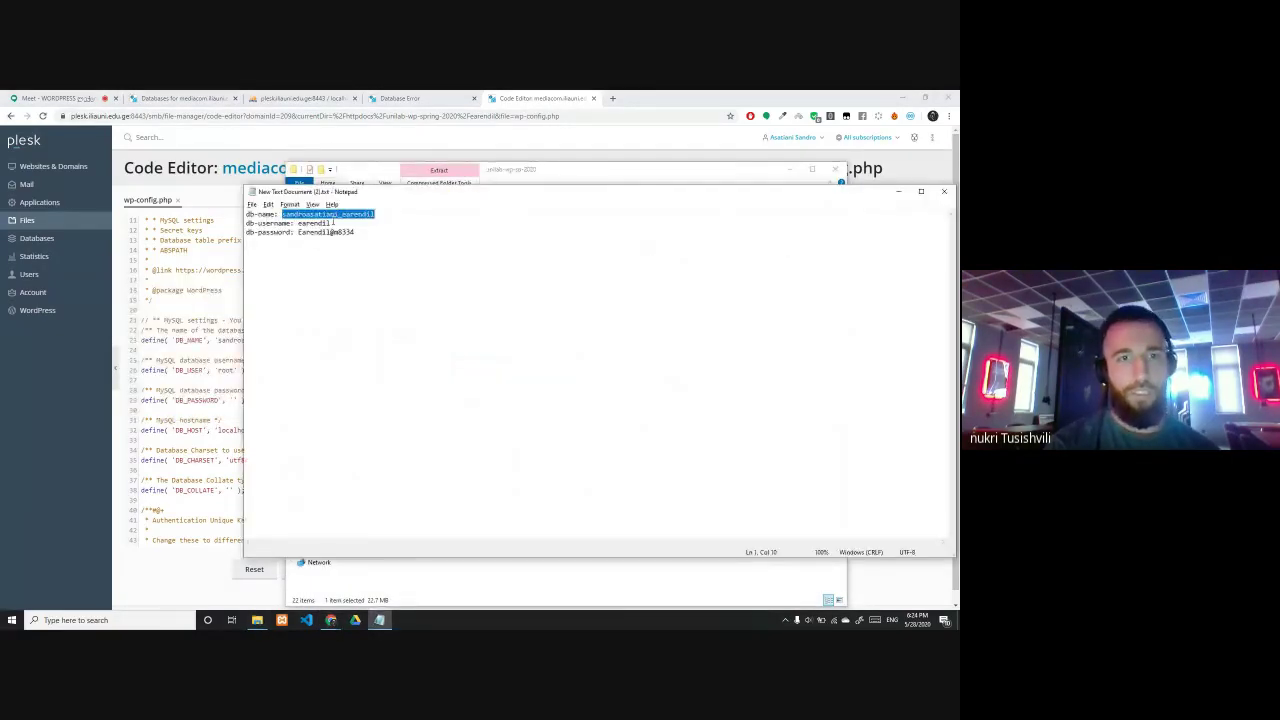
left_click_drag(333, 223, 297, 224)
key("ctrl+c")
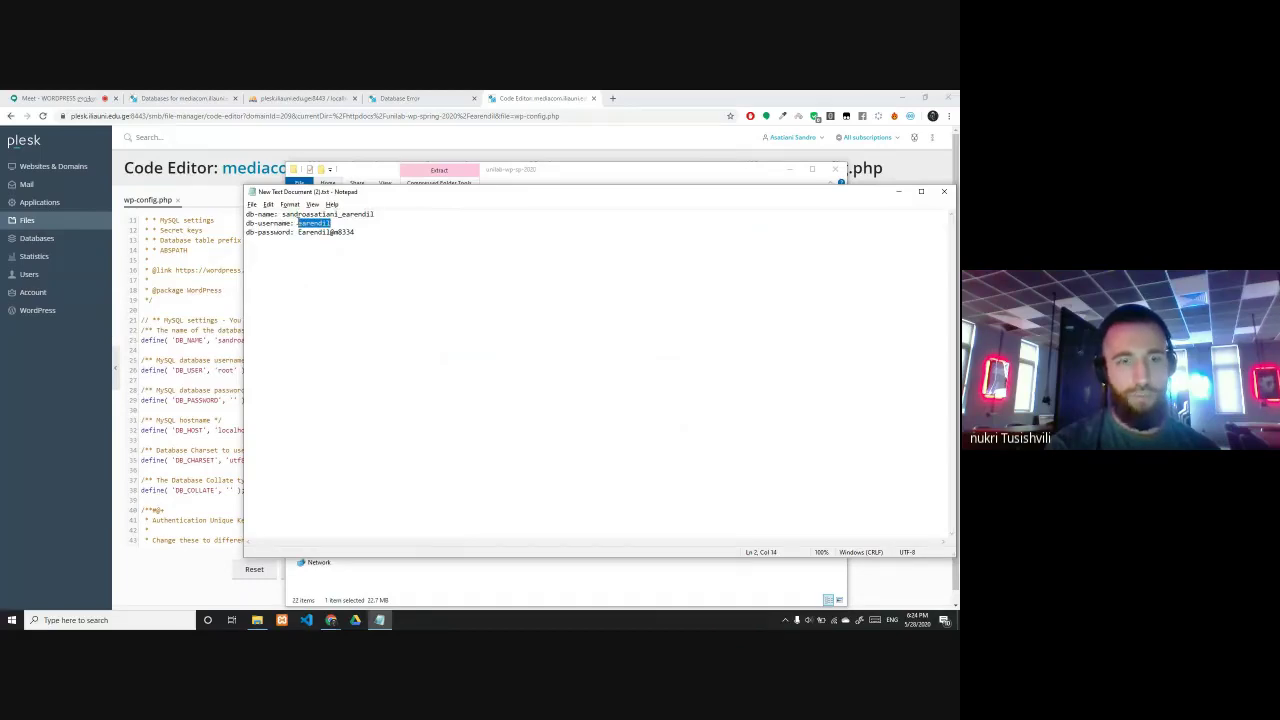
key("alt+Tab")
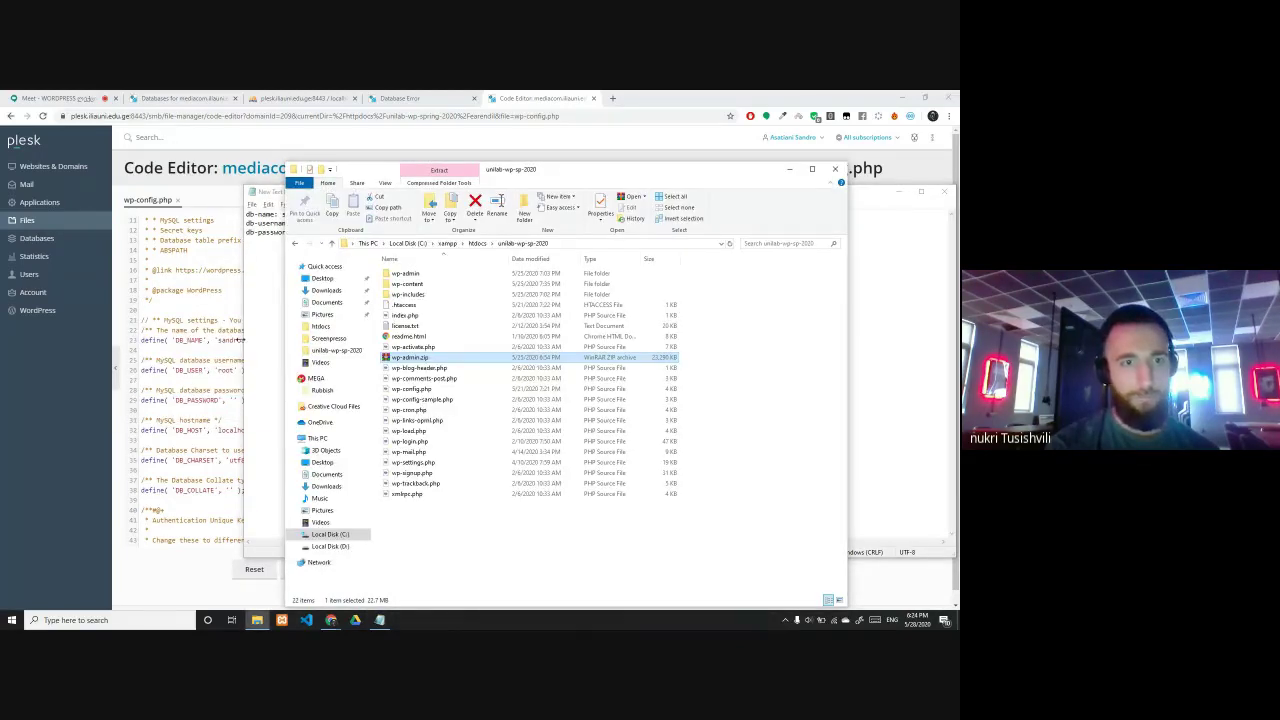
left_click(233, 370)
left_click_drag(233, 370, 218, 370)
key("BackSpace")
key("ctrl+v")
Paste the new database password into DB_PASSWORD and apply the wp-config.php changes
key("alt+Tab")
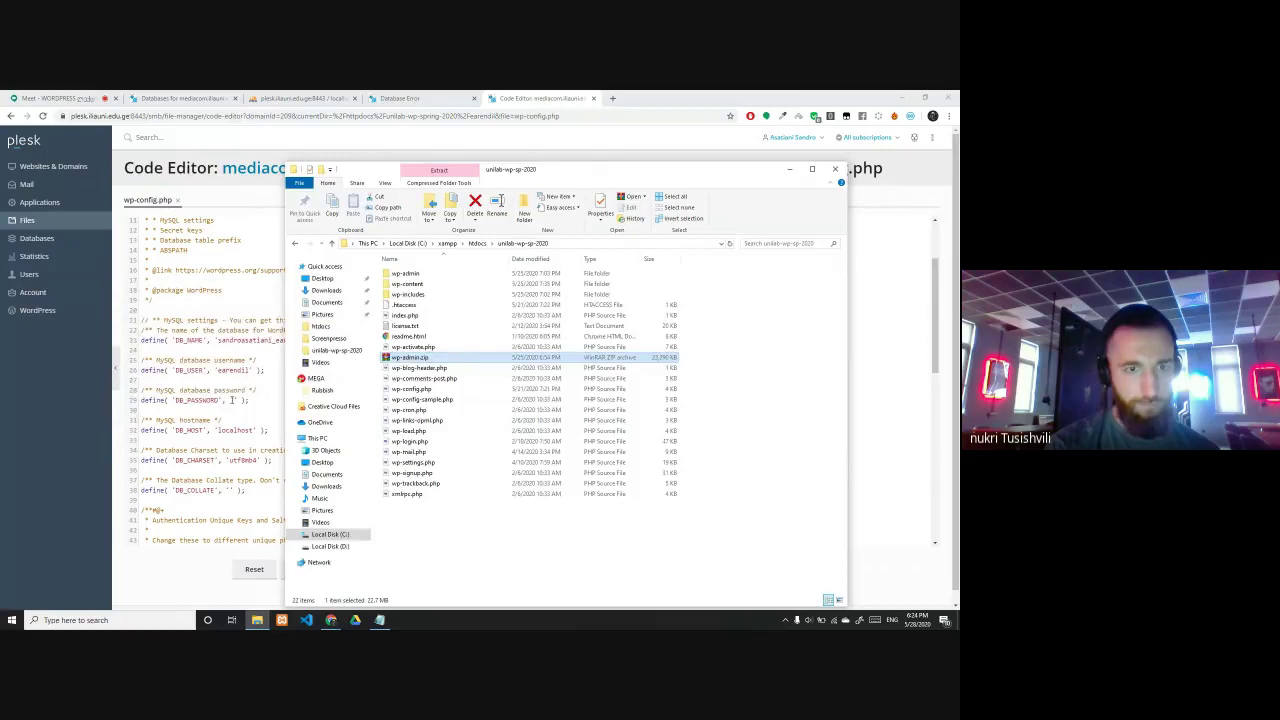
key("alt+Tab")
key("alt+Tab")
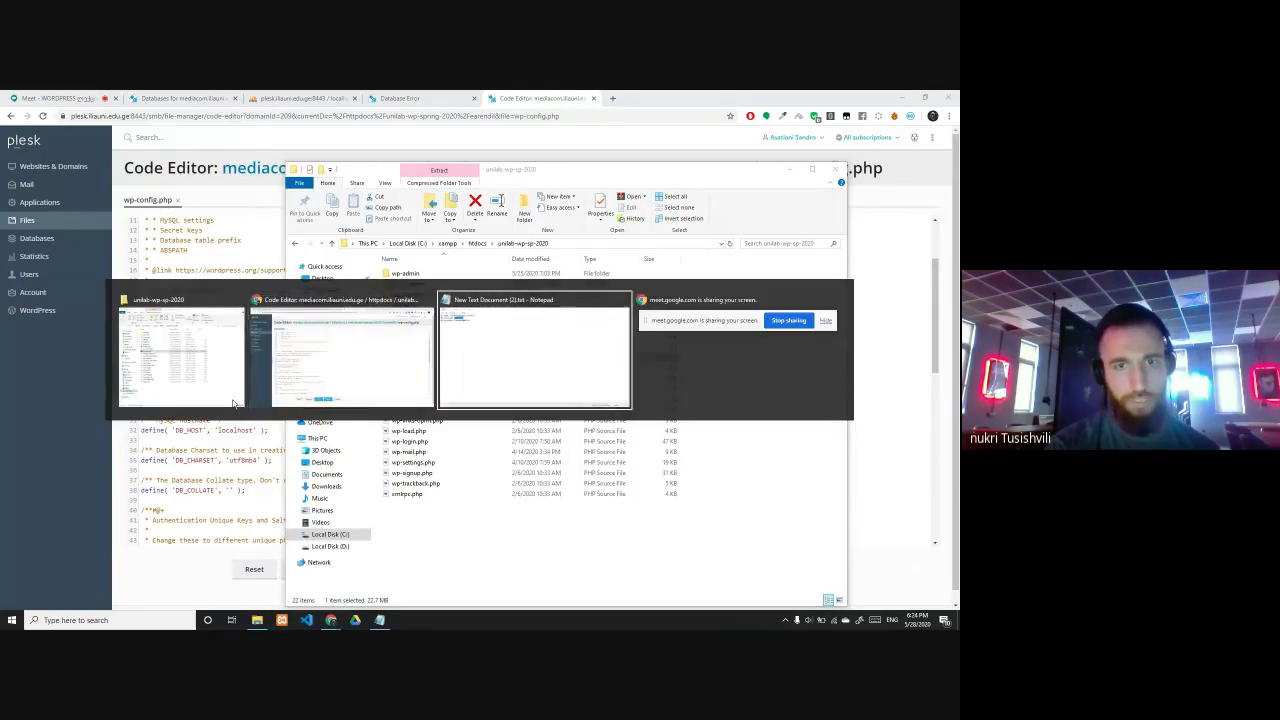
left_click_drag(362, 231, 297, 232)
key("ctrl+c")
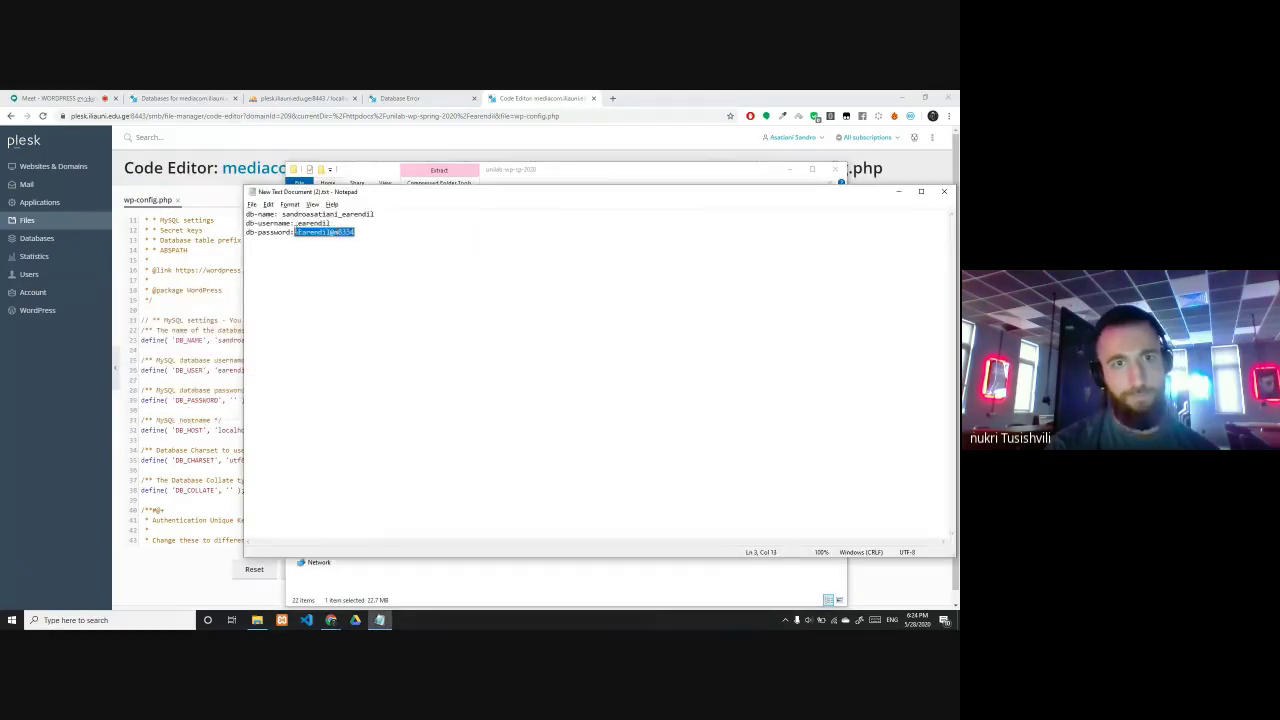
key("alt+Tab")
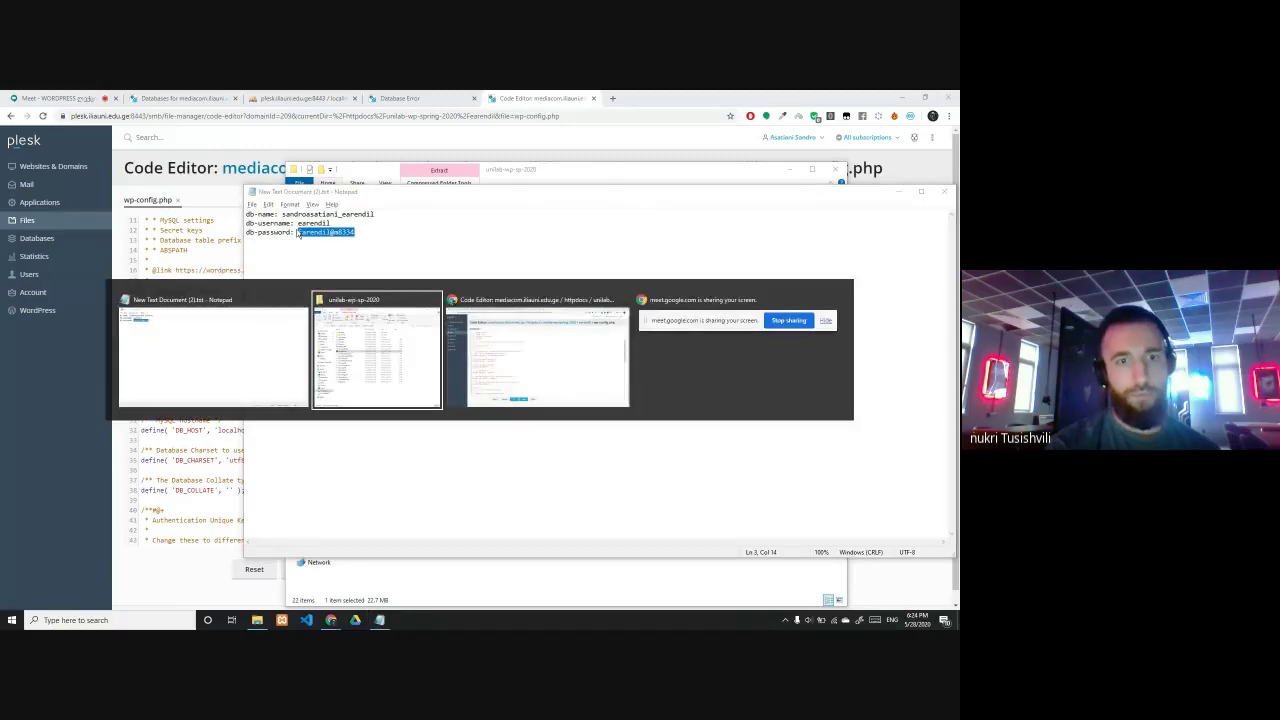
left_click(236, 400)
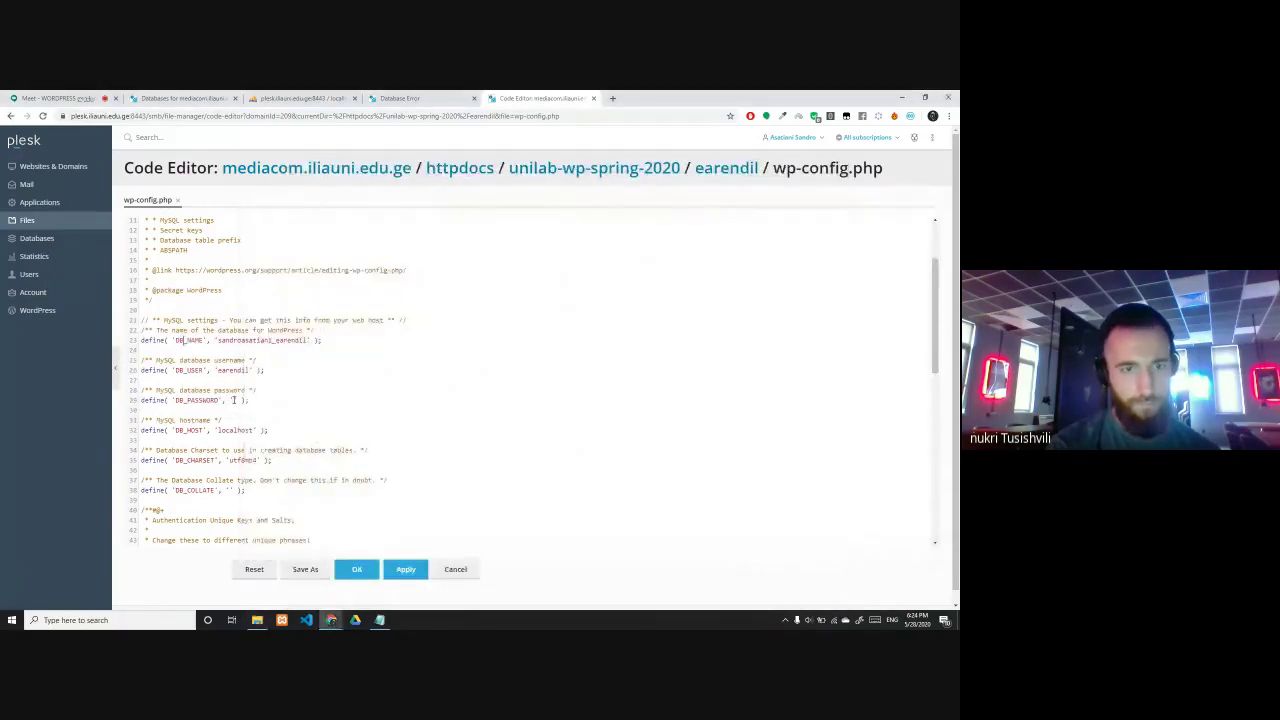
key("ctrl+v")
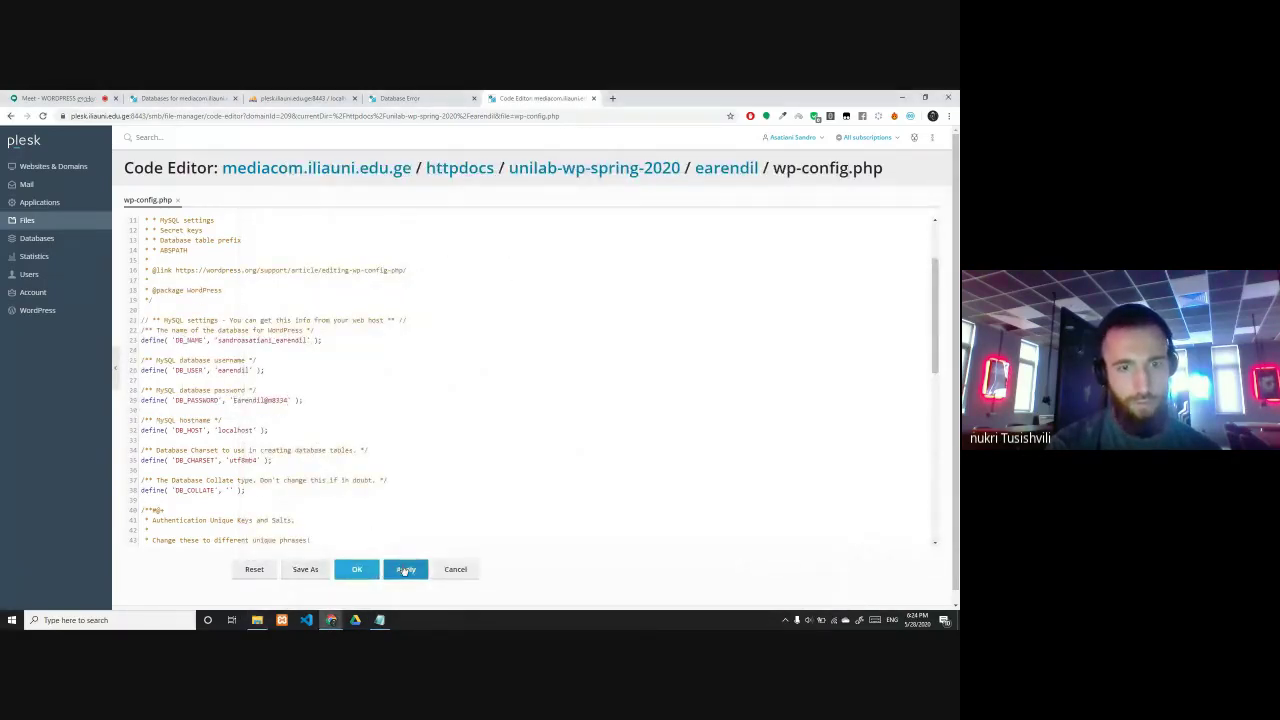
left_click(404, 569)
Reload the site tab and confirm the Hello world! page now loads
left_click(404, 98)
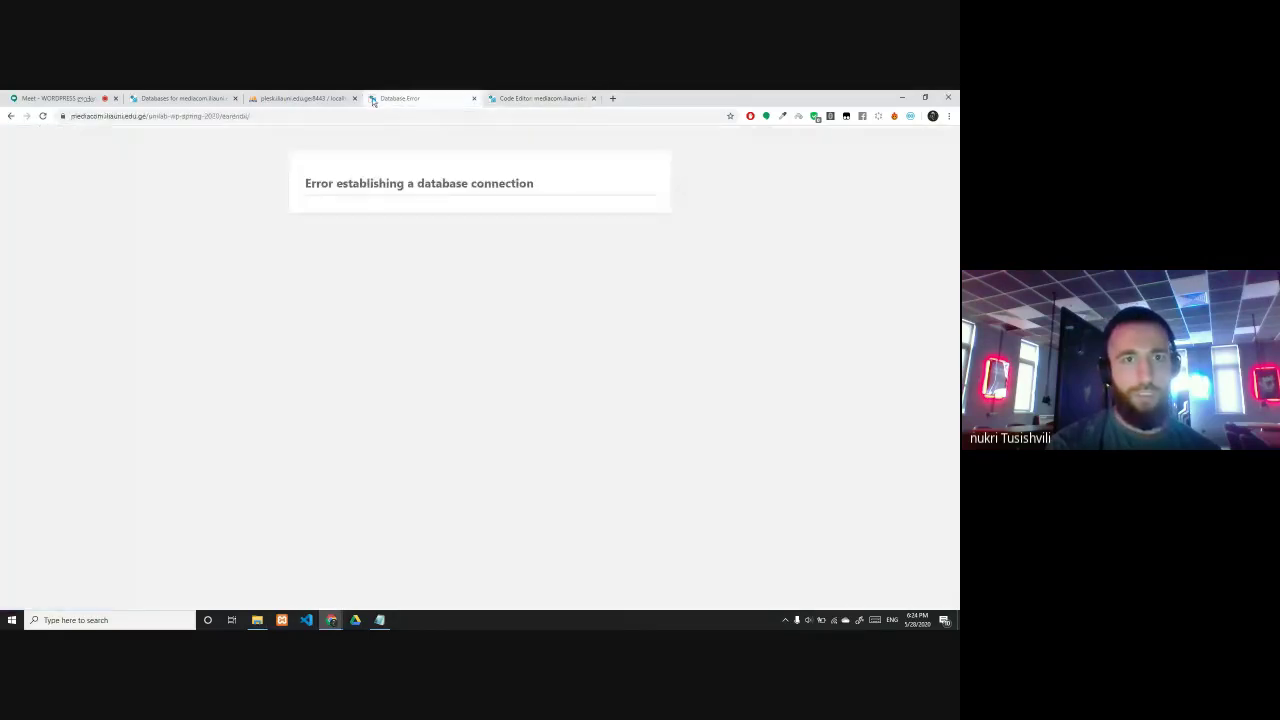
left_click(43, 116)
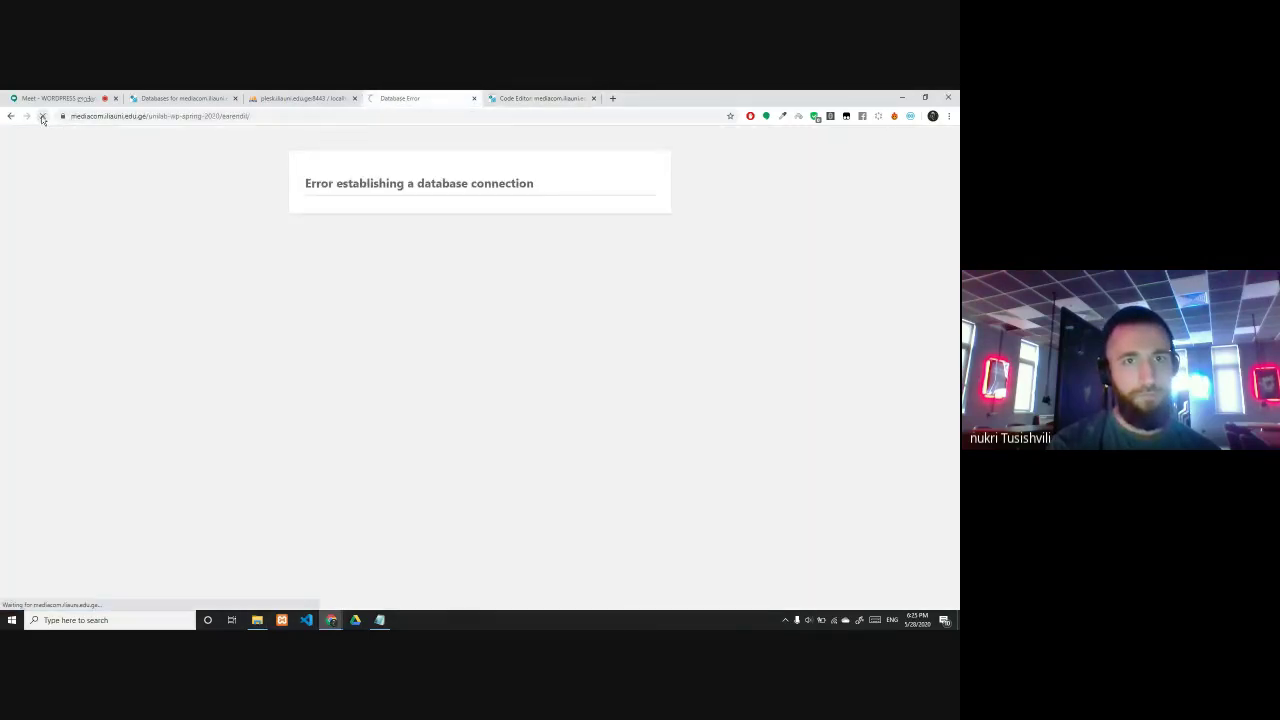
scroll(348, 270, "down", 5)
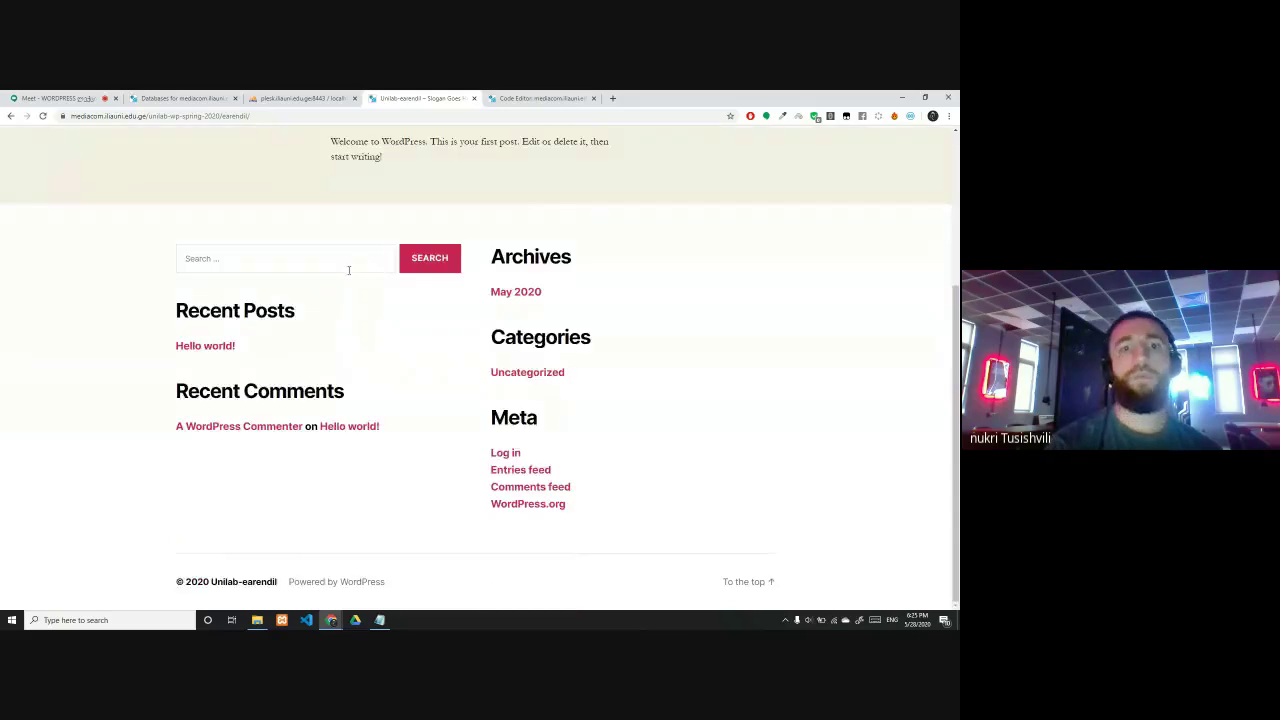
scroll(348, 270, "up", 5)
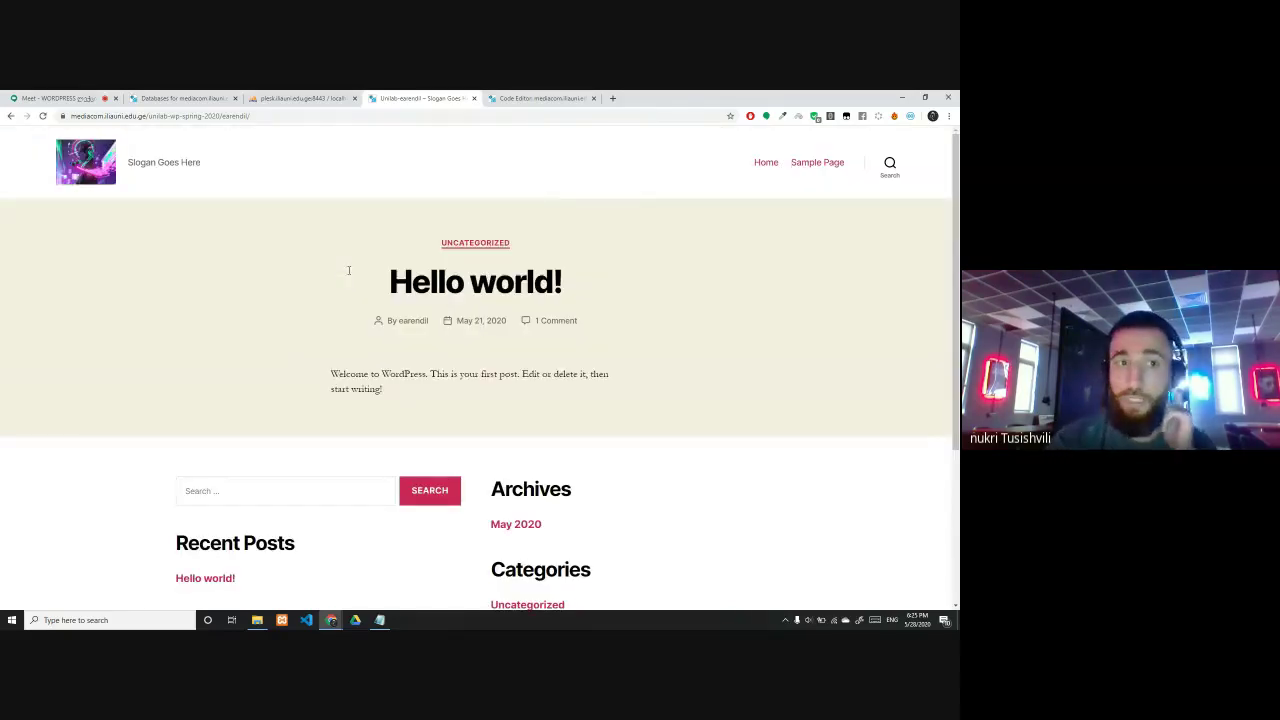
Append wp-admin to the site URL to reach the admin login
left_click(297, 113)
left_click(297, 113)
type("wp")
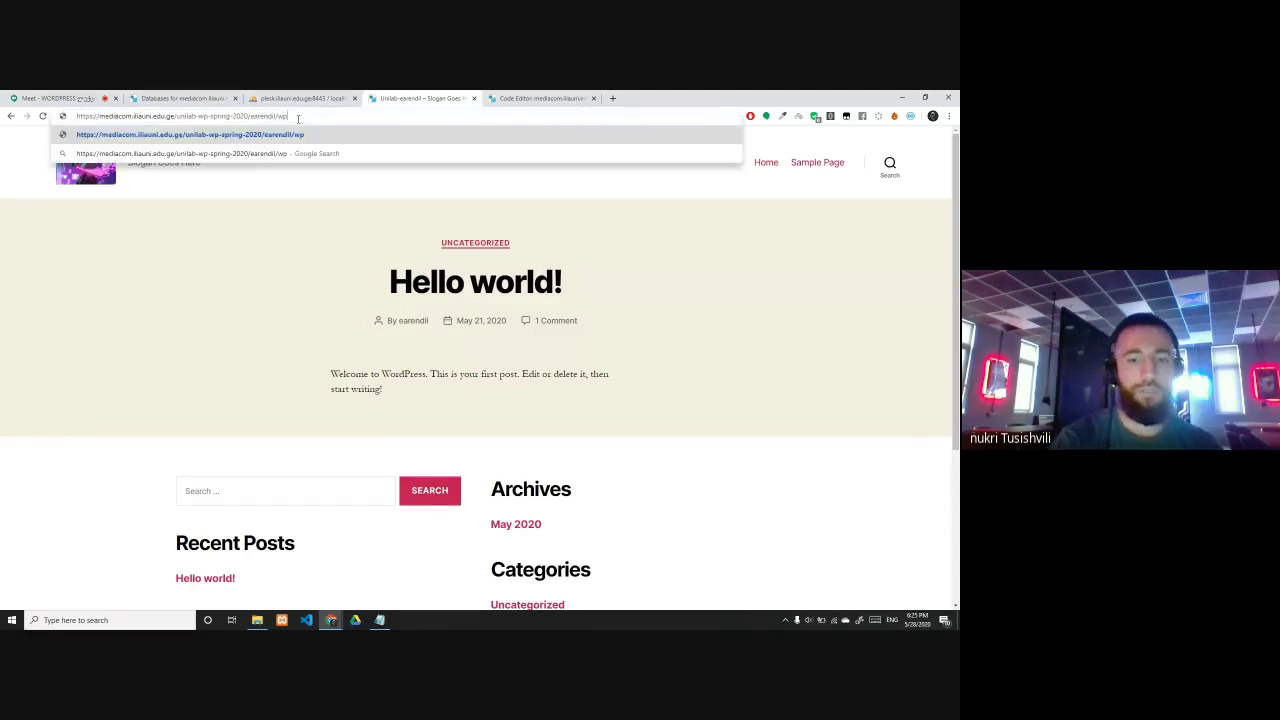
type("-admin")
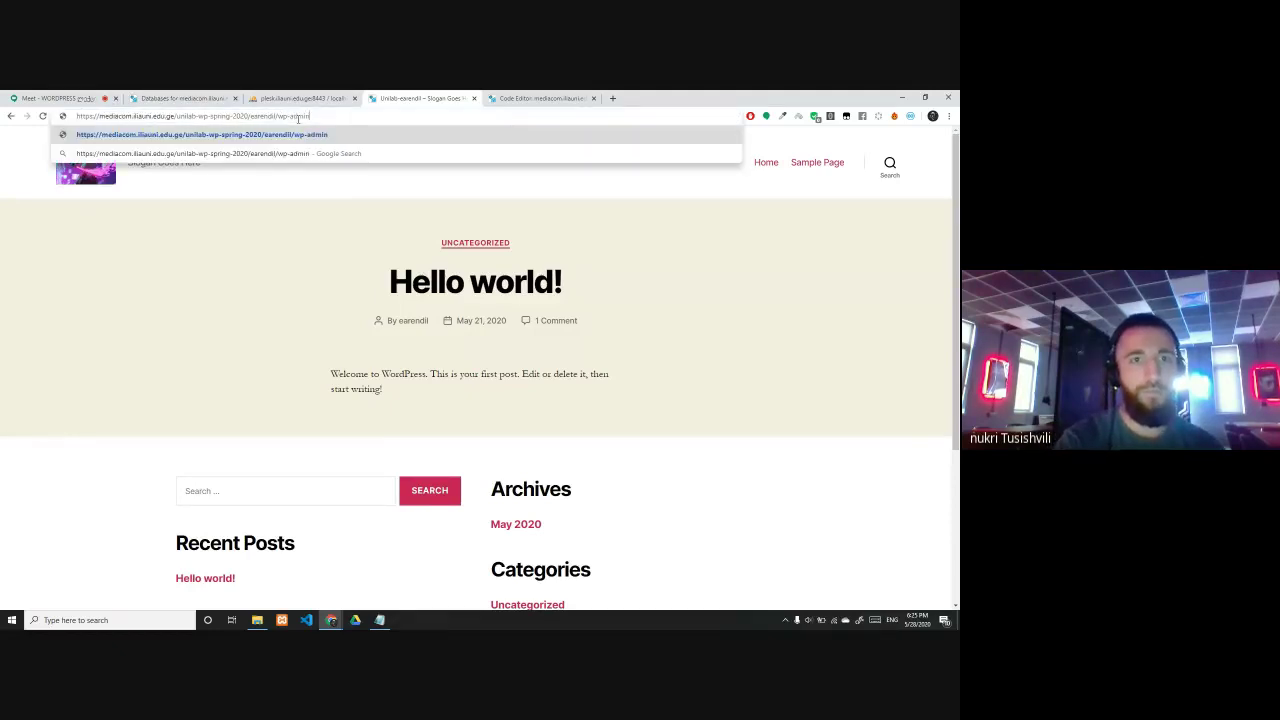
key("Return")
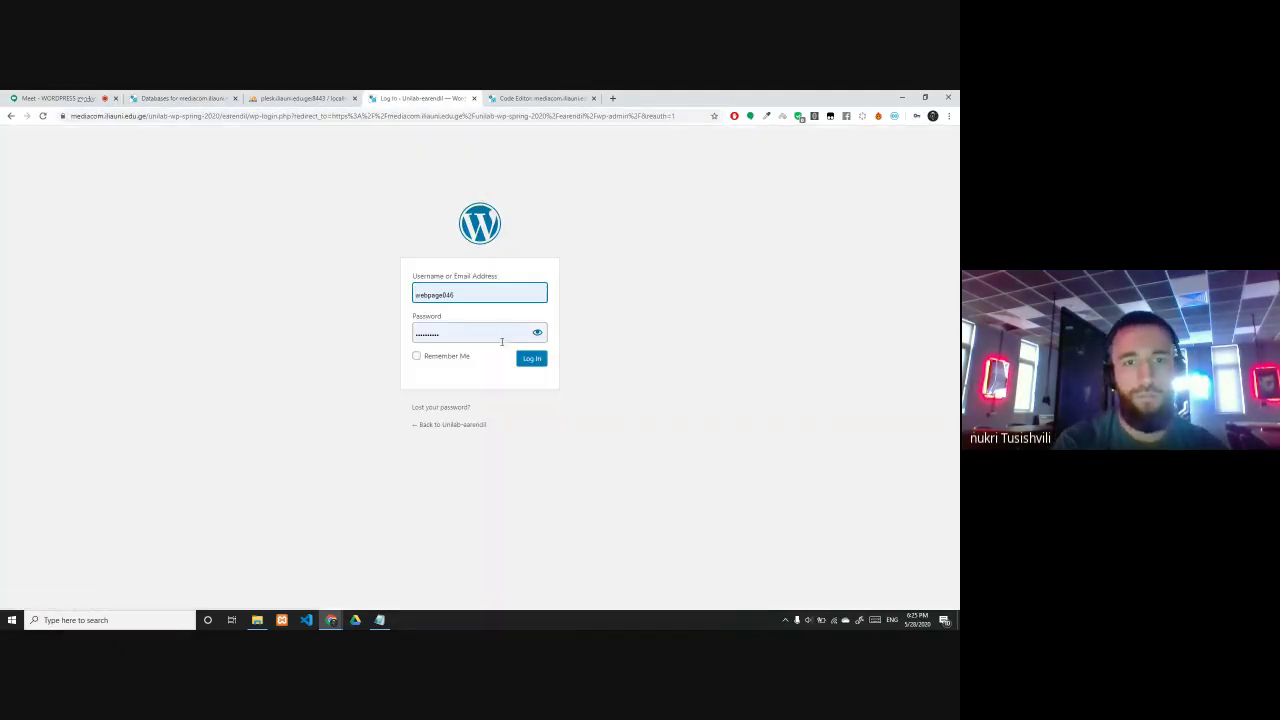
Log in to wp-admin with username earendil and the account password
left_click_drag(463, 293, 180, 251)
key("BackSpace")
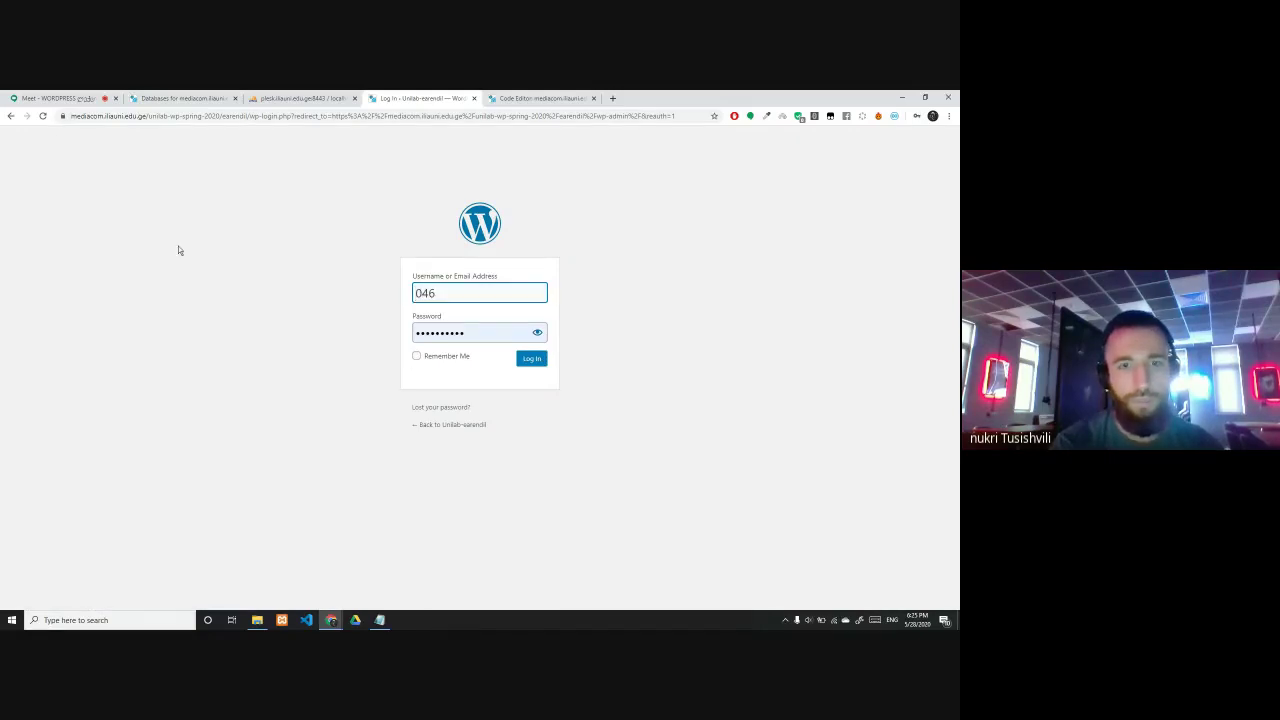
key("ctrl+a")
type("earendil")
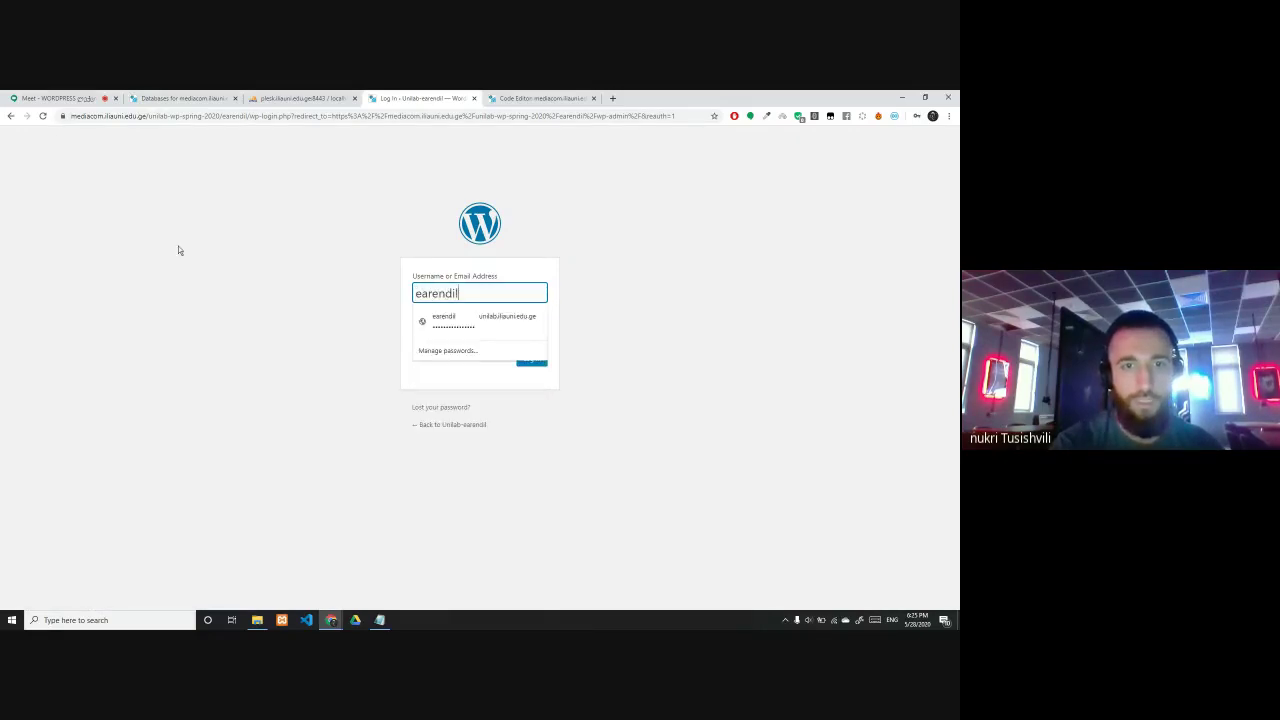
key("Tab")
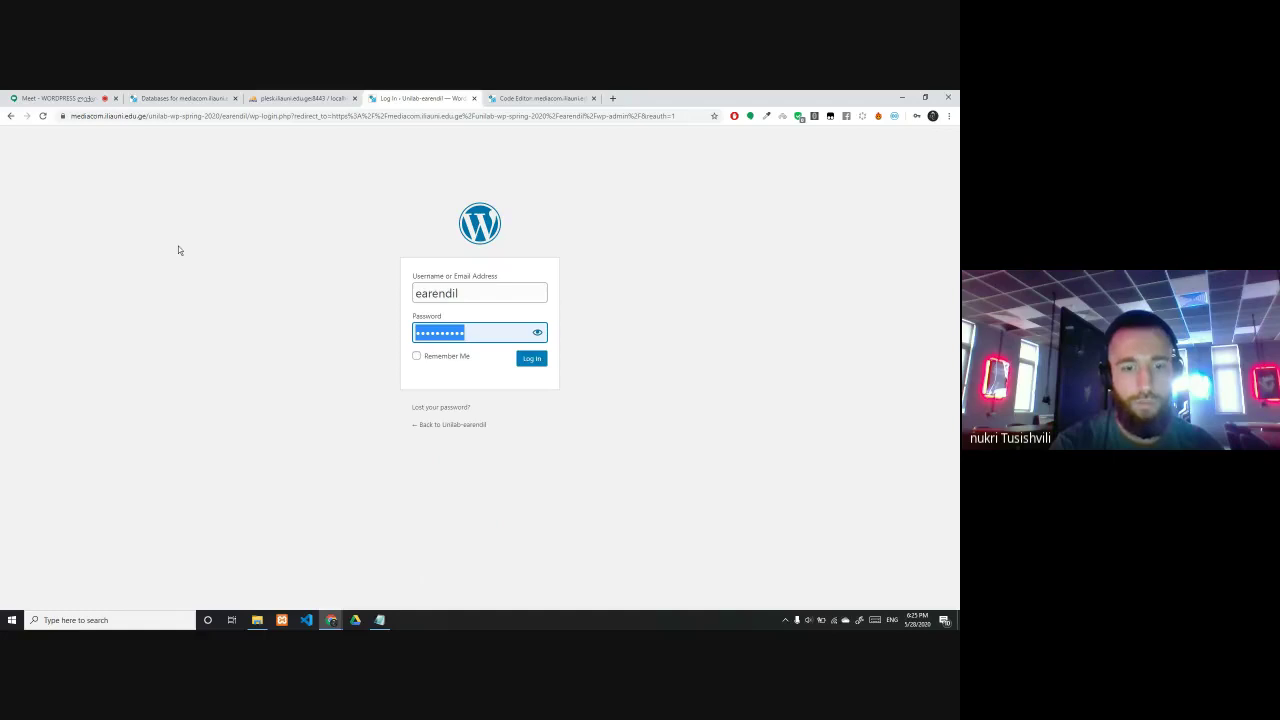
key("BackSpace")
type("********")
key("Return")
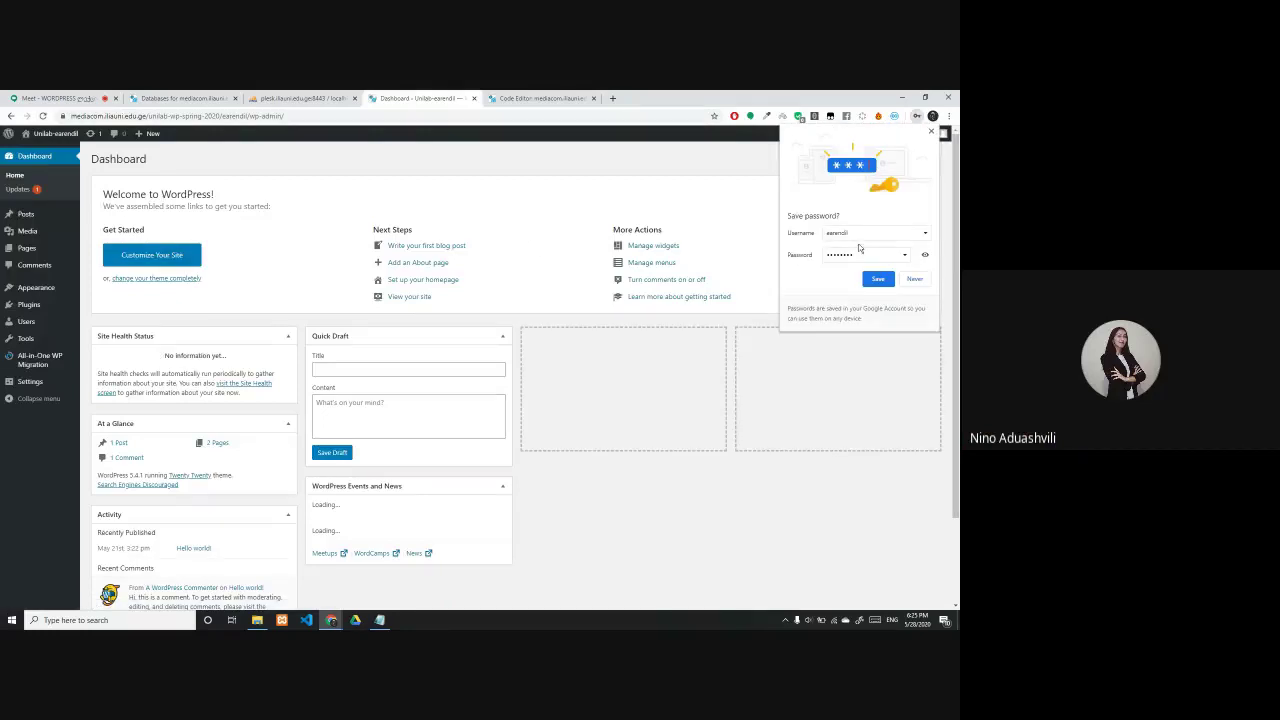
Save the login in Chrome and open the Pages list from the dashboard sidebar
left_click(885, 281)
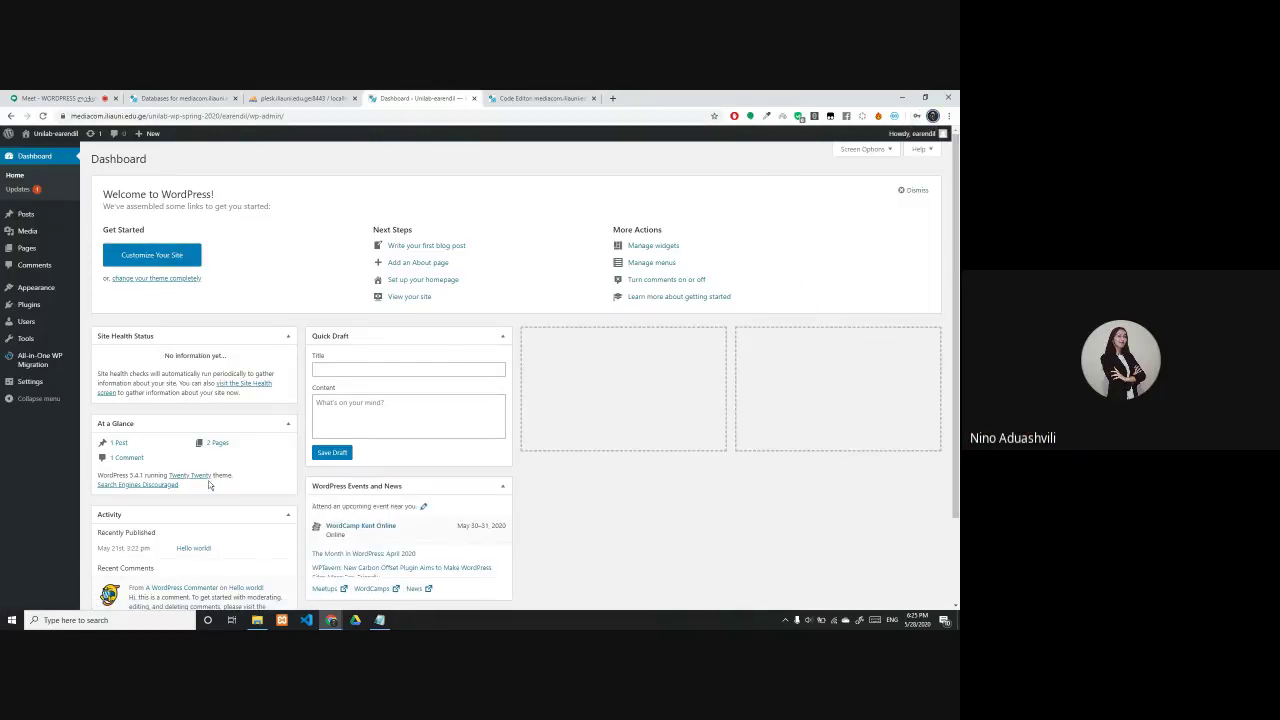
scroll(156, 456, "down", 1)
scroll(156, 456, "up", 1)
mouse_move(30, 250)
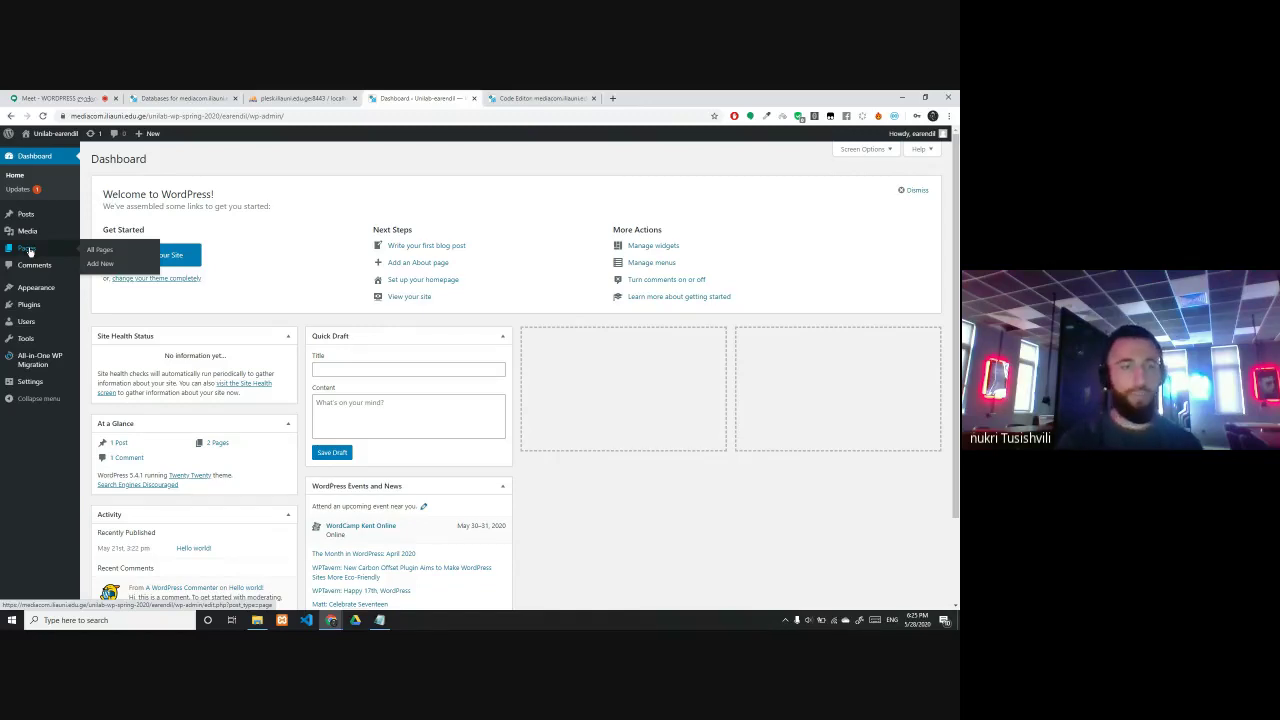
left_click(29, 259)
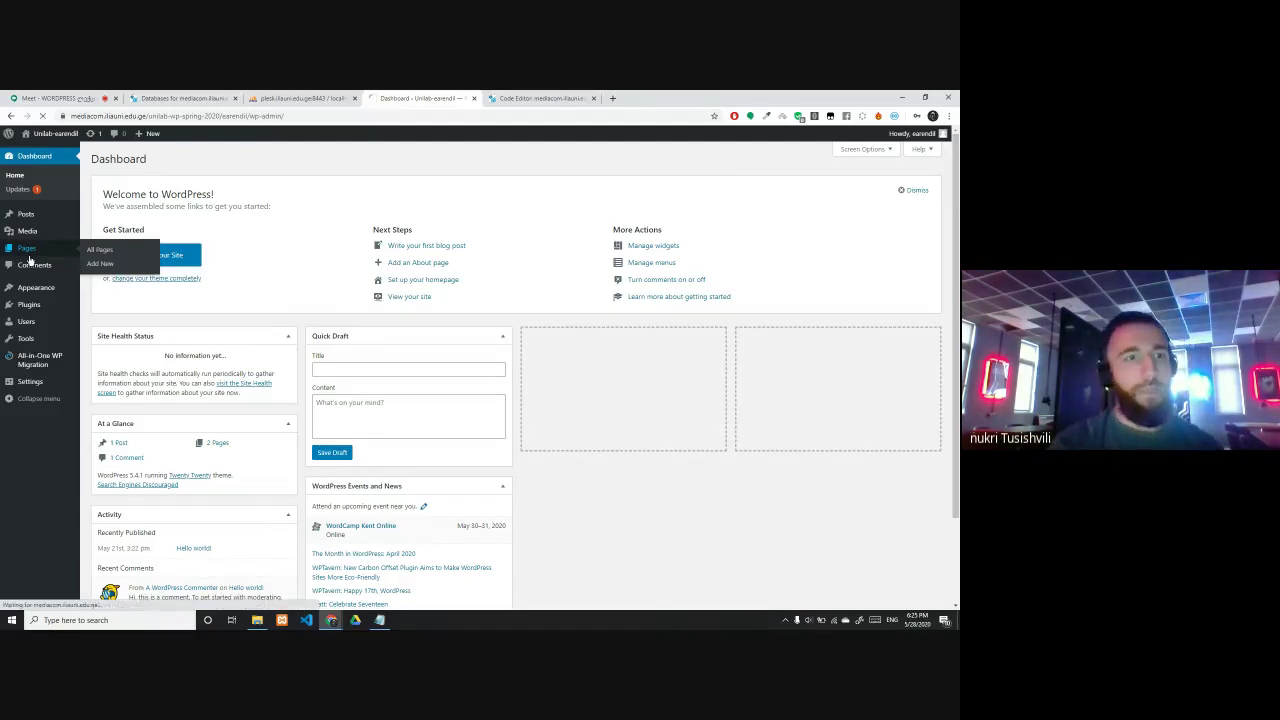
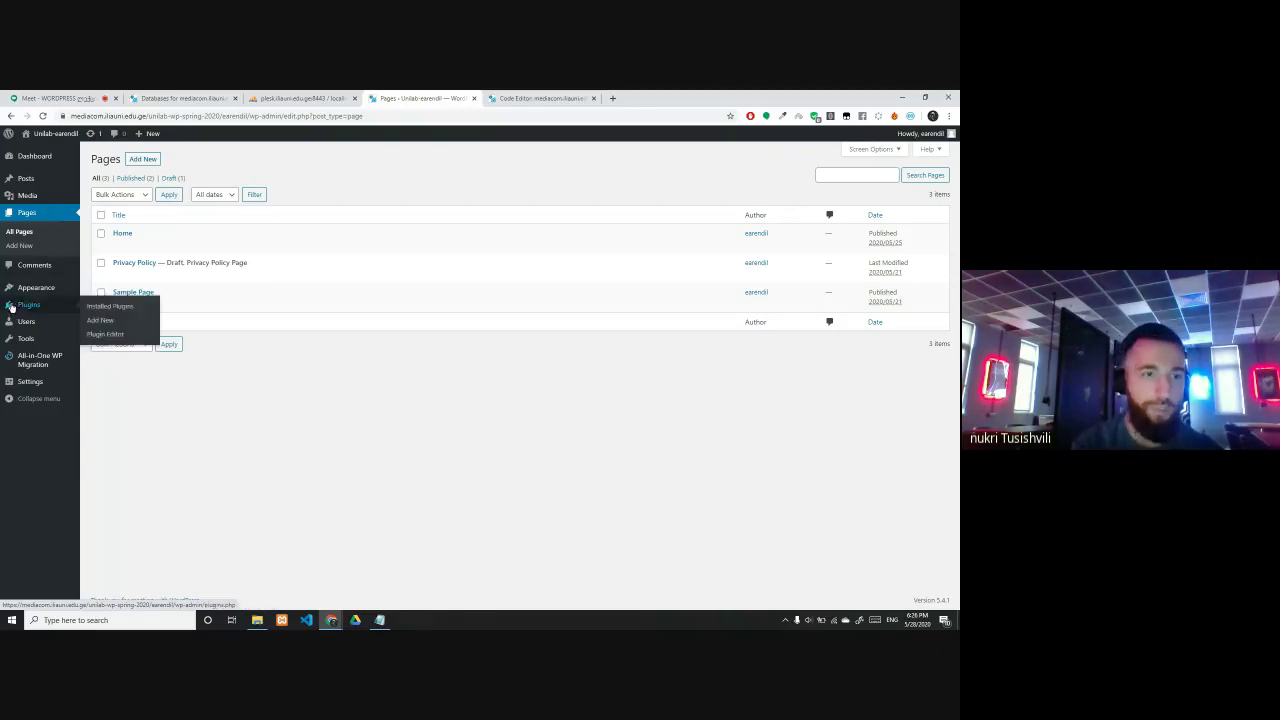
Search the WordPress plugin directory for 'elementor' under Plugins > Add New
mouse_move(28, 288)
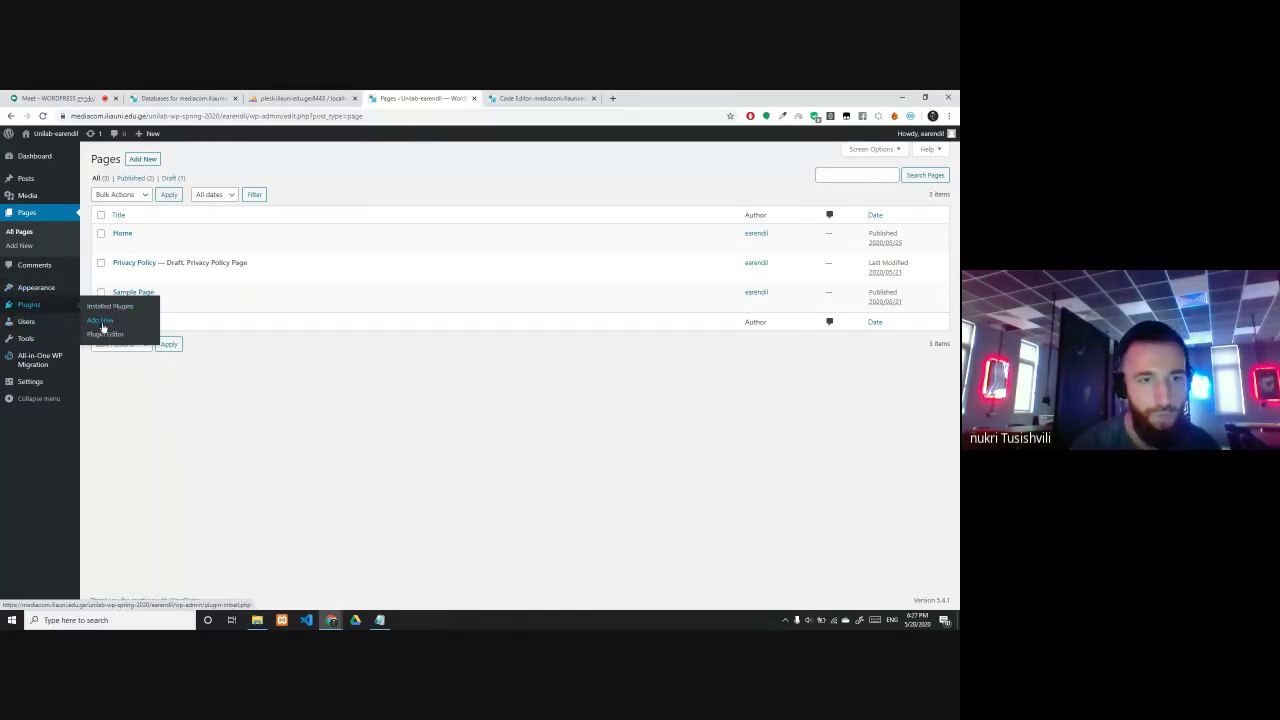
left_click(102, 322)
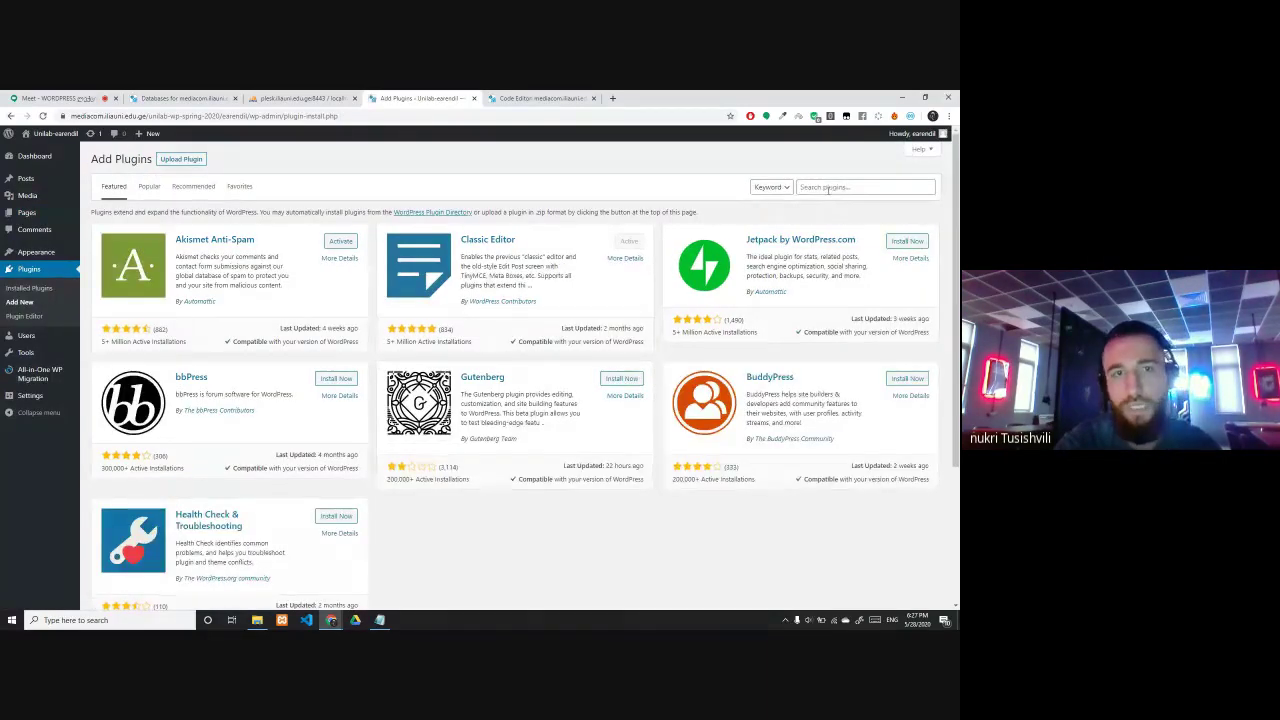
left_click(820, 187)
type("eleme")
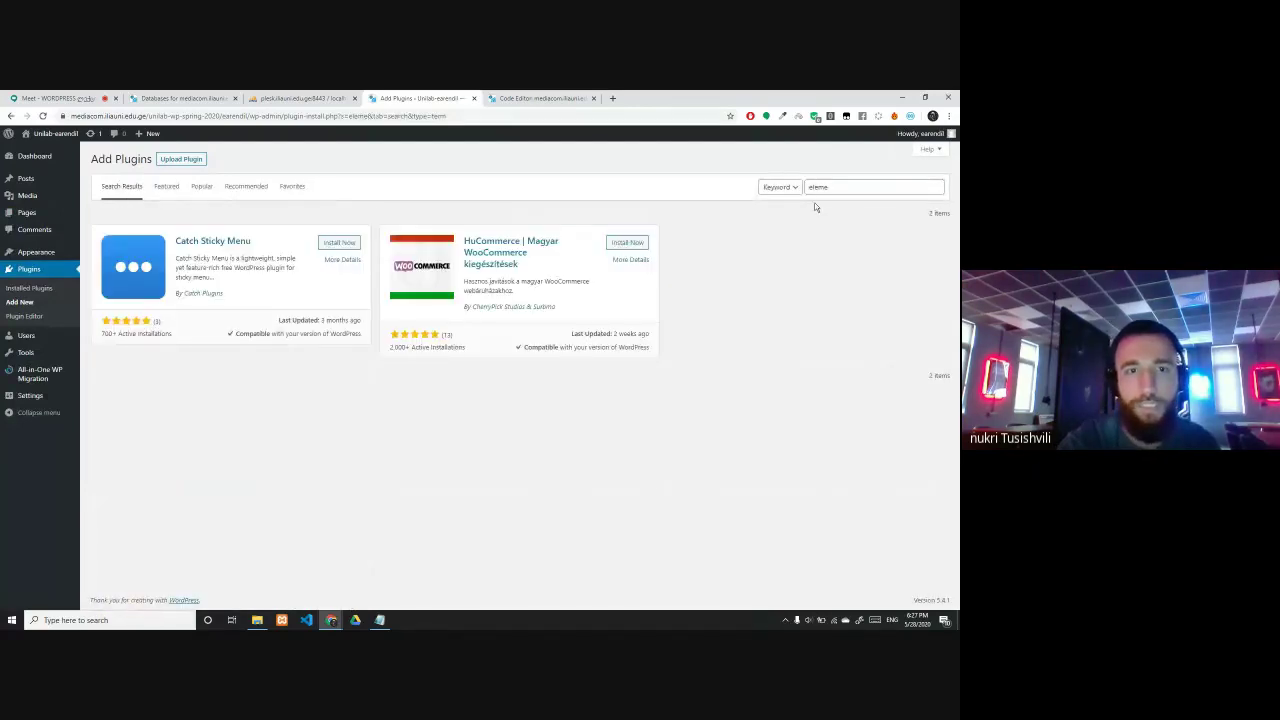
left_click(879, 190)
type("ntor")
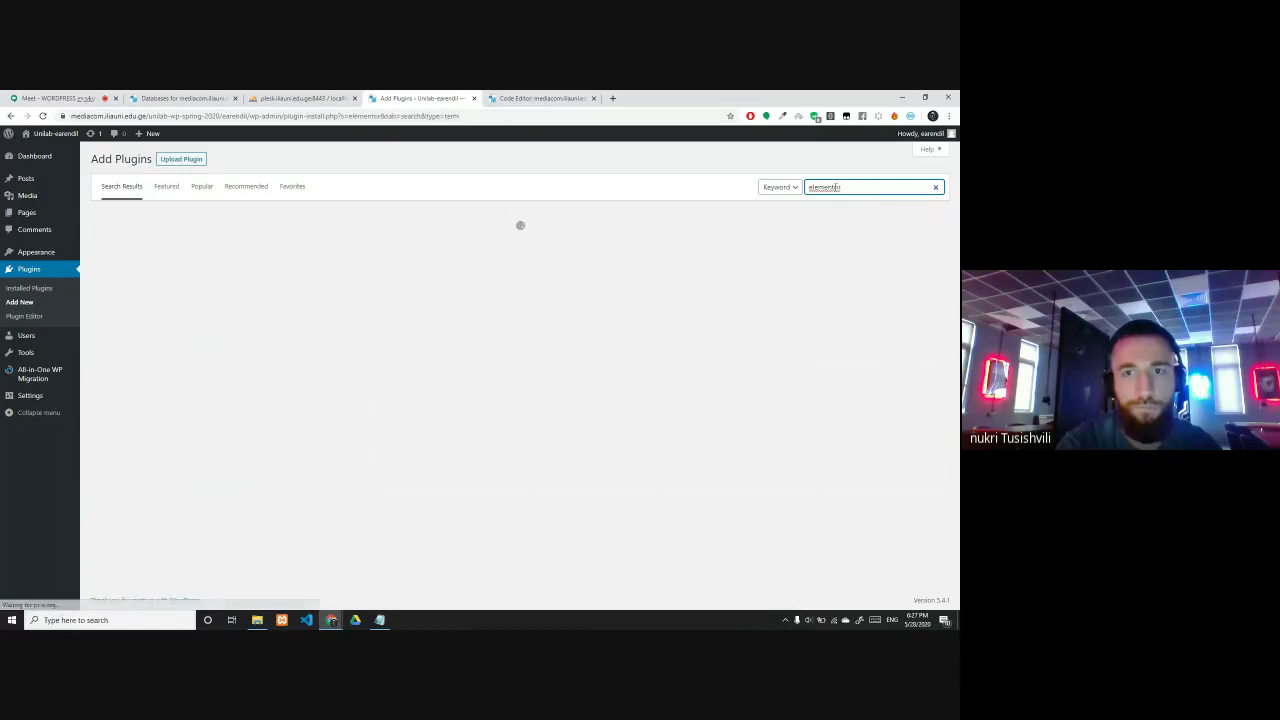
left_click(613, 98)
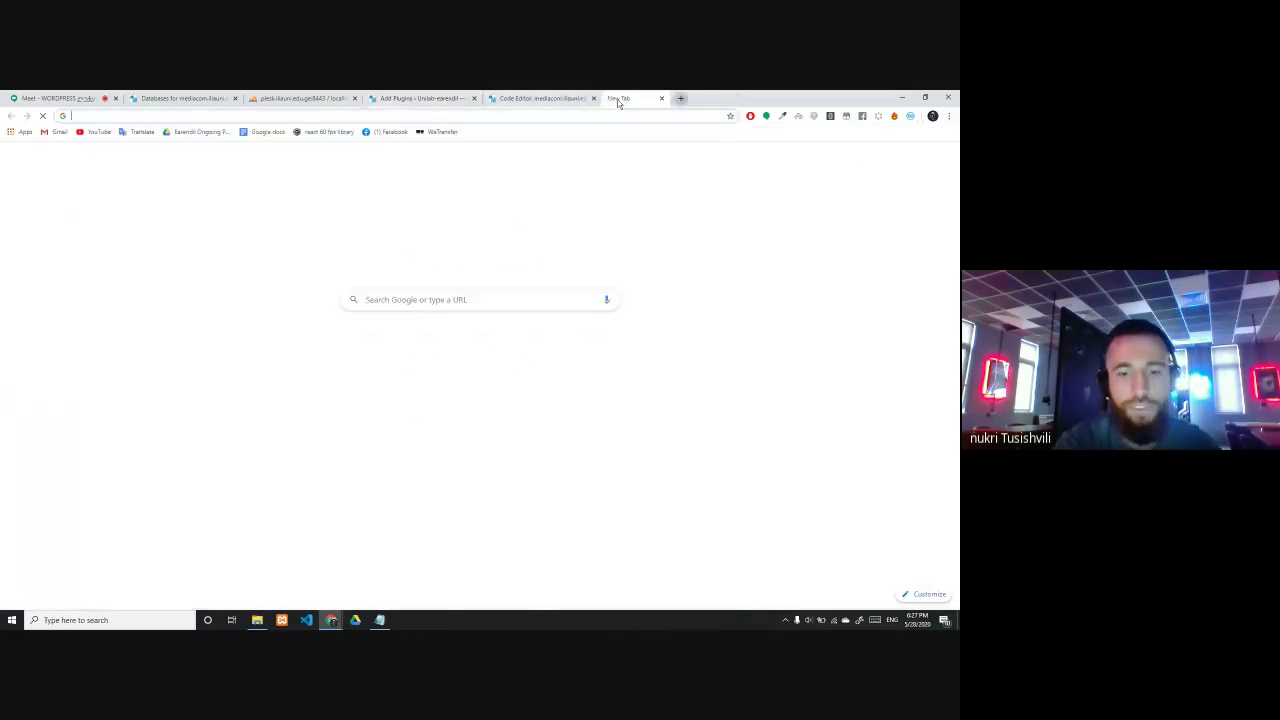
Log in to cPanel at lobanov-design.com:2083
type("lobanov-design.com/")
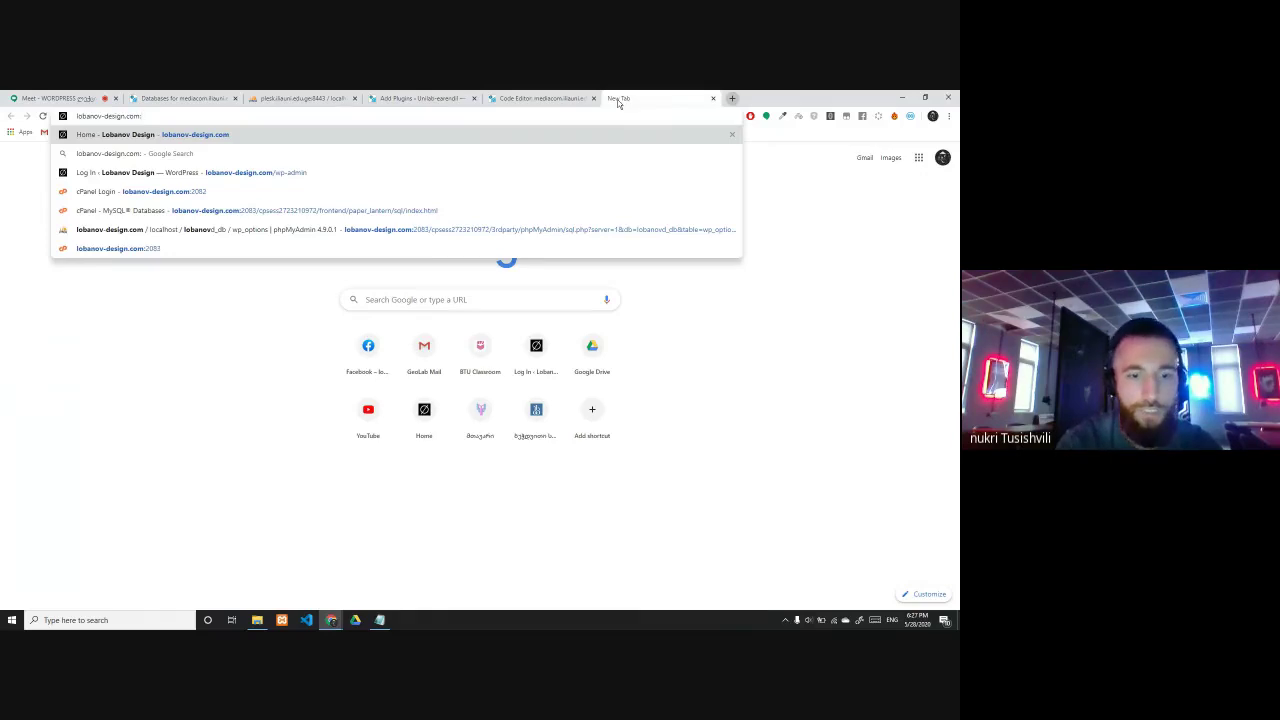
type("29")
key("BackSpace")
type("083")
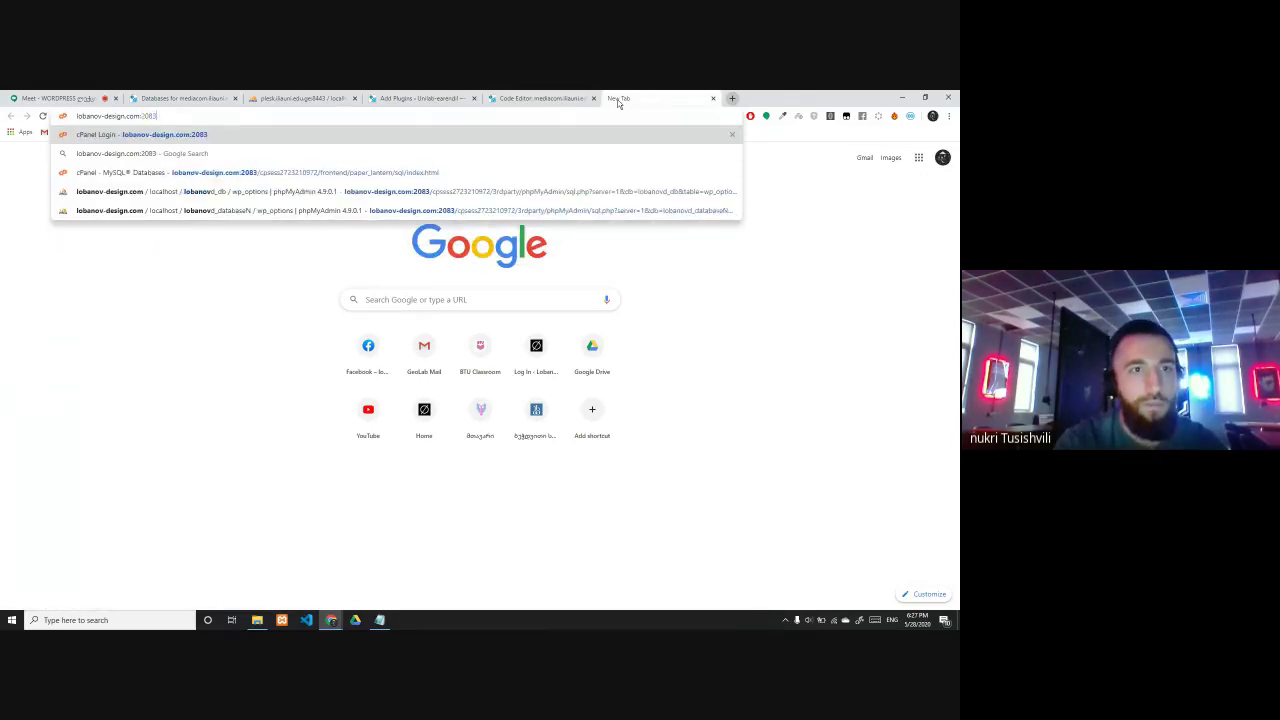
key("Return")
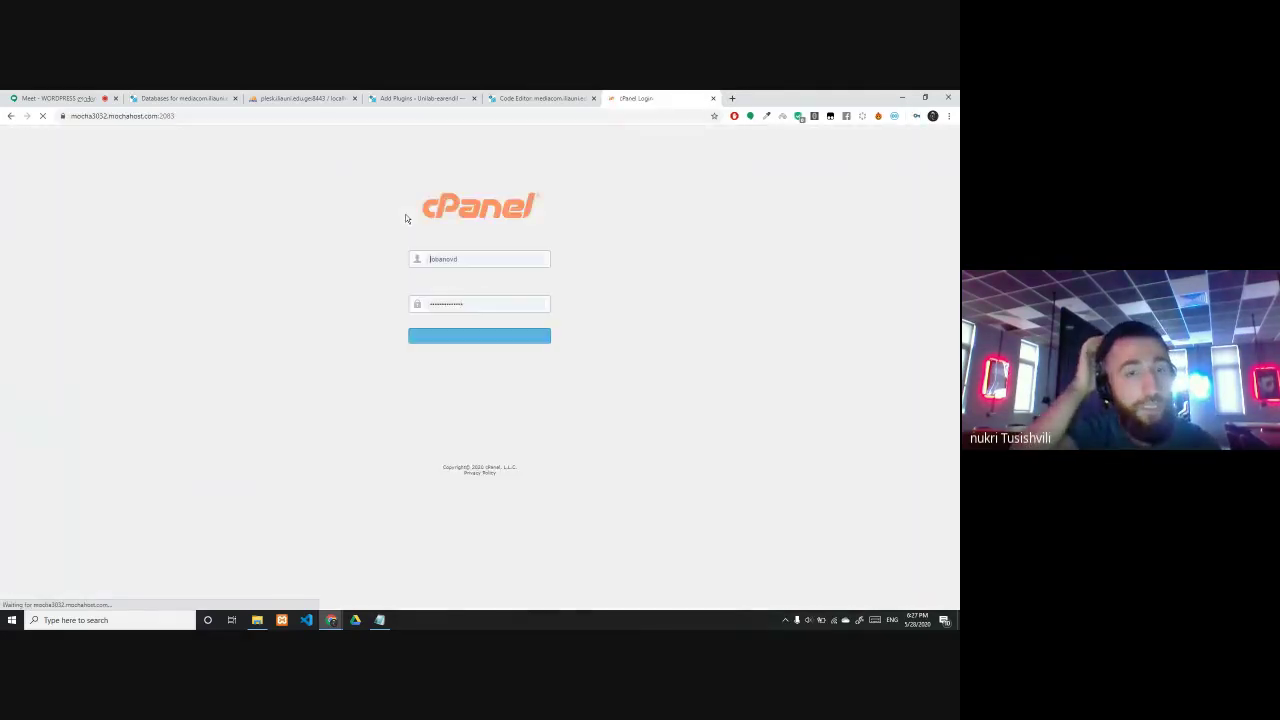
left_click(465, 346)
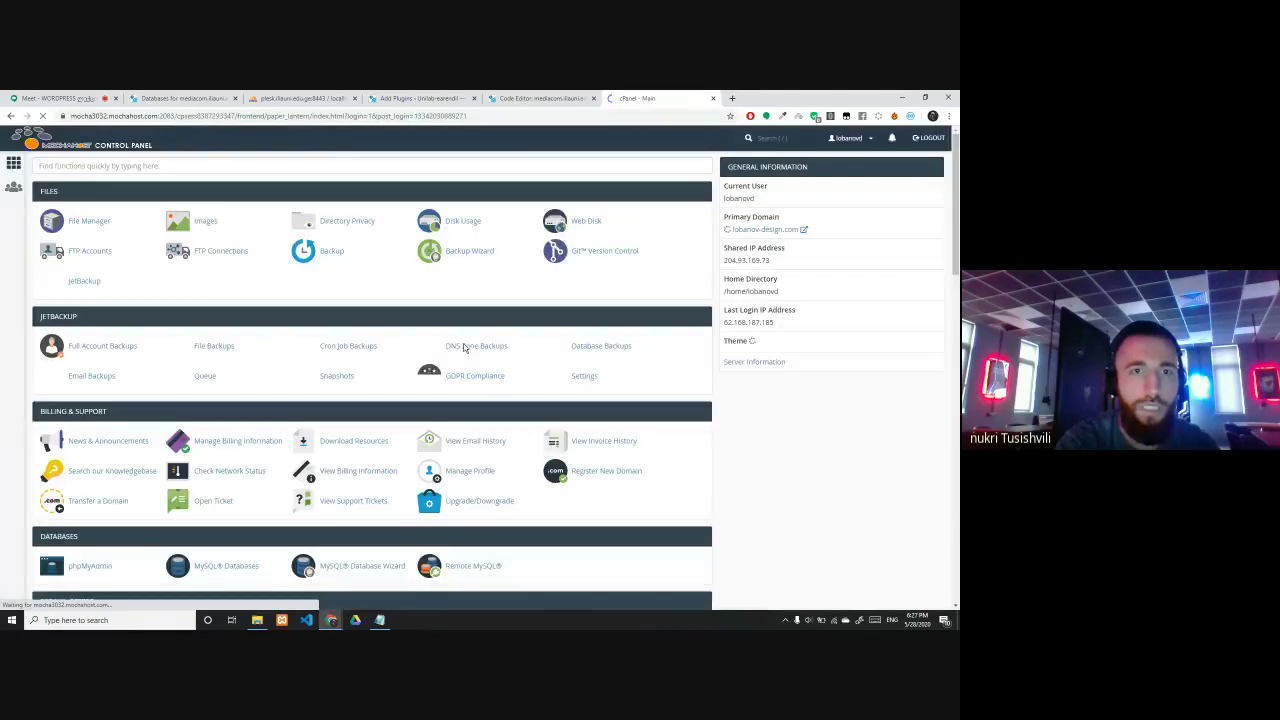
Open cPanel's File Manager in a new tab, showing the home directory
left_click(399, 99)
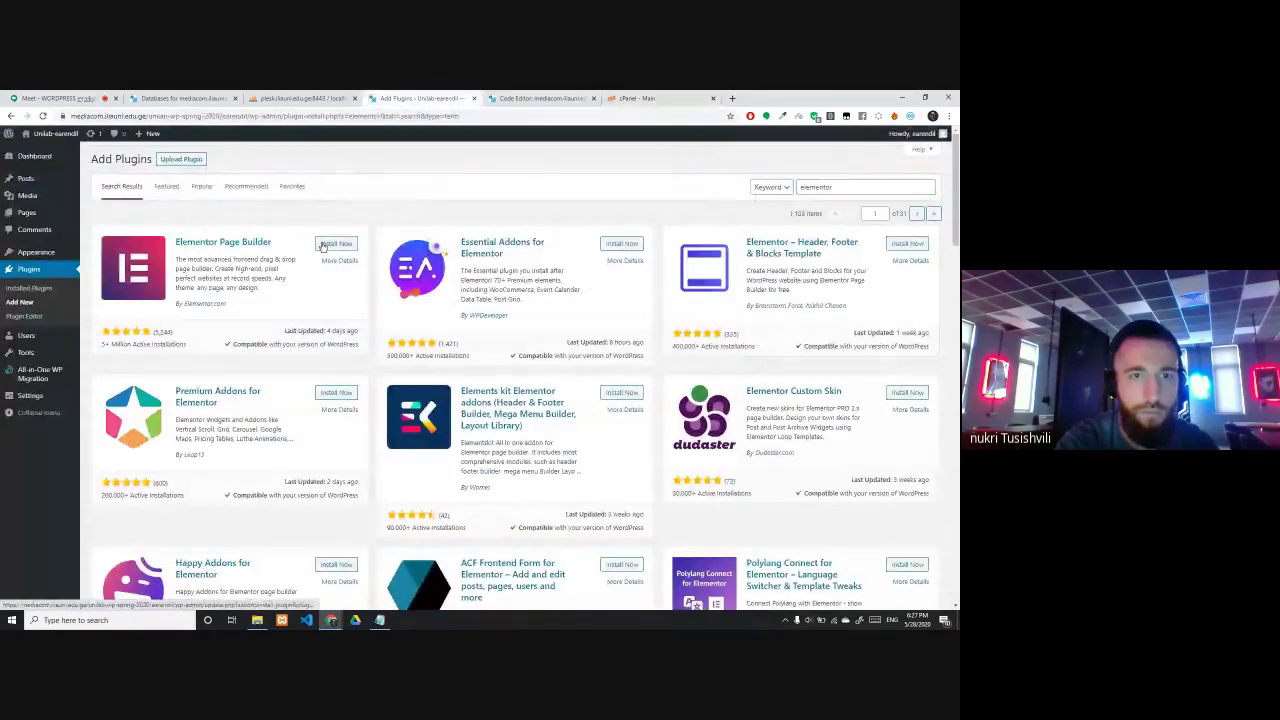
left_click(637, 97)
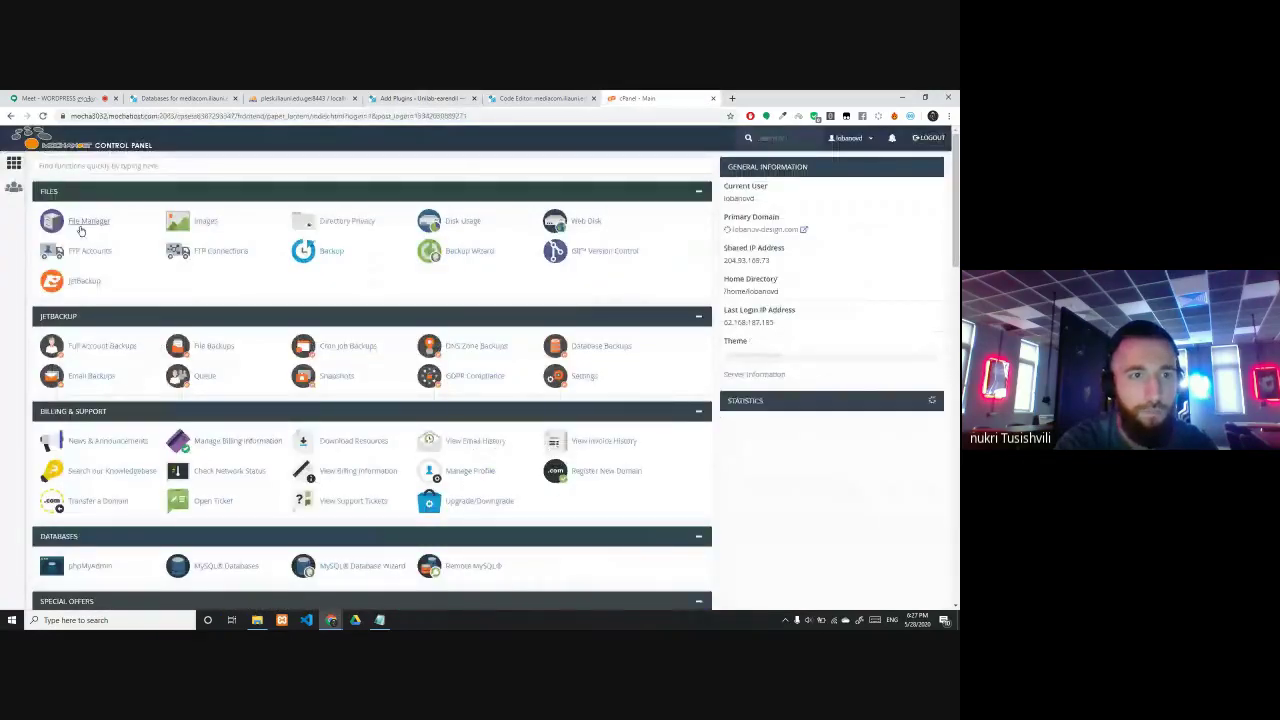
left_click(81, 223)
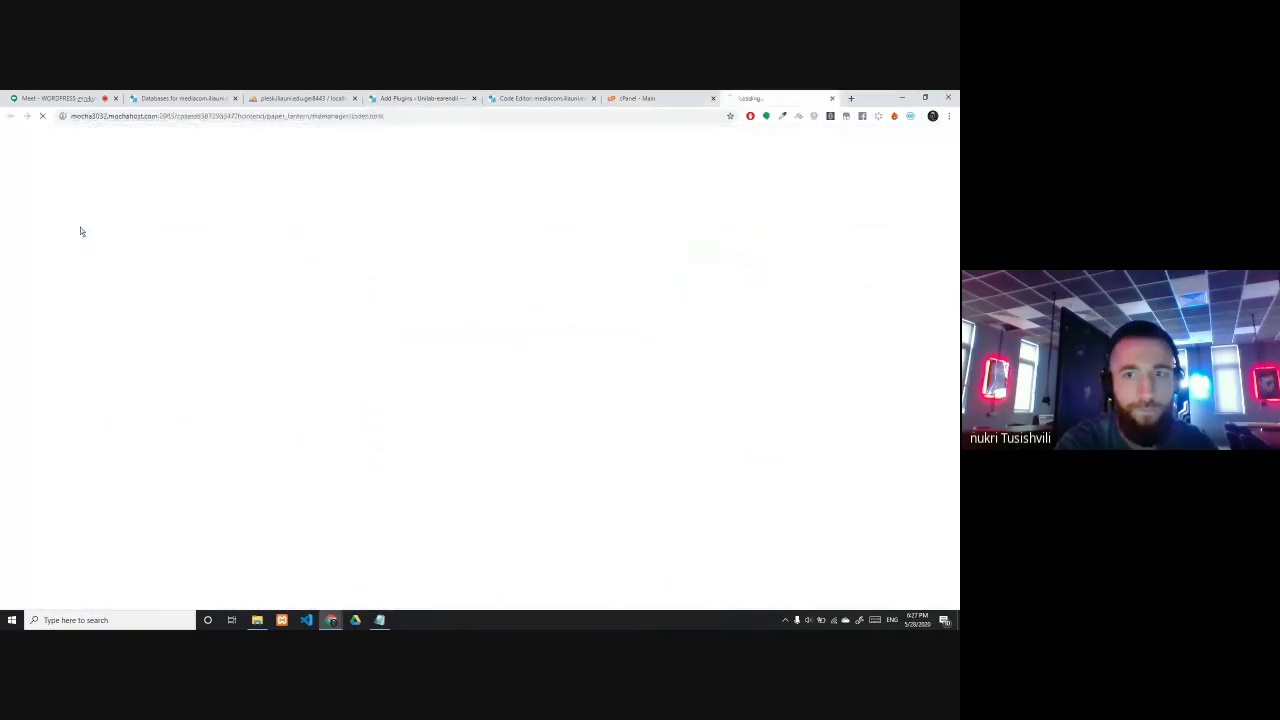
left_click(633, 99)
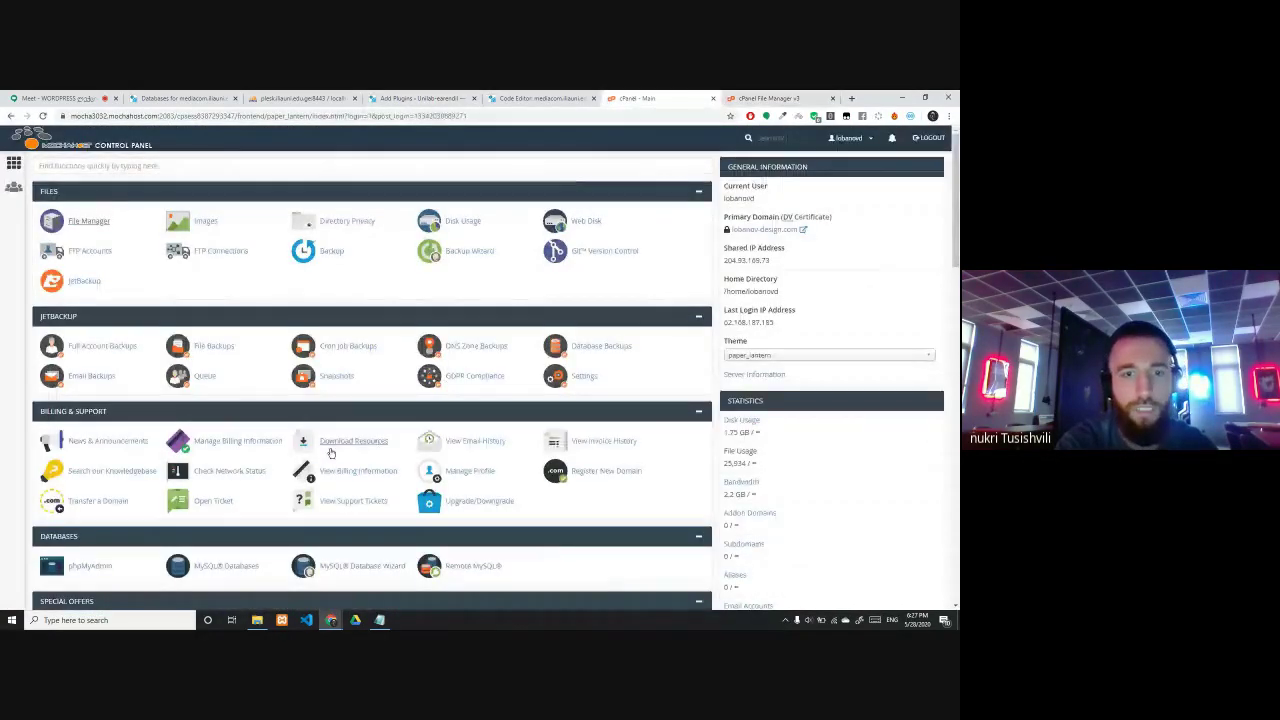
scroll(329, 451, "down", 5)
scroll(330, 453, "up", 5)
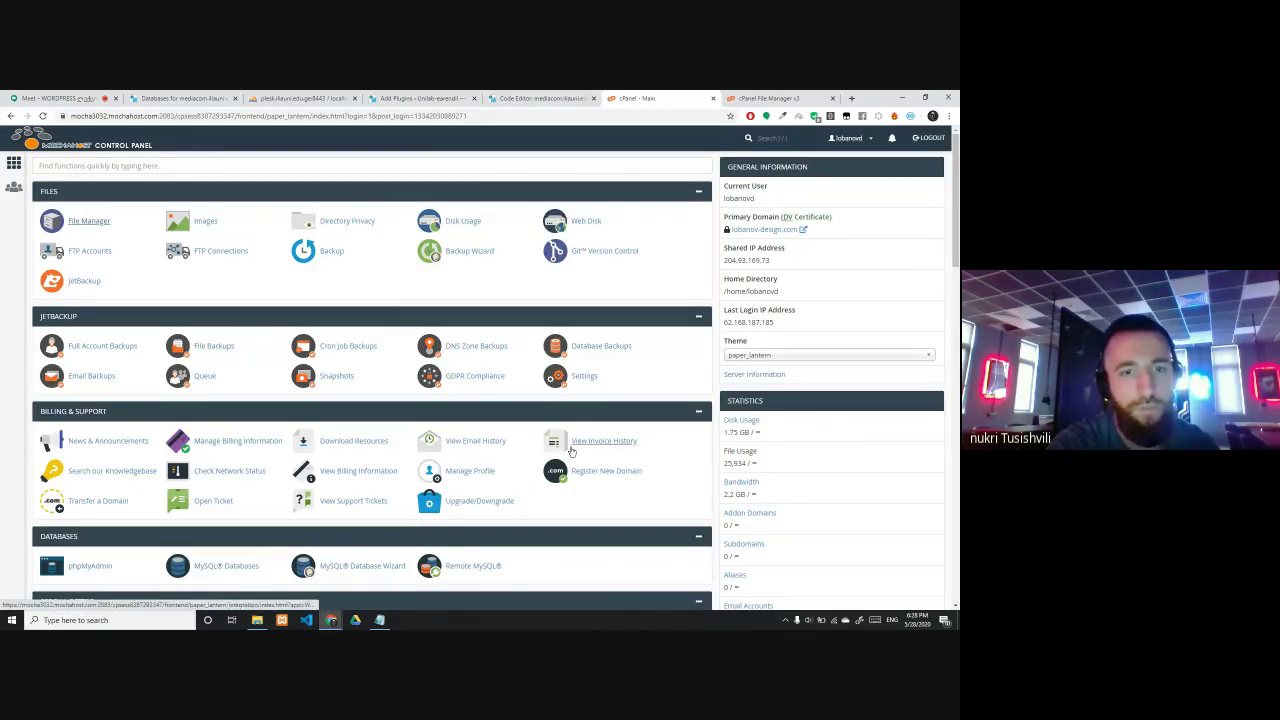
left_click(780, 98)
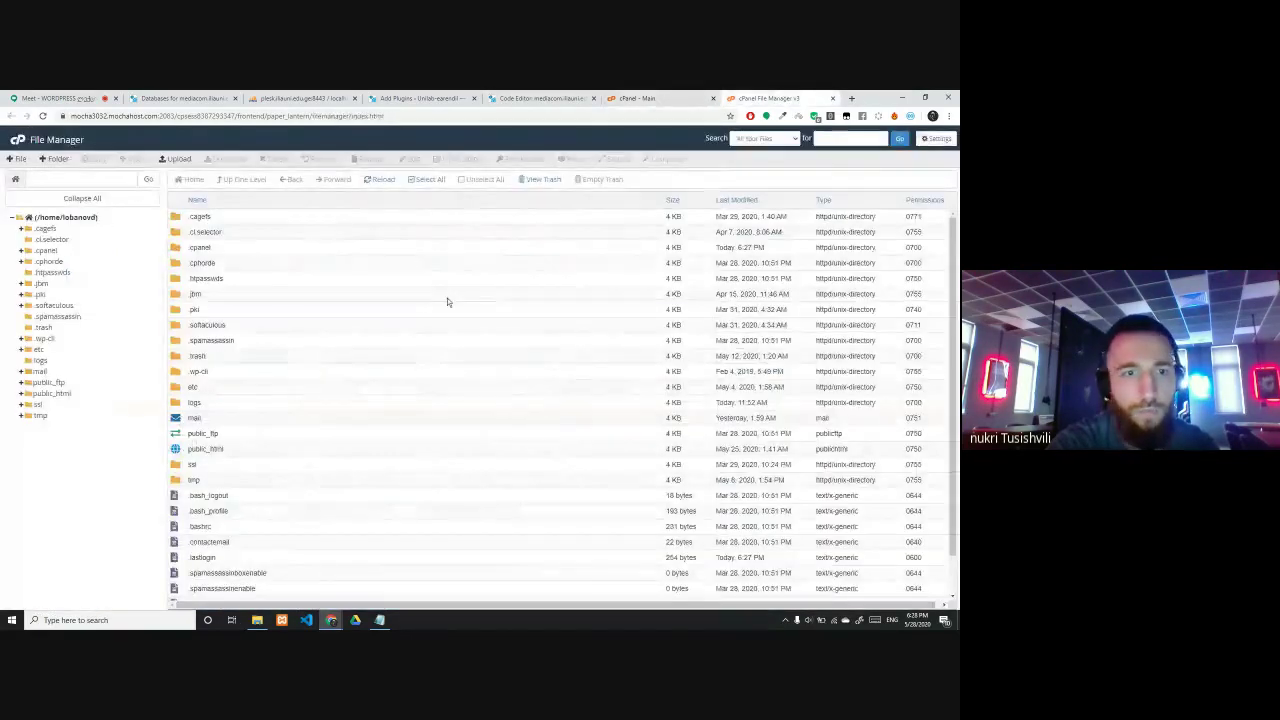
Navigate File Manager to public_html/wp-content/plugins
scroll(341, 465, "down", 1)
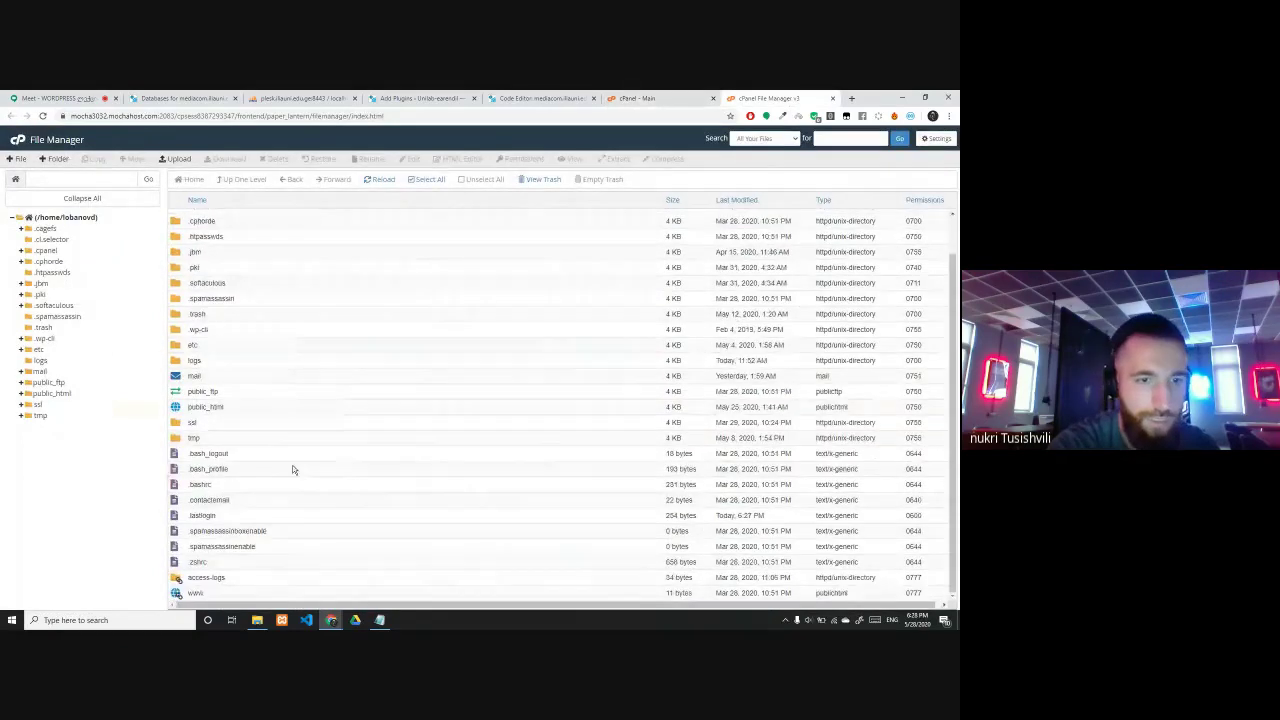
left_click(178, 410)
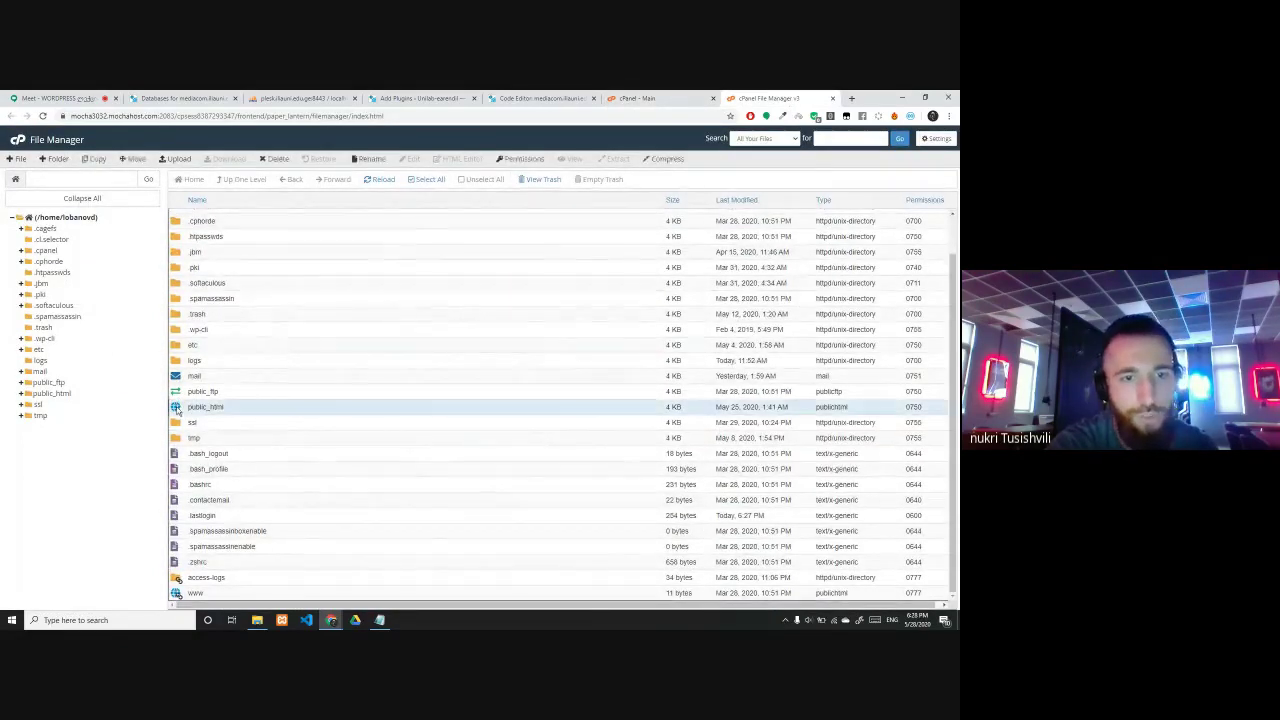
double_click(177, 410)
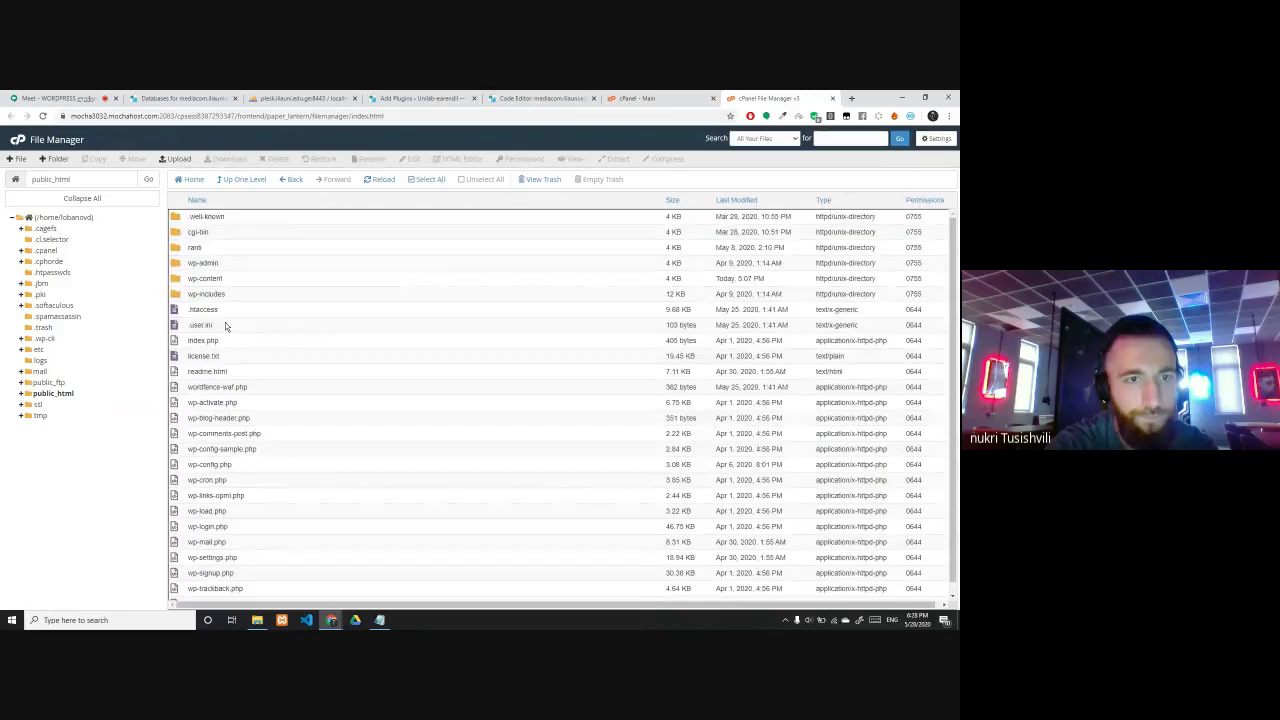
left_click(180, 280)
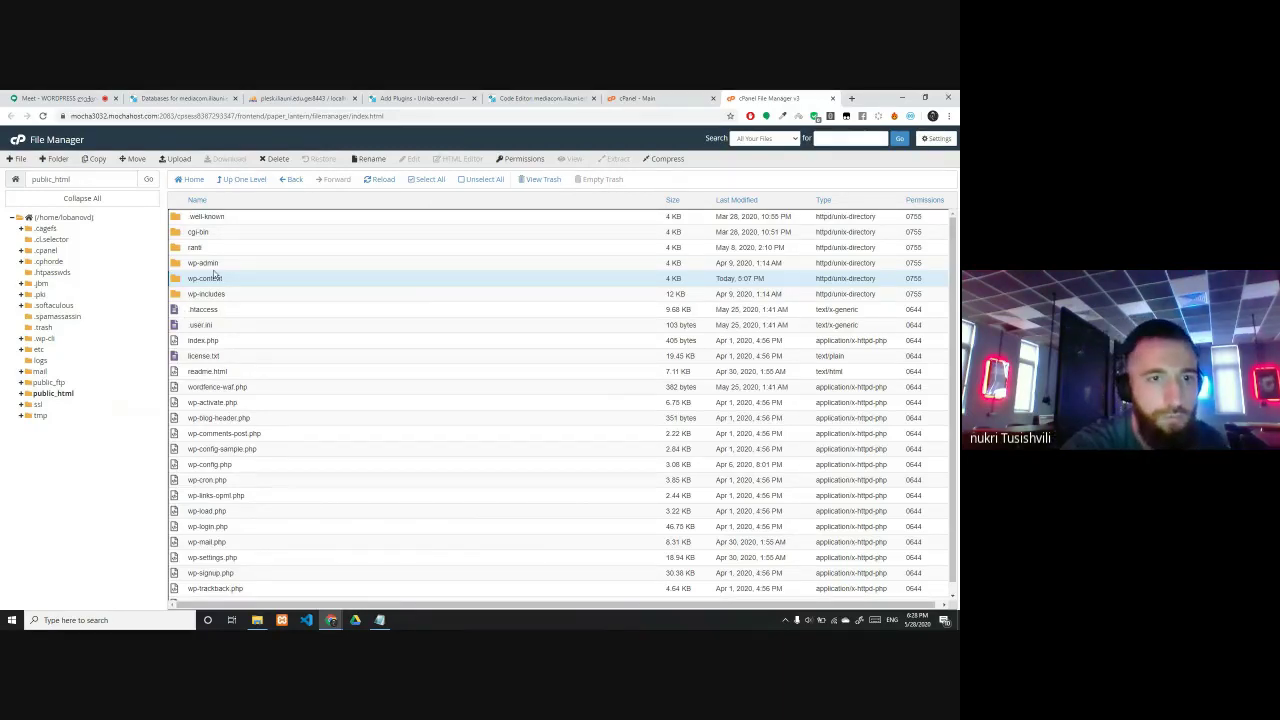
double_click(176, 280)
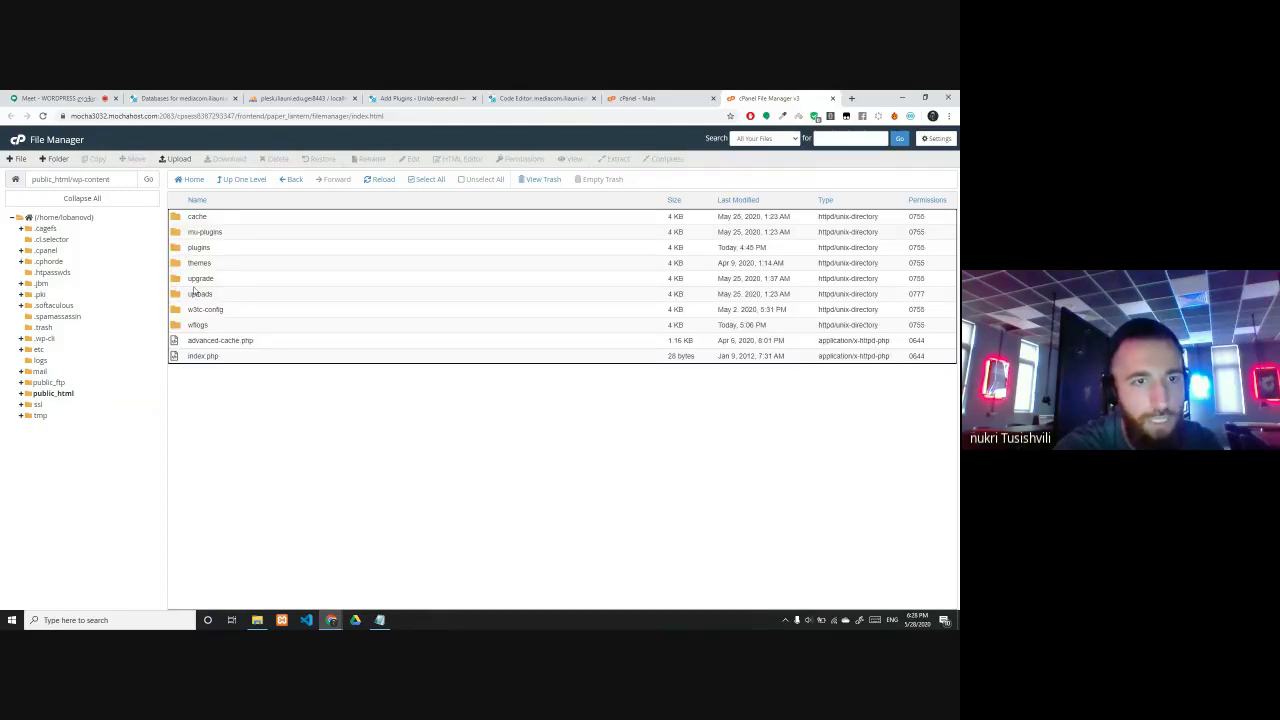
double_click(181, 249)
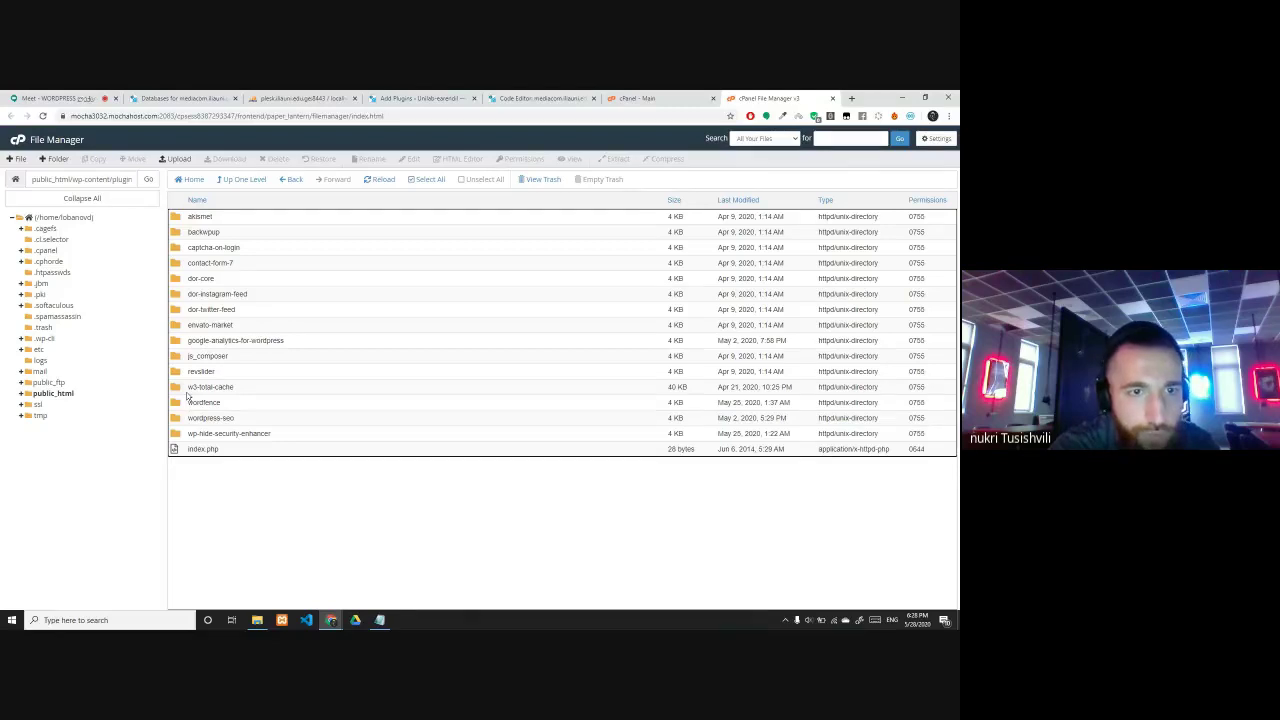
Compress the js_composer folder into js_composer.zip
right_click(181, 364)
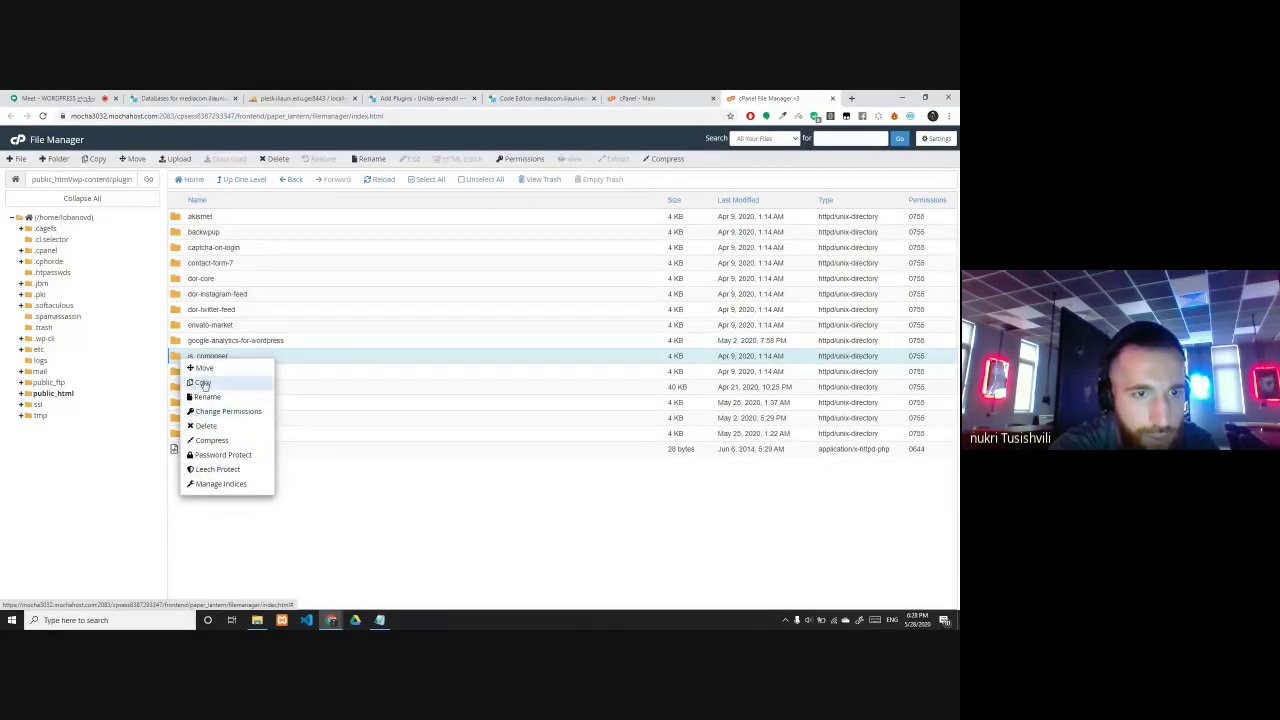
left_click(210, 441)
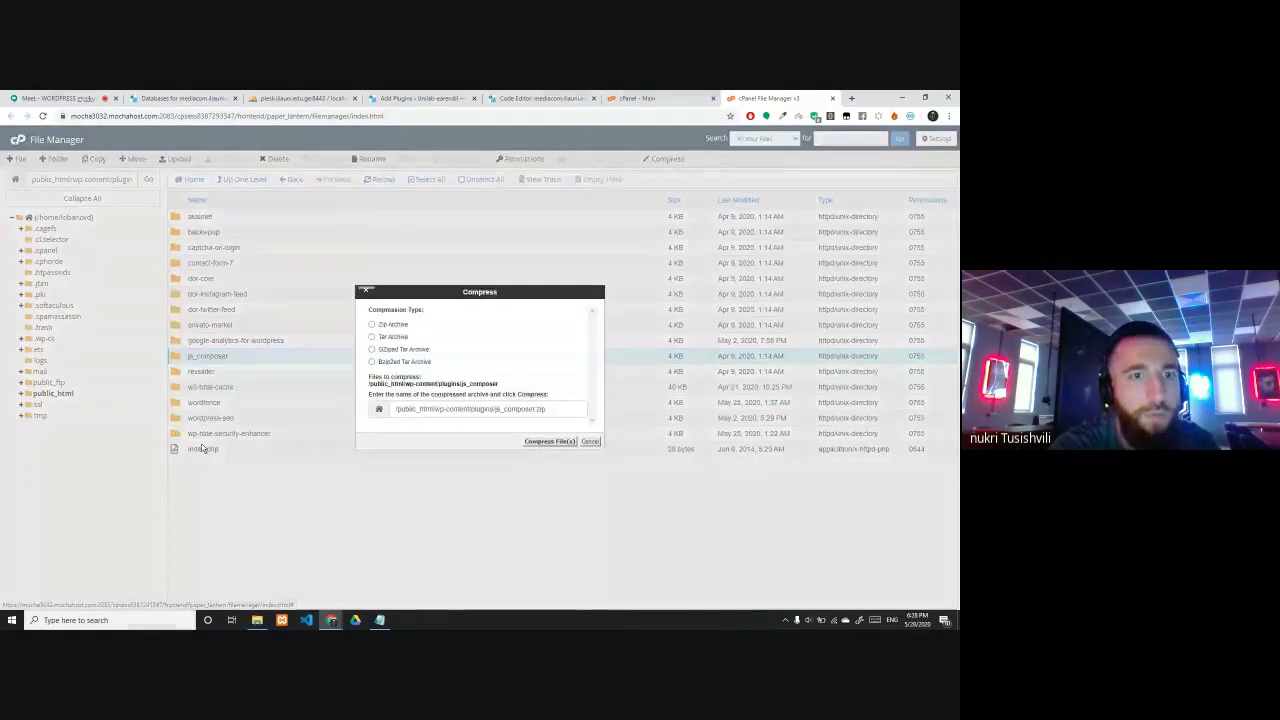
left_click(538, 441)
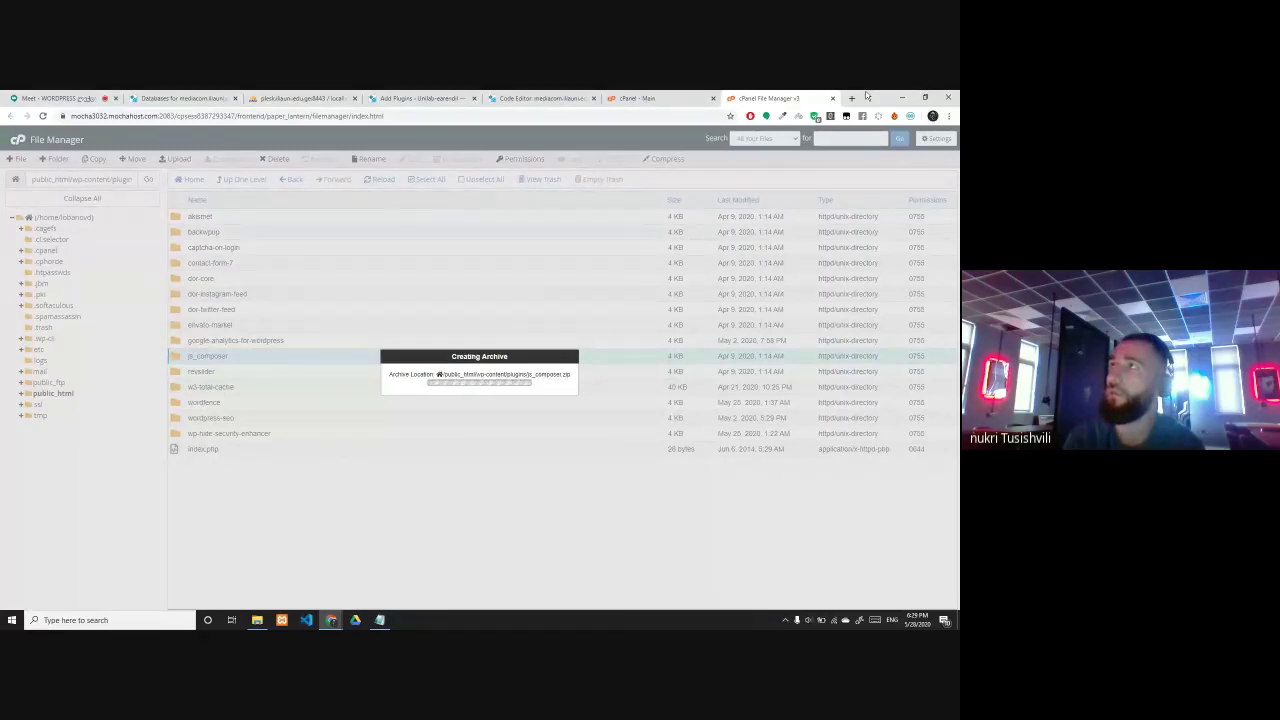
left_click(852, 98)
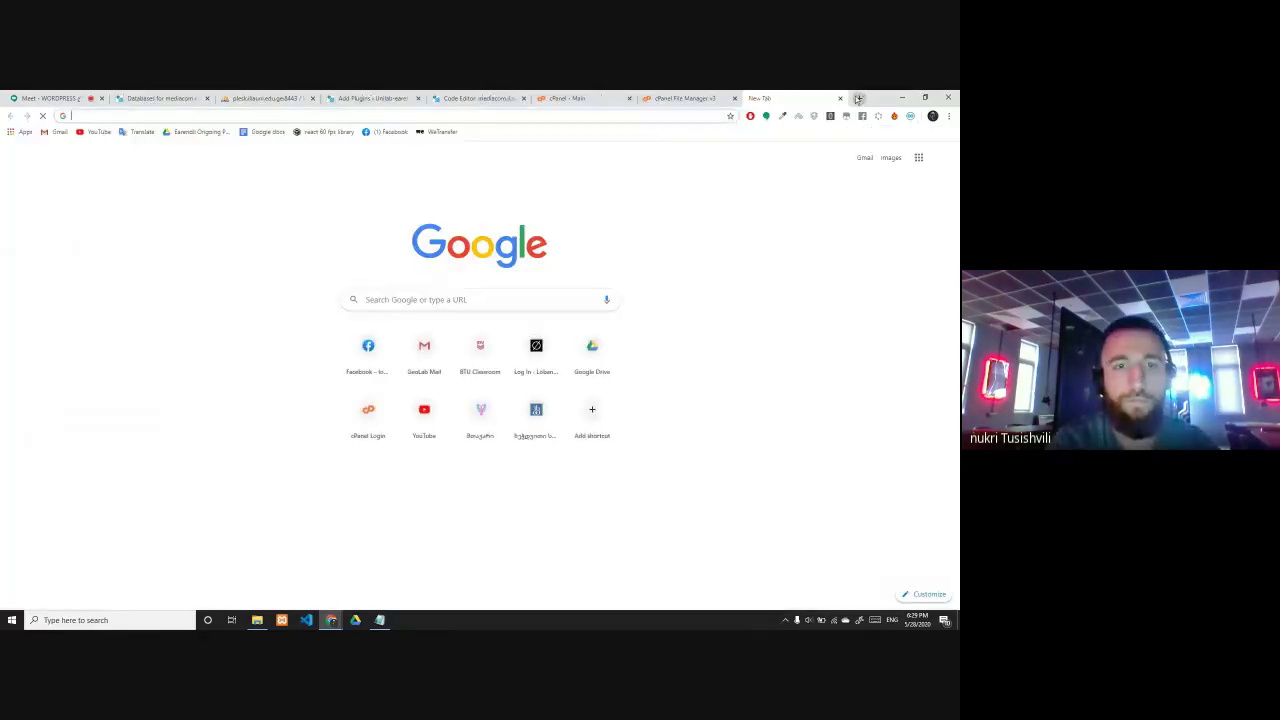
Close the extra tab, confirm the Meet presentation continues, and view cPanel's compression results
left_click(857, 98)
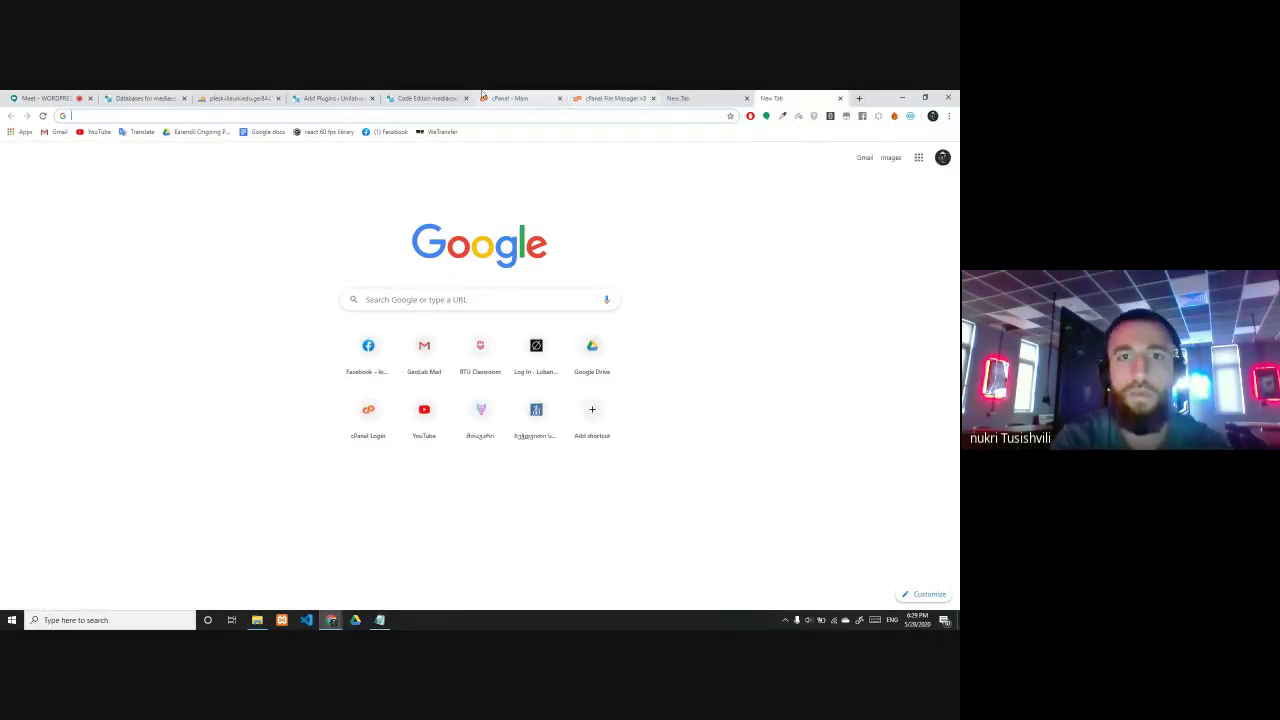
left_click(746, 98)
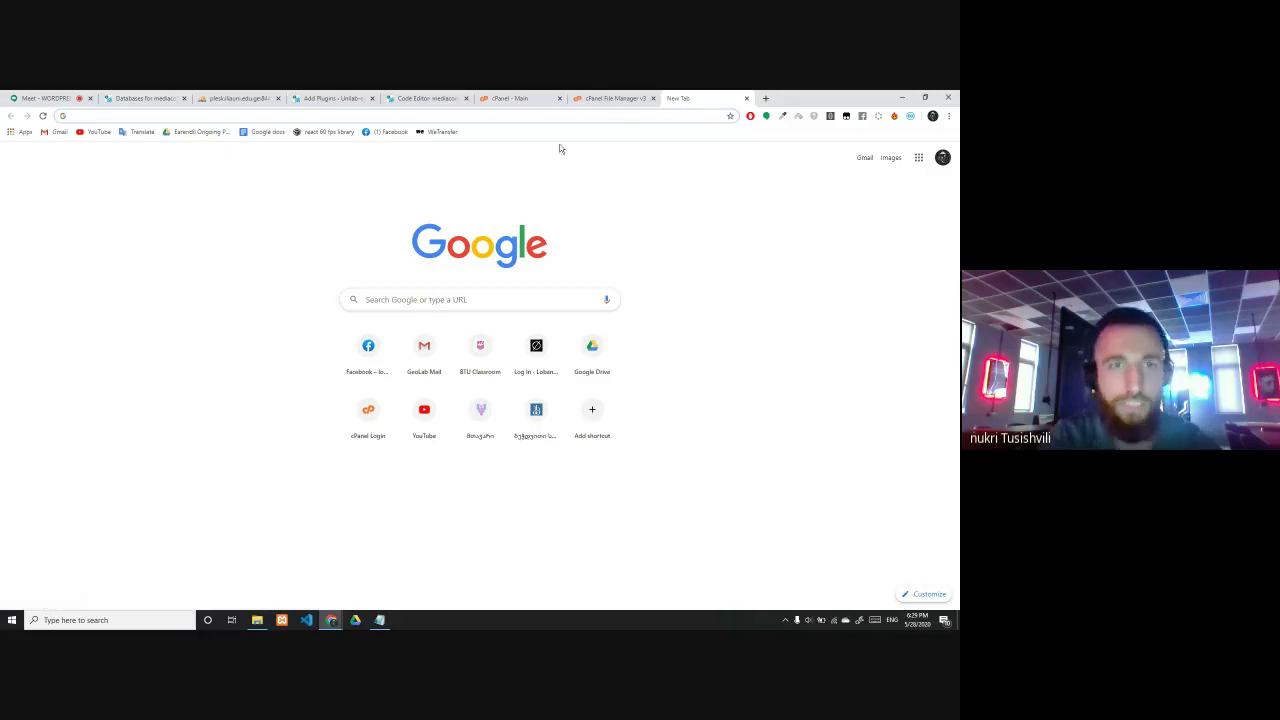
left_click(150, 98)
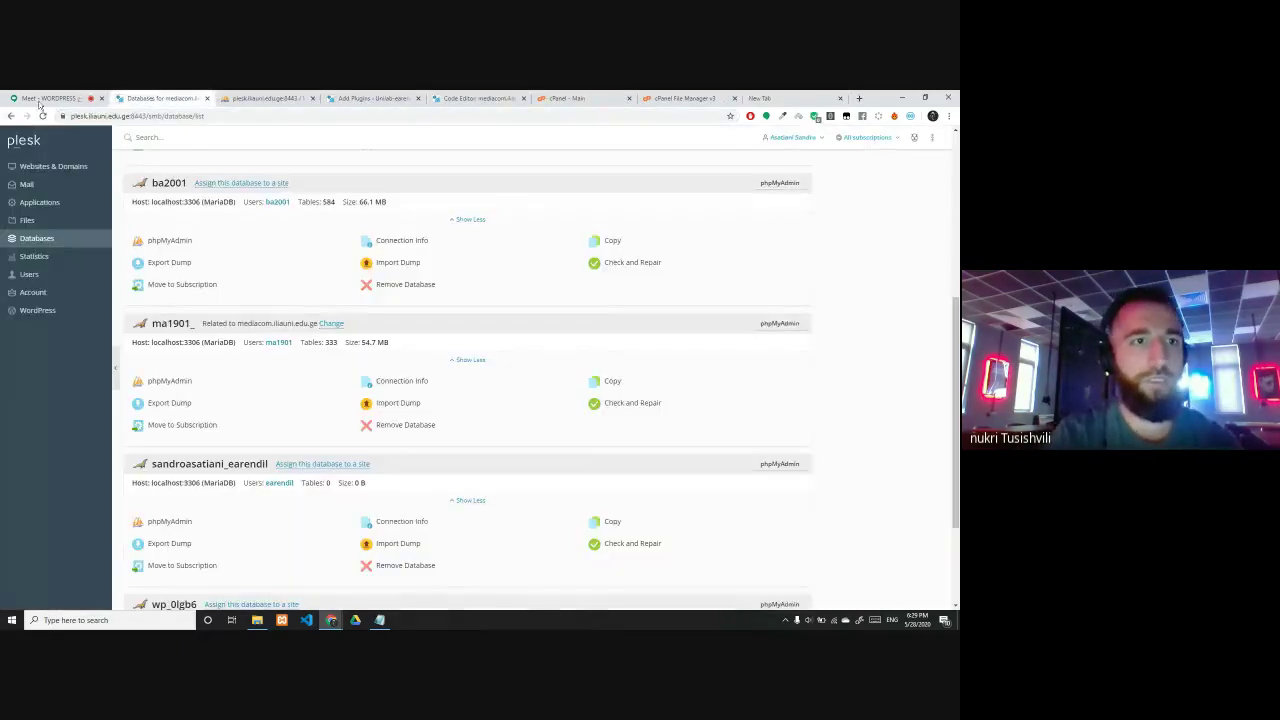
left_click(40, 100)
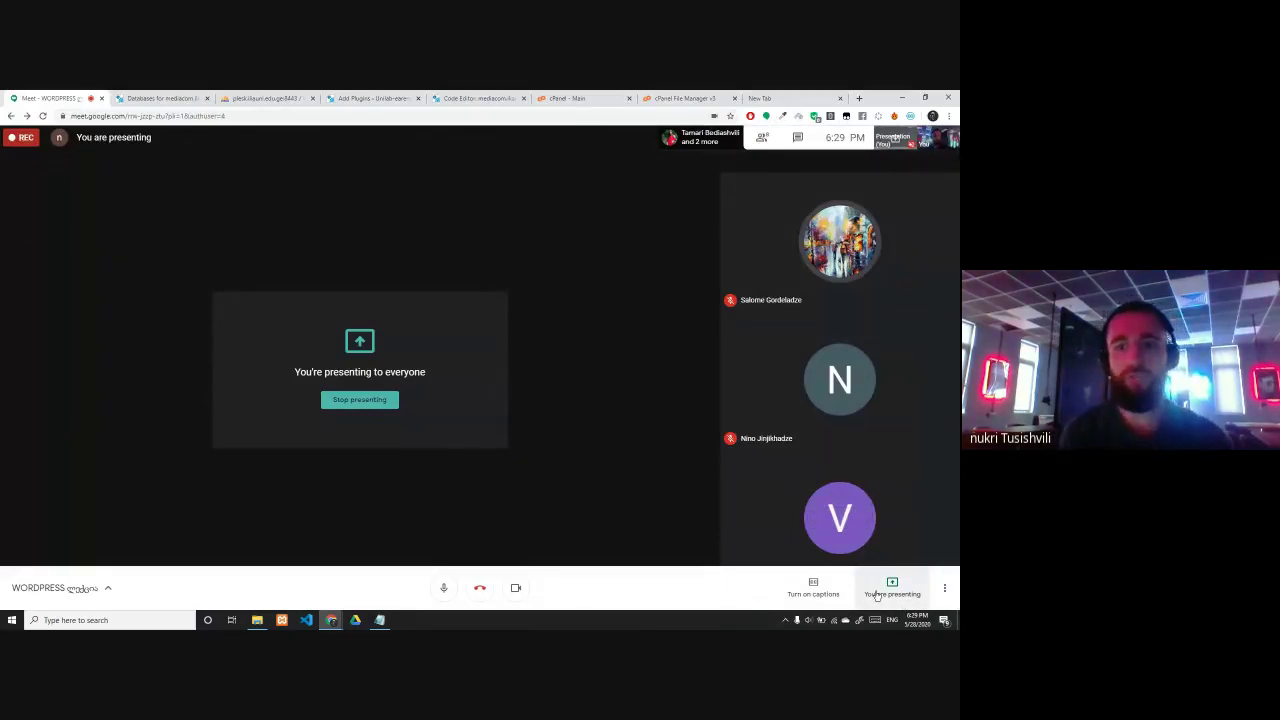
left_click(877, 594)
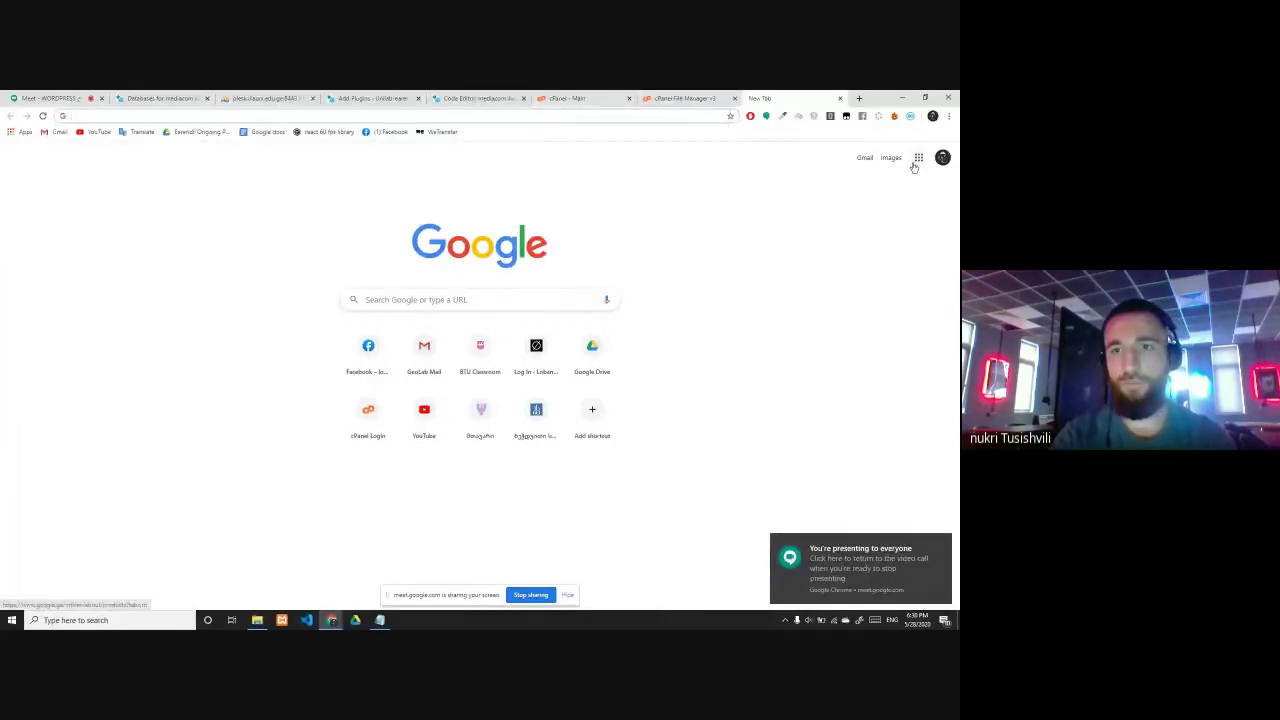
left_click(690, 98)
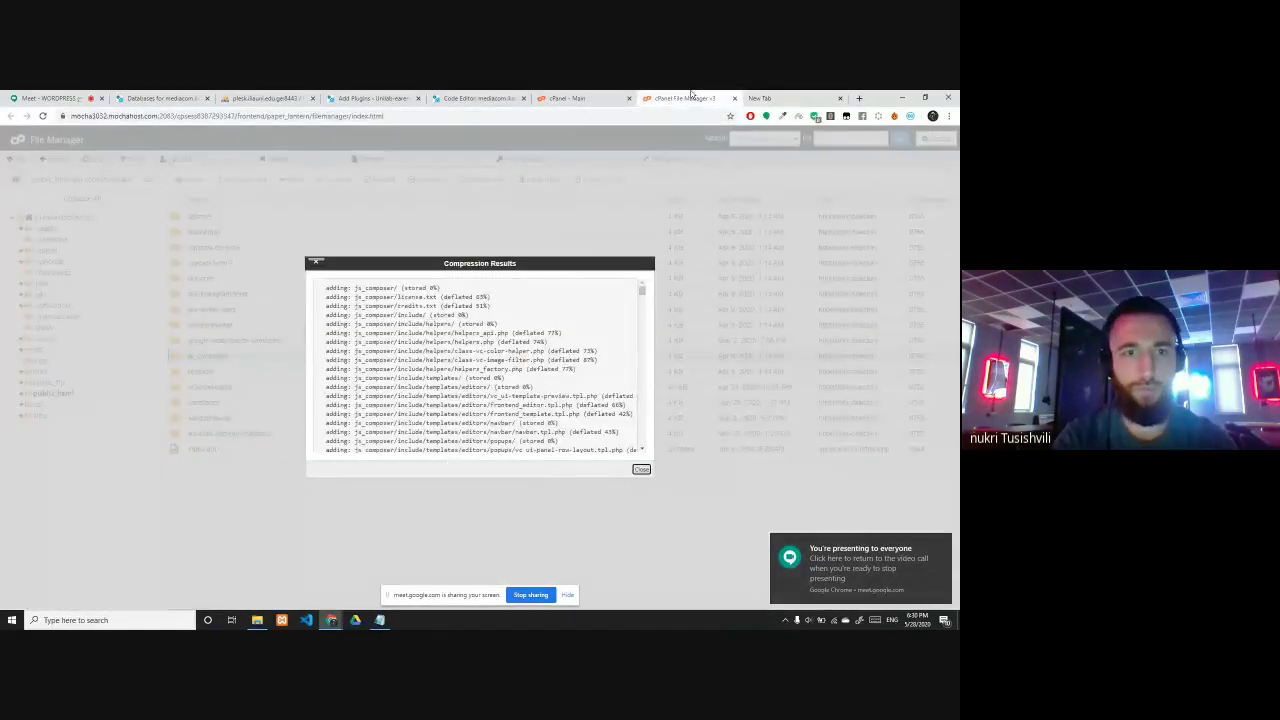
Refresh the plugins folder and download js_composer.zip to the computer
left_click(641, 470)
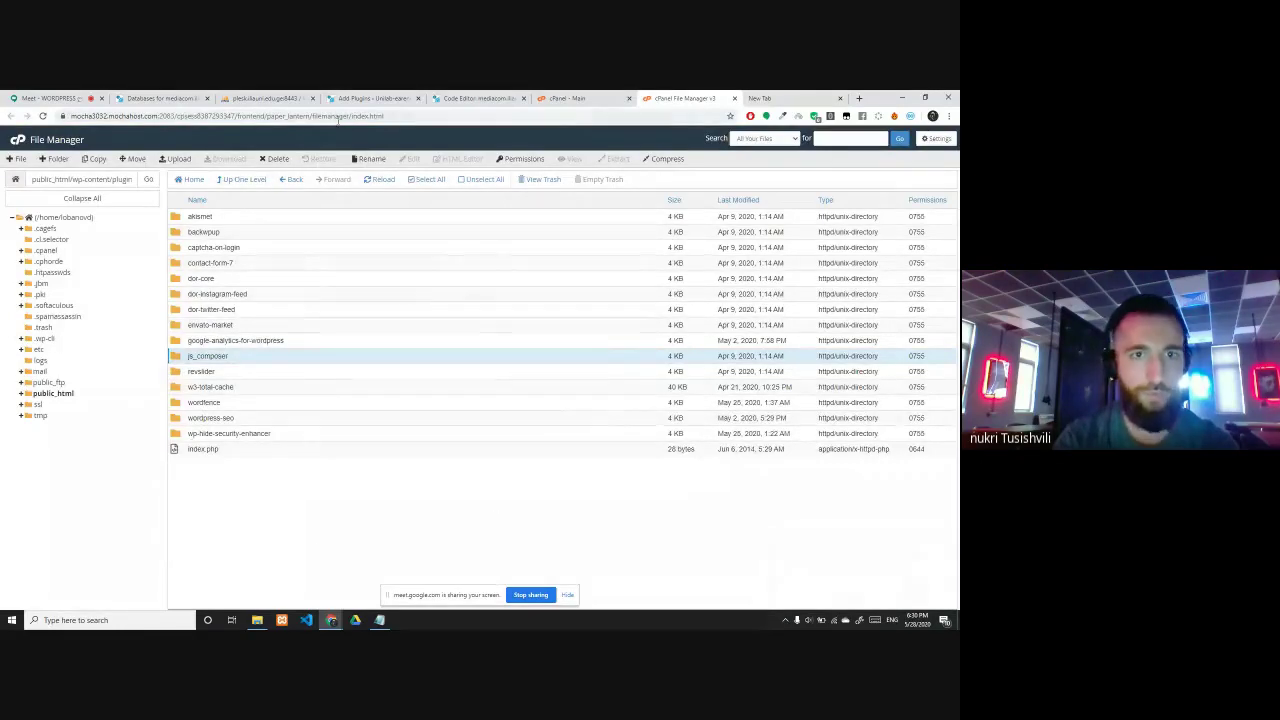
left_click(369, 182)
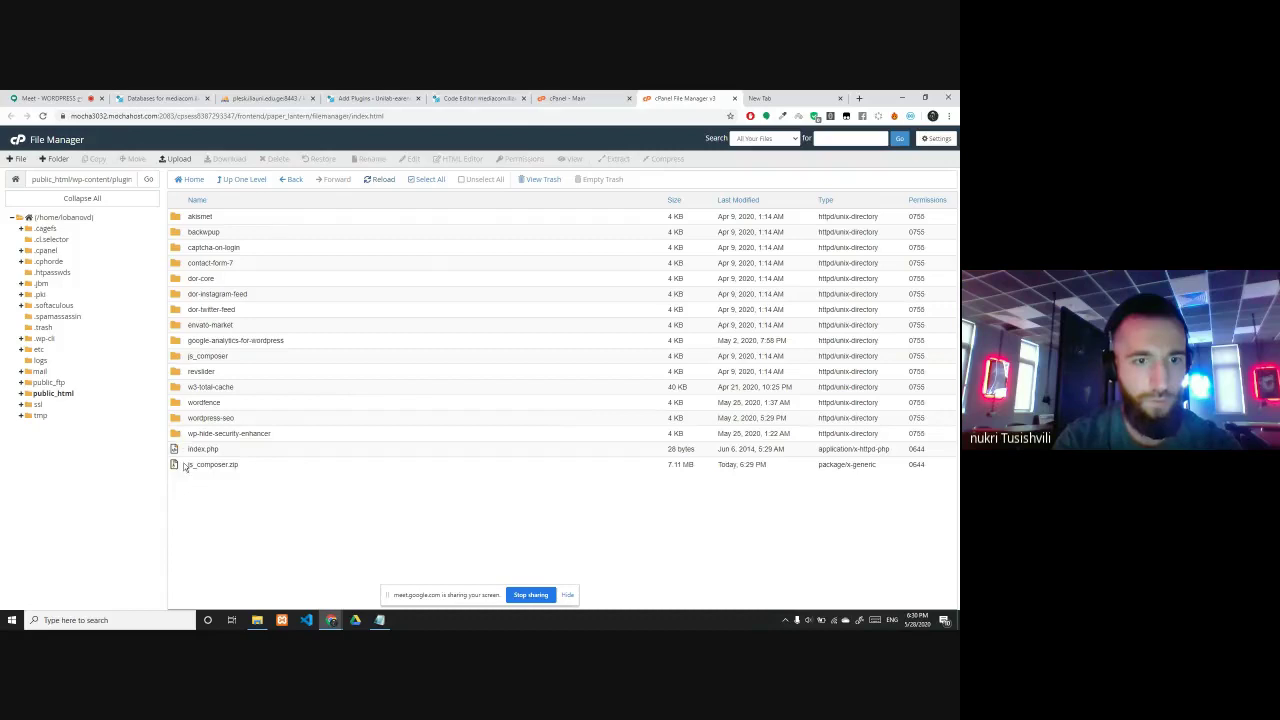
right_click(185, 466)
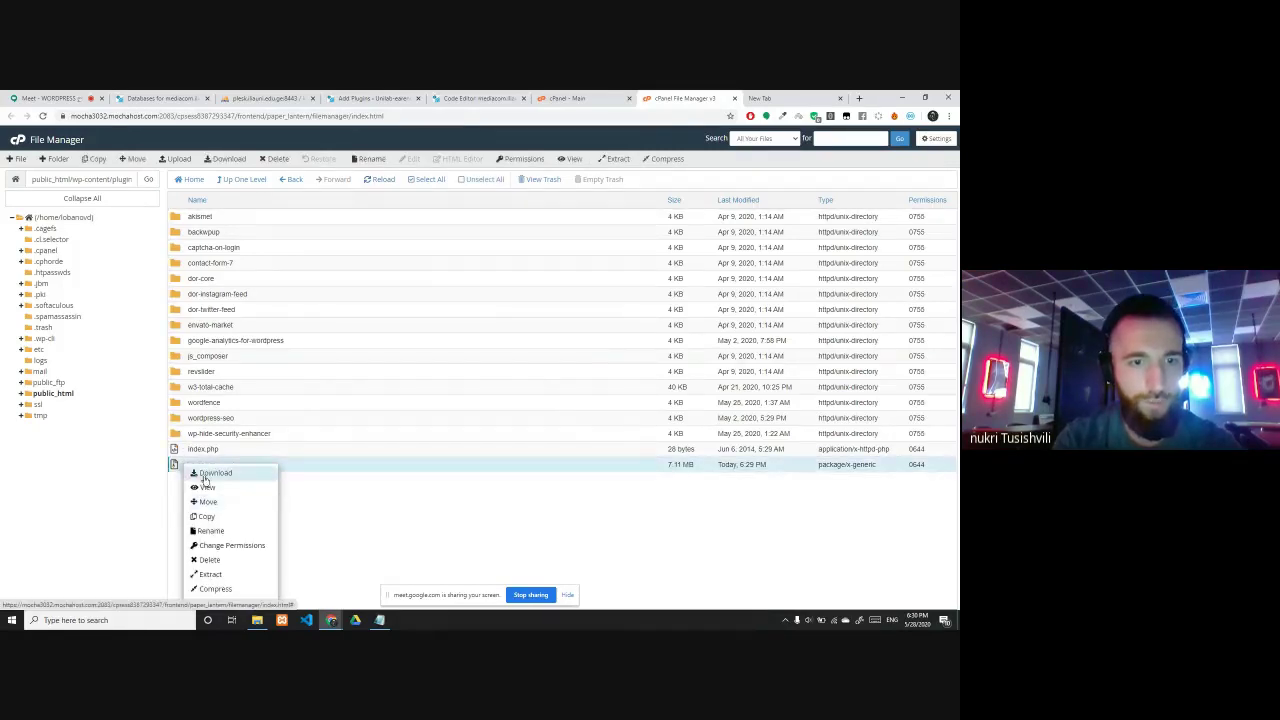
left_click(206, 473)
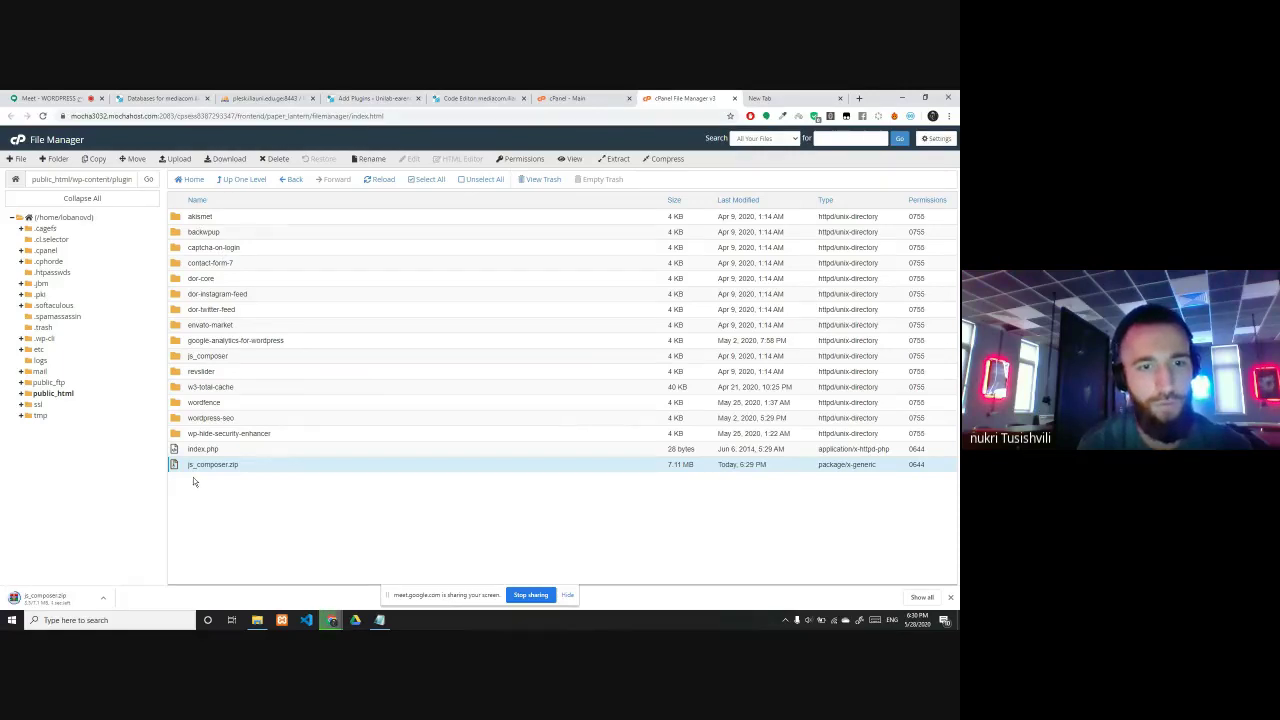
Compress revslider into revslider.zip, then activate Elementor in WordPress
left_click(177, 372)
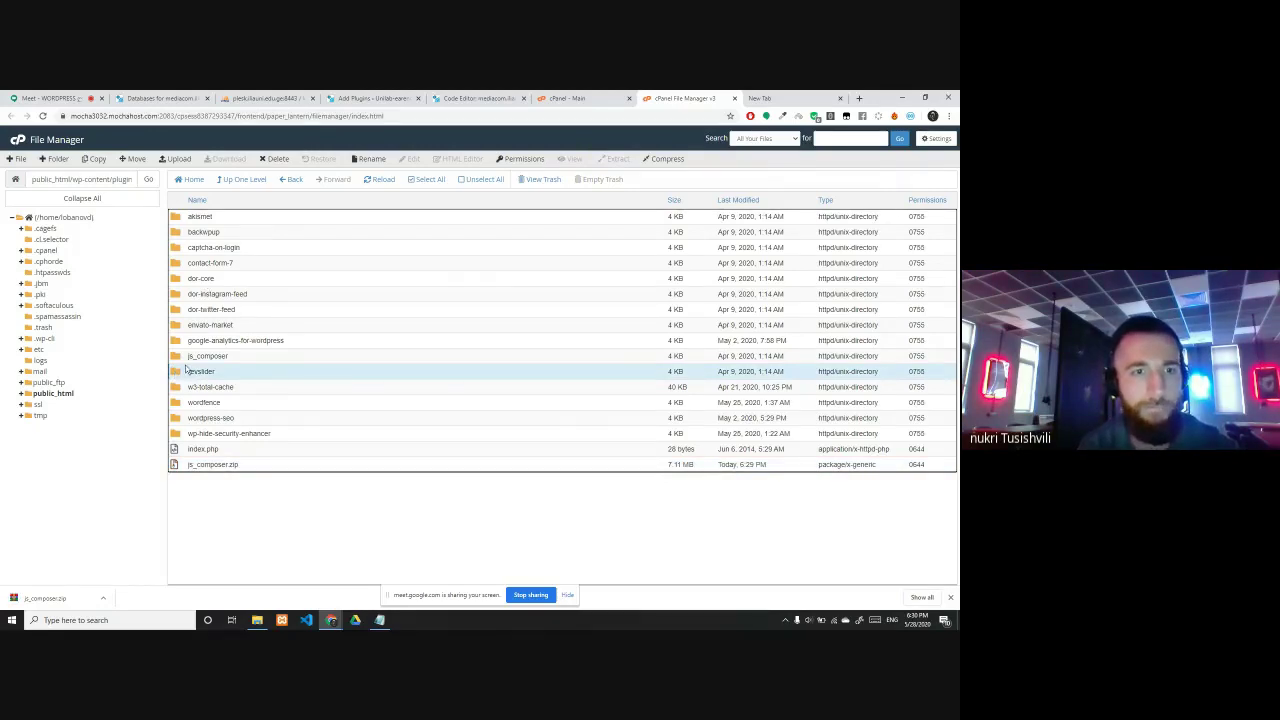
right_click(180, 372)
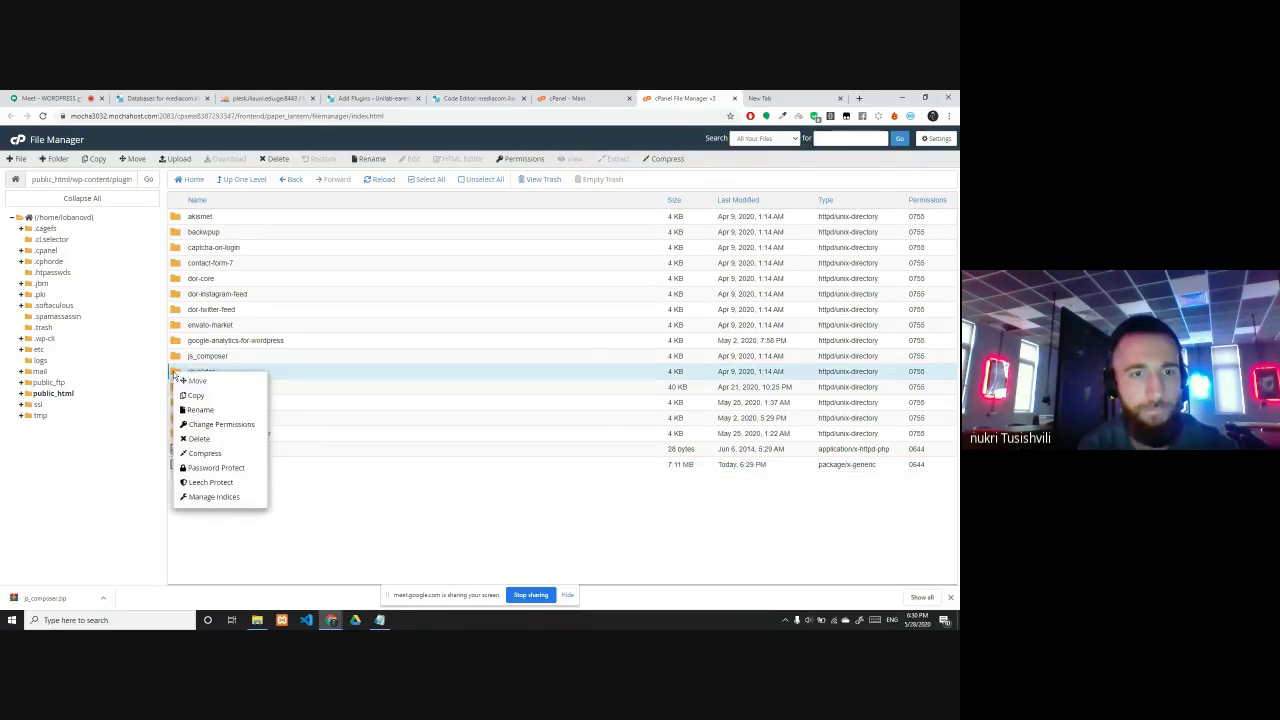
left_click(195, 454)
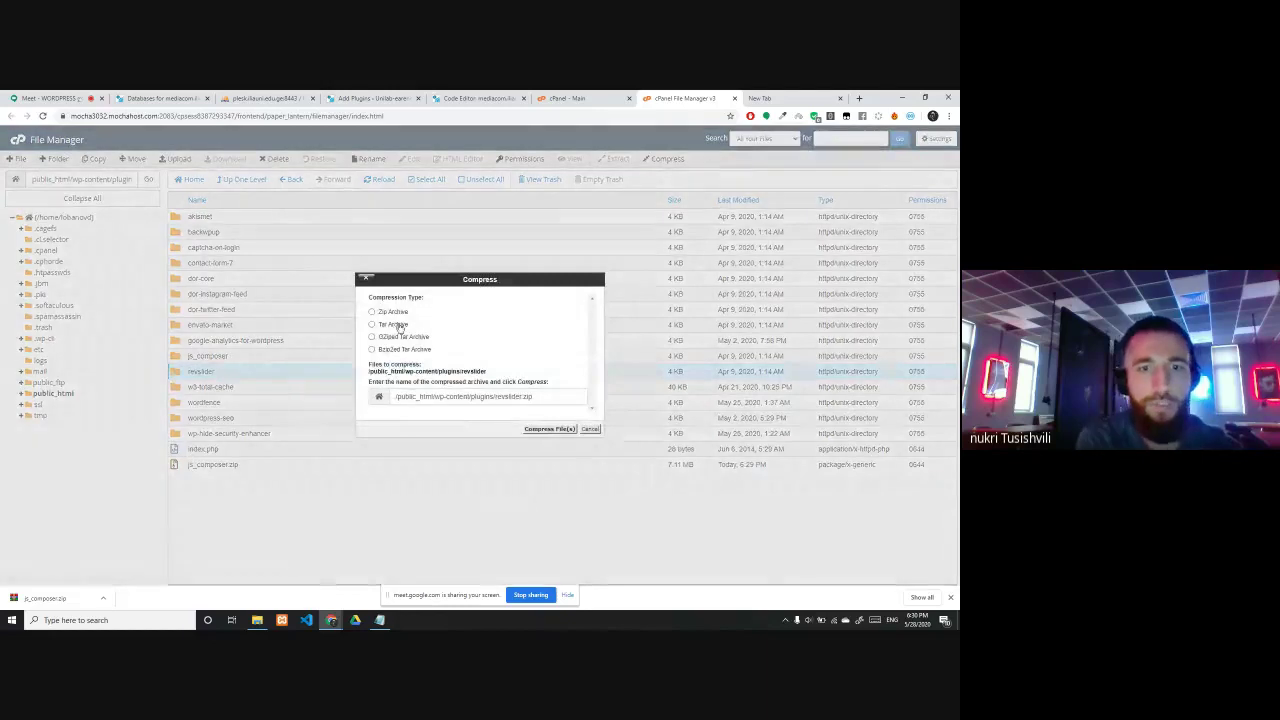
left_click(542, 429)
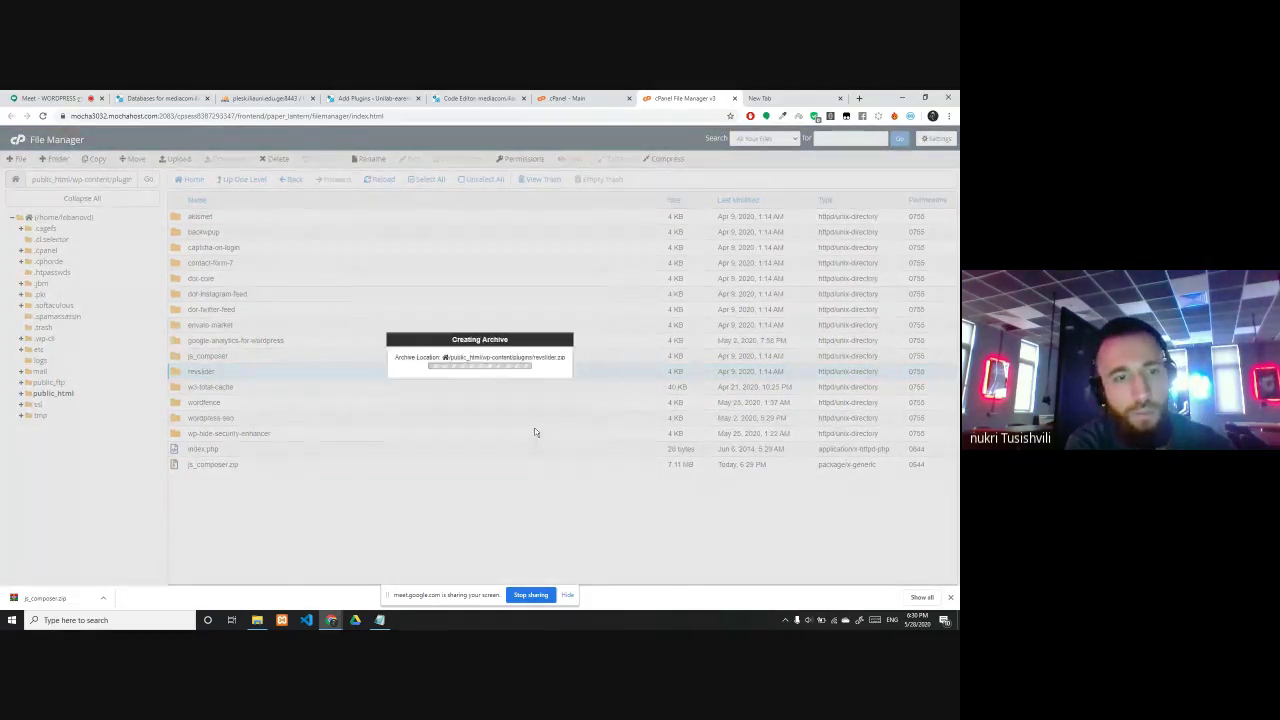
left_click(365, 98)
left_click(345, 245)
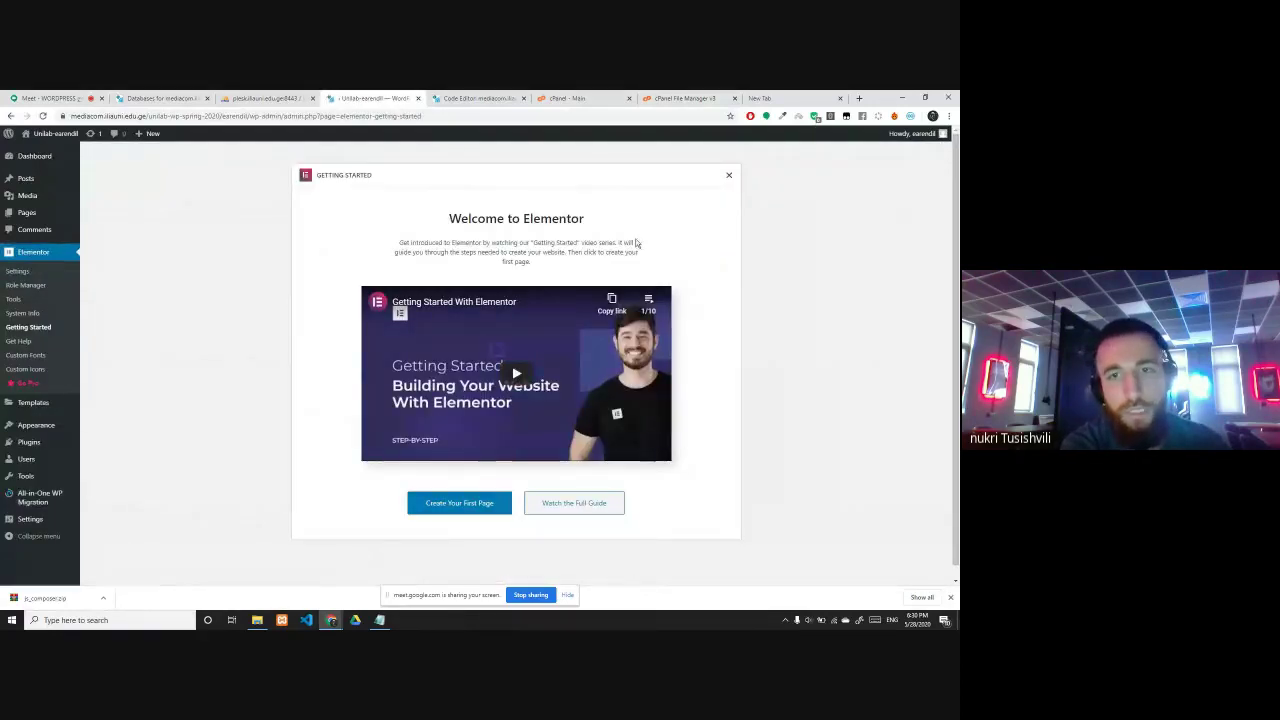
Dismiss the Elementor welcome screen and close the wp-config.php editor tab
left_click(729, 176)
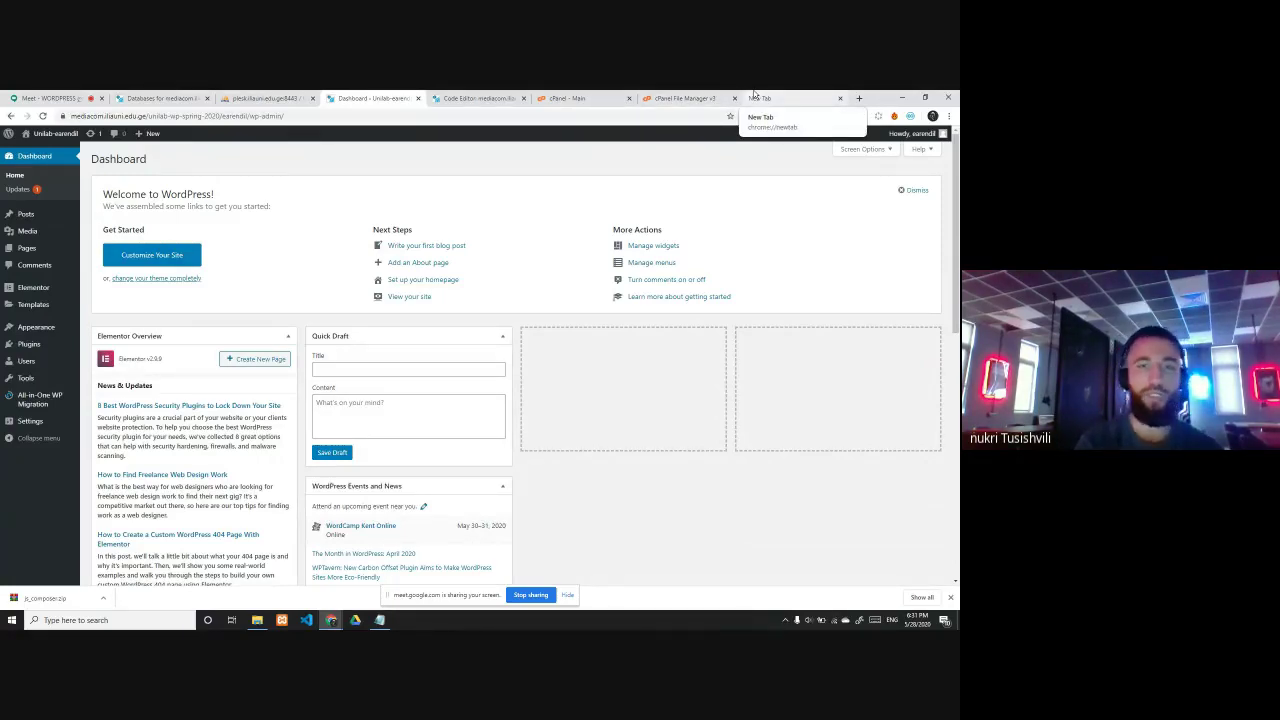
mouse_move(18, 327)
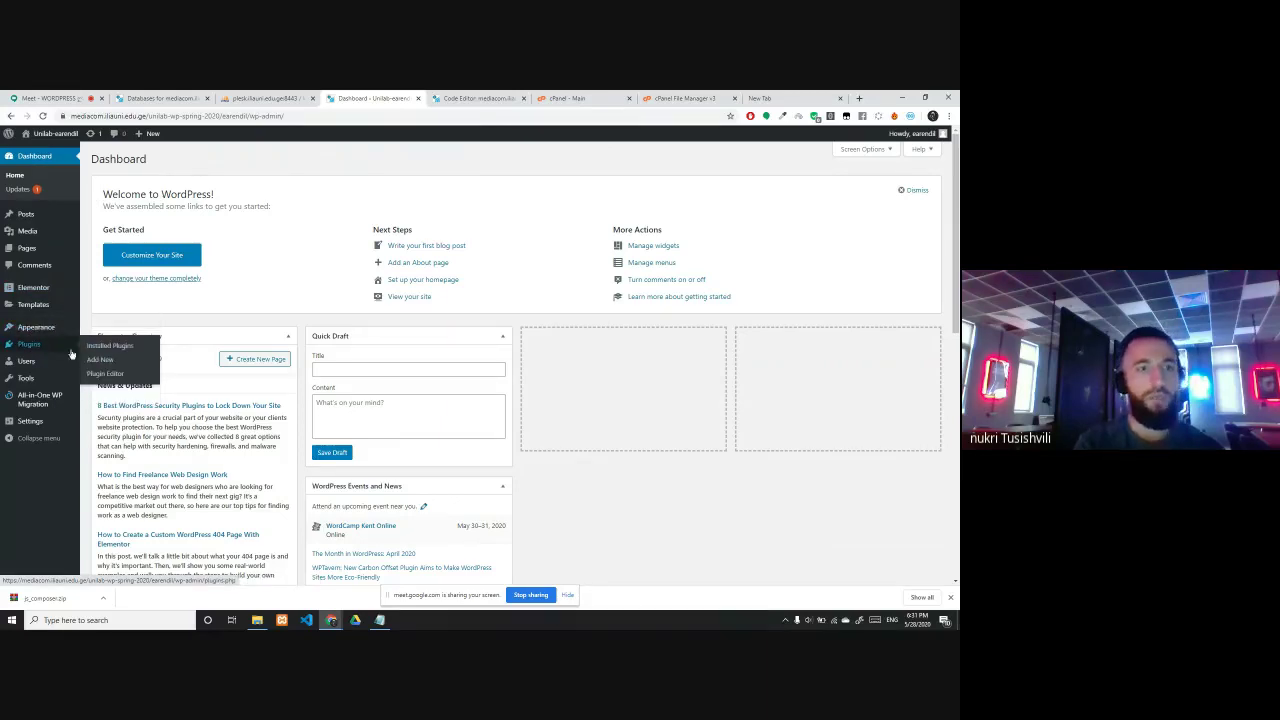
key("ctrl+2")
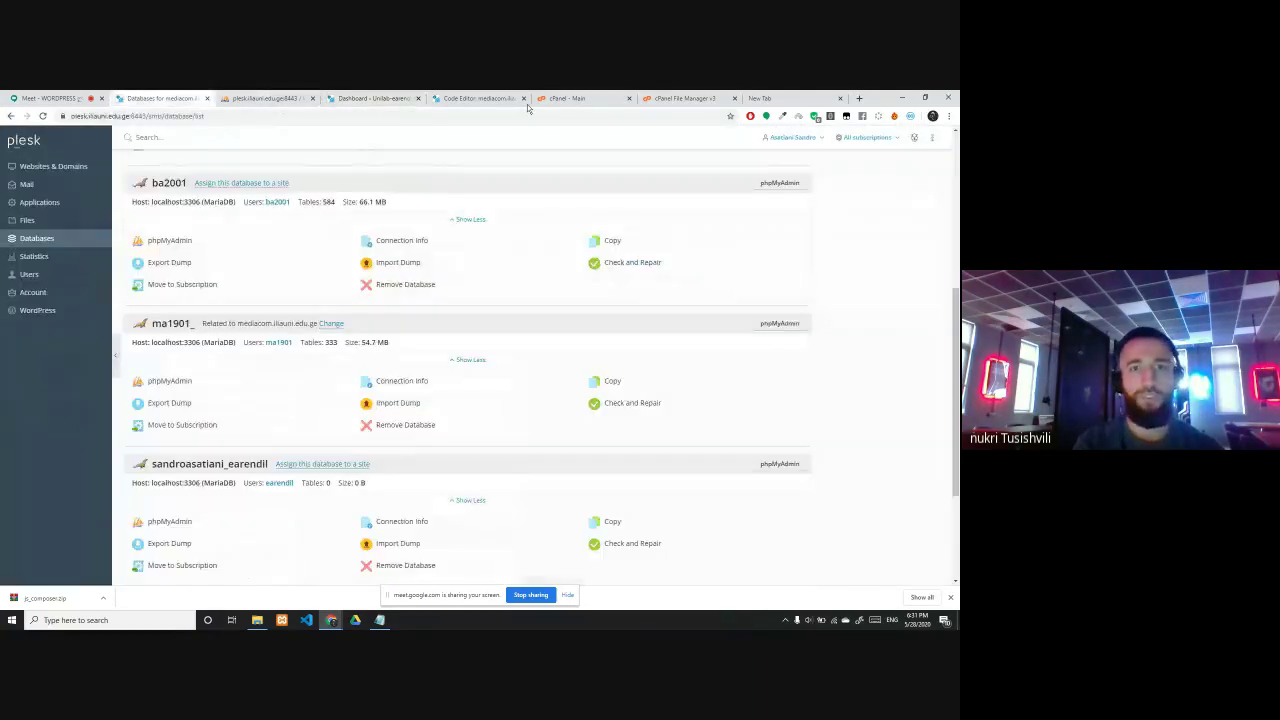
left_click(460, 98)
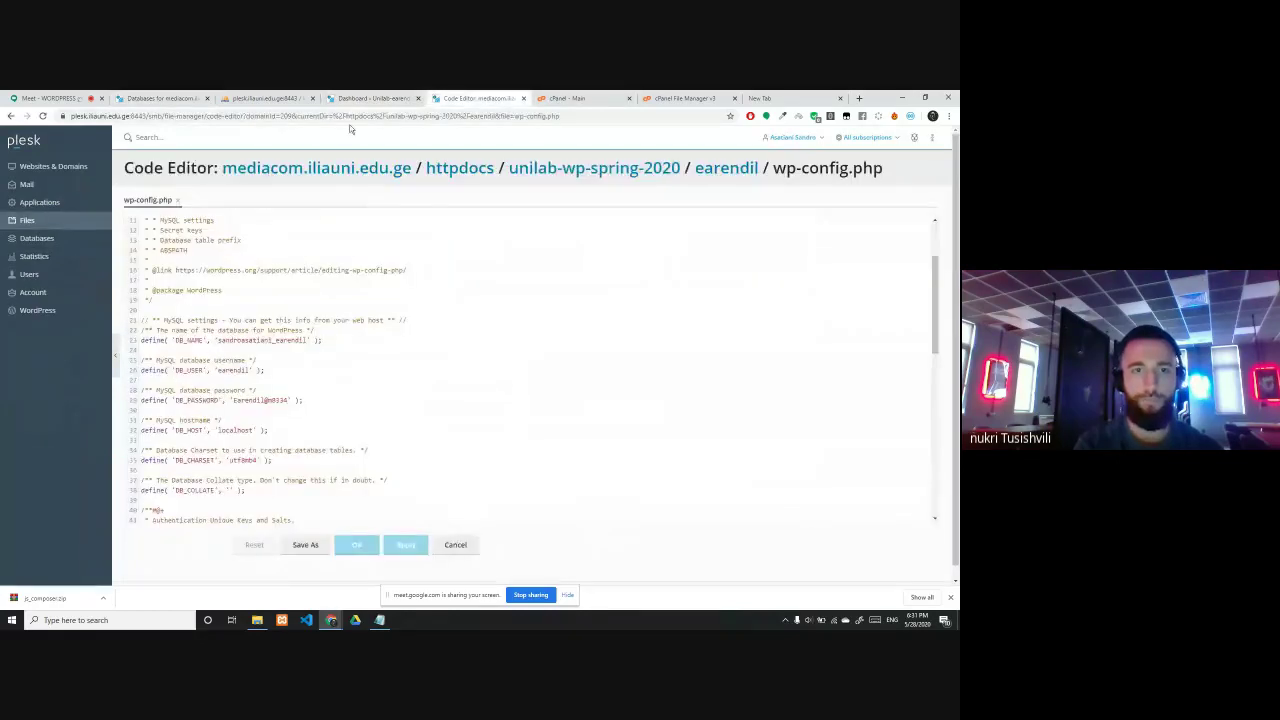
left_click(523, 98)
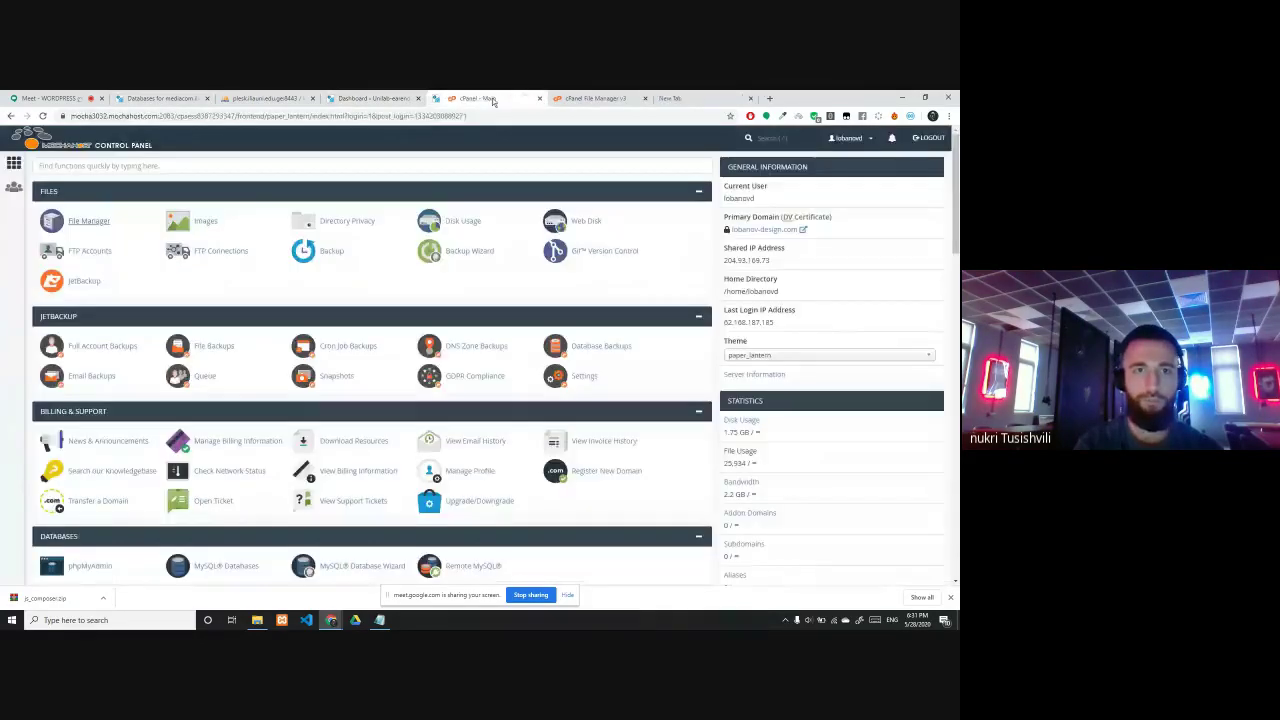
left_click(351, 97)
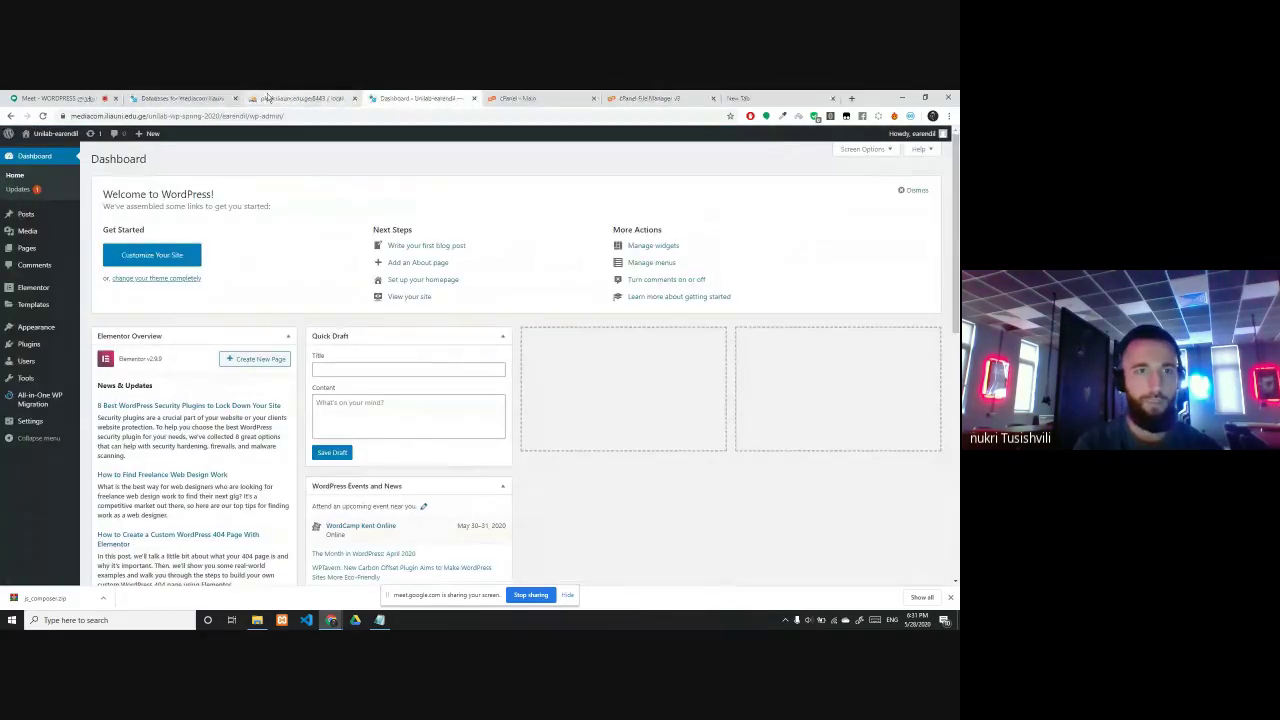
left_click(337, 97)
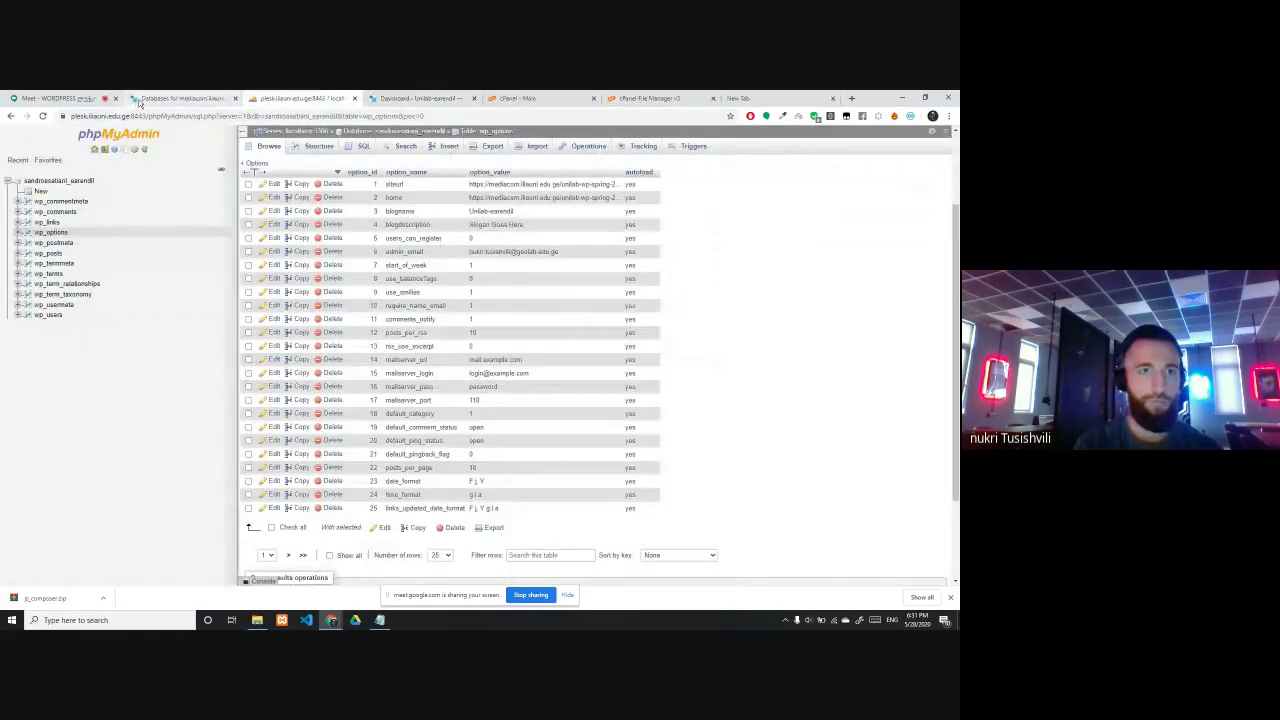
left_click(140, 101)
scroll(20, 205, "down", 3)
scroll(20, 205, "up", 7)
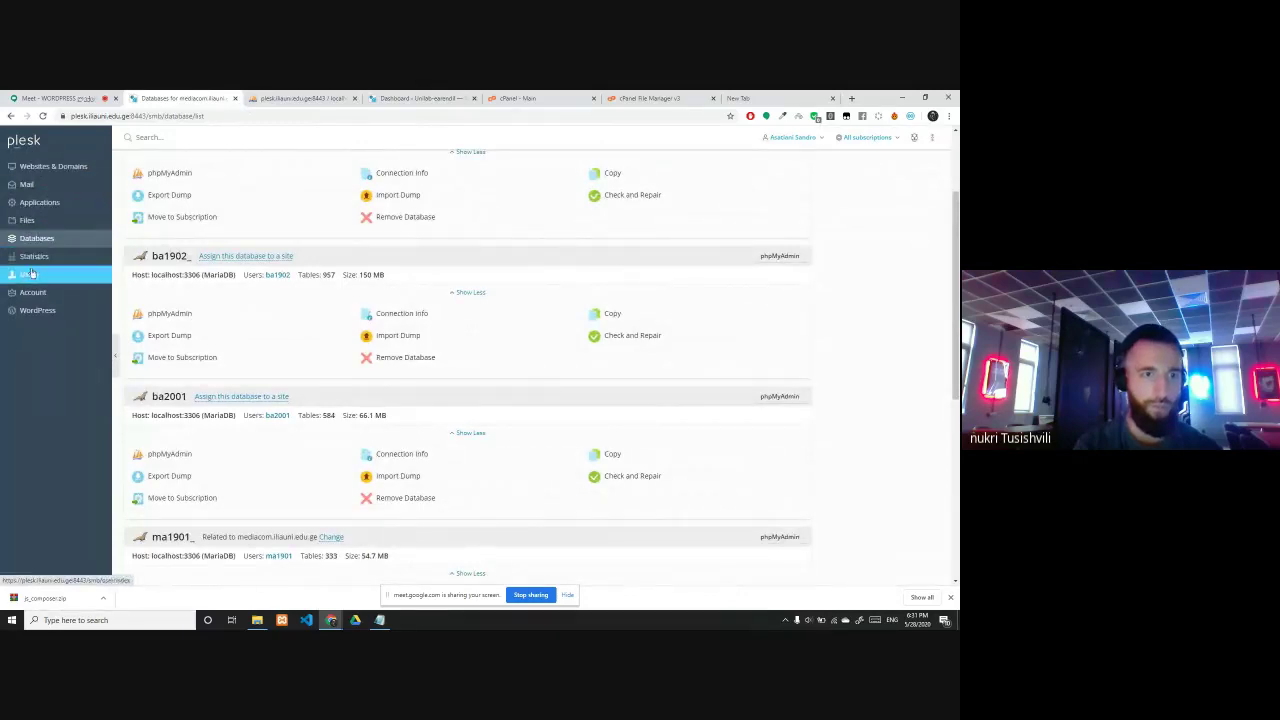
Open Plesk's Files page and WordPress's Upload Plugin form under Plugins > Add New
left_click(24, 218)
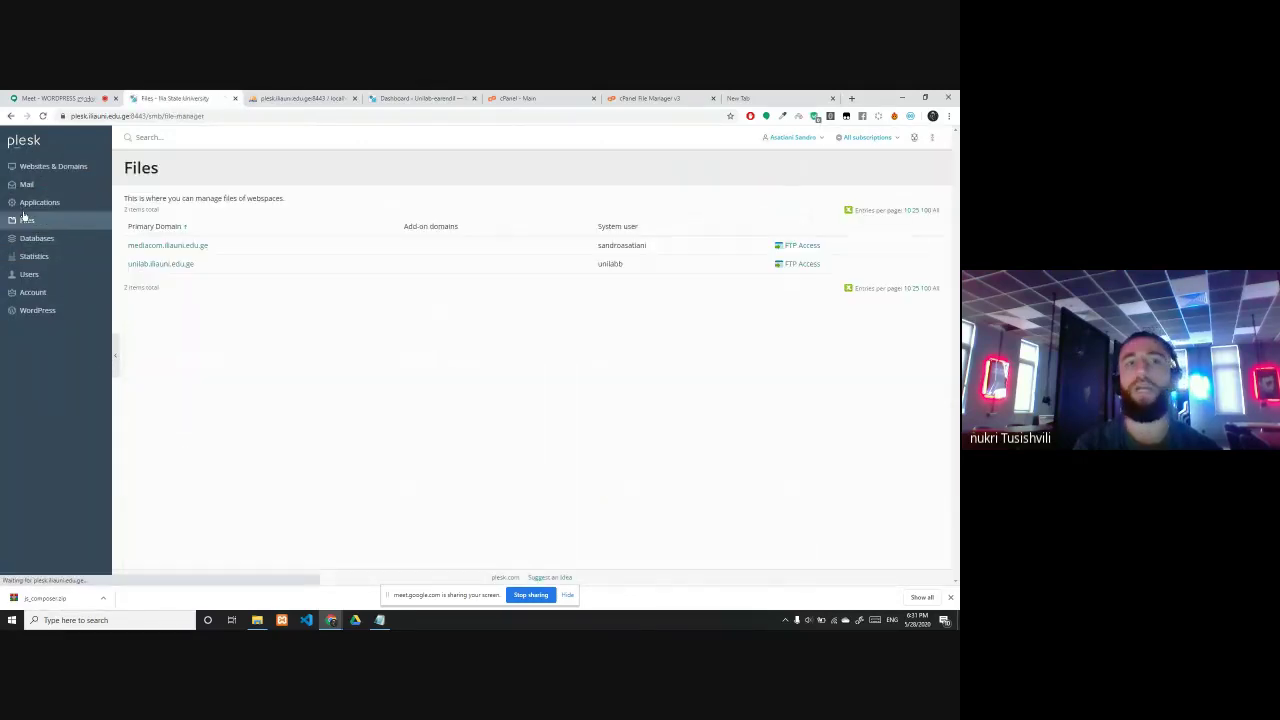
left_click(425, 97)
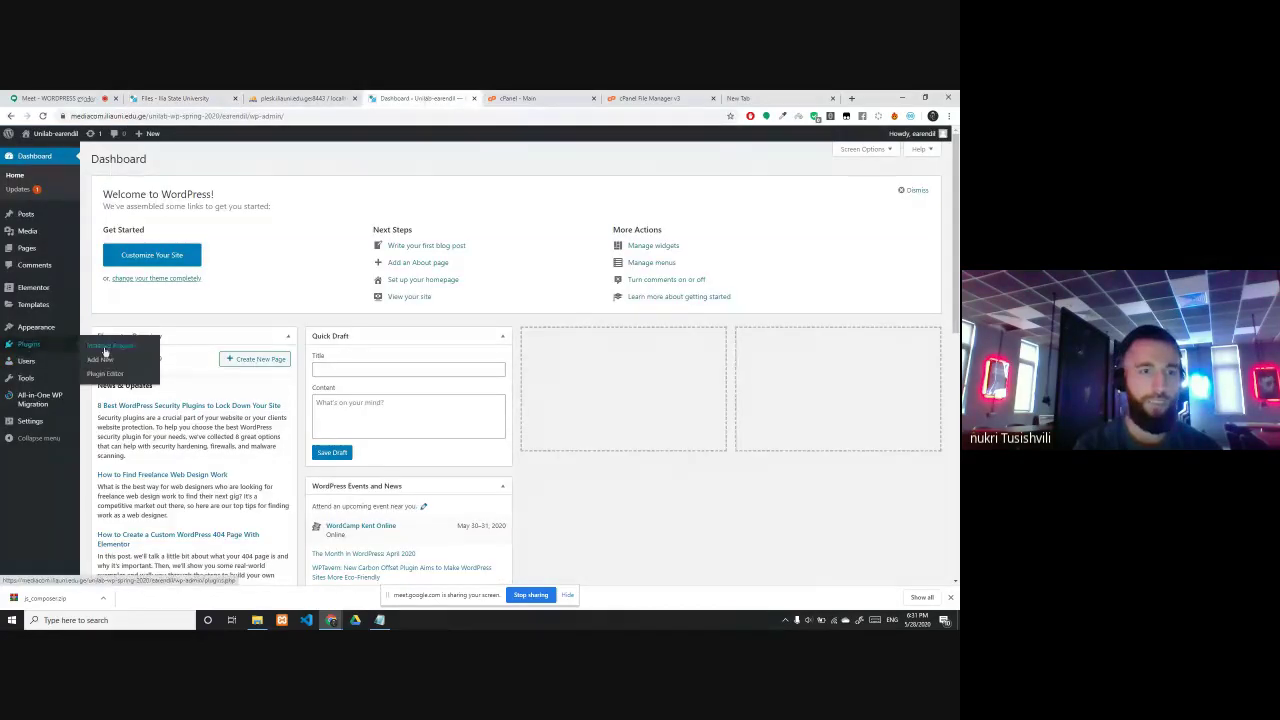
left_click(103, 360)
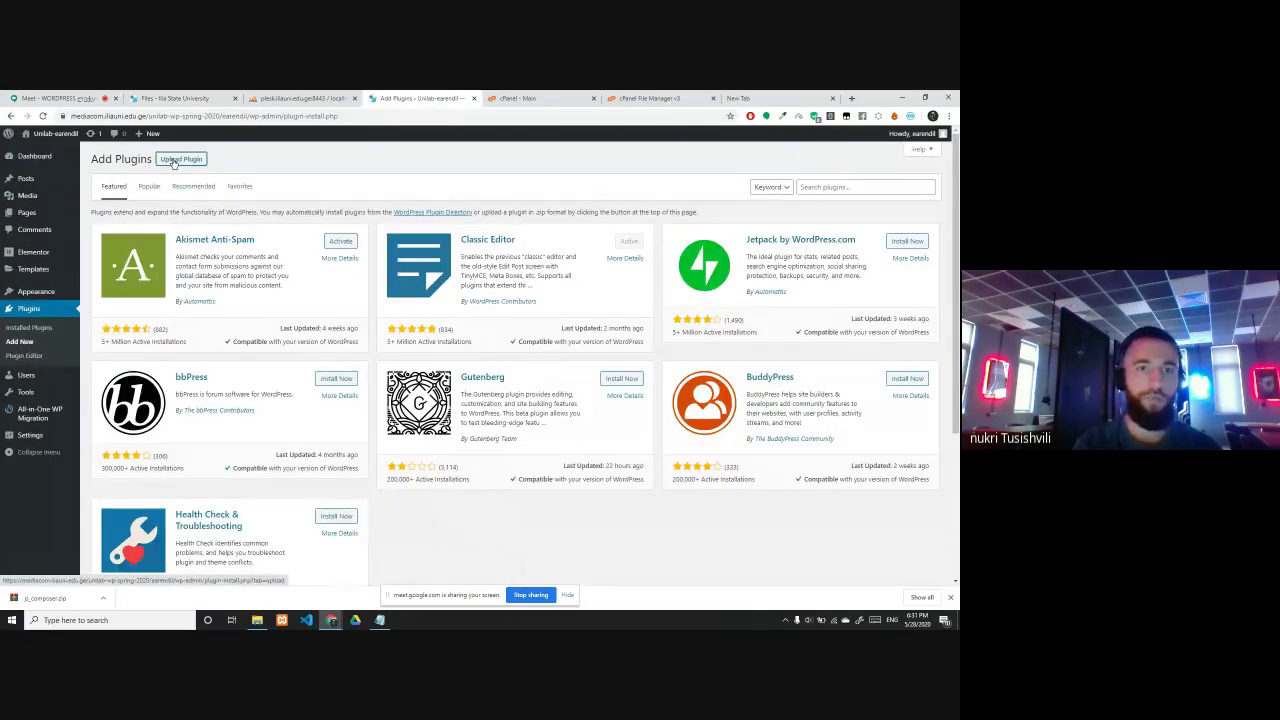
left_click(176, 160)
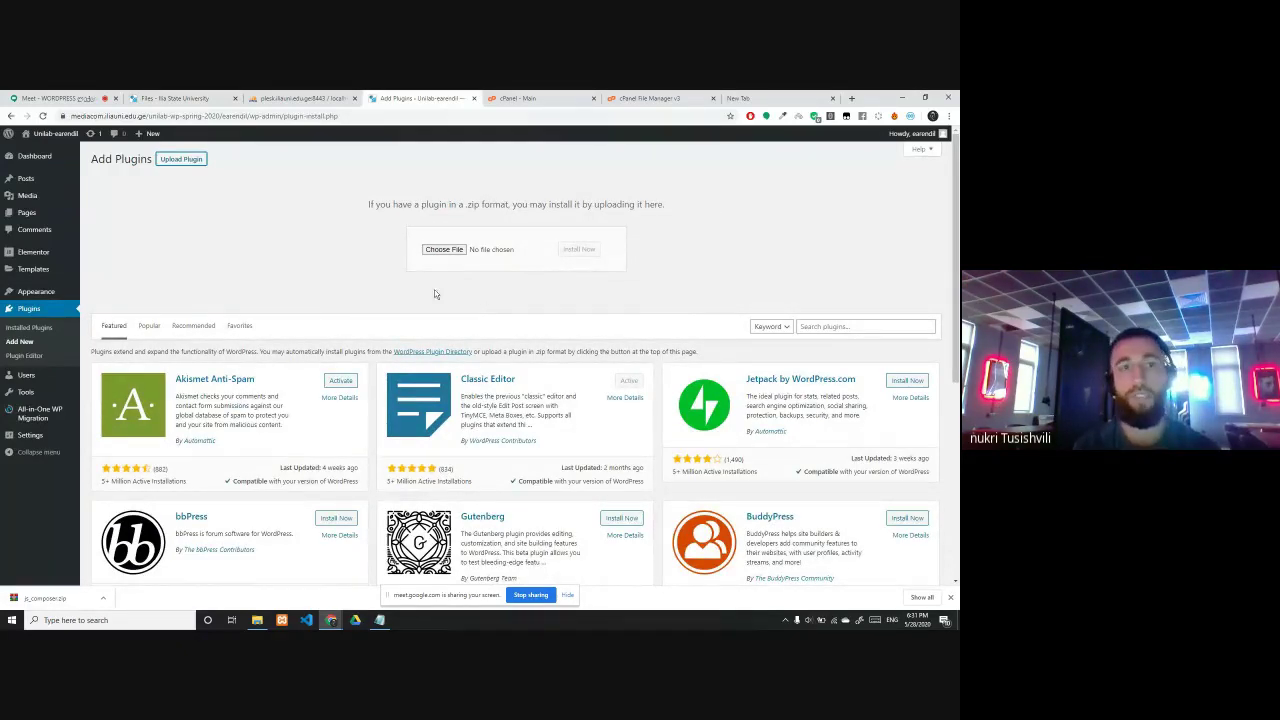
left_click(222, 97)
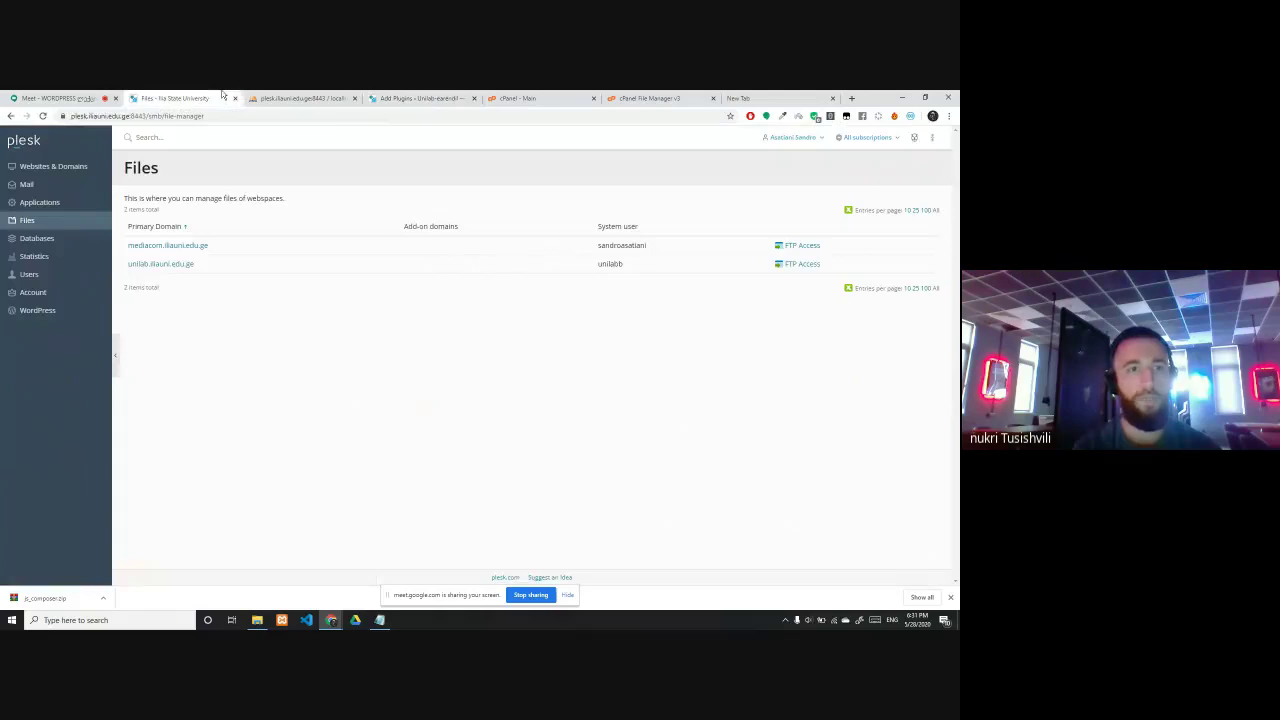
Open mediacom.iliauni.edu.ge's wp-content/plugins folder in Plesk File Manager
left_click(158, 246)
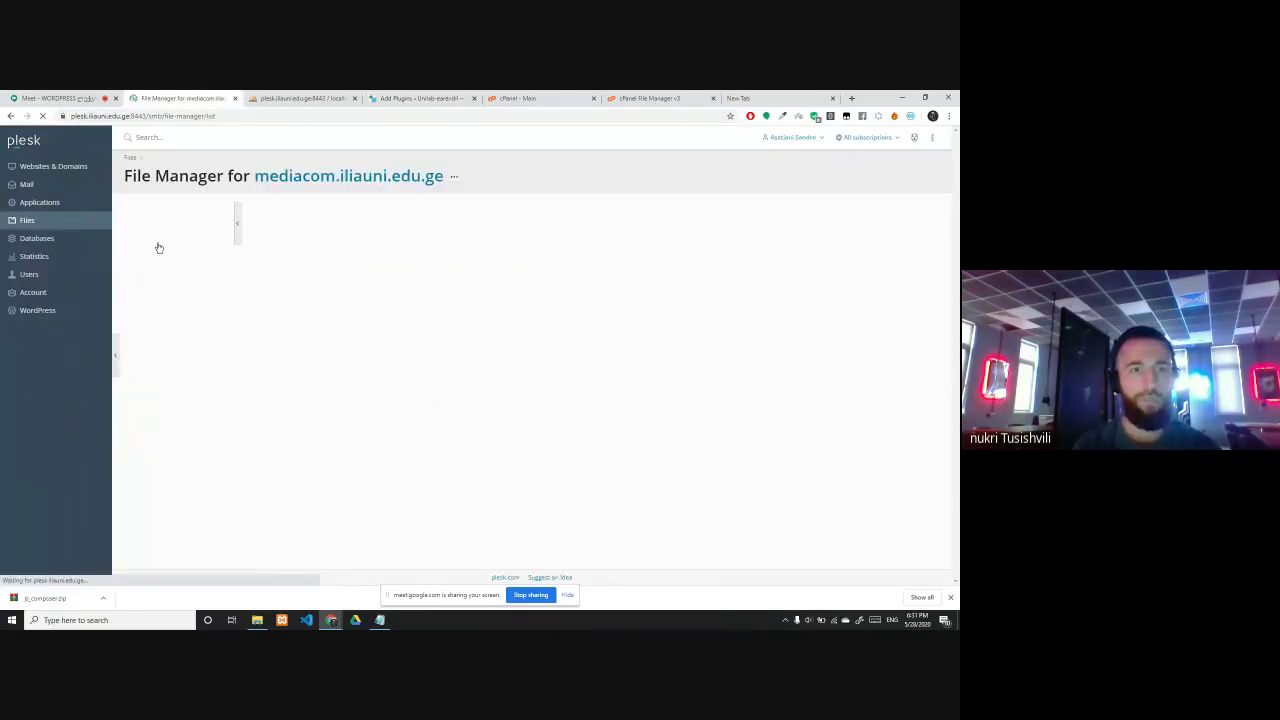
scroll(371, 317, "down", 3)
scroll(282, 411, "up", 3)
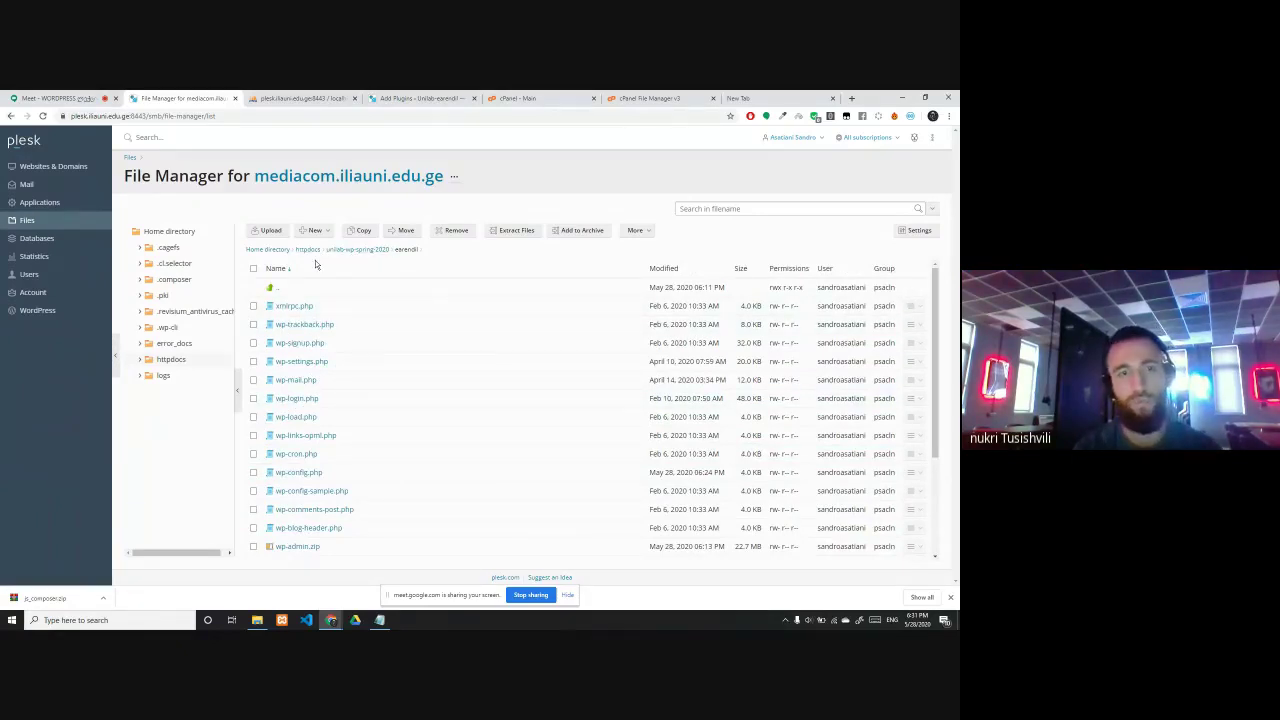
scroll(300, 380, "down", 3)
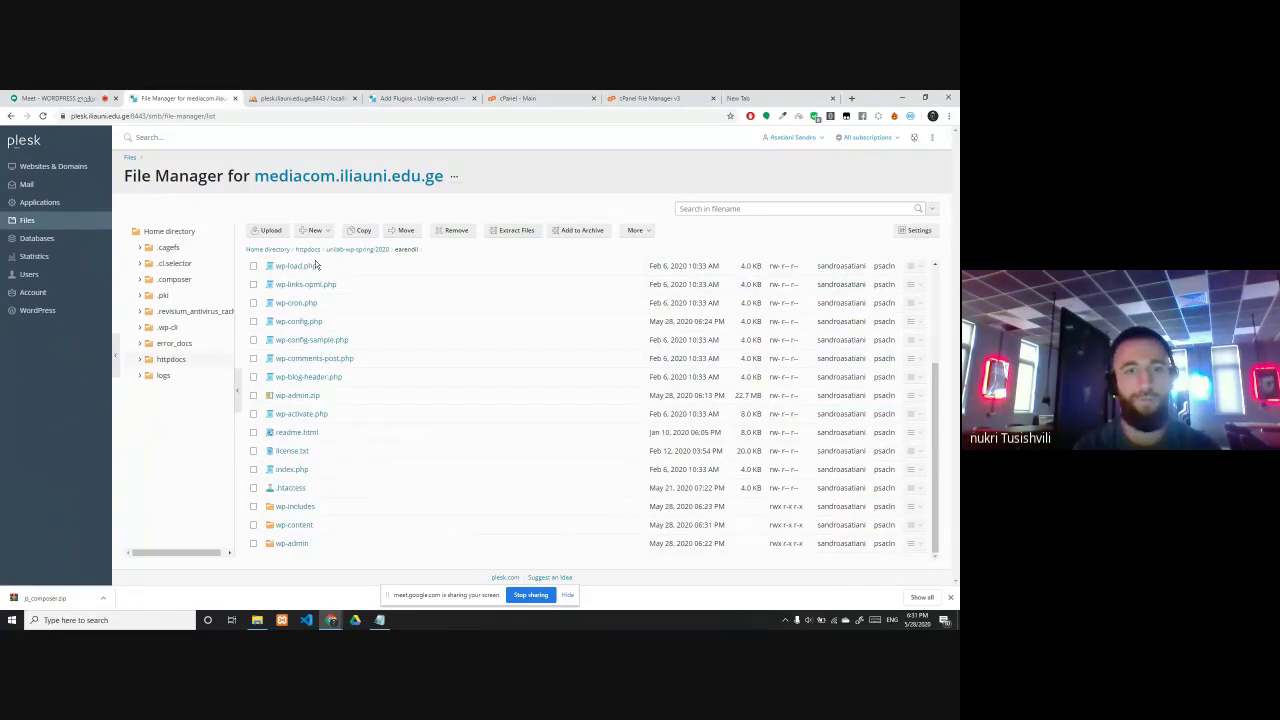
left_click(289, 528)
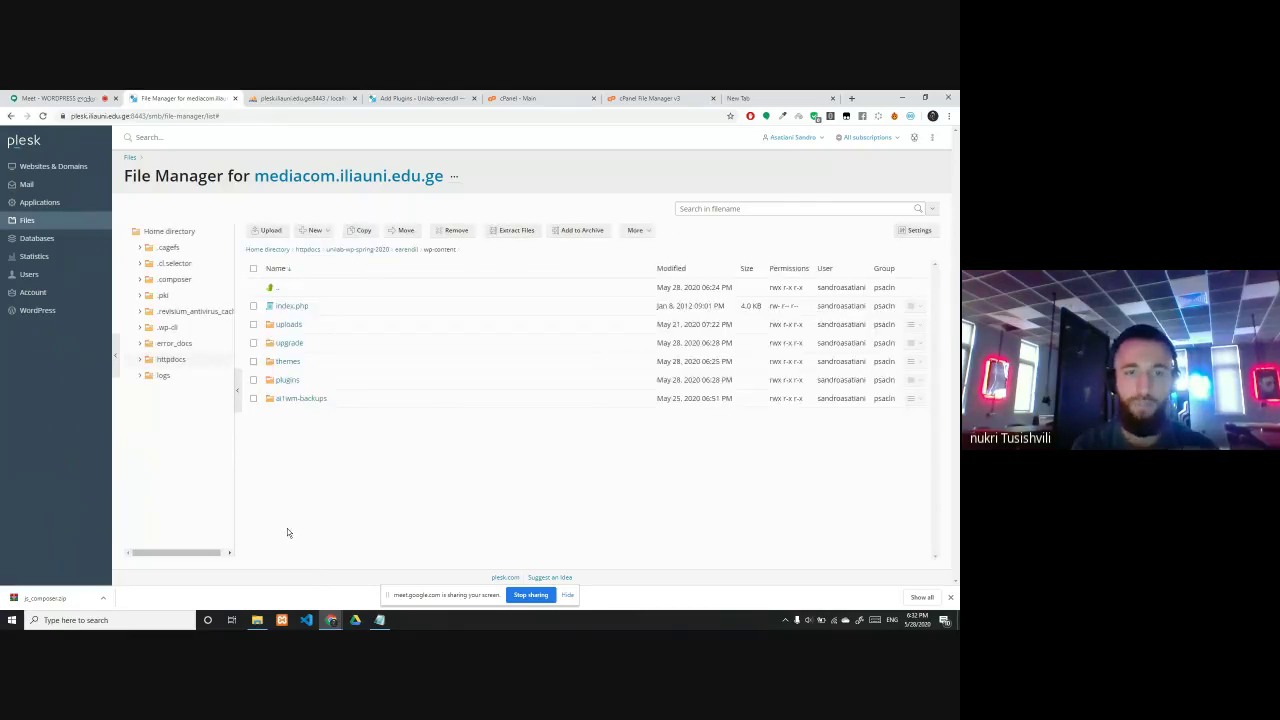
left_click(287, 380)
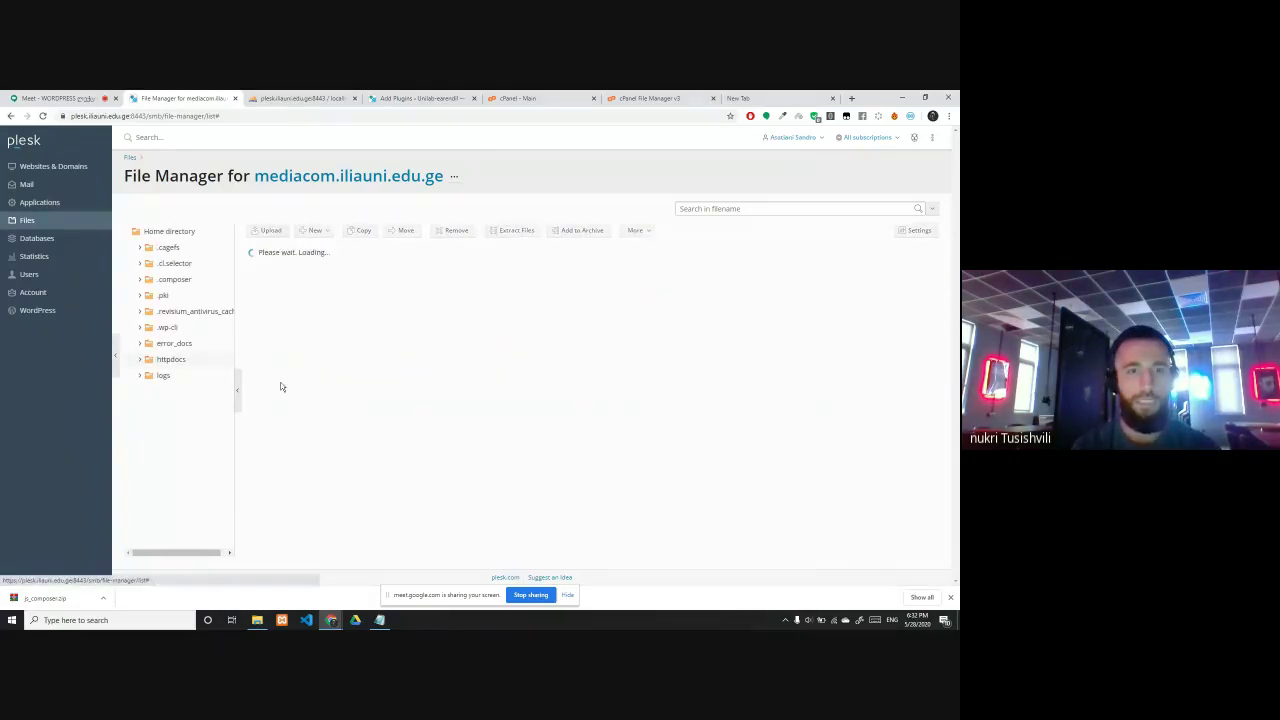
Upload js_composer.zip from the computer into the plugins folder
left_click(271, 232)
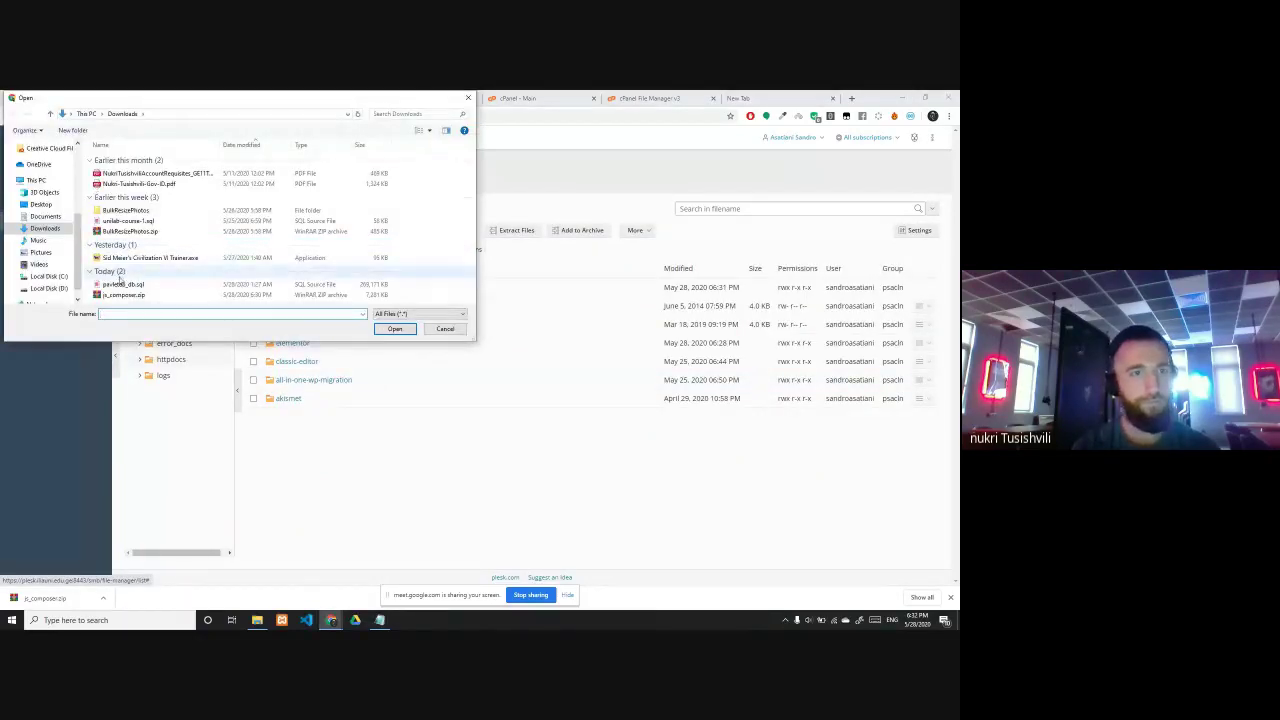
left_click(122, 296)
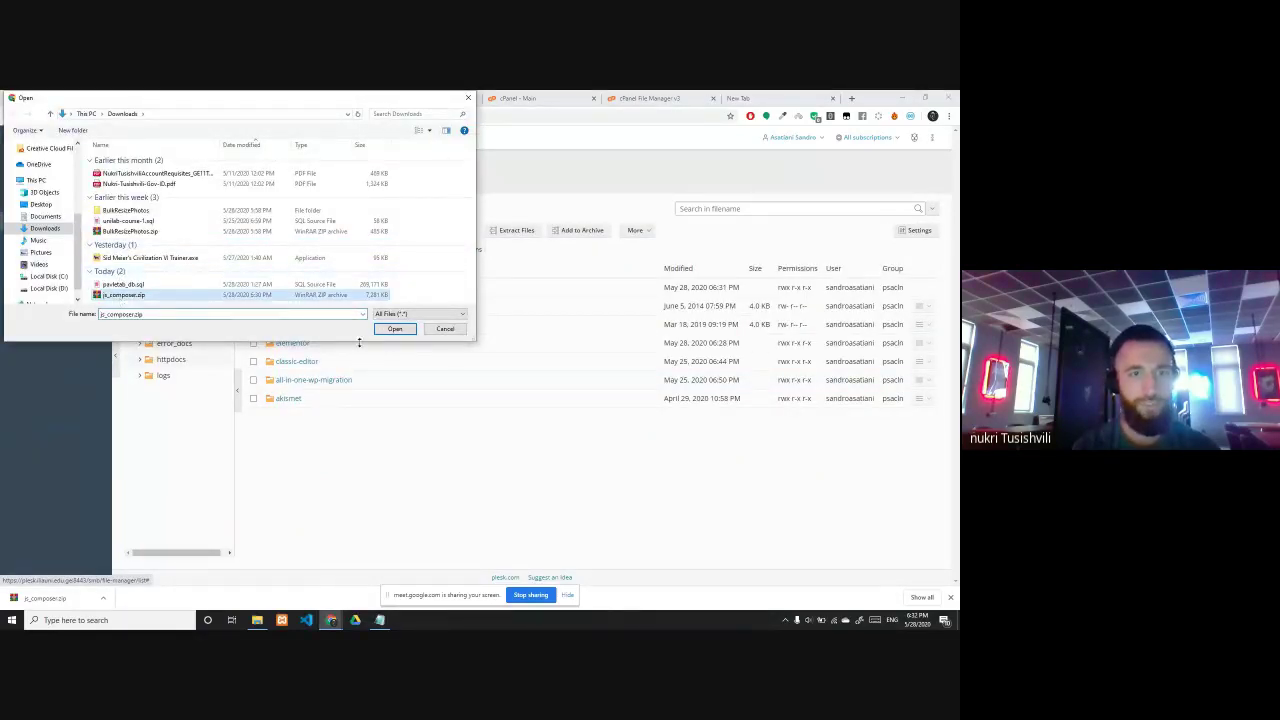
left_click(393, 330)
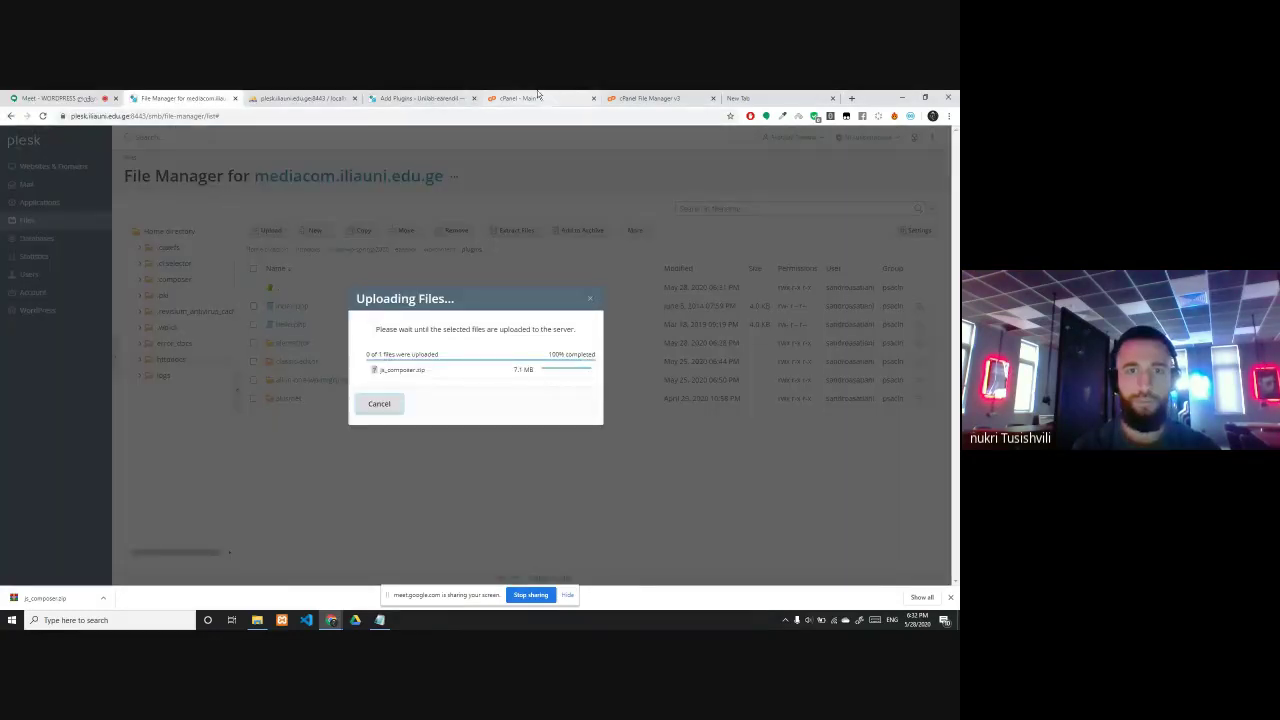
left_click(545, 98)
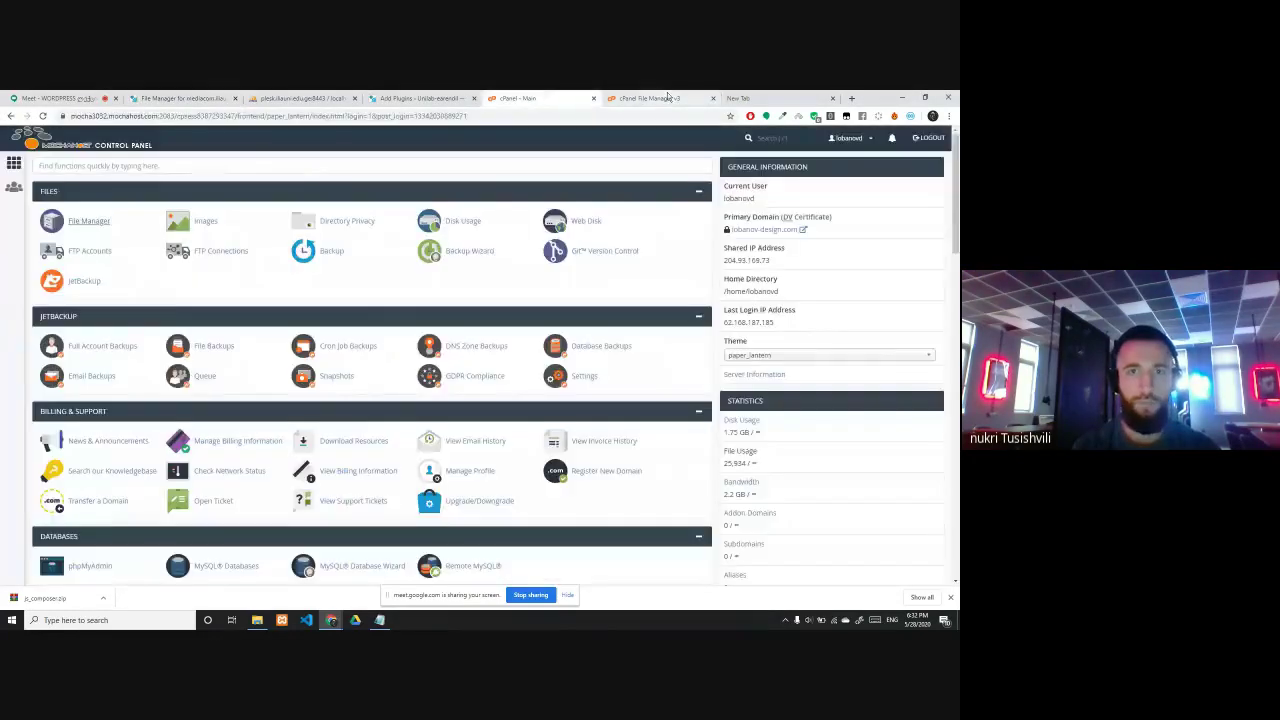
Dismiss the compression results, reload the plugins folder, and download js_composer.zip
left_click(665, 98)
left_click(641, 455)
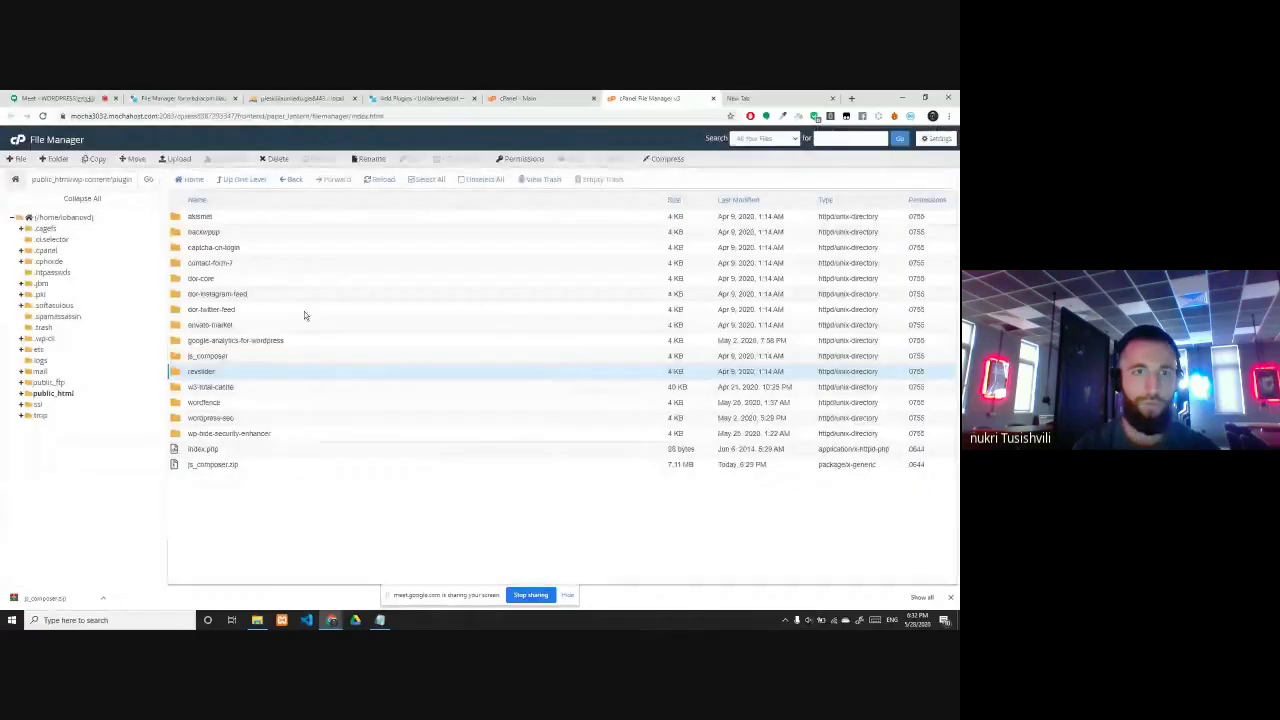
left_click(382, 179)
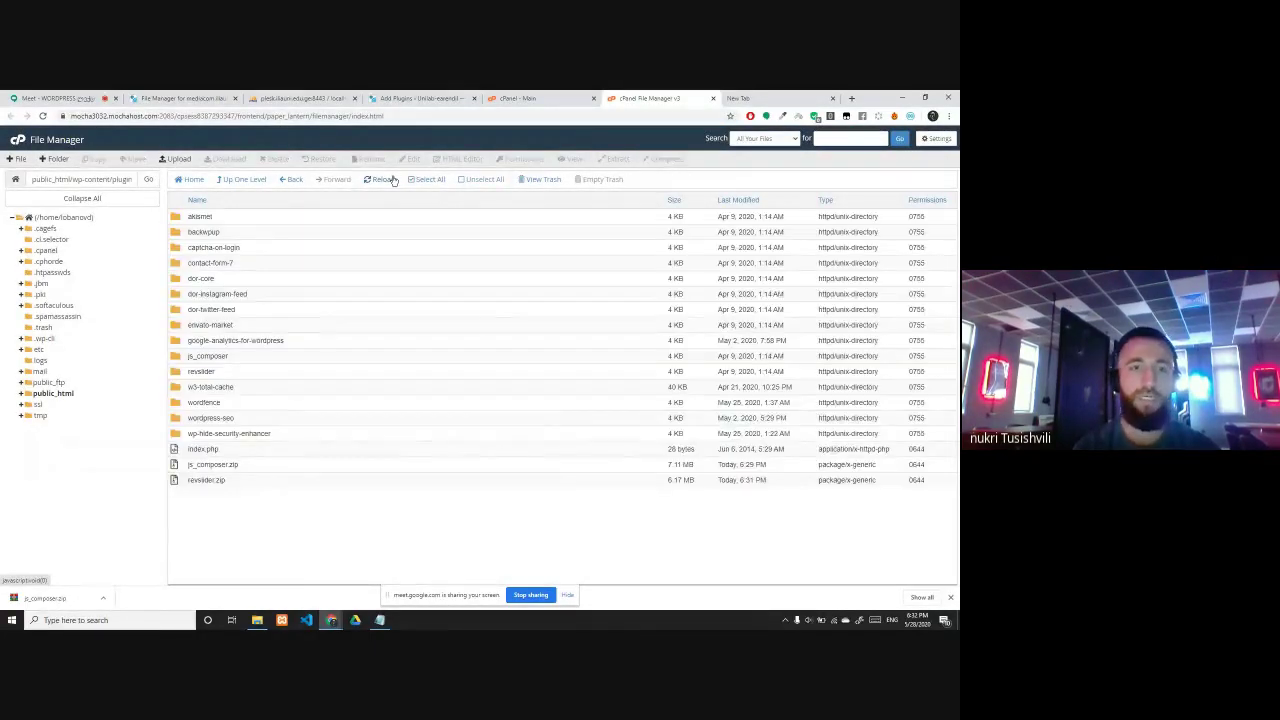
left_click(174, 466)
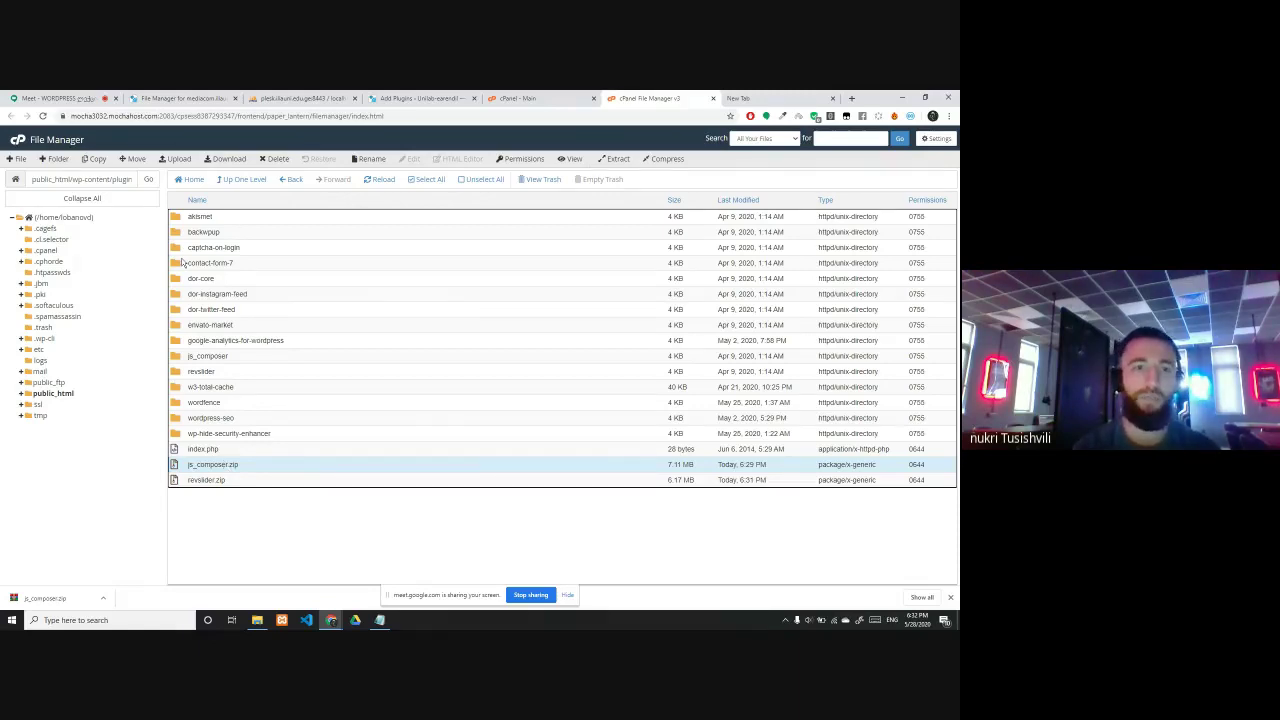
left_click(229, 160)
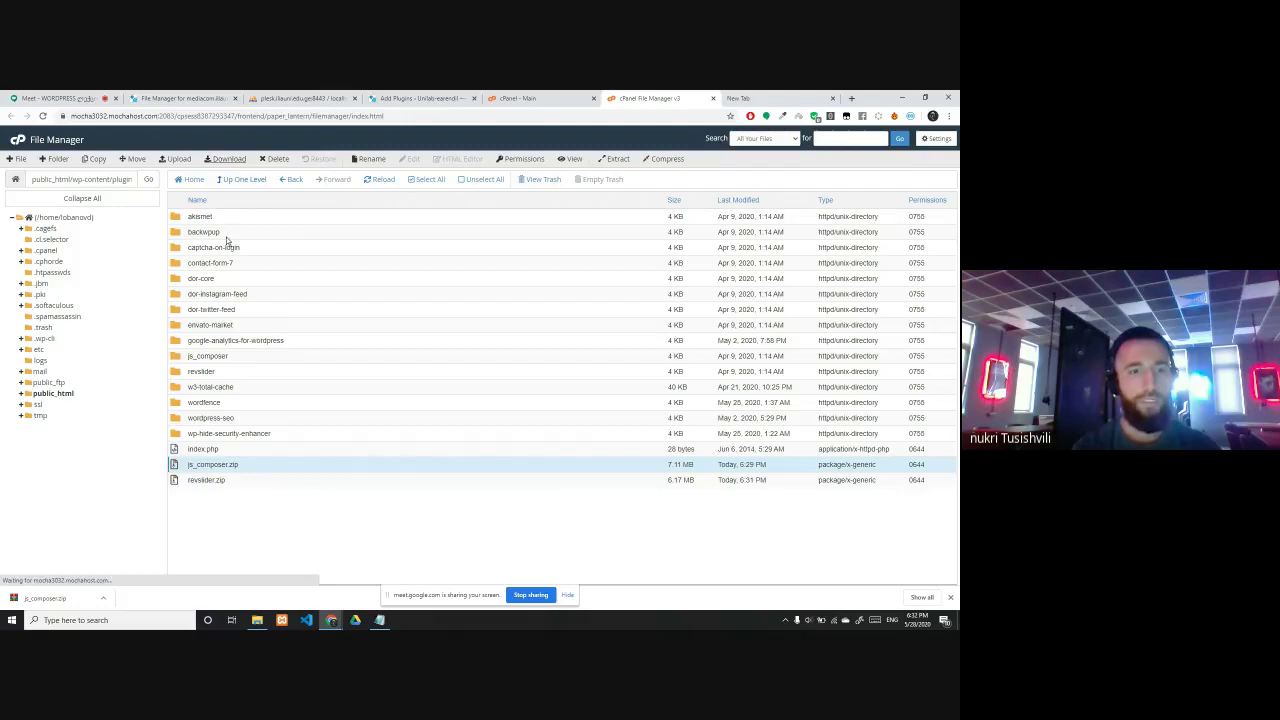
Download revslider.zip from cPanel's plugins folder to the computer
right_click(195, 484)
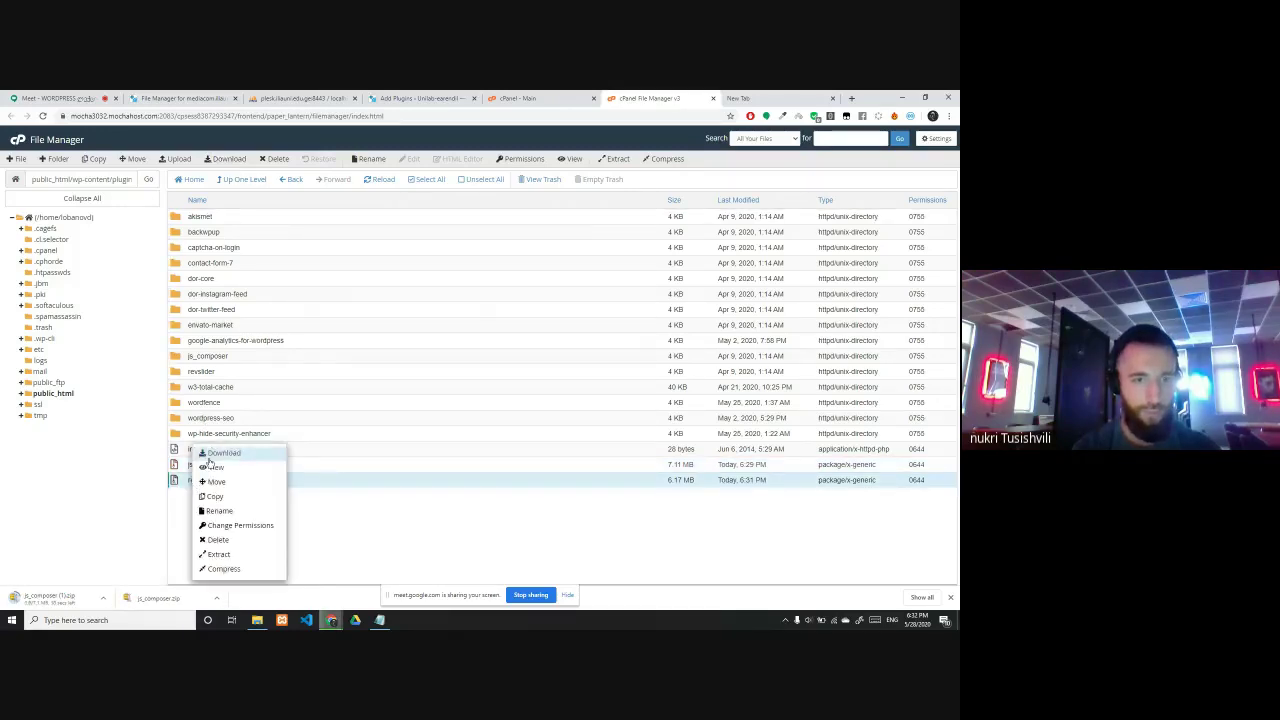
left_click(212, 453)
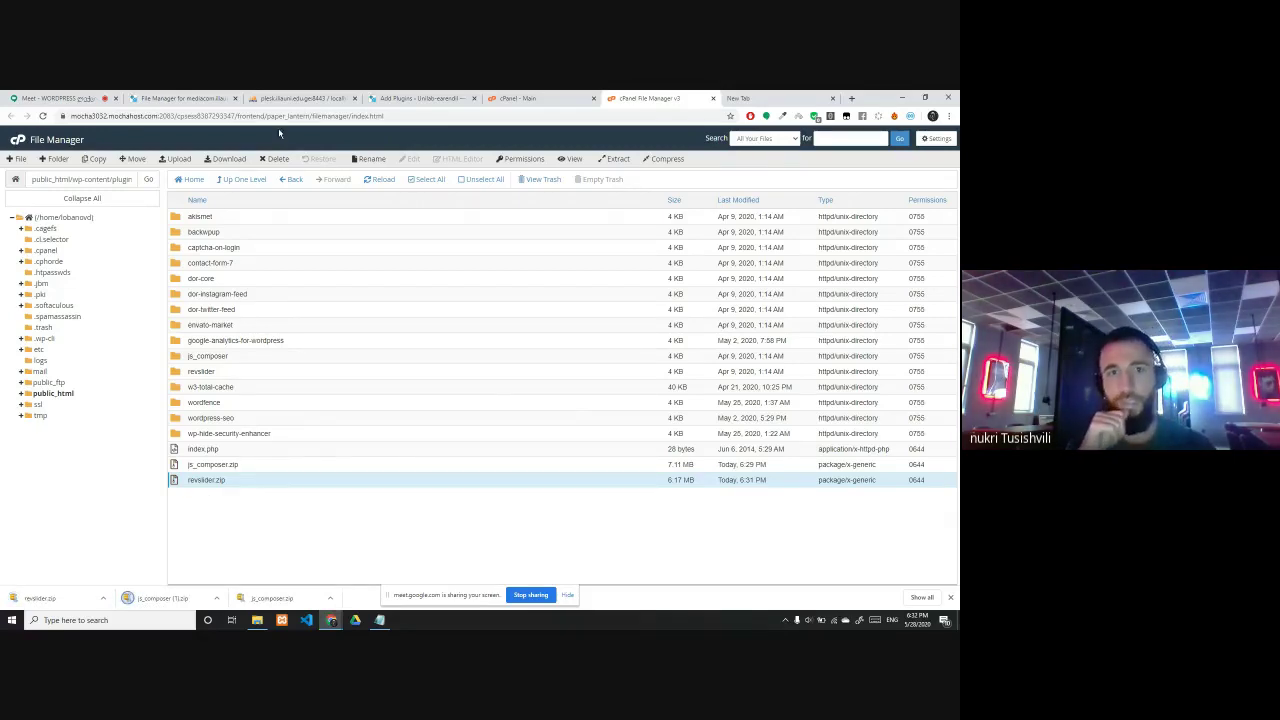
left_click(390, 98)
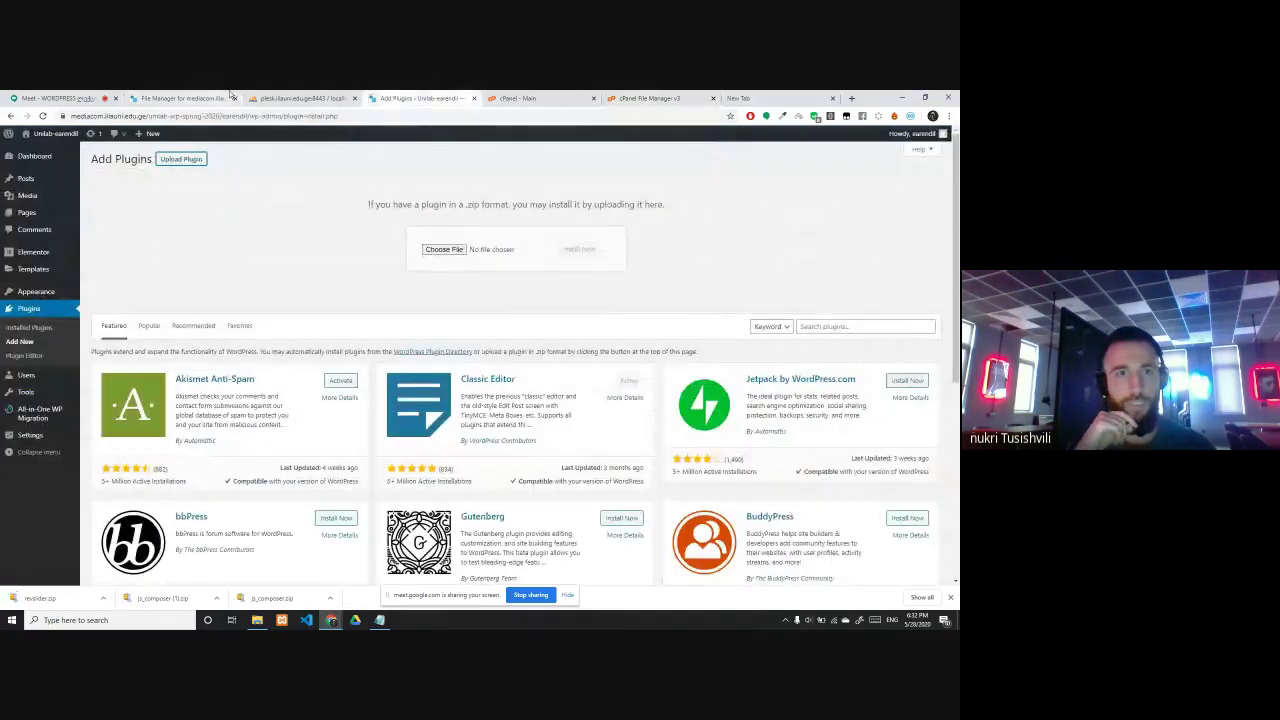
Upload revslider.zip from Downloads into Plesk's plugins folder beside js_composer.zip
left_click(155, 97)
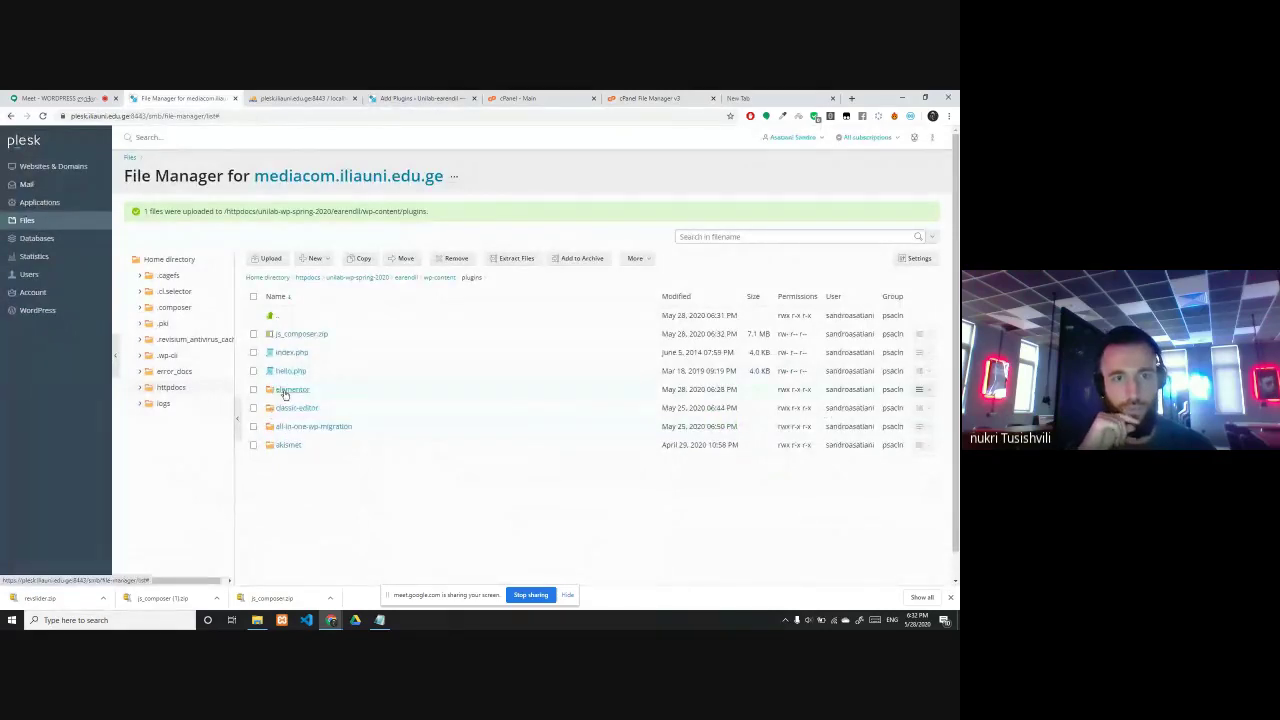
right_click(279, 337)
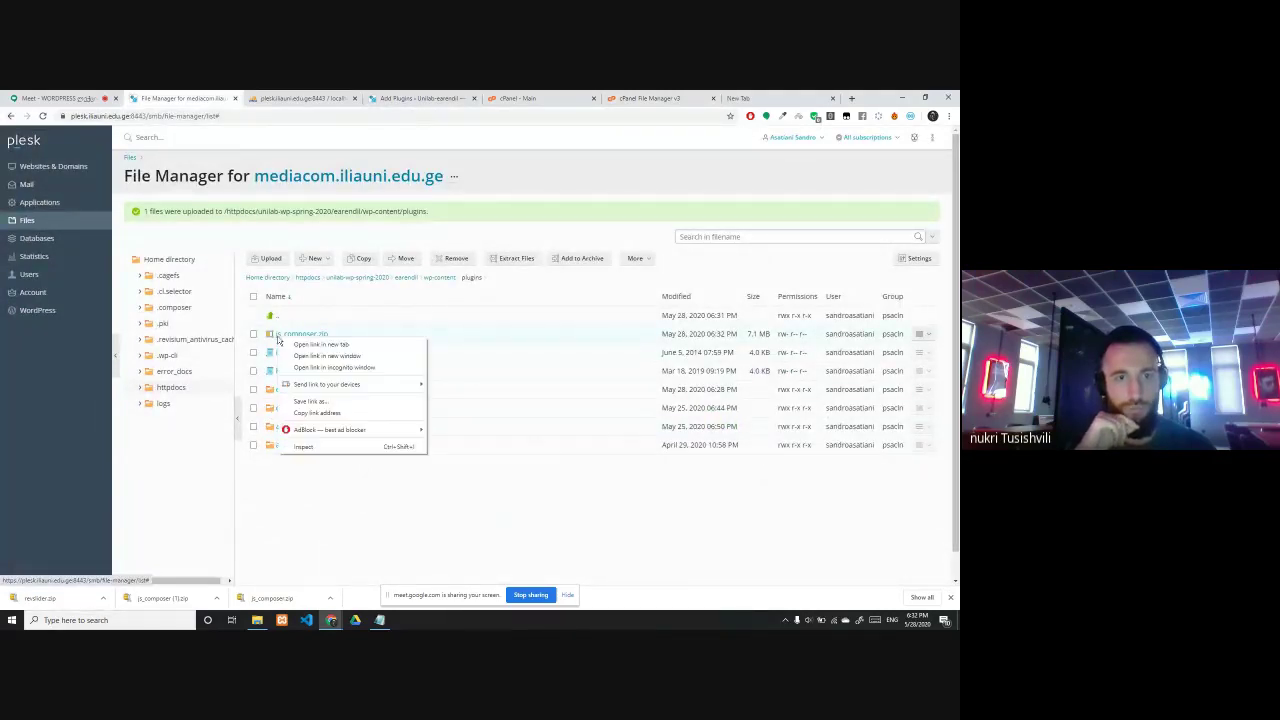
left_click(261, 262)
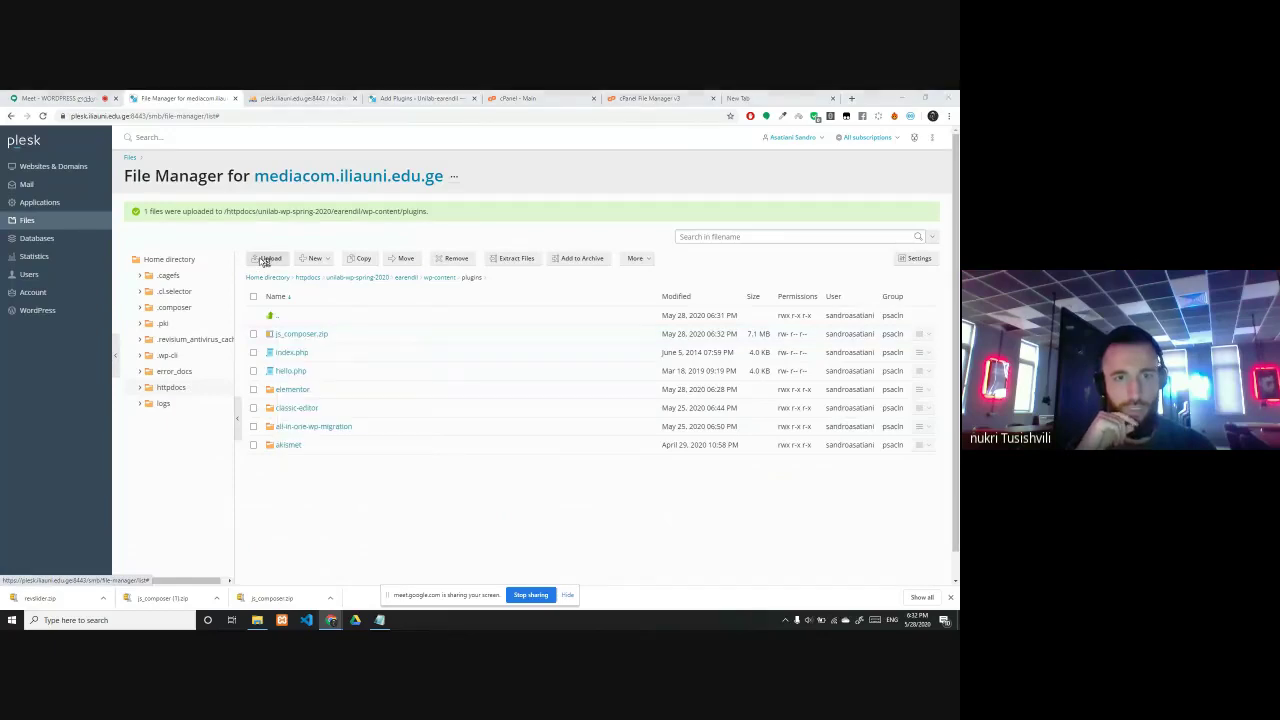
scroll(120, 280, "down", 1)
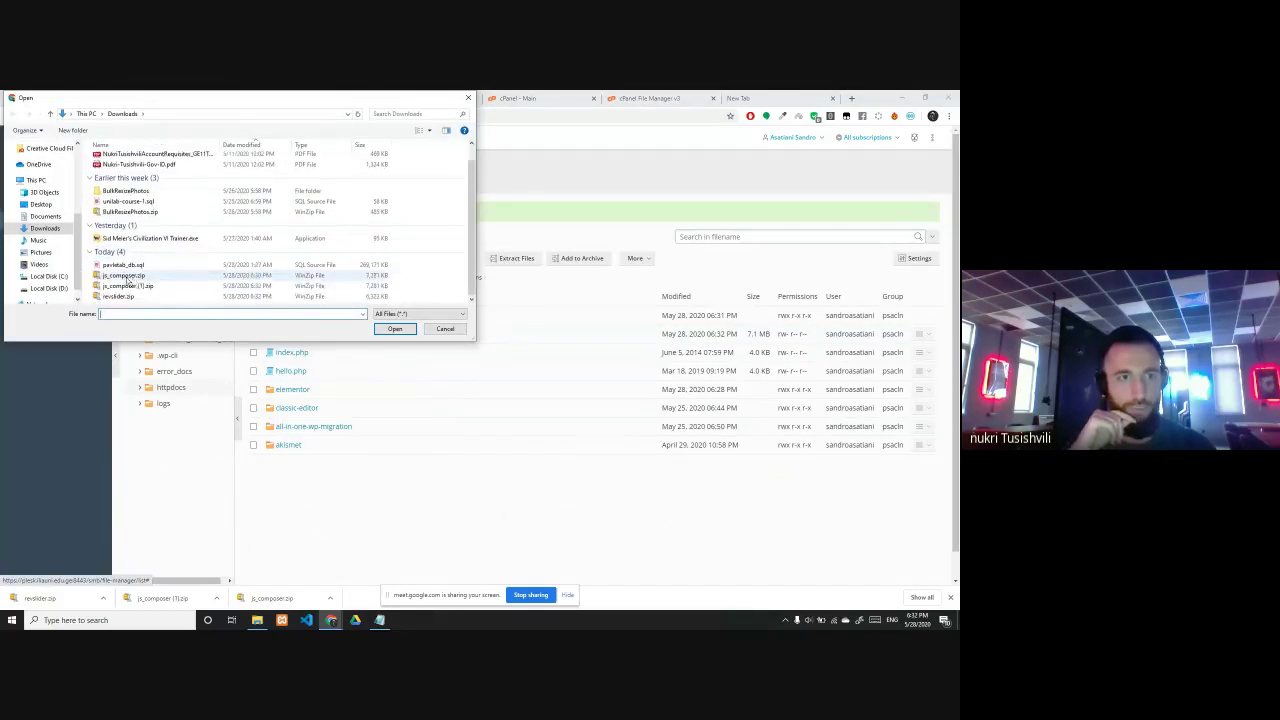
left_click(115, 296)
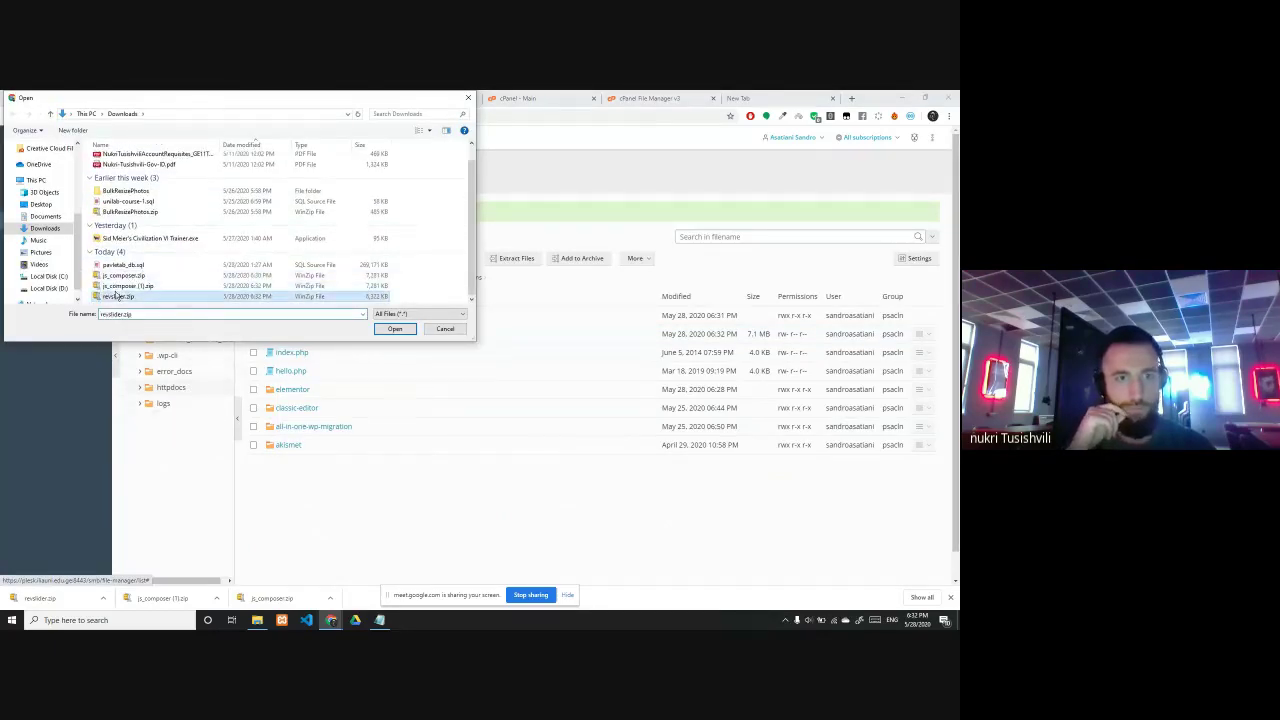
left_click(383, 330)
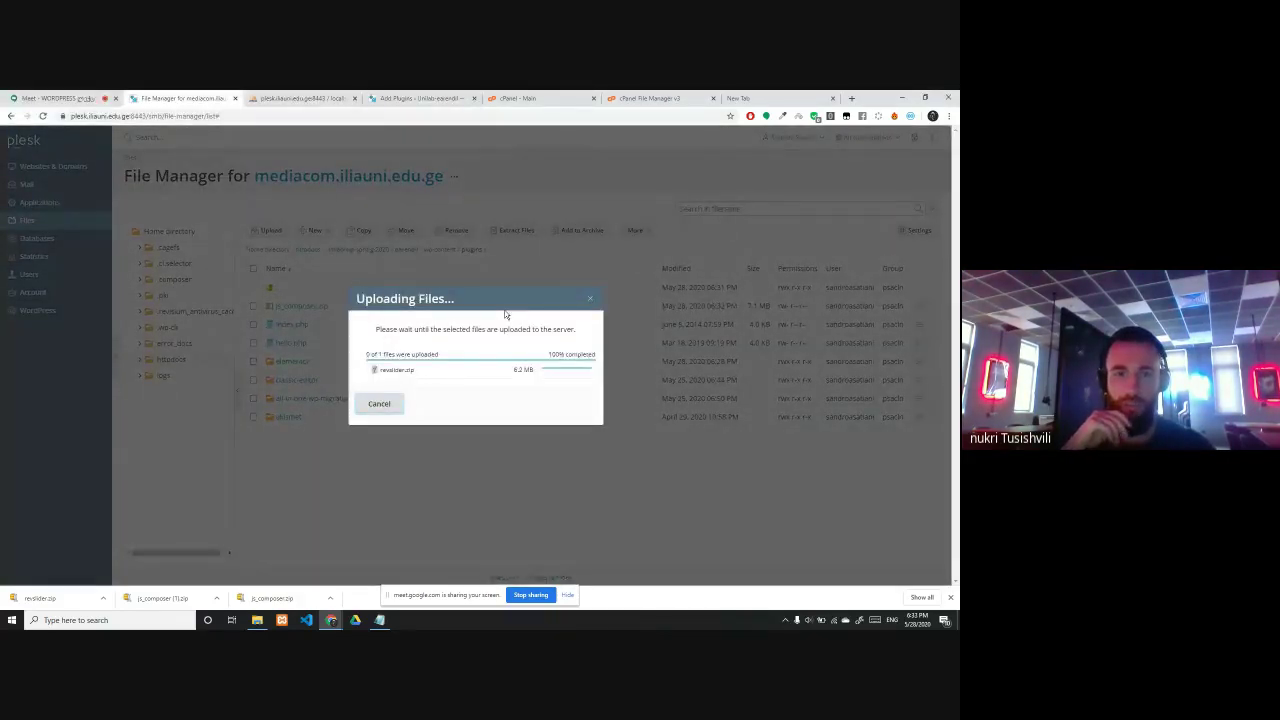
left_click(378, 403)
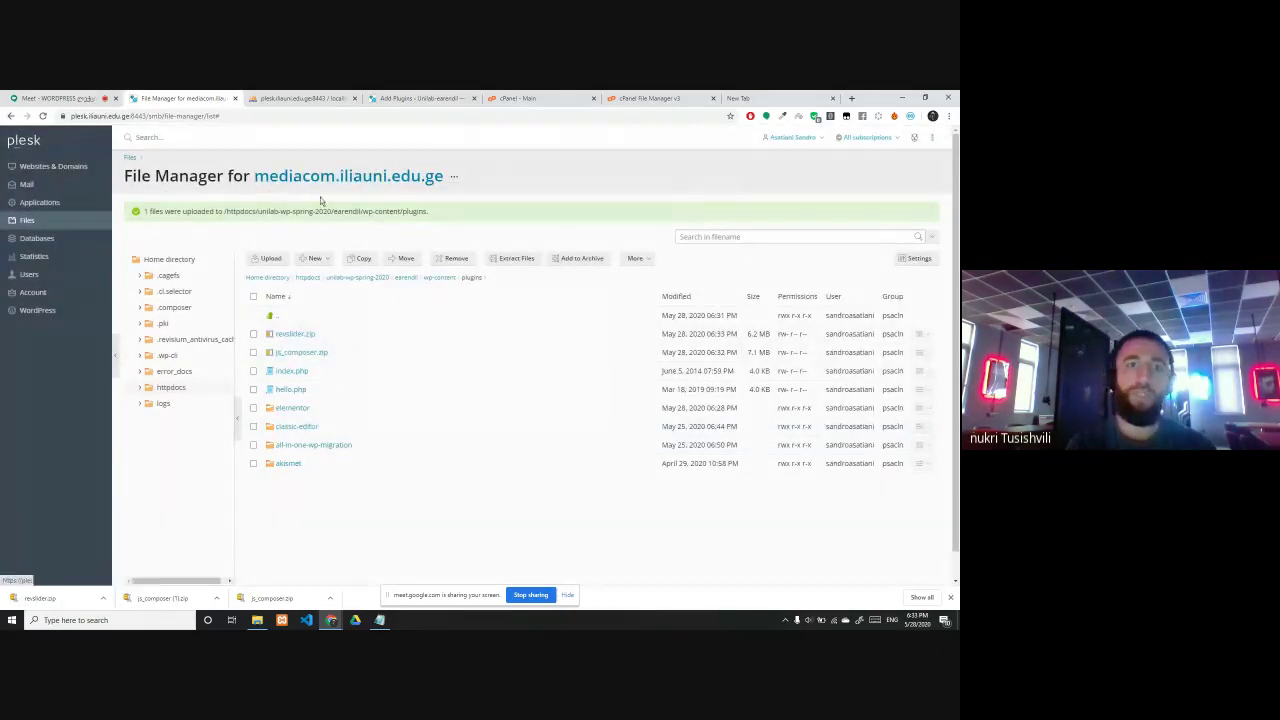
left_click(420, 98)
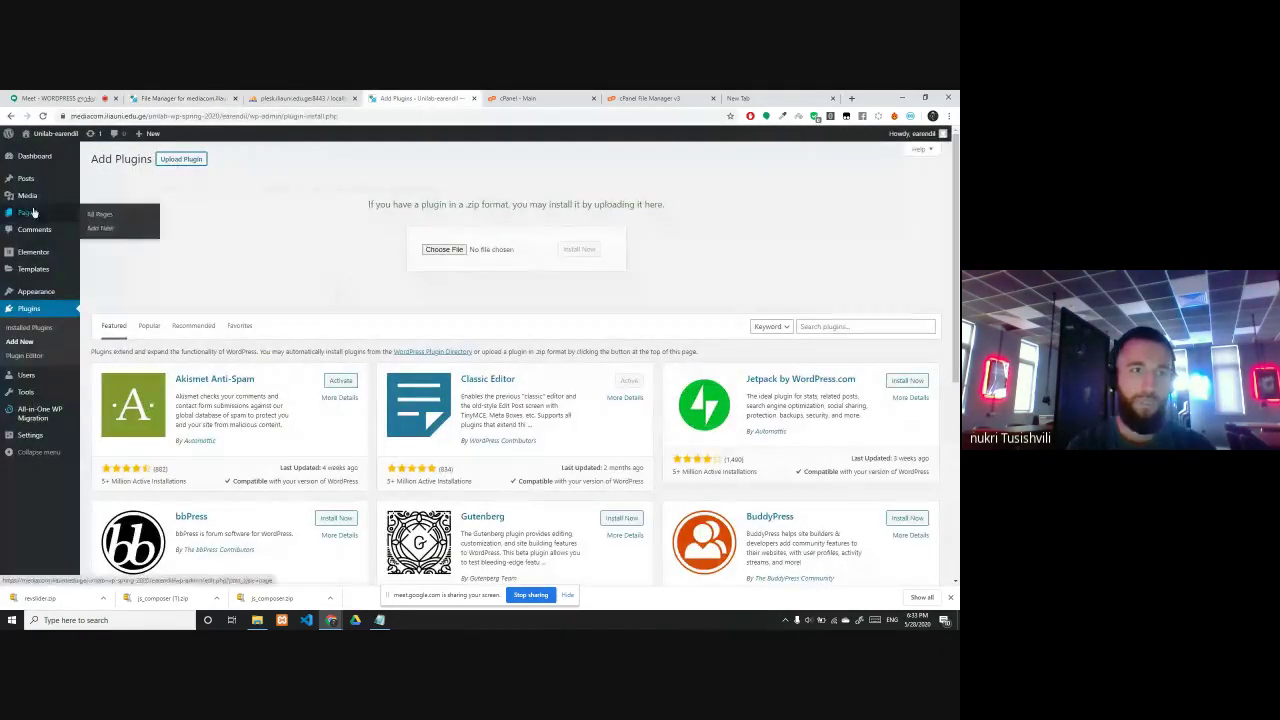
Reload WordPress's list of five installed plugins, then go back to Plesk's File Manager
left_click(34, 325)
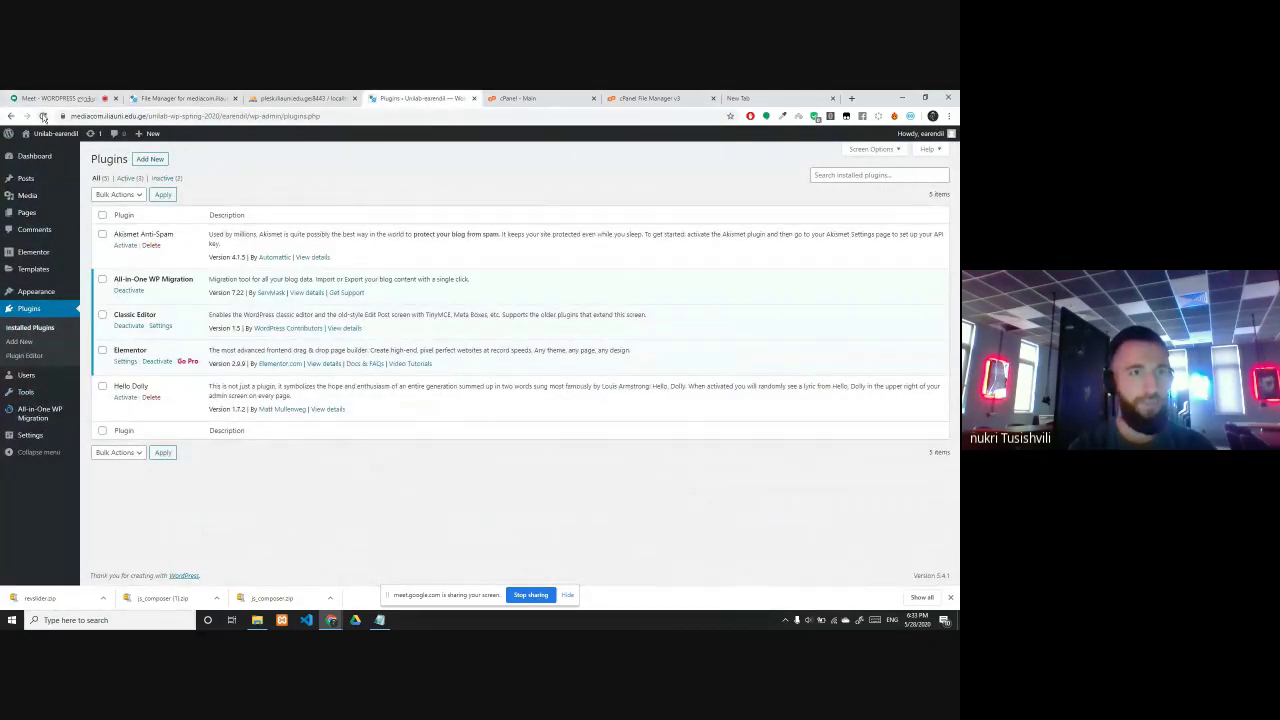
left_click(43, 117)
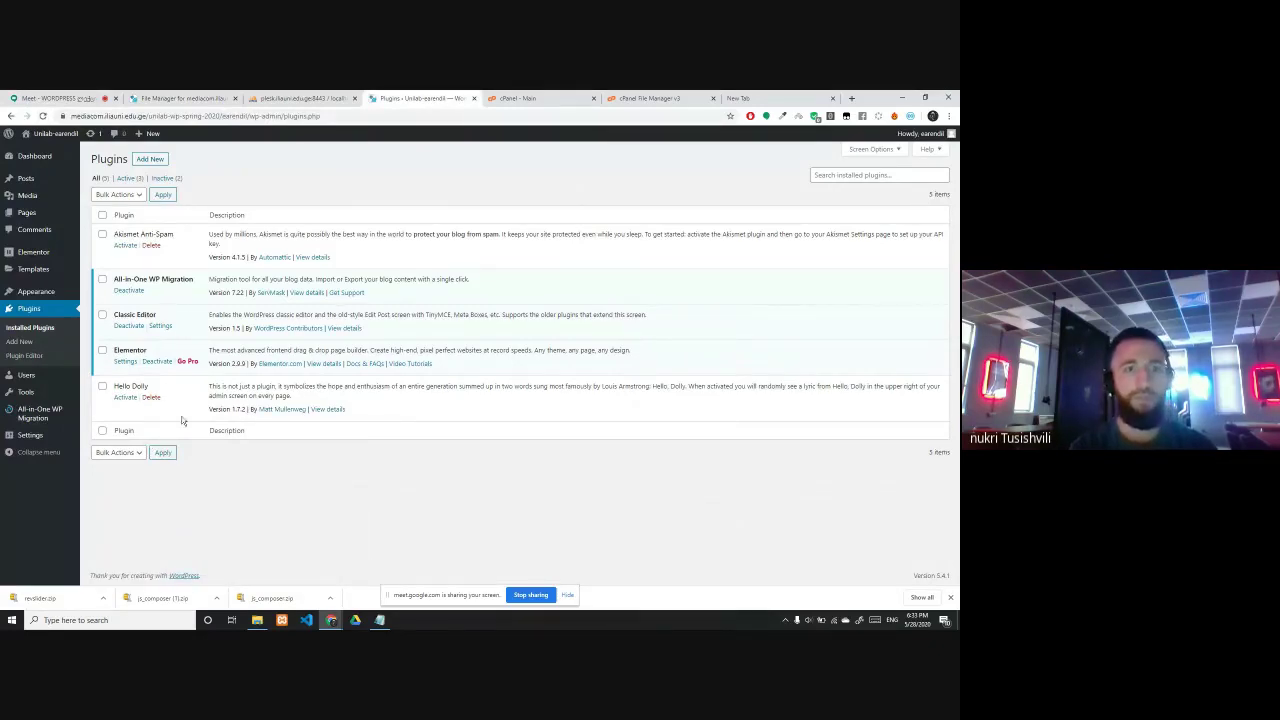
left_click(520, 98)
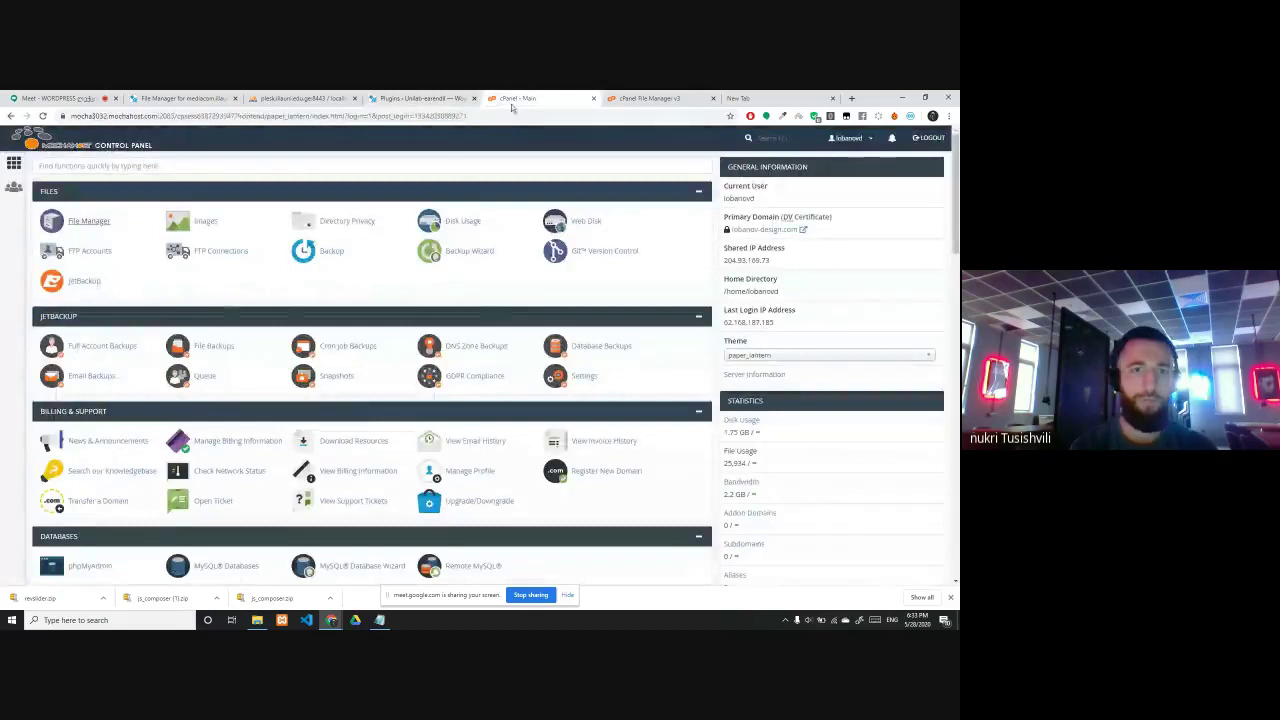
left_click(165, 100)
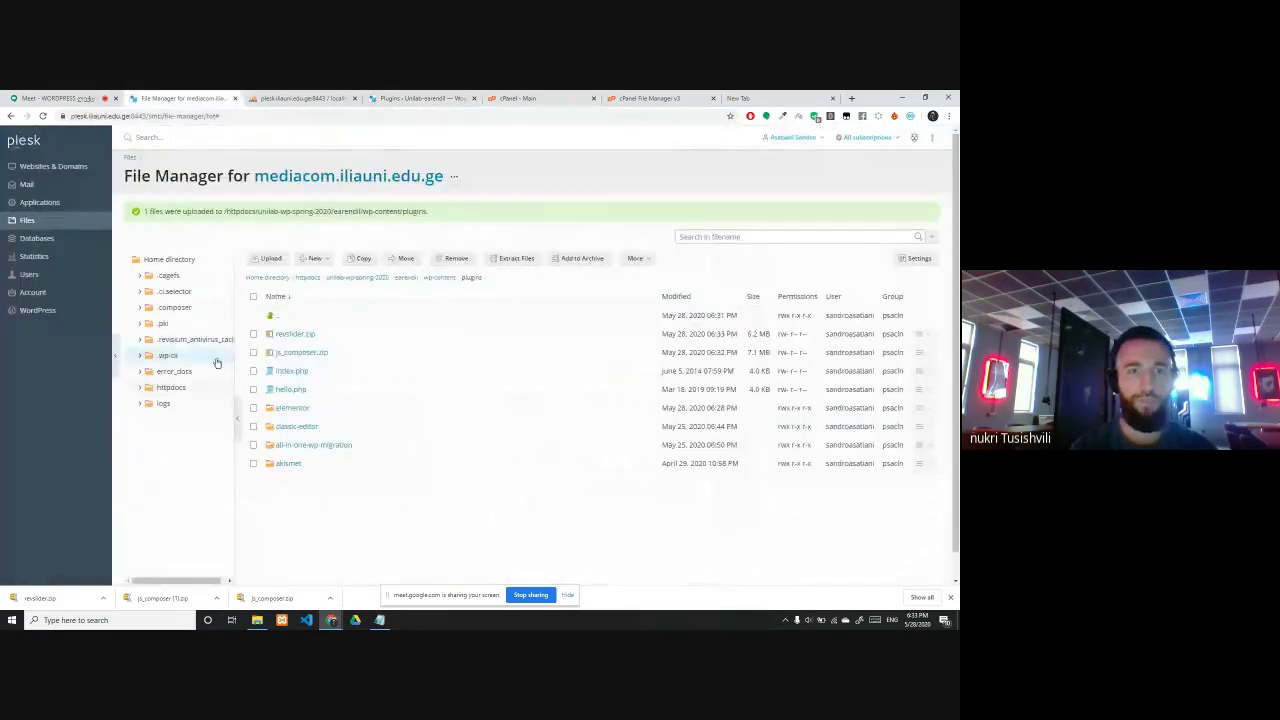
Extract revslider.zip into the plugins folder and start unpacking js_composer.zip
left_click(285, 336)
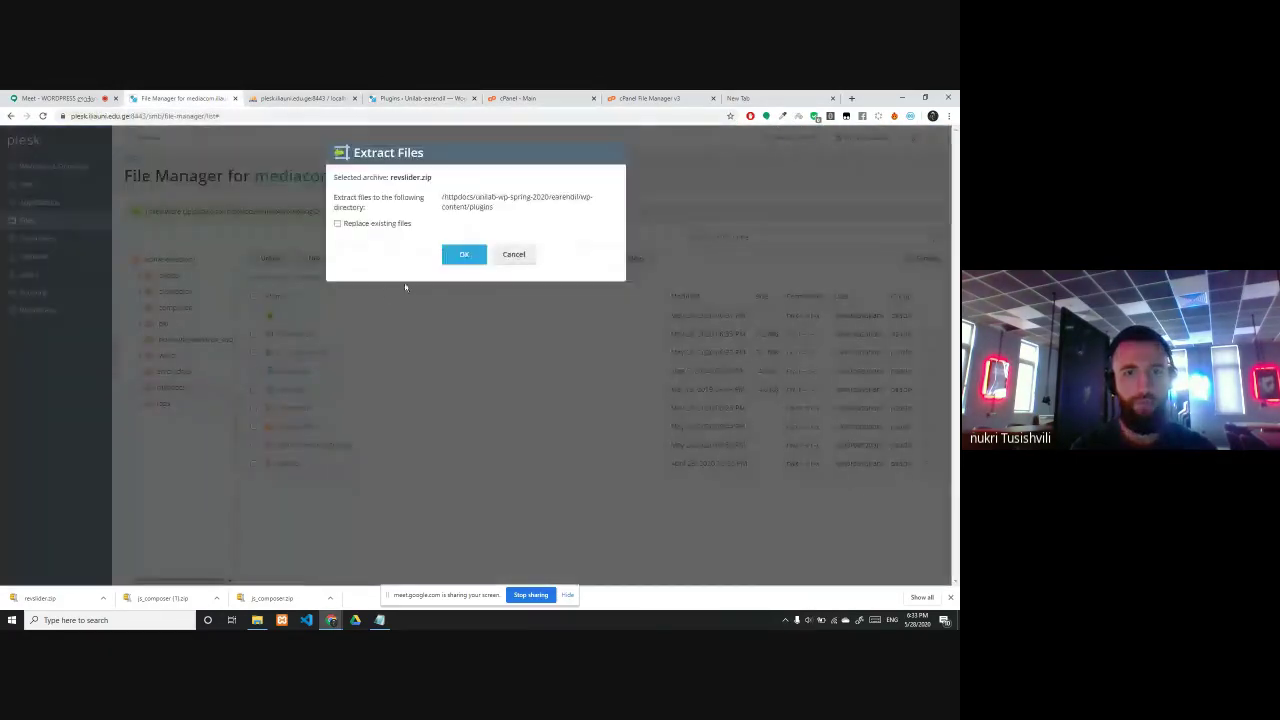
left_click(453, 258)
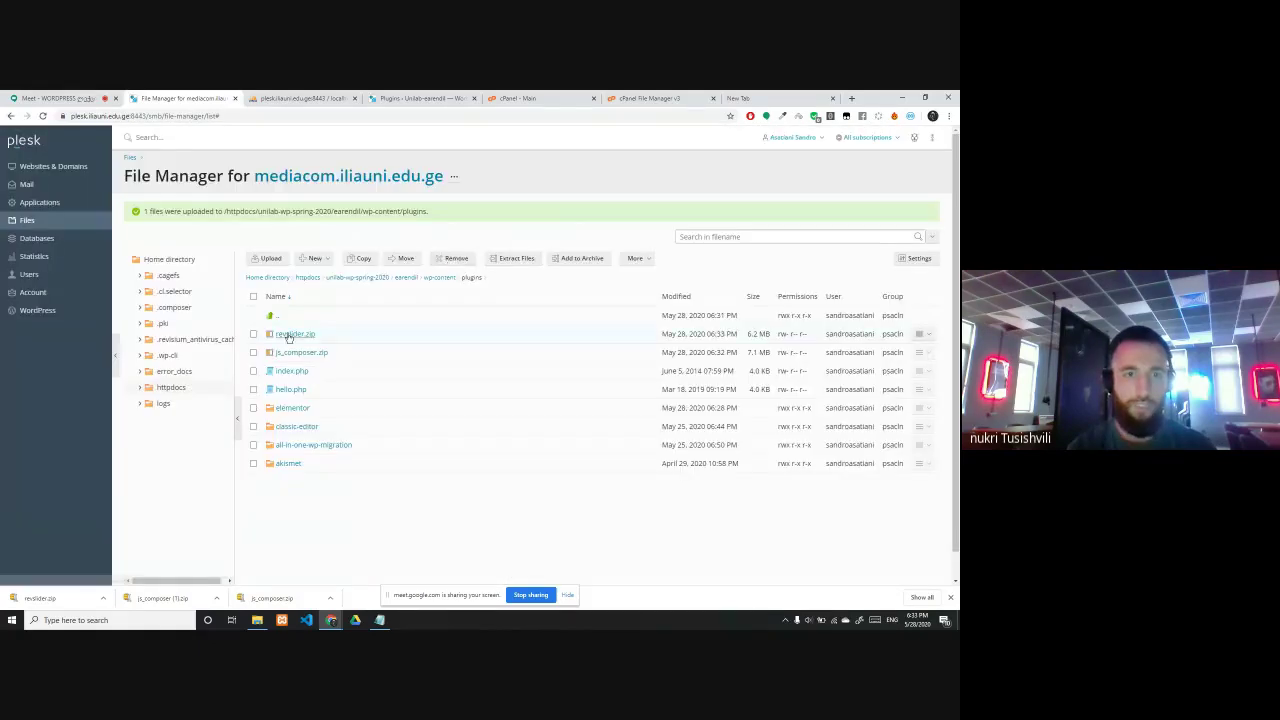
left_click(298, 354)
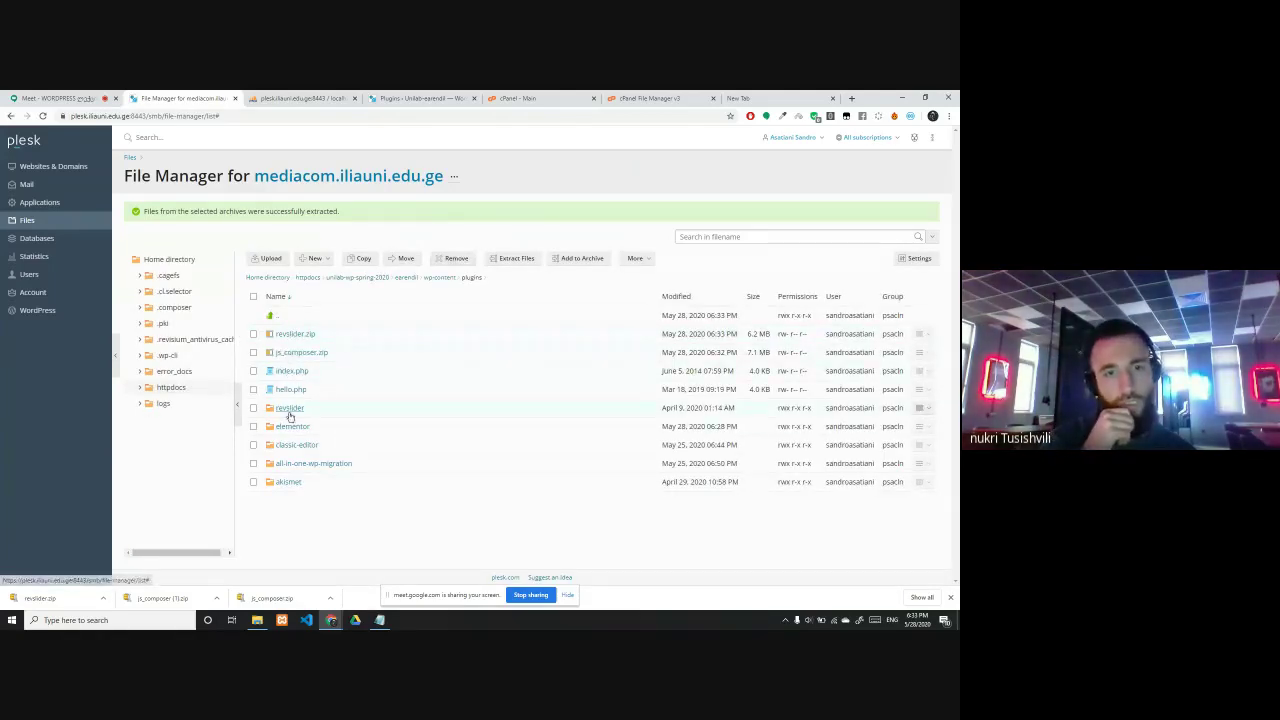
left_click(304, 95)
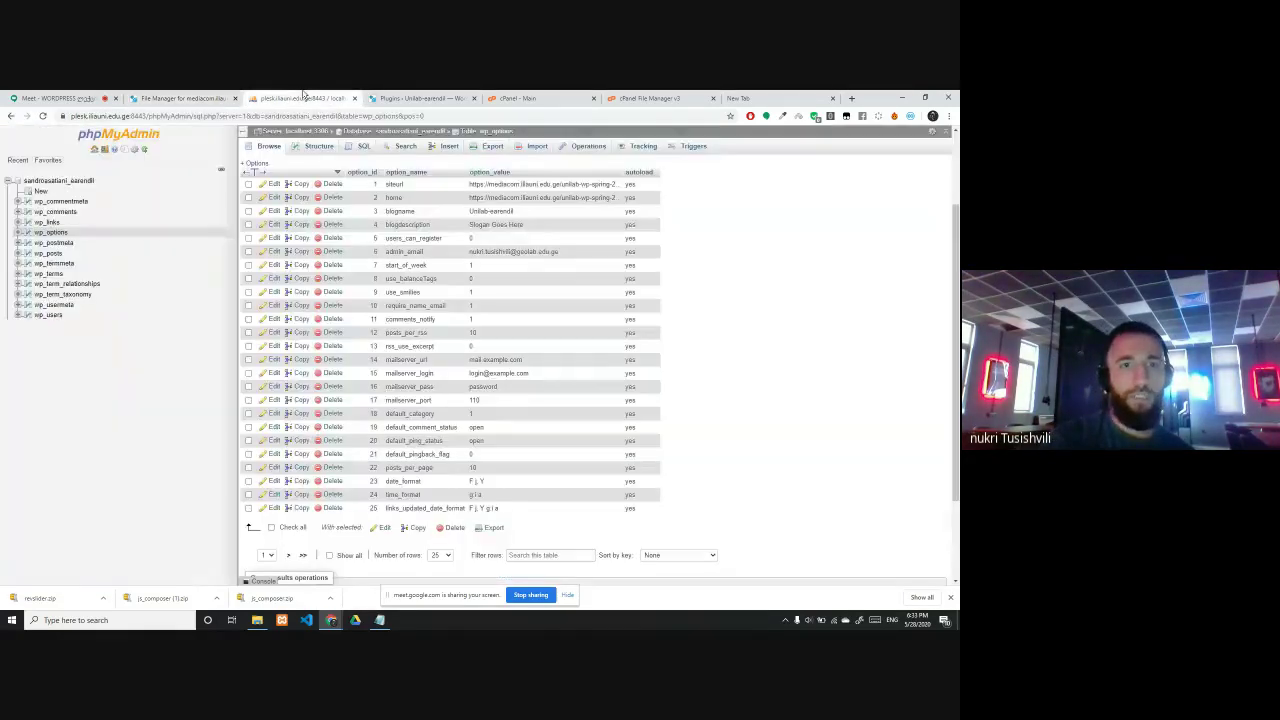
Reload the WordPress plugin list to show Slider Revolution 6.1.5, then return to File Manager
left_click(415, 98)
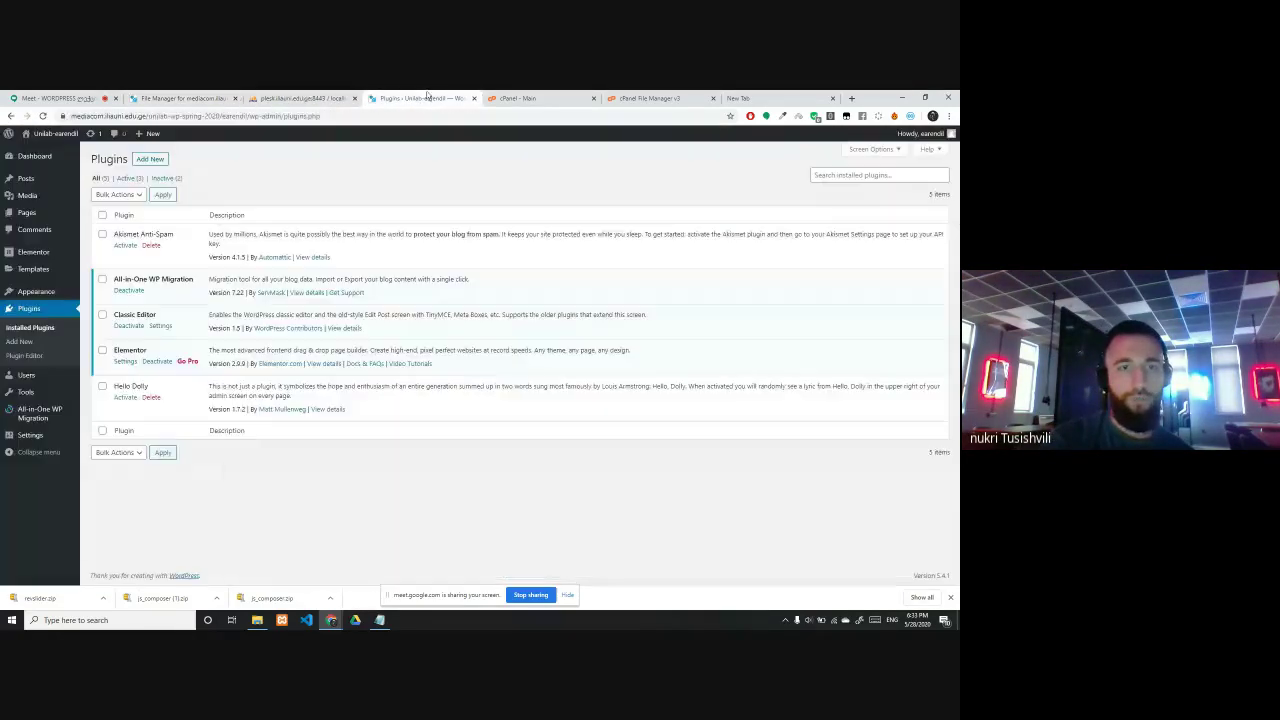
left_click(41, 116)
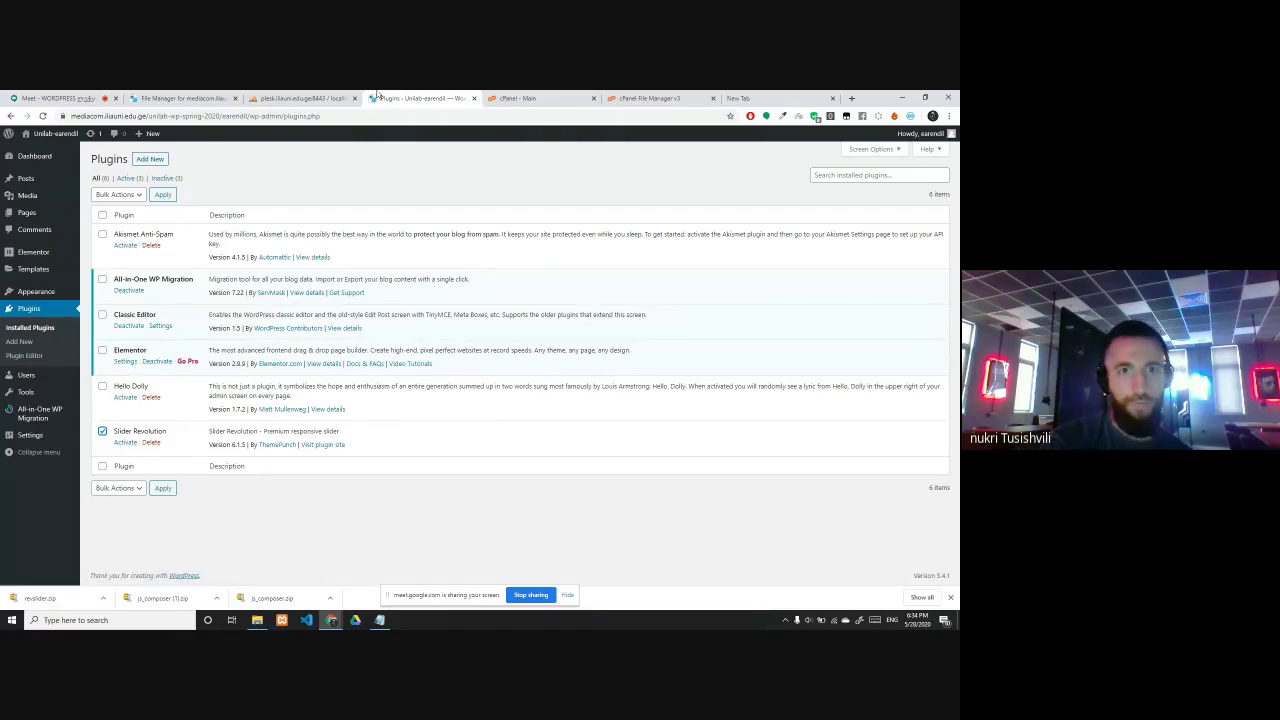
left_click(185, 97)
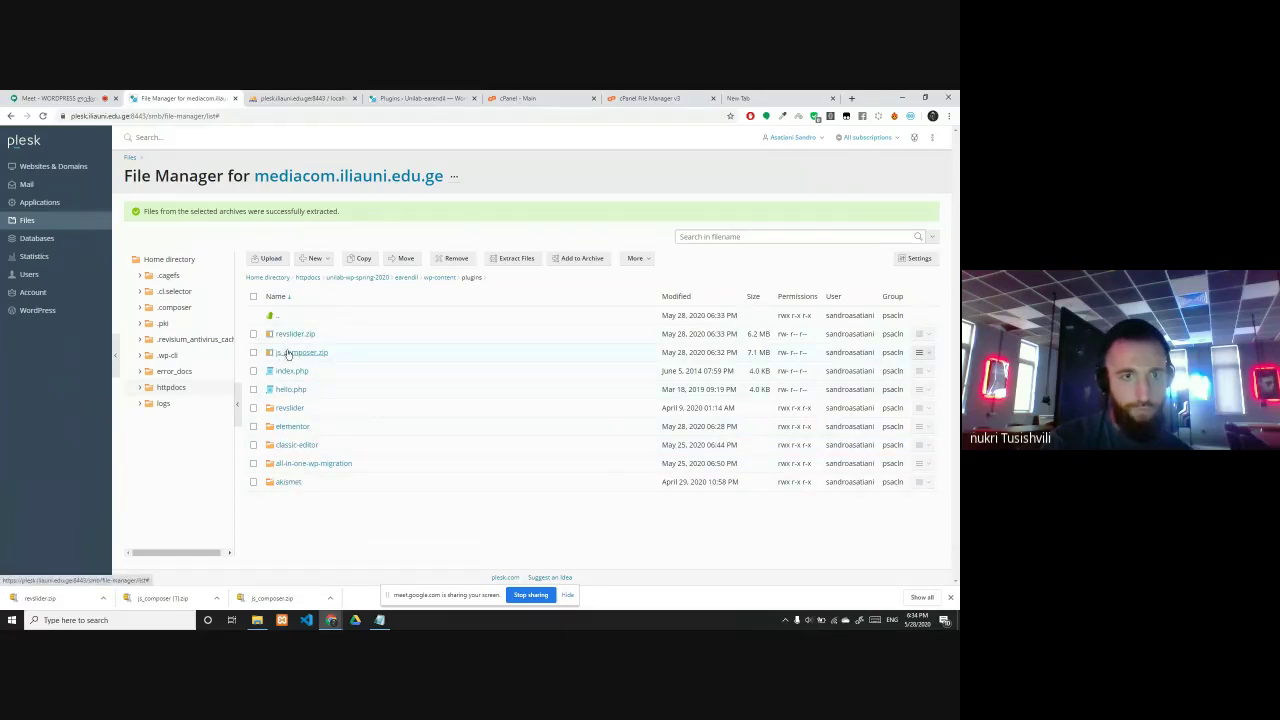
Extract js_composer.zip so a js_composer folder sits beside revslider in plugins
left_click(287, 353)
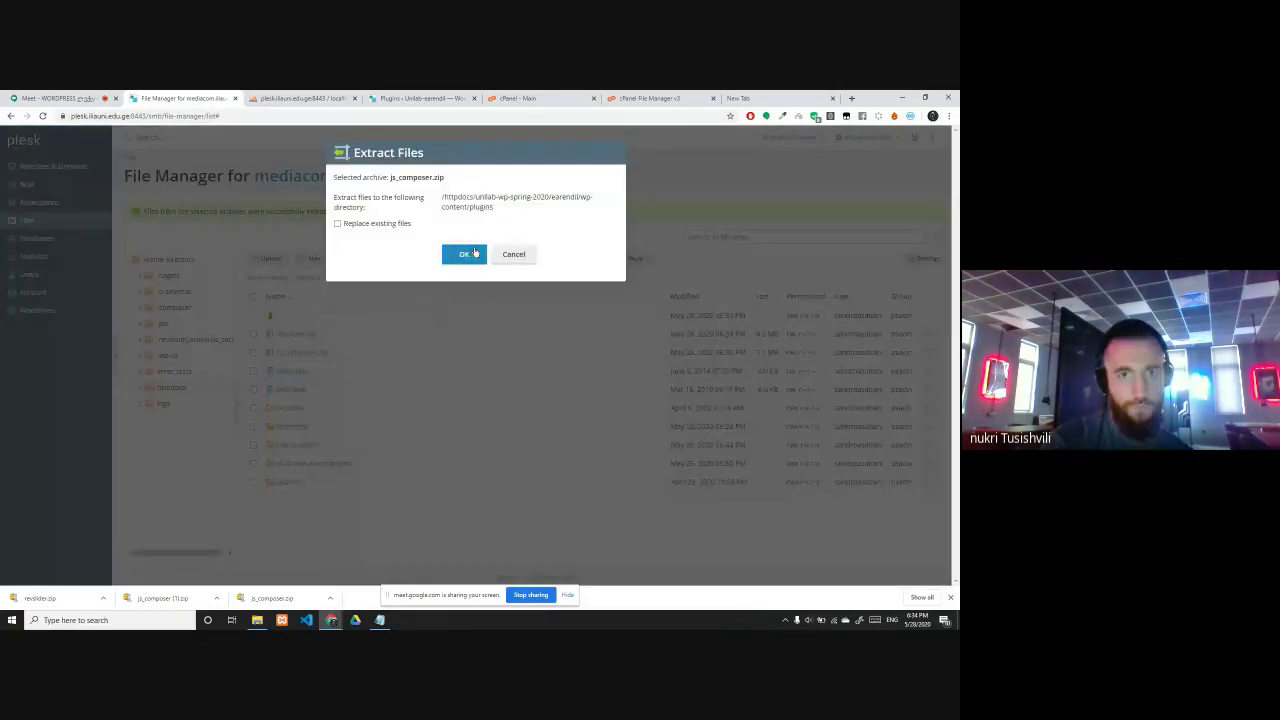
left_click(475, 253)
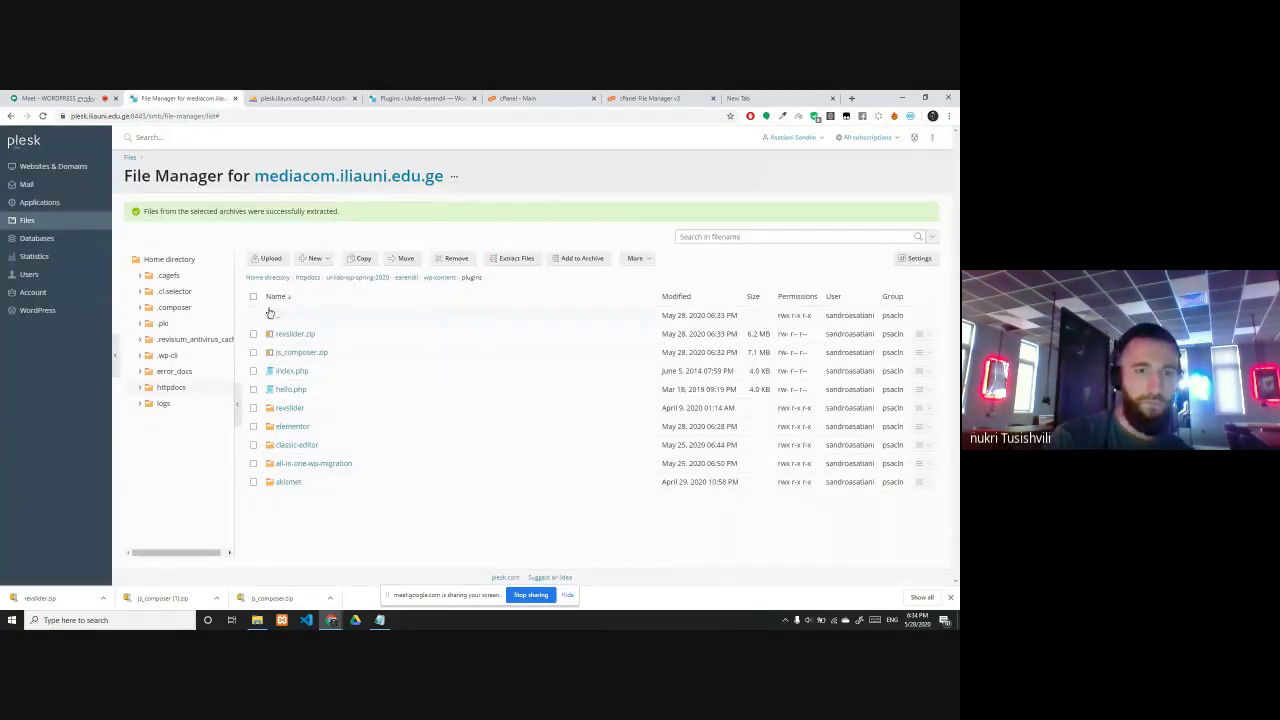
left_click(298, 356)
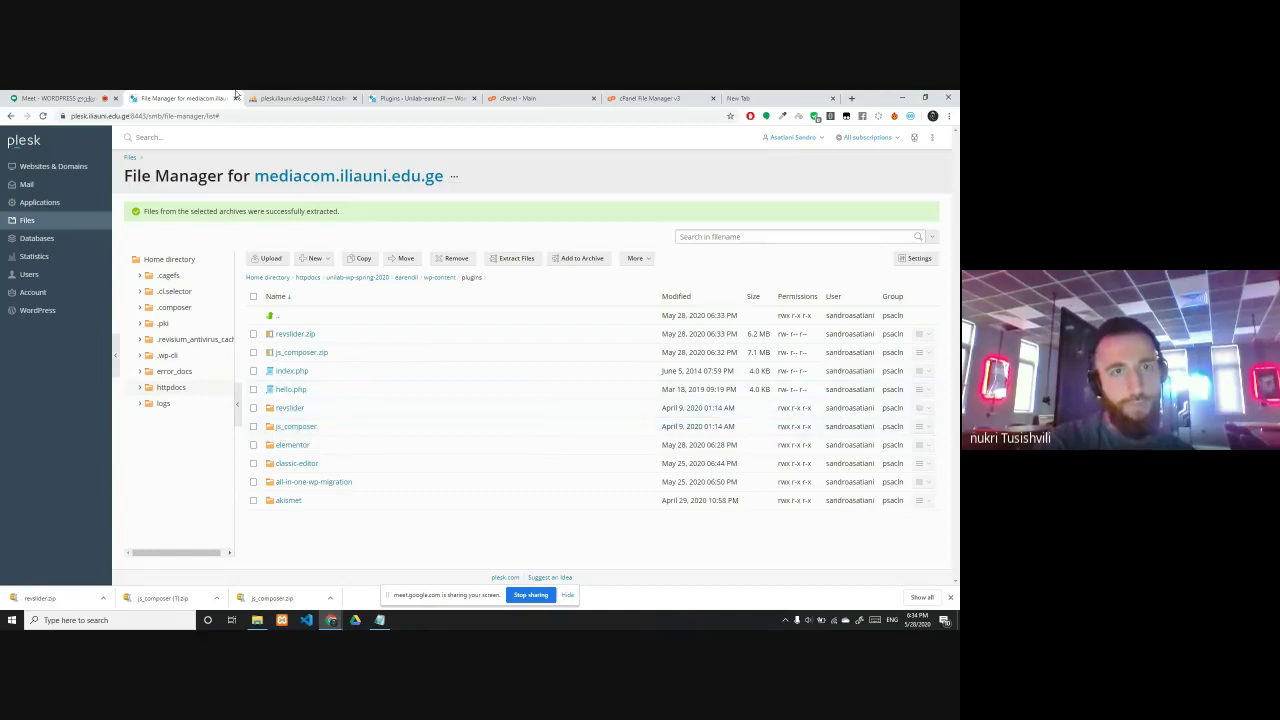
left_click(295, 98)
Refresh the plugin list and bulk-activate WPBakery Page Builder and Slider Revolution
left_click(412, 99)
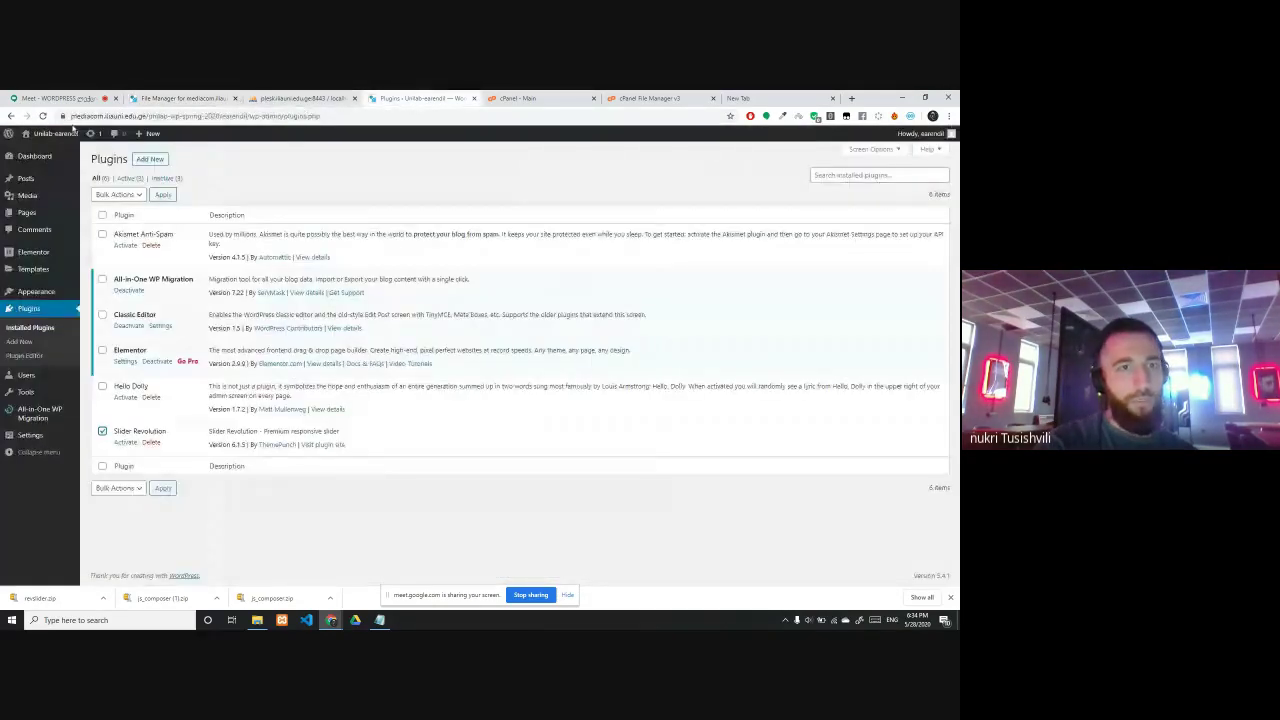
left_click(42, 116)
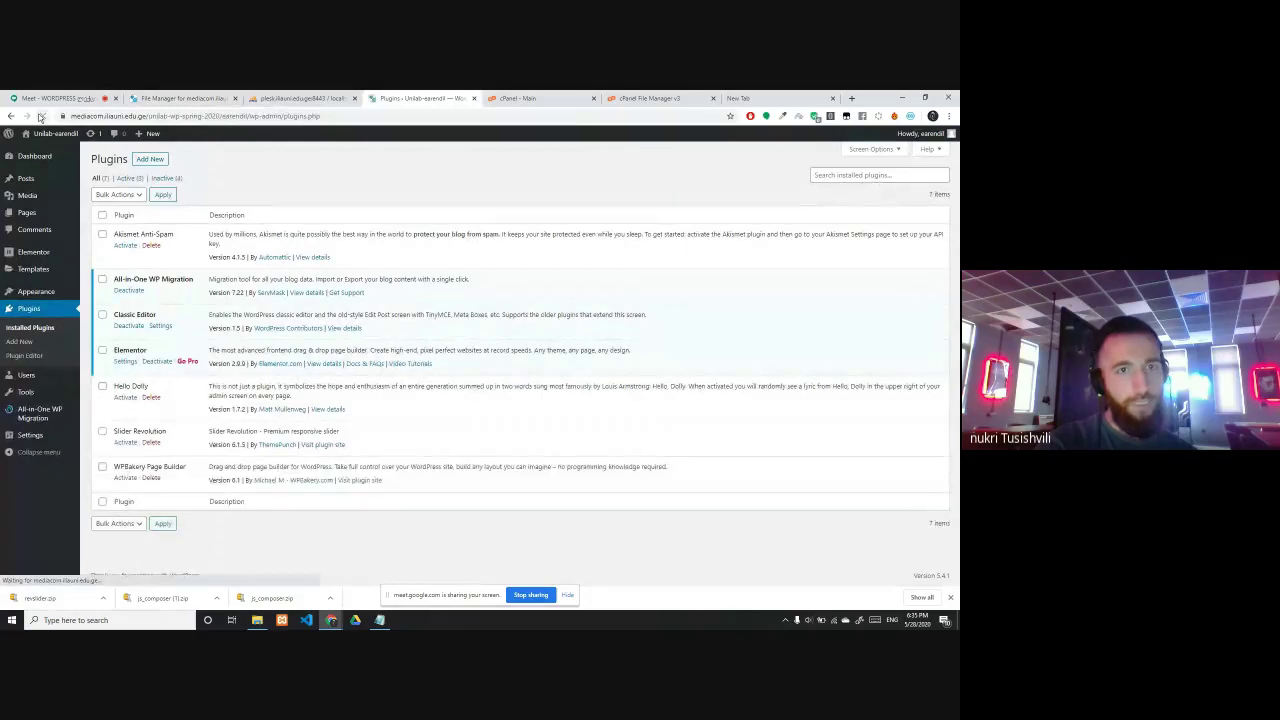
left_click(102, 467)
left_click(102, 431)
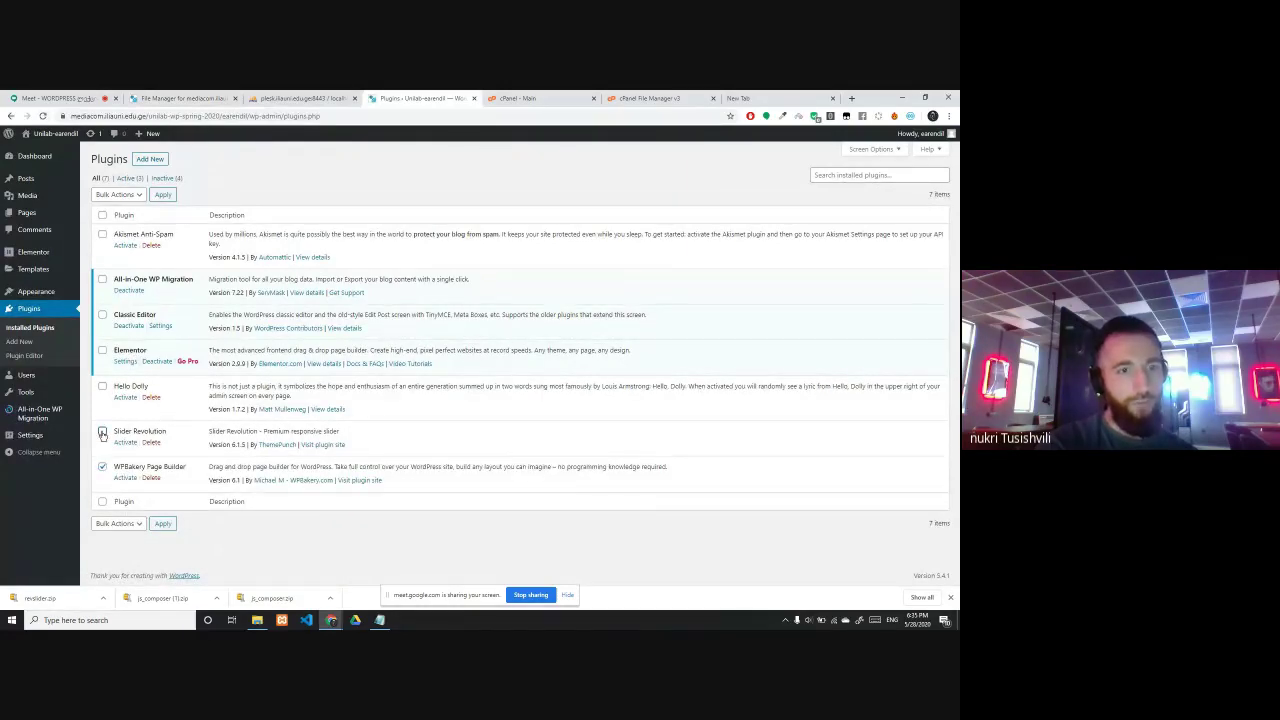
left_click(103, 196)
left_click(125, 216)
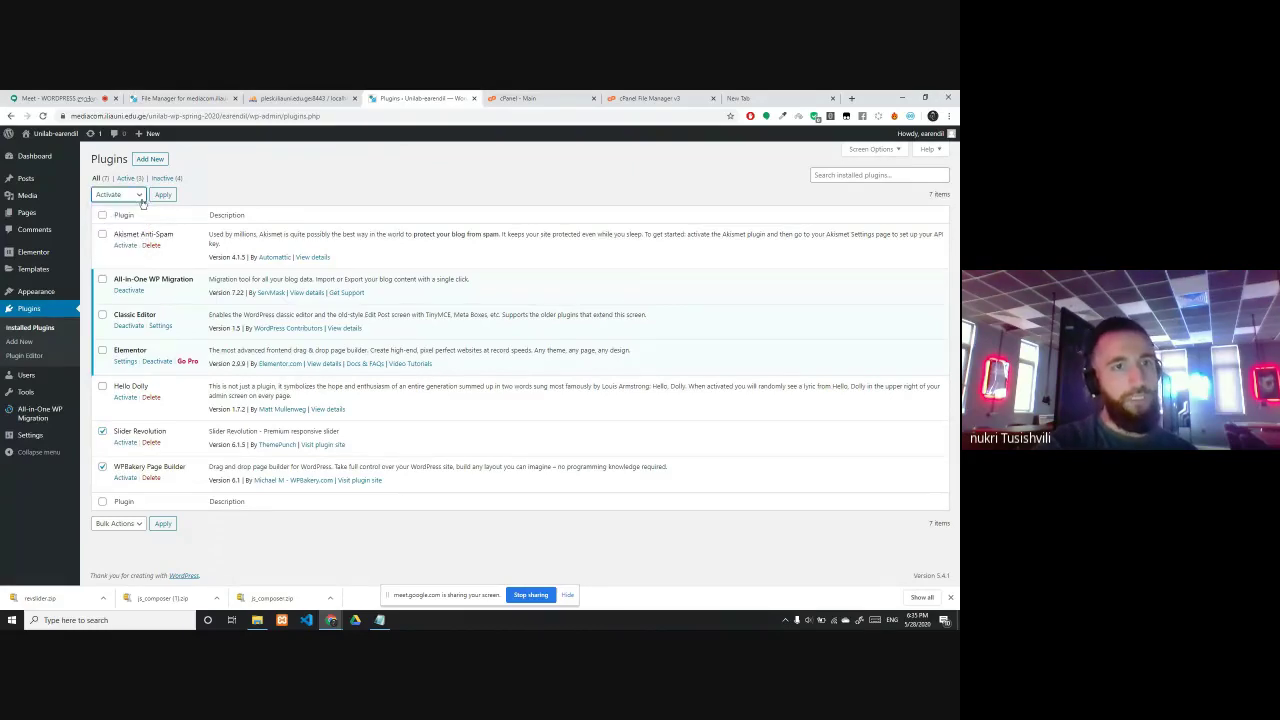
left_click(162, 196)
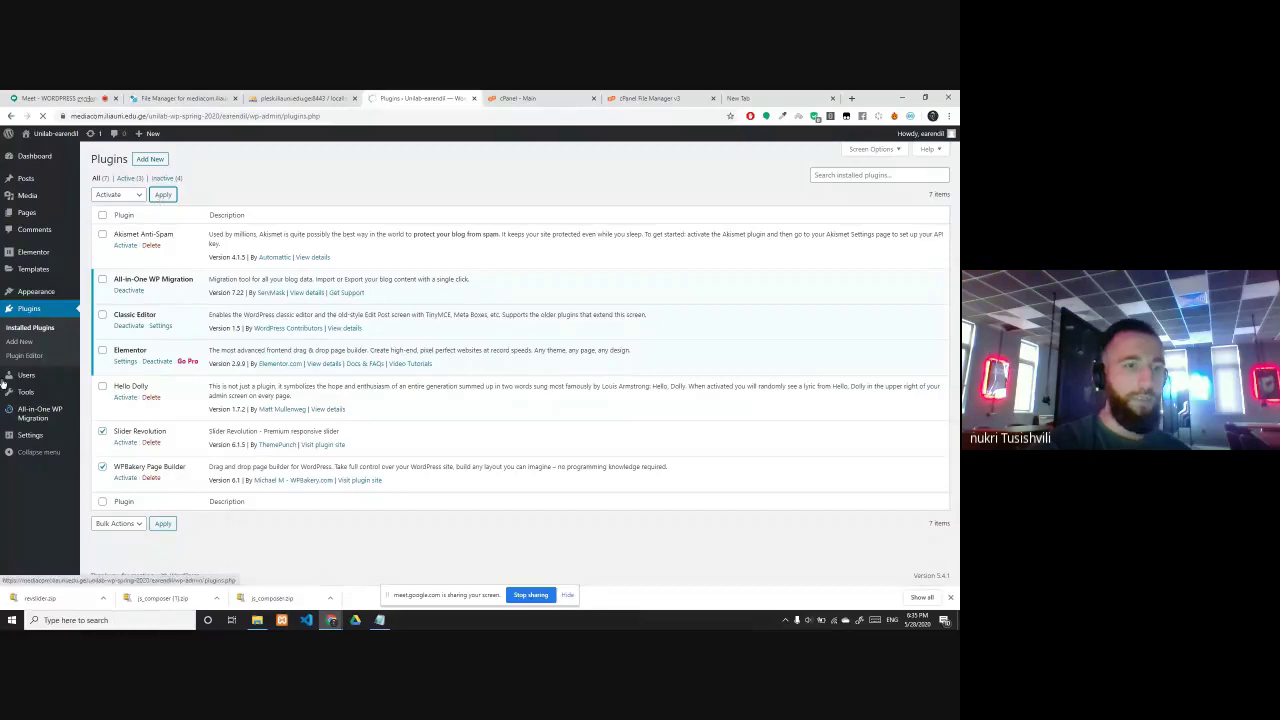
Go to the Pages list showing the site's three pages
mouse_move(30, 410)
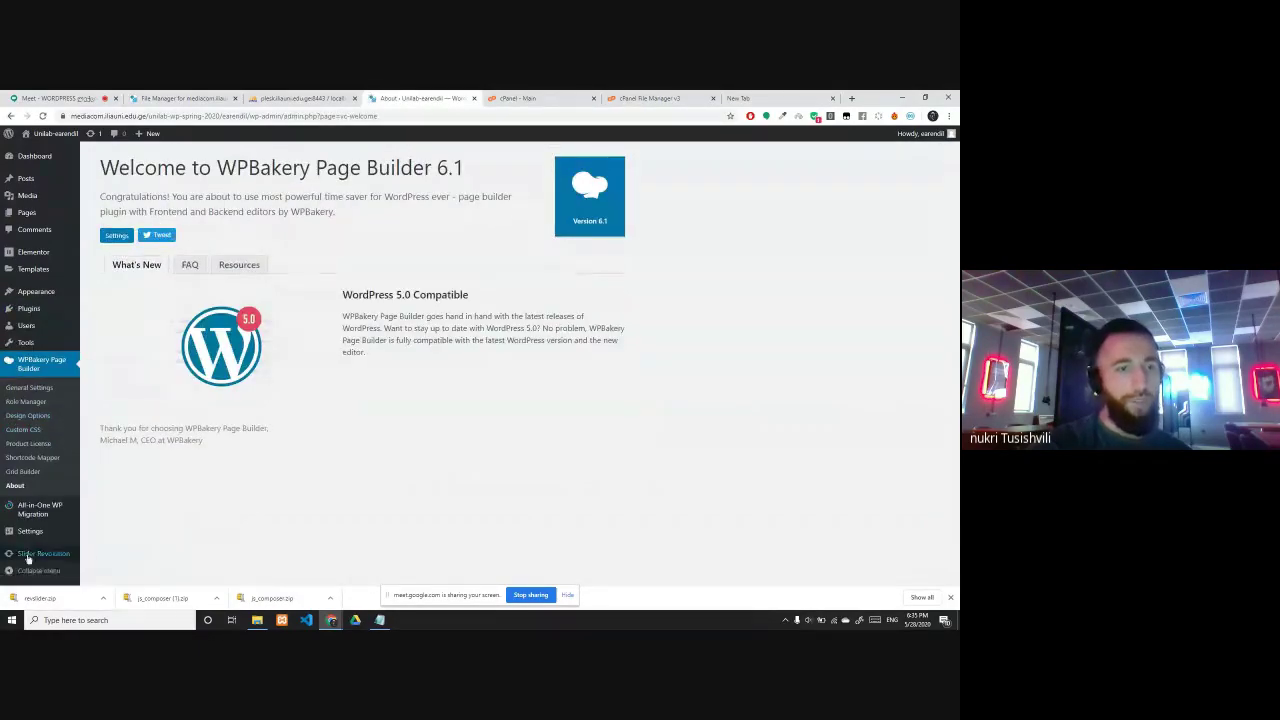
mouse_move(11, 512)
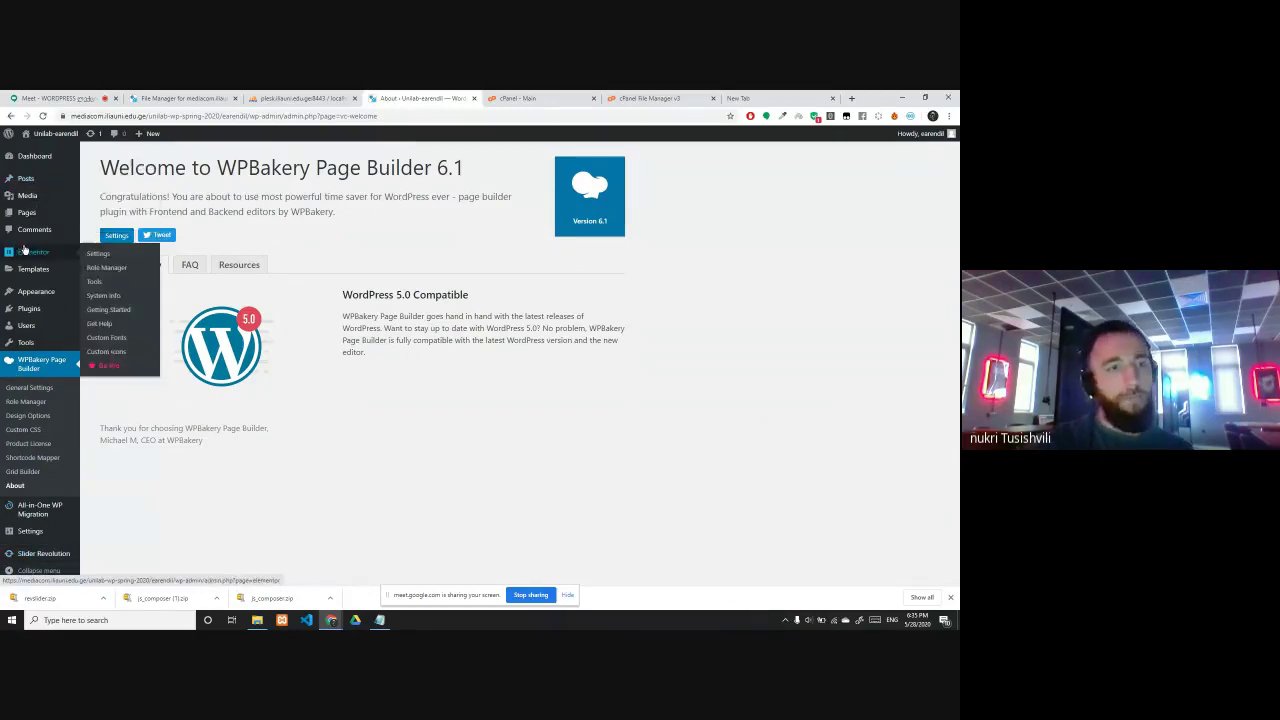
mouse_move(31, 212)
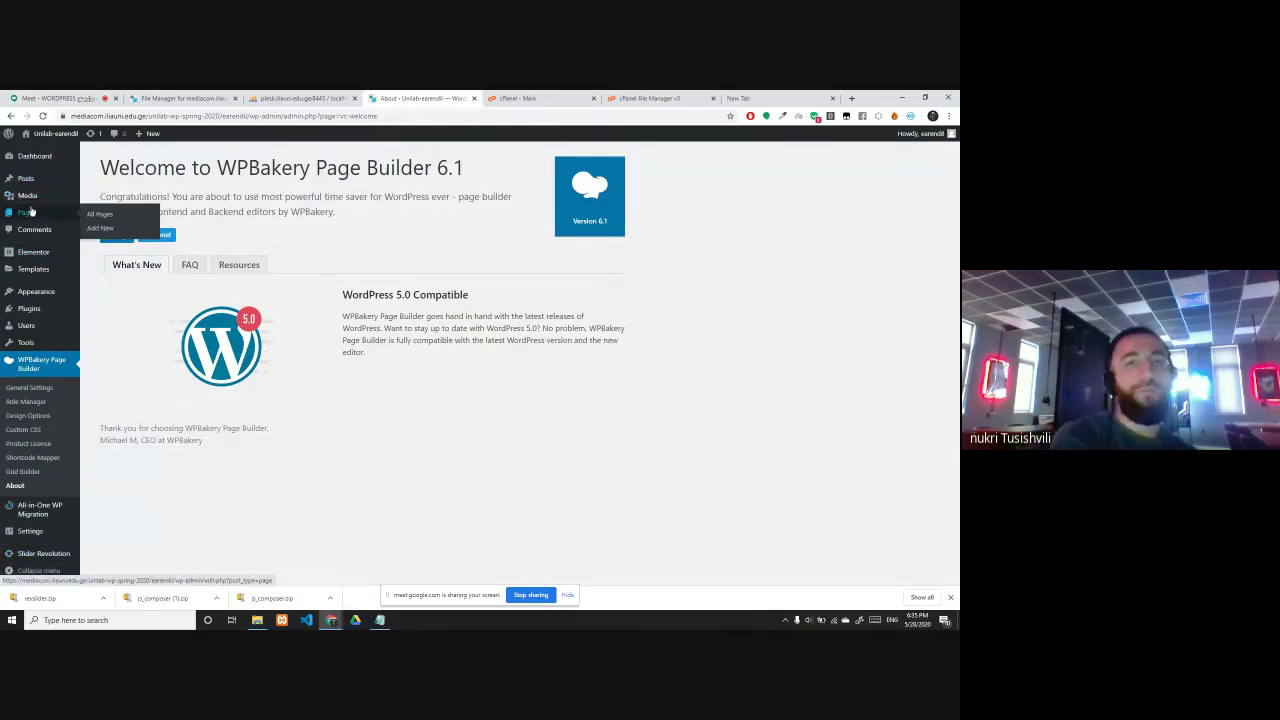
left_click(31, 212)
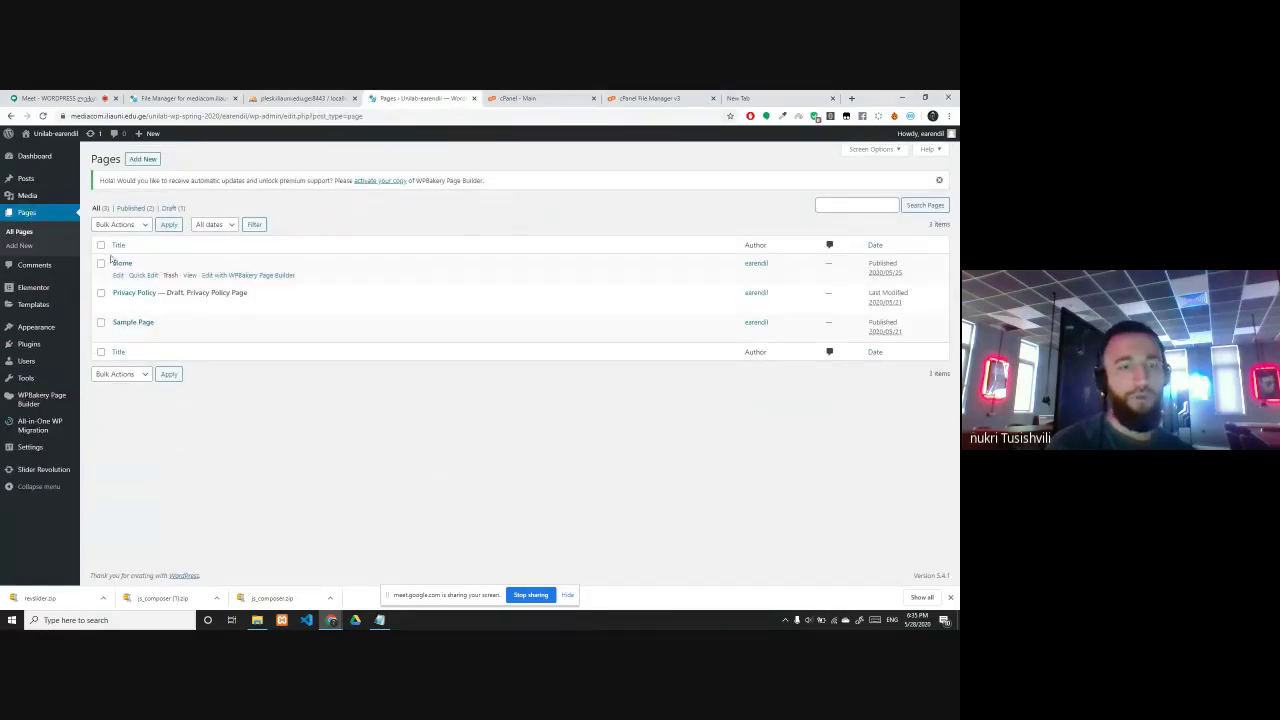
Add a new page, dismiss the WPBakery welcome popup, and publish it titled 'HOME'
left_click(143, 160)
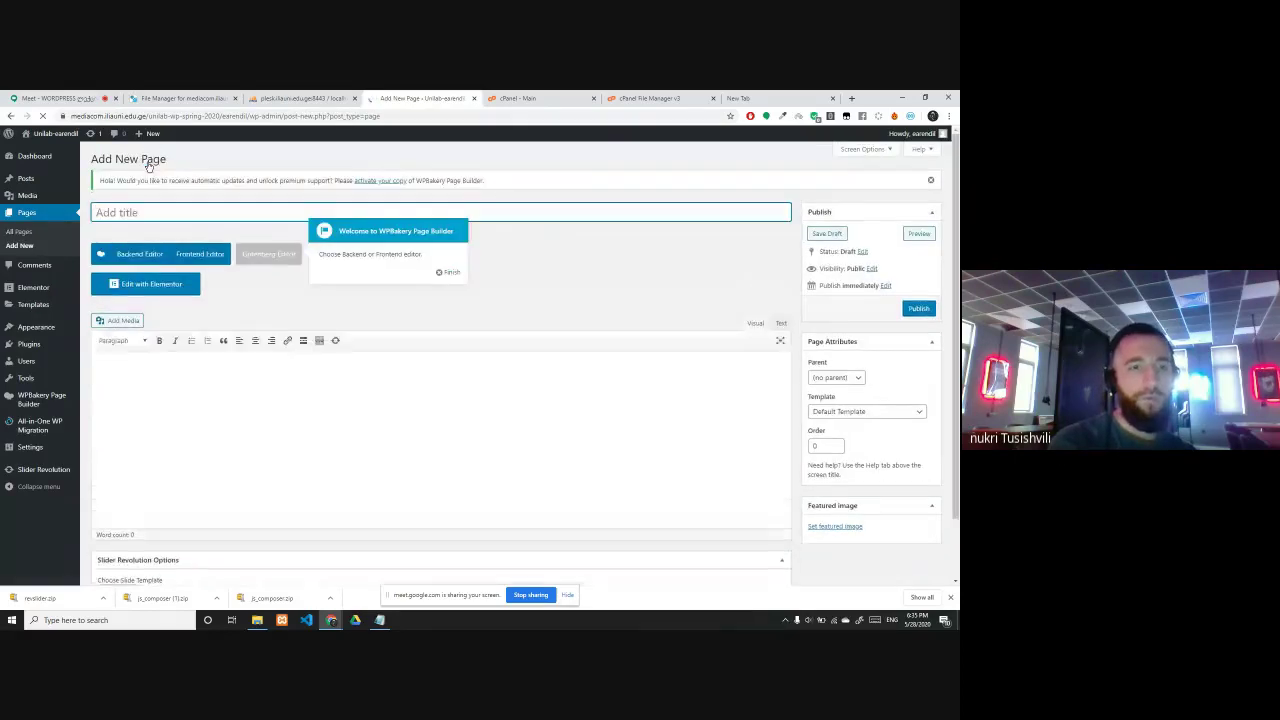
left_click(448, 275)
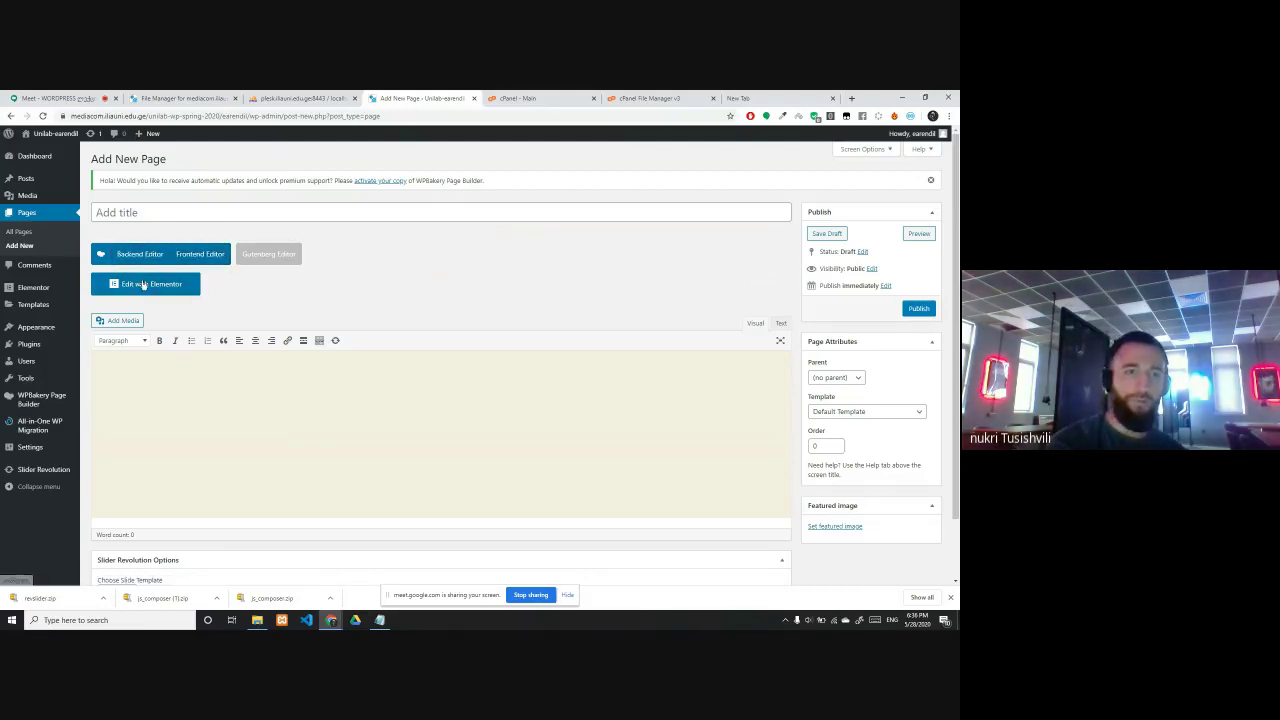
left_click(118, 211)
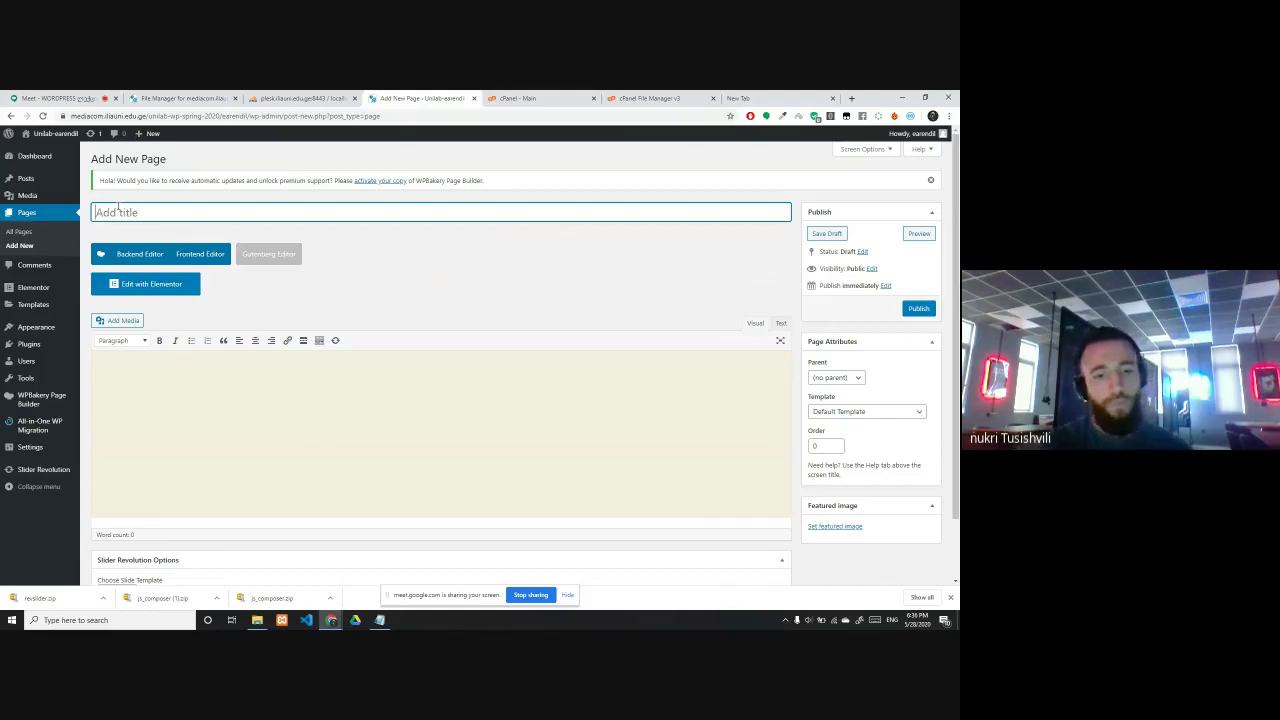
type("HOME")
key("BackSpace")
key("BackSpace")
key("BackSpace")
type("O")
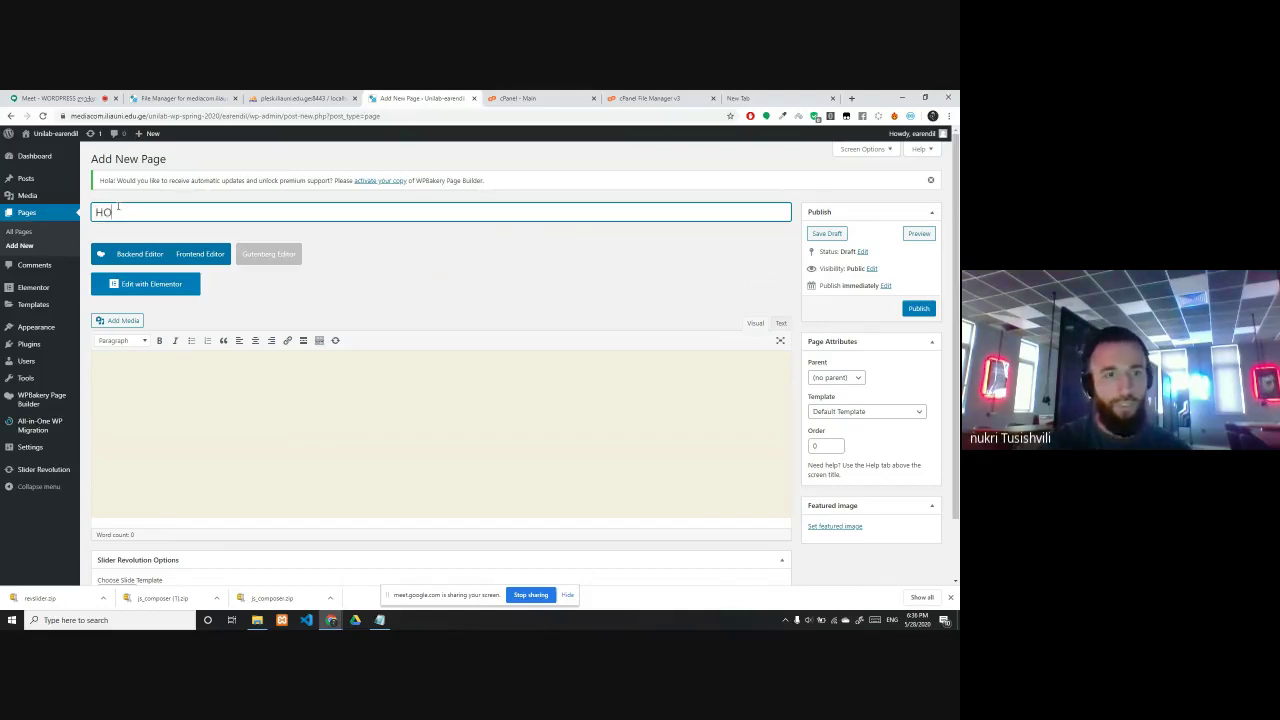
type("ME")
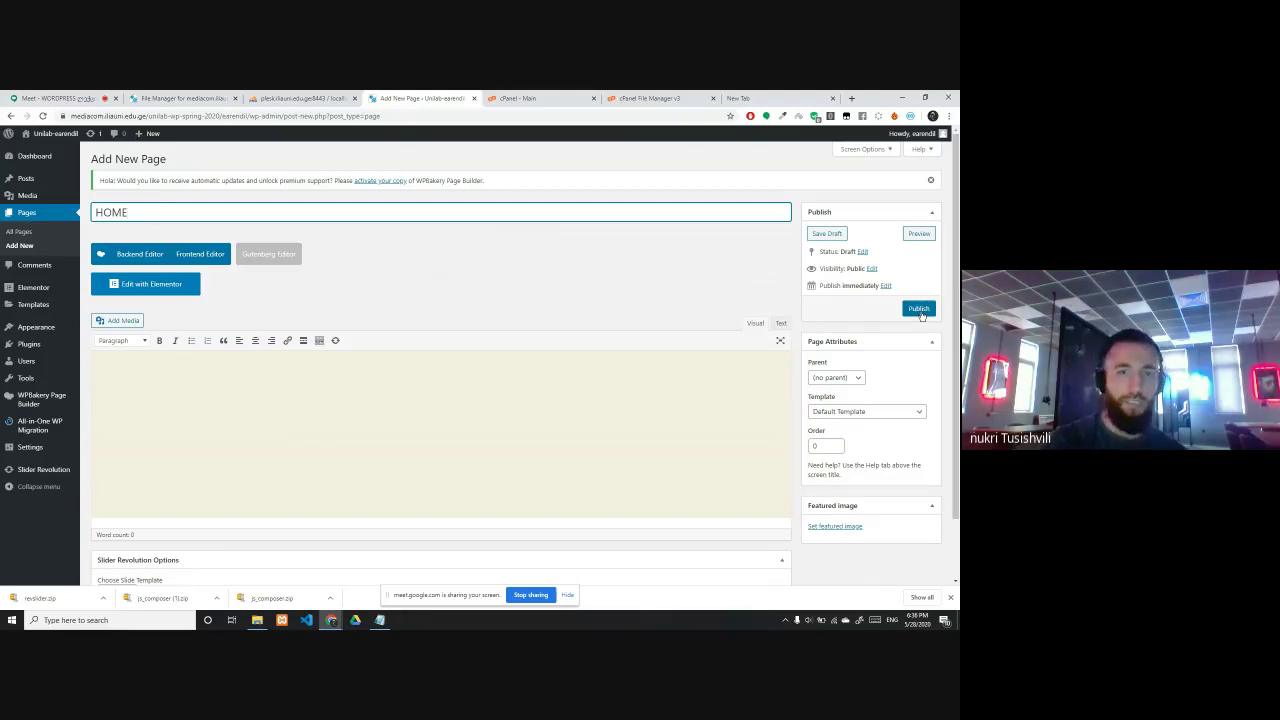
left_click(919, 310)
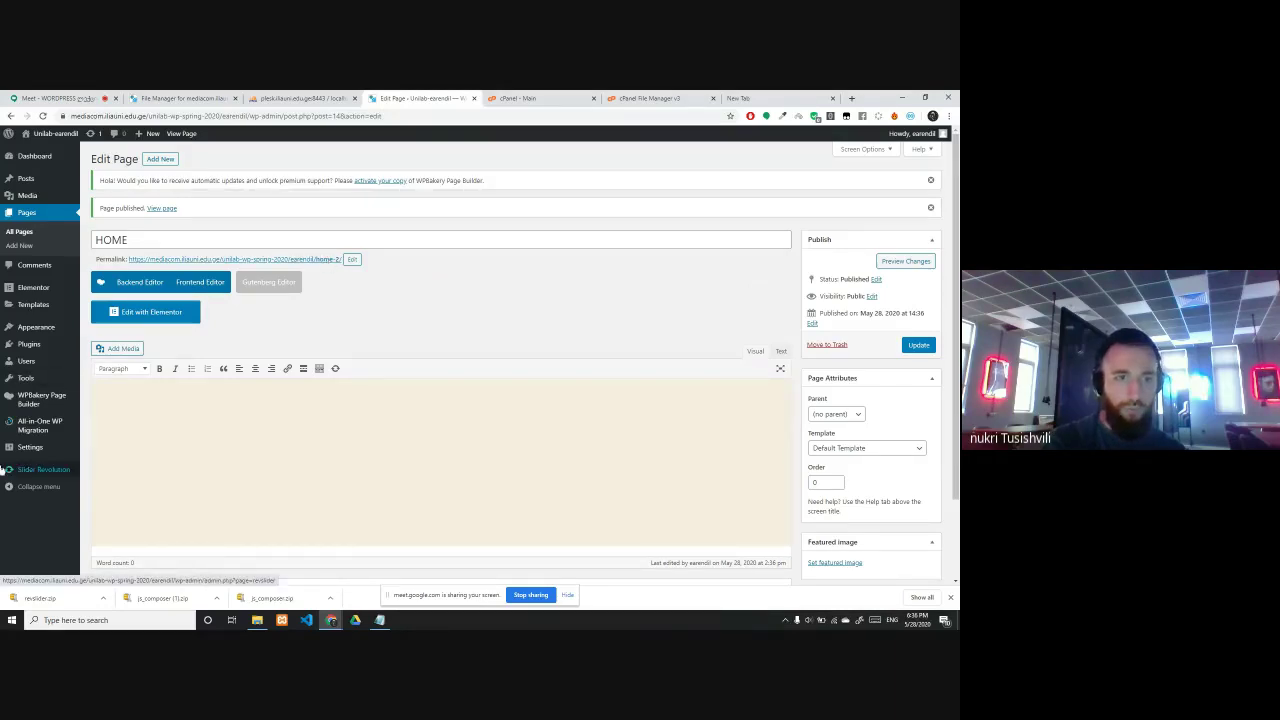
Set the permalink structure to Post name and save it, then return to the HOME editor
mouse_move(30, 447)
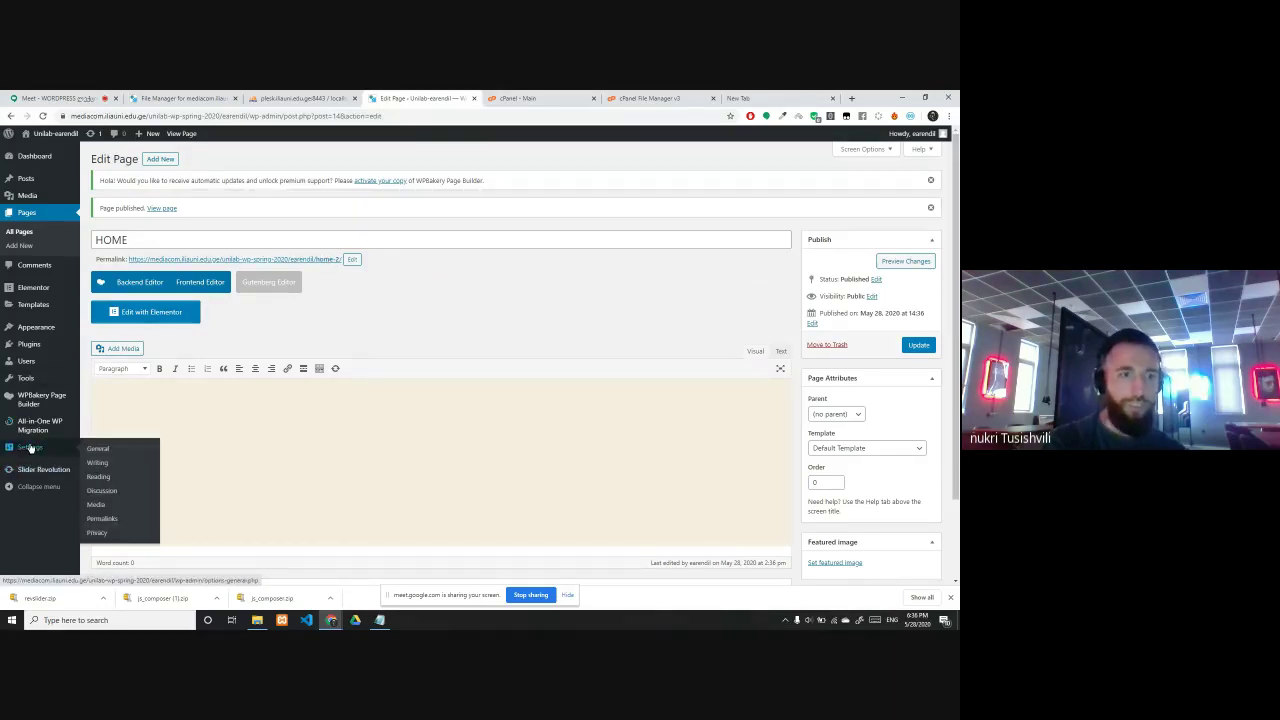
right_click(110, 451)
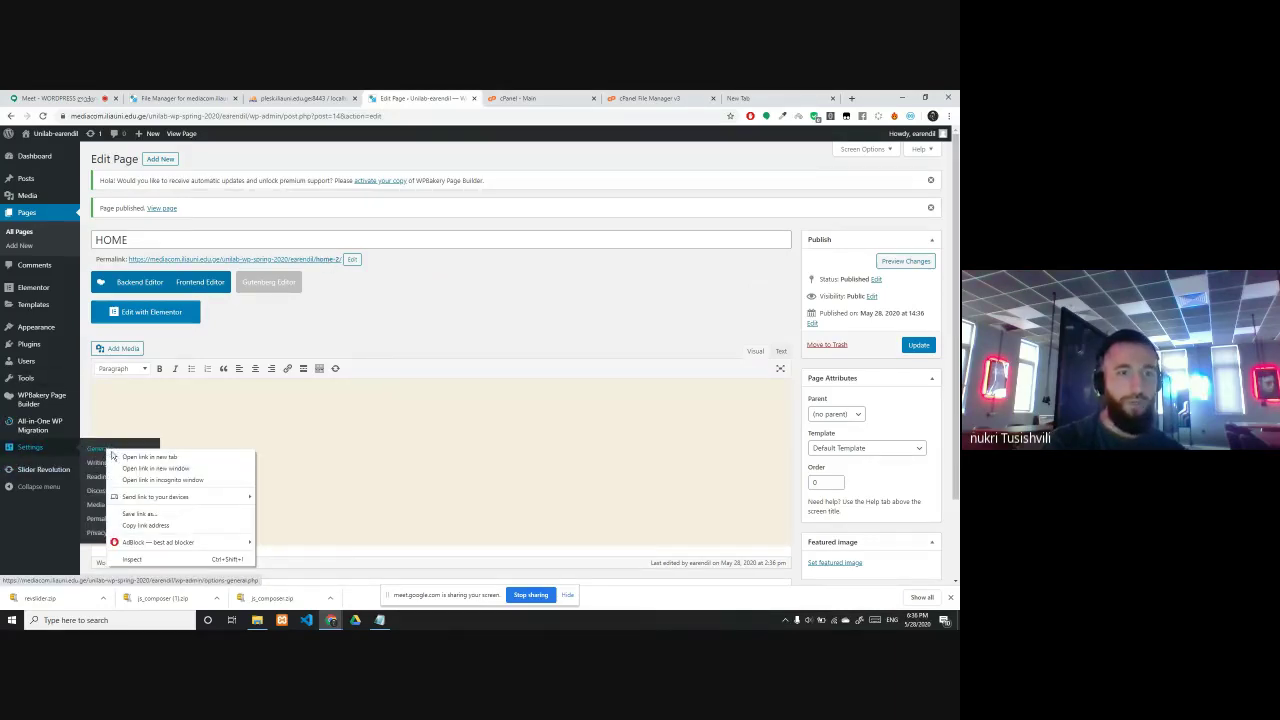
right_click(93, 521)
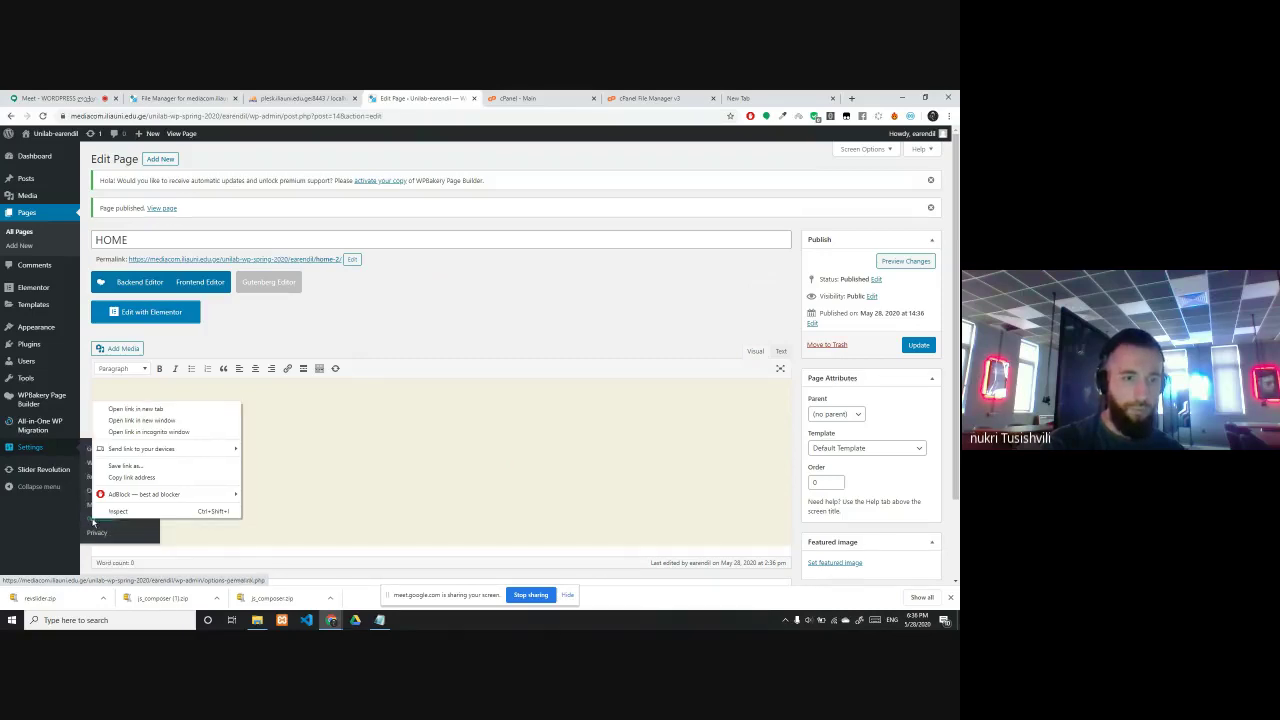
left_click(135, 409)
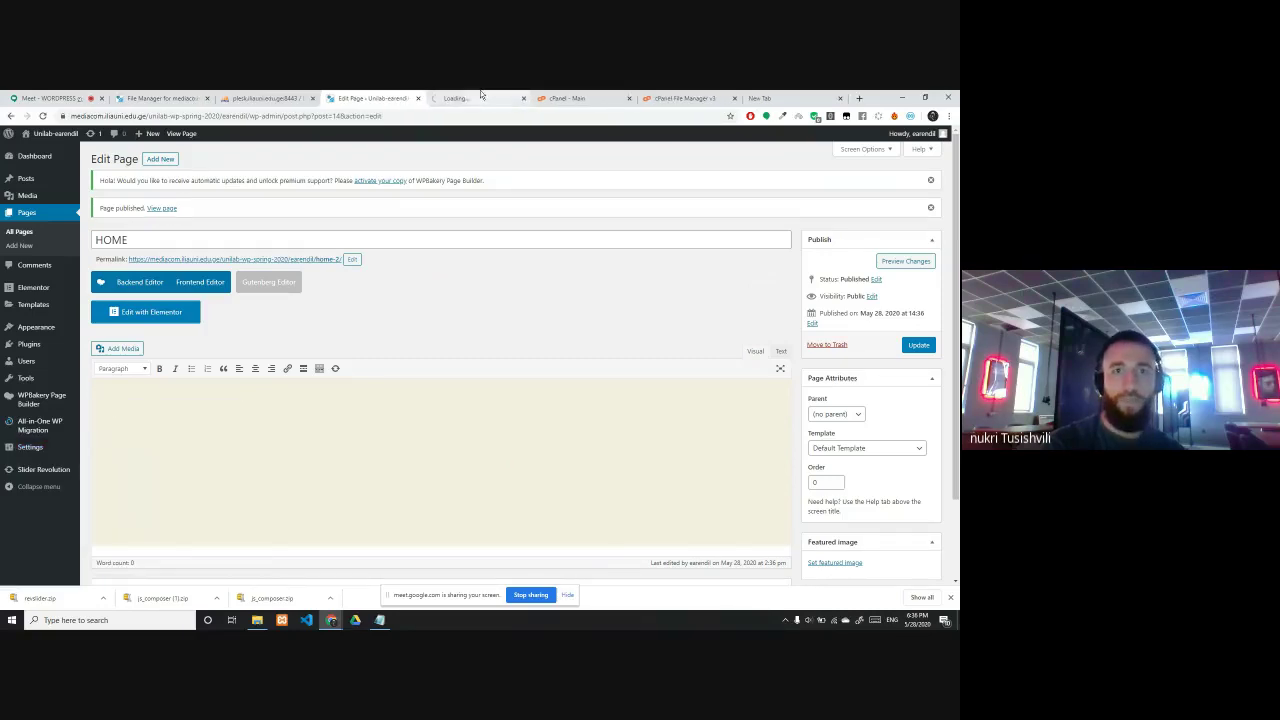
left_click(446, 97)
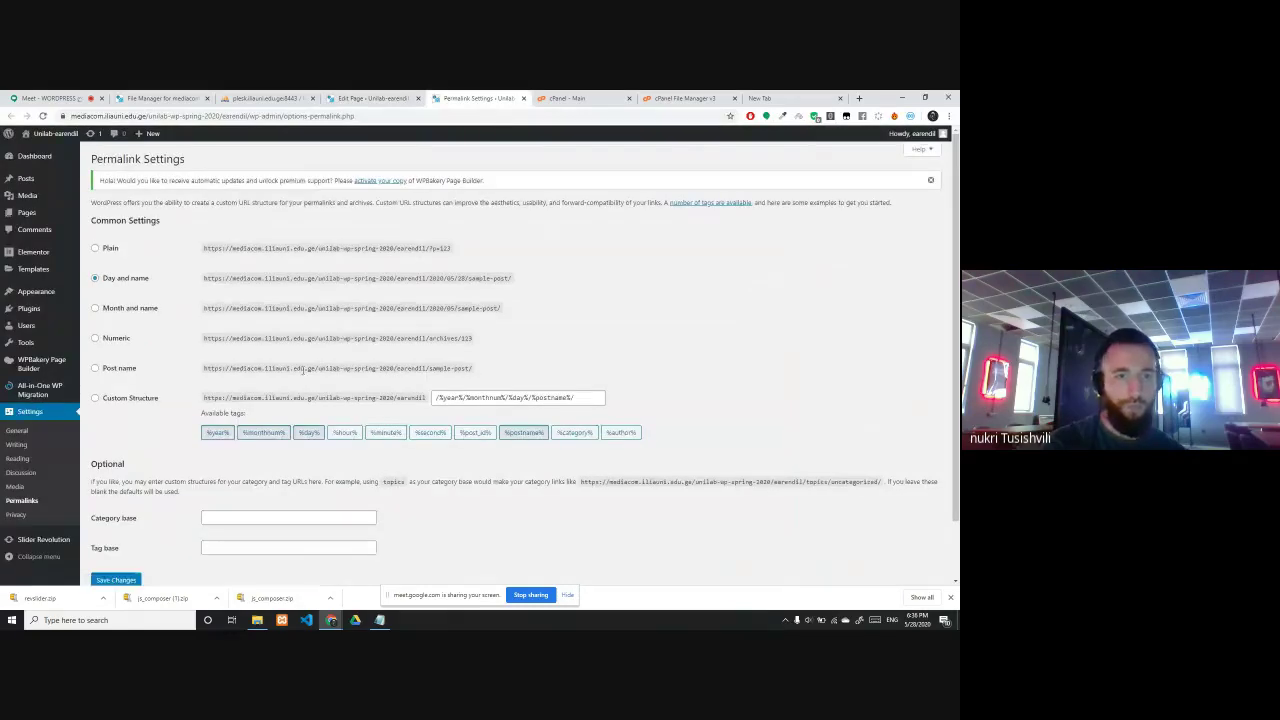
left_click(104, 370)
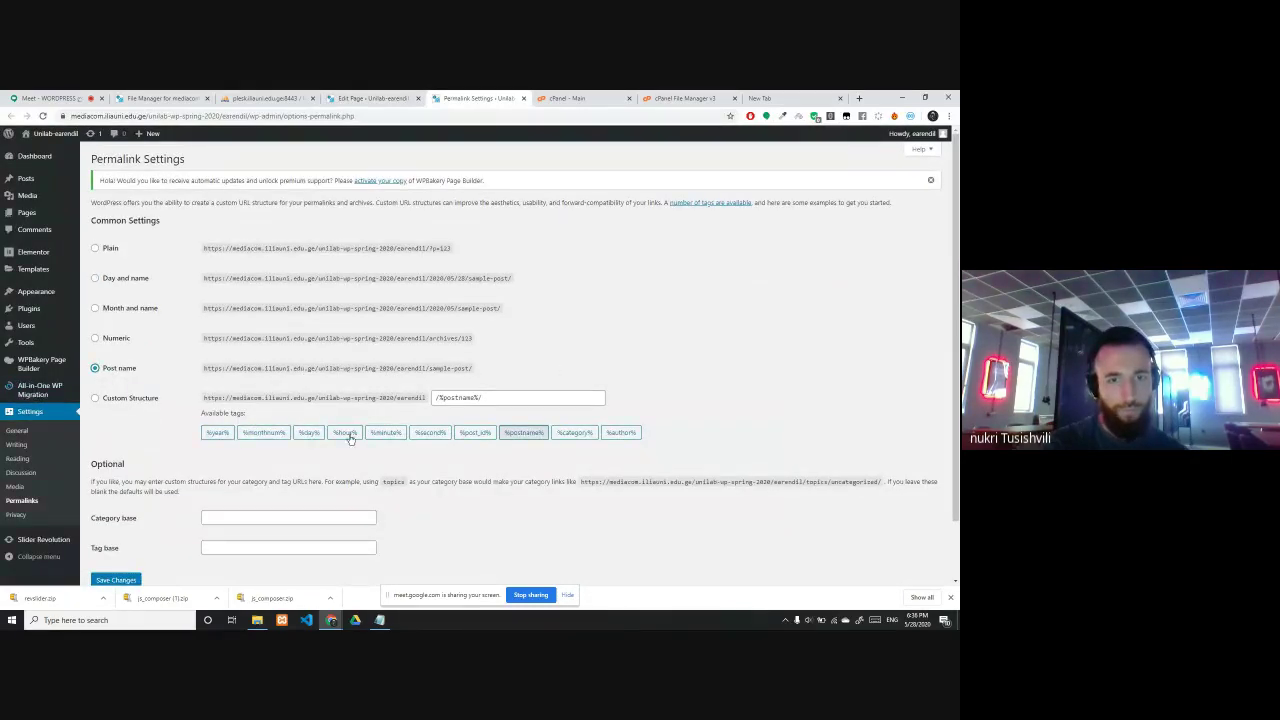
left_click(100, 580)
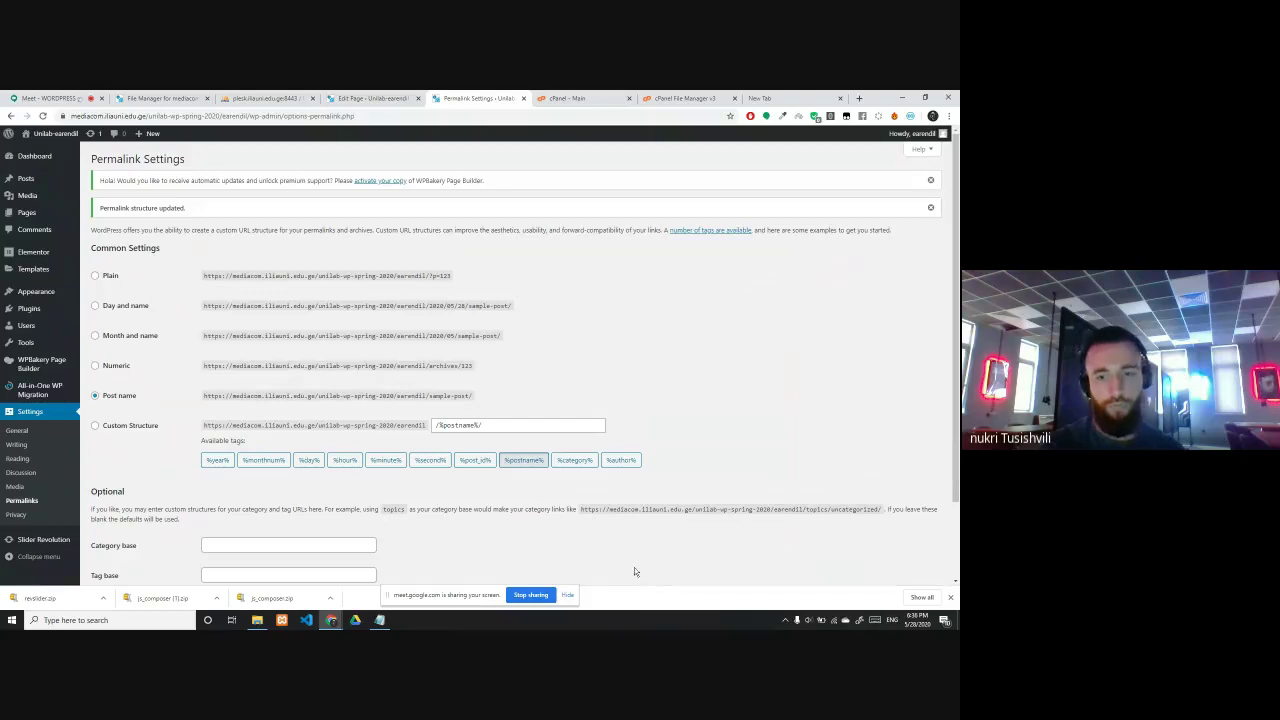
left_click(567, 595)
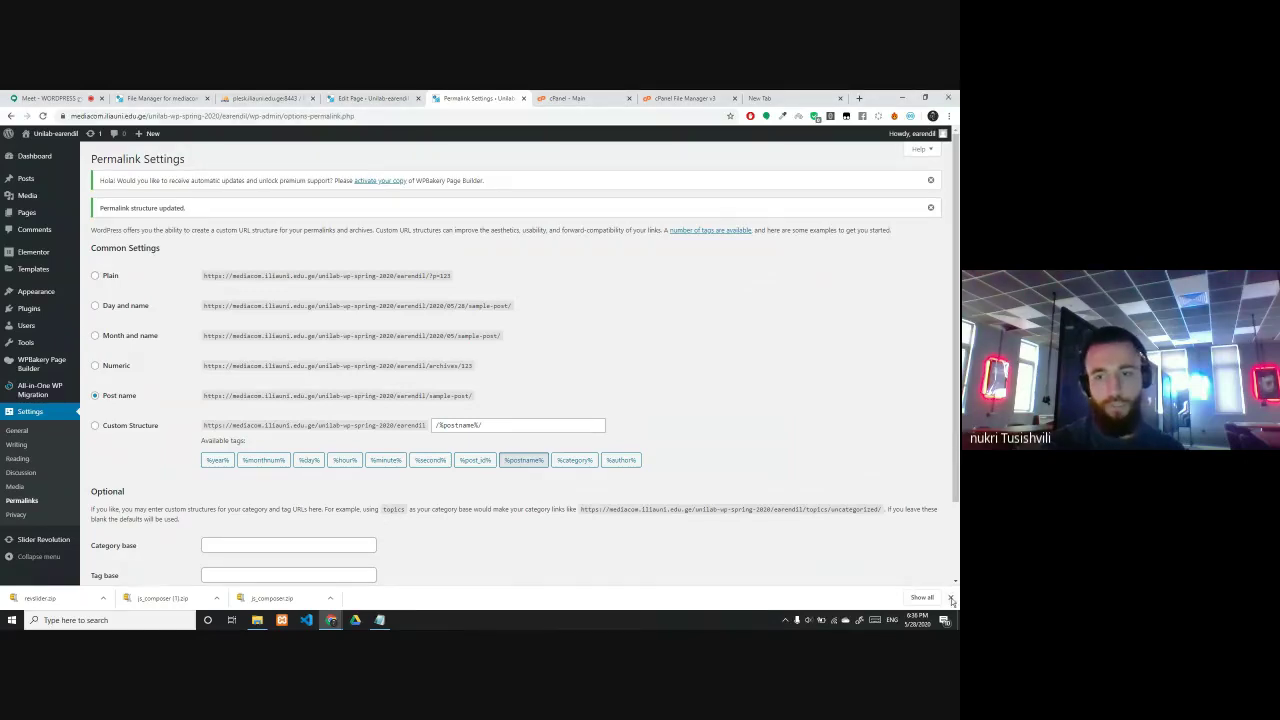
left_click(950, 597)
left_click(372, 98)
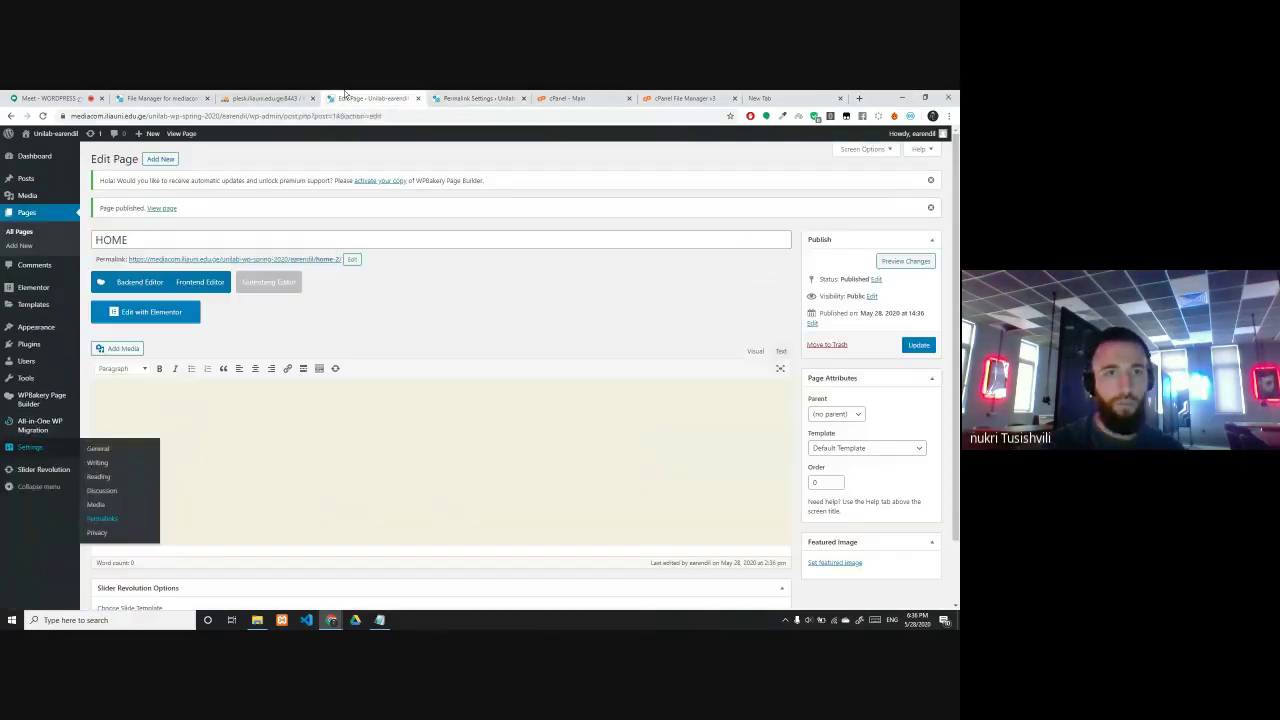
Preview the HOME page, which returns File not found
left_click(42, 116)
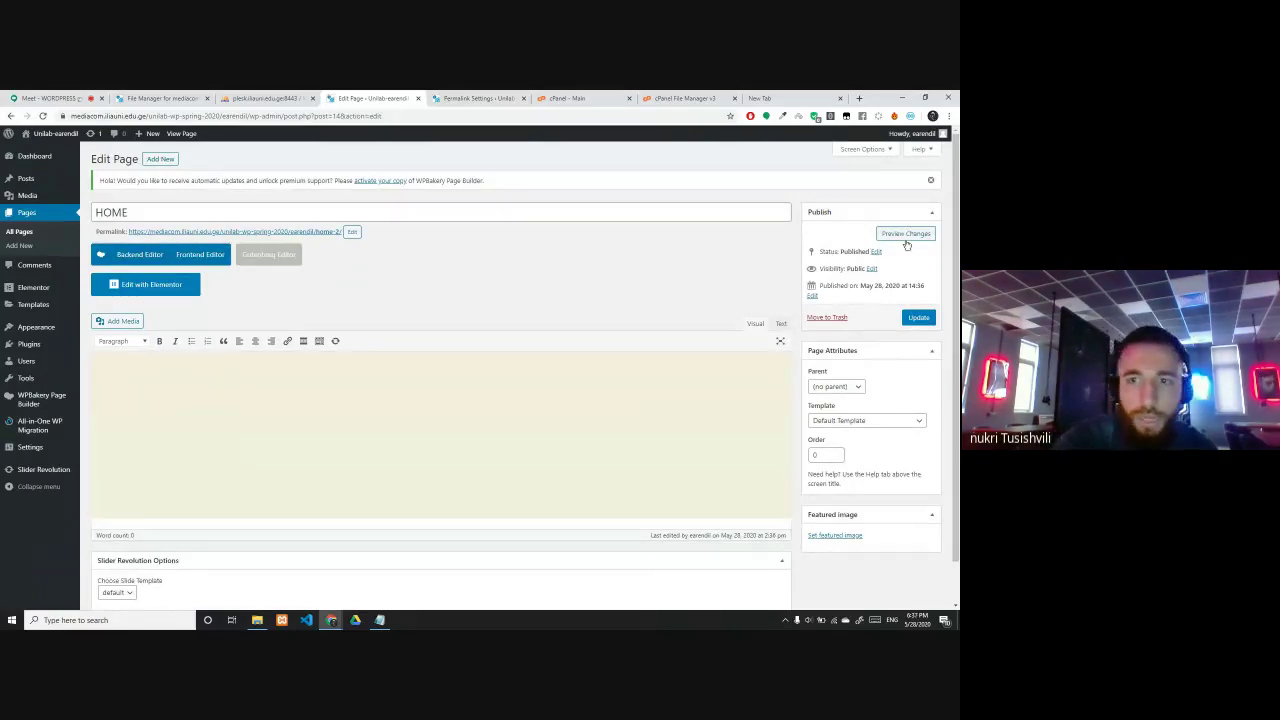
left_click(907, 235)
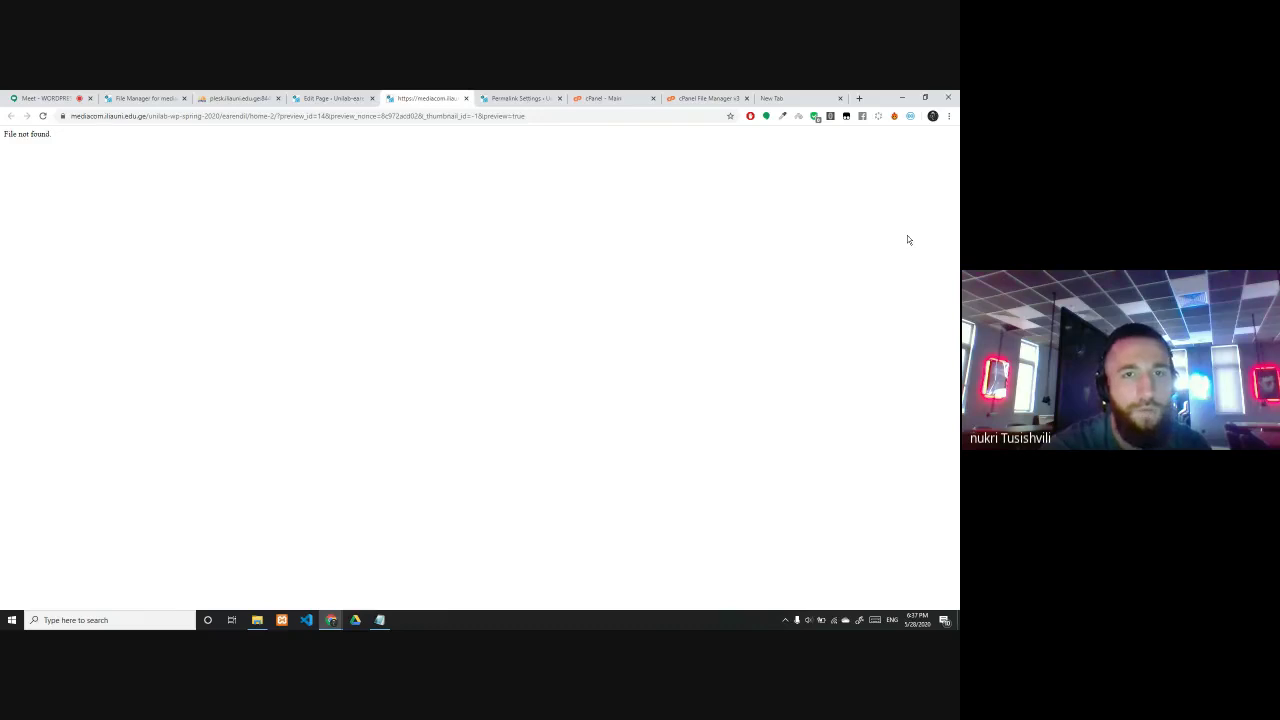
left_click(330, 98)
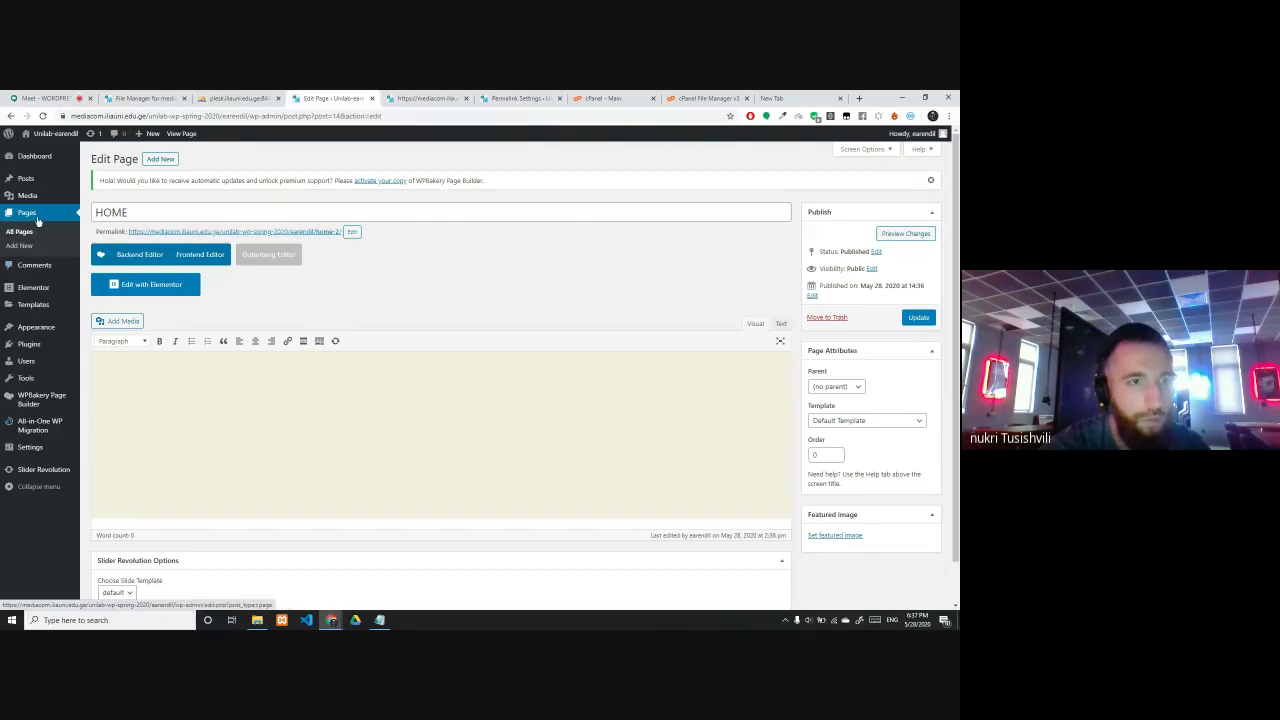
Open the Home page's view from the Pages list, then close both File not found tabs
left_click(38, 219)
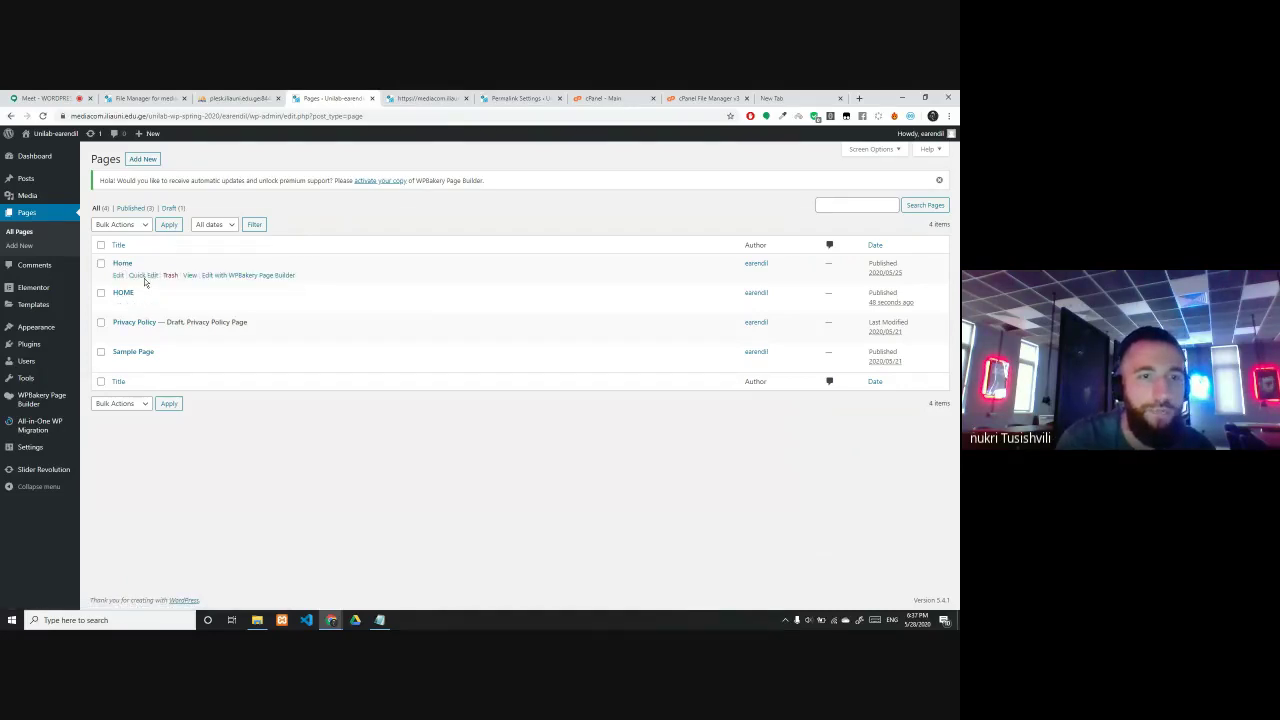
right_click(190, 275)
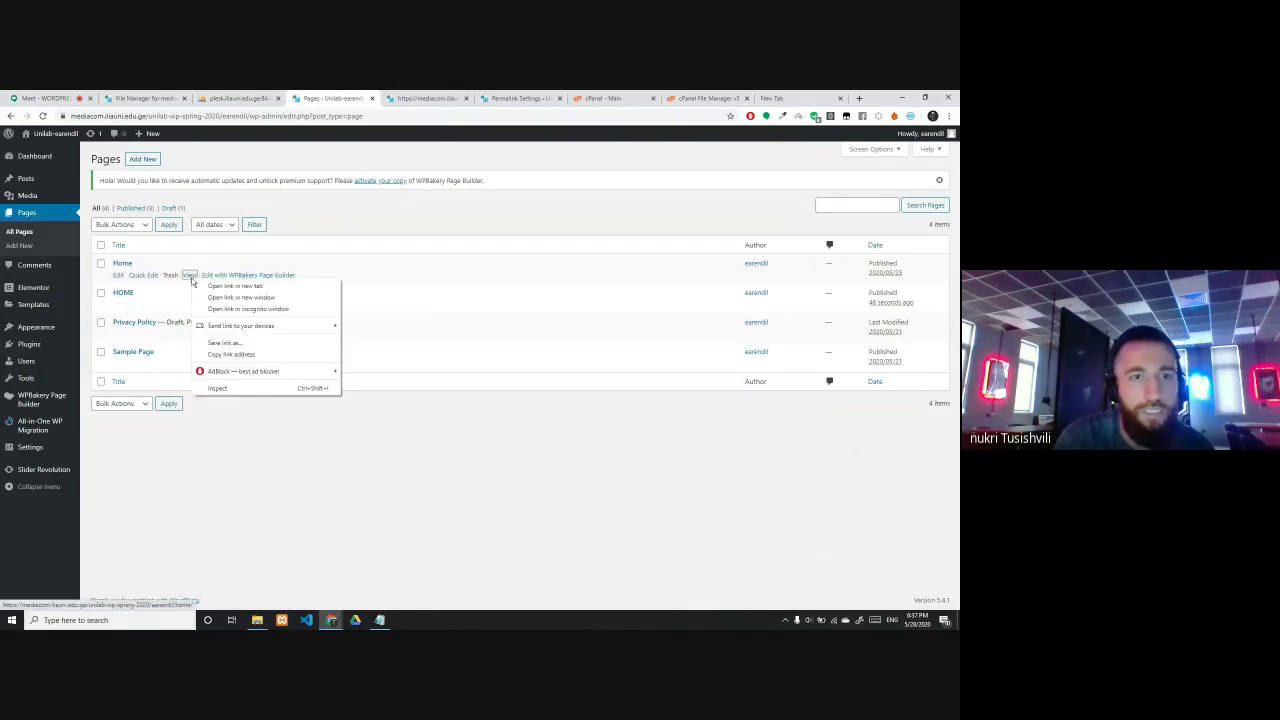
left_click(230, 286)
left_click(433, 99)
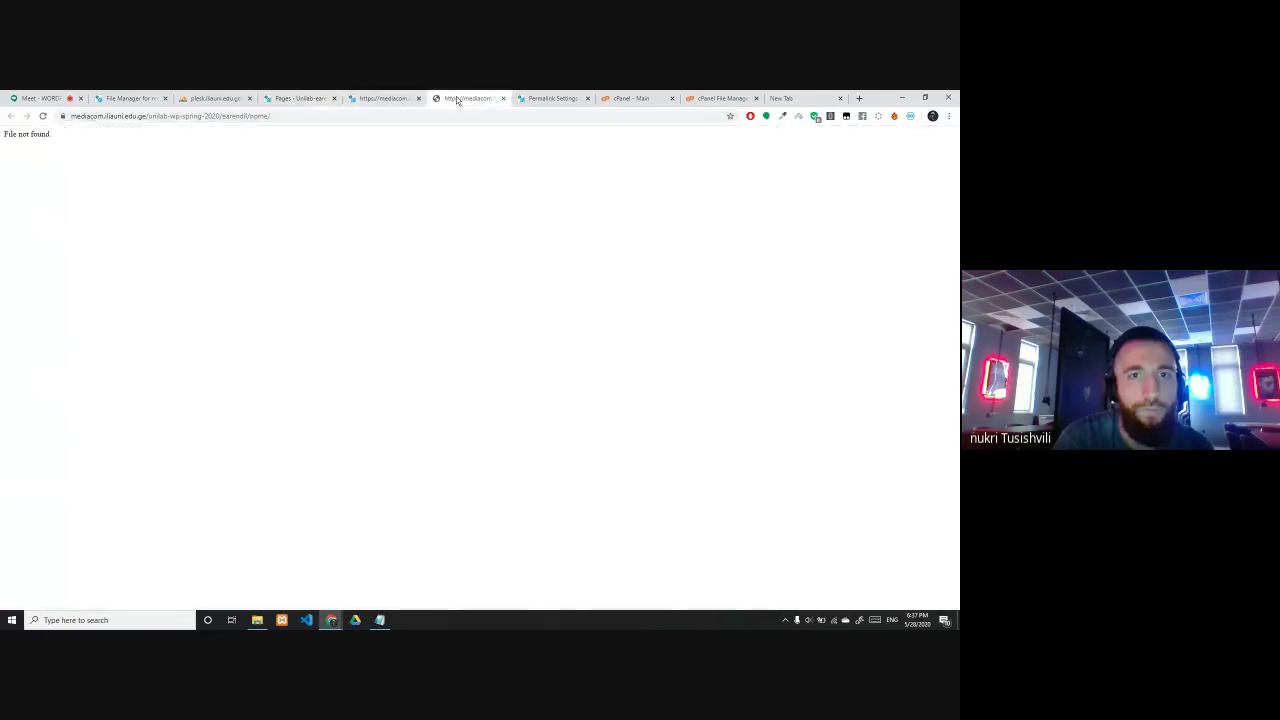
left_click(380, 100)
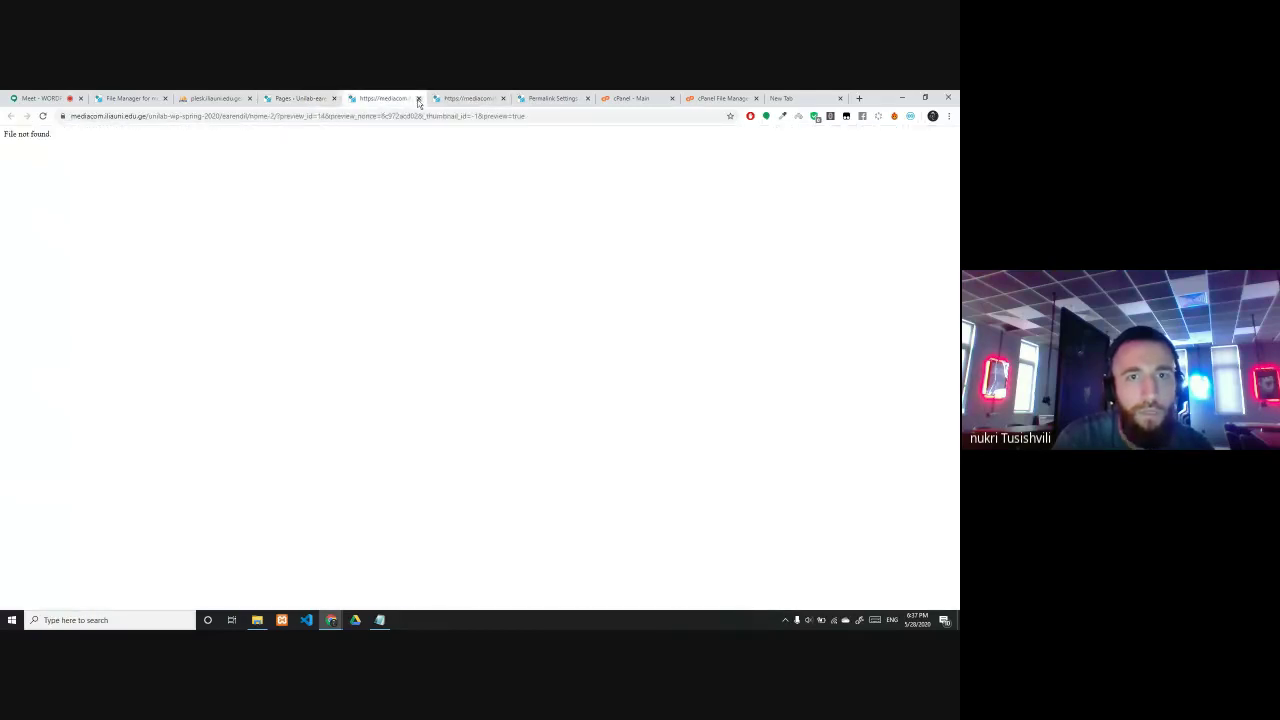
left_click(418, 98)
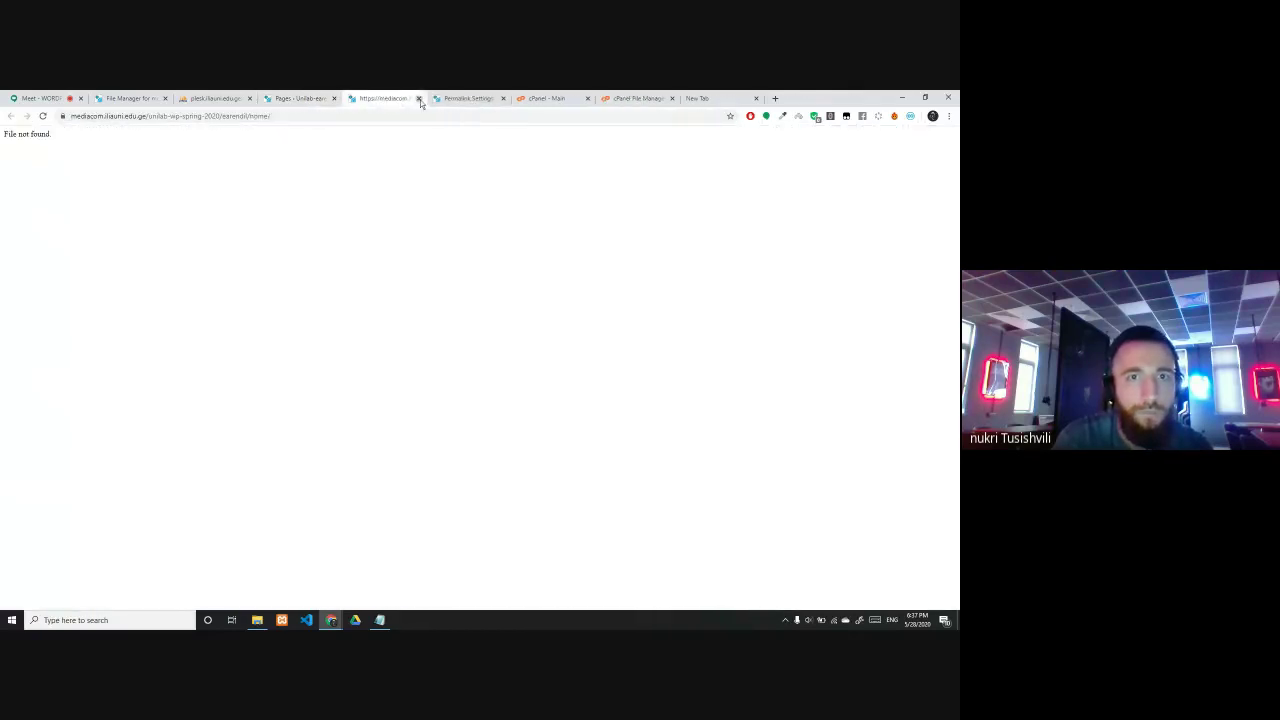
left_click(418, 98)
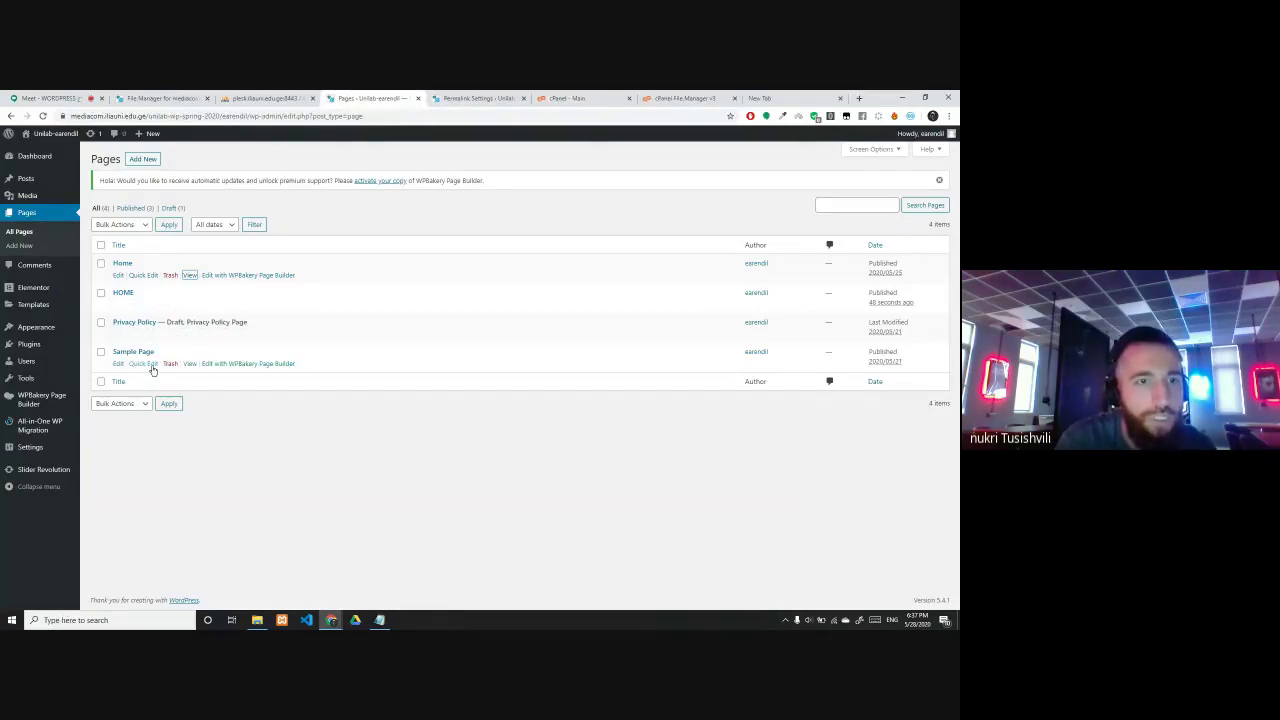
Move all four pages to the trash with the bulk action
left_click(100, 246)
left_click(118, 224)
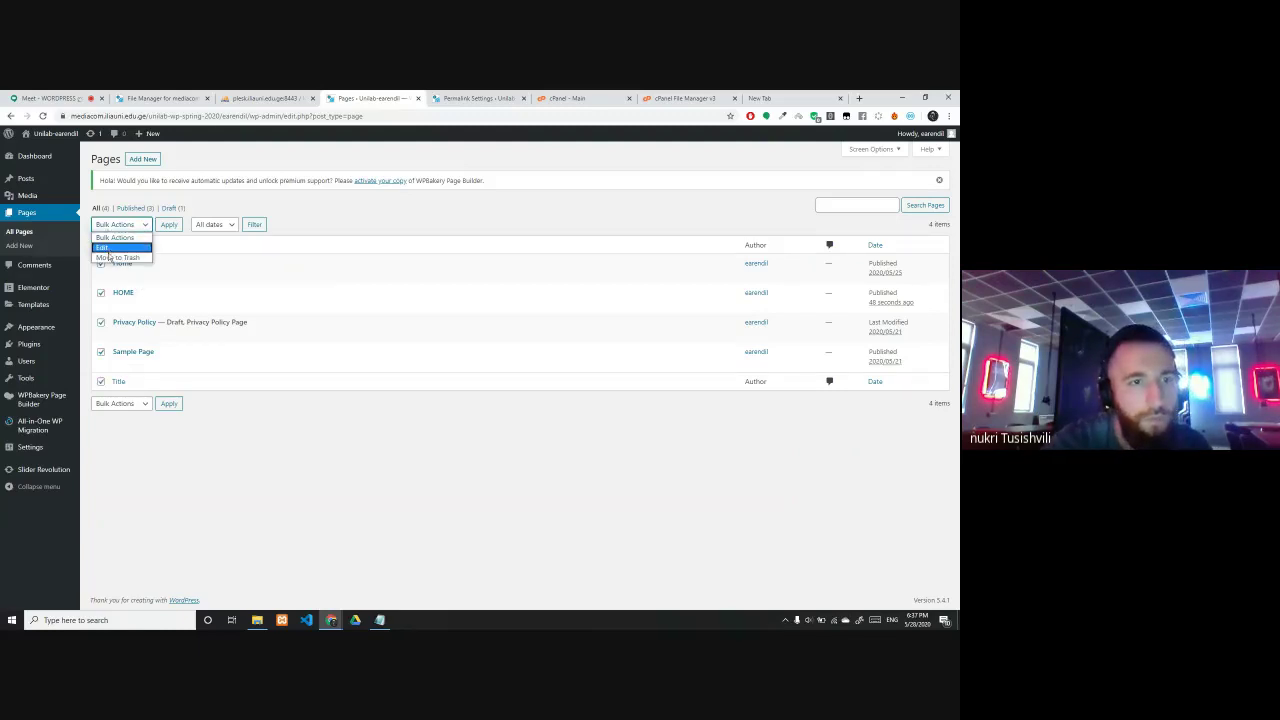
left_click(112, 257)
left_click(168, 225)
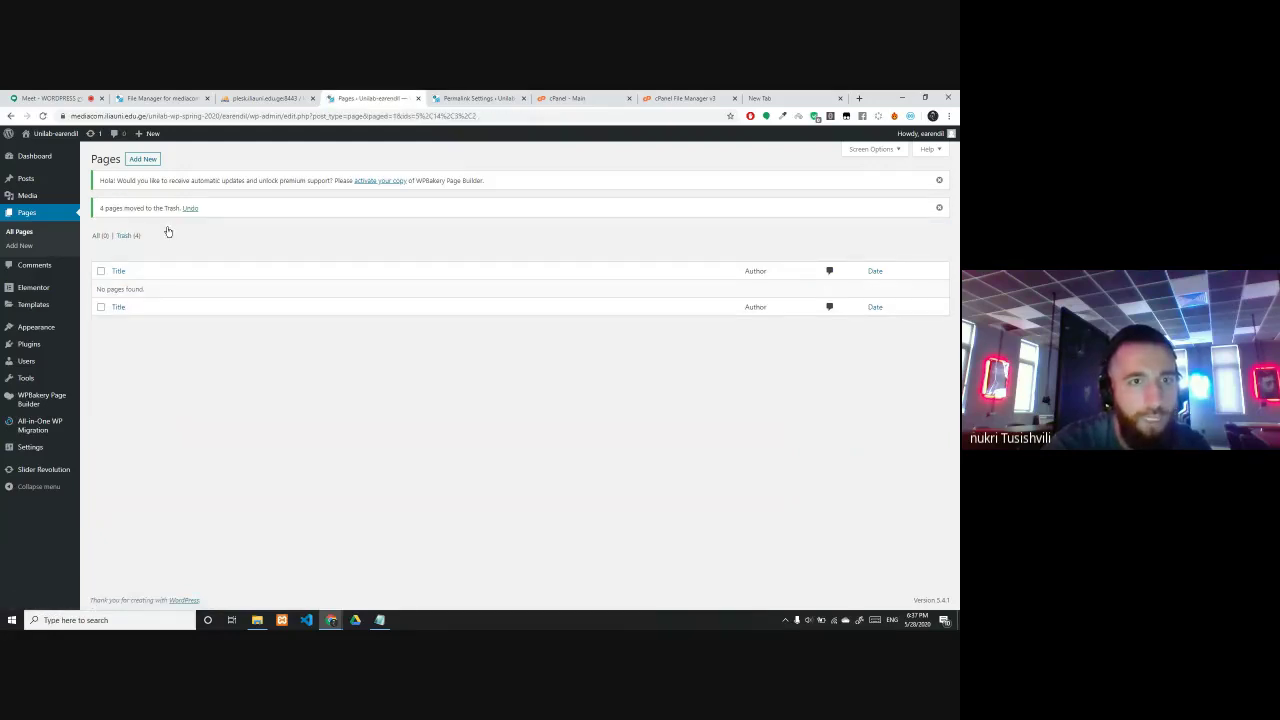
Permanently delete all four pages from the trash
left_click(121, 235)
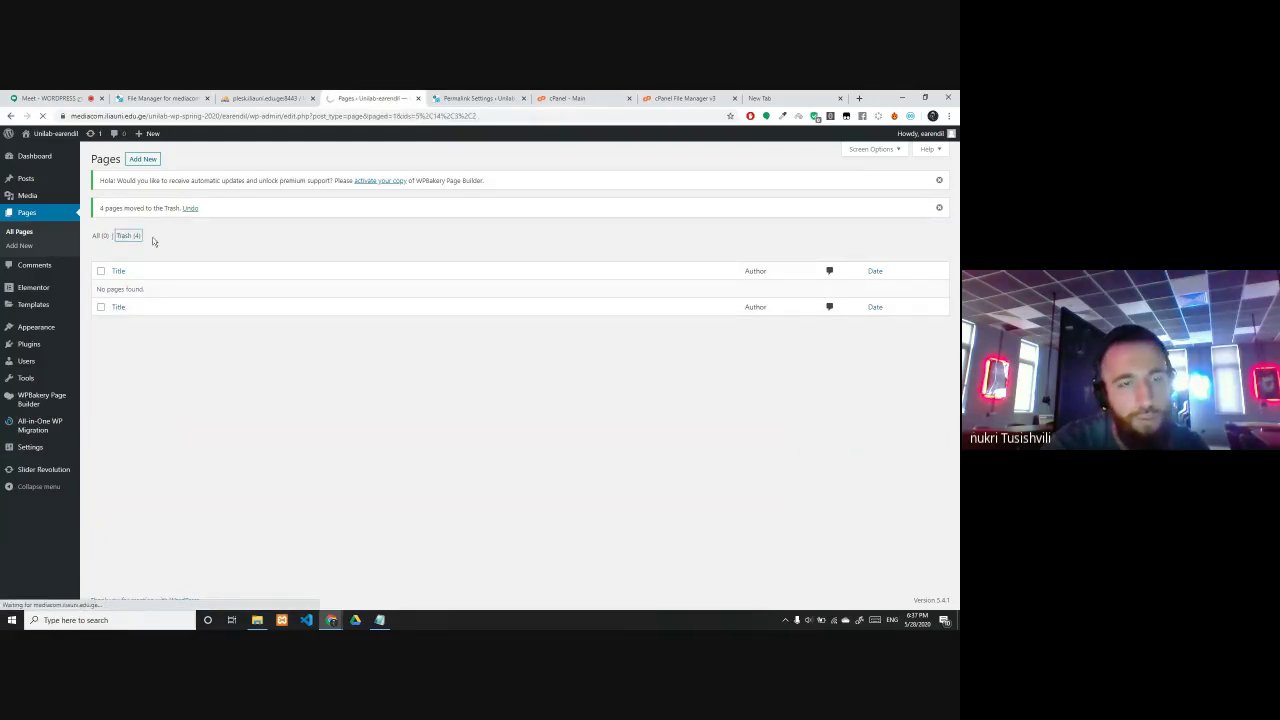
left_click(101, 246)
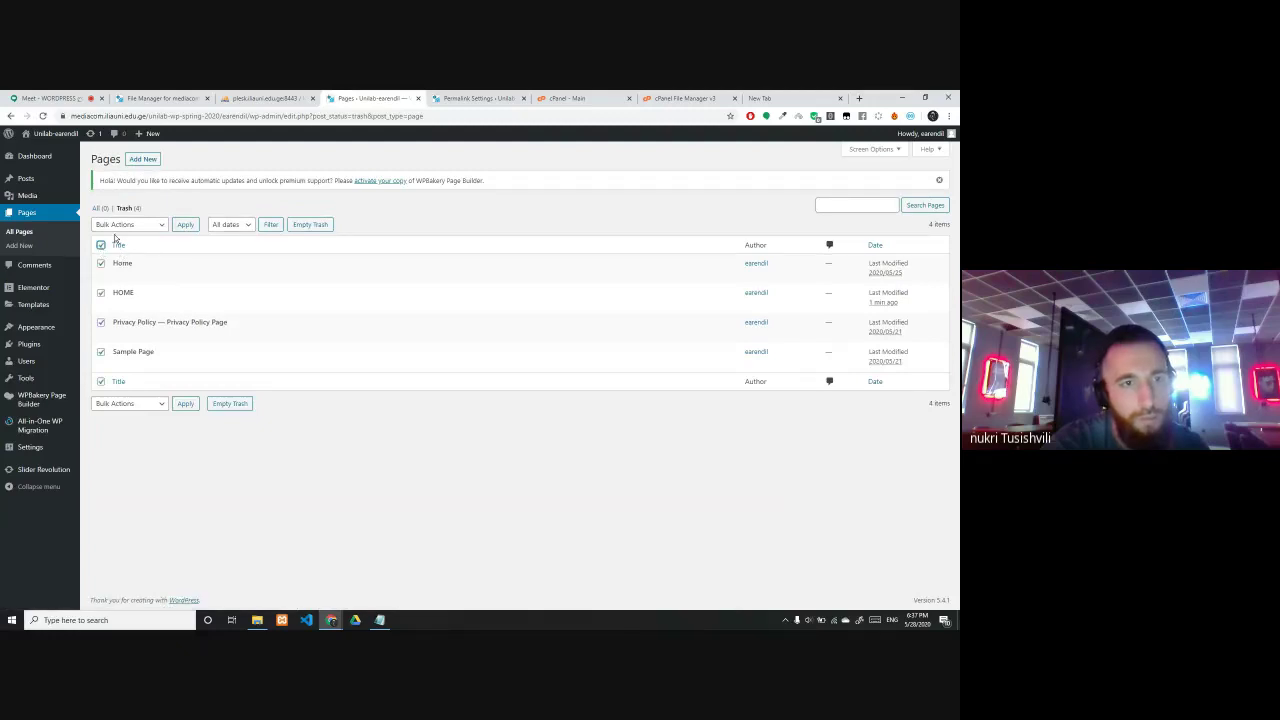
left_click(118, 224)
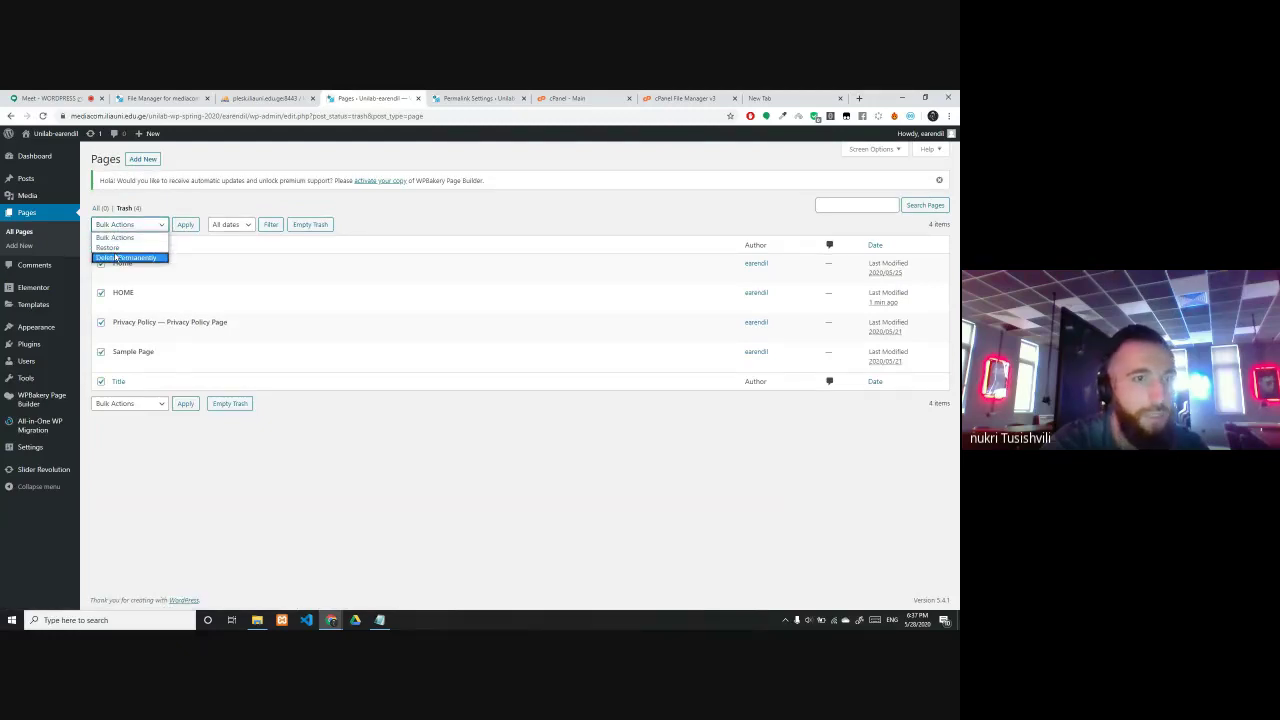
left_click(116, 257)
left_click(186, 224)
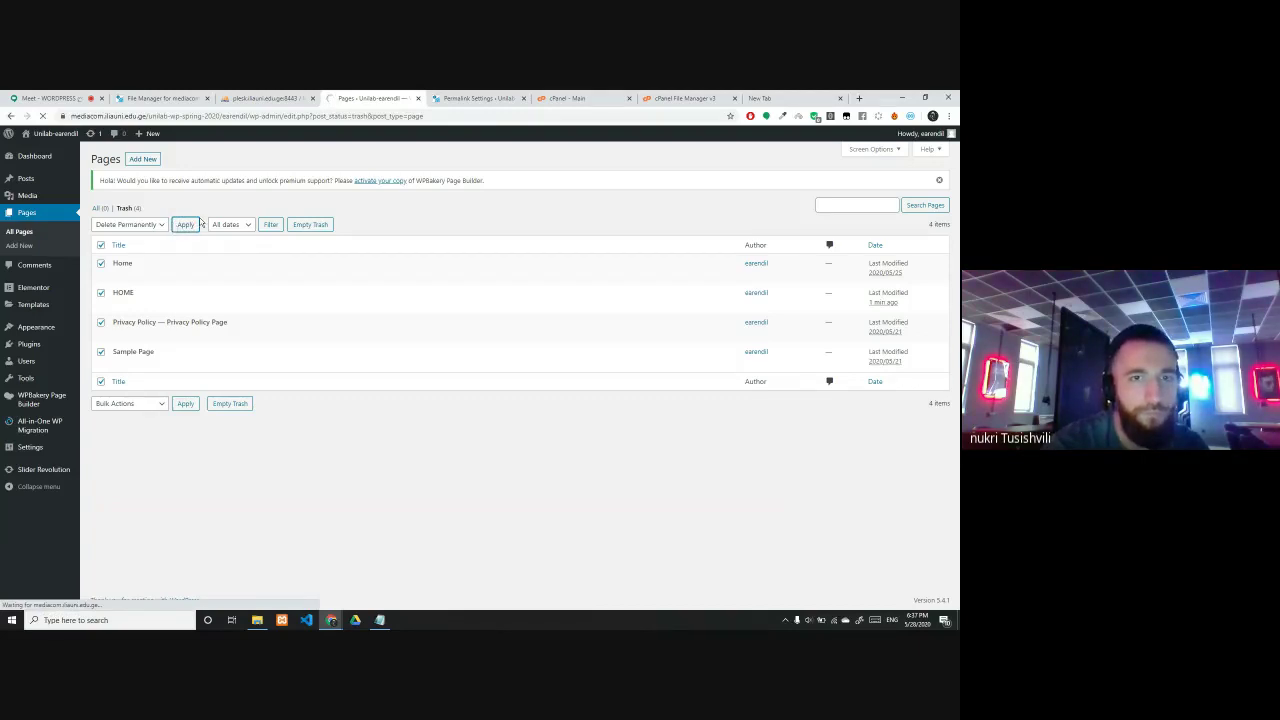
left_click(143, 160)
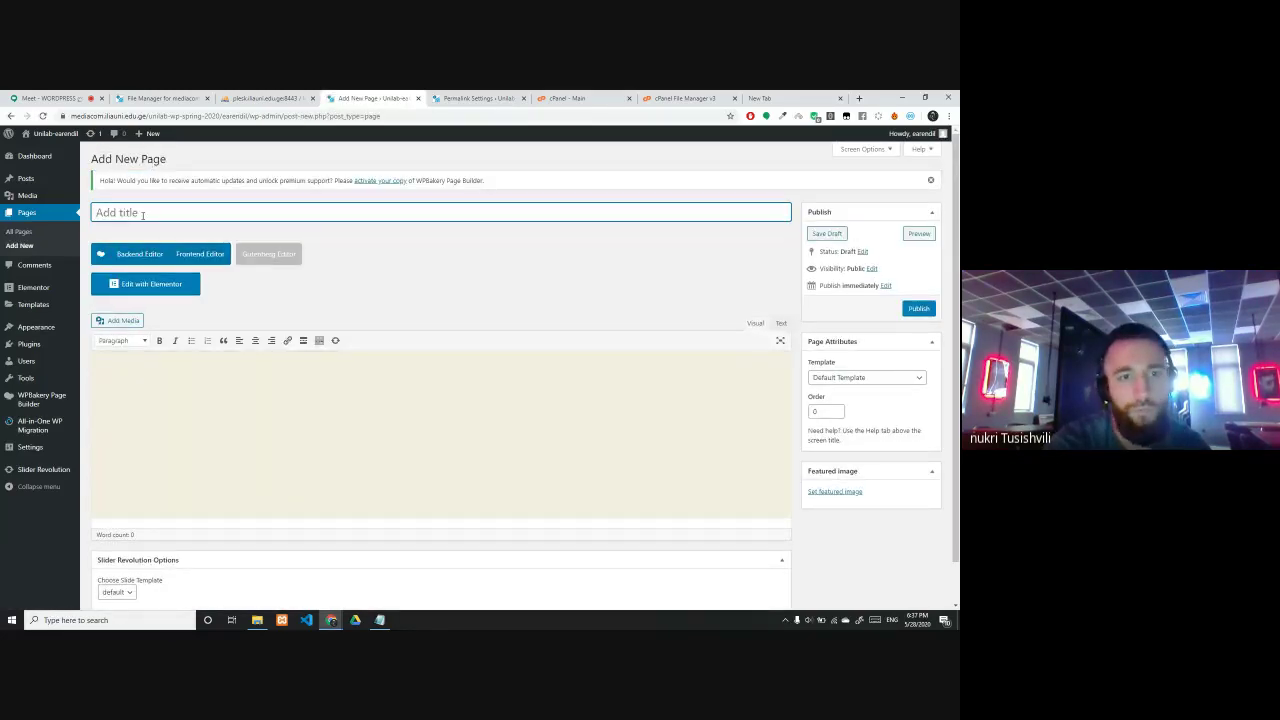
Publish a new page titled 'home' with the body text 'This is heading'
type("home")
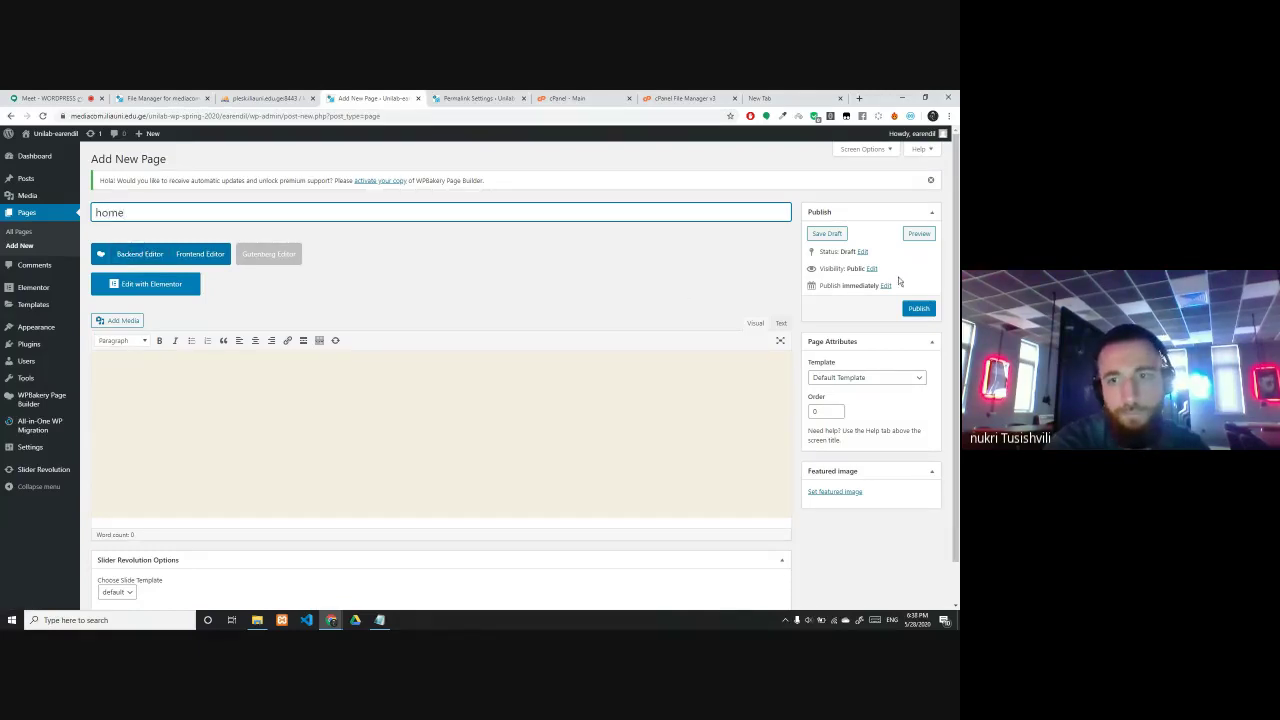
left_click(474, 408)
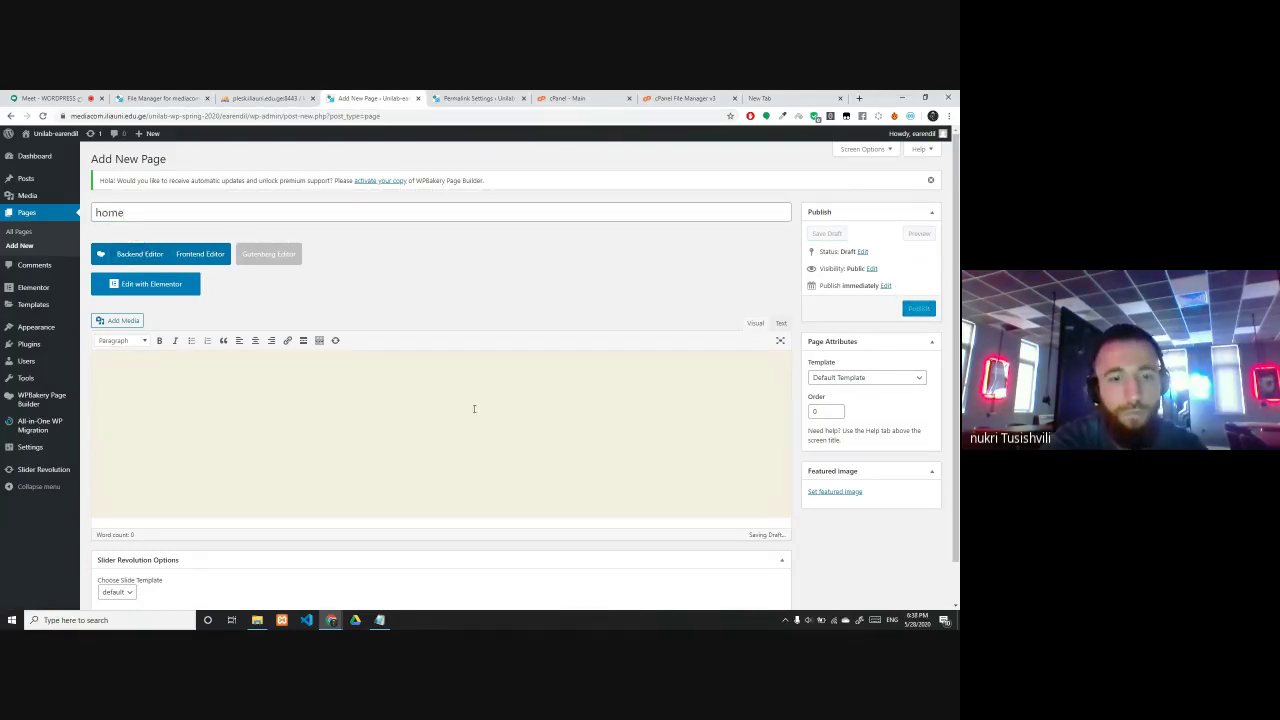
type("This")
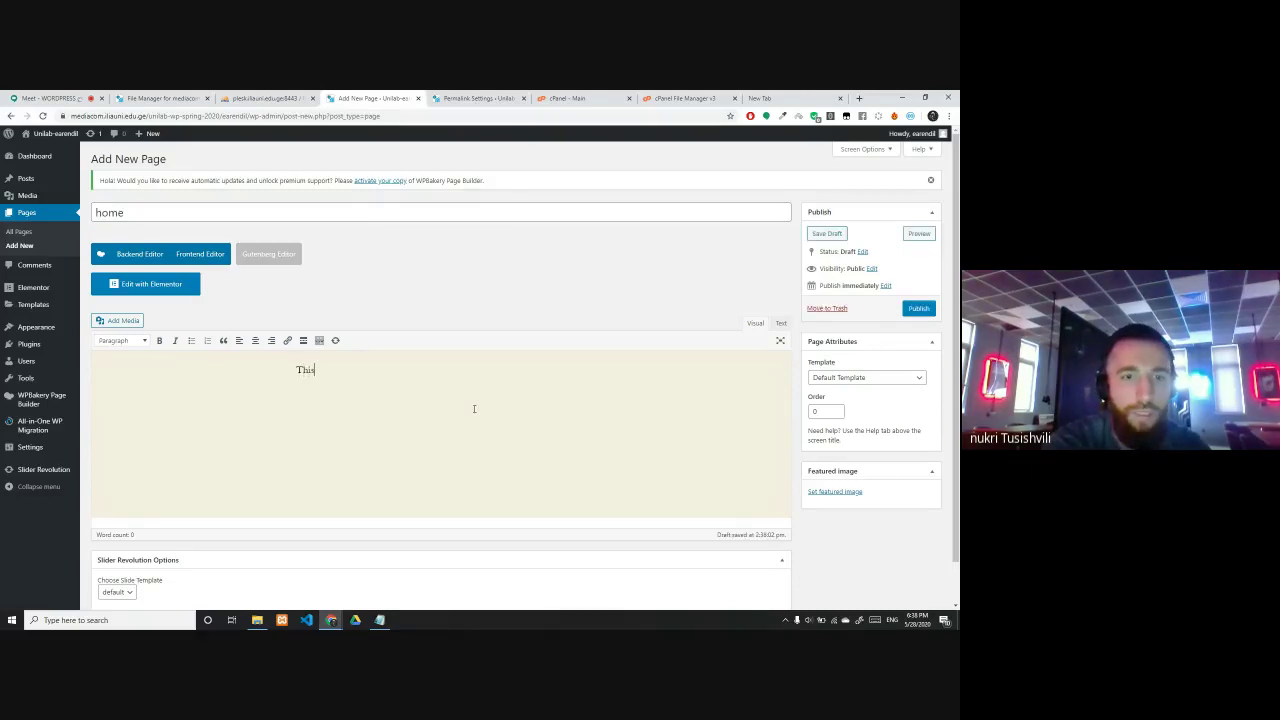
type(" is heading")
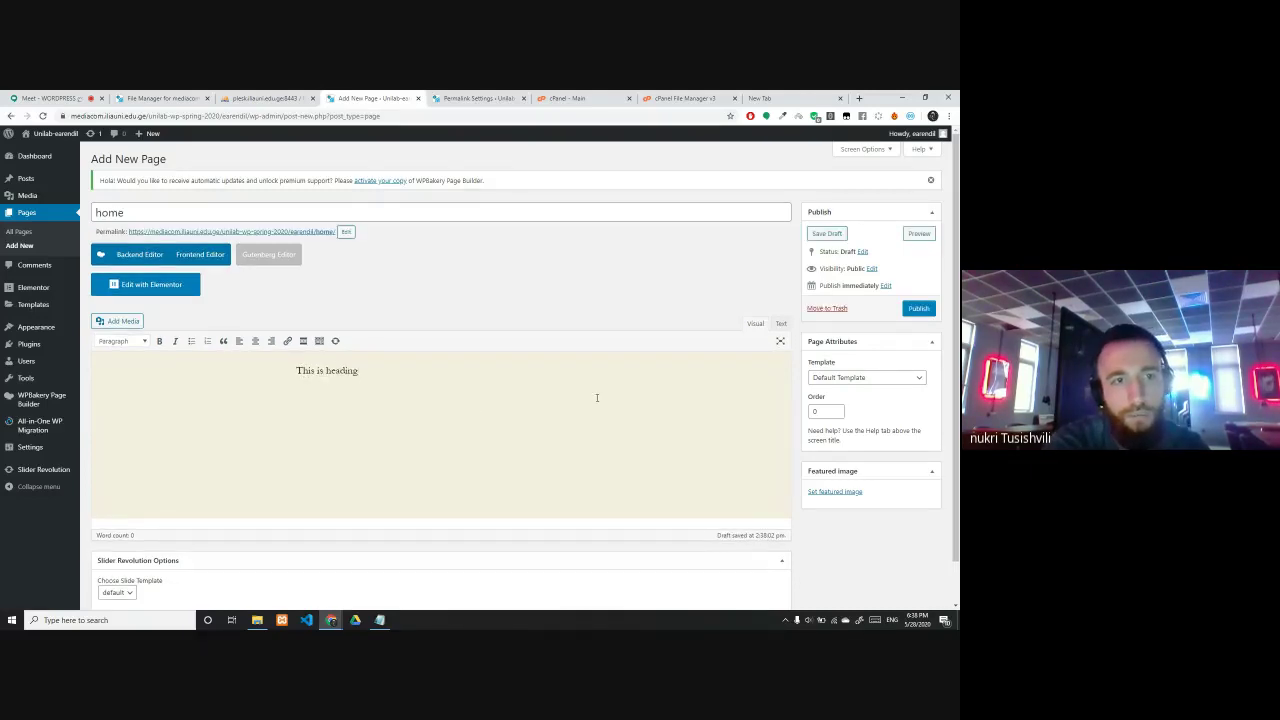
left_click(917, 309)
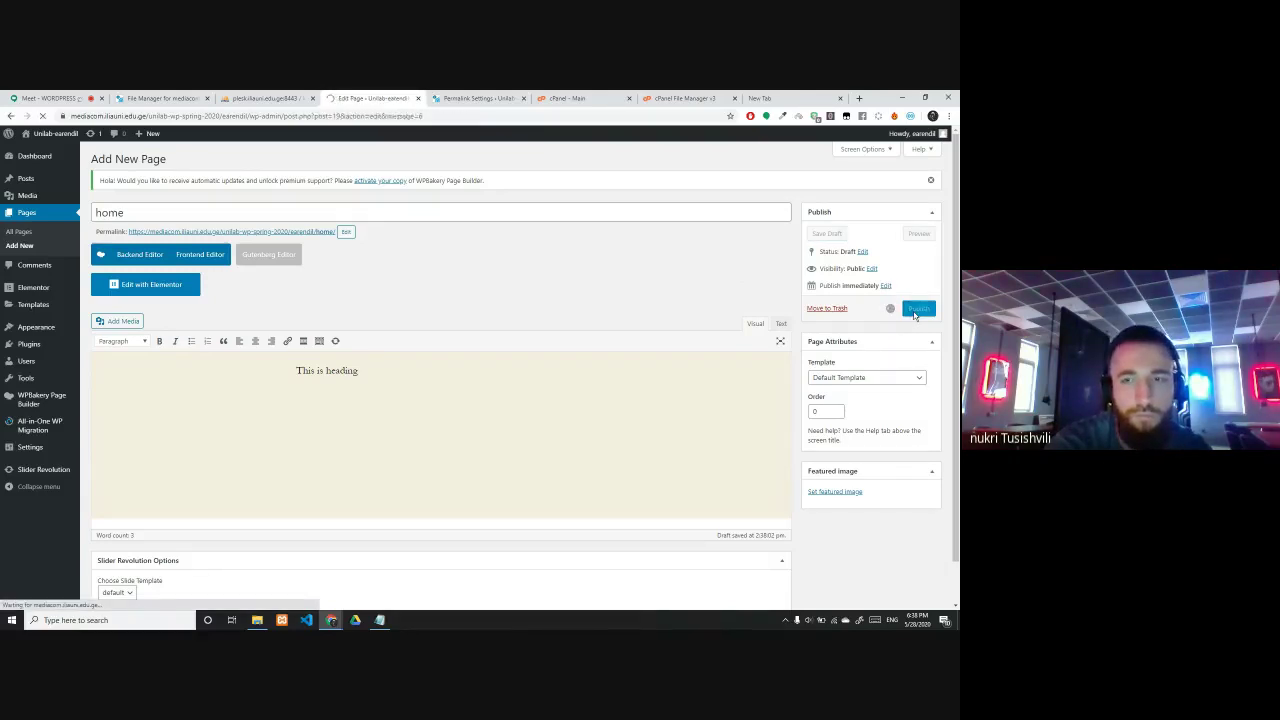
Preview the published home page, which shows File not found
left_click(904, 261)
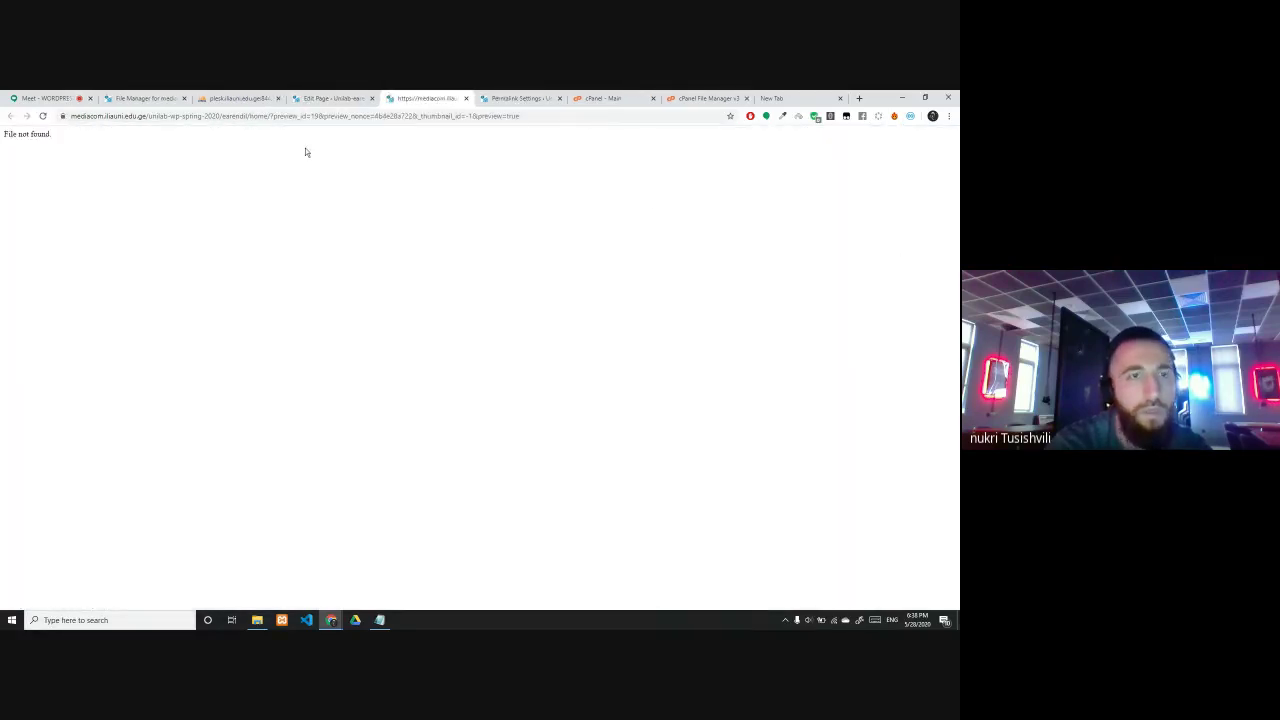
key("ctrl+a")
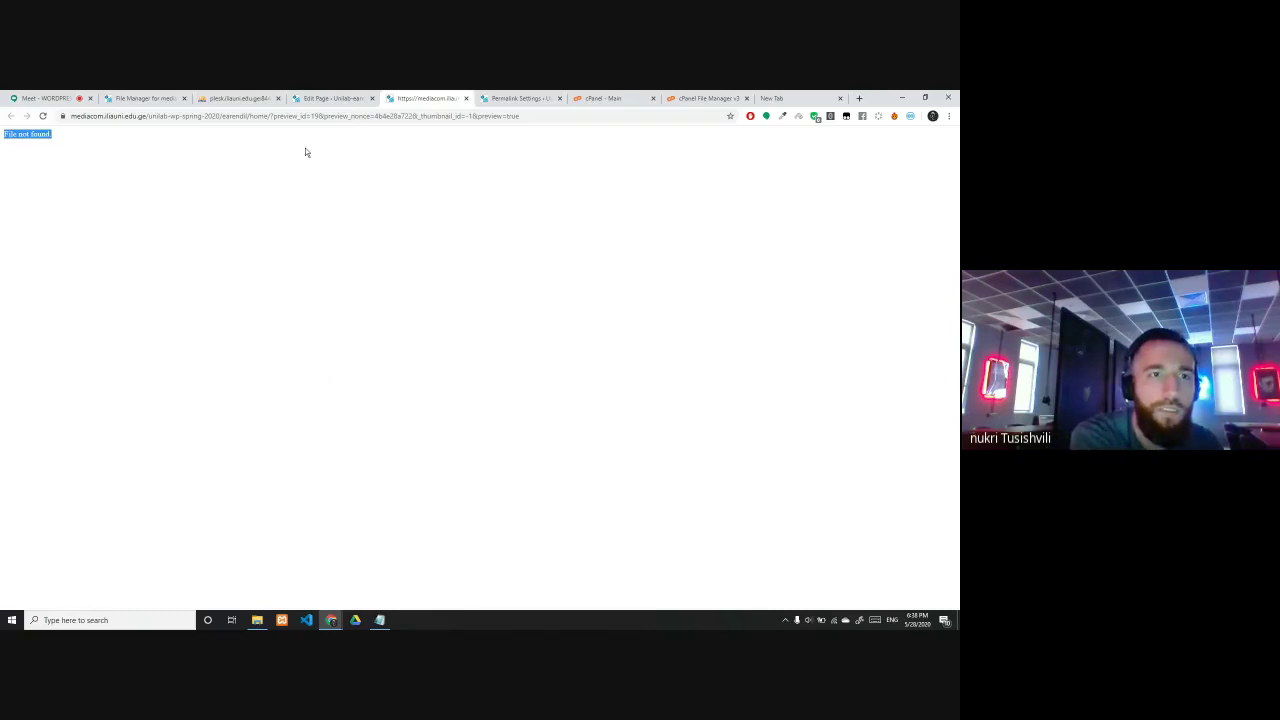
left_click(327, 98)
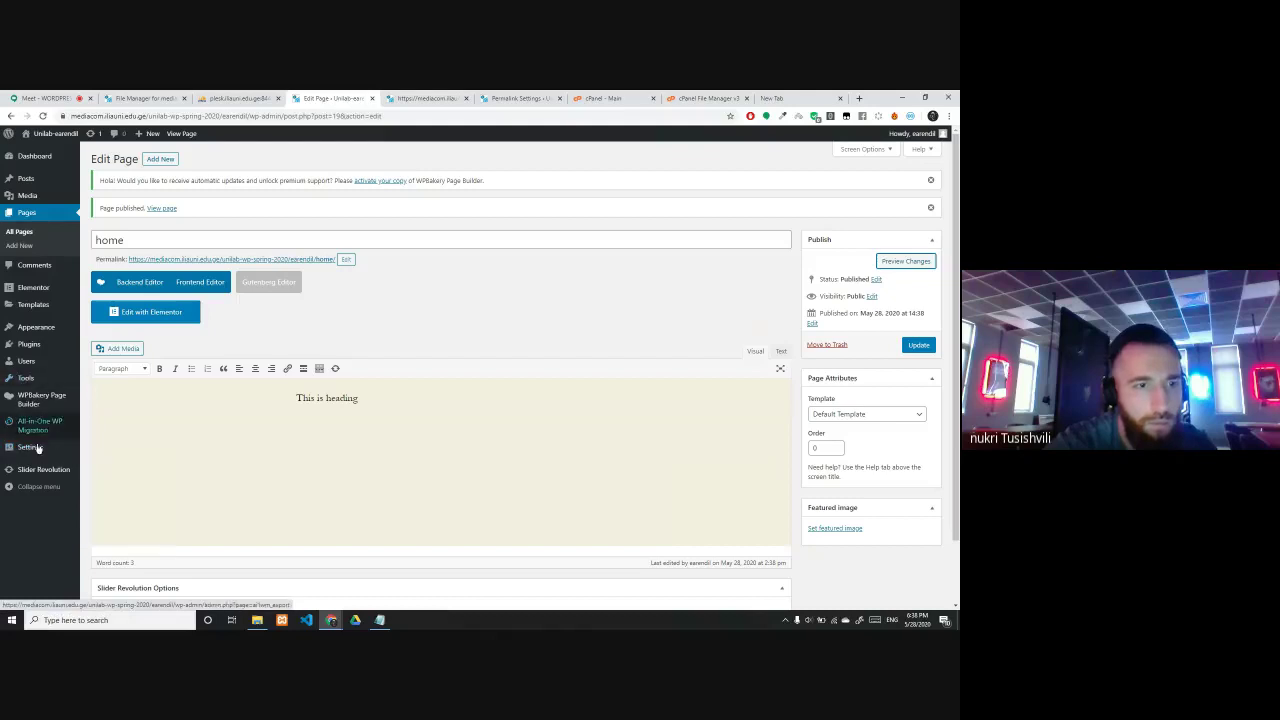
left_click(153, 97)
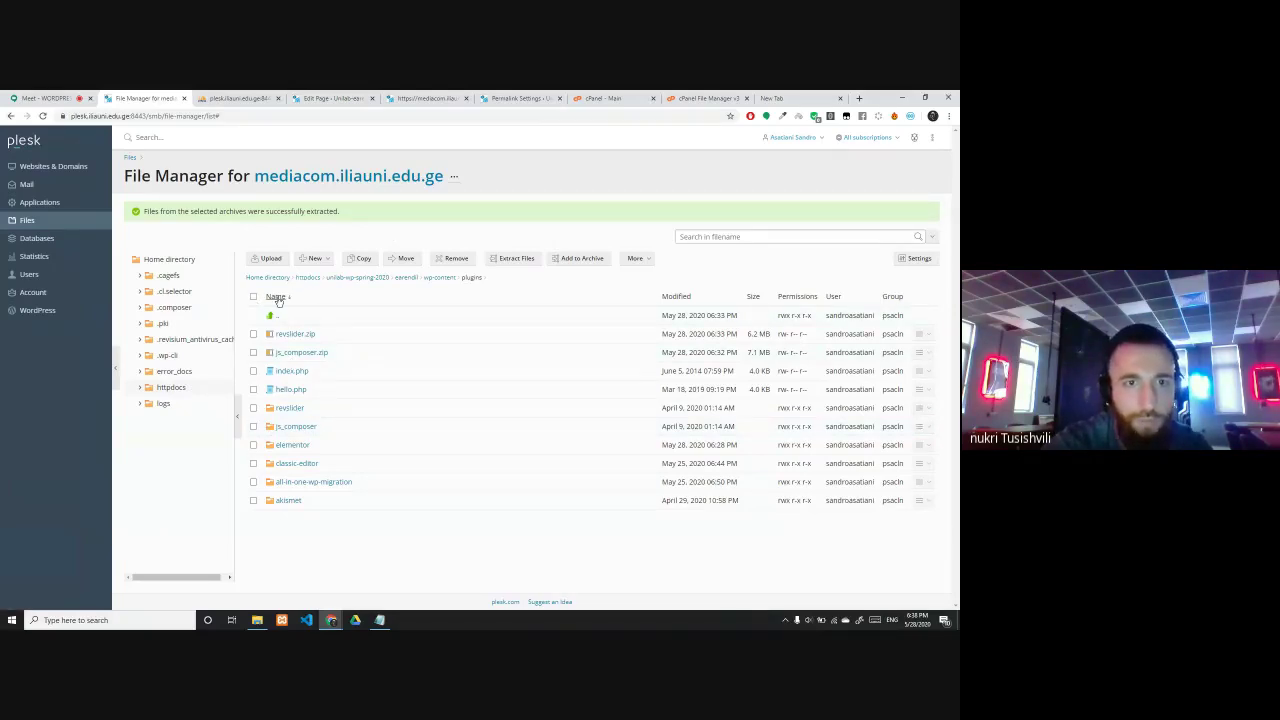
Rename the wp-content 'plugins' folder to 'plugin', then view the site preview tab
left_click(278, 298)
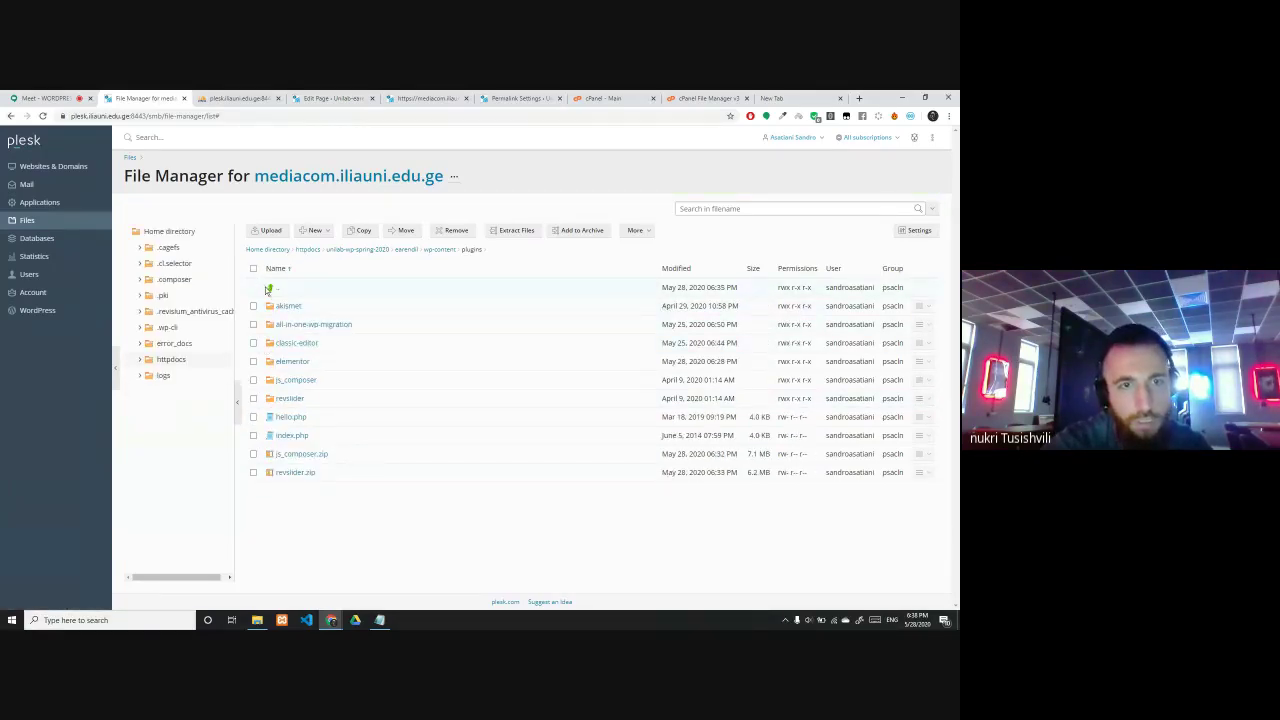
left_click(269, 289)
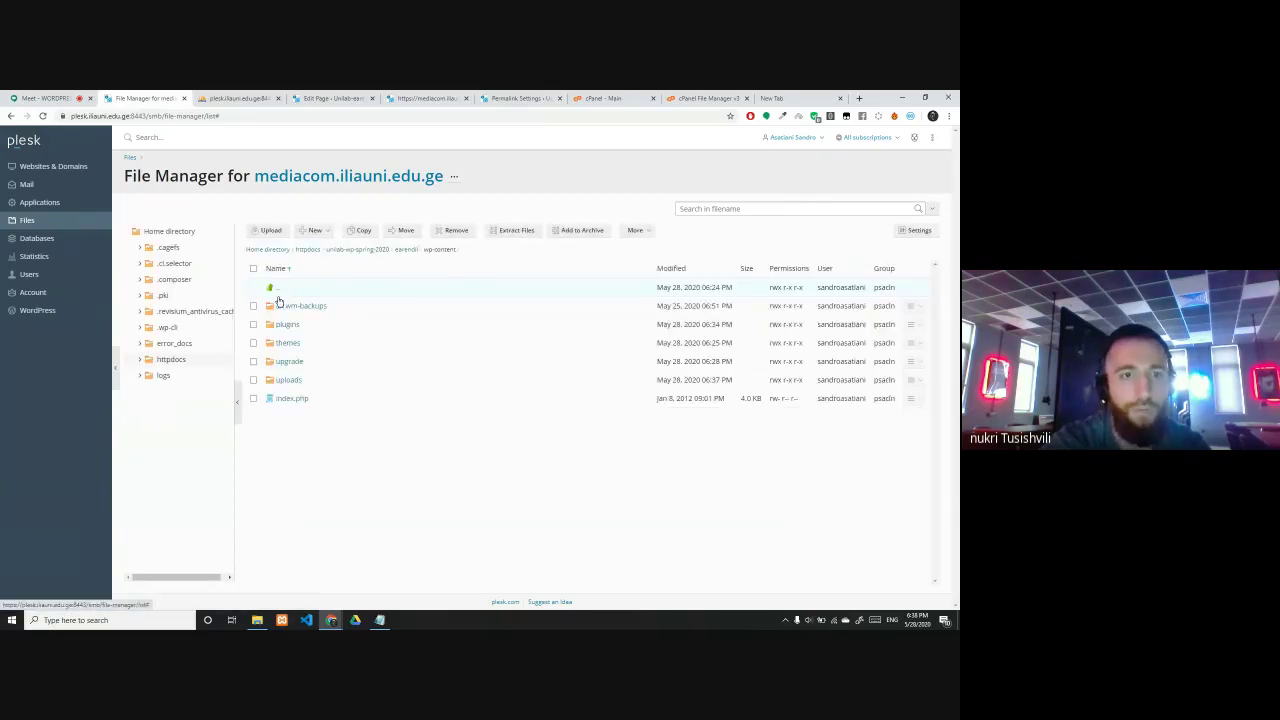
right_click(302, 328)
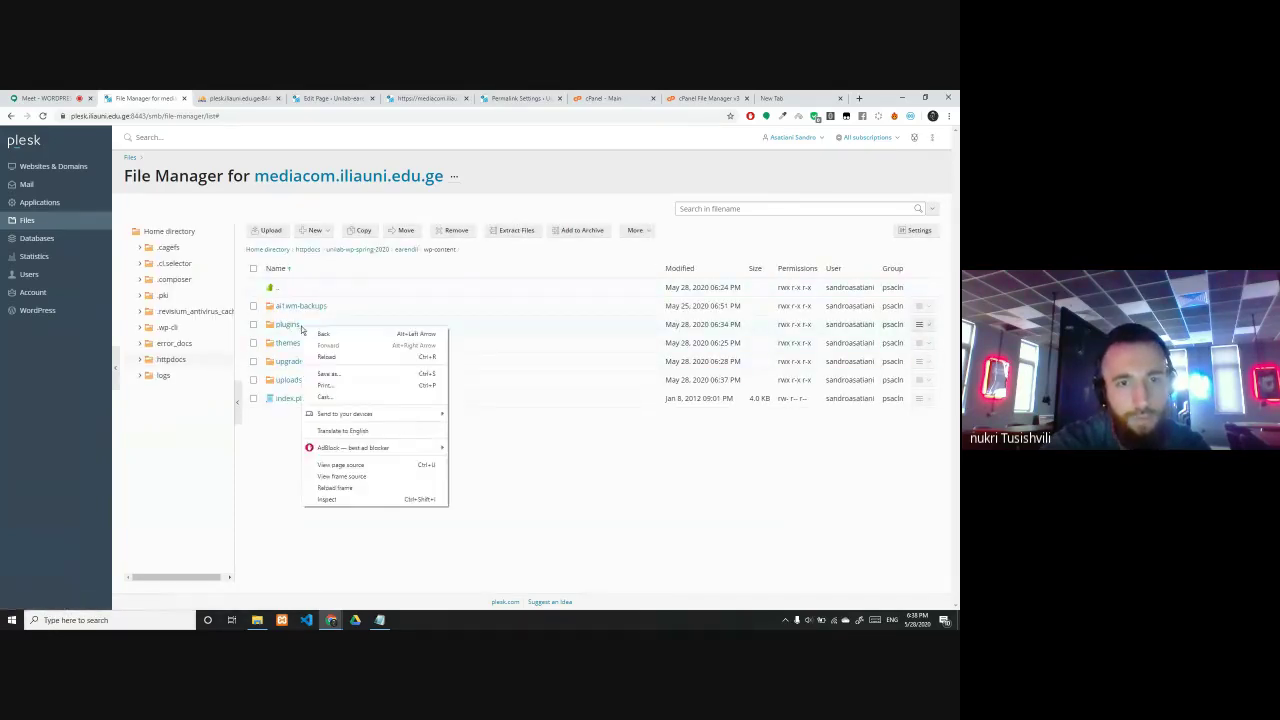
right_click(309, 329)
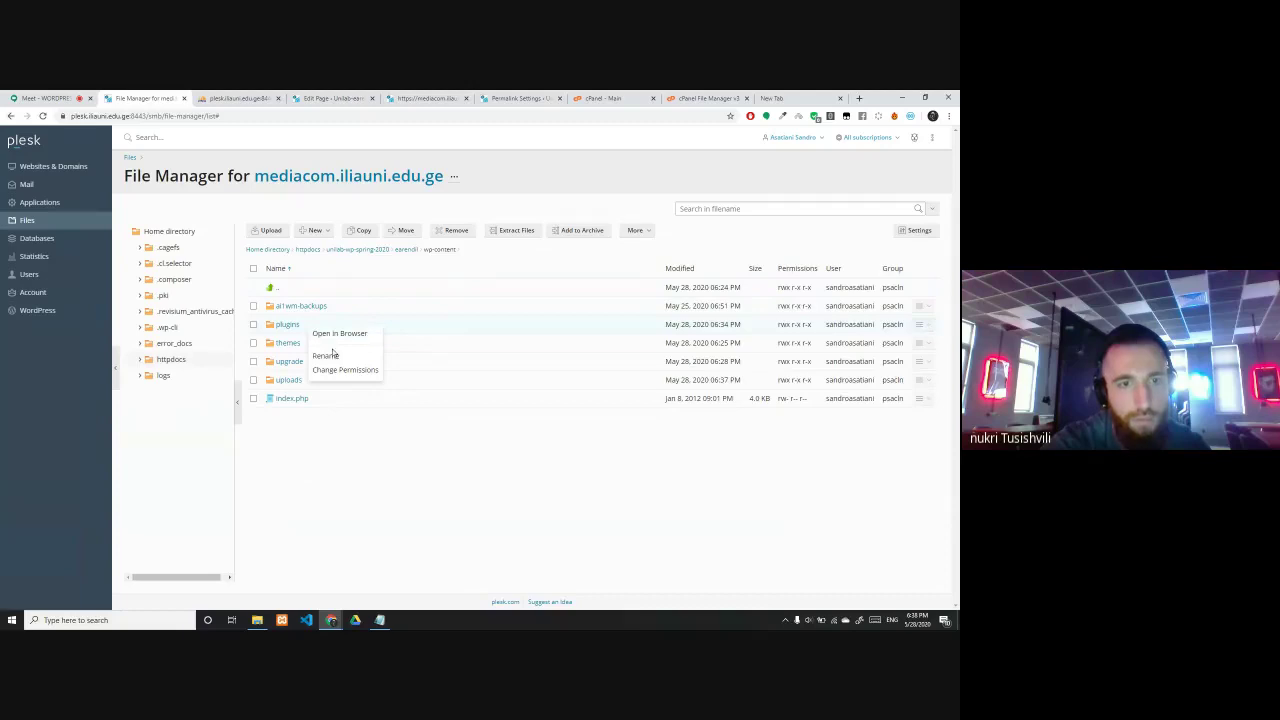
left_click(323, 357)
left_click(484, 189)
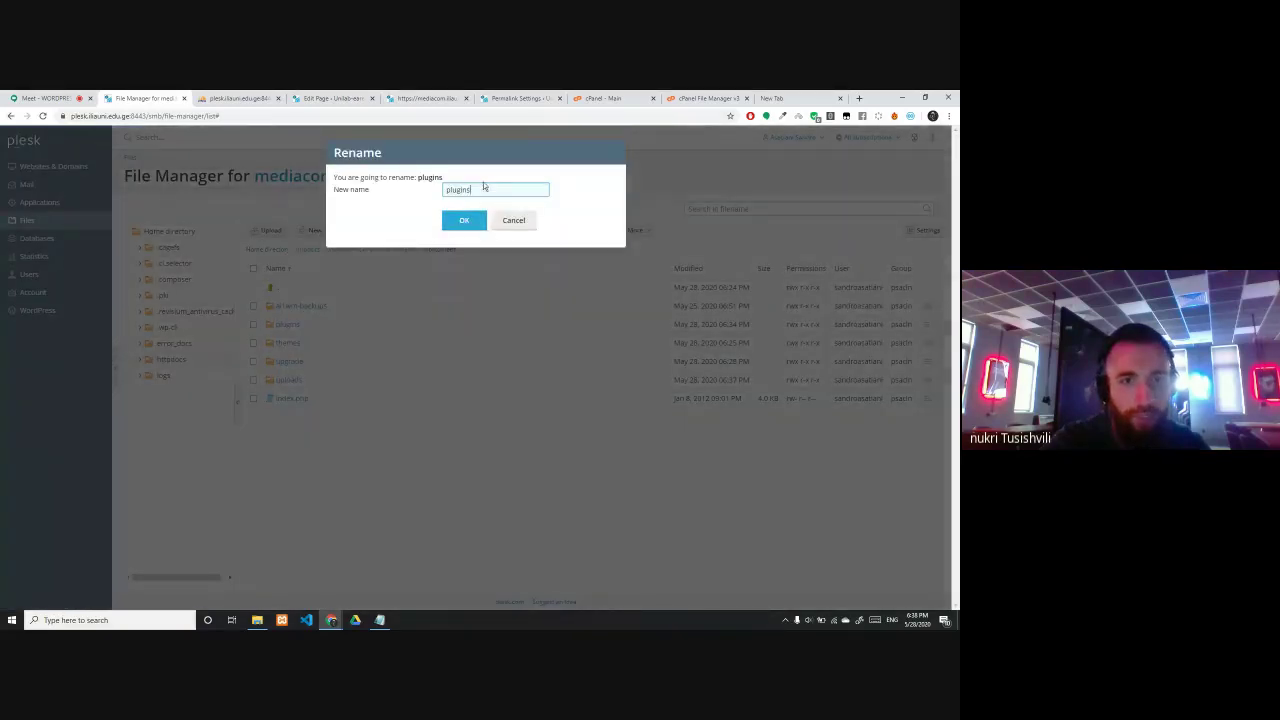
key("BackSpace")
key("Return")
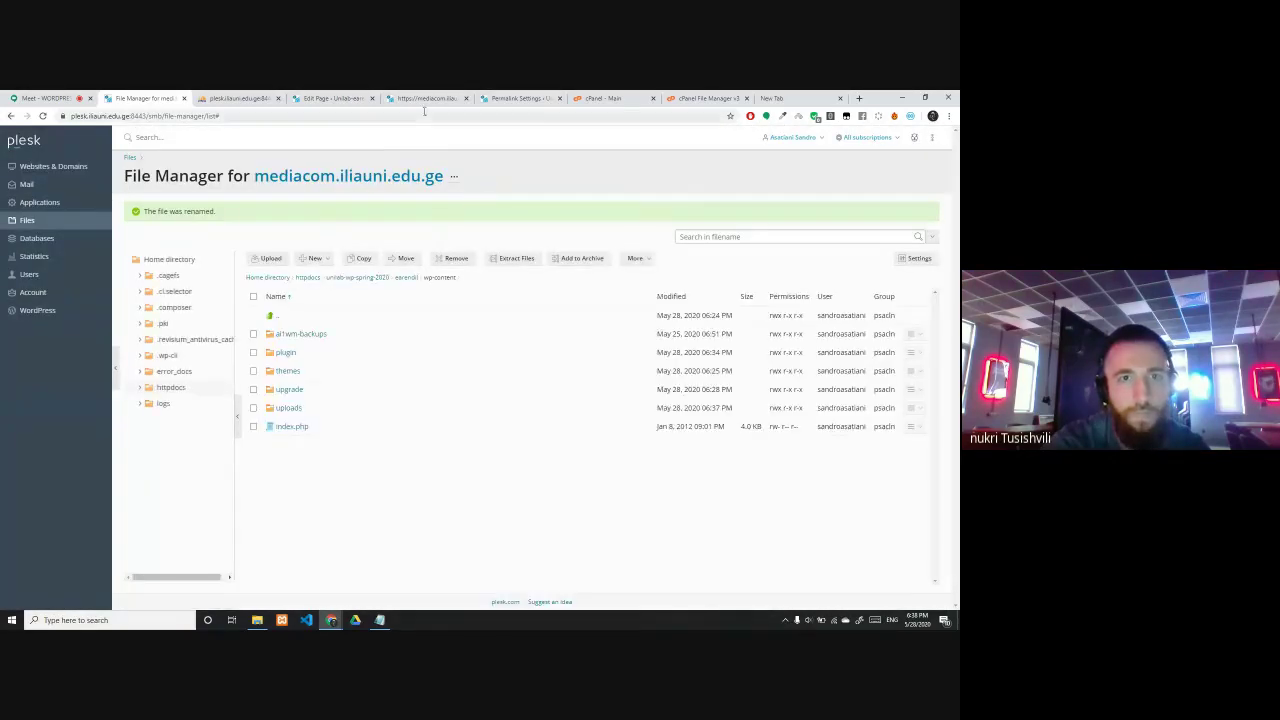
left_click(418, 98)
left_click(120, 116)
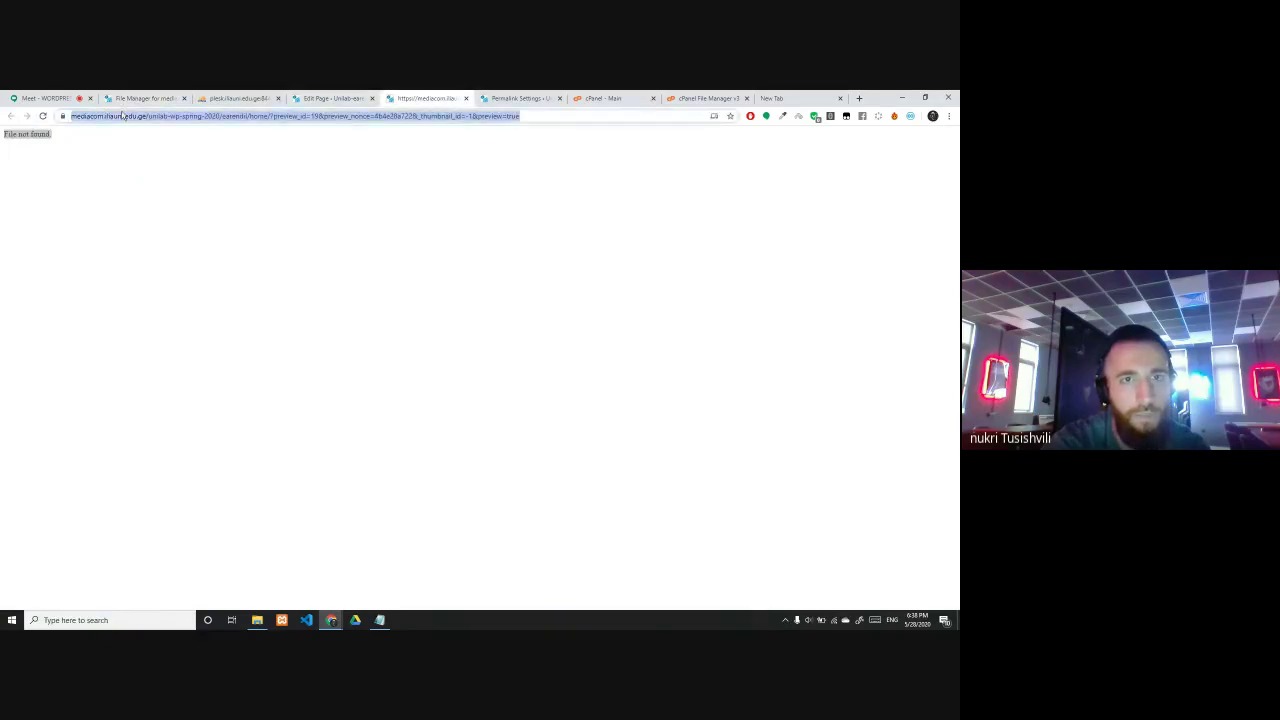
Strip the preview query from the address and load the plain home page URL
left_click(523, 118)
left_click_drag(523, 118, 293, 118)
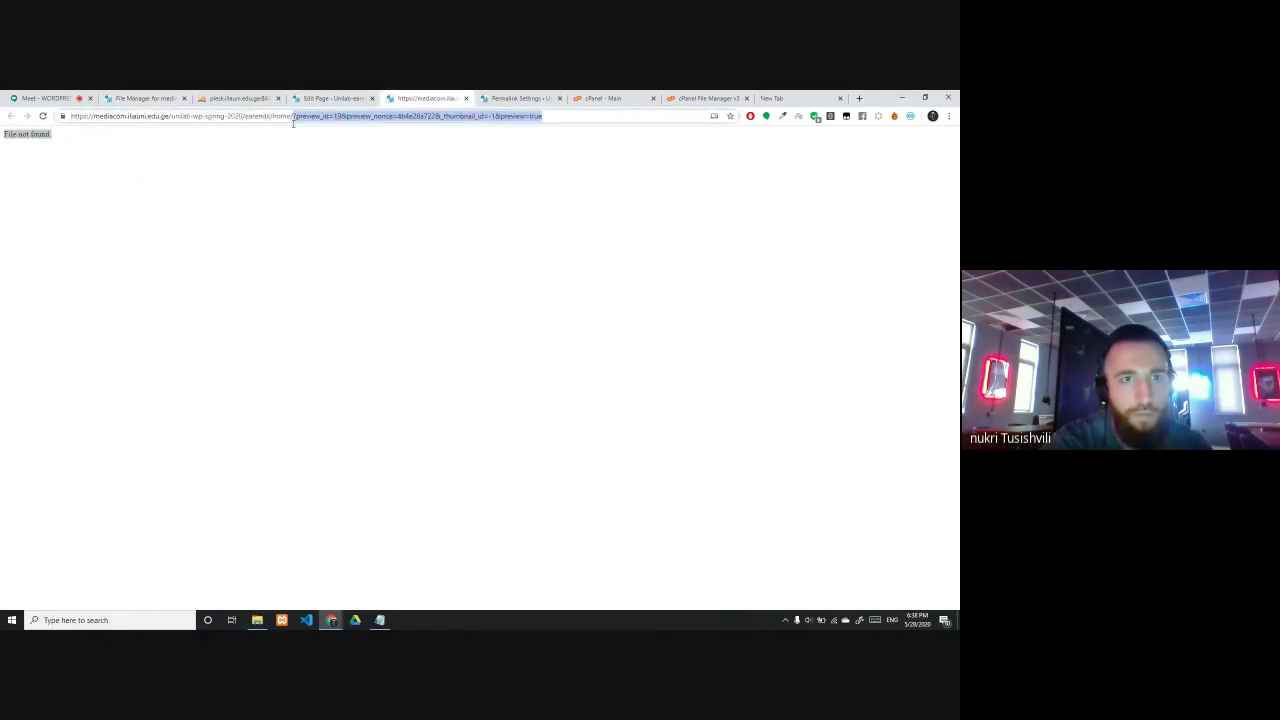
key("BackSpace")
key("Return")
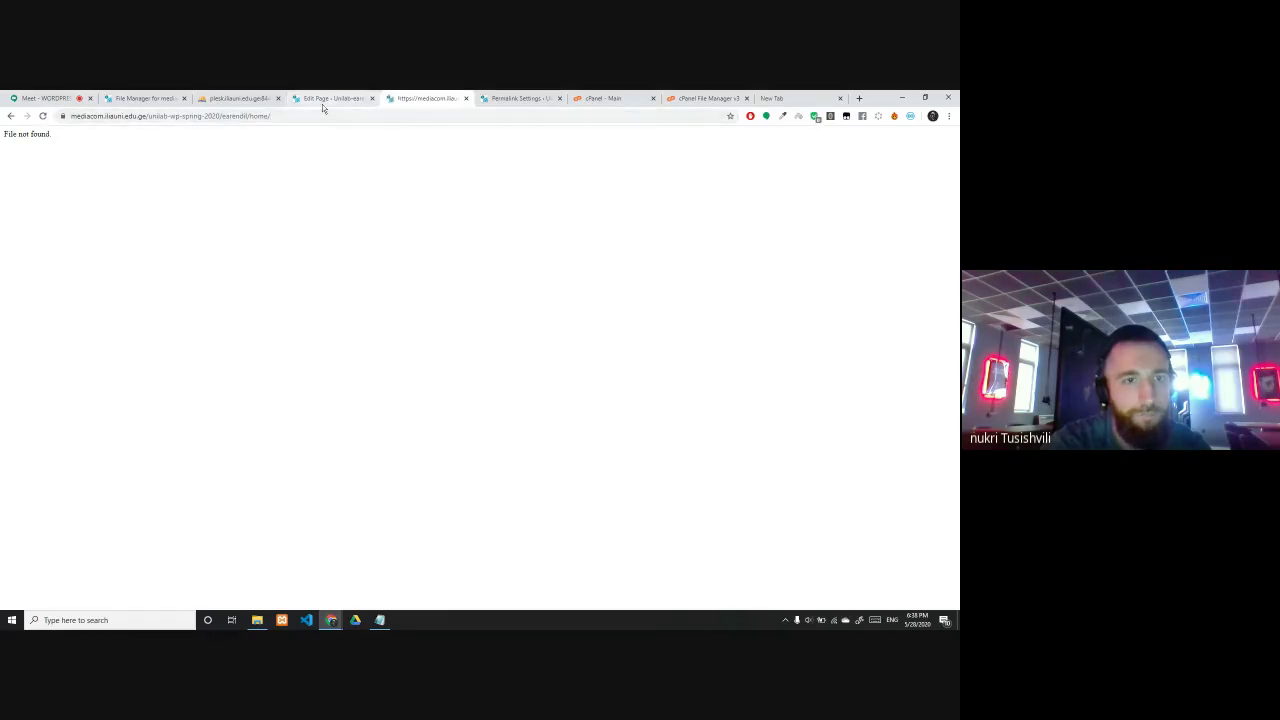
Re-save the permalink structure as Post name (/%postname%/) in Settings > Permalinks
left_click(321, 104)
mouse_move(10, 396)
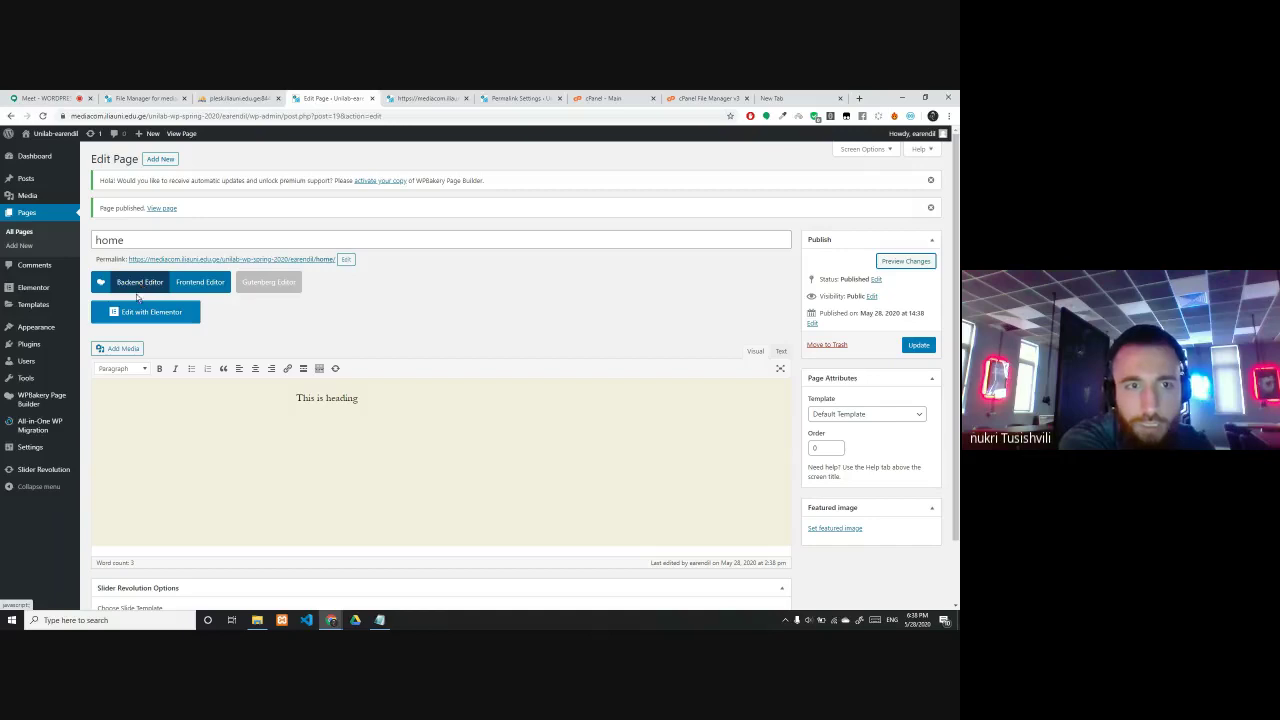
mouse_move(40, 435)
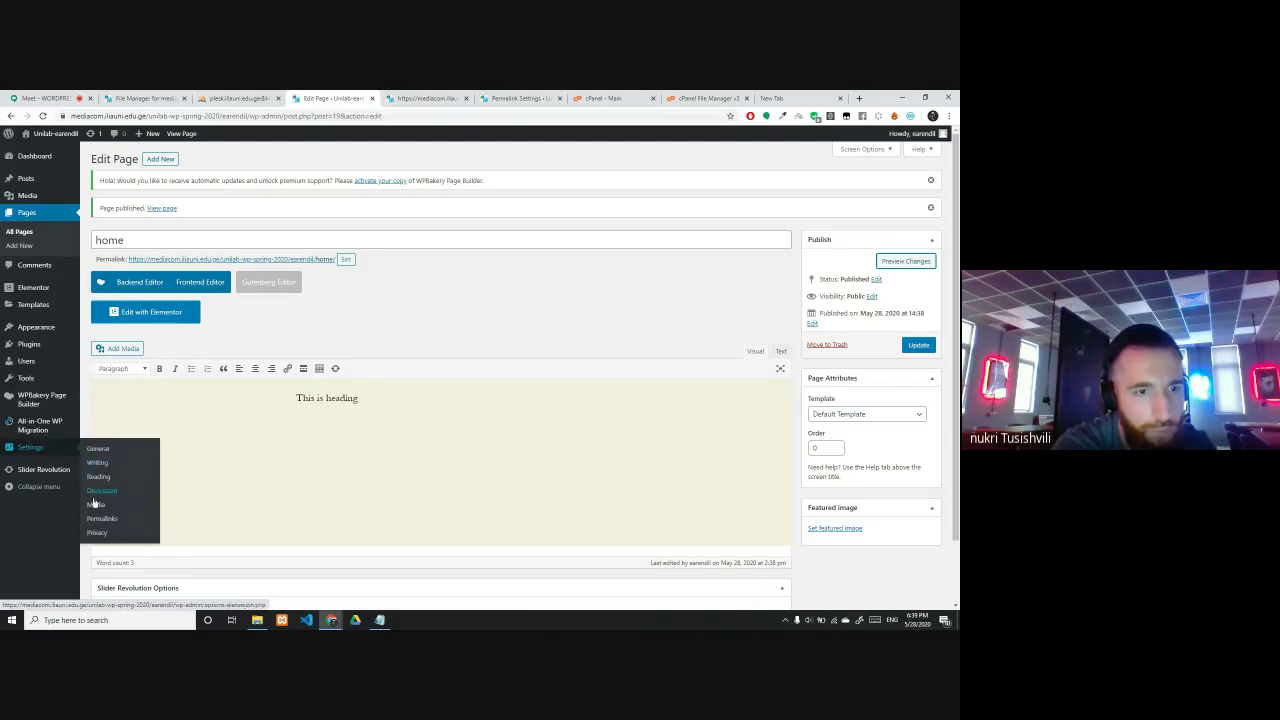
left_click(96, 519)
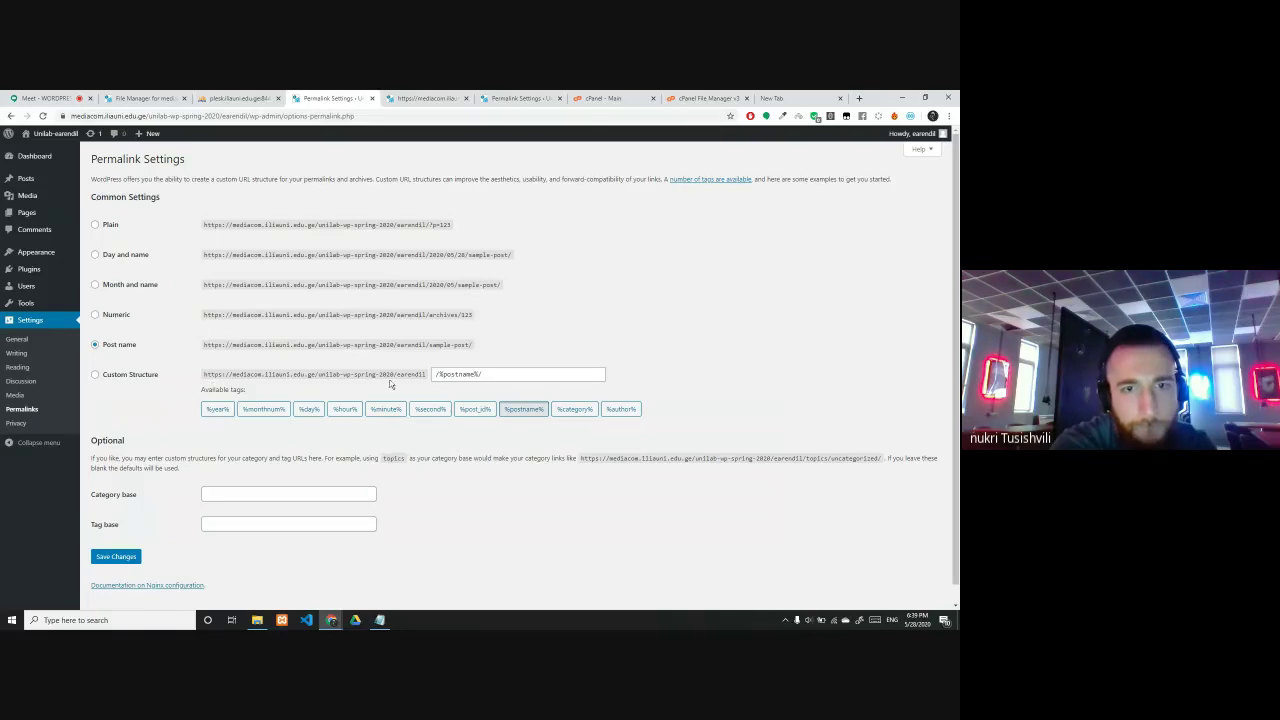
left_click(527, 375)
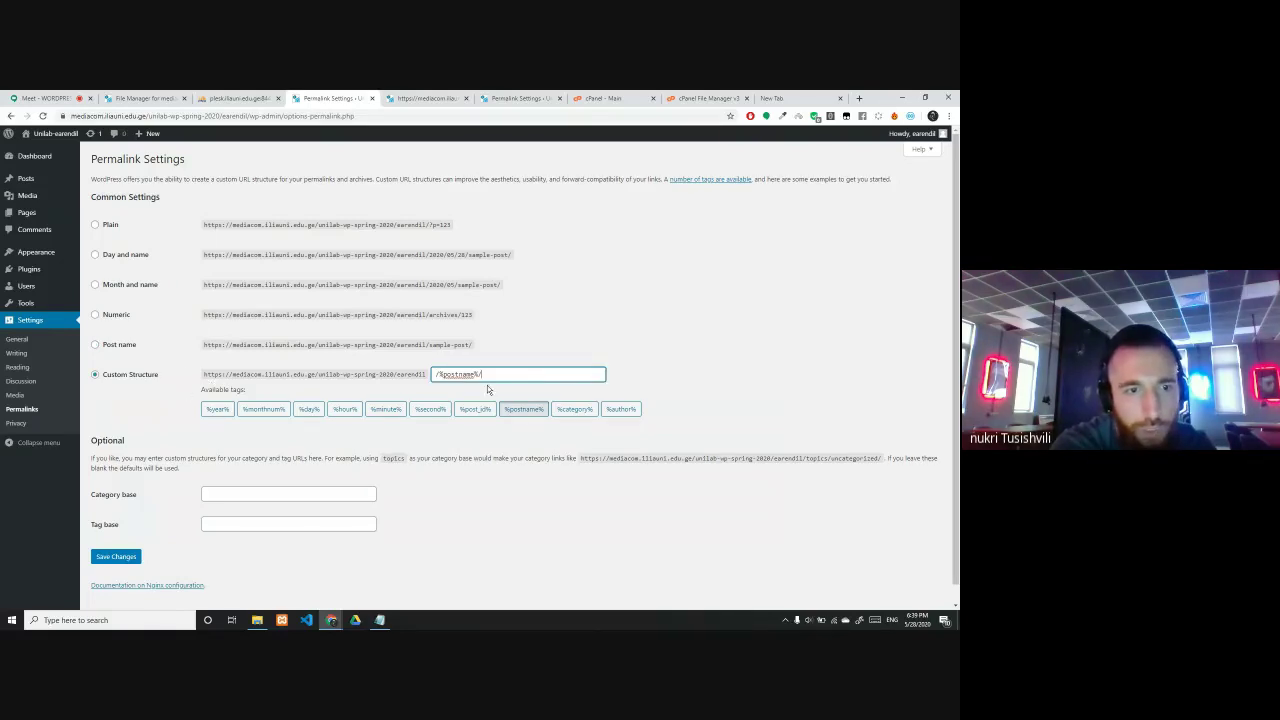
scroll(250, 470, "down", 1)
left_click(119, 541)
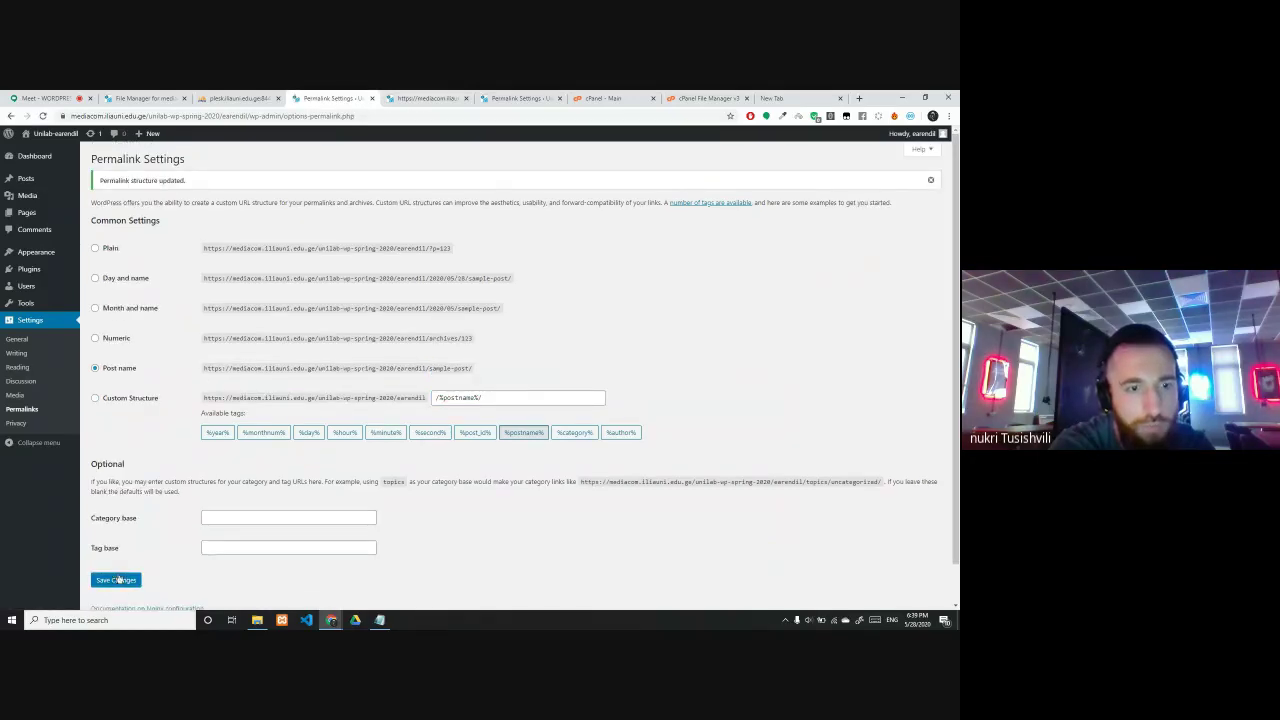
left_click(119, 580)
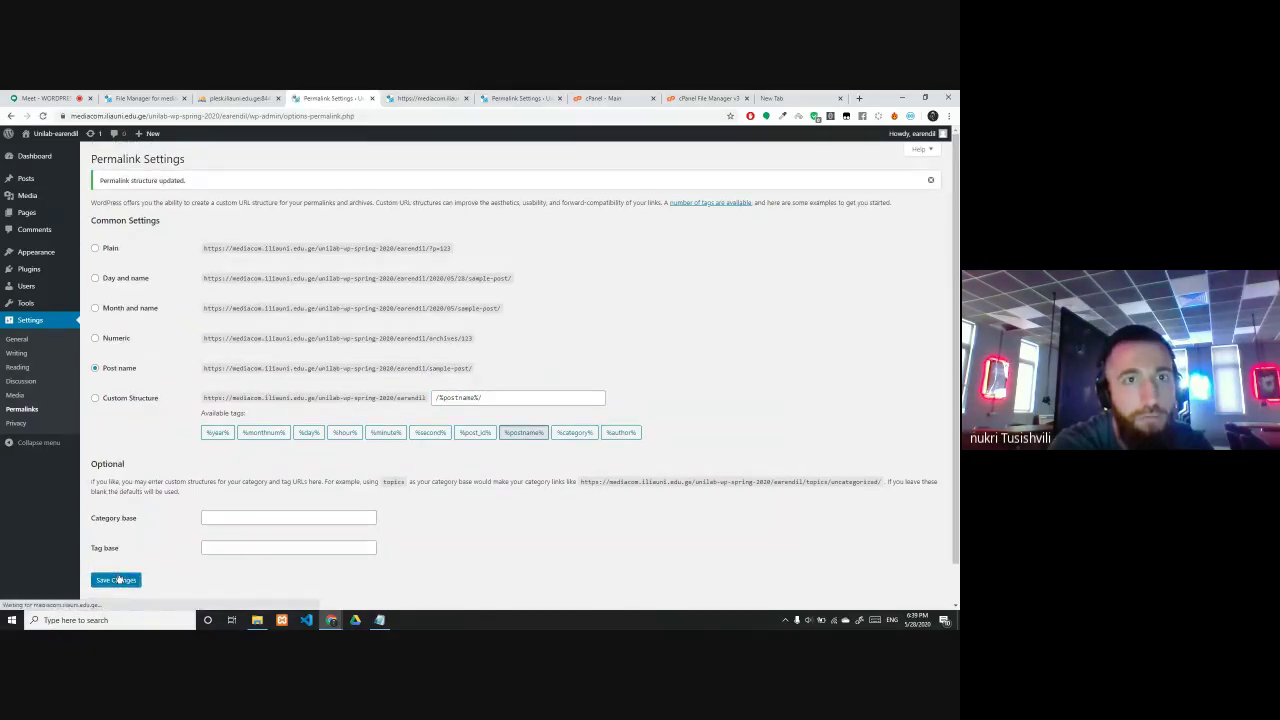
Reload the /home/ page, which still reports File not found, and copy its address
left_click(425, 98)
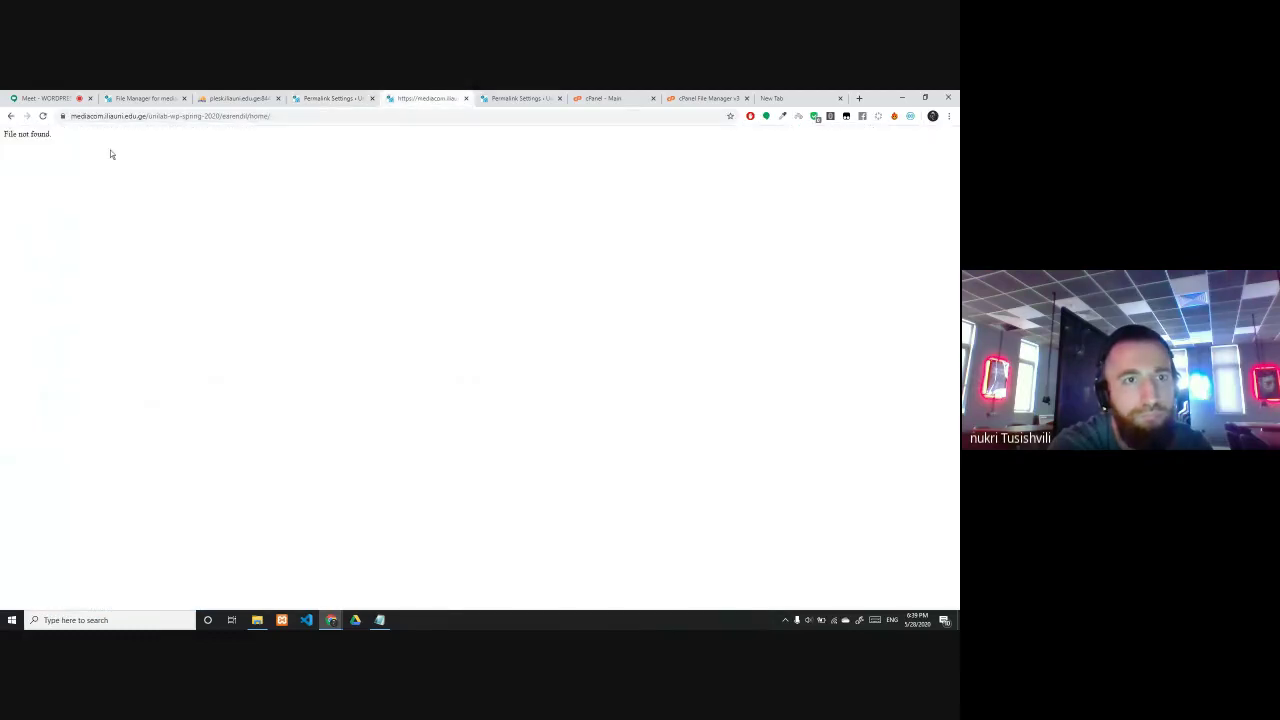
left_click(296, 115)
key("Return")
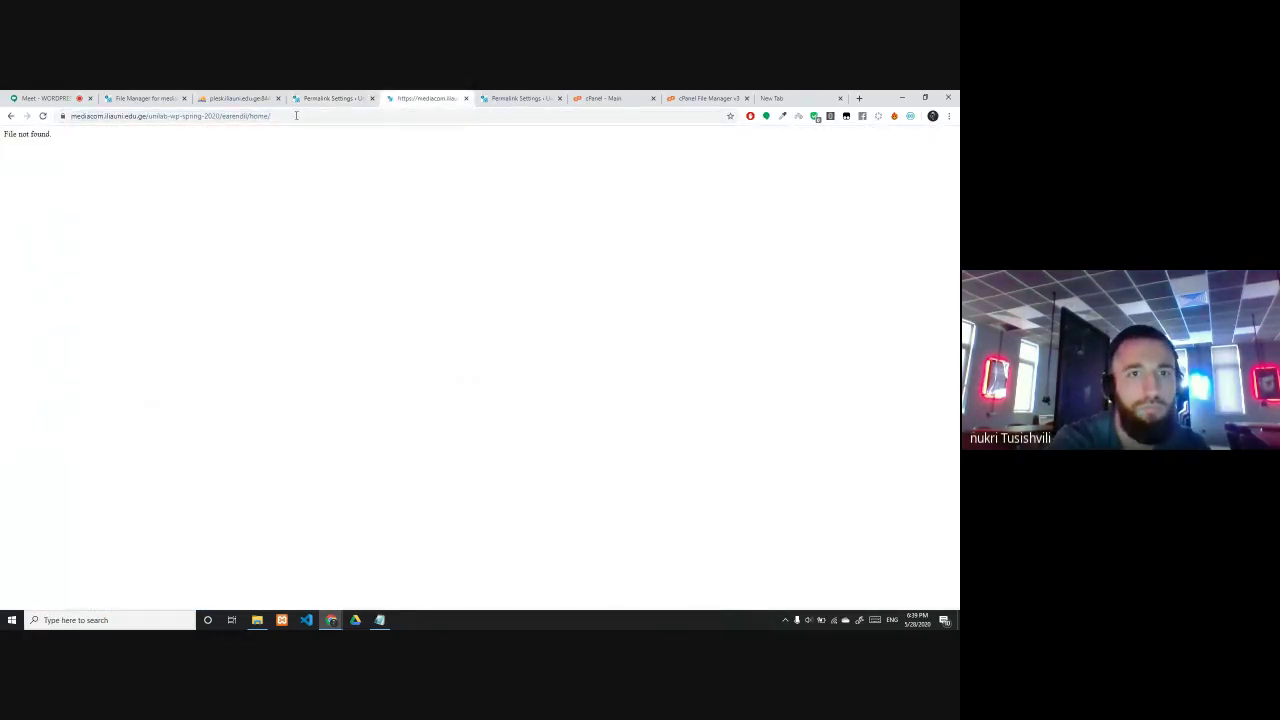
left_click(309, 119)
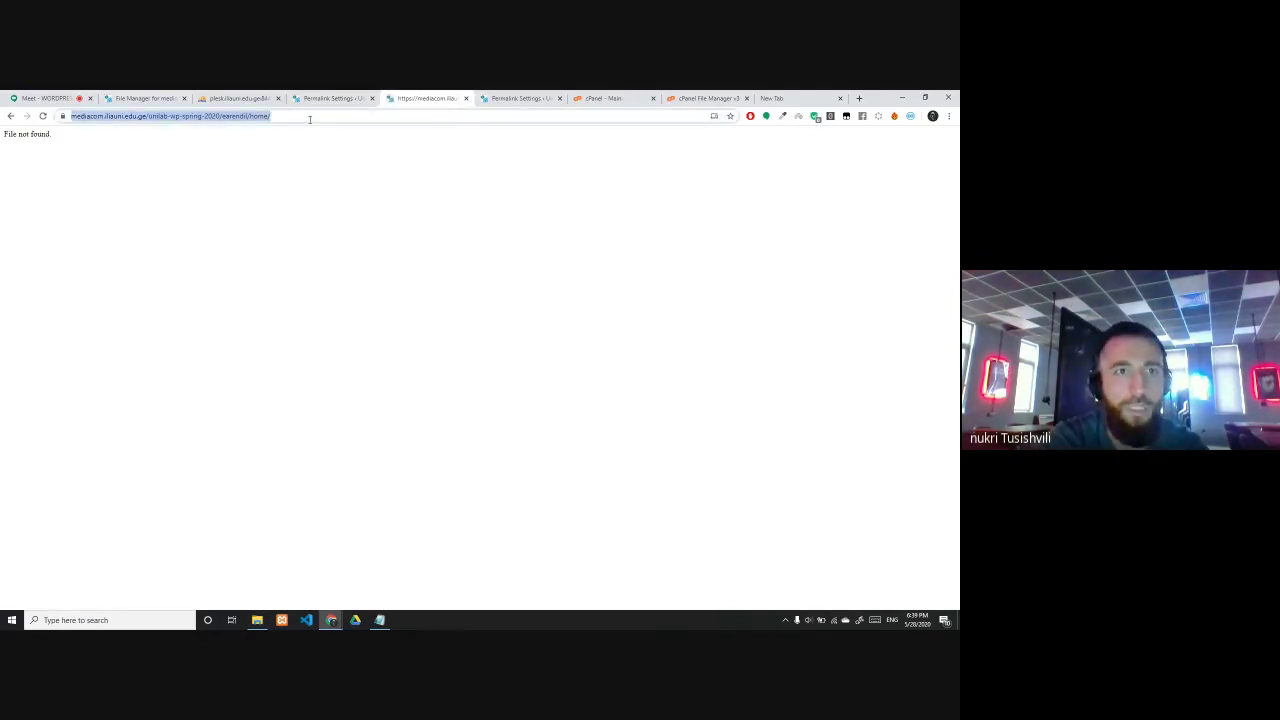
left_click(45, 98)
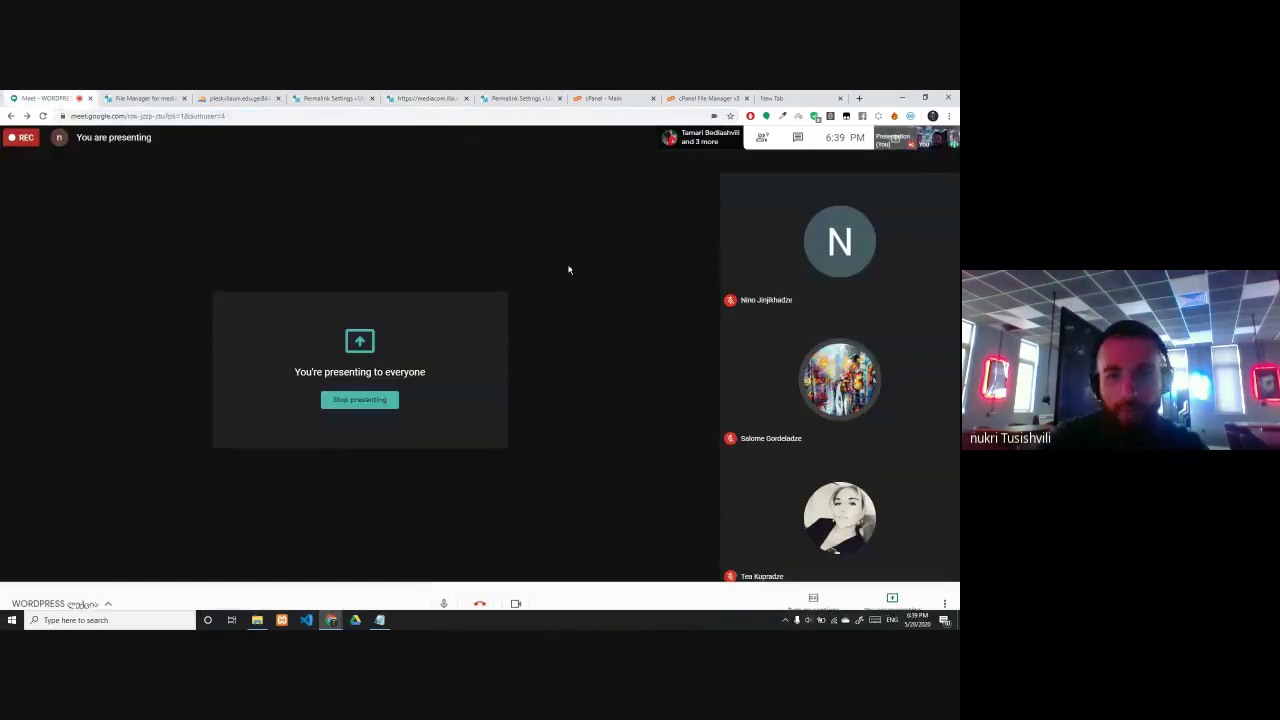
Paste the copied /home/ page link into the Meet chat and send it
left_click(810, 137)
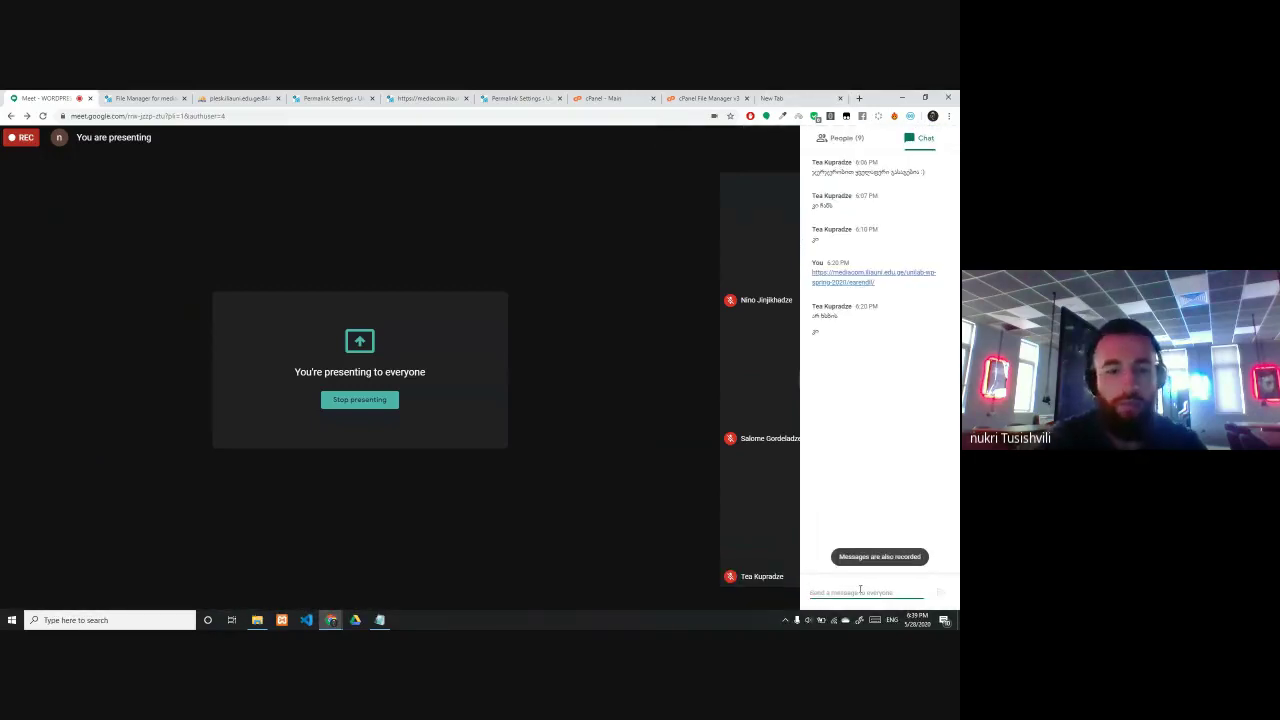
key("ctrl+v")
key("Return")
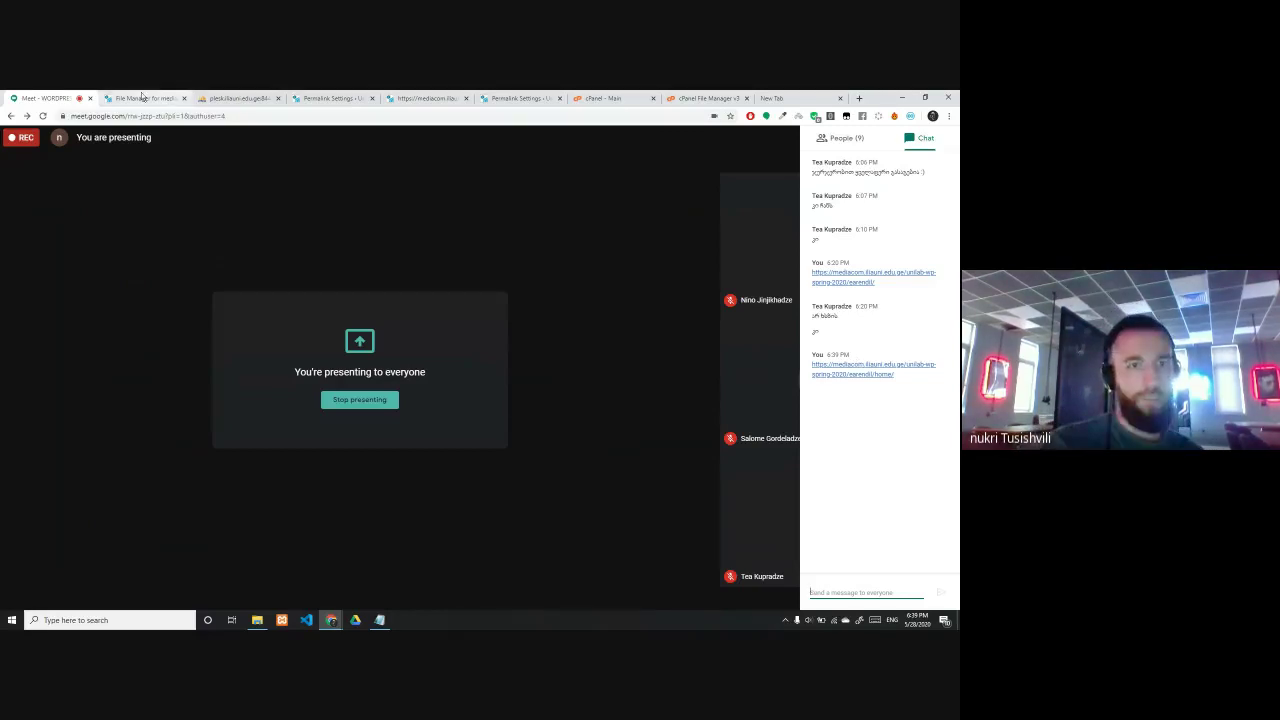
left_click(143, 97)
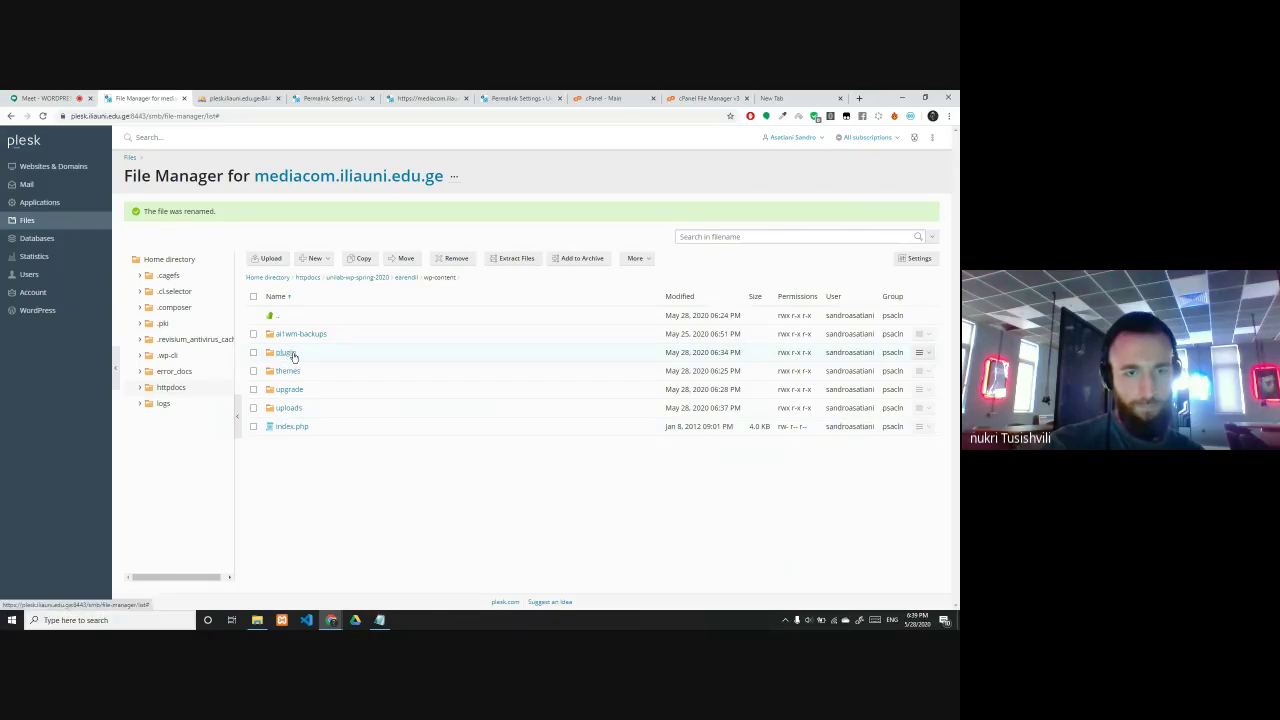
Rename the wp-content 'plugin' folder back to 'plugins' by adding an 's'
right_click(301, 356)
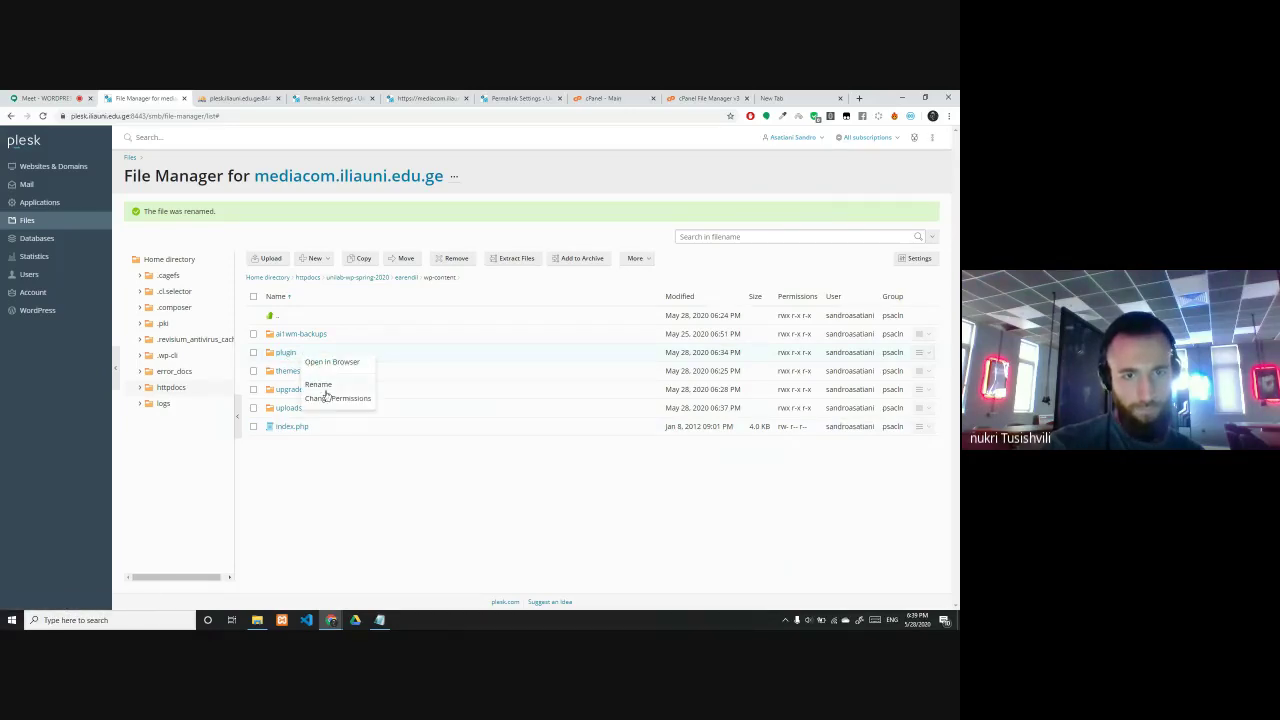
left_click(318, 385)
type("s")
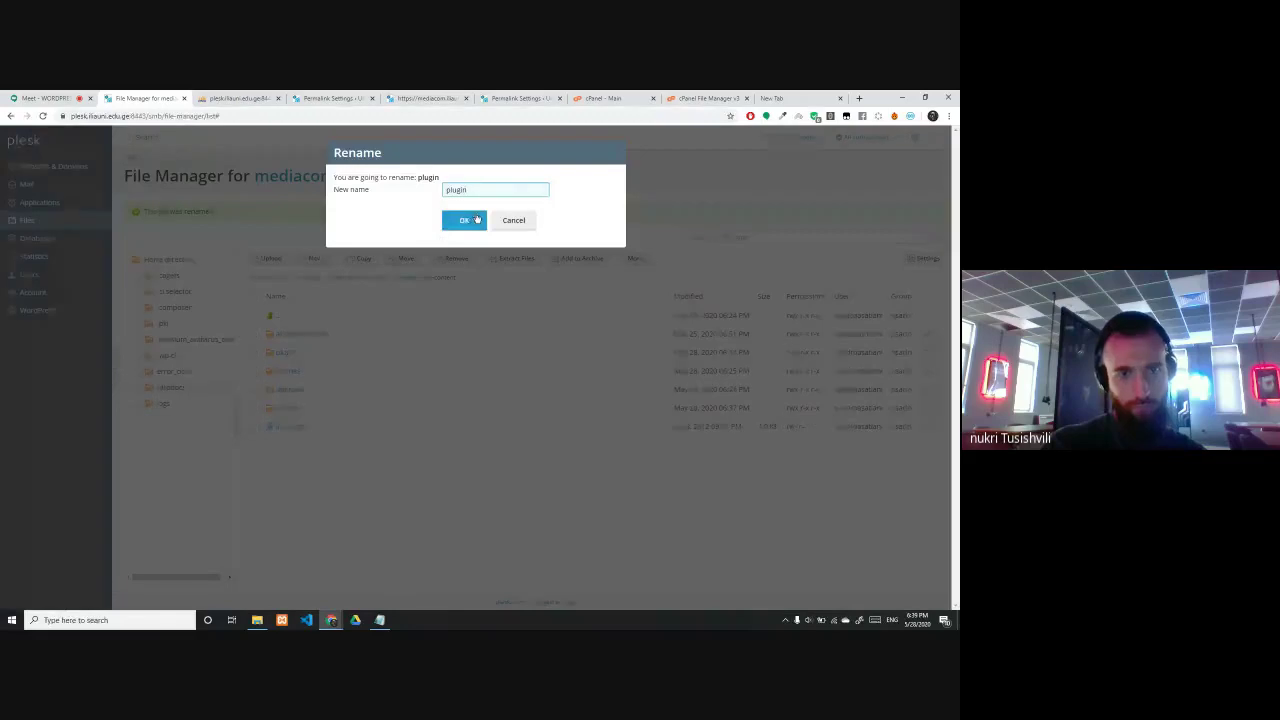
left_click(457, 218)
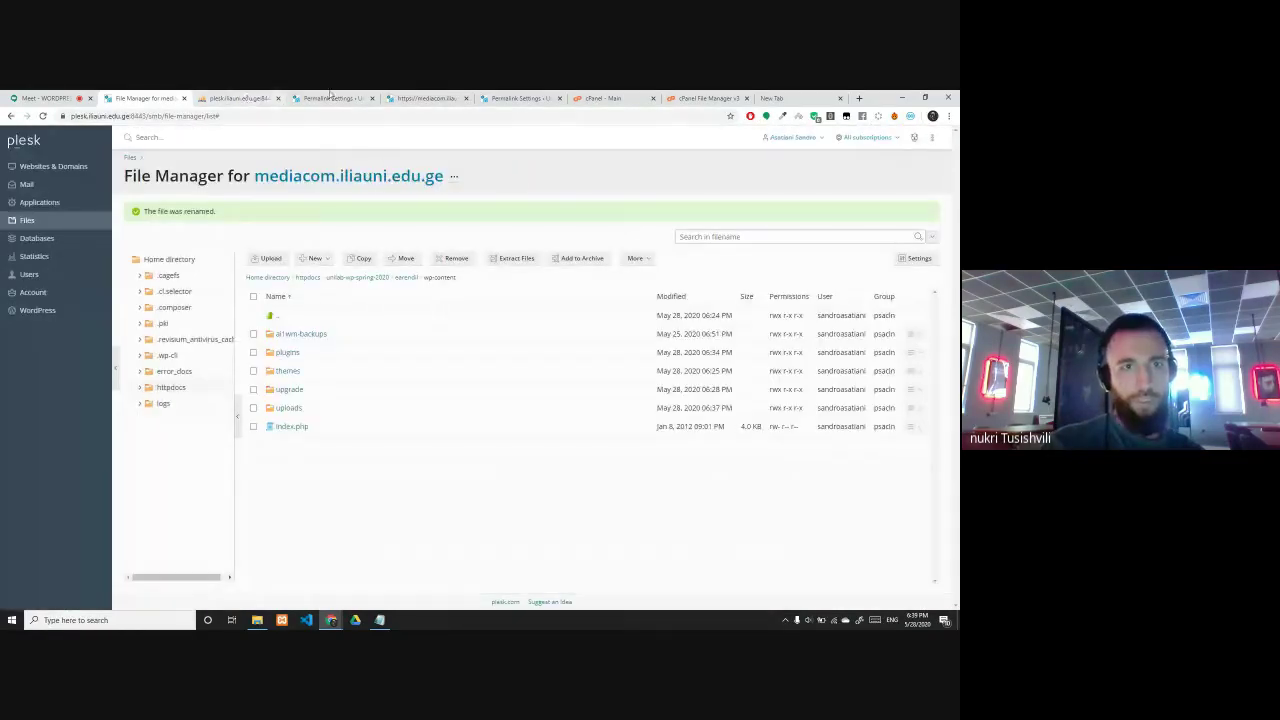
left_click(333, 98)
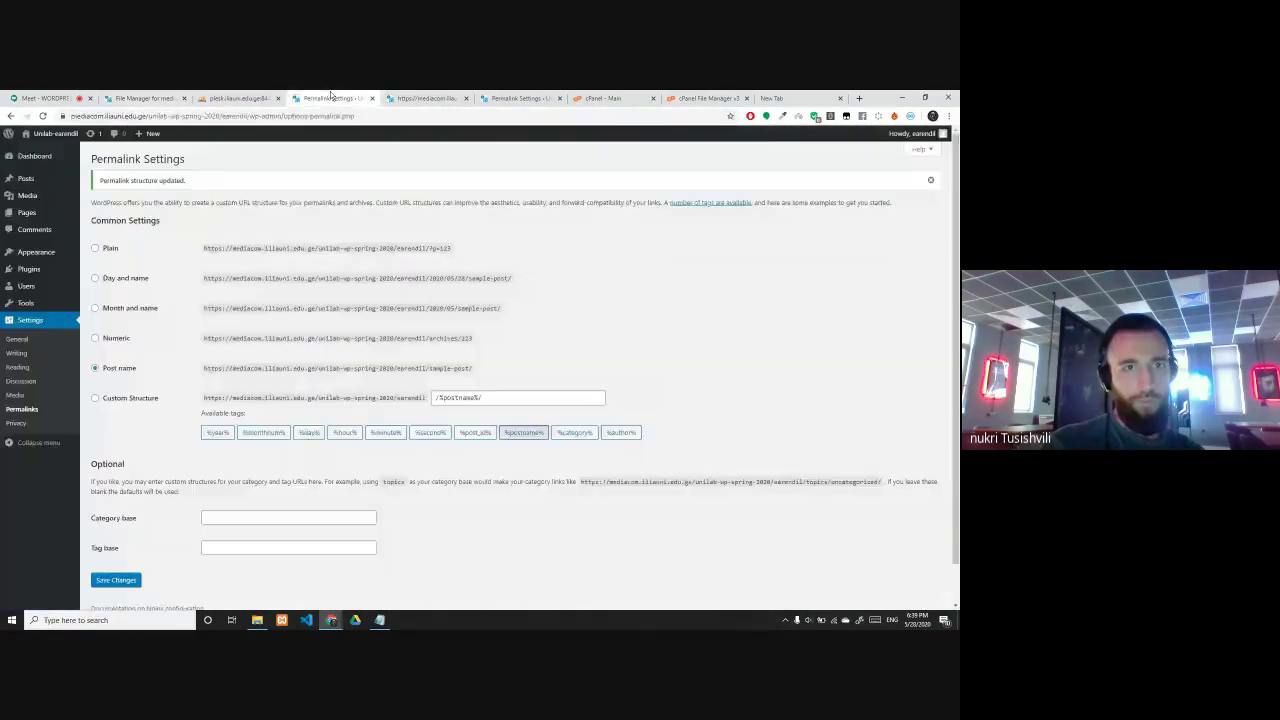
Select all seven installed plugins and apply the Activate bulk action
left_click(30, 270)
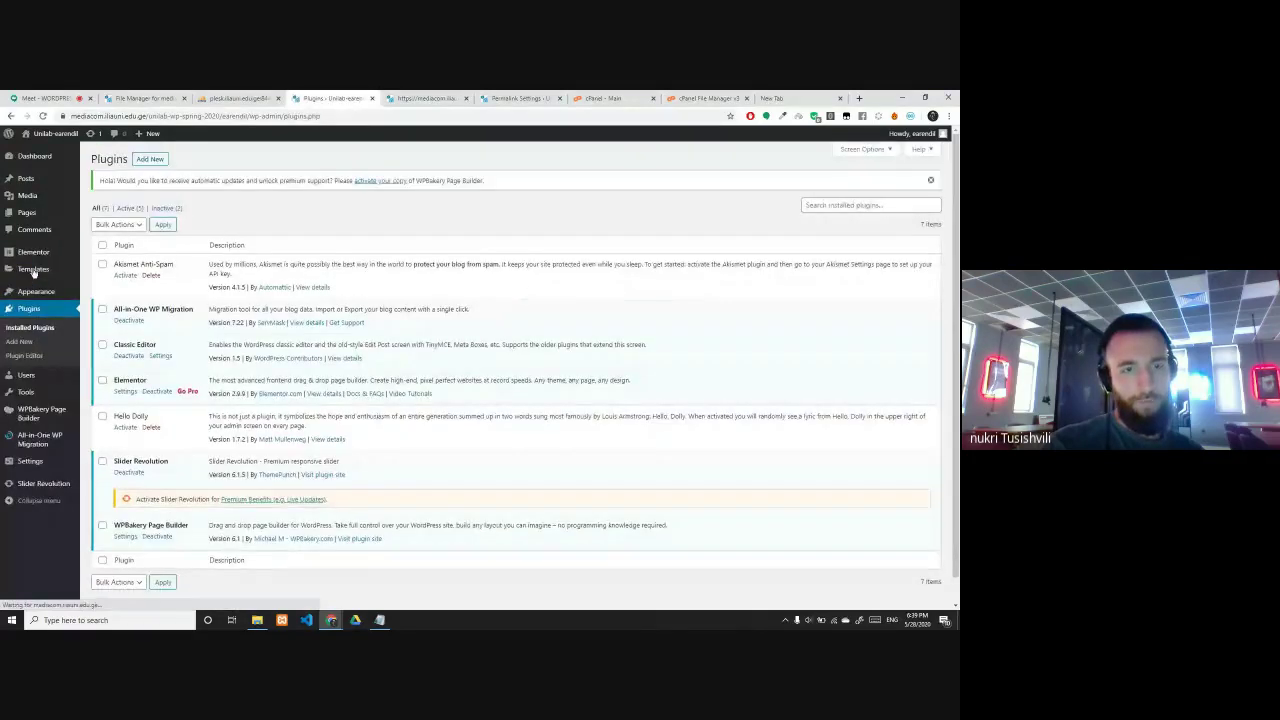
left_click(102, 246)
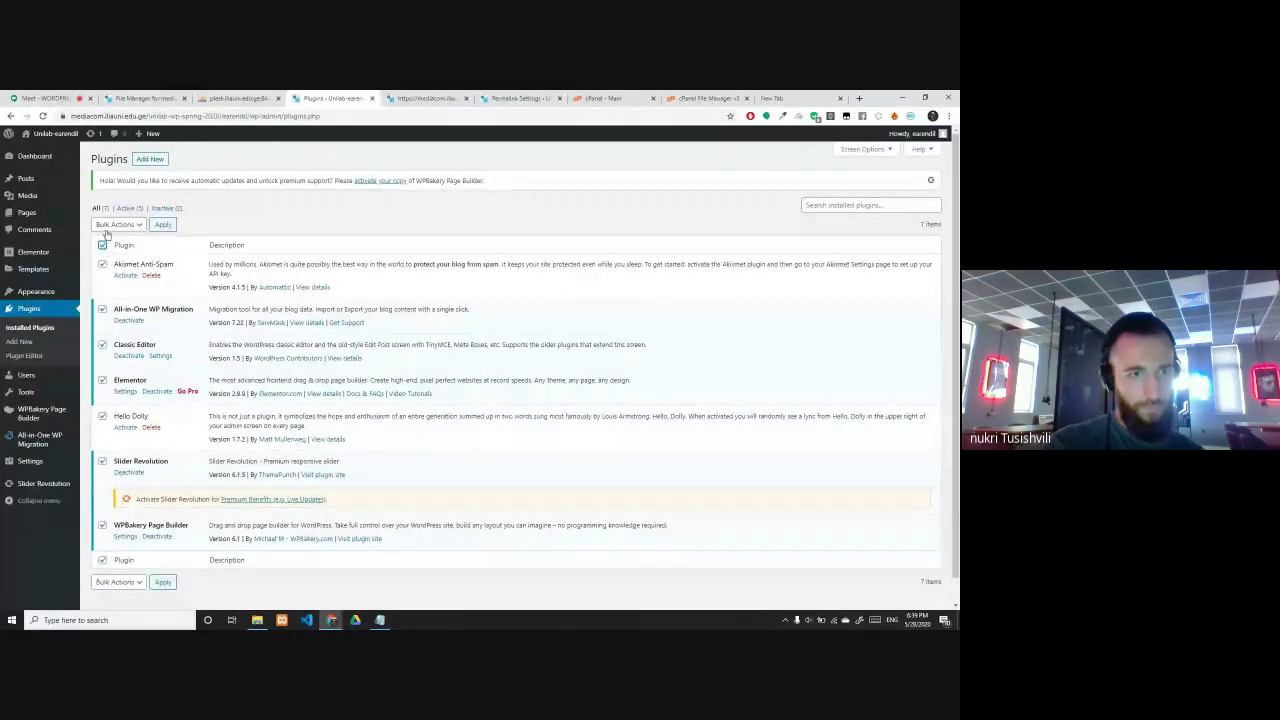
left_click(115, 224)
left_click(110, 247)
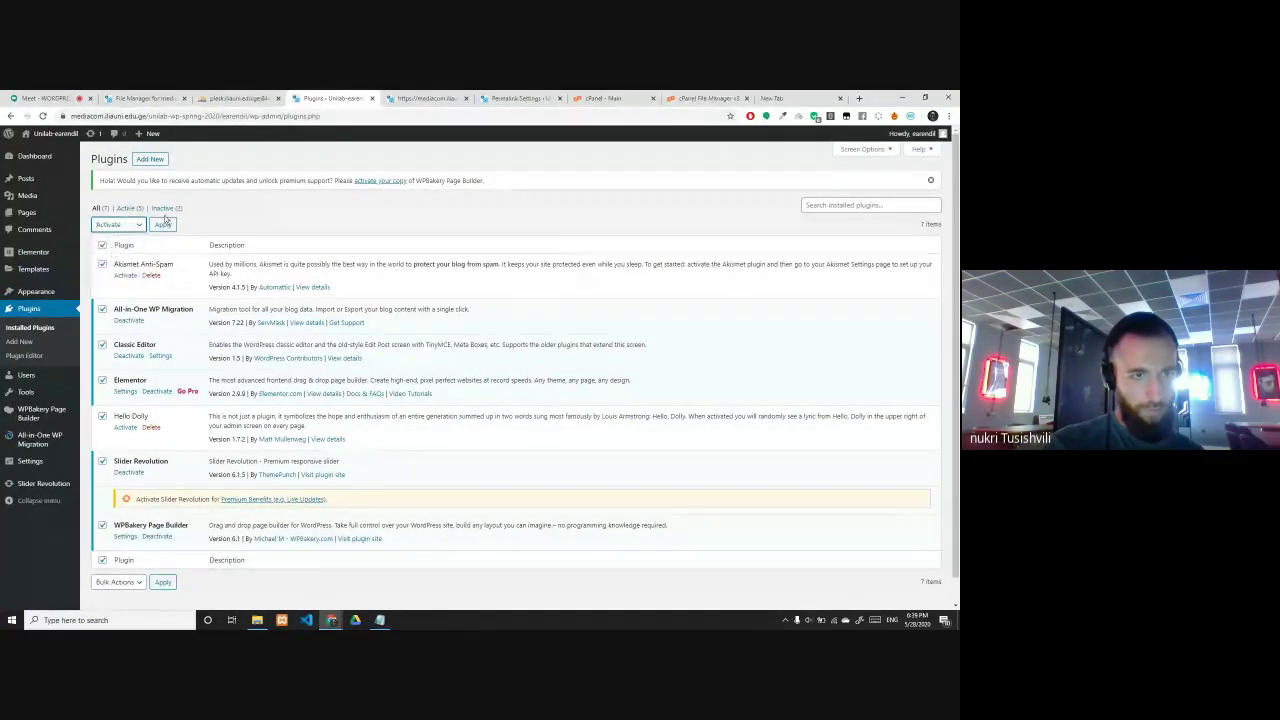
left_click(163, 224)
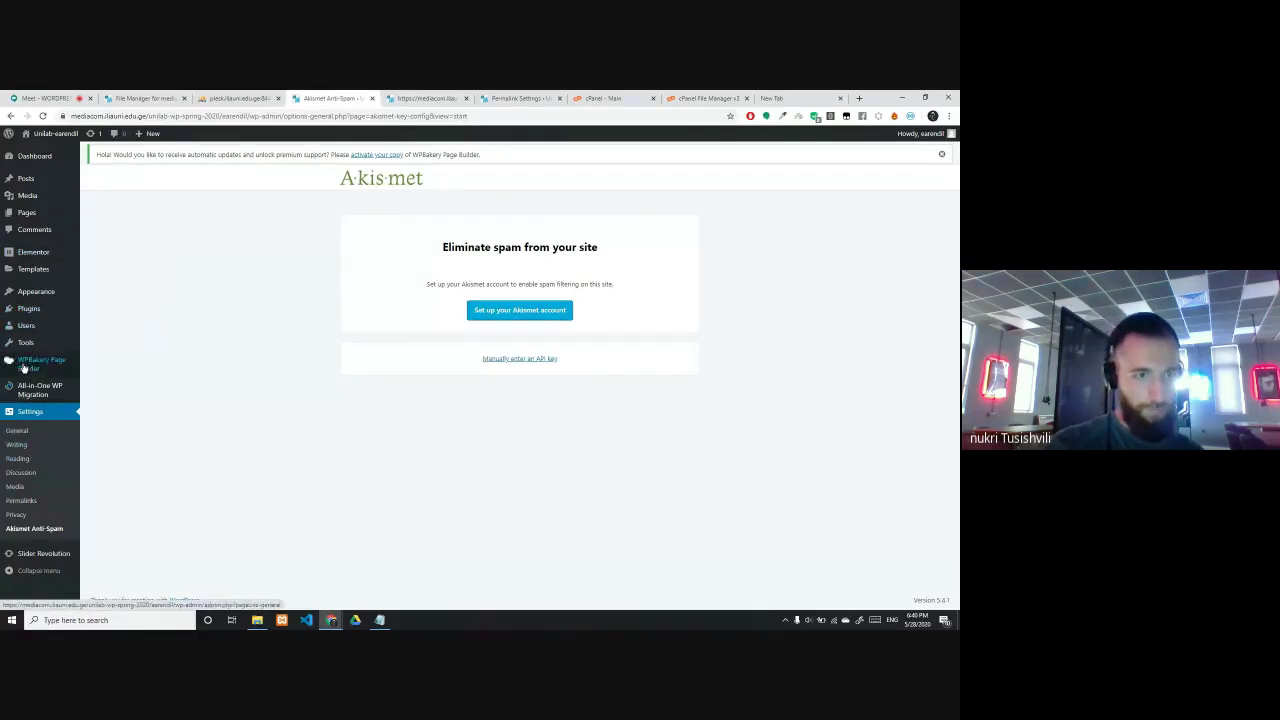
left_click(29, 307)
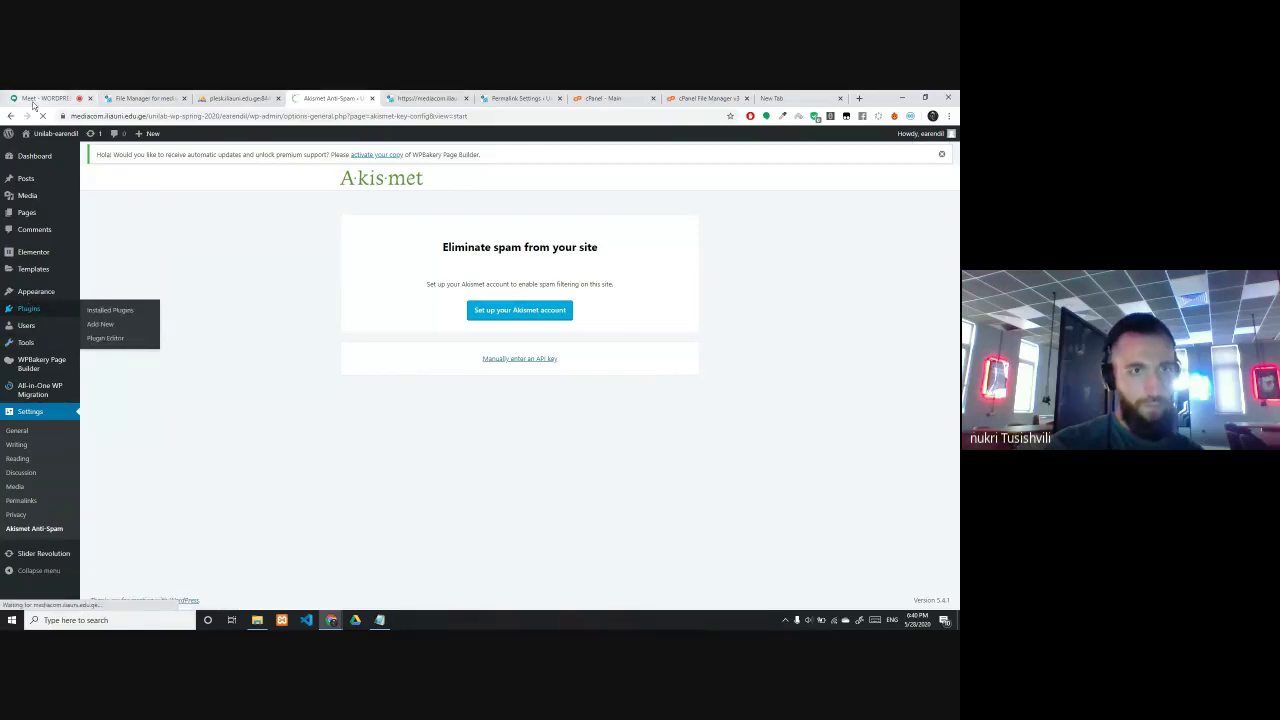
Check the Meet chat for the File not found replies, then go back to Plesk File Manager
left_click(45, 98)
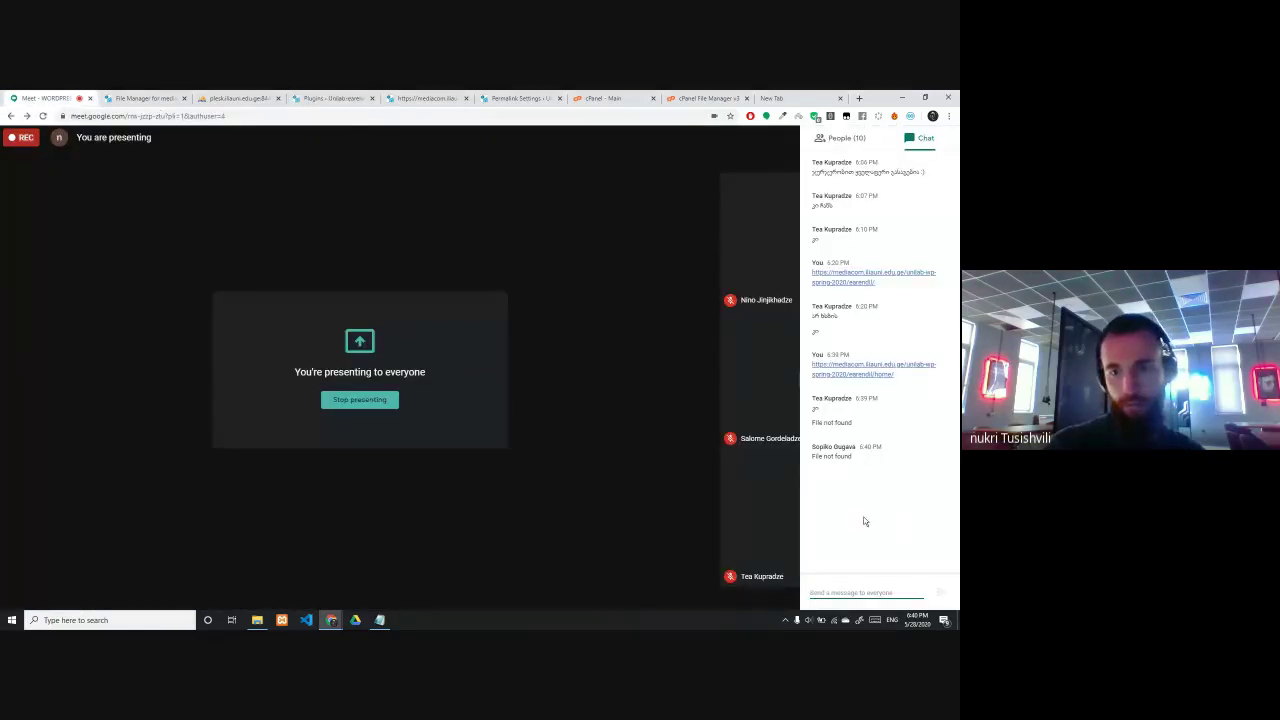
left_click(150, 97)
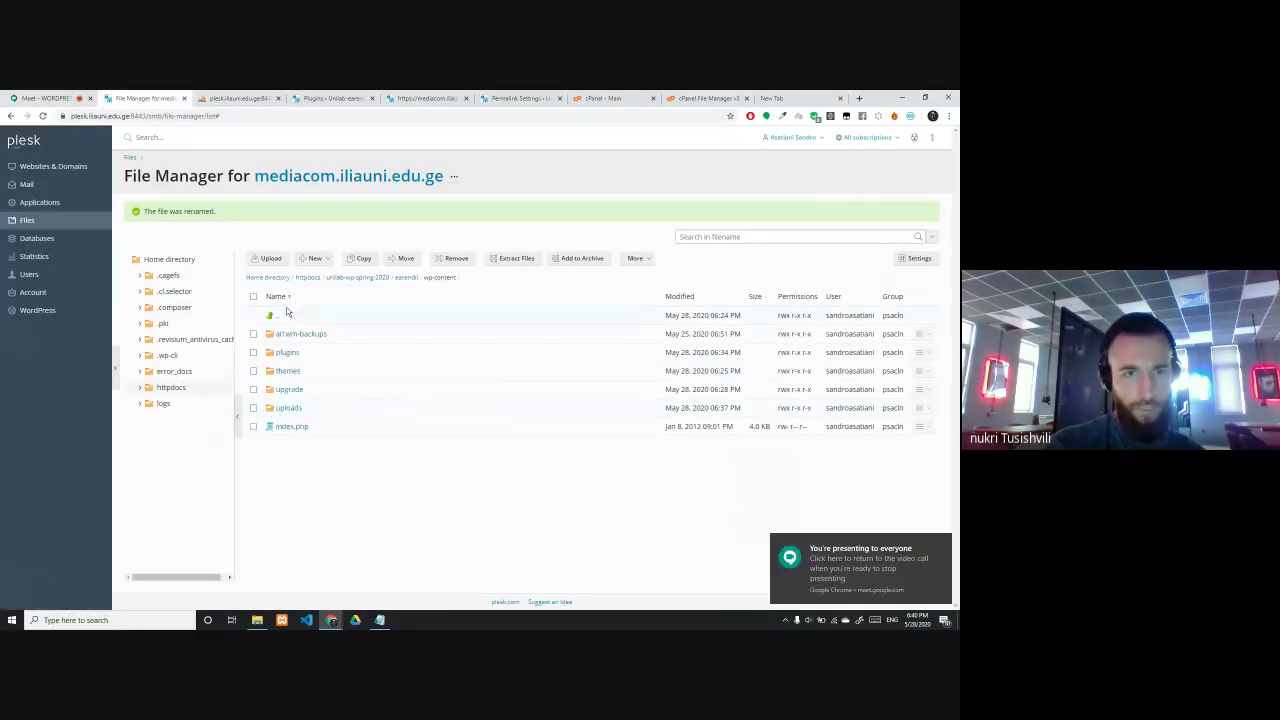
left_click(235, 97)
left_click(330, 97)
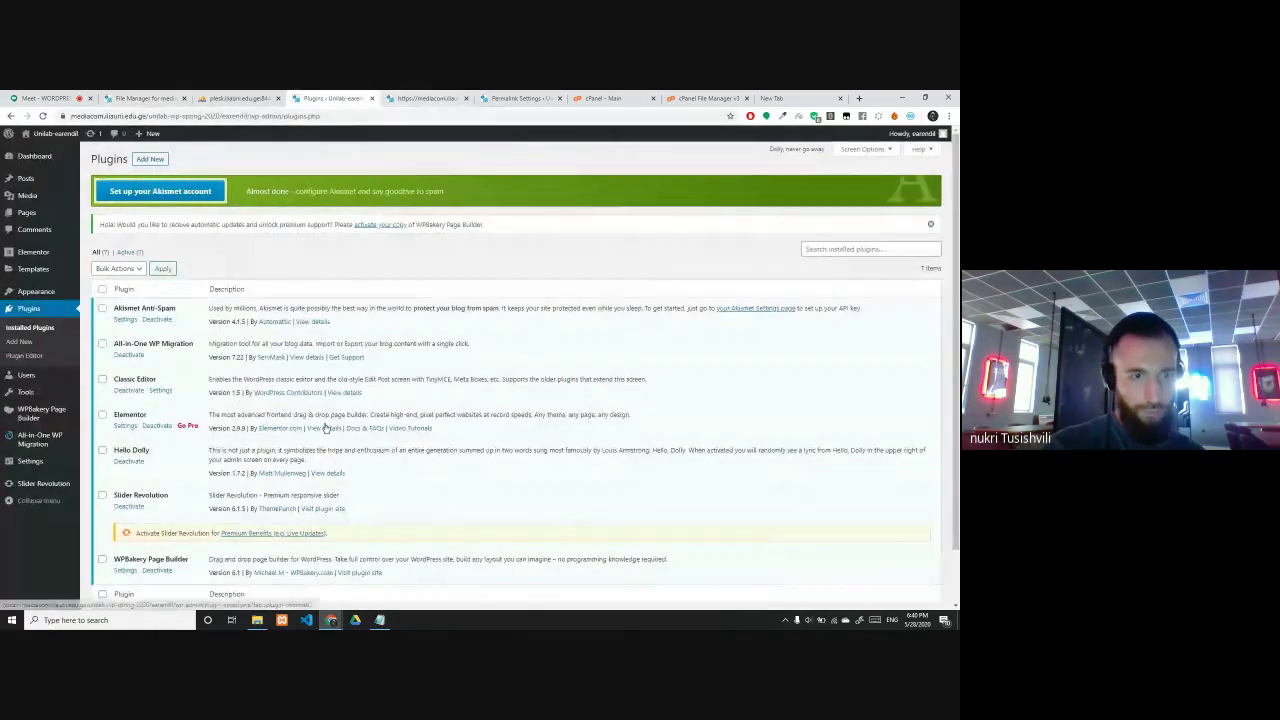
mouse_move(4, 250)
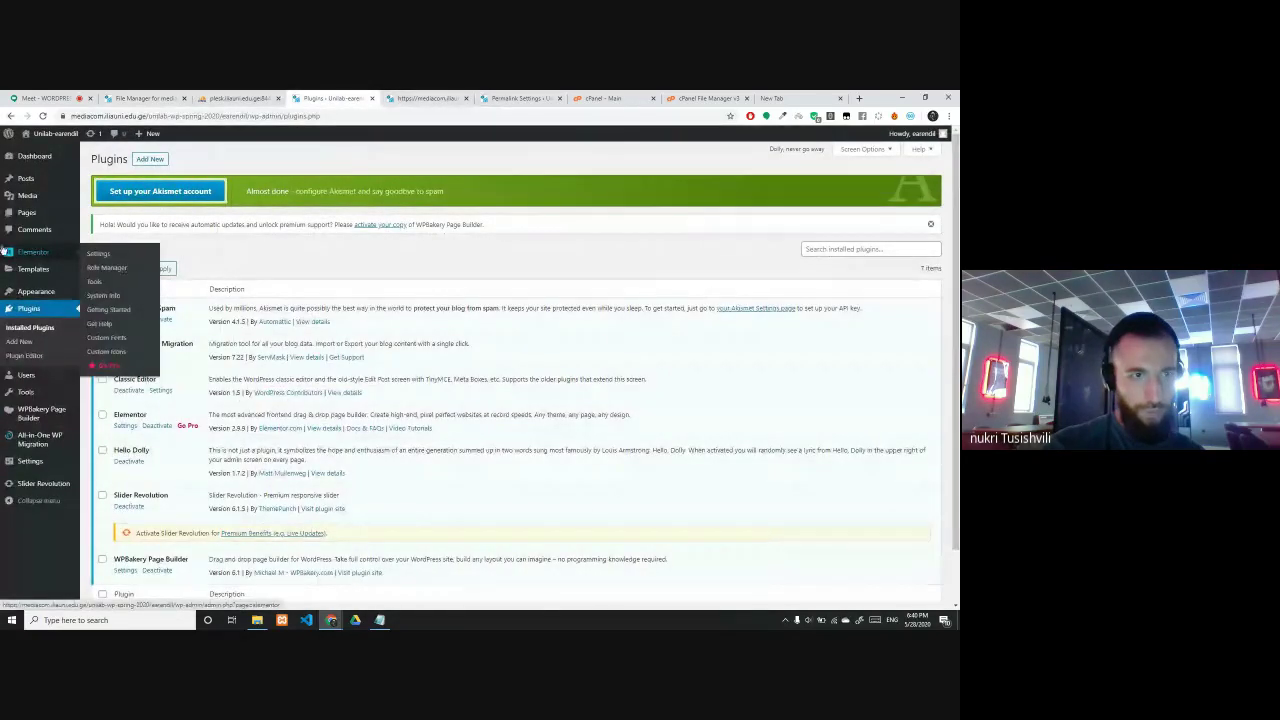
left_click(232, 97)
left_click(405, 98)
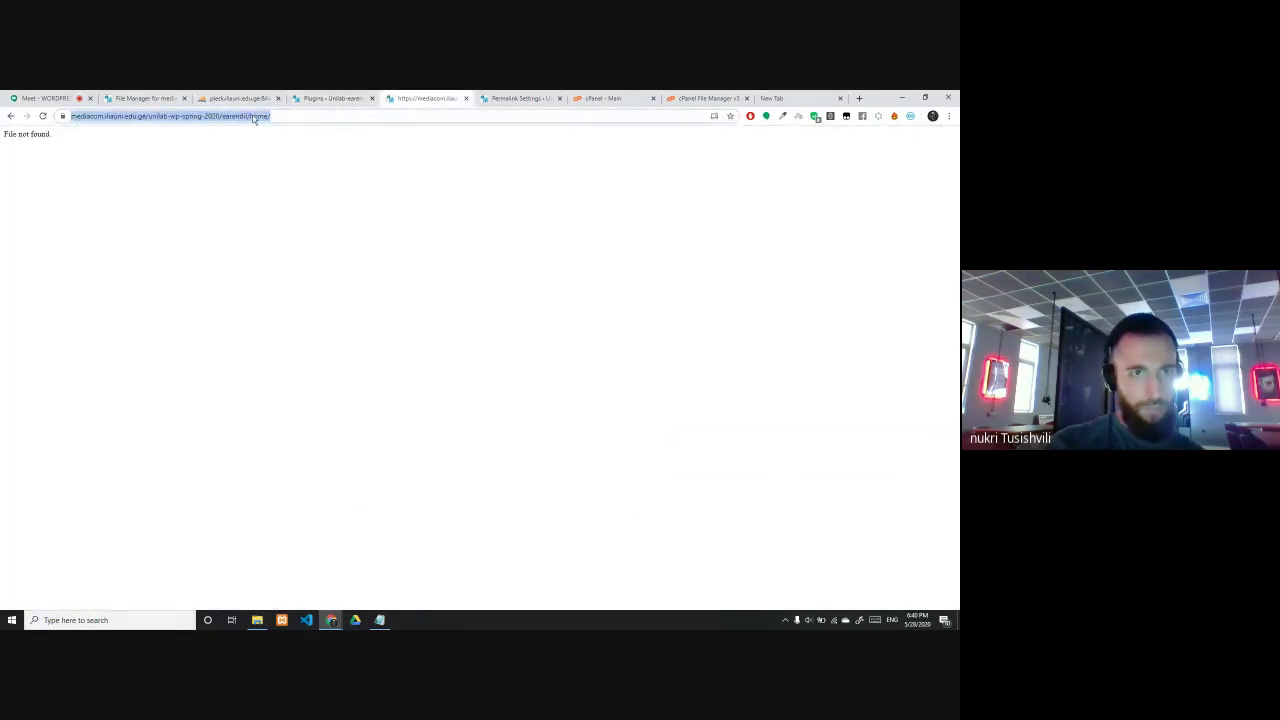
left_click(288, 116)
key("BackSpace")
key("BackSpace")
key("BackSpace")
key("BackSpace")
key("BackSpace")
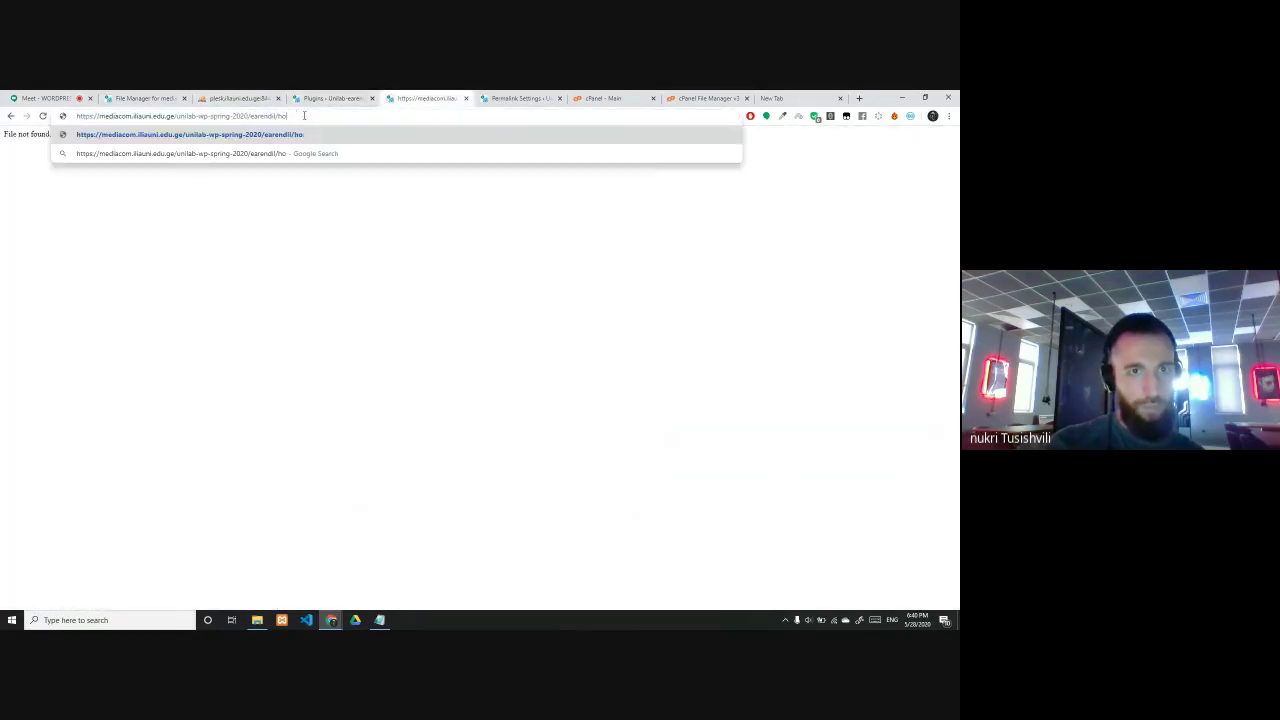
key("Return")
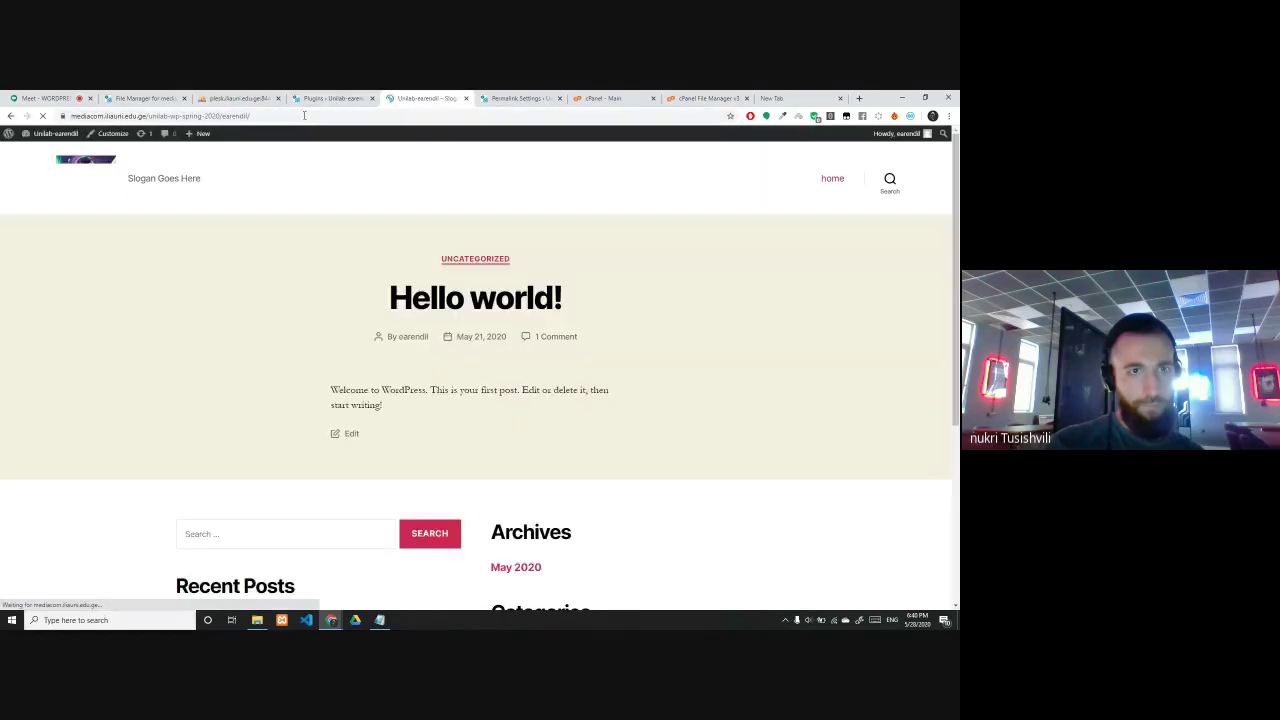
scroll(251, 383, "down", 2)
left_click(449, 207)
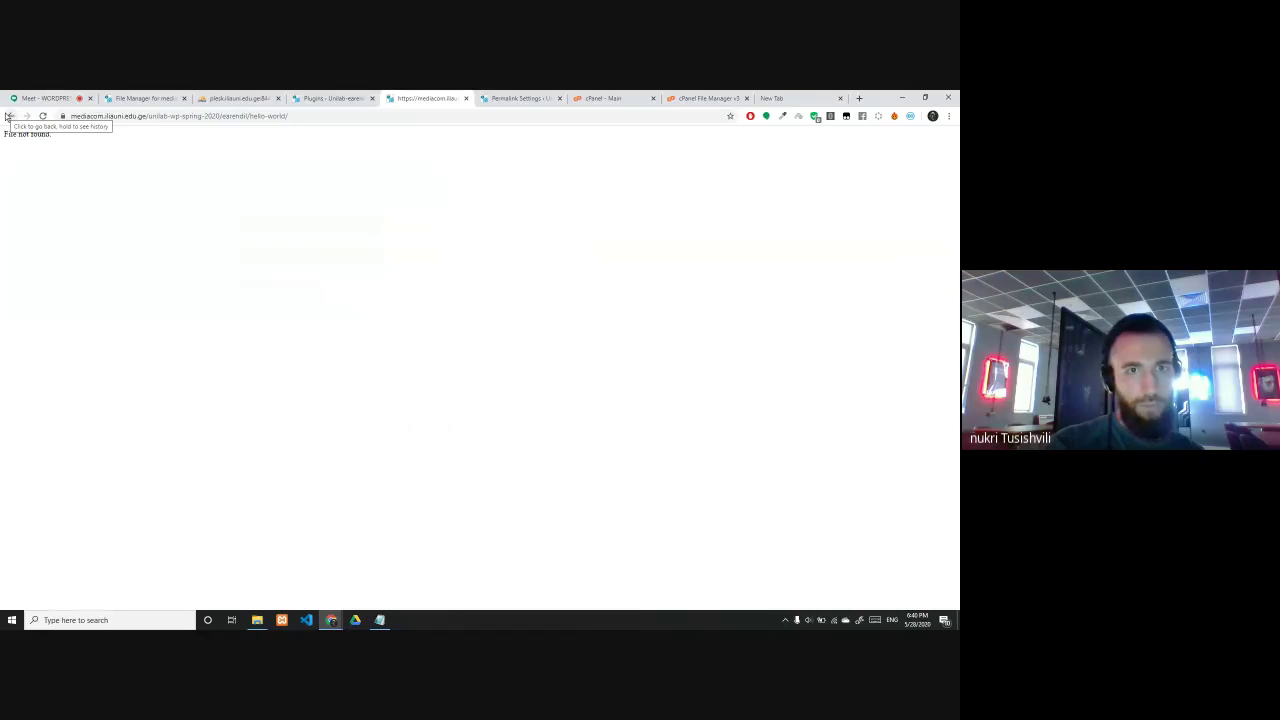
left_click(8, 116)
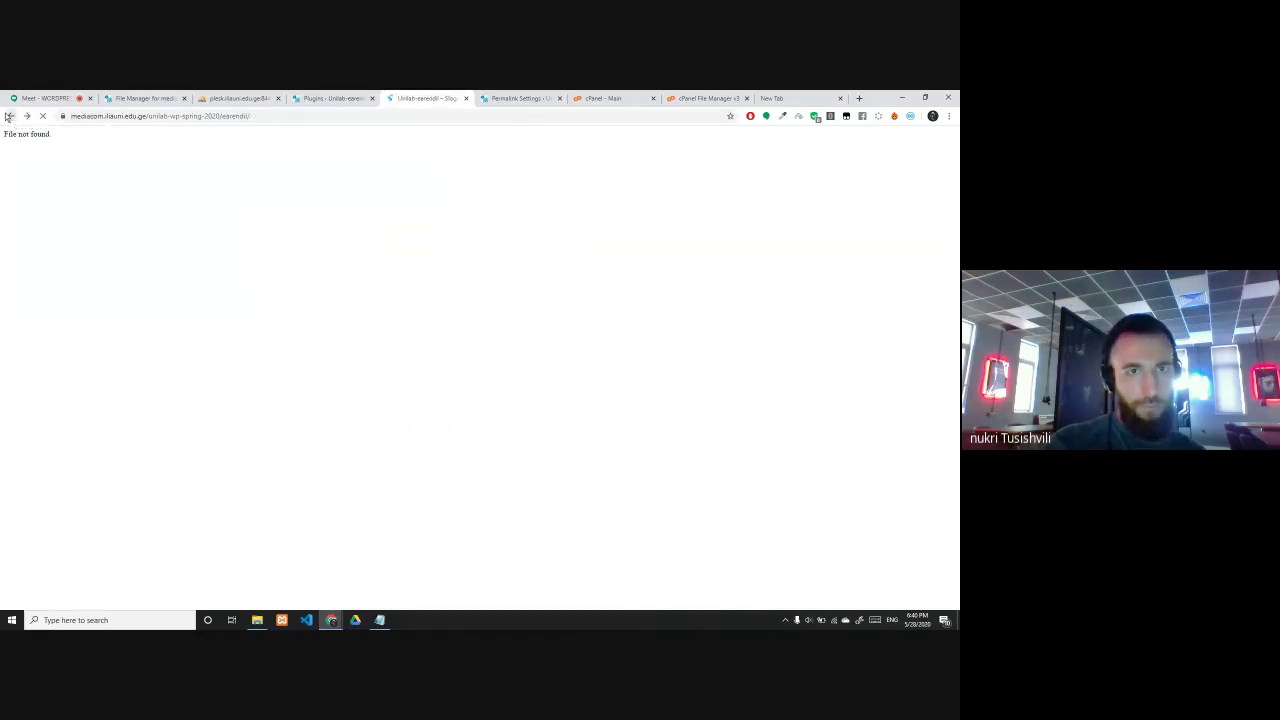
left_click(332, 98)
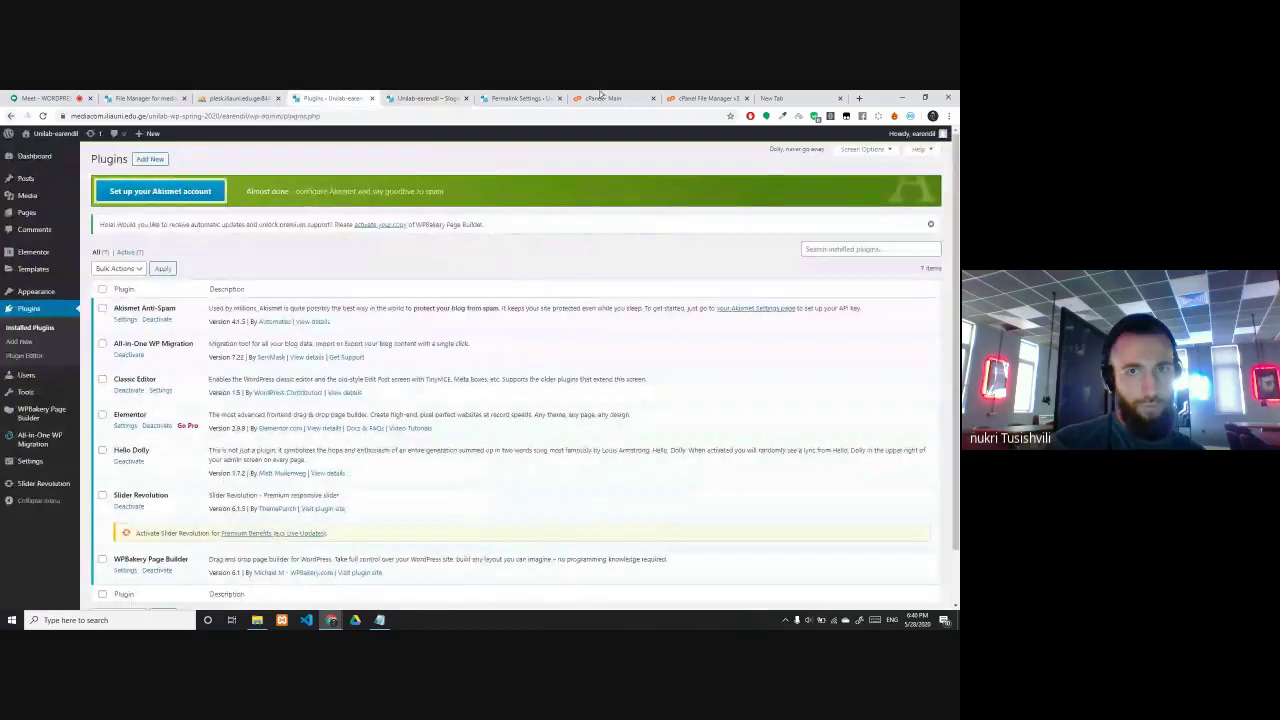
Search Google for 'file not found error' and open the Stack Overflow result
left_click(777, 98)
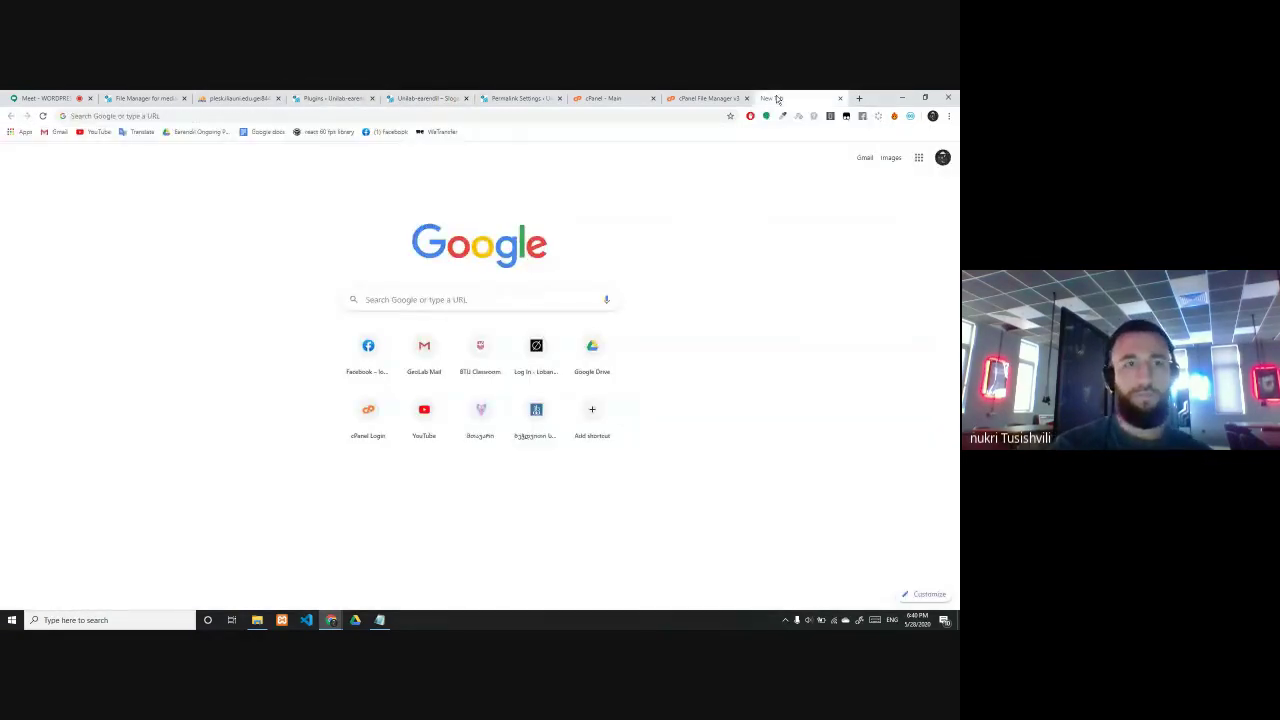
left_click(677, 118)
type("fi")
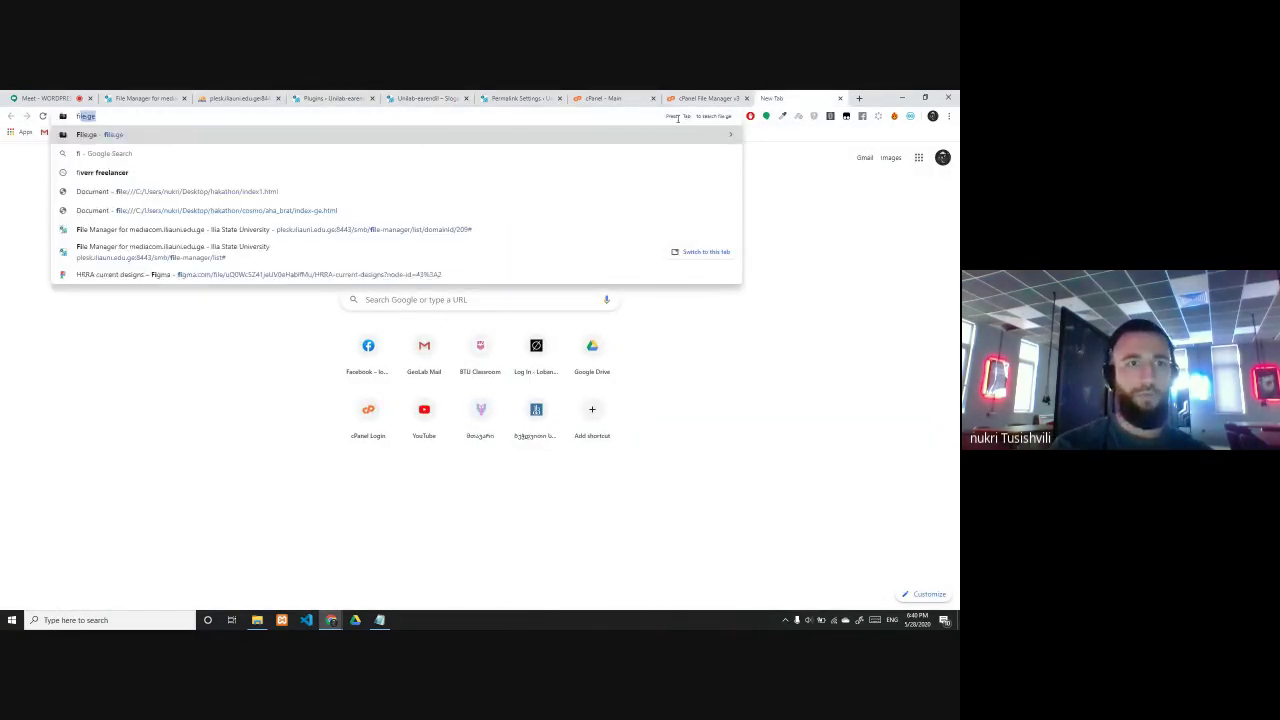
type("le mot fond")
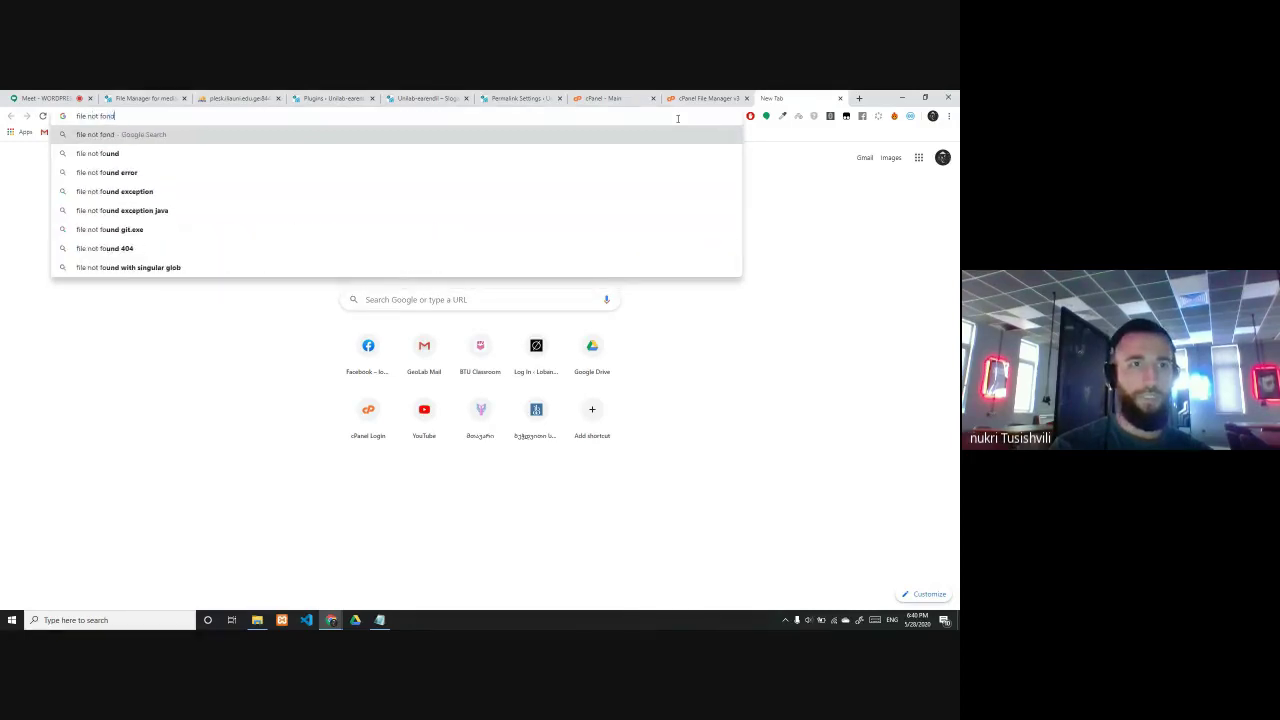
key("Down")
key("Down")
key("Return")
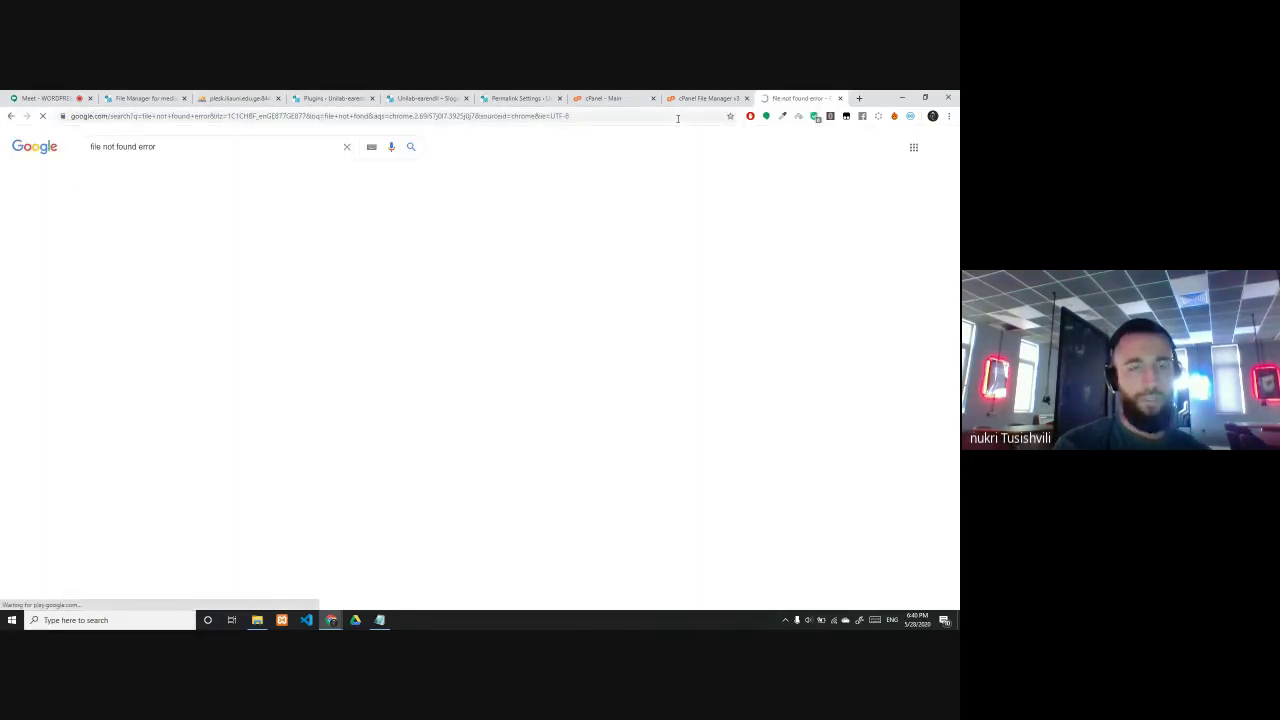
left_click(113, 233)
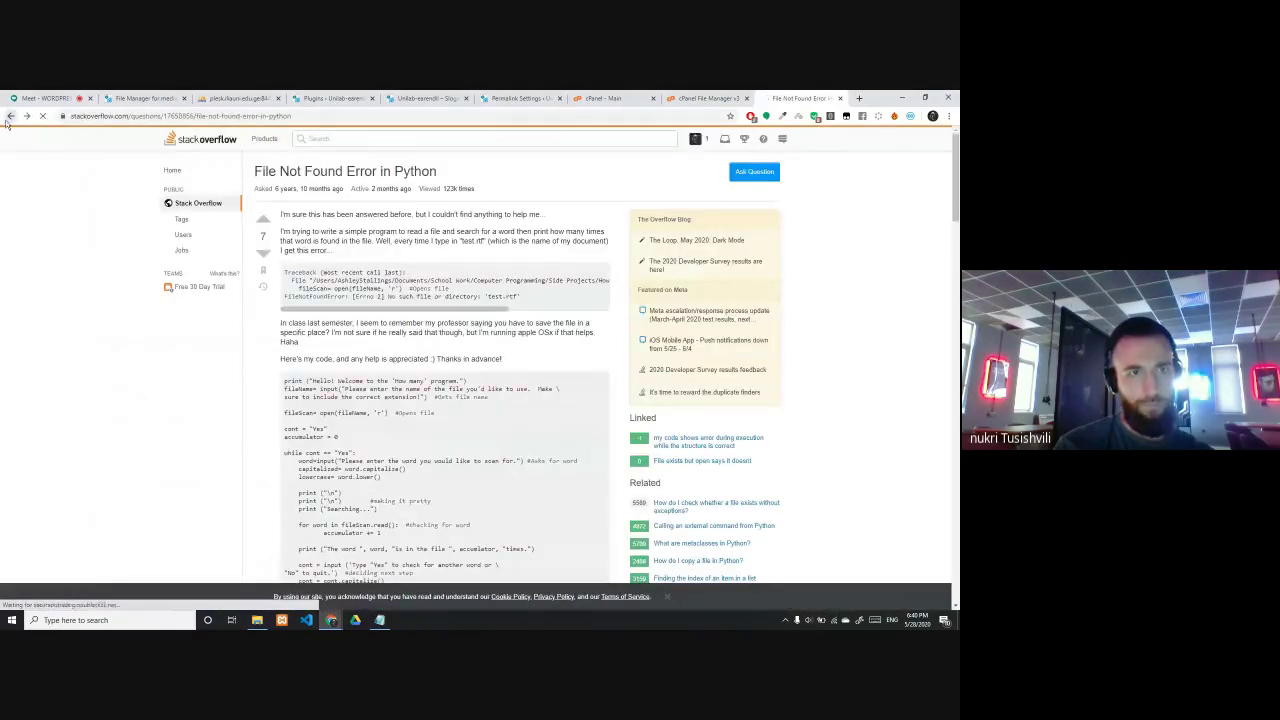
Refine the search to 'file not found error wordpress' and open the WordPress.org result
left_click(227, 143)
type("w")
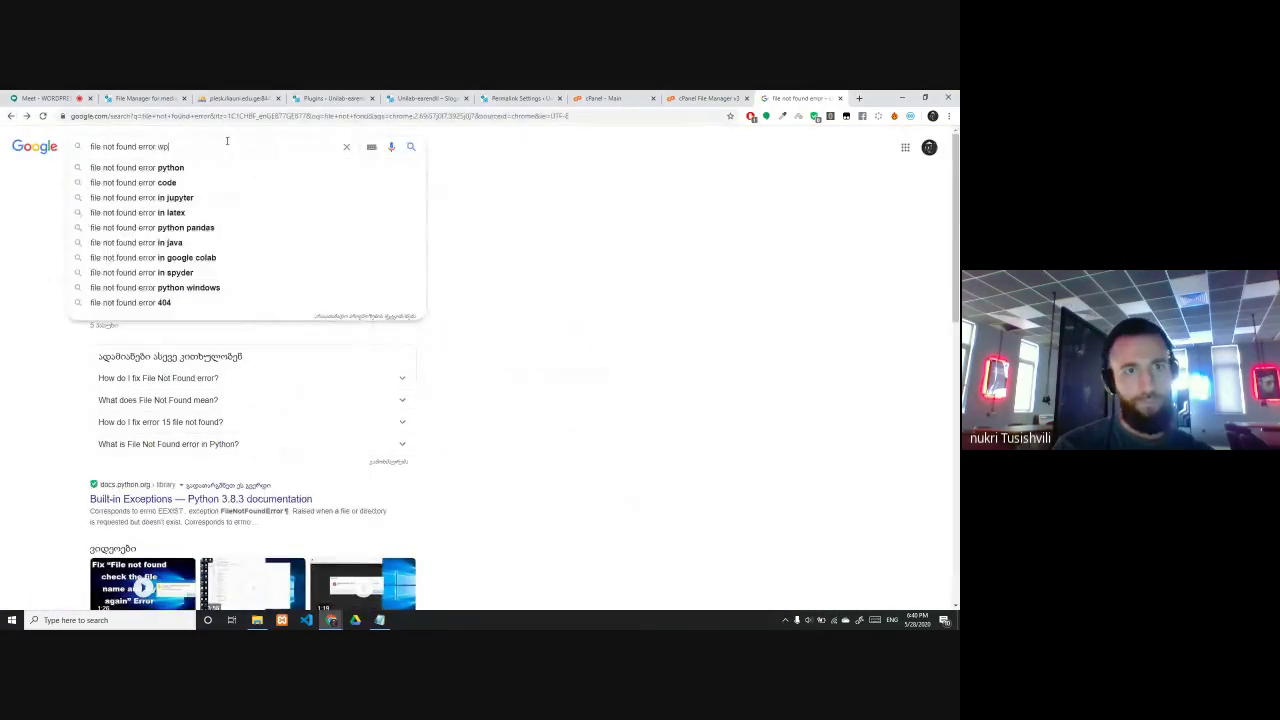
type("ordpress")
key("Return")
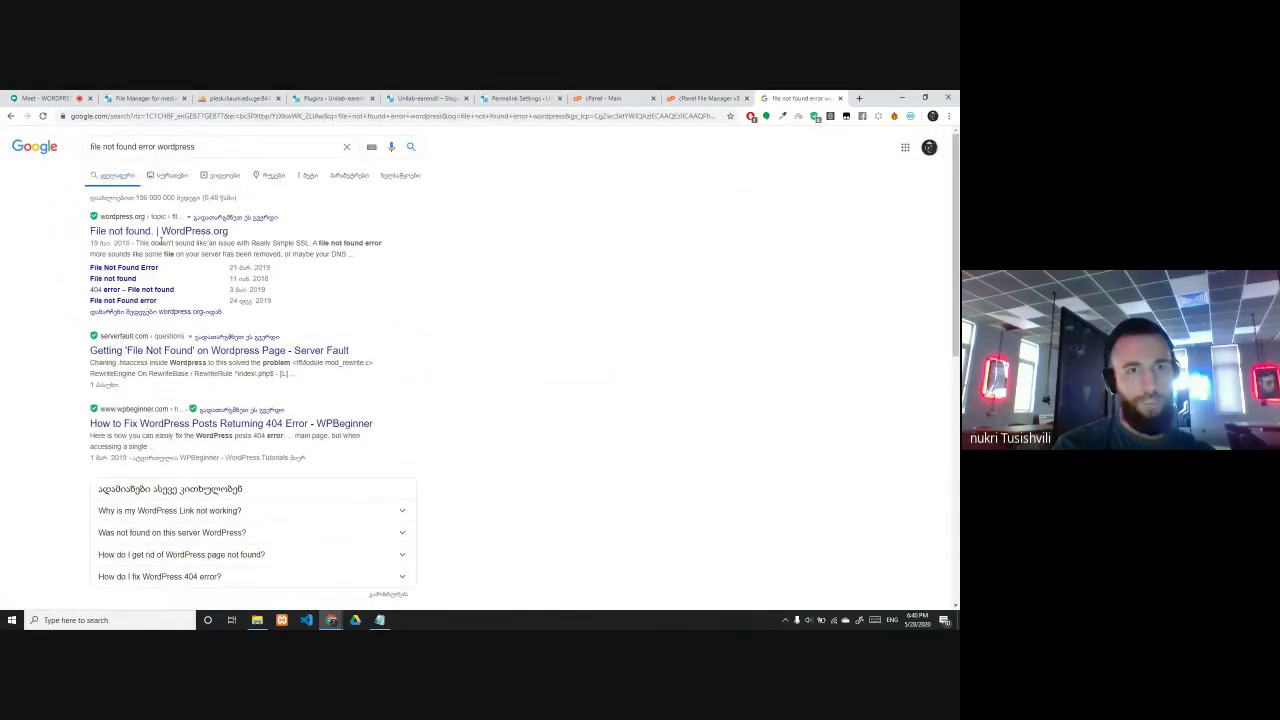
left_click(148, 233)
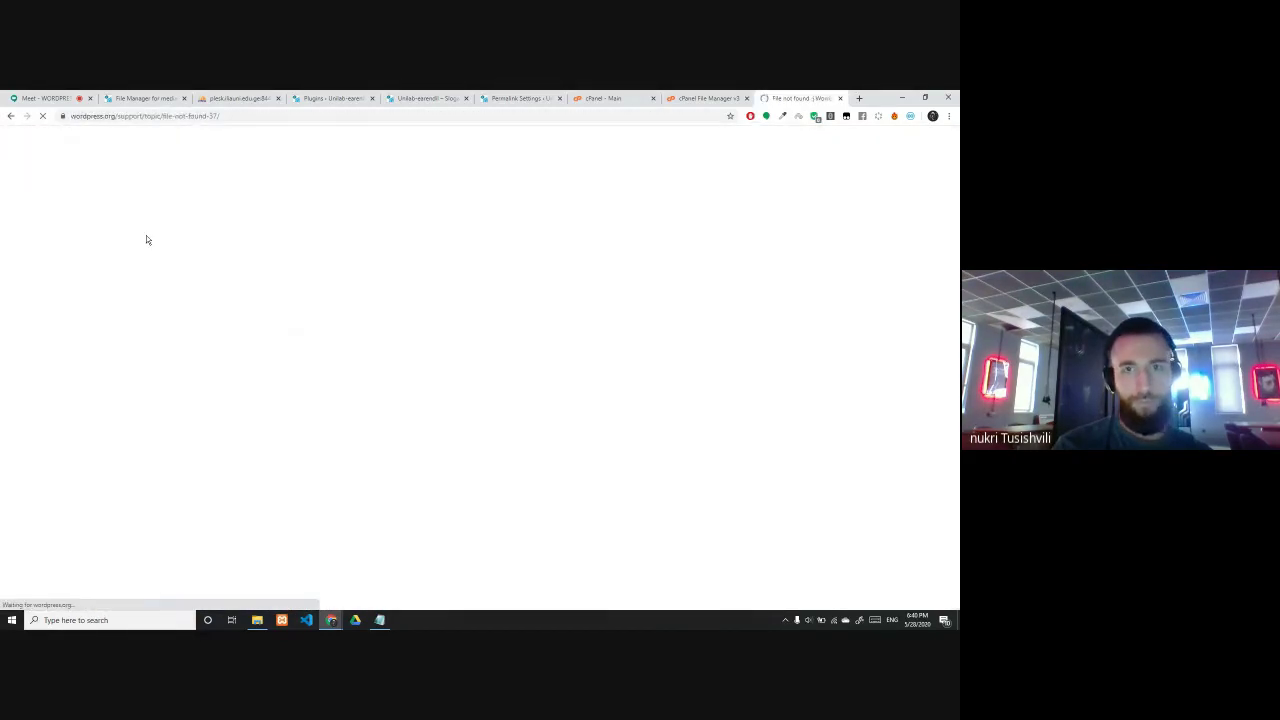
Read through the thread's replies and select the .htaccess RewriteCond workaround line
scroll(347, 373, "down", 4)
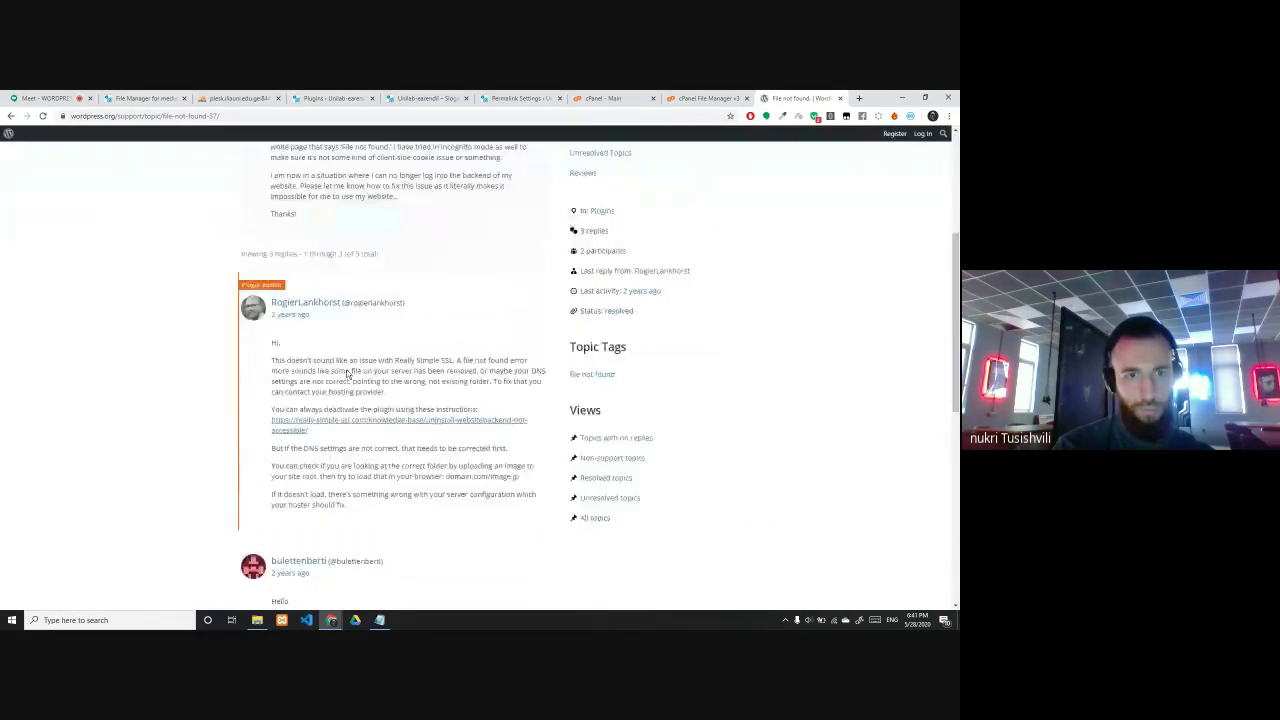
scroll(347, 373, "up", 2)
scroll(347, 373, "down", 5)
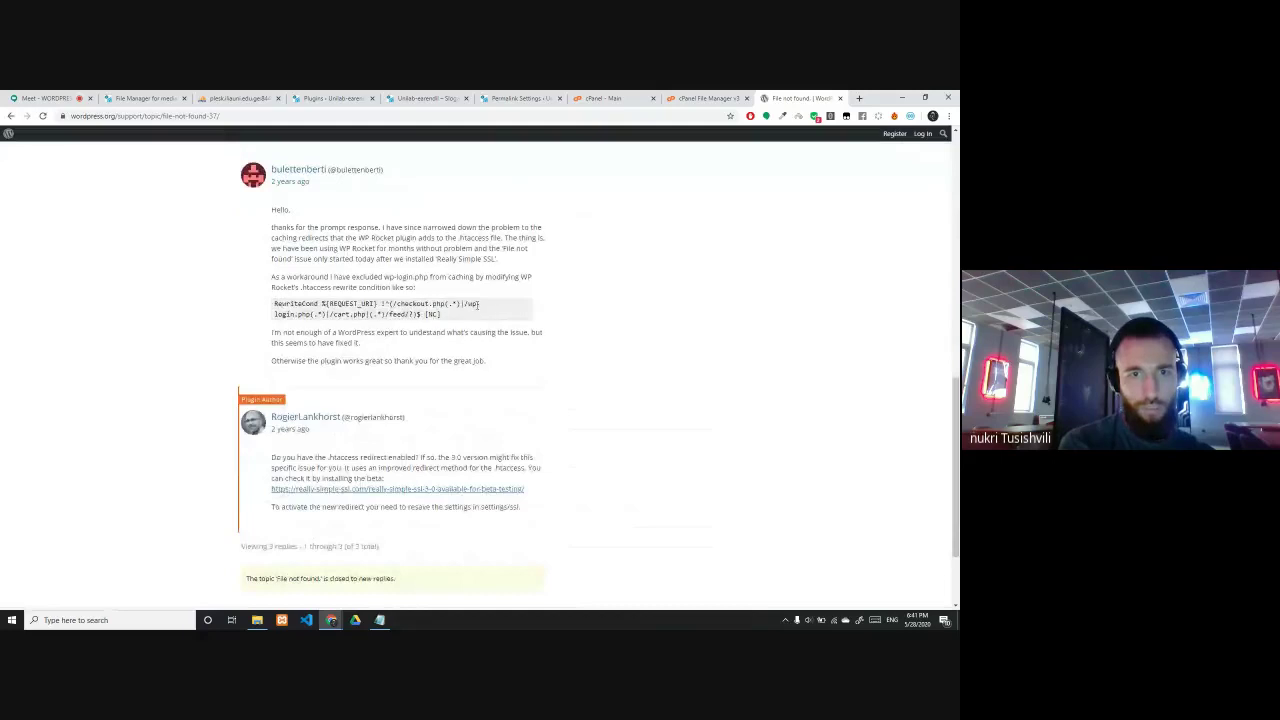
scroll(458, 318, "down", 1)
scroll(458, 318, "up", 2)
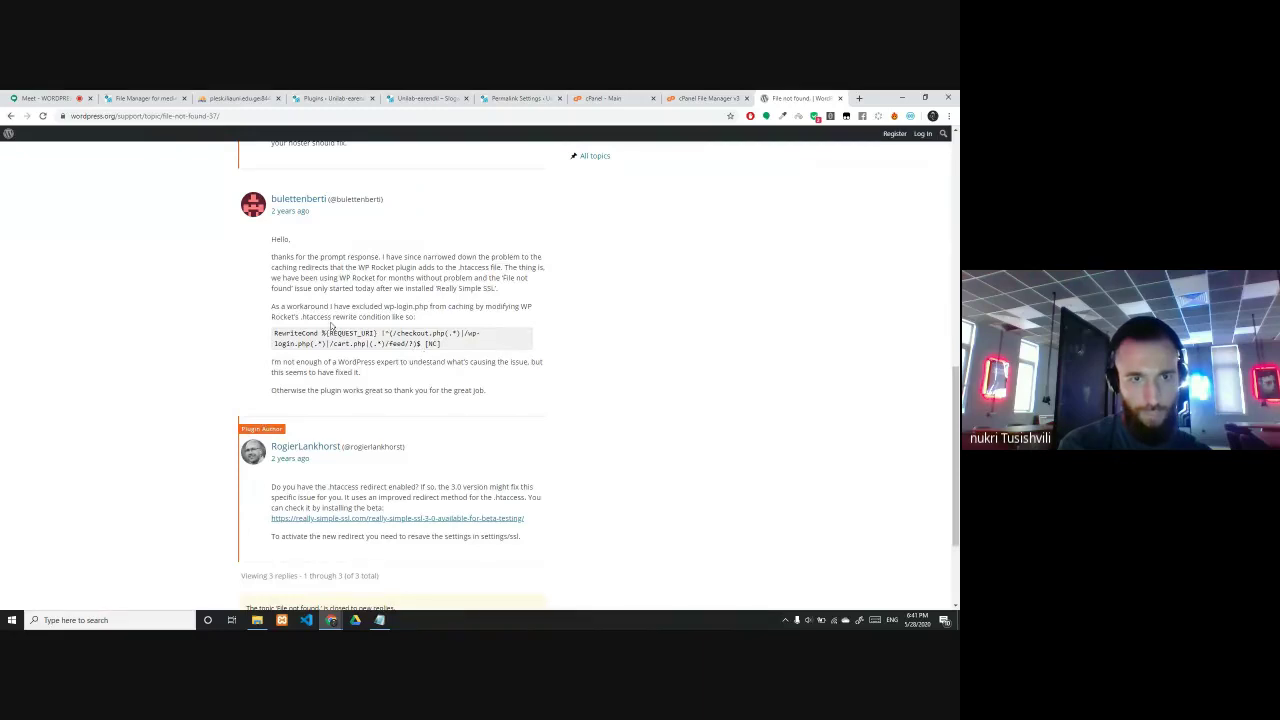
scroll(331, 325, "up", 4)
scroll(325, 357, "down", 3)
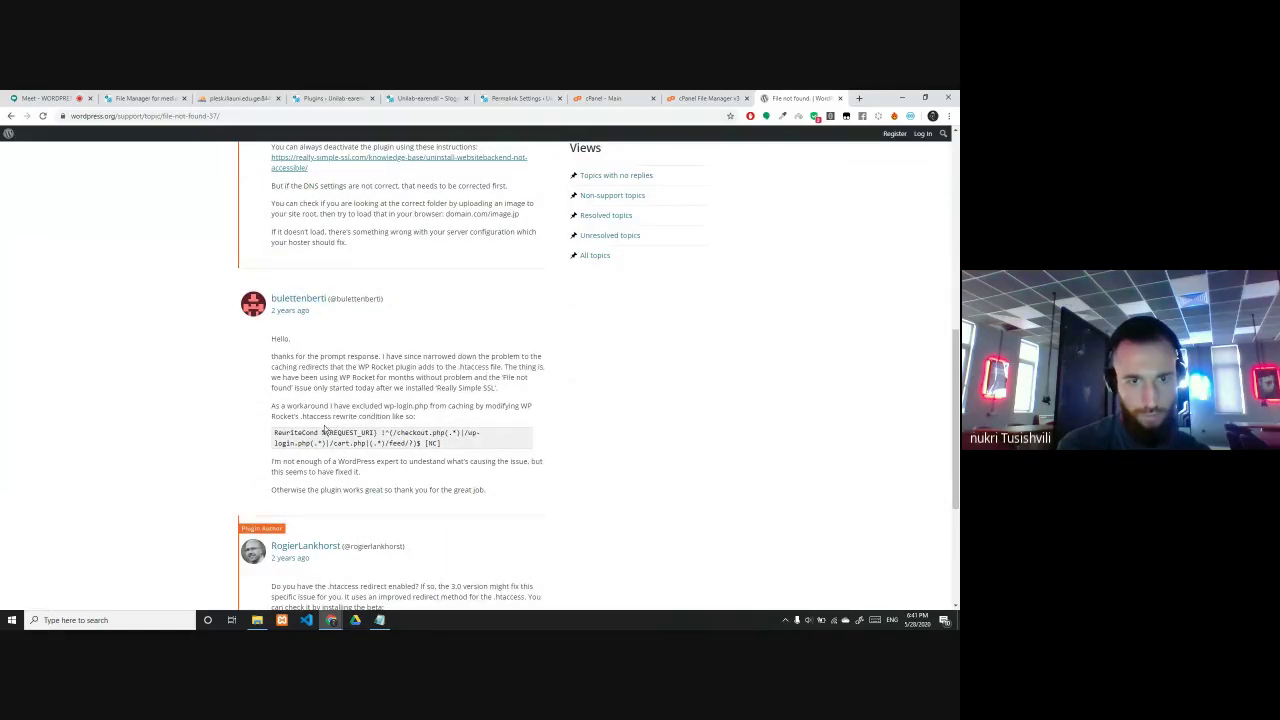
left_click_drag(455, 446, 258, 442)
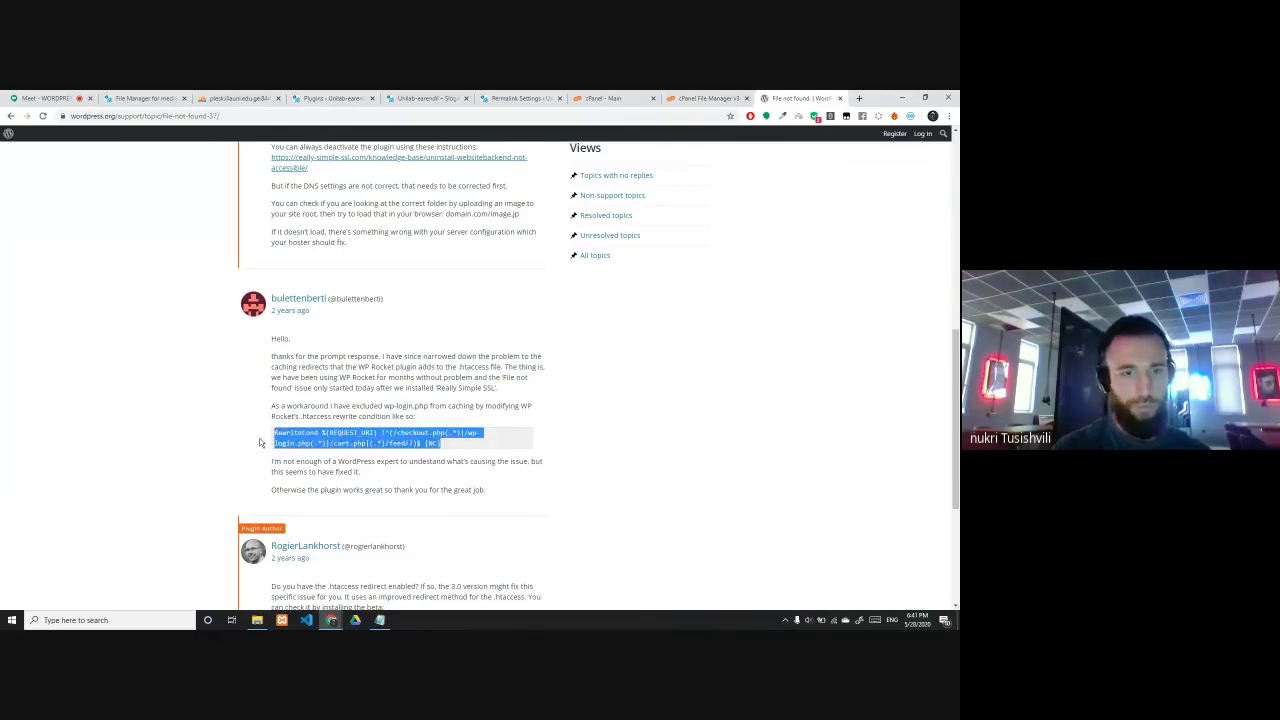
scroll(260, 443, "down", 5)
scroll(260, 443, "up", 14)
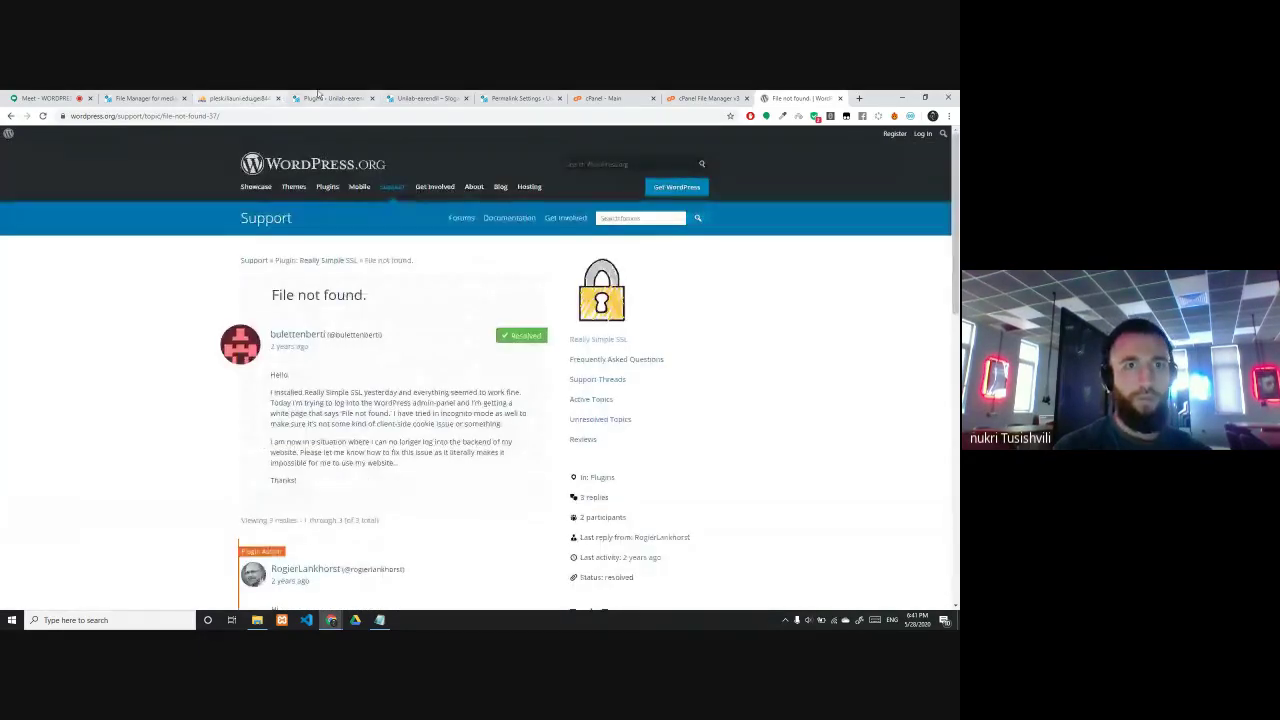
left_click(318, 96)
Go to Plesk File Manager and move up from wp-content to the earendil site folder
left_click(240, 98)
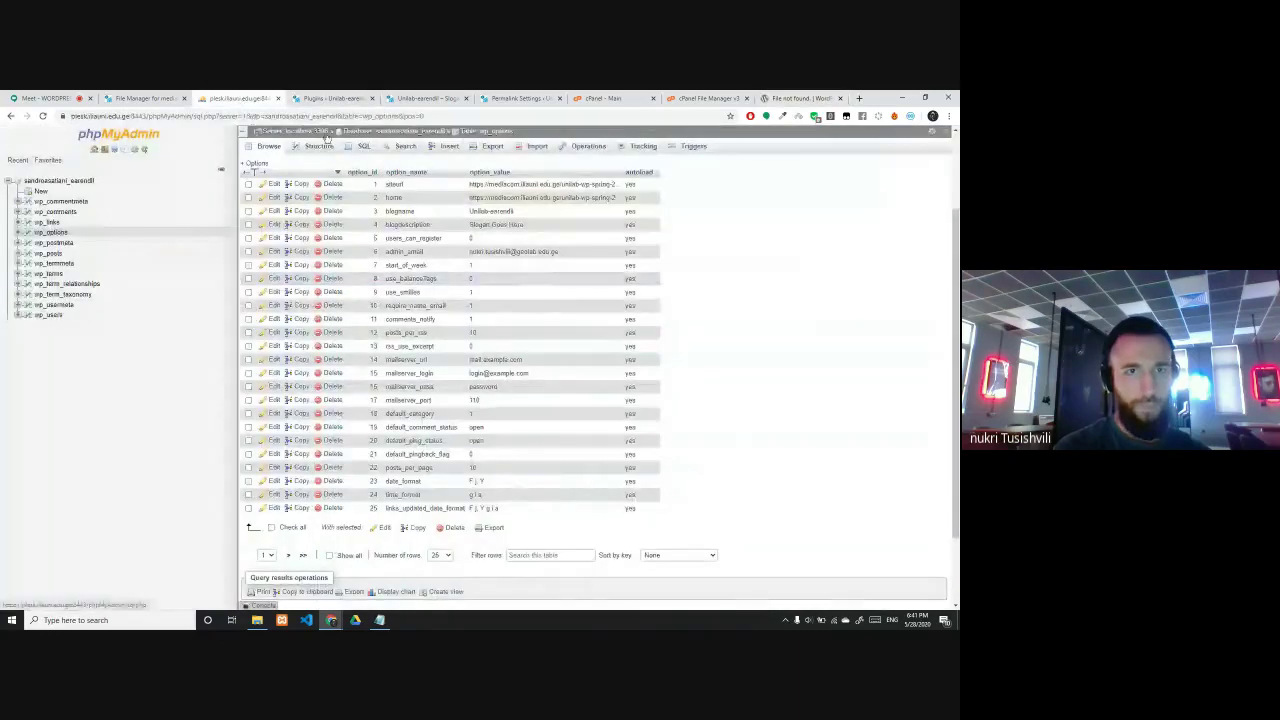
left_click(425, 98)
left_click(330, 98)
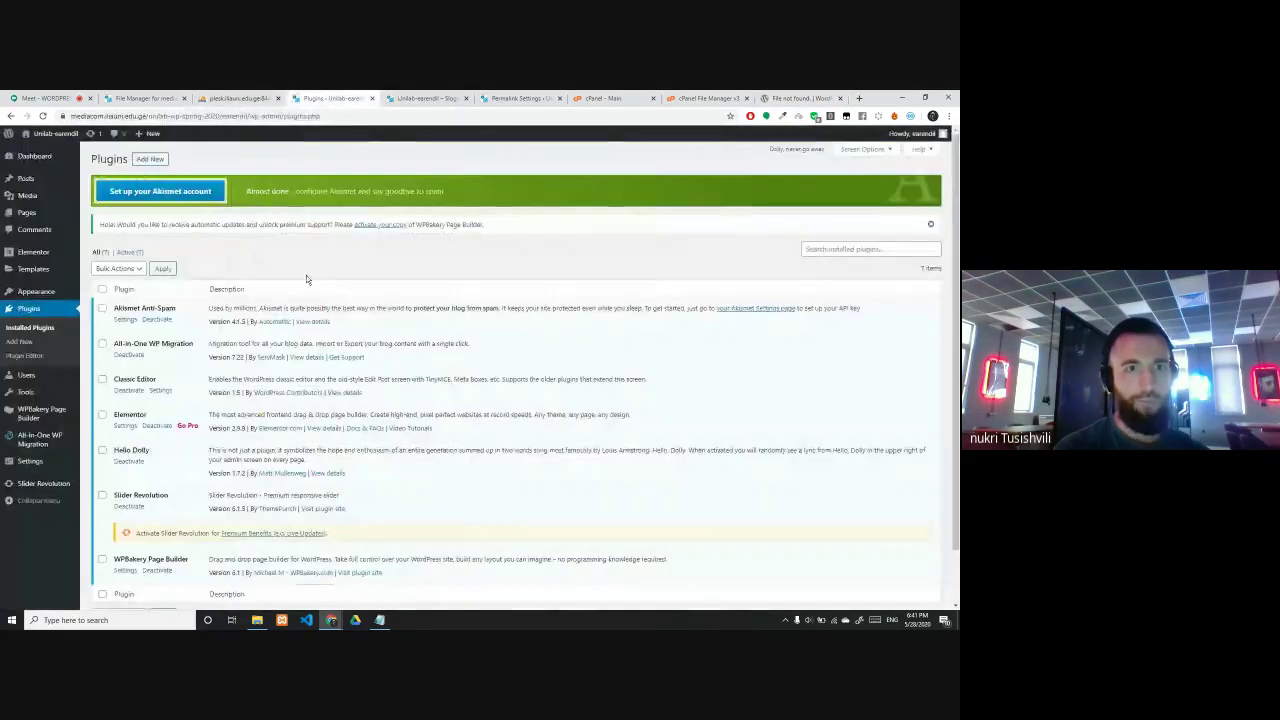
left_click(516, 98)
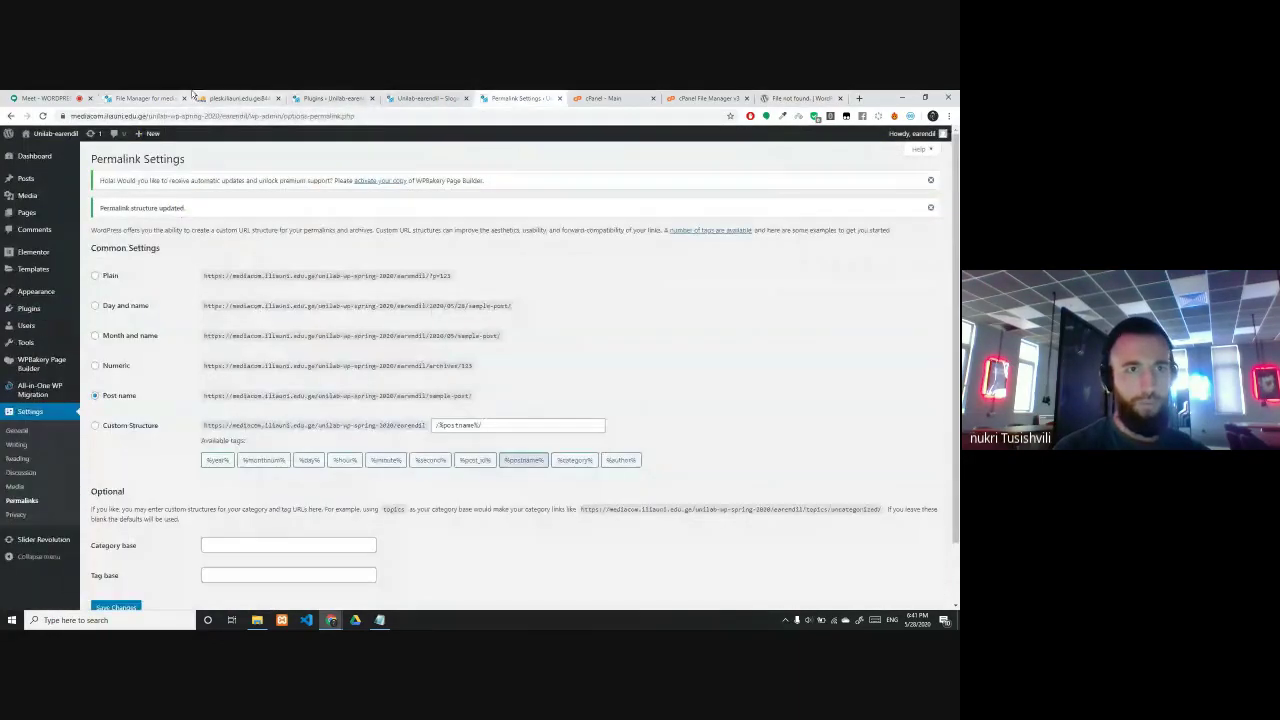
left_click(145, 98)
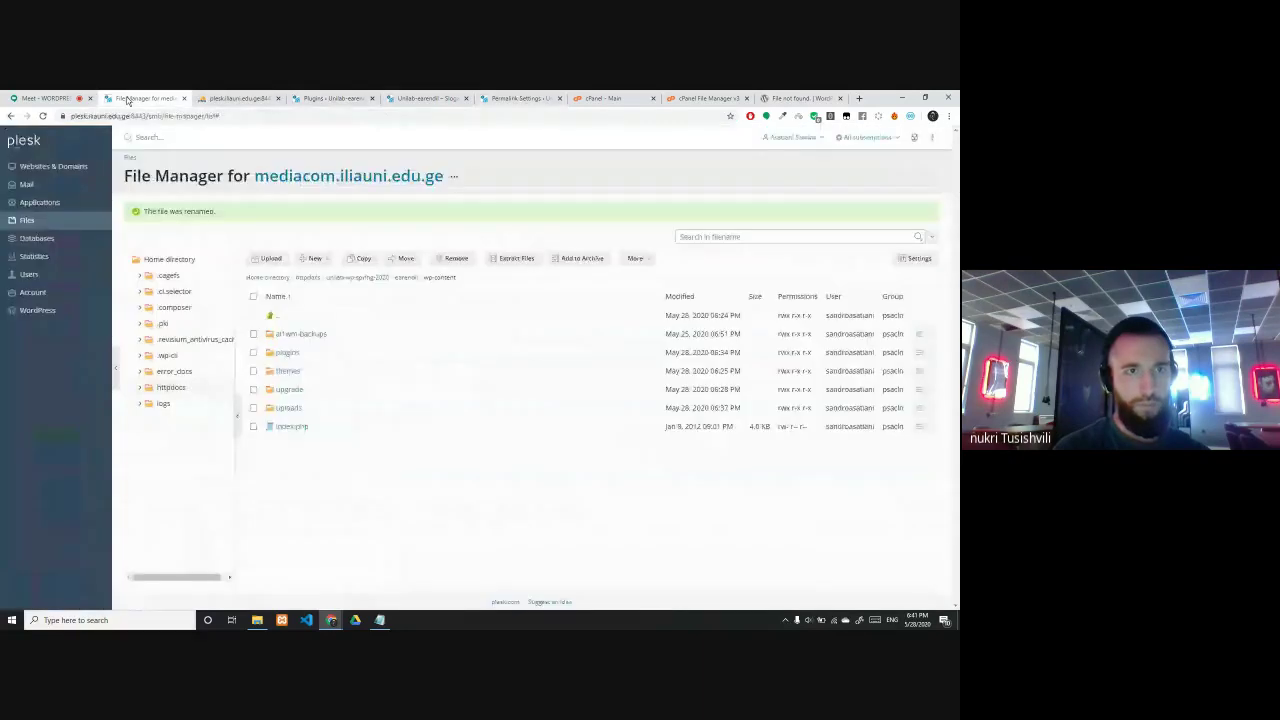
left_click(270, 316)
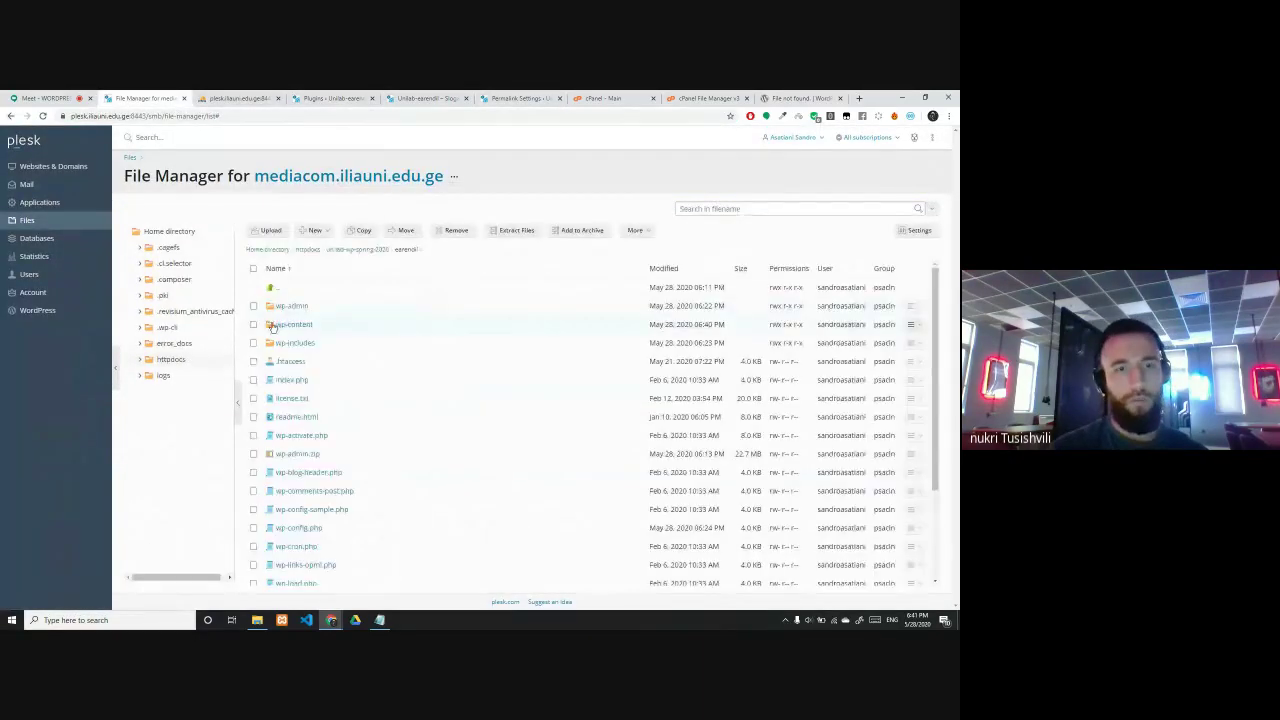
scroll(308, 434, "down", 3)
scroll(290, 325, "up", 2)
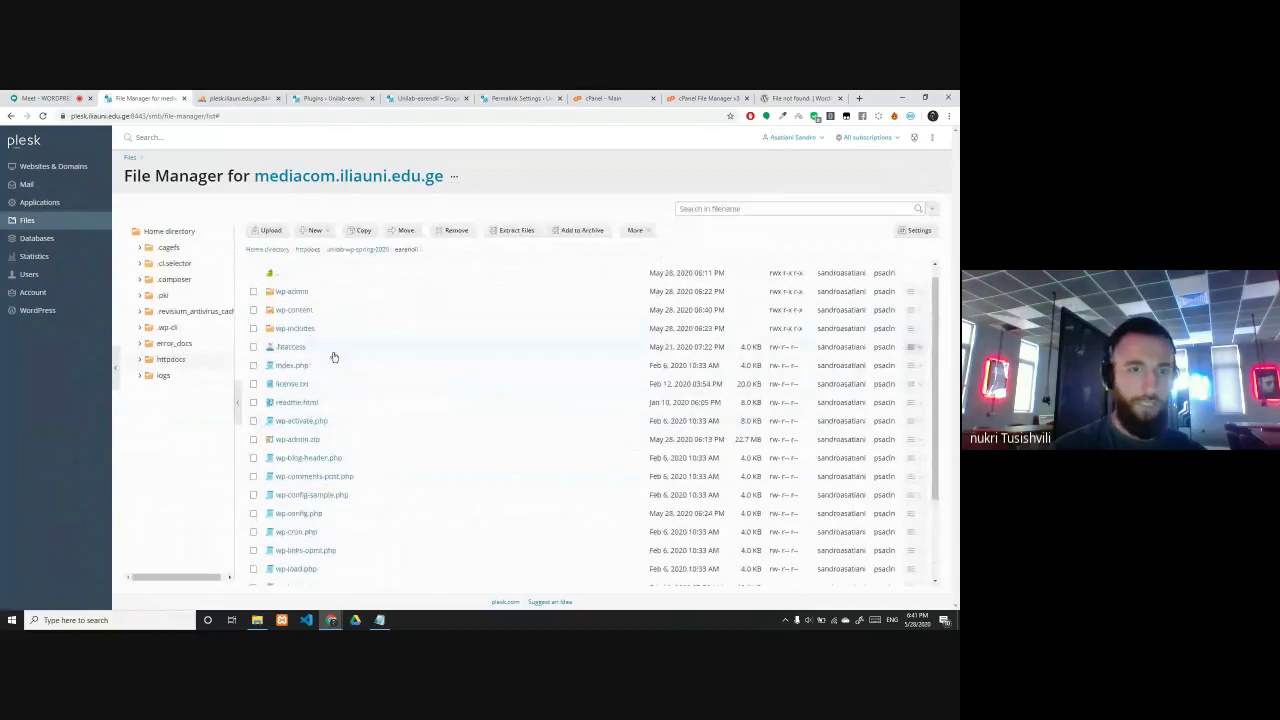
Check the hidden-files display settings in Plesk and cPanel without changing them
left_click(913, 231)
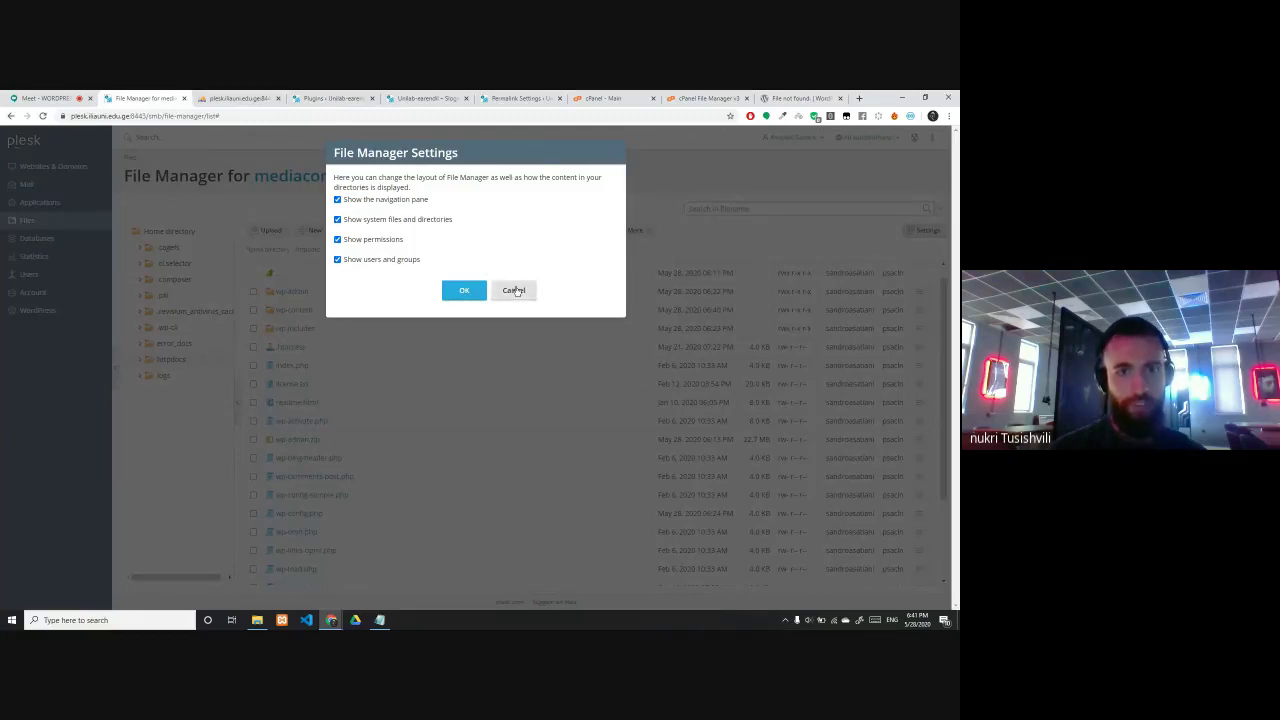
left_click(513, 290)
left_click(705, 98)
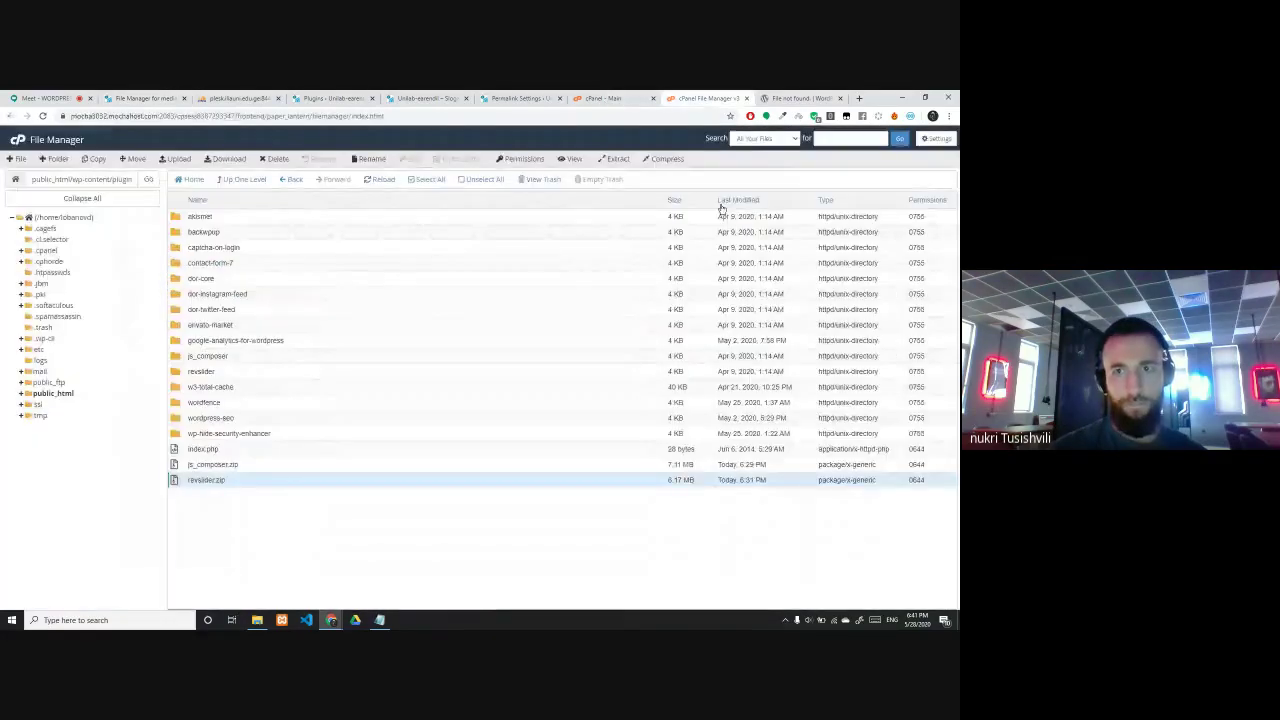
left_click(937, 139)
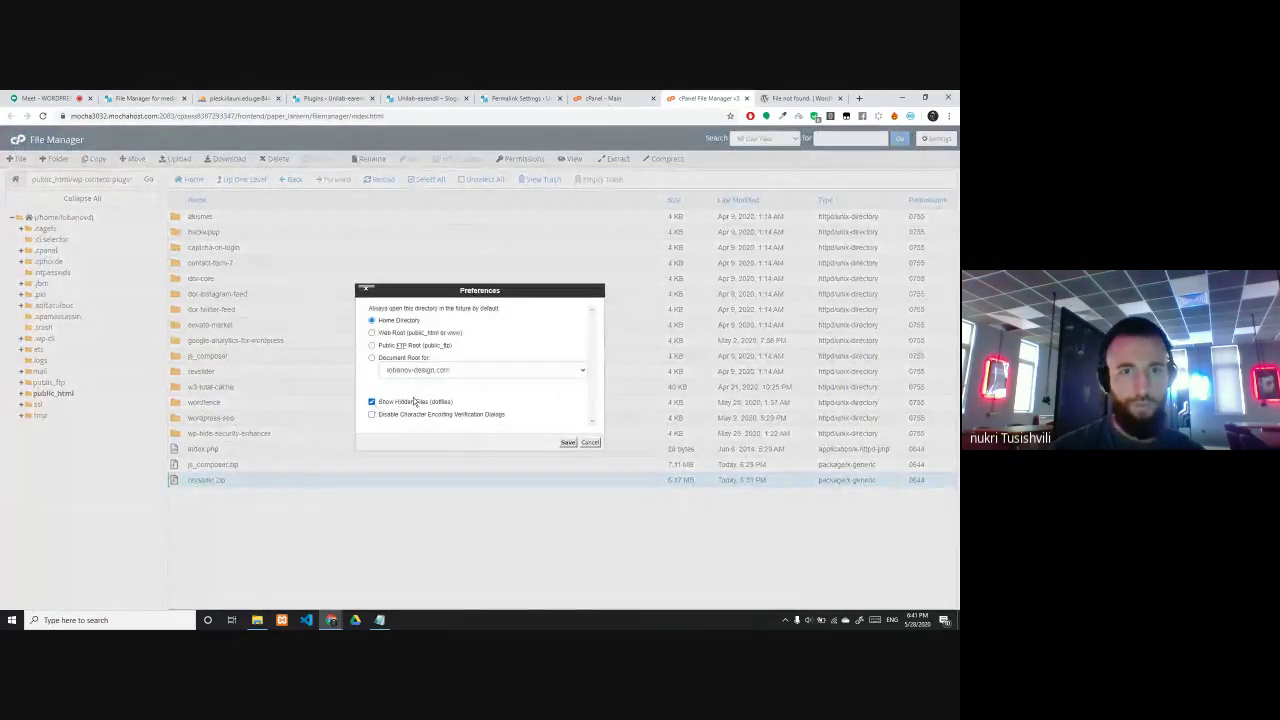
left_click(588, 446)
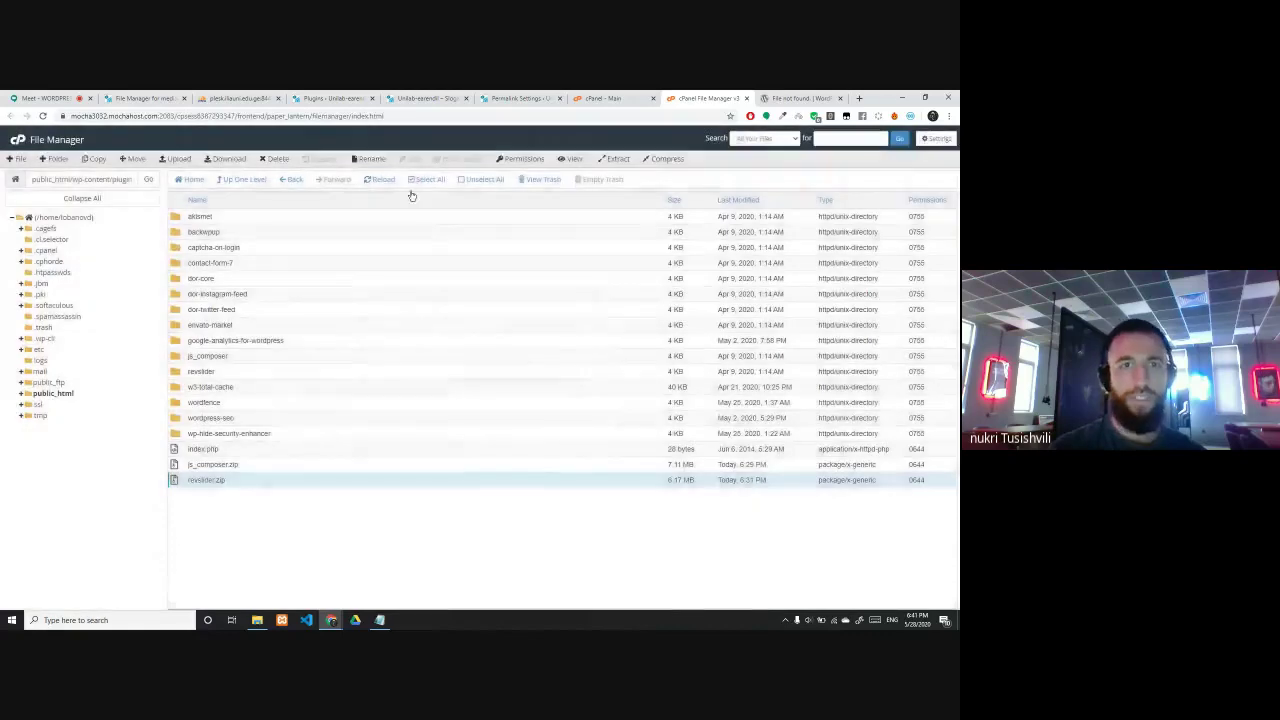
left_click(145, 98)
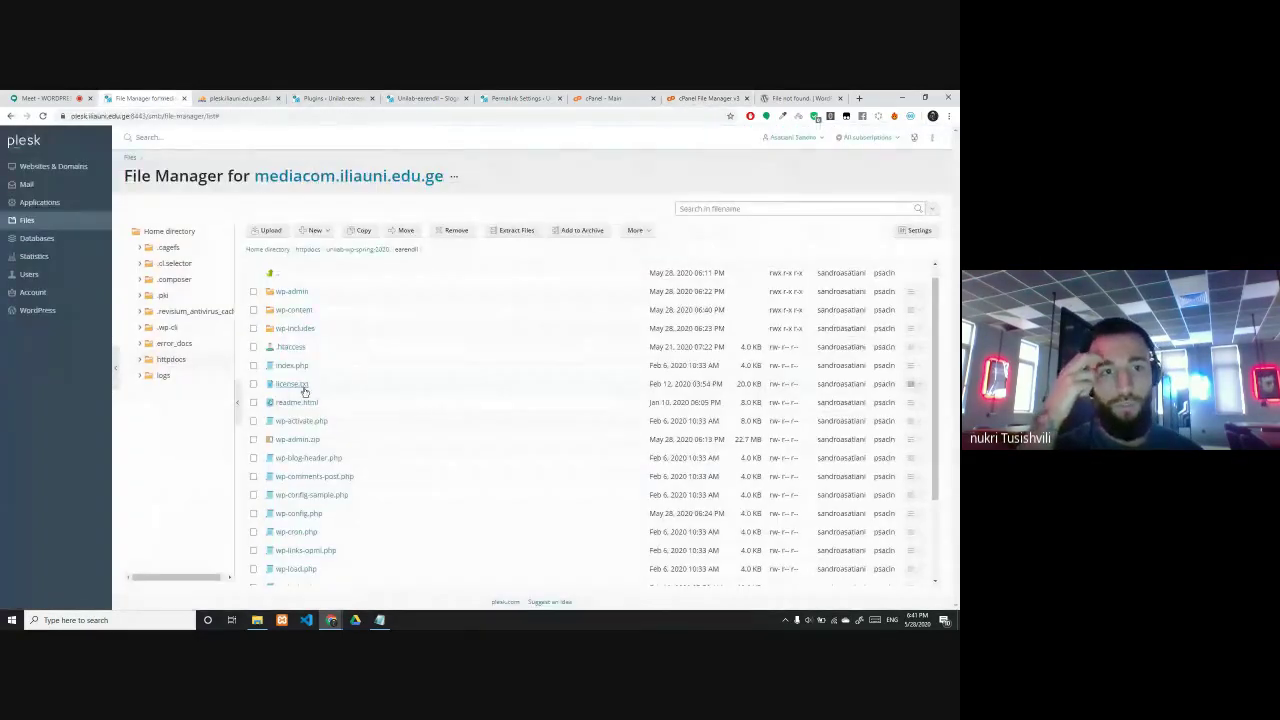
scroll(298, 350, "down", 1)
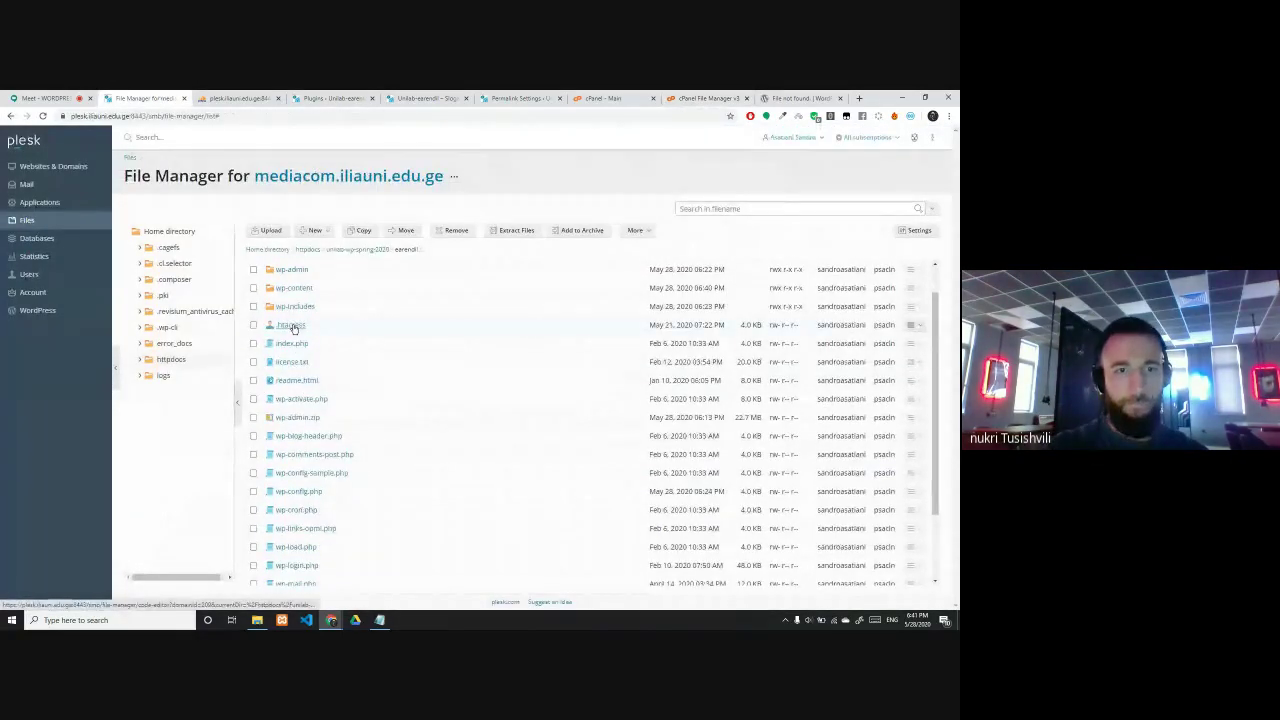
Paste the RewriteCond excluding checkout, wp-login, cart and feed after </IfModule> in .htaccess and apply
left_click(291, 326)
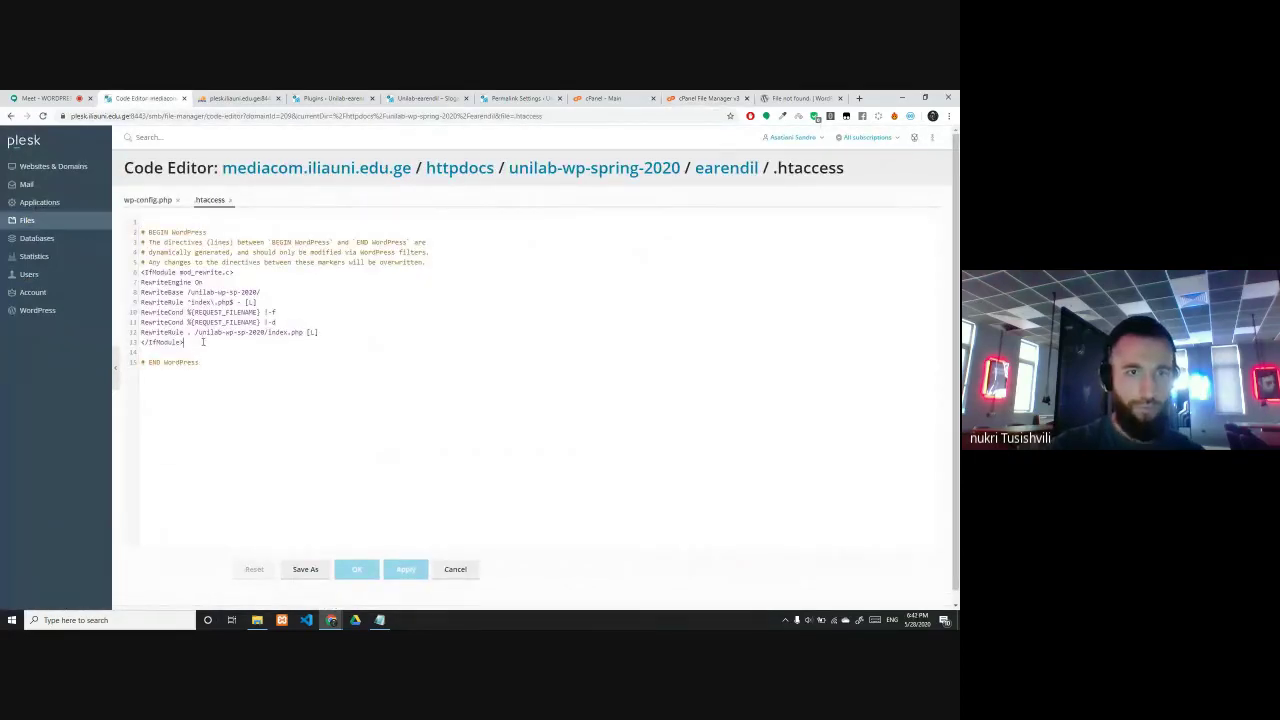
key("Return")
key("Return")
key("ctrl+v")
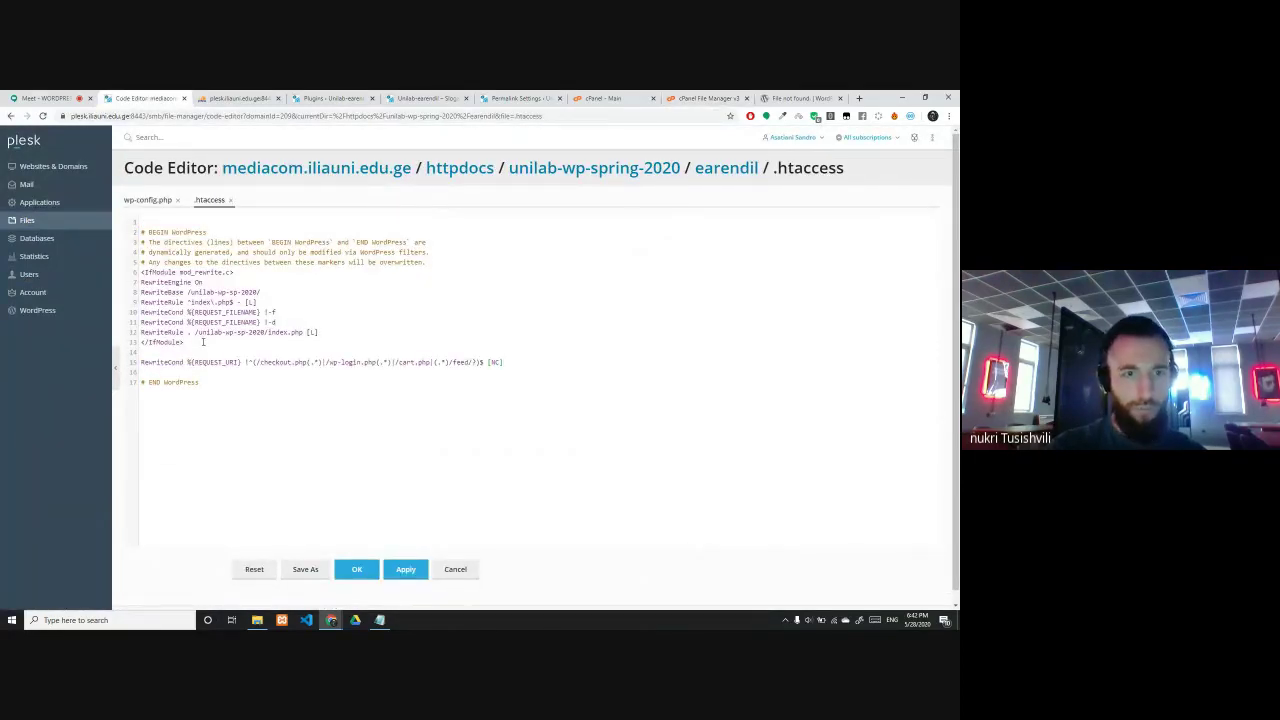
left_click(406, 568)
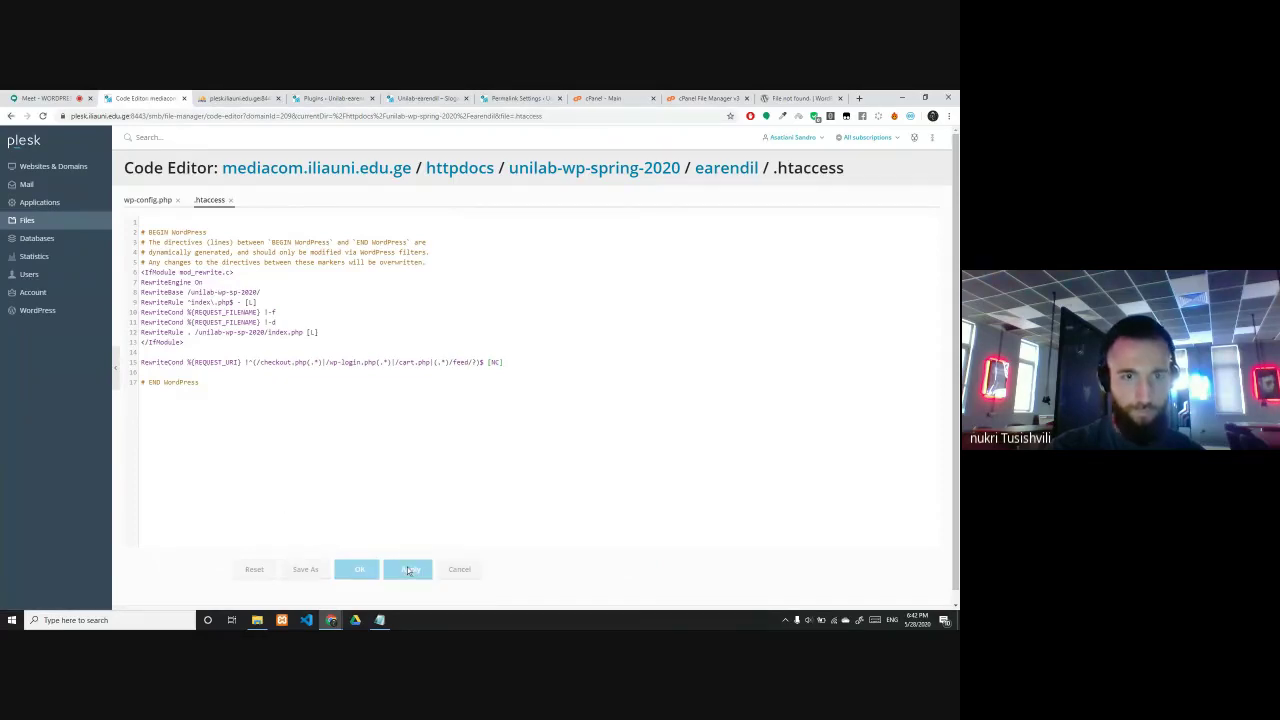
left_click(325, 98)
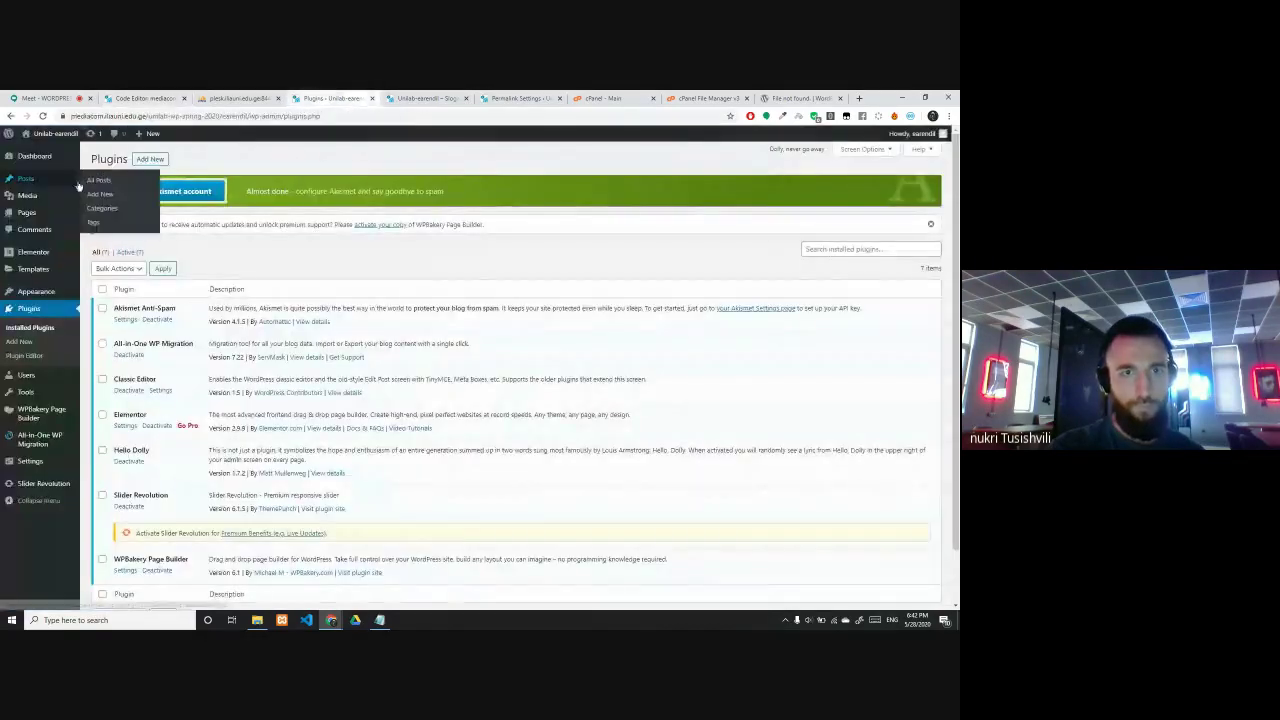
Reload the site and open the Hello world post, which still returns File not found
left_click(425, 98)
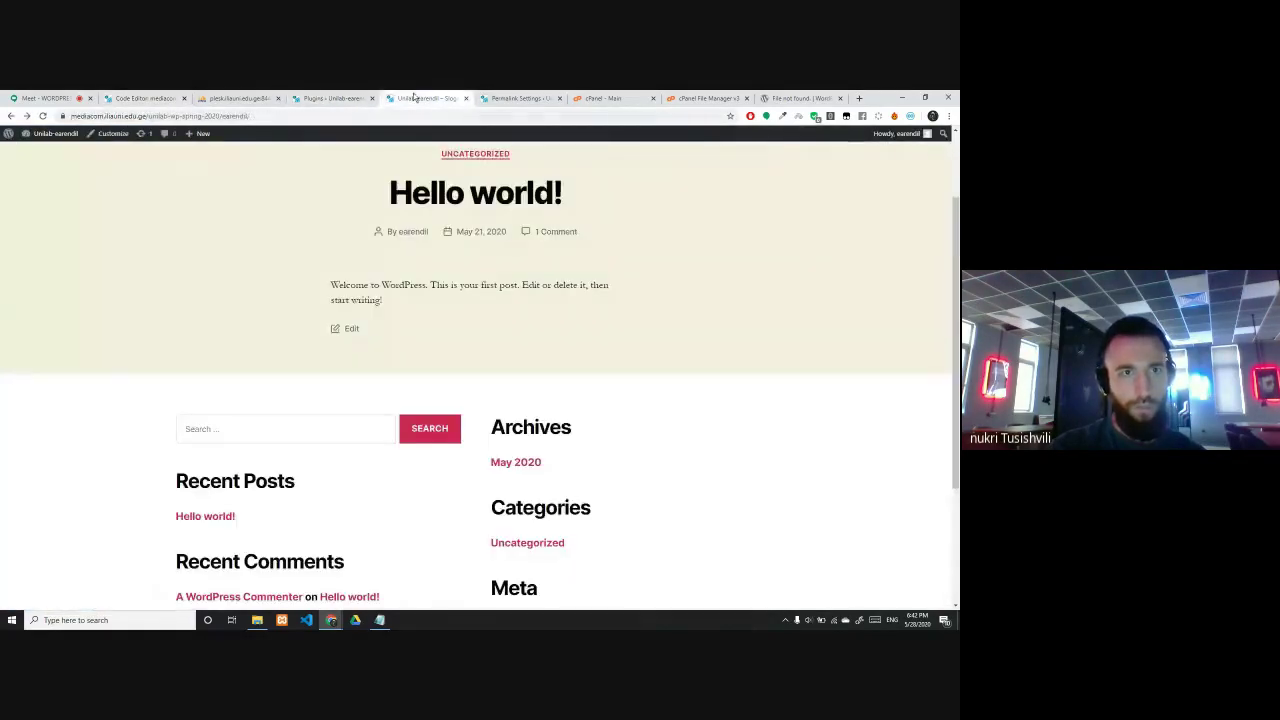
left_click(43, 116)
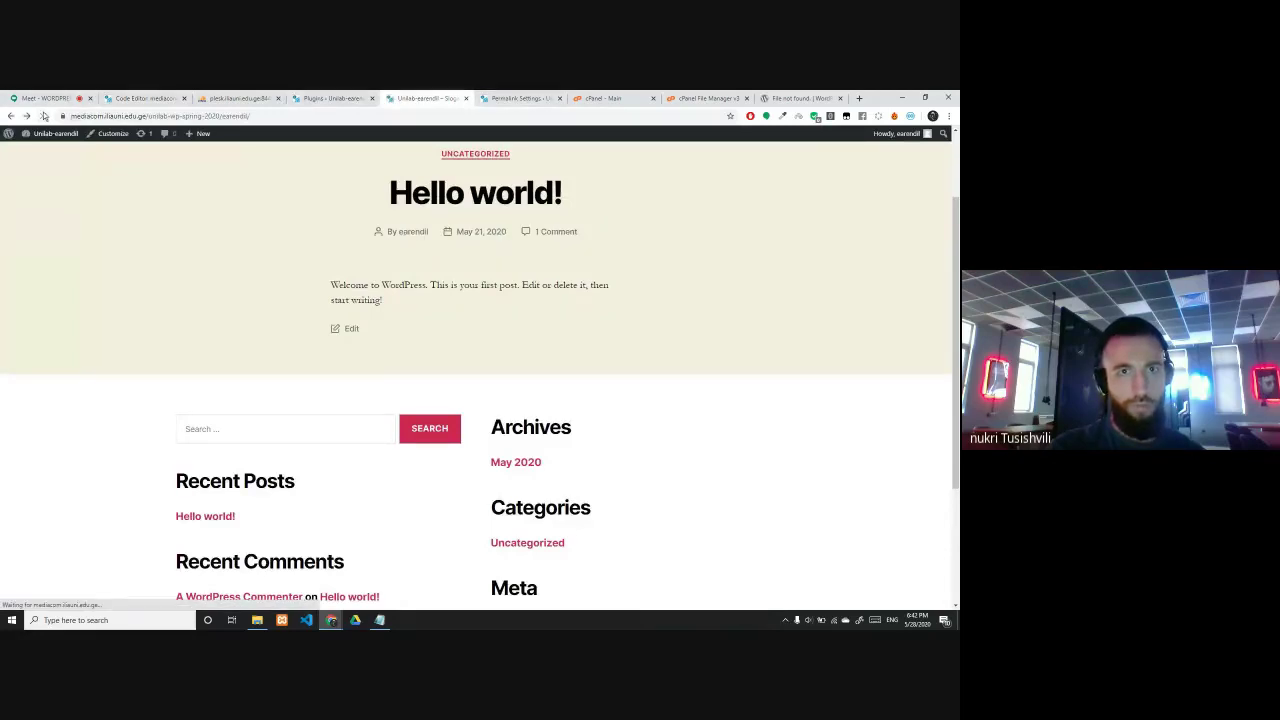
left_click(486, 190)
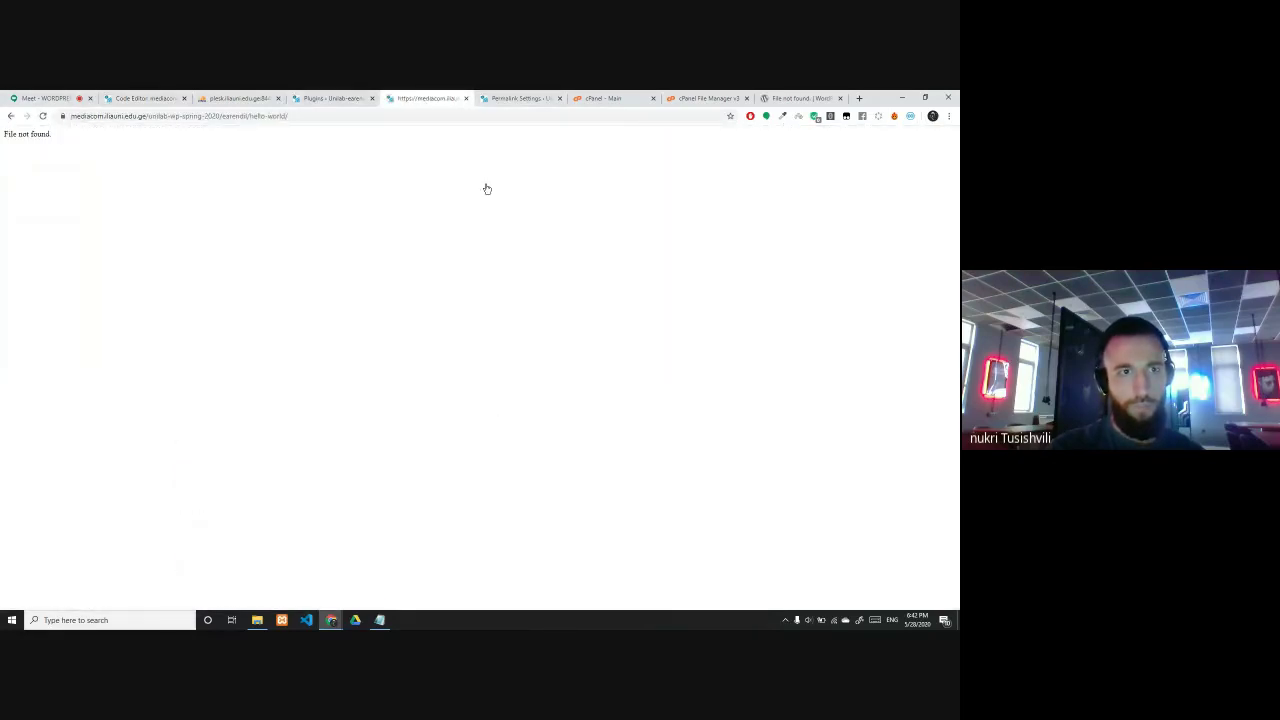
left_click(11, 116)
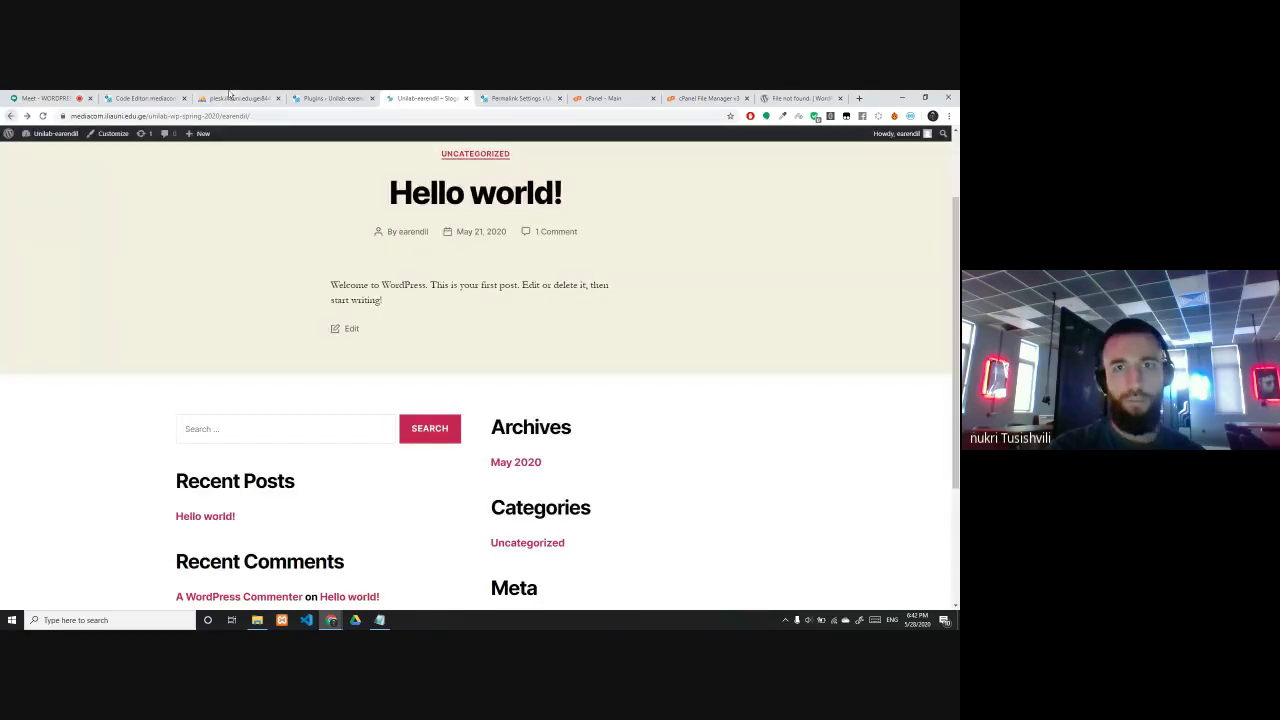
left_click(797, 98)
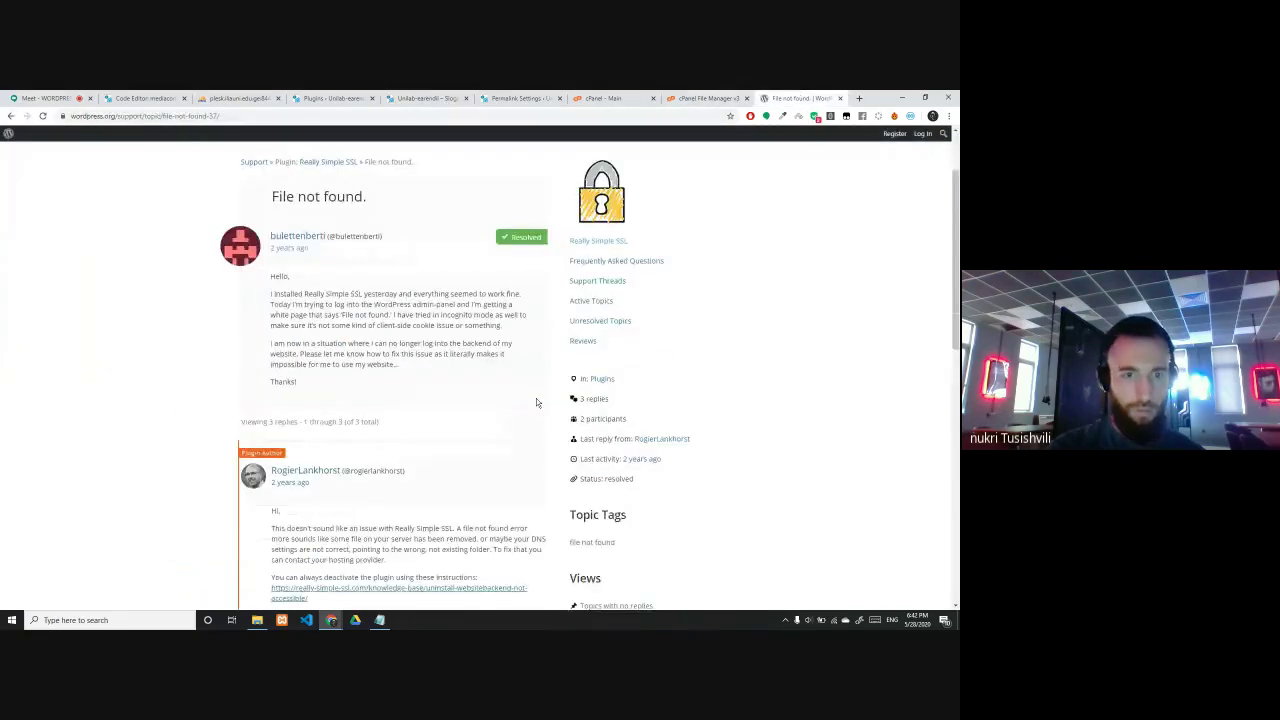
View the Really Simple SSL 3.0 beta page from the last reply, then return to Hello world
scroll(536, 402, "down", 10)
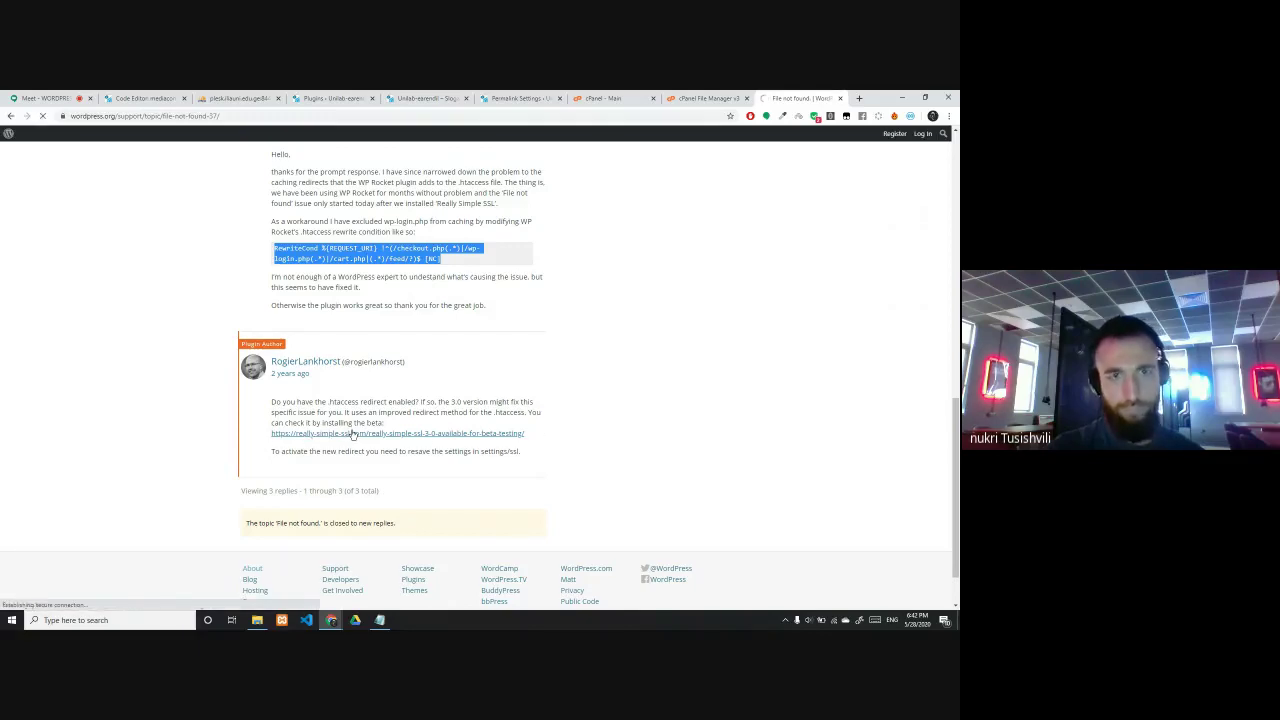
left_click(351, 435)
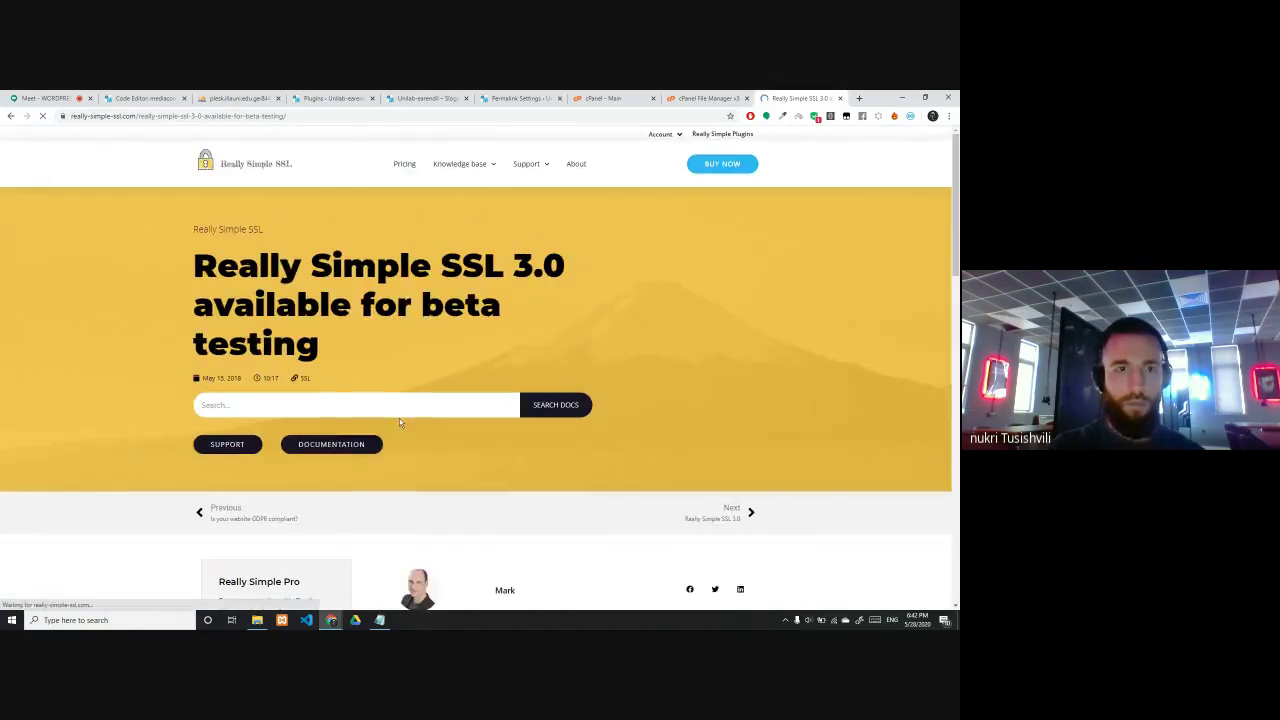
scroll(400, 423, "down", 1)
scroll(346, 302, "up", 1)
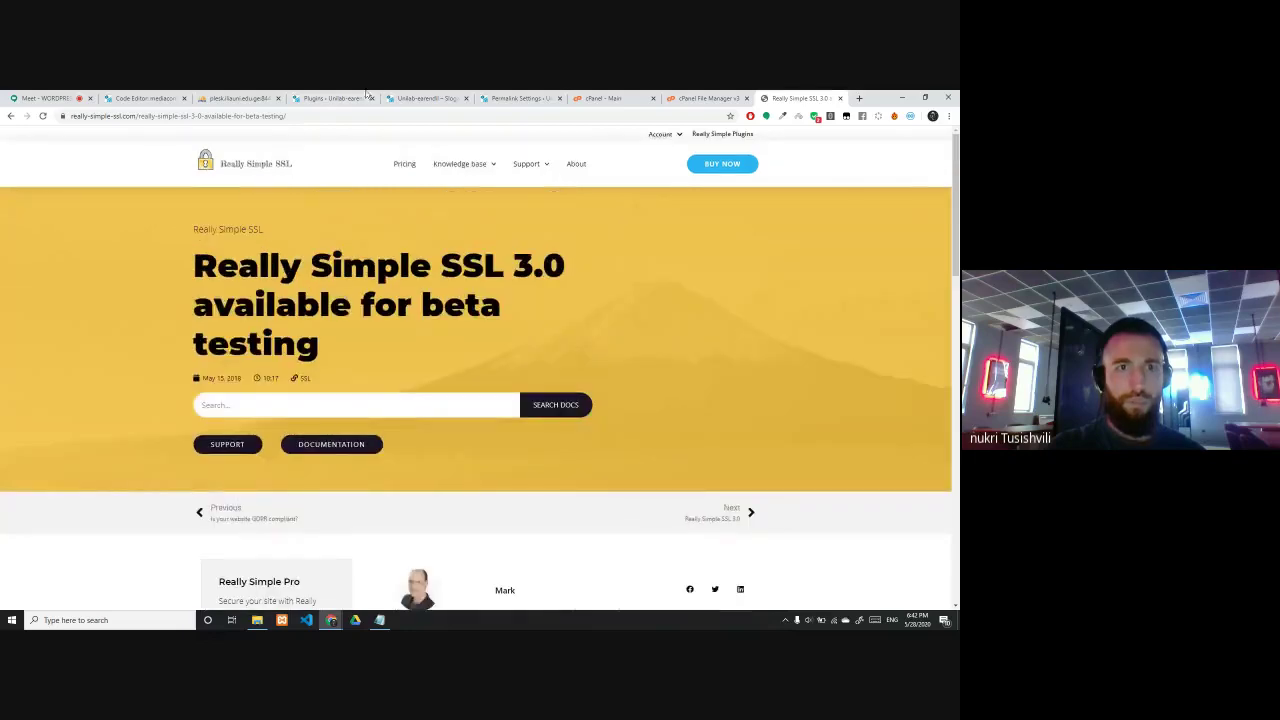
left_click(424, 98)
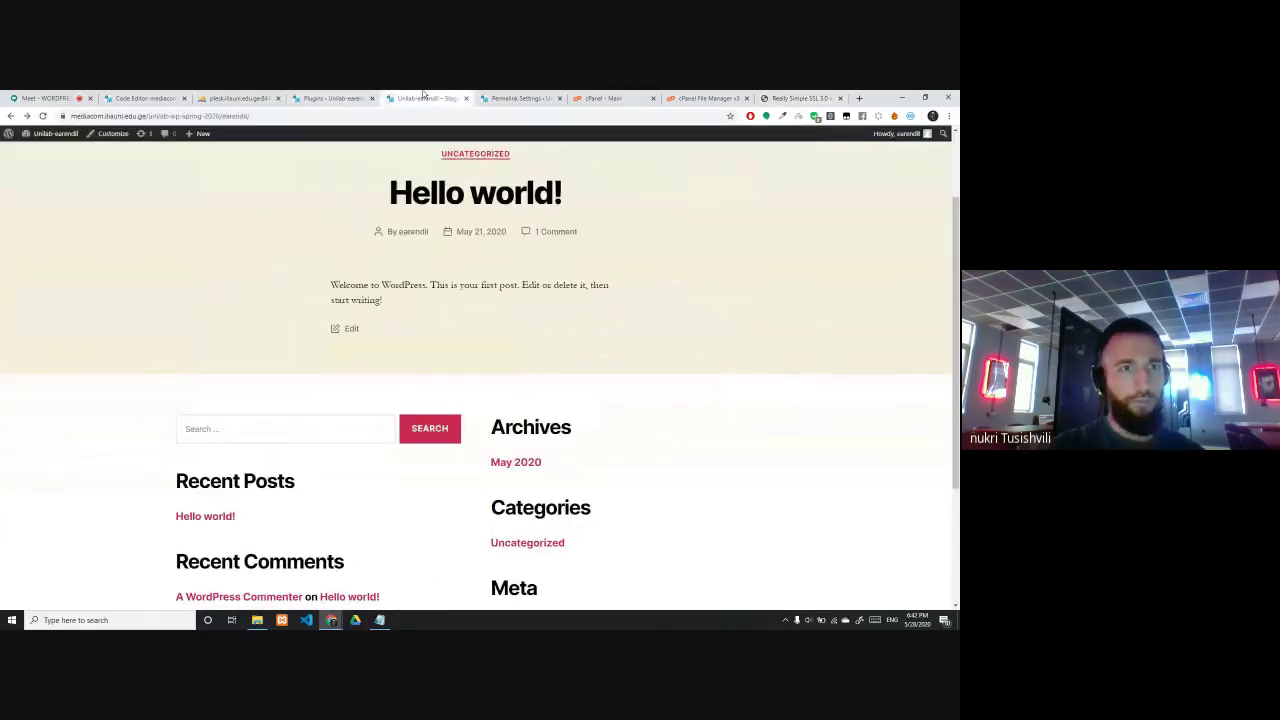
Go to the WordPress Plugins page and open Add New
left_click(145, 98)
left_click(240, 98)
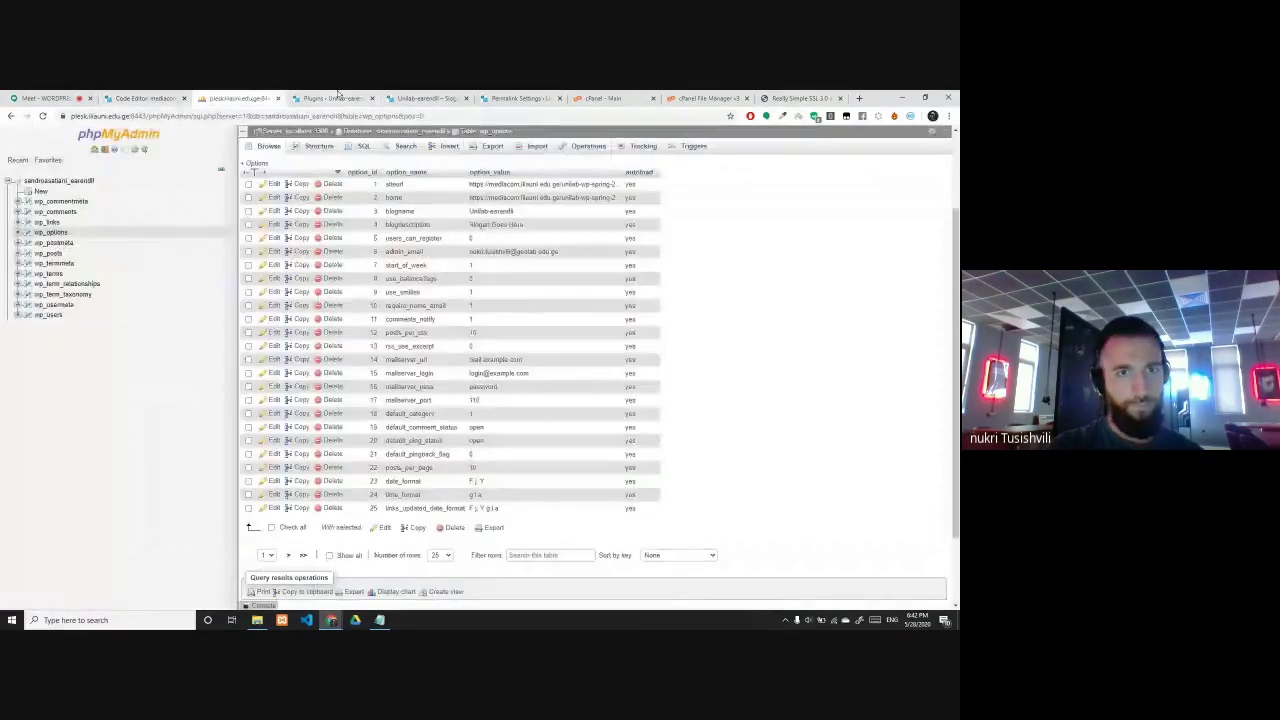
left_click(333, 98)
left_click(138, 162)
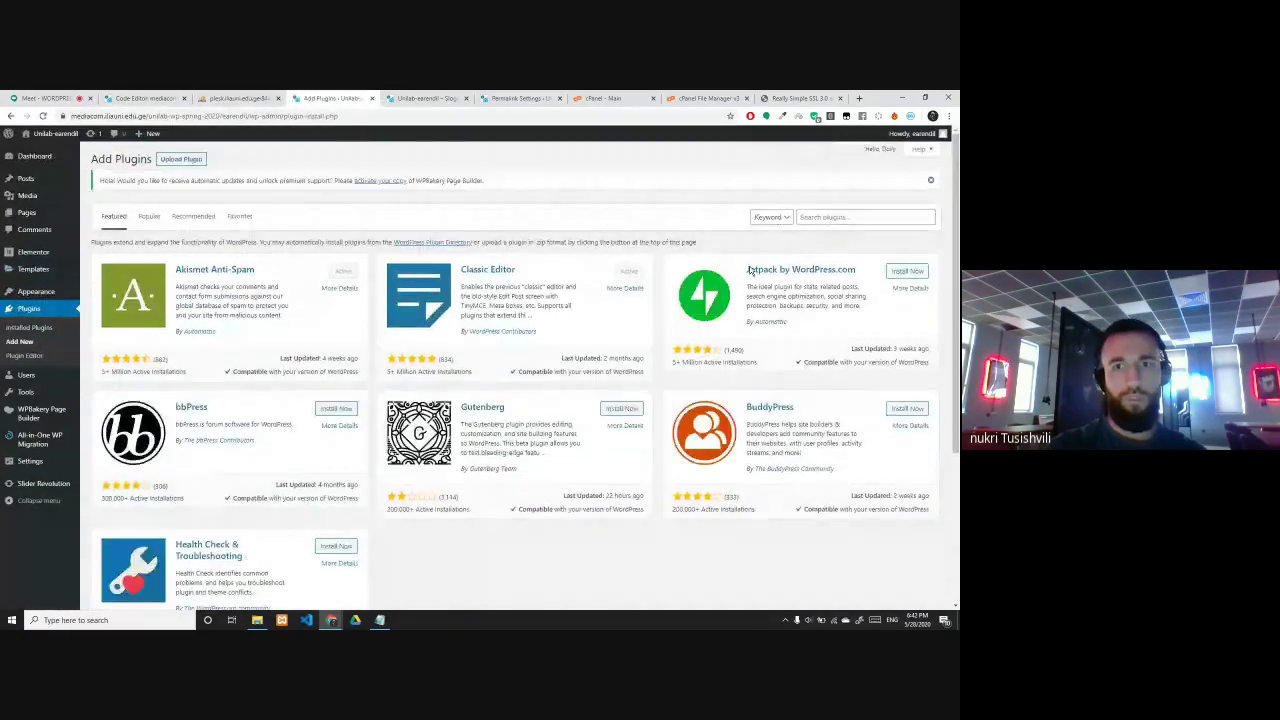
Search plugins for 'really simple ssl' and install Really Simple SSL
left_click(825, 217)
type("rea")
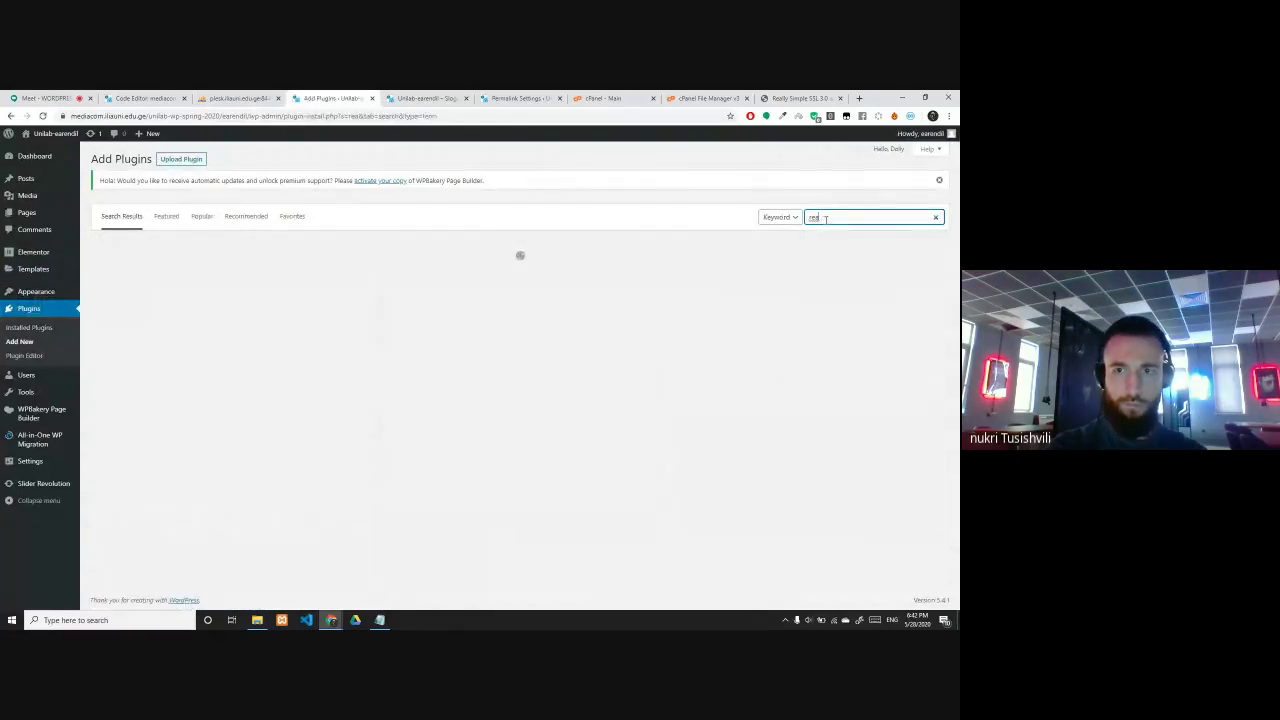
type("lly")
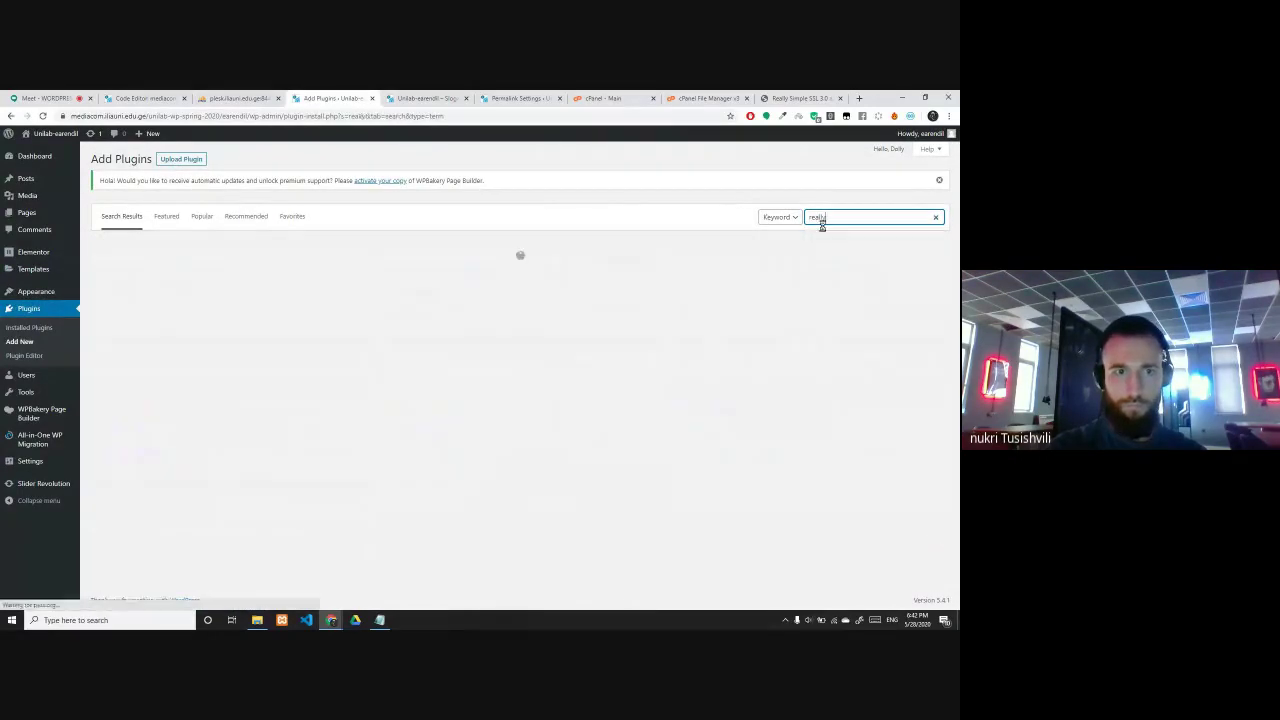
left_click(845, 220)
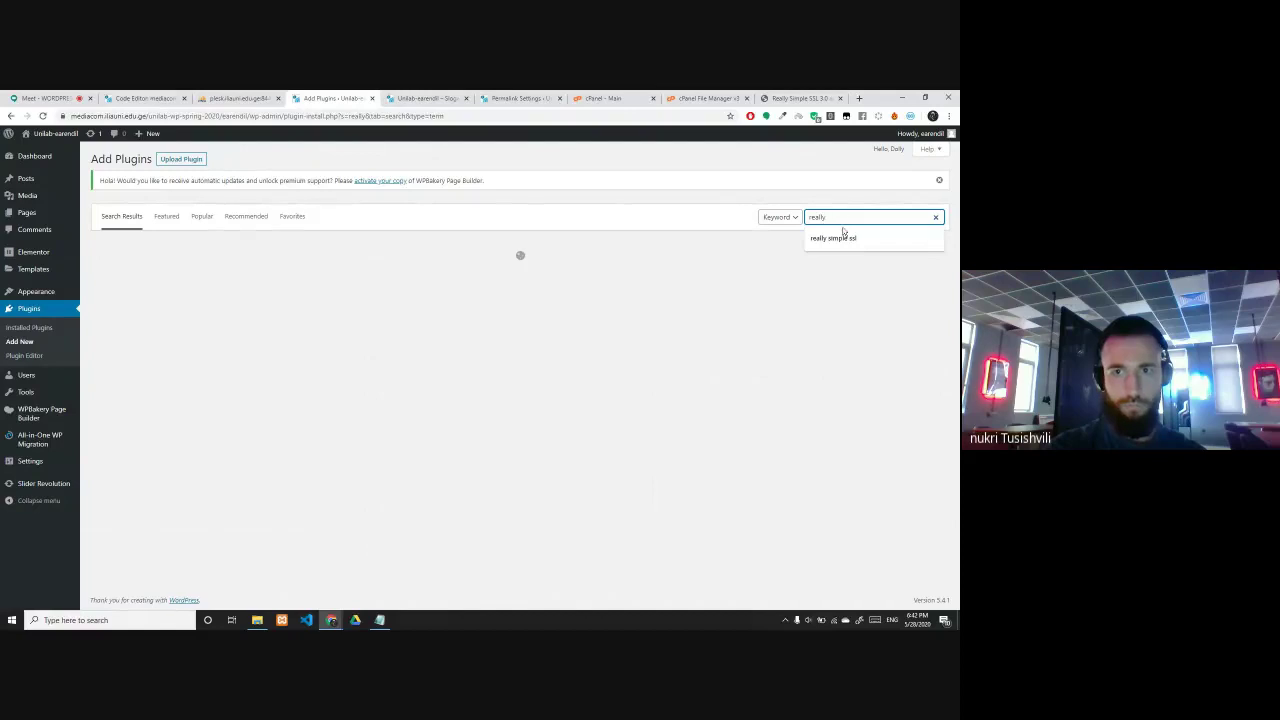
left_click(836, 238)
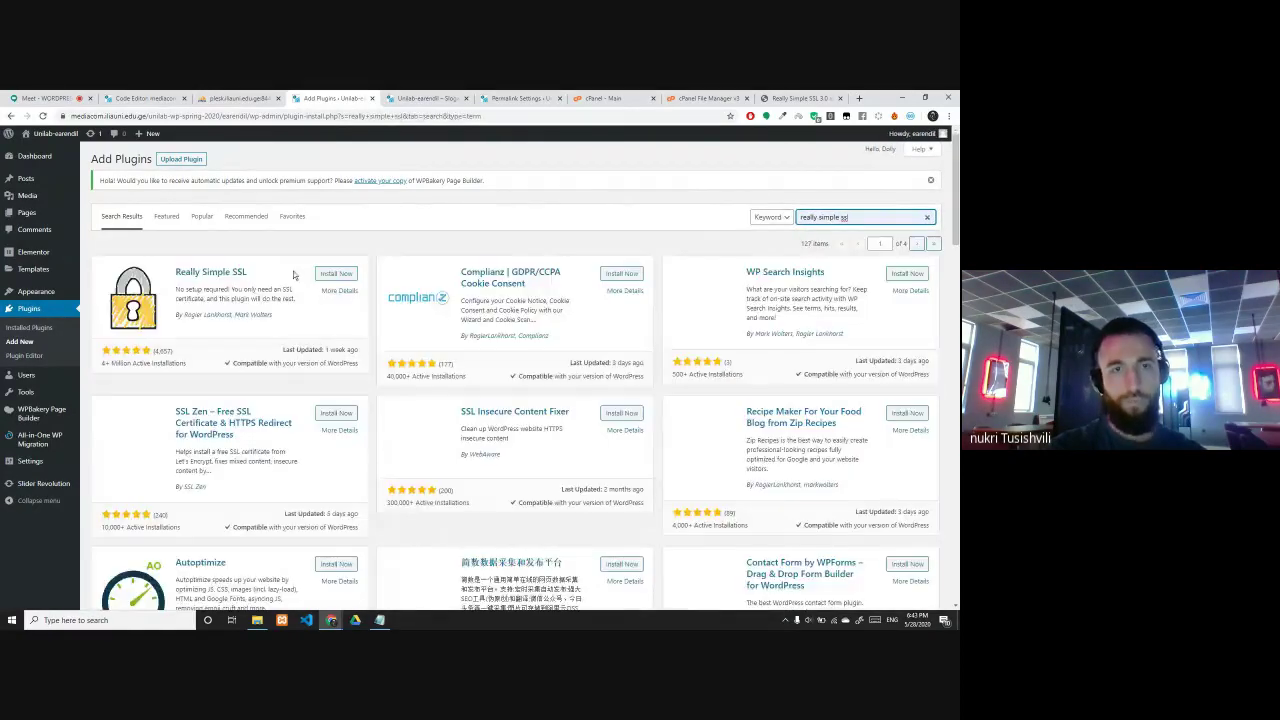
left_click(332, 277)
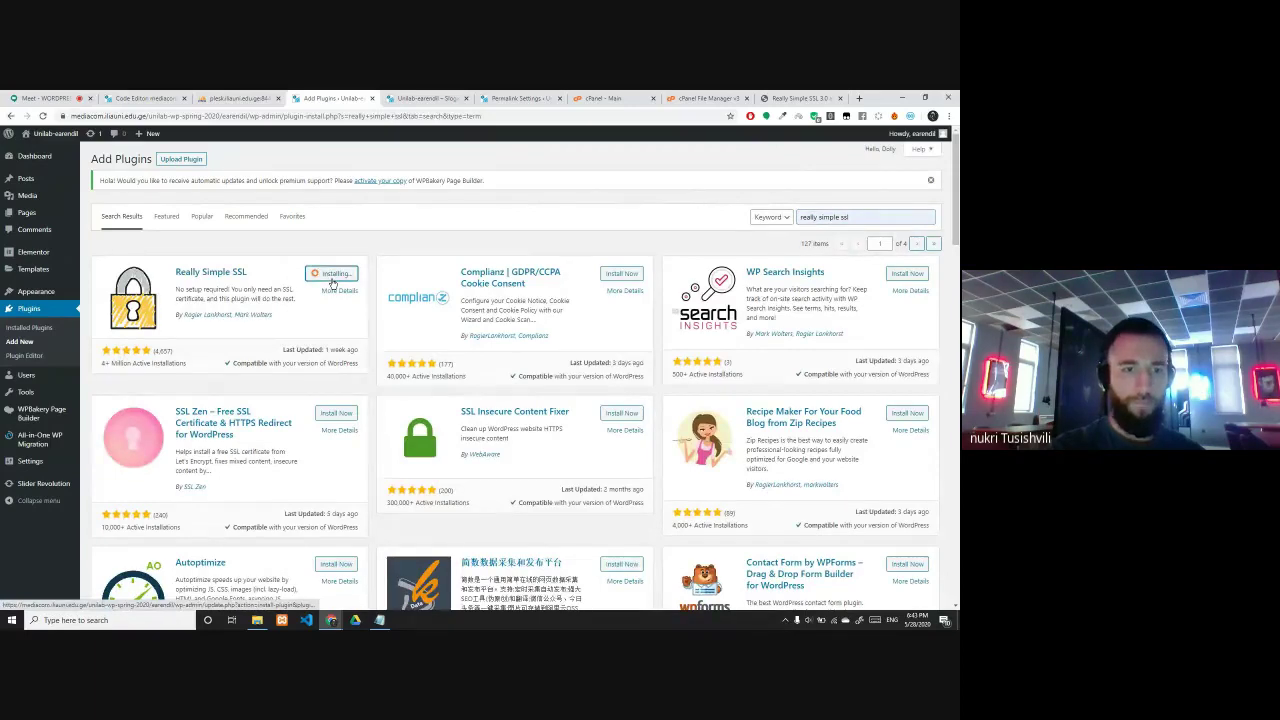
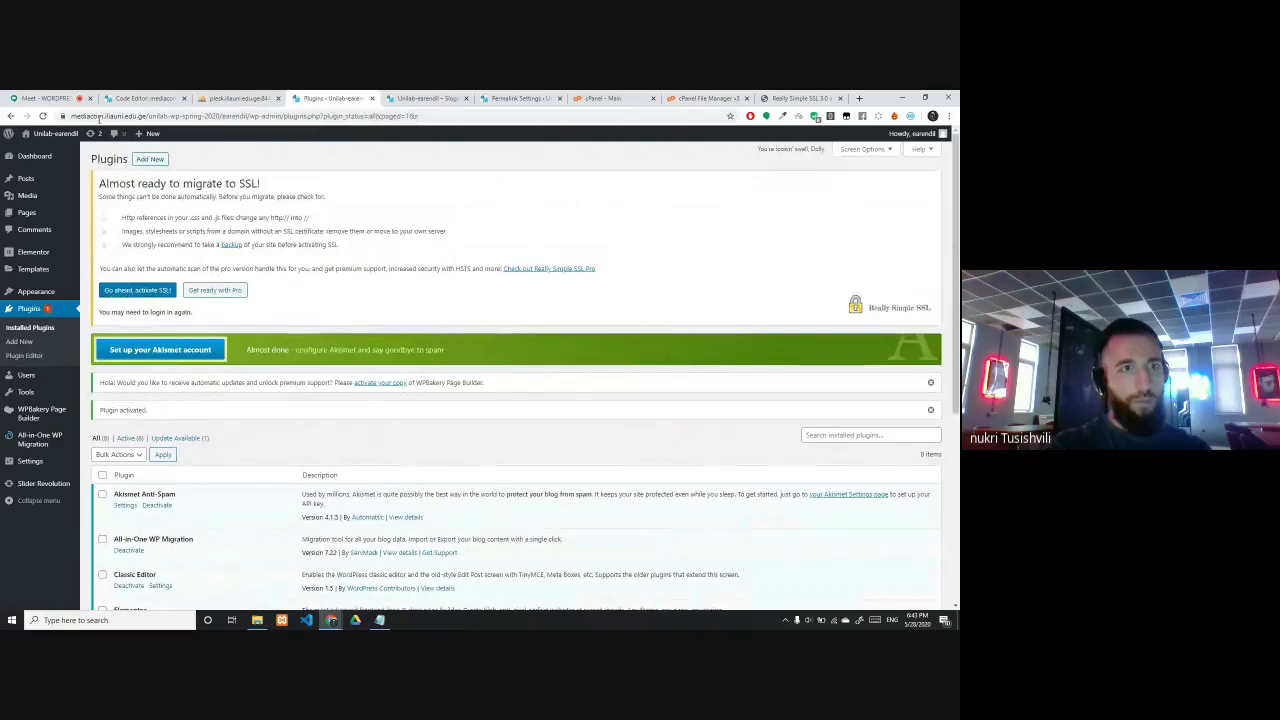
Check the live site's Hello world! post, then activate SSL from the Really Simple SSL notice
left_click(425, 98)
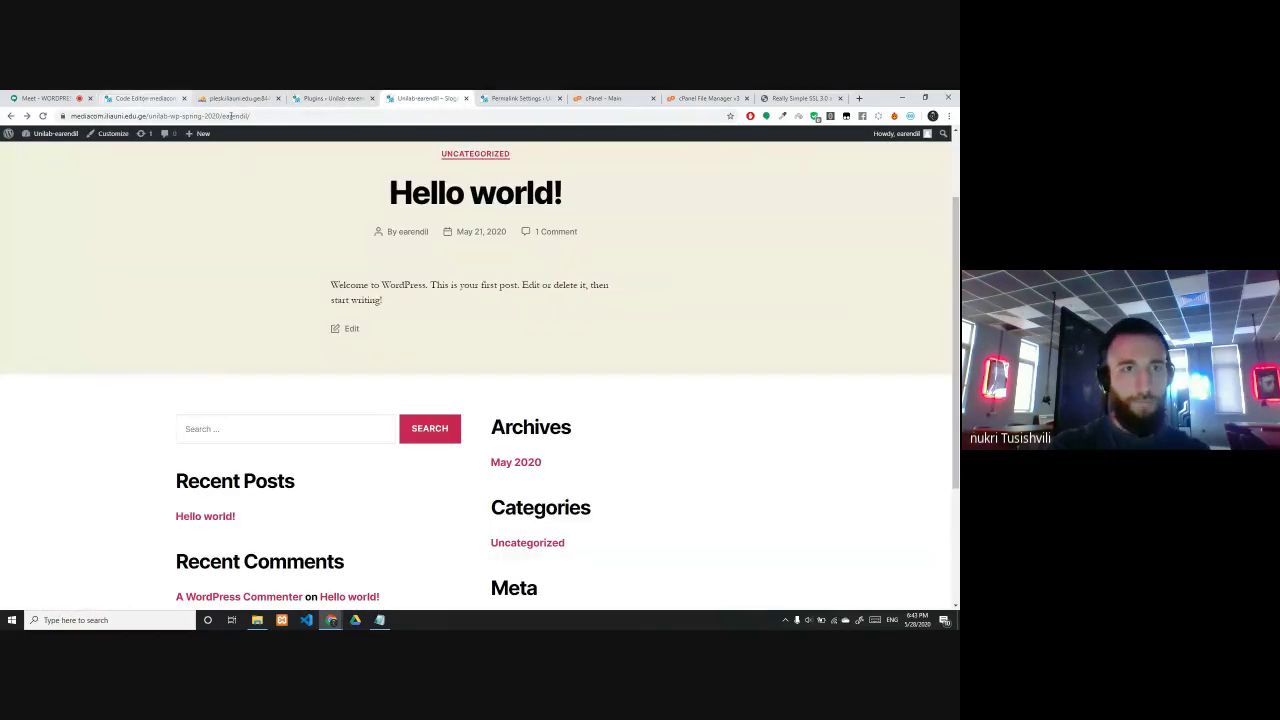
left_click(42, 116)
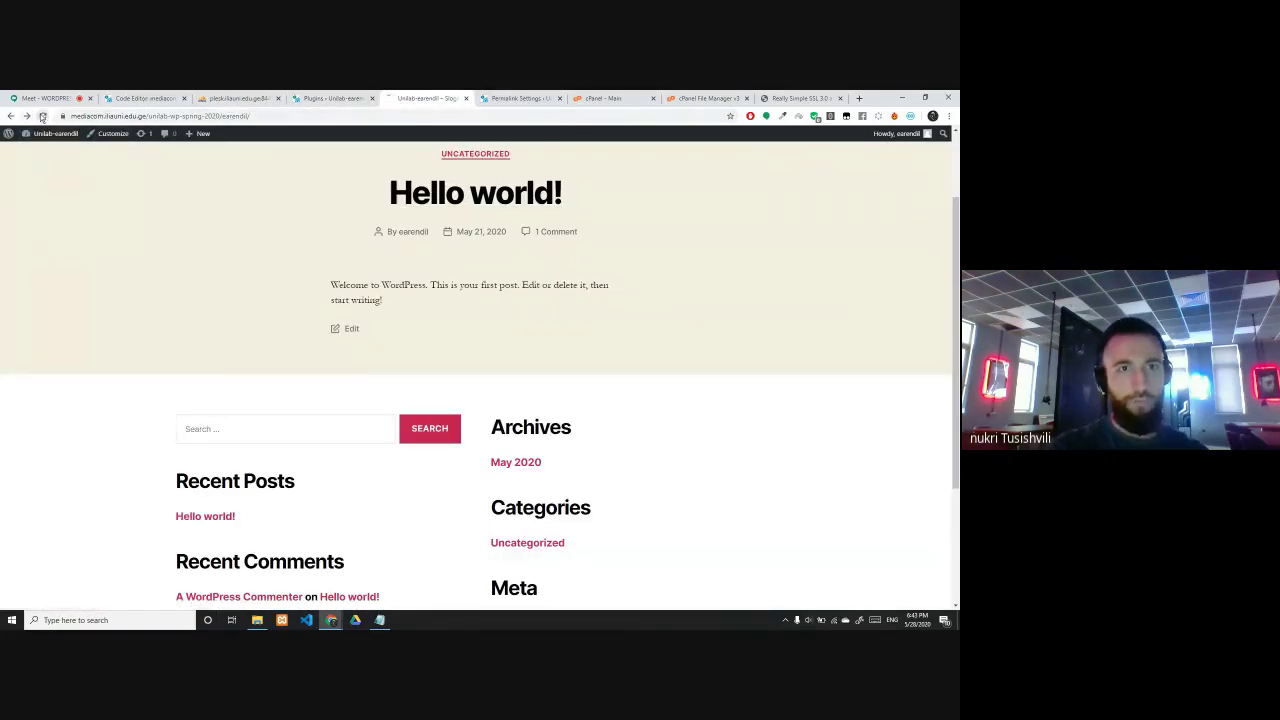
left_click(448, 194)
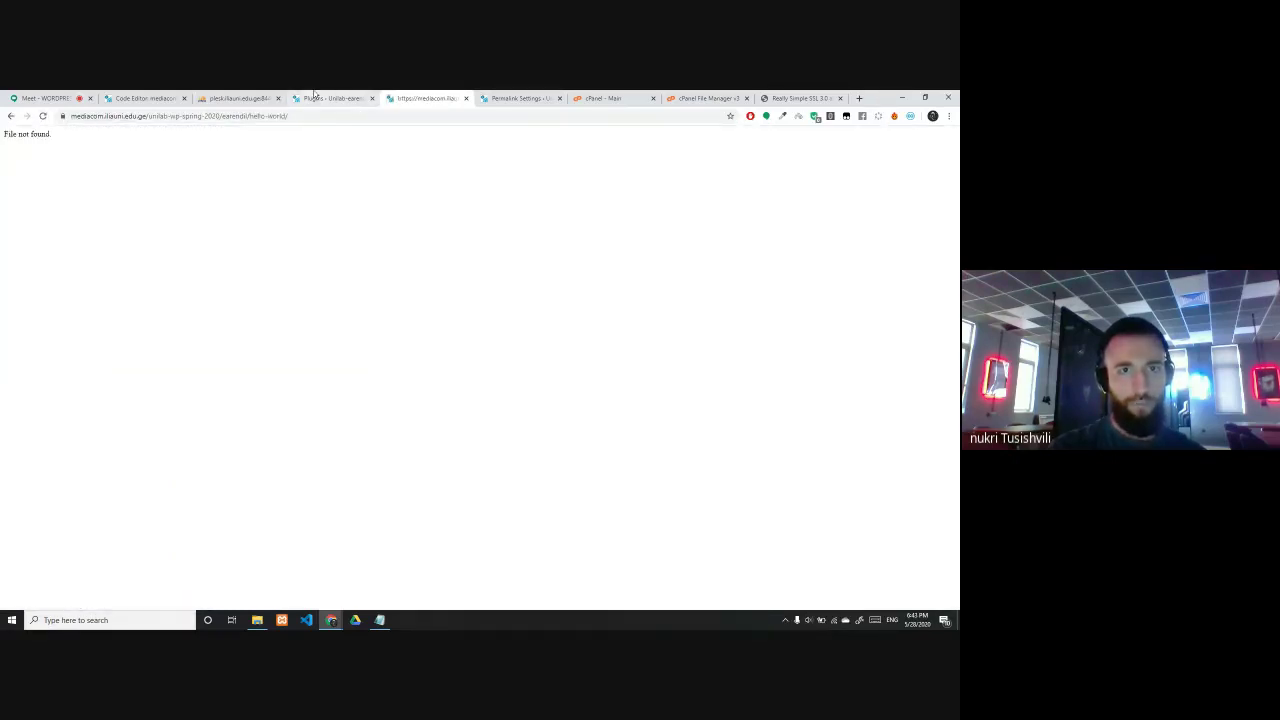
left_click(331, 98)
left_click(155, 290)
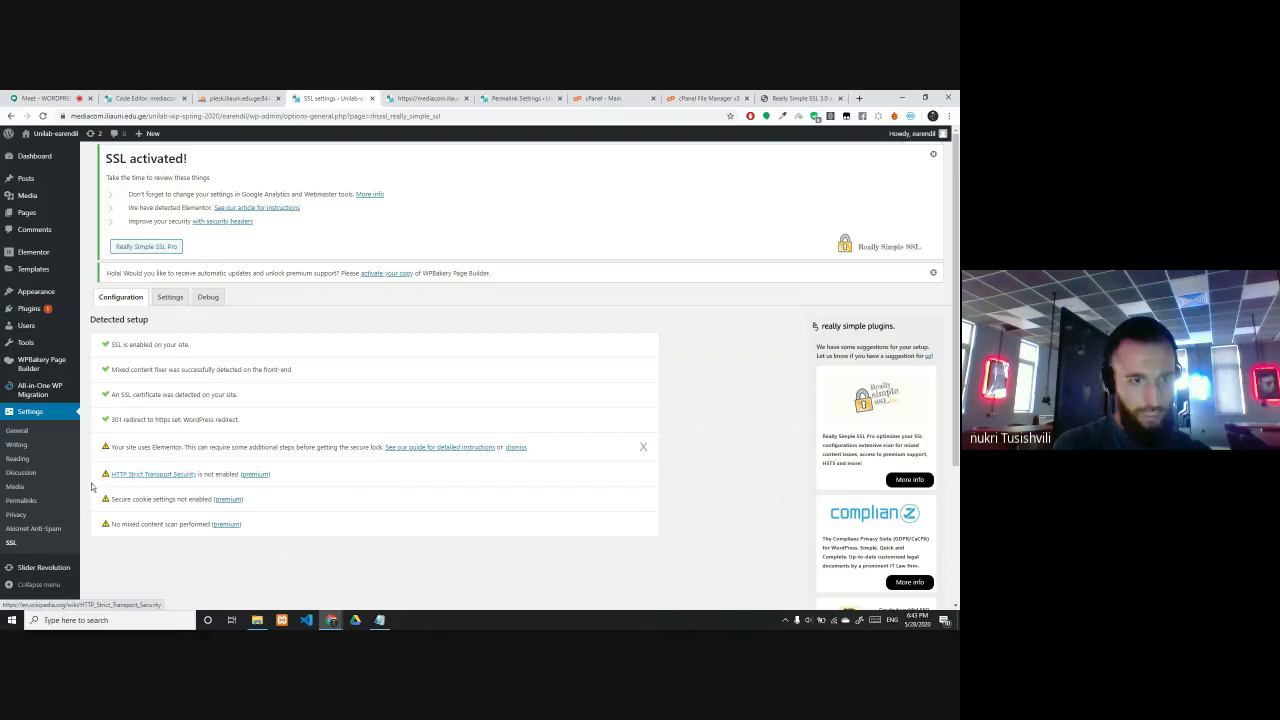
scroll(74, 486, "down", 2)
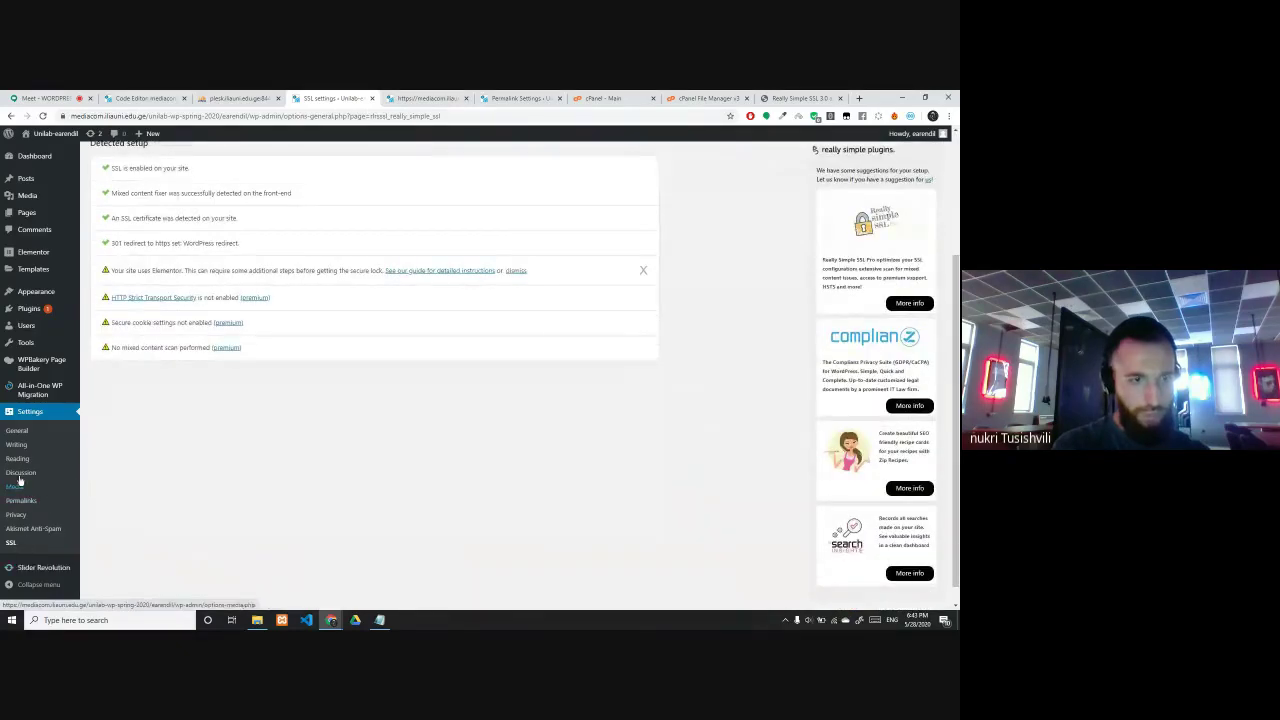
In General Settings, change the WordPress Address and Site Address from https to http
left_click(21, 438)
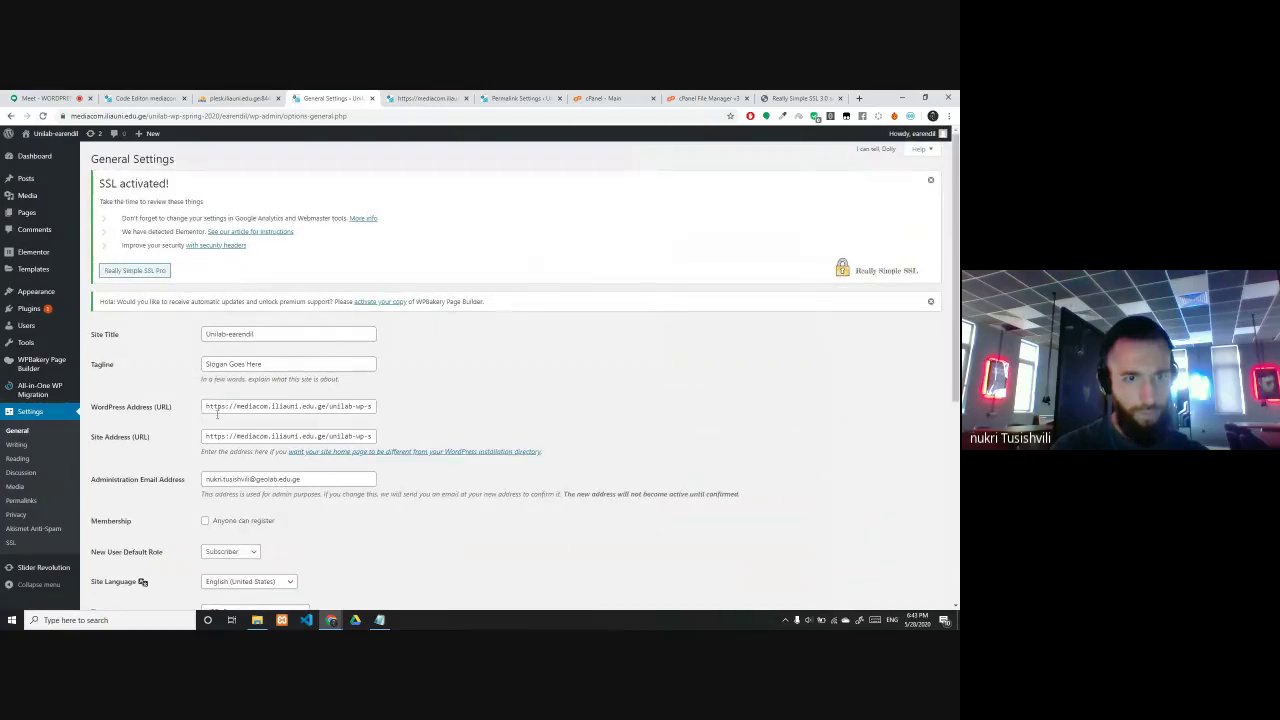
left_click(242, 436)
scroll(242, 436, "down", 1)
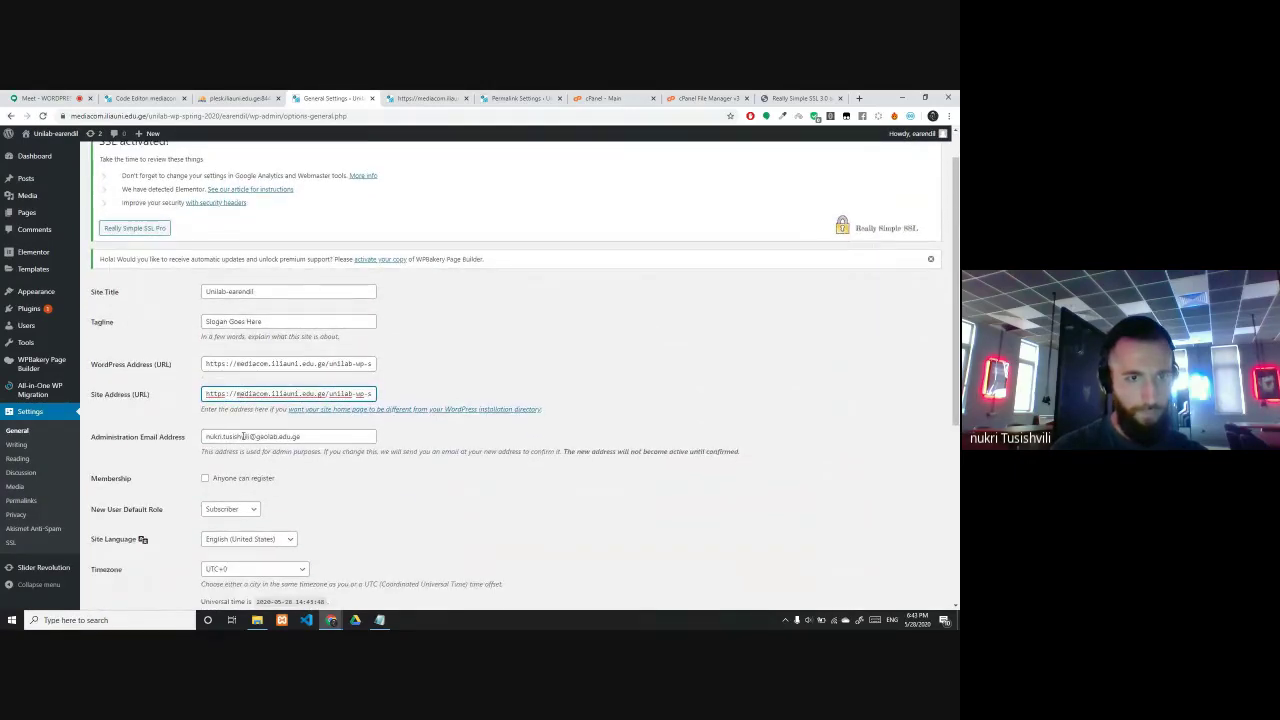
left_click(226, 366)
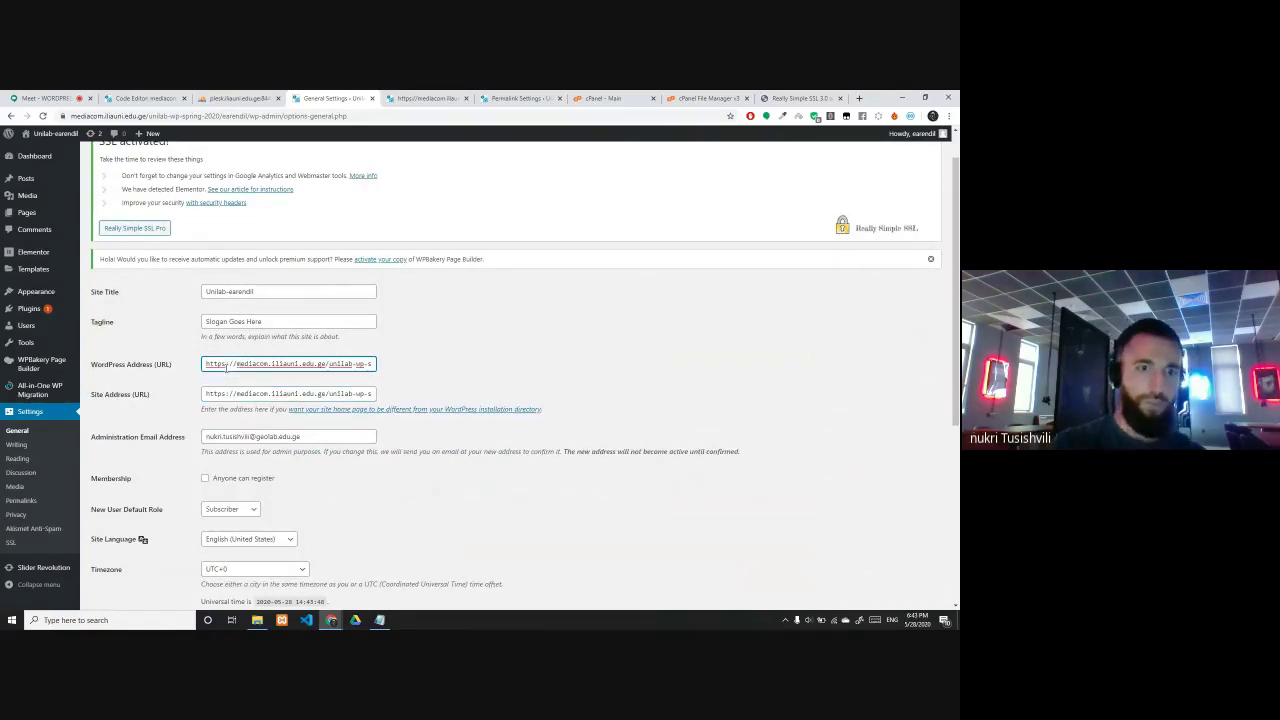
key("BackSpace")
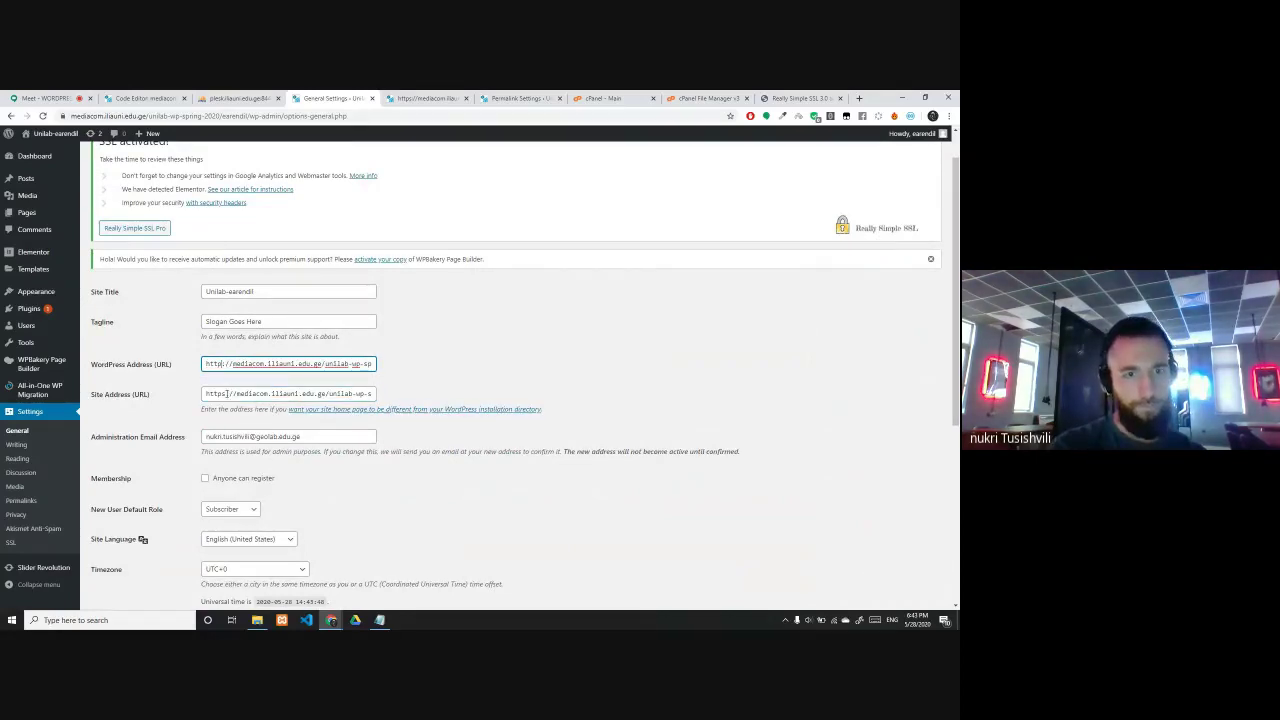
left_click(226, 395)
key("BackSpace")
scroll(295, 440, "down", 3)
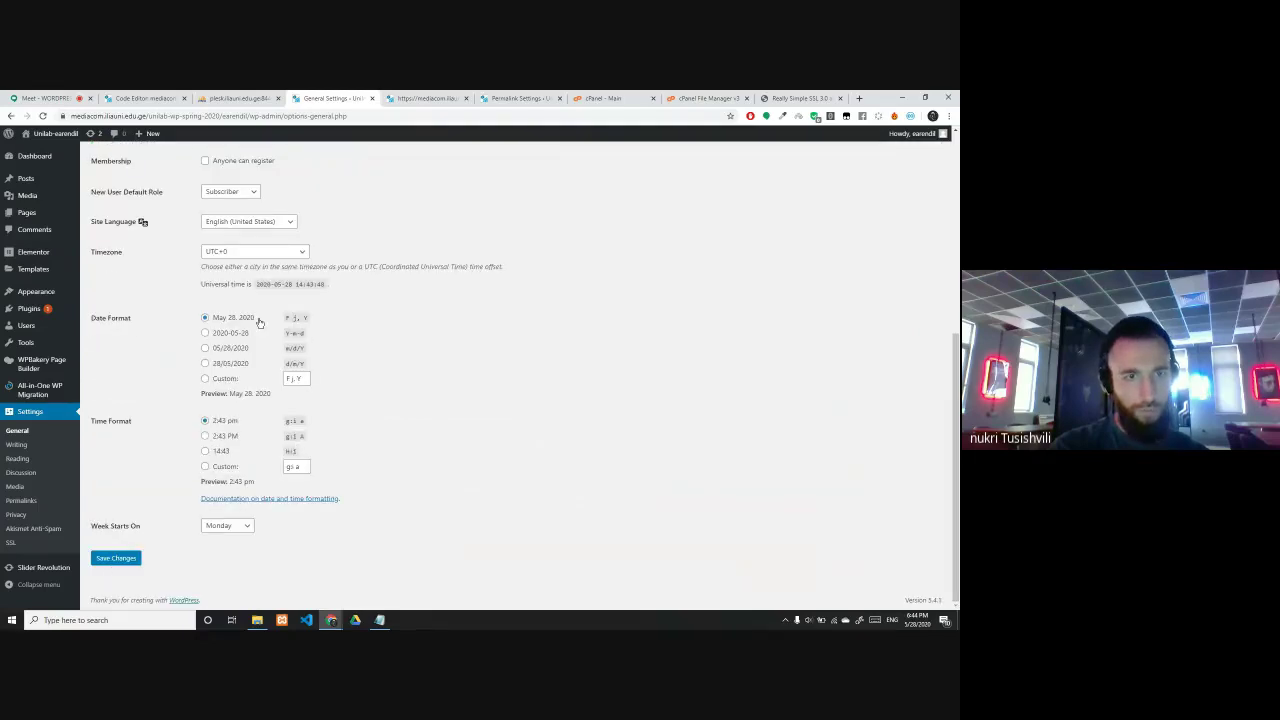
Set the timezone to Tbilisi and save the General Settings
scroll(260, 340, "up", 2)
left_click(245, 360)
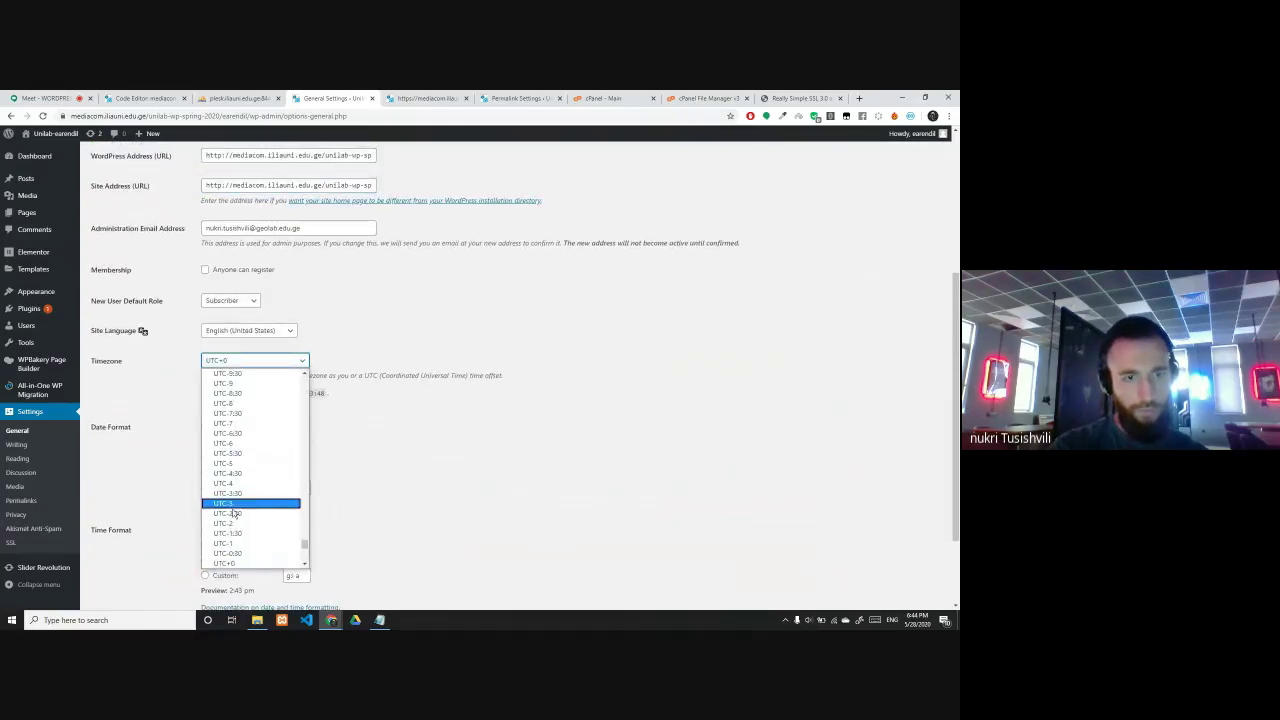
scroll(232, 514, "down", 3)
scroll(232, 519, "up", 3)
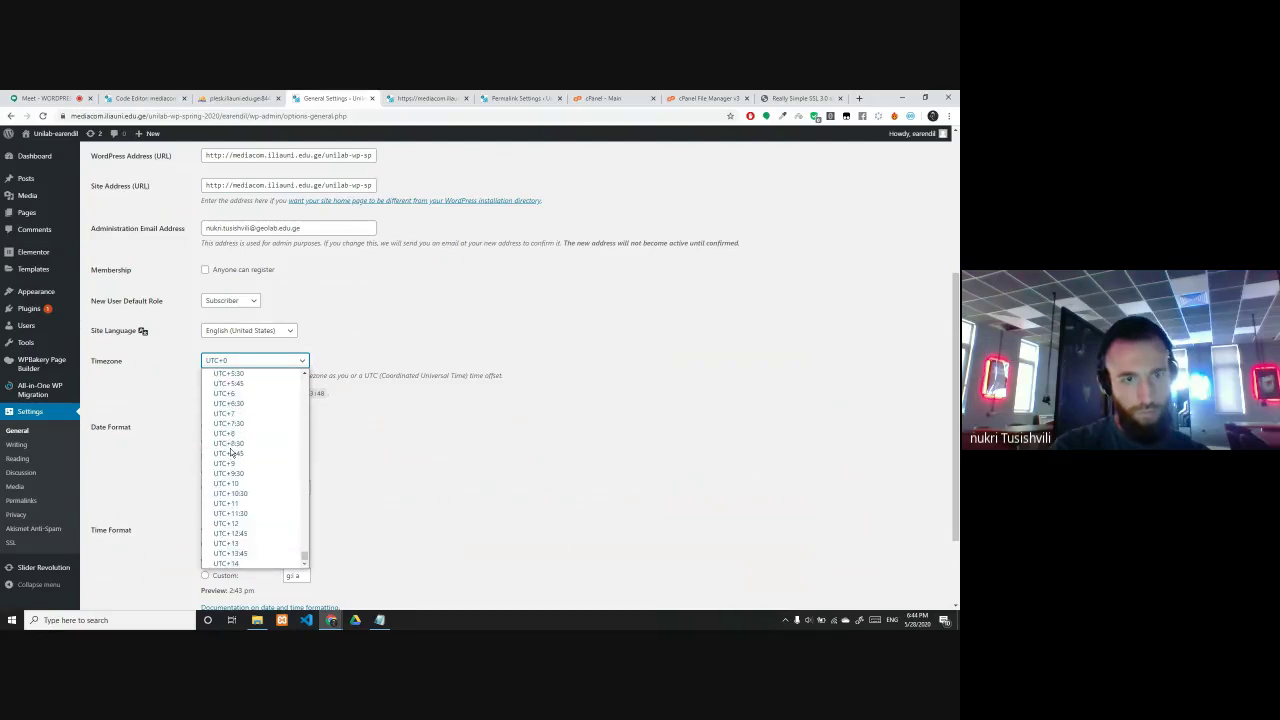
scroll(231, 452, "up", 5)
scroll(230, 452, "down", 4)
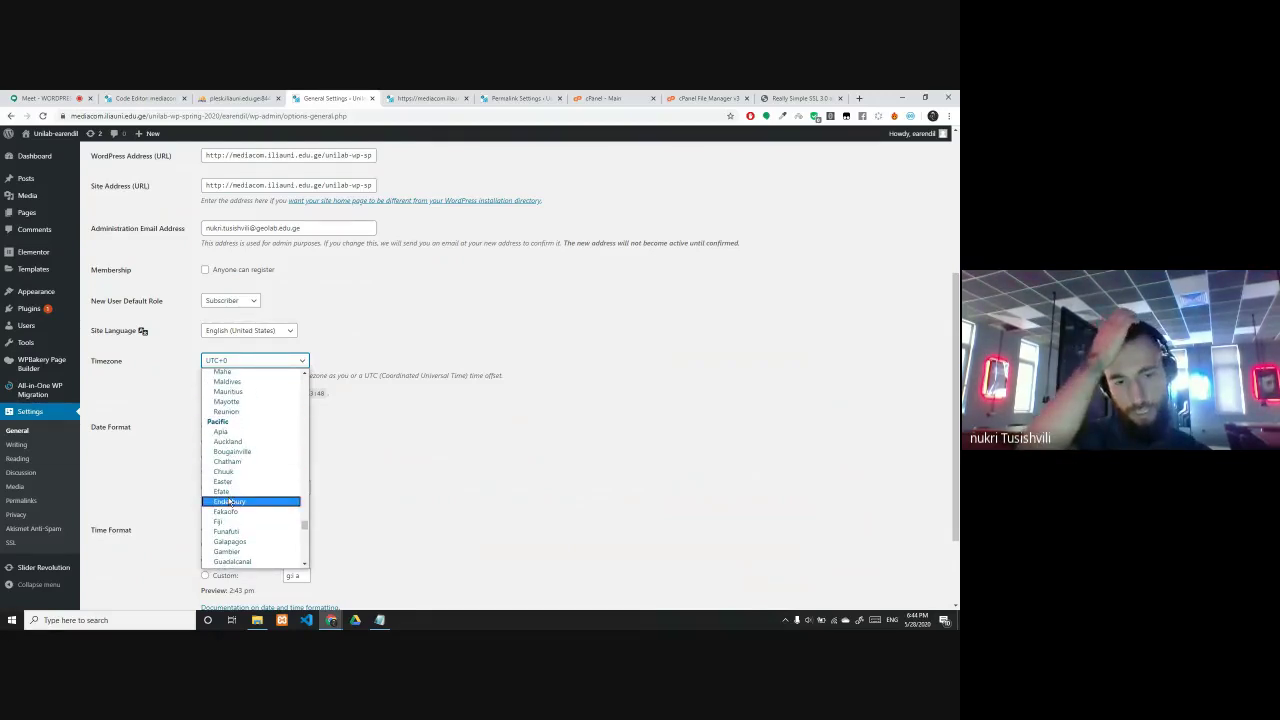
scroll(232, 495, "down", 7)
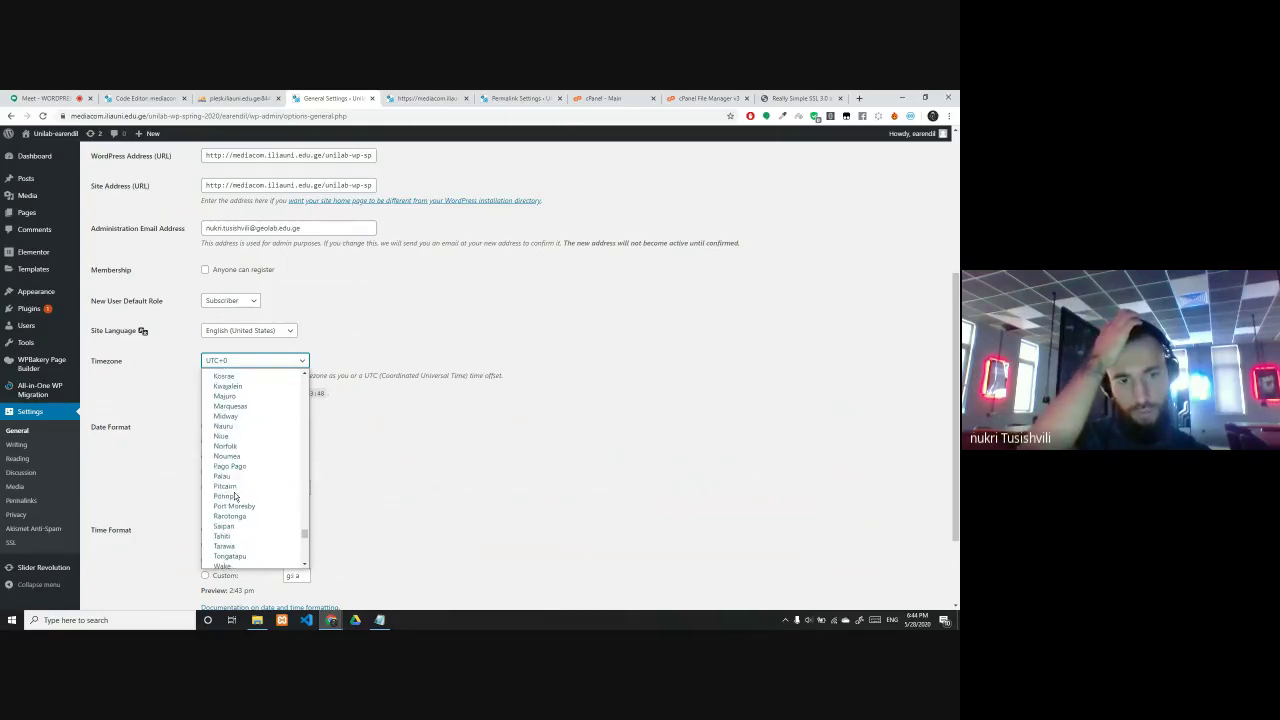
scroll(234, 492, "up", 7)
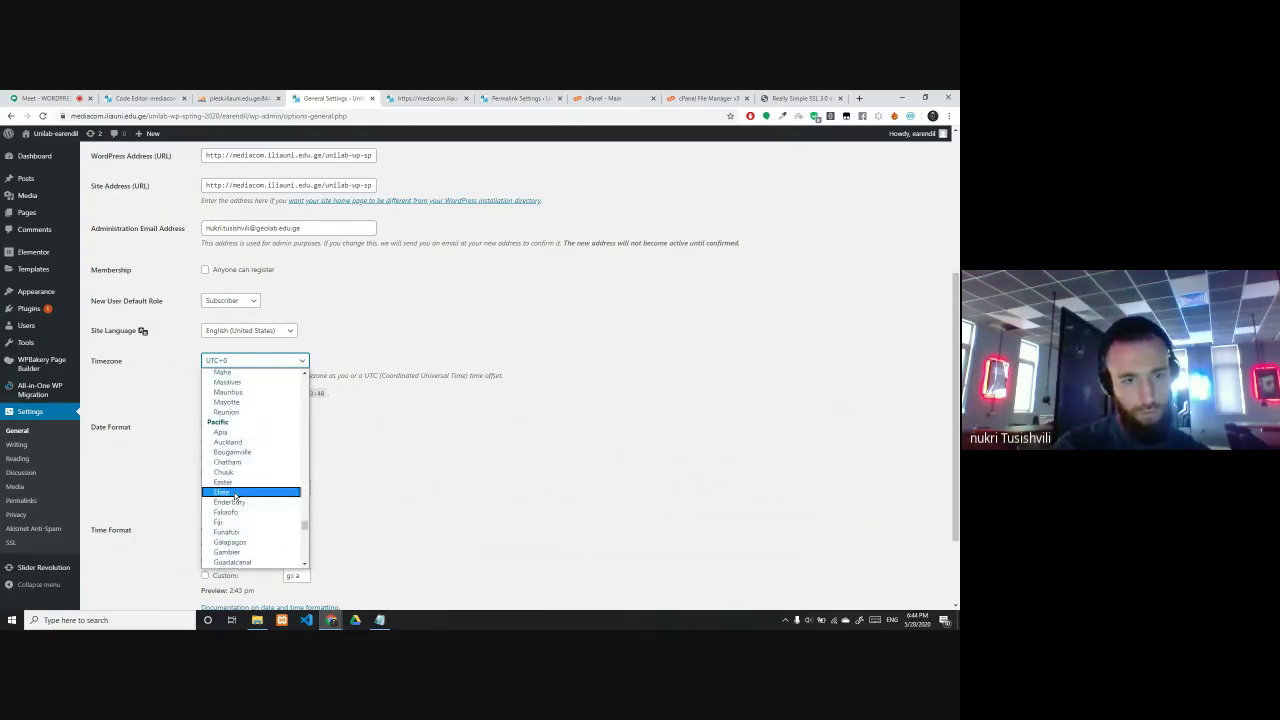
scroll(235, 495, "up", 10)
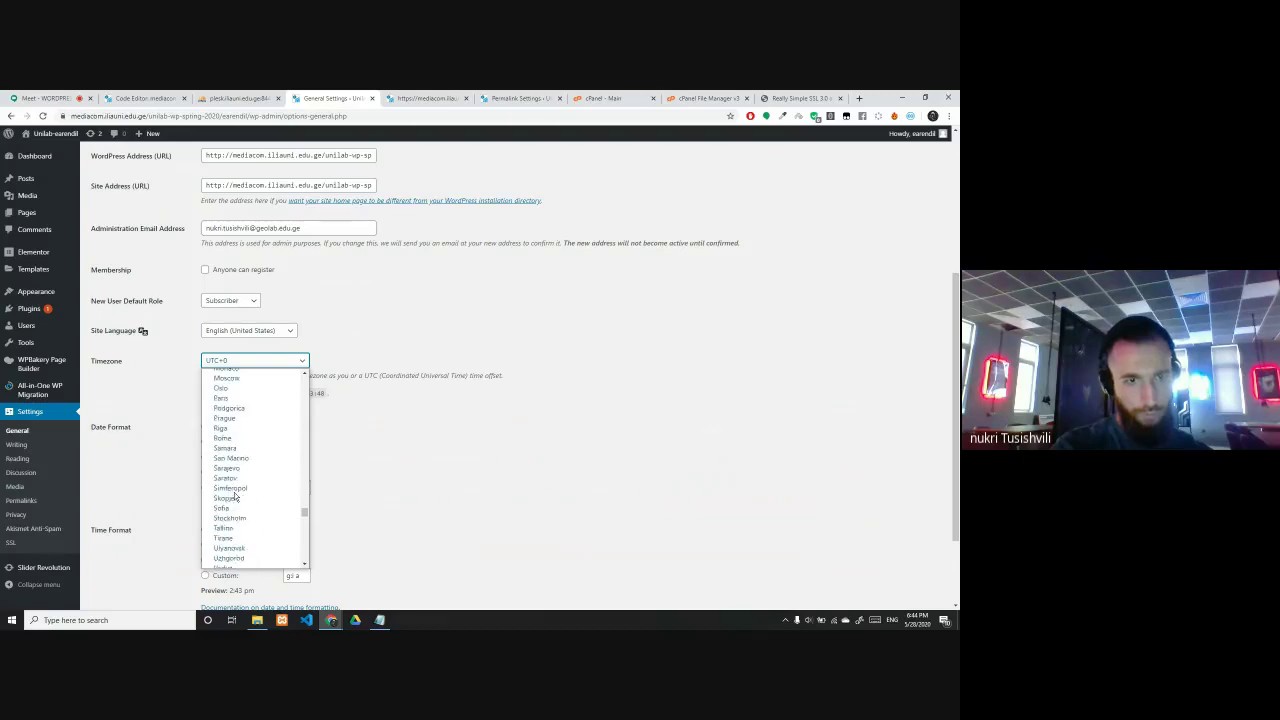
scroll(235, 497, "up", 8)
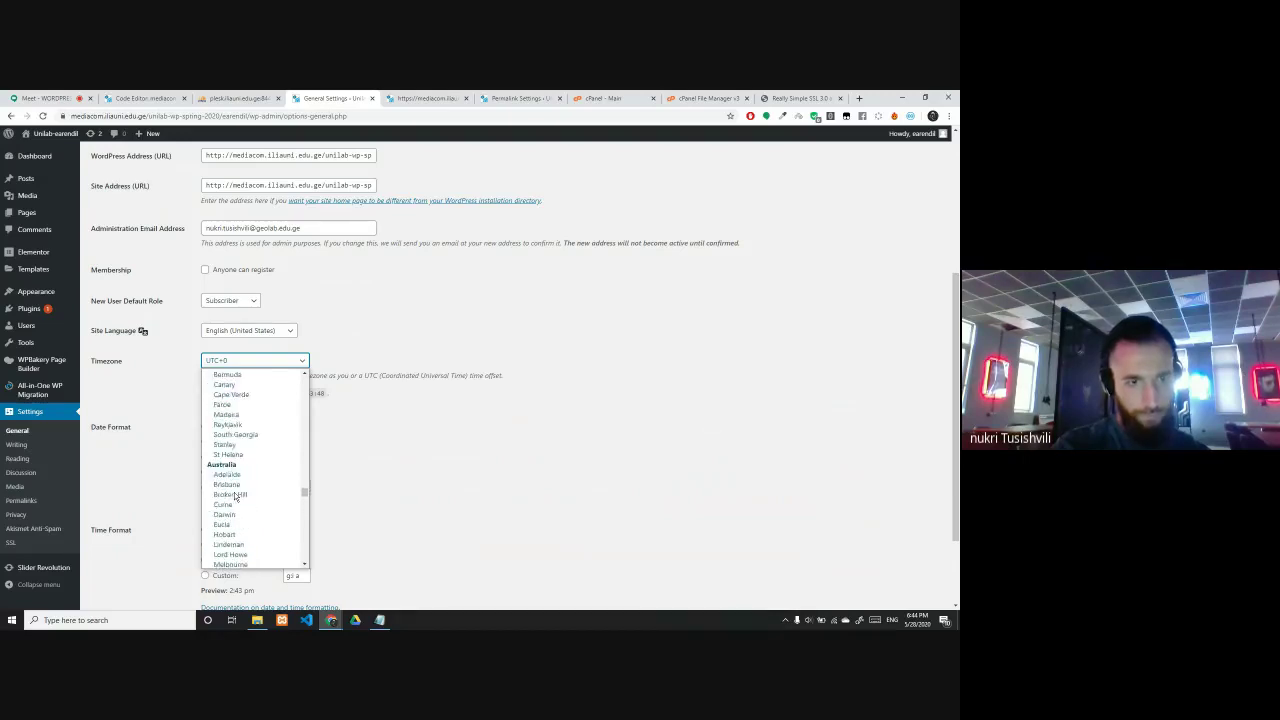
scroll(235, 497, "up", 8)
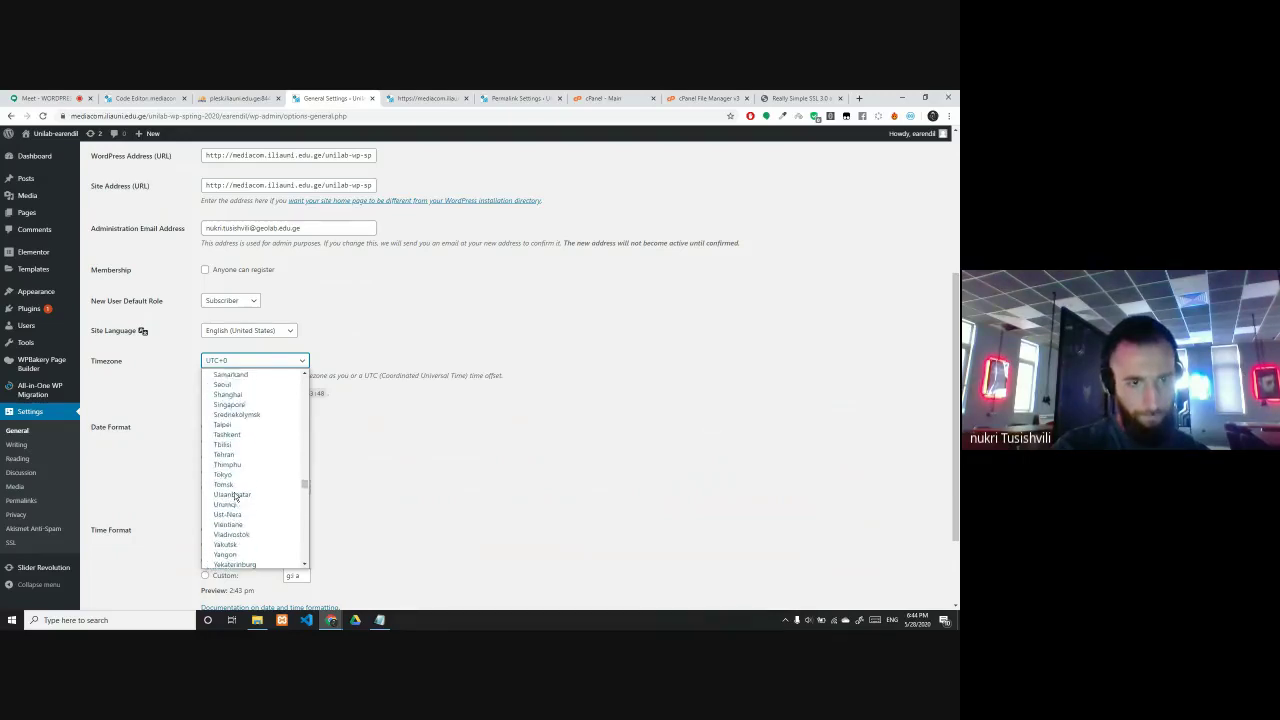
scroll(236, 497, "up", 1)
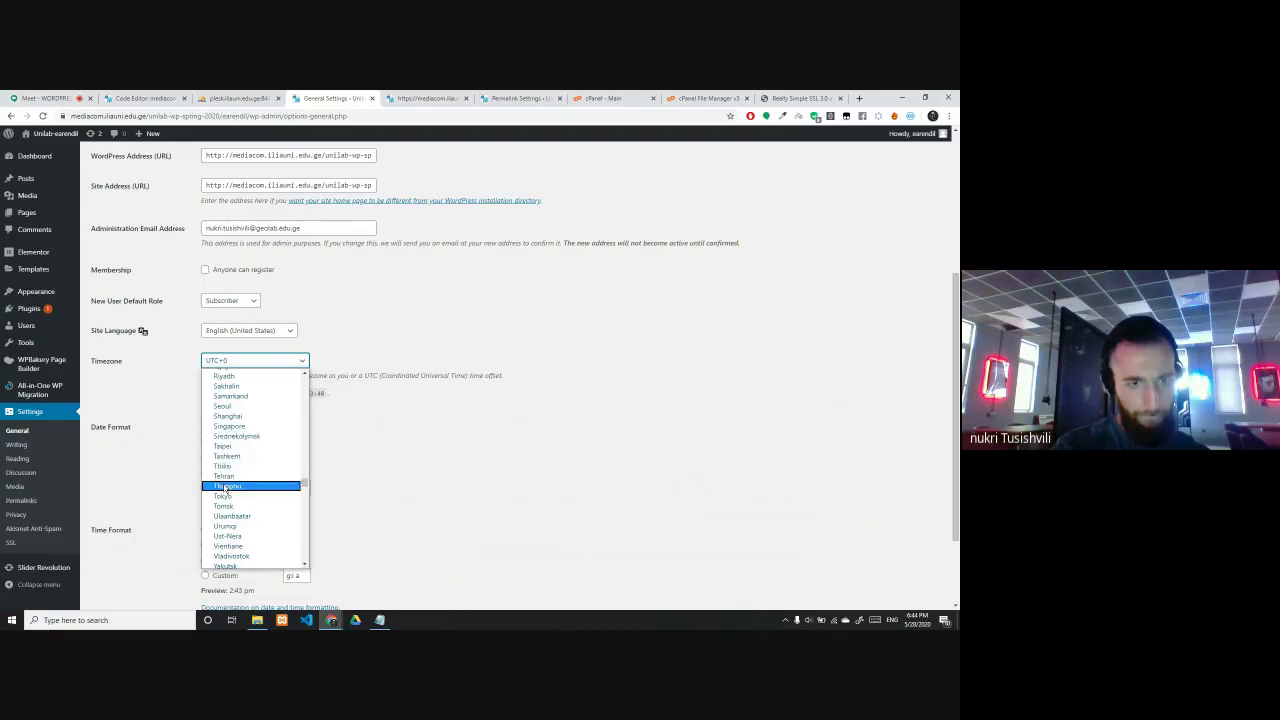
key("Down")
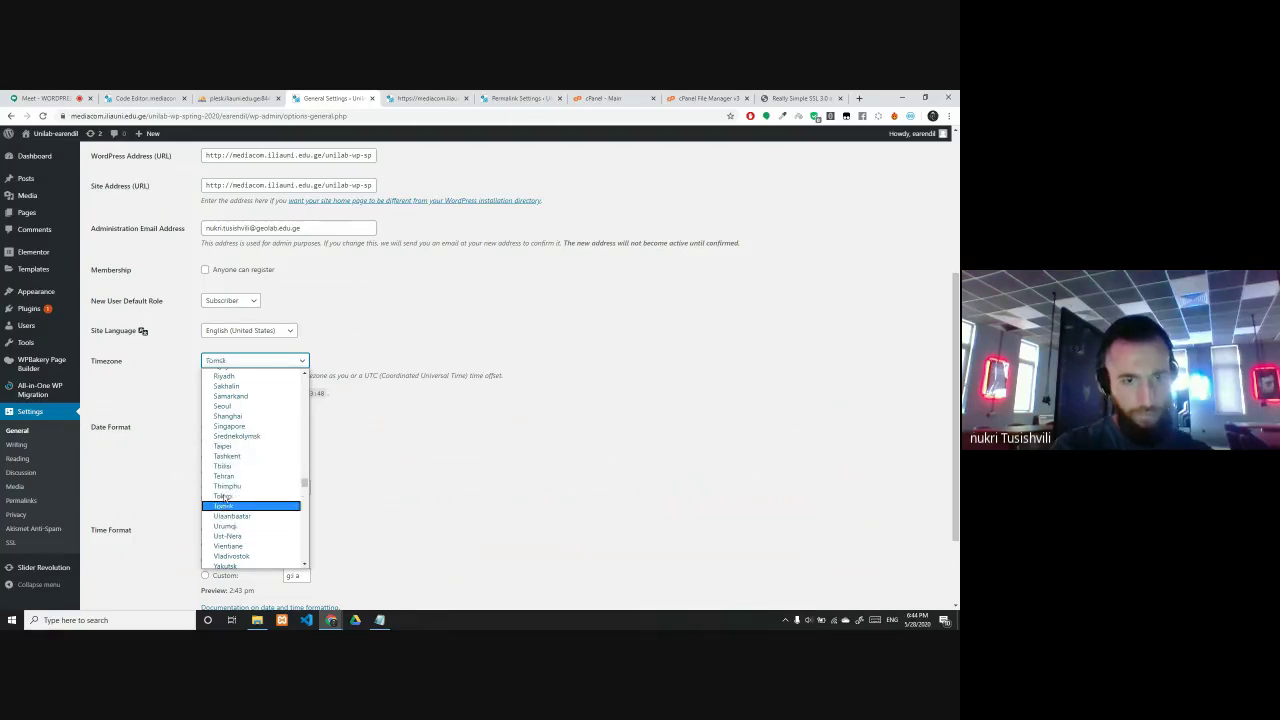
key("Up")
key("Up")
key("Up")
key("Up")
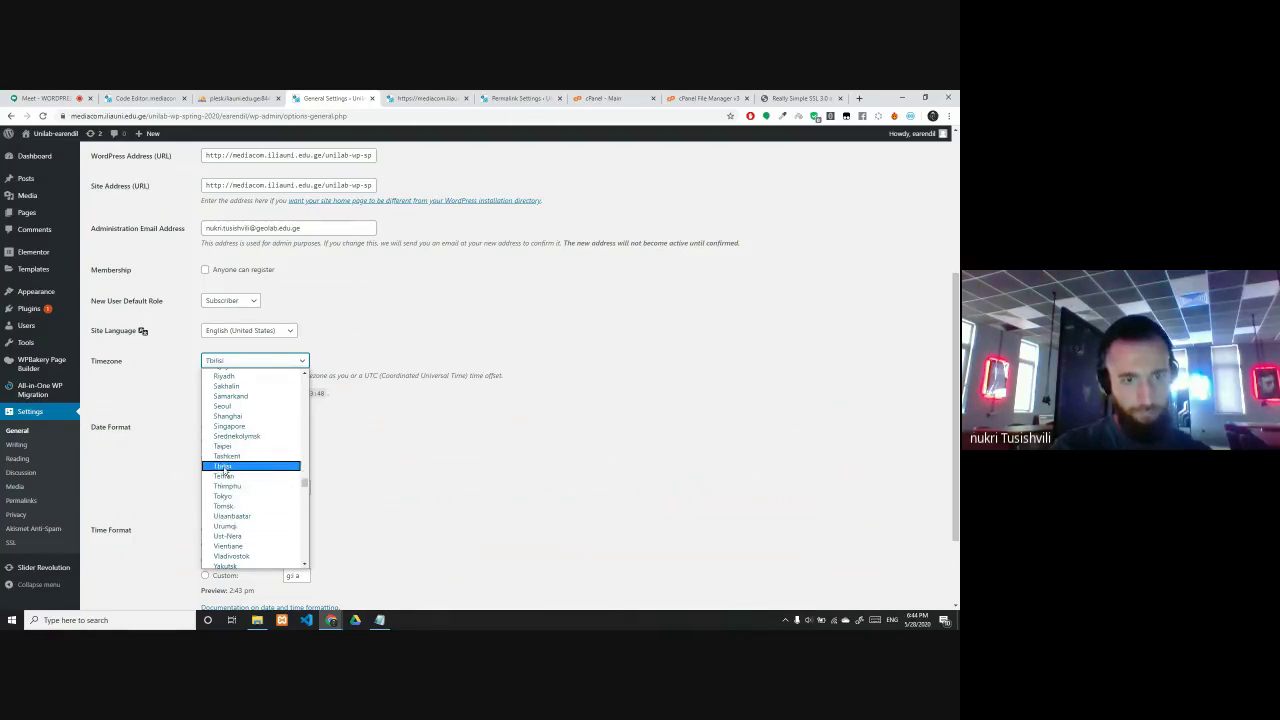
left_click(224, 467)
scroll(459, 470, "down", 2)
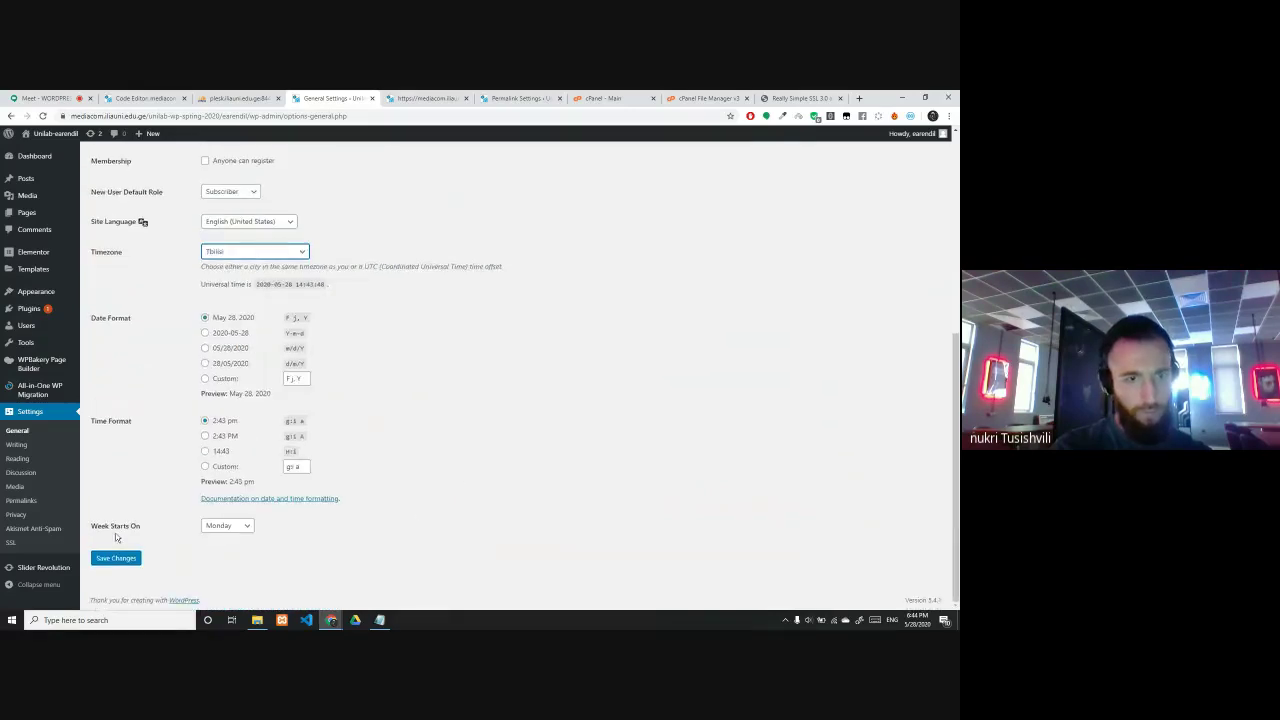
left_click(133, 558)
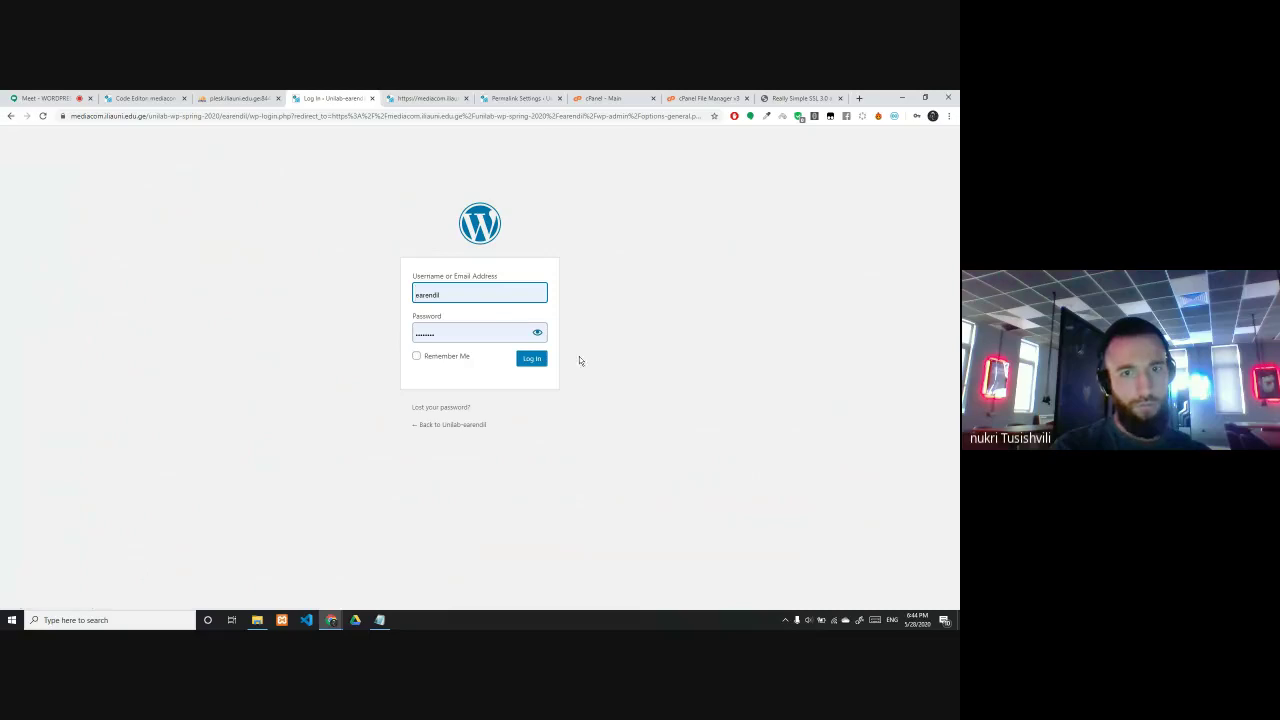
Log back in, then load the site's home page by removing the post slug from the address
left_click(536, 361)
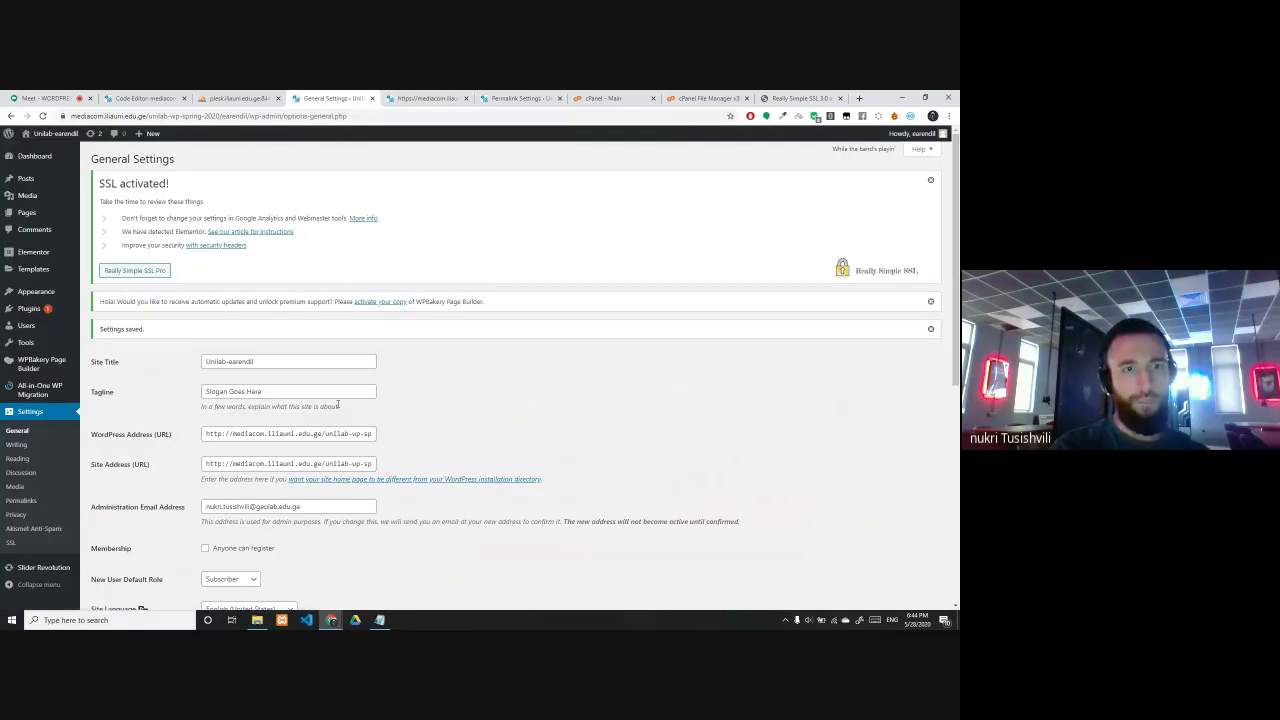
scroll(337, 403, "down", 1)
scroll(337, 403, "up", 1)
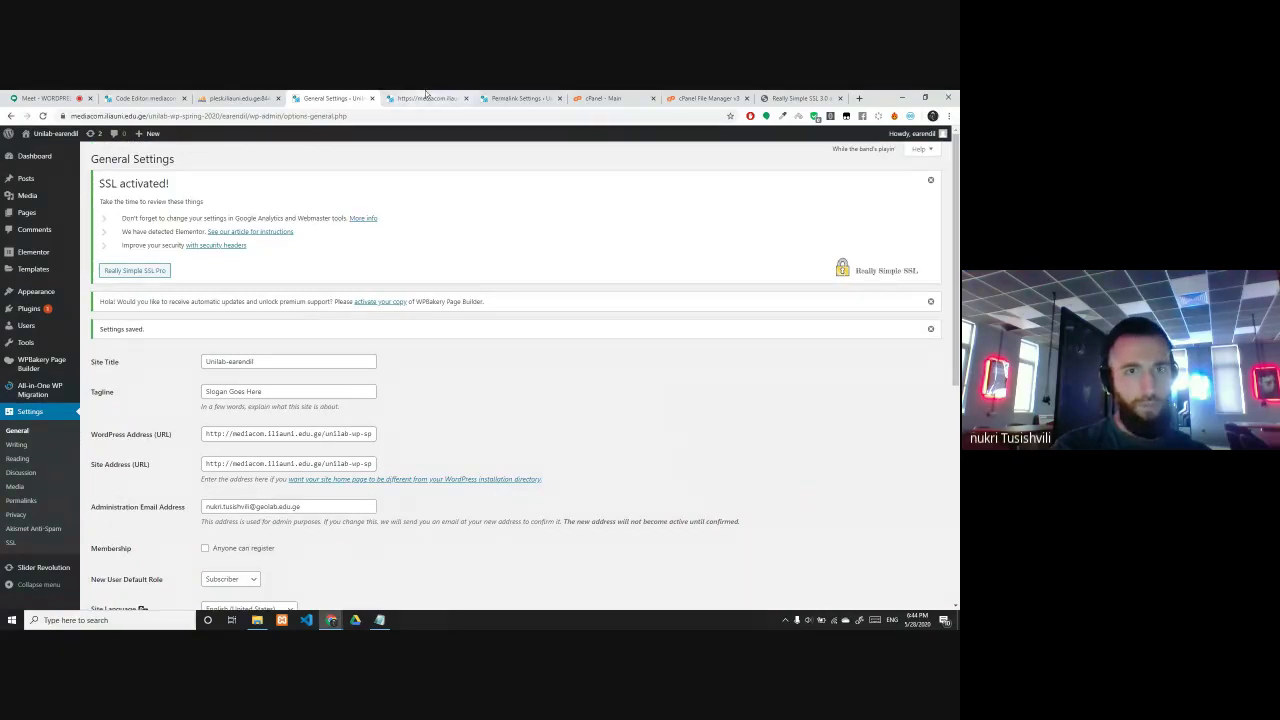
left_click(425, 98)
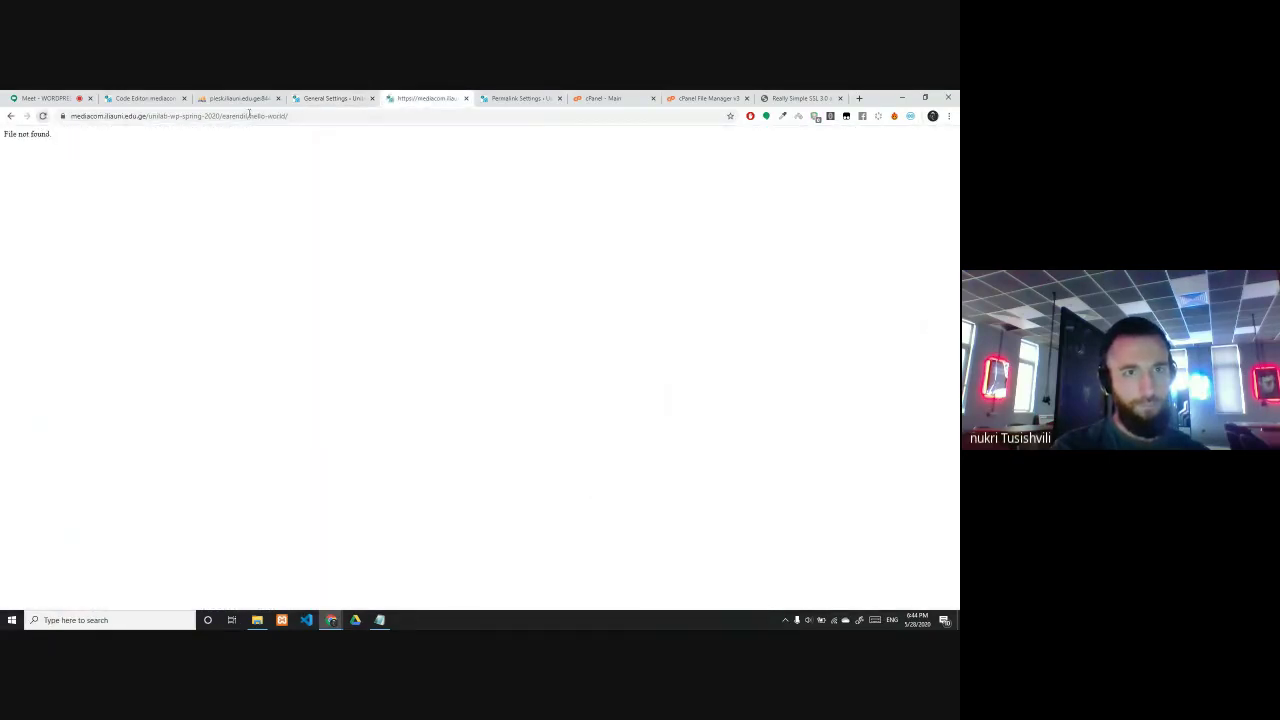
left_click_drag(288, 116, 260, 117)
key("BackSpace")
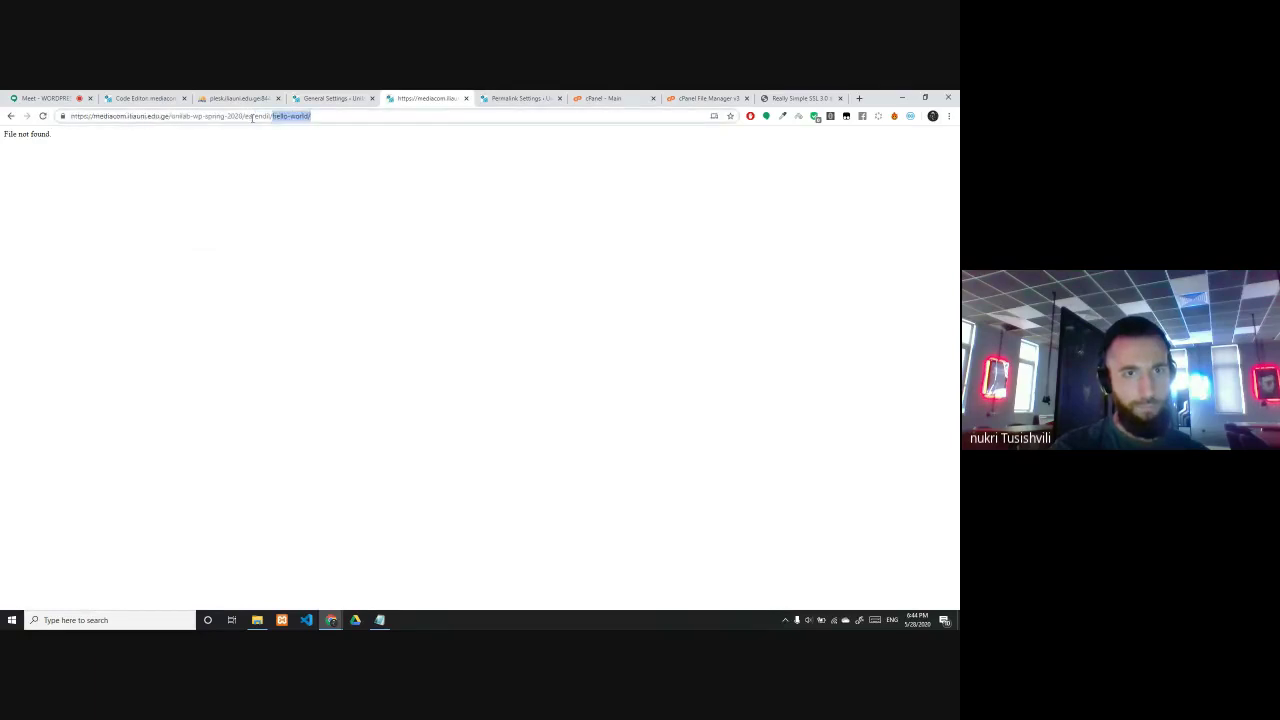
key("Return")
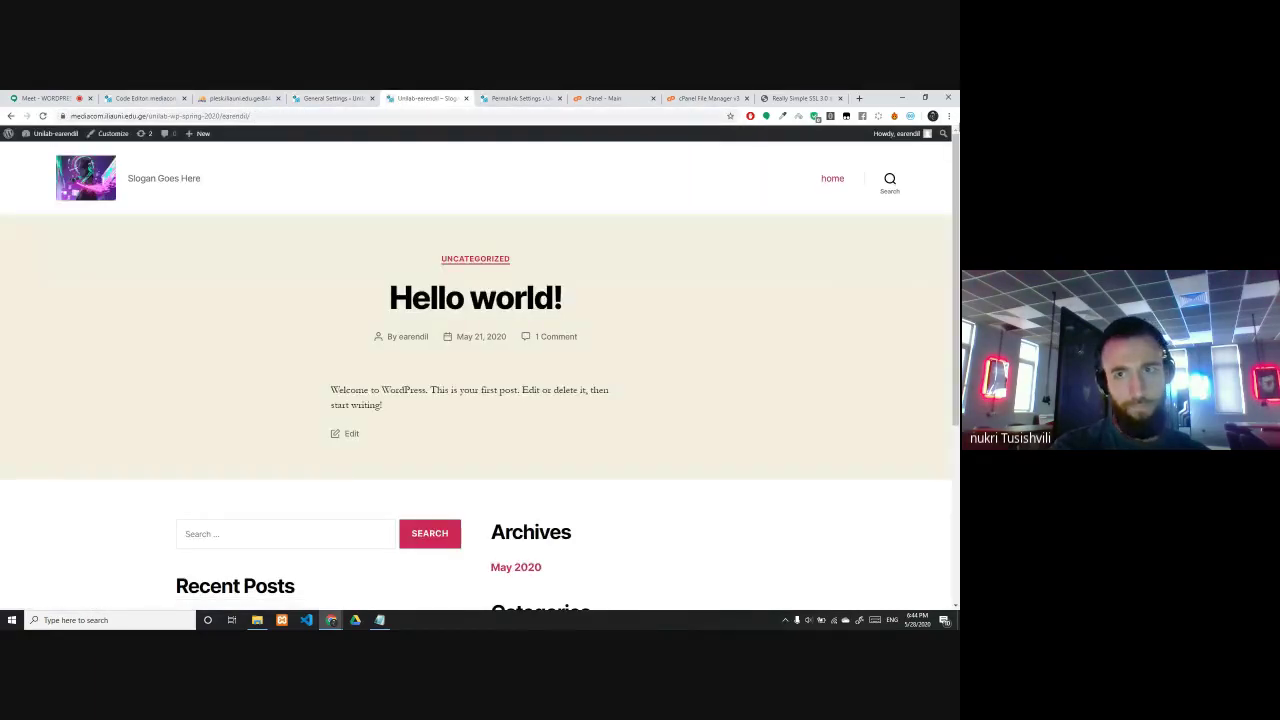
Test the home page link, go back, then revisit General Settings and the Really Simple SSL 3.0 article
left_click(828, 178)
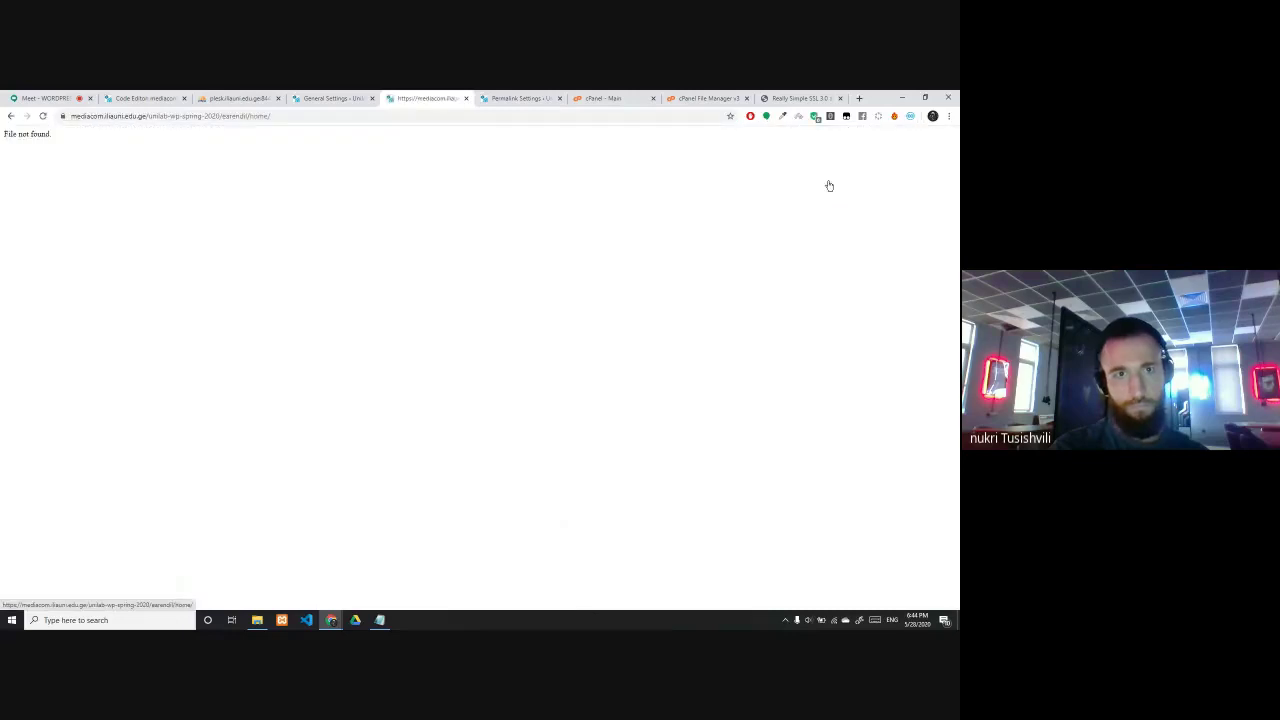
left_click(10, 116)
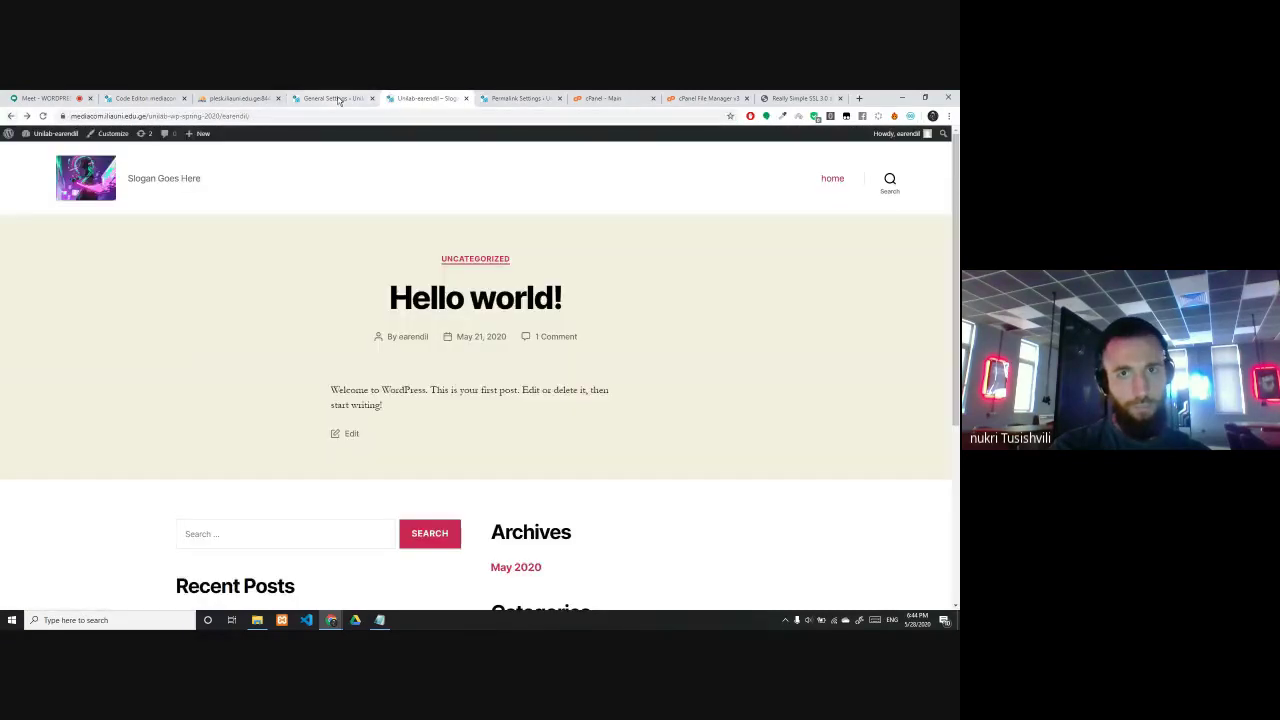
left_click(333, 98)
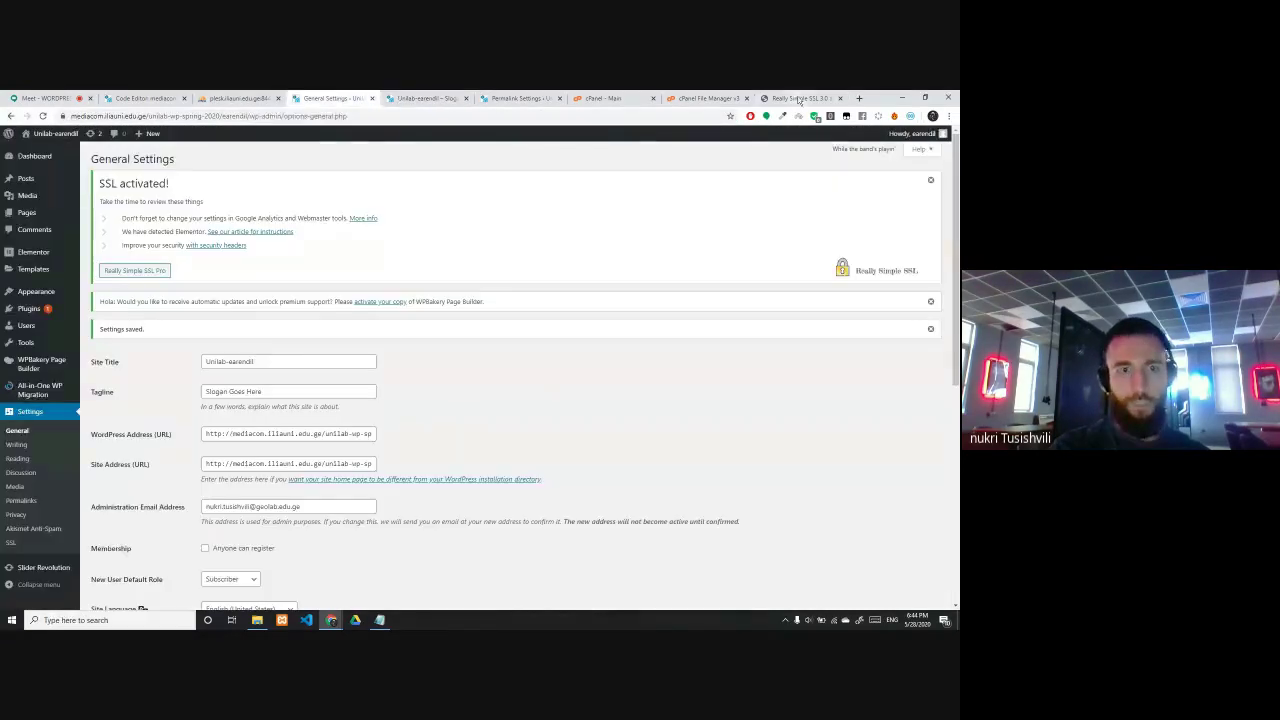
left_click(798, 98)
scroll(586, 404, "down", 5)
Read through the File not found support topic's replies and return to the Google results
scroll(586, 404, "up", 5)
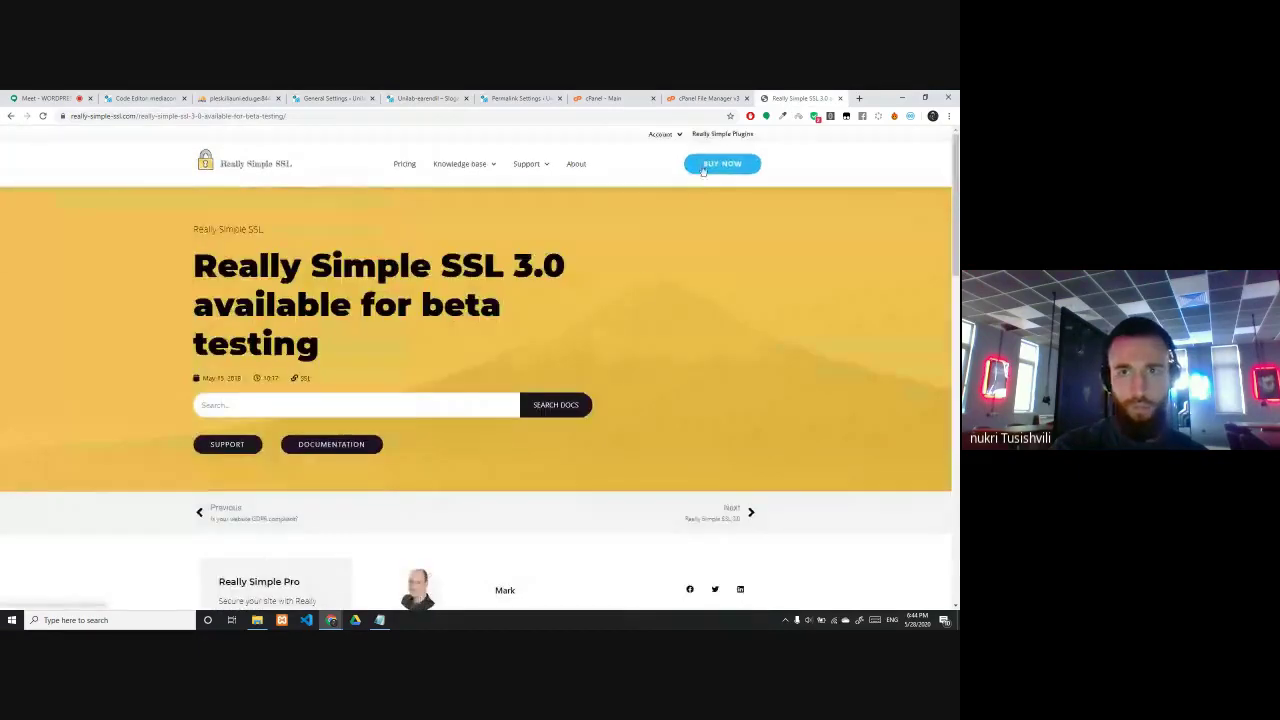
left_click(11, 116)
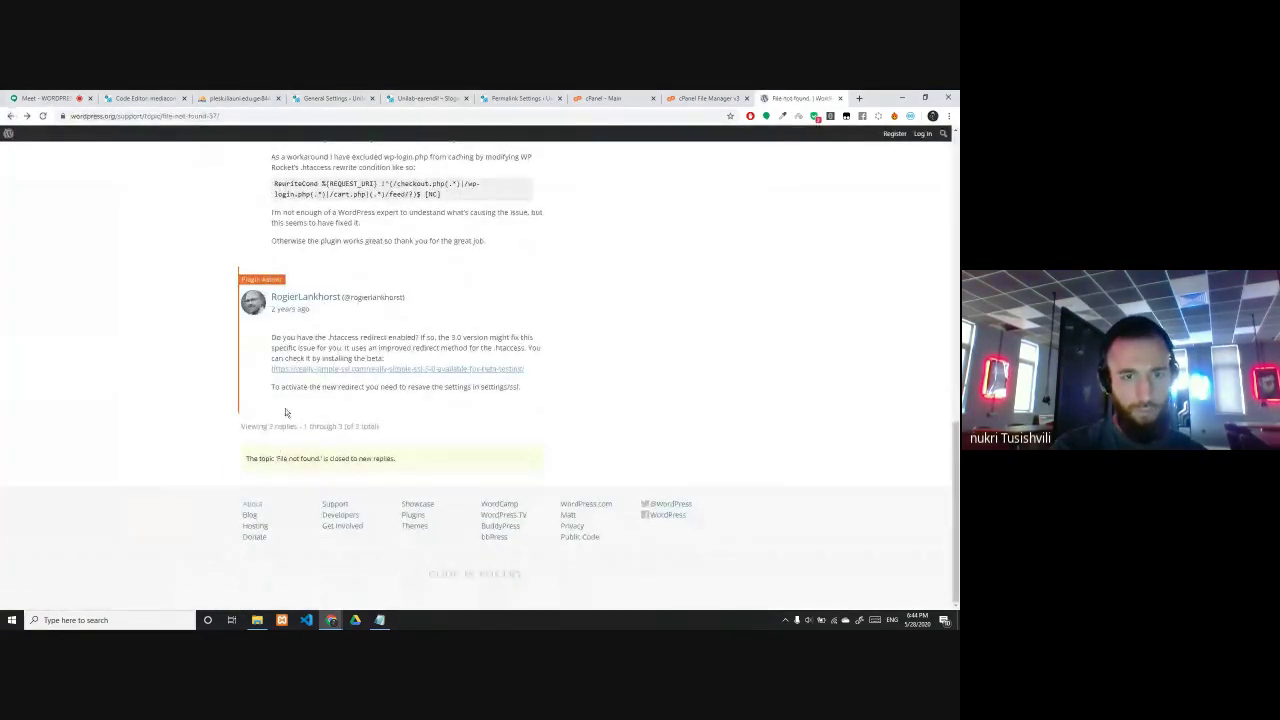
scroll(233, 323, "up", 10)
scroll(233, 324, "down", 1)
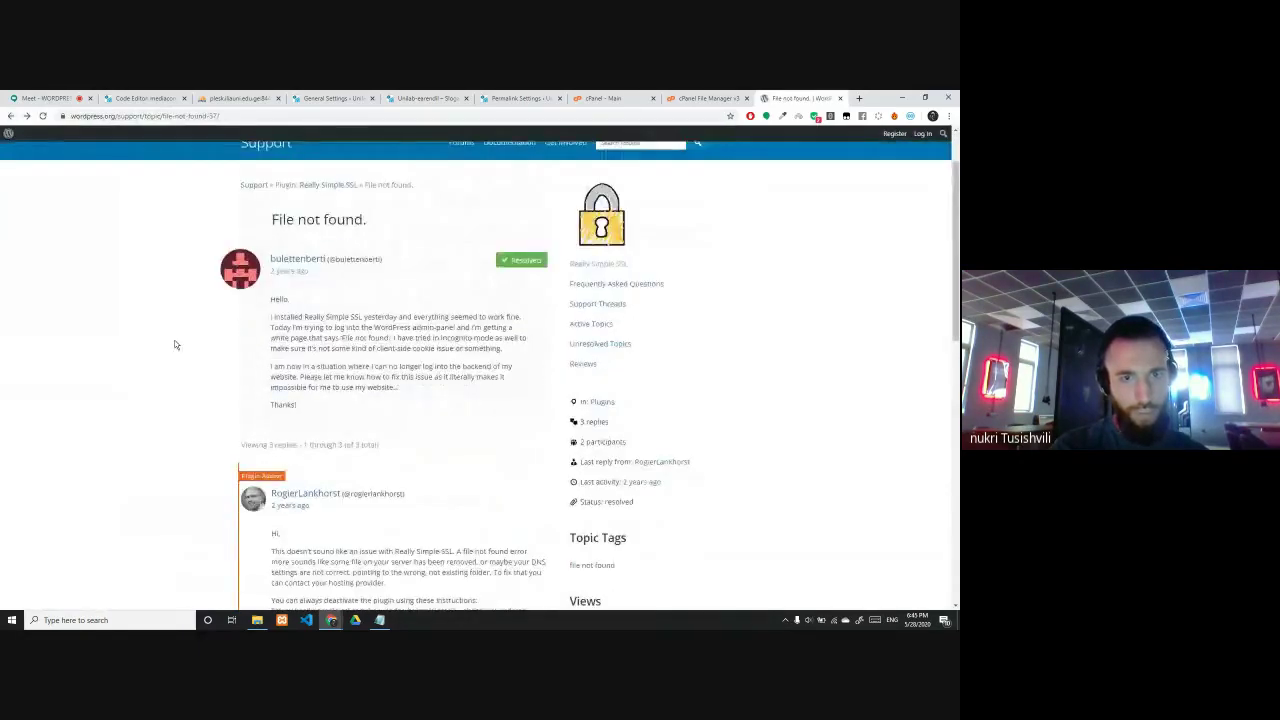
scroll(174, 345, "down", 5)
scroll(174, 345, "down", 3)
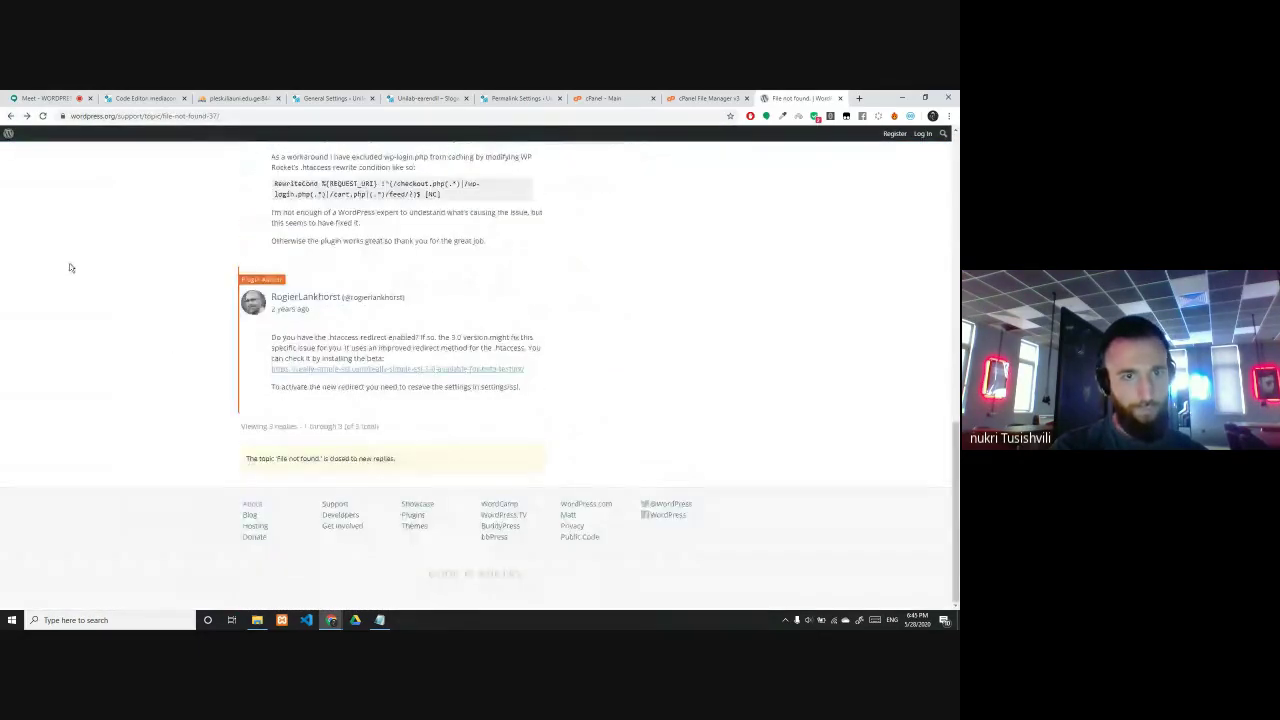
left_click(10, 117)
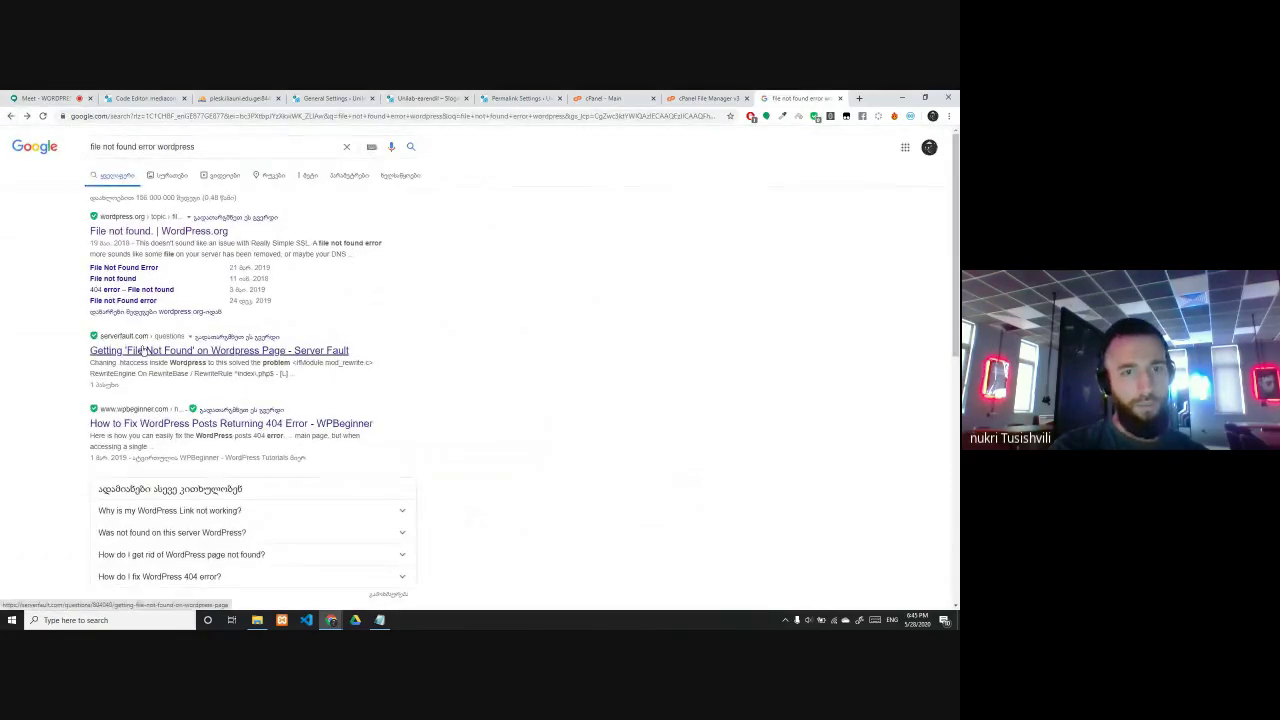
Open the Server Fault 'File Not Found' question and select the answer's .htaccess rewrite code
left_click(142, 348)
scroll(421, 450, "down", 1)
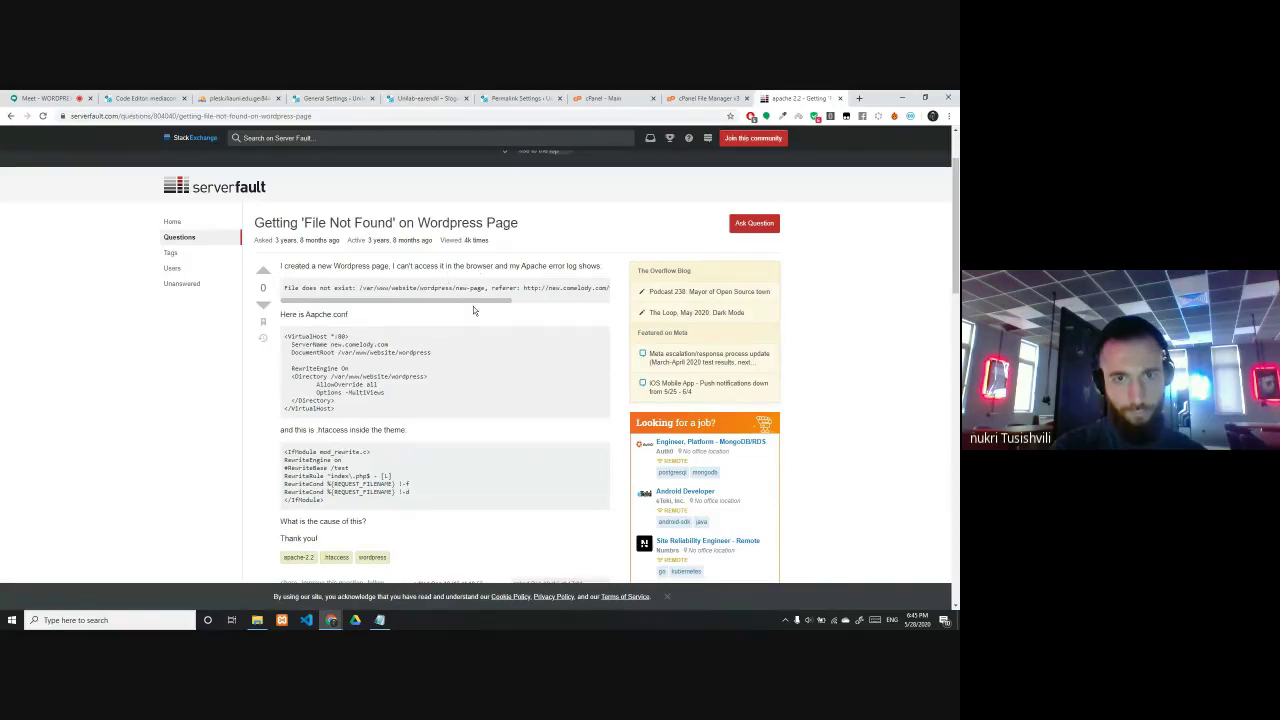
left_click_drag(455, 298, 565, 300)
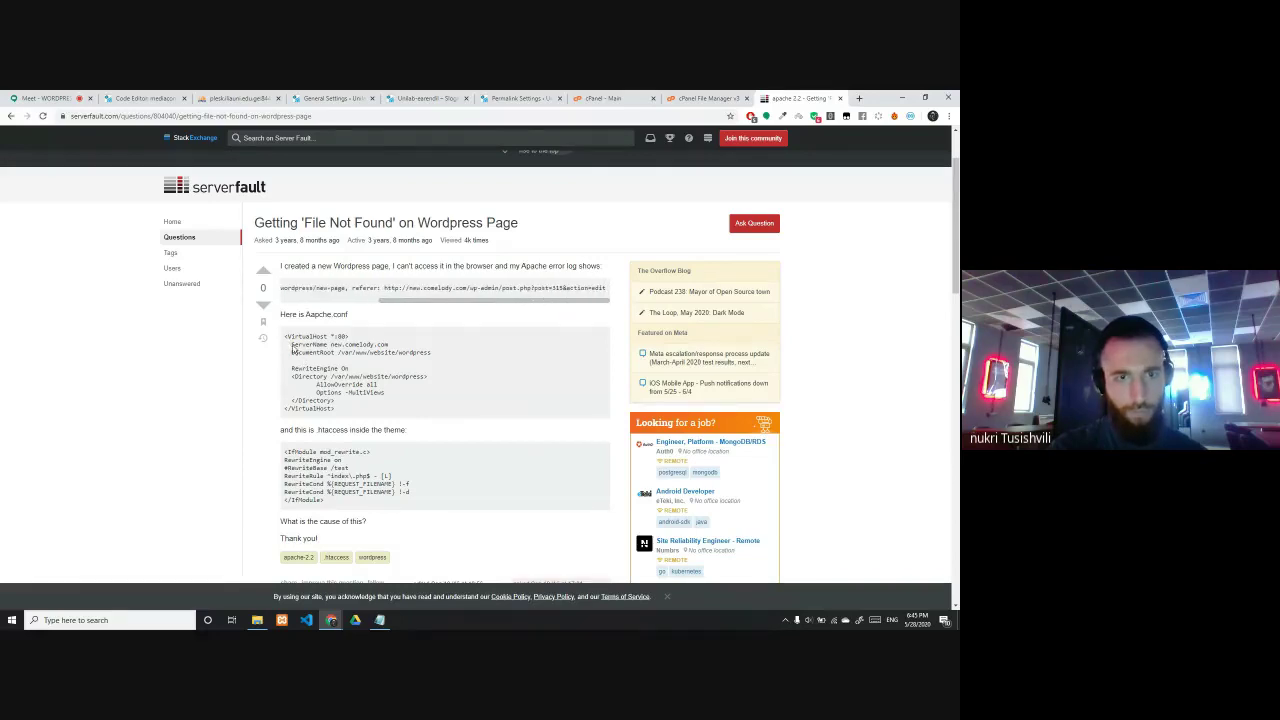
scroll(318, 420, "down", 1)
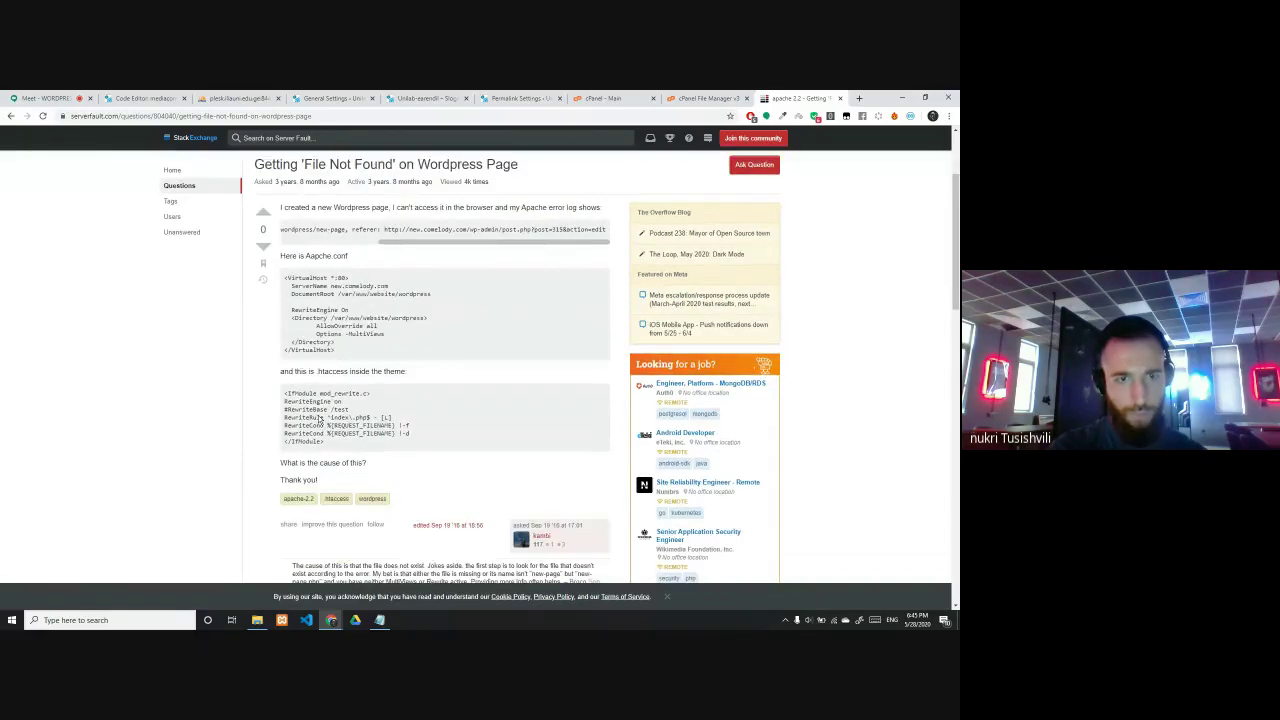
scroll(296, 392, "down", 4)
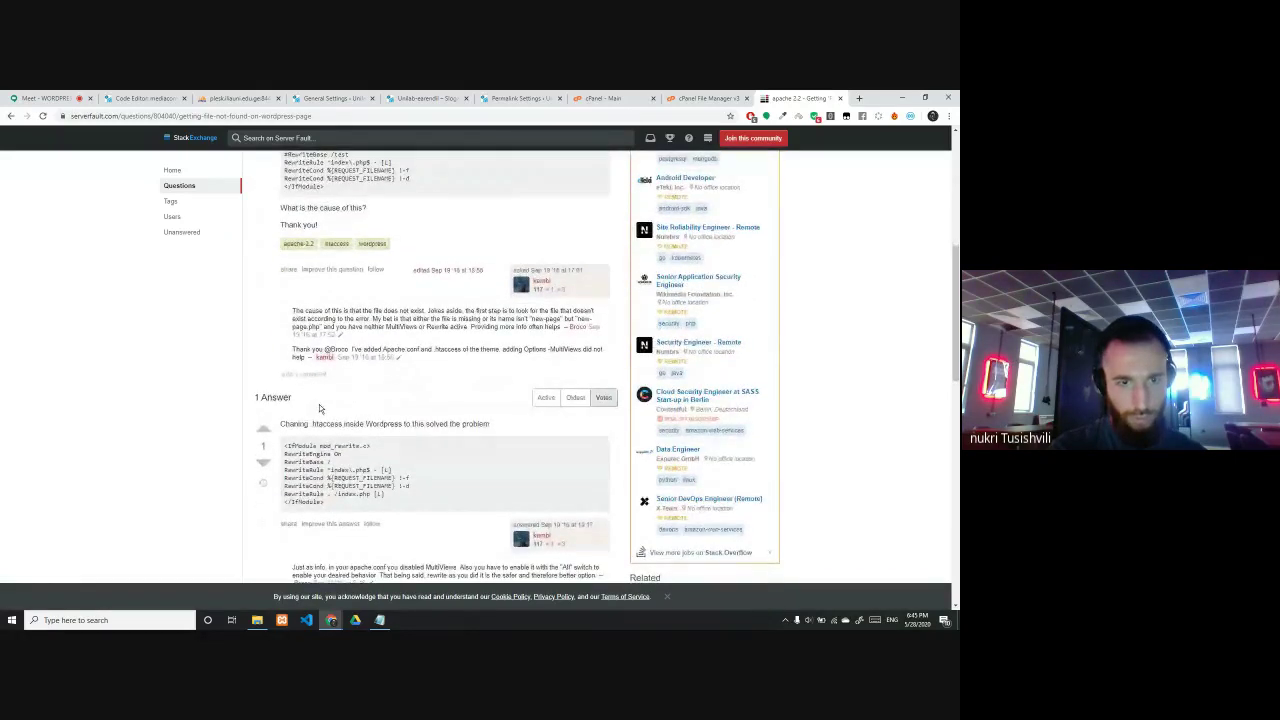
scroll(319, 404, "up", 1)
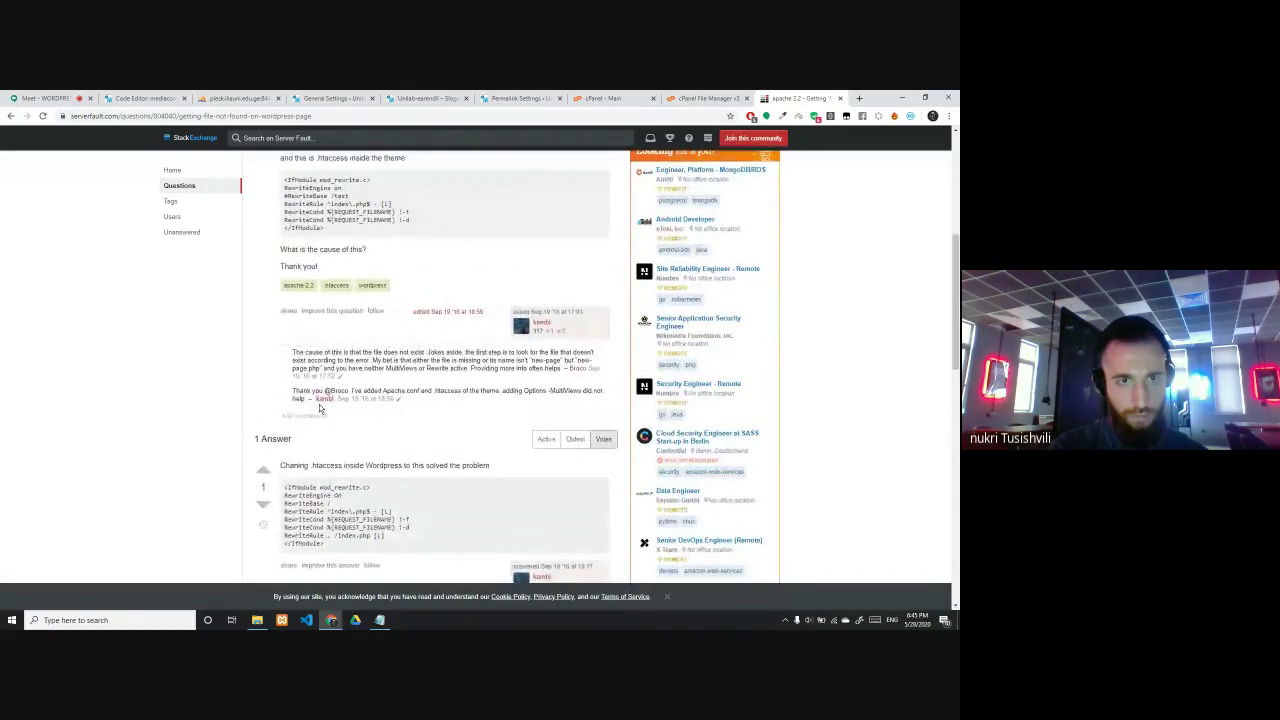
scroll(319, 404, "down", 1)
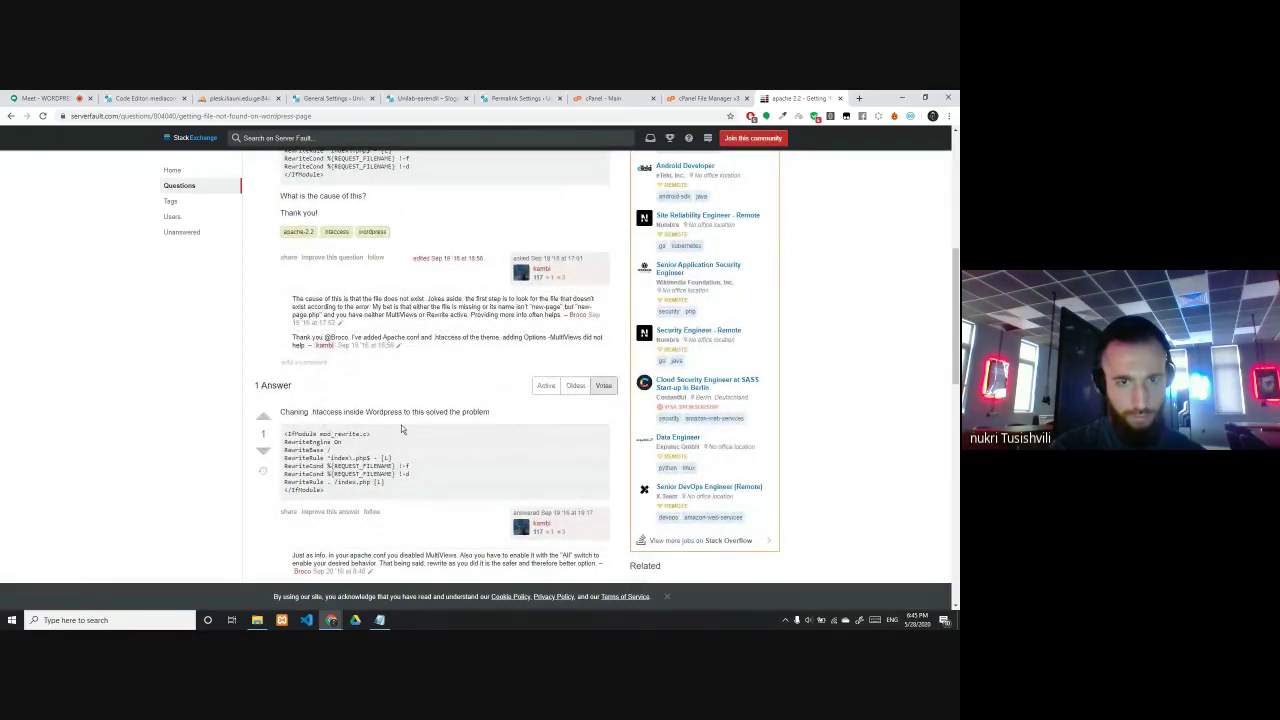
scroll(362, 477, "down", 1)
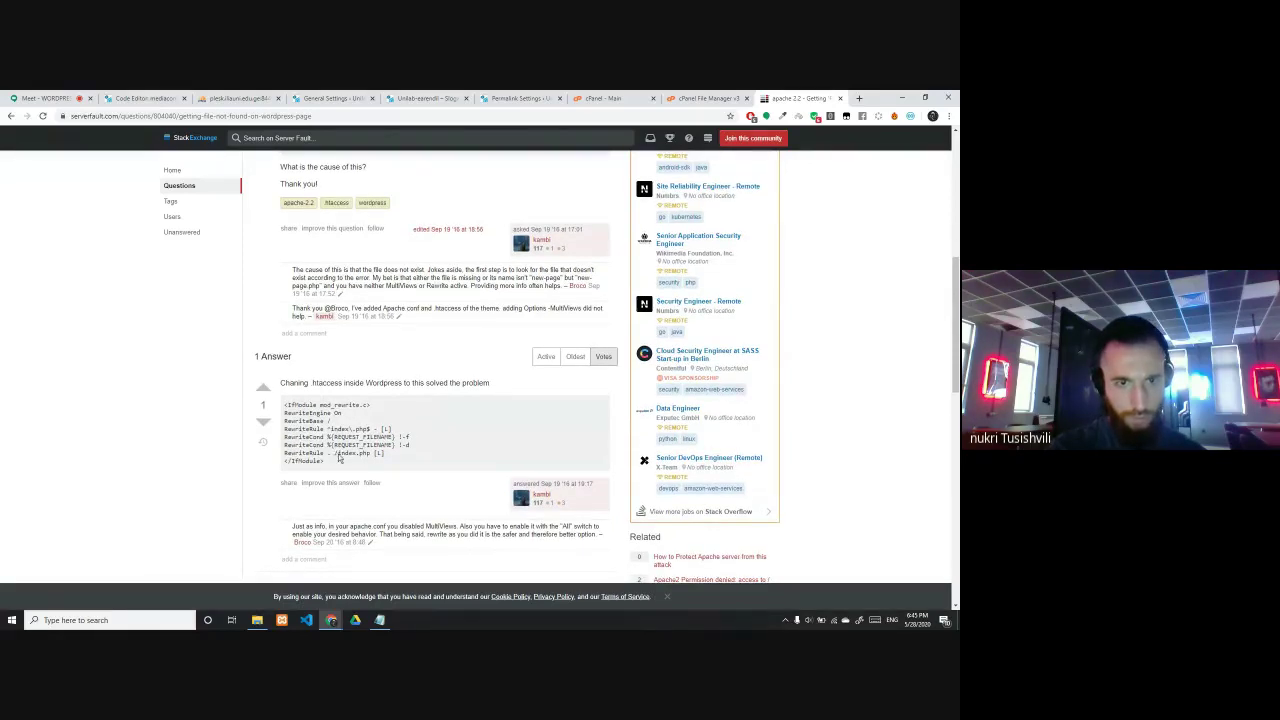
scroll(339, 458, "up", 4)
scroll(339, 458, "down", 4)
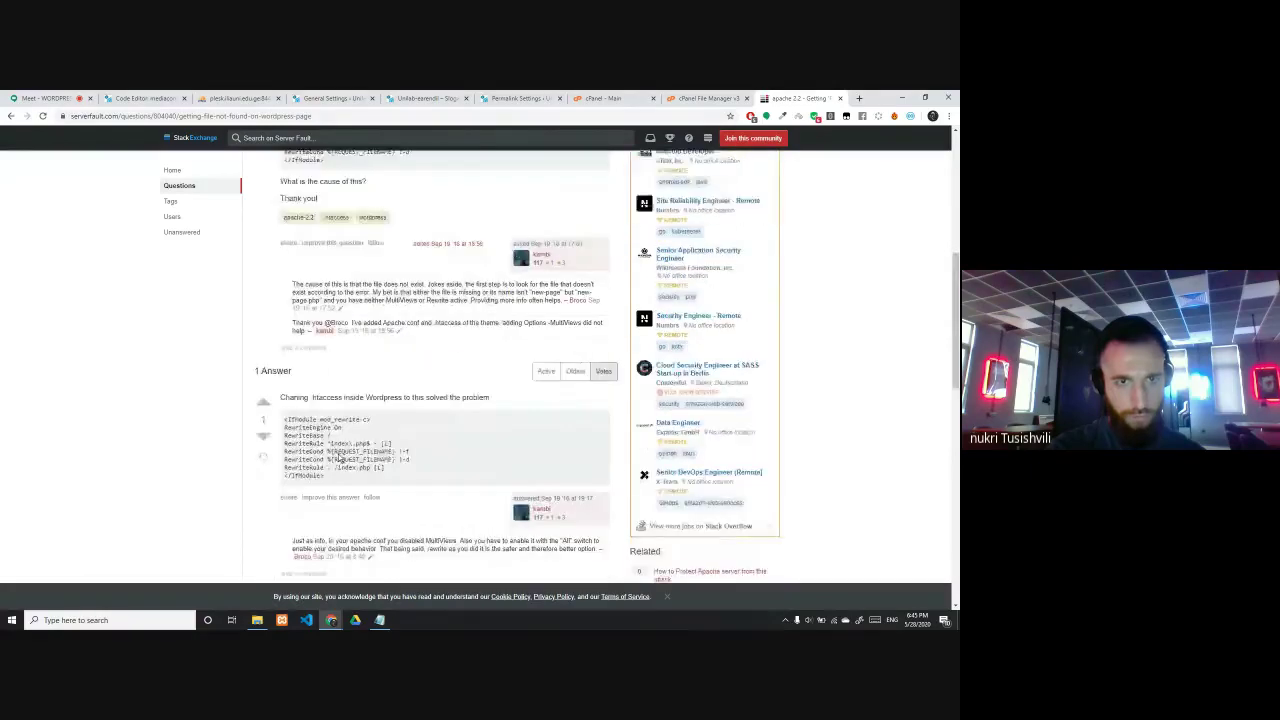
scroll(339, 458, "down", 2)
left_click_drag(338, 410, 283, 357)
key("ctrl+c")
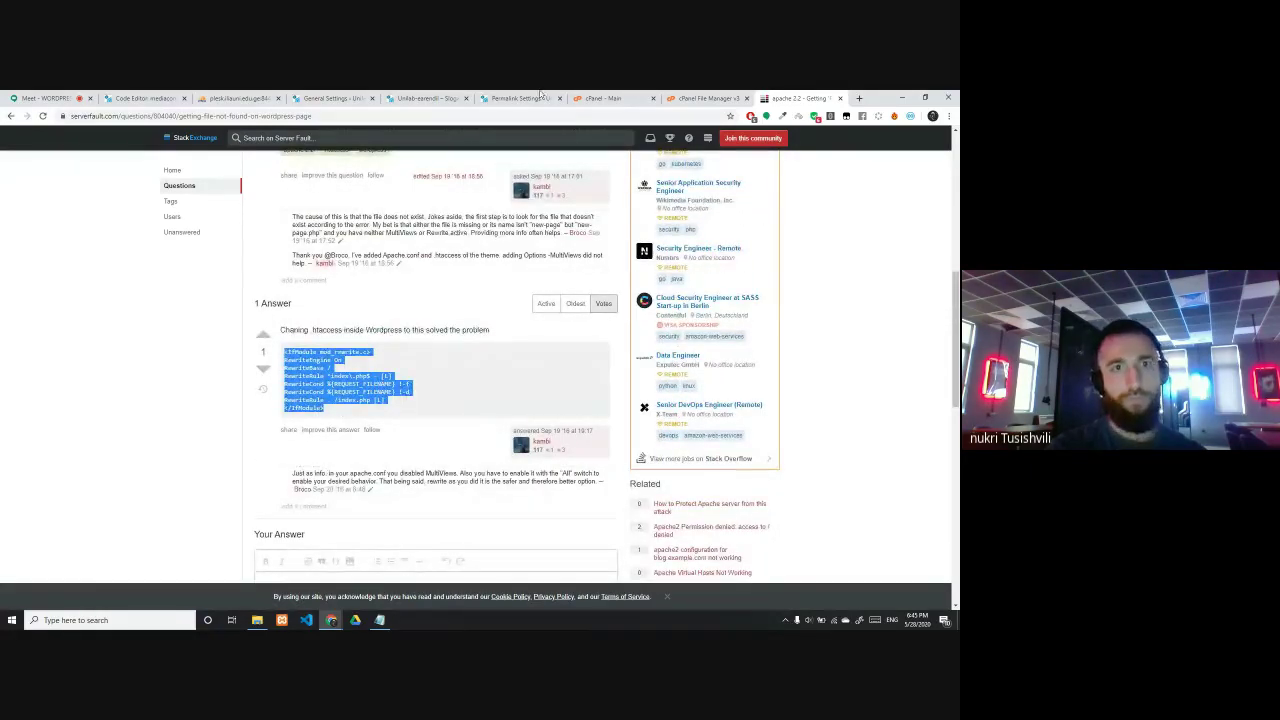
left_click(428, 98)
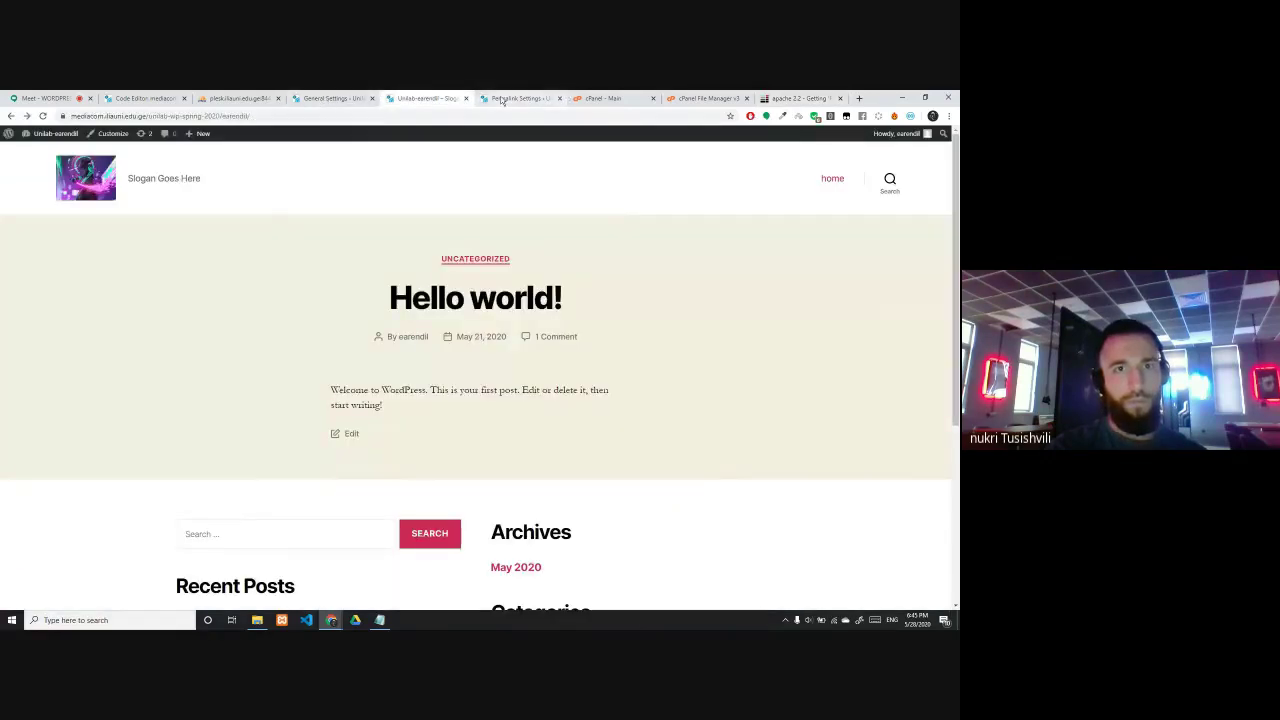
Replace .htaccess lines 6–15 with the pasted WordPress rewrite block and apply the change
left_click(335, 98)
left_click(130, 98)
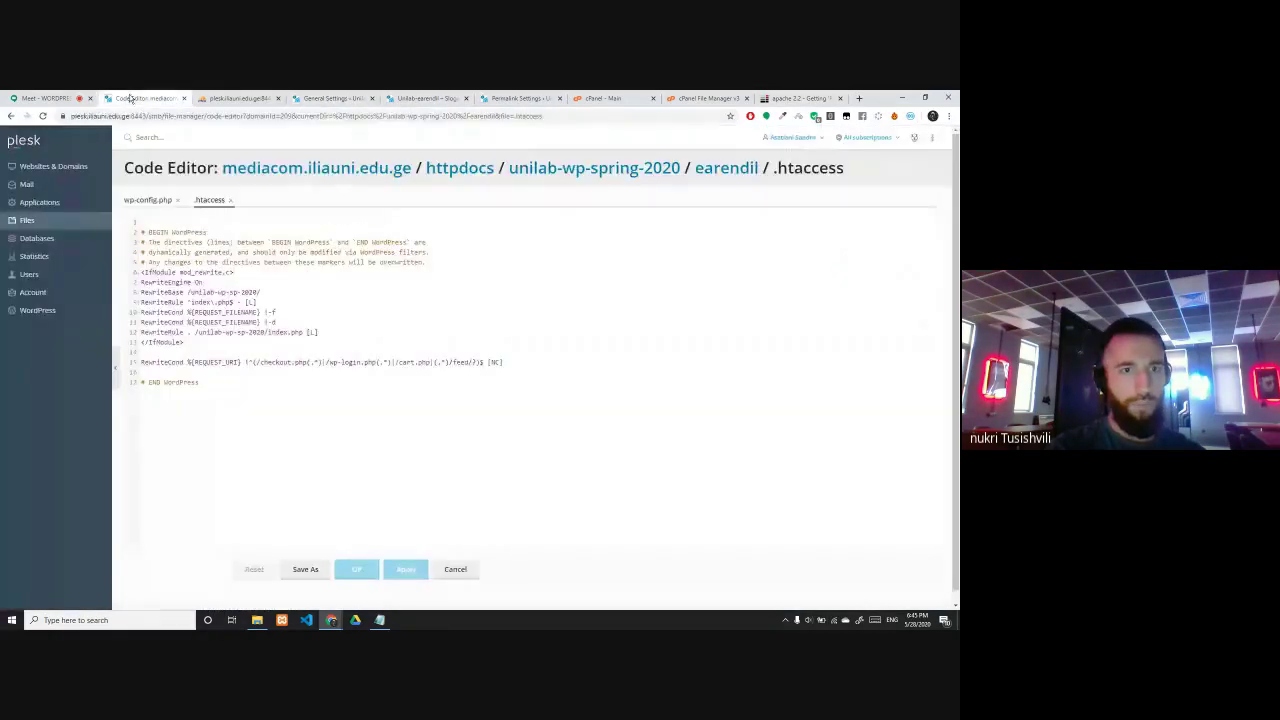
left_click_drag(533, 366, 138, 278)
key("ctrl+v")
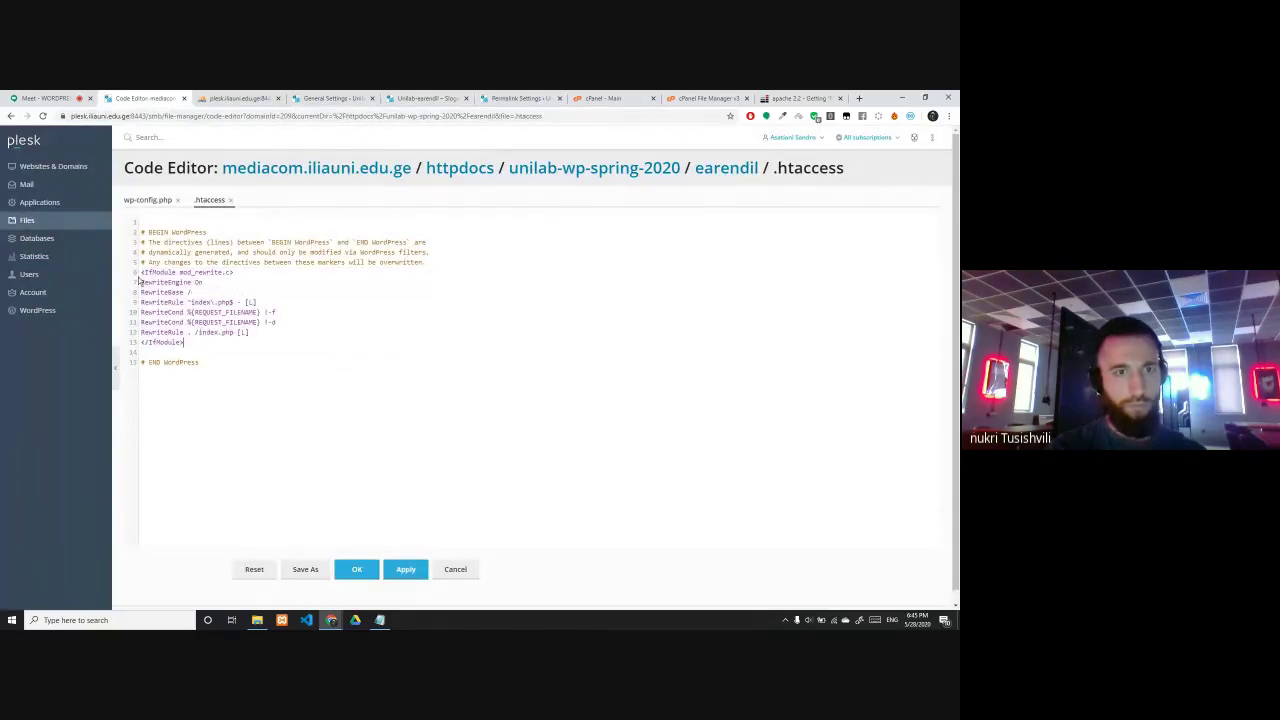
left_click(402, 569)
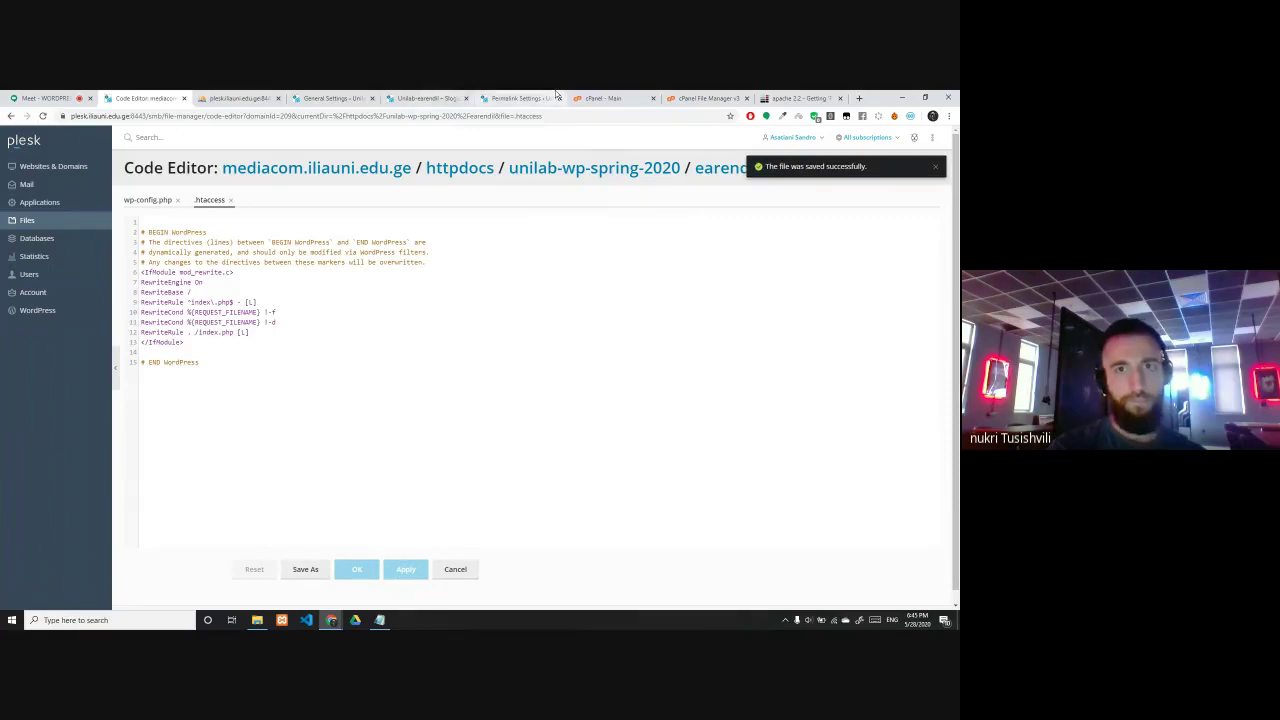
left_click(517, 98)
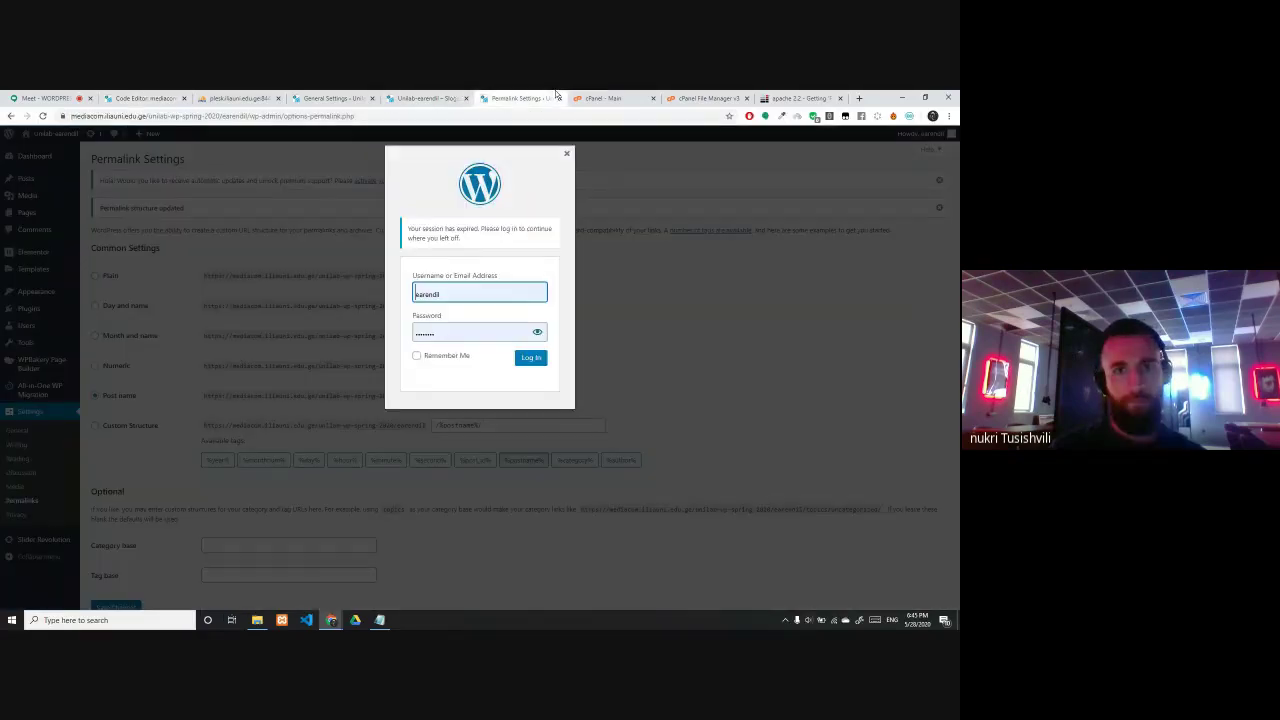
Log back in, reload the front page, and confirm Hello world! still returns File not found
left_click(532, 360)
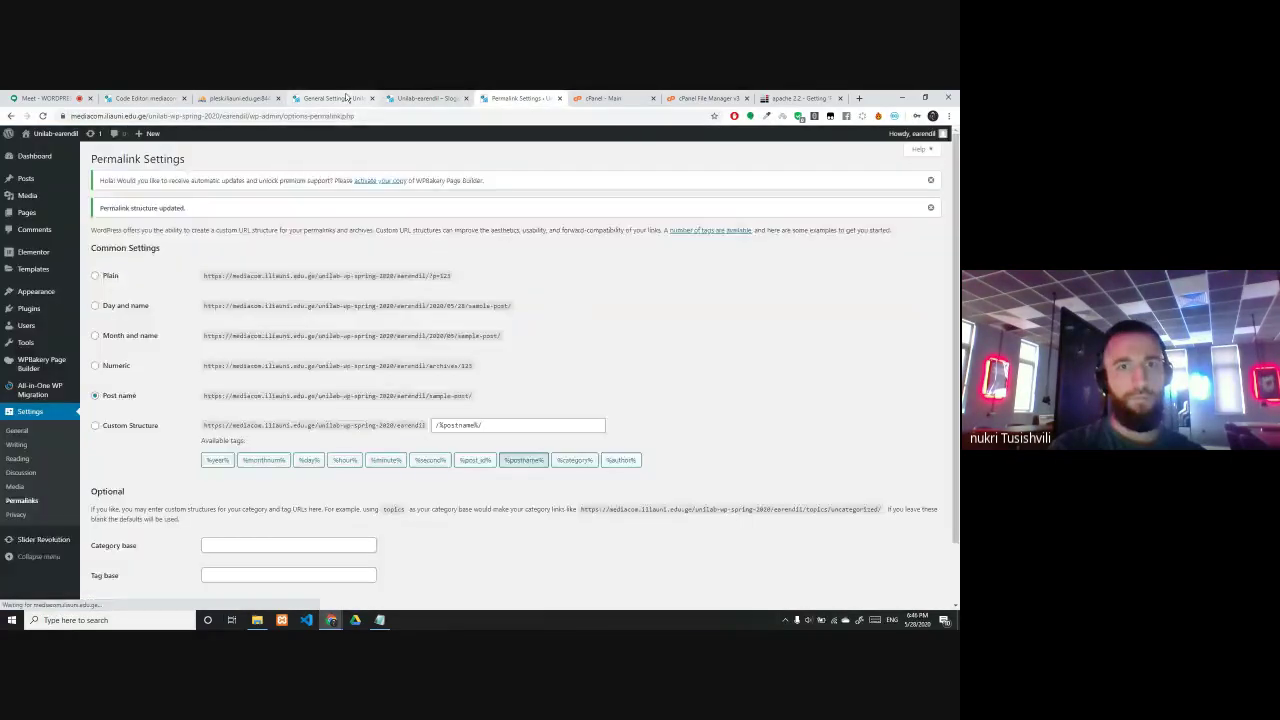
left_click(346, 98)
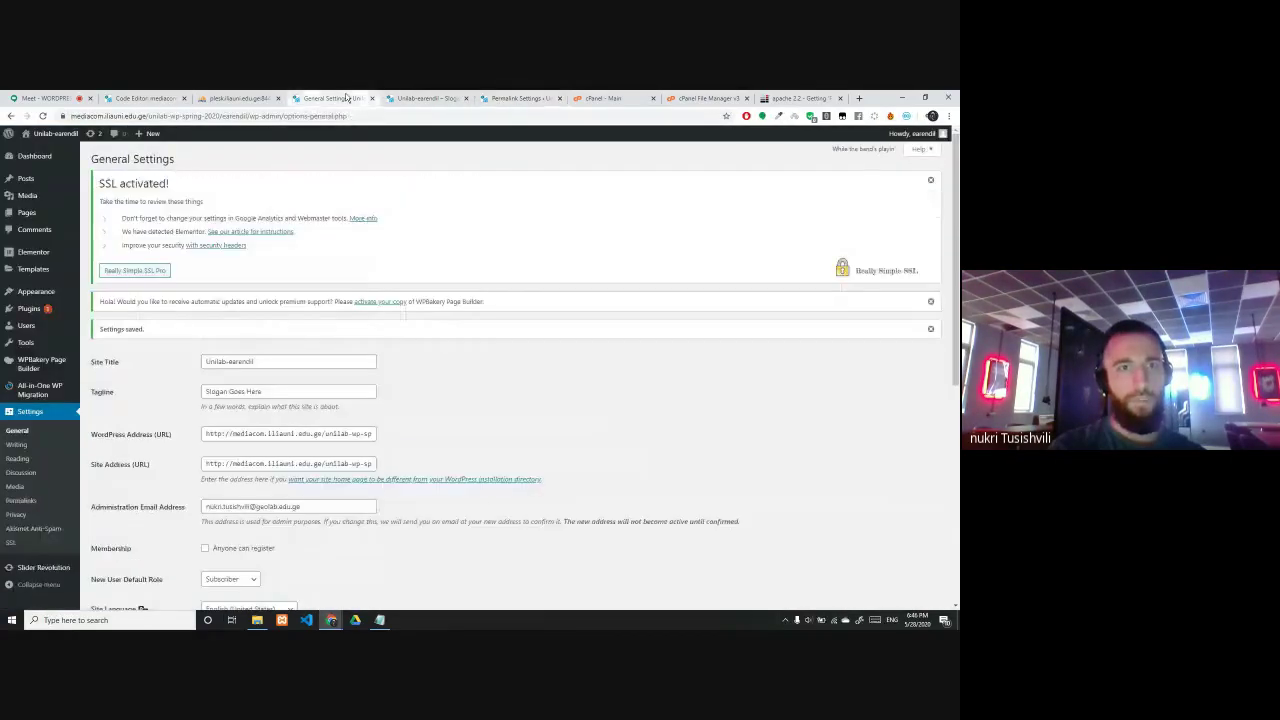
key("ctrl+Tab")
left_click(42, 116)
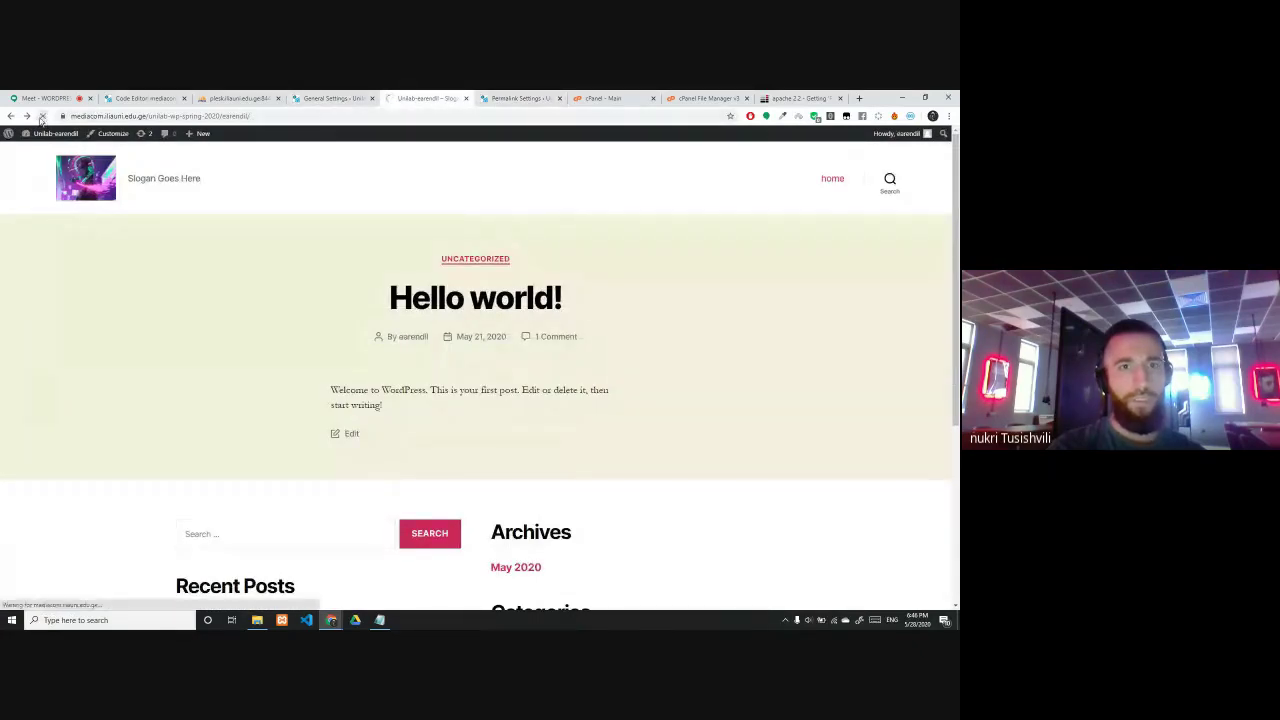
left_click(520, 306)
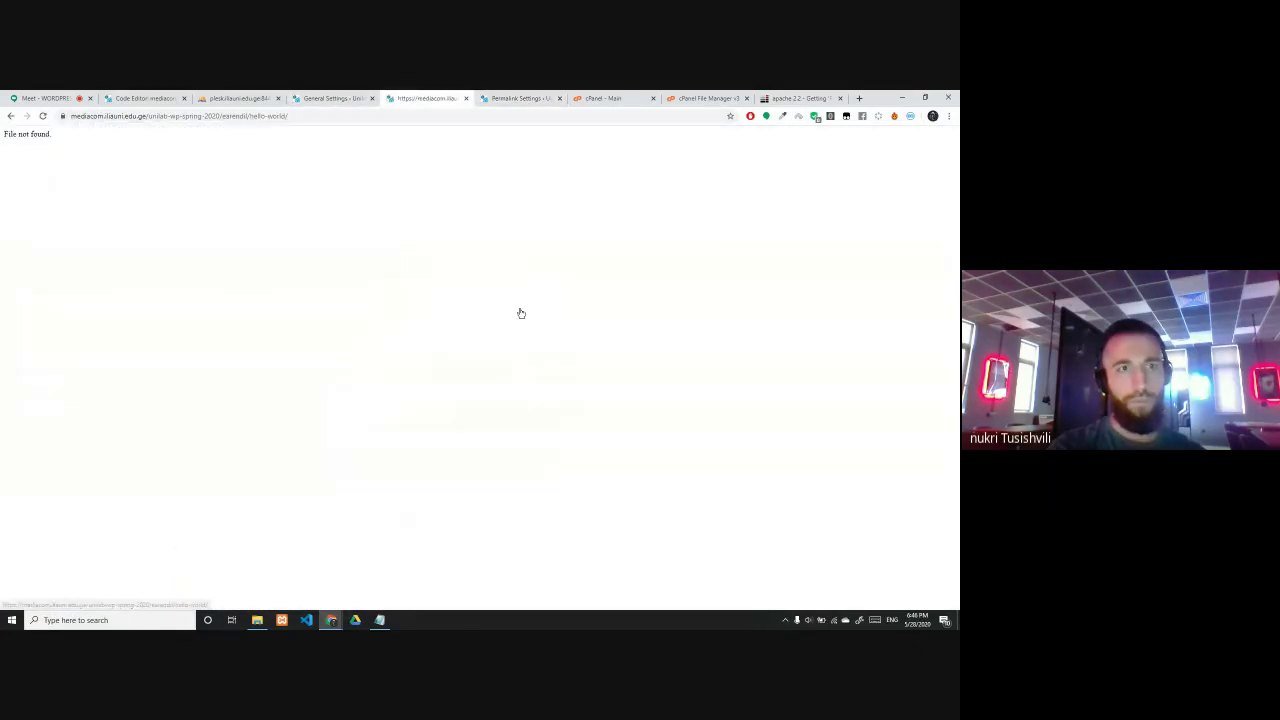
left_click(11, 116)
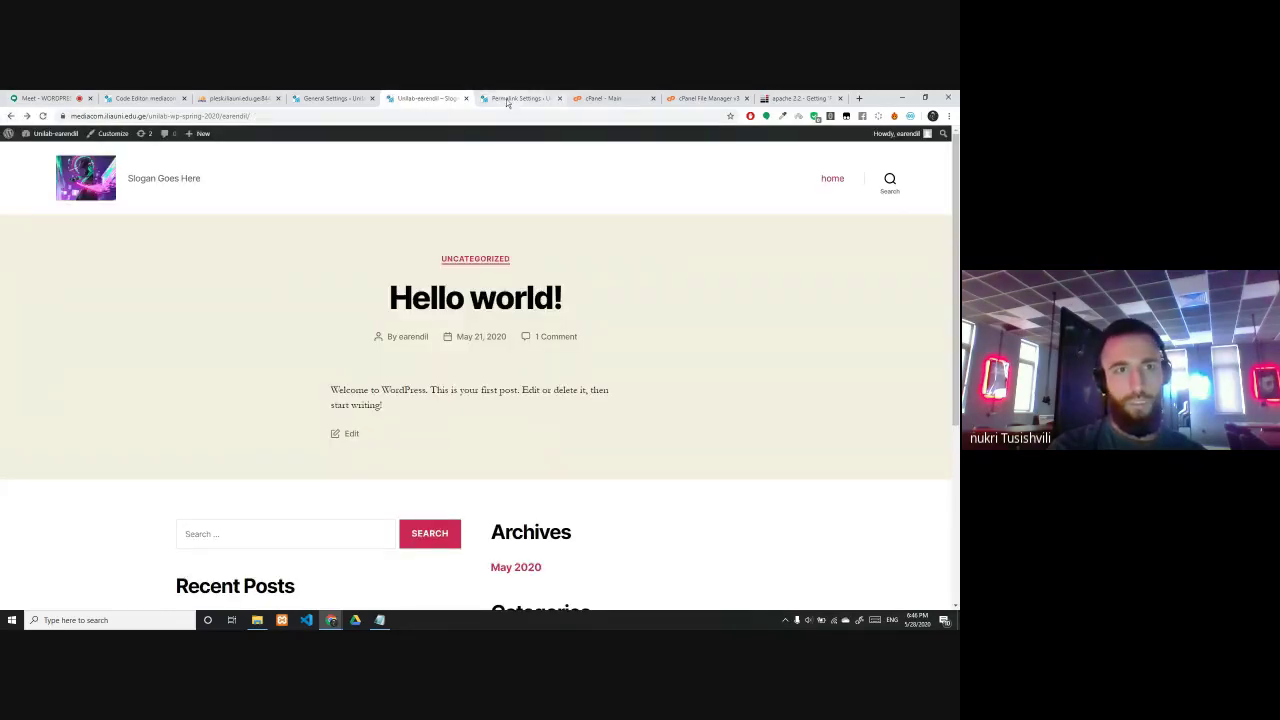
Check Permalink Settings and the front page, then open the Pages list from General Settings
left_click(507, 100)
left_click(425, 98)
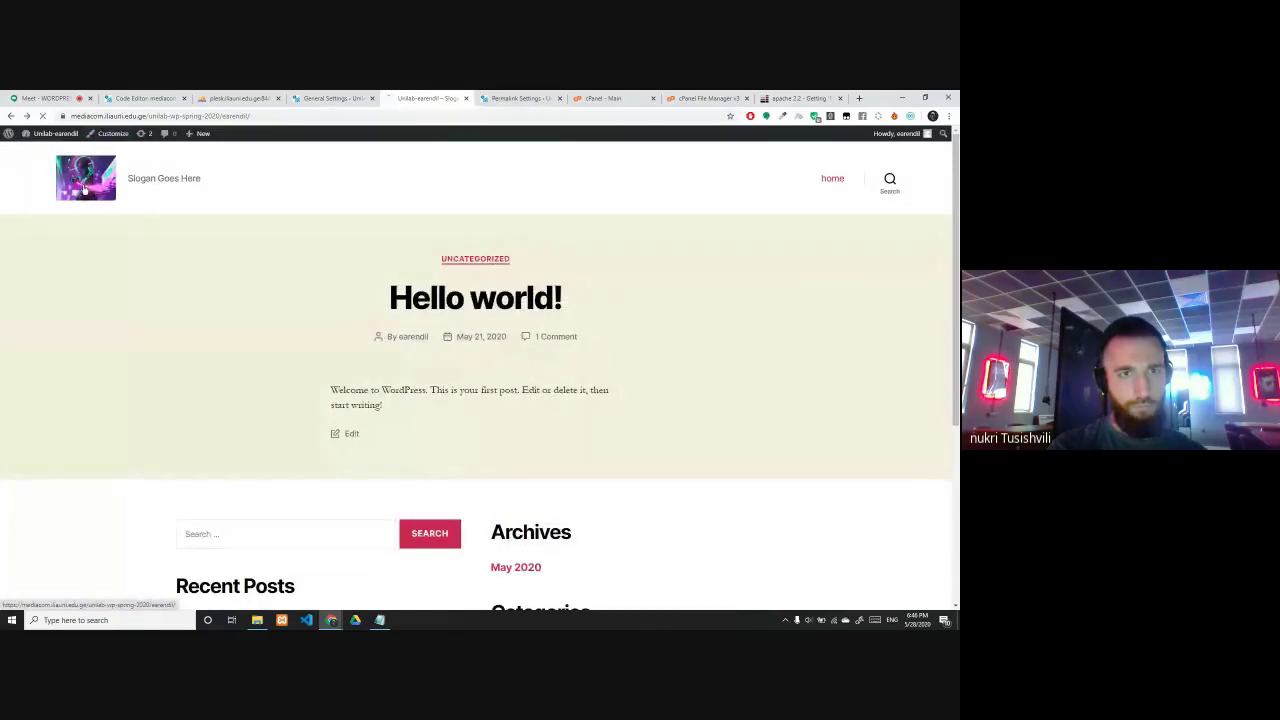
left_click(349, 97)
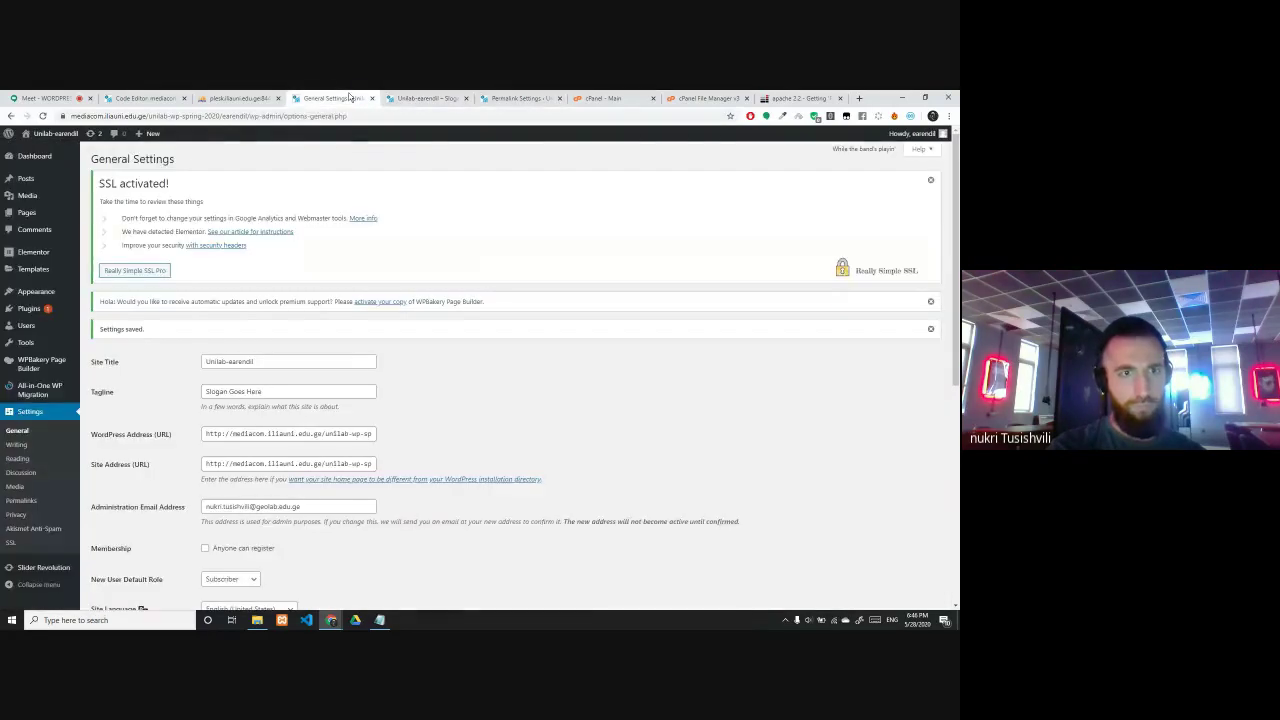
mouse_move(35, 315)
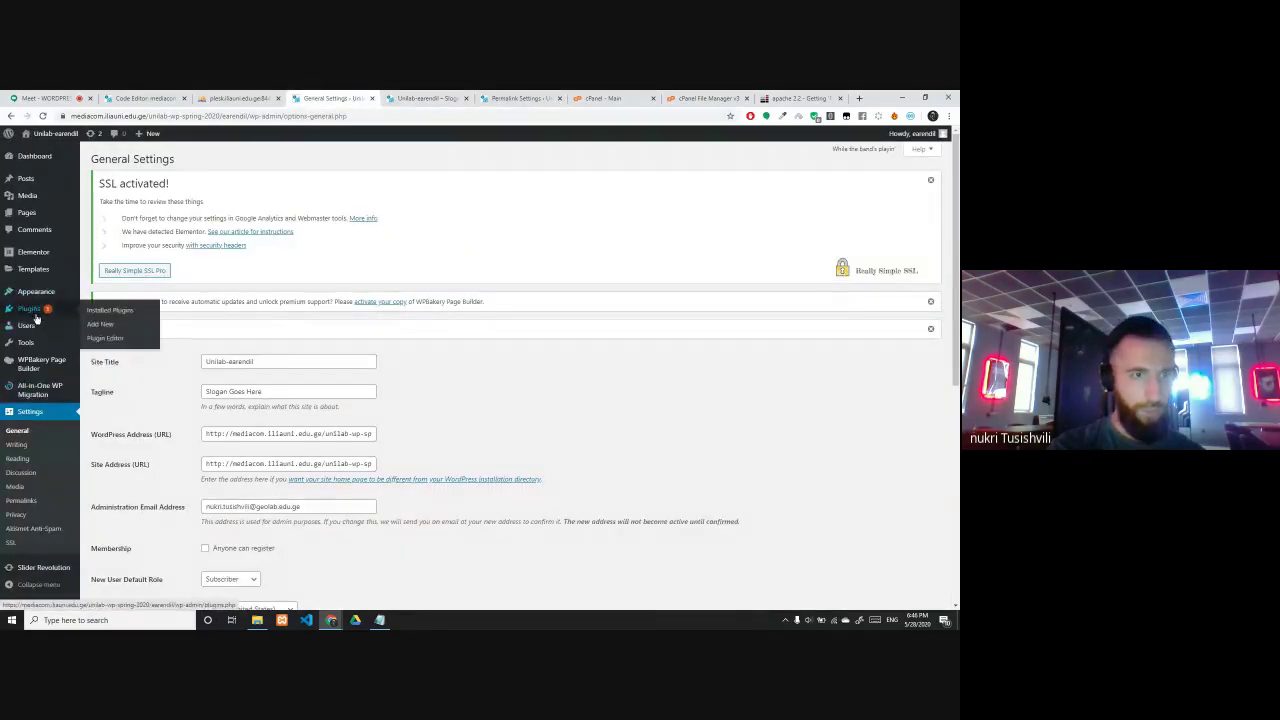
left_click(31, 213)
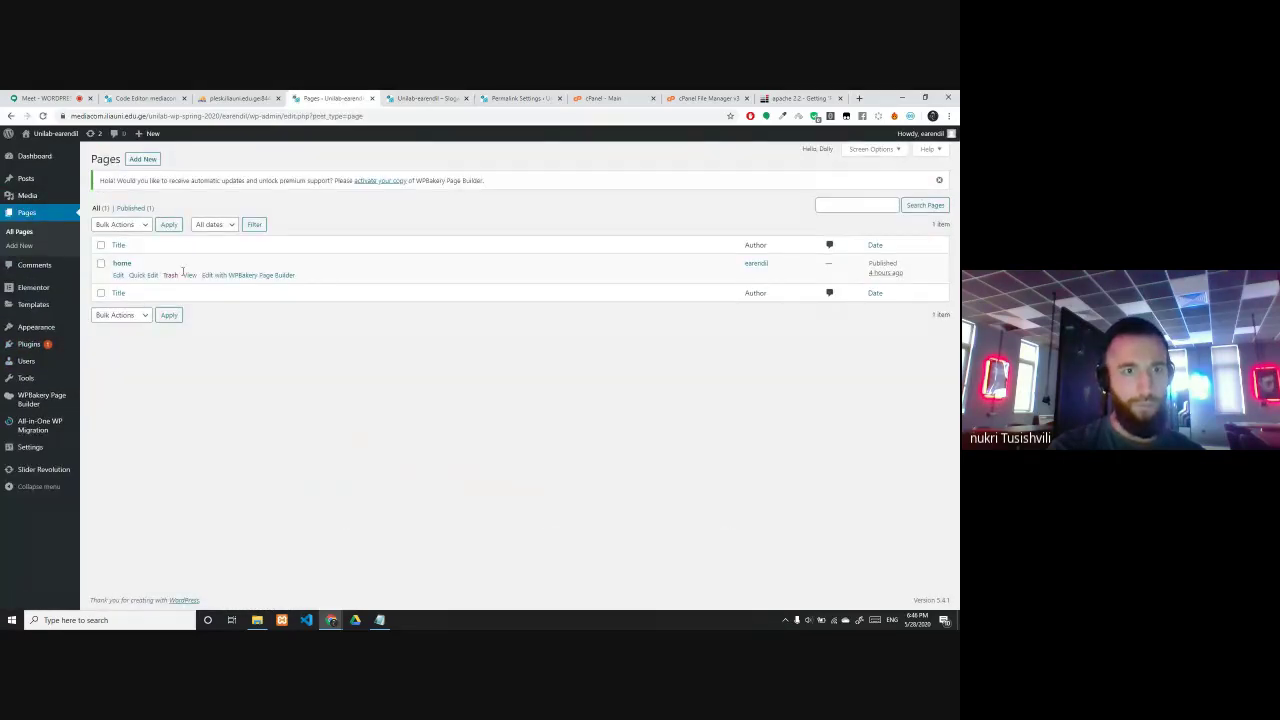
Trash the home page and create a page titled 'test' with a WPBakery Text Block
left_click(170, 276)
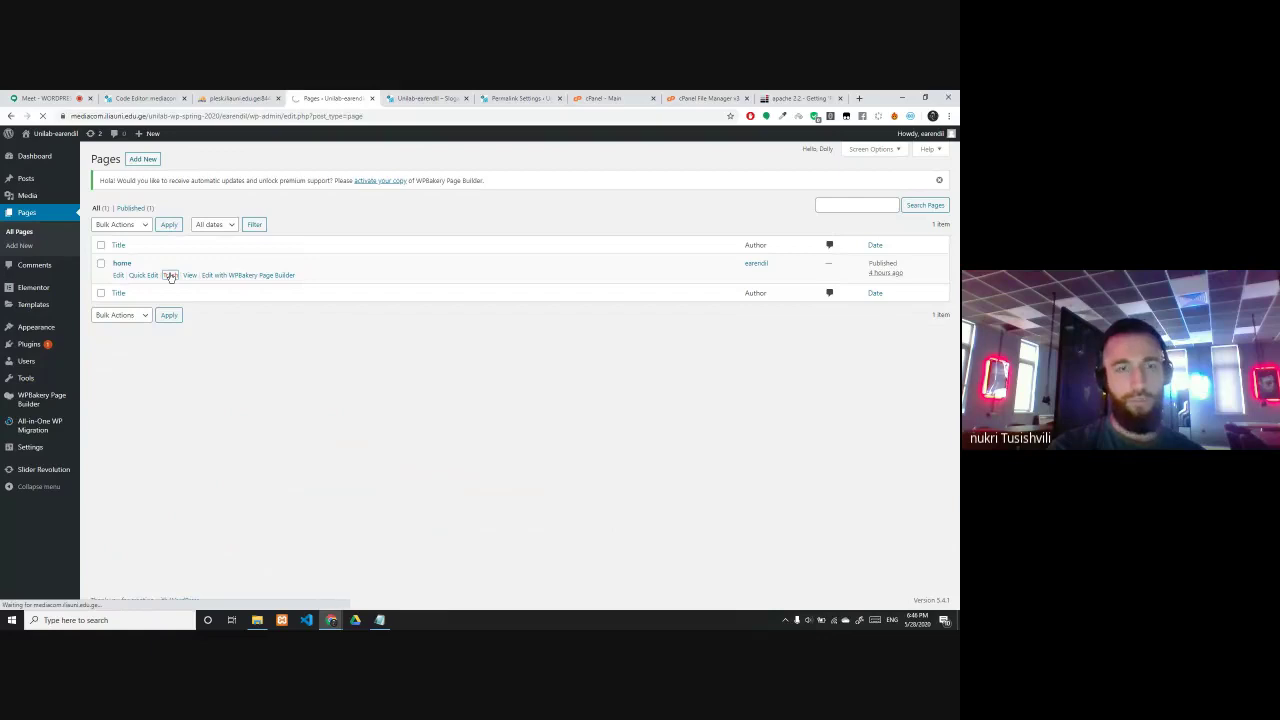
left_click(143, 160)
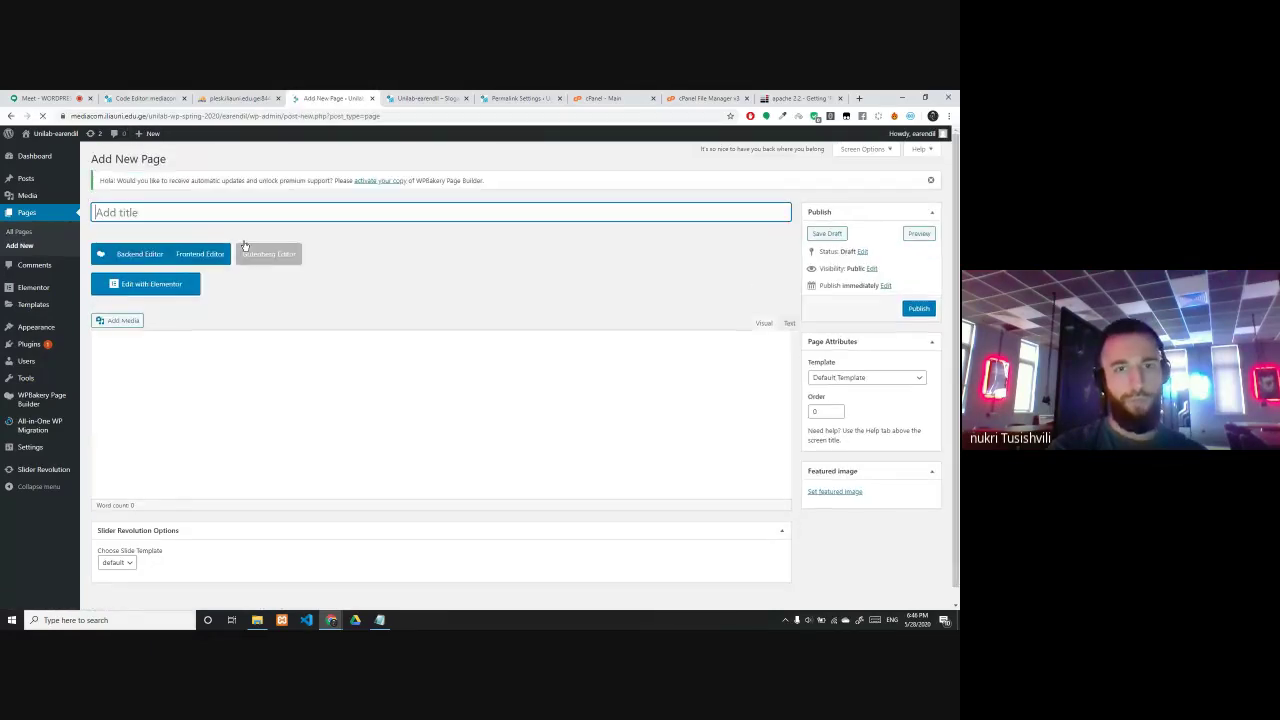
type("test")
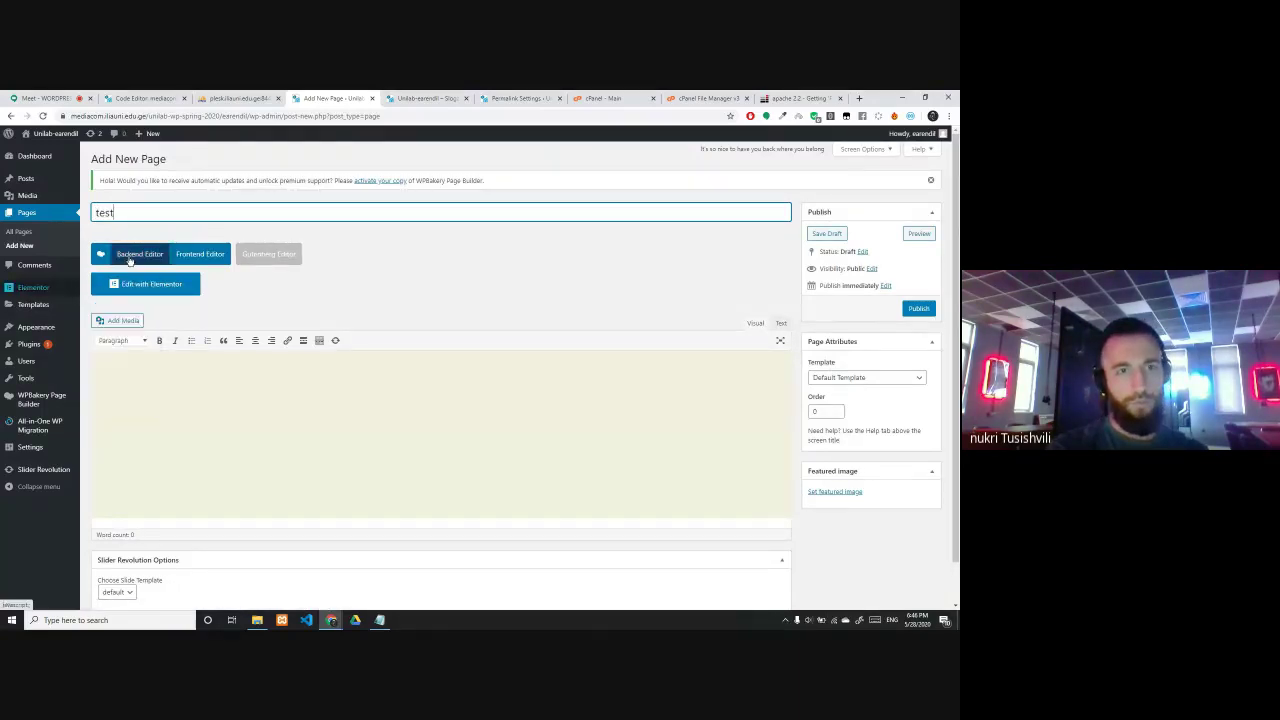
left_click(128, 257)
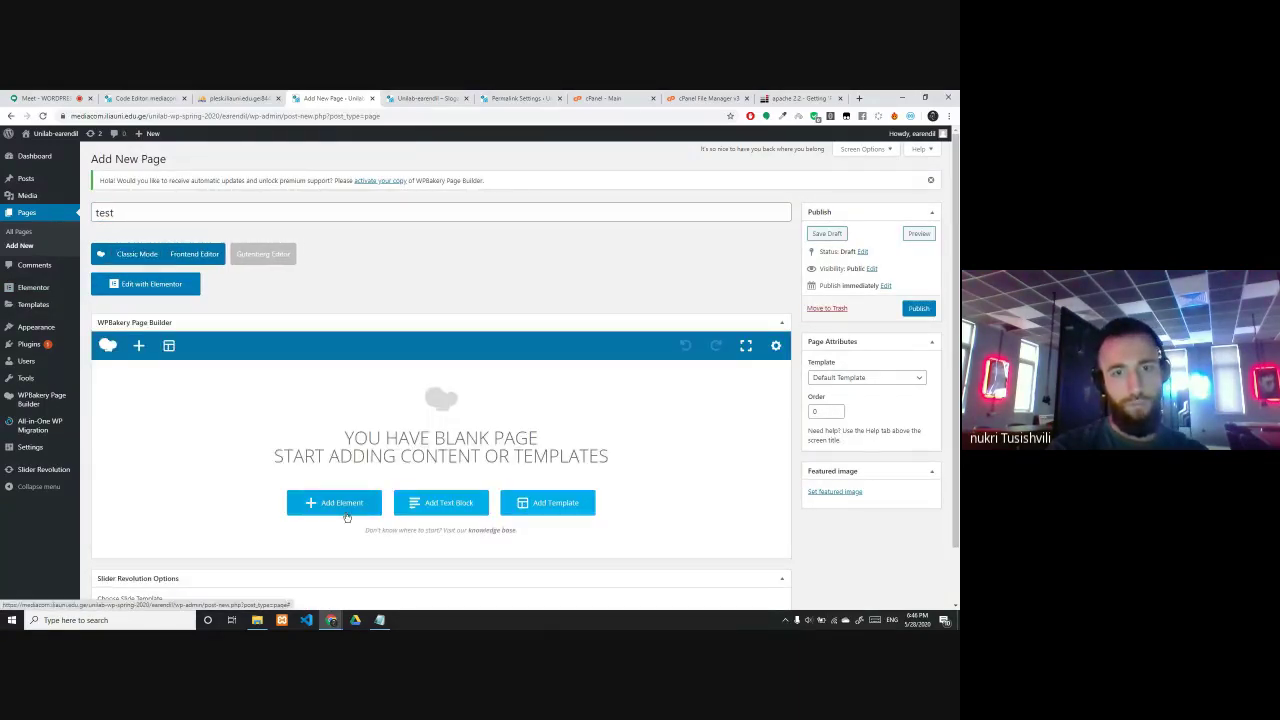
left_click(346, 512)
left_click(288, 230)
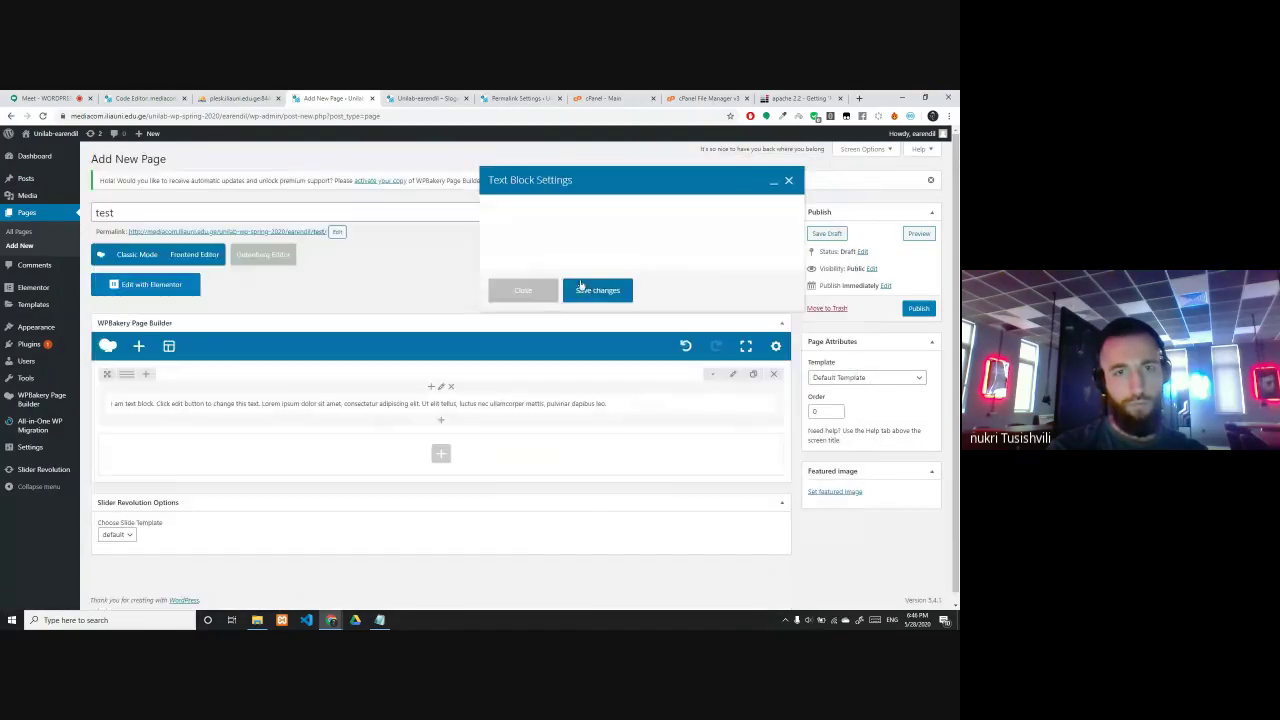
triple_click(565, 328)
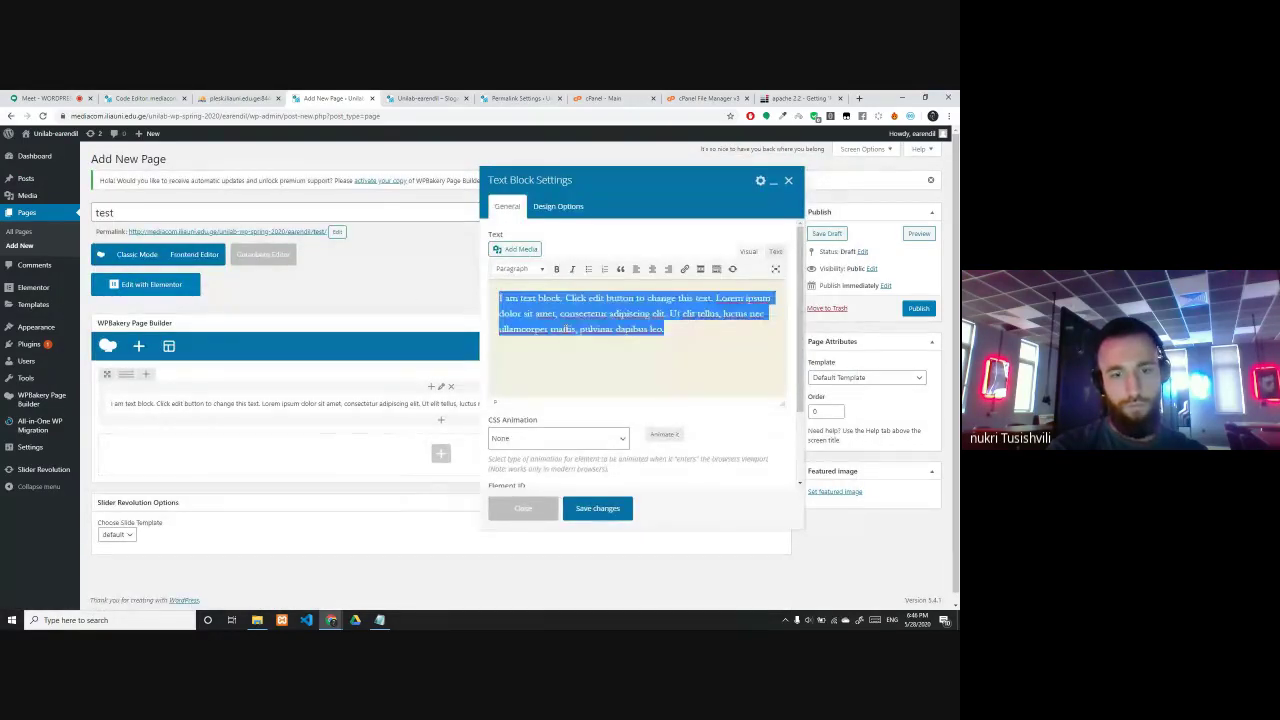
left_click(582, 511)
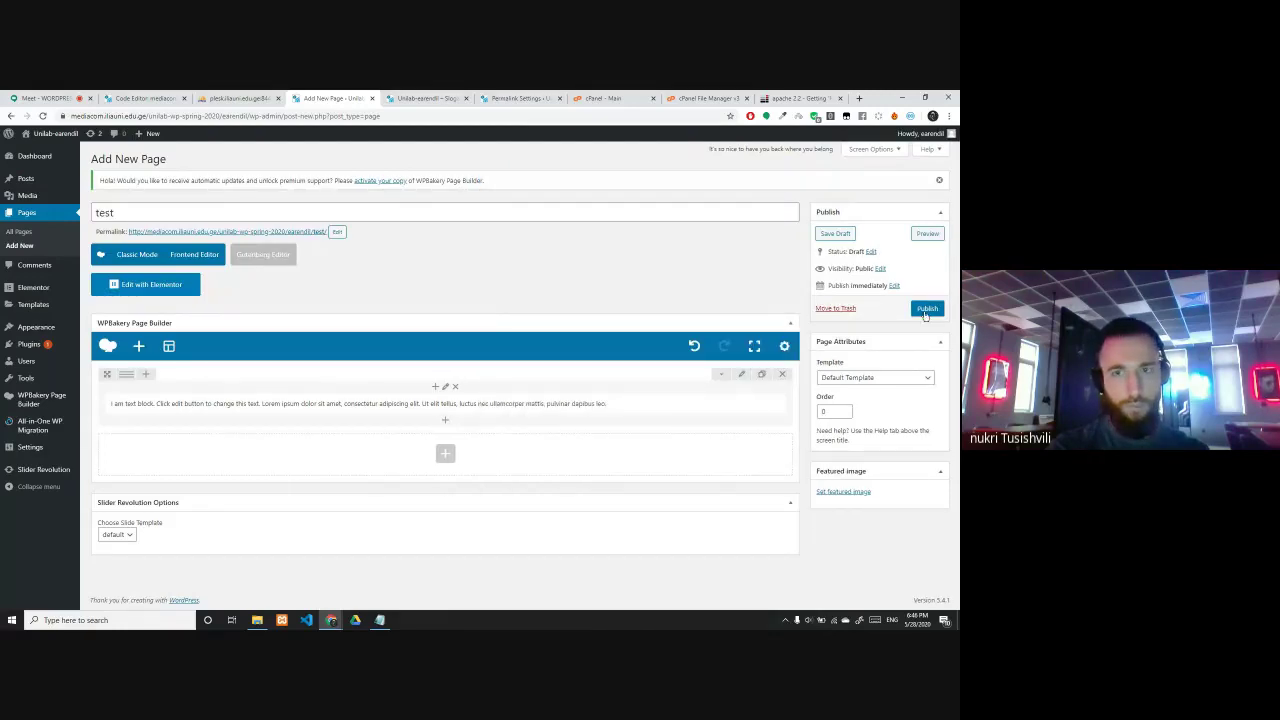
Publish the test page and preview it, which shows File not found
left_click(926, 310)
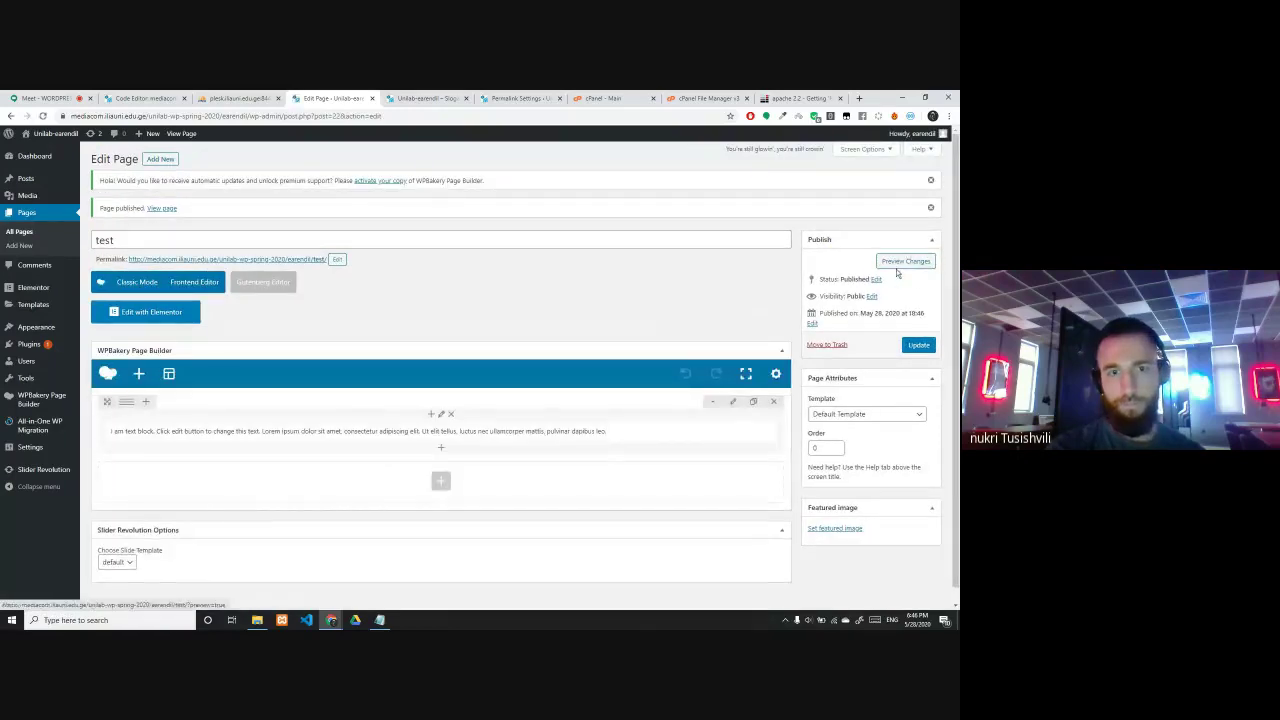
left_click(894, 264)
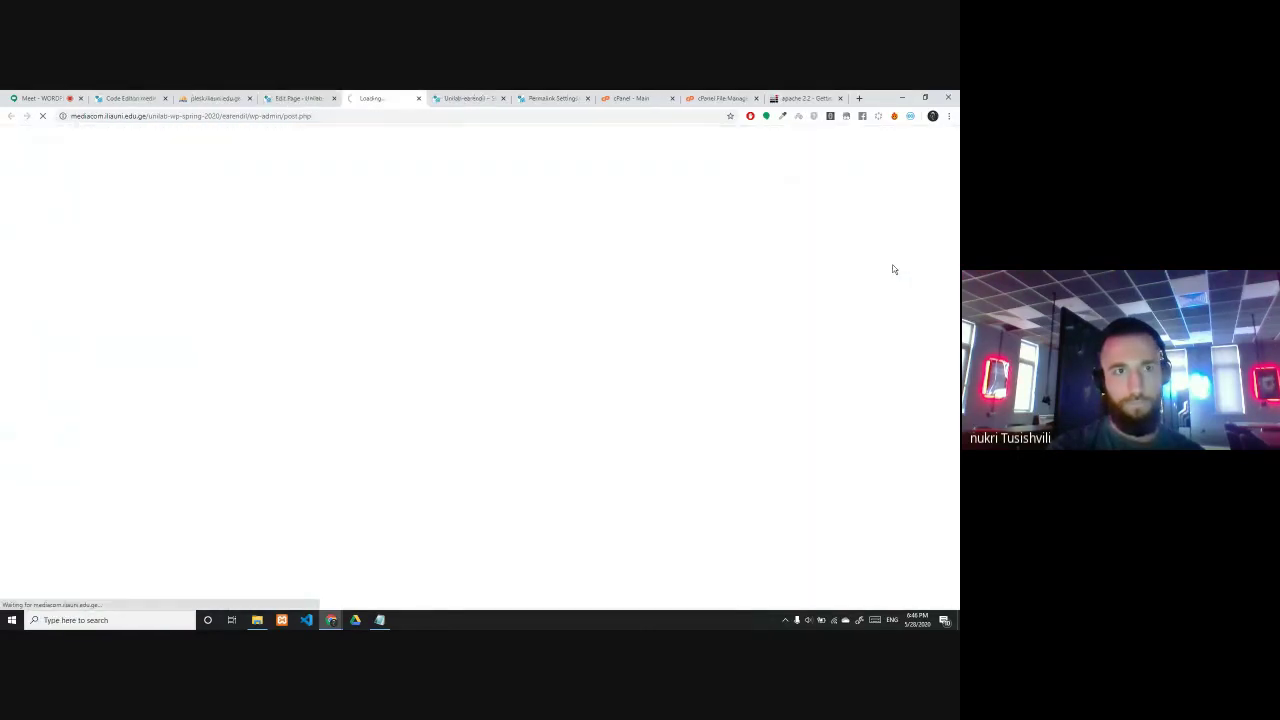
left_click(418, 98)
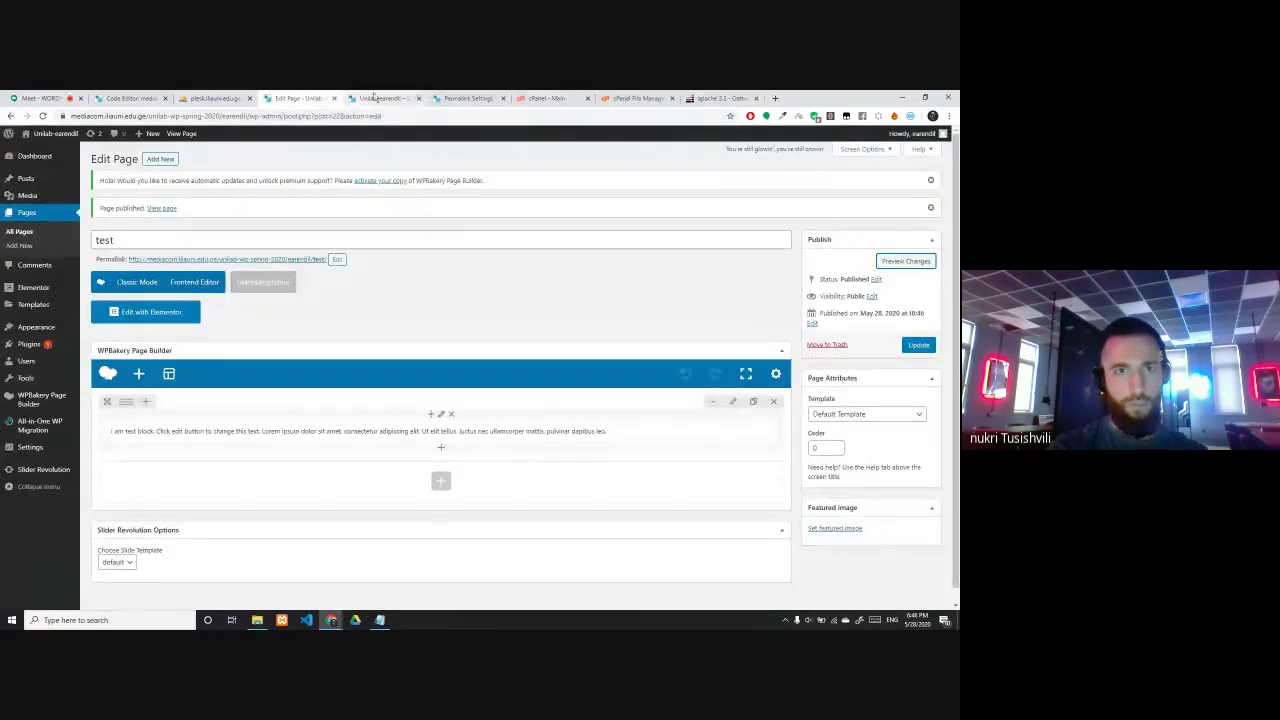
left_click(375, 97)
left_click(492, 98)
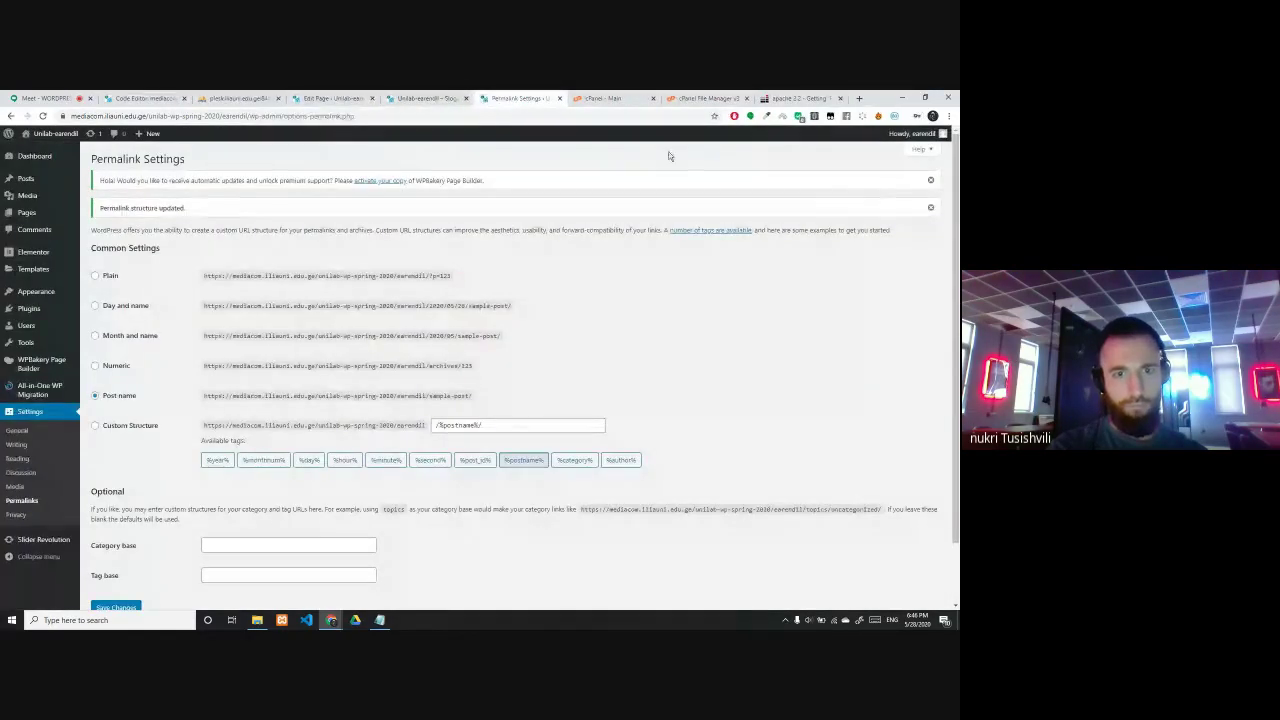
Review the accepted .htaccess answer on the Server Fault tab and return to the Google results
left_click(805, 98)
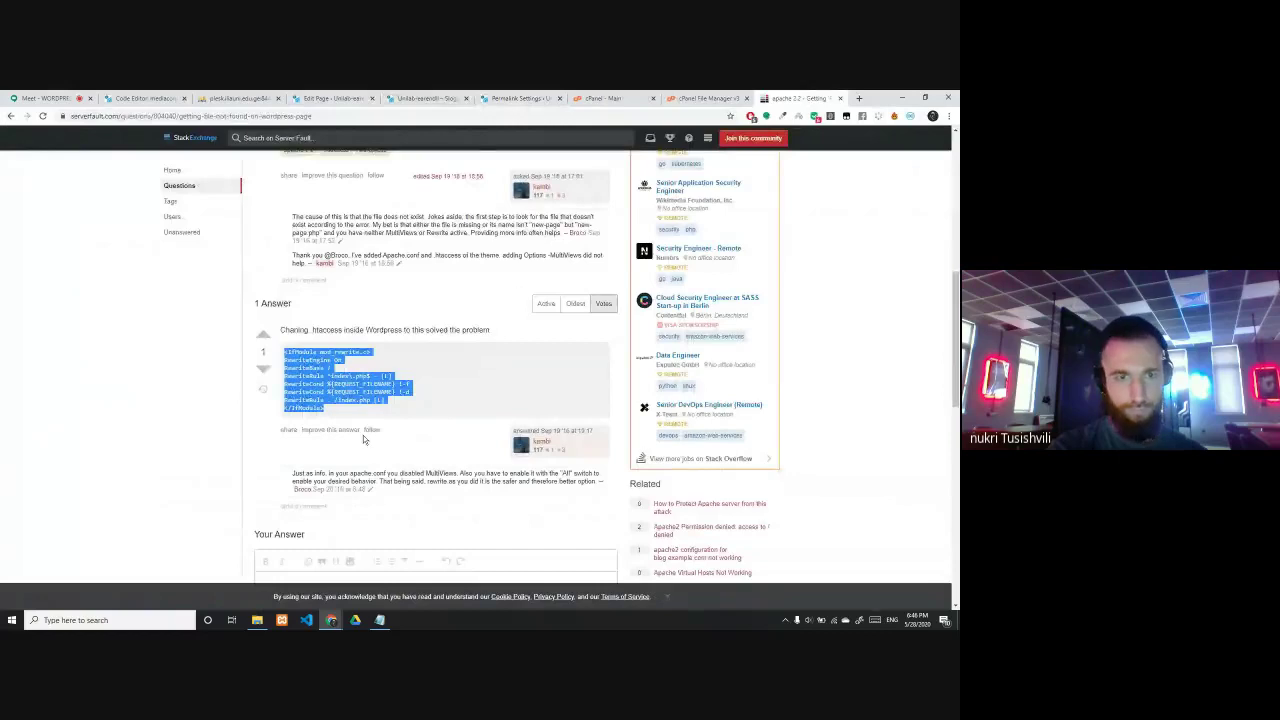
scroll(363, 438, "down", 2)
scroll(365, 400, "up", 2)
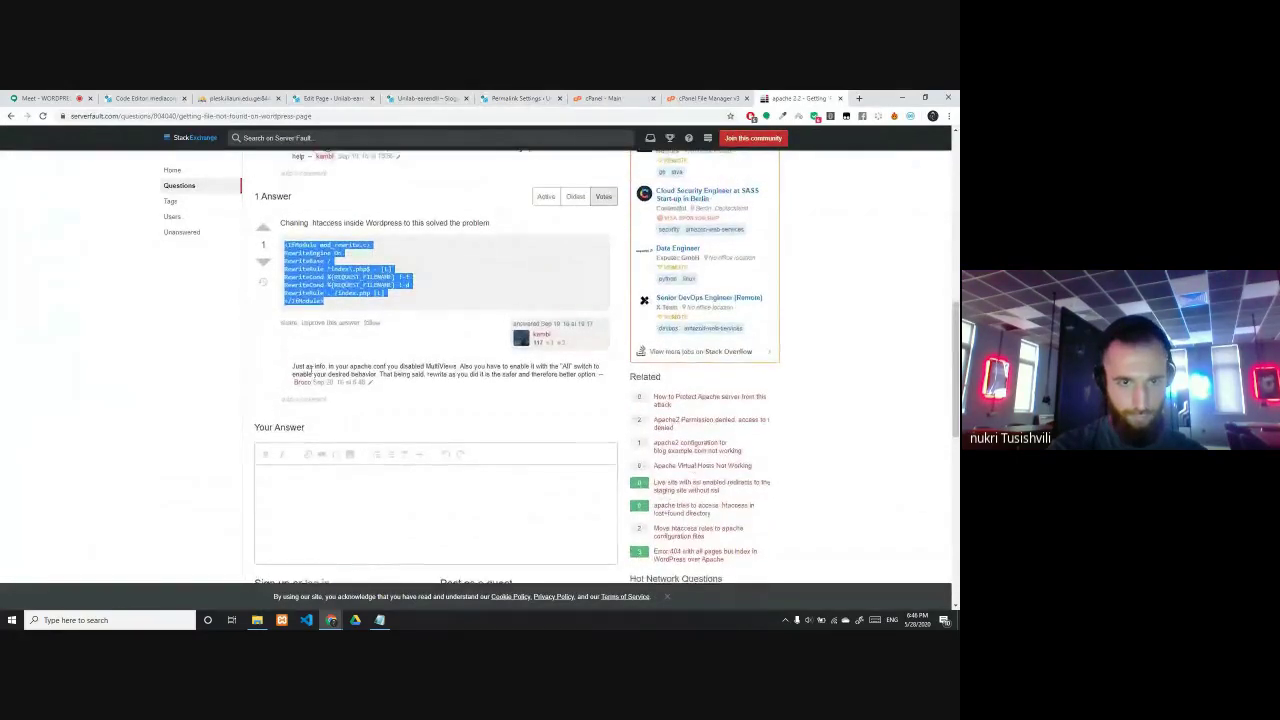
scroll(366, 360, "up", 1)
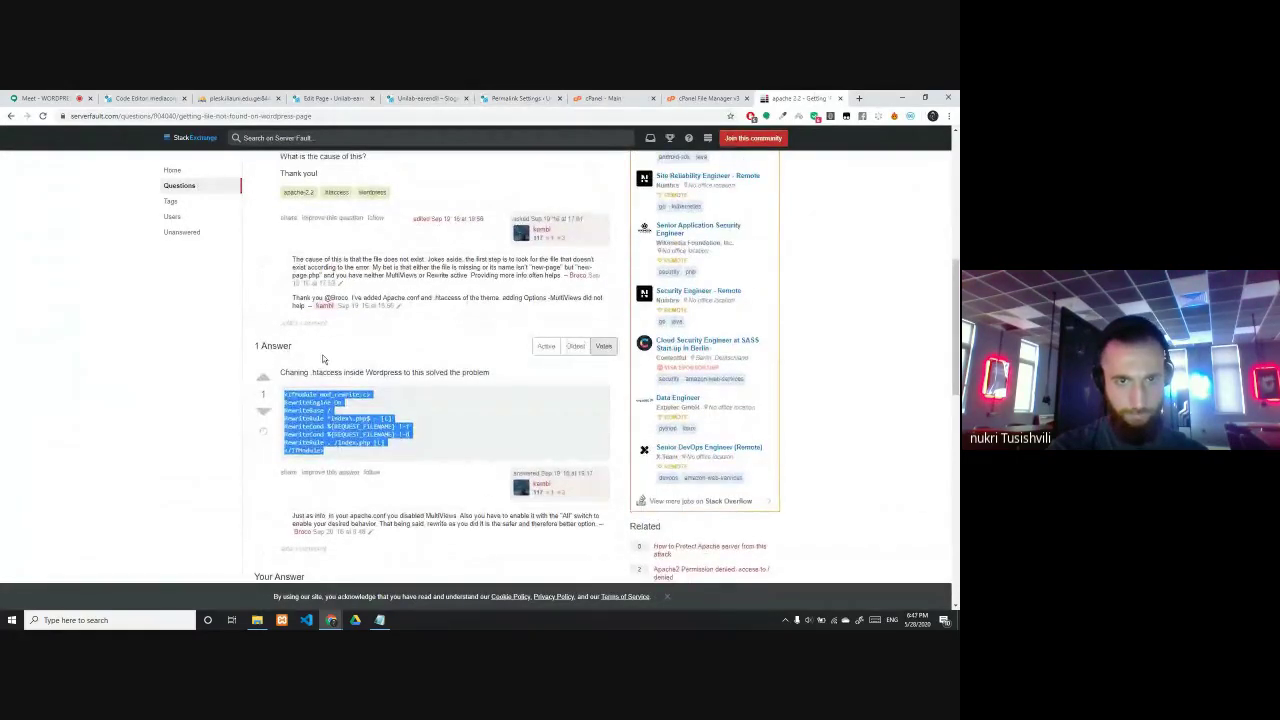
scroll(322, 358, "up", 1)
left_click(329, 470)
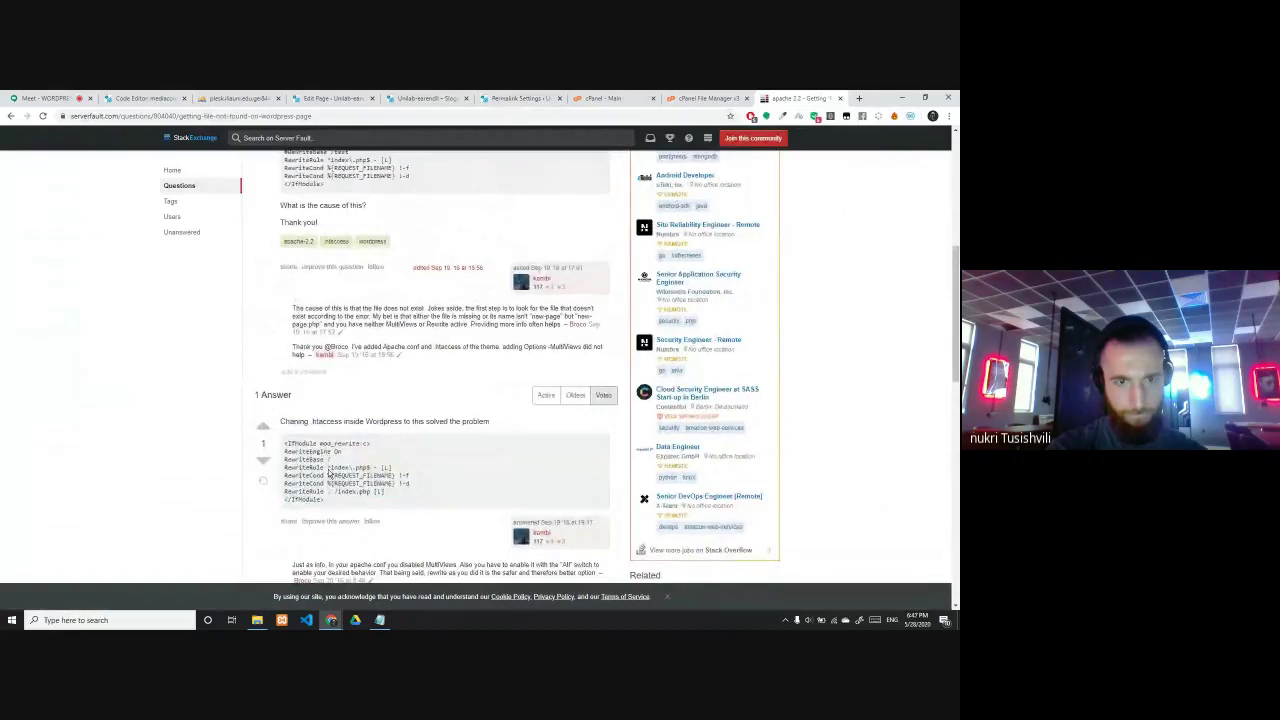
scroll(330, 468, "down", 8)
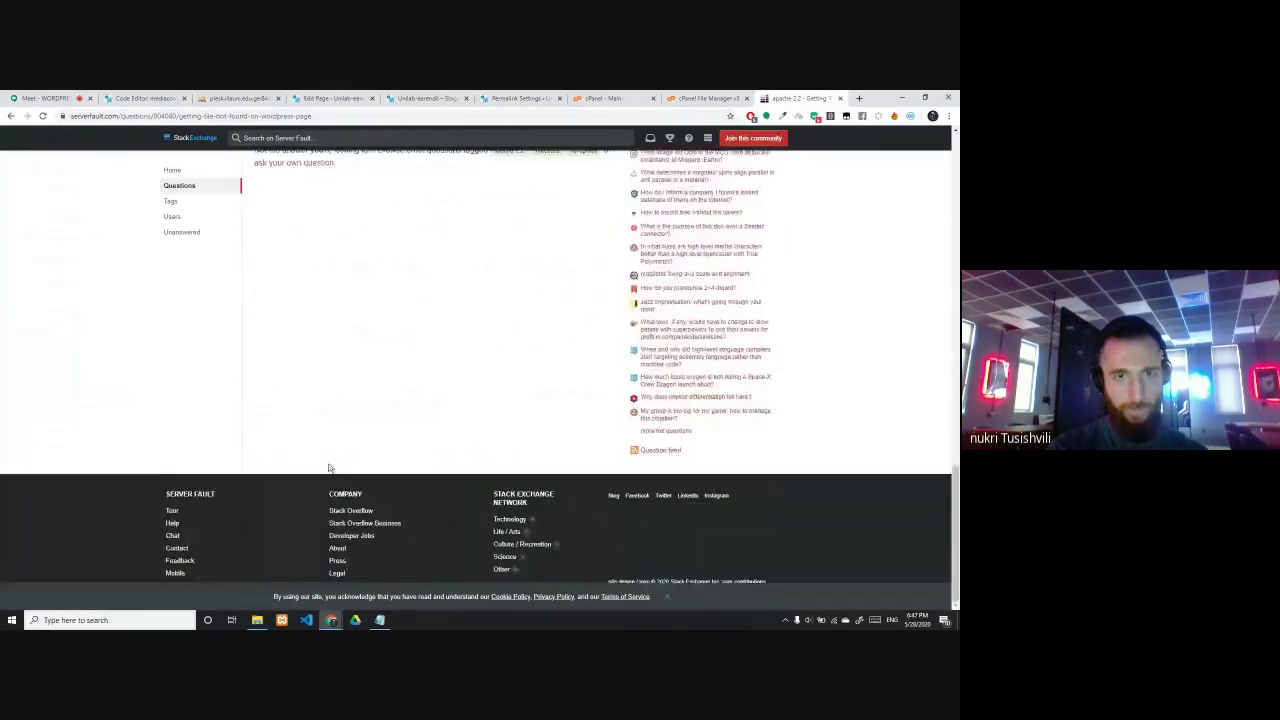
scroll(329, 463, "up", 7)
left_click(11, 116)
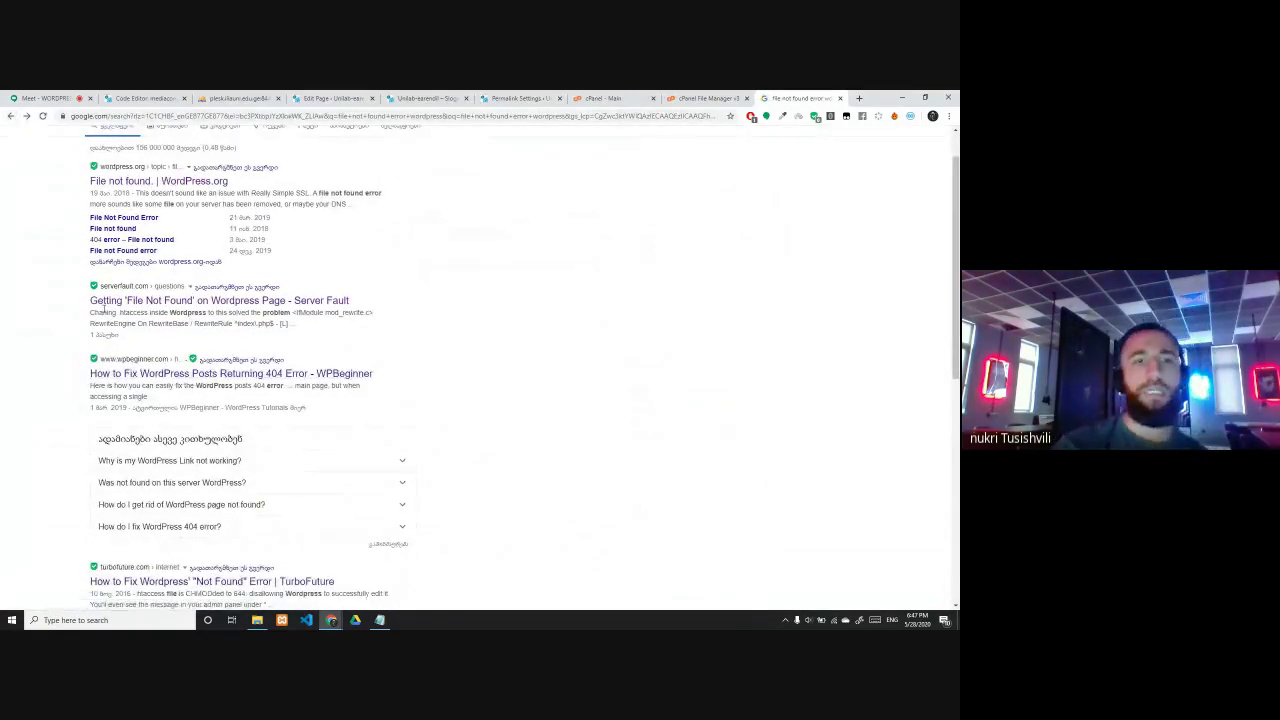
Skim the Server Fault question again, then open TurboFuture's 'How to Fix Wordpress Not Found Error' article
left_click(120, 302)
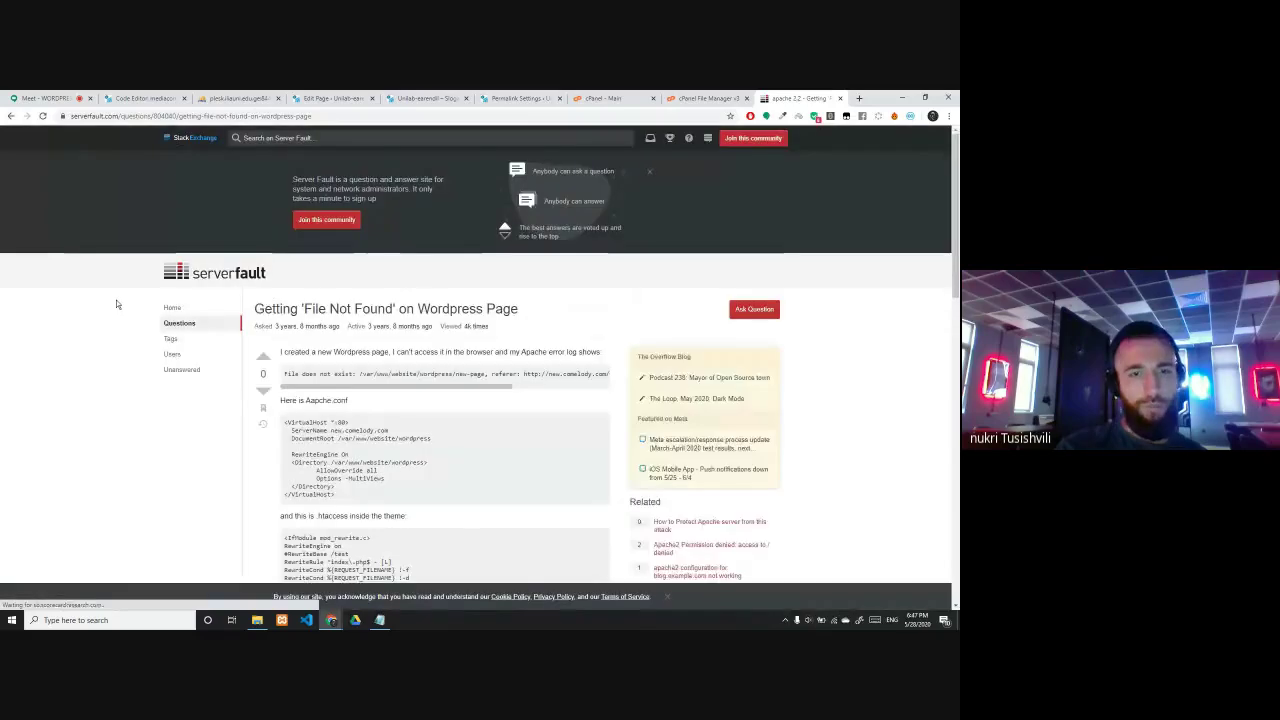
scroll(114, 300, "down", 2)
scroll(313, 407, "down", 2)
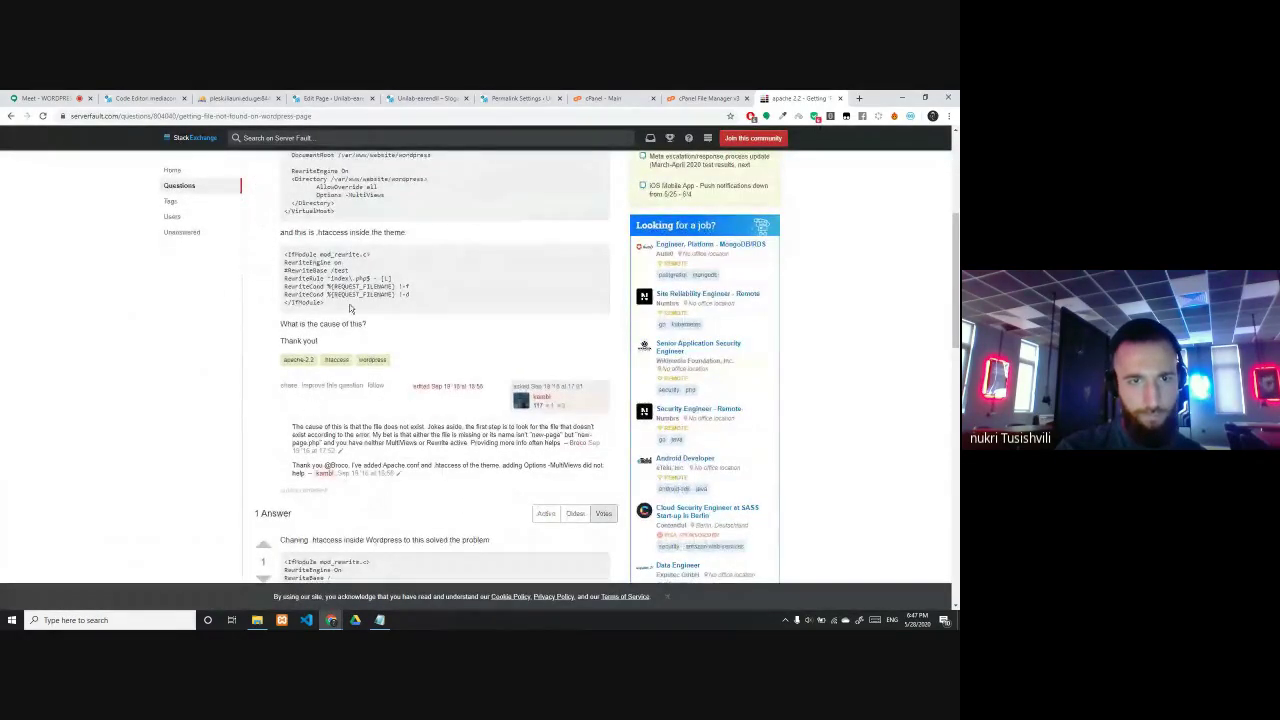
scroll(350, 309, "down", 4)
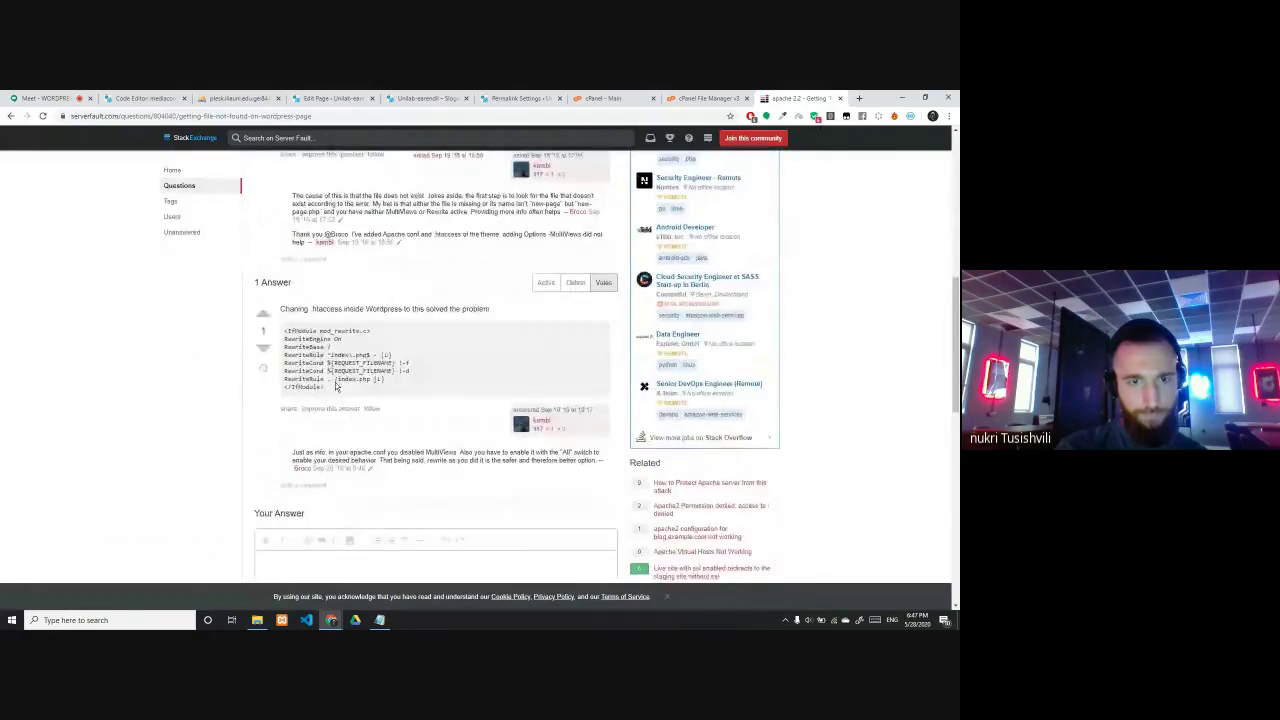
scroll(336, 387, "up", 4)
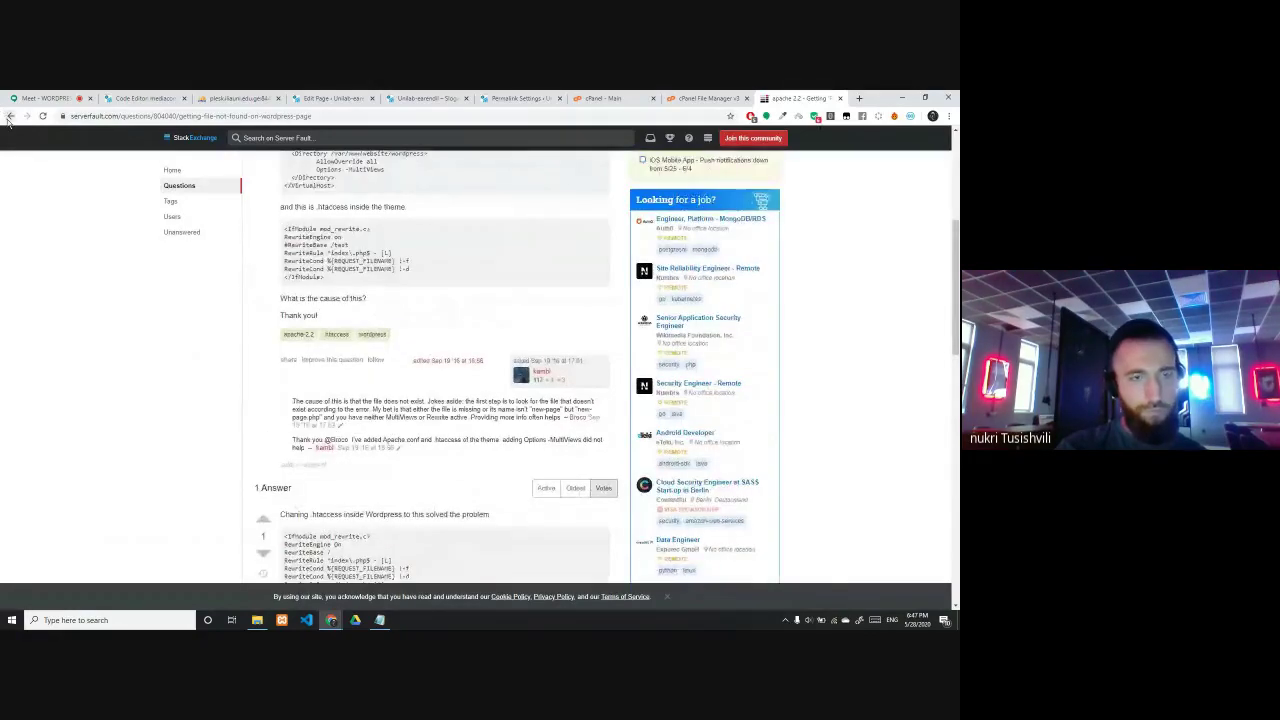
left_click(10, 117)
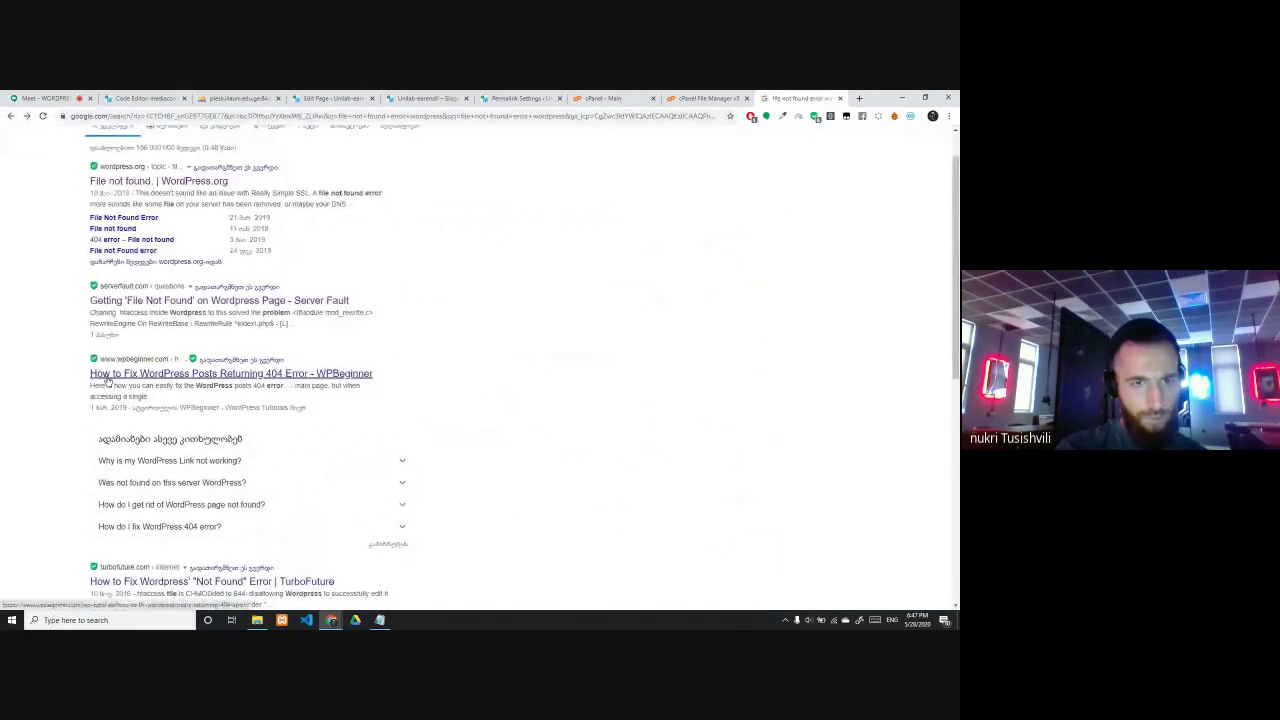
scroll(105, 379, "down", 2)
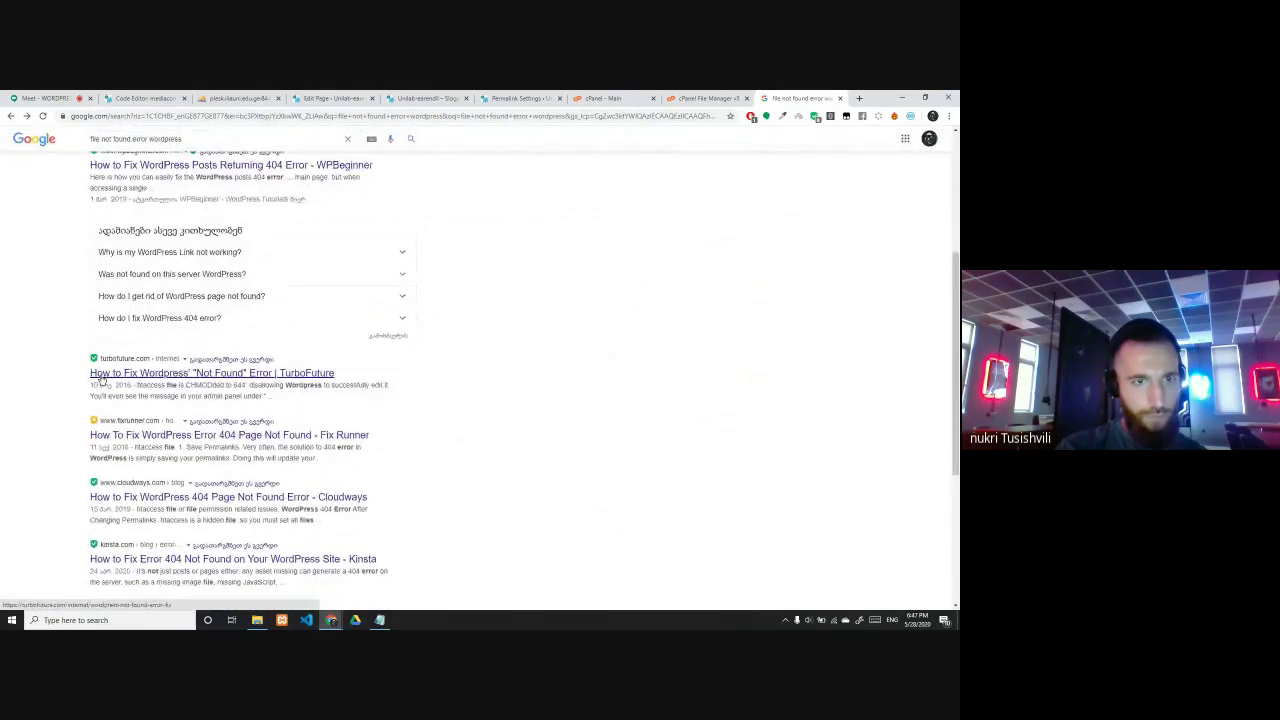
left_click(102, 377)
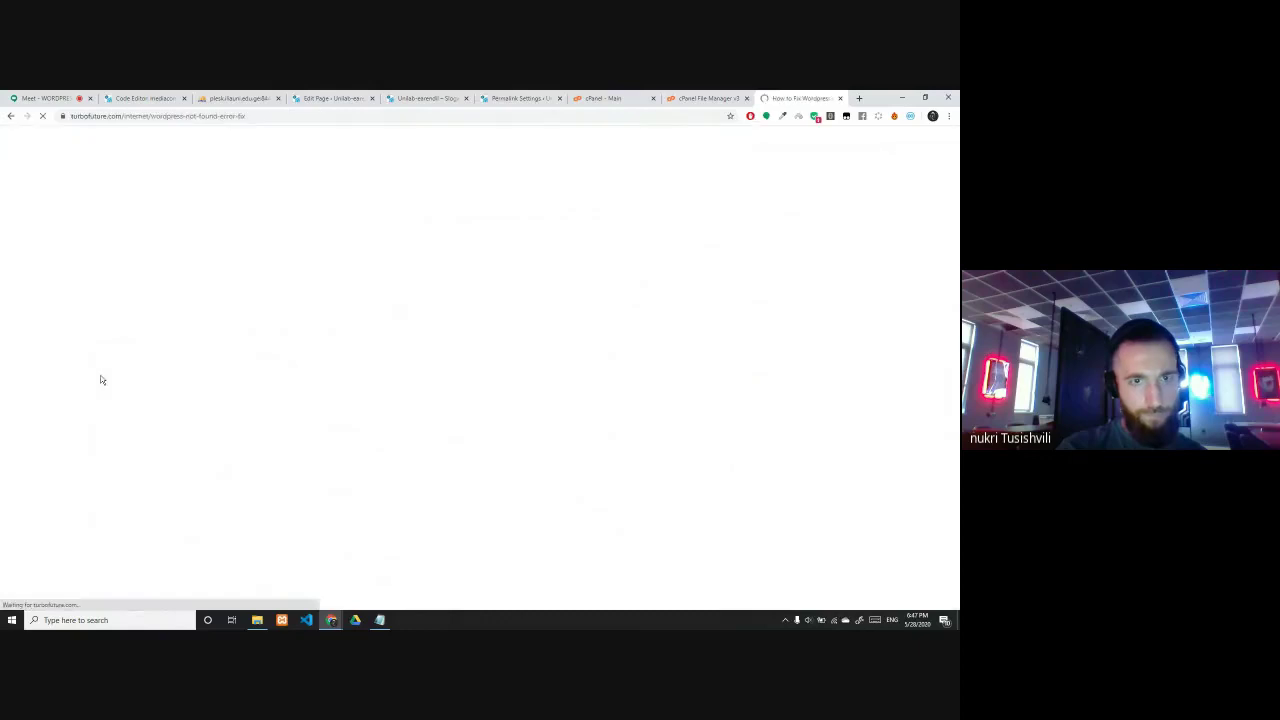
Read TurboFuture's six-step 'How to Fix the Error' list
scroll(318, 393, "down", 2)
scroll(318, 393, "down", 3)
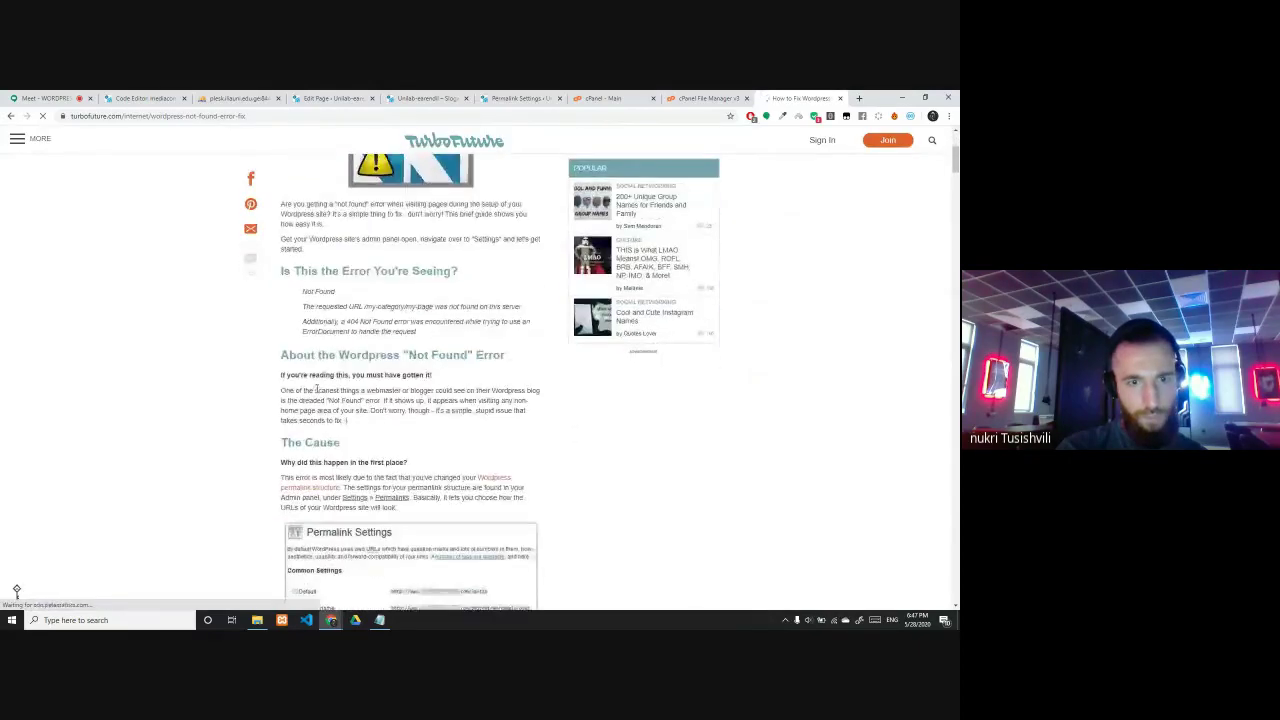
scroll(318, 393, "down", 1)
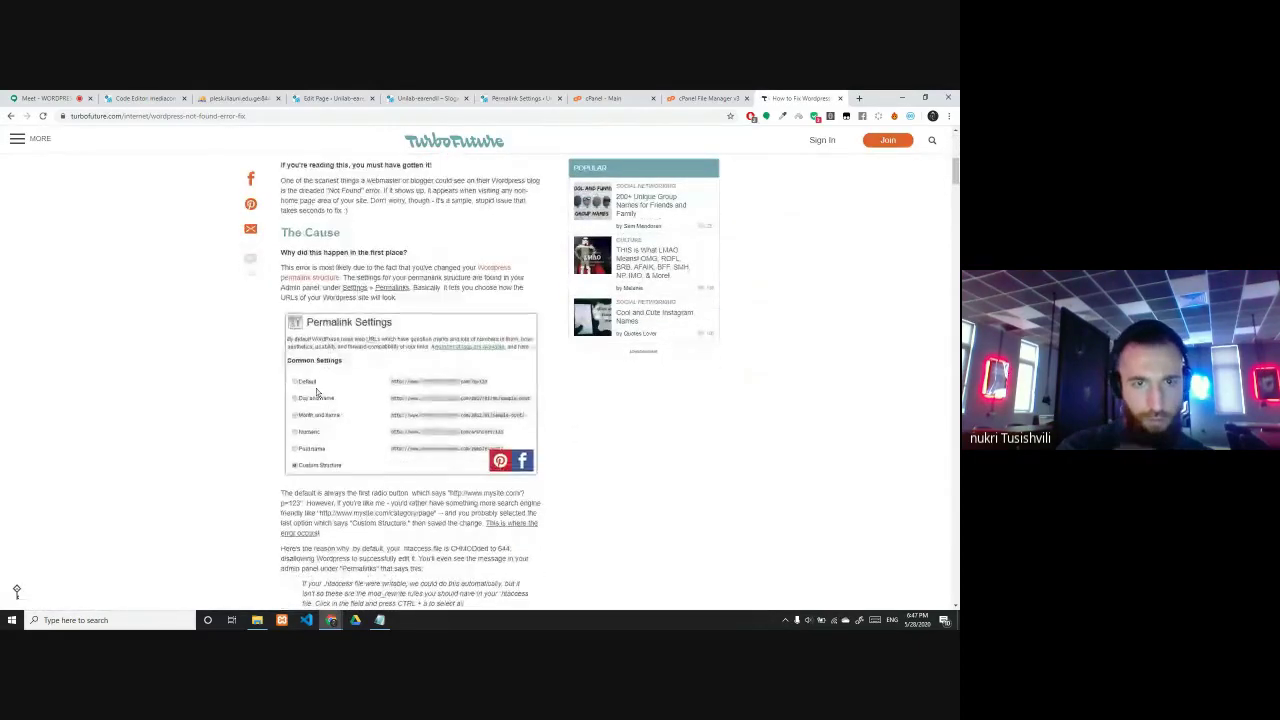
scroll(309, 293, "up", 1)
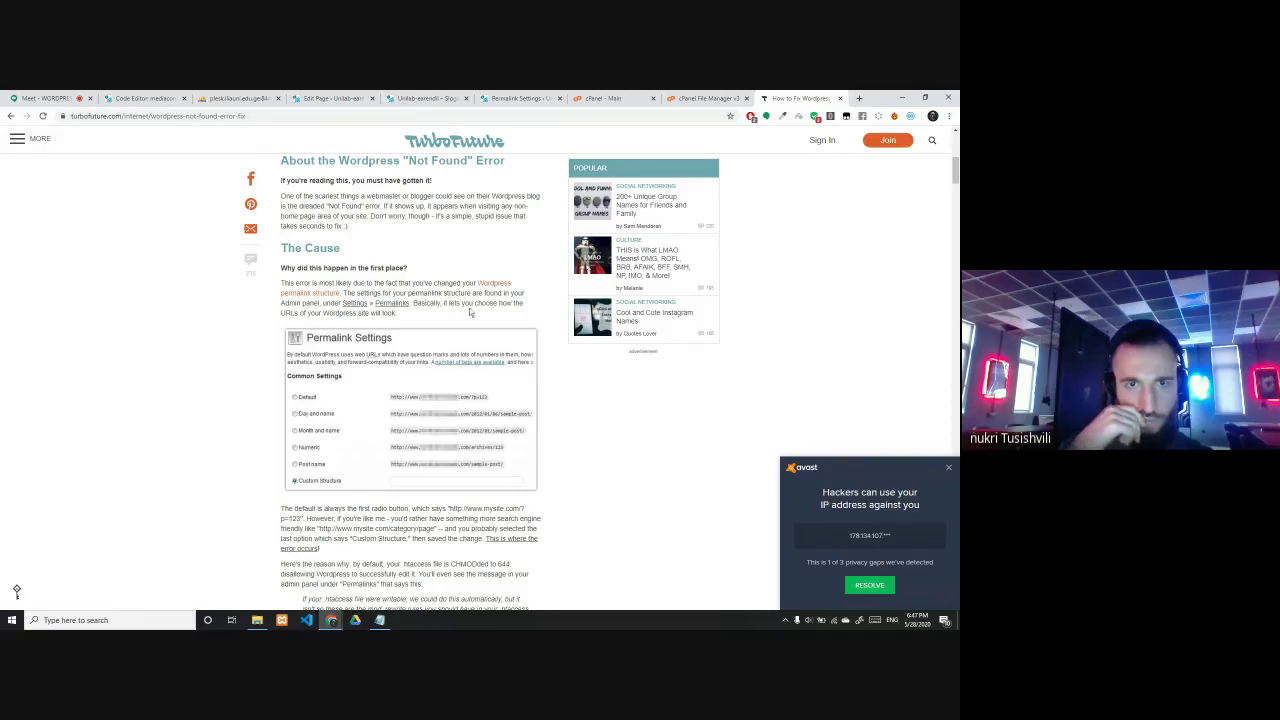
scroll(499, 314, "down", 2)
scroll(499, 314, "down", 3)
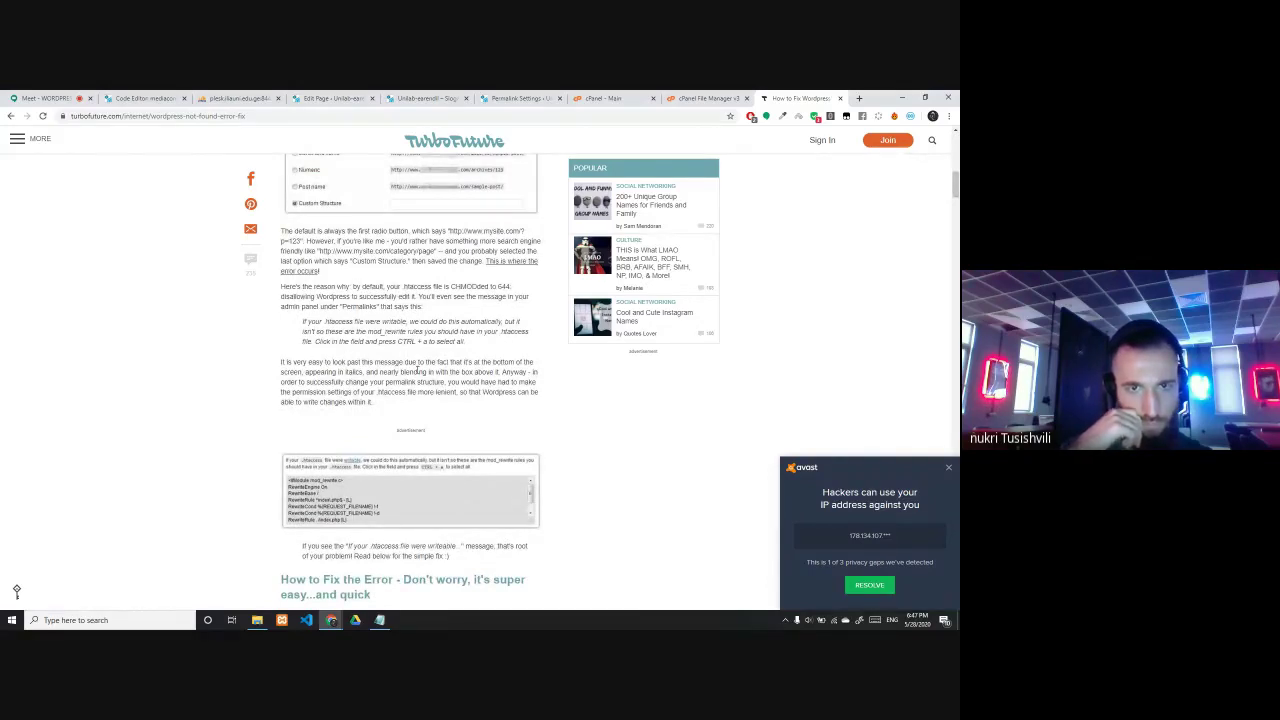
scroll(418, 370, "down", 1)
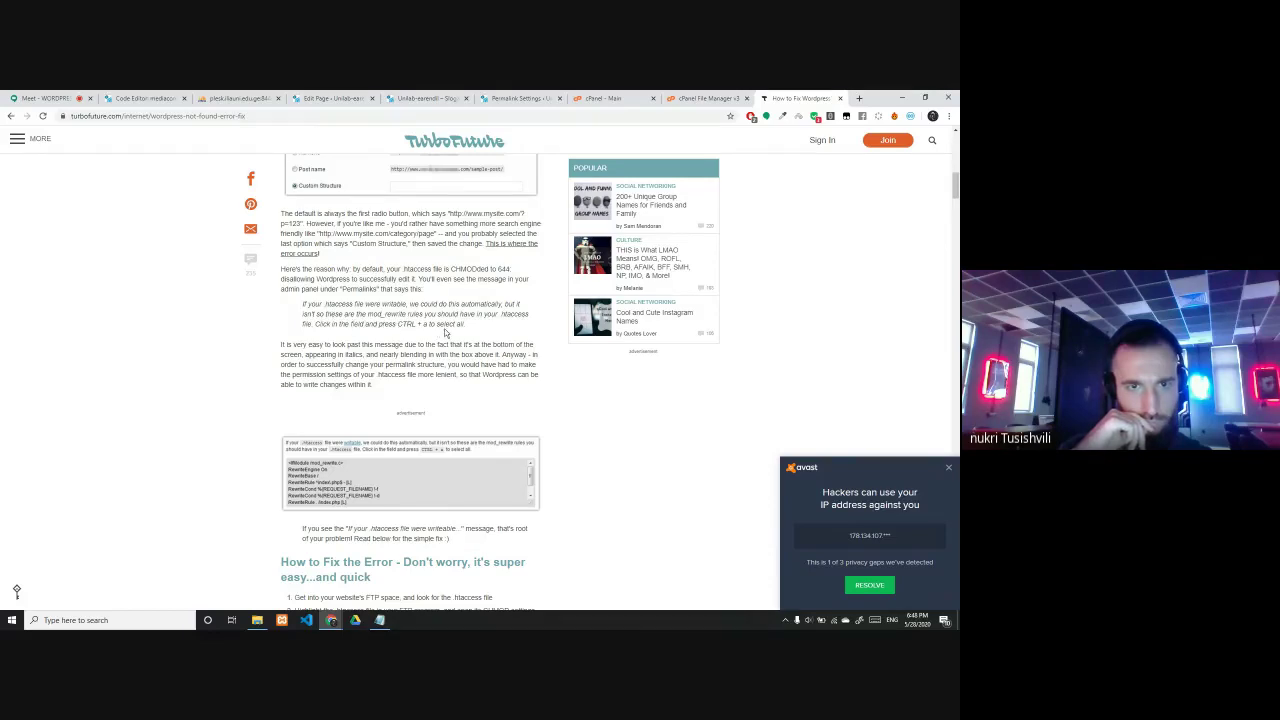
scroll(446, 333, "down", 1)
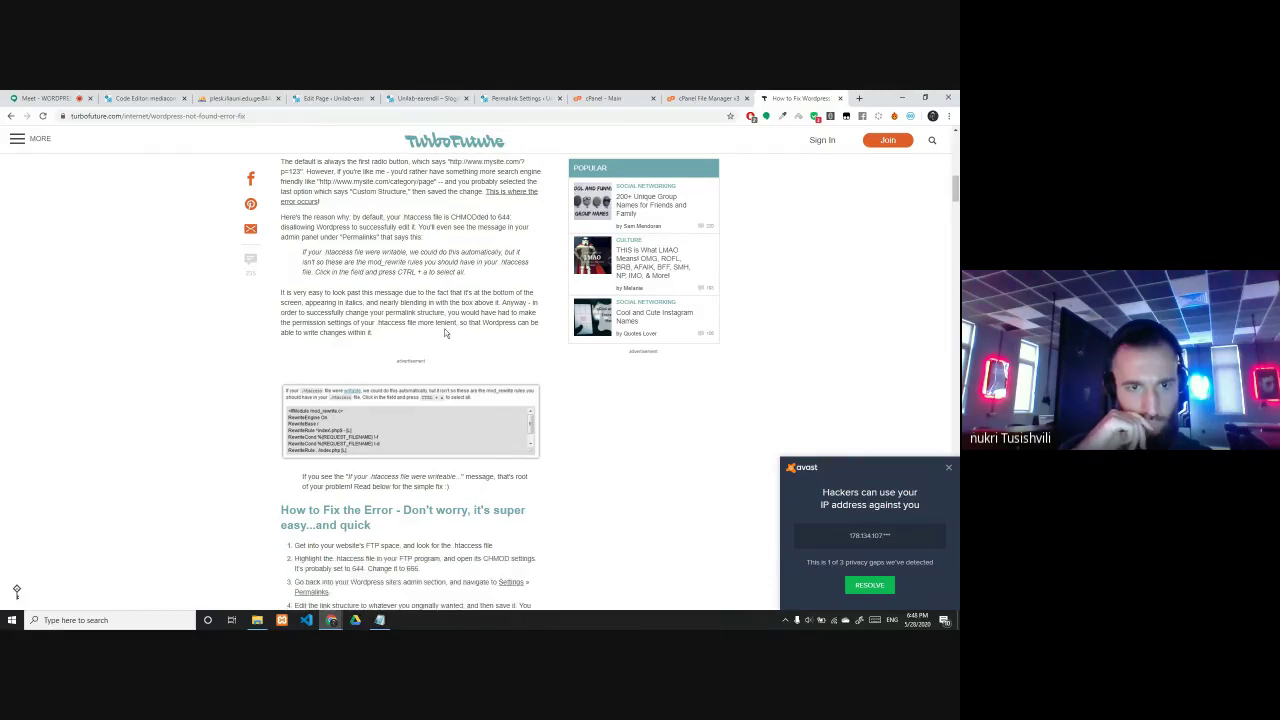
scroll(446, 333, "down", 5)
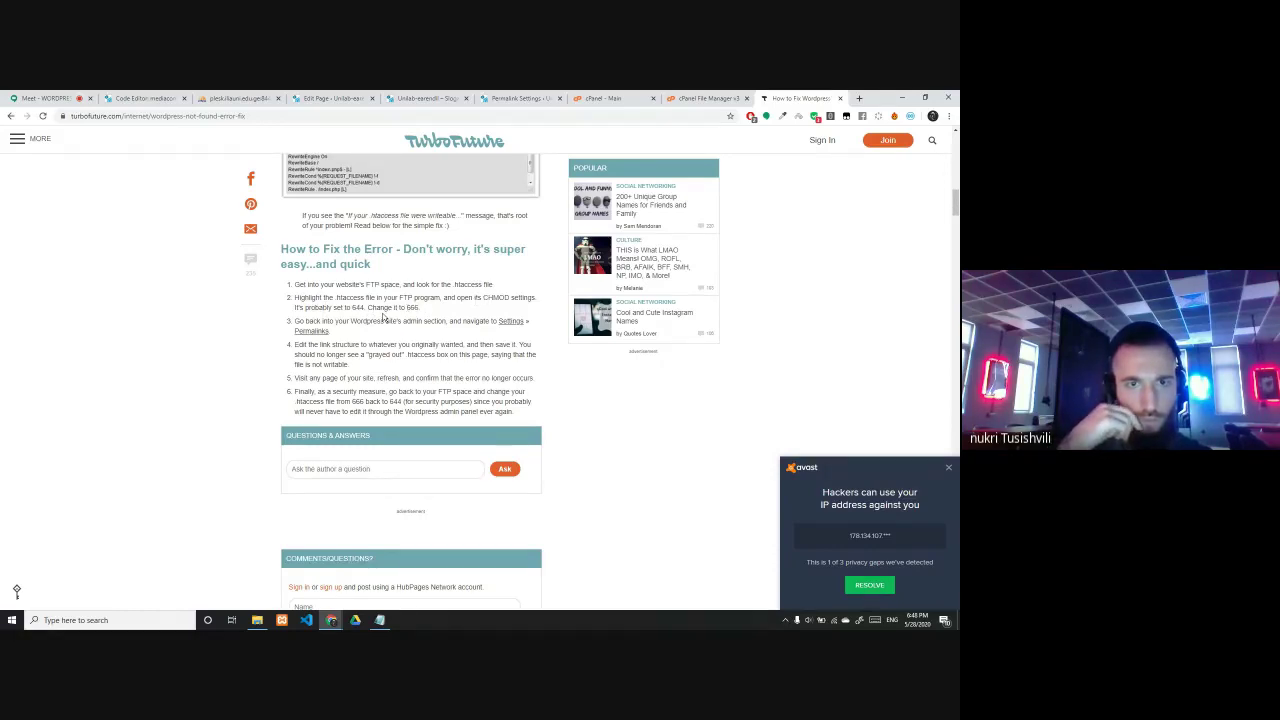
Return through the phpMyAdmin tab to the .htaccess file in Plesk's code editor
left_click(225, 98)
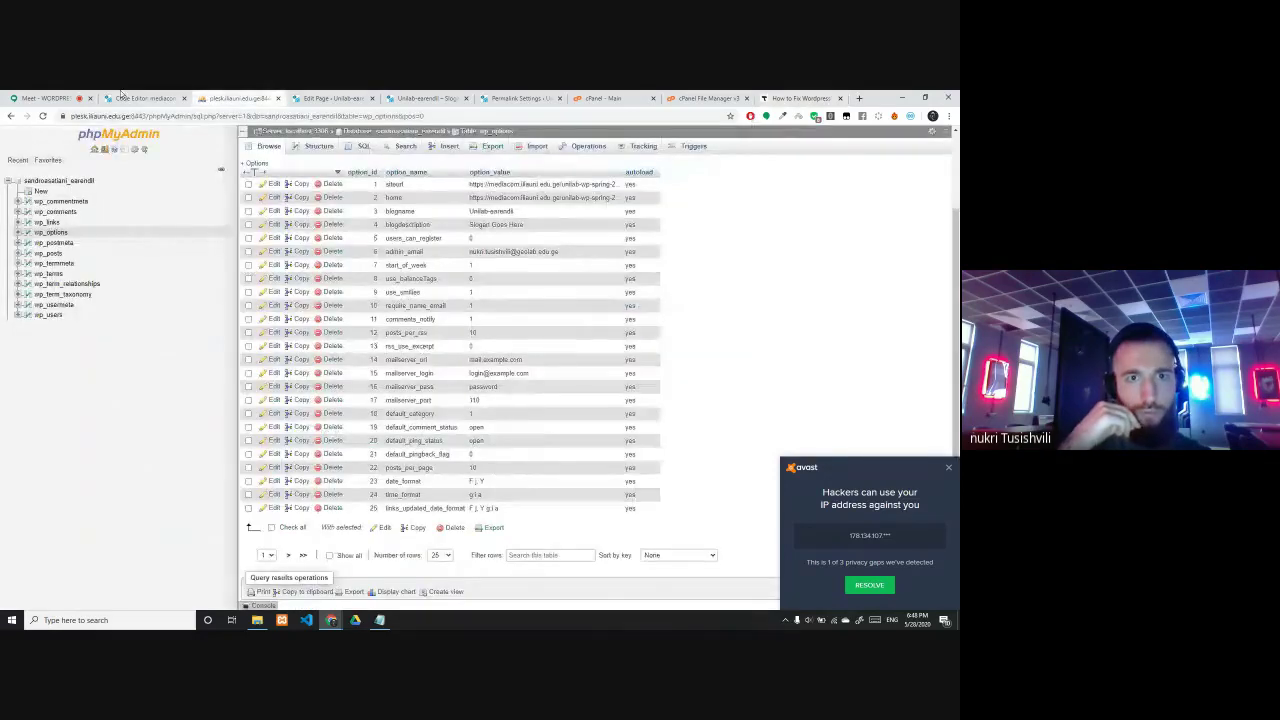
left_click(140, 98)
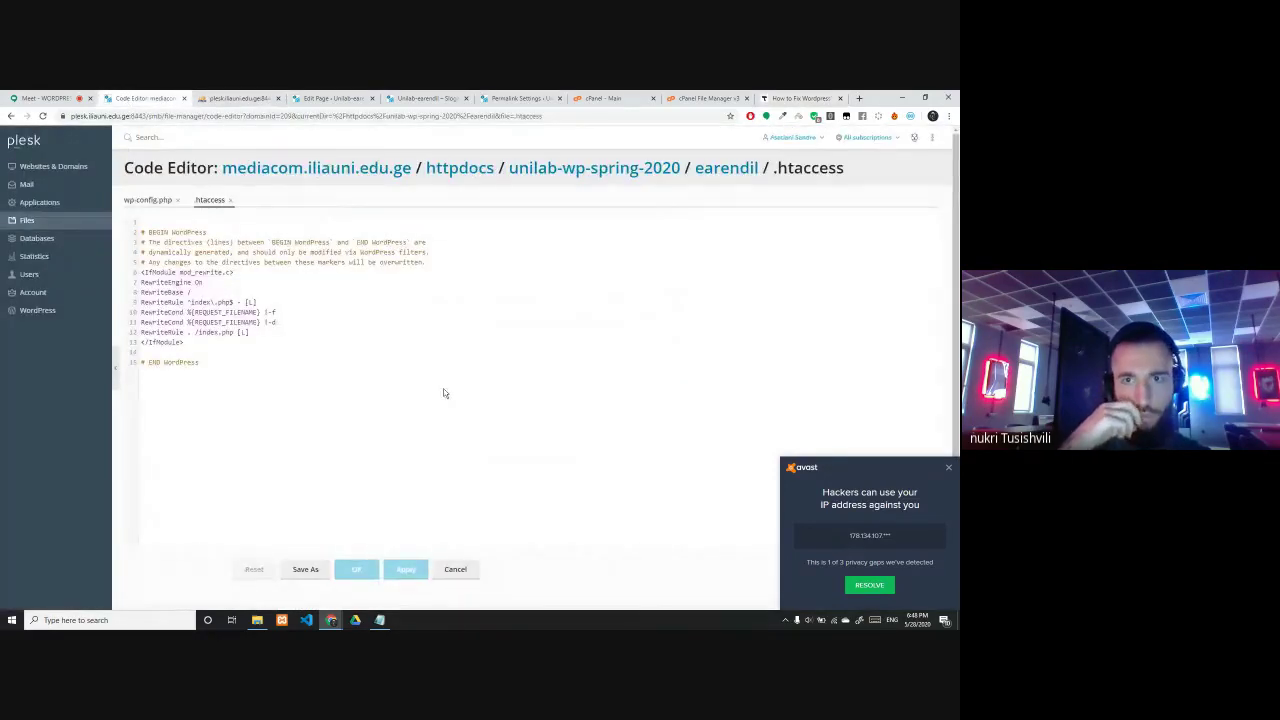
left_click(33, 221)
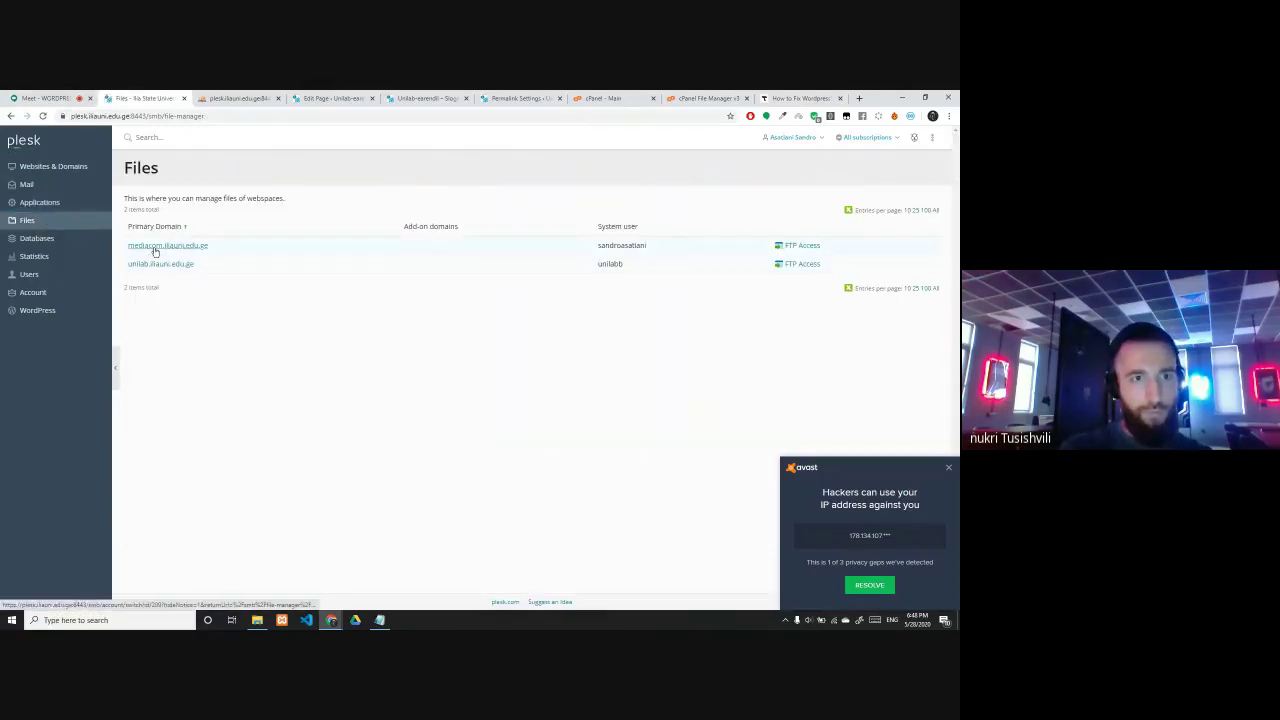
Add Owner execute permission to the mediacom site's .htaccess file, apply it, and view the site
left_click(155, 250)
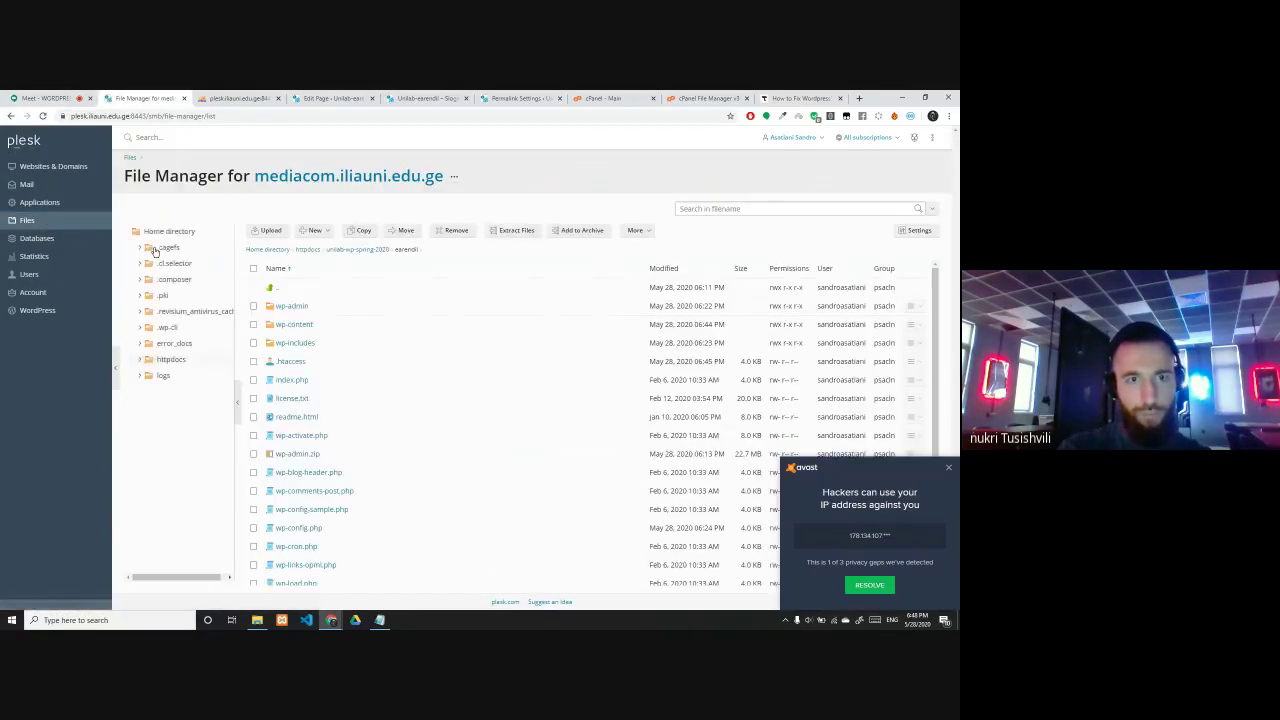
scroll(361, 371, "down", 2)
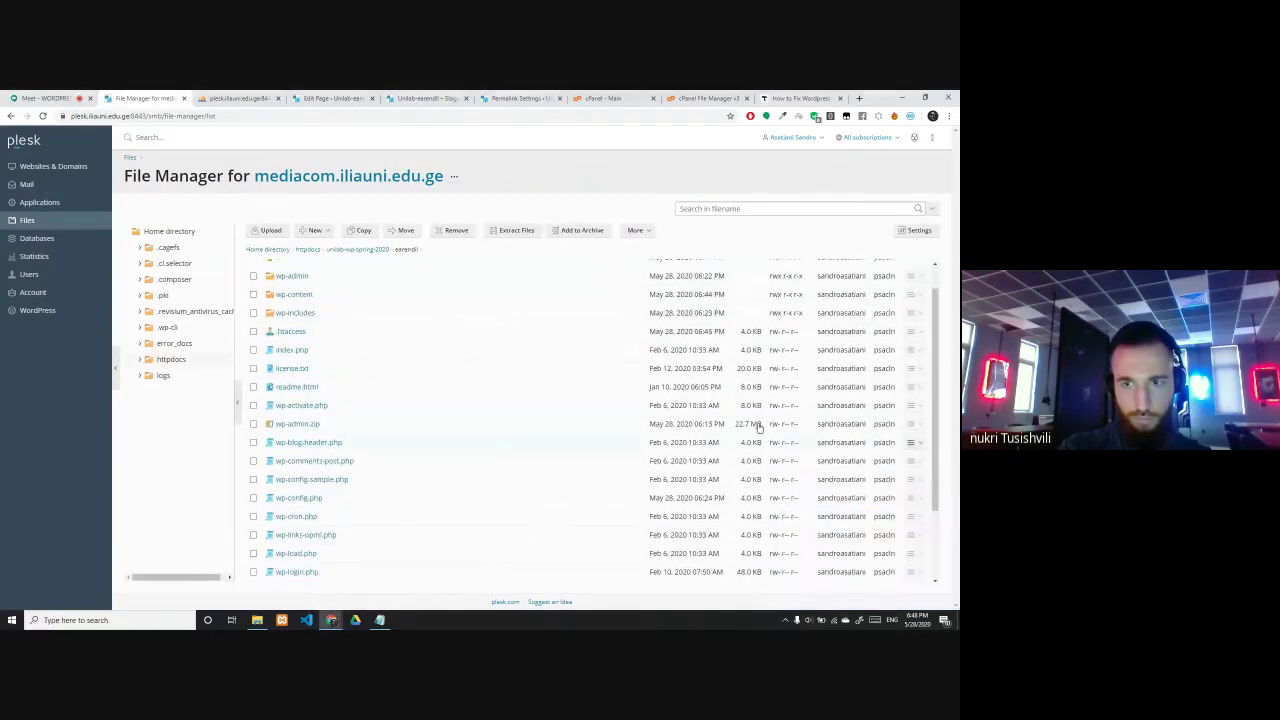
scroll(700, 403, "up", 2)
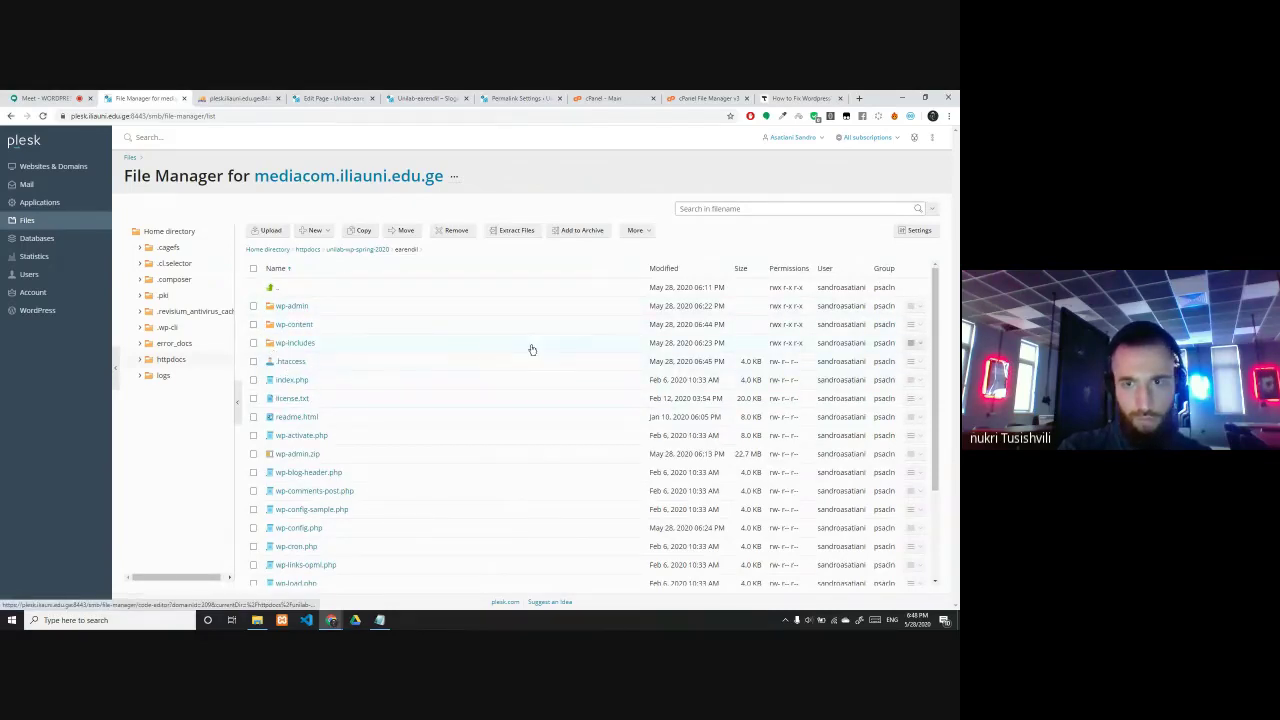
right_click(789, 370)
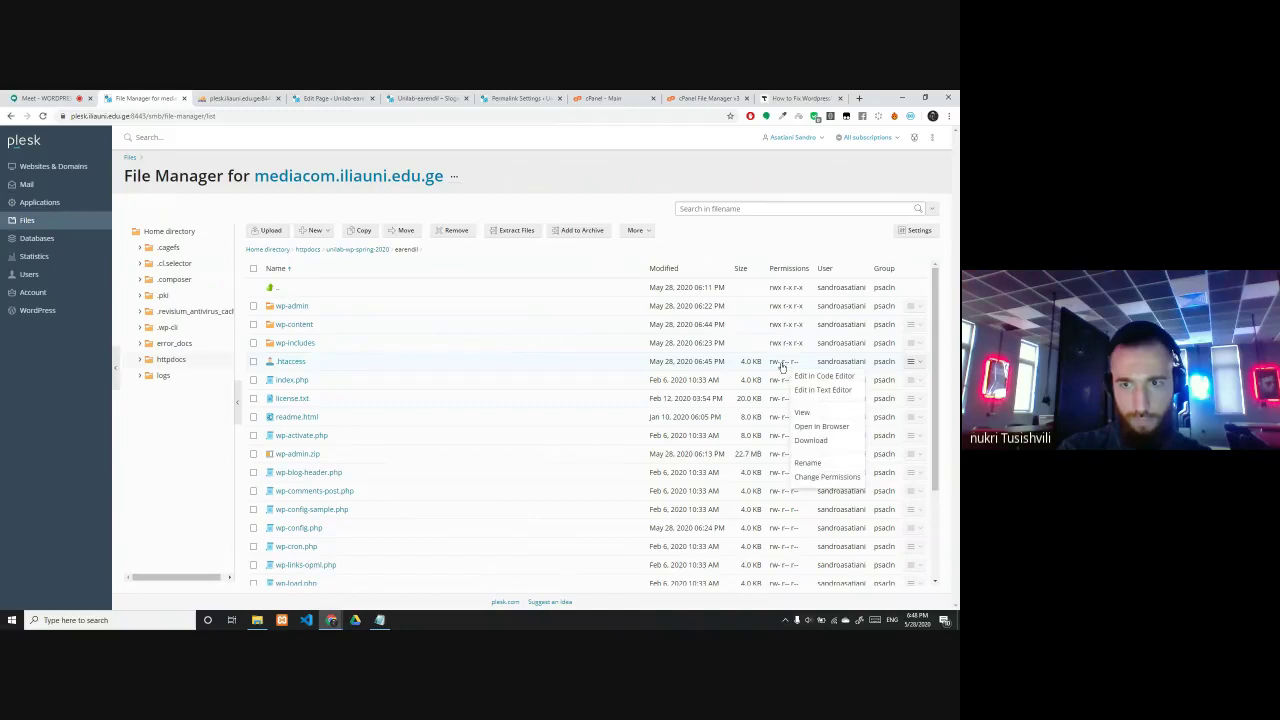
left_click(811, 478)
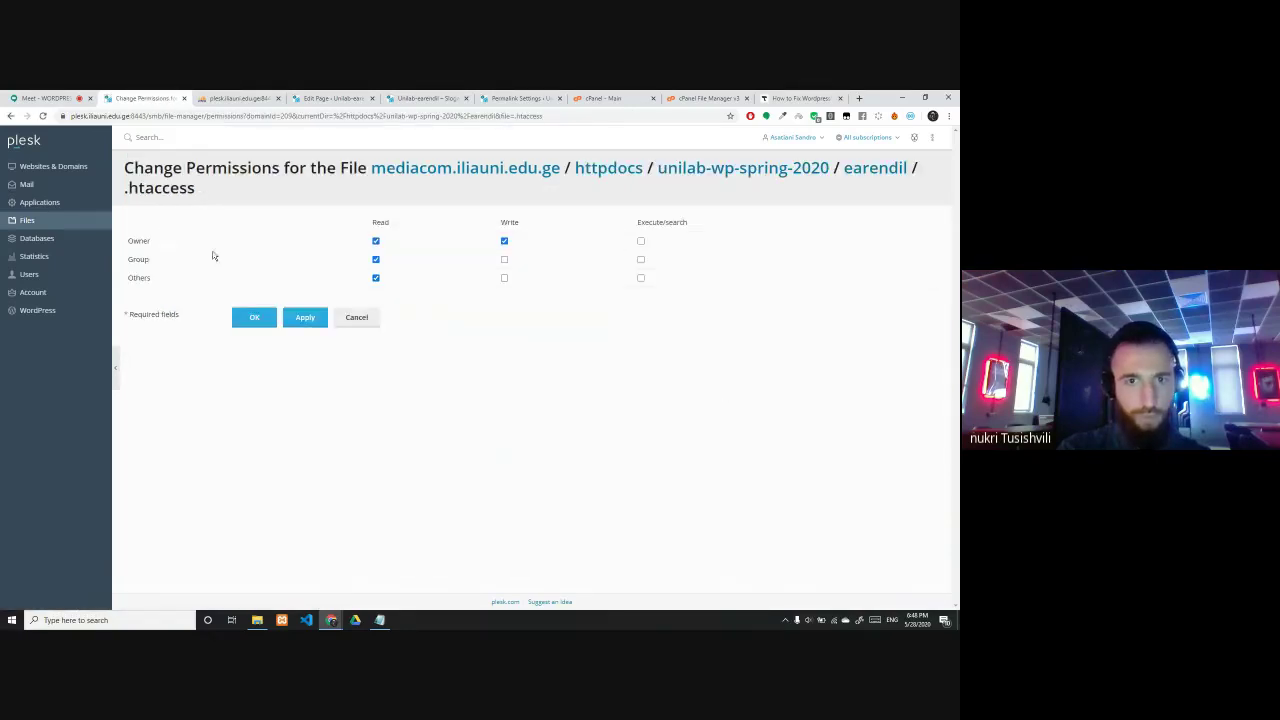
left_click(641, 242)
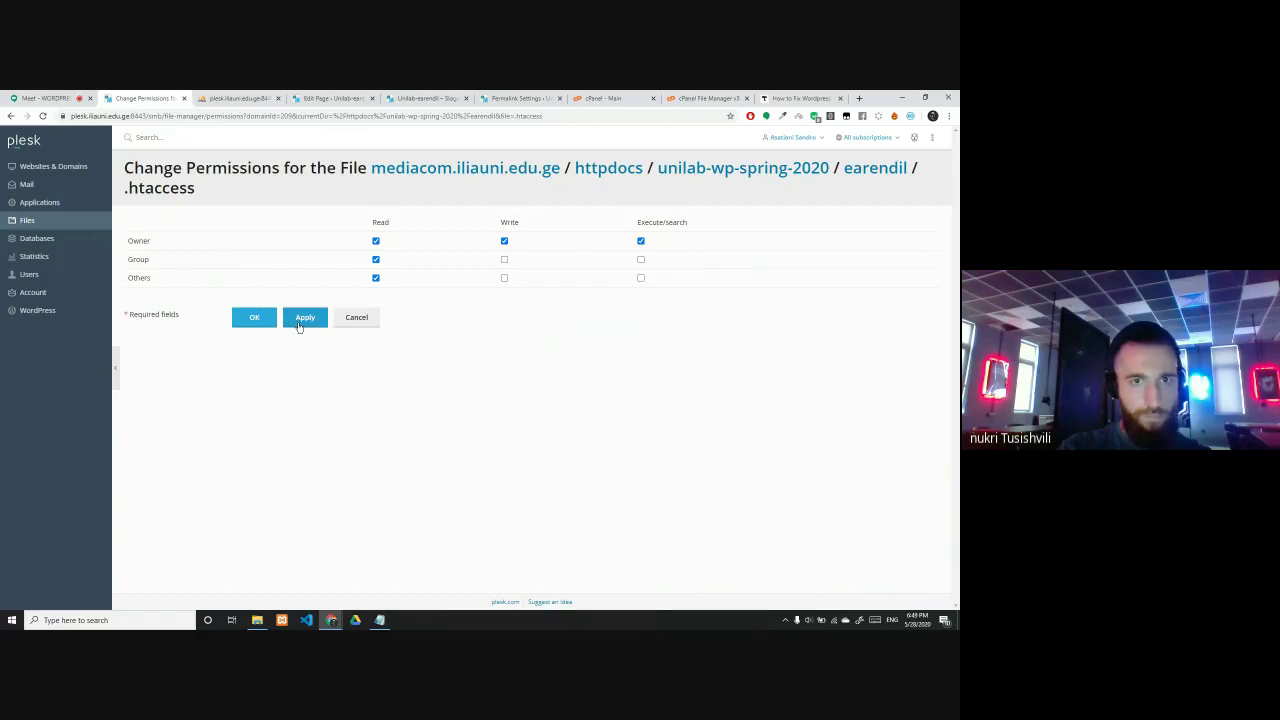
left_click(298, 320)
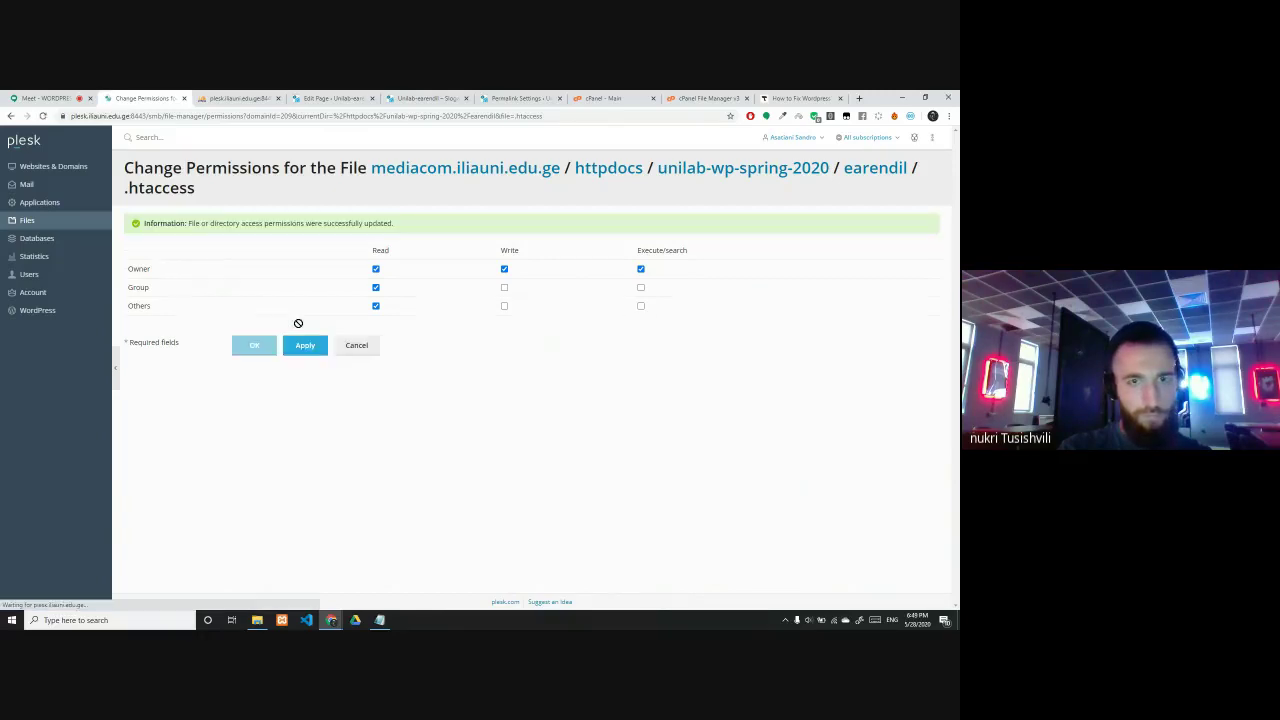
left_click(435, 98)
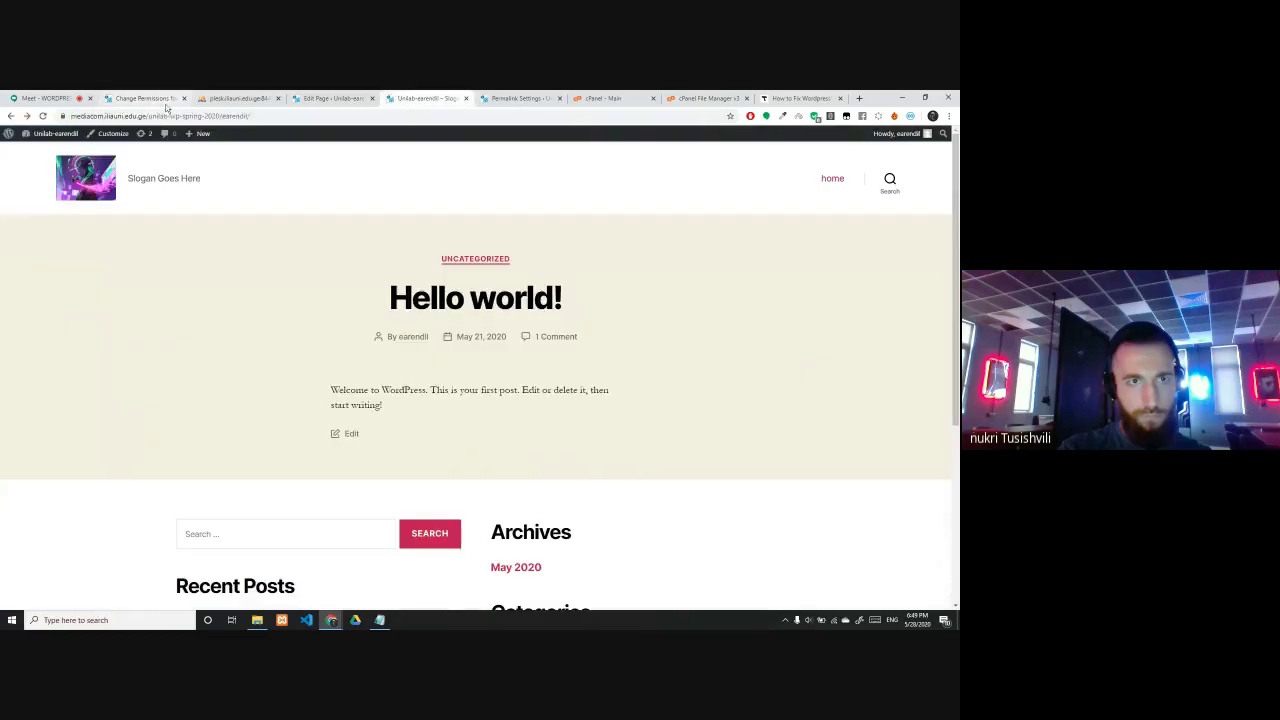
Reload the site and open the Hello world! post, which still shows File not found
left_click(42, 116)
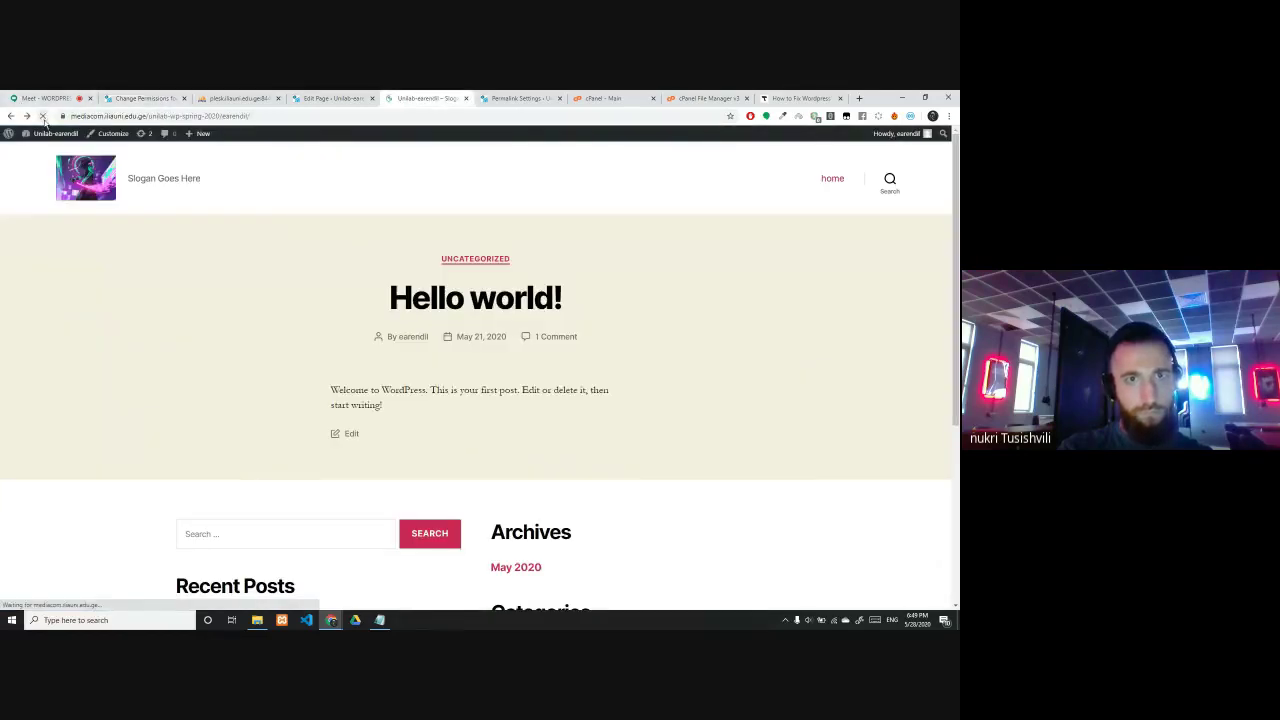
left_click(437, 306)
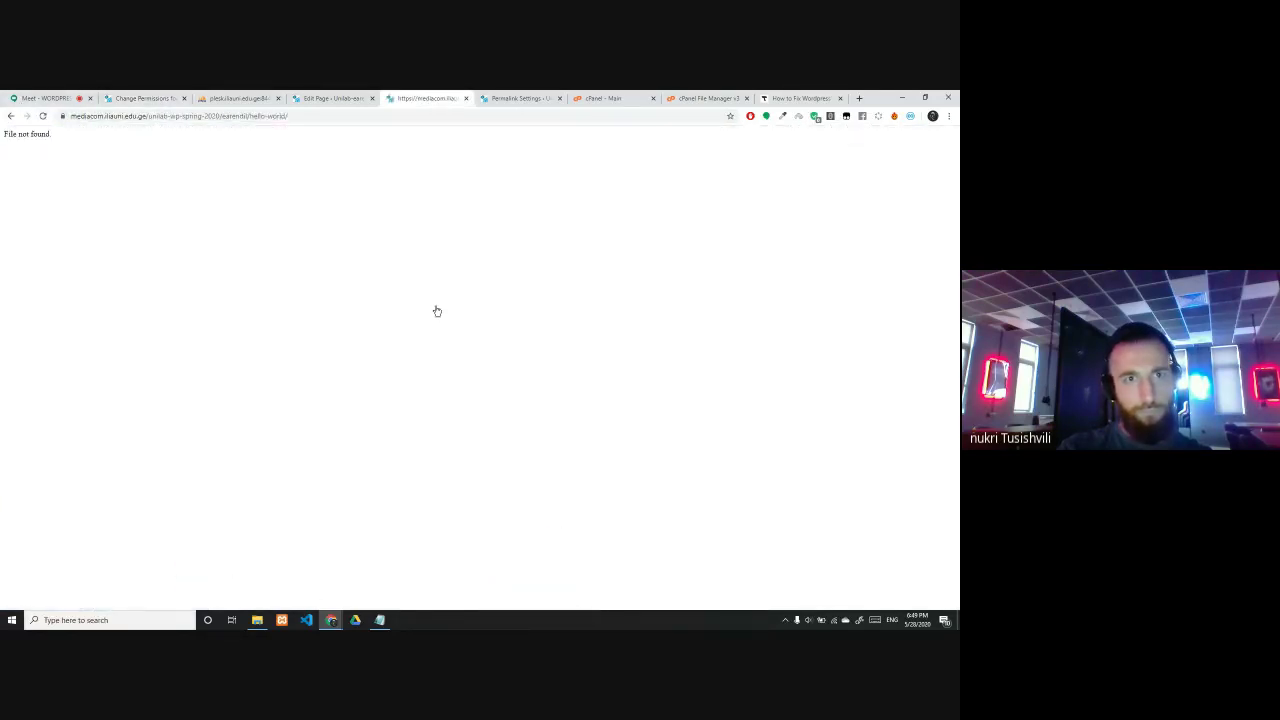
left_click(4, 116)
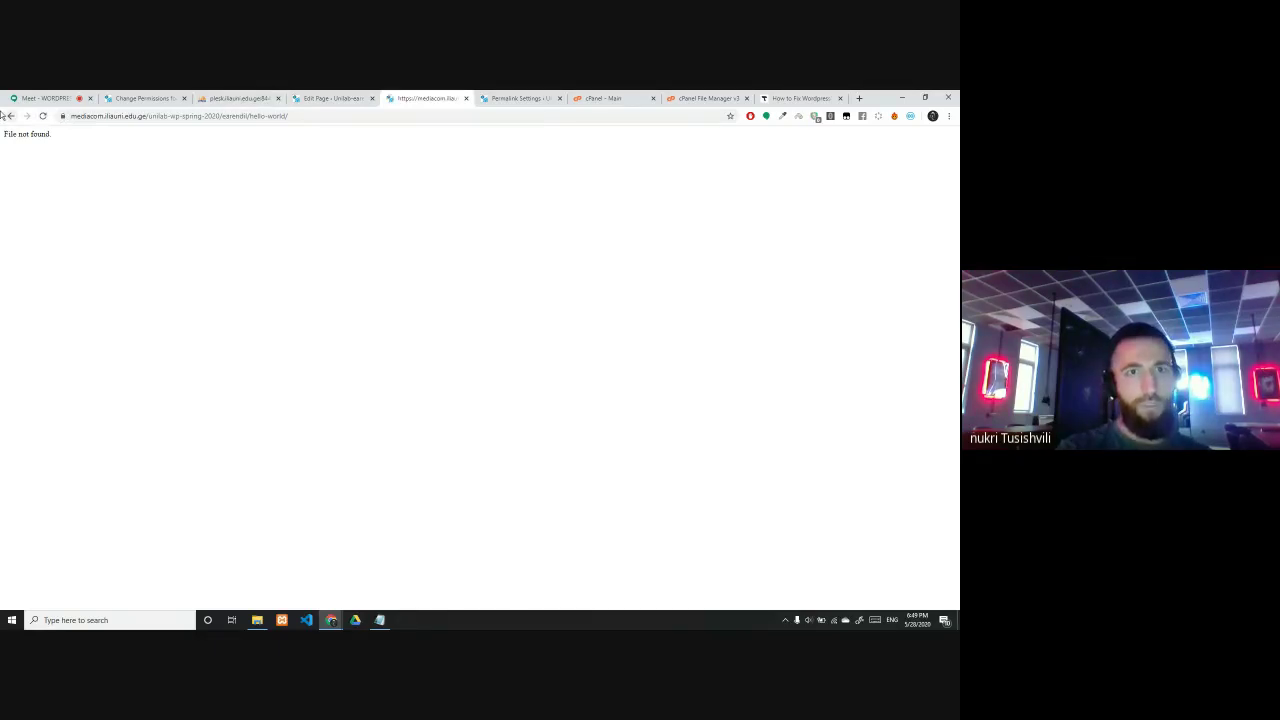
left_click(300, 97)
left_click(408, 98)
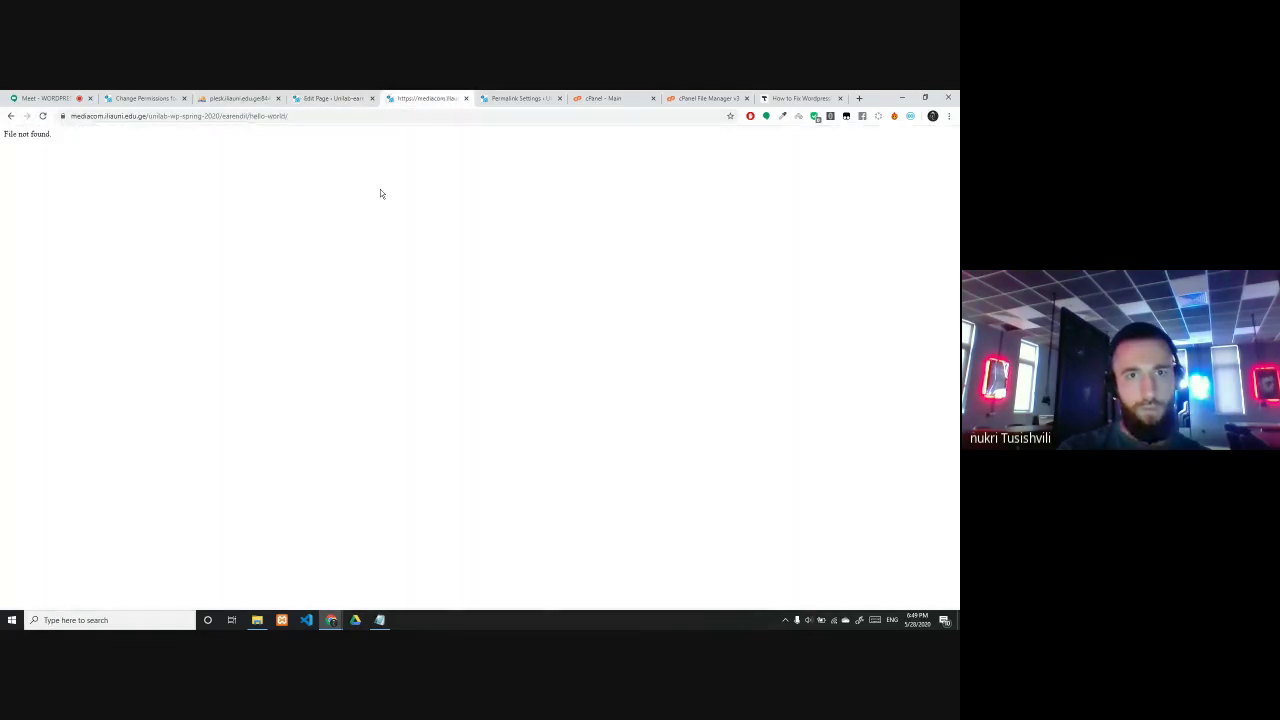
Inspect the not-found page's loaded sources and 404 index response in developer tools
right_click(380, 190)
left_click(415, 362)
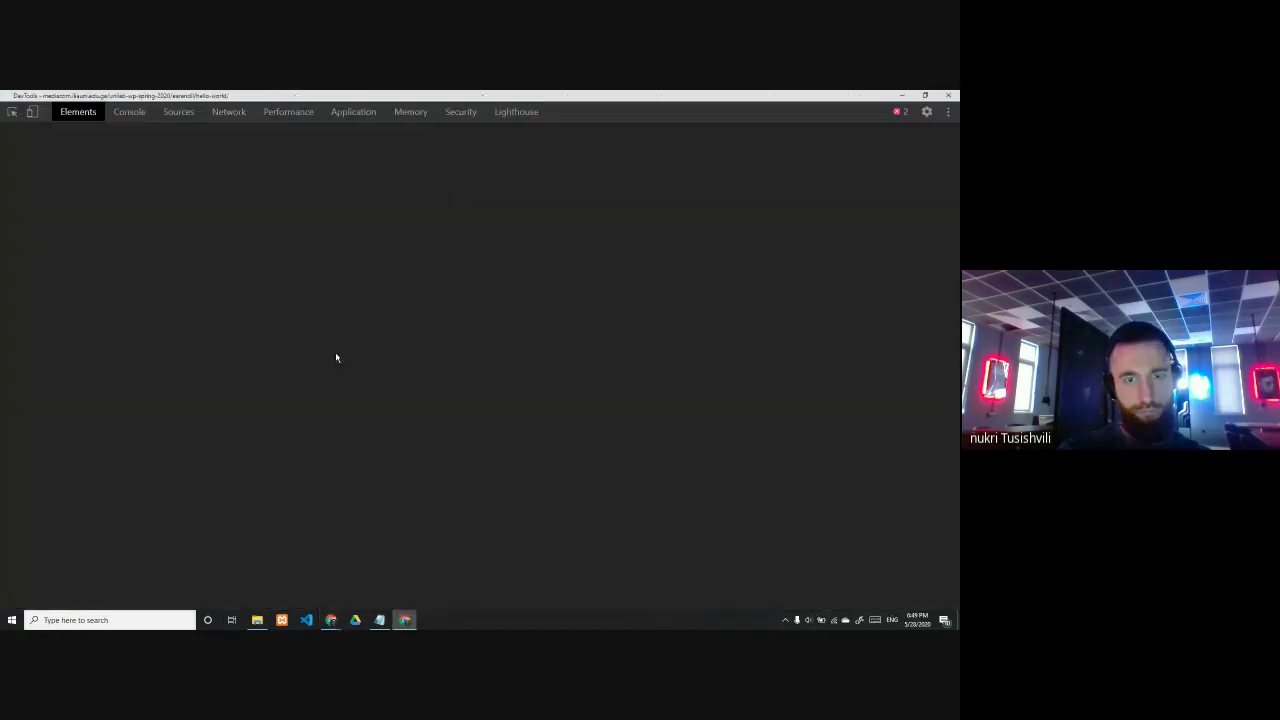
left_click(184, 111)
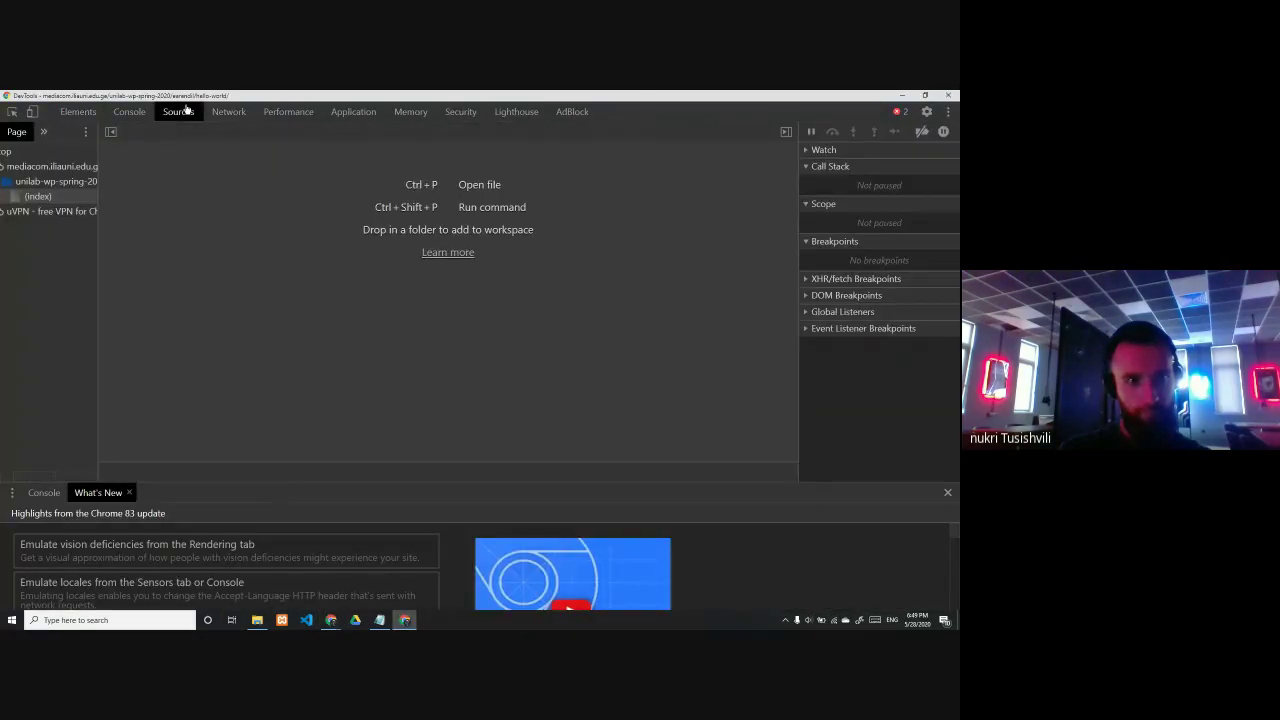
left_click(41, 184)
left_click(38, 196)
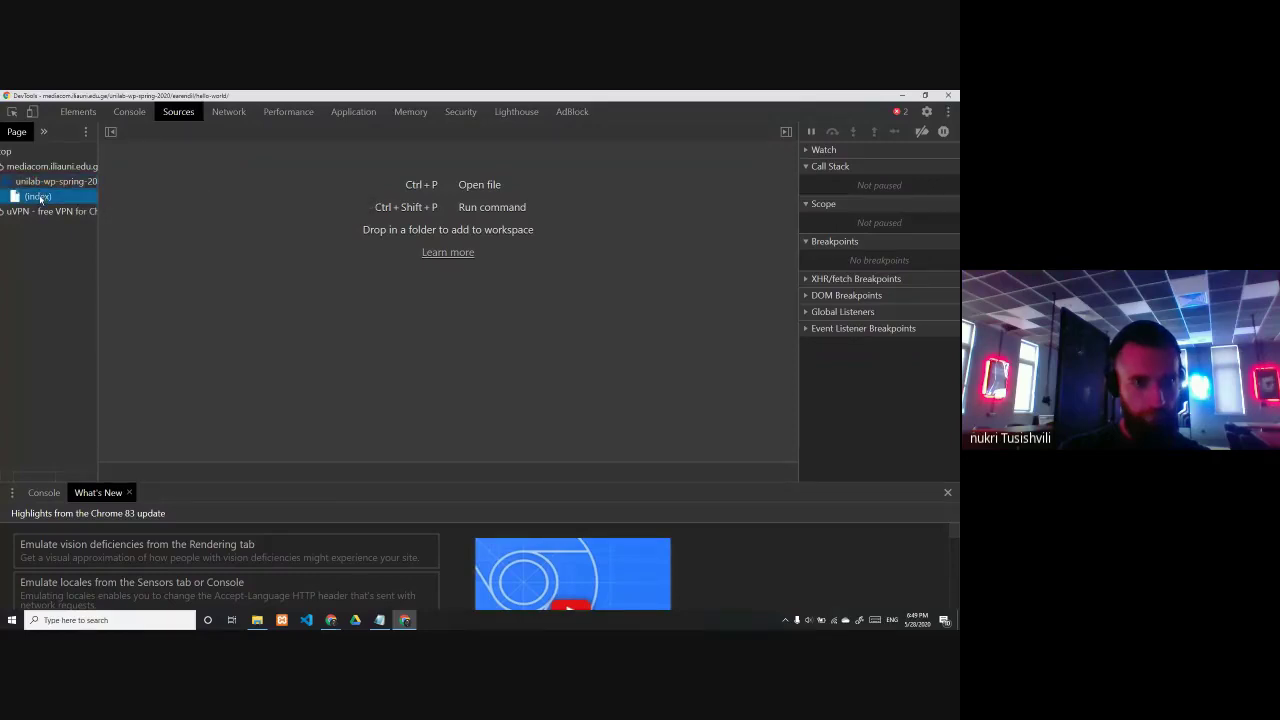
left_click(40, 492)
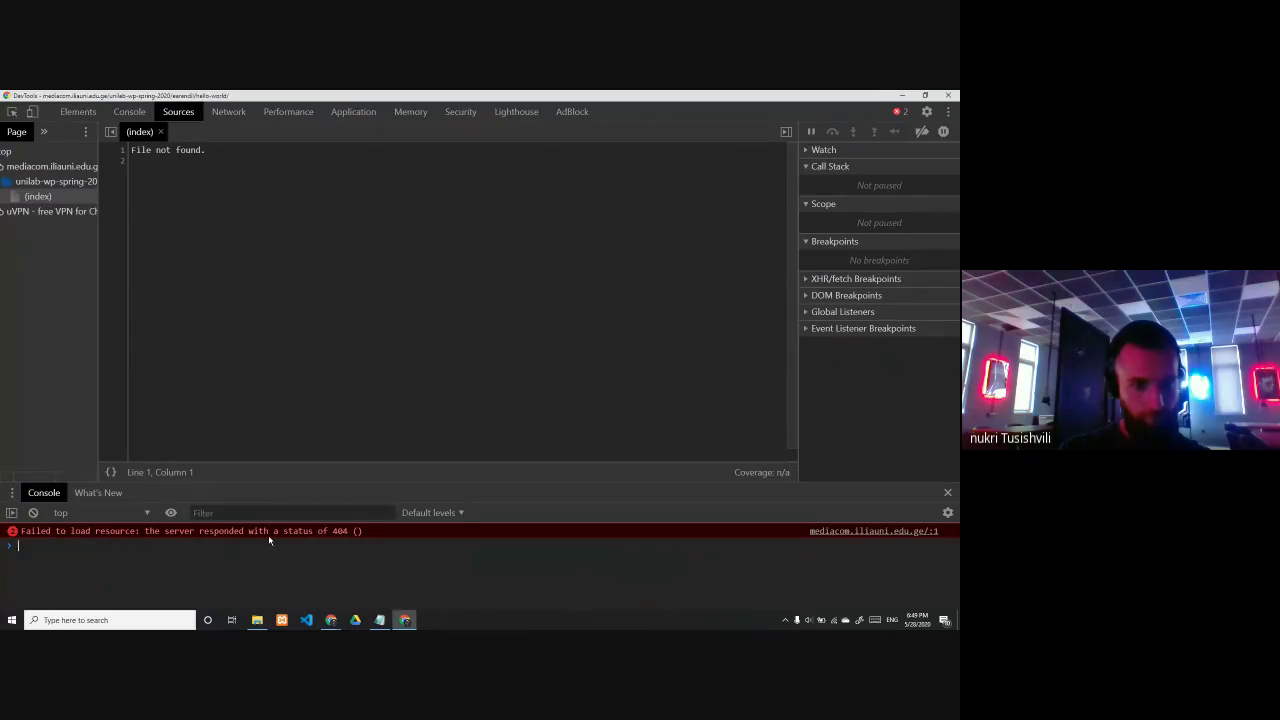
left_click(948, 492)
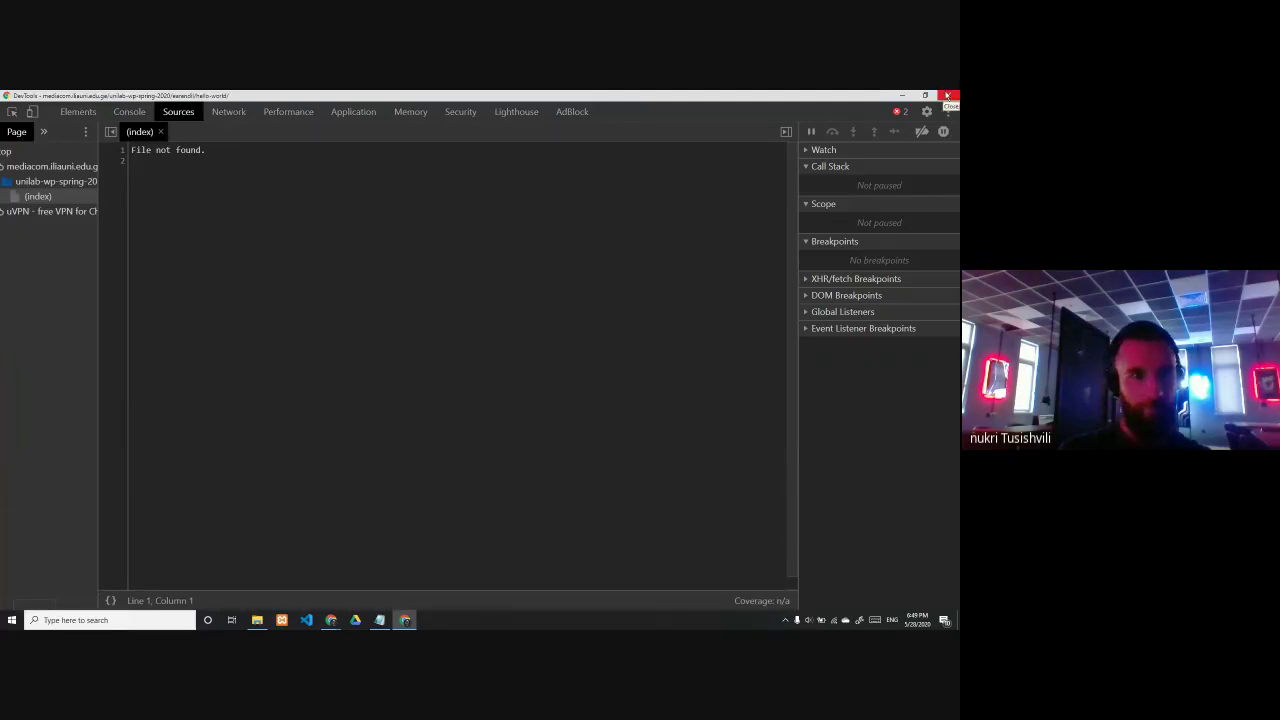
left_click(948, 95)
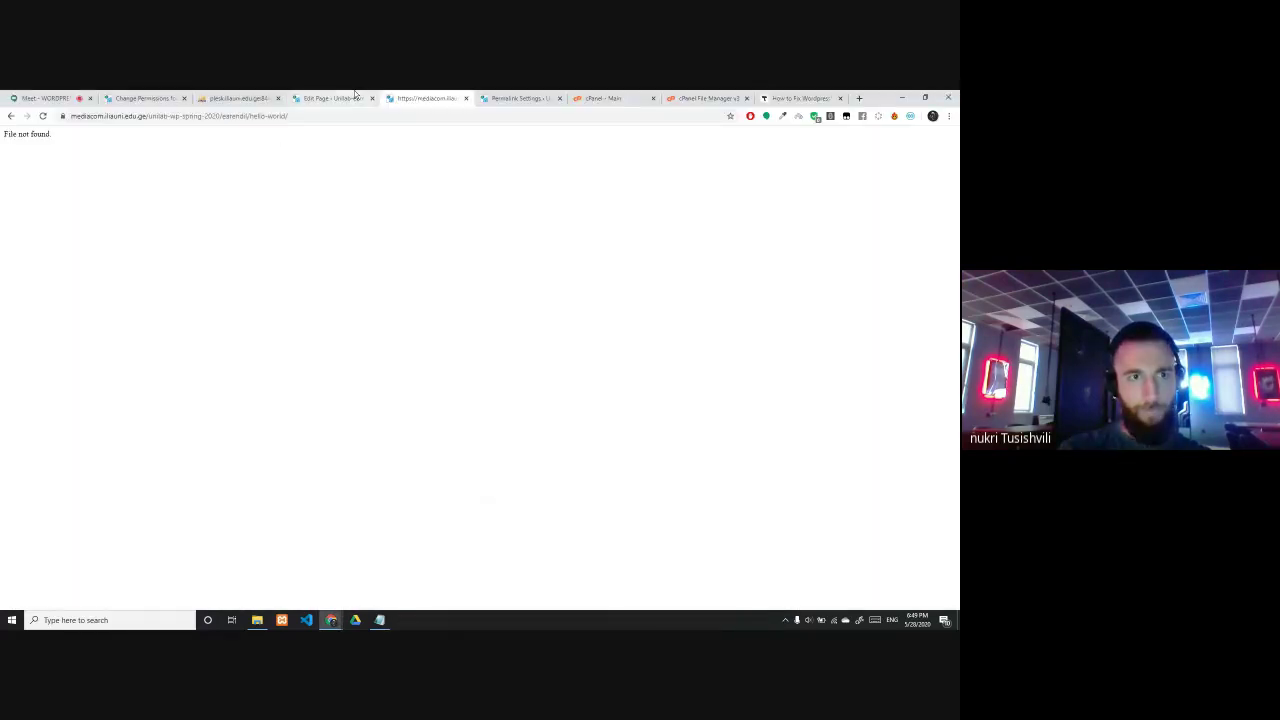
Look through the other open tabs, then return to Plesk's .htaccess Change Permissions form
left_click(355, 97)
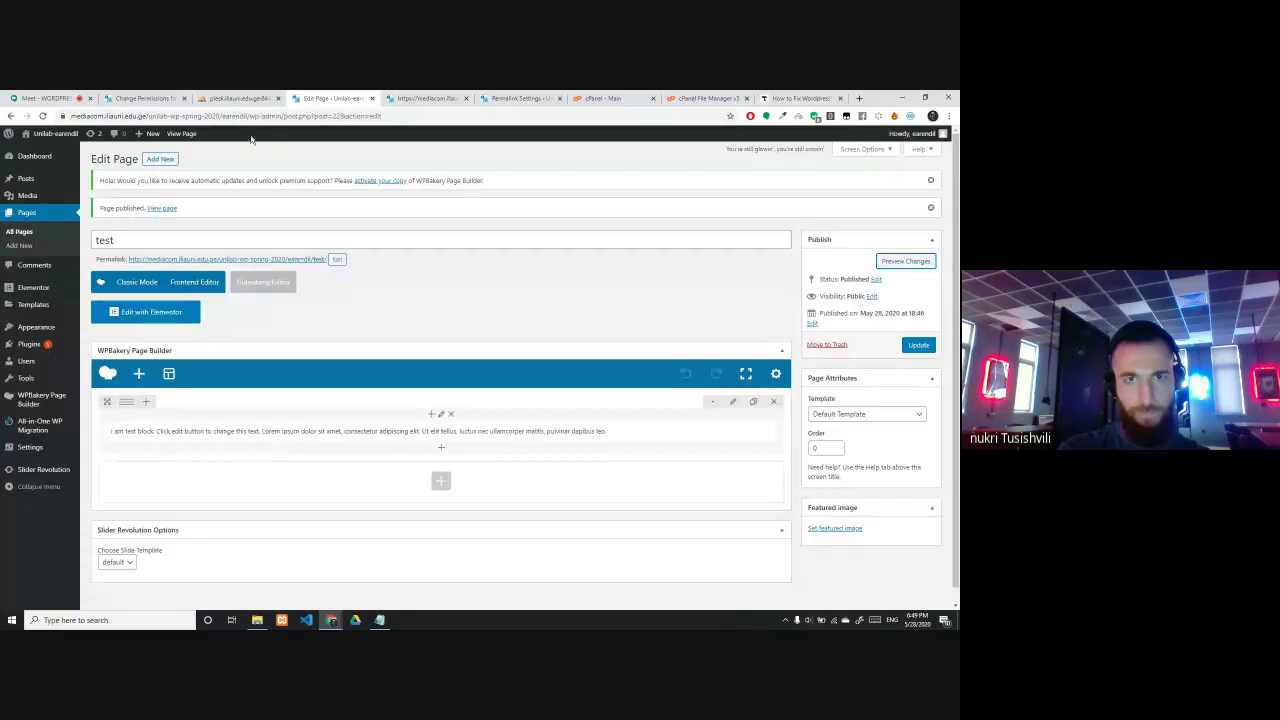
left_click(428, 97)
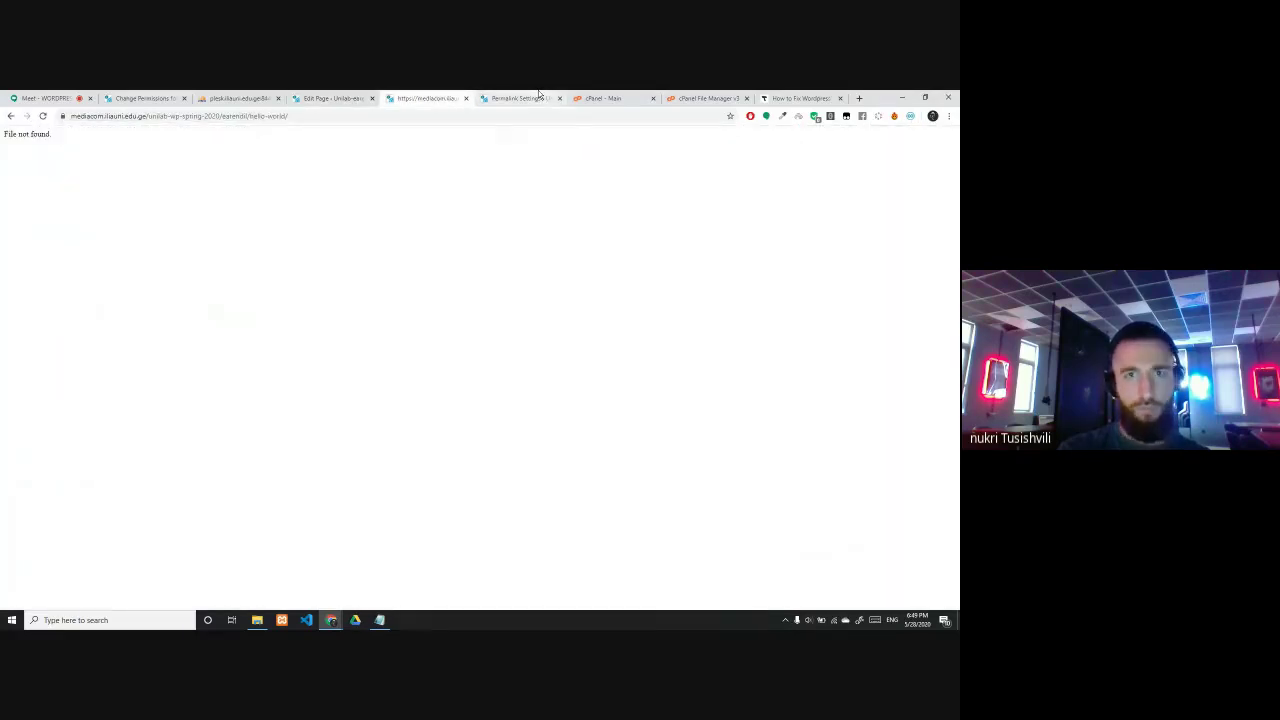
left_click(538, 97)
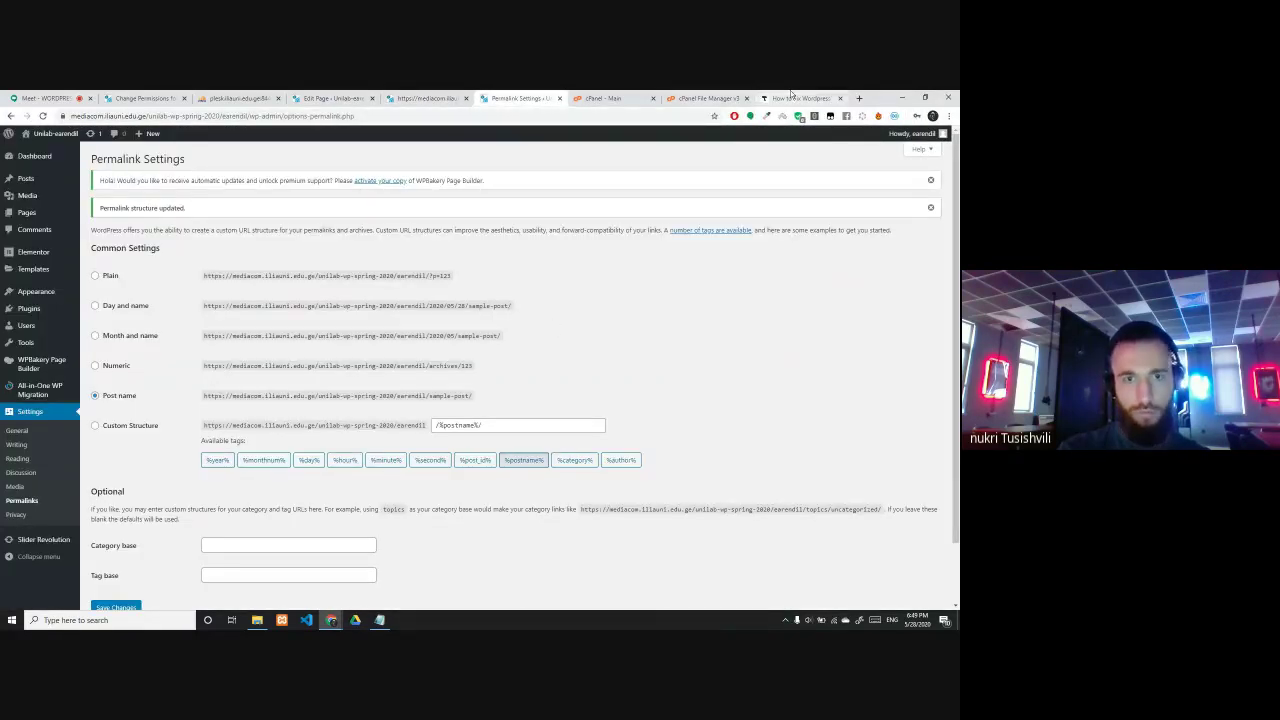
left_click(791, 97)
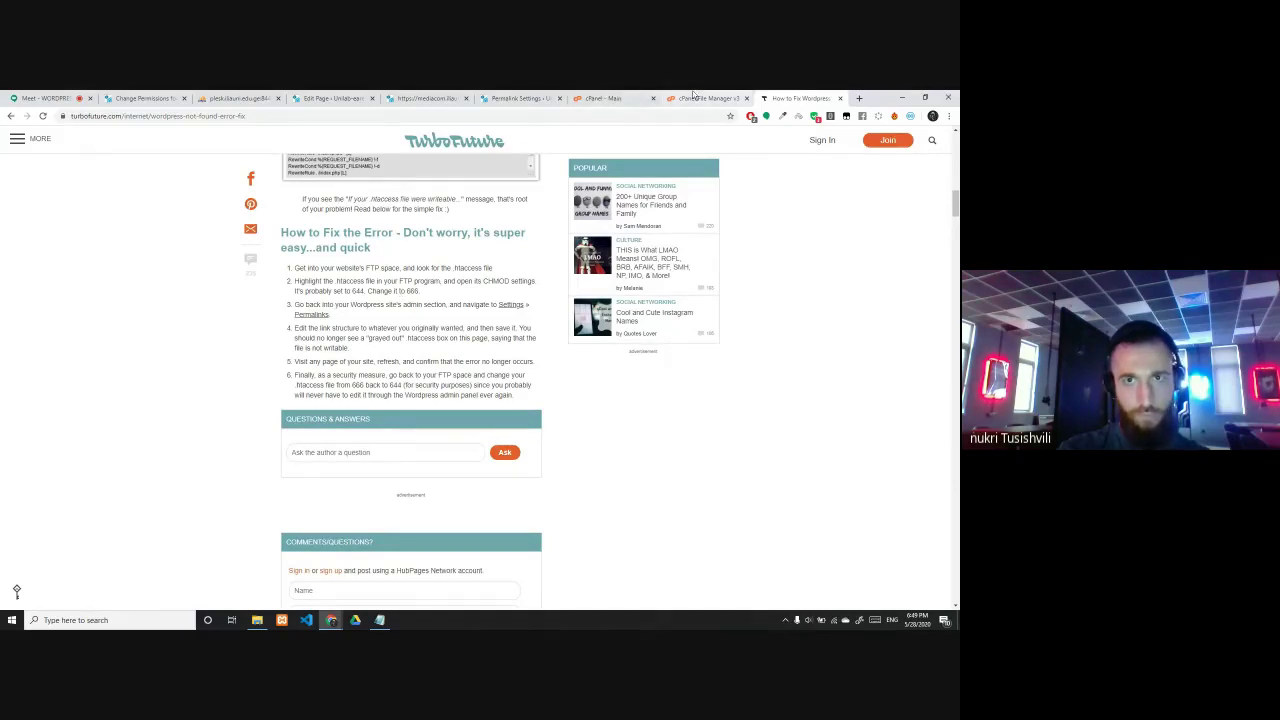
left_click(708, 97)
left_click(592, 97)
left_click(505, 97)
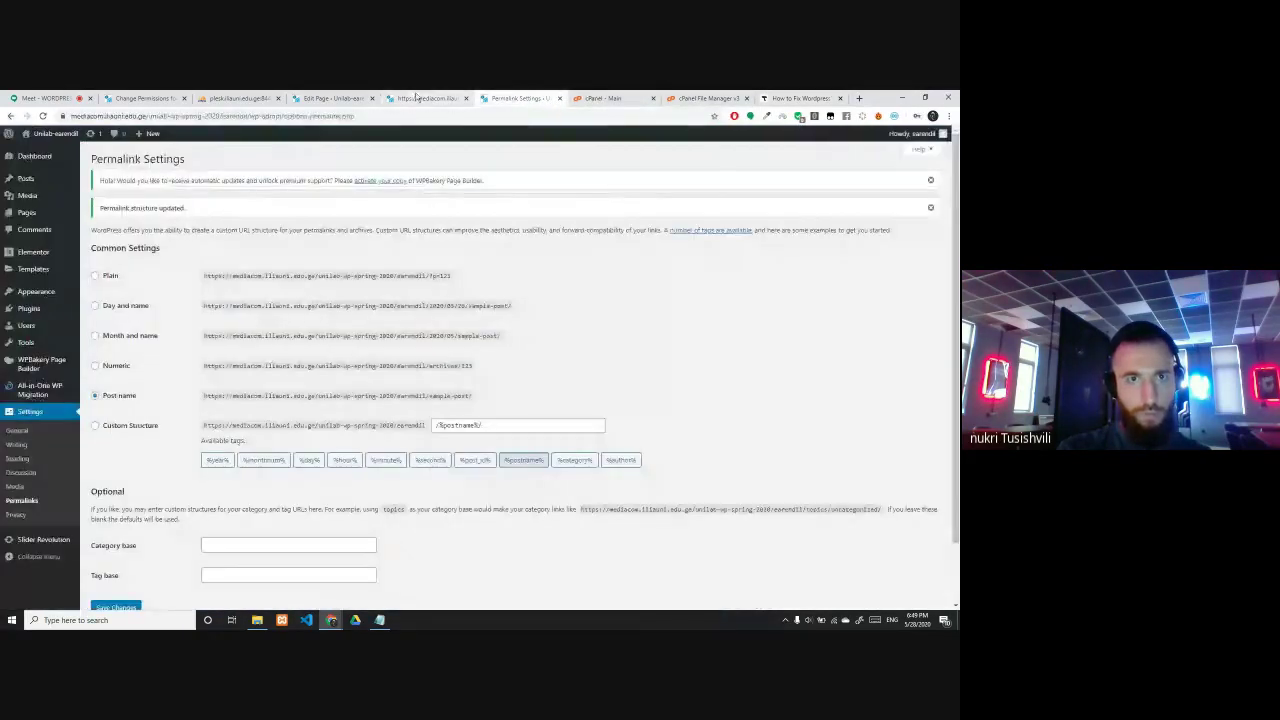
left_click(402, 99)
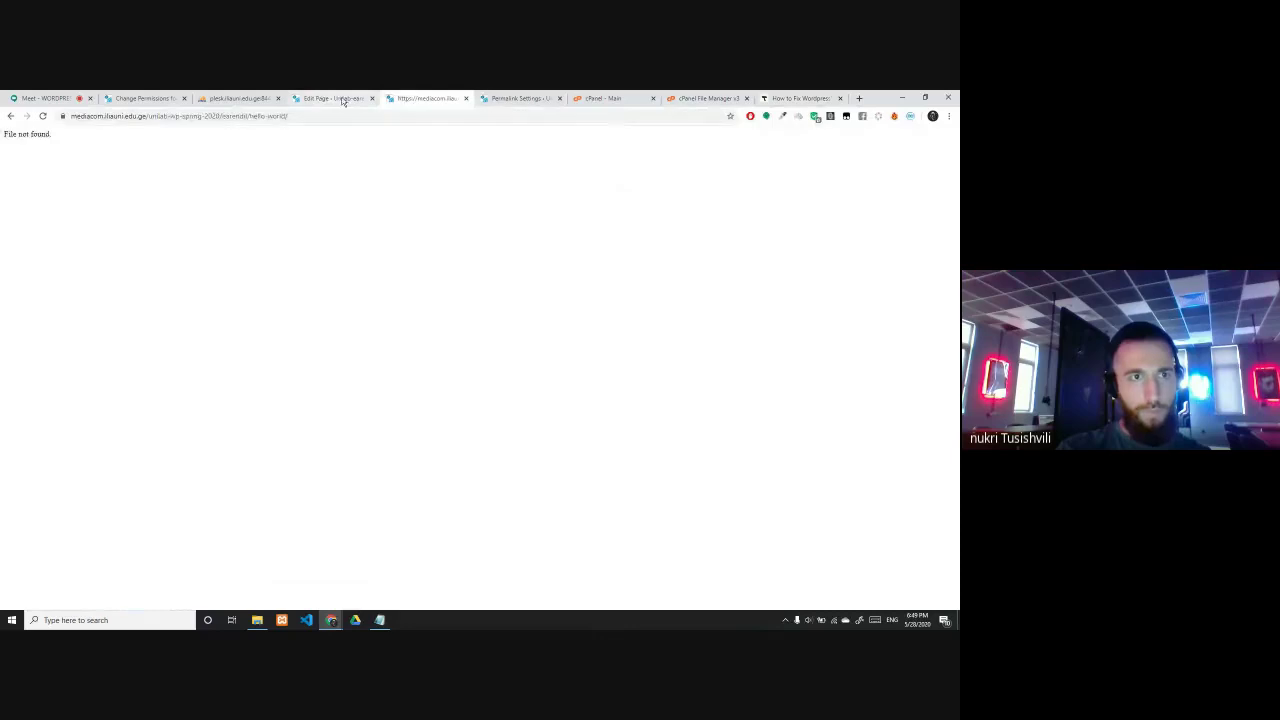
left_click(125, 97)
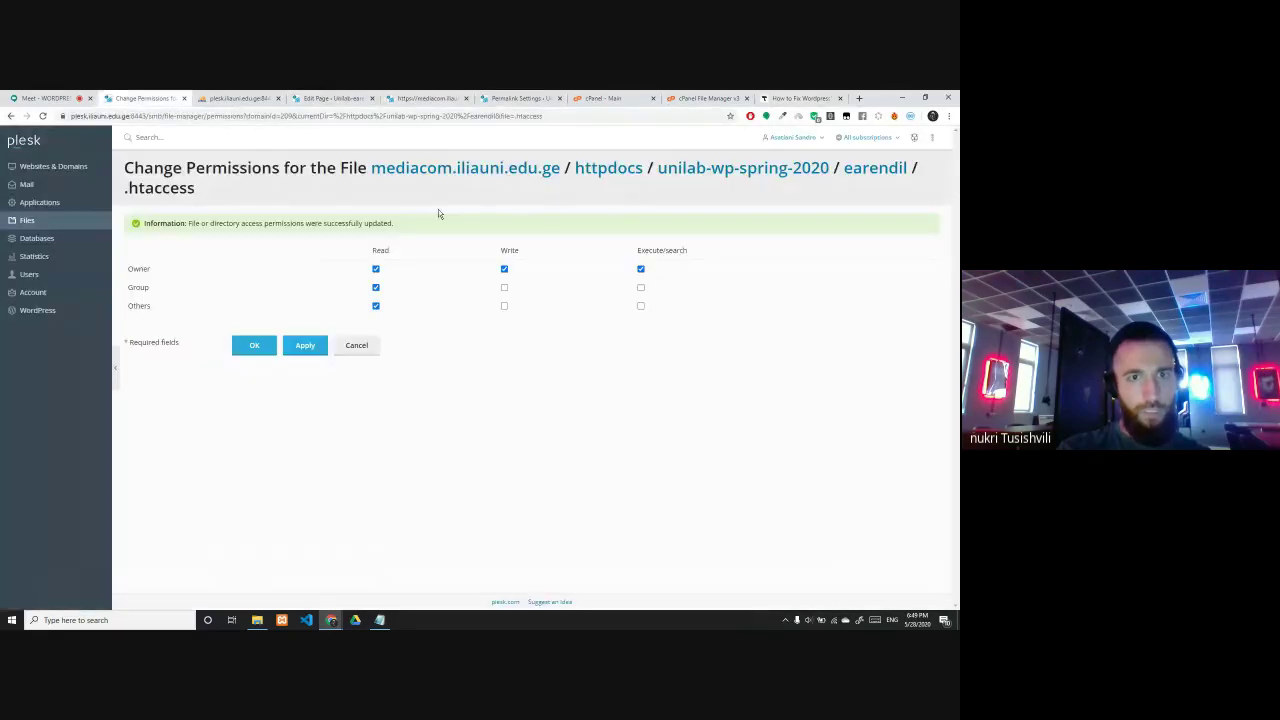
Grant write and execute on .htaccess to group and others, then apply and confirm
left_click(505, 306)
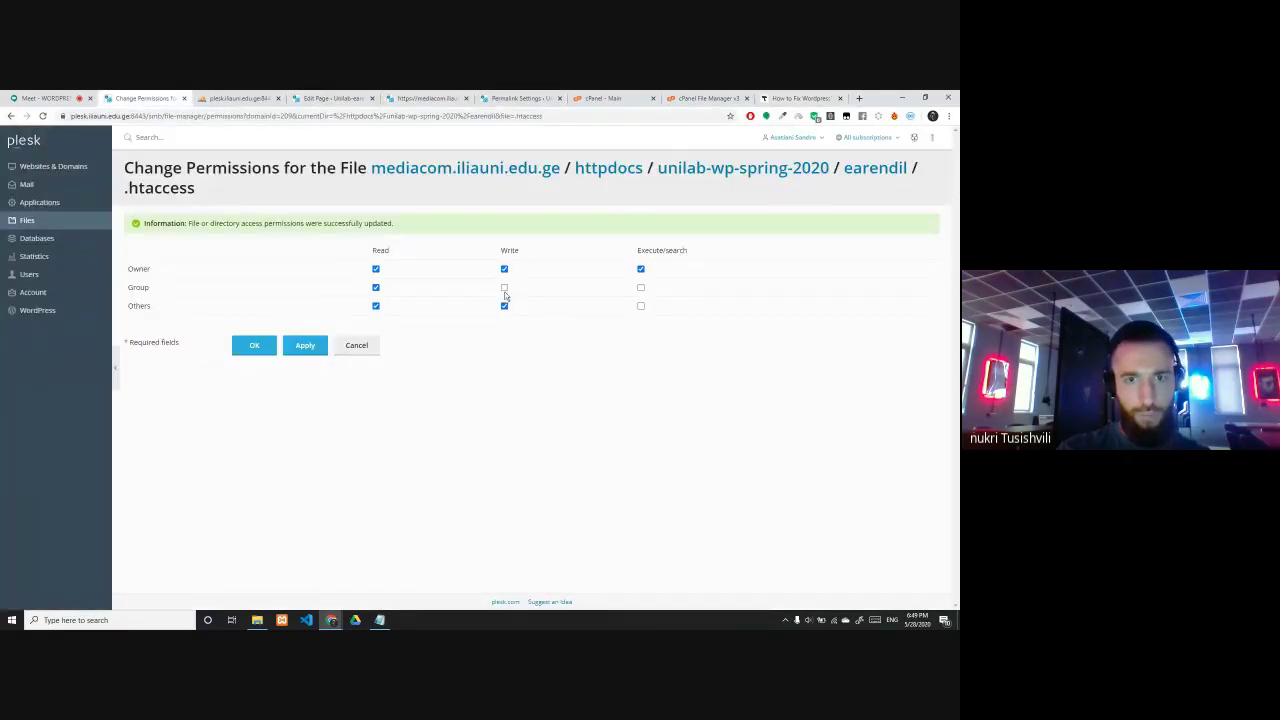
left_click(504, 288)
left_click(641, 288)
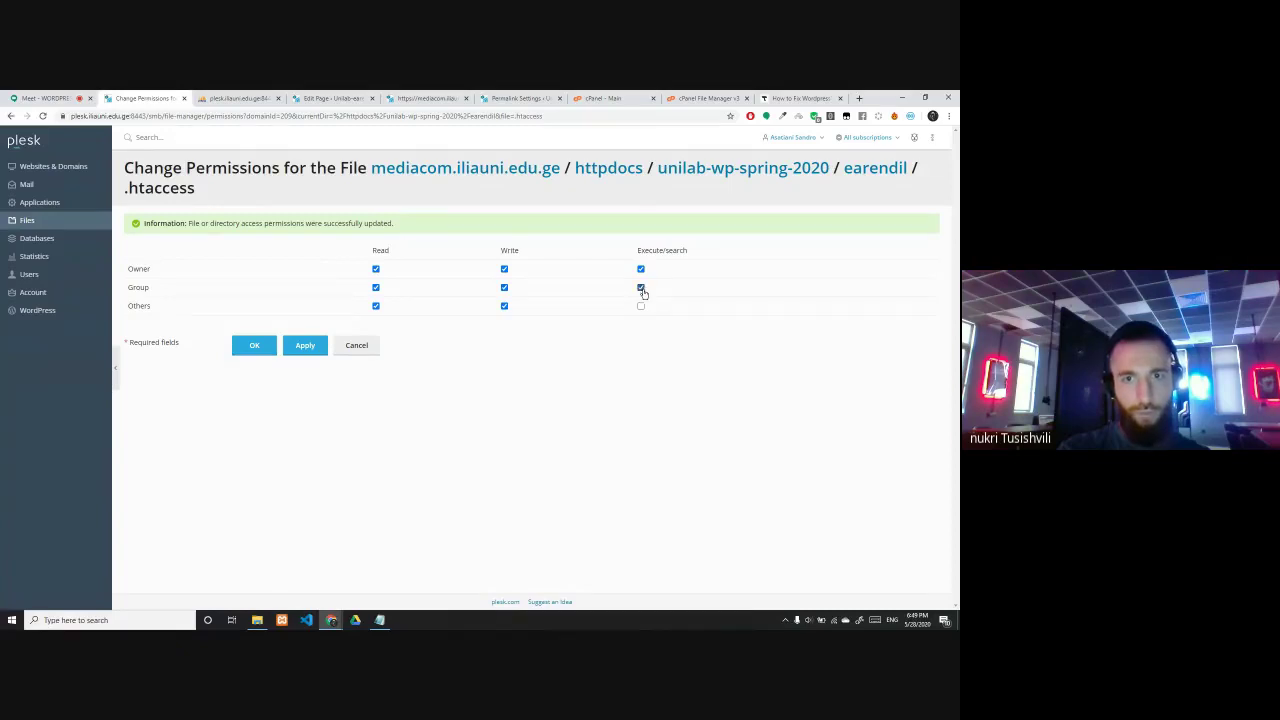
left_click(305, 345)
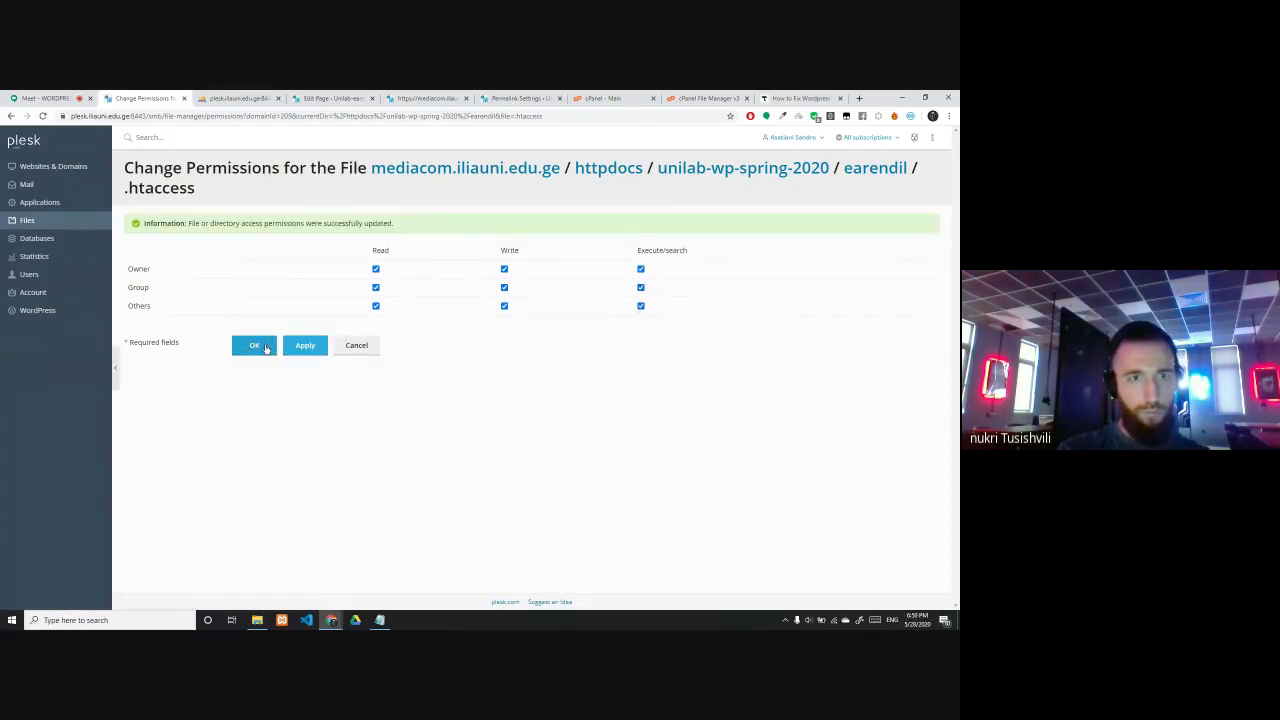
left_click(264, 345)
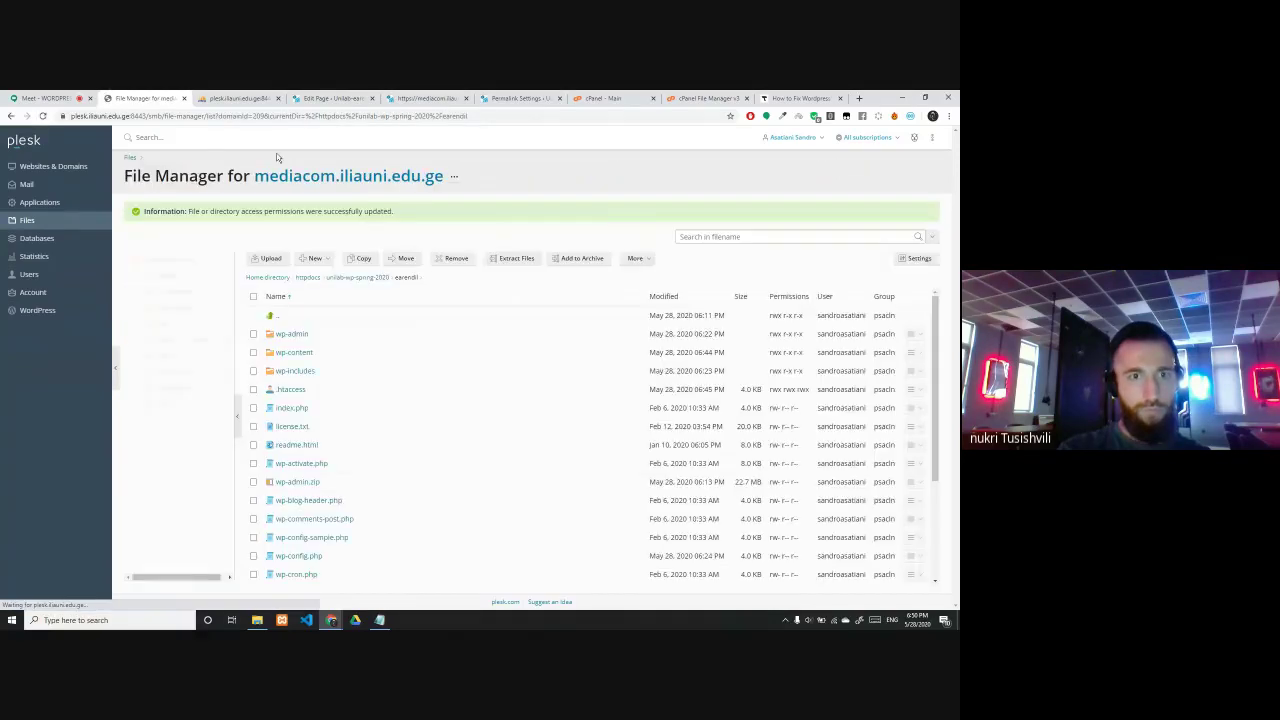
Review the .htaccess and license.txt actions in Plesk, then recheck the Hello World post
left_click(310, 97)
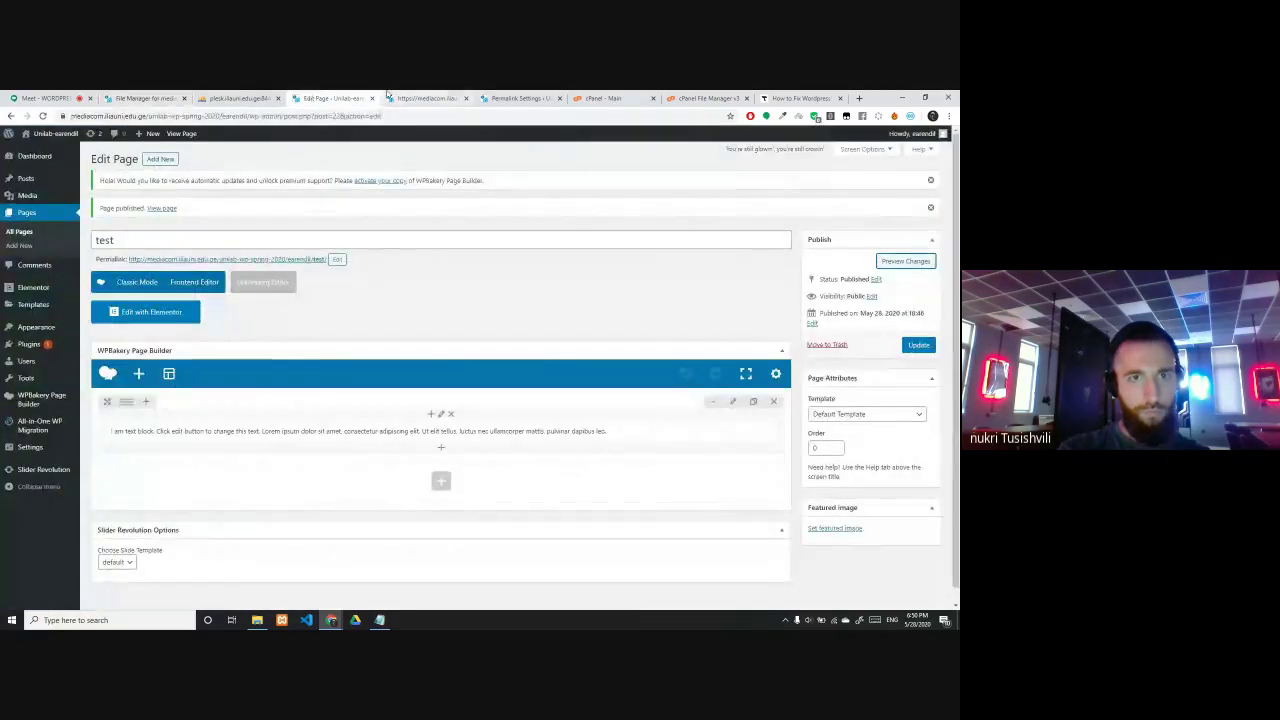
left_click(212, 99)
left_click(145, 98)
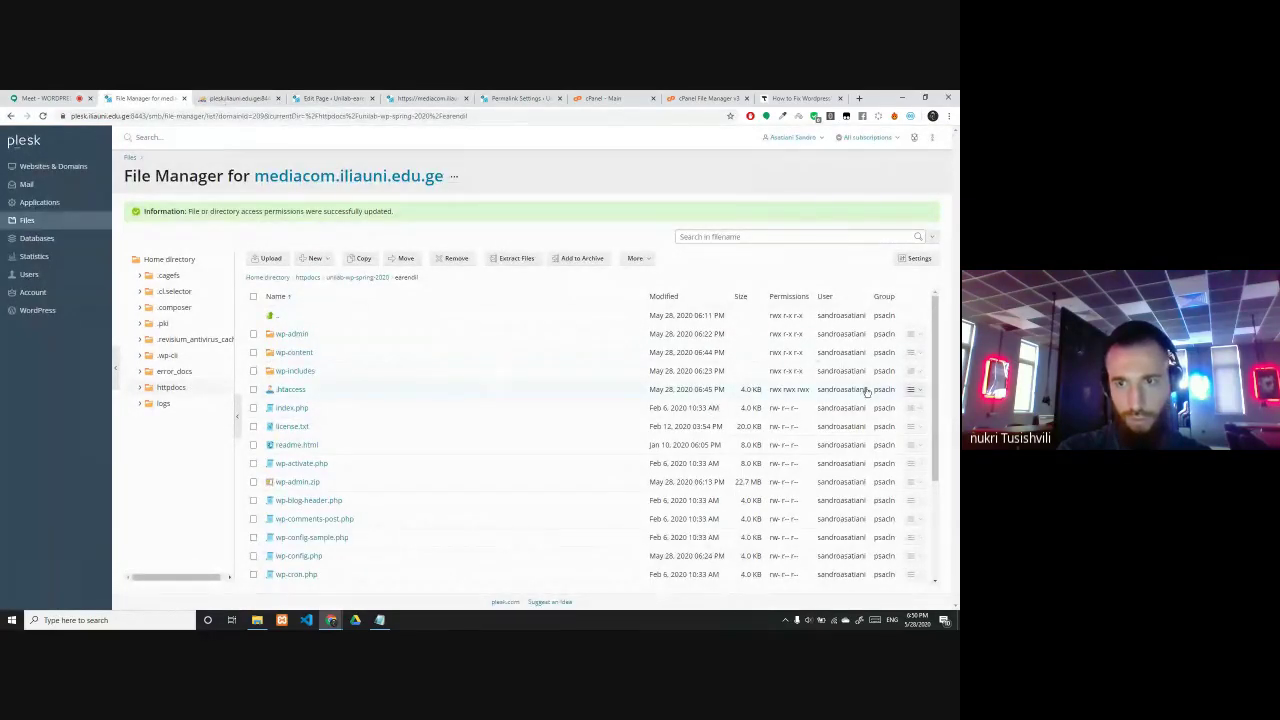
left_click(910, 389)
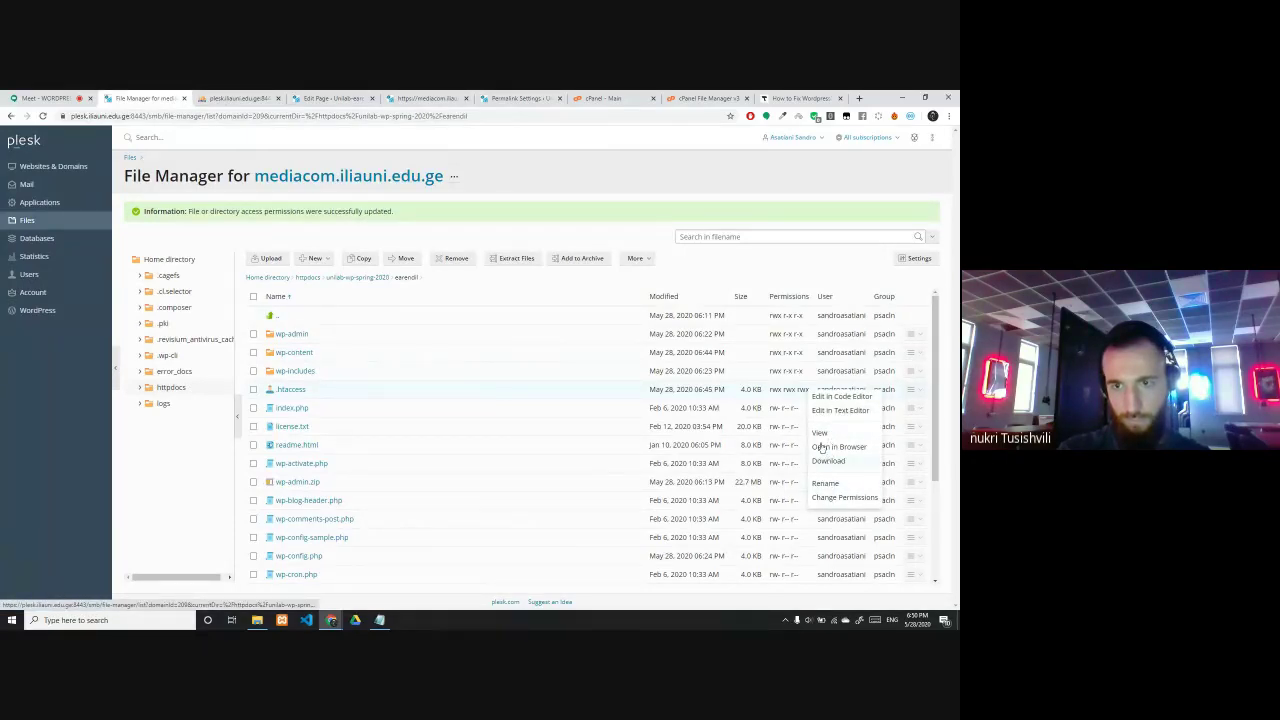
left_click(922, 427)
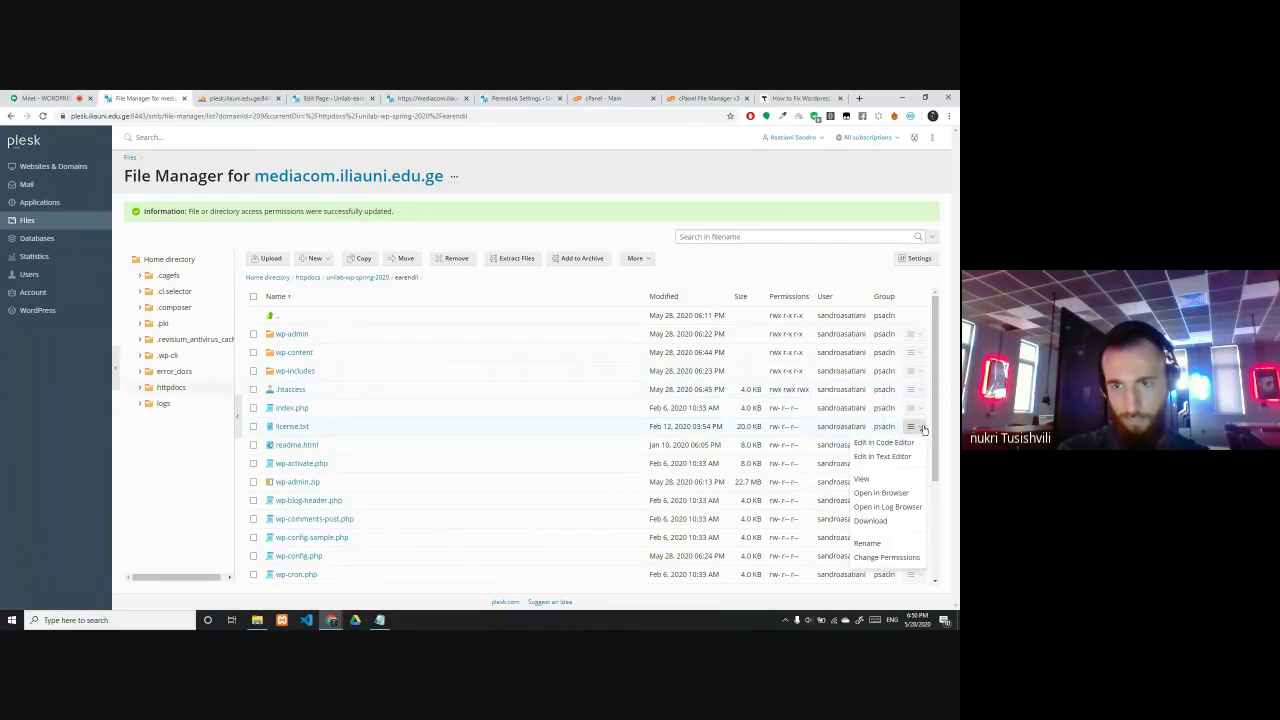
left_click(783, 400)
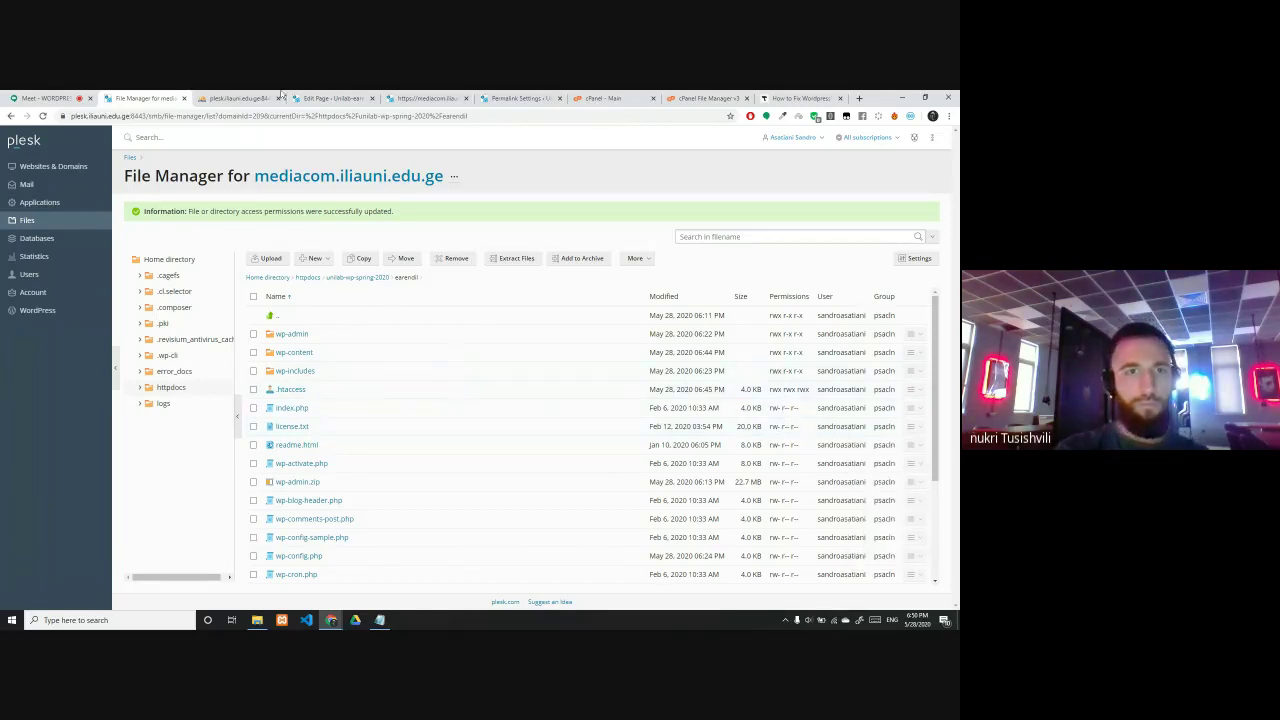
left_click(347, 96)
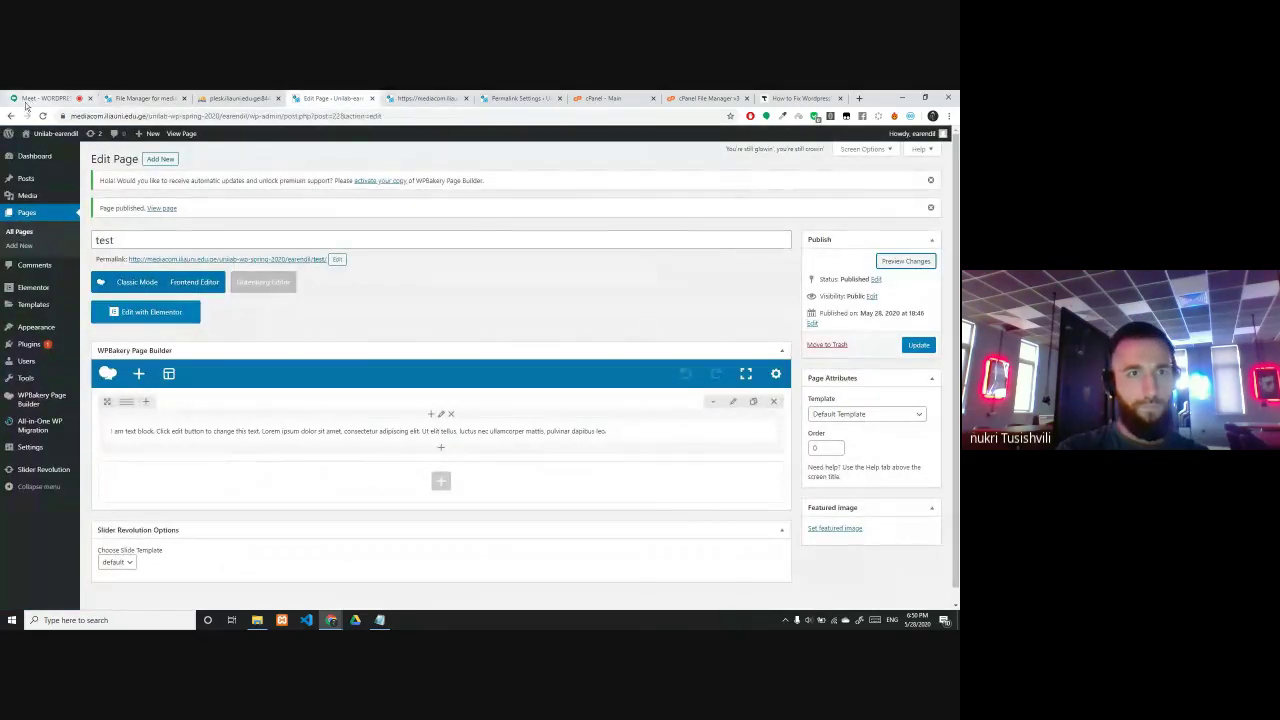
left_click(430, 96)
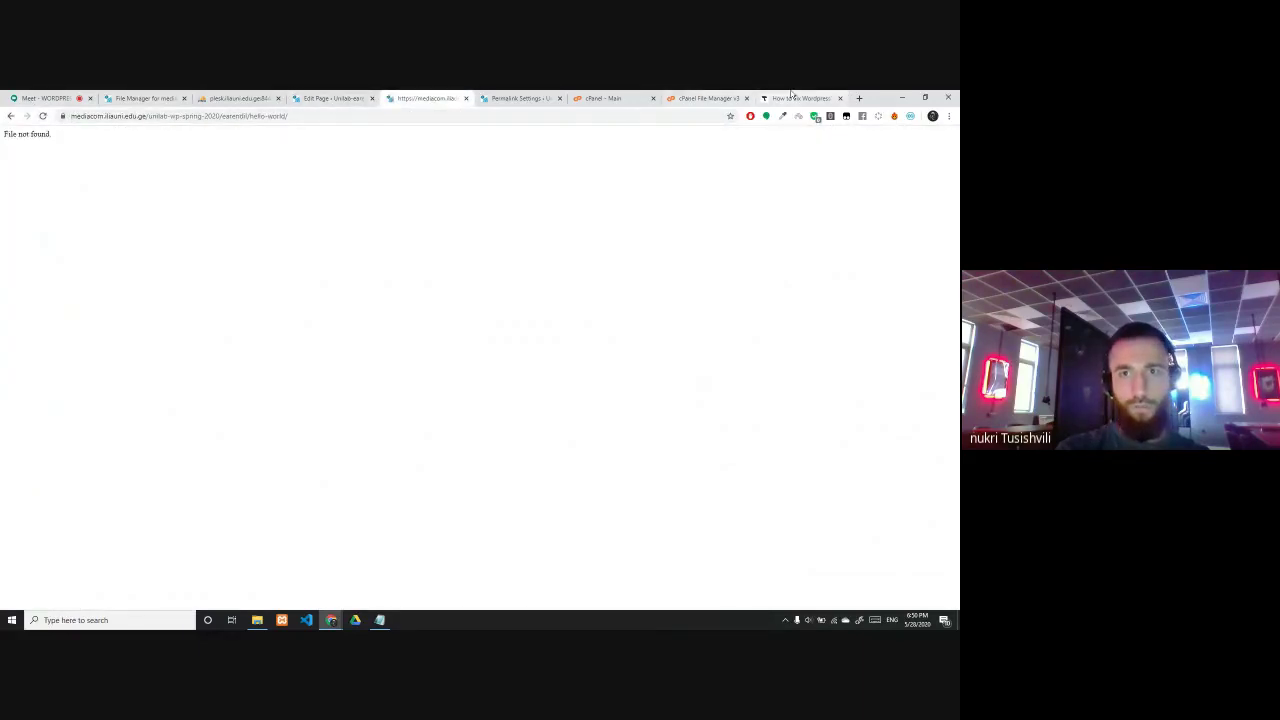
Read the TurboFuture reader comments, visit the applephonetips commenter's site, then close it
left_click(790, 97)
scroll(380, 380, "down", 8)
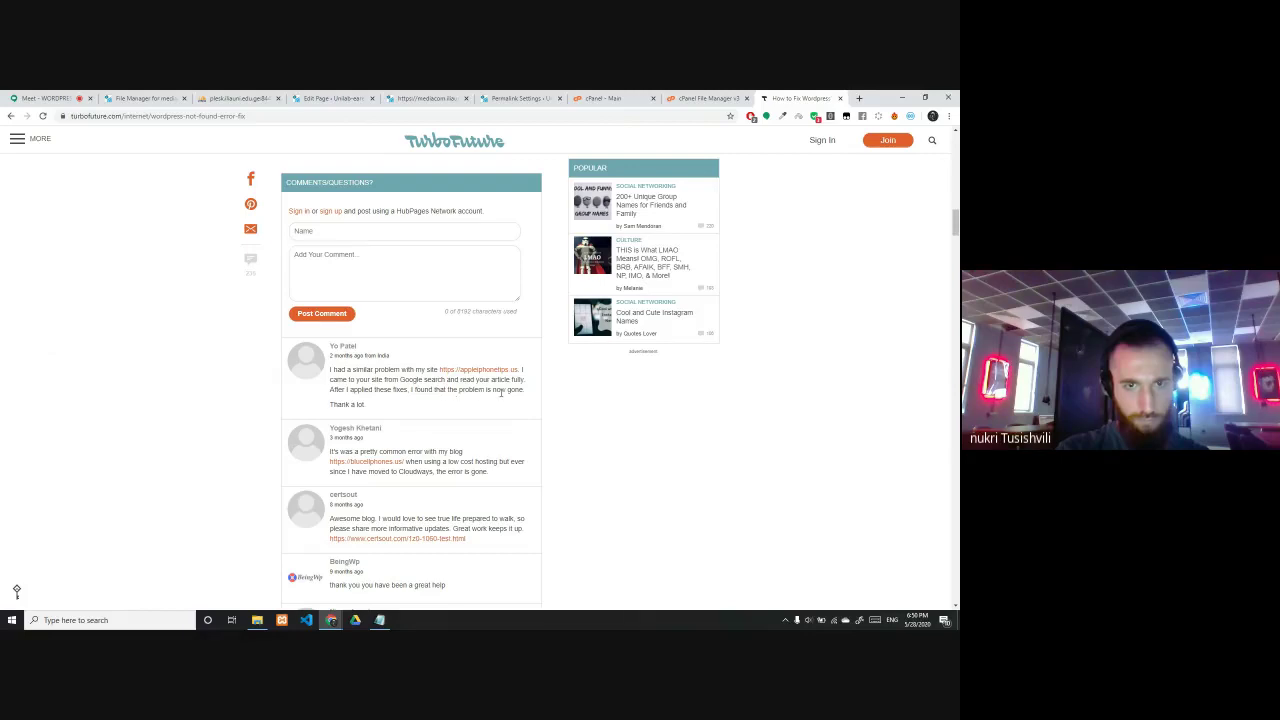
left_click(504, 370)
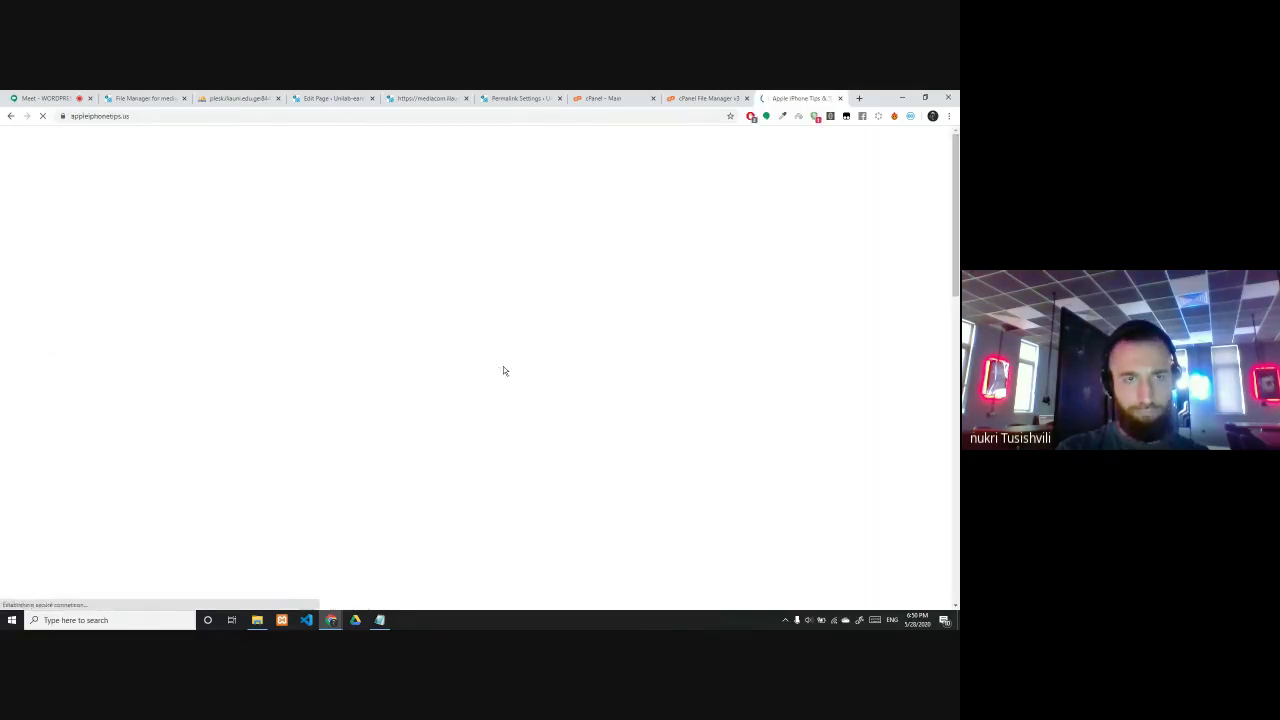
left_click(841, 98)
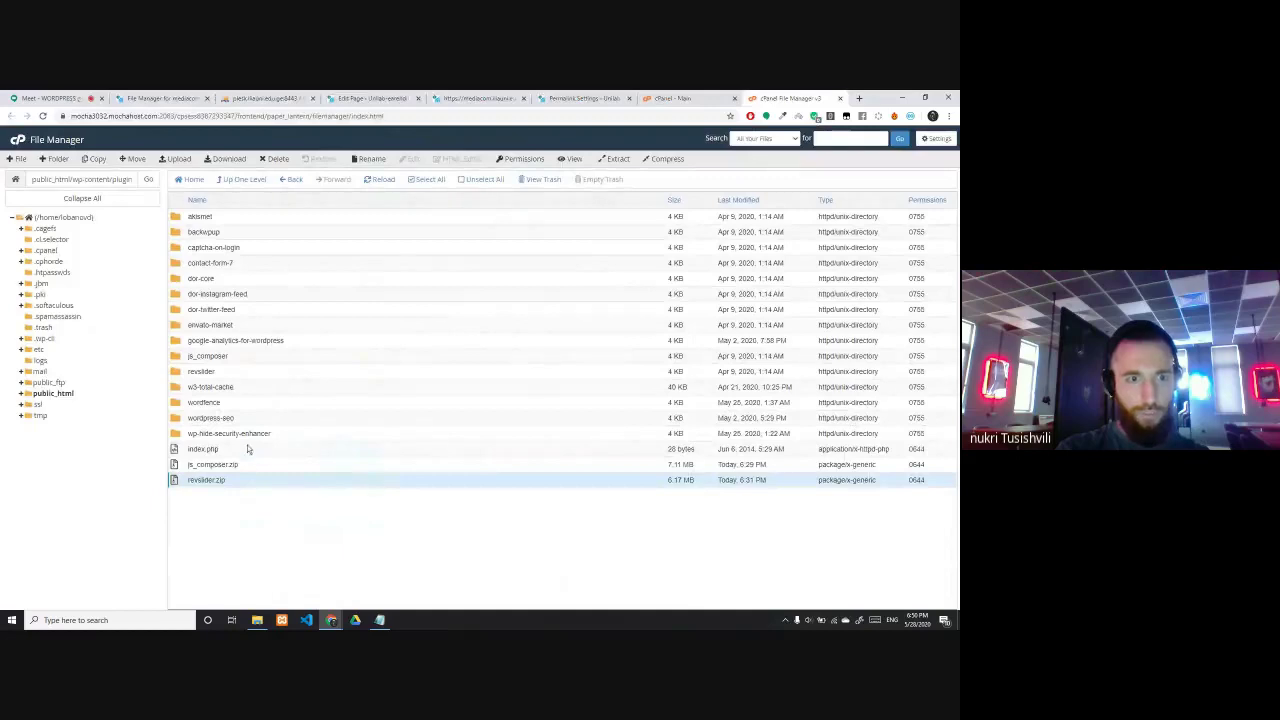
Search Google for 'file not found error wordpress' in a new tab
left_click(672, 98)
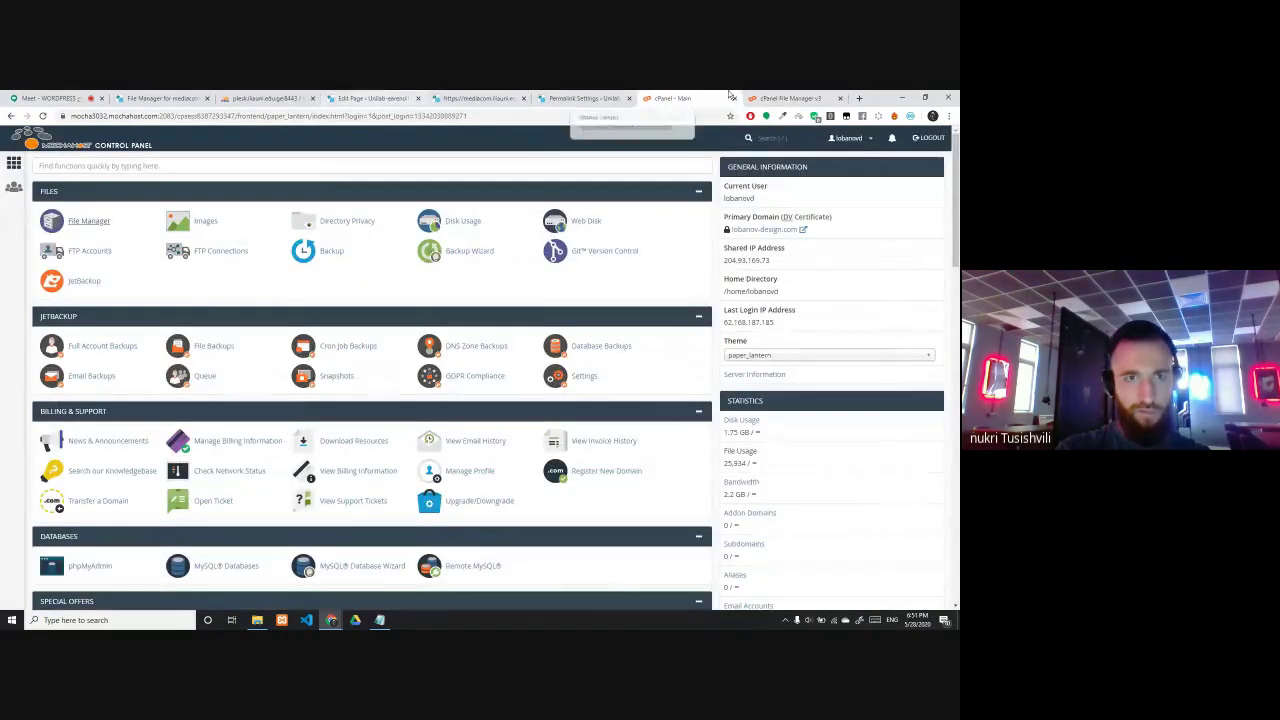
left_click(858, 100)
type("file")
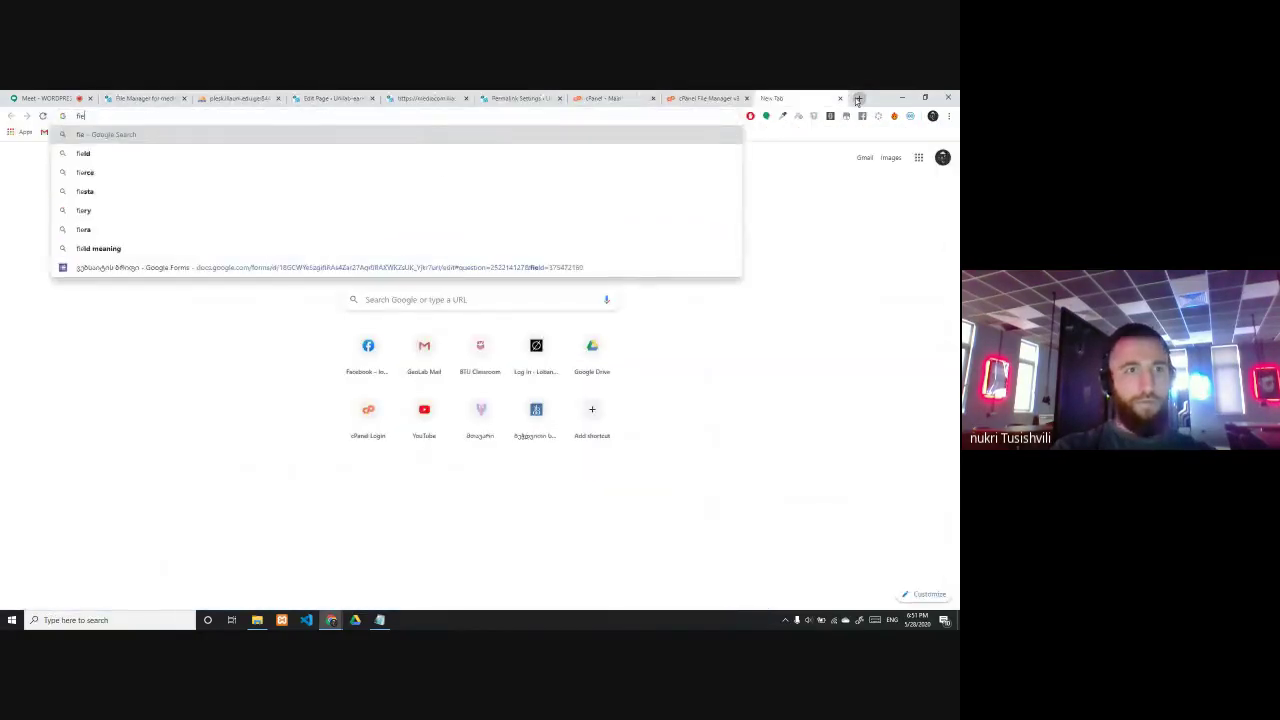
type(" not")
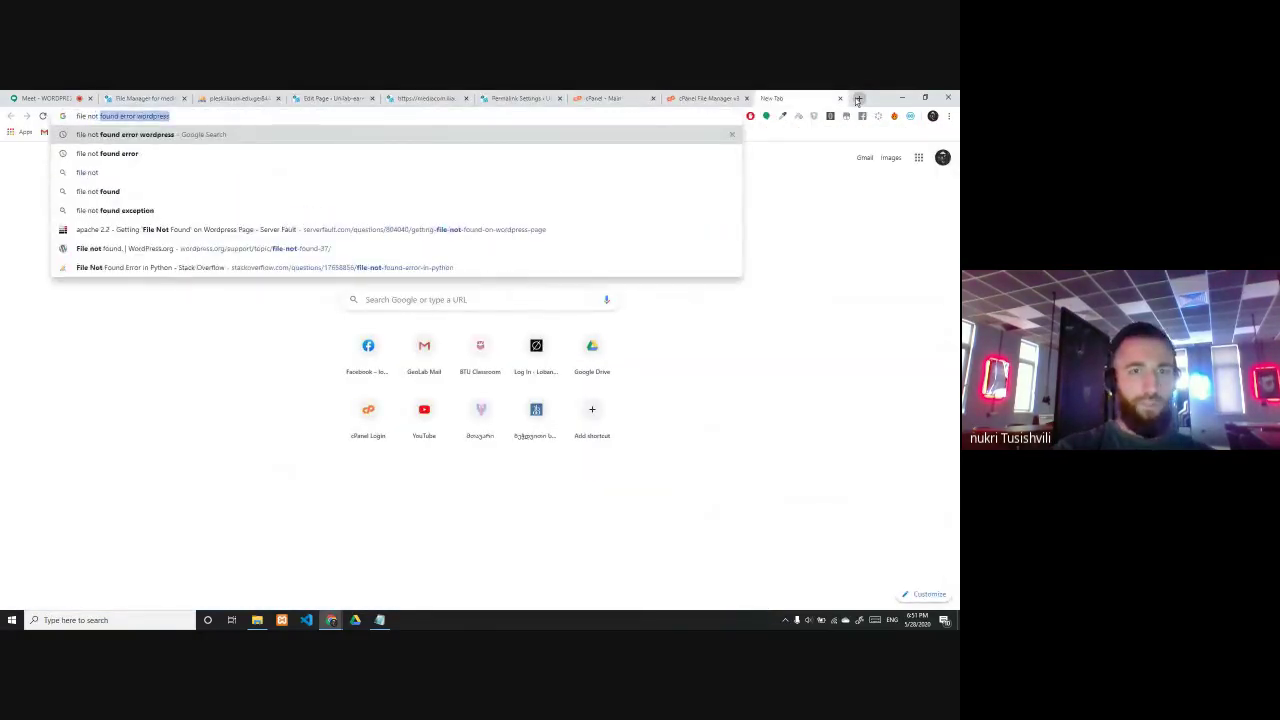
key("Right")
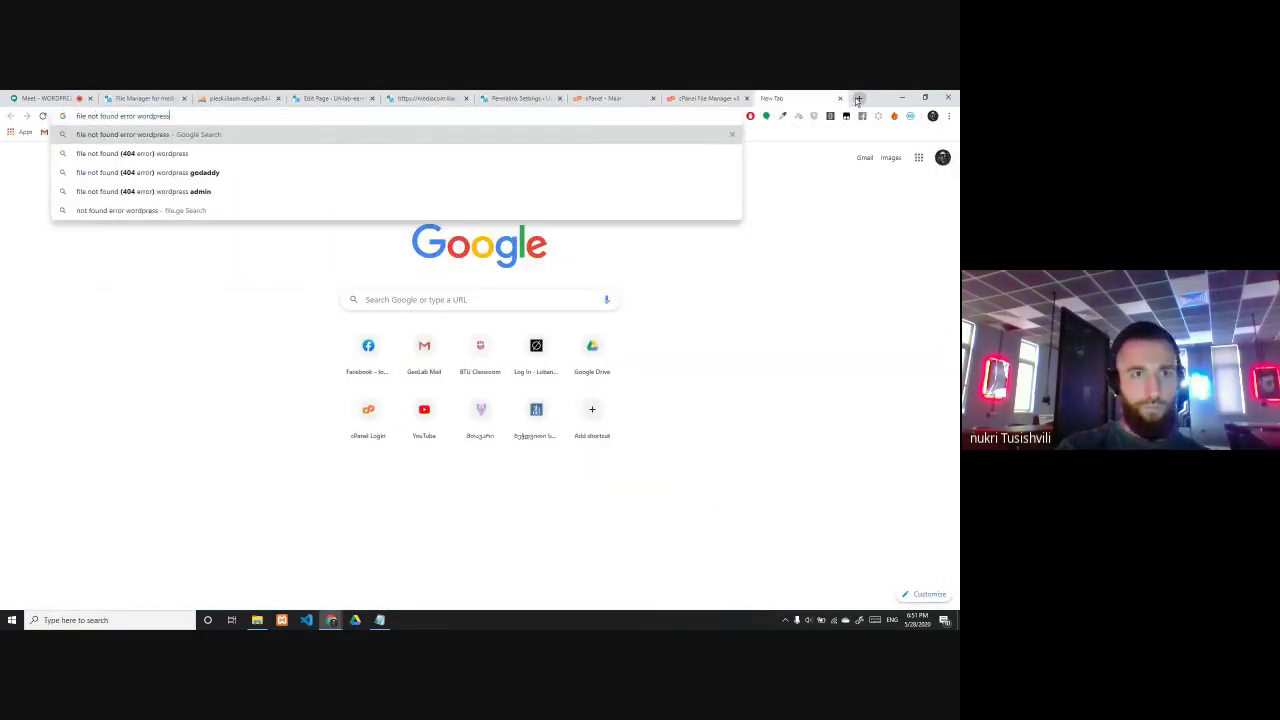
key("Return")
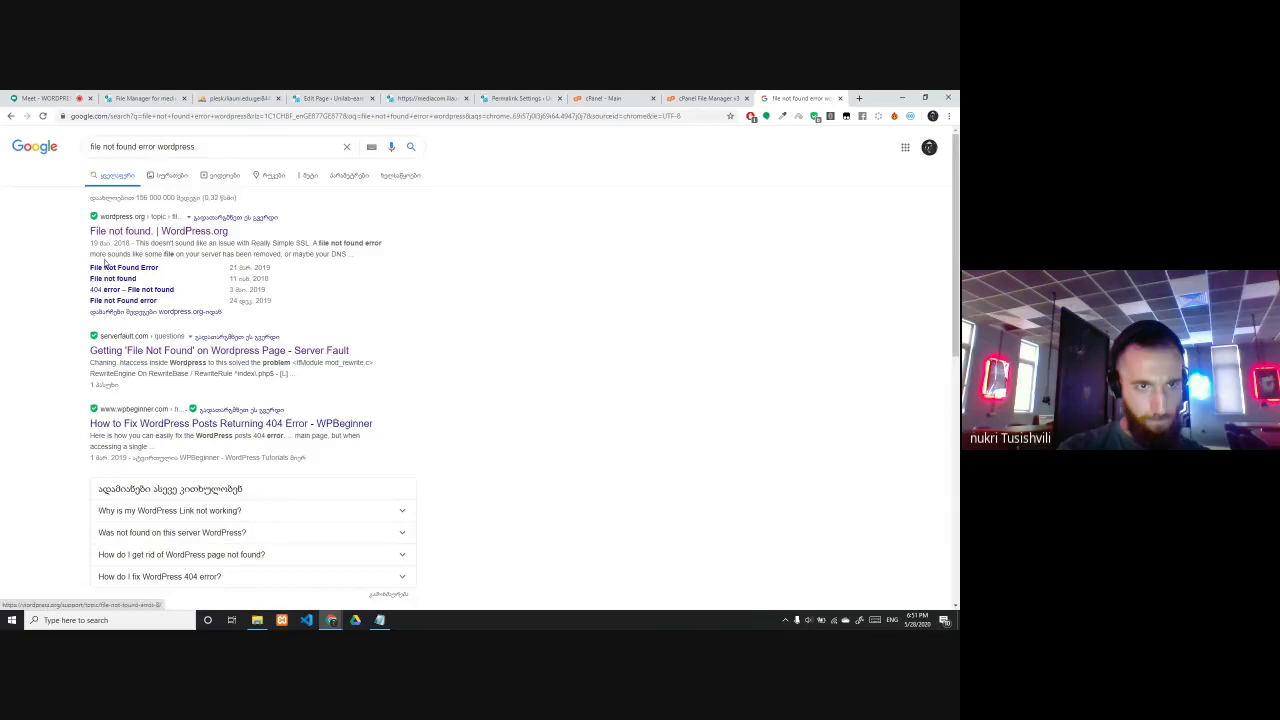
Read the wordpress.org File not Found Error topic and select the Google search link in a reply
left_click(104, 268)
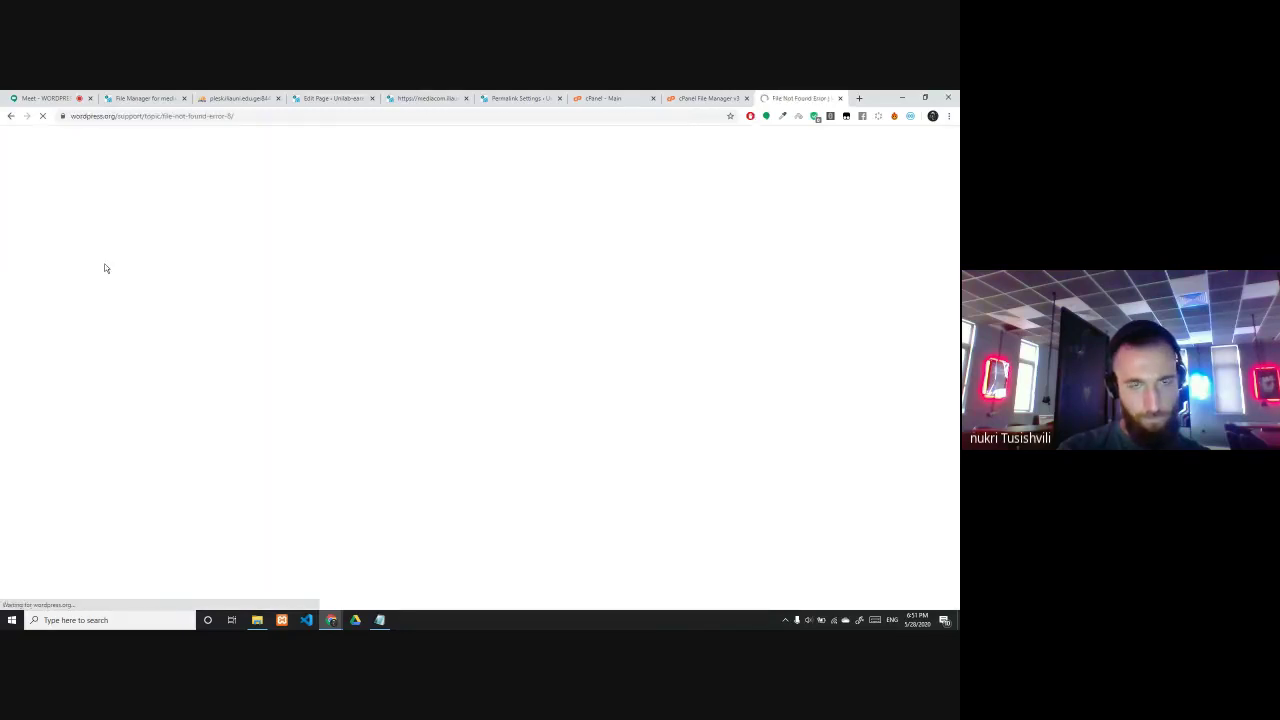
scroll(299, 341, "down", 10)
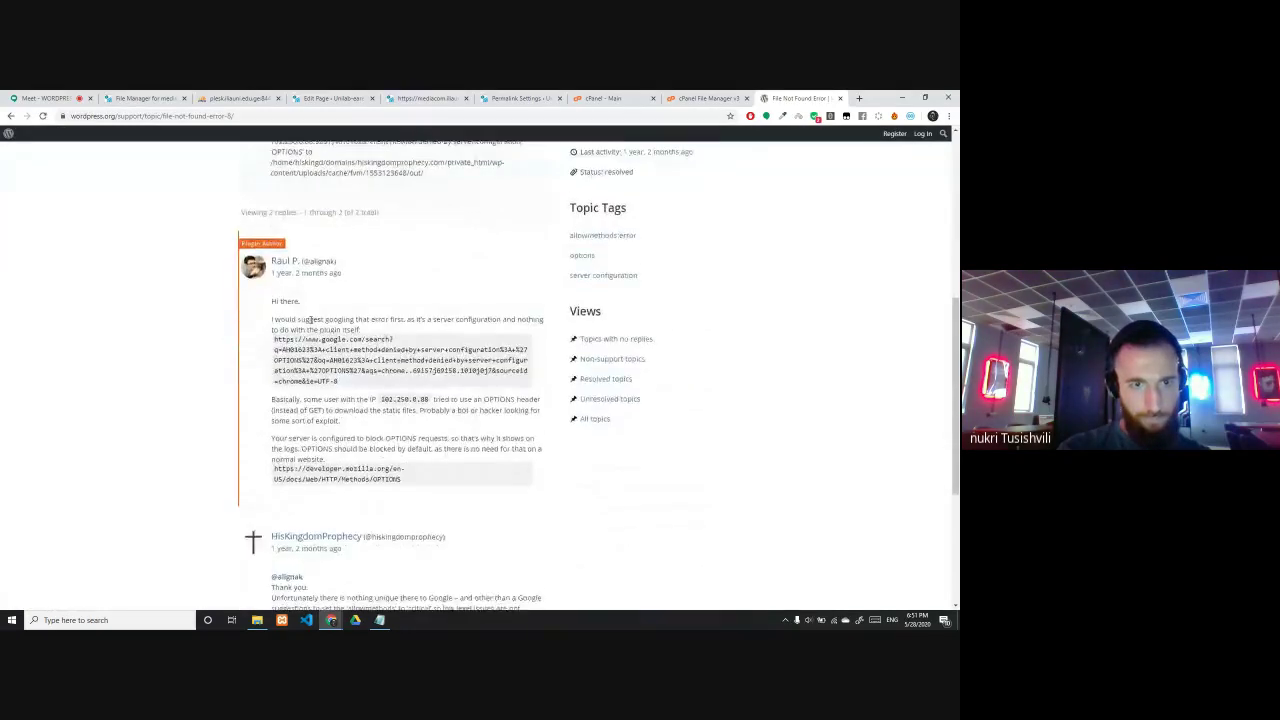
scroll(349, 366, "down", 5)
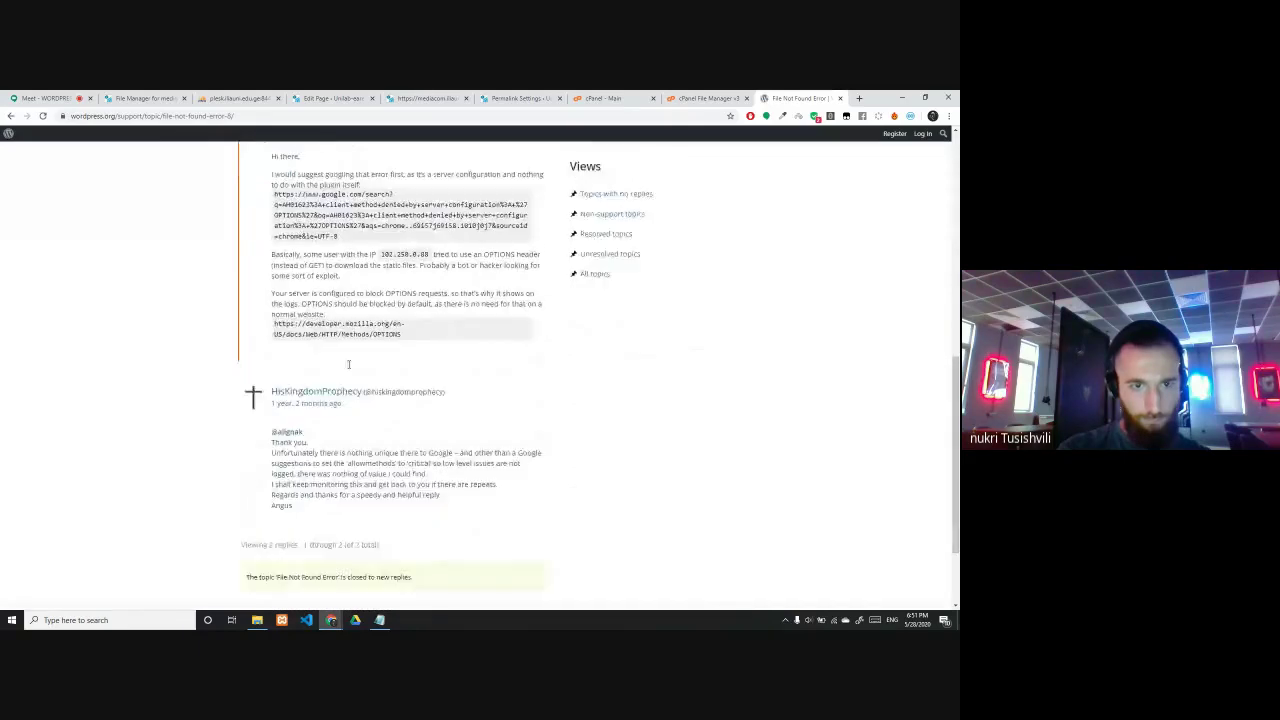
scroll(348, 364, "up", 10)
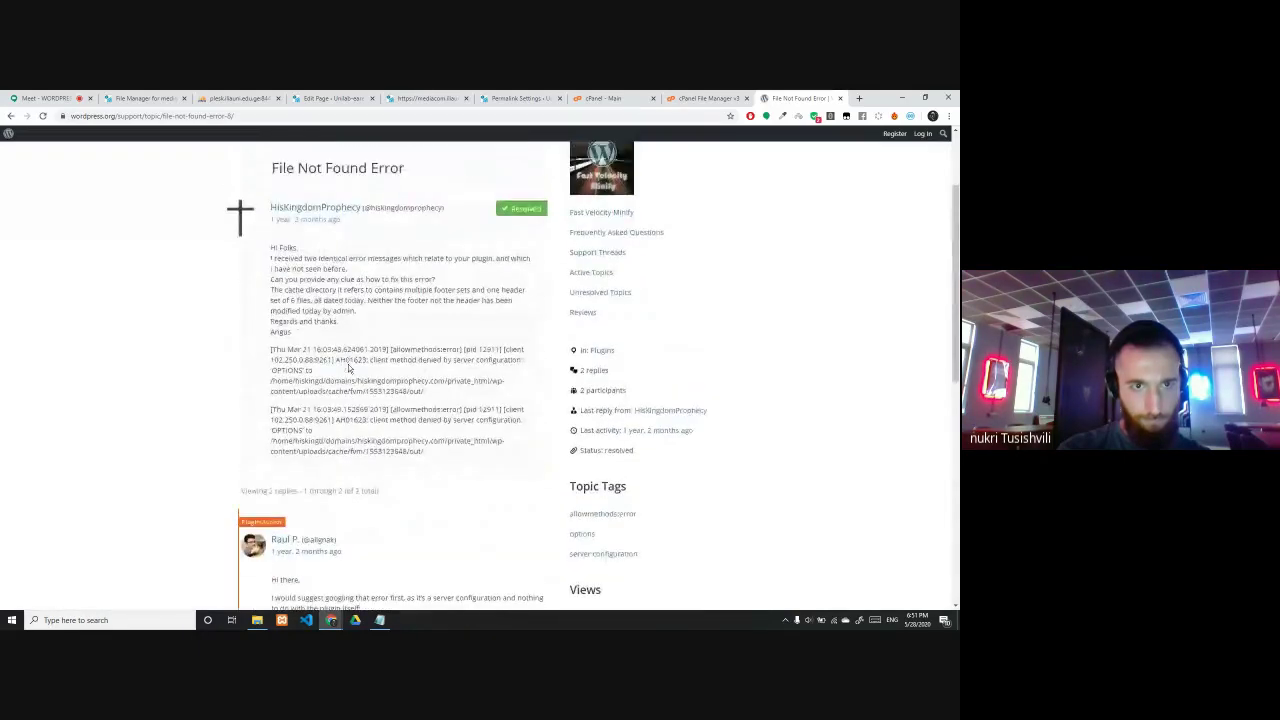
scroll(296, 440, "down", 2)
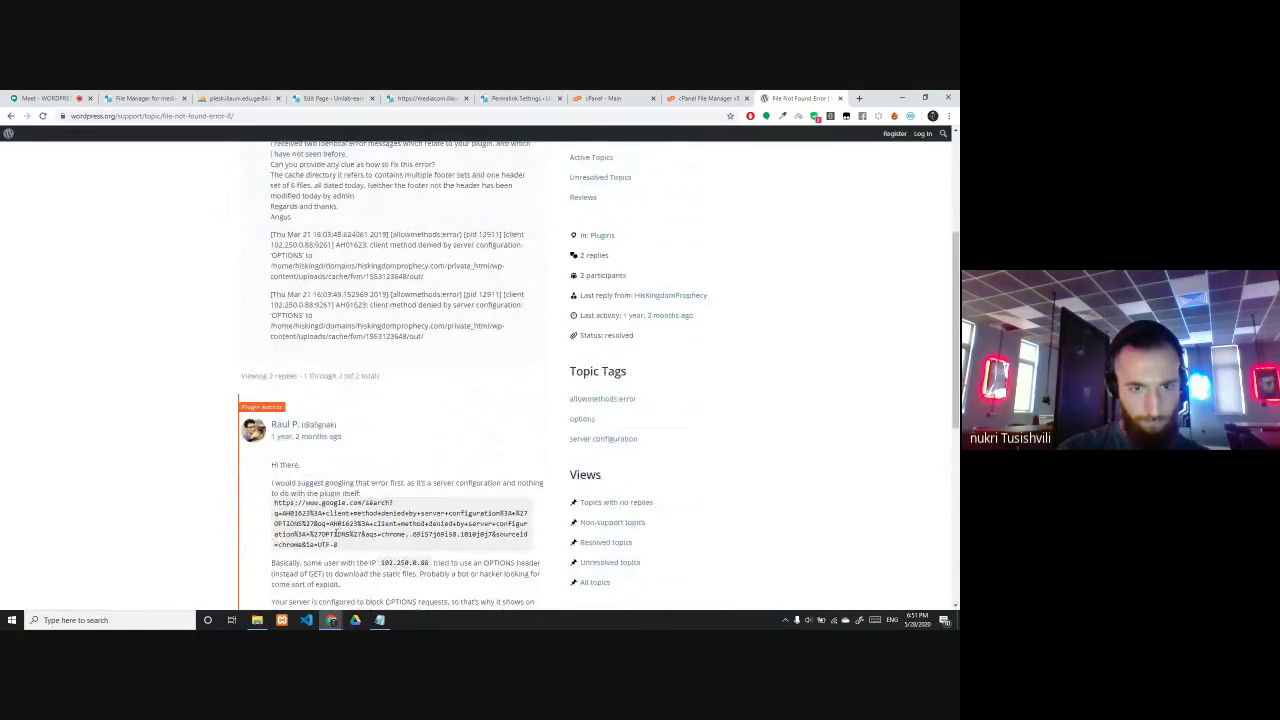
left_click_drag(354, 548, 265, 503)
key("ctrl+c")
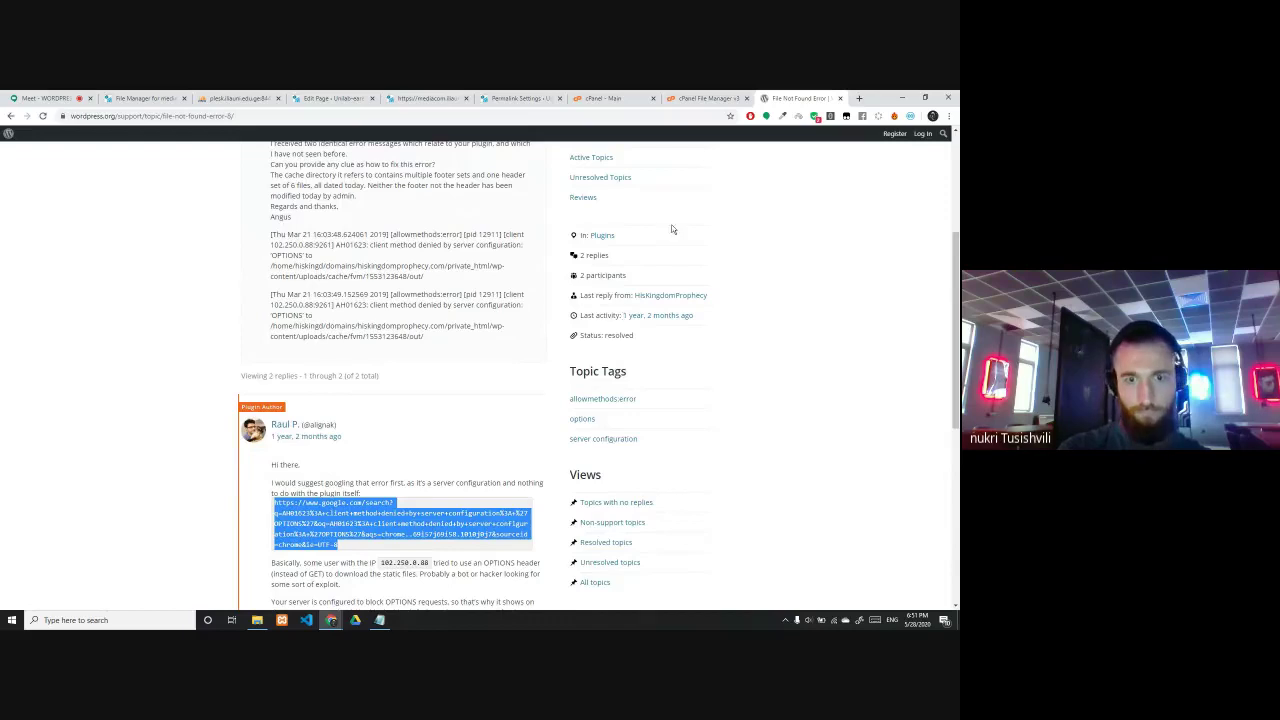
scroll(403, 509, "down", 1)
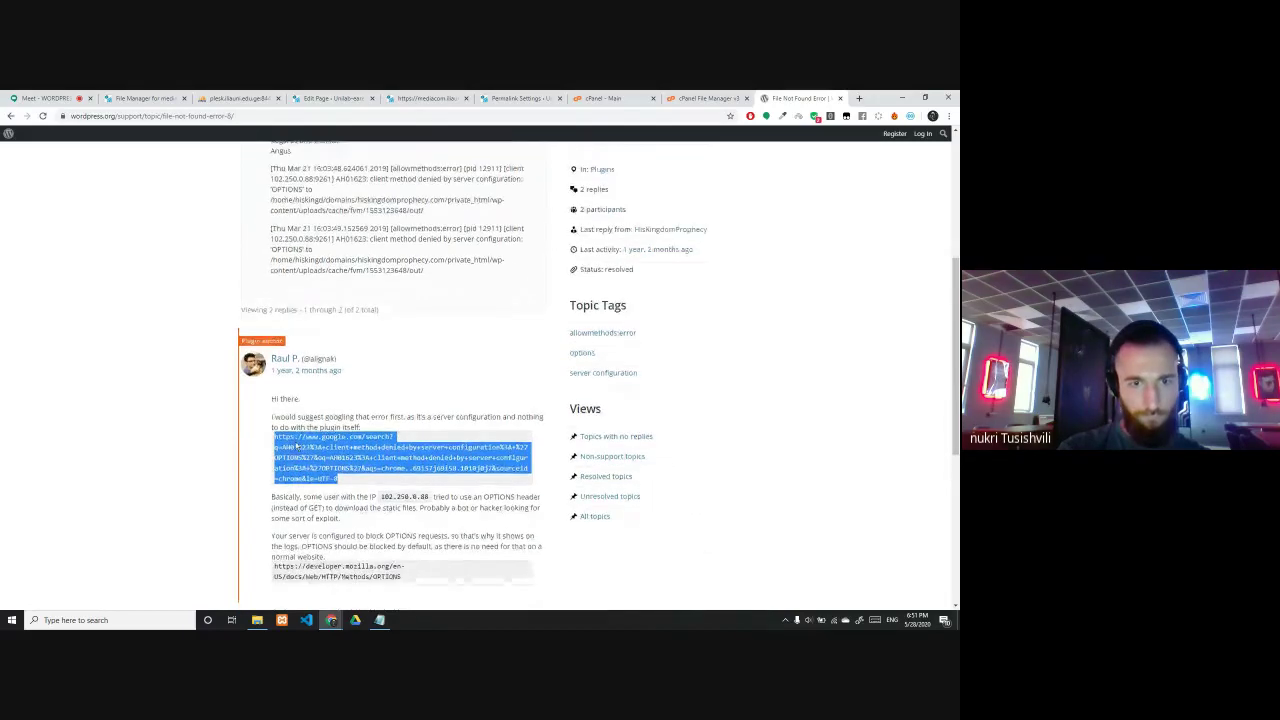
scroll(350, 521, "down", 1)
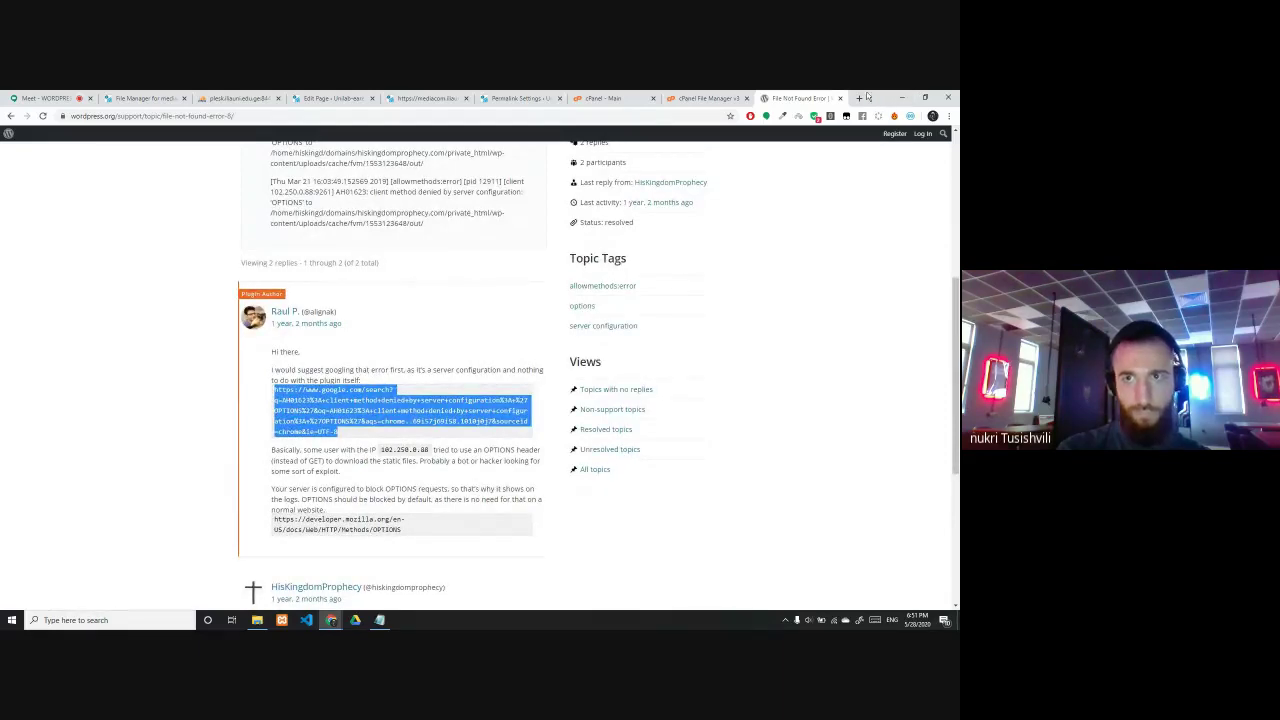
Search the copied AH01623 error link, close those results, and go back to the earlier results
left_click(859, 98)
key("ctrl+v")
key("Return")
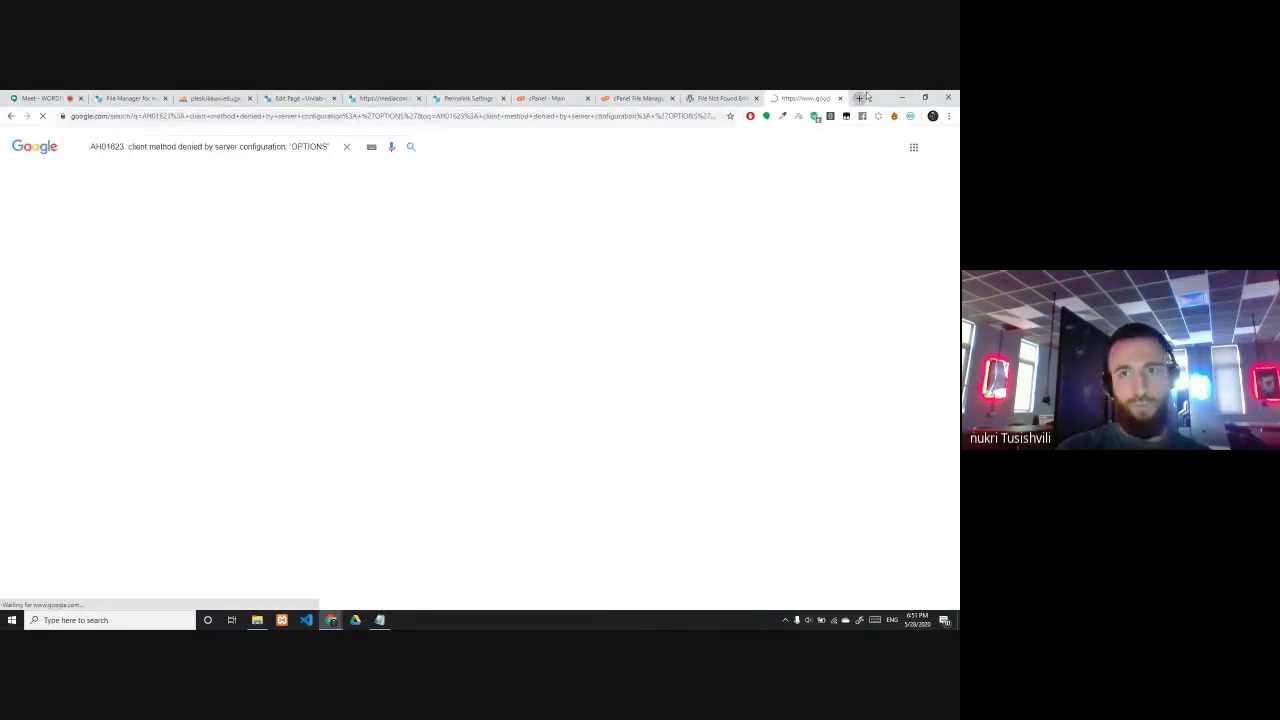
scroll(165, 278, "down", 1)
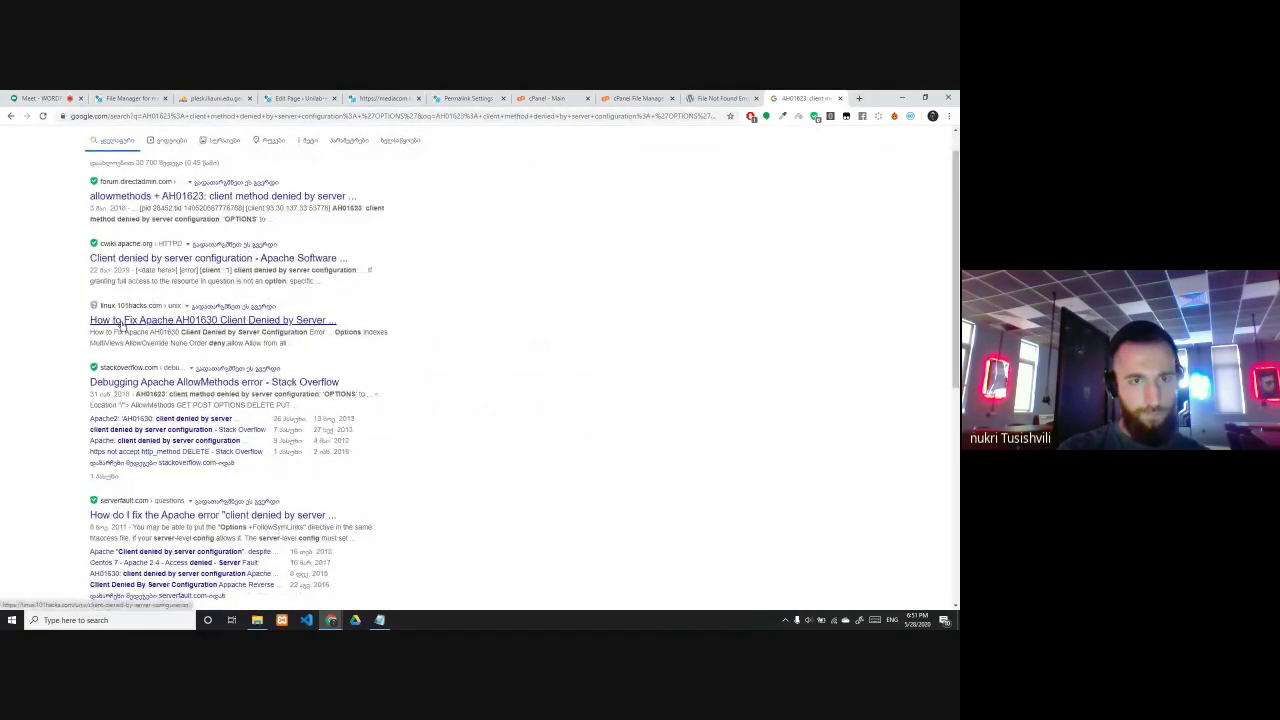
scroll(121, 327, "down", 1)
scroll(121, 327, "up", 2)
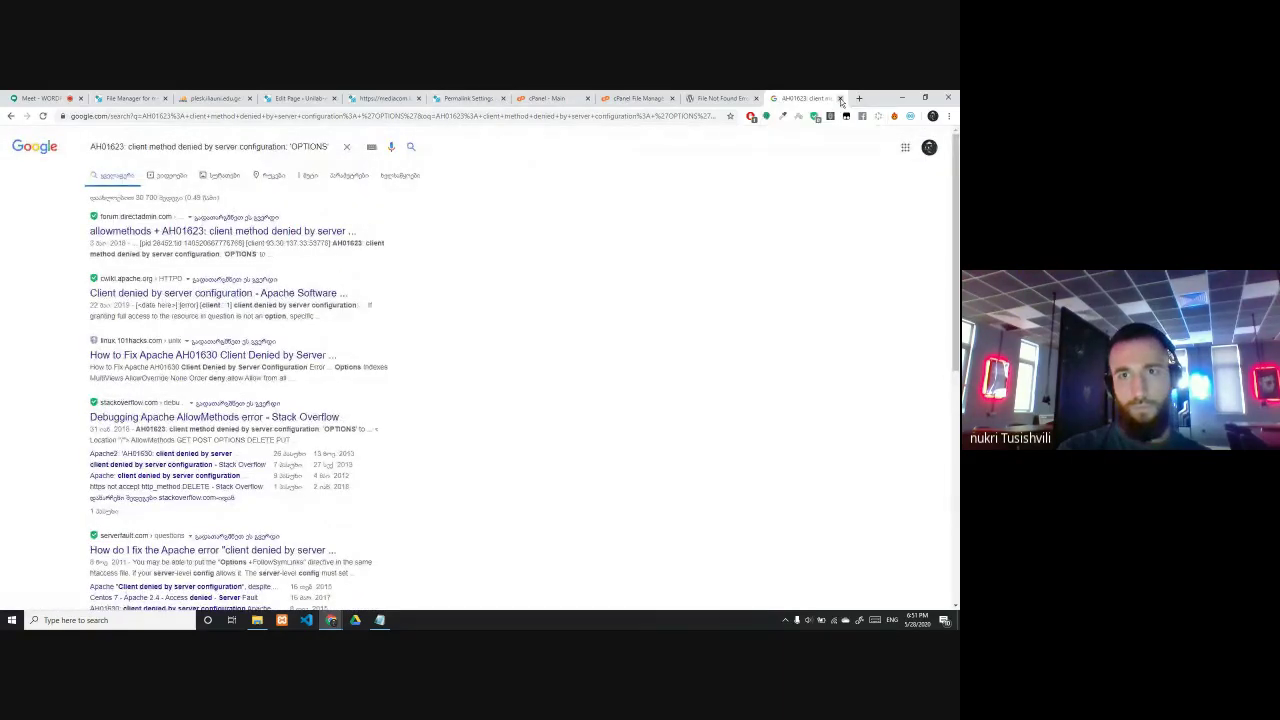
left_click(840, 98)
scroll(190, 326, "up", 3)
key("alt+Left")
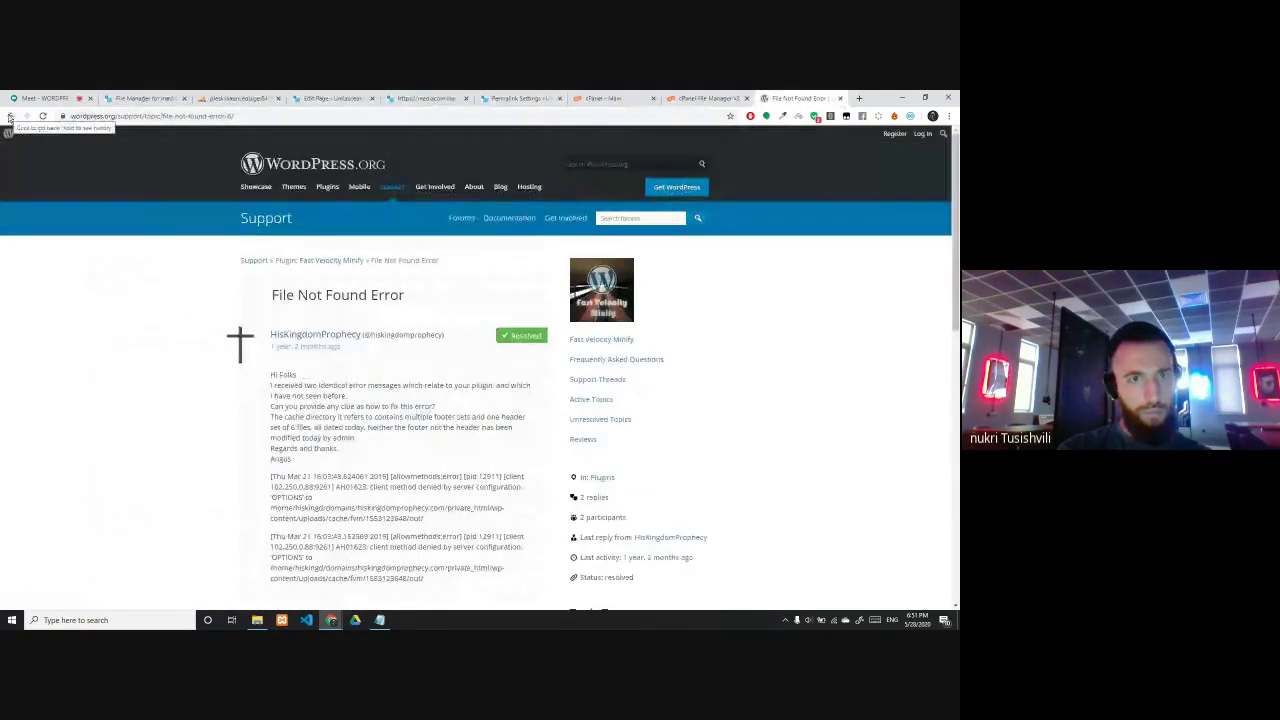
scroll(128, 290, "down", 2)
scroll(128, 290, "down", 1)
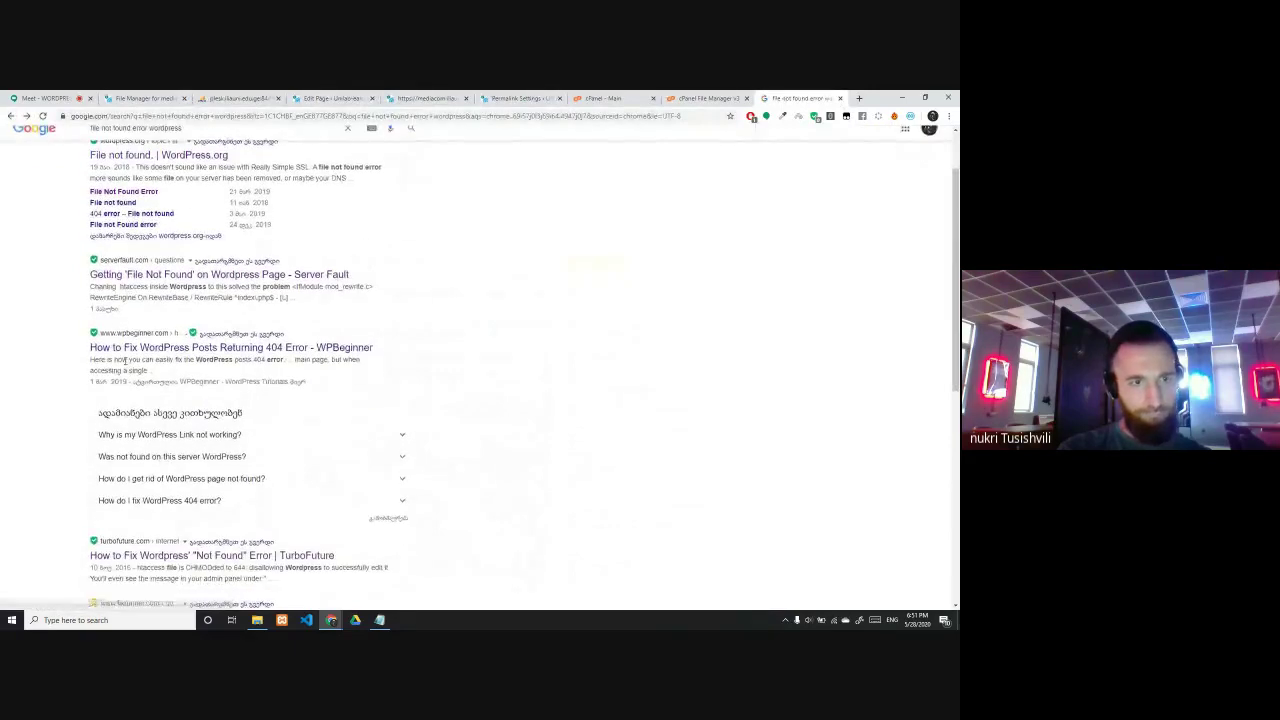
Open WPBeginner's posts-returning-404 guide and select its # BEGIN WordPress to # END WordPress code
left_click(107, 348)
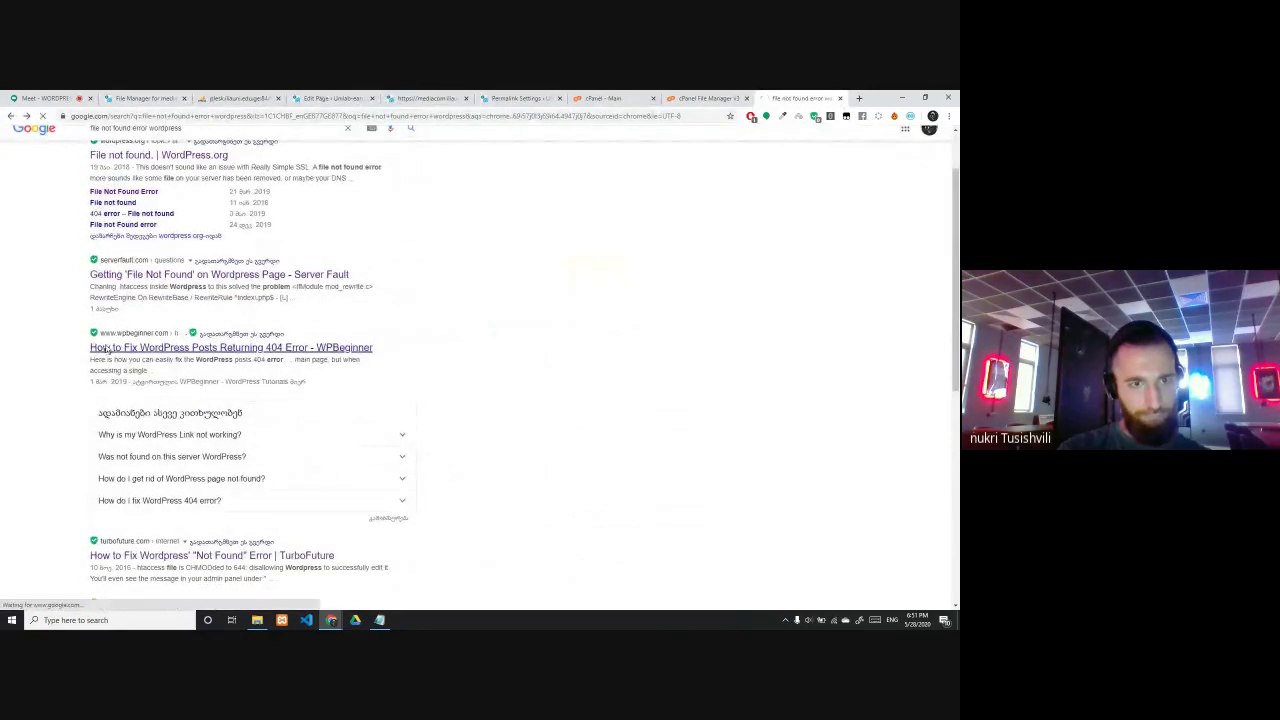
scroll(286, 368, "down", 10)
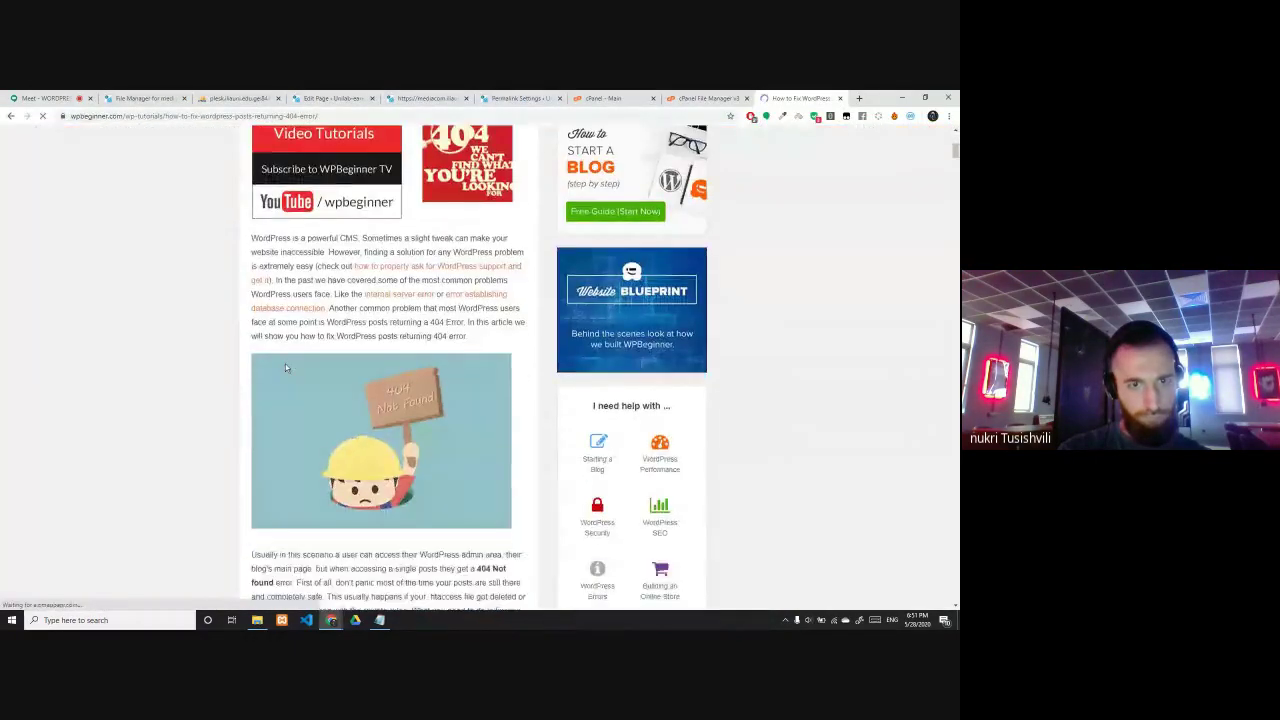
scroll(286, 368, "down", 5)
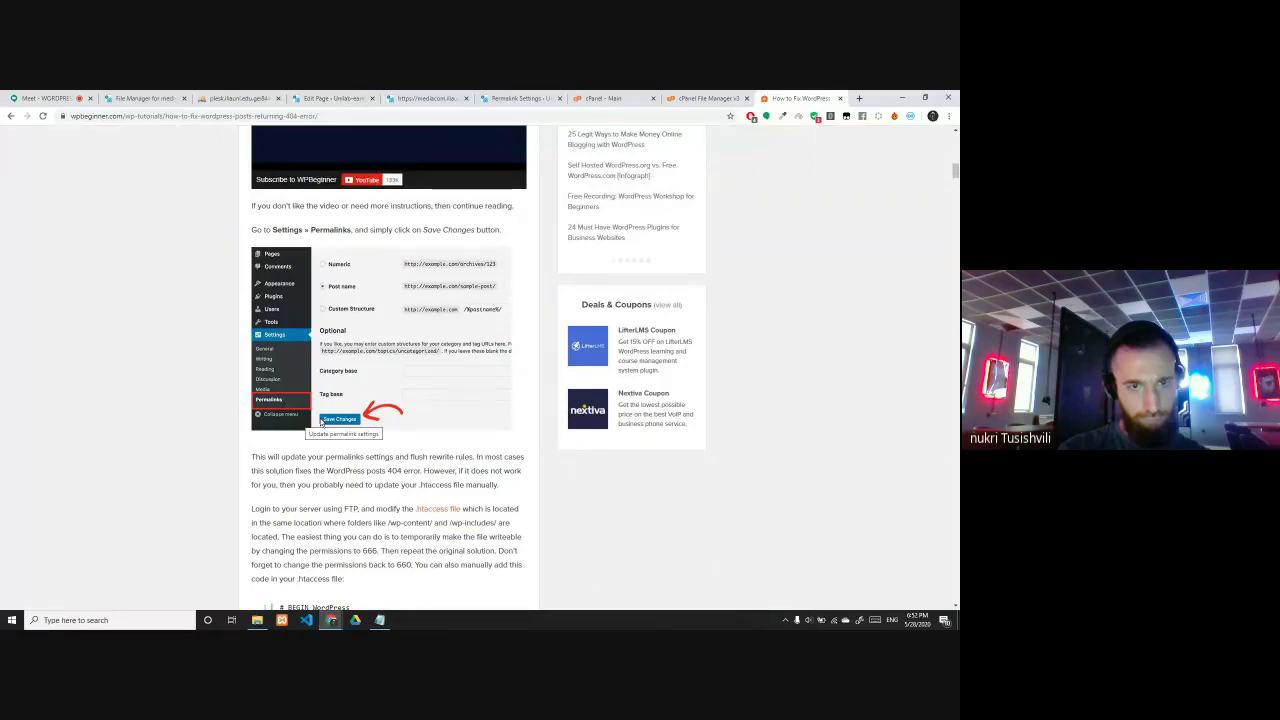
scroll(321, 422, "down", 4)
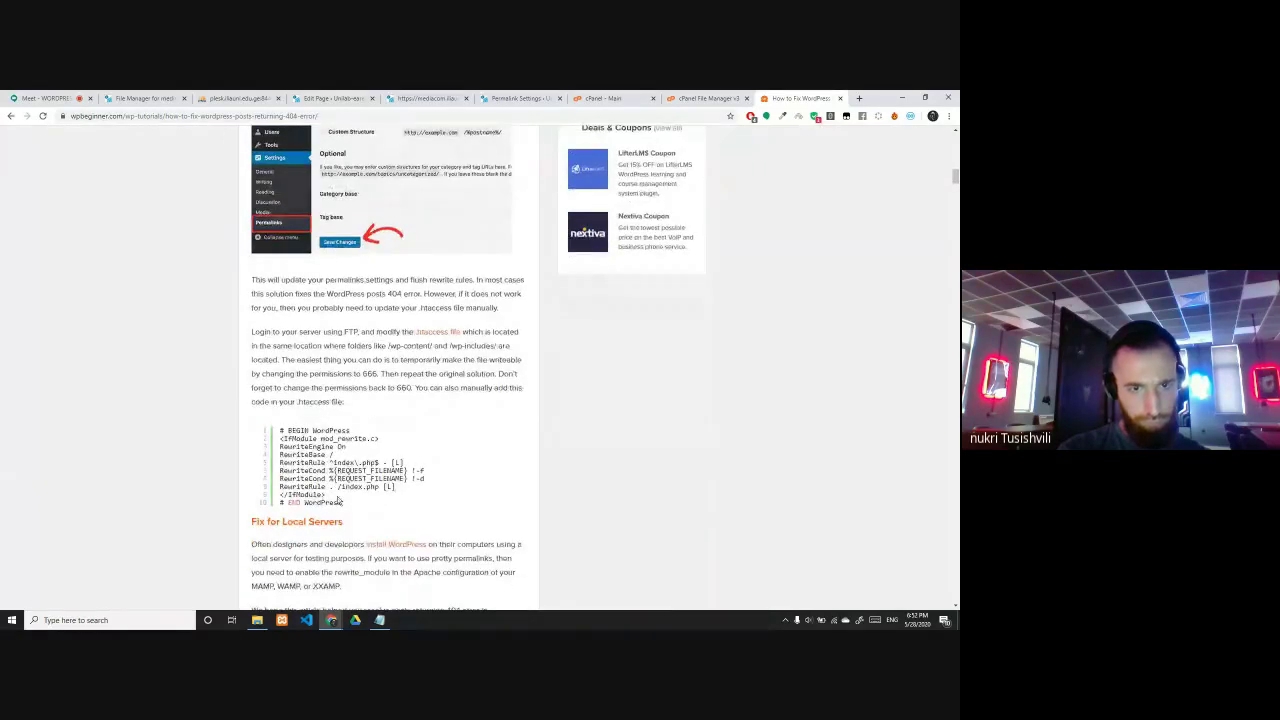
scroll(338, 502, "down", 4)
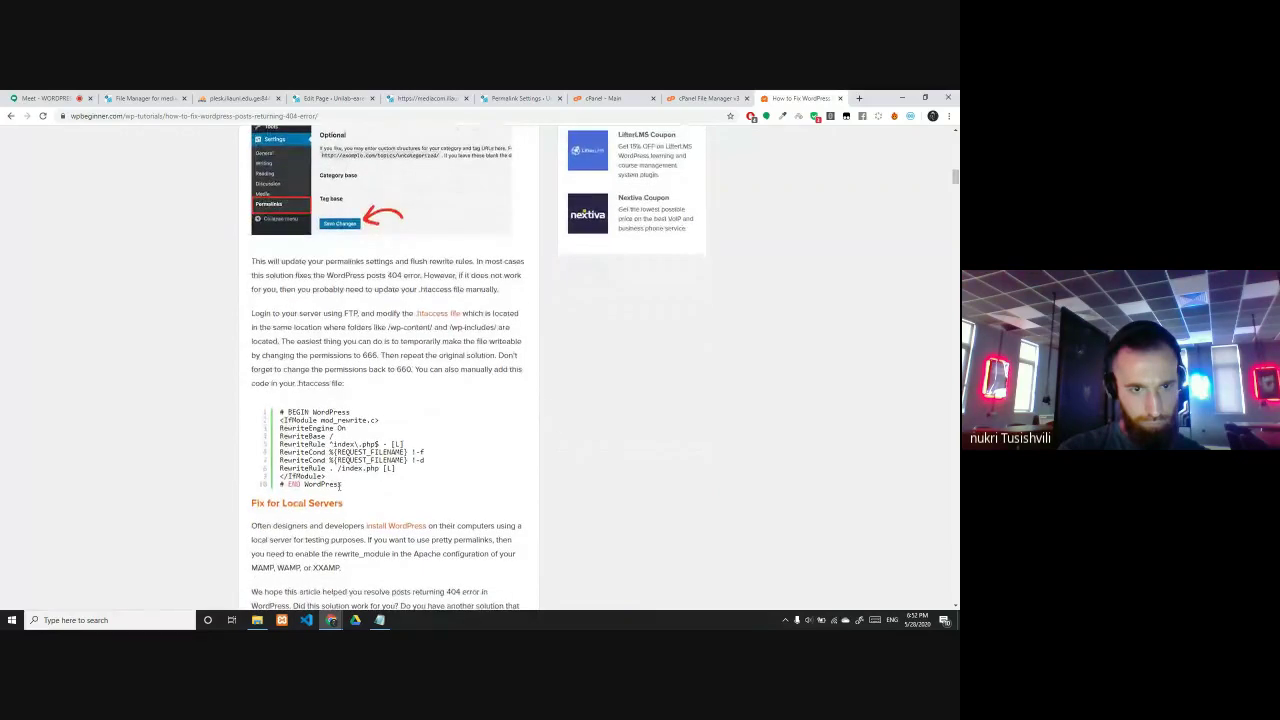
scroll(338, 487, "up", 4)
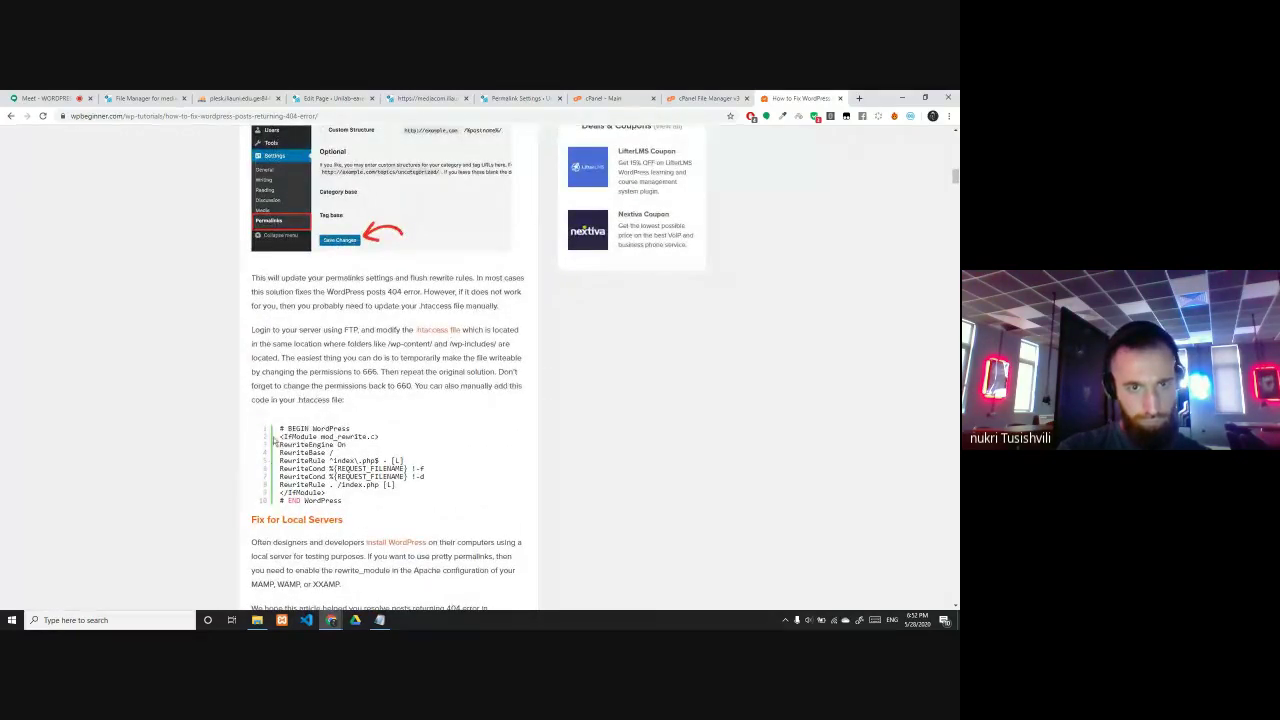
left_click_drag(280, 432, 363, 502)
key("ctrl+c")
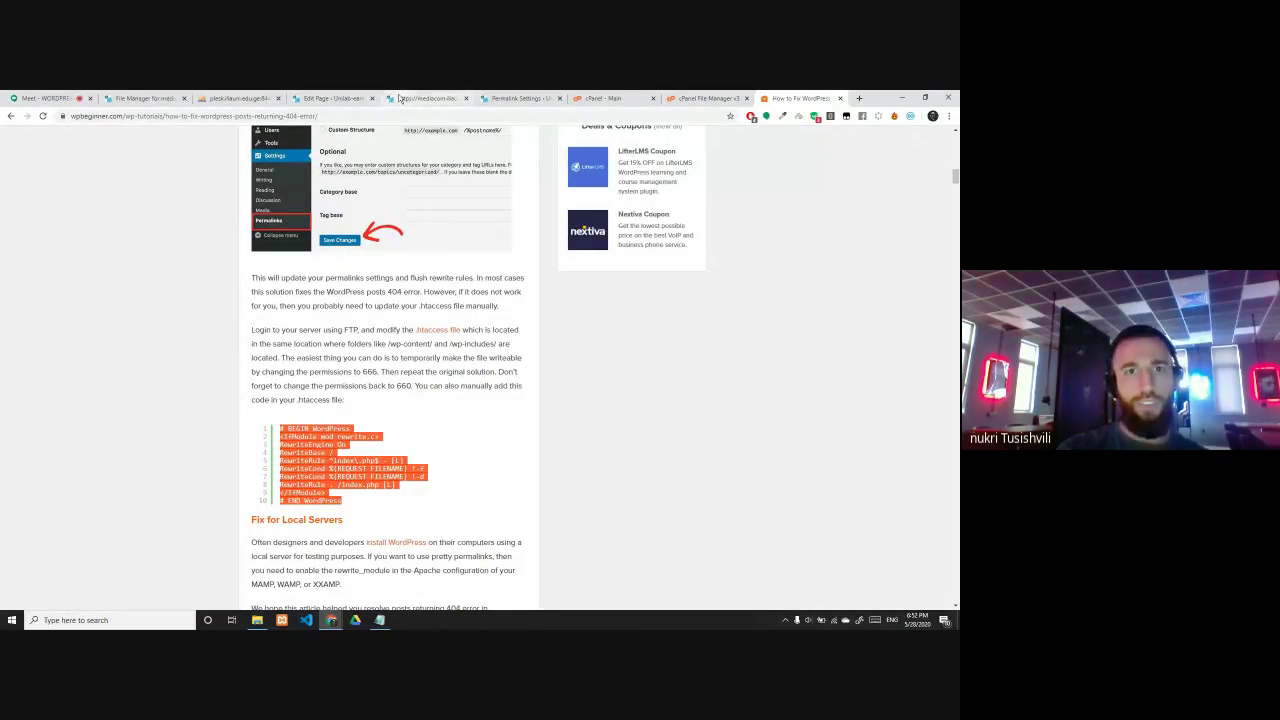
left_click(425, 98)
Replace lines 6–13 of the earendil .htaccess with the pasted WordPress rewrite rules and save
left_click(240, 98)
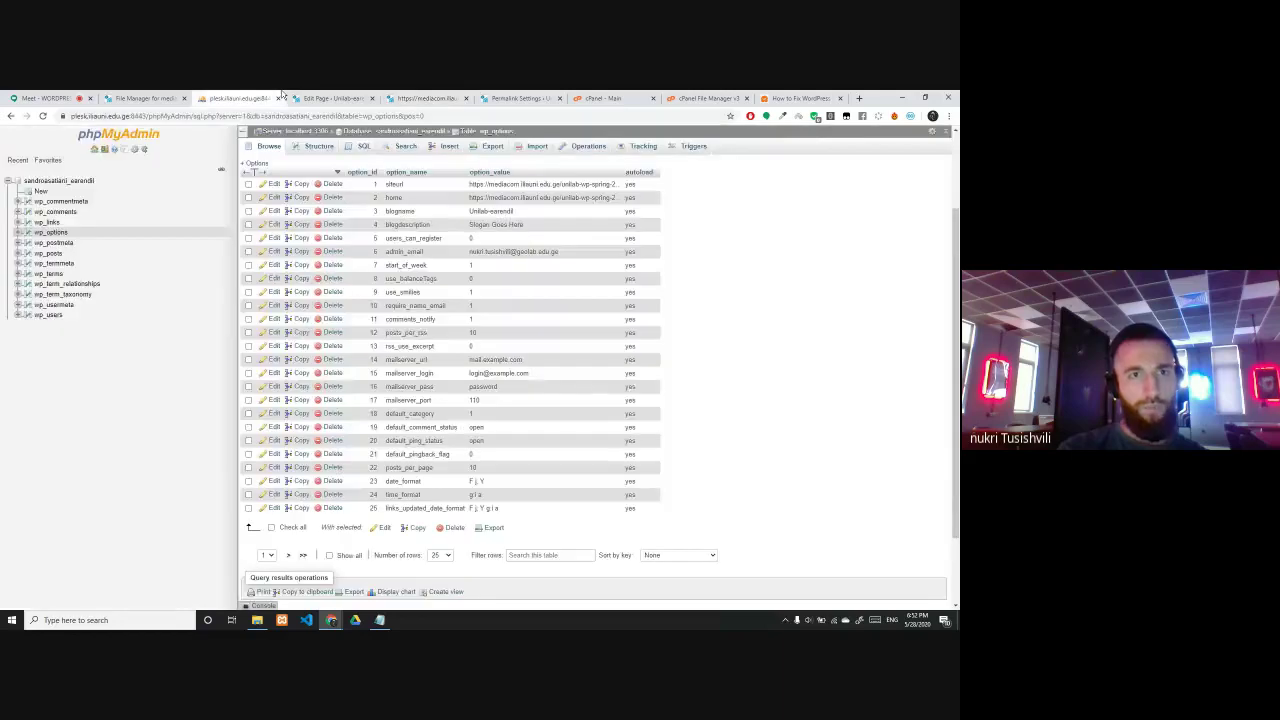
left_click(330, 98)
left_click(145, 98)
scroll(291, 530, "up", 2)
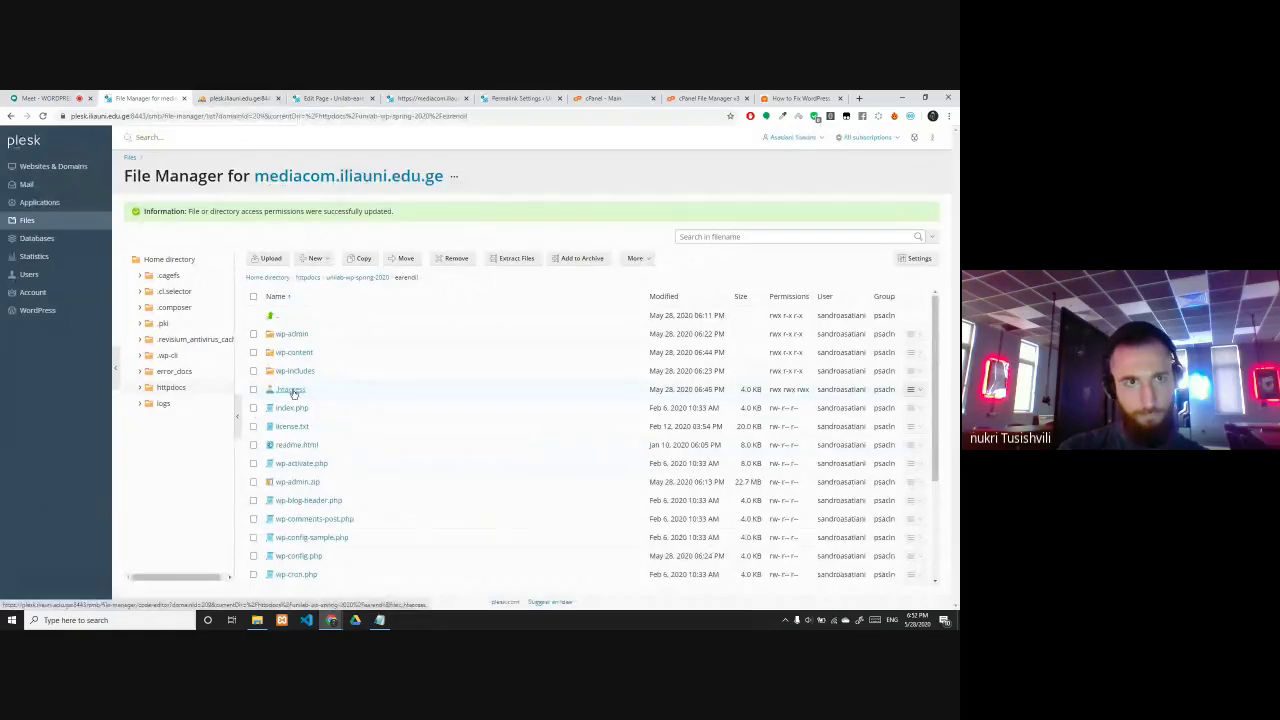
left_click(291, 390)
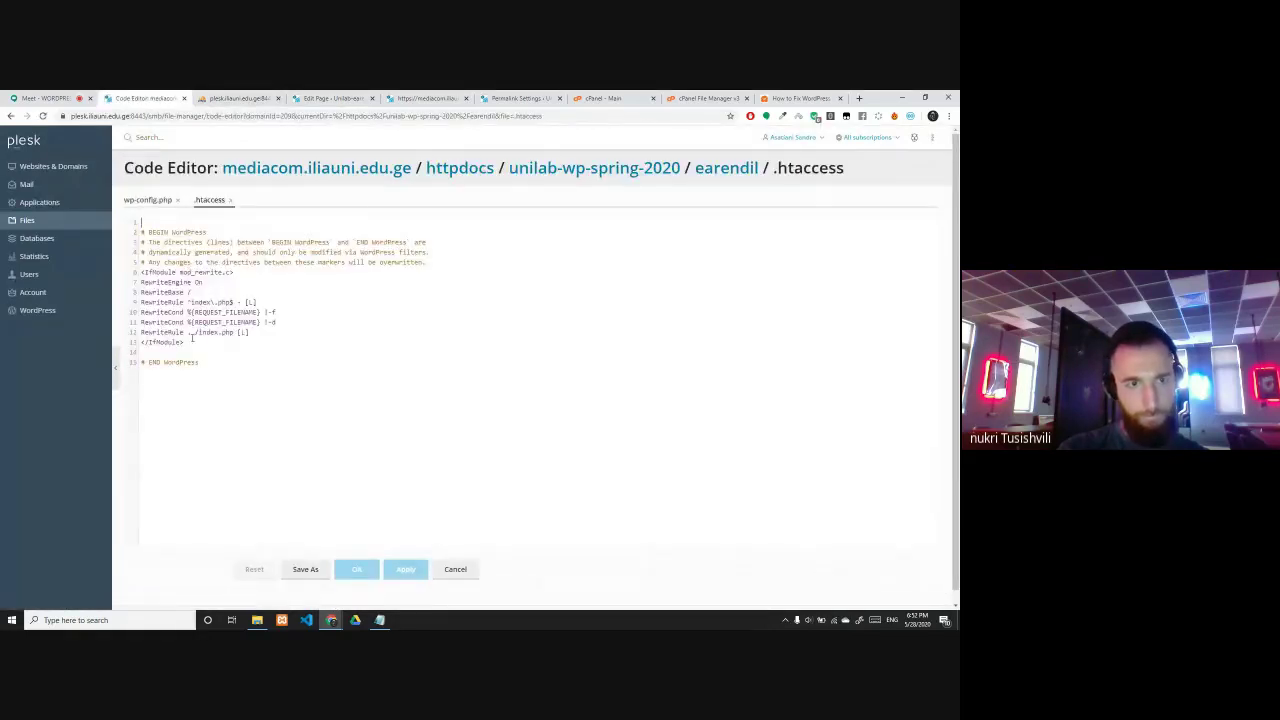
left_click_drag(192, 338, 135, 276)
key("BackSpace")
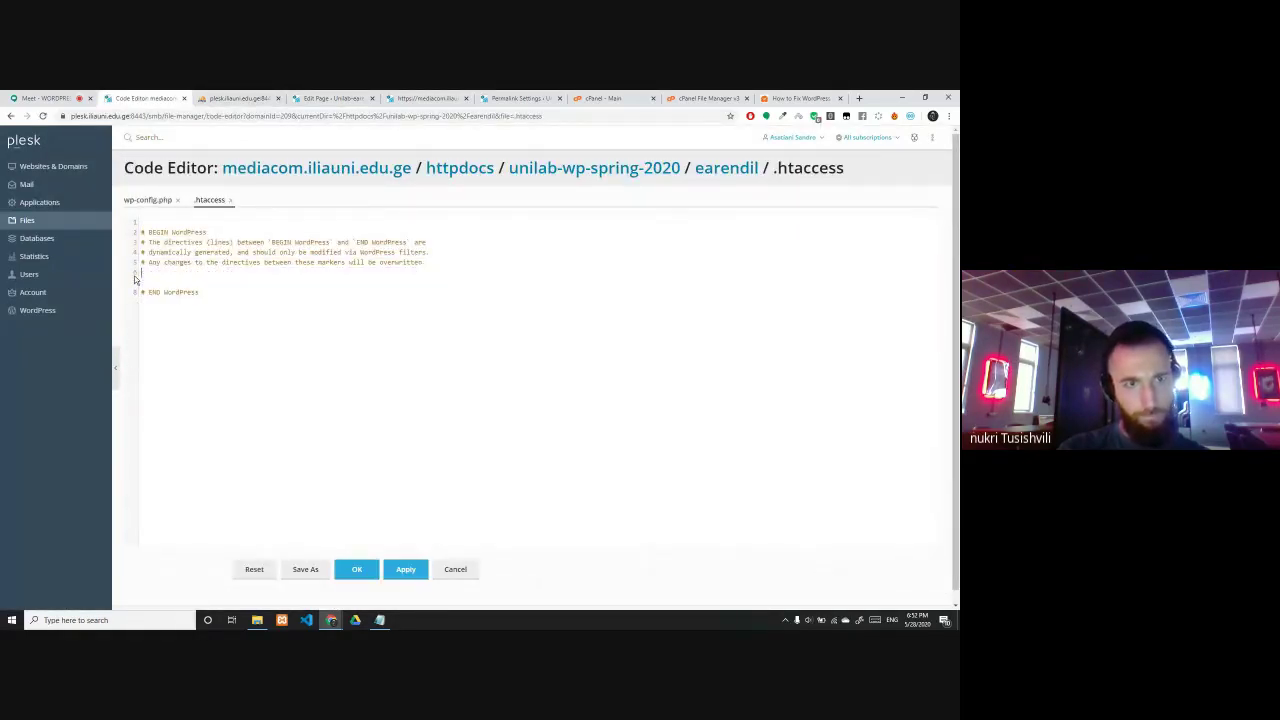
key("ctrl+v")
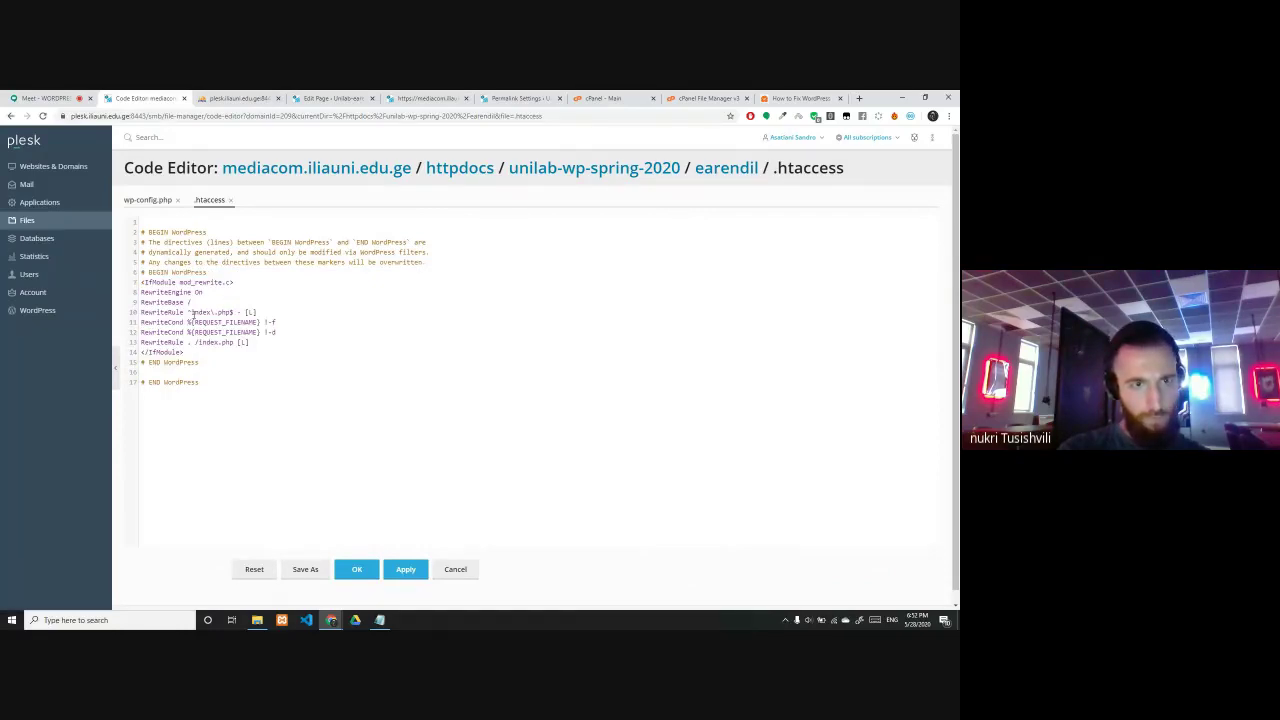
left_click(395, 570)
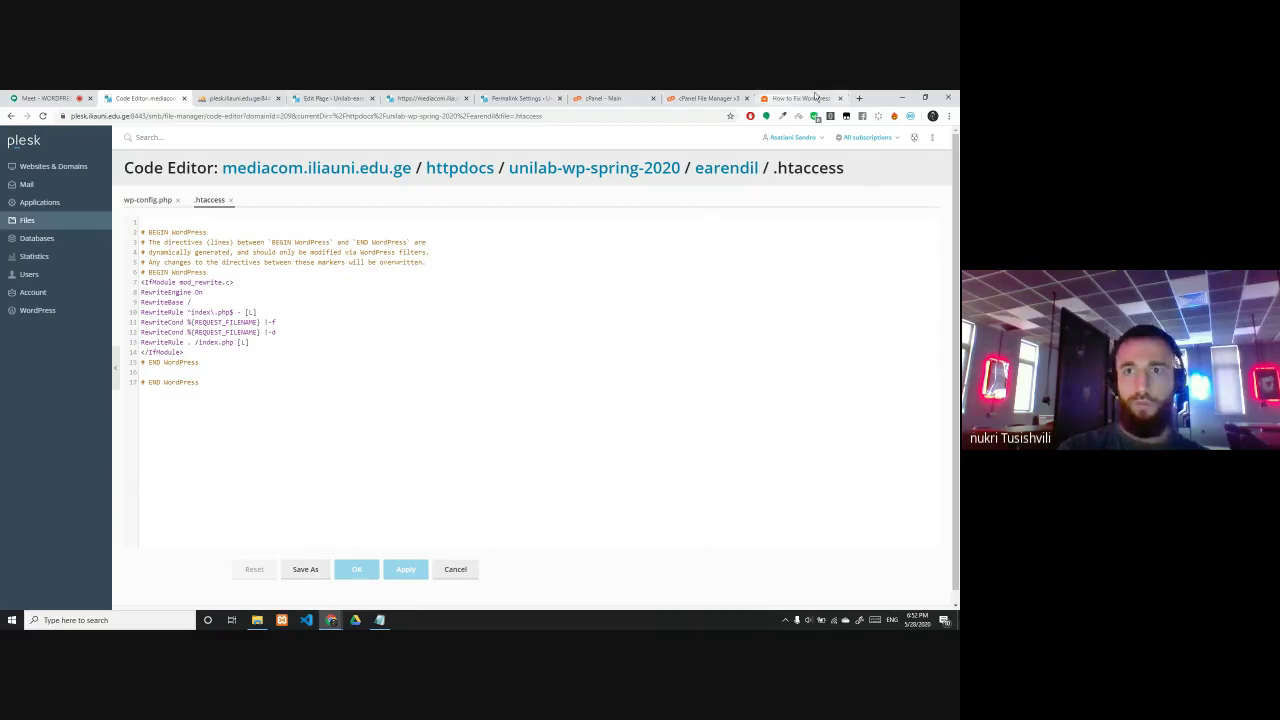
left_click(858, 98)
Download wordpress-5.4.1.zip from wordpress.org's Get WordPress page, then return to the .htaccess editor
type("wordpress")
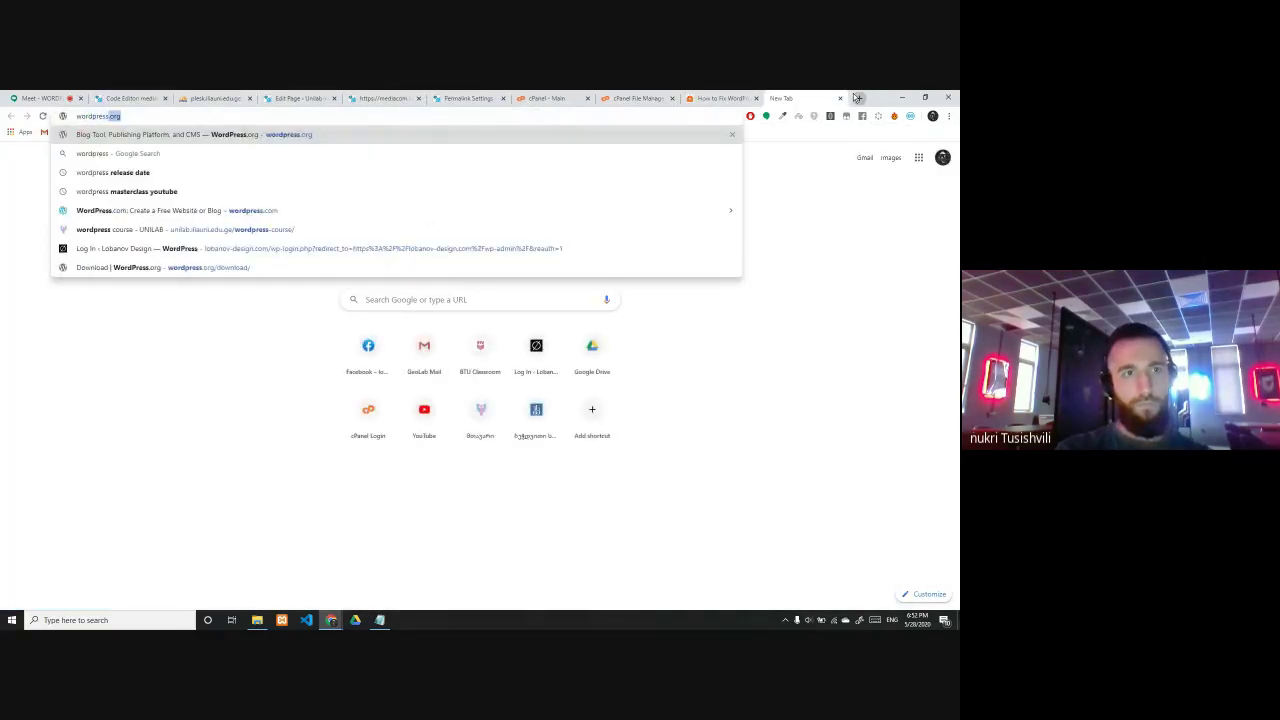
key("Return")
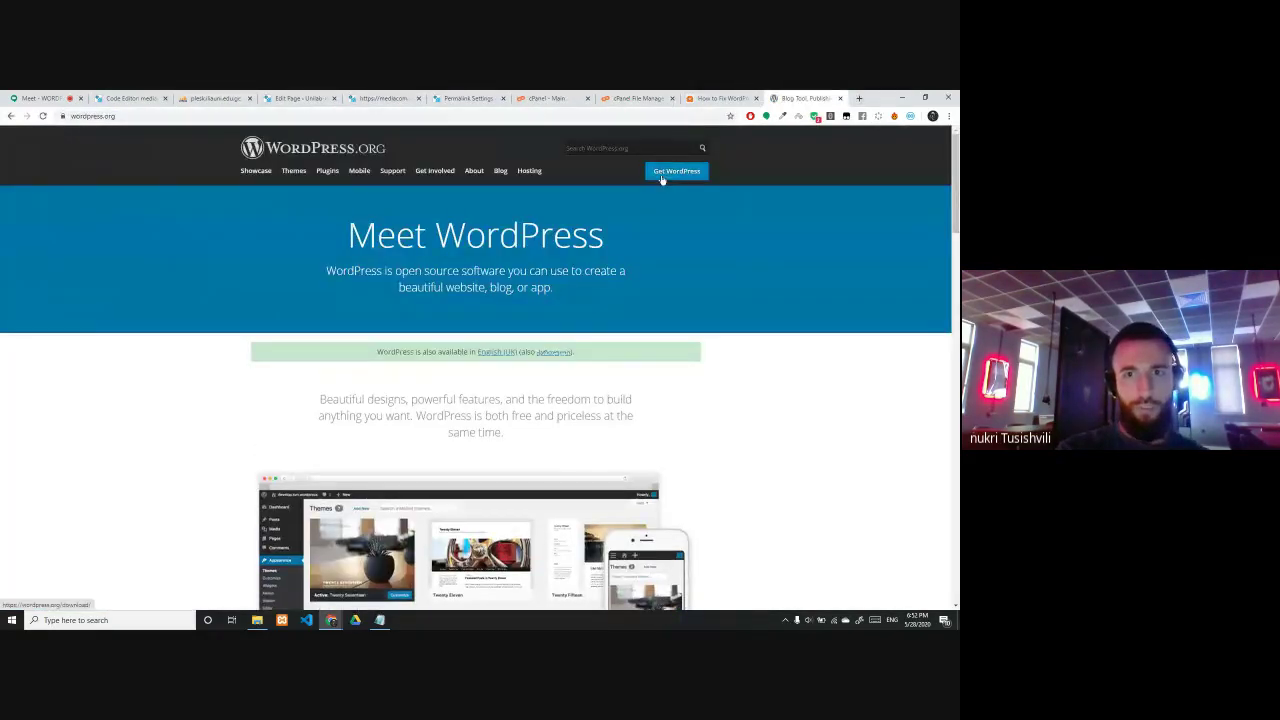
left_click(661, 178)
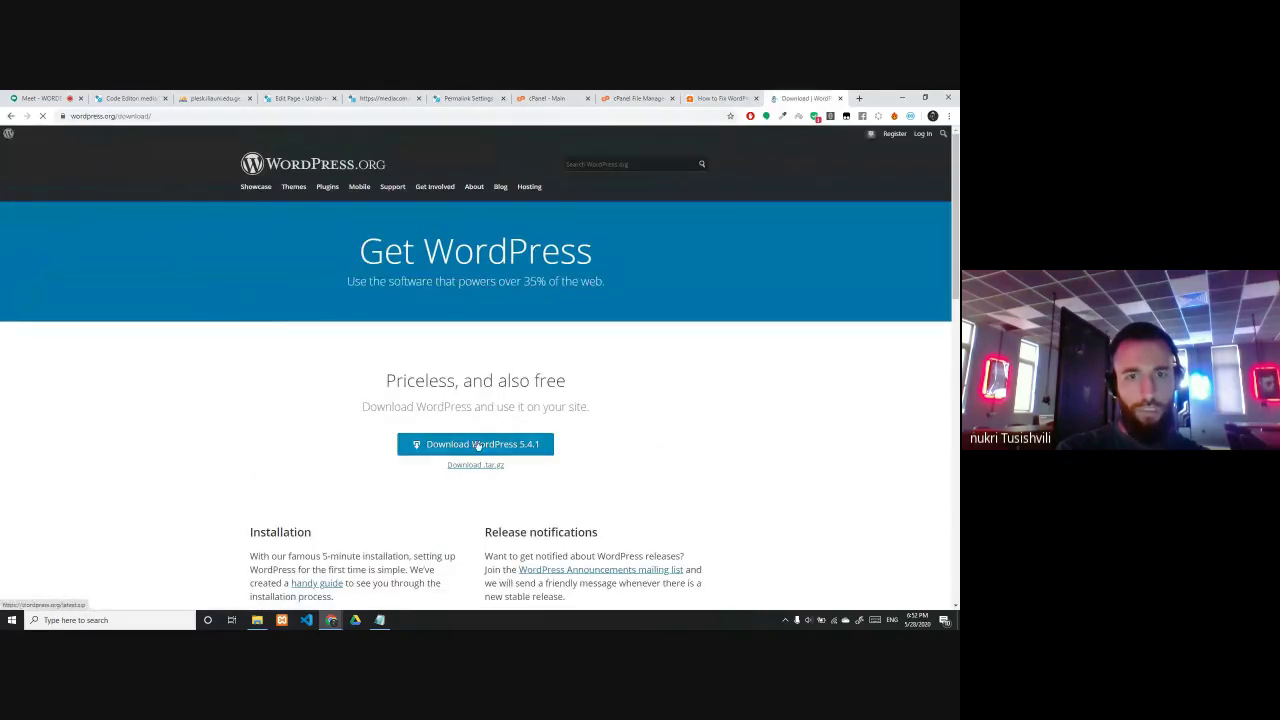
left_click(474, 446)
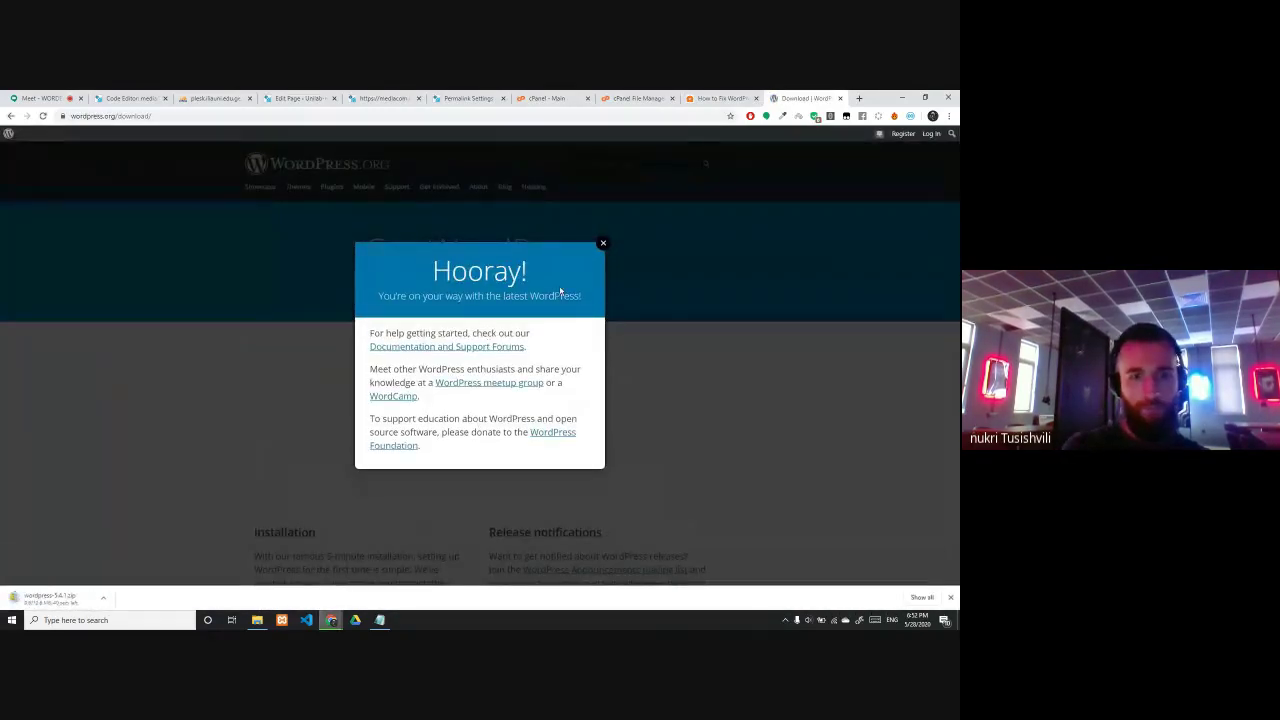
left_click(603, 245)
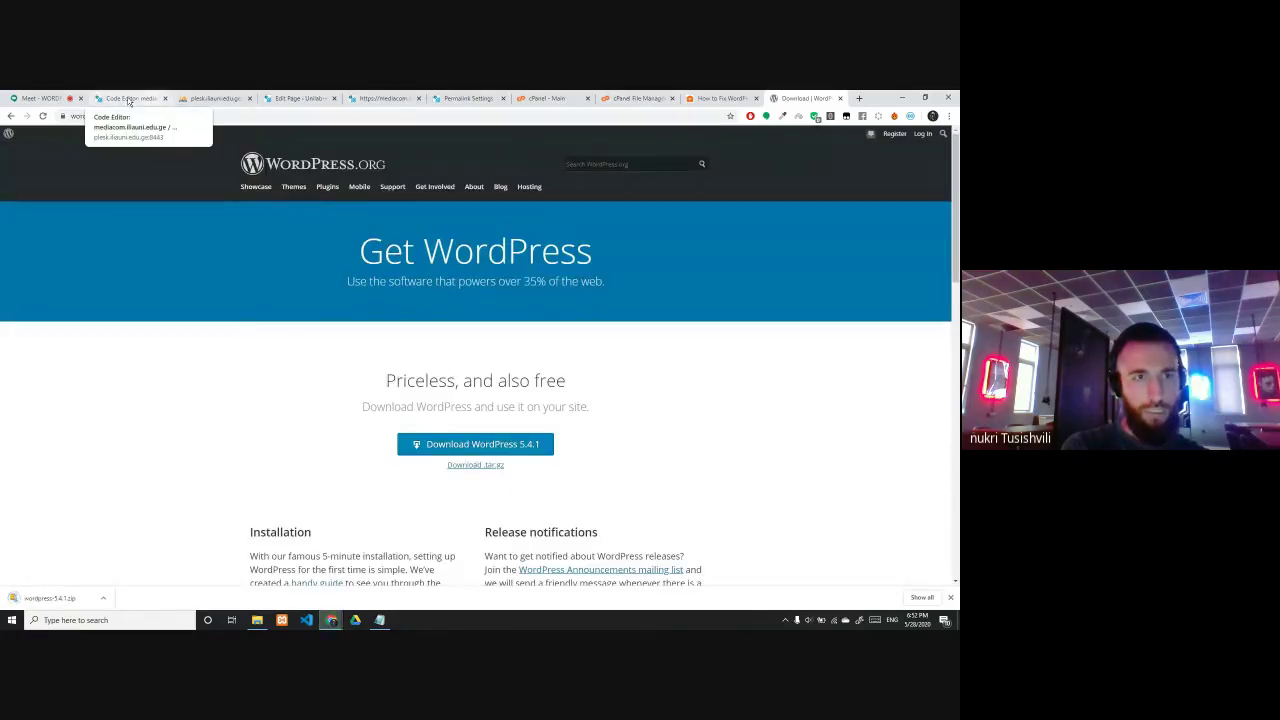
left_click(129, 100)
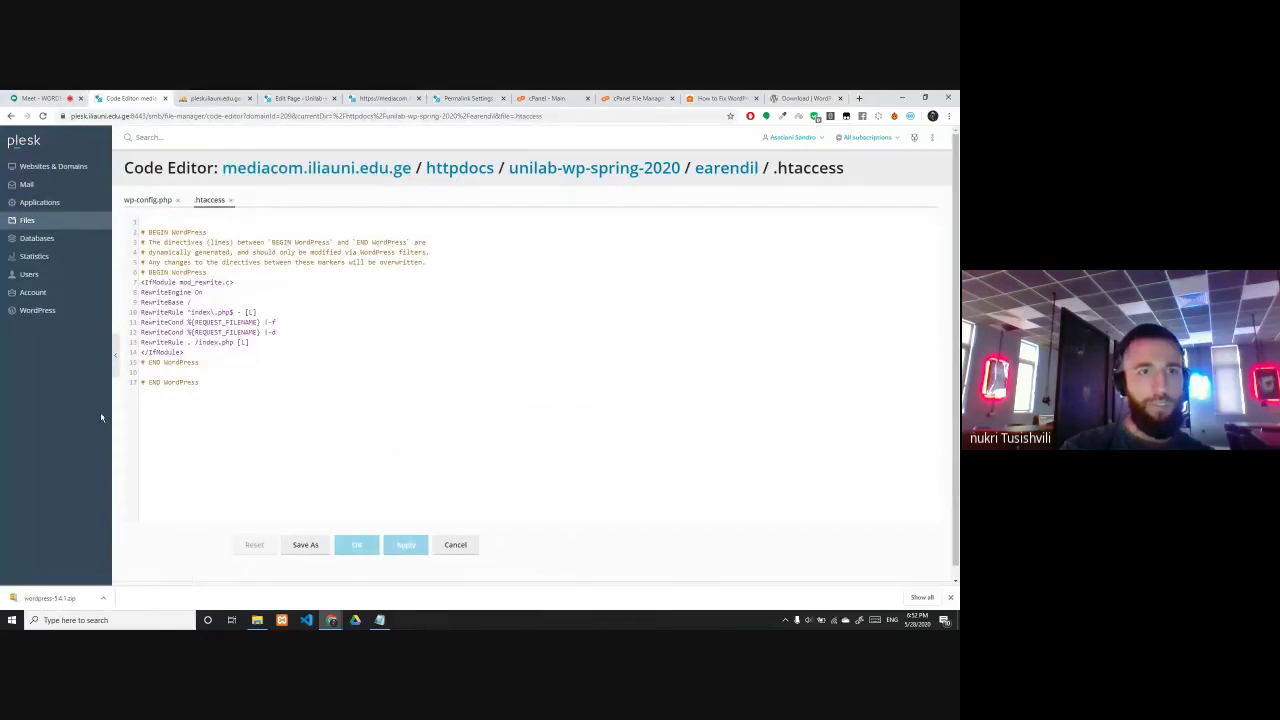
Glance through the other open tabs, then go from the .htaccess editor to the earendil folder's file list
left_click(204, 95)
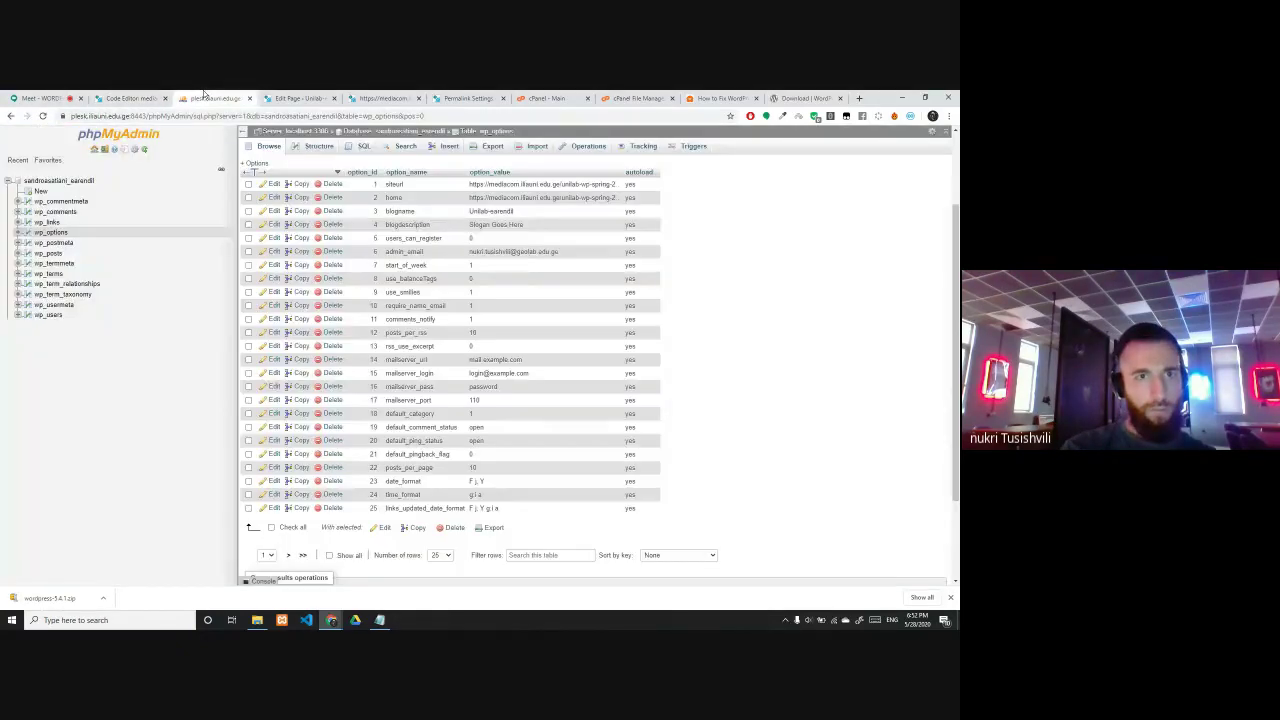
left_click(300, 98)
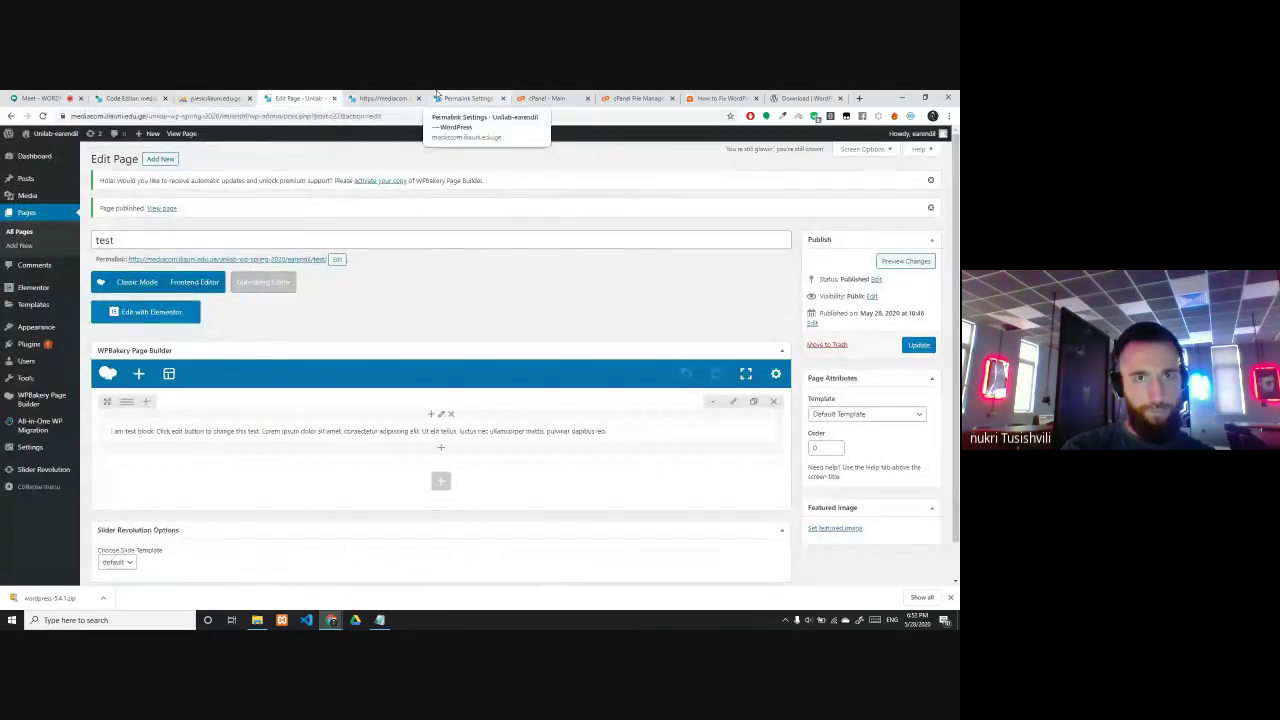
left_click(469, 98)
left_click(383, 98)
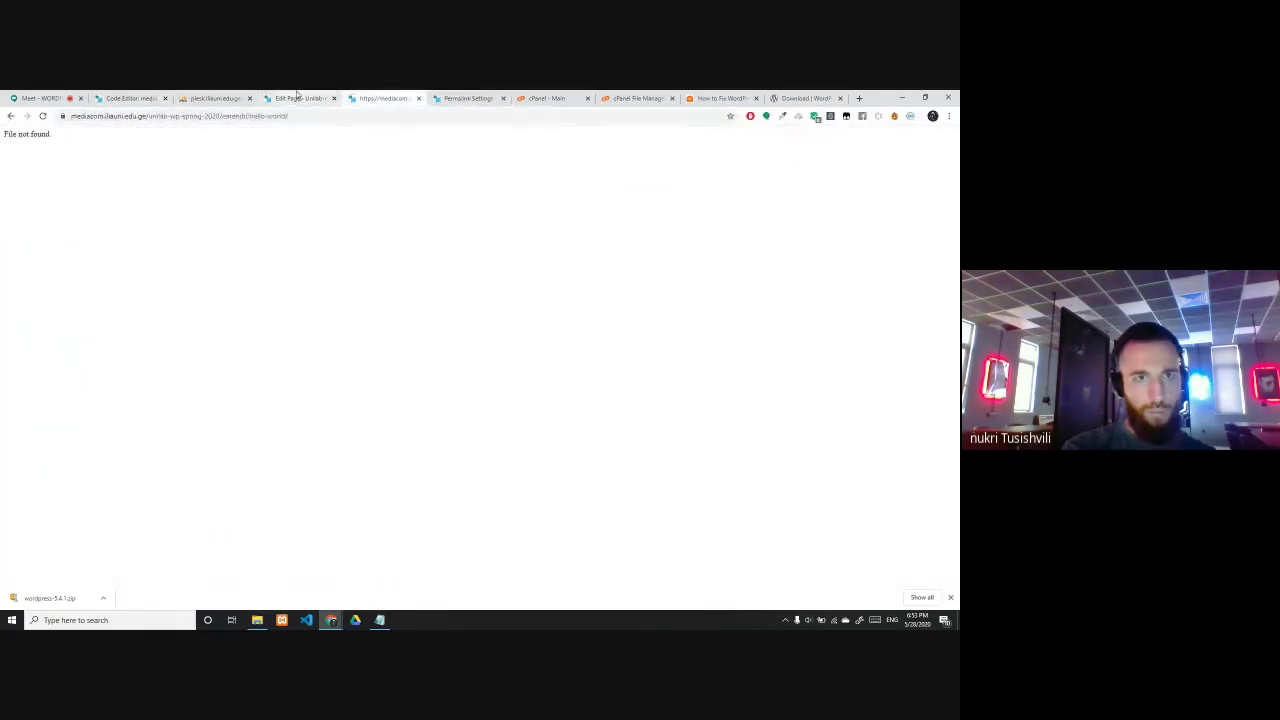
left_click(300, 98)
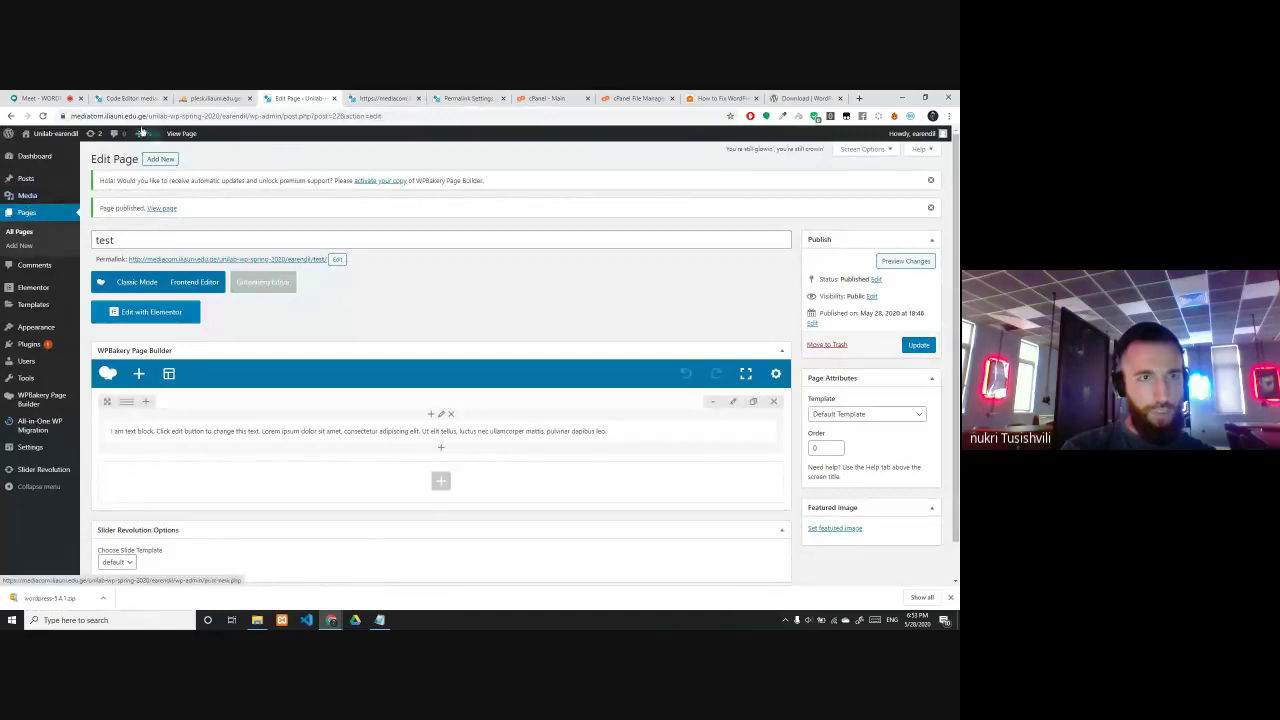
mouse_move(121, 97)
left_mouse_down()
mouse_move(135, 180)
mouse_move(130, 98)
left_mouse_up()
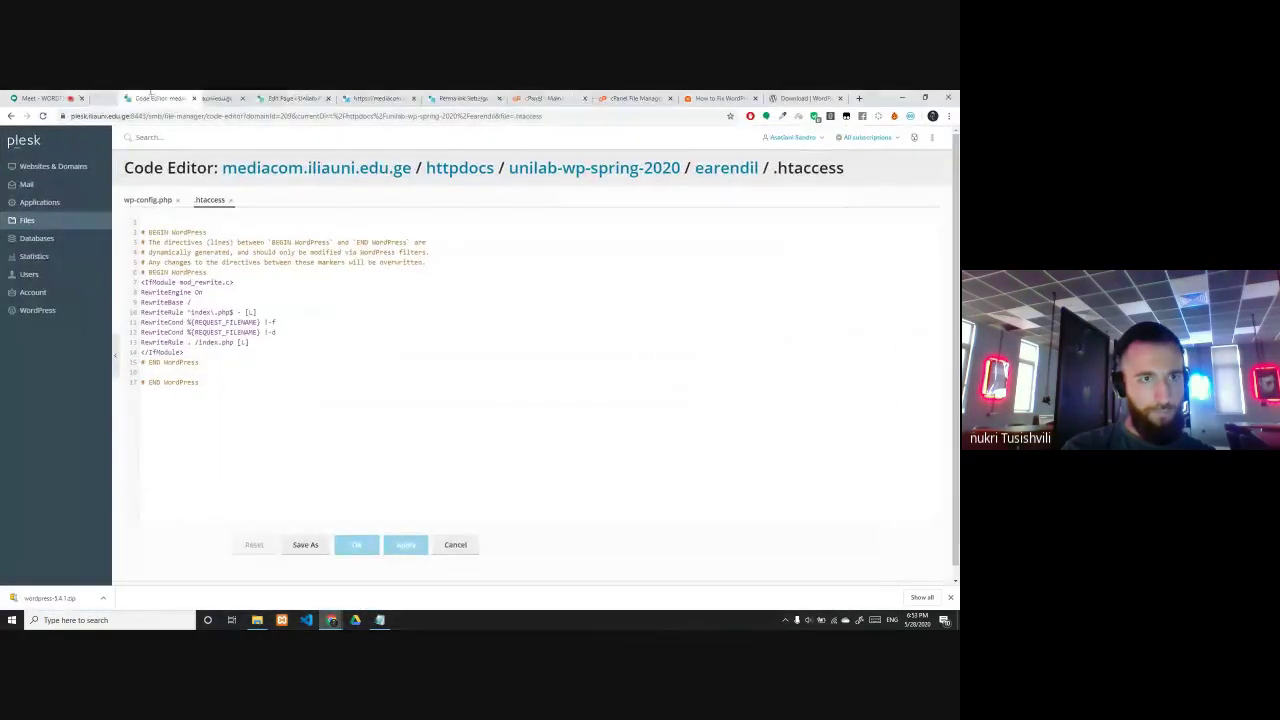
left_click(30, 221)
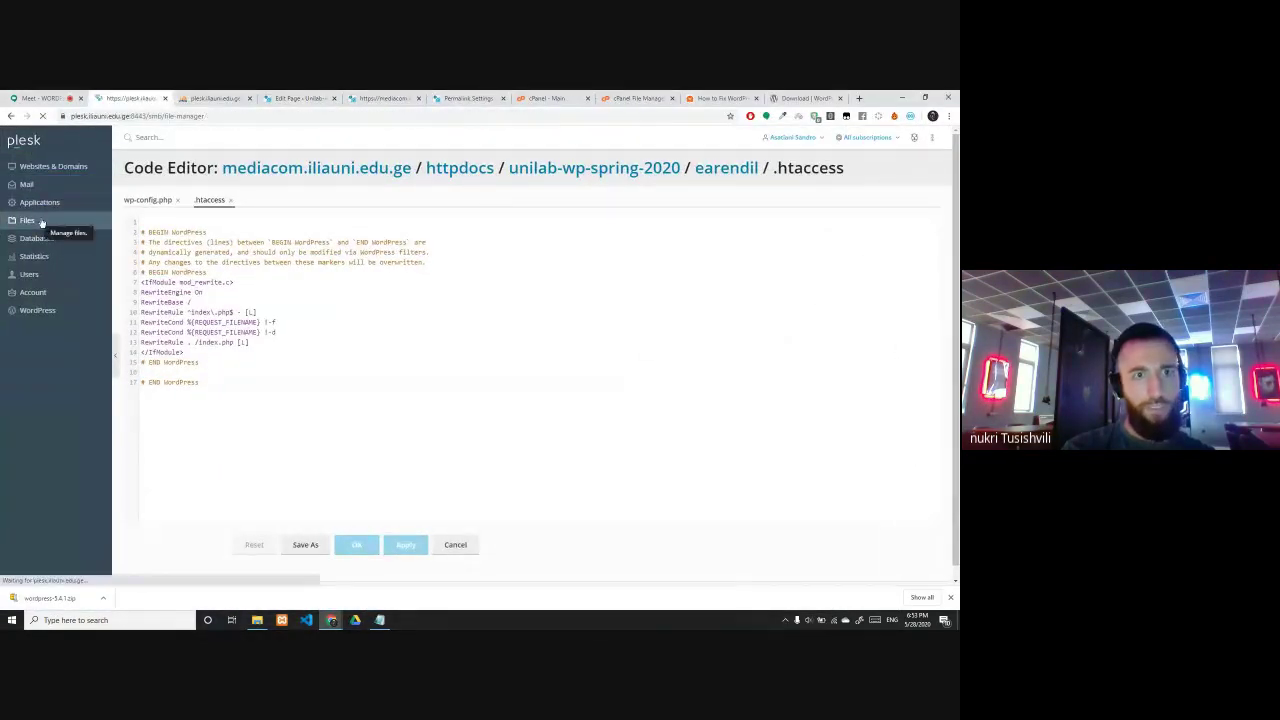
left_click(168, 250)
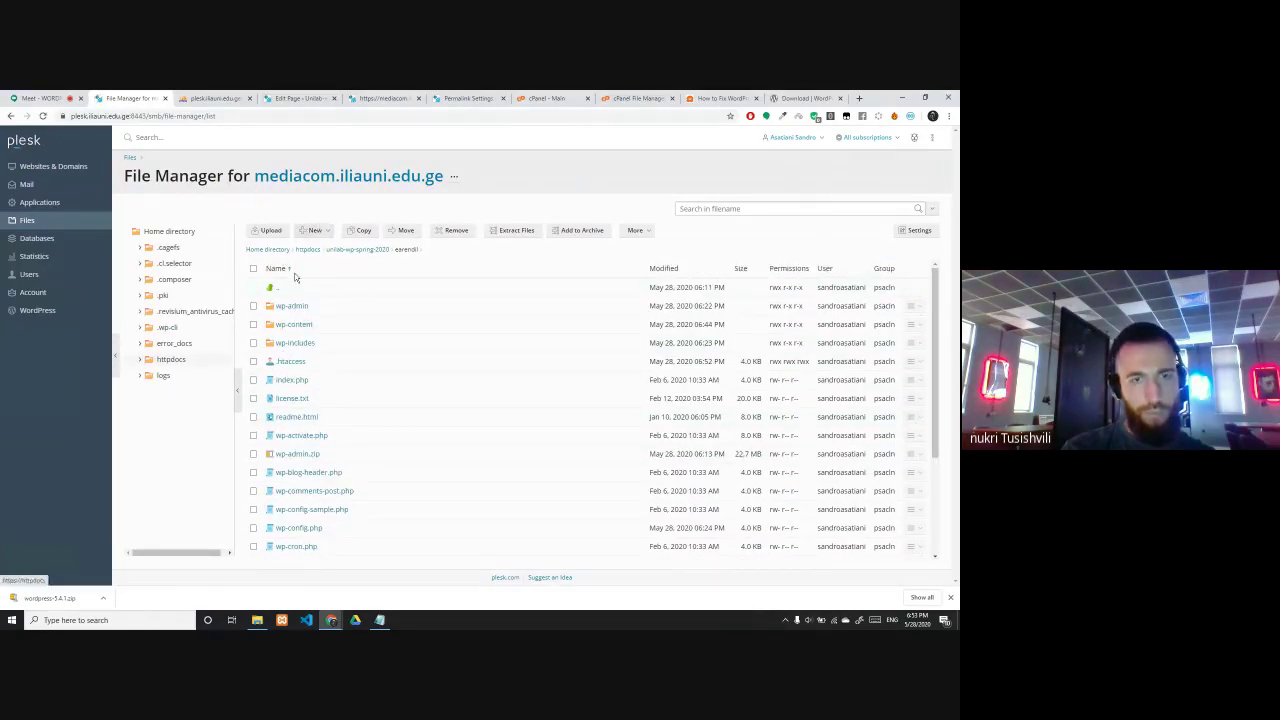
Navigate from httpdocs into unilab-wp-spring-2020 and then the student1 folder
scroll(287, 320, "down", 3)
scroll(290, 322, "up", 3)
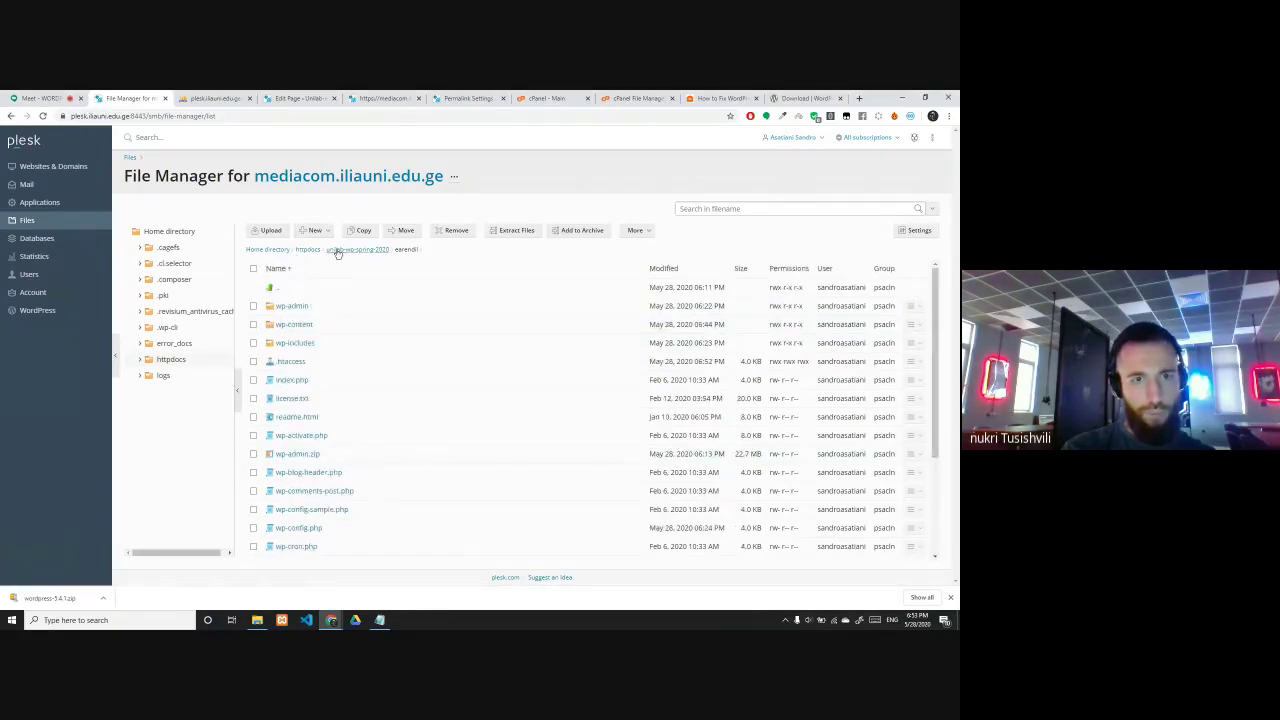
left_click(306, 250)
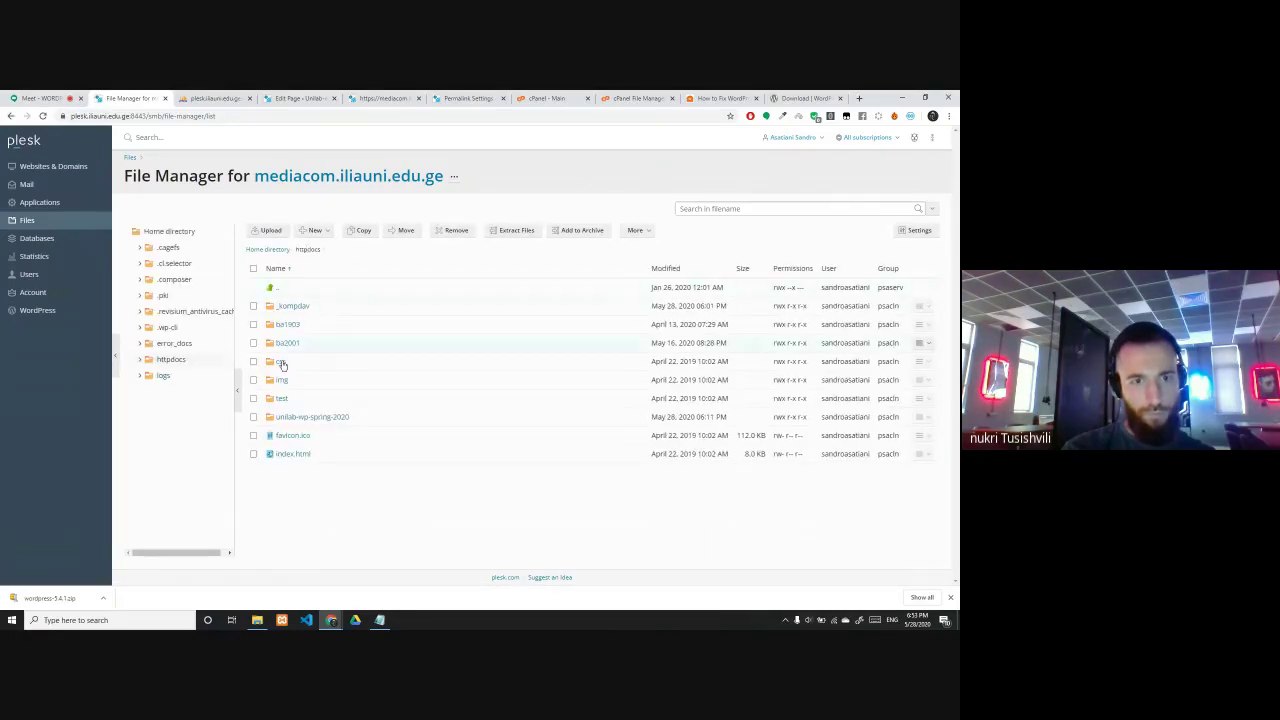
left_click(290, 417)
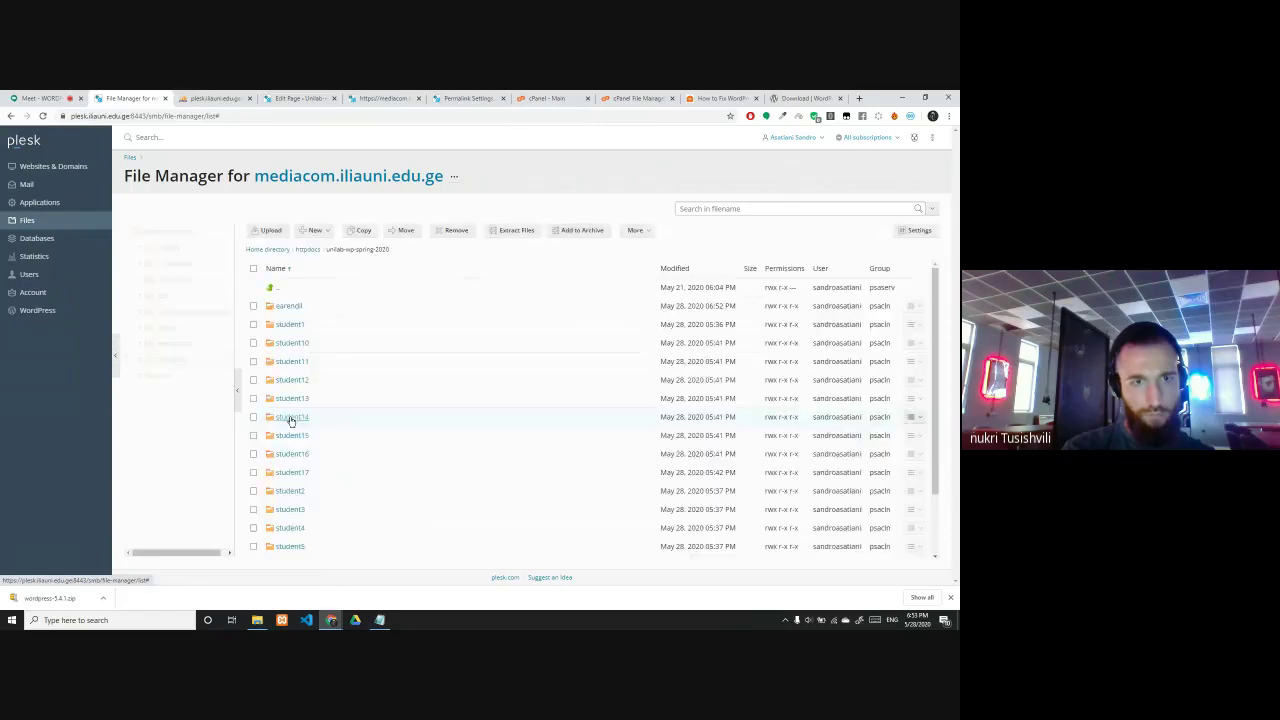
scroll(275, 440, "down", 3)
scroll(263, 534, "up", 3)
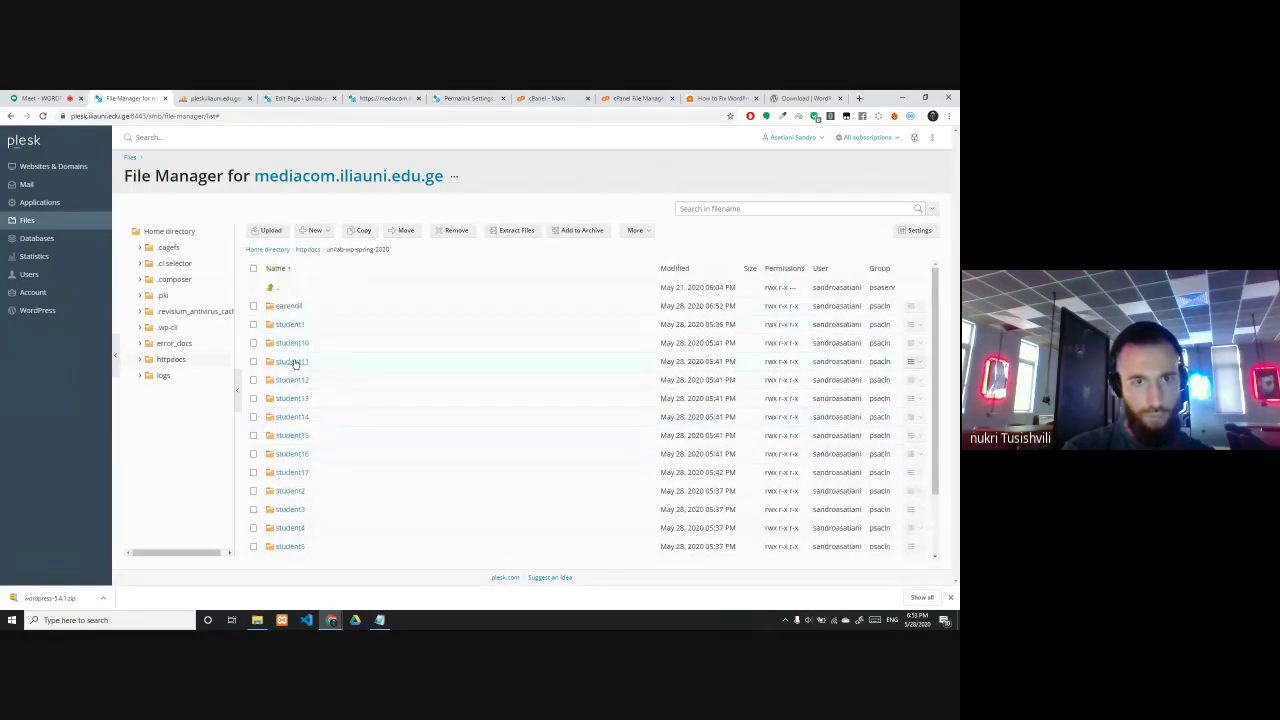
left_click(293, 325)
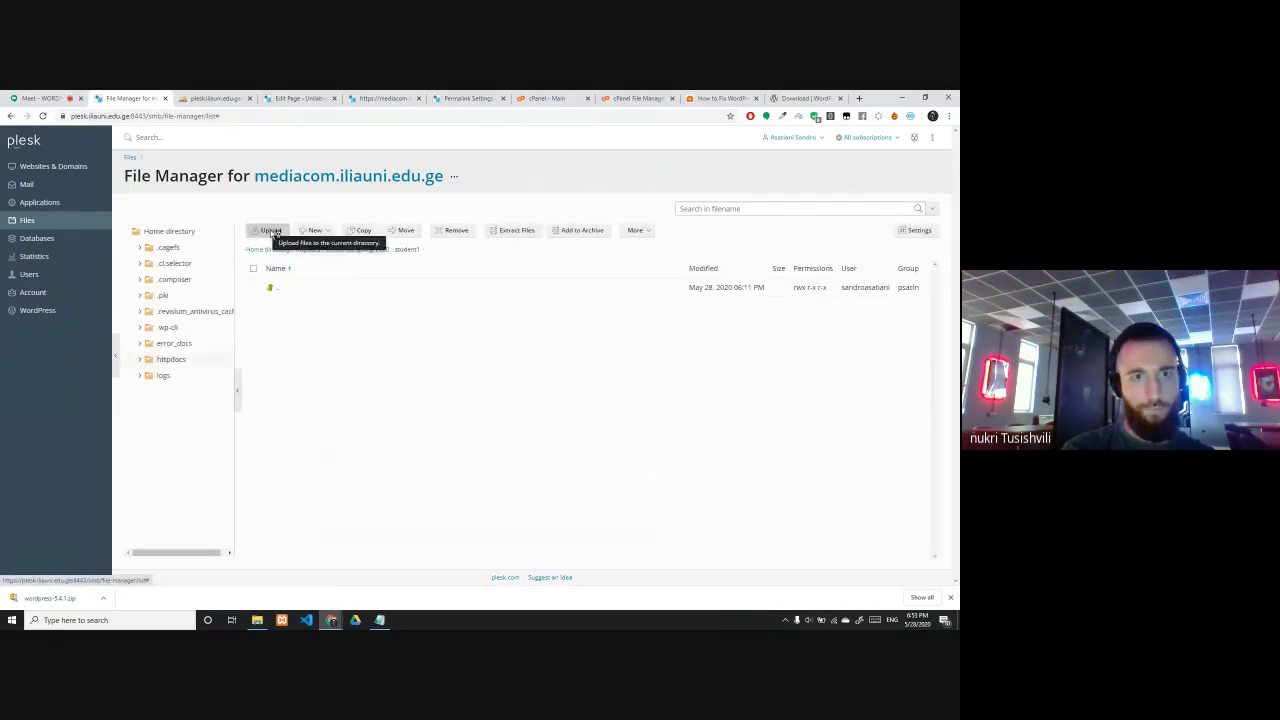
Upload wordpress-5.4.1.zip to student1, then mark the canceled partial zip for deletion
scroll(117, 176, "down", 1)
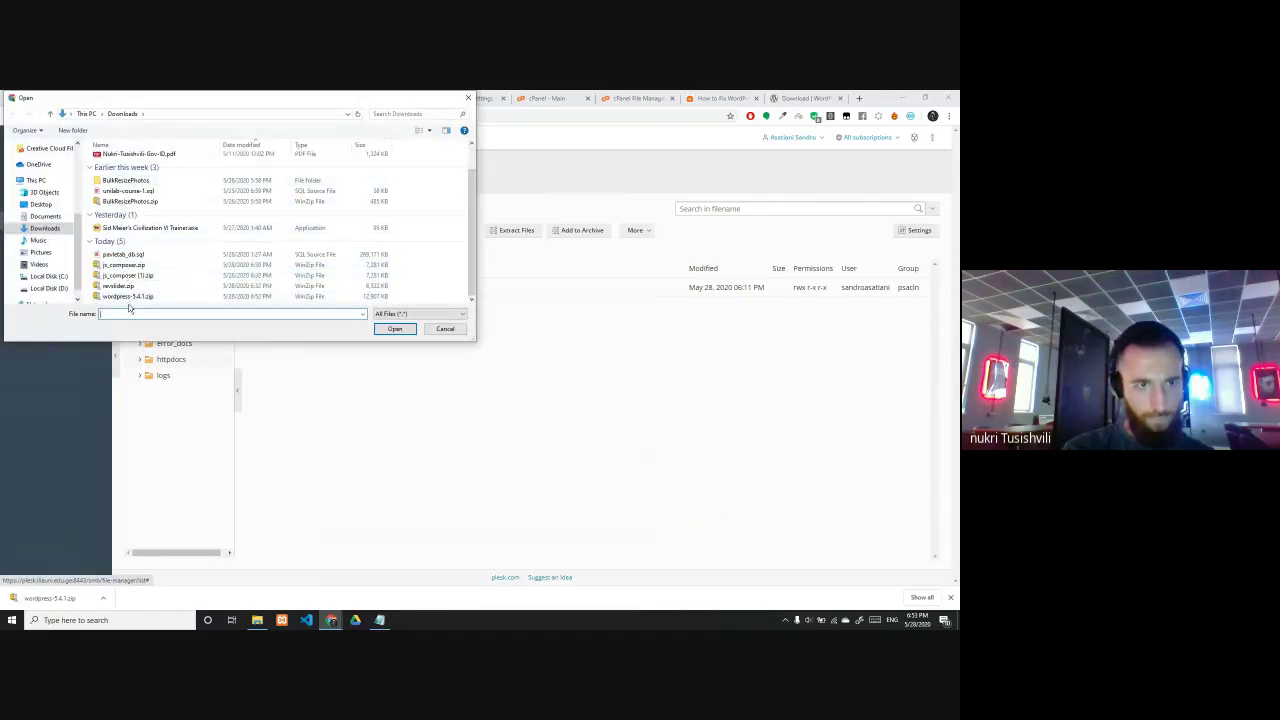
left_click(127, 297)
left_click(403, 328)
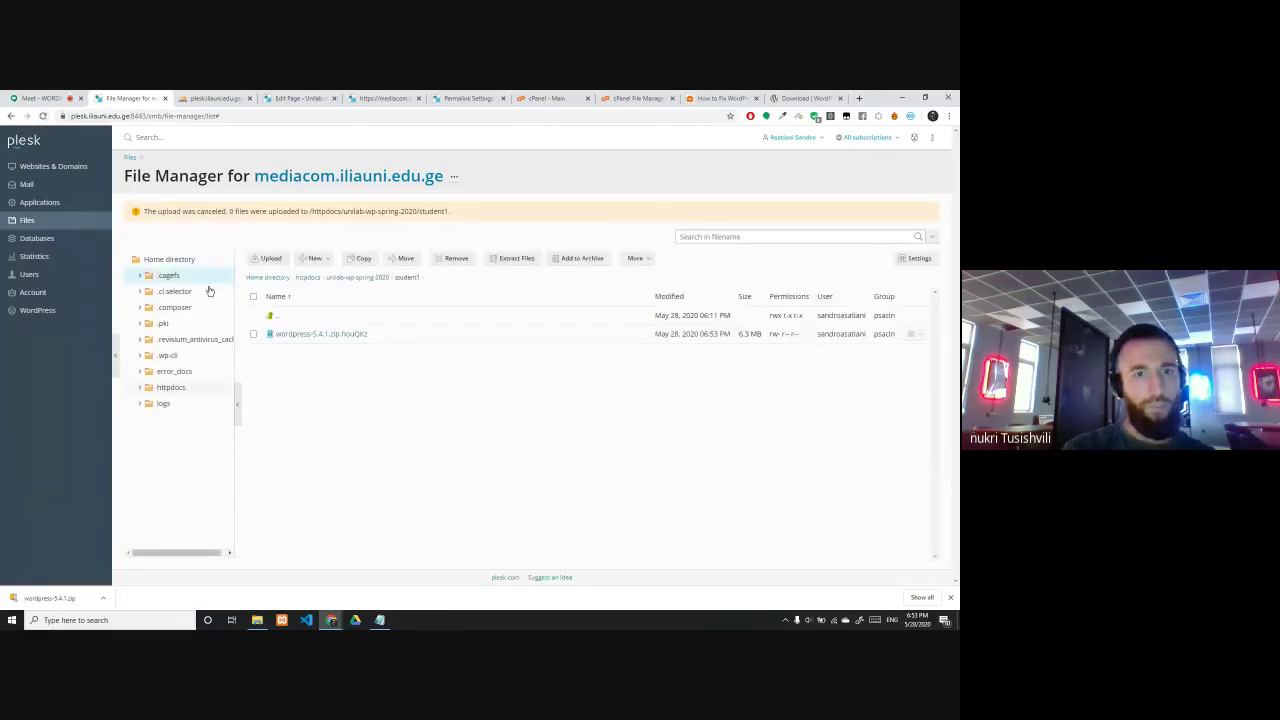
right_click(256, 341)
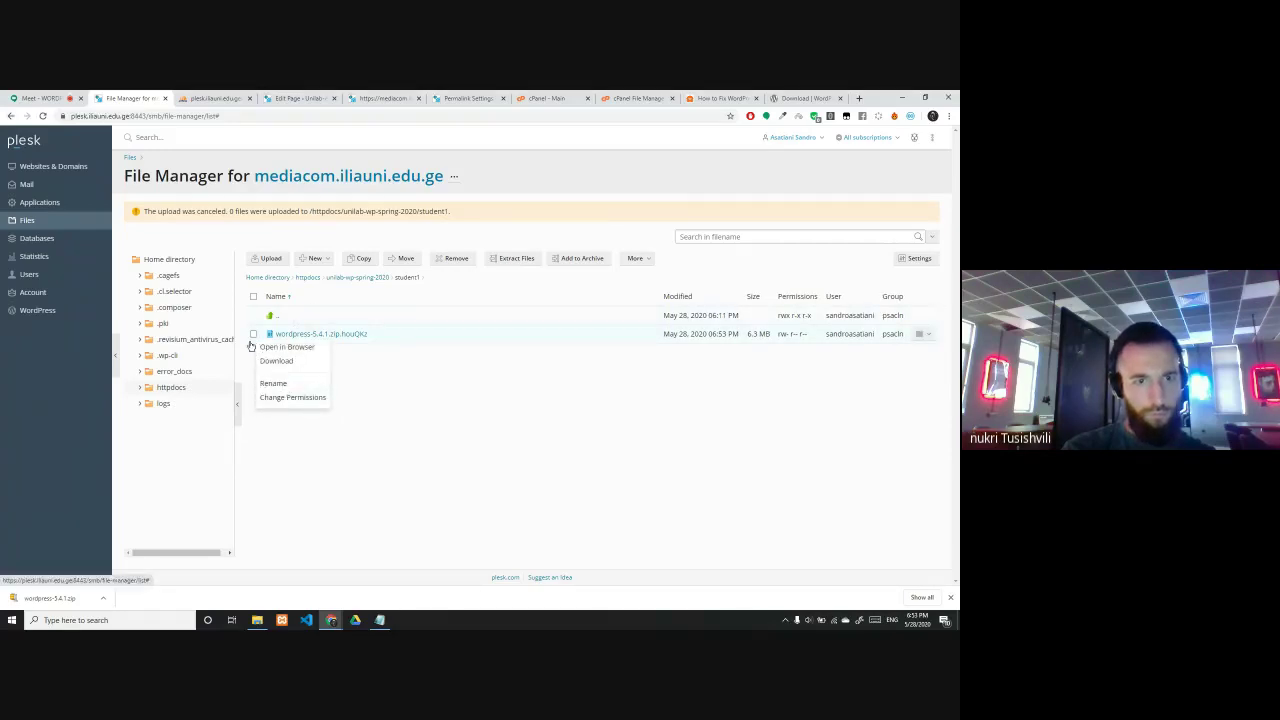
left_click(253, 336)
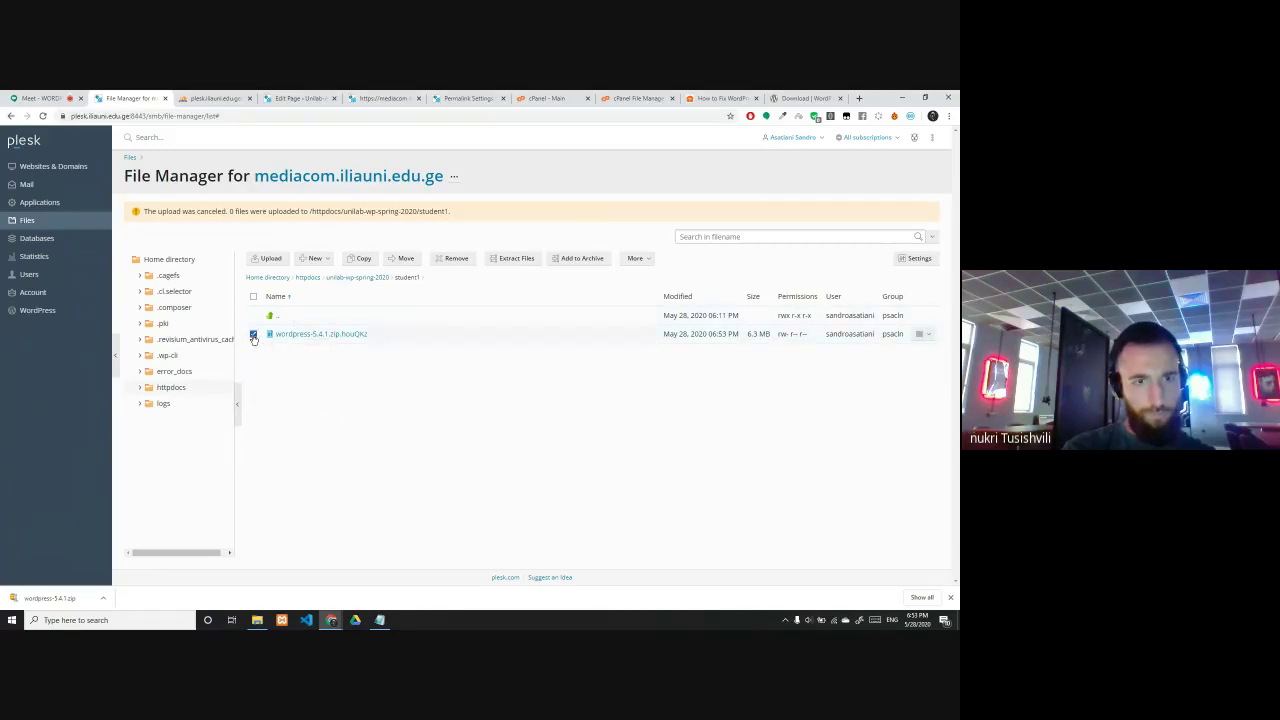
Delete the partial zip upload, then extract the 12.6 MB wordpress-5.4.1.zip into student1
left_click(454, 258)
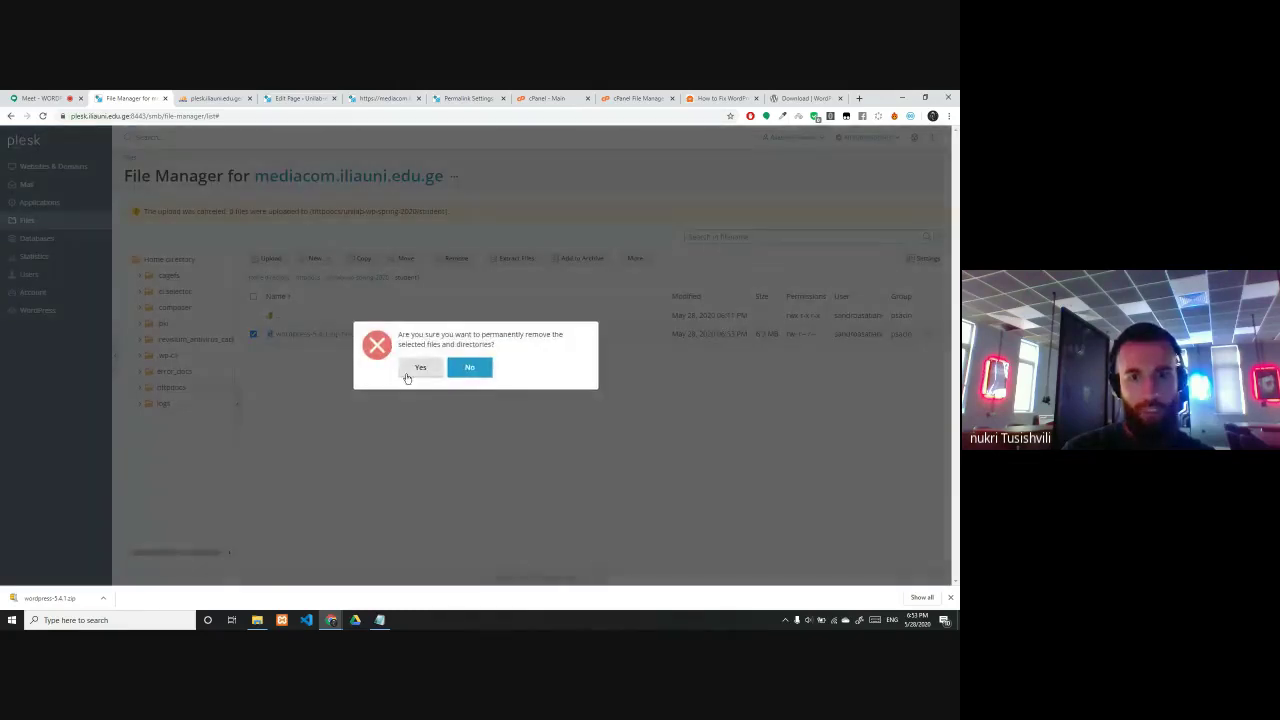
left_click(407, 372)
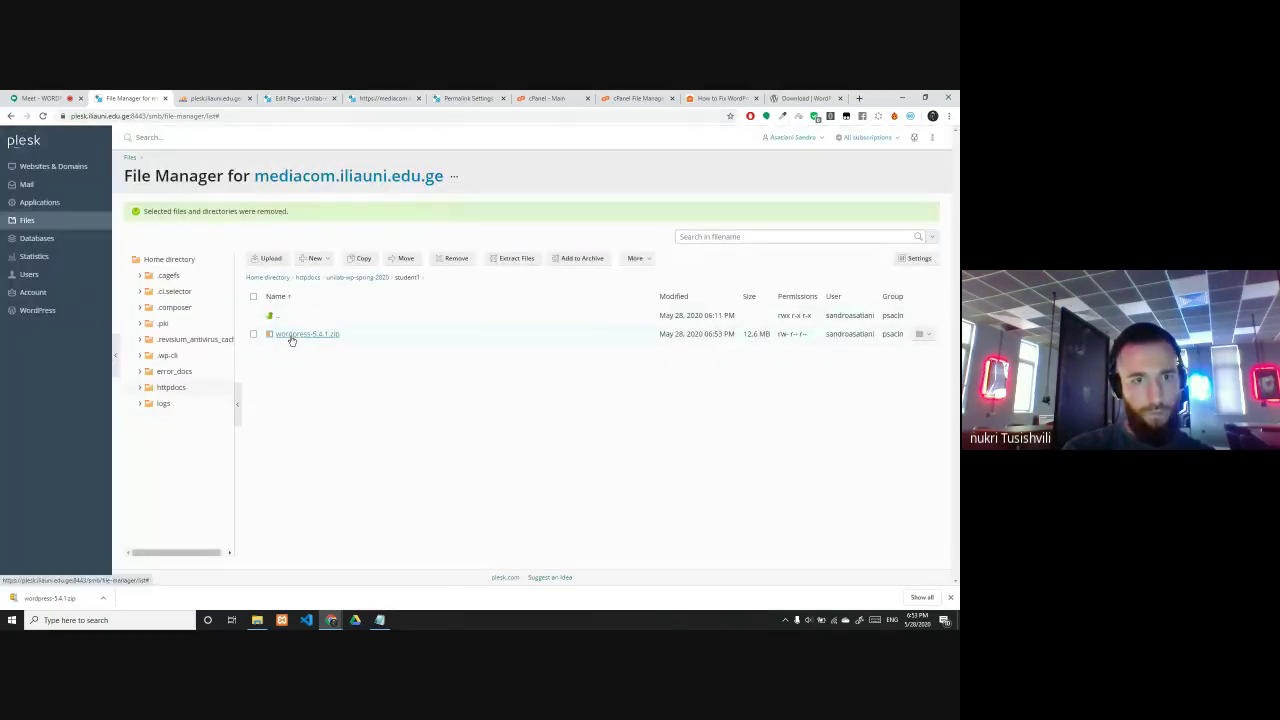
left_click(291, 336)
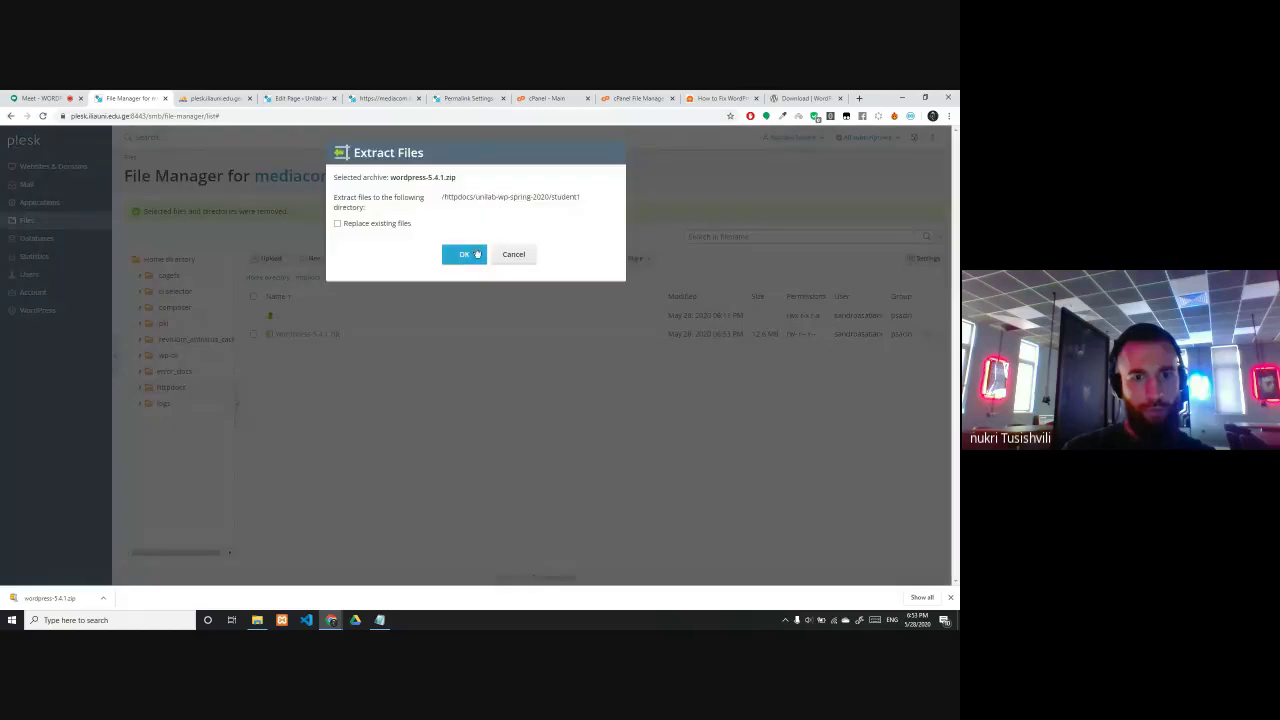
left_click(466, 255)
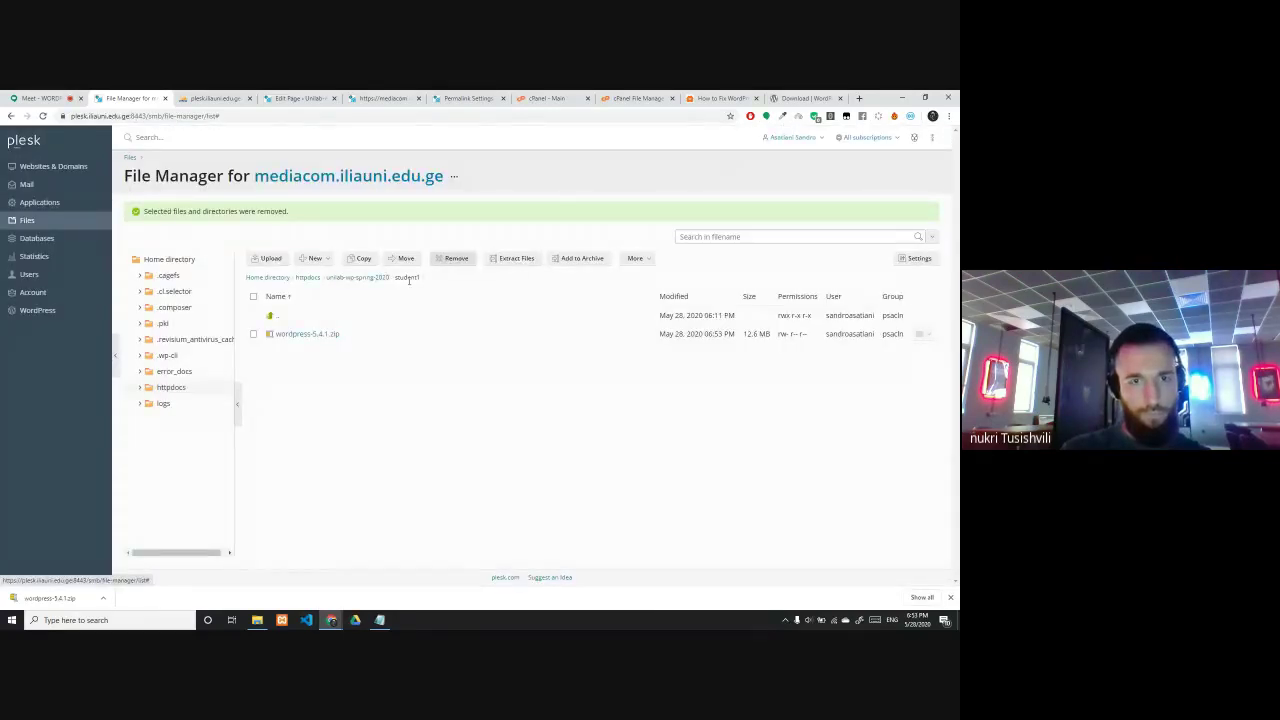
left_click(290, 334)
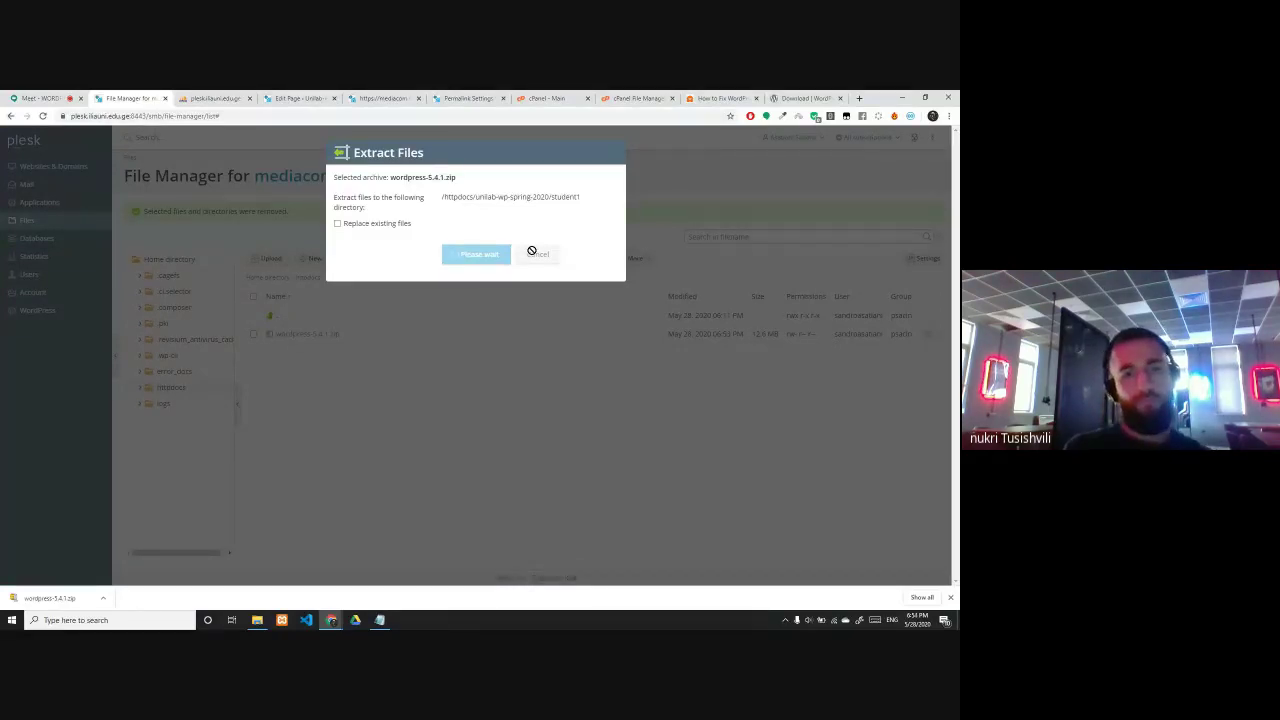
left_click(292, 98)
Re-save the permalink settings, first with Plain selected, then with Post name
scroll(321, 300, "down", 1)
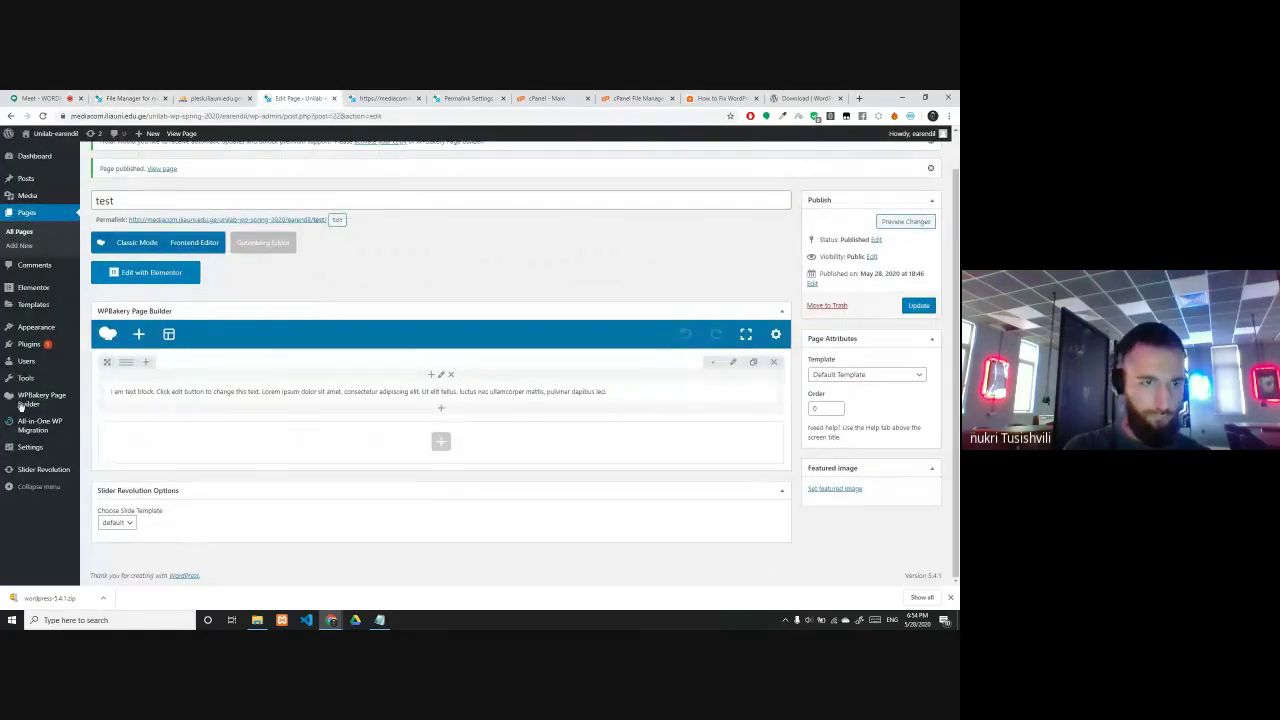
mouse_move(20, 447)
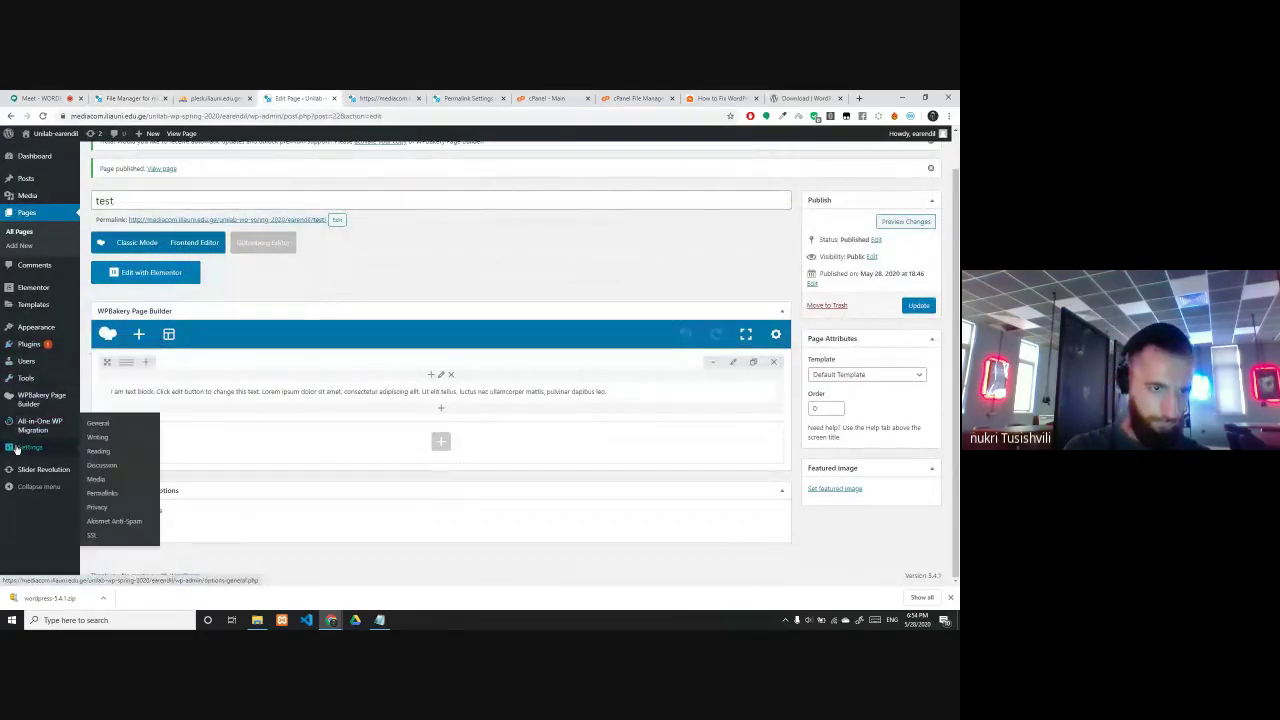
left_click(101, 494)
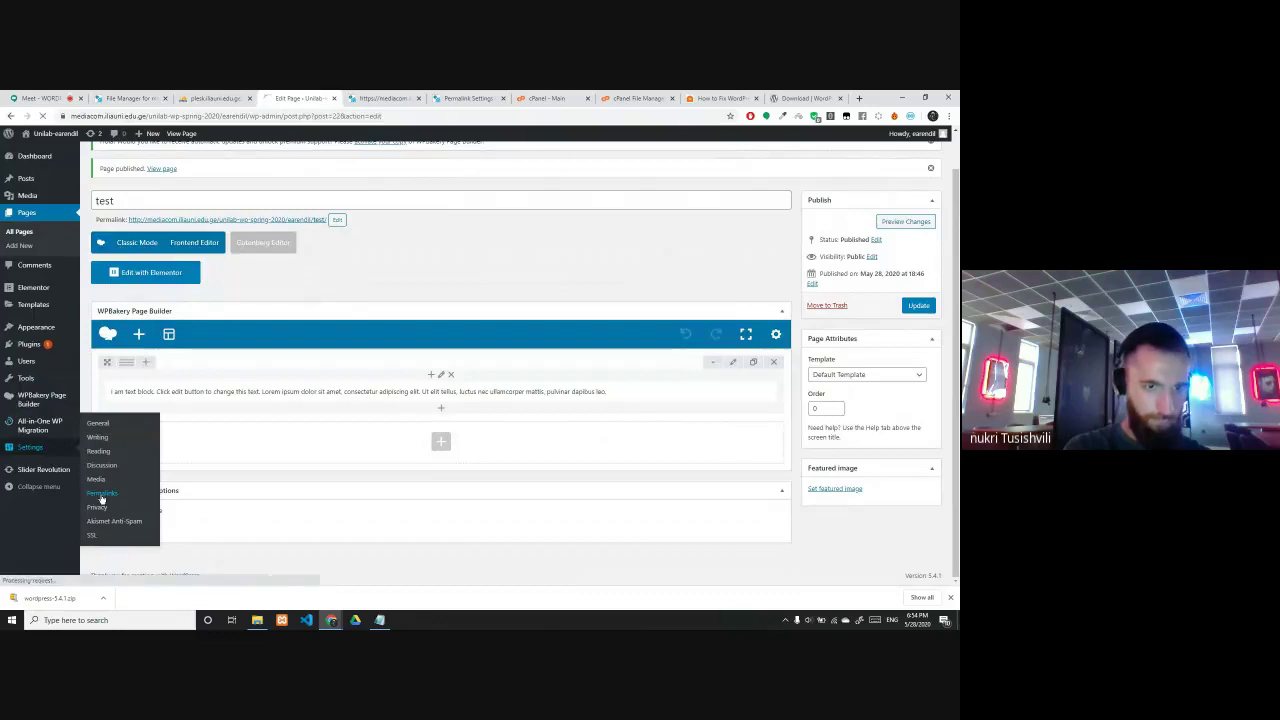
scroll(101, 498, "down", 2)
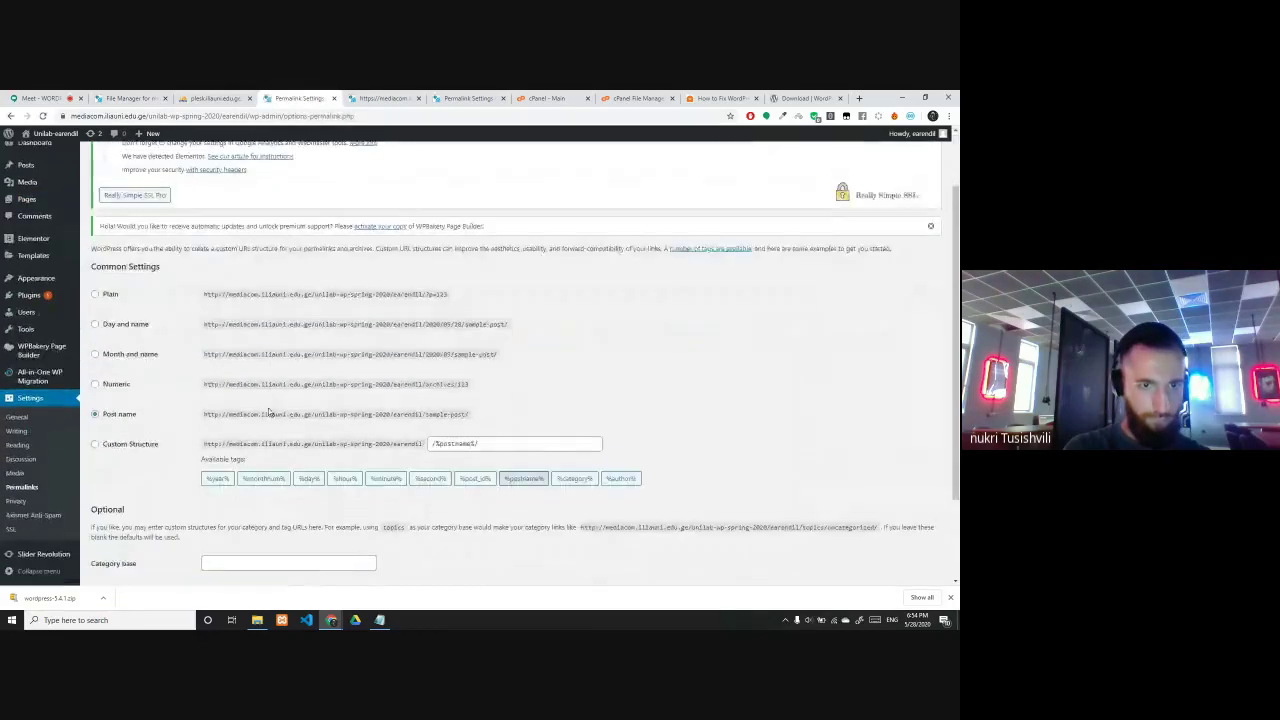
left_click(95, 287)
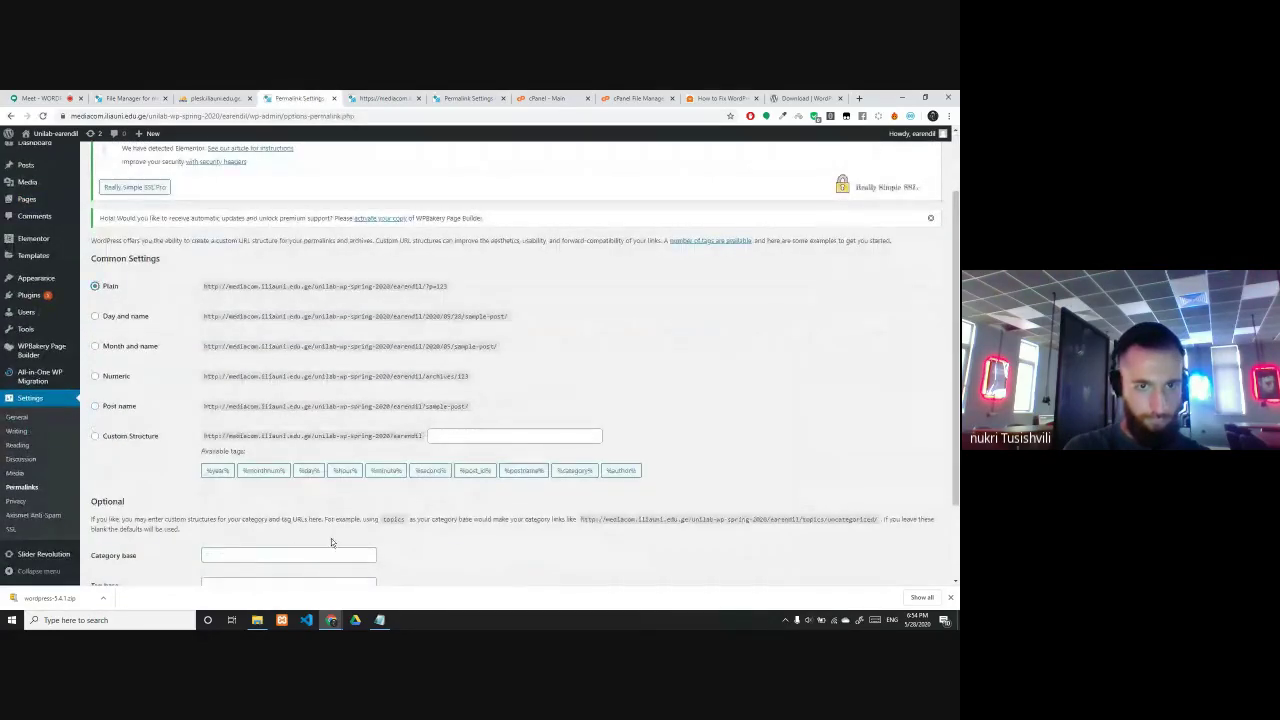
scroll(157, 530, "down", 2)
left_click(116, 513)
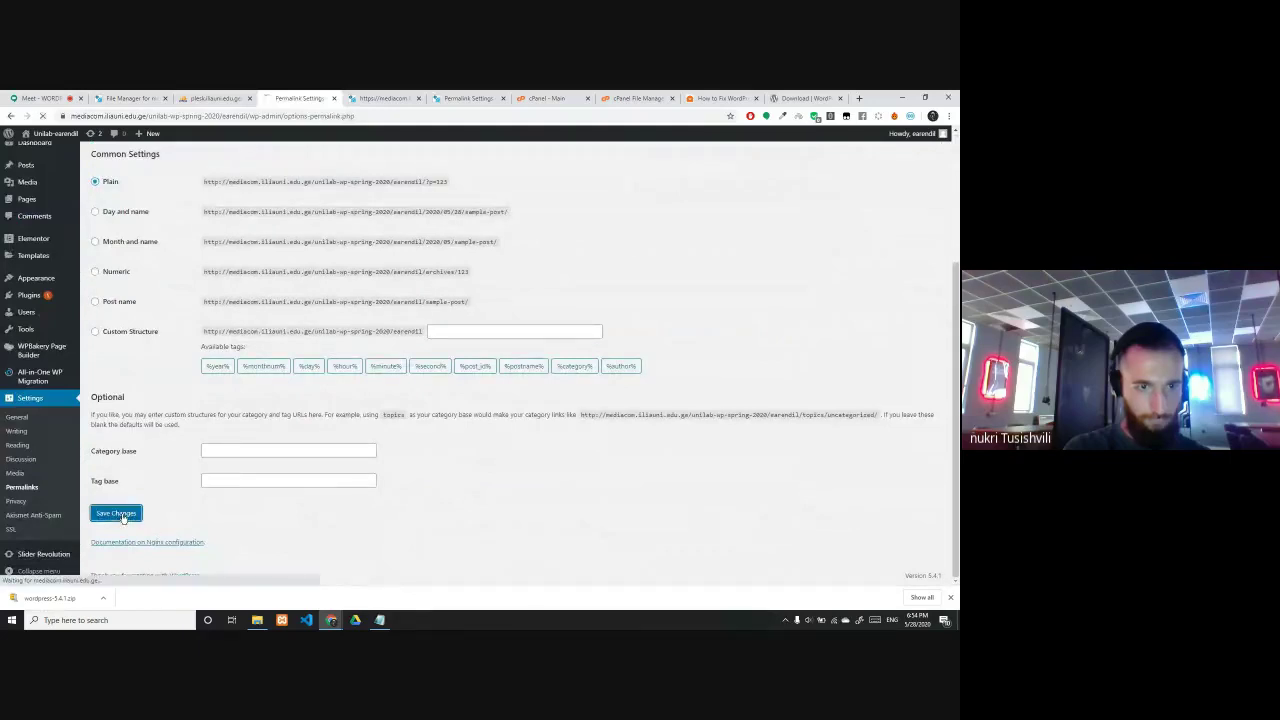
scroll(124, 517, "down", 5)
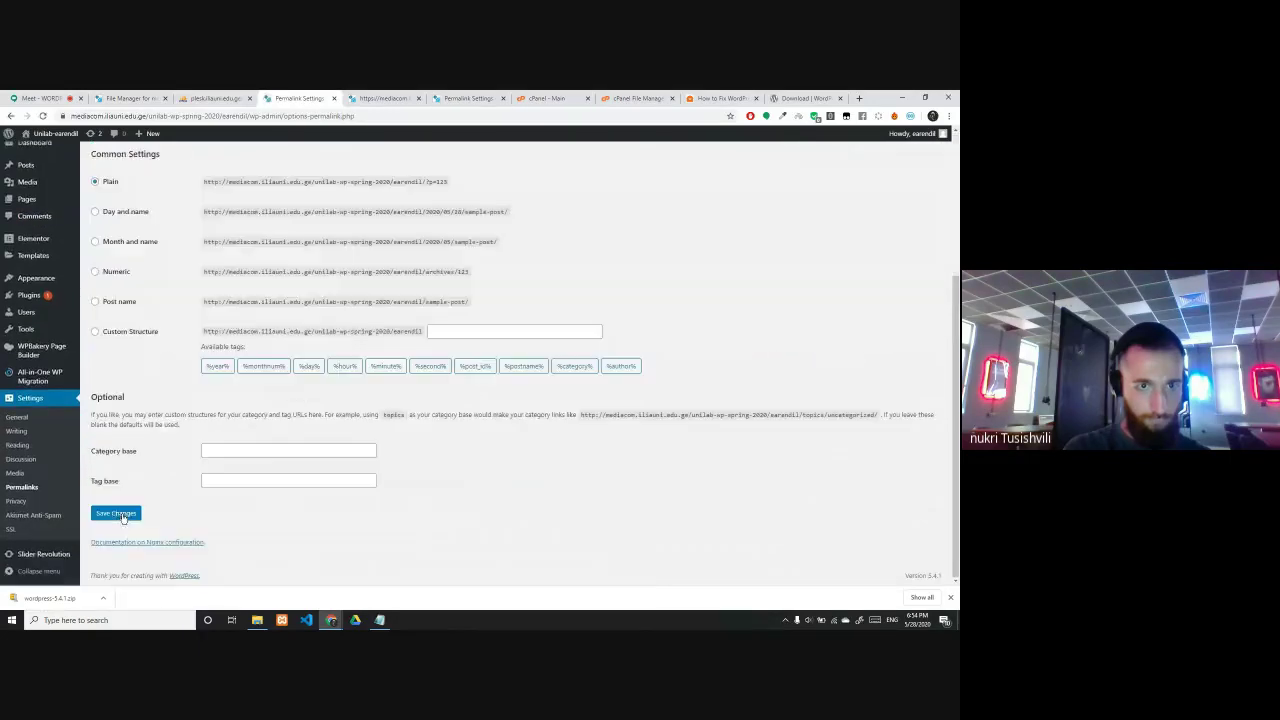
left_click(116, 515)
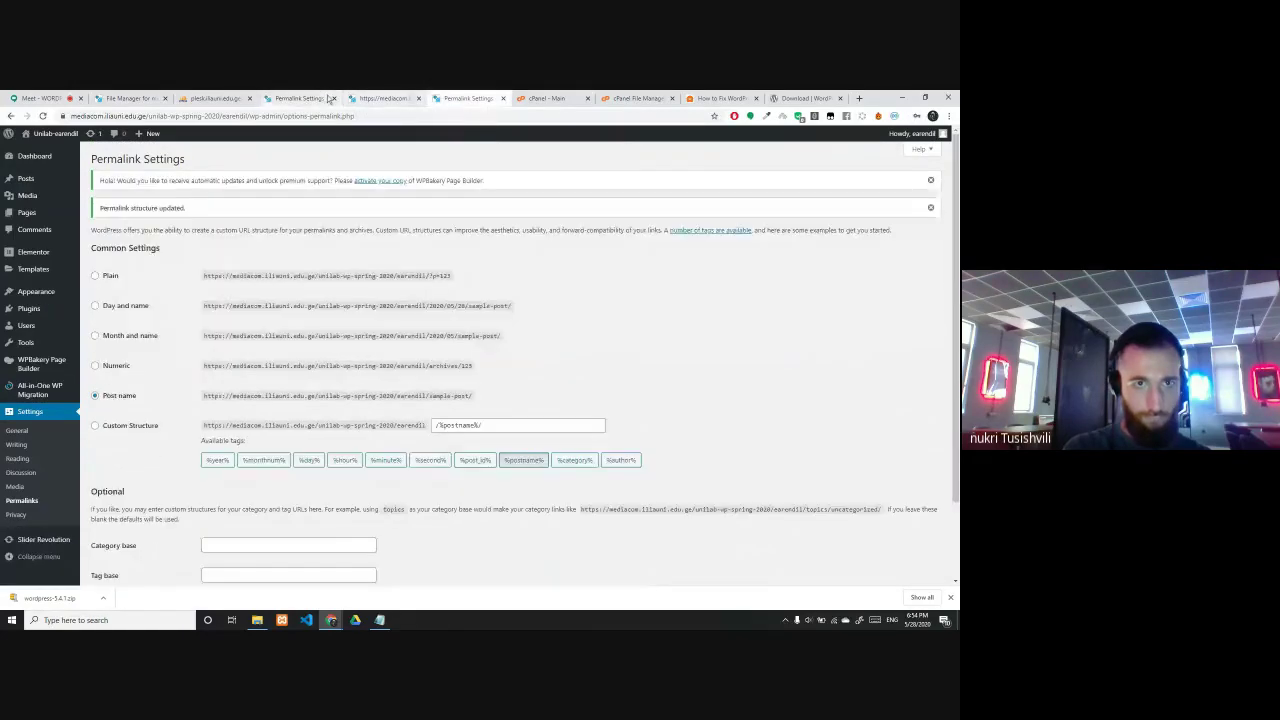
Open the live site in a new browser tab via Visit Site
mouse_move(50, 133)
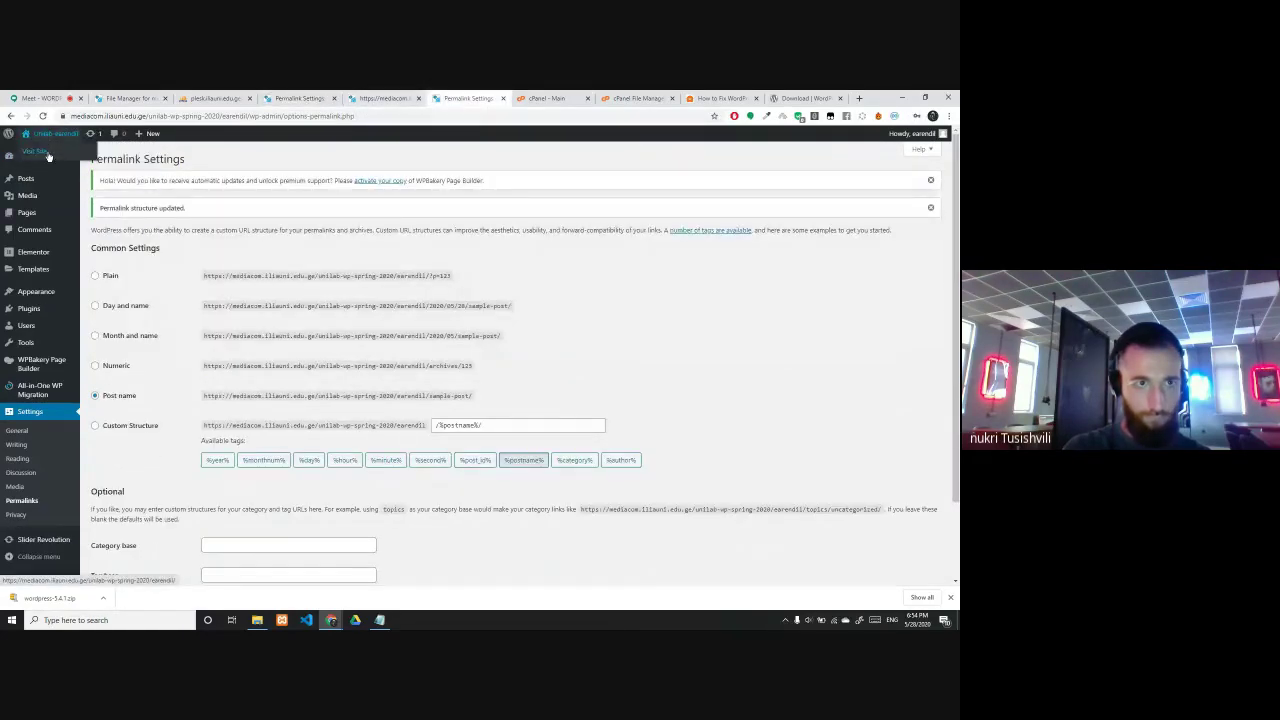
right_click(55, 156)
left_click(90, 160)
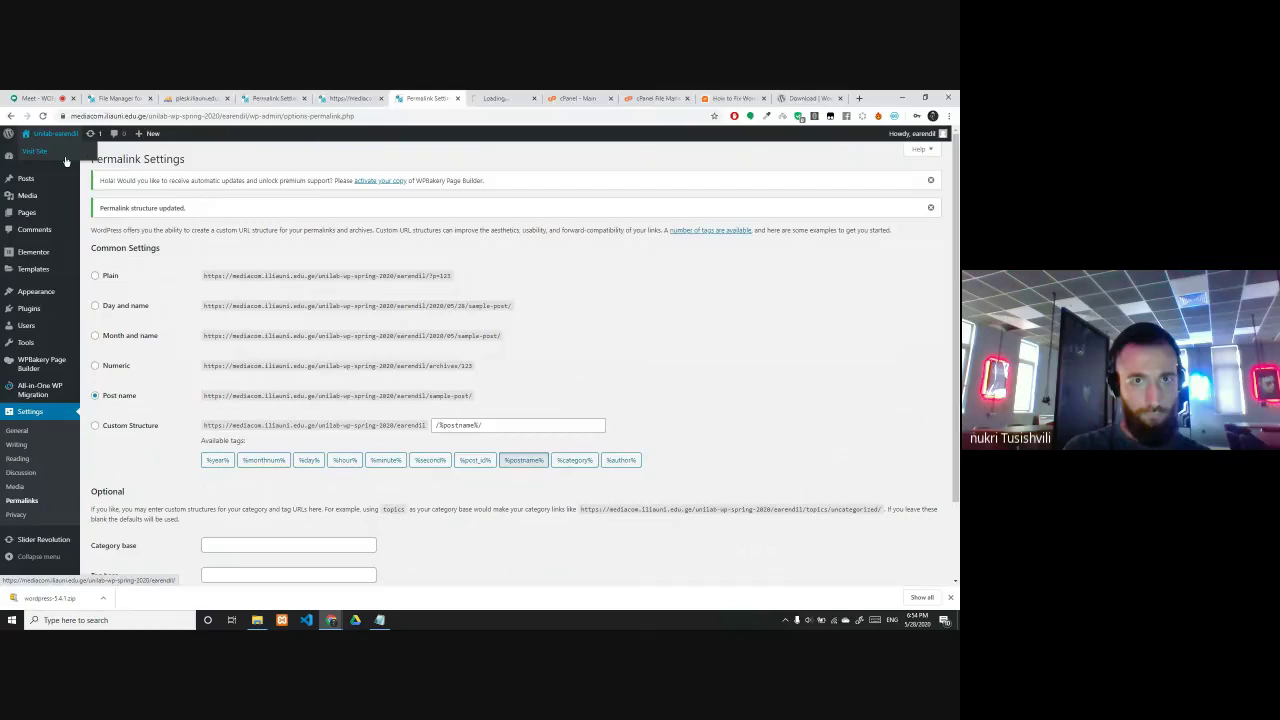
left_click(496, 99)
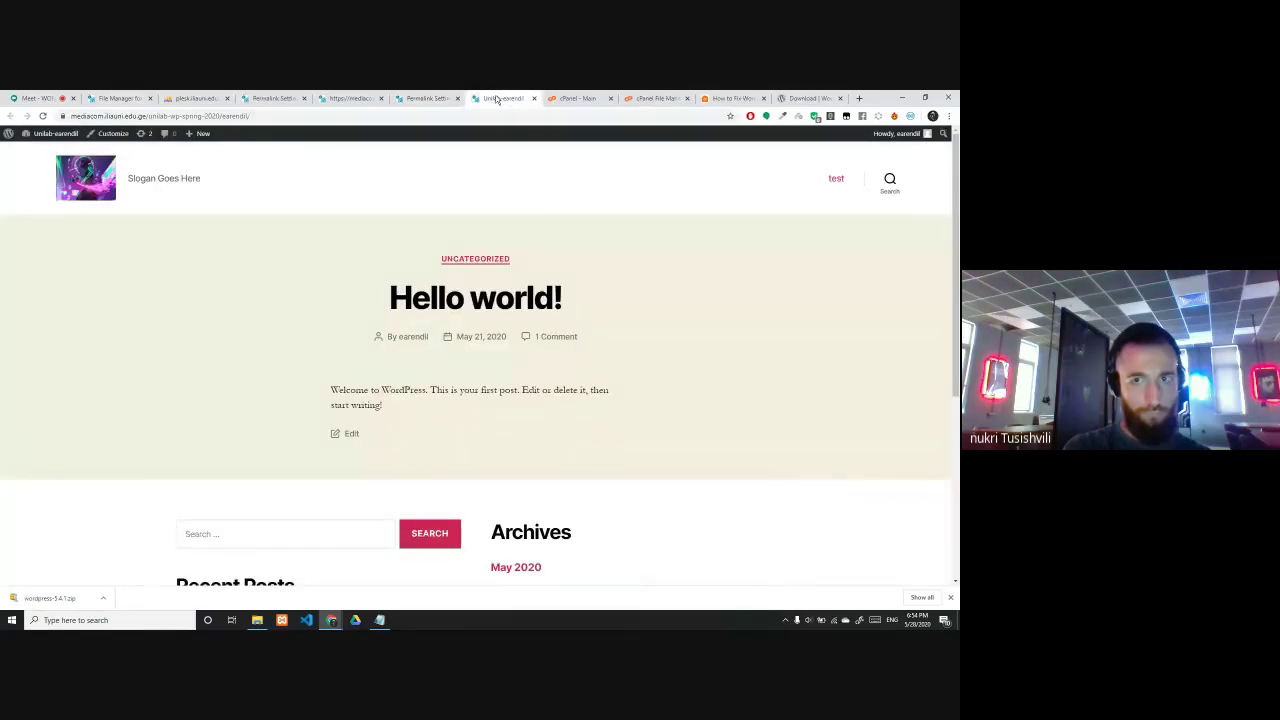
View the test page on the live site
left_click(840, 178)
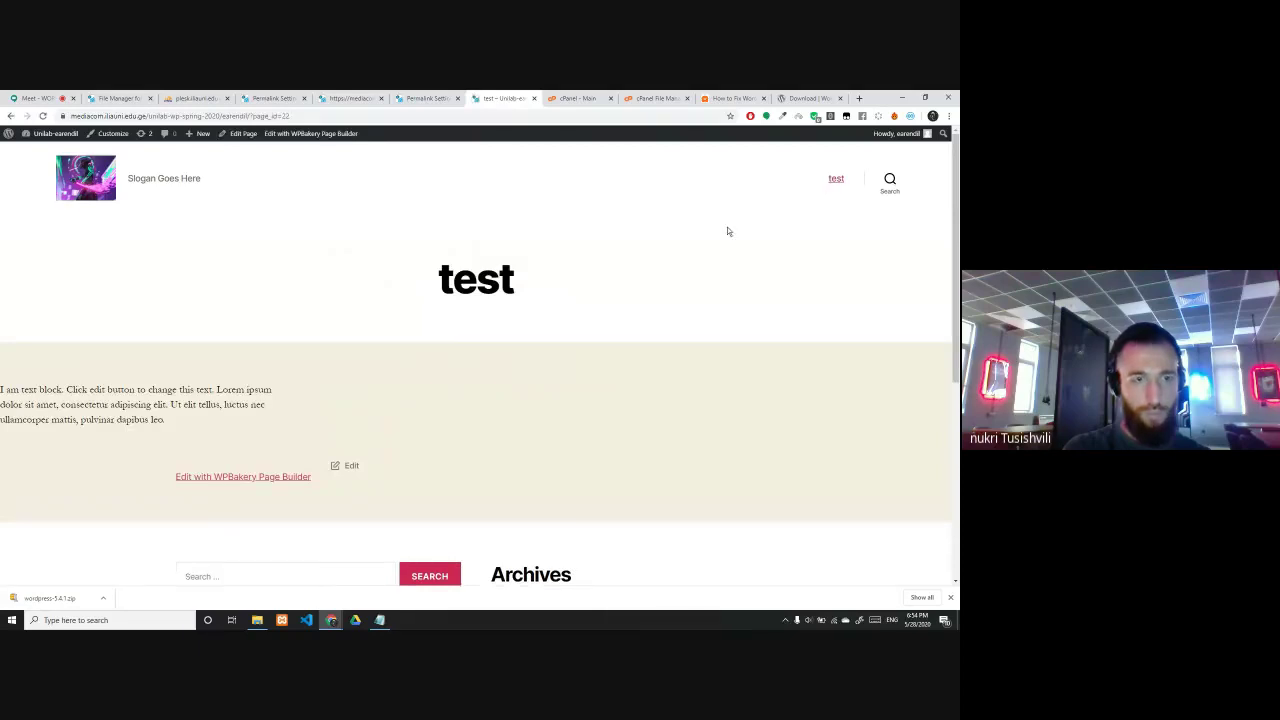
scroll(728, 231, "down", 3)
scroll(728, 231, "up", 3)
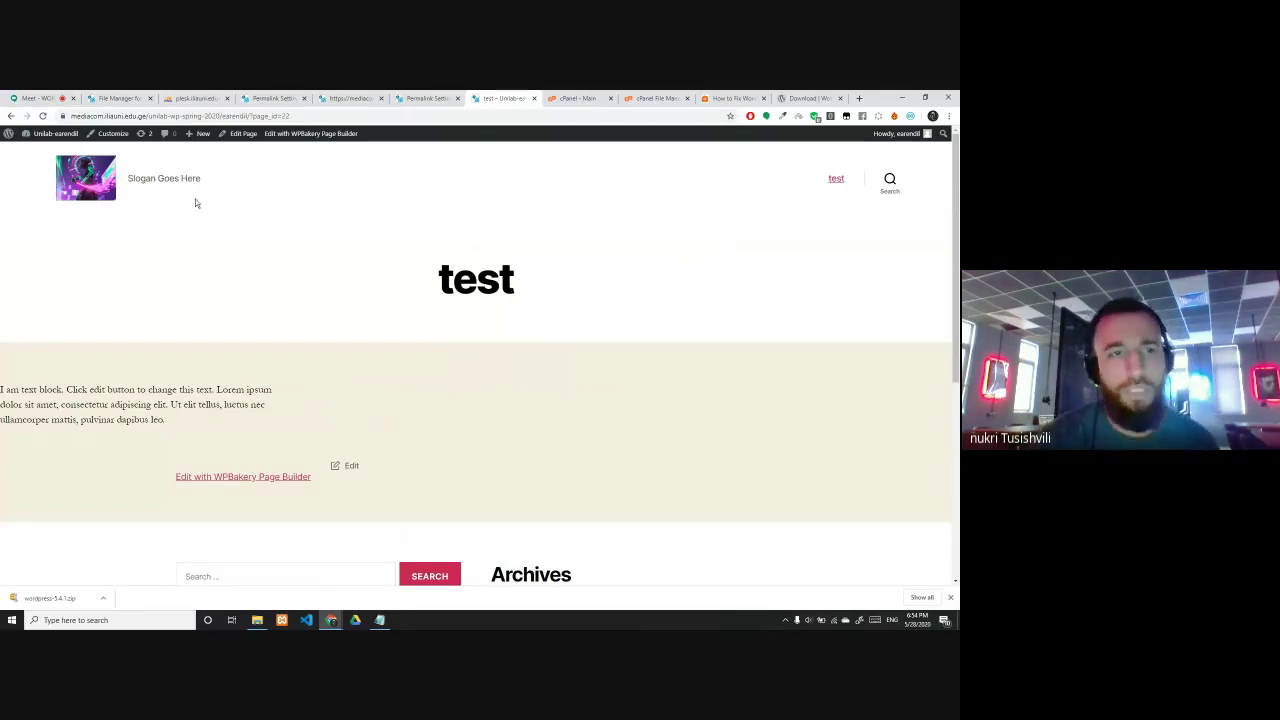
scroll(196, 203, "down", 1)
scroll(196, 203, "up", 1)
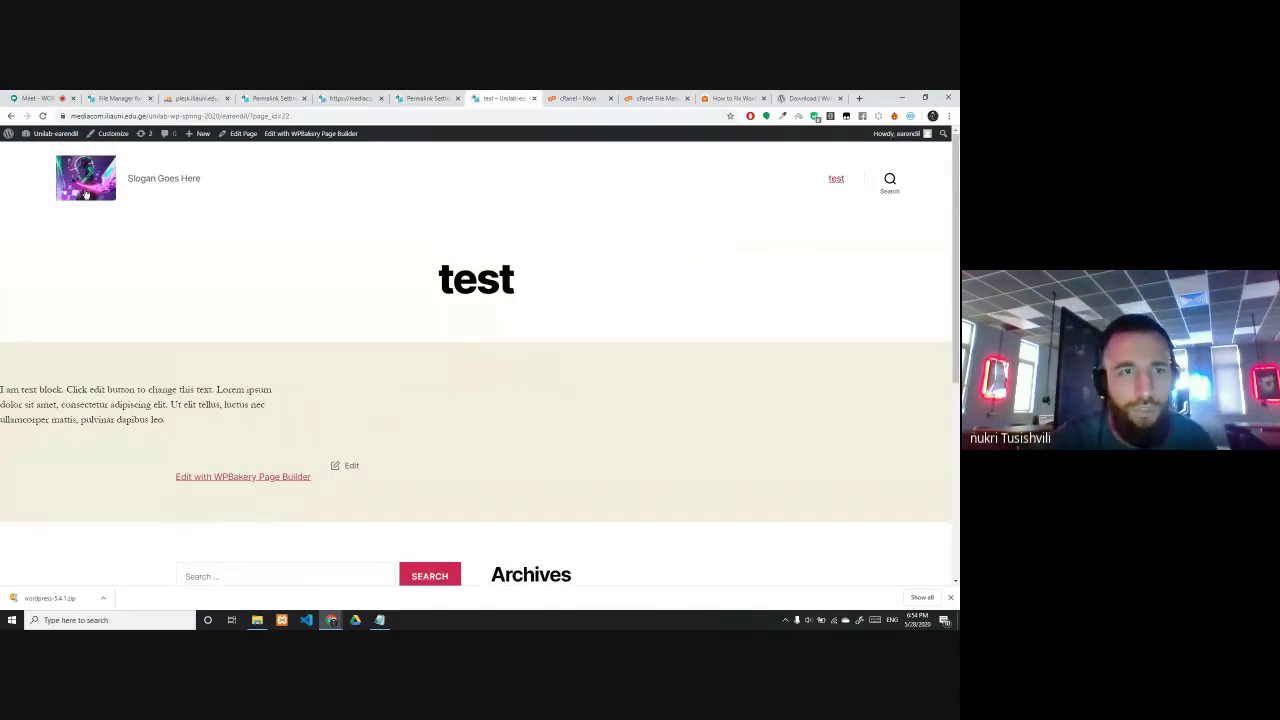
Open the Hello world! post from the home page, then return to Permalink Settings
left_click(86, 195)
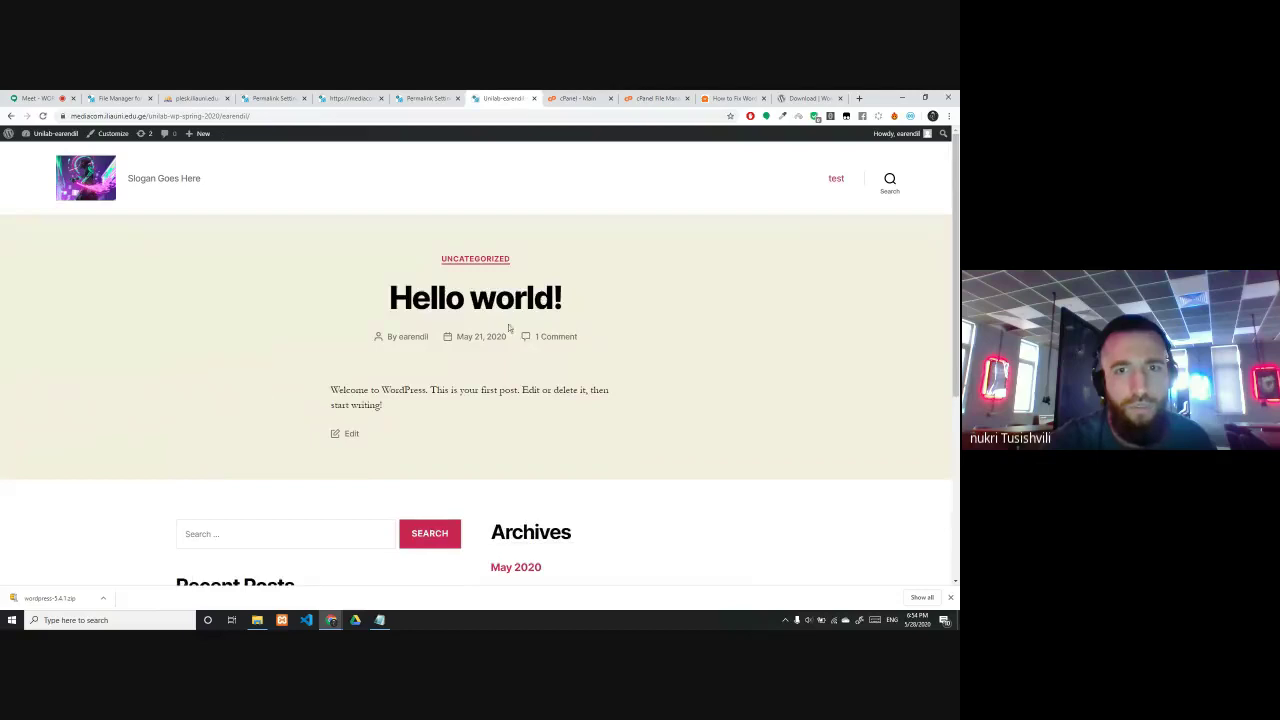
left_click(489, 317)
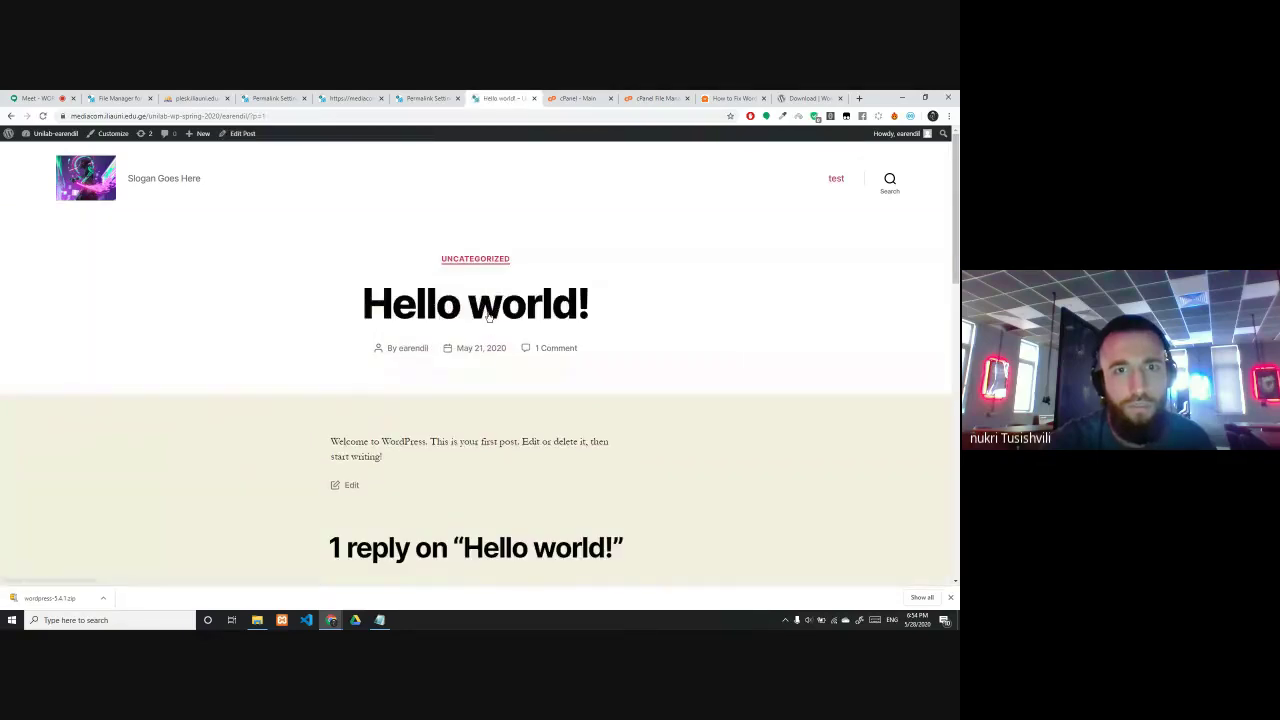
scroll(489, 317, "down", 3)
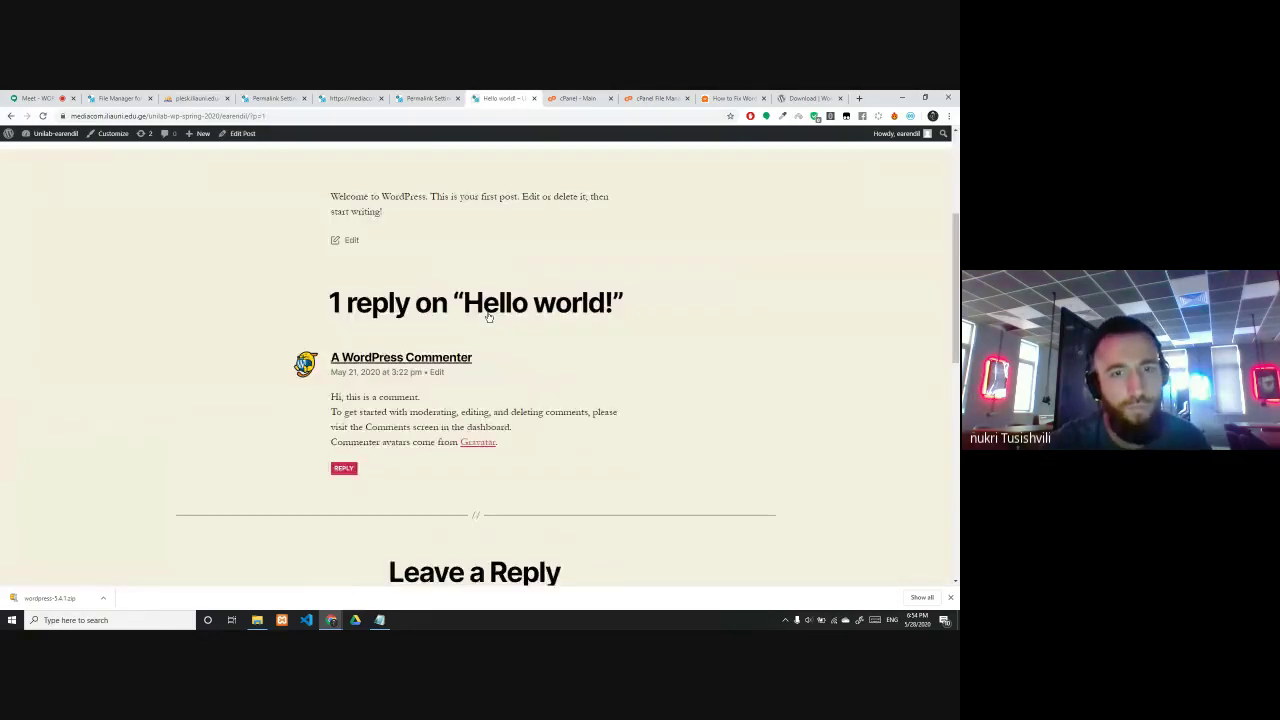
scroll(489, 317, "up", 3)
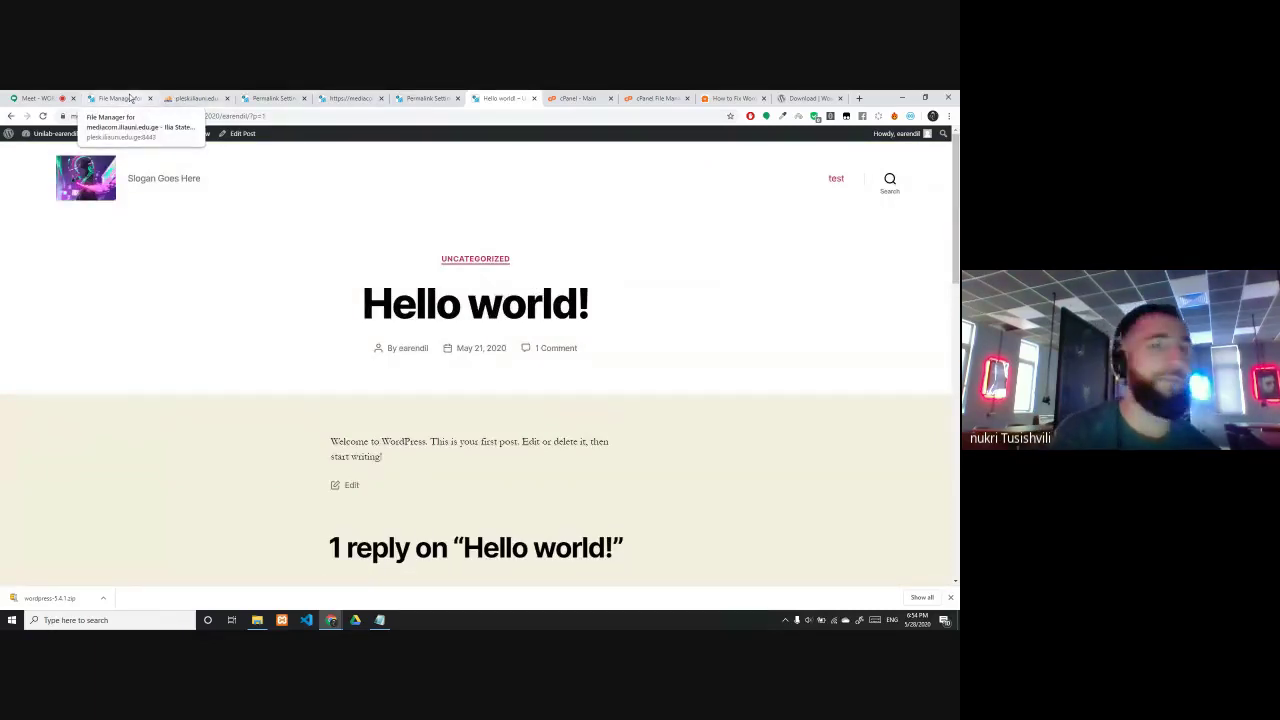
left_click(422, 97)
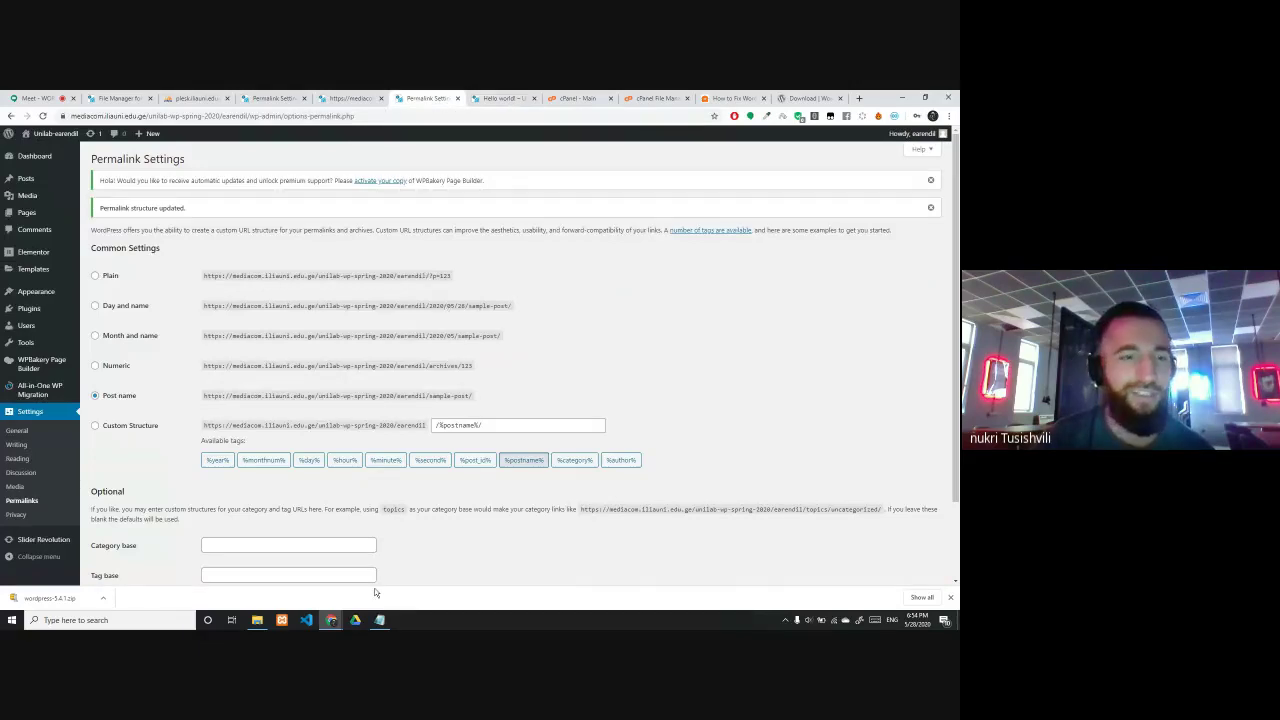
Open the test page from the Pages list in the editor
scroll(349, 454, "down", 2)
scroll(349, 454, "up", 2)
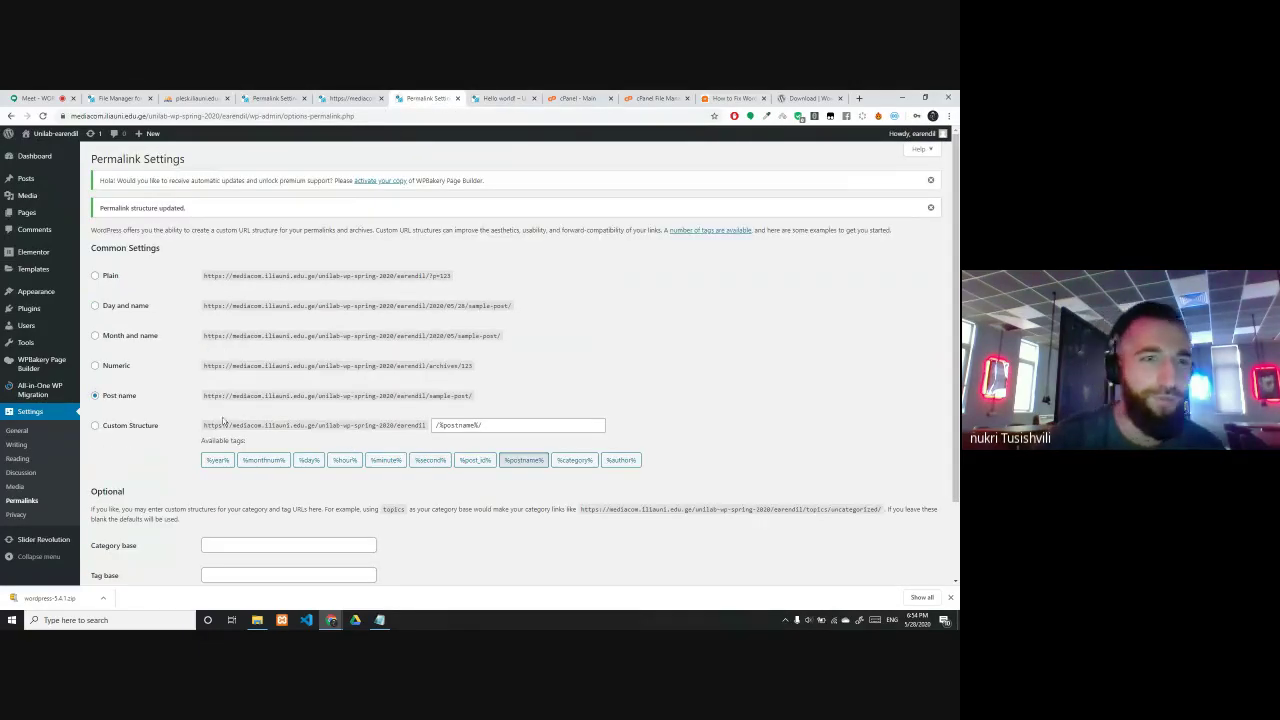
mouse_move(55, 193)
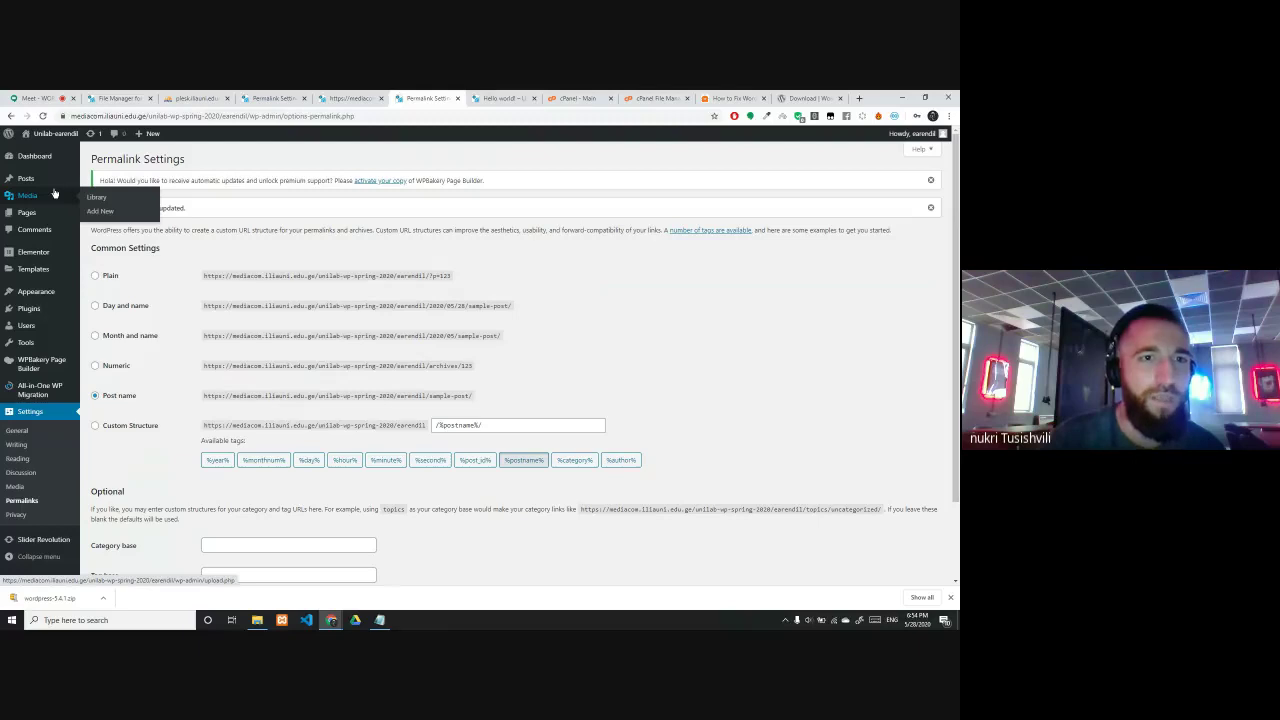
mouse_move(15, 165)
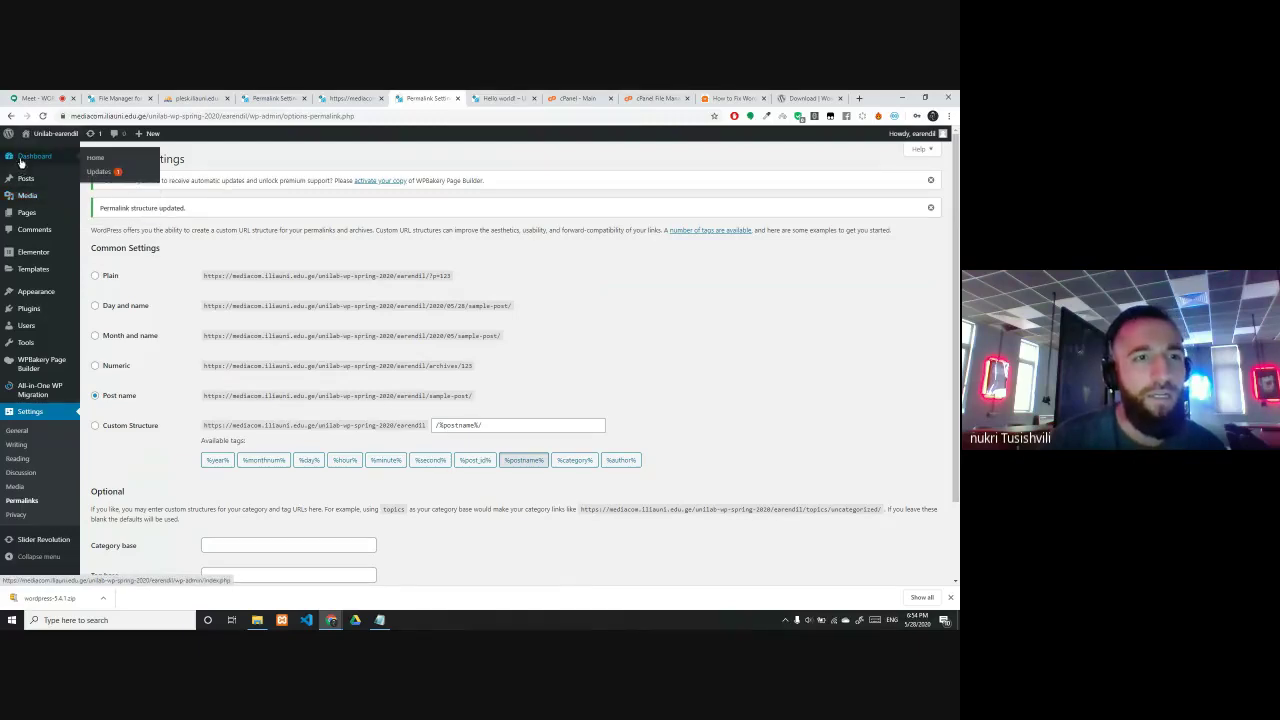
left_click(30, 213)
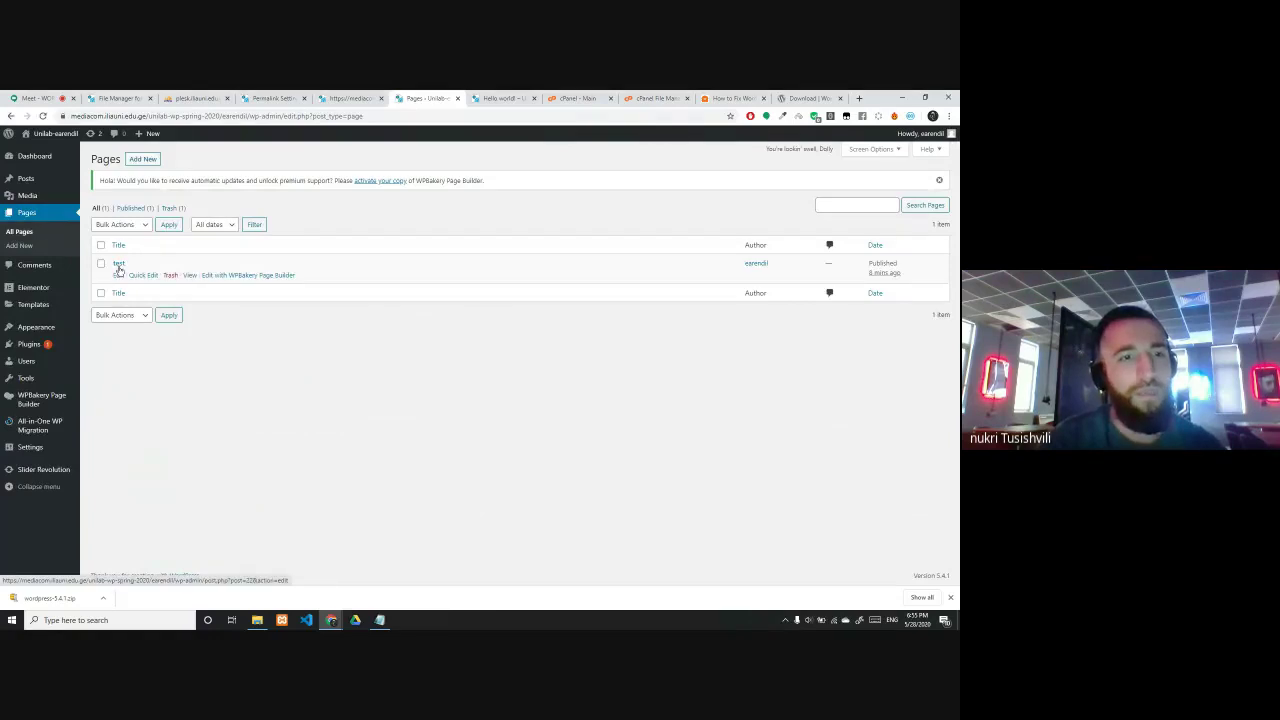
left_click(119, 265)
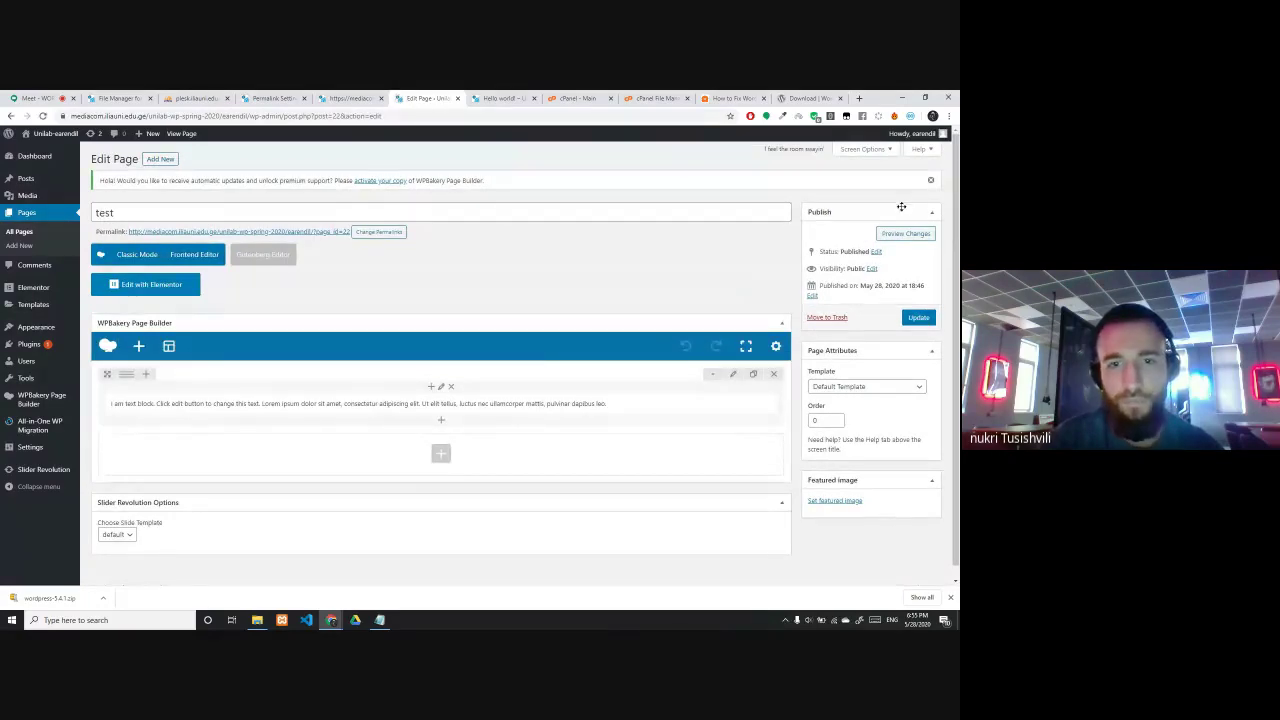
Preview the test page's WPBakery text block, then close the preview
left_click(915, 234)
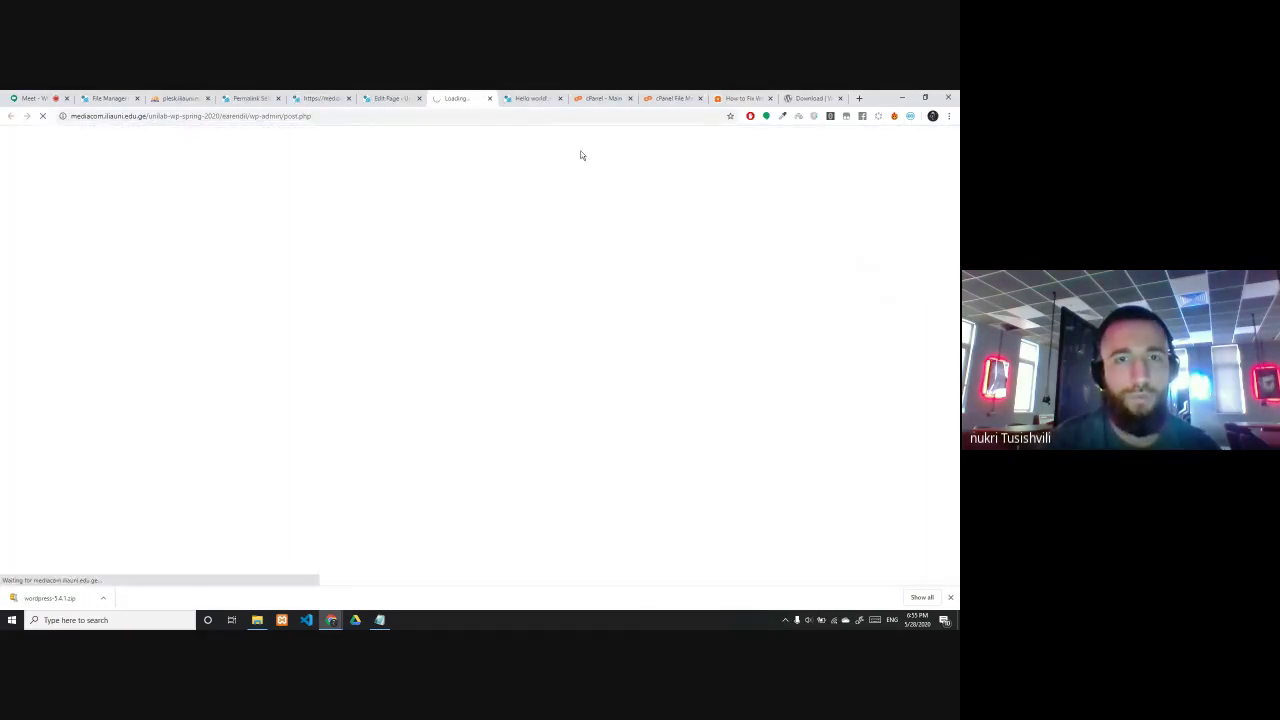
scroll(408, 337, "down", 2)
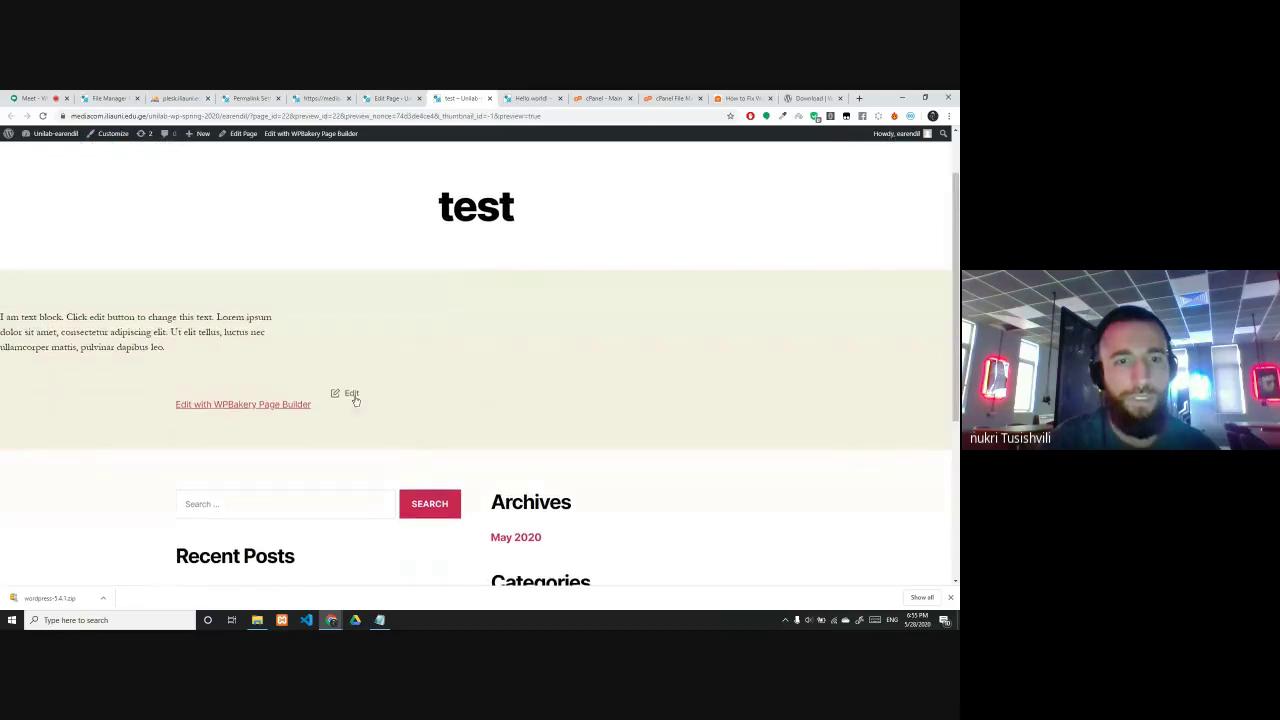
scroll(274, 366, "down", 3)
scroll(274, 366, "up", 5)
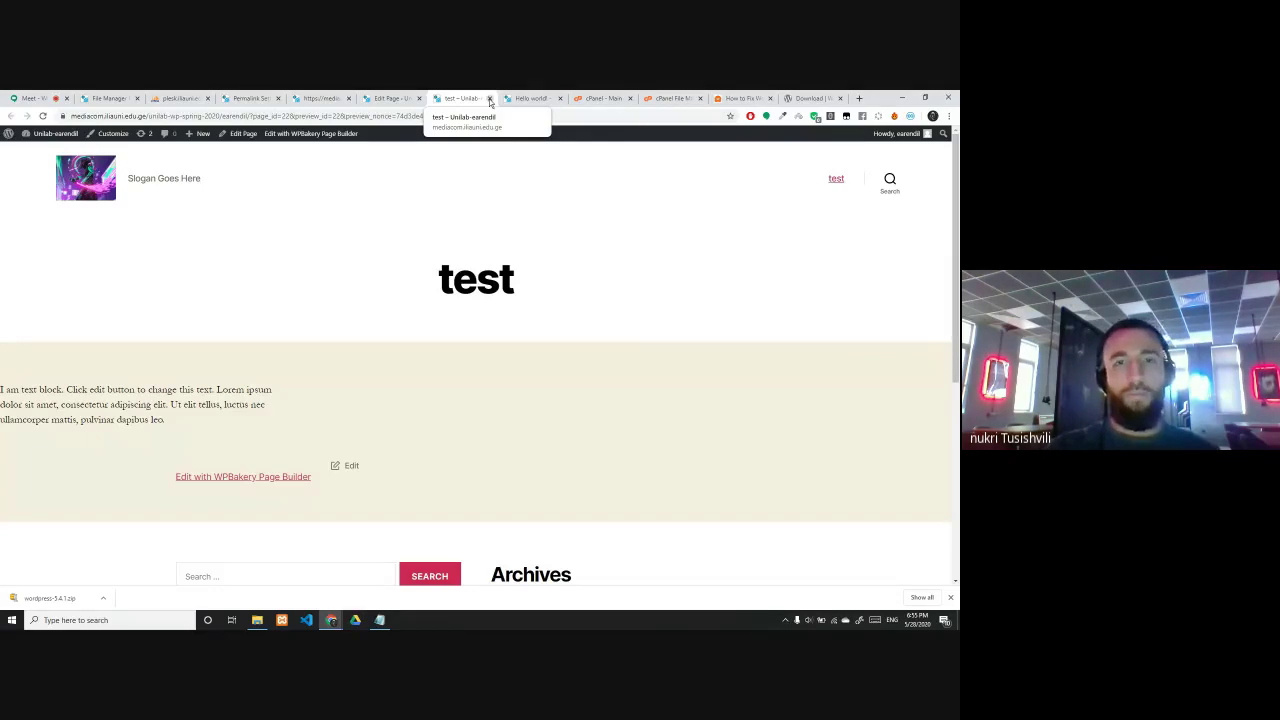
left_click(489, 99)
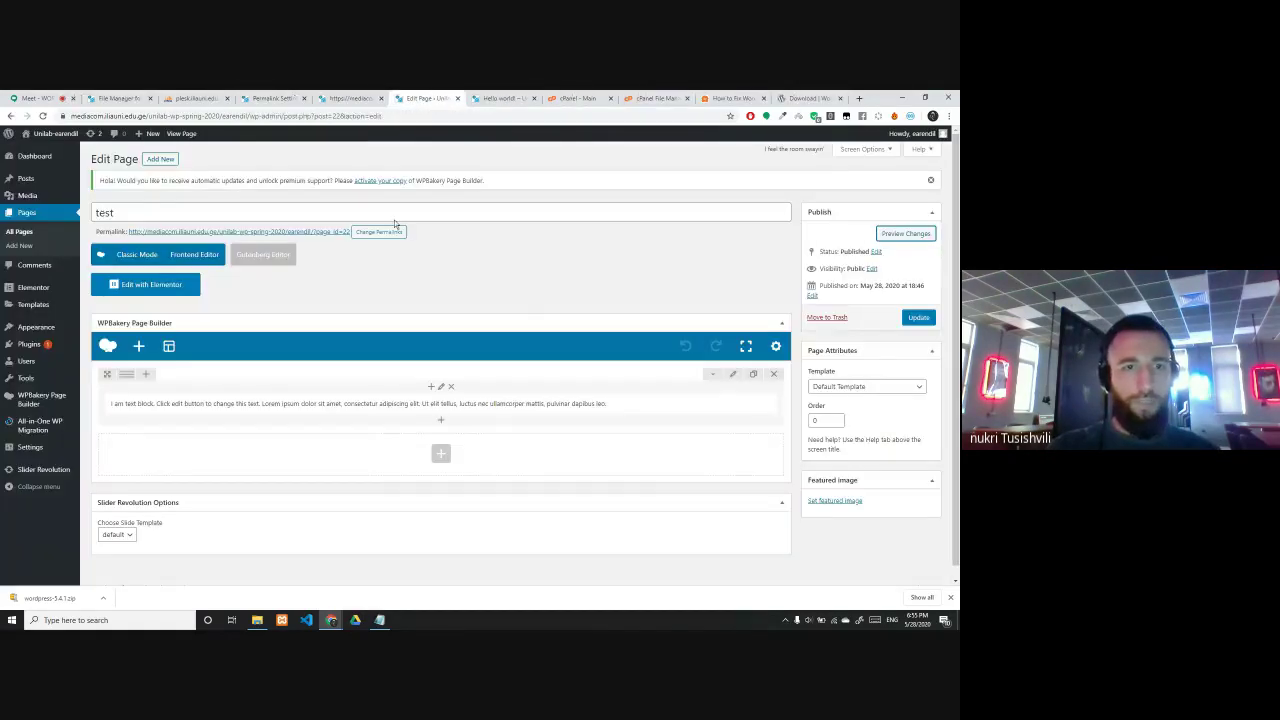
Open the test page in Elementor and delete its WPBakery shortcode text block
left_click(112, 285)
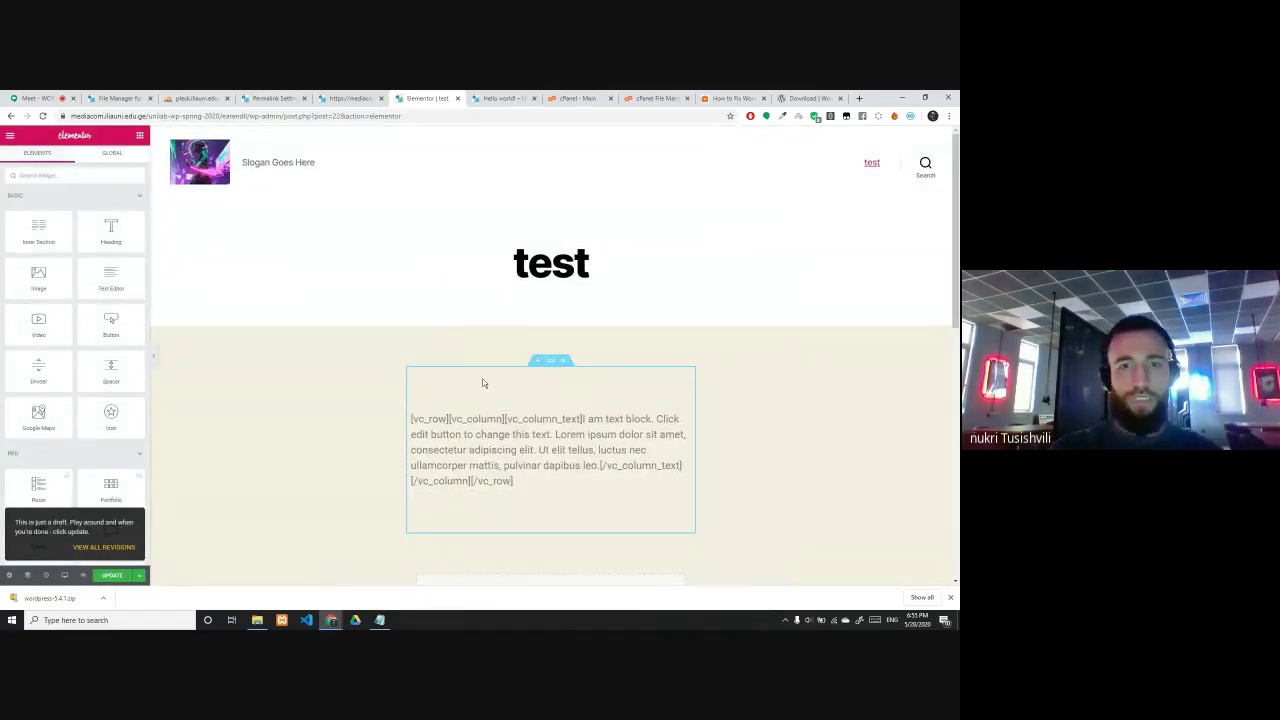
scroll(391, 378, "down", 3)
scroll(391, 380, "up", 2)
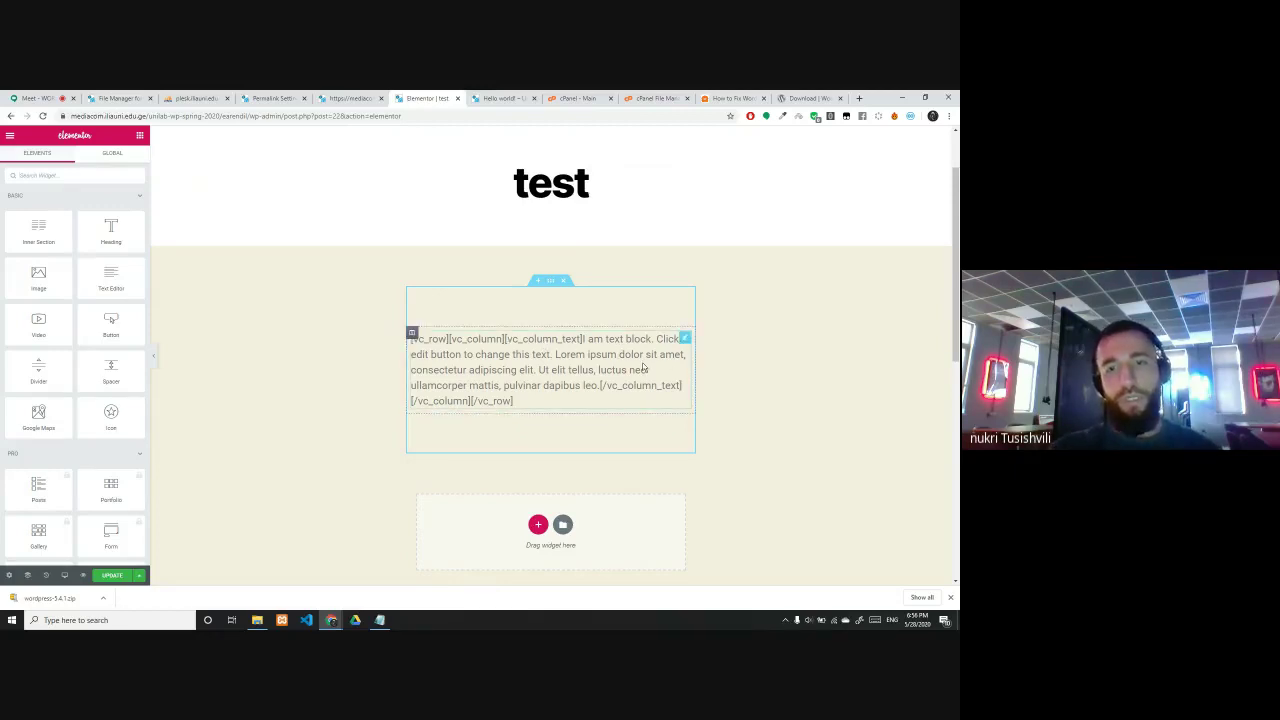
right_click(681, 339)
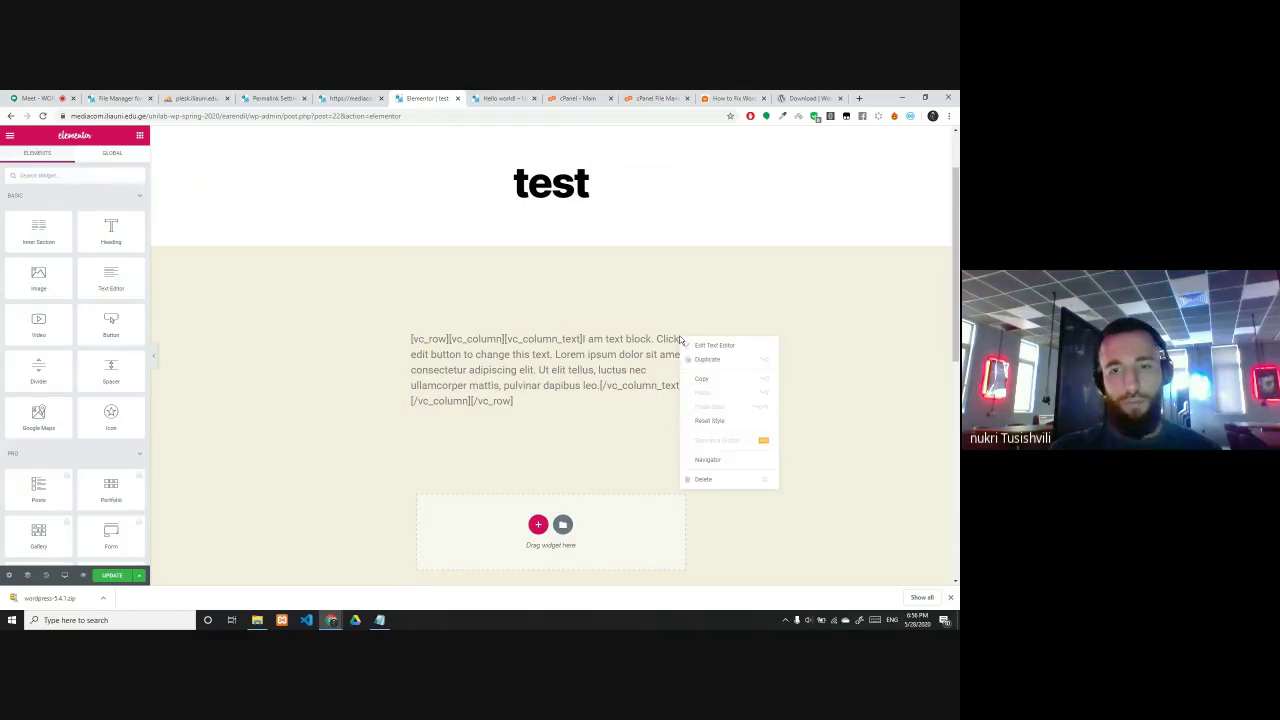
left_click(715, 480)
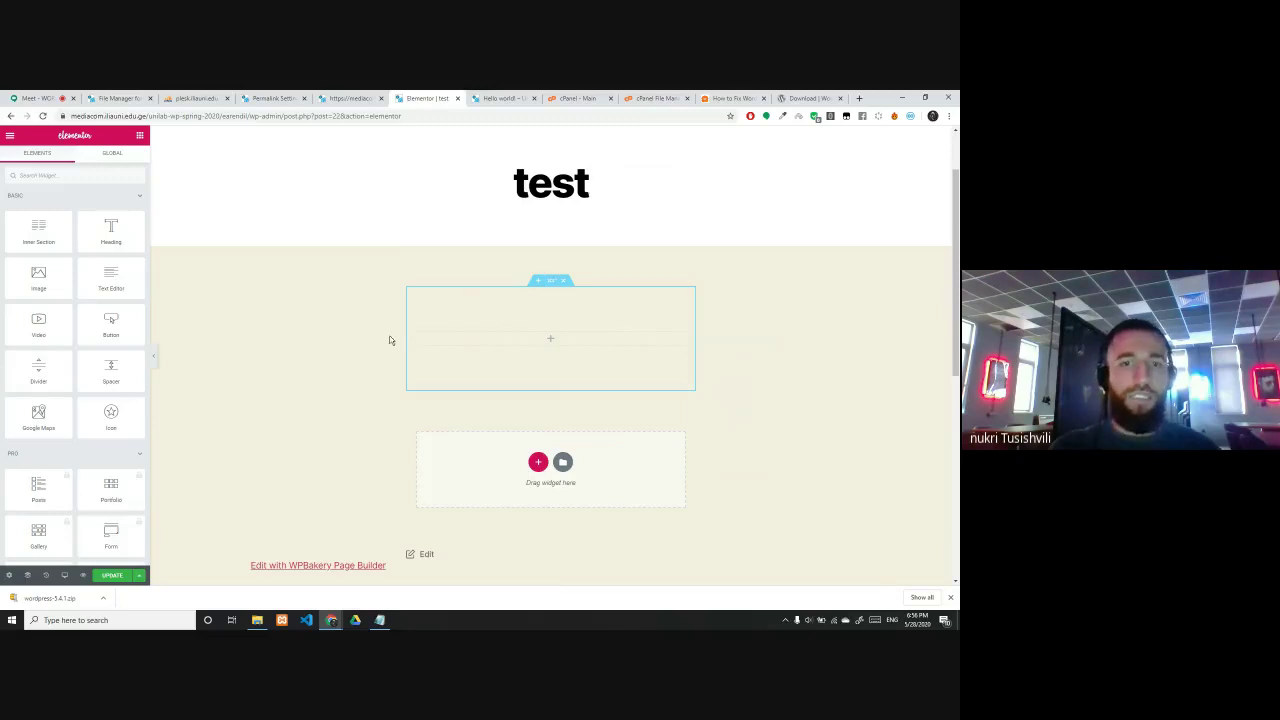
Turn on Stretch Section and set the empty section's Content Width to Full Width
left_click(553, 285)
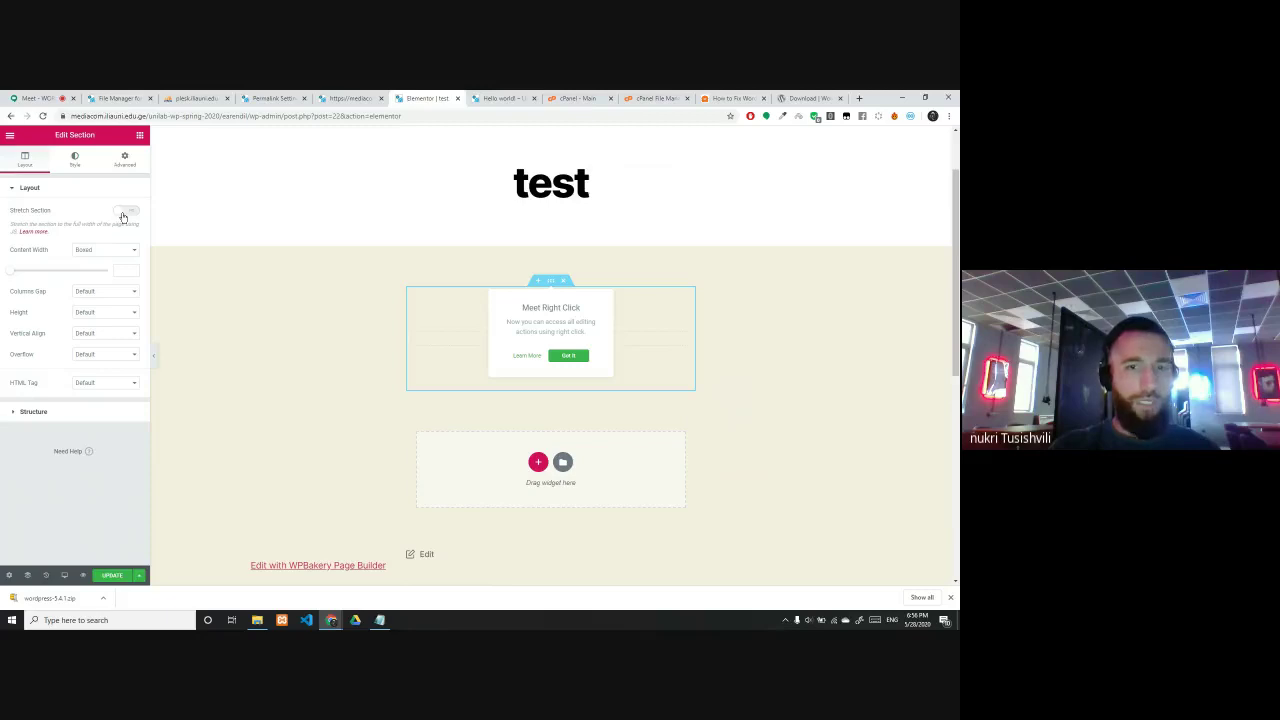
left_click(122, 212)
left_click(89, 251)
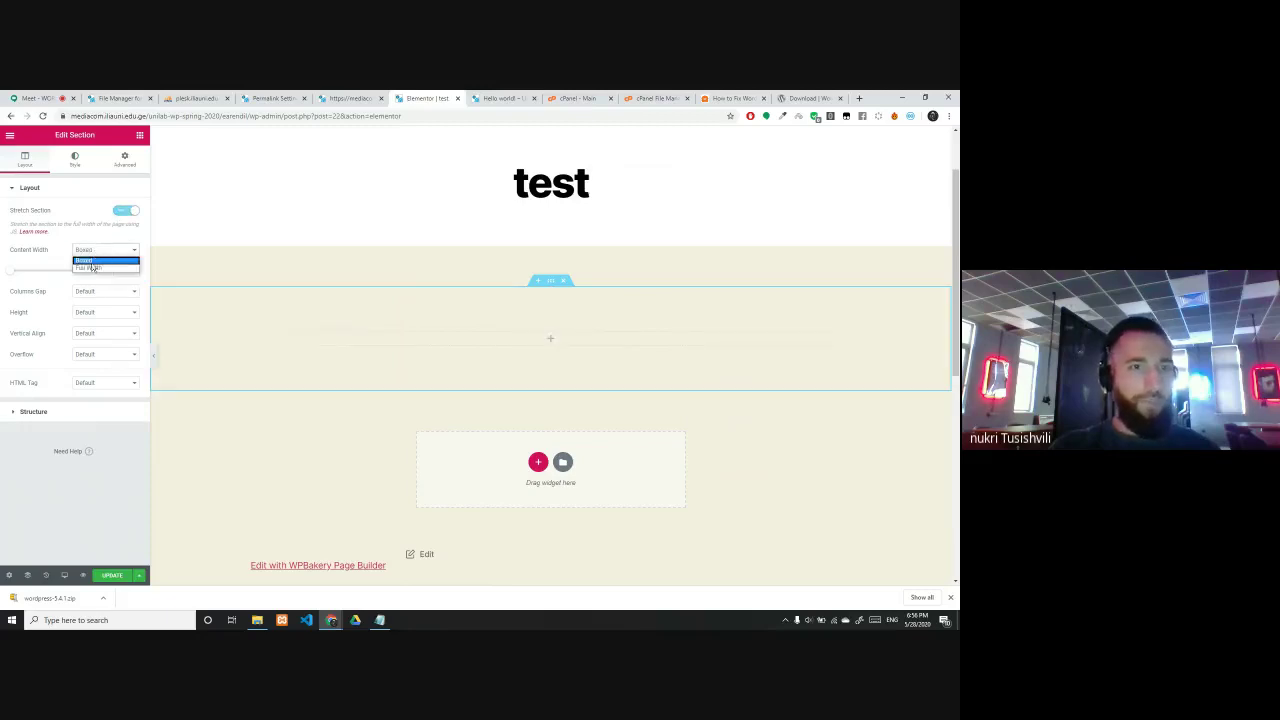
left_click(96, 269)
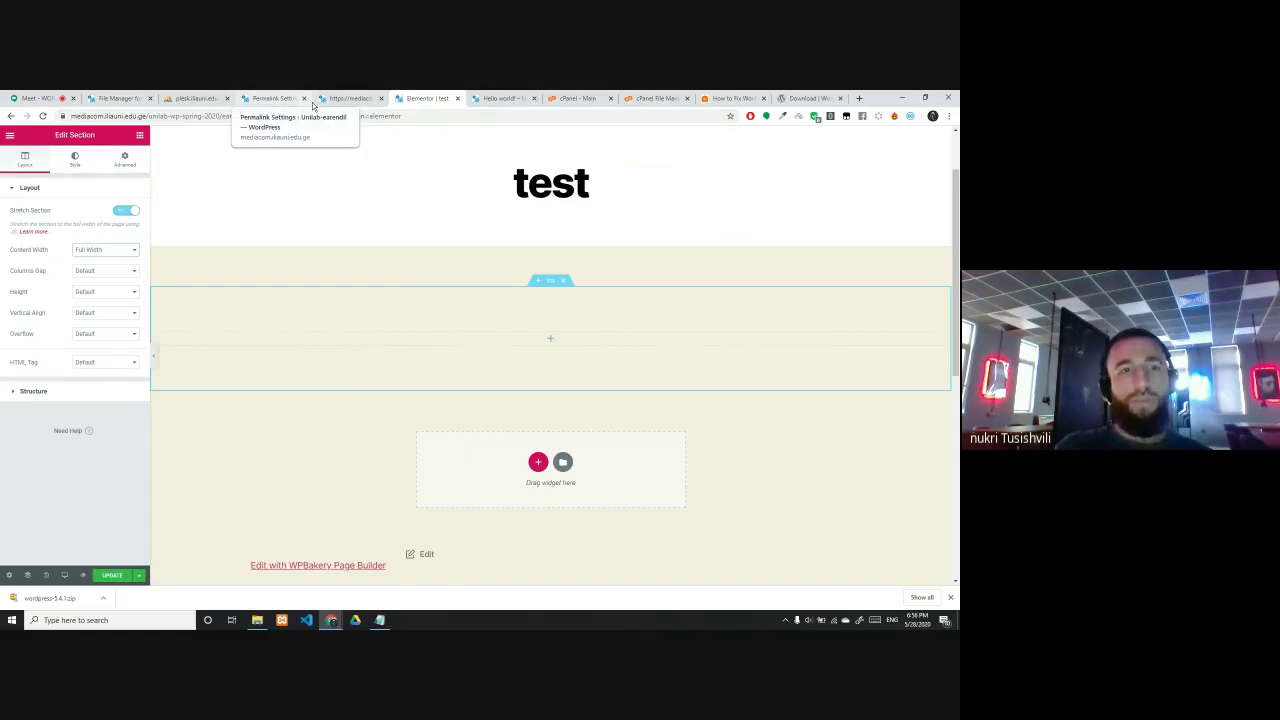
scroll(460, 263, "down", 5)
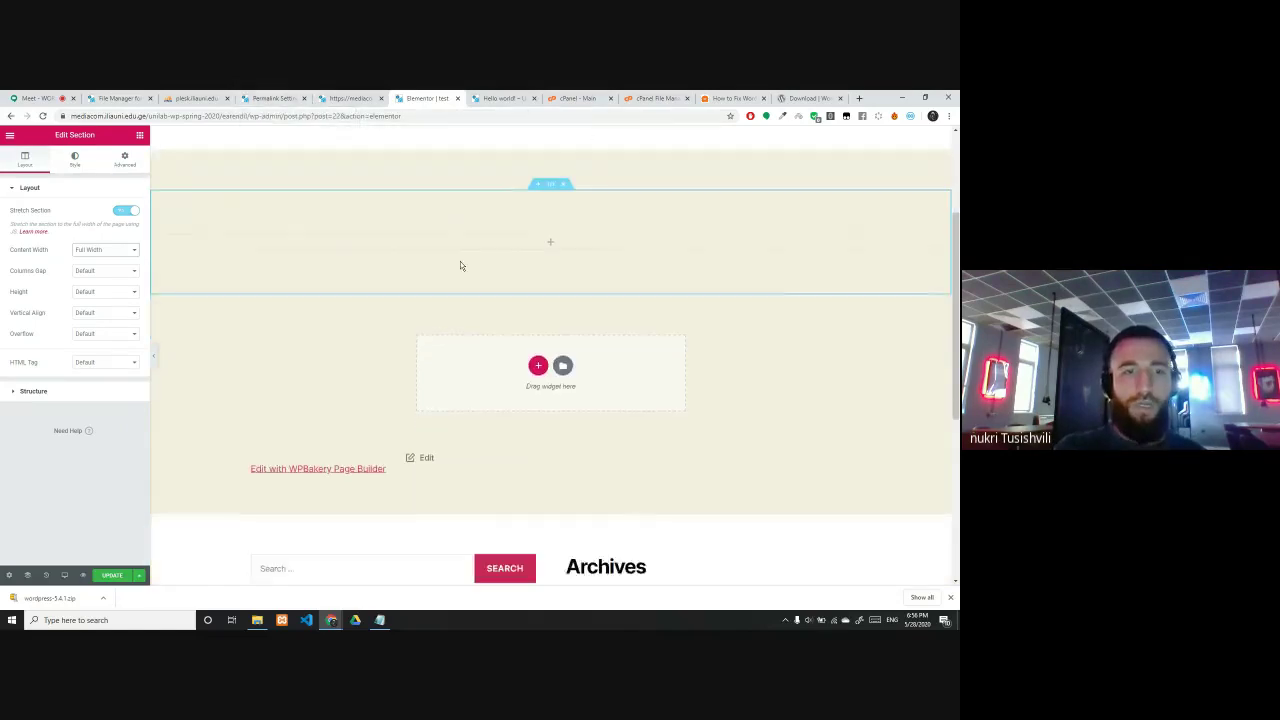
scroll(460, 263, "up", 2)
scroll(460, 263, "up", 1)
scroll(460, 263, "down", 4)
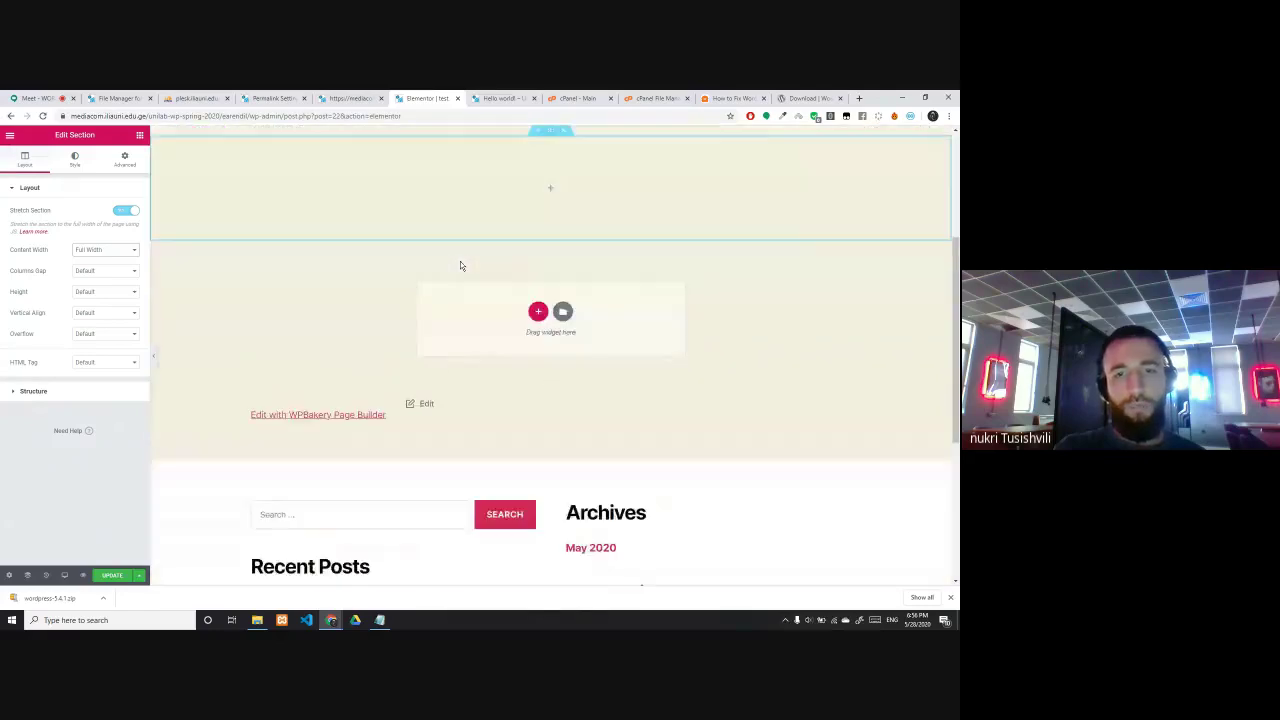
scroll(649, 416, "up", 10)
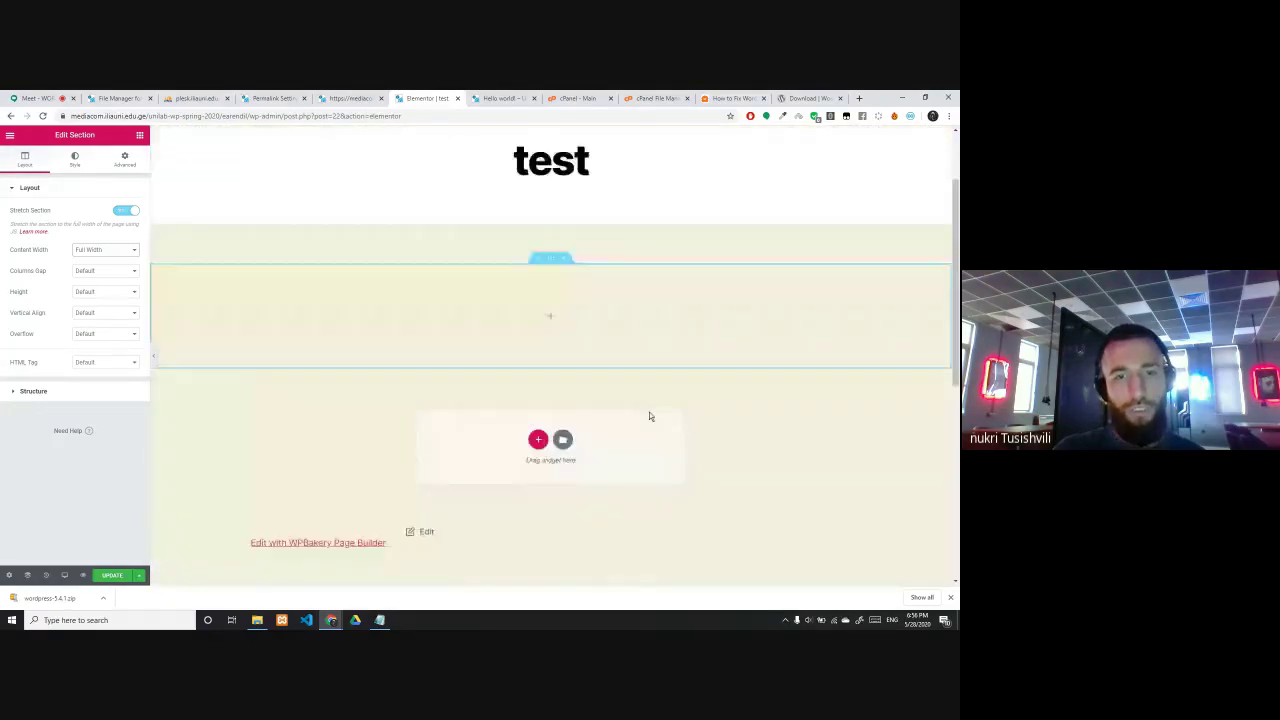
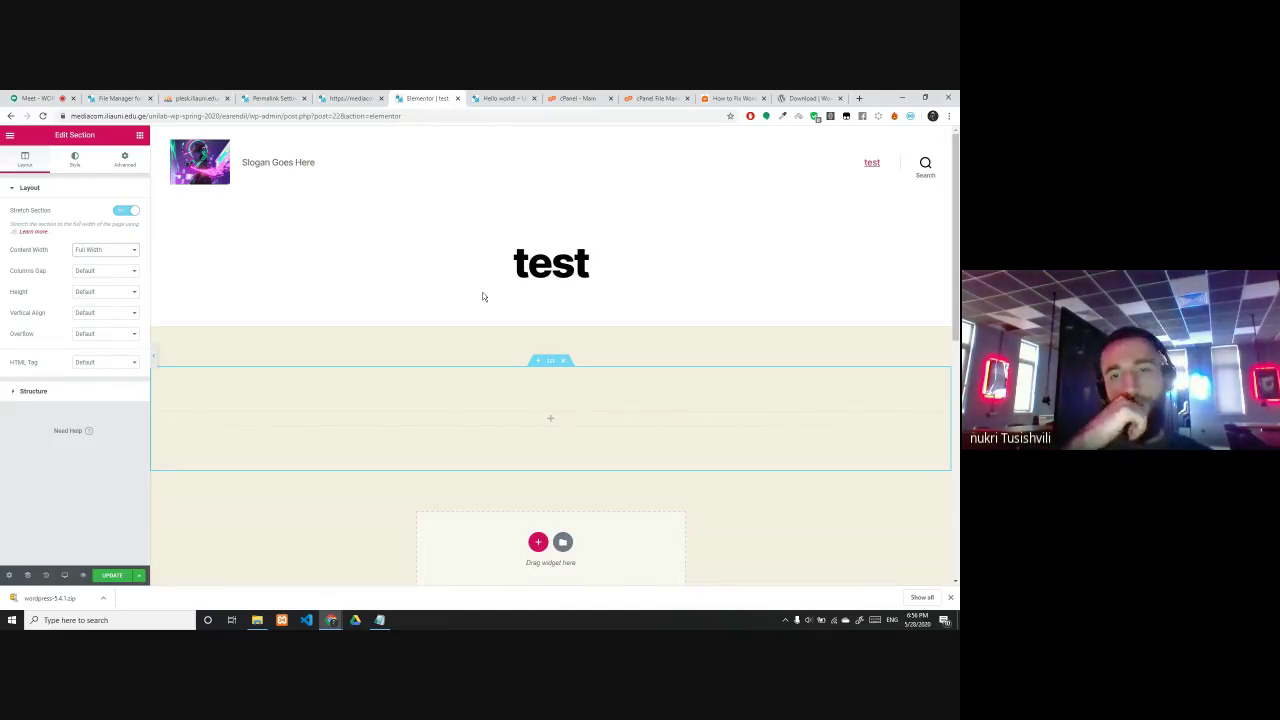
Leave the section settings and bring the Elementor panel back to the widget list
scroll(647, 349, "down", 5)
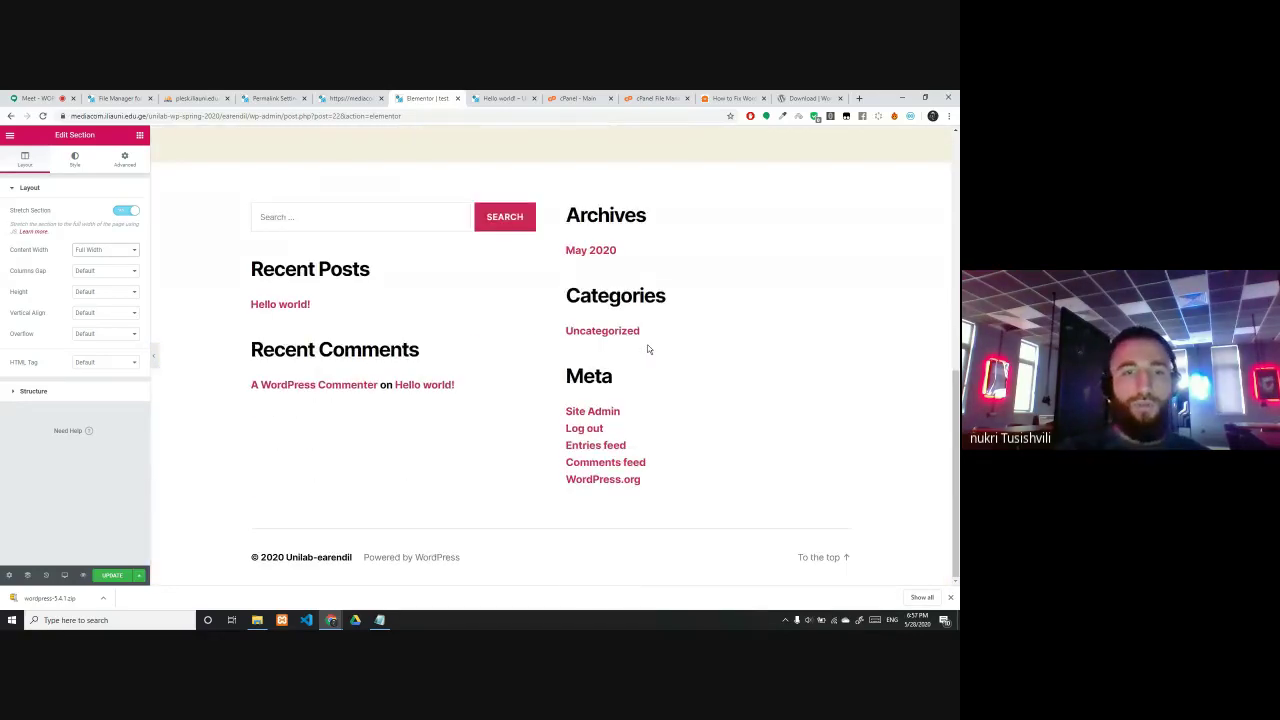
scroll(404, 409, "up", 5)
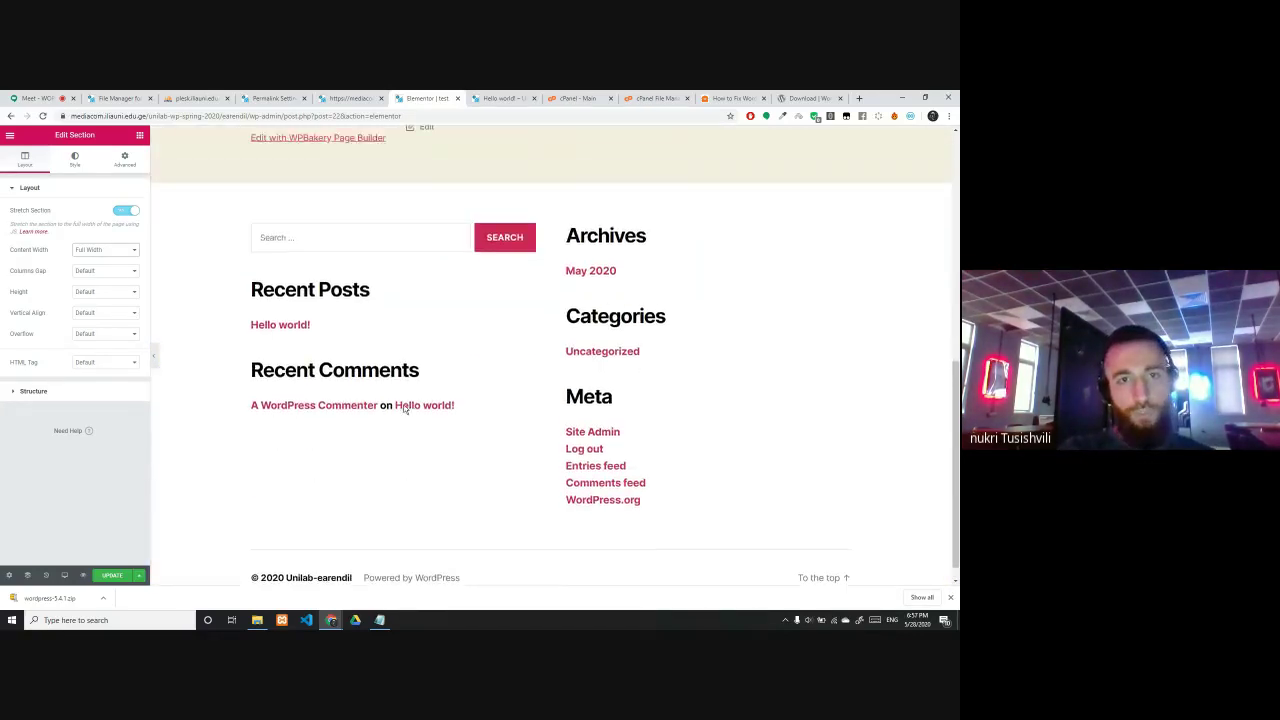
scroll(404, 409, "up", 1)
right_click(299, 214)
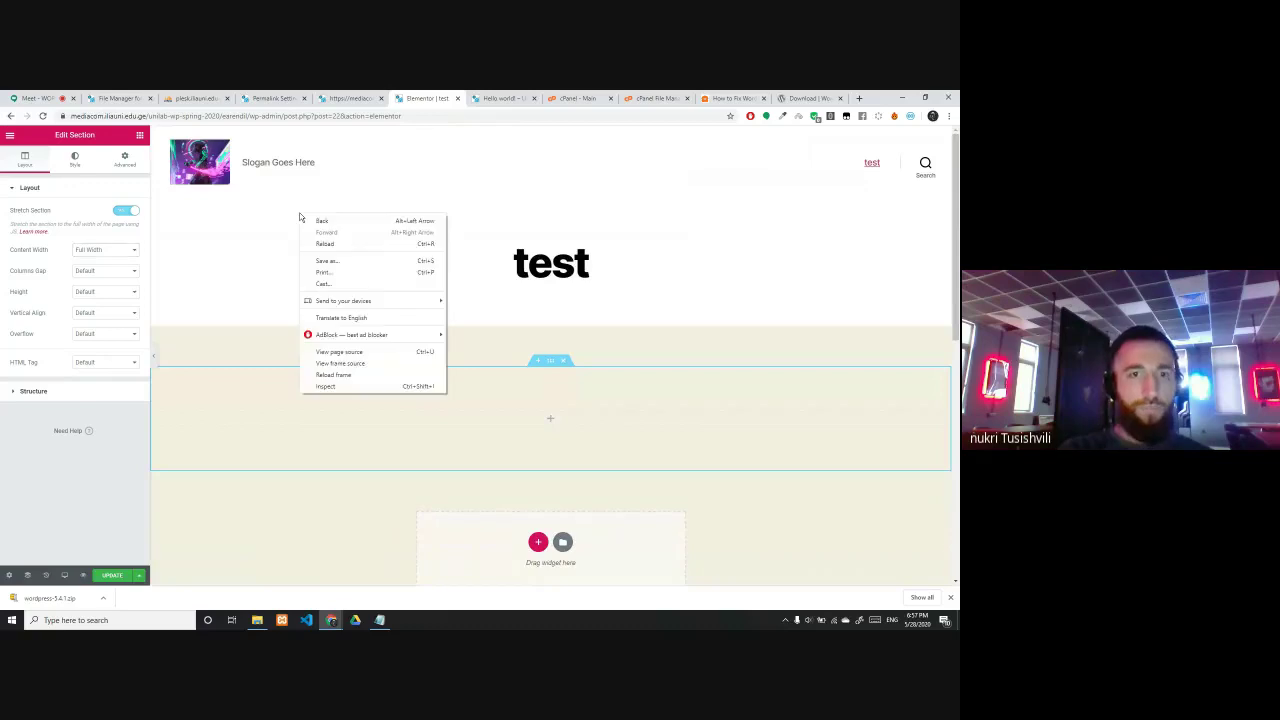
left_click(185, 532)
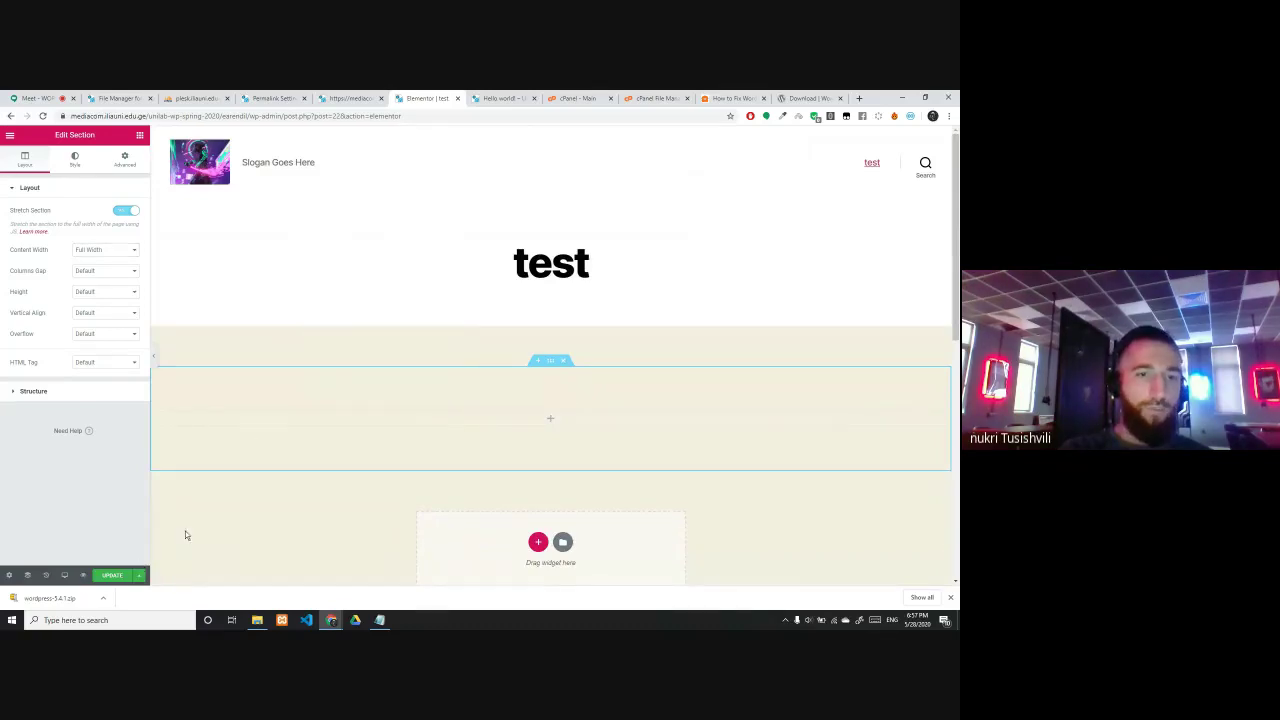
left_click(185, 532)
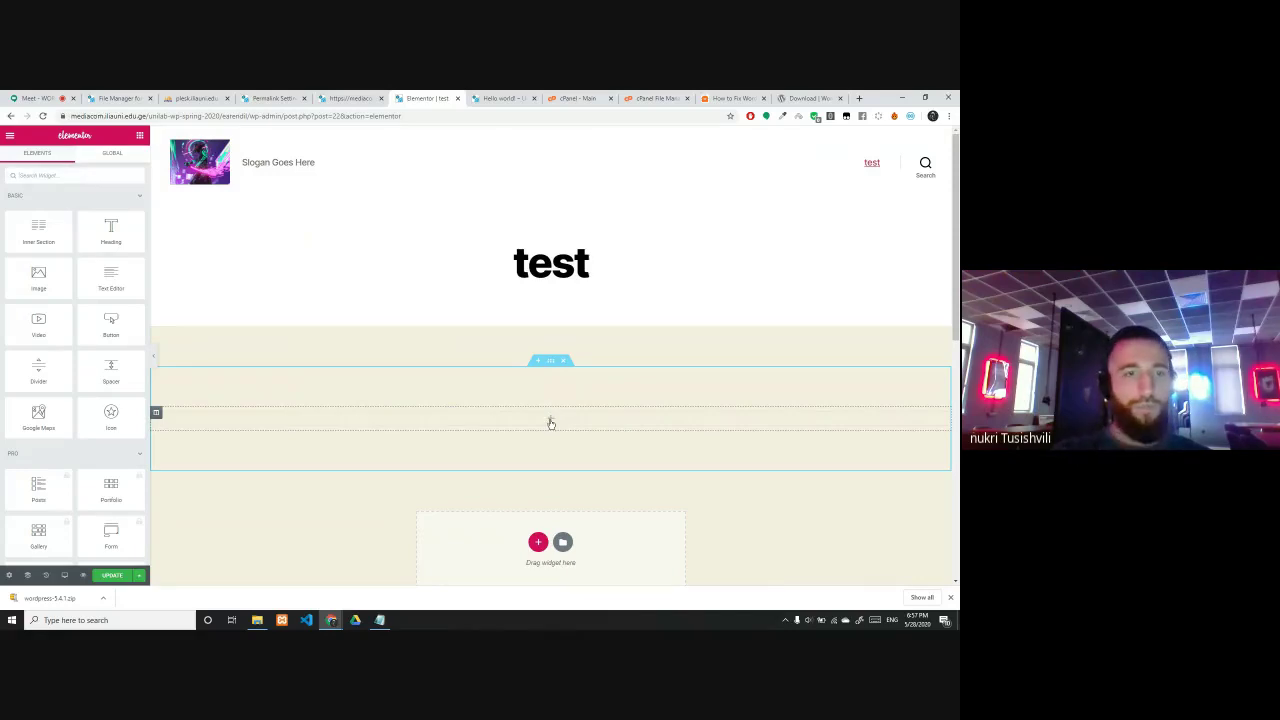
Drop an Image widget into the empty stretched section
scroll(126, 466, "down", 2)
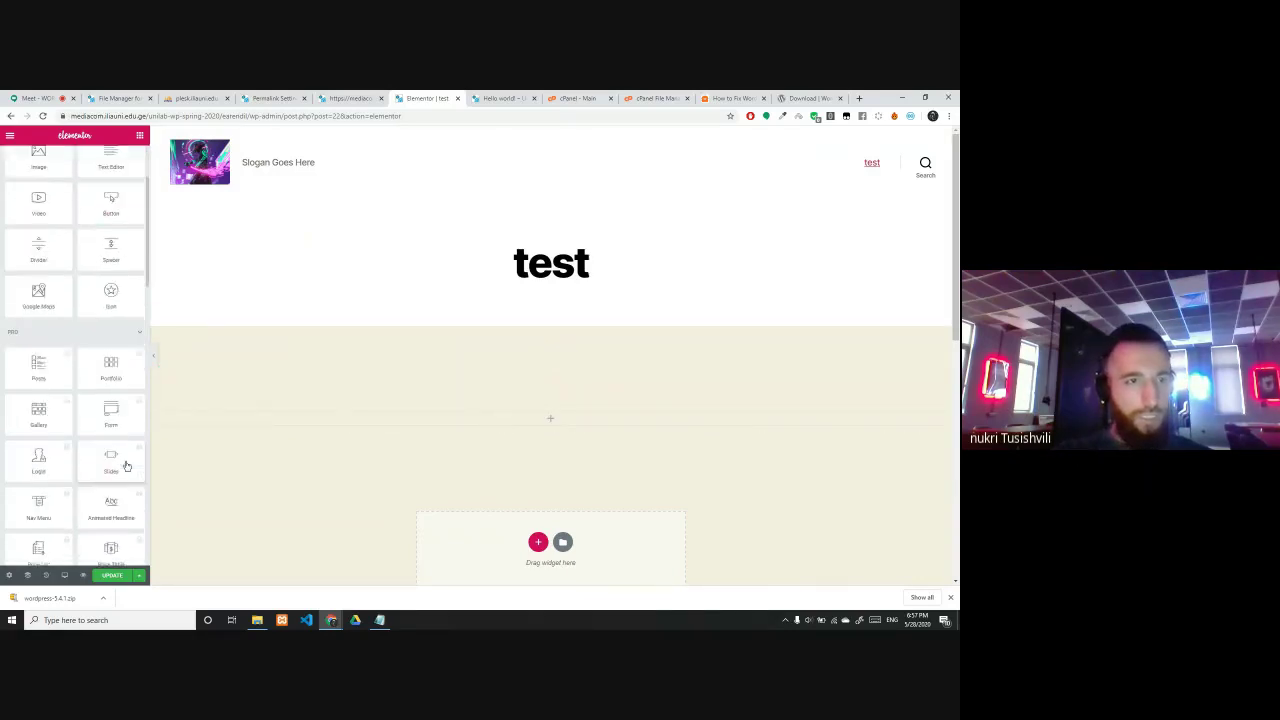
scroll(126, 464, "up", 2)
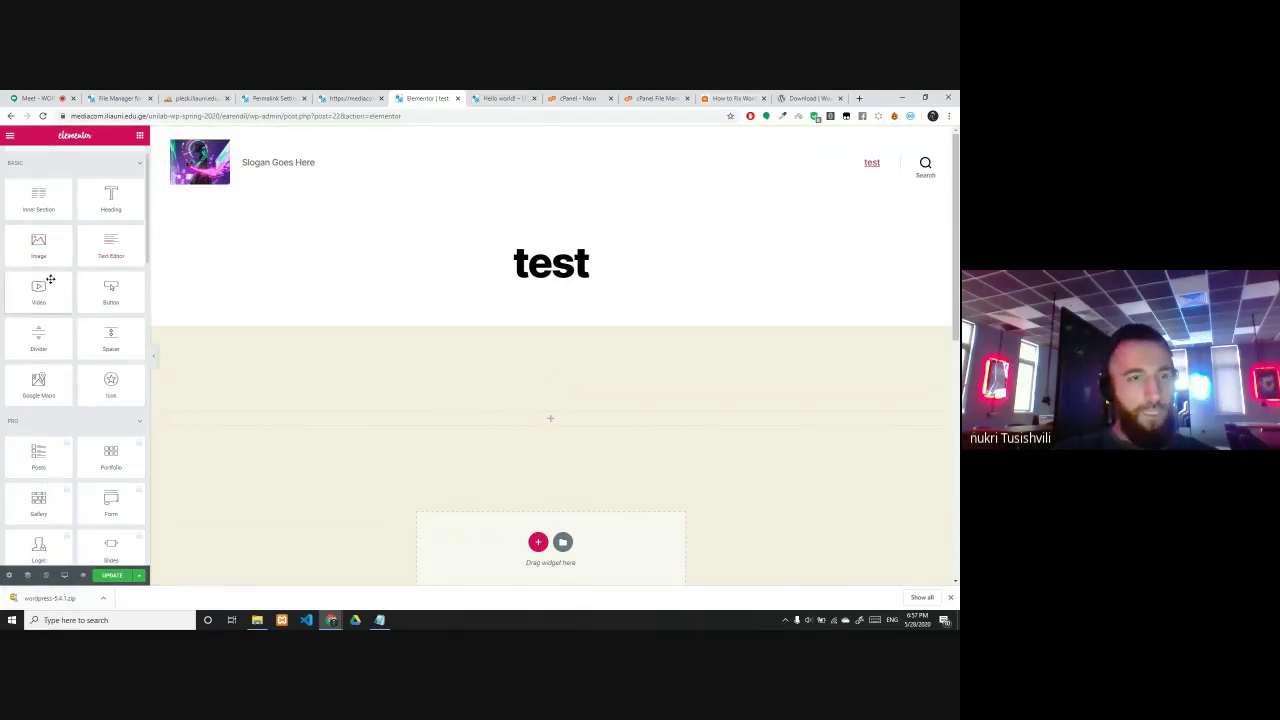
left_click_drag(29, 238, 557, 420)
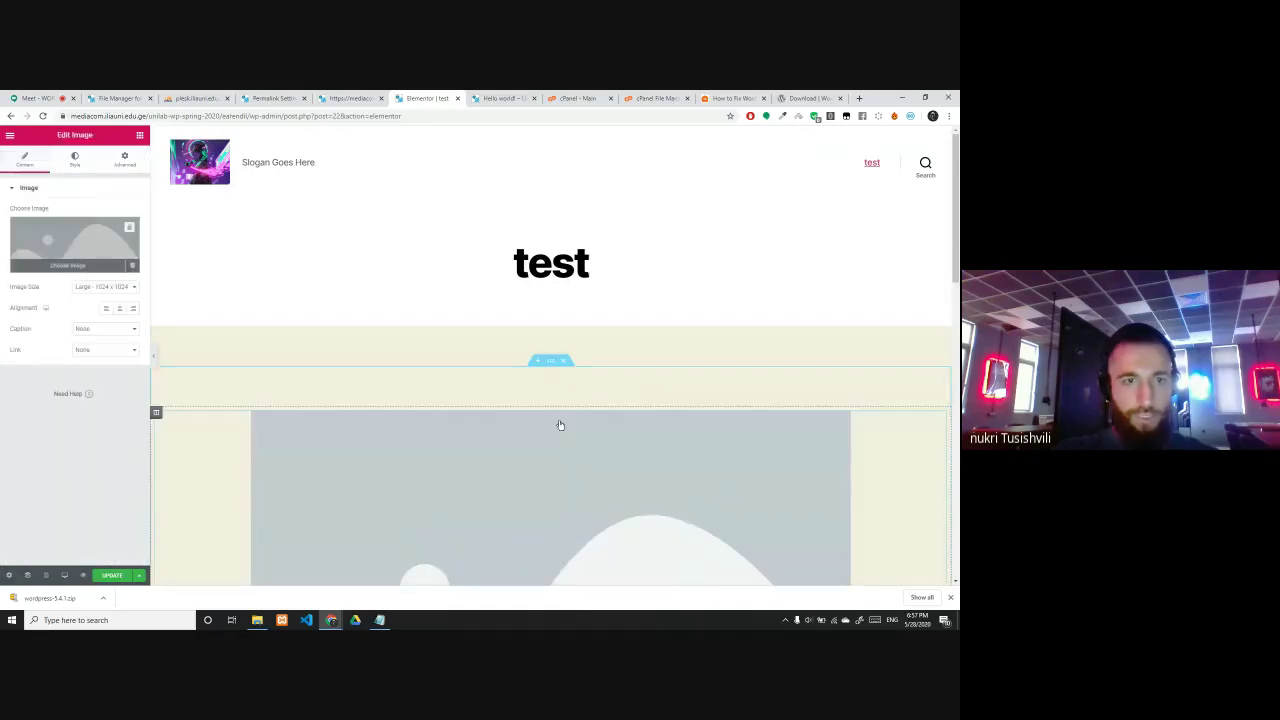
Delete the Image widget again and switch to the hello-world browser tab
scroll(381, 411, "up", 2)
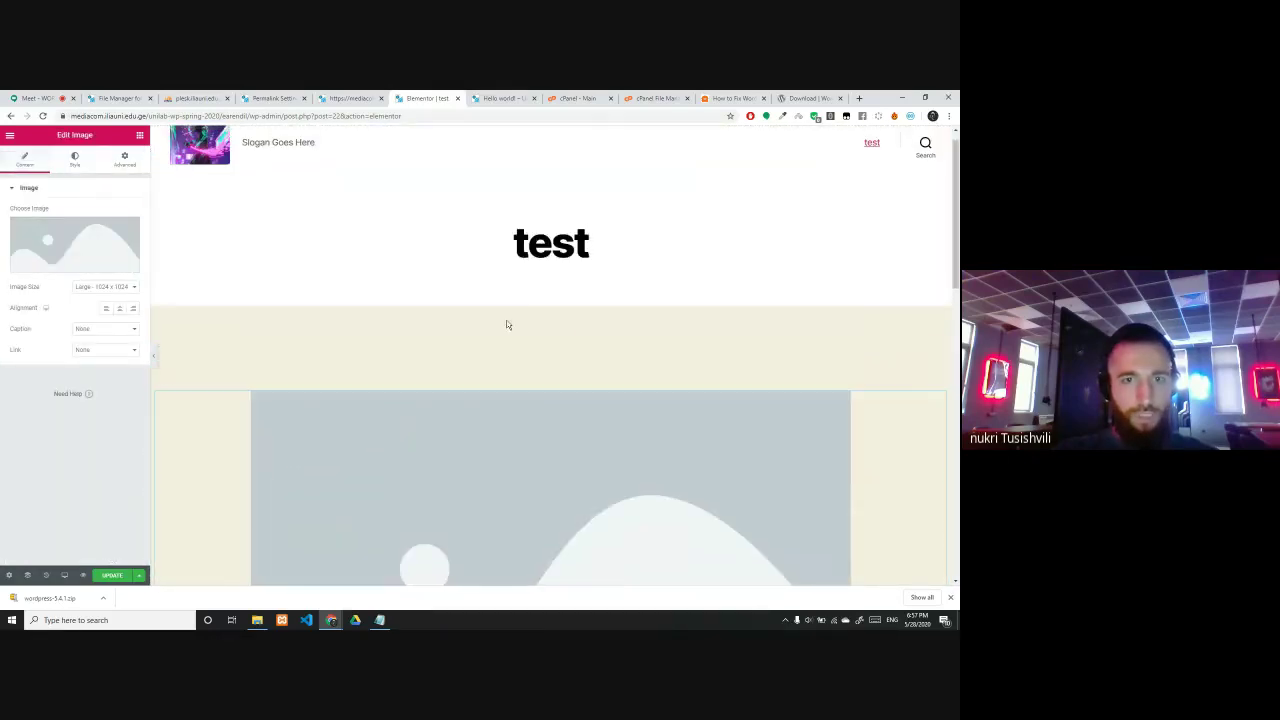
left_click(563, 340)
left_click(355, 98)
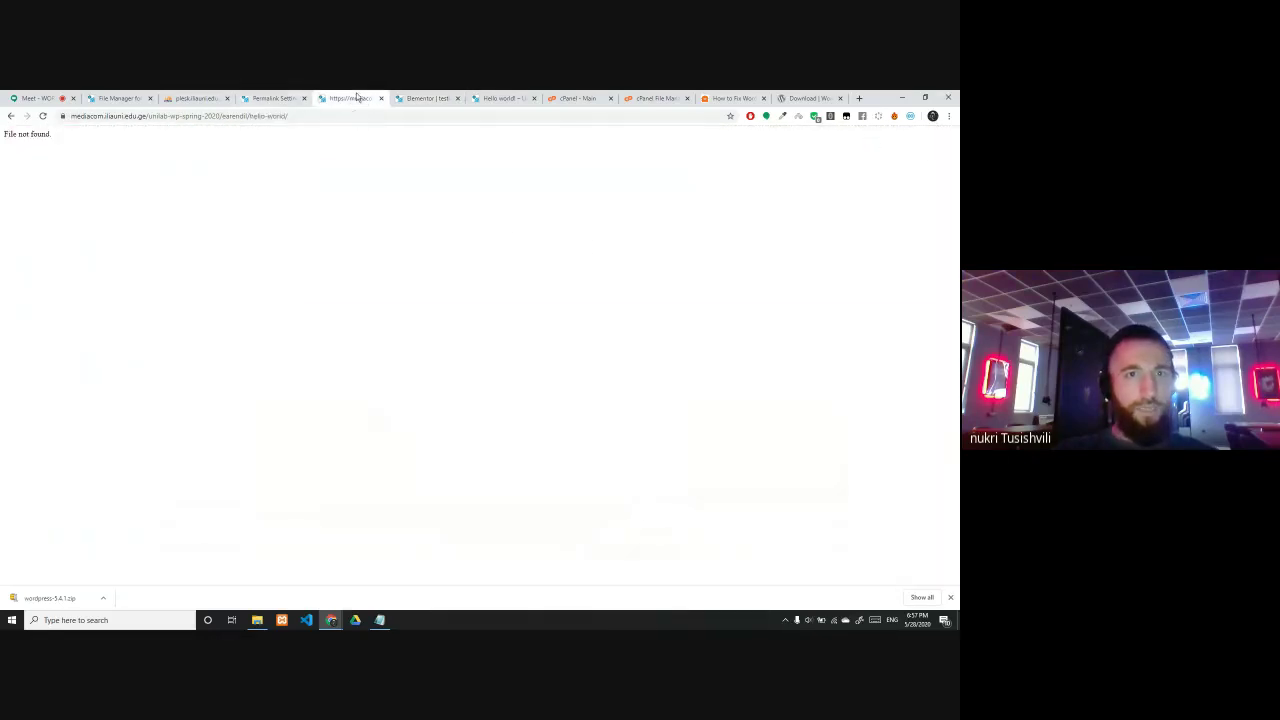
Go to Slider Revolution in the WordPress admin and start a New Blank Module
left_click(197, 98)
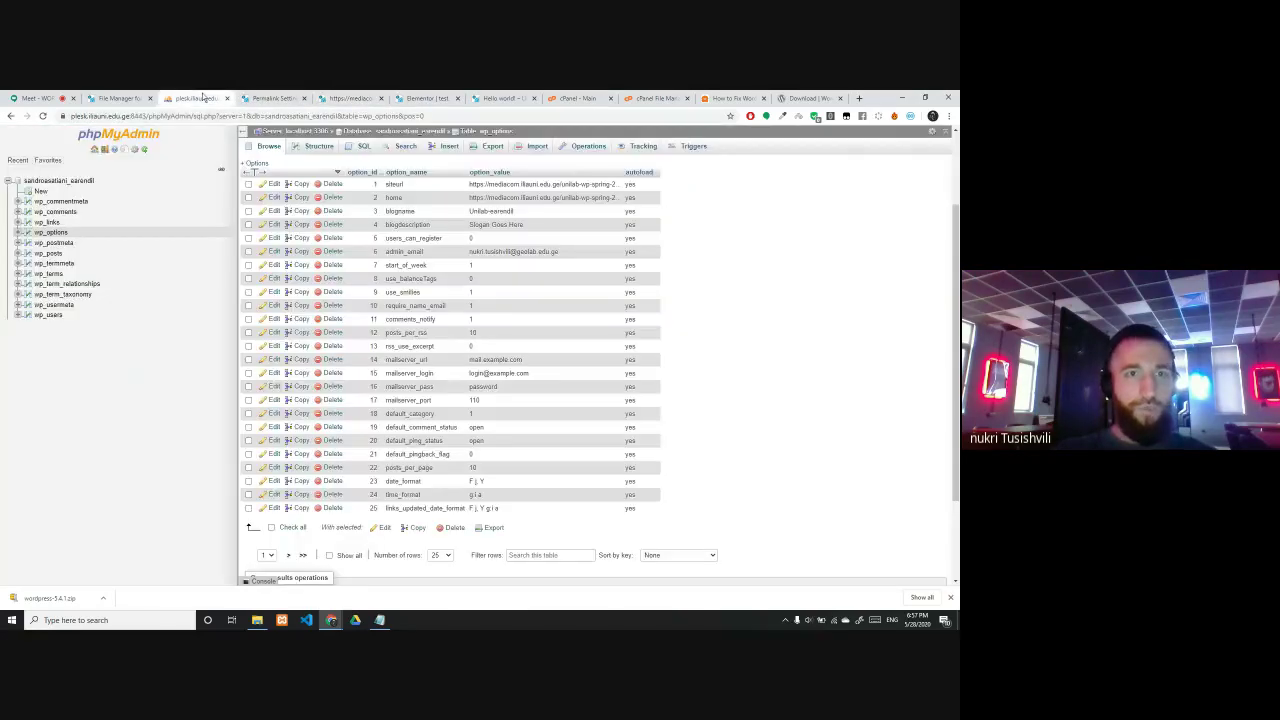
left_click(270, 98)
scroll(27, 553, "down", 3)
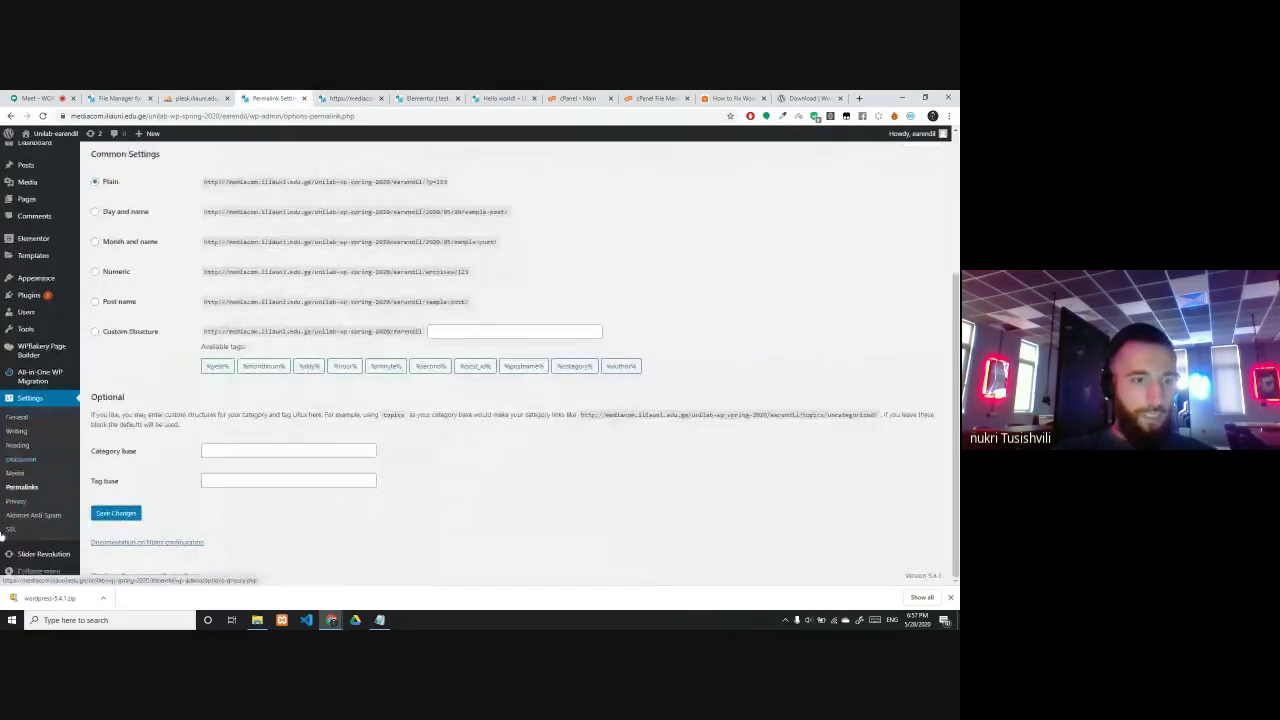
left_click(27, 553)
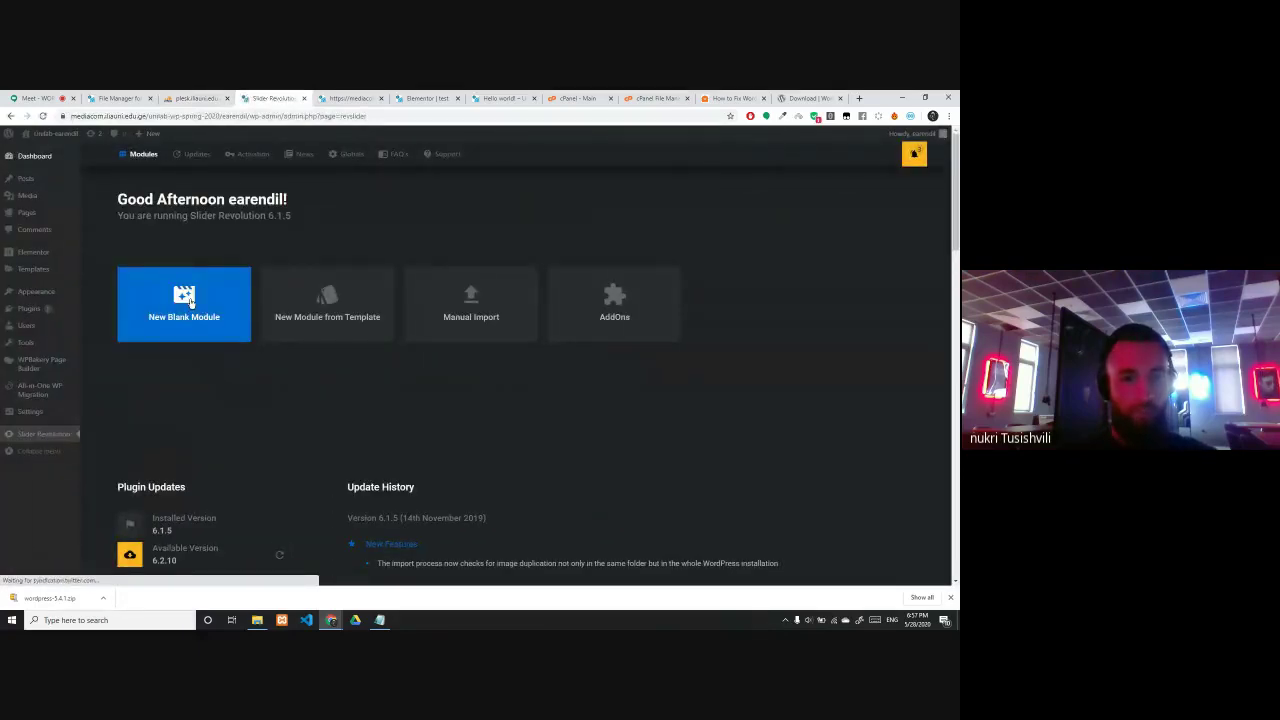
left_click(189, 302)
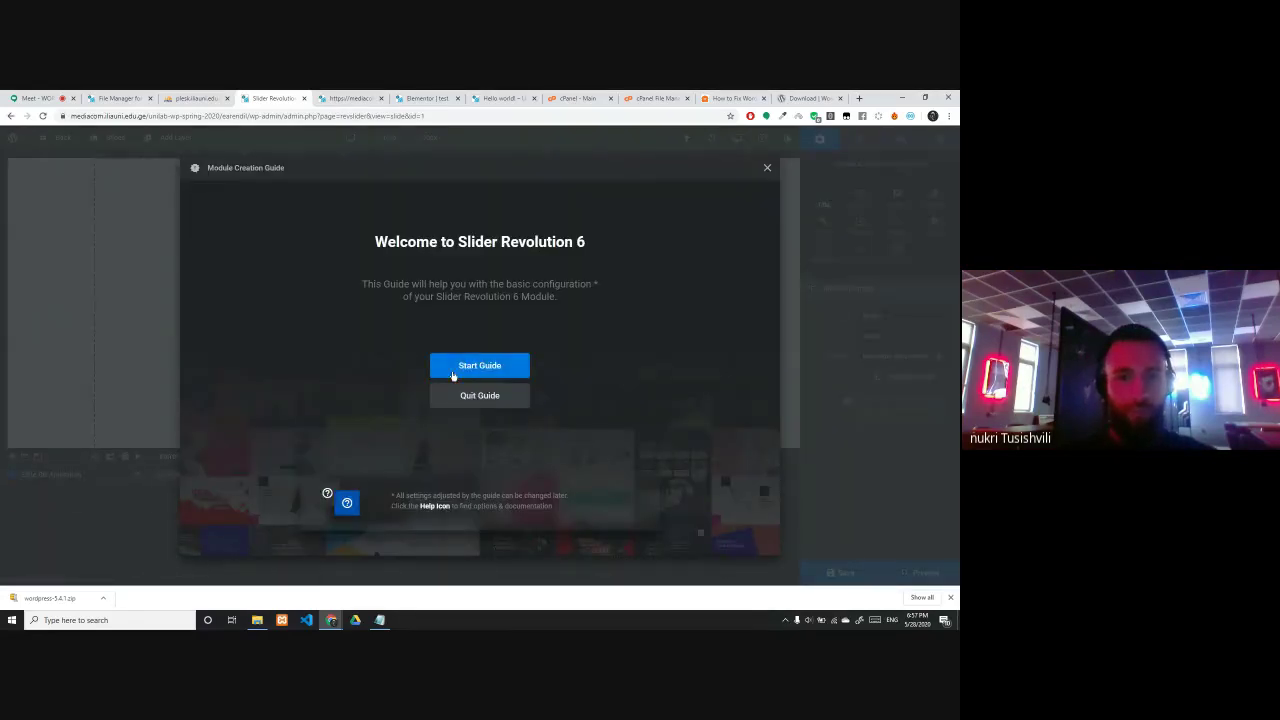
Run the module guide as a Full-Width Slider and open it in the editor
left_click(482, 374)
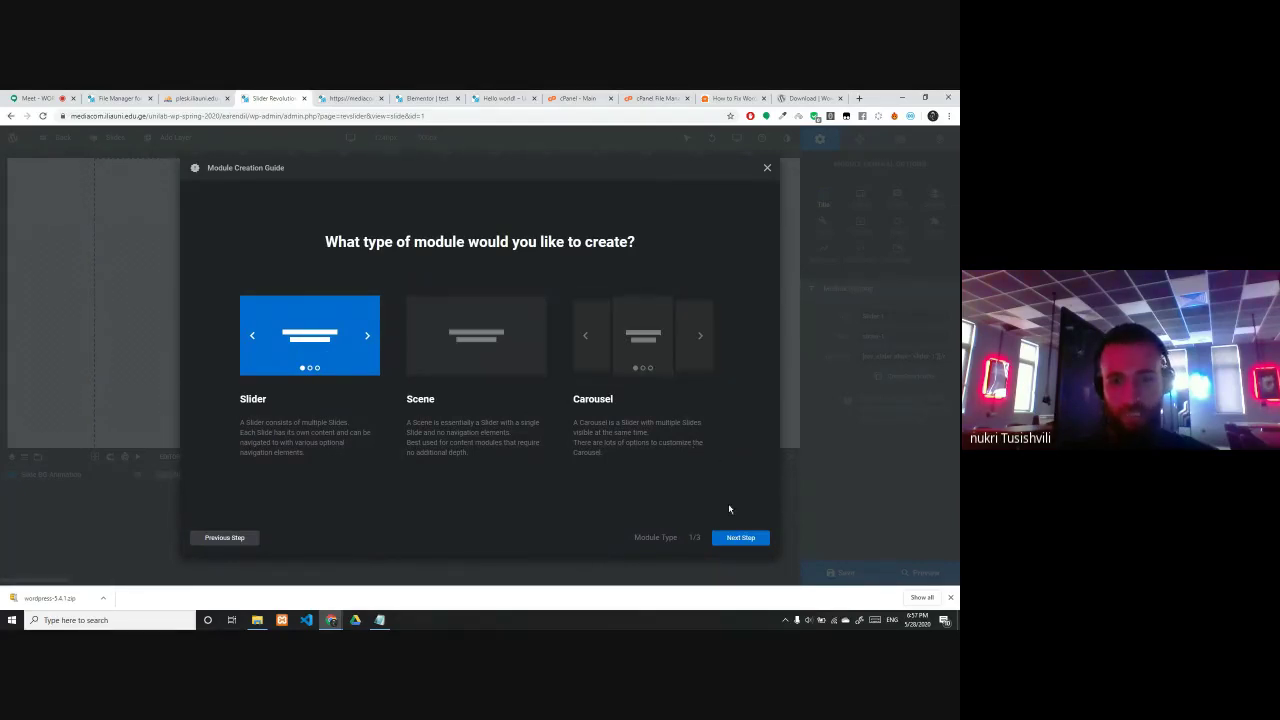
left_click(741, 538)
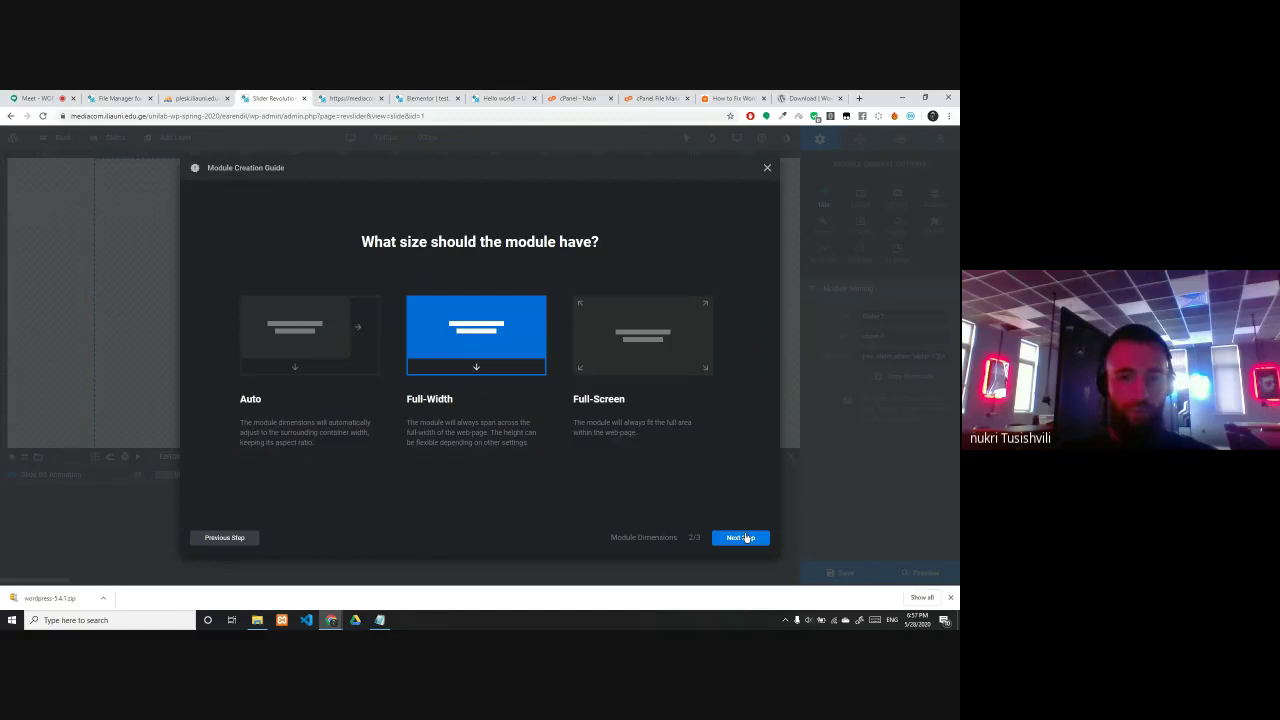
left_click(660, 355)
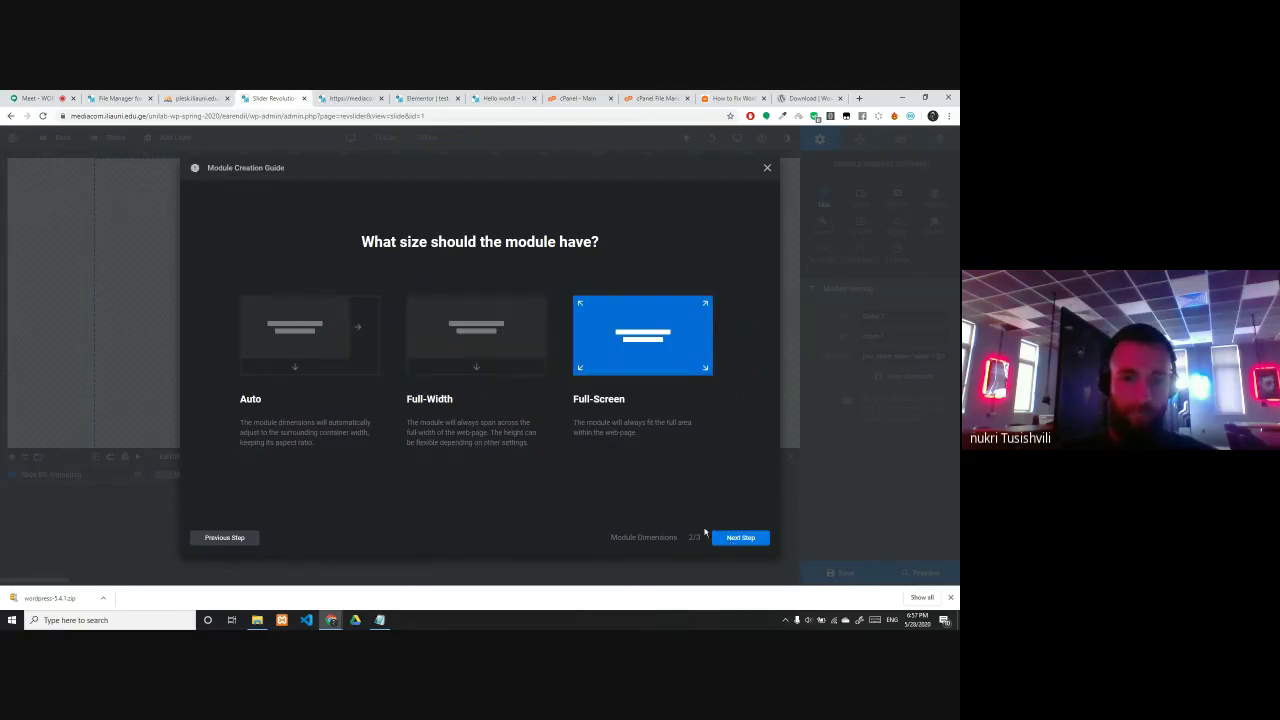
left_click(461, 370)
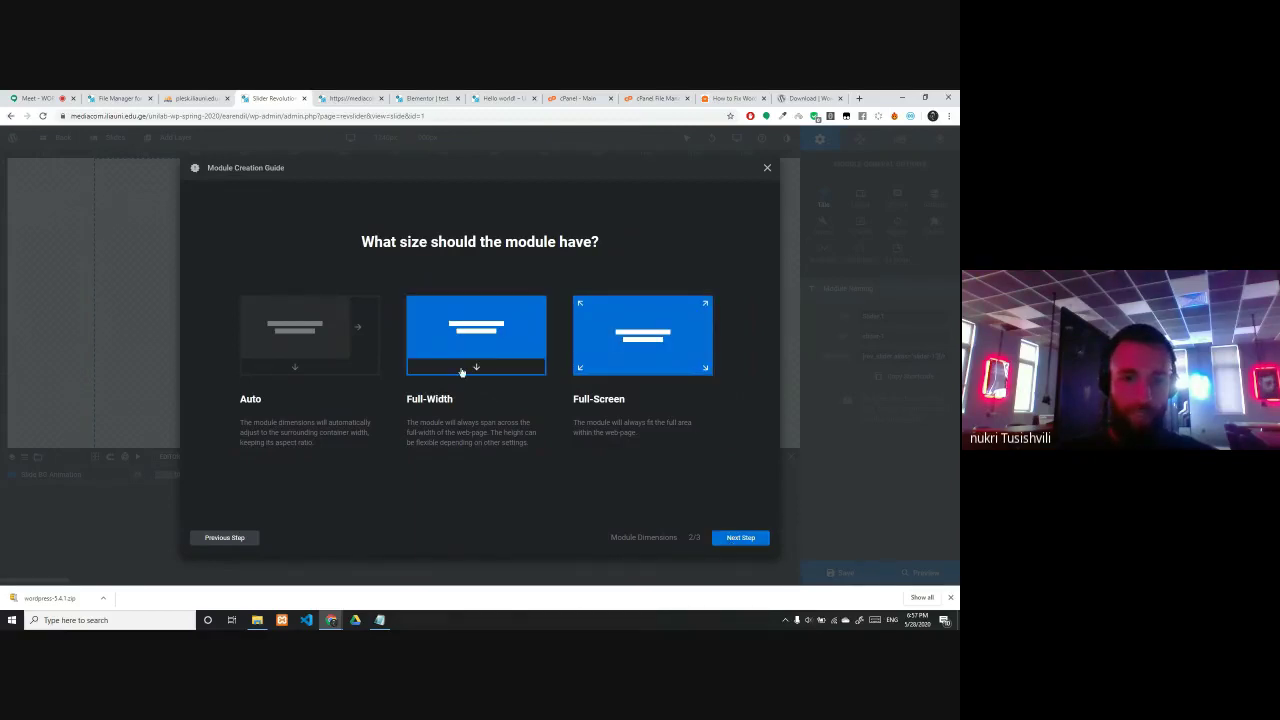
left_click(740, 538)
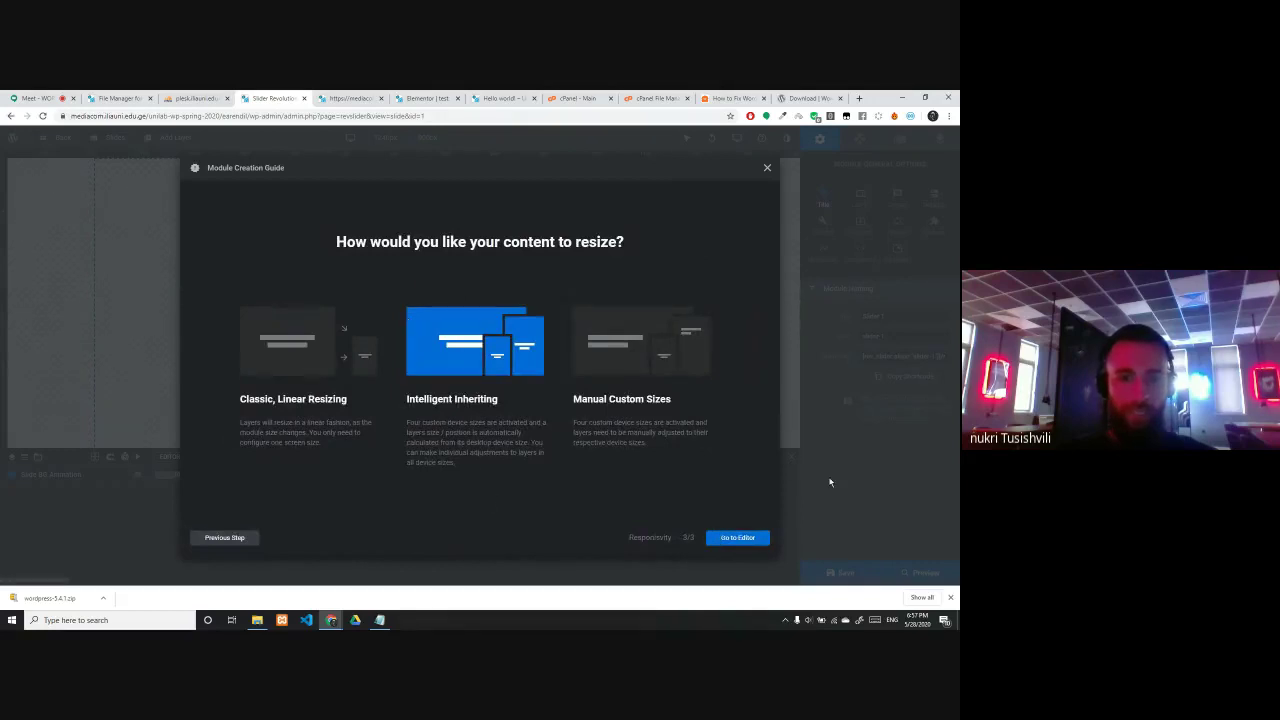
left_click(735, 538)
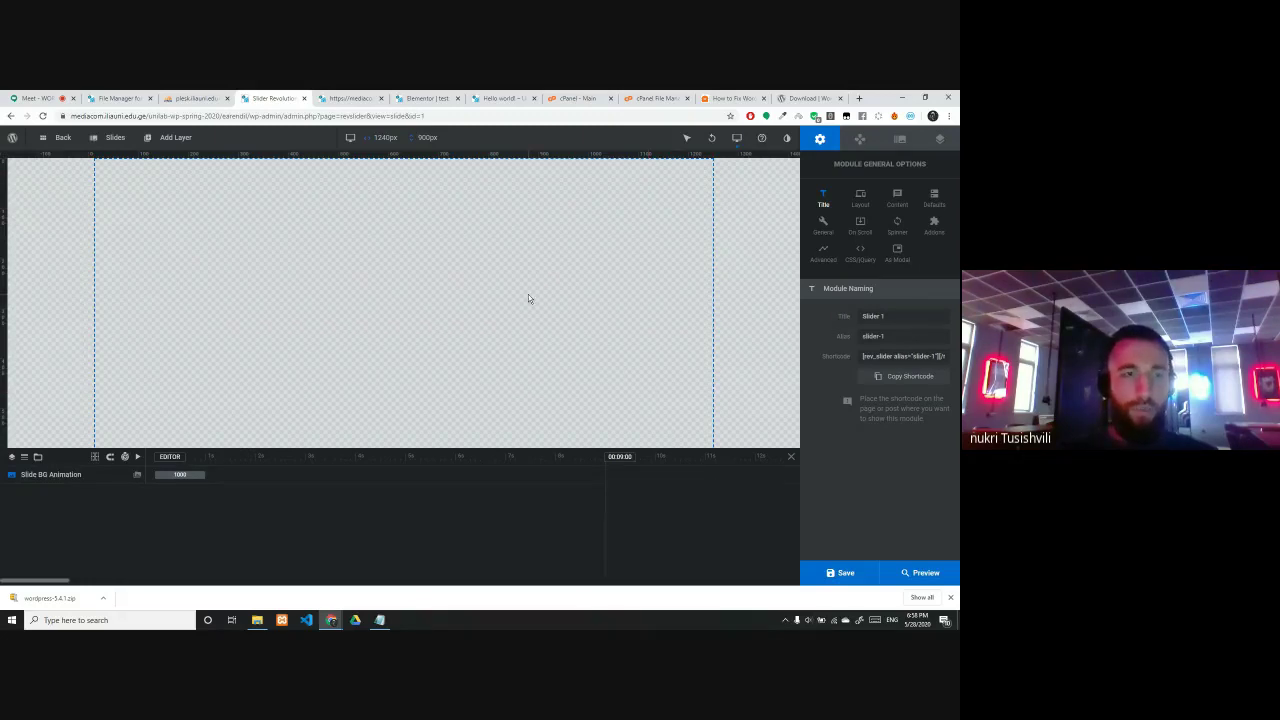
Set the slide background Source Type to Image in Slide Options
left_click(135, 478)
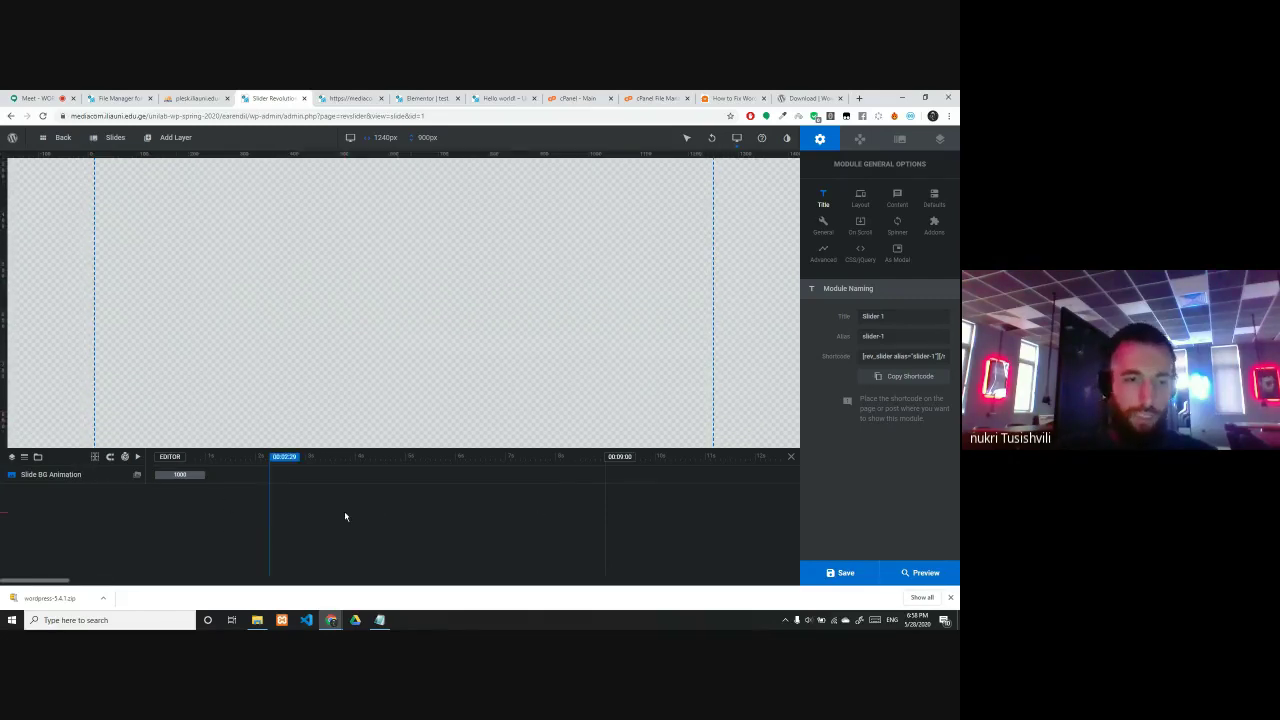
left_click(136, 478)
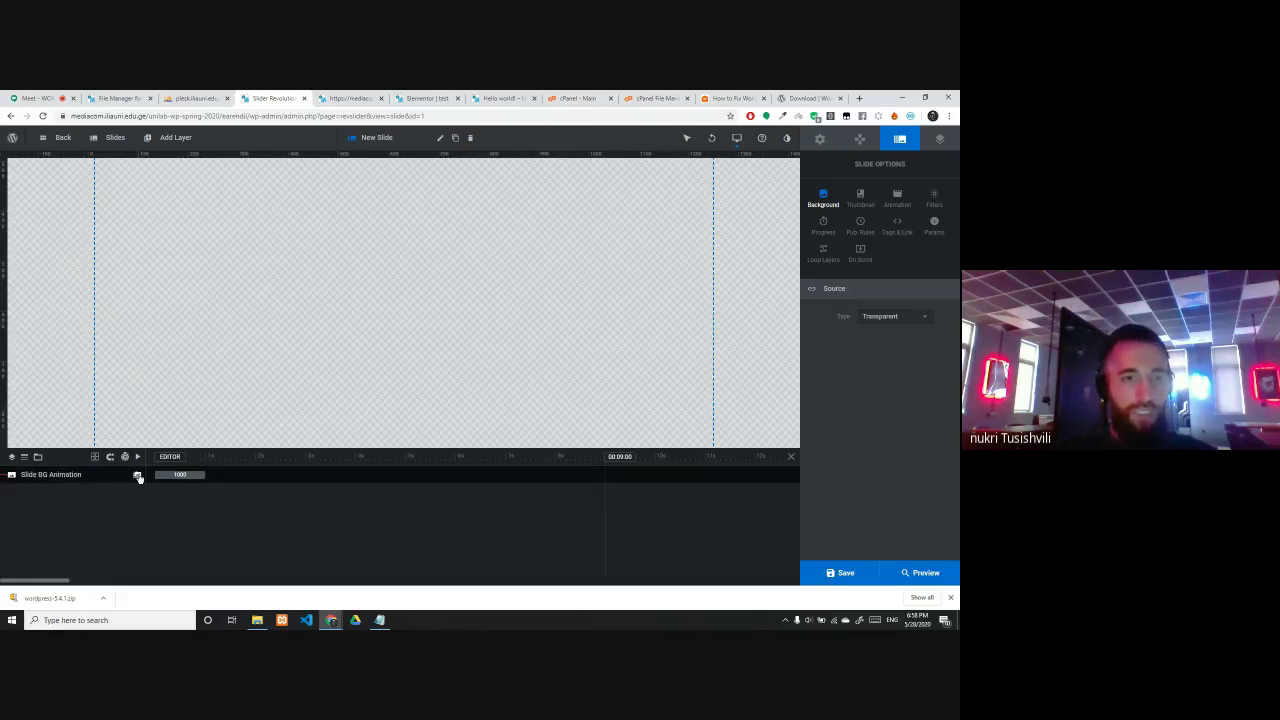
left_click(883, 322)
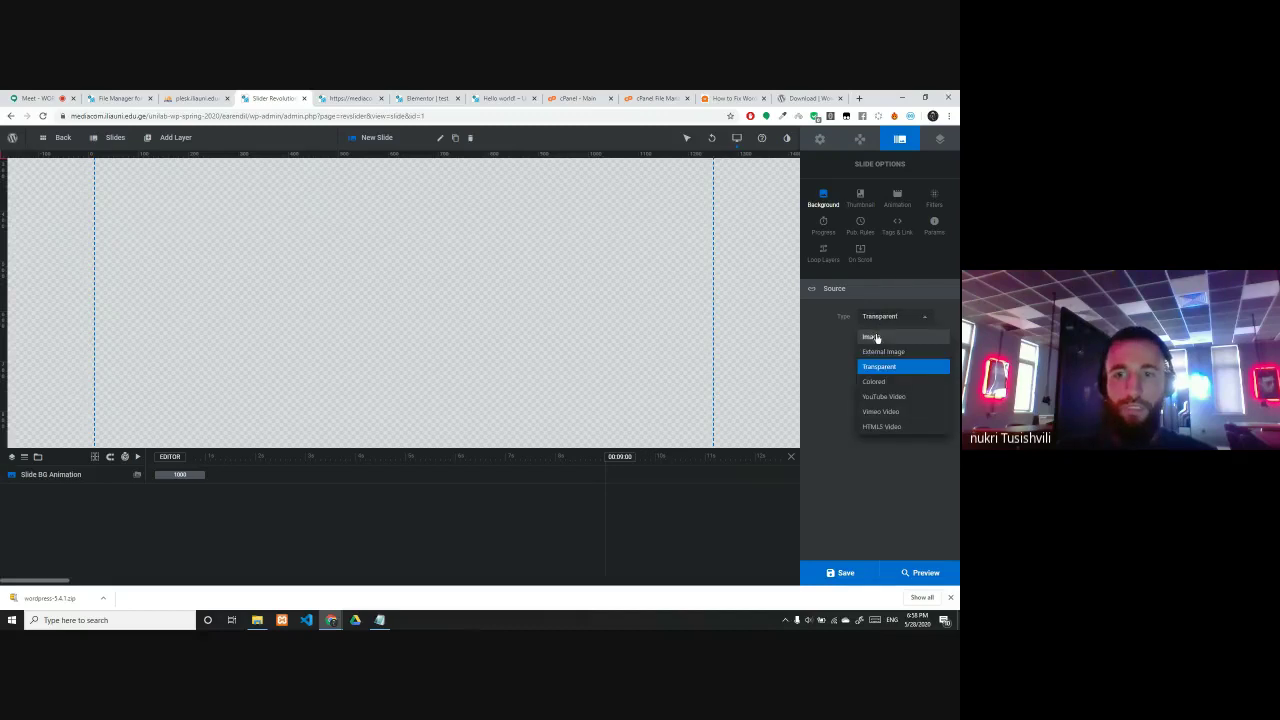
left_click(871, 337)
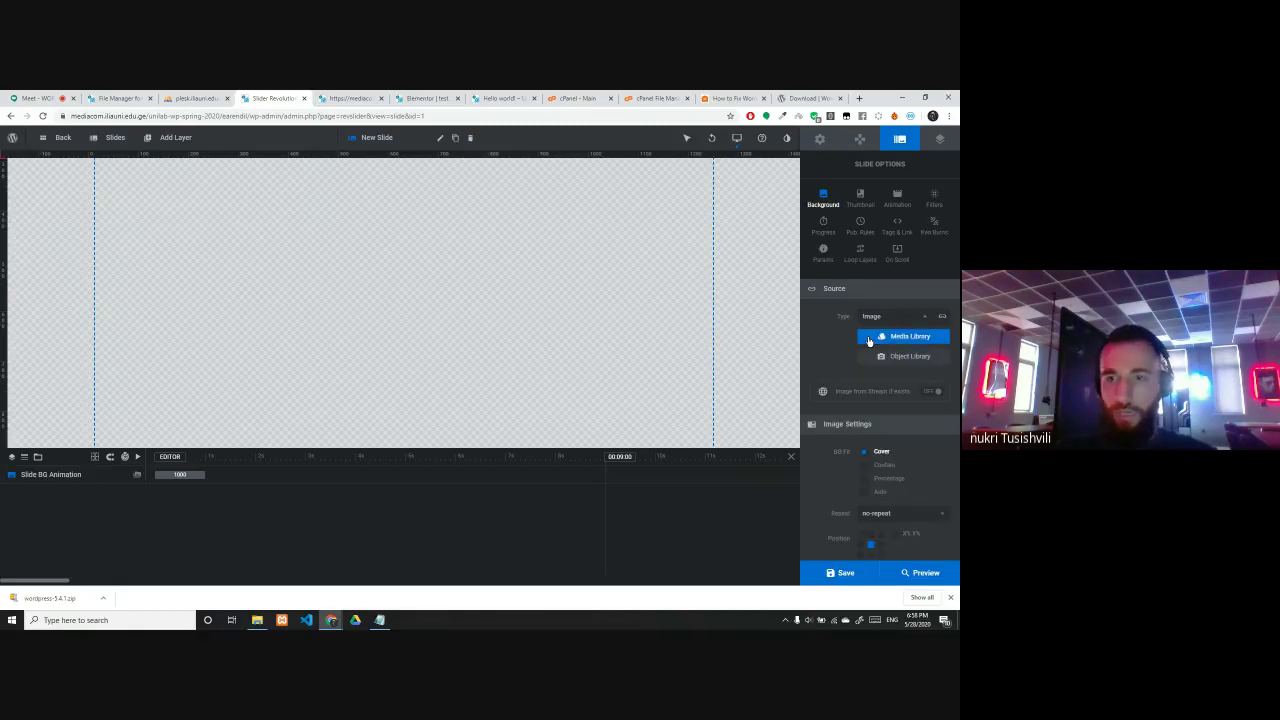
left_click(895, 337)
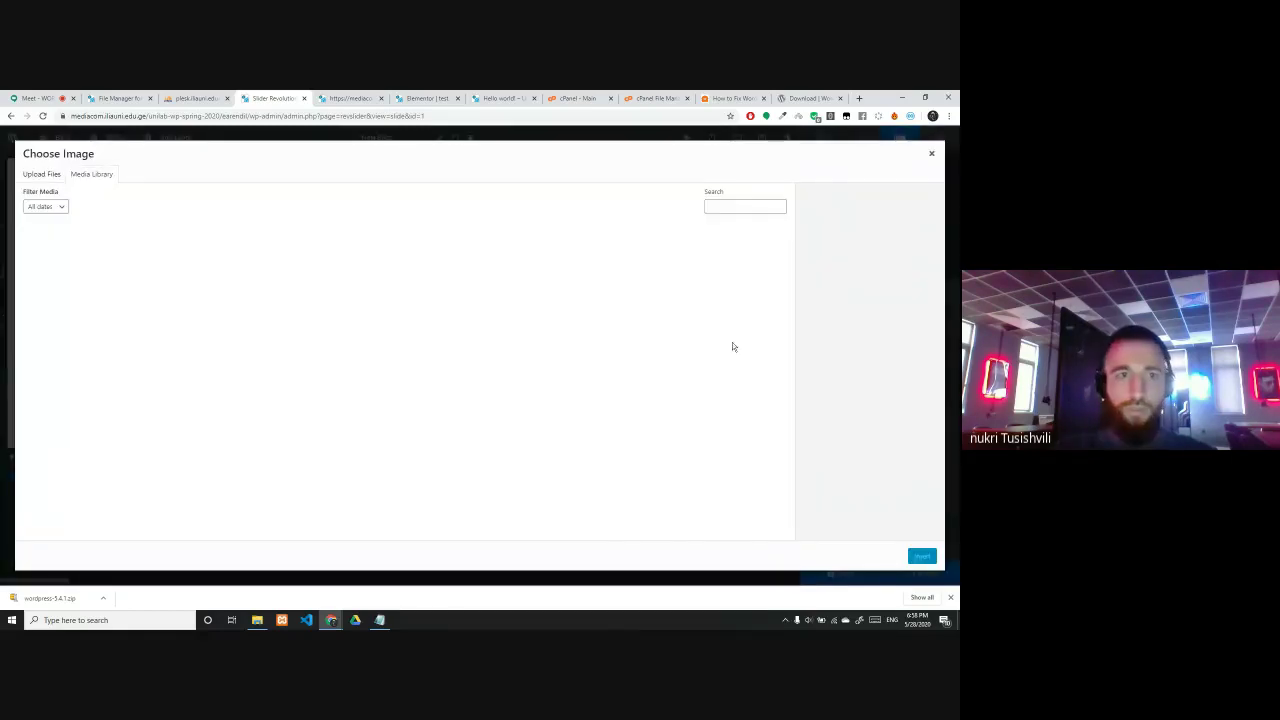
Upload robot-armor-sci-fi-cyberpunk.jpg from the Desktop into the media library
left_click(48, 175)
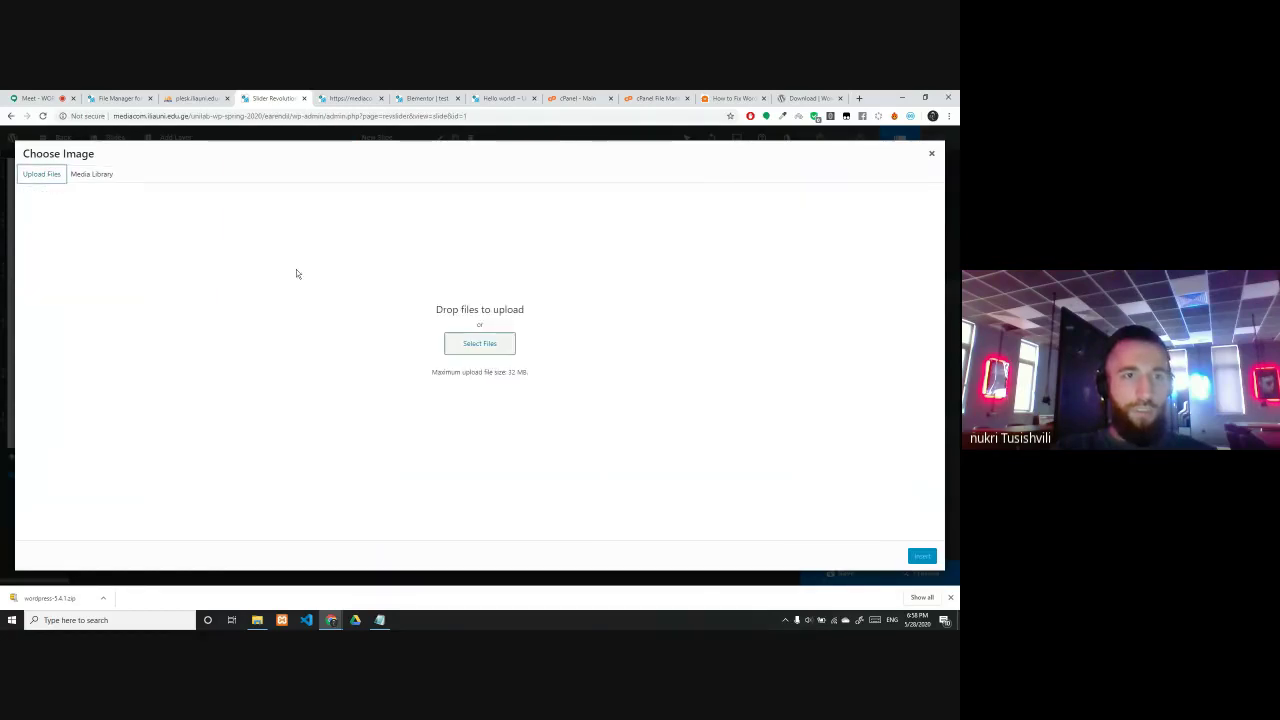
left_click(496, 350)
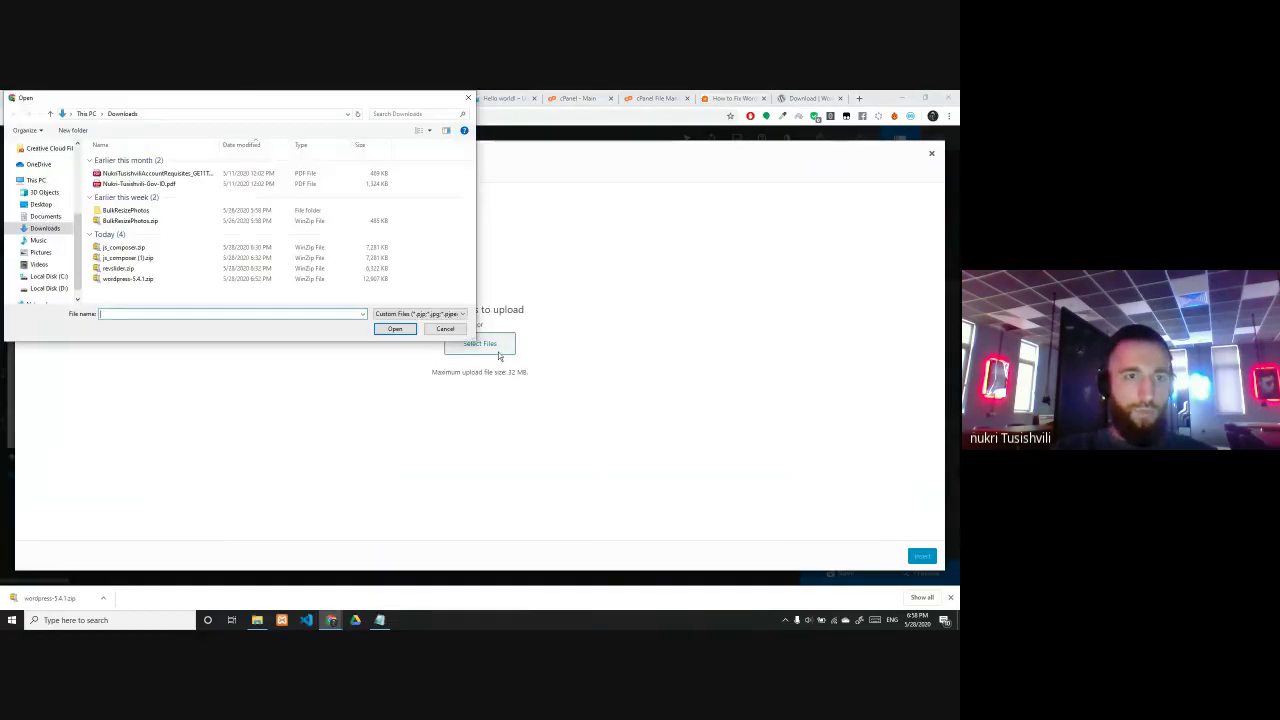
left_click(33, 205)
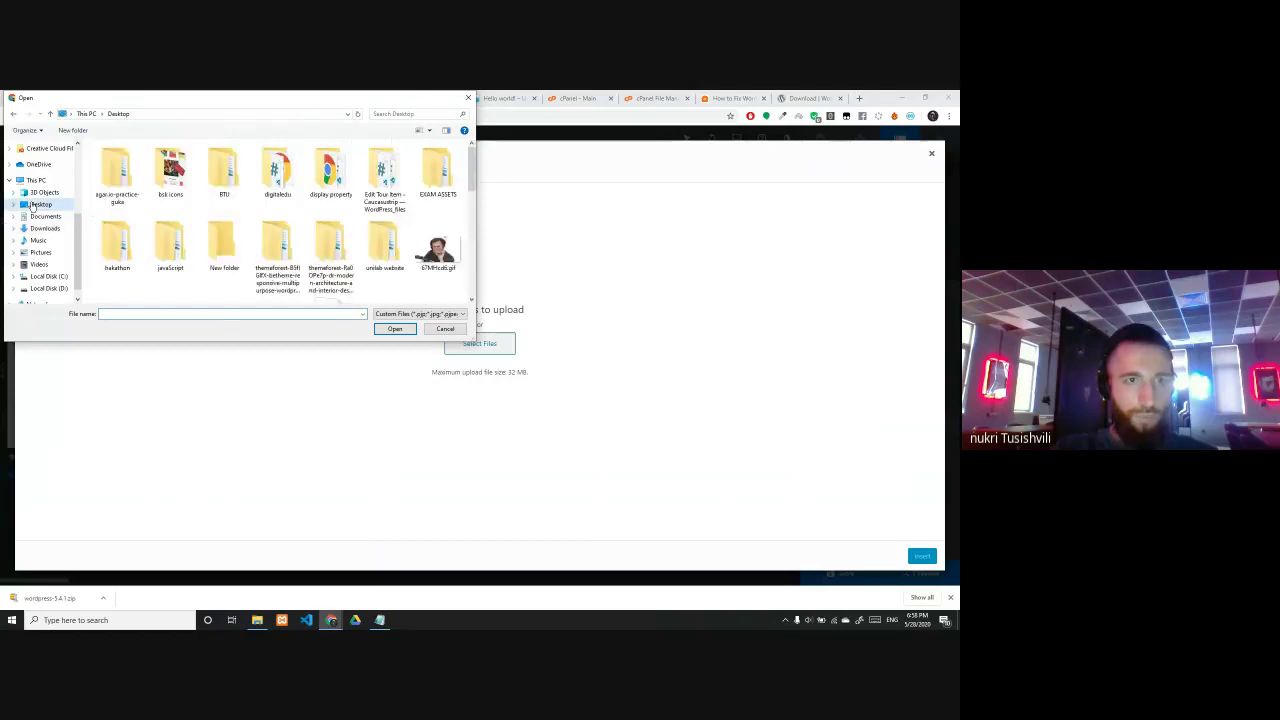
scroll(285, 205, "down", 3)
scroll(290, 205, "up", 1)
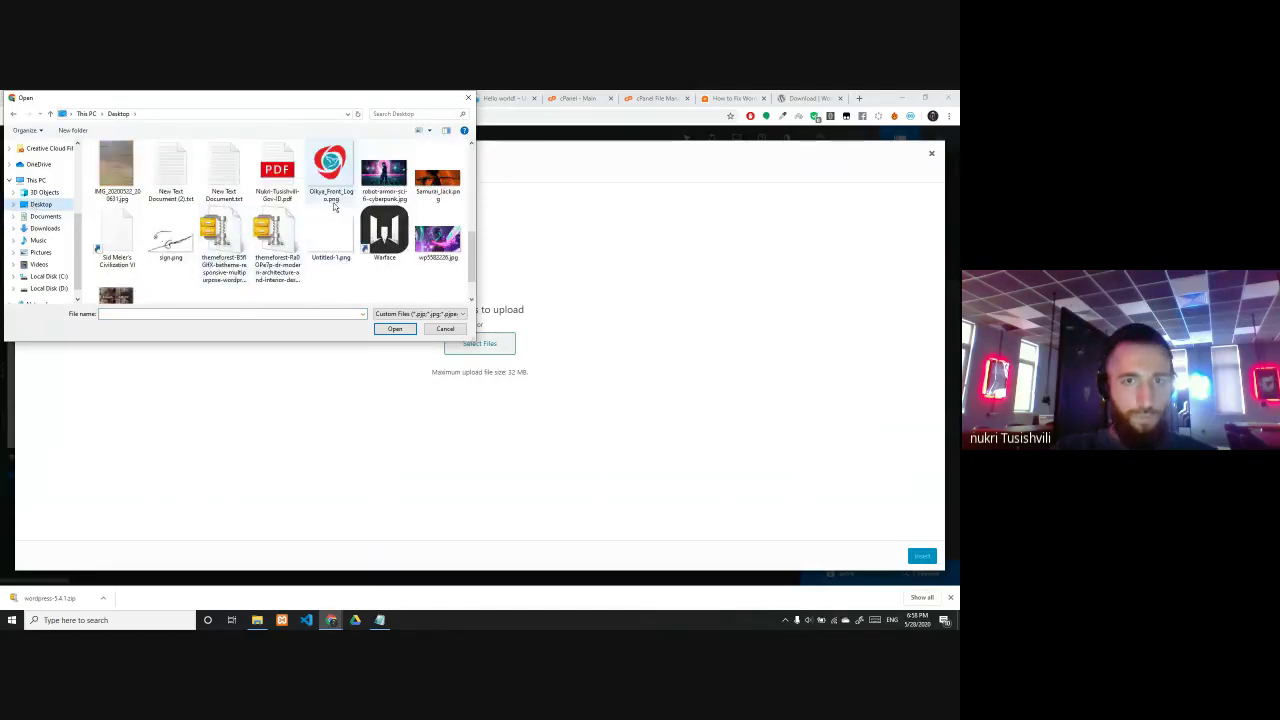
scroll(365, 230, "up", 2)
left_click(368, 240)
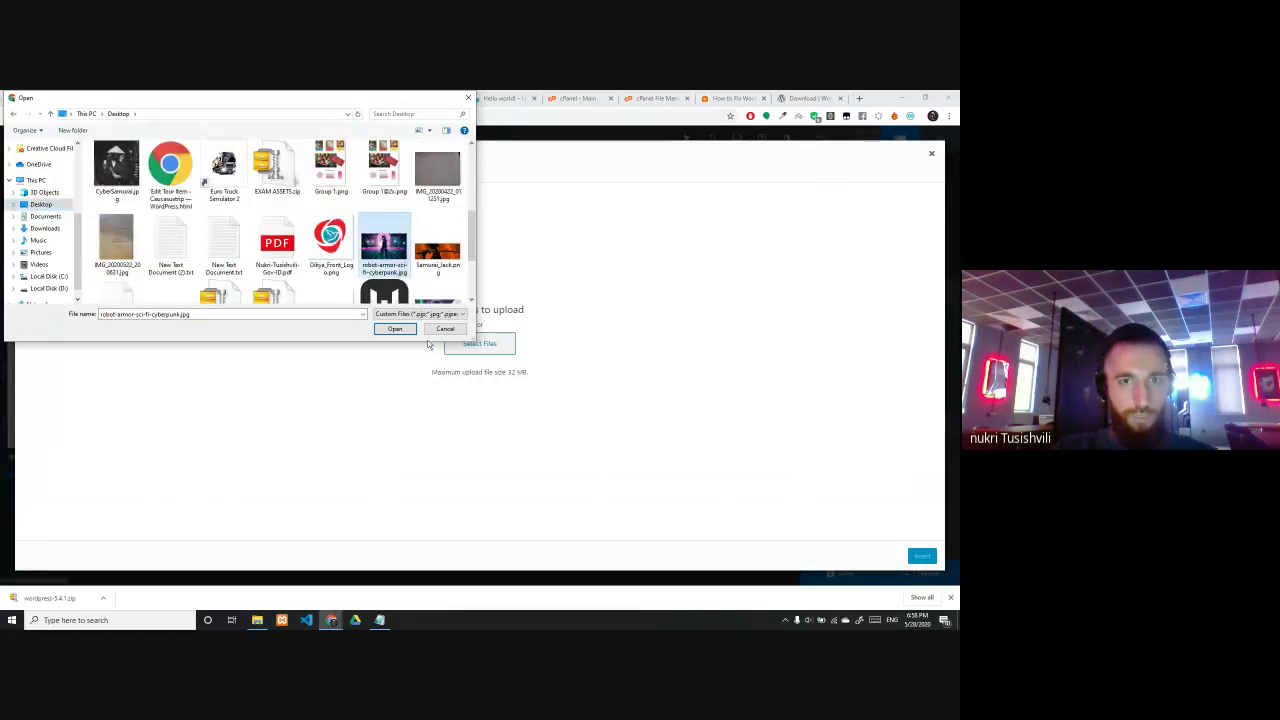
left_click(395, 329)
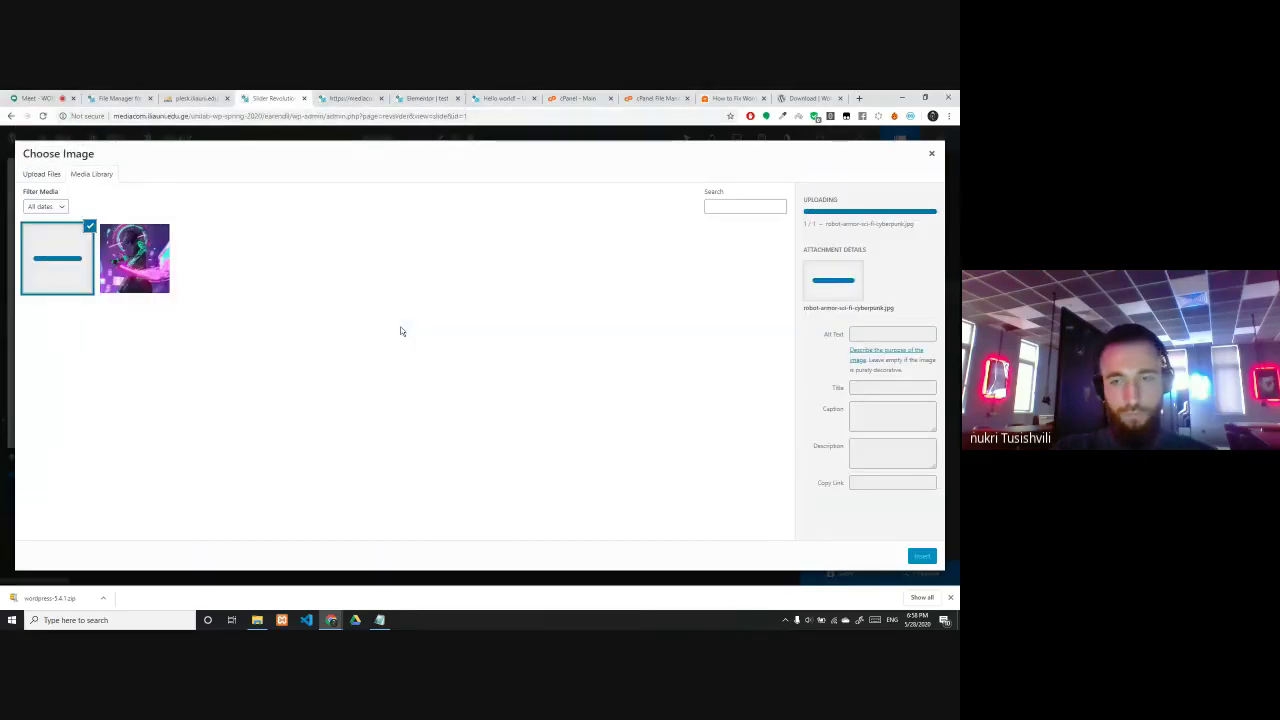
scroll(402, 331, "left", 5)
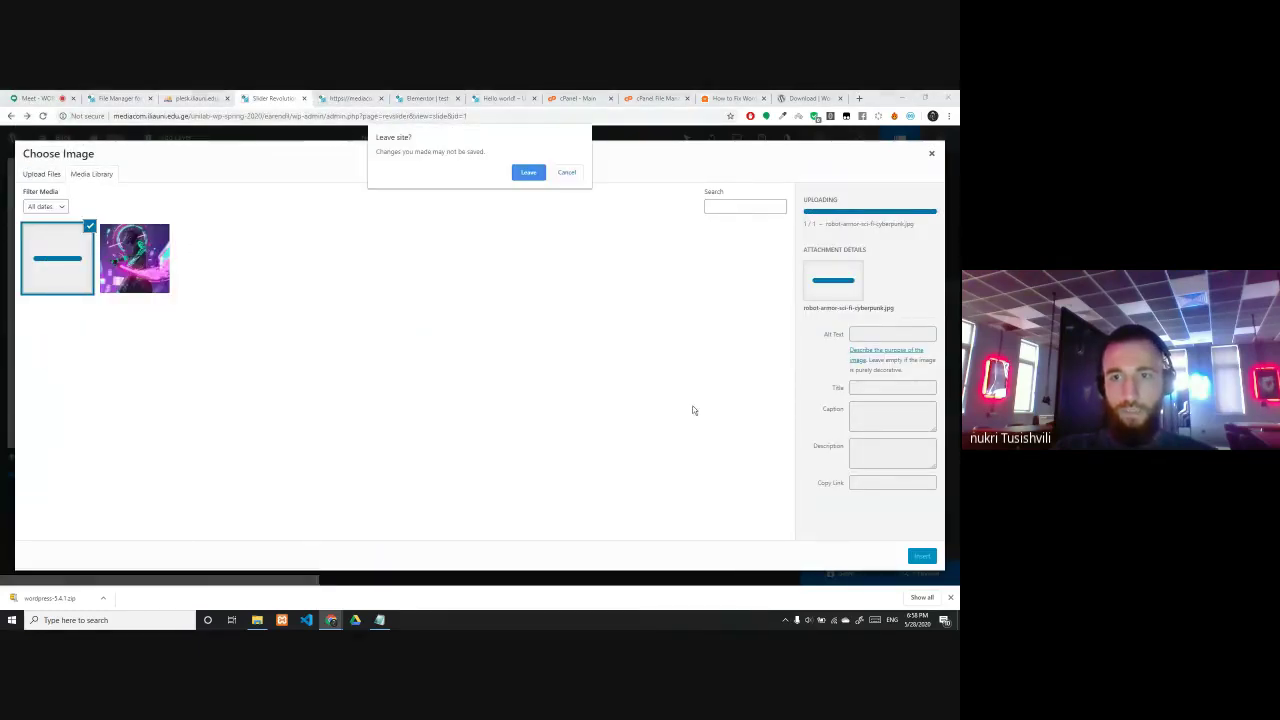
left_click(567, 173)
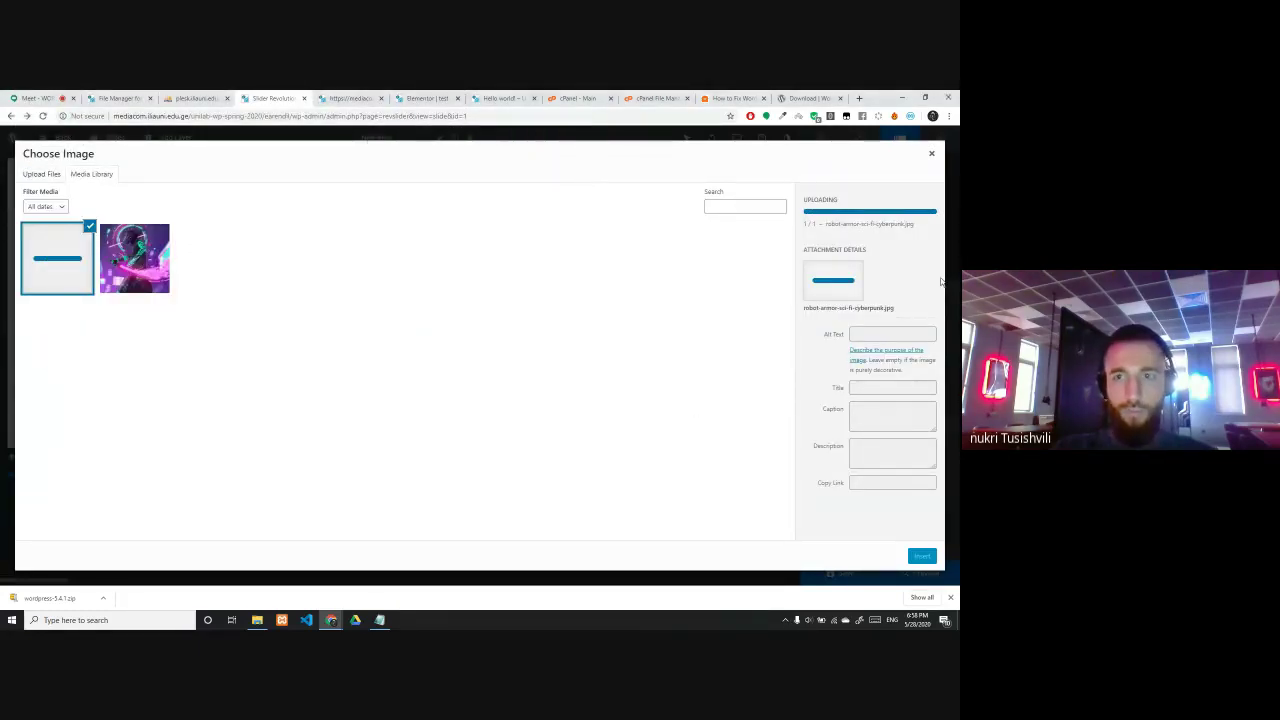
Give the image alt text 'cyberpunk' and insert it as the slide background
left_click(888, 331)
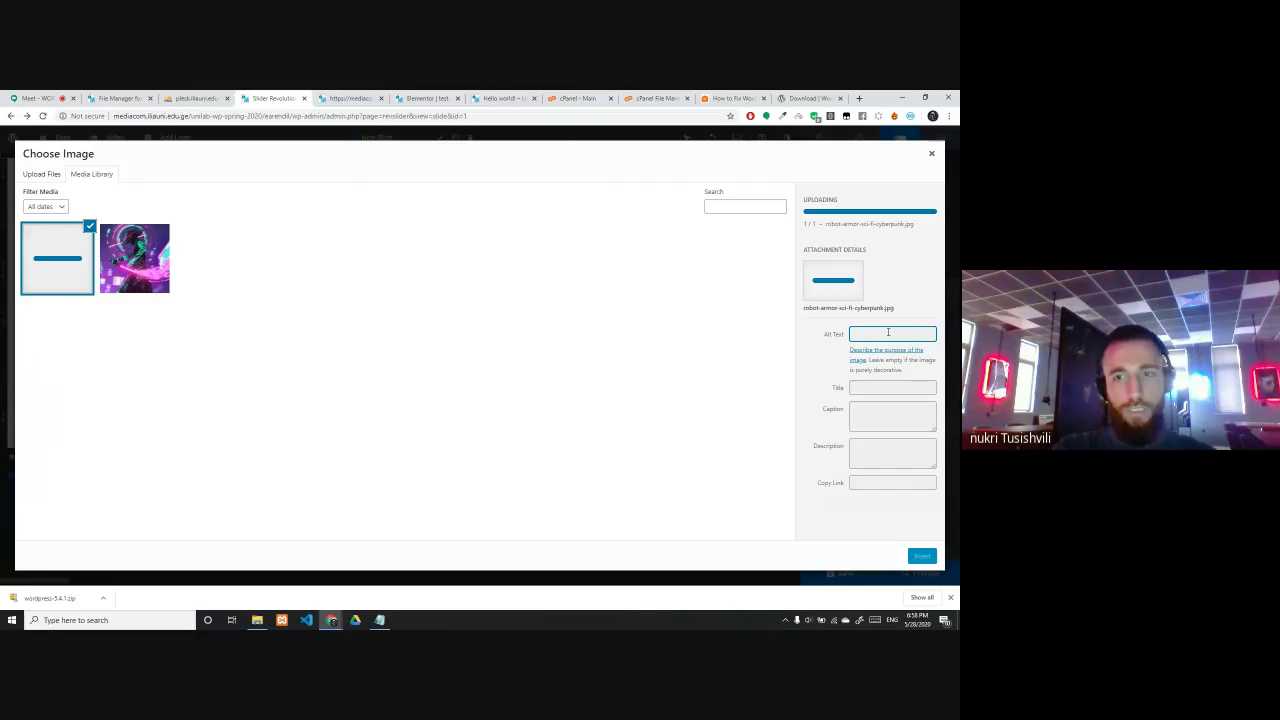
left_click(566, 343)
left_click(858, 335)
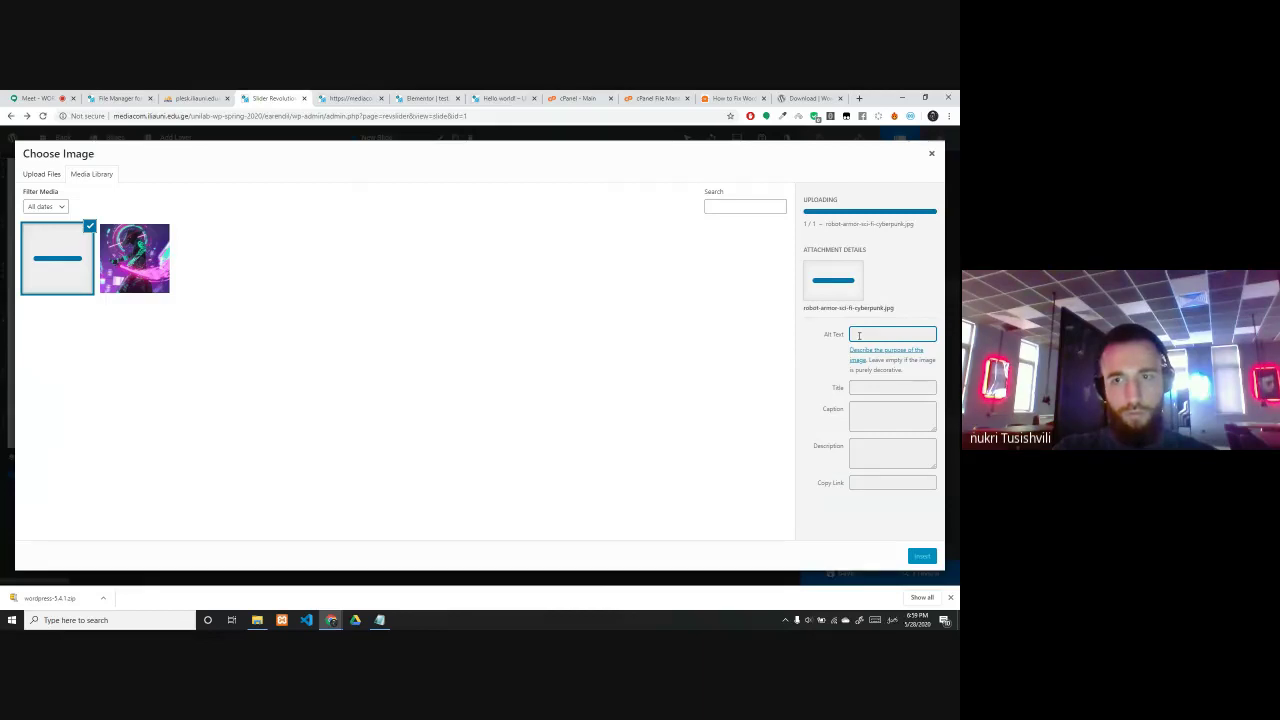
left_click(861, 390)
key("alt")
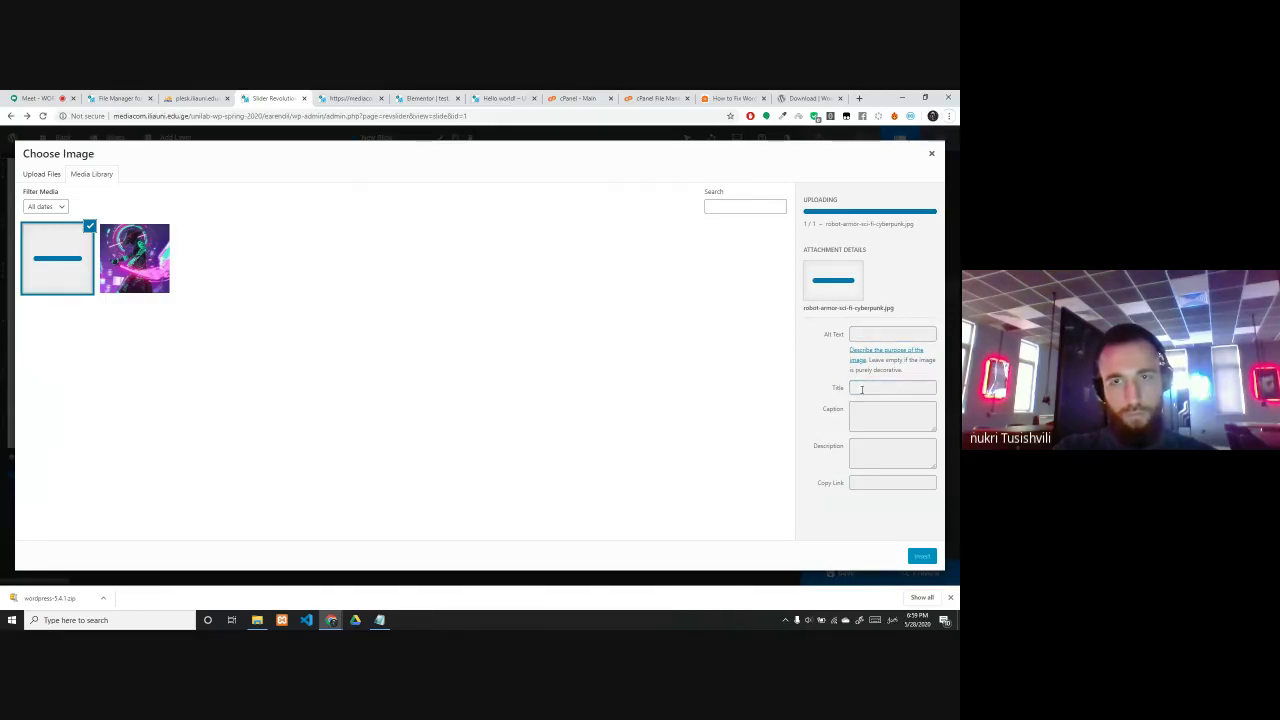
left_click(714, 206)
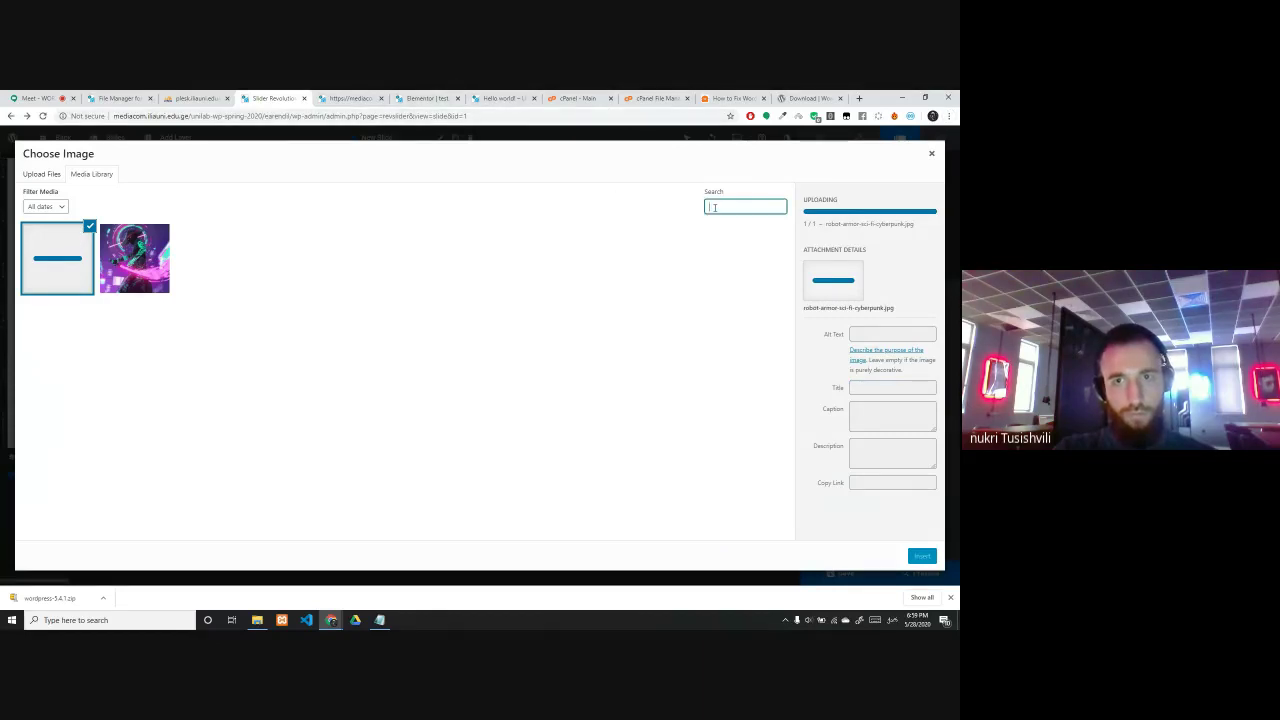
type("რობოტ")
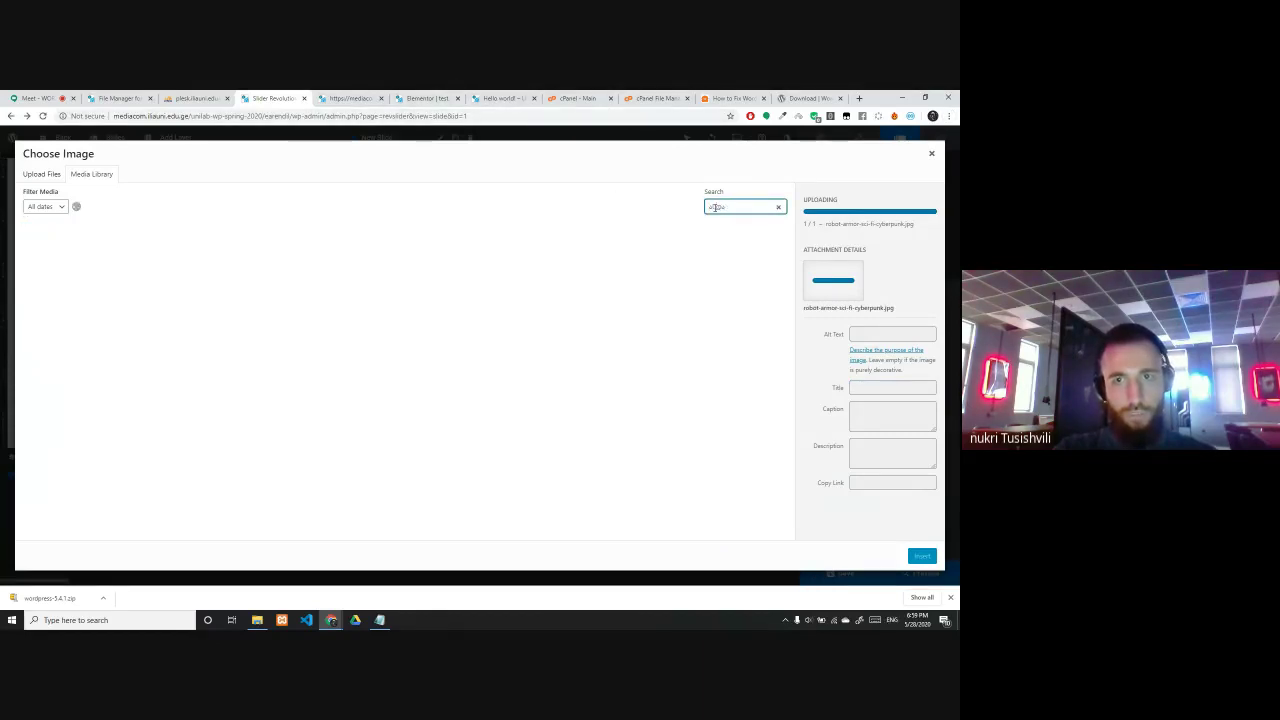
key("BackSpace")
key("BackSpace")
key("BackSpace")
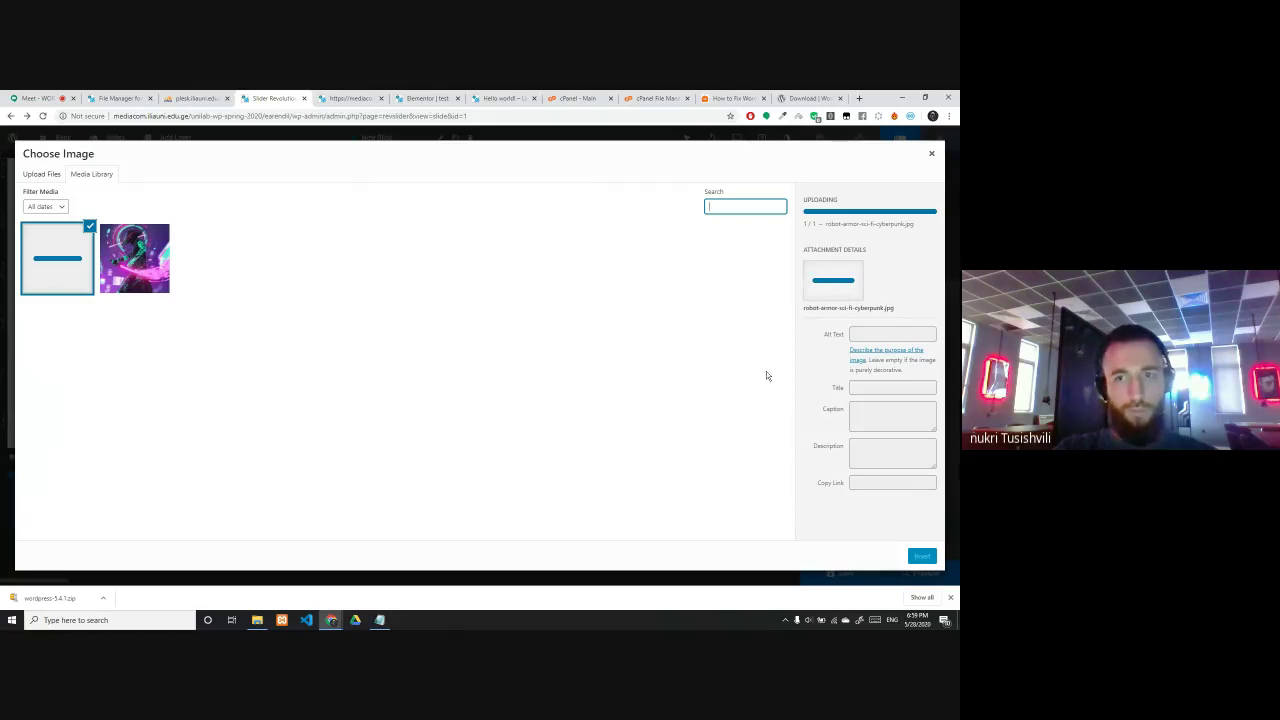
left_click(887, 336)
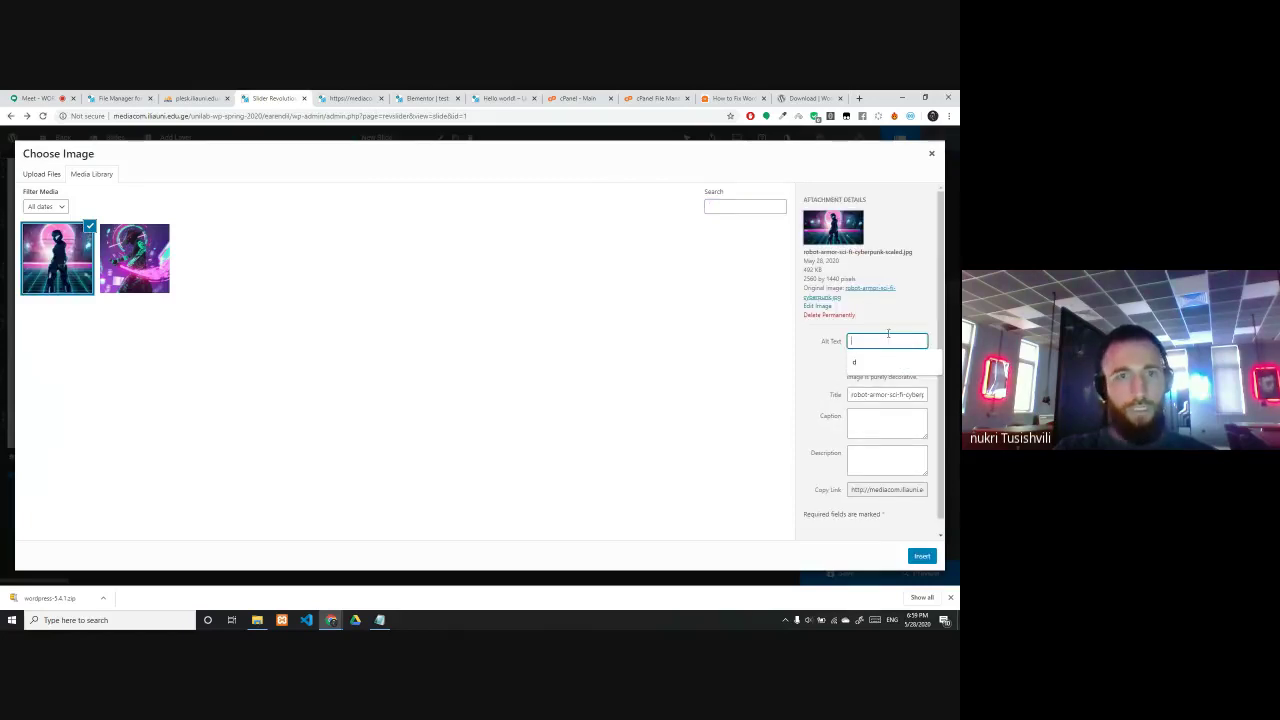
type("cyberpunk")
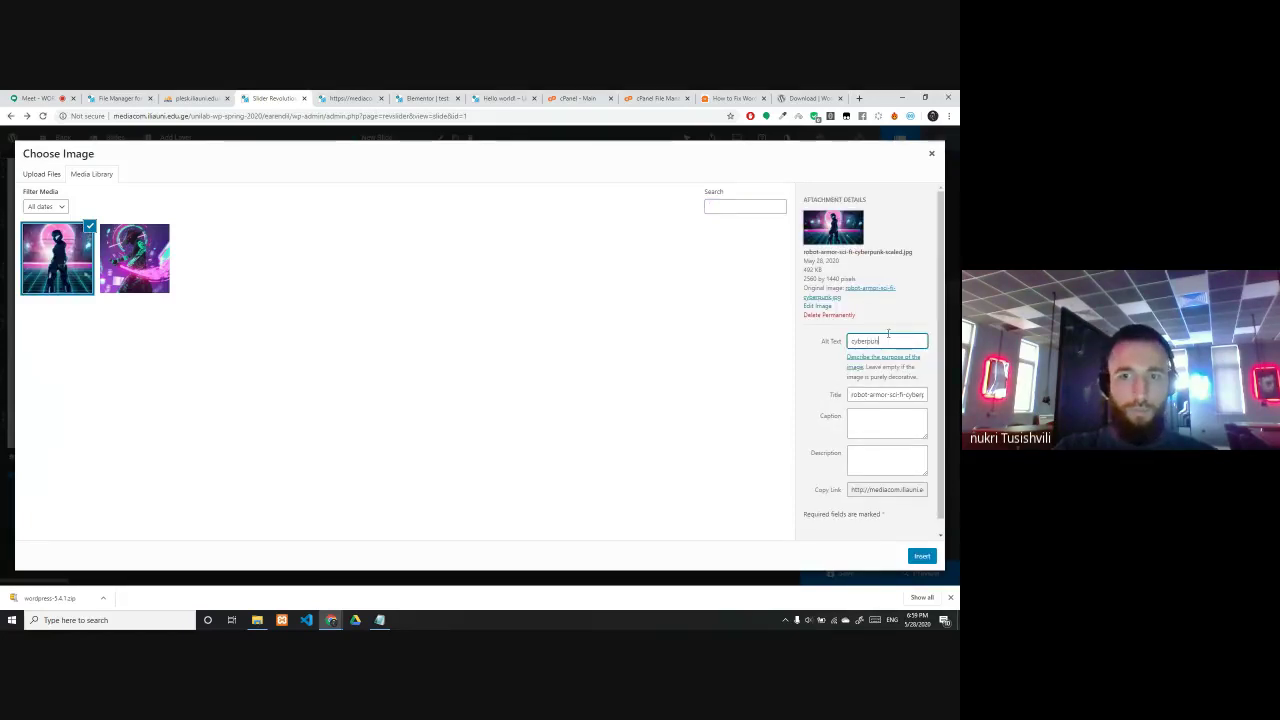
left_click(922, 557)
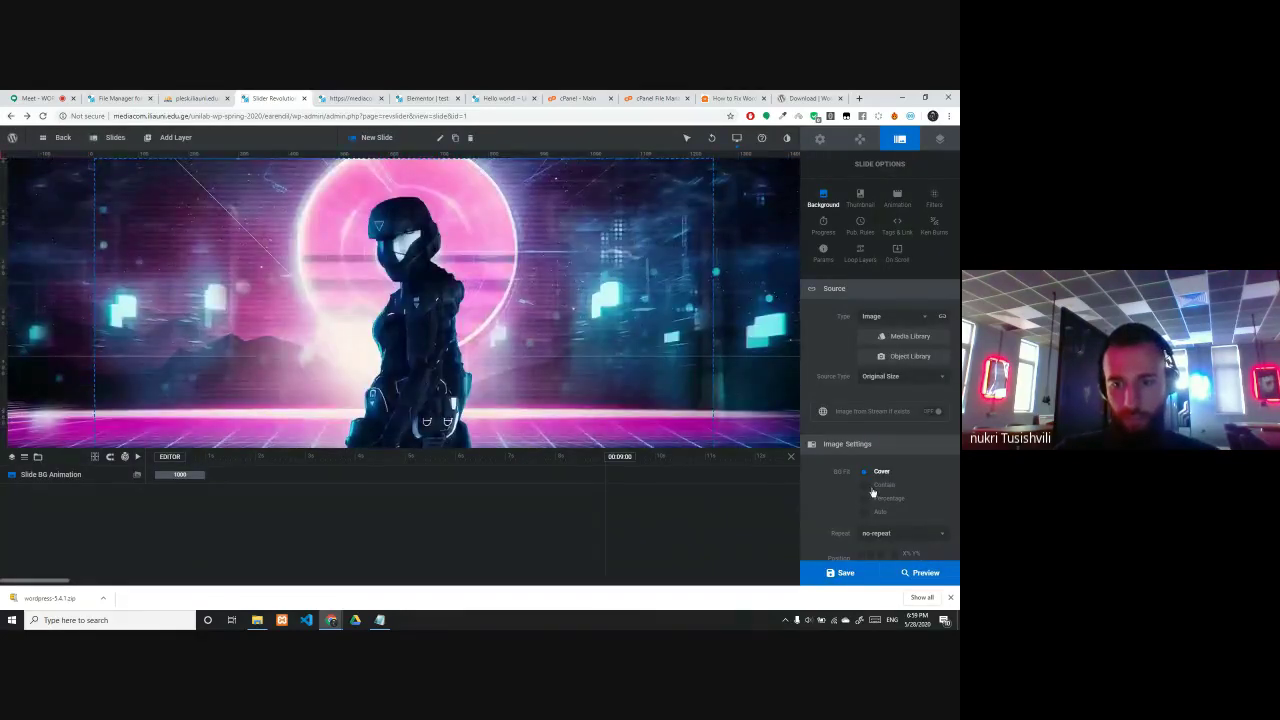
Save the slider and duplicate the slide twice to get three identical slides
left_click(845, 574)
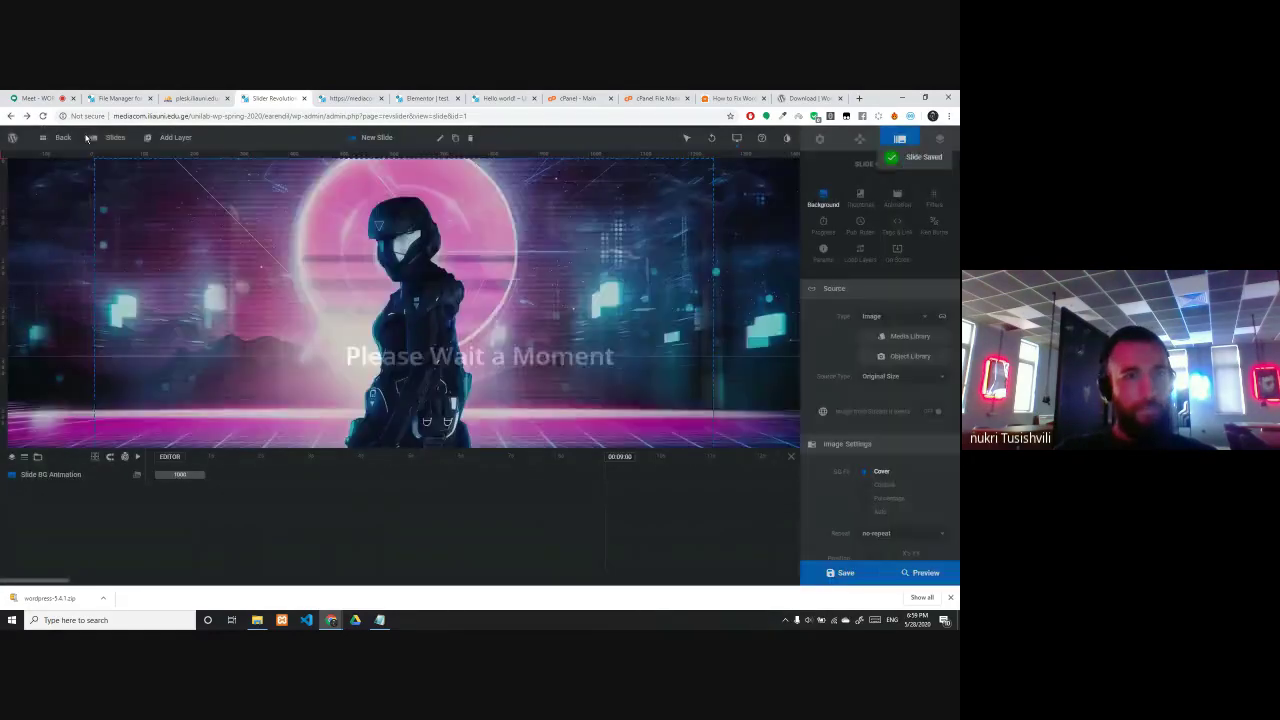
mouse_move(105, 137)
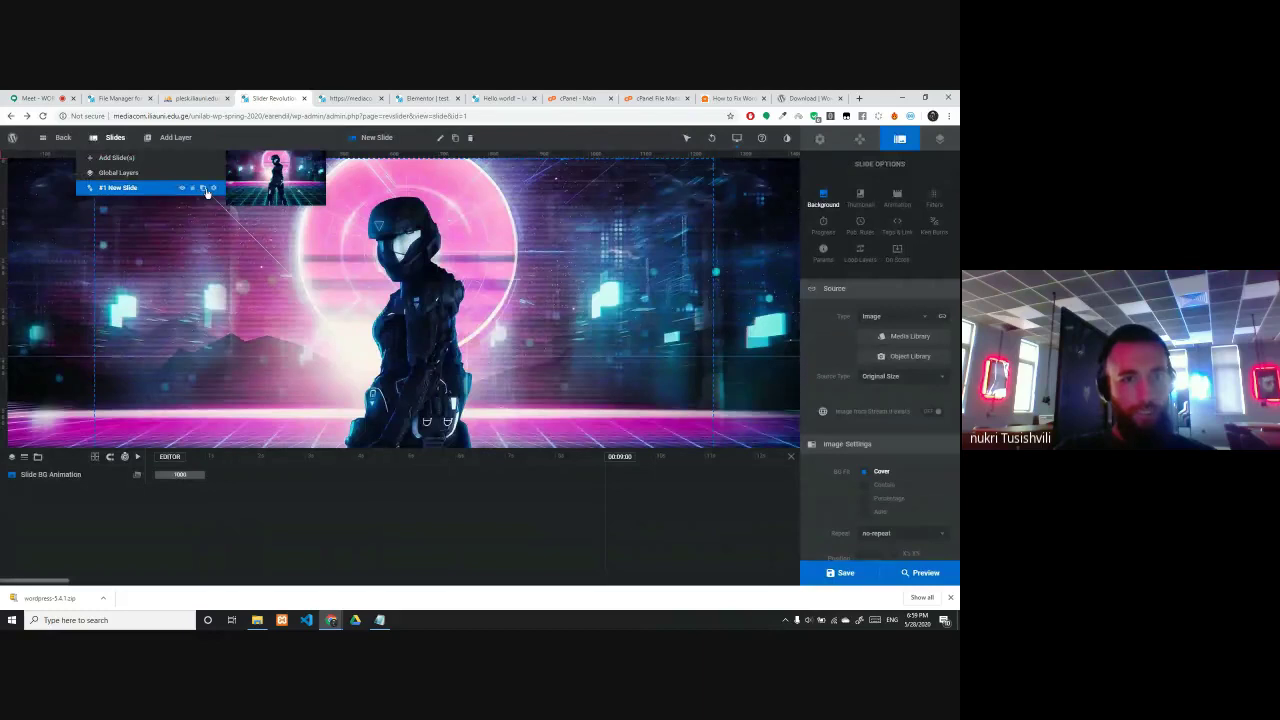
left_click(204, 189)
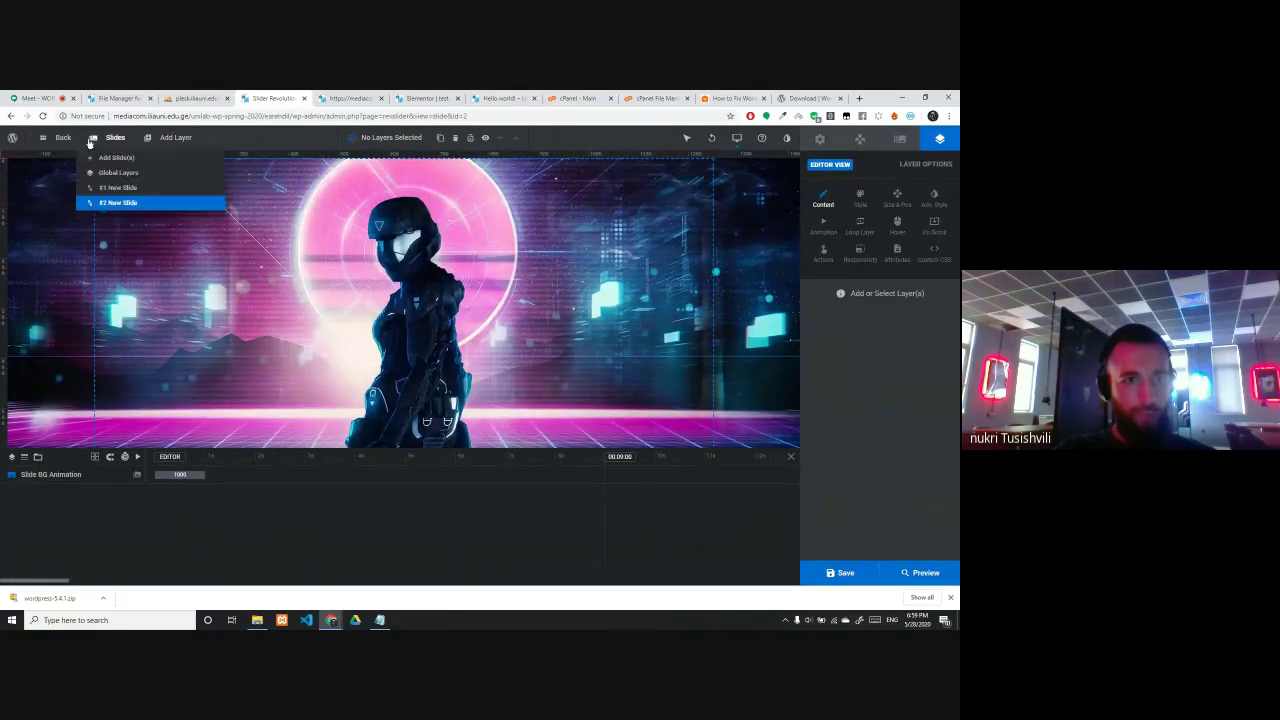
mouse_move(135, 212)
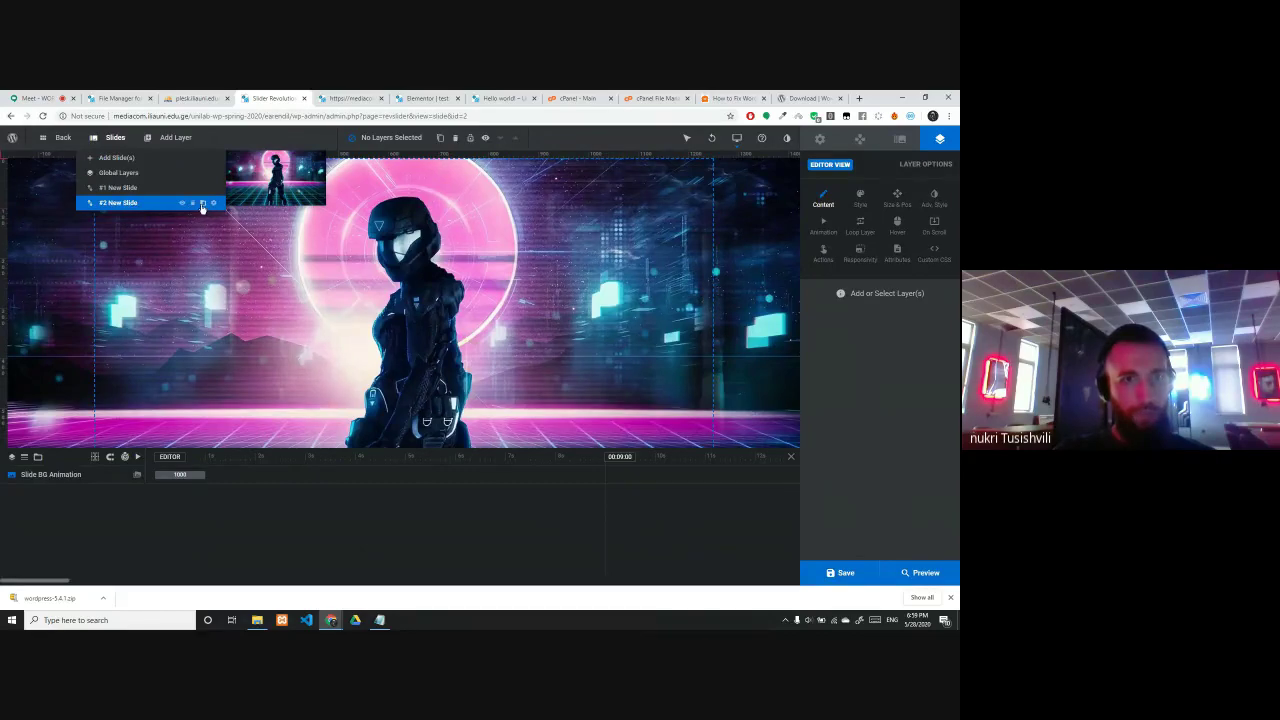
left_click(202, 204)
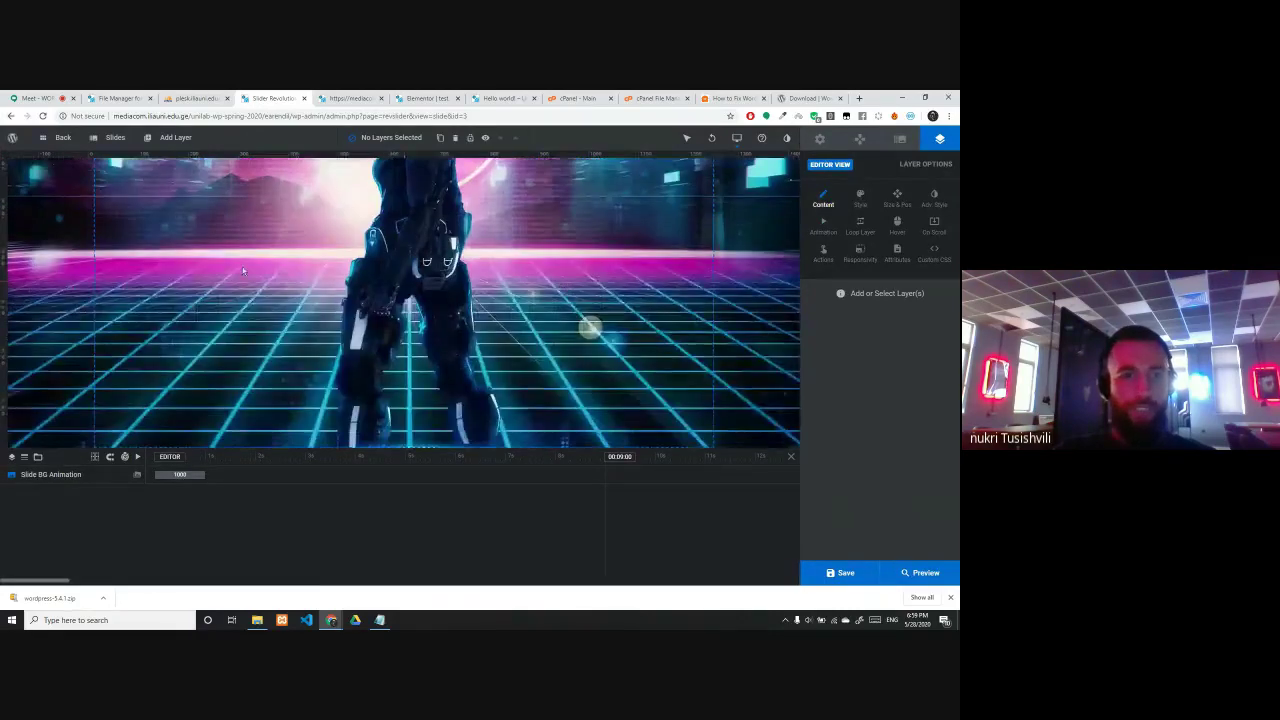
Turn on navigation arrows and switch their style from Hermes to Metis
left_click(904, 211)
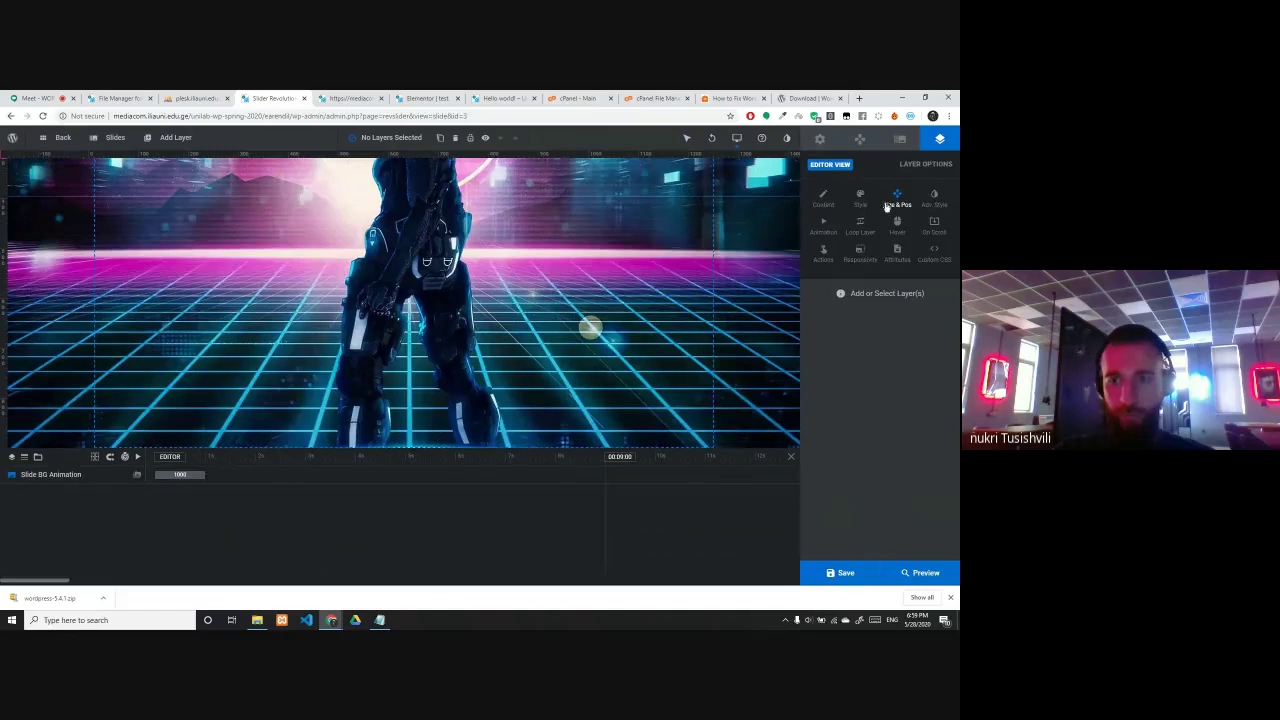
left_click(862, 142)
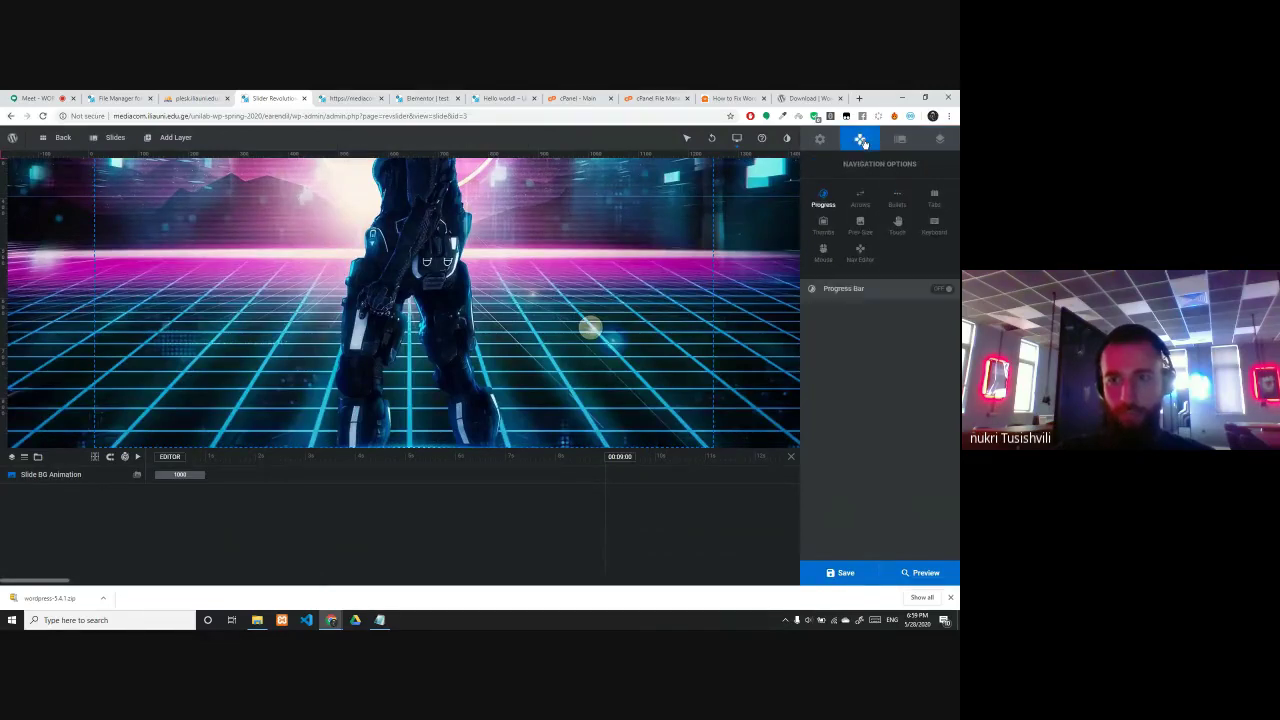
left_click(860, 200)
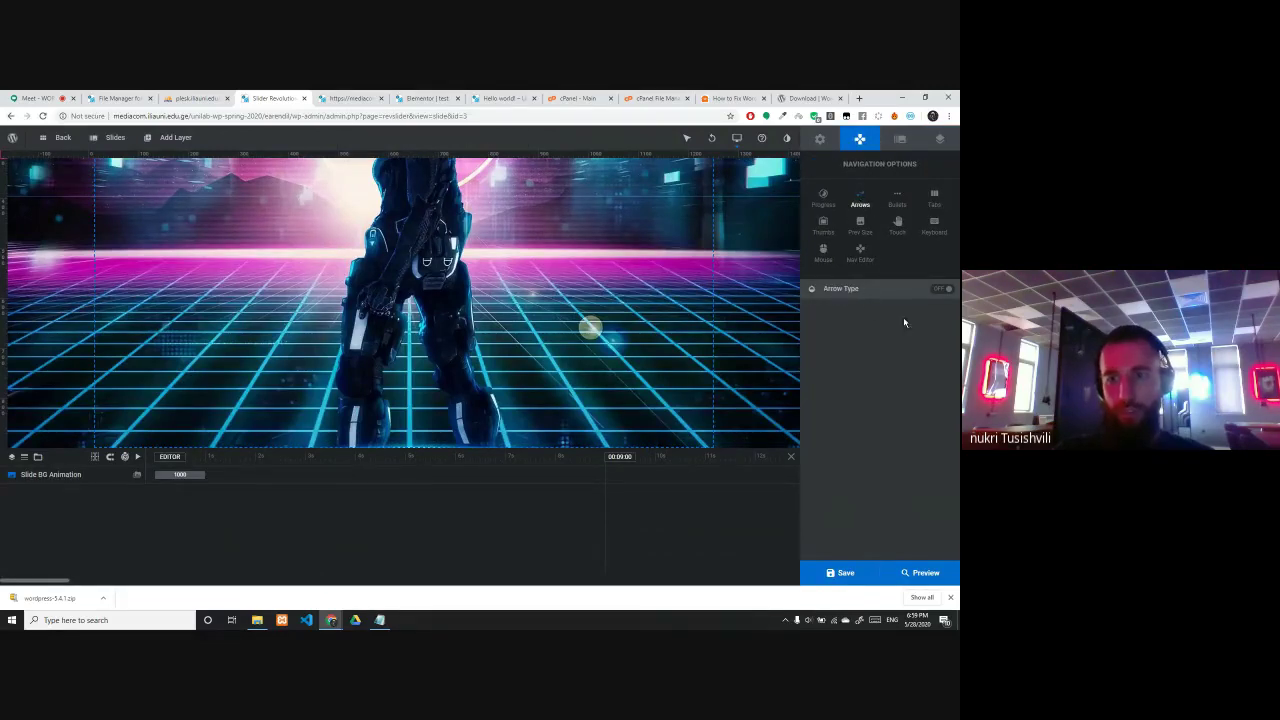
left_click(943, 289)
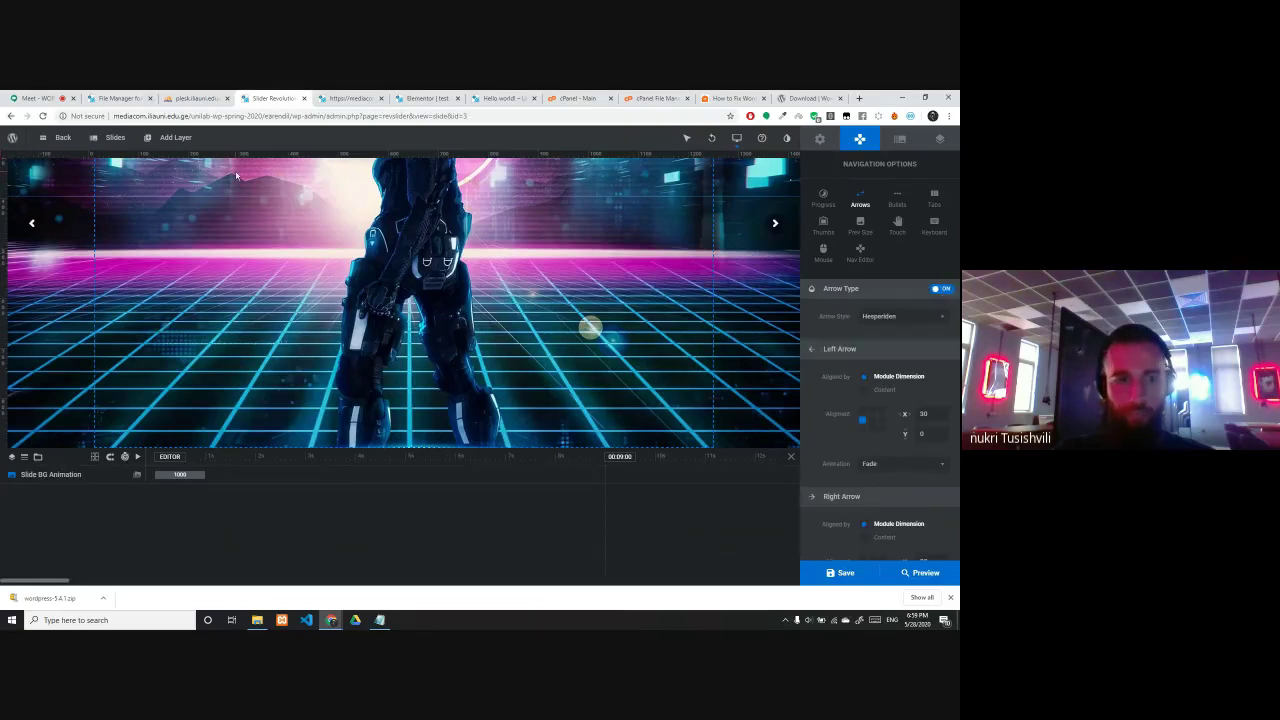
left_click(890, 316)
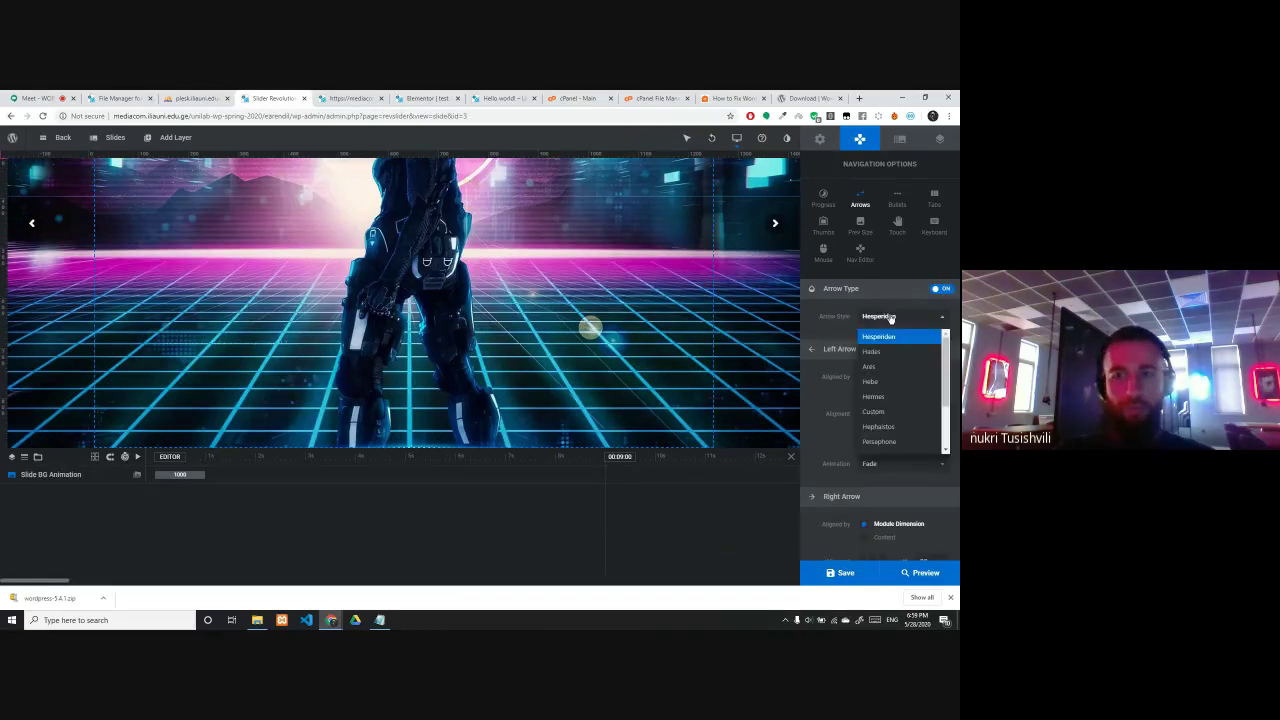
left_click(890, 397)
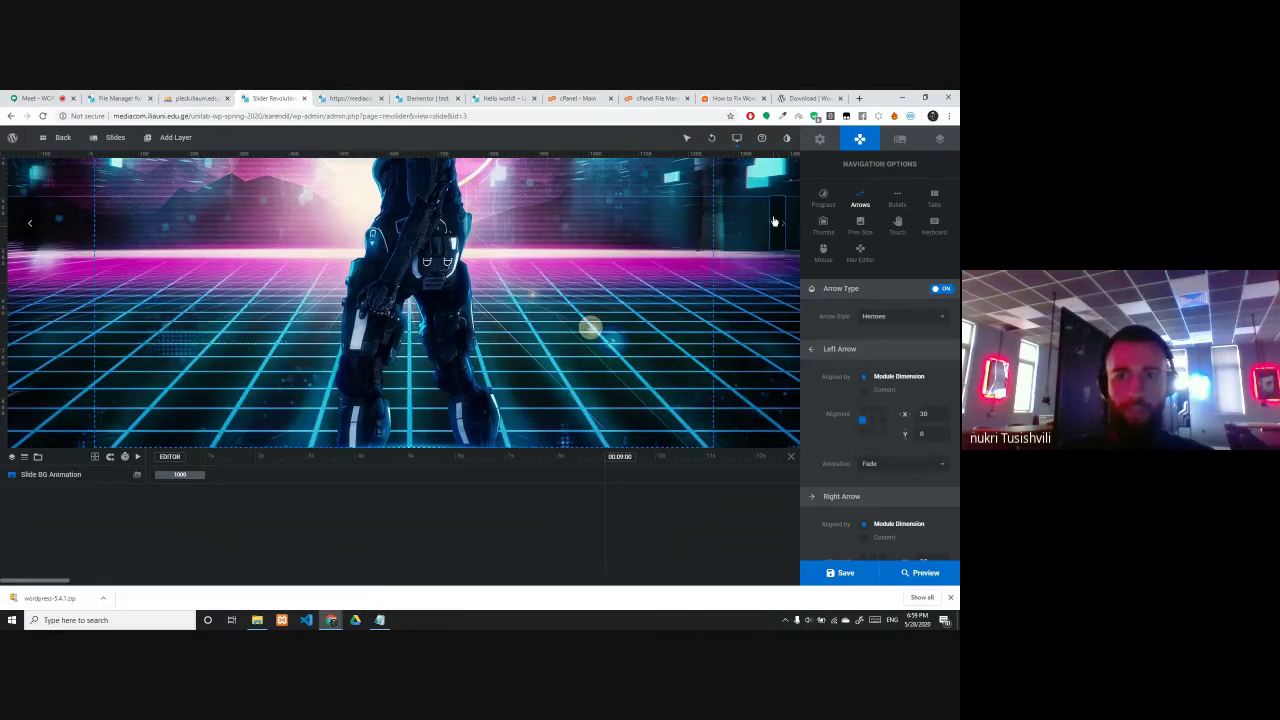
mouse_move(778, 226)
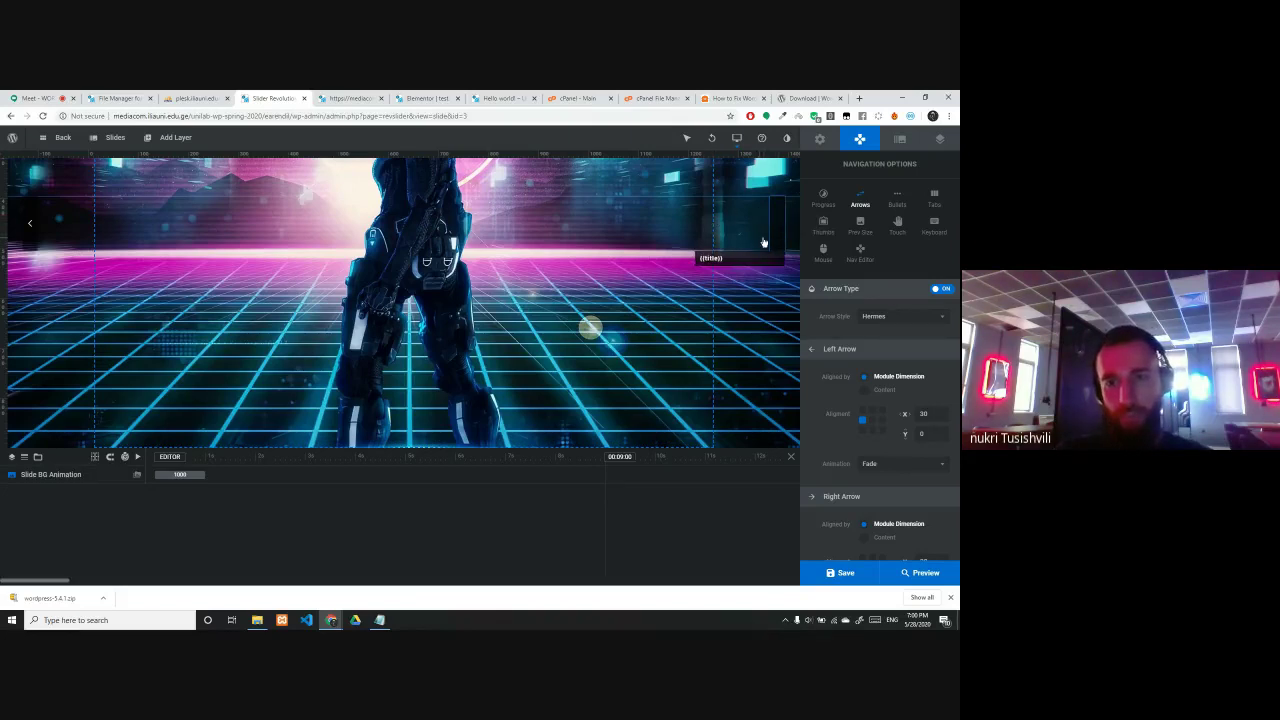
left_click(888, 318)
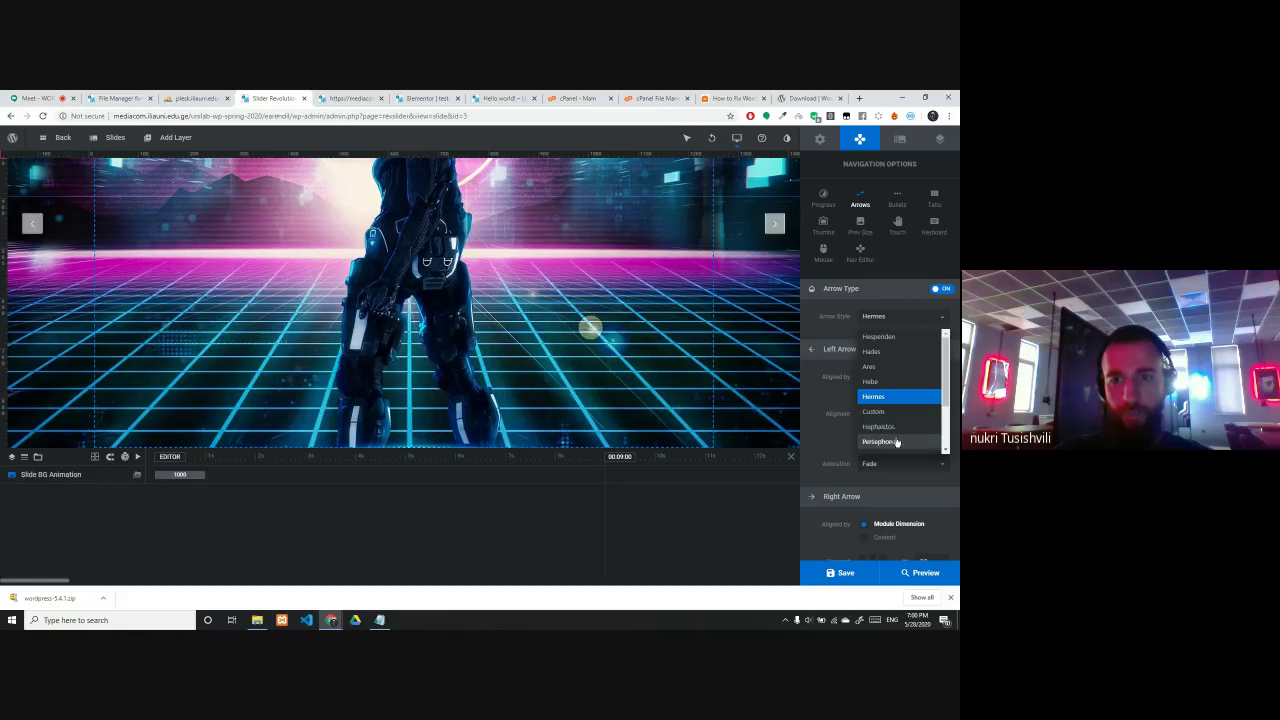
scroll(893, 430, "down", 2)
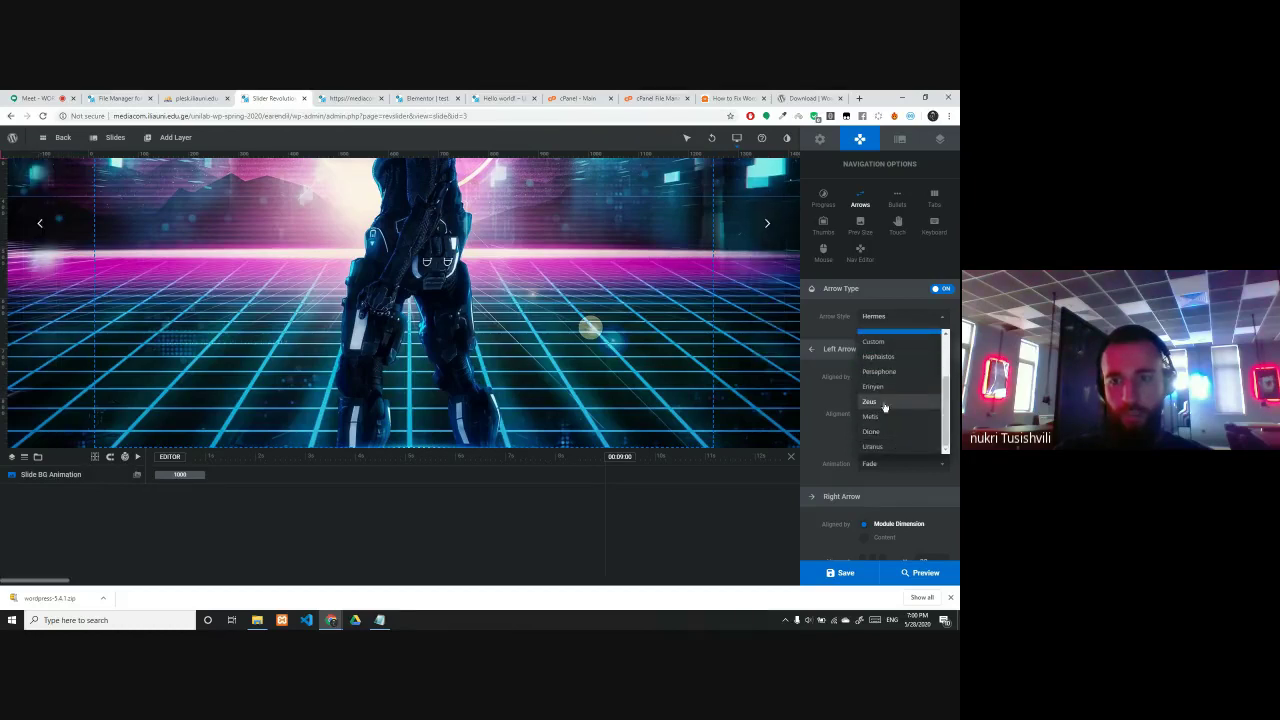
left_click(885, 417)
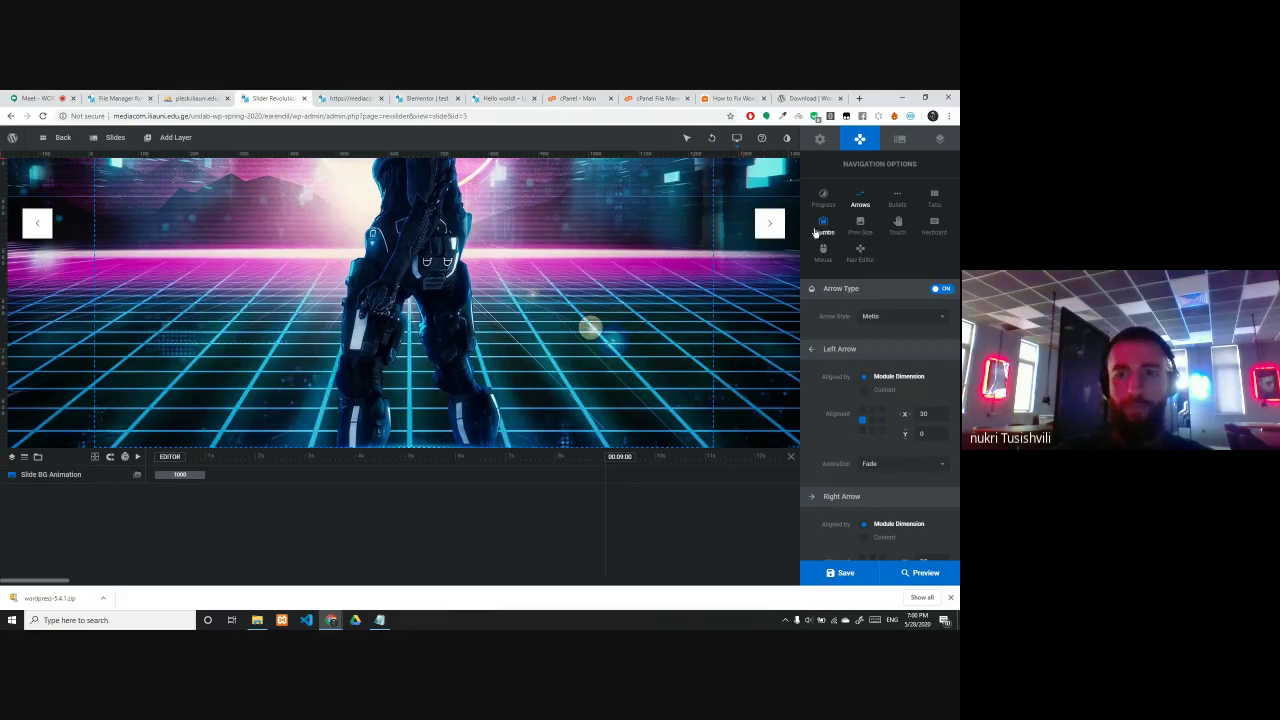
left_click(898, 200)
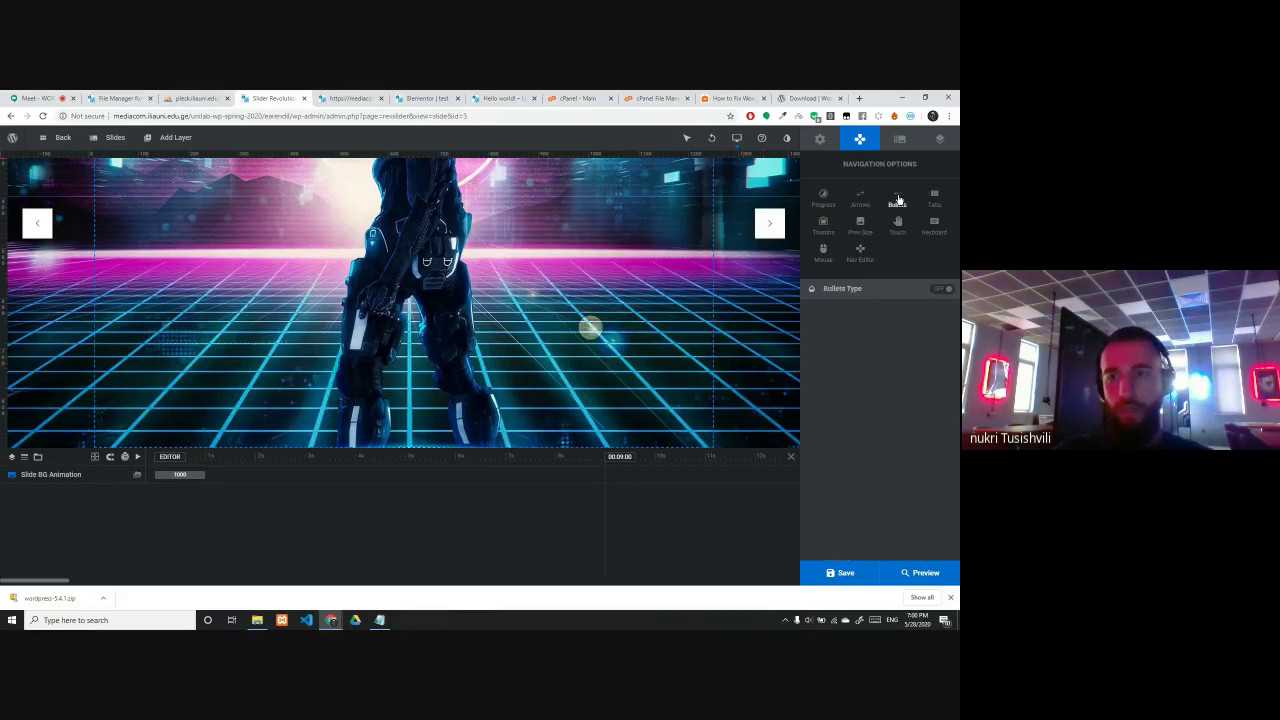
Turn on navigation bullets with the Hermes style and save the slider
left_click(942, 290)
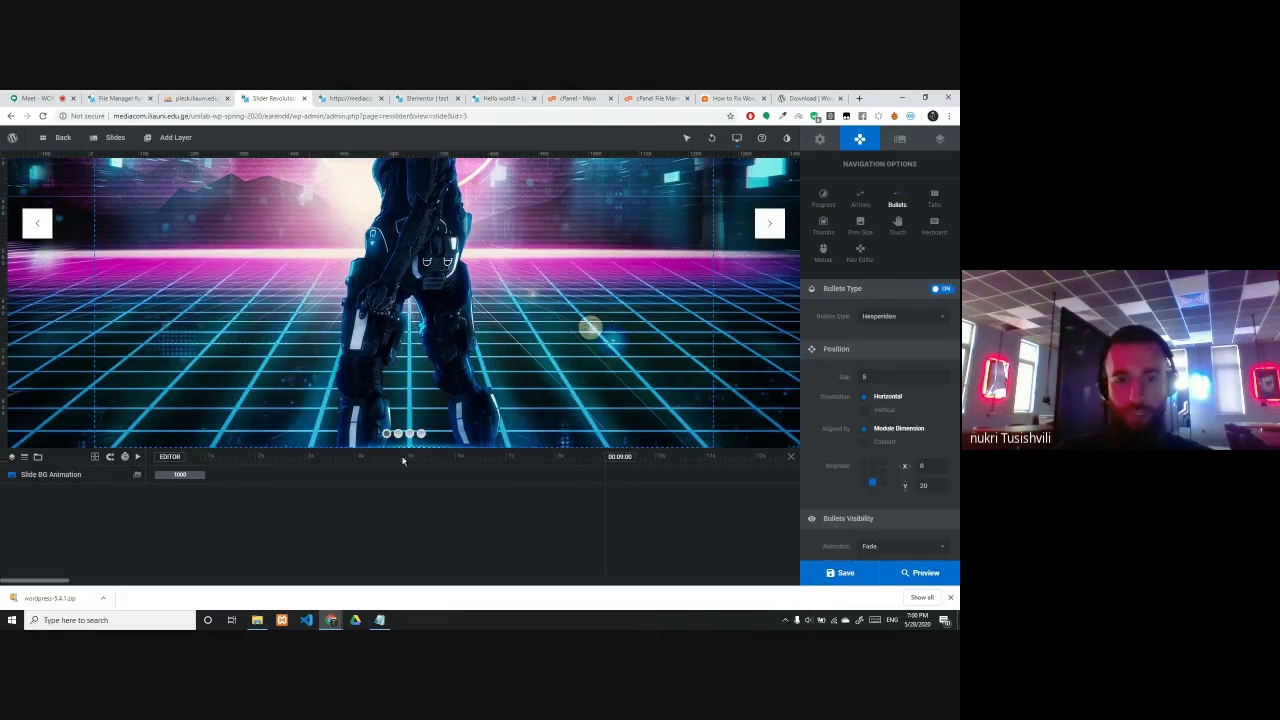
left_click(891, 318)
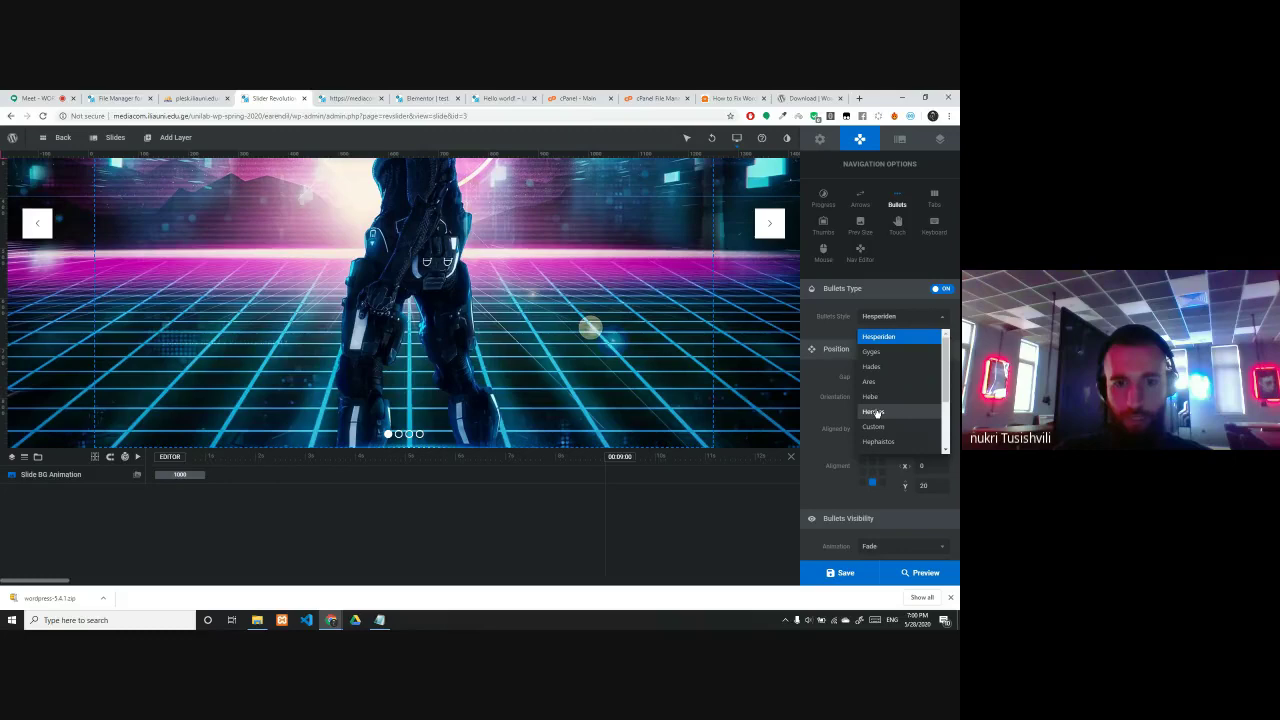
left_click(875, 412)
scroll(866, 480, "down", 2)
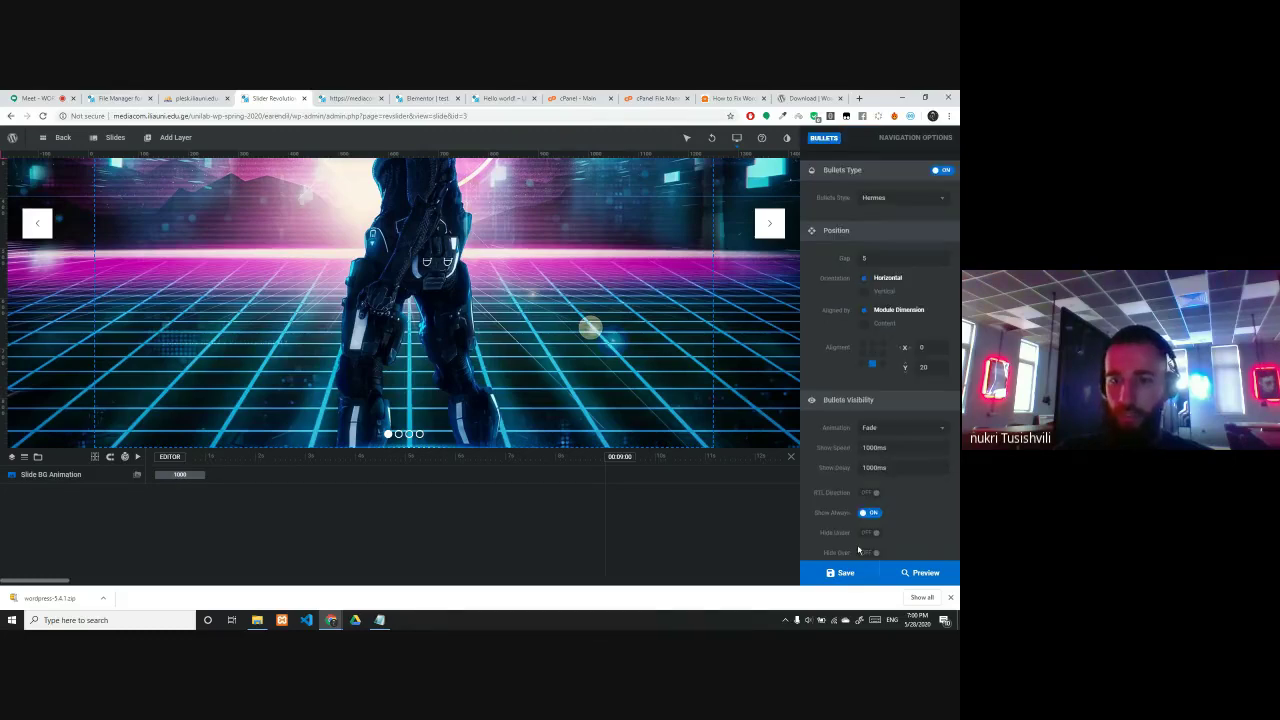
left_click(840, 573)
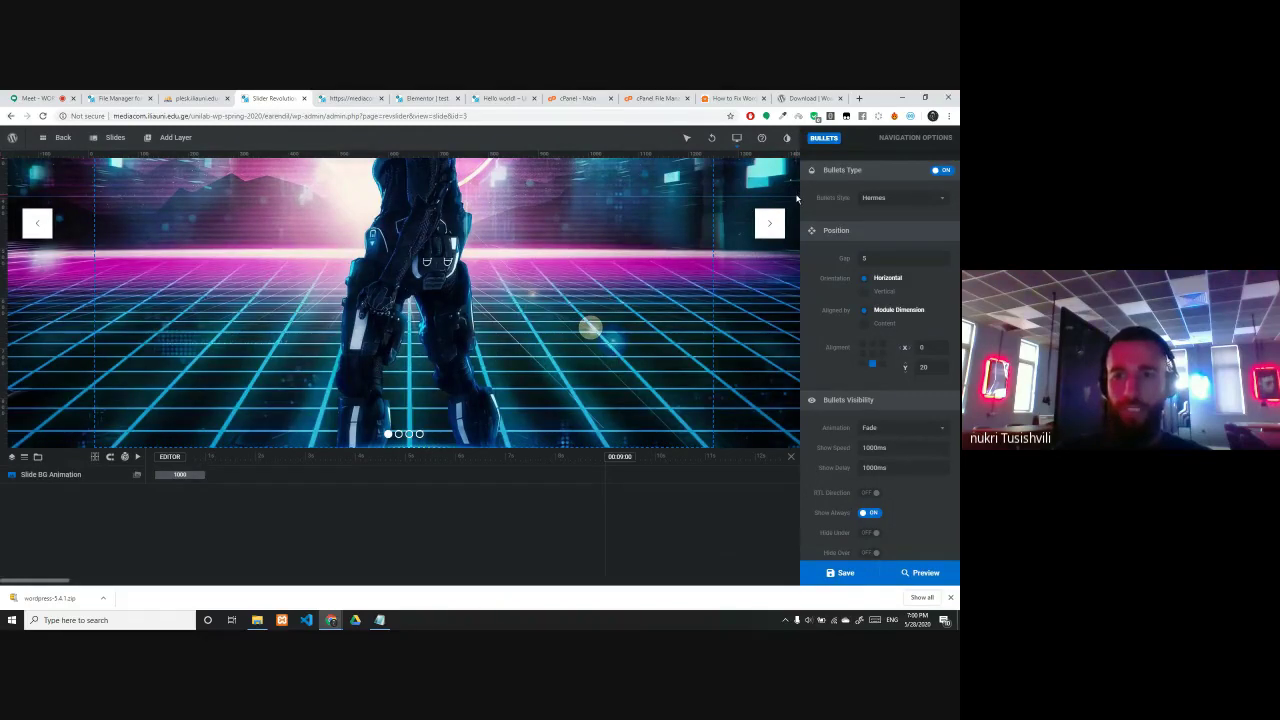
Select the slider's shortcode in module settings and return to the Elementor editor
left_click(819, 139)
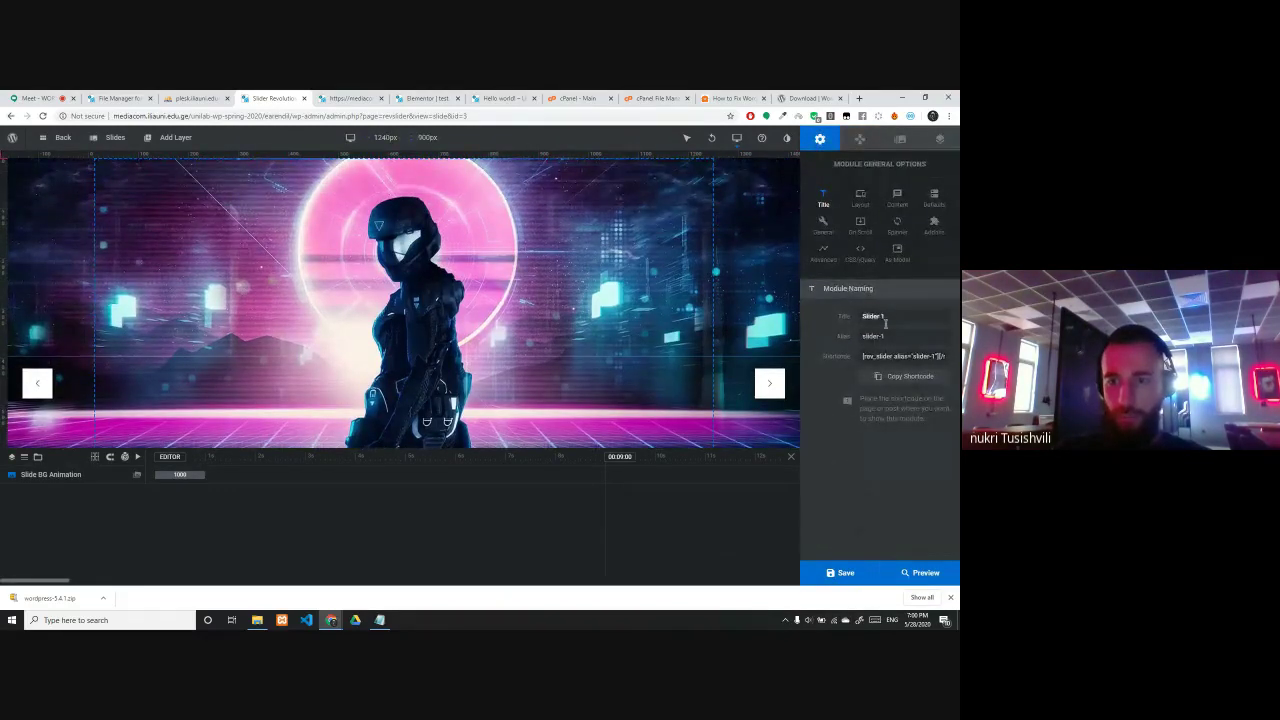
left_click(884, 357)
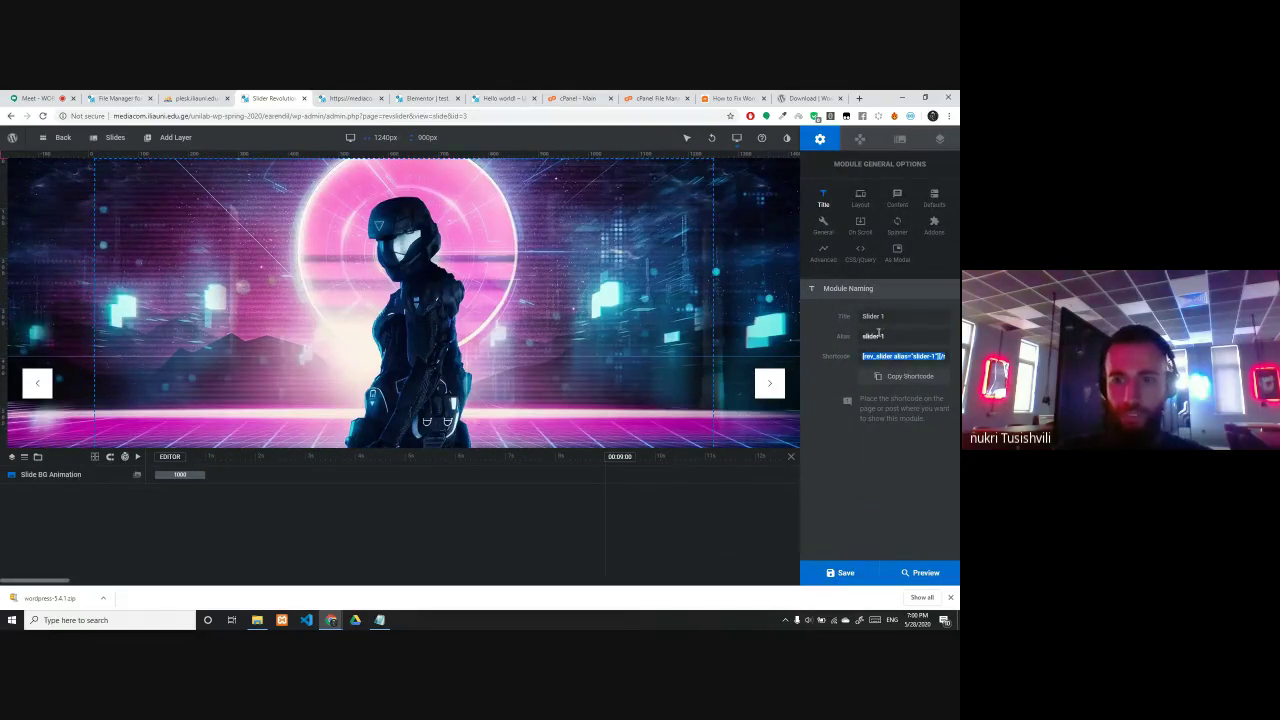
left_click(444, 94)
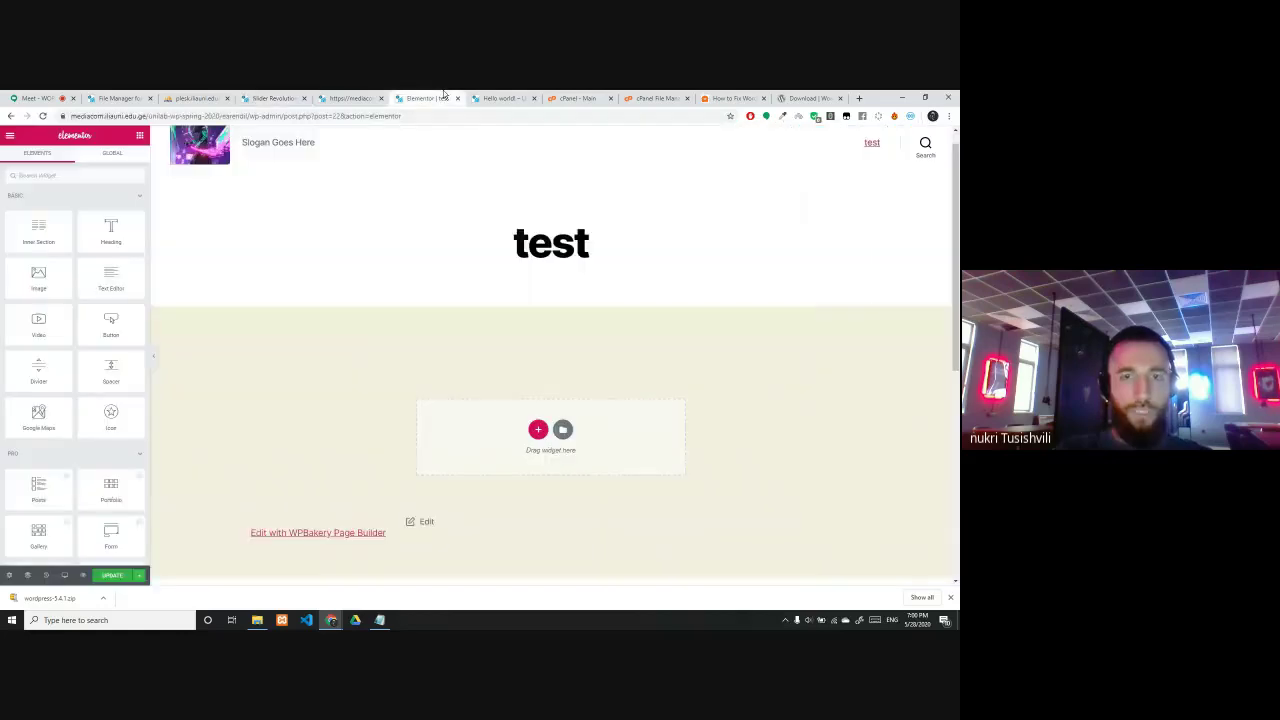
Search the widgets for 'sl' and try dragging the Slider Revolution widget onto the page
left_click(54, 175)
type("sl")
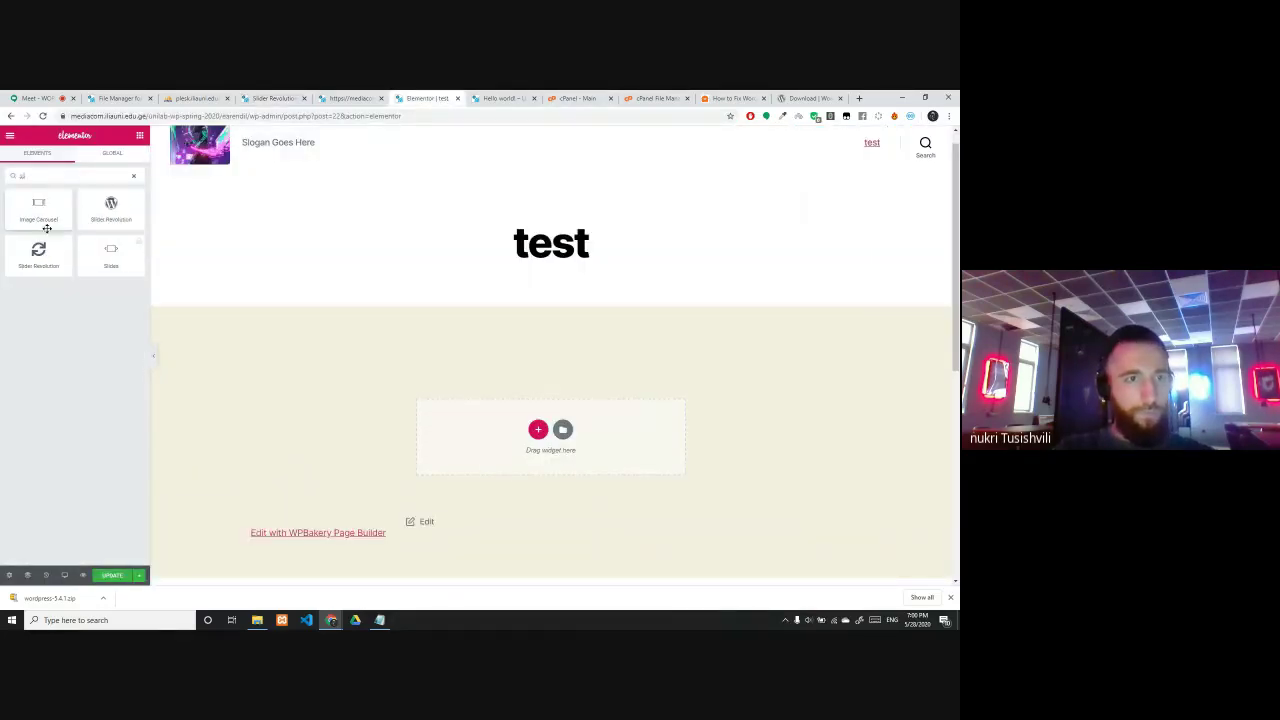
left_click_drag(34, 265, 196, 240)
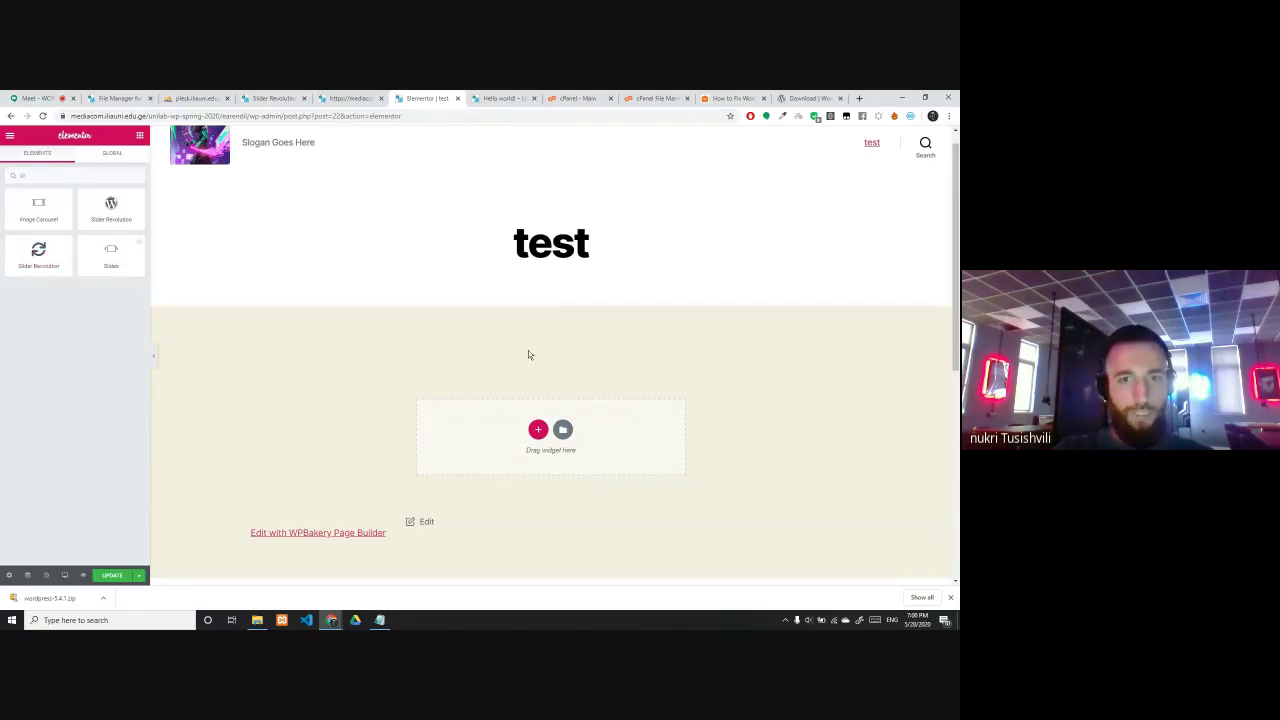
Add a one-column section with Stretch Section on and Full Width content width
left_click(538, 449)
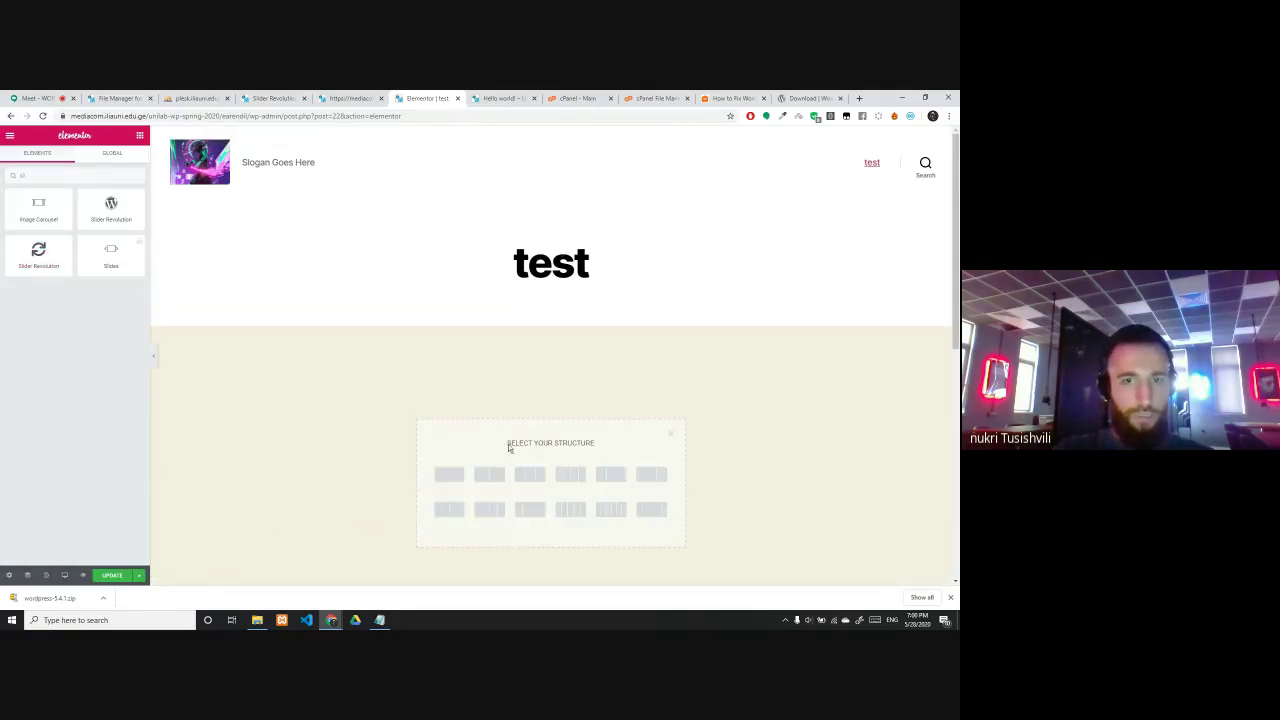
left_click(449, 474)
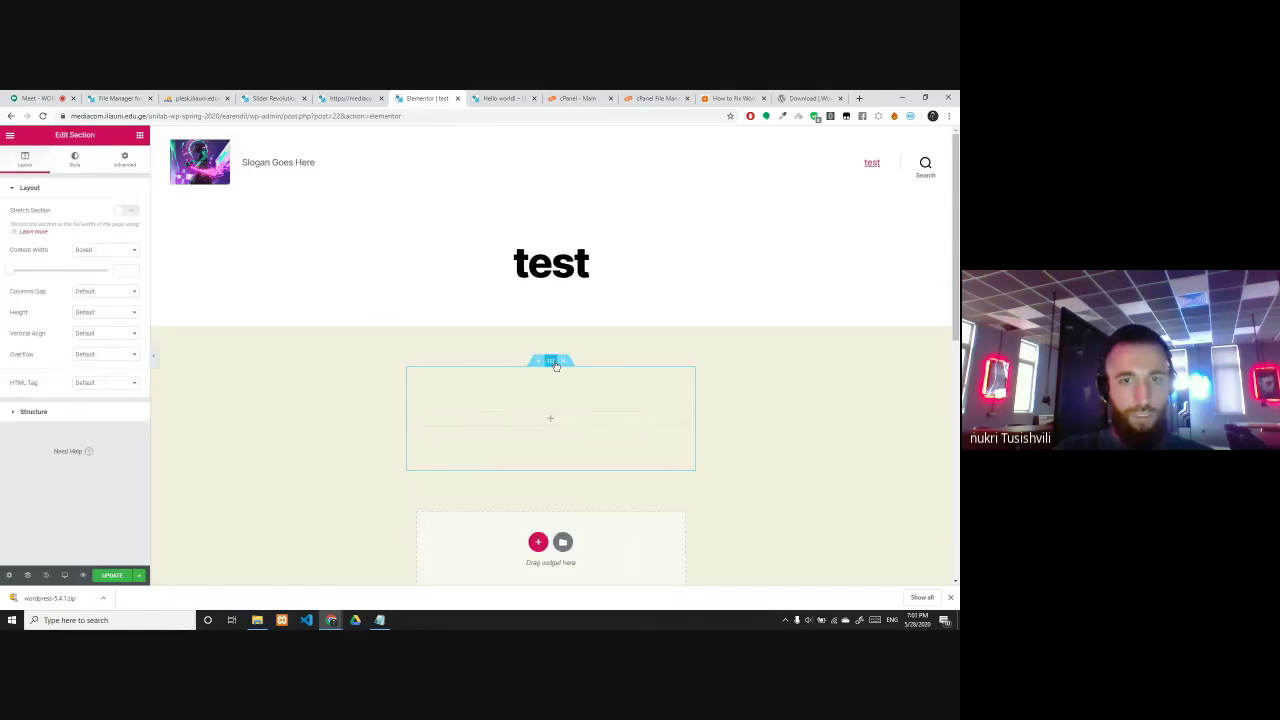
left_click(127, 210)
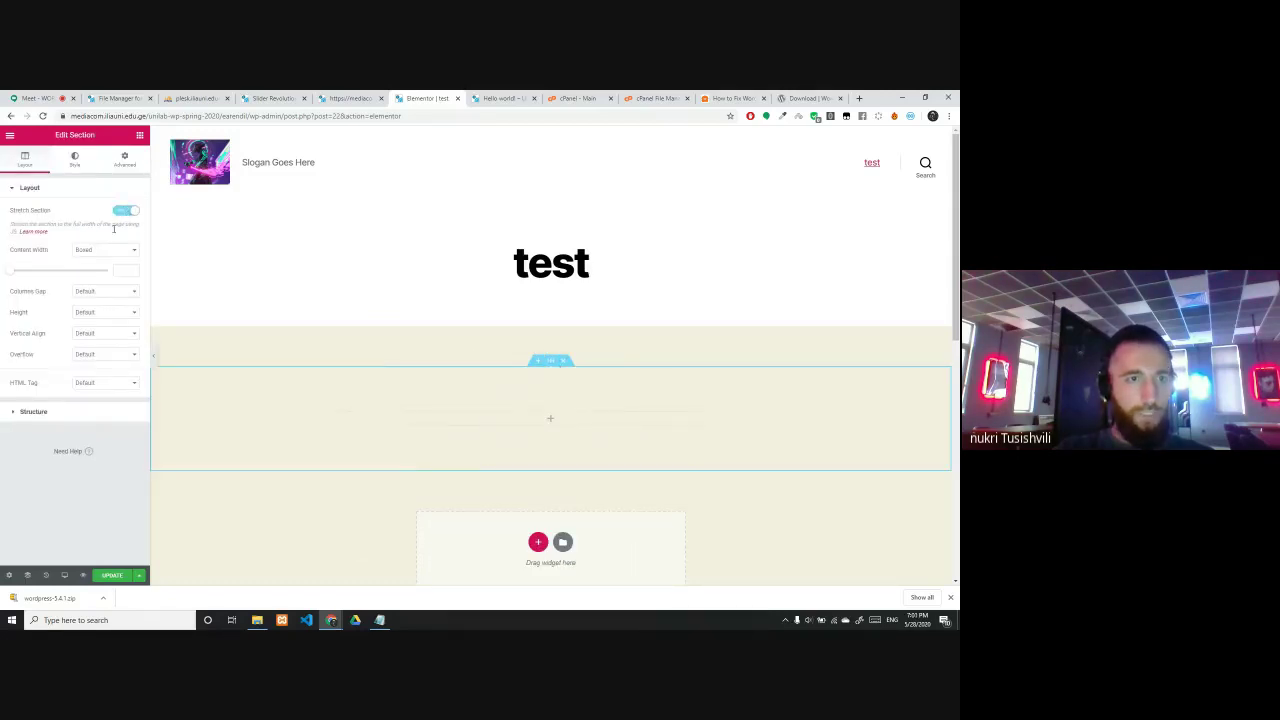
left_click(105, 249)
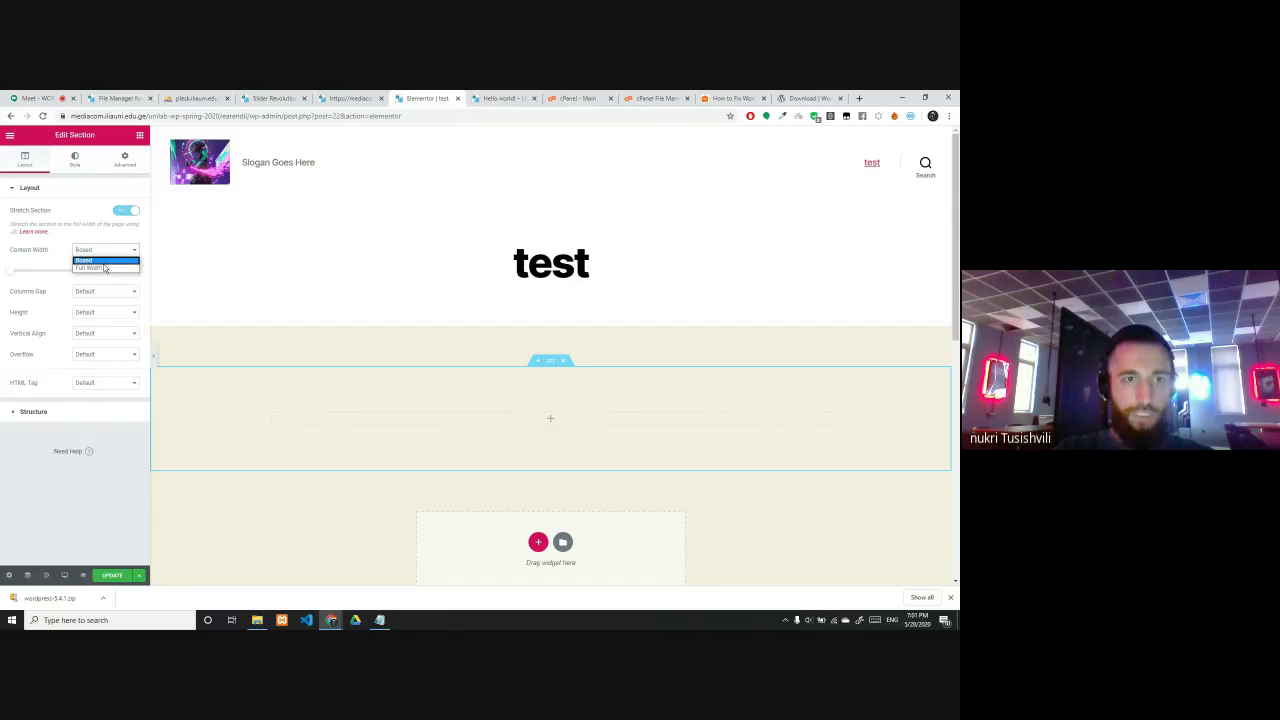
left_click(104, 261)
left_click(103, 254)
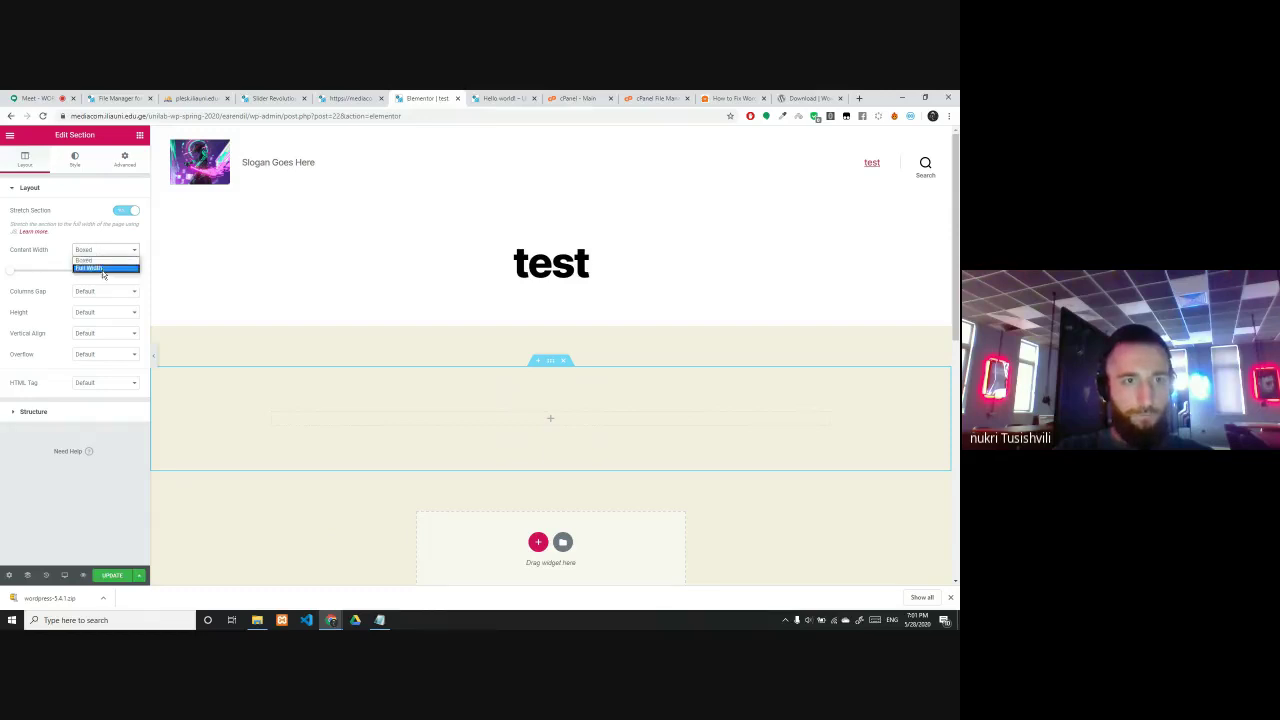
left_click(103, 268)
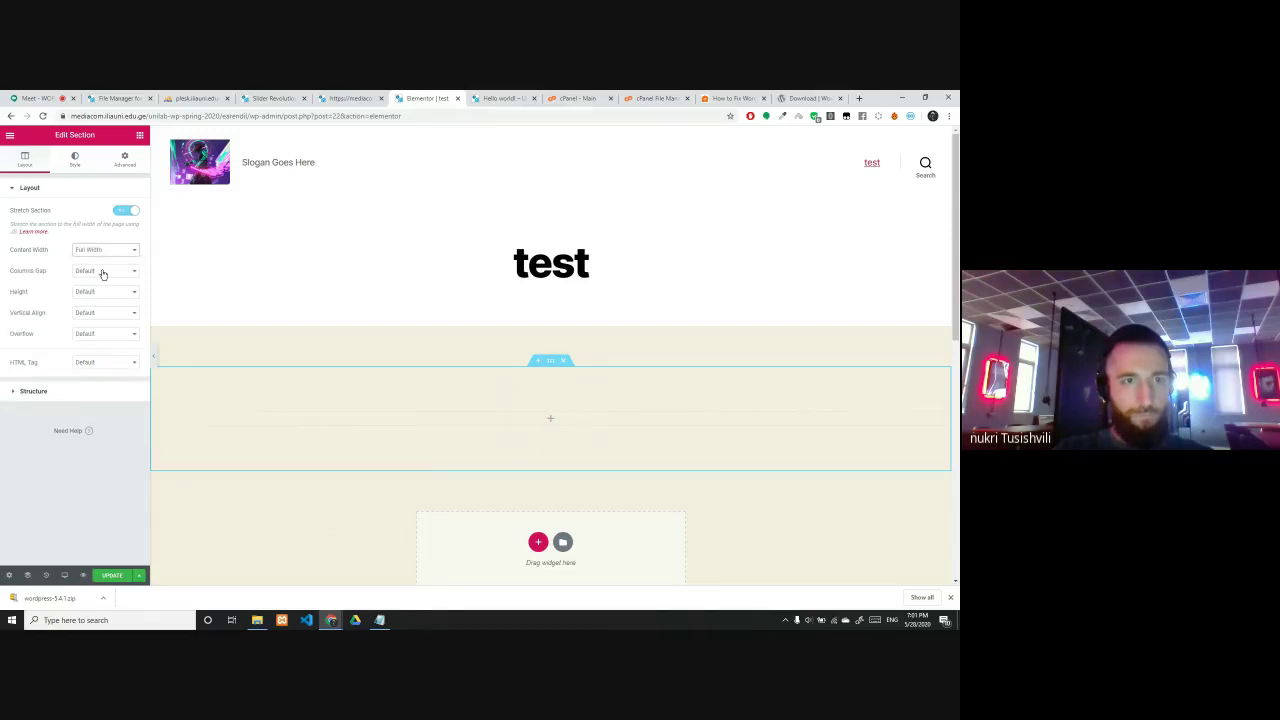
left_click(550, 421)
scroll(63, 417, "down", 10)
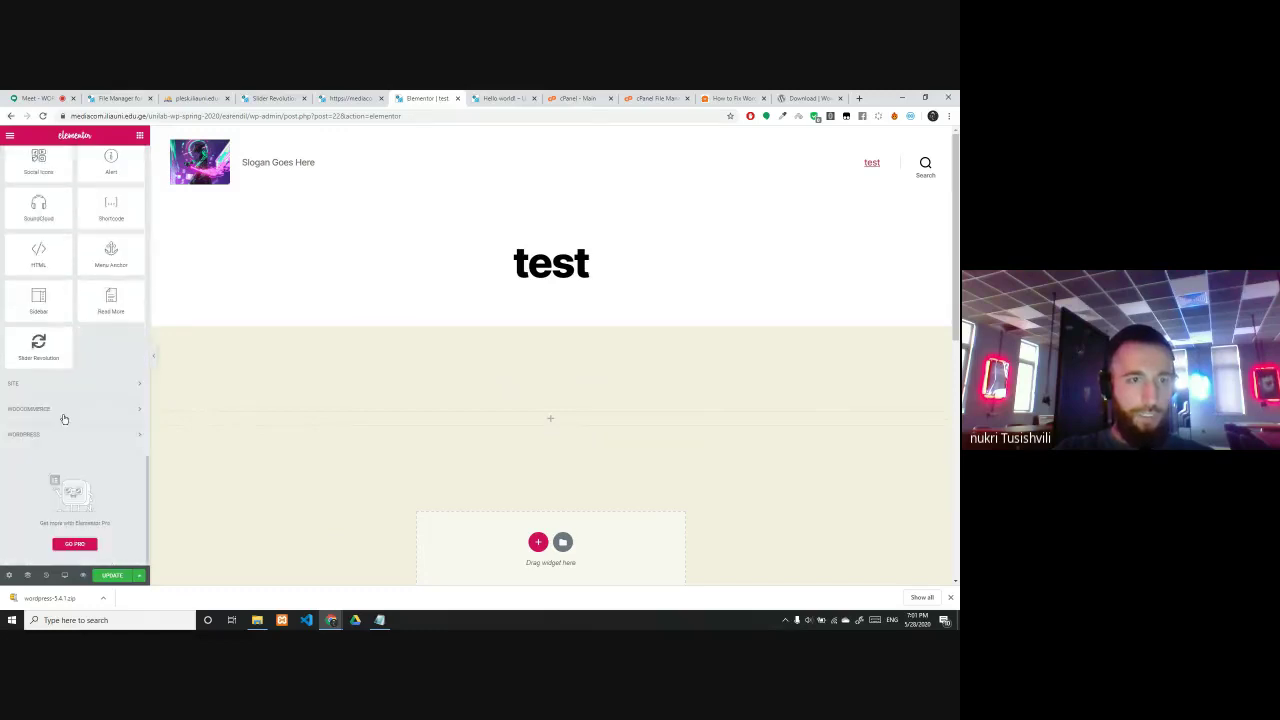
Drop a Slider Revolution widget into the section, choose Slider 1, apply it, and update the page
left_click_drag(37, 343, 358, 422)
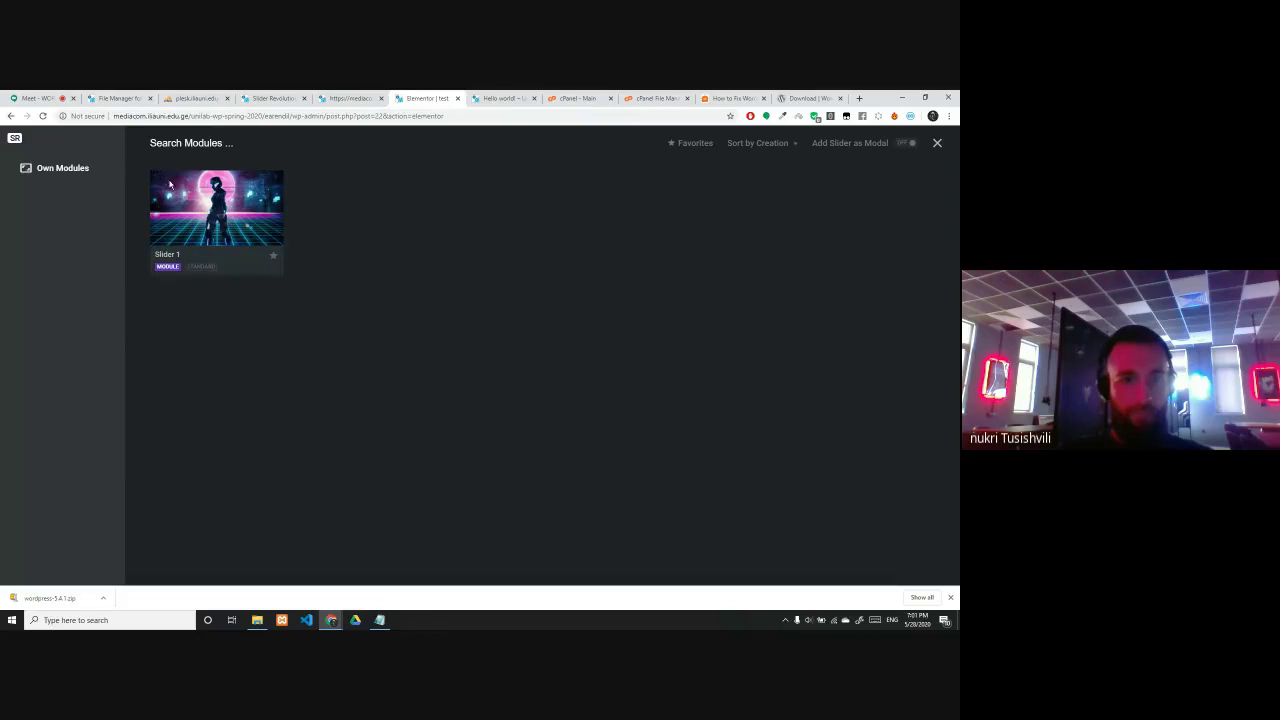
left_click(216, 212)
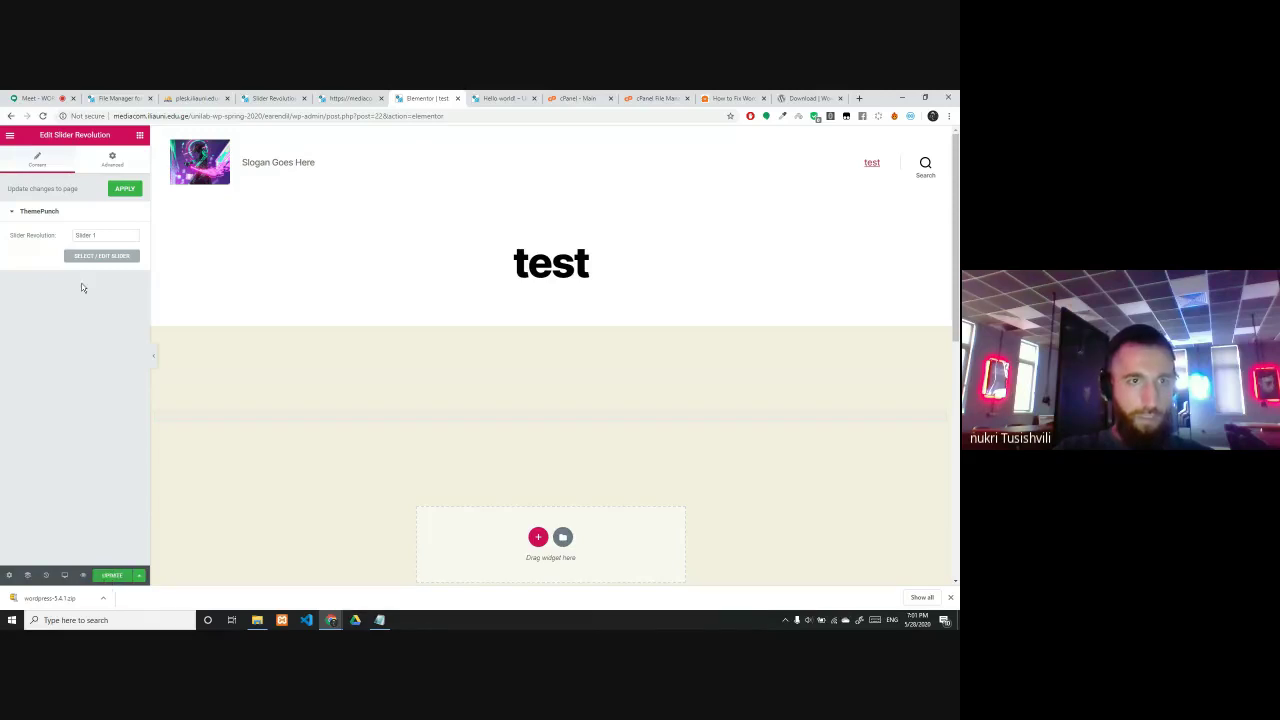
left_click(121, 189)
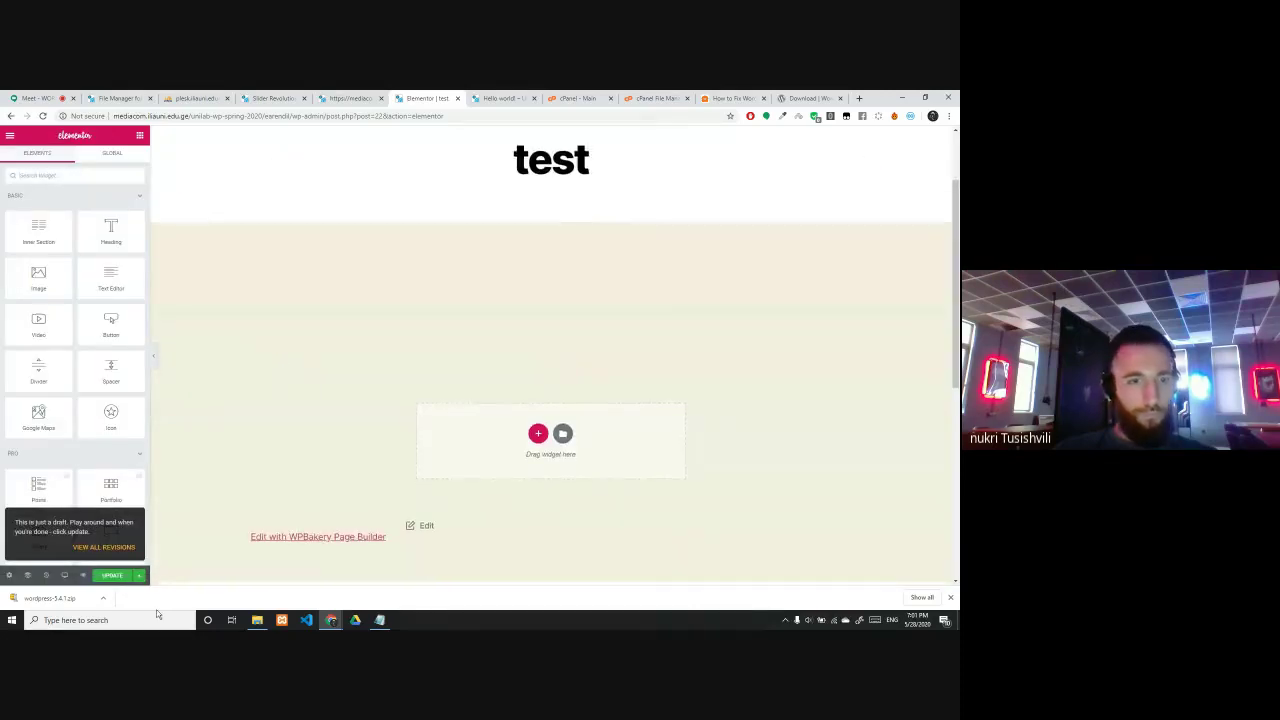
left_click(128, 577)
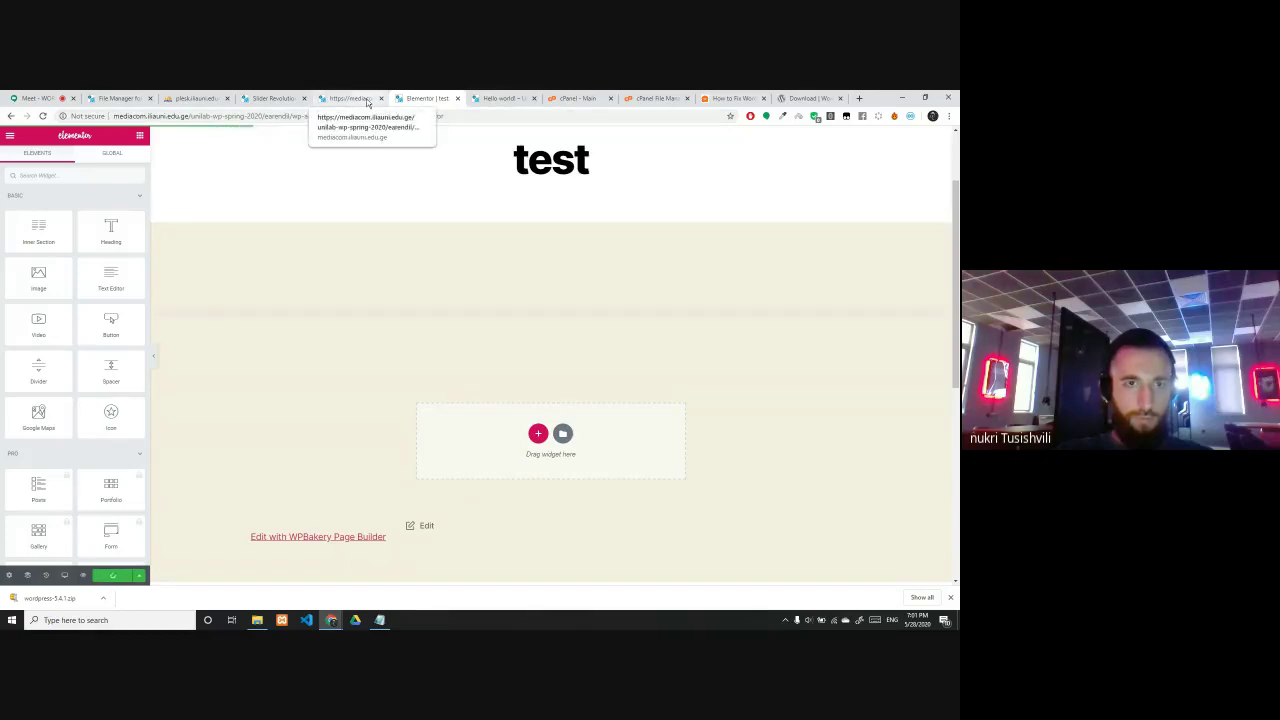
Reload the site page tab, close it when it breaks, and advance the slider in the editor
left_click(350, 98)
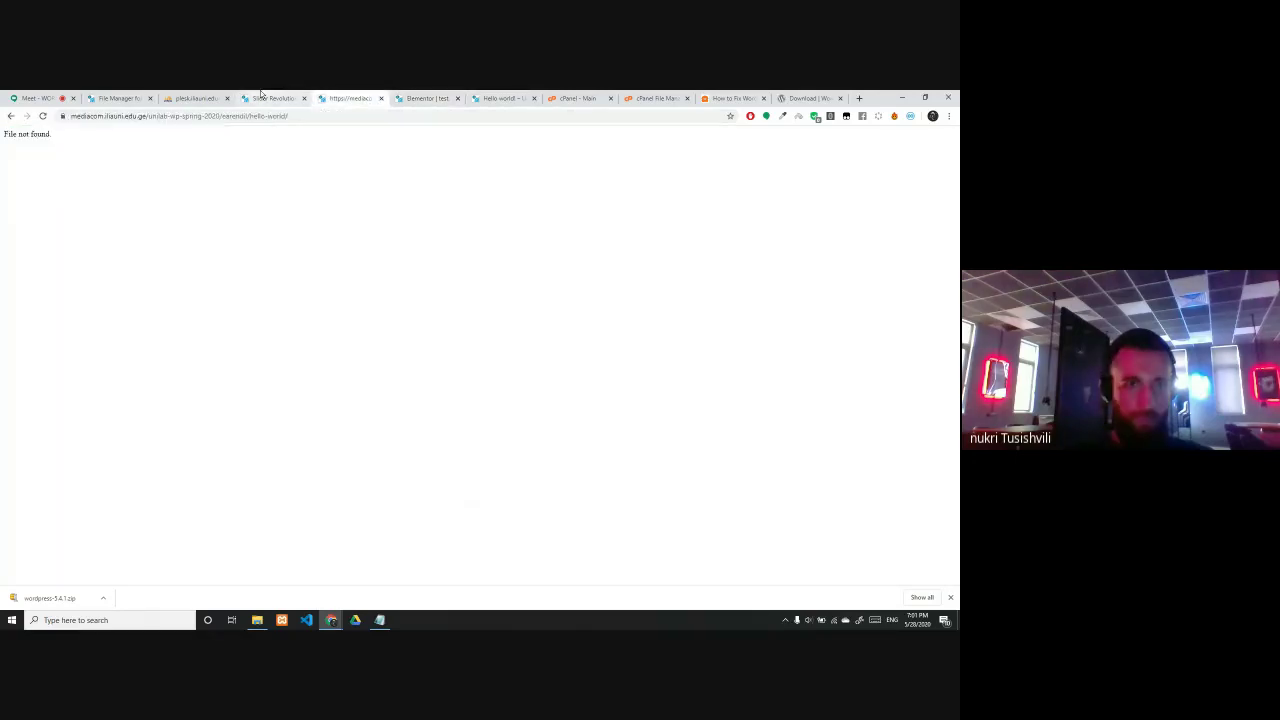
left_click(261, 98)
key("ctrl+Tab")
left_click(185, 120)
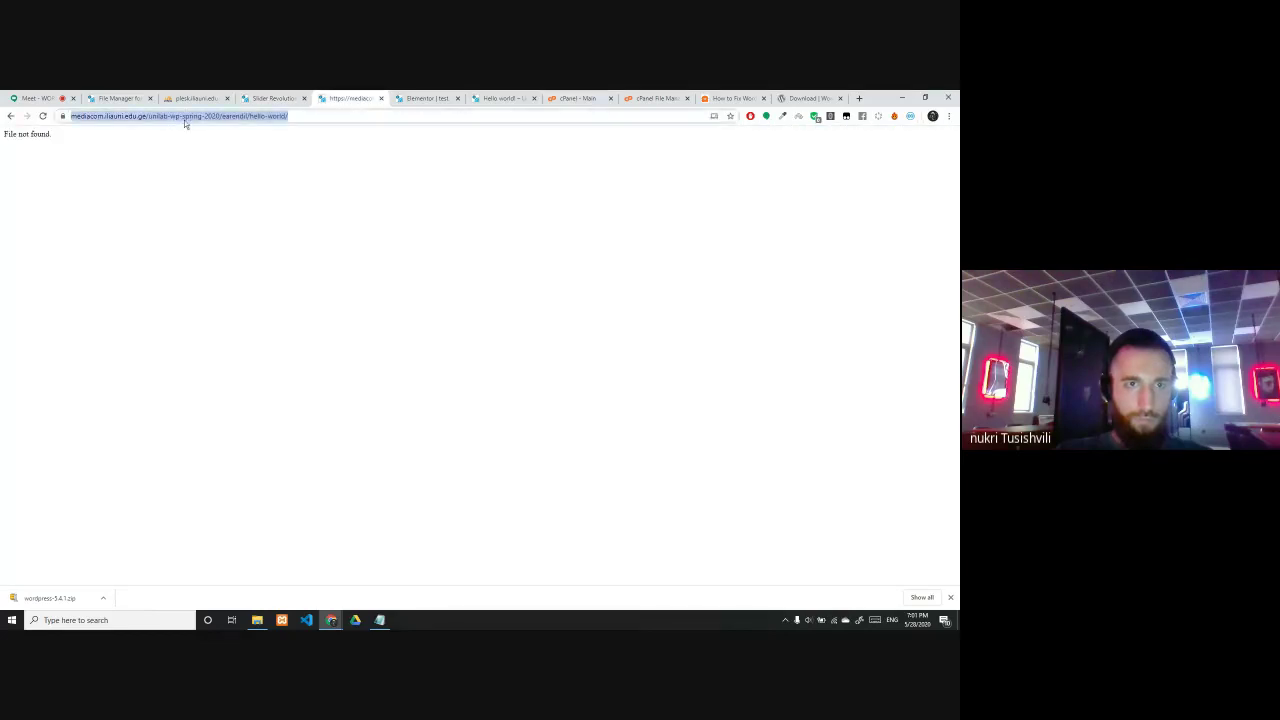
key("Return")
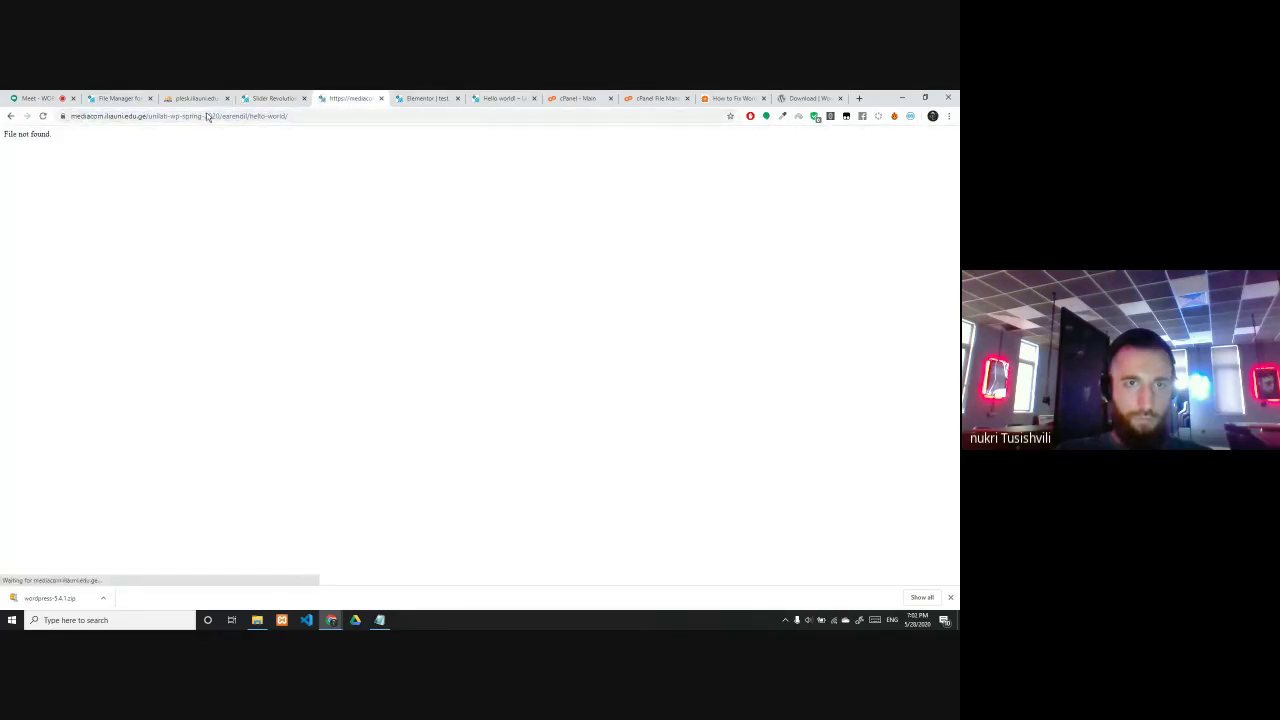
left_click(381, 99)
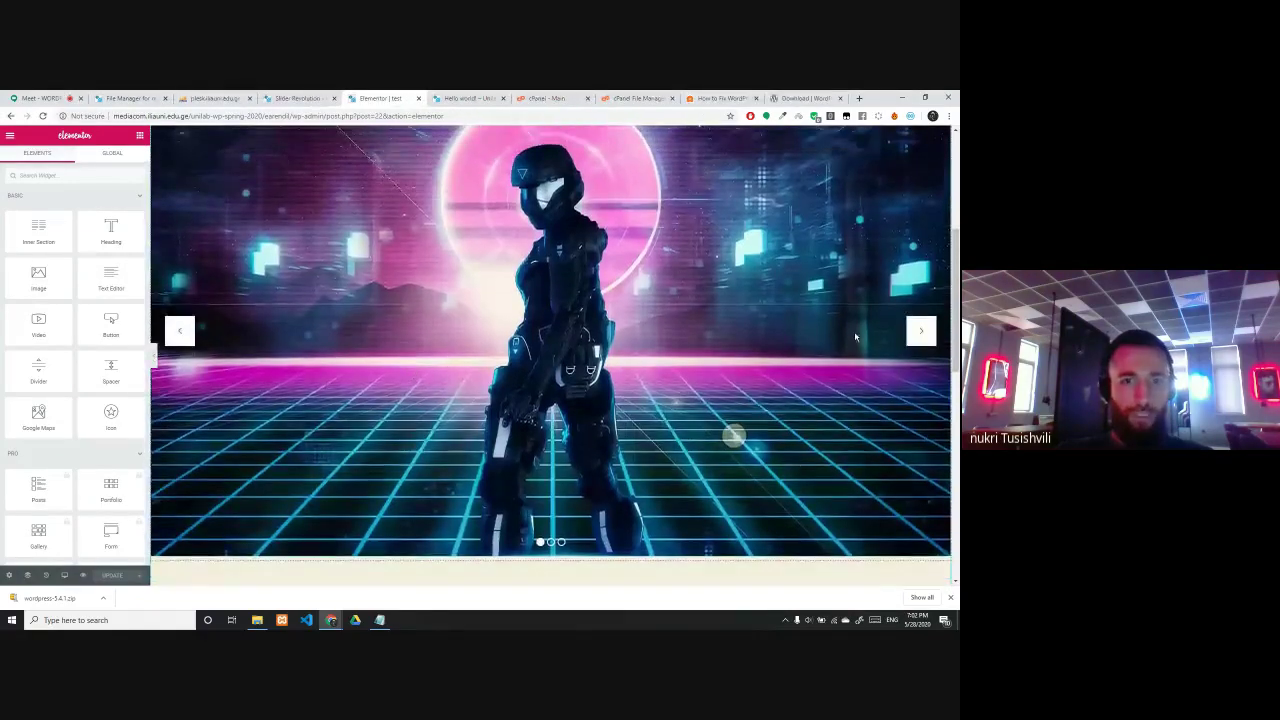
left_click(919, 344)
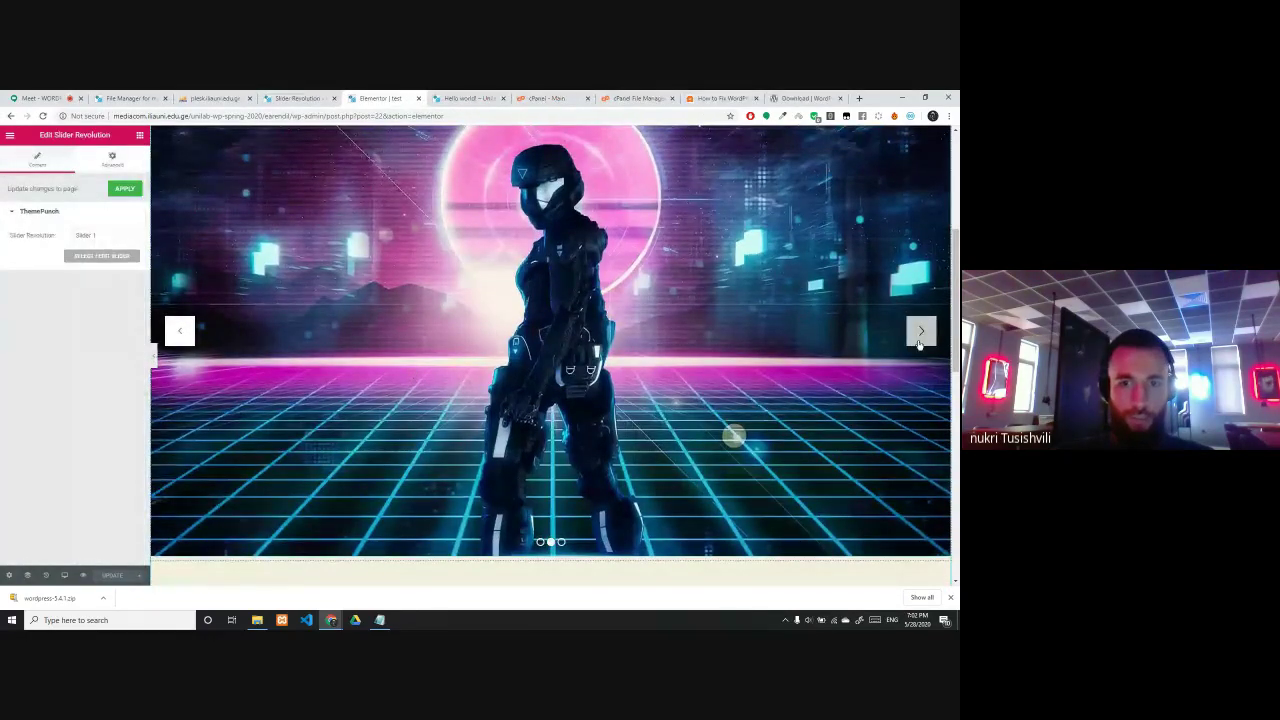
left_click(919, 344)
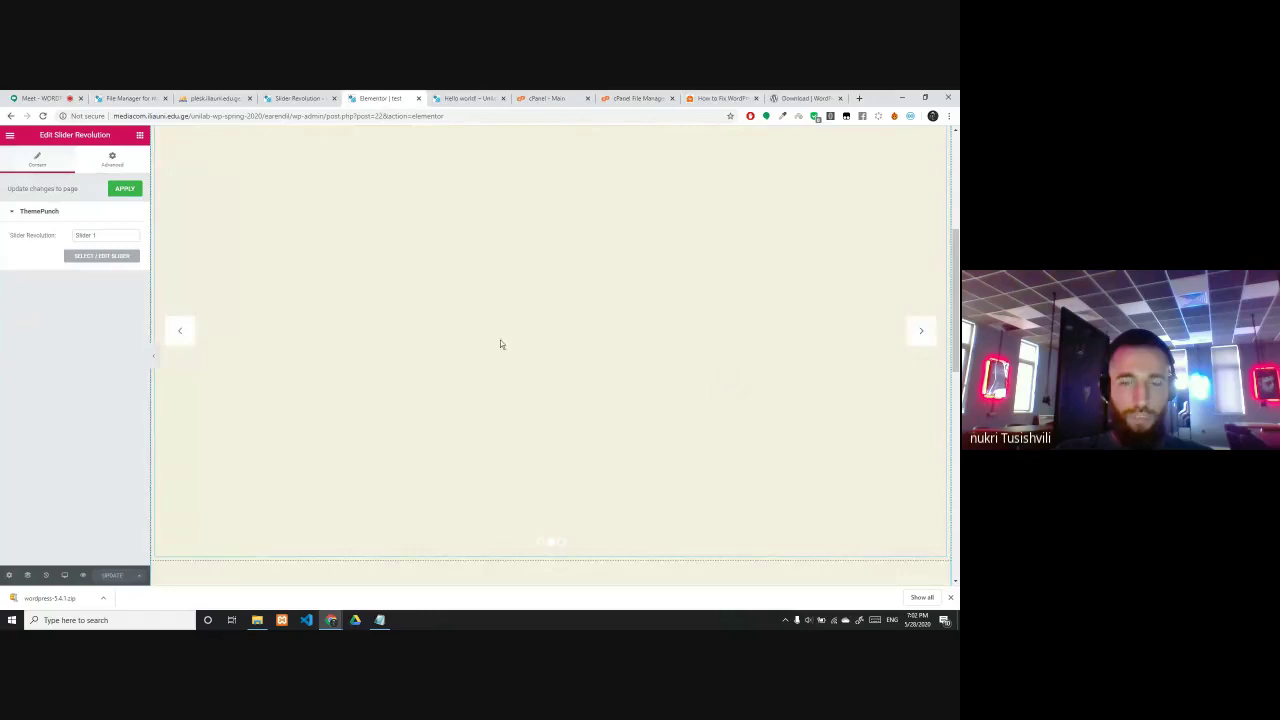
Preview the page and flip the slider forward one slide, then back one
left_click(82, 576)
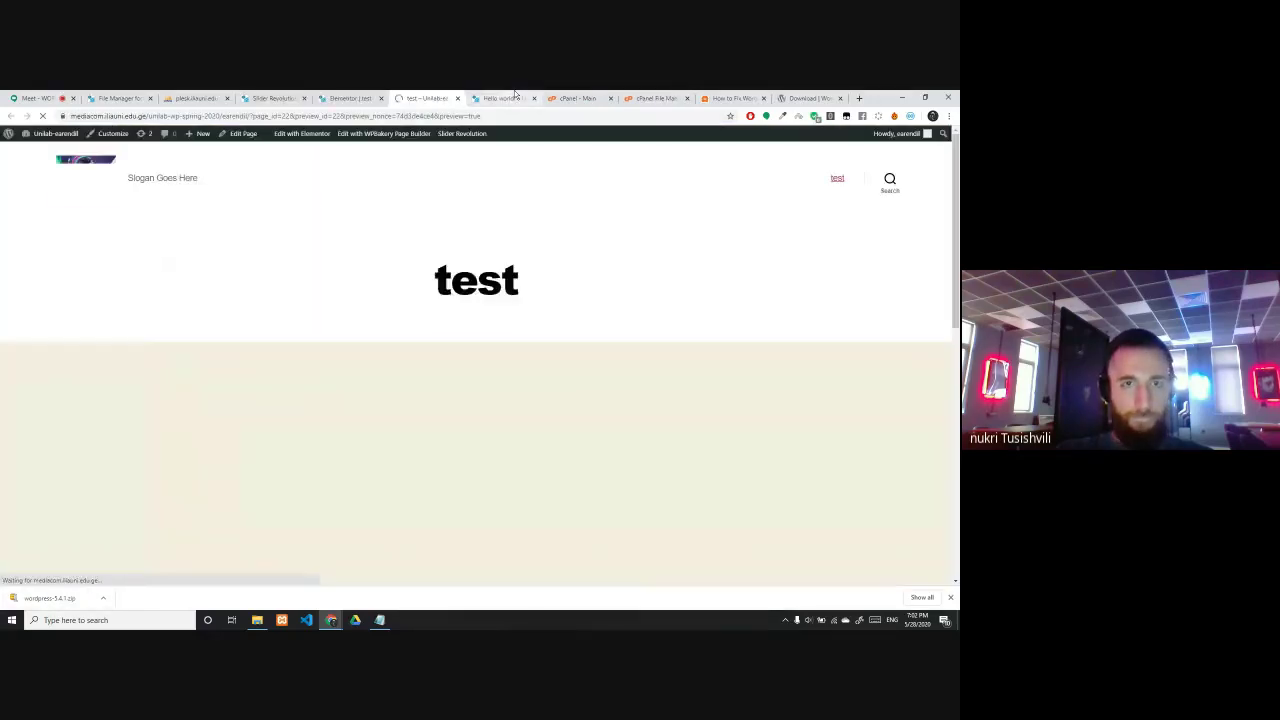
scroll(403, 334, "down", 2)
scroll(403, 334, "down", 2)
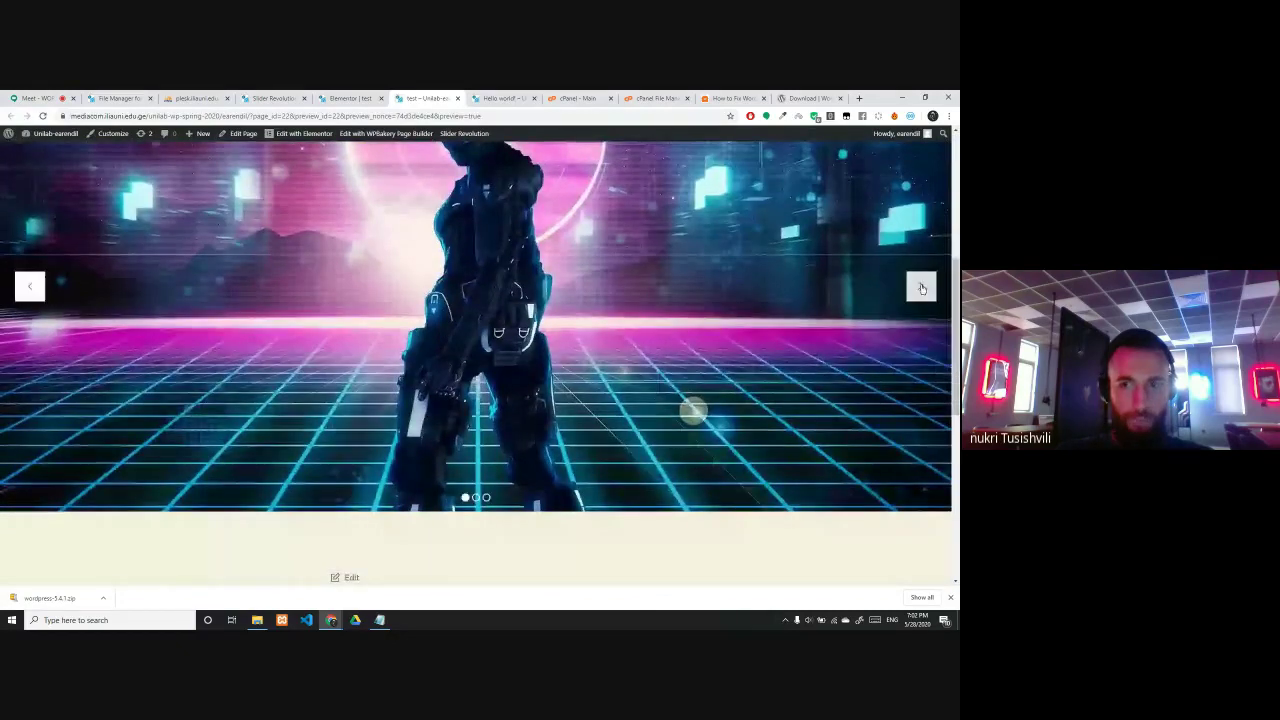
left_click(921, 288)
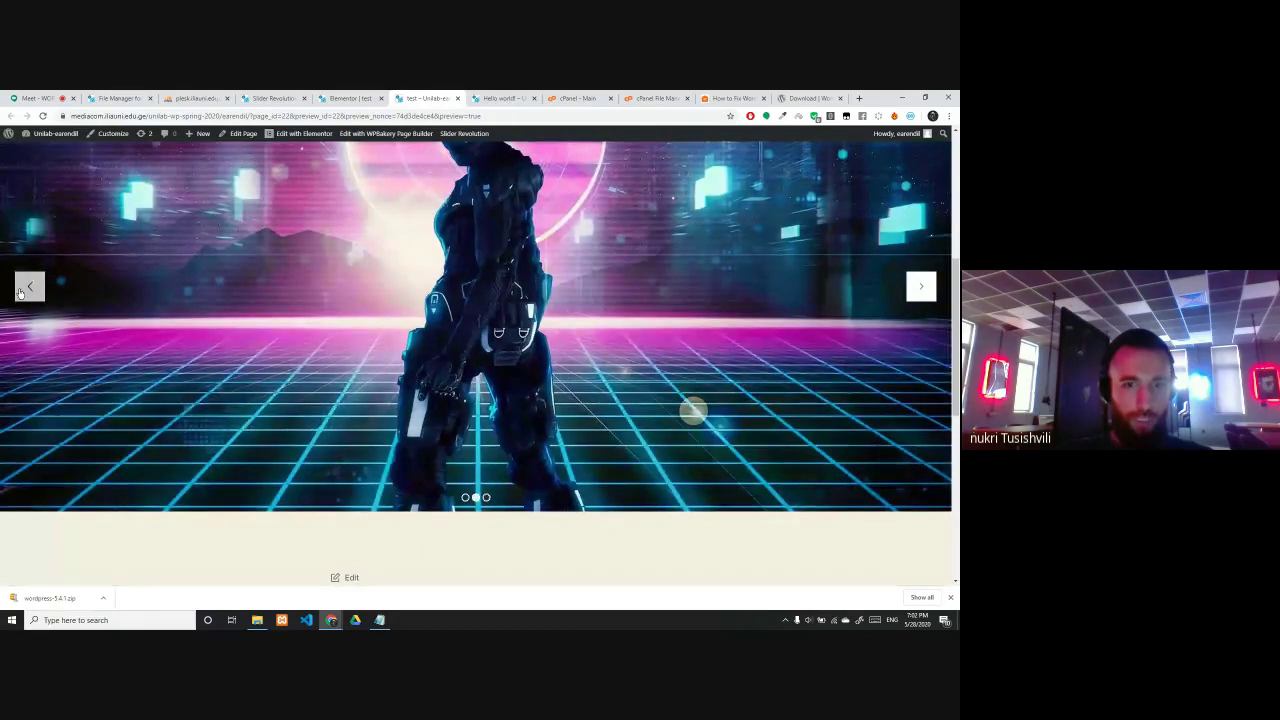
left_click(20, 292)
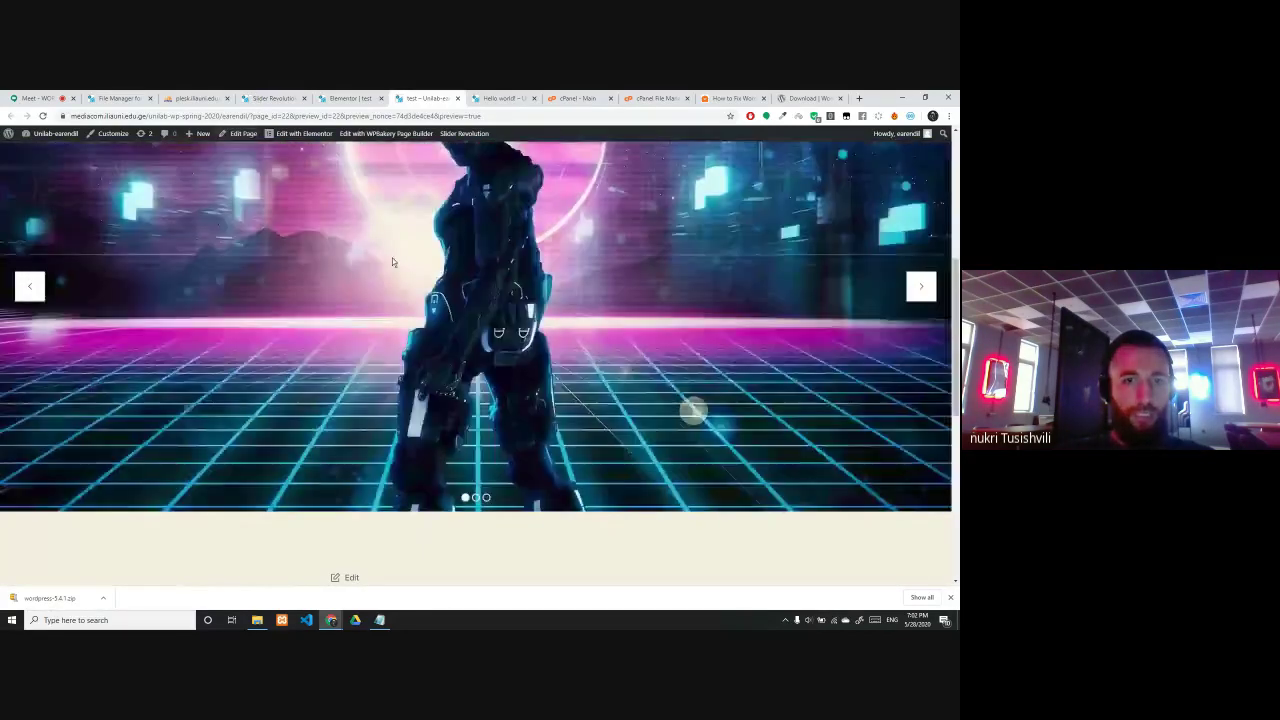
Scroll up and down the test page preview to check the slider below the header
scroll(380, 265, "up", 2)
scroll(357, 240, "down", 2)
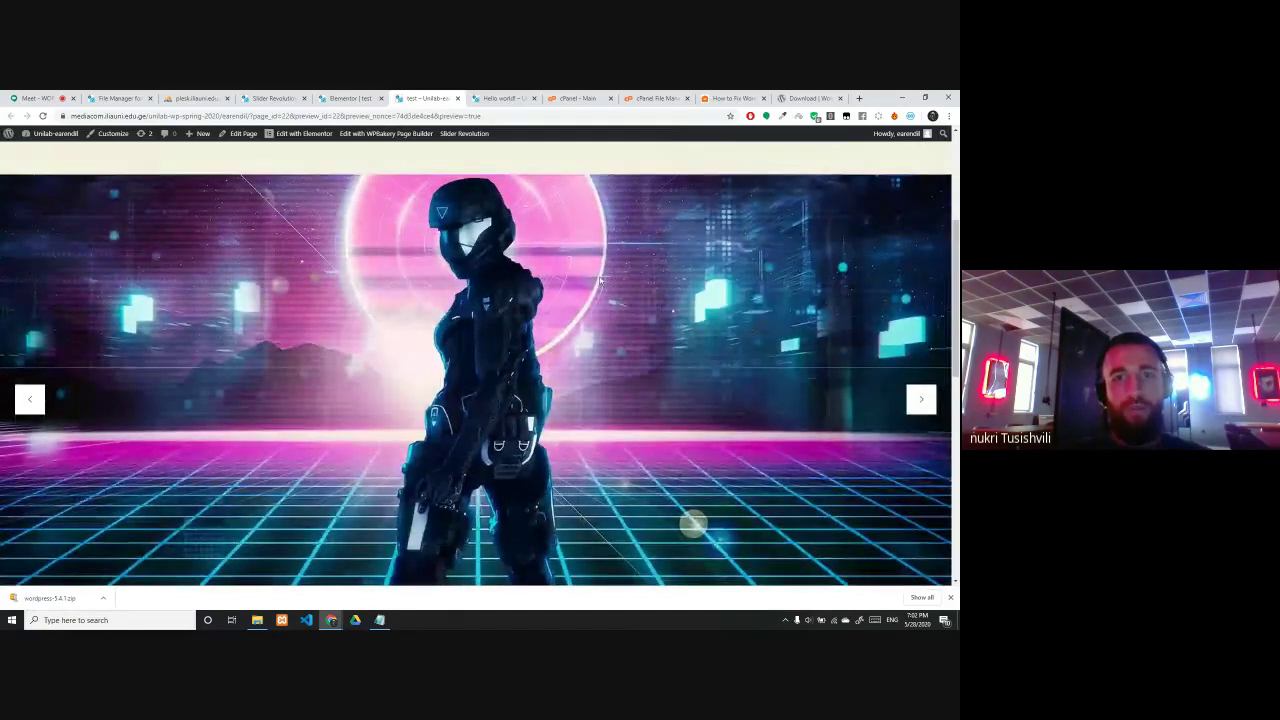
scroll(600, 281, "up", 2)
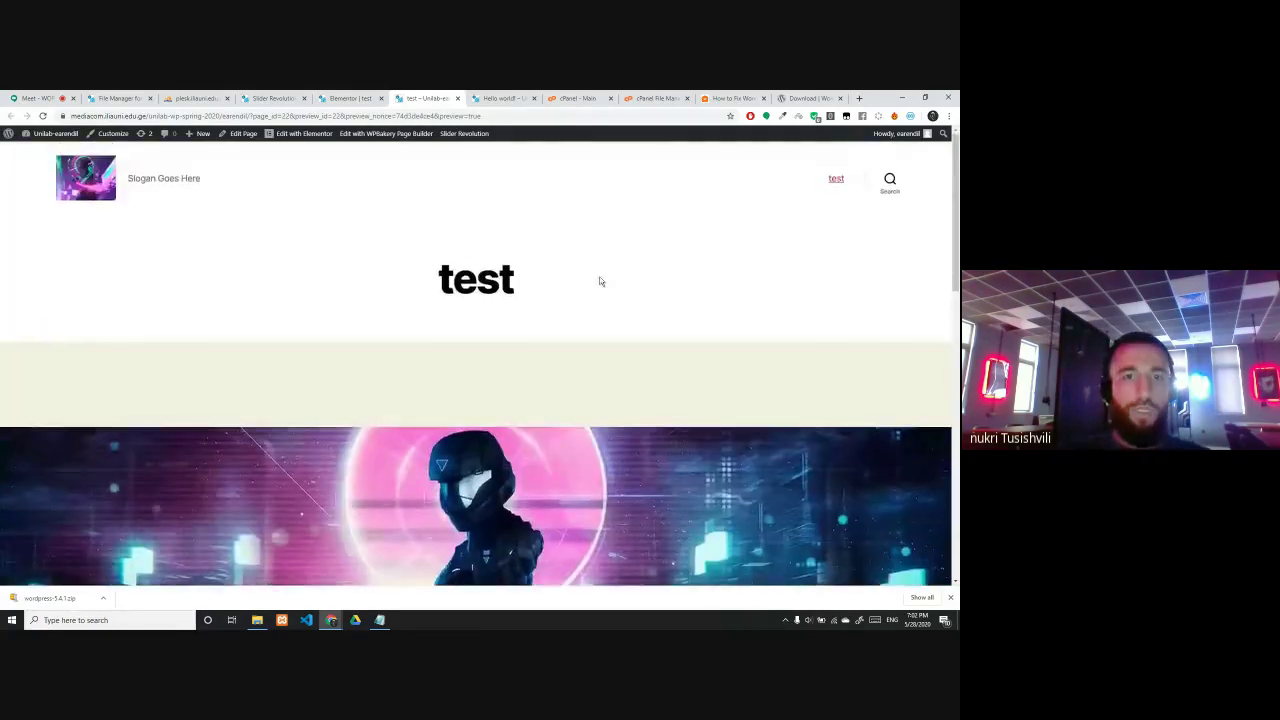
scroll(486, 320, "down", 2)
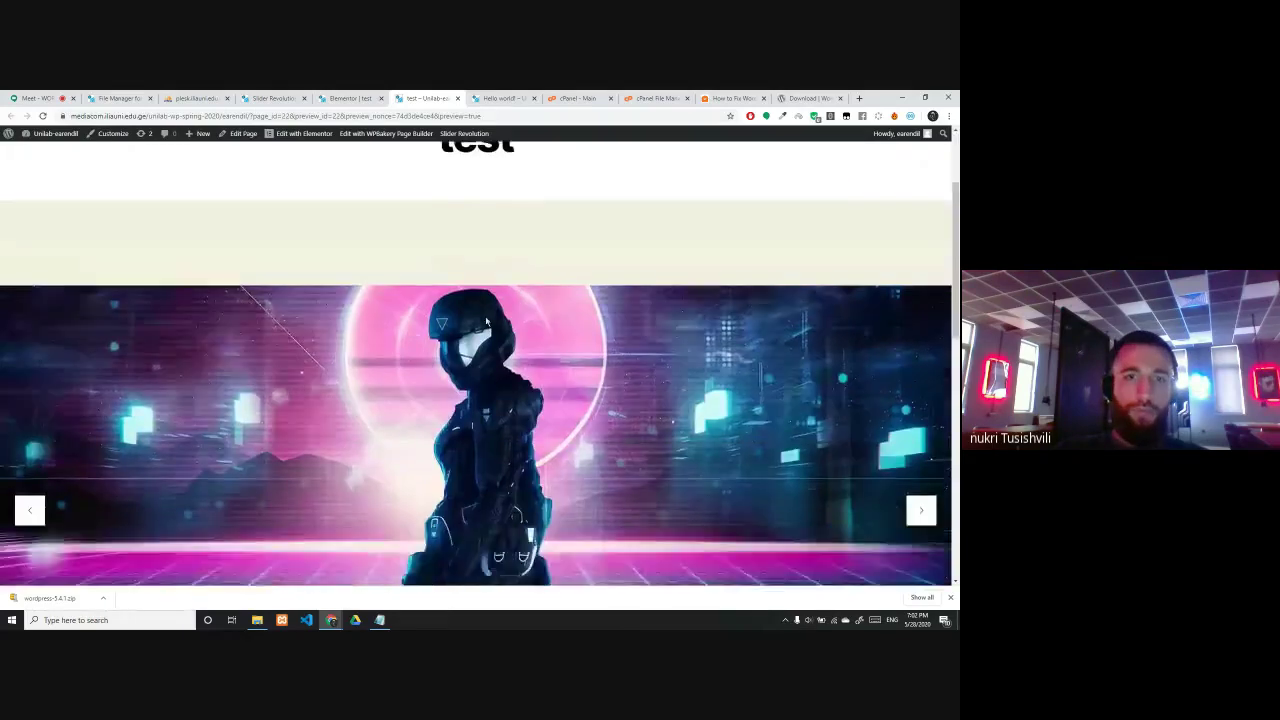
scroll(486, 320, "up", 2)
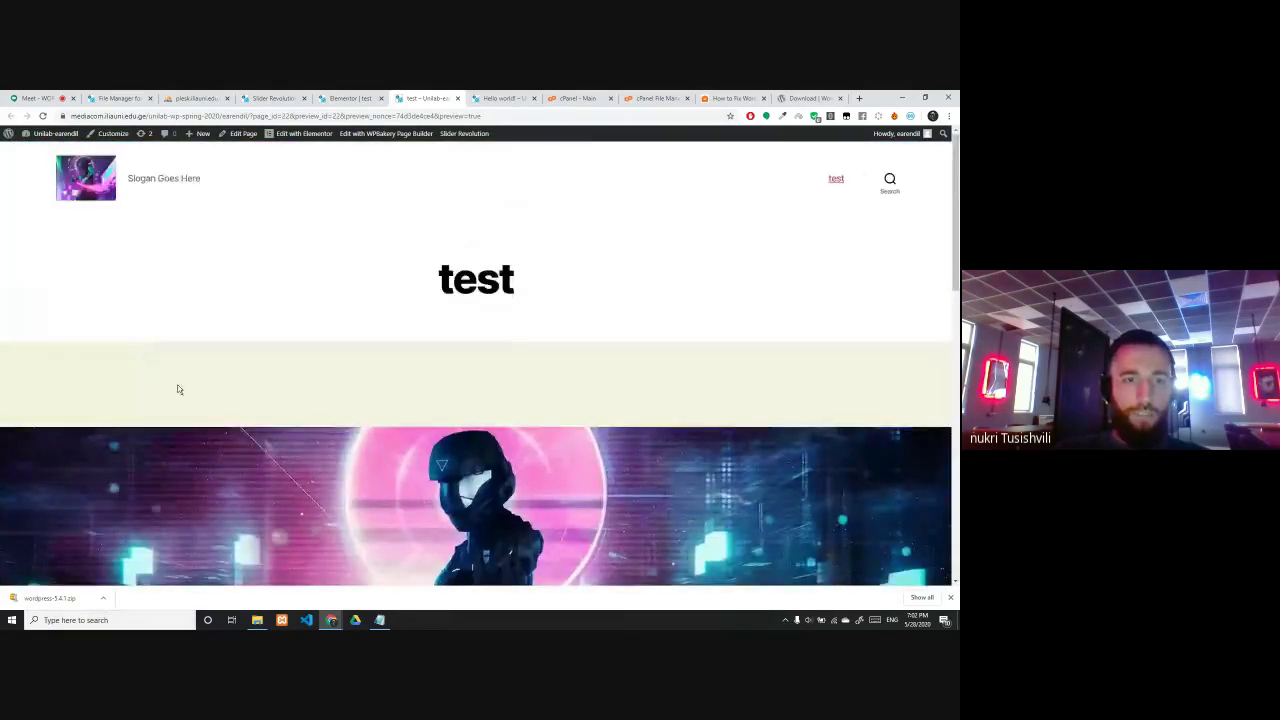
scroll(330, 235, "down", 2)
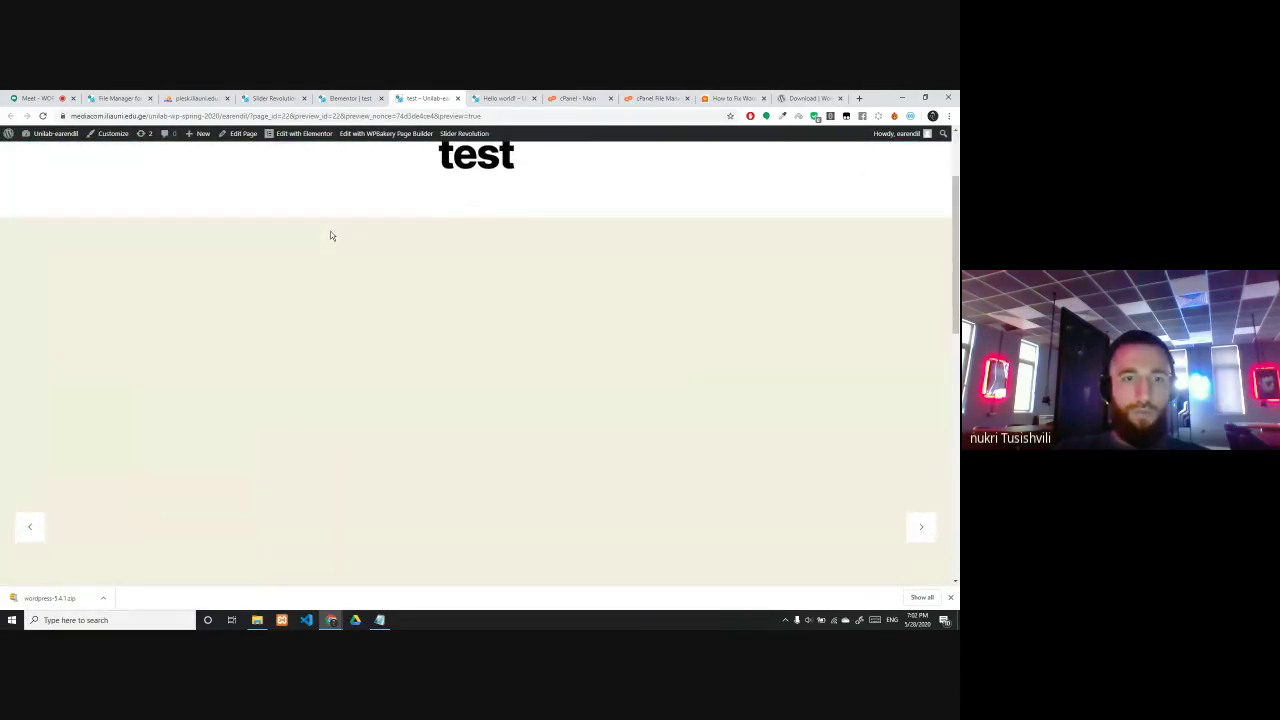
scroll(331, 260, "up", 2)
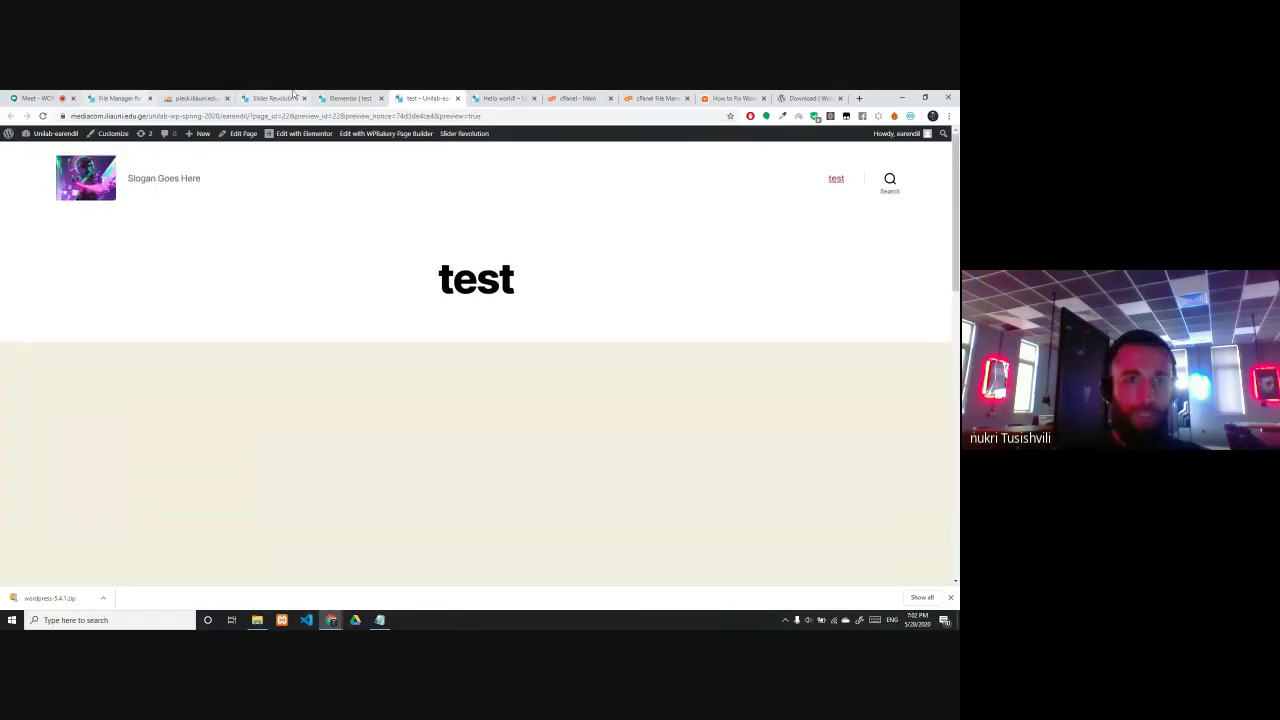
Pick 'New Slide' from the Slides list in Slider Revolution, save it, and return to Elementor
left_click(294, 96)
mouse_move(115, 137)
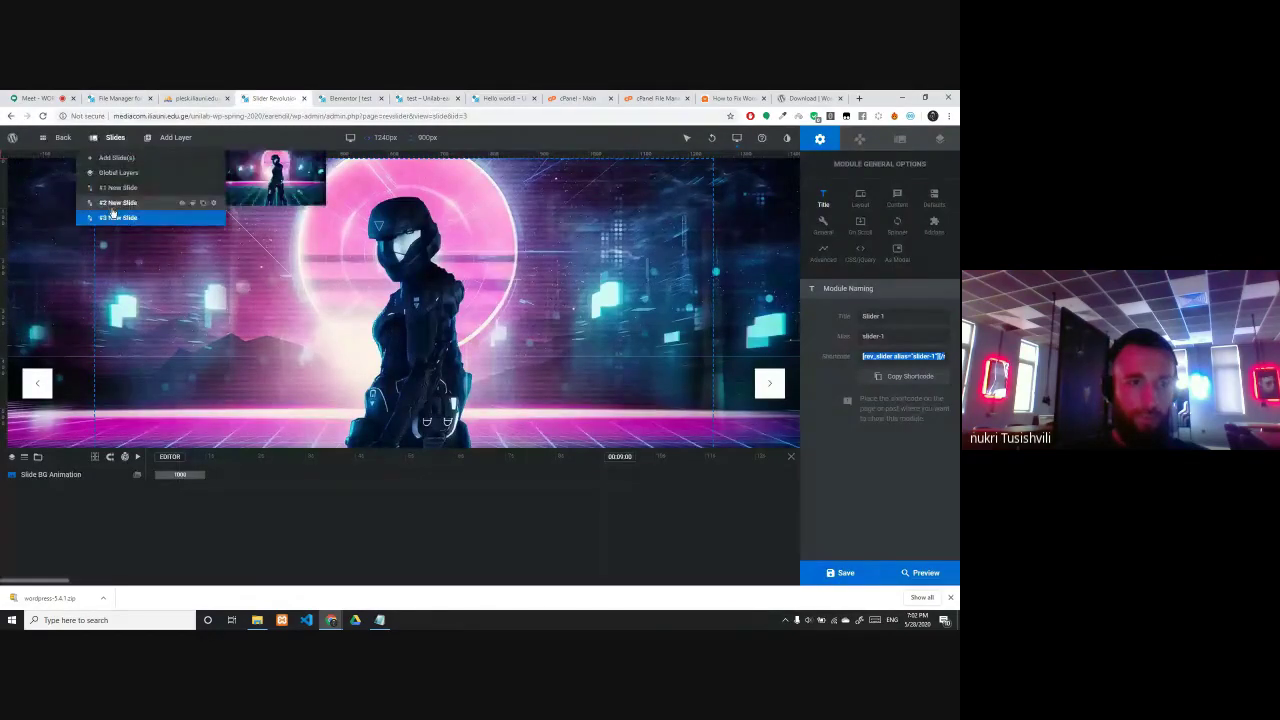
left_click(115, 203)
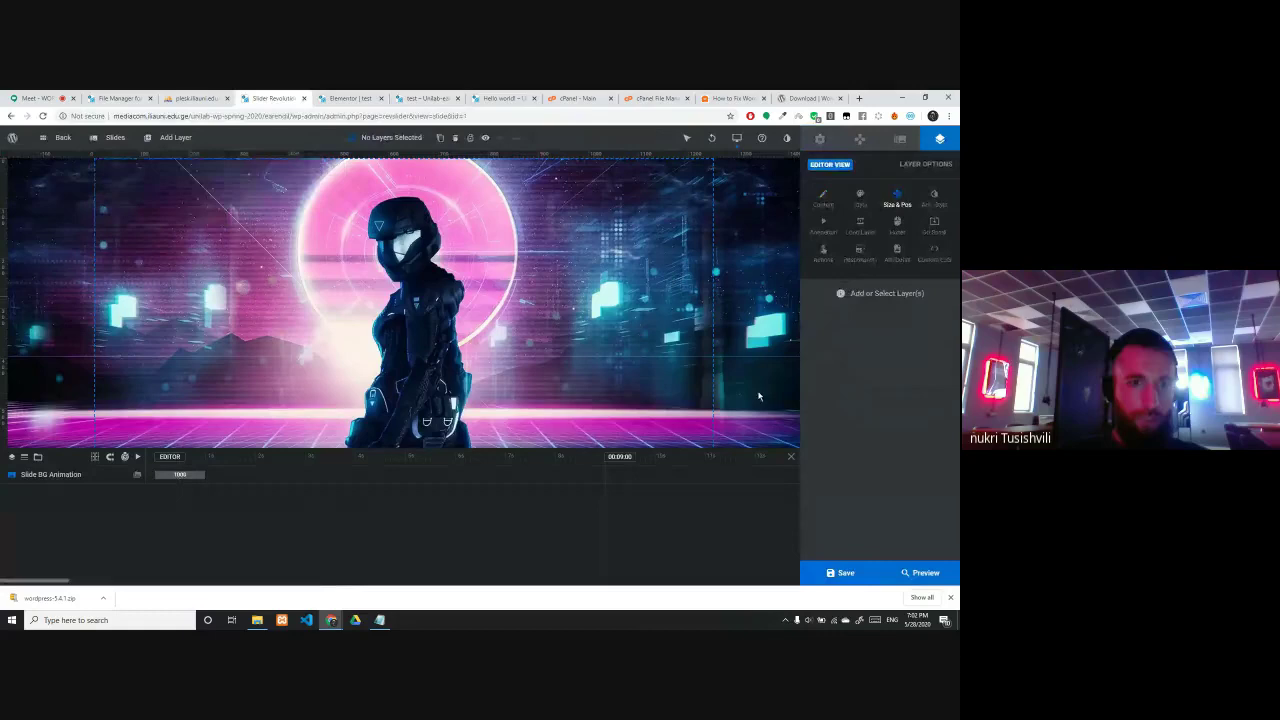
left_click(835, 572)
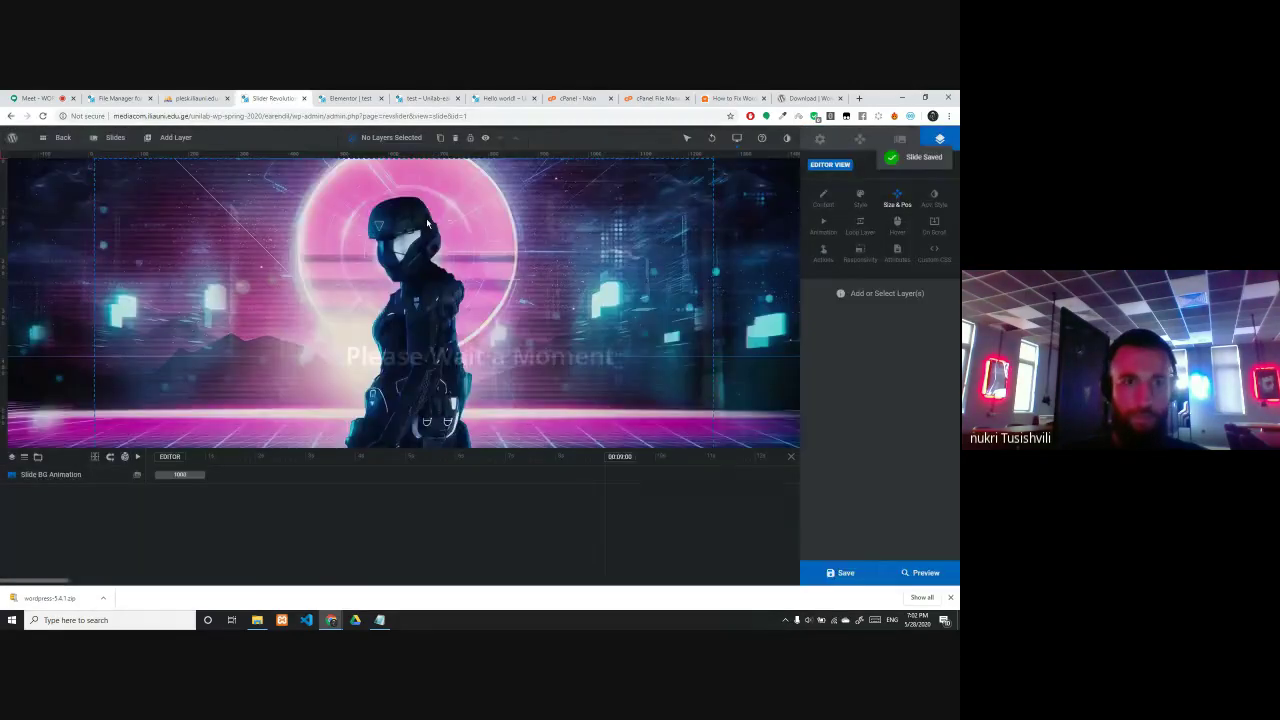
left_click(350, 98)
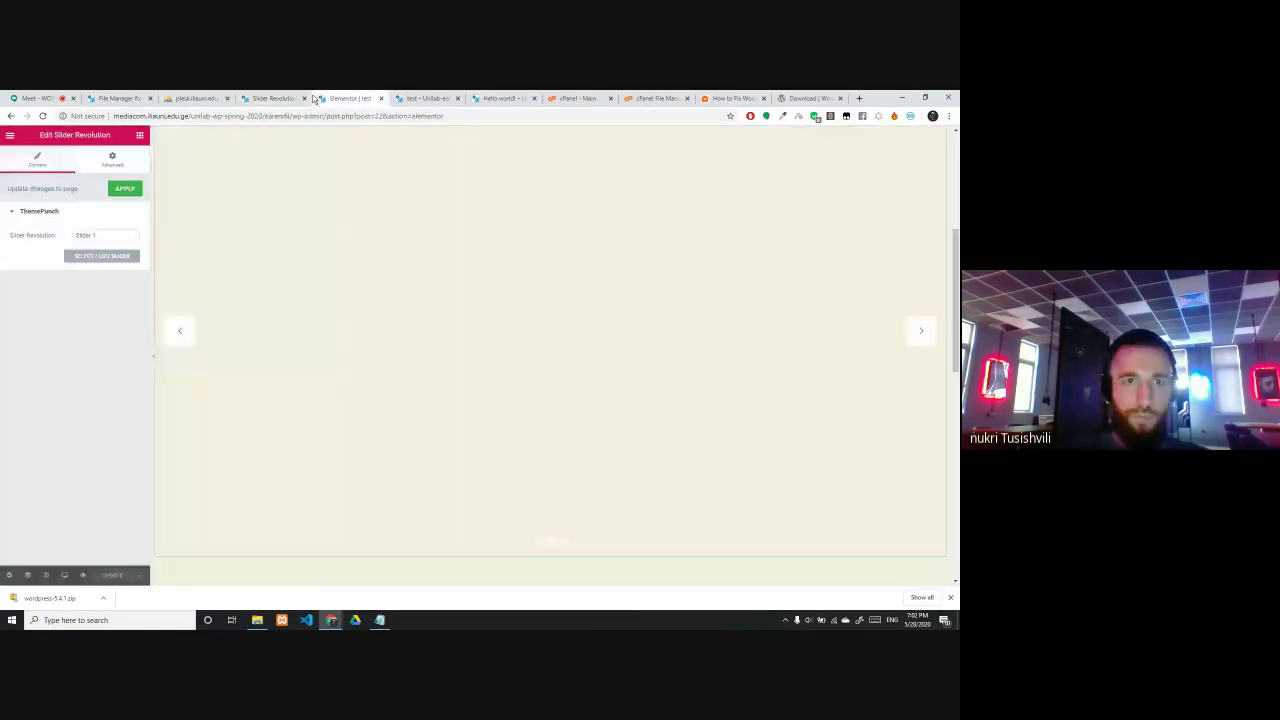
Apply the updated slider in Elementor and reload the test preview, advancing to the second slide
left_click(121, 189)
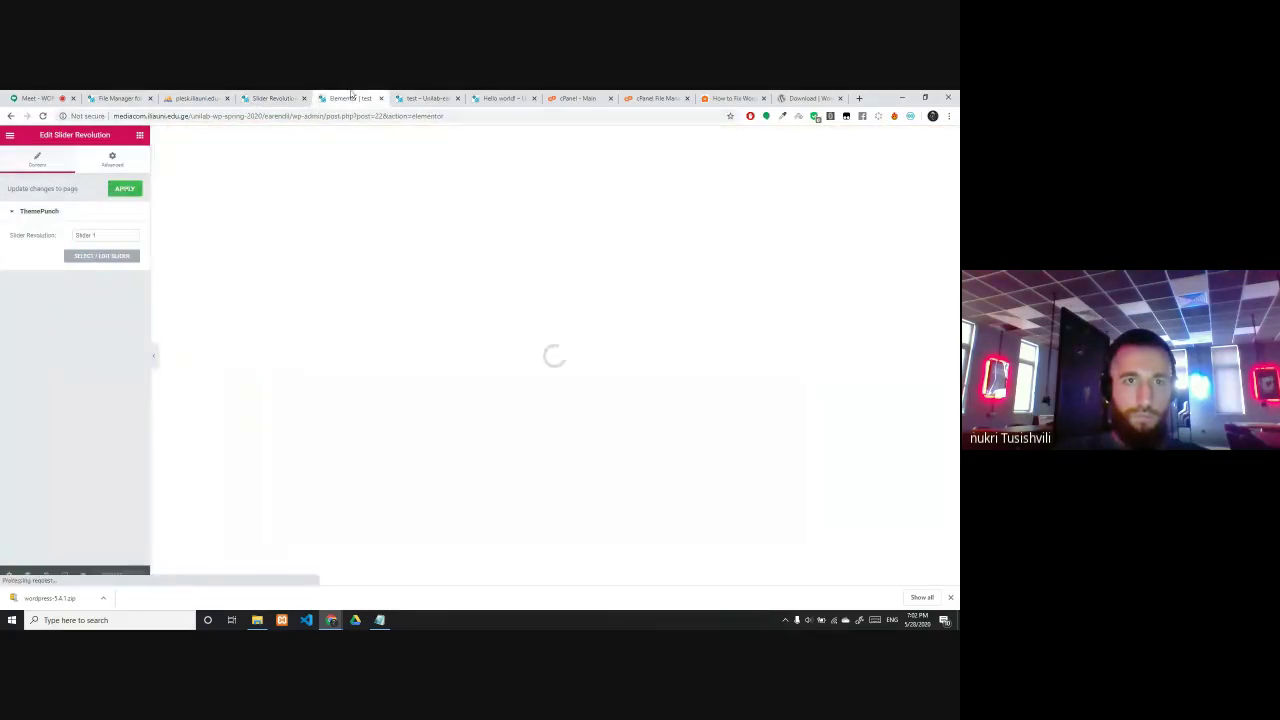
left_click(427, 98)
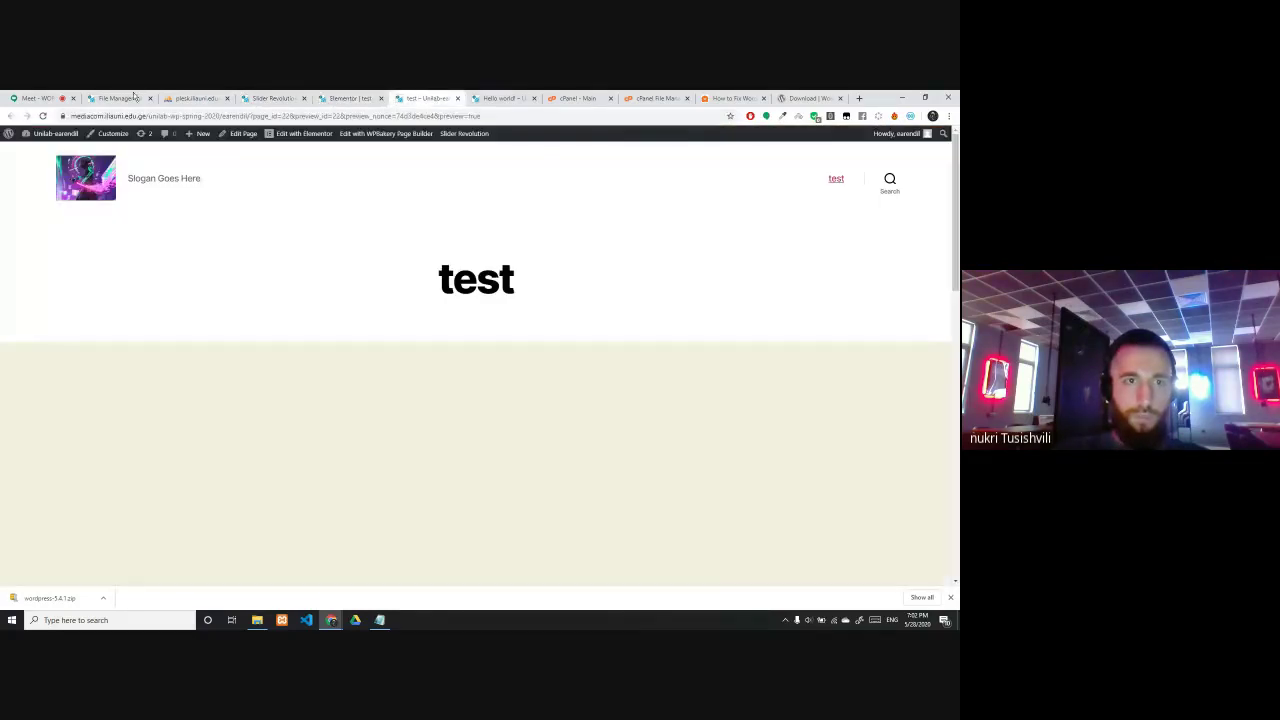
left_click(45, 116)
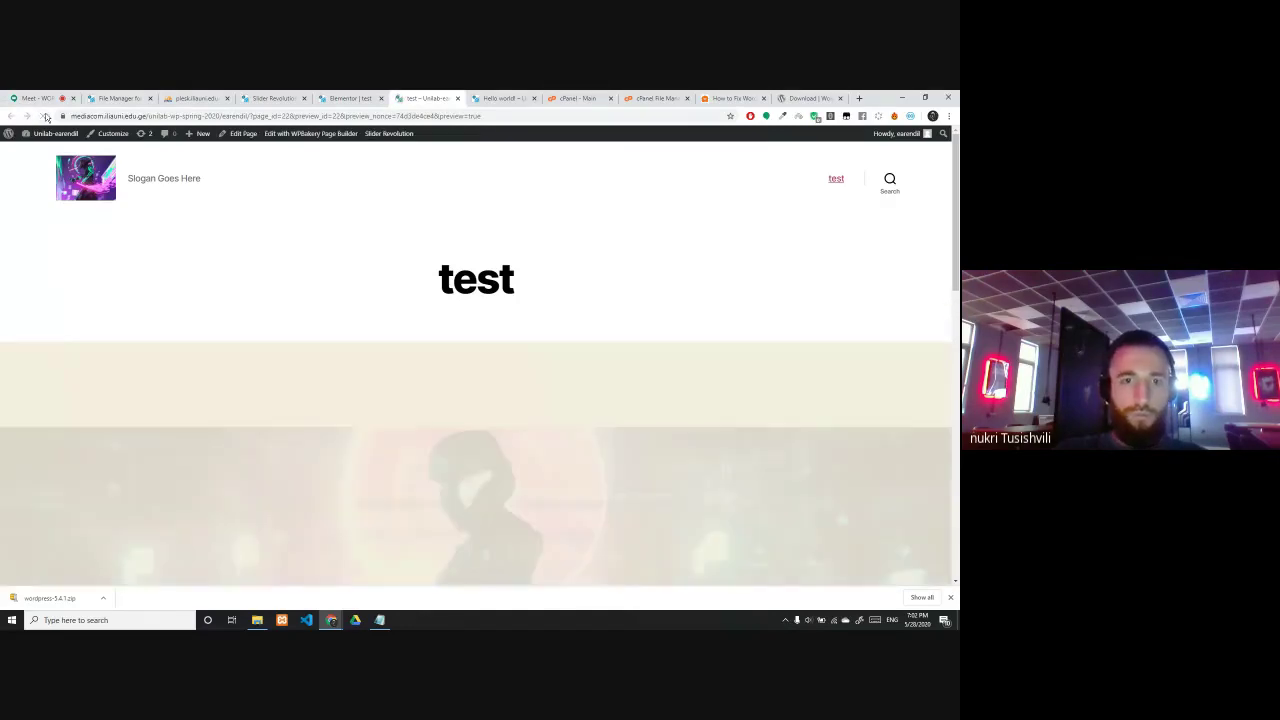
scroll(371, 237, "down", 3)
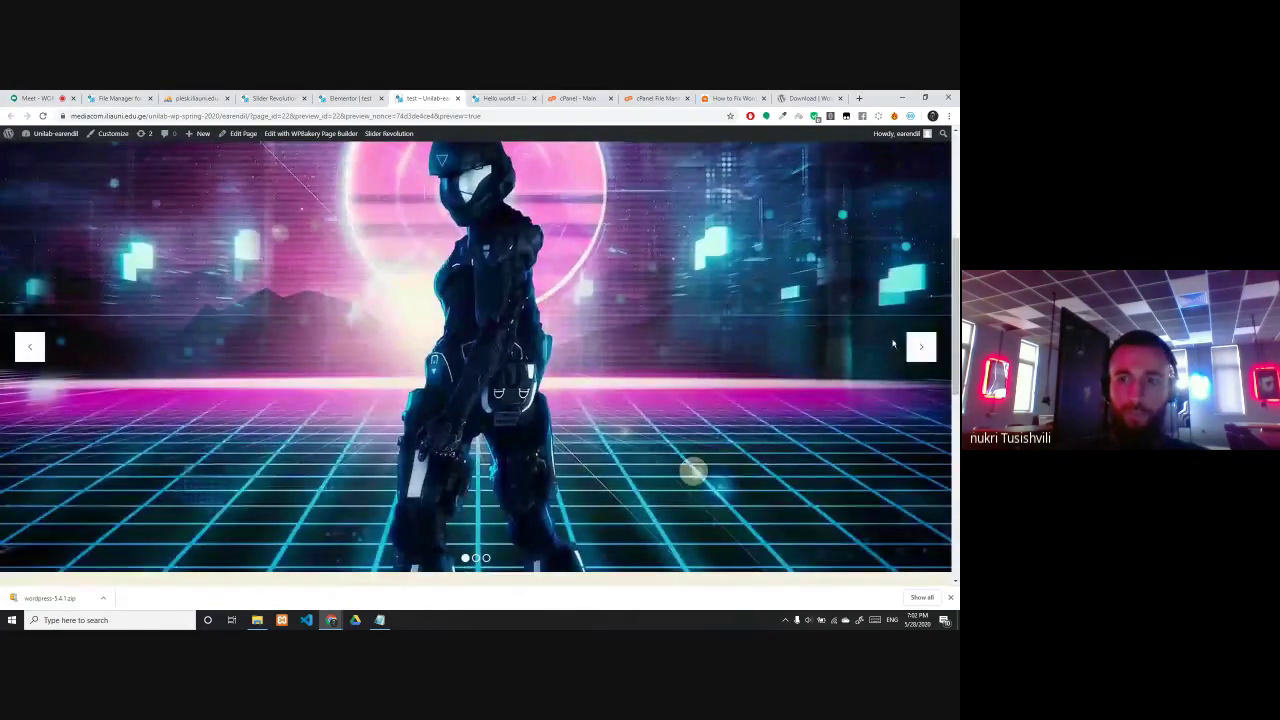
left_click(924, 348)
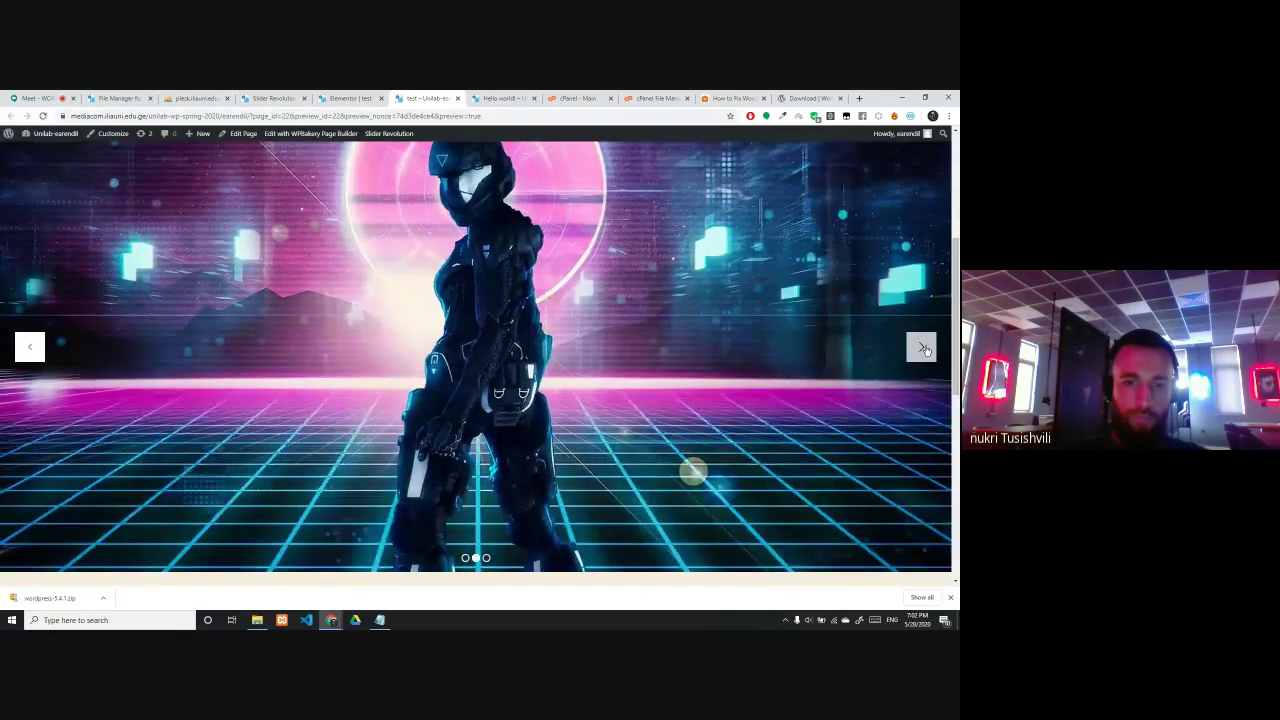
Scroll through the preview to check the slider, then go back to the Slider Revolution editor
scroll(767, 289, "up", 3)
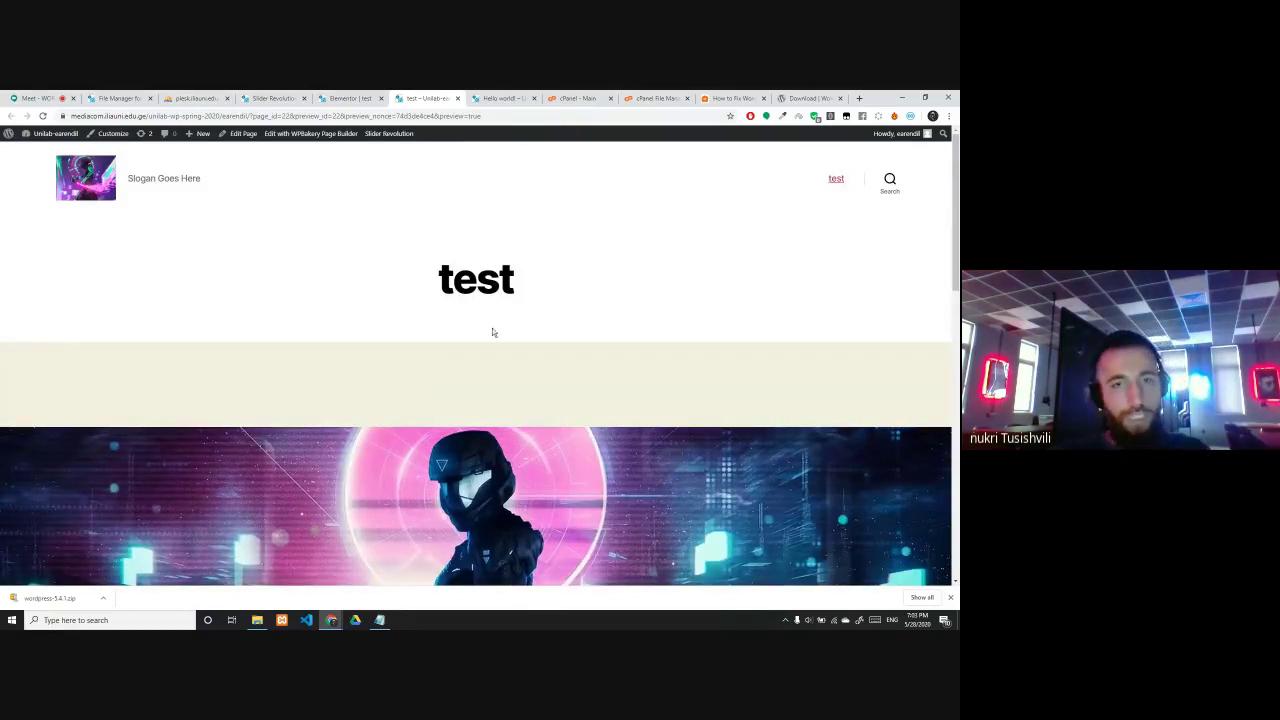
scroll(406, 290, "down", 10)
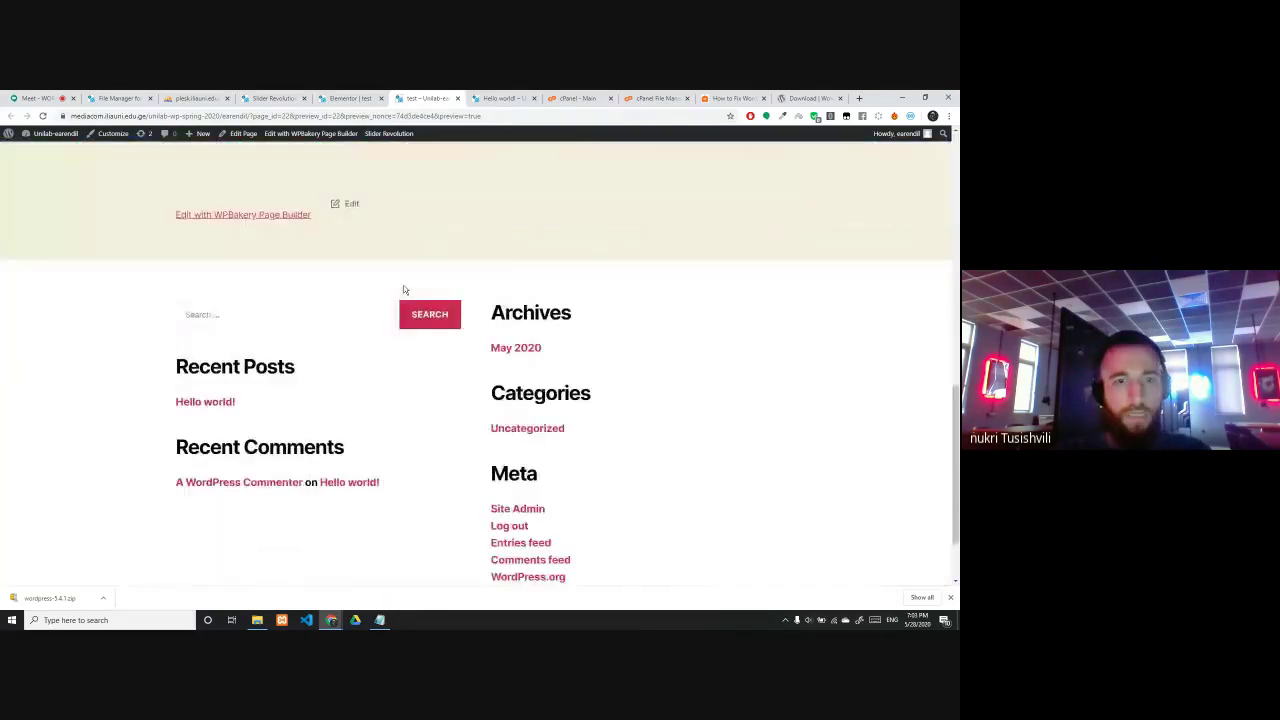
scroll(137, 263, "up", 3)
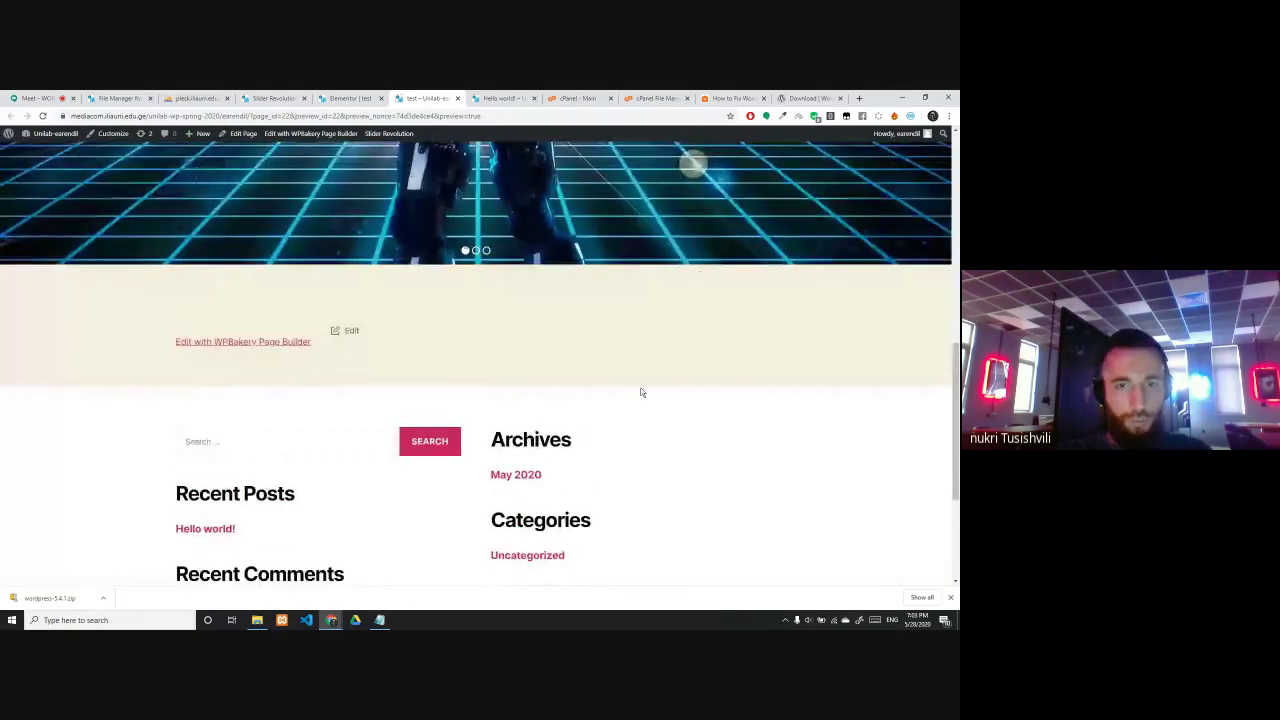
scroll(641, 392, "down", 5)
scroll(641, 392, "up", 1)
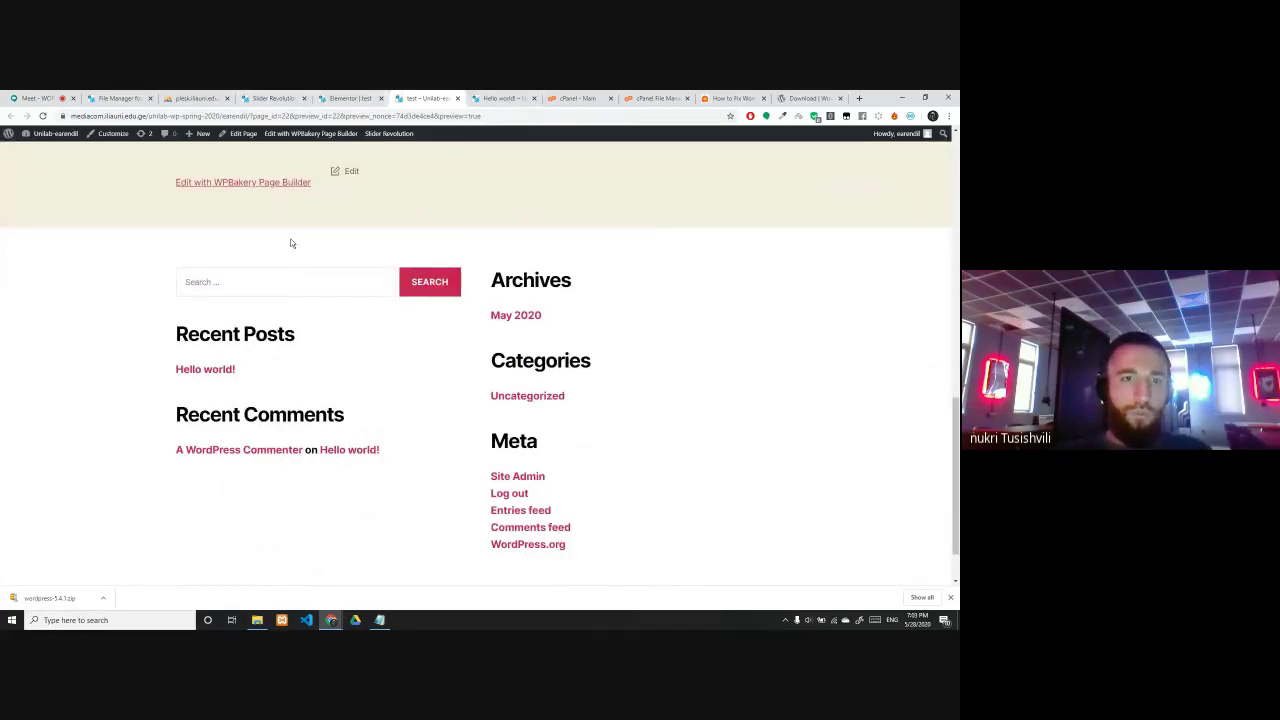
scroll(291, 243, "up", 4)
left_click(270, 98)
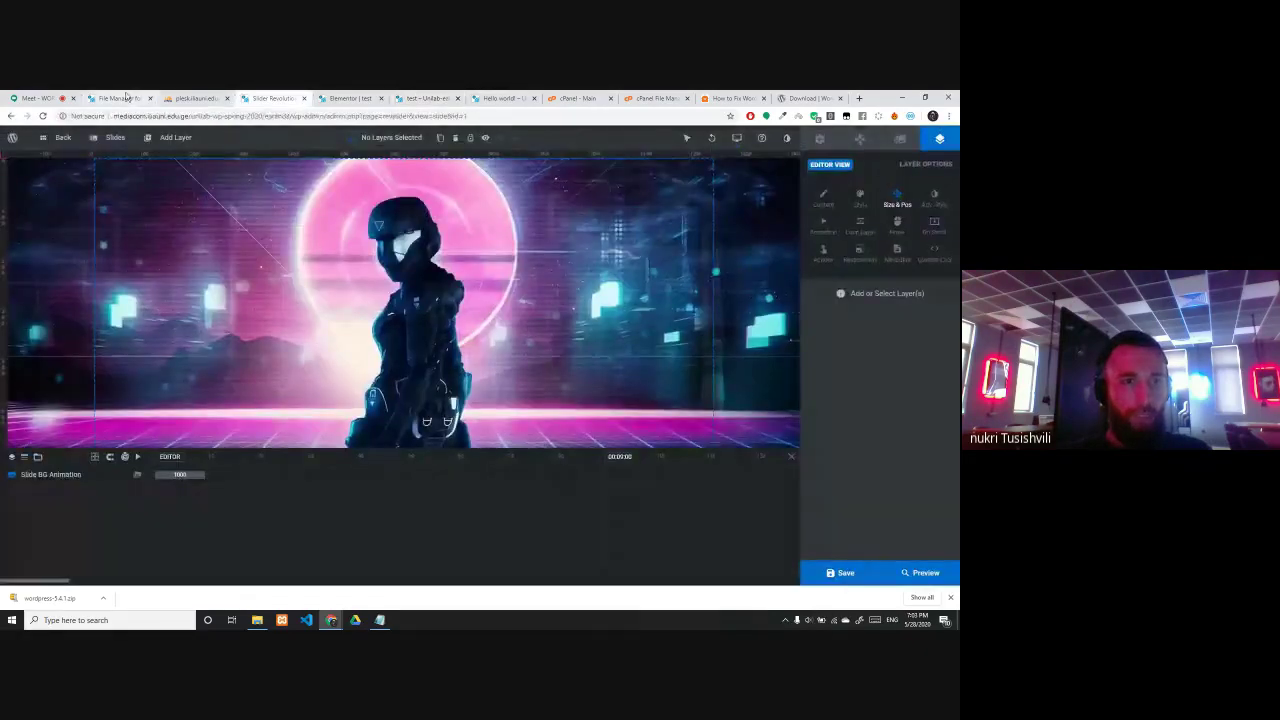
Cycle through the open file manager and Elementor tabs
left_click(118, 98)
key("ctrl+Tab")
key("ctrl+Tab")
key("ctrl+Tab")
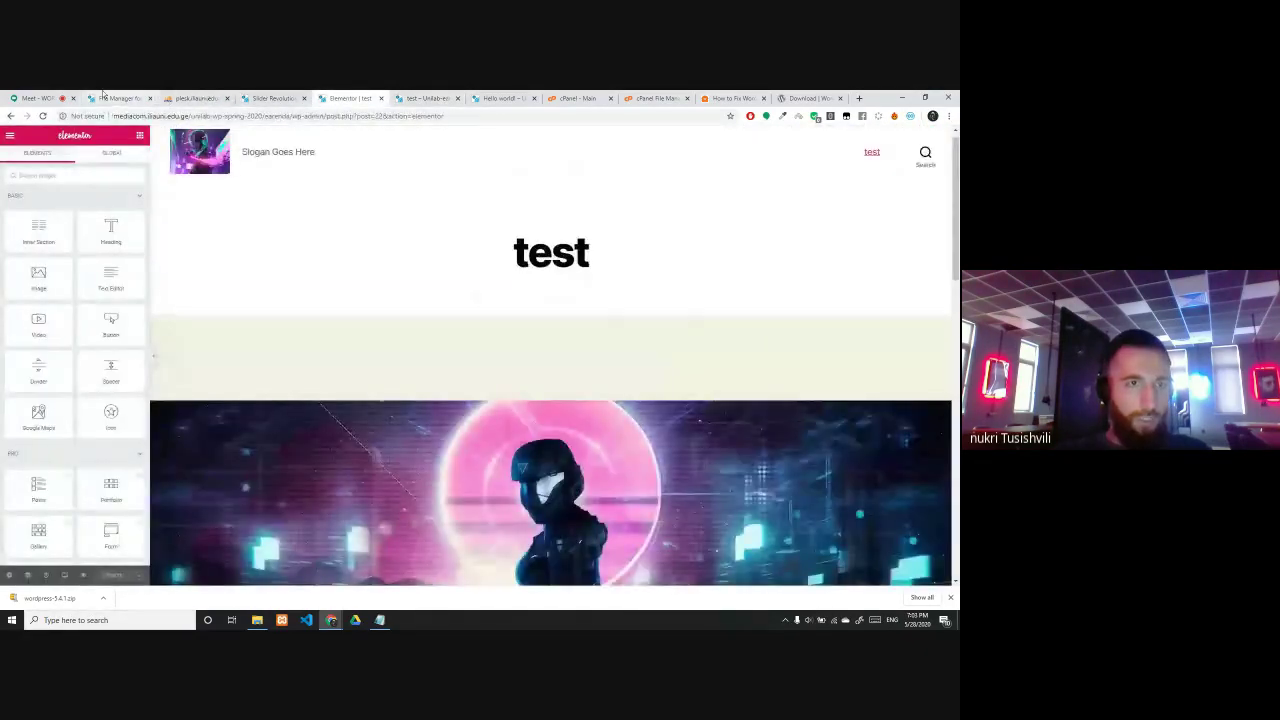
left_click(104, 96)
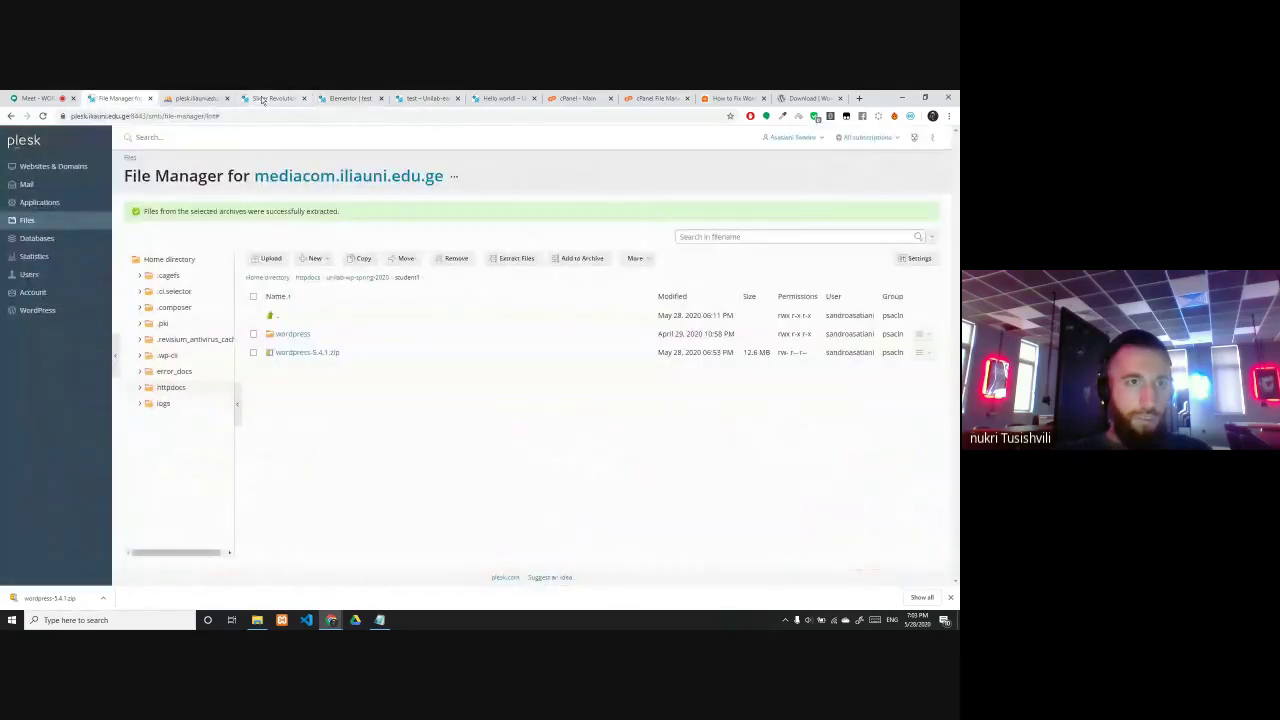
left_click(348, 98)
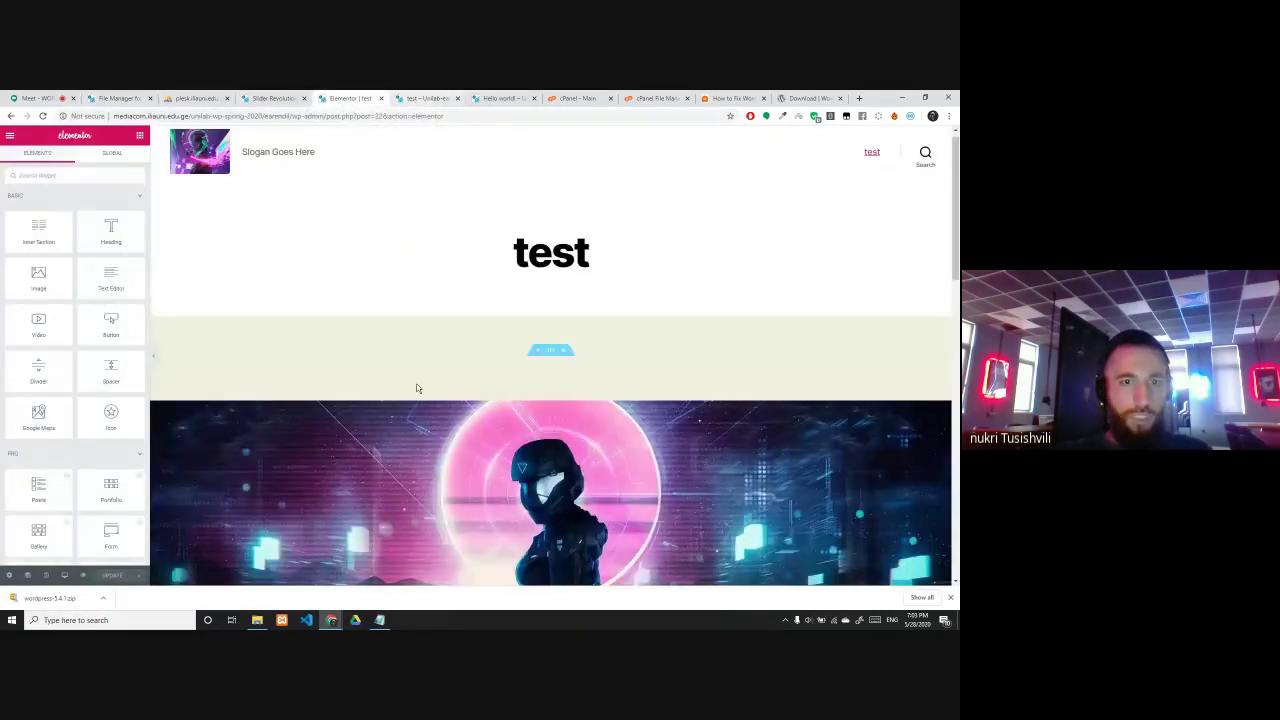
scroll(418, 388, "down", 10)
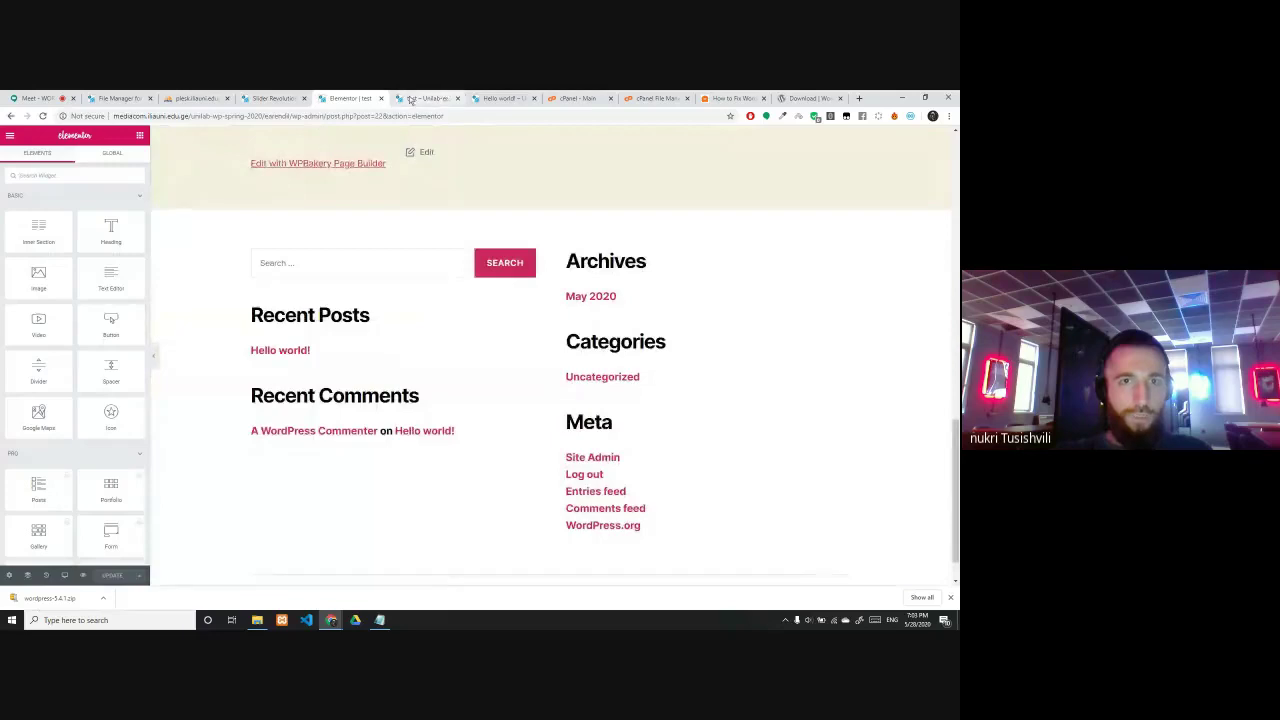
From the Slider Revolution tab, open Appearance > Widgets through the WordPress admin menu
left_click(265, 98)
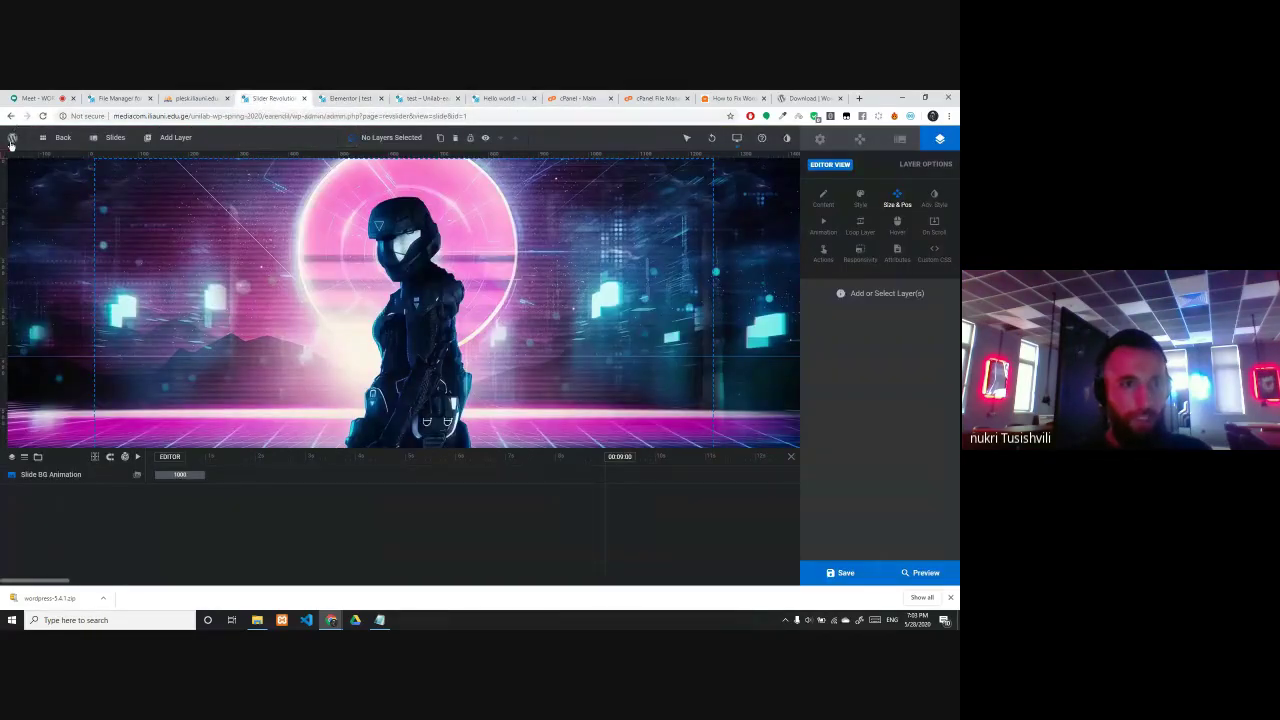
left_click(12, 139)
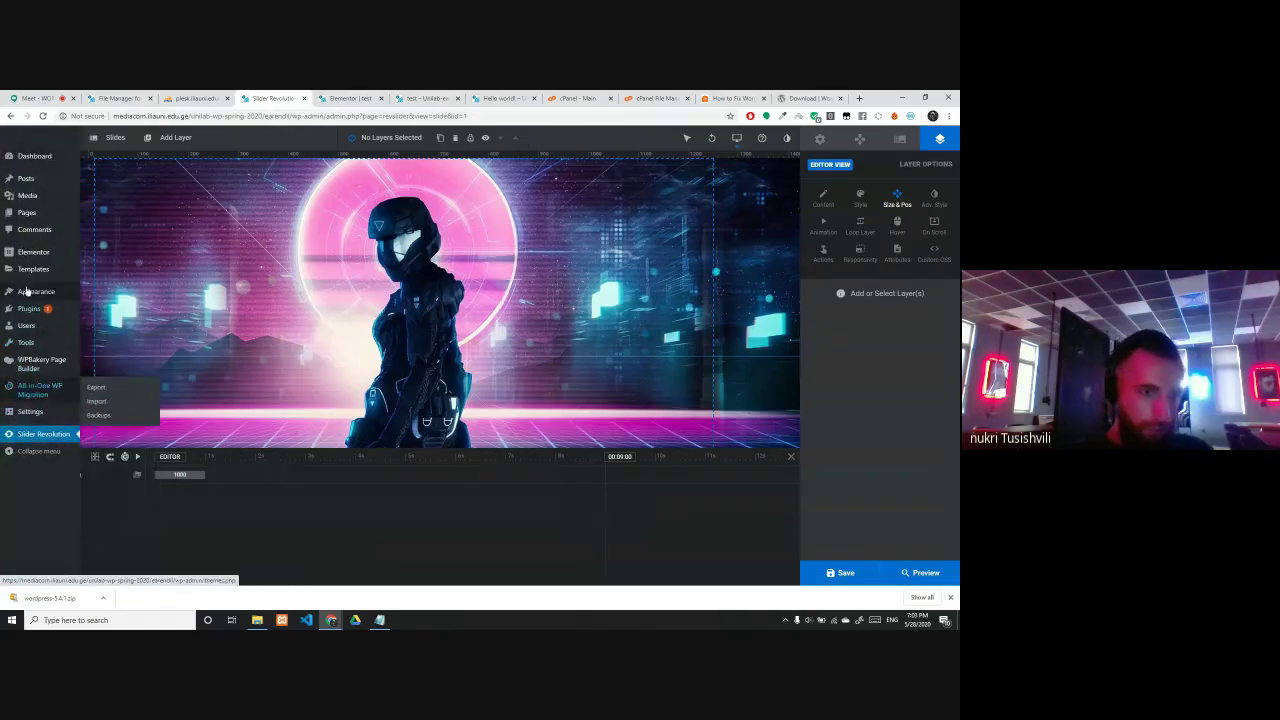
mouse_move(30, 293)
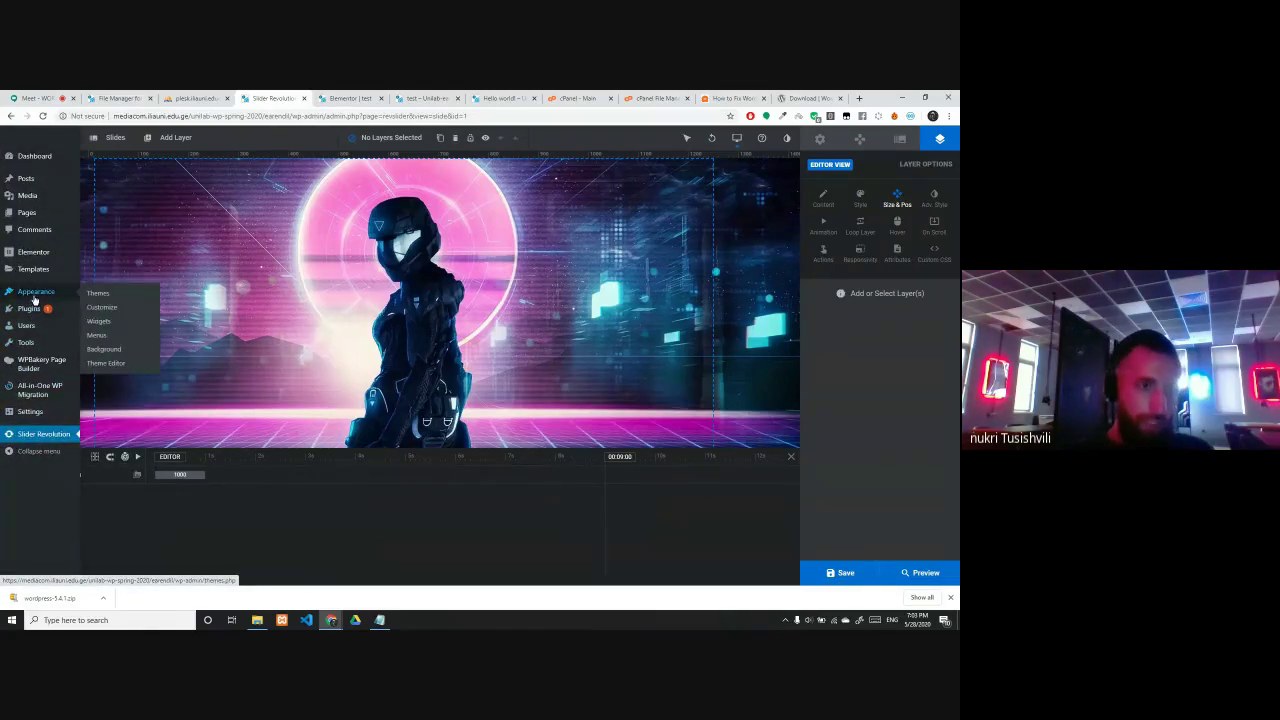
left_click(102, 324)
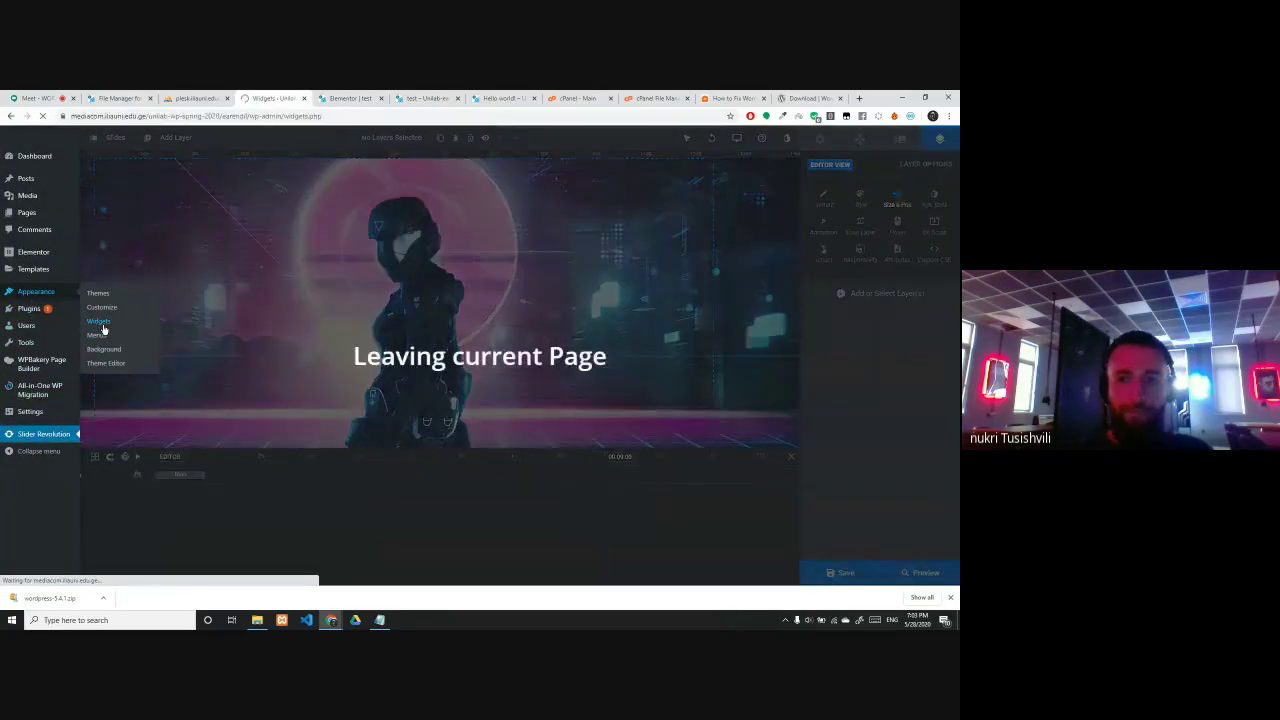
Delete the Search, Recent Posts and Recent Comments widgets from Footer #1
scroll(357, 323, "down", 2)
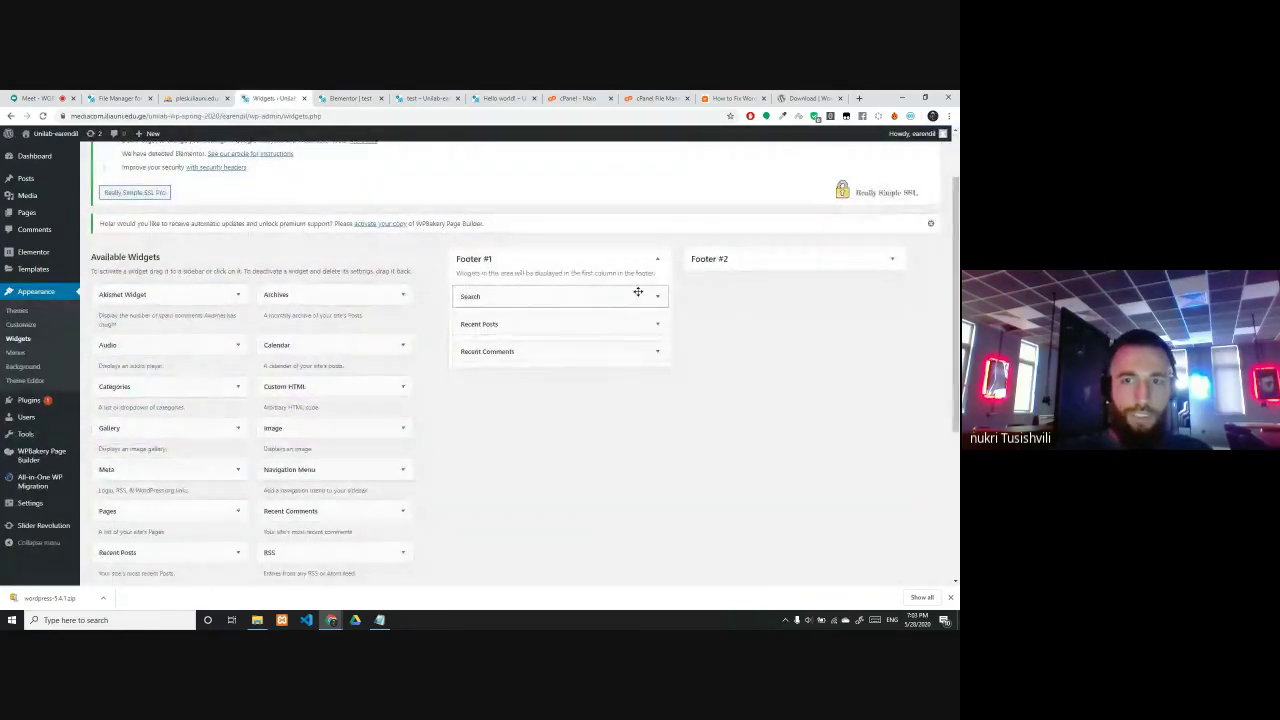
left_click(638, 291)
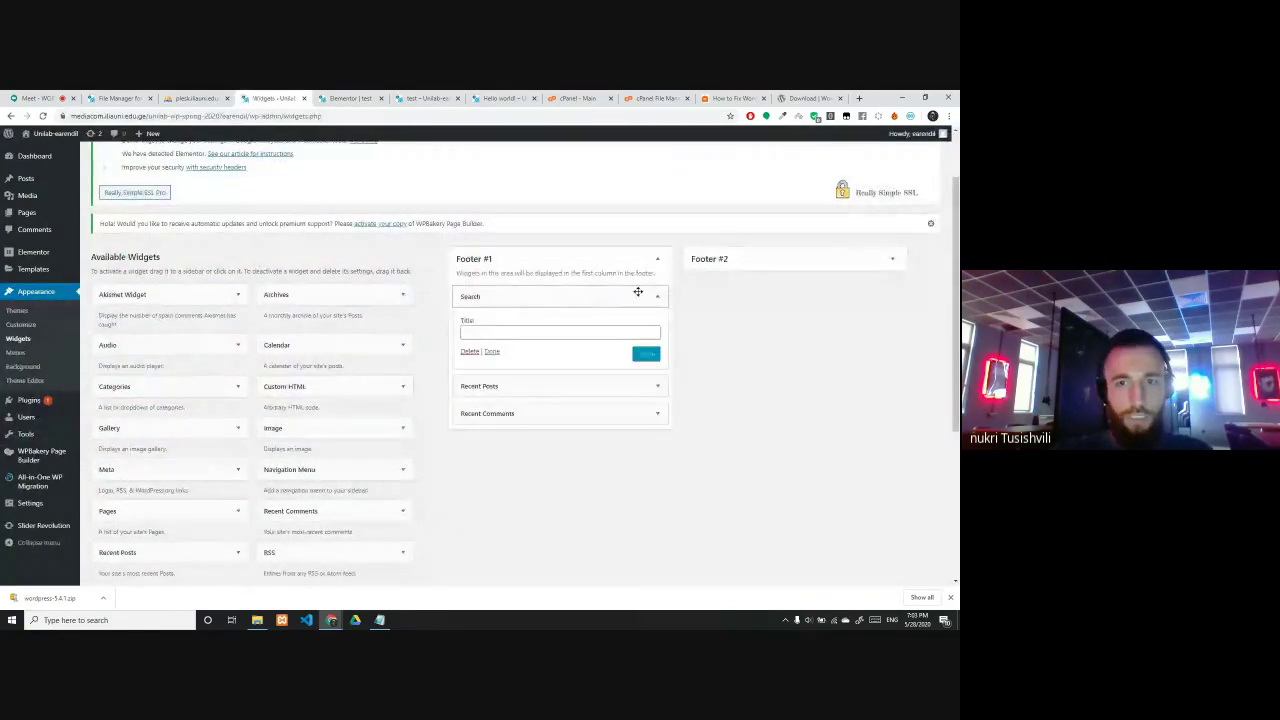
left_click(468, 352)
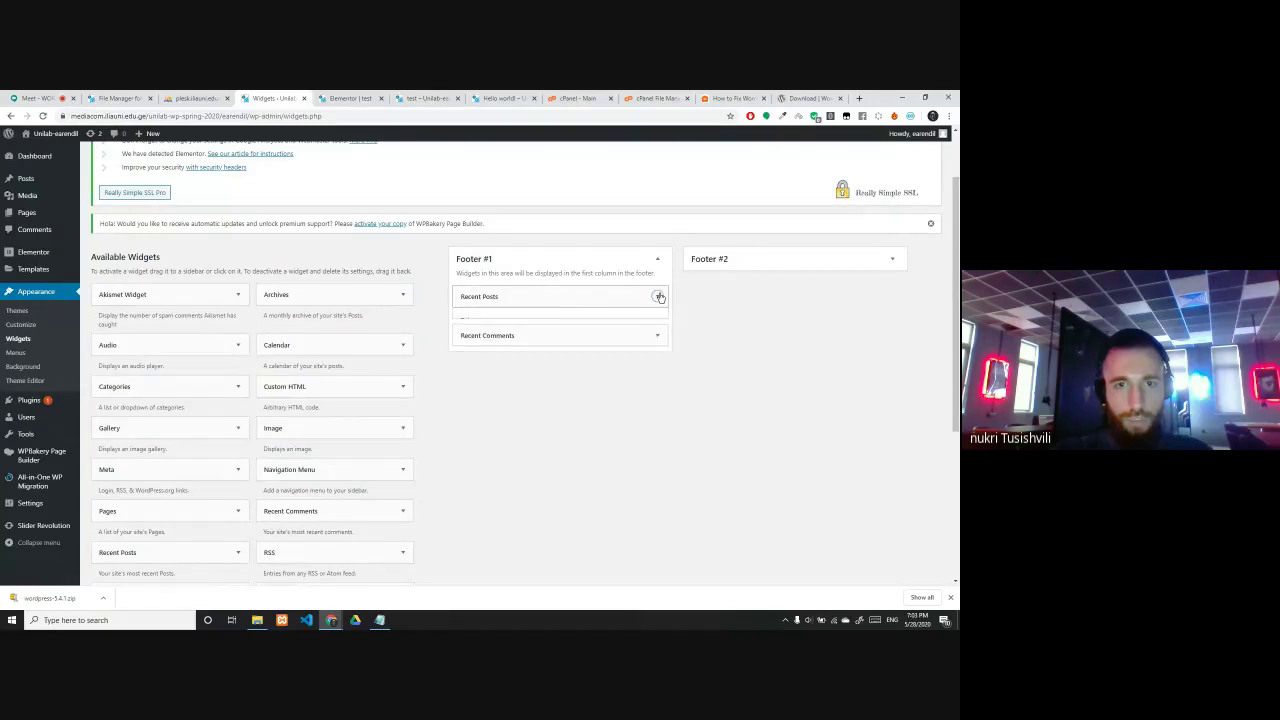
left_click(657, 296)
left_click(468, 389)
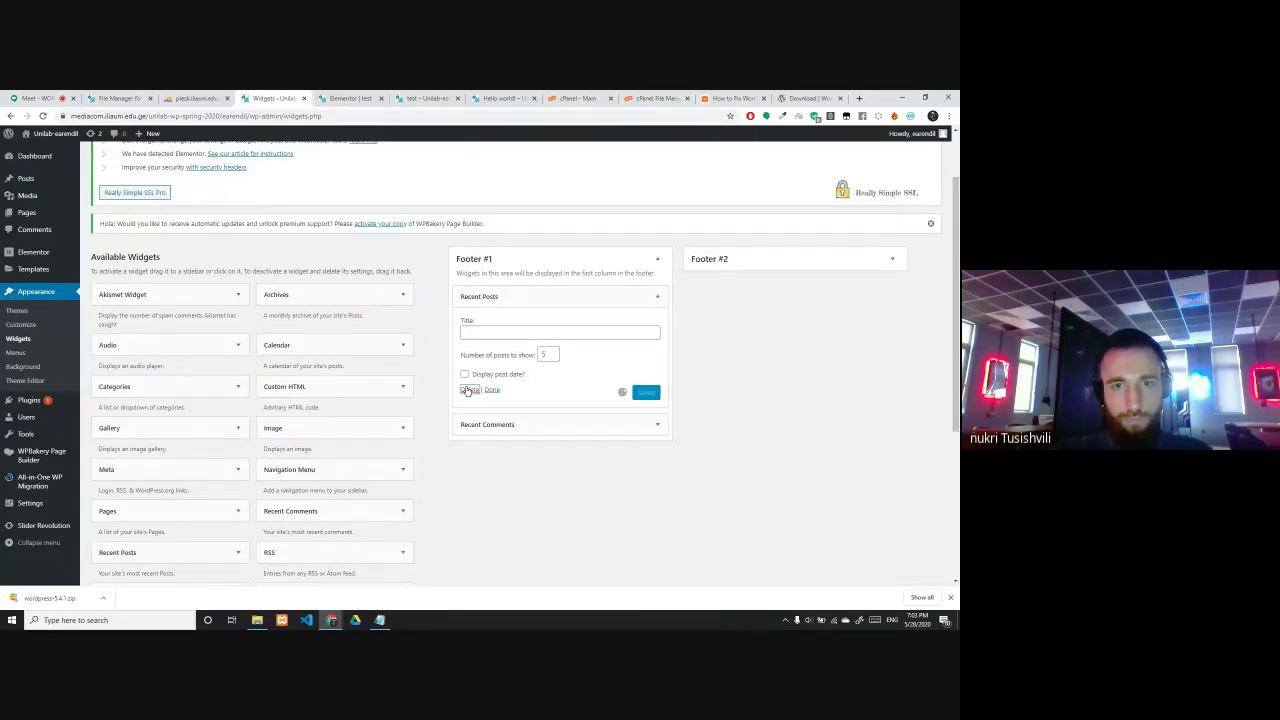
left_click(657, 296)
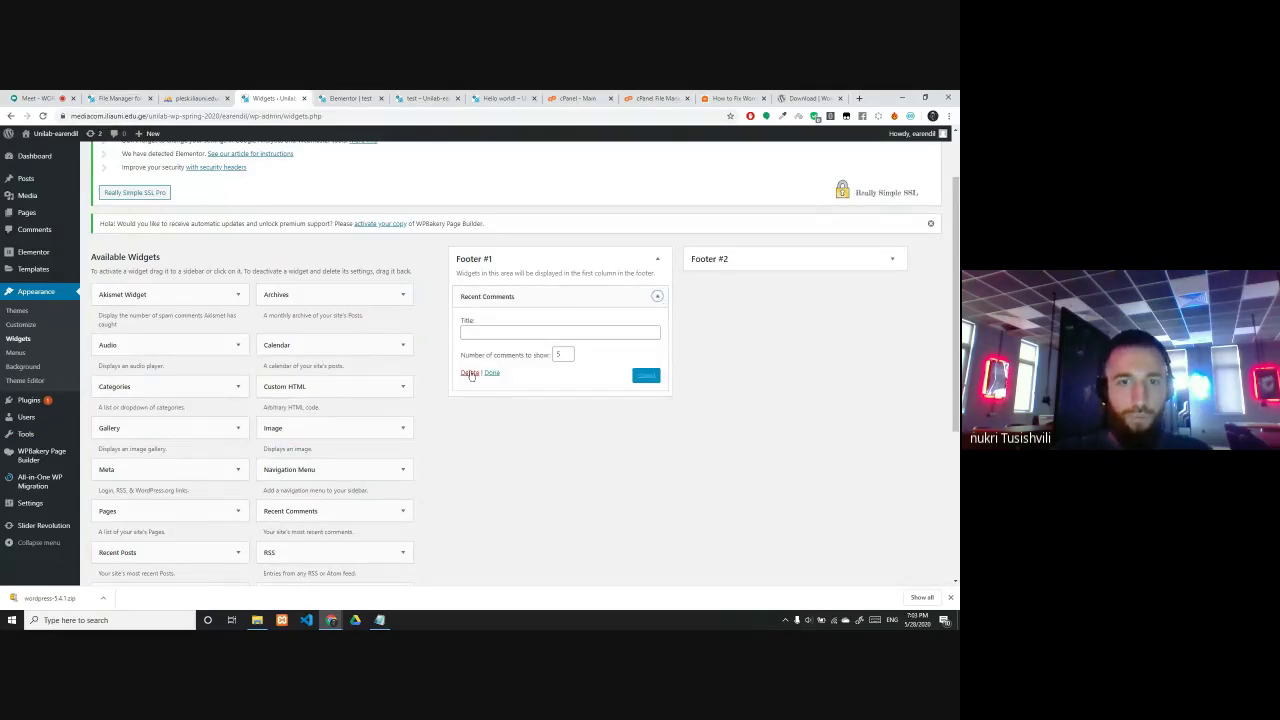
left_click(469, 372)
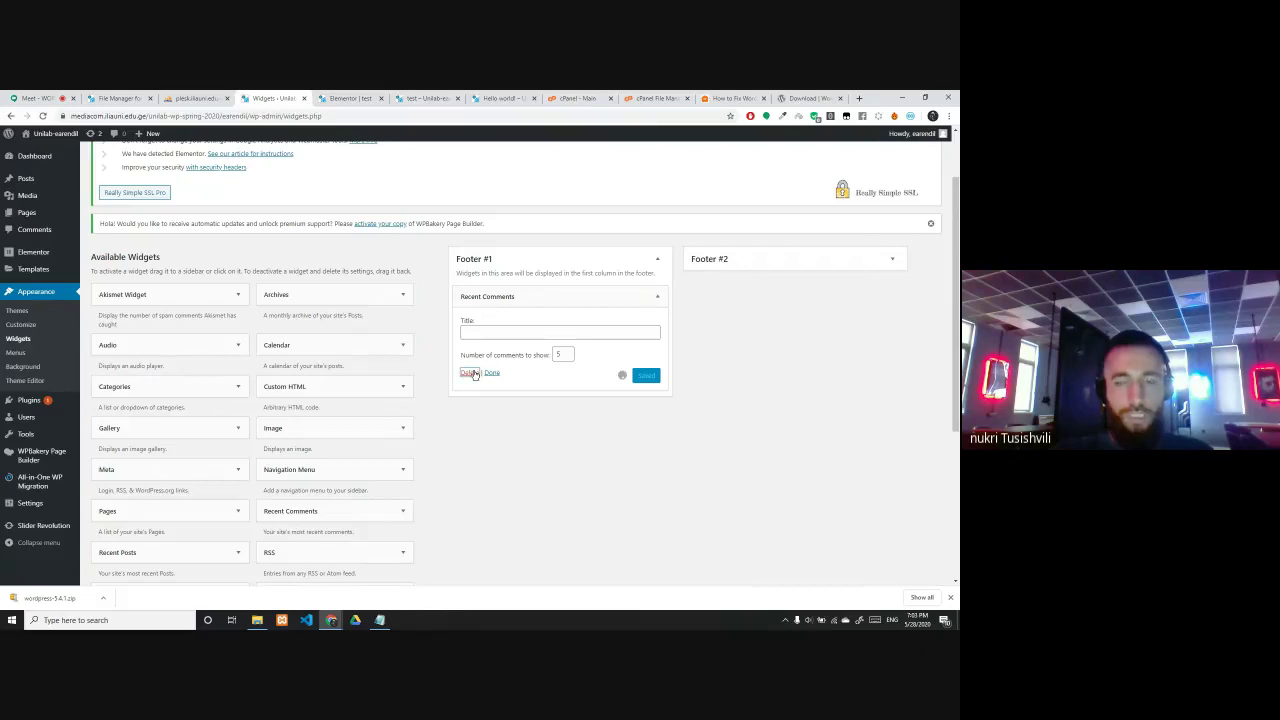
Delete the Archives, Categories and Meta widgets from Footer #2, then return to Elementor
left_click(840, 258)
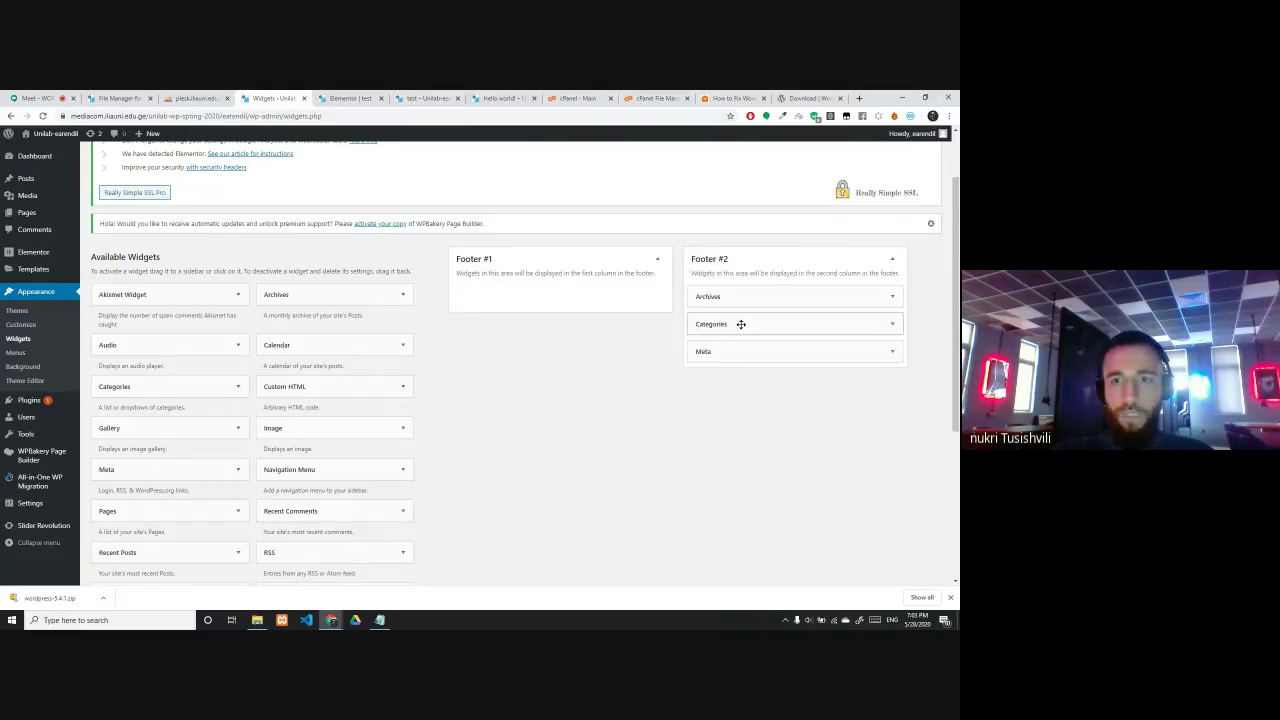
left_click(892, 298)
left_click(704, 380)
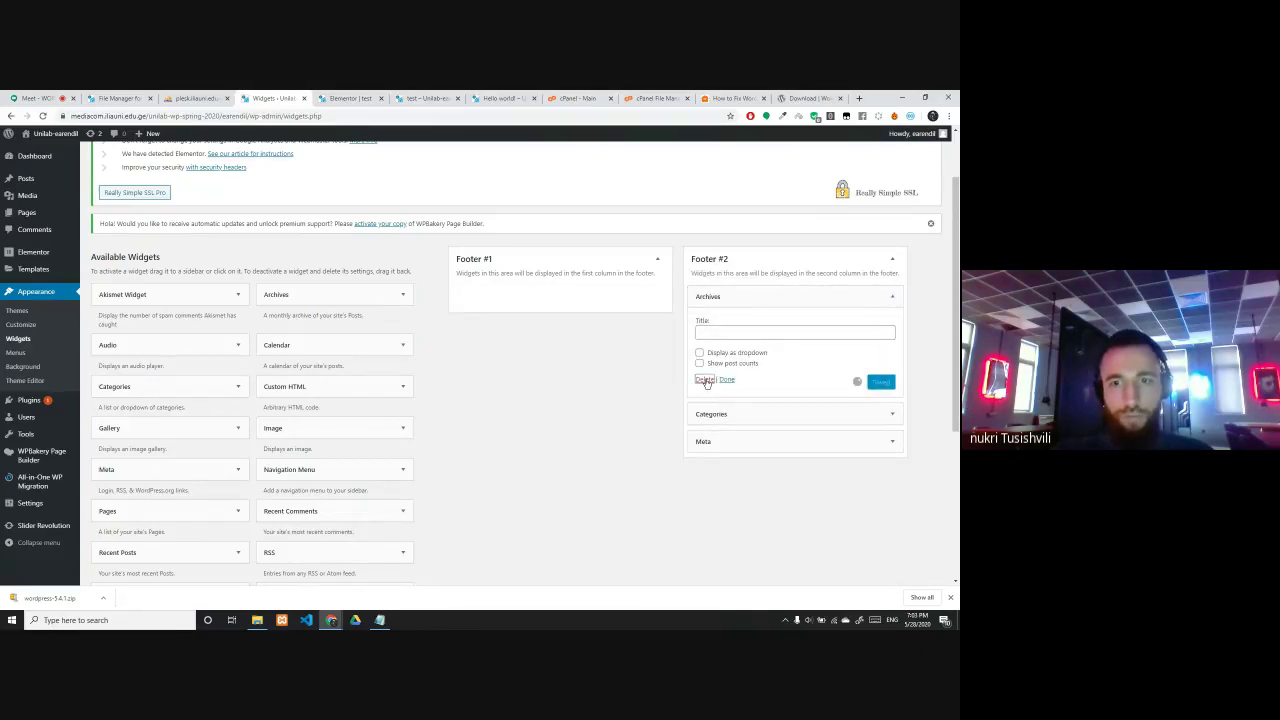
left_click(892, 297)
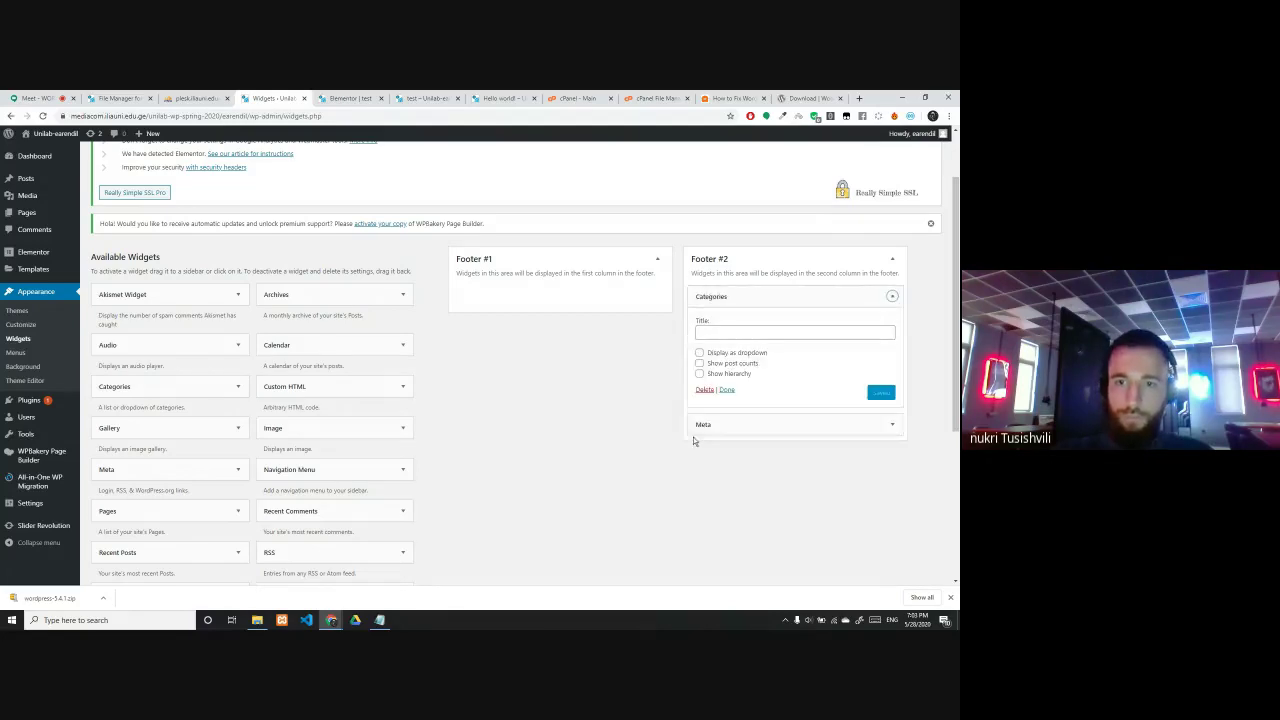
left_click(705, 390)
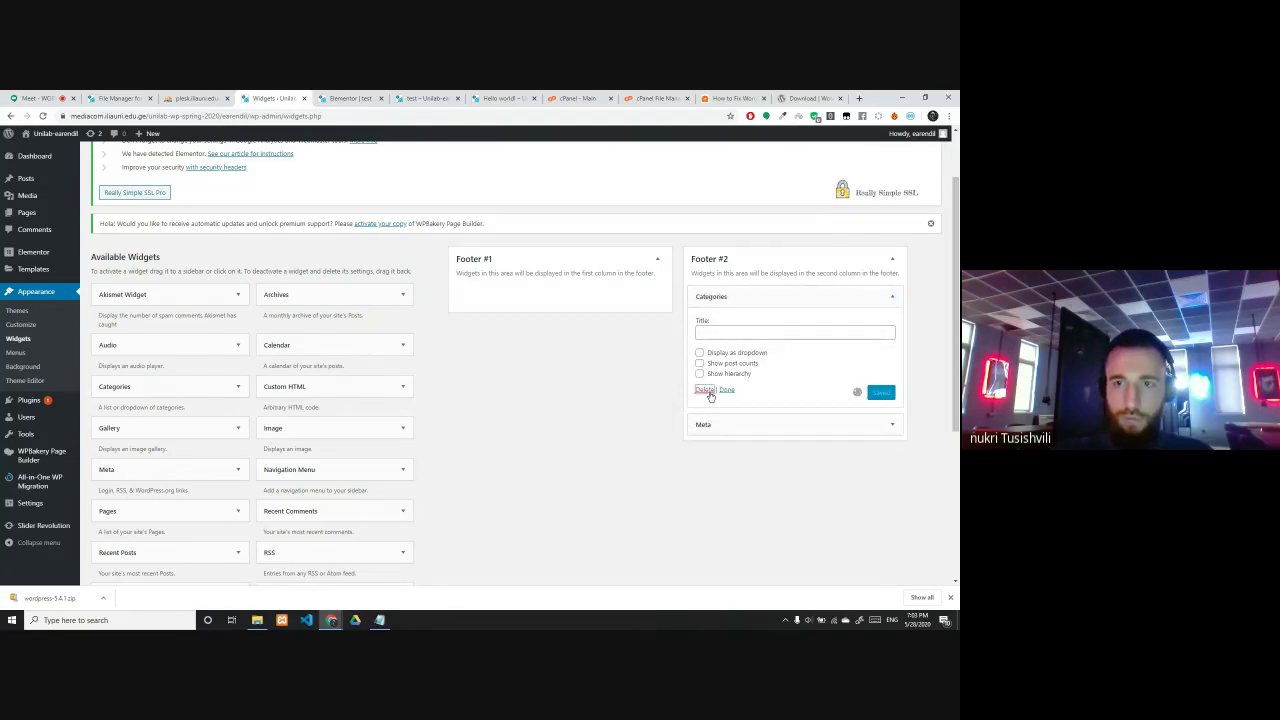
left_click(892, 297)
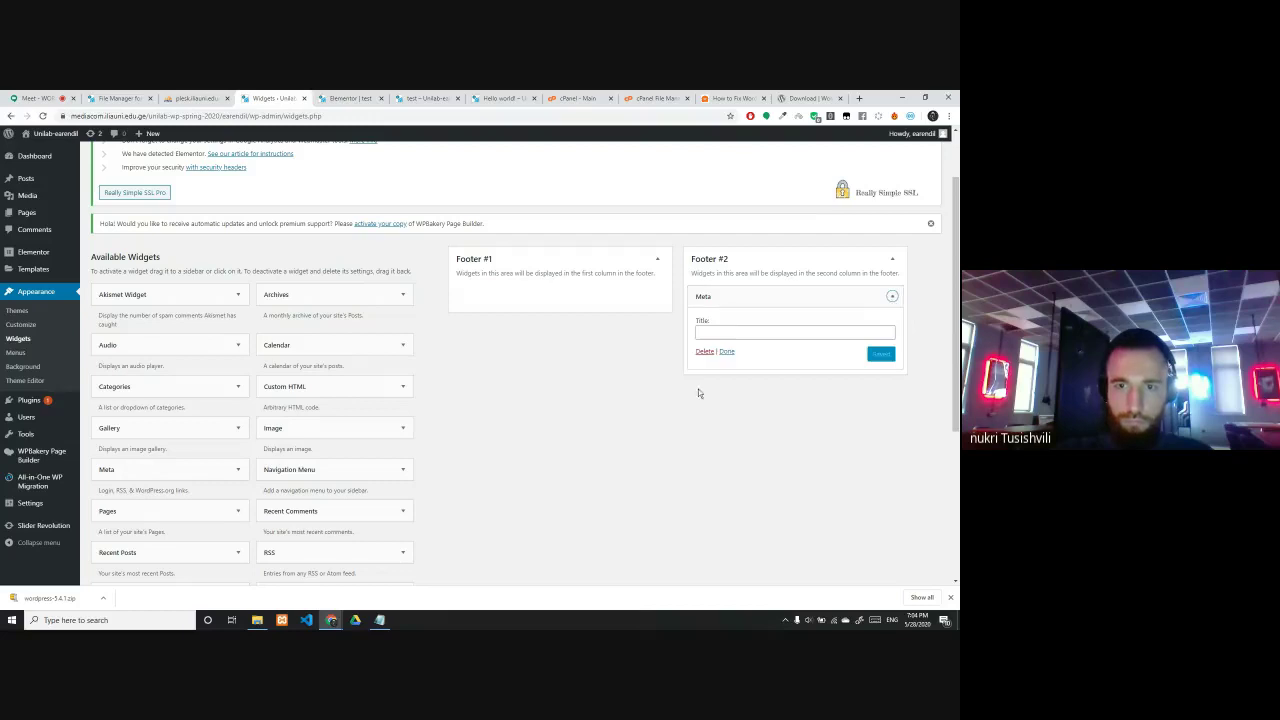
left_click(706, 352)
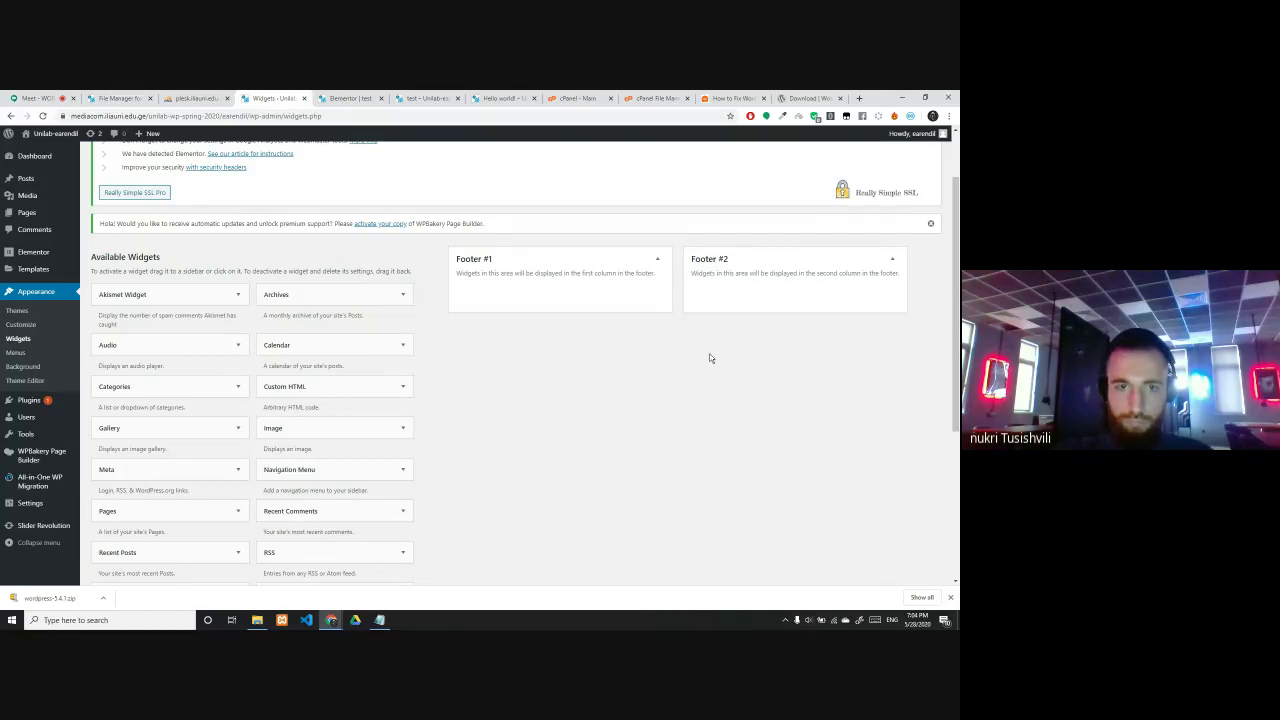
scroll(496, 338, "up", 2)
left_click(350, 98)
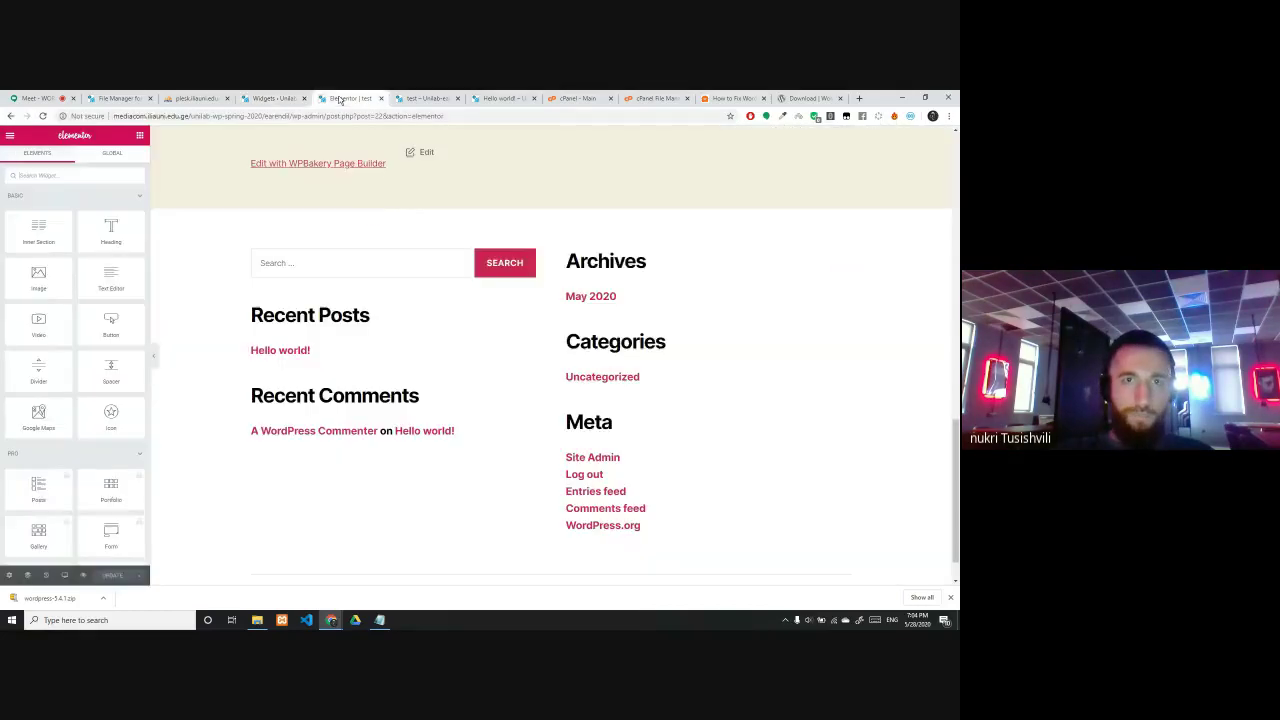
Reload the test page preview, check the footer and top, and revisit the Elementor and Widgets tabs
left_click(428, 98)
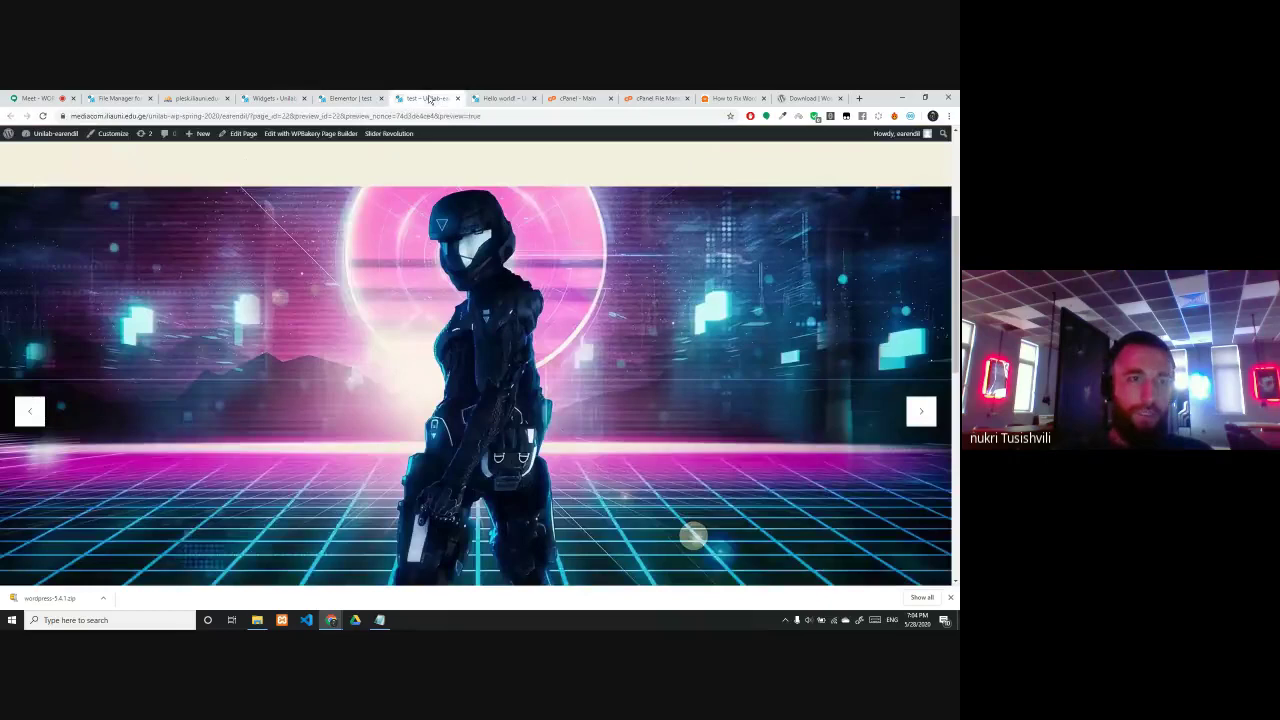
left_click(42, 116)
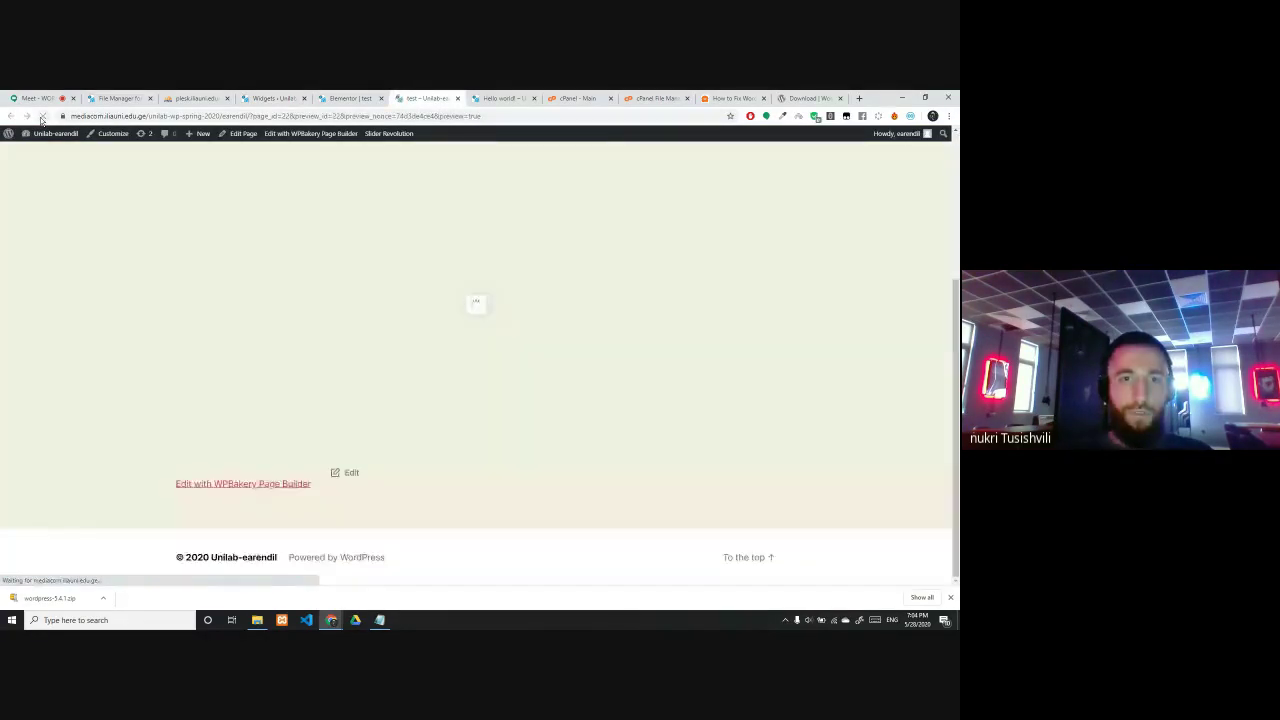
scroll(157, 228, "down", 5)
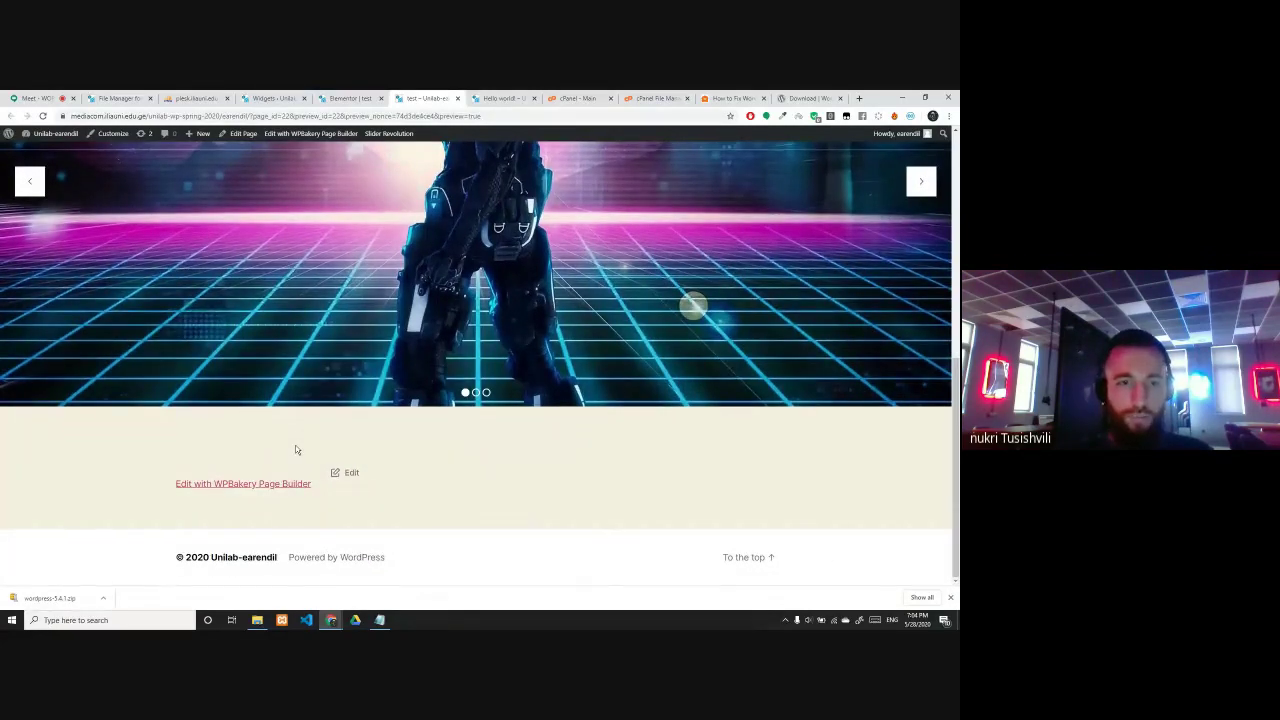
key("Home")
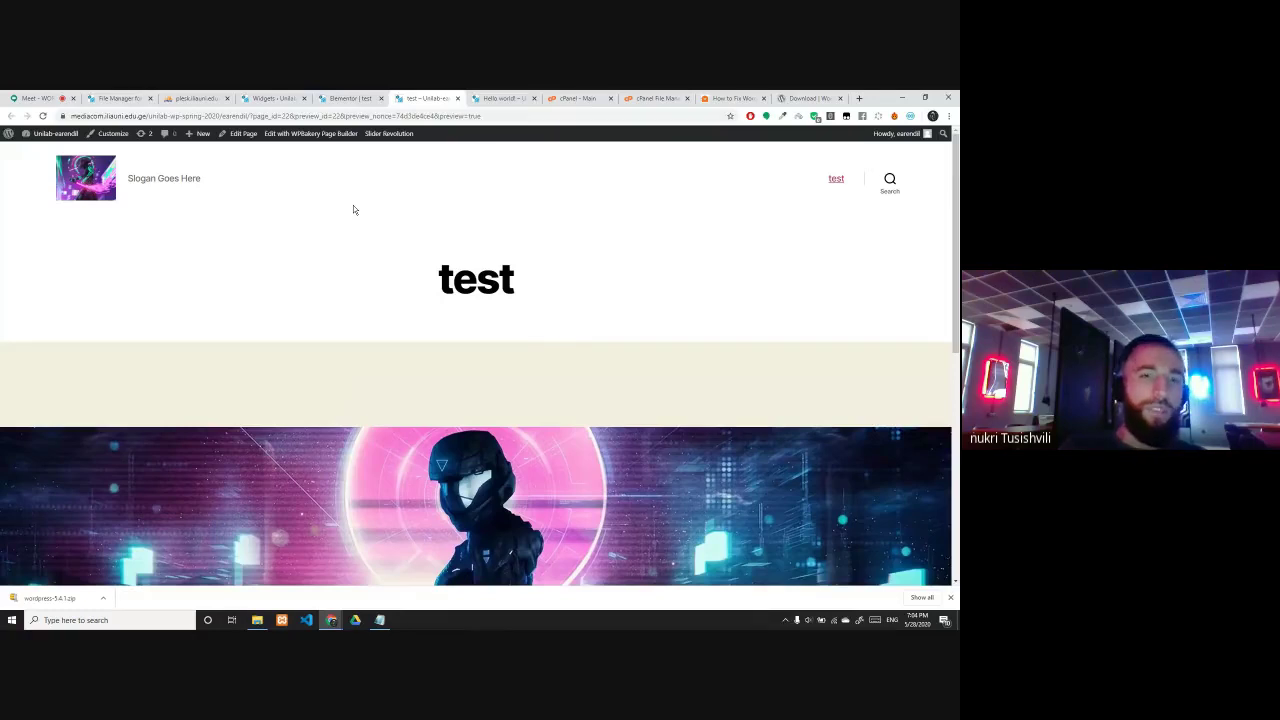
left_click(350, 98)
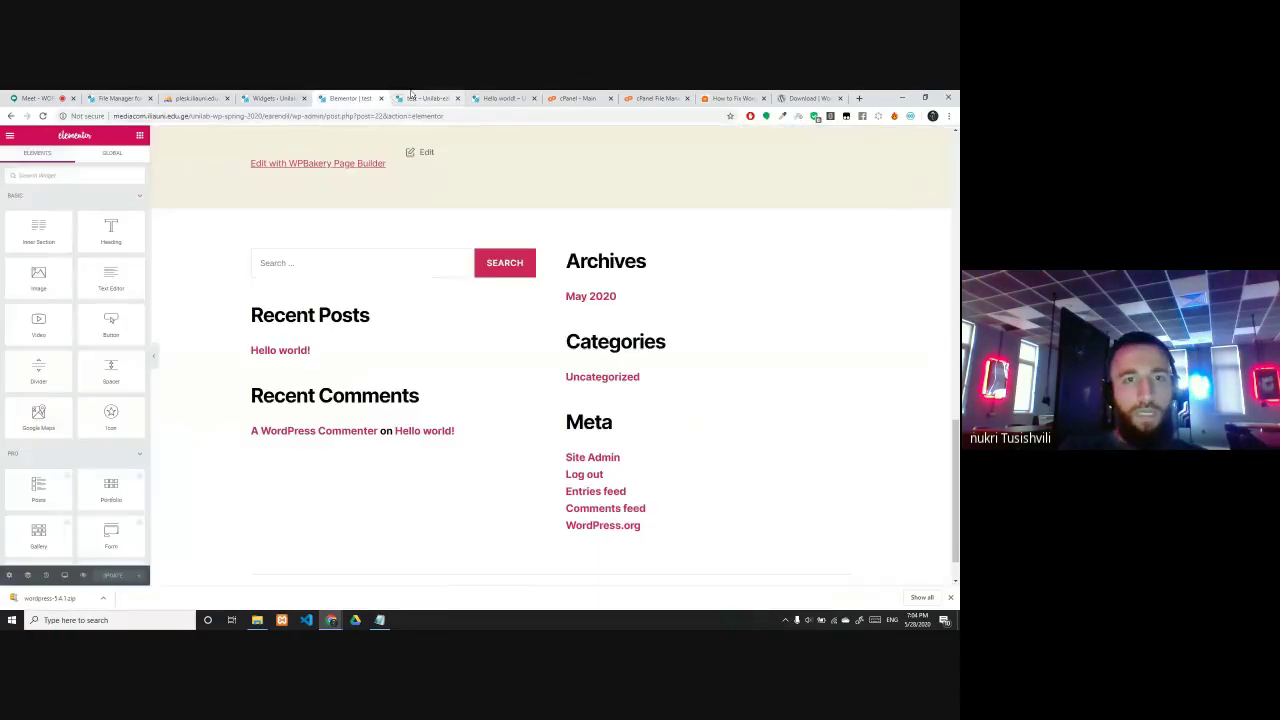
scroll(379, 343, "up", 10)
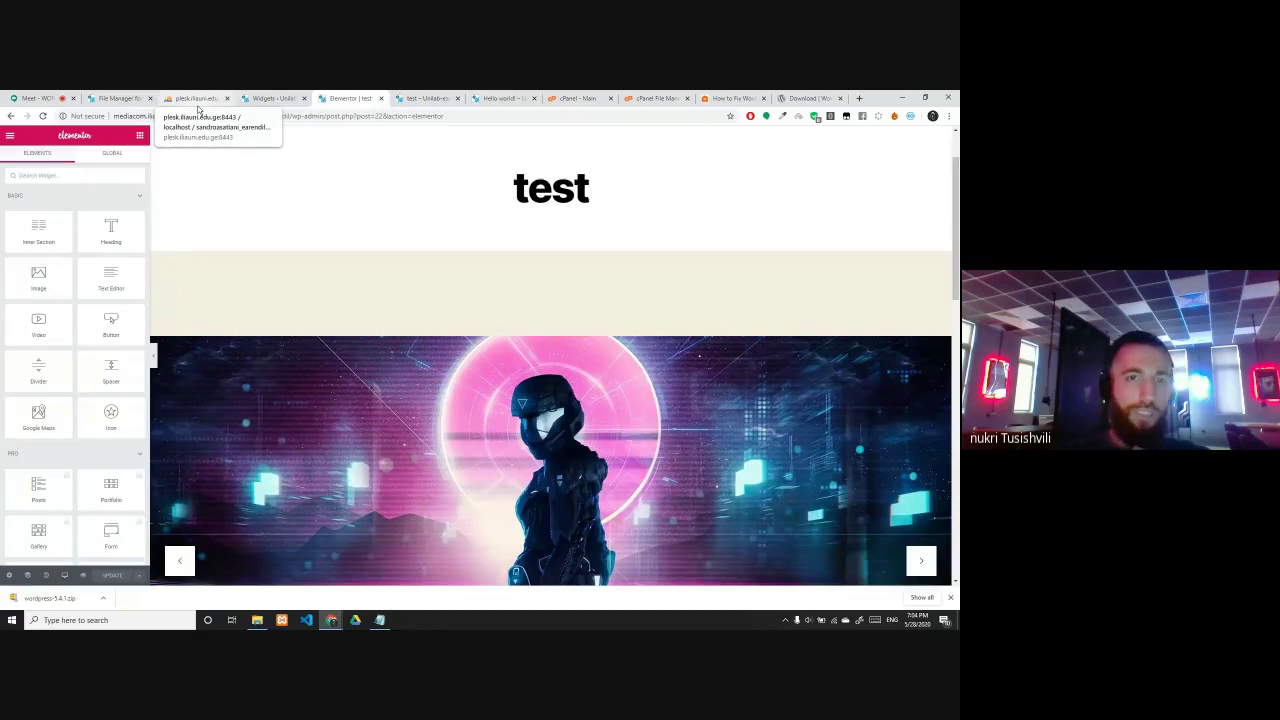
left_click(268, 98)
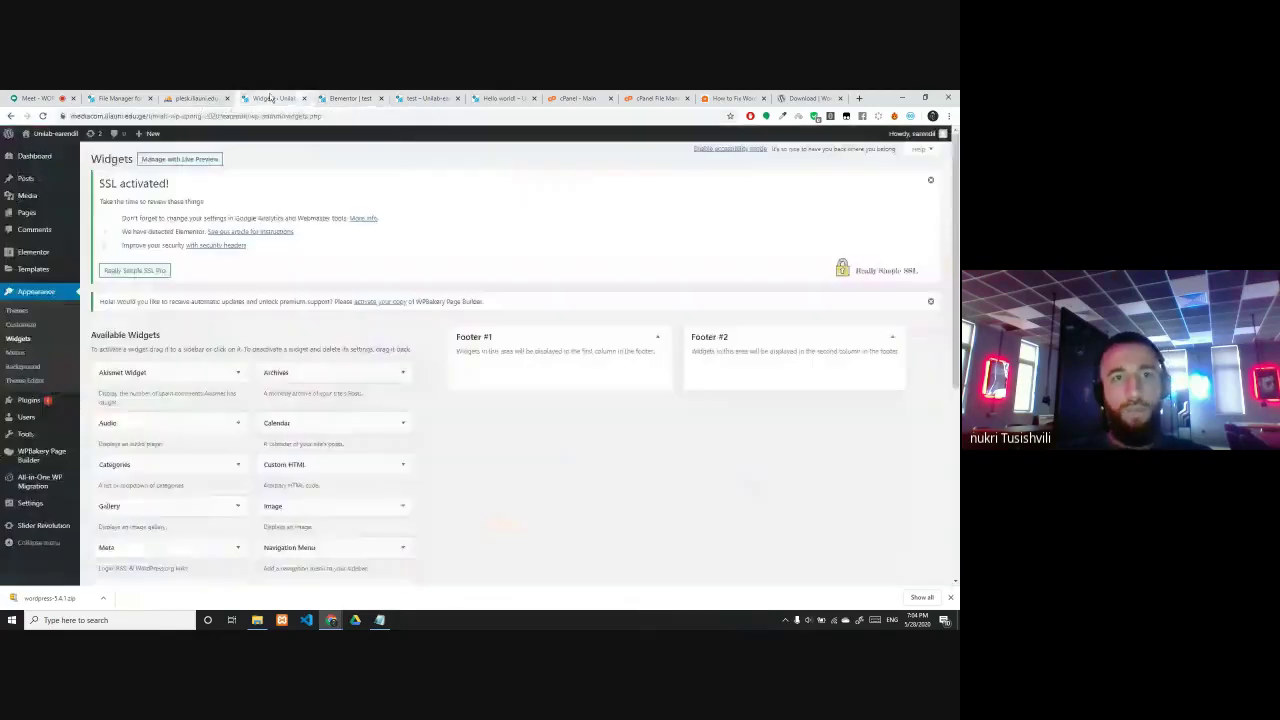
left_click(426, 98)
Inspect the 'test' heading in DevTools and select its entry header element
right_click(482, 287)
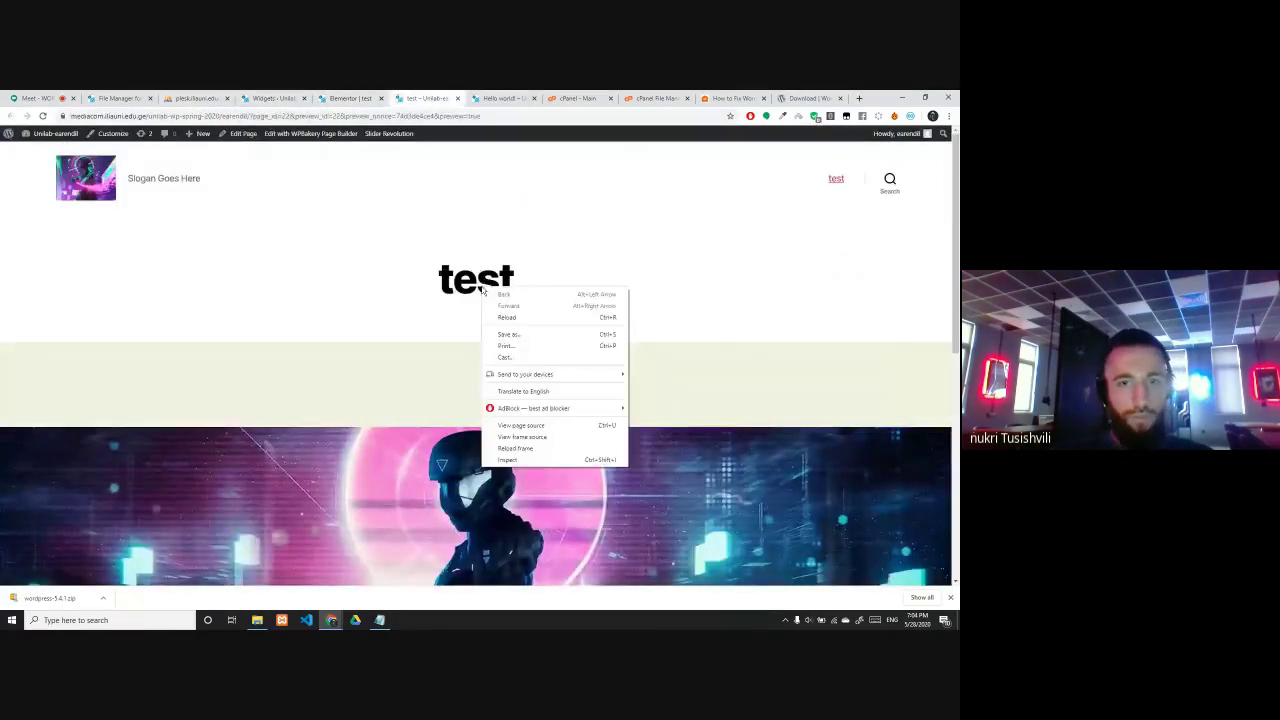
left_click(508, 460)
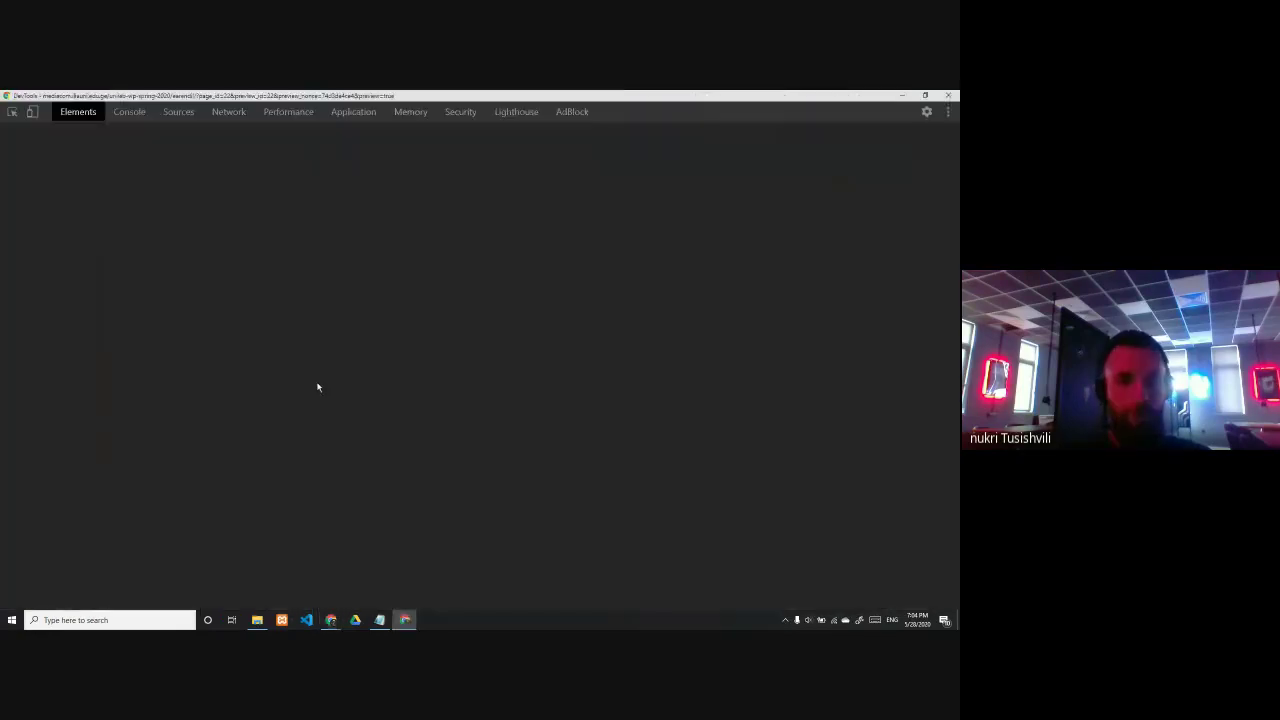
left_click_drag(446, 96, 598, 315)
left_click(339, 332)
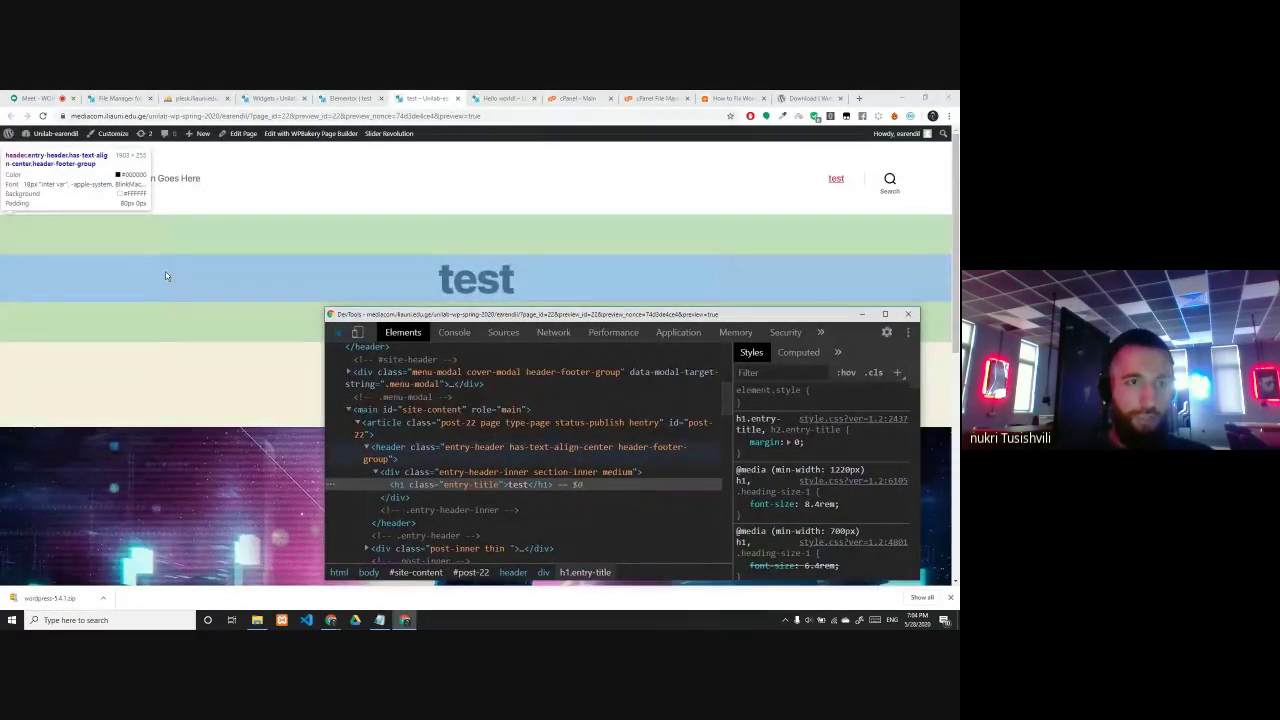
left_click(166, 276)
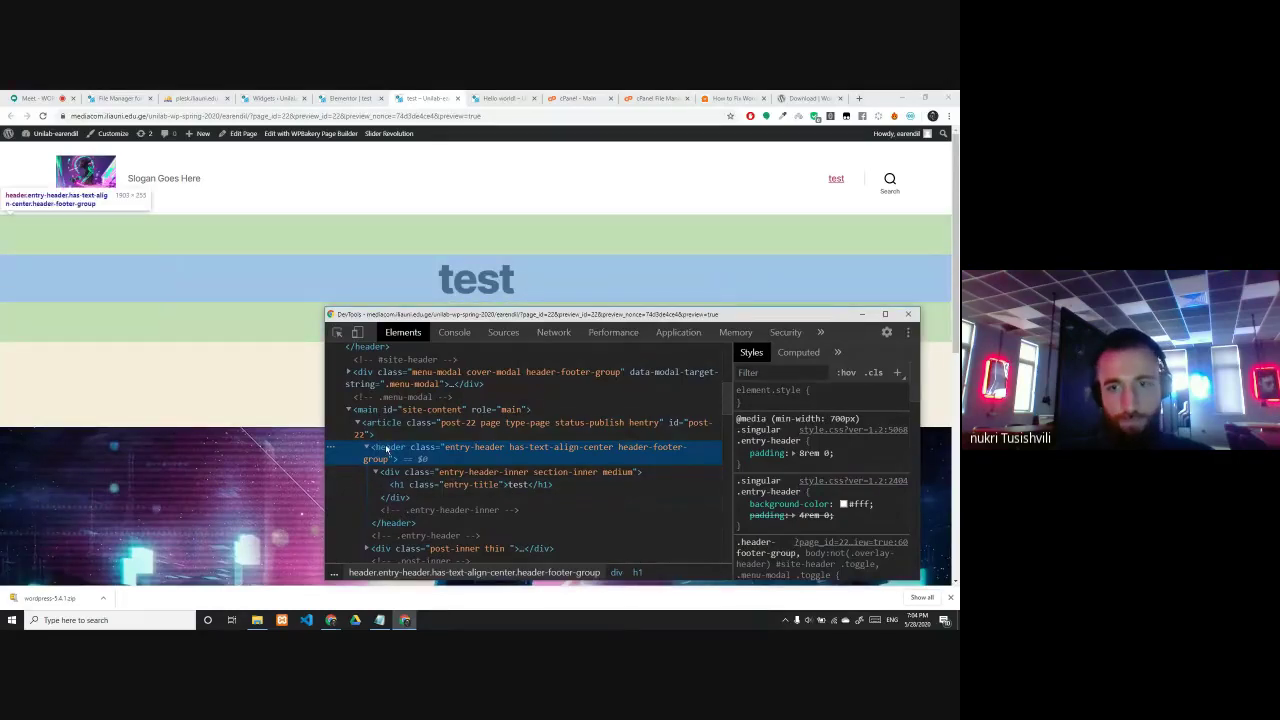
Add display: none to the .singular .entry-header rule, then reload the page
left_click(854, 458)
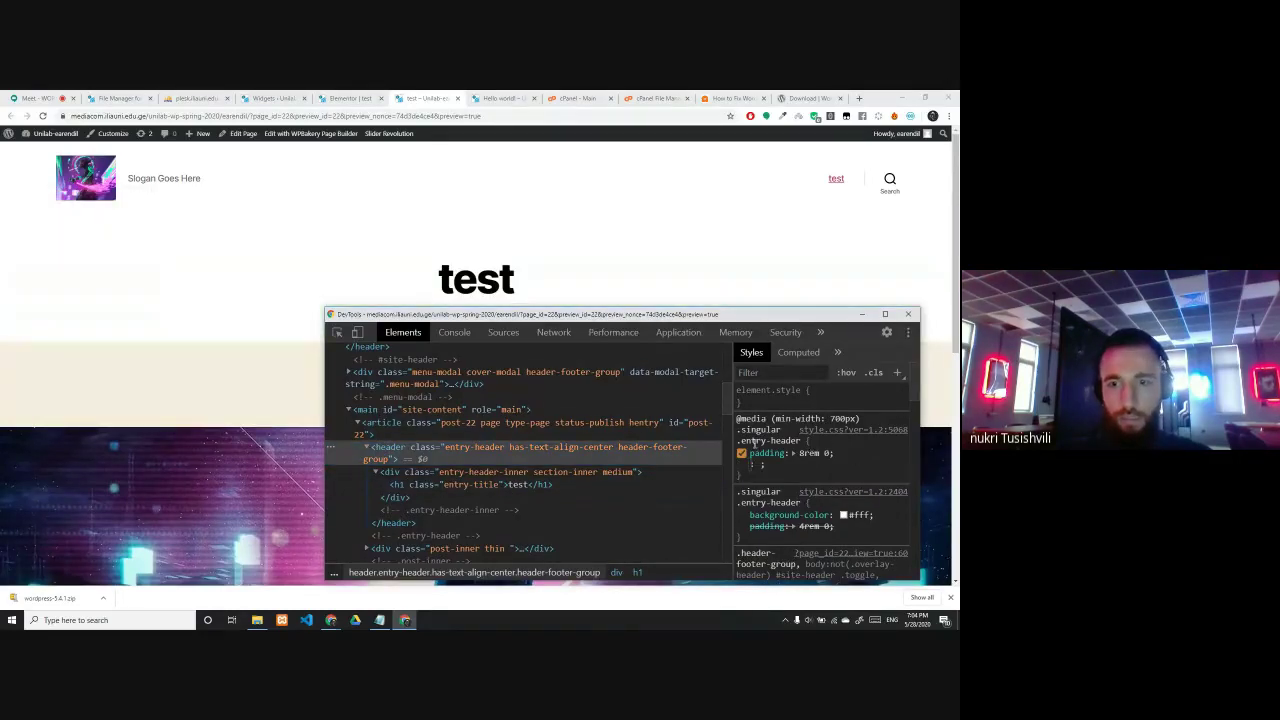
type("di")
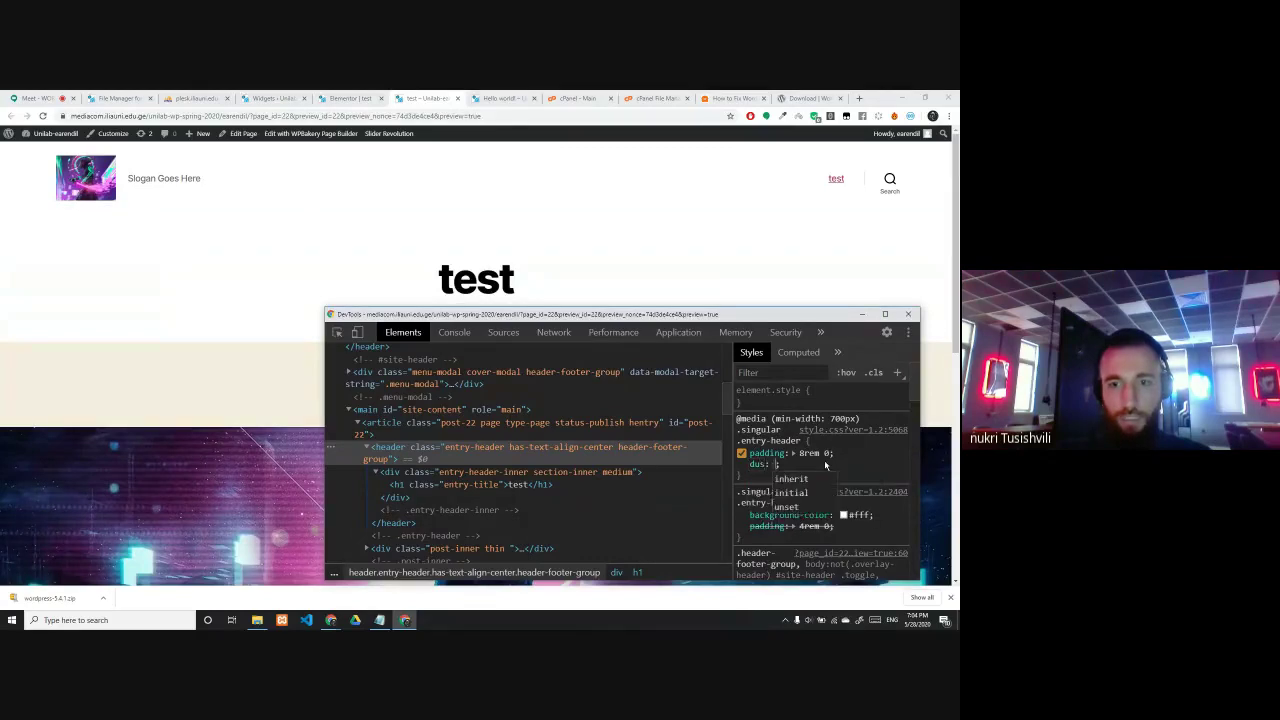
key("Tab")
type("none")
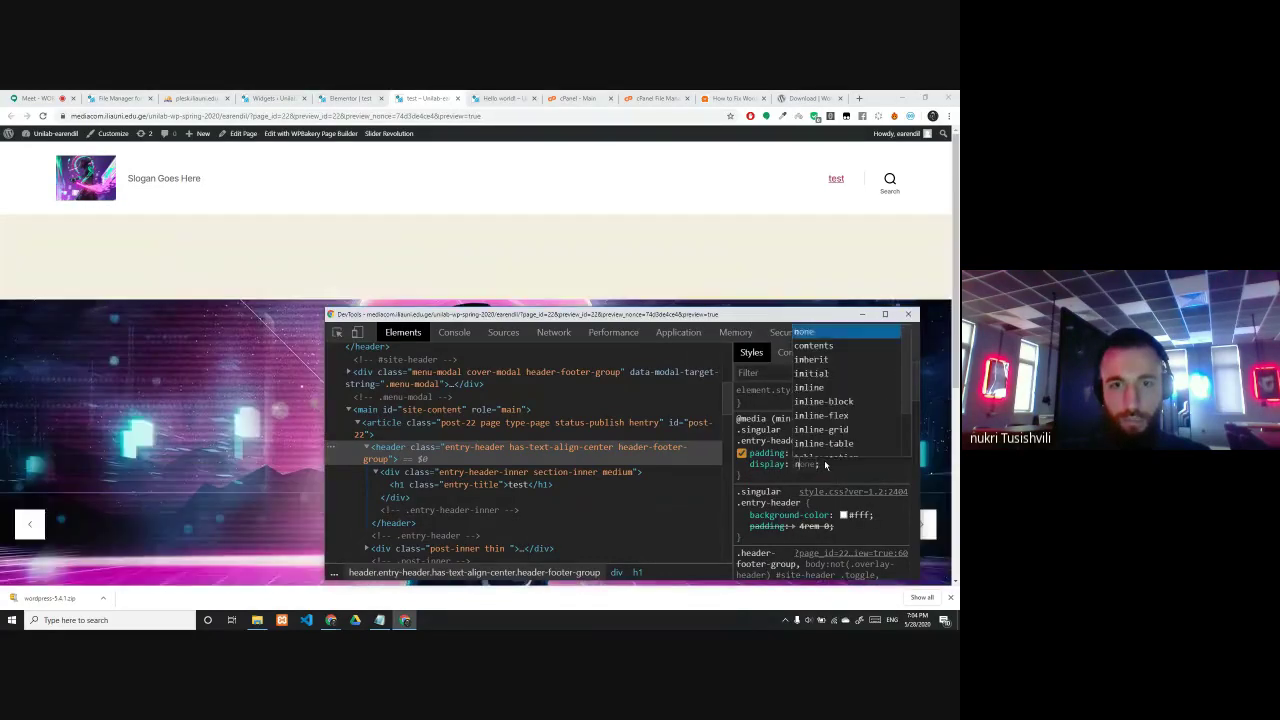
key("Return")
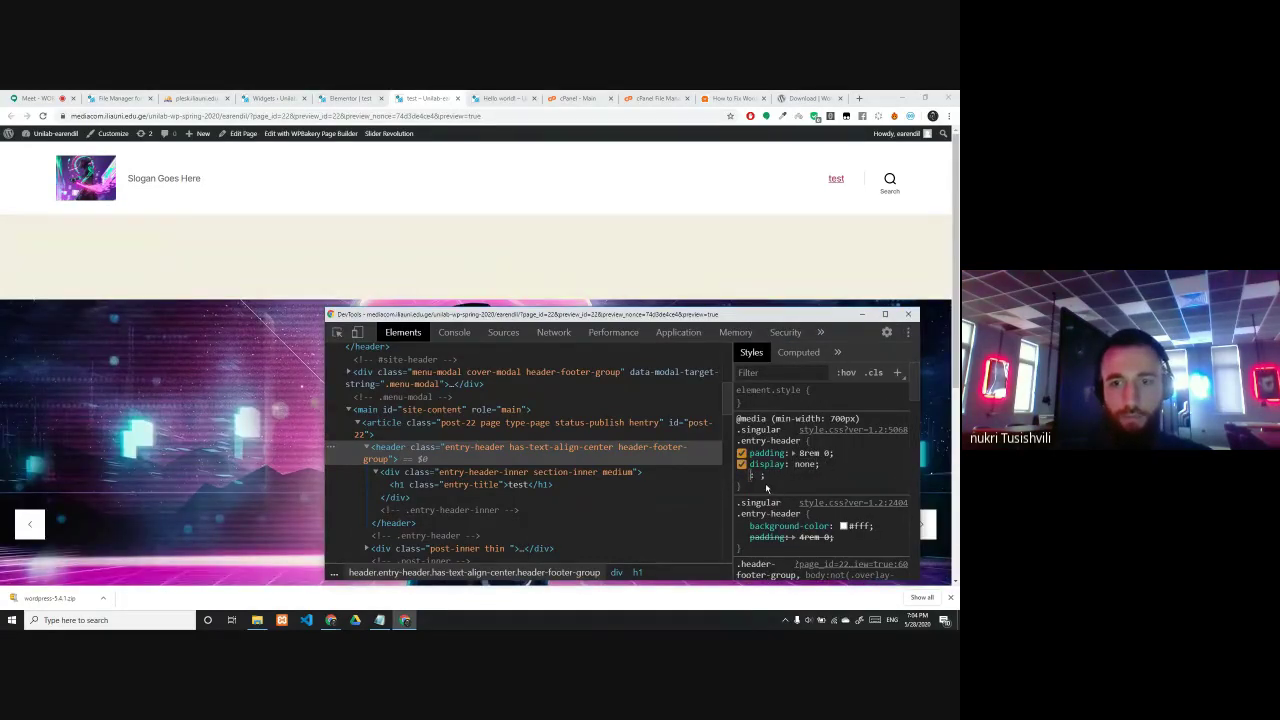
left_click(767, 487)
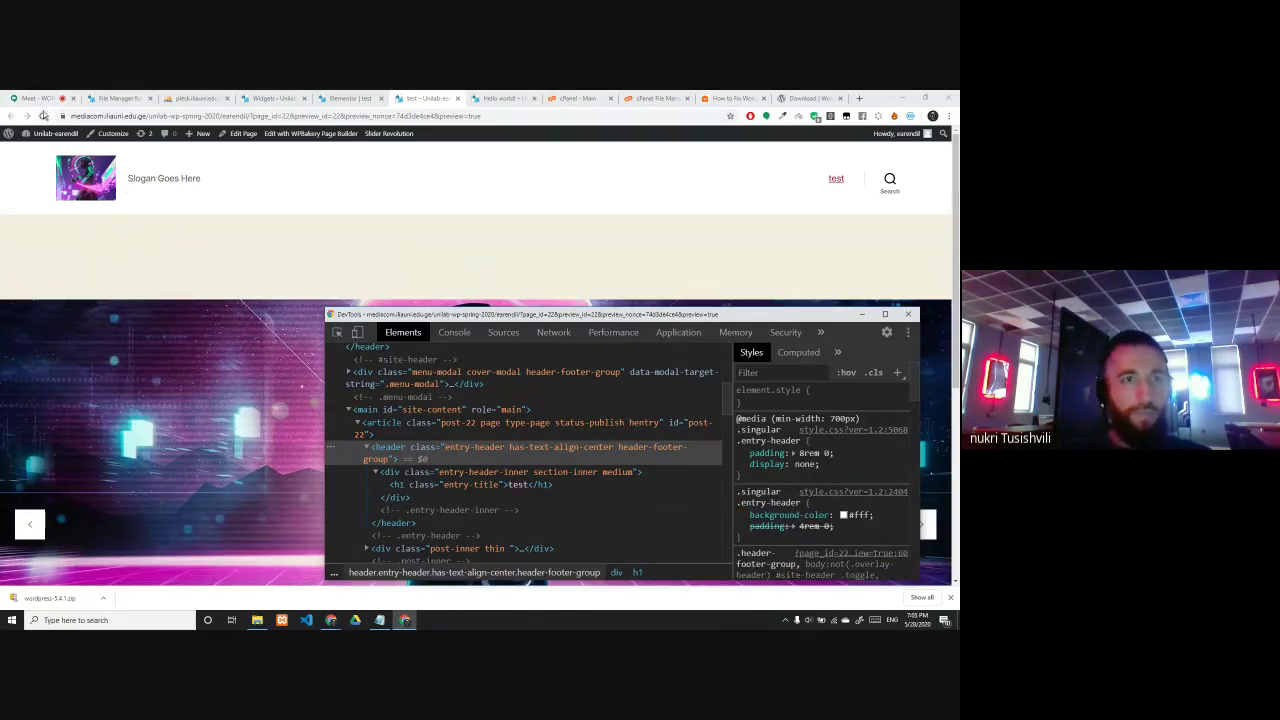
left_click(43, 115)
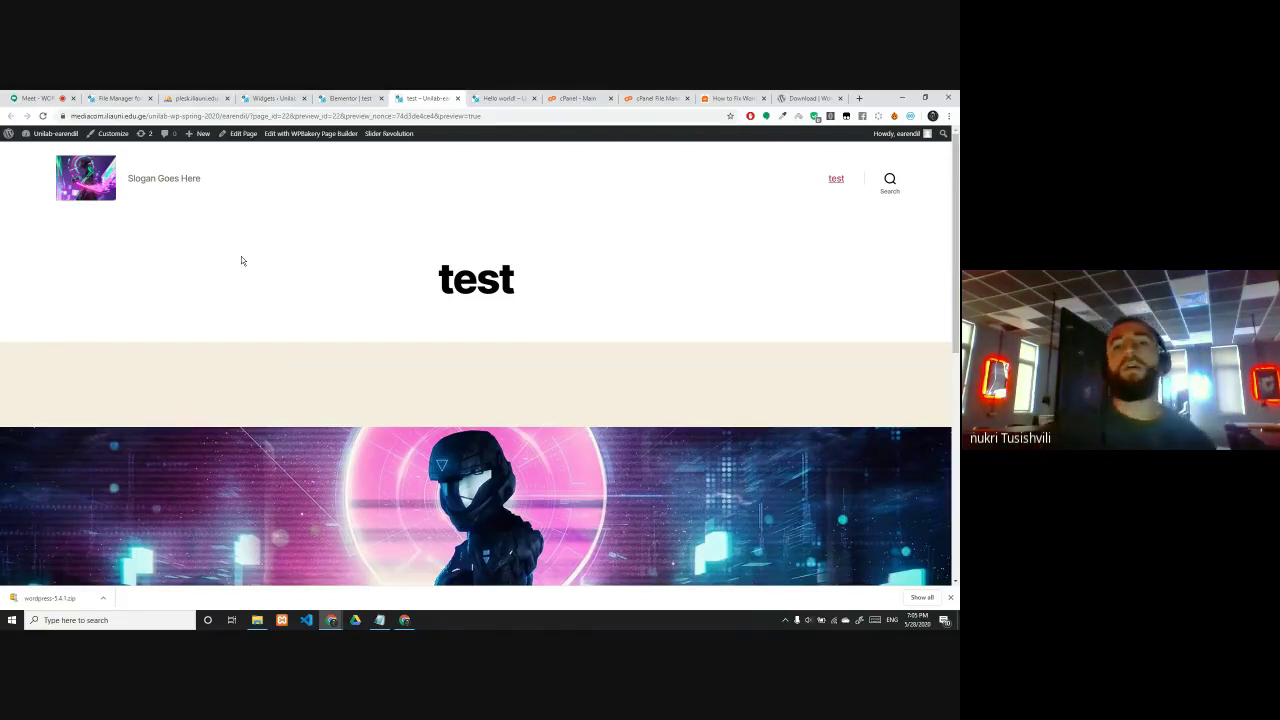
Re-add display: none to the entry-header rule and select the whole rule for copying
key("alt+Tab")
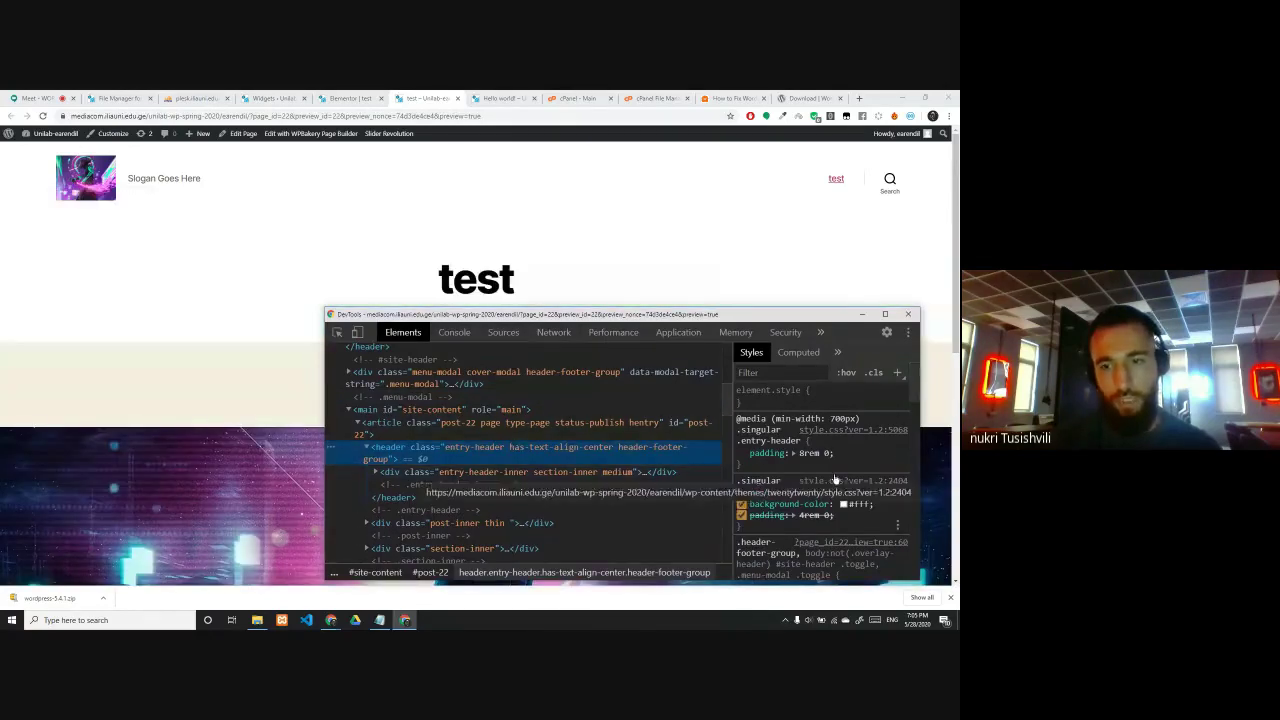
left_click(864, 463)
type("di")
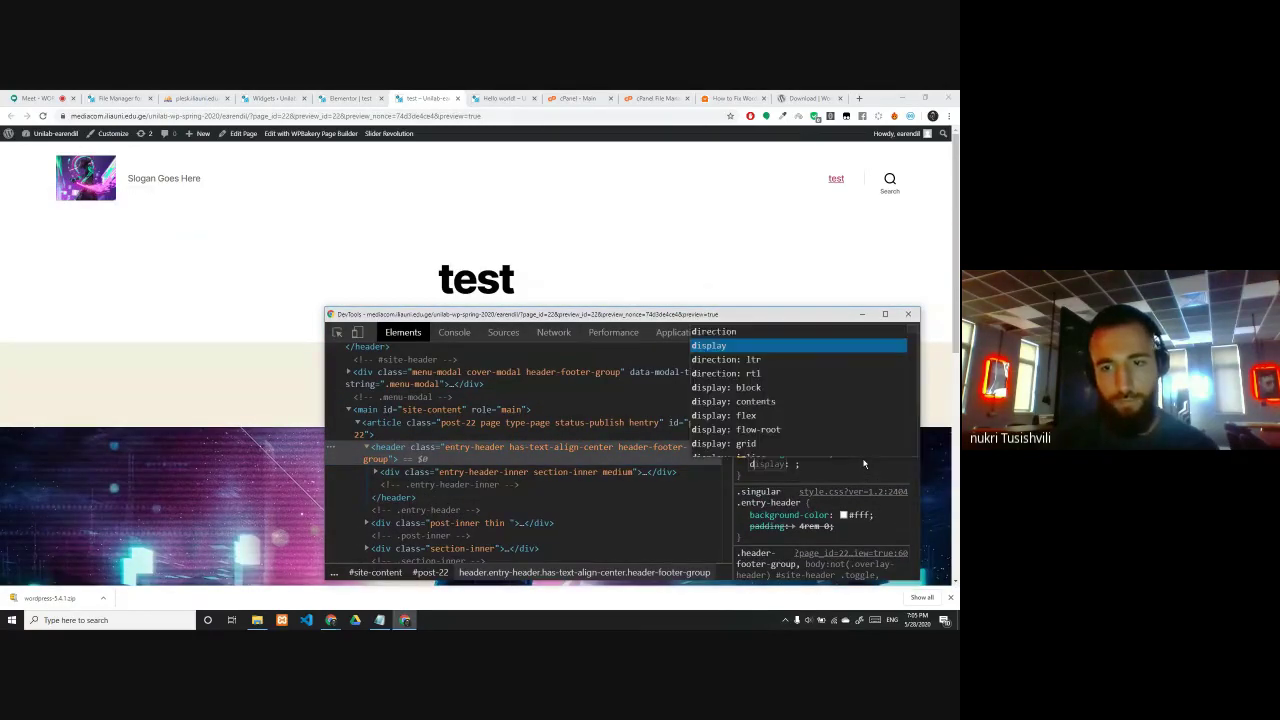
key("Tab")
type("none")
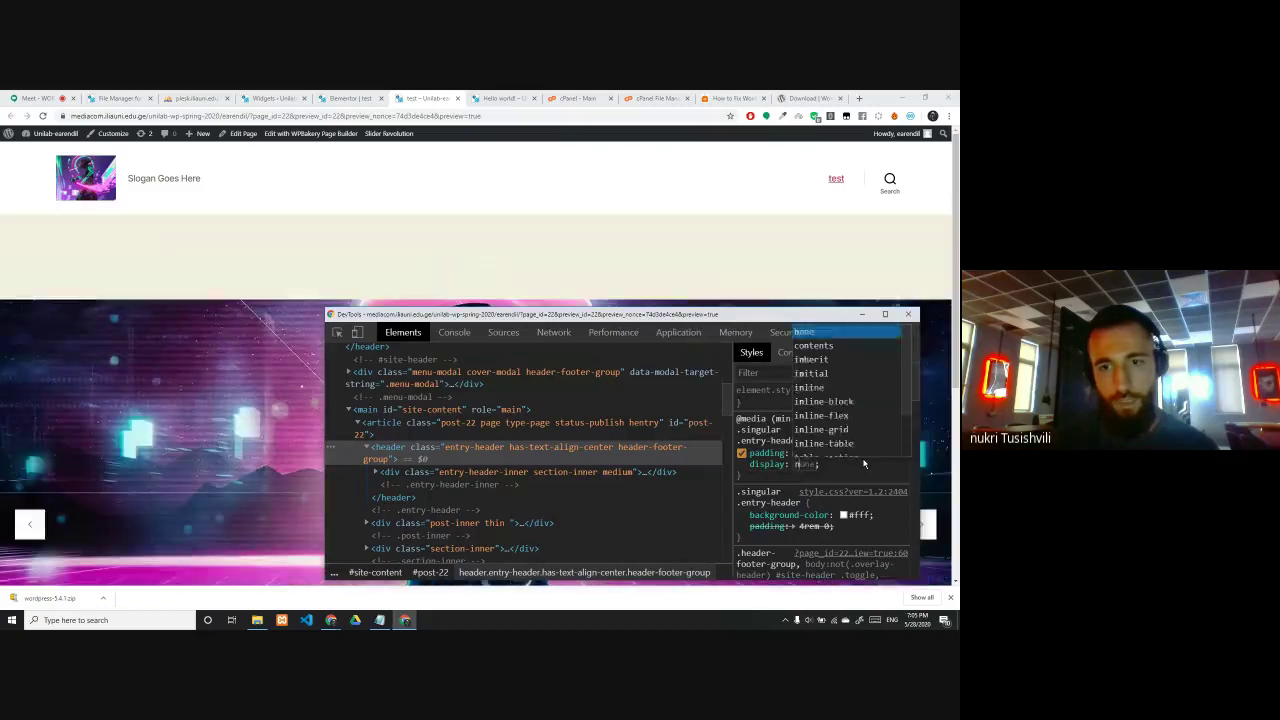
key("Return")
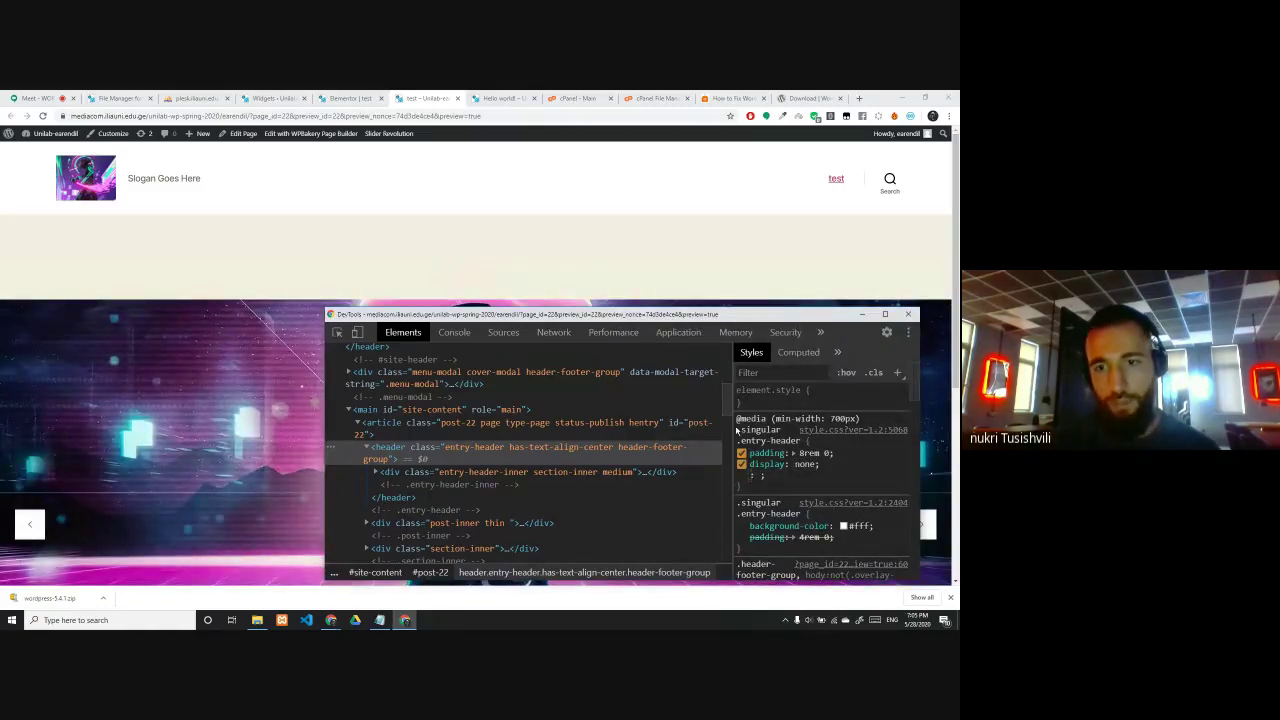
left_click_drag(737, 421, 787, 475)
key("ctrl+c")
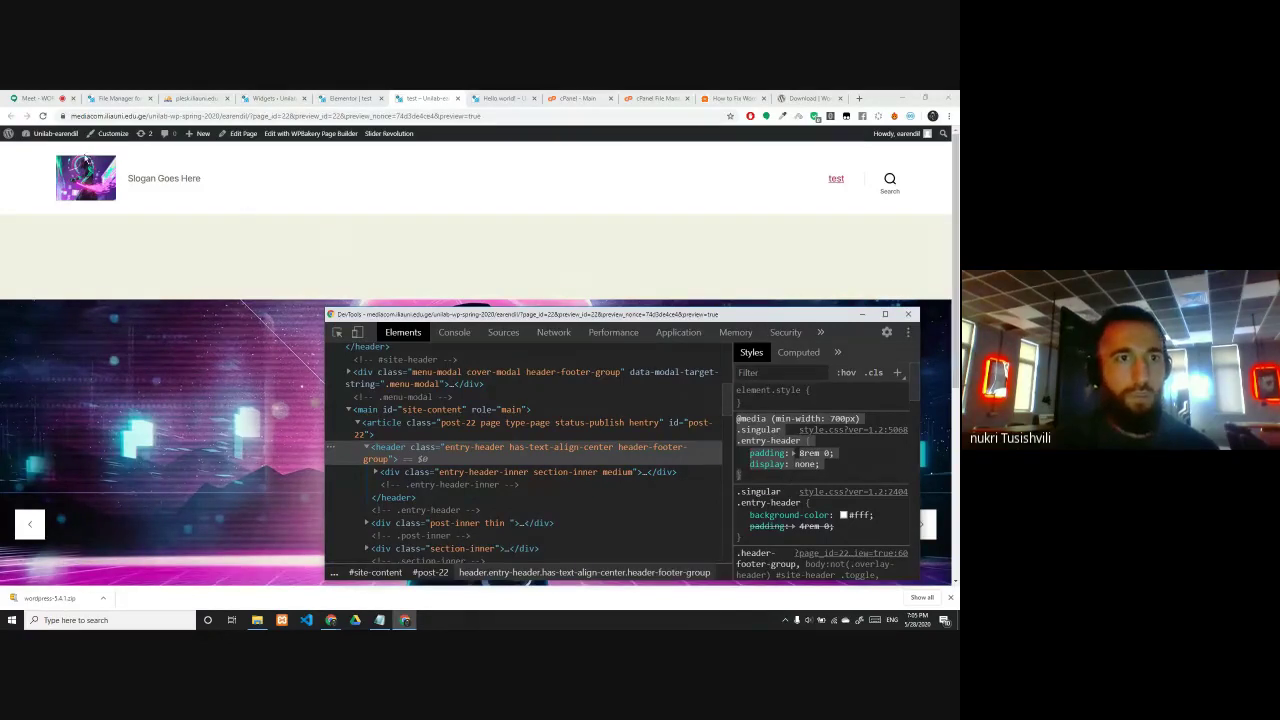
right_click(106, 133)
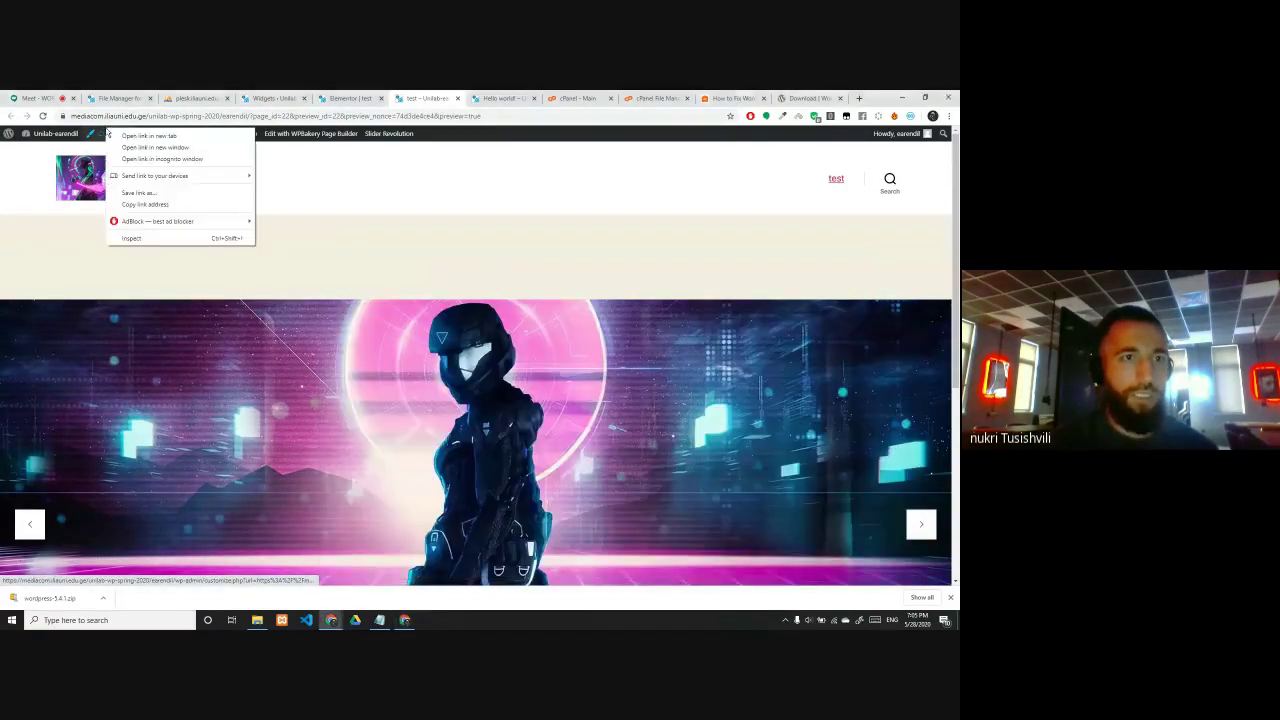
Open the Customizer in a new tab, paste the entry-header rule into Additional CSS, and publish
left_click(150, 140)
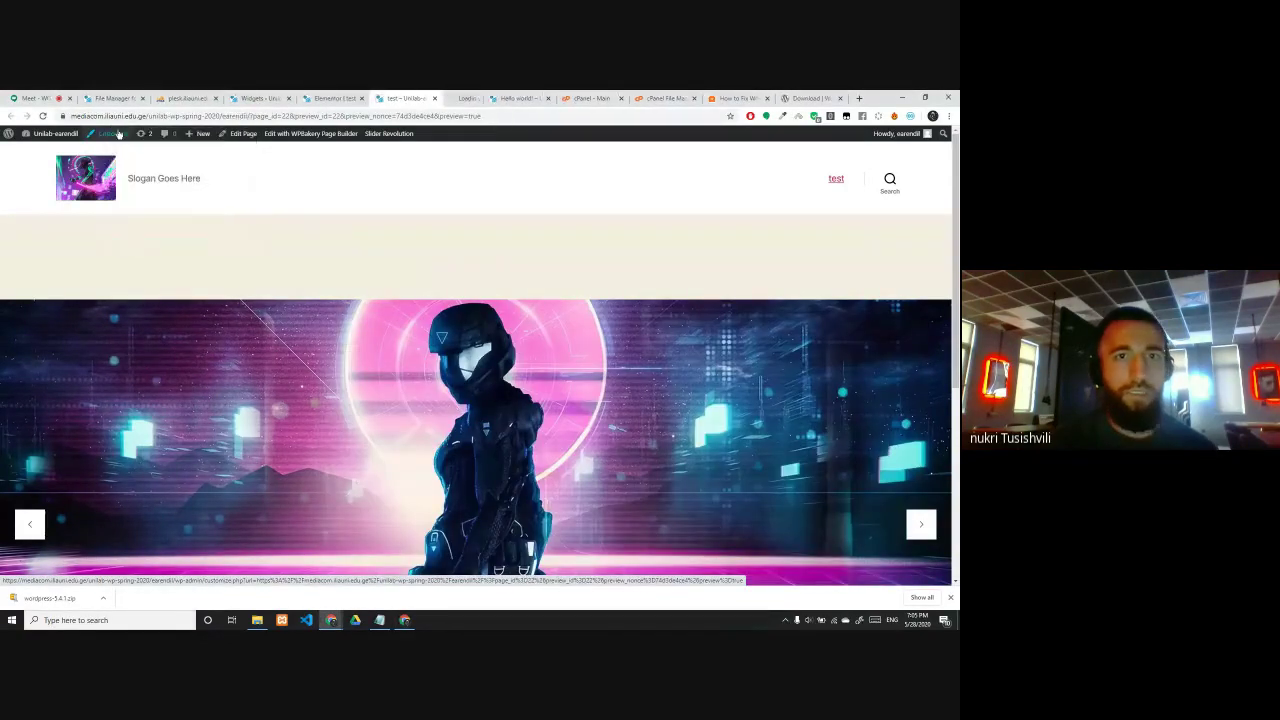
left_click(250, 98)
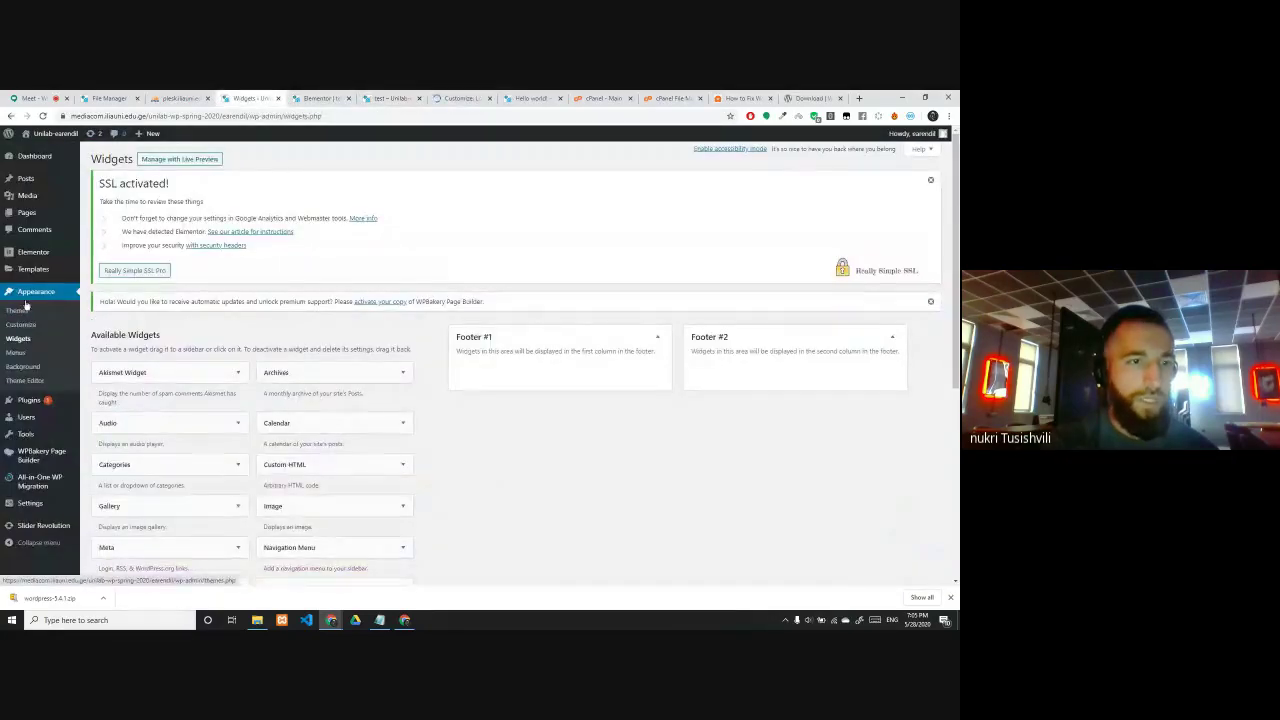
left_click(460, 98)
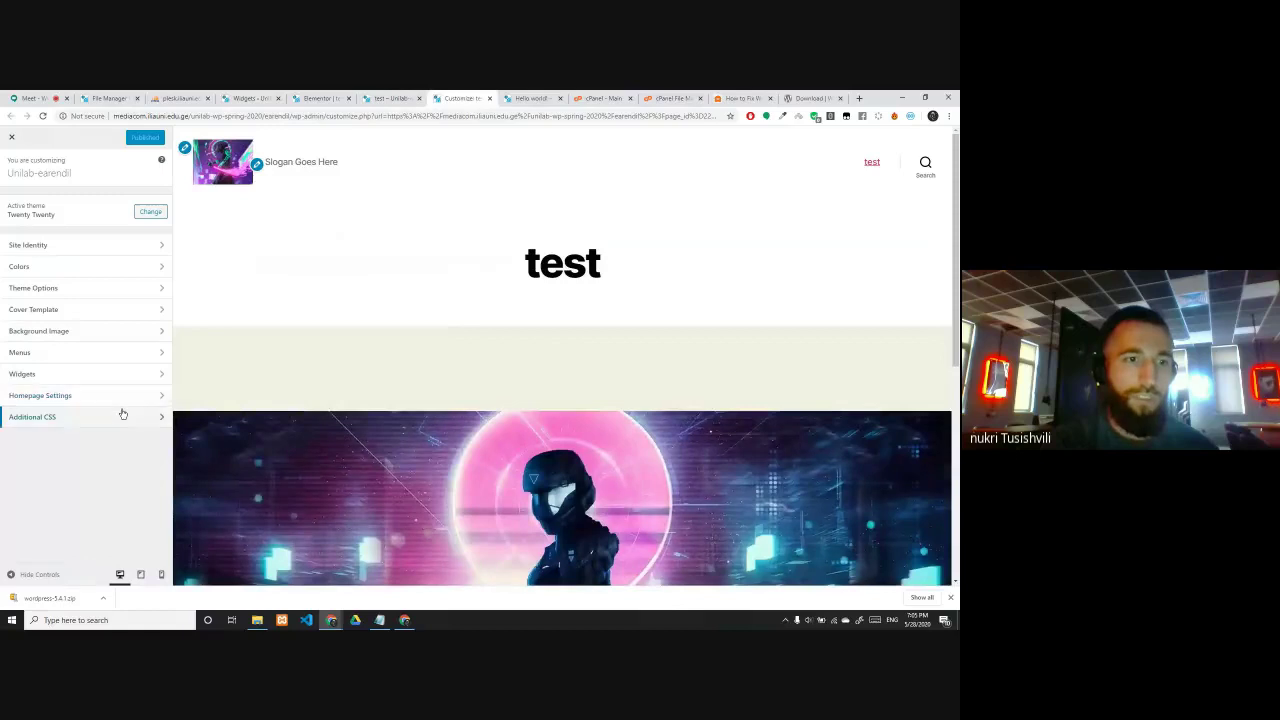
left_click(121, 416)
key("ctrl+v")
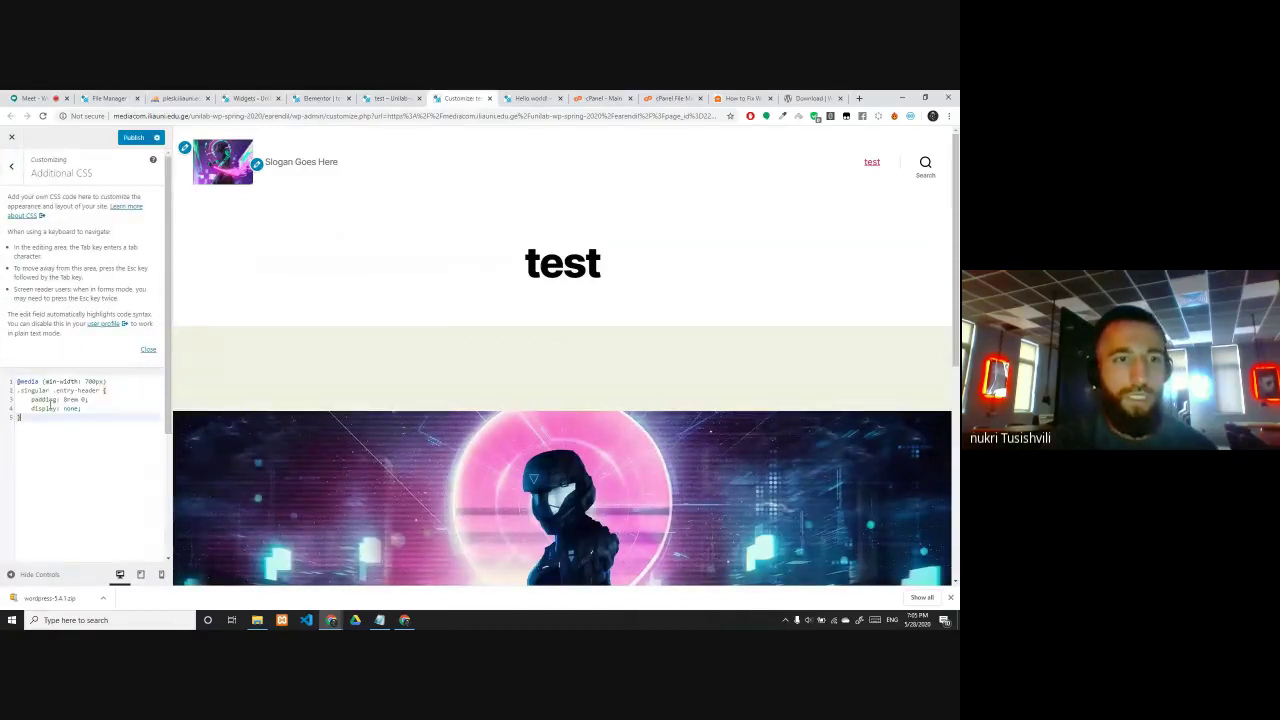
left_click(133, 138)
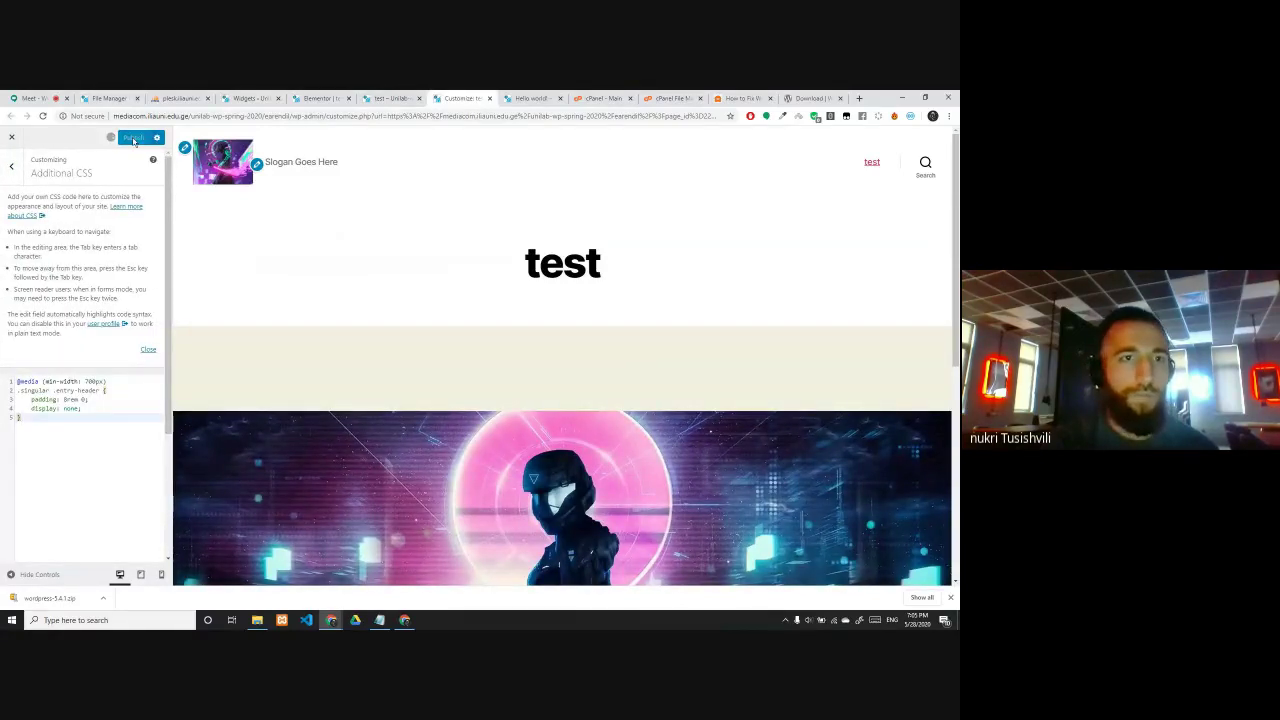
left_click(75, 410)
type(";")
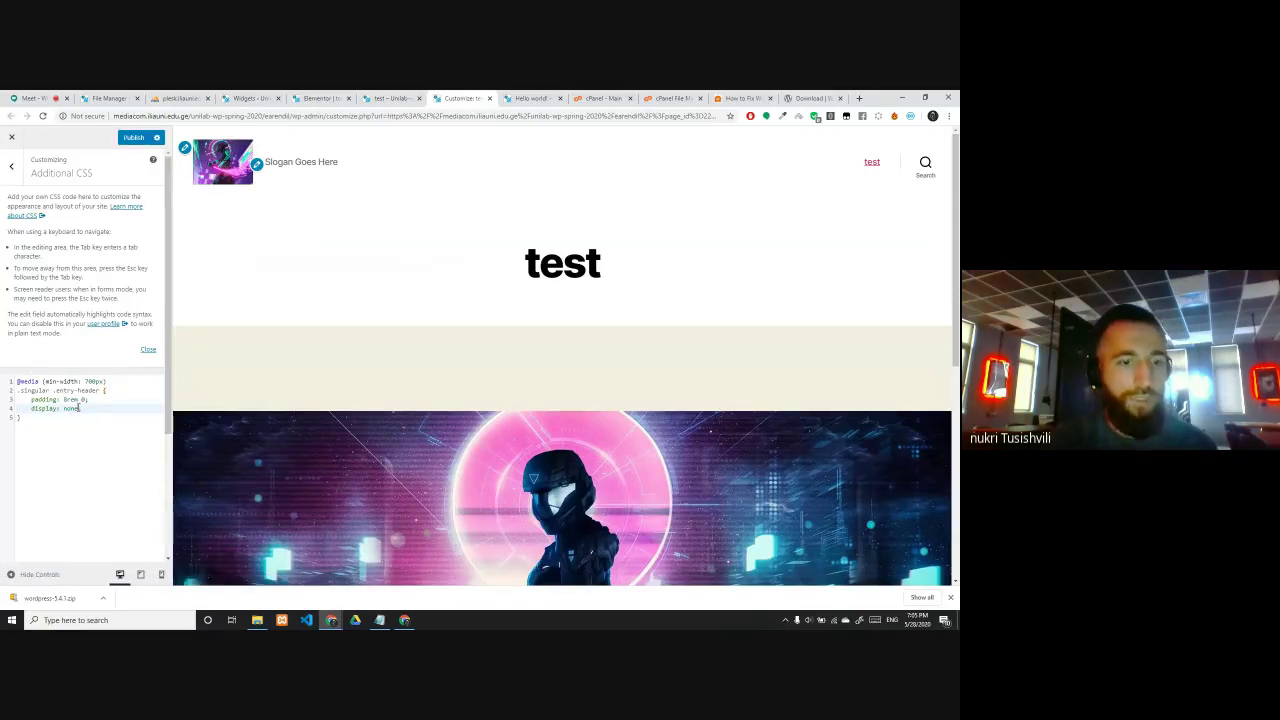
type(" !important")
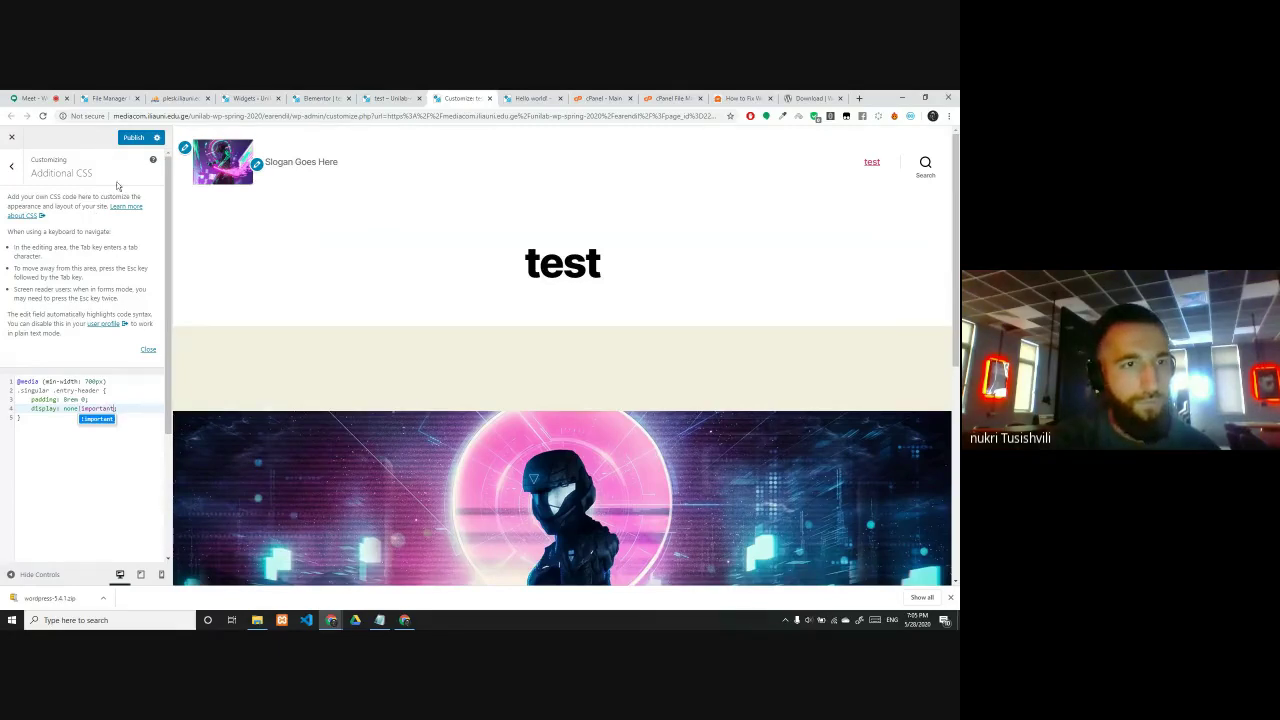
left_click_drag(114, 377, 2, 378)
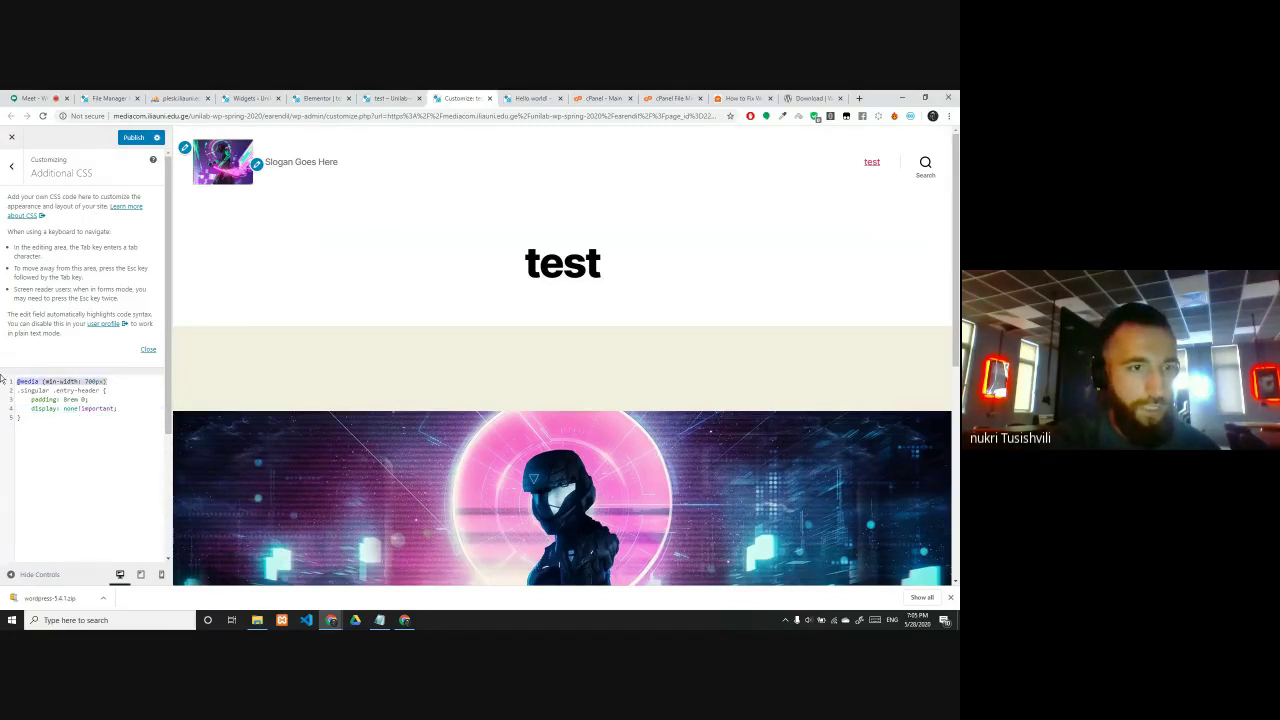
key("BackSpace")
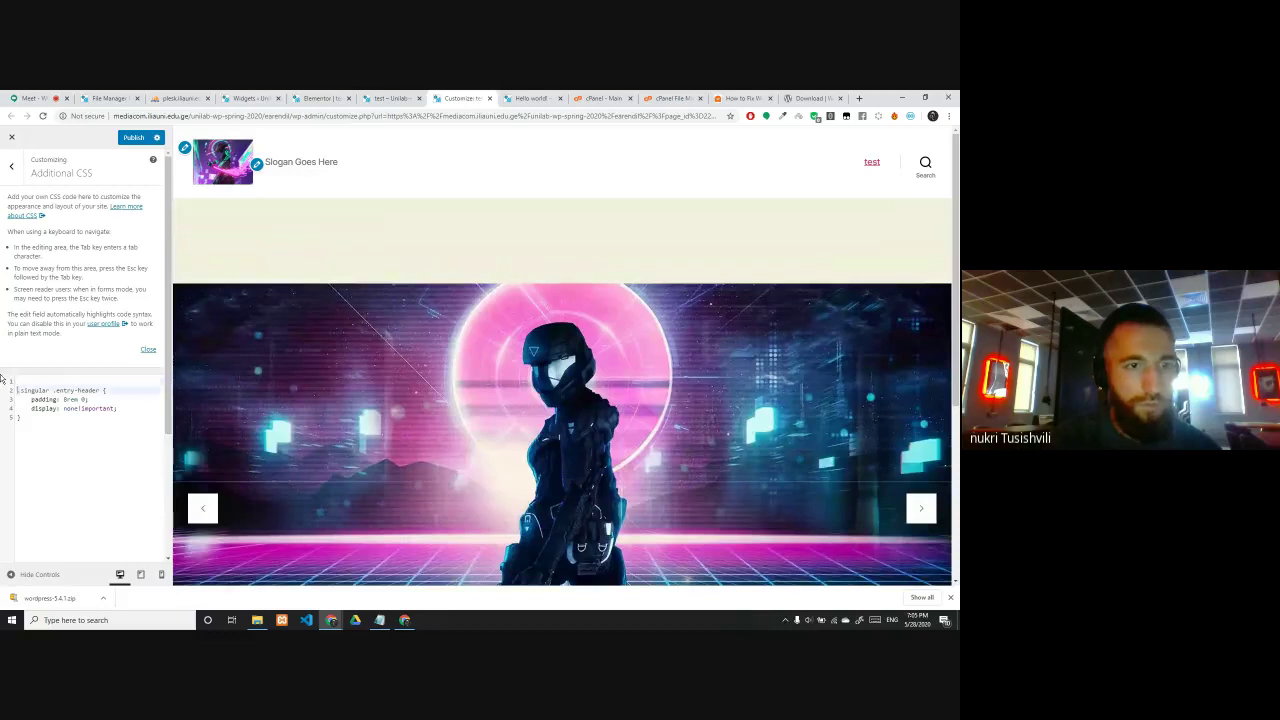
key("Delete")
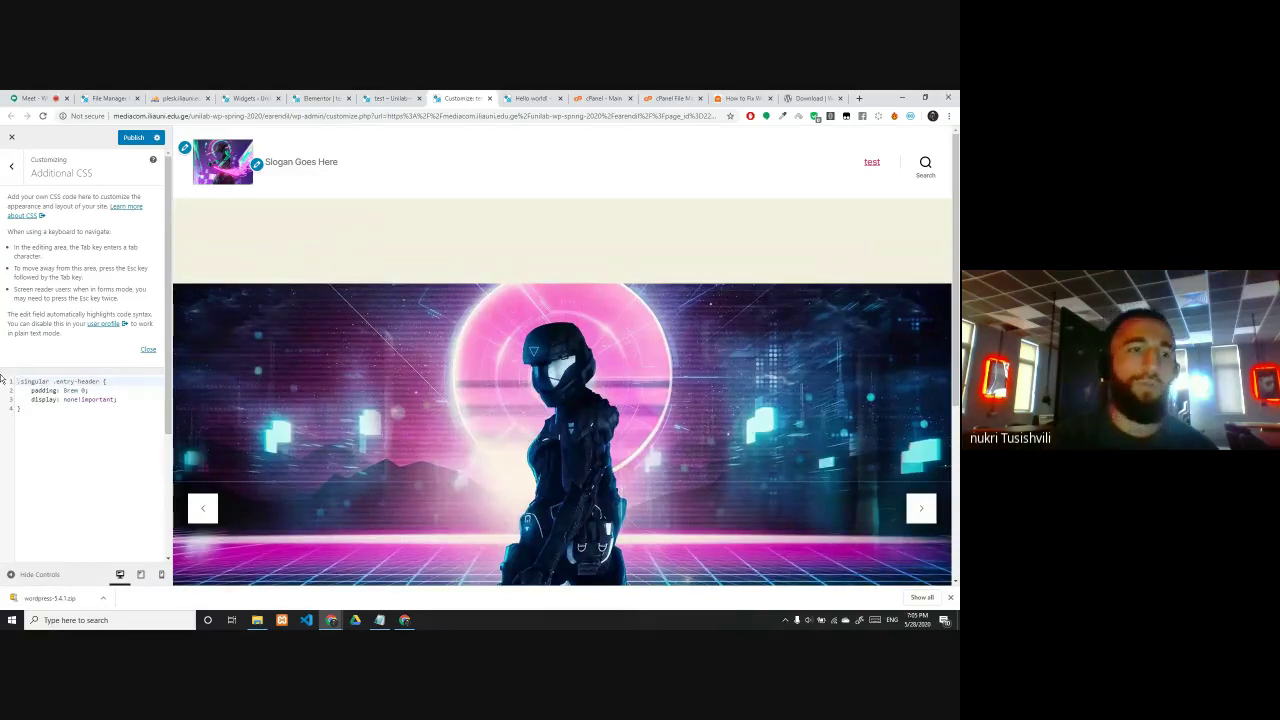
key("ctrl+z")
key("ctrl+z")
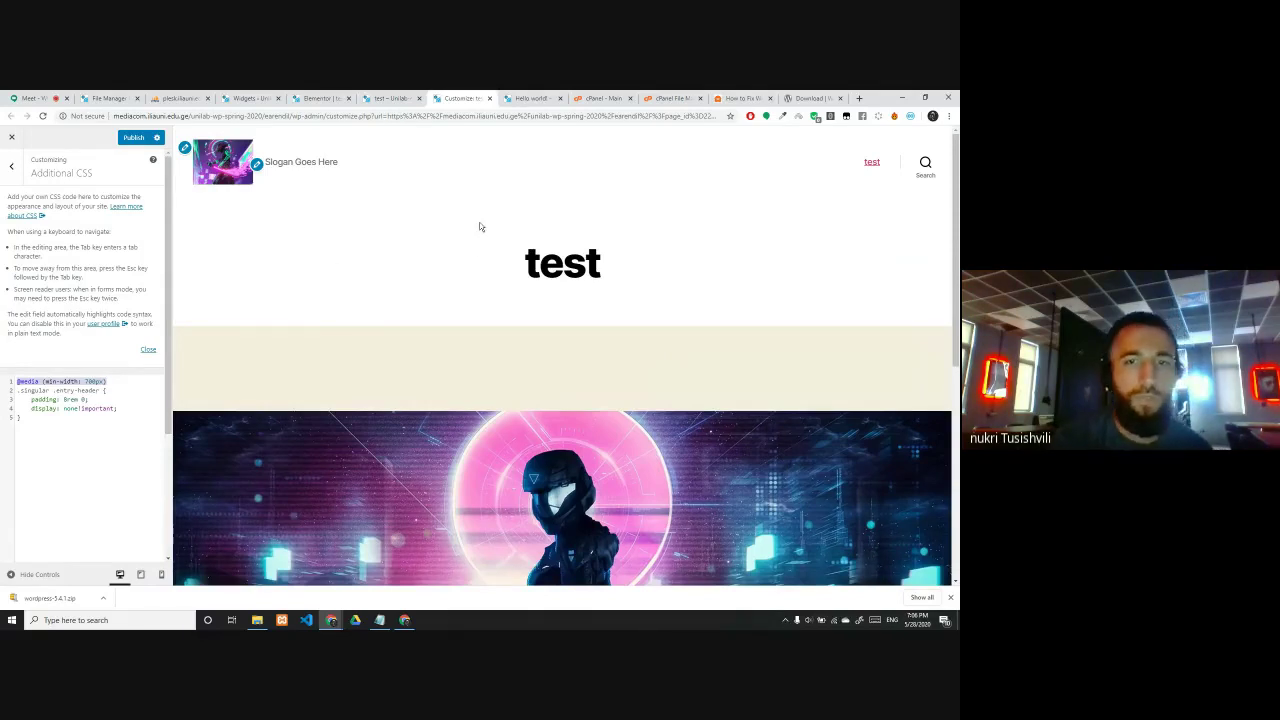
key("BackSpace")
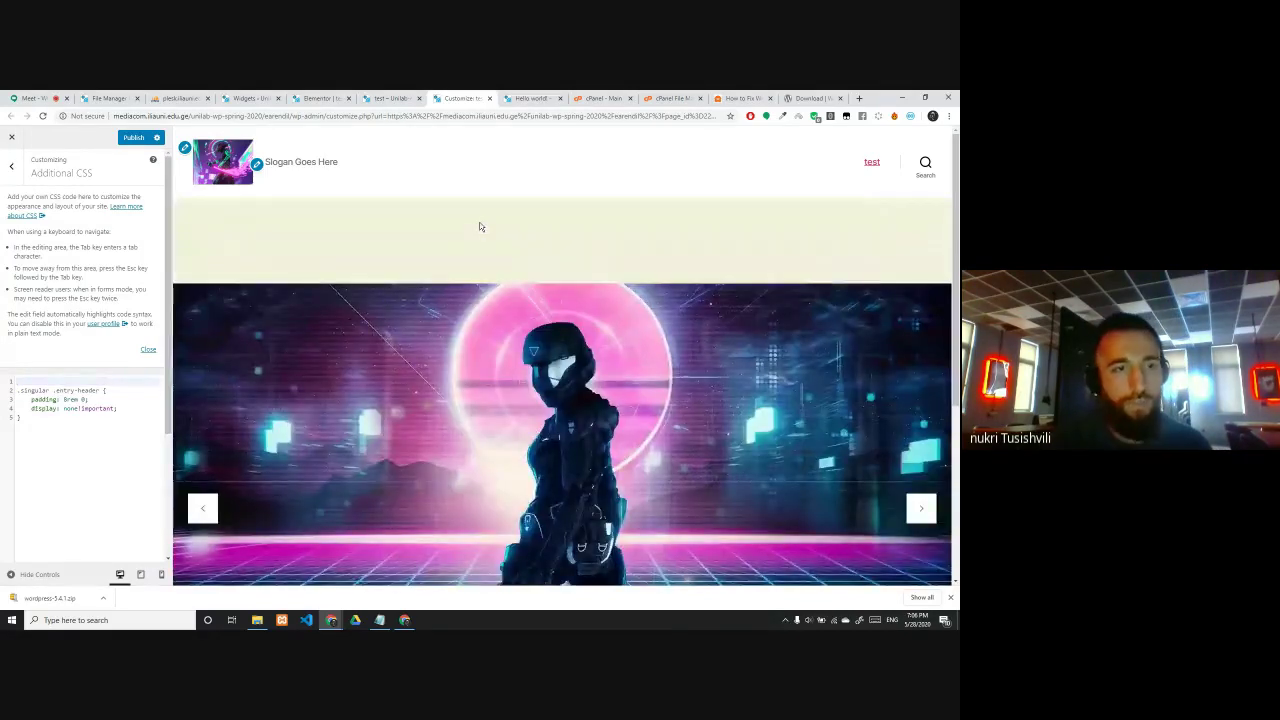
Publish the revised CSS and reload the live test page to see the slider under the header
left_click(137, 139)
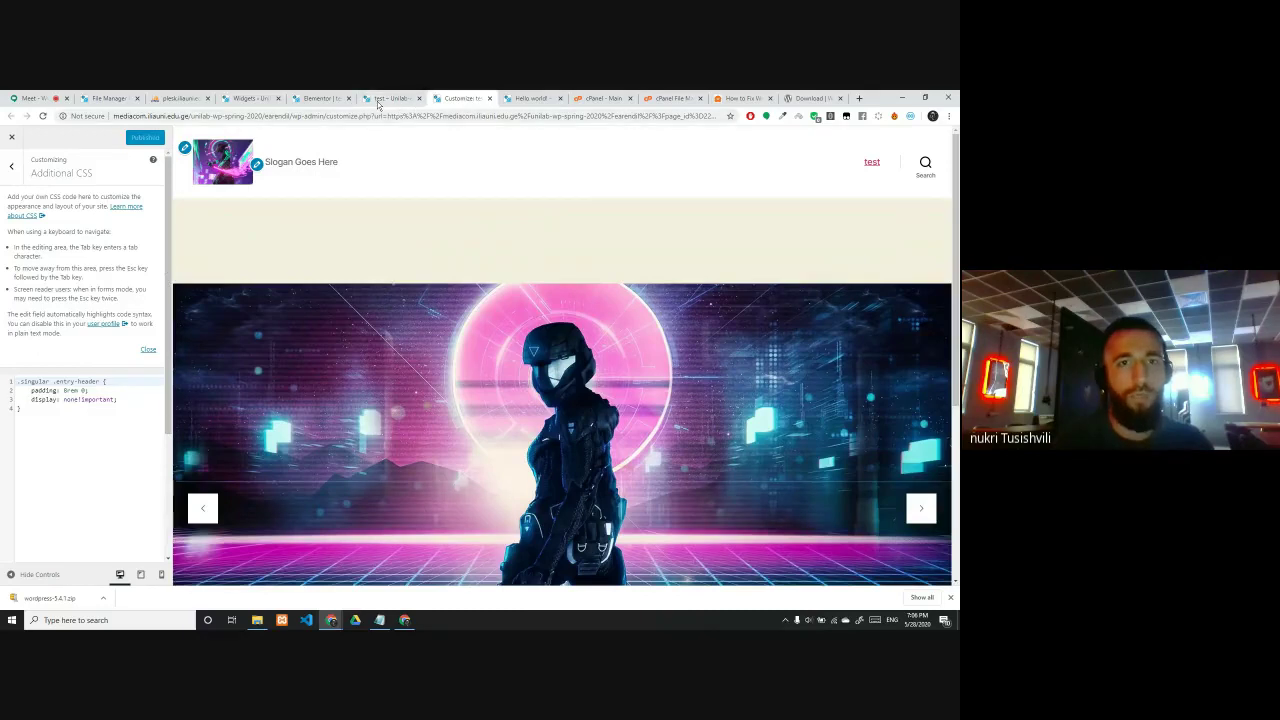
left_click(382, 98)
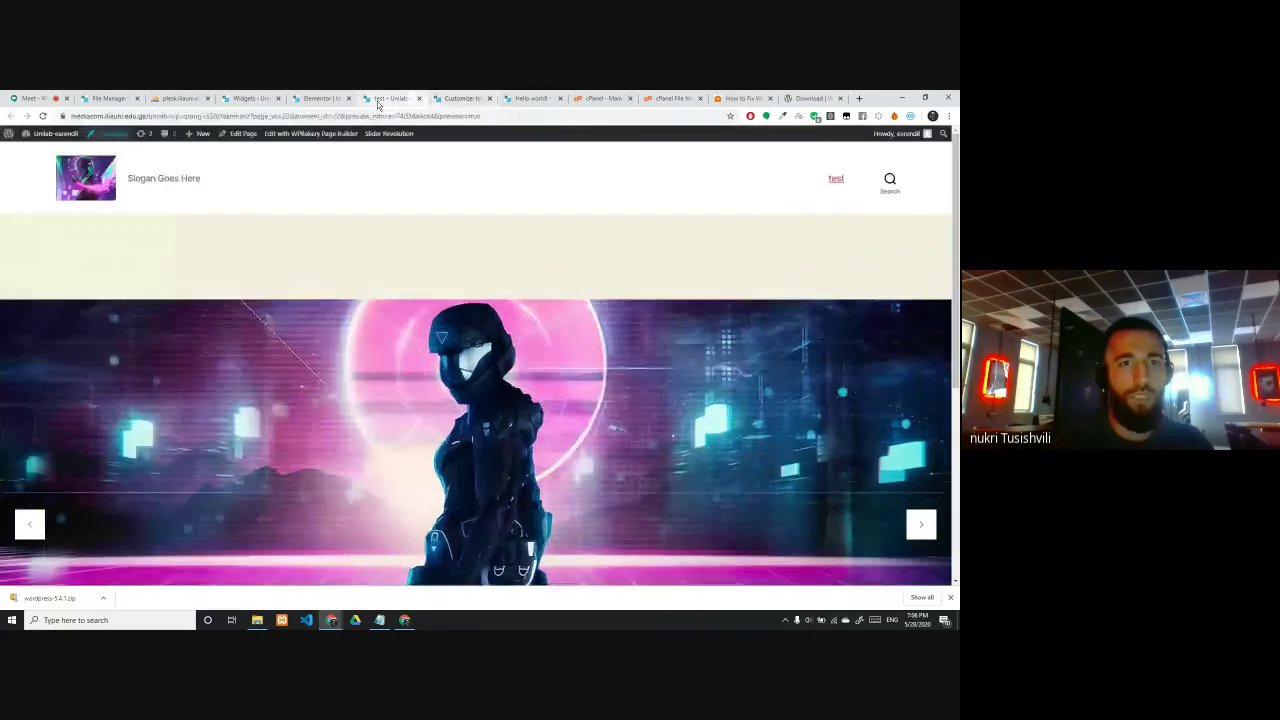
left_click(43, 116)
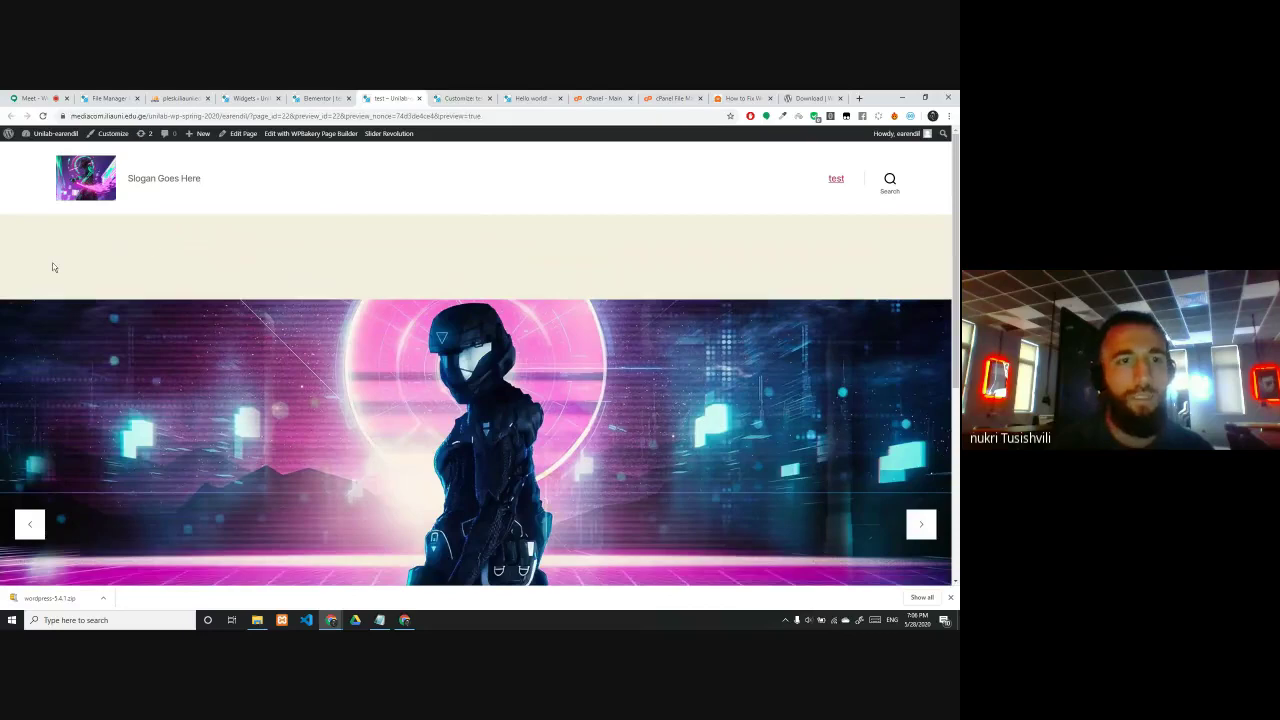
scroll(150, 260, "down", 3)
Open Chrome DevTools on the test page and disable the post-inner 8rem top padding
scroll(380, 234, "up", 5)
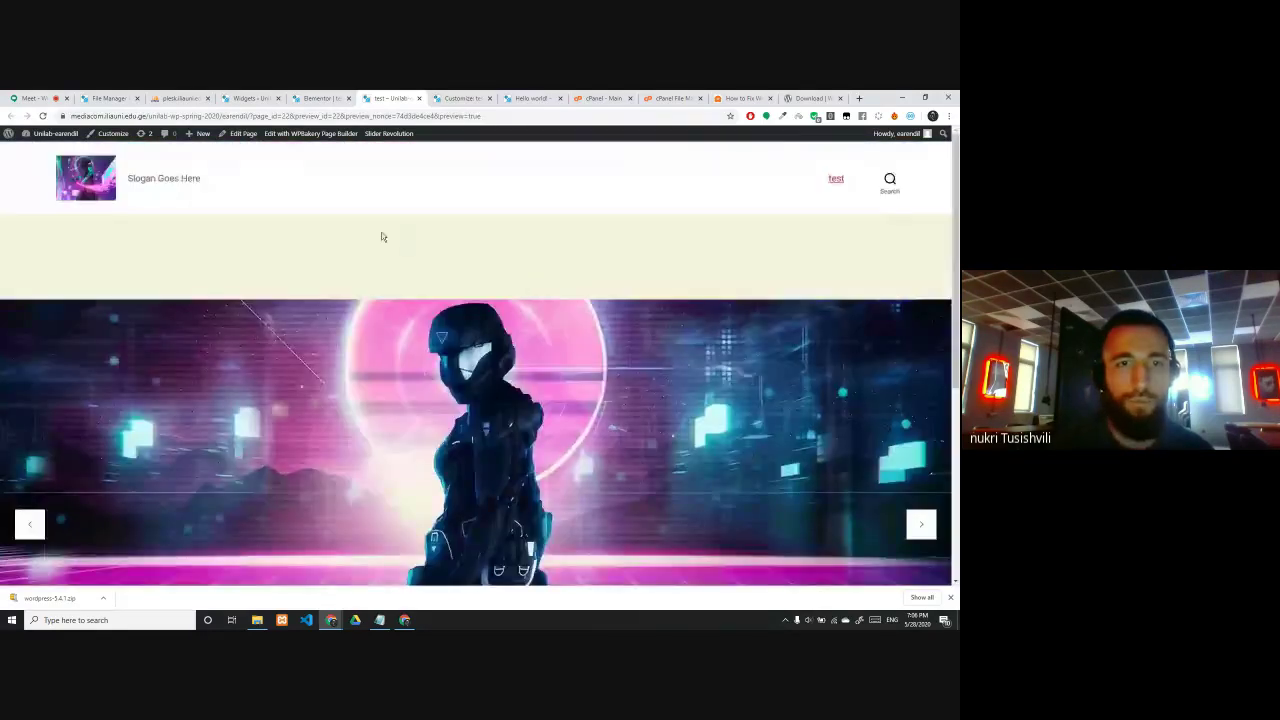
right_click(390, 243)
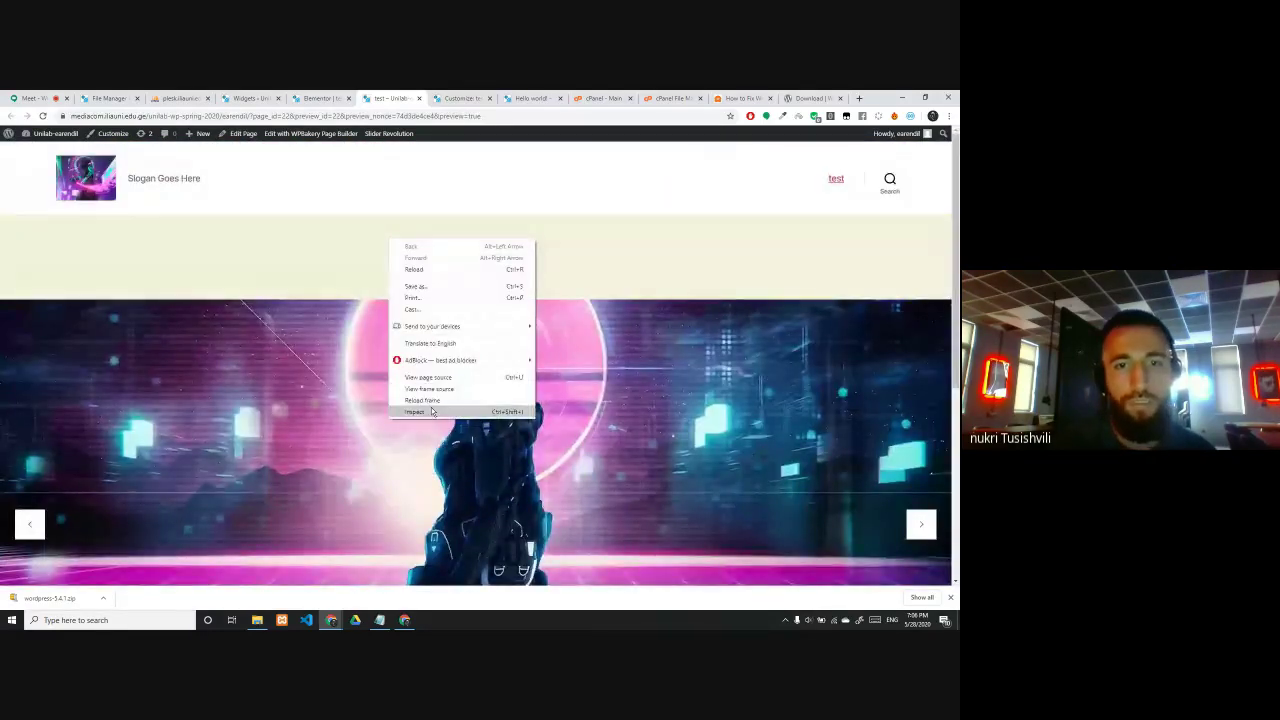
left_click(432, 408)
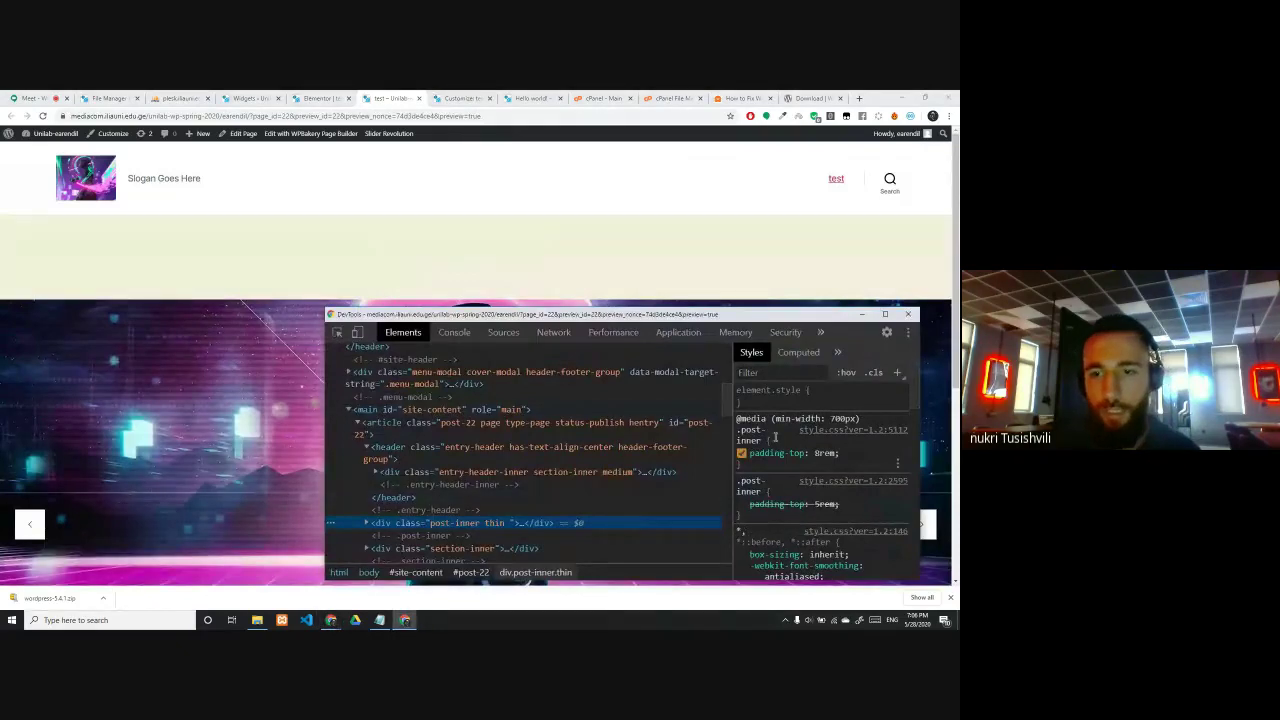
left_click(741, 454)
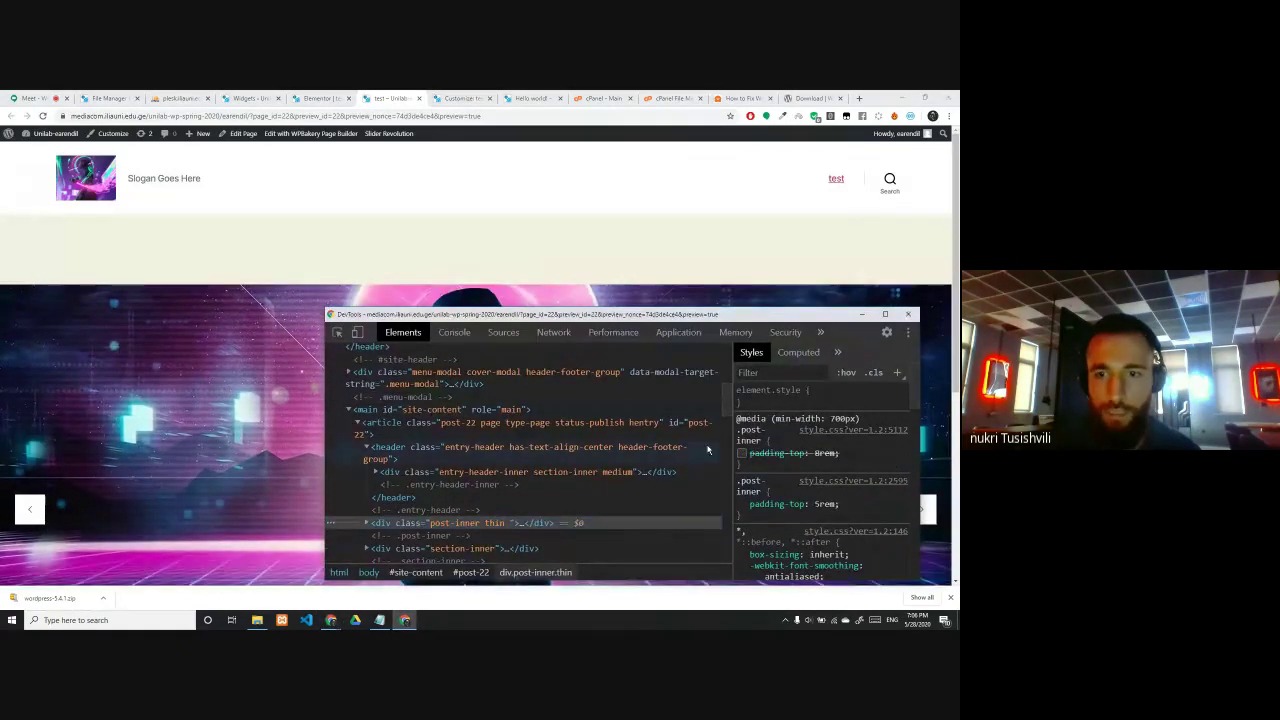
Inspect the stretched slider section and switch off its 8rem and 5rem vertical padding
scroll(518, 458, "down", 1)
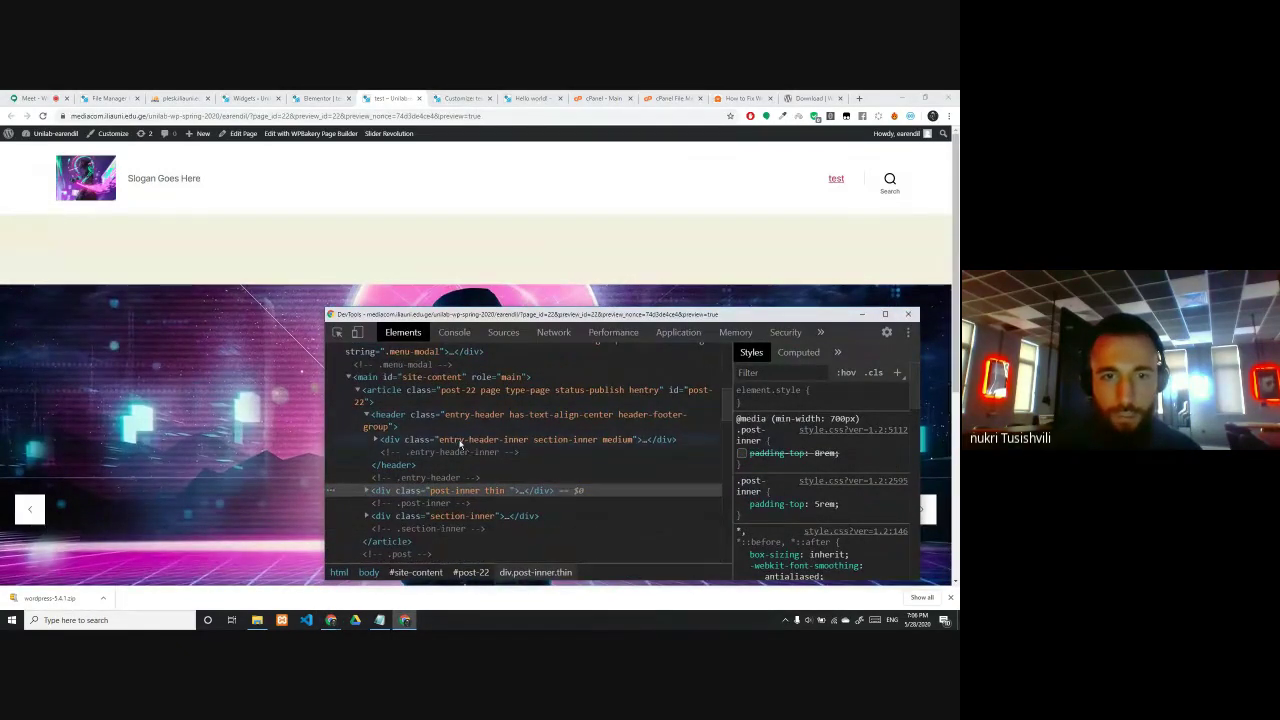
left_click(337, 332)
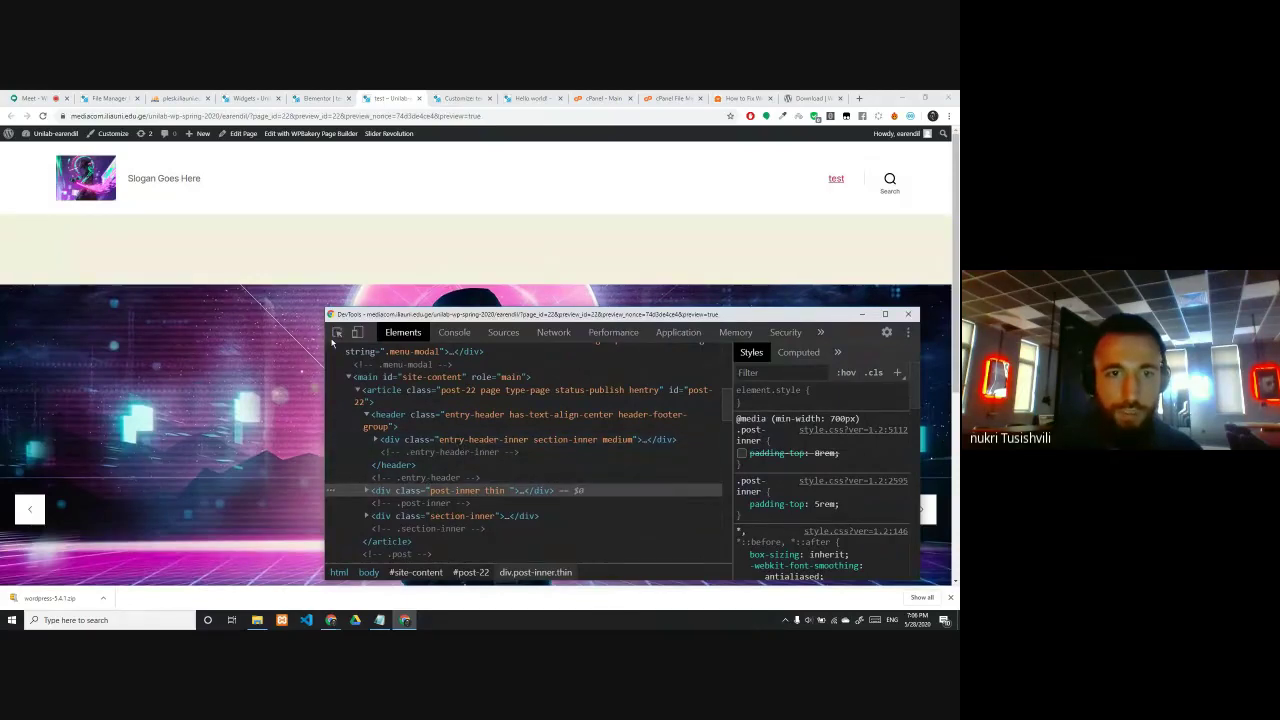
left_click(337, 264)
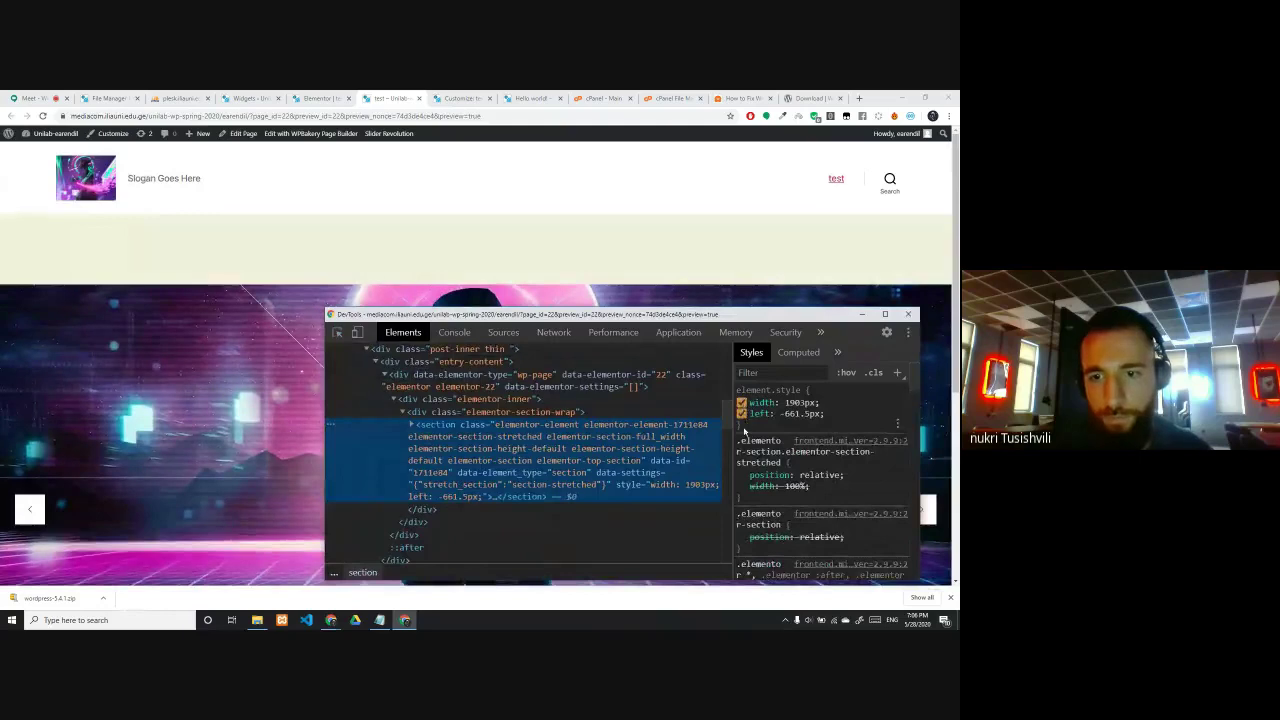
scroll(743, 487, "down", 4)
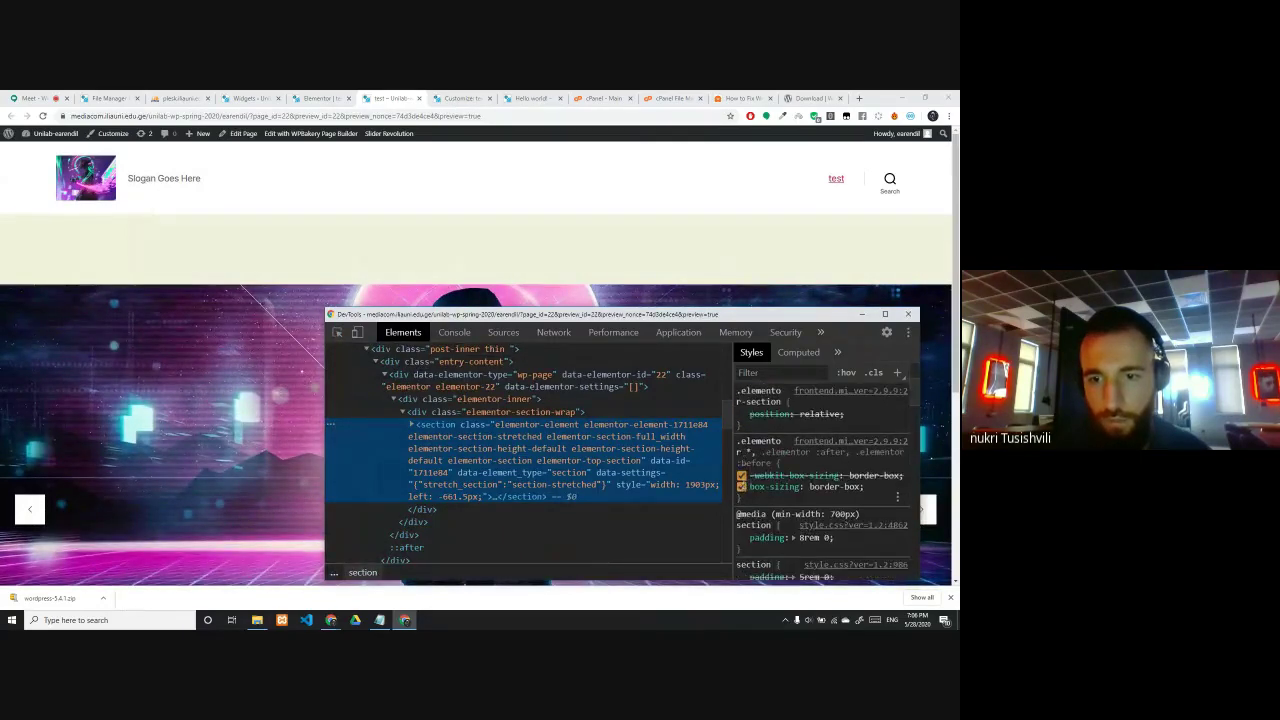
left_click(741, 494)
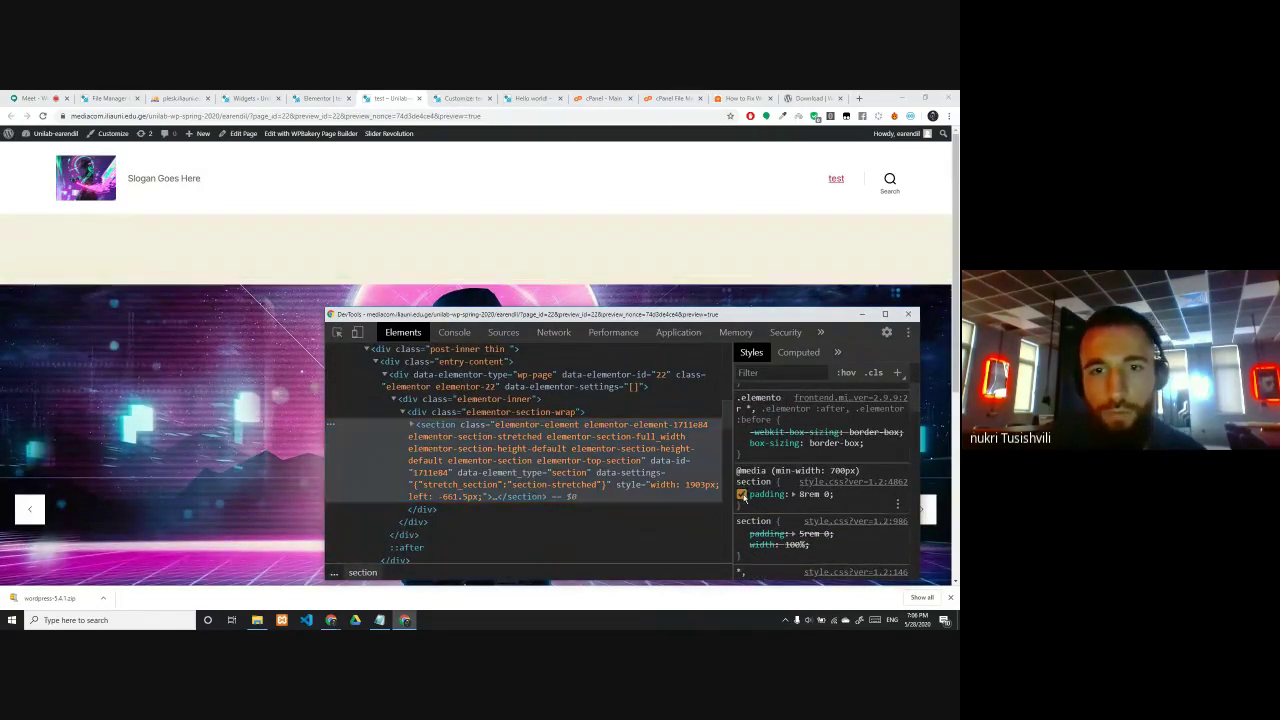
scroll(744, 490, "down", 2)
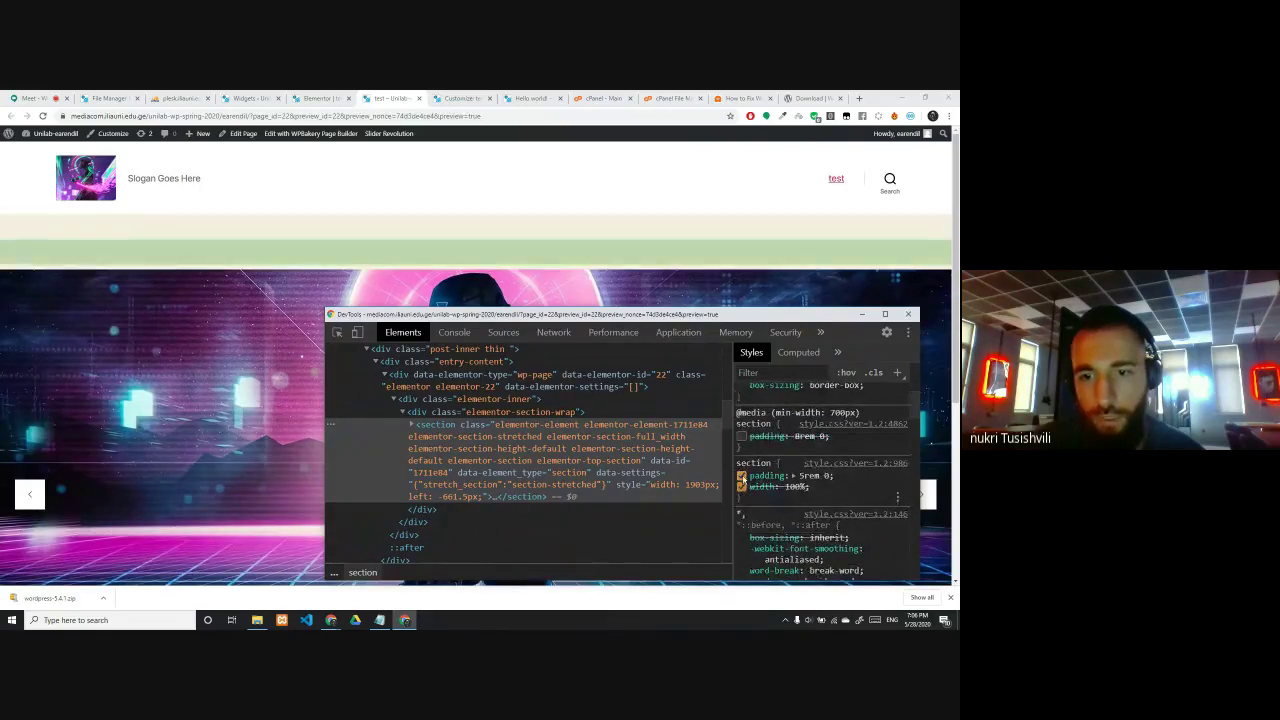
left_click(741, 476)
Disable the .entry-content 2.1rem font size declaration
scroll(743, 480, "down", 2)
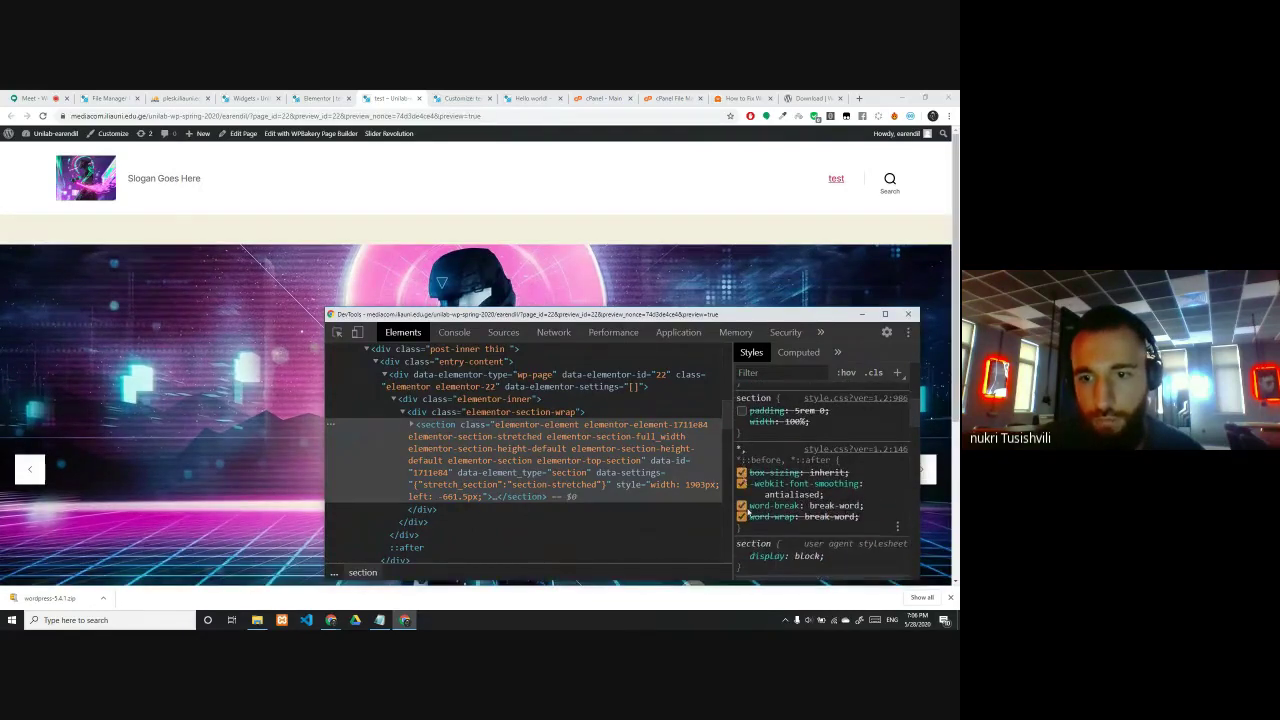
scroll(748, 512, "down", 7)
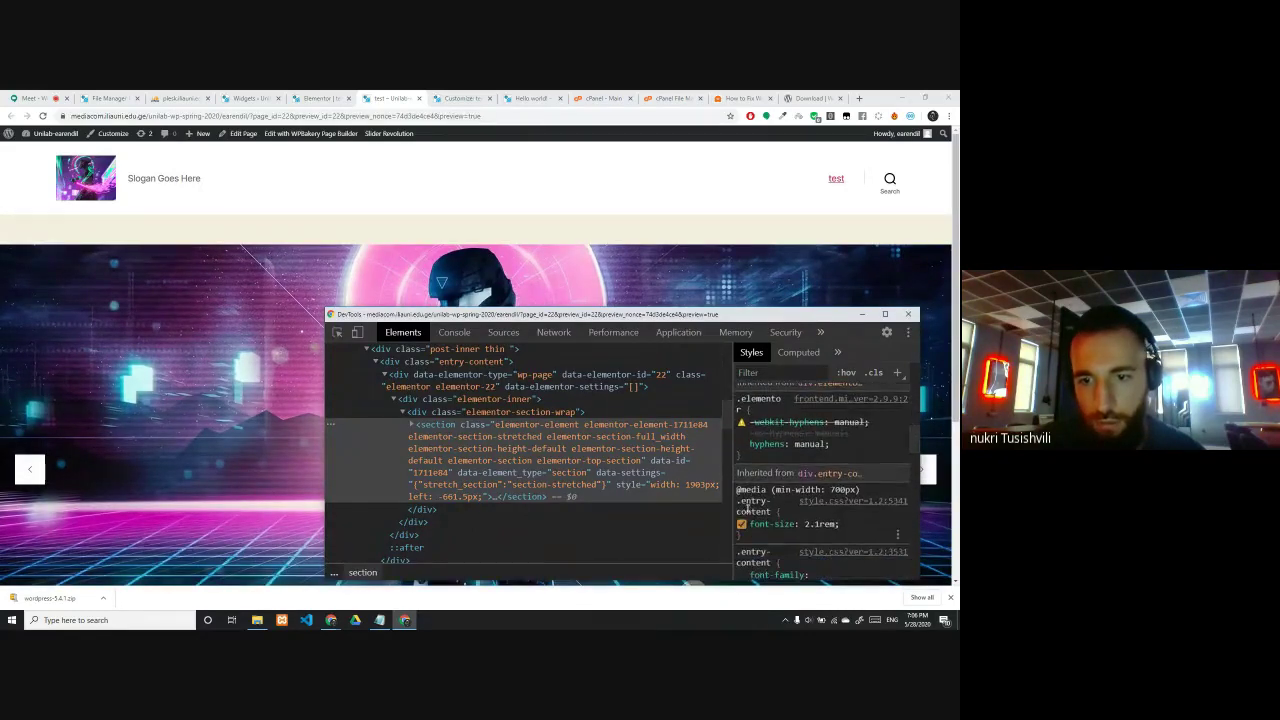
scroll(747, 508, "down", 1)
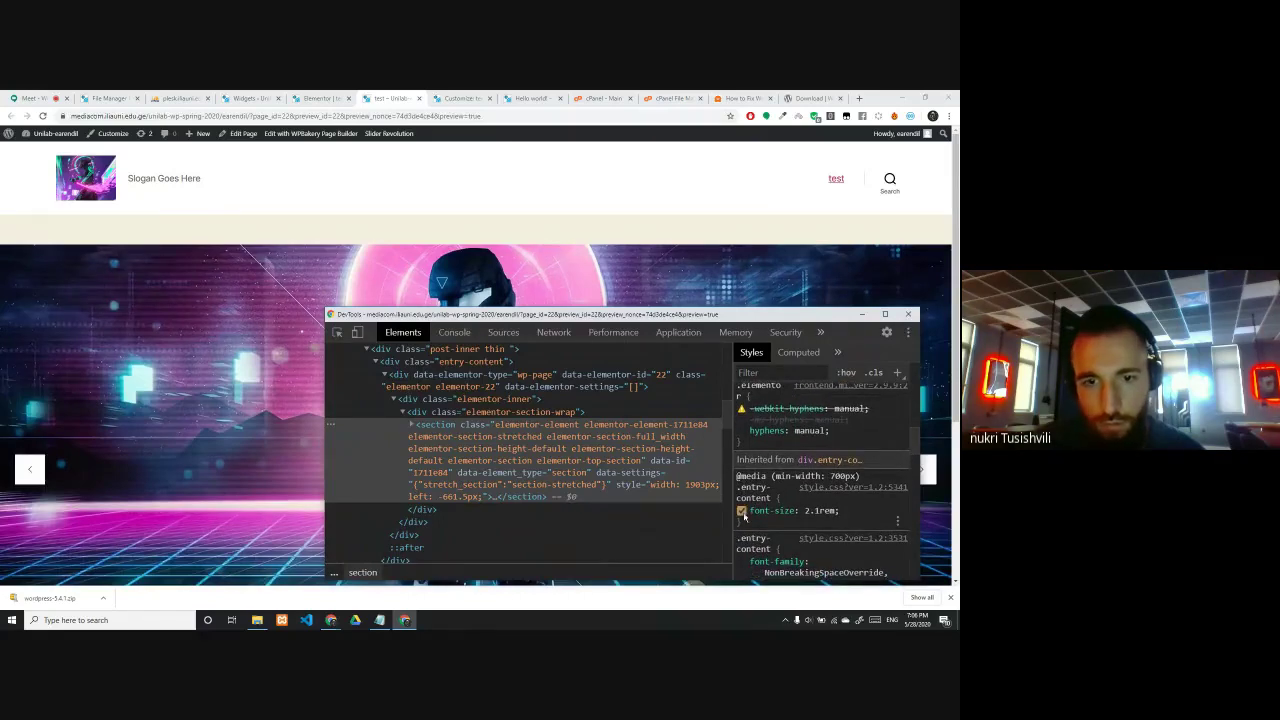
left_click(742, 511)
left_click(742, 511)
left_click(742, 511)
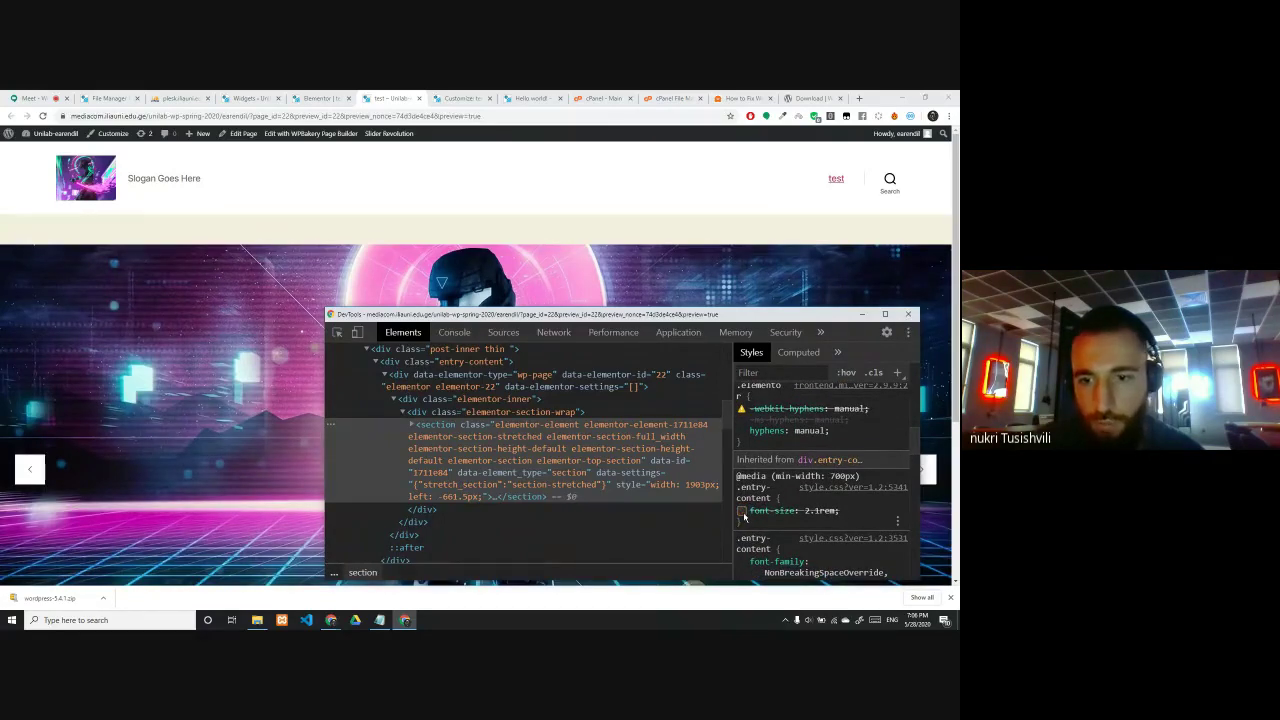
scroll(746, 505, "down", 3)
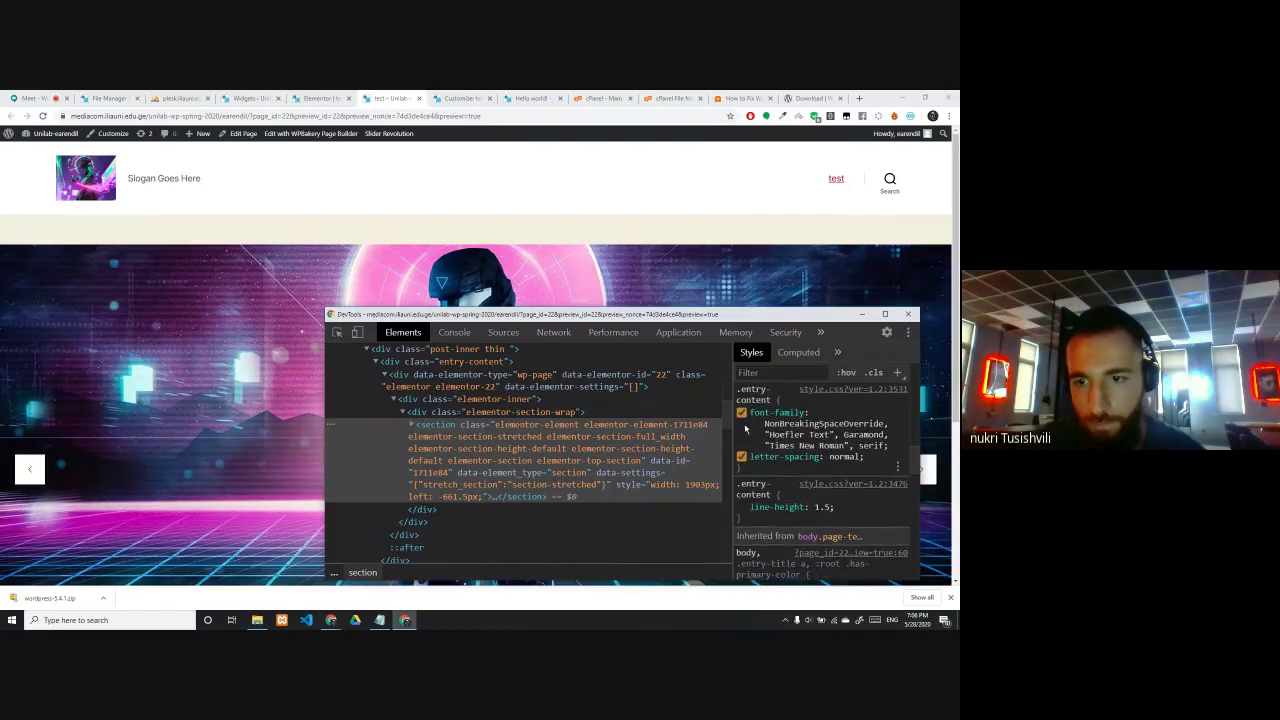
left_click(744, 516)
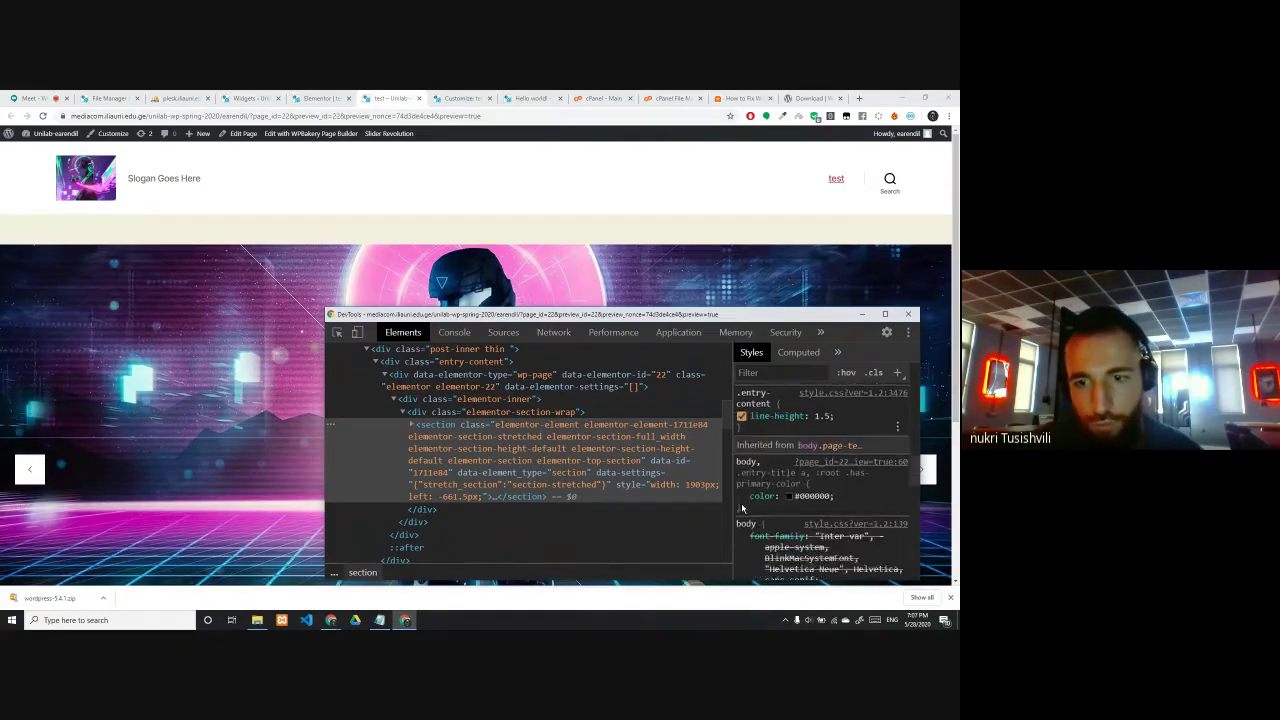
scroll(741, 507, "down", 3)
scroll(741, 507, "down", 5)
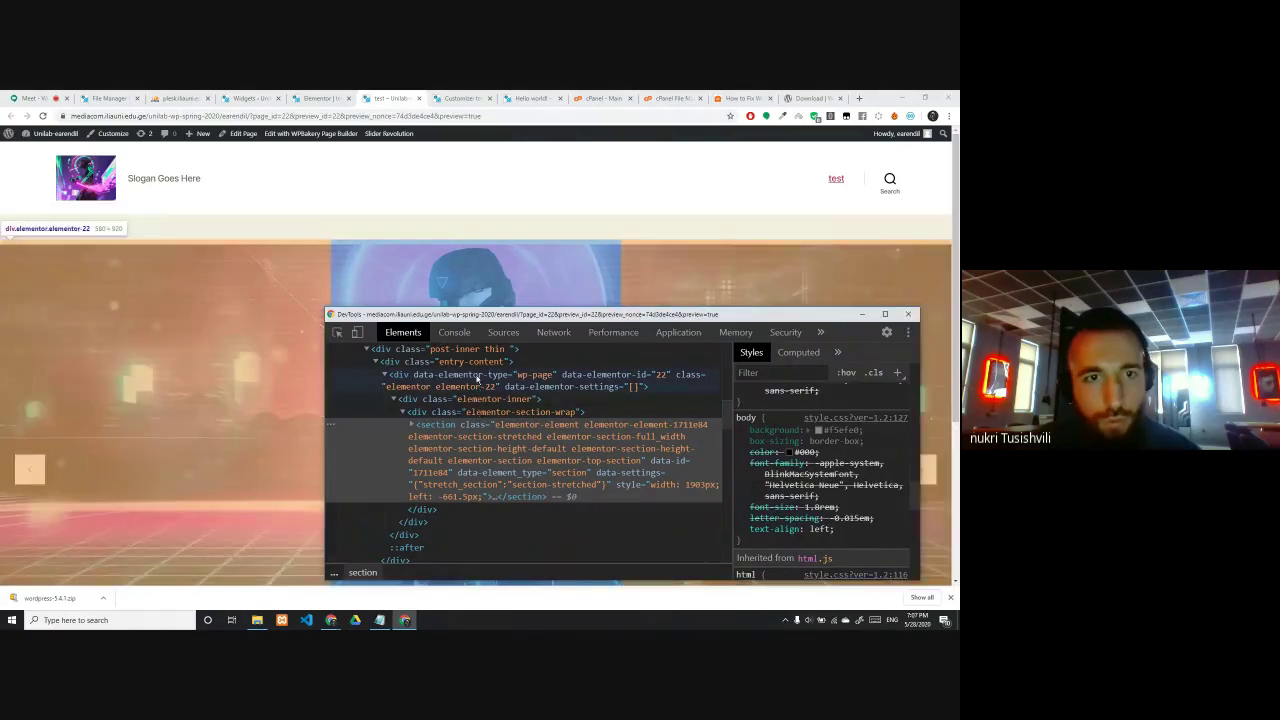
Select div.post-inner and uncheck its padding-top: 5rem
scroll(476, 378, "up", 1)
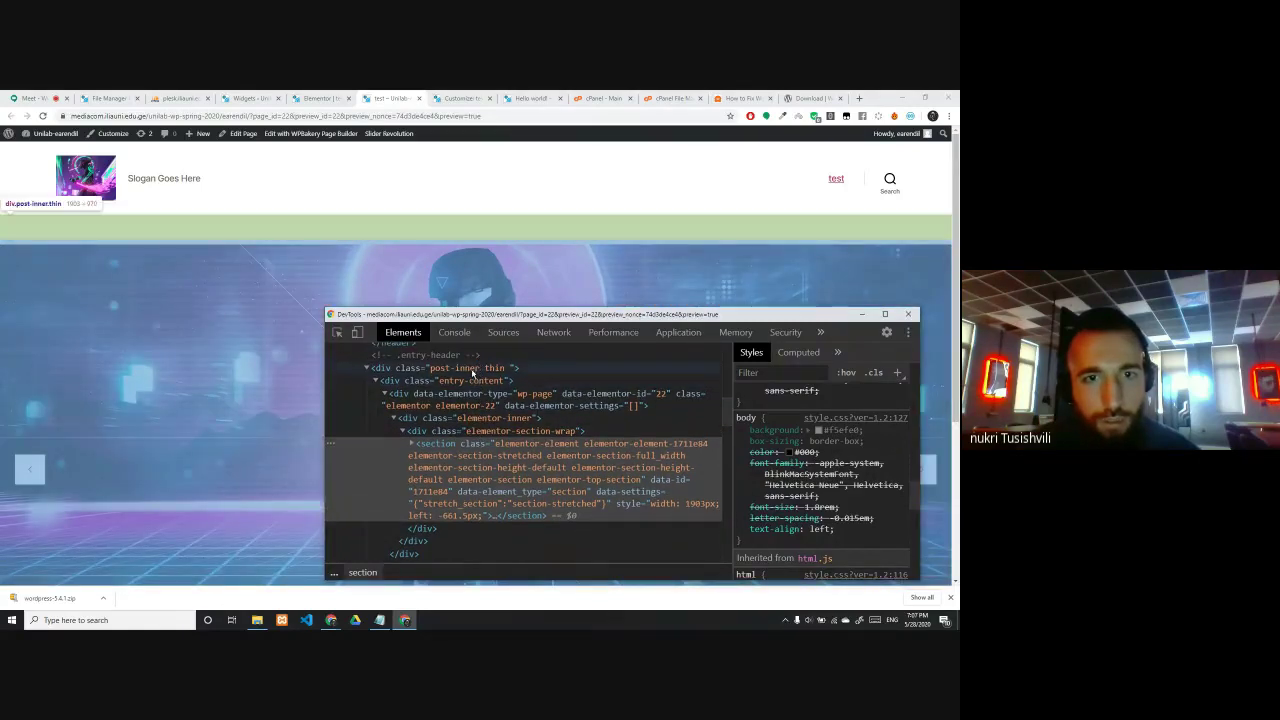
left_click(473, 372)
scroll(800, 425, "up", 1)
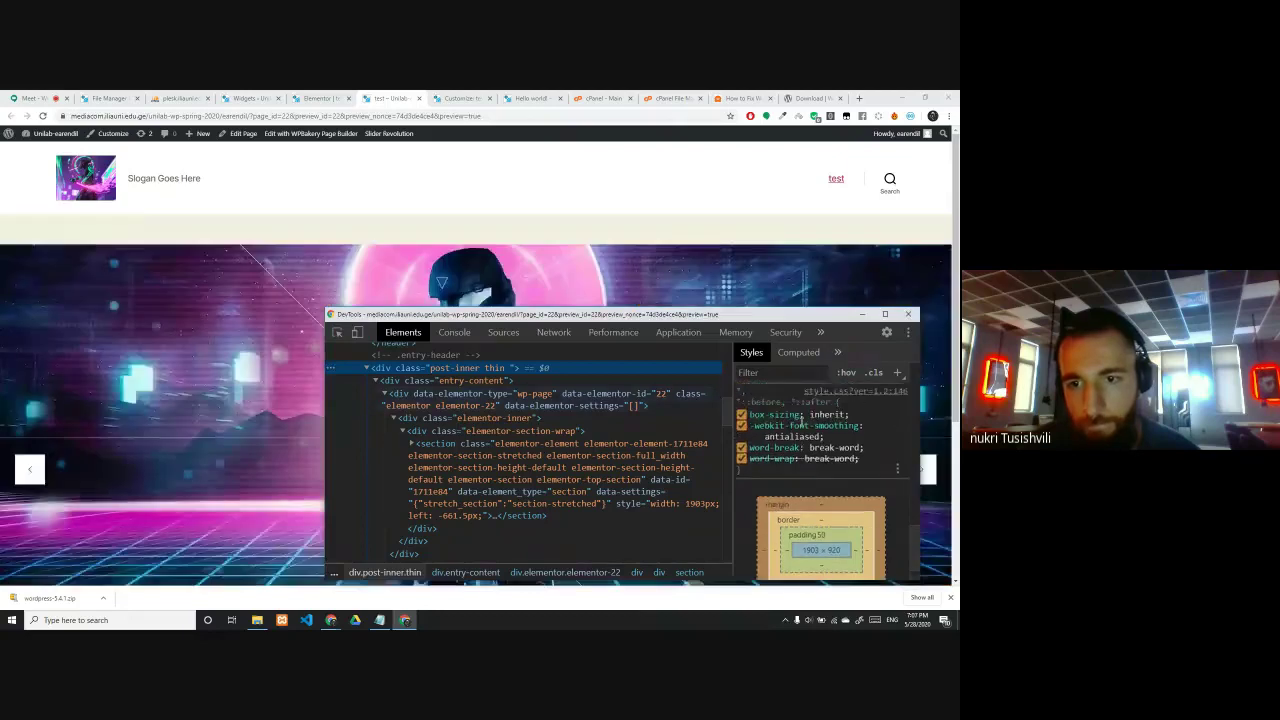
scroll(800, 425, "up", 5)
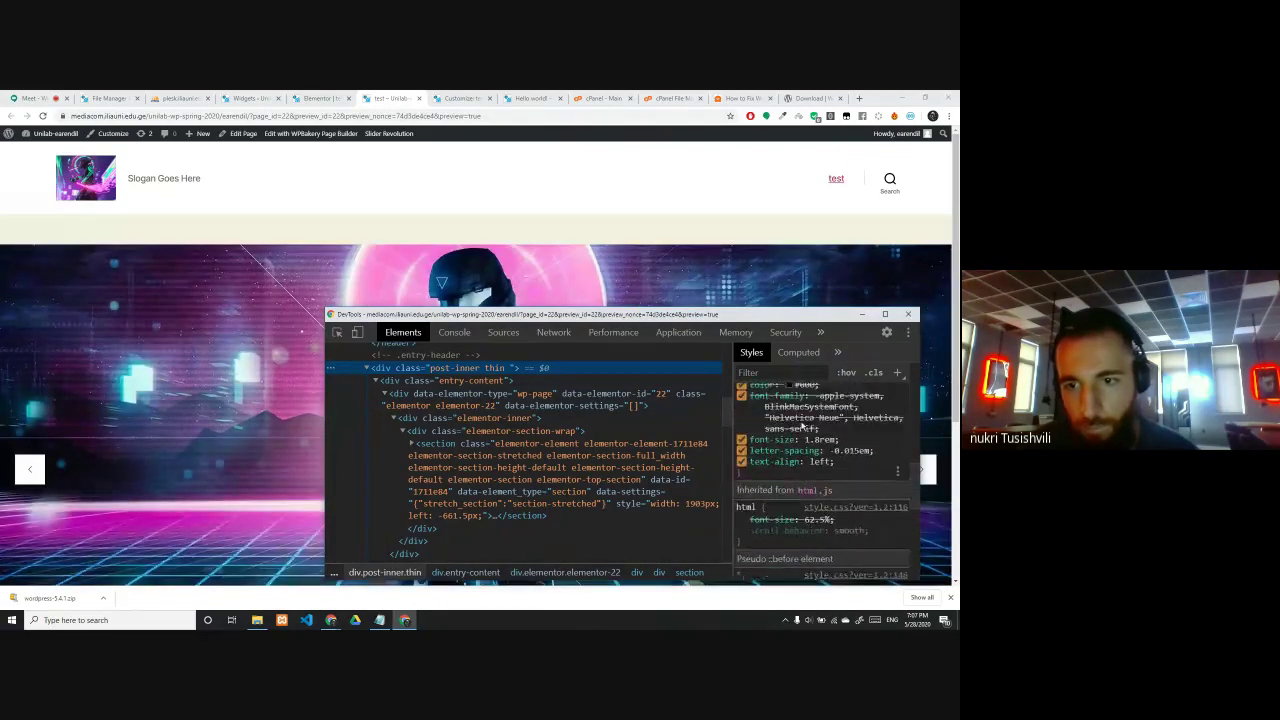
scroll(801, 425, "up", 3)
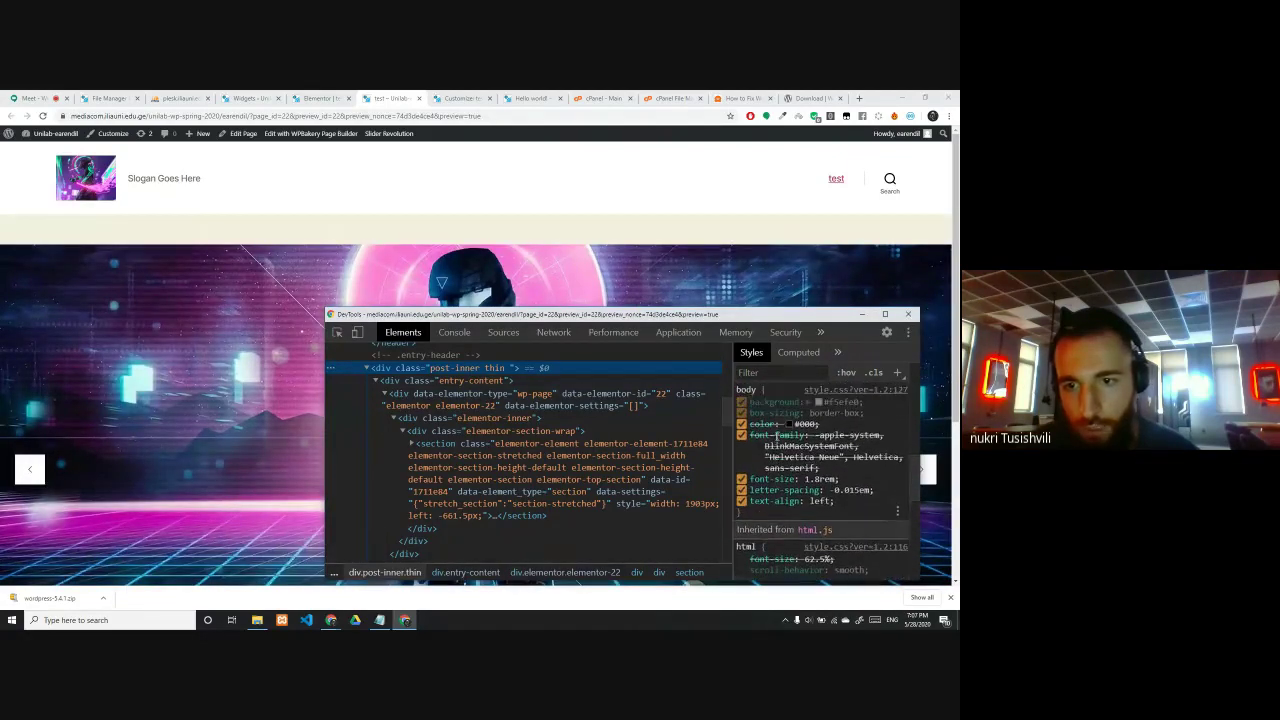
scroll(777, 437, "up", 5)
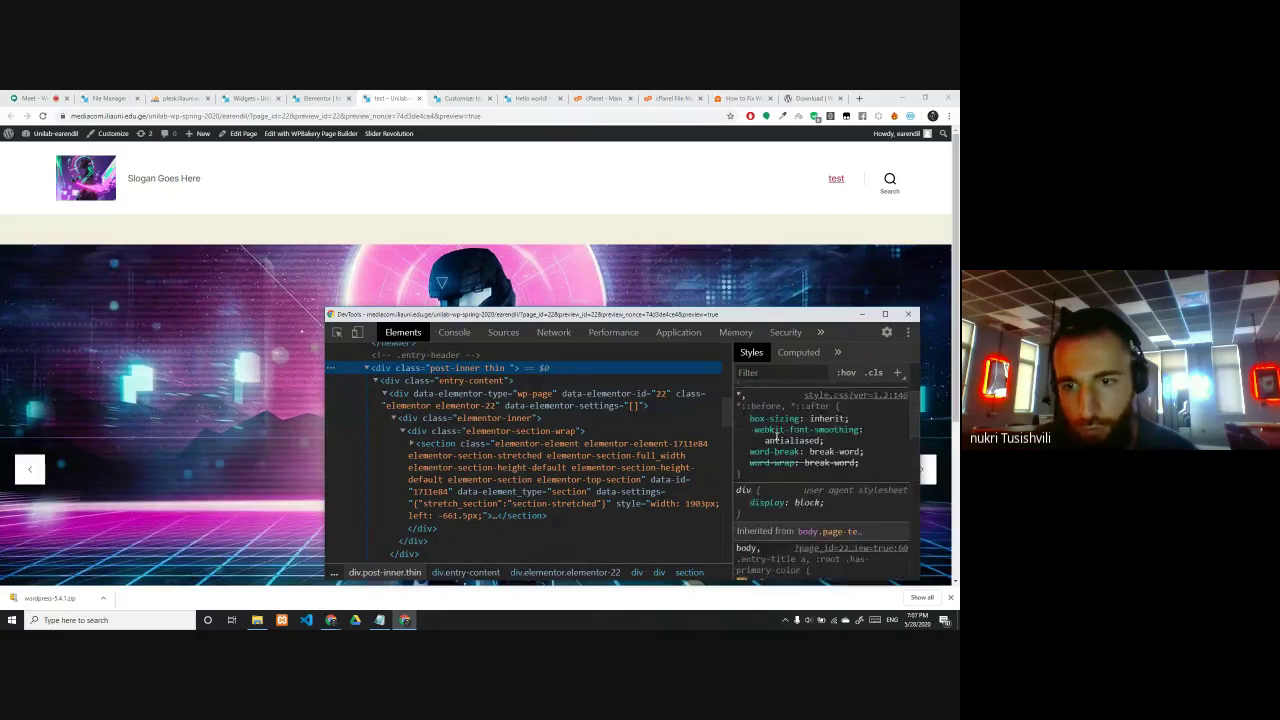
scroll(777, 437, "up", 3)
scroll(777, 440, "up", 1)
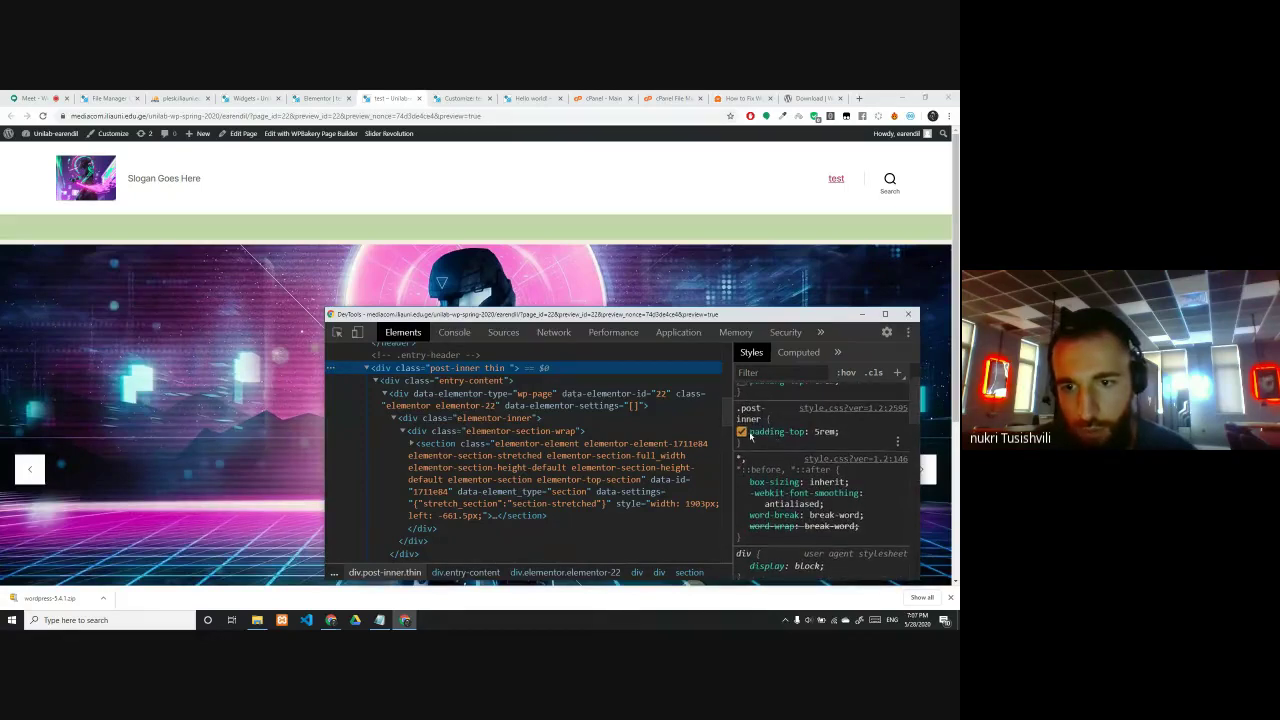
left_click(741, 431)
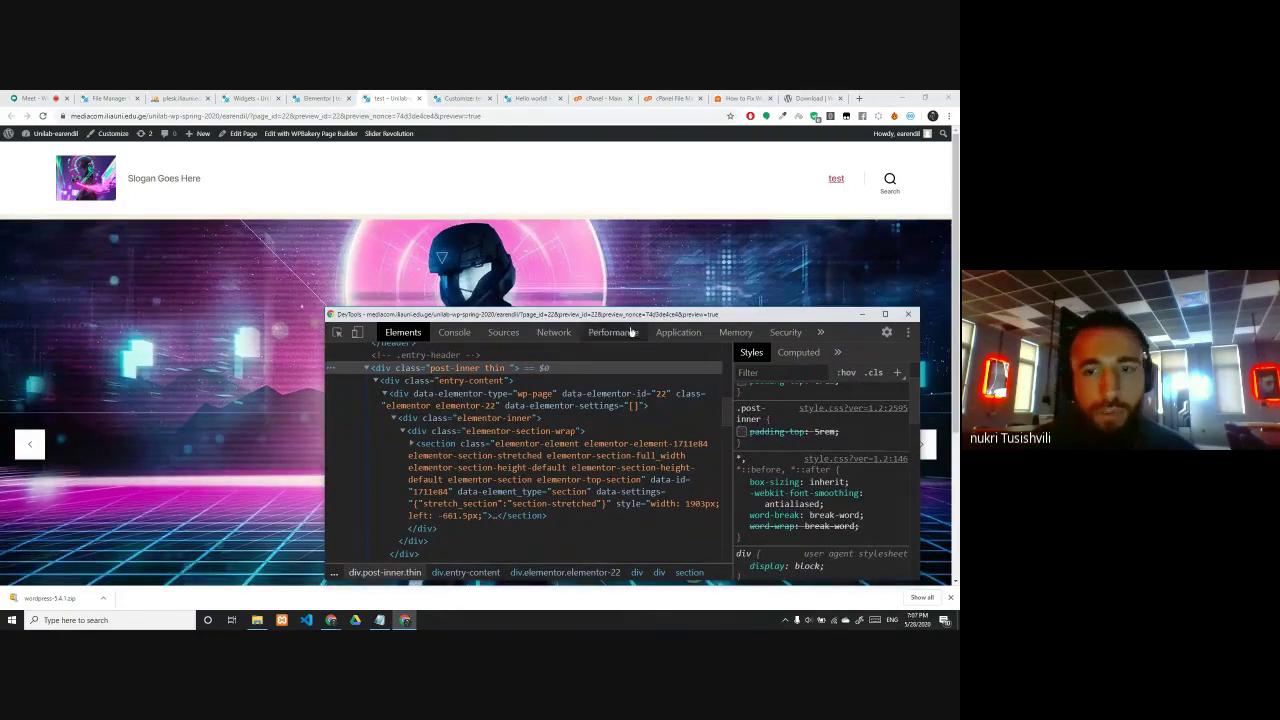
scroll(894, 492, "up", 3)
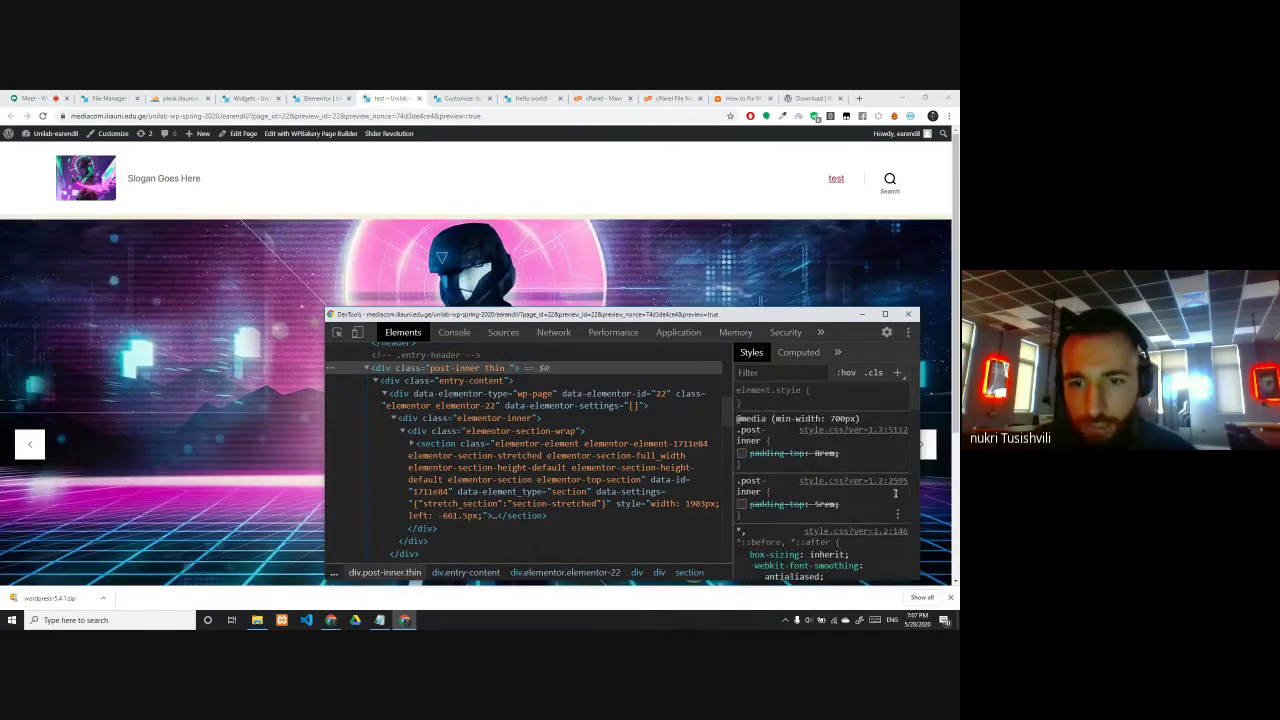
scroll(513, 404, "up", 2)
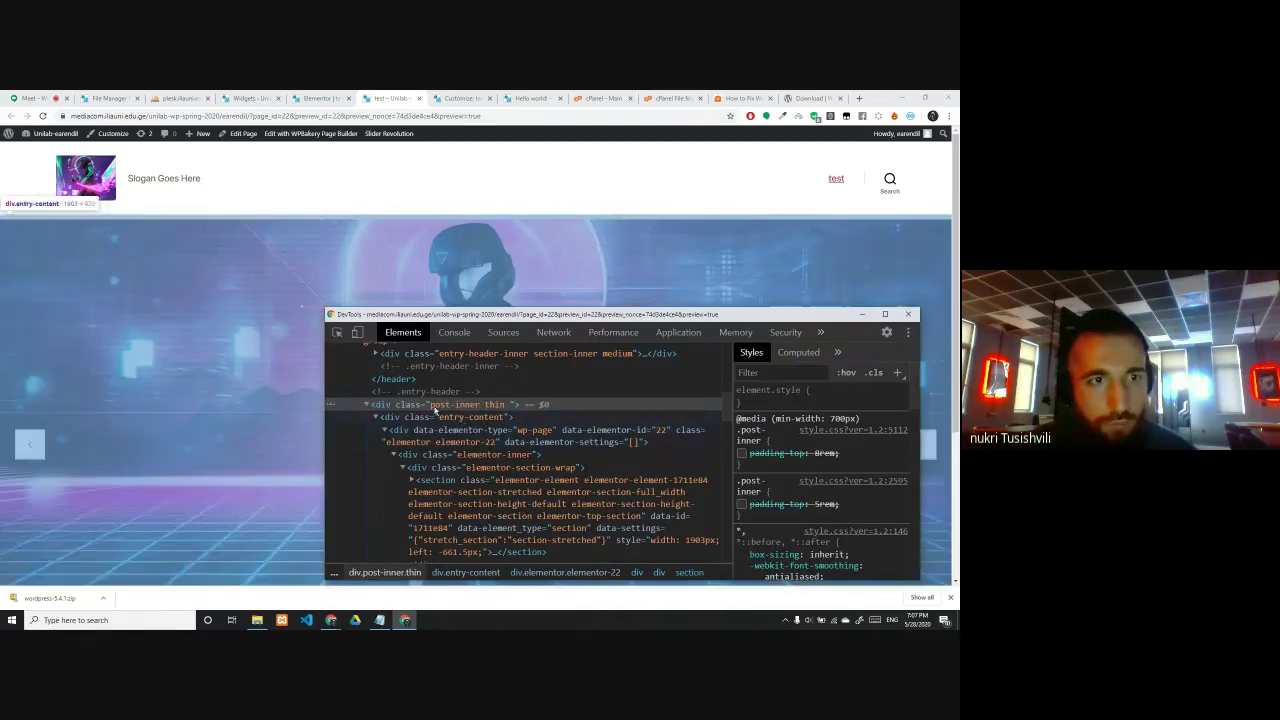
Turn off the slider column wrapper's 10px padding and minimize DevTools
left_click(337, 333)
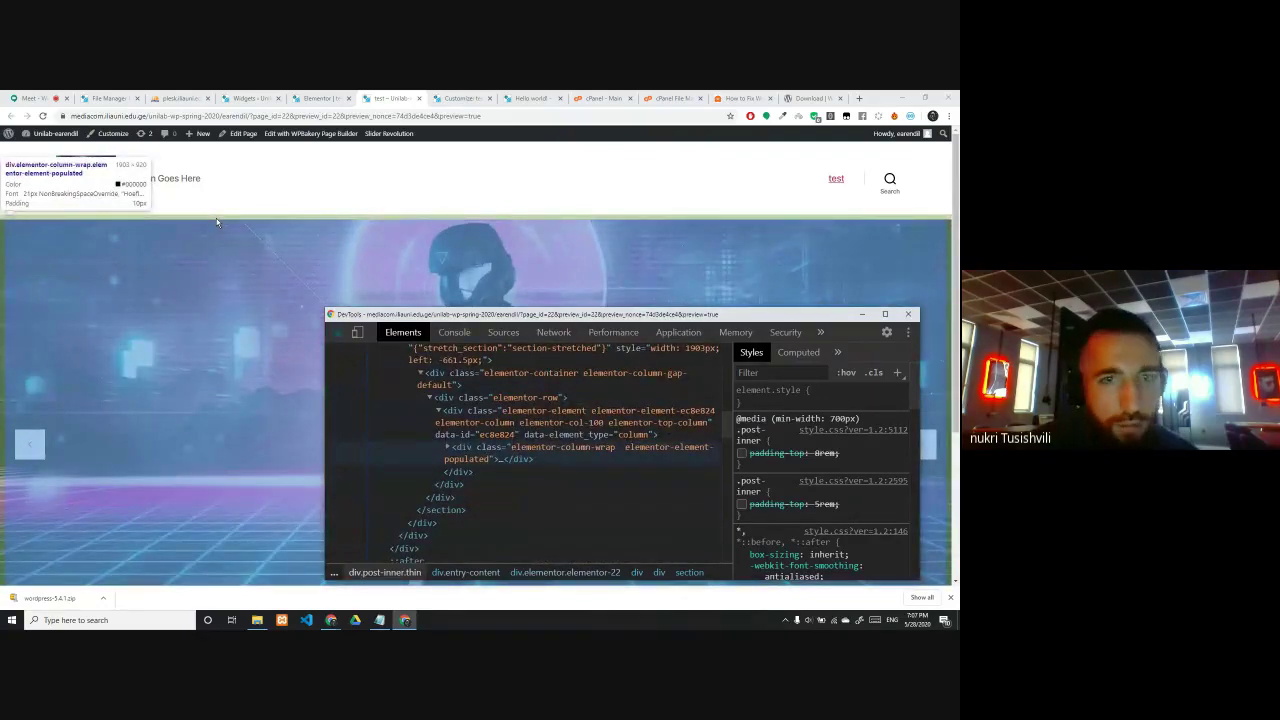
left_click(216, 222)
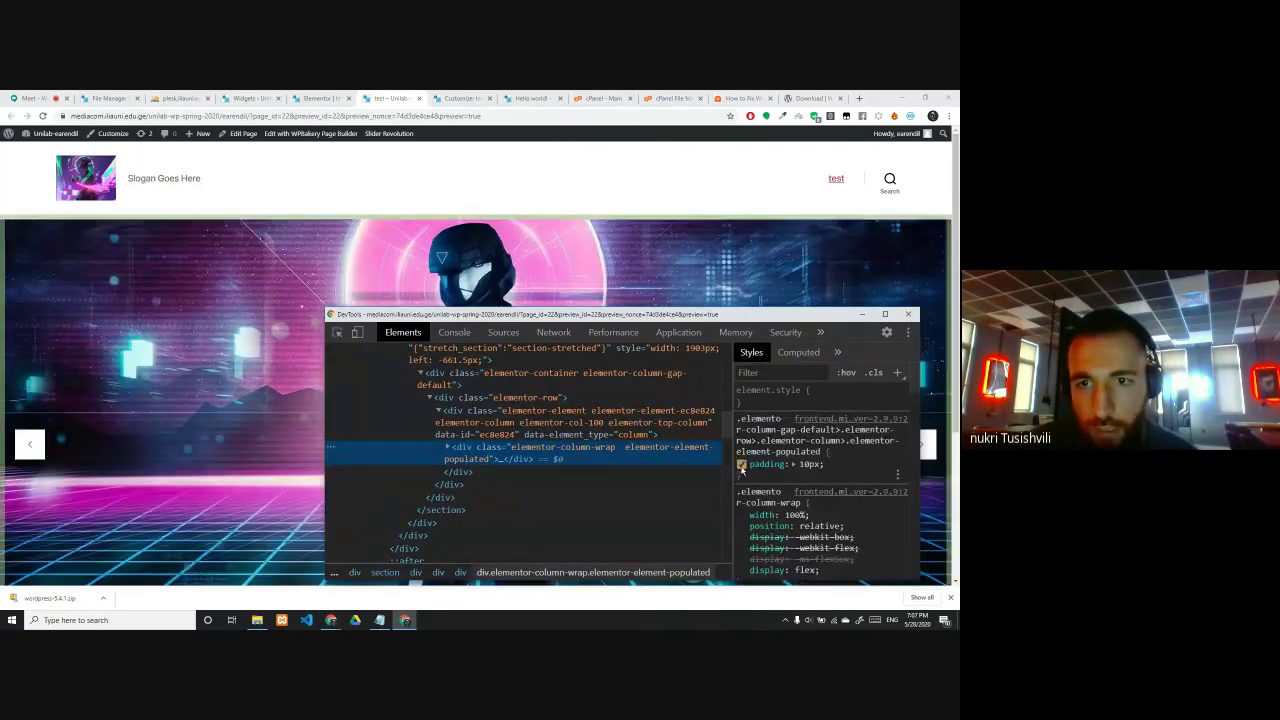
left_click(741, 465)
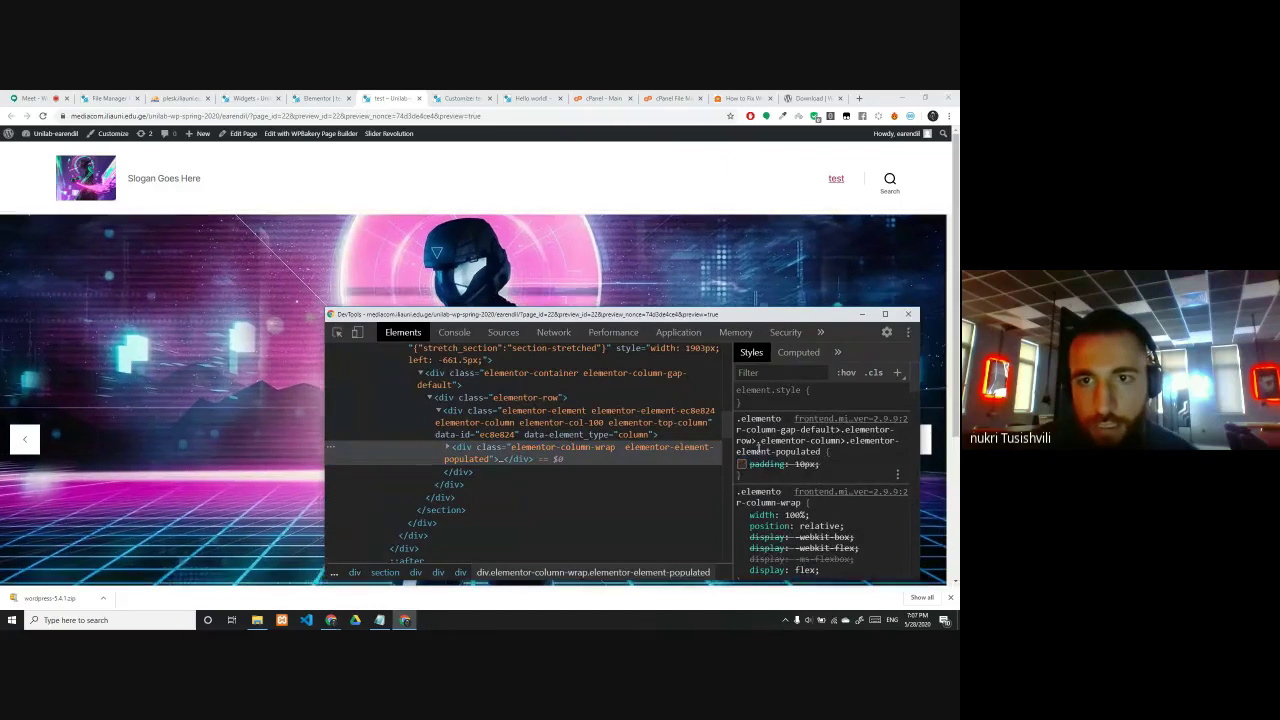
left_click(862, 314)
Check the slider in the preview, then reload the test page to discard the DevTools tweaks
scroll(715, 361, "down", 3)
scroll(715, 361, "up", 3)
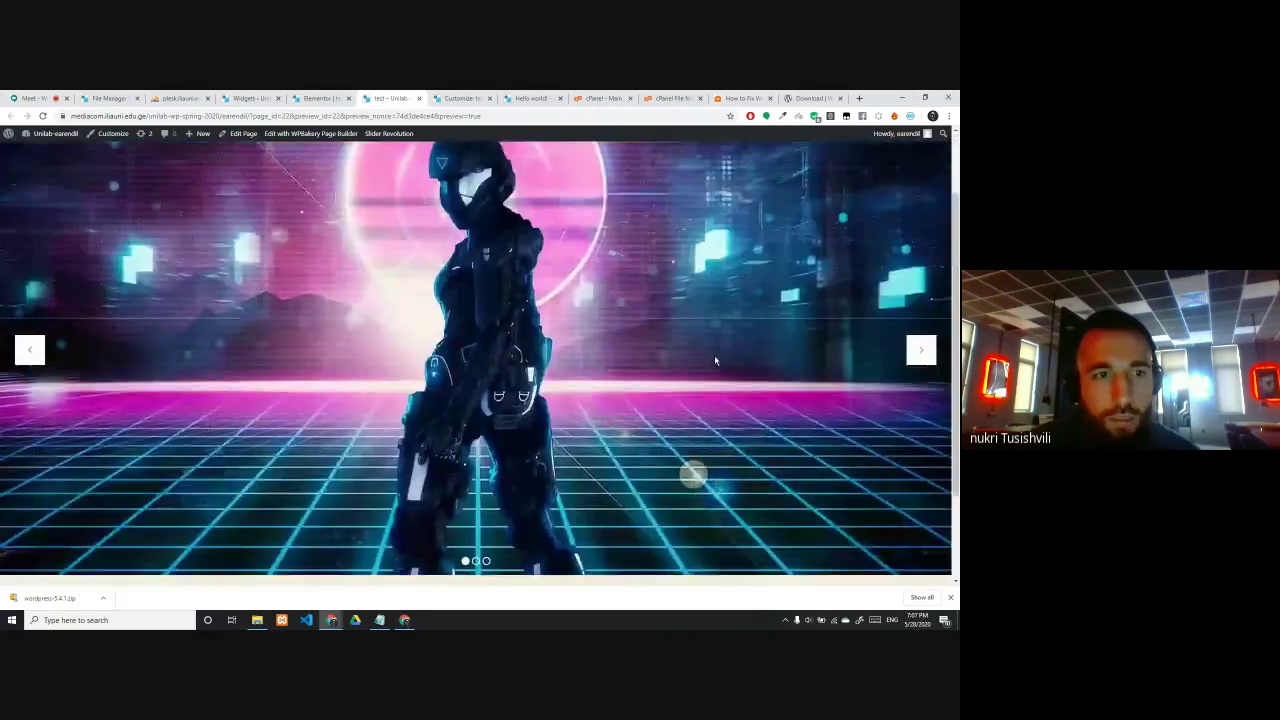
scroll(715, 361, "down", 3)
scroll(714, 360, "up", 3)
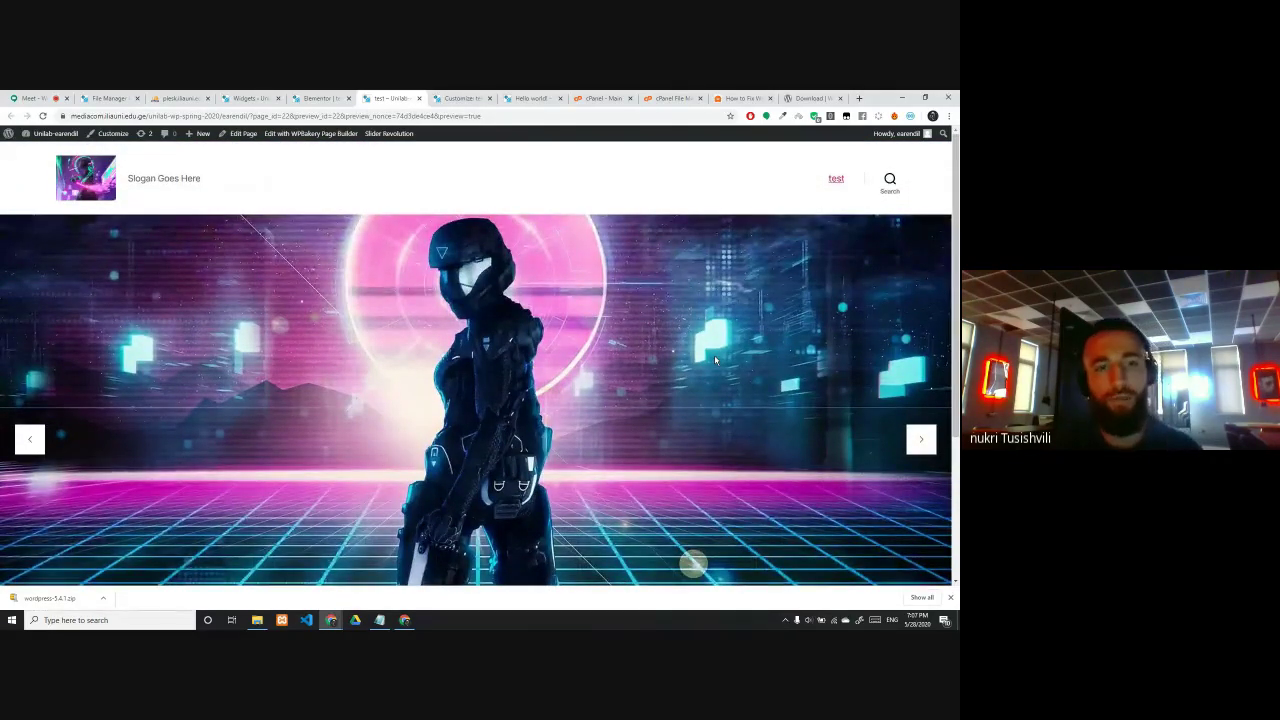
scroll(714, 360, "down", 4)
scroll(714, 360, "up", 2)
scroll(714, 360, "up", 3)
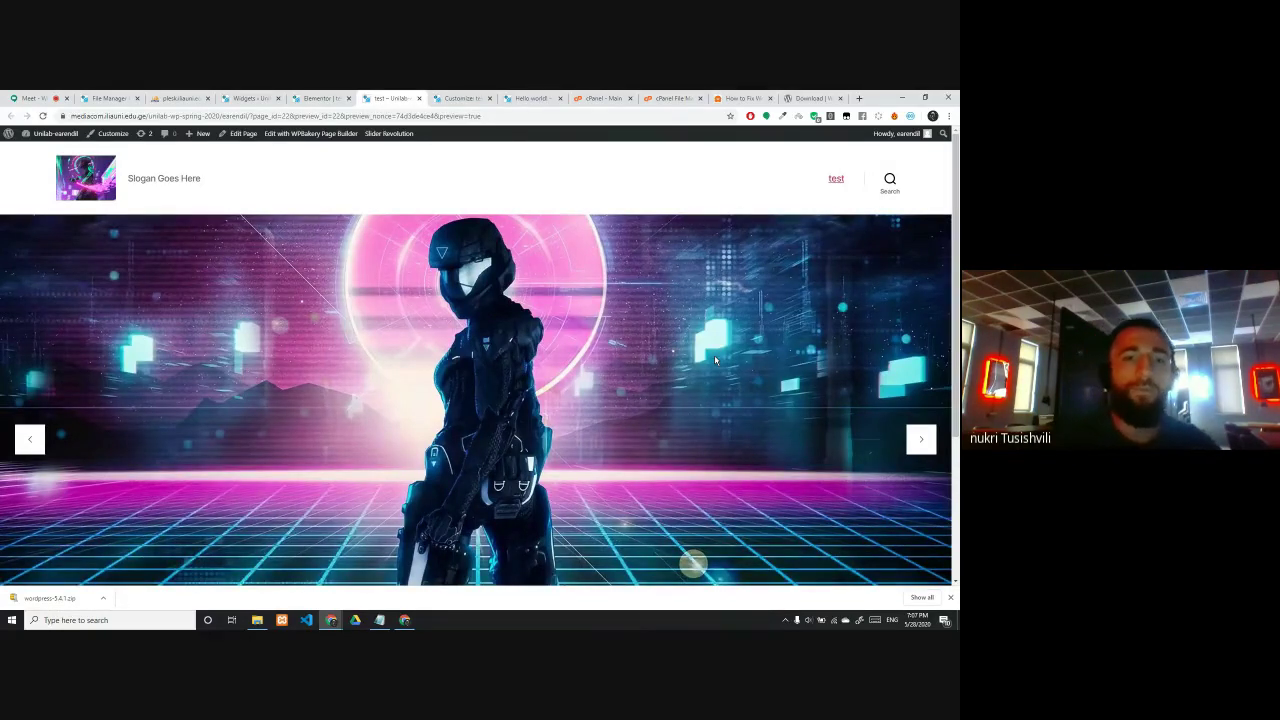
scroll(566, 440, "down", 1)
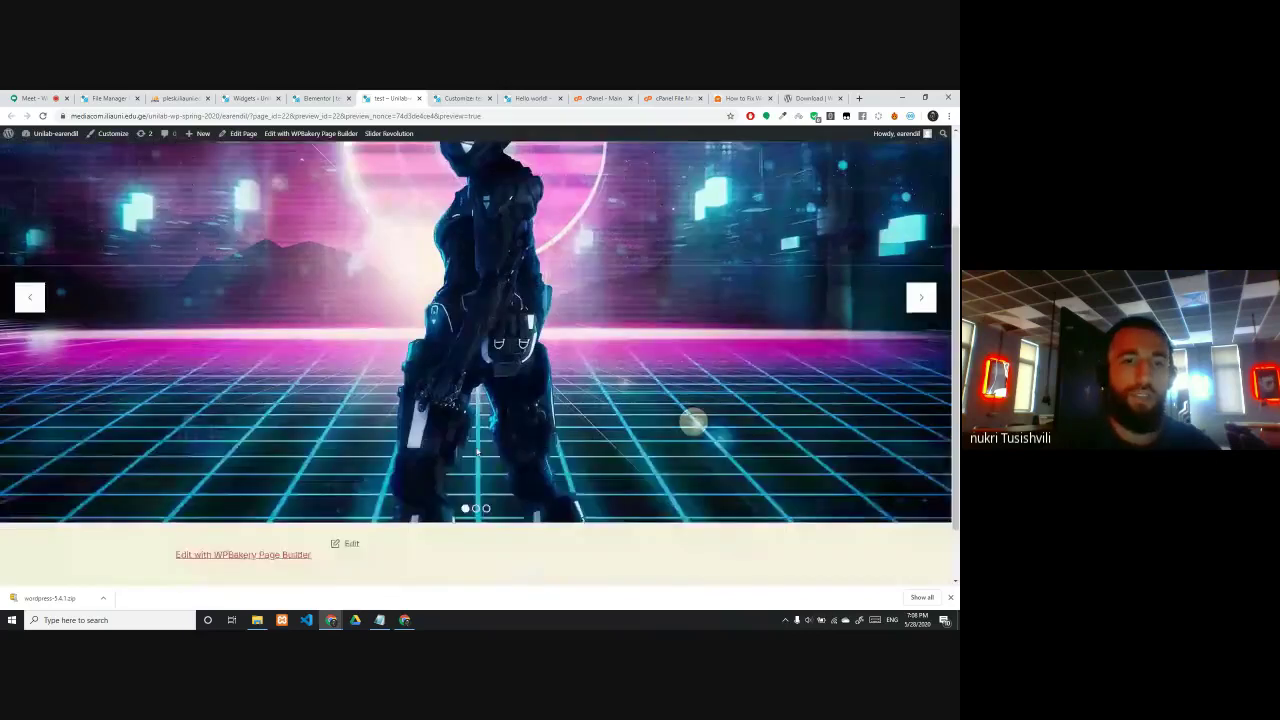
scroll(566, 440, "up", 1)
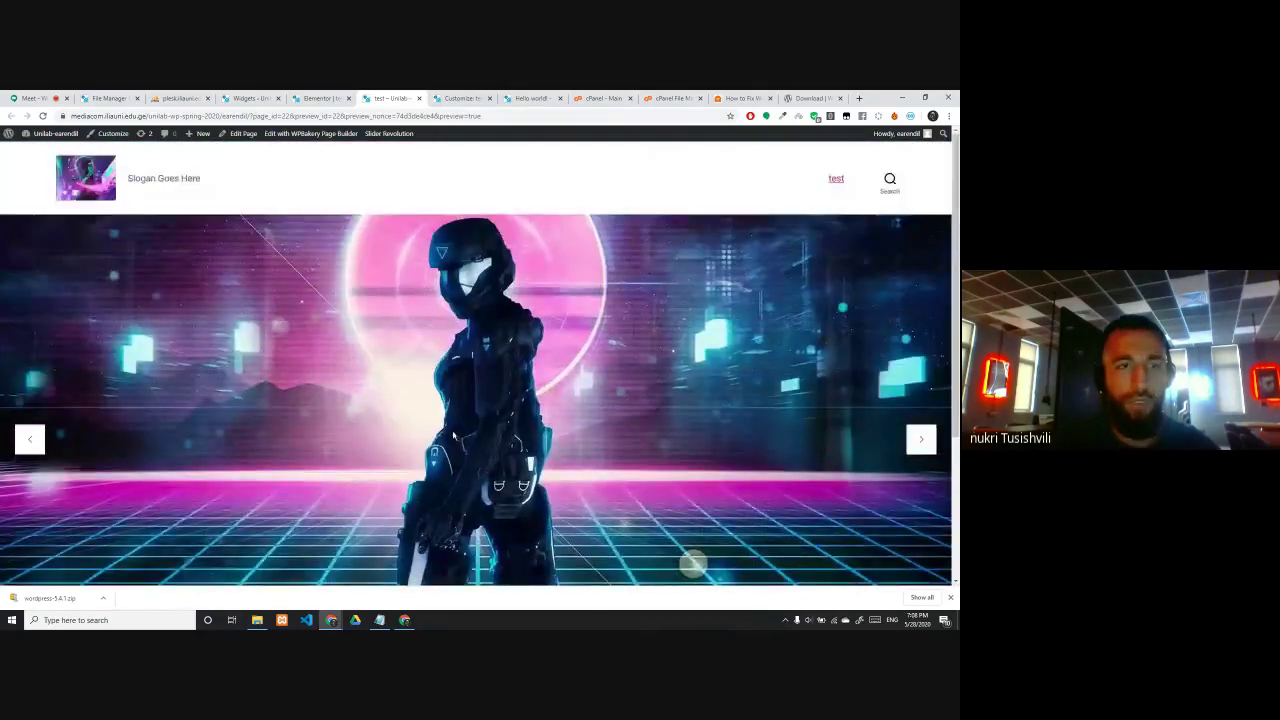
left_click(43, 116)
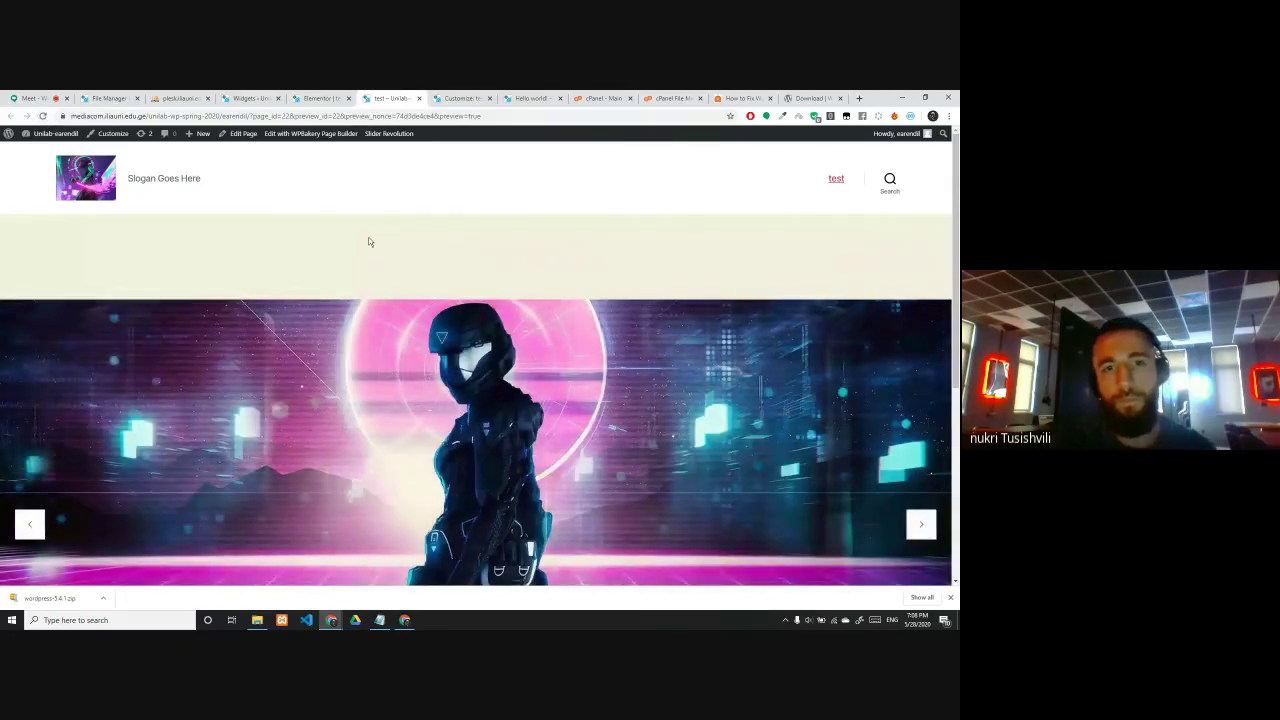
Disable .post-inner's 8rem top padding in DevTools, copy that rule, and return to the Customizer
right_click(370, 241)
left_click(442, 411)
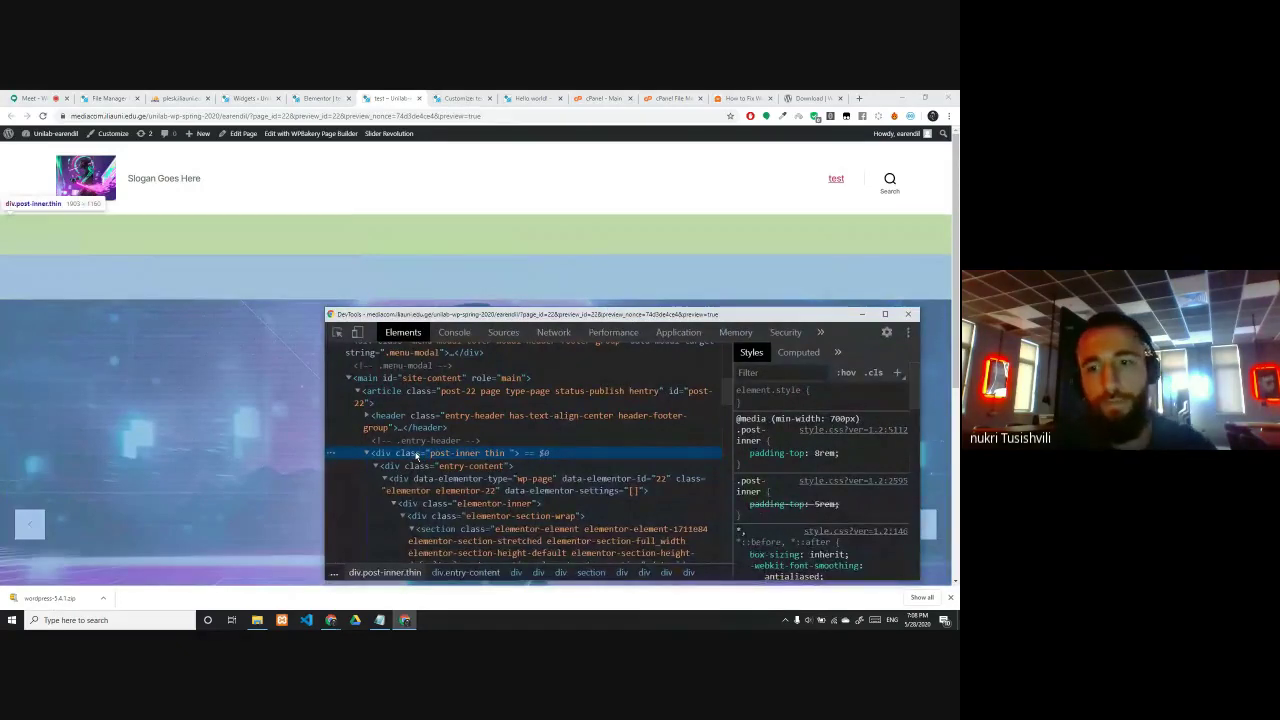
left_click(741, 453)
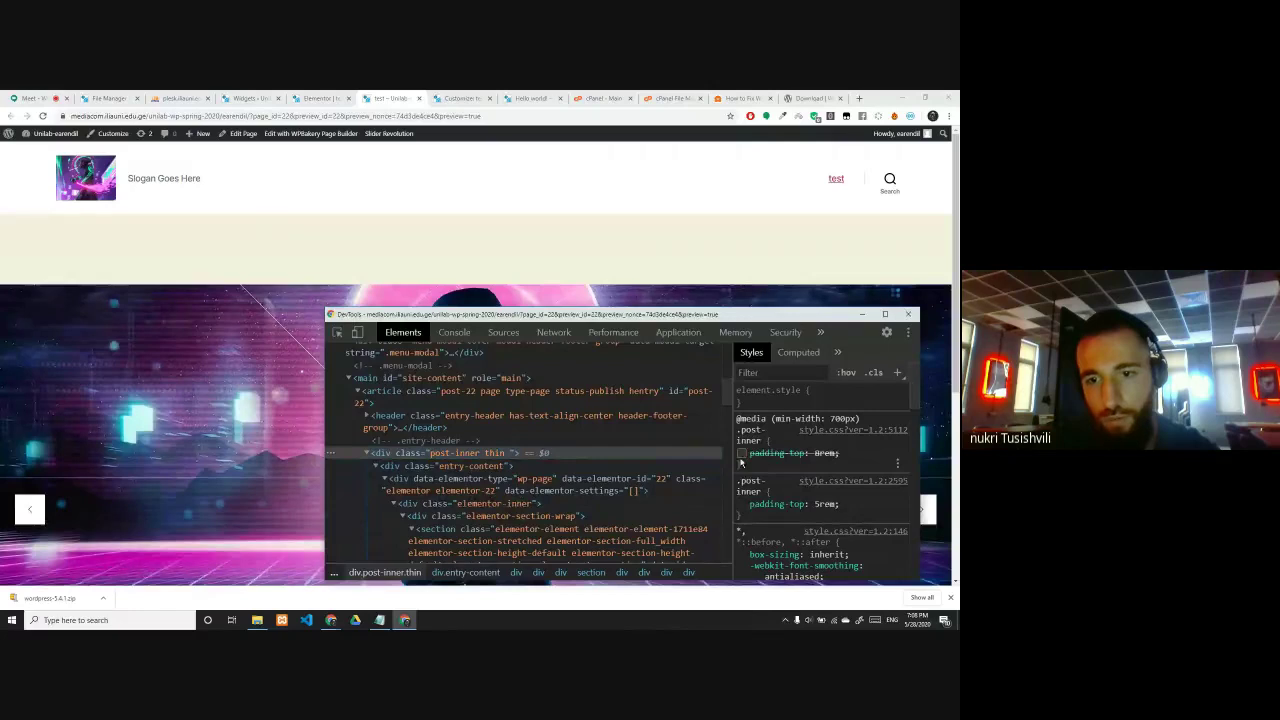
left_click_drag(741, 462, 737, 437)
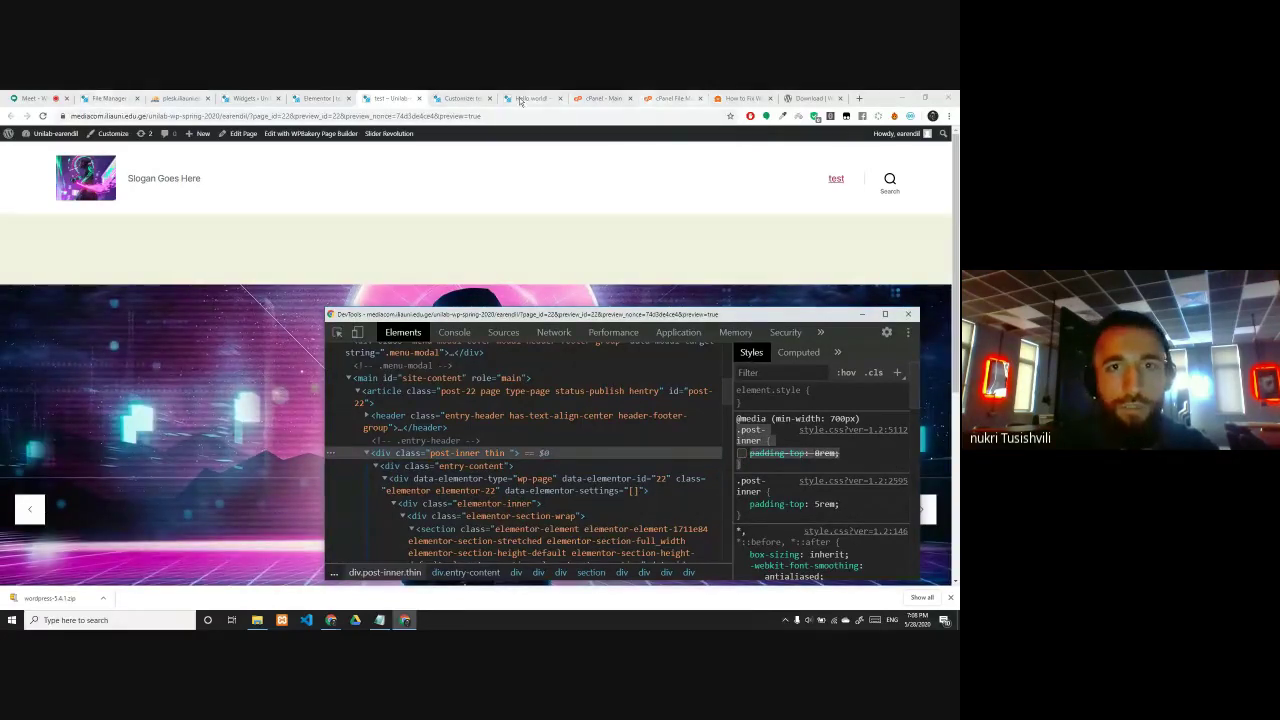
left_click(462, 99)
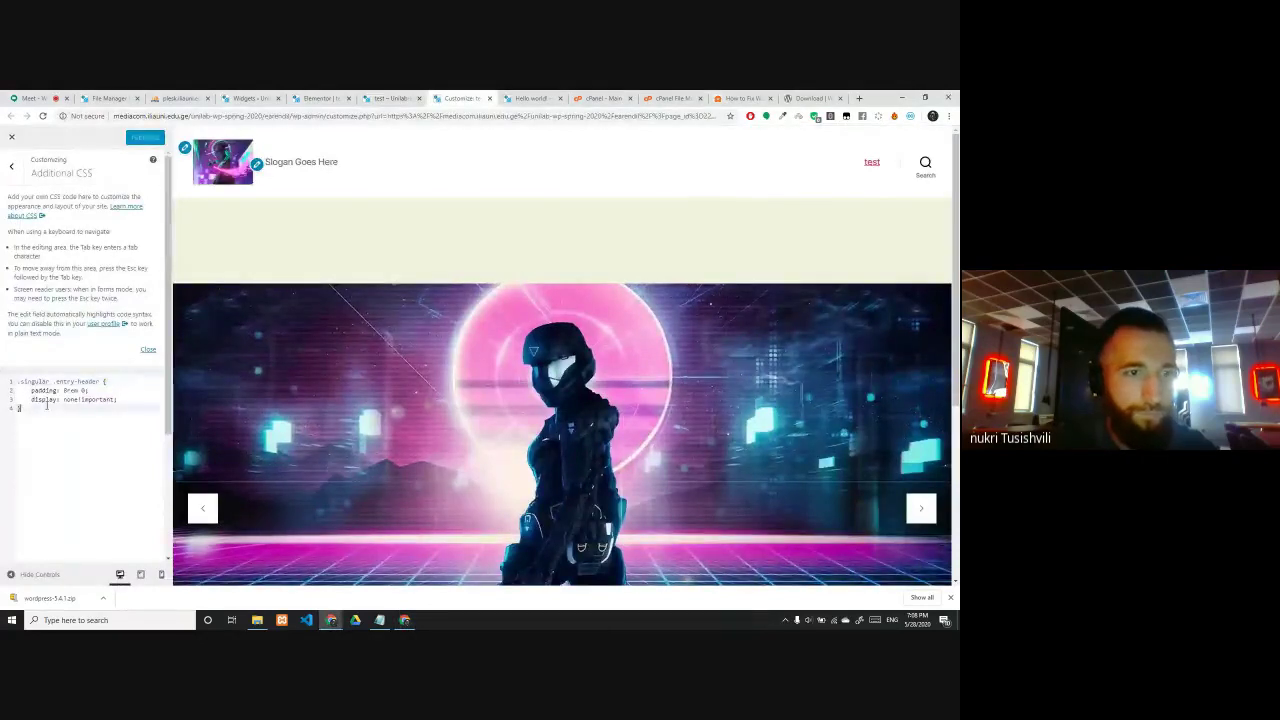
Add a .post-inner rule with padding-top: 0rem!important to Additional CSS and publish it
key("Return")
type(".post-inner {     /* padding-top: 8rem; */ }")
left_click(121, 428)
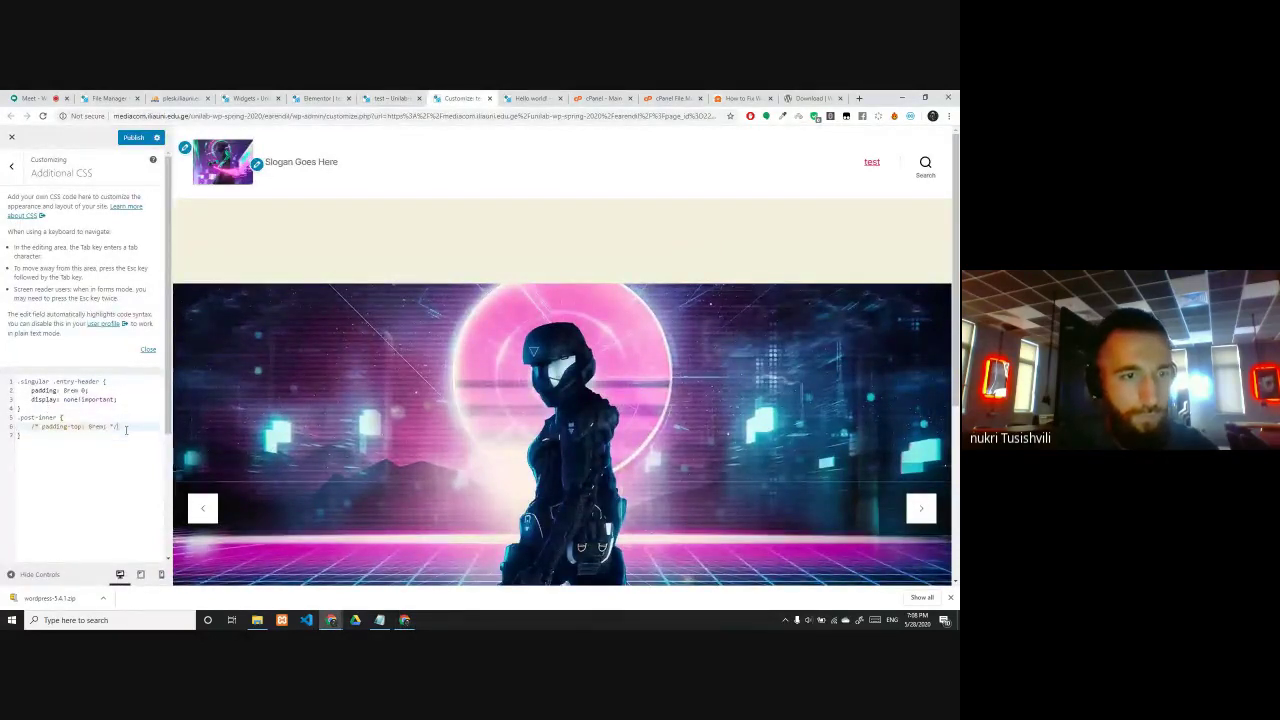
key("ctrl+slash")
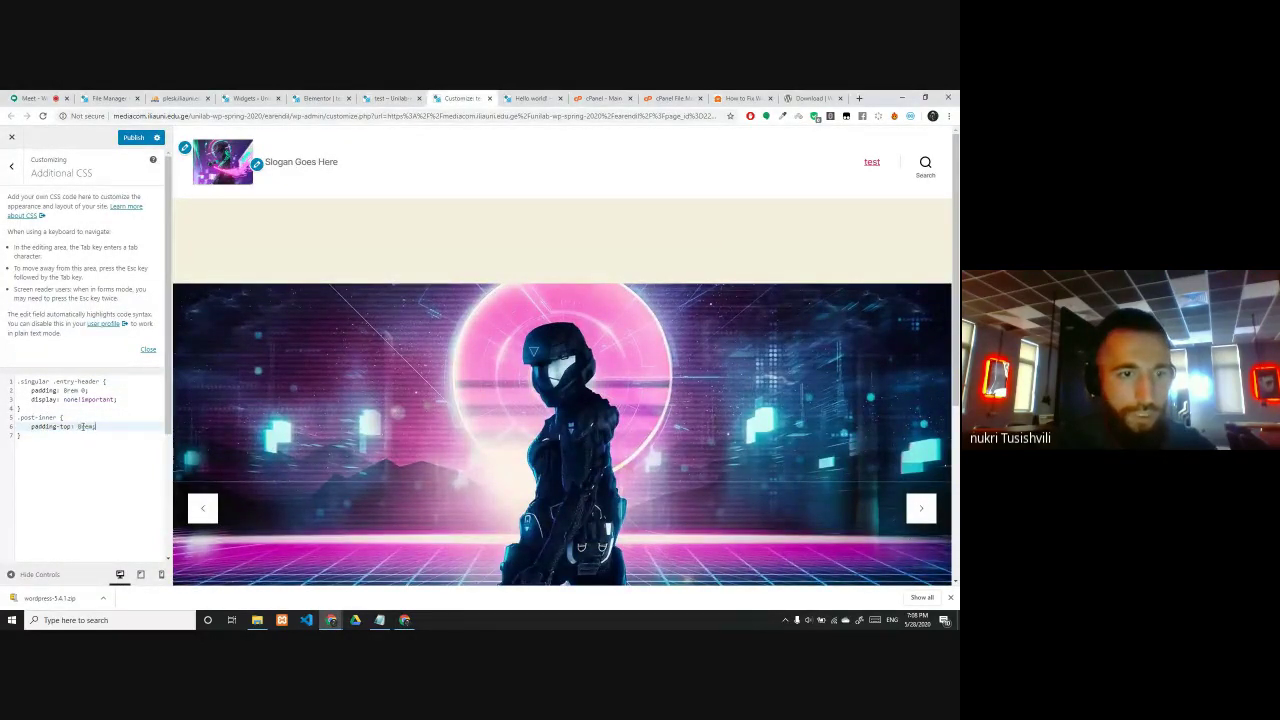
left_click(83, 427)
key("BackSpace")
type("4")
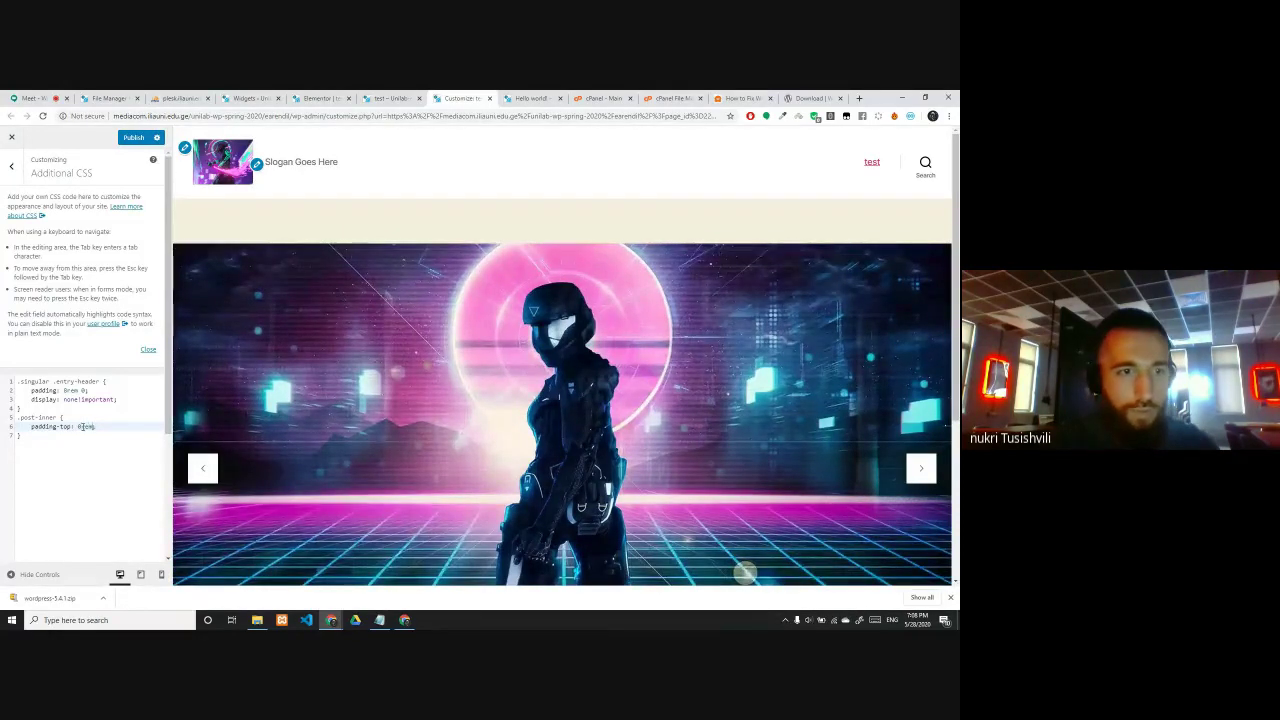
key("End")
key("BackSpace")
type("!imp")
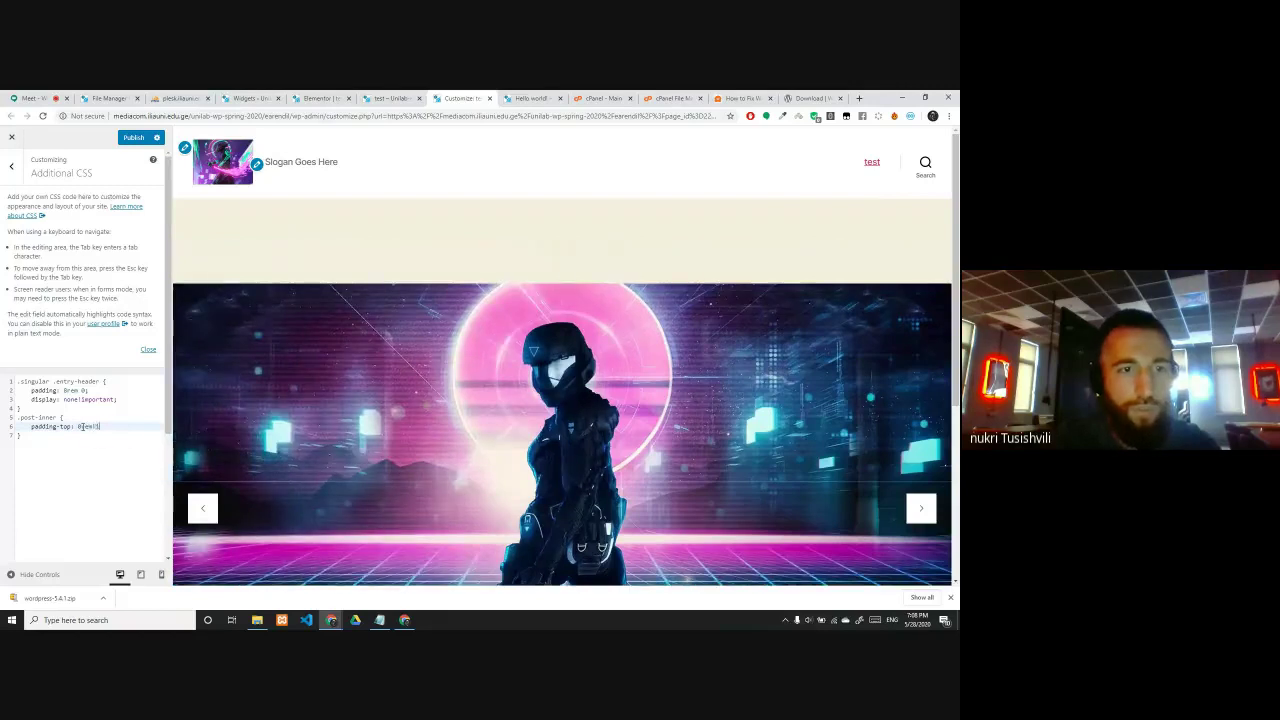
type("ortant")
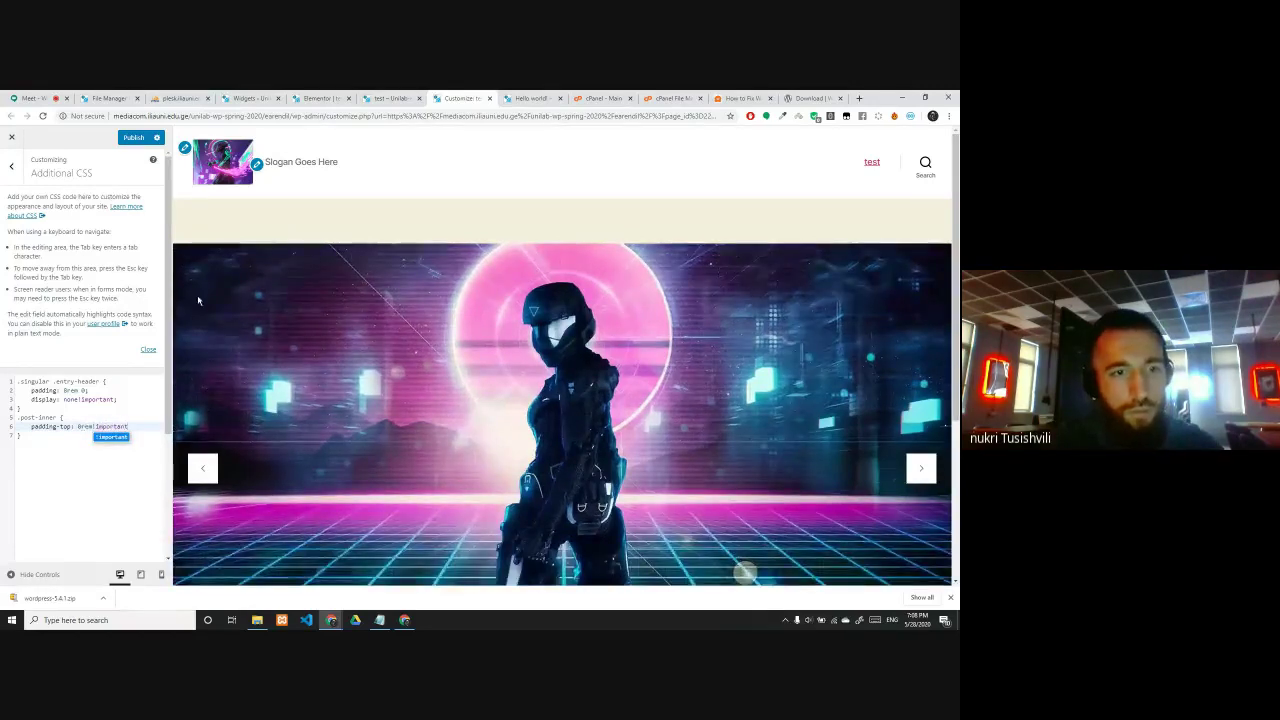
left_click(73, 436)
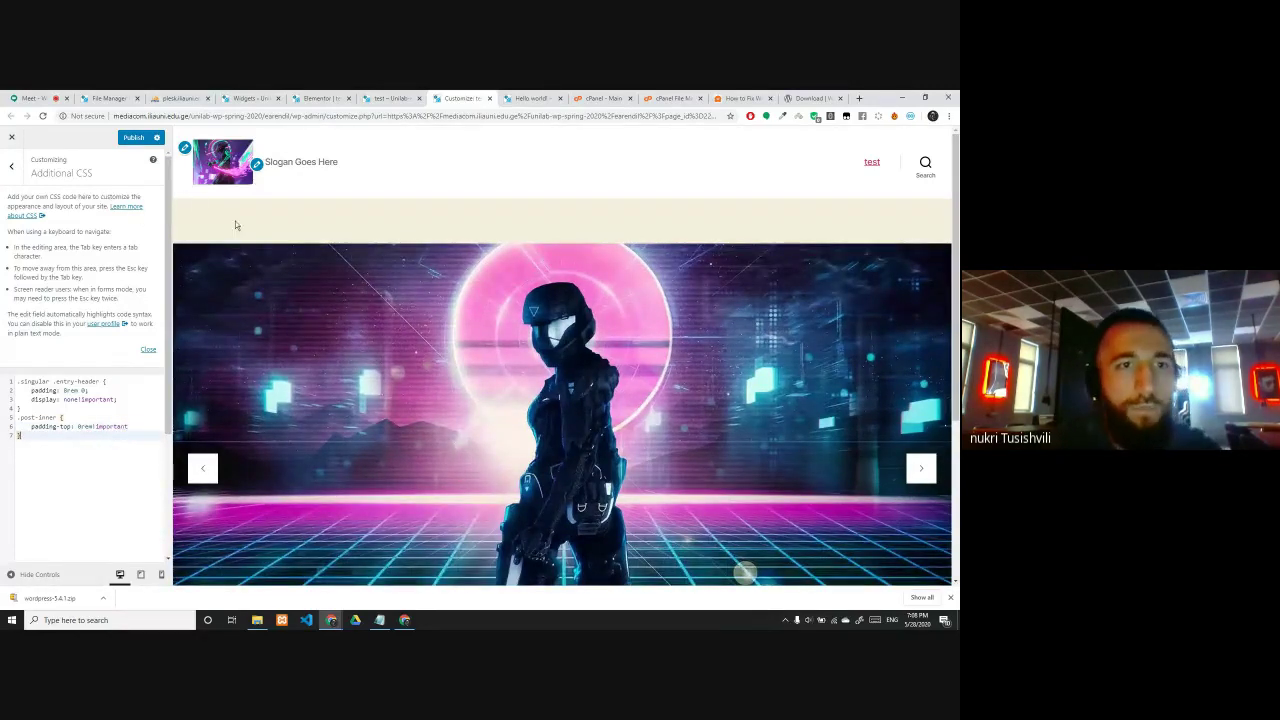
left_click(133, 139)
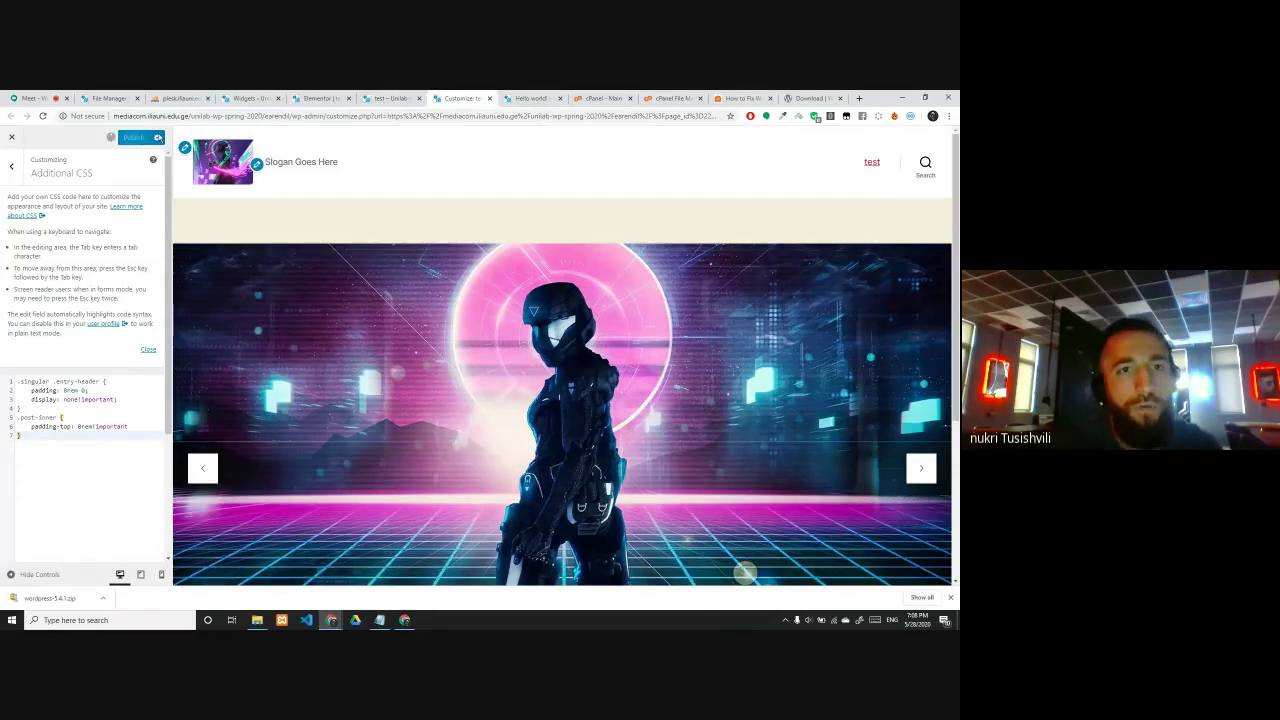
left_click(390, 98)
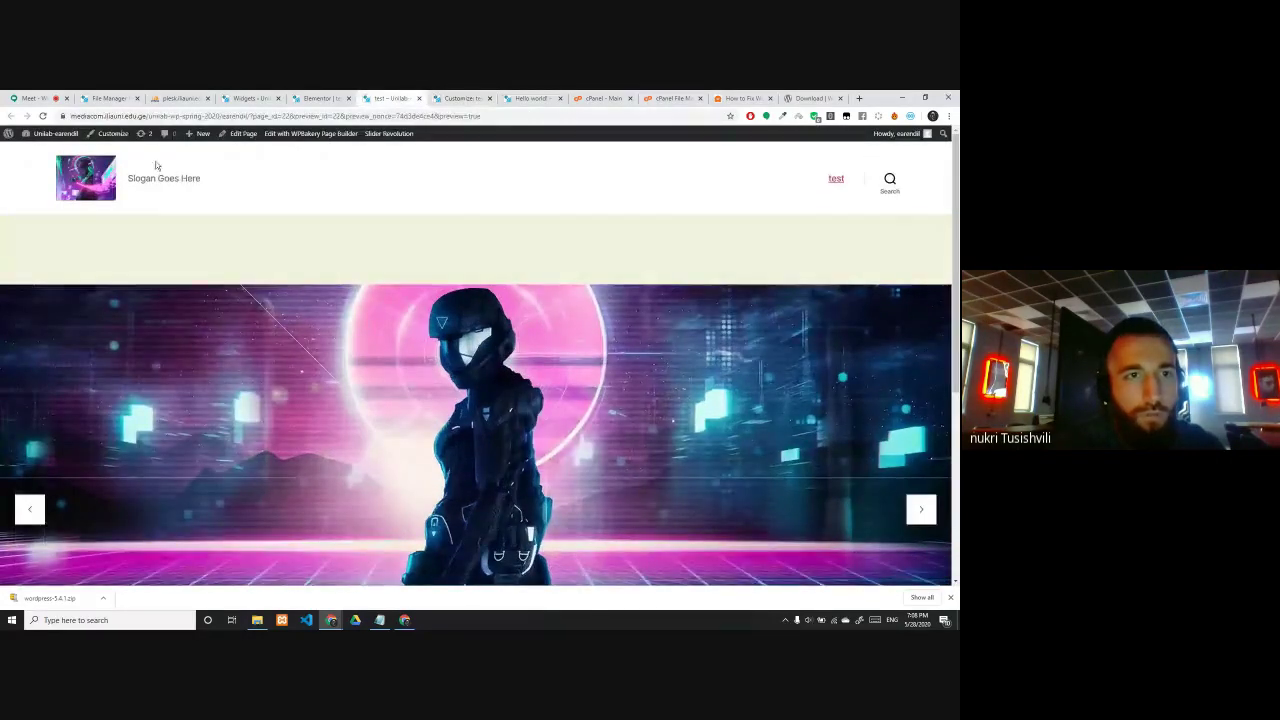
left_click(41, 117)
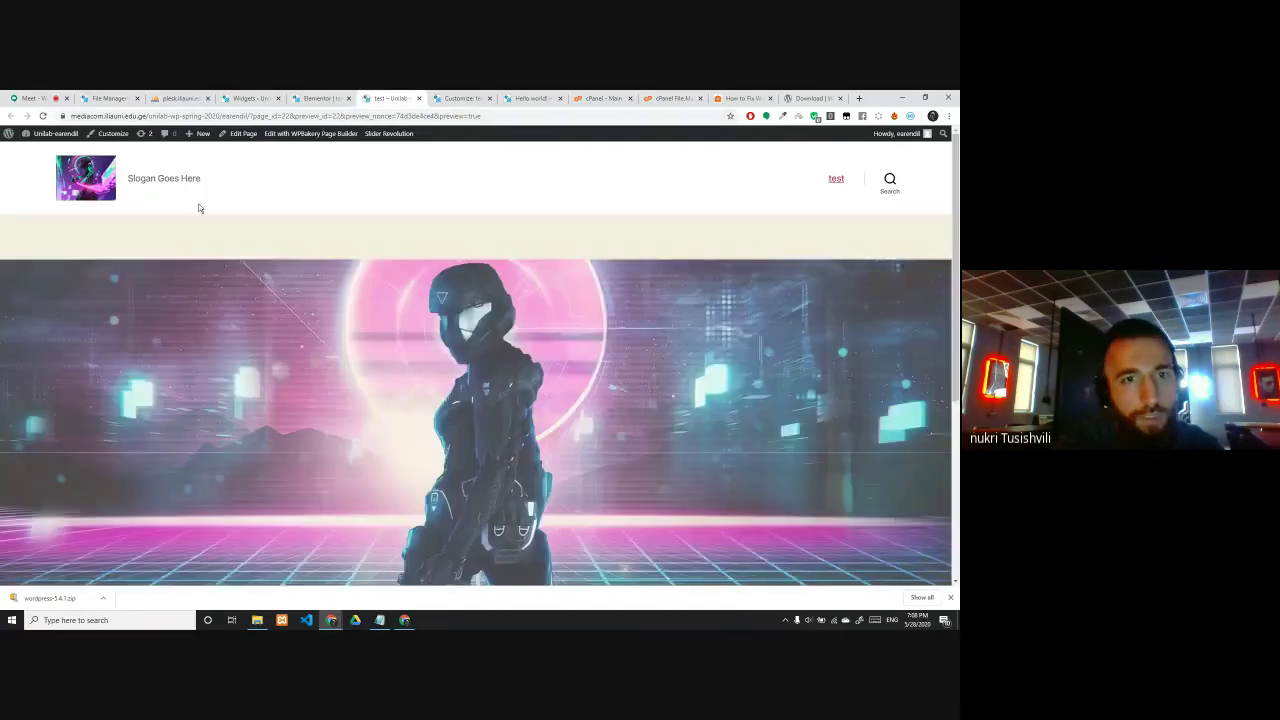
right_click(258, 235)
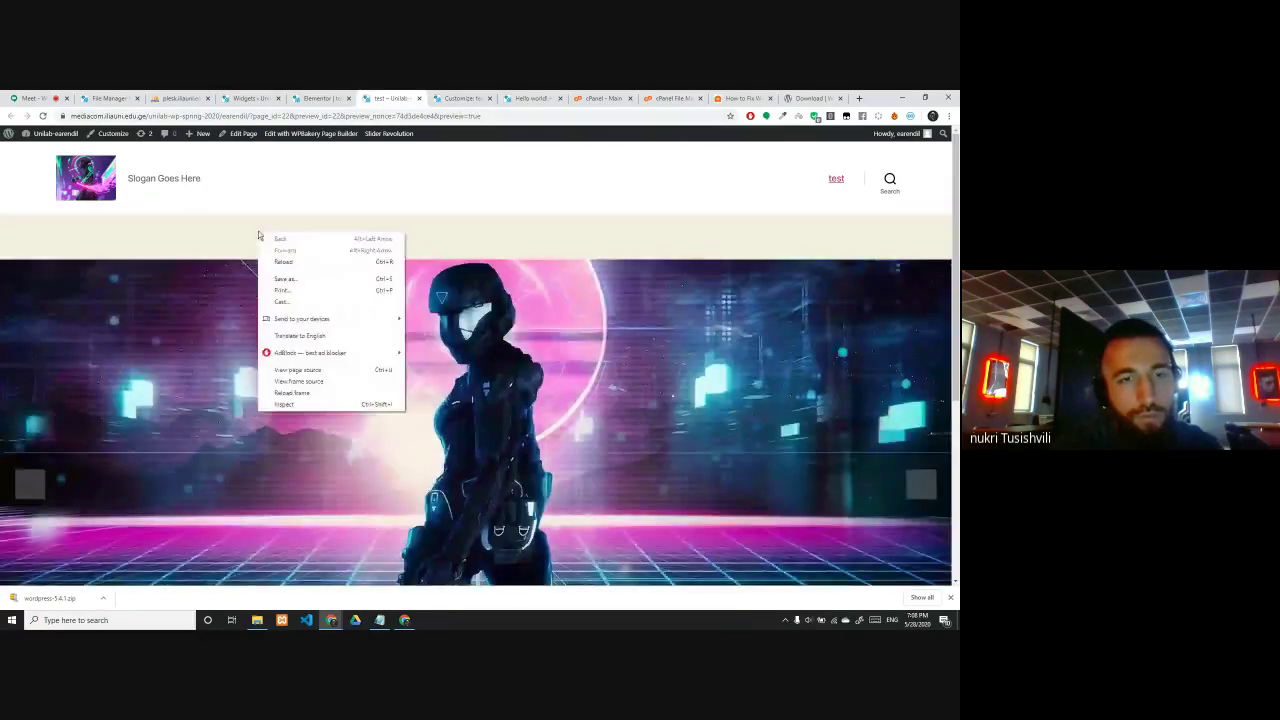
left_click(345, 403)
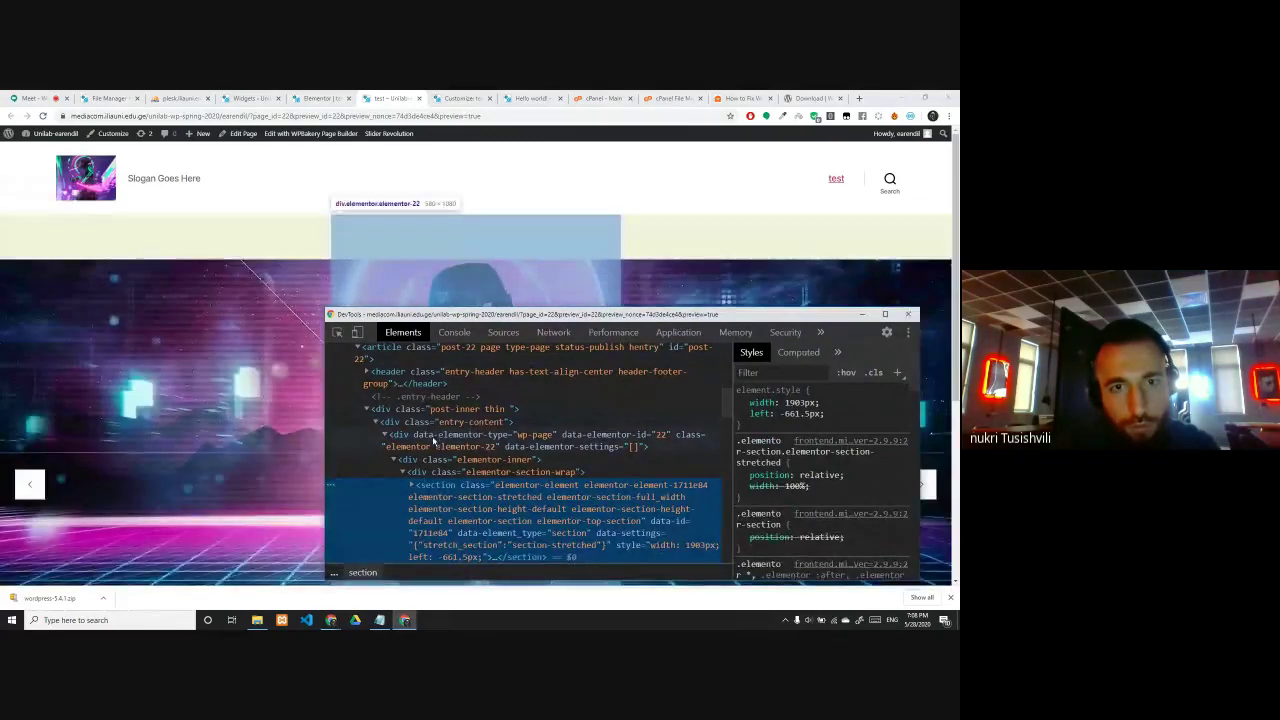
scroll(420, 383, "up", 1)
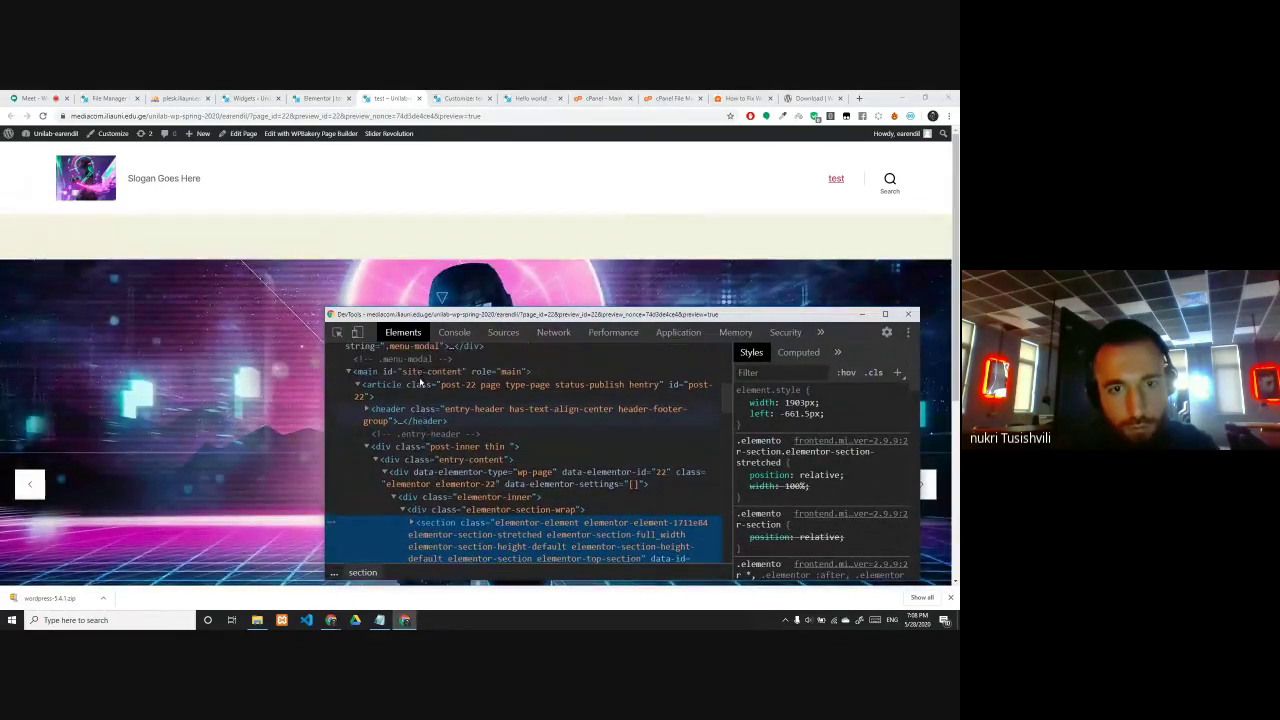
left_click(399, 449)
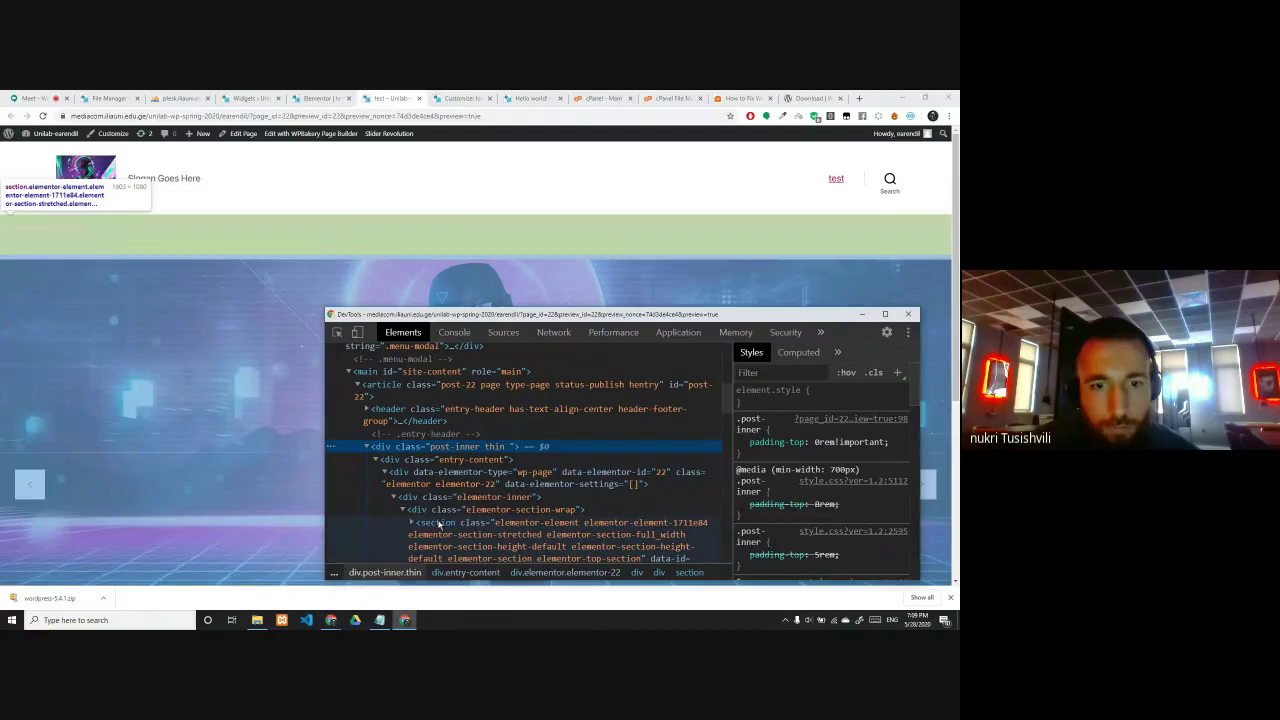
left_click(438, 524)
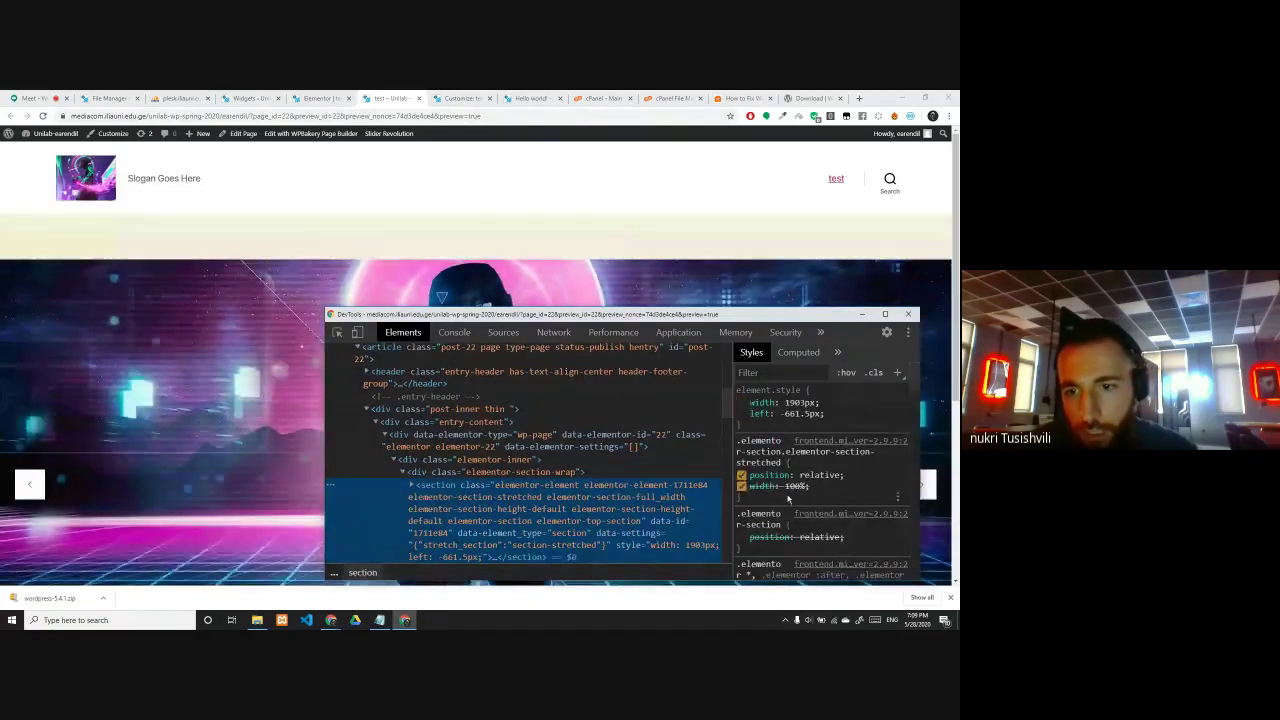
scroll(787, 497, "down", 3)
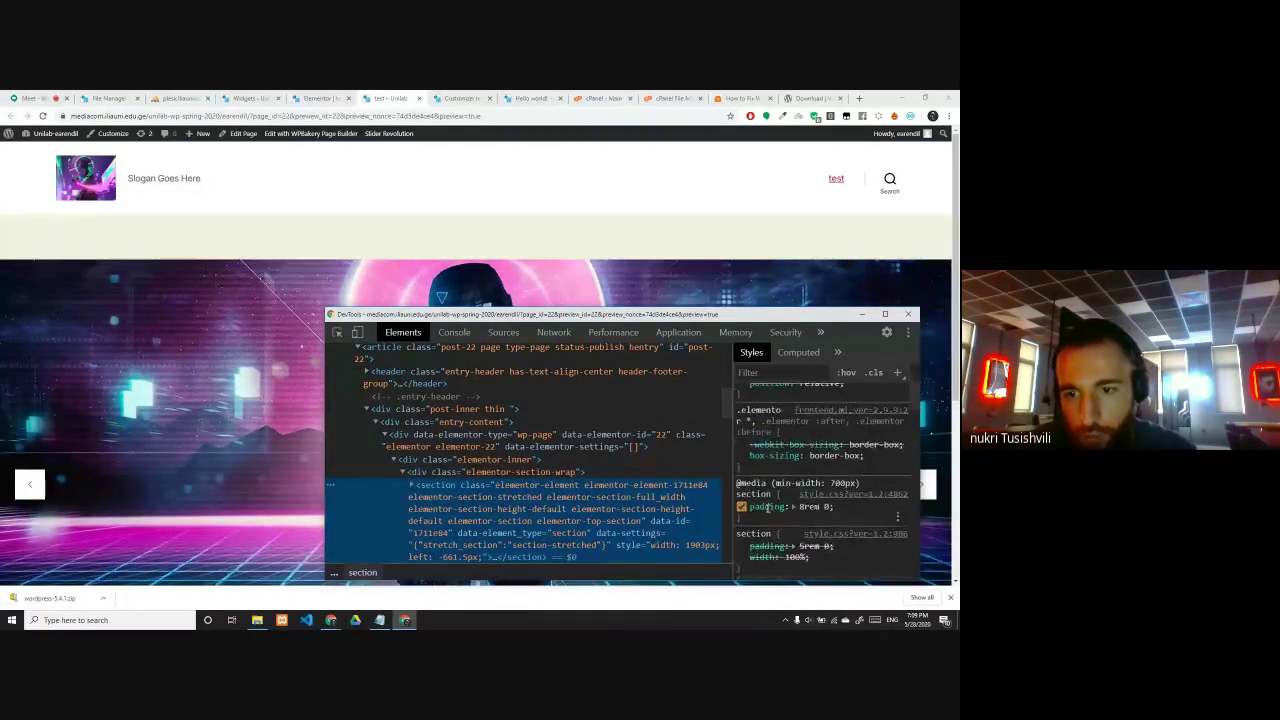
left_click(741, 507)
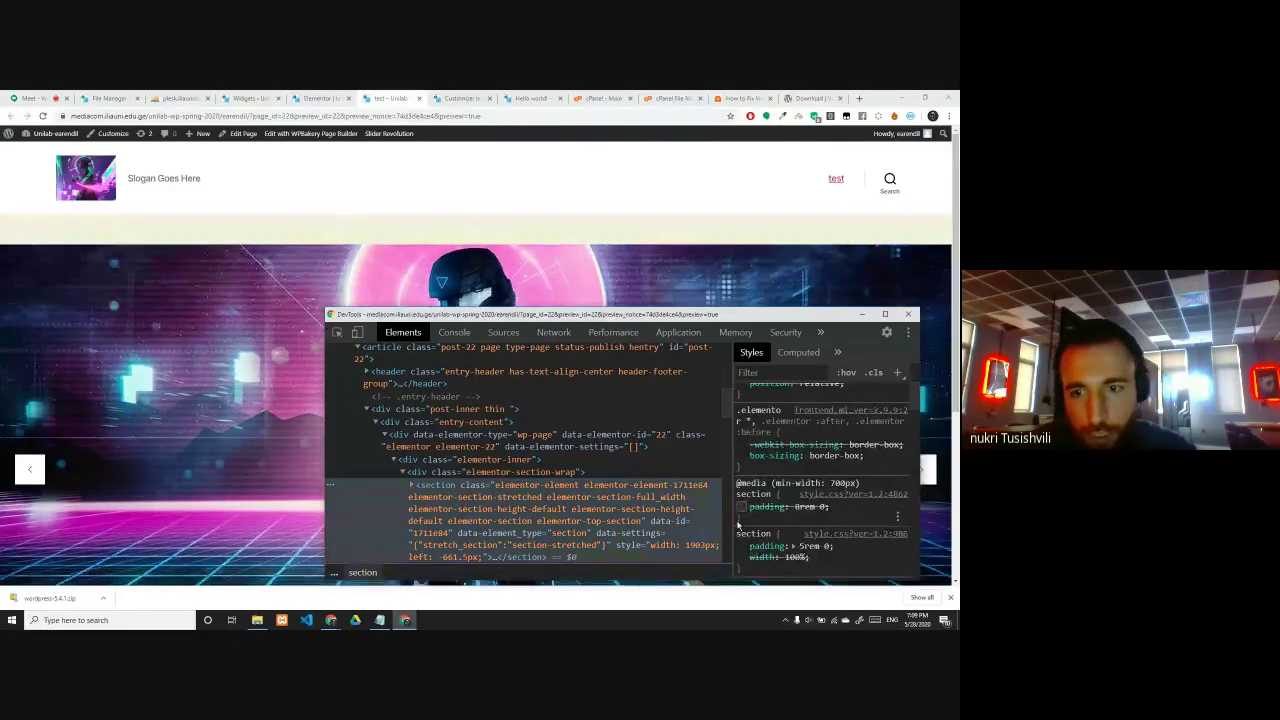
left_click_drag(743, 521, 737, 486)
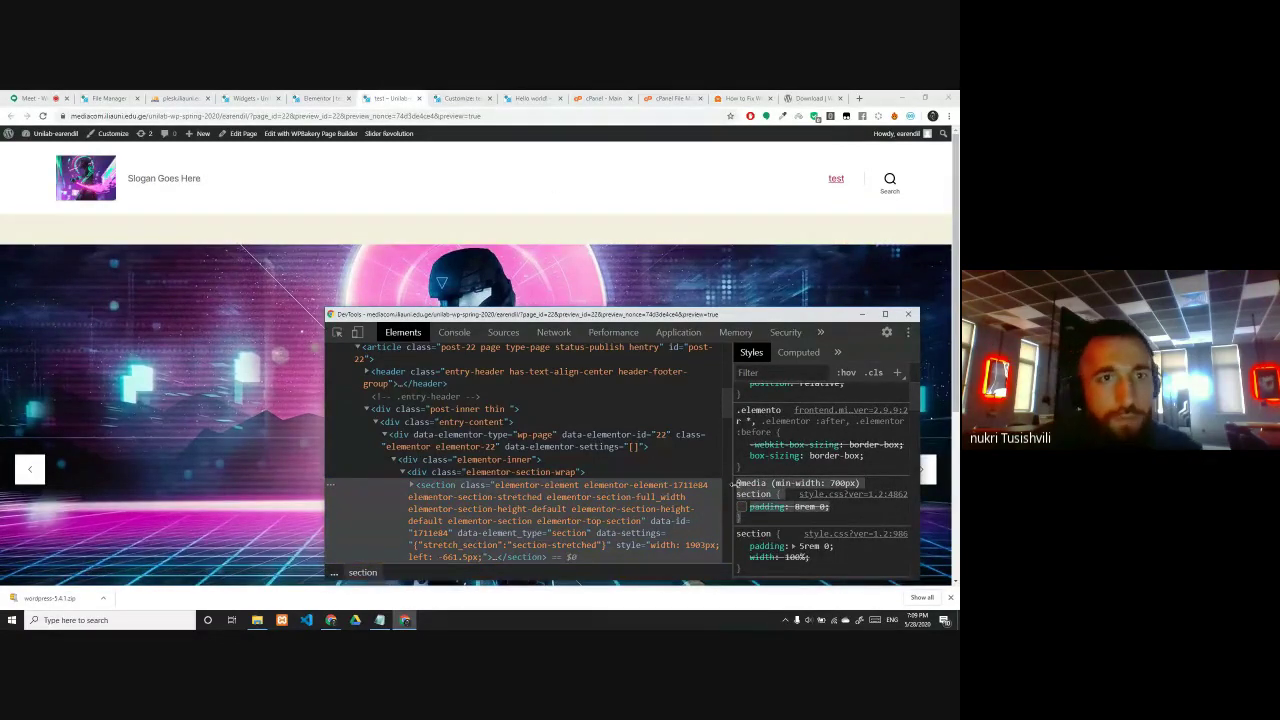
left_click(474, 97)
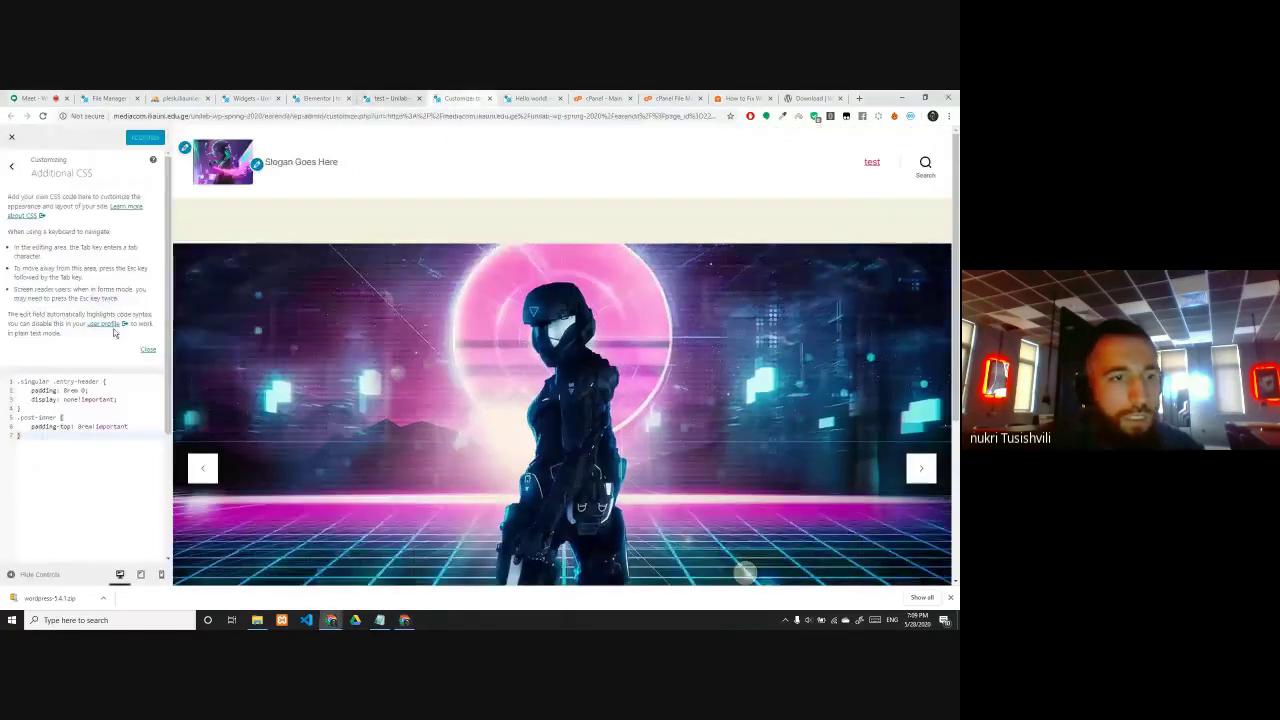
left_click(43, 446)
key("Return")
type("@media (min-width: 700px) section {     /* padding: 8rem 0; */ }")
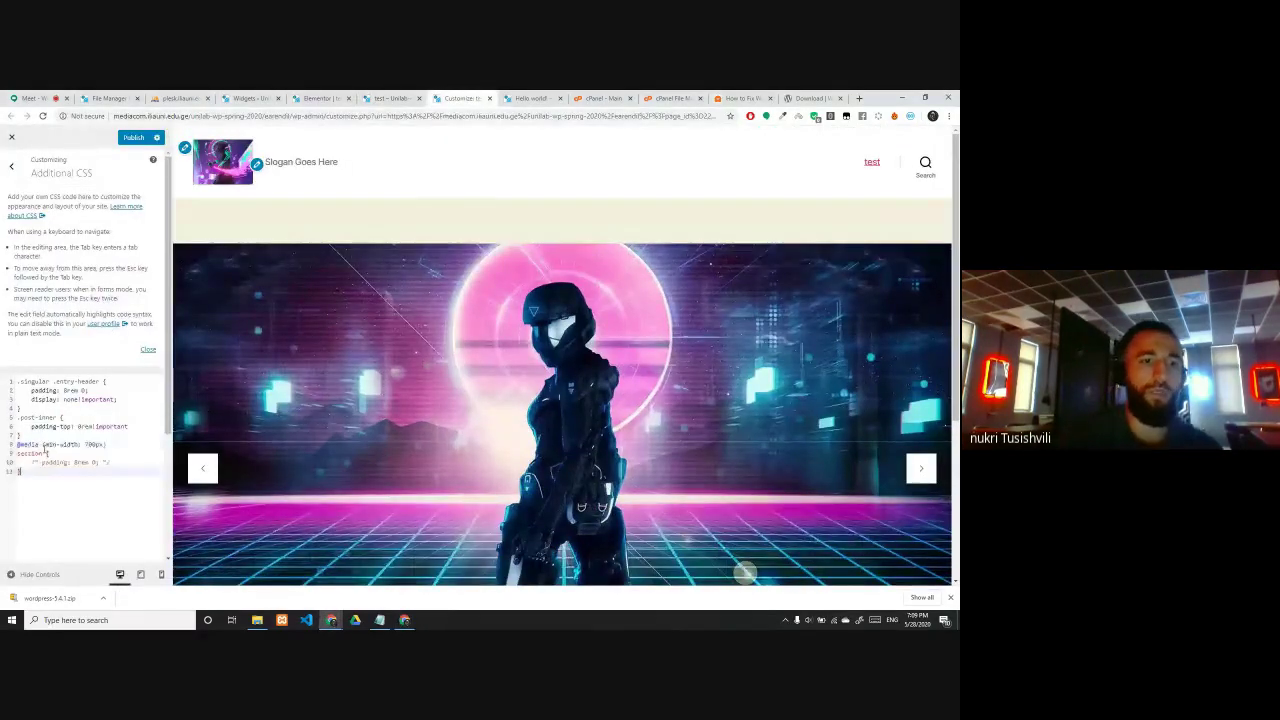
left_click_drag(106, 444, 16, 446)
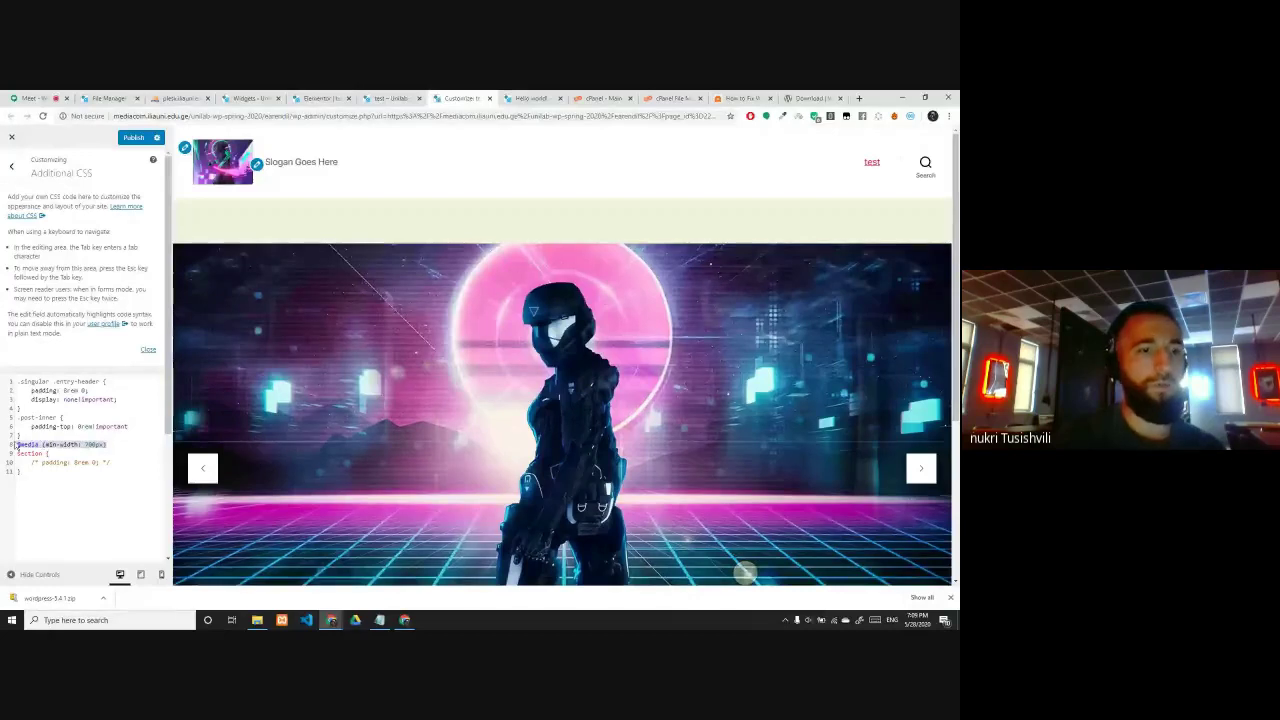
key("BackSpace")
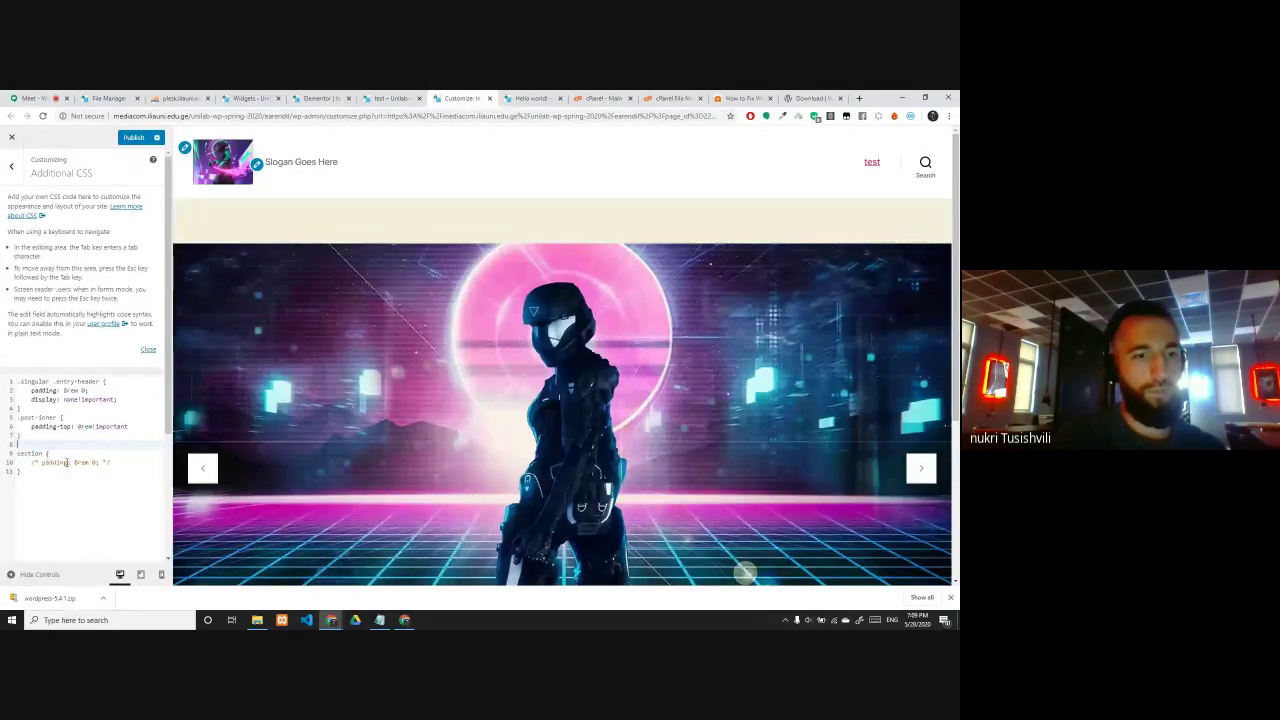
left_click(118, 463)
key("ctrl+slash")
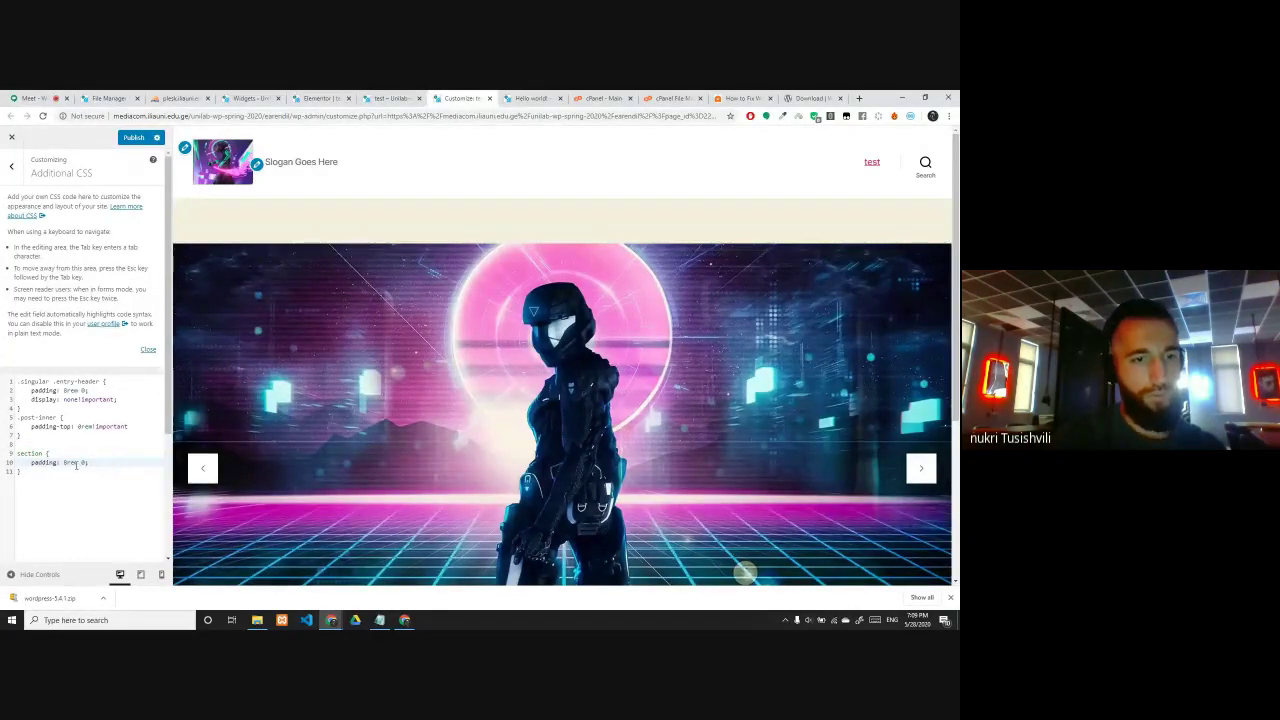
left_click(78, 463)
key("BackSpace")
key("BackSpace")
key("BackSpace")
key("BackSpace")
key("BackSpace")
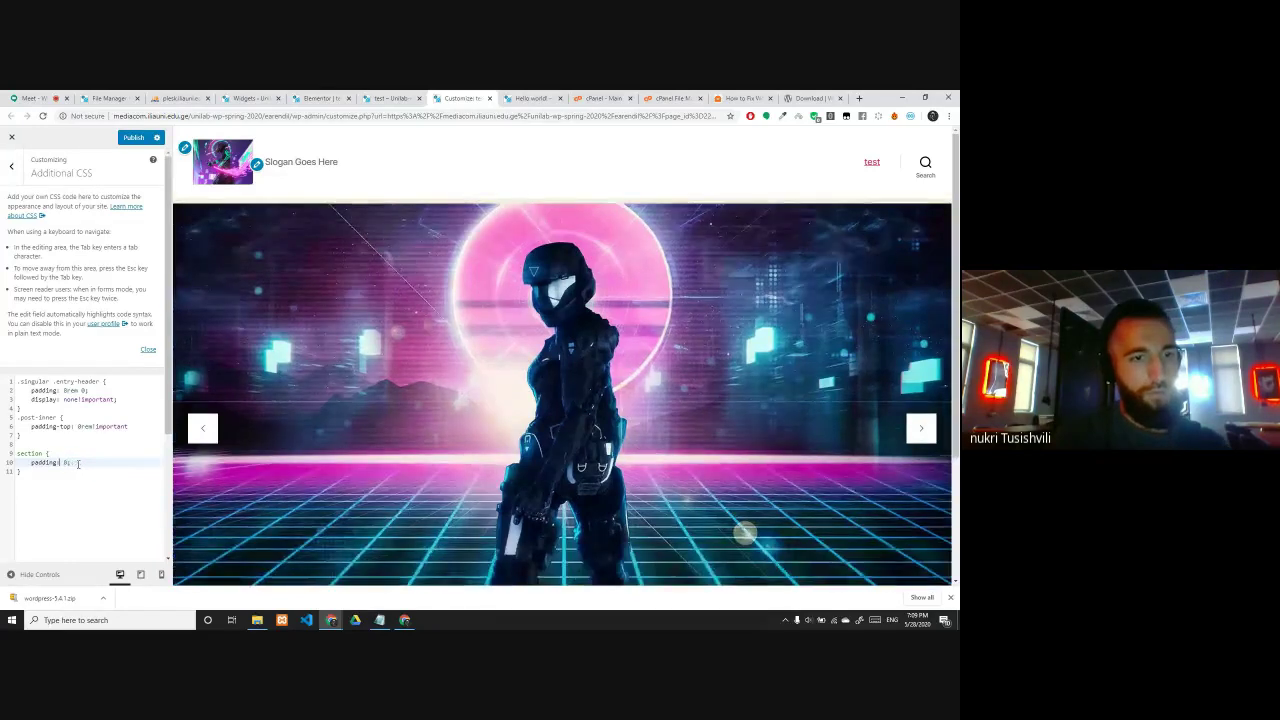
key("Down")
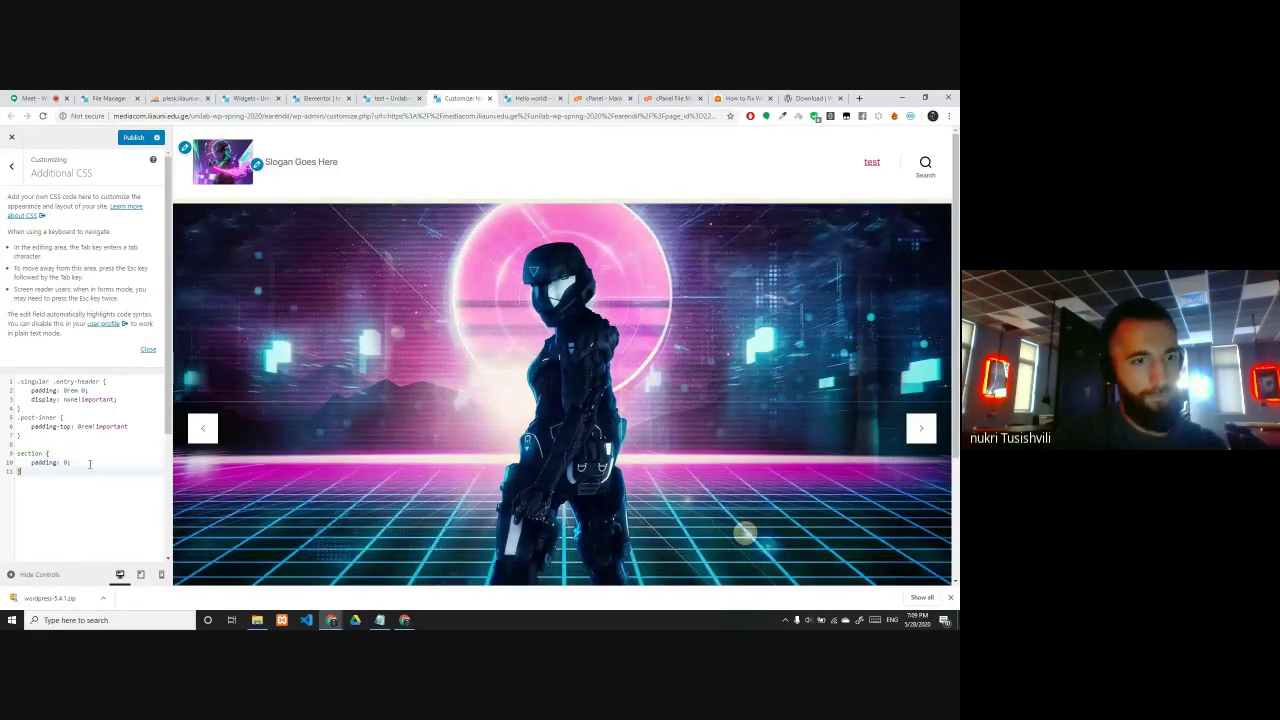
left_click(61, 462)
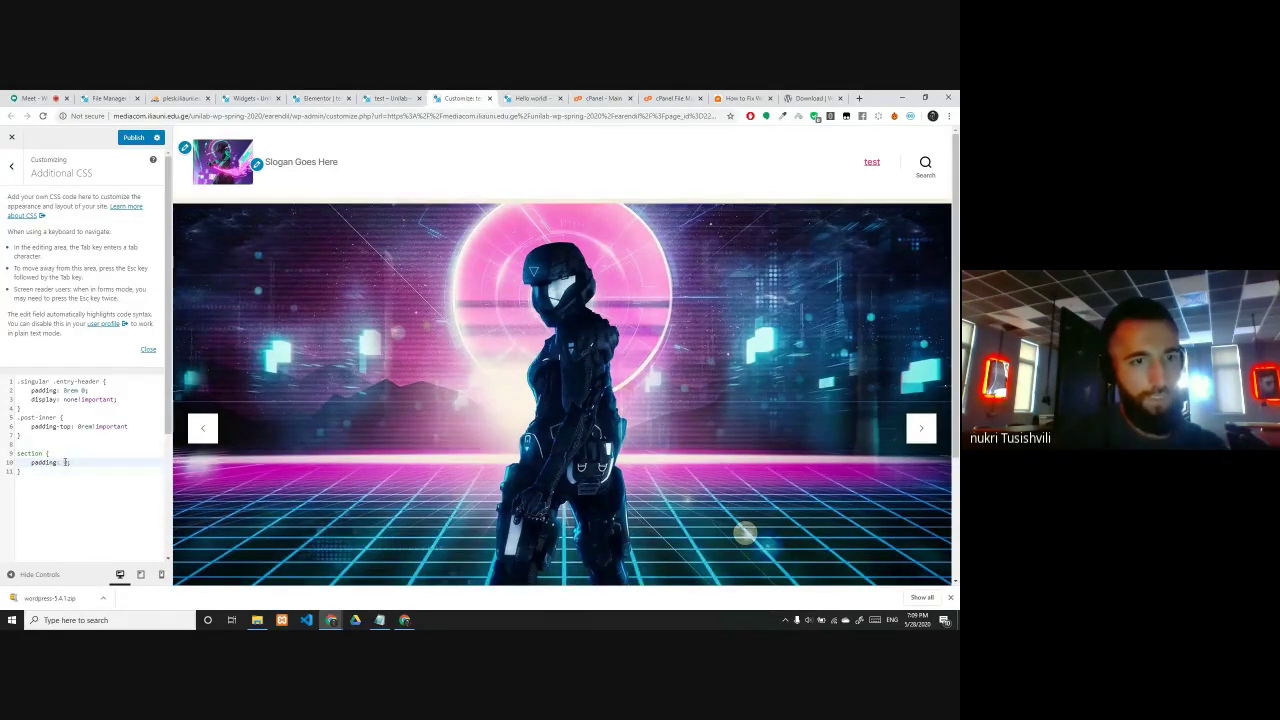
left_click(134, 138)
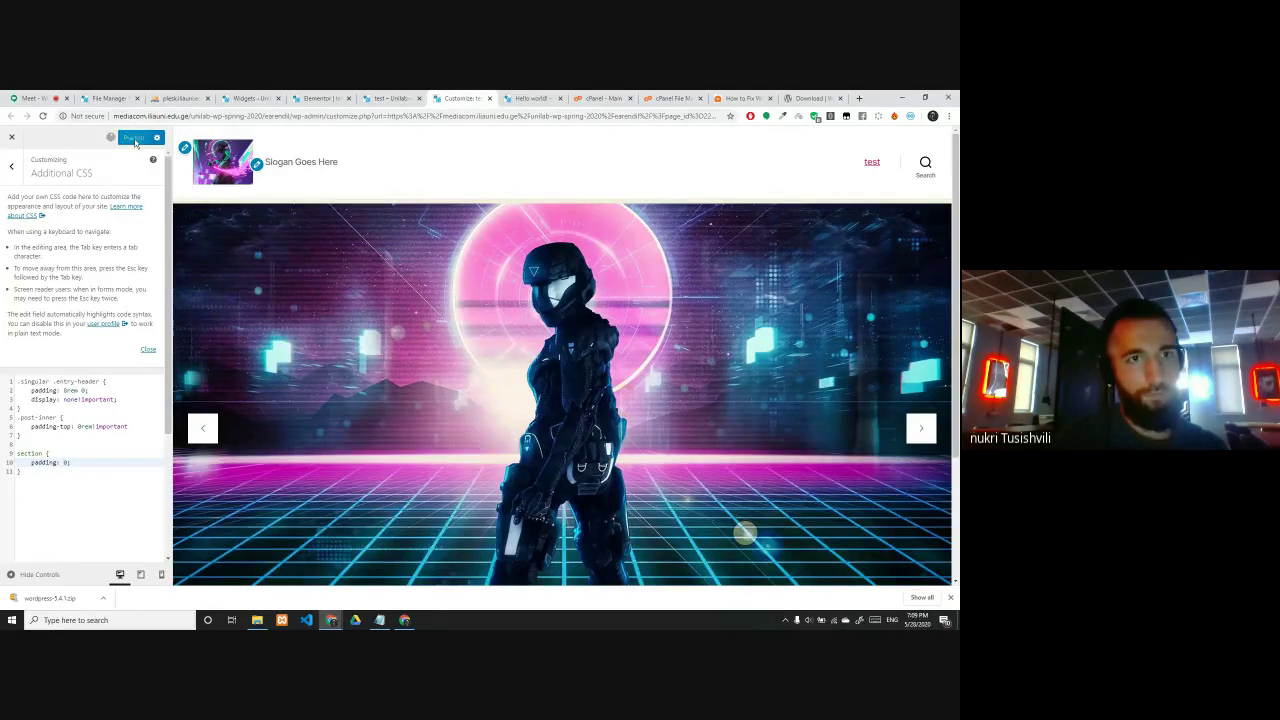
left_click(392, 98)
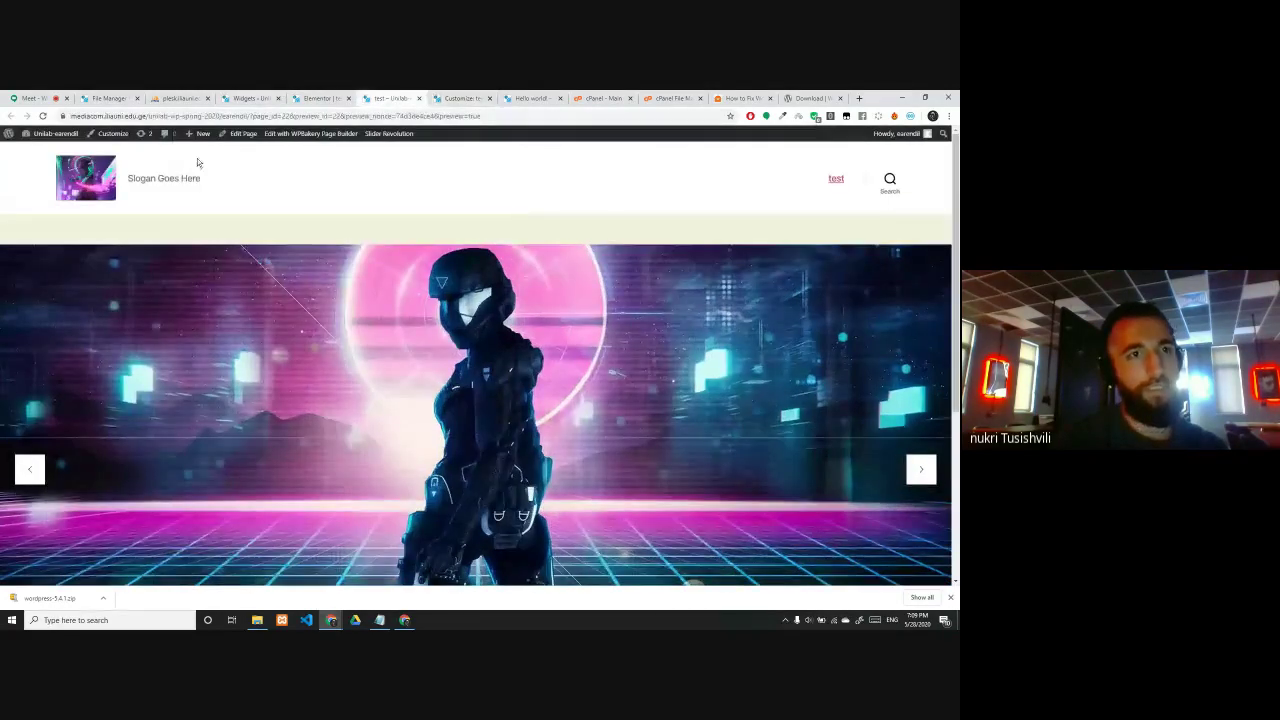
Reload the test page and inspect the slider's elementor-column-wrap 10px padding rule
left_click(43, 116)
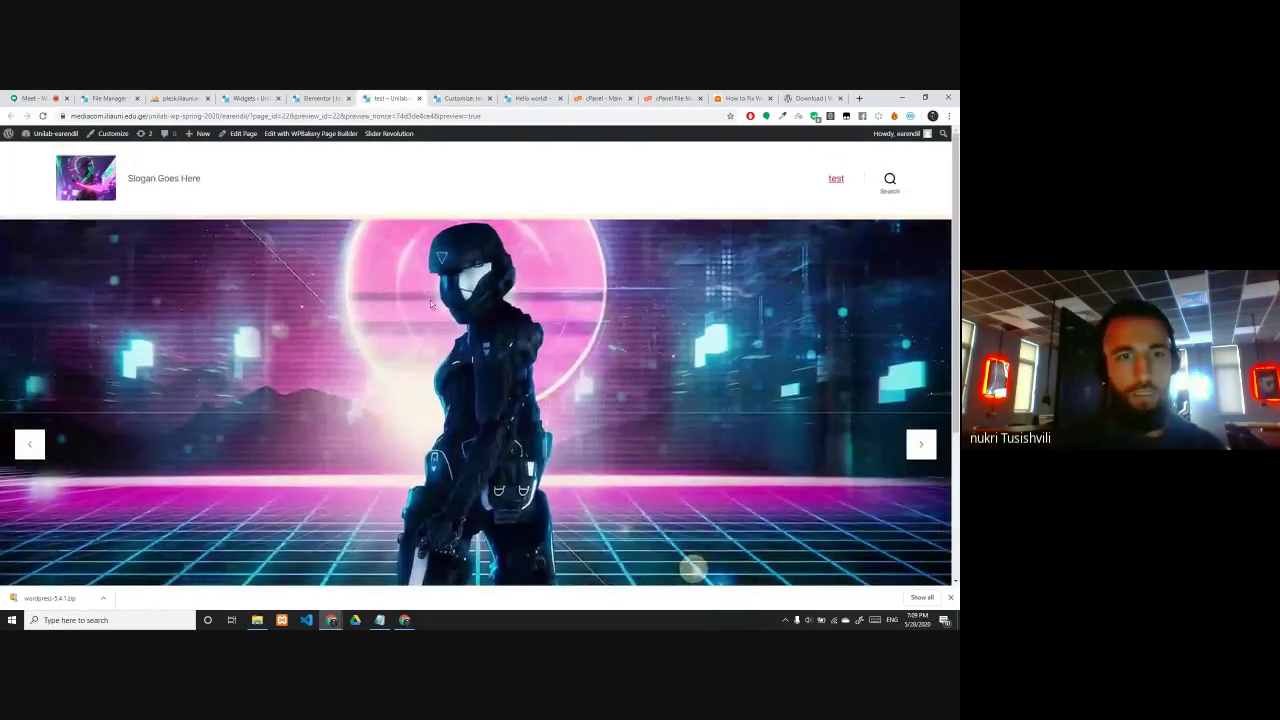
right_click(477, 220)
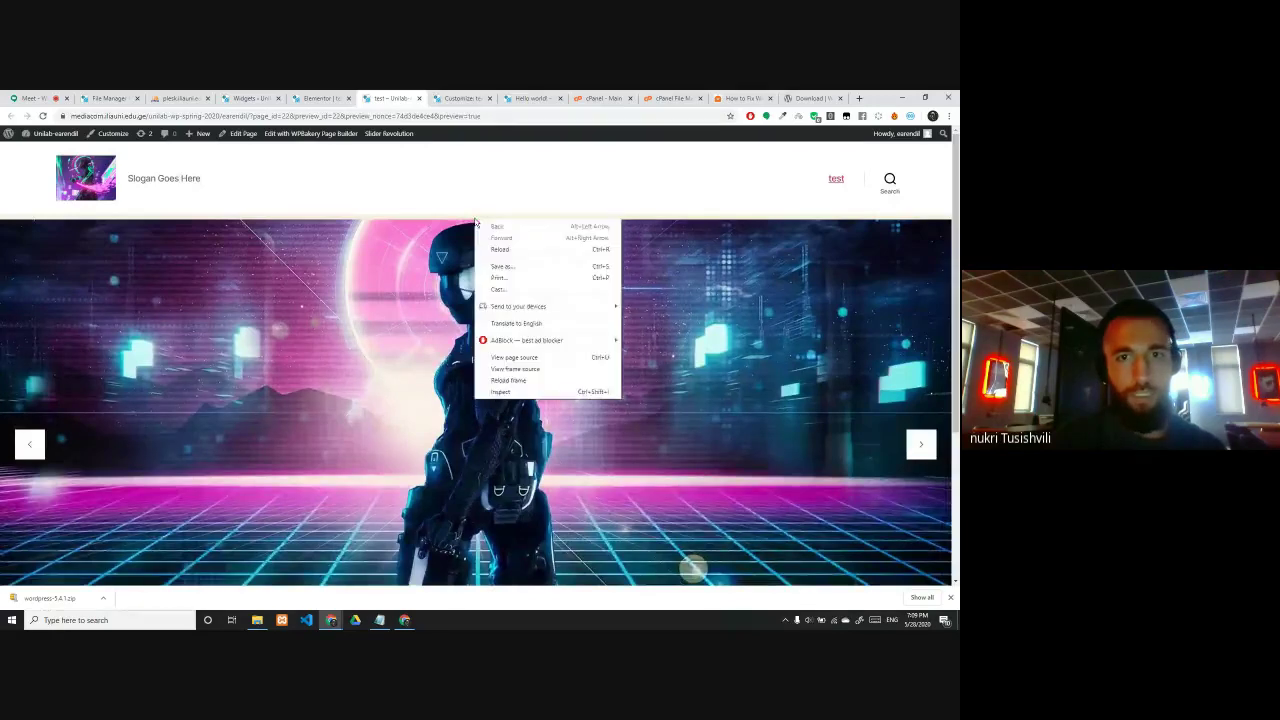
left_click(502, 390)
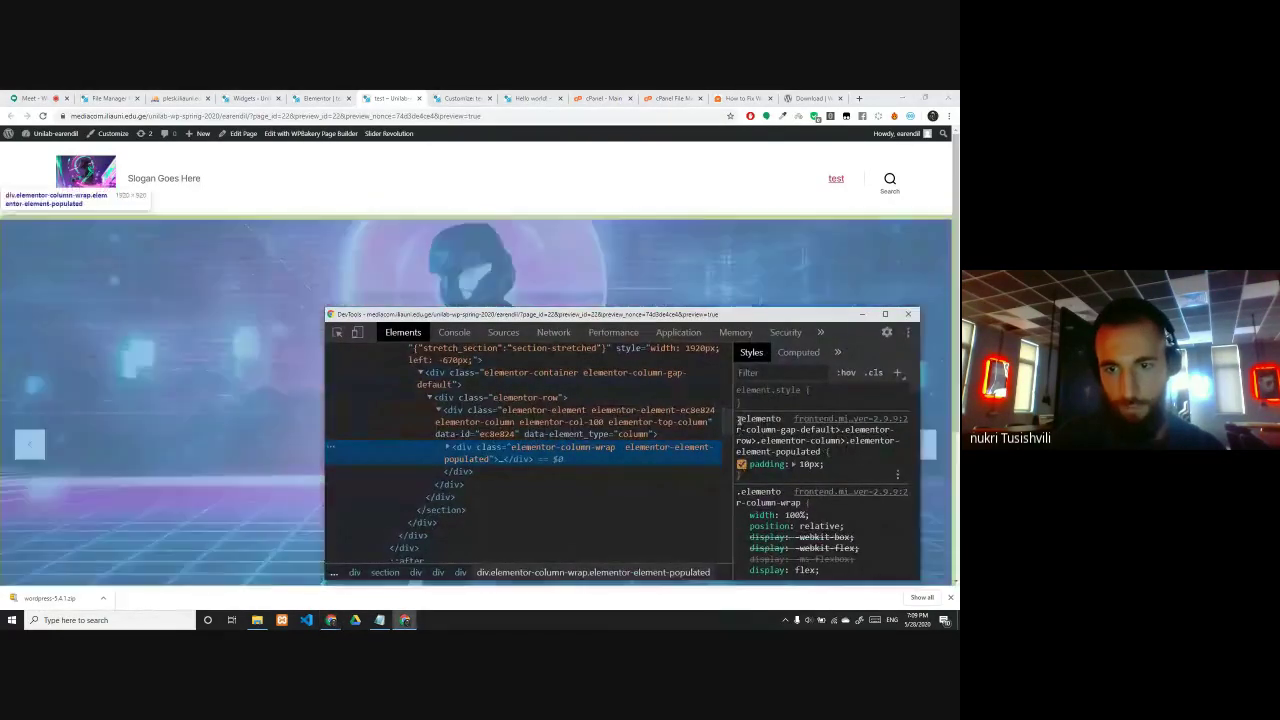
left_click(757, 430)
left_click_drag(757, 430, 776, 484)
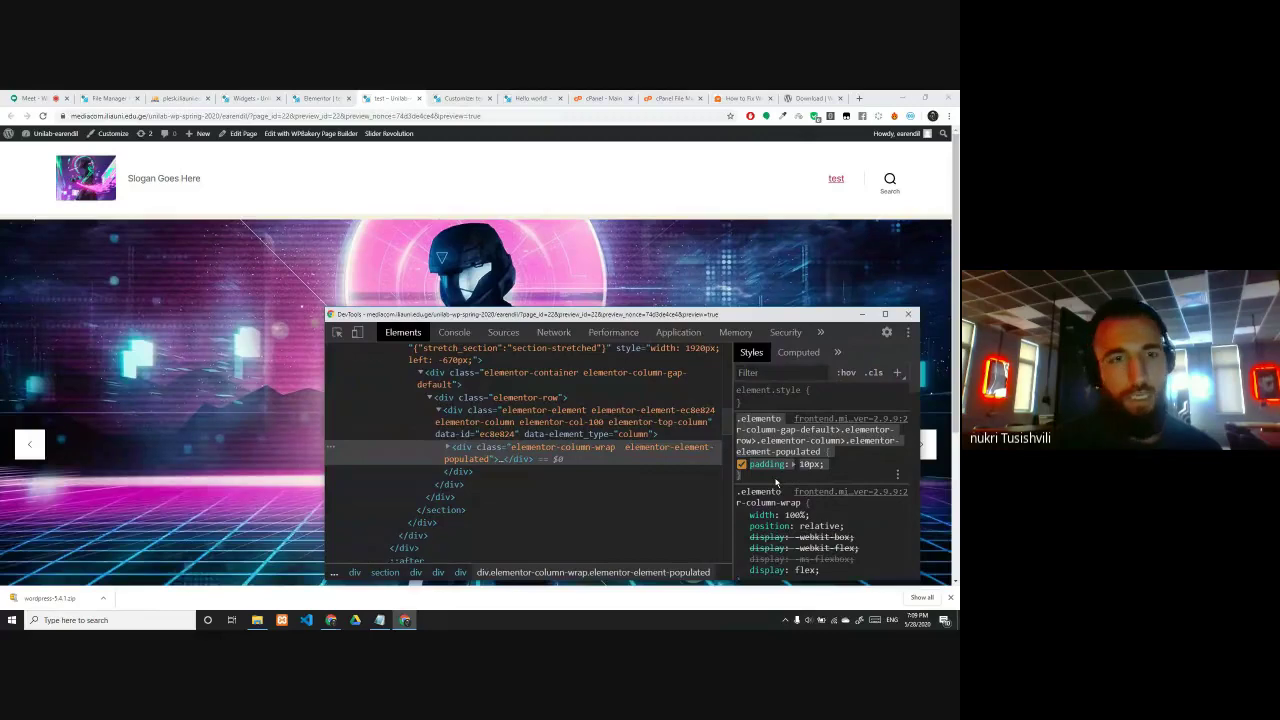
left_click(316, 99)
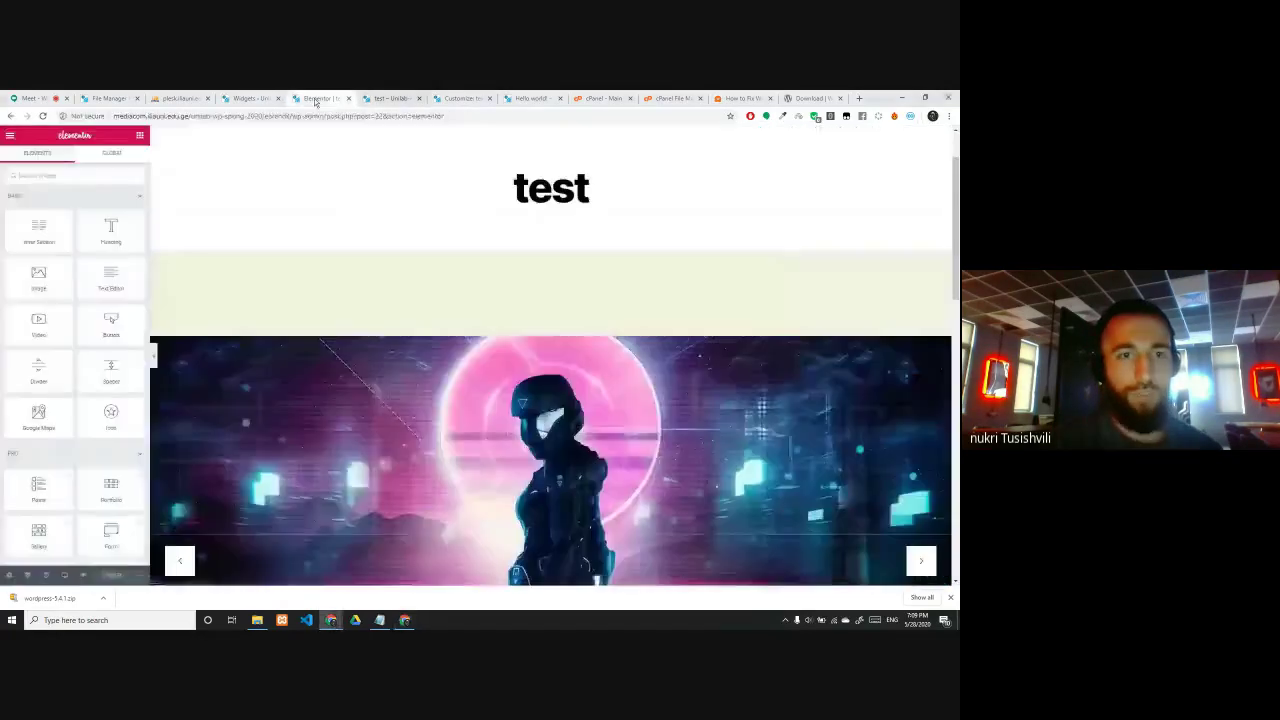
Open the slider section's Style settings, then reload the Elementor editor
left_click(550, 286)
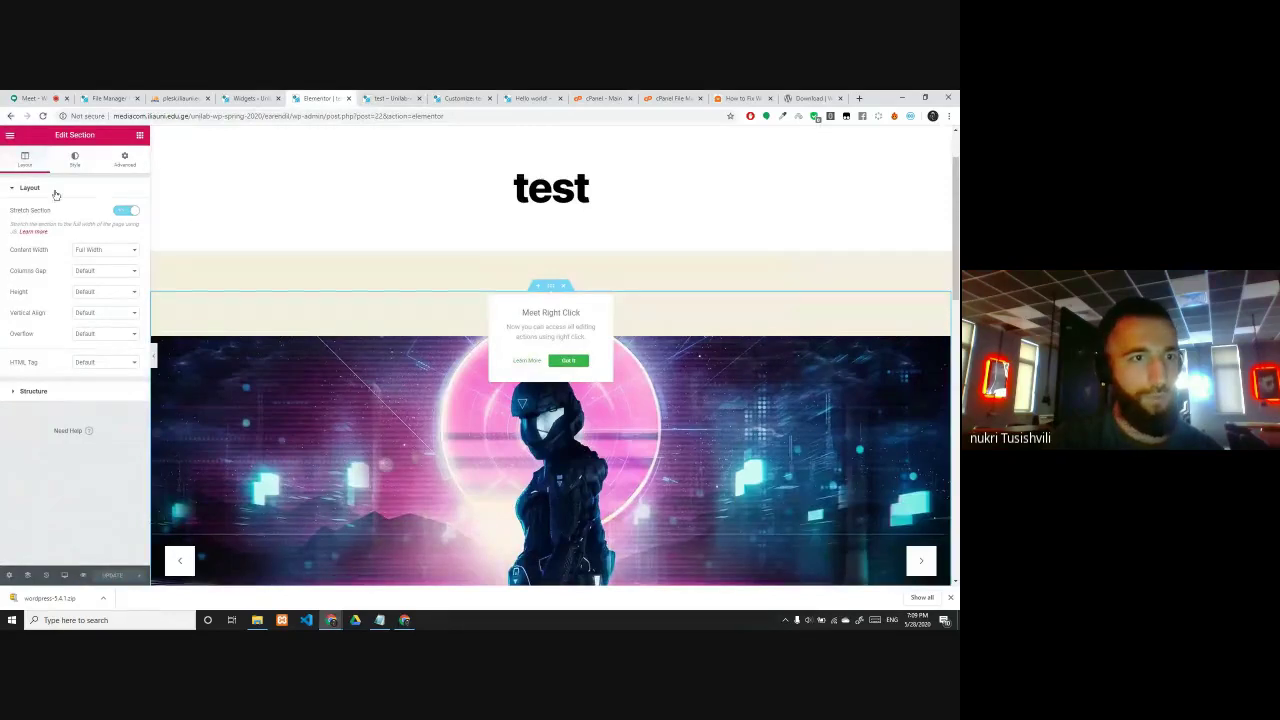
left_click(90, 163)
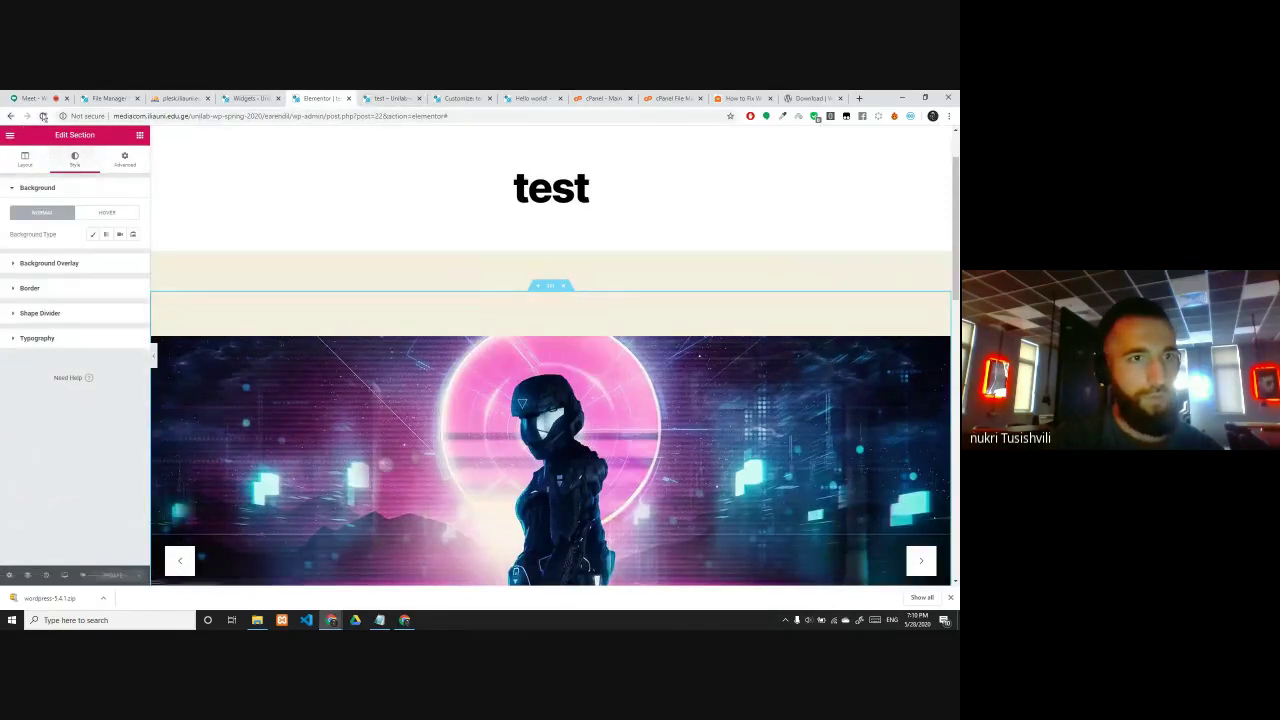
left_click(43, 116)
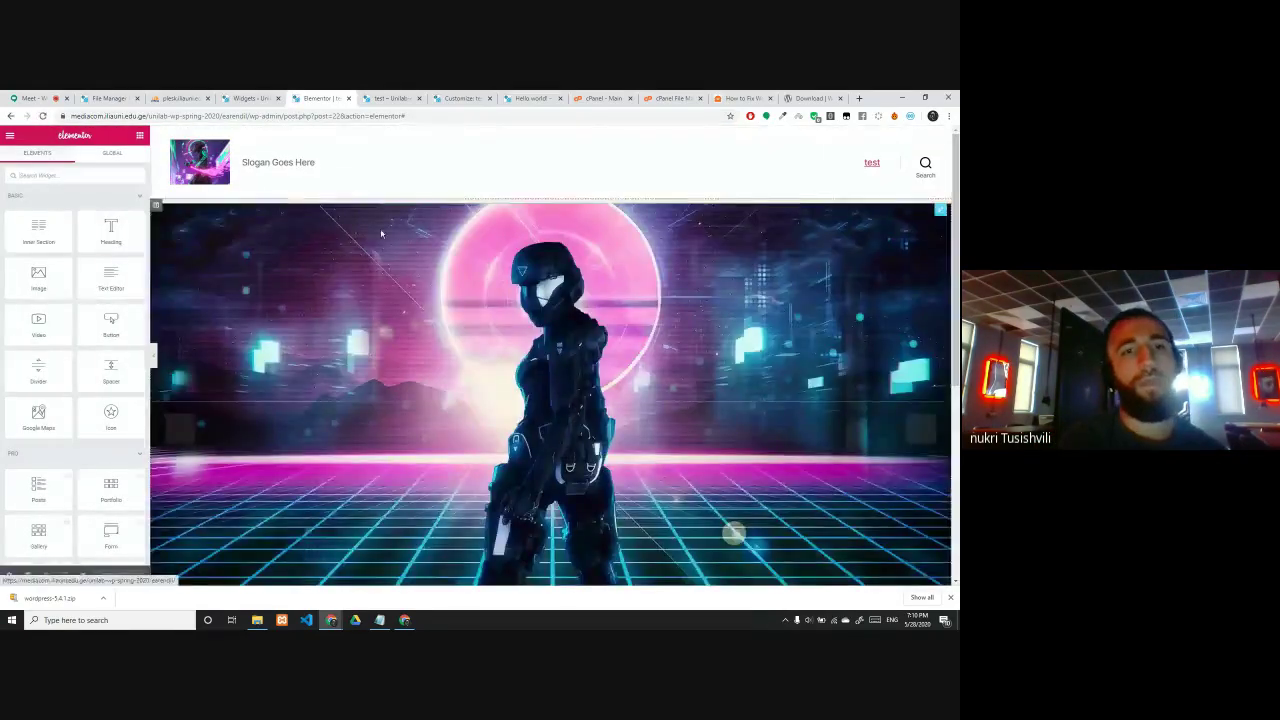
Review the slider widget's settings and its column's margin and padding settings
left_click(940, 211)
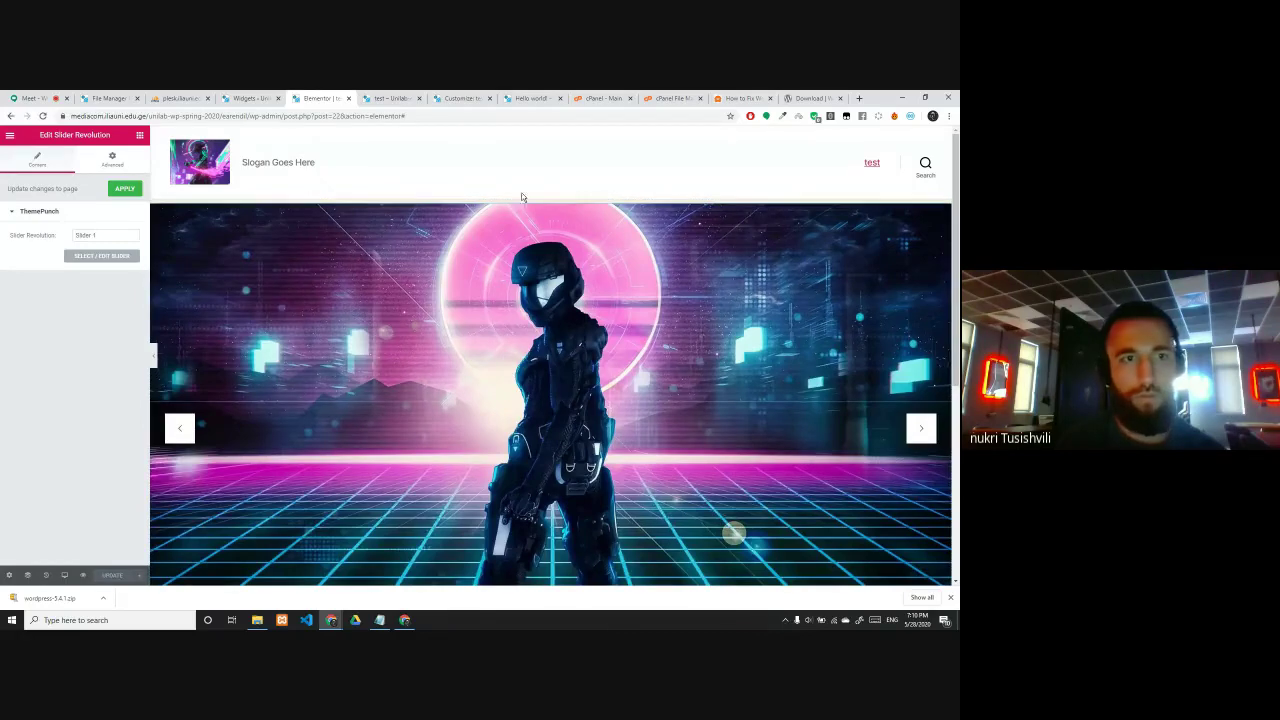
scroll(300, 480, "down", 5)
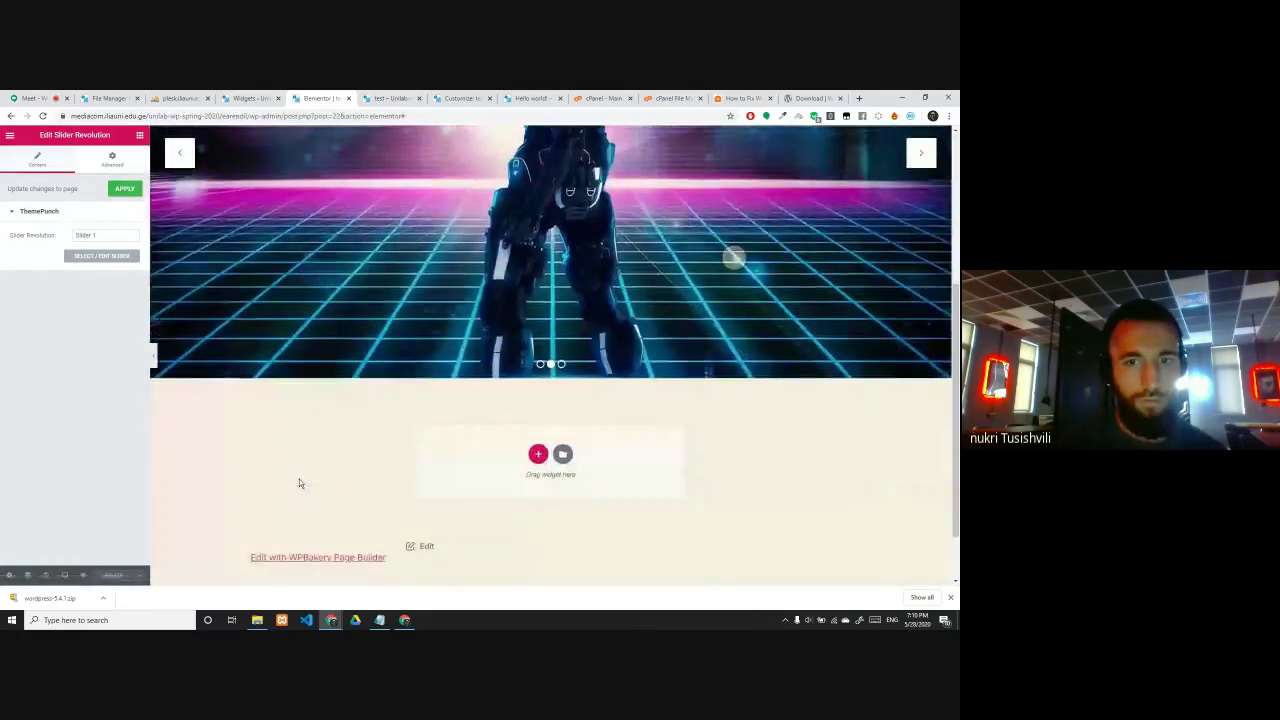
scroll(400, 460, "up", 2)
right_click(414, 445)
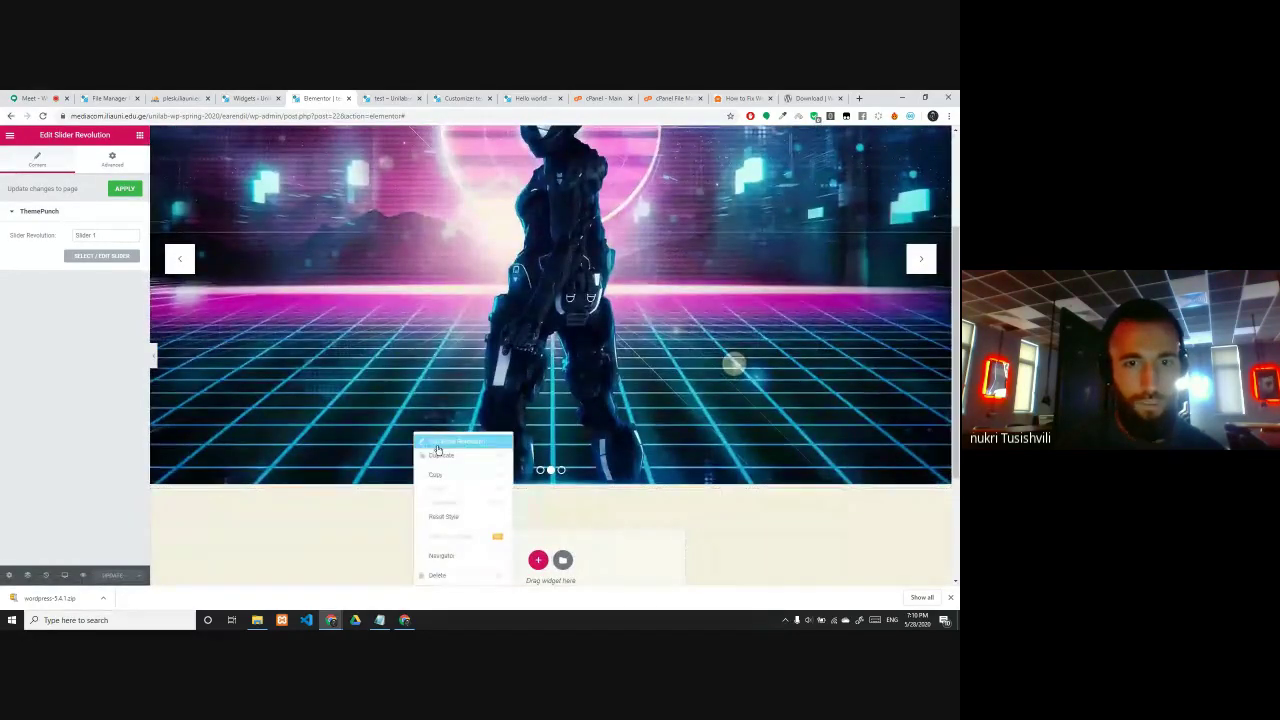
scroll(340, 175, "up", 2)
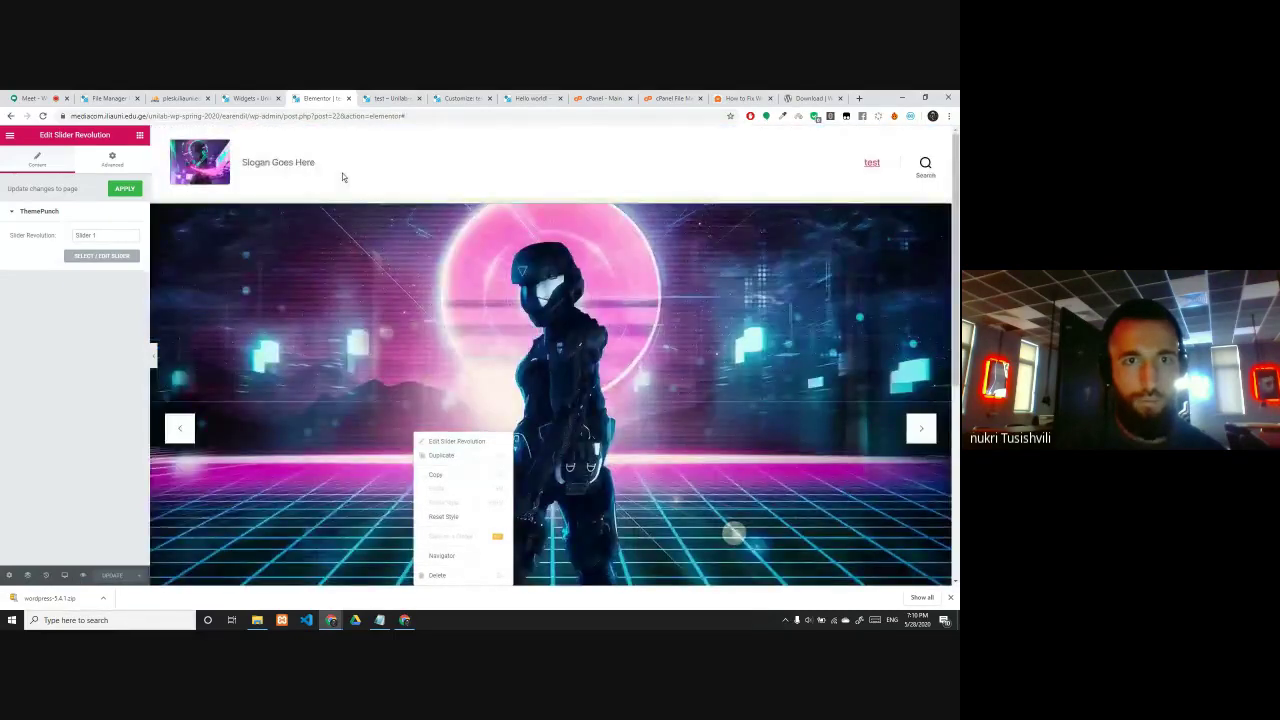
right_click(378, 203)
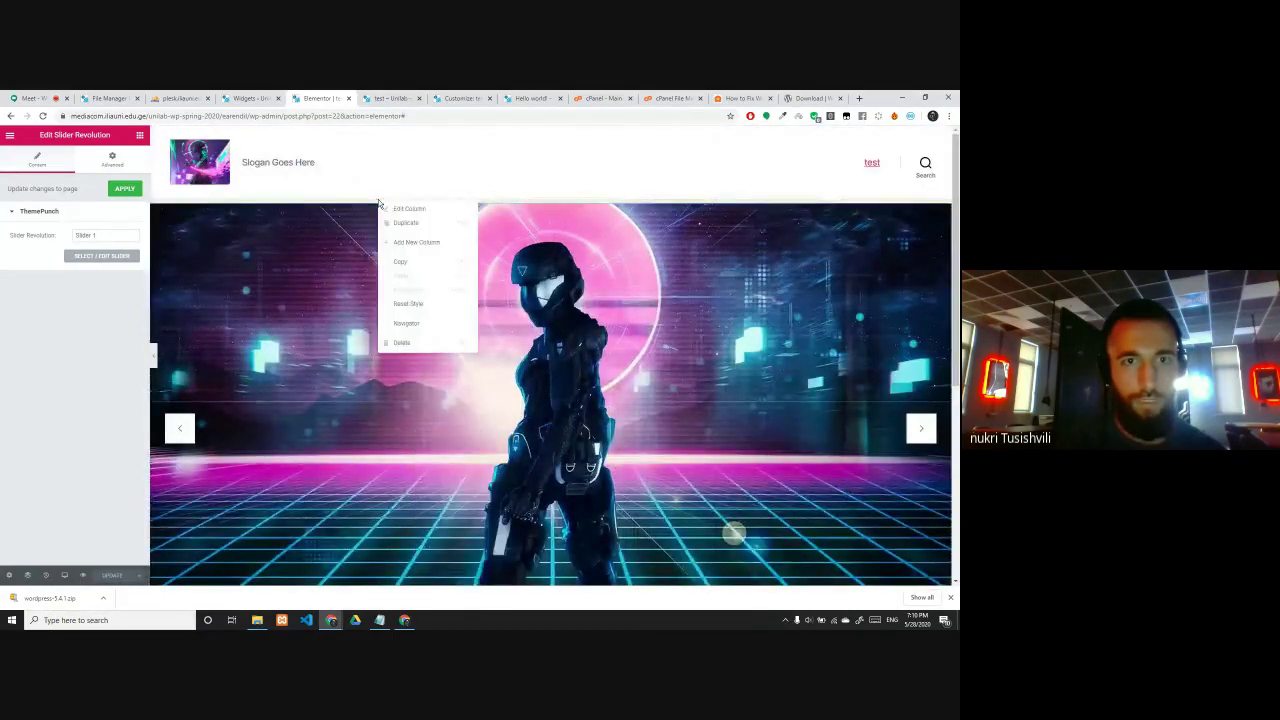
left_click(395, 212)
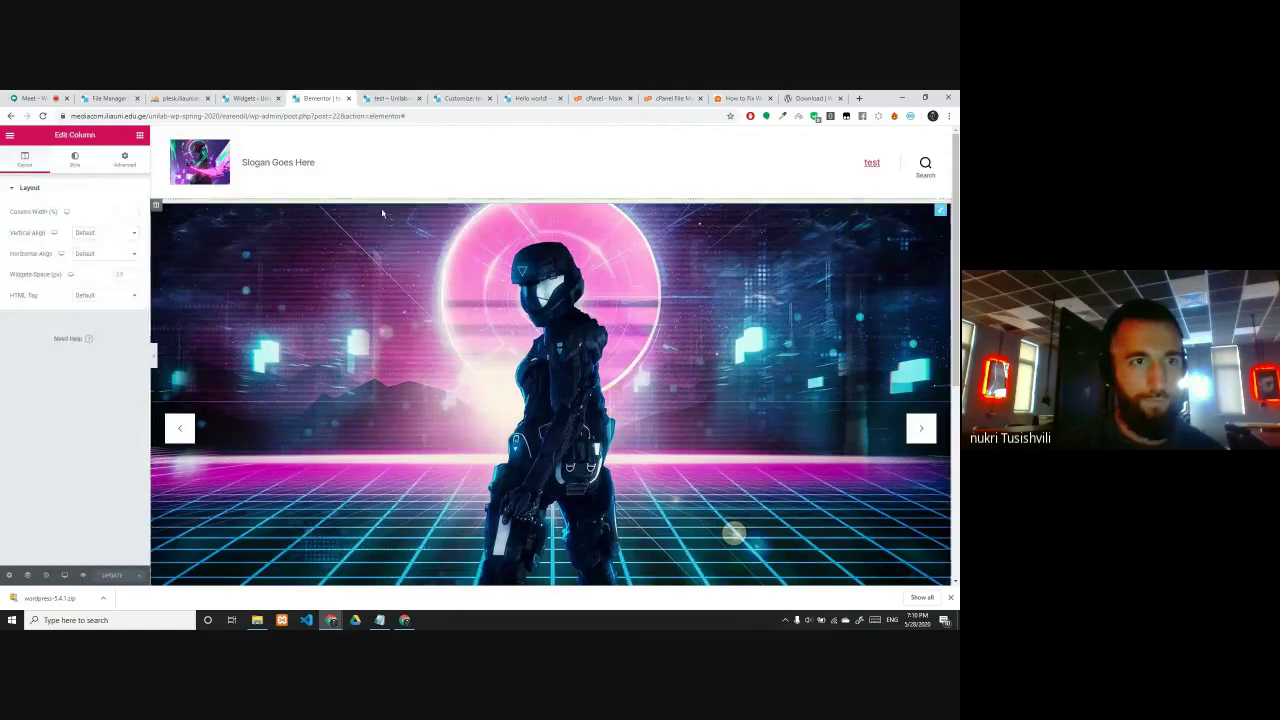
left_click(74, 160)
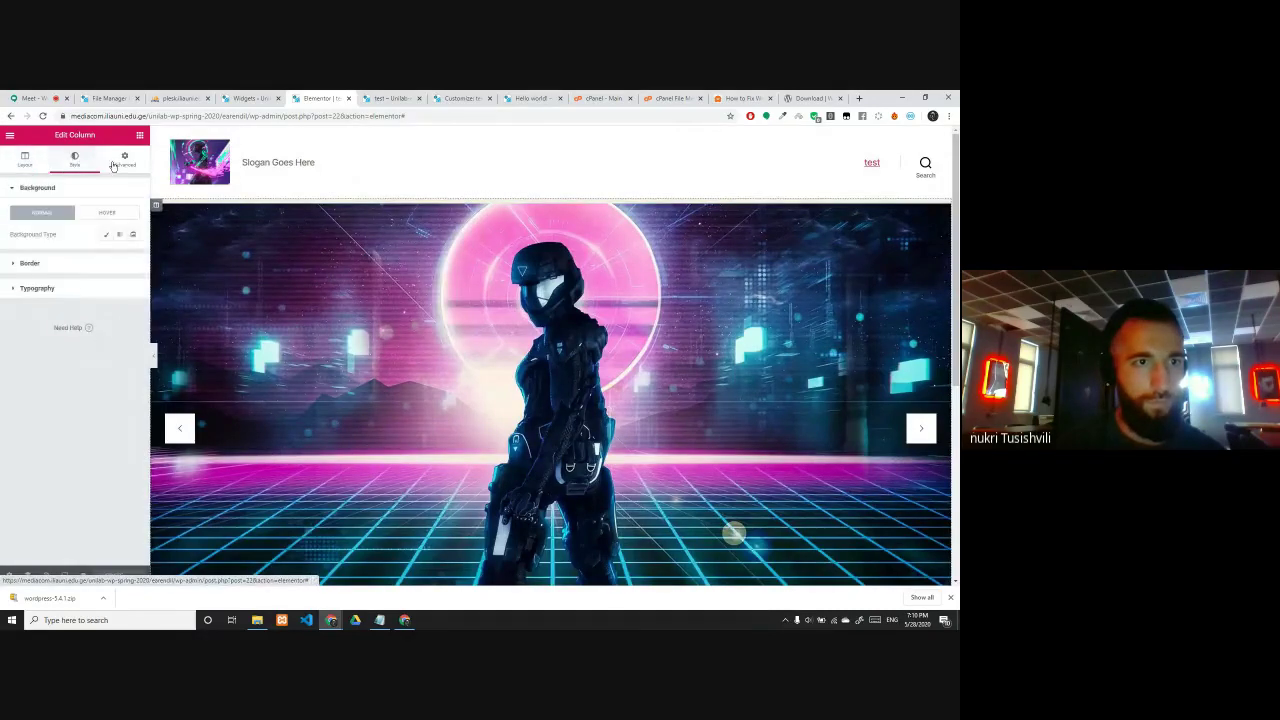
left_click(113, 166)
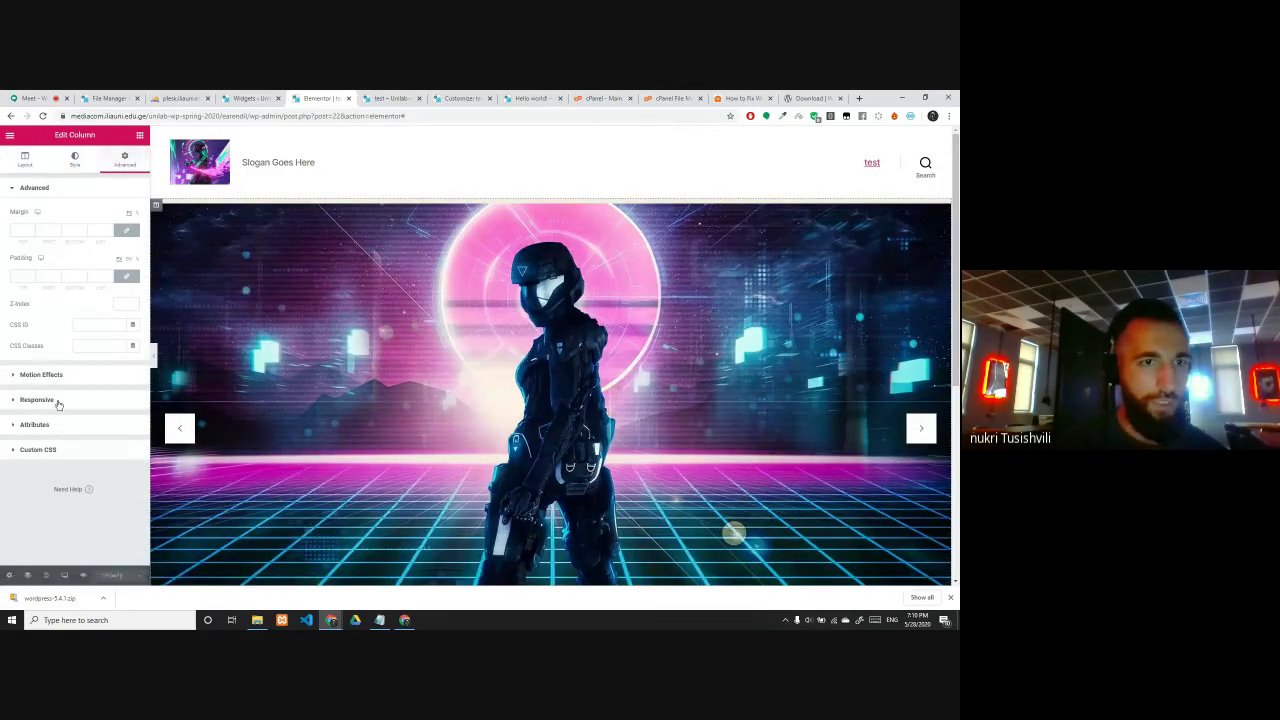
left_click(156, 207)
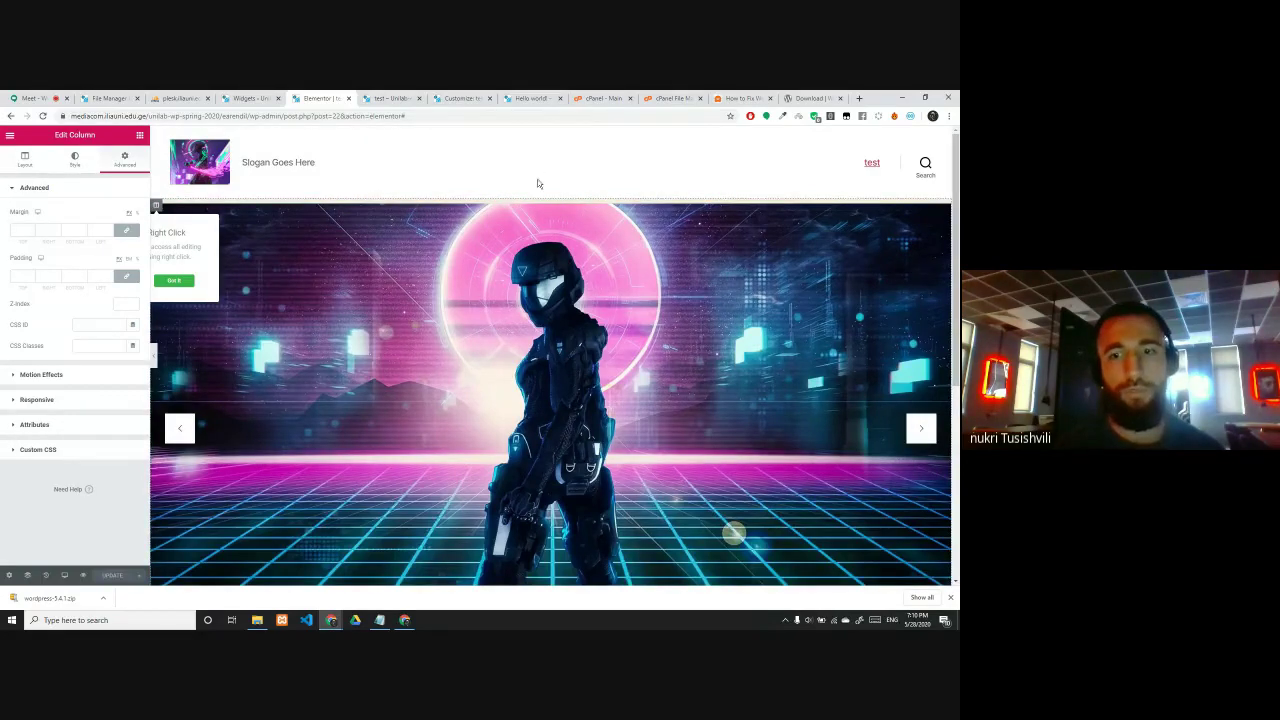
Add a single-column section below the slider, then view the live test page
scroll(538, 183, "down", 5)
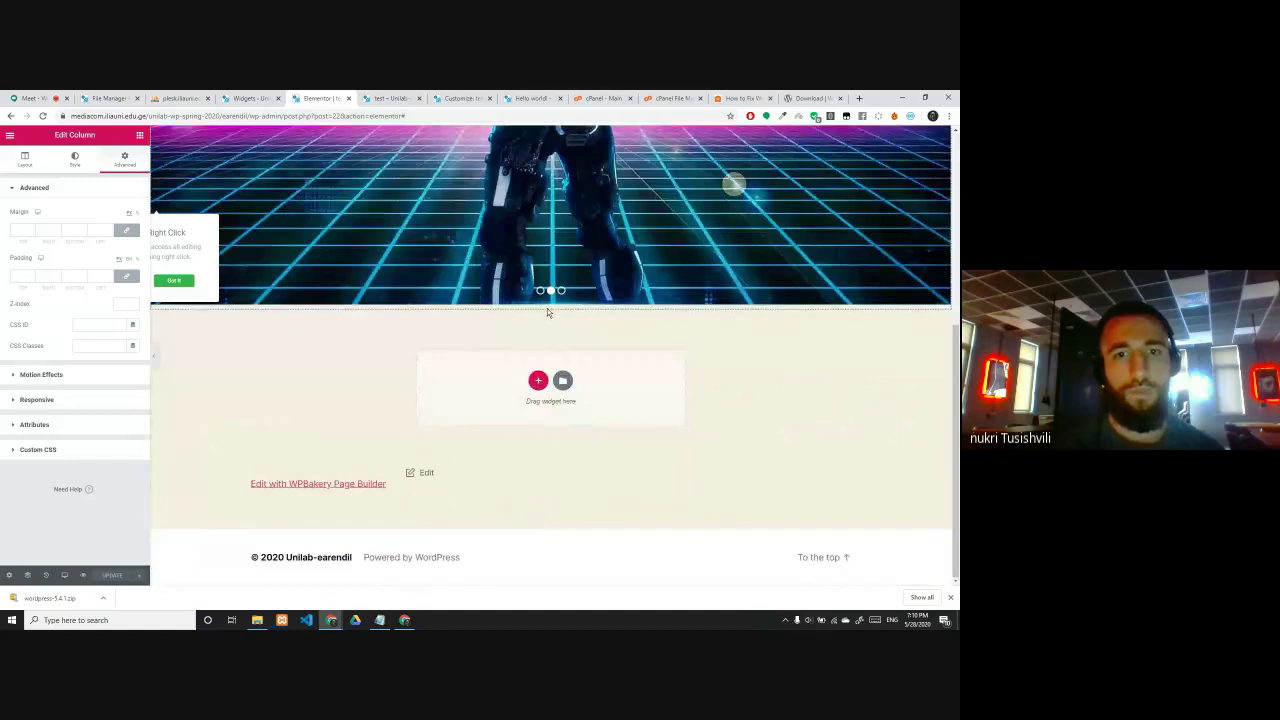
right_click(545, 313)
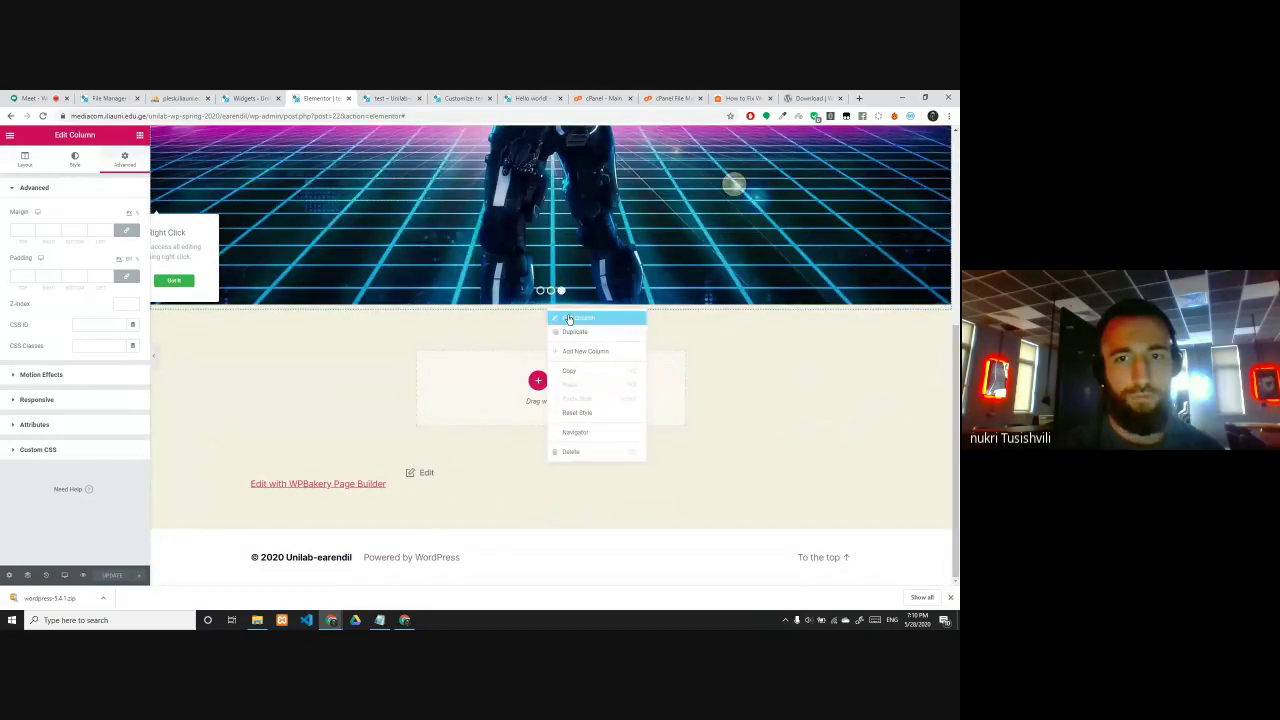
left_click(569, 319)
scroll(422, 328, "up", 5)
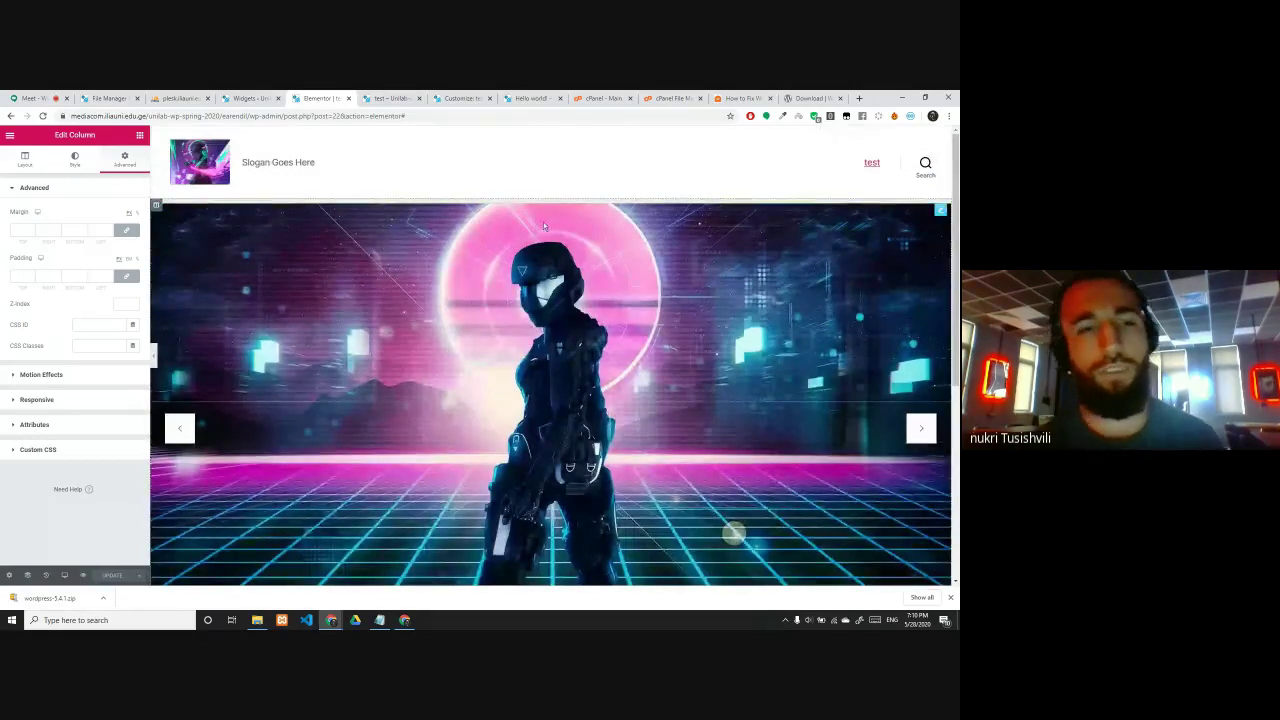
scroll(438, 403, "down", 3)
left_click(538, 417)
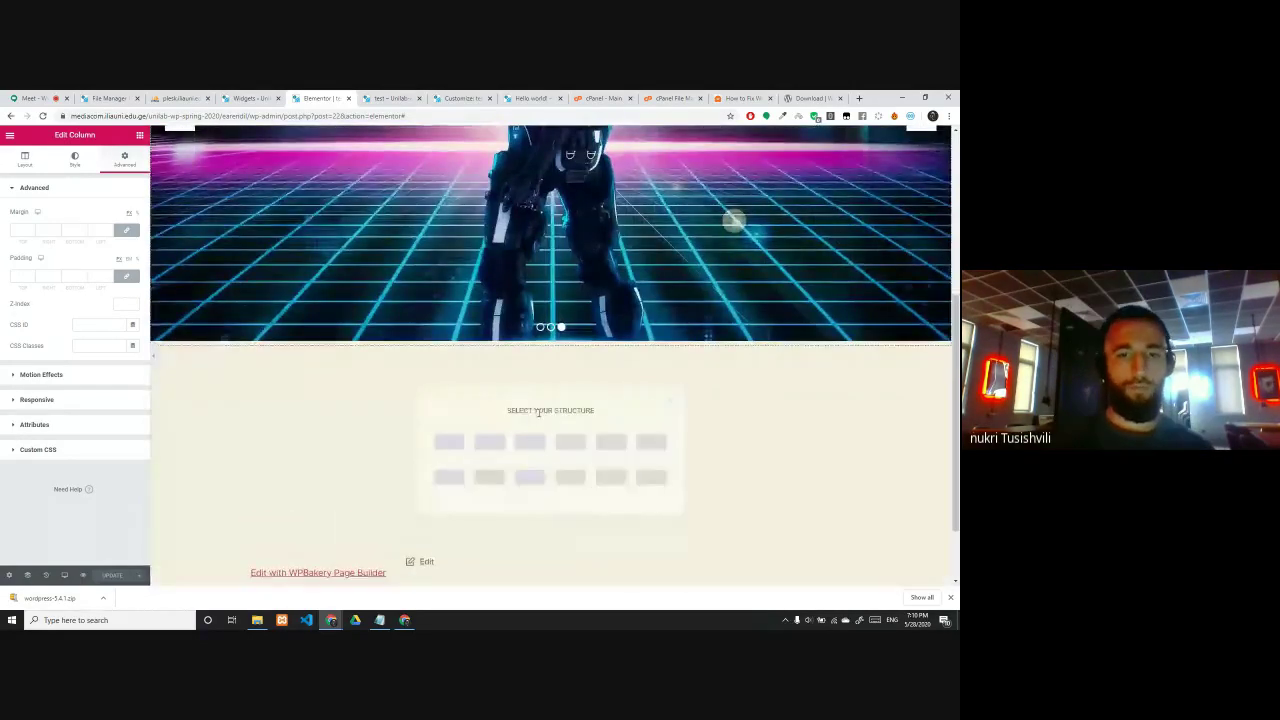
left_click(447, 444)
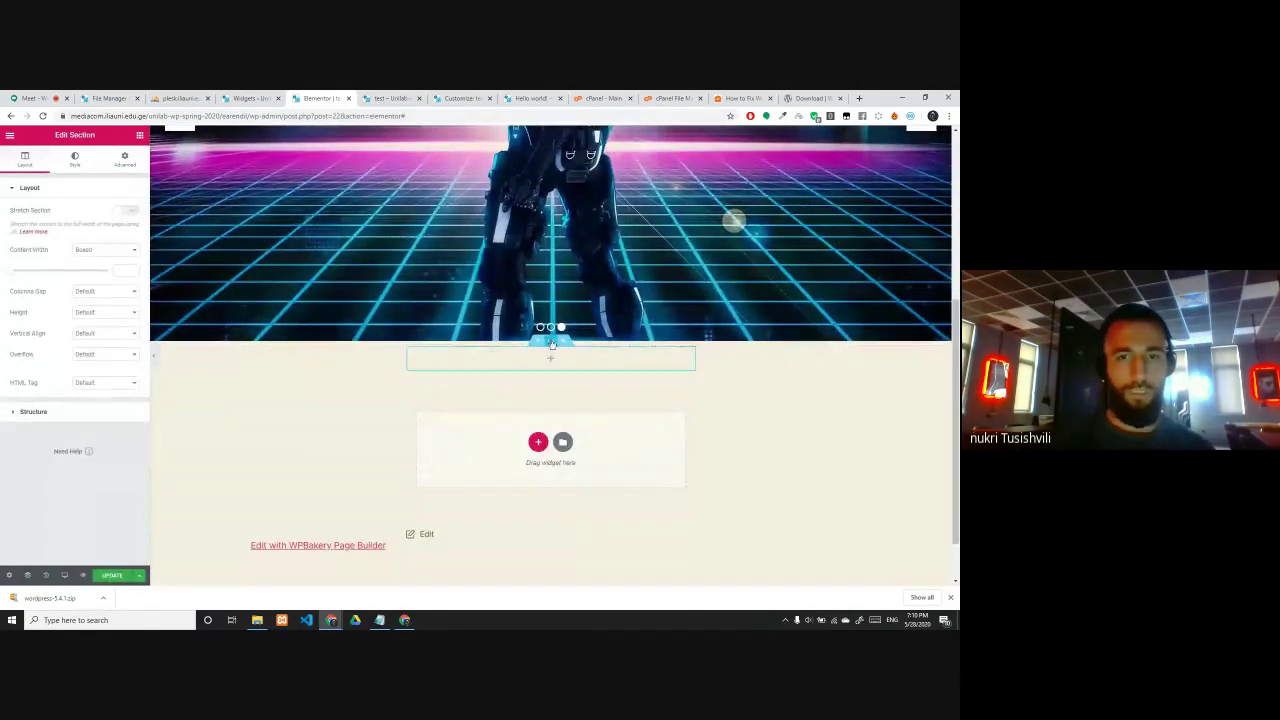
scroll(477, 574, "up", 2)
scroll(322, 328, "up", 3)
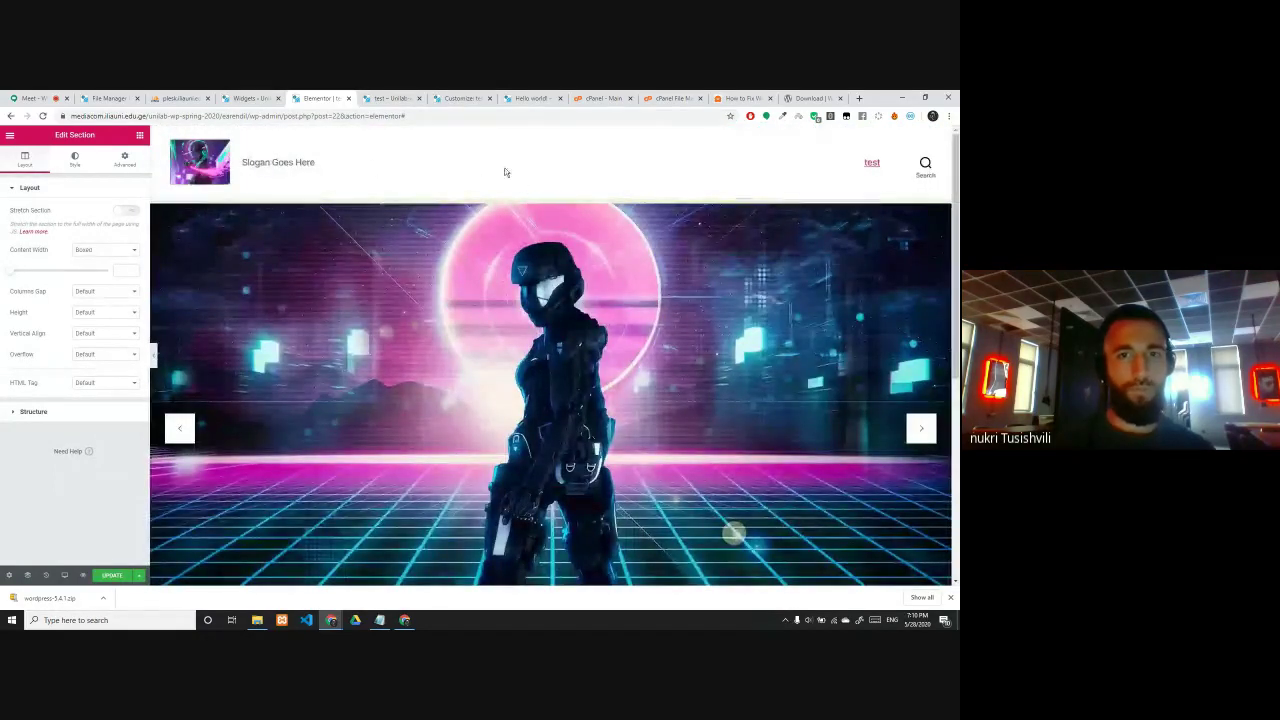
left_click(397, 97)
scroll(373, 222, "down", 3)
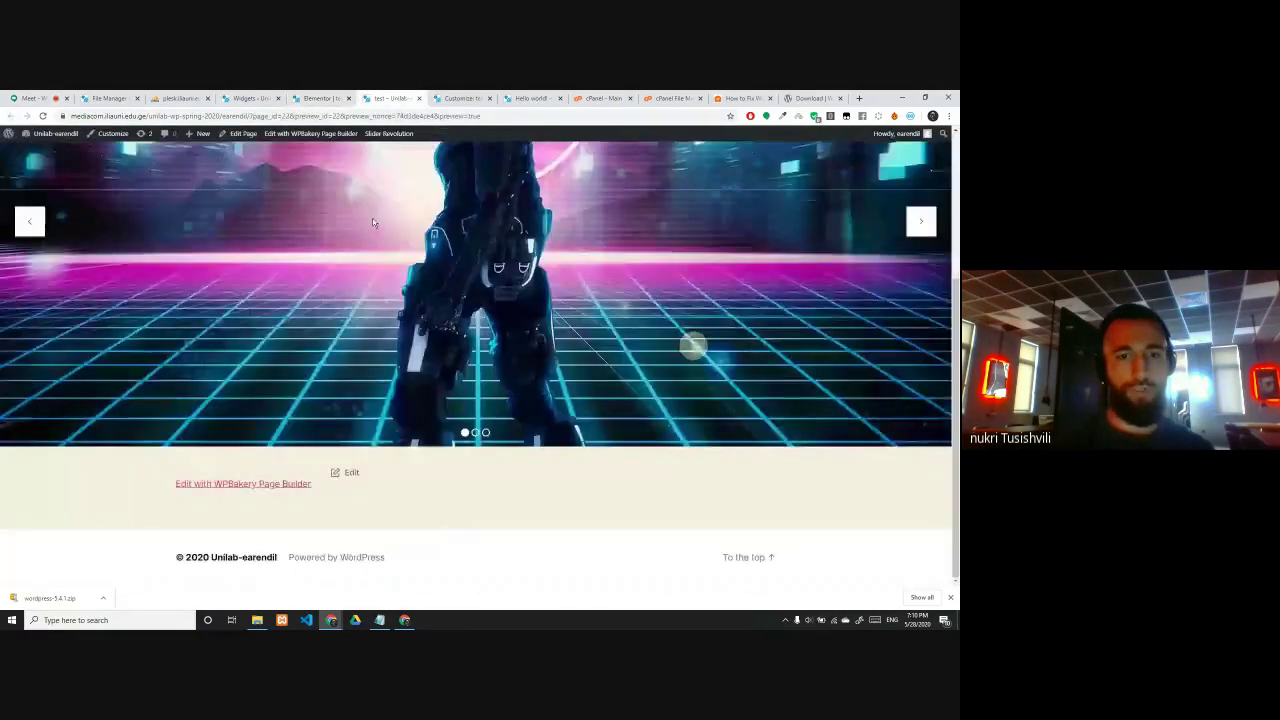
Reload the test page and inspect the slider's markup in Chrome DevTools
key("F5")
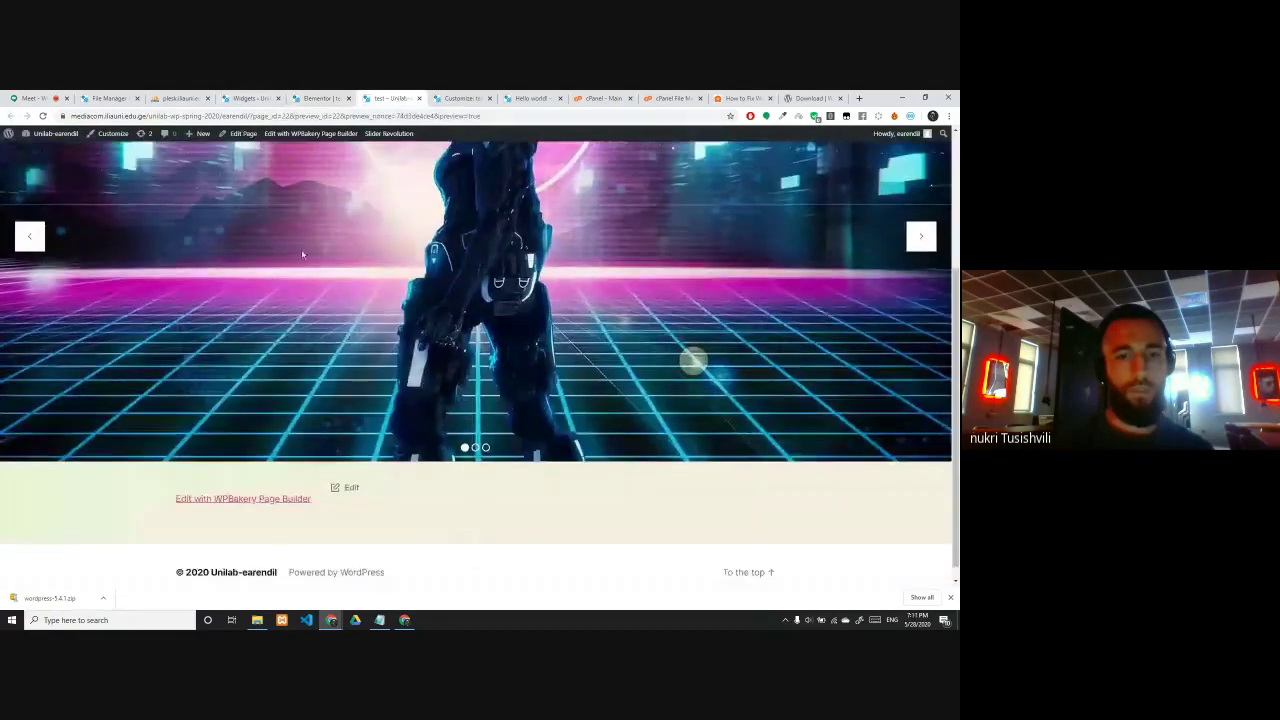
right_click(394, 254)
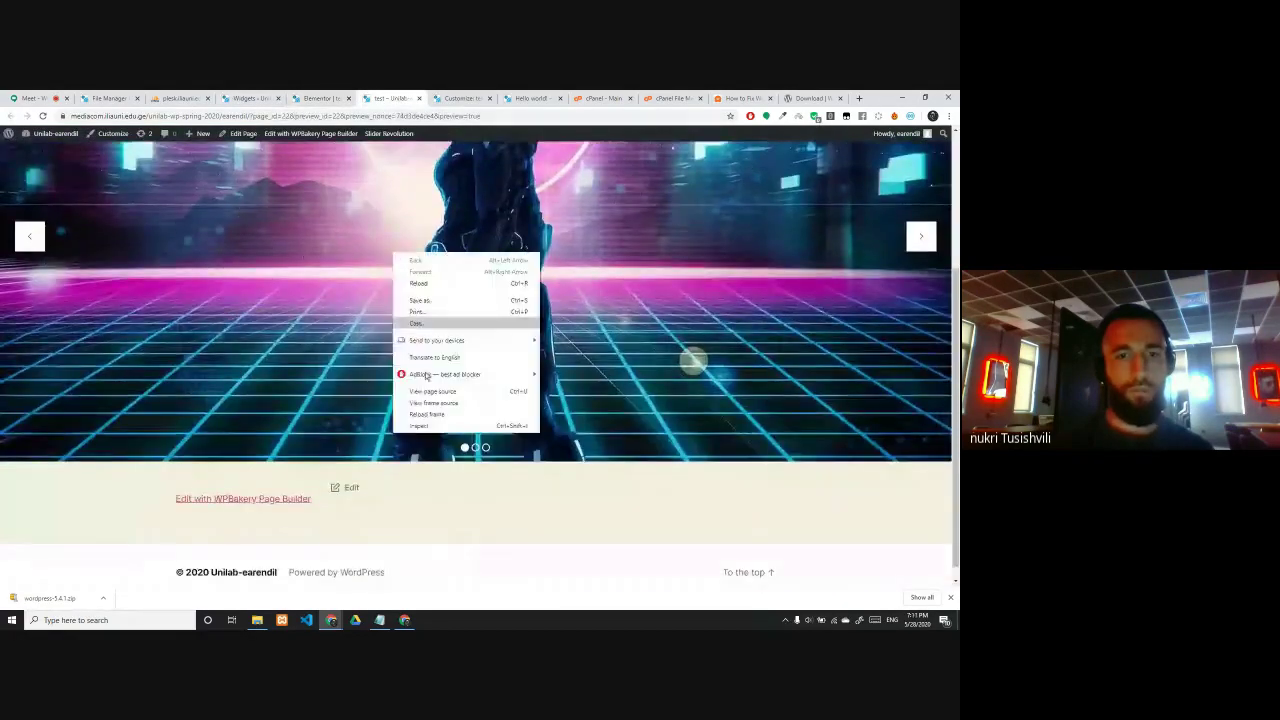
left_click(418, 425)
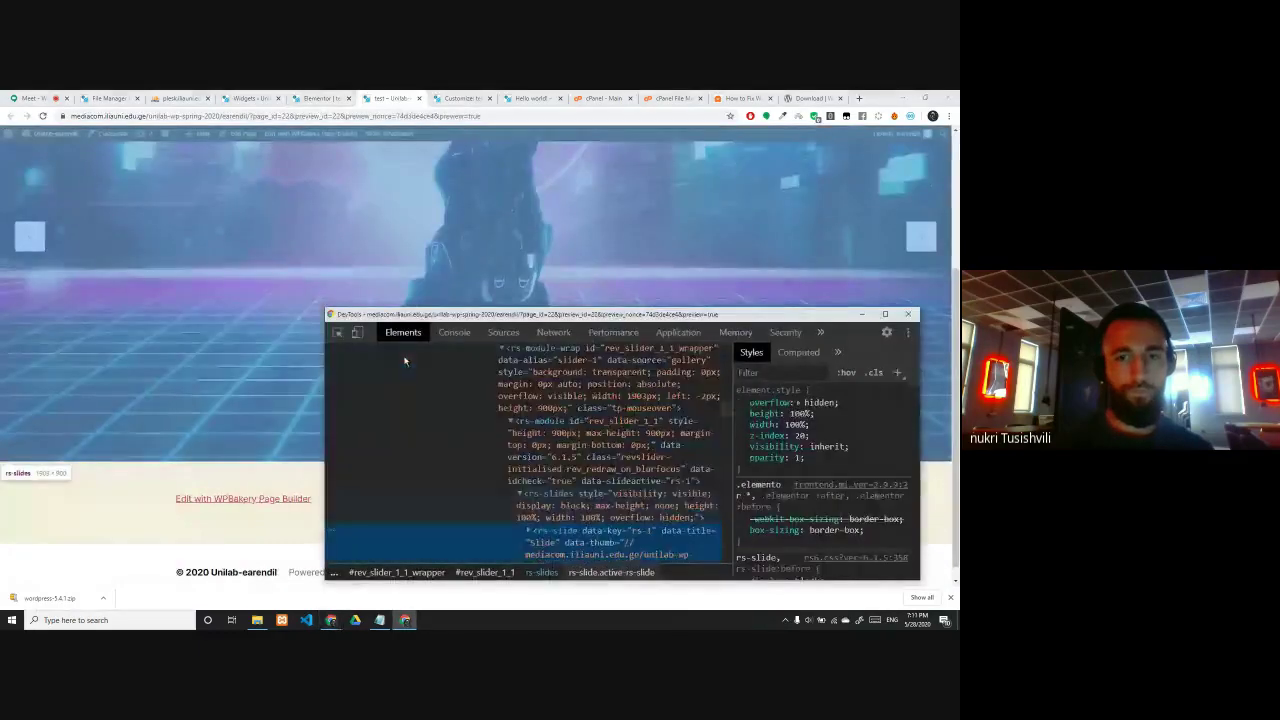
scroll(310, 230, "up", 5)
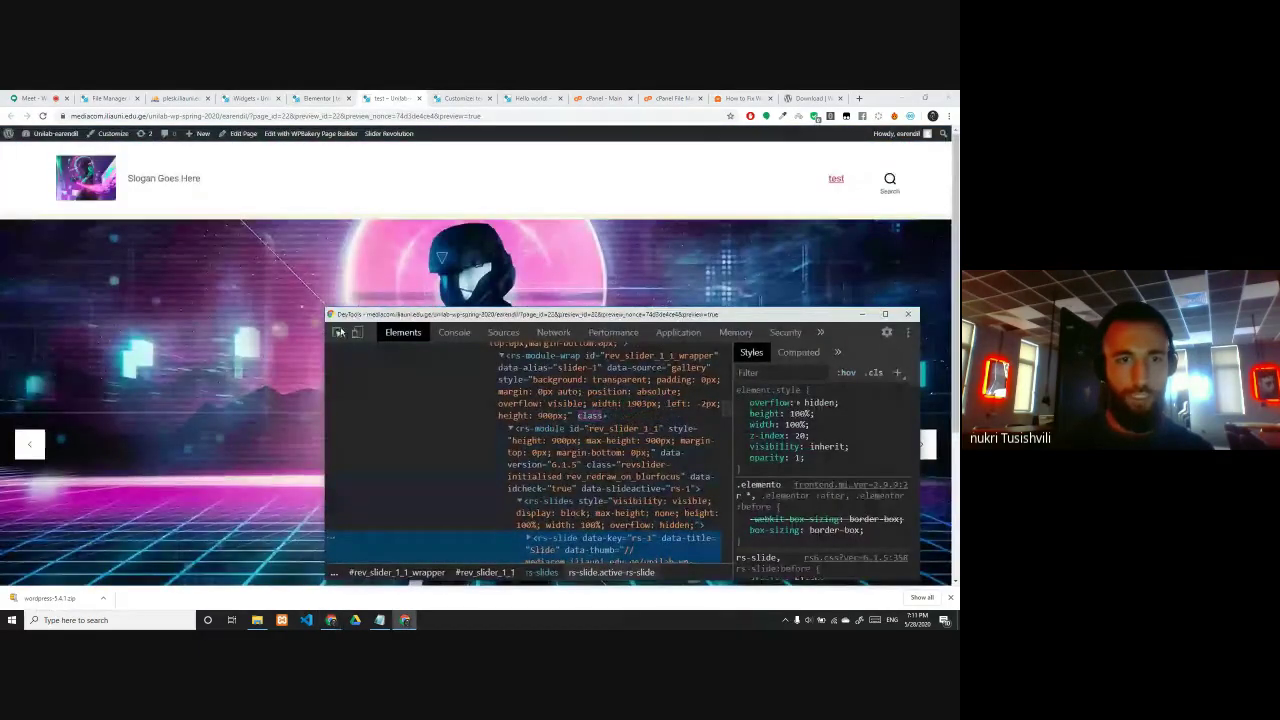
Select div.elementor-column-wrap and copy its padding: 10px rule from Styles
left_click(339, 332)
left_click(300, 216)
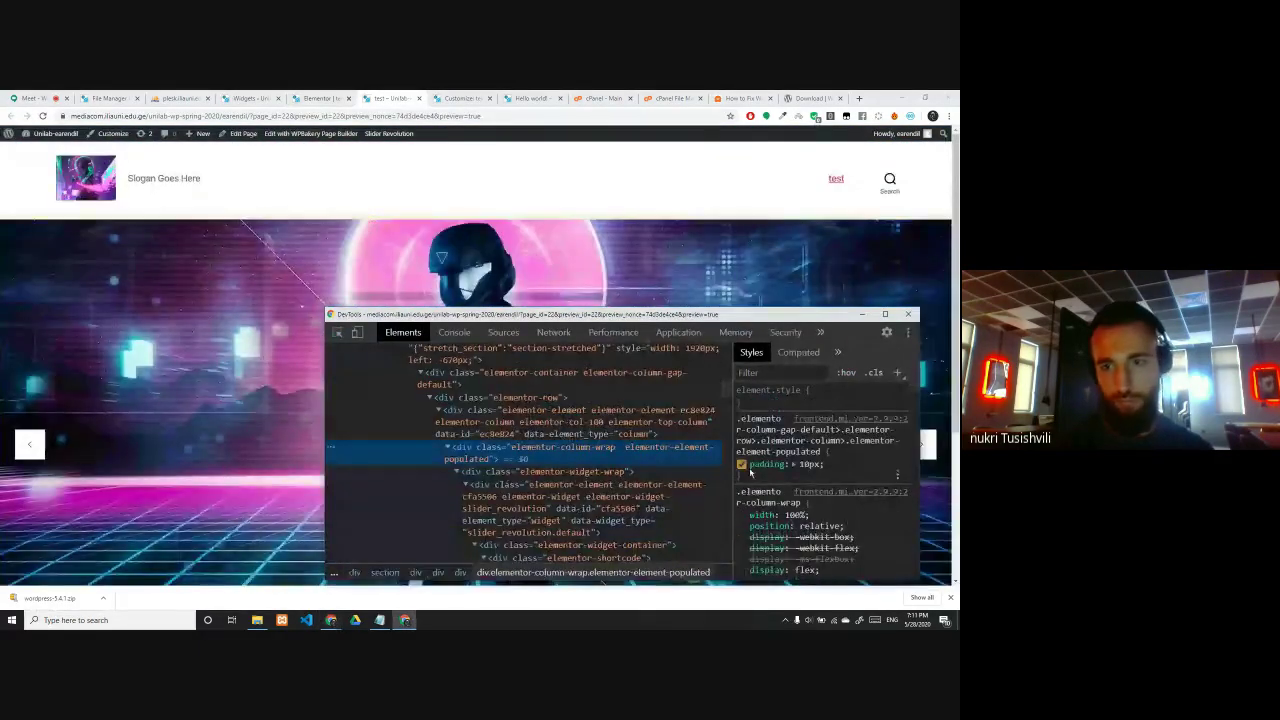
left_click_drag(738, 430, 788, 481)
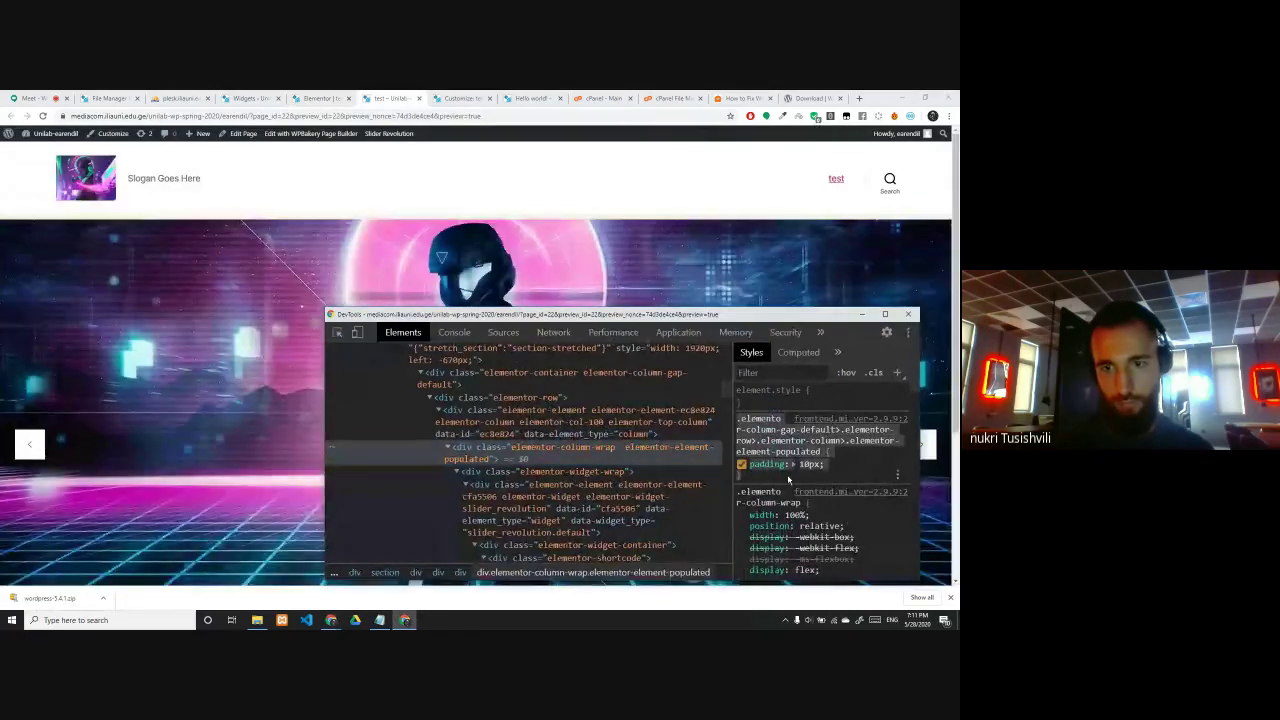
left_click(462, 98)
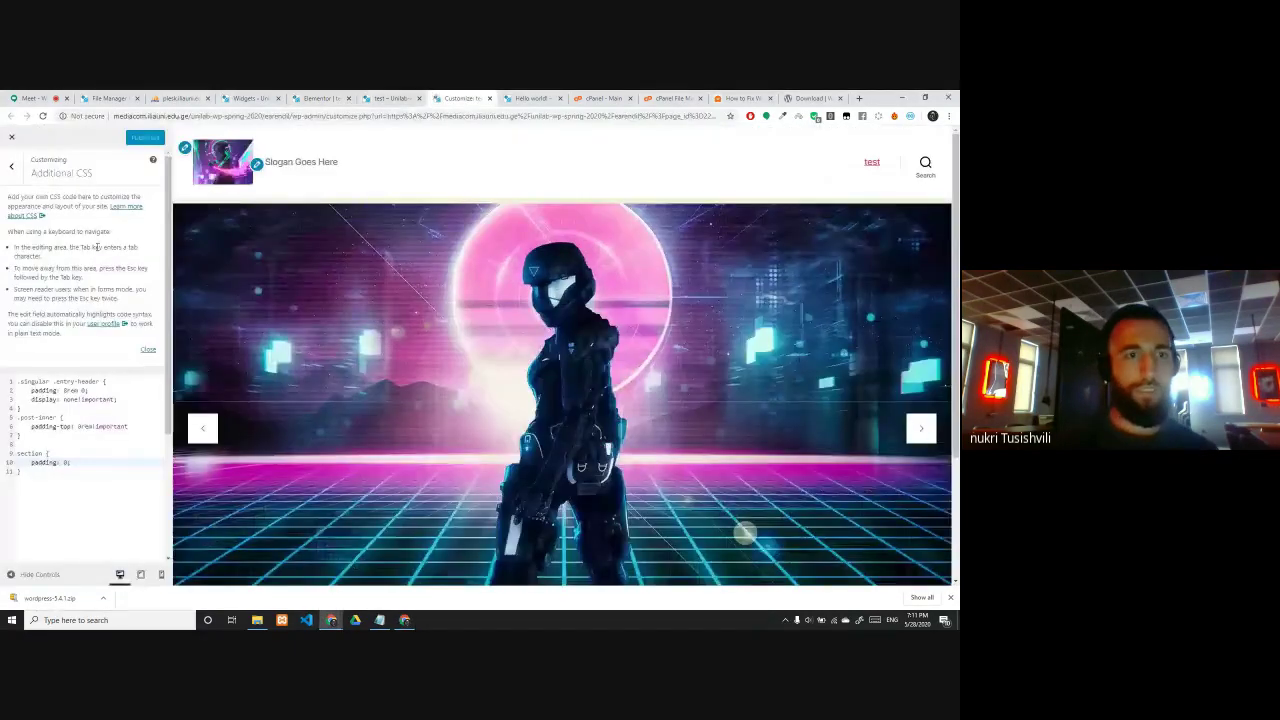
Paste the column-wrap rule into Additional CSS with padding changed to 0px, and publish
left_click(22, 470)
key("Return")
key("Return")
type(".elementor-column-gap-default>.elementor-row>.elementor-column>.elementor-element-populated {     padding: 10px; }")
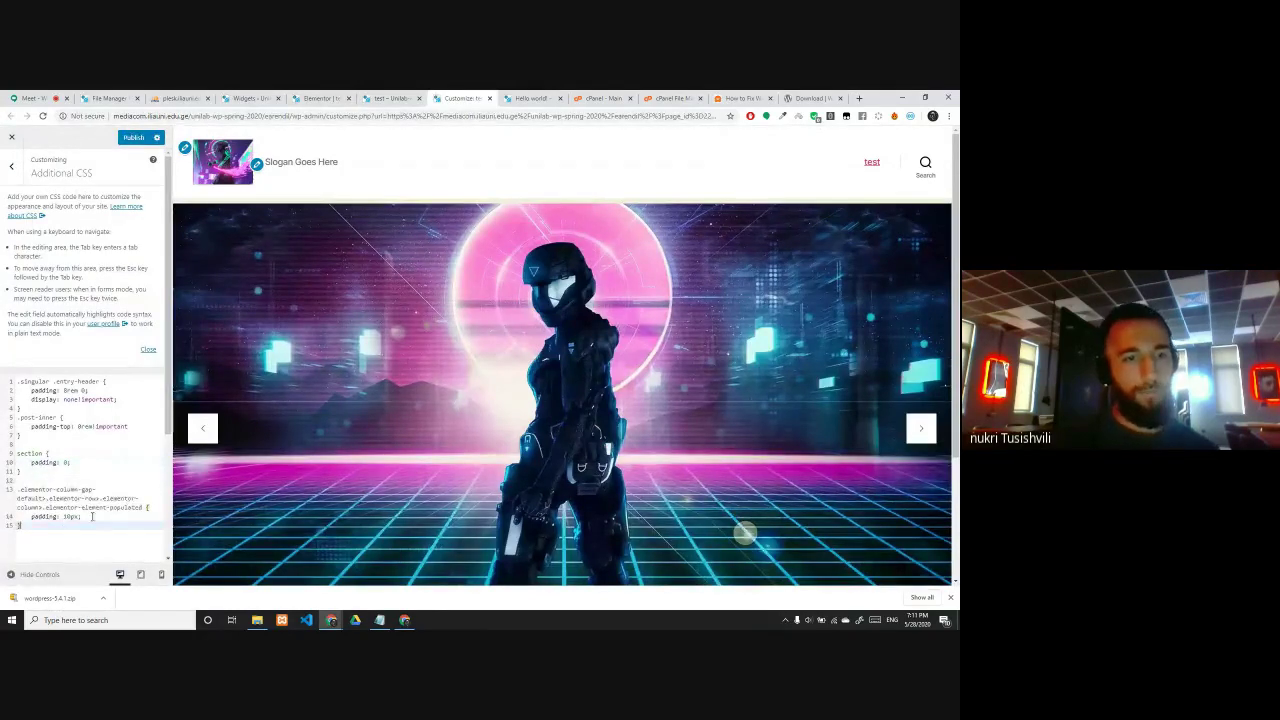
double_click(92, 517)
type("0")
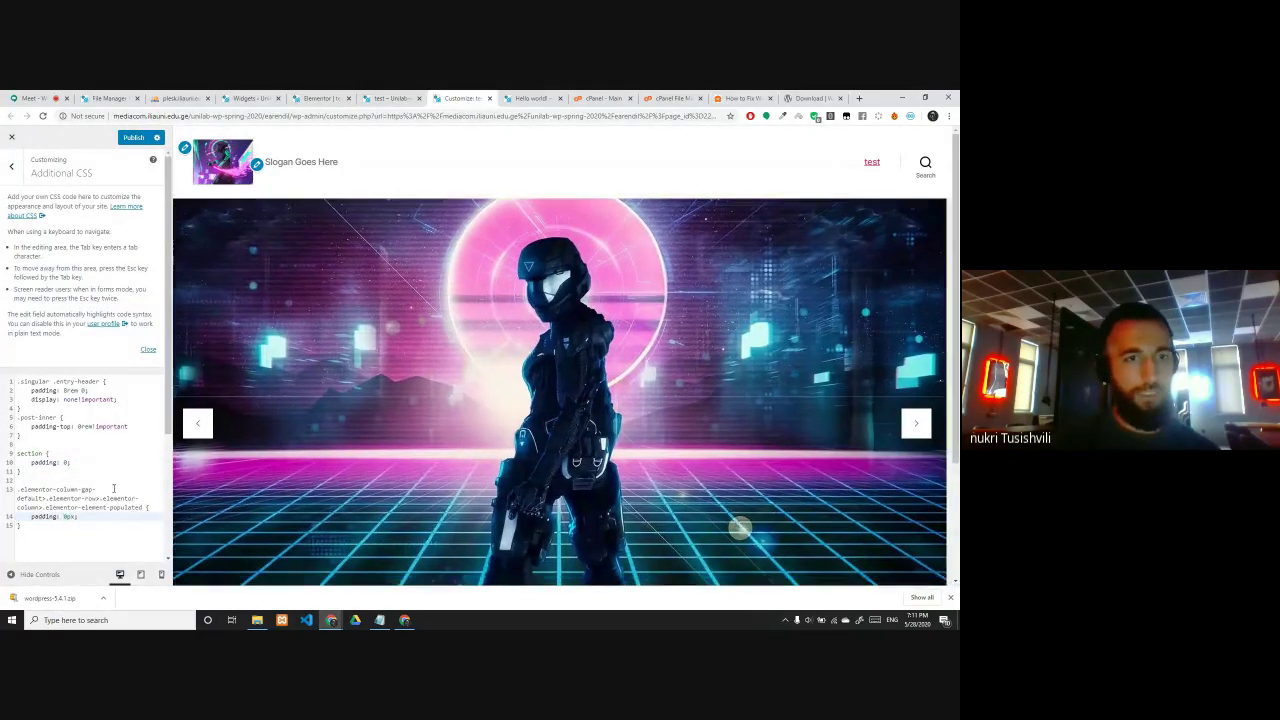
left_click(133, 137)
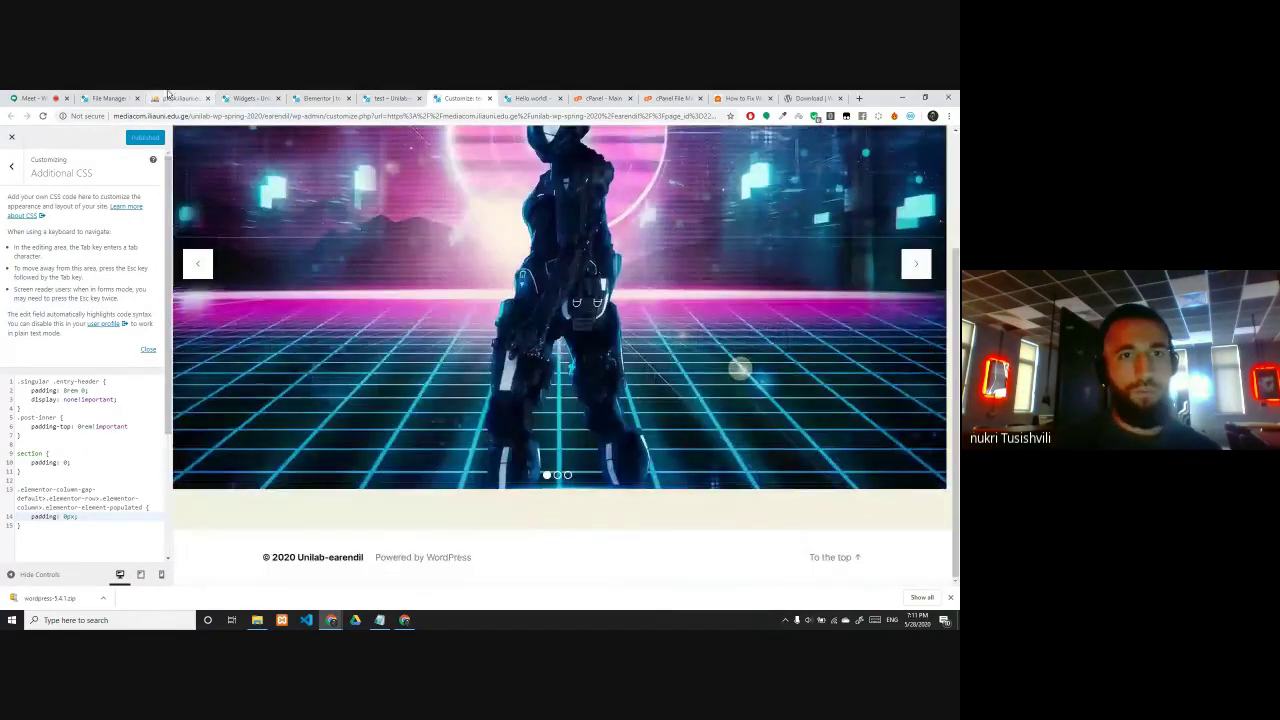
left_click(398, 98)
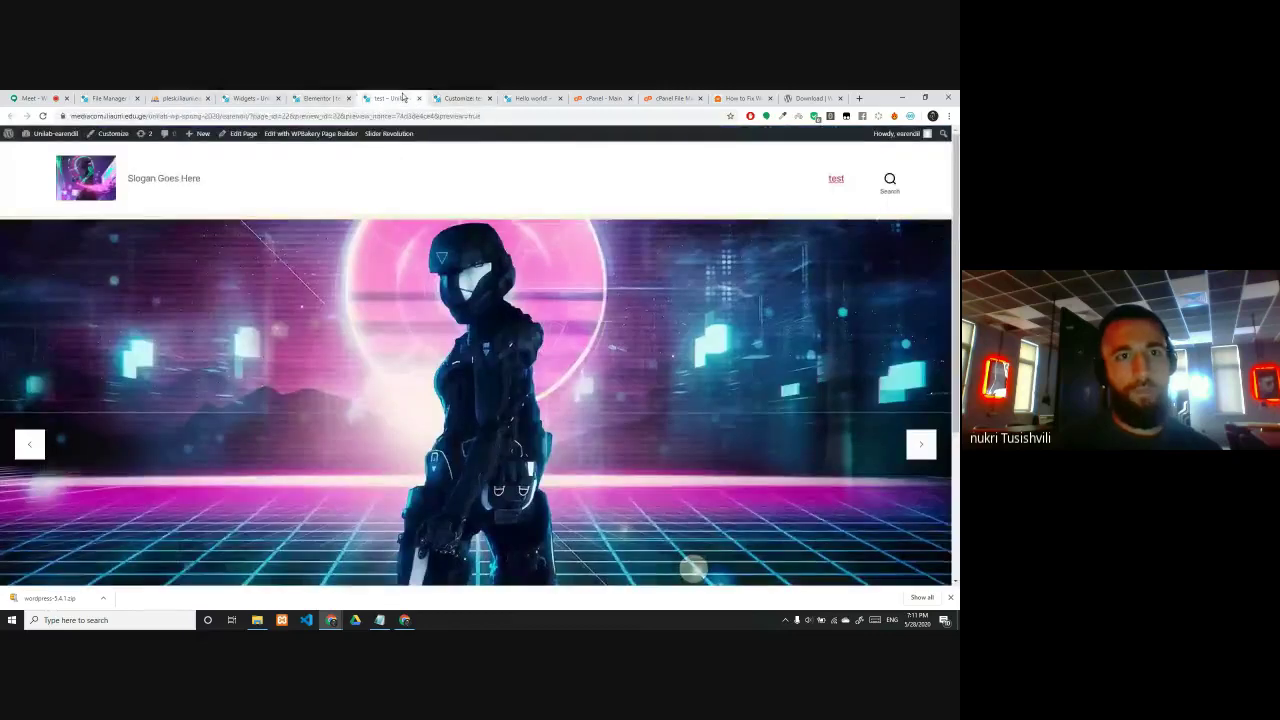
Reload the test page to check the slider, then save the page with Elementor's UPDATE
left_click(40, 117)
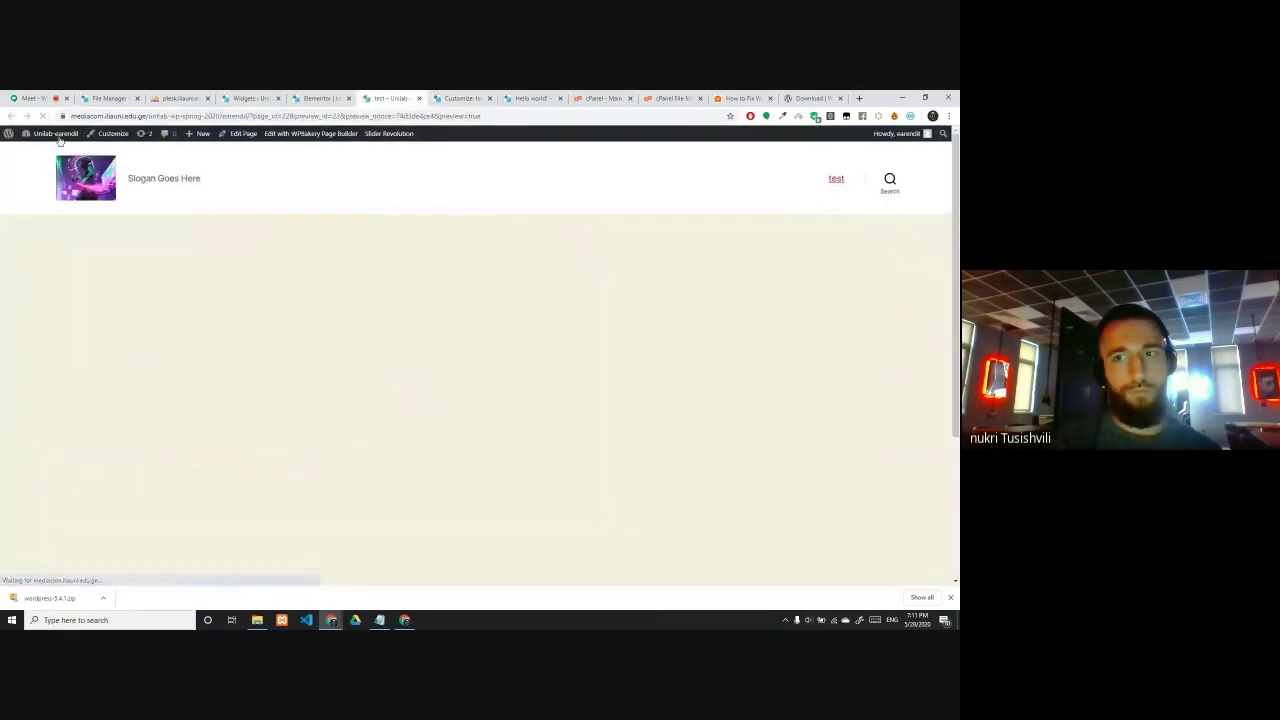
scroll(277, 294, "down", 4)
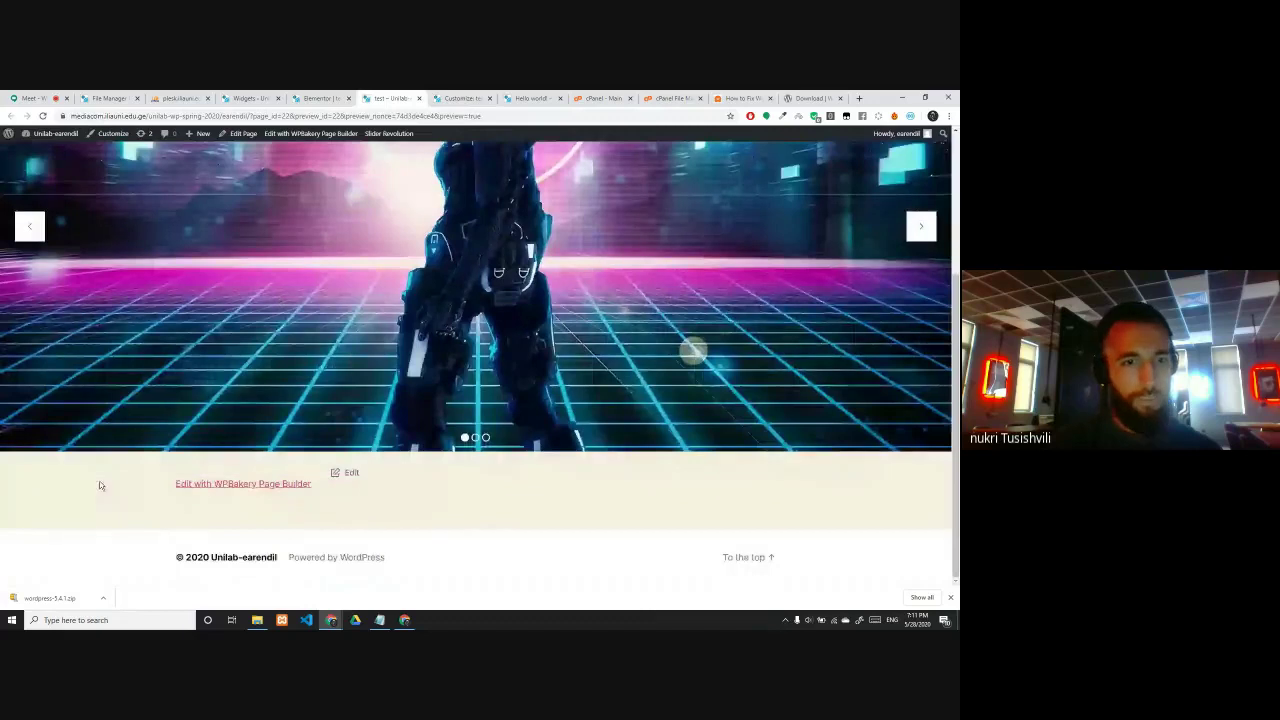
right_click(100, 485)
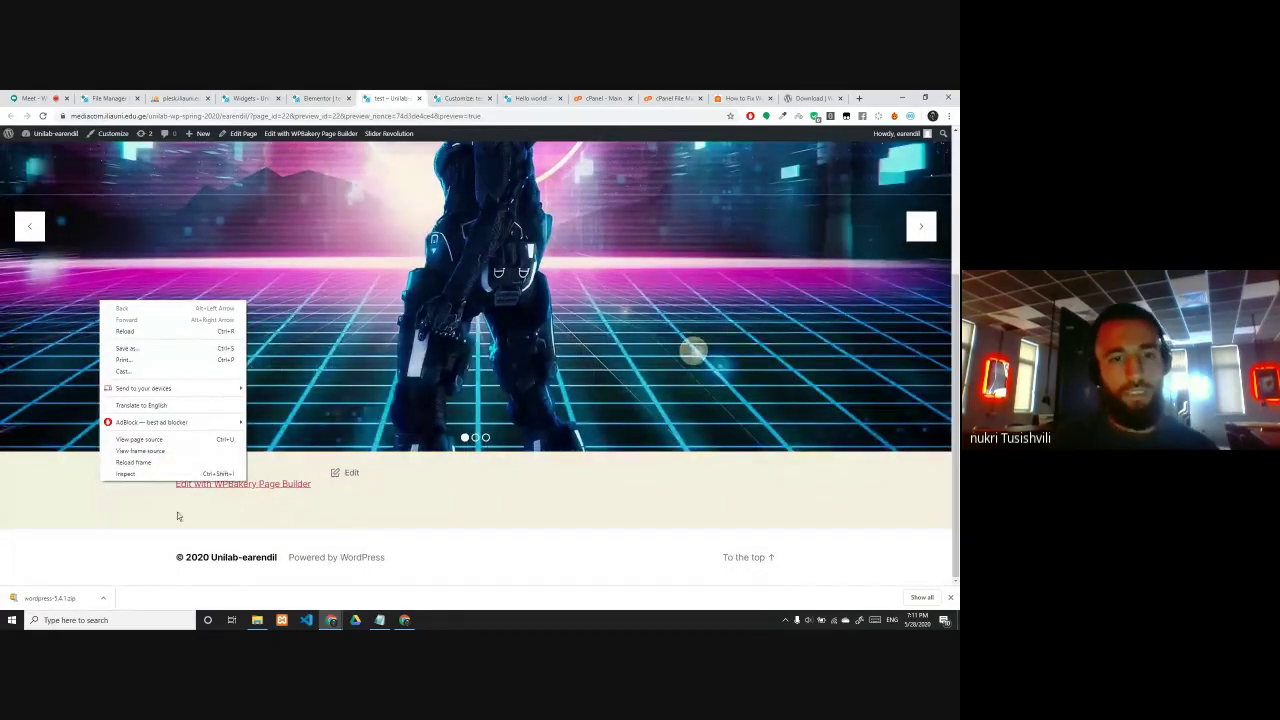
left_click(373, 487)
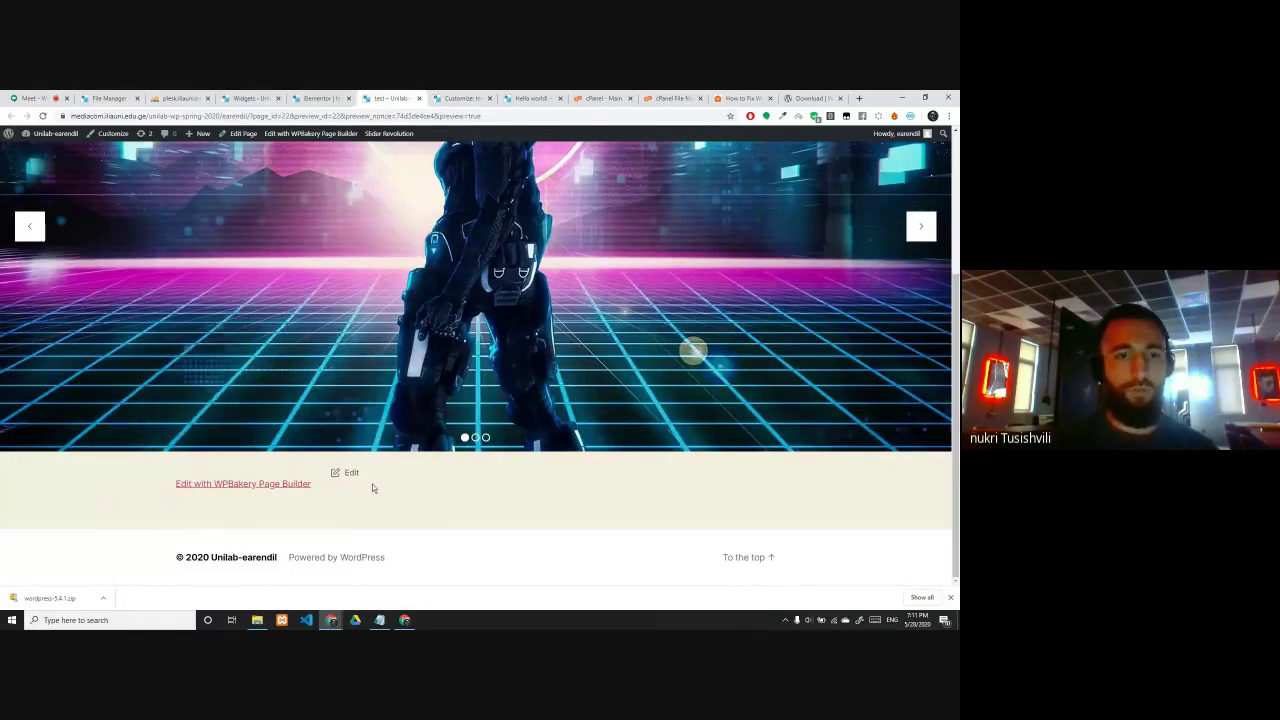
scroll(359, 333, "up", 4)
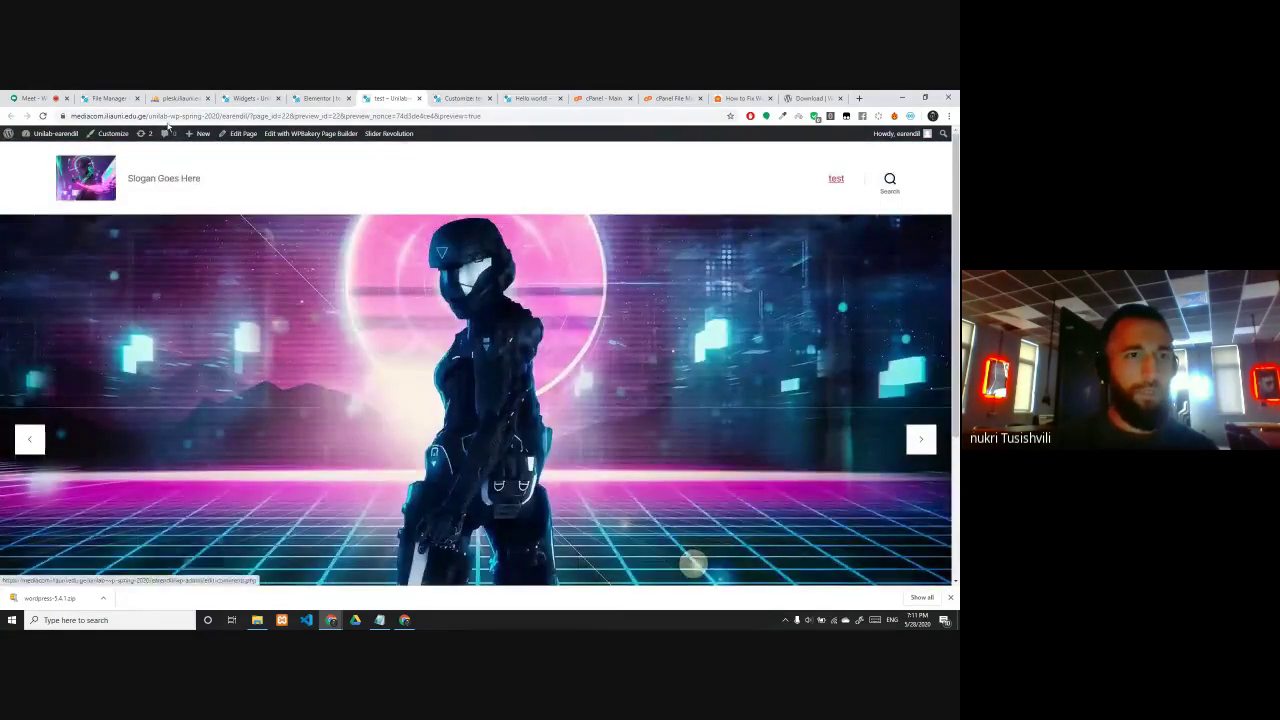
left_click(318, 98)
left_click(95, 578)
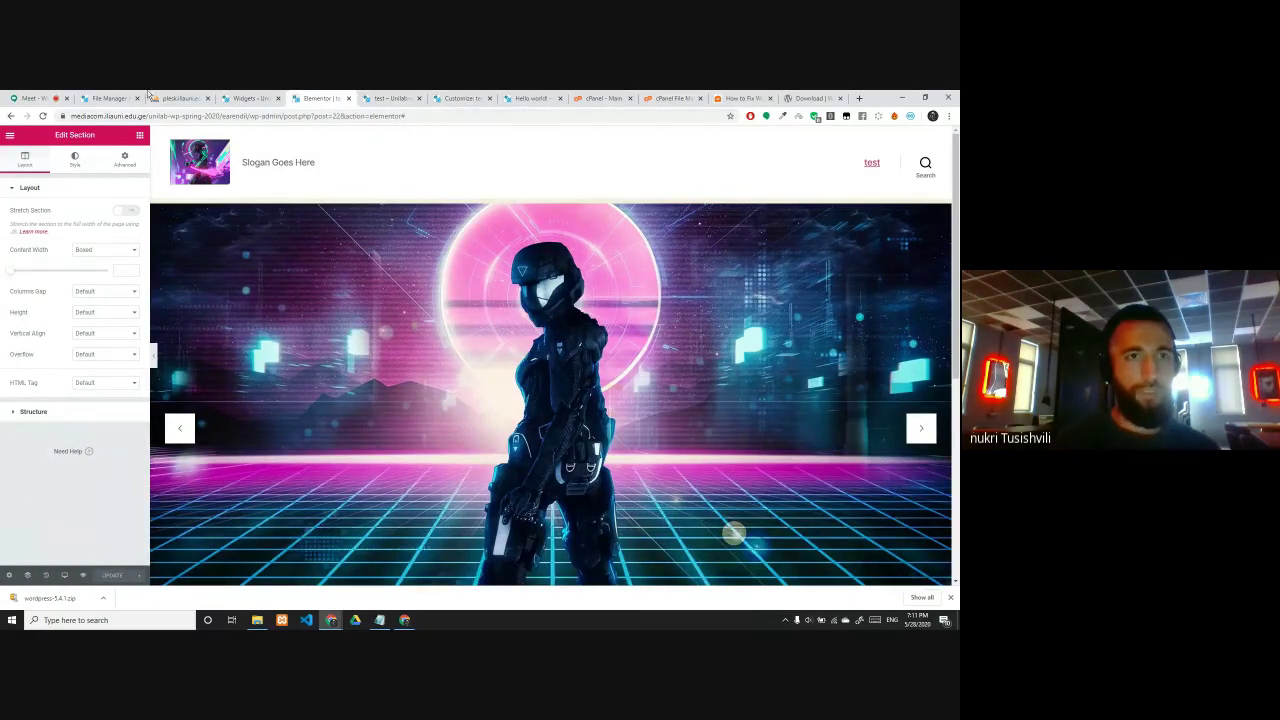
View the published test page from the Pages list and copy its URL
left_click(250, 98)
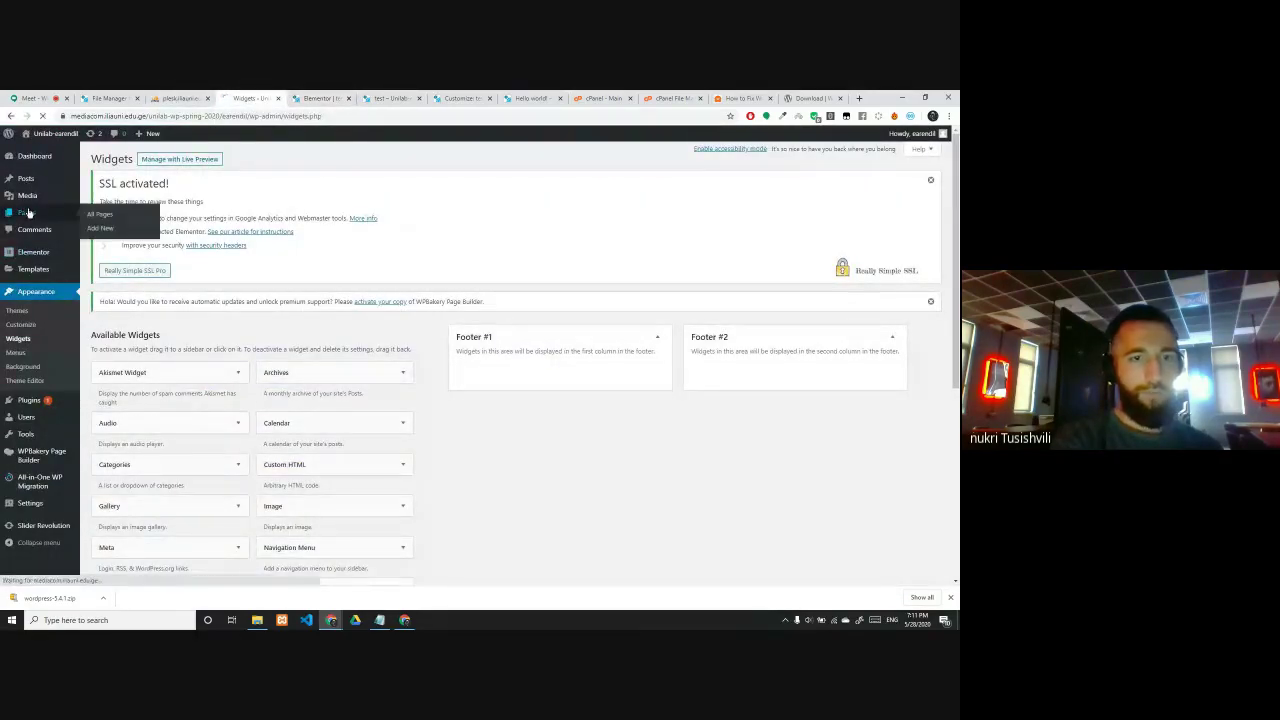
left_click(29, 212)
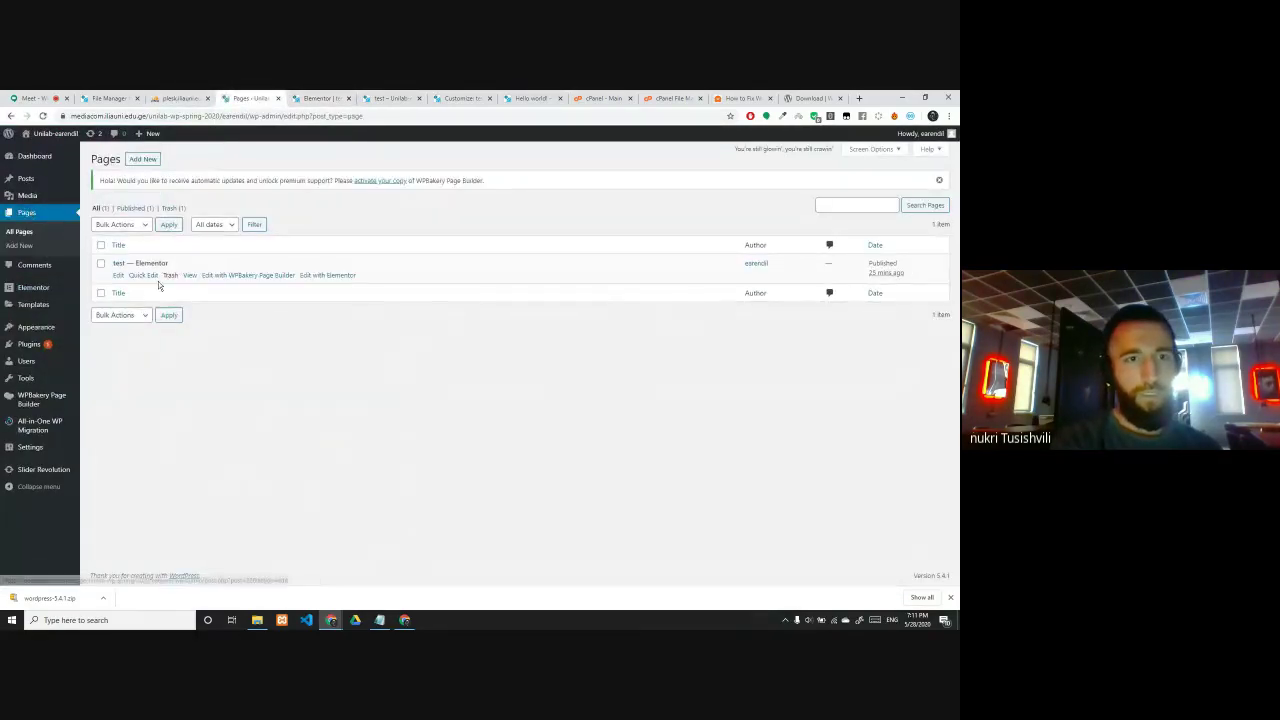
left_click(189, 275)
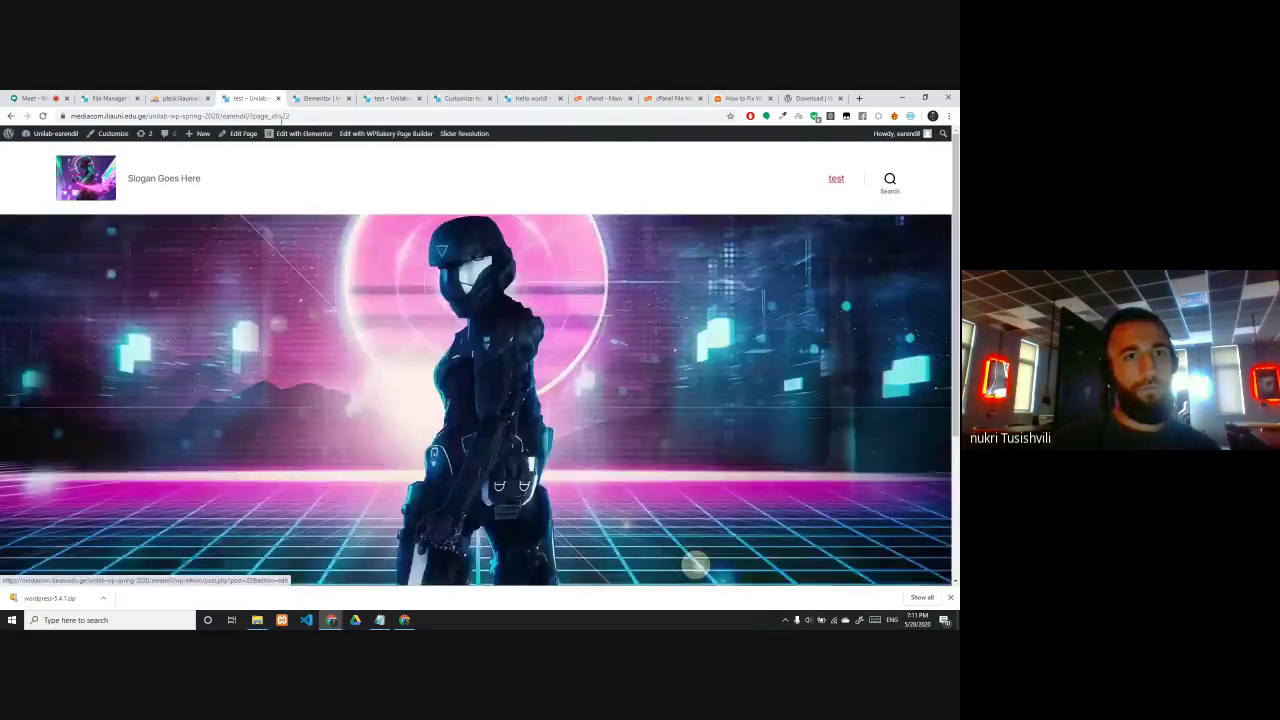
left_click(285, 116)
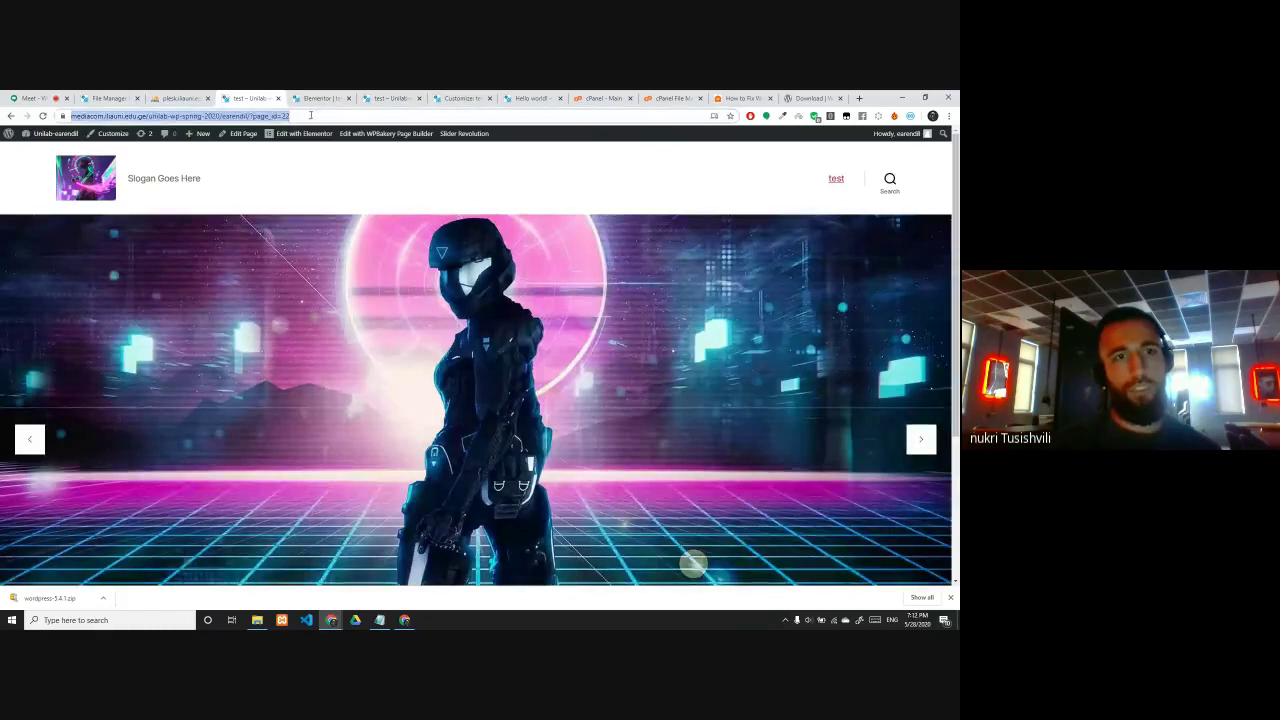
Send the test page link in the Meet chat and open an incognito window
left_click(35, 98)
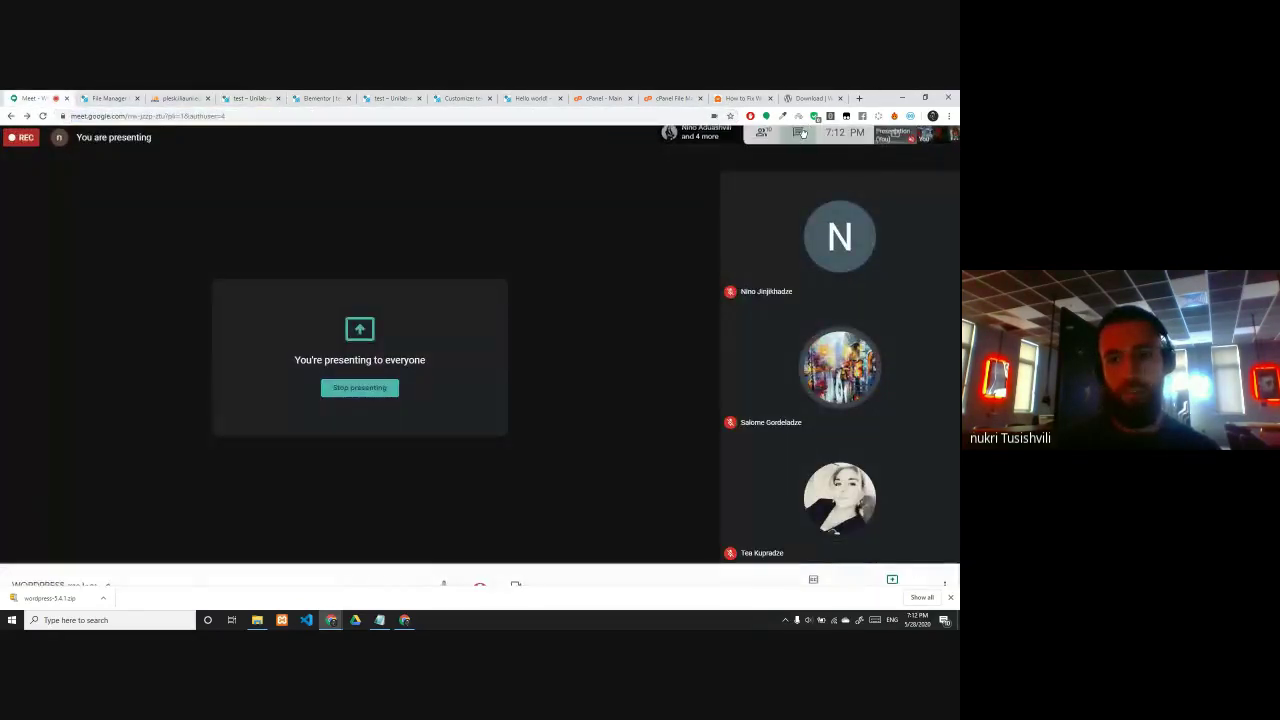
left_click(799, 137)
left_click(852, 570)
type("https://mediacom.iliauni.edu.ge/unilab-wp-spring-2020/earendil/?page_id=23")
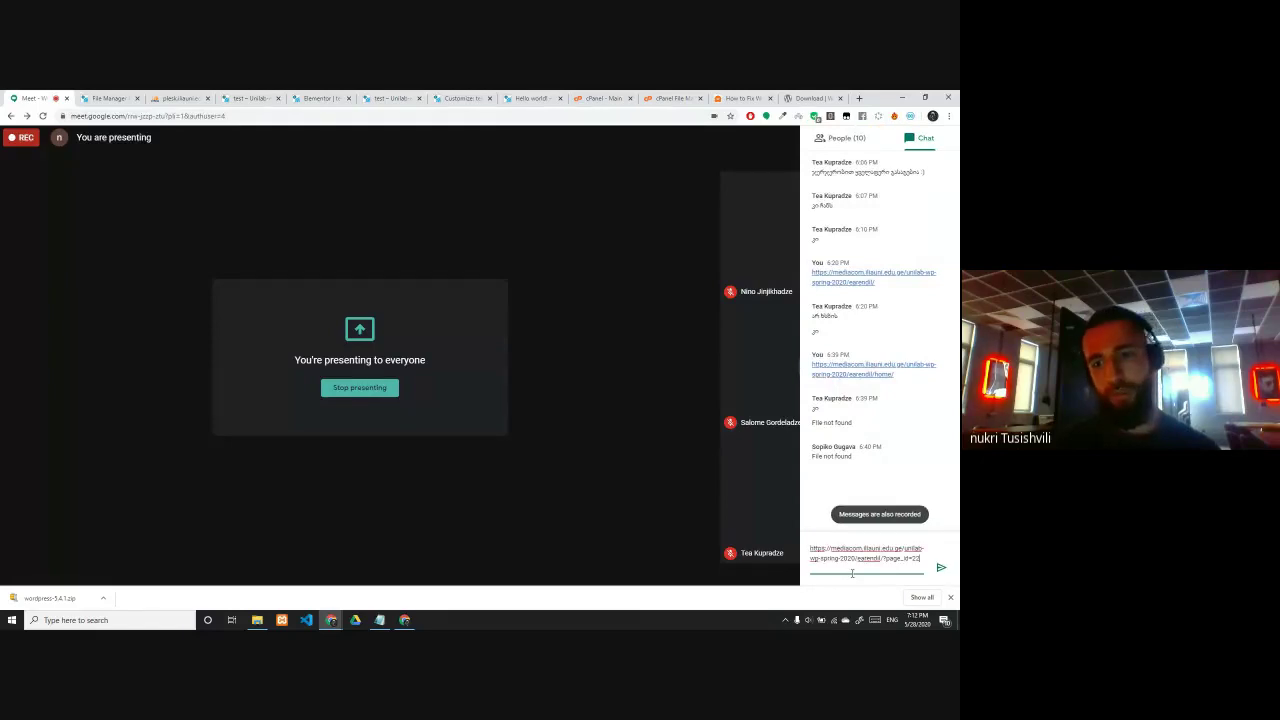
key("Return")
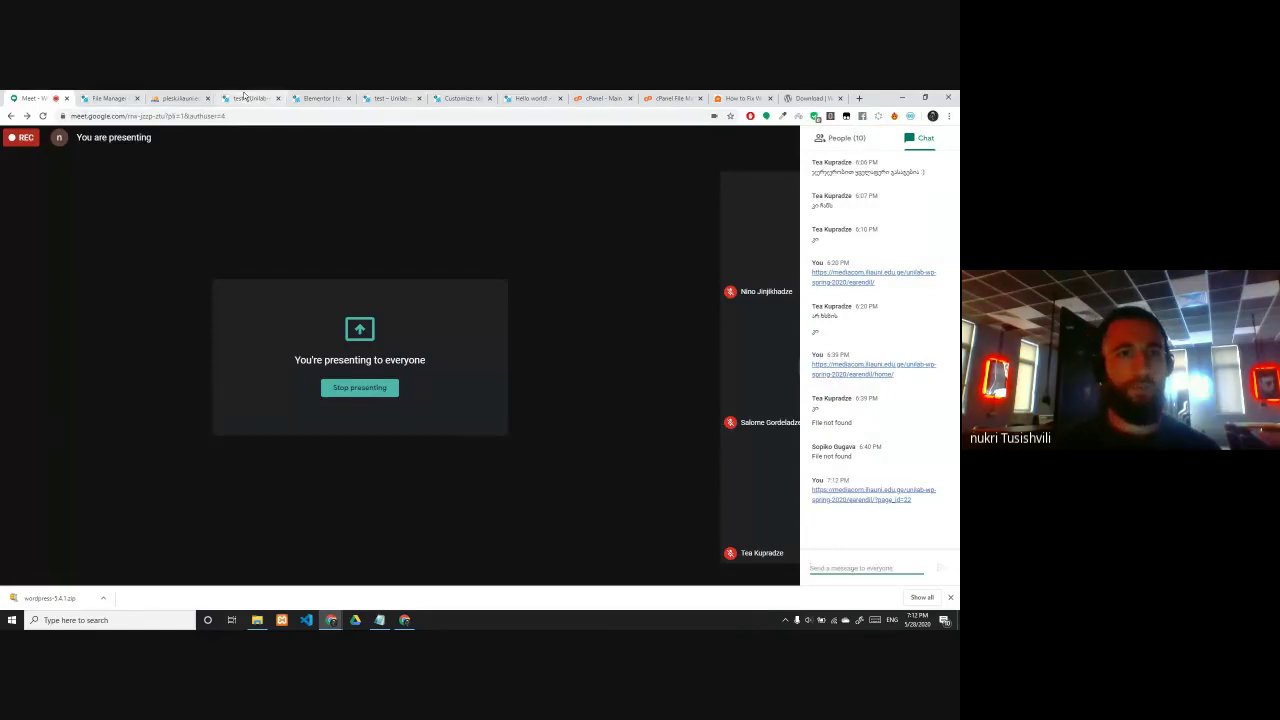
left_click(250, 98)
key("ctrl+shift+n")
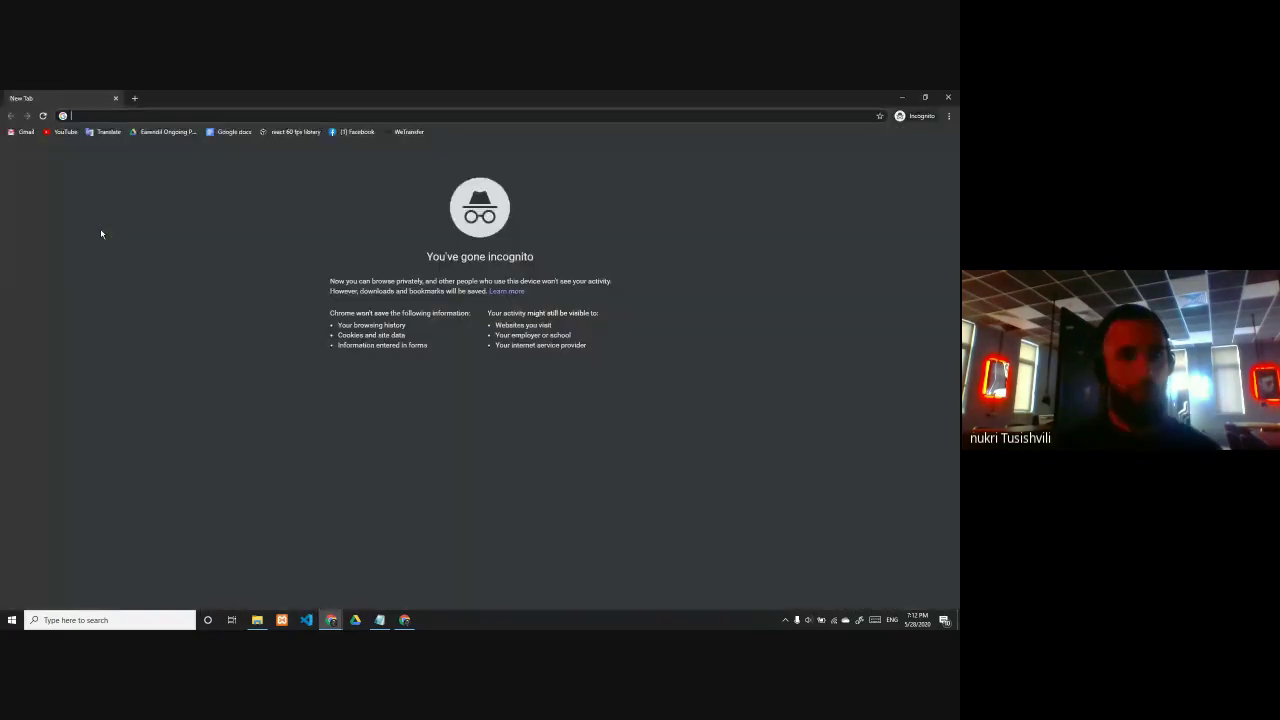
Load the test page in the incognito window, scroll through it, then close it
type("mediacom.iliauni.edu.ge/unilab-wp-spring-2020/earendil/?page_id=32")
key("Return")
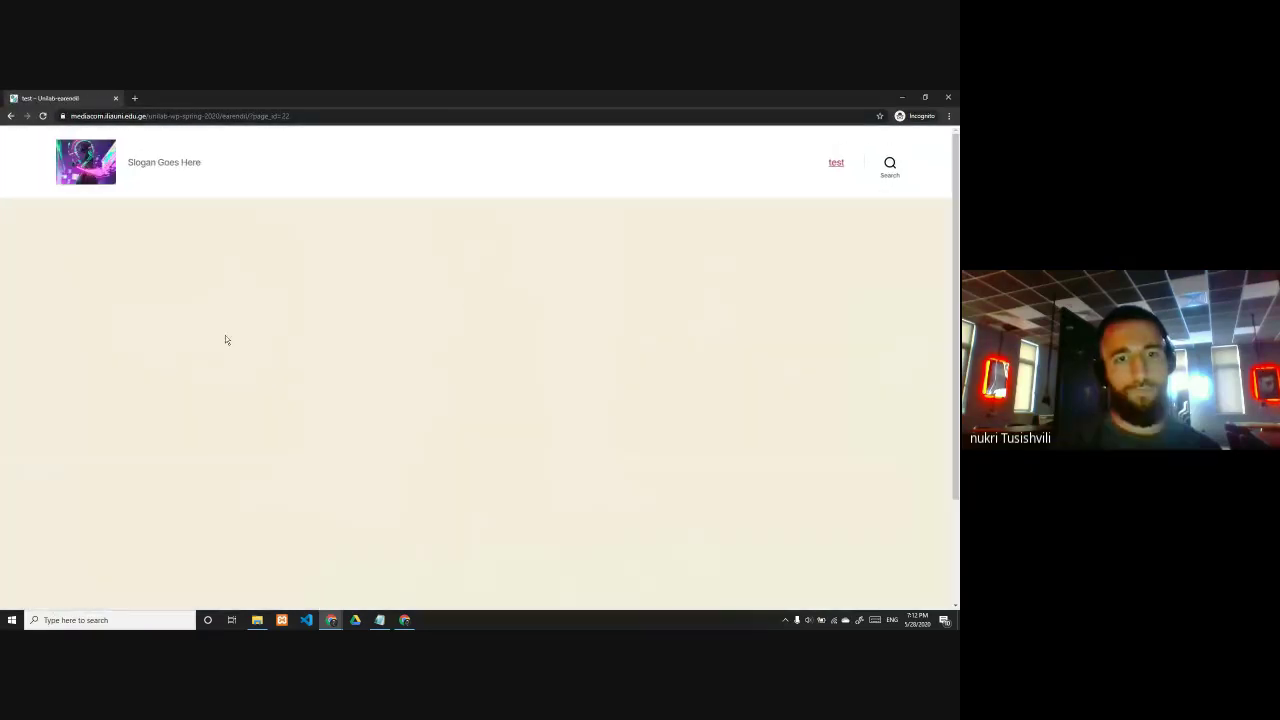
scroll(225, 335, "down", 3)
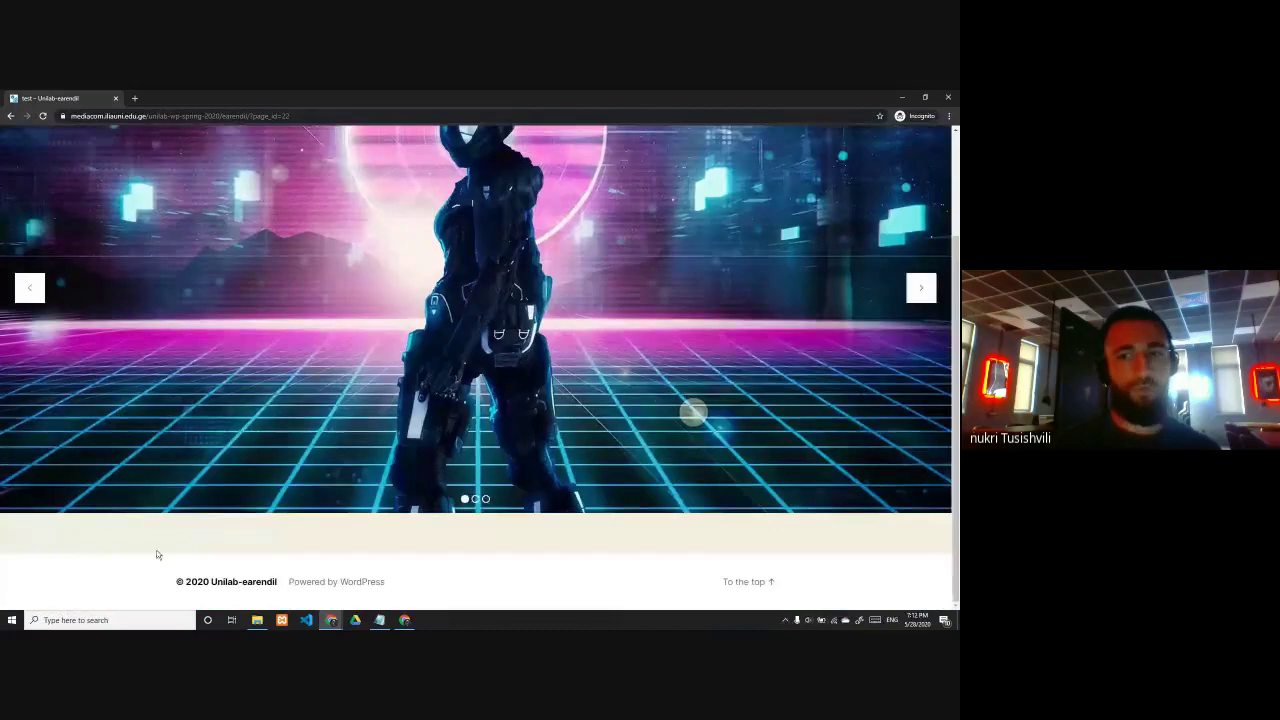
scroll(513, 478, "up", 2)
scroll(513, 478, "down", 2)
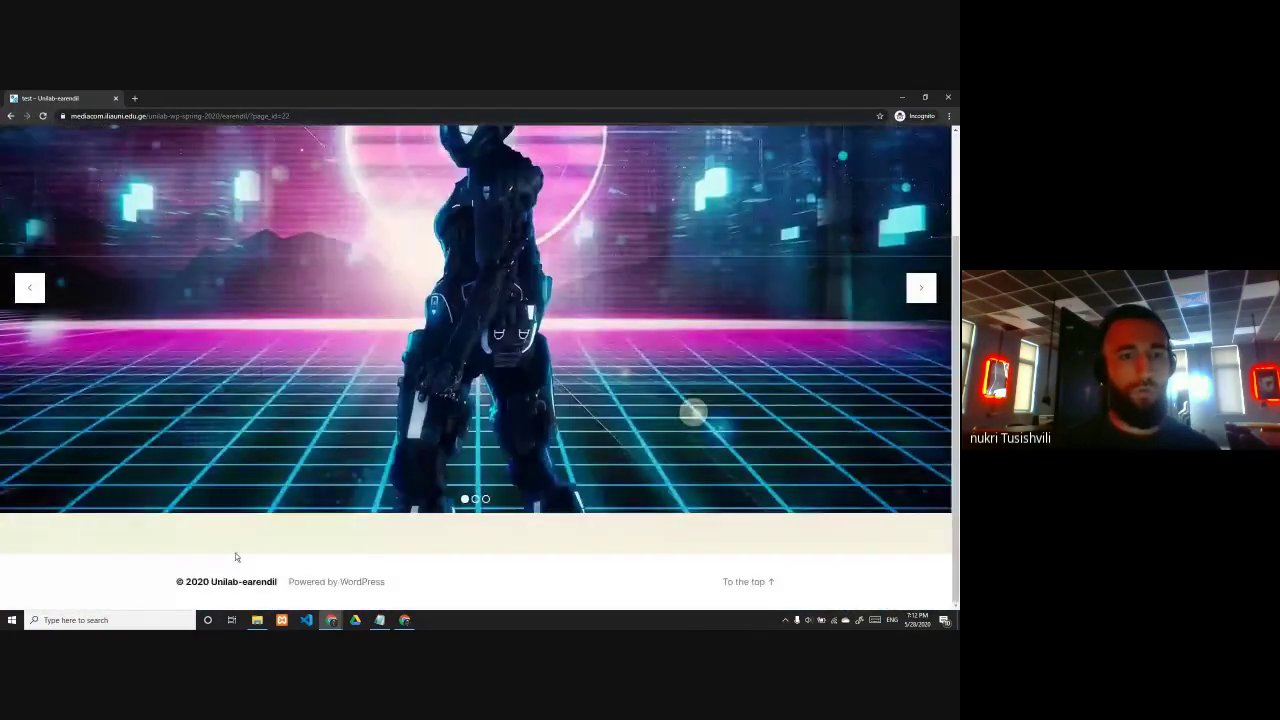
left_click(115, 98)
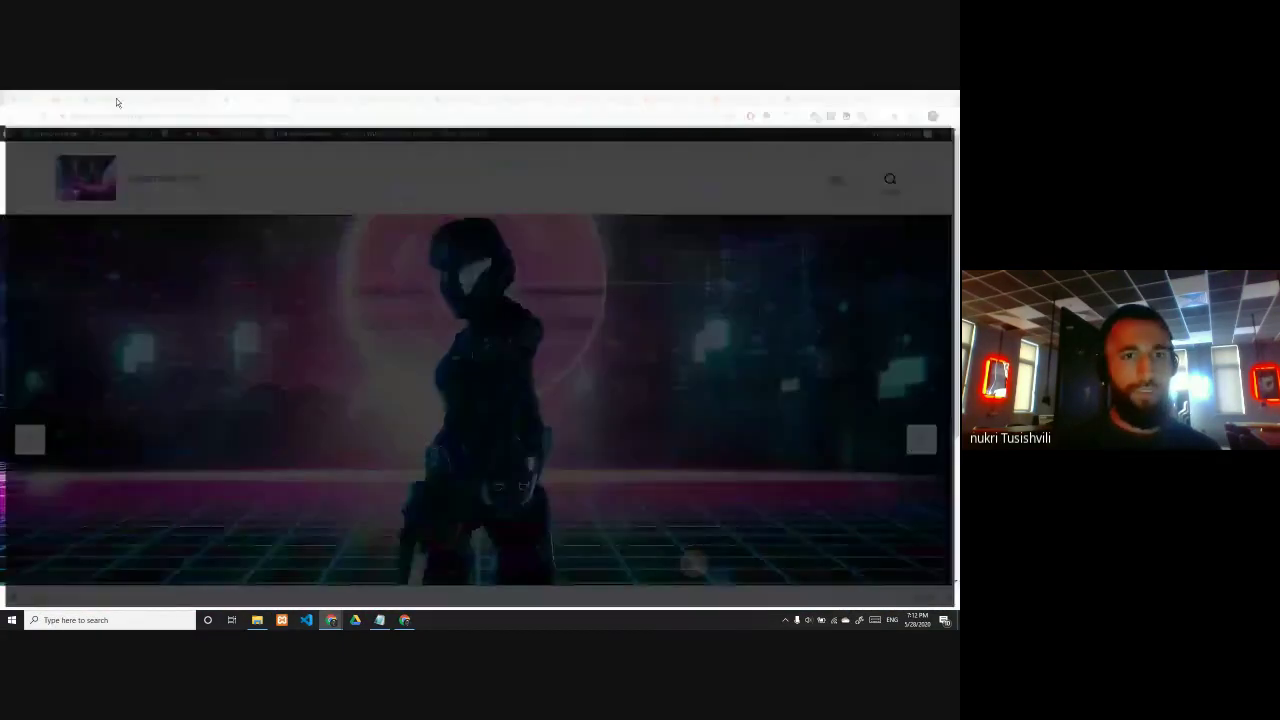
Open DevTools on the logged-in test page via Inspect and reposition it
scroll(192, 228, "down", 3)
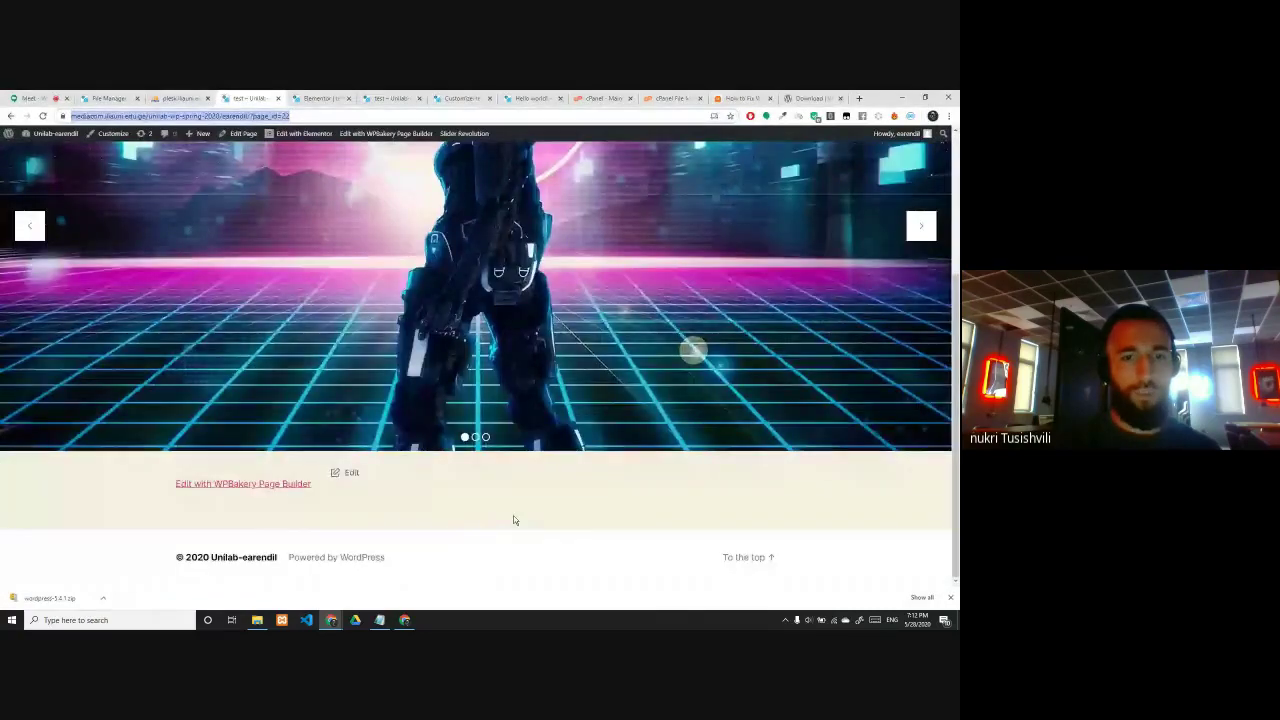
right_click(514, 520)
left_click(537, 508)
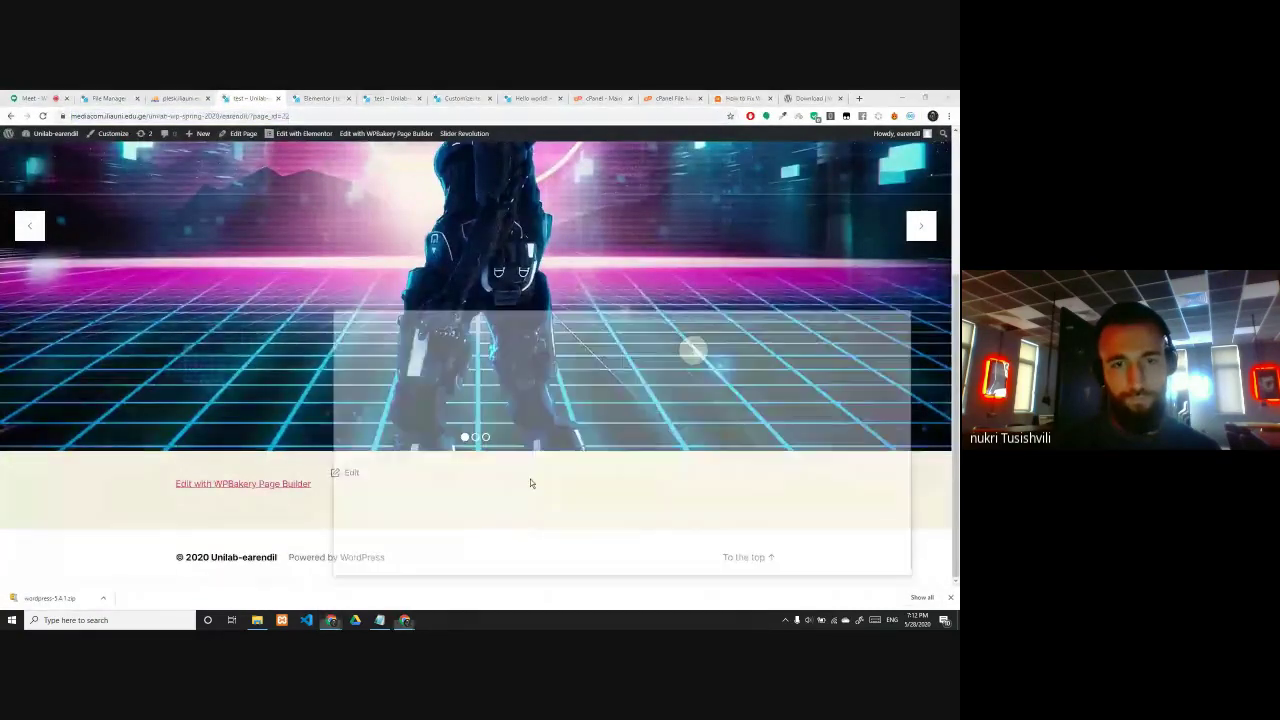
left_click_drag(478, 314, 618, 279)
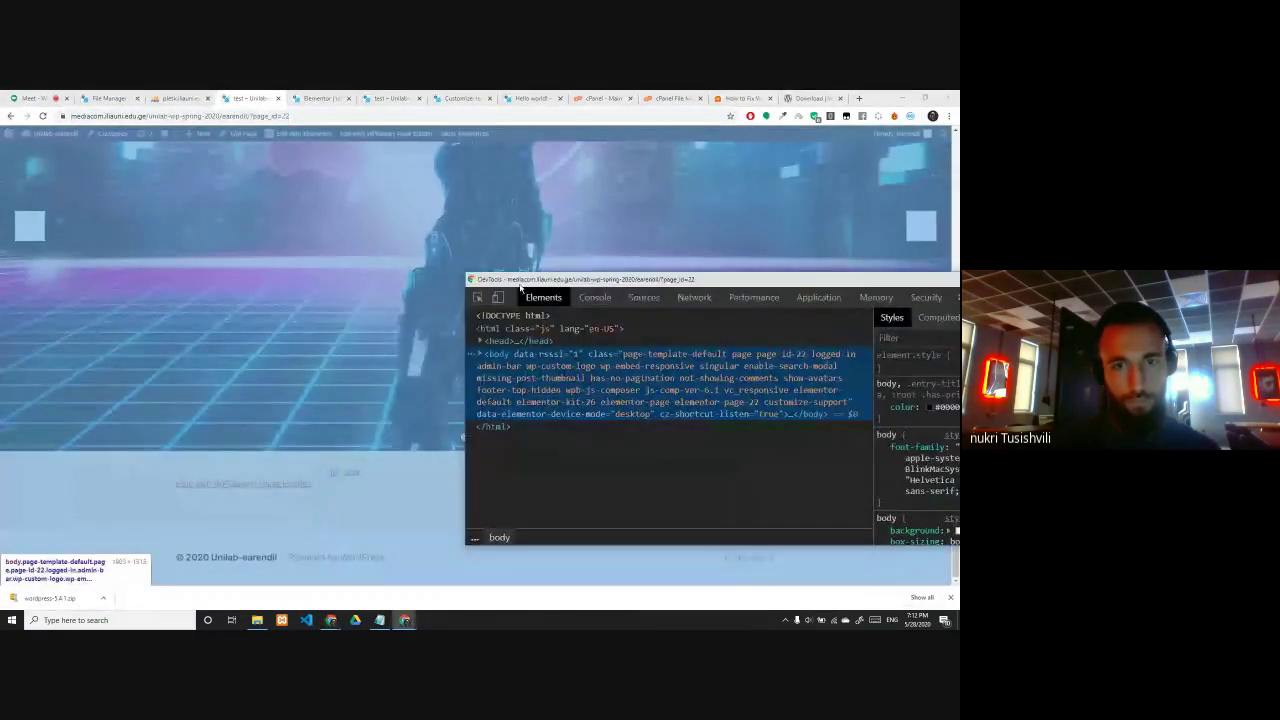
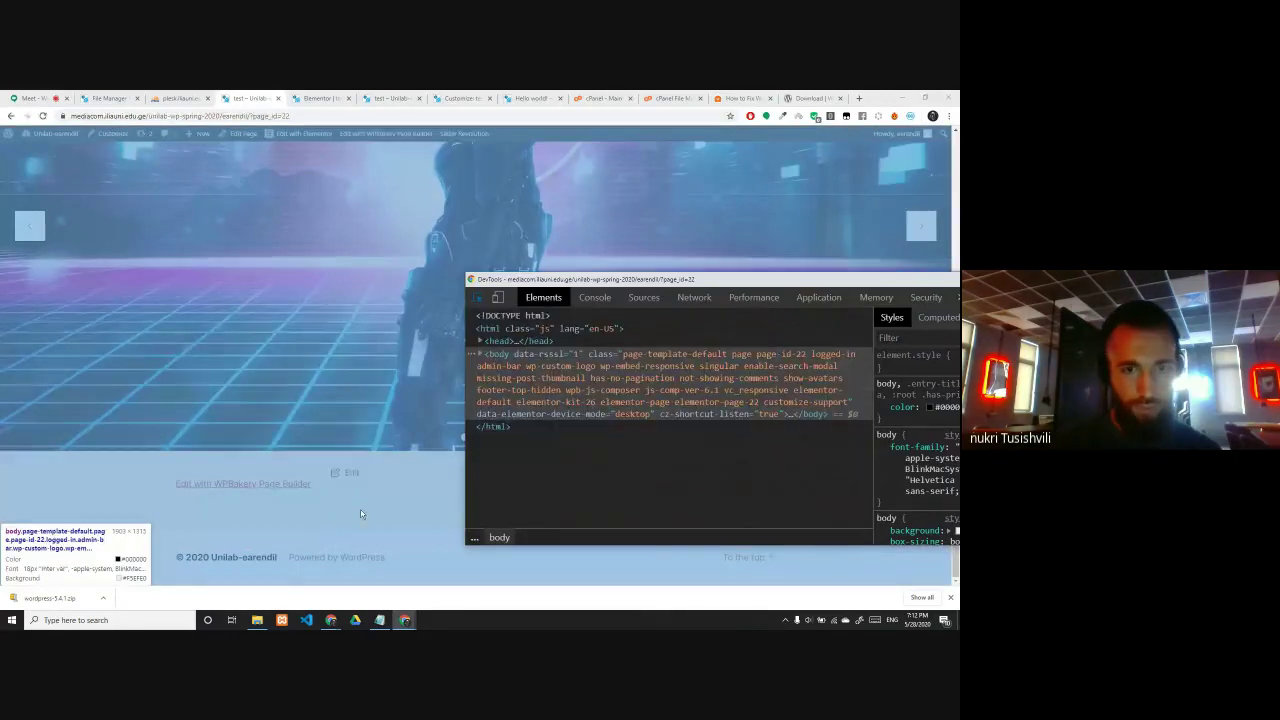
Inspect the footer, switch off its 8rem and 5rem margin-top rules, and copy the #site-footer rule
left_click(361, 535)
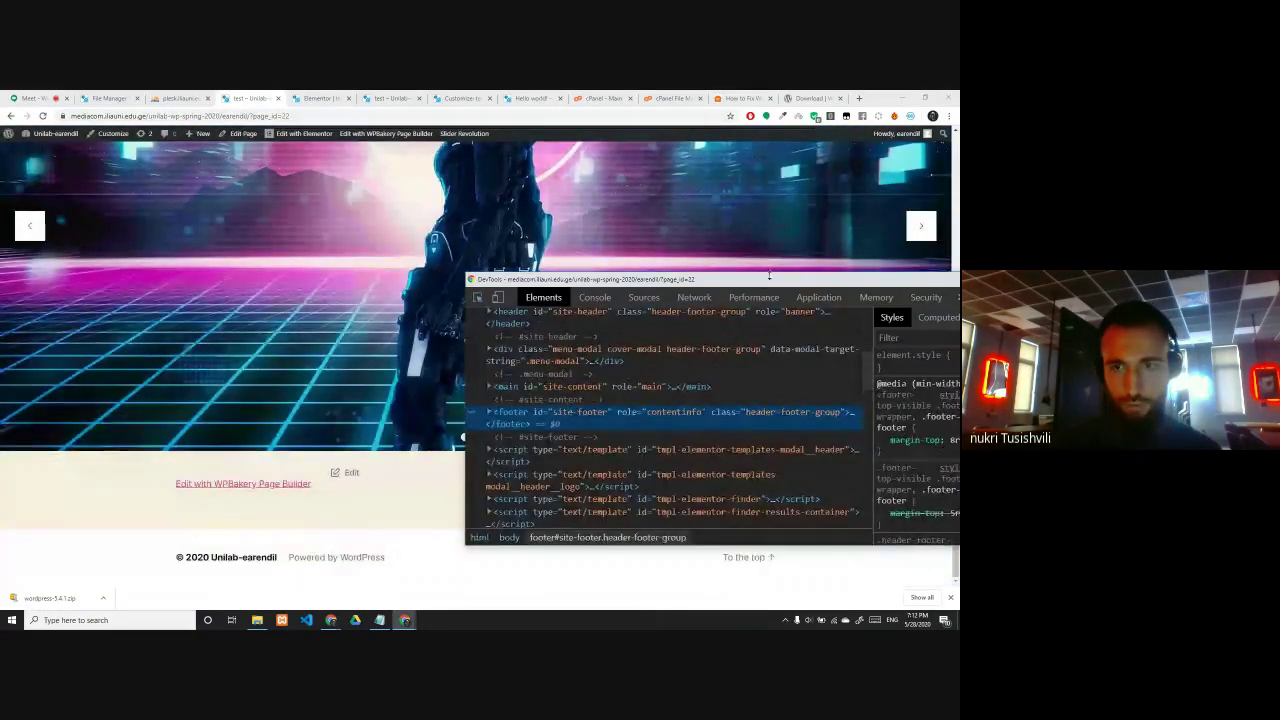
left_click_drag(769, 275, 549, 271)
left_click(659, 424)
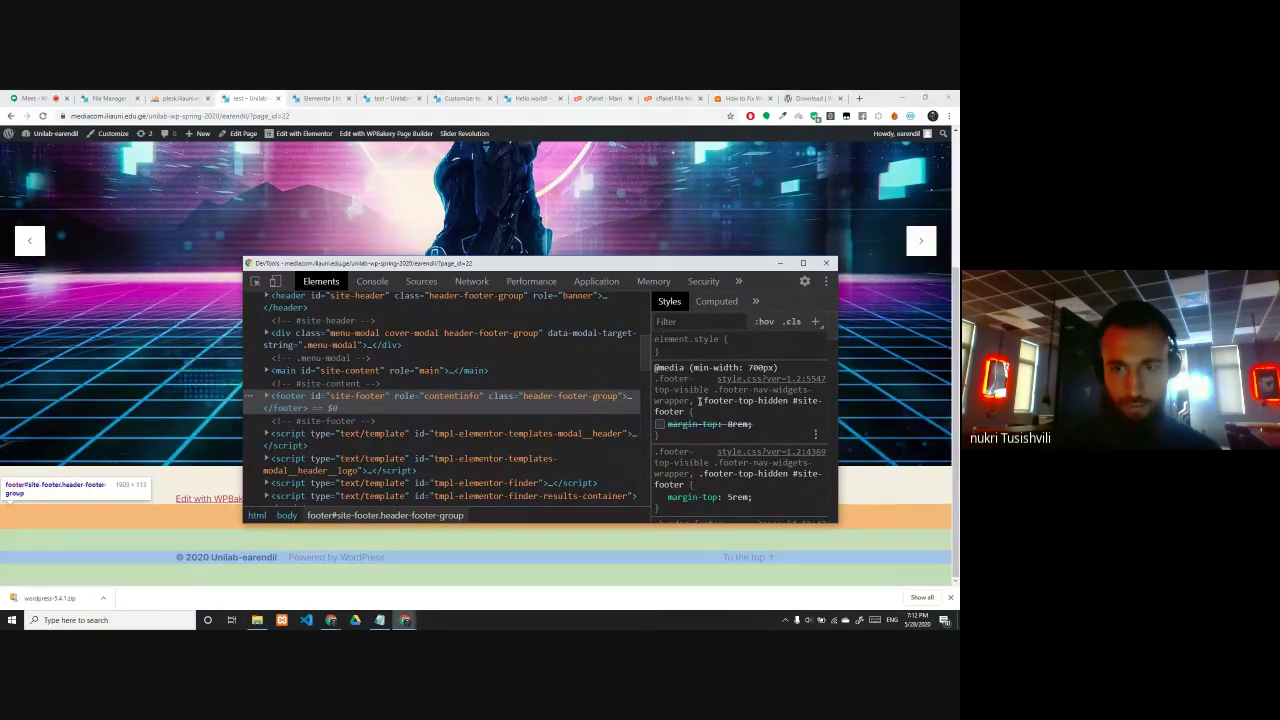
left_click_drag(713, 401, 763, 437)
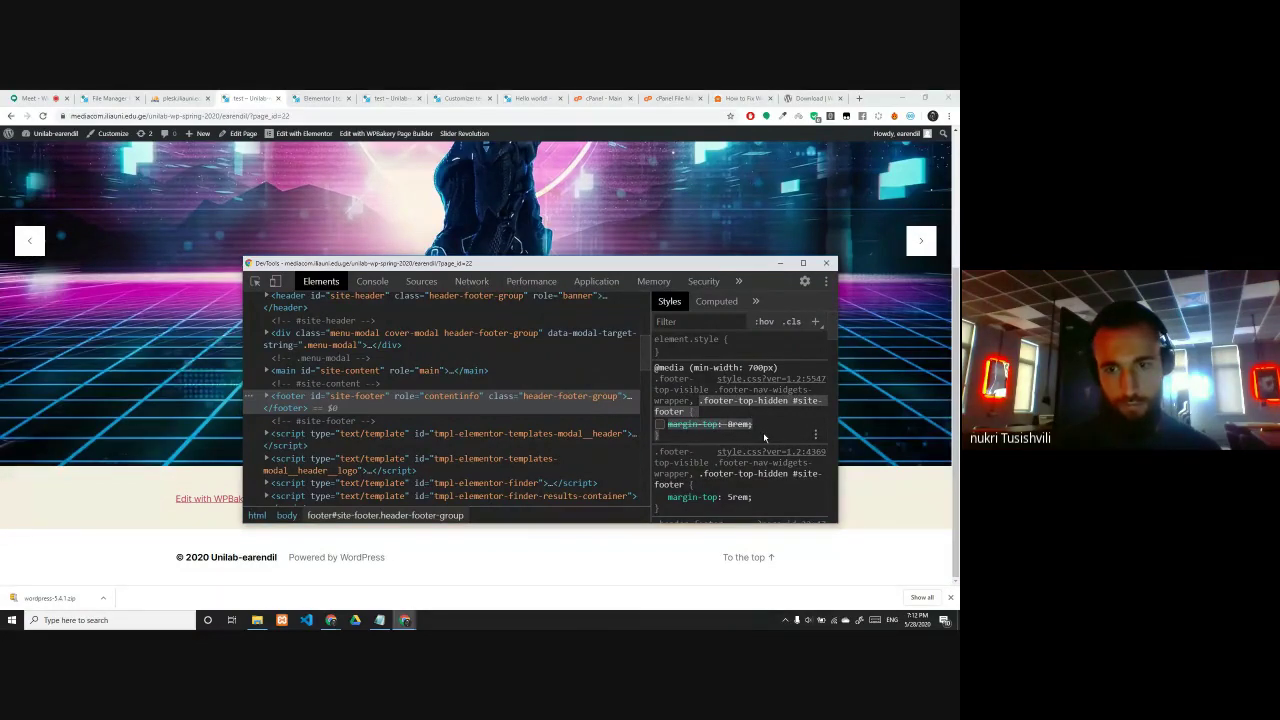
left_click(660, 497)
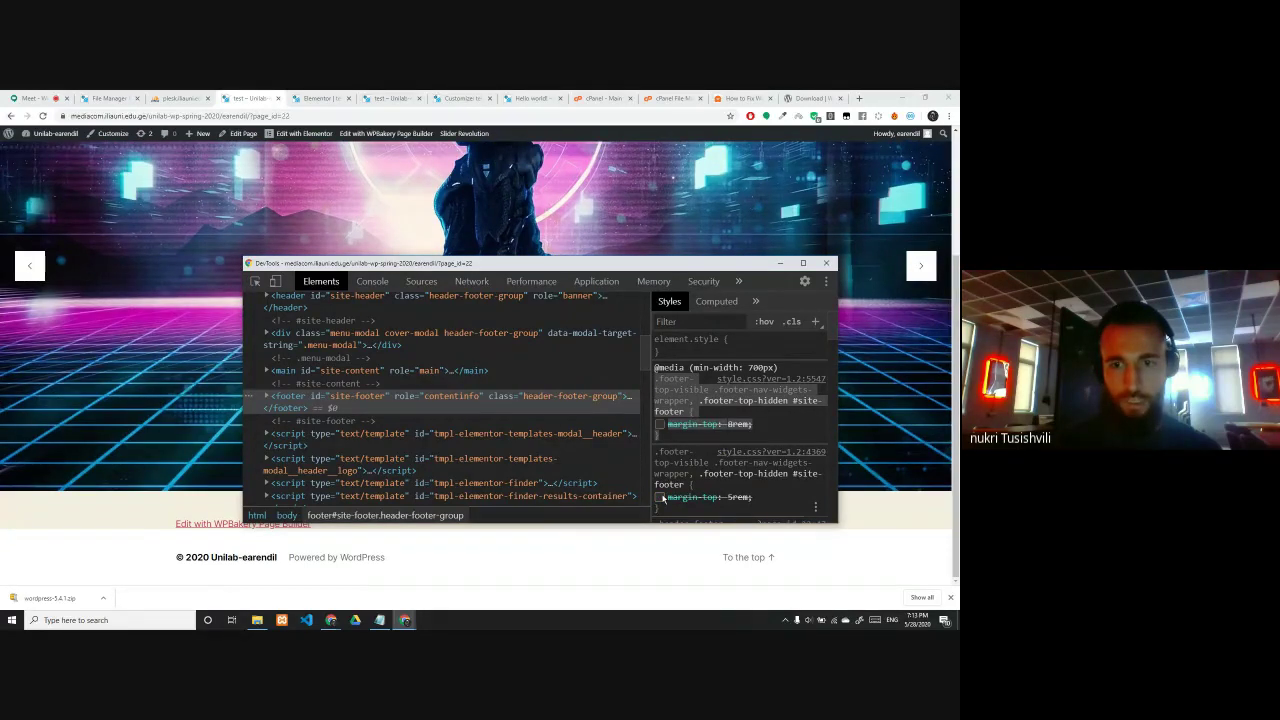
left_click(704, 413)
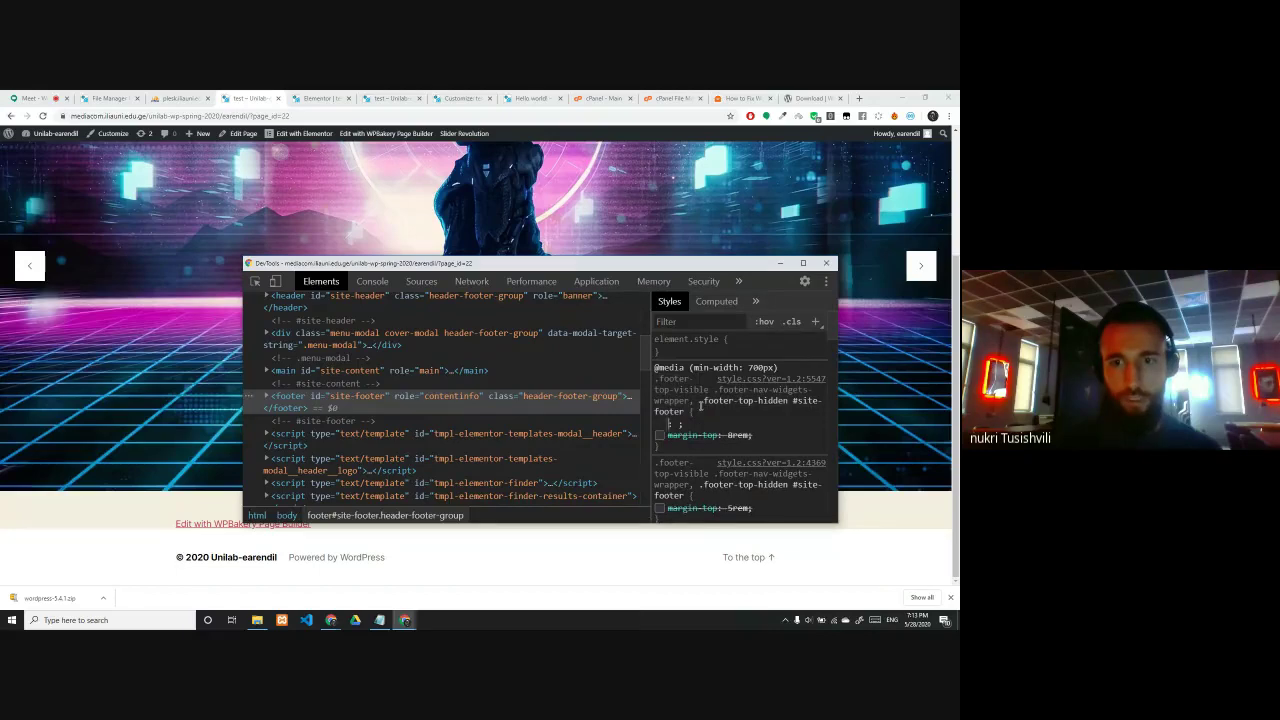
left_click(728, 434)
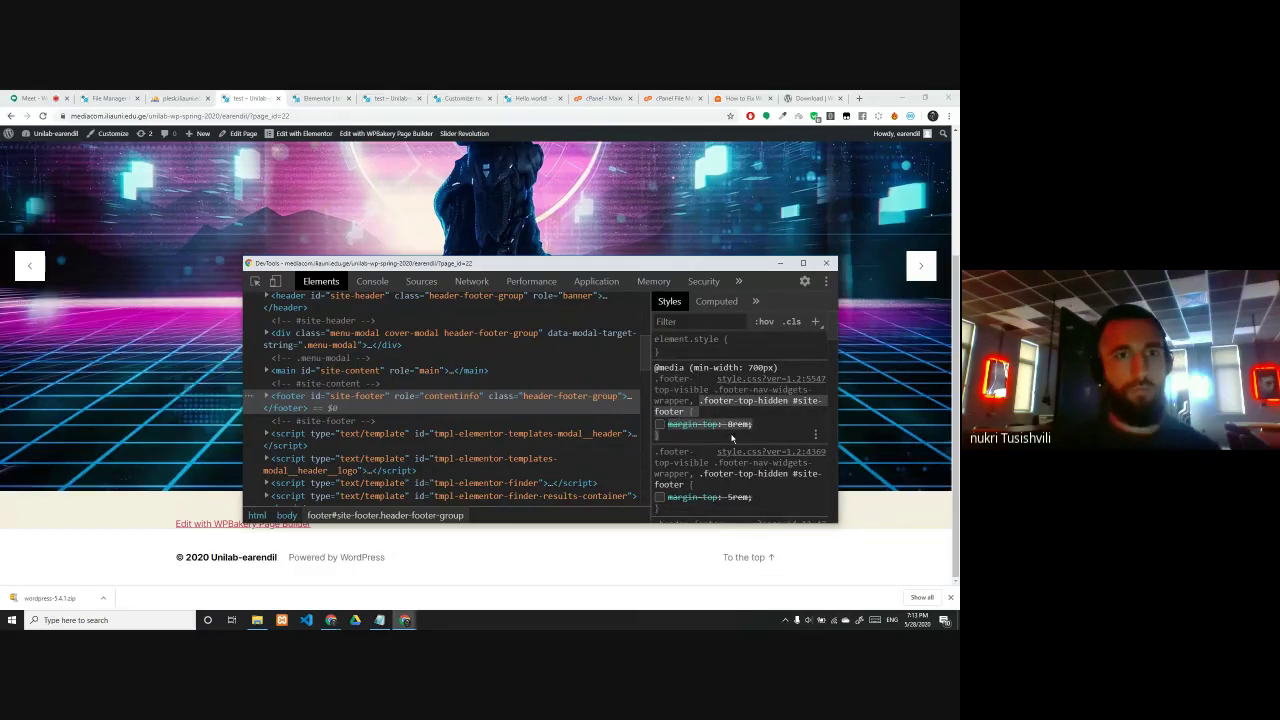
left_click(458, 98)
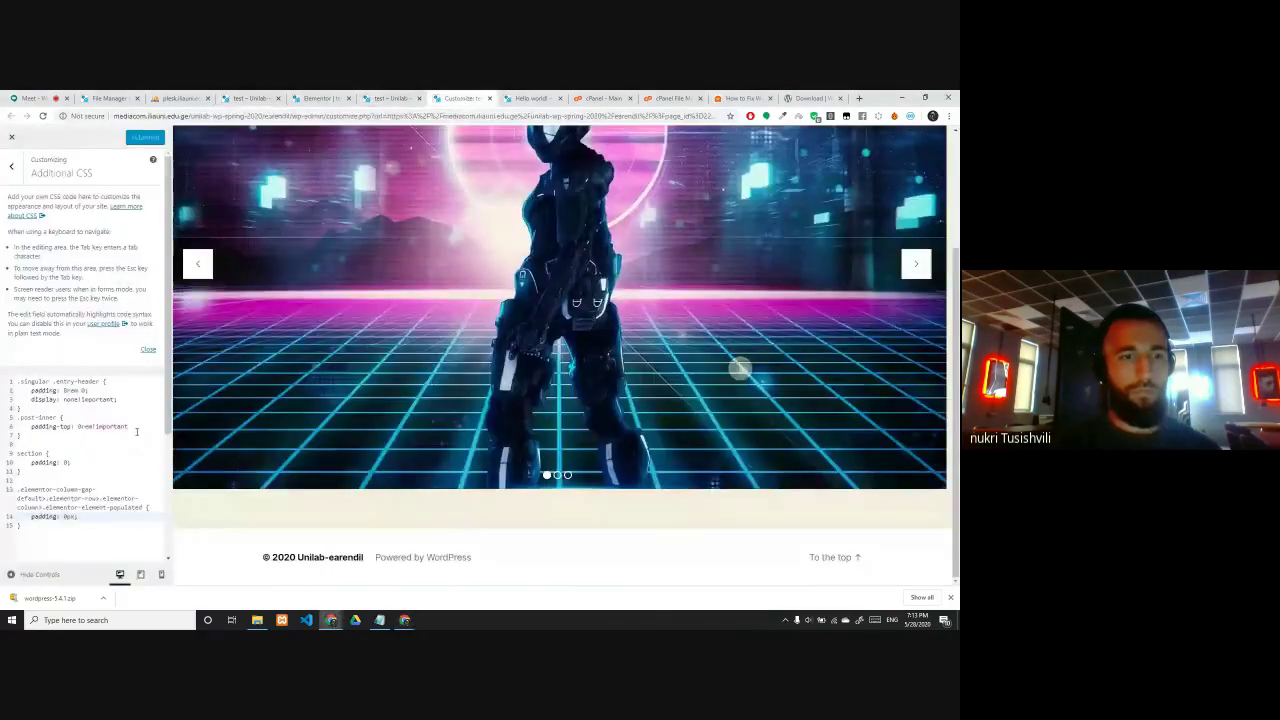
Paste the .footer-top-hidden #site-footer rule into Additional CSS, uncomment its margin-top line, and publish
left_click(51, 527)
type(".footer-top-hidden #site-footer {   /* margin-top: 0rem; */ }")
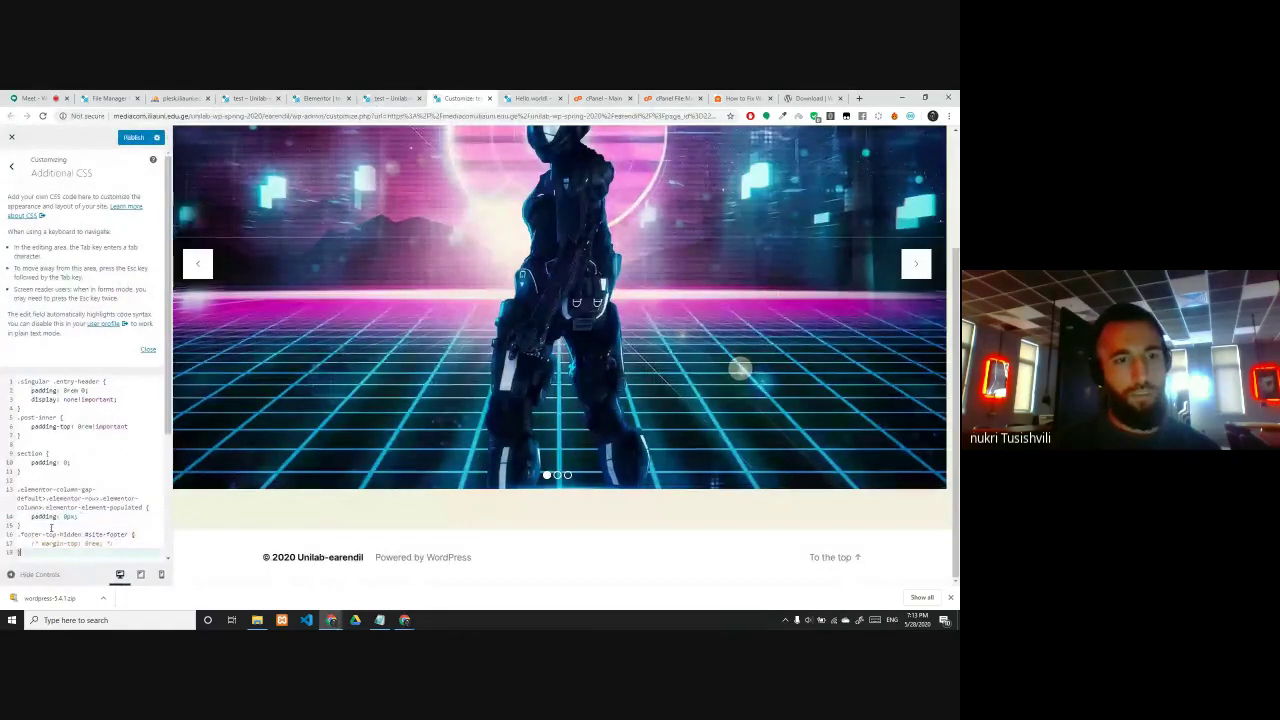
left_click(93, 543)
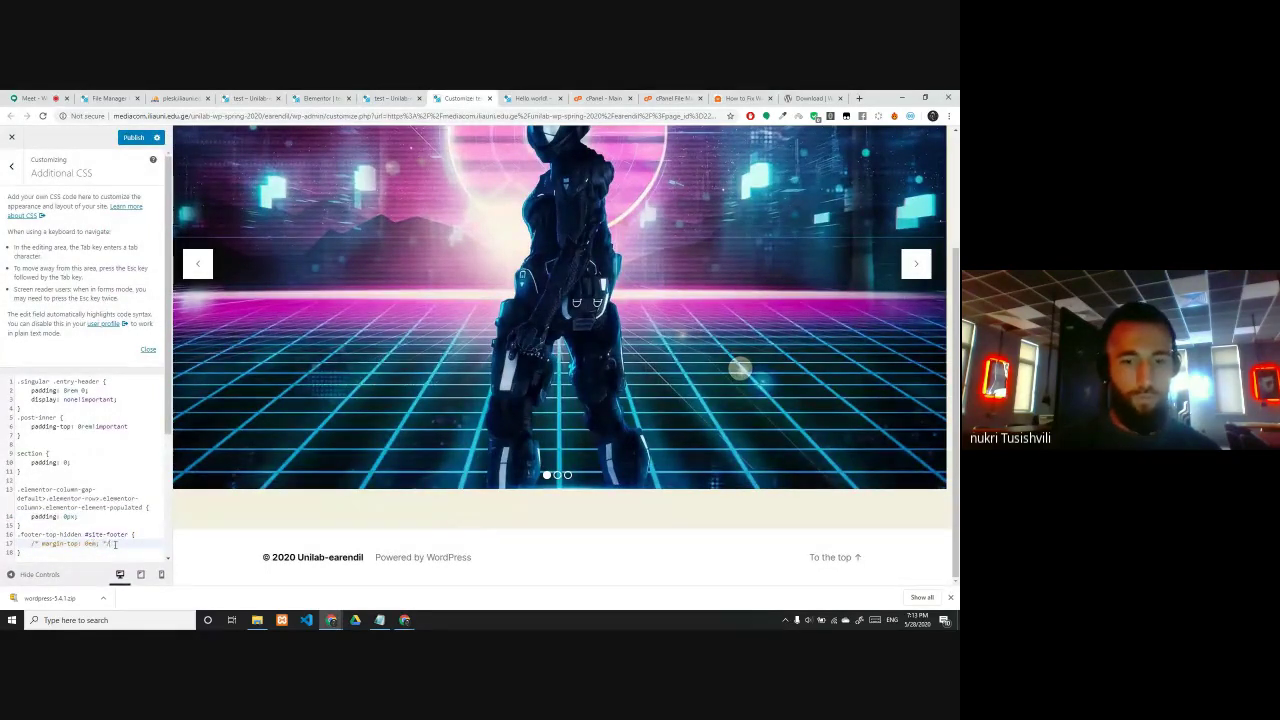
key("ctrl+slash")
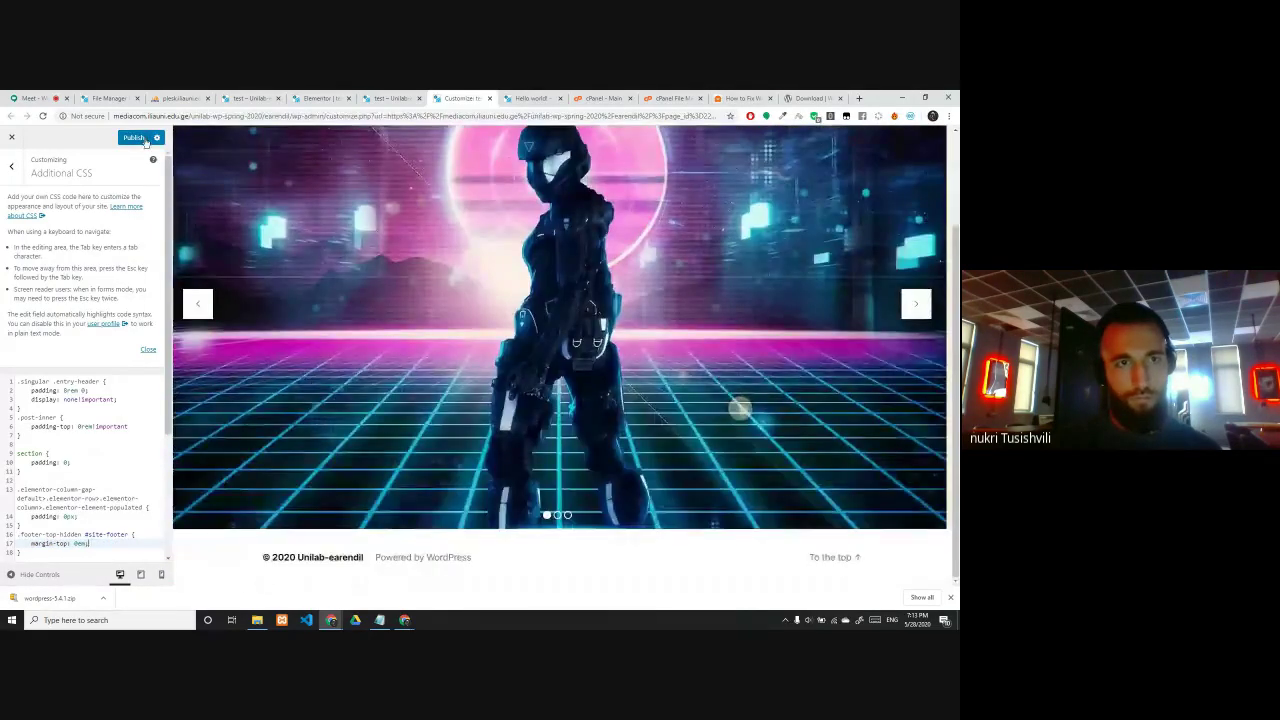
left_click(144, 139)
Move through the open browser tabs back to the test page
left_click(320, 98)
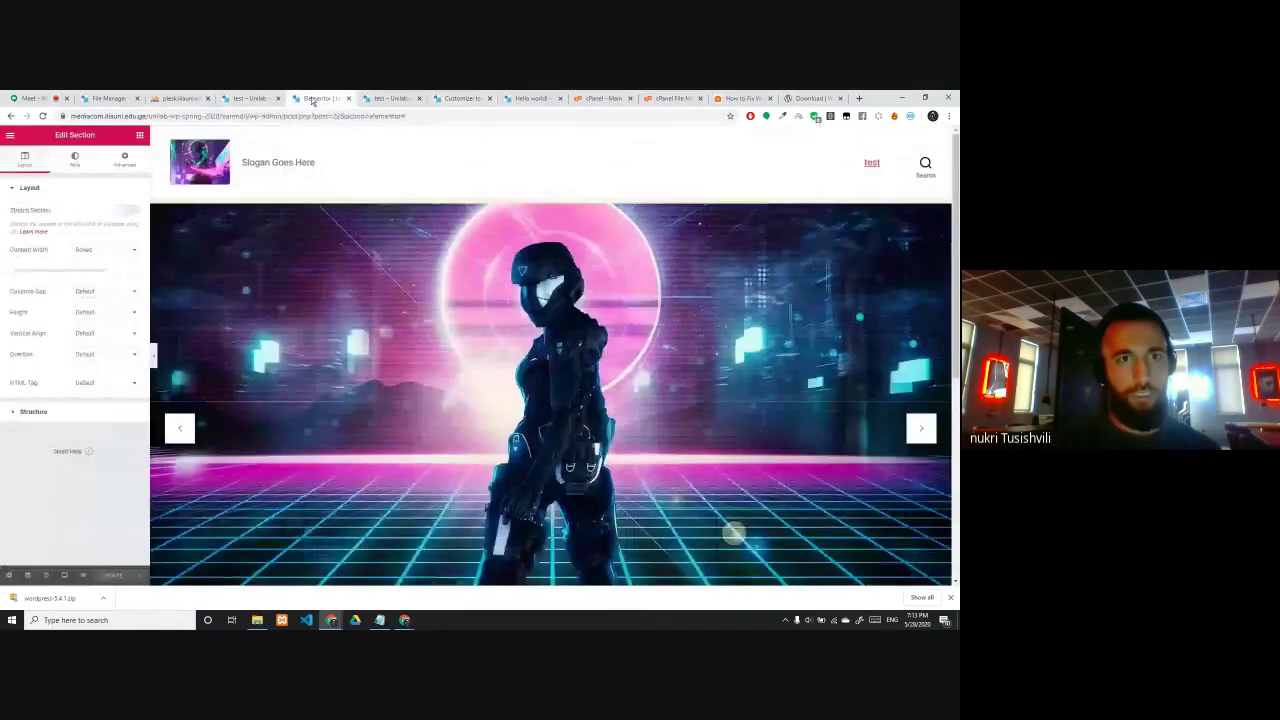
left_click(410, 97)
left_click(458, 98)
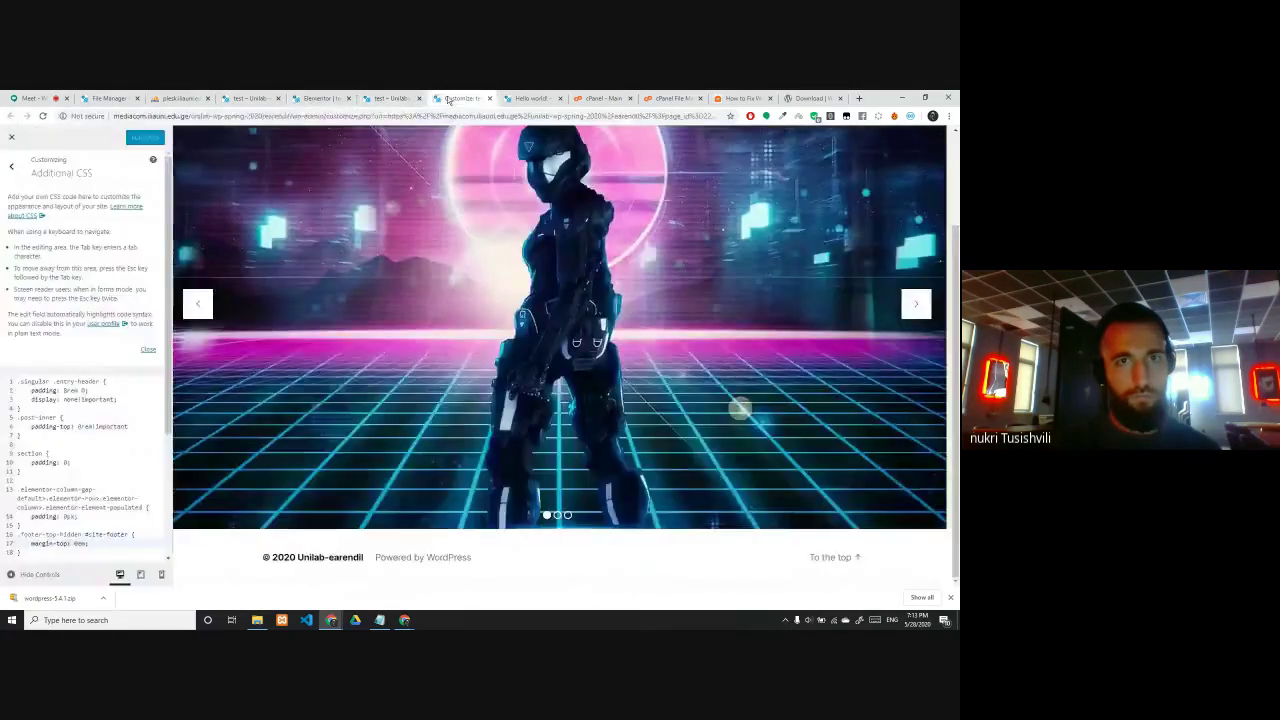
left_click(392, 98)
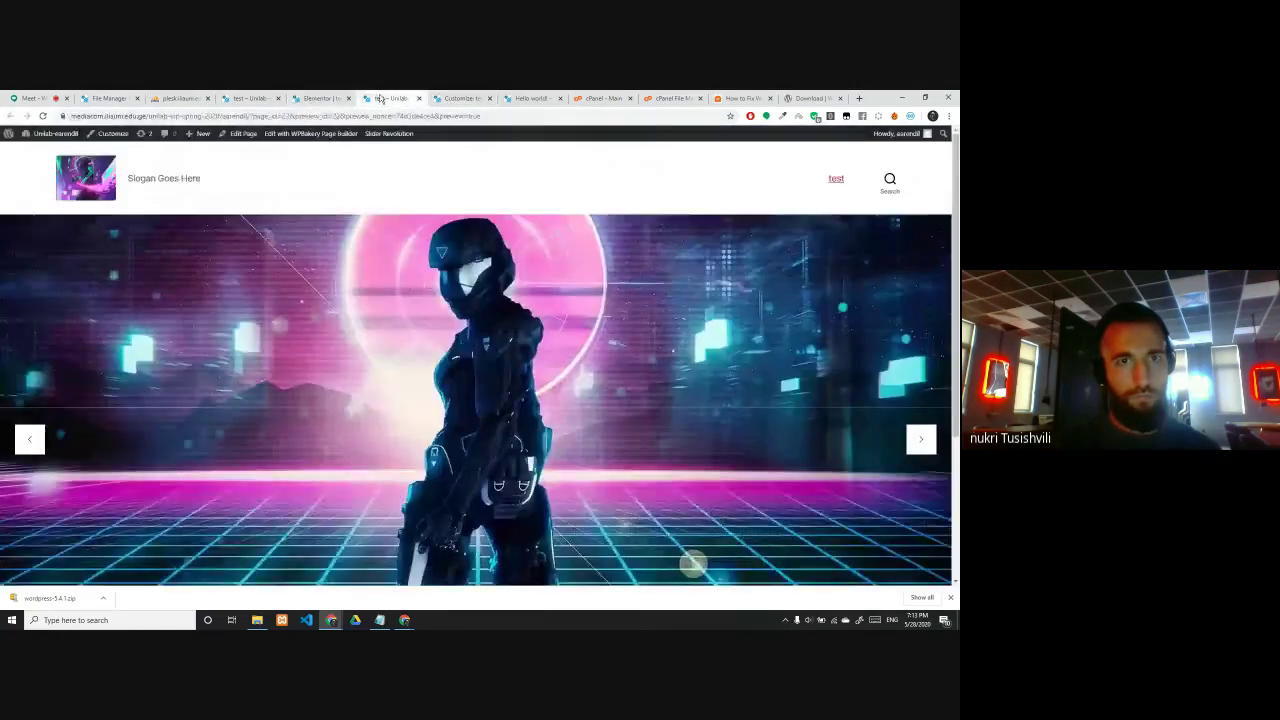
Reload the test page to check the footer gap, then select its URL
left_click(42, 116)
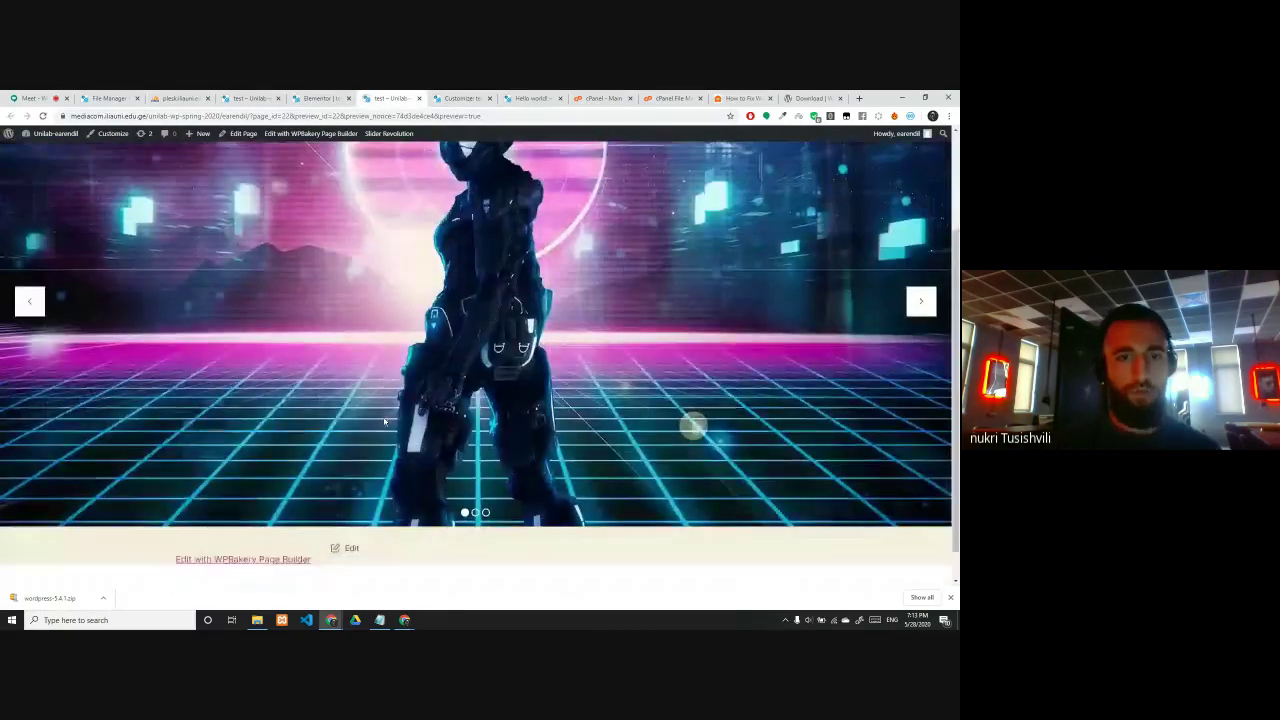
scroll(384, 421, "down", 1)
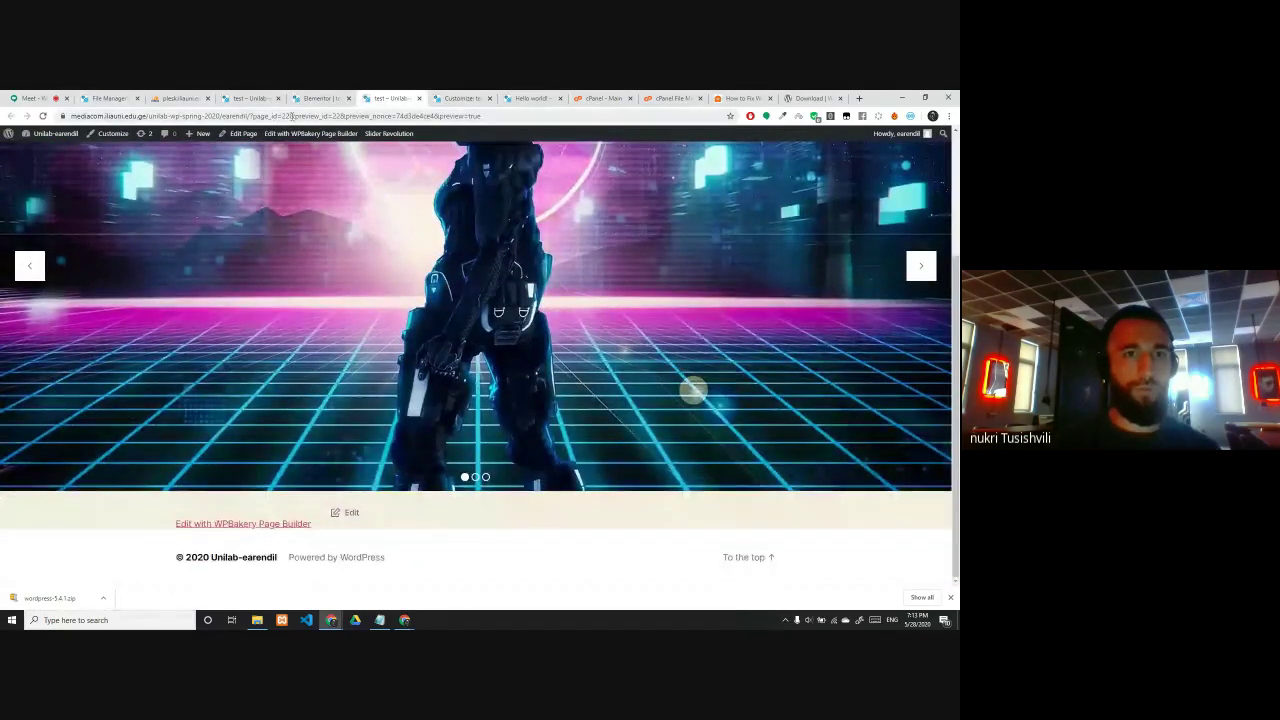
left_click_drag(289, 116, 20, 116)
key("ctrl+c")
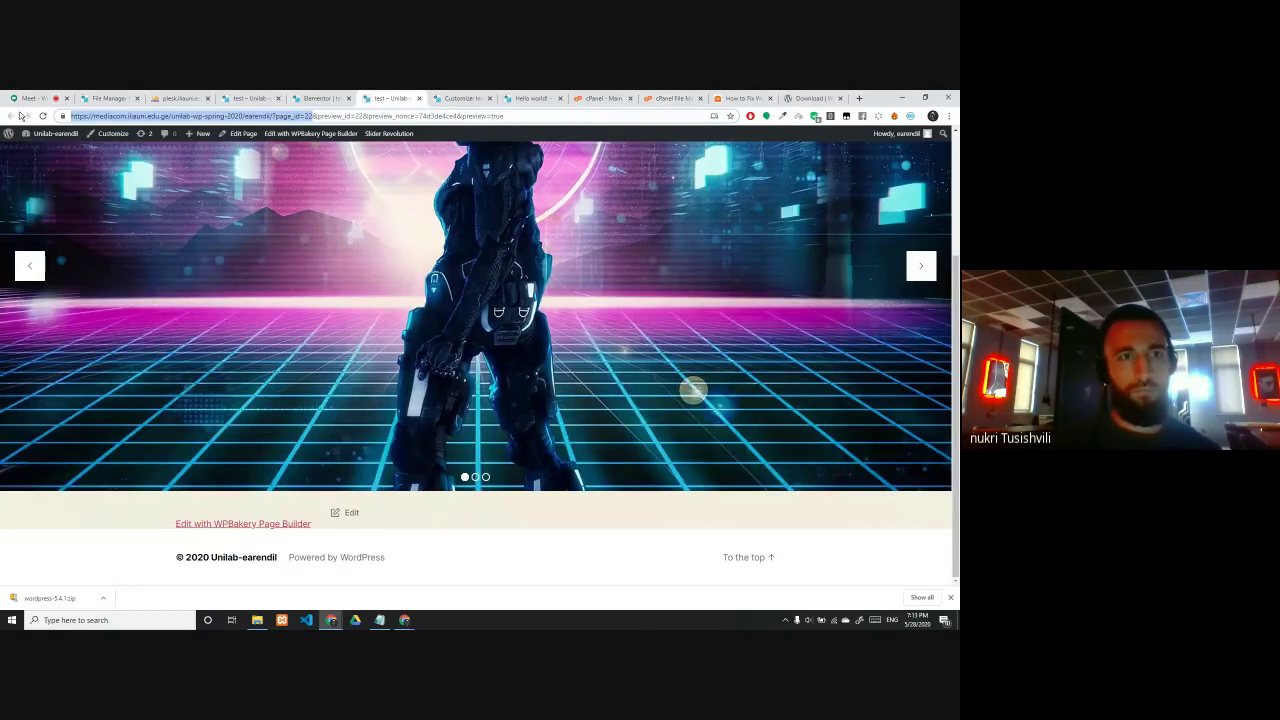
Dismiss the screen-sharing notice and close both leftover DevTools windows
left_click(331, 620)
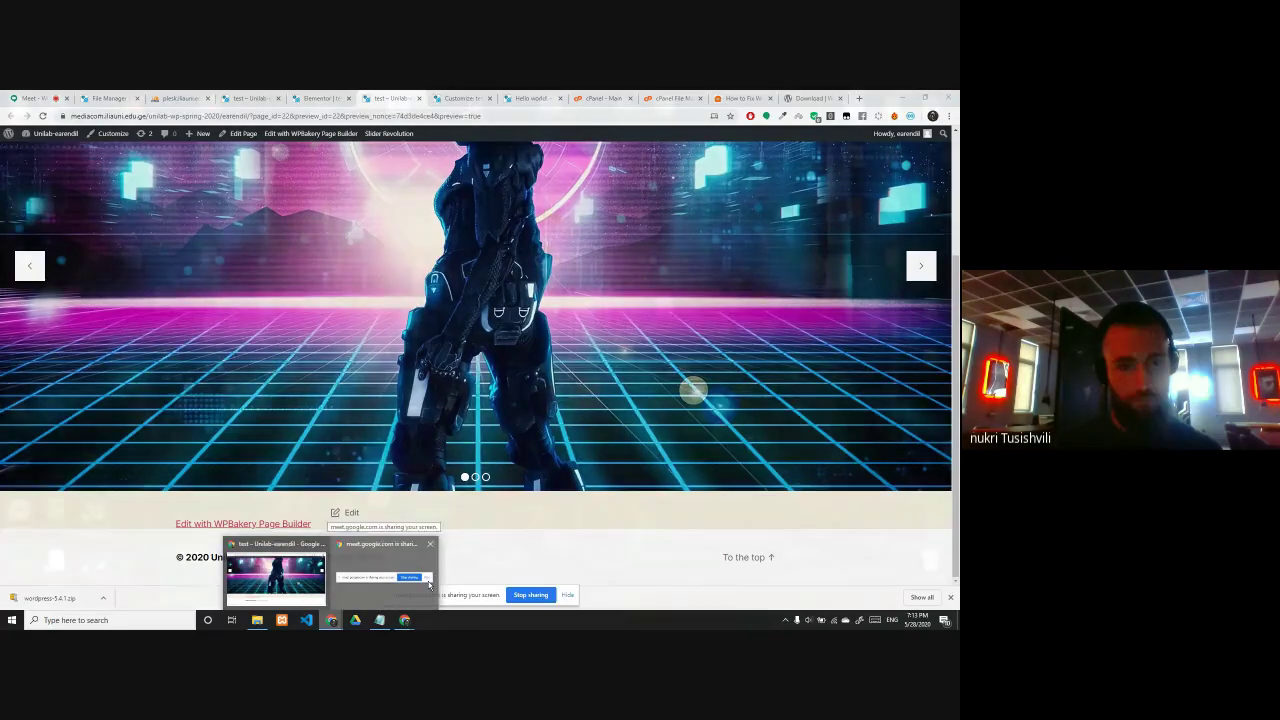
left_click(382, 580)
left_click(566, 596)
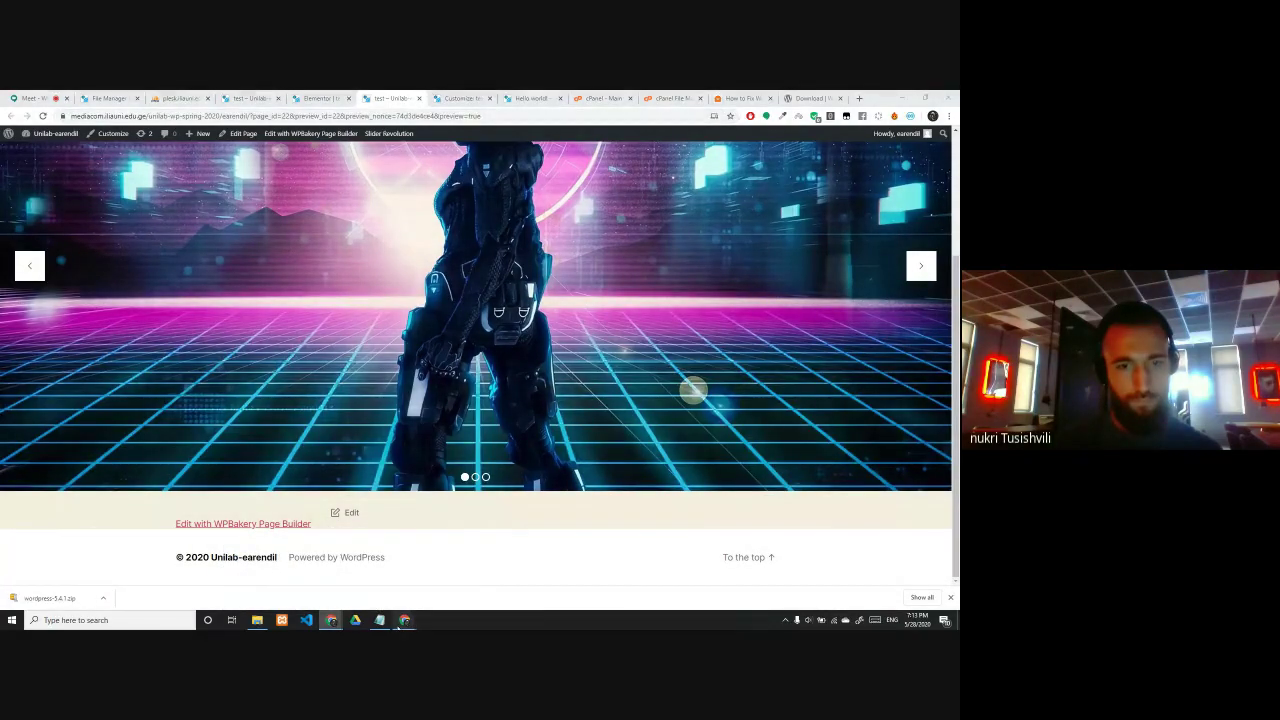
mouse_move(404, 620)
left_click(397, 551)
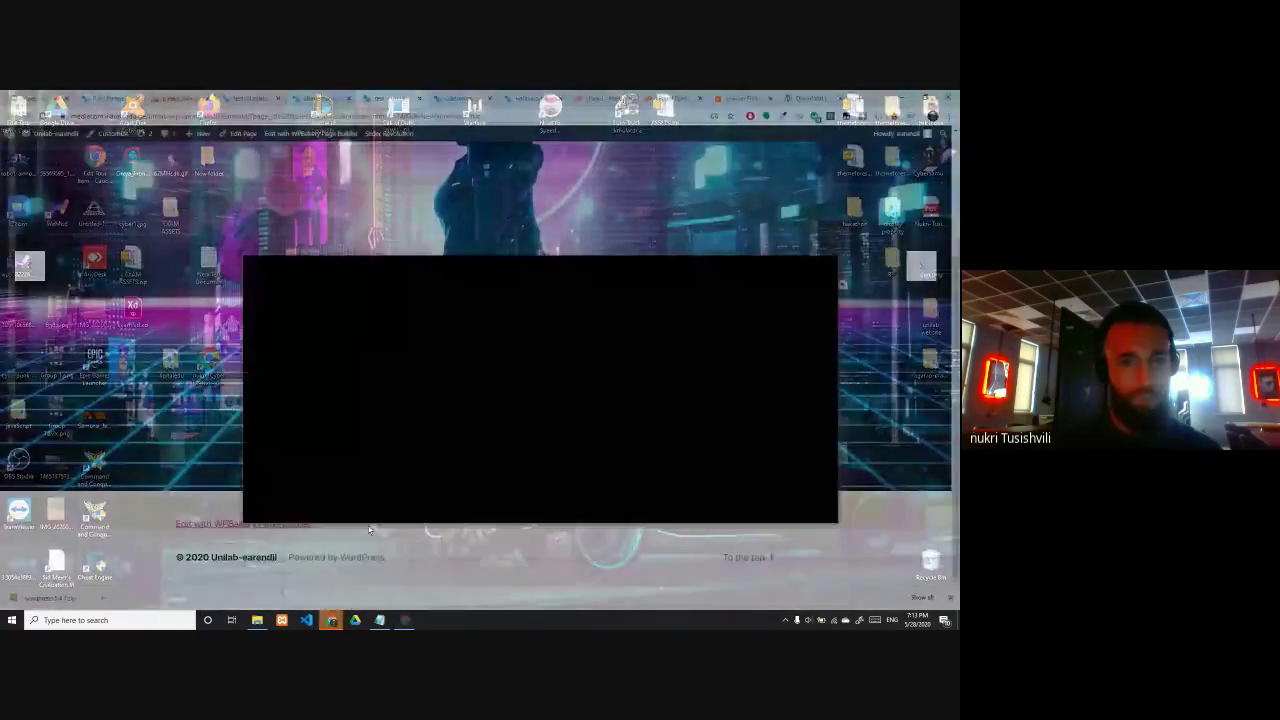
left_click(369, 530)
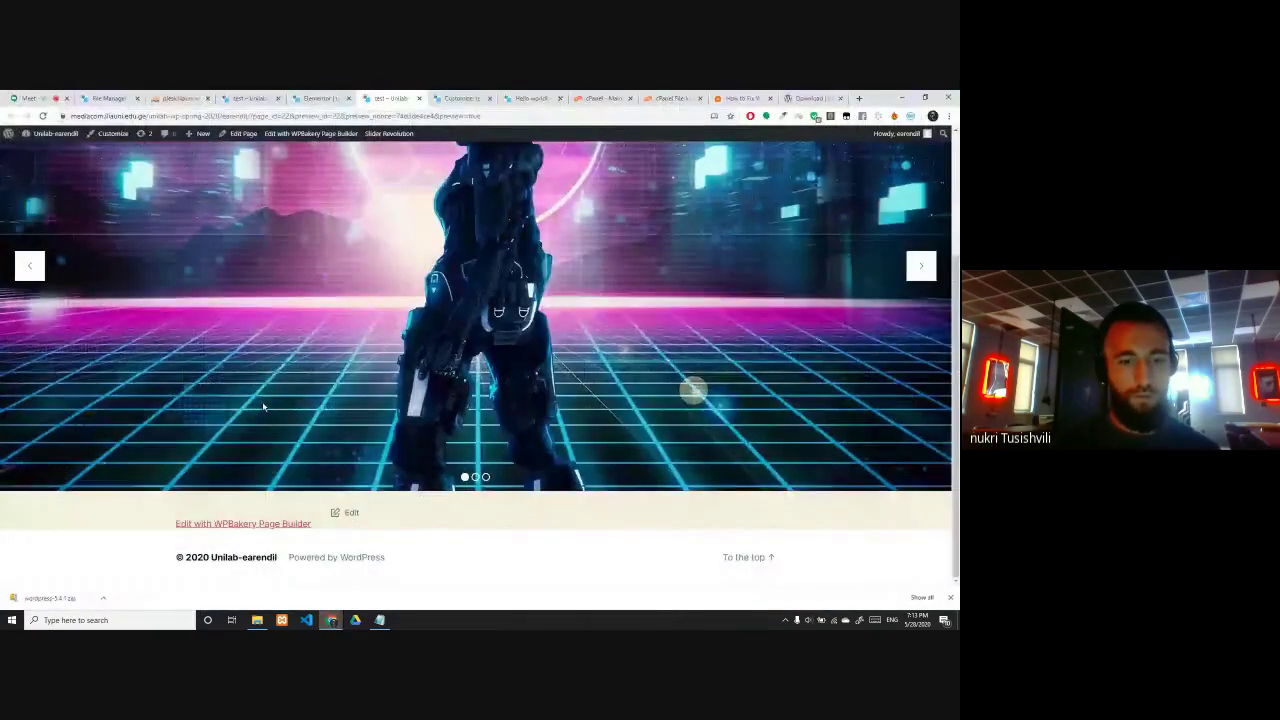
key("ctrl+shift+n")
key("ctrl+v")
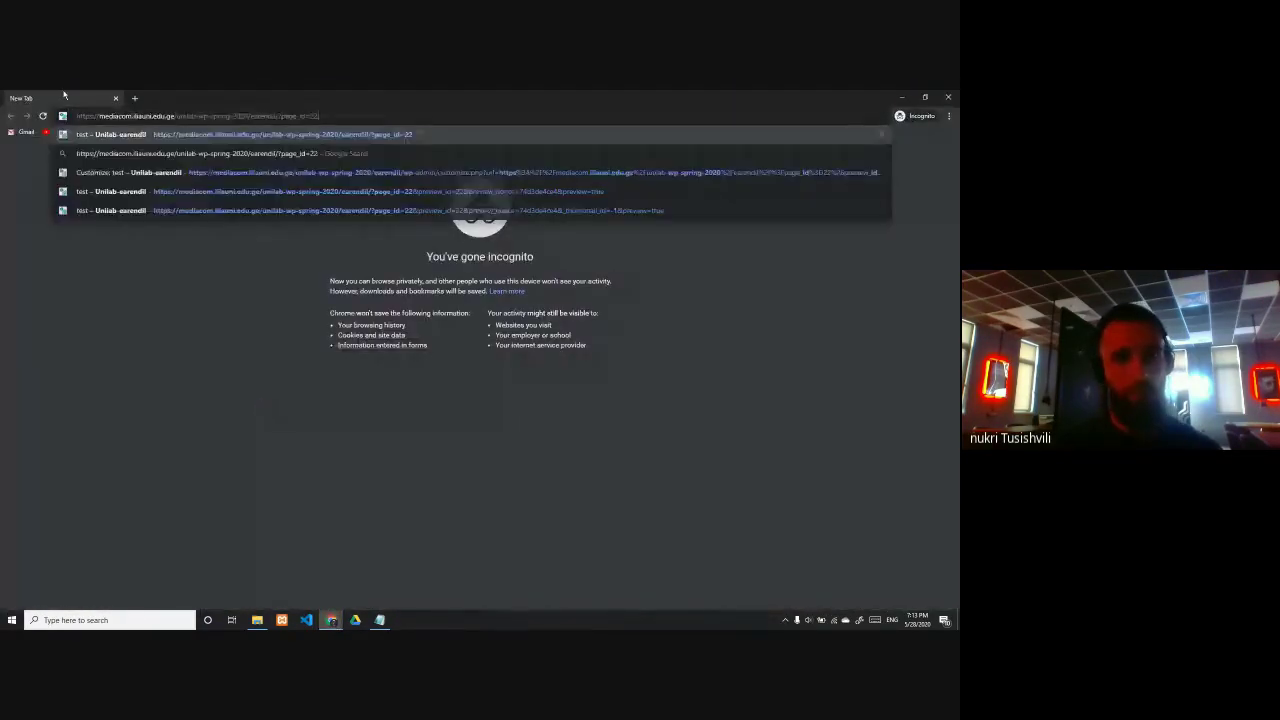
key("Return")
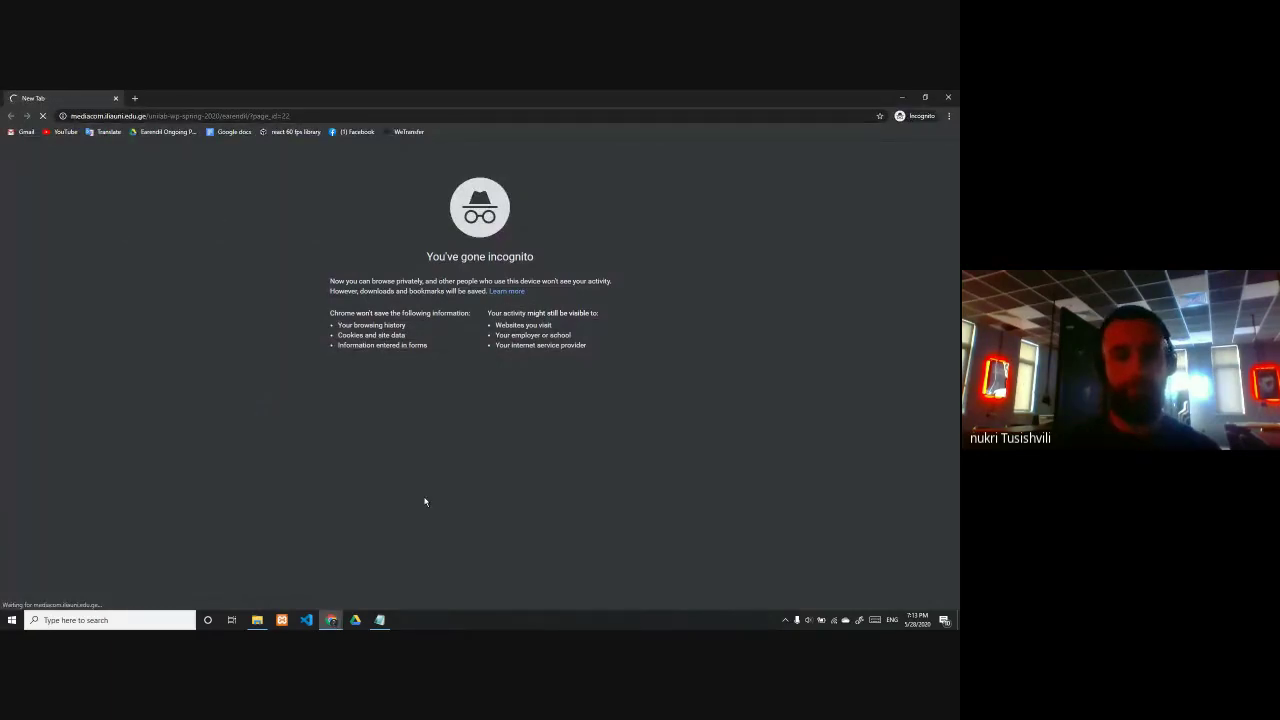
scroll(358, 405, "down", 2)
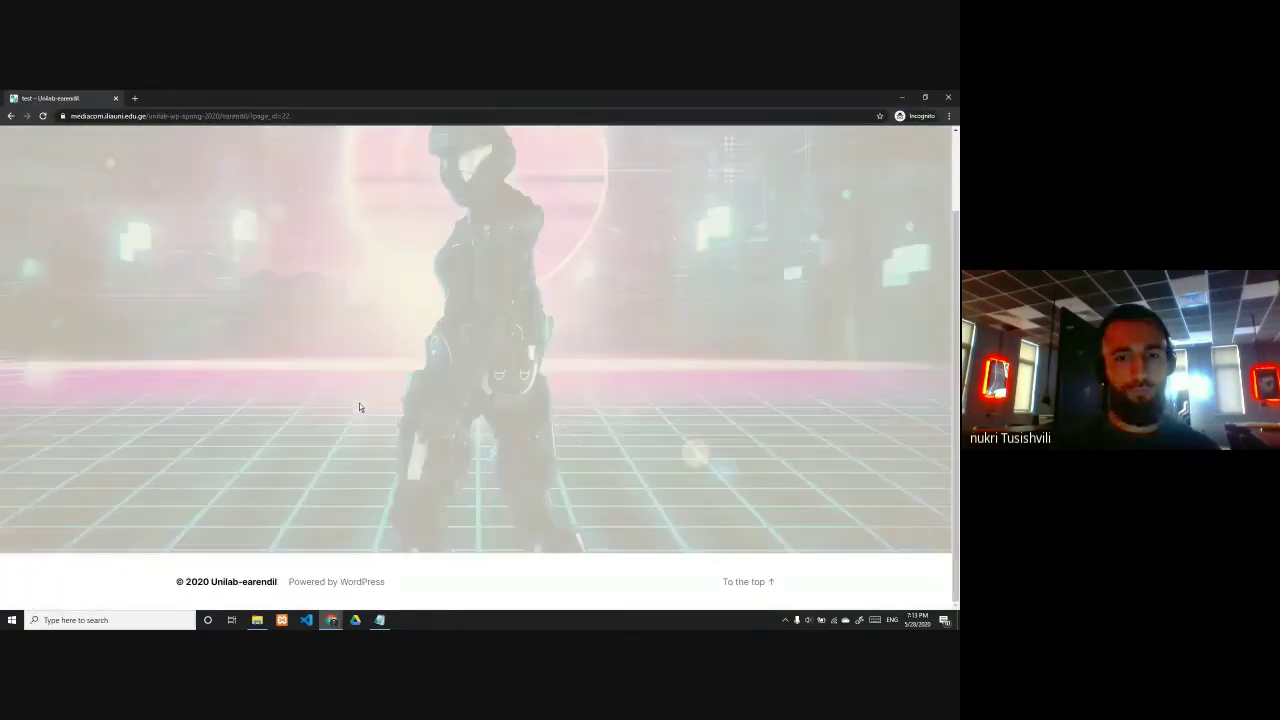
scroll(360, 406, "up", 3)
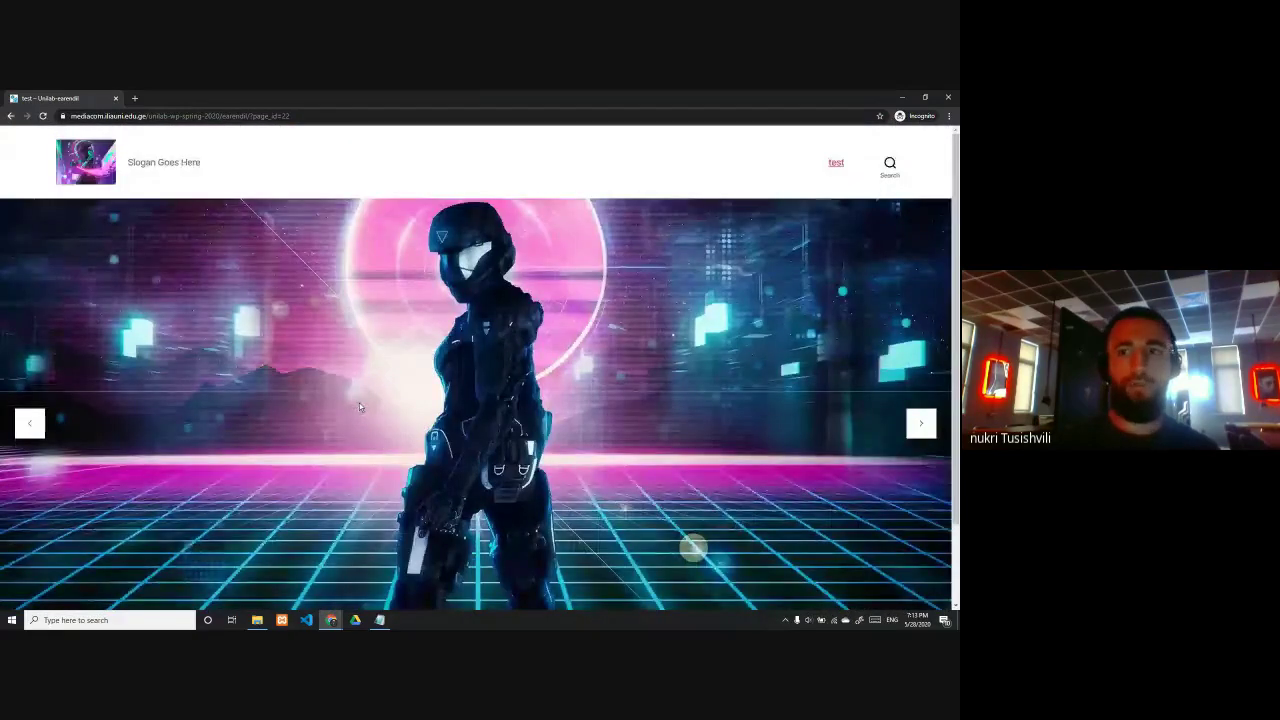
scroll(360, 406, "down", 2)
scroll(360, 406, "up", 2)
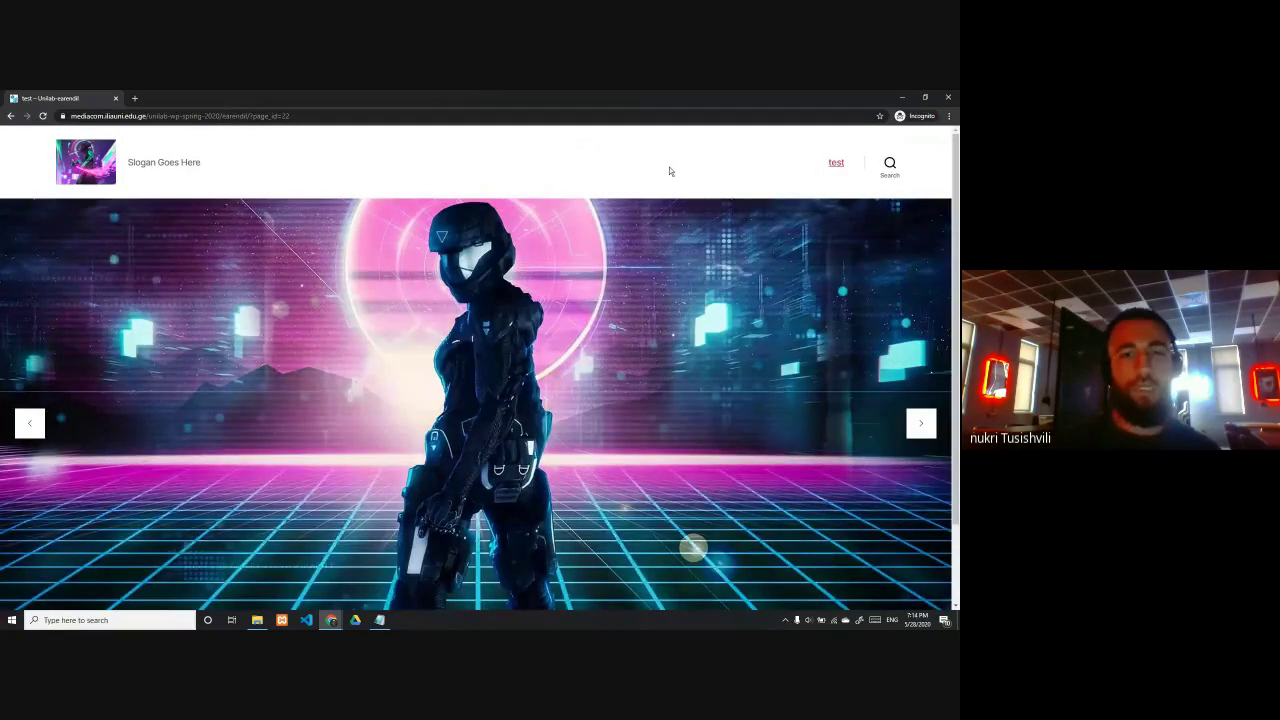
scroll(670, 171, "down", 1)
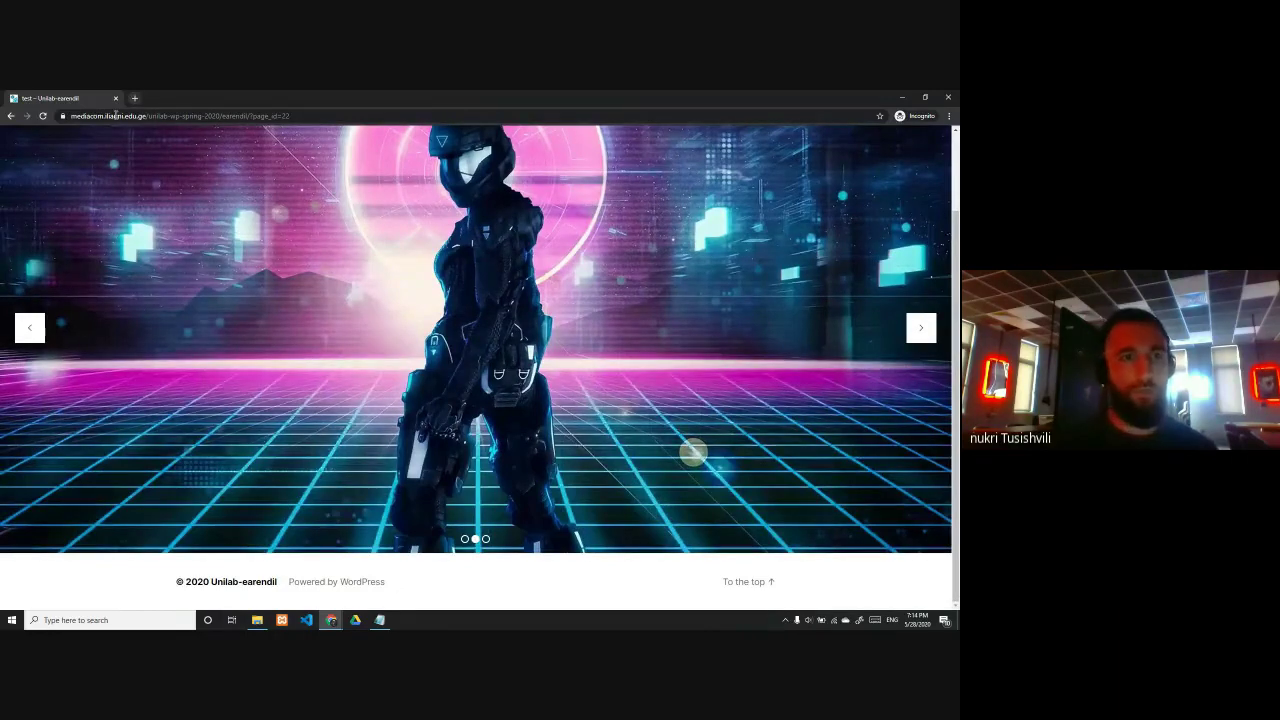
left_click(116, 99)
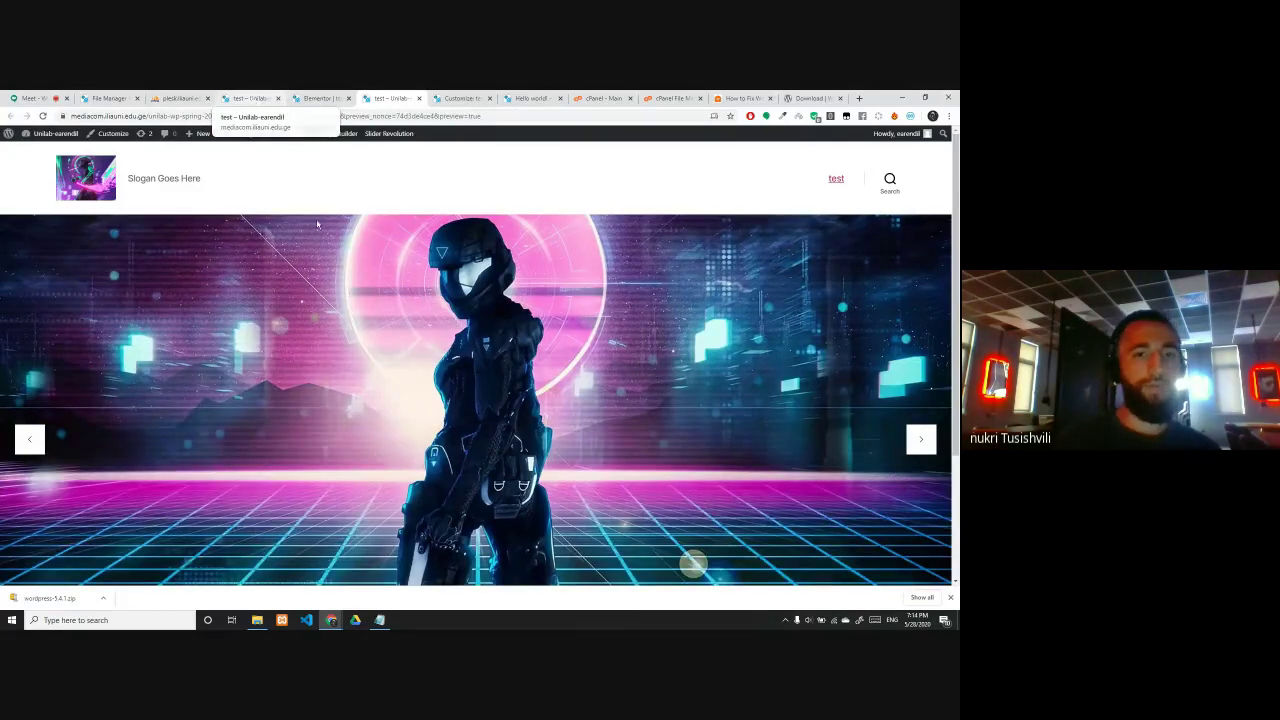
scroll(350, 313, "down", 5)
scroll(350, 309, "up", 2)
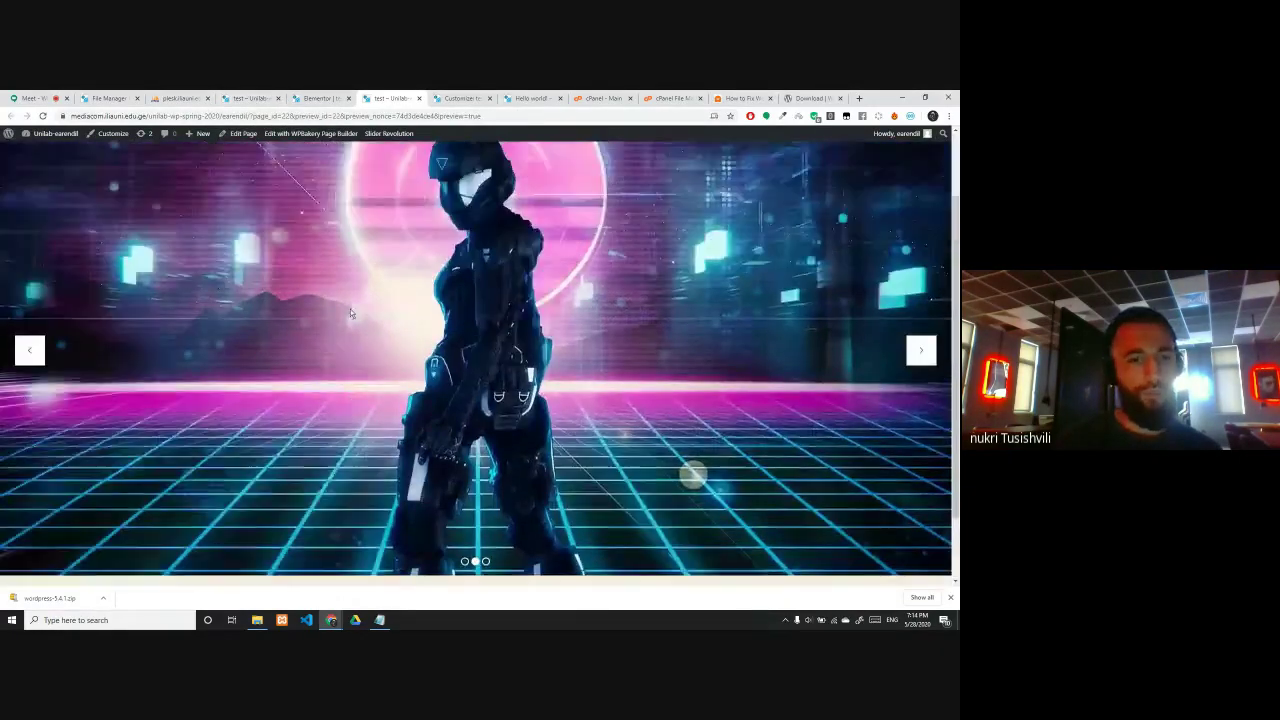
scroll(430, 388, "up", 1)
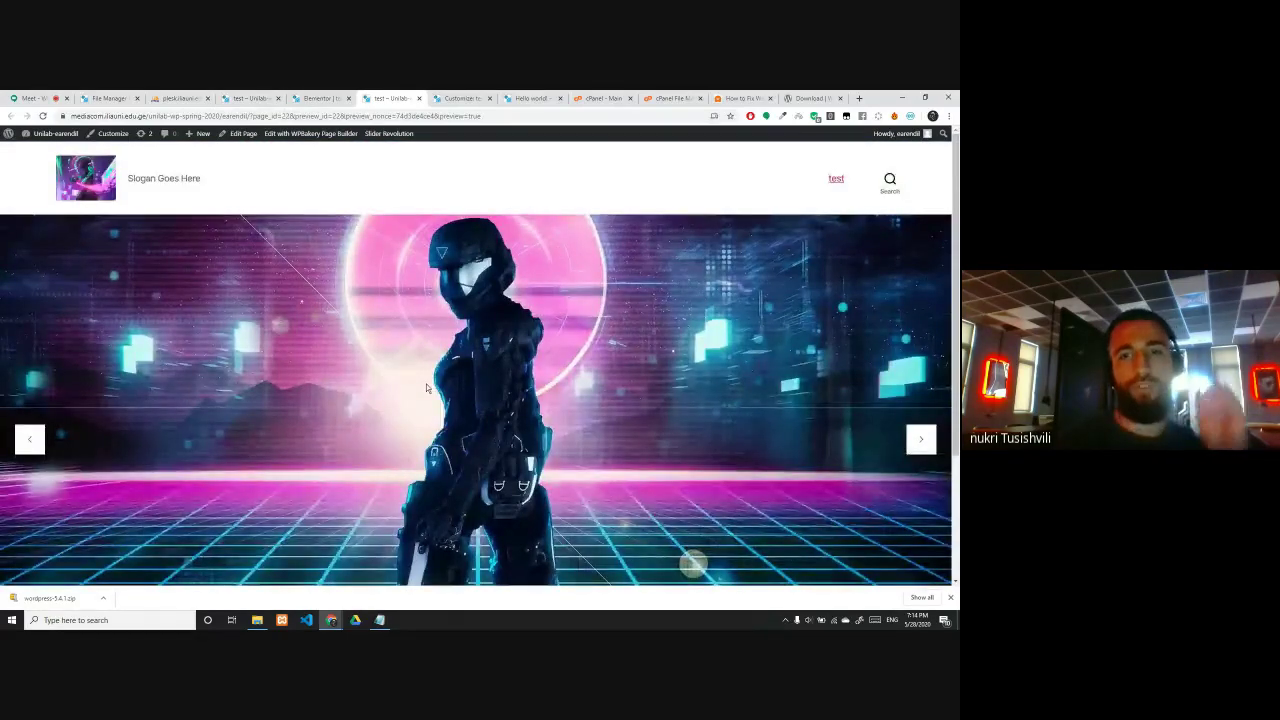
scroll(421, 490, "down", 3)
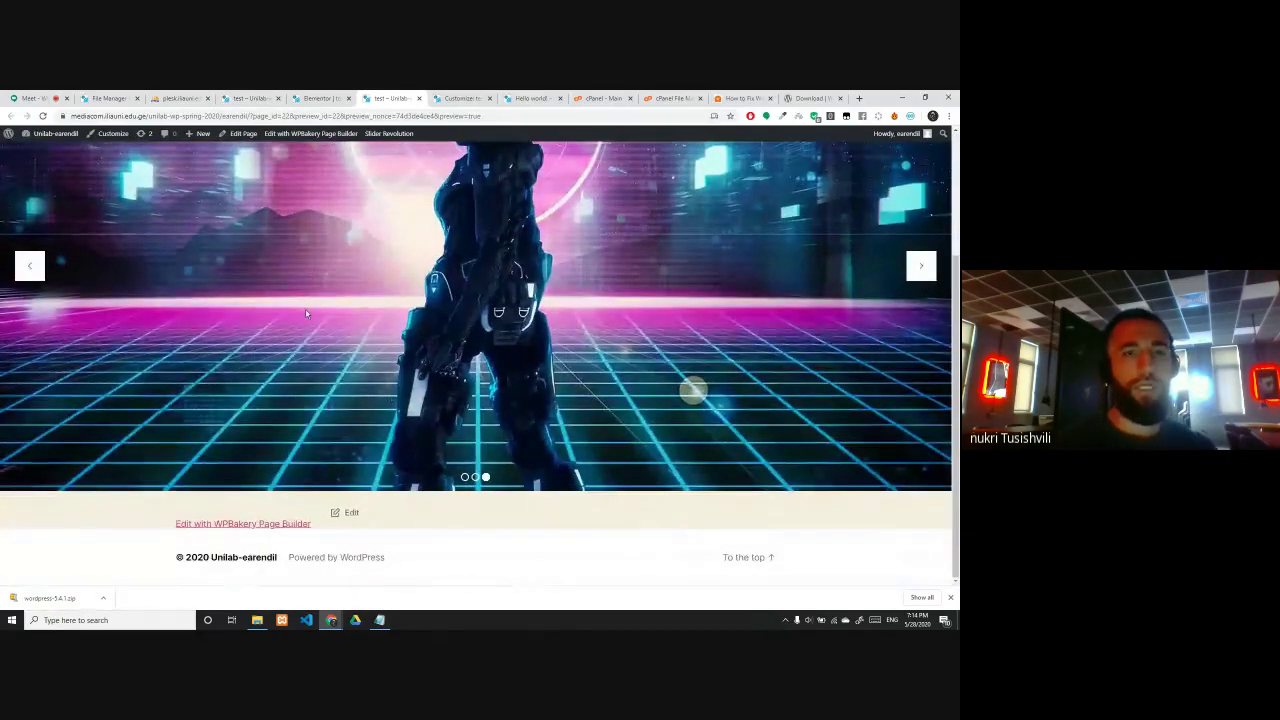
left_click(250, 98)
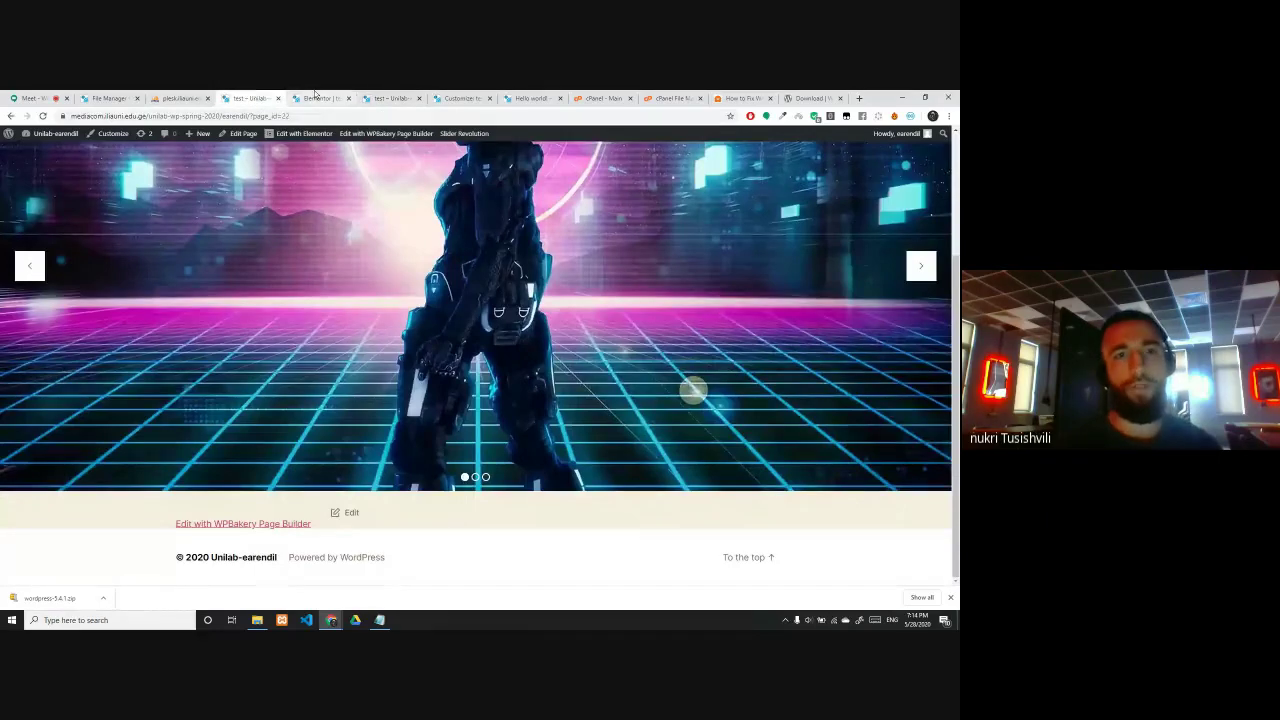
In Elementor, turn on Stretch Section for the empty section under the slider and set Content Width to Full Width
left_click(316, 98)
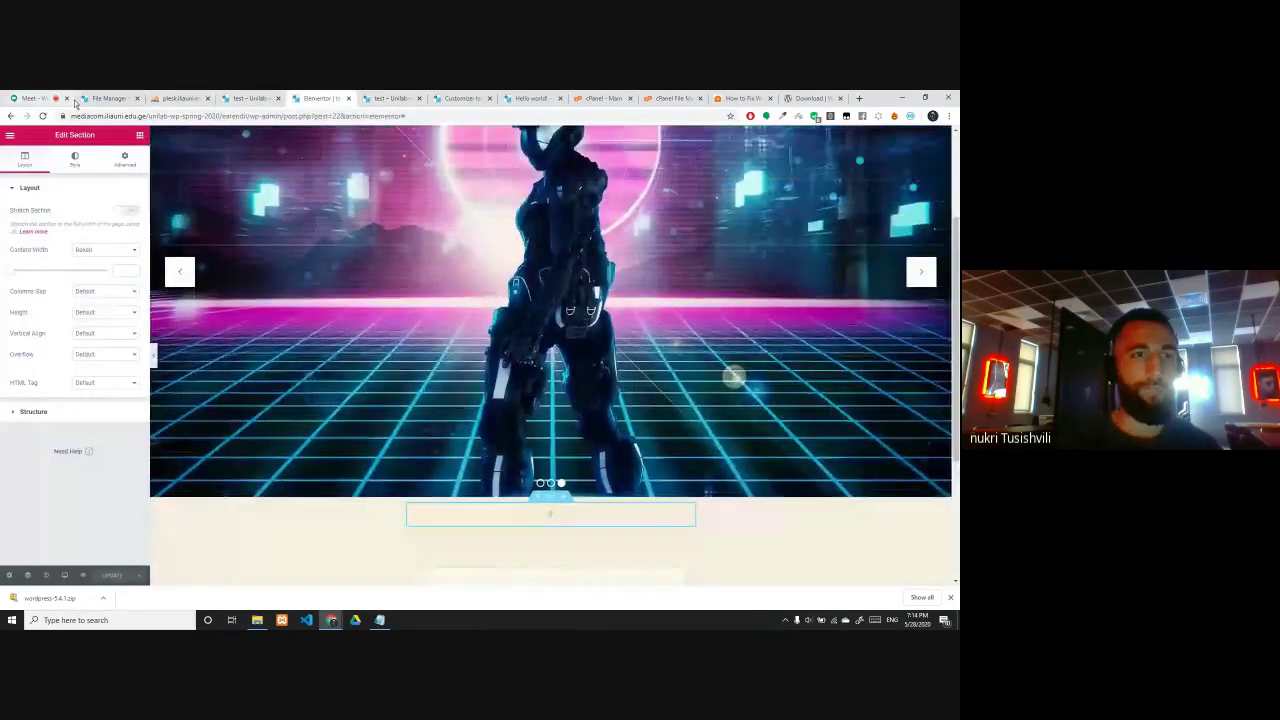
left_click(43, 116)
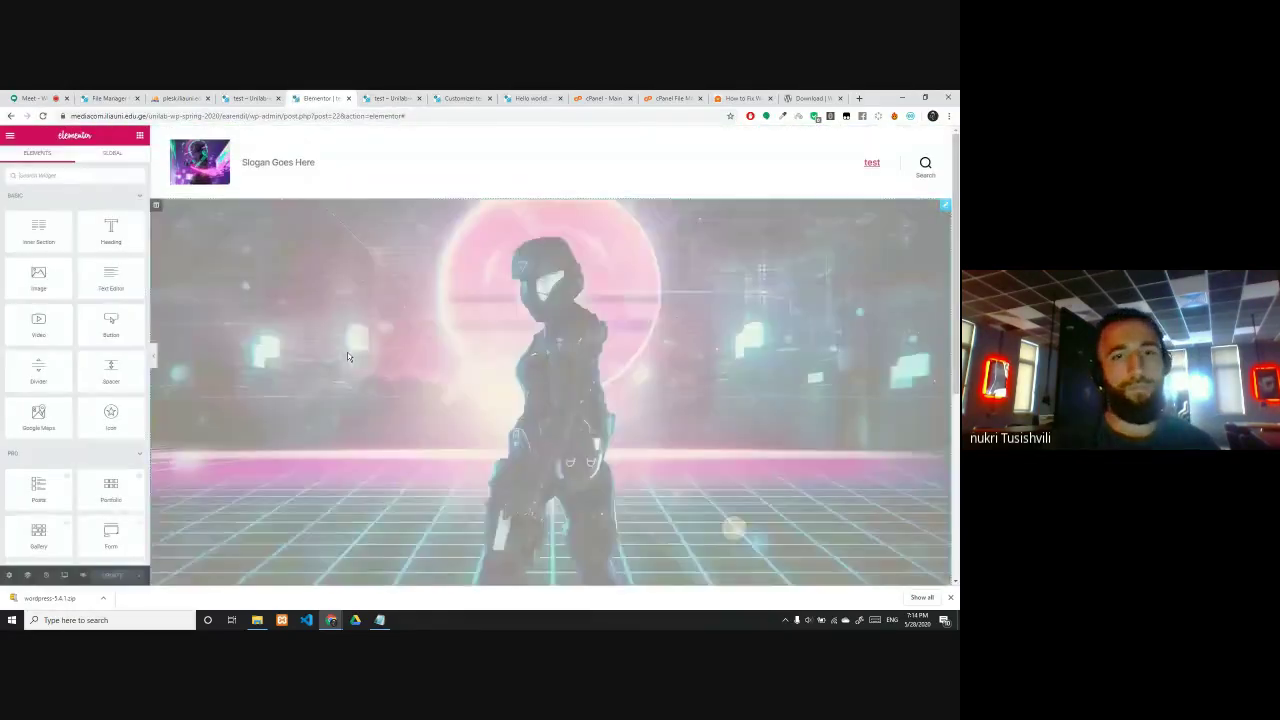
scroll(483, 413, "down", 5)
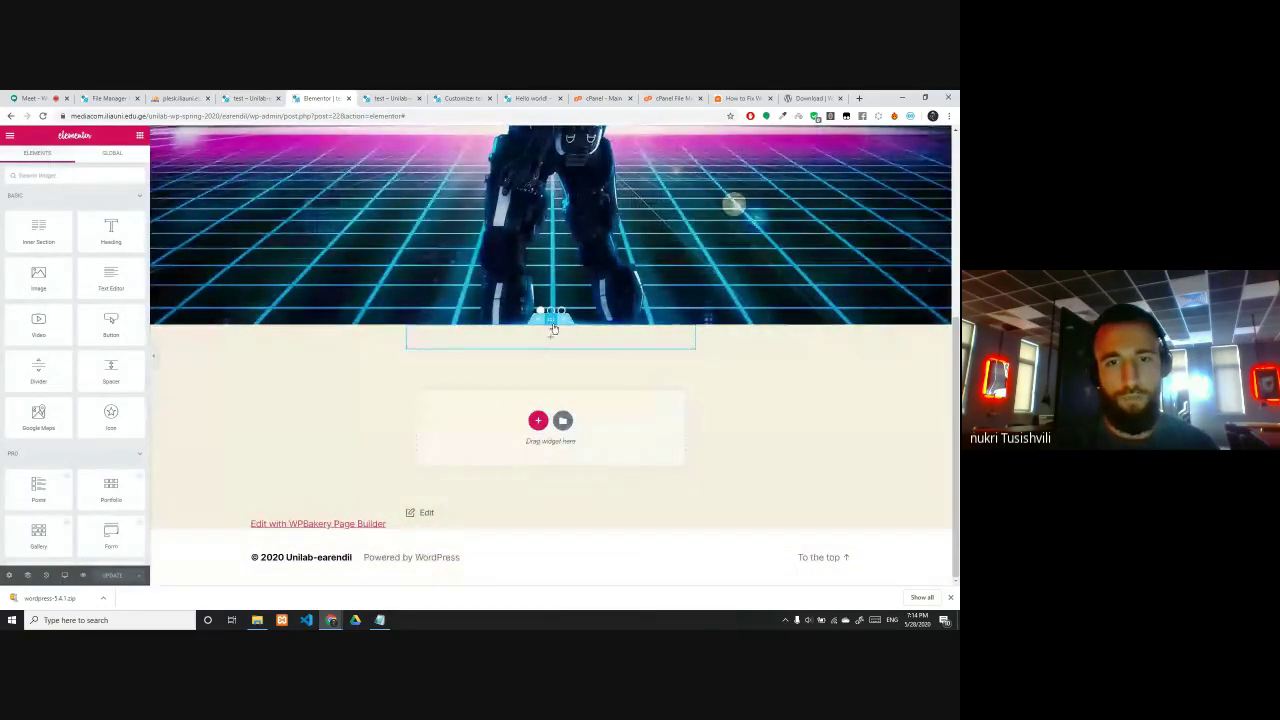
left_click(555, 329)
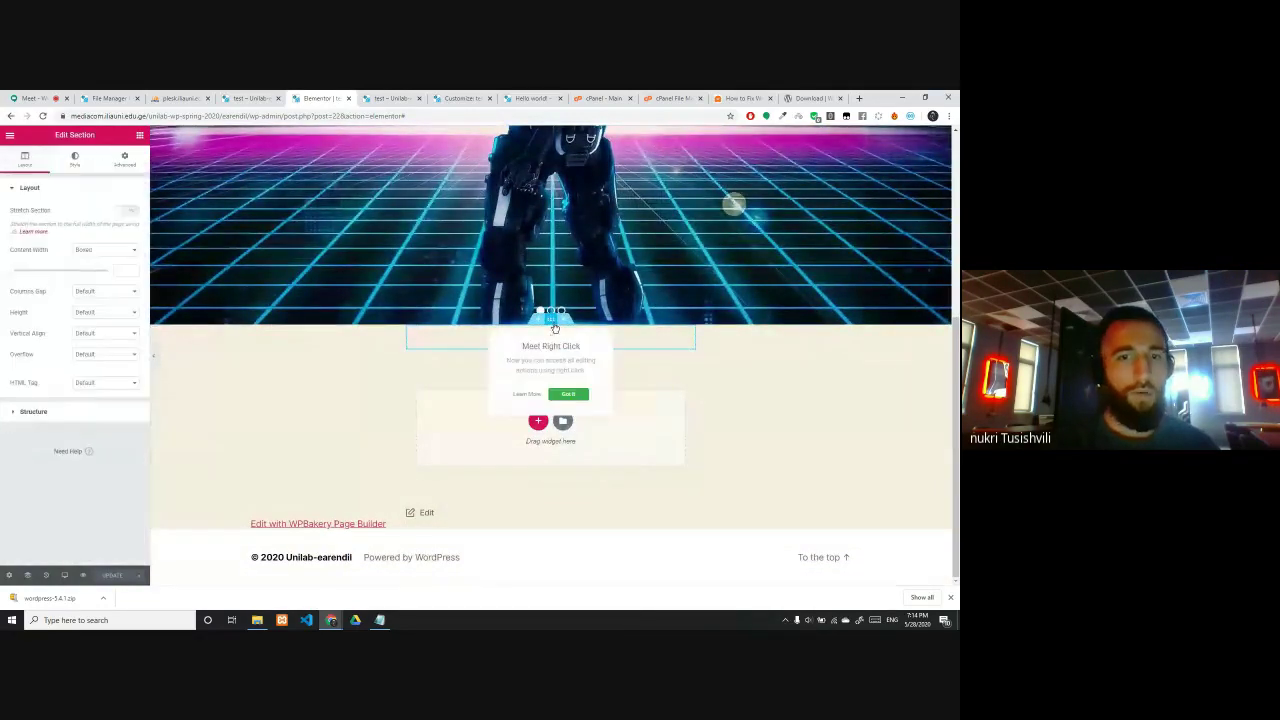
left_click(124, 212)
left_click(98, 250)
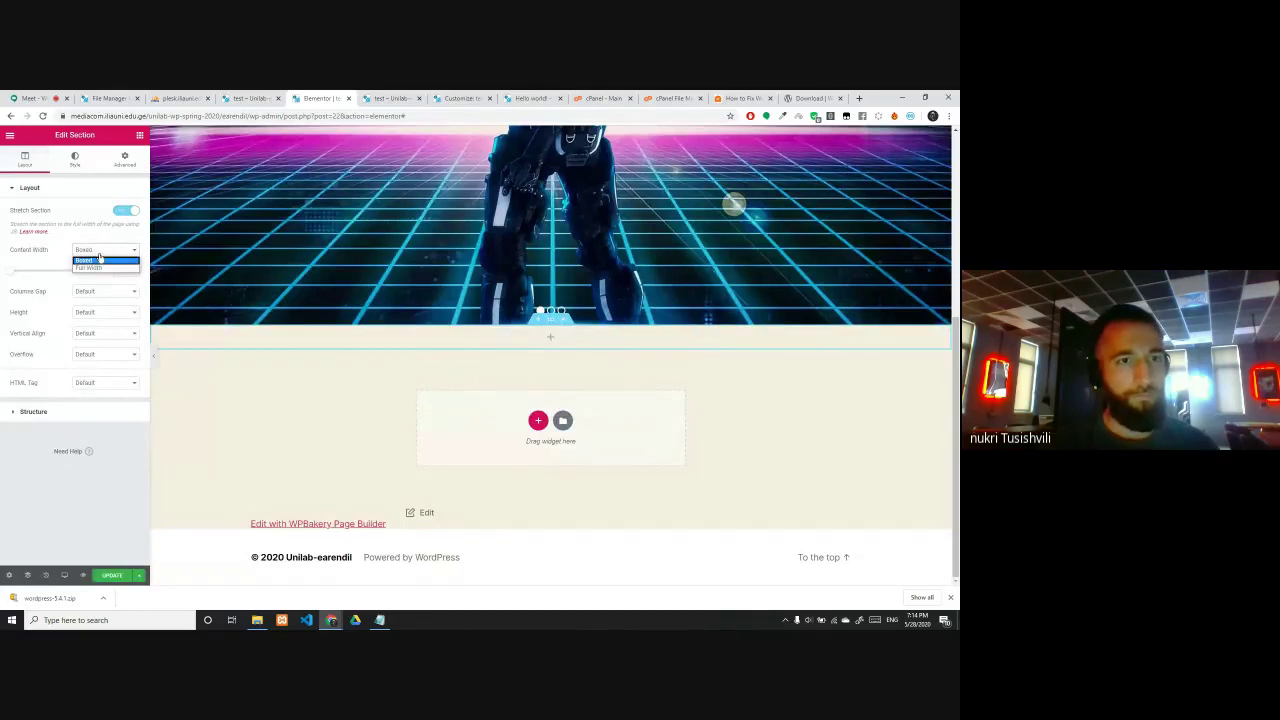
left_click(105, 268)
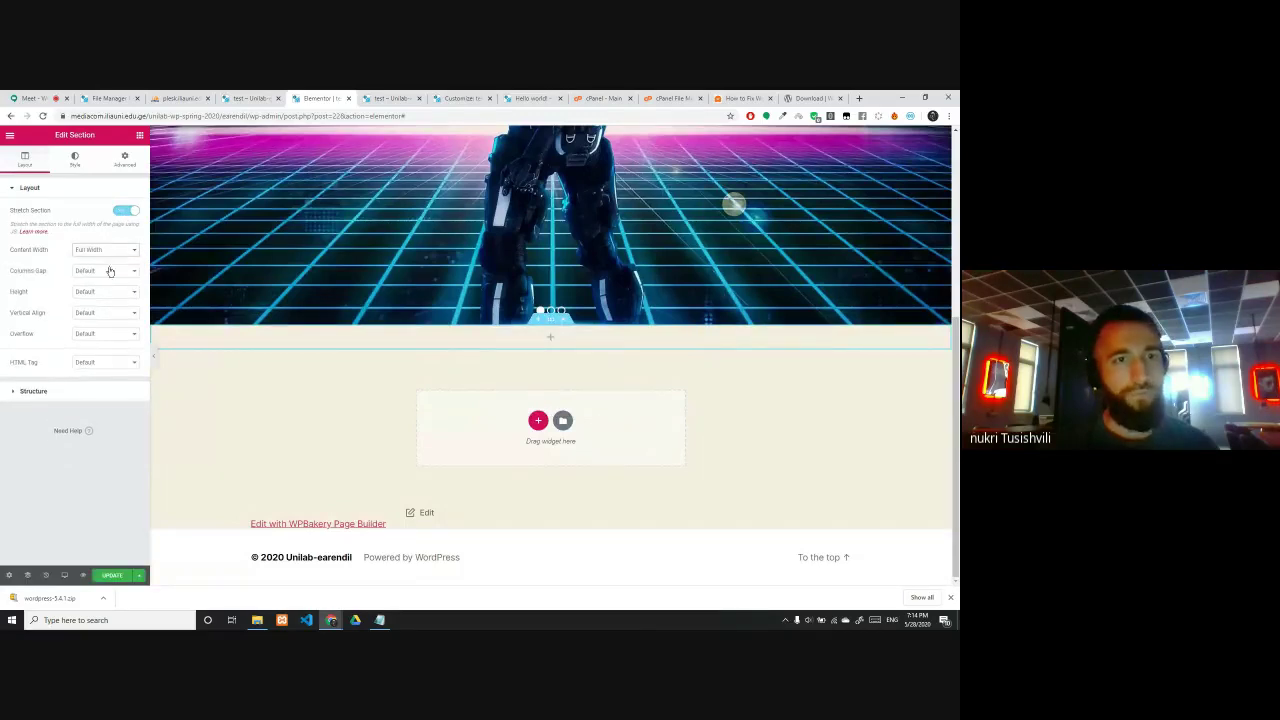
left_click(551, 323)
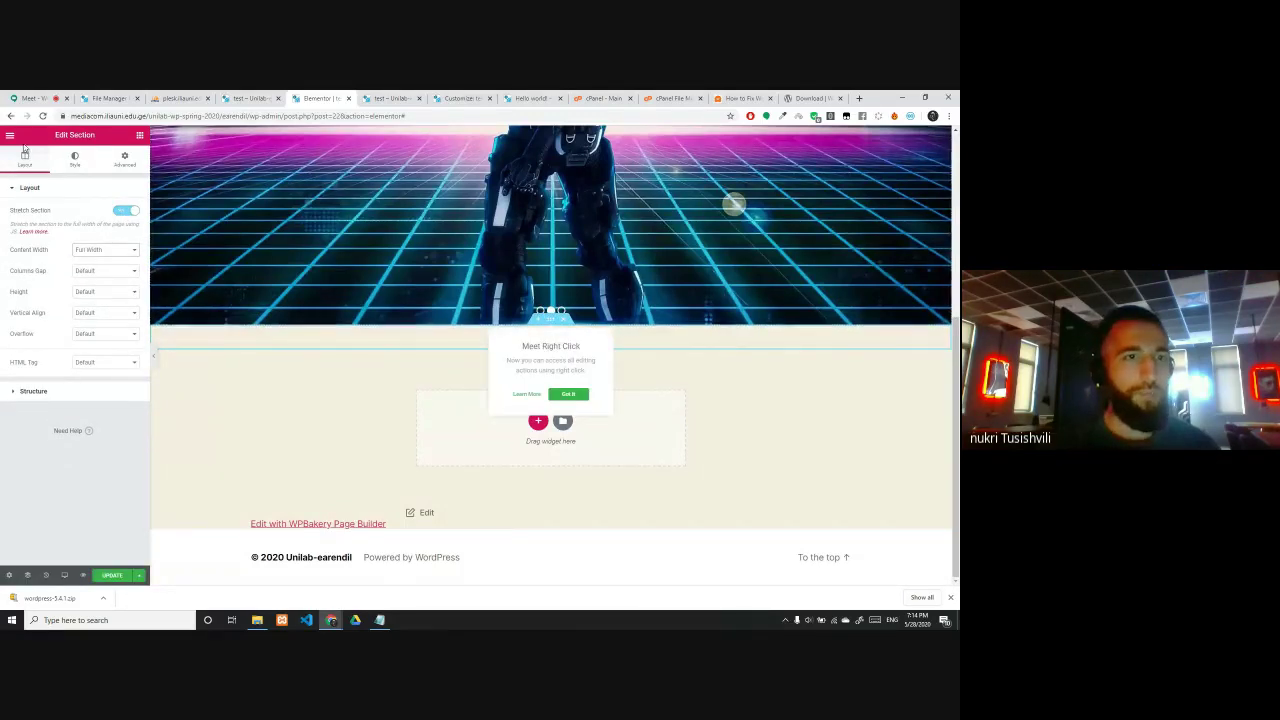
Unlink the section's margins and set its top margin to 40
left_click(126, 162)
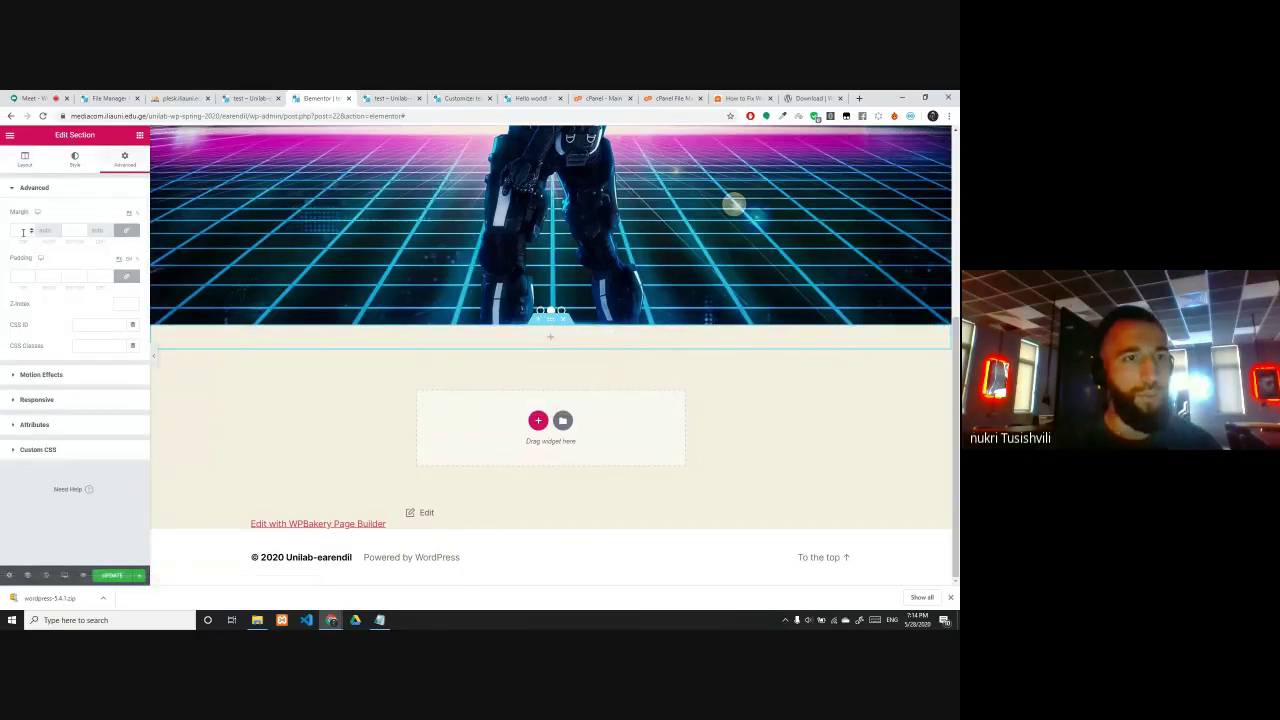
left_click(126, 230)
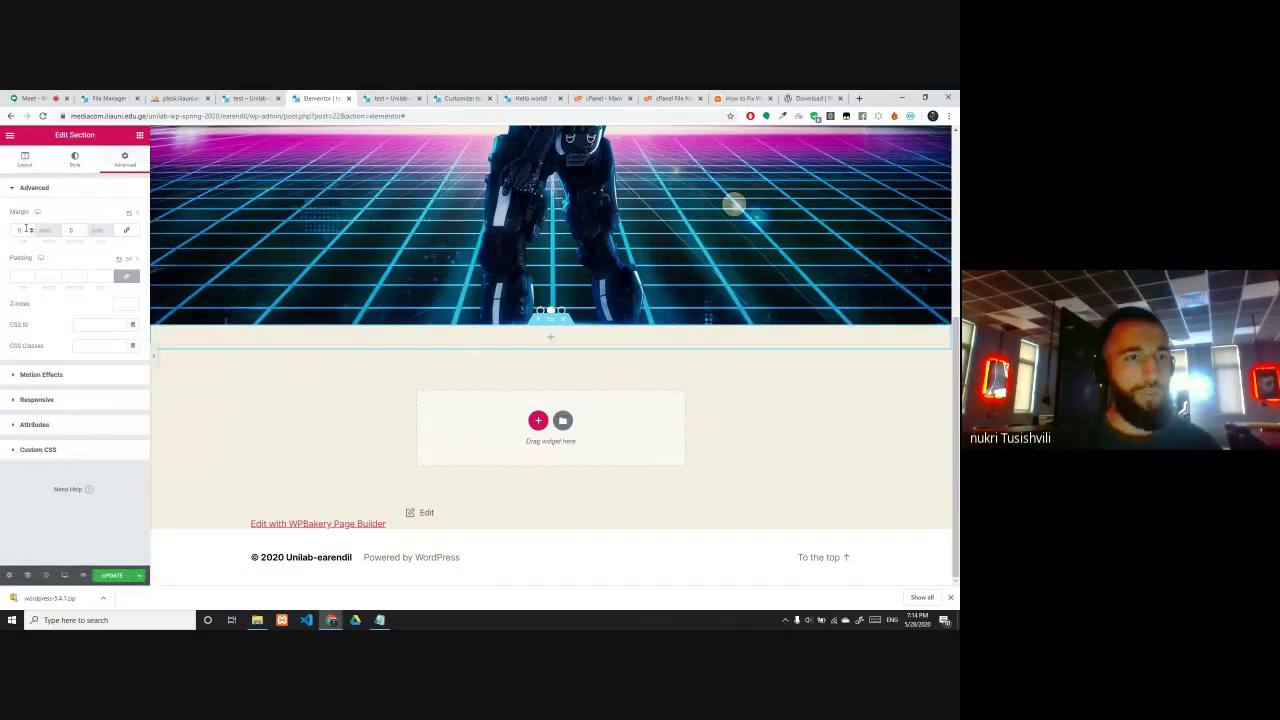
key("Down")
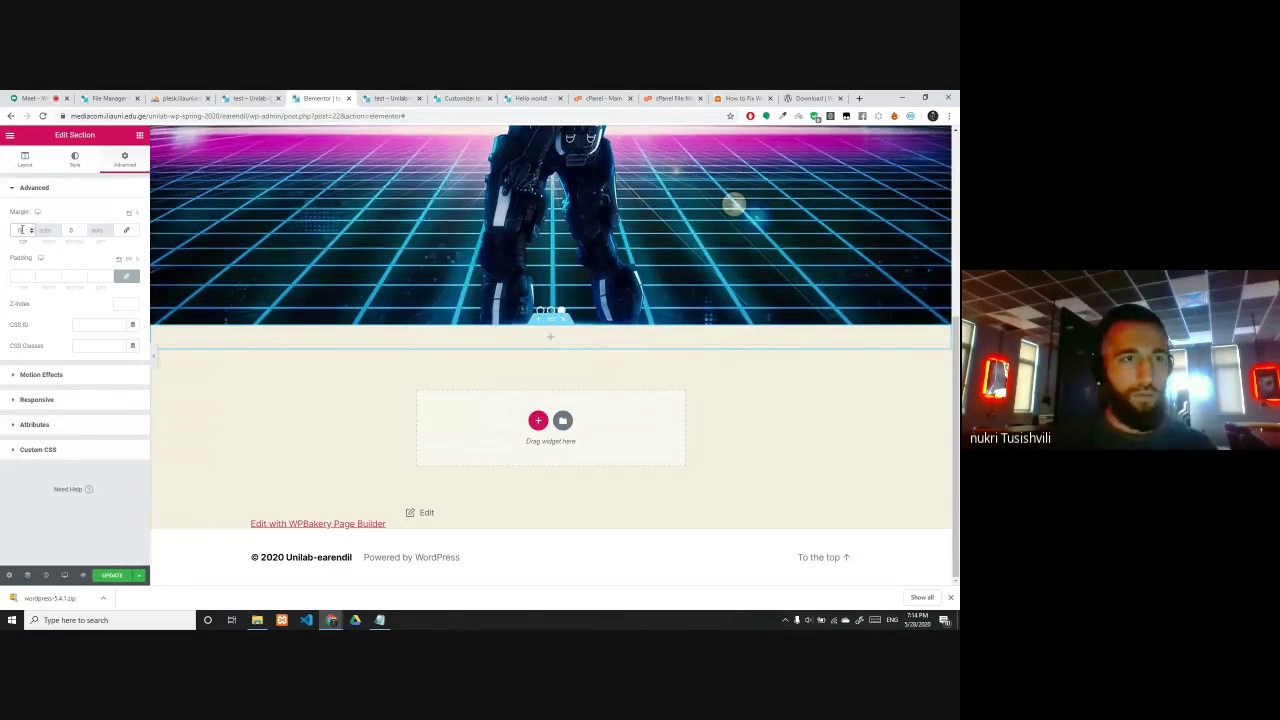
key("Up")
key("Up")
key("Up")
key("Up")
key("Up")
key("Up")
key("Up")
key("Up")
key("Up")
key("Up")
key("Up")
key("Up")
key("Up")
key("Up")
key("Up")
key("Up")
key("Up")
key("Up")
key("Up")
key("Up")
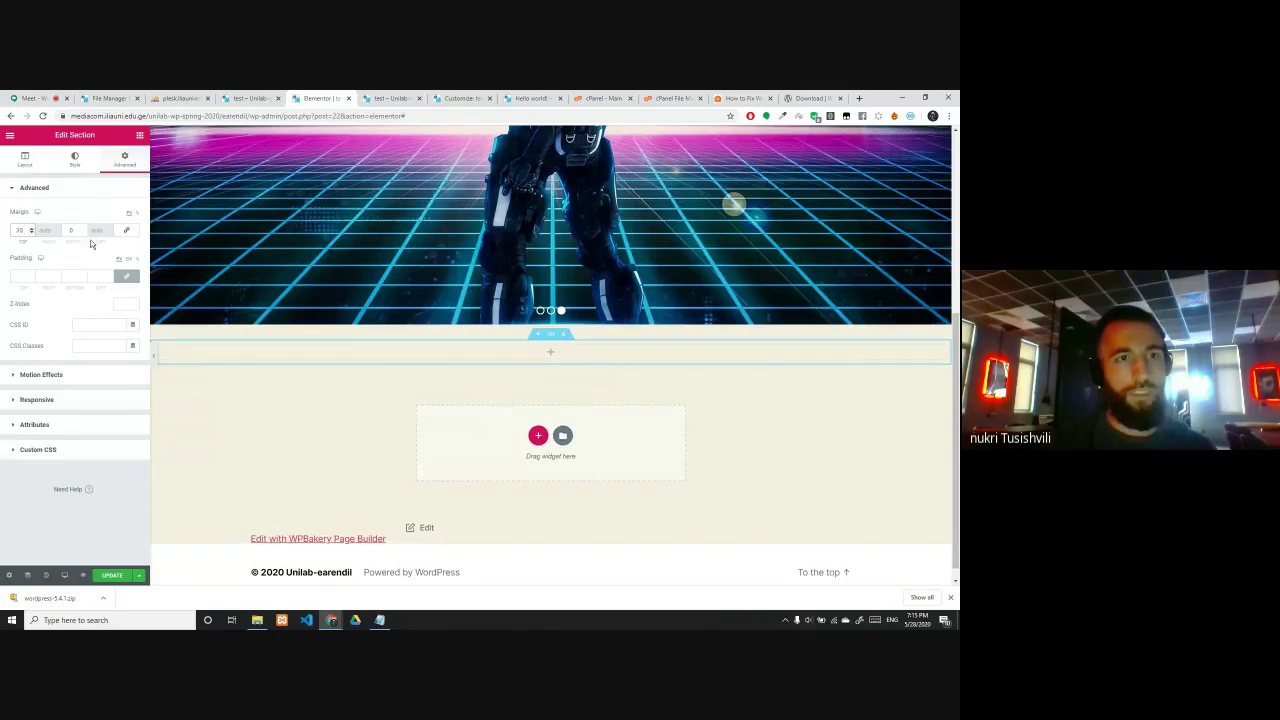
key("BackSpace")
key("BackSpace")
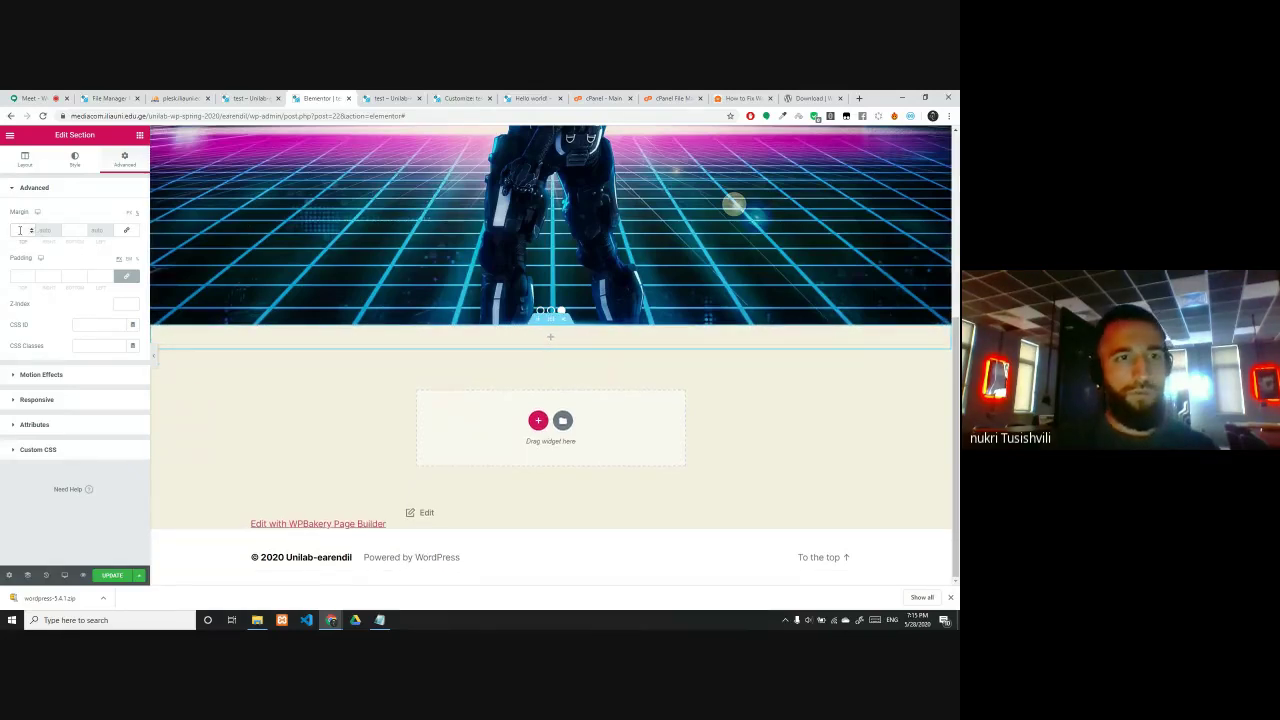
type("40")
scroll(18, 230, "down", 20)
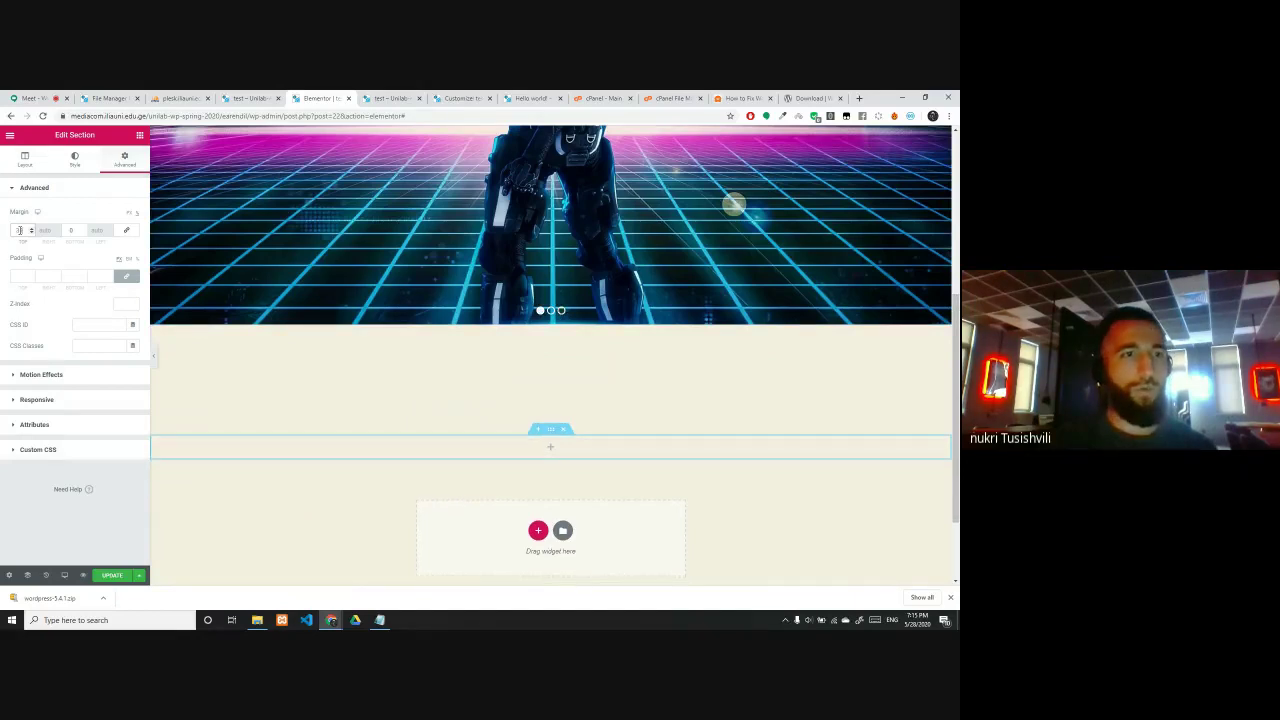
scroll(18, 230, "down", 2)
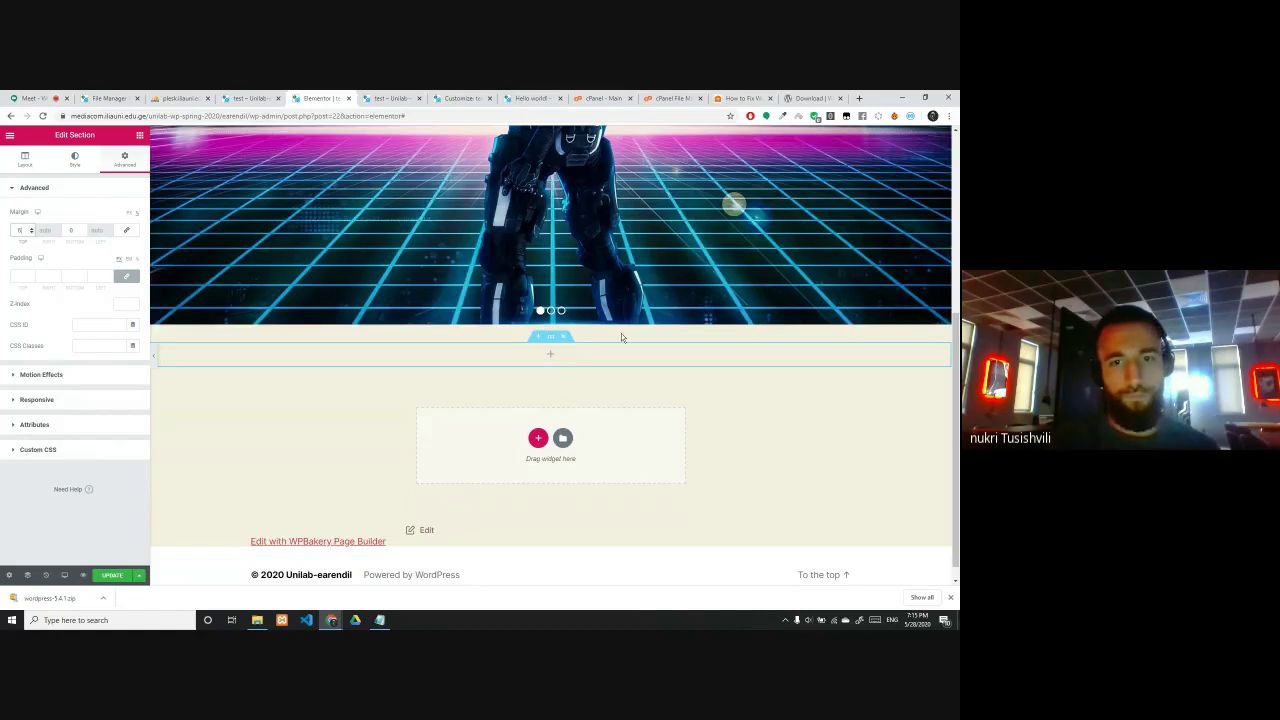
left_click(550, 355)
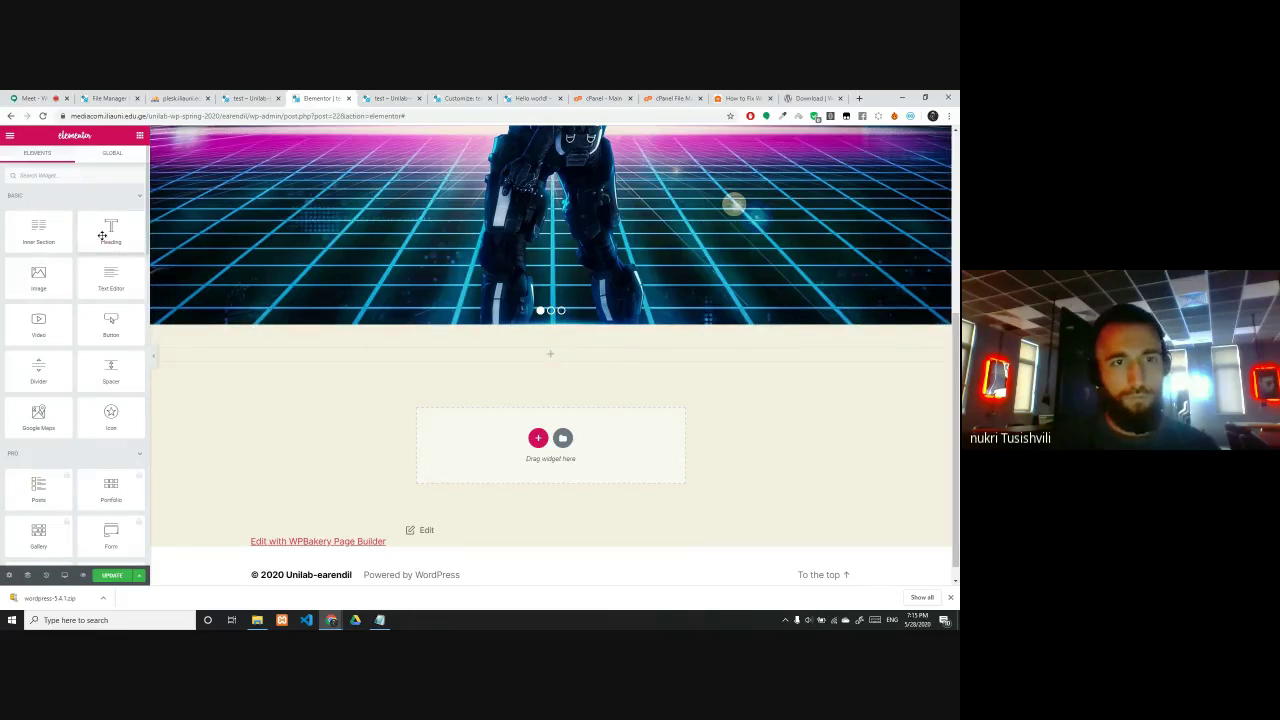
Drop a Heading widget into the section below the slider and center-align it
left_click_drag(111, 232, 531, 359)
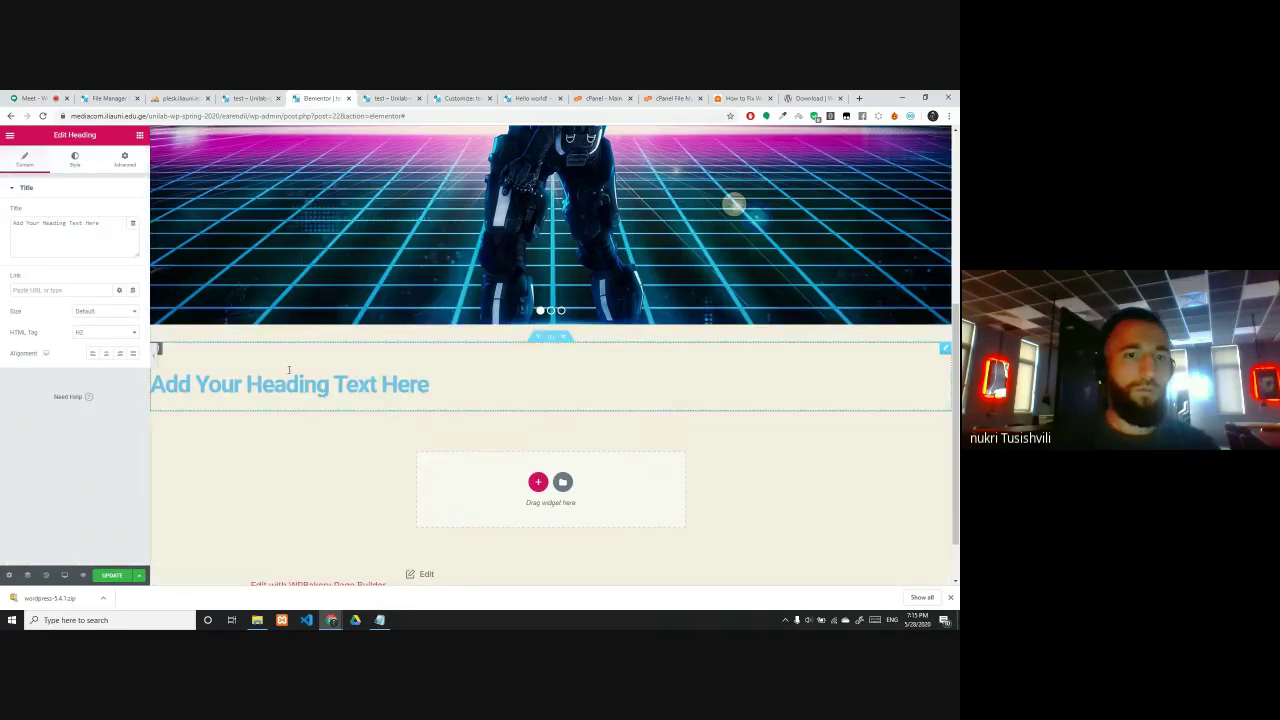
left_click(73, 158)
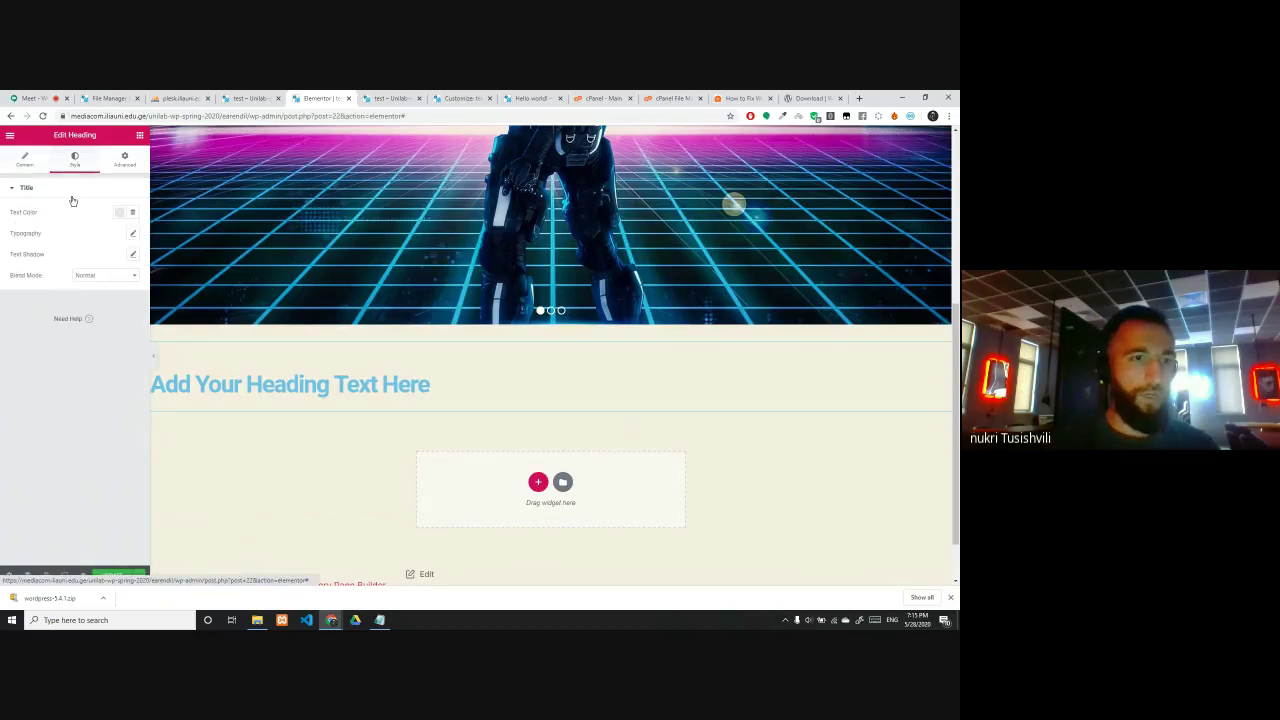
left_click(28, 157)
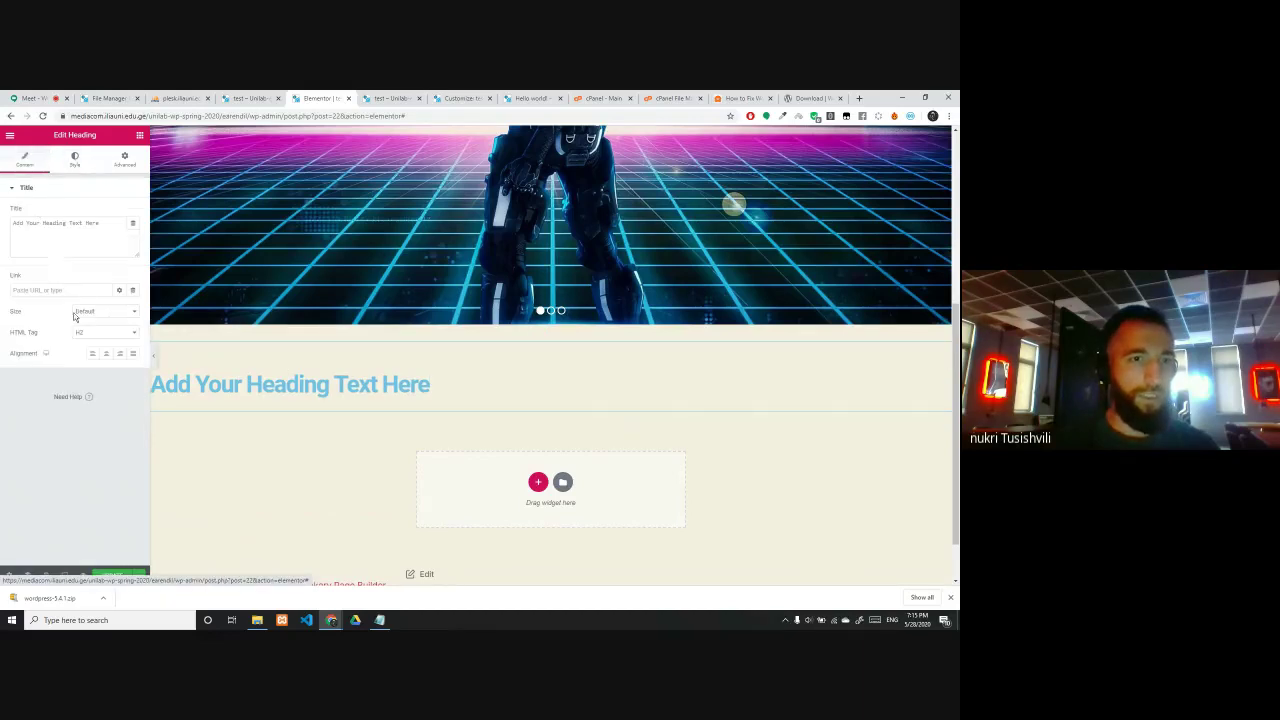
left_click(108, 356)
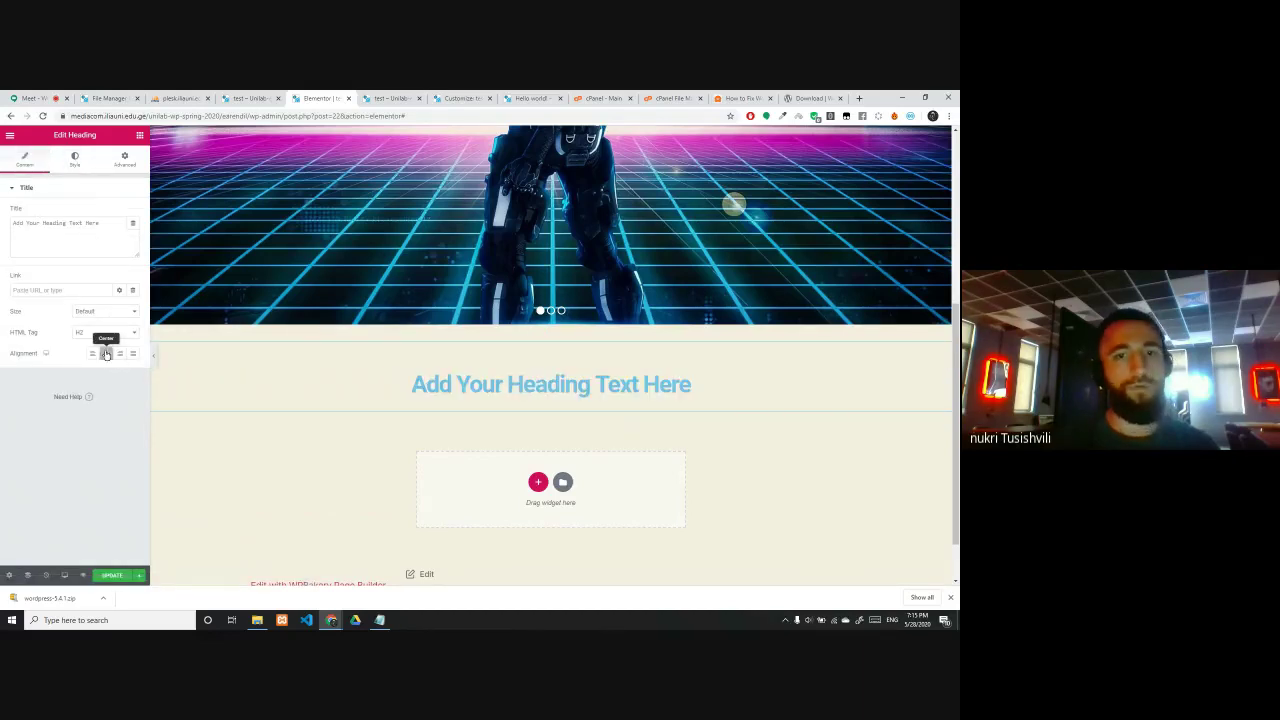
triple_click(485, 388)
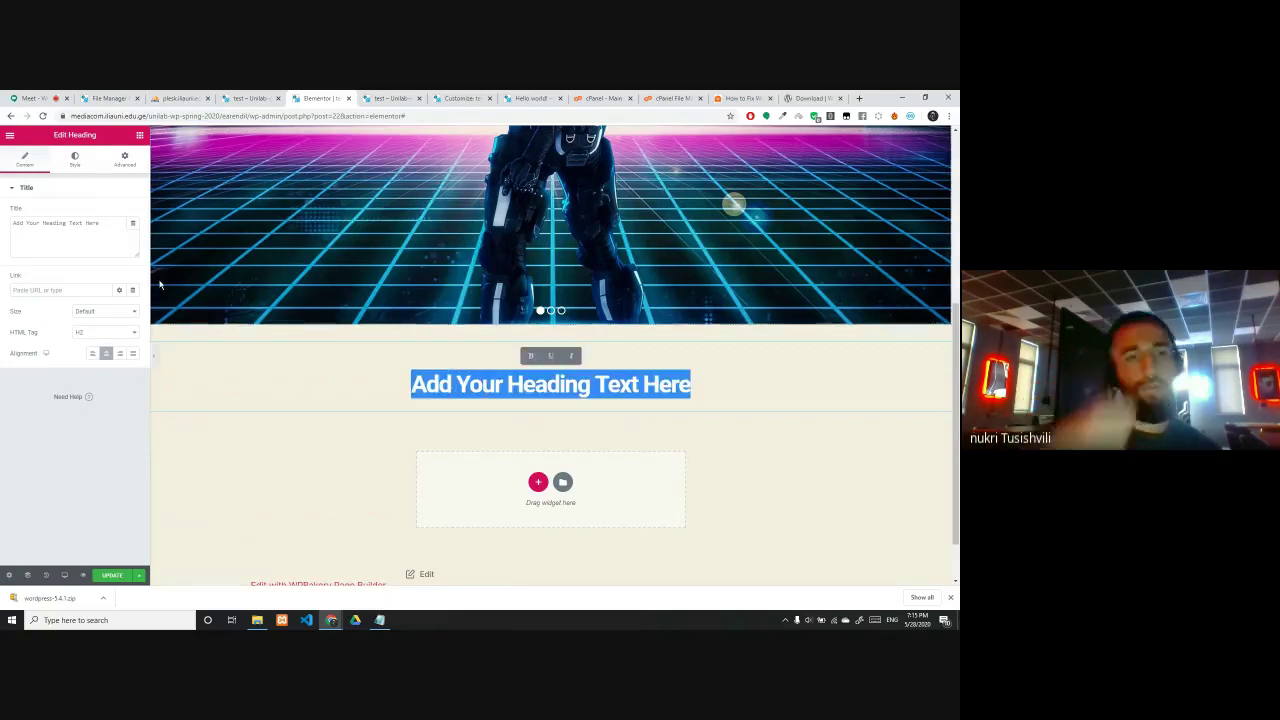
Set the heading's text colour to the black preset
left_click(74, 158)
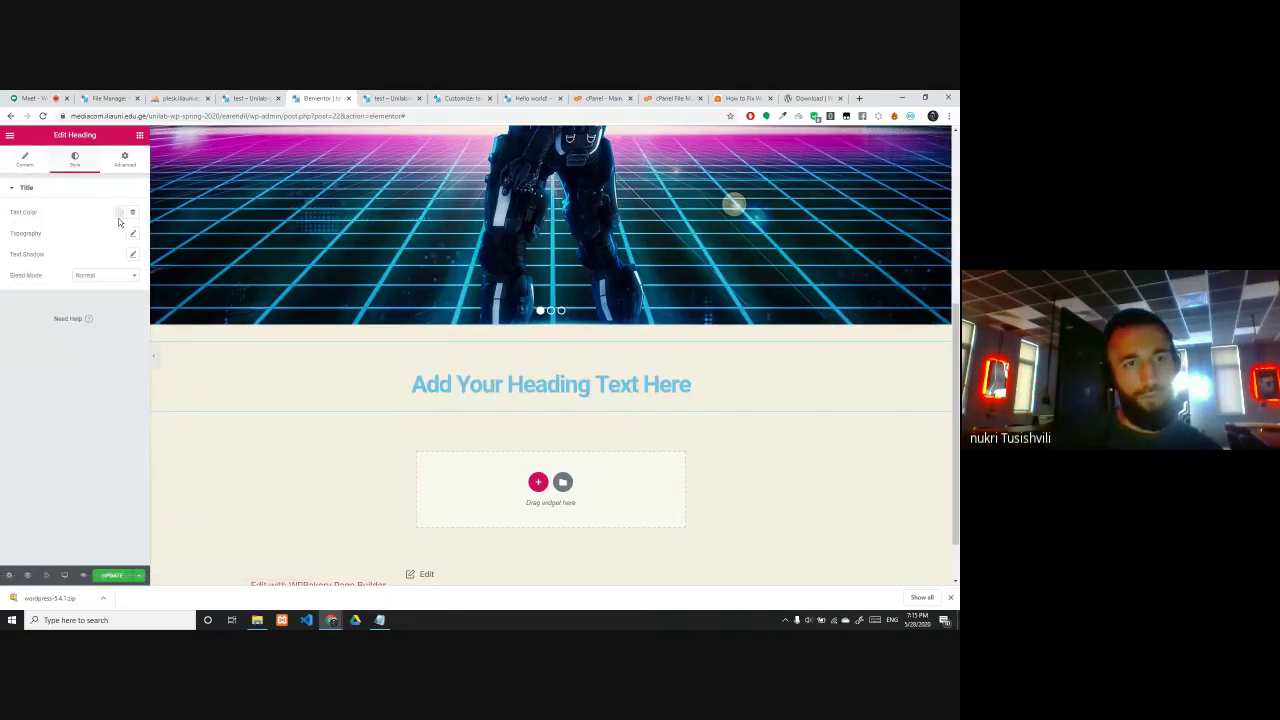
left_click(119, 213)
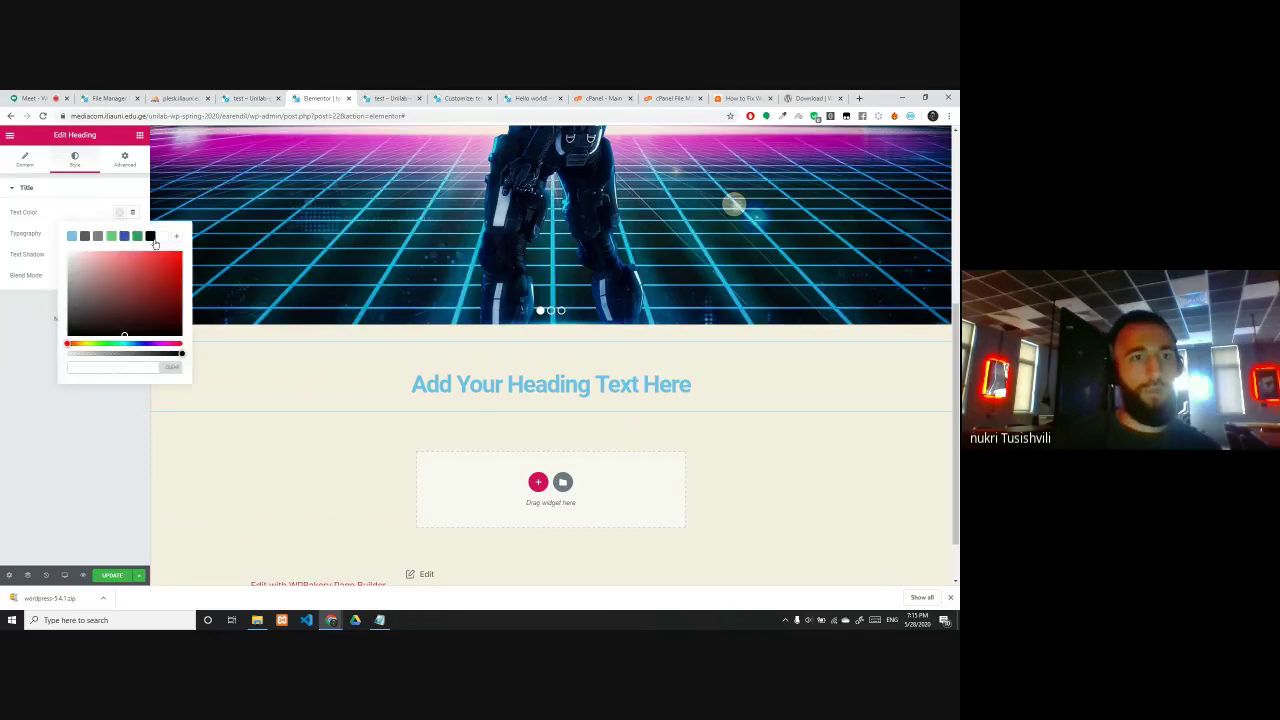
left_click(151, 236)
left_click(7, 429)
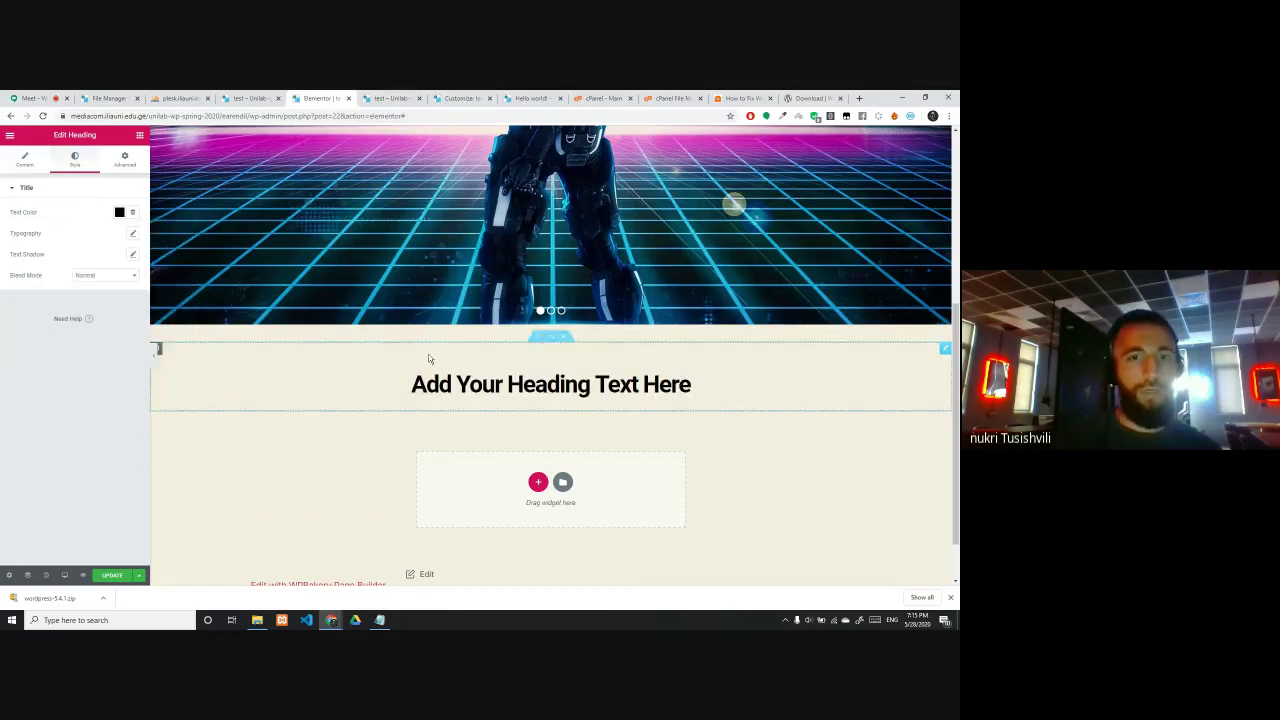
left_click(25, 158)
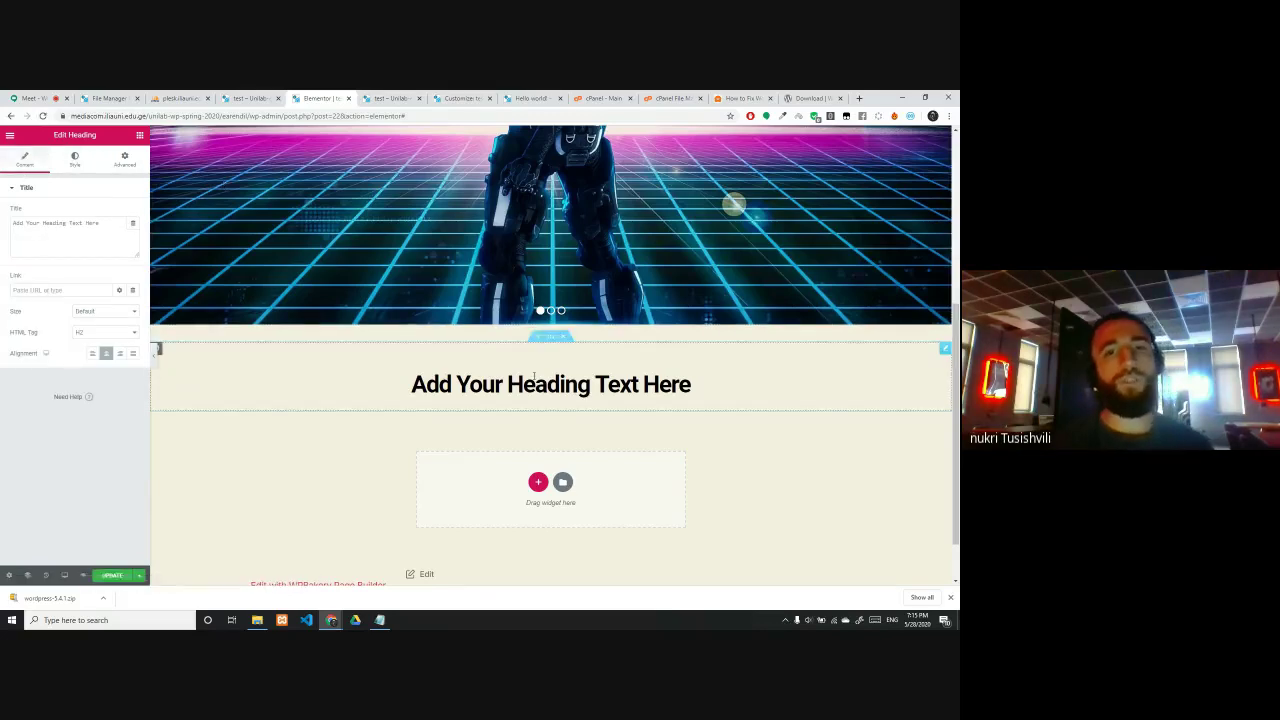
scroll(520, 408, "up", 5)
scroll(518, 404, "down", 5)
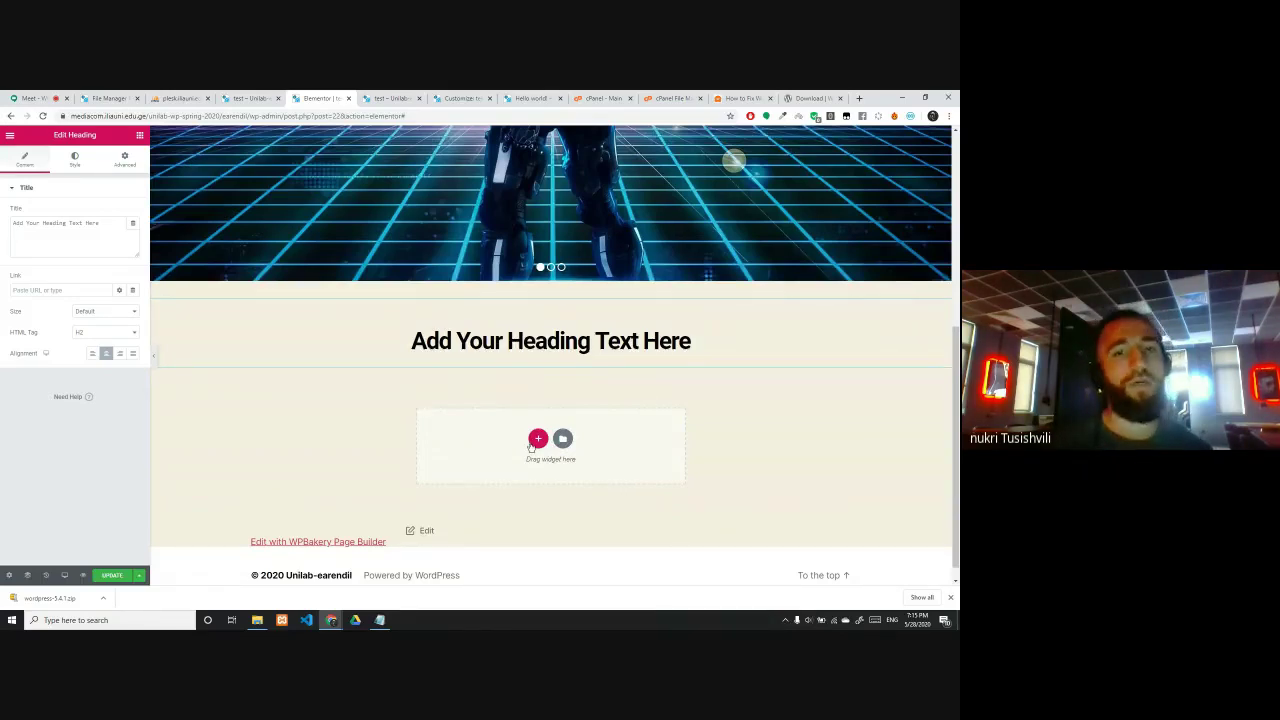
scroll(300, 400, "up", 6)
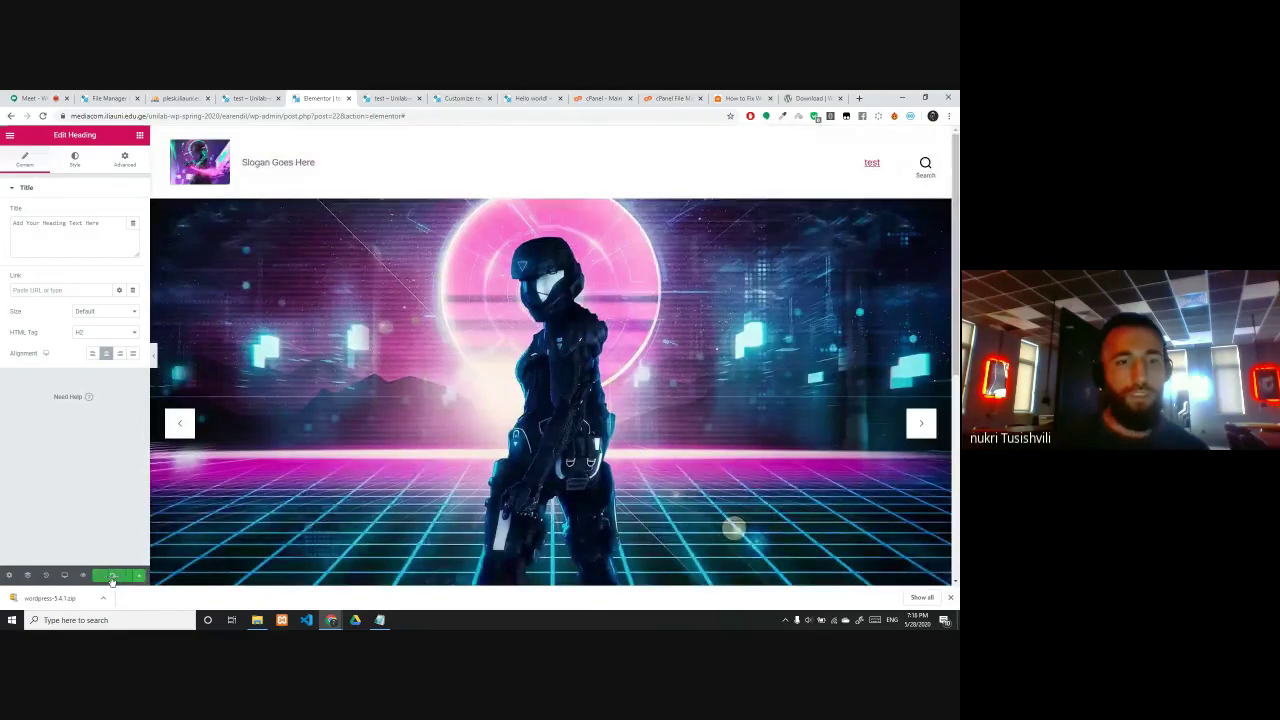
Preview the page, move the preview tab into the main Chrome window, and reload it
left_click(83, 575)
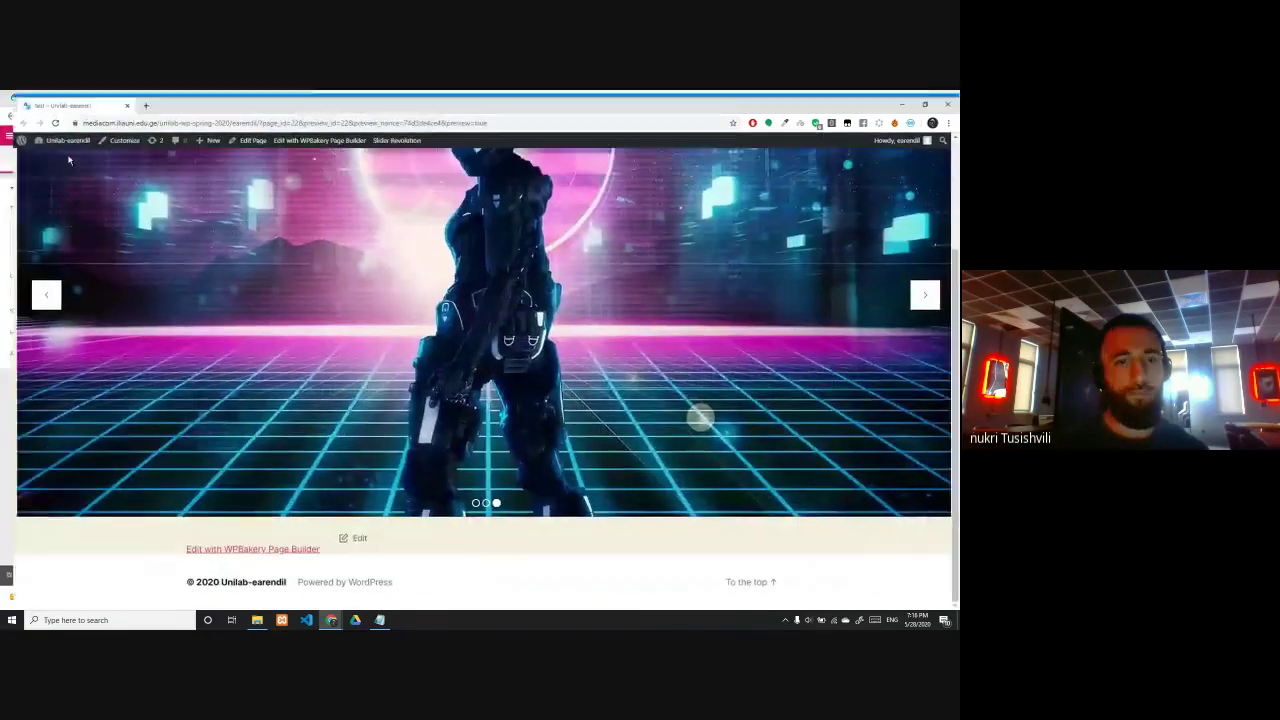
left_click_drag(64, 97, 190, 98)
left_click(42, 116)
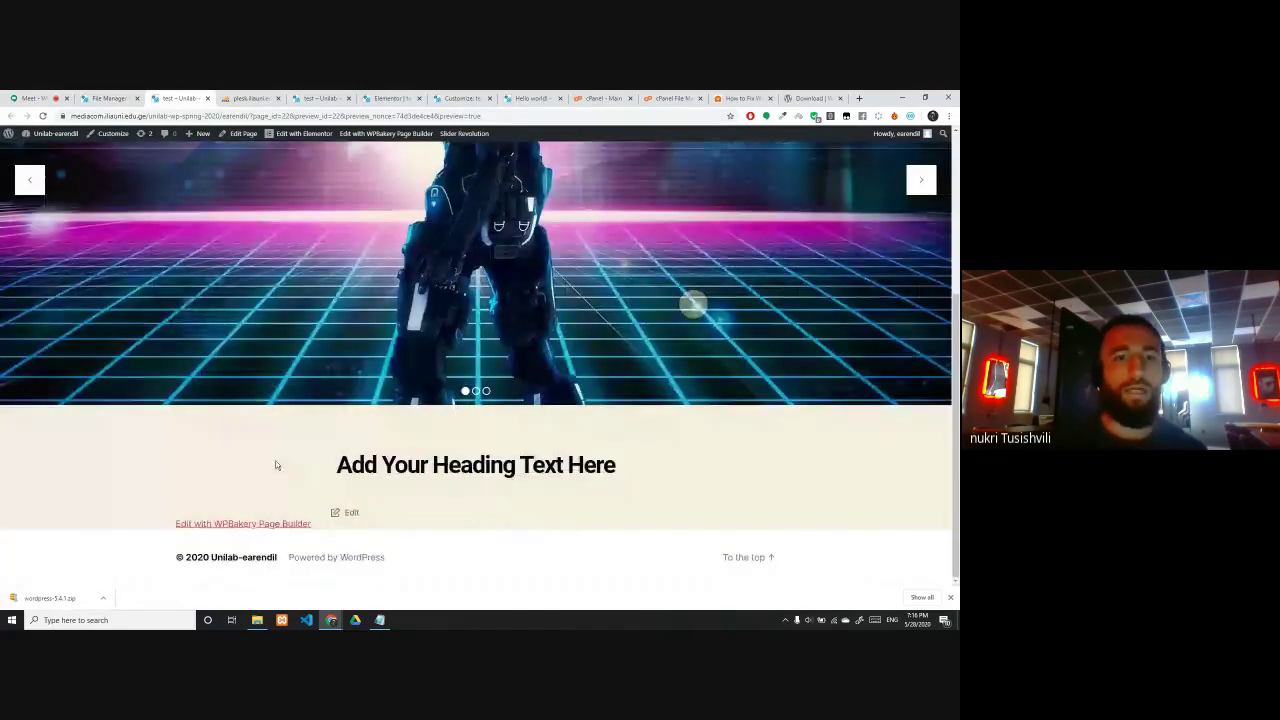
Inspect the heading area, selecting the article and then the main#site-content element
right_click(207, 484)
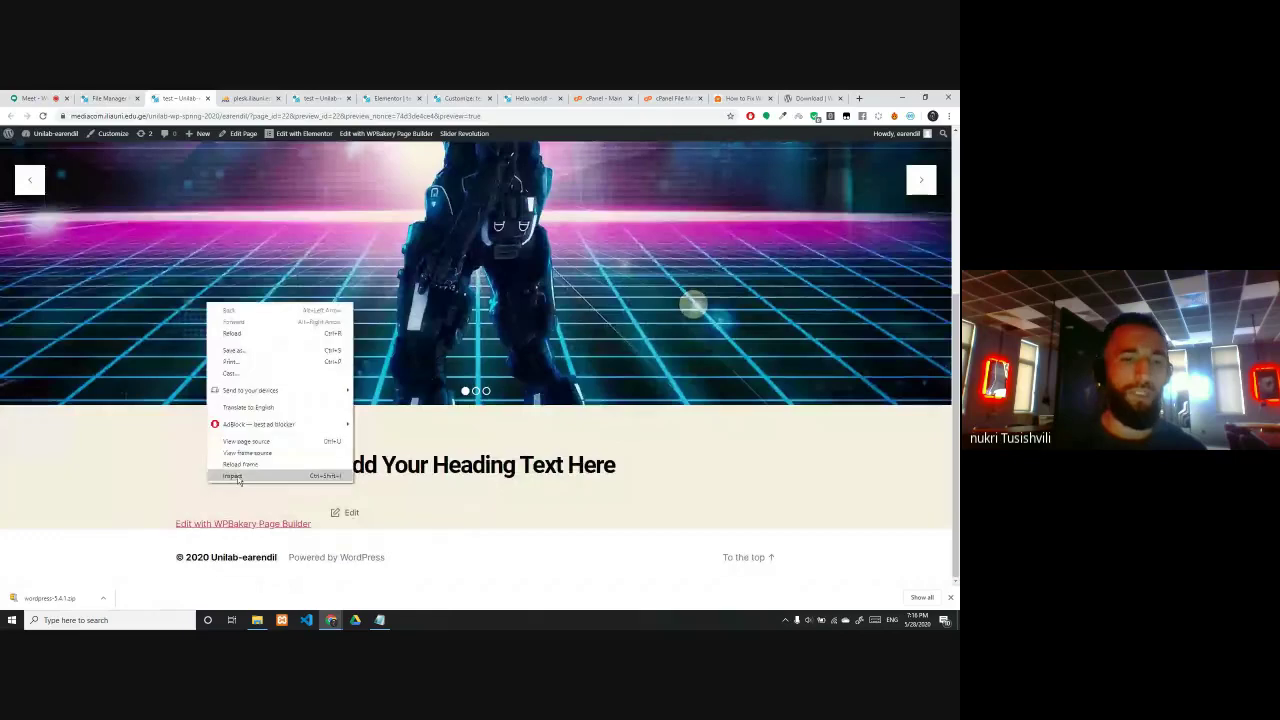
left_click(238, 478)
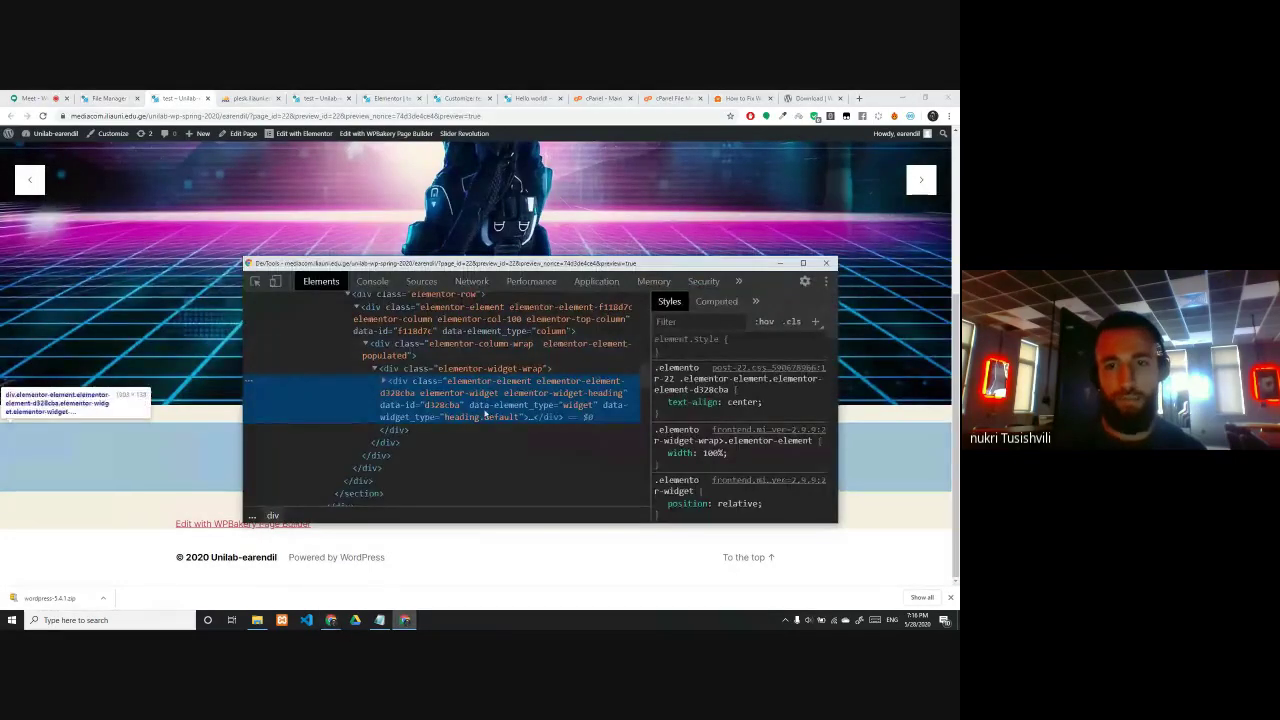
left_click(255, 281)
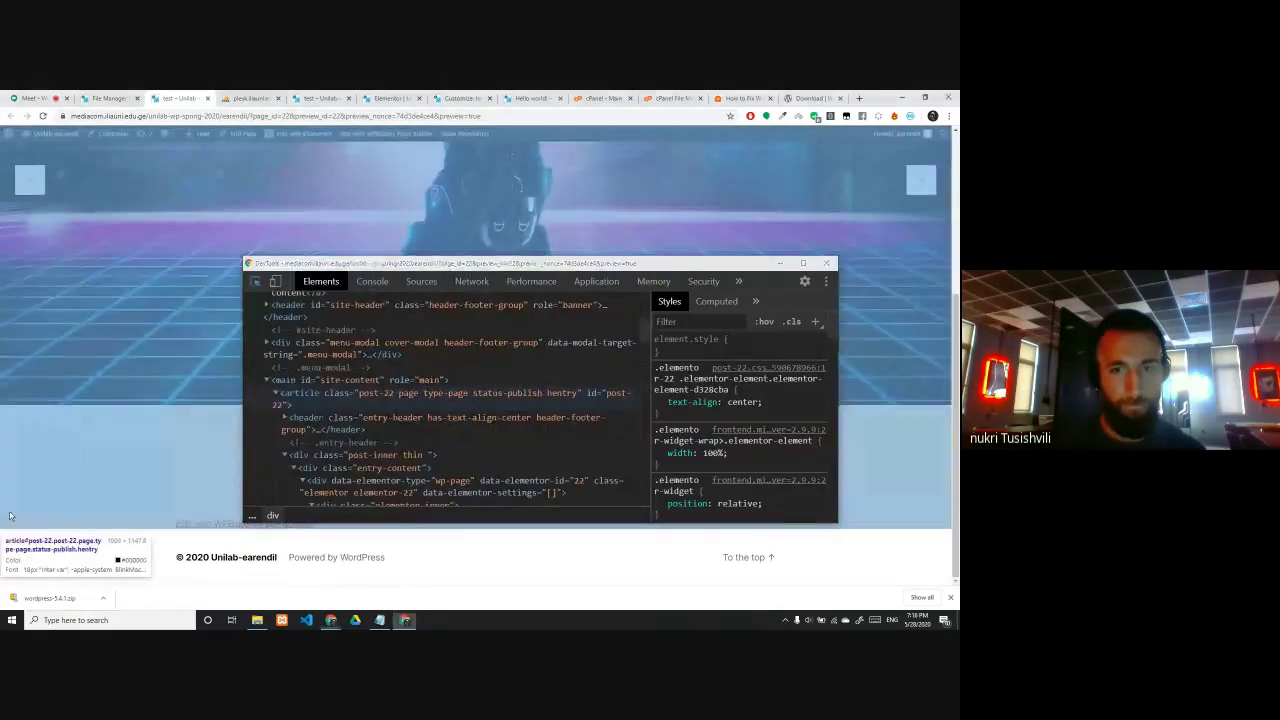
left_click(88, 507)
scroll(740, 420, "down", 5)
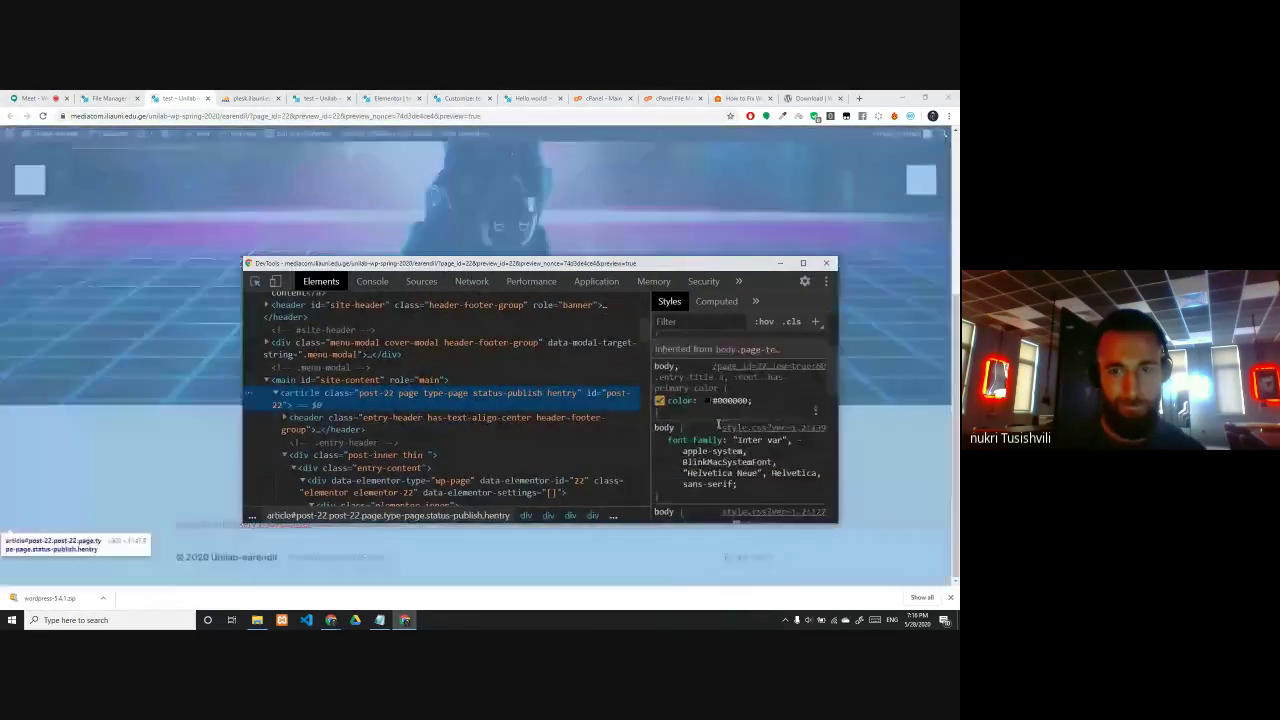
scroll(718, 424, "down", 10)
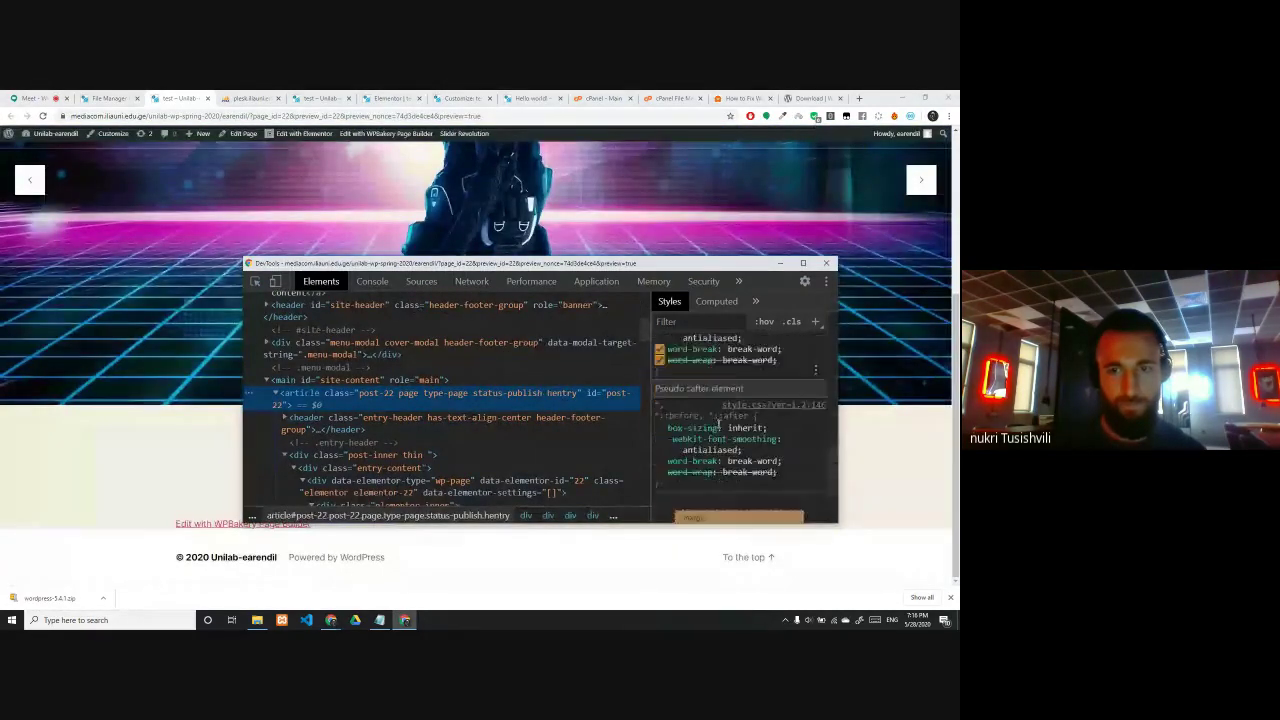
scroll(718, 424, "up", 15)
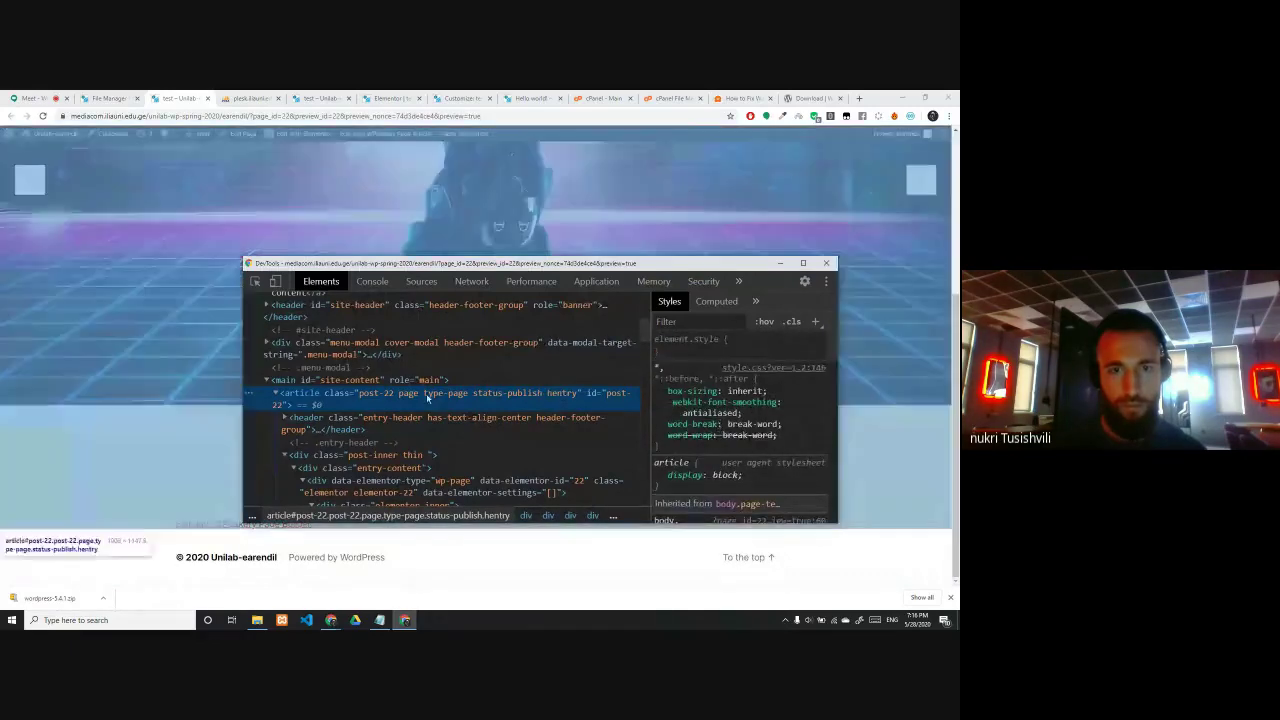
left_click(365, 381)
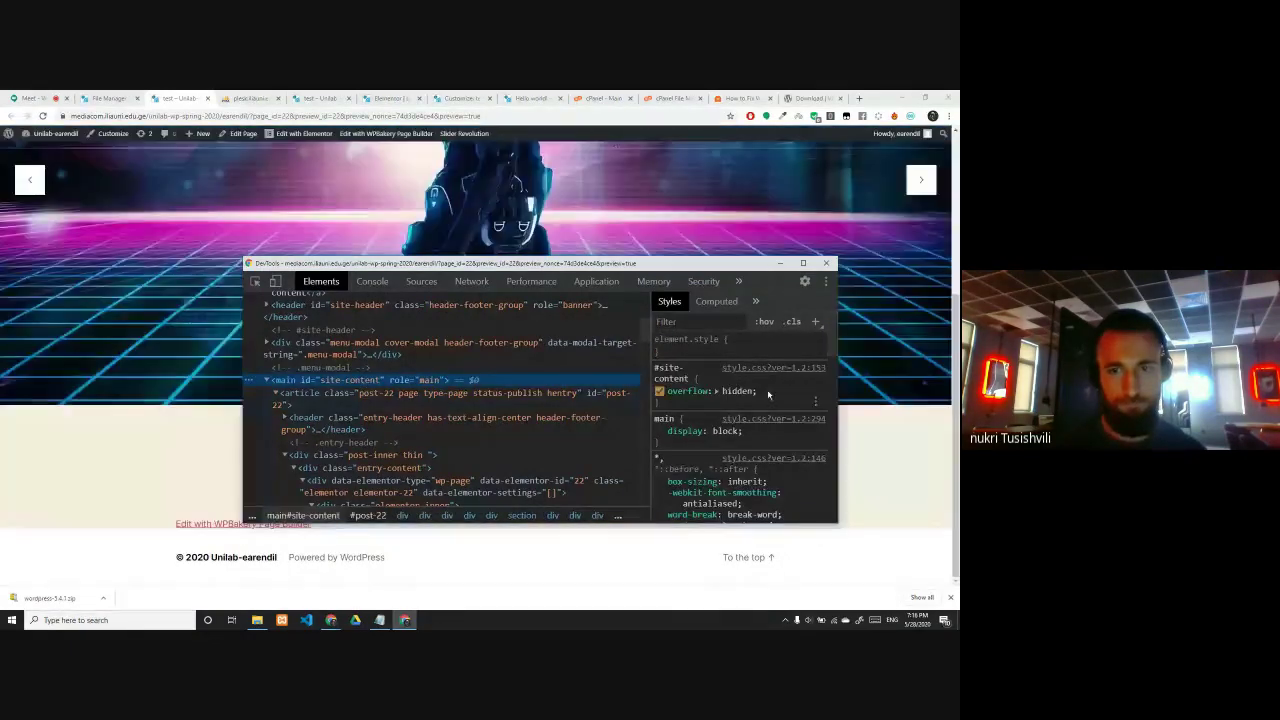
Change the body background from beige to white (#ffffff) in Styles, then close DevTools
scroll(768, 397, "down", 2)
scroll(768, 397, "down", 5)
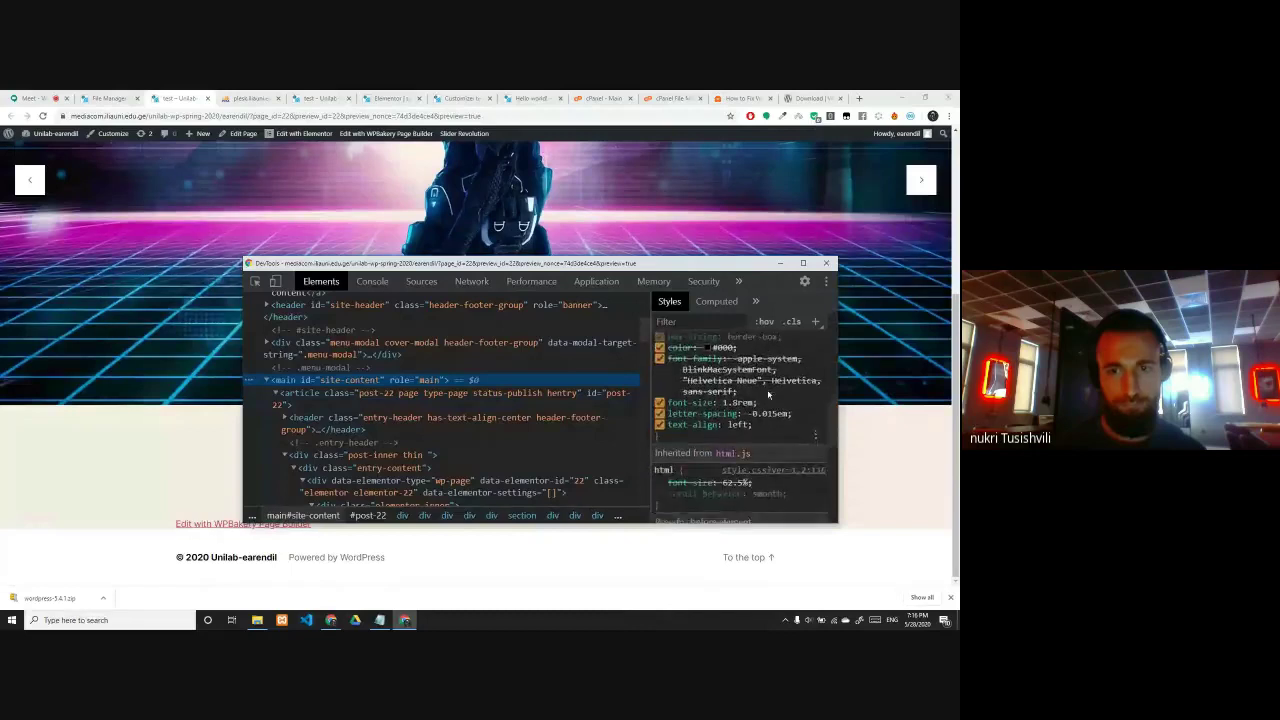
left_click(735, 396)
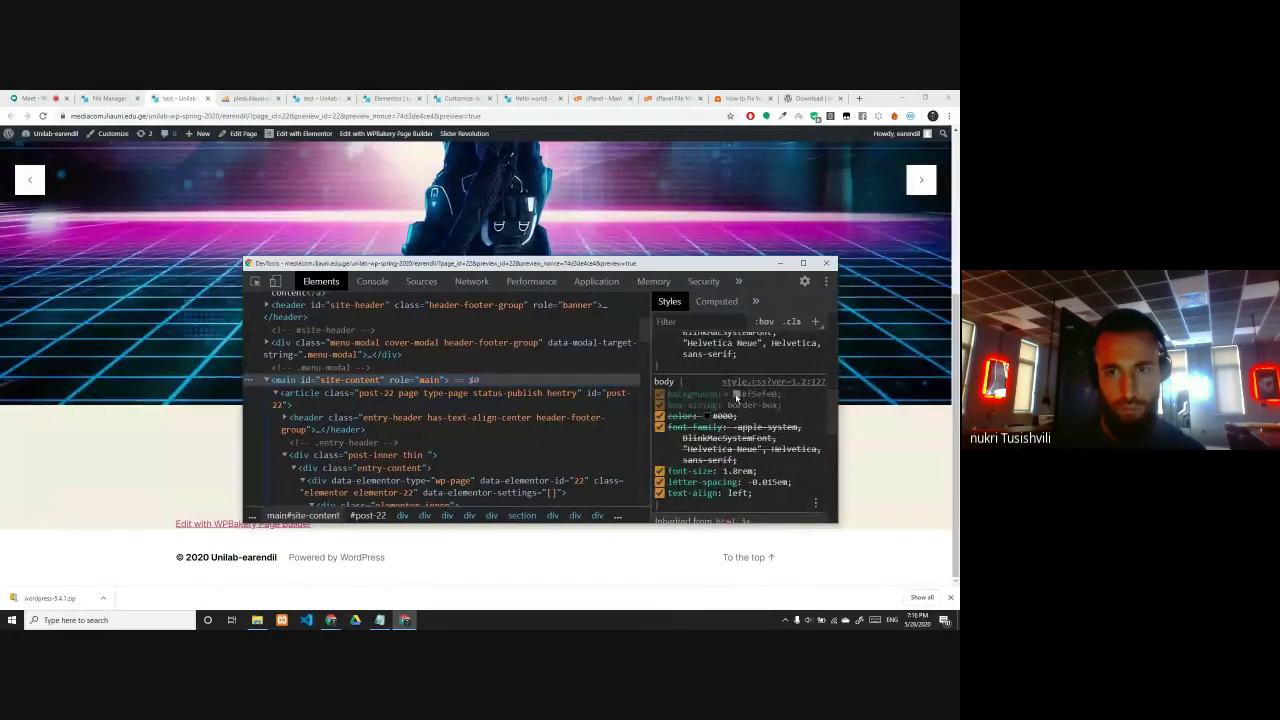
left_click_drag(761, 332, 626, 284)
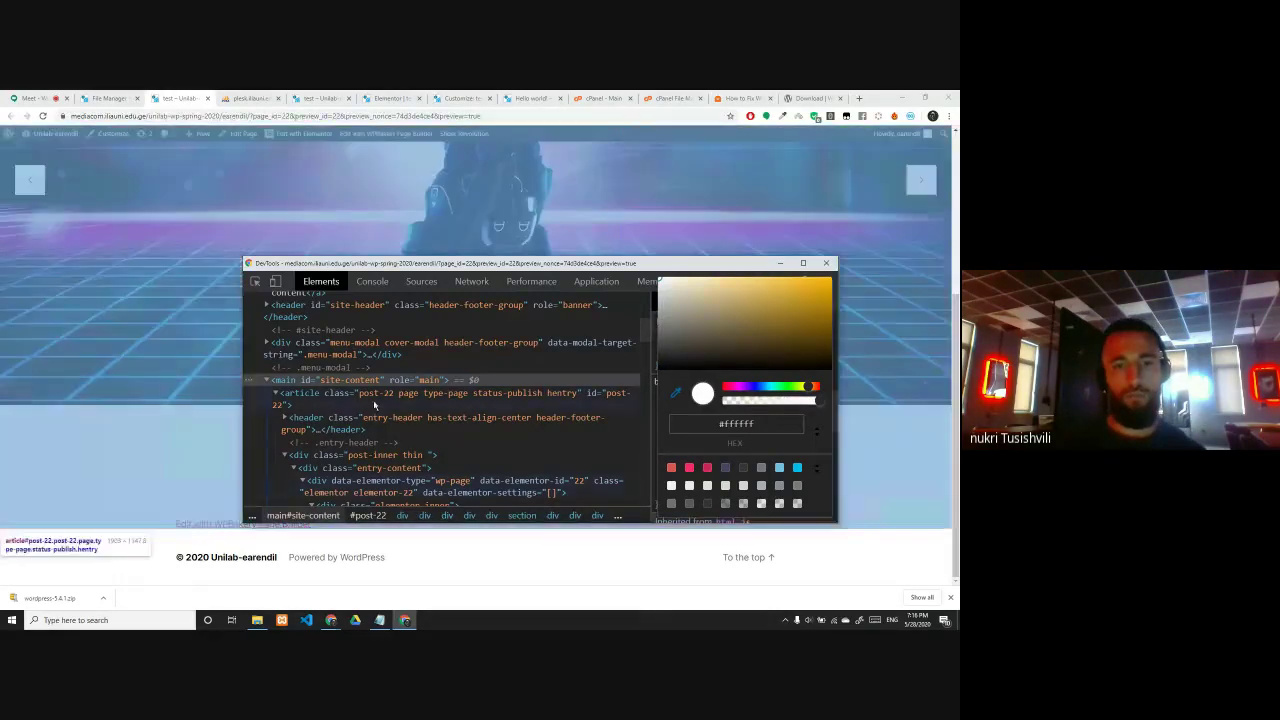
left_click(178, 438)
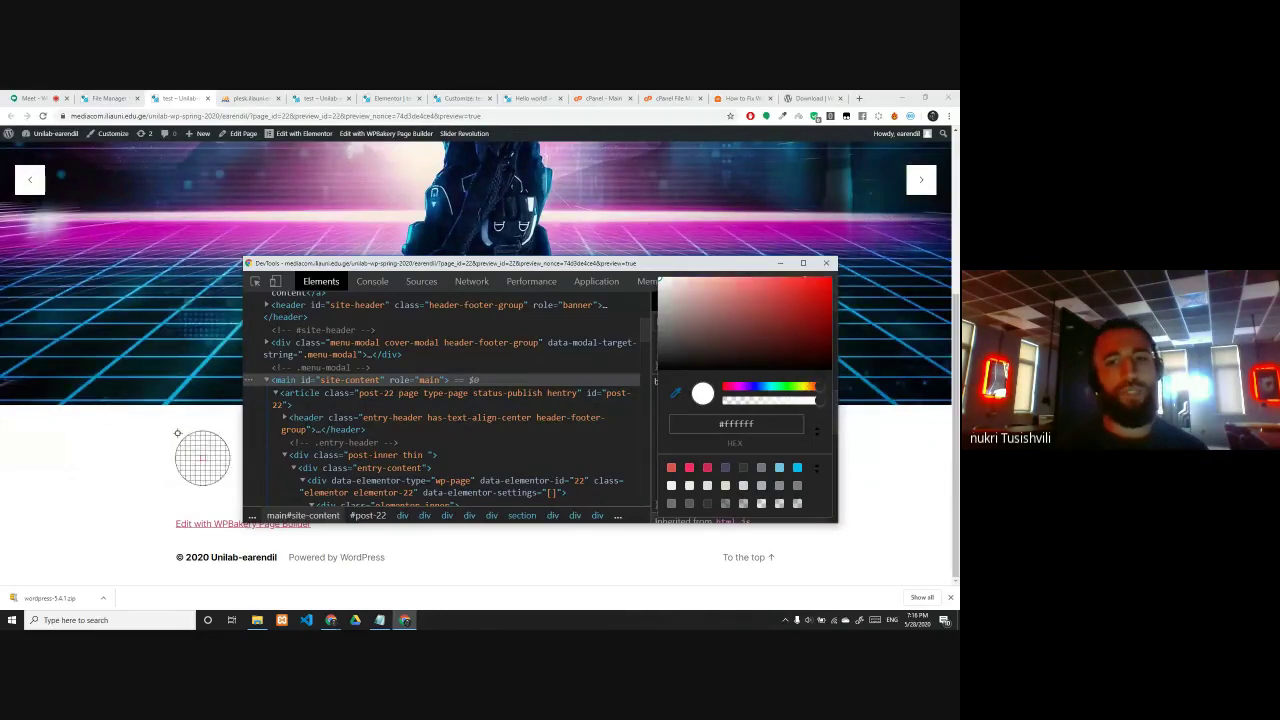
left_click(827, 263)
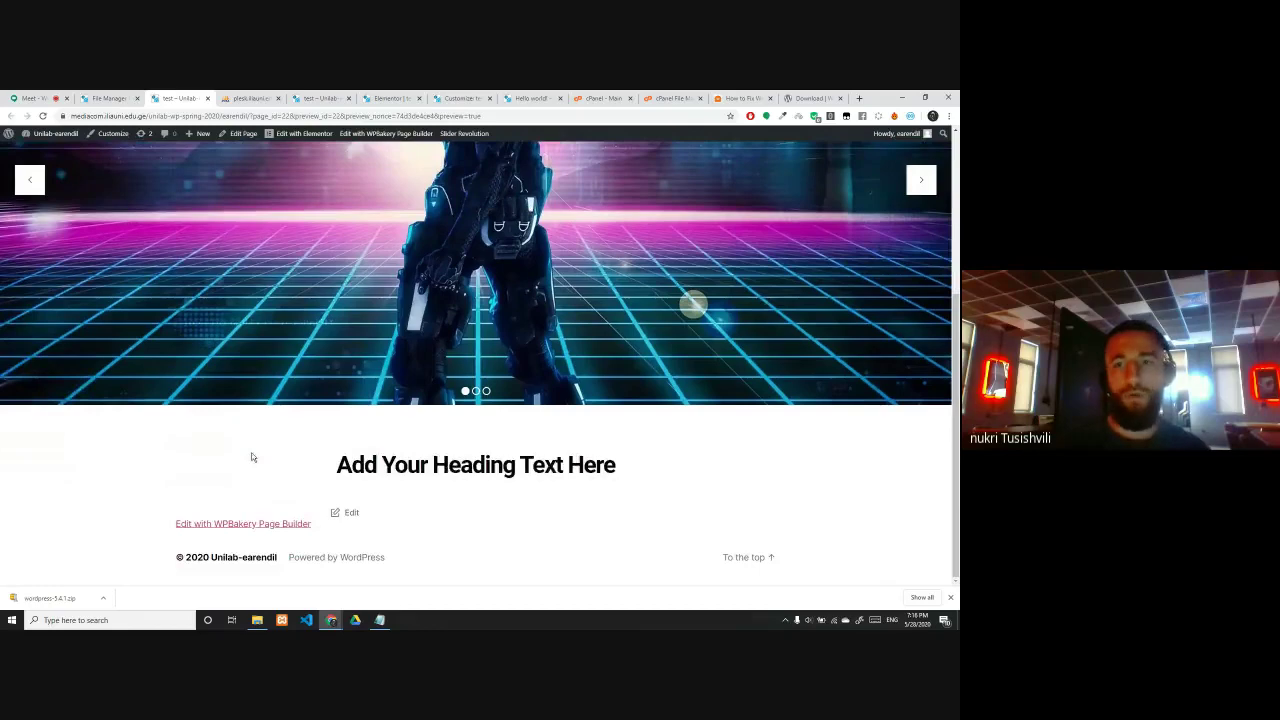
scroll(252, 457, "up", 5)
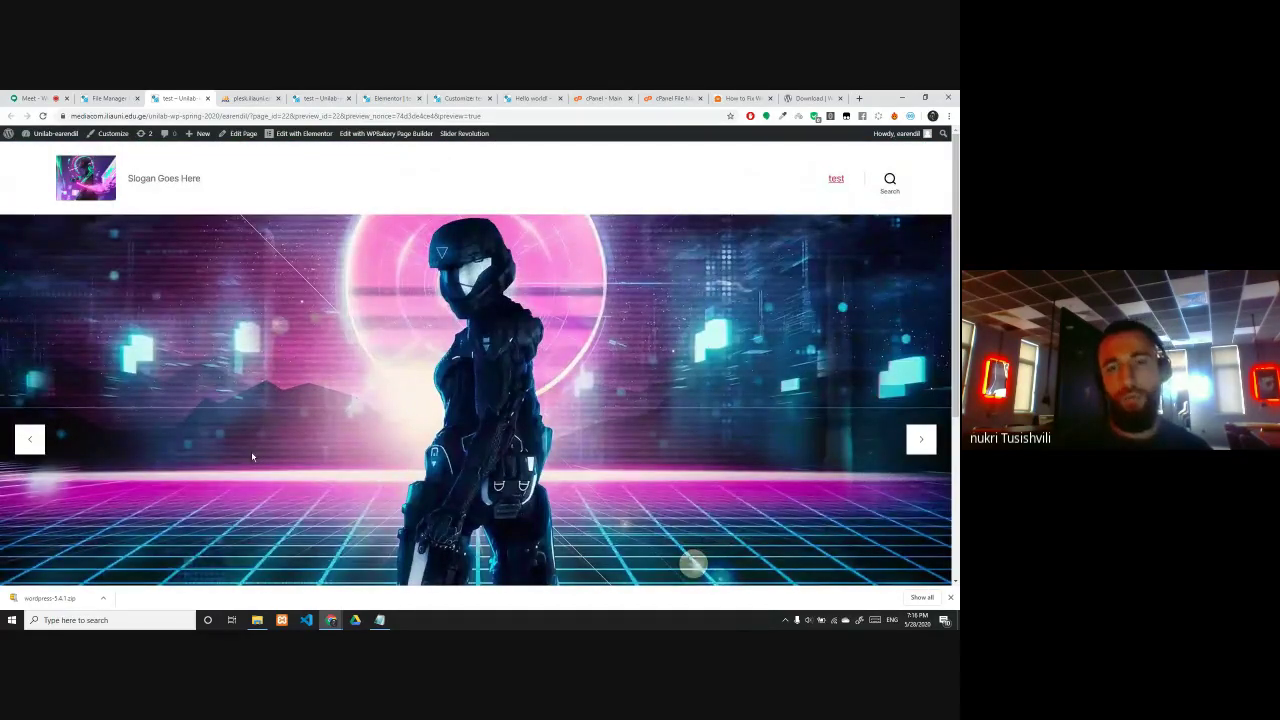
scroll(251, 451, "down", 3)
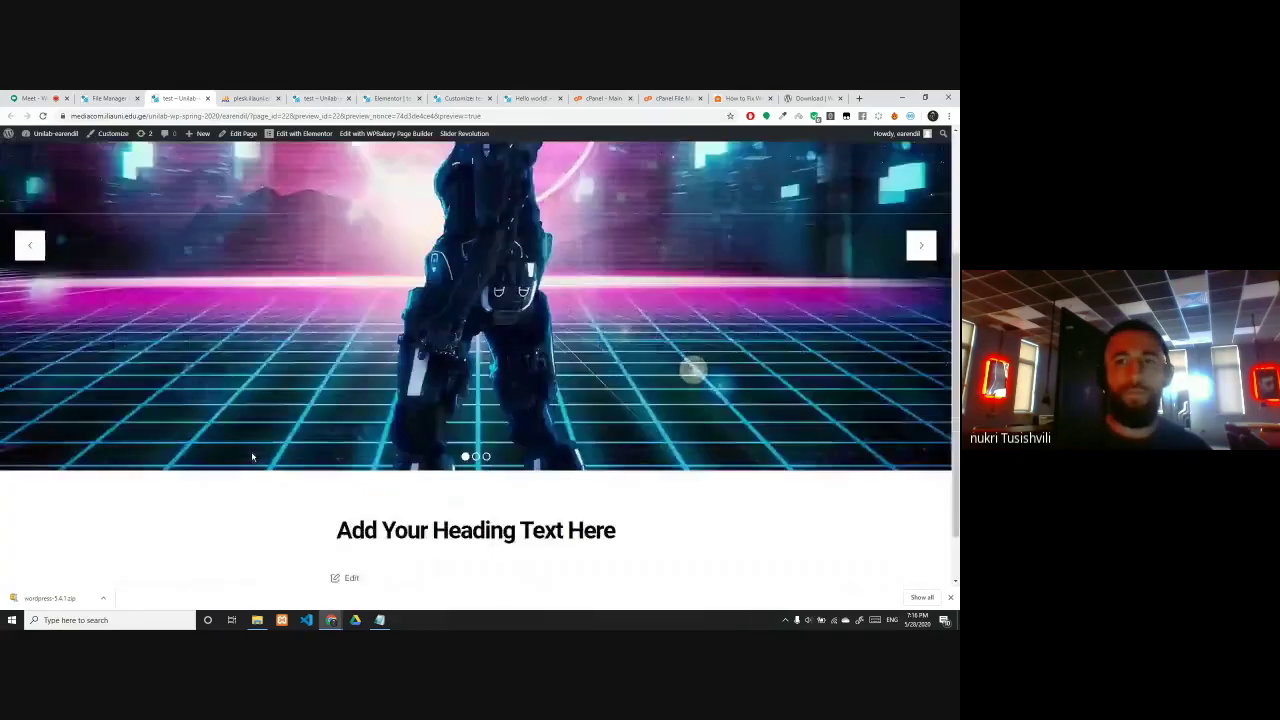
scroll(251, 451, "up", 3)
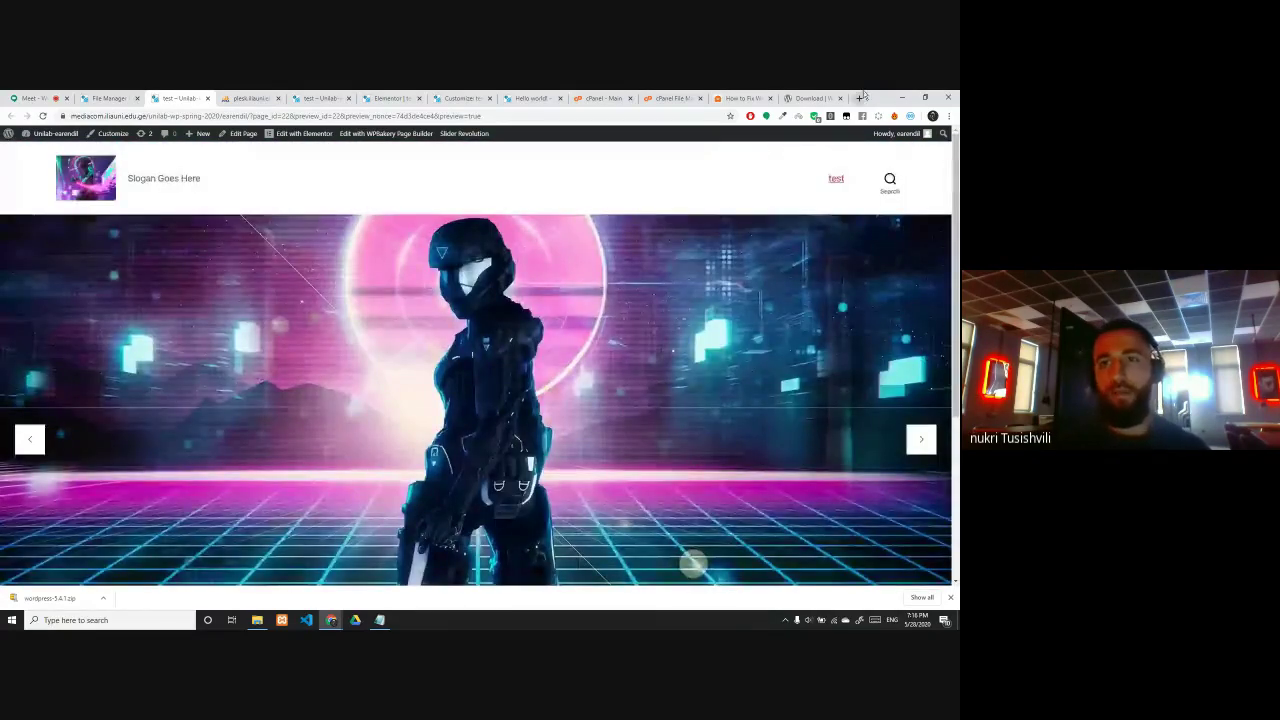
left_click(859, 97)
Load ThemeForest's 'news' template results (2,775 items), browse them, and clear the search term
type("them")
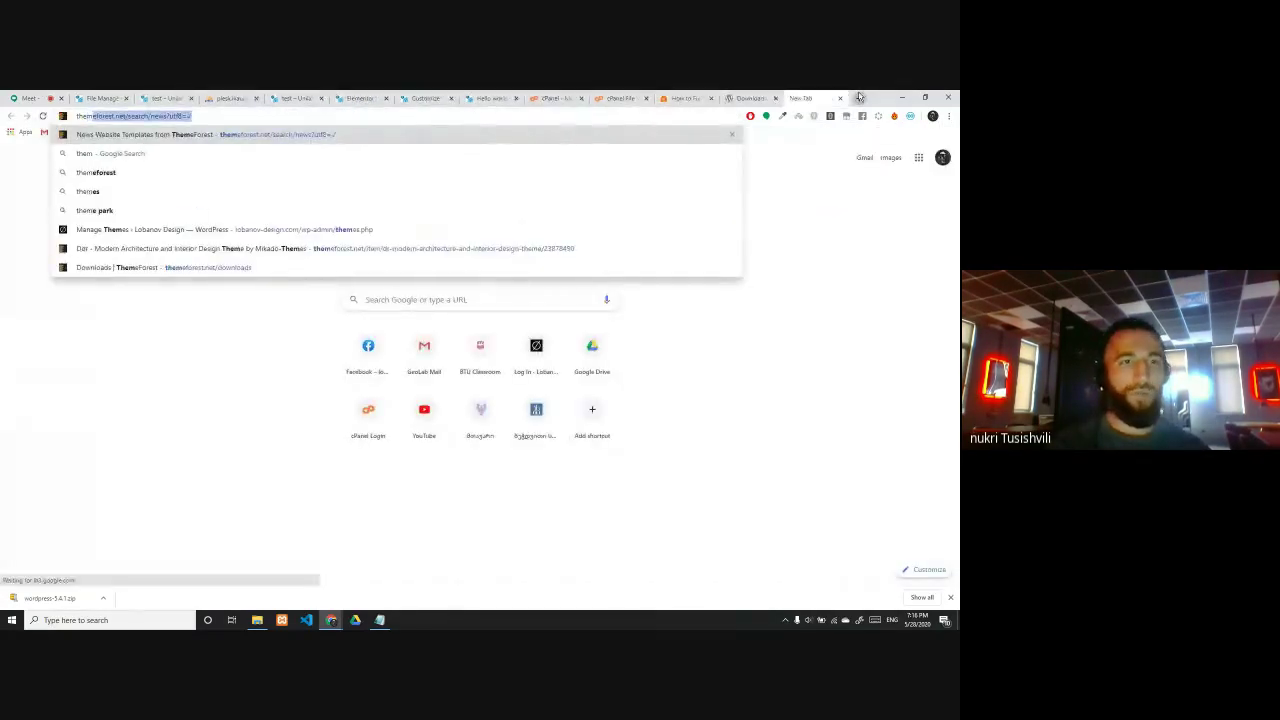
key("Return")
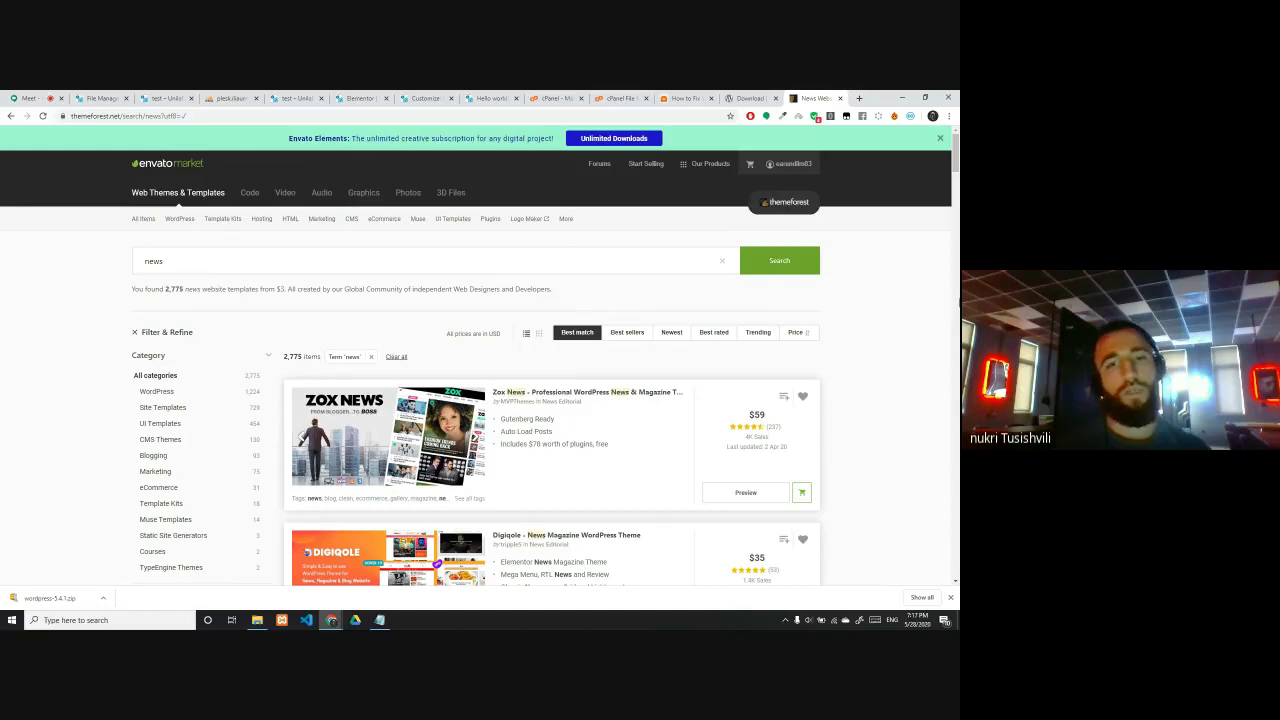
scroll(615, 352, "down", 1)
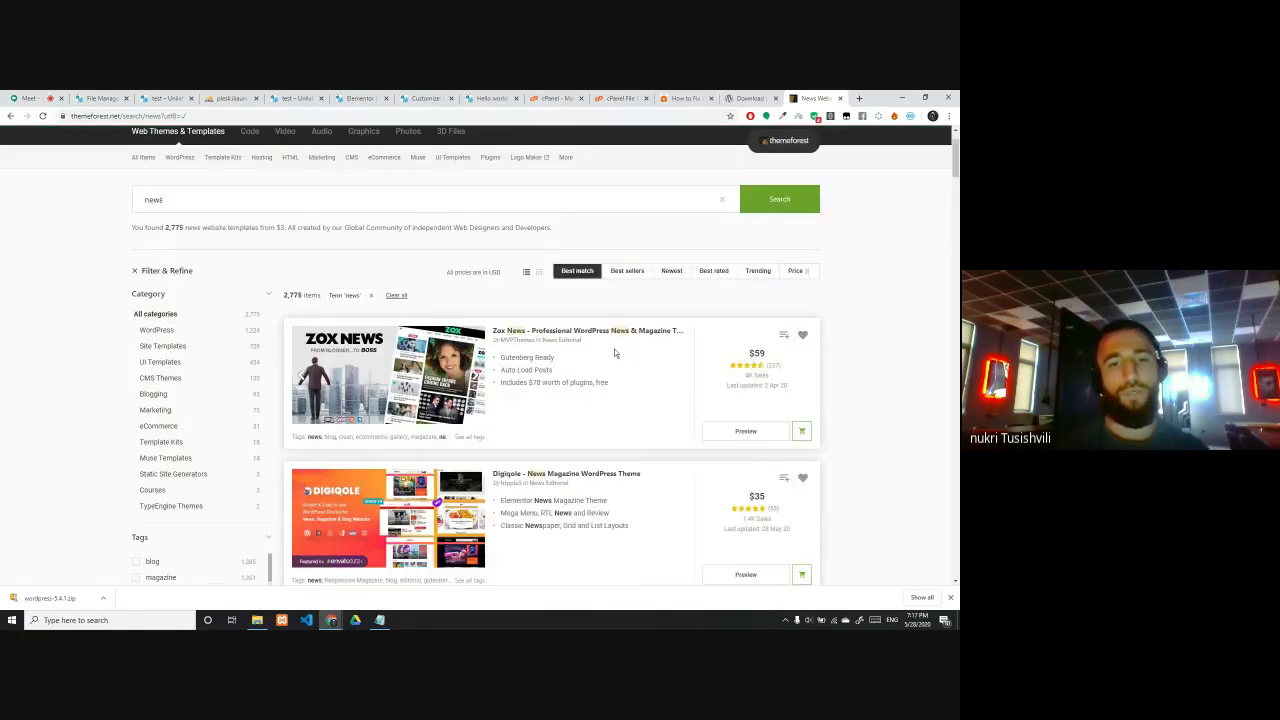
scroll(615, 352, "down", 10)
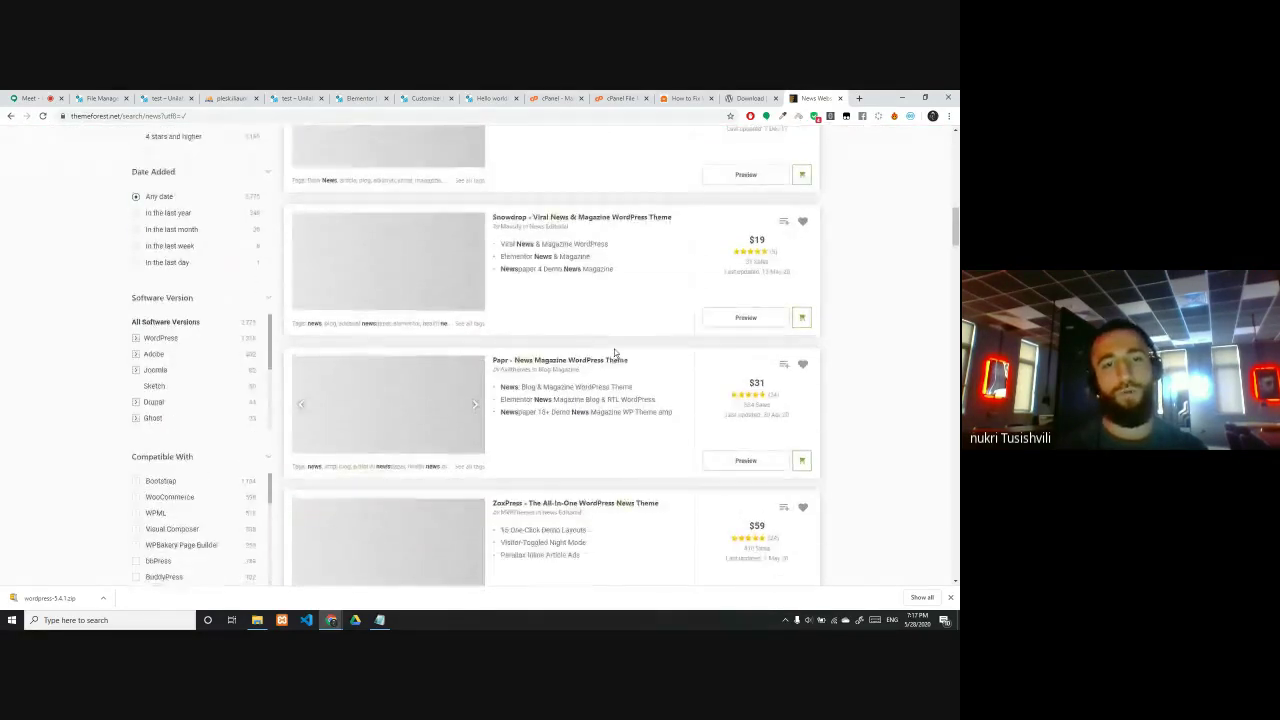
scroll(615, 352, "up", 2)
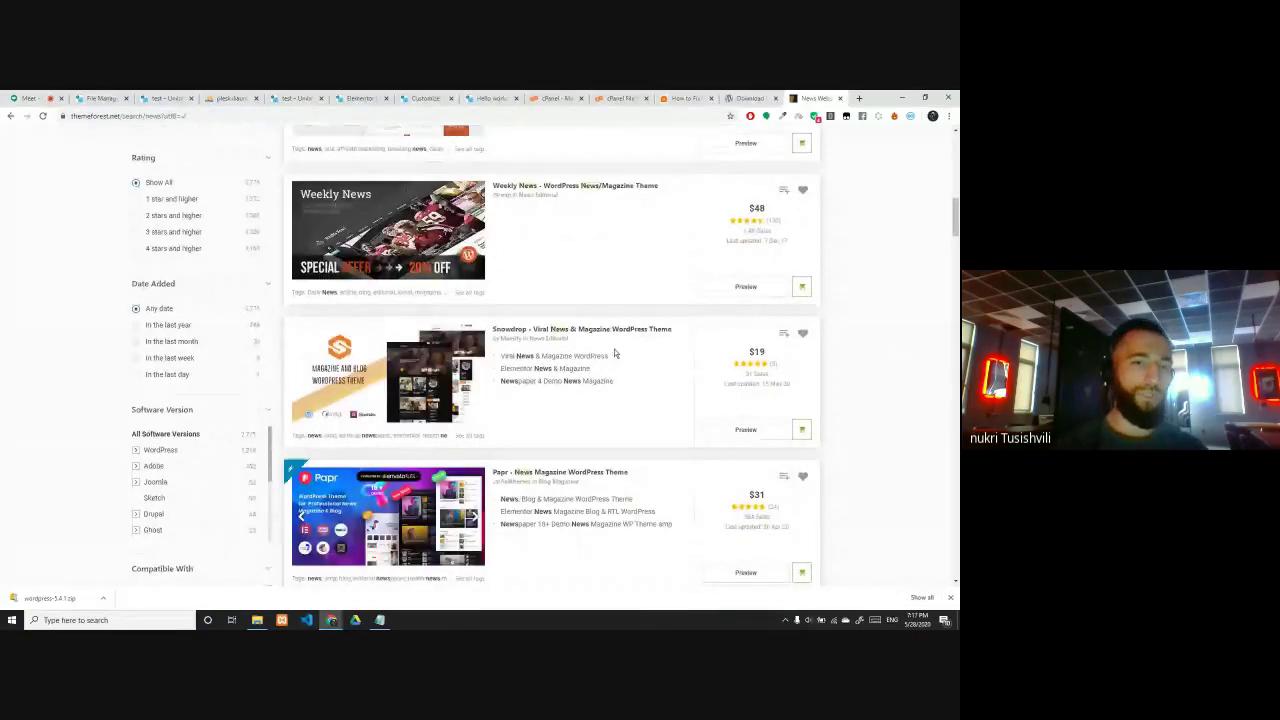
scroll(615, 352, "up", 4)
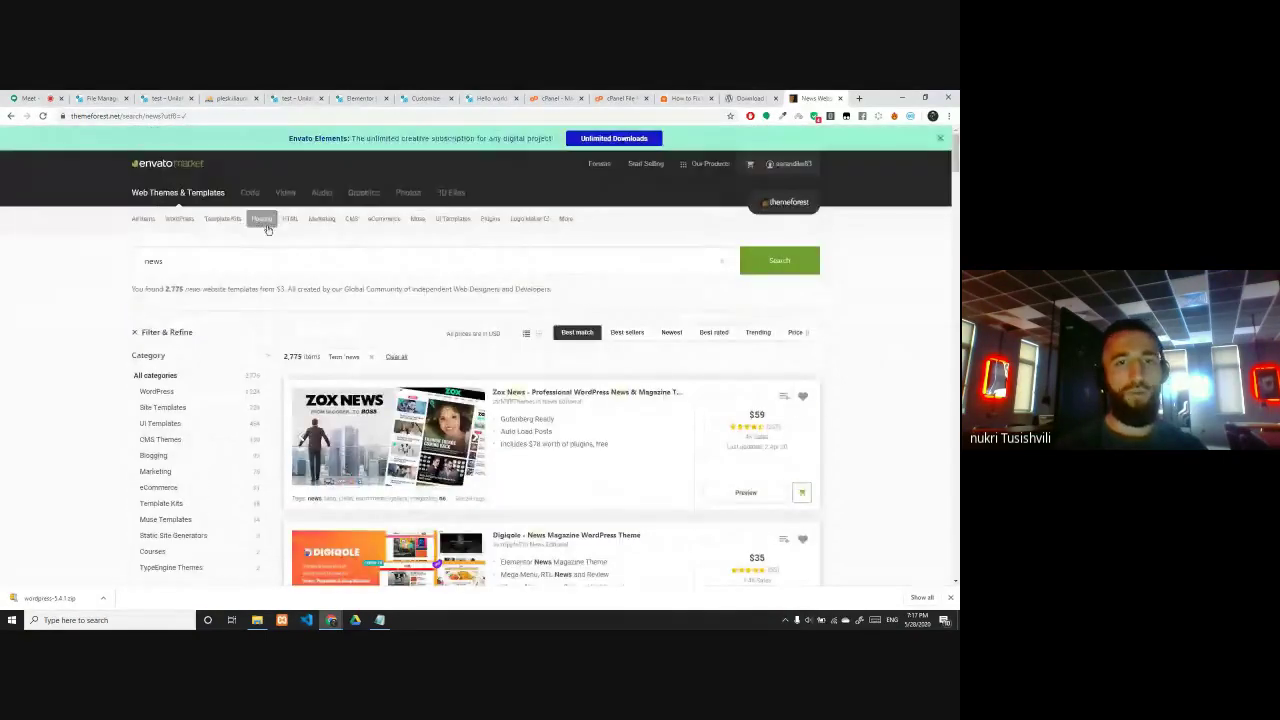
left_click_drag(305, 257, 37, 257)
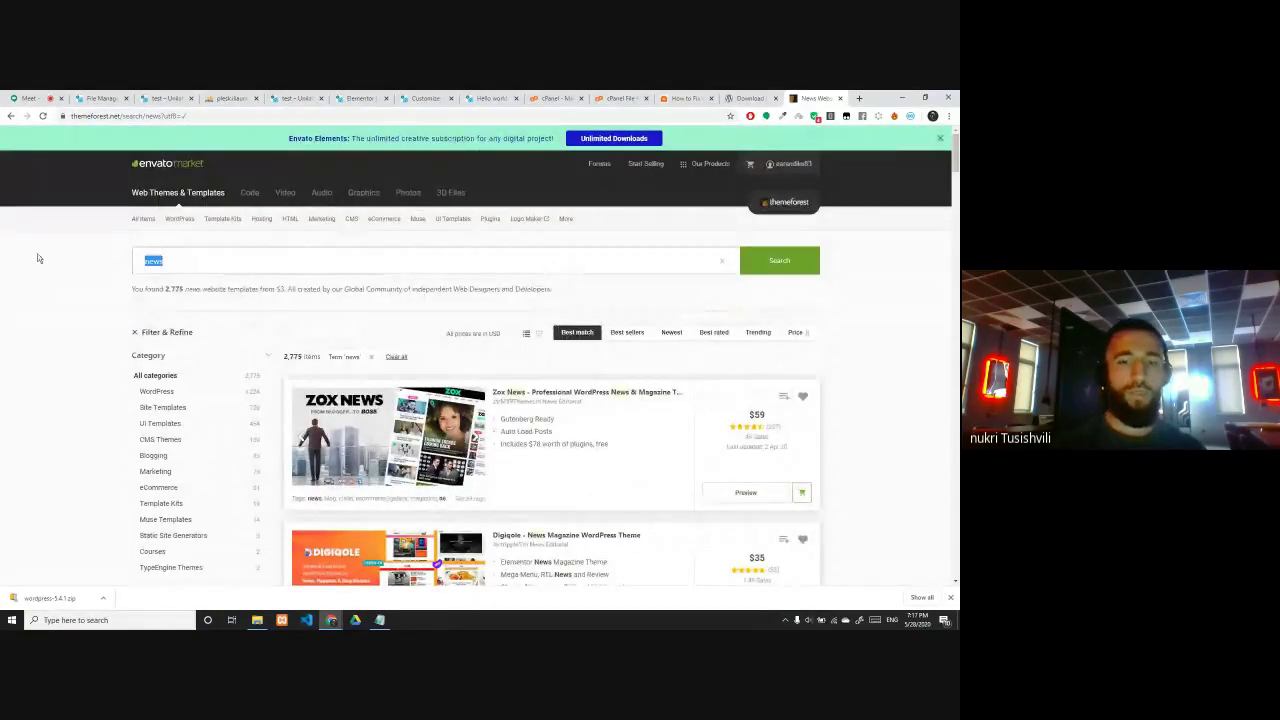
key("BackSpace")
Go to the ThemeForest account's Downloads page and look through the purchased items
left_click(765, 167)
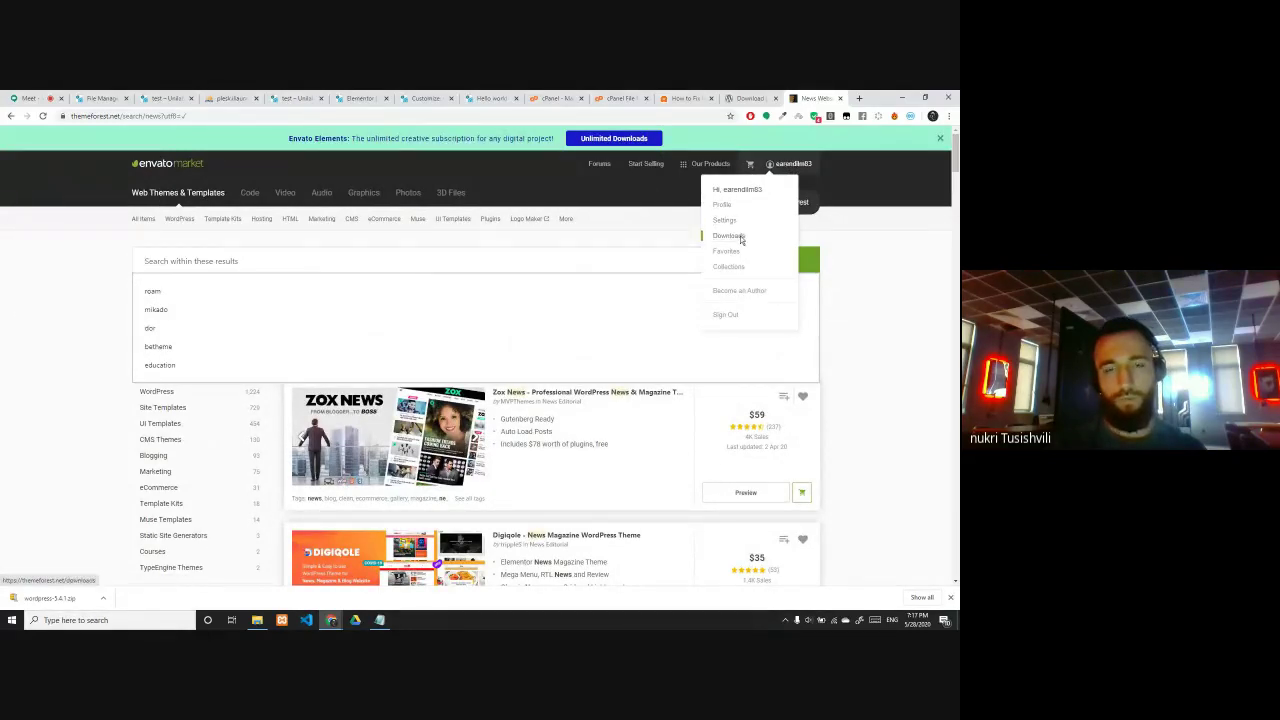
left_click(740, 237)
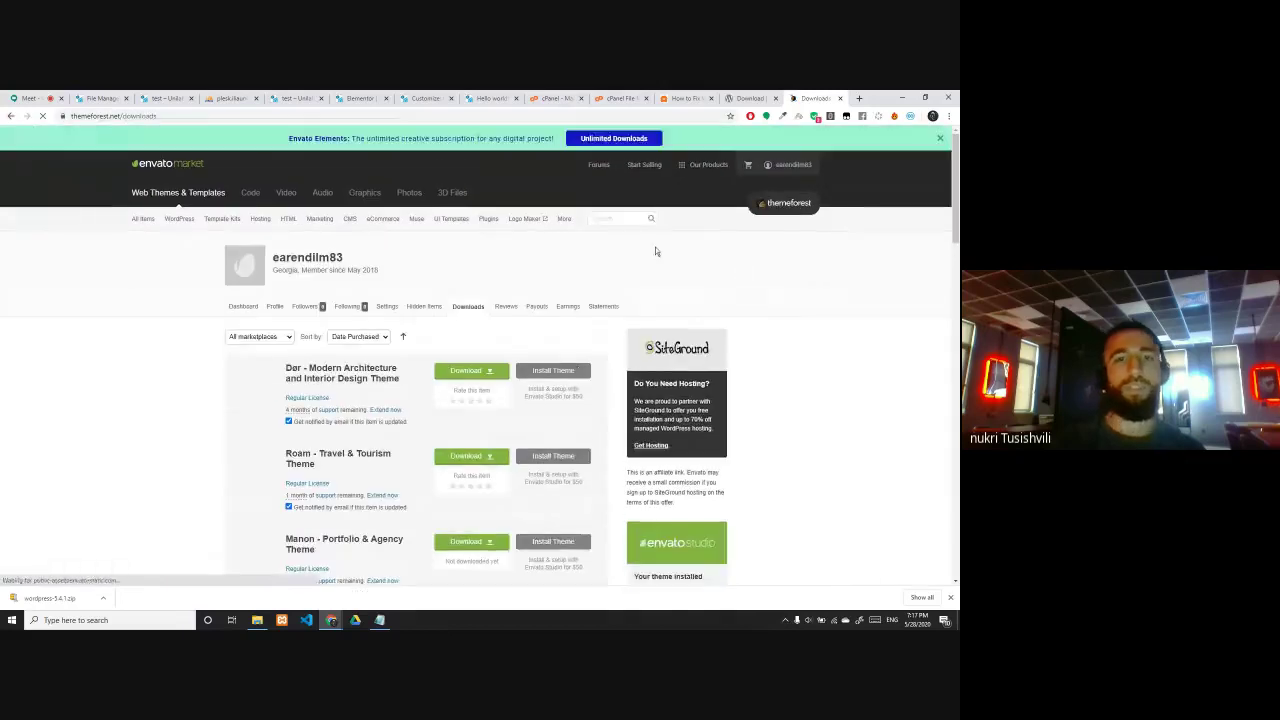
scroll(578, 366, "down", 4)
scroll(577, 370, "up", 1)
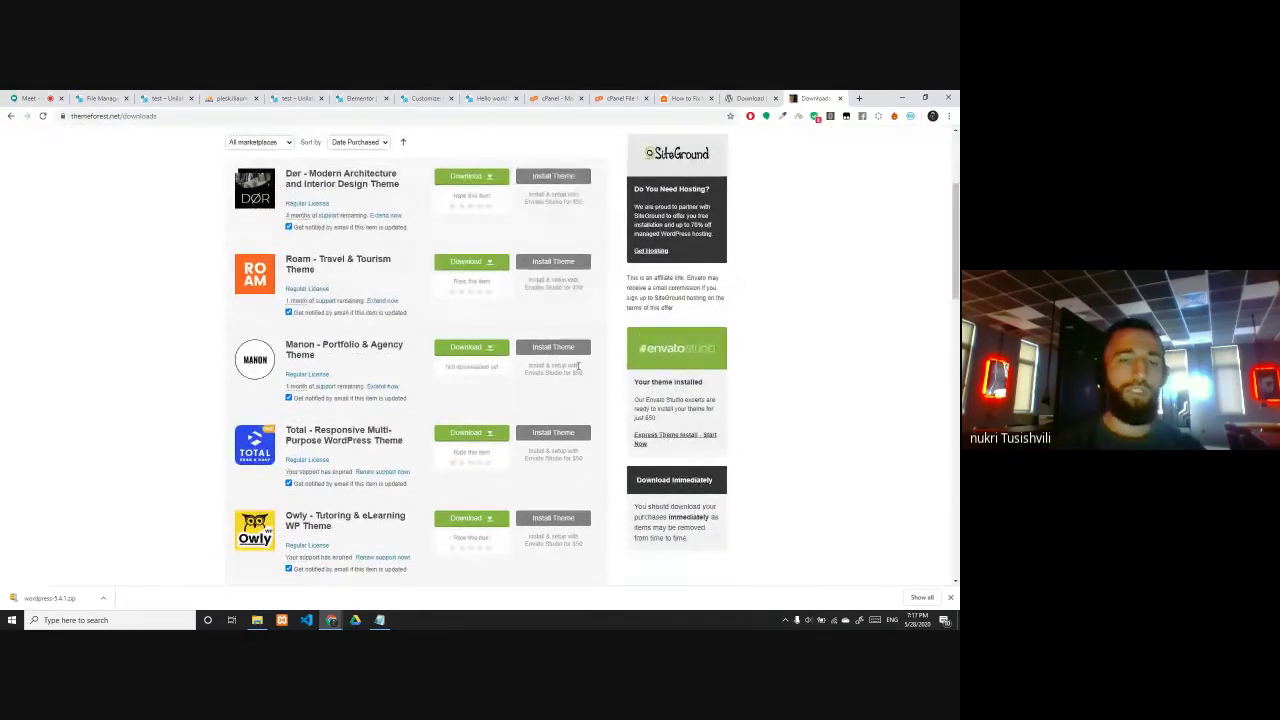
scroll(578, 366, "down", 4)
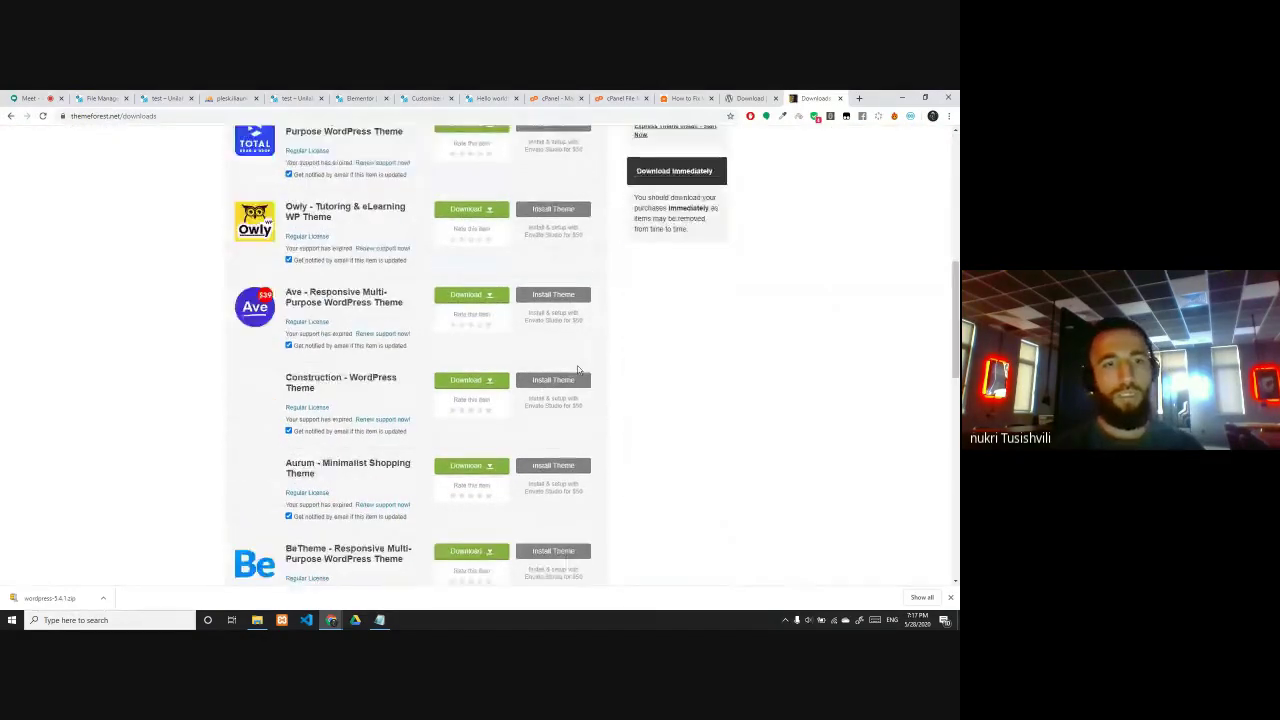
scroll(577, 370, "down", 10)
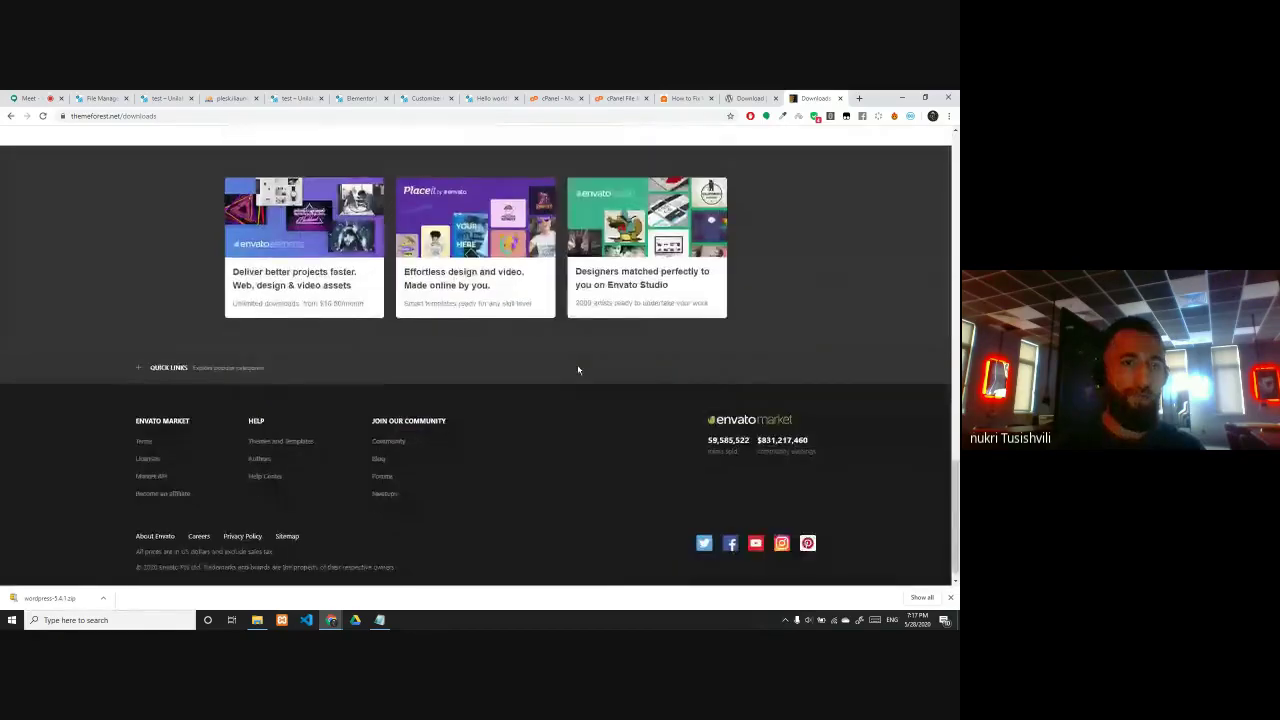
scroll(577, 370, "up", 10)
scroll(577, 370, "up", 5)
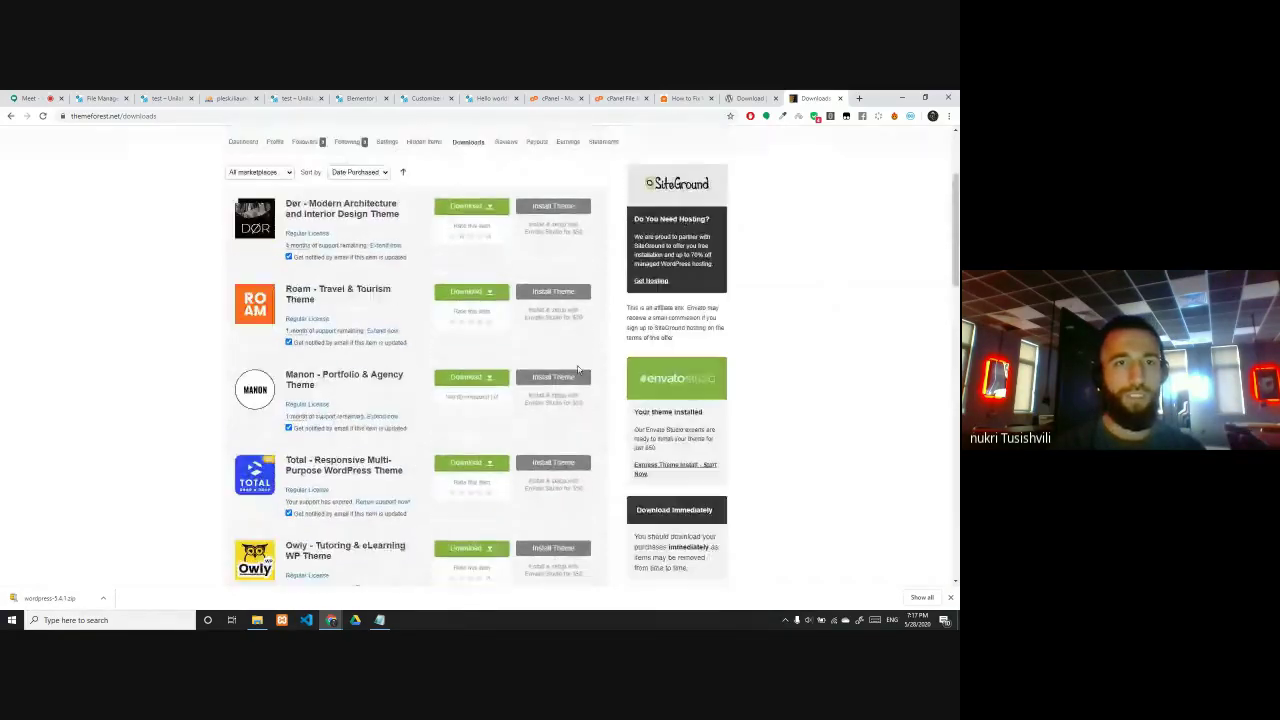
scroll(577, 370, "down", 4)
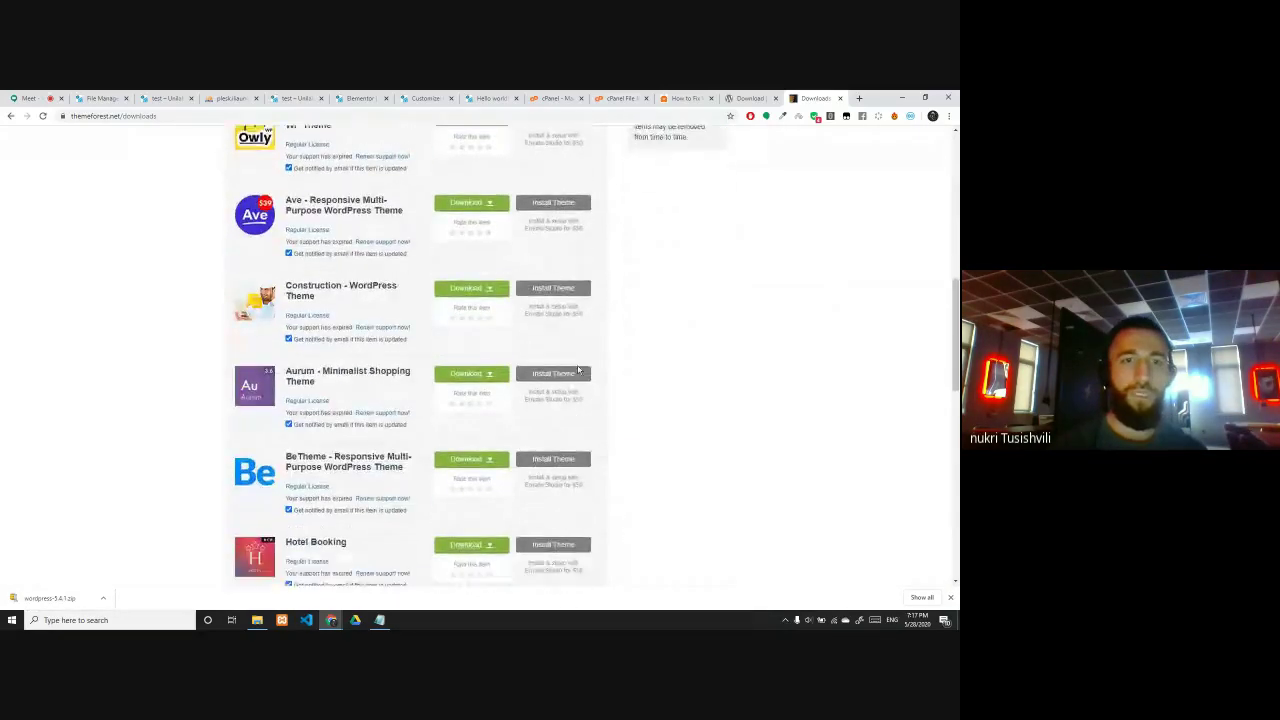
scroll(577, 370, "up", 4)
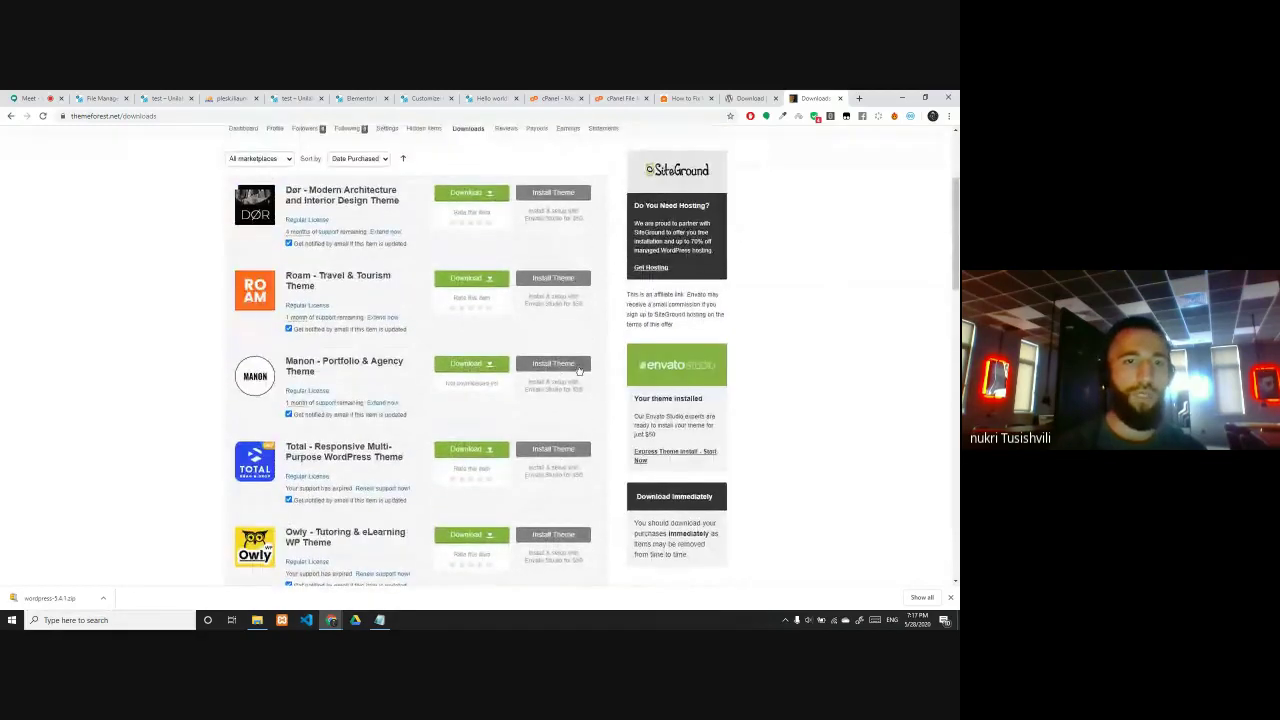
scroll(579, 370, "down", 4)
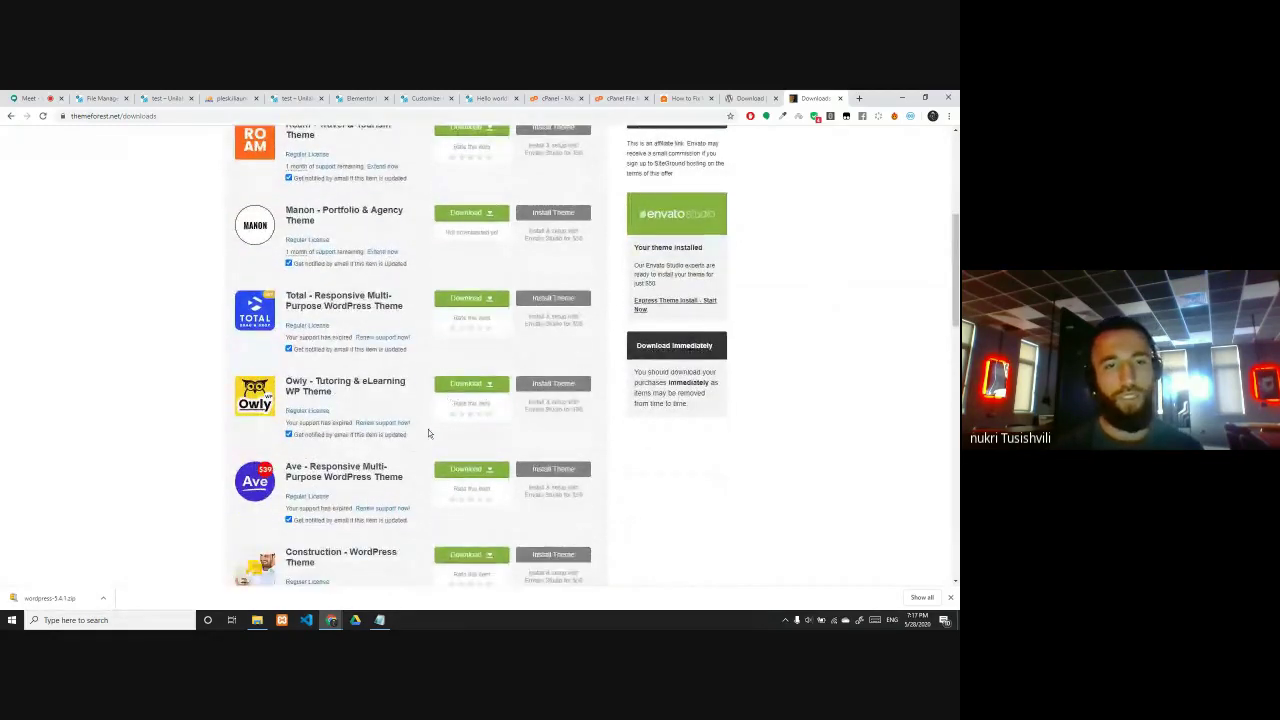
scroll(428, 433, "up", 5)
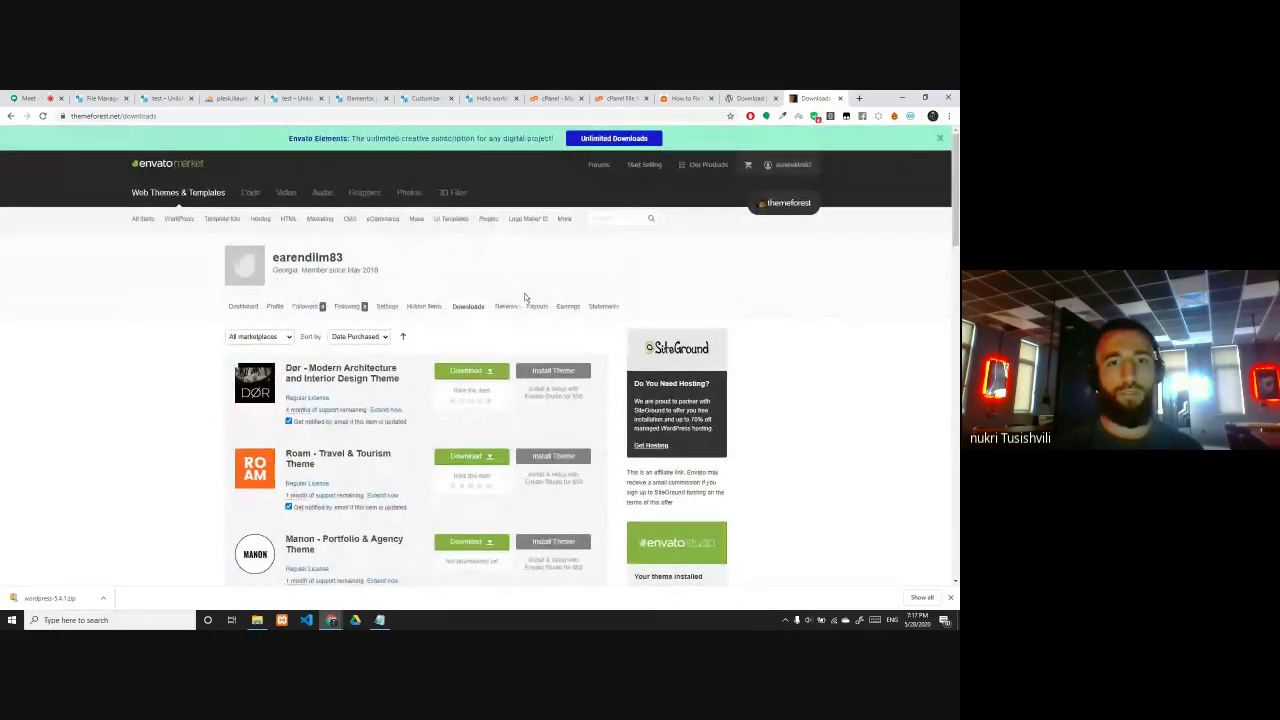
scroll(508, 320, "down", 5)
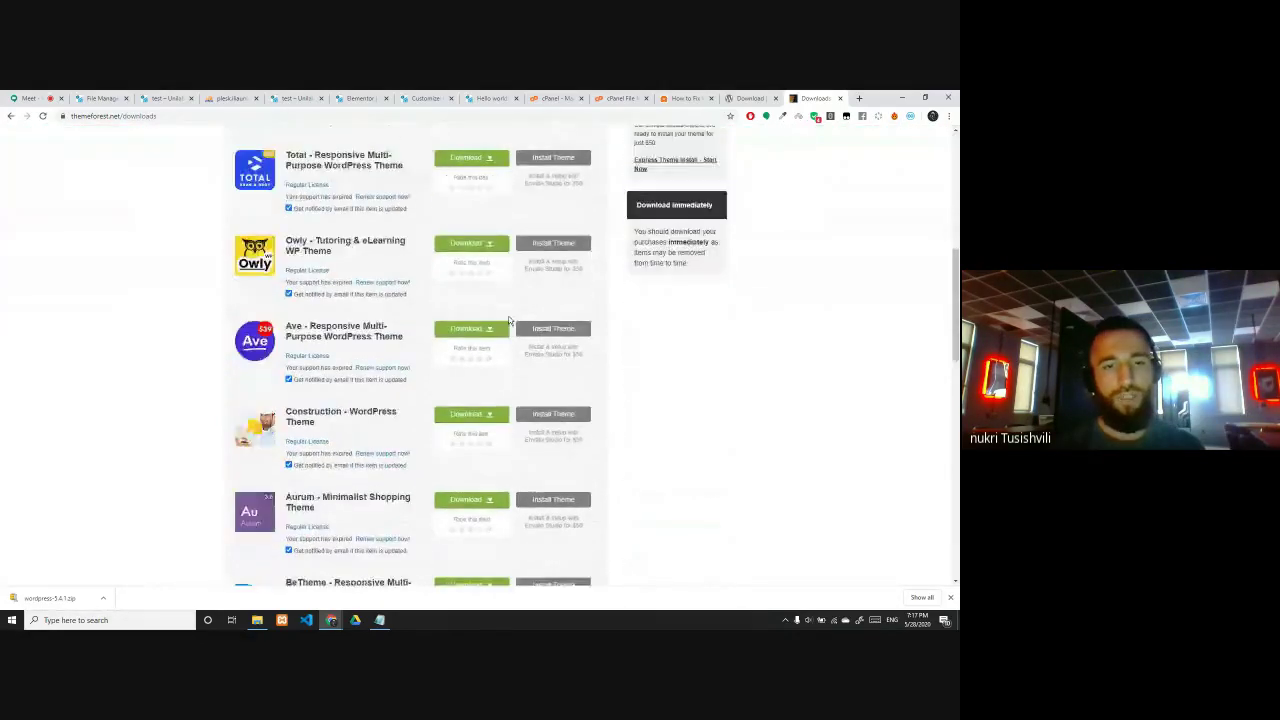
scroll(508, 320, "down", 3)
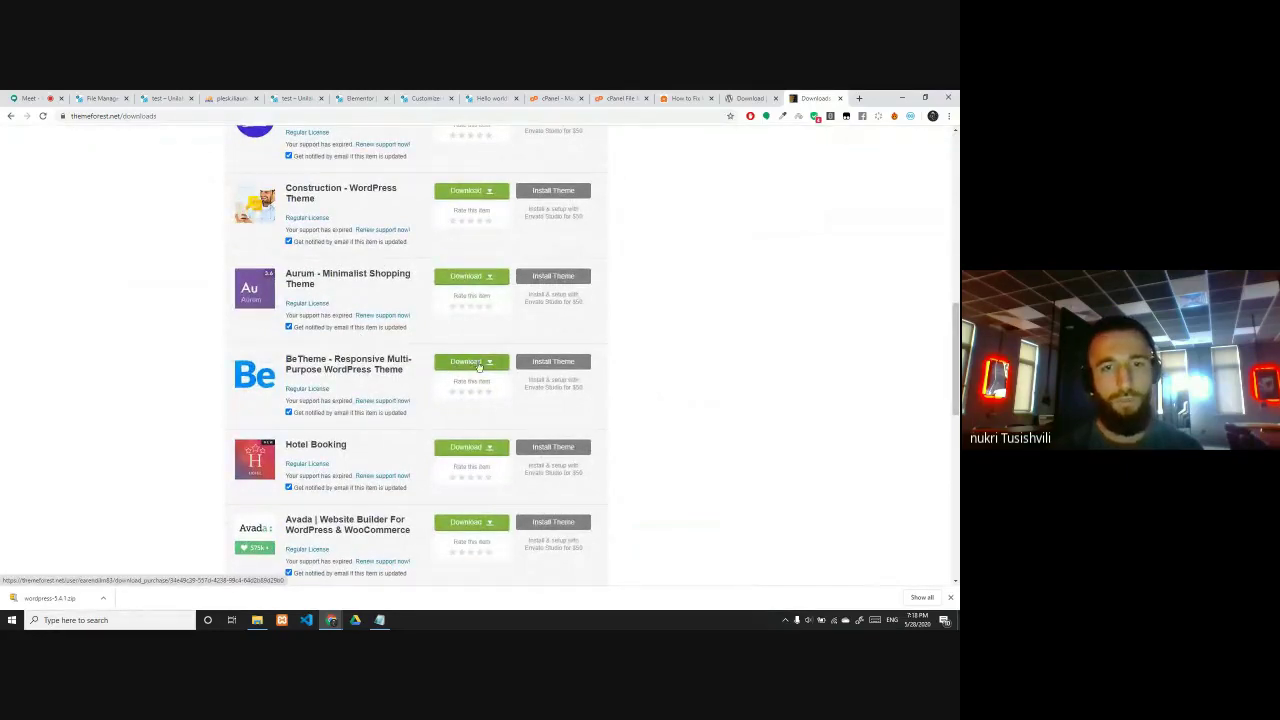
Download BeTheme's 'All files & documentation' package, then return to the Hello world! post
left_click(478, 364)
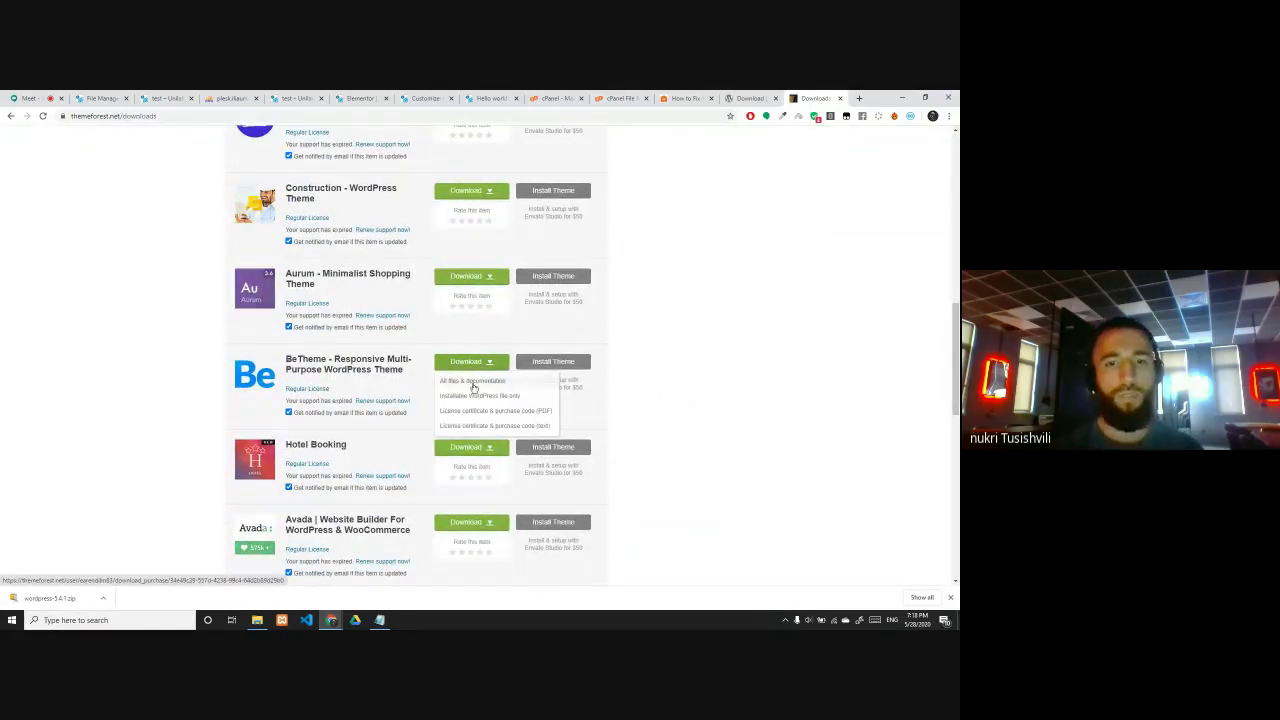
left_click(473, 384)
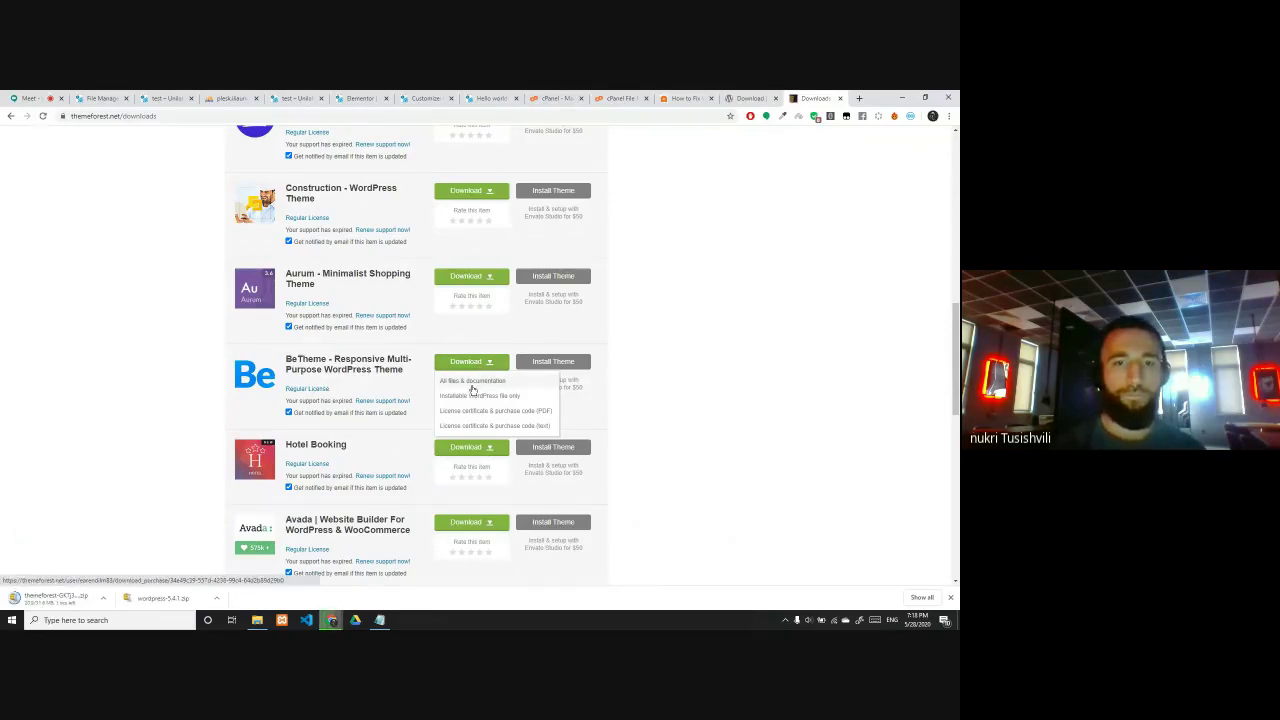
left_click(473, 387)
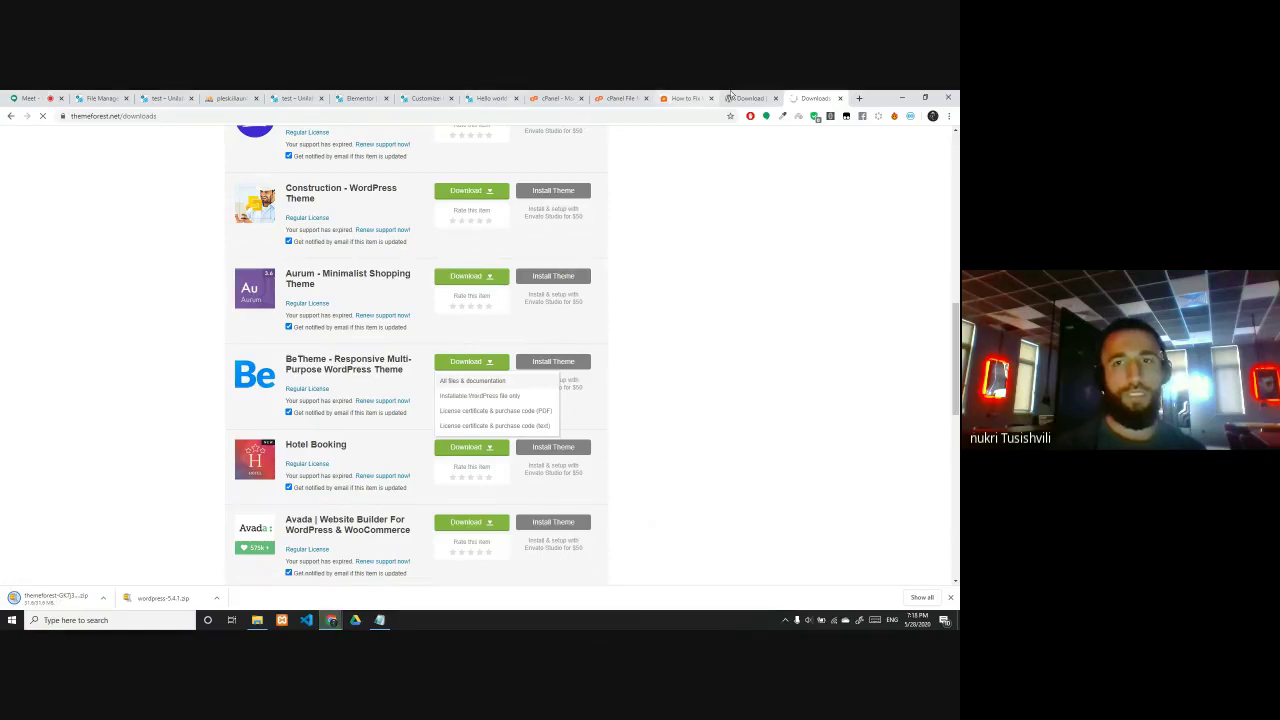
left_click(491, 98)
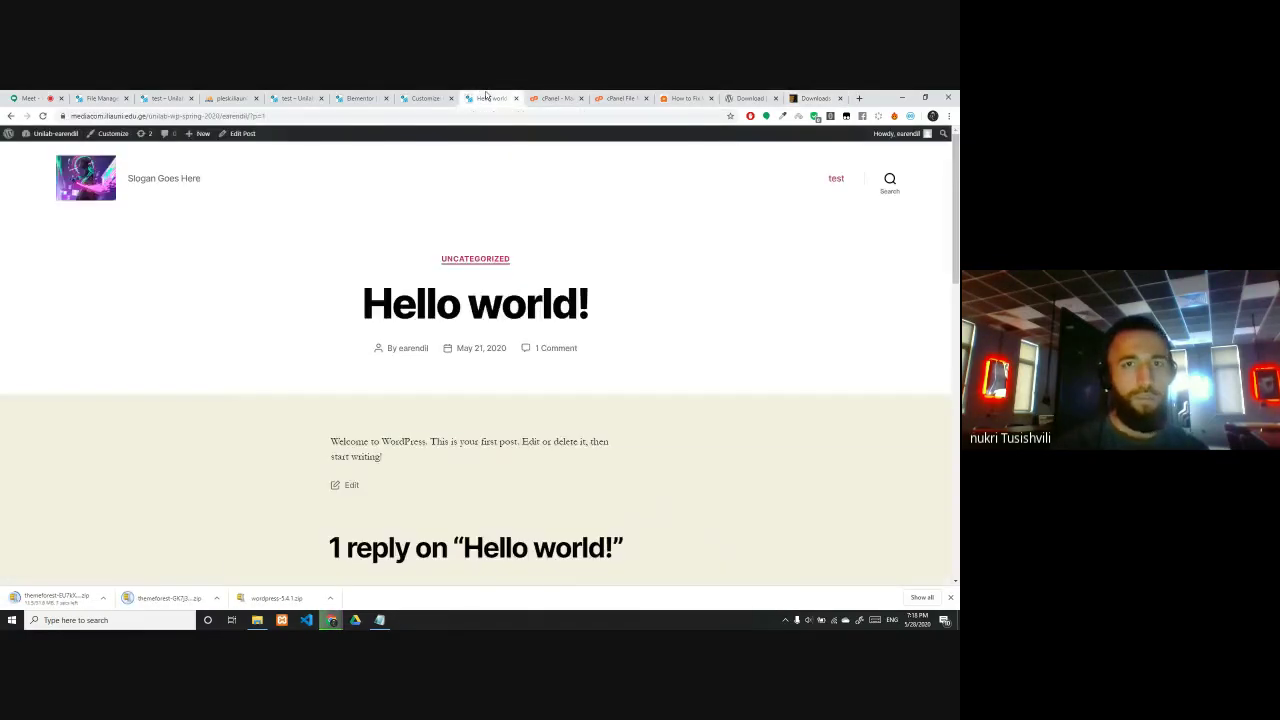
Look over the open tabs and scroll the test page with its hero slider
left_click(410, 99)
left_click(355, 98)
left_click(285, 97)
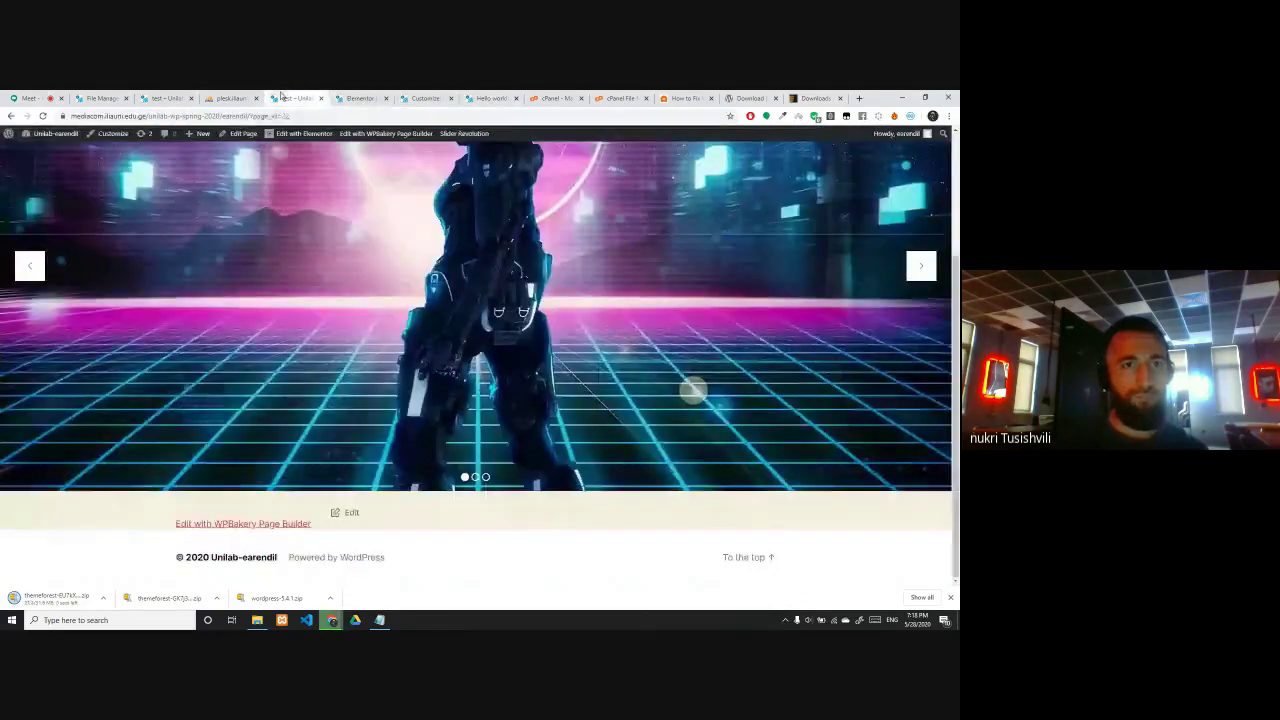
scroll(255, 175, "up", 3)
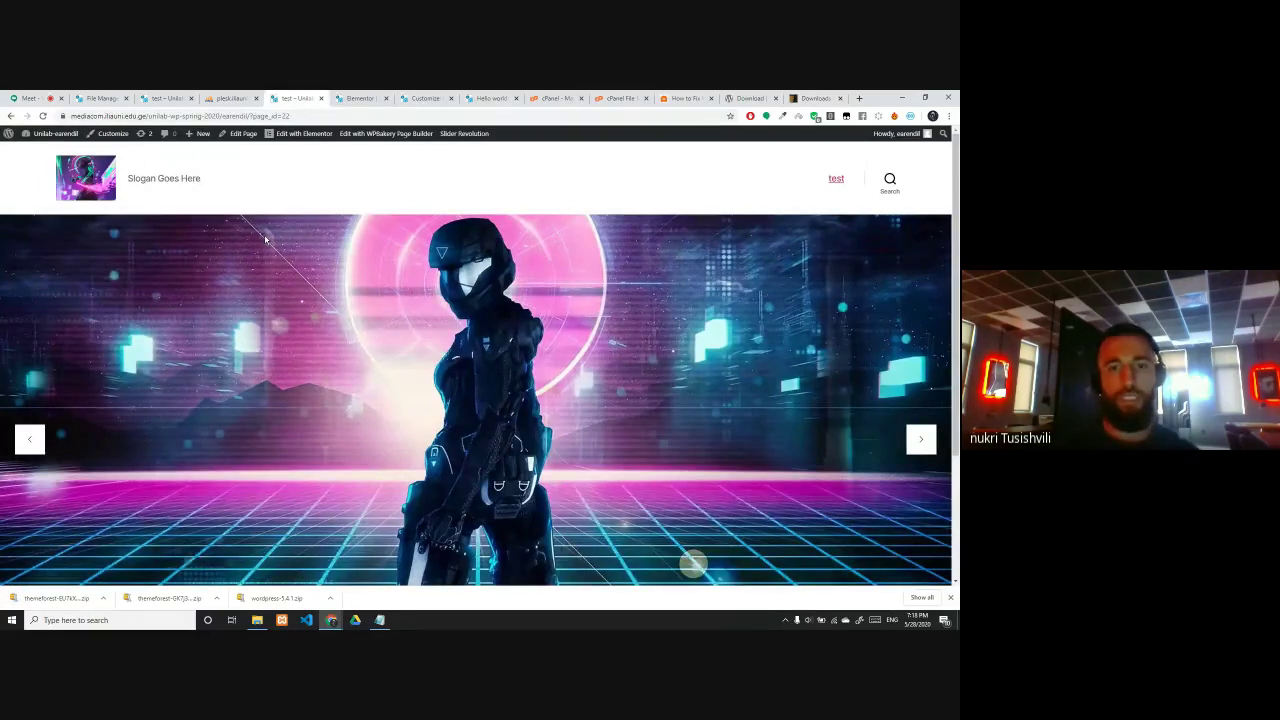
scroll(330, 412, "down", 3)
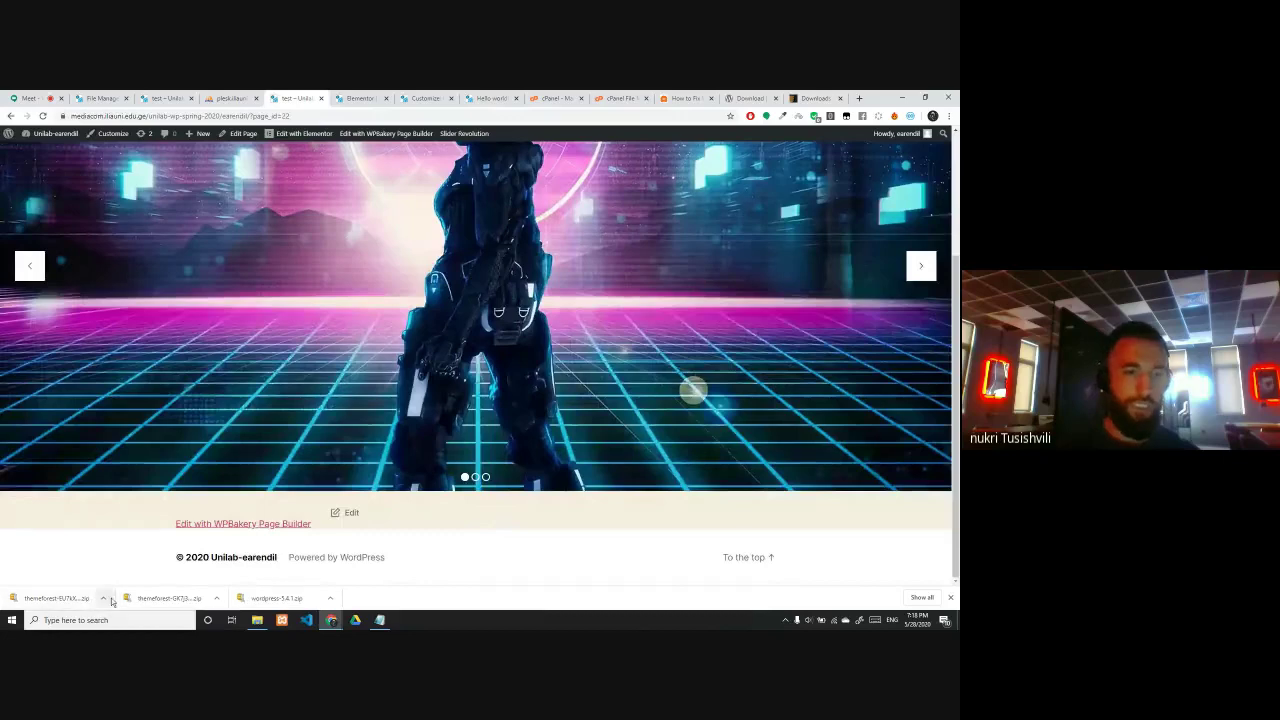
scroll(363, 395, "up", 3)
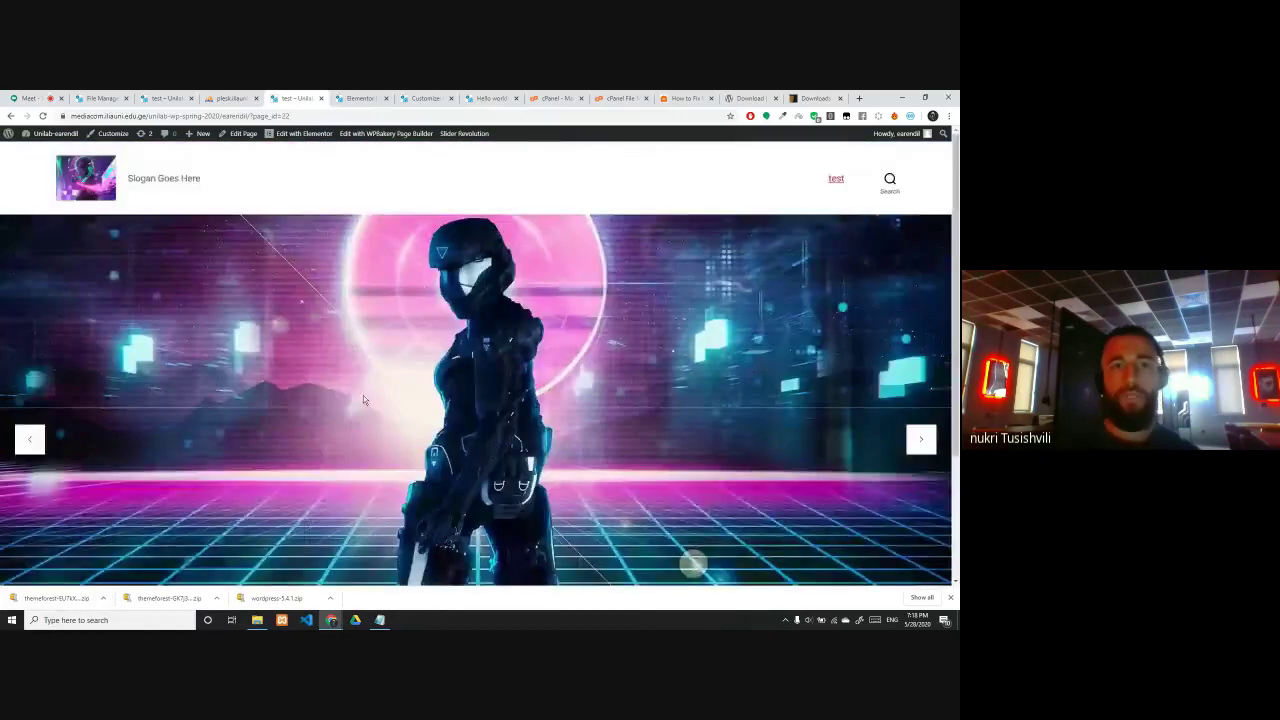
Cycle through the remaining tabs and open the WordPress admin Dashboard from the front page
left_click(357, 97)
left_click(120, 97)
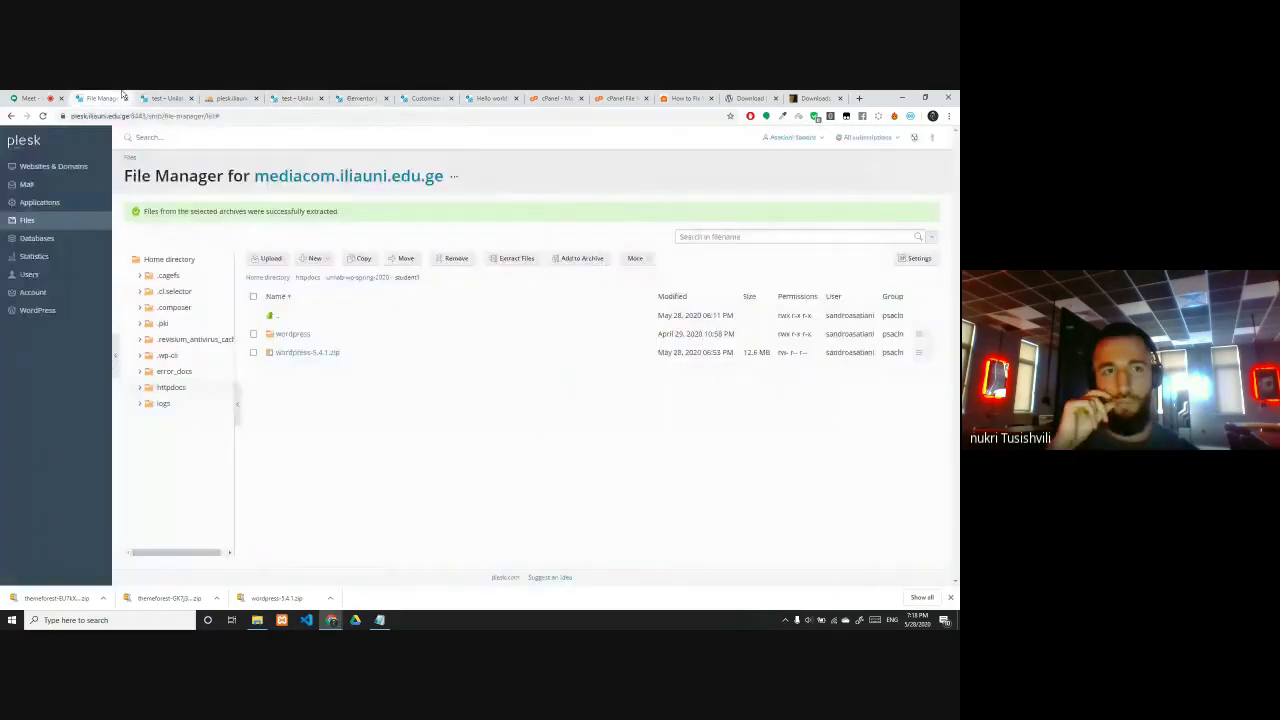
left_click(158, 97)
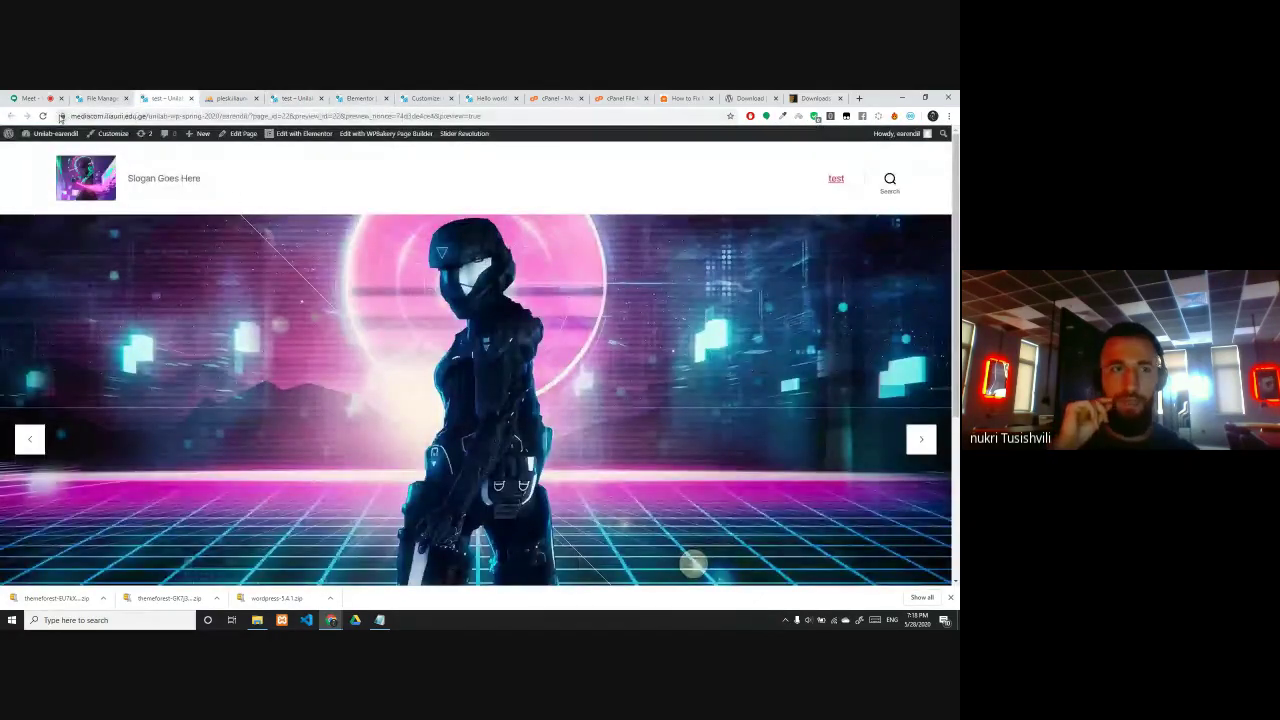
left_click(230, 98)
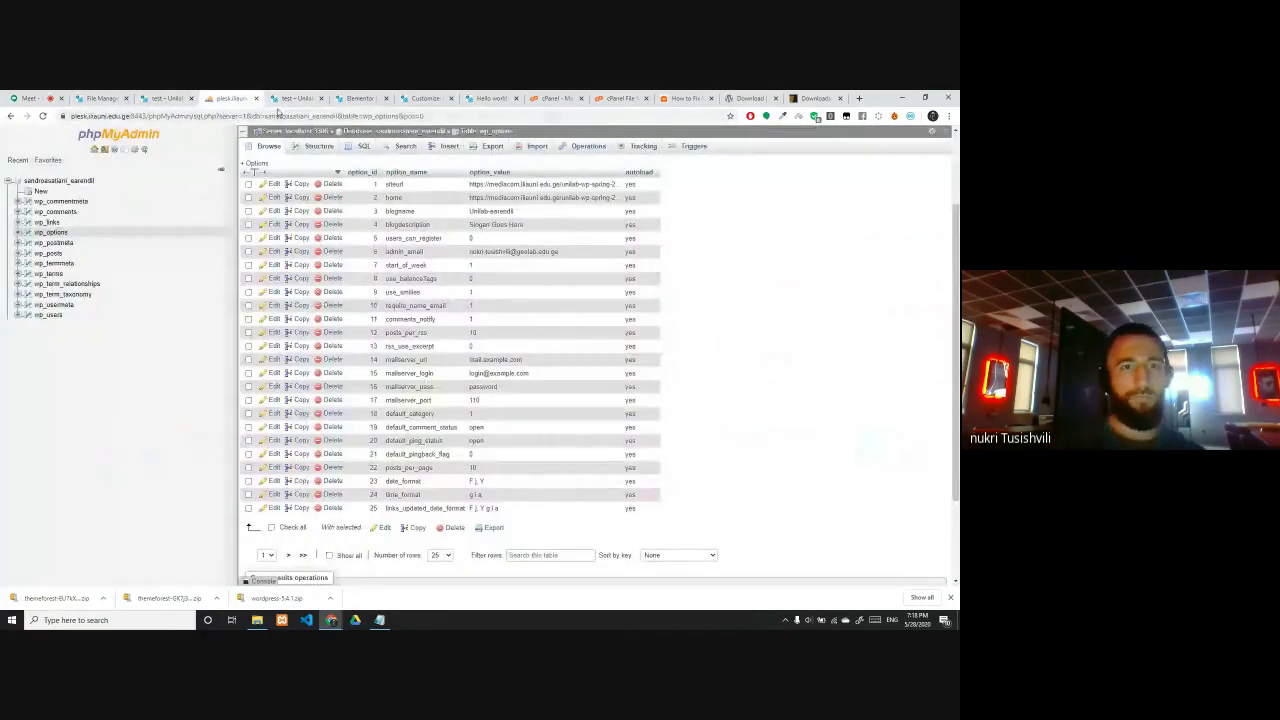
left_click(295, 98)
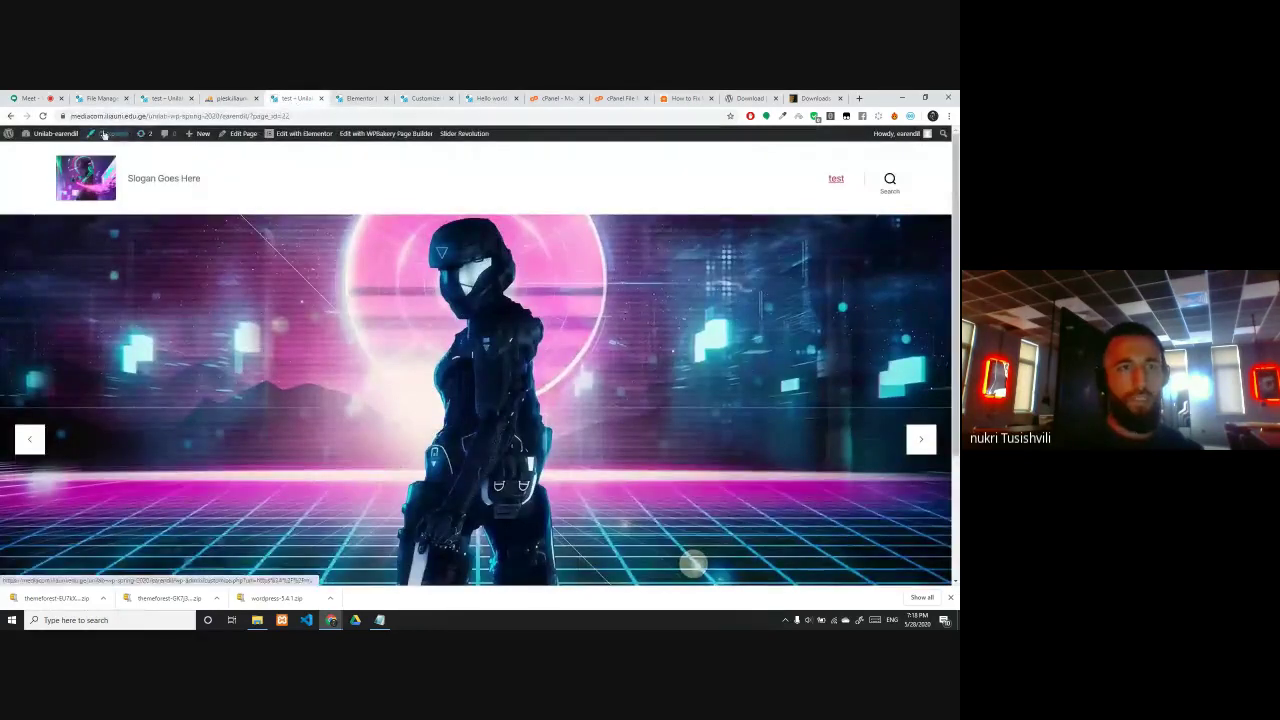
left_click(38, 150)
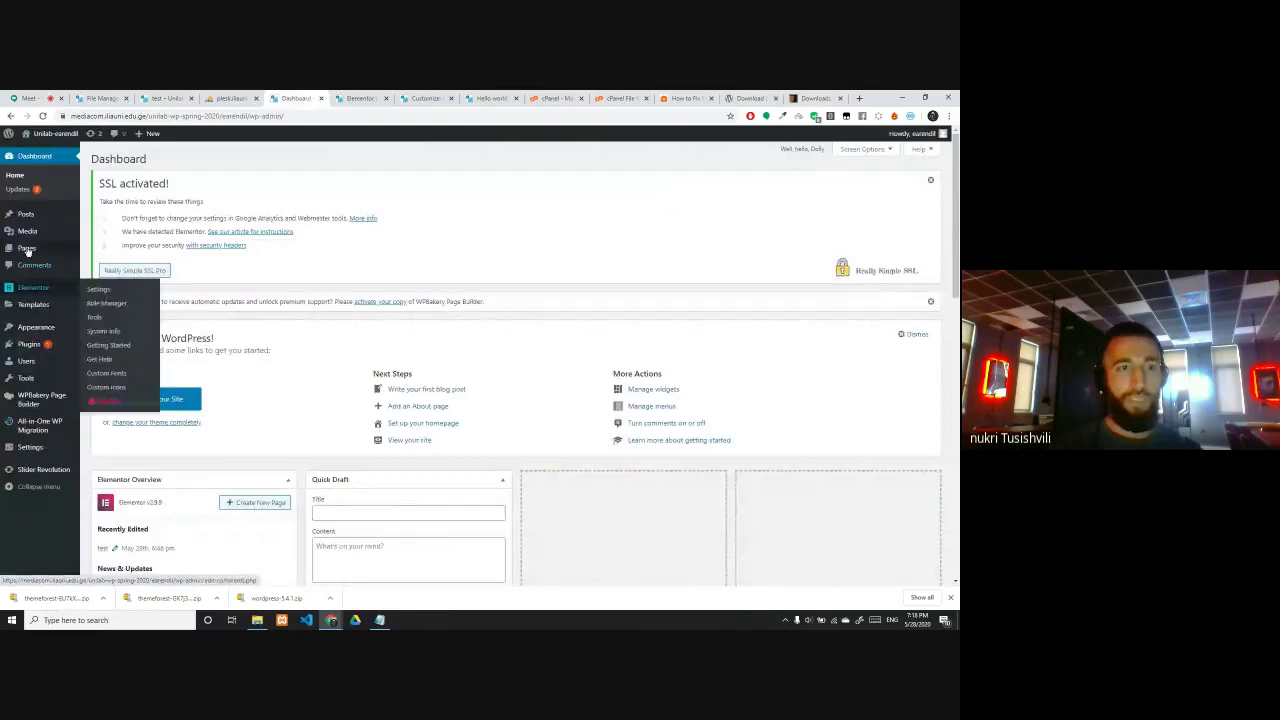
Create a new page titled 'Blog' in the WPBakery backend editor and publish it
mouse_move(65, 251)
left_click(119, 252)
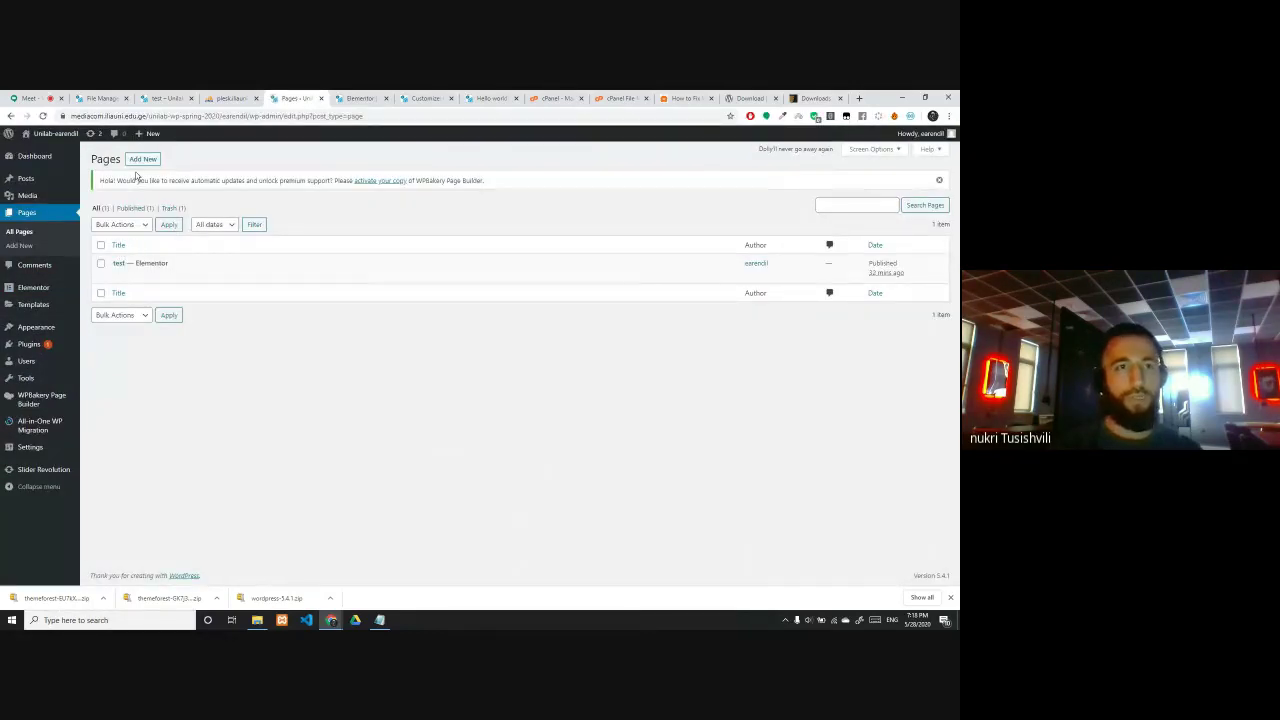
left_click(142, 159)
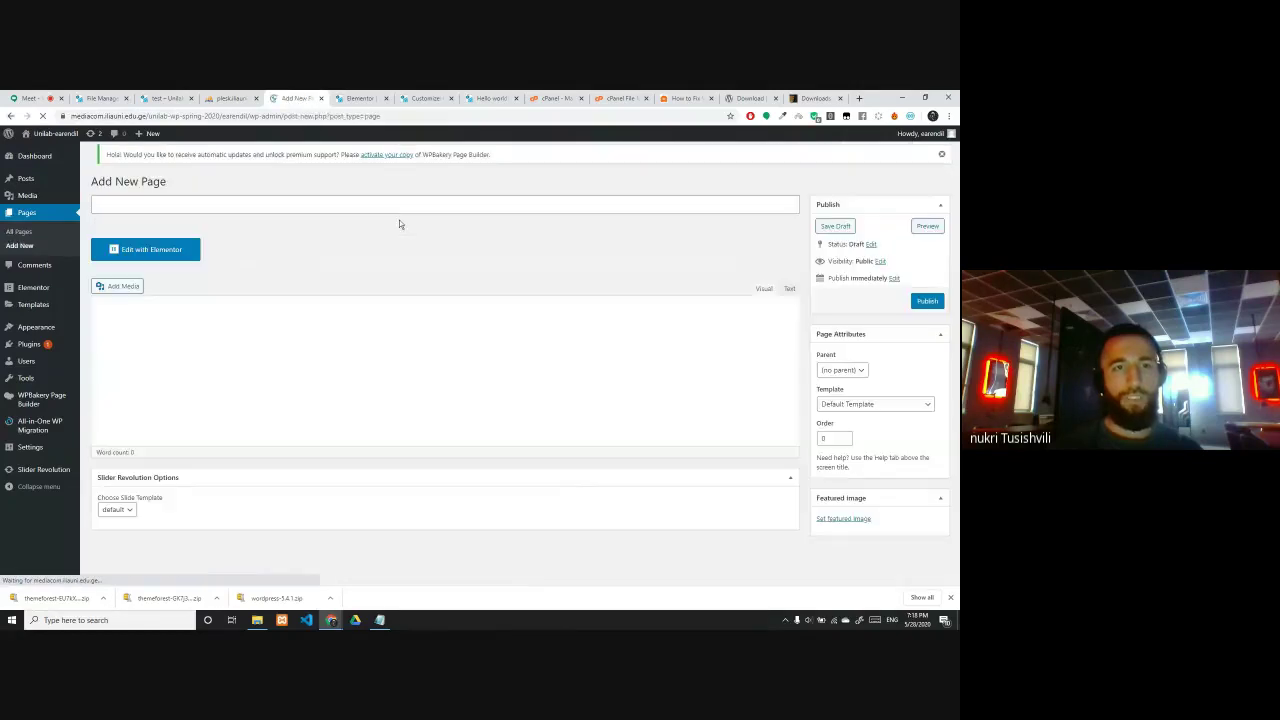
type("Blog")
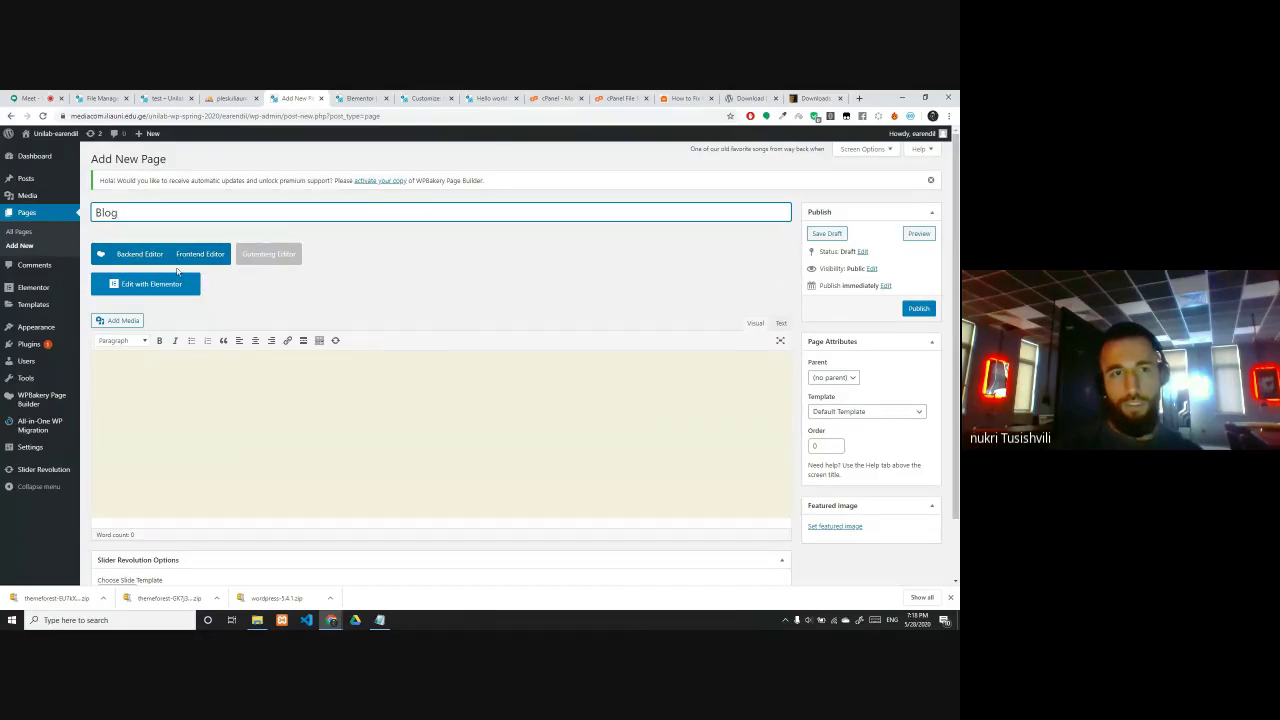
left_click(140, 254)
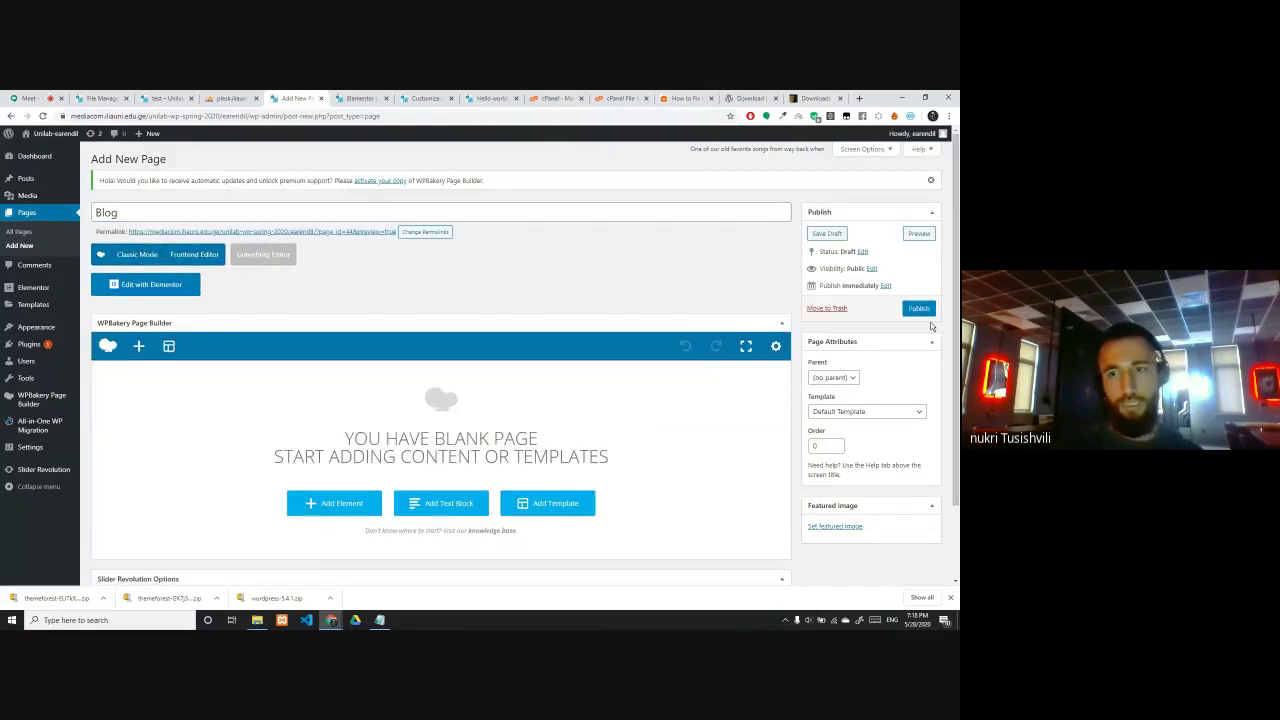
left_click(911, 313)
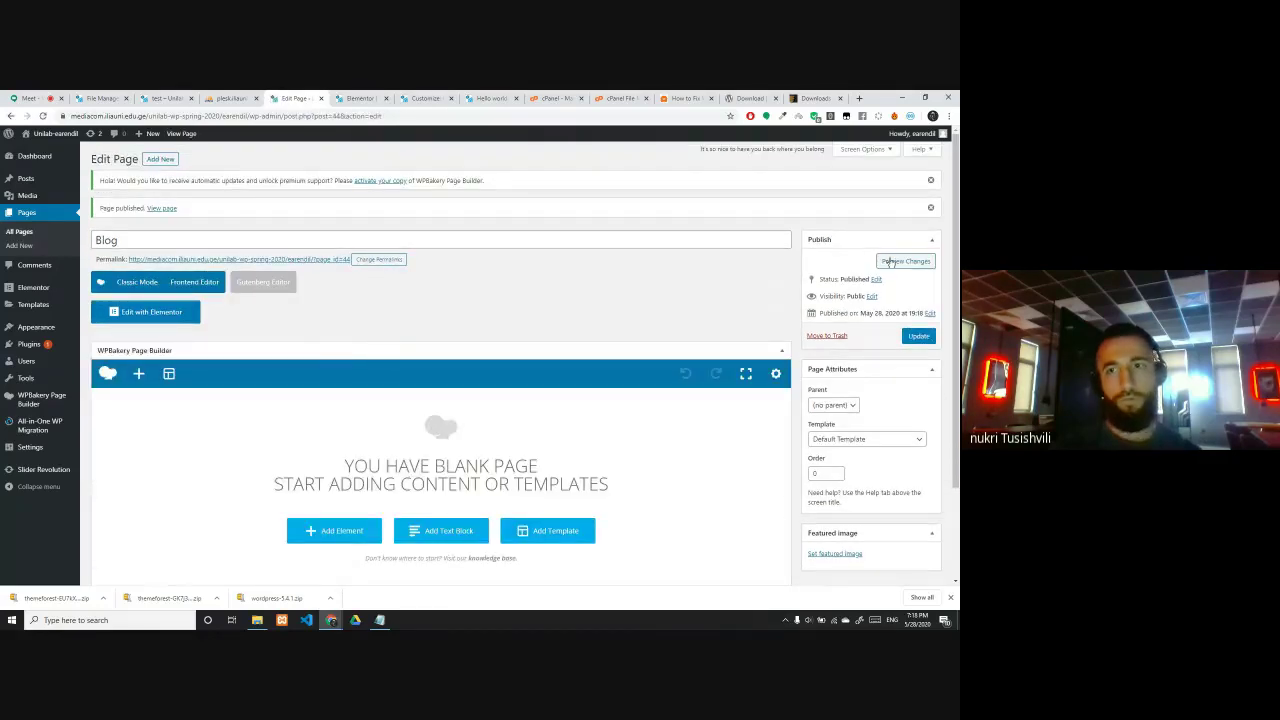
Preview the published Blog page, close the preview and go to the Posts list
left_click(891, 262)
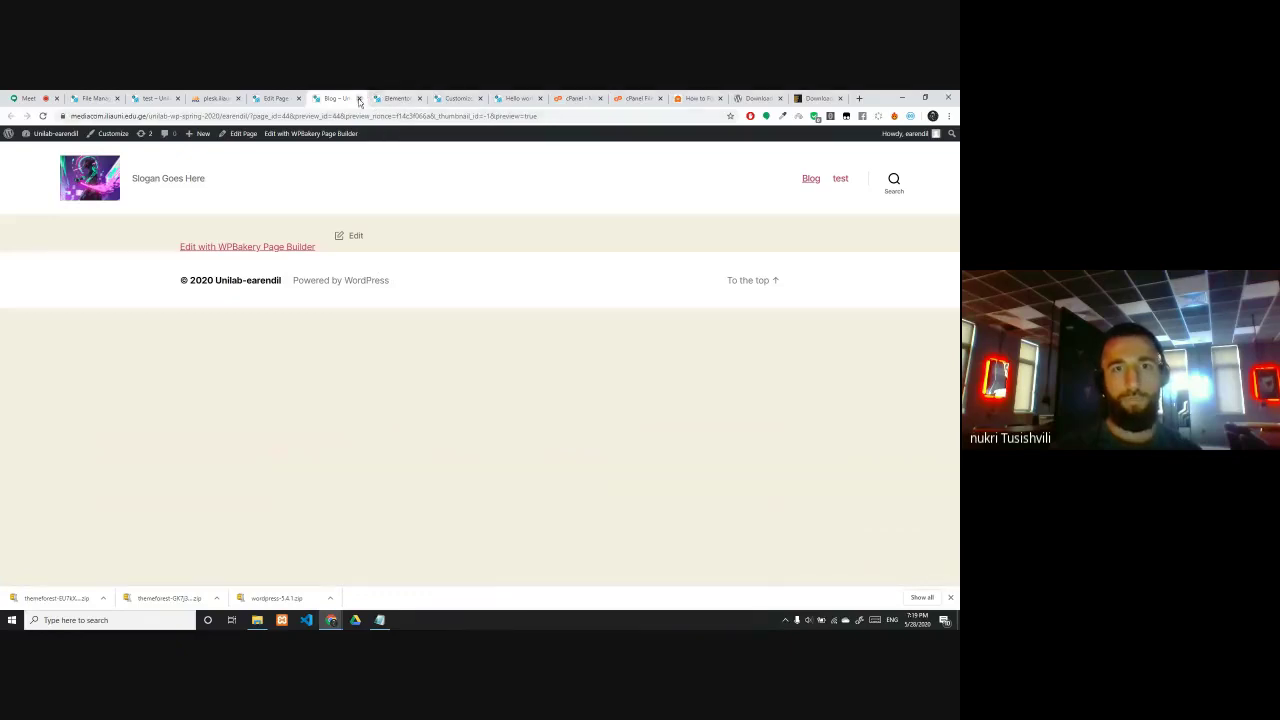
left_click(359, 99)
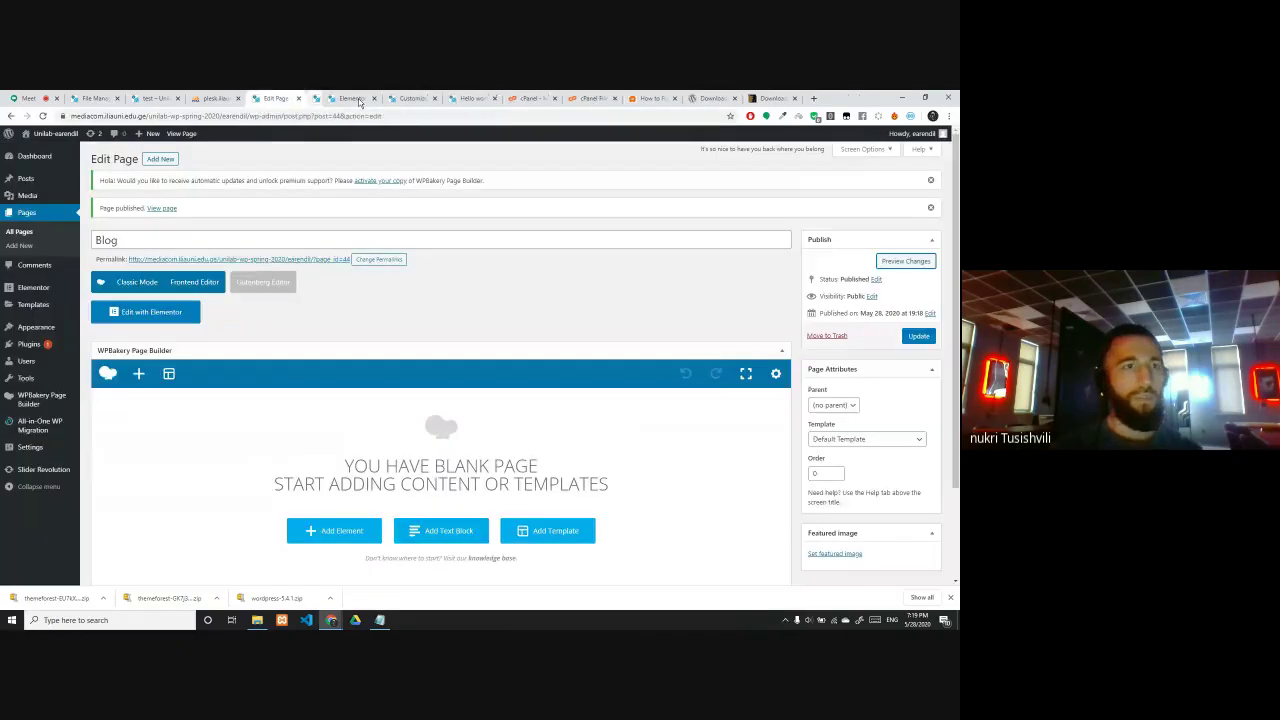
left_click(38, 187)
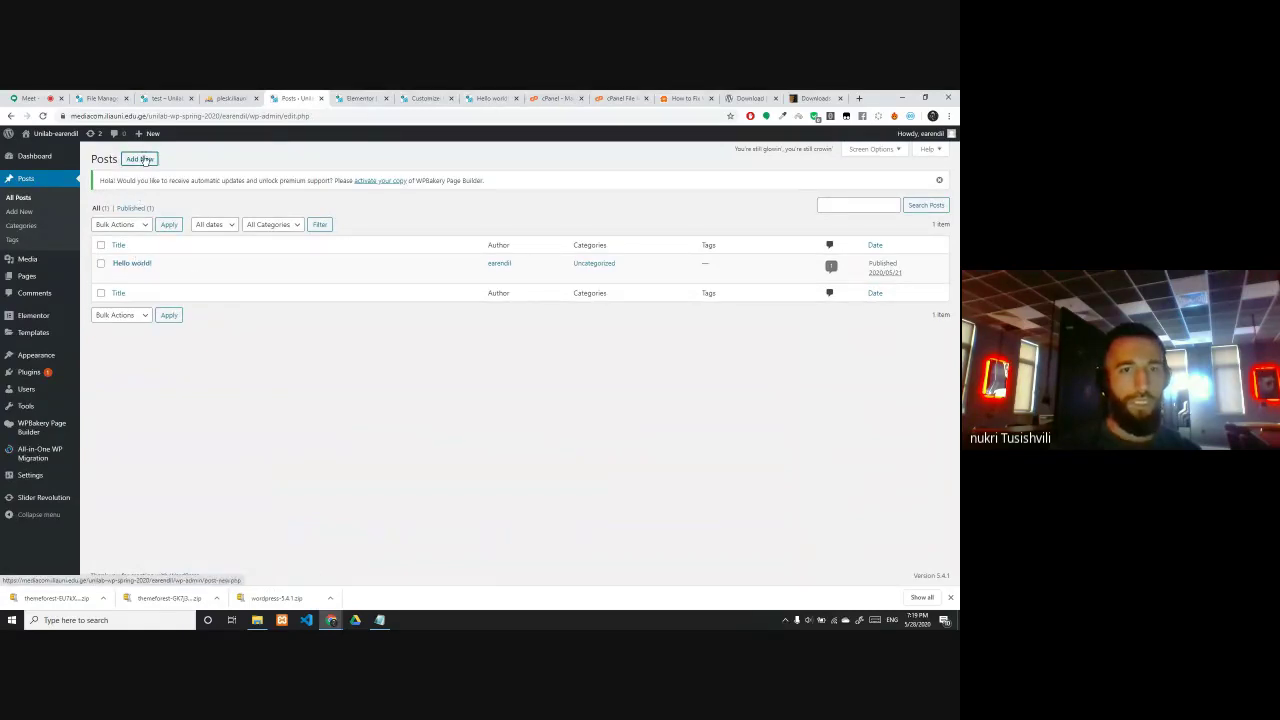
Start a new post titled 'Iron Man' and clear the body text
left_click(141, 160)
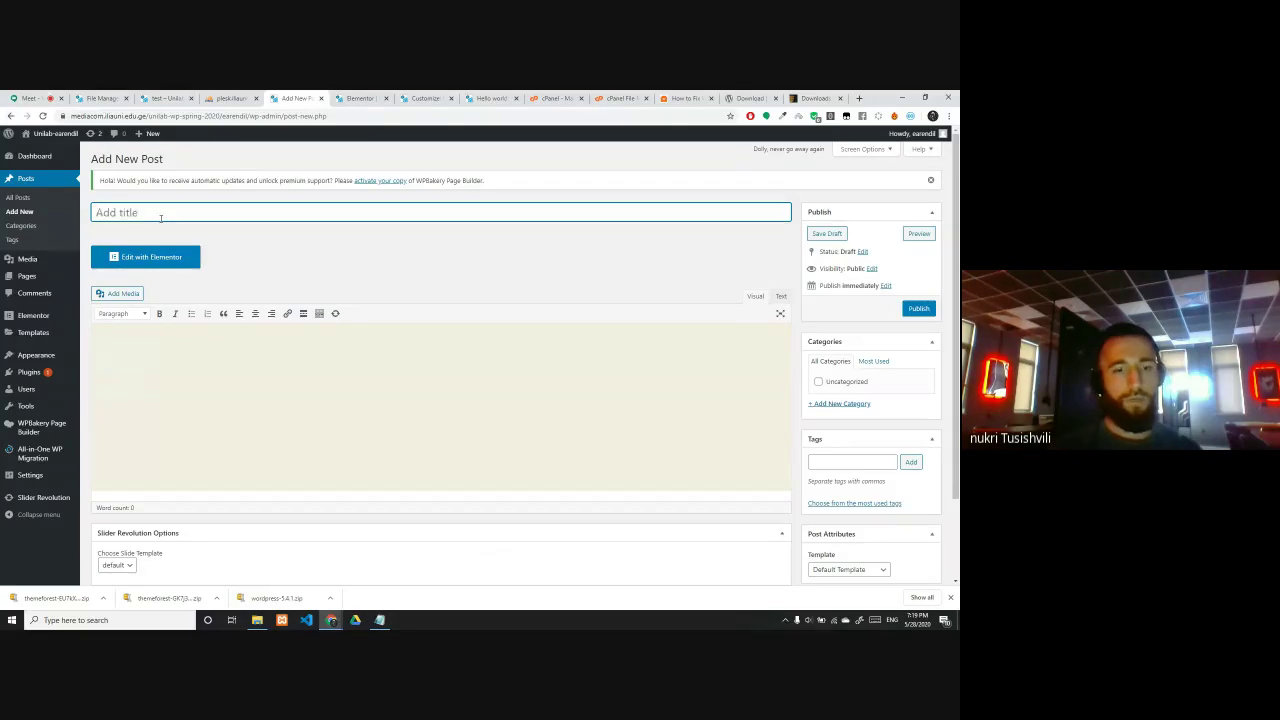
type("Iron Man")
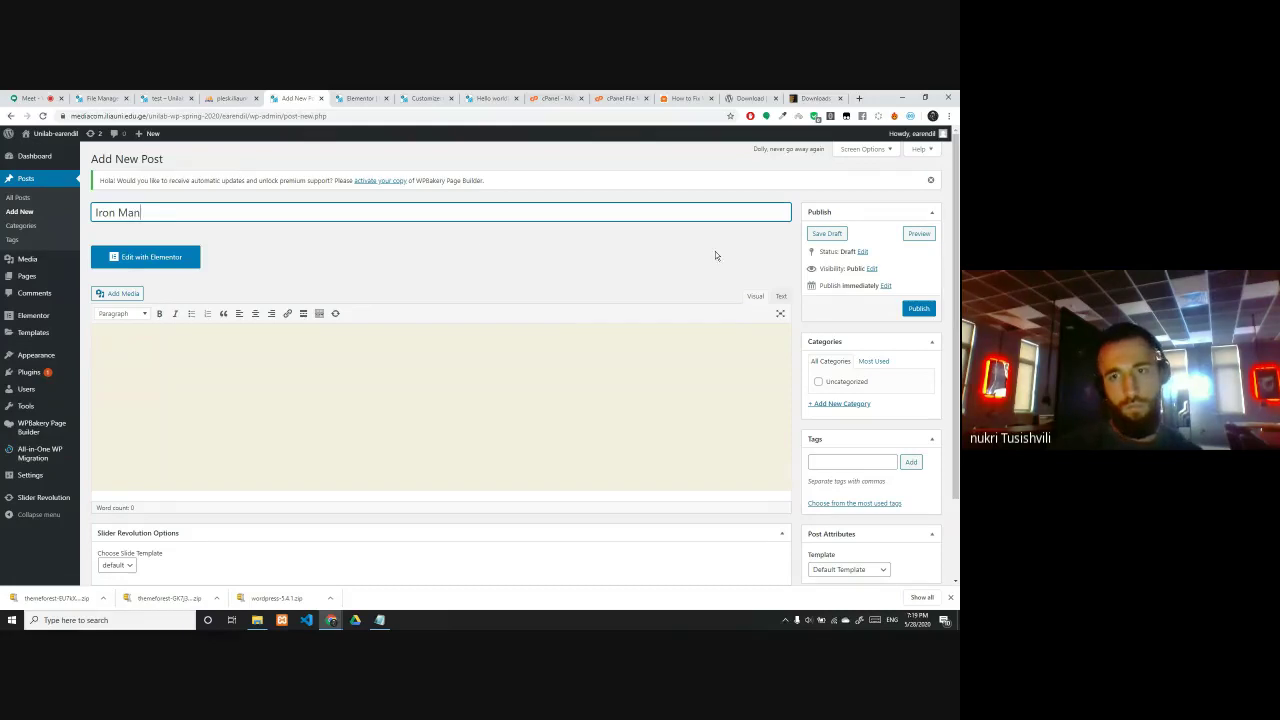
left_click(414, 375)
type("IR")
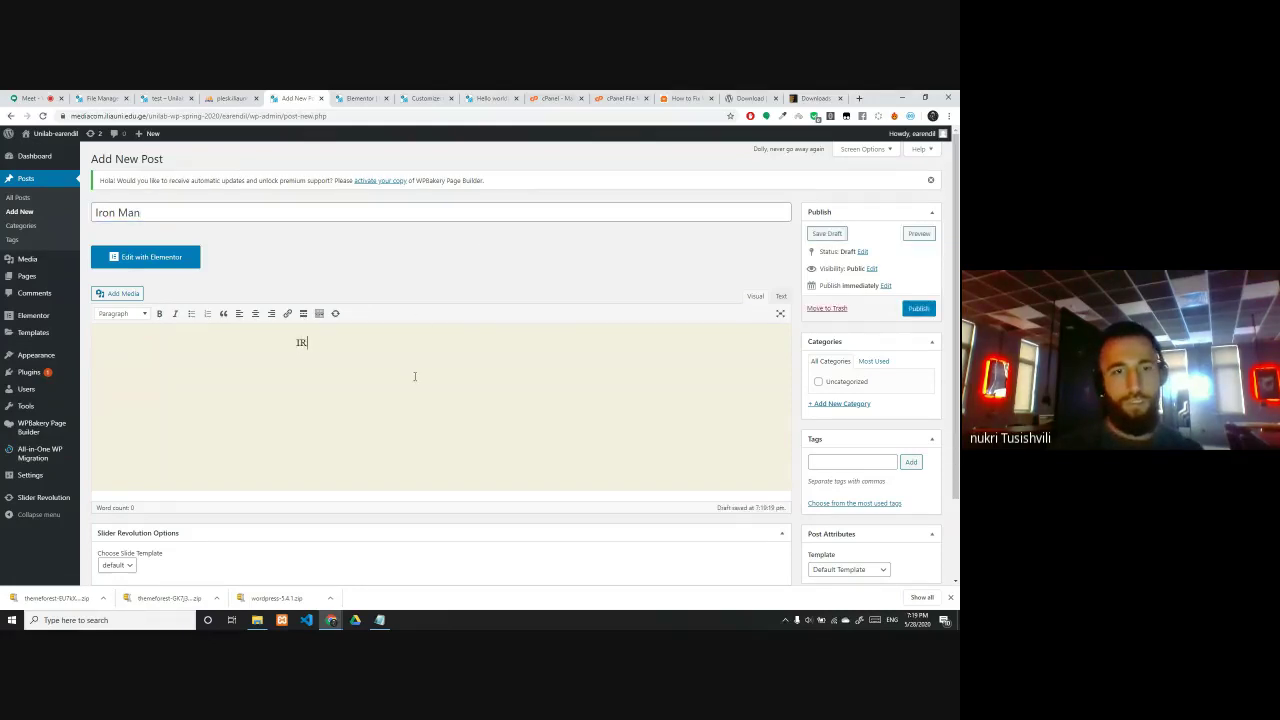
type("on man is a cool hero")
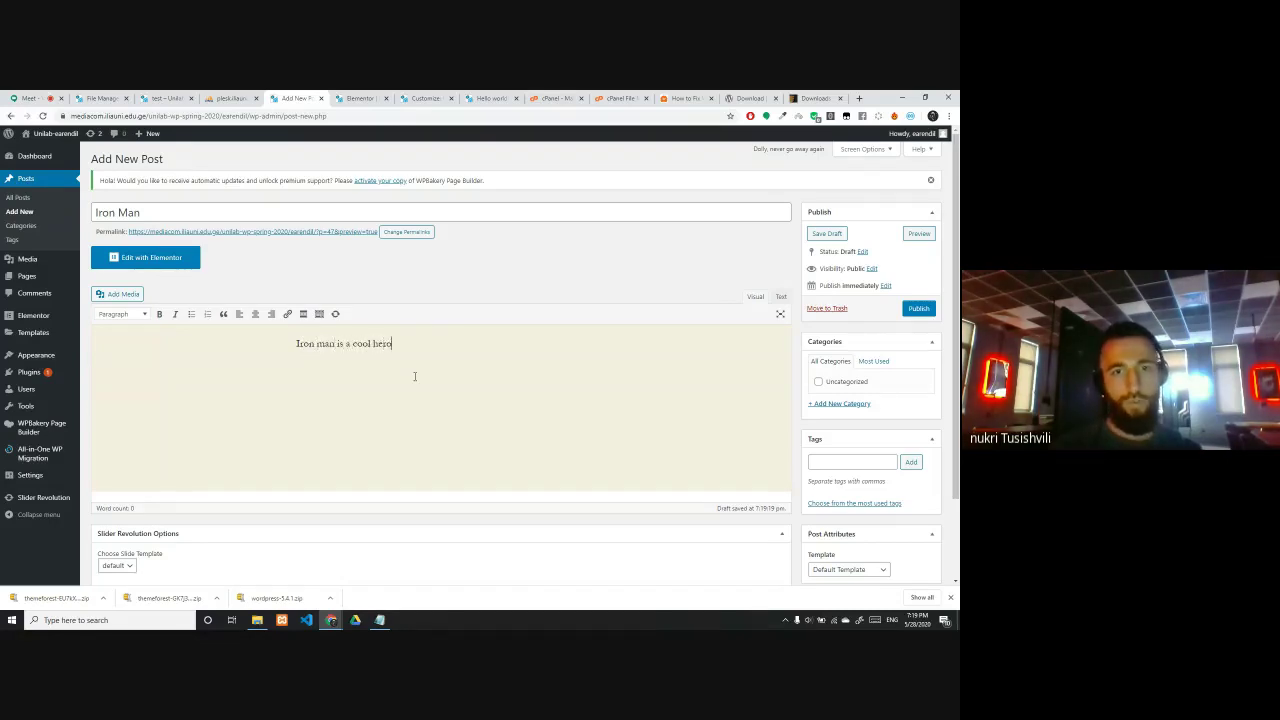
key("ctrl+a")
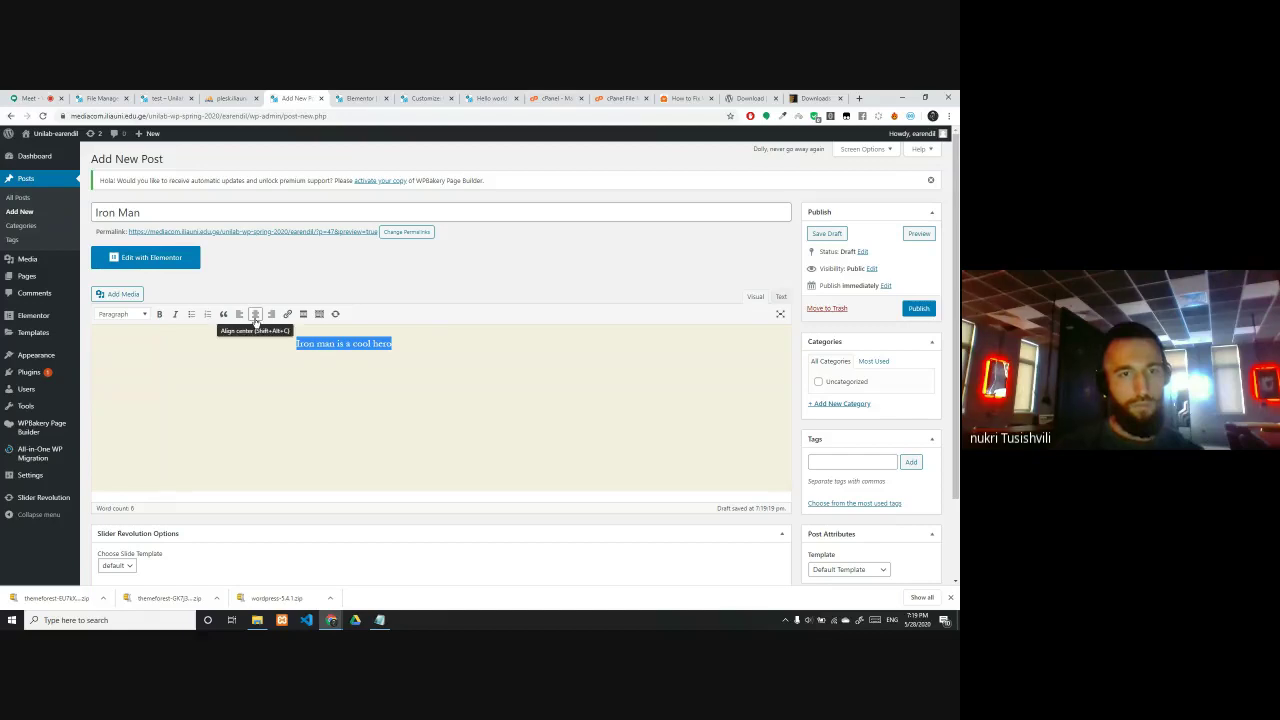
key("BackSpace")
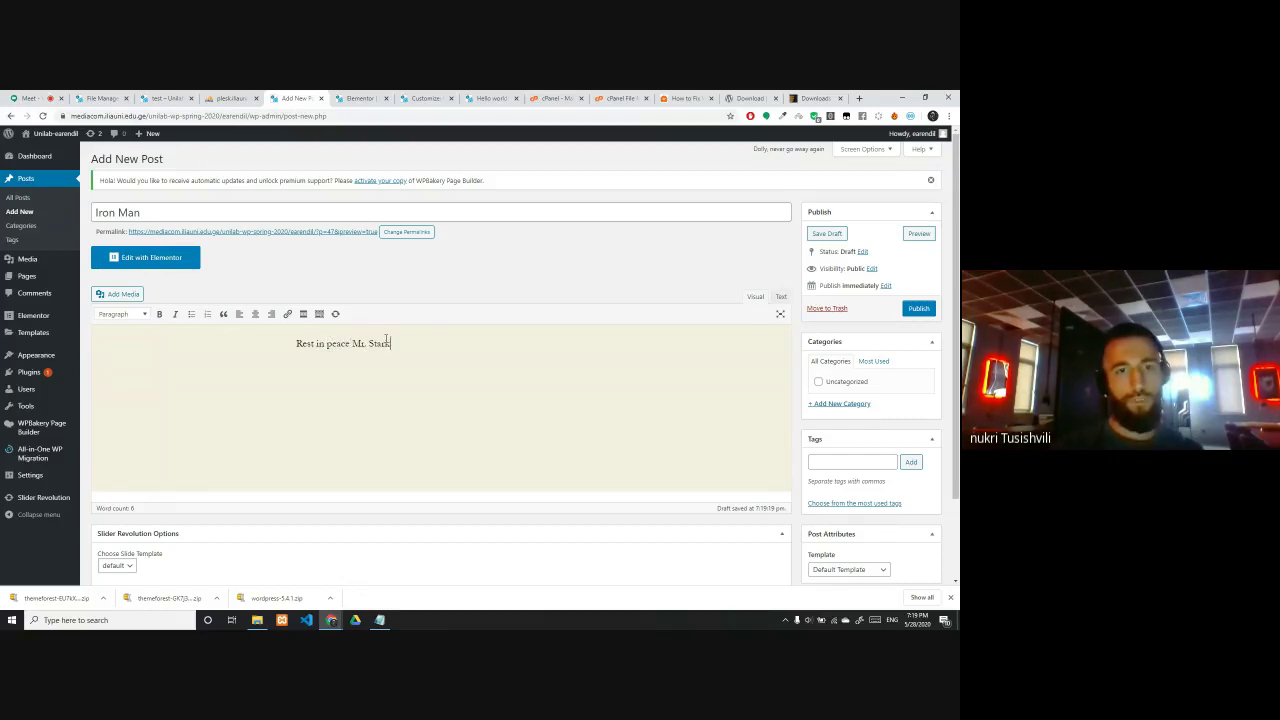
Center the 'Rest in peace Mr. Stark' line and make it a Heading 2
triple_click(412, 350)
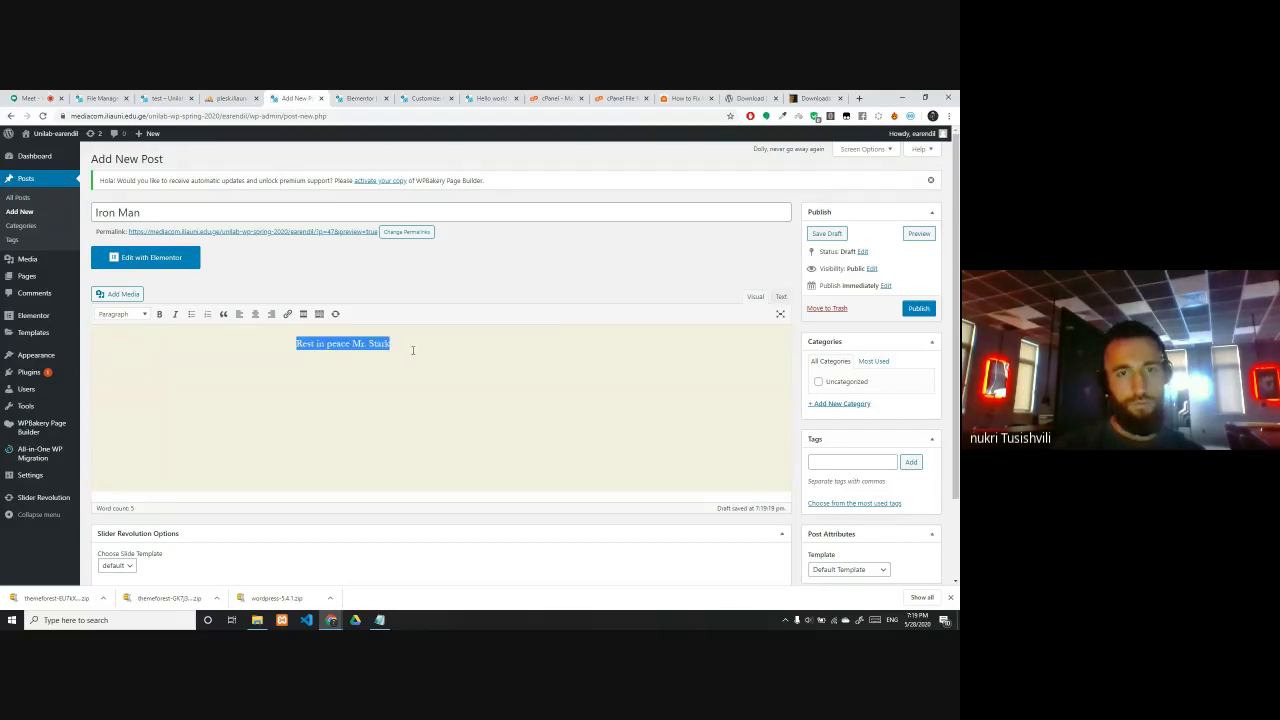
left_click(255, 314)
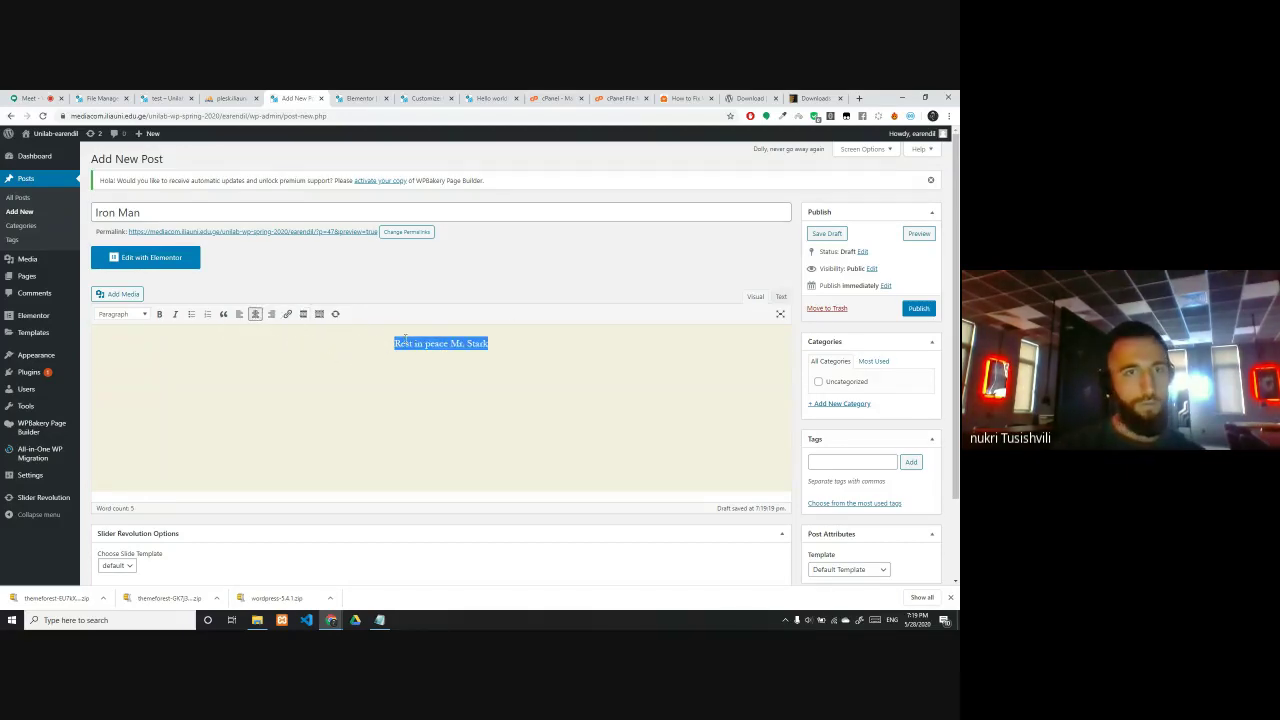
left_click(124, 314)
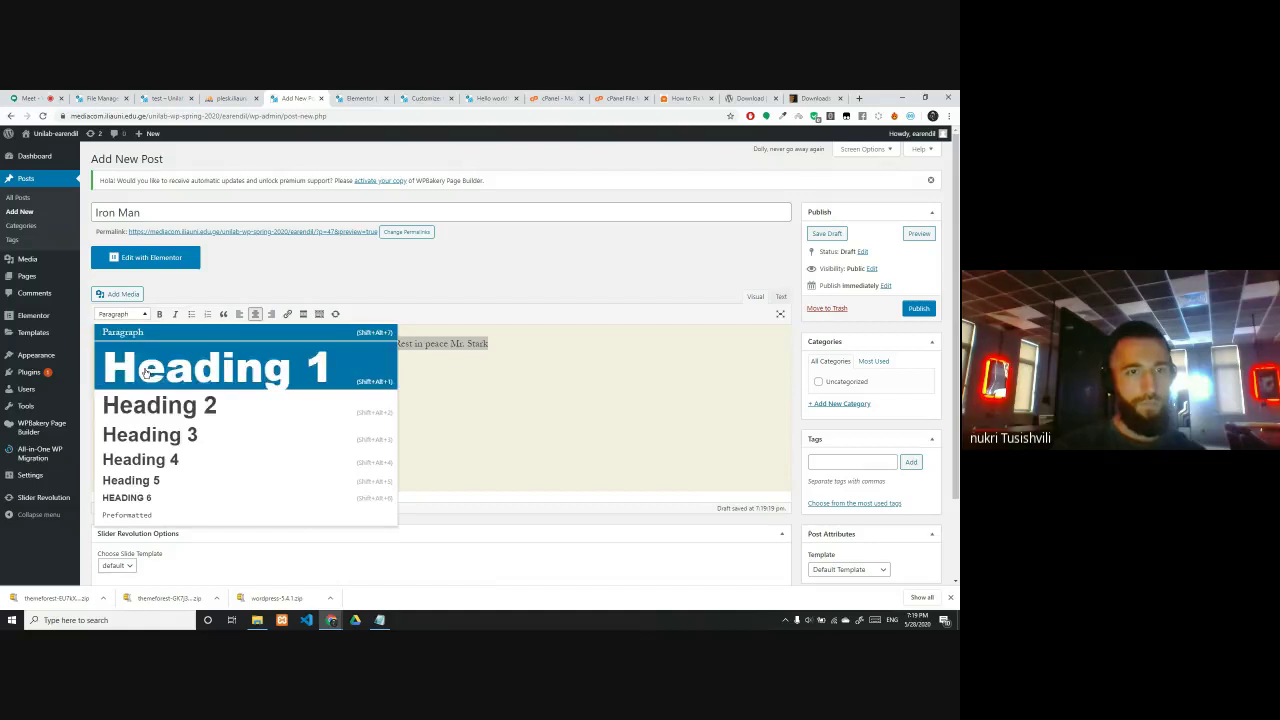
left_click(146, 403)
Add the Georgian line 'ლილემ იპსუ' as a paragraph below the heading
left_click(590, 376)
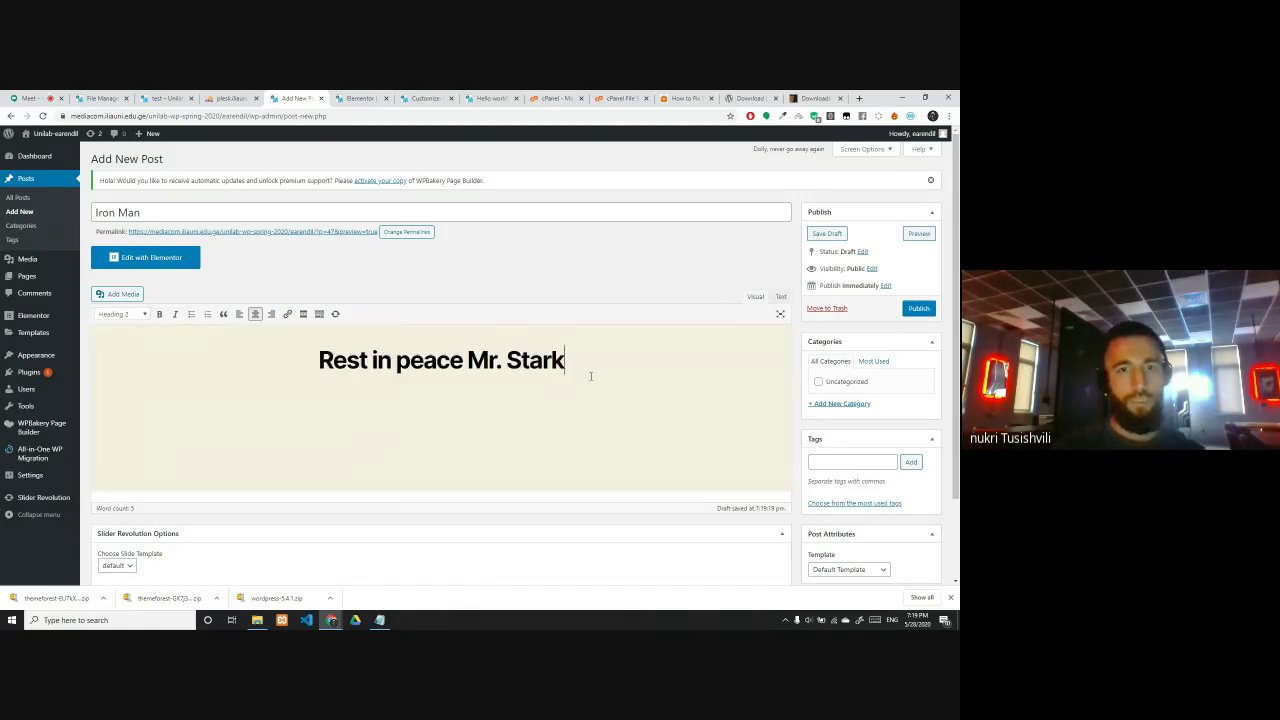
key("Return")
type("ლილ")
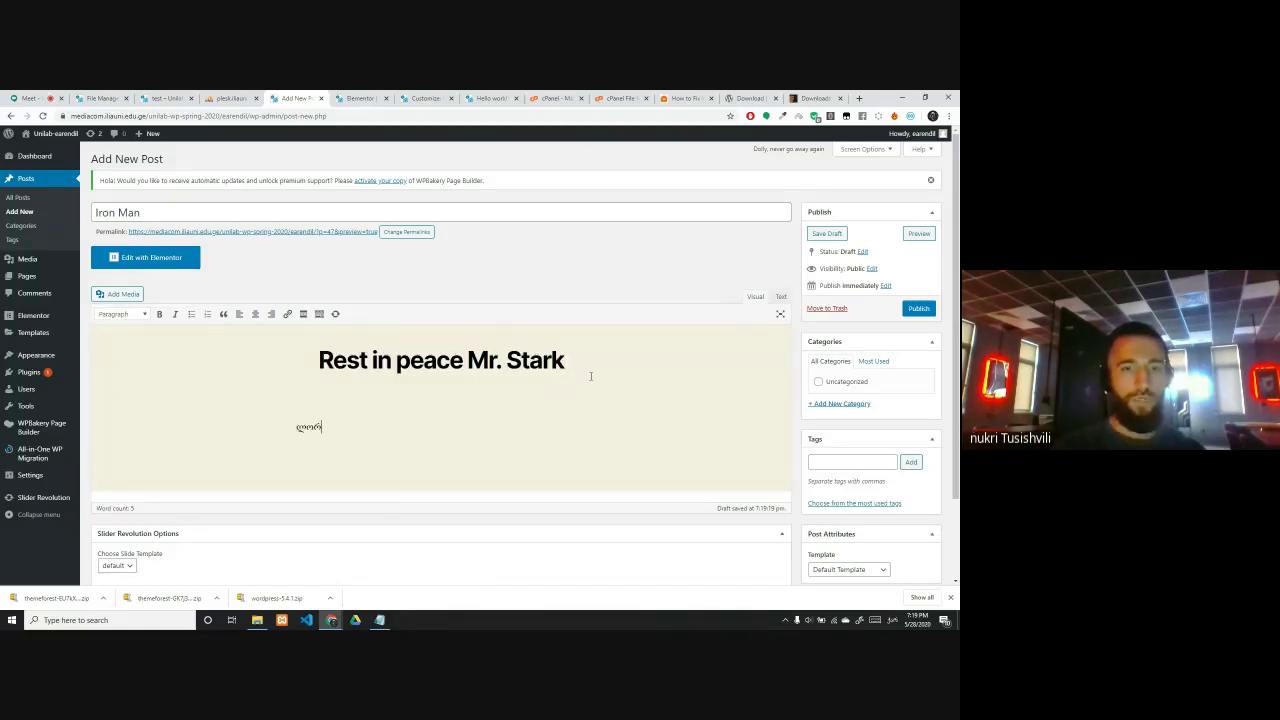
type("ემ იპსუ")
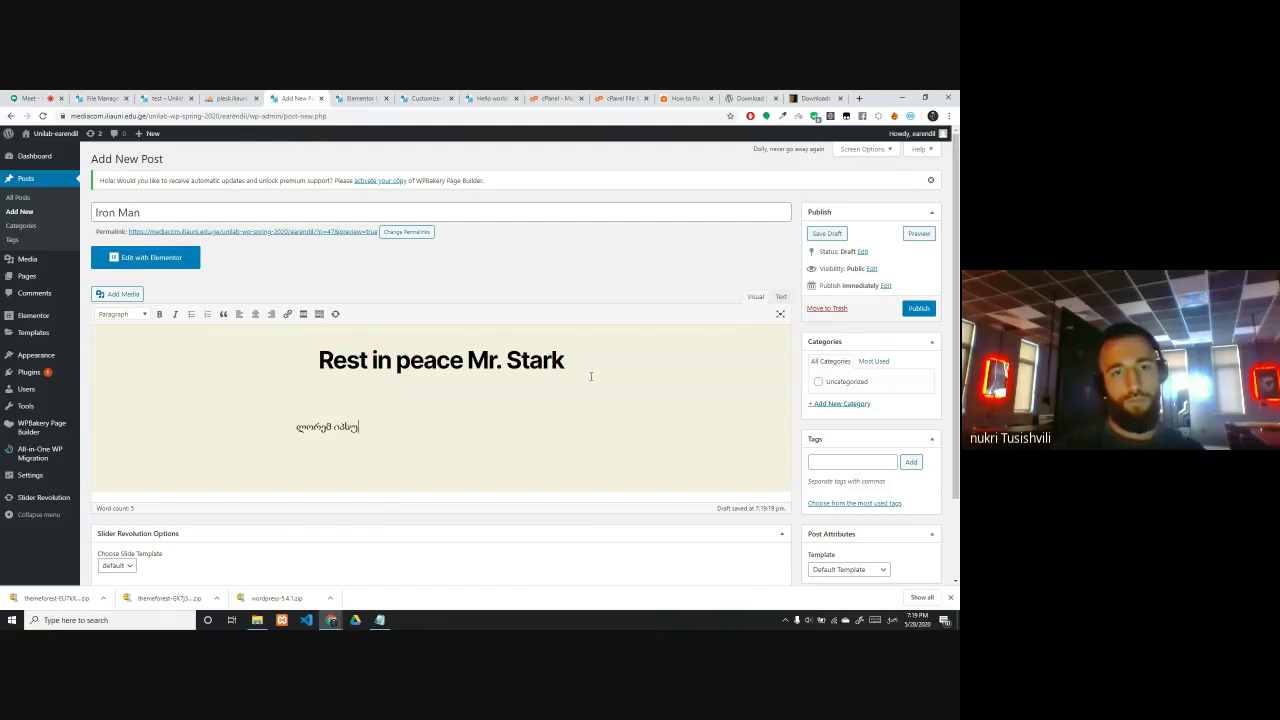
key("ctrl+shift+Left")
key("ctrl+shift+Left")
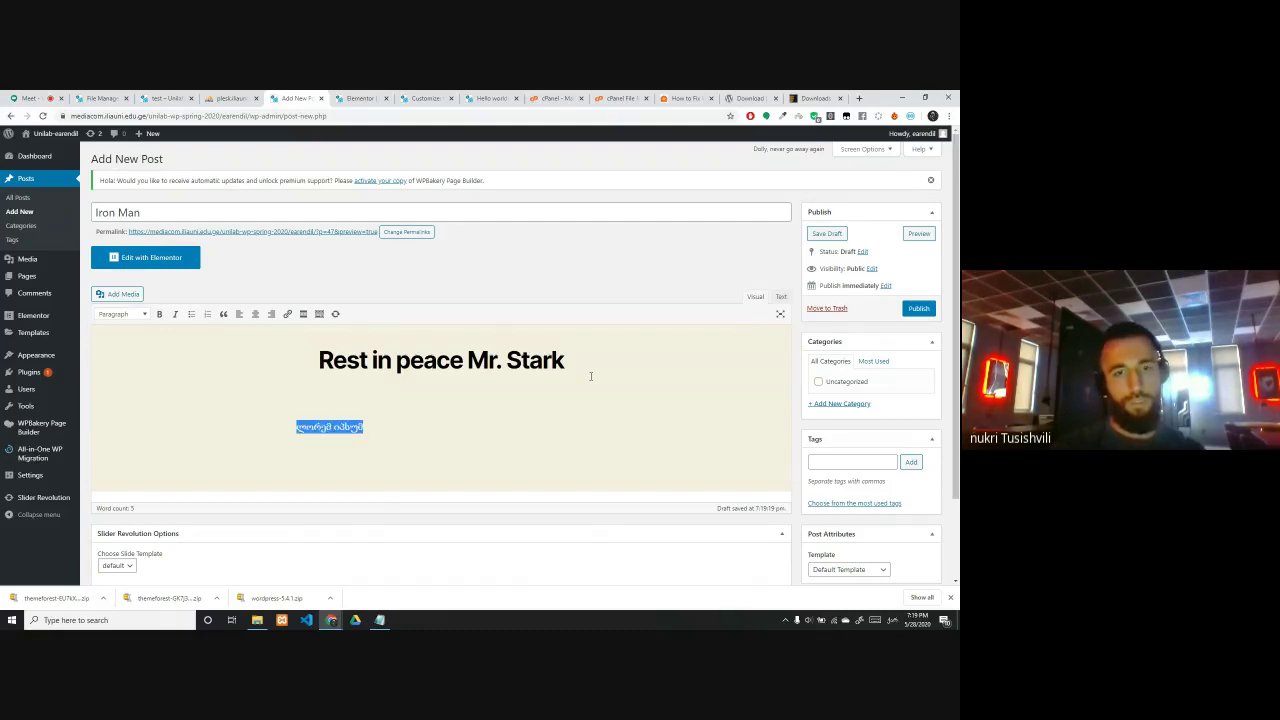
key("Right")
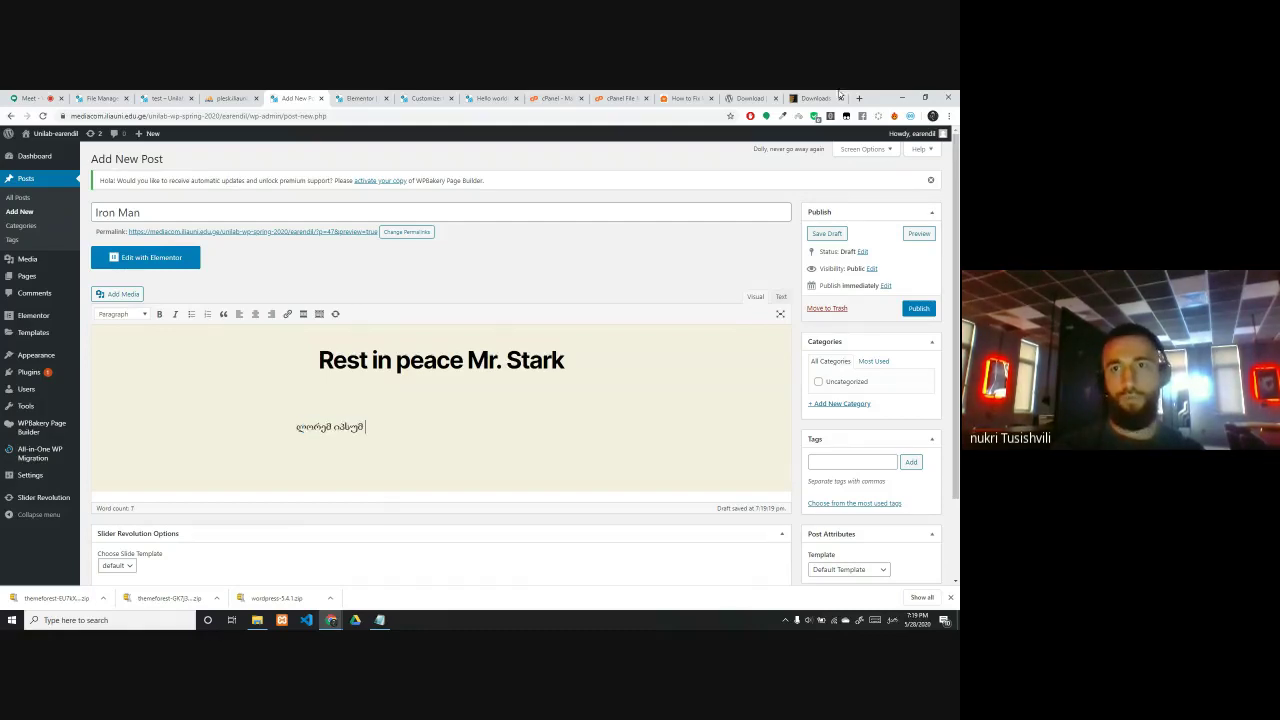
Search 'lorem ipsum' in a new tab and open lipsum.com
left_click(858, 98)
type("lore")
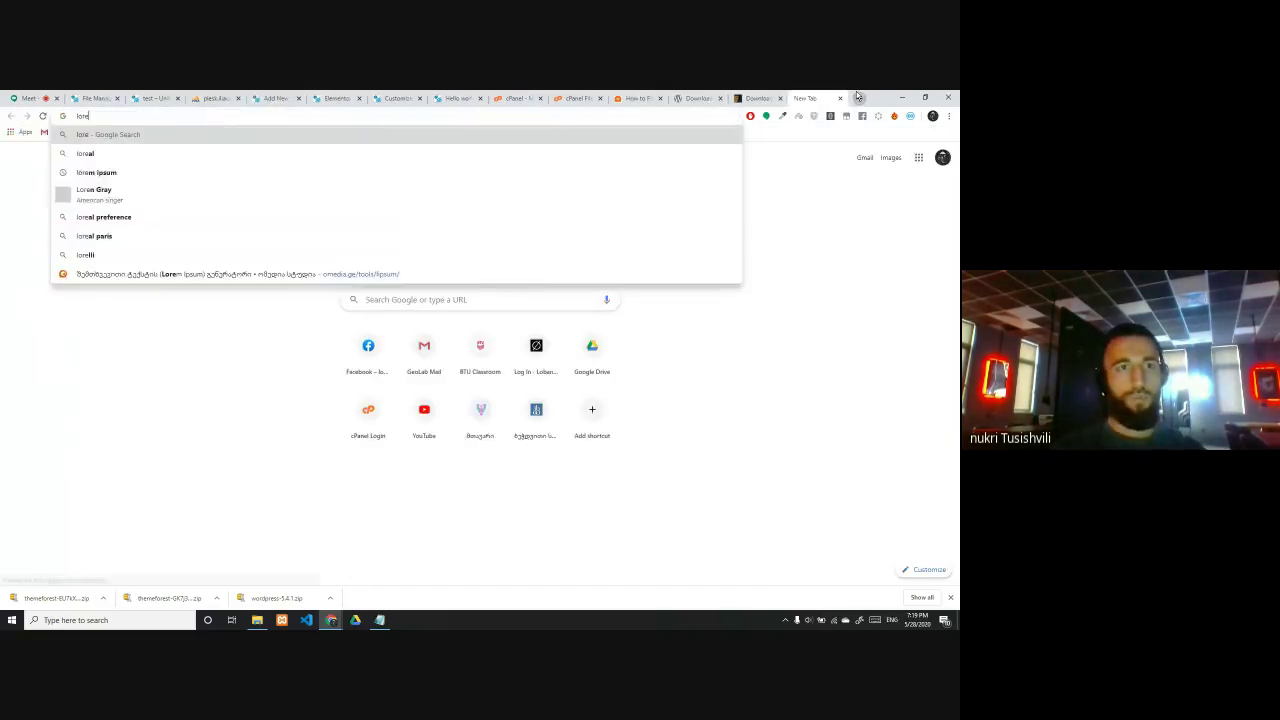
type("m")
key("Down")
key("Return")
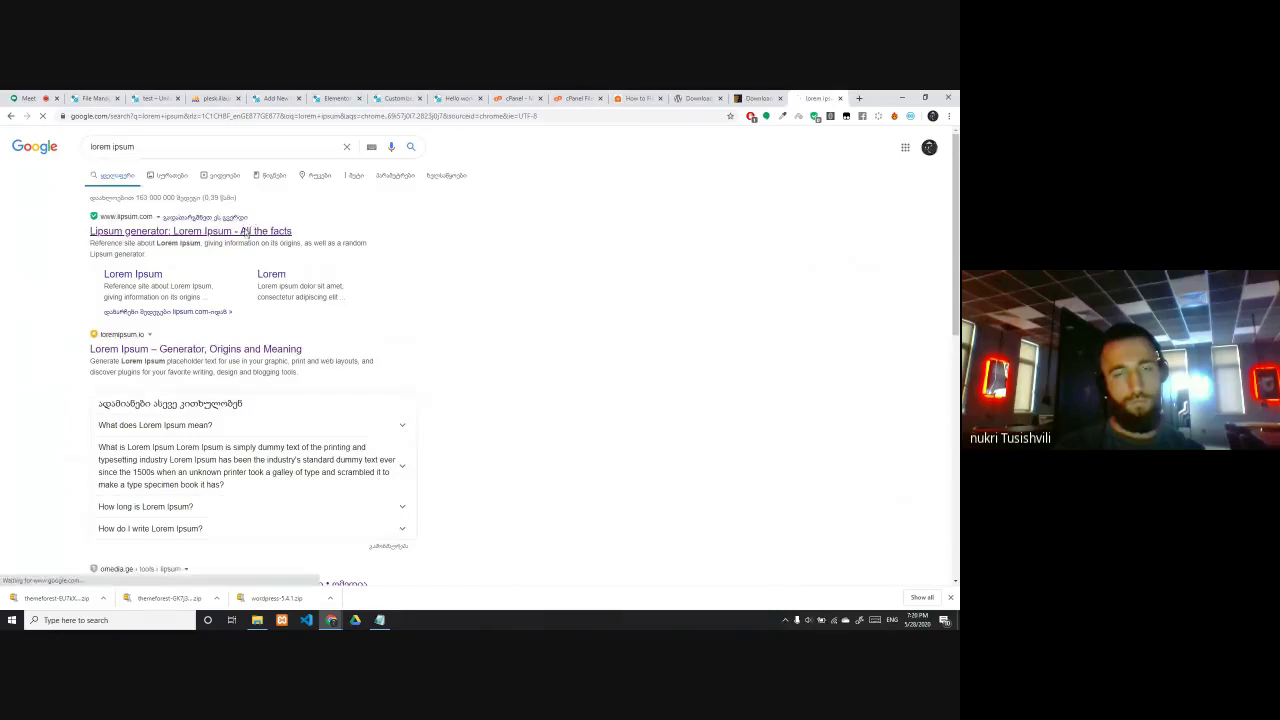
left_click(244, 230)
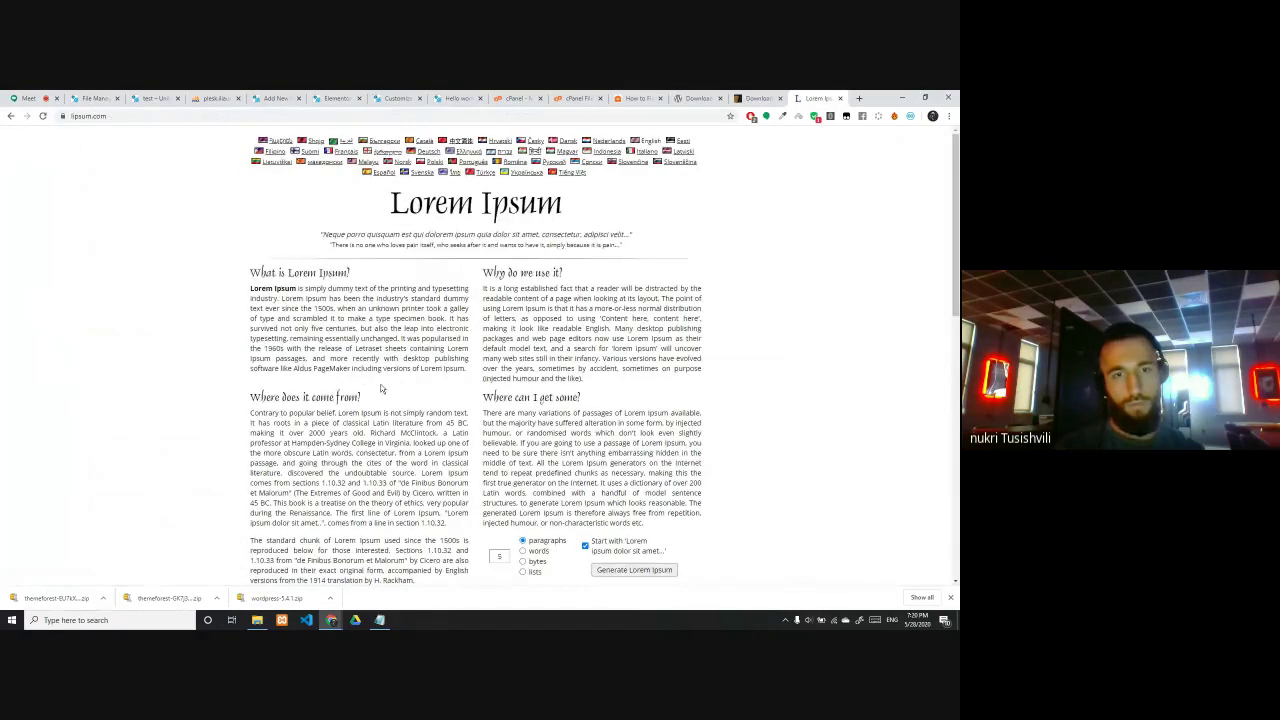
Generate five Lorem Ipsum paragraphs, select all of them, and return to WordPress
scroll(381, 389, "down", 5)
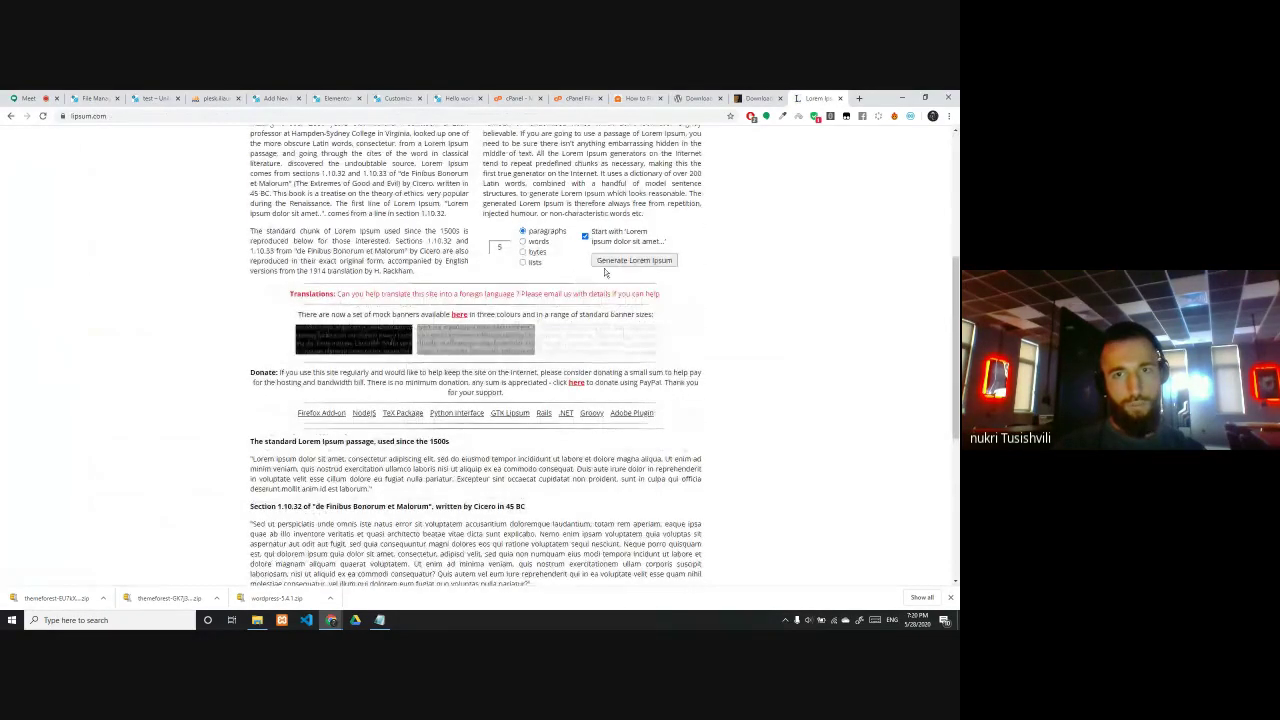
left_click(606, 262)
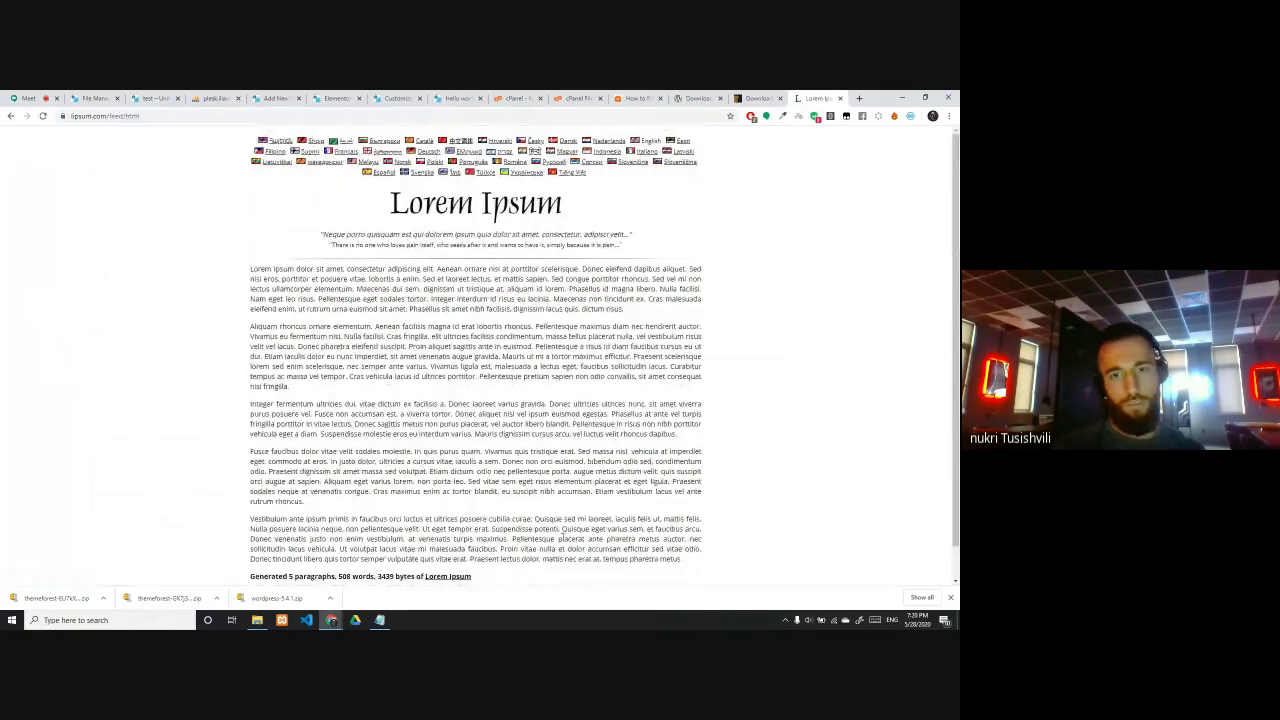
scroll(563, 537, "down", 1)
left_click_drag(696, 532, 224, 262)
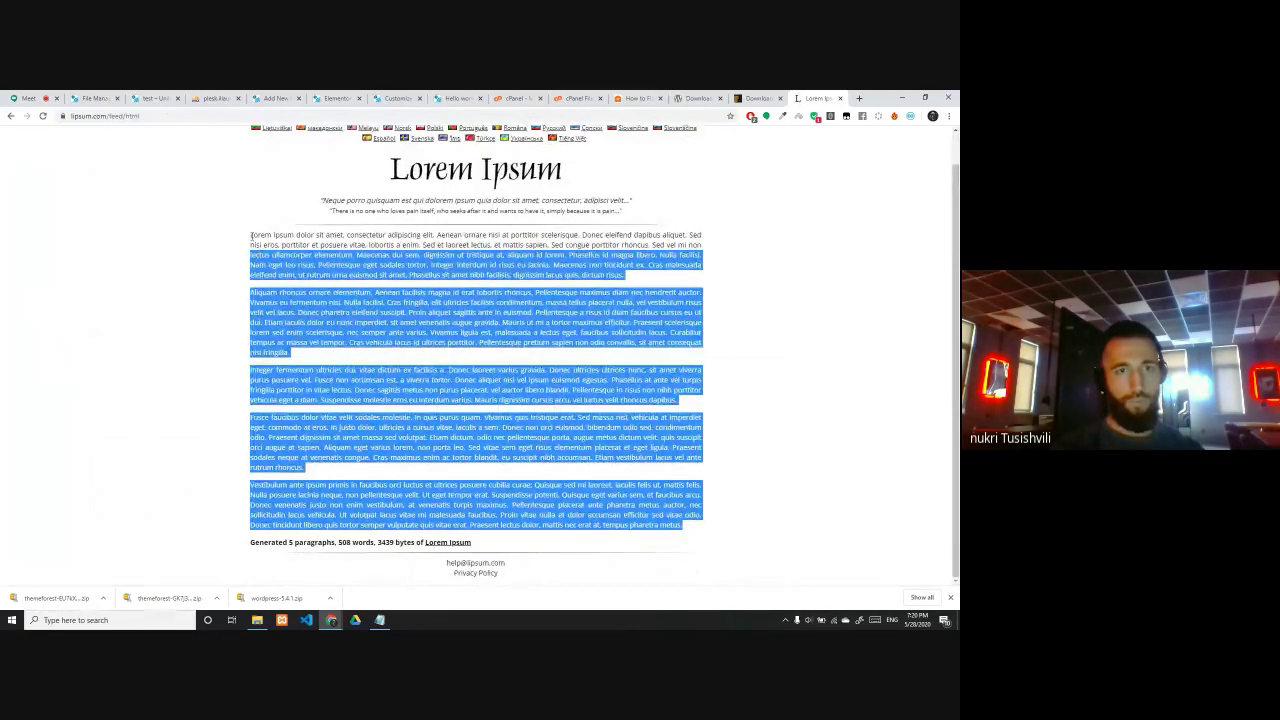
left_click(252, 235)
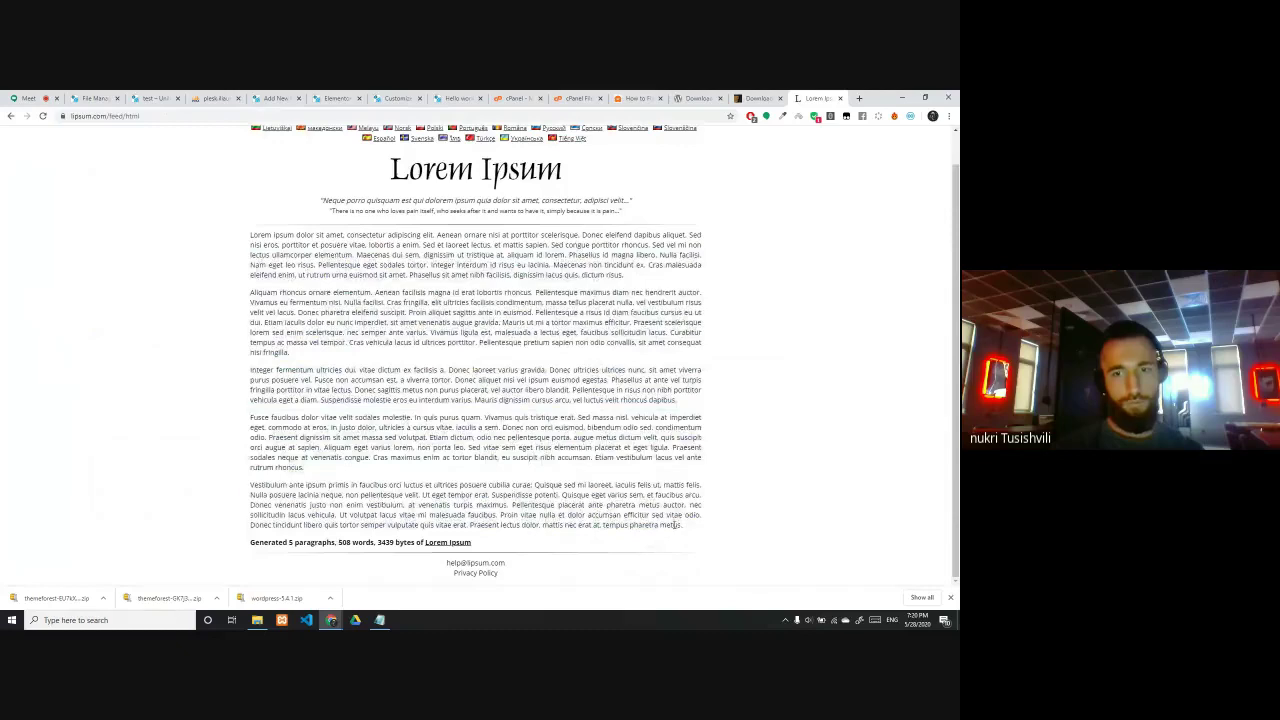
left_click_drag(676, 525, 290, 233)
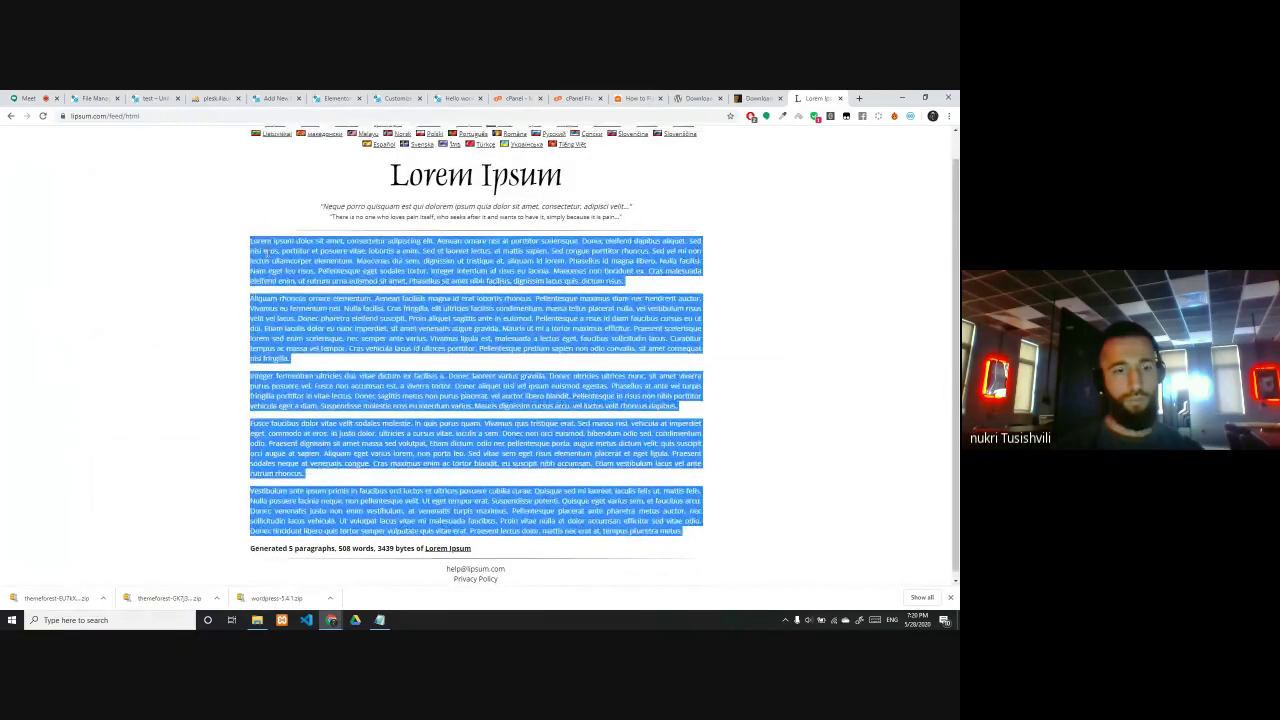
left_click(456, 98)
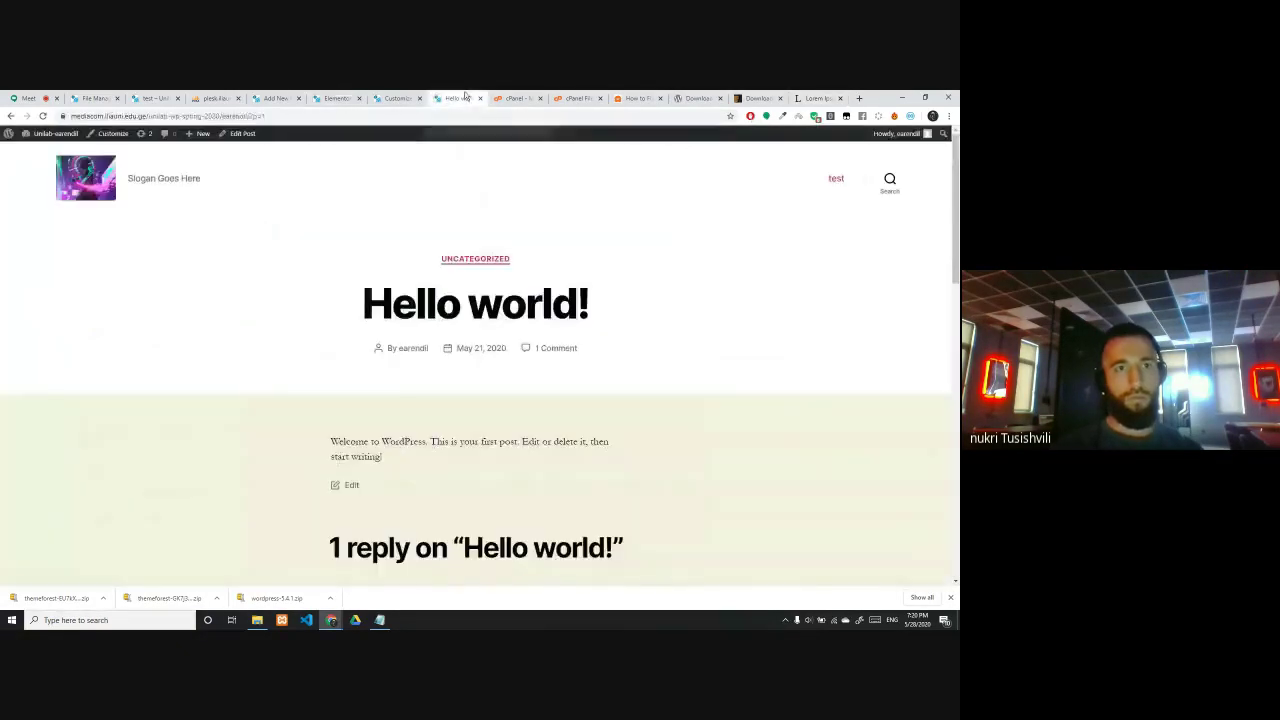
Cycle through the open tabs back to the Iron Man post editor
left_click(150, 98)
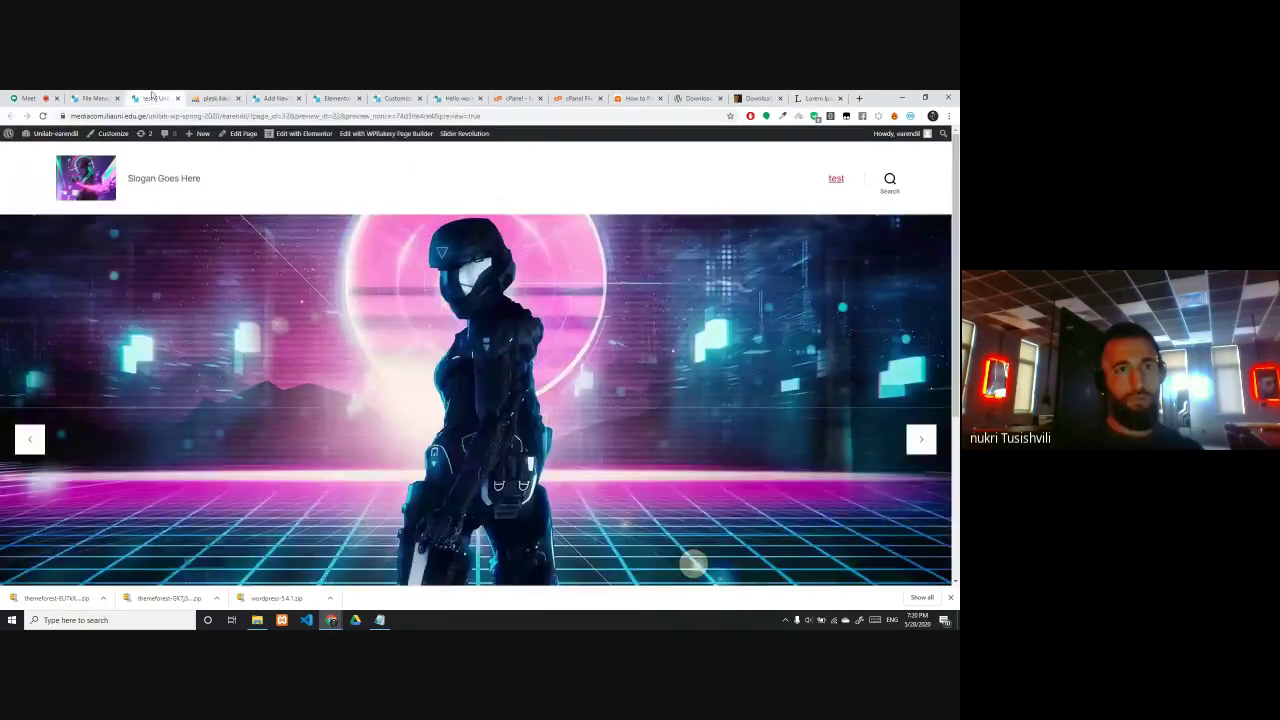
left_click(92, 97)
left_click(212, 98)
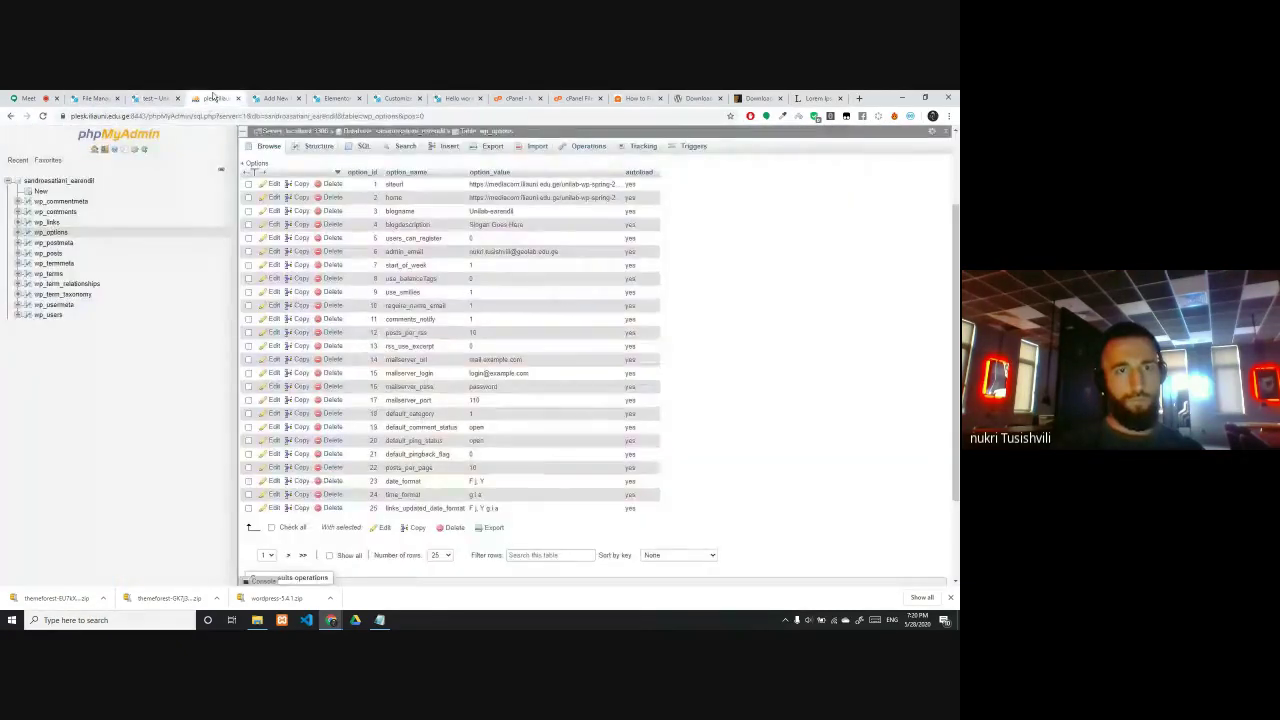
left_click(273, 98)
Replace the Georgian line with the pasted Lorem Ipsum paragraphs and publish the post
left_click_drag(378, 422, 249, 403)
key("BackSpace")
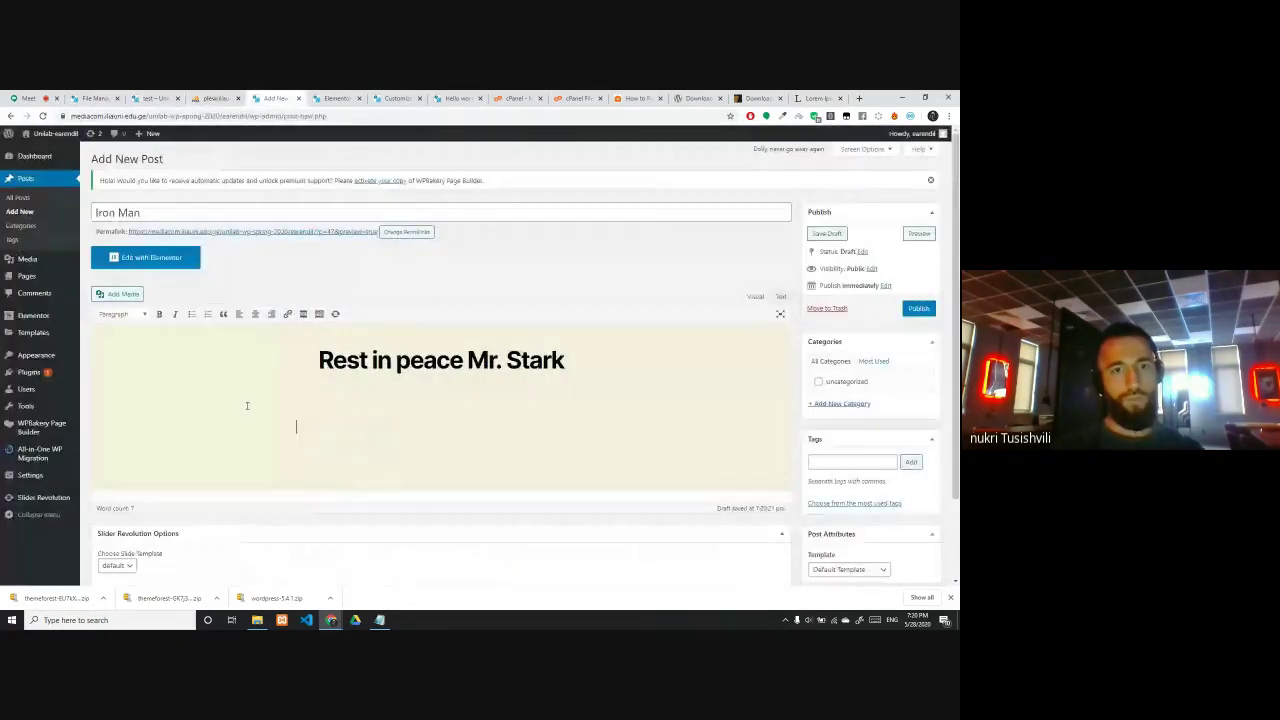
key("ctrl+v")
scroll(496, 472, "down", 3)
scroll(496, 472, "up", 1)
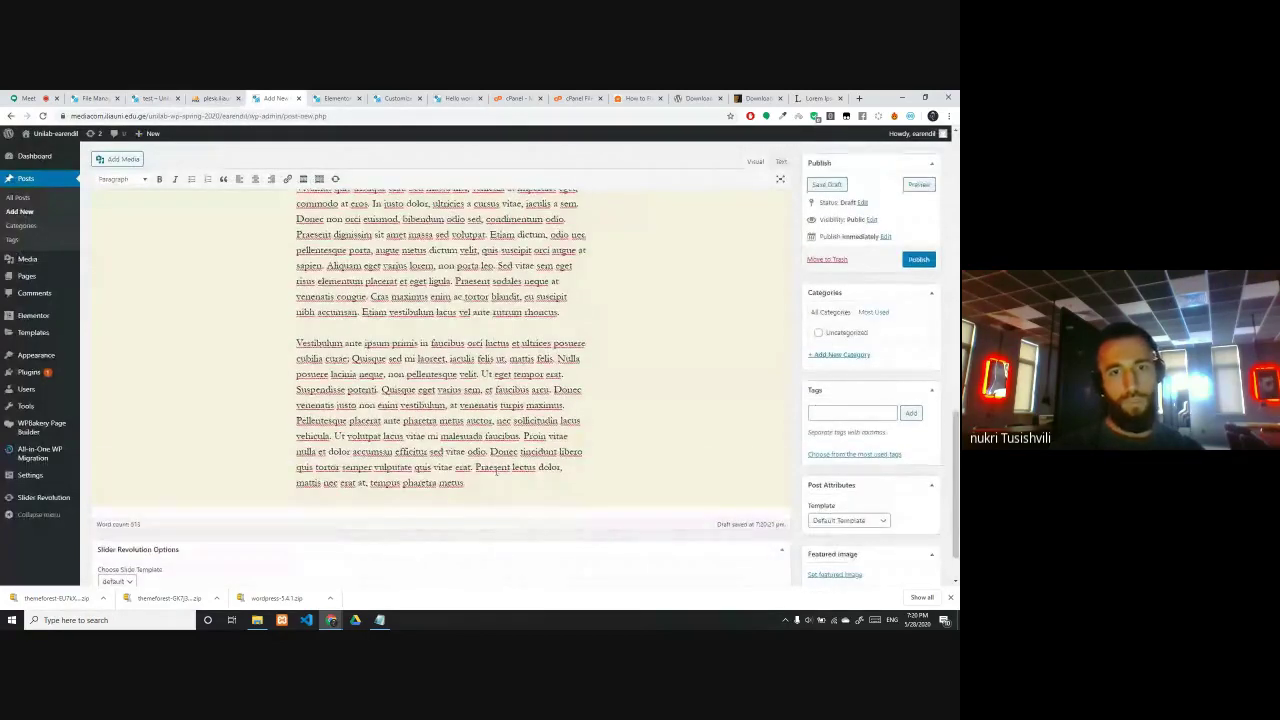
type(":(((((((((((((((((((((")
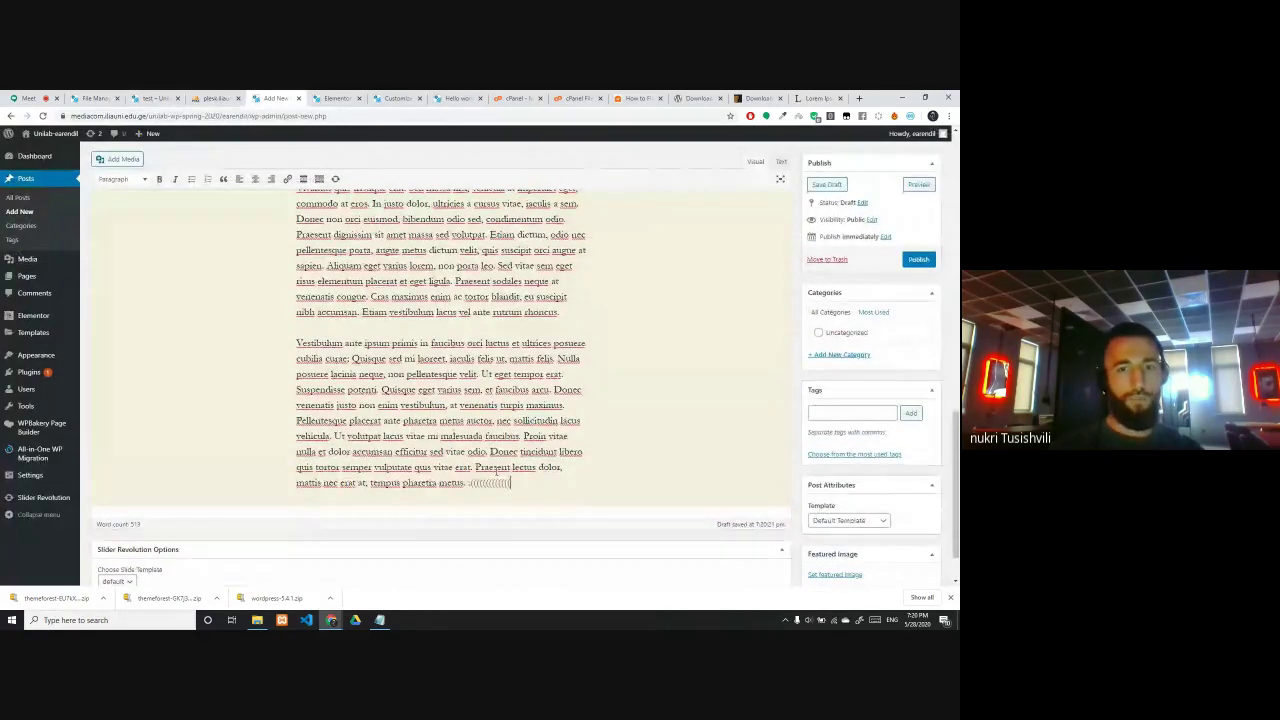
left_click(918, 260)
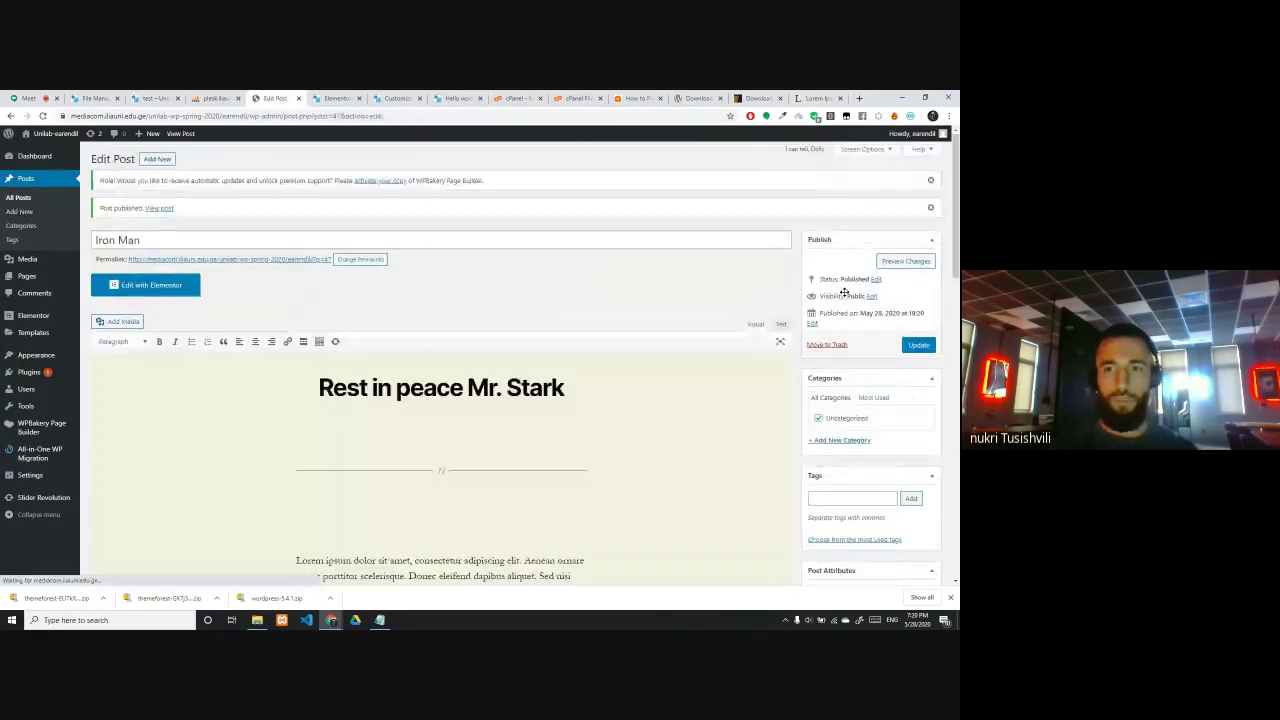
Delete the horizontal separator and the empty line beneath the Iron Man heading
scroll(835, 380, "down", 2)
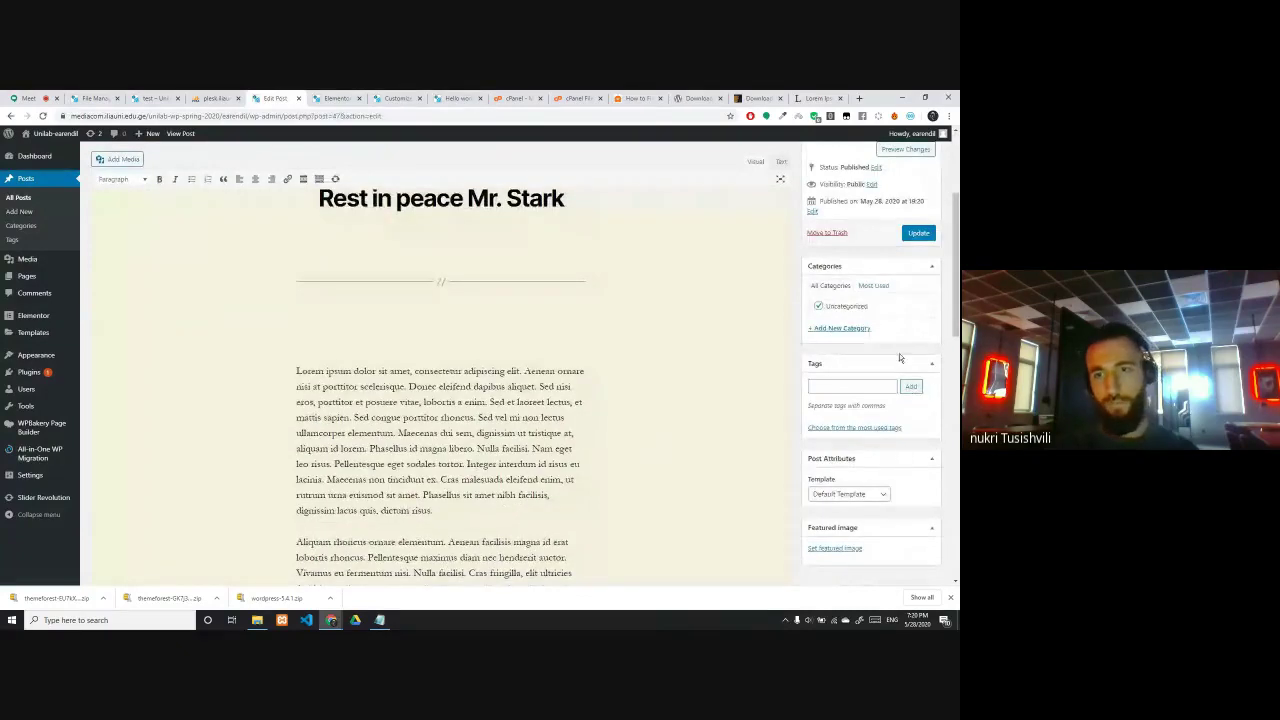
scroll(899, 353, "up", 1)
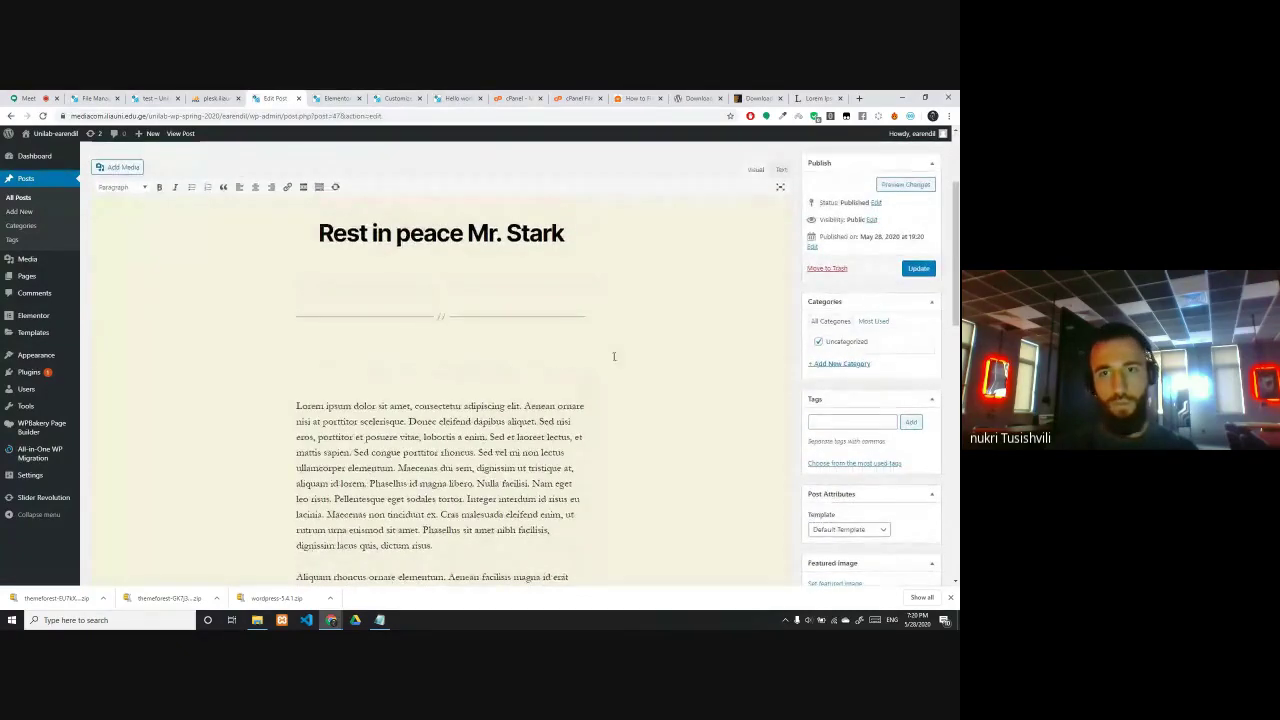
left_click(421, 322)
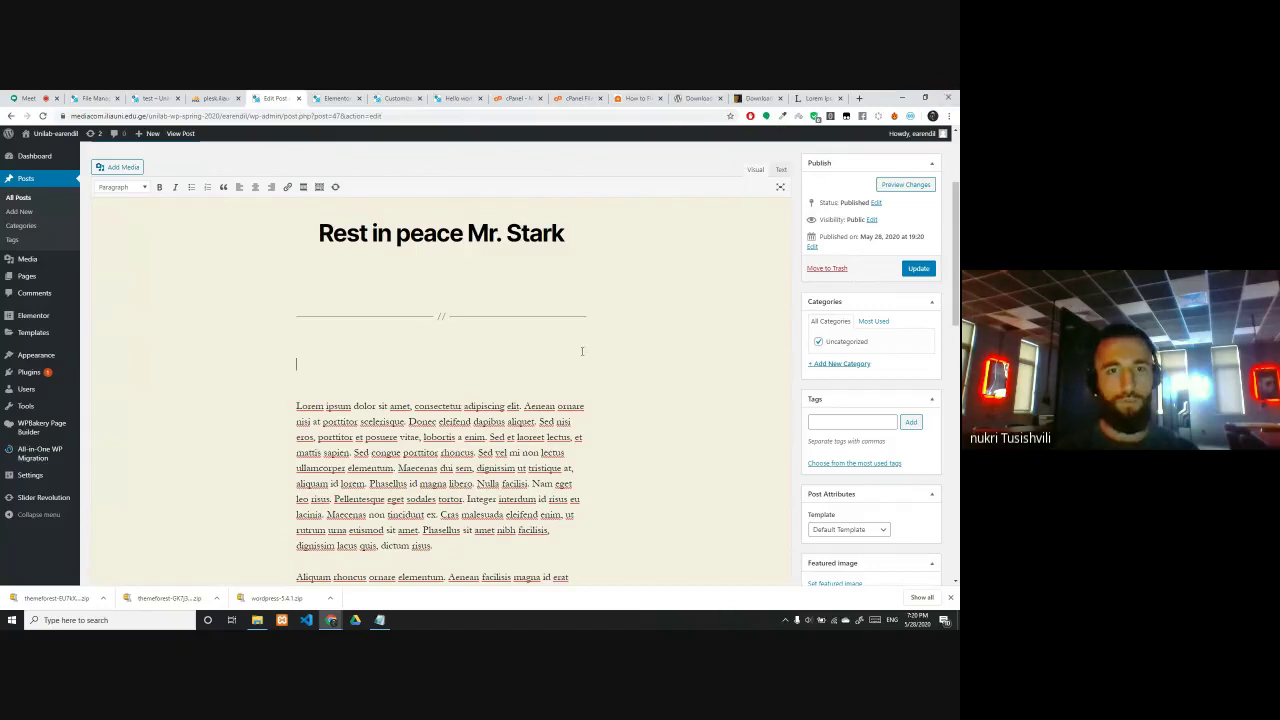
left_click(537, 320)
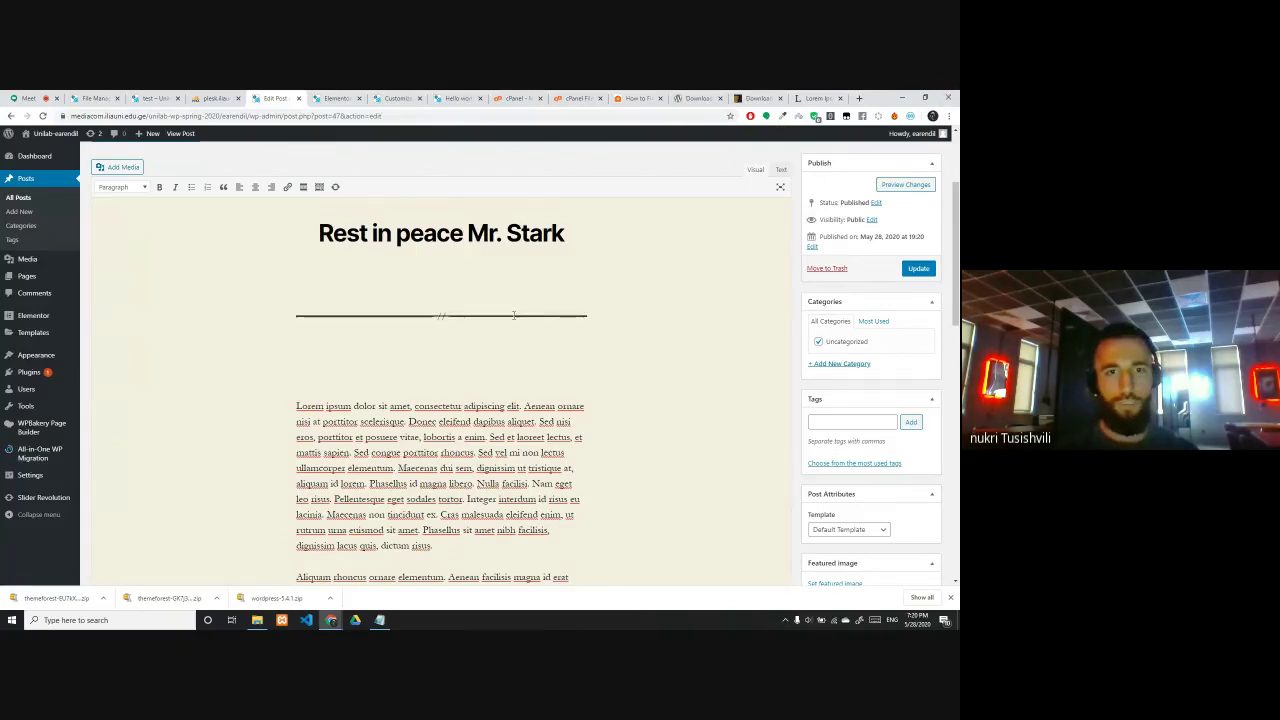
left_click(632, 313)
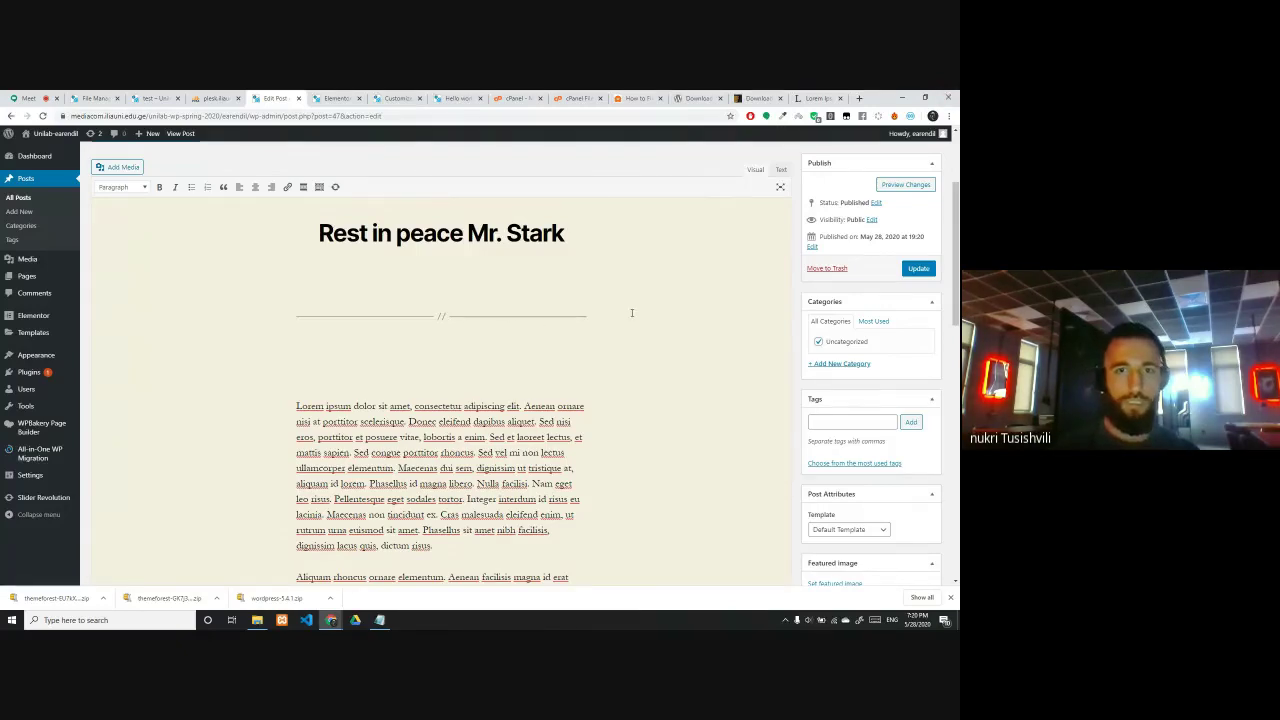
left_click(306, 332)
key("Delete")
key("BackSpace")
left_click(558, 294)
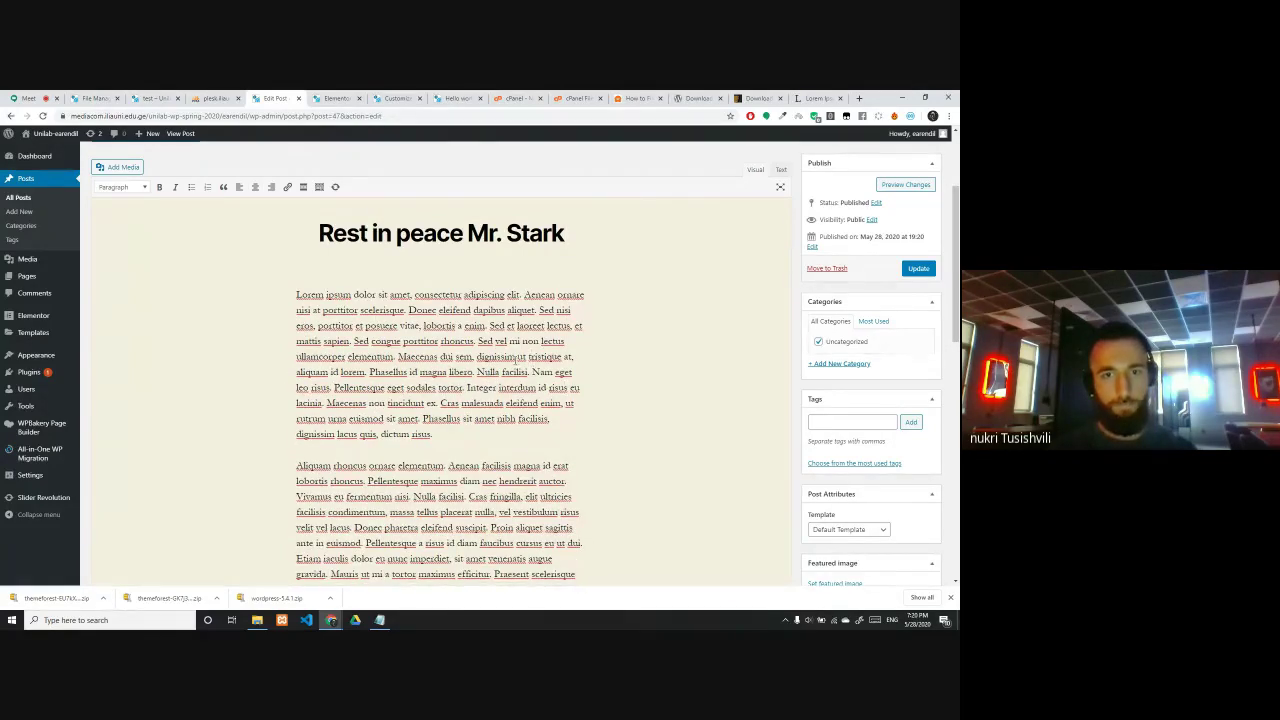
In the Text tab, delete the leftover <!--more--> tag lines at the end of the HTML
left_click(527, 357)
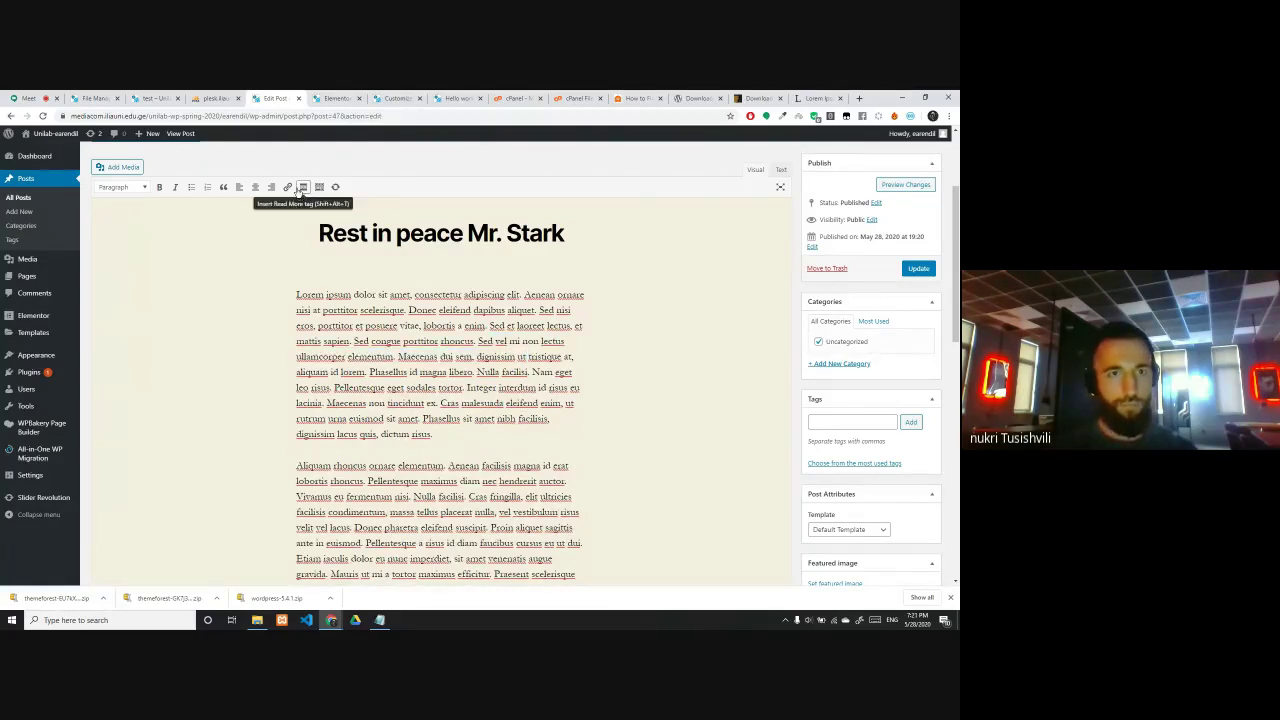
scroll(298, 192, "down", 1)
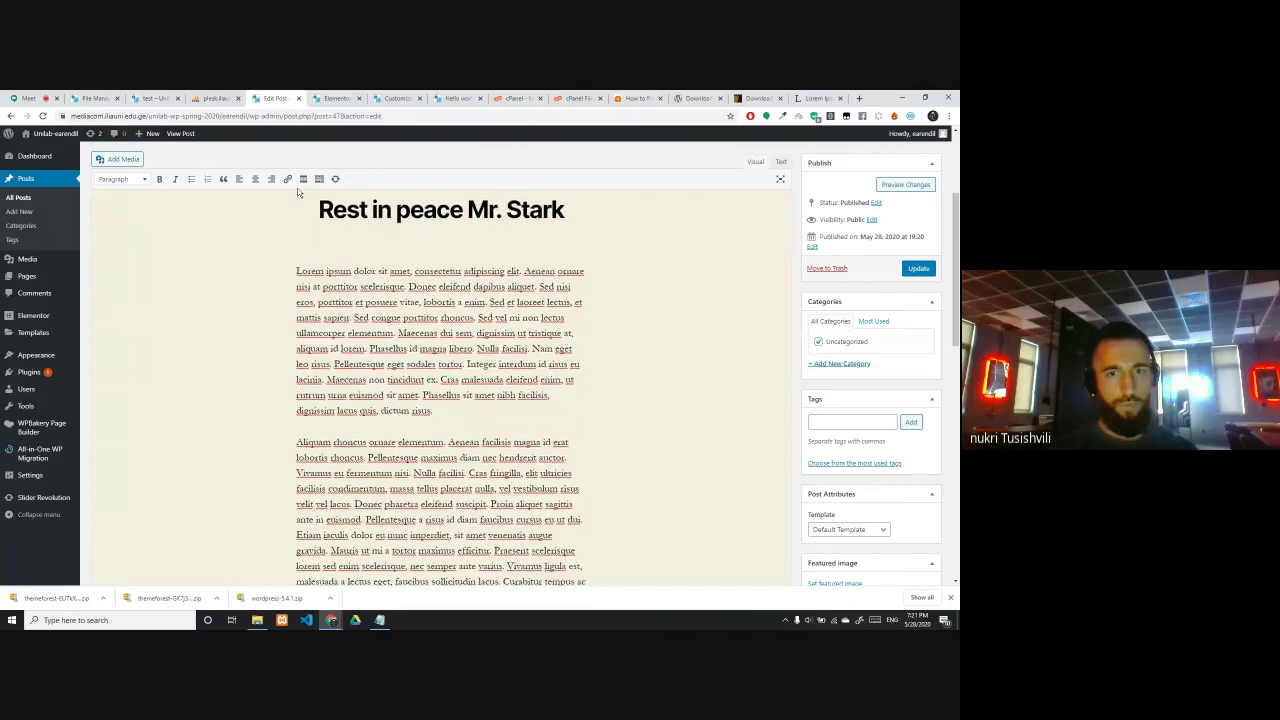
scroll(309, 178, "down", 1)
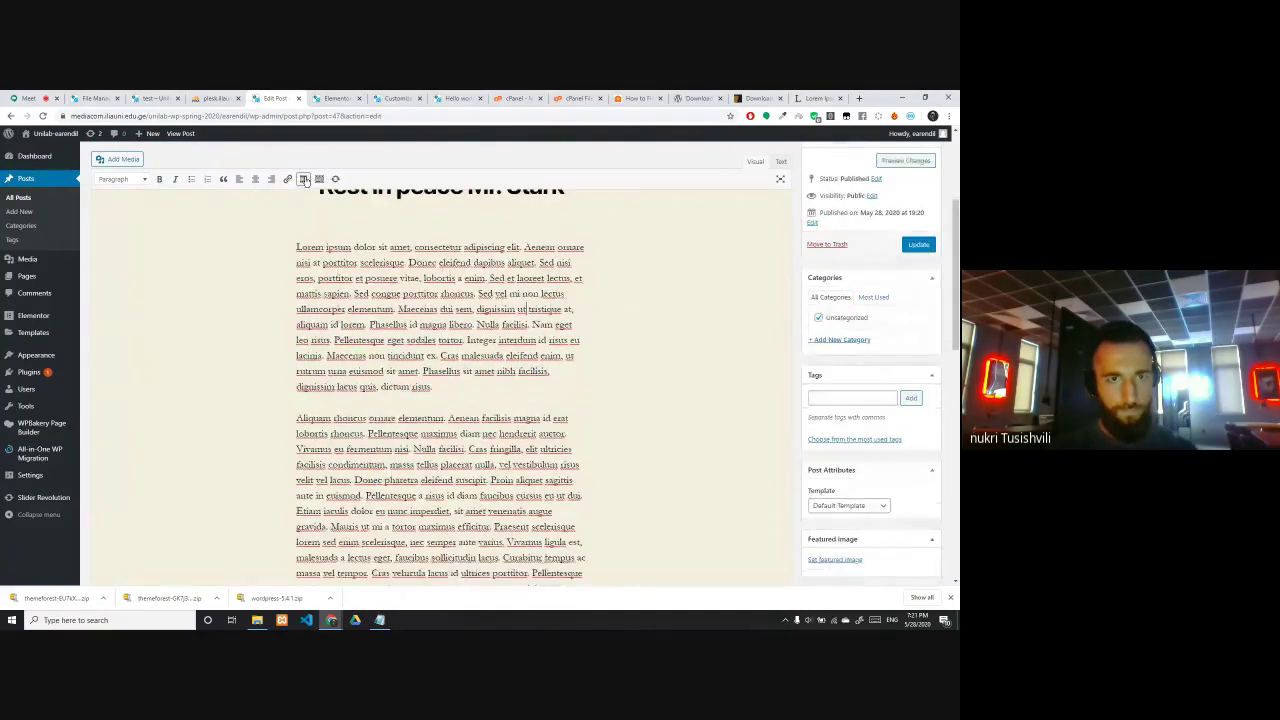
scroll(345, 225, "down", 10)
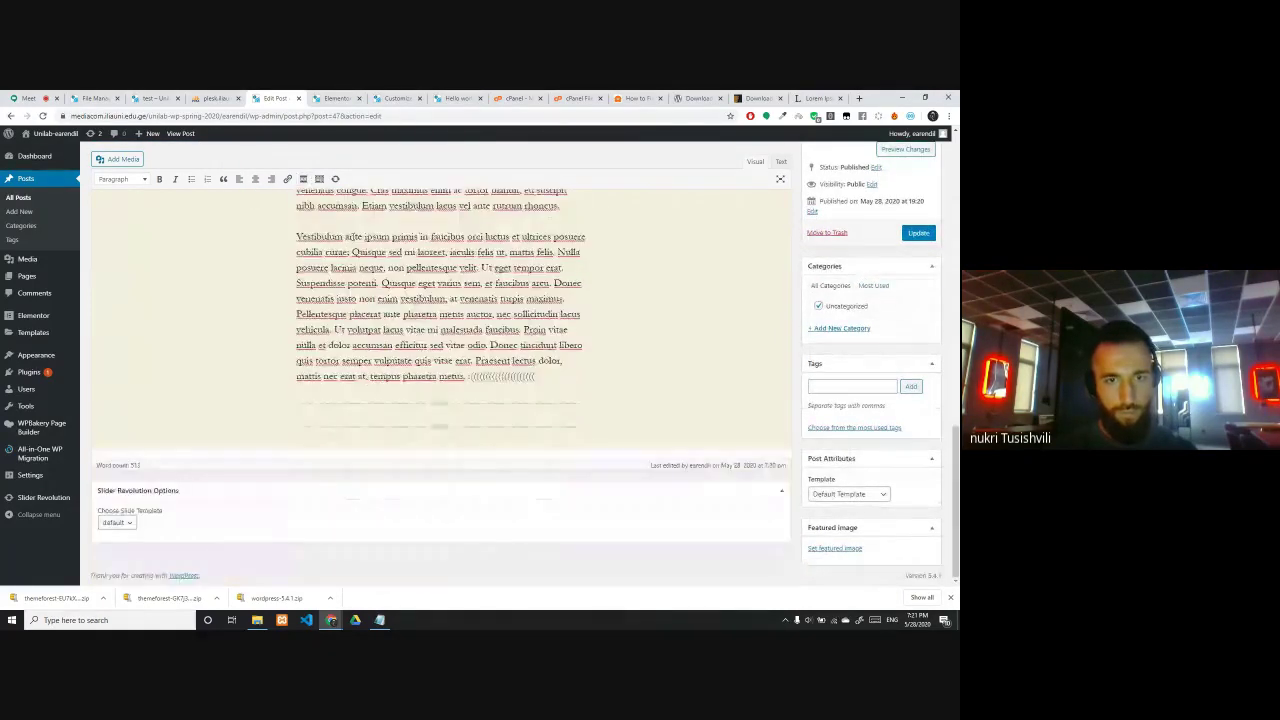
scroll(599, 439, "up", 1)
left_click(599, 439)
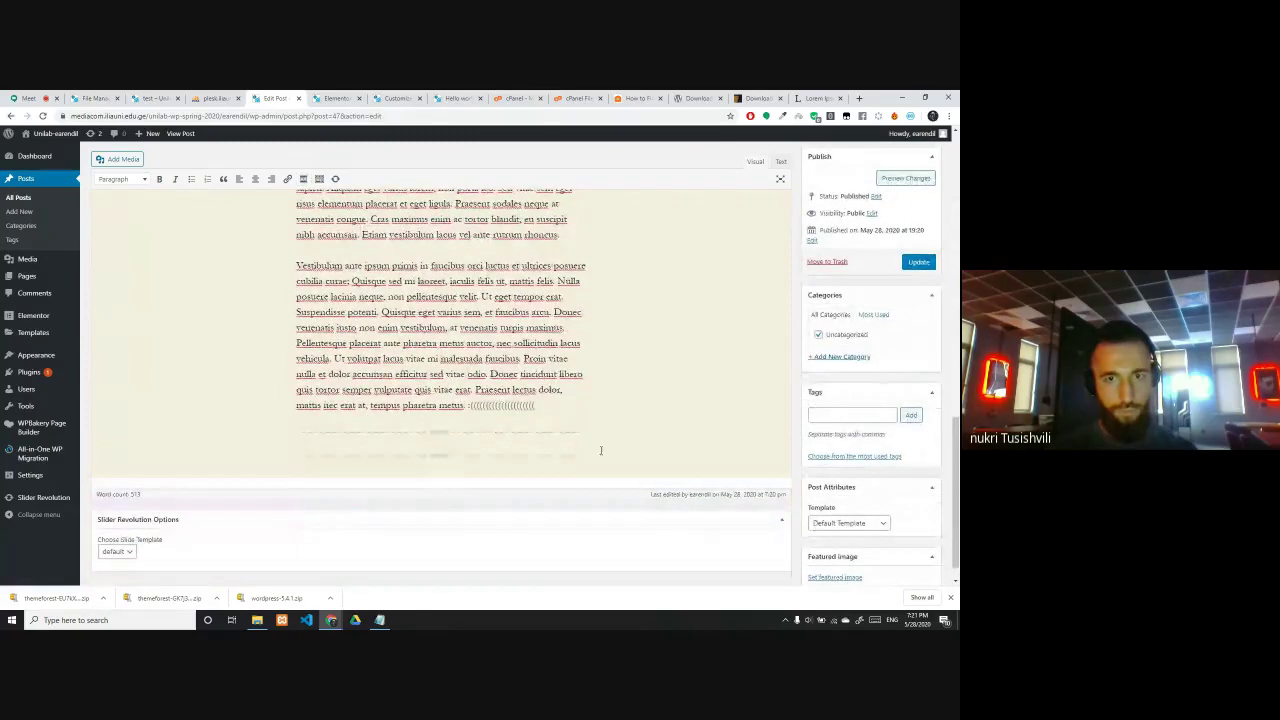
left_click(781, 161)
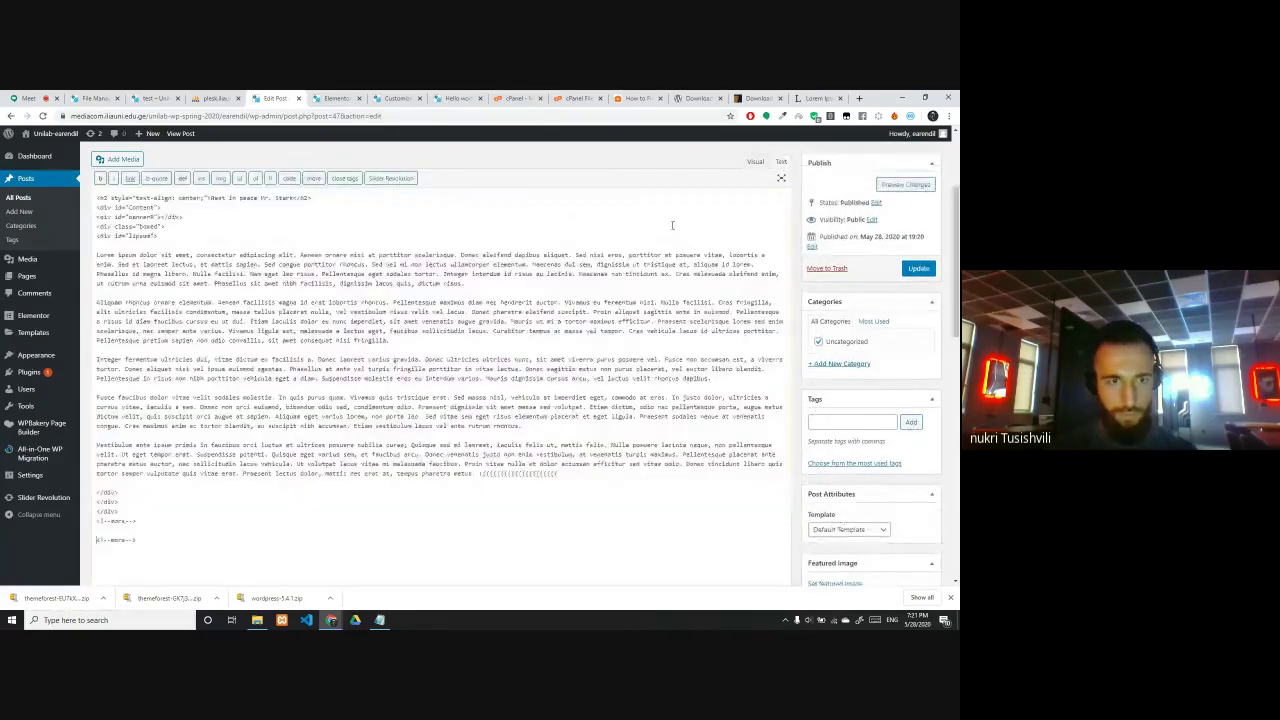
left_click_drag(137, 441, 89, 433)
key("BackSpace")
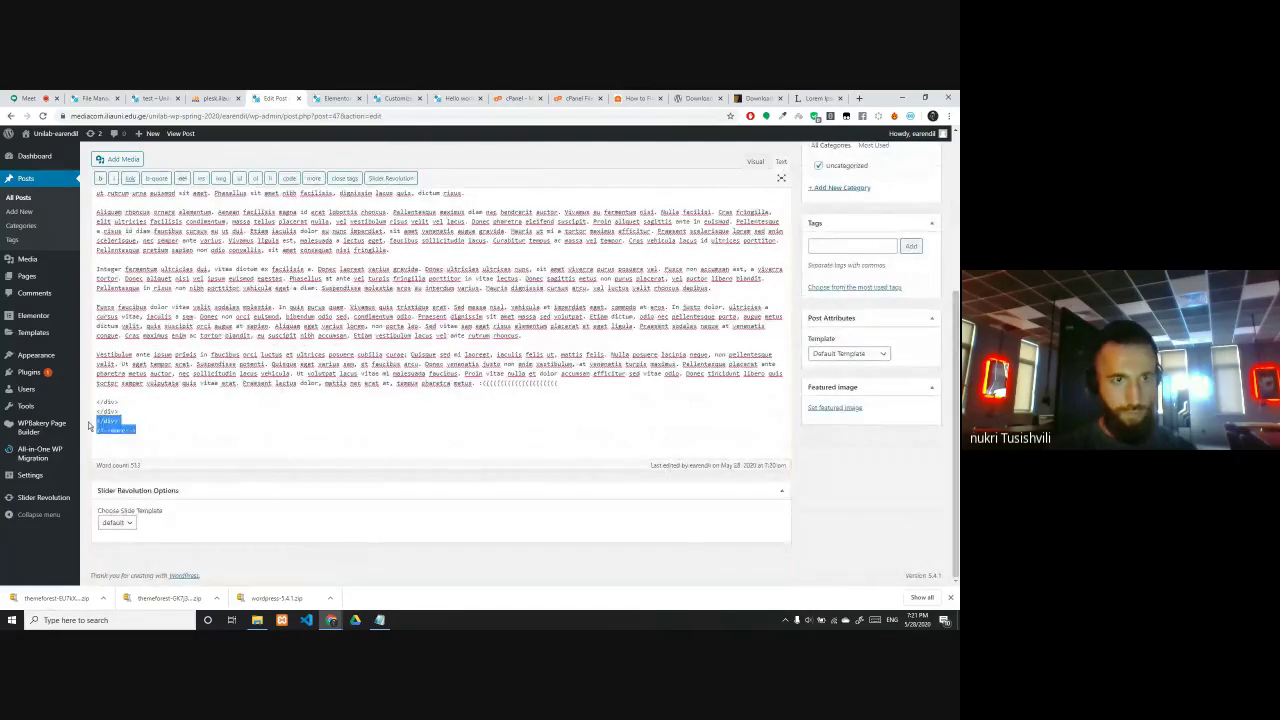
key("BackSpace")
scroll(523, 344, "up", 5)
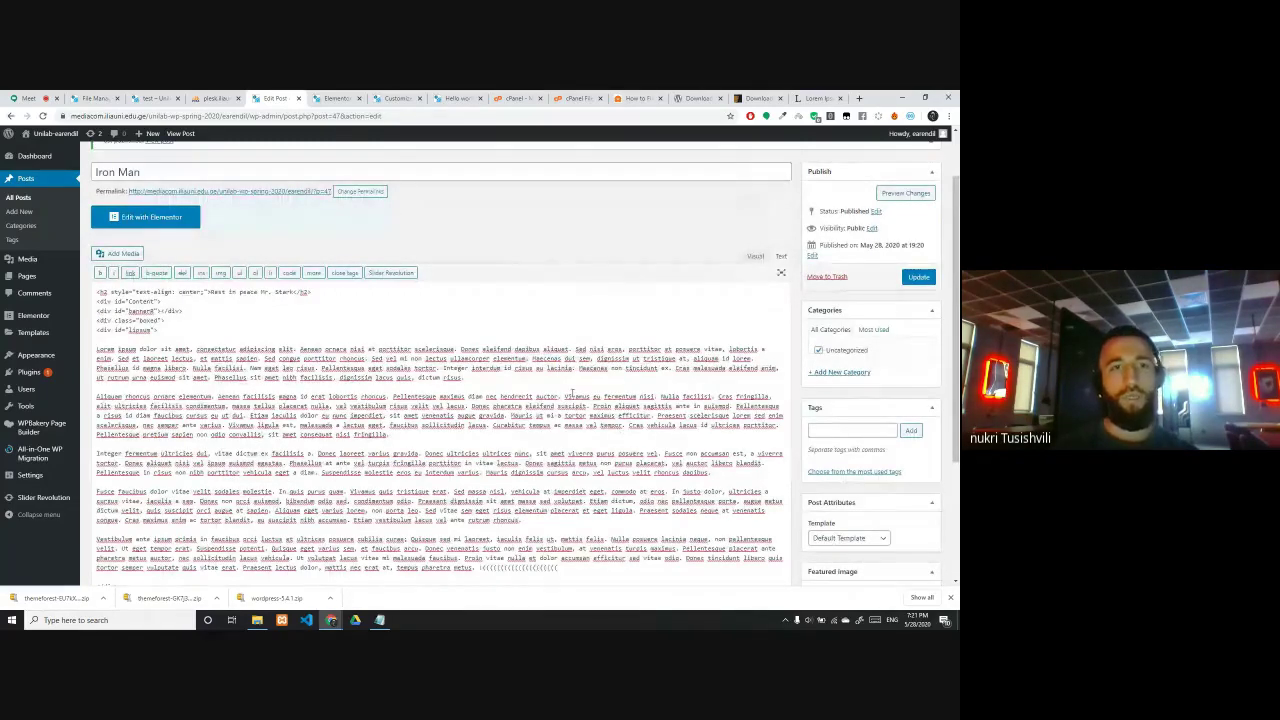
left_click(479, 377)
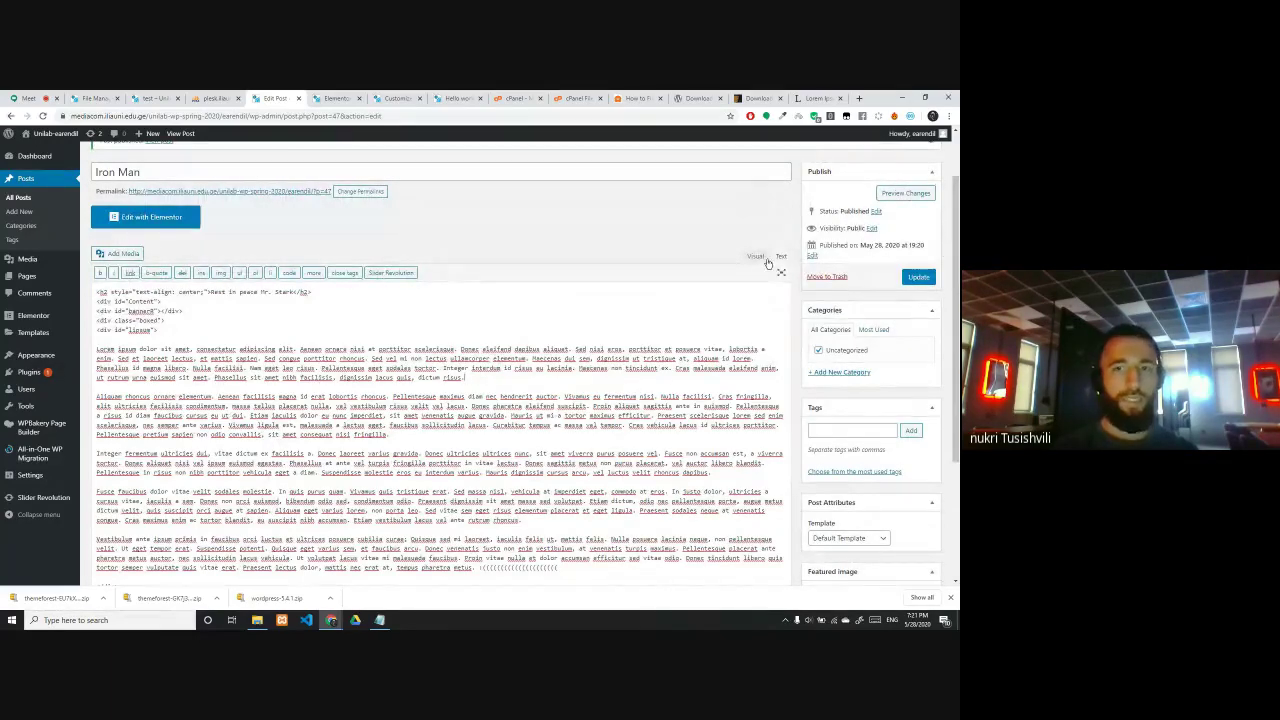
Bold 'consectetur adipiscing elit. Aenean ornare' in the first paragraph
left_click(762, 258)
scroll(291, 449, "up", 5)
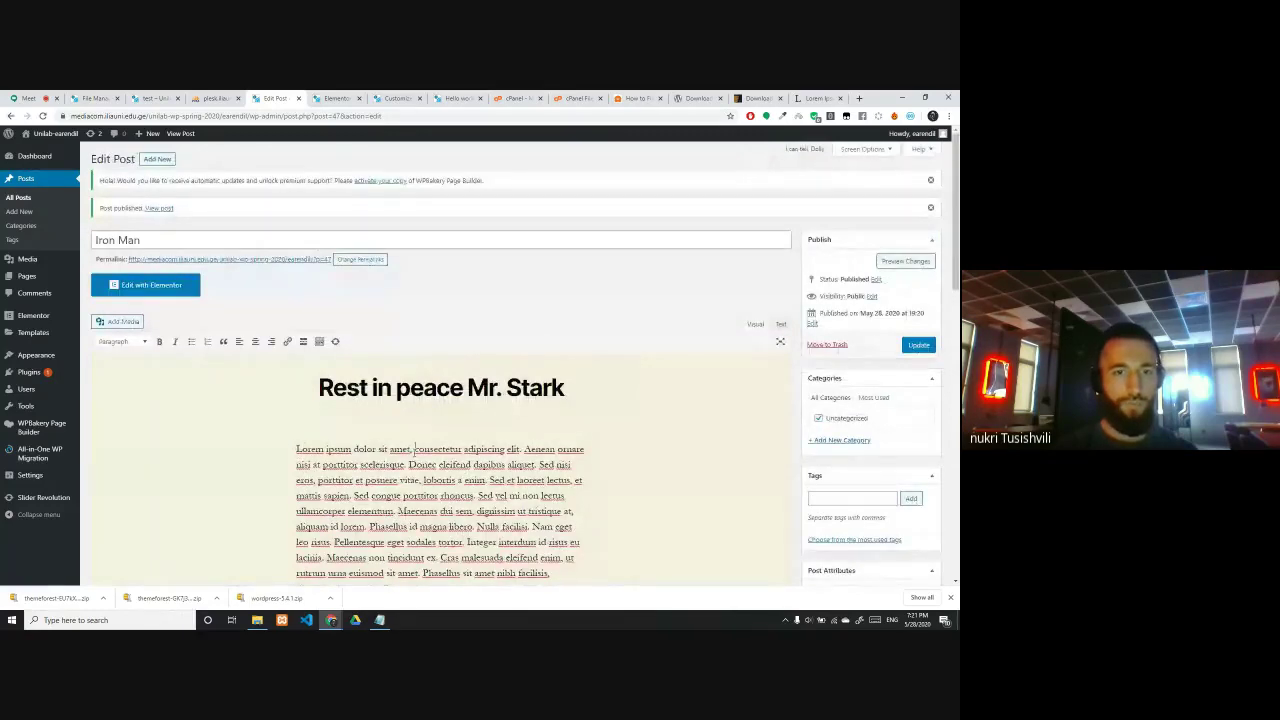
left_click_drag(415, 449, 268, 456)
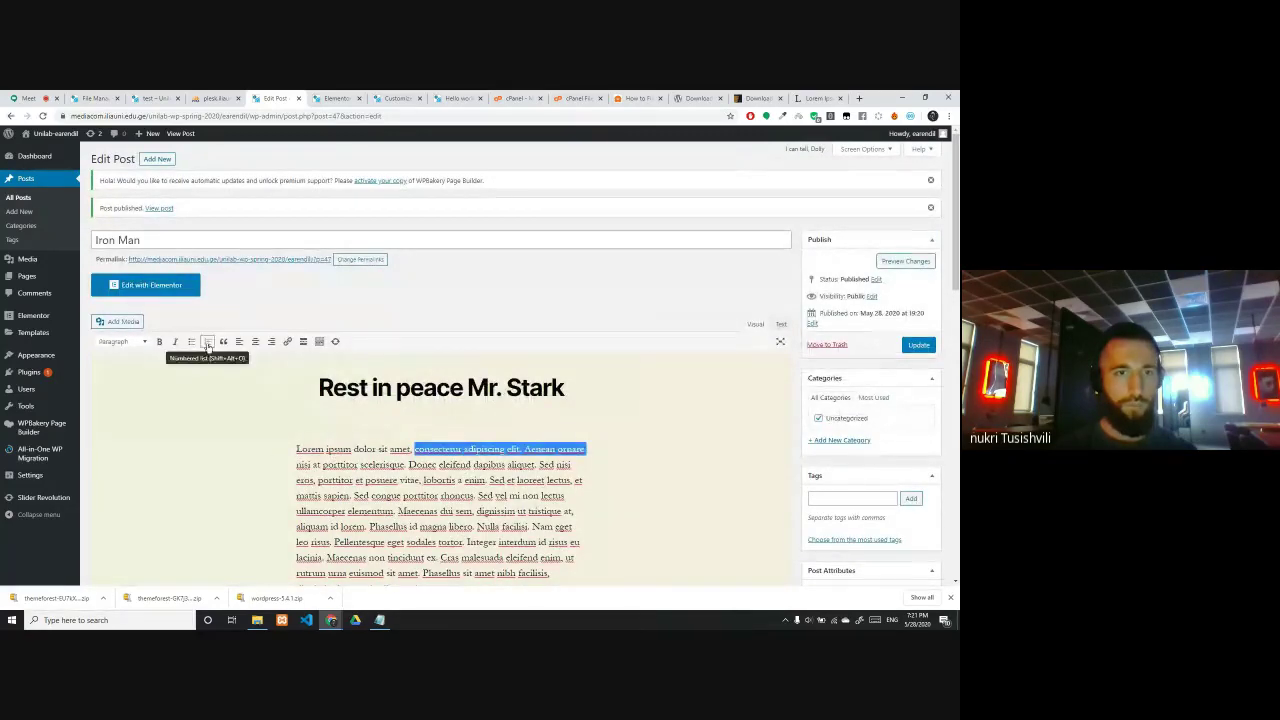
left_click(160, 345)
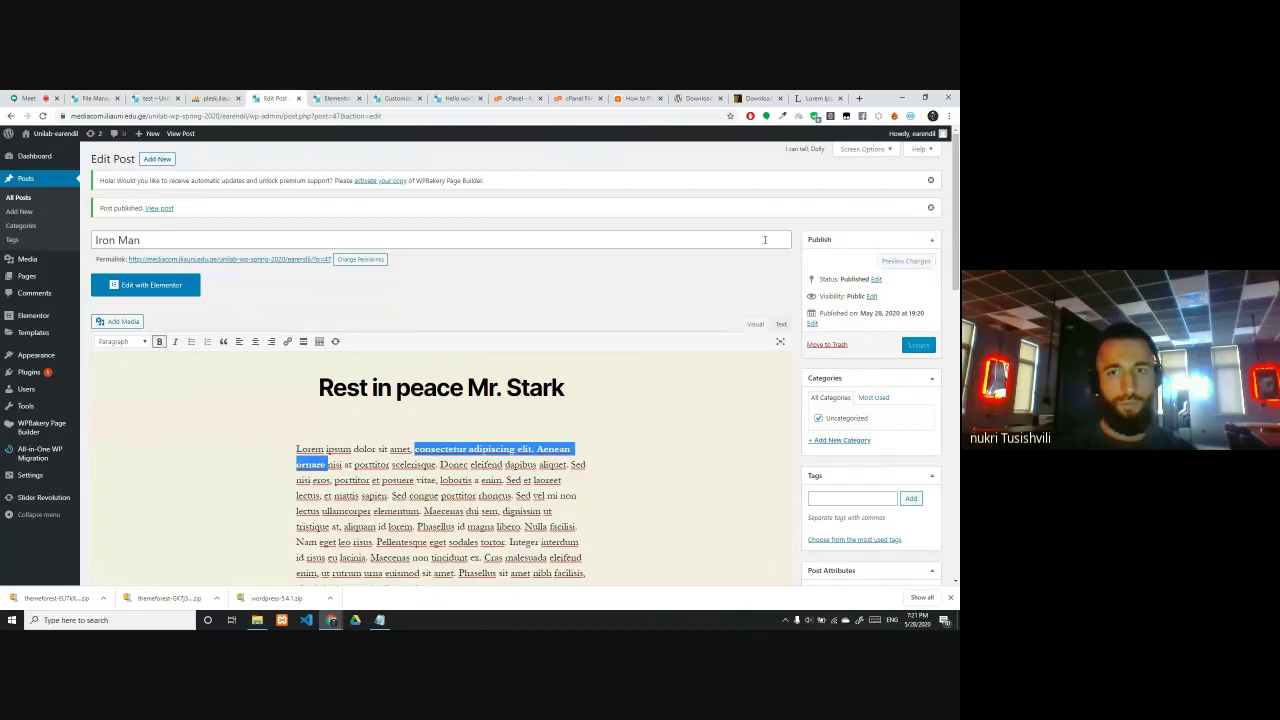
Check the <strong> tags around the bold phrase in the Text tab, then return to Visual
left_click(781, 325)
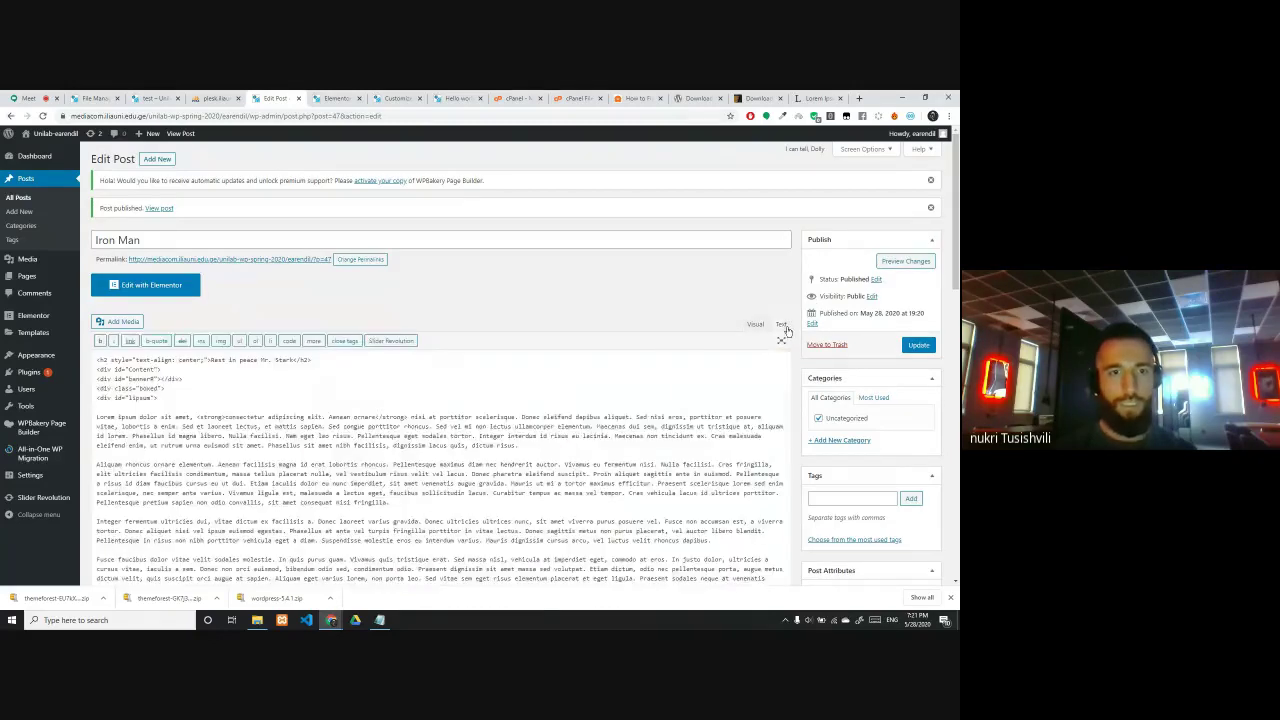
left_click(222, 415)
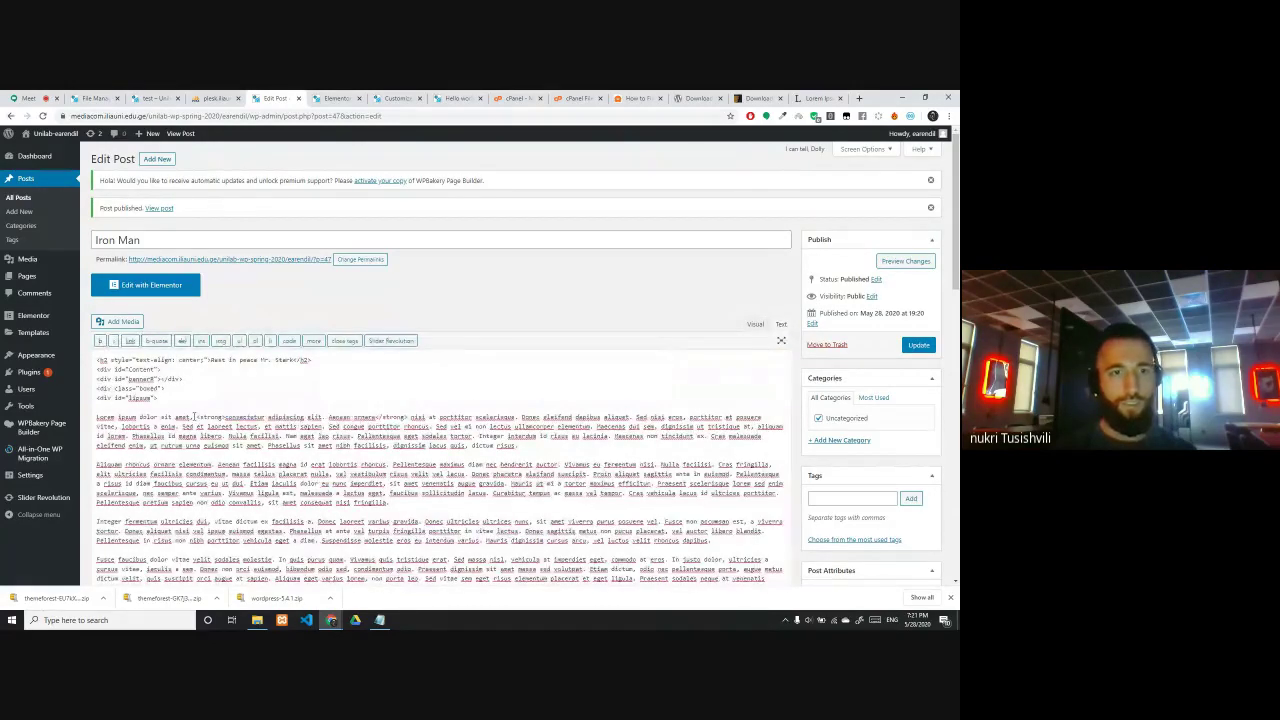
left_click_drag(194, 413, 233, 416)
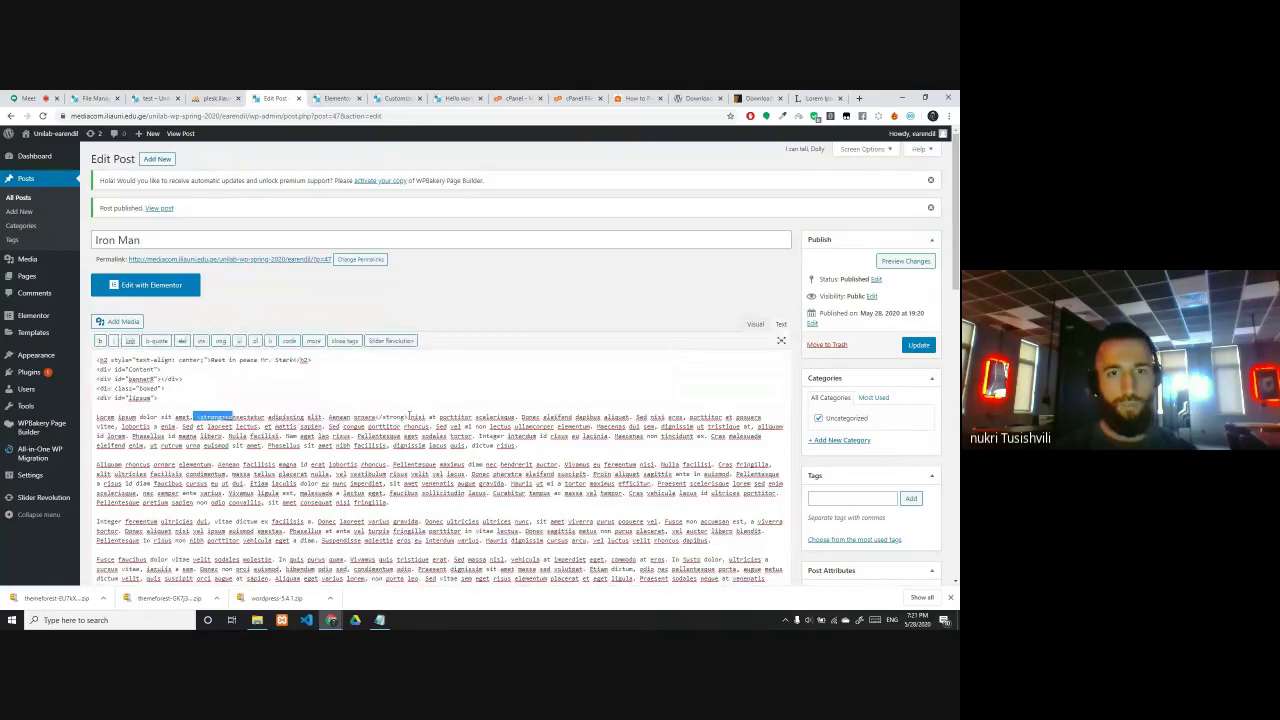
left_click_drag(409, 416, 372, 417)
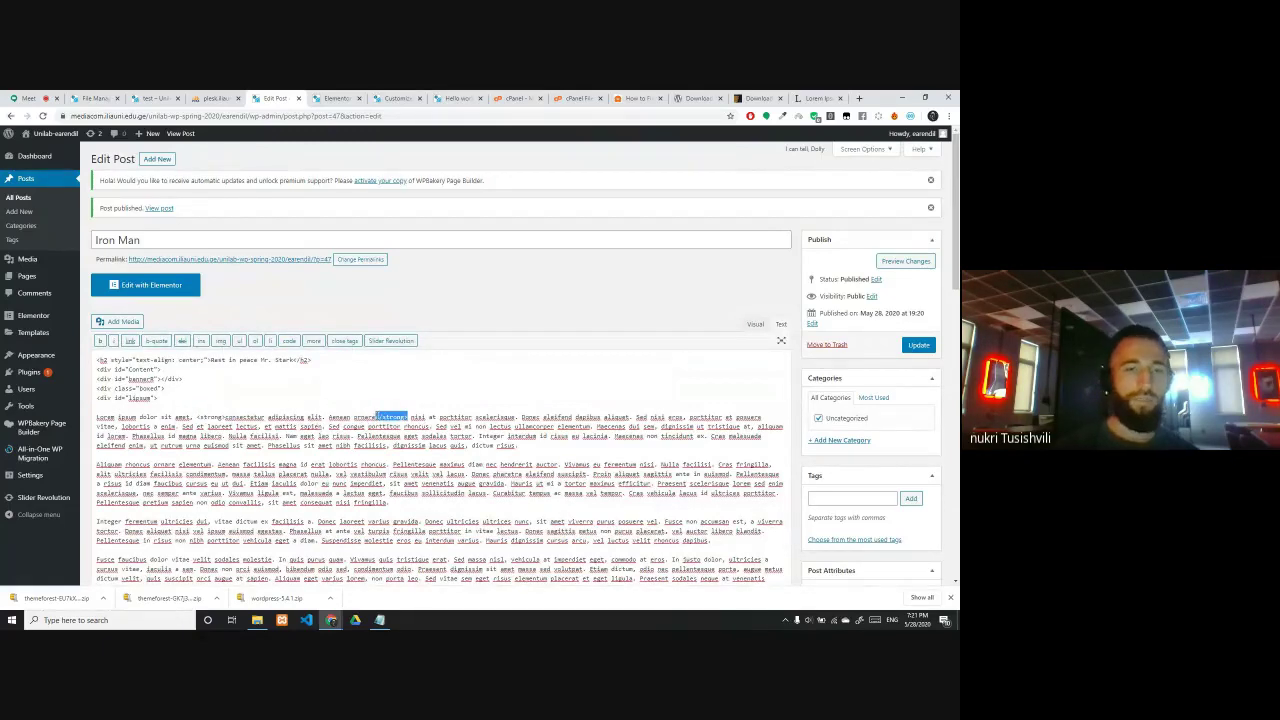
scroll(376, 415, "down", 3)
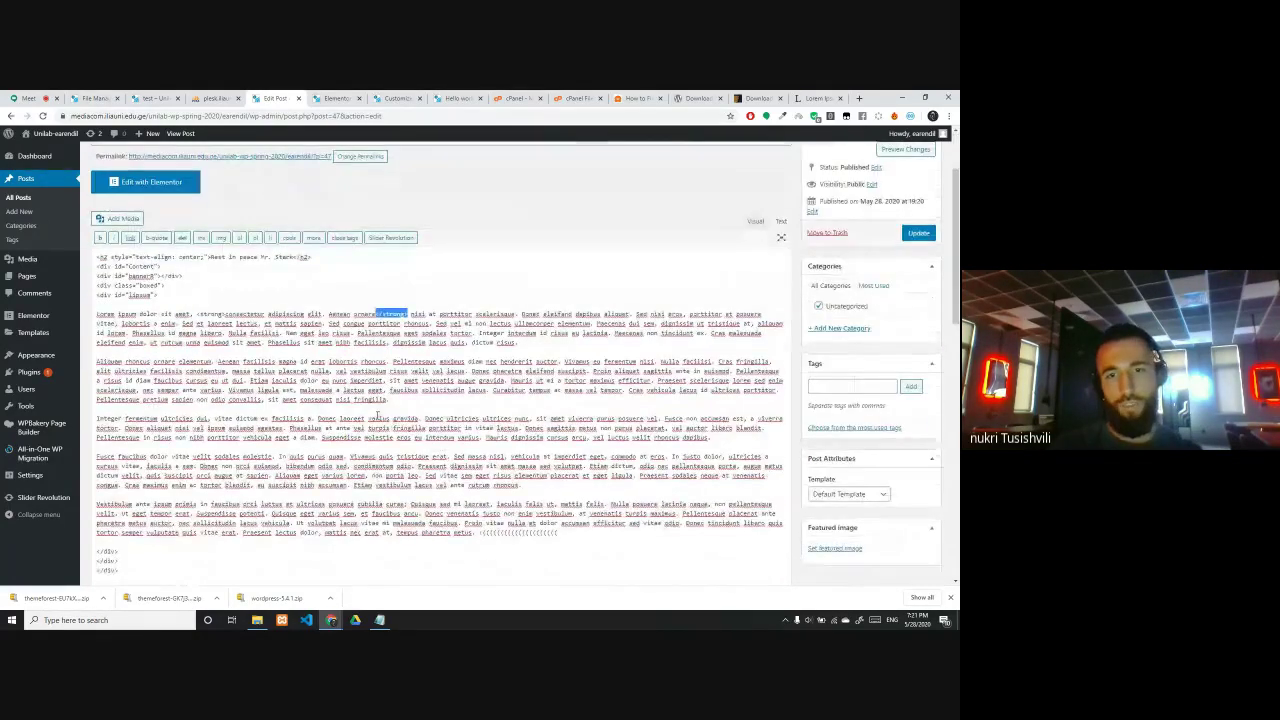
scroll(378, 415, "up", 2)
scroll(377, 414, "up", 1)
left_click(378, 418)
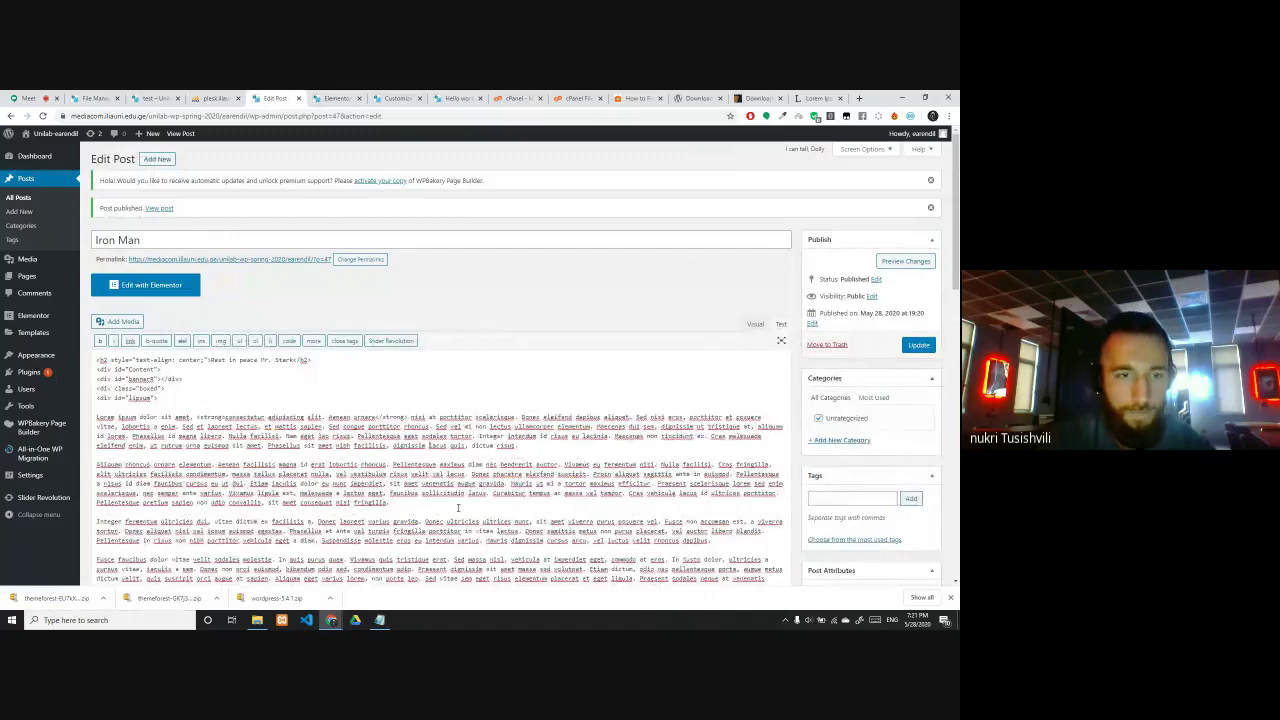
scroll(458, 508, "down", 10)
scroll(458, 508, "up", 10)
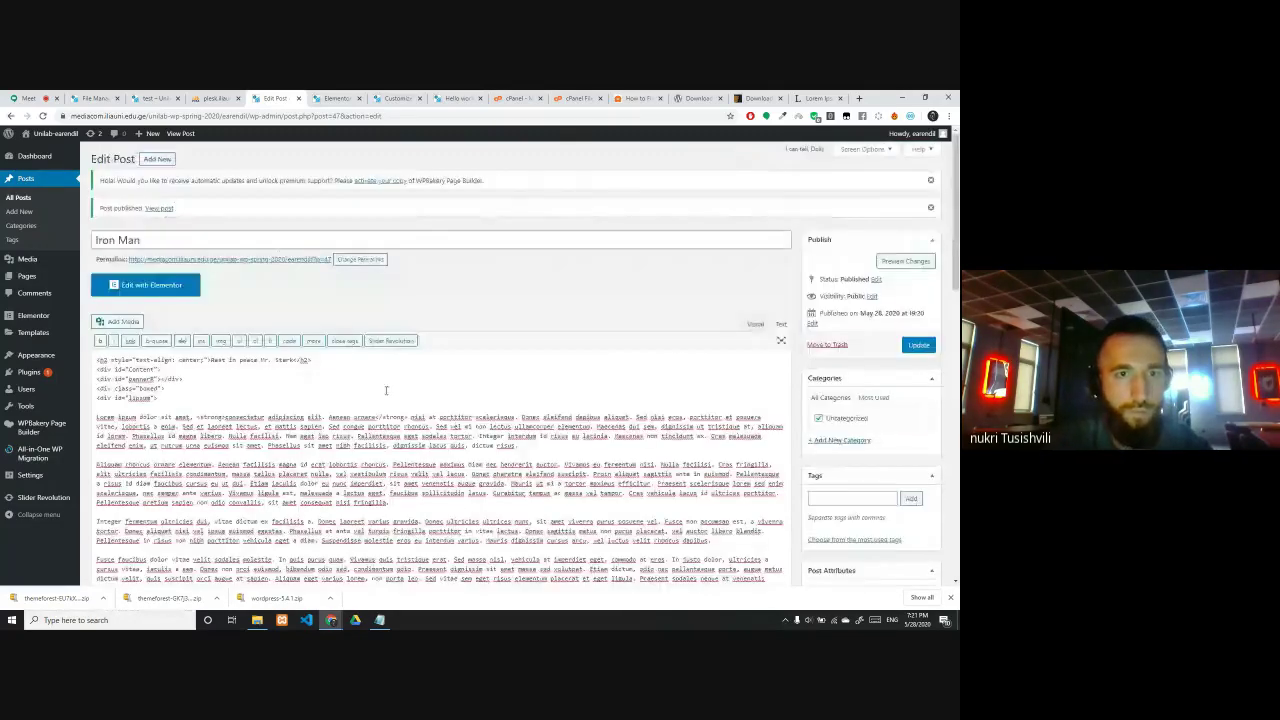
left_click(756, 324)
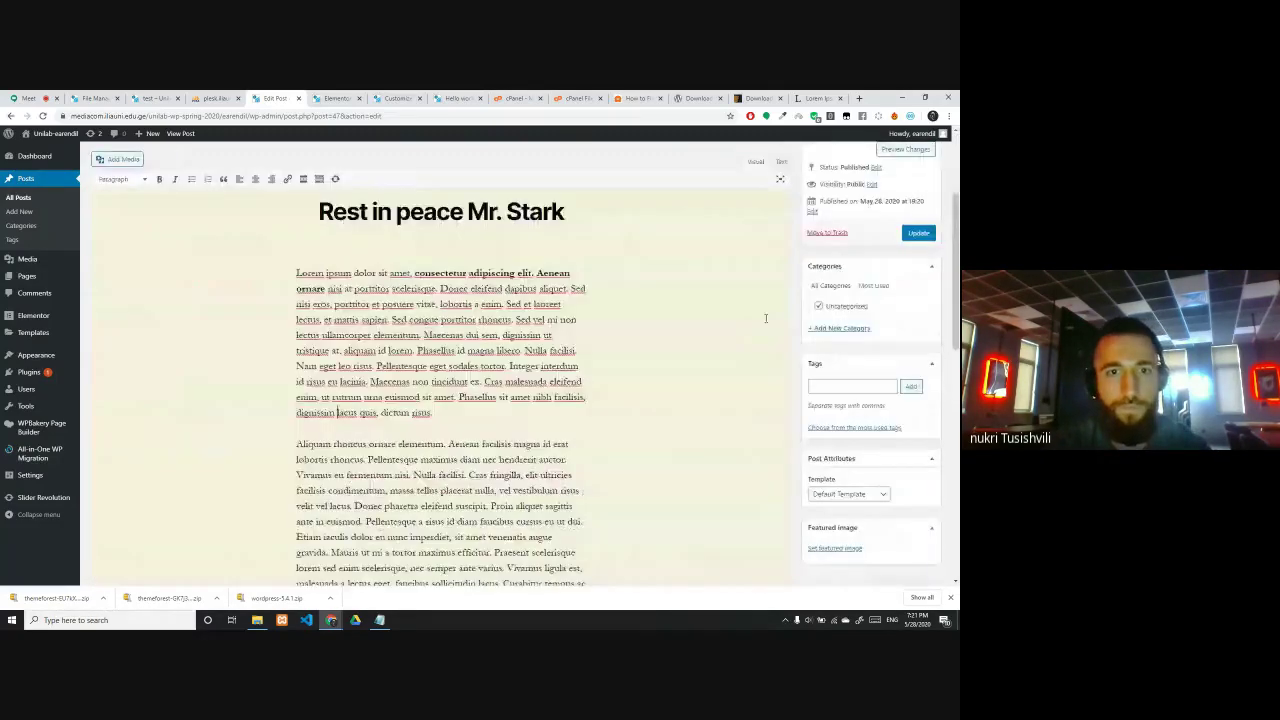
Split the first paragraph after 'dignissim ut' and insert a Read More break
scroll(440, 480, "down", 1)
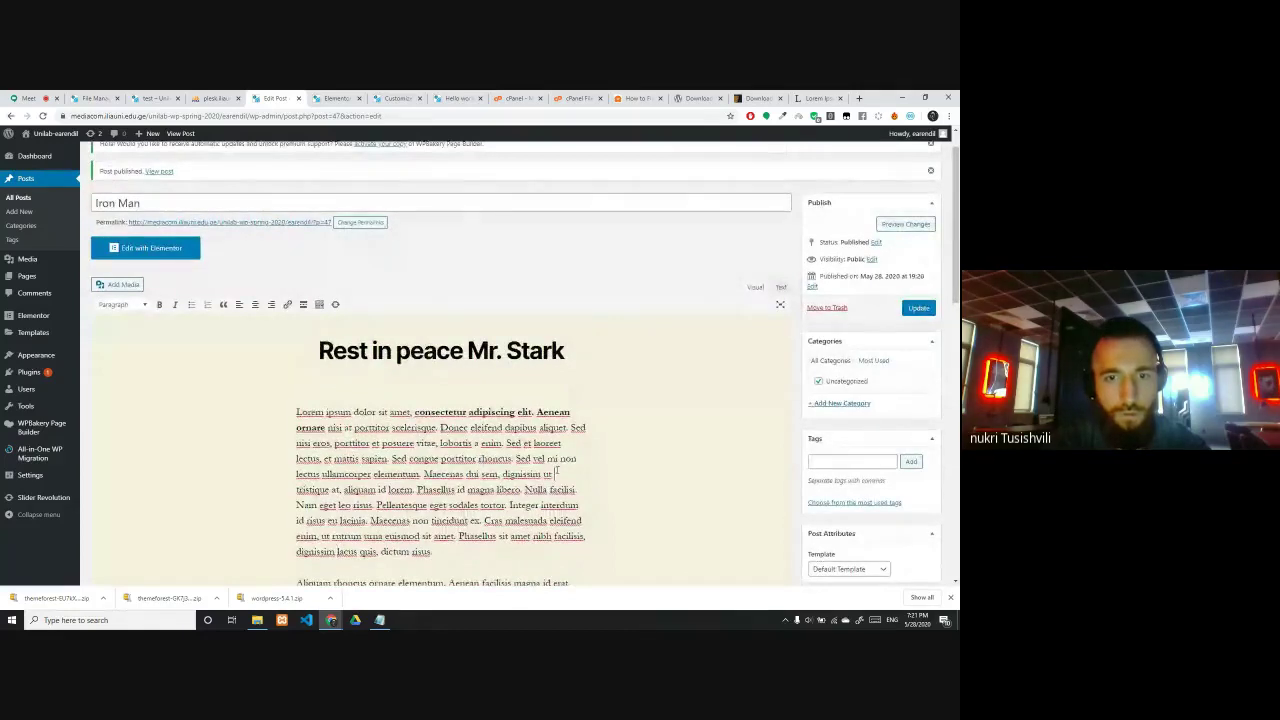
left_click(557, 472)
key("Return")
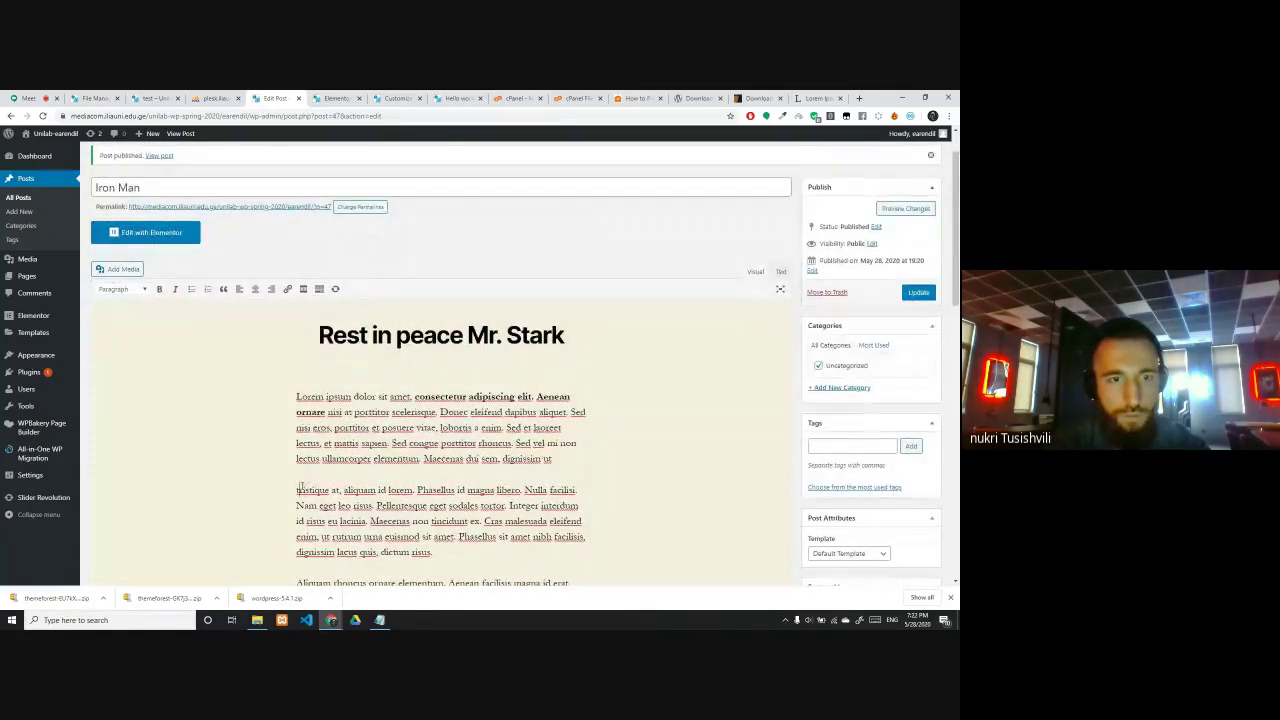
key("BackSpace")
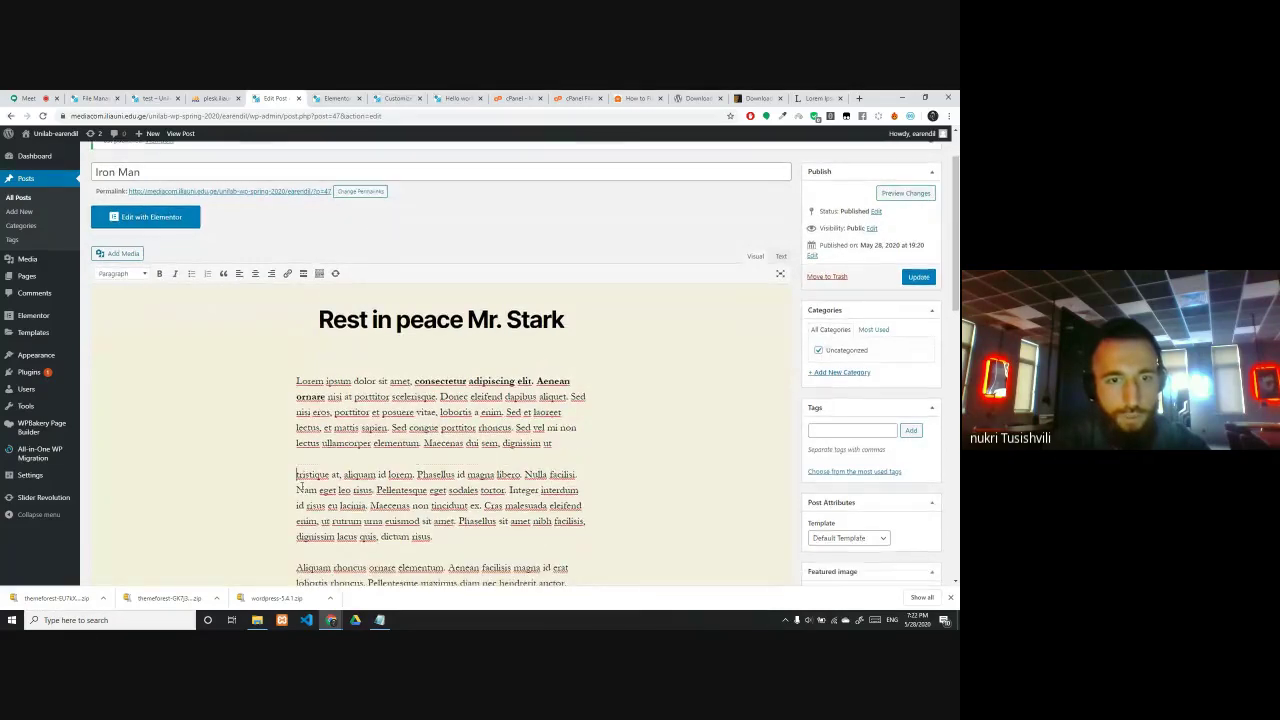
key("Return")
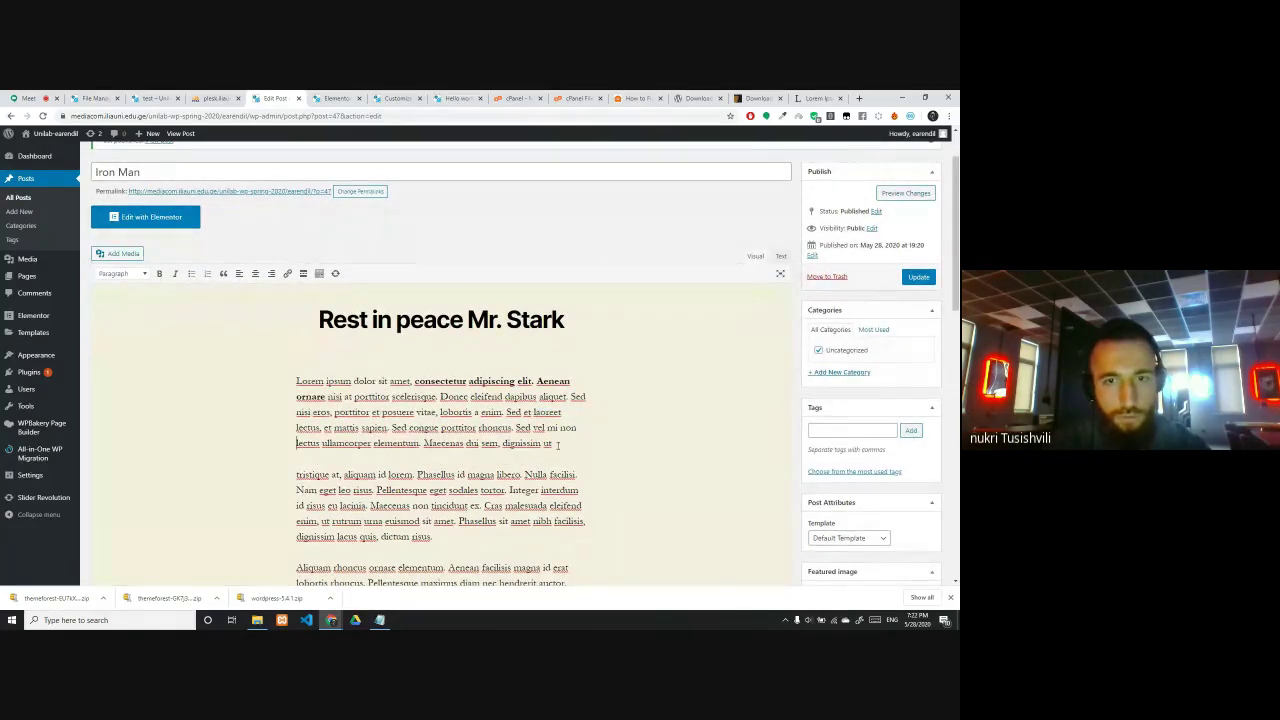
left_click(559, 444)
key("Return")
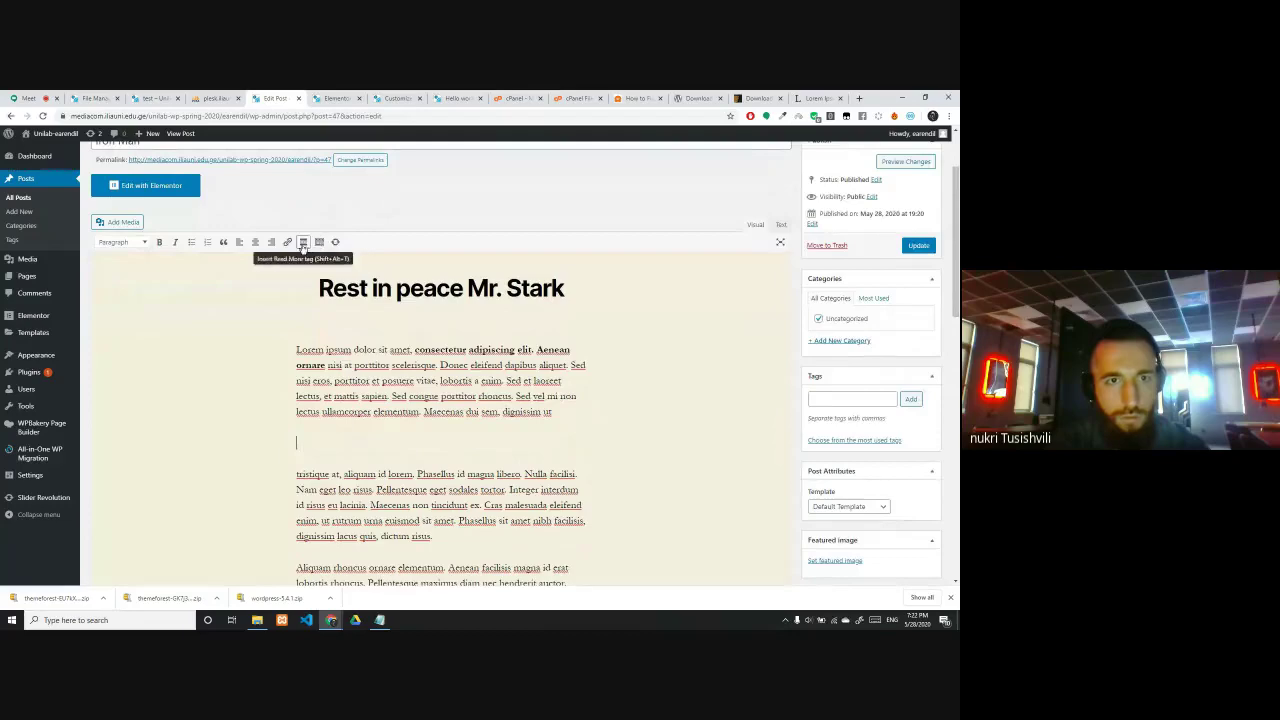
left_click(303, 242)
scroll(440, 350, "down", 5)
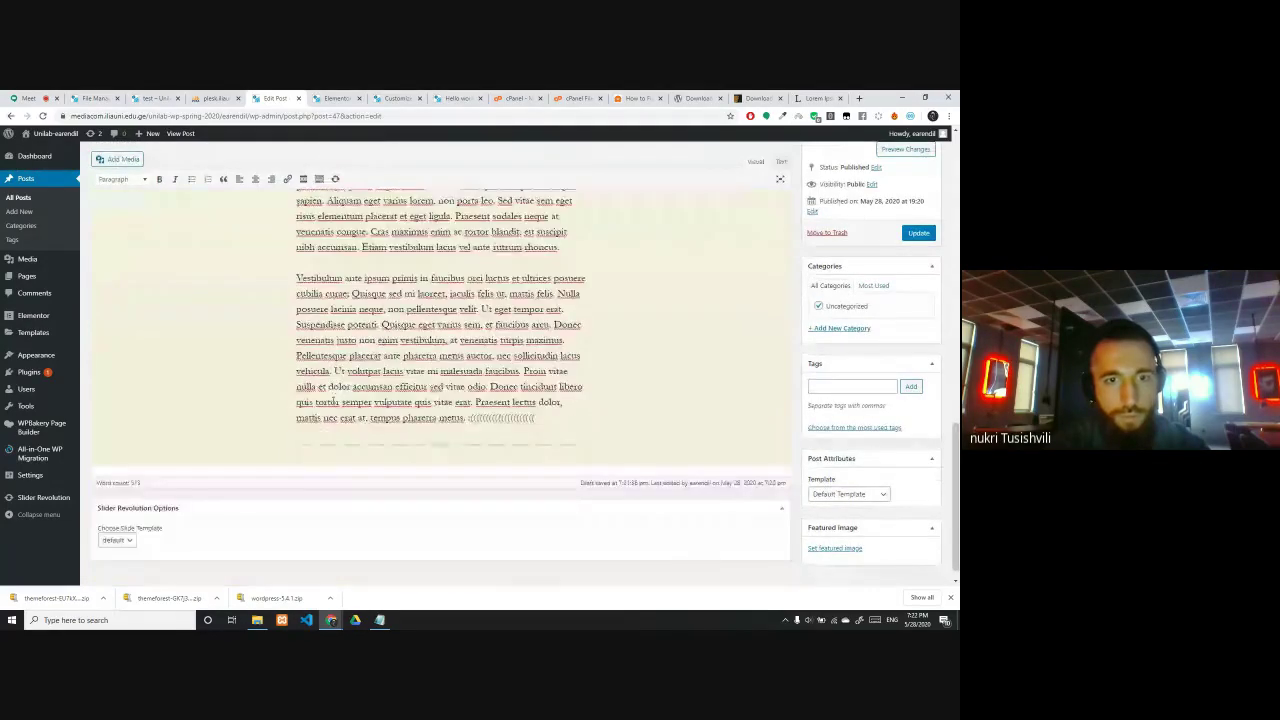
scroll(784, 238, "up", 5)
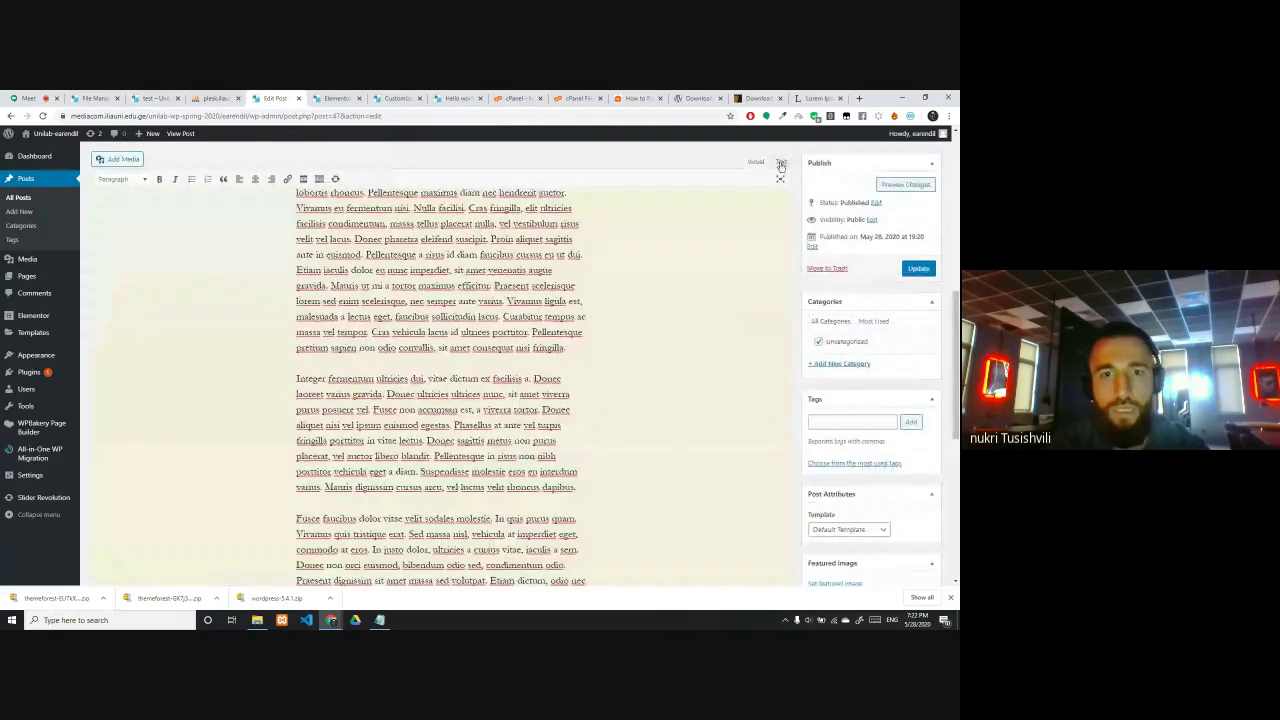
Move the <!--more--> tag after 'dignissim ut', remove empty lines, and update the post
left_click(781, 161)
scroll(300, 330, "down", 10)
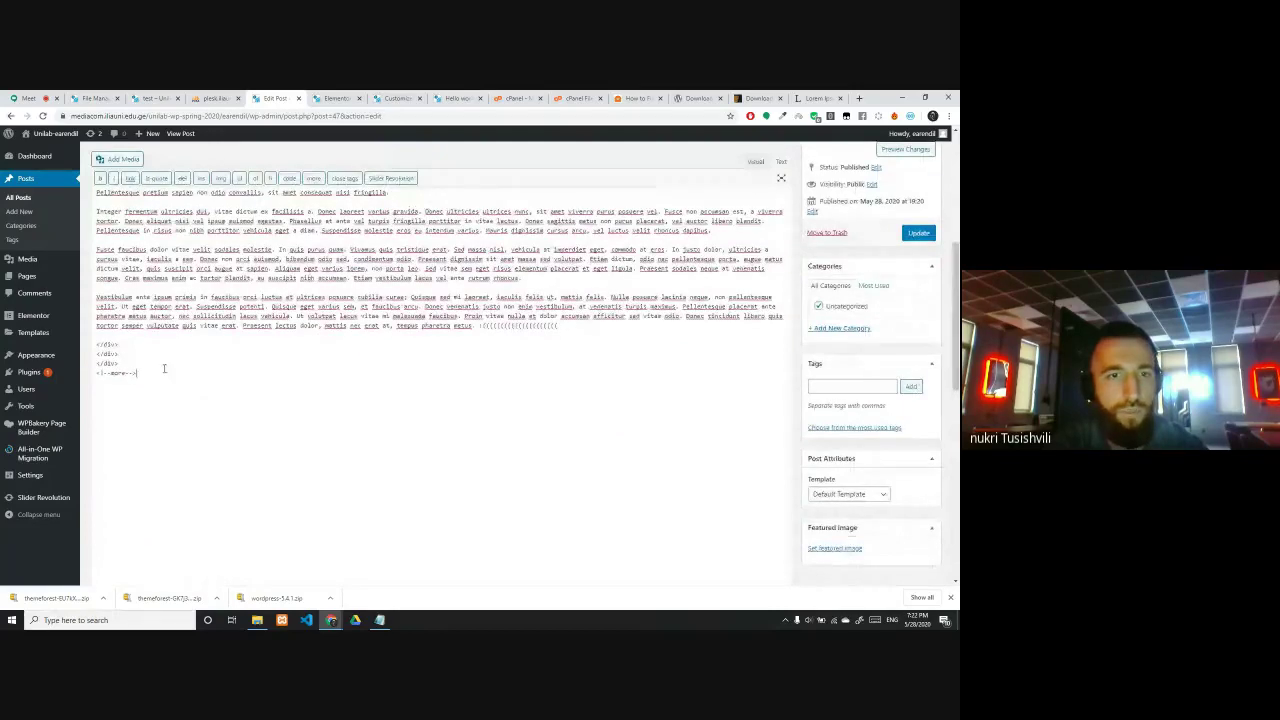
left_click_drag(137, 372, 92, 374)
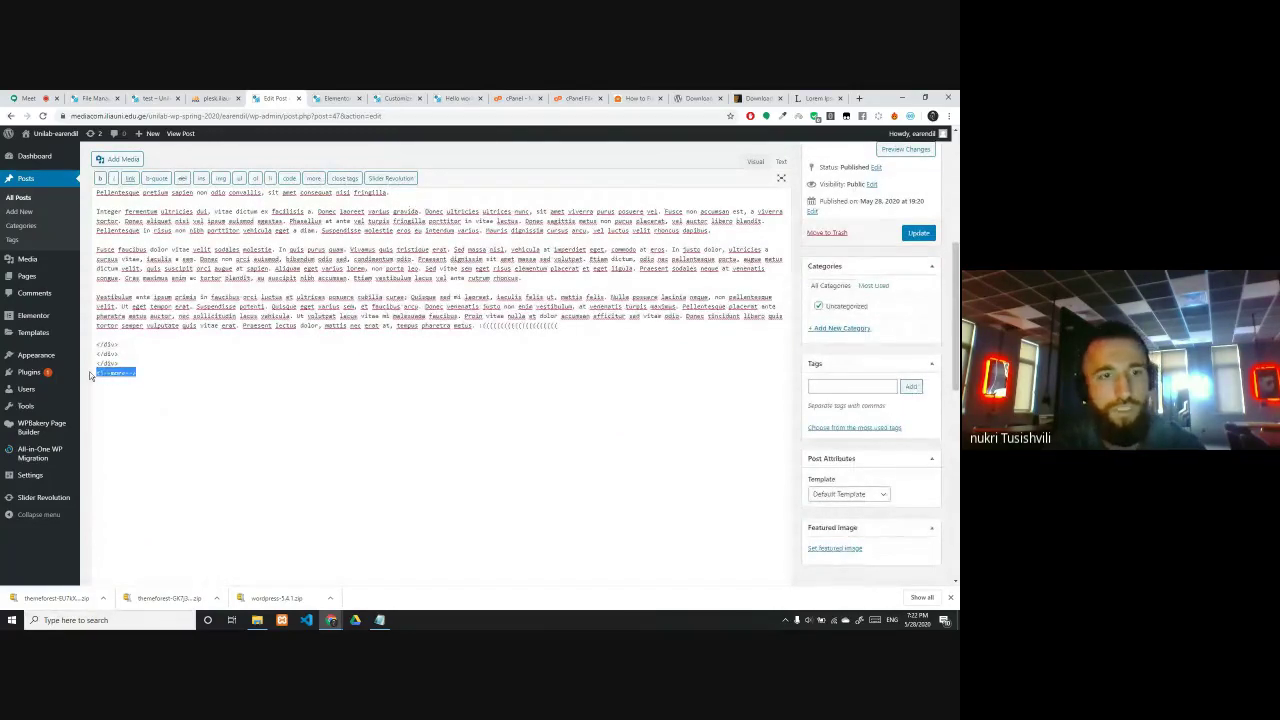
scroll(320, 362, "up", 10)
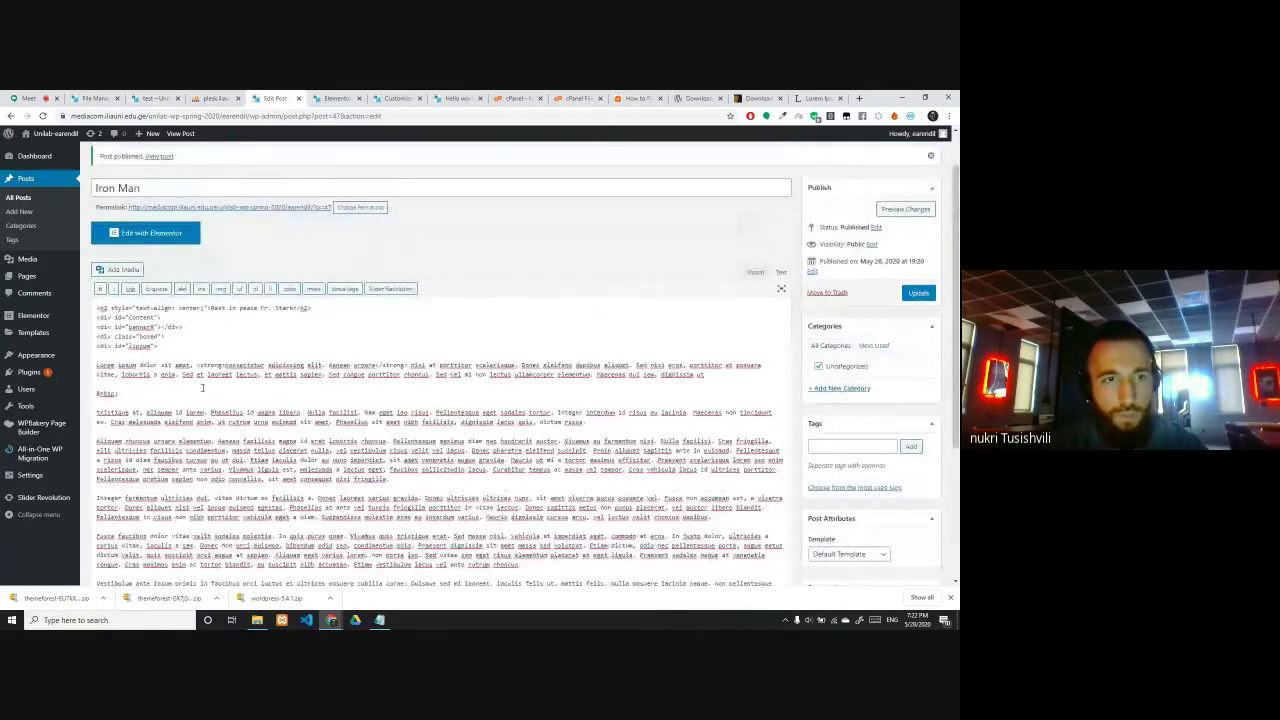
key("BackSpace")
key("BackSpace")
key("BackSpace")
key("BackSpace")
key("BackSpace")
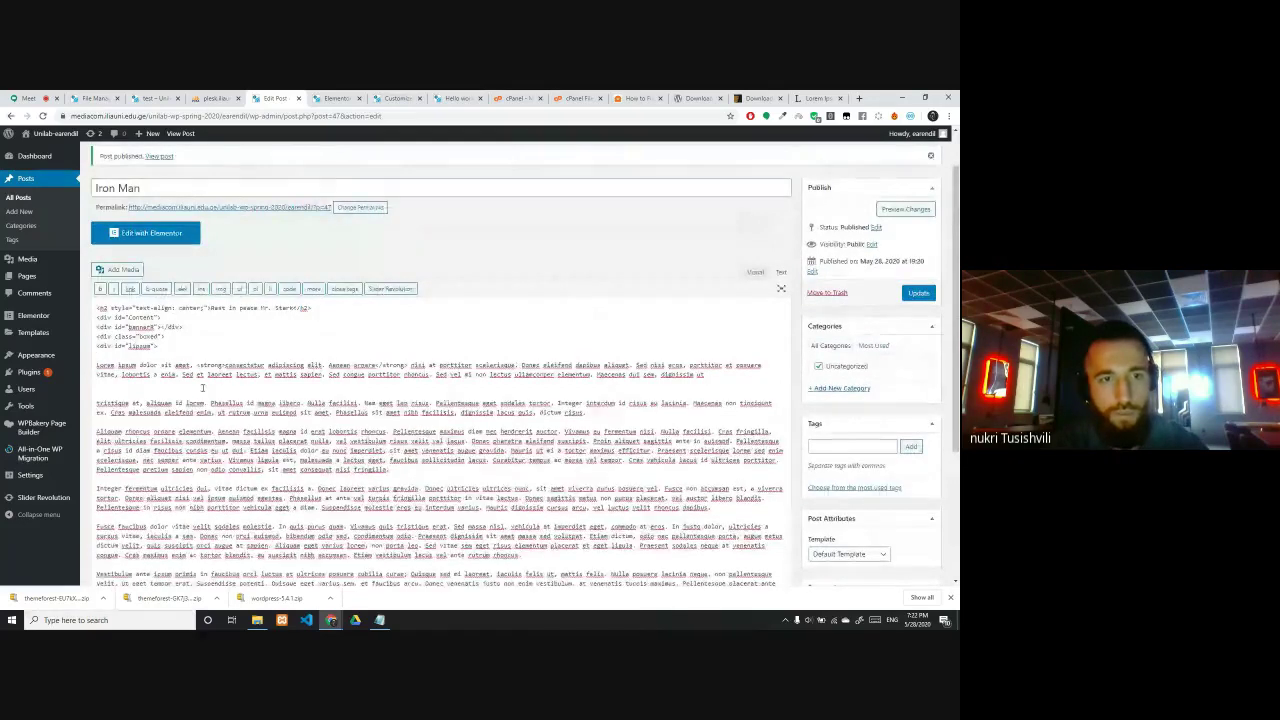
key("BackSpace")
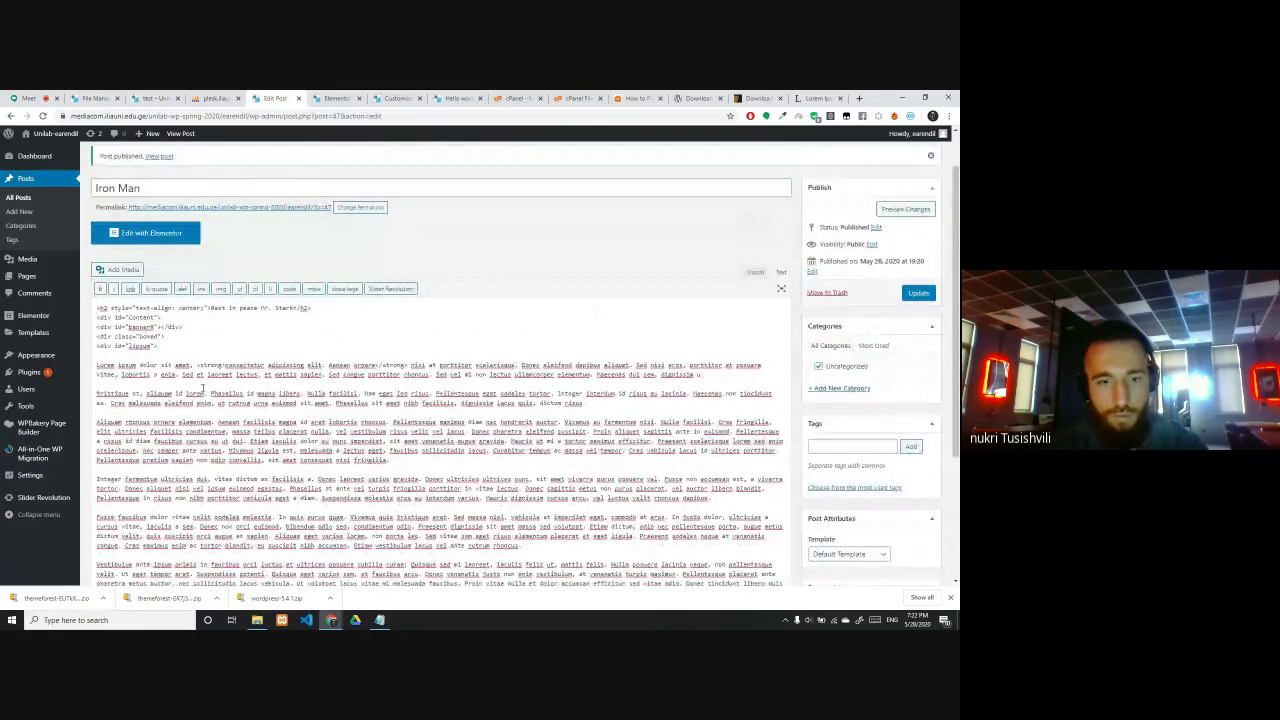
left_click(313, 288)
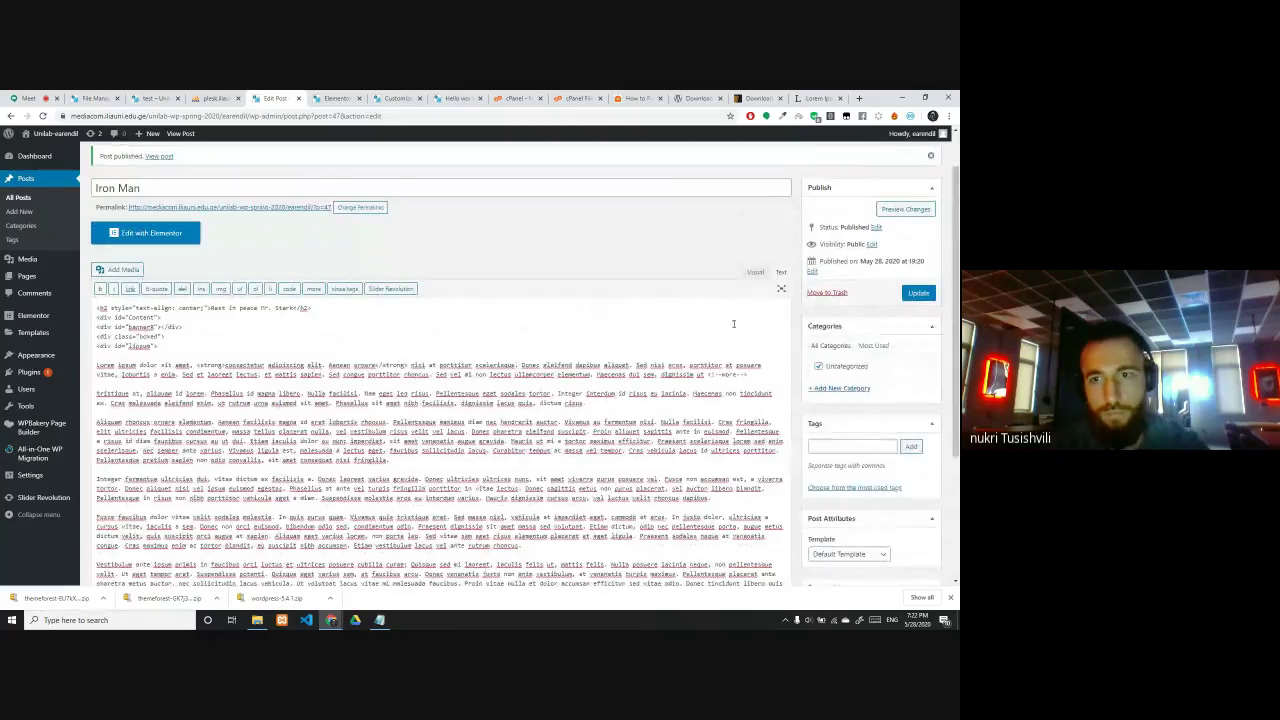
left_click(912, 291)
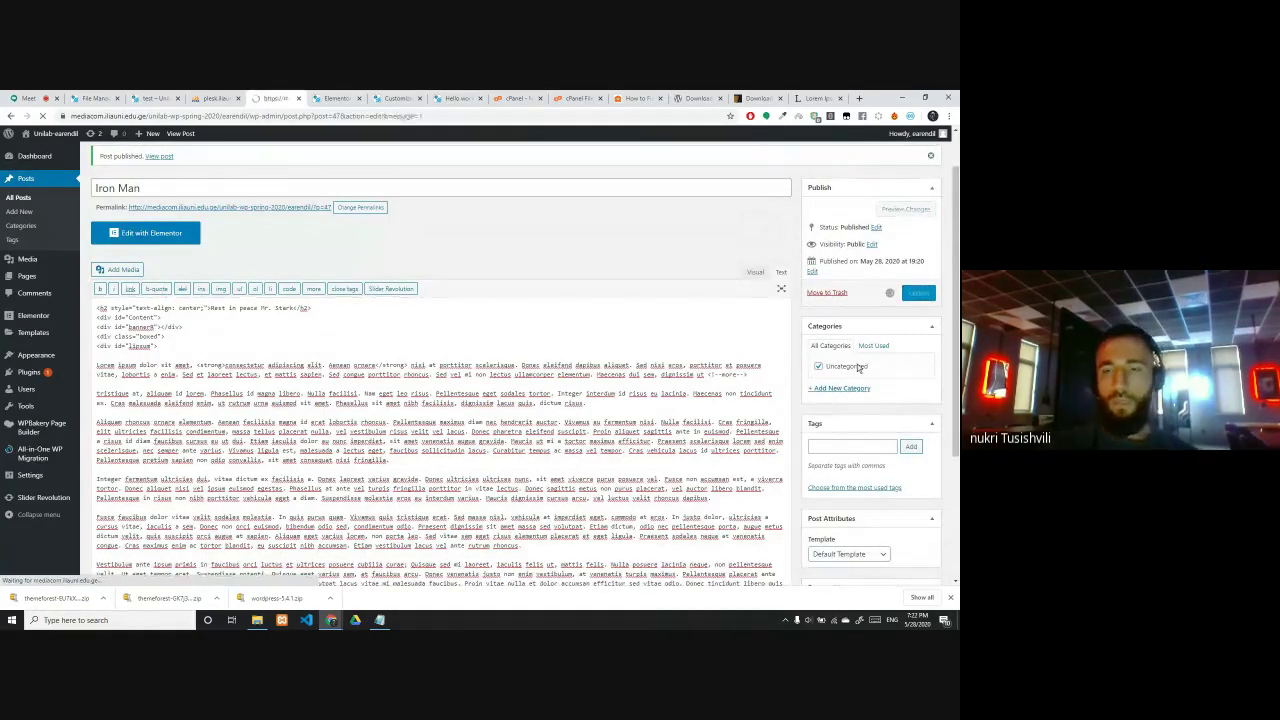
Preview the updated Iron Man post in a new tab, then return to its editor
scroll(857, 367, "down", 5)
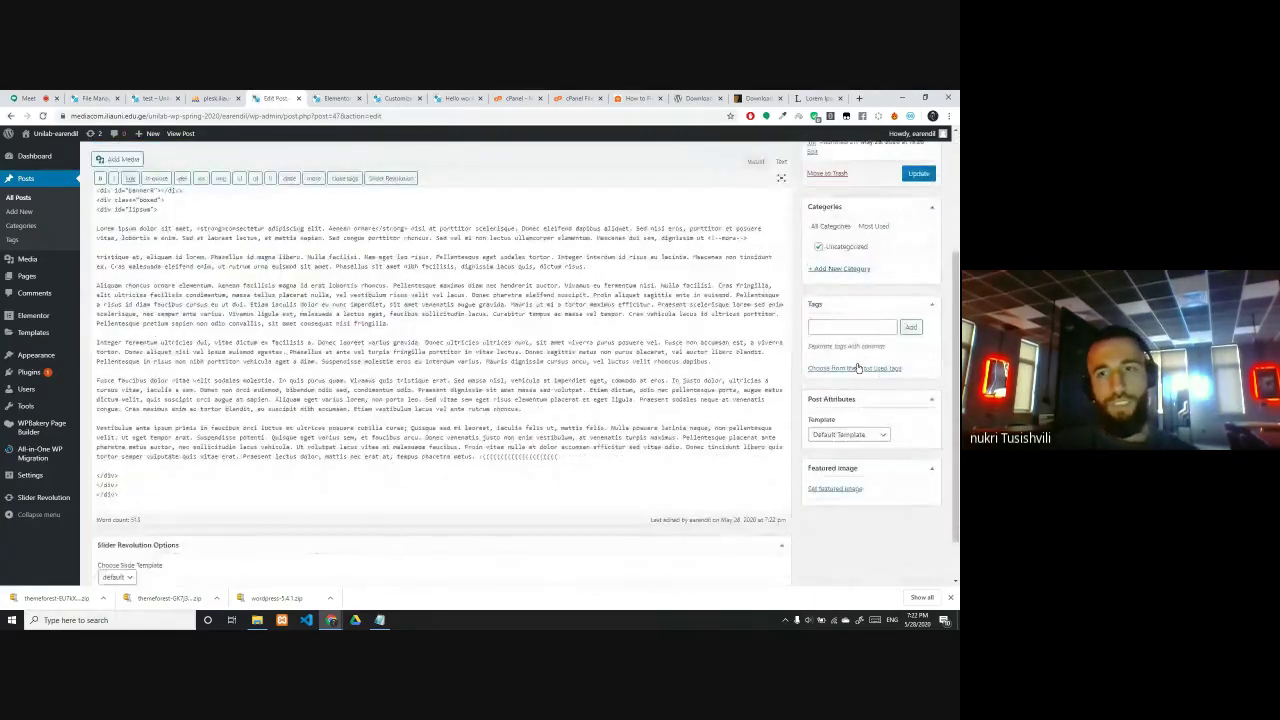
scroll(898, 284, "up", 5)
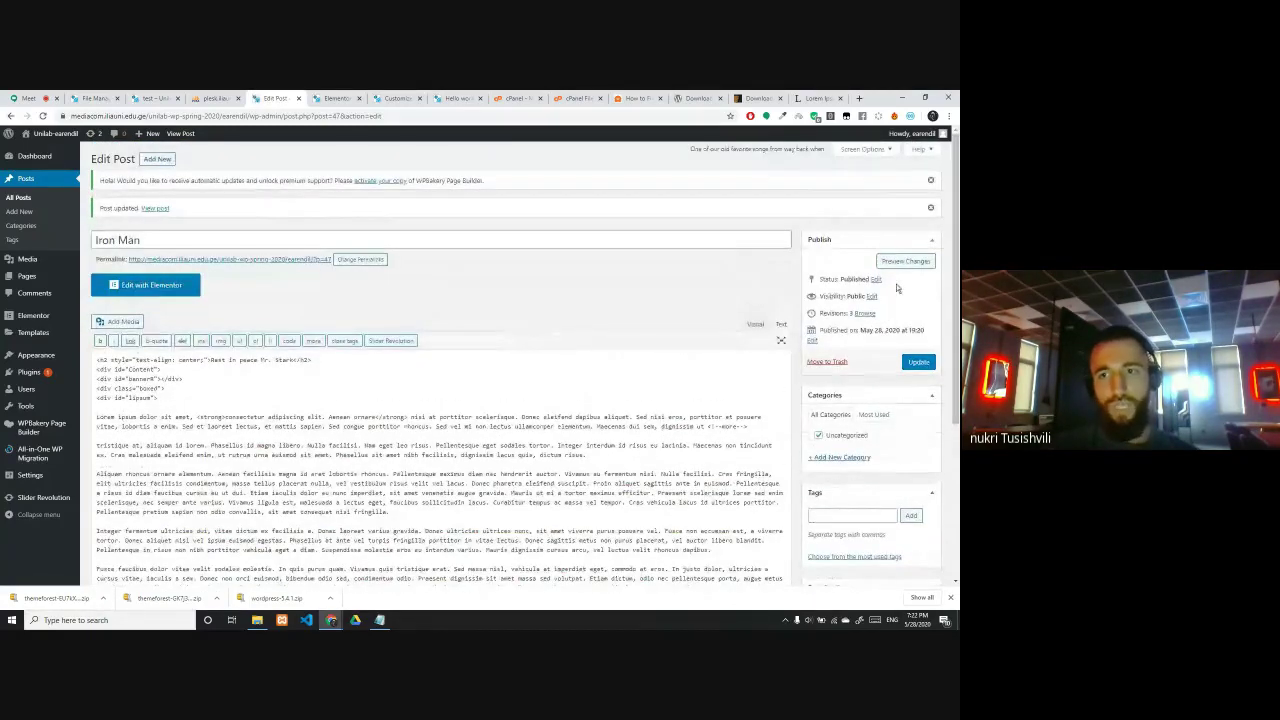
left_click(891, 264)
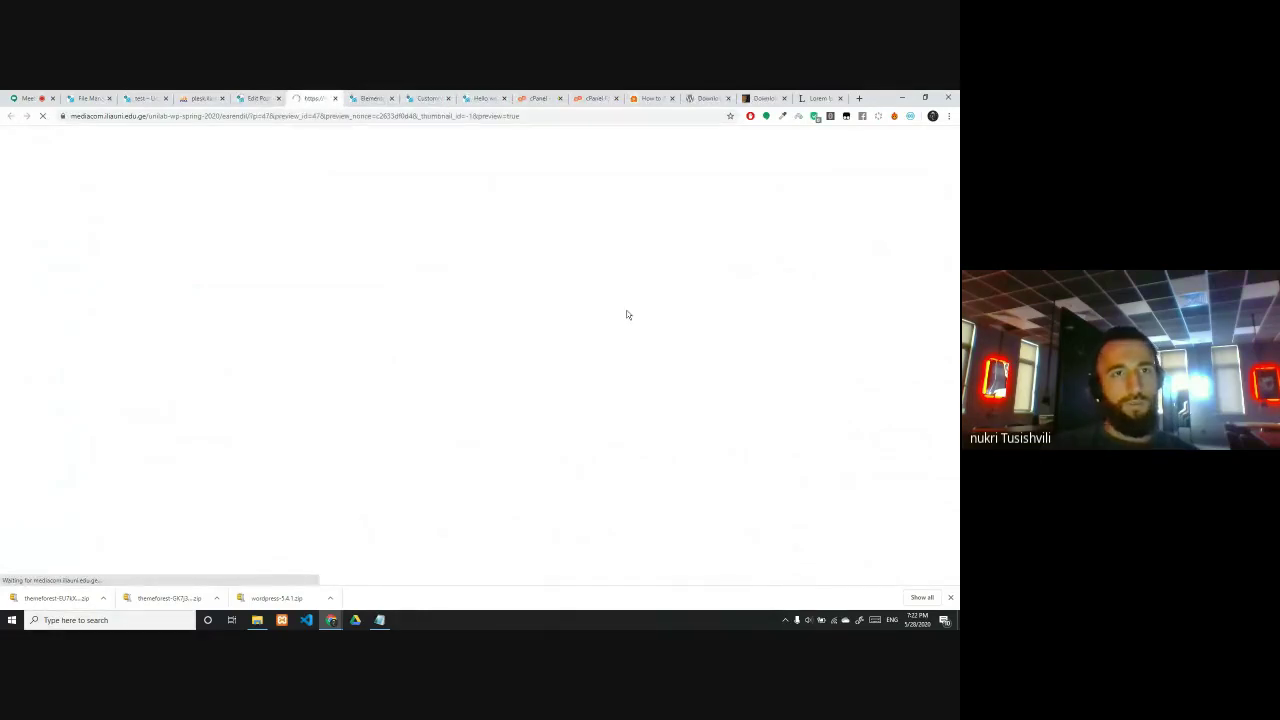
scroll(468, 358, "down", 5)
scroll(466, 360, "down", 10)
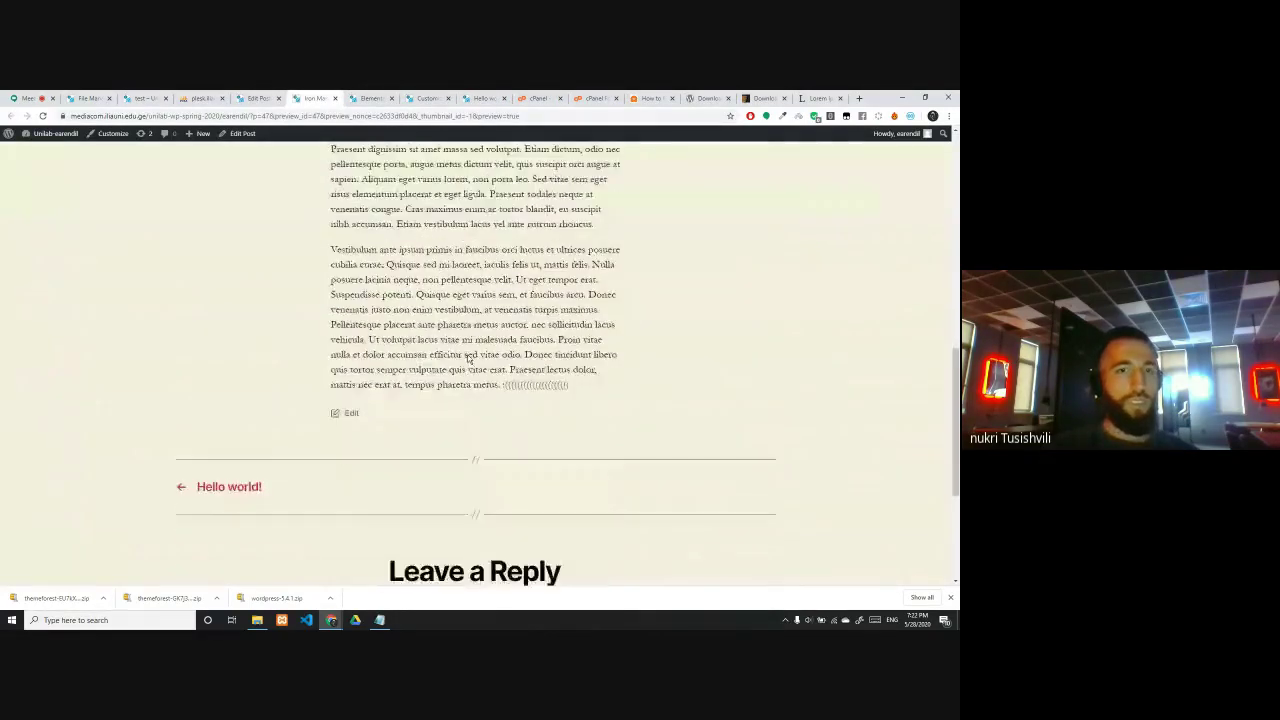
scroll(466, 360, "up", 15)
scroll(466, 358, "down", 6)
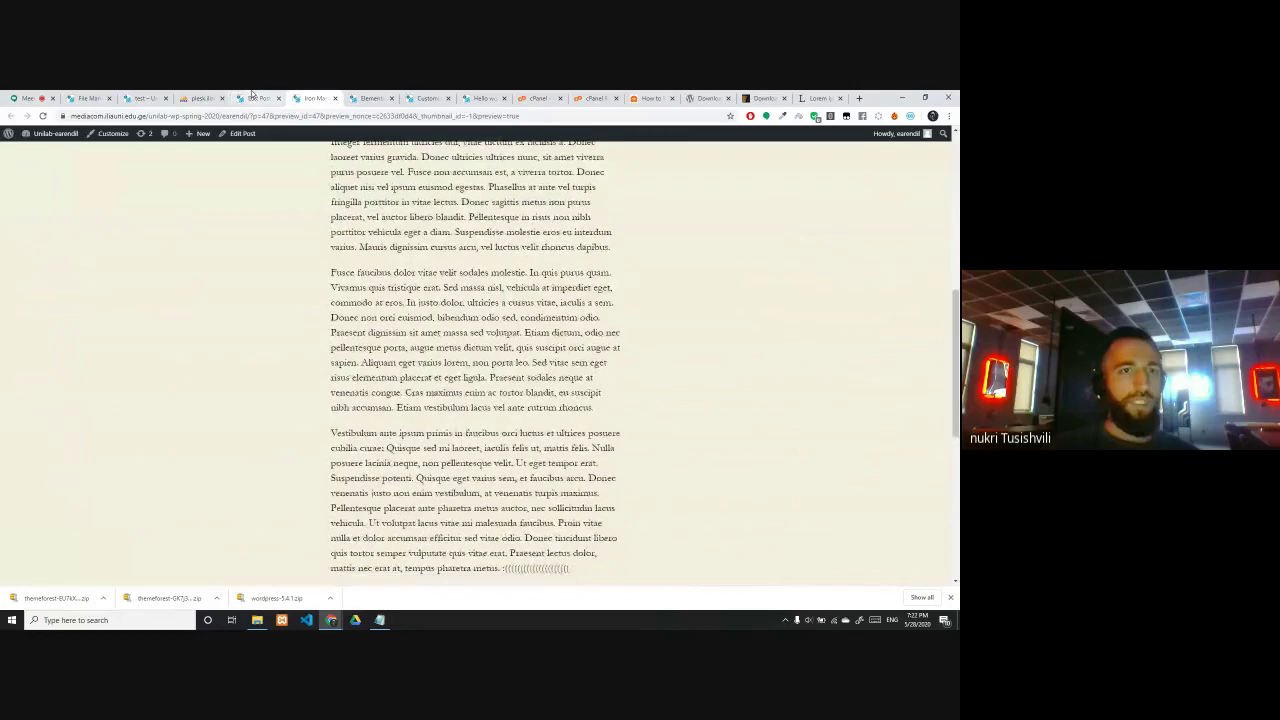
left_click(253, 97)
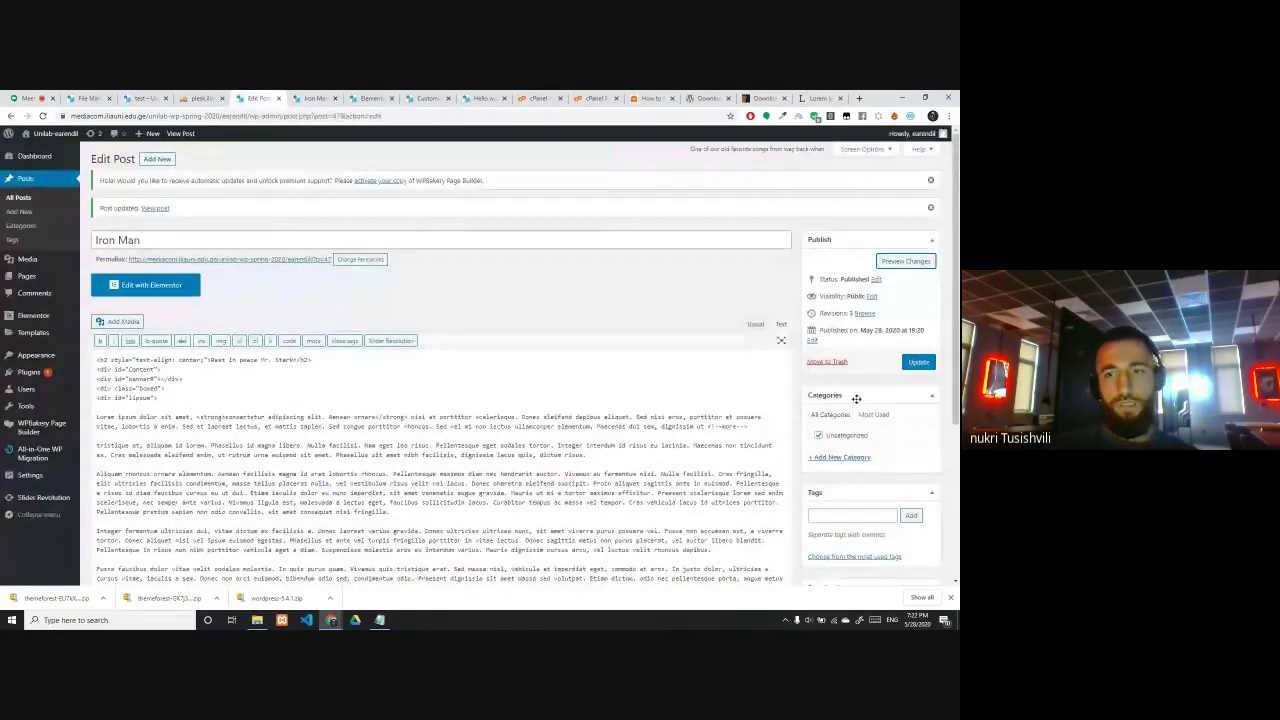
Enter 'Sci-fi drama' as a new category name and update the Iron Man post without adding it
scroll(855, 400, "down", 1)
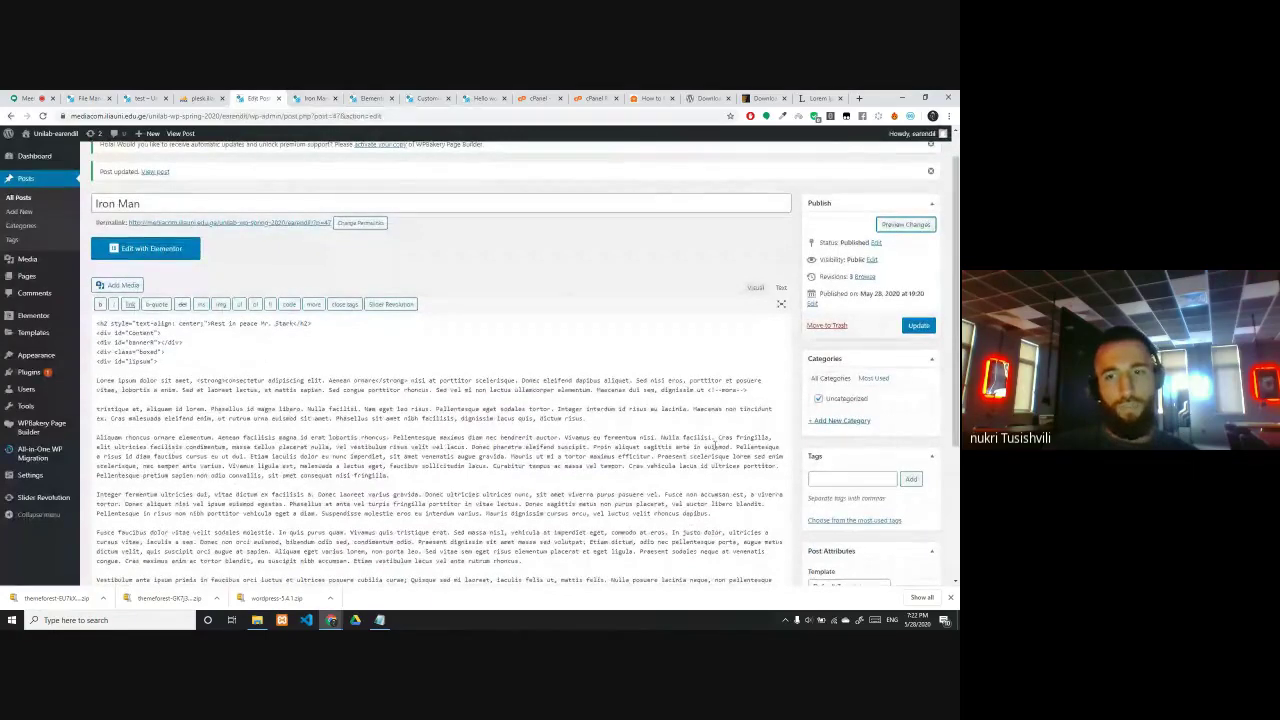
scroll(715, 446, "down", 2)
scroll(957, 174, "up", 2)
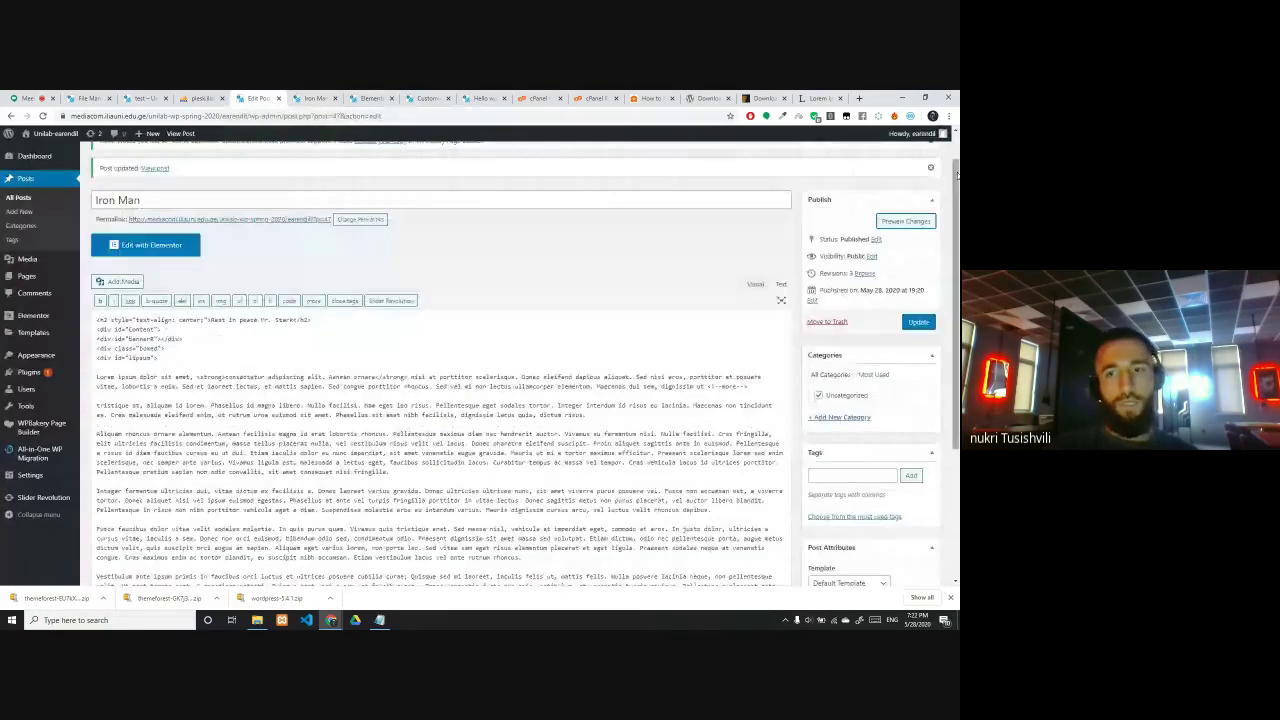
left_click(838, 417)
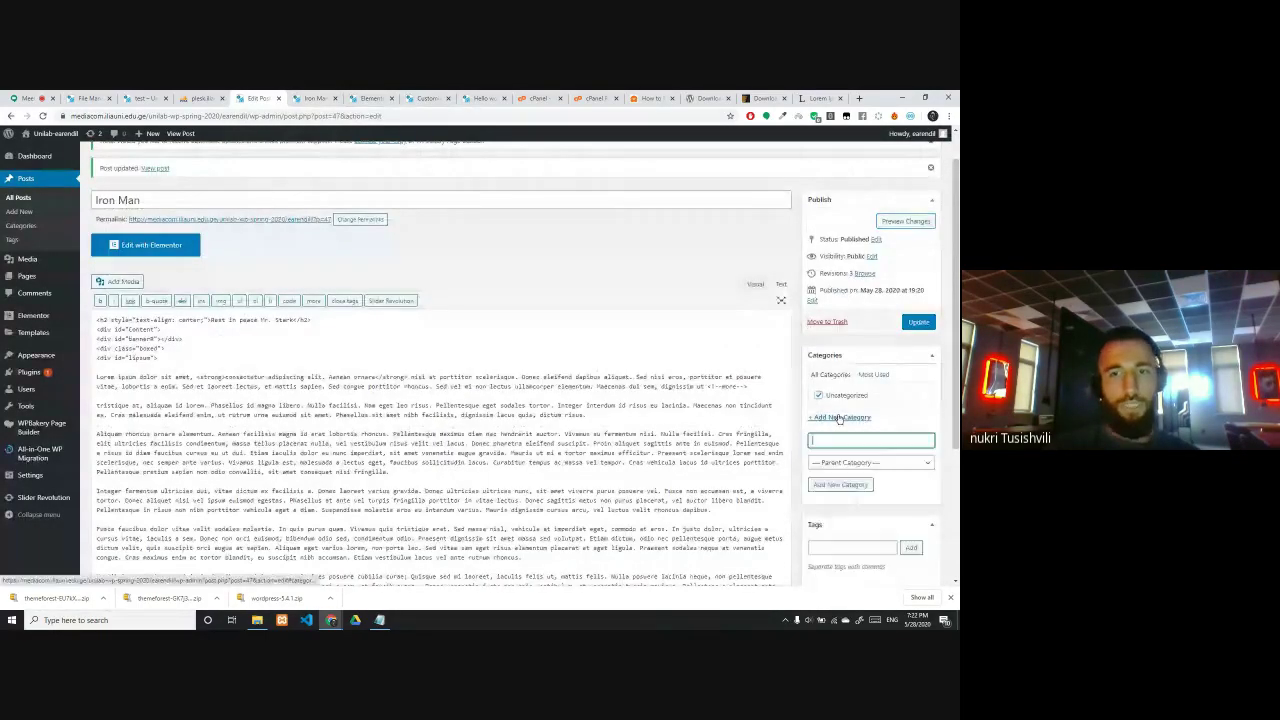
type("C")
key("BackSpace")
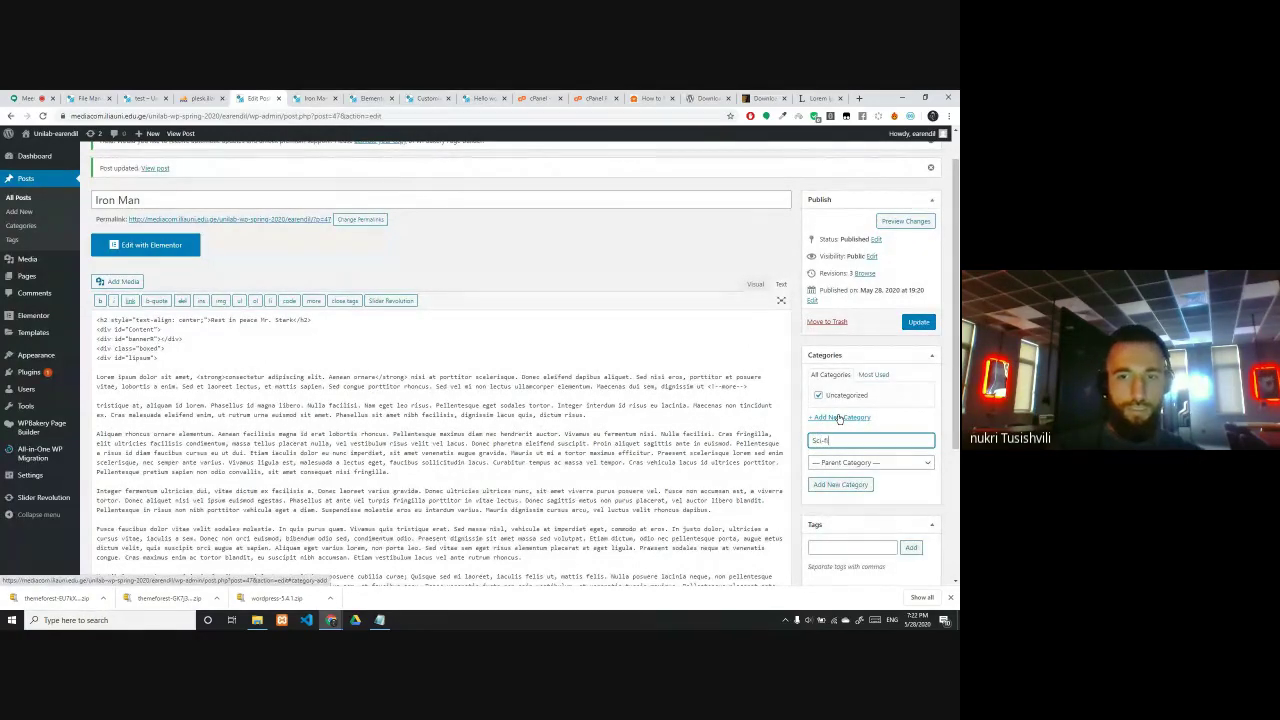
type("Sci-fi drama")
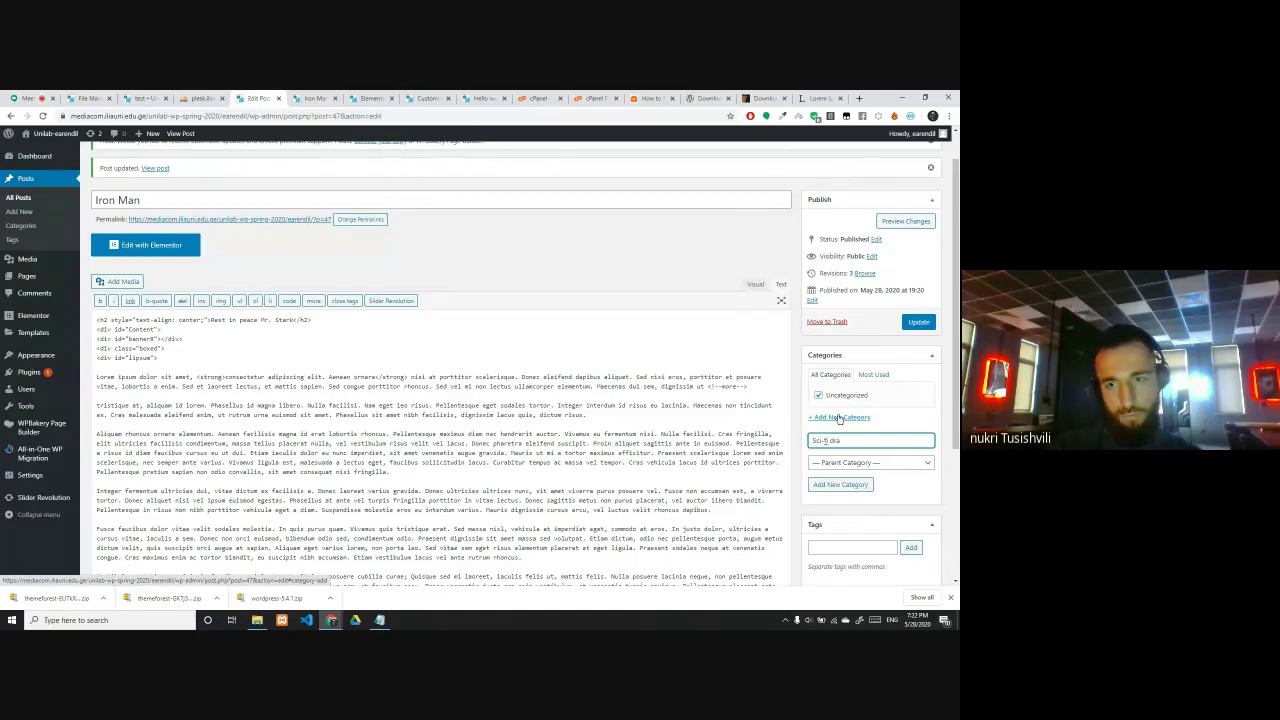
left_click(914, 324)
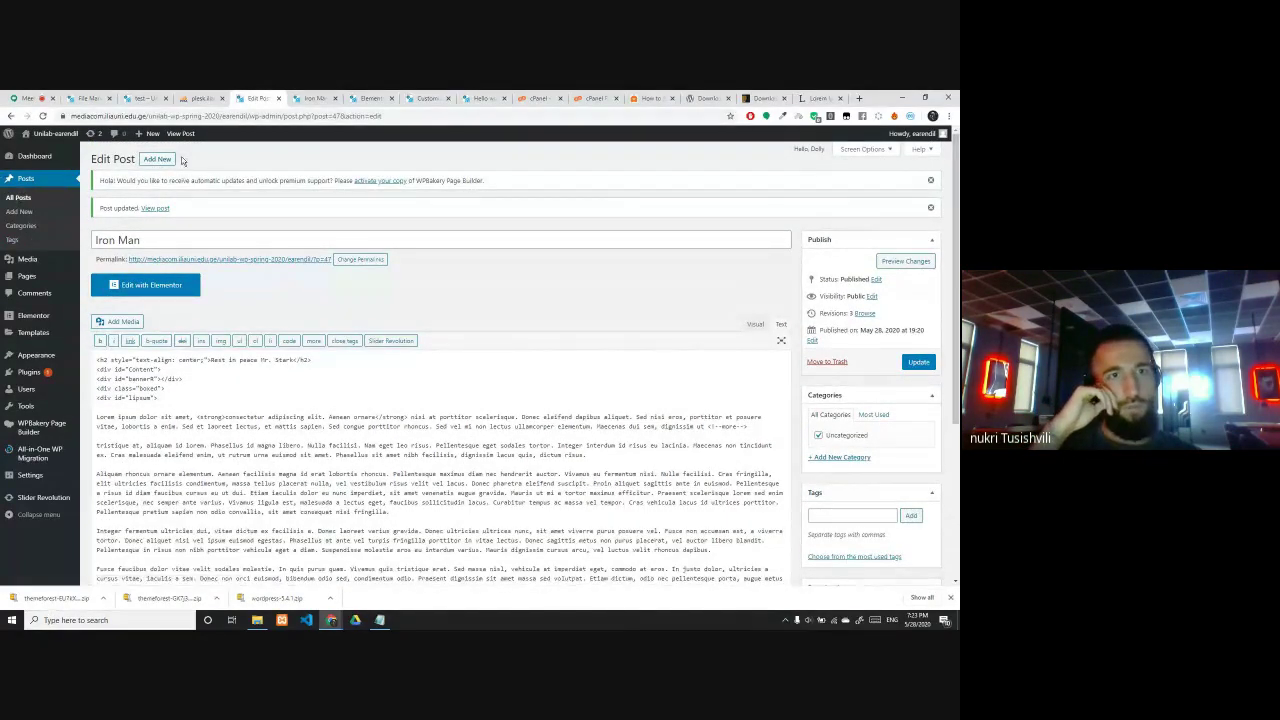
Prefix the Iron Man post title with 'R.I.P' and update the post
left_click(96, 240)
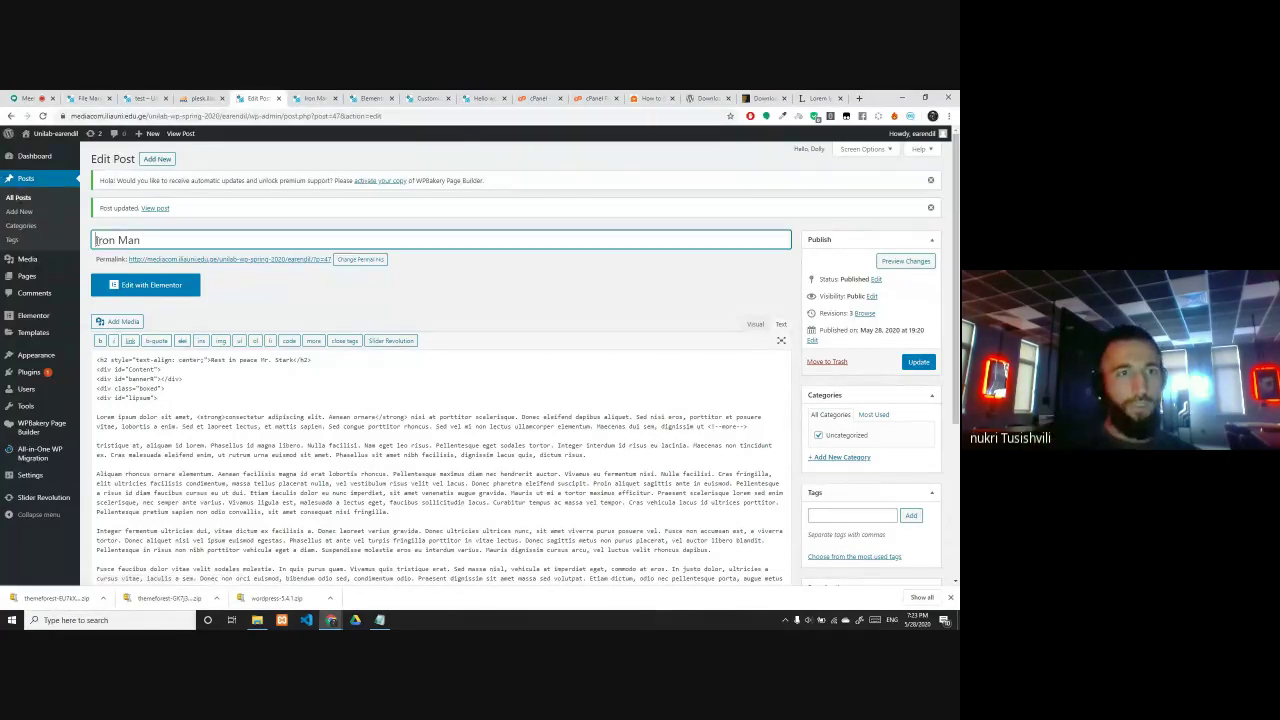
type("R")
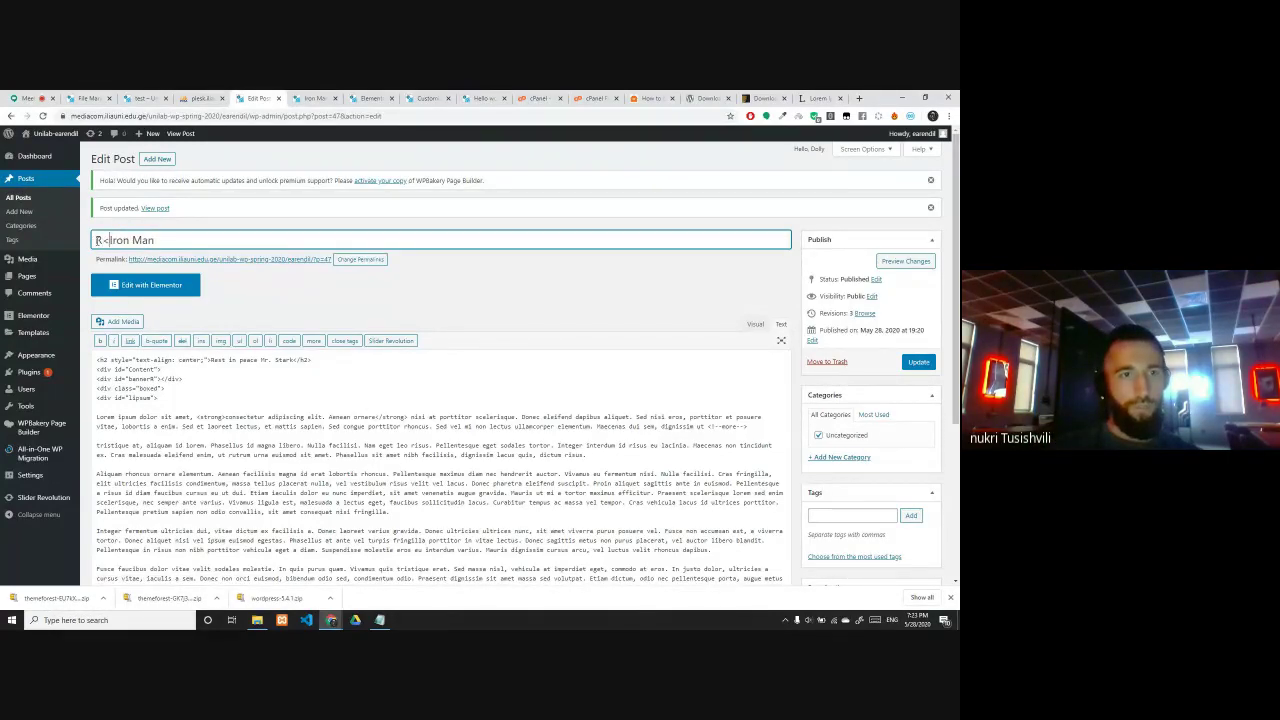
type(".I")
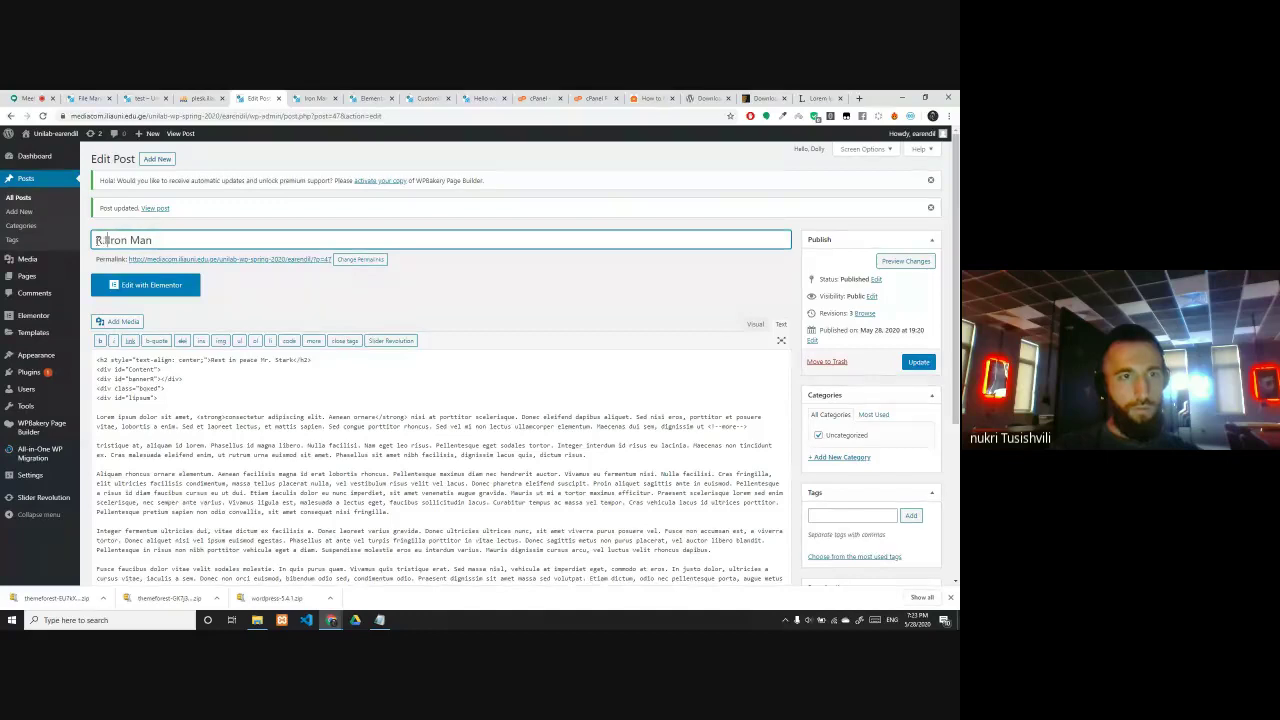
type(".P")
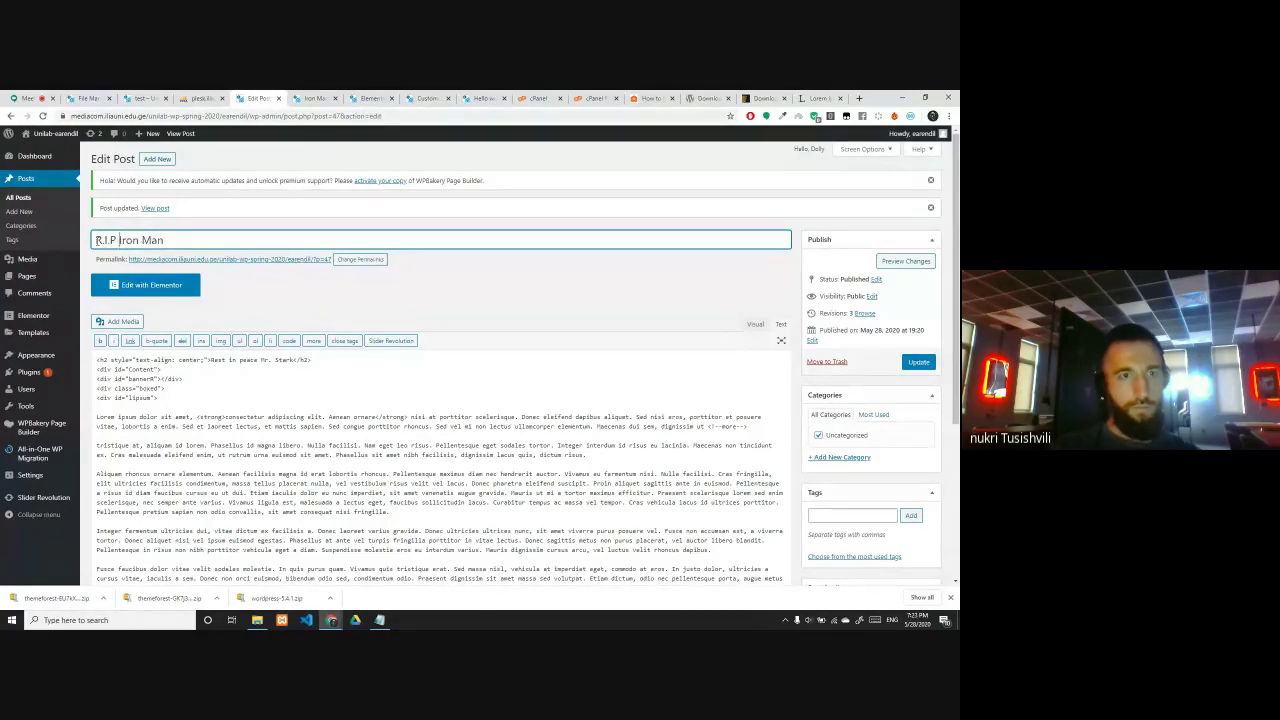
left_click(919, 362)
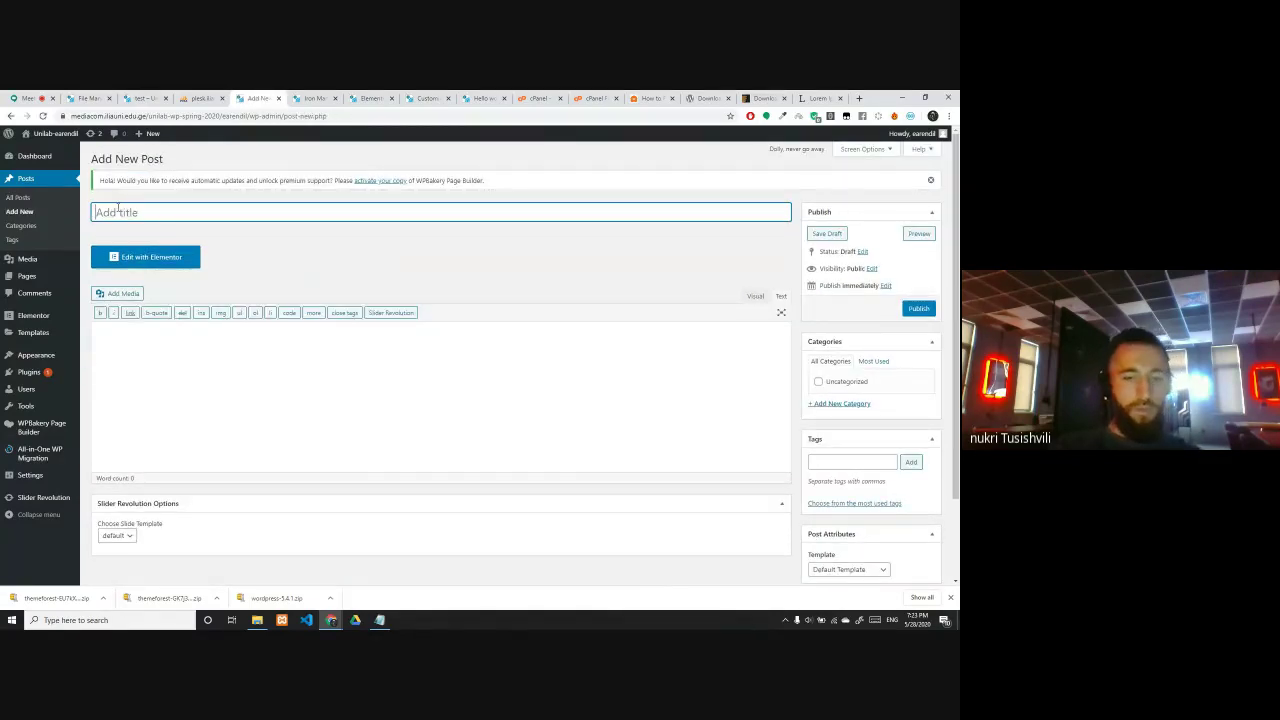
Title the new draft post 'Hulk Got Smarter', correcting 'Gets' to 'Got'
type("Hulk G")
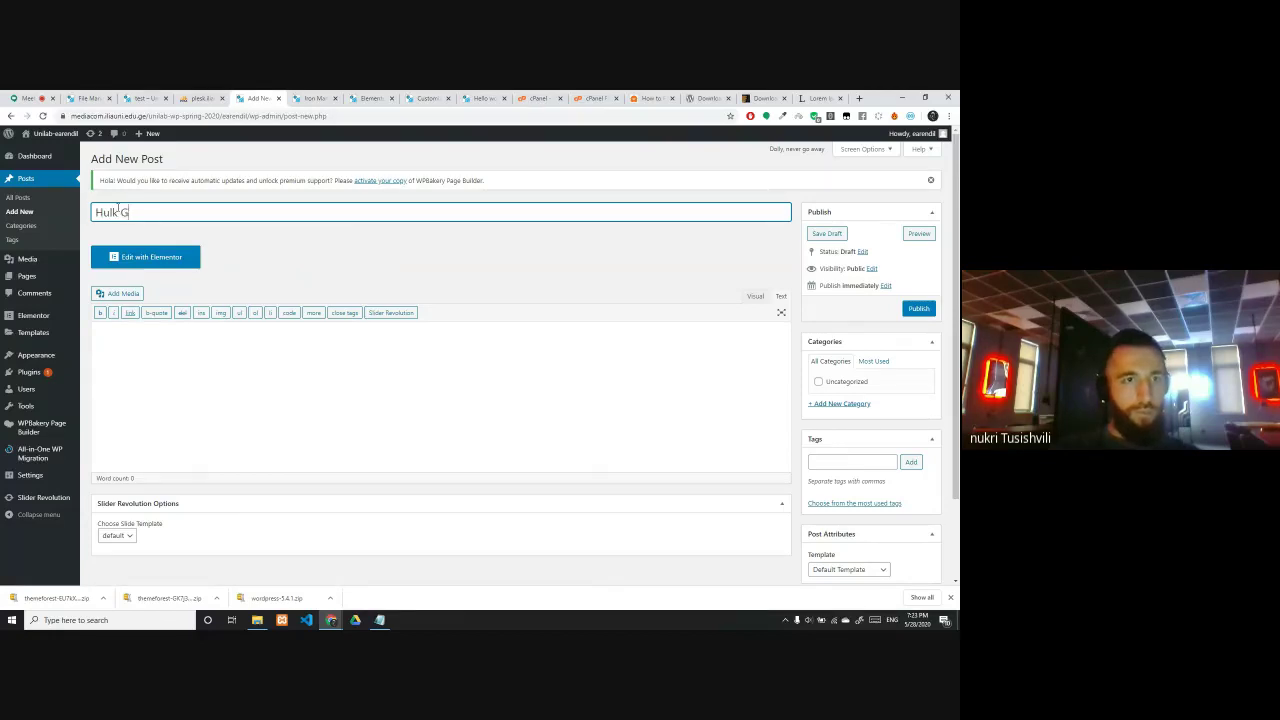
type("ets Smarter")
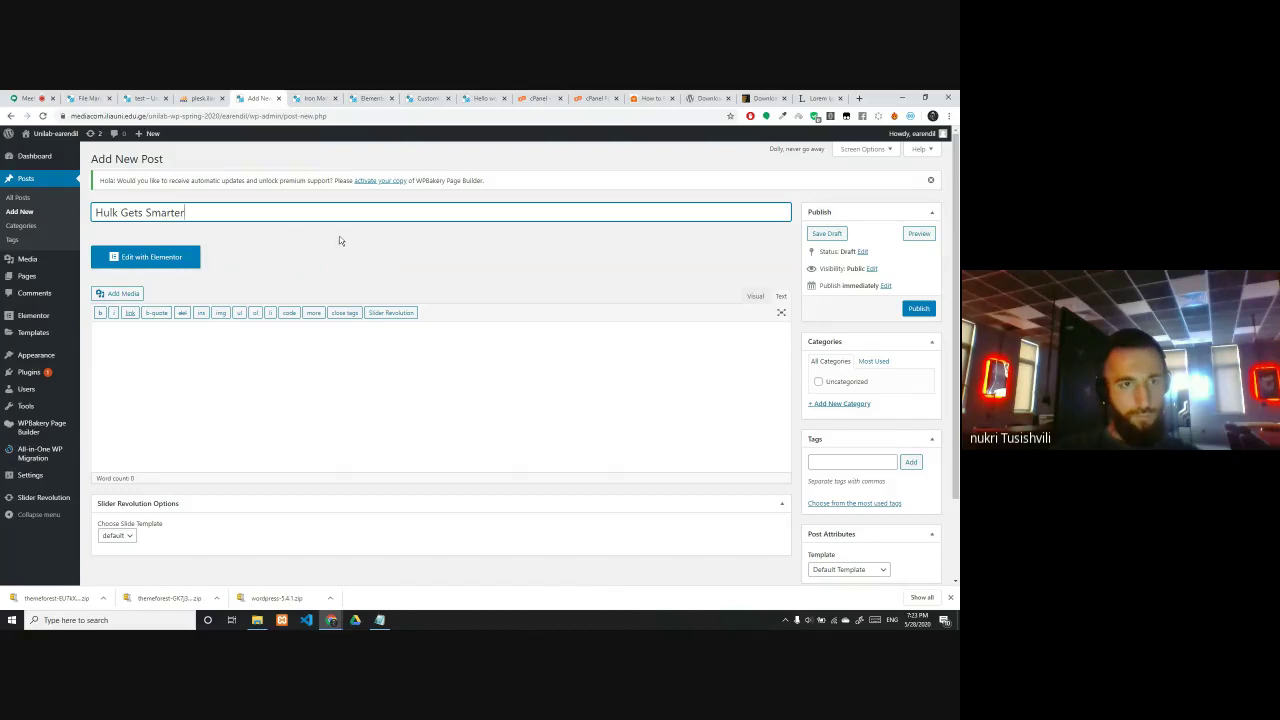
left_click(339, 240)
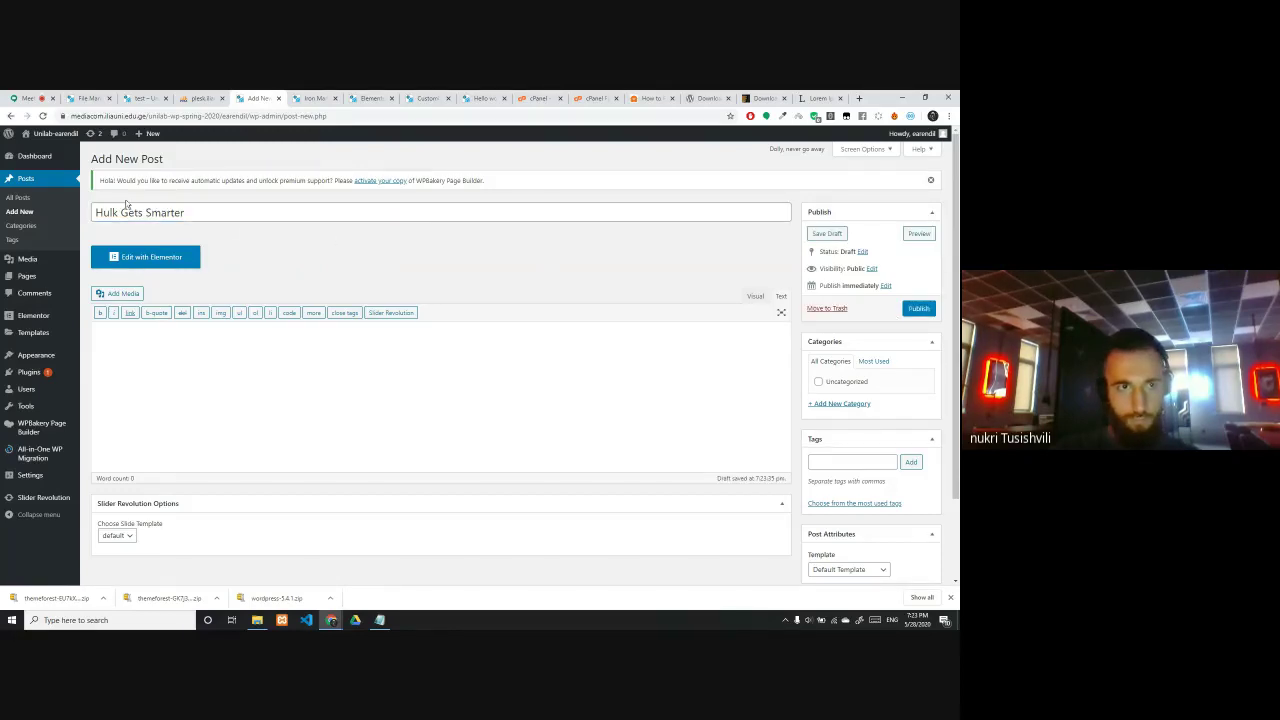
left_click(142, 207)
key("BackSpace")
key("BackSpace")
key("BackSpace")
type("ot")
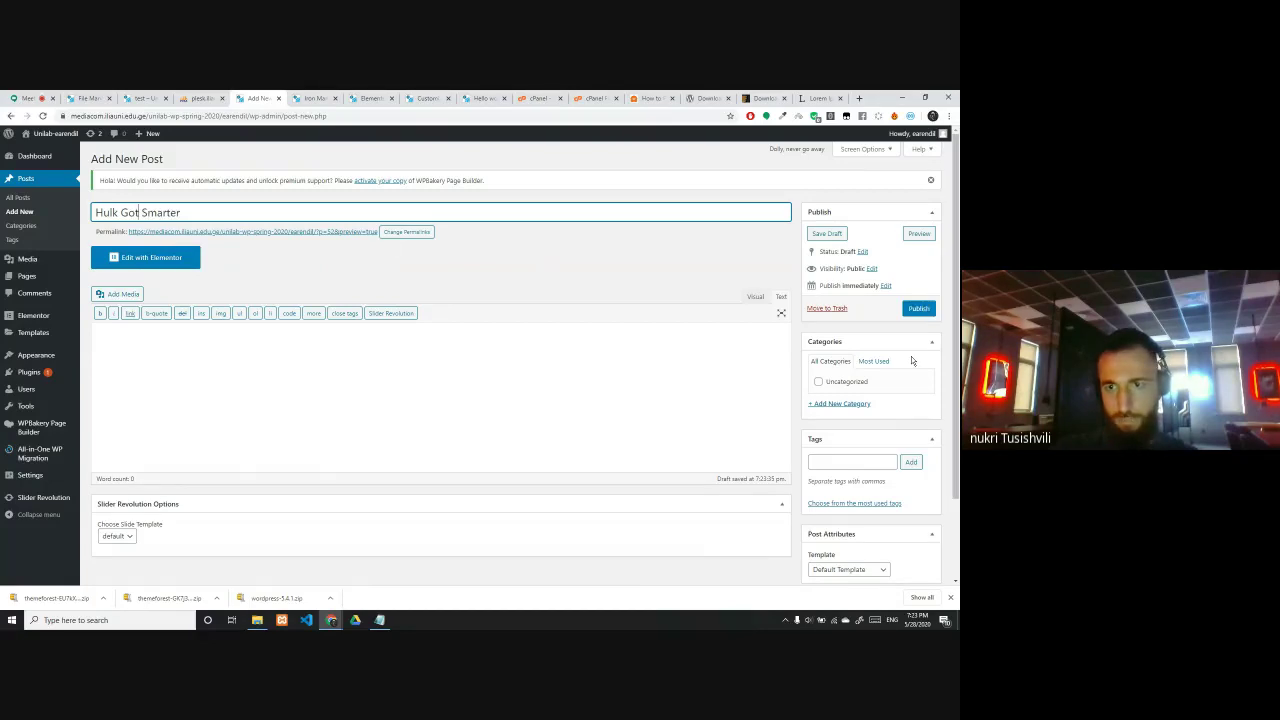
Enter 'Hulk' as a new category name for the draft post
scroll(905, 358, "down", 1)
left_click(851, 440)
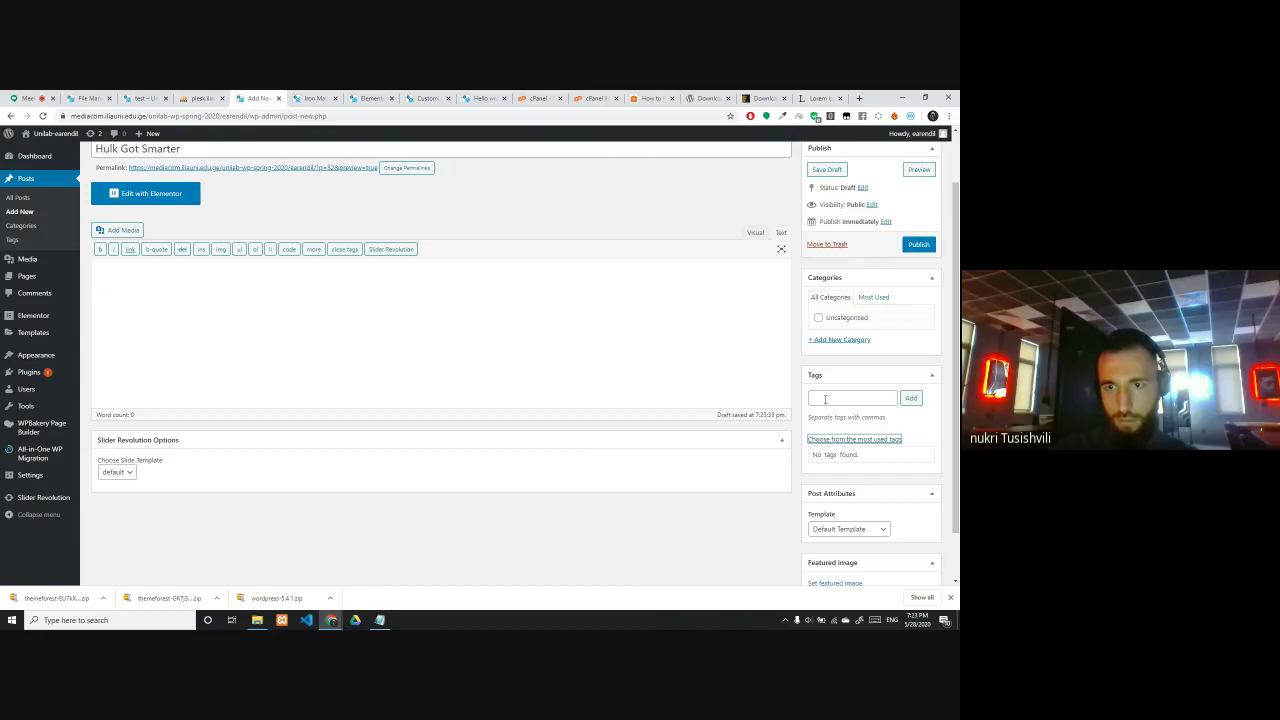
scroll(825, 399, "up", 1)
left_click(825, 403)
left_click(824, 430)
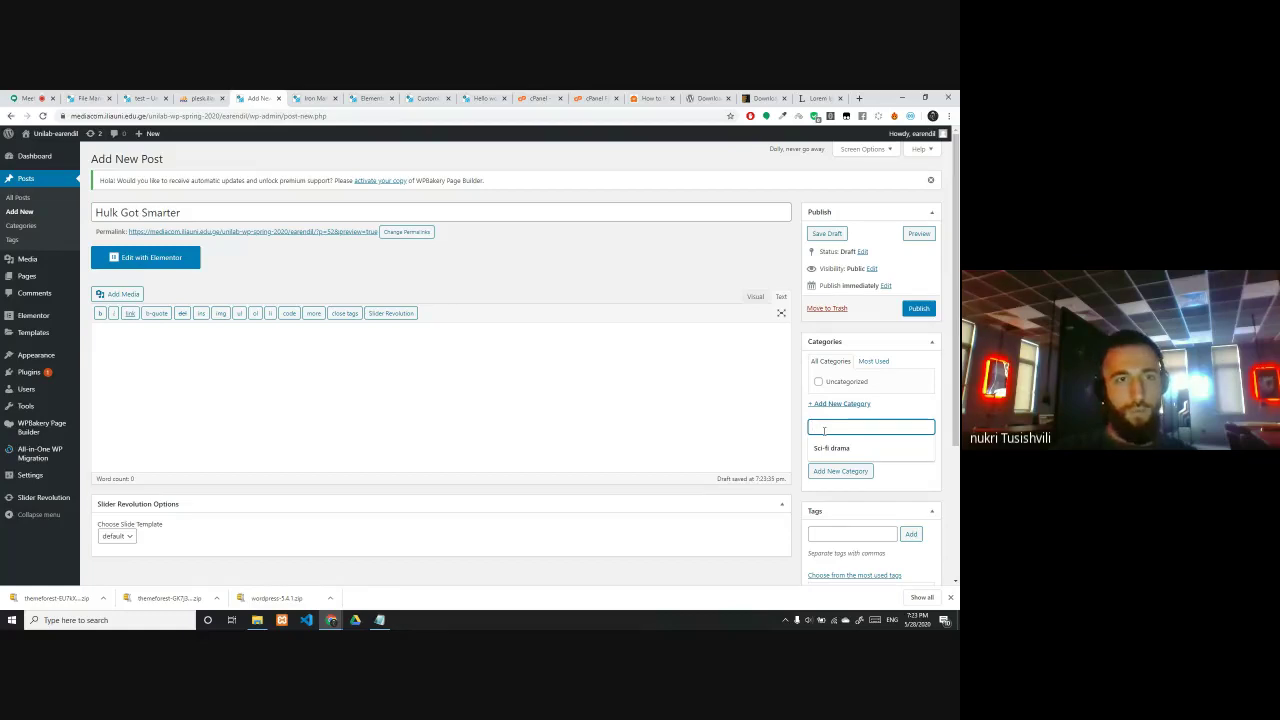
type("Hul")
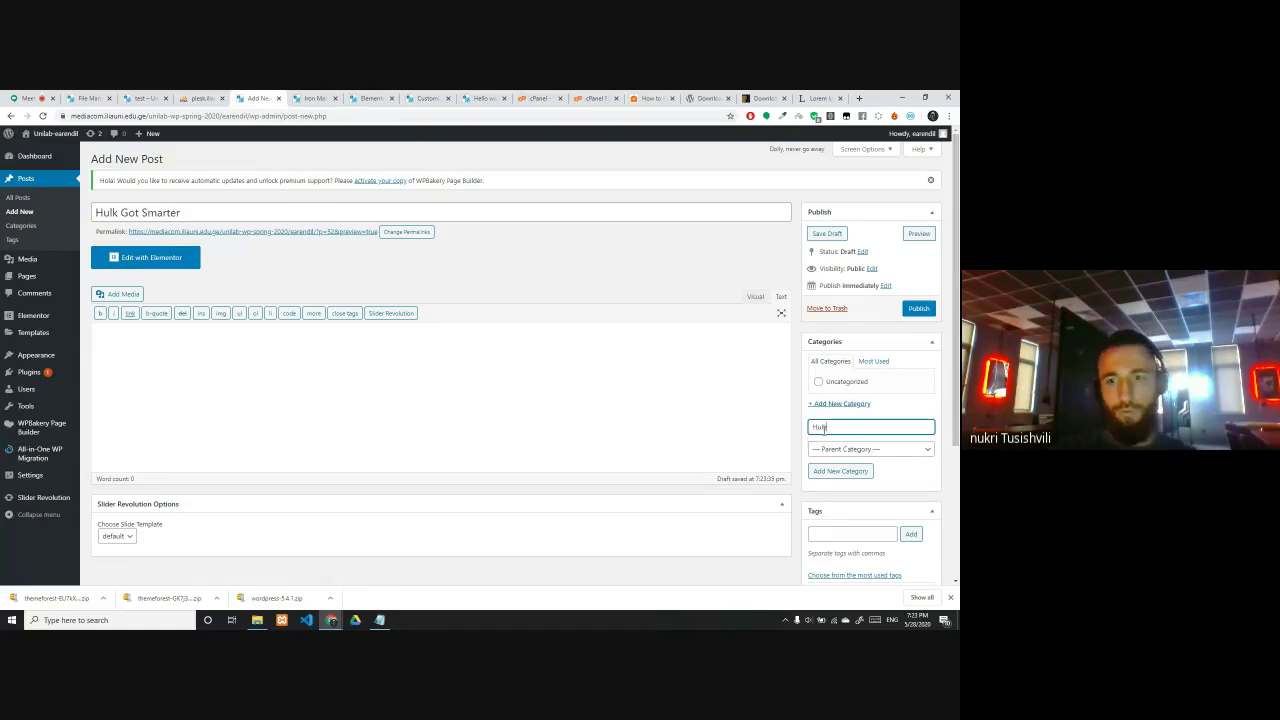
type("k")
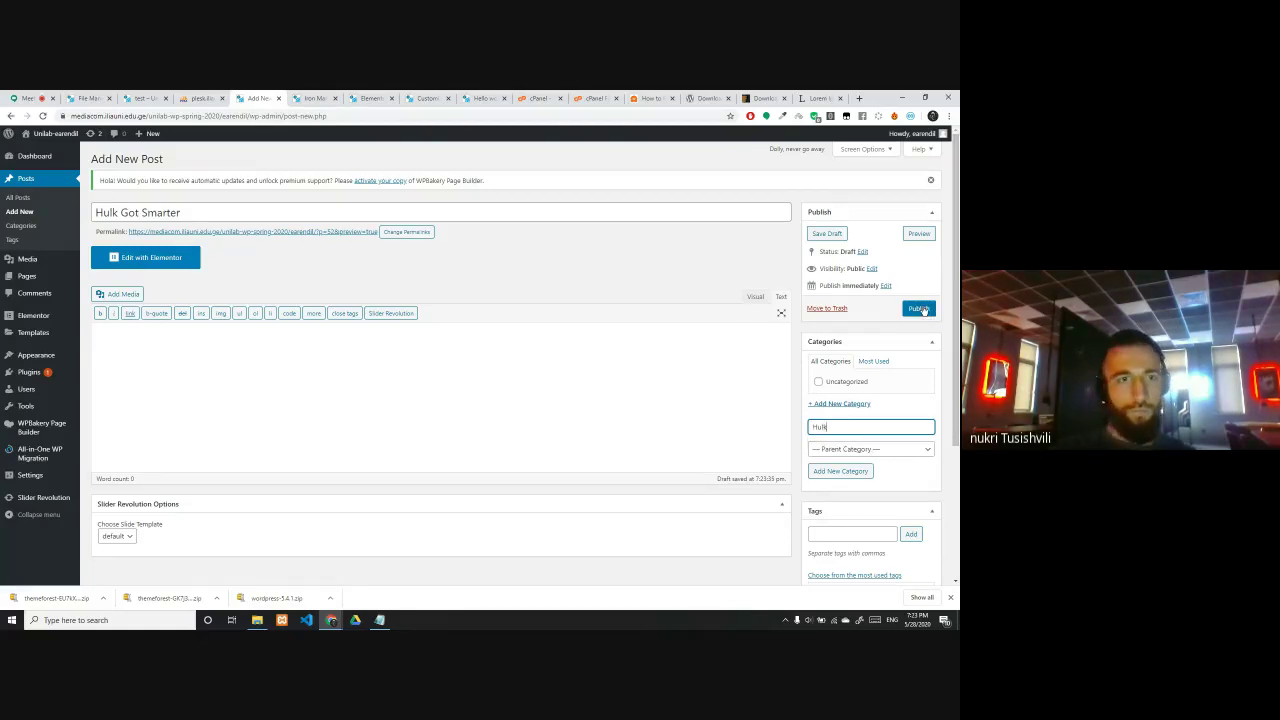
left_click(403, 383)
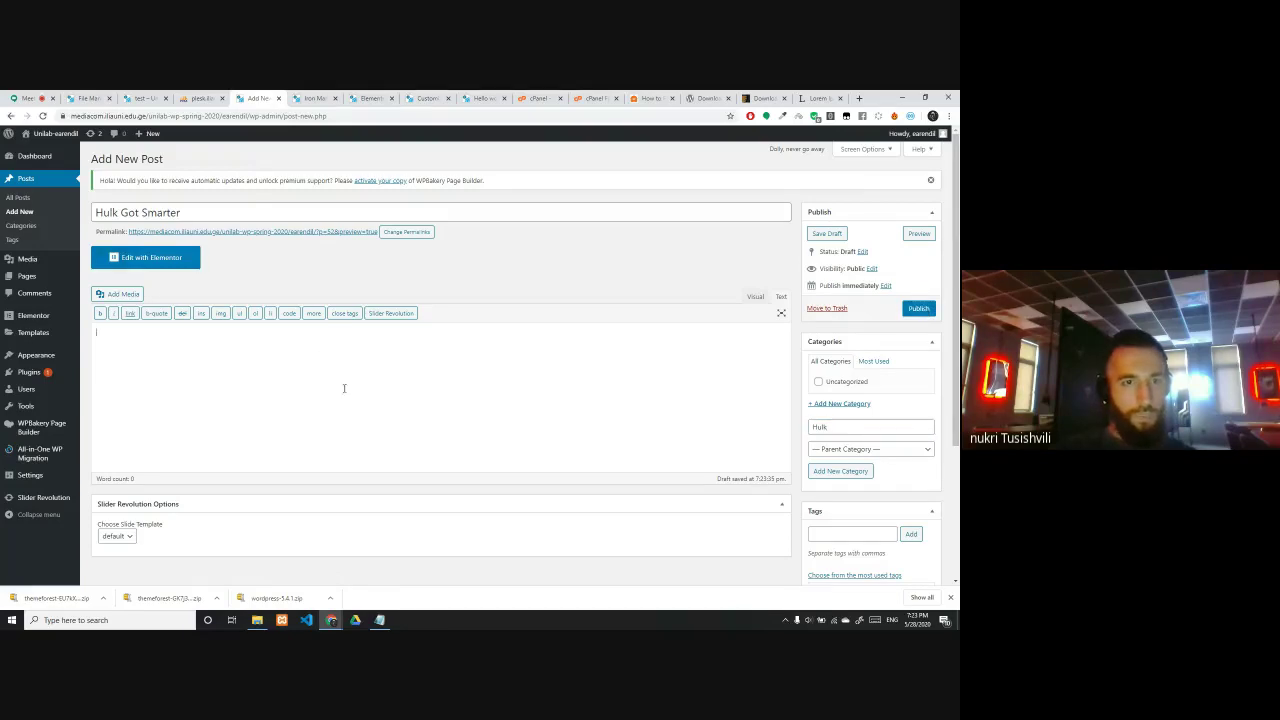
Make 'Hulk' a centred Heading 3 in the post body, with a new paragraph below it
left_click(755, 296)
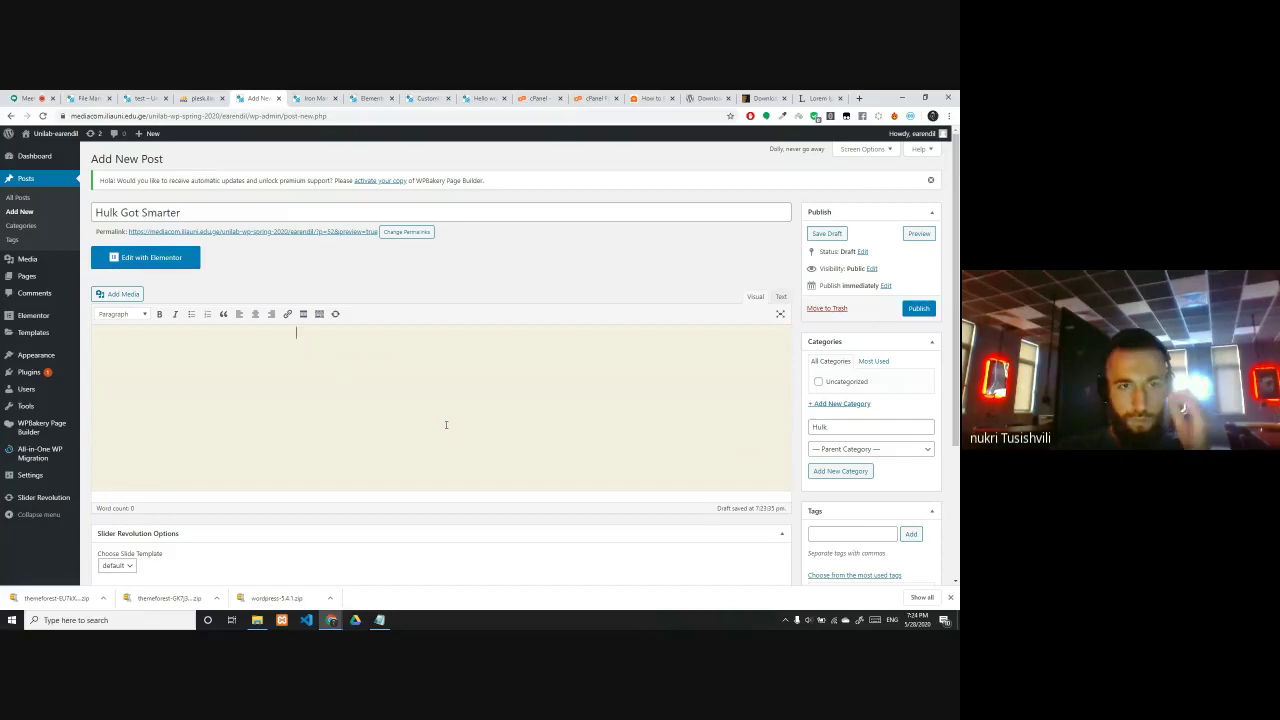
type("H")
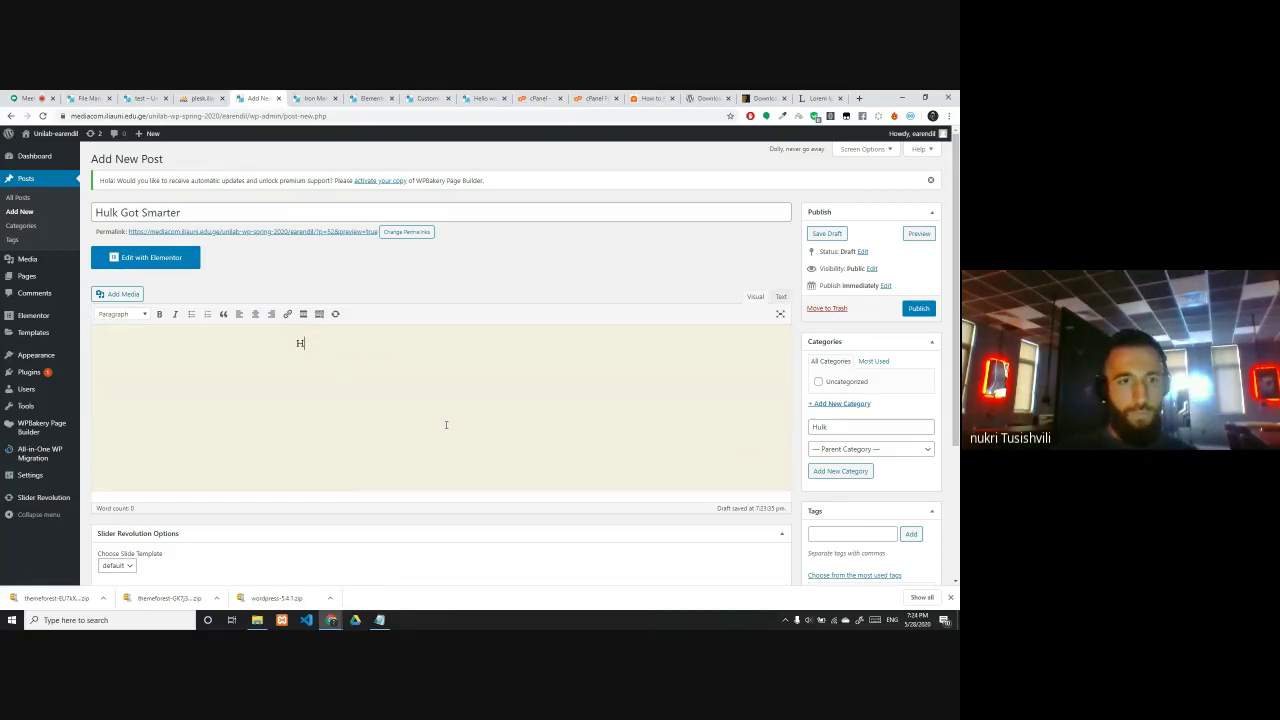
type("HU")
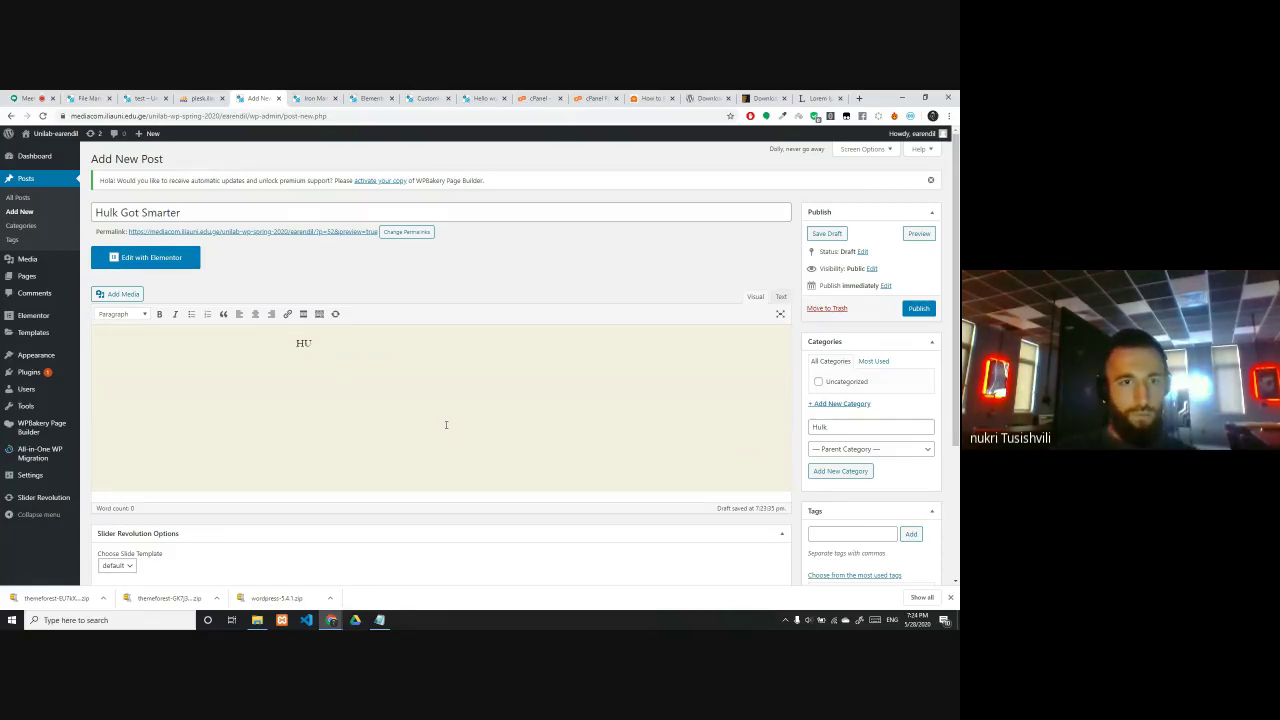
key("ctrl+a")
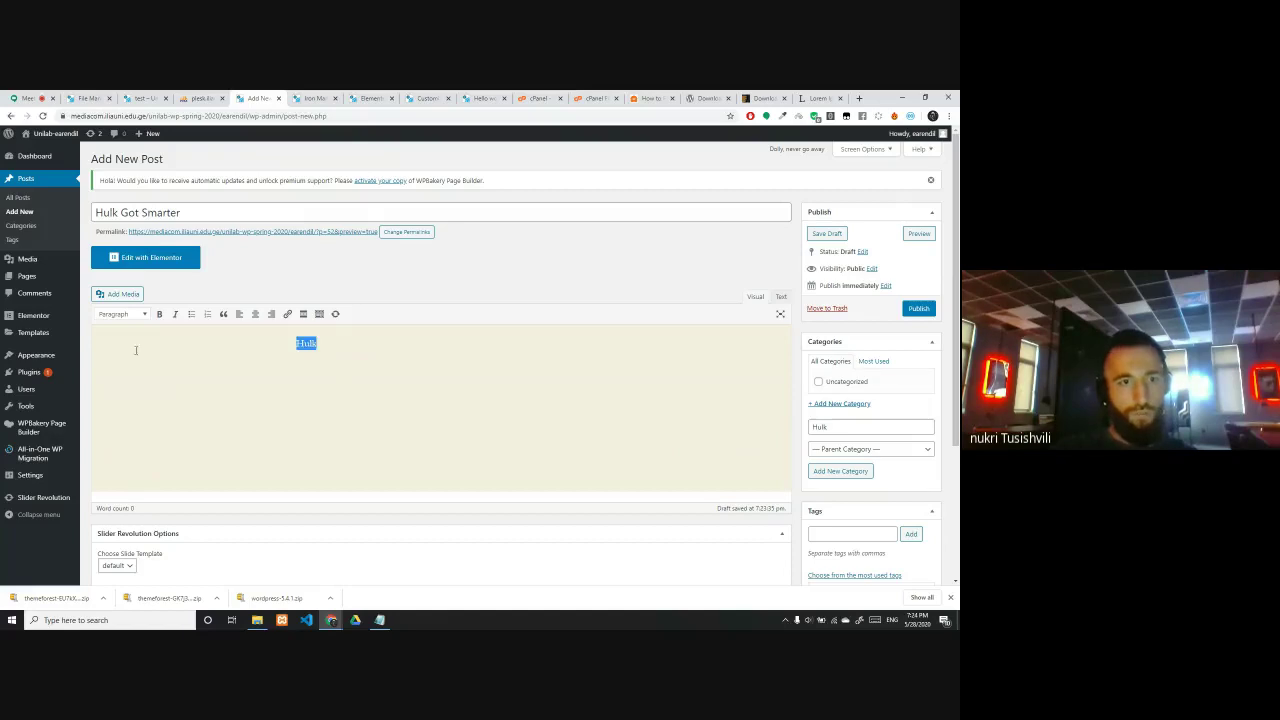
left_click(104, 316)
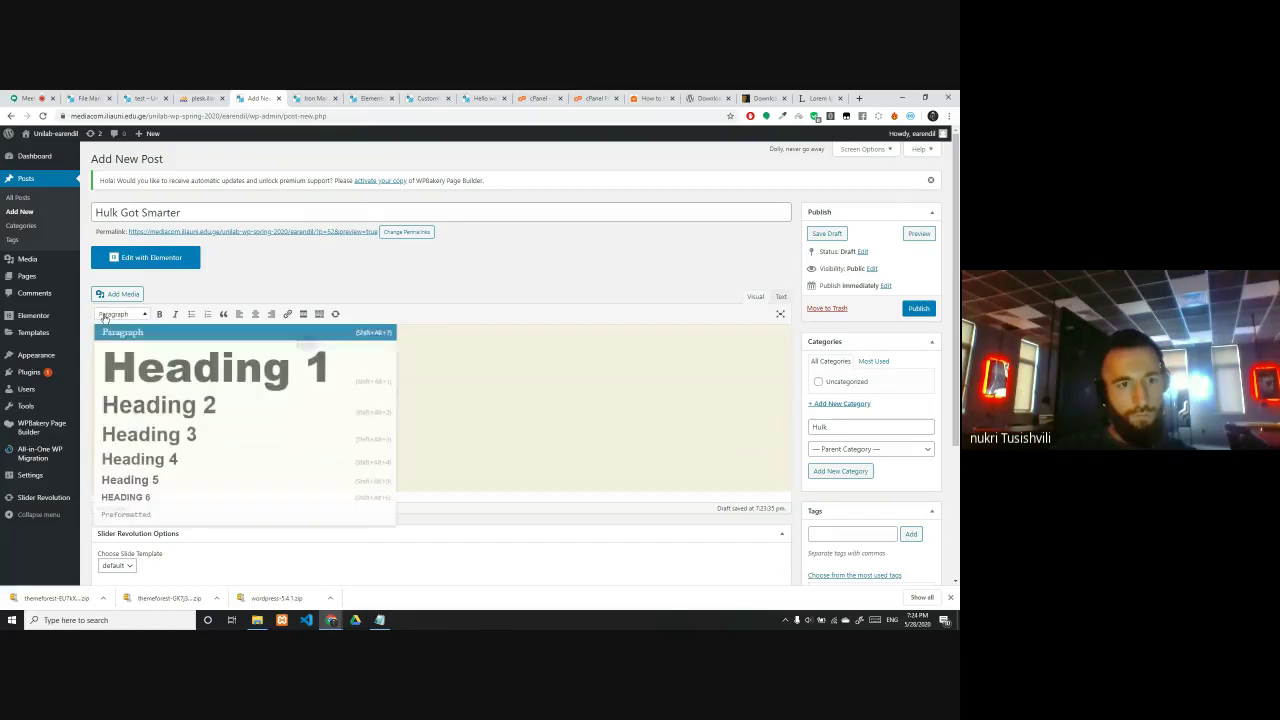
left_click(172, 432)
left_click(255, 314)
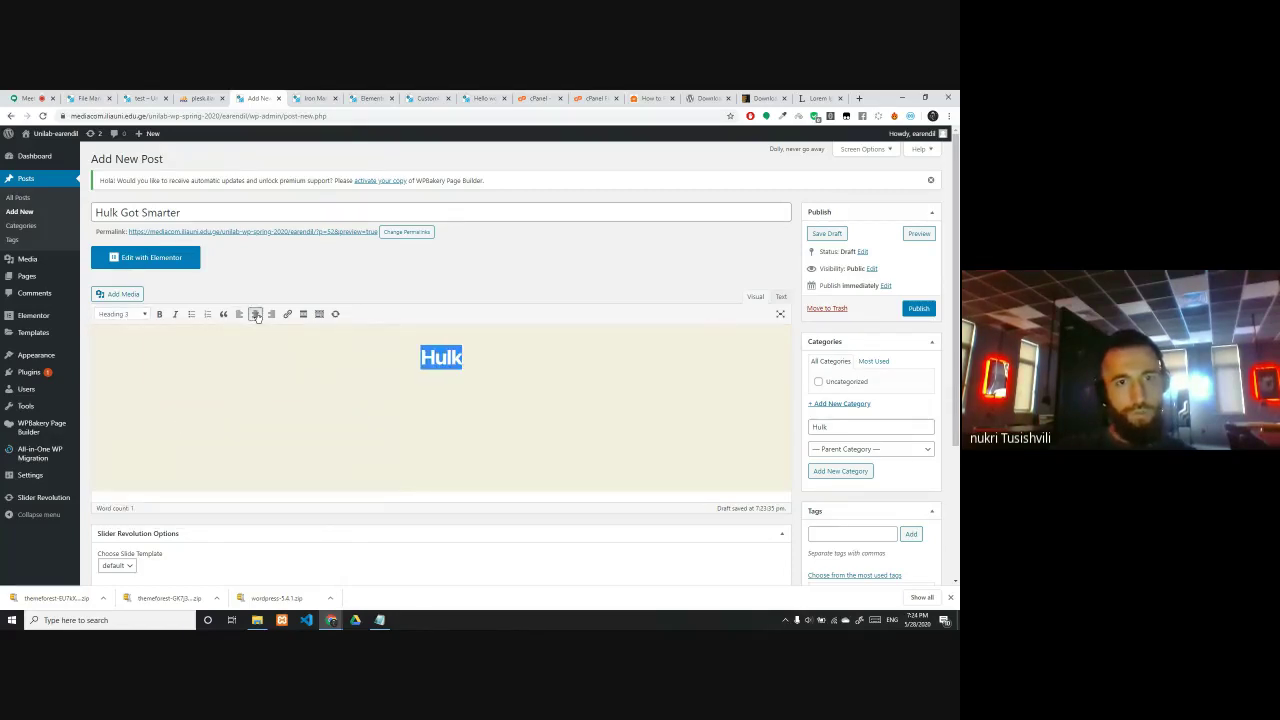
left_click(781, 298)
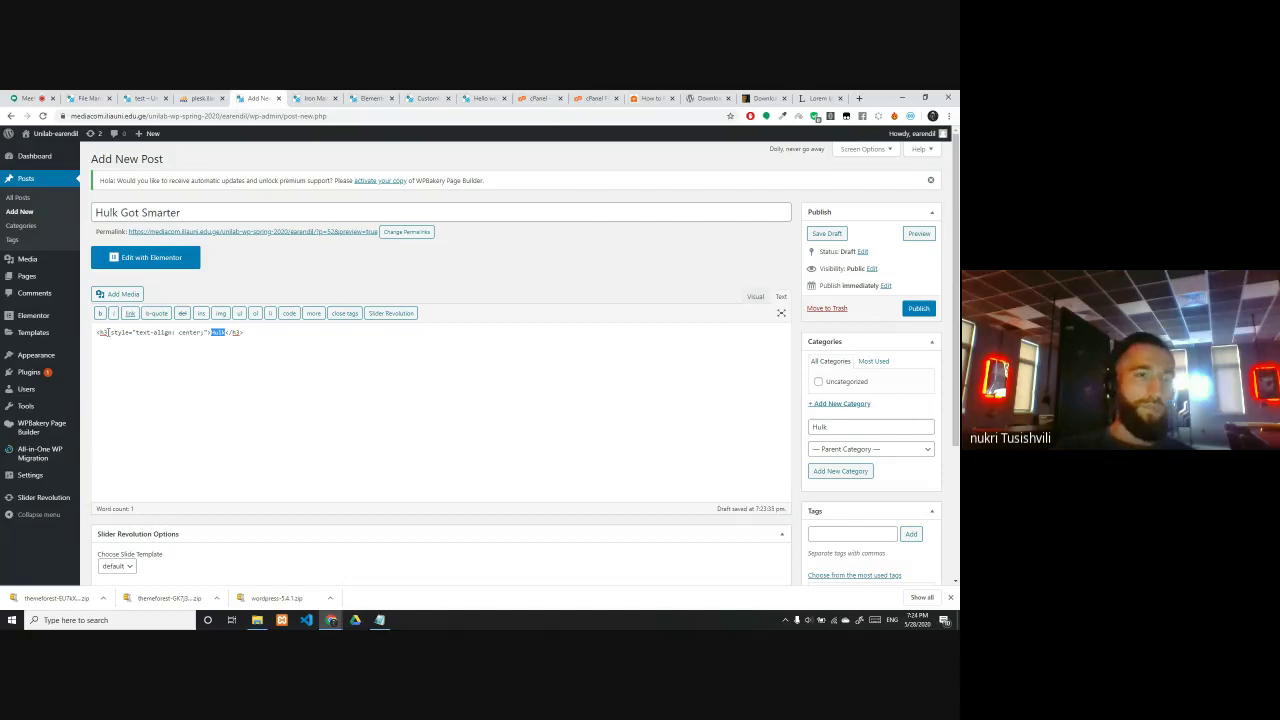
left_click_drag(111, 332, 208, 332)
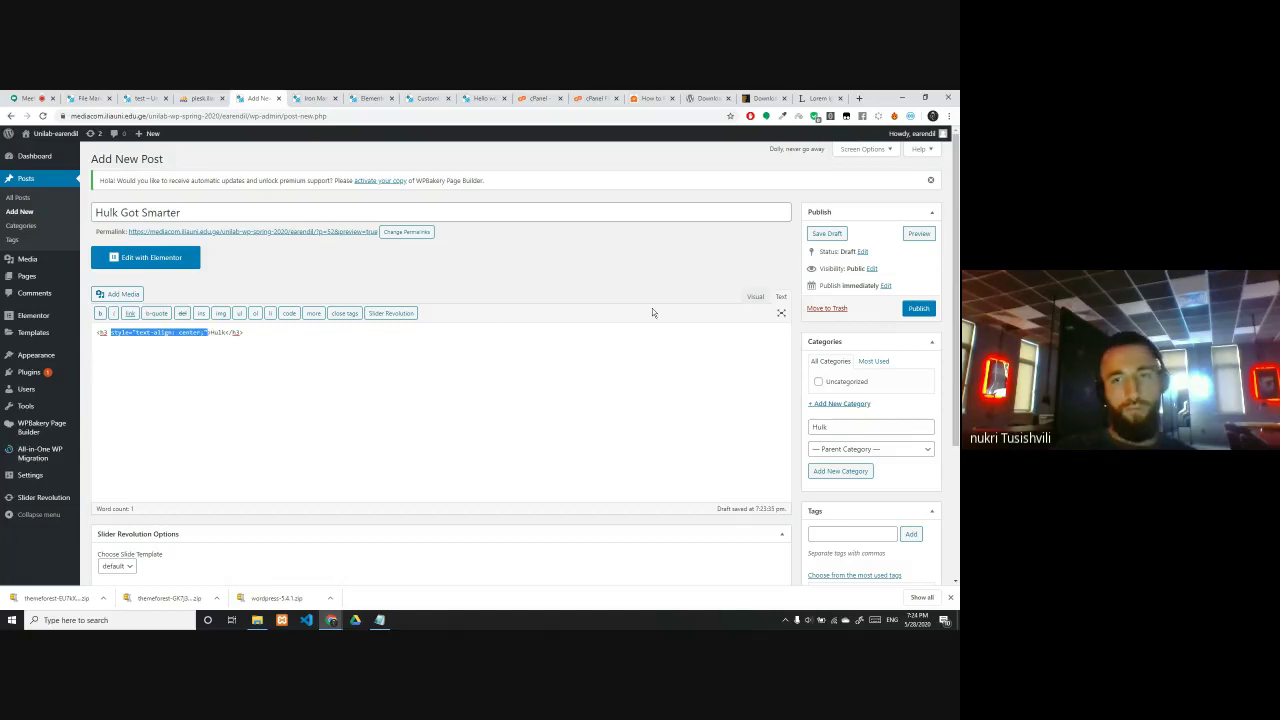
left_click(755, 296)
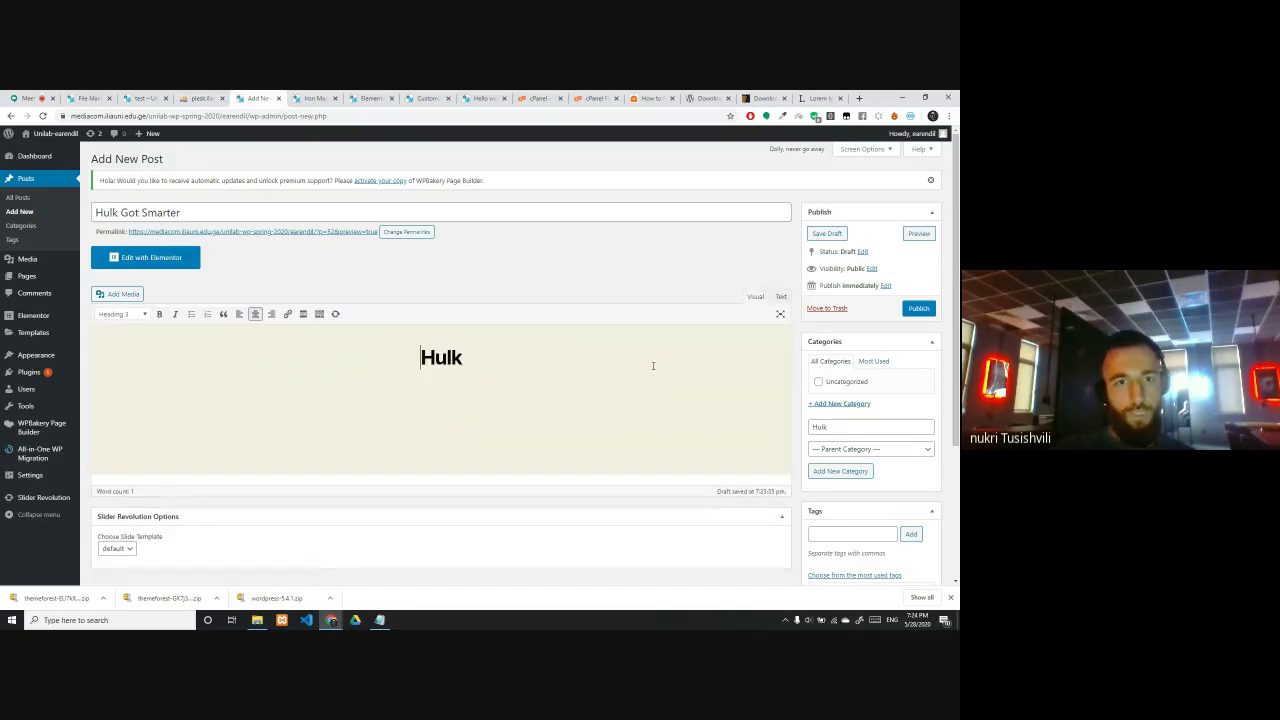
key("Return")
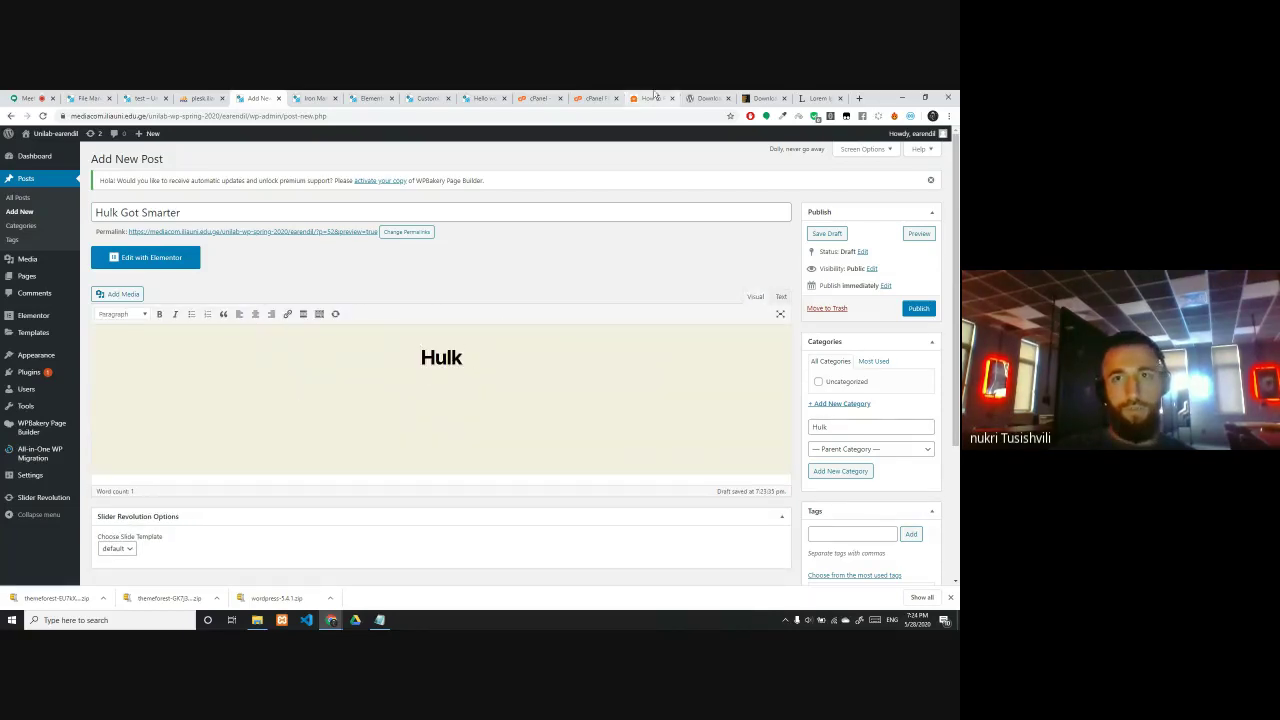
Select the second and third Lorem Ipsum paragraphs, then return to the Add New Post tab
left_click(815, 97)
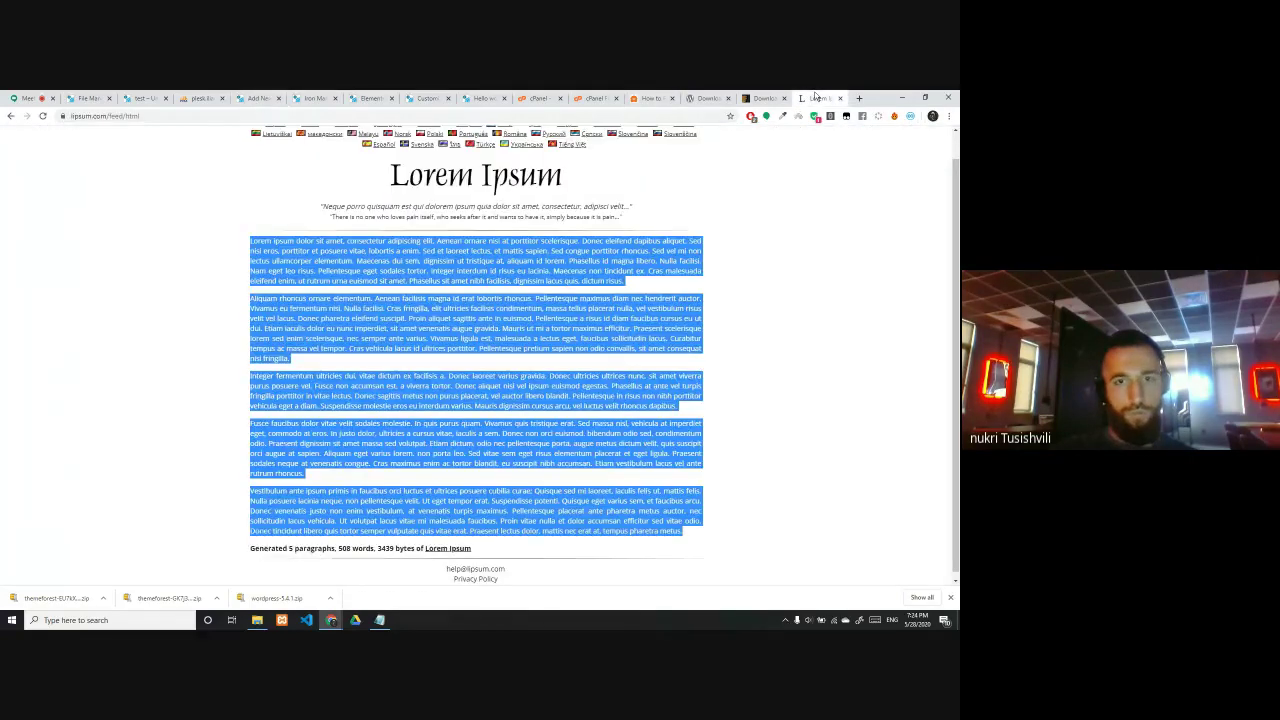
left_click(245, 297)
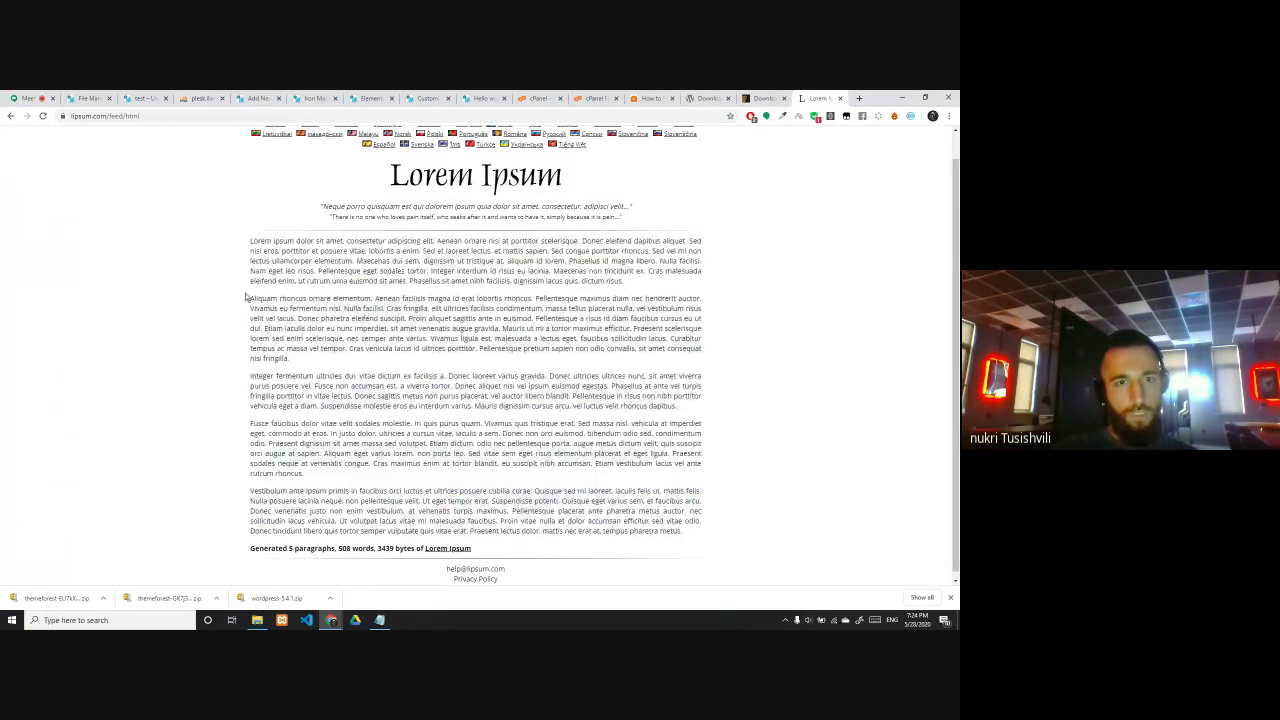
left_click_drag(245, 297, 714, 406)
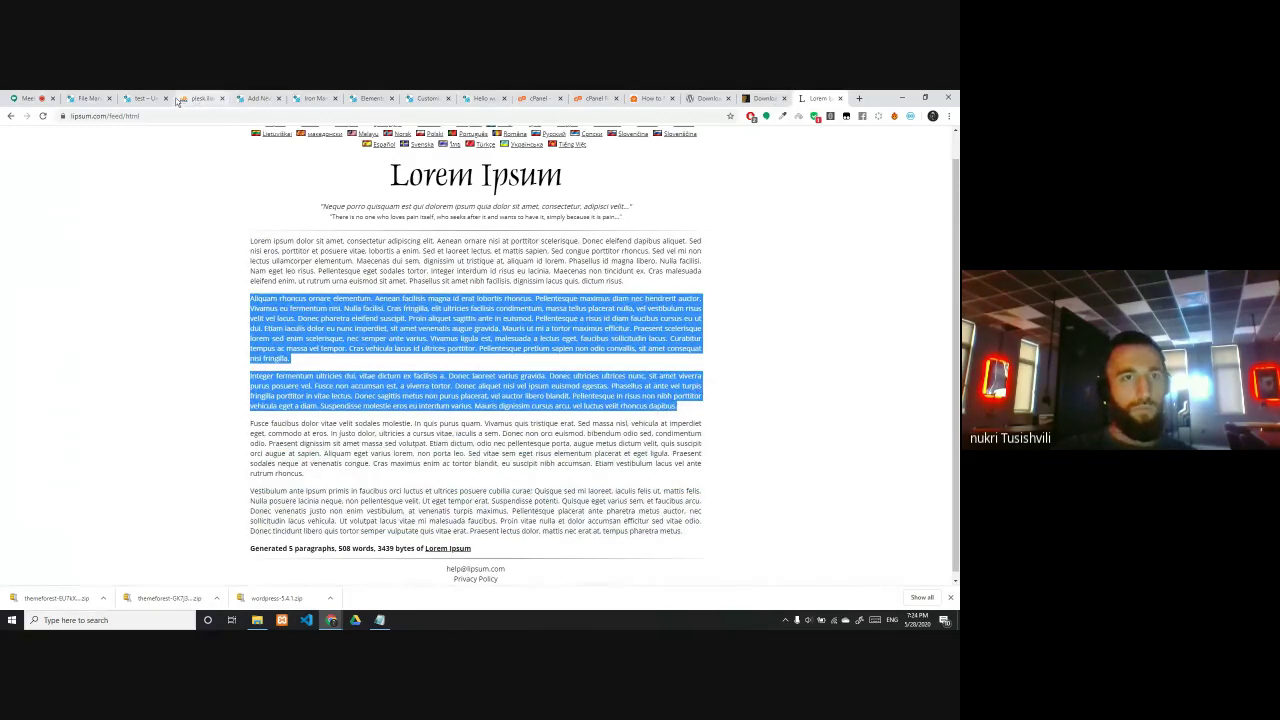
left_click(143, 98)
left_click(88, 98)
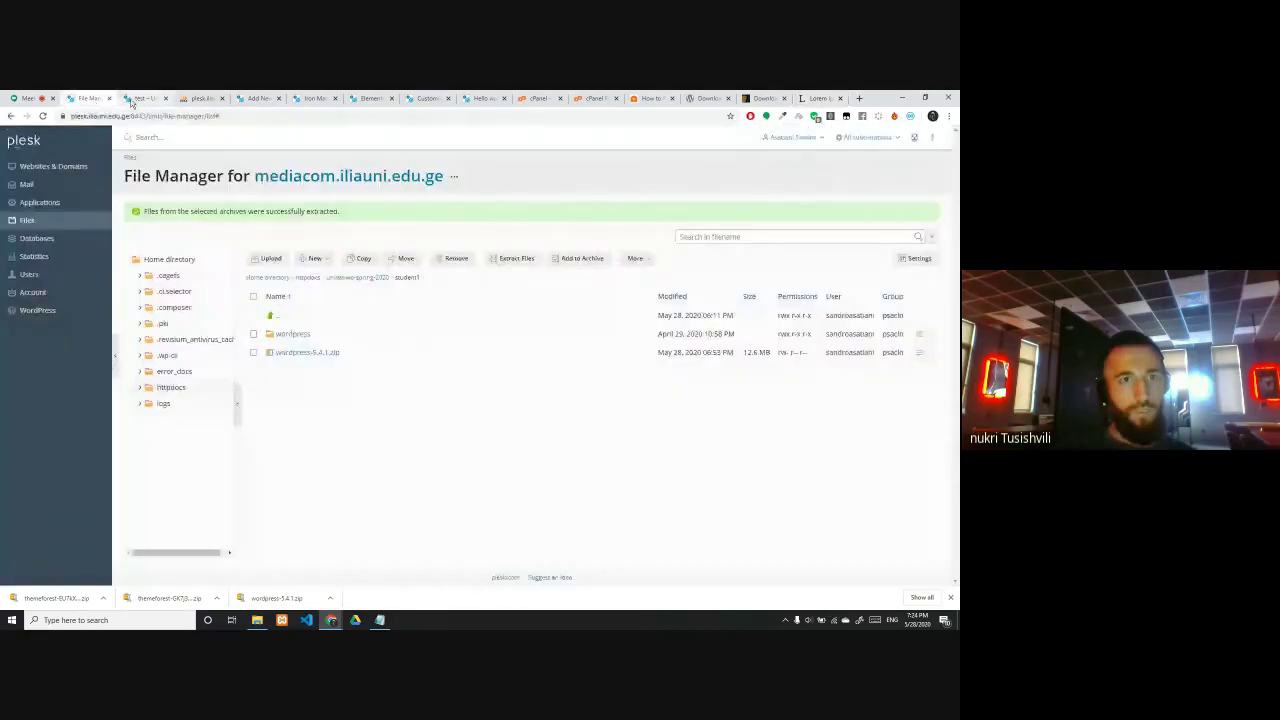
left_click(143, 98)
left_click(200, 98)
left_click(257, 98)
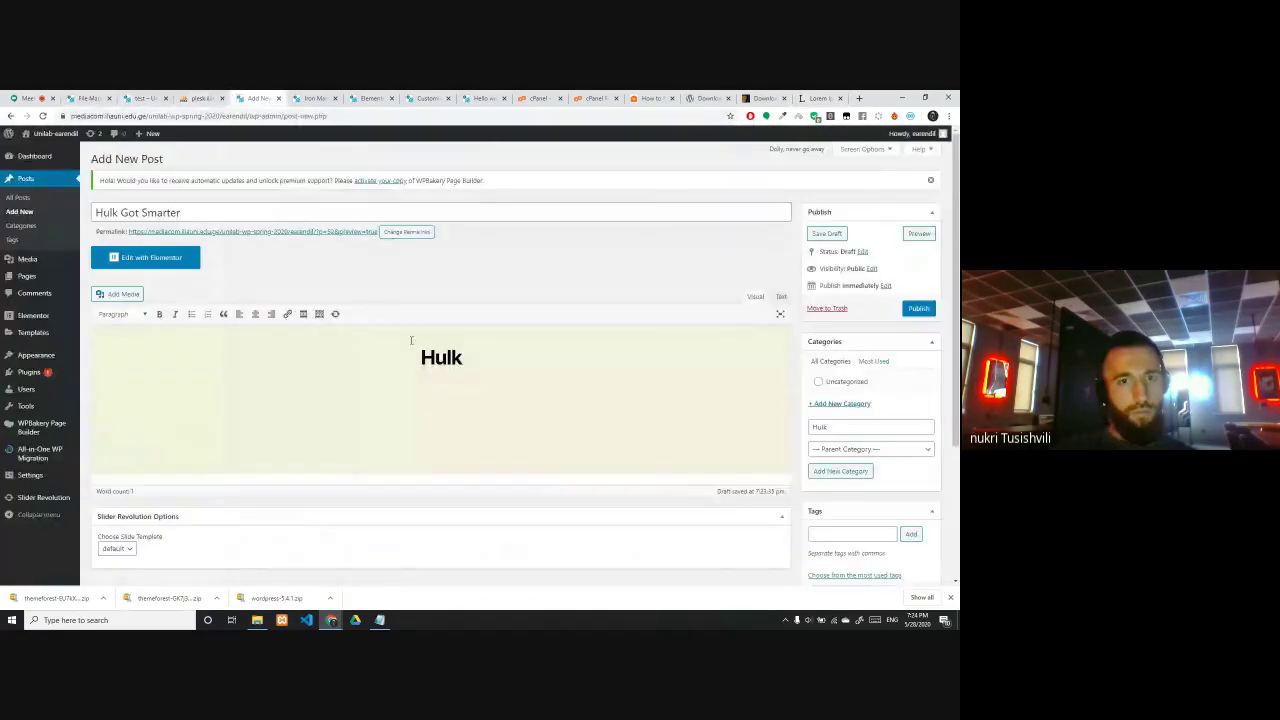
Paste the Lorem Ipsum paragraphs under the heading, add the Hulk category, and publish
key("ctrl+v")
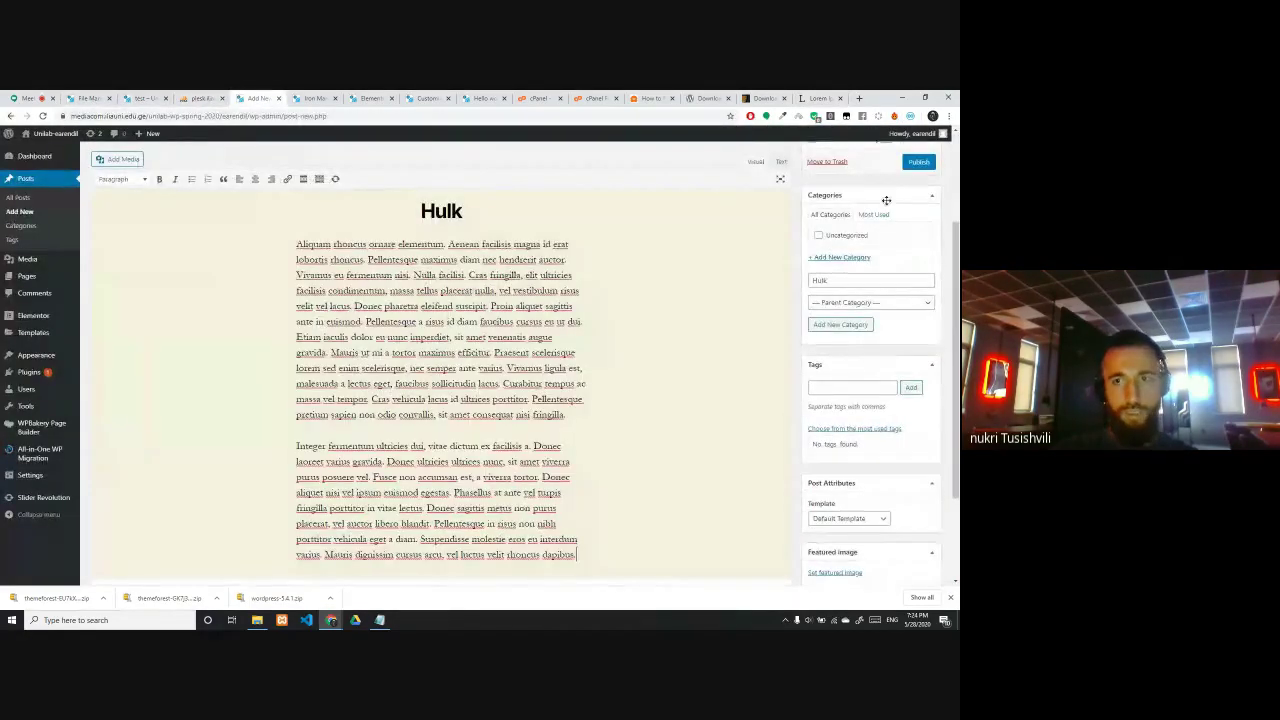
scroll(829, 322, "up", 2)
scroll(840, 318, "down", 1)
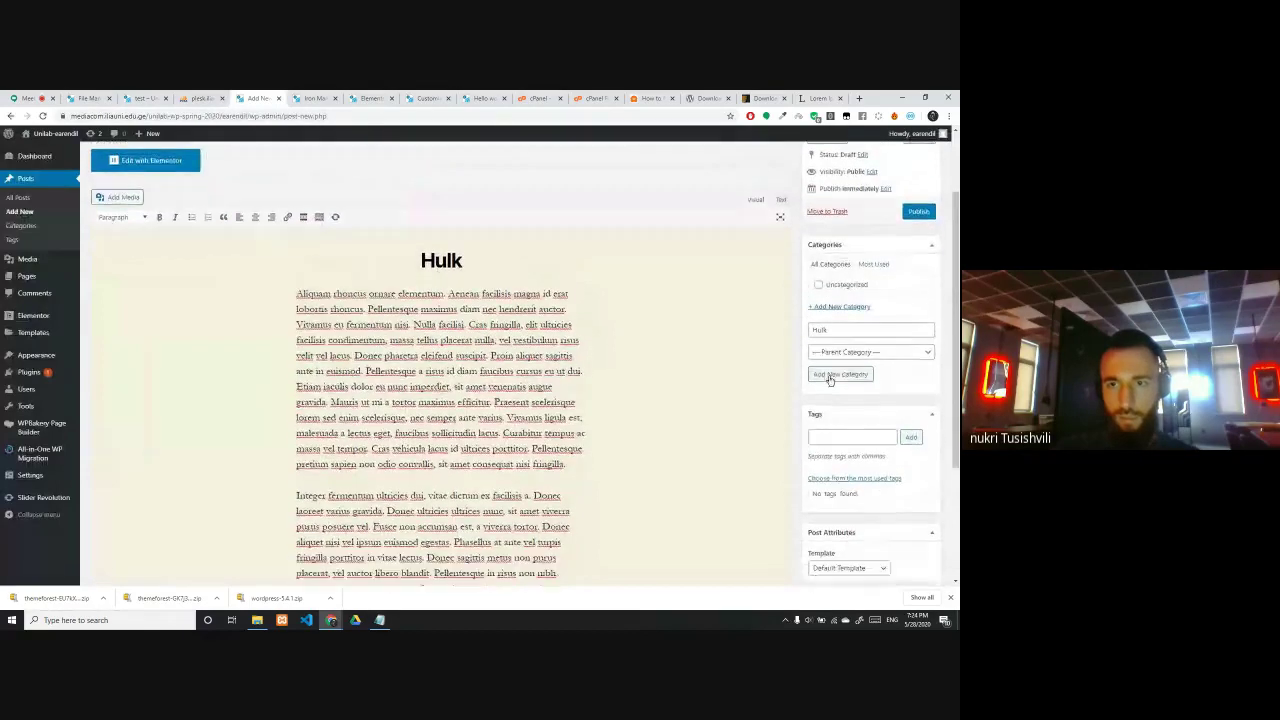
left_click(846, 312)
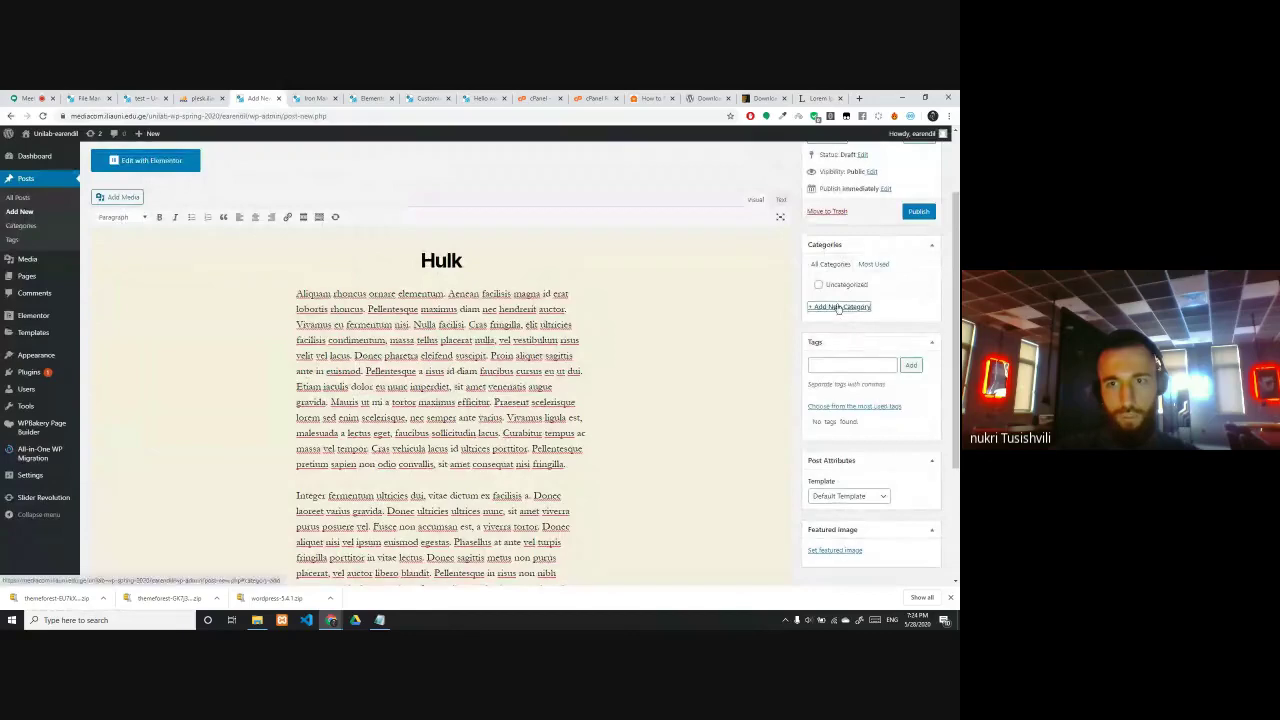
left_click(838, 308)
left_click(838, 373)
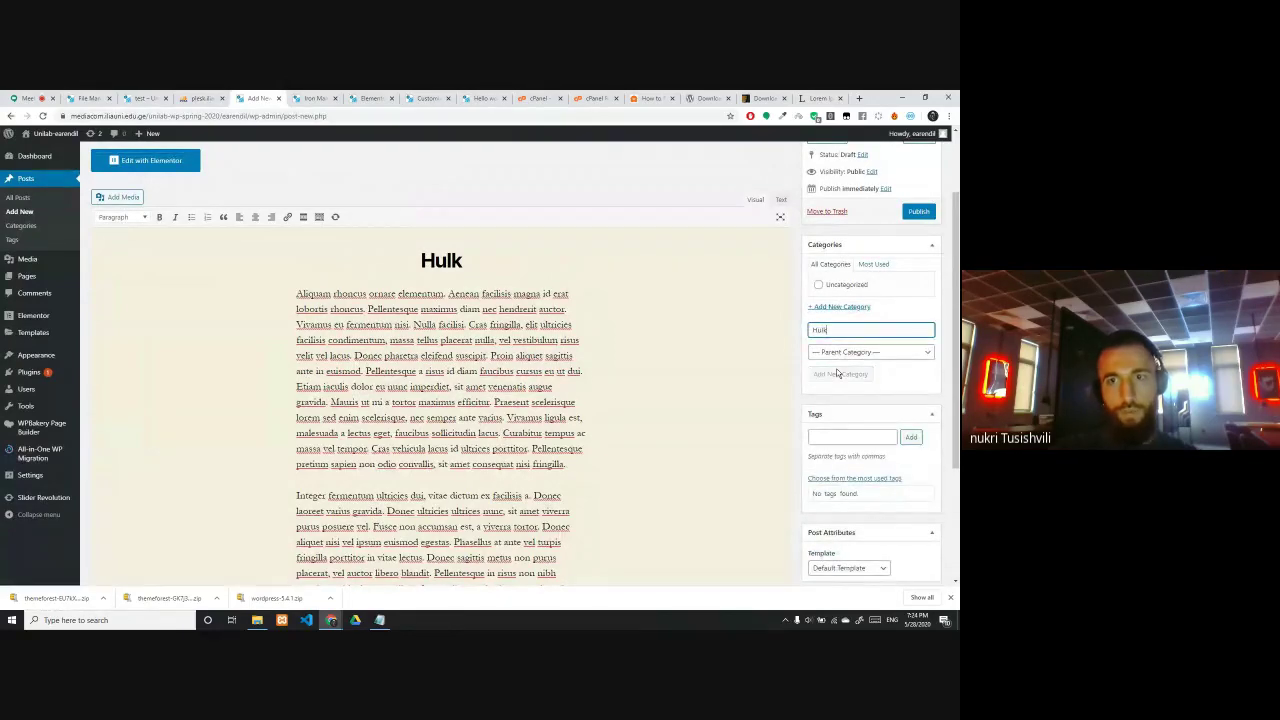
left_click(916, 212)
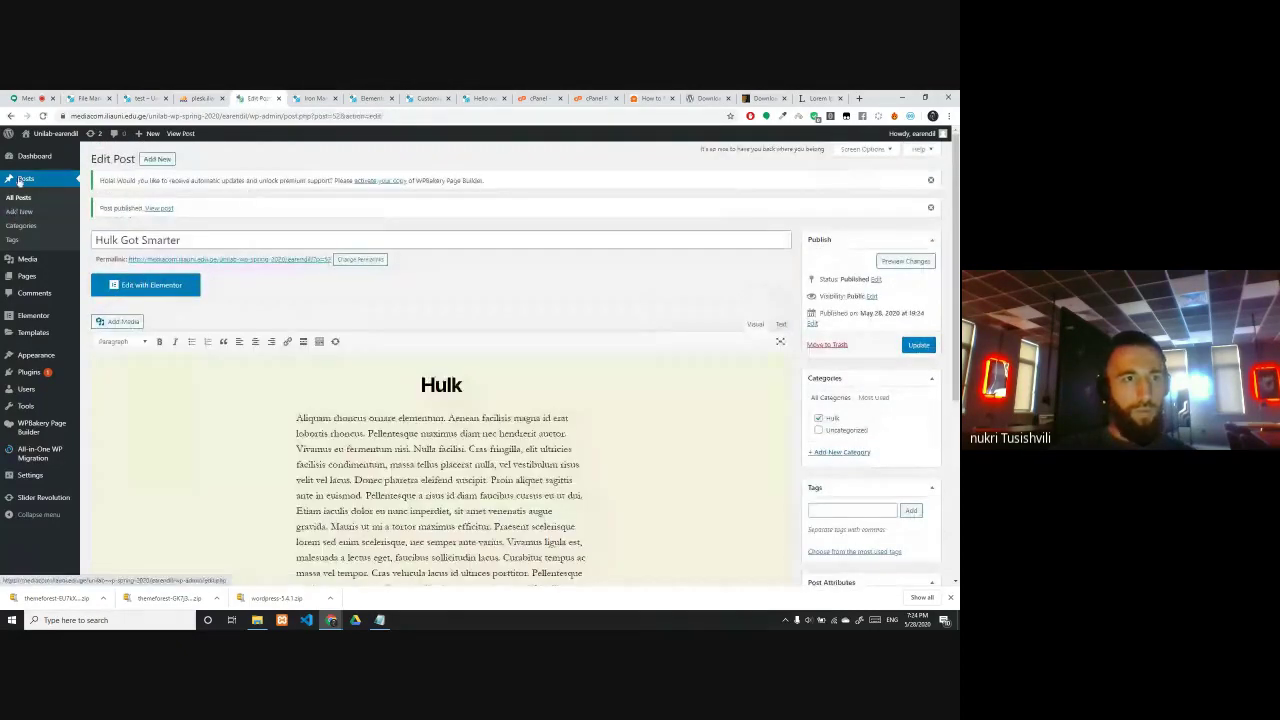
mouse_move(35, 372)
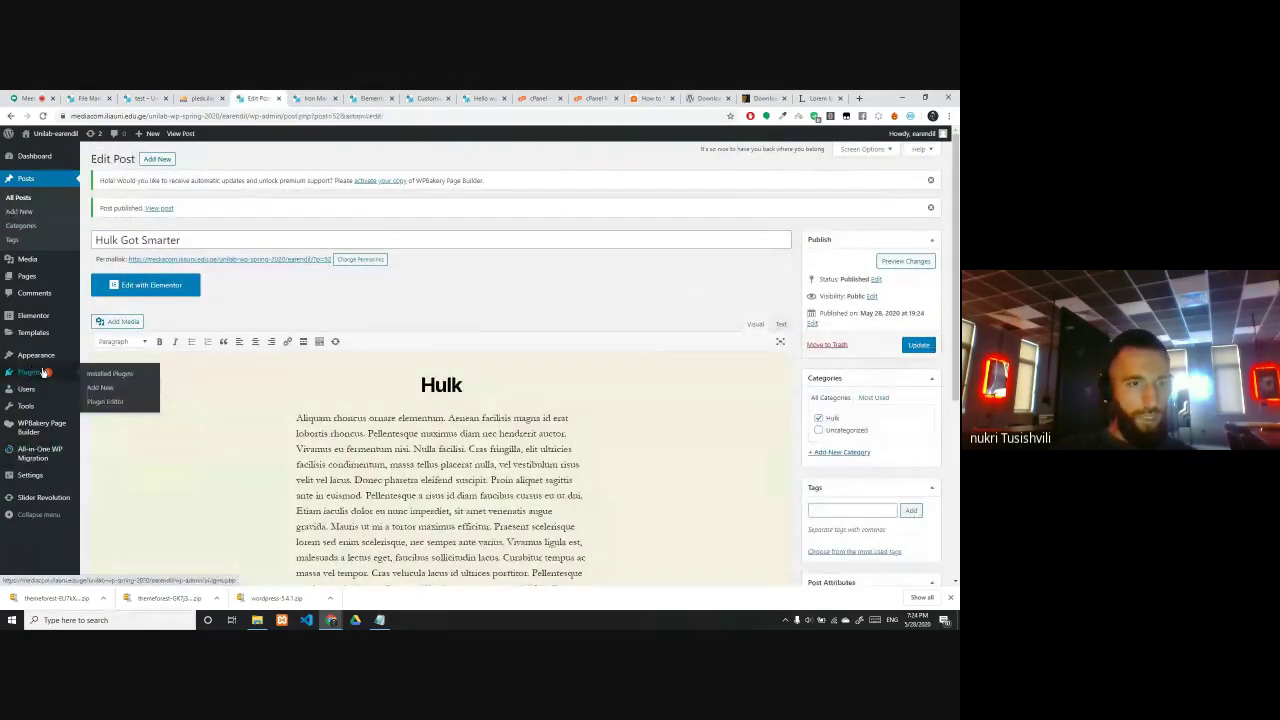
Search the plugin directory for 'duplicate post'
left_click(97, 388)
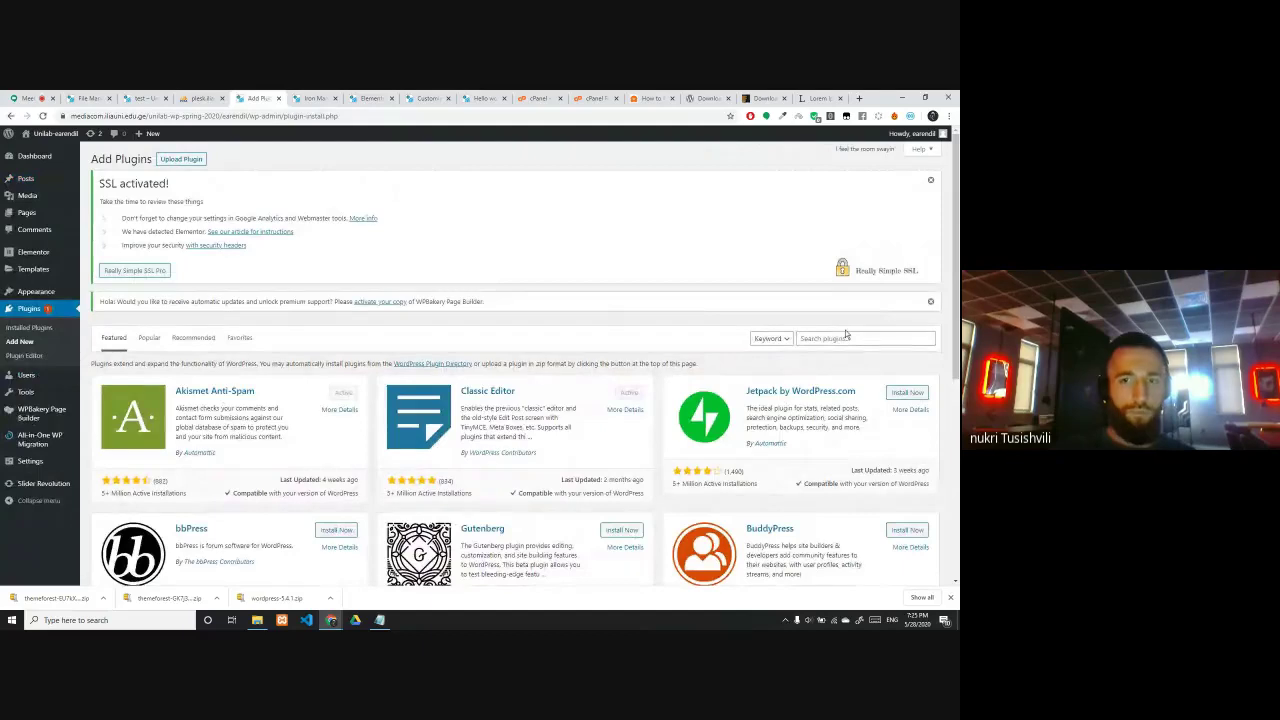
left_click(833, 338)
type("du")
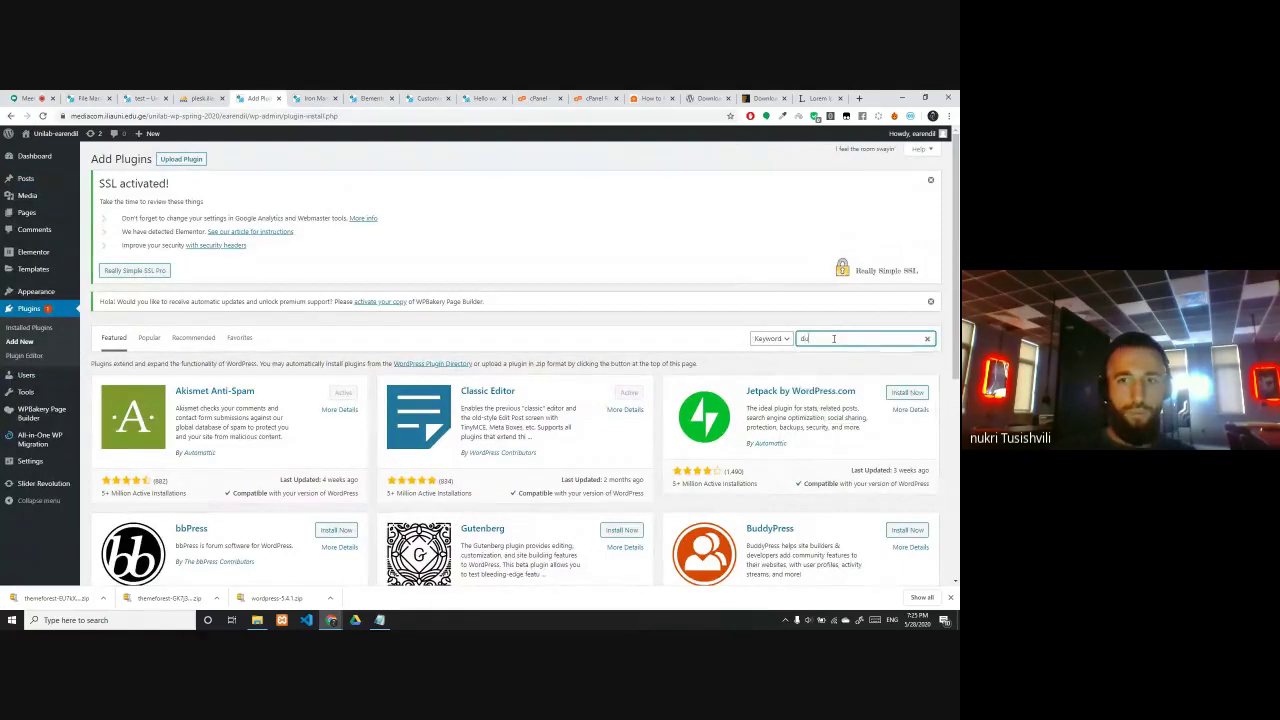
type("blicat")
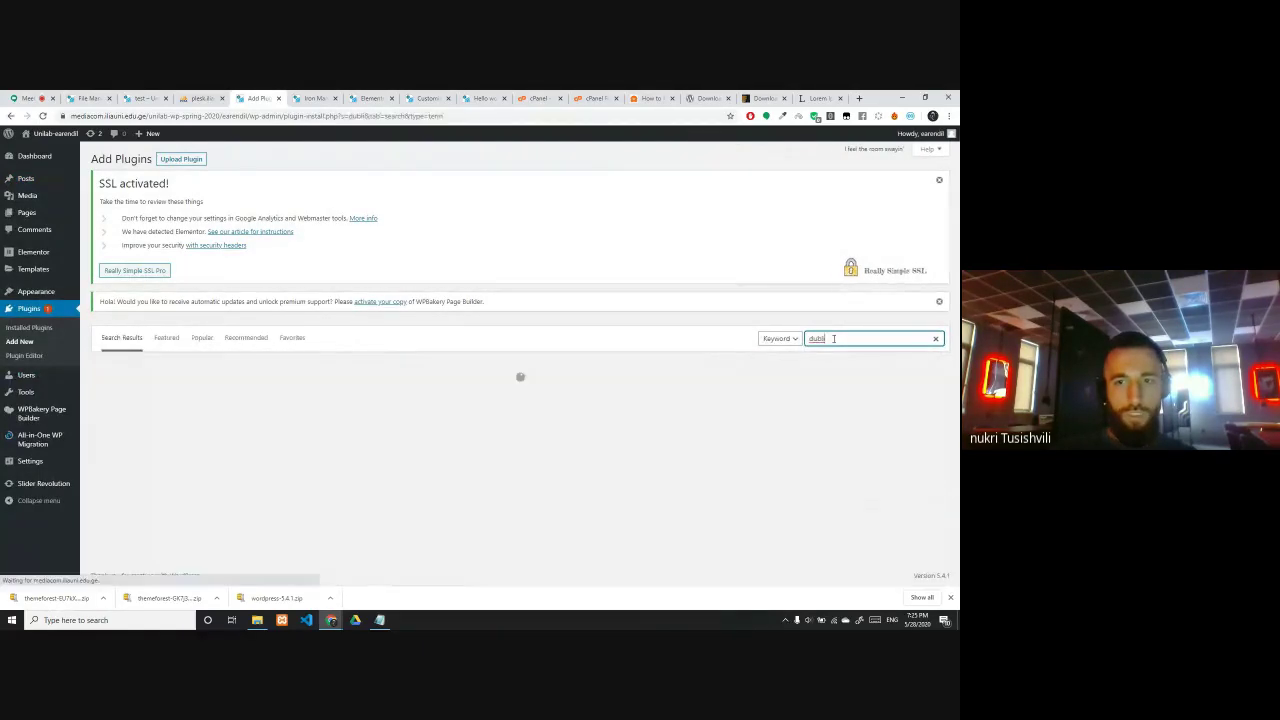
key("BackSpace")
key("BackSpace")
key("BackSpace")
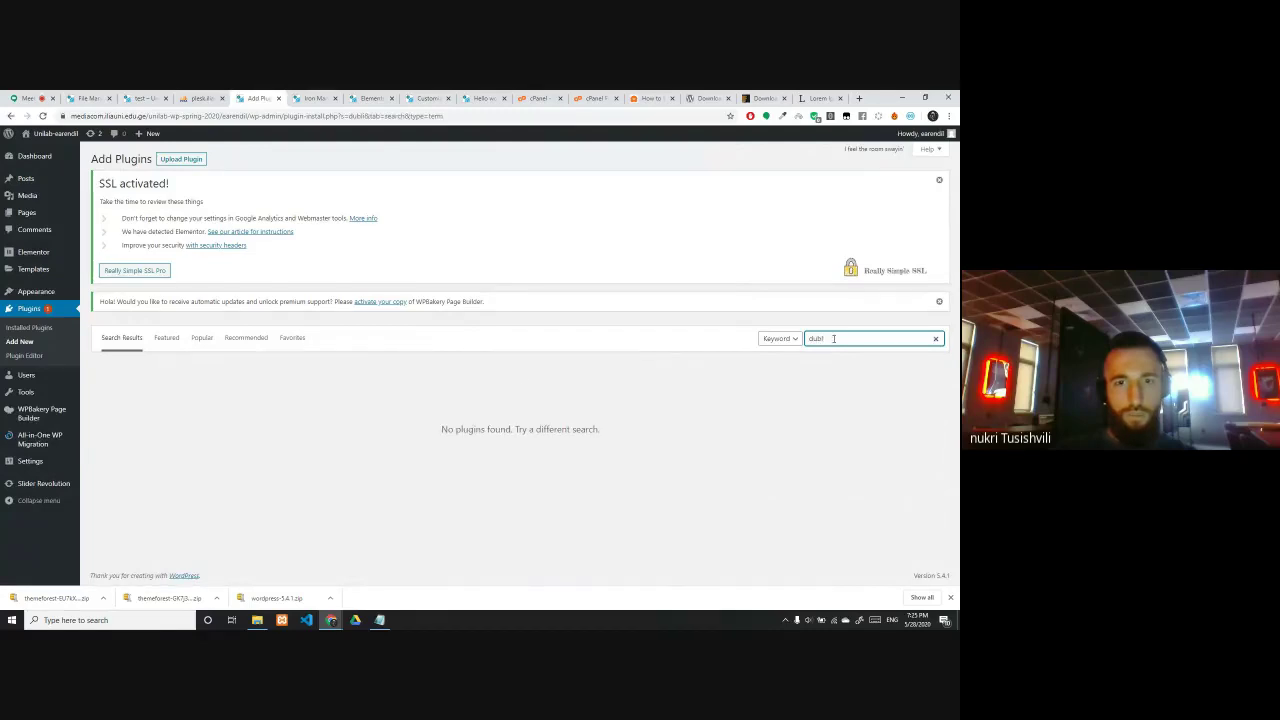
type("cat")
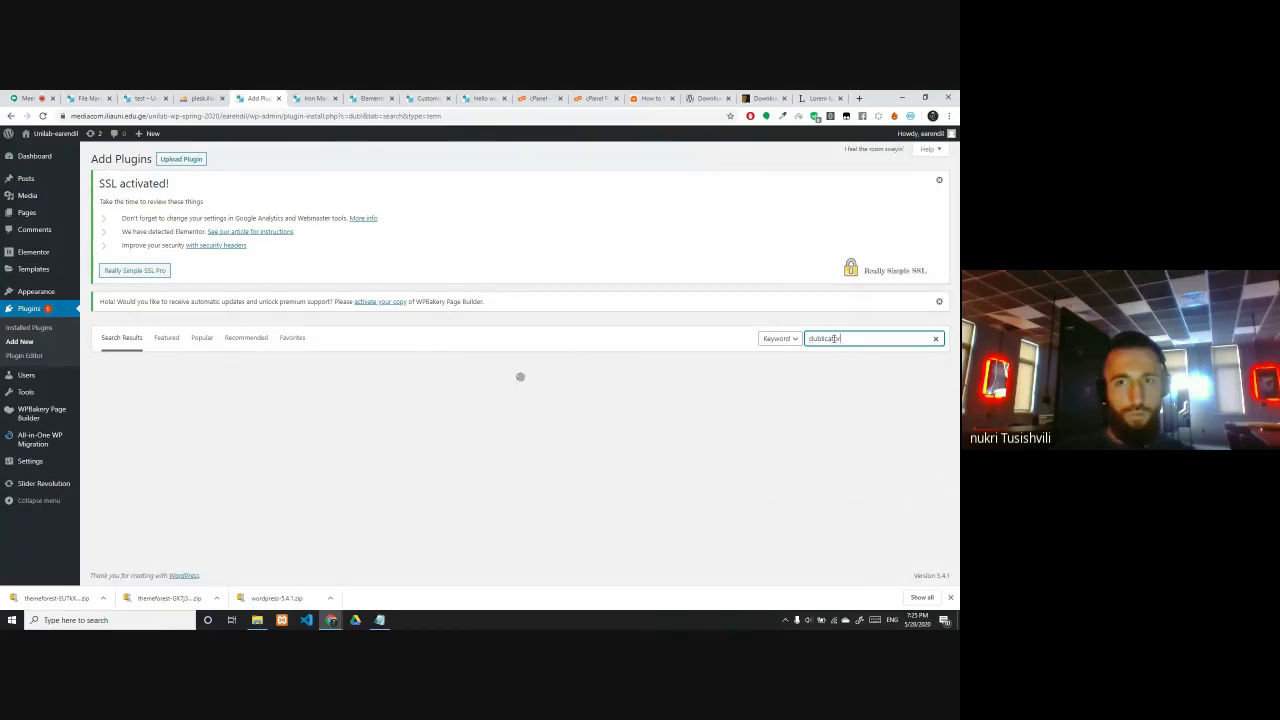
type("or")
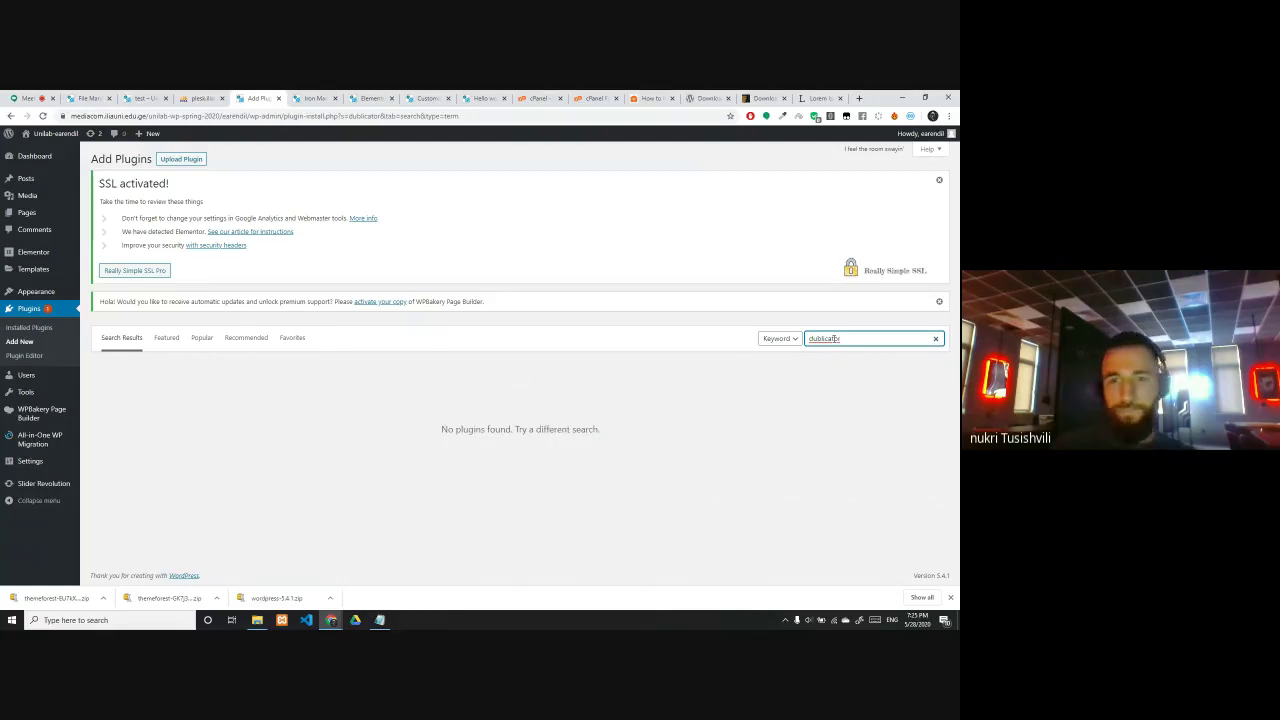
left_click_drag(836, 338, 795, 337)
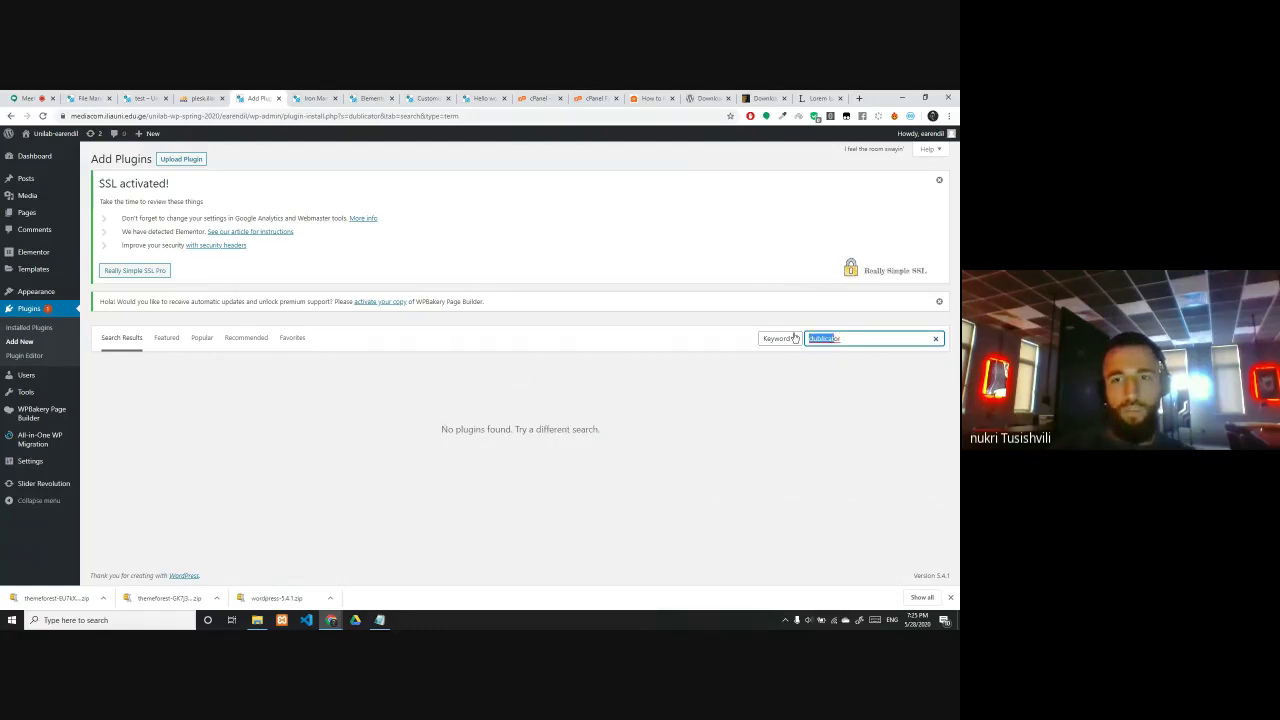
key("BackSpace")
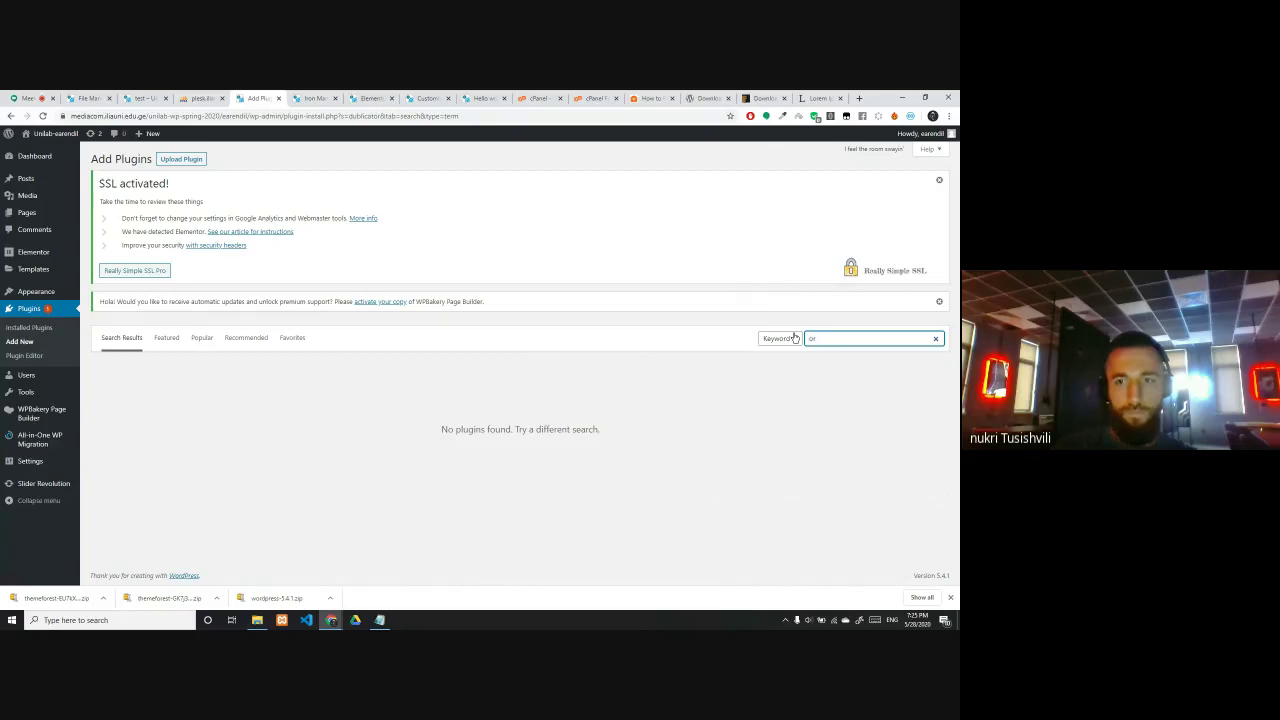
key("BackSpace")
key("BackSpace")
type("duplicat")
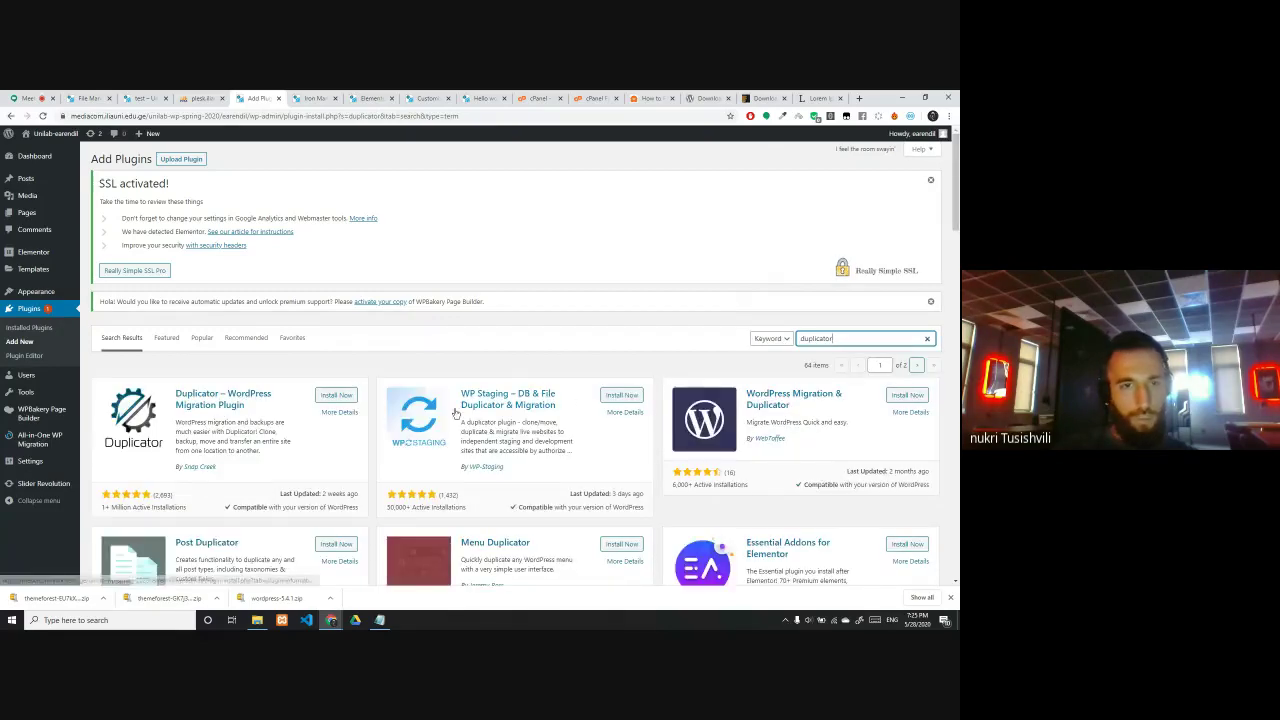
scroll(734, 433, "down", 1)
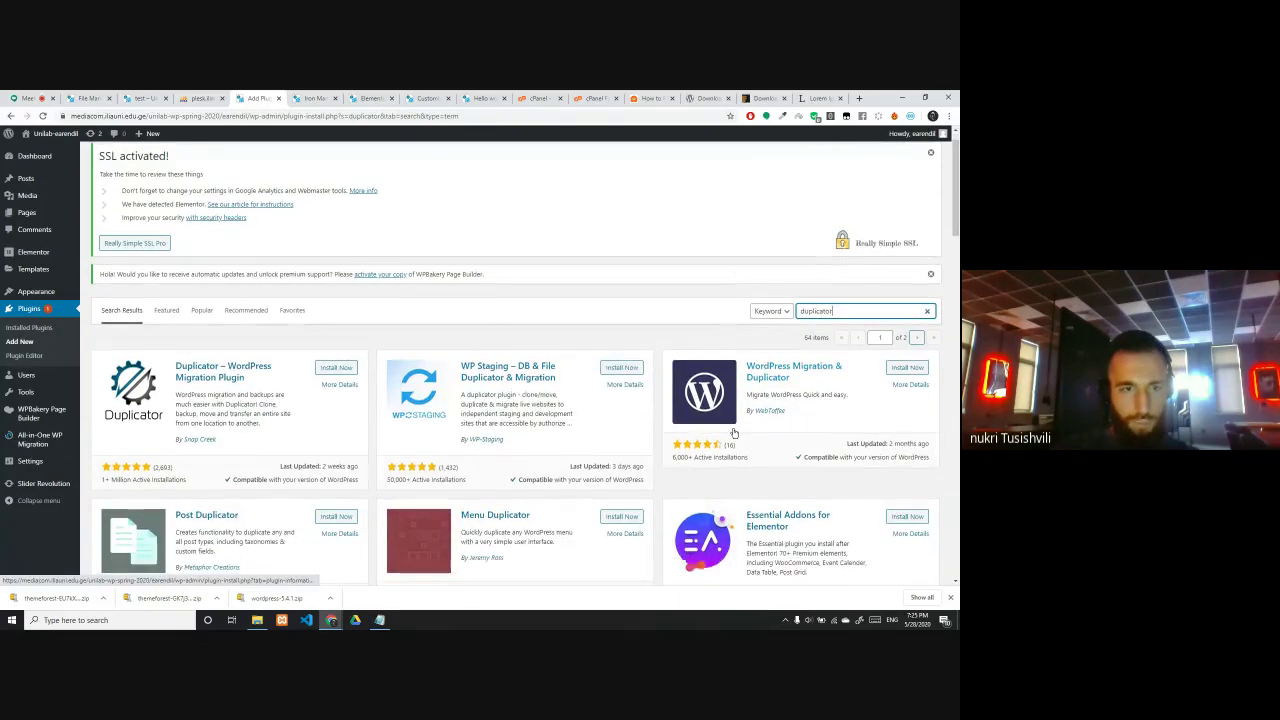
scroll(734, 433, "down", 1)
key("BackSpace")
key("BackSpace")
type("e ")
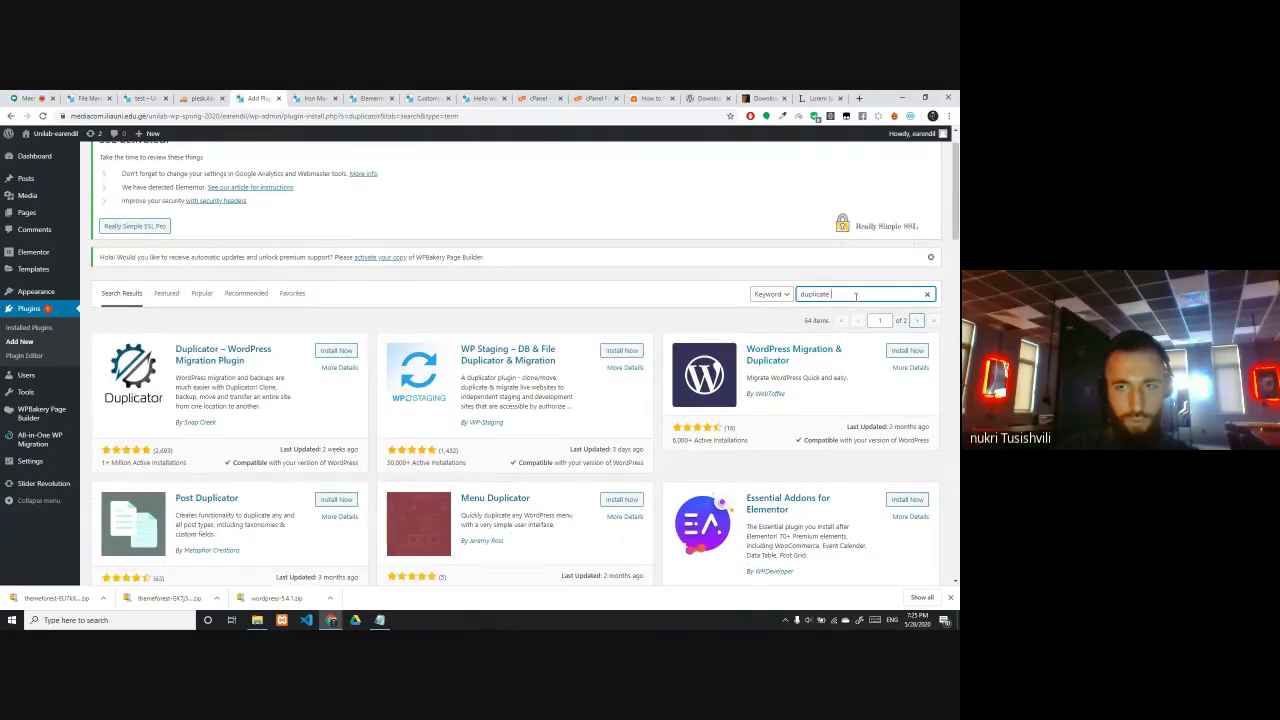
type("post")
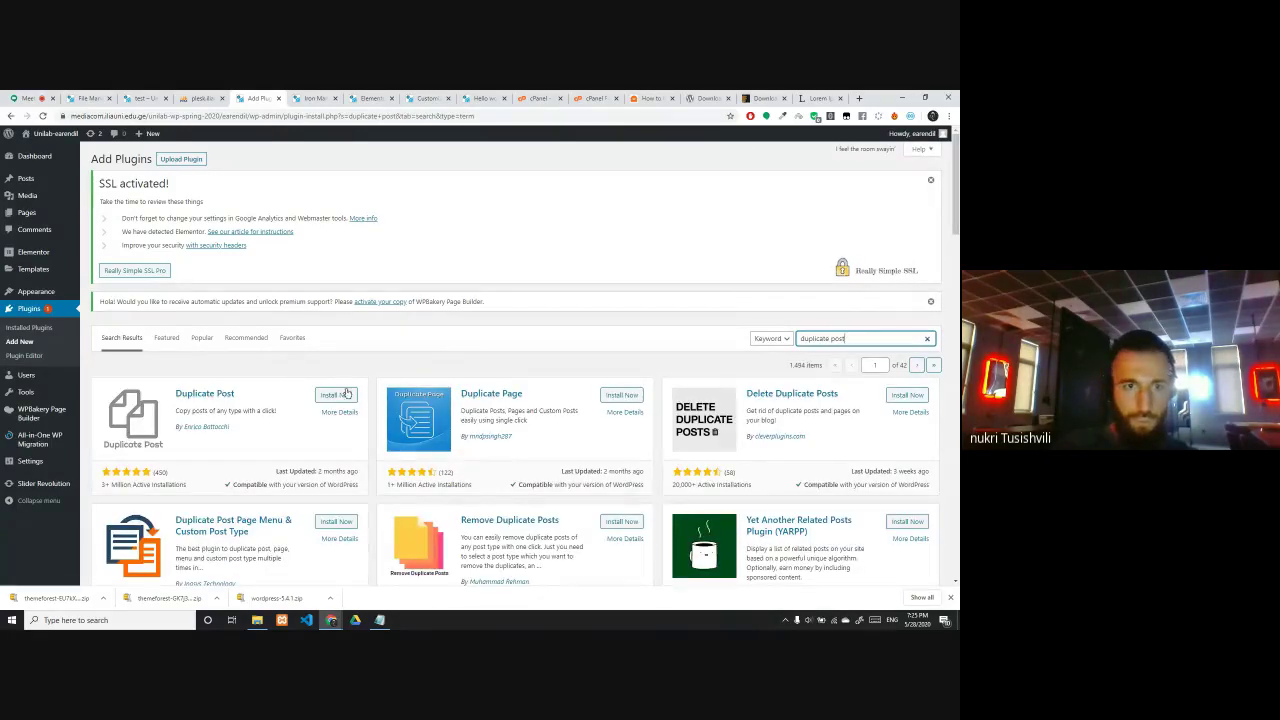
Install and activate the Duplicate Post plugin, then open All Posts
left_click(337, 395)
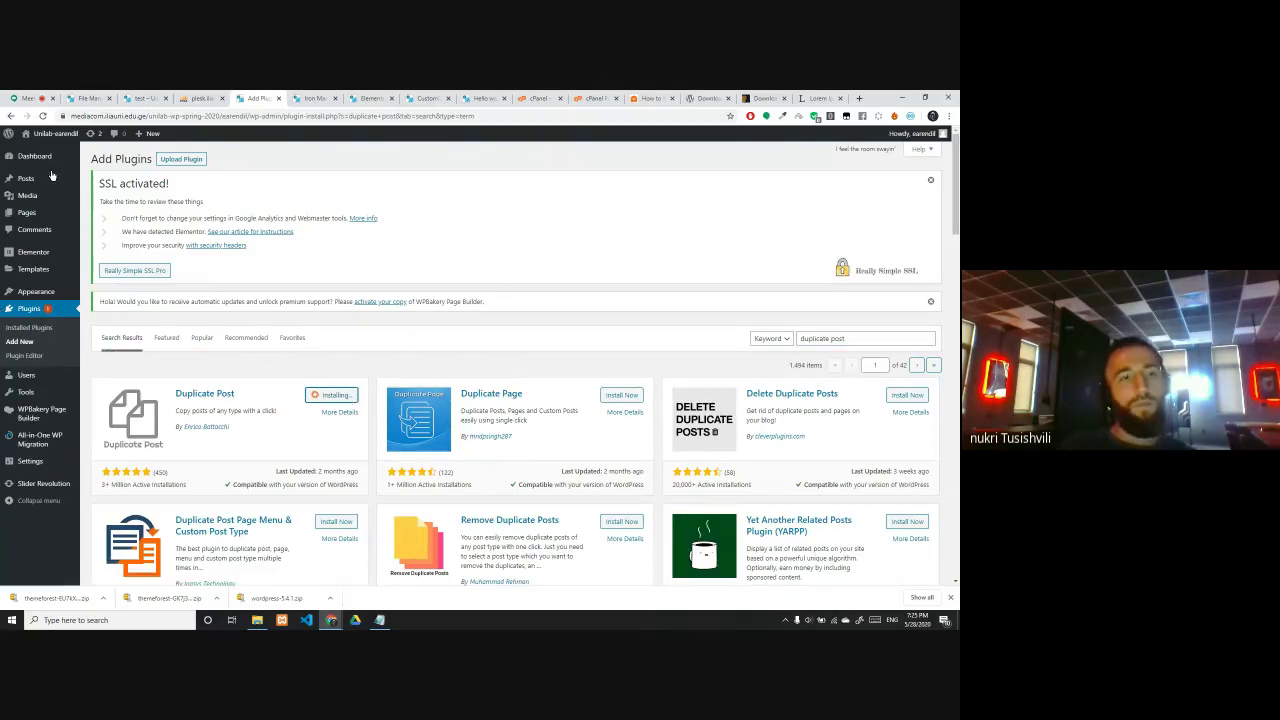
mouse_move(30, 220)
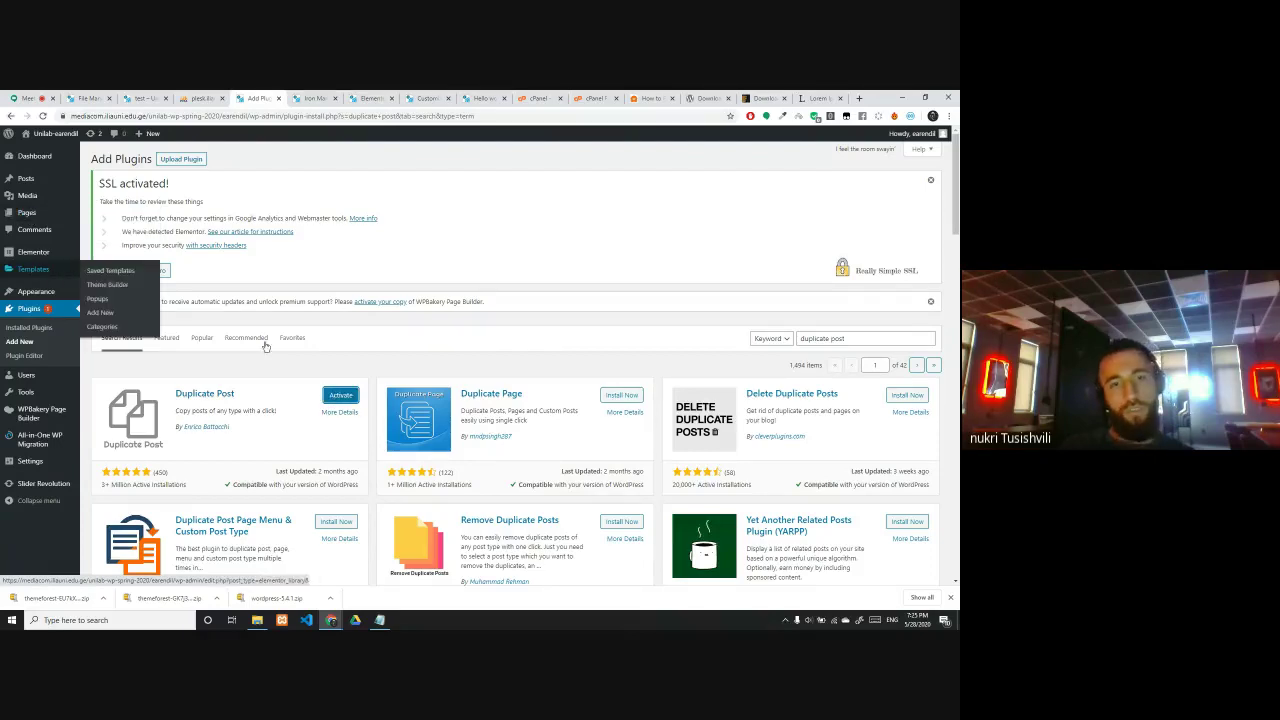
left_click(339, 396)
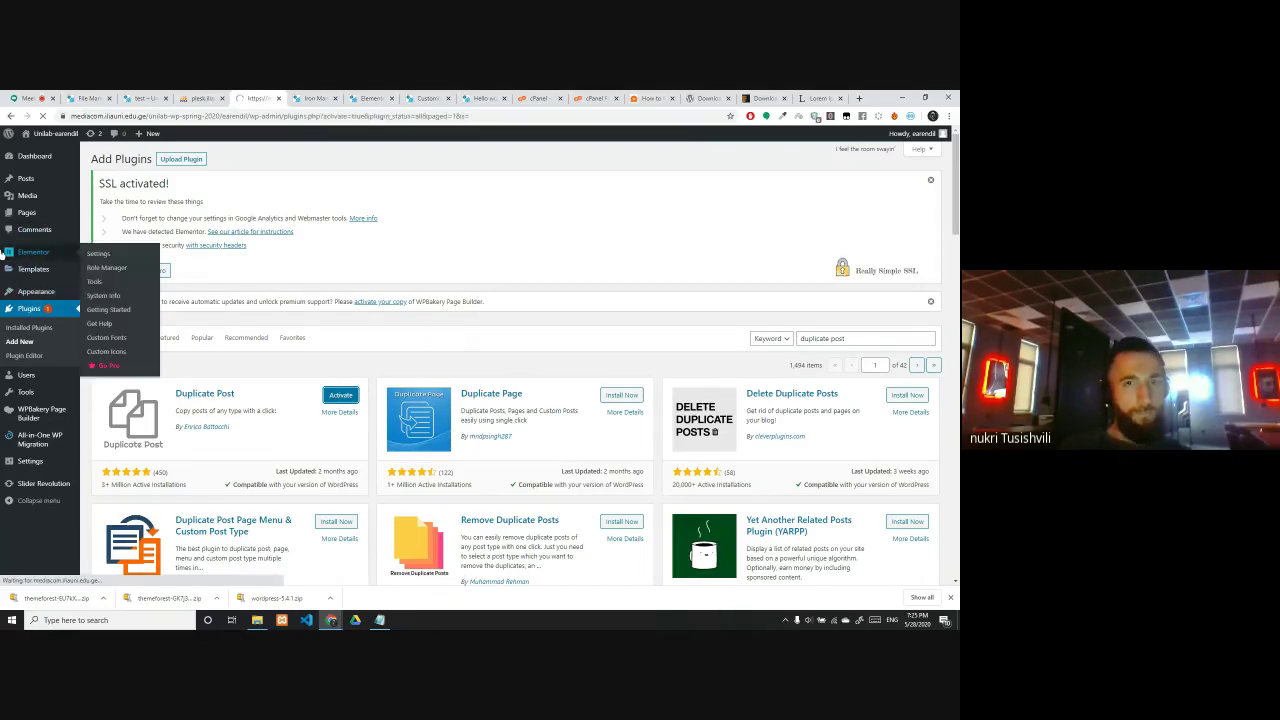
left_click(27, 179)
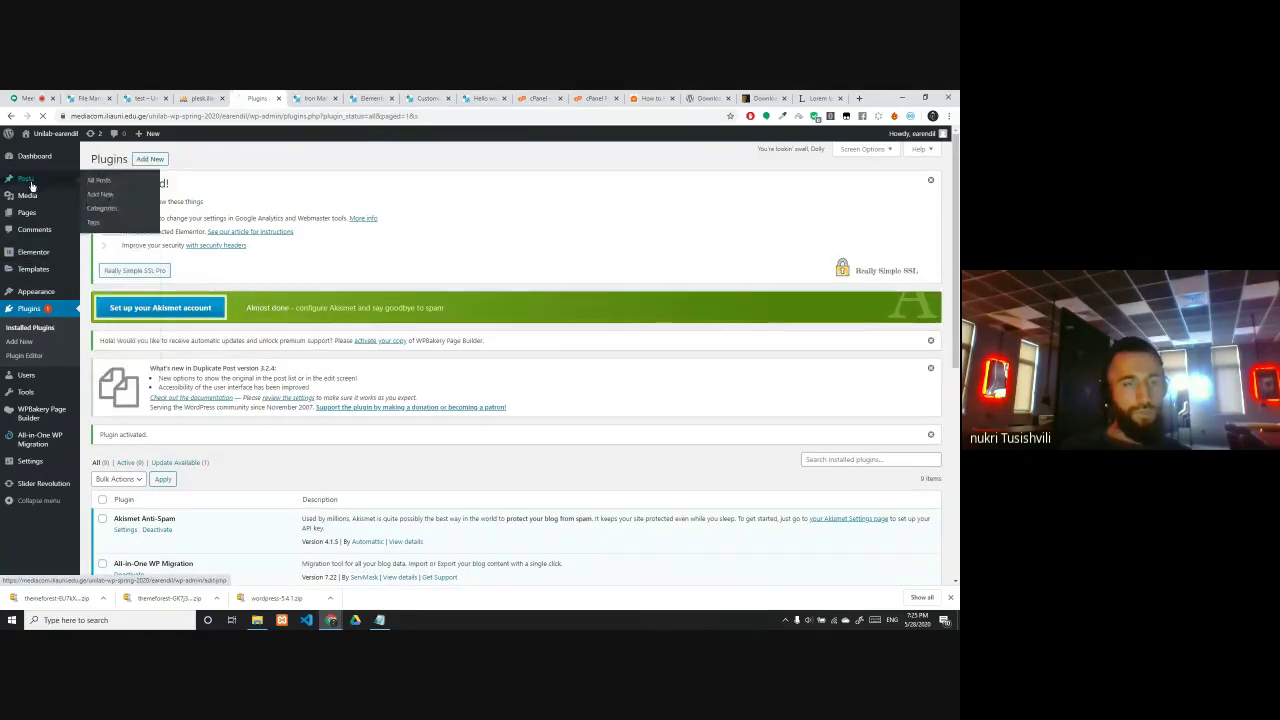
mouse_move(305, 332)
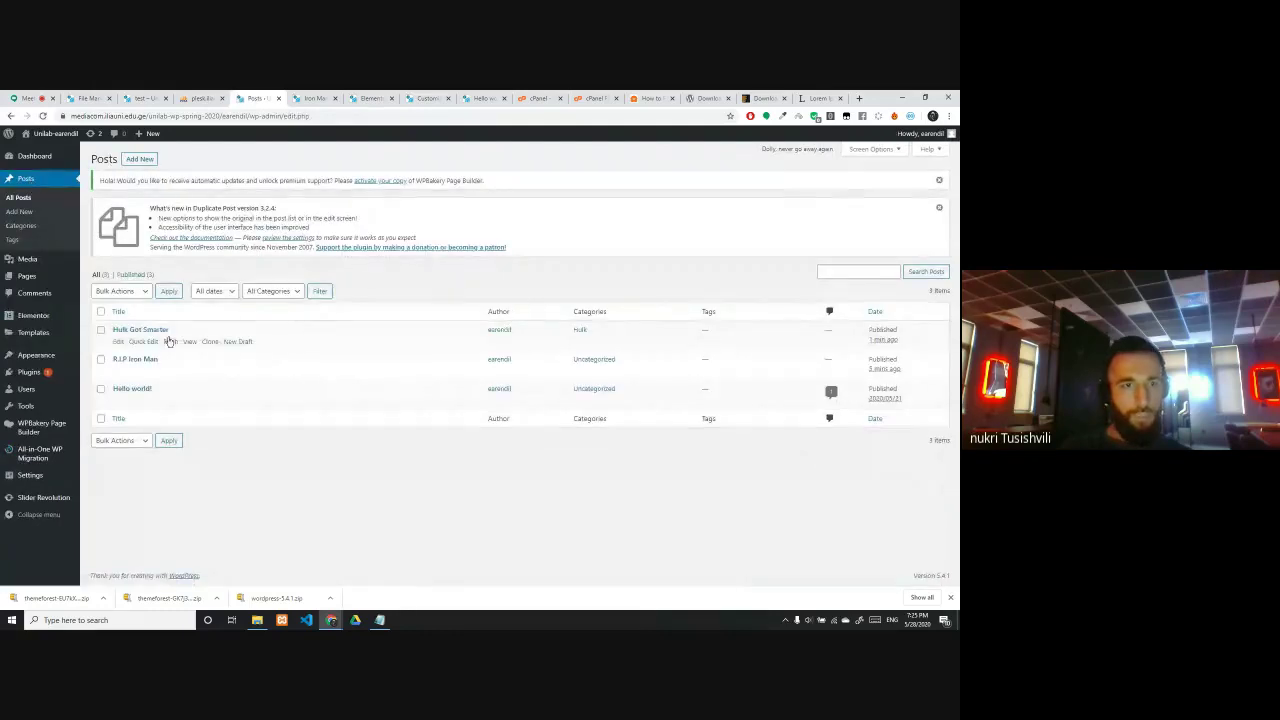
Clone Hulk Got Smarter and publish the copy as 'Hulk Got Smarter vol 2.0'
left_click(206, 342)
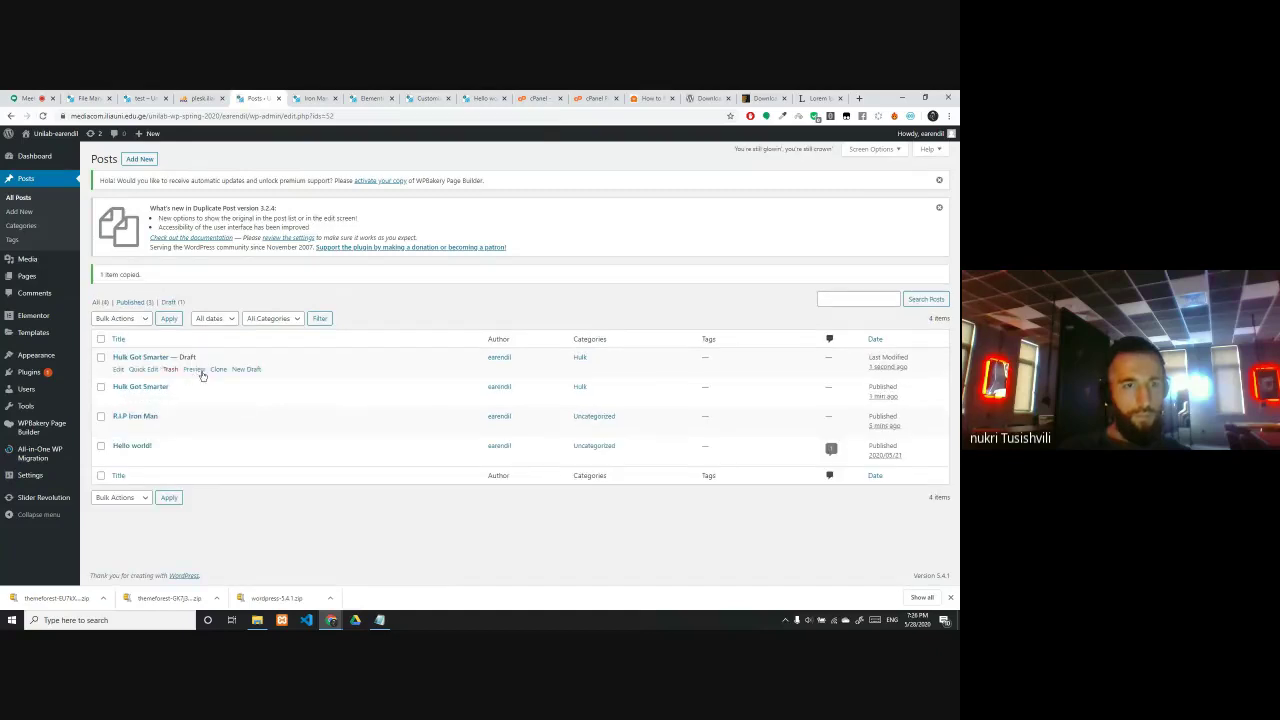
left_click(143, 369)
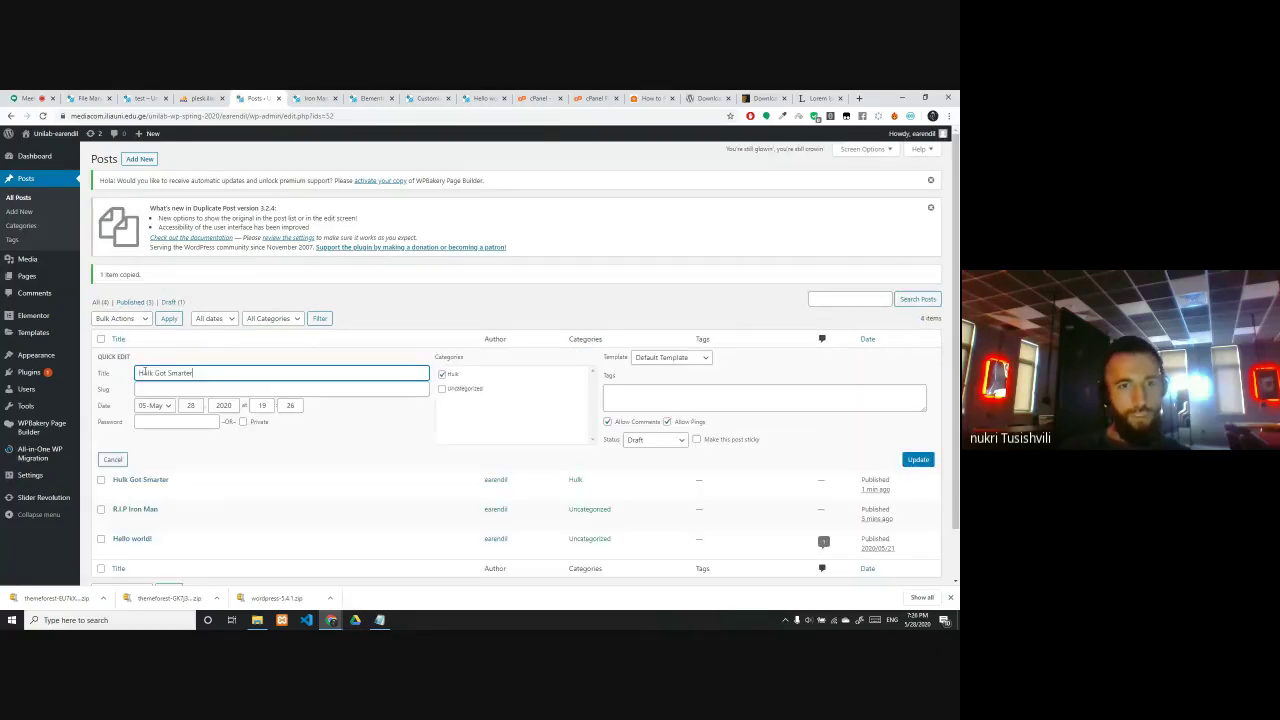
left_click(648, 440)
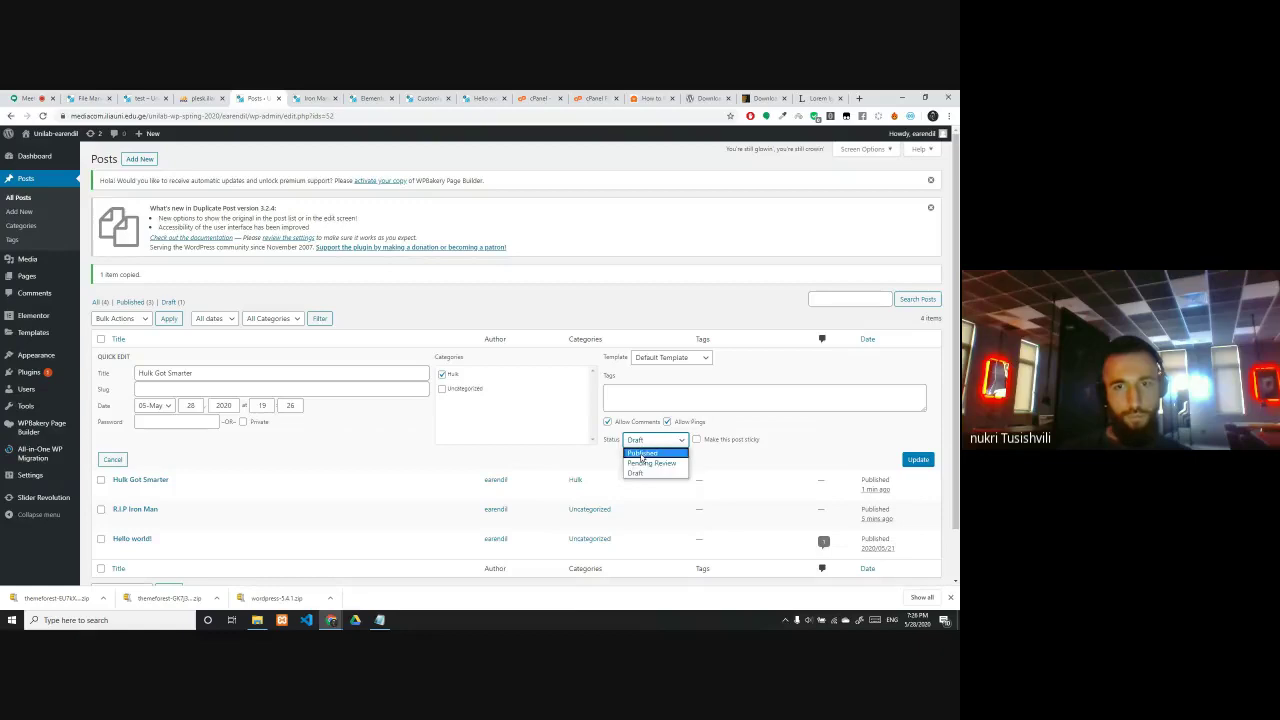
left_click(641, 455)
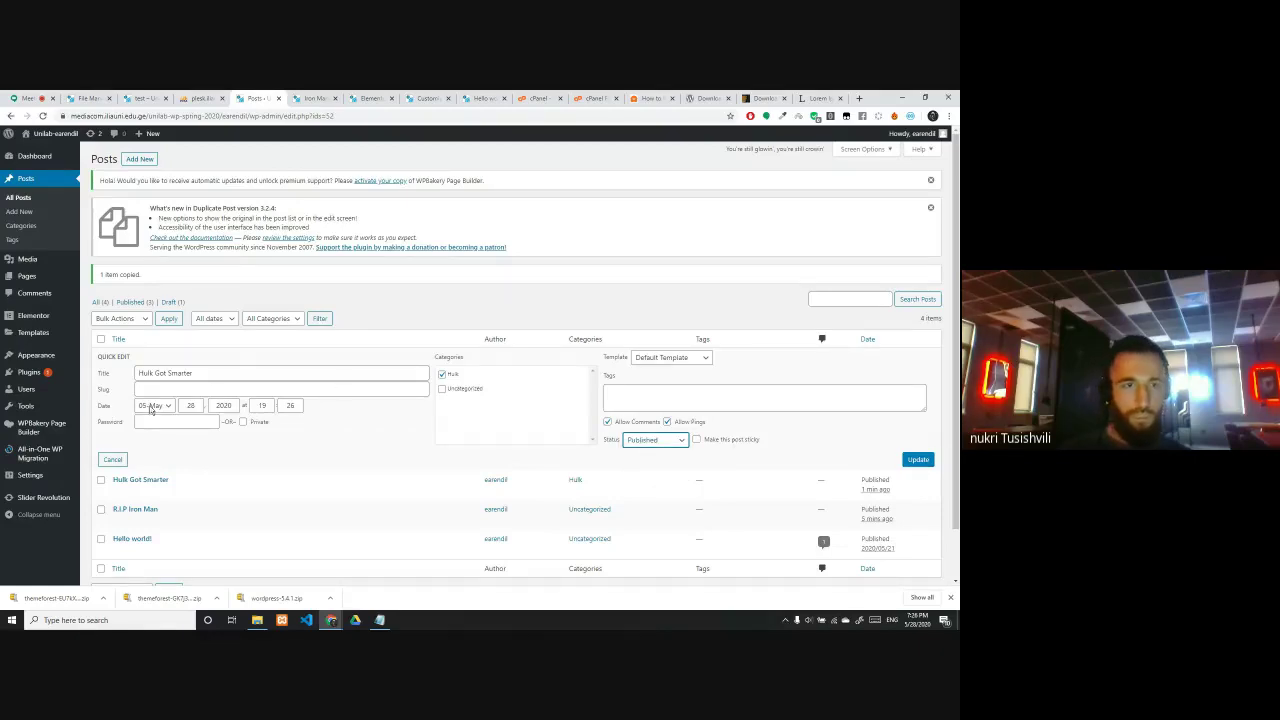
left_click(213, 378)
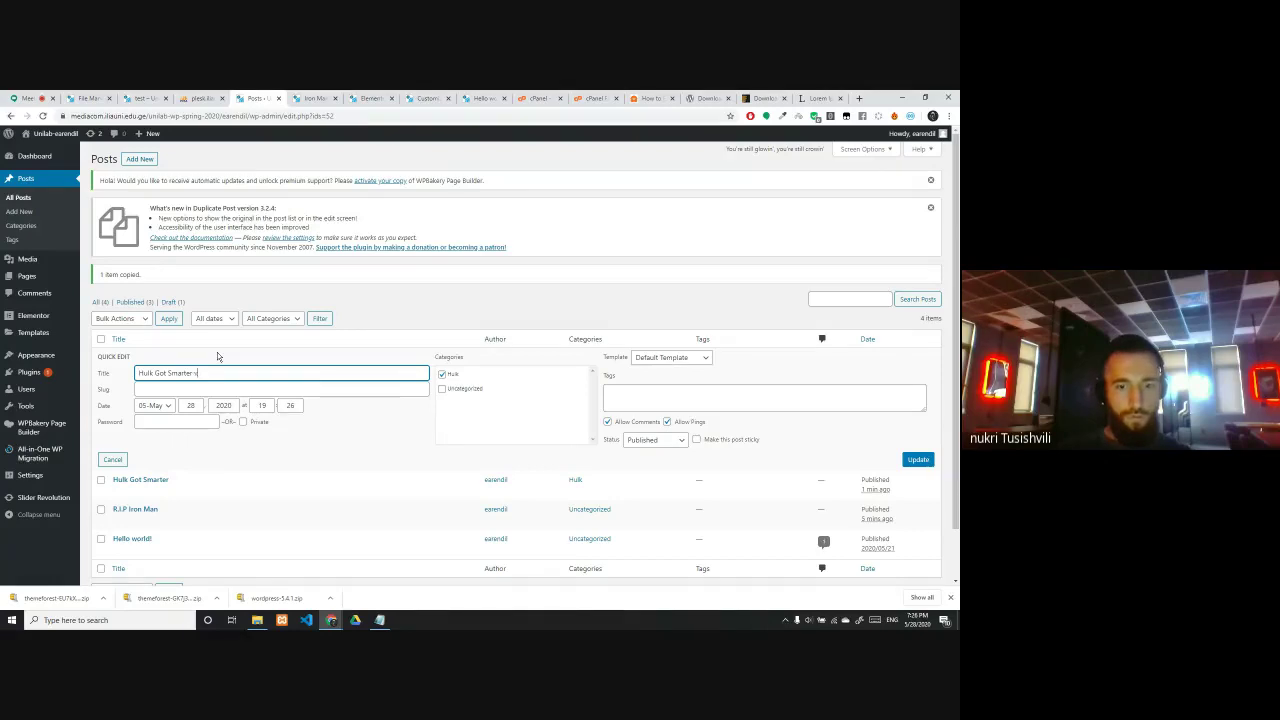
type("vol 2.0")
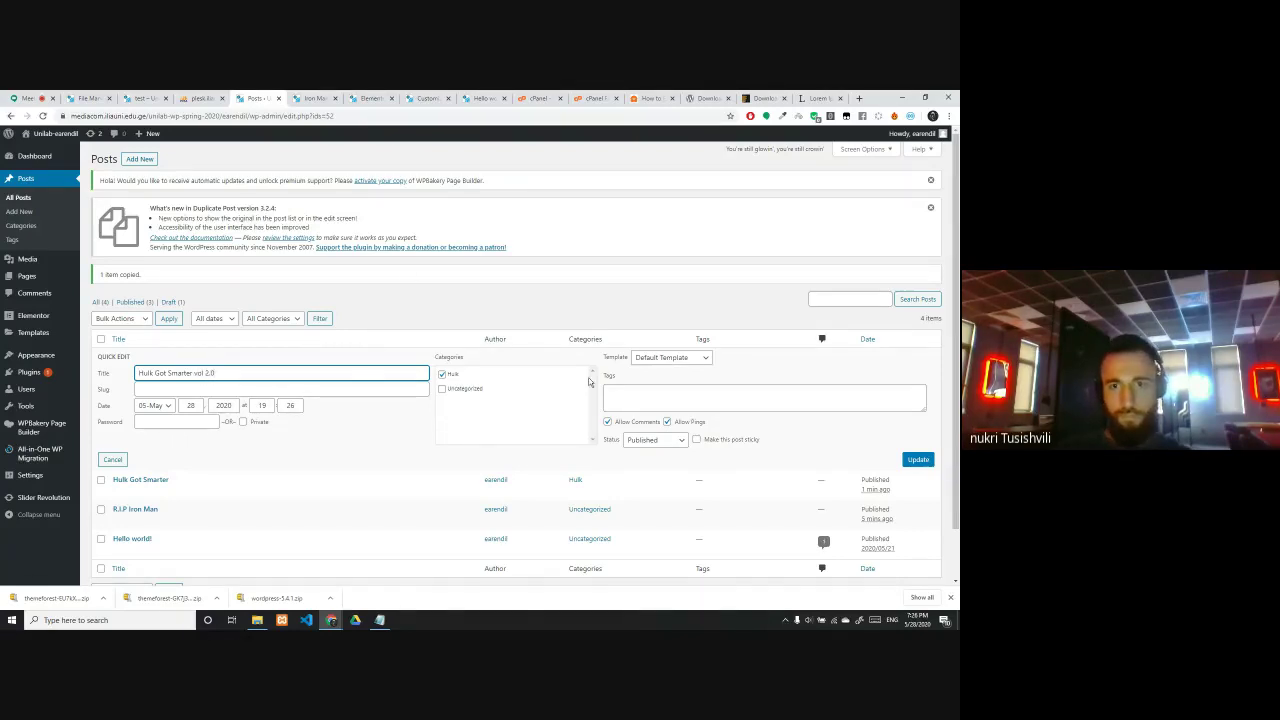
left_click(912, 462)
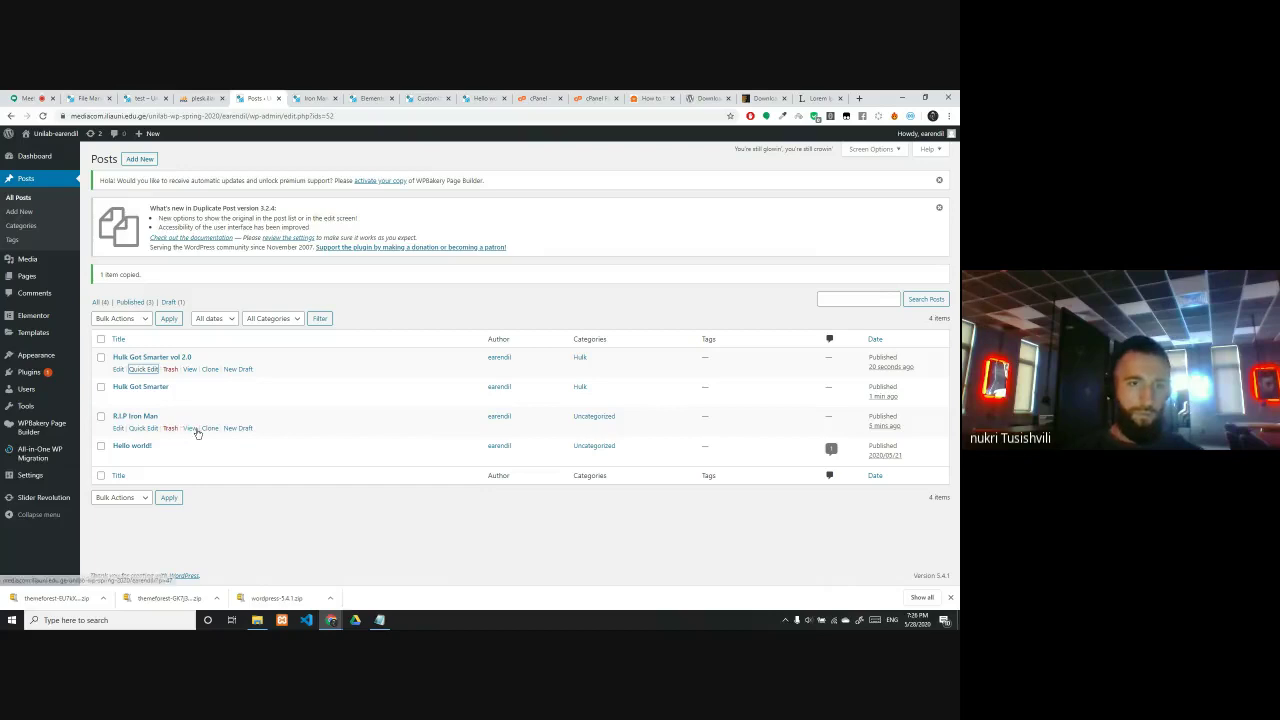
Retitle R.I.P Iron Man to 'Iron Man Epic Come Back from Parallel Universe' and clone it
left_click(143, 428)
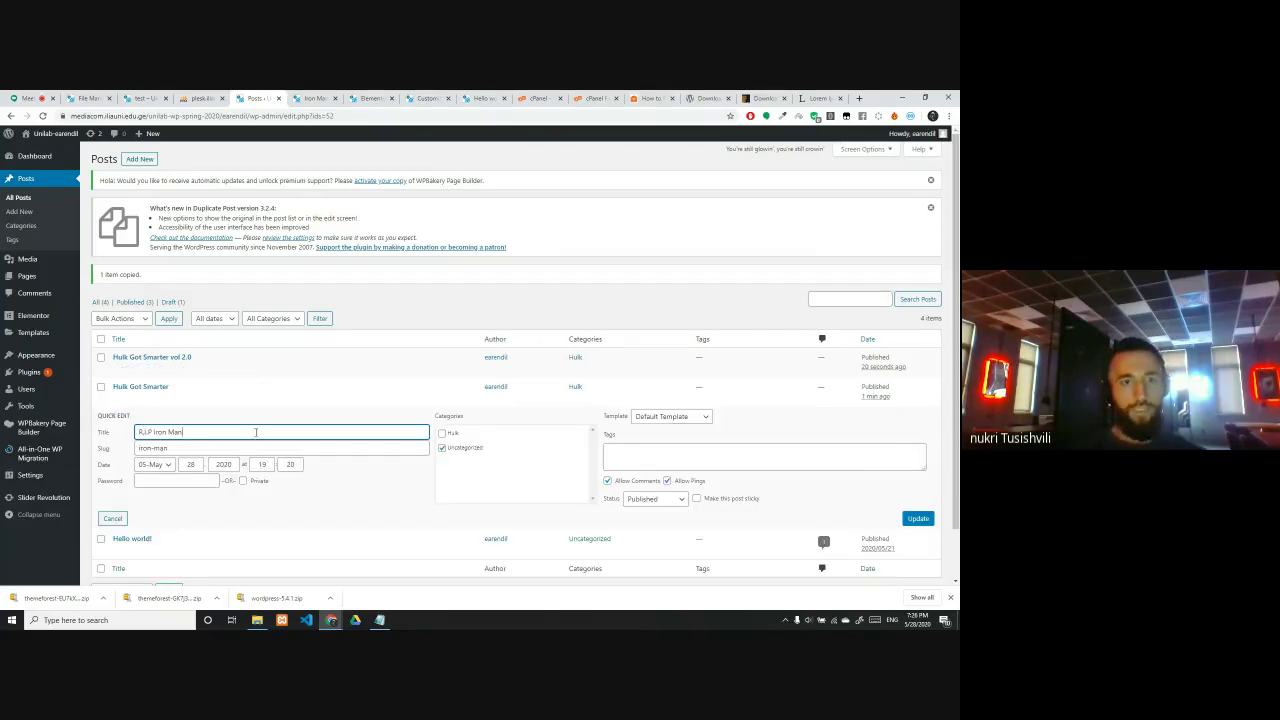
left_click_drag(279, 437, 86, 434)
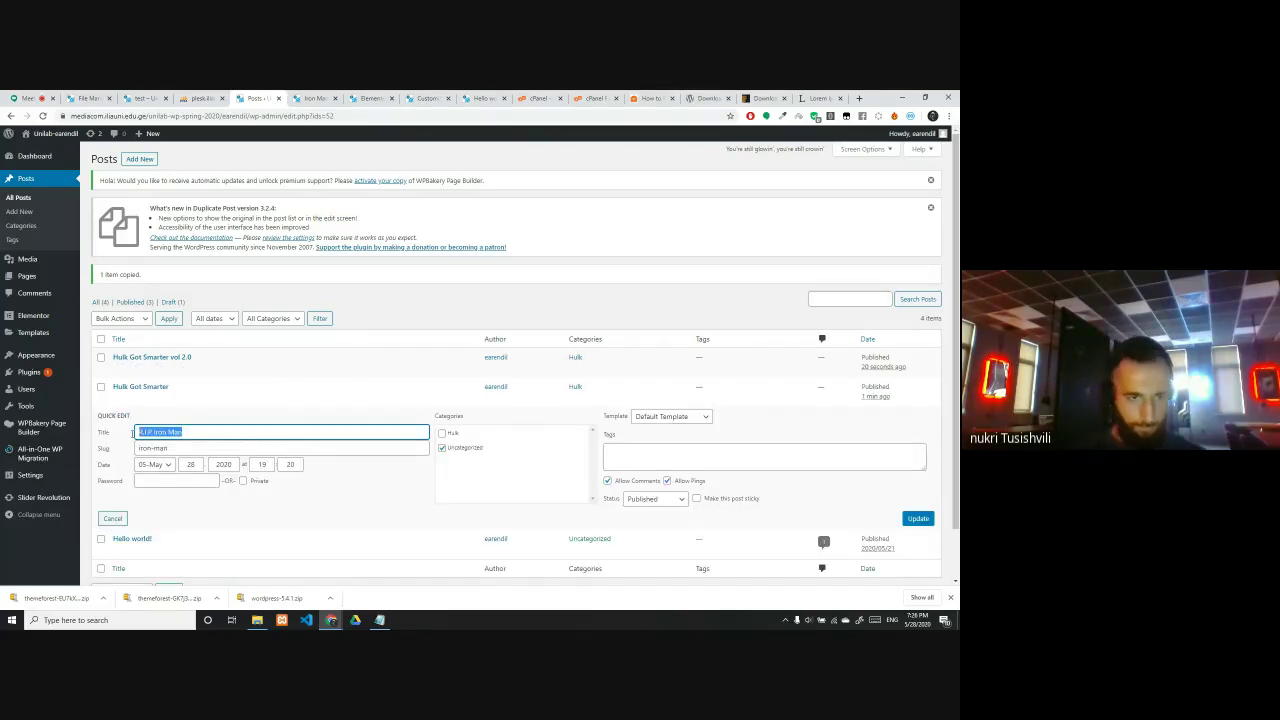
key("BackSpace")
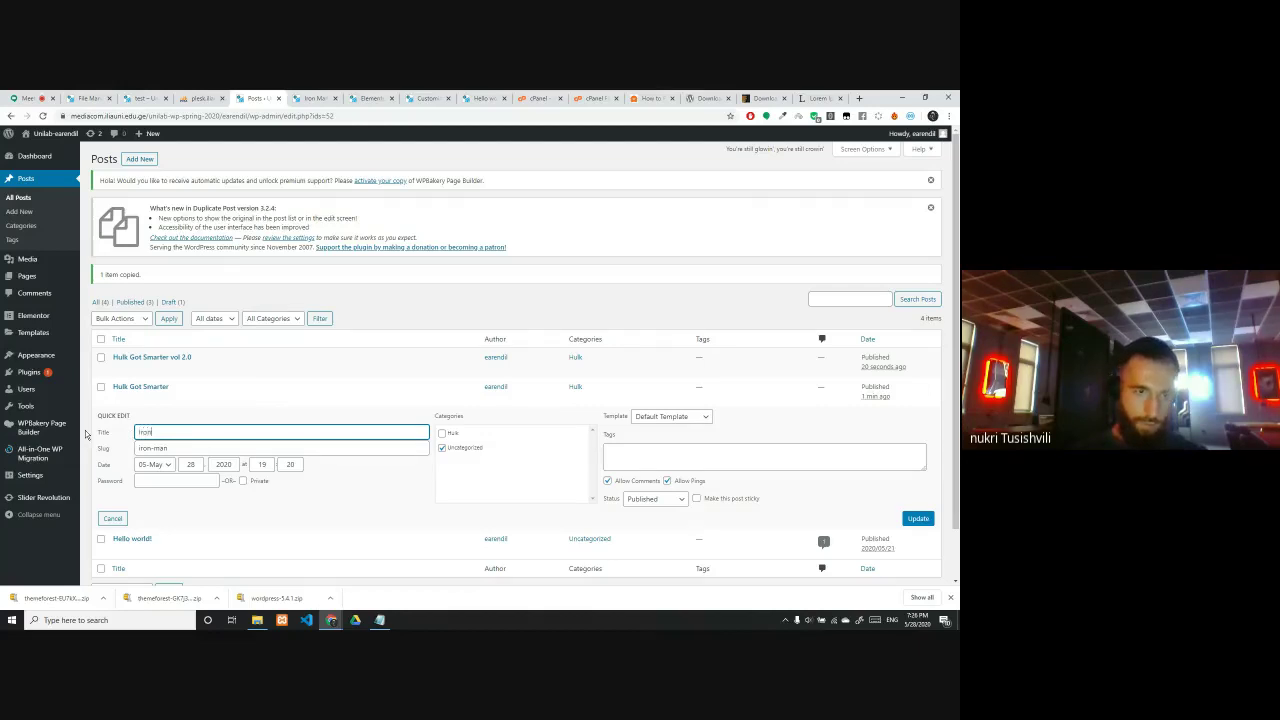
type("Iron Man Epic Com")
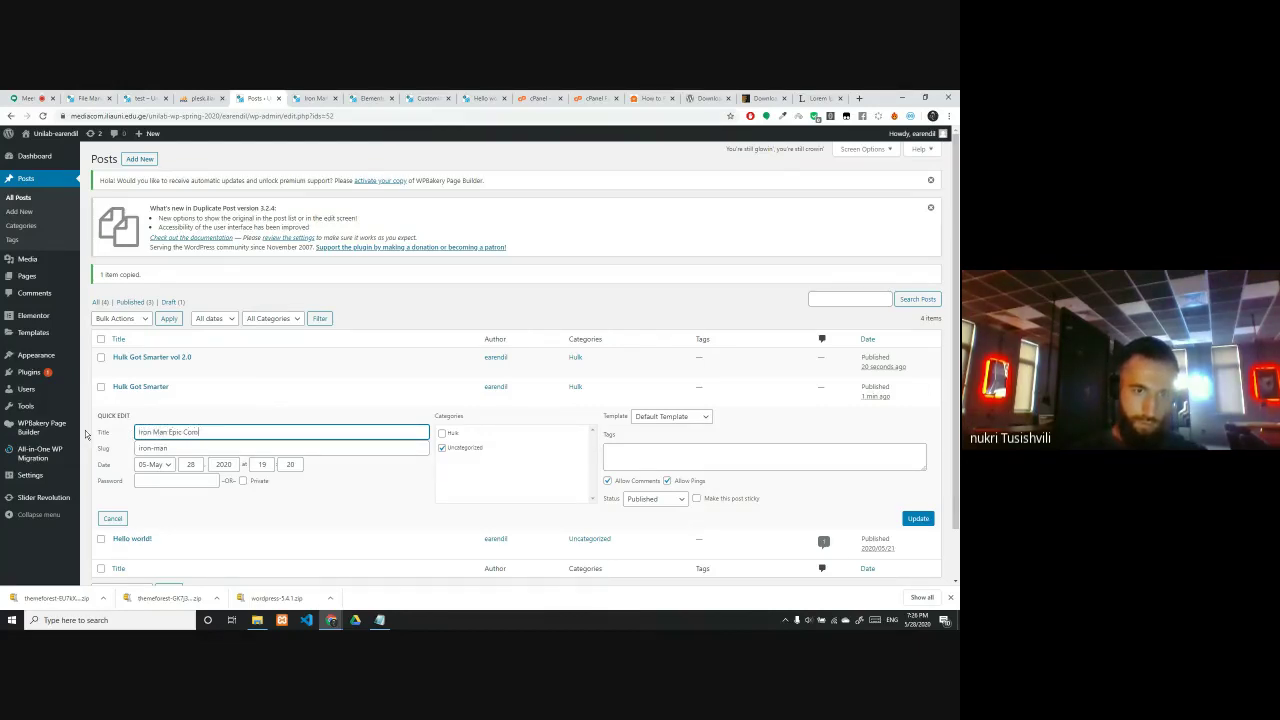
type("e Back from Para")
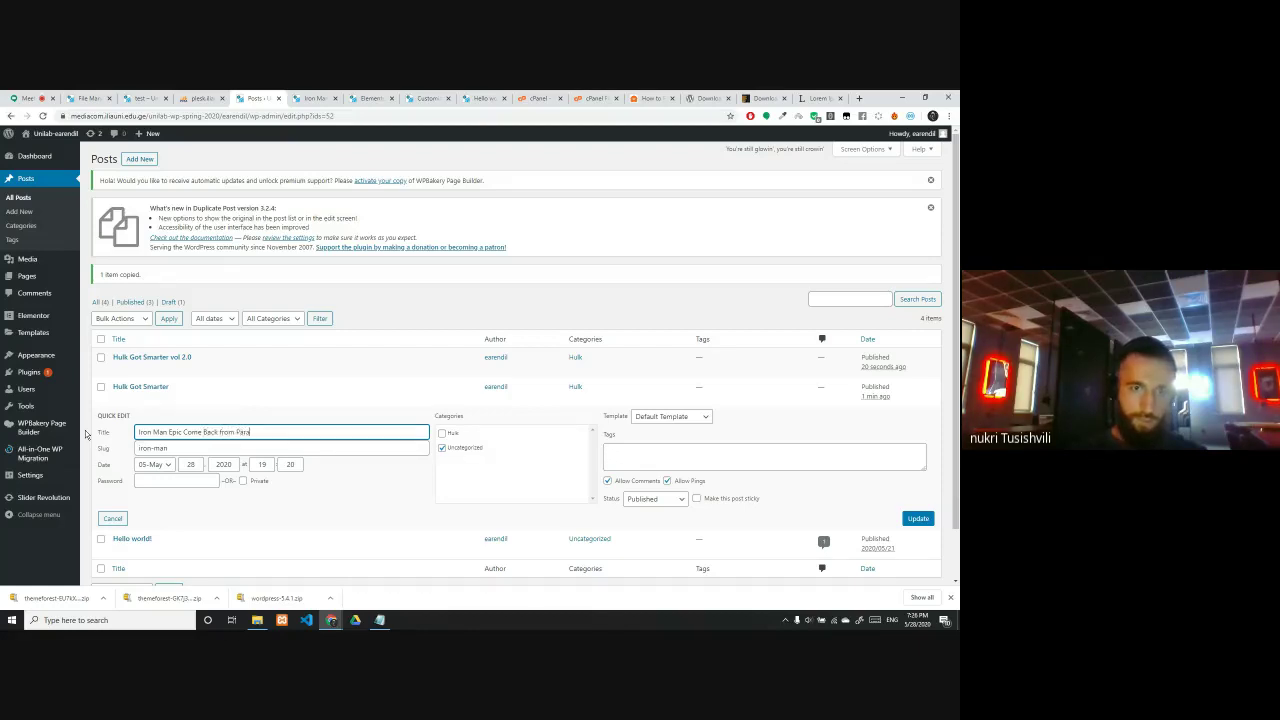
key("BackSpace")
key("BackSpace")
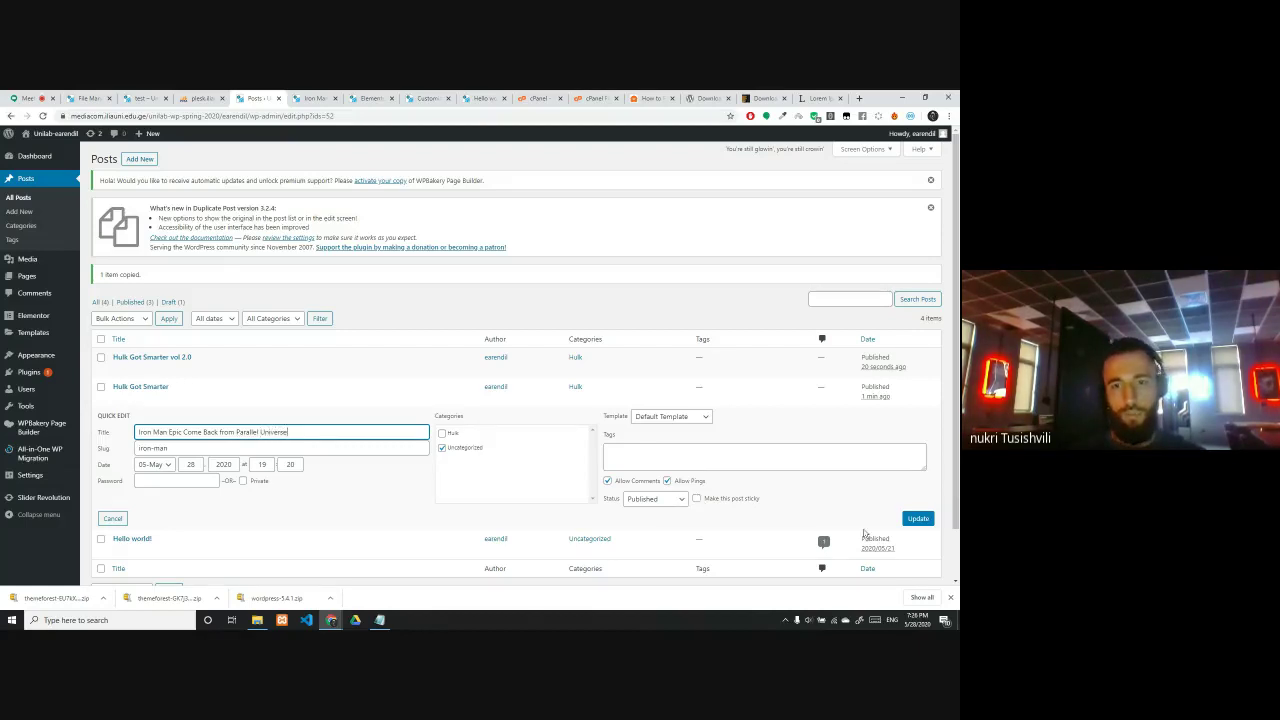
left_click(917, 520)
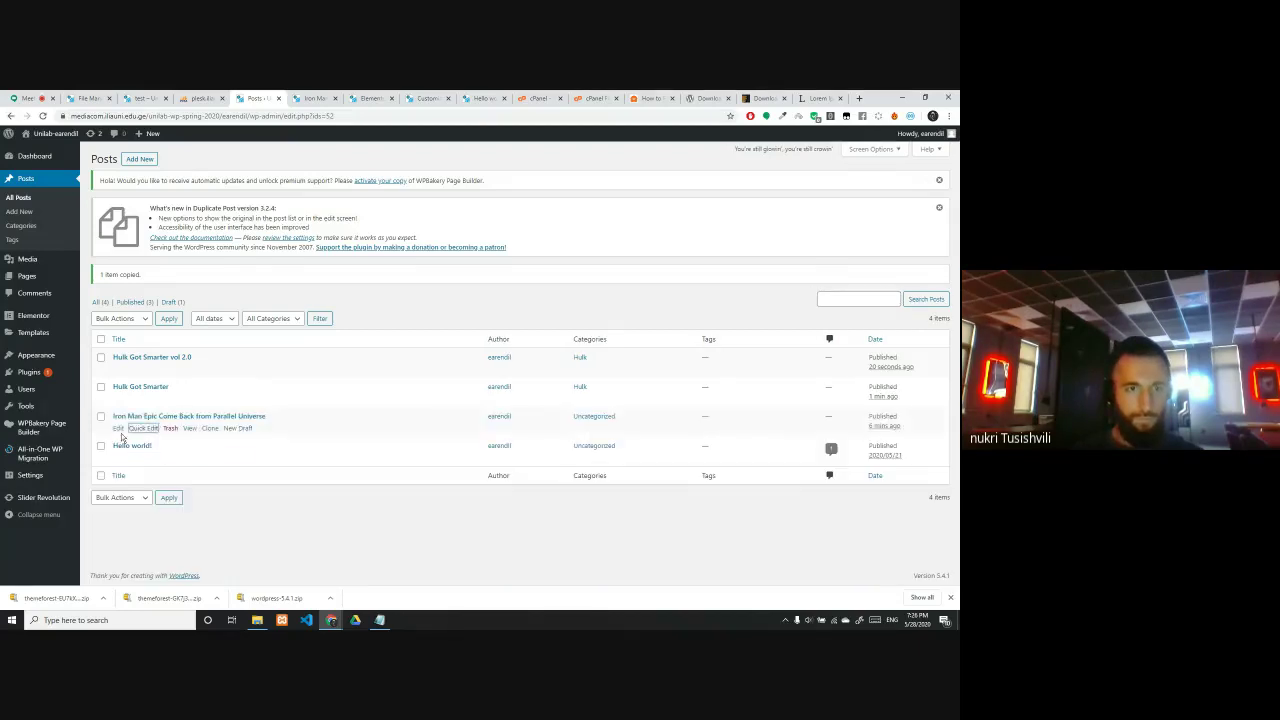
left_click(210, 429)
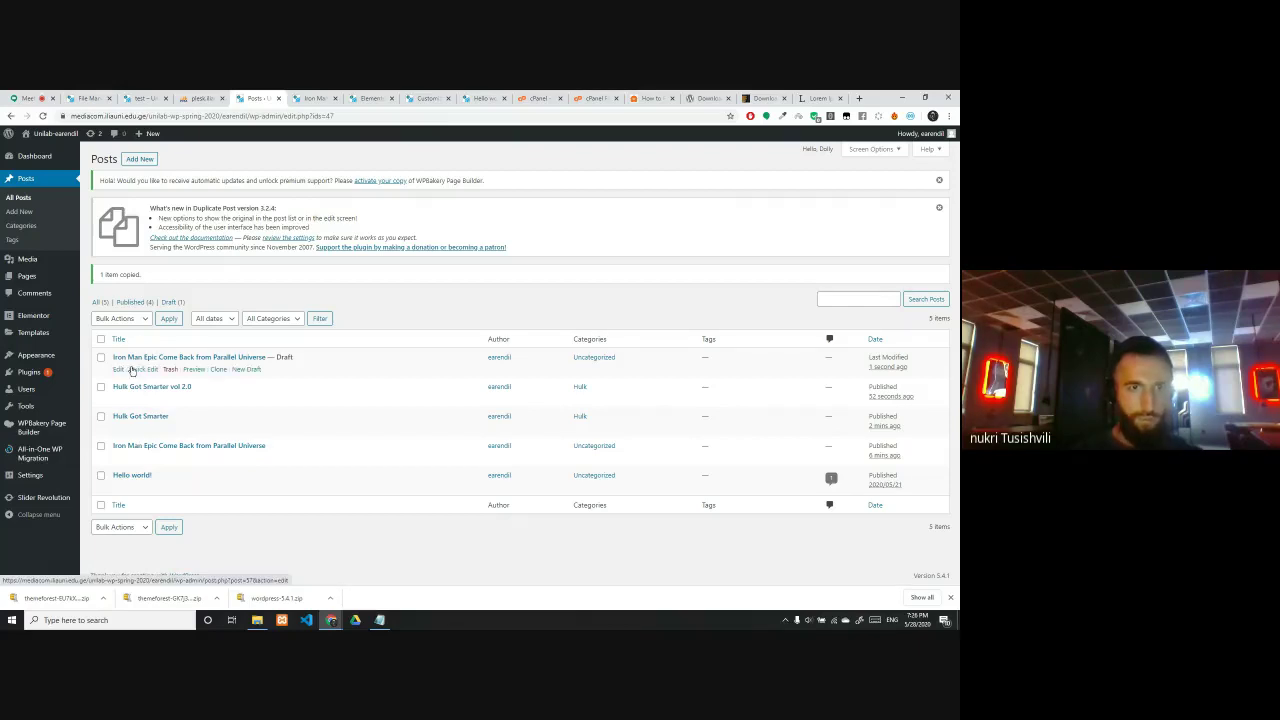
Retitle the Iron Man clone 'R.i.p iron man' and publish it, then open Pages
left_click(133, 369)
left_click_drag(316, 379, 2, 331)
key("BackSpace")
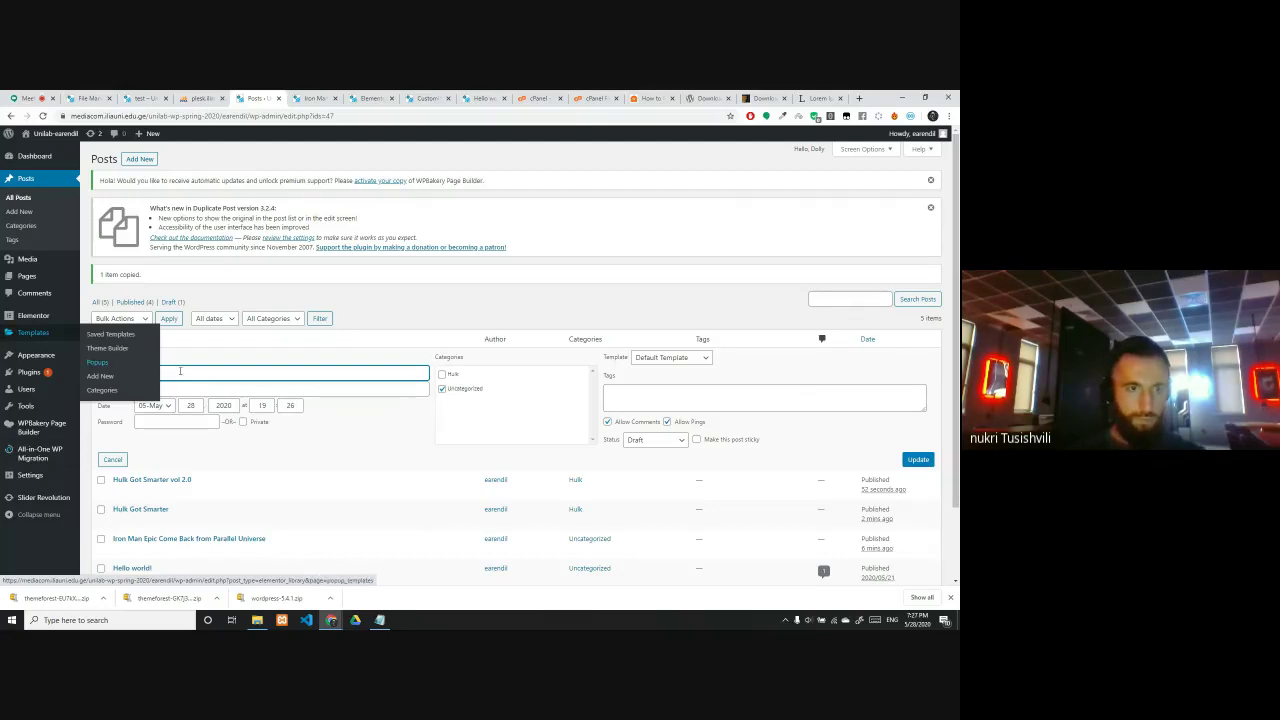
type("Rip")
key("BackSpace")
key("BackSpace")
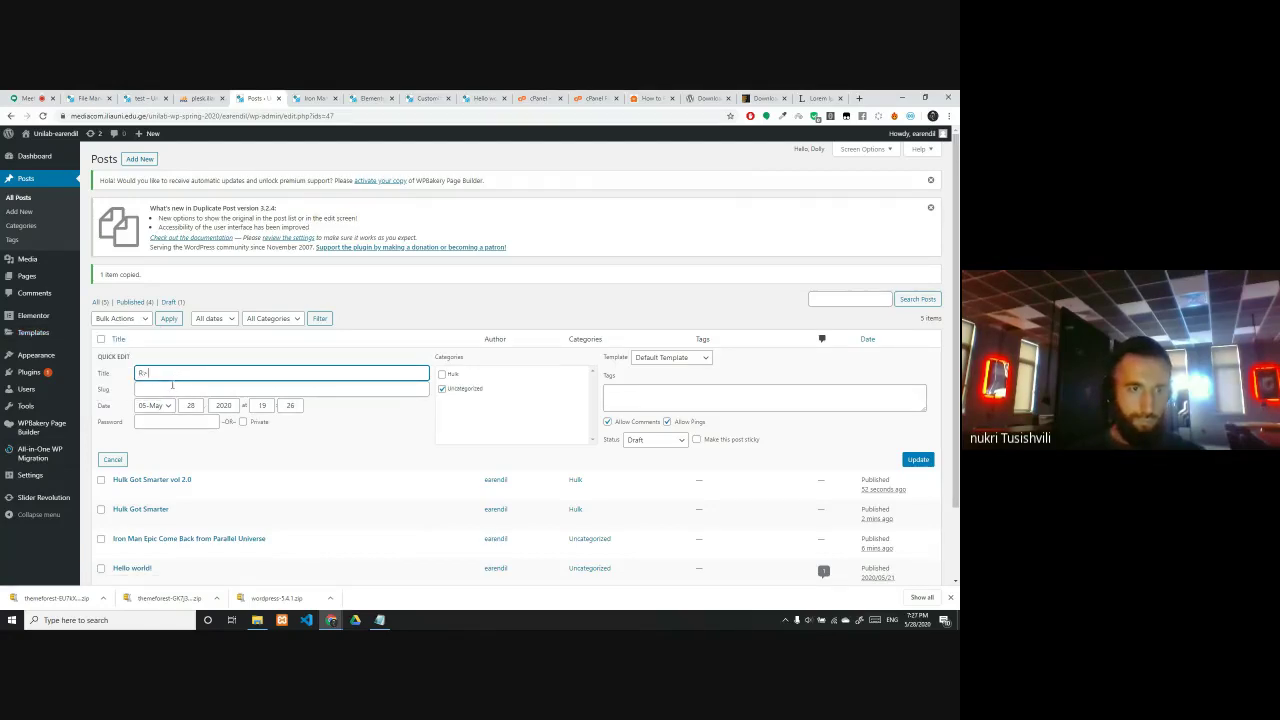
key("BackSpace")
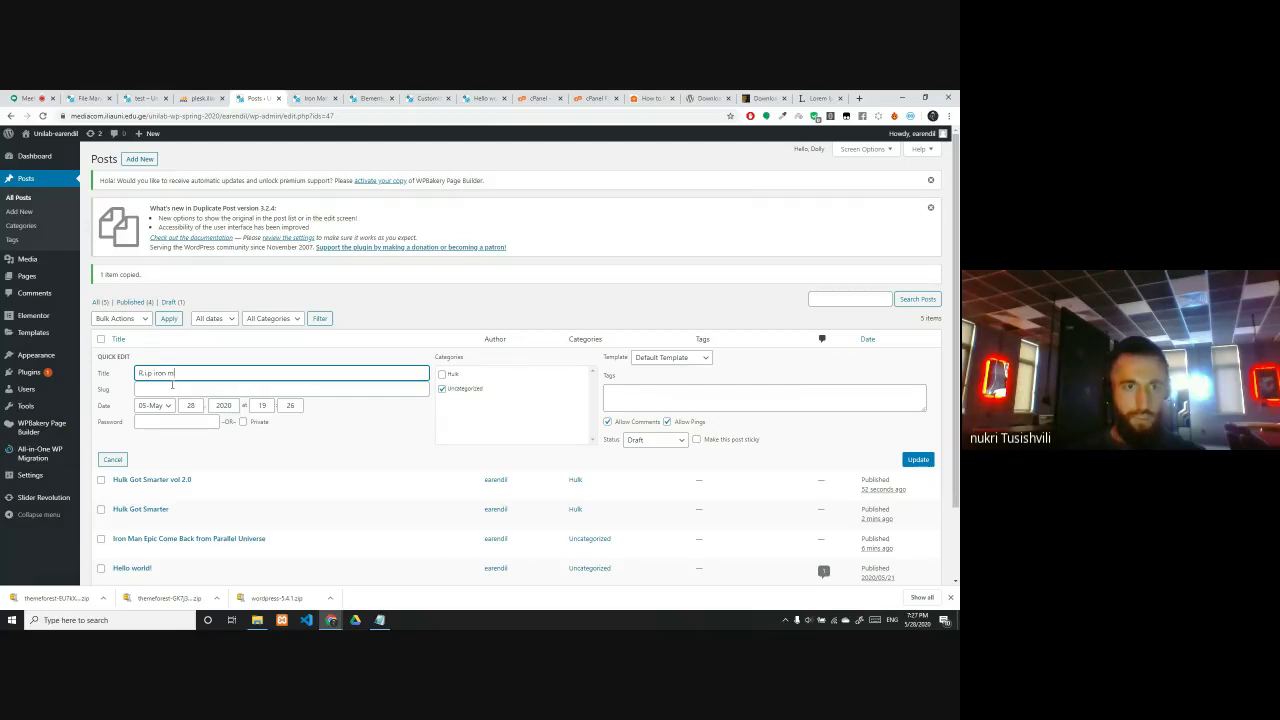
left_click(645, 440)
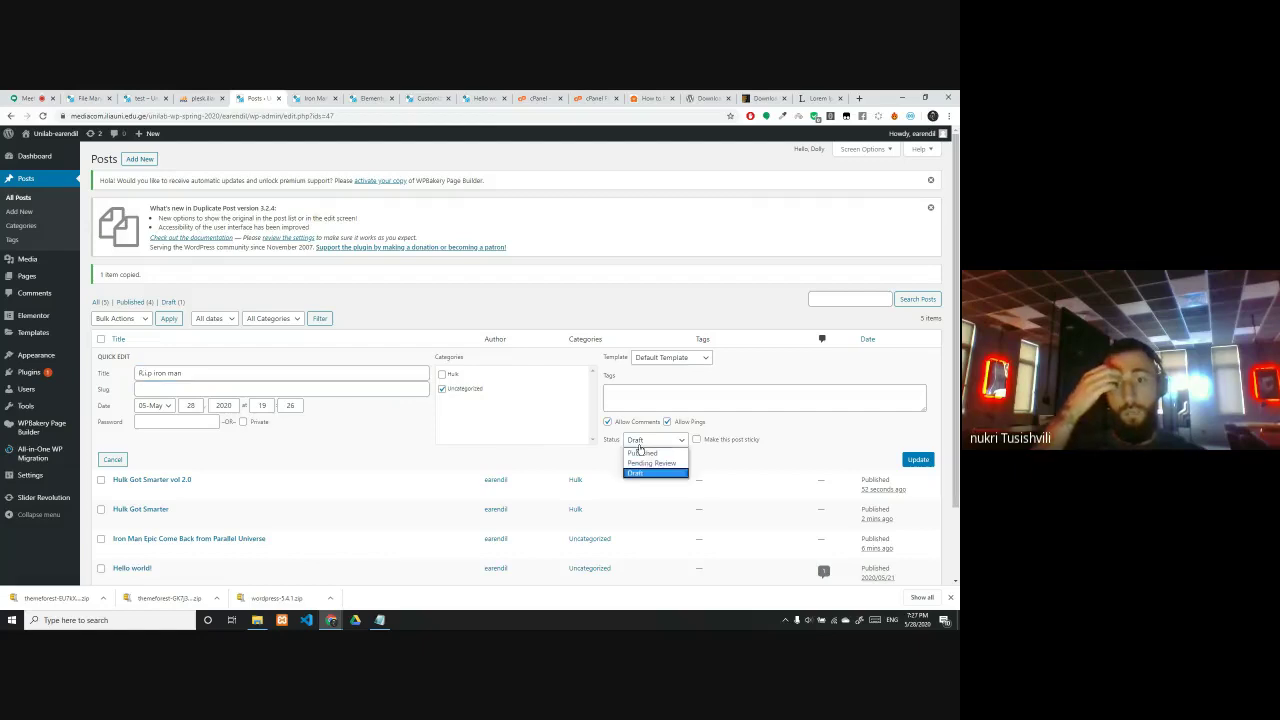
left_click(628, 455)
left_click(915, 459)
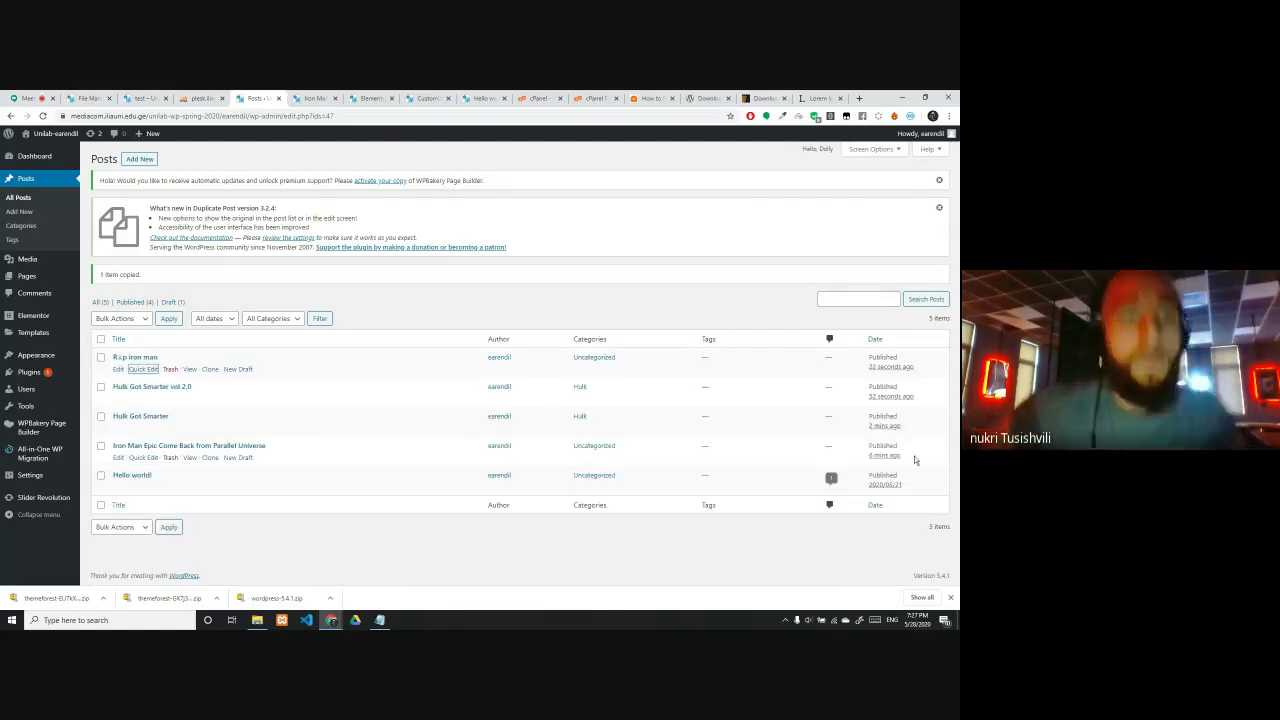
left_click(26, 276)
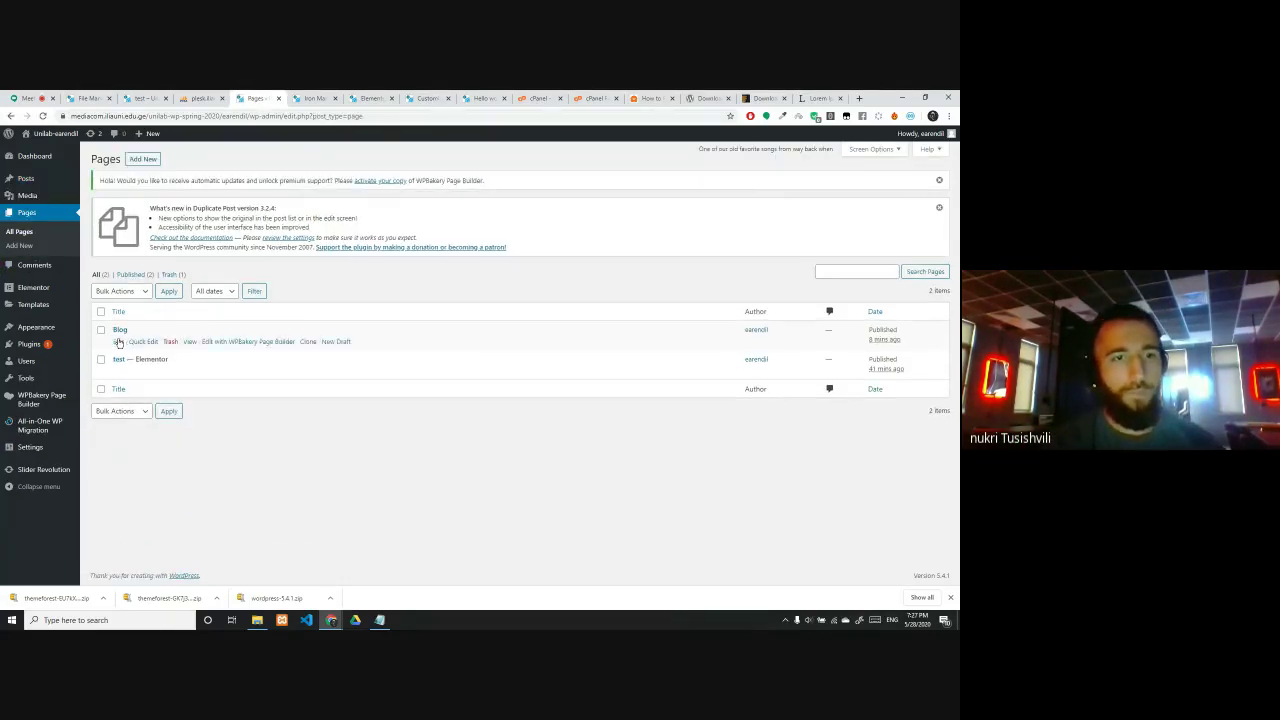
Edit the Blog page and add a WPBakery section containing a row
left_click(118, 342)
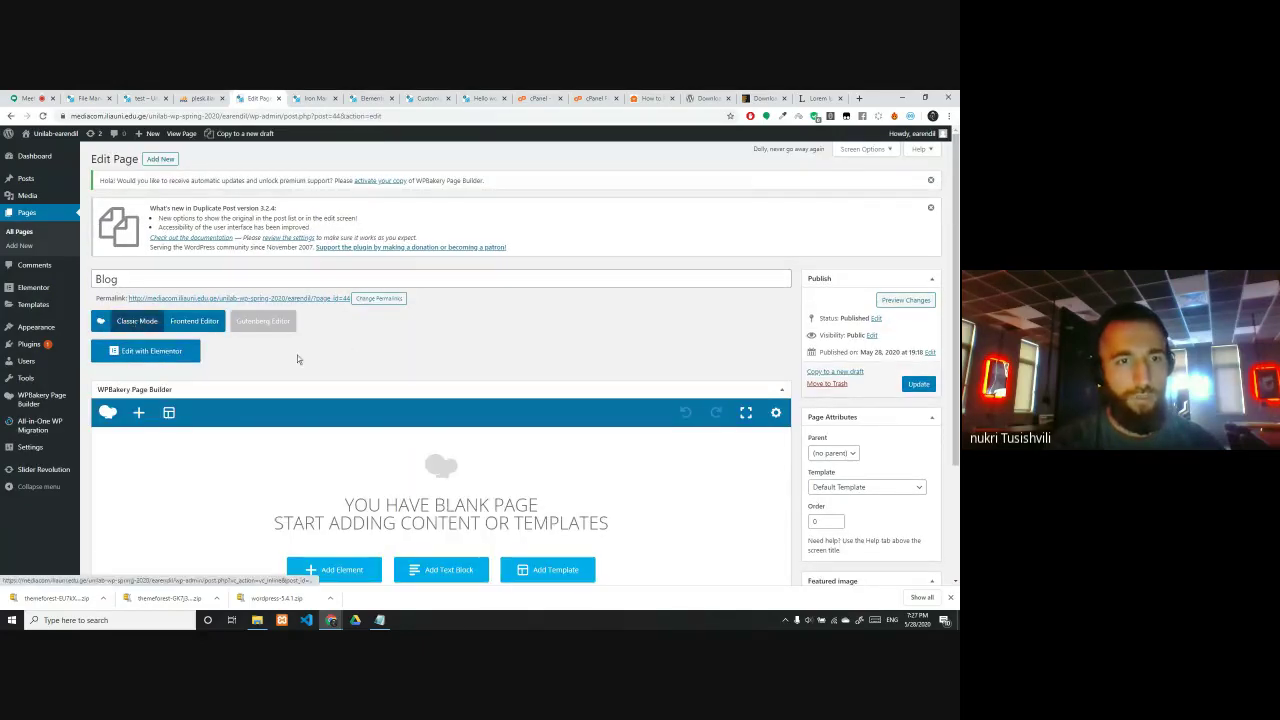
scroll(380, 410, "down", 3)
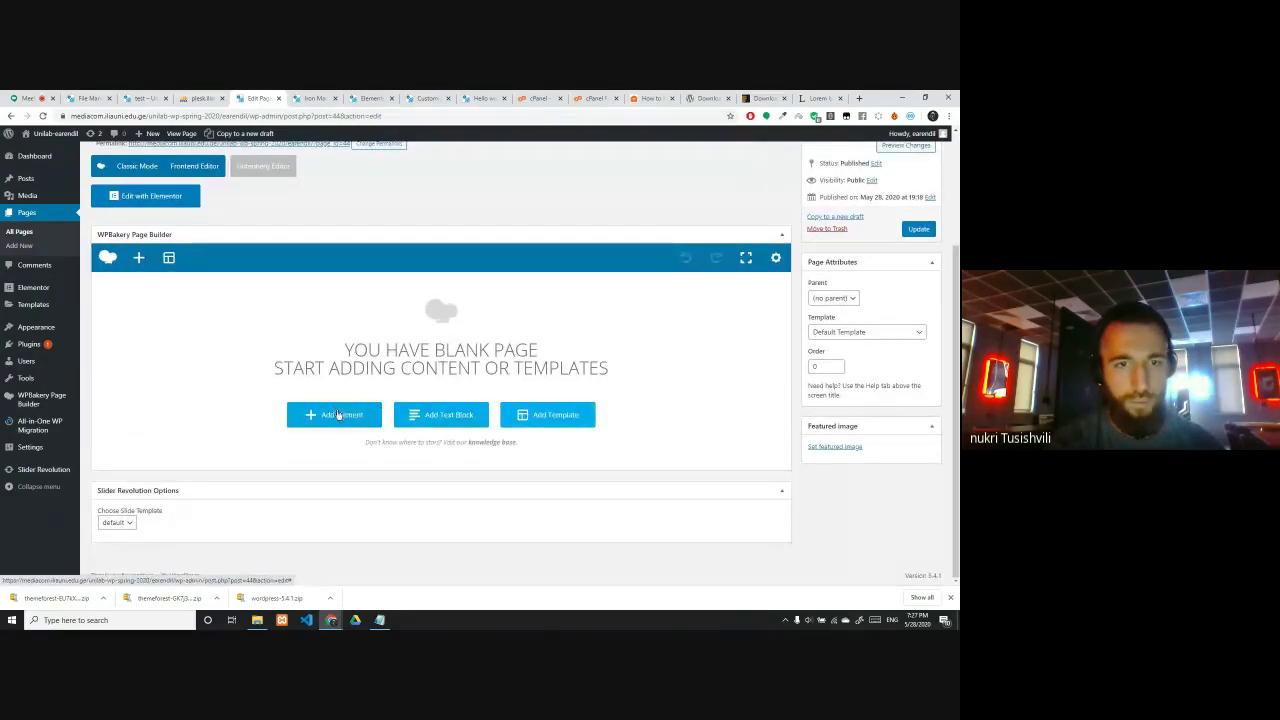
left_click(338, 414)
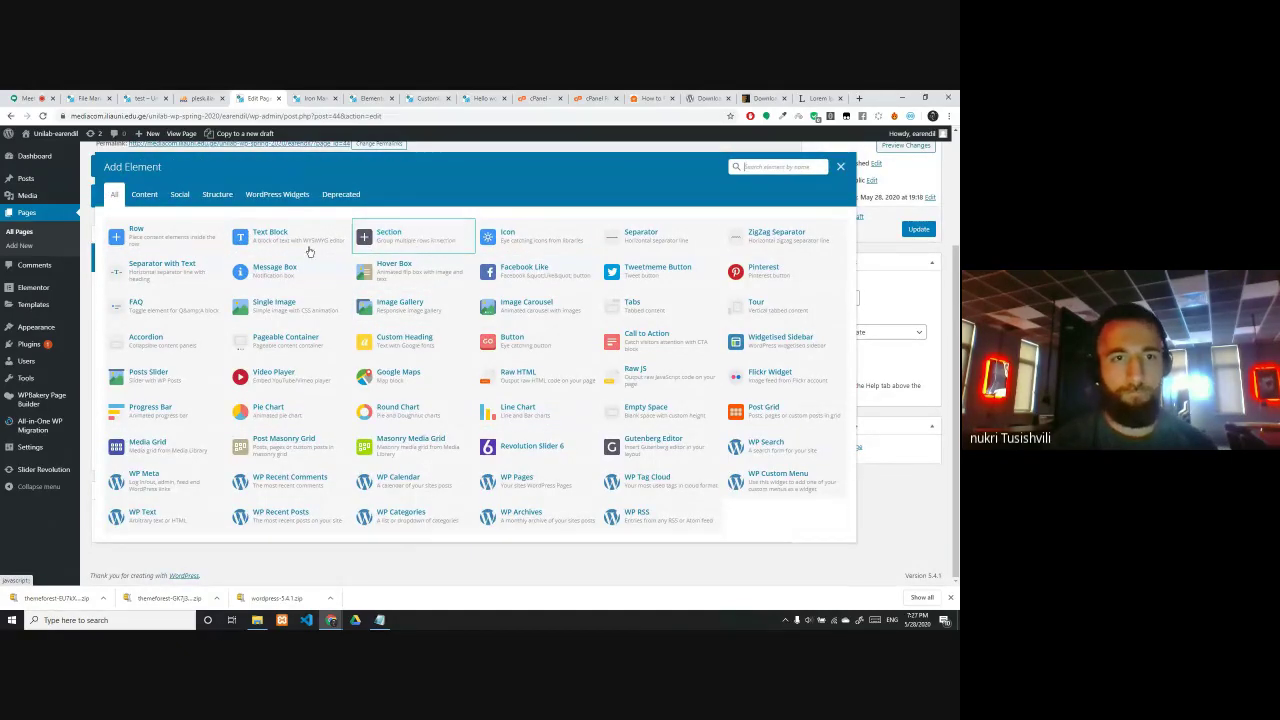
left_click(435, 243)
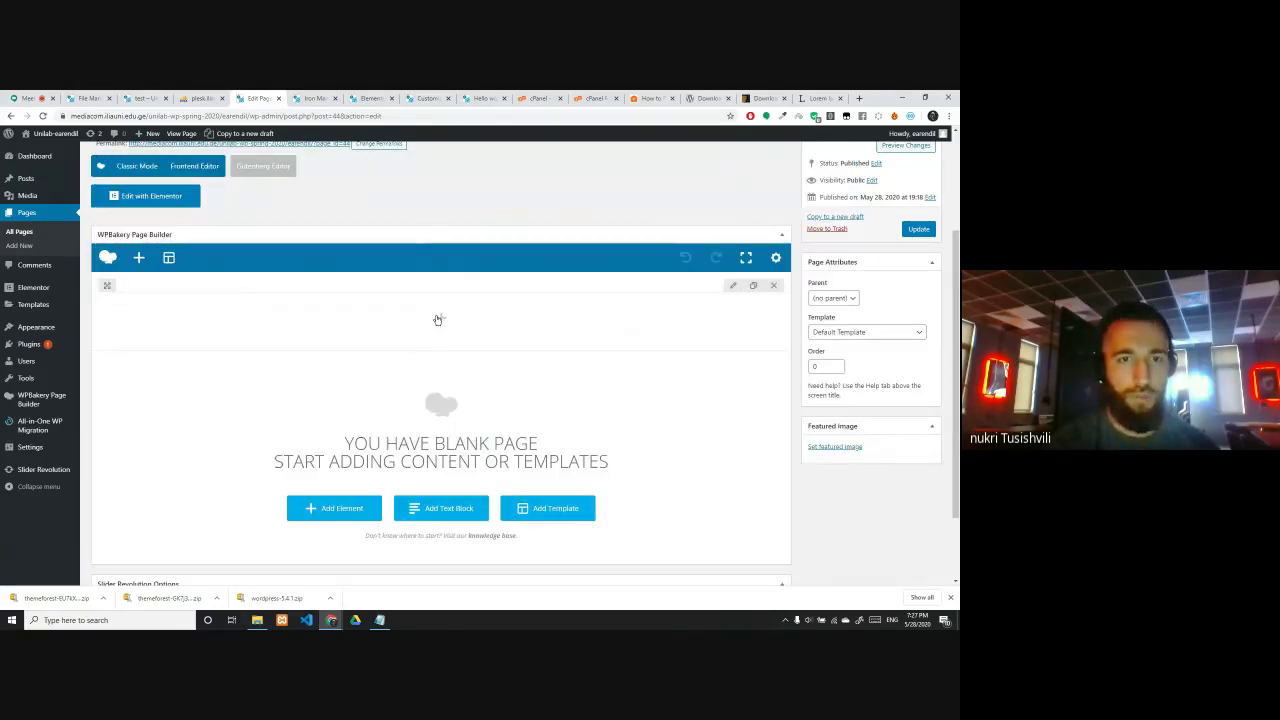
left_click(440, 317)
left_click(120, 226)
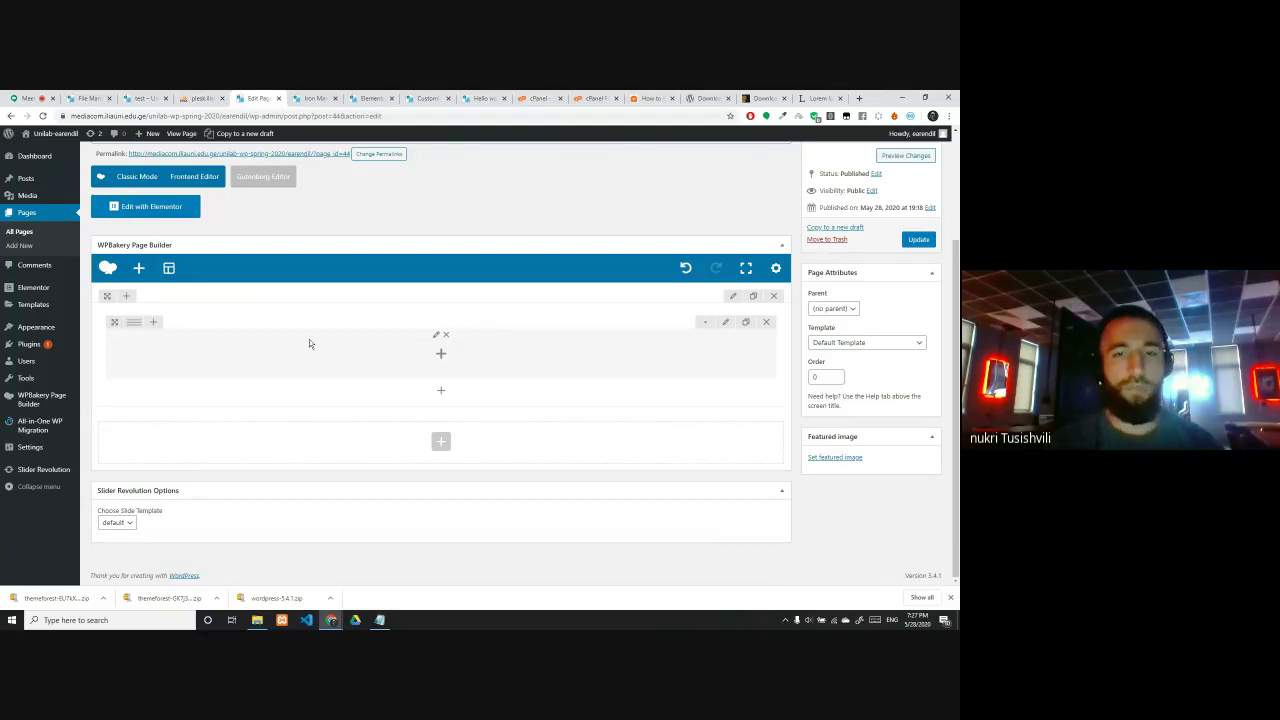
Add a Text Block to the column and clear its placeholder text
left_click(443, 357)
left_click(245, 226)
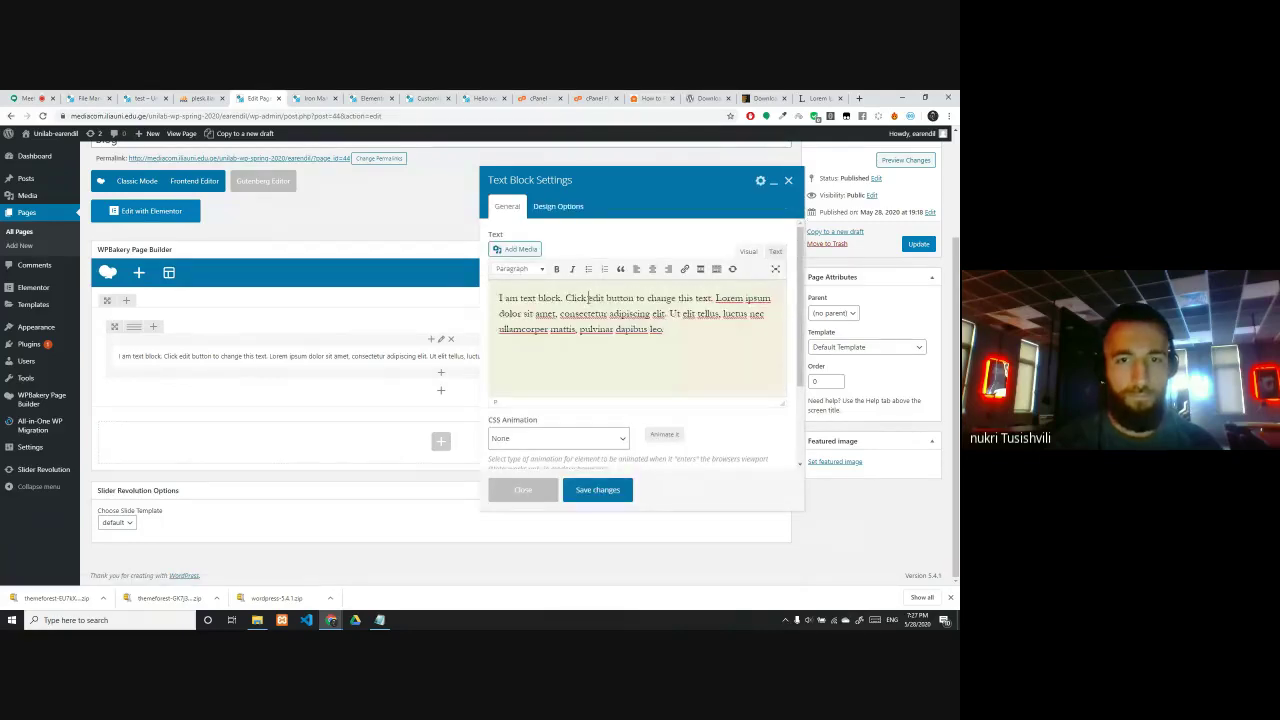
key("ctrl+a")
key("BackSpace")
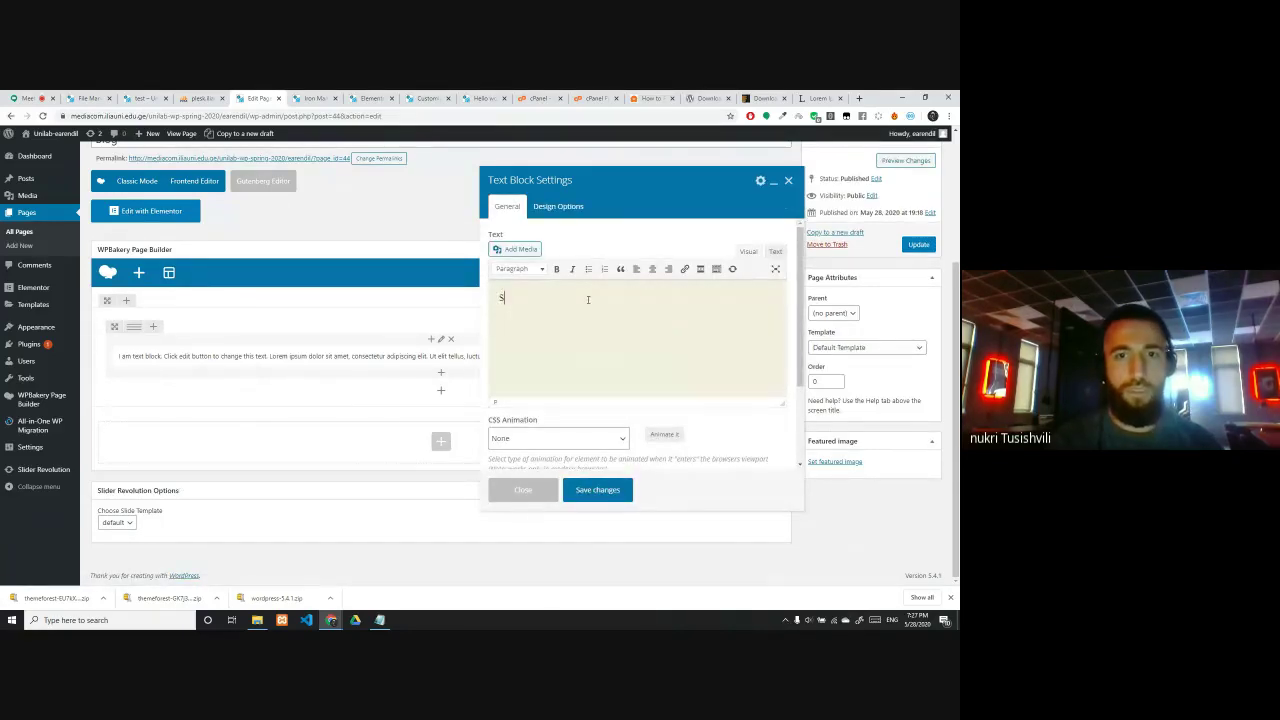
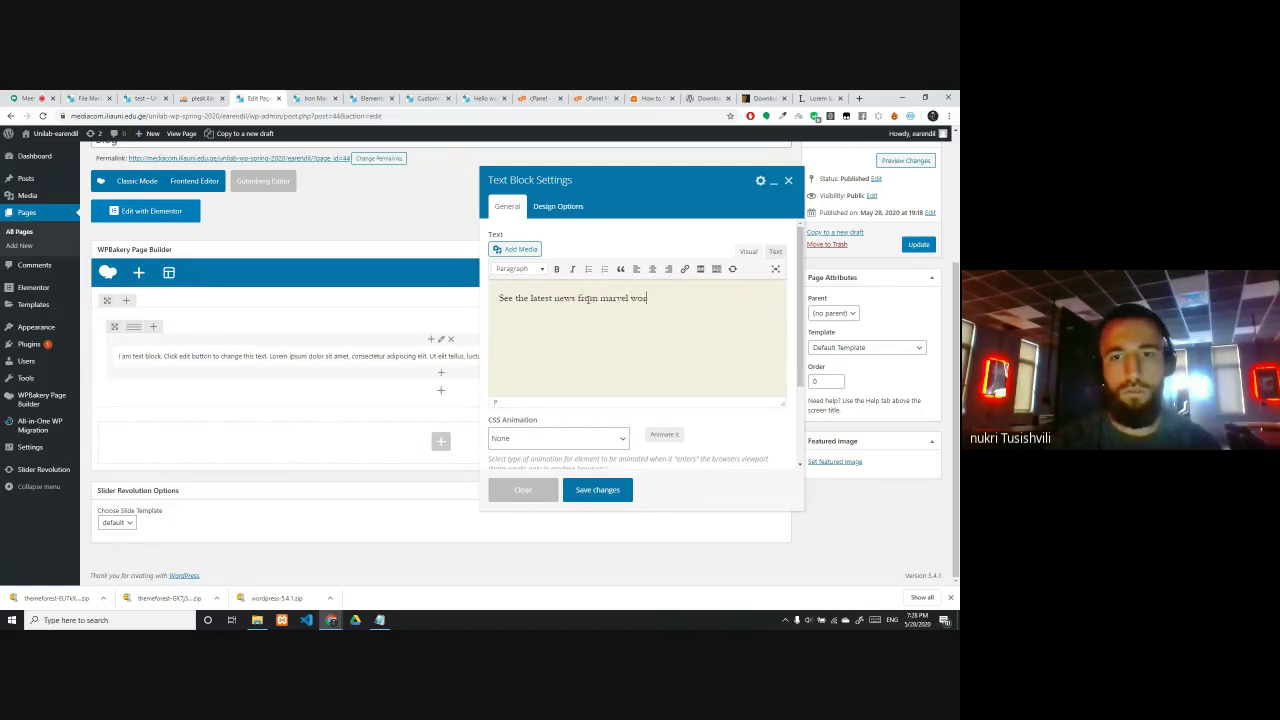
Centre the 'See the latest news from marvel world' line, make it Heading 4, and save the Text Block
triple_click(585, 297)
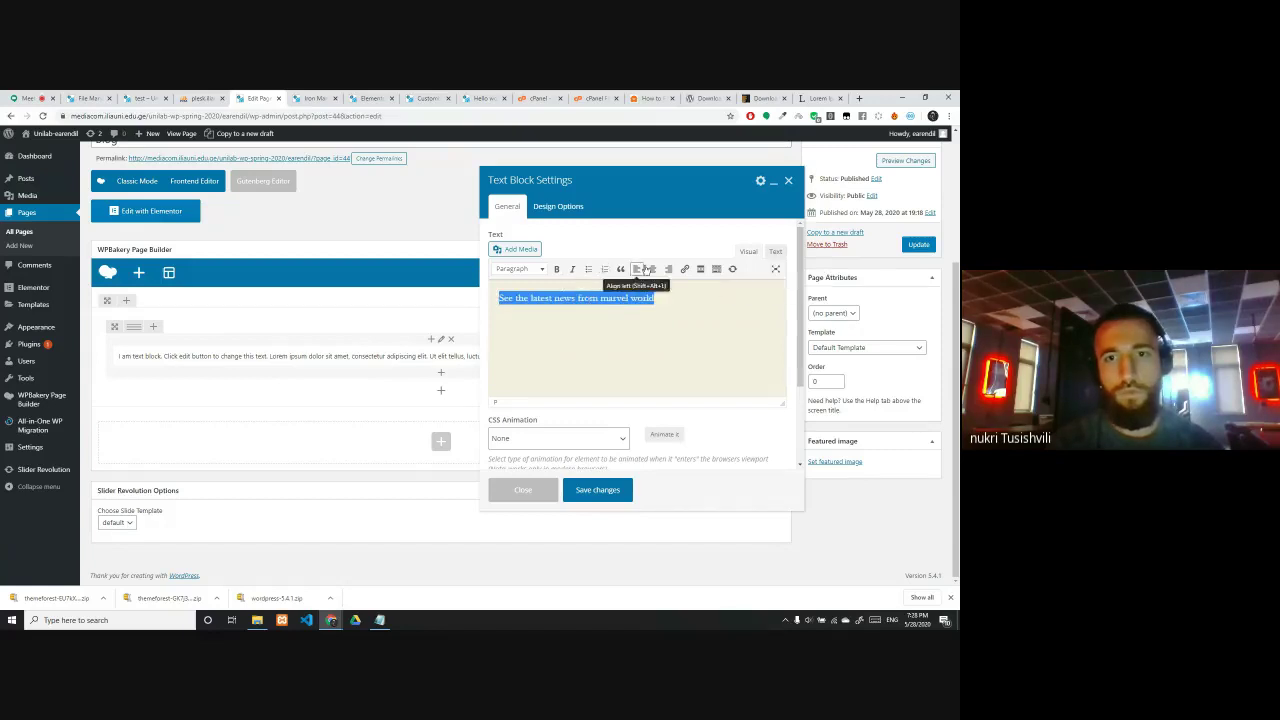
left_click(651, 269)
left_click(518, 269)
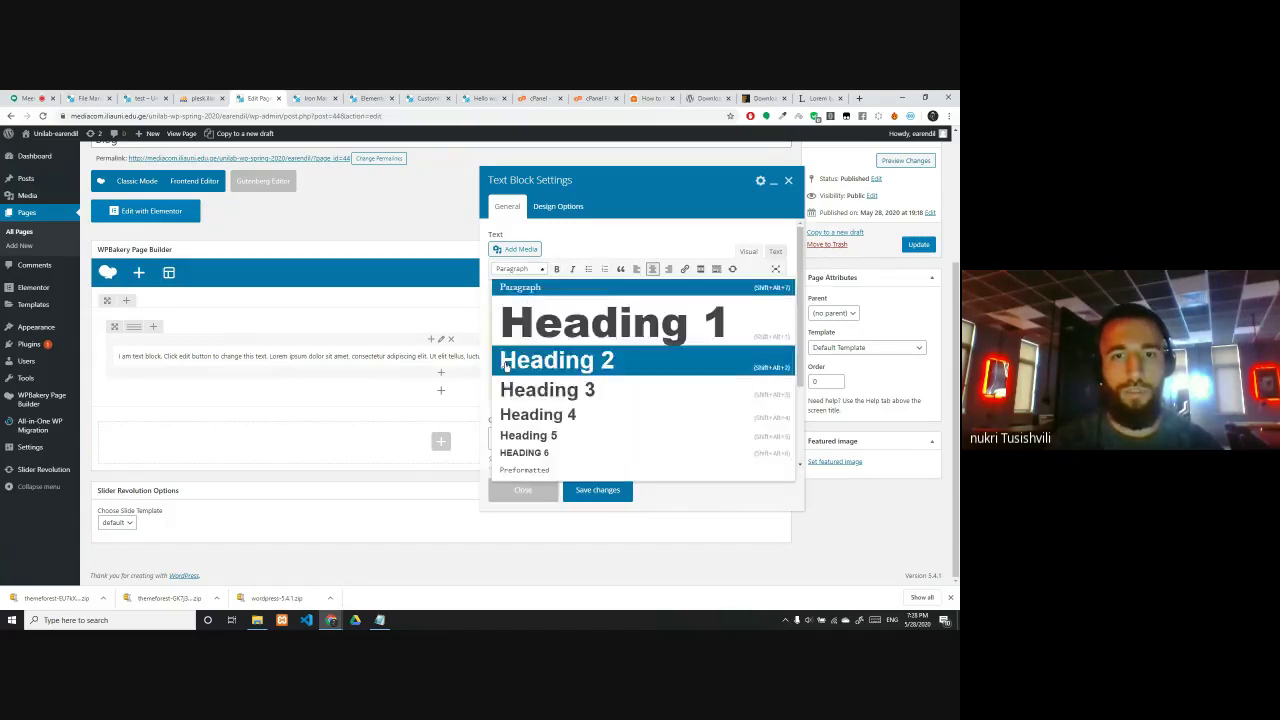
left_click(540, 415)
left_click(623, 355)
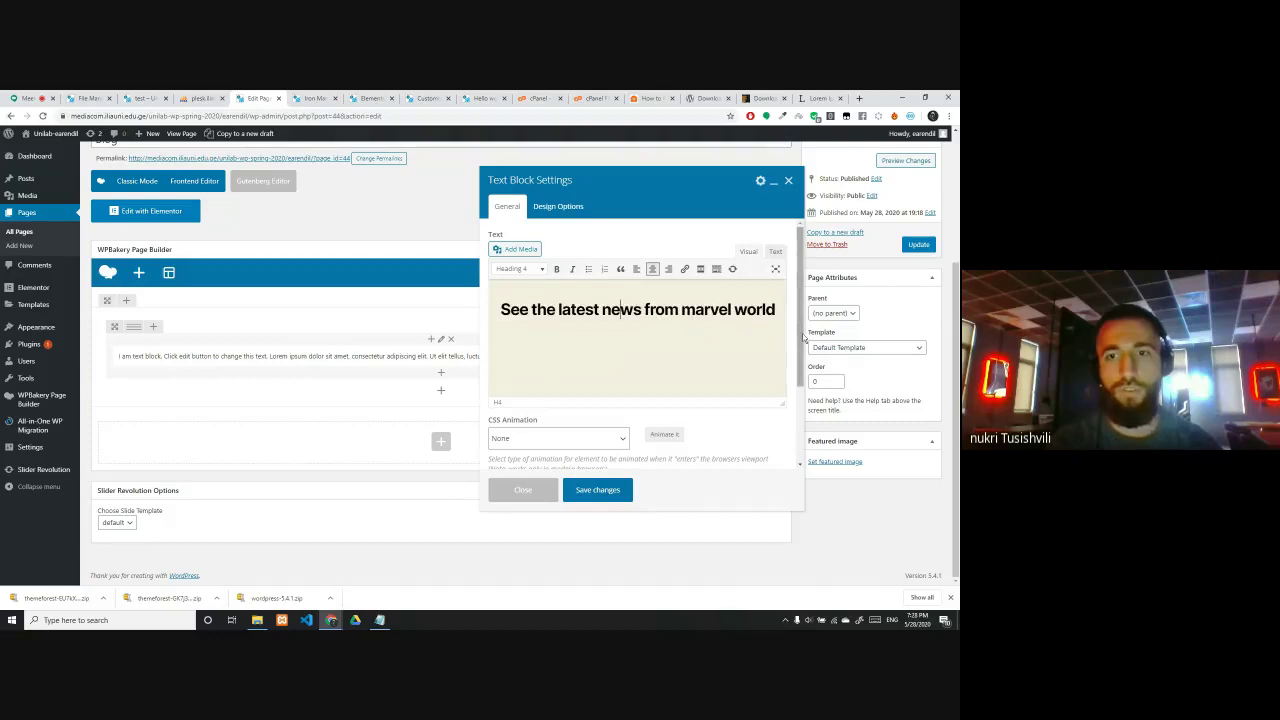
left_click(612, 490)
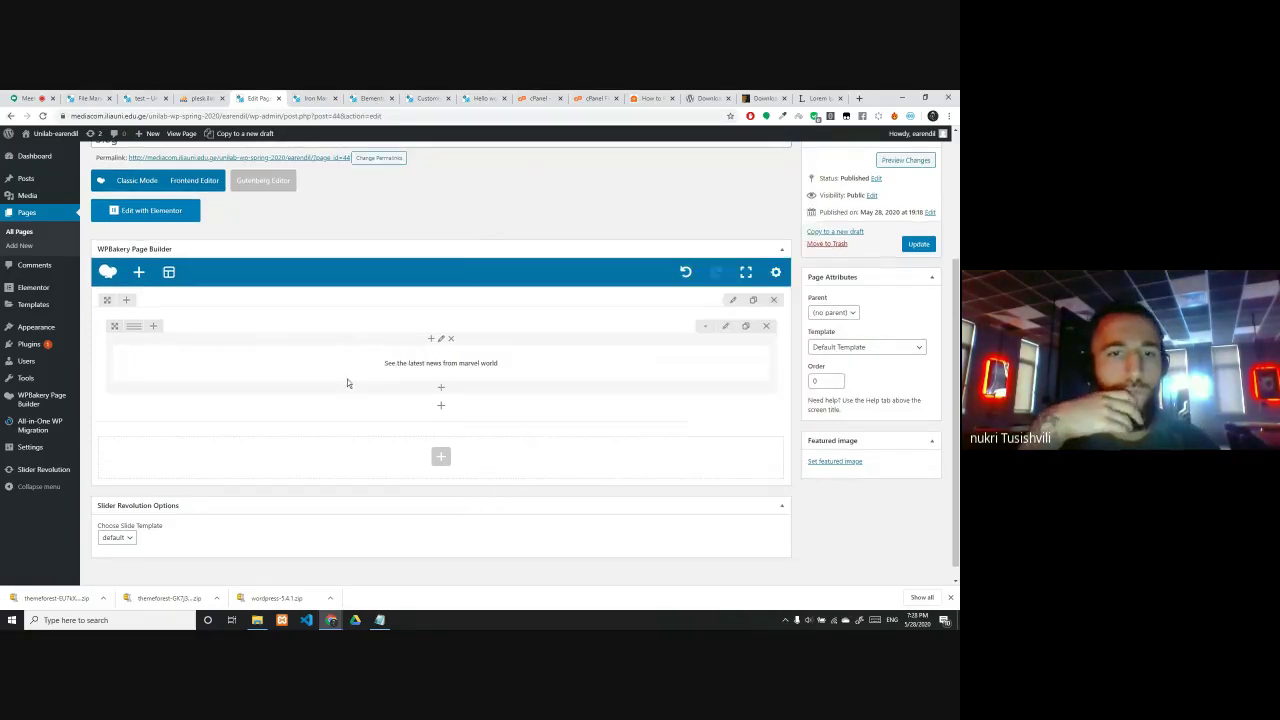
Add a Post Grid to the column with Post as its source, narrowed to the Hulk category
left_click(439, 393)
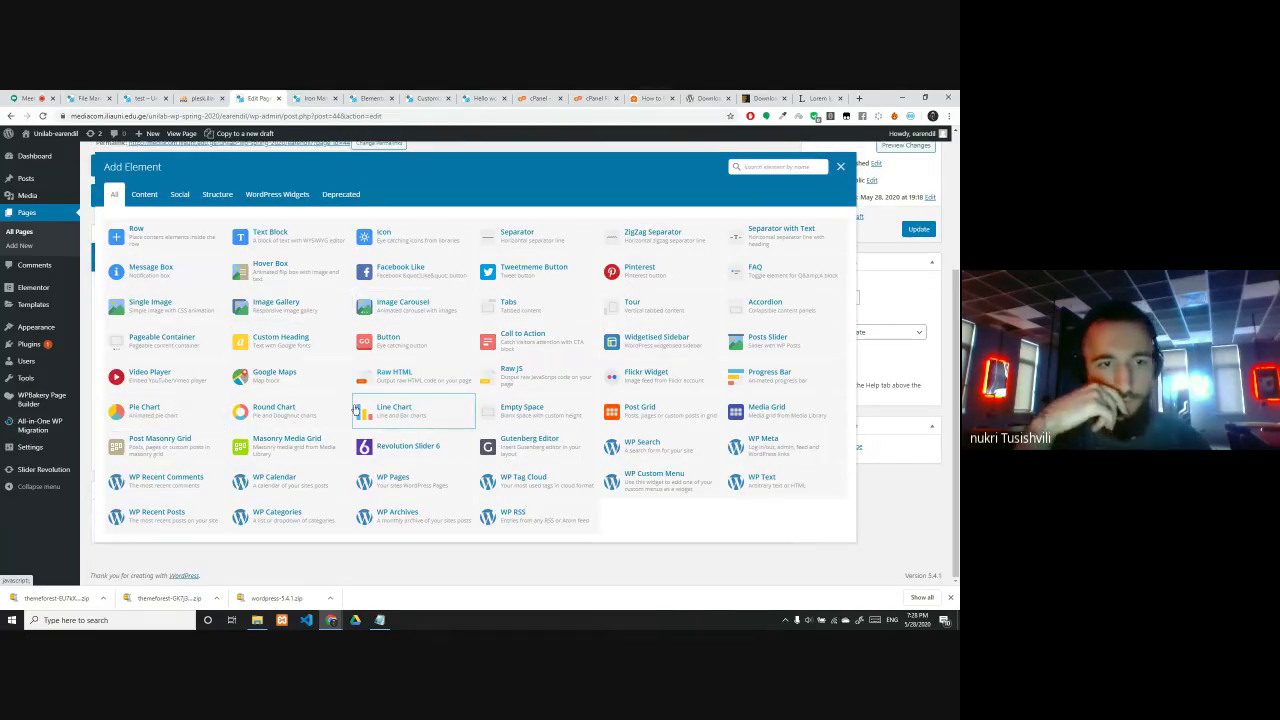
left_click(632, 408)
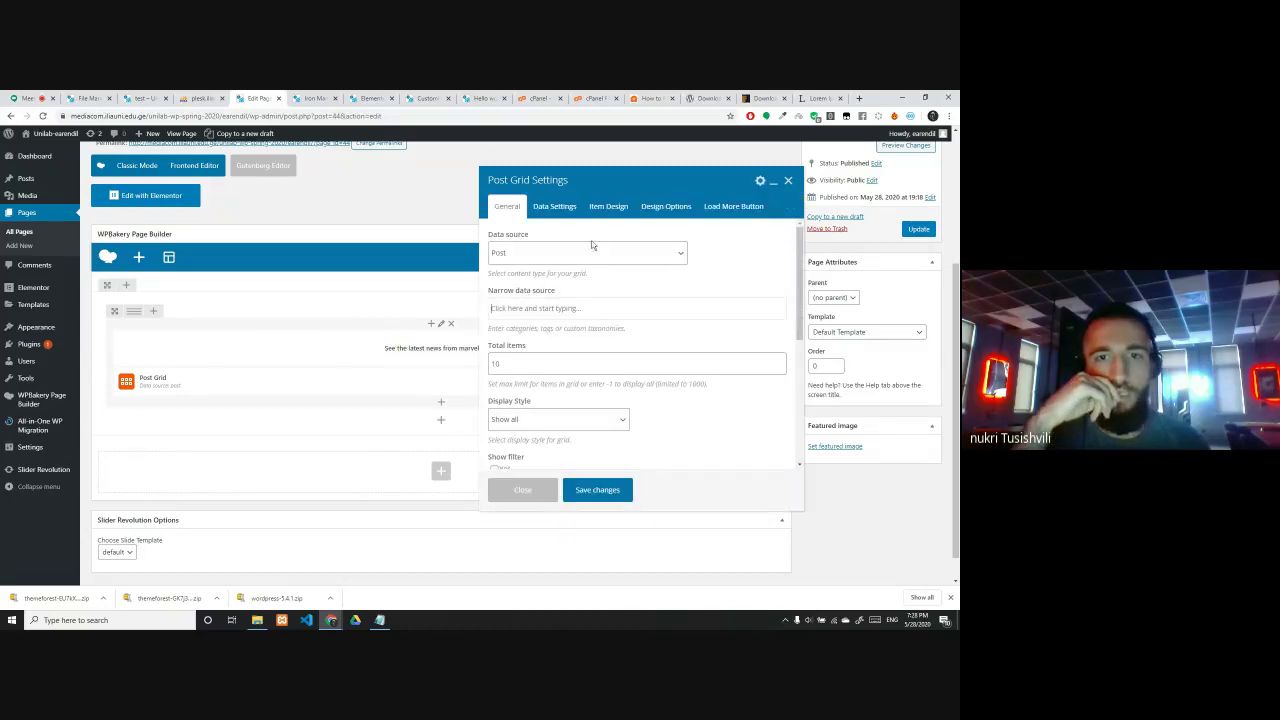
left_click(537, 256)
left_click(534, 254)
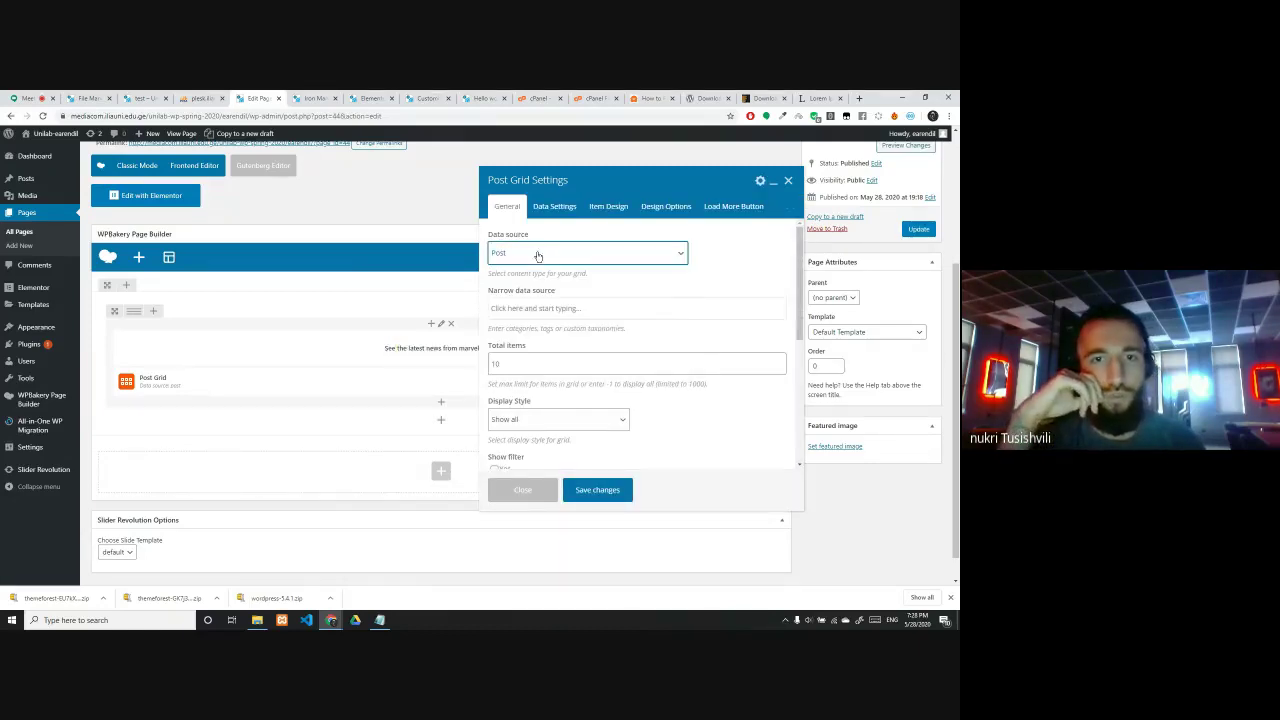
left_click(530, 308)
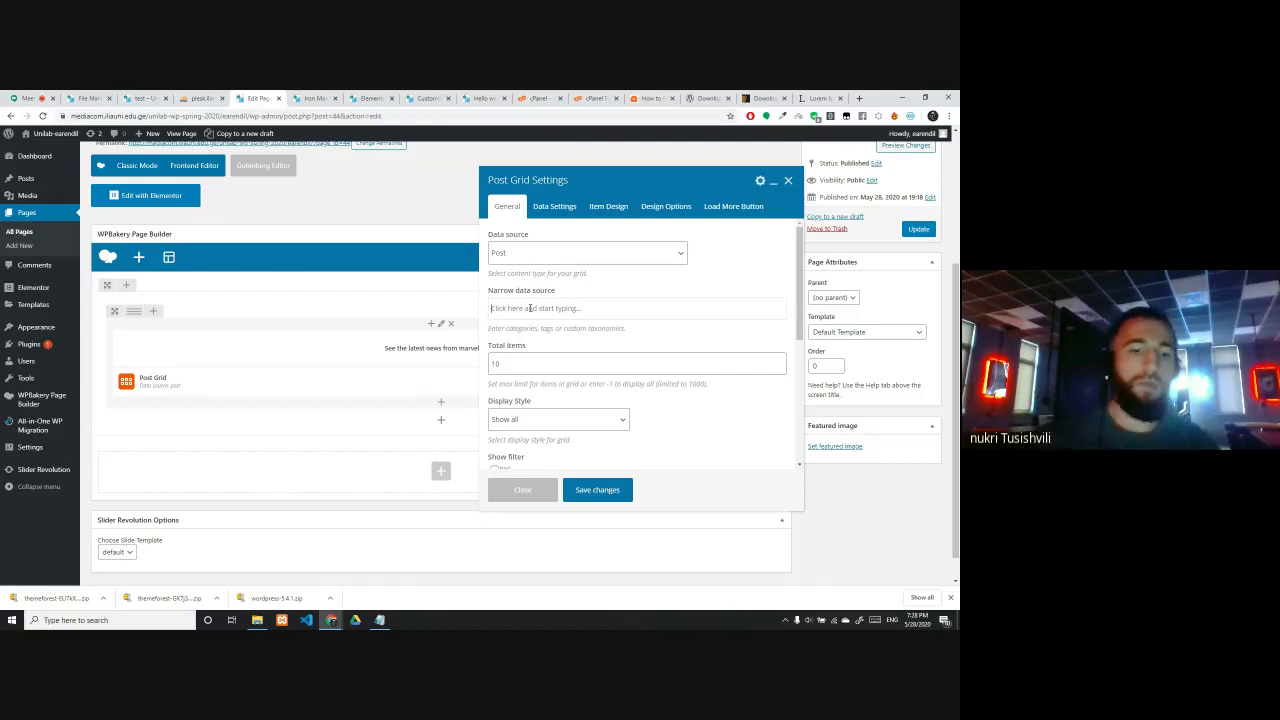
type("h")
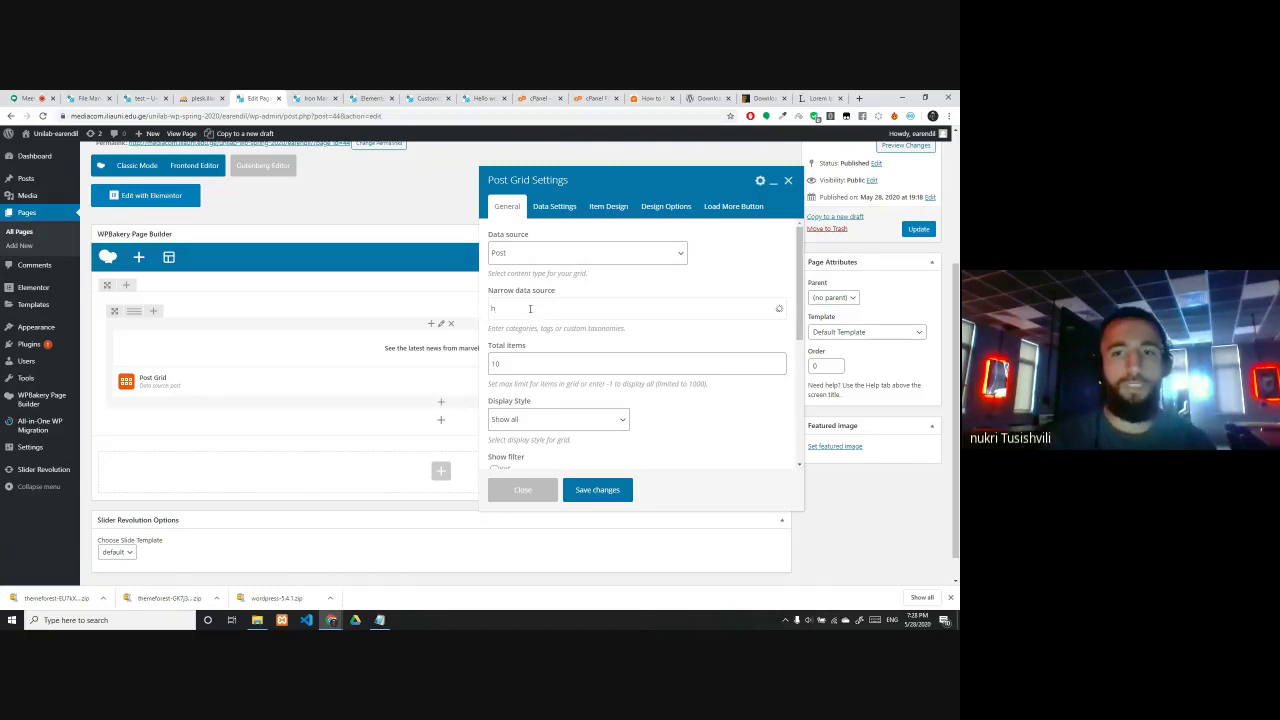
left_click(501, 342)
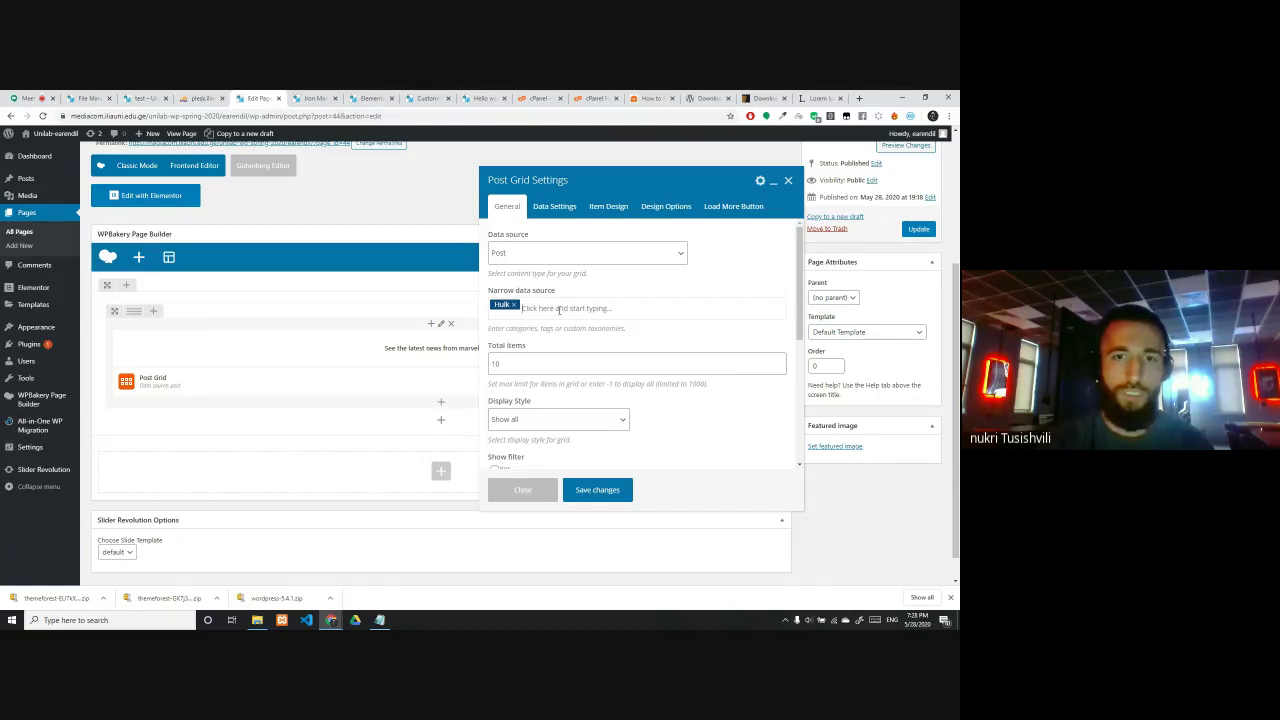
Try adding a second category filter, clear it, and bring up options for the Categories menu link
left_click(559, 310)
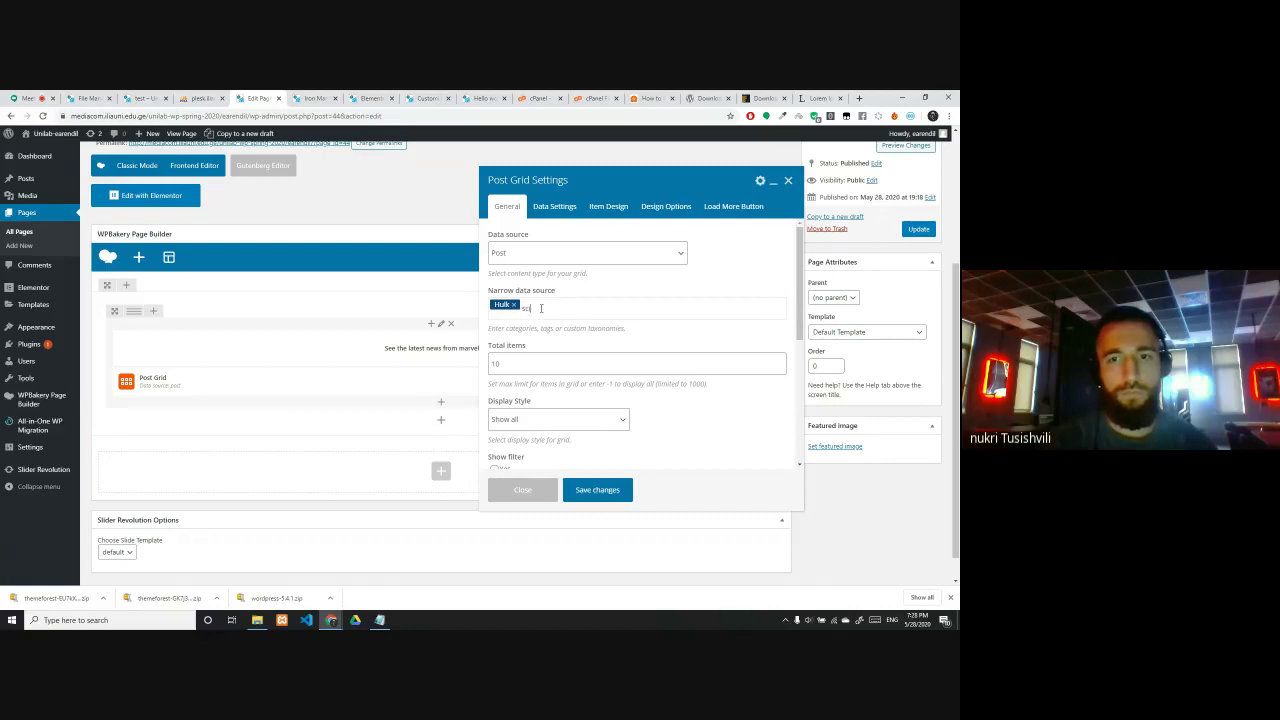
type("s")
key("BackSpace")
type("s")
key("BackSpace")
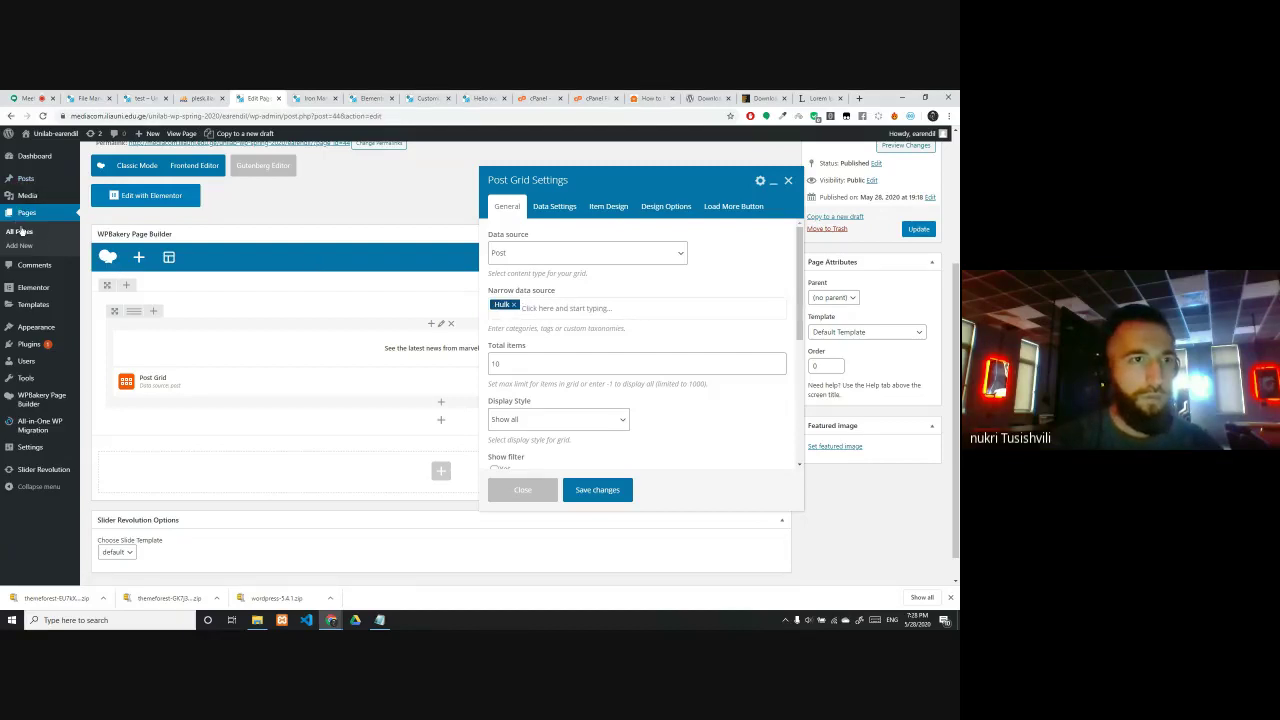
mouse_move(38, 191)
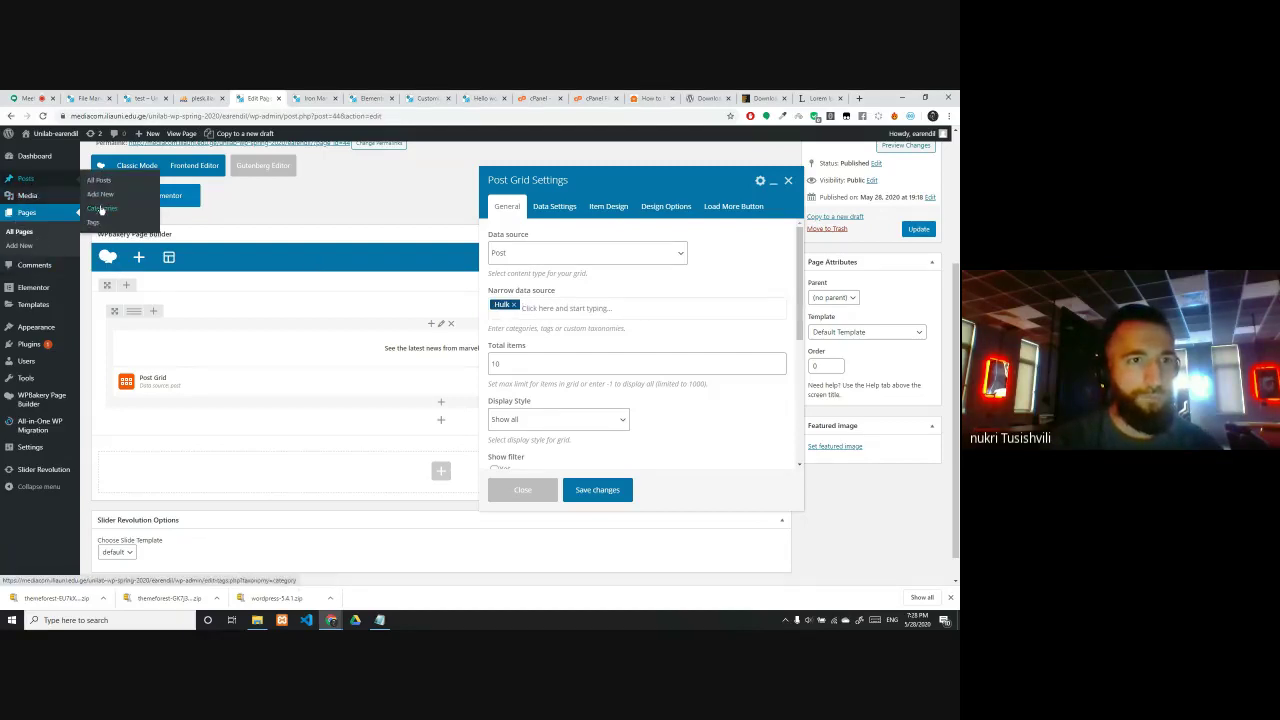
right_click(115, 209)
Open the Categories page in a new tab, then close the Post Grid settings back in the editor
left_click(117, 213)
left_click(340, 100)
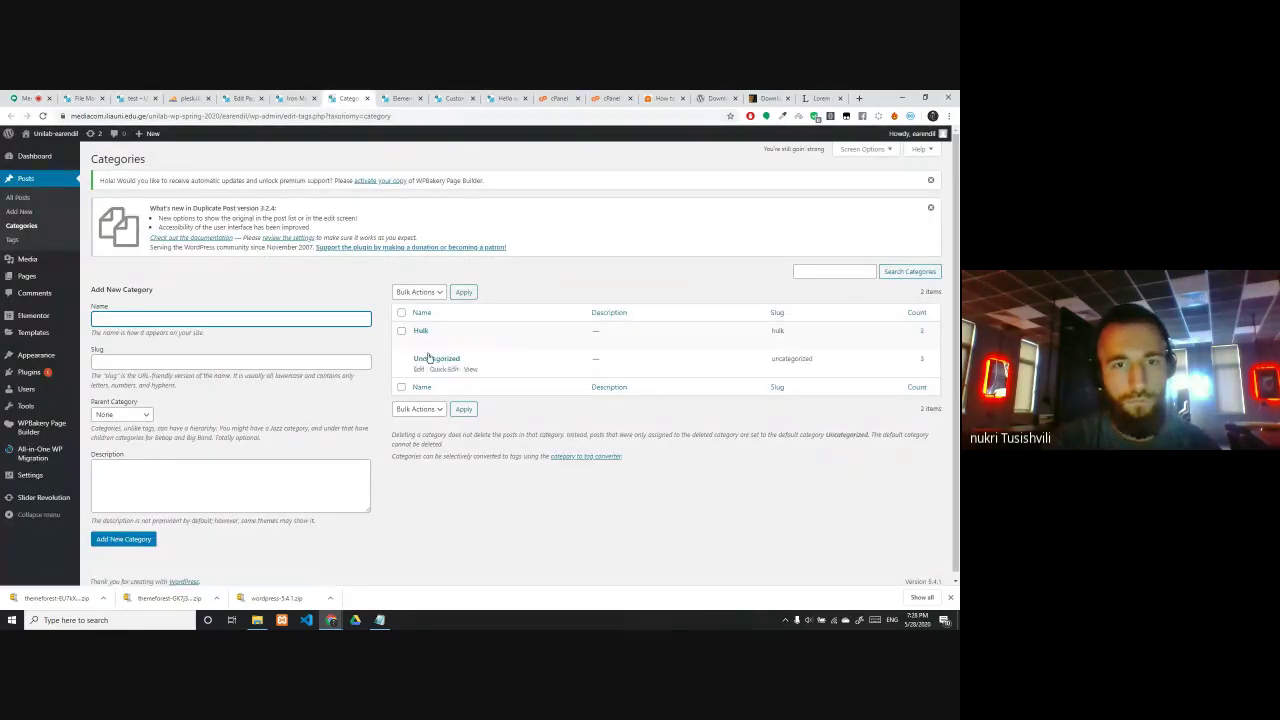
left_click(291, 97)
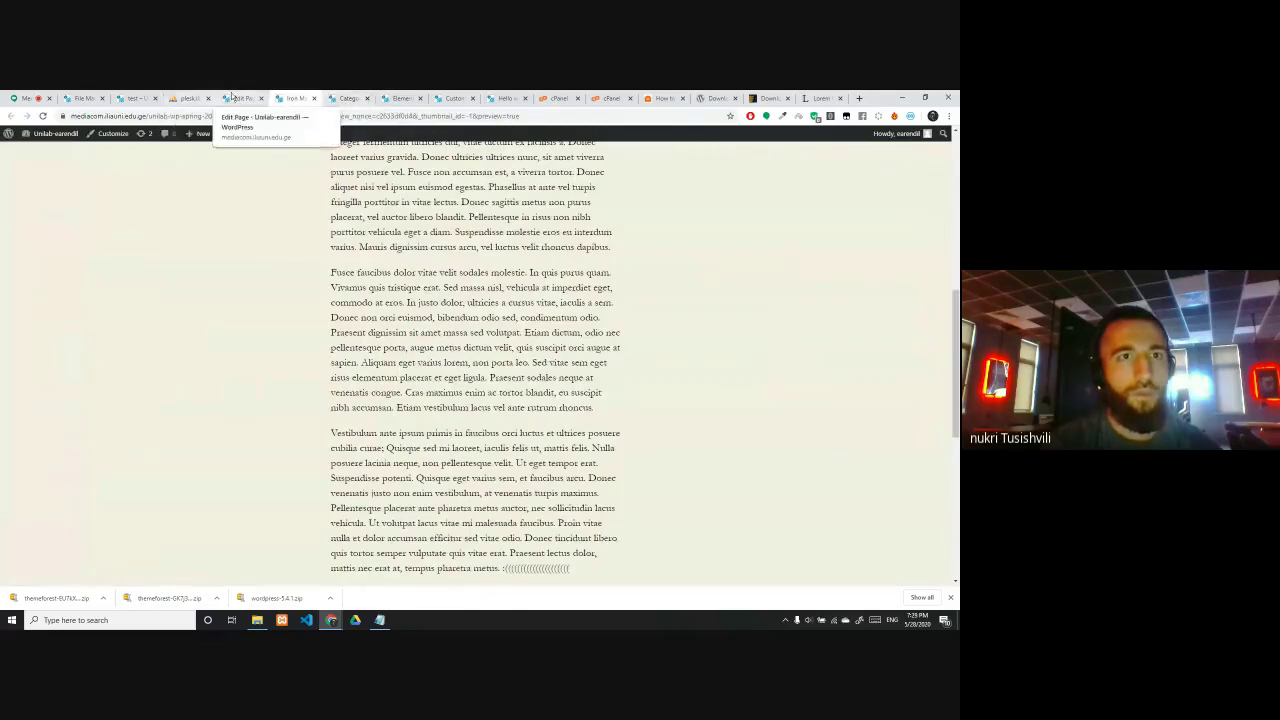
left_click(242, 98)
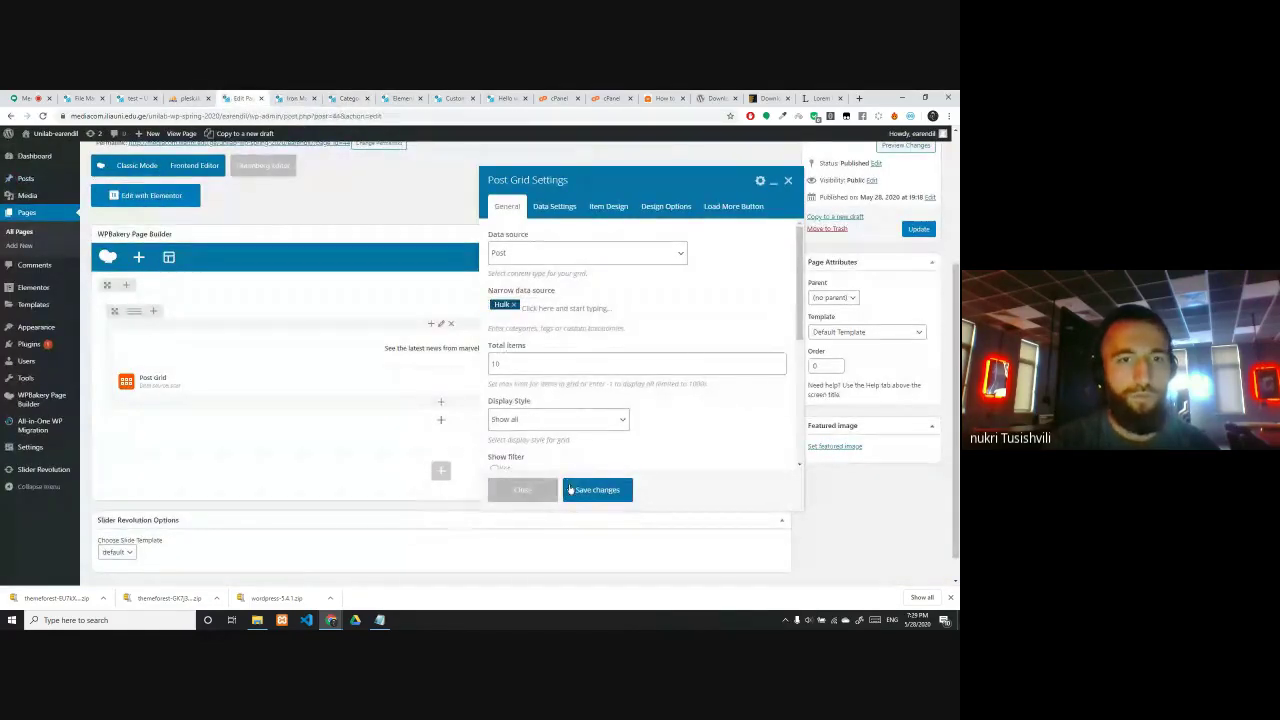
left_click(522, 489)
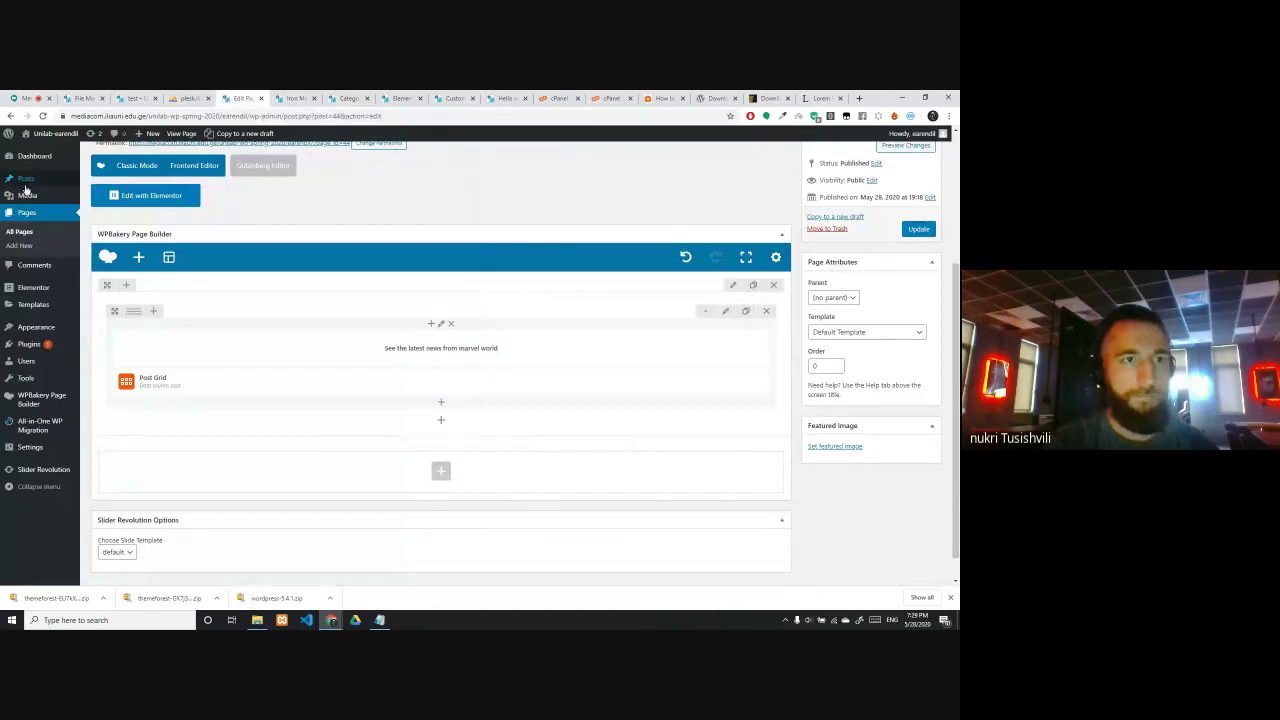
Open All Posts in a new tab and start, then cancel, a Quick Edit of 'R.i.p iron man'
right_click(101, 182)
left_click(128, 187)
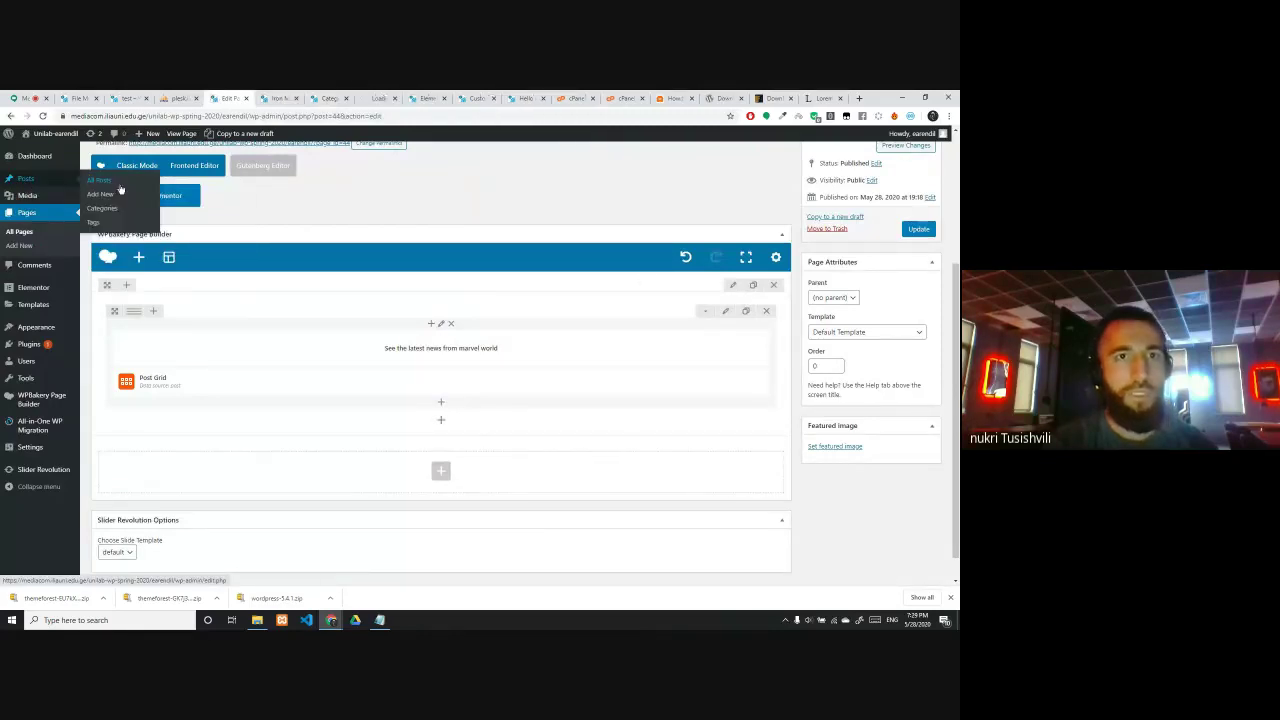
left_click(378, 99)
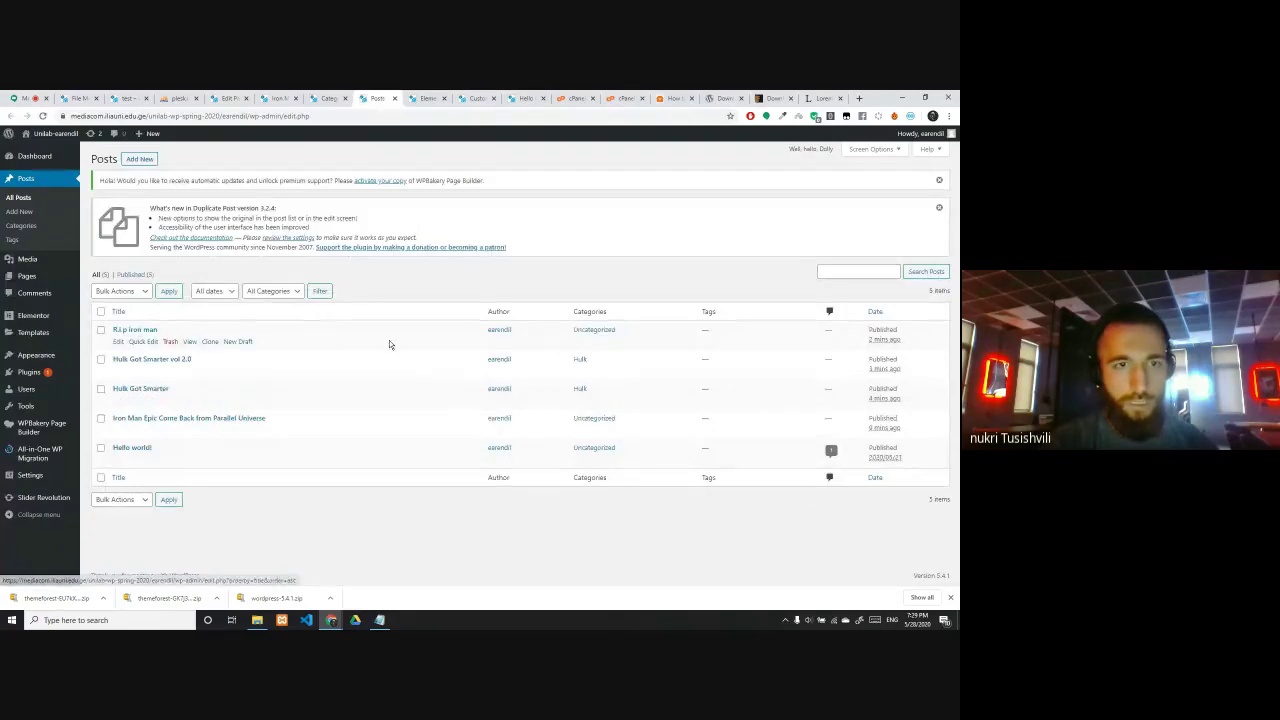
left_click(134, 343)
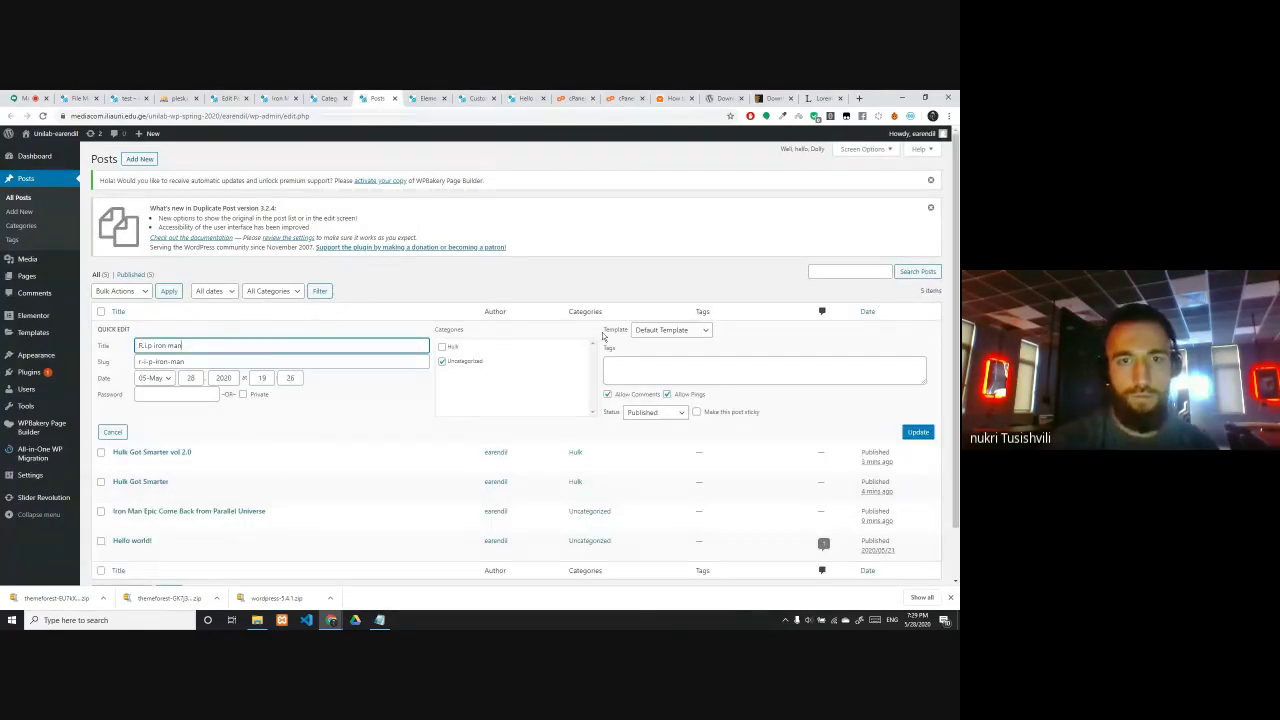
left_click(106, 432)
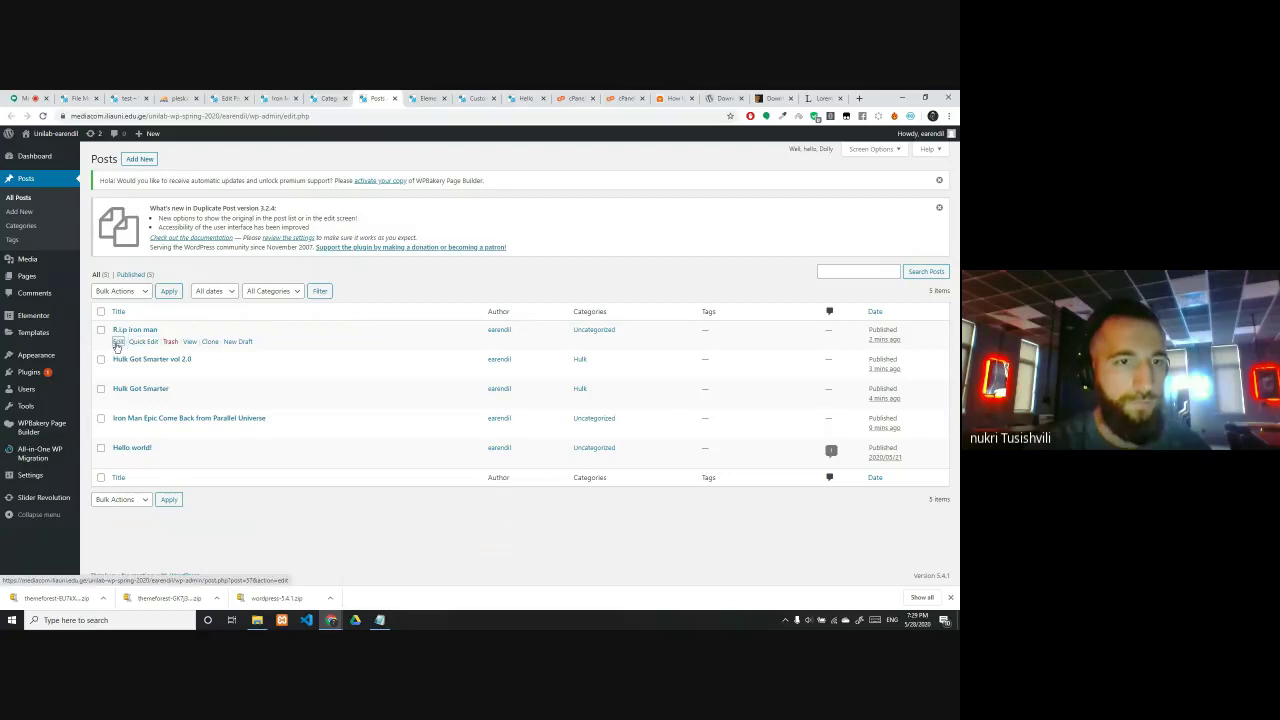
File 'R.i.p iron man' under a new Sci-fi drama category instead of Uncategorized and update it
left_click(118, 342)
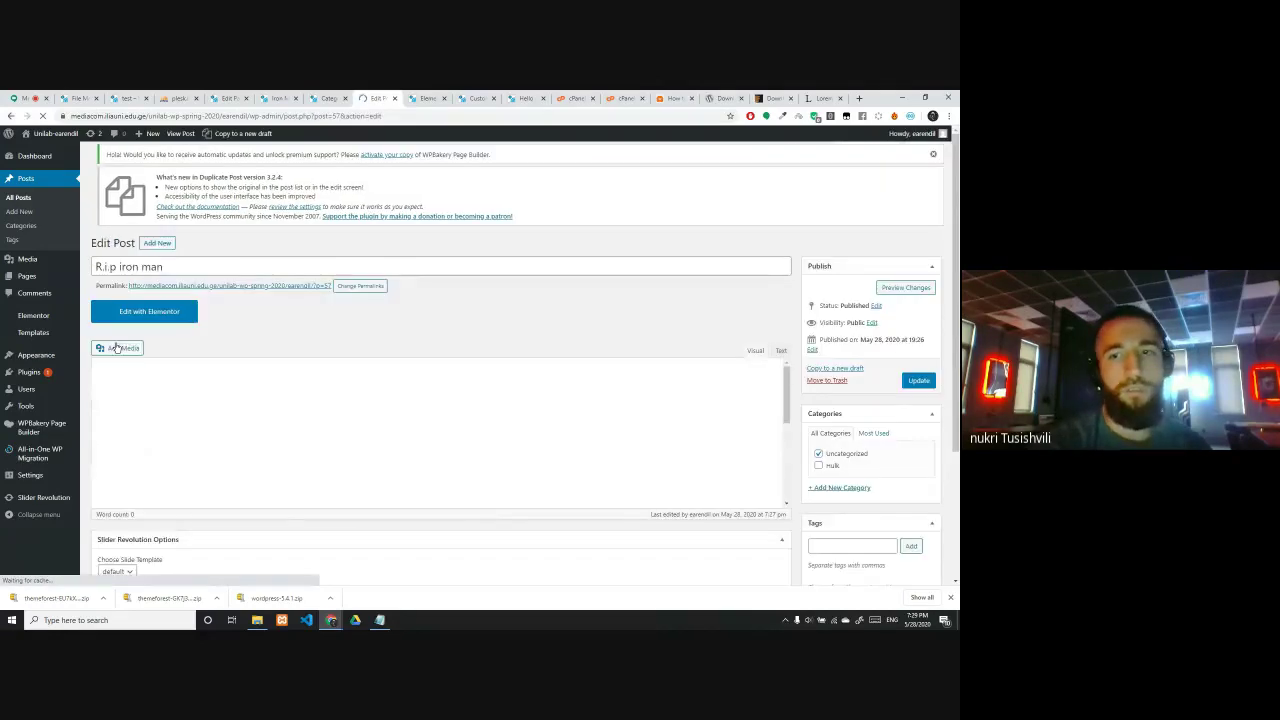
left_click(837, 558)
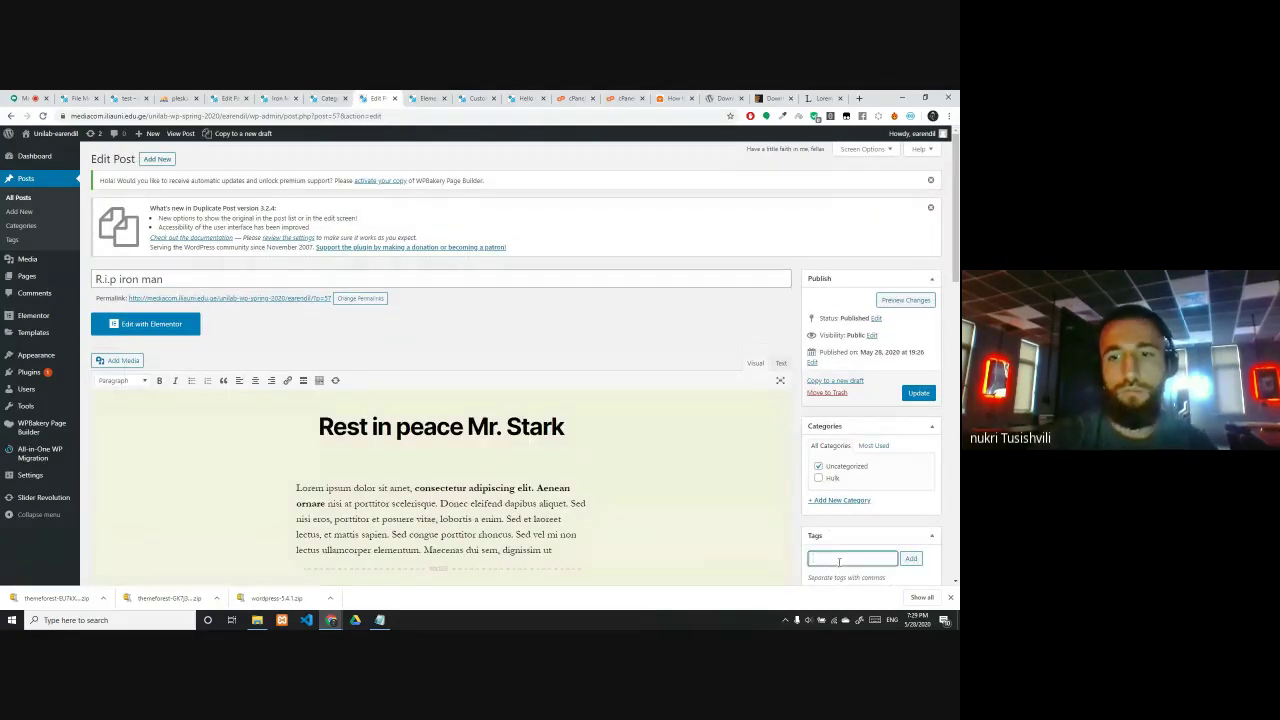
left_click(822, 509)
left_click(838, 500)
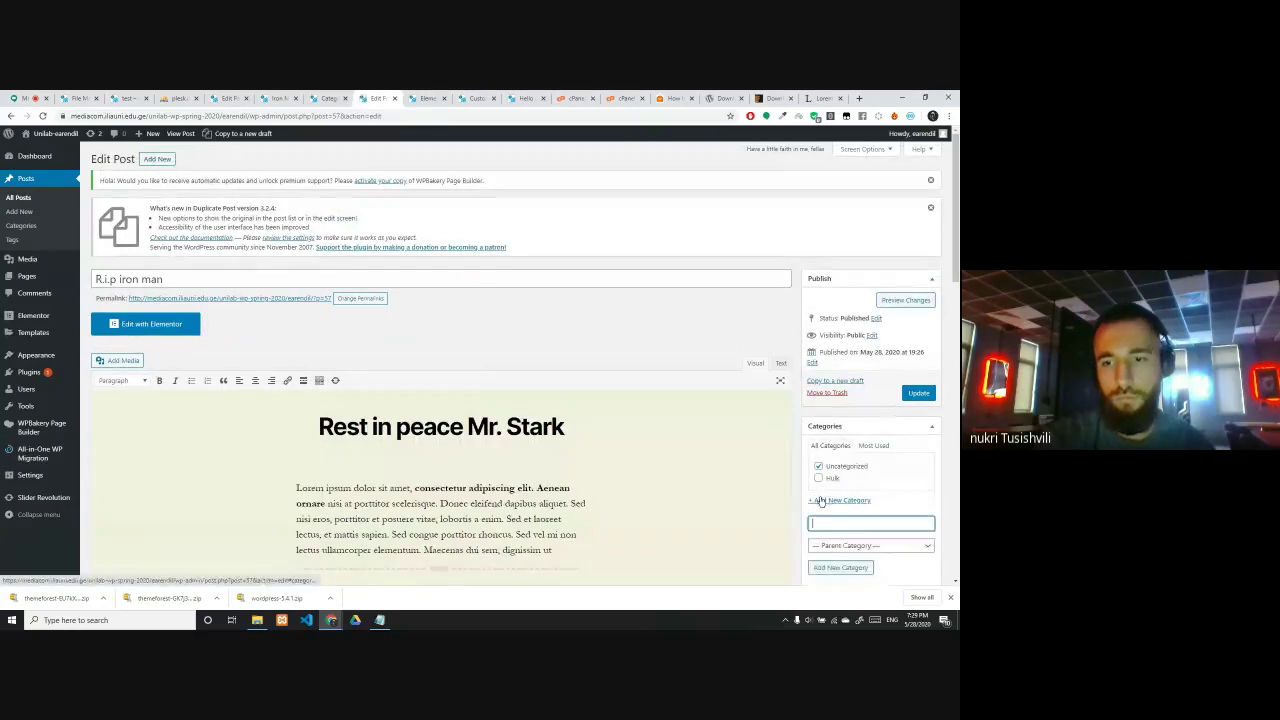
type("Sci-fi")
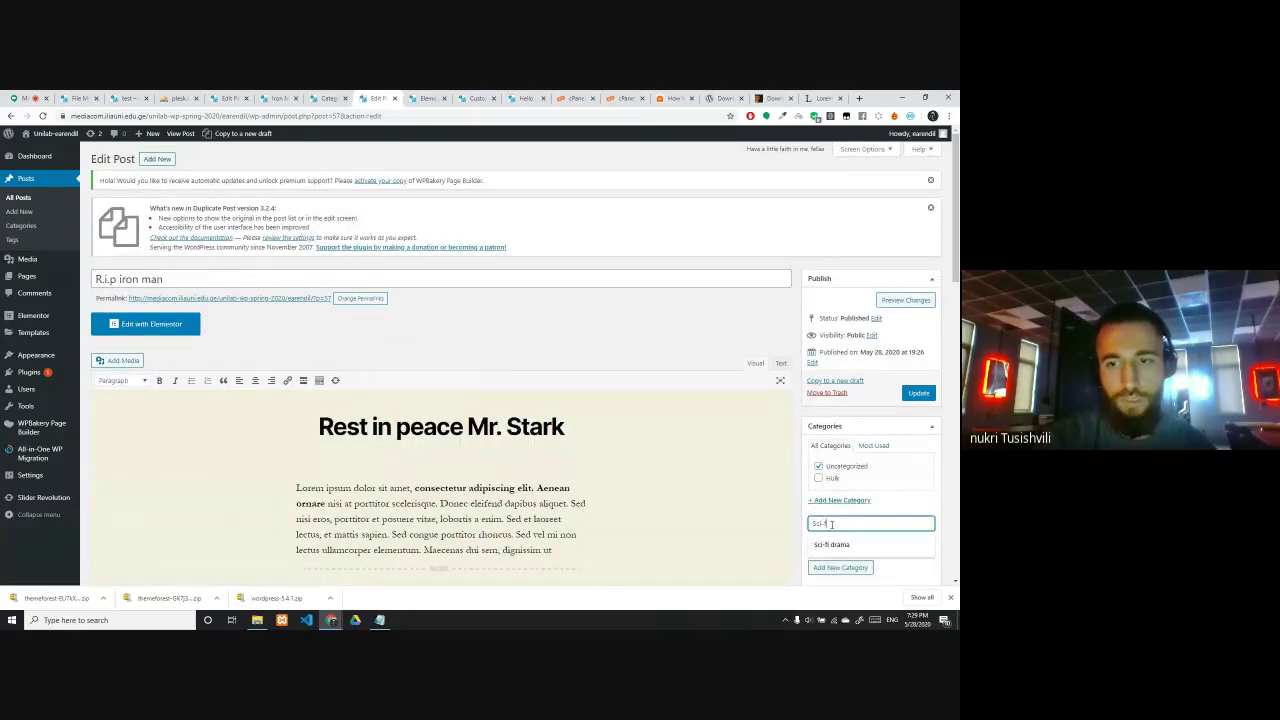
type(" drama")
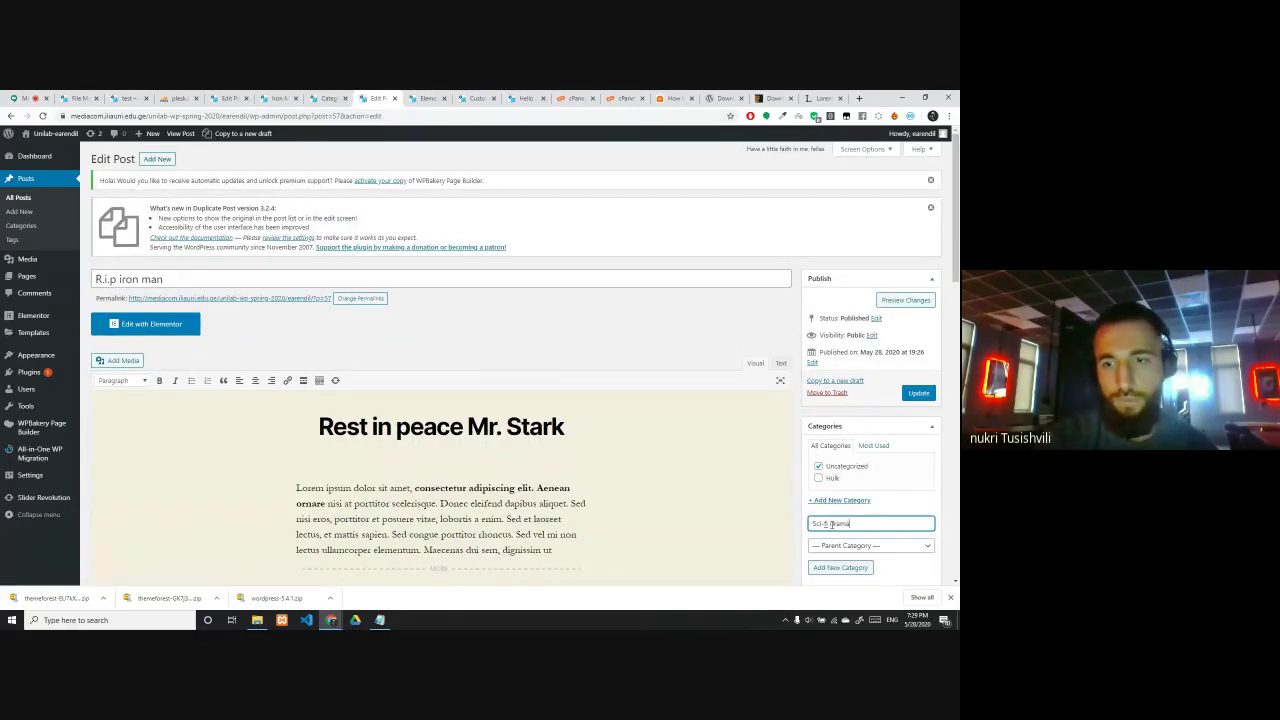
left_click(848, 567)
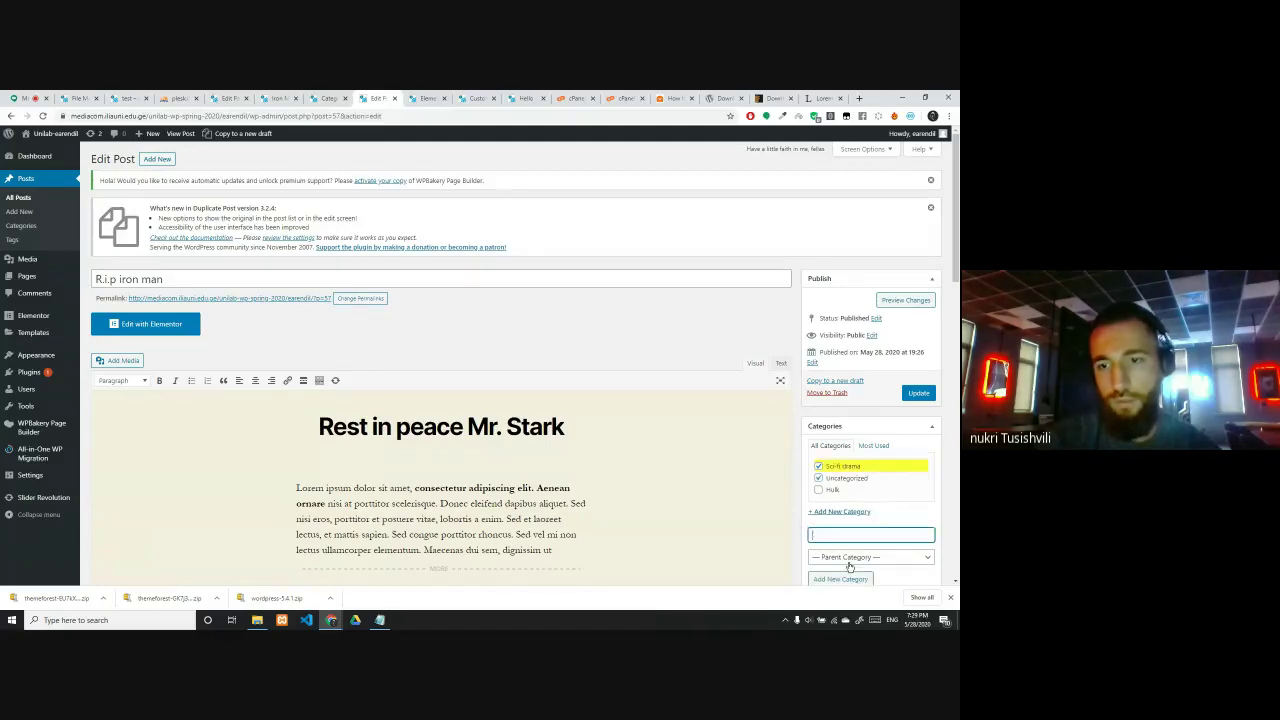
left_click(848, 480)
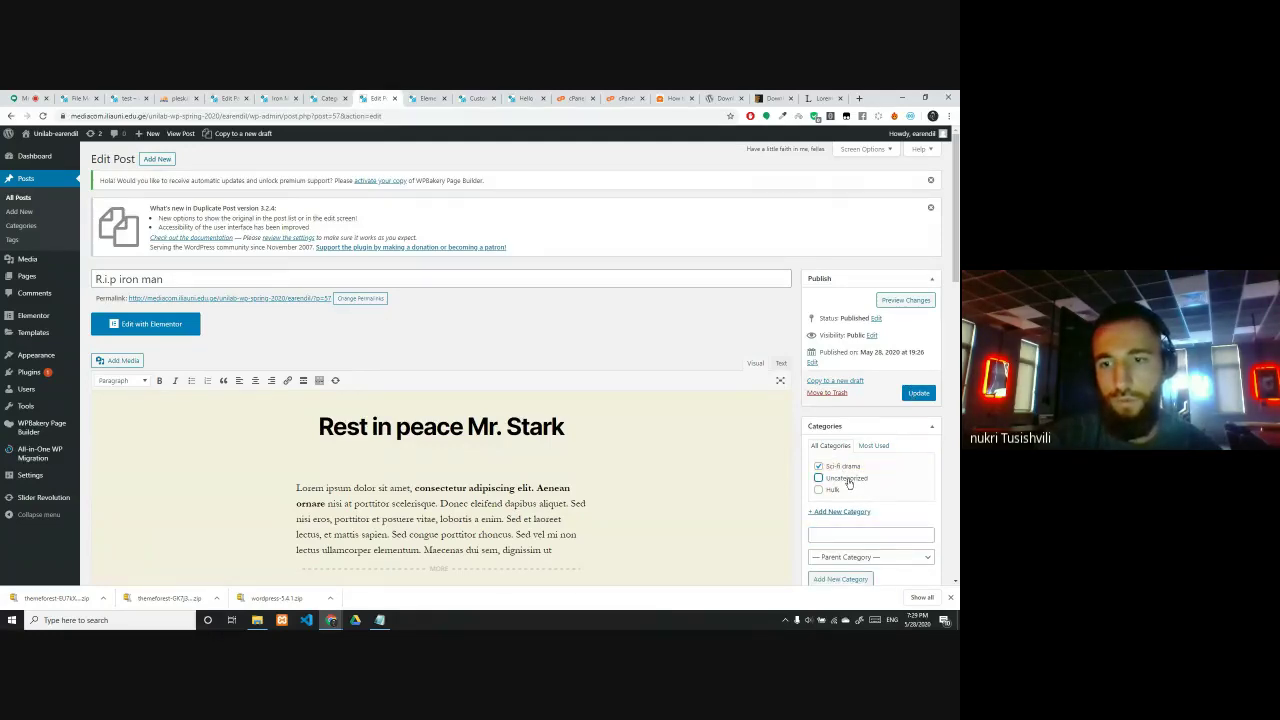
left_click(920, 393)
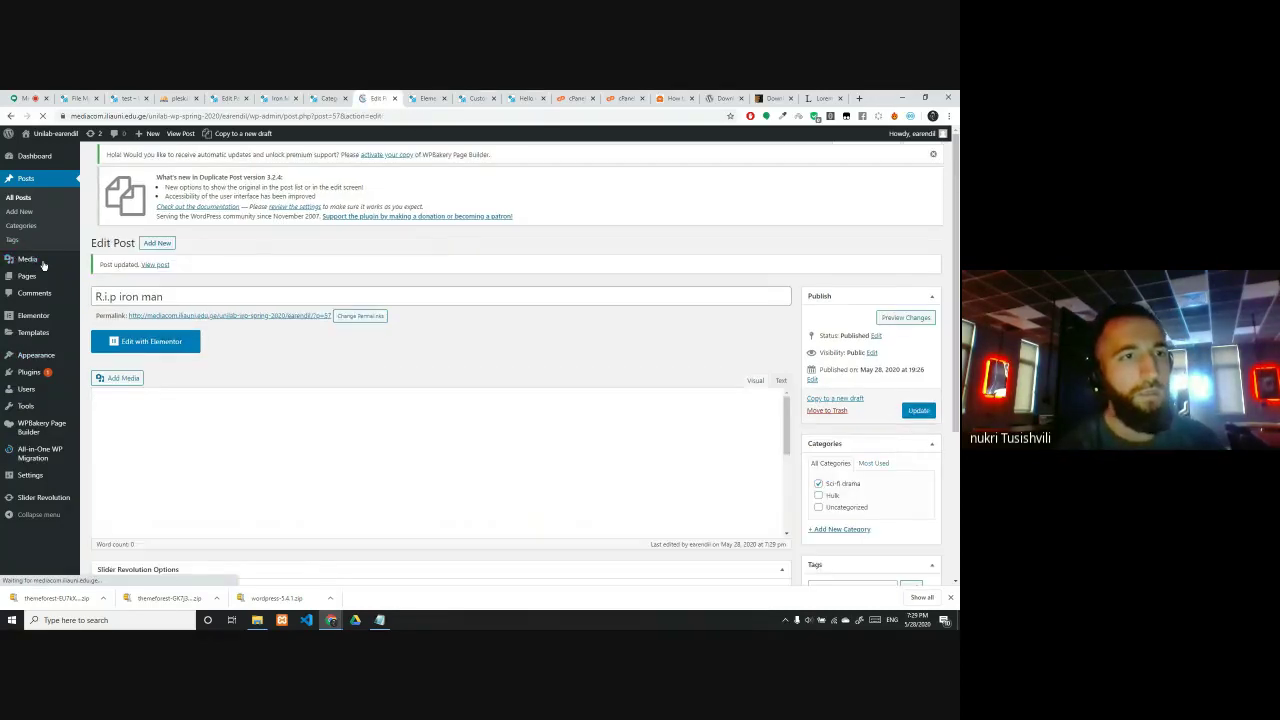
left_click(20, 200)
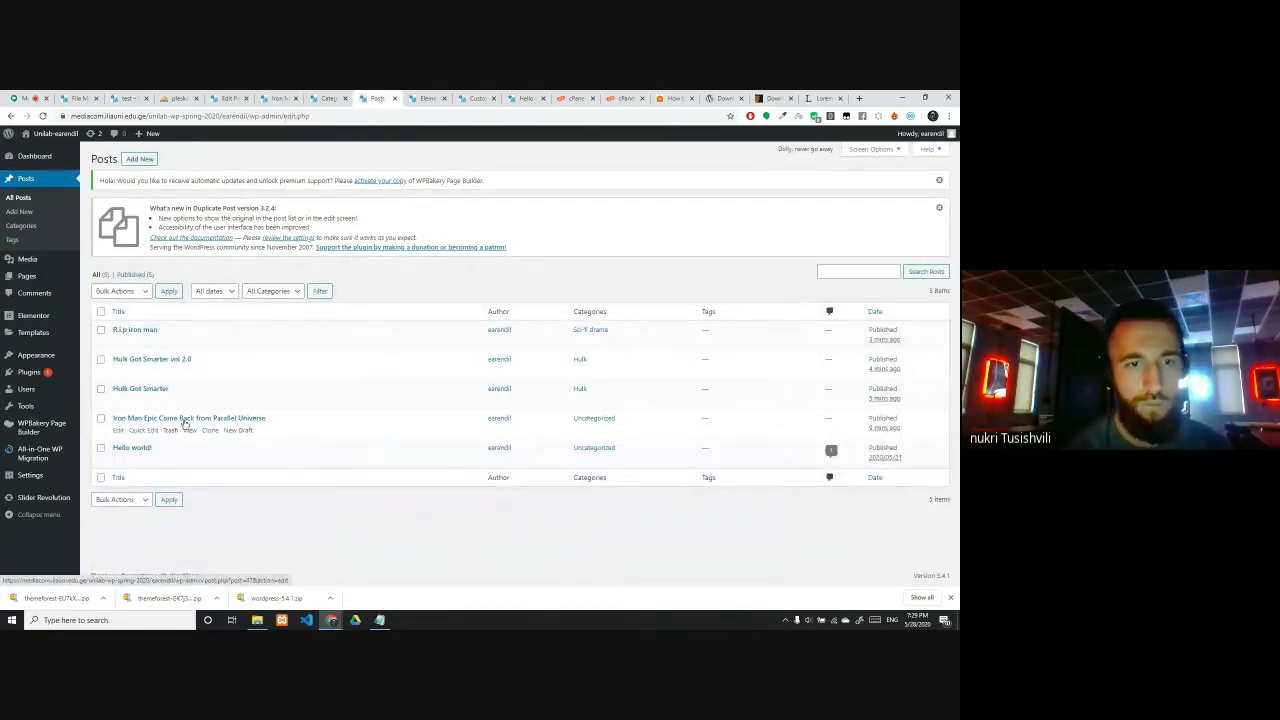
Tick Sci-fi drama, untick Uncategorized on the Iron Man Epic post, and update it
left_click(119, 431)
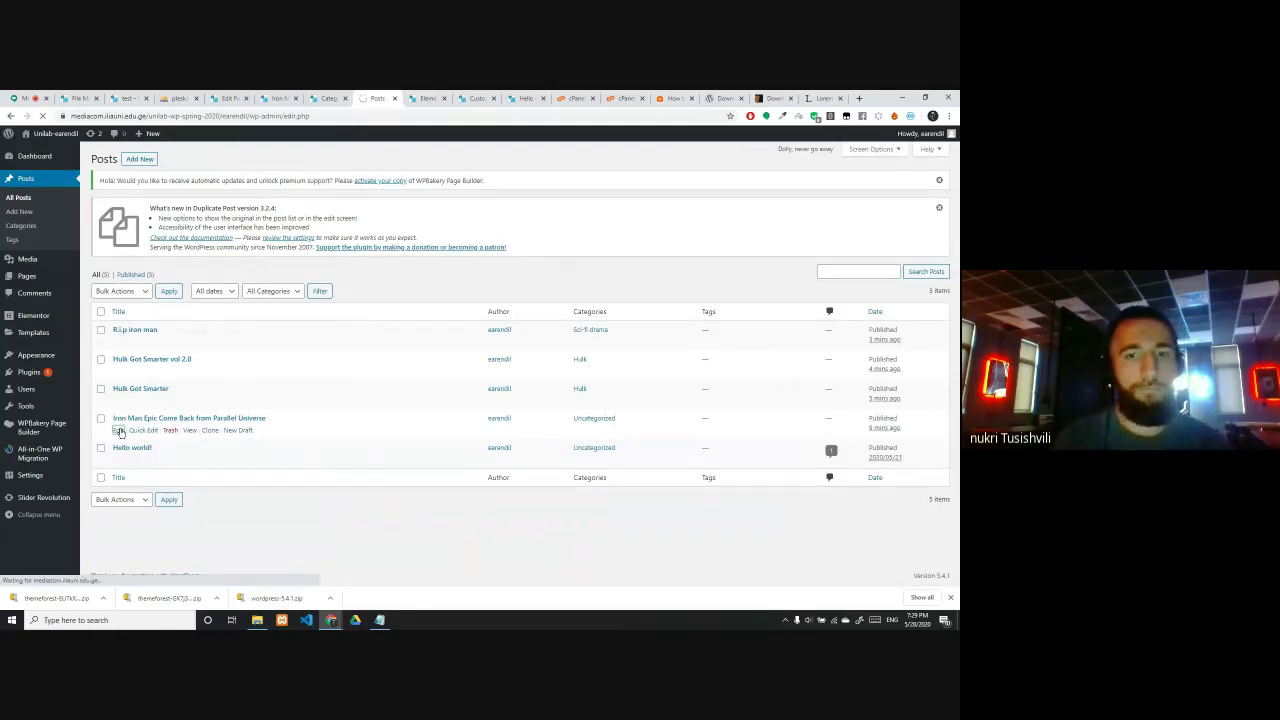
scroll(361, 389, "down", 1)
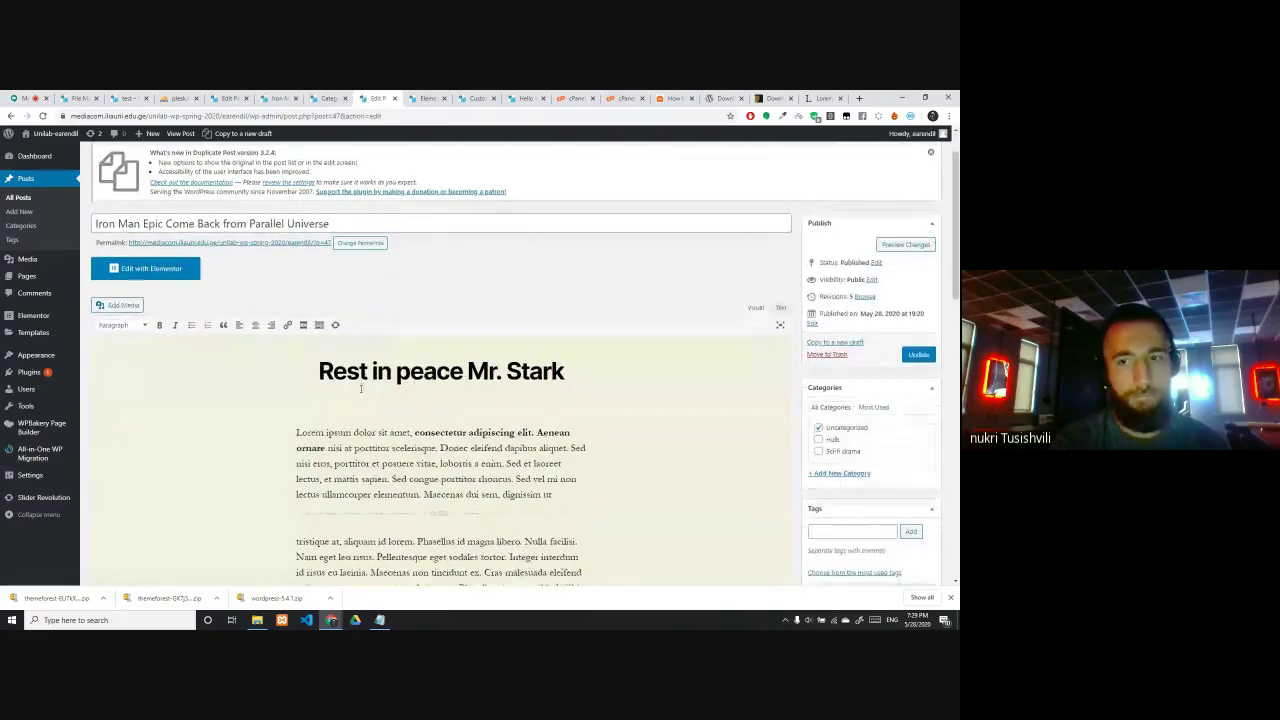
left_click(818, 451)
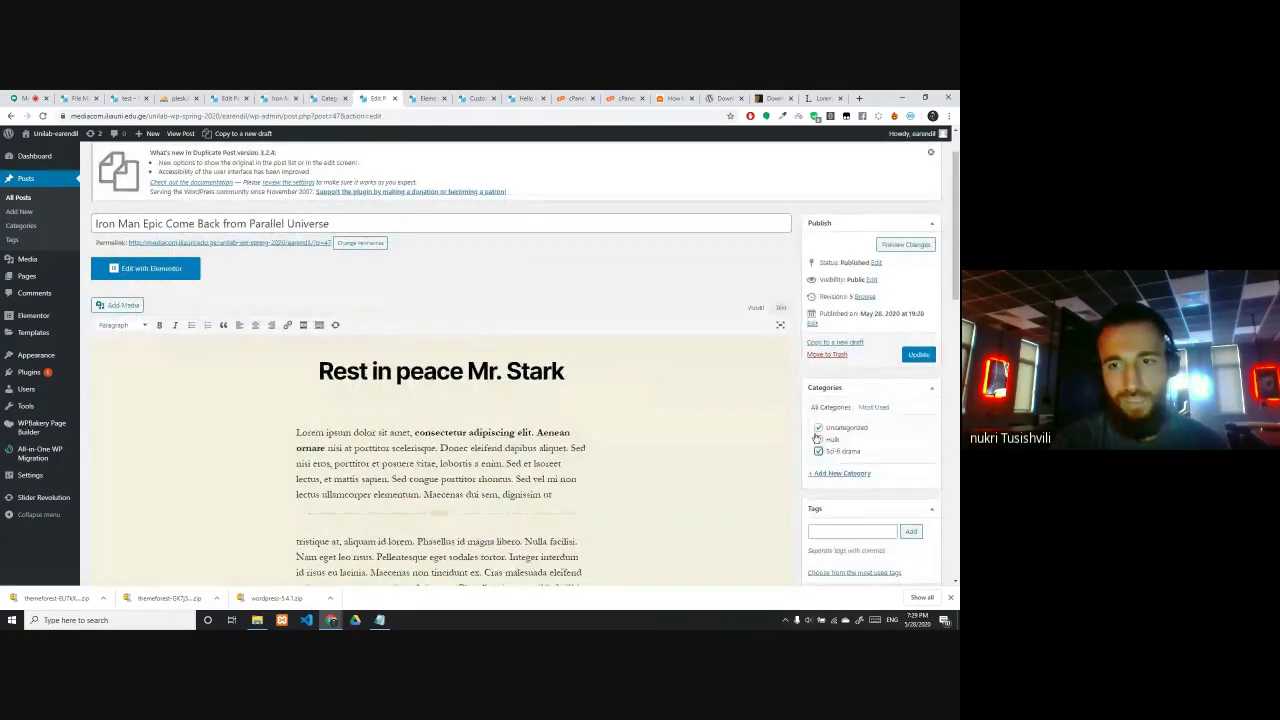
left_click(818, 427)
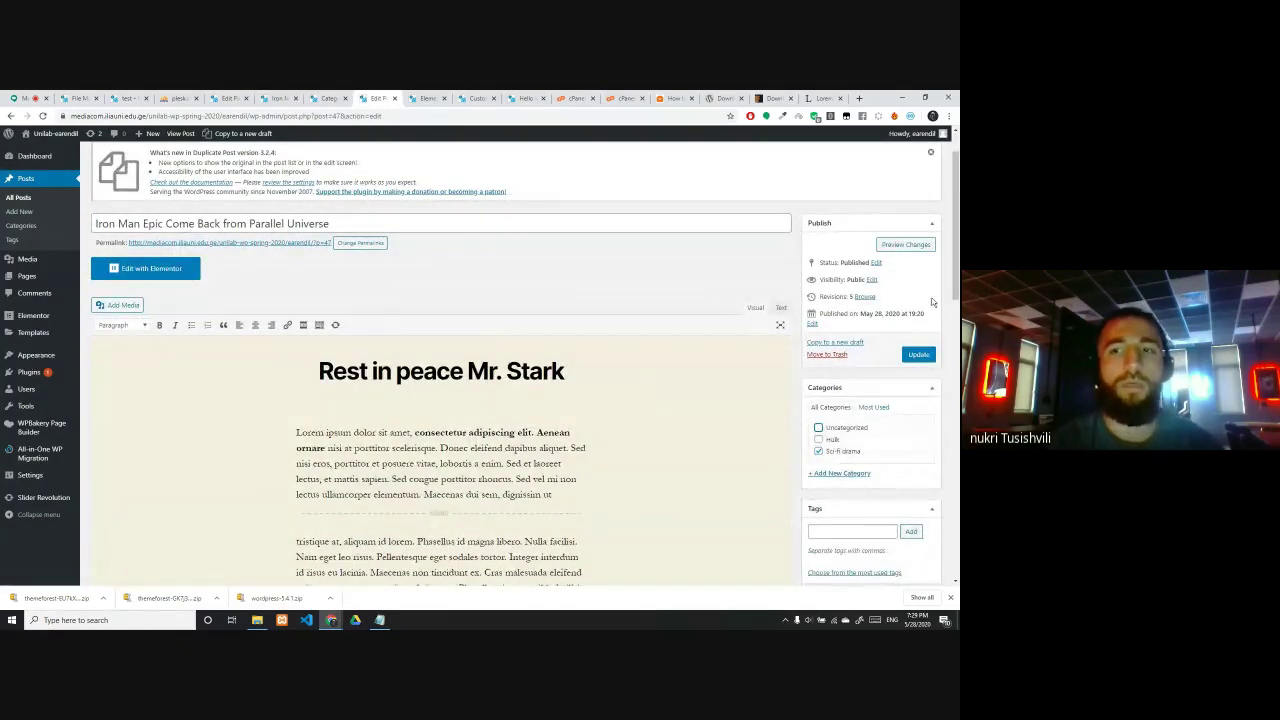
left_click(920, 353)
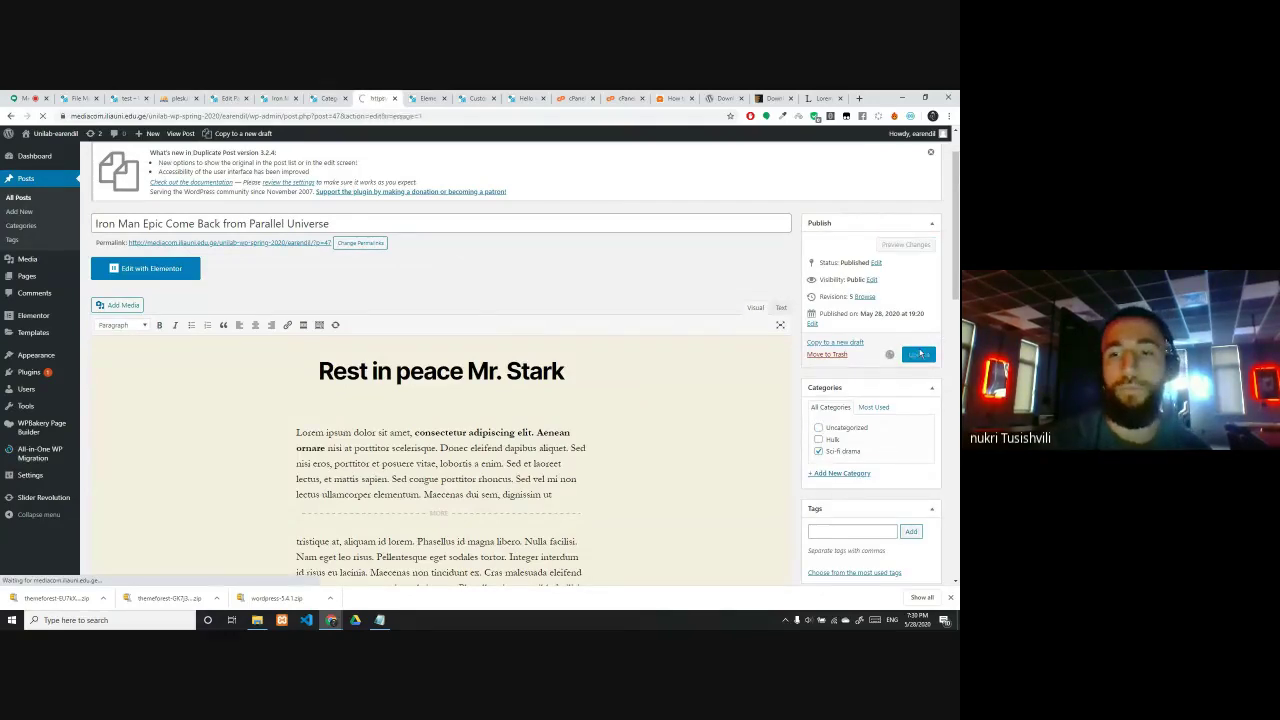
left_click(30, 201)
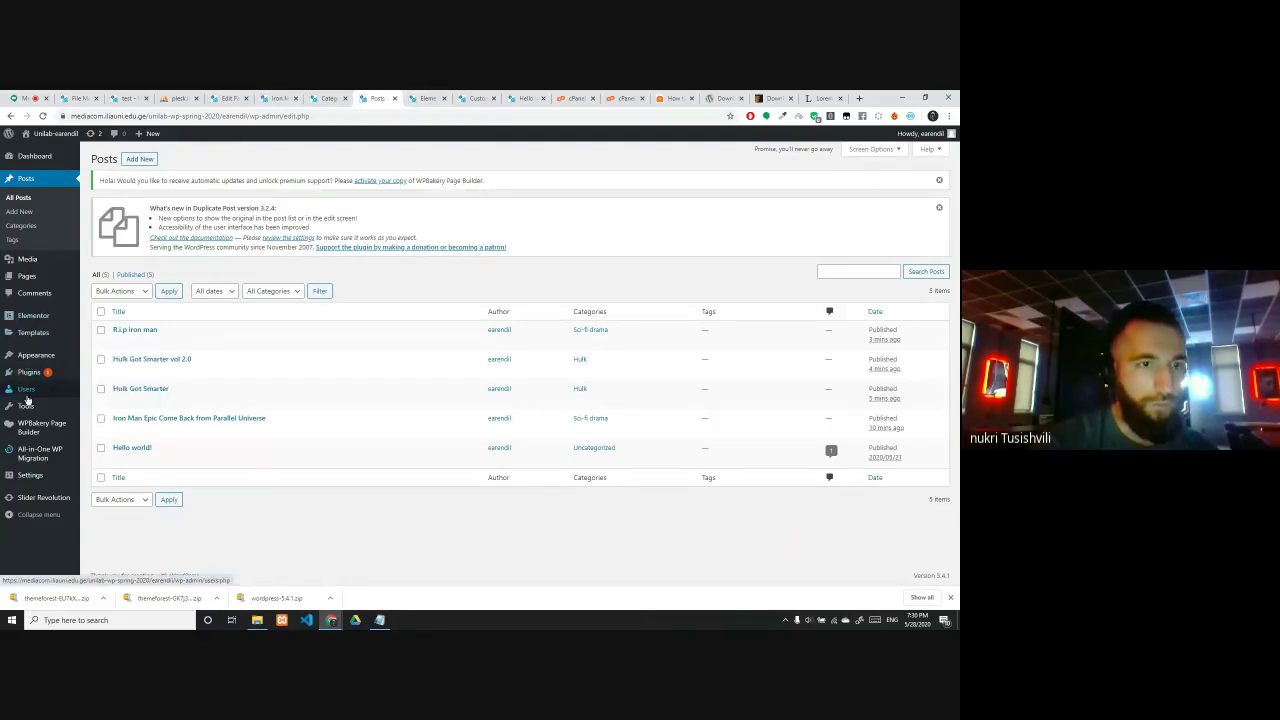
Close the Elementor editor tab and return to the Blog page editing tab
mouse_move(27, 399)
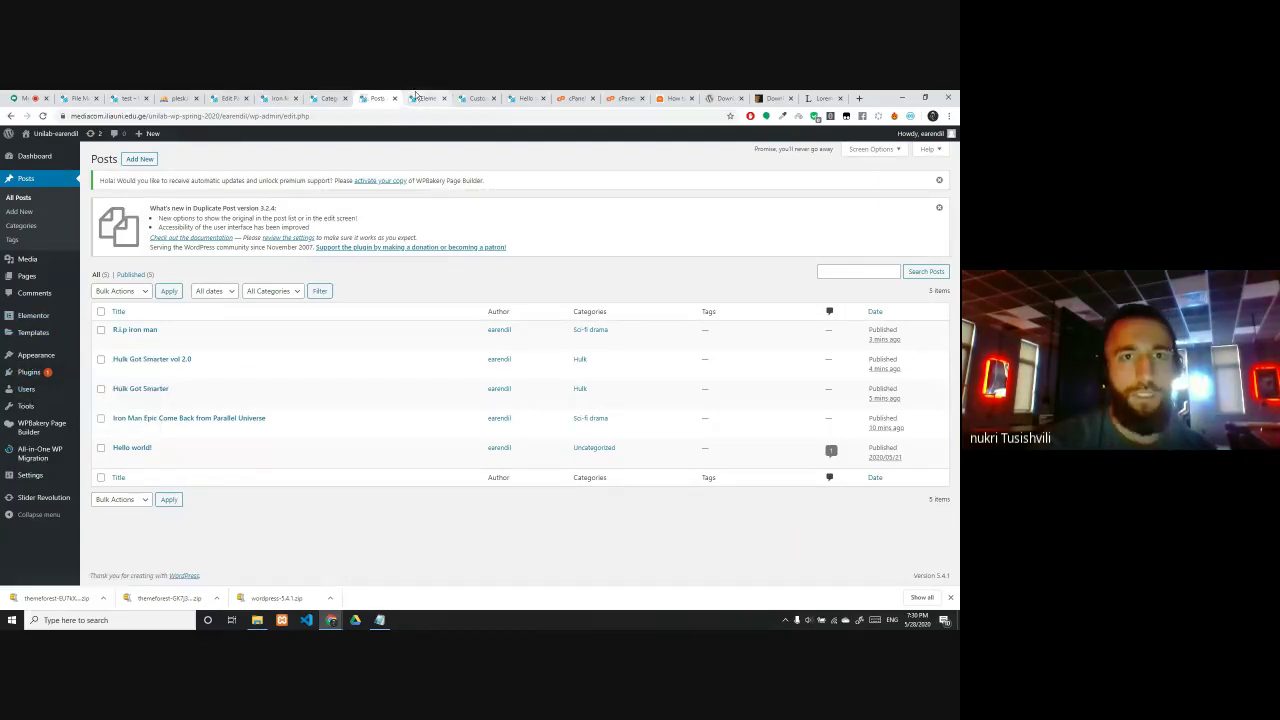
left_click(428, 98)
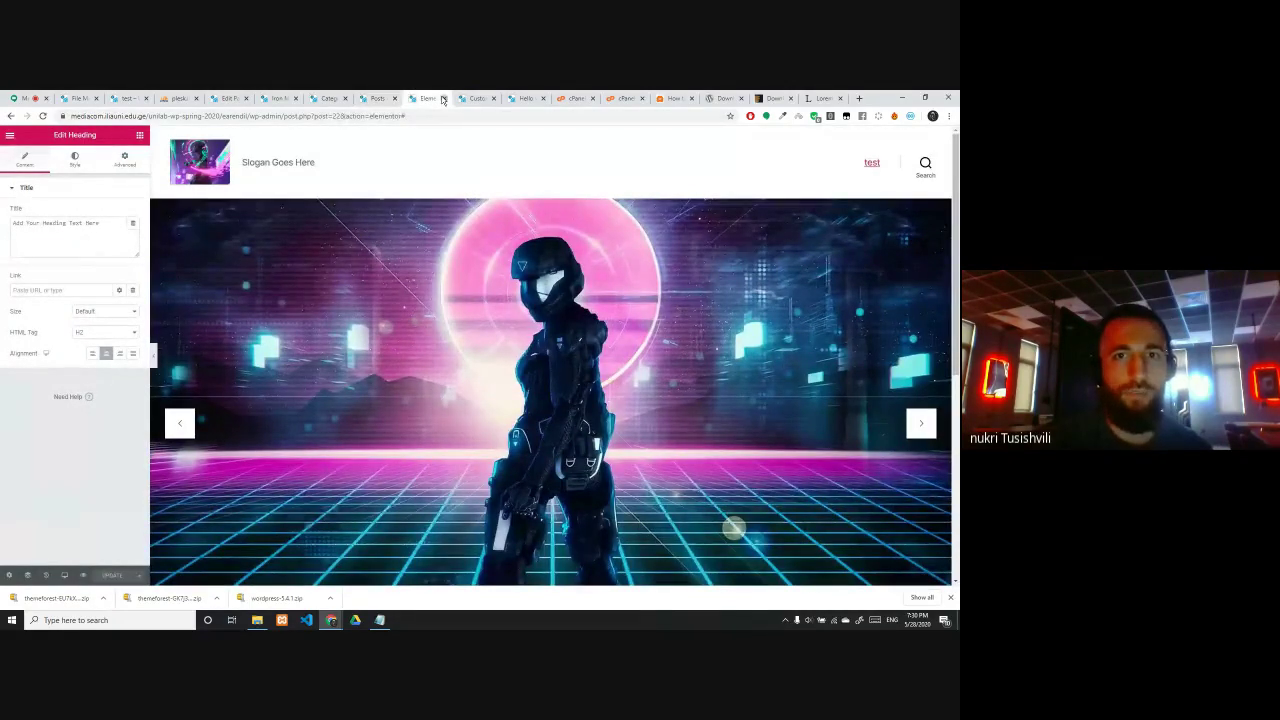
left_click(443, 98)
left_click(281, 97)
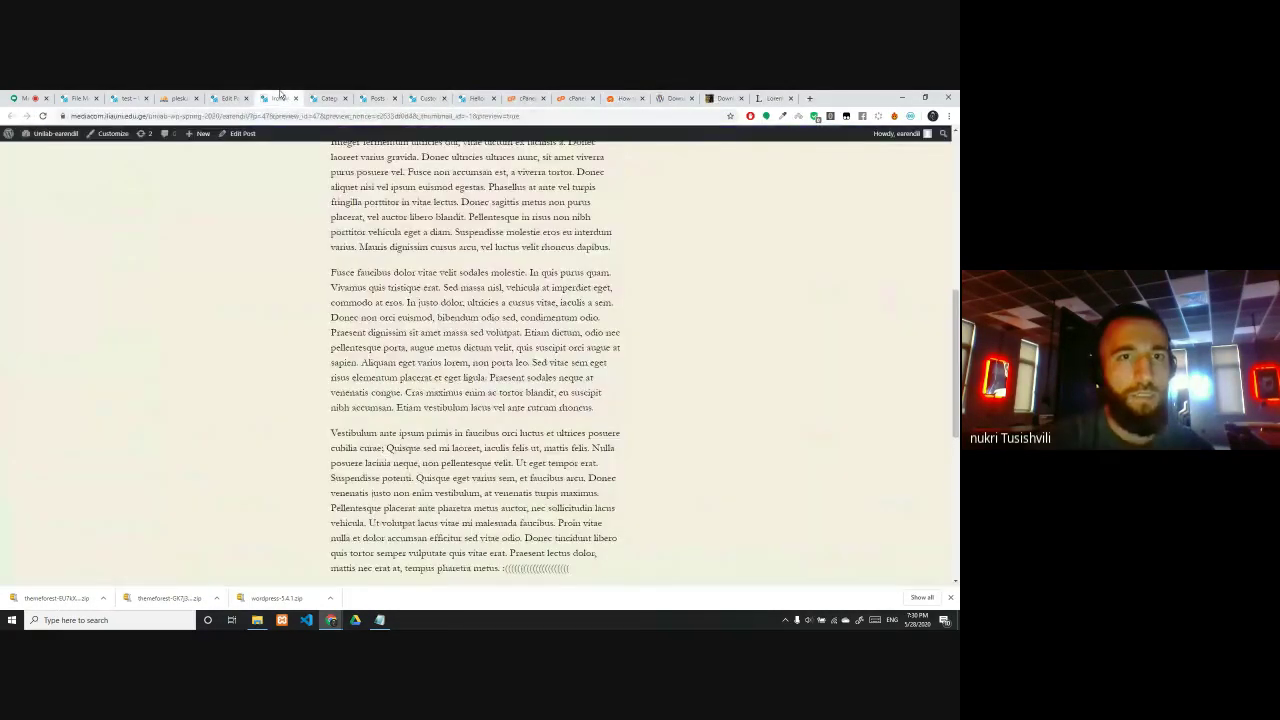
left_click(320, 98)
left_click(228, 98)
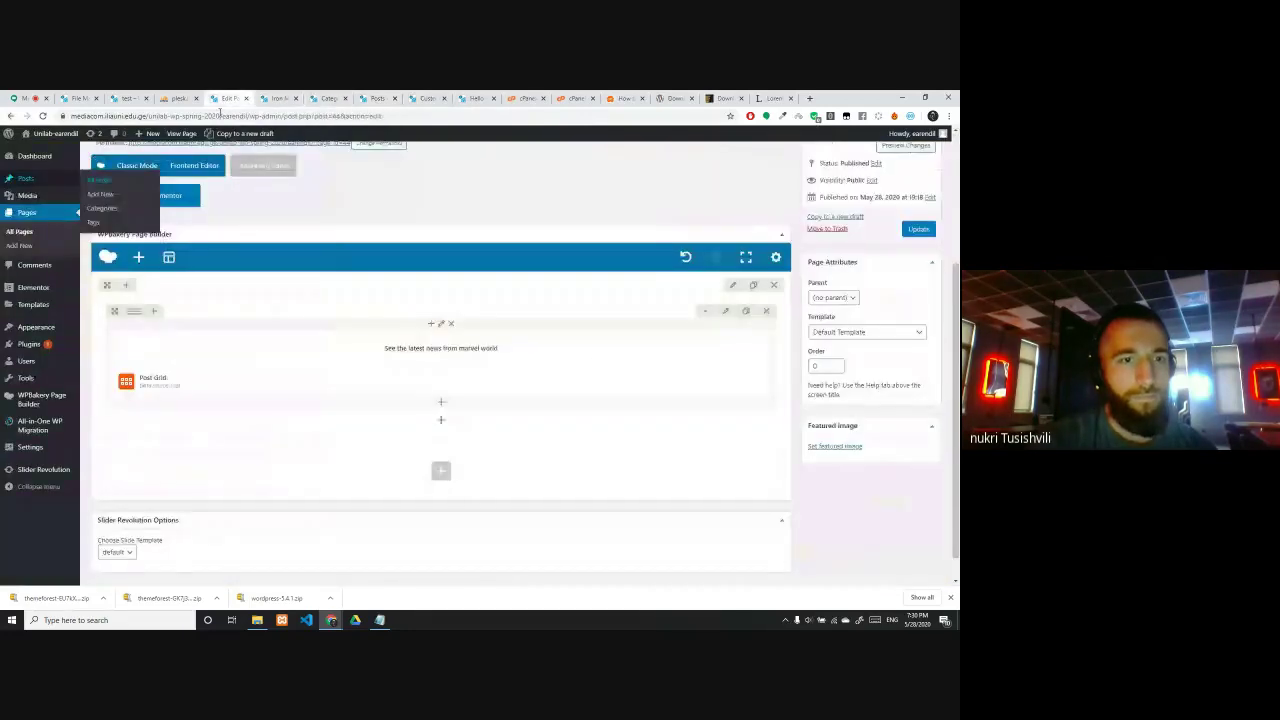
Update the Blog page and reopen the Post Grid element's settings
left_click(447, 381)
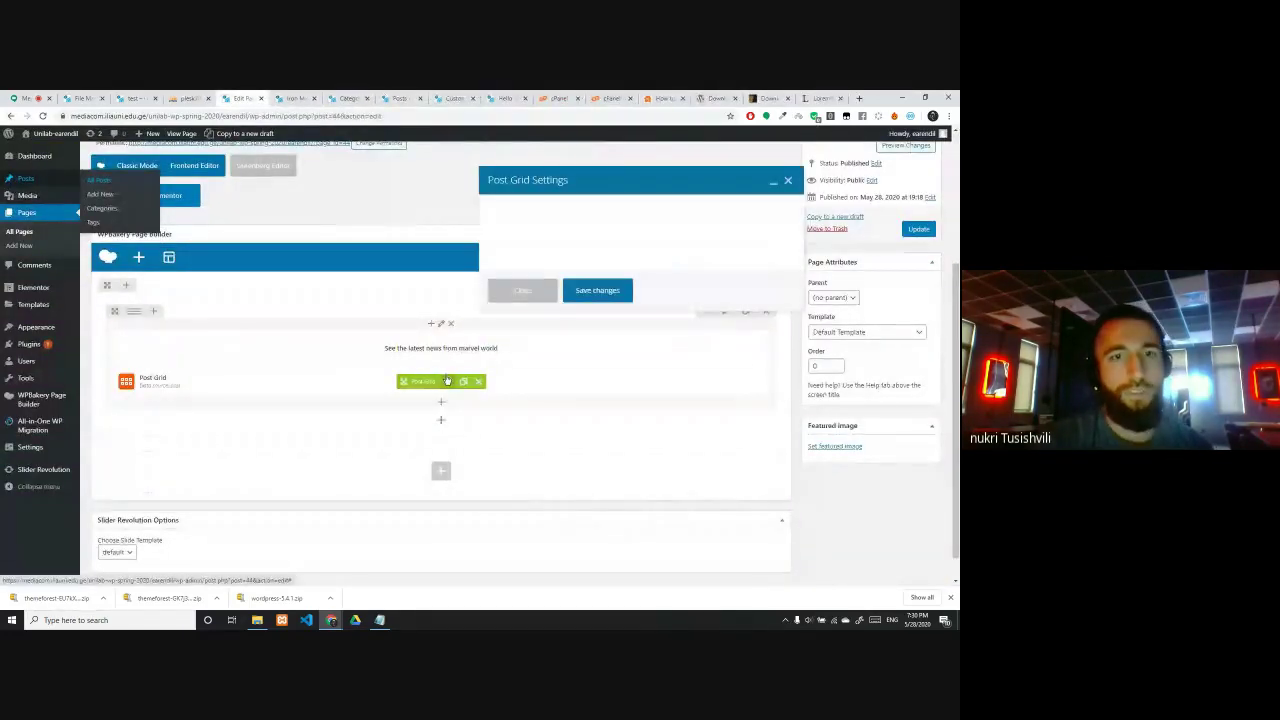
left_click(544, 486)
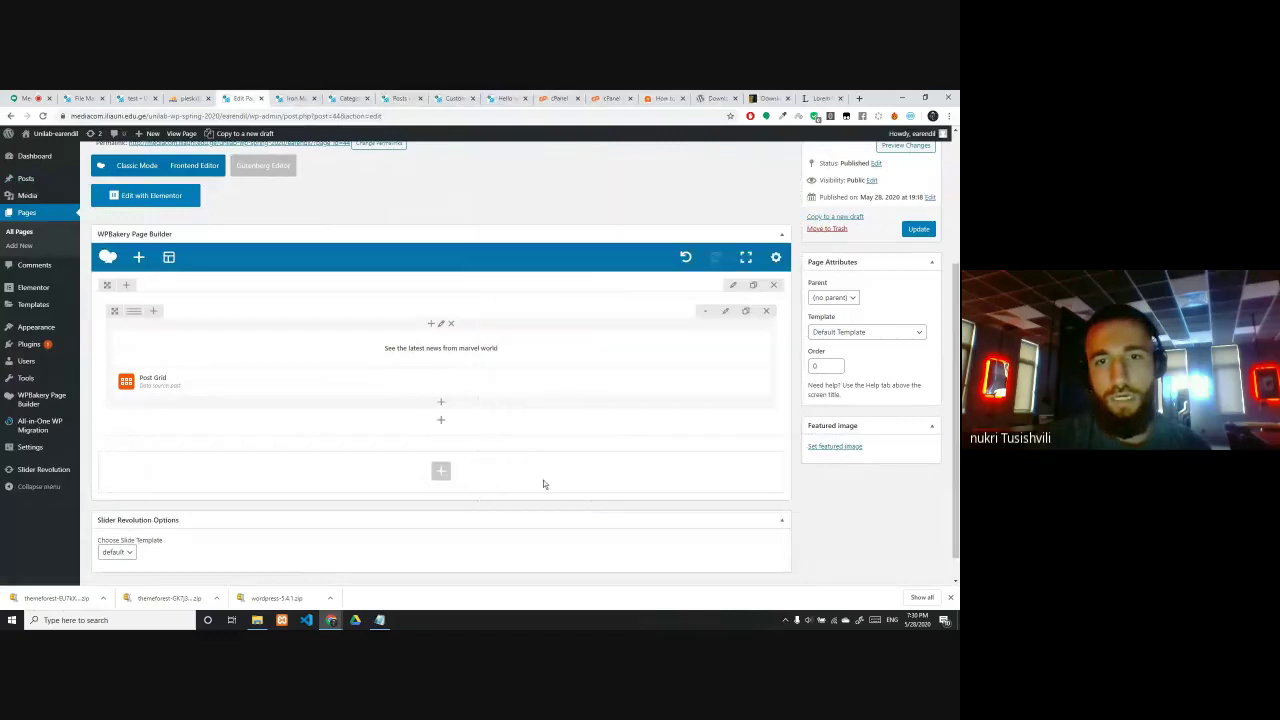
left_click(916, 230)
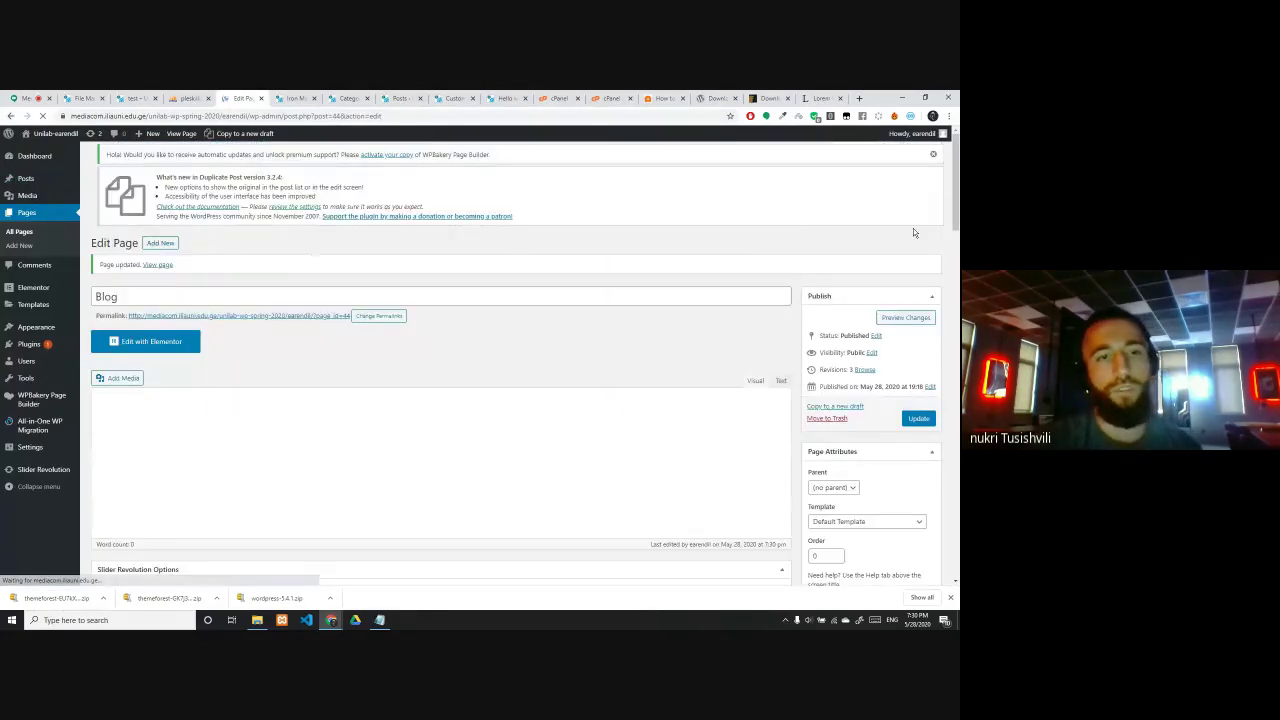
mouse_move(450, 352)
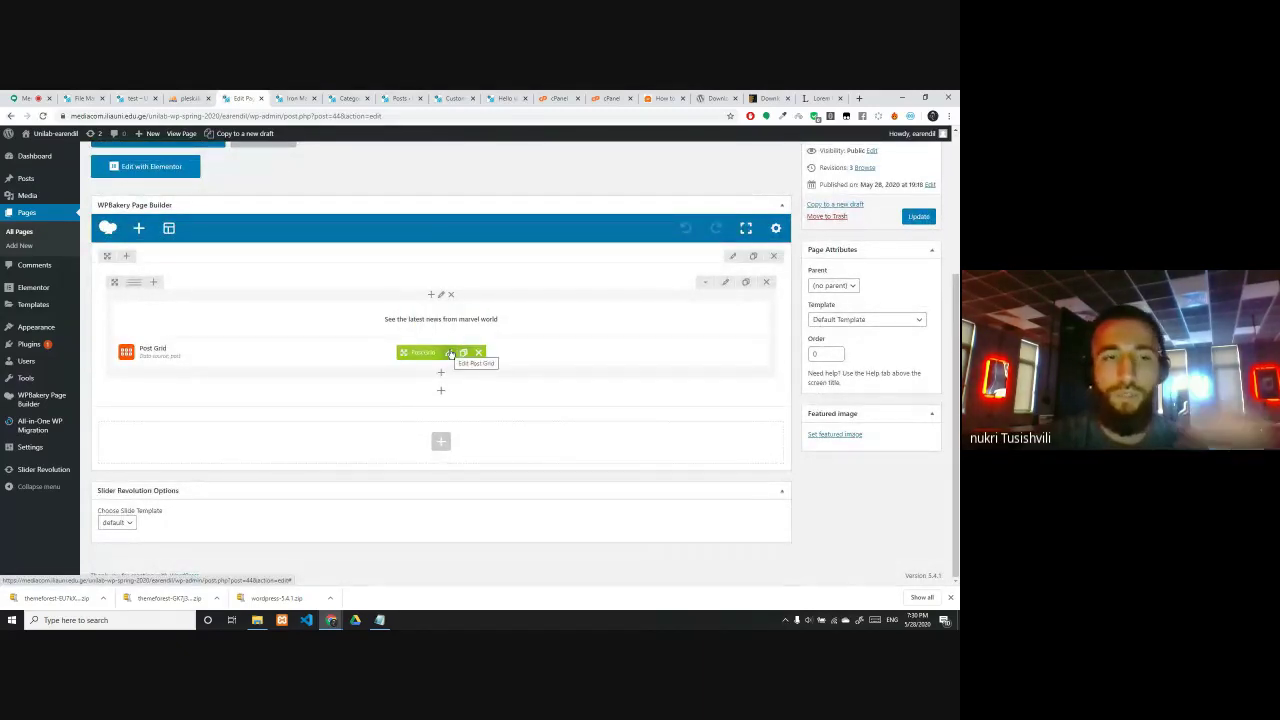
left_click(450, 353)
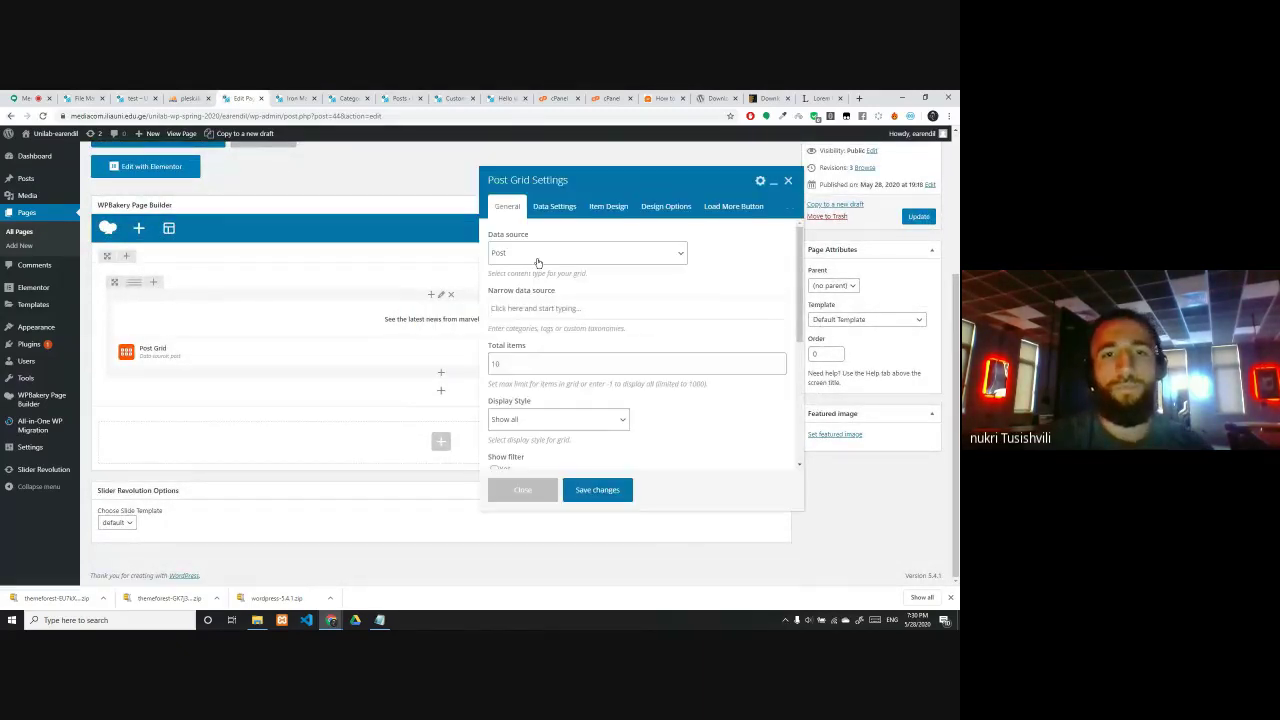
Narrow the Post Grid's Post data source to the Hulk and Sci-fi drama categories and save
left_click(535, 255)
left_click(537, 264)
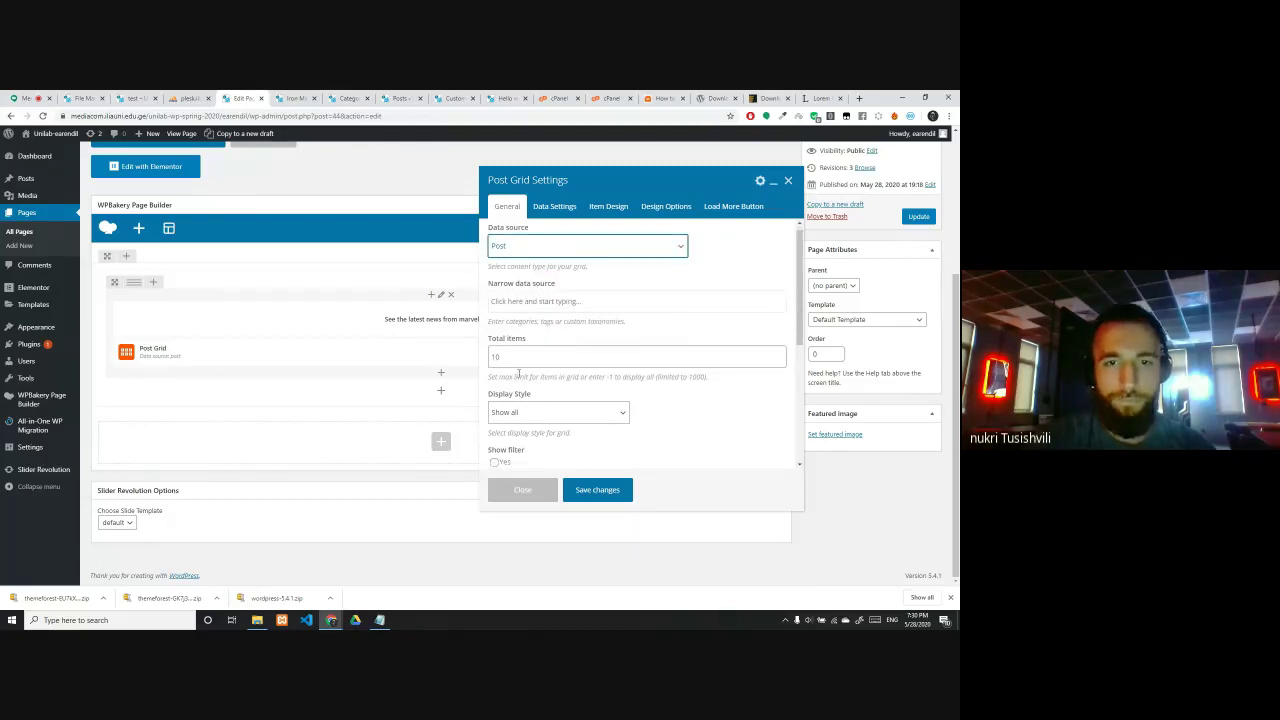
left_click(513, 310)
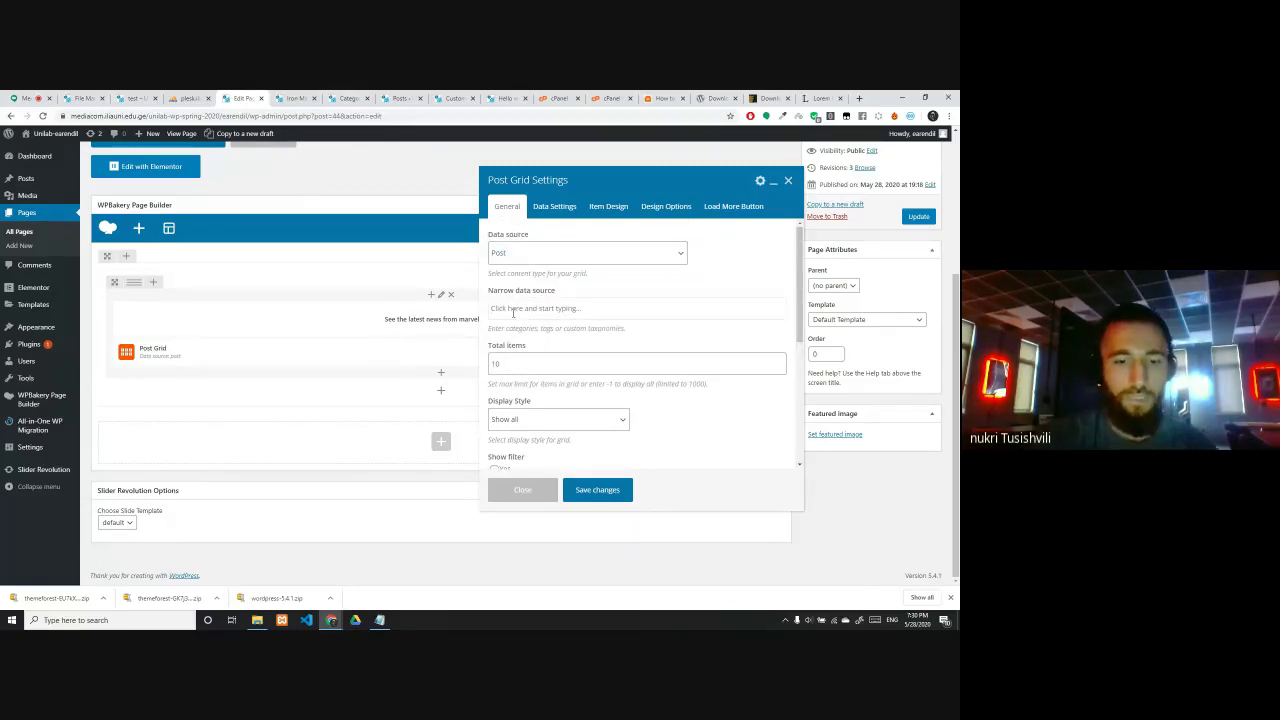
type("nu")
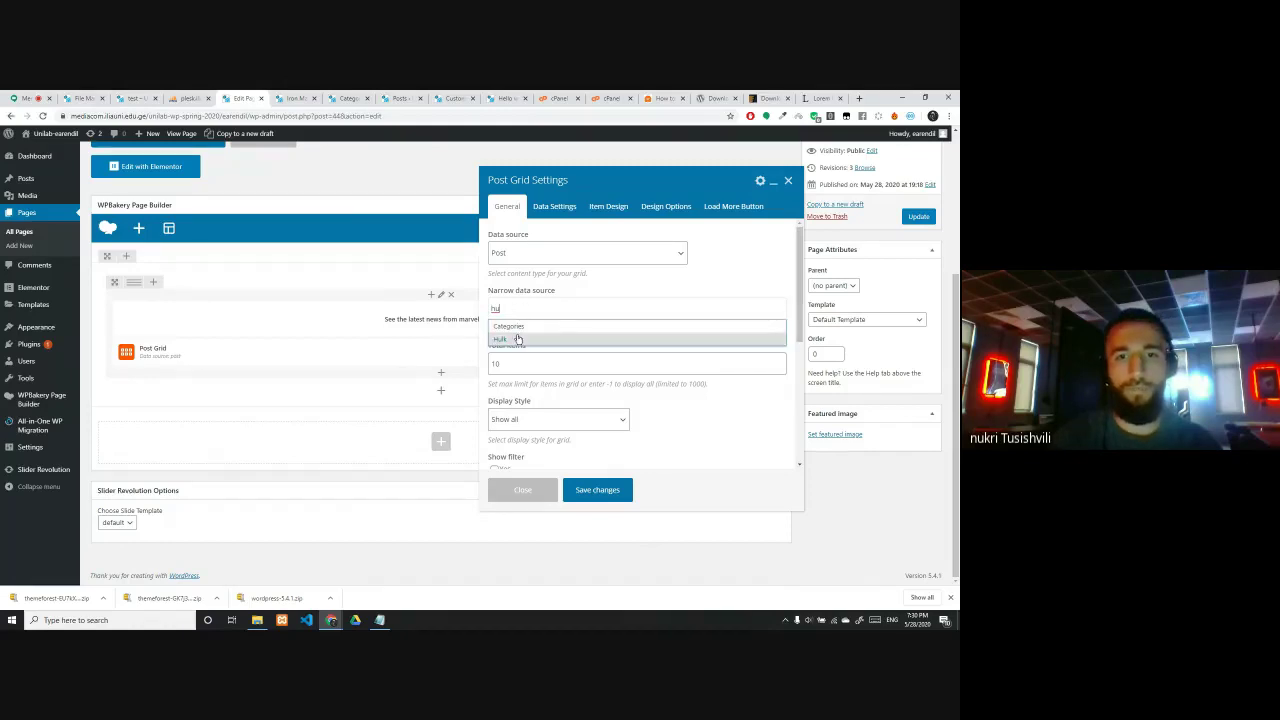
left_click(520, 338)
type("j")
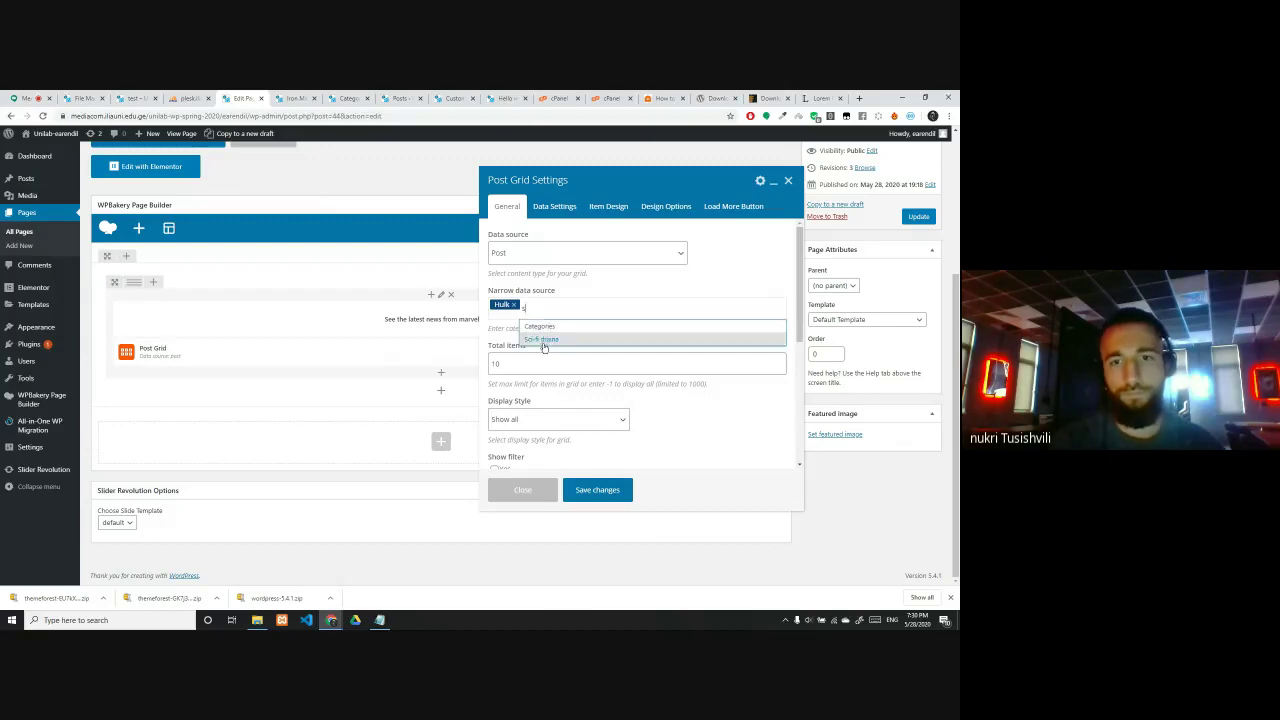
left_click(540, 339)
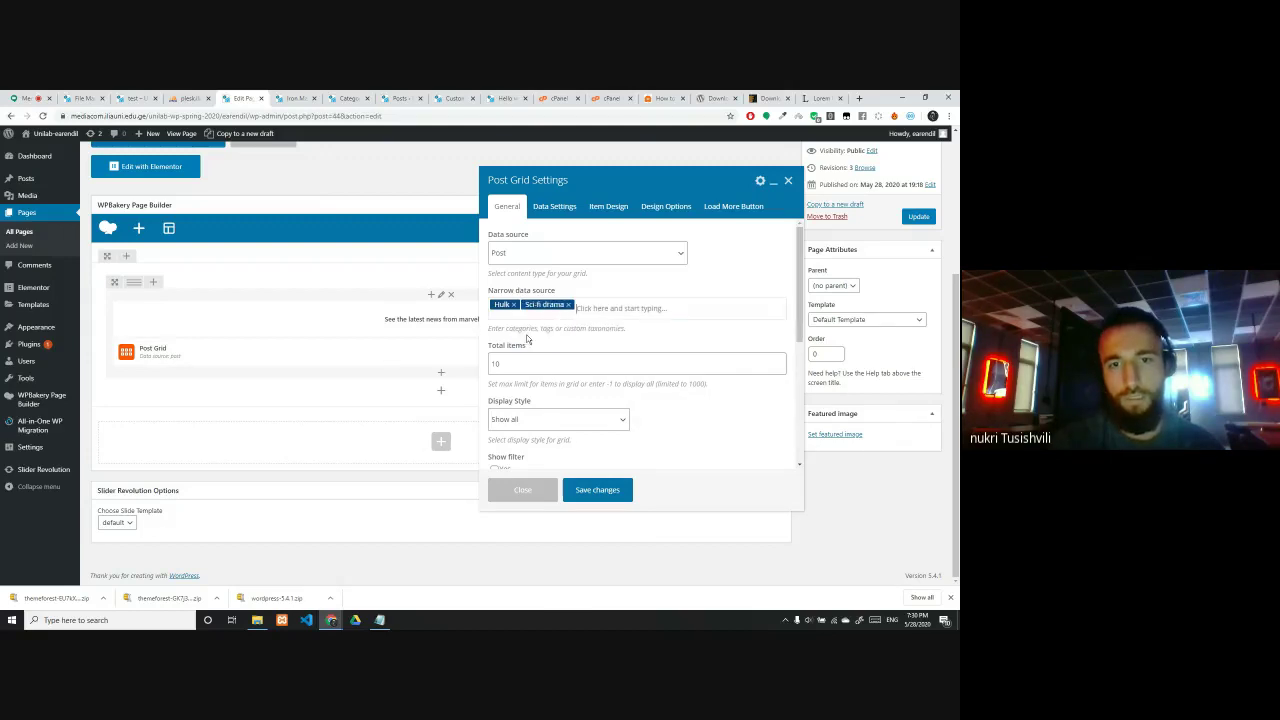
left_click(609, 492)
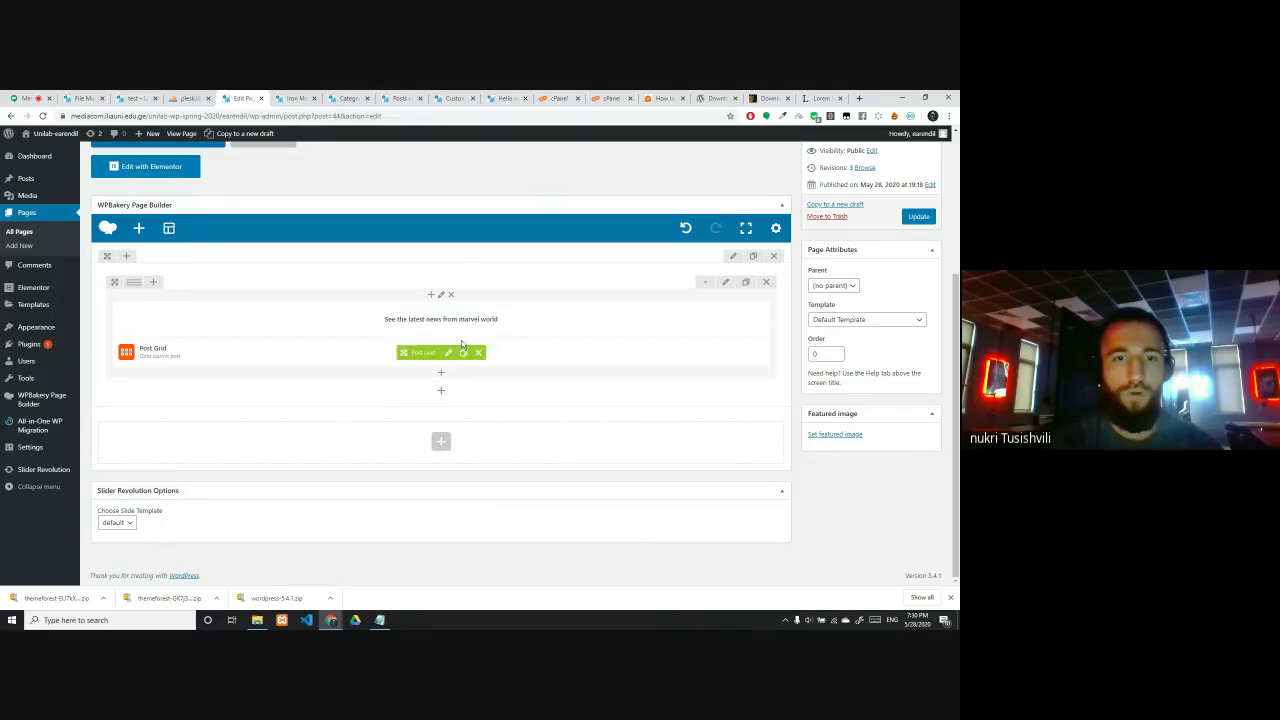
left_click(449, 352)
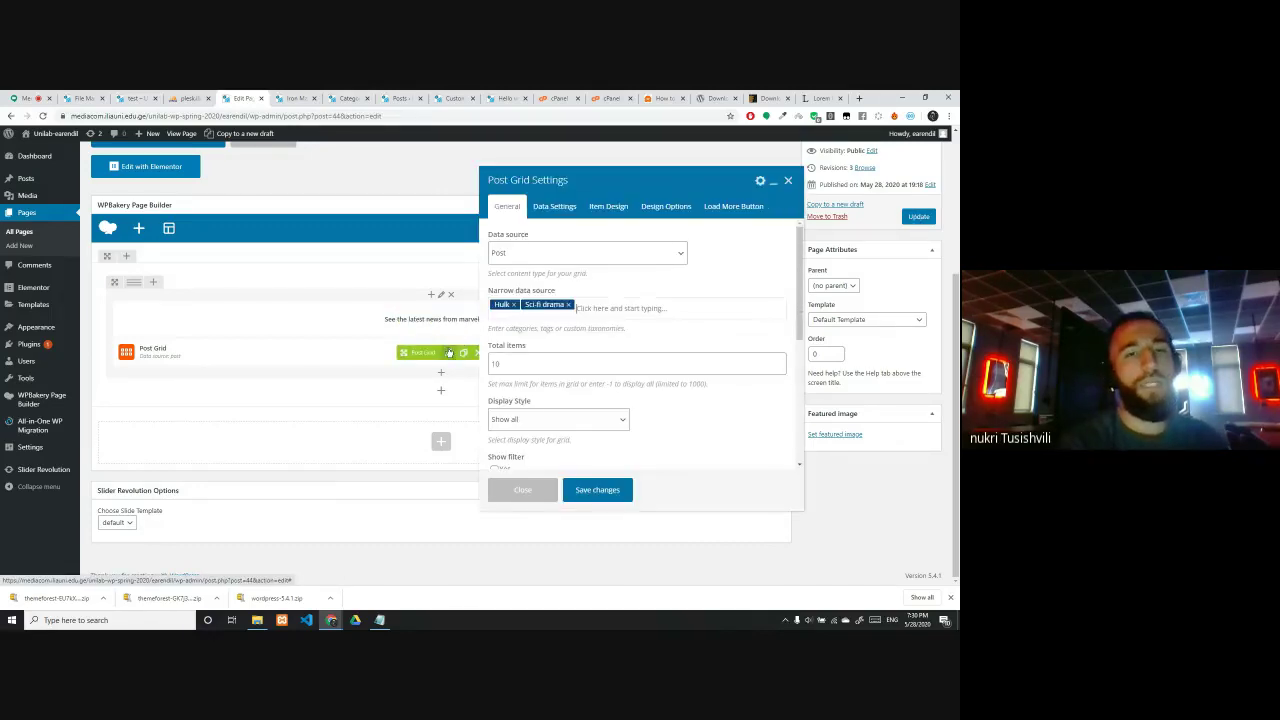
Replace the Post Grid's Total items value of 10 and review the grid-elements-per-row options
scroll(622, 364, "down", 1)
scroll(622, 364, "down", 1)
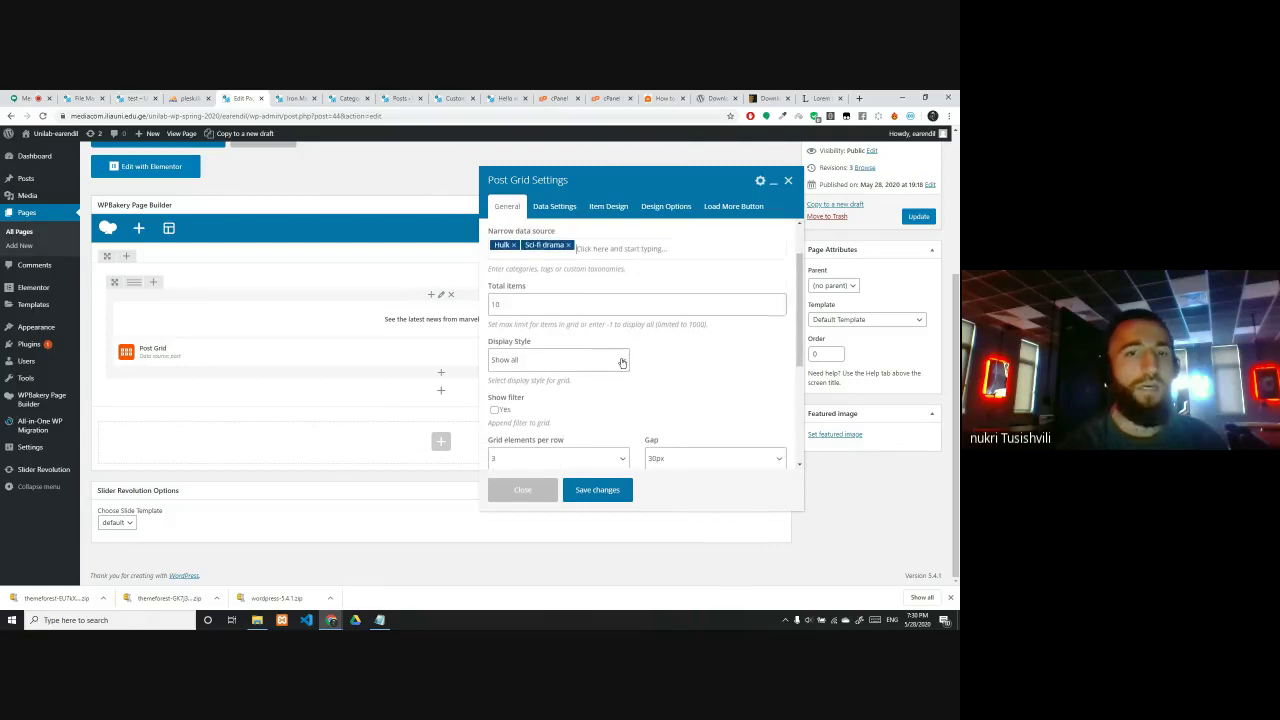
scroll(622, 364, "down", 1)
scroll(620, 363, "up", 2)
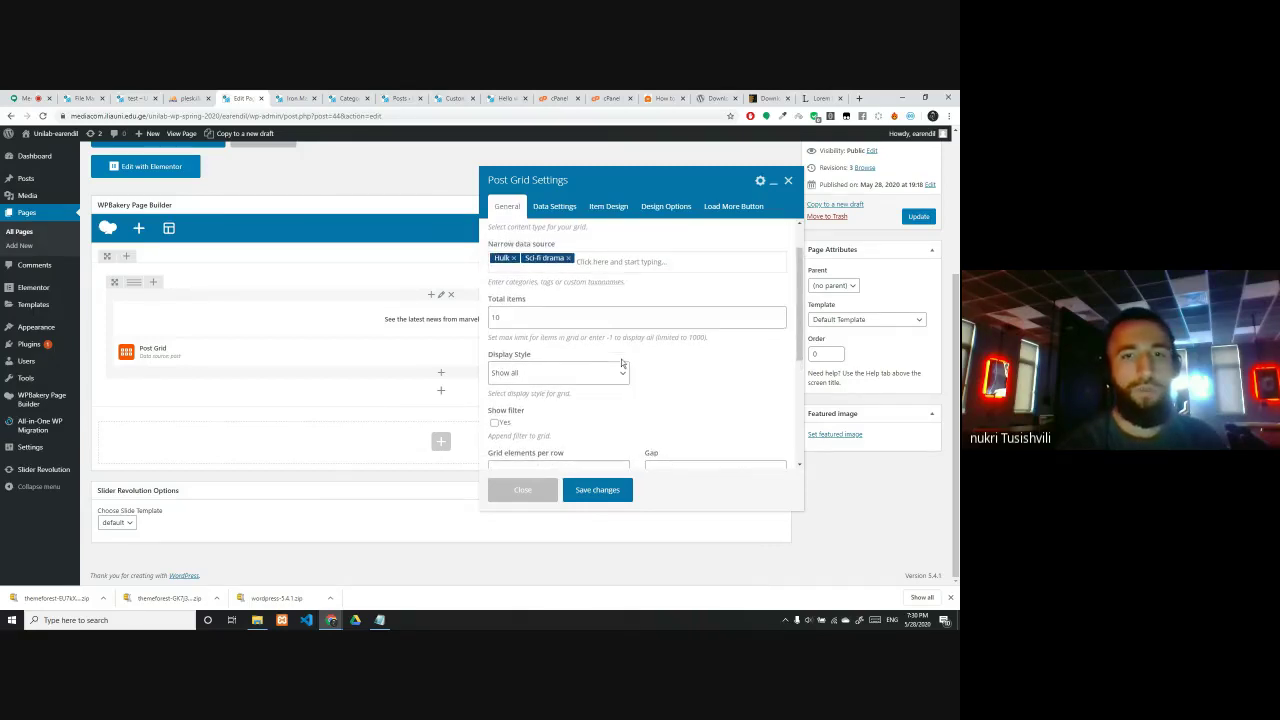
left_click_drag(567, 324, 430, 318)
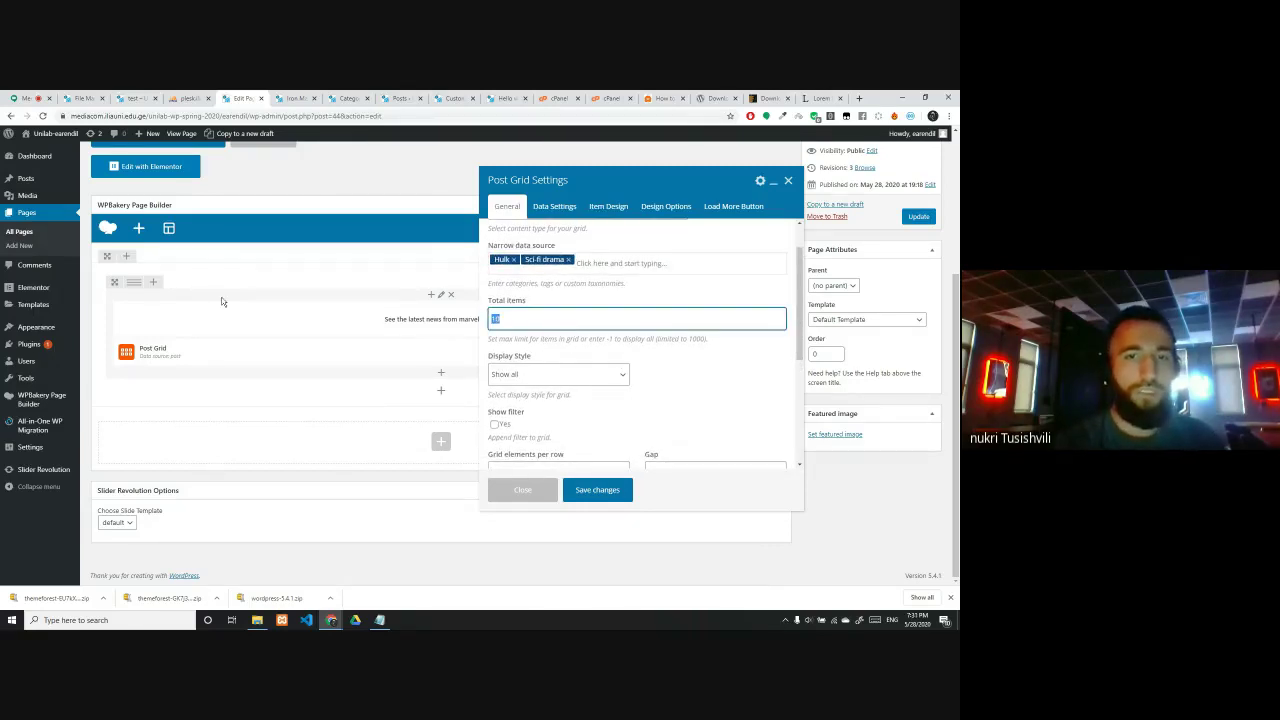
key("BackSpace")
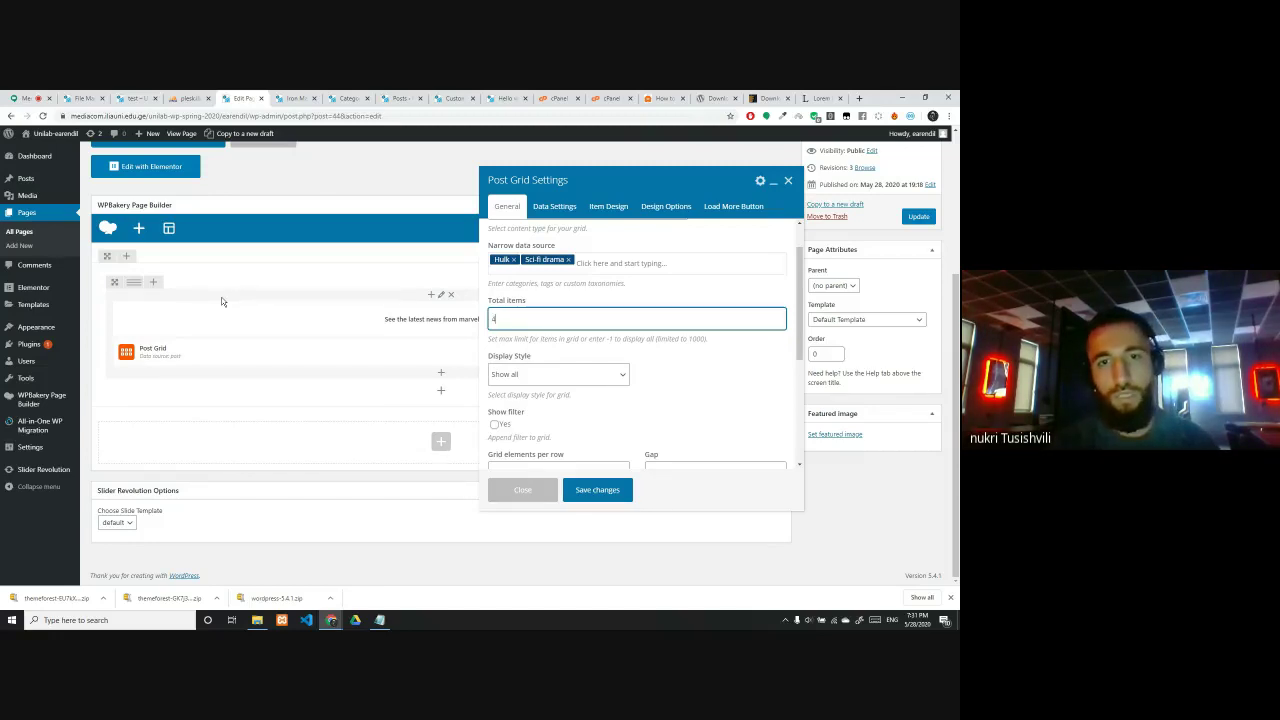
scroll(540, 330, "down", 2)
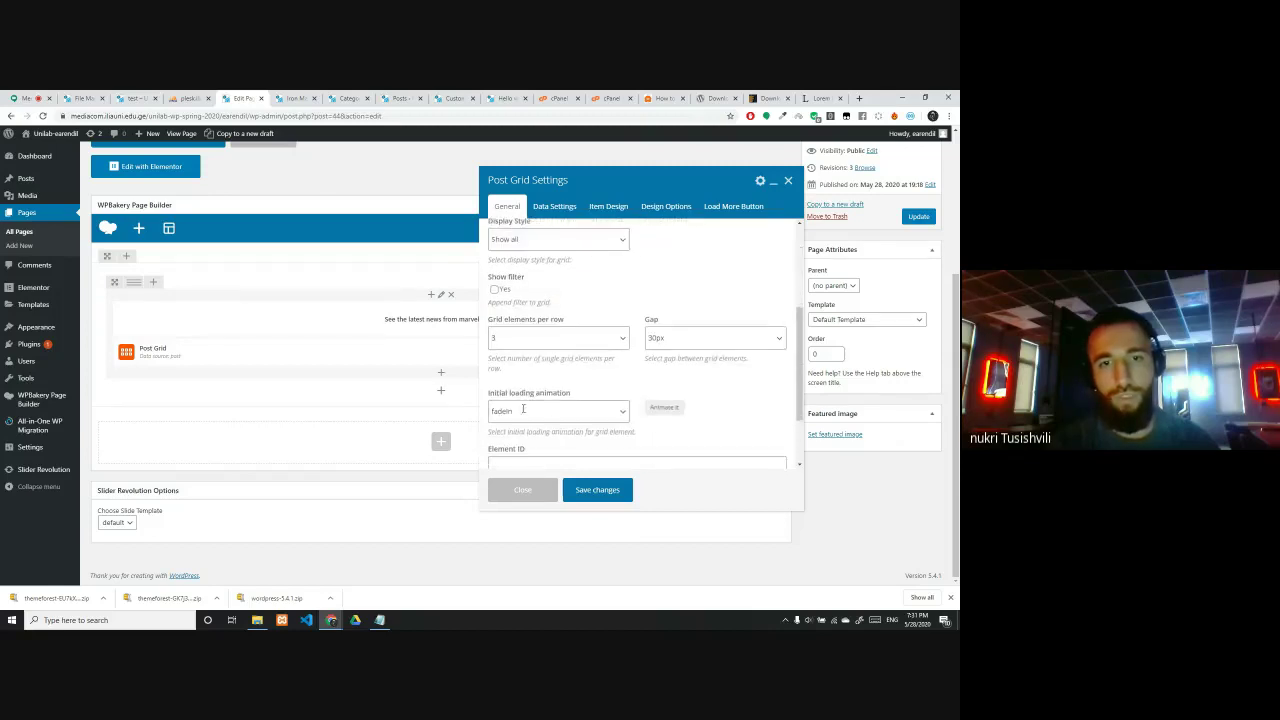
left_click(509, 324)
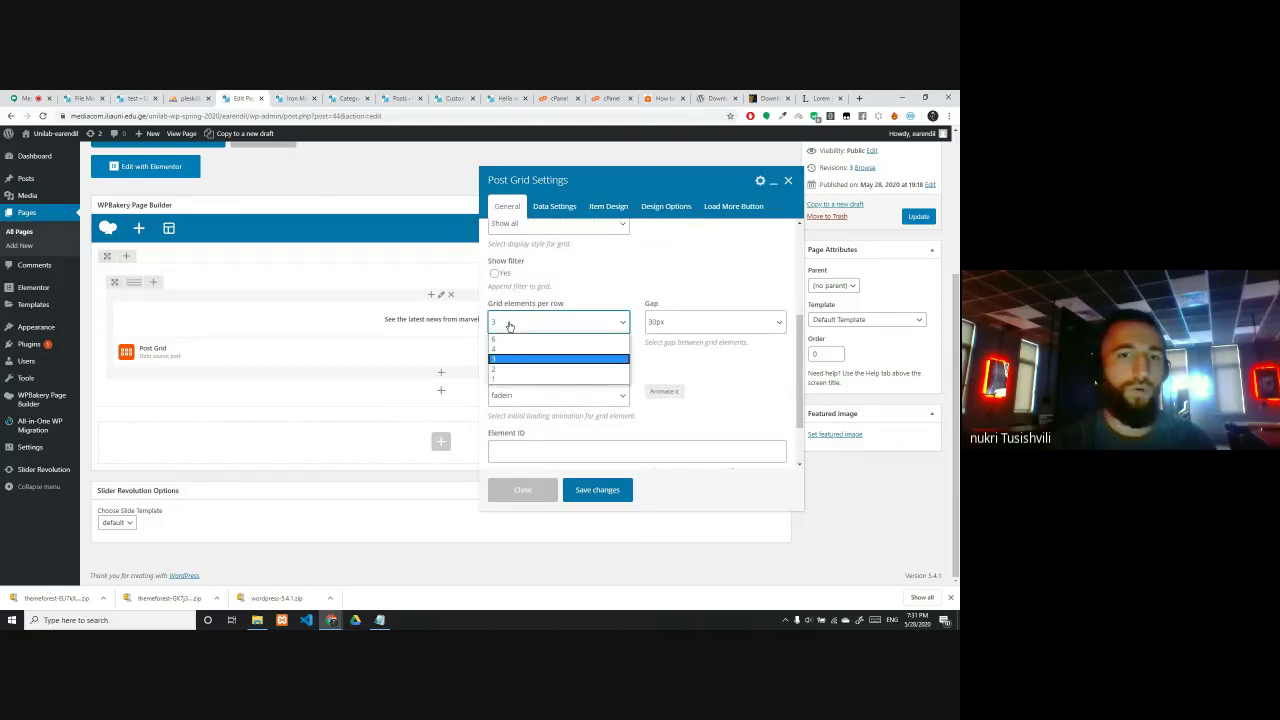
scroll(509, 326, "down", 1)
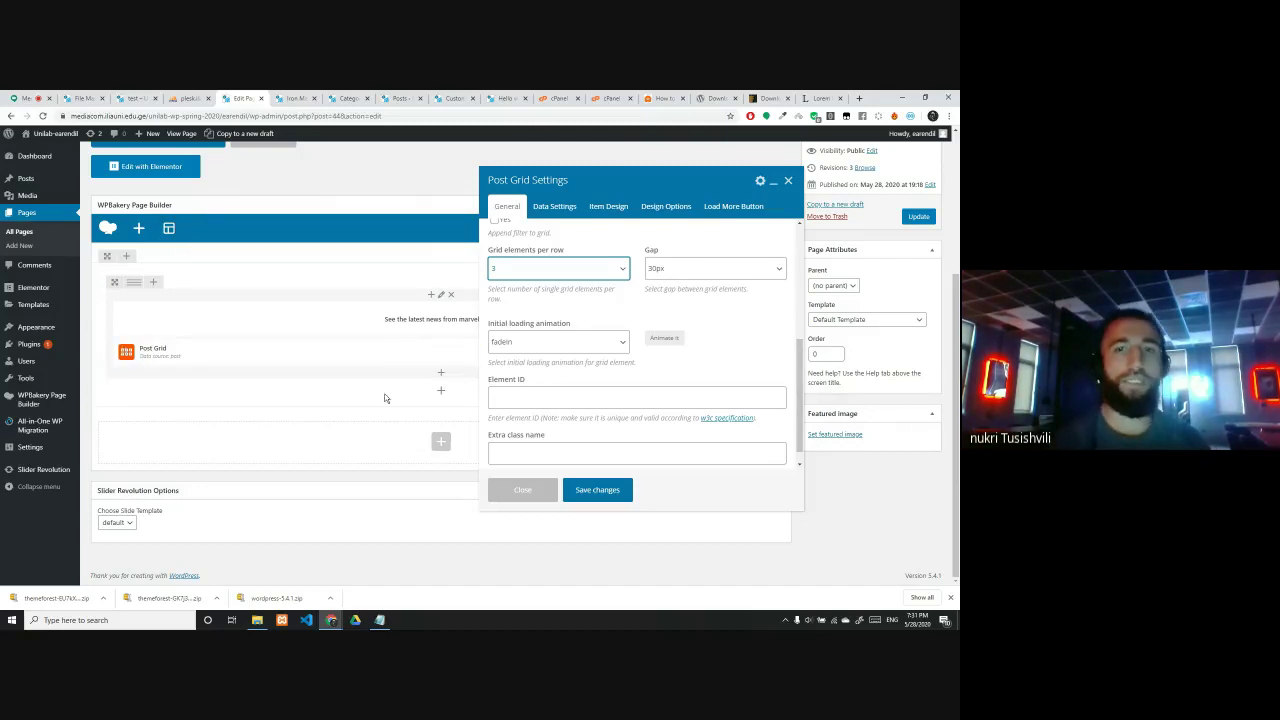
scroll(511, 363, "down", 1)
Set tada as the loading animation and a Load more button display style, adjust items per page, and save
left_click(523, 325)
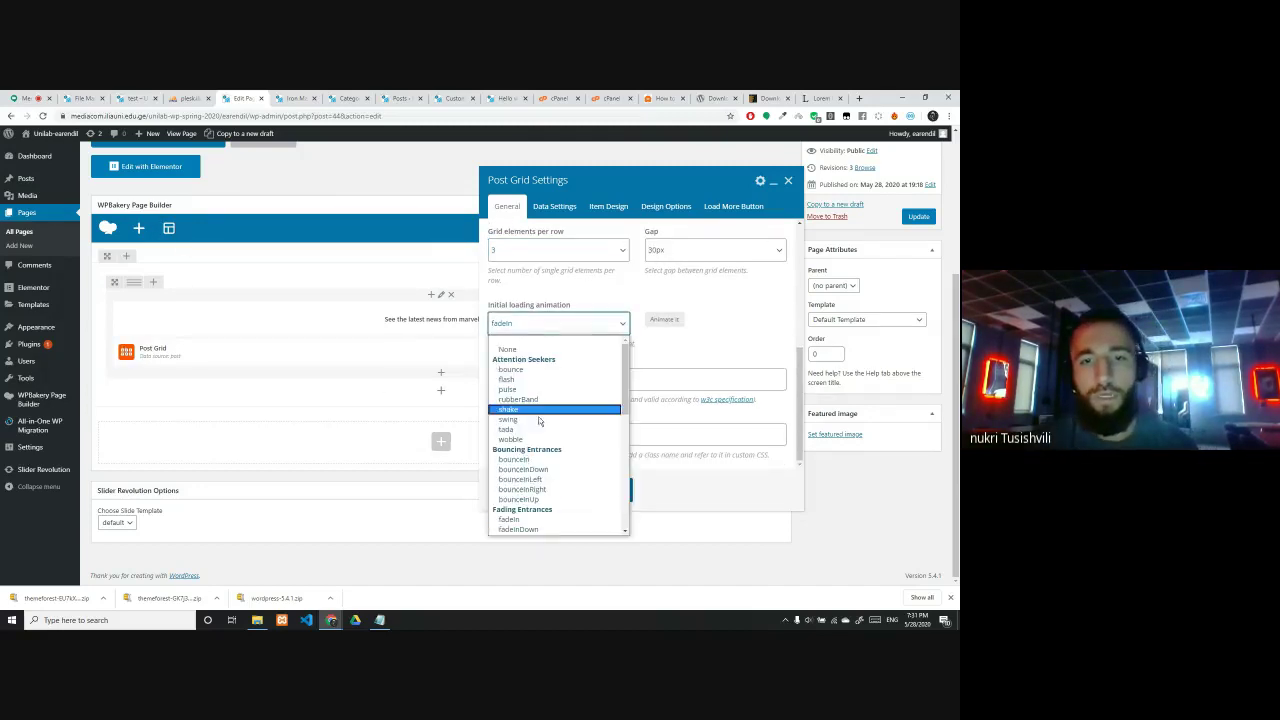
left_click(540, 429)
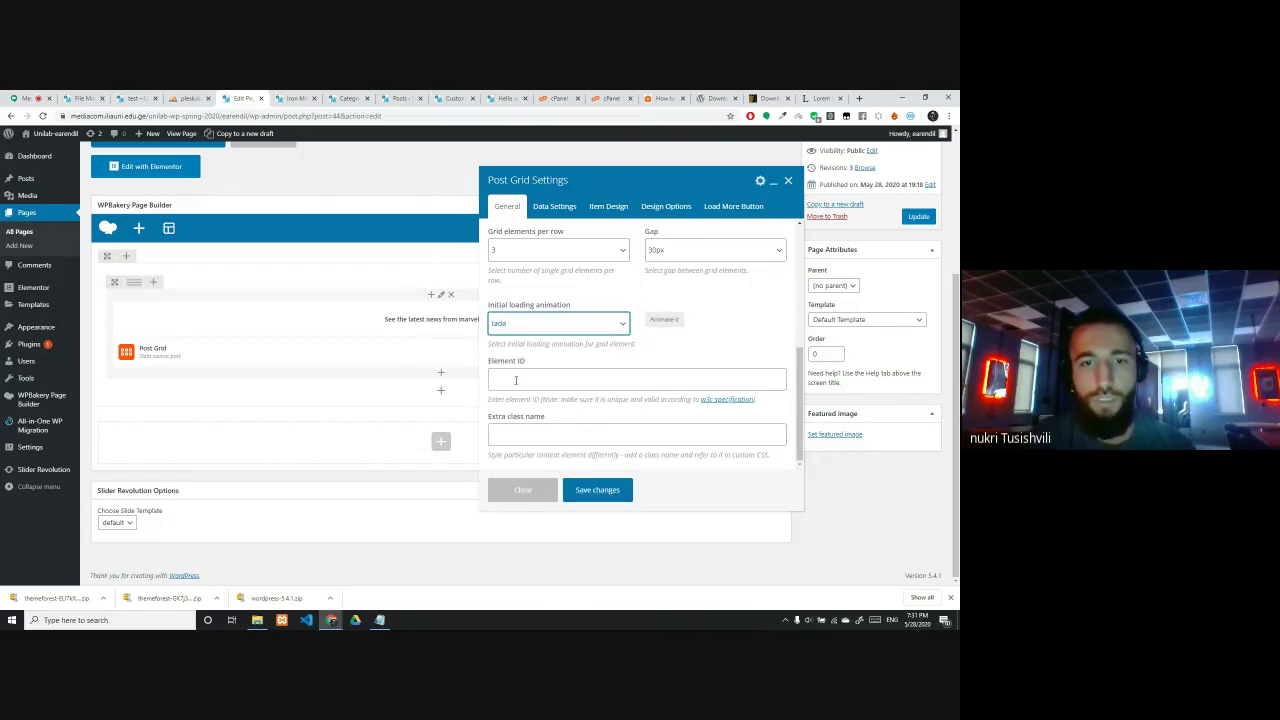
scroll(517, 396, "up", 4)
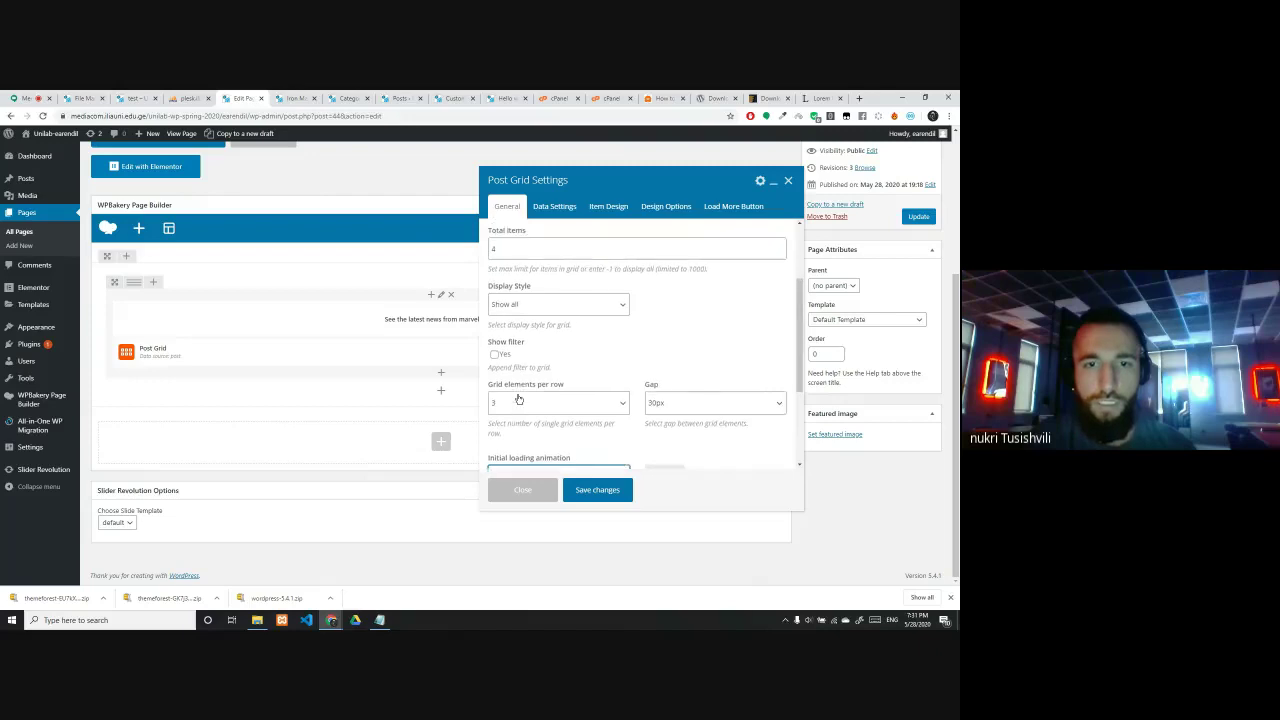
left_click(543, 350)
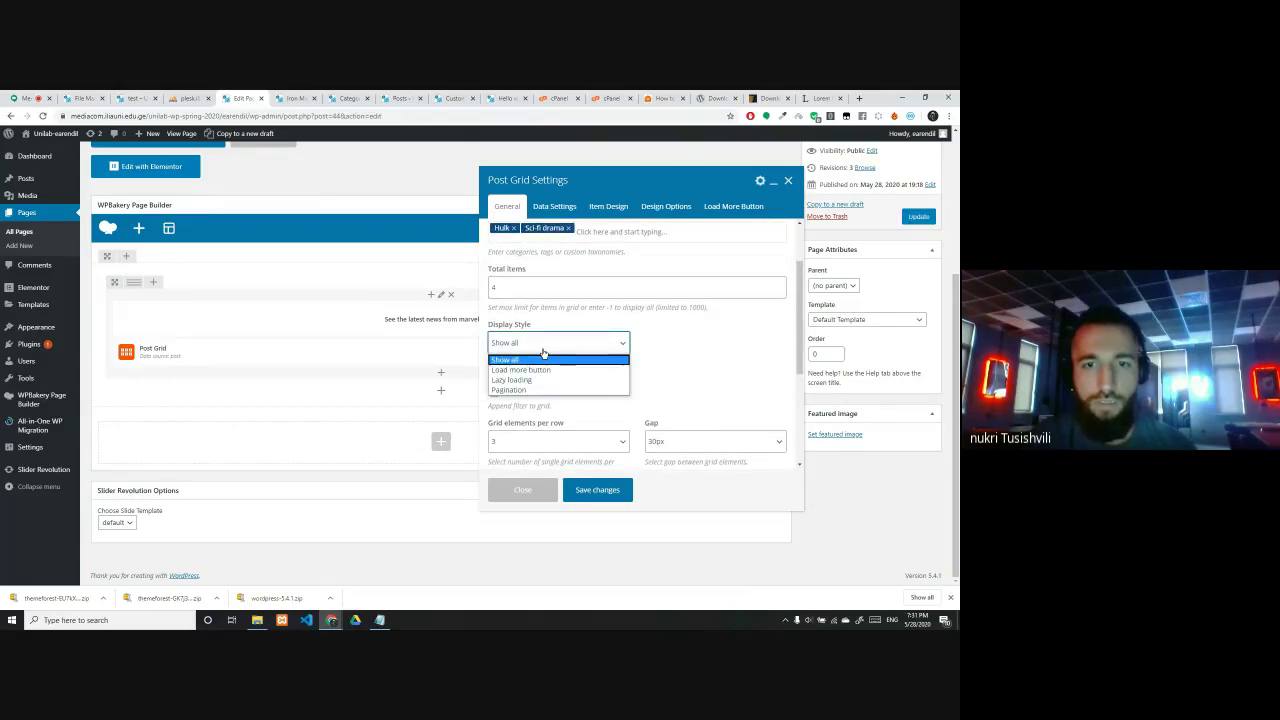
left_click(537, 373)
scroll(571, 330, "up", 2)
scroll(585, 345, "down", 1)
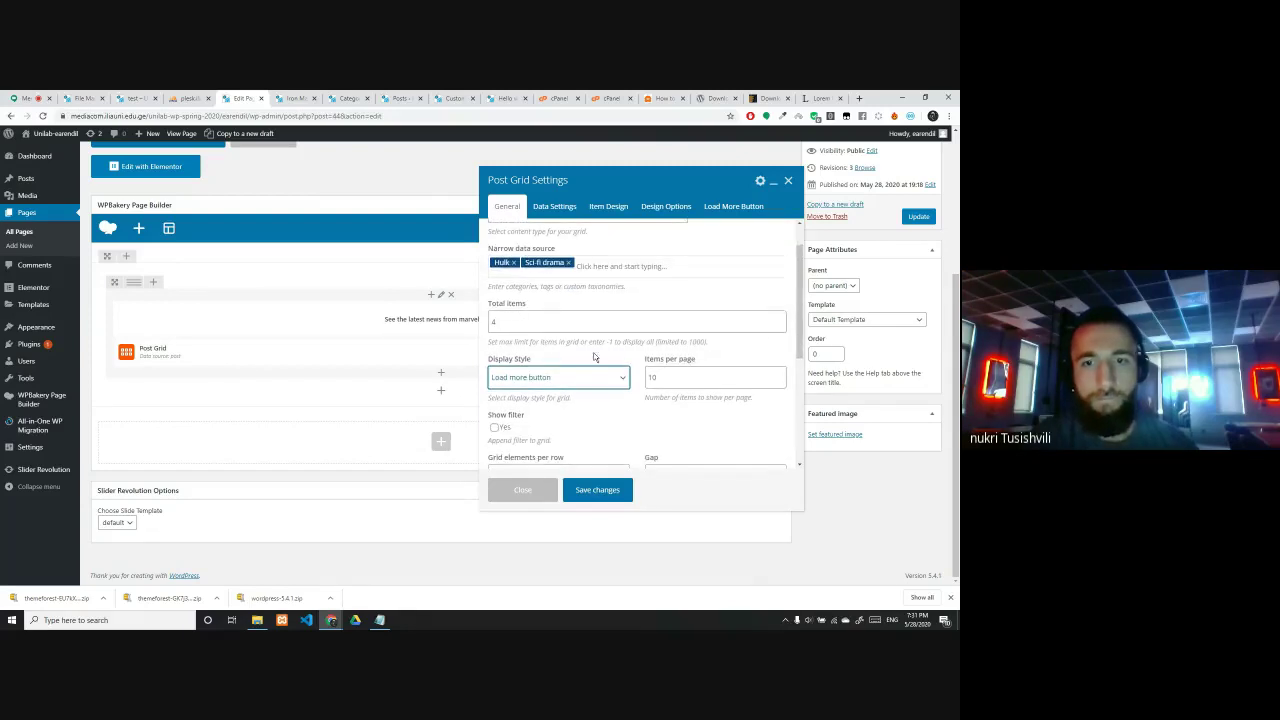
scroll(594, 357, "down", 1)
left_click(678, 366)
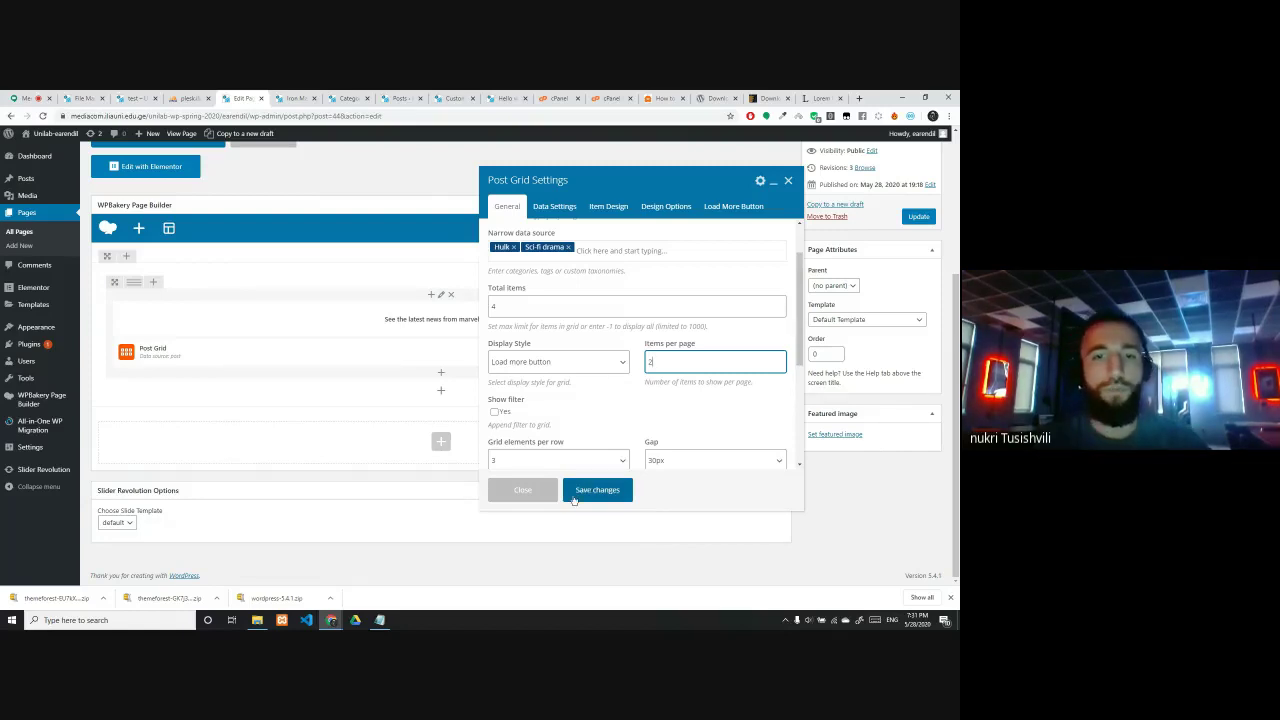
left_click(573, 496)
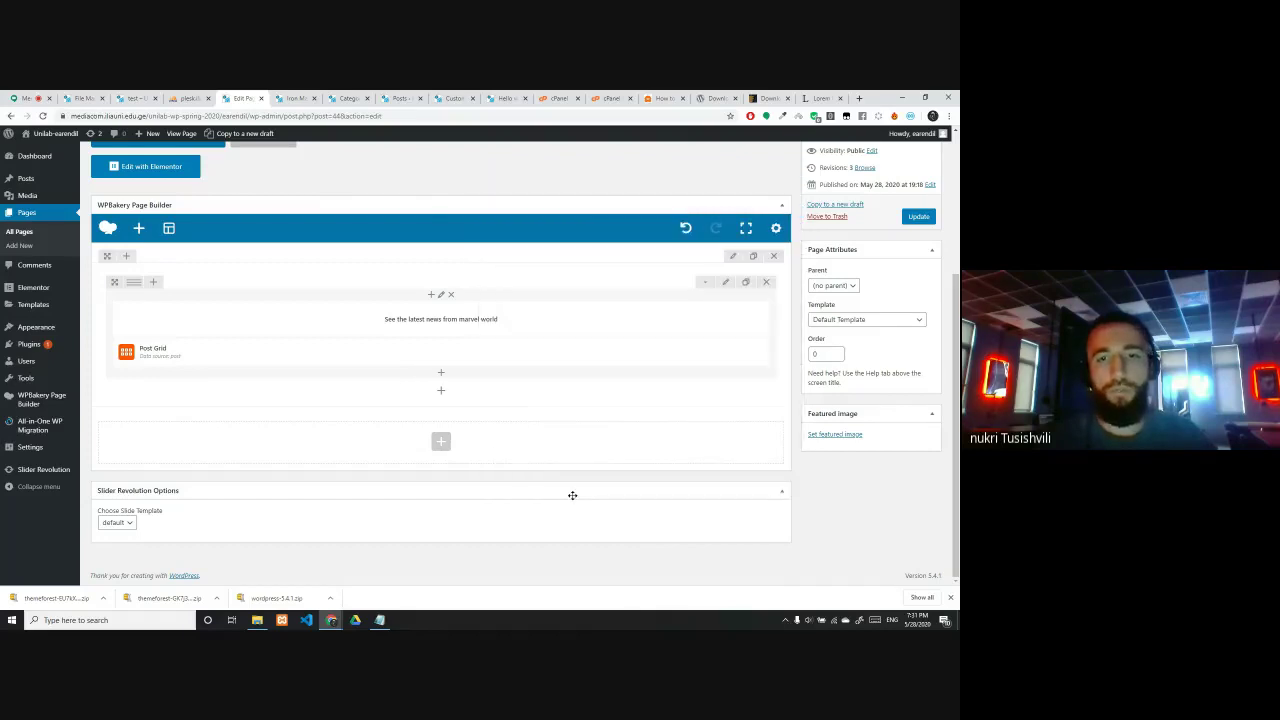
Update the Blog page, preview its grid showing R.i.p iron man and Hulk Got Smarter, then return to editing
left_click(917, 218)
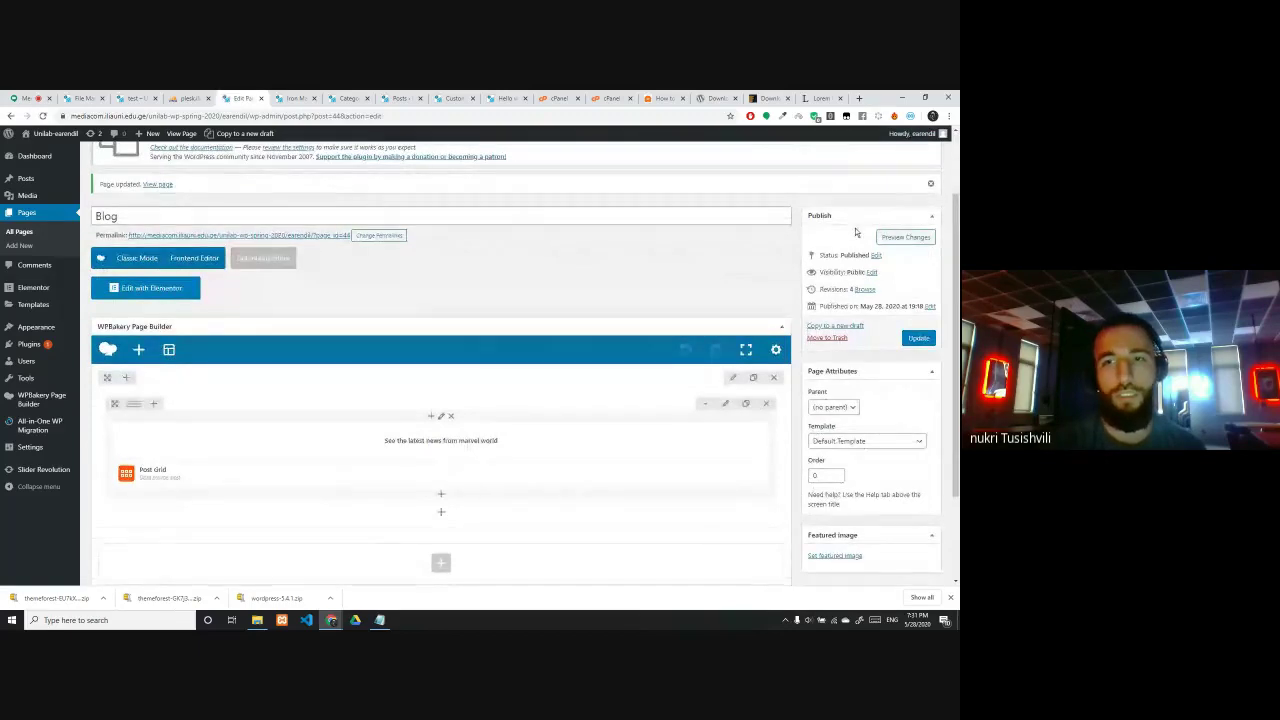
left_click(890, 243)
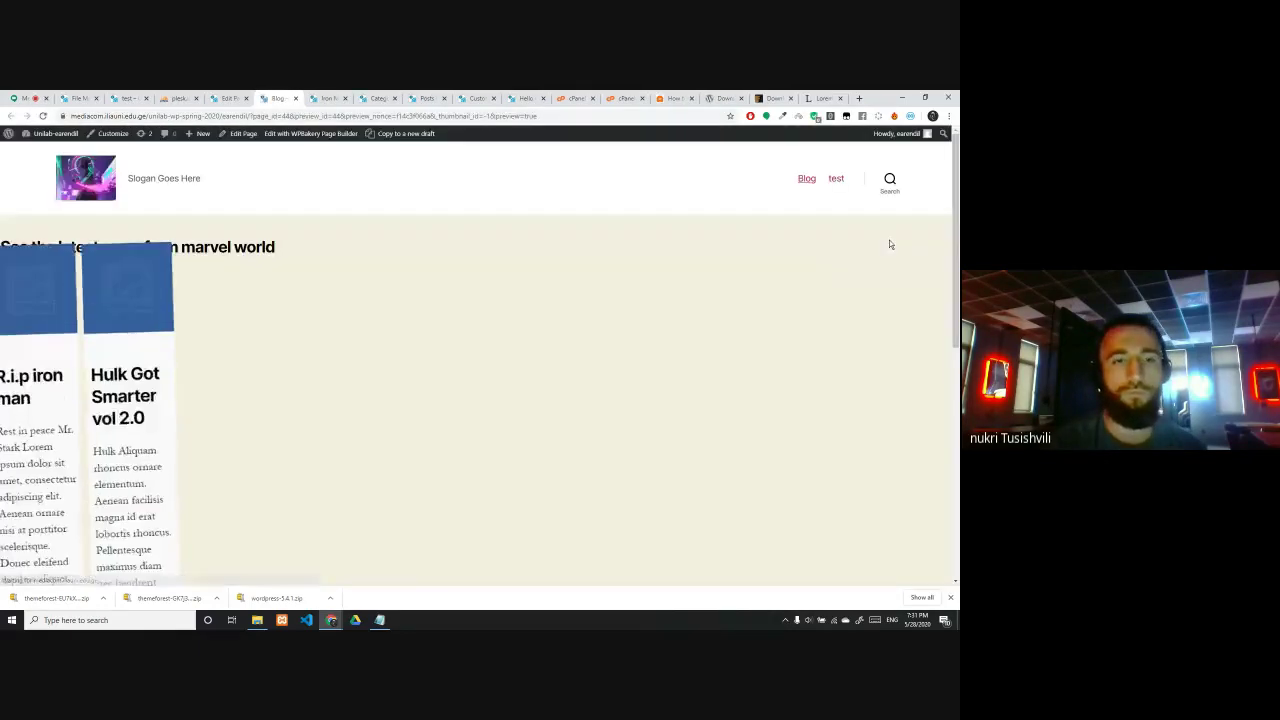
scroll(611, 395, "down", 15)
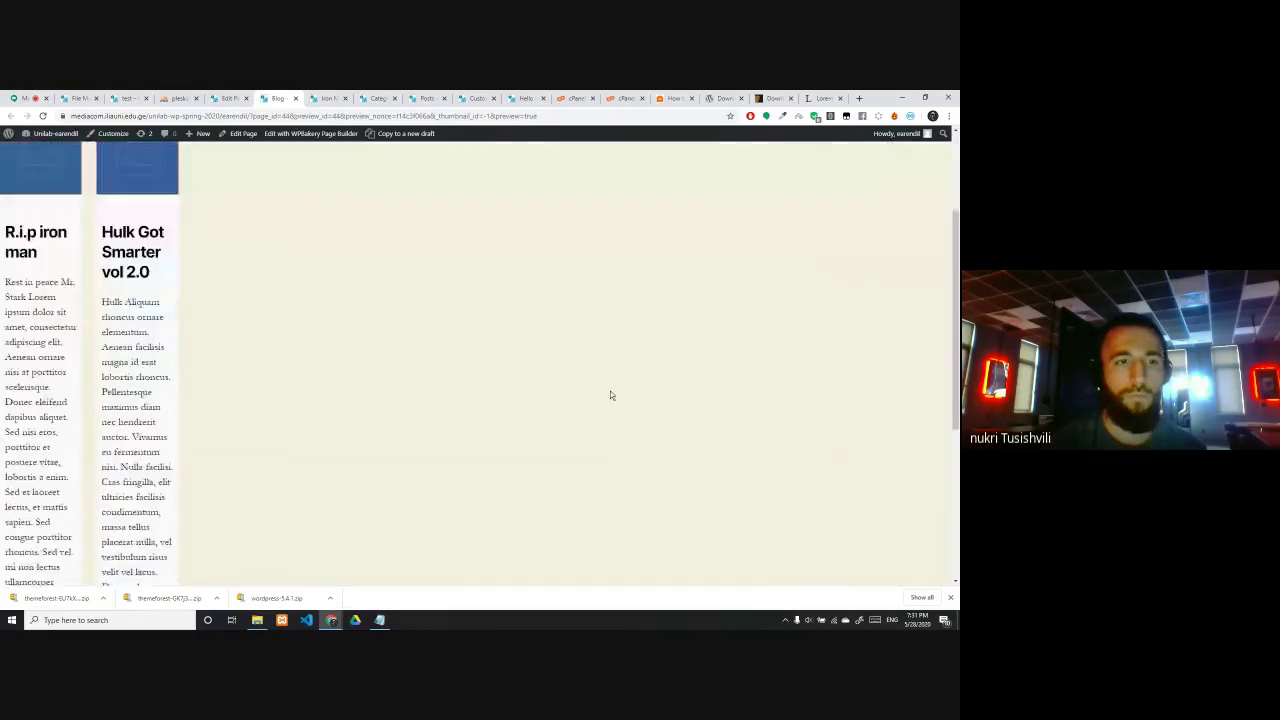
scroll(611, 395, "up", 15)
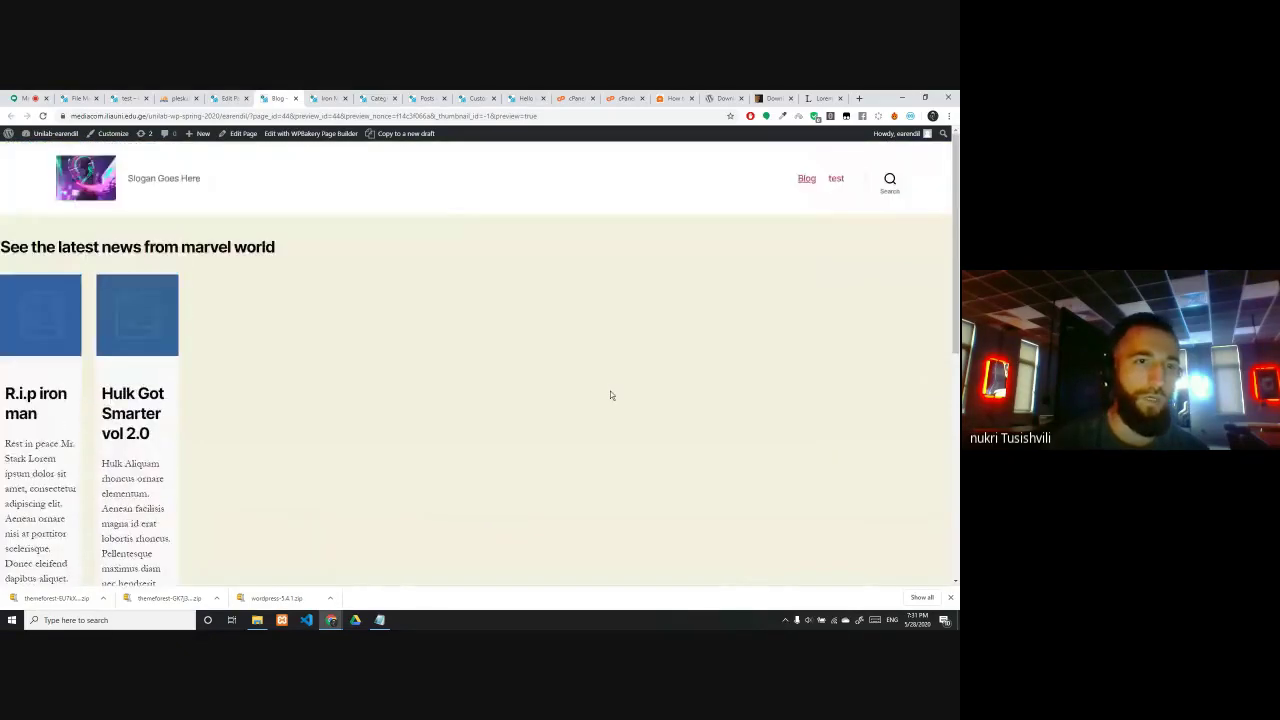
left_click(215, 100)
scroll(360, 303, "down", 2)
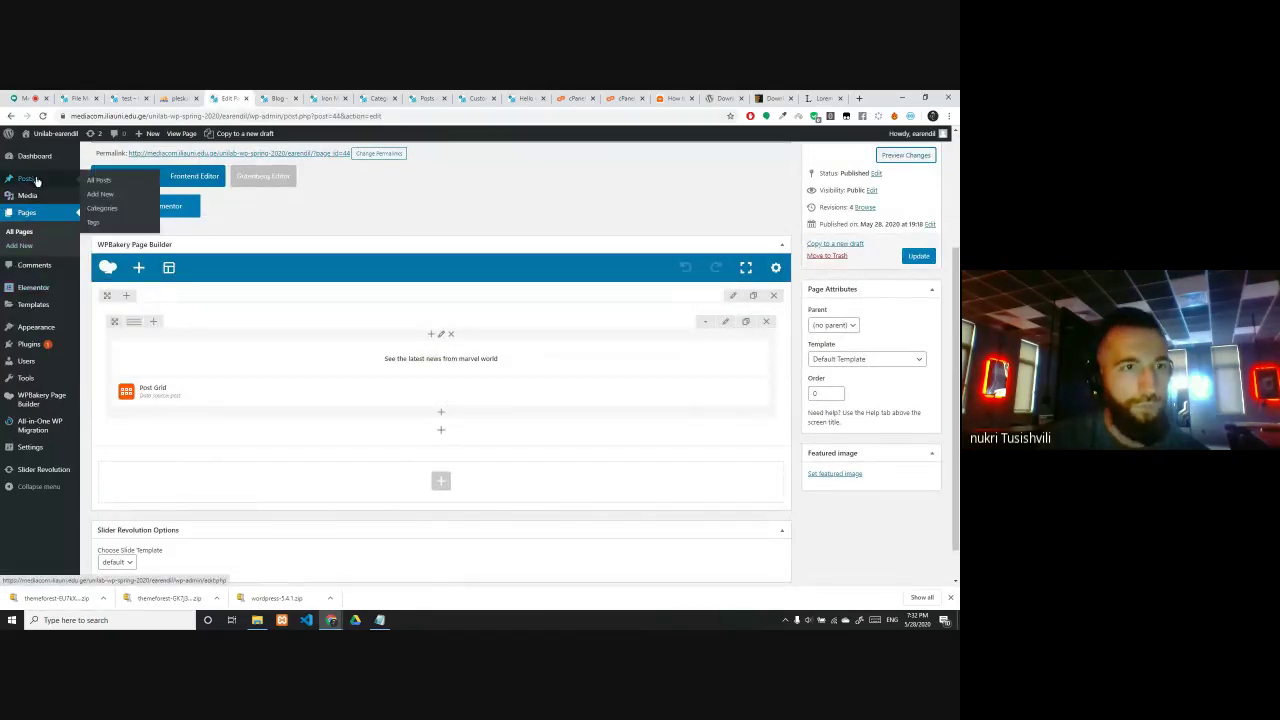
Set the pink neon figure picture as the featured image of 'R.i.p iron man'
left_click(31, 186)
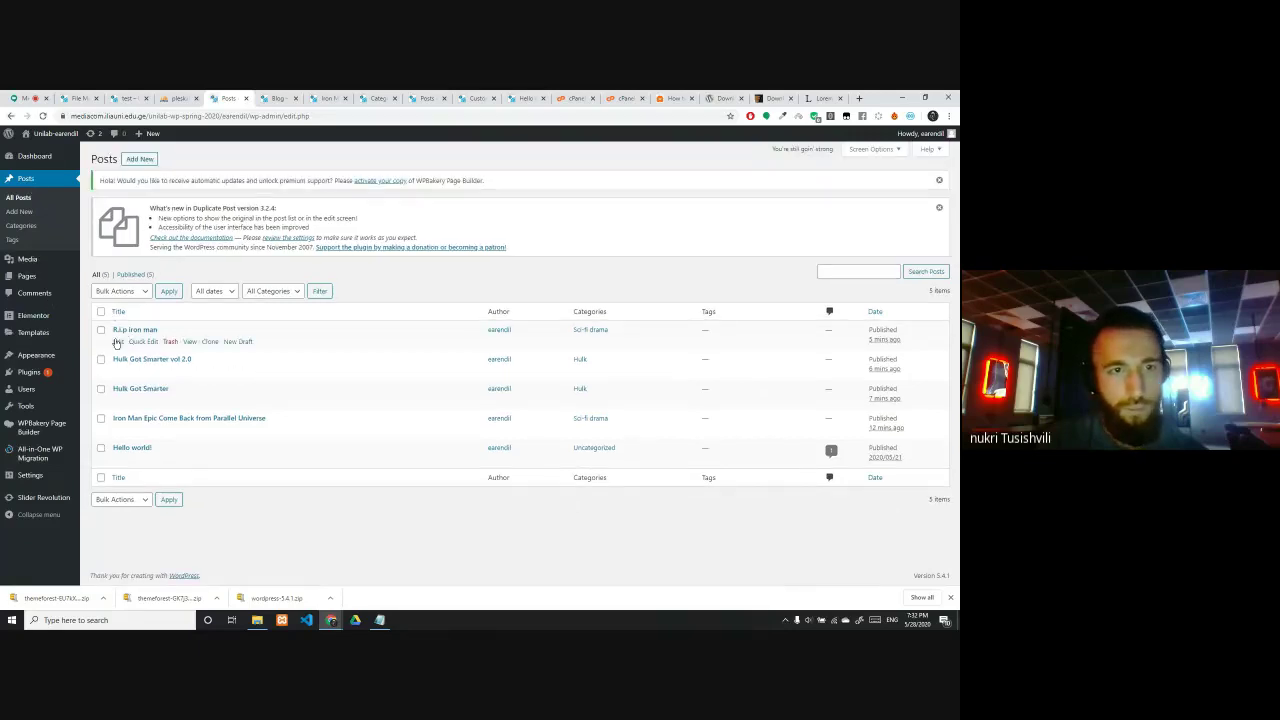
left_click(119, 342)
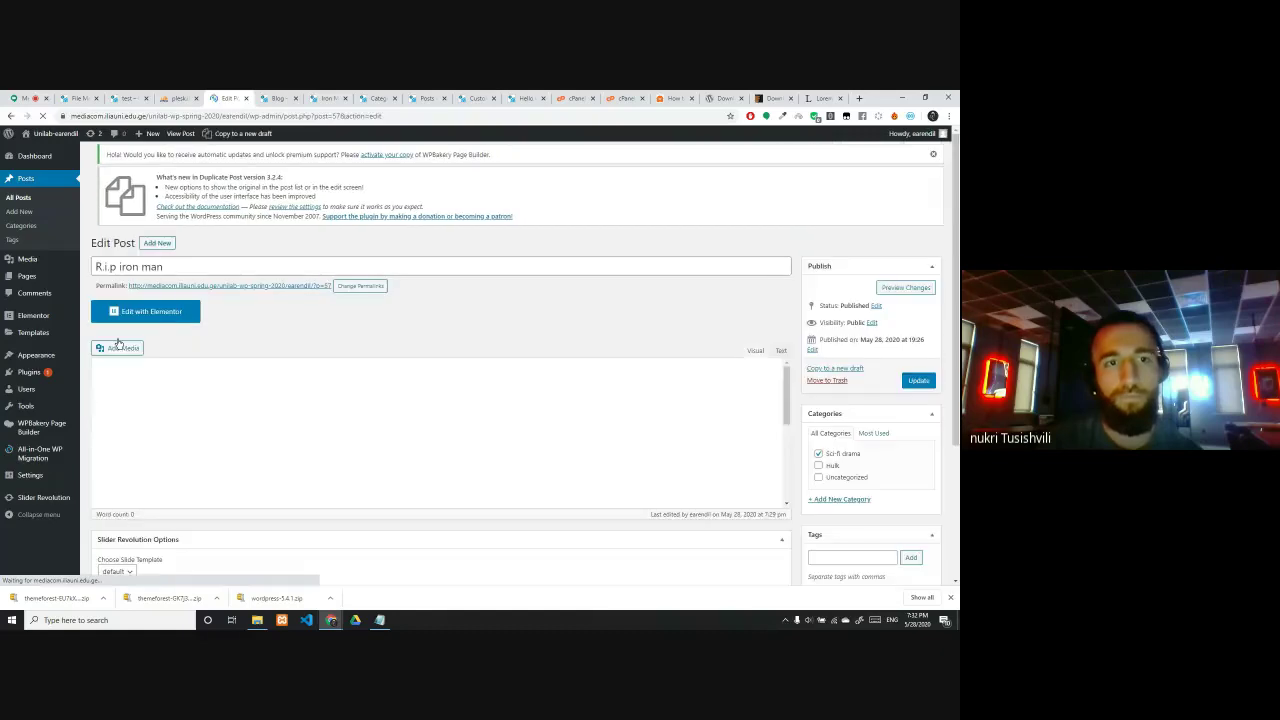
scroll(910, 482, "down", 5)
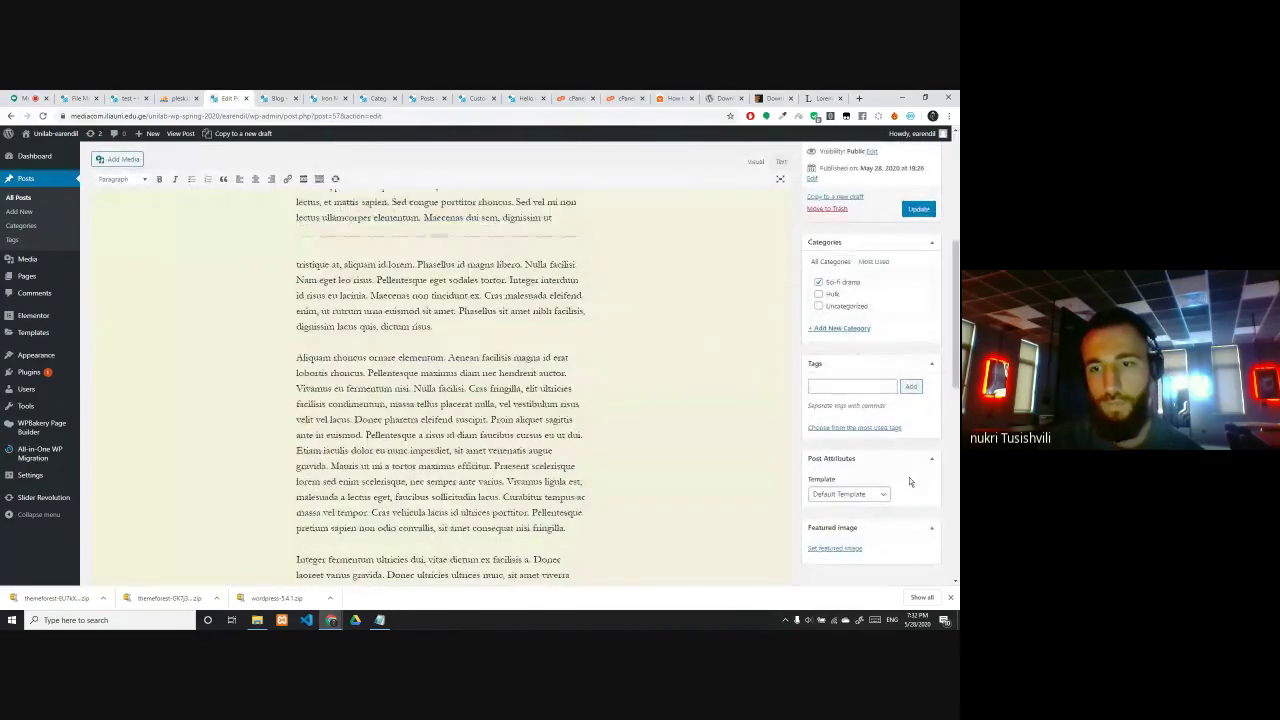
left_click(825, 547)
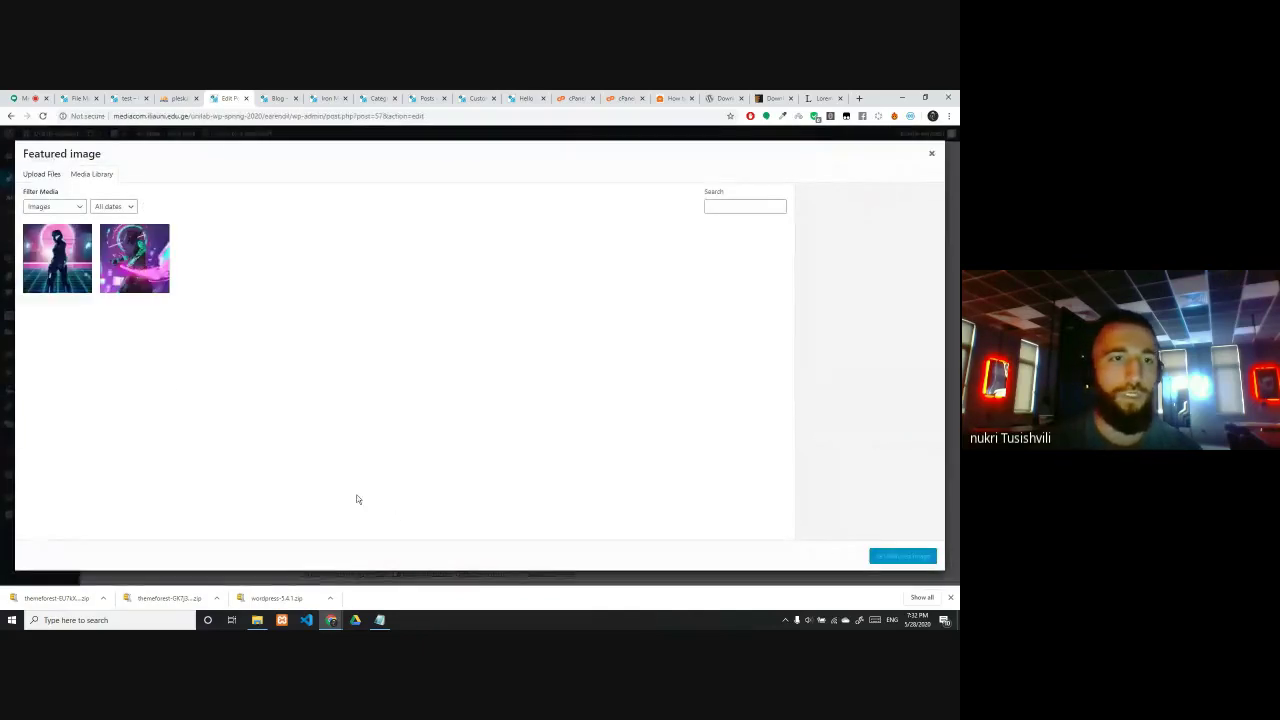
left_click(134, 258)
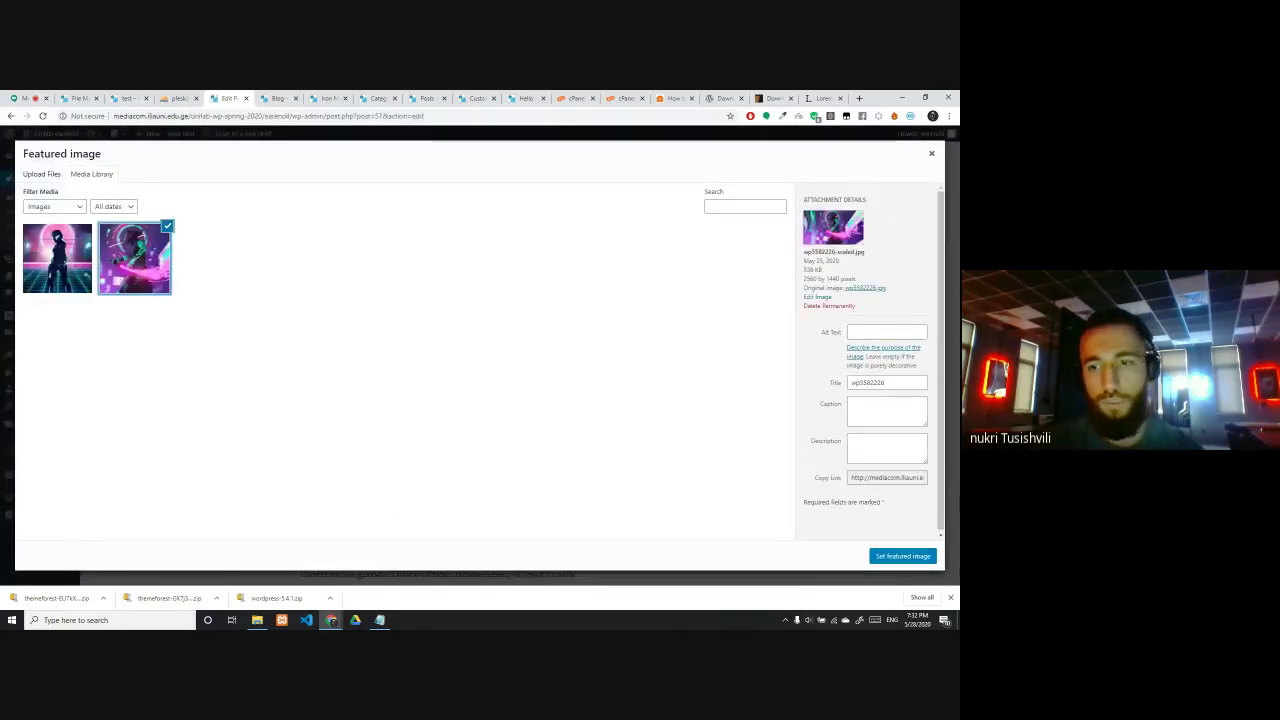
left_click(903, 556)
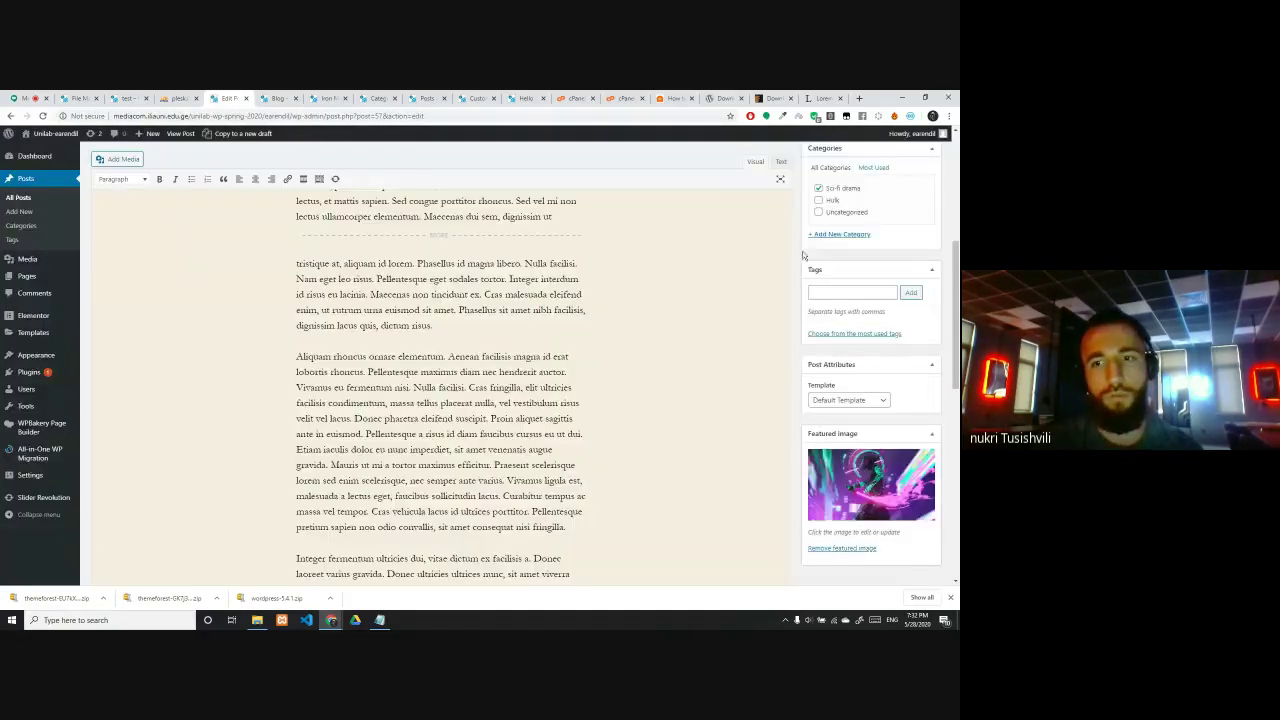
scroll(803, 256, "up", 3)
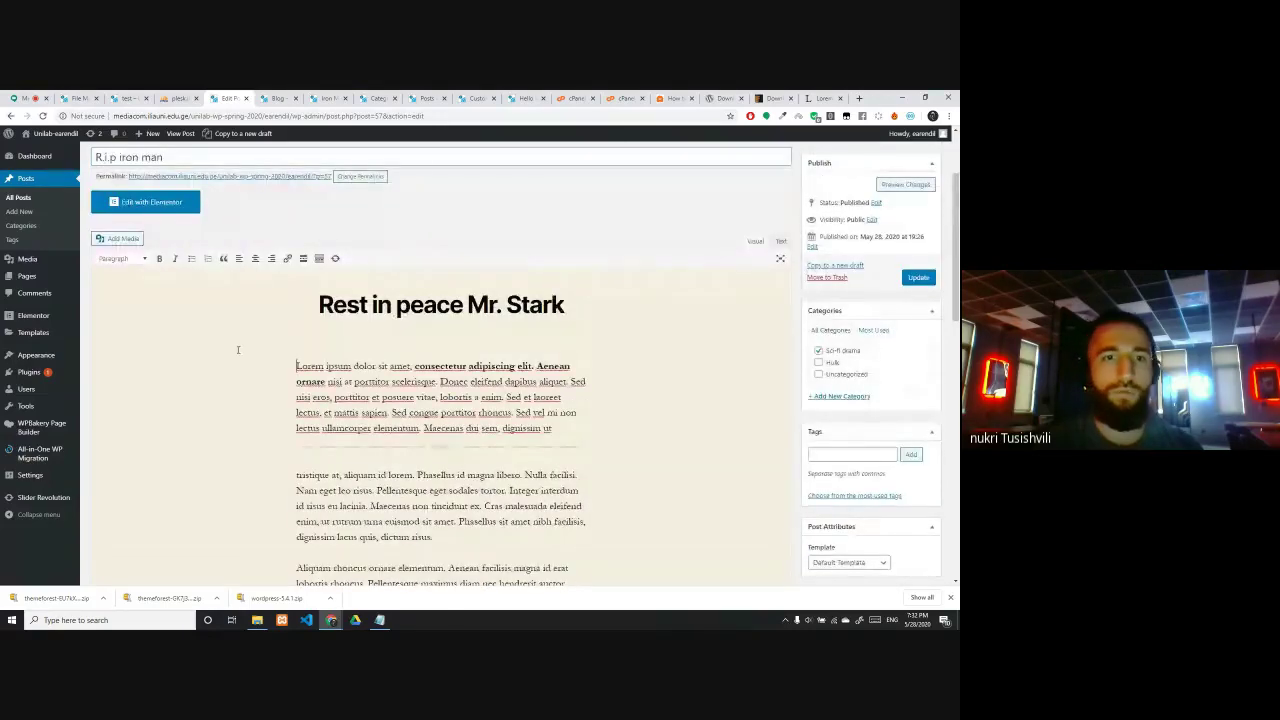
Insert the cyberpunk figure image in a new paragraph after 'dictum risus.'
scroll(518, 366, "down", 3)
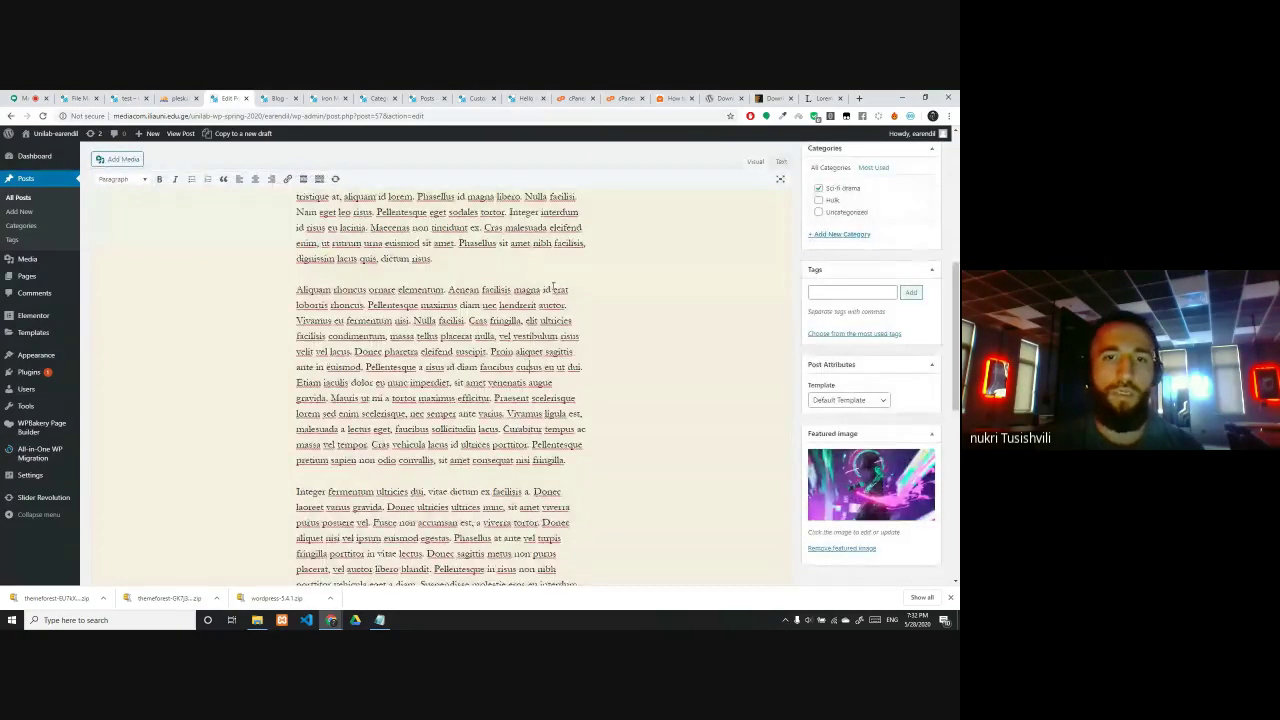
left_click(471, 257)
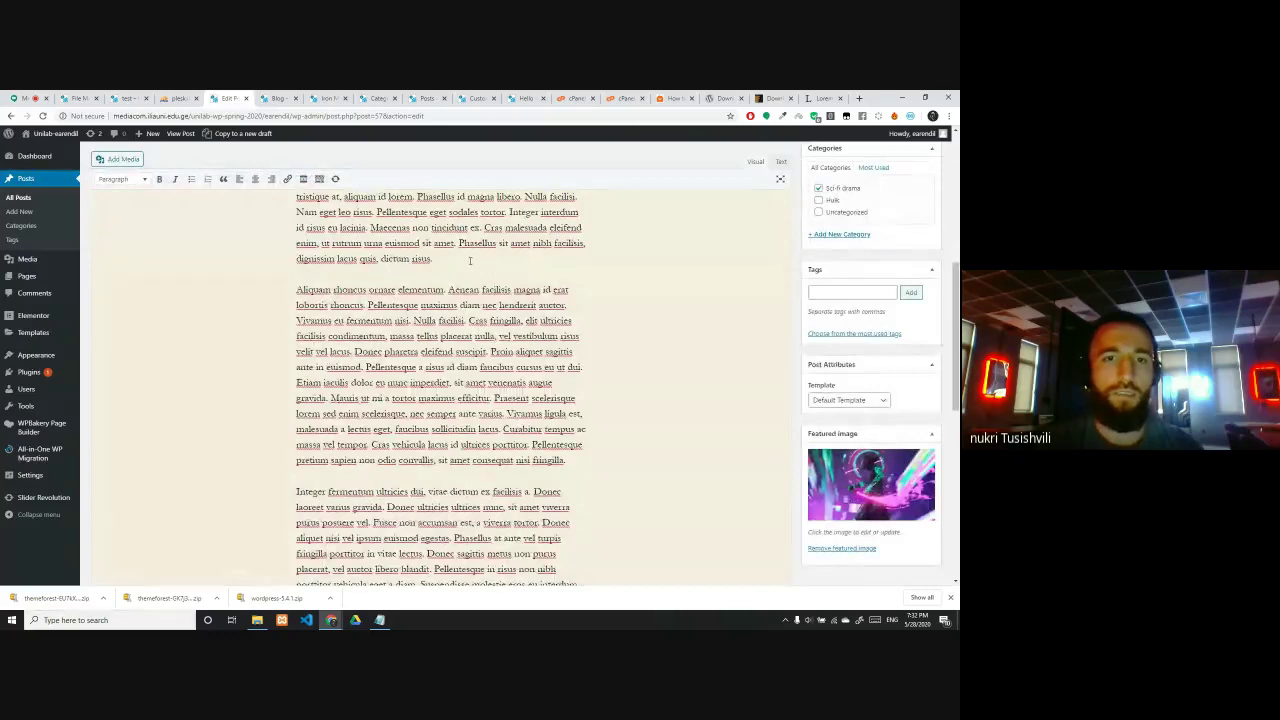
key("Return")
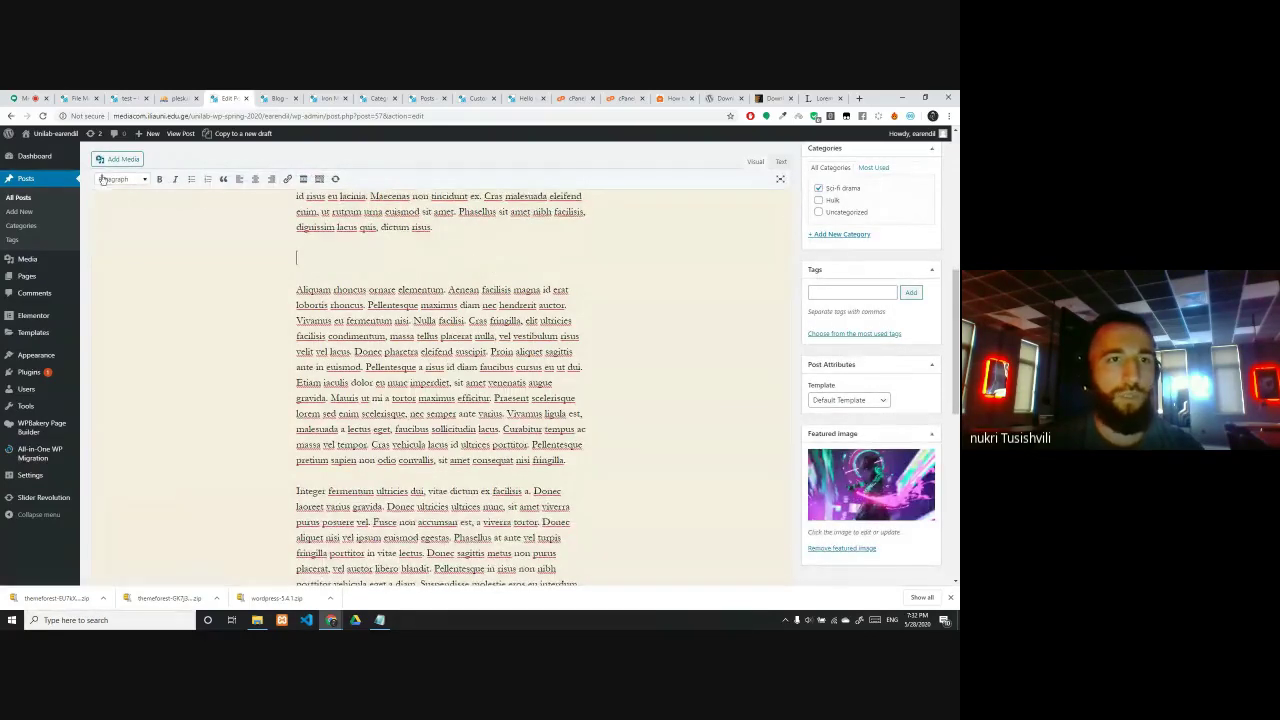
left_click(111, 162)
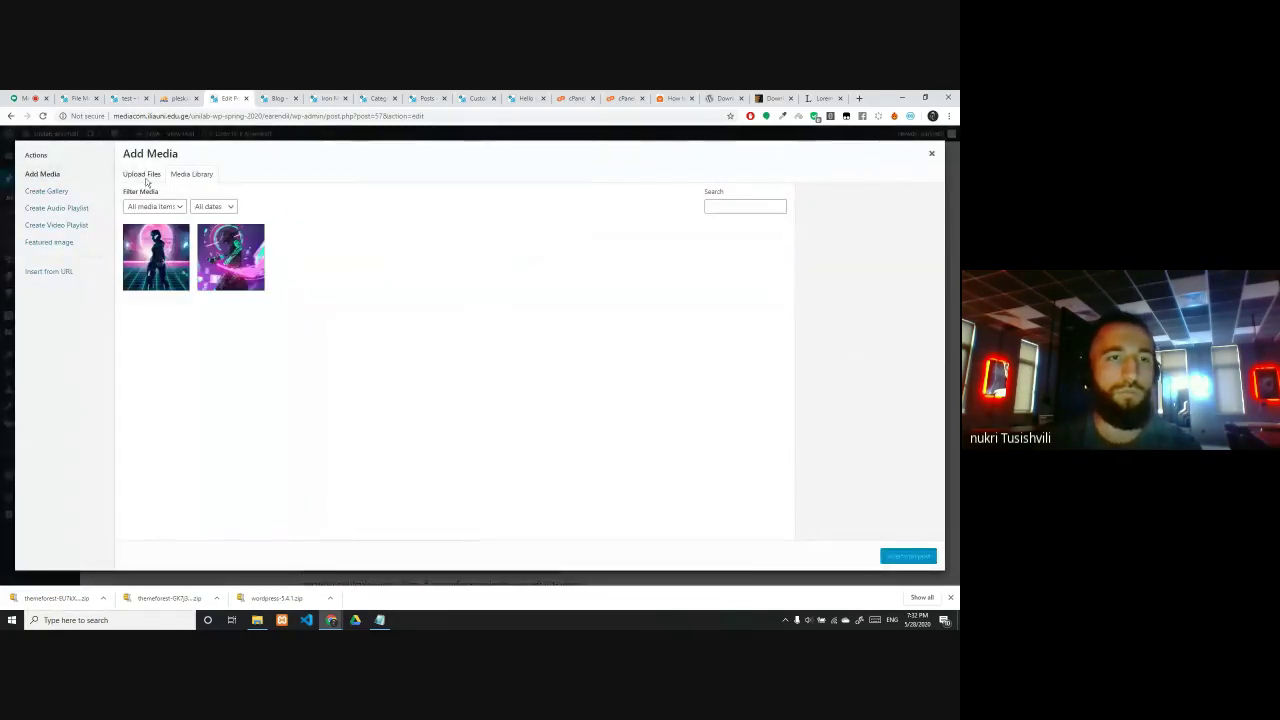
left_click(183, 241)
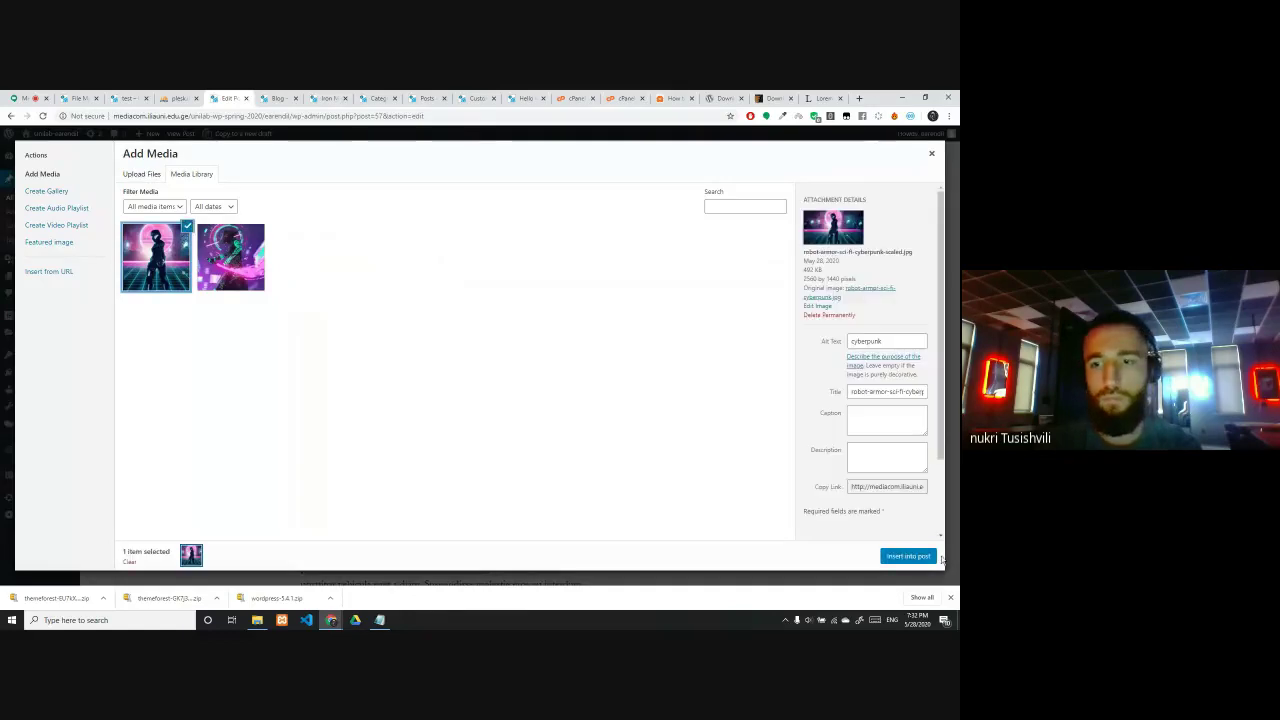
left_click(912, 562)
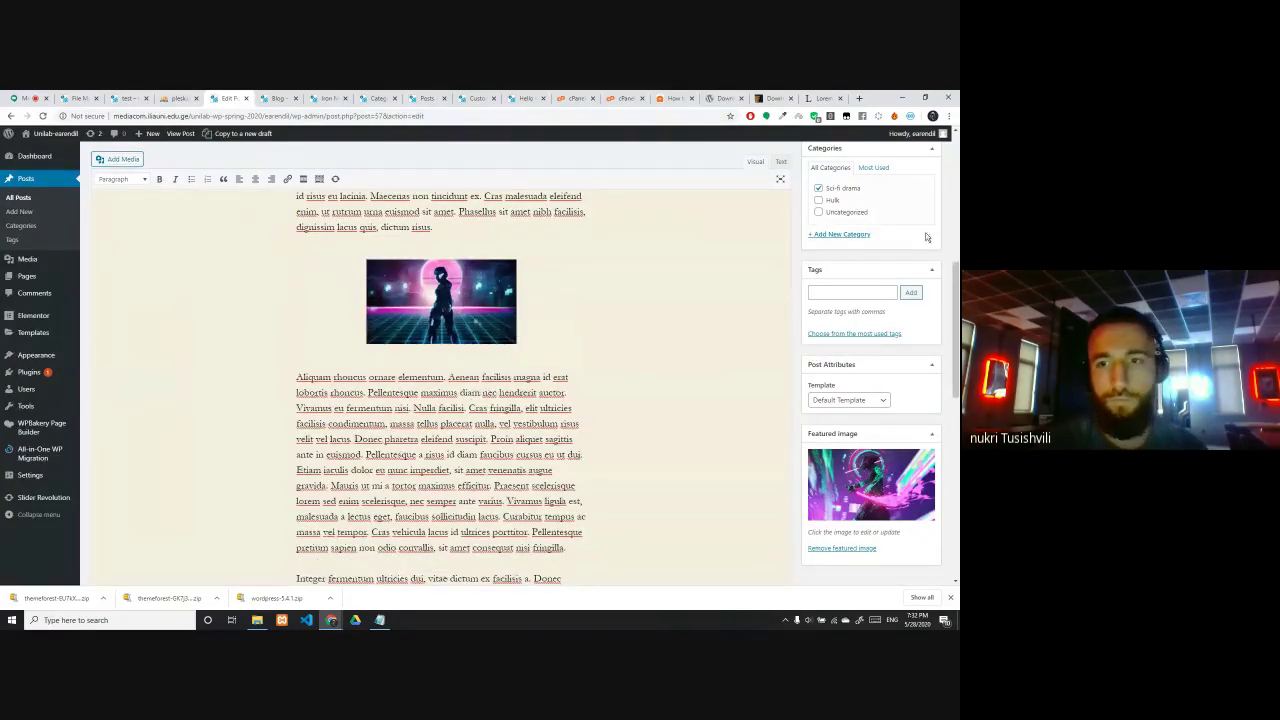
Enlarge the image to the text column, align it left so text wraps, and update the post
left_click(477, 321)
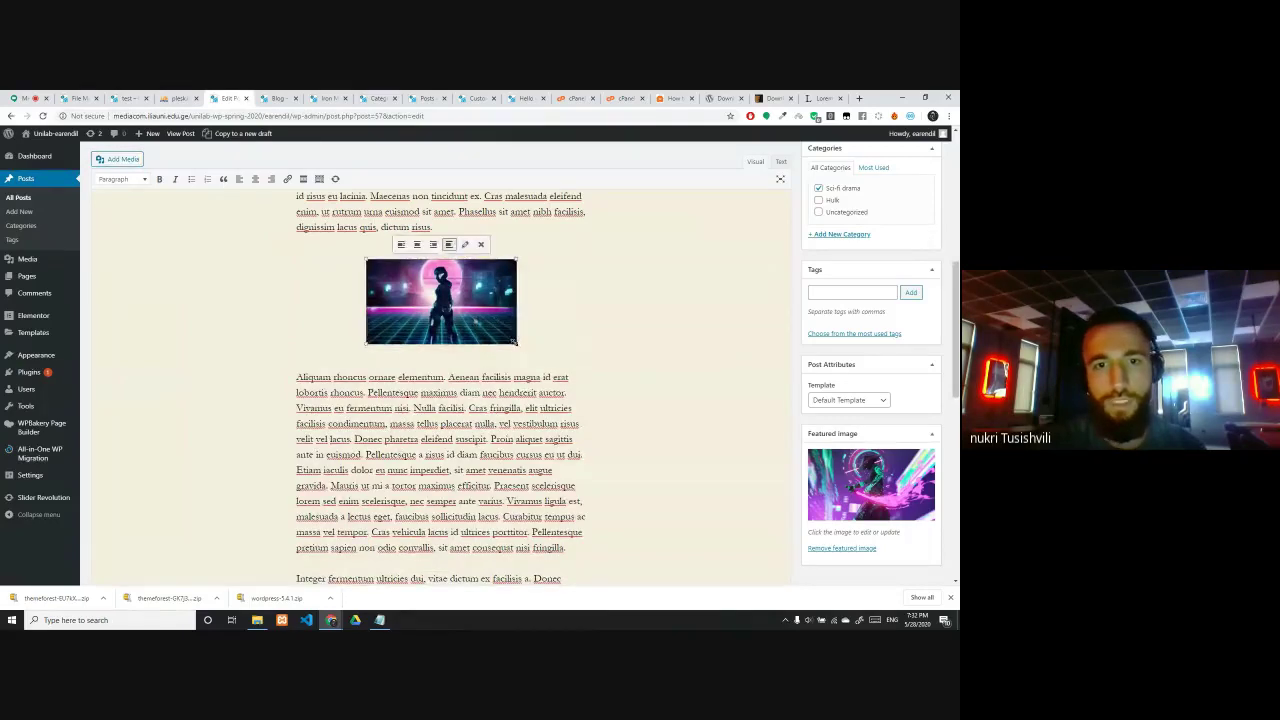
left_click_drag(516, 346, 680, 354)
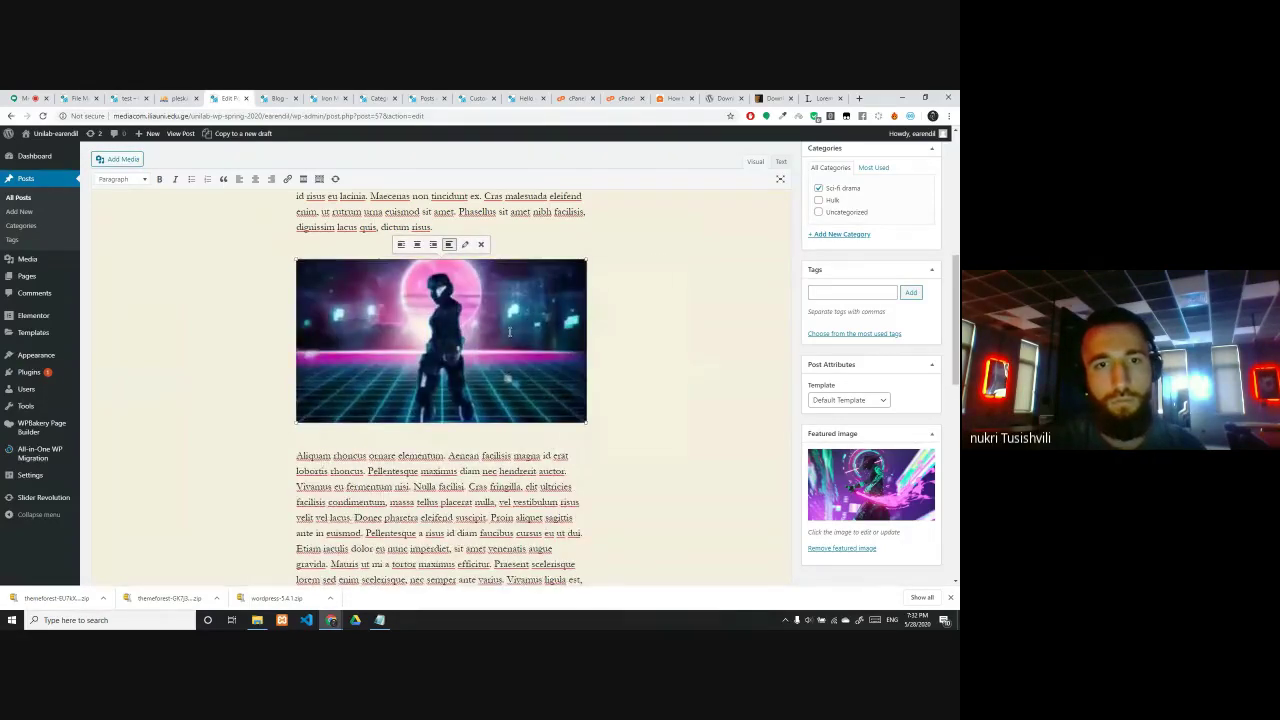
left_click(625, 319)
left_click(436, 294)
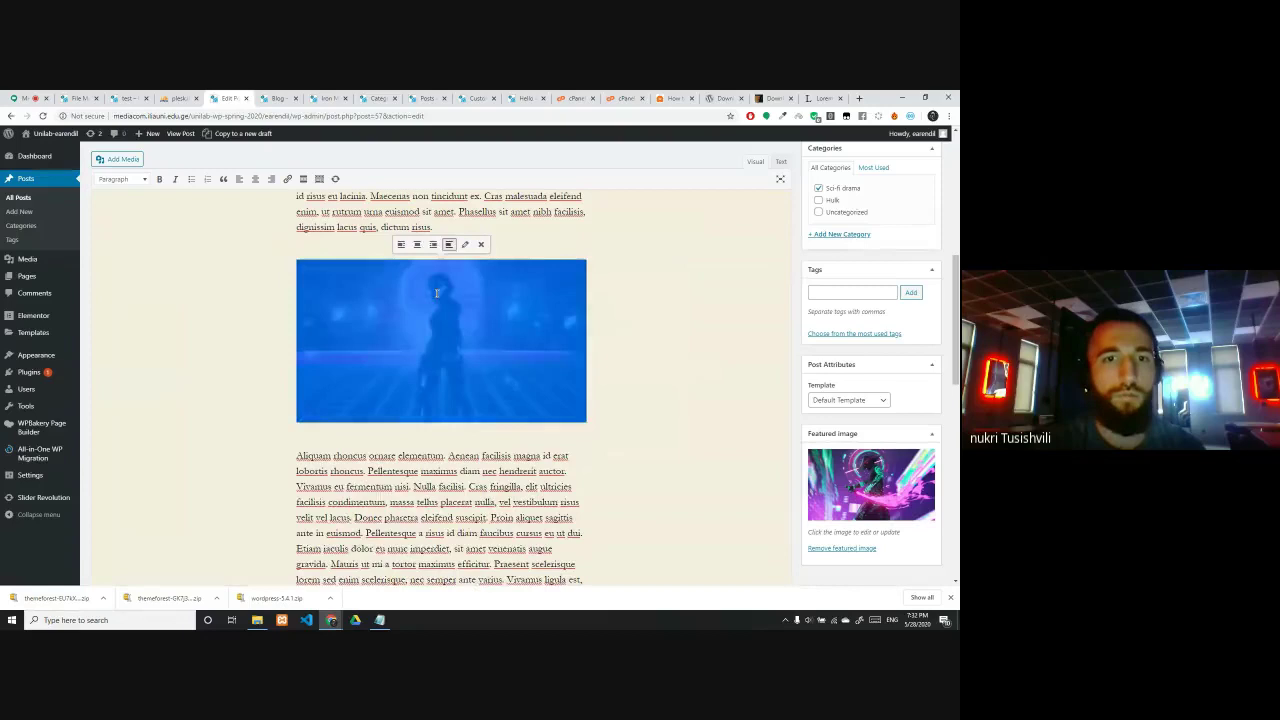
left_click(401, 246)
left_click(943, 212)
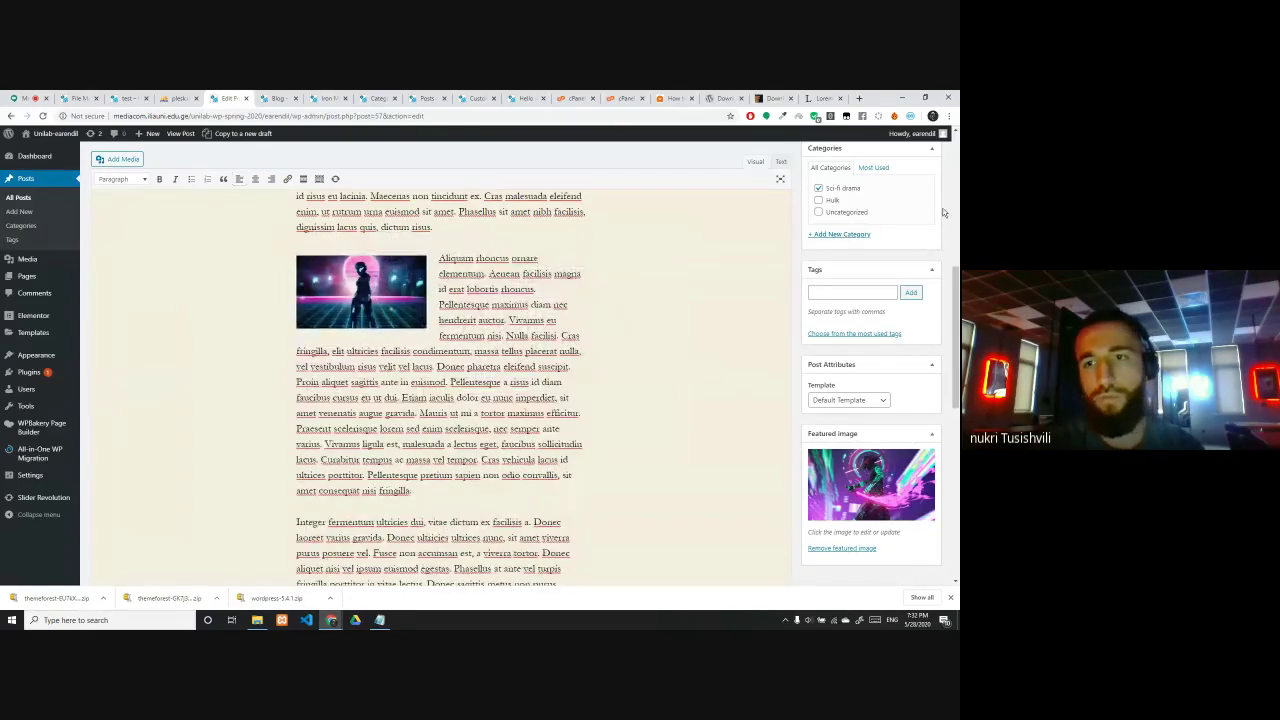
scroll(889, 297, "up", 8)
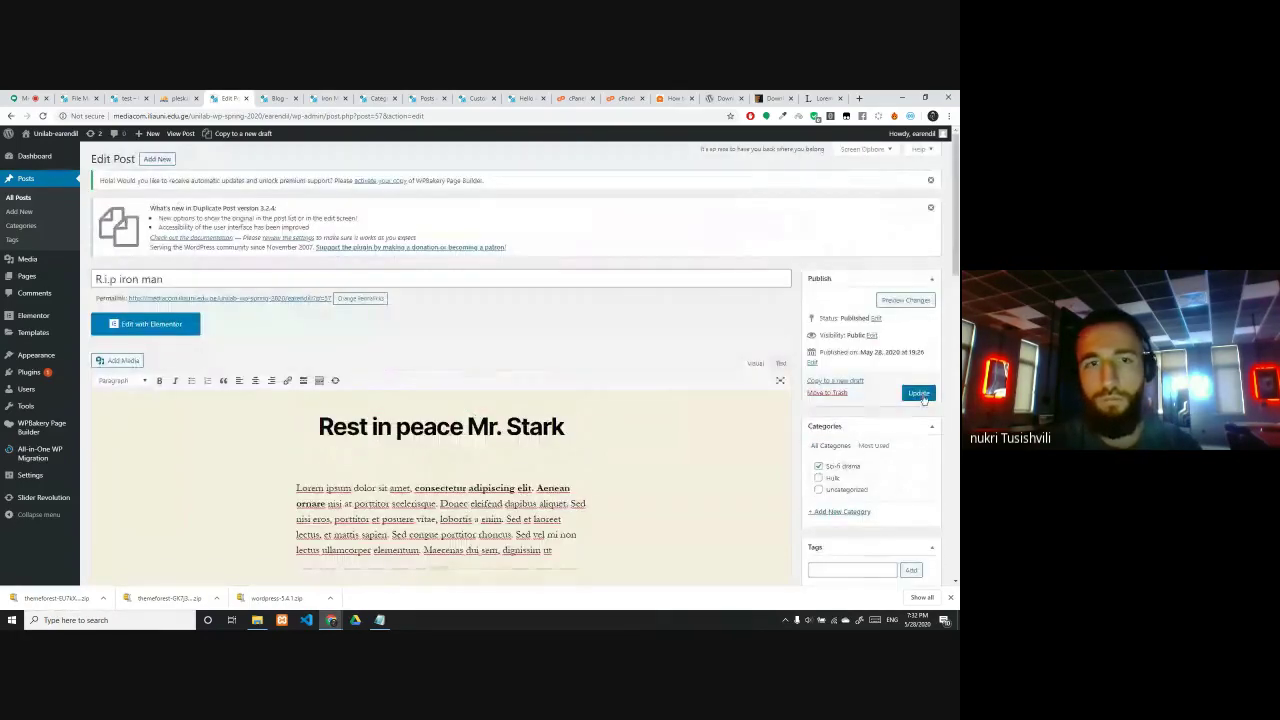
left_click(920, 396)
Check the Google Meet call's chat, then return to the WordPress Categories page
key("ctrl+1")
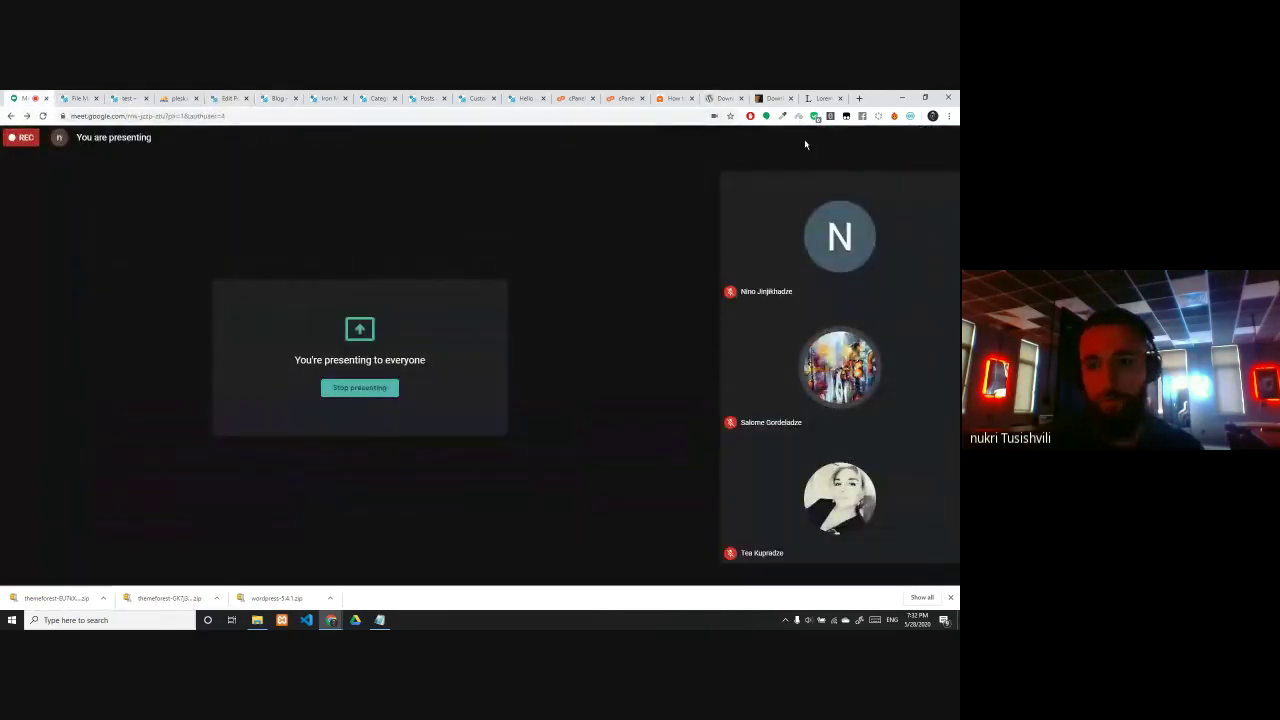
left_click(799, 139)
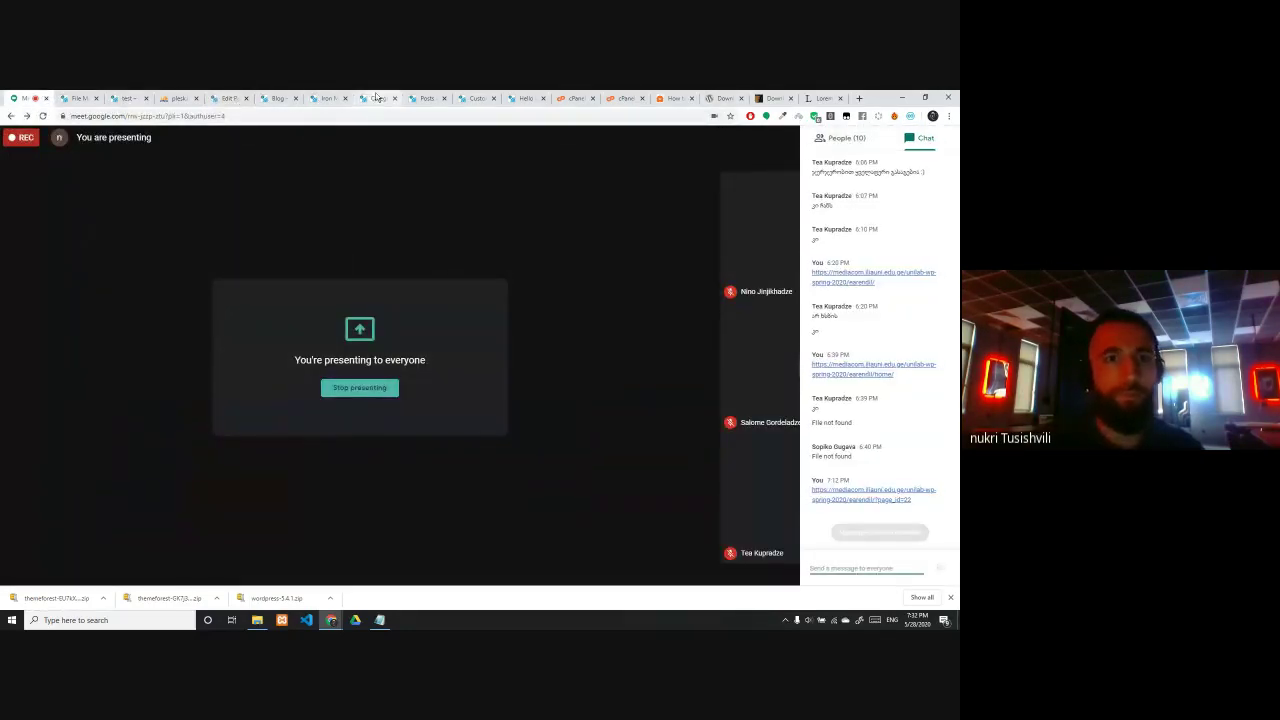
left_click(378, 98)
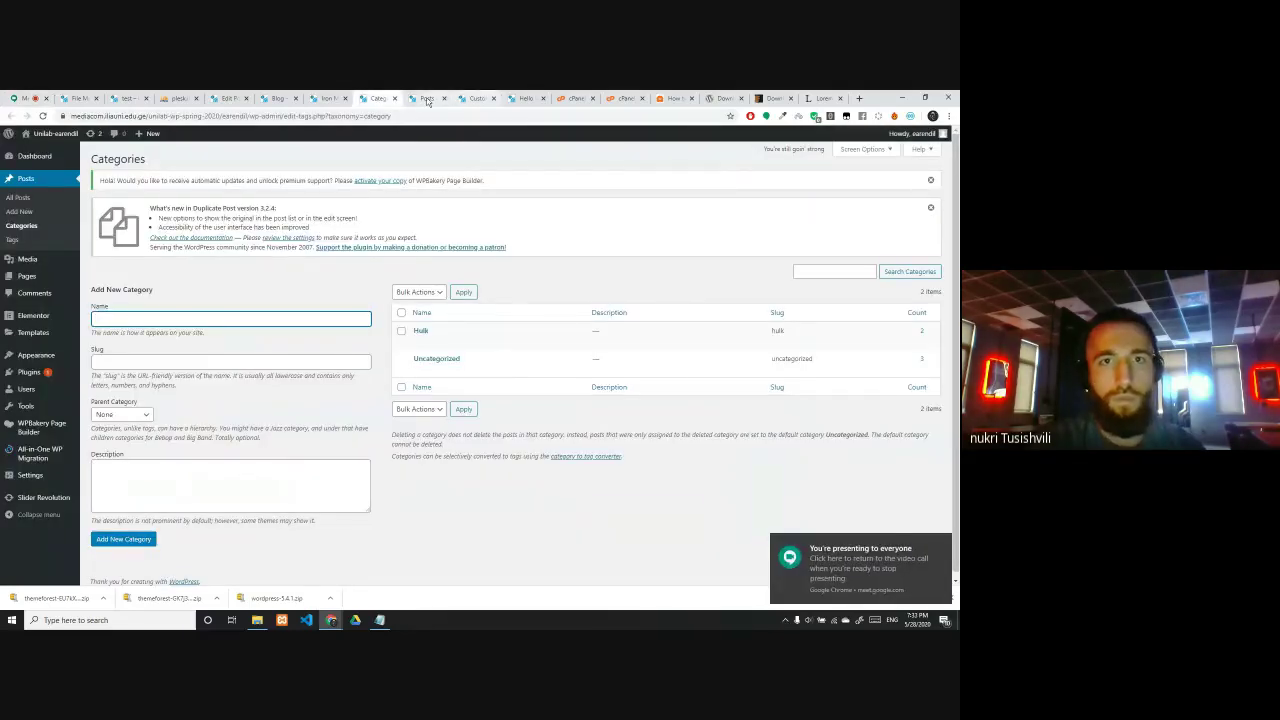
Open the Hulk Got Smarter vol 2.0 post for editing and close the extra Categories tabs
left_click(410, 98)
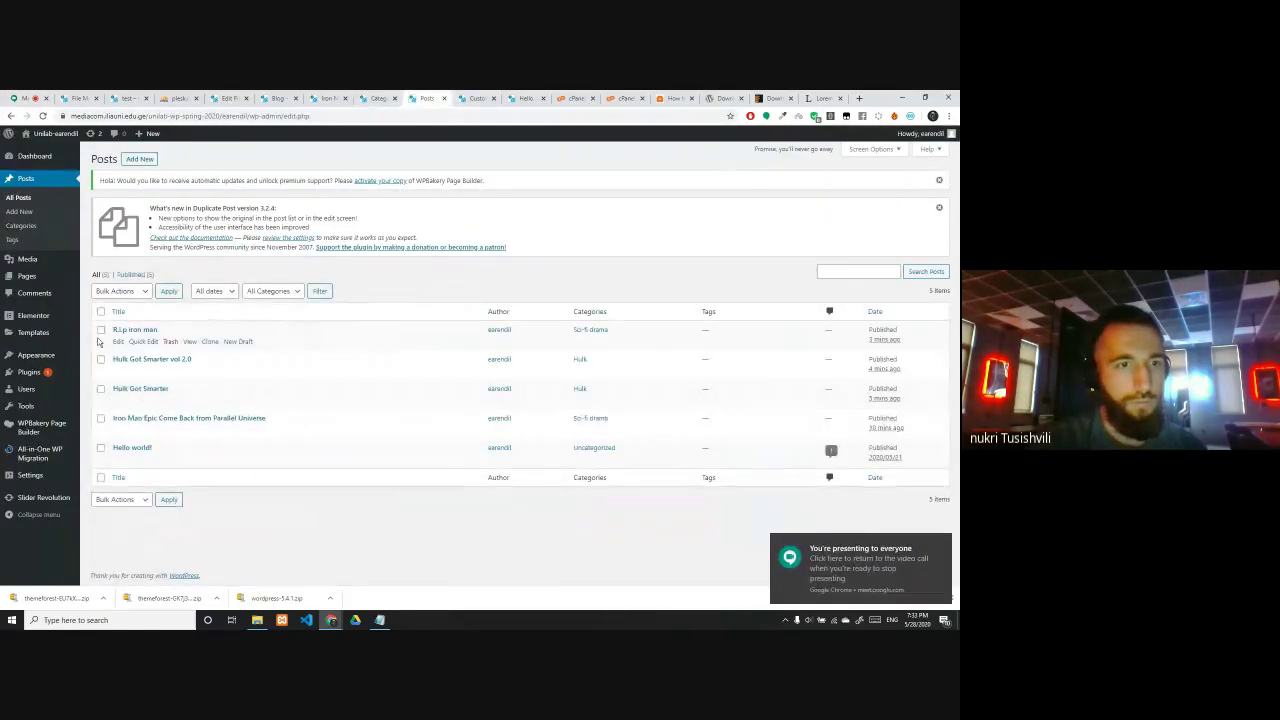
left_click(122, 360)
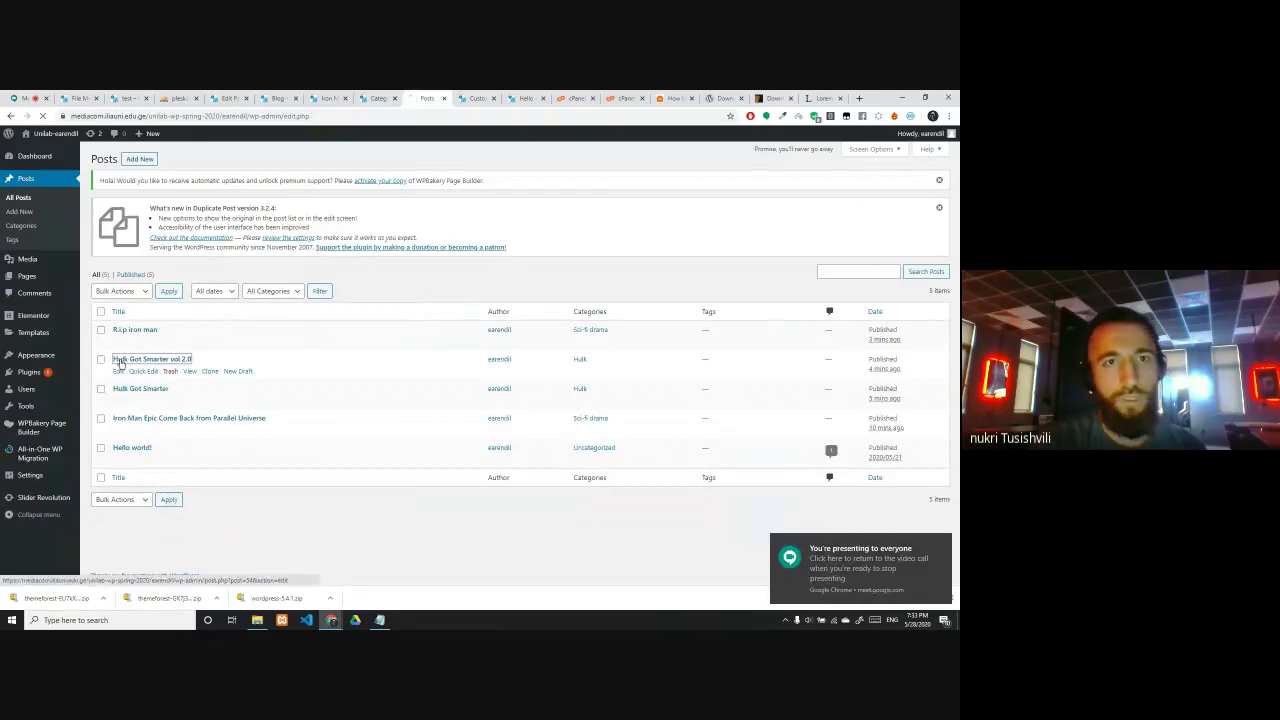
left_click(385, 98)
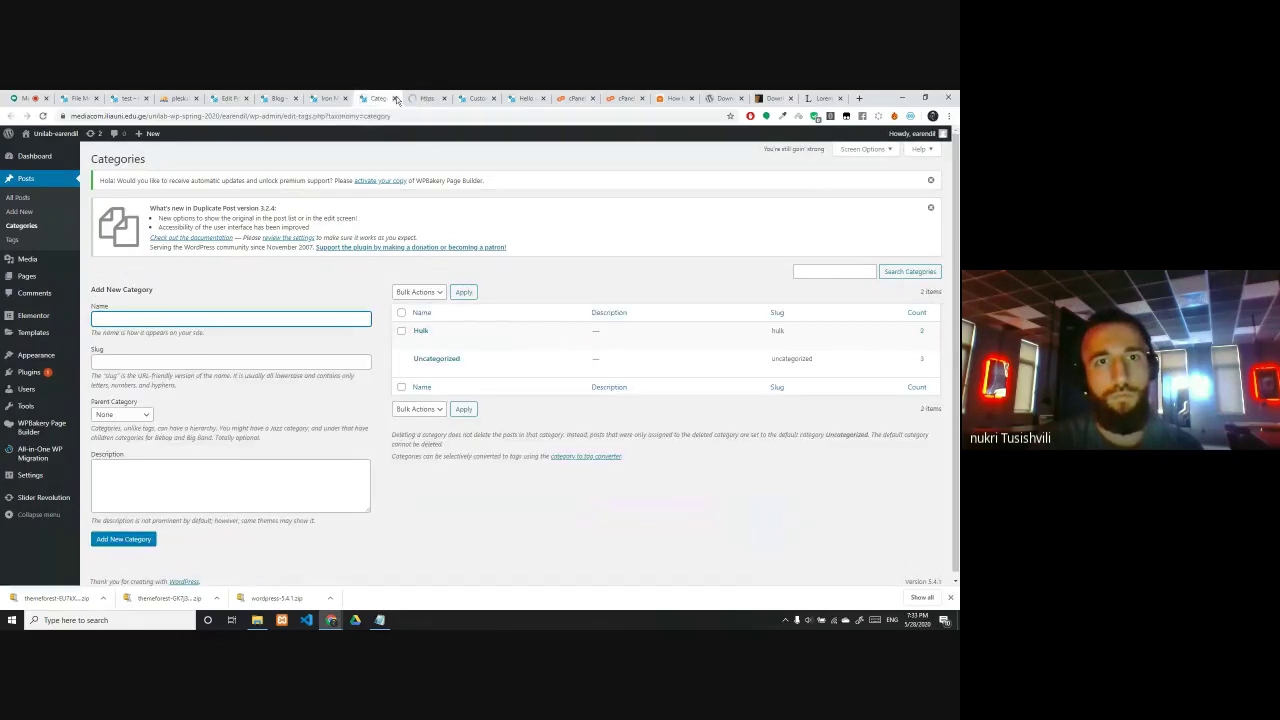
left_click(395, 98)
left_click(345, 98)
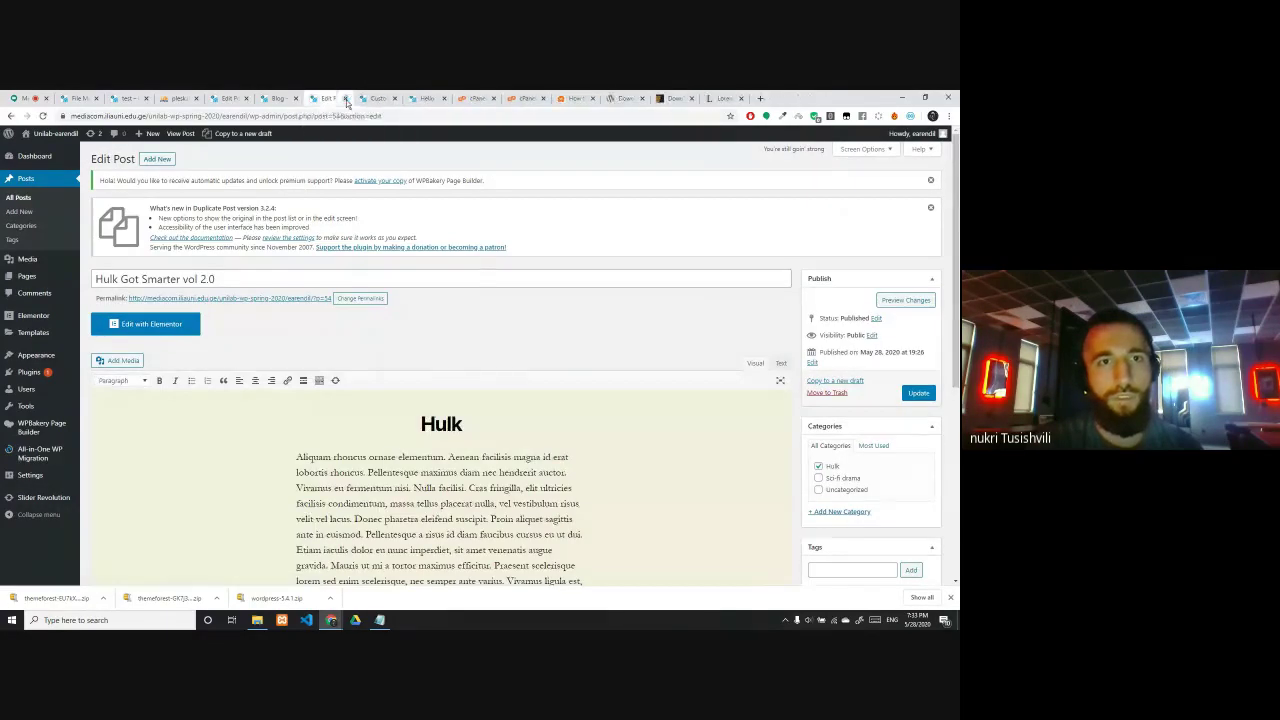
scroll(842, 518, "down", 5)
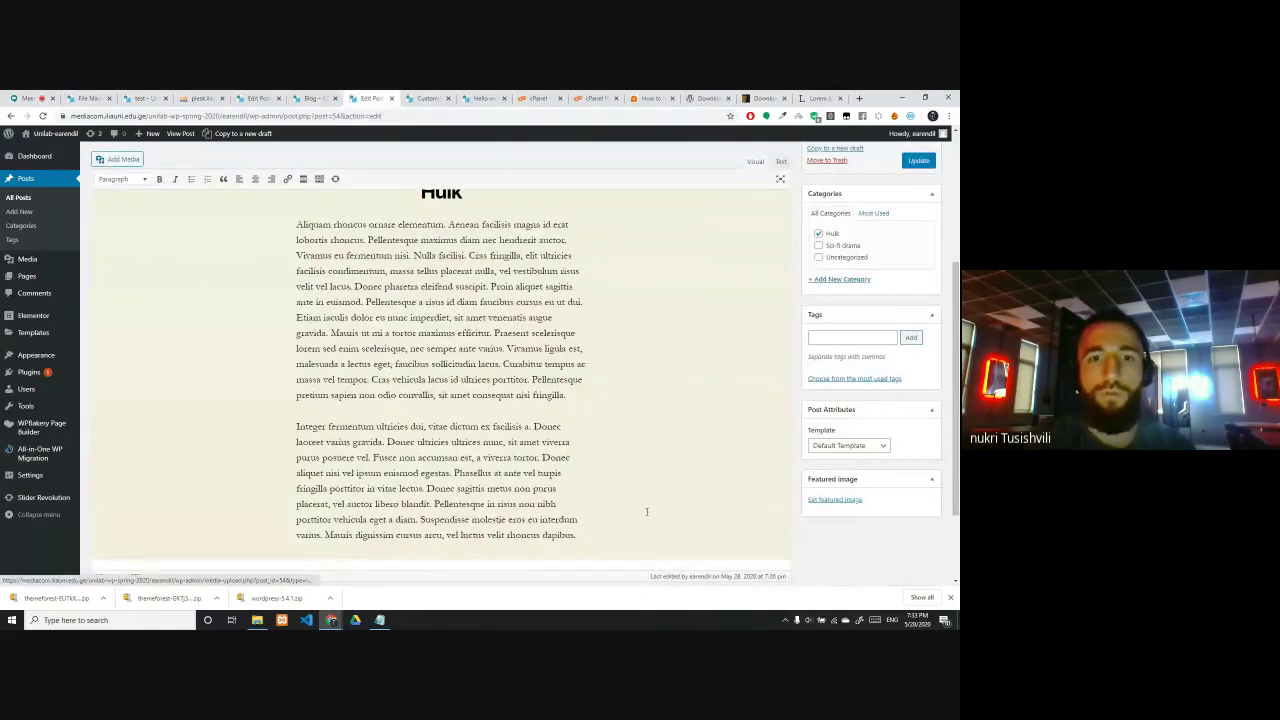
Set the neon robot image as the post's featured image and update it
left_click(826, 500)
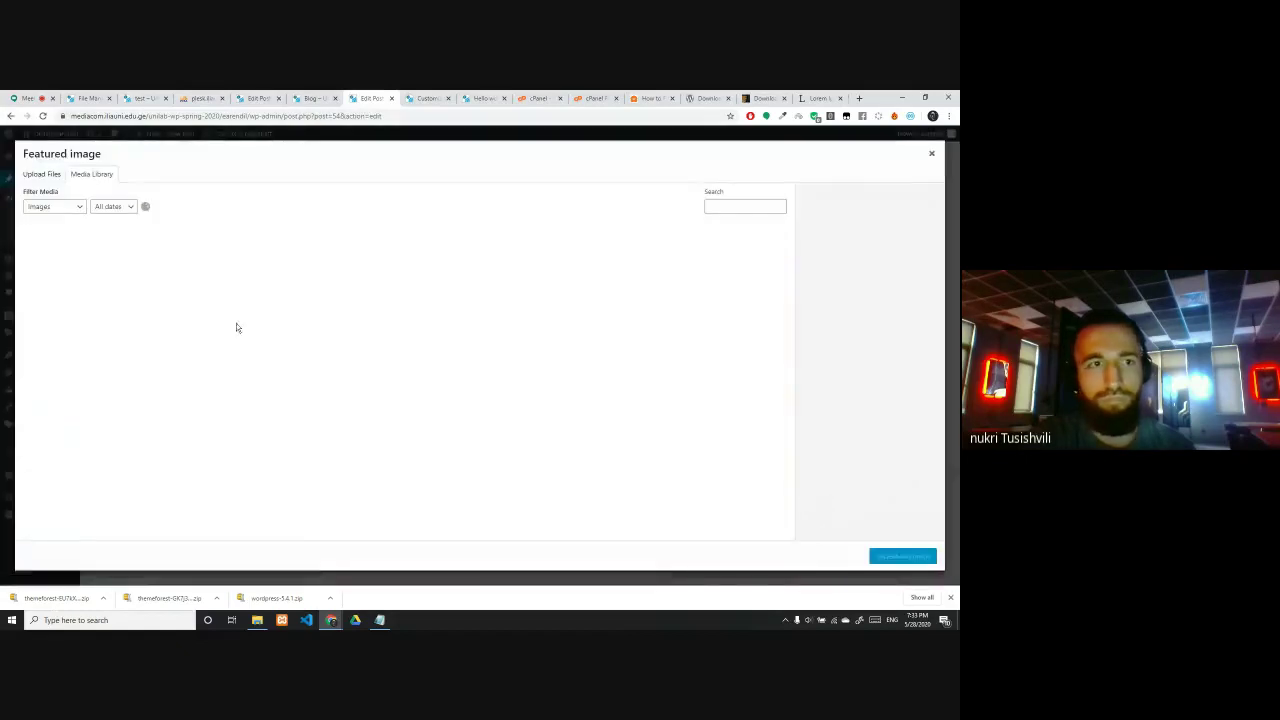
left_click(62, 262)
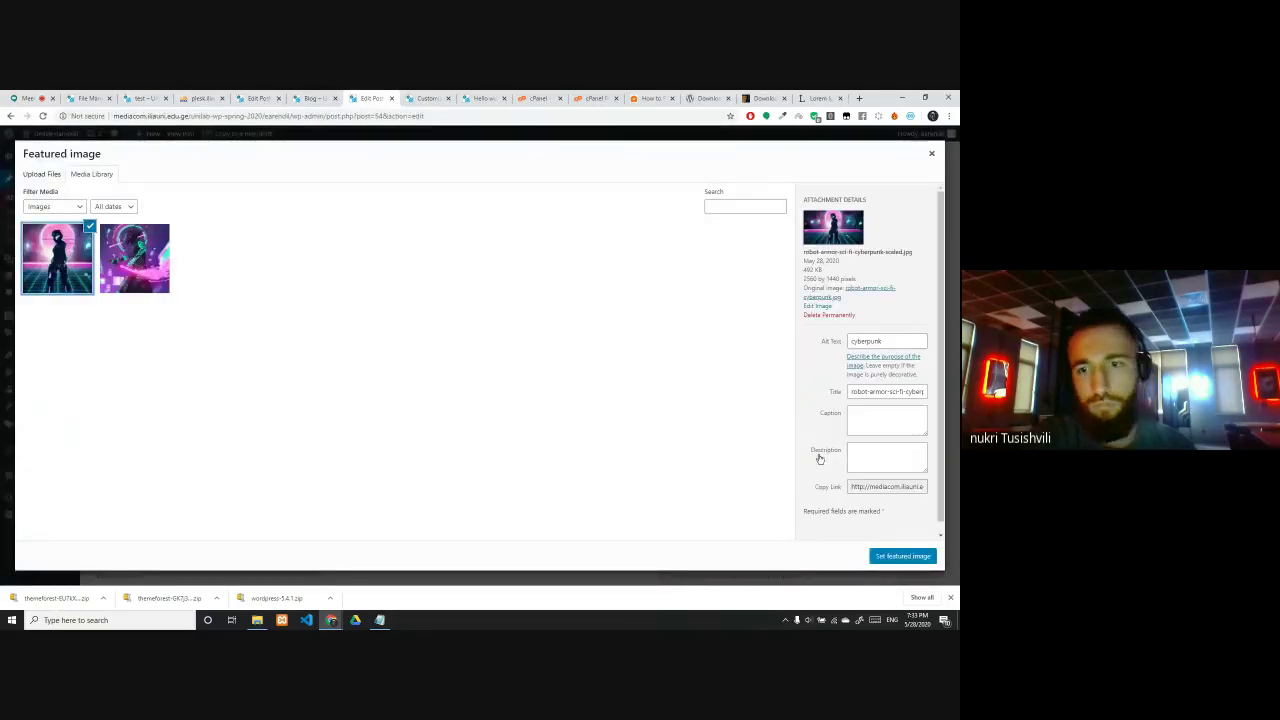
left_click(922, 554)
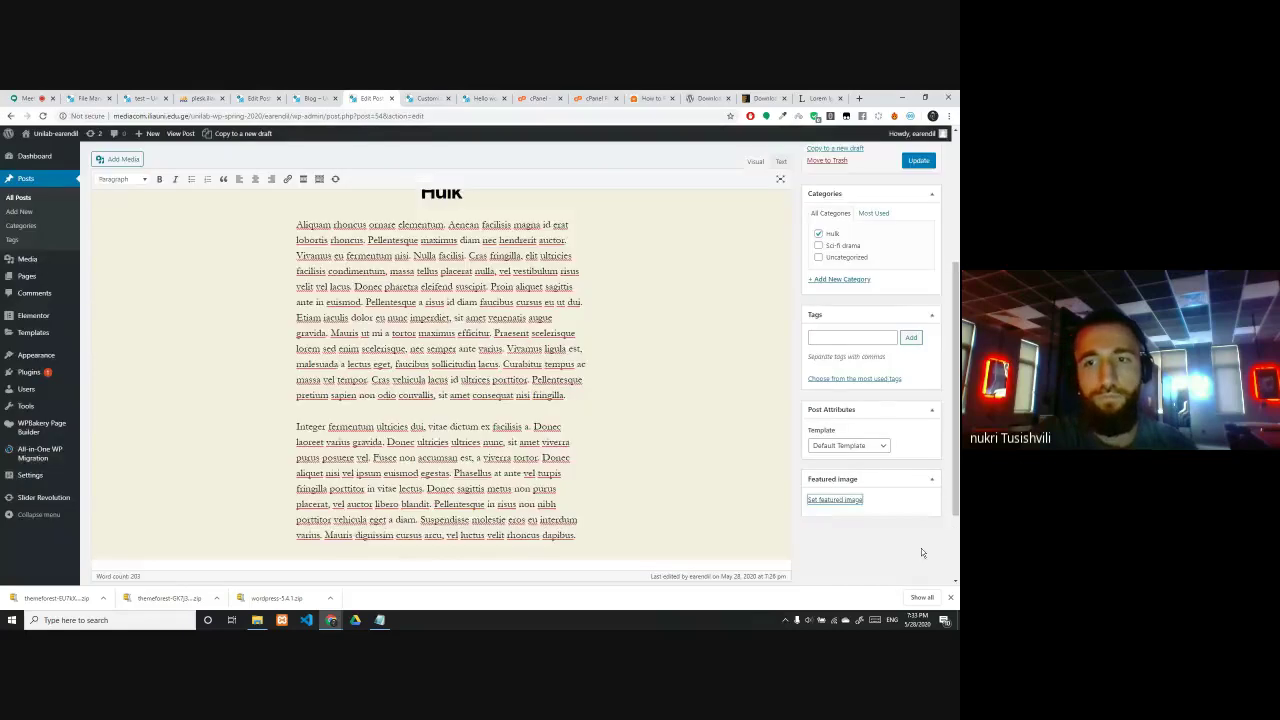
left_click(919, 161)
Glance at the front-end blog page, then go back to the All Posts list
left_click(308, 98)
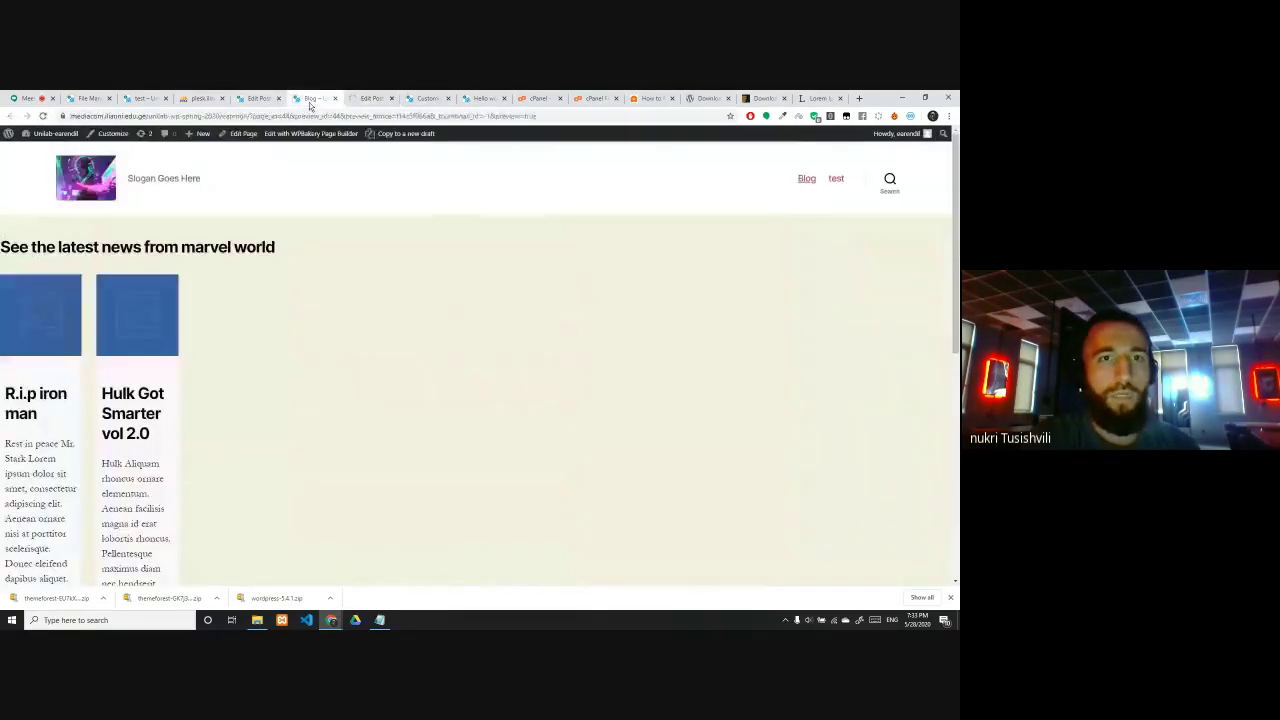
left_click(356, 99)
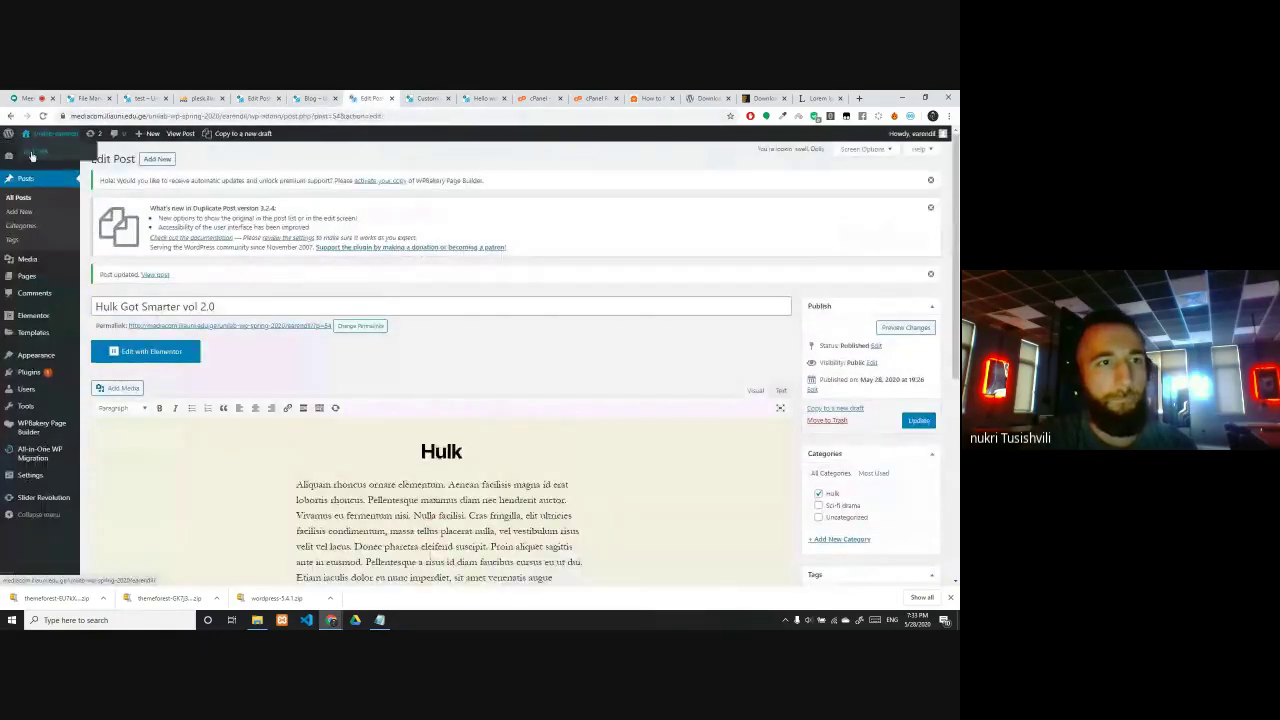
left_click(23, 202)
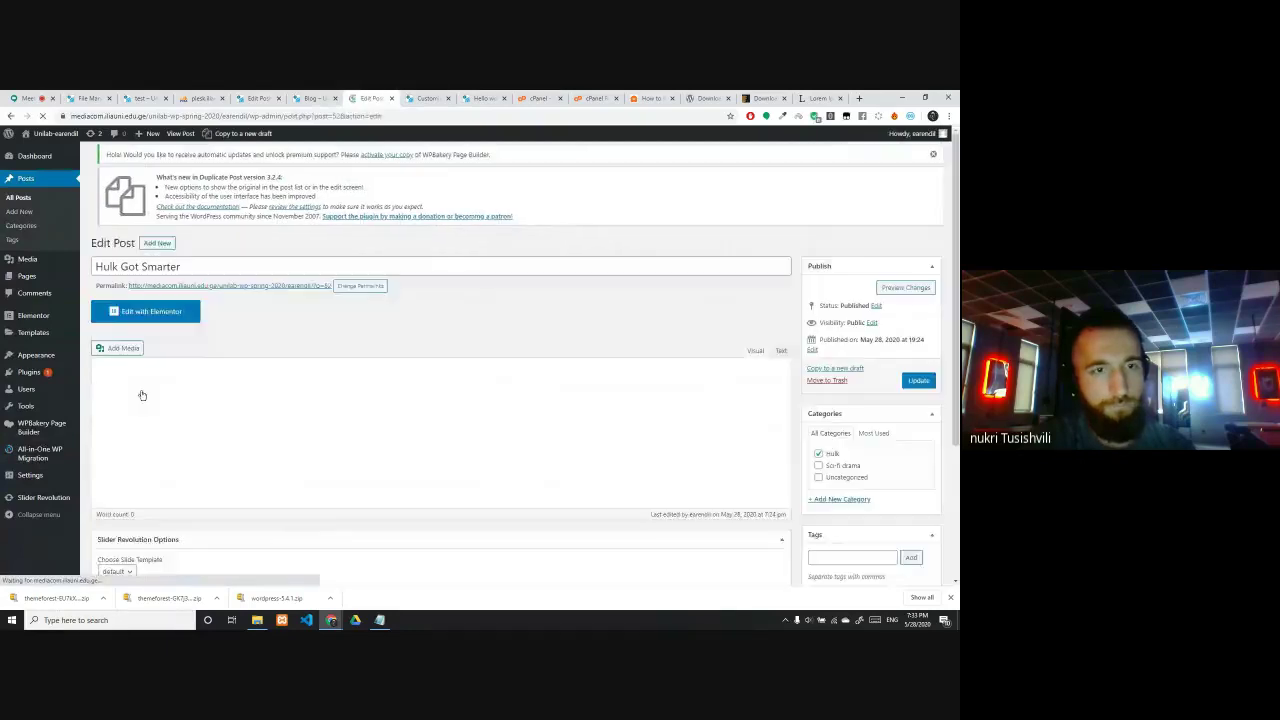
Give Hulk Got Smarter the second Media Library image as featured image and update it
scroll(766, 442, "down", 5)
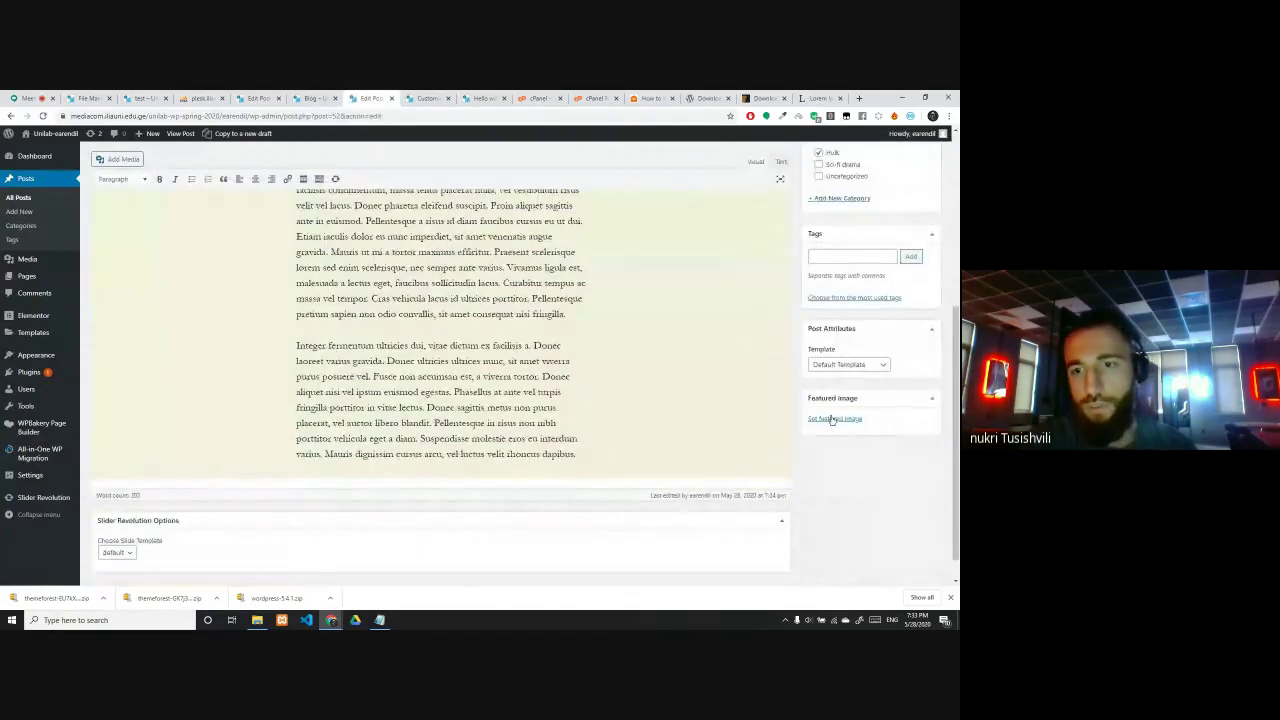
left_click(829, 418)
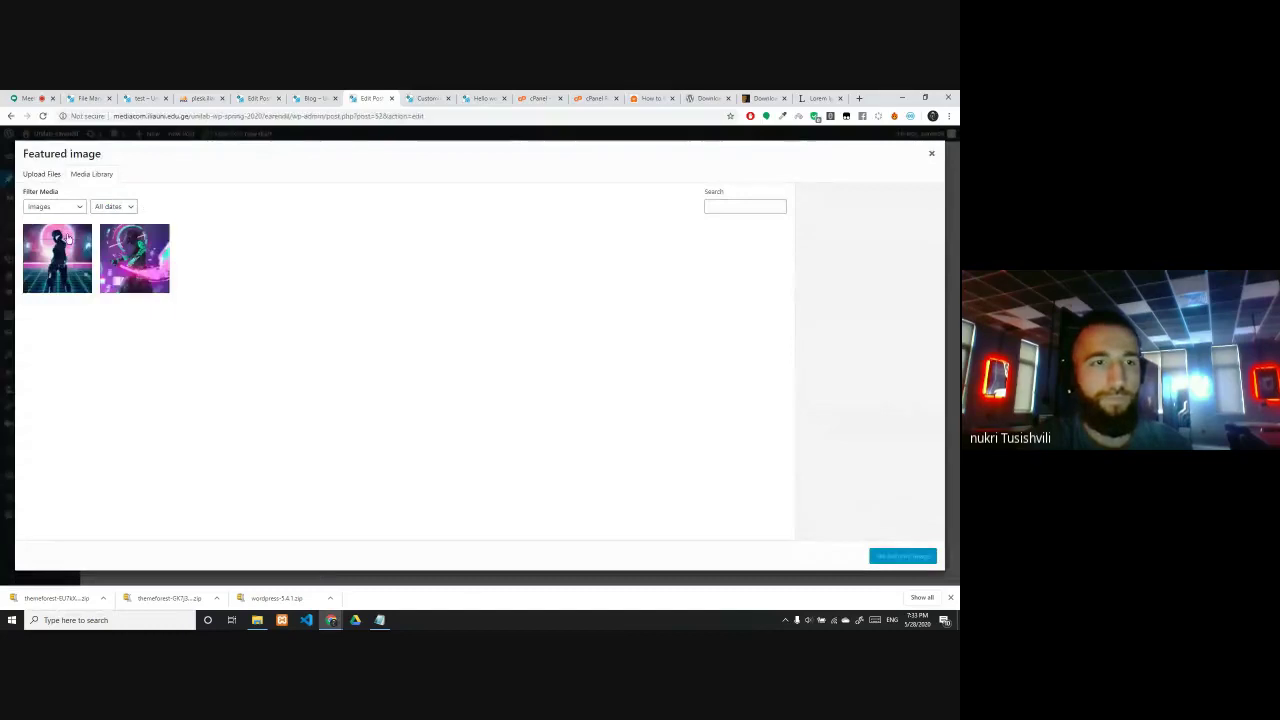
left_click(120, 248)
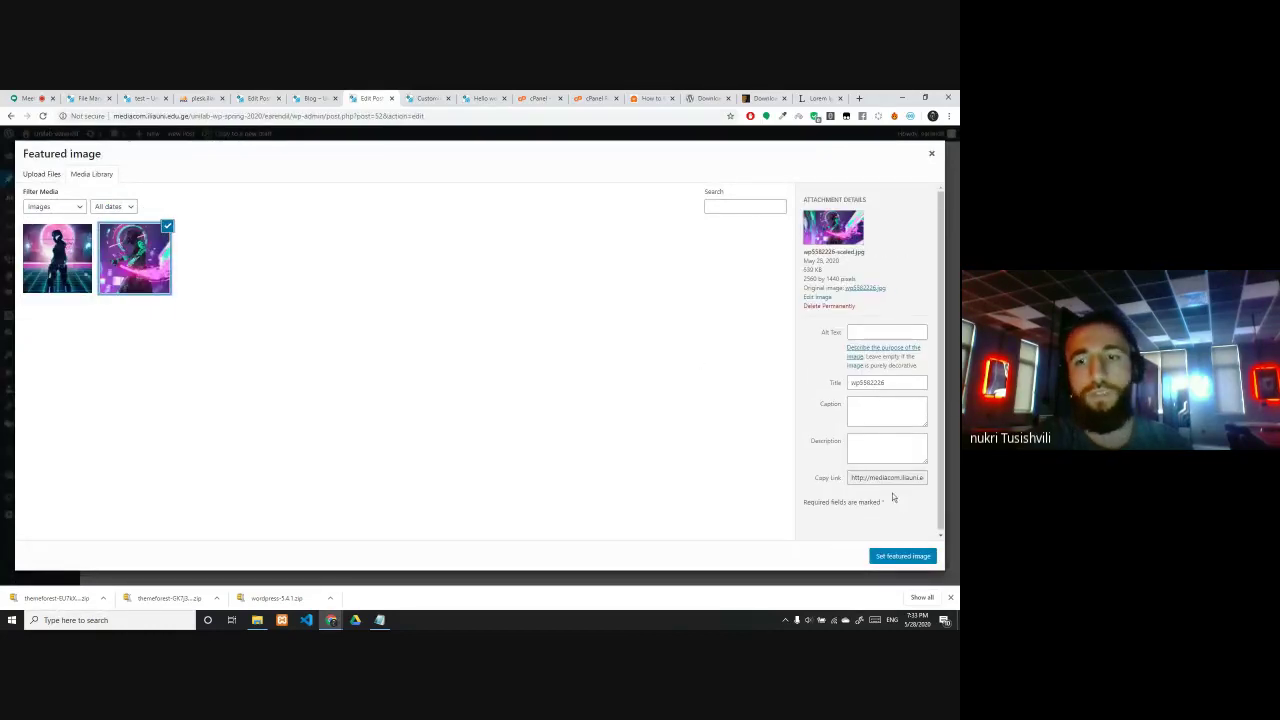
left_click(900, 556)
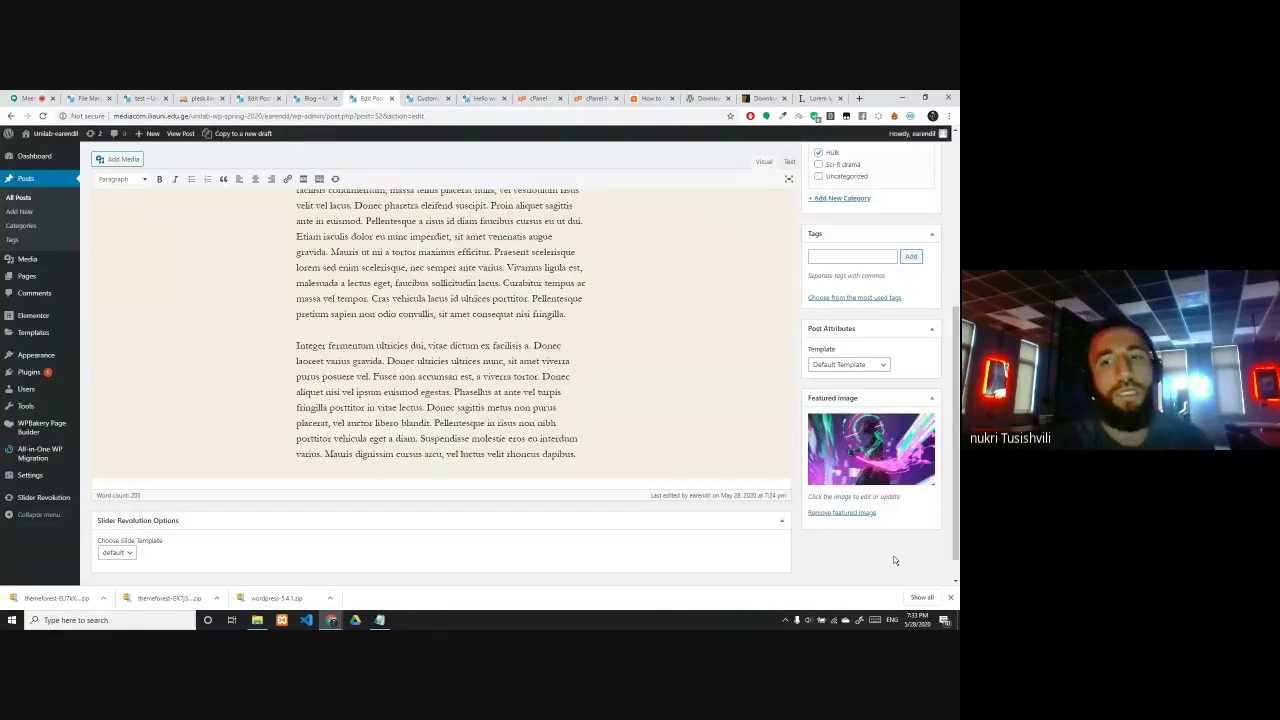
scroll(911, 376, "up", 3)
left_click(921, 305)
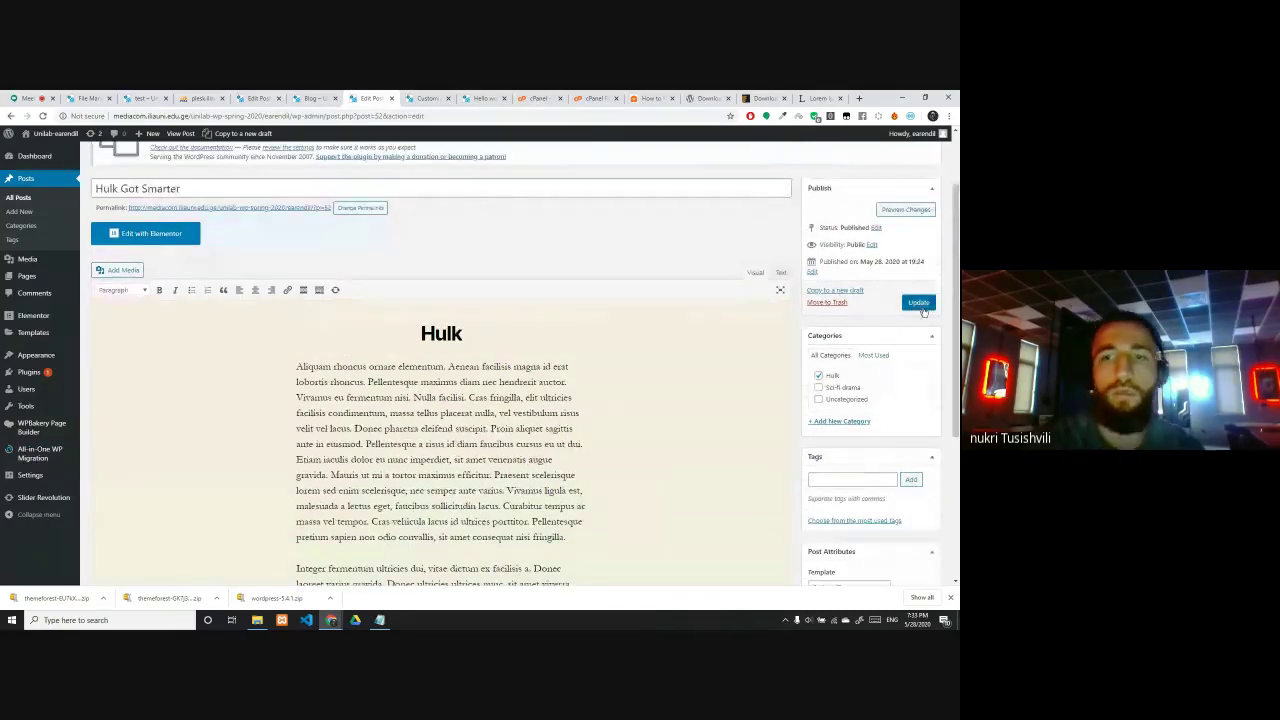
Set the neon robot image as featured image on Iron Man Epic Come Back from Parallel Universe and update
left_click(31, 202)
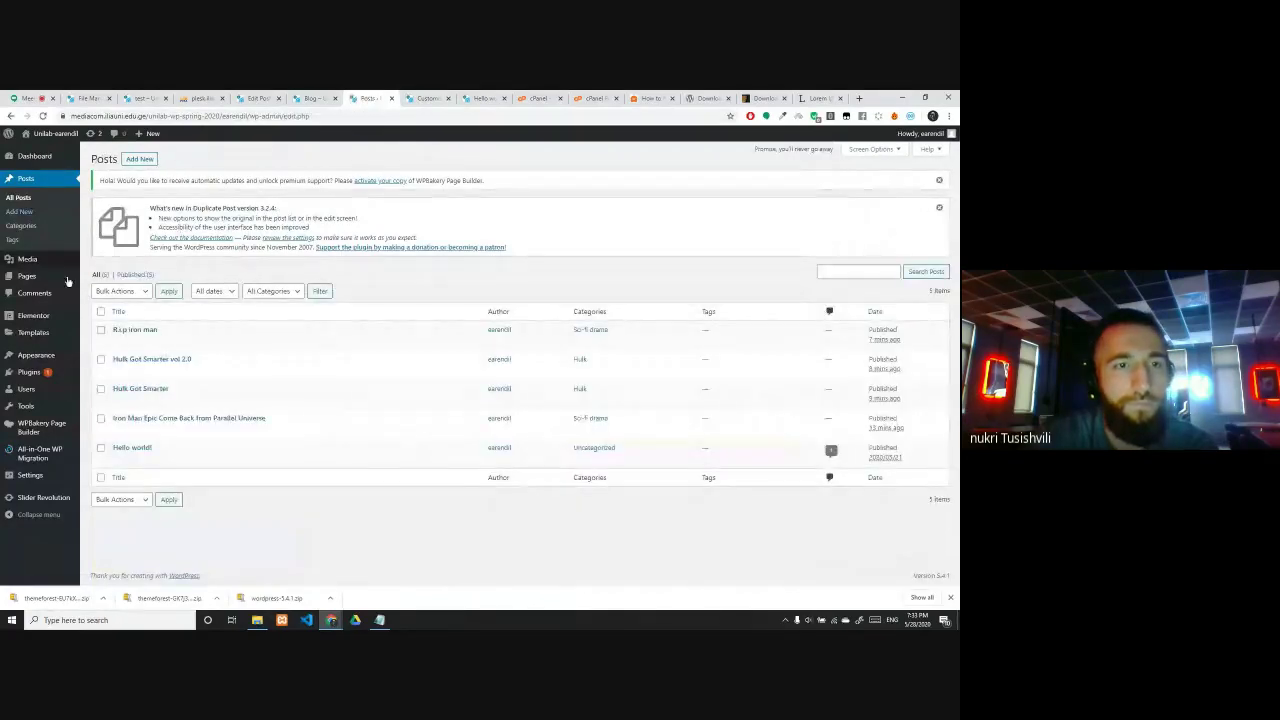
left_click(141, 419)
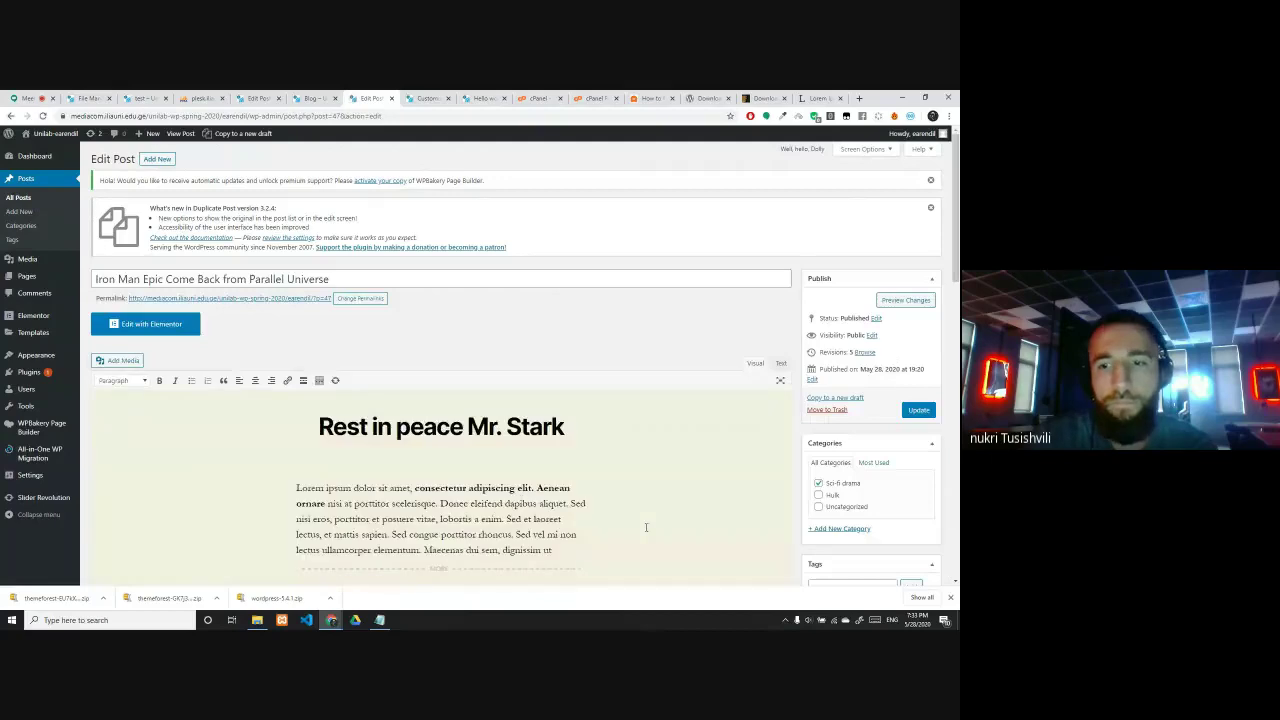
scroll(646, 527, "down", 5)
scroll(646, 527, "down", 3)
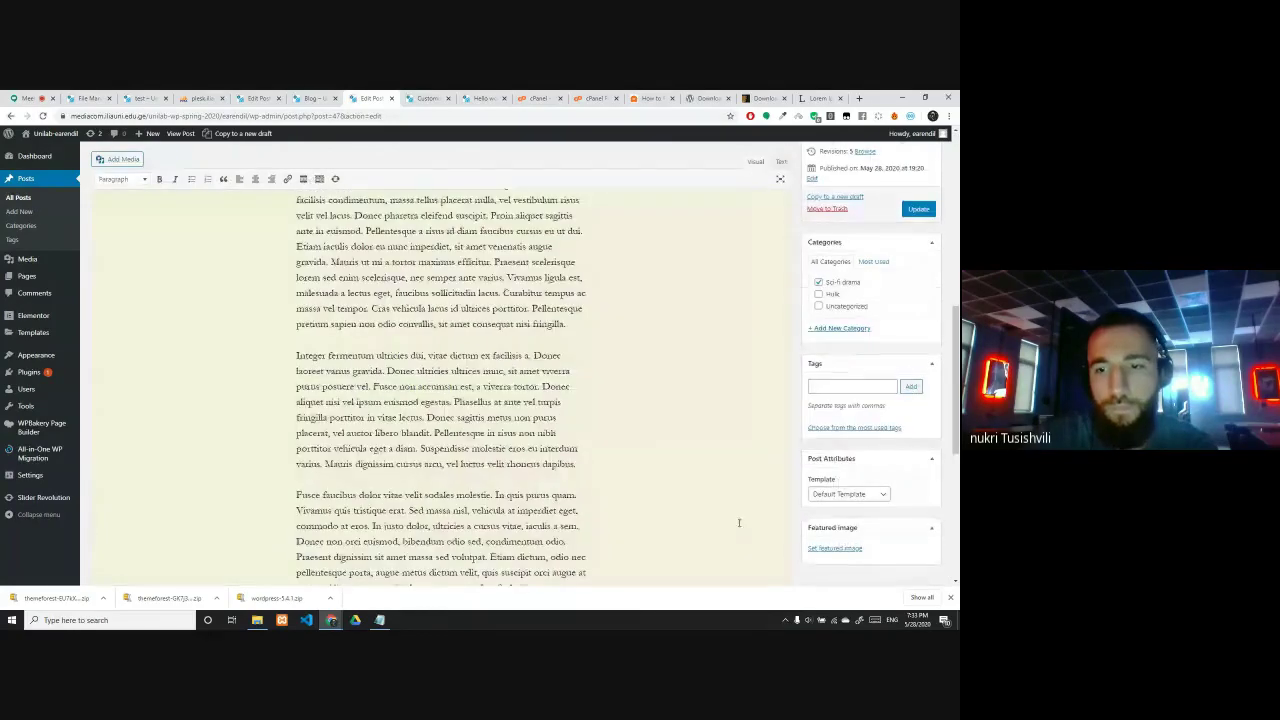
left_click(822, 548)
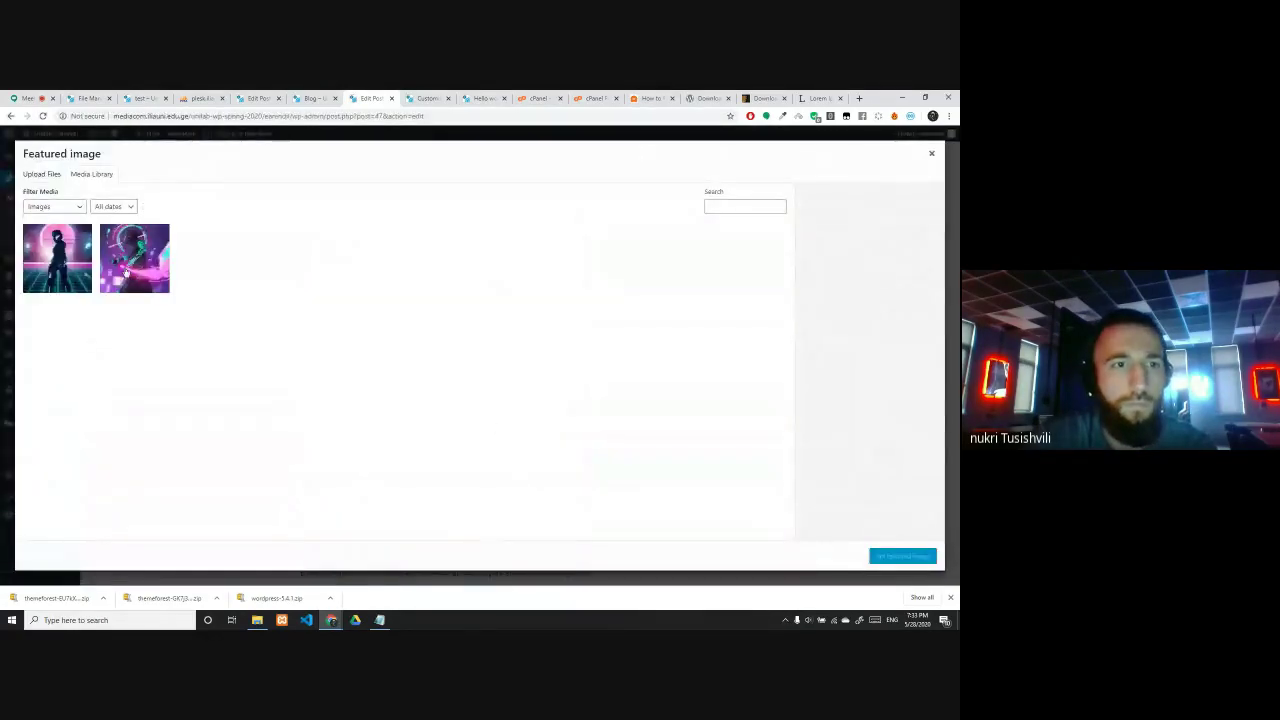
left_click(80, 262)
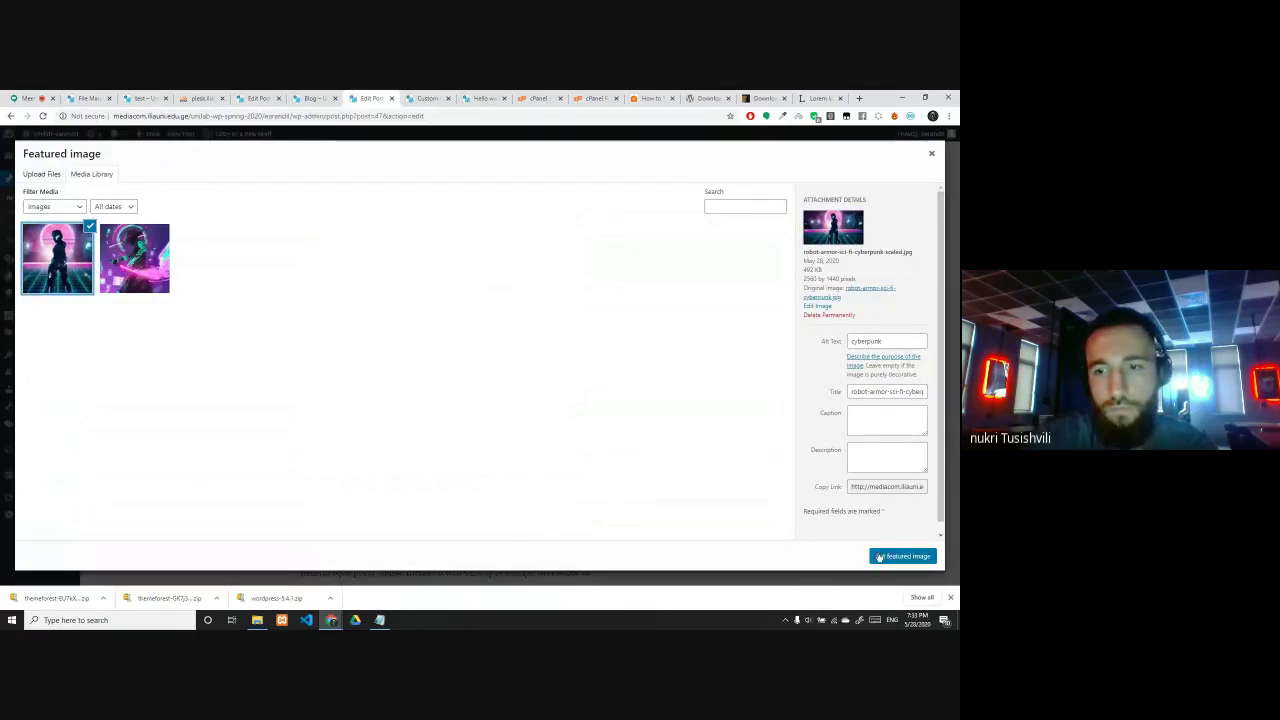
left_click(879, 557)
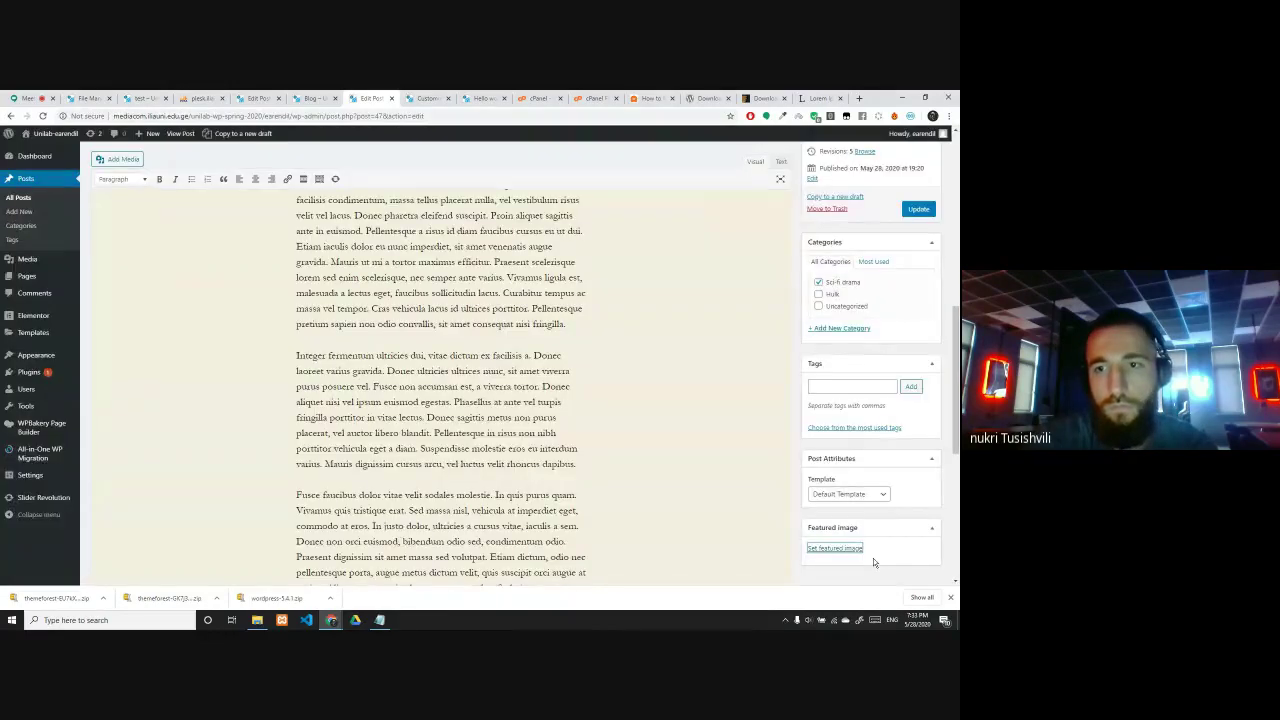
scroll(873, 450, "up", 2)
left_click(918, 295)
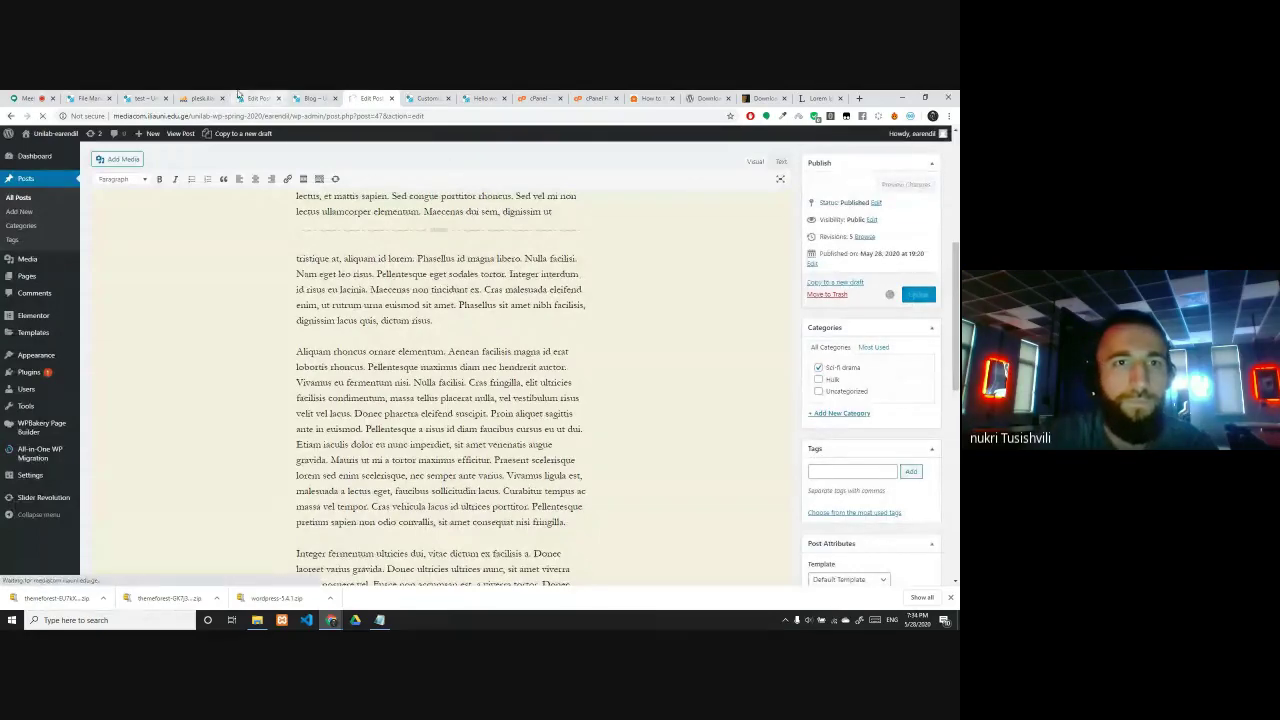
Preview the post's latest changes on the site
left_click(310, 98)
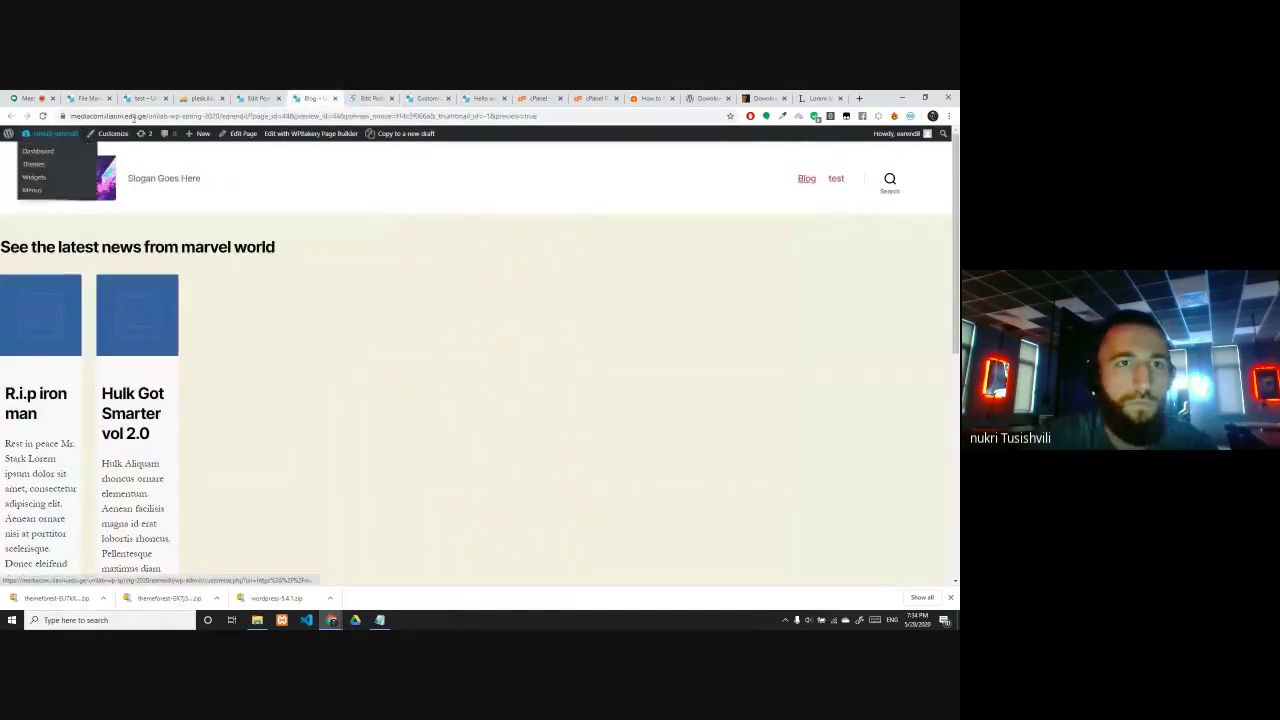
left_click(270, 95)
left_click(898, 331)
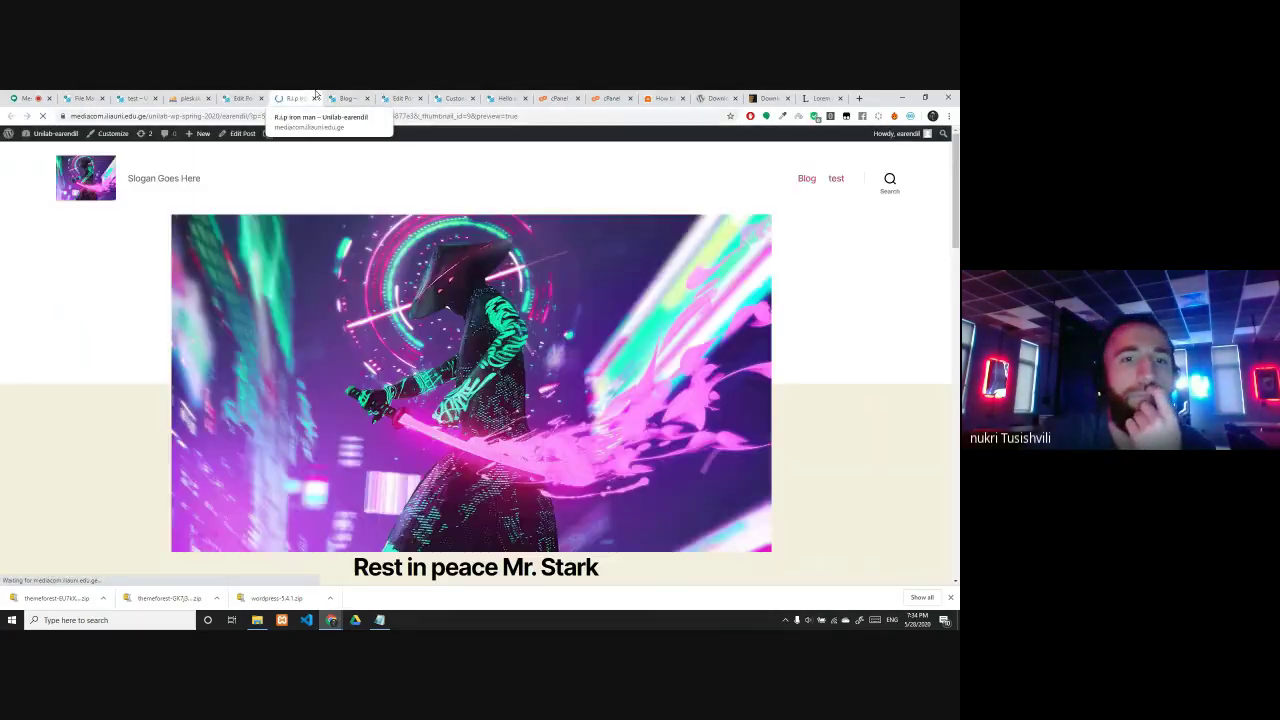
scroll(380, 306, "down", 5)
scroll(380, 306, "down", 15)
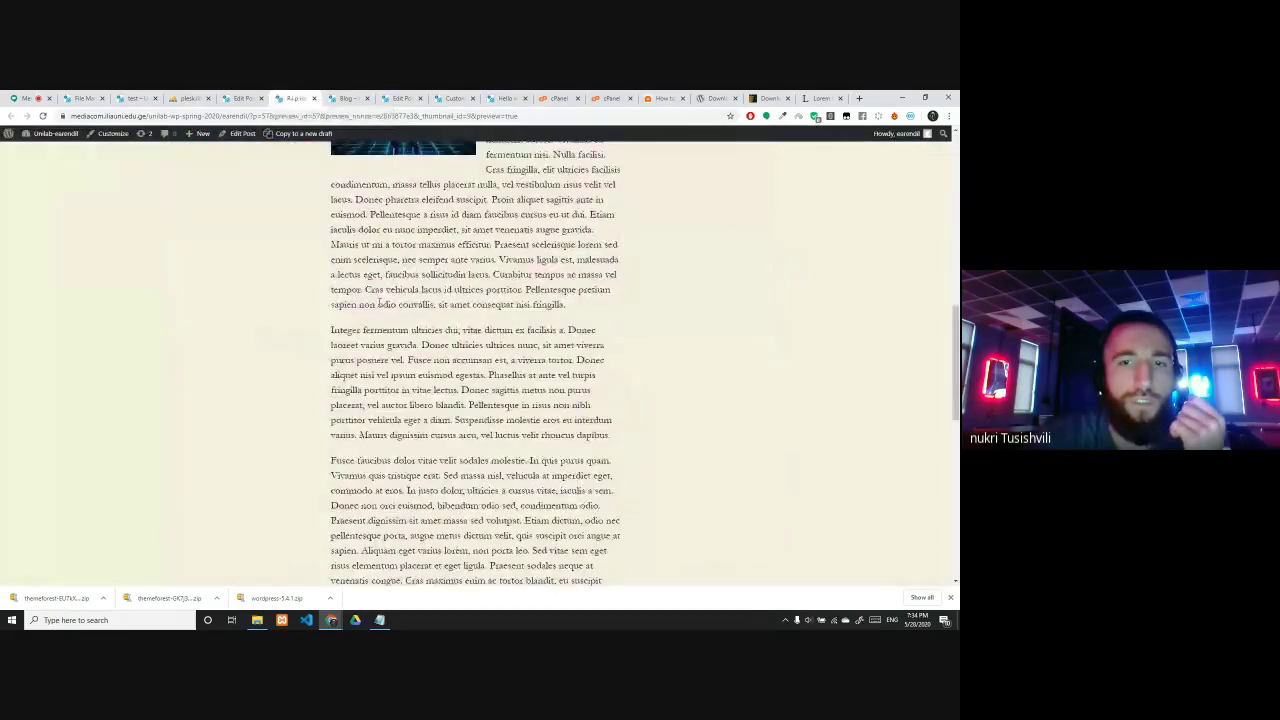
scroll(380, 308, "up", 9)
scroll(380, 306, "up", 3)
scroll(380, 306, "down", 15)
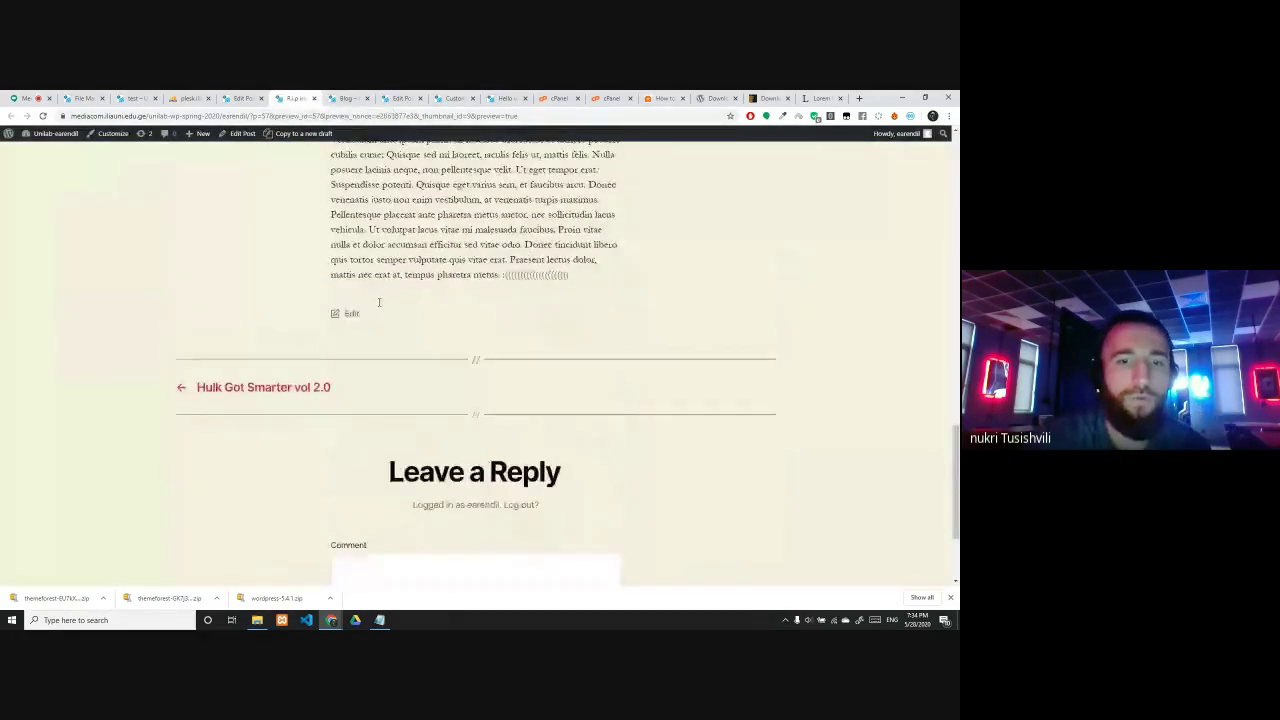
scroll(380, 306, "up", 2)
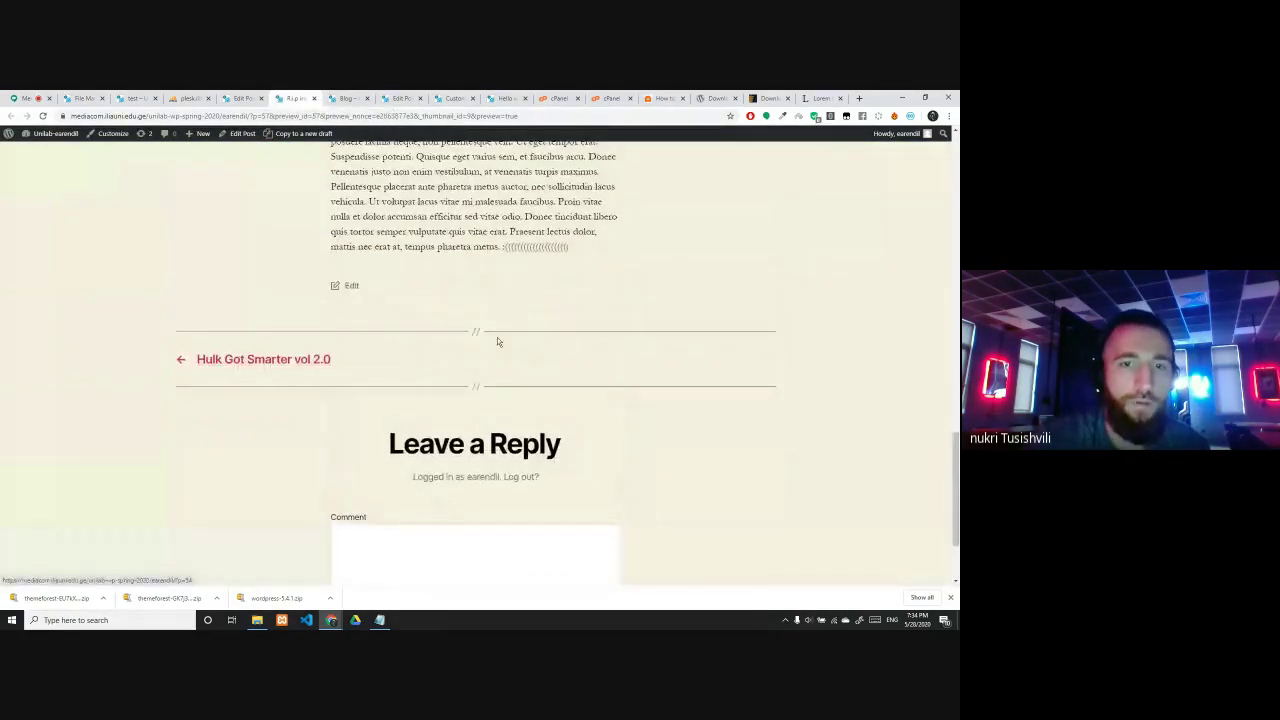
Follow the link to view the Hulk Got Smarter vol 2.0 post on the site
left_click(260, 361)
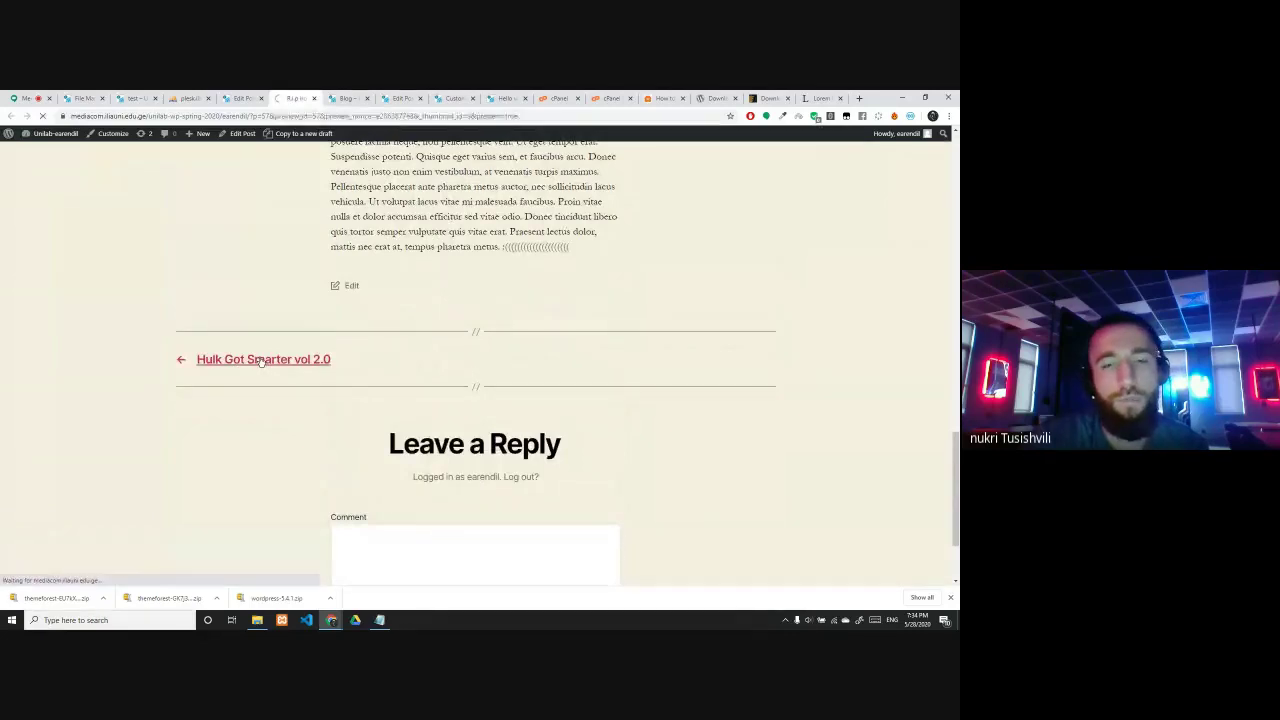
scroll(260, 361, "down", 15)
scroll(257, 360, "up", 1)
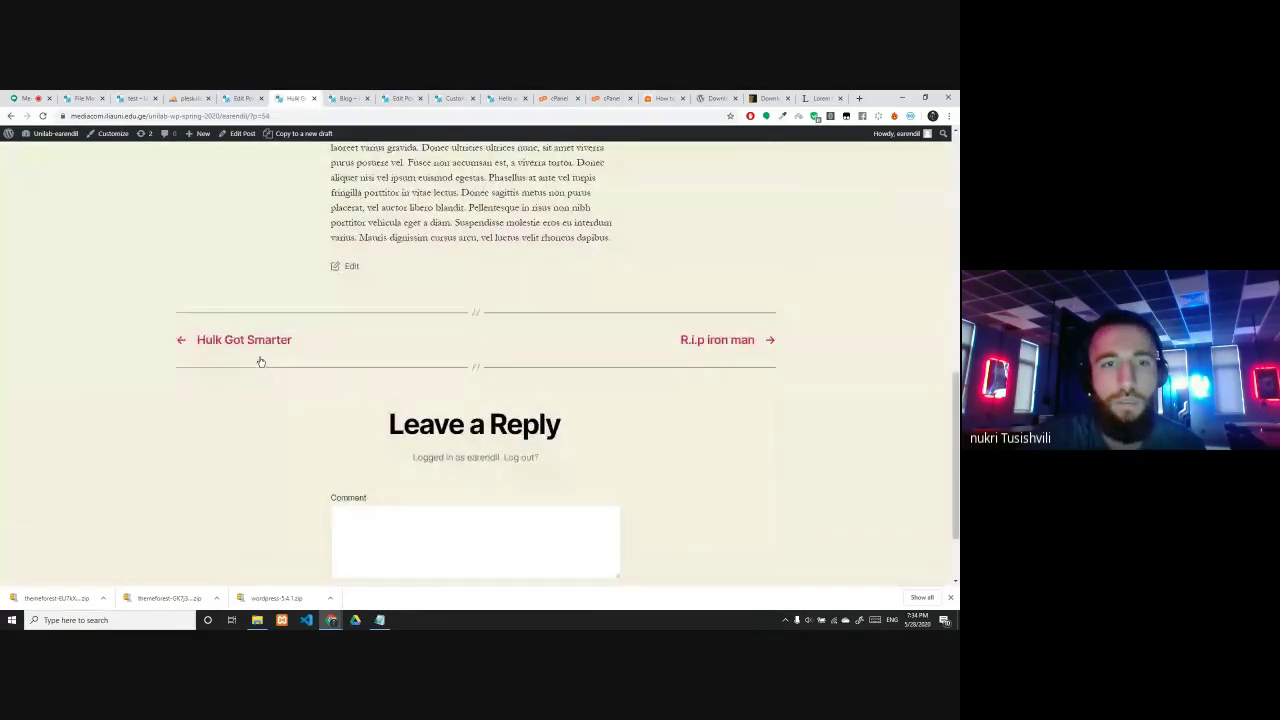
scroll(530, 306, "up", 10)
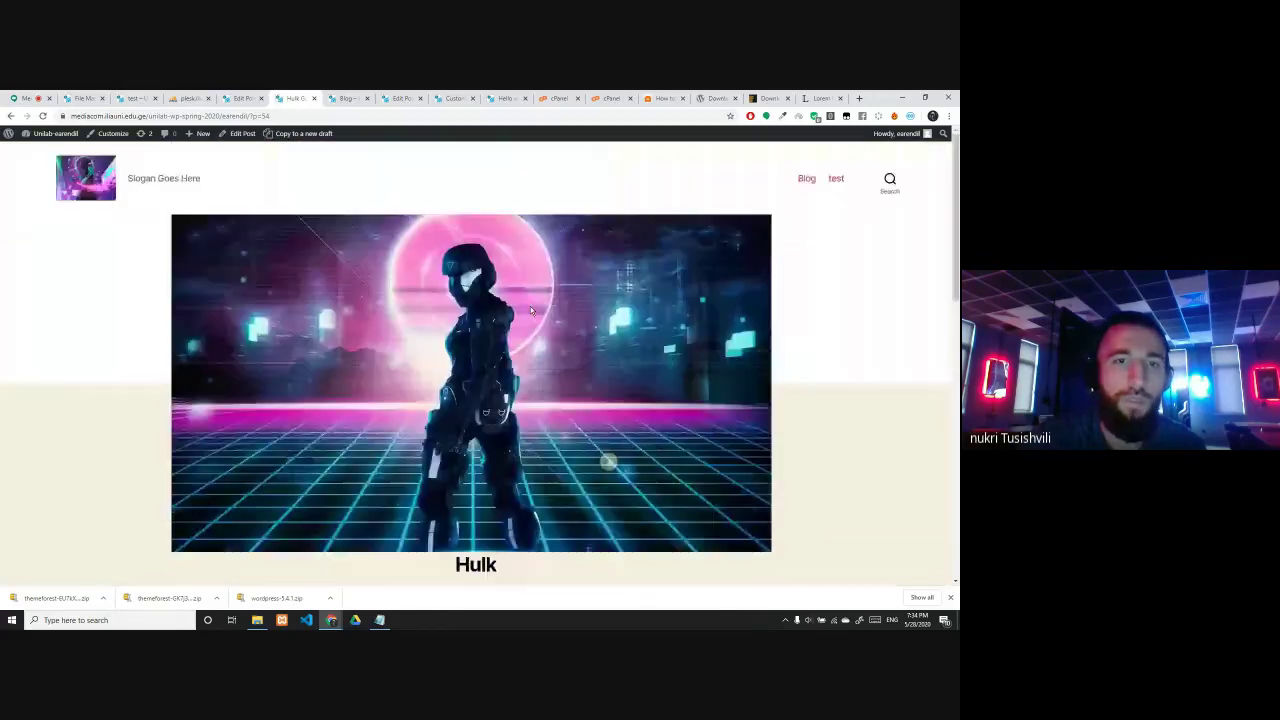
scroll(530, 306, "down", 15)
scroll(530, 310, "up", 15)
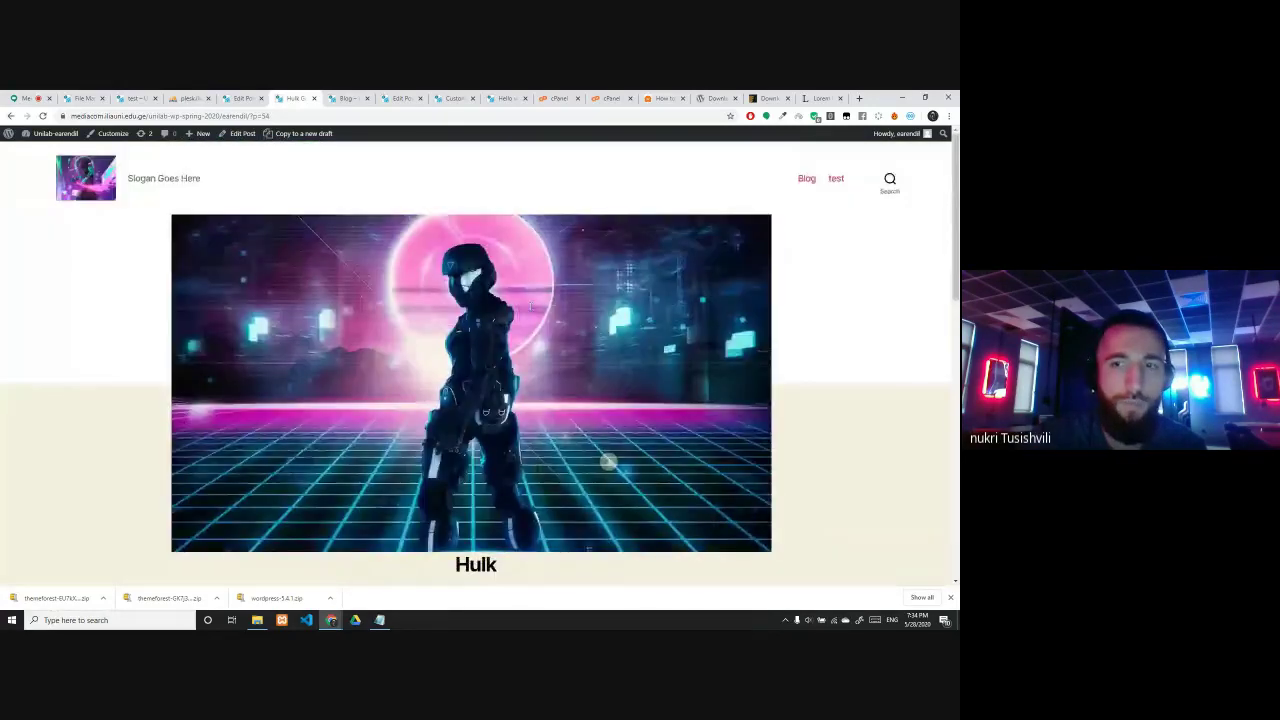
Go to the Blog page and use Load more until all post cards appear in the grid
left_click(807, 178)
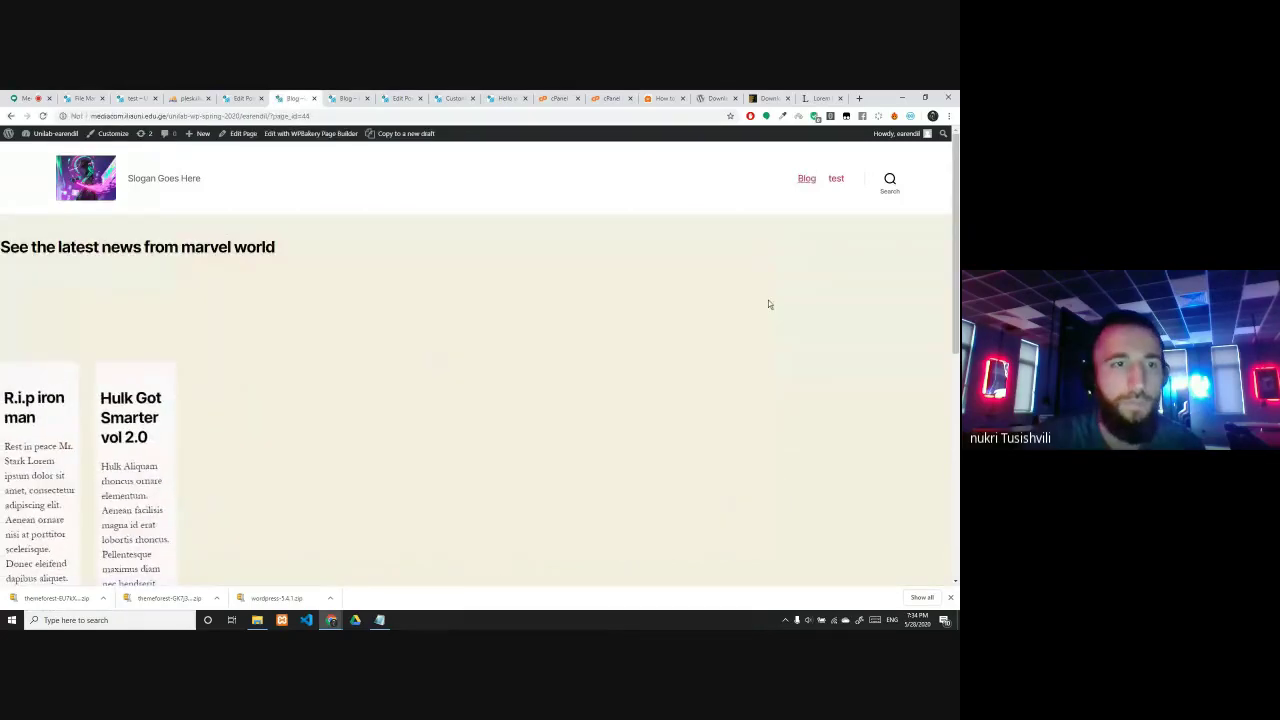
scroll(669, 371, "down", 5)
scroll(670, 373, "down", 2)
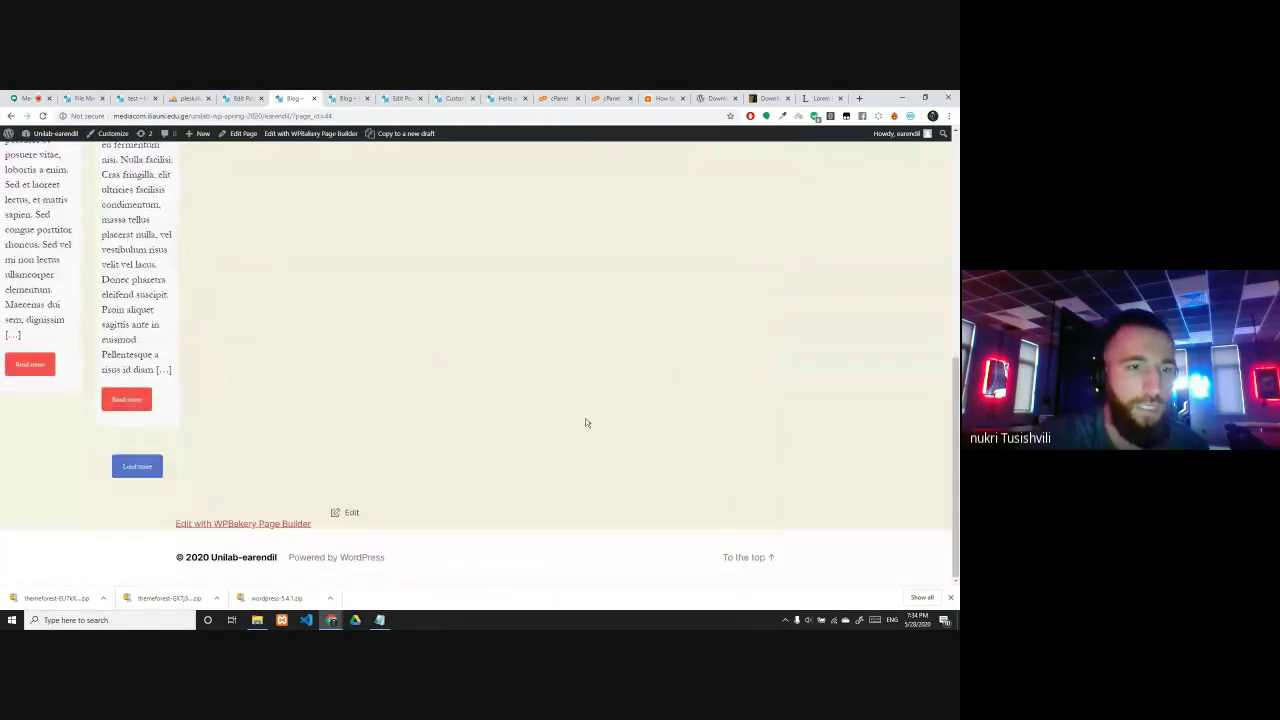
left_click(137, 466)
scroll(114, 400, "up", 7)
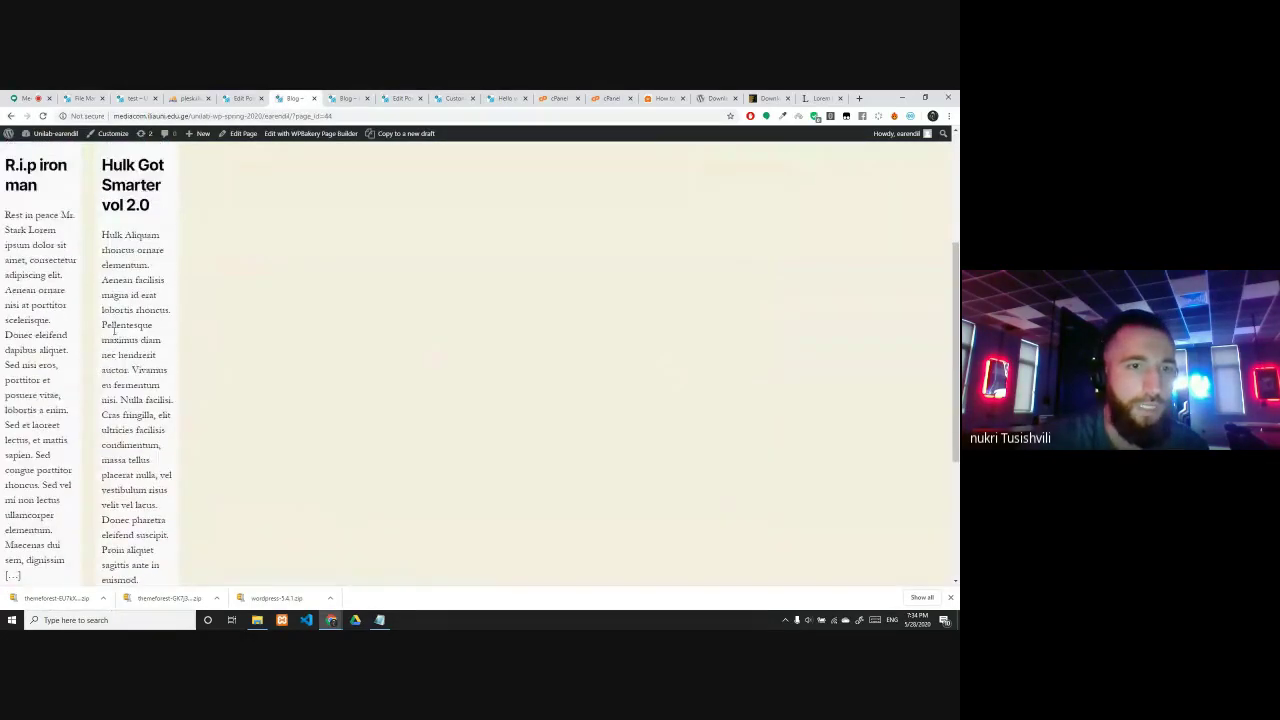
scroll(113, 330, "down", 7)
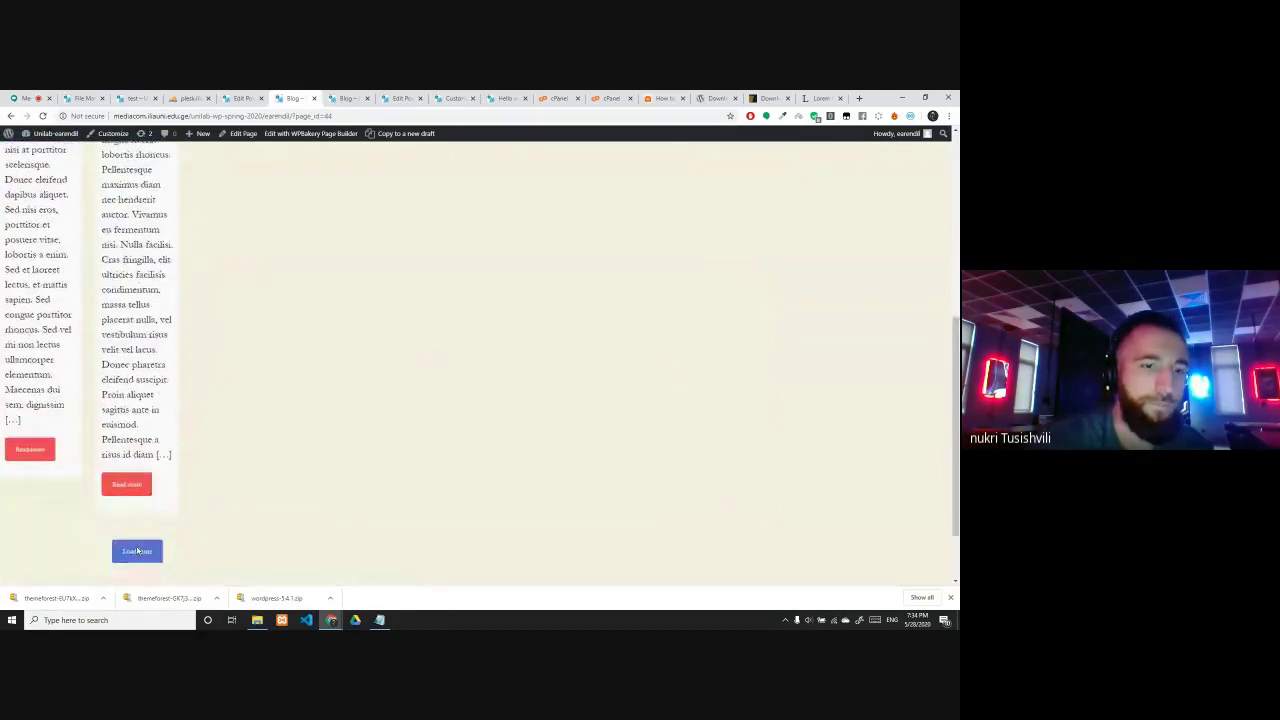
left_click(150, 478)
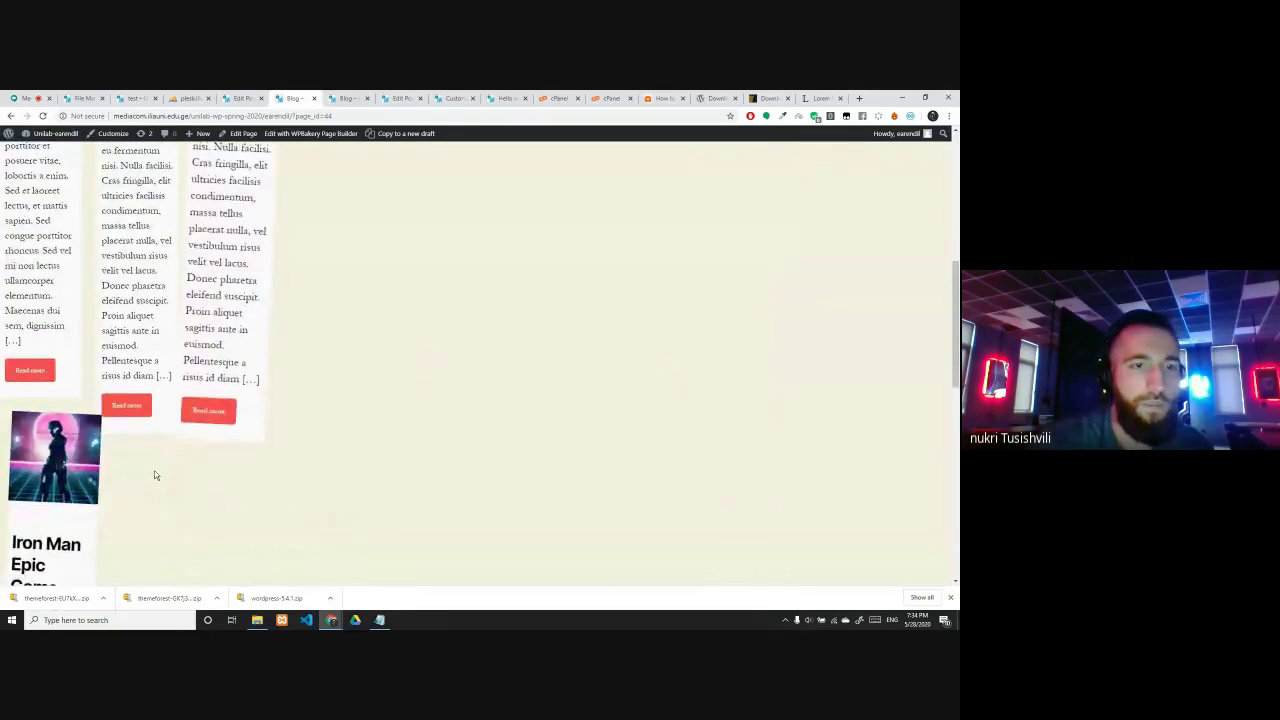
scroll(155, 475, "down", 5)
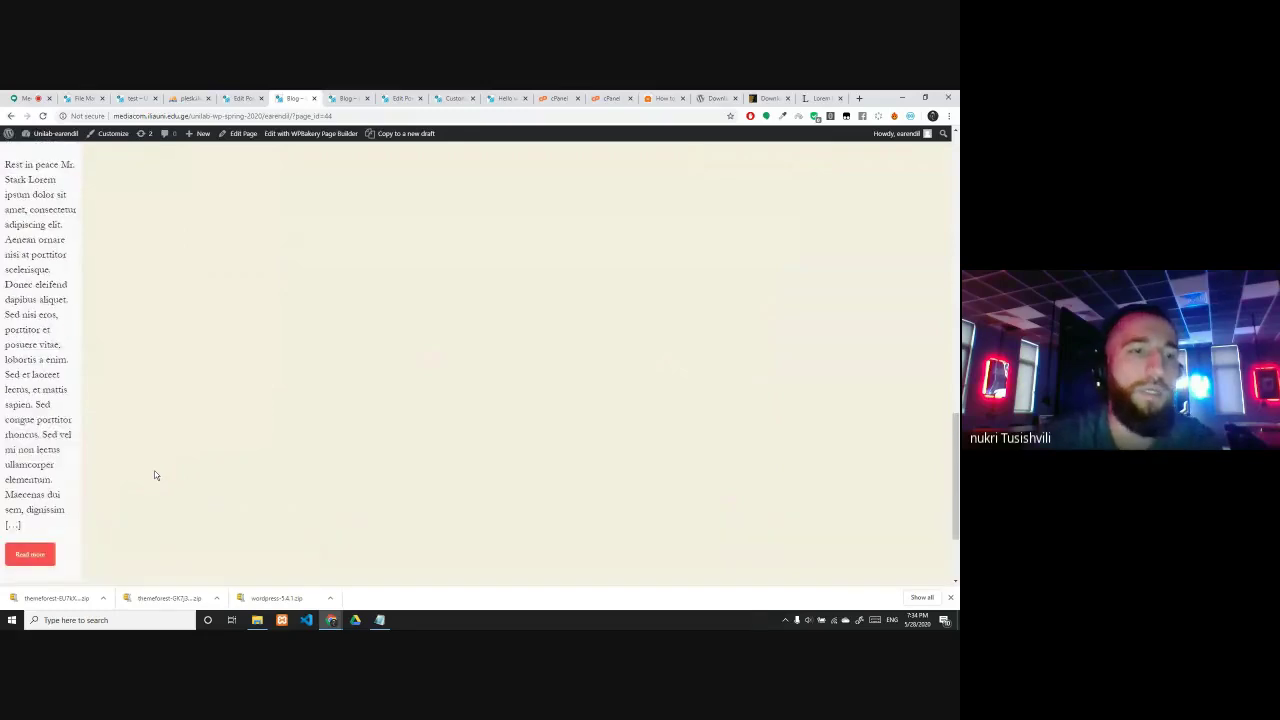
scroll(155, 475, "up", 10)
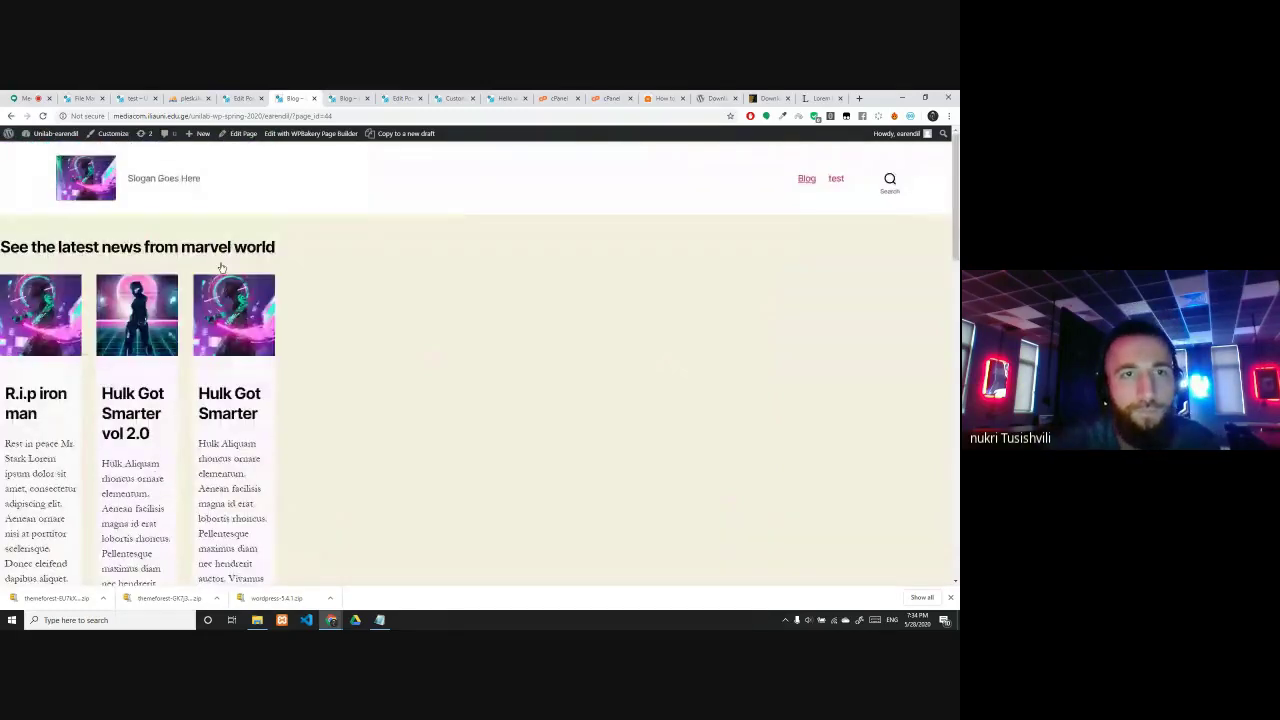
scroll(669, 403, "down", 2)
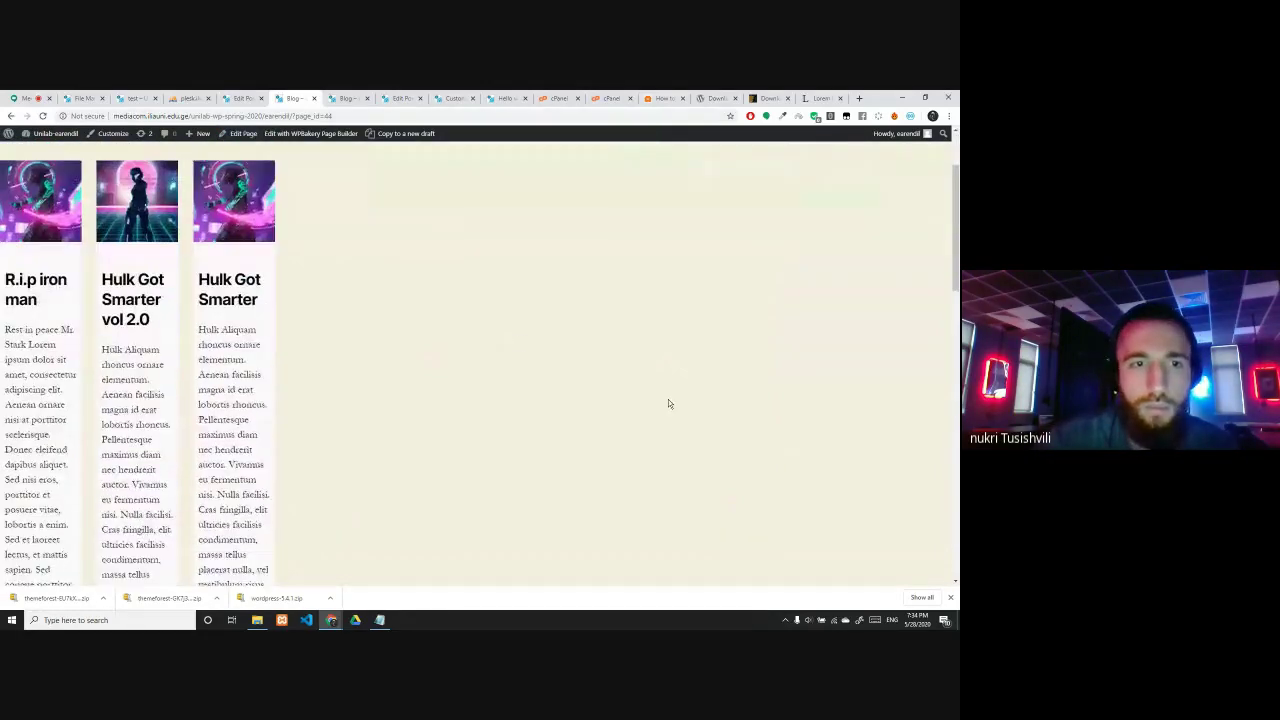
scroll(668, 403, "up", 2)
scroll(157, 353, "down", 2)
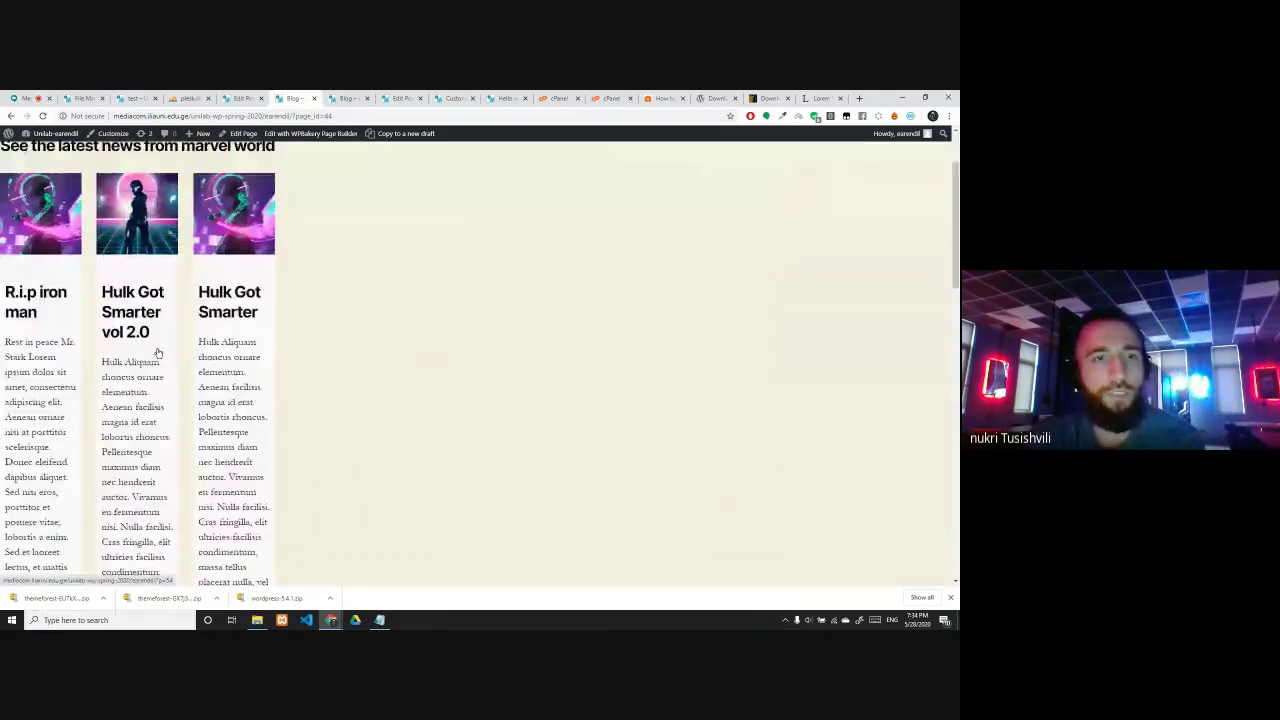
scroll(157, 353, "down", 4)
scroll(157, 350, "up", 5)
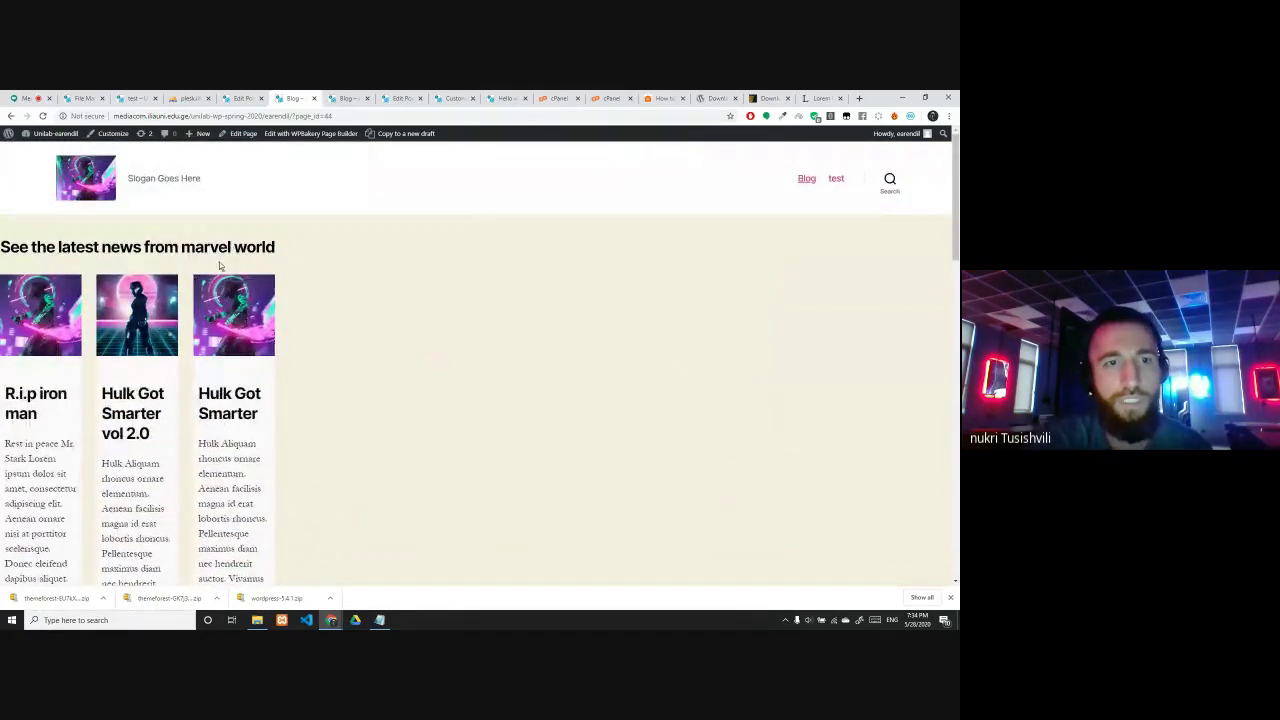
Inspect the post grid's HTML and CSS in DevTools, then close DevTools
right_click(220, 270)
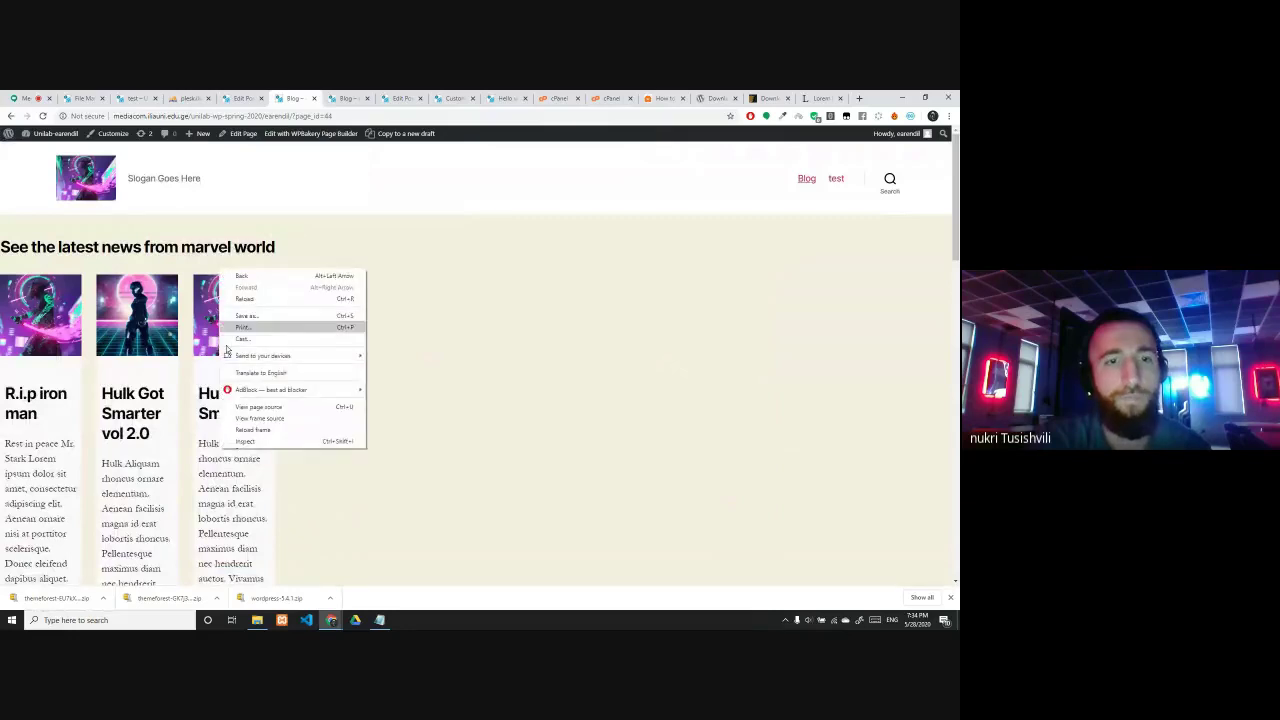
left_click(268, 440)
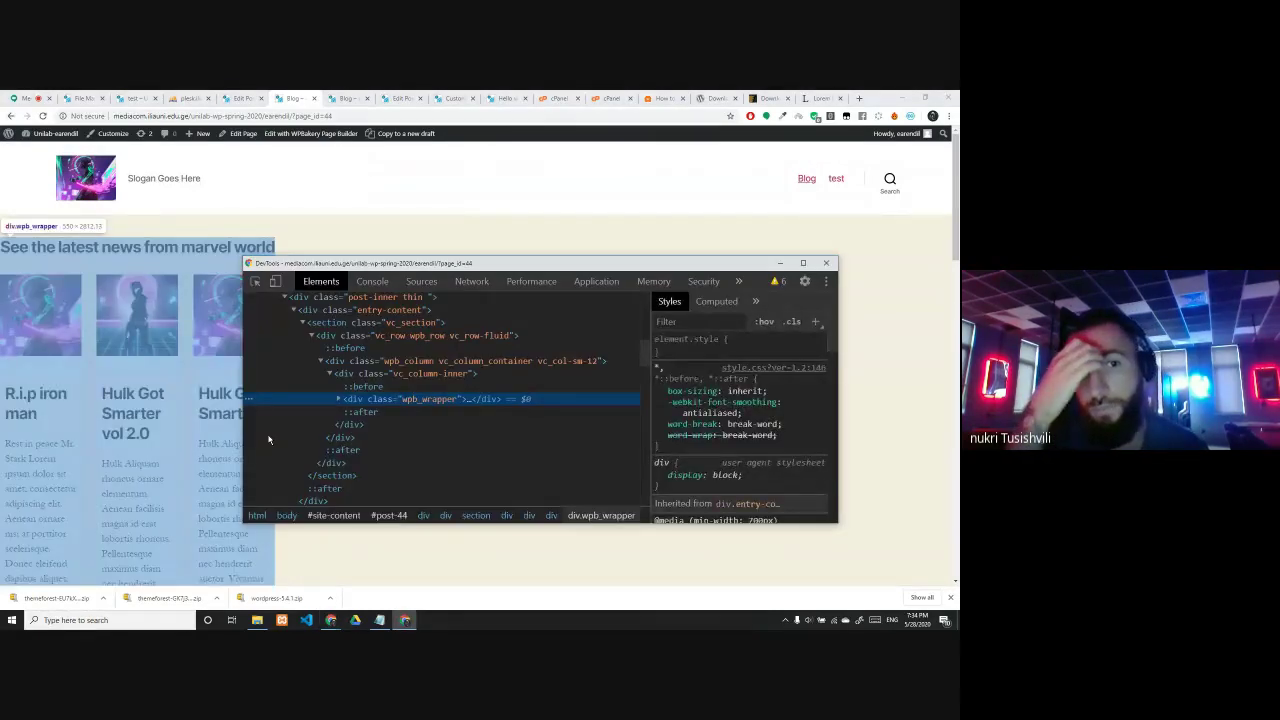
left_click(826, 263)
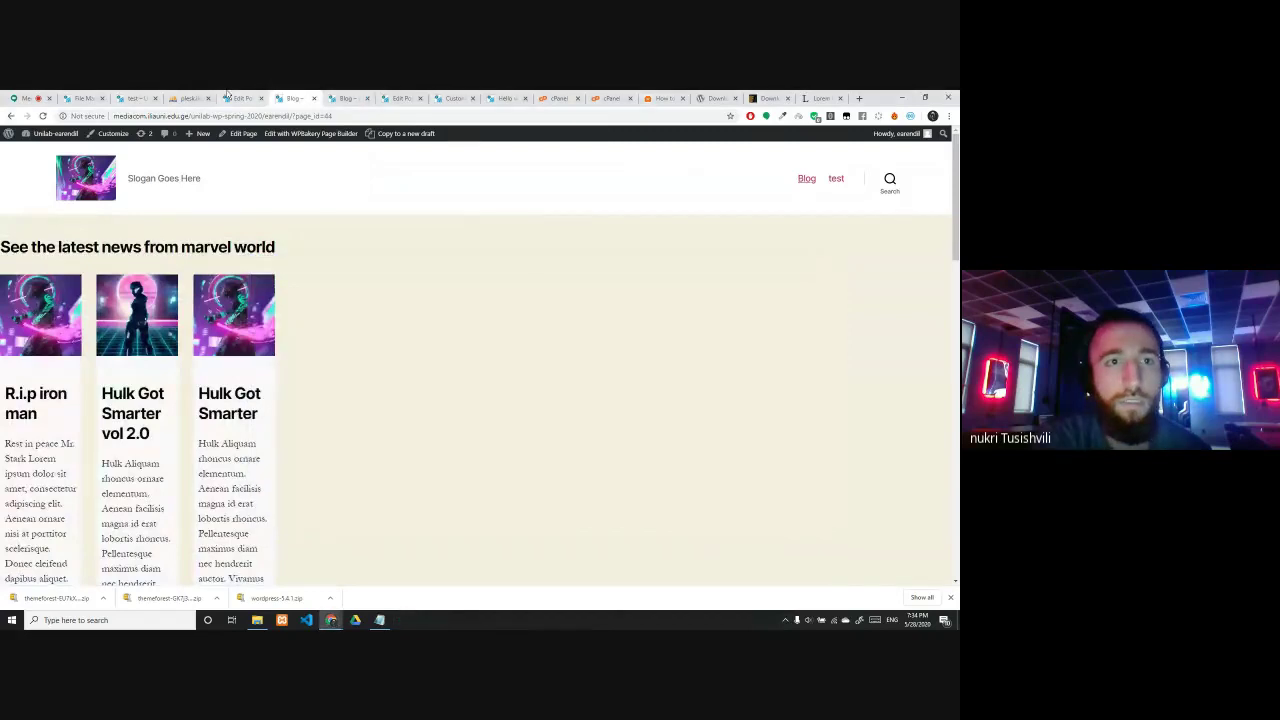
Cycle through the open post and page tabs, then open the admin Pages list
left_click(228, 97)
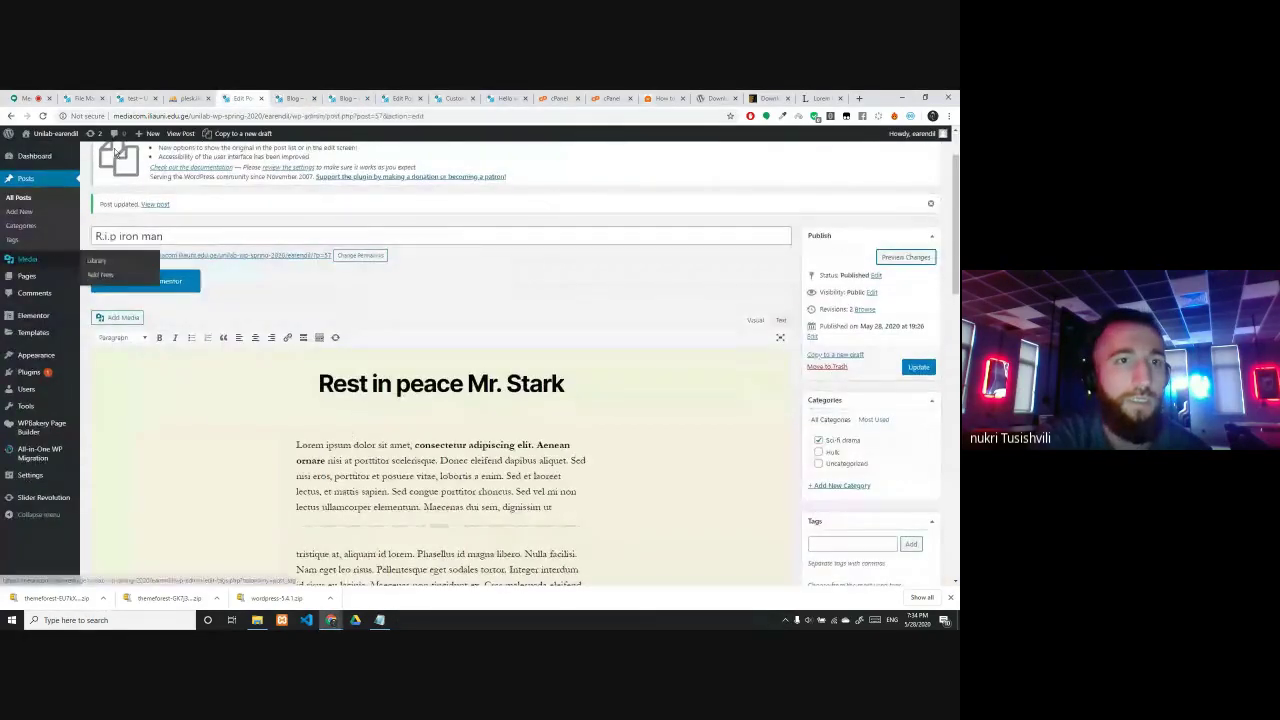
left_click(274, 96)
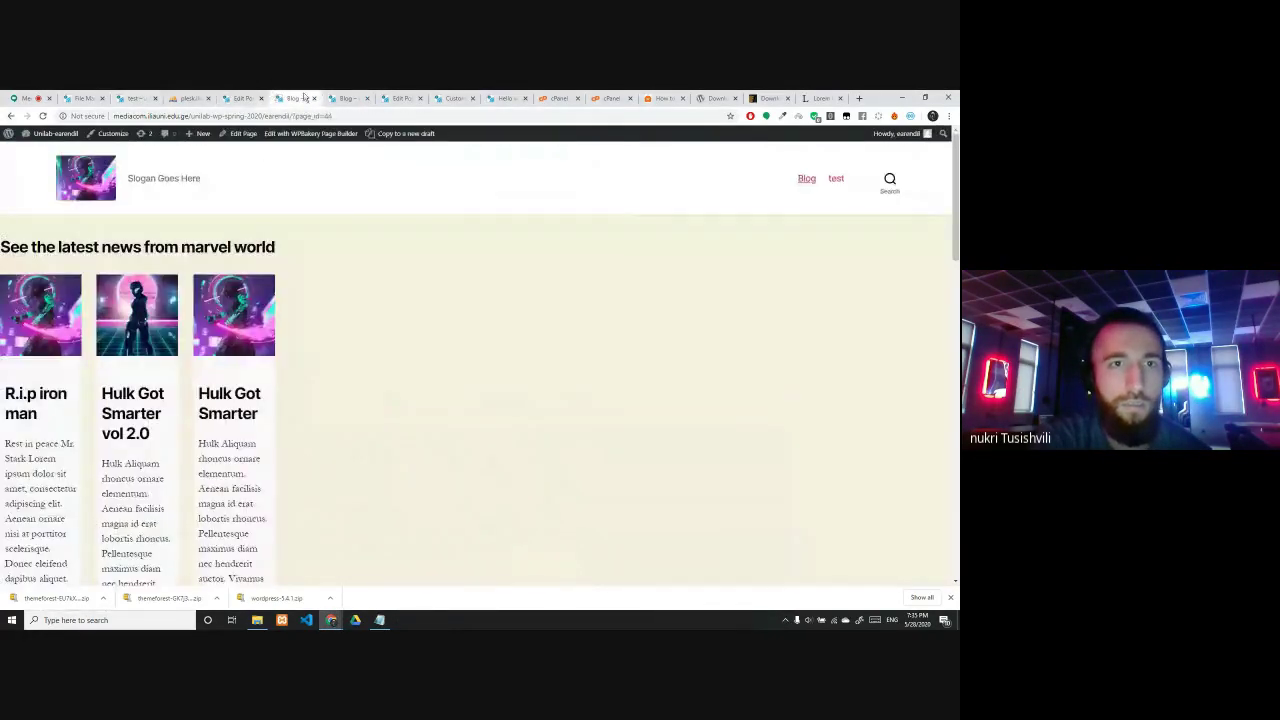
left_click(400, 98)
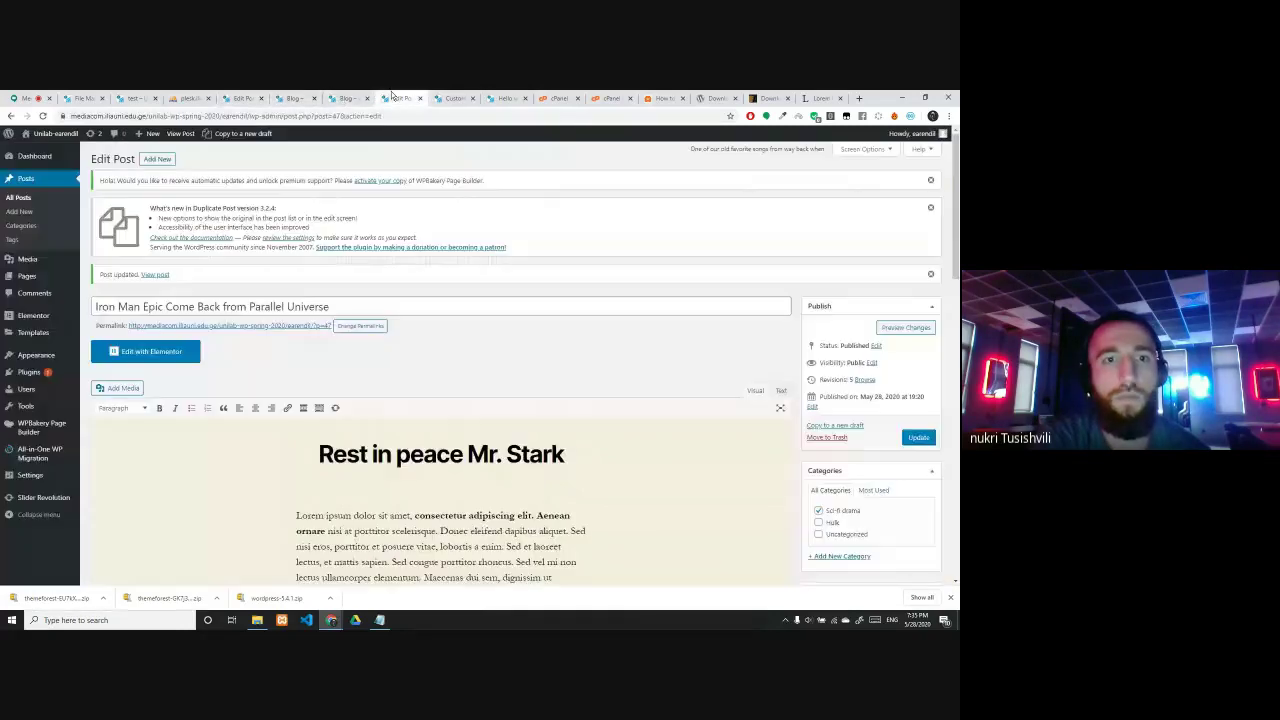
left_click(497, 98)
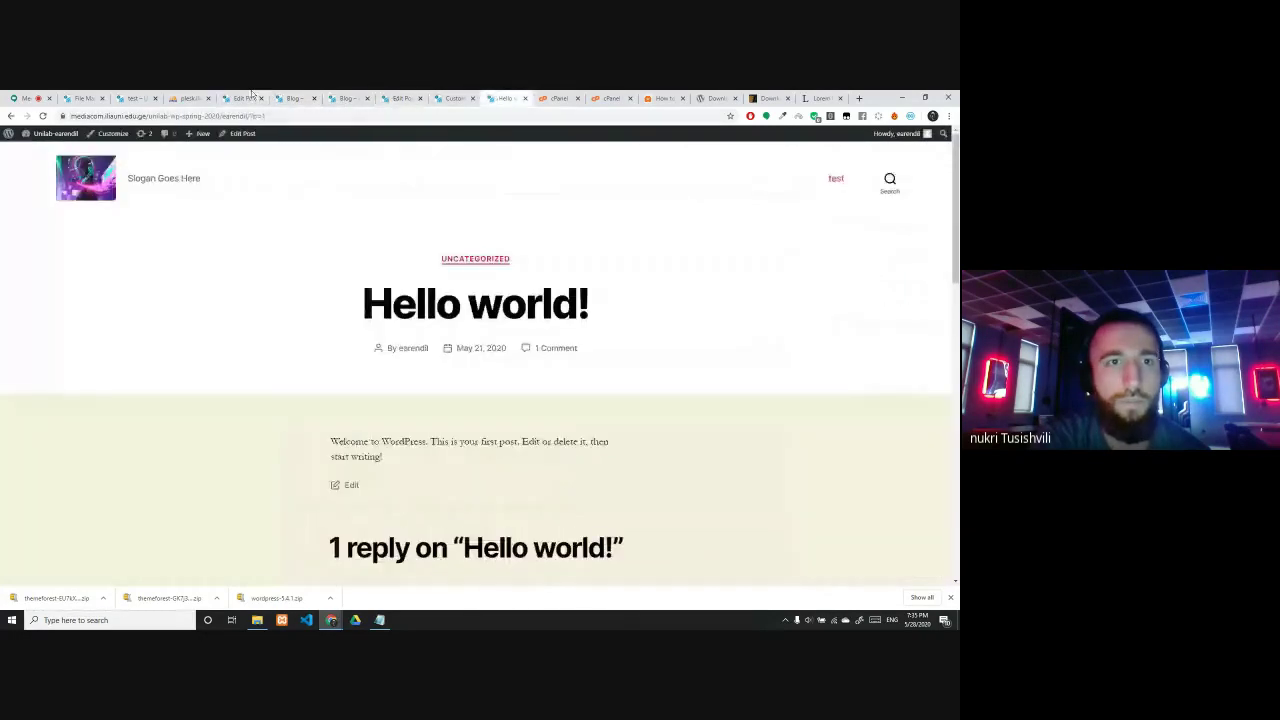
left_click(135, 97)
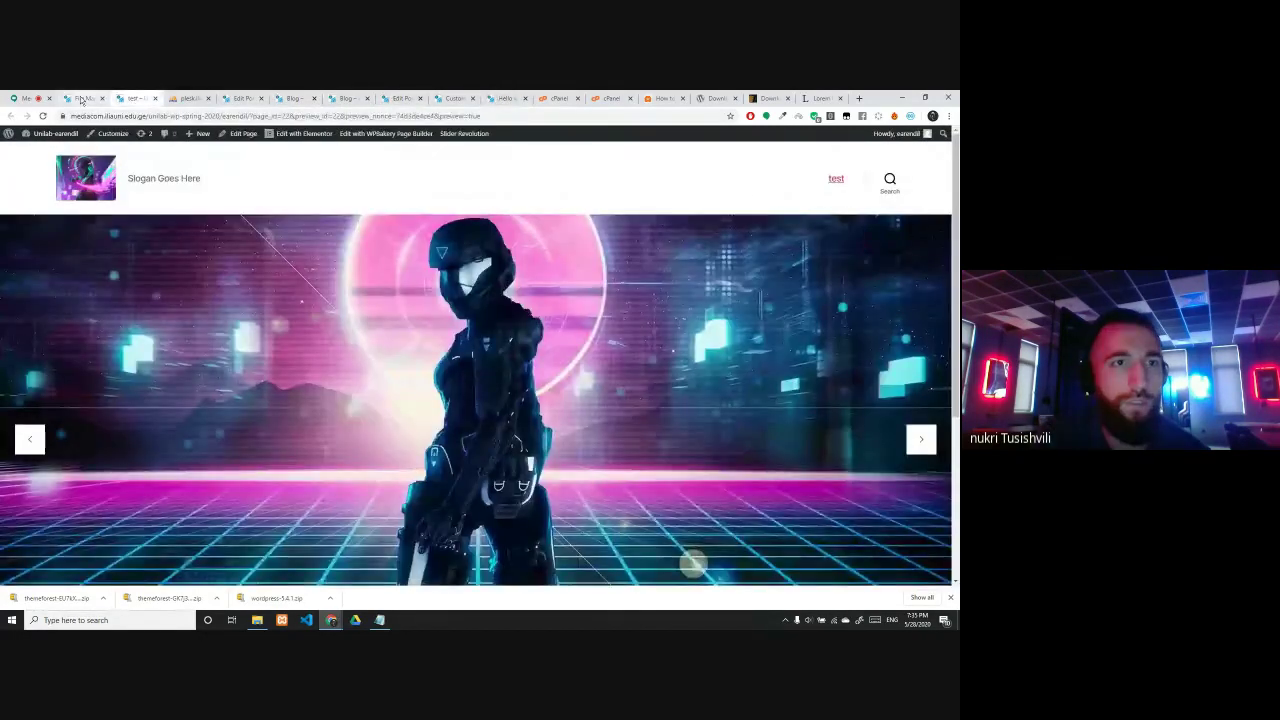
left_click(240, 98)
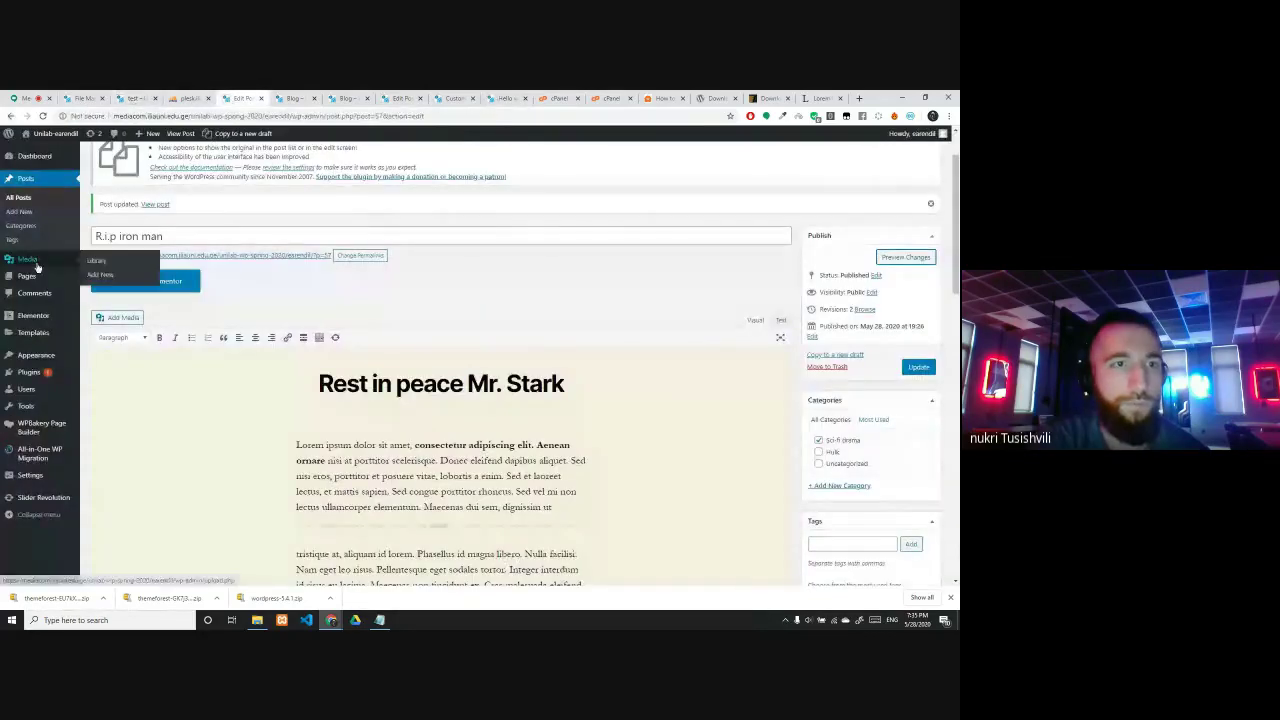
left_click(25, 277)
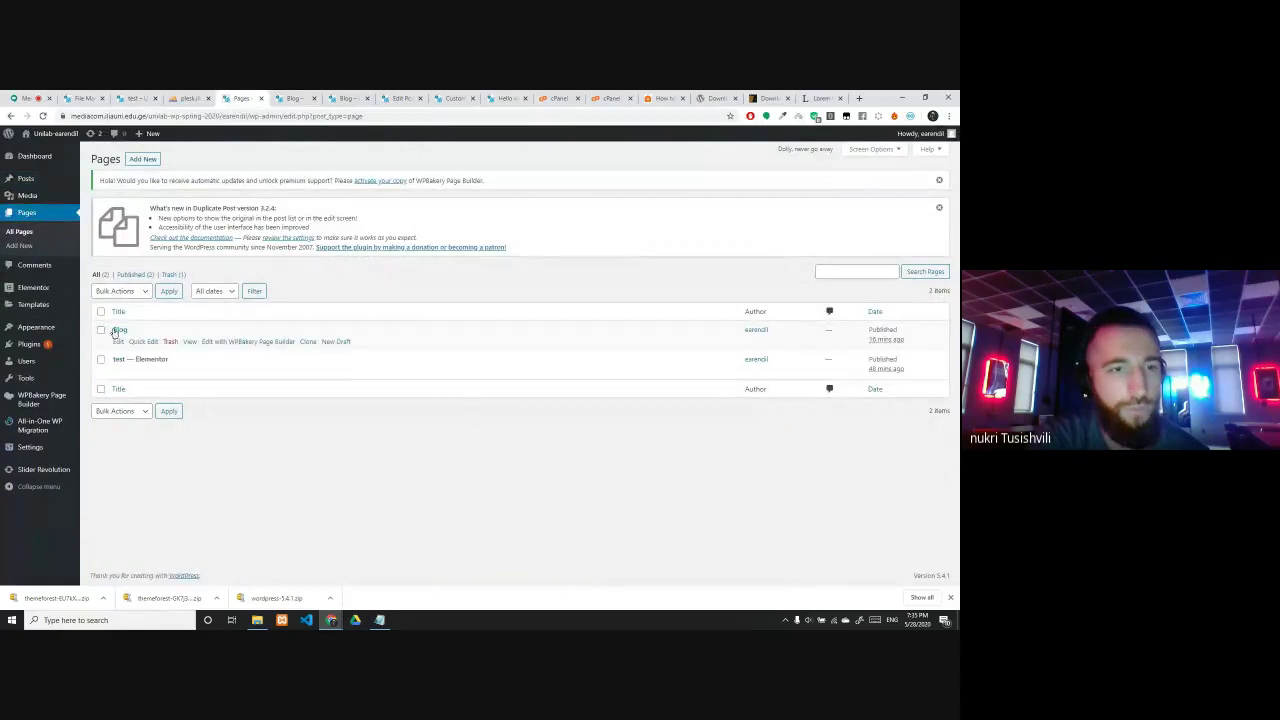
In the Blog page editor, set the section to 'Stretch section and content'
left_click(119, 330)
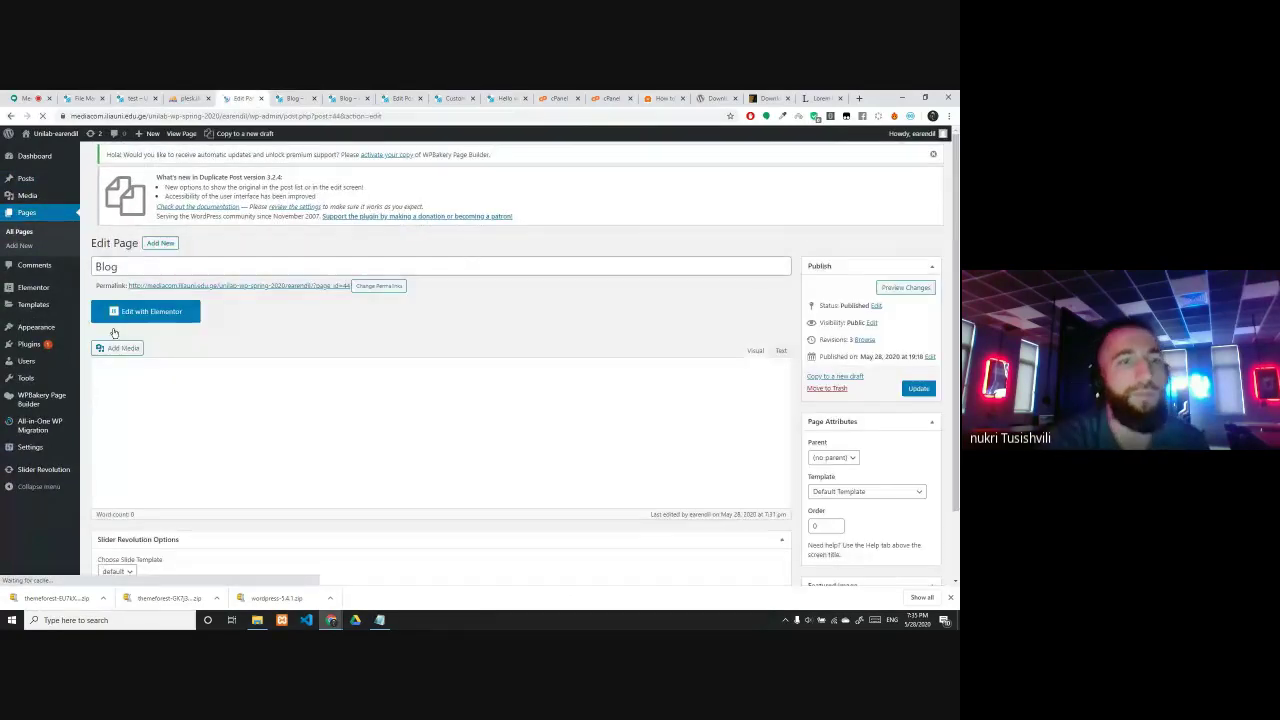
scroll(248, 418, "down", 3)
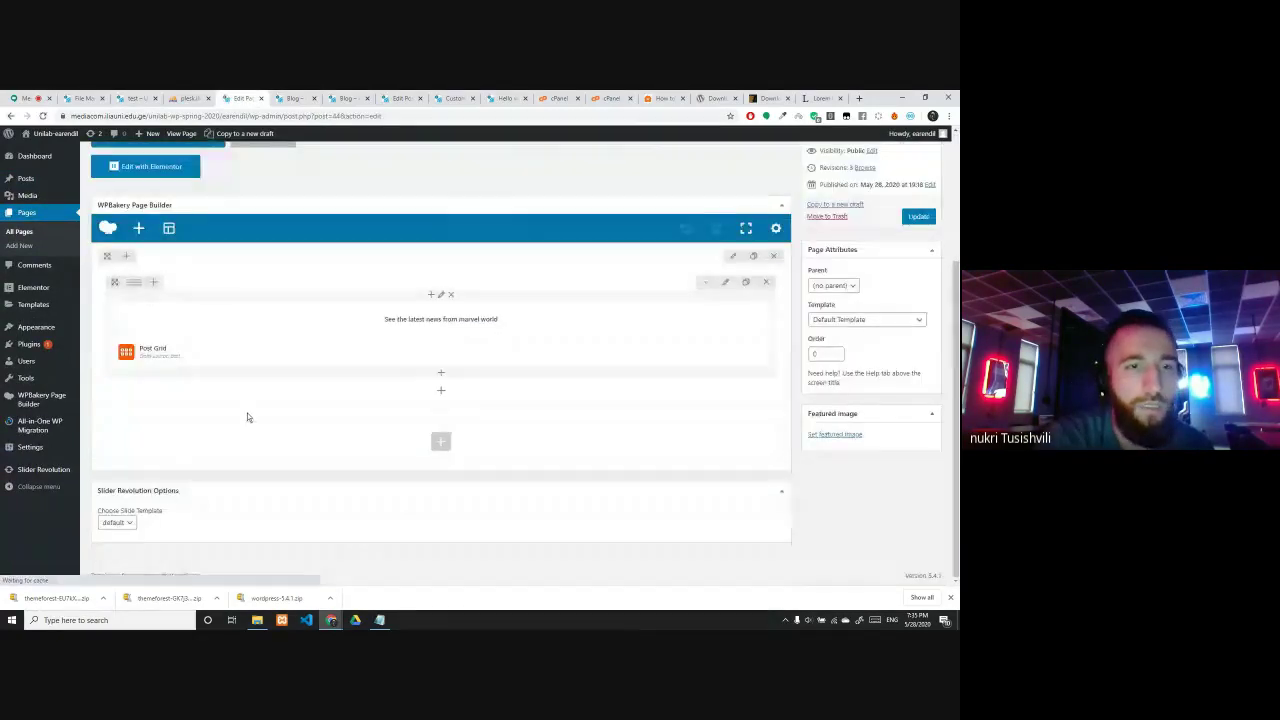
left_click(734, 257)
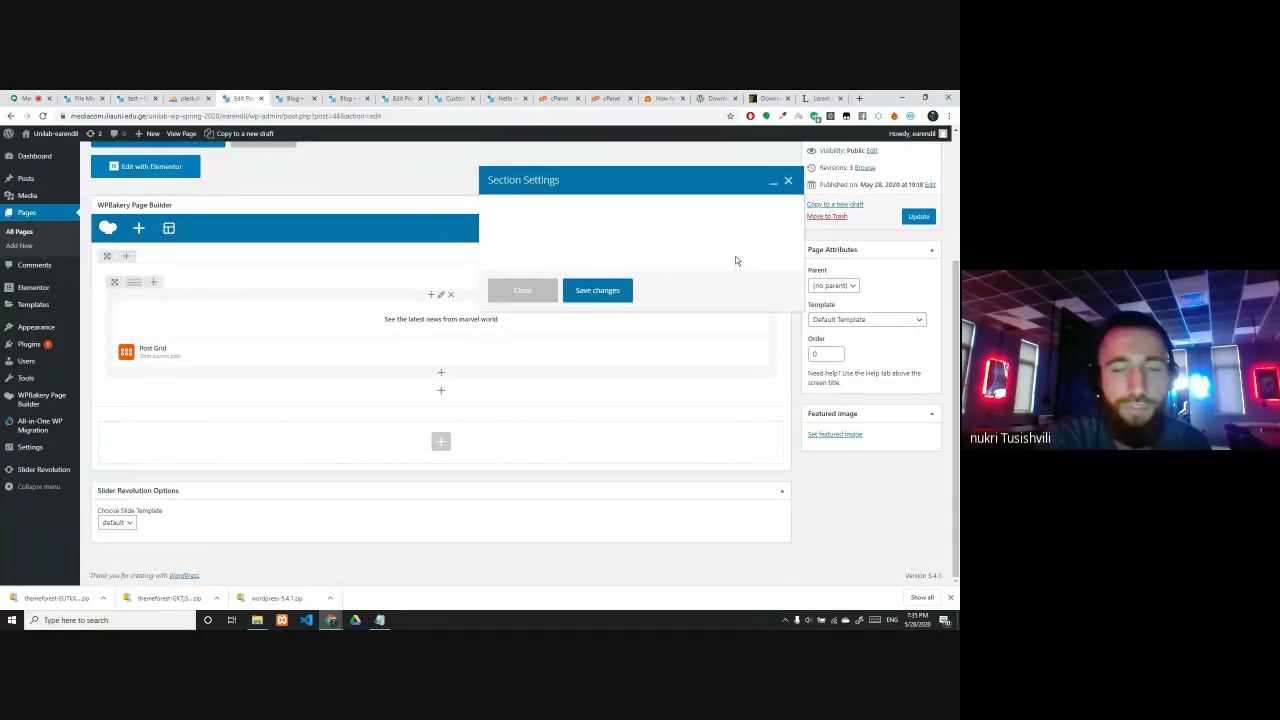
left_click(577, 254)
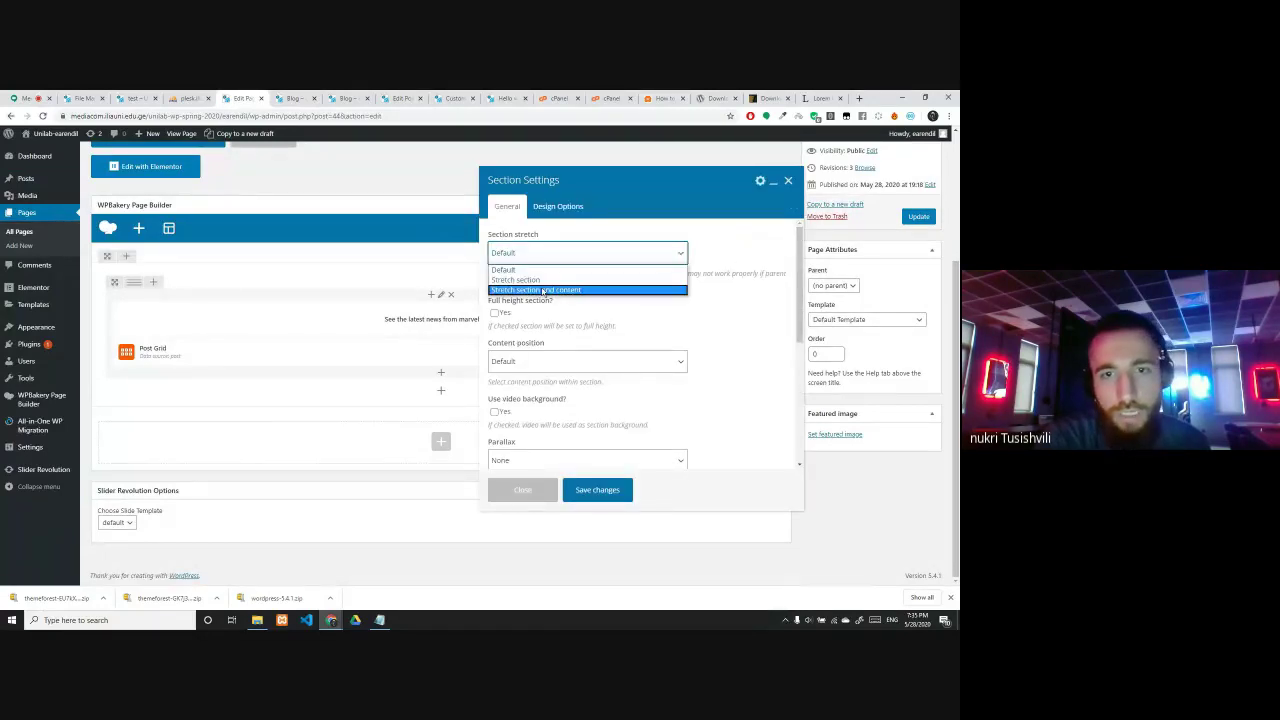
left_click(540, 290)
left_click(598, 490)
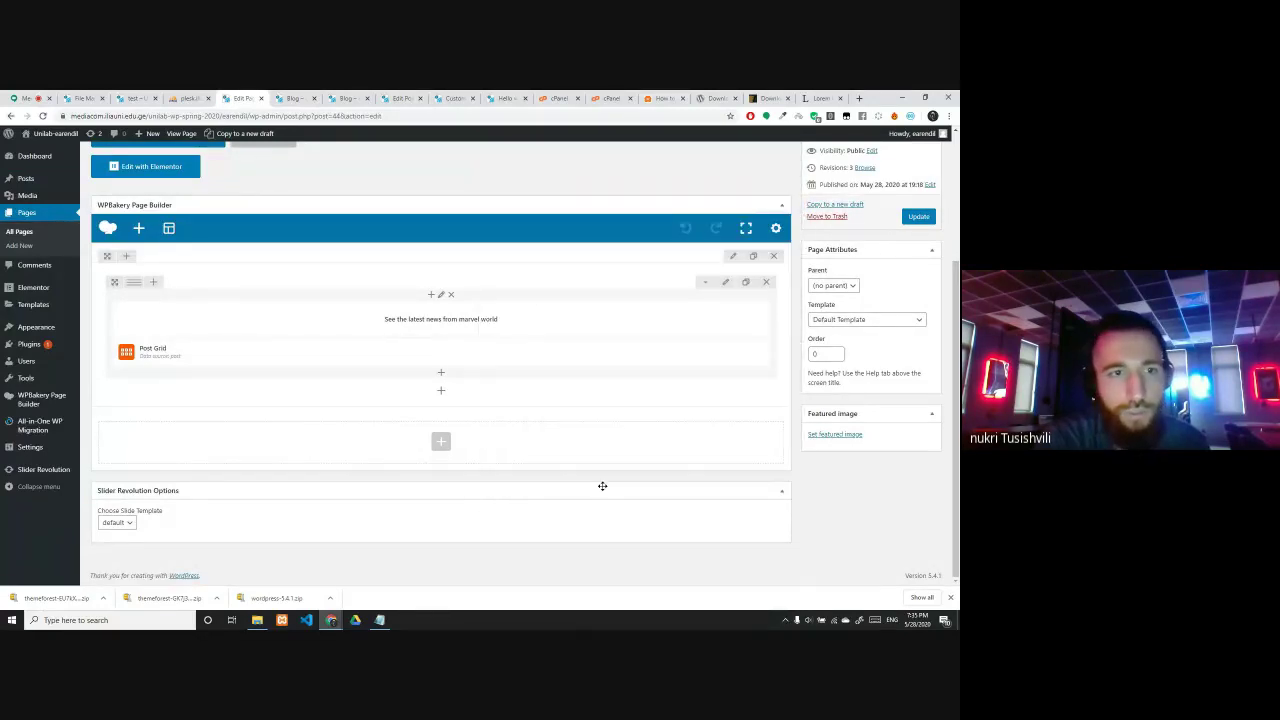
Set the row to 'Stretch row and content (no paddings)' and update the Blog page
left_click(724, 281)
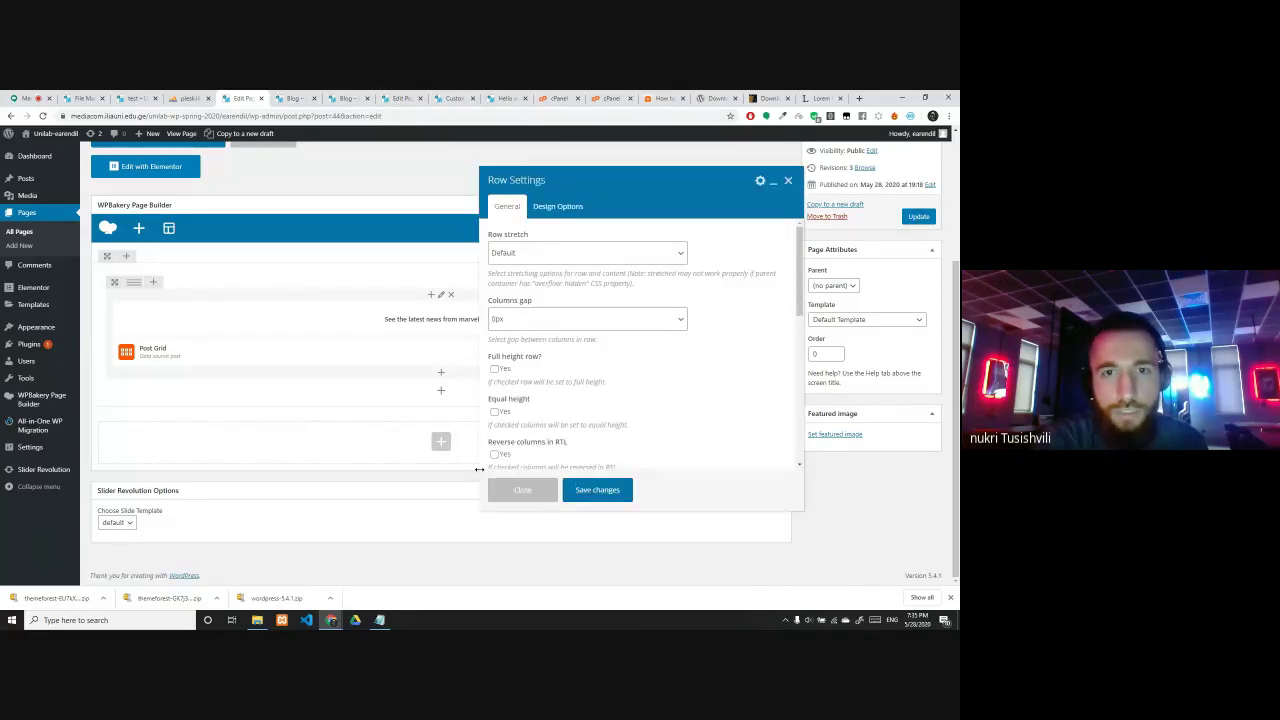
left_click(552, 250)
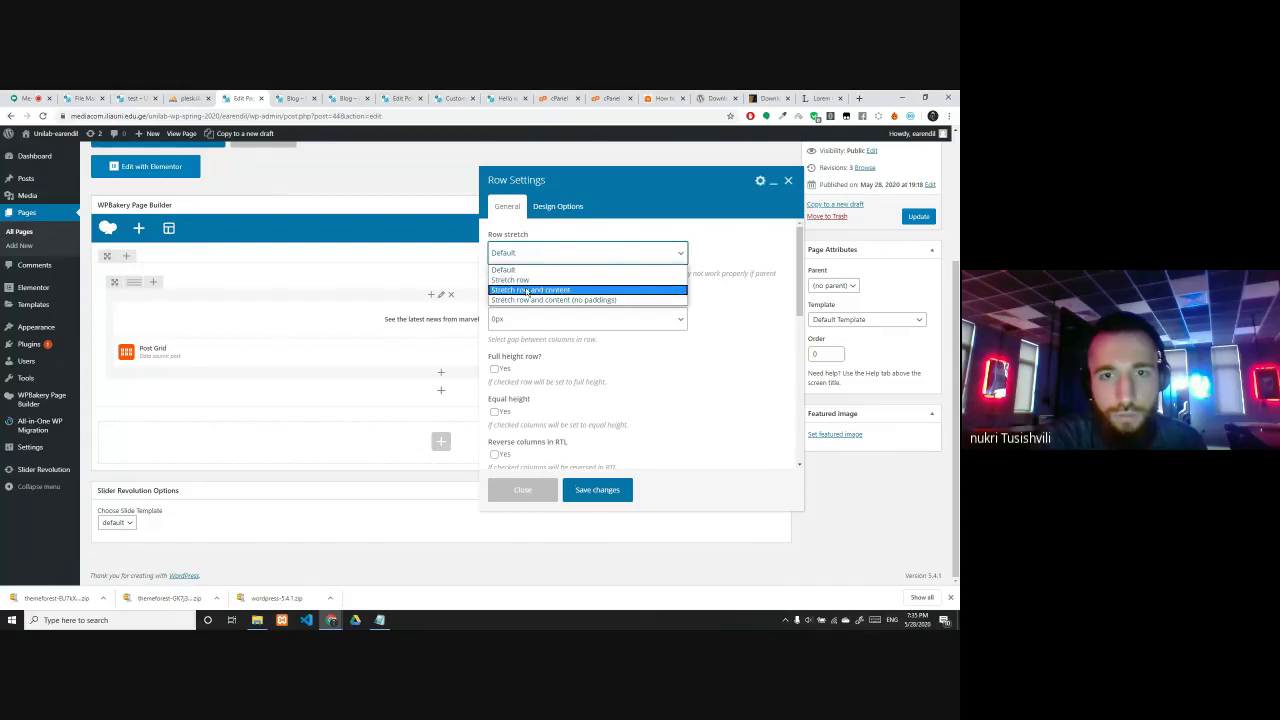
left_click(565, 292)
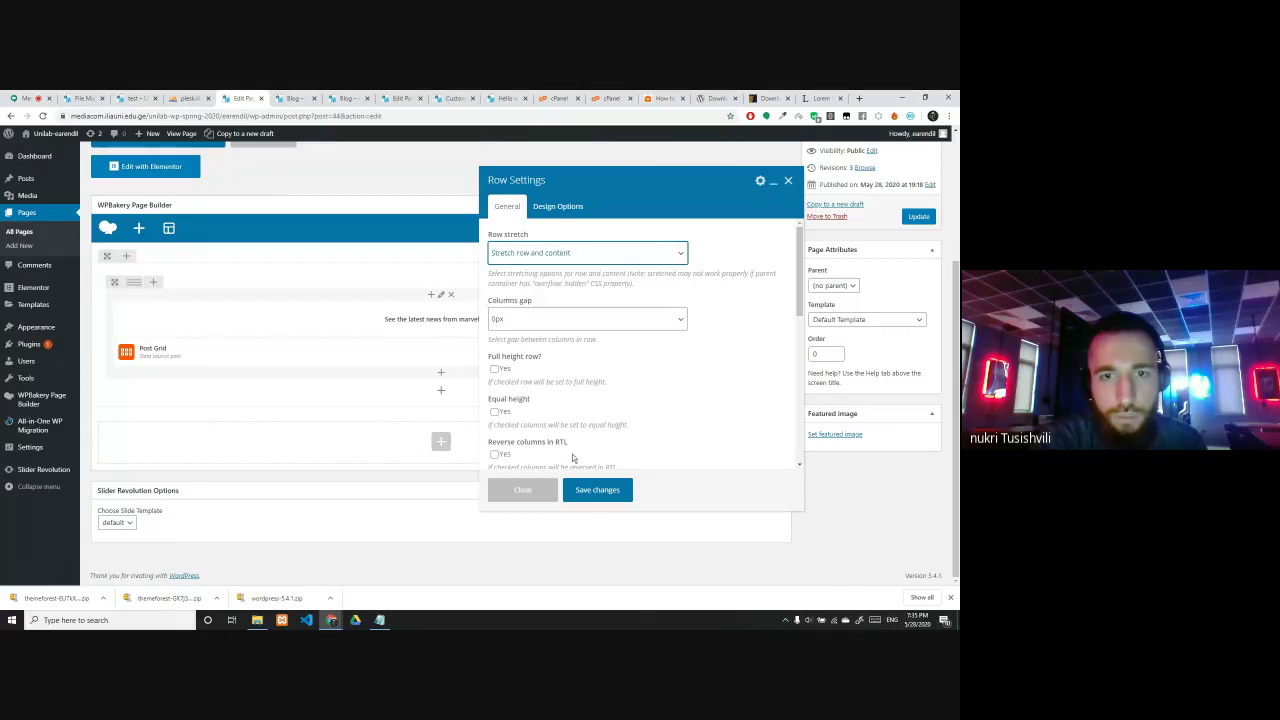
left_click(591, 253)
left_click(578, 300)
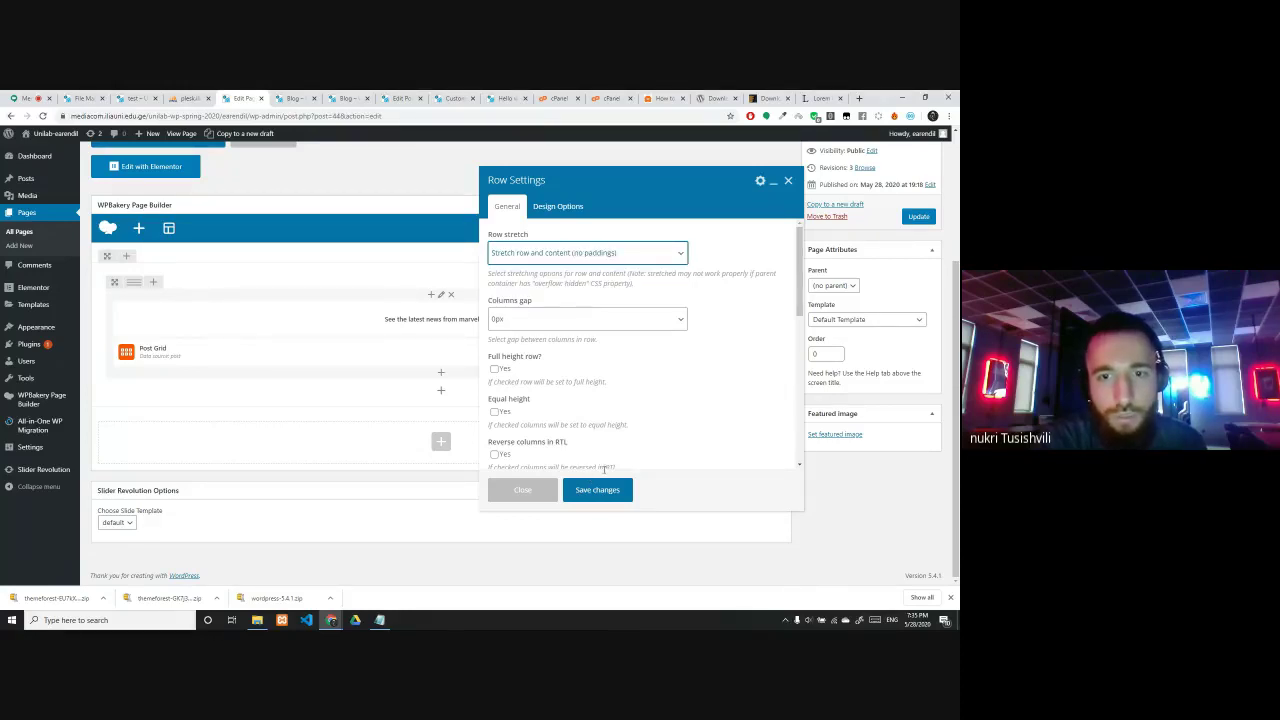
left_click(603, 486)
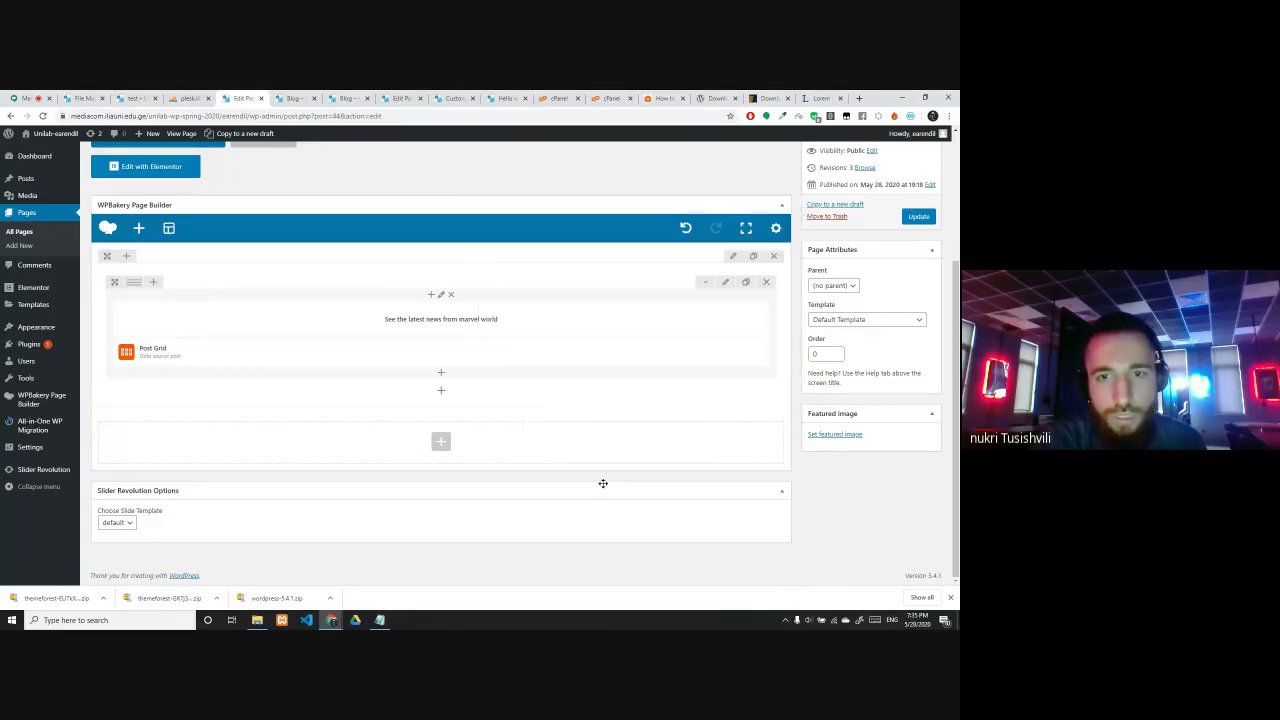
left_click(911, 218)
left_click(293, 97)
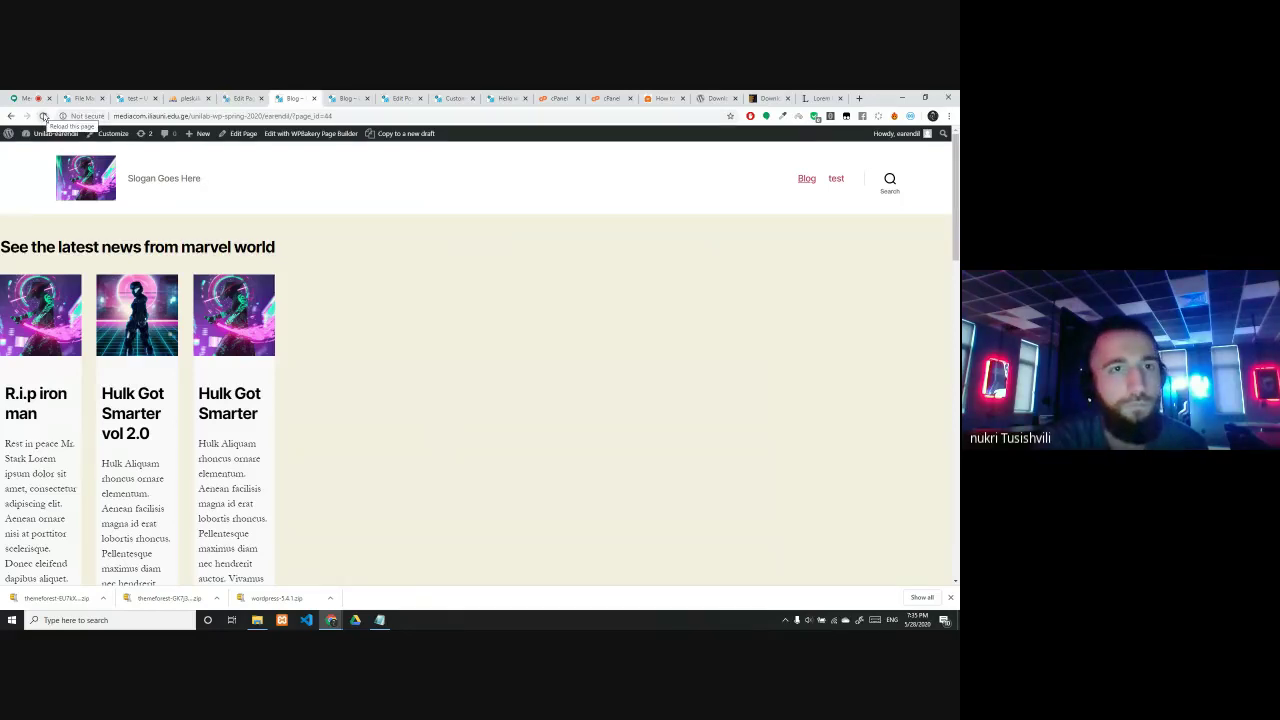
Reload the live Blog page, check the edge-to-edge preview, then update the Blog page again
left_click(43, 117)
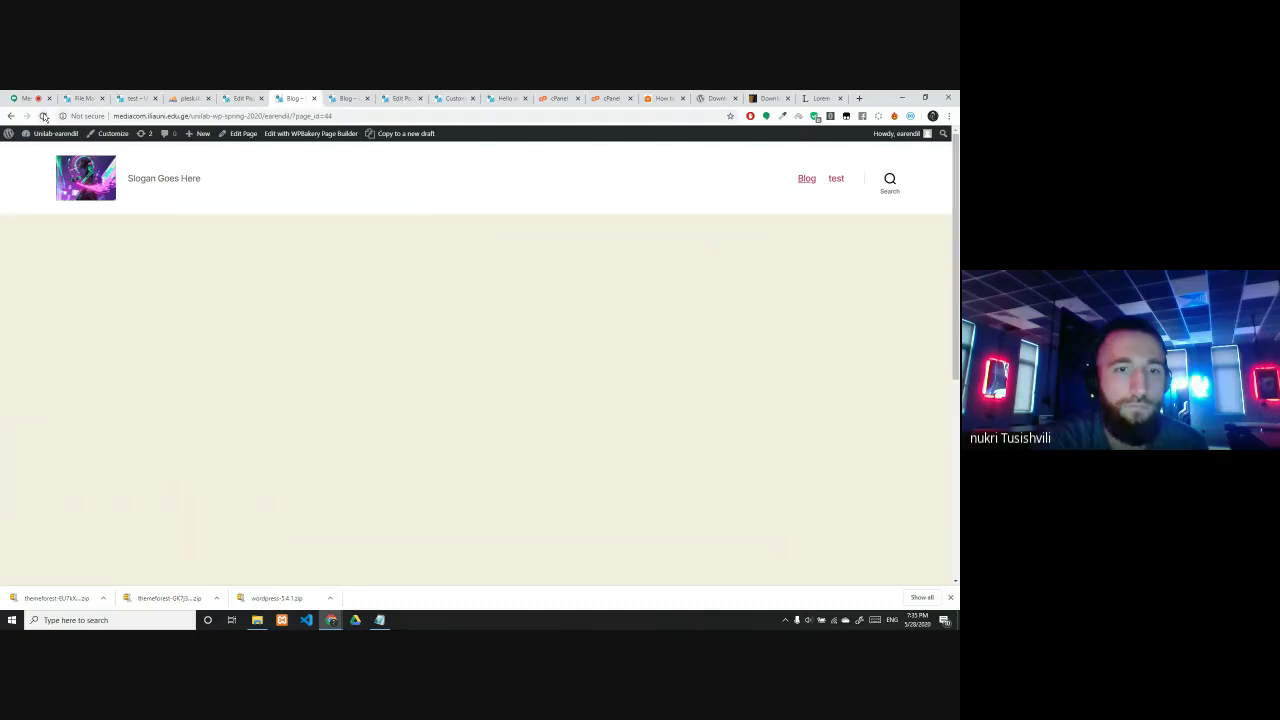
scroll(210, 352, "down", 7)
scroll(210, 352, "up", 7)
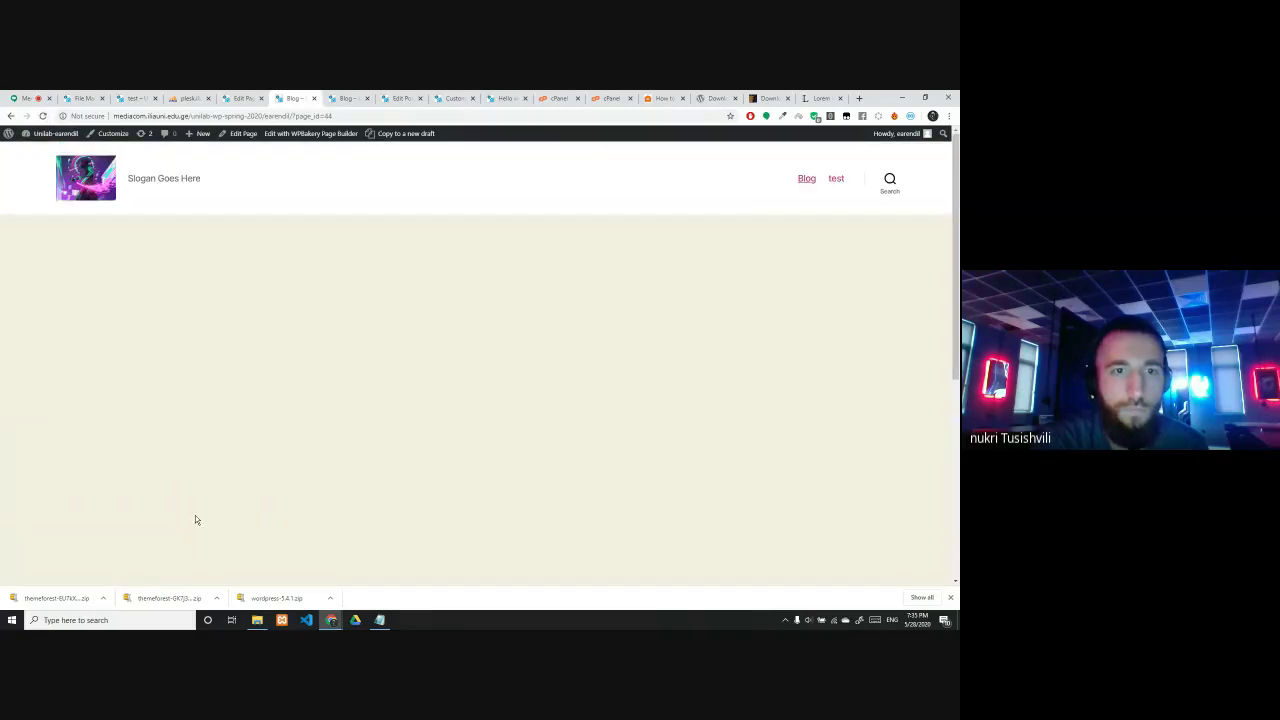
left_click(43, 116)
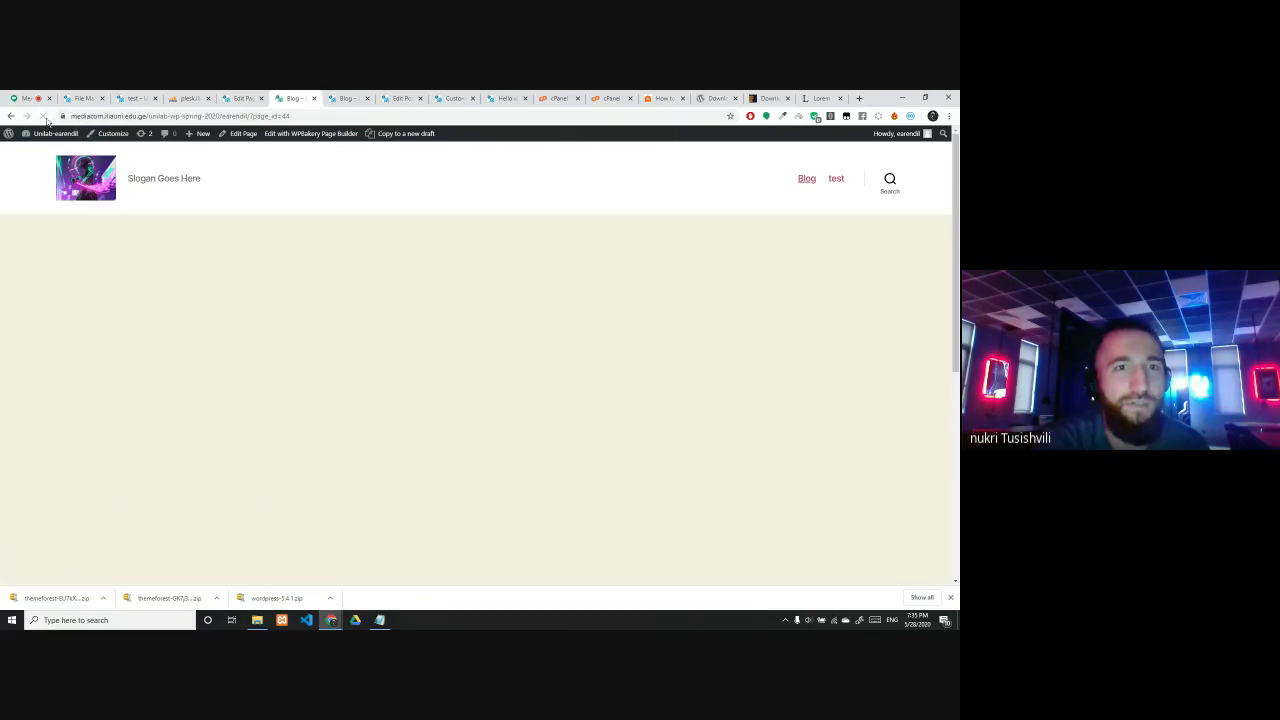
left_click(354, 97)
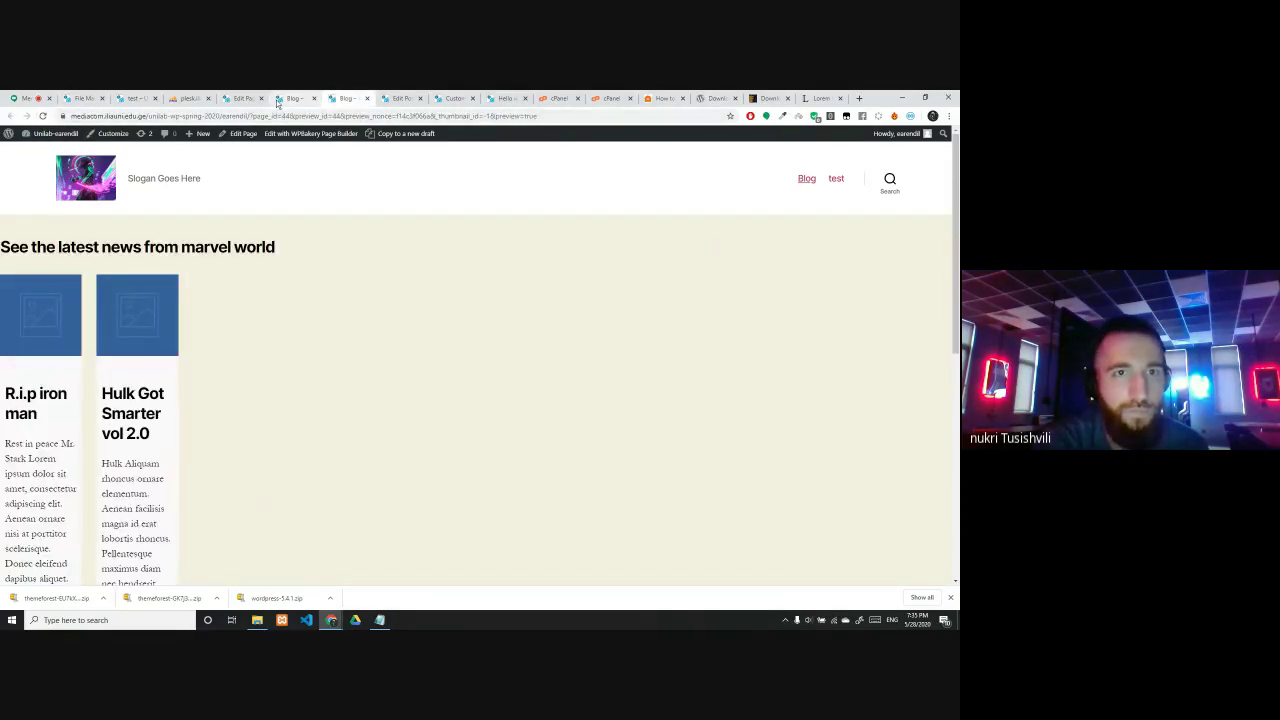
left_click(240, 98)
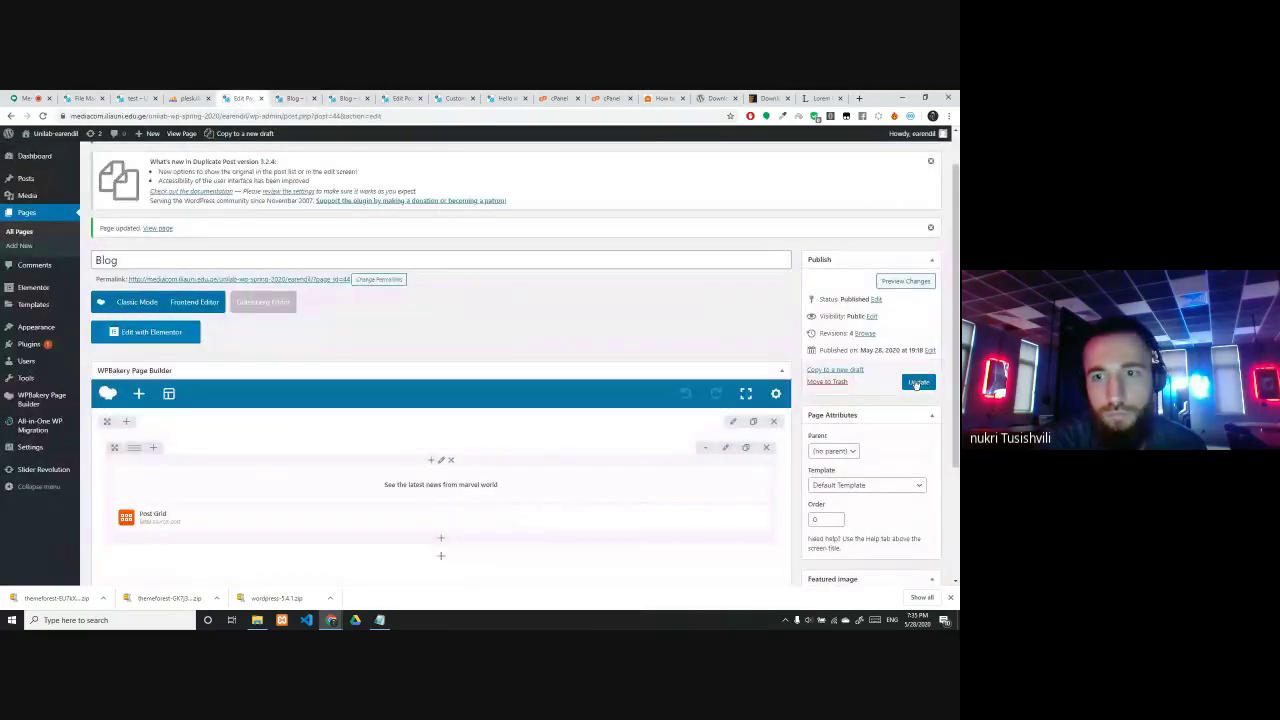
left_click(917, 383)
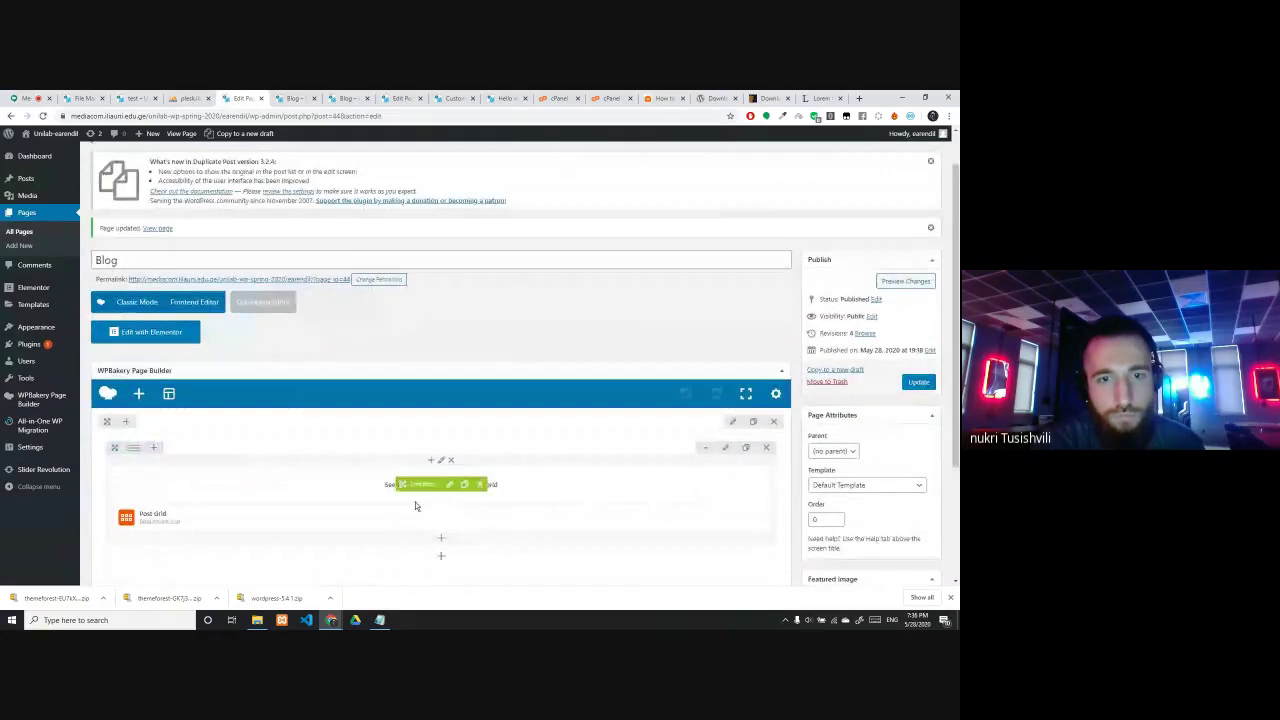
Change the Post Grid's Items per page from 2 to 4, update the page, and reload it live
left_click(447, 518)
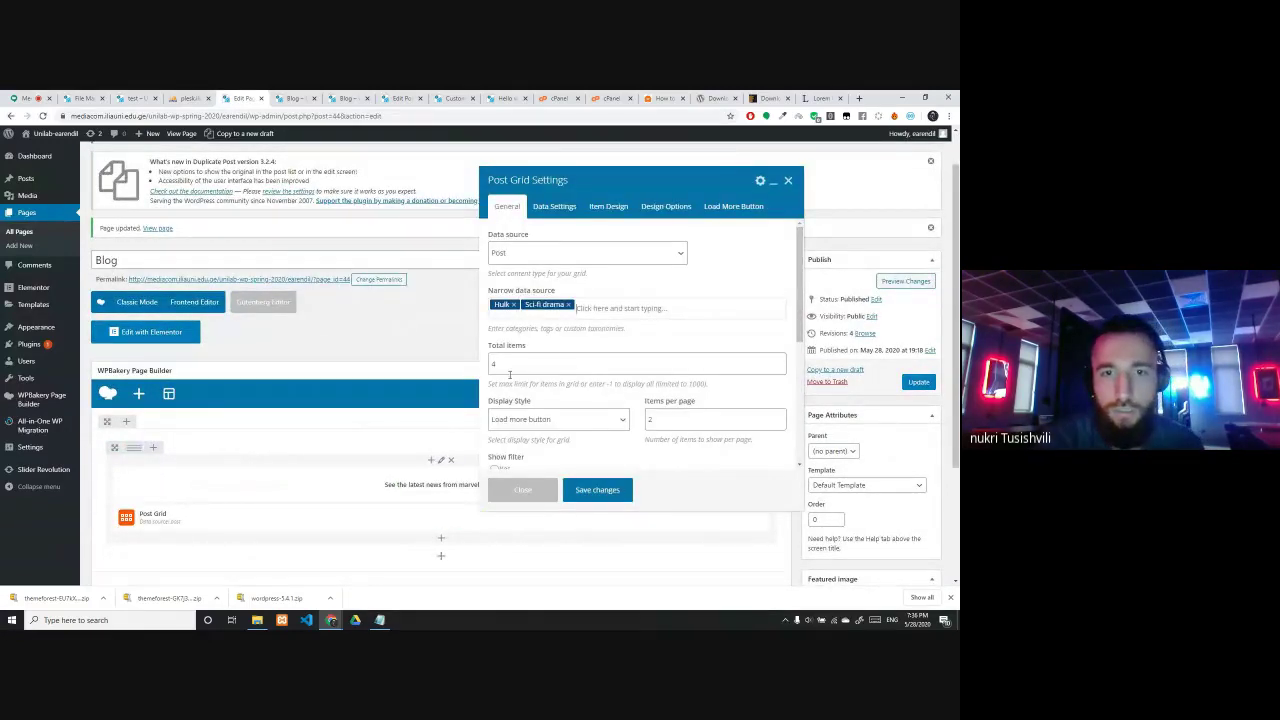
left_click(510, 369)
scroll(512, 362, "down", 1)
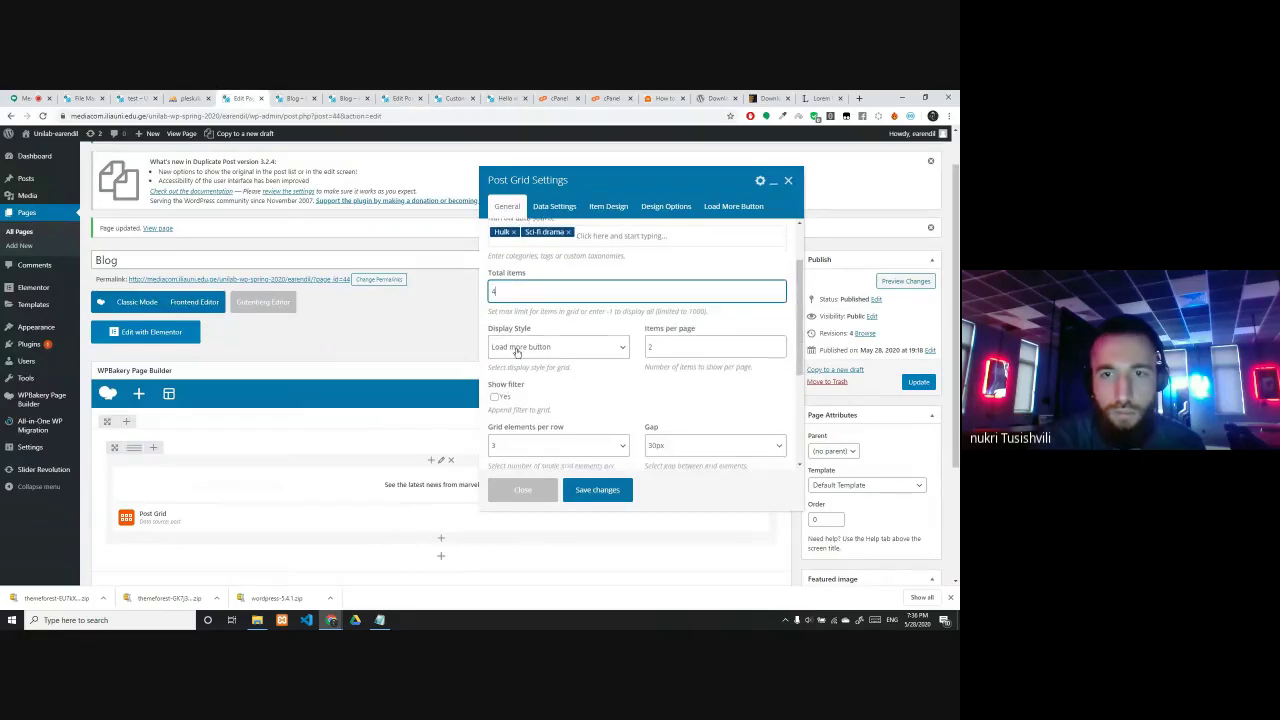
left_click(653, 347)
scroll(614, 449, "down", 1)
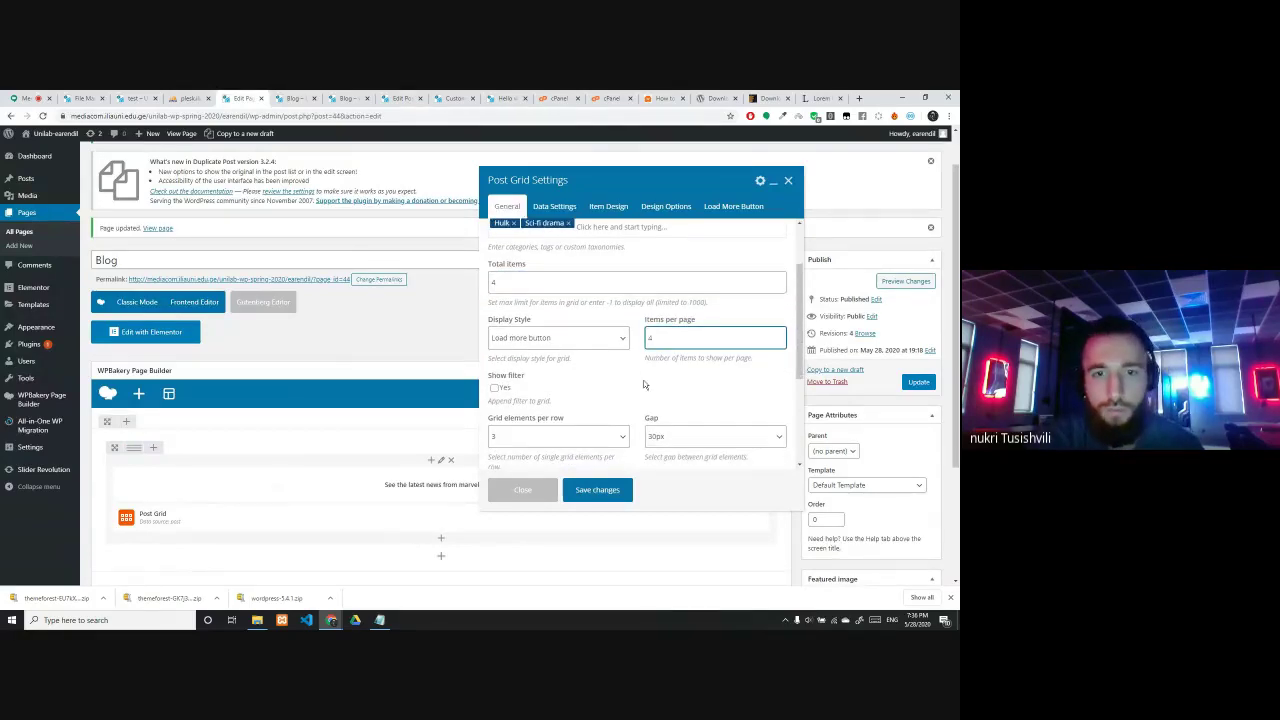
left_click(597, 490)
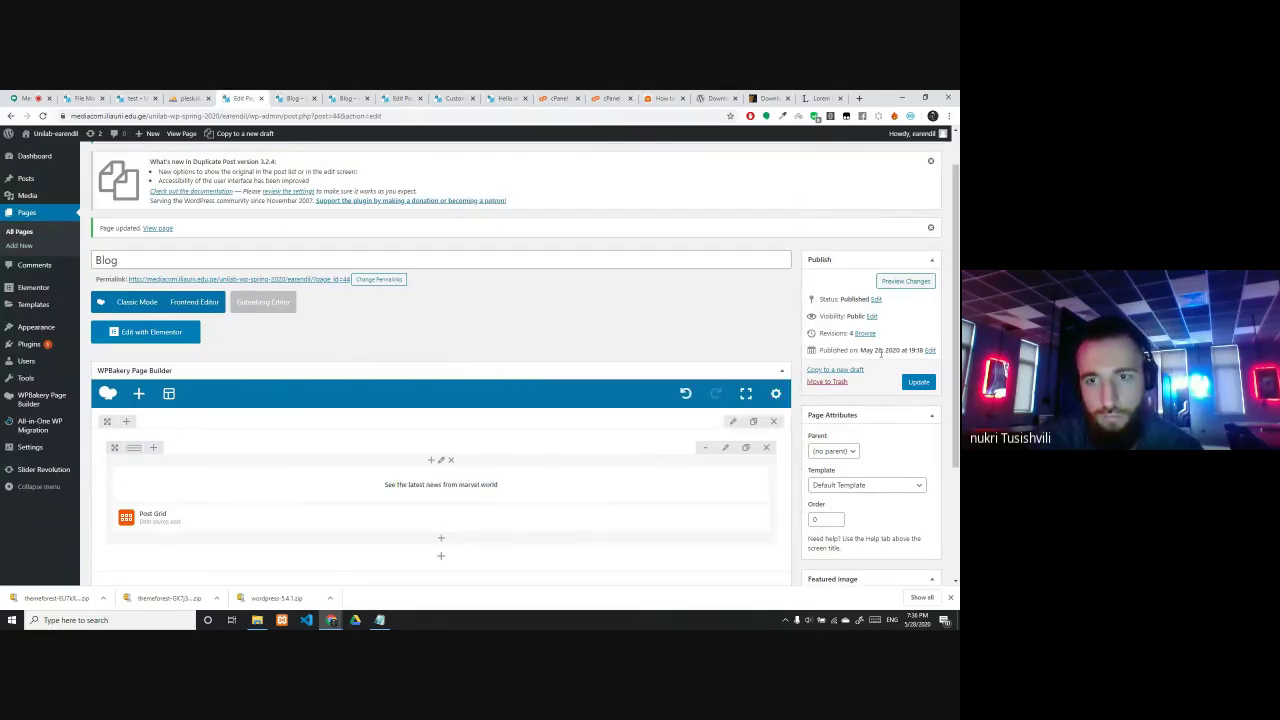
left_click(916, 383)
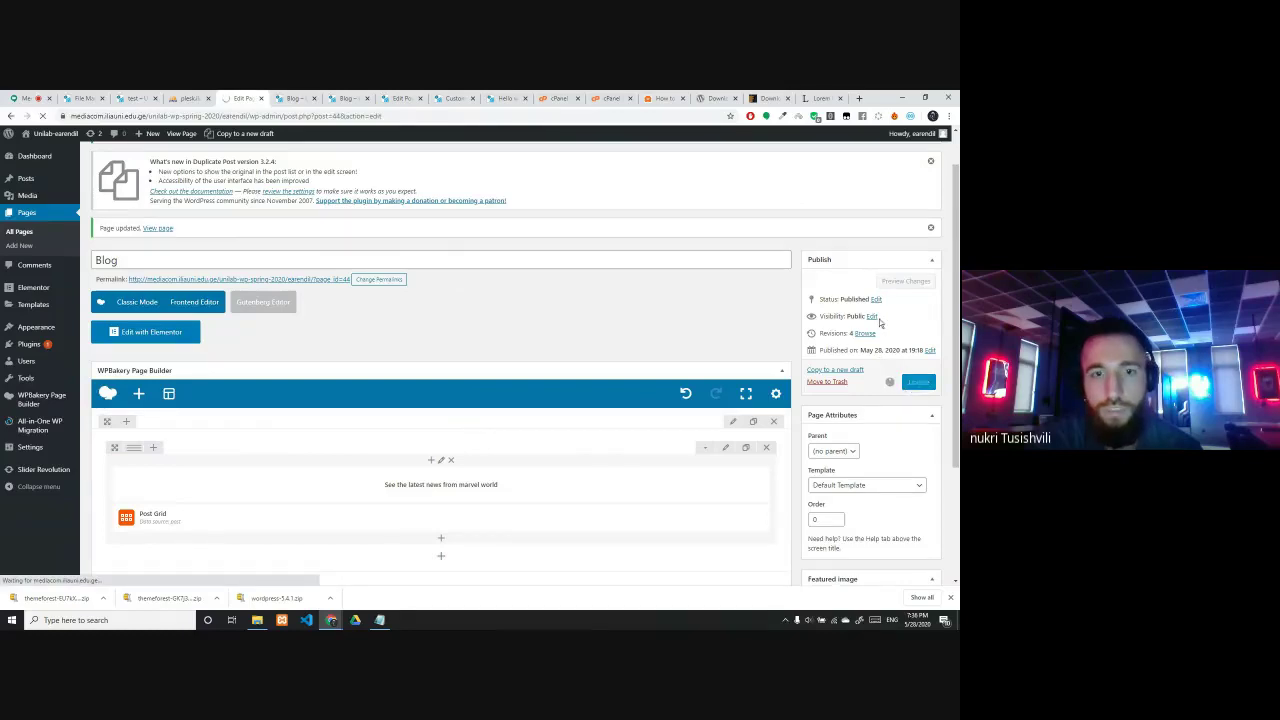
left_click(290, 98)
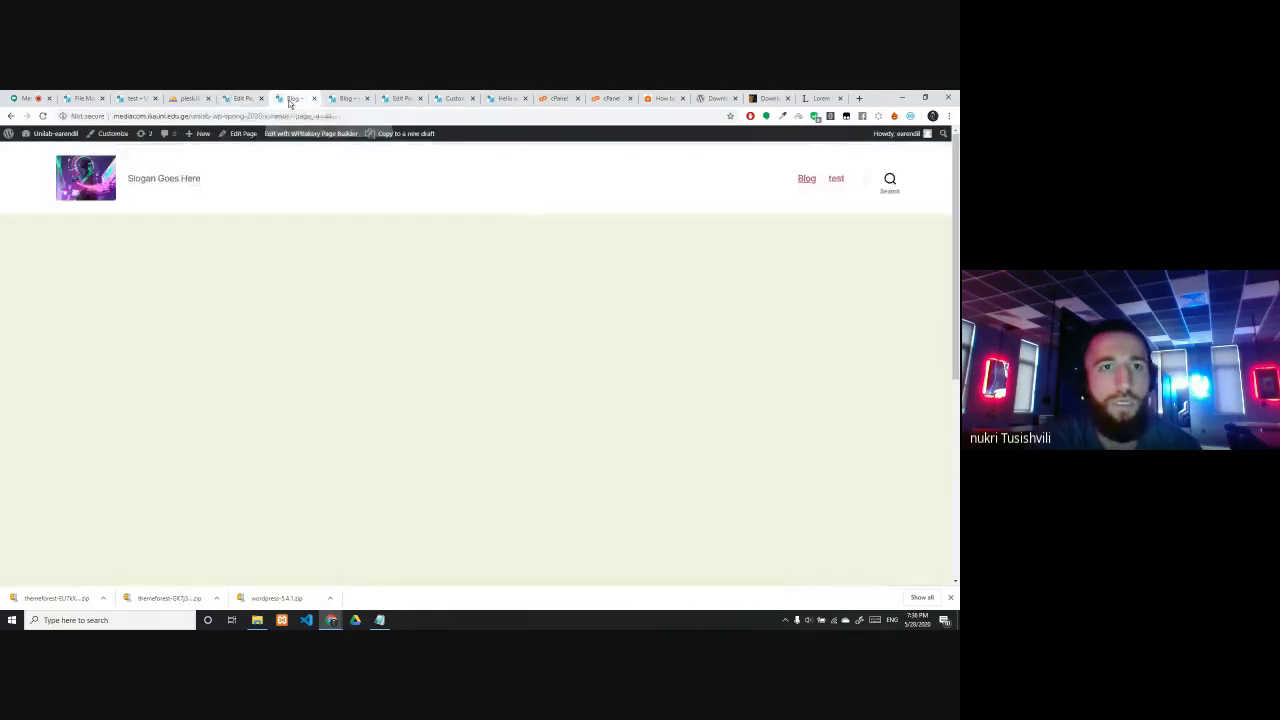
left_click(43, 116)
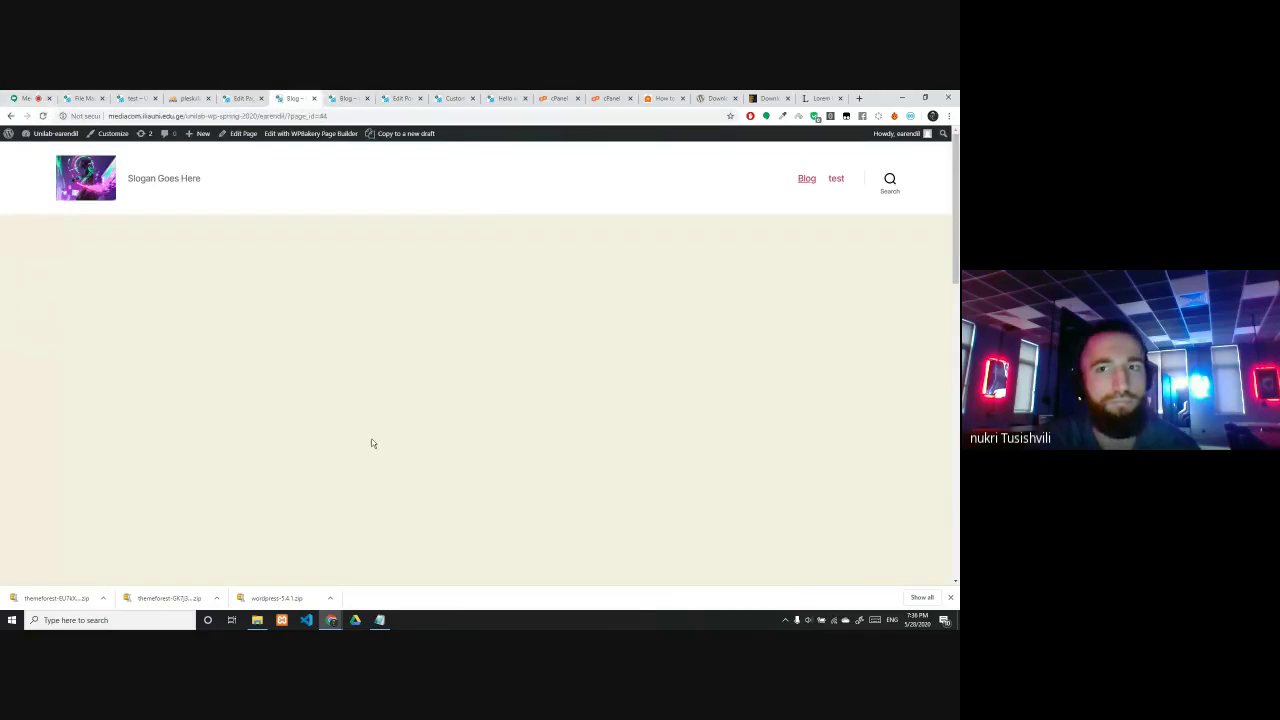
Scroll through the live Blog page and open Chrome DevTools with Inspect
scroll(371, 443, "down", 5)
scroll(371, 443, "down", 2)
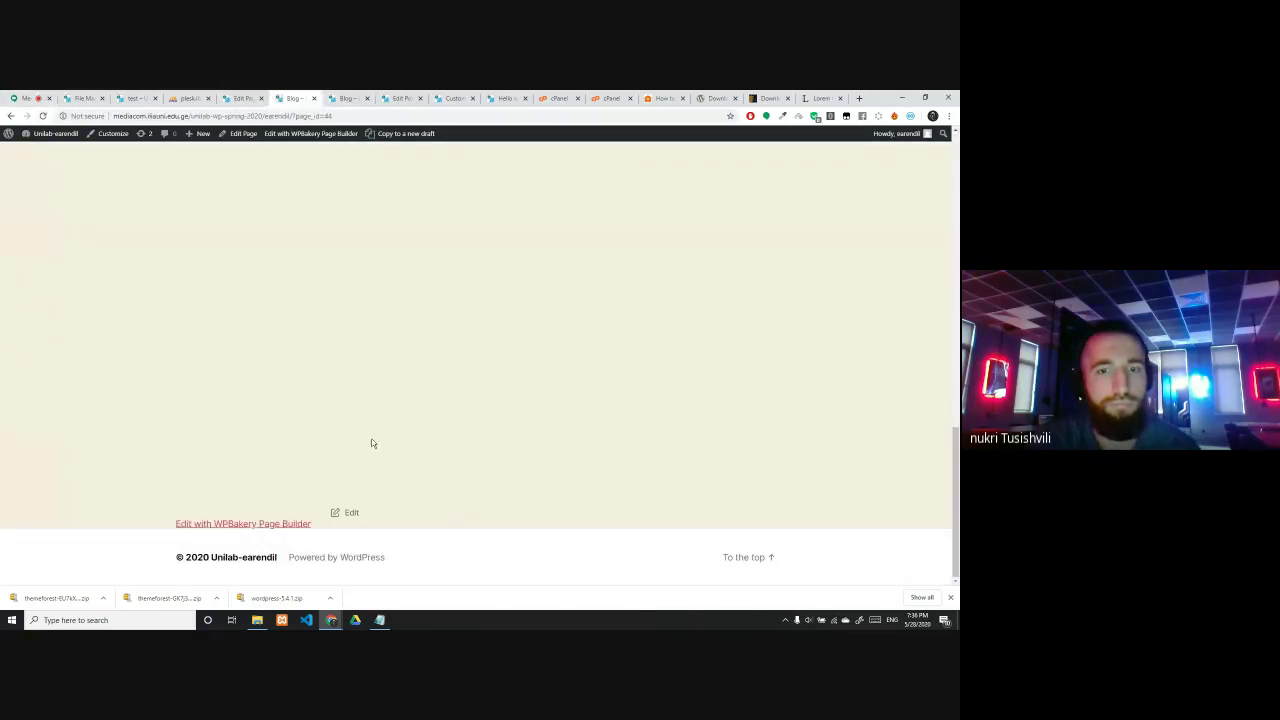
scroll(394, 416, "up", 3)
scroll(394, 417, "up", 10)
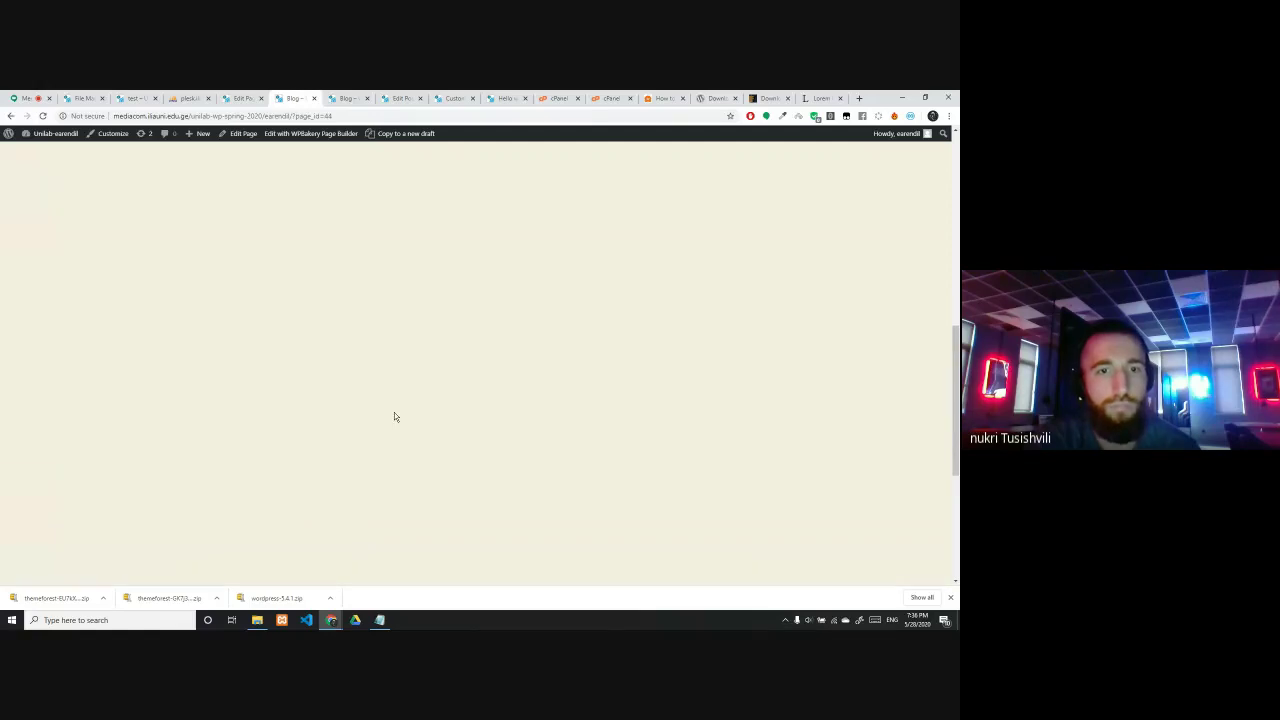
scroll(369, 581, "down", 2)
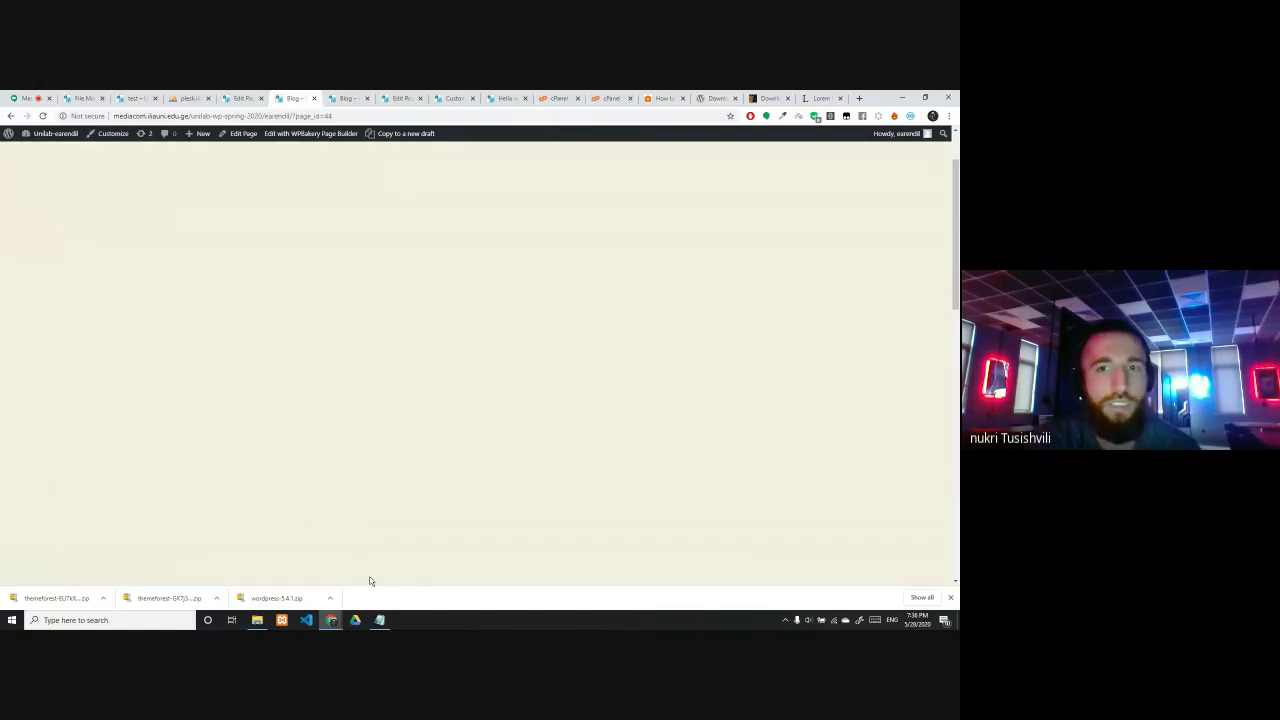
right_click(486, 391)
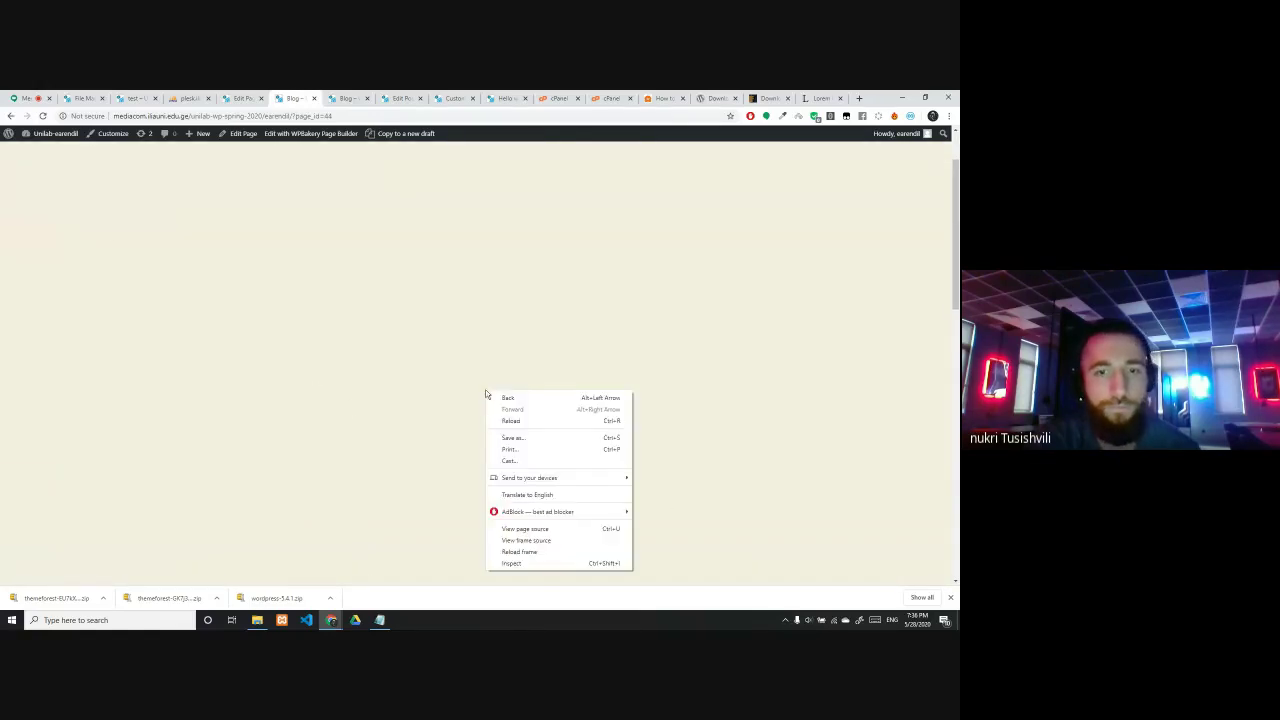
left_click(559, 564)
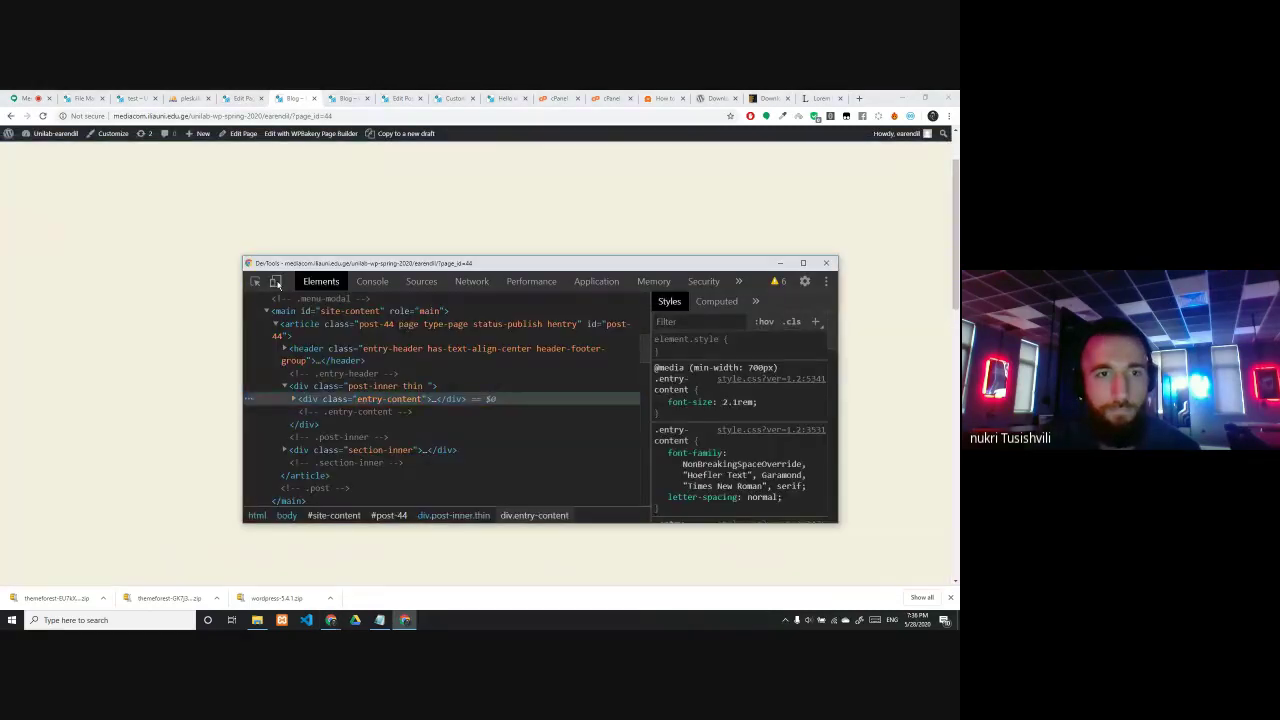
Turn on responsive device mode at 981 × 718, move DevTools aside, and start the element picker
left_click(277, 282)
left_click(276, 282)
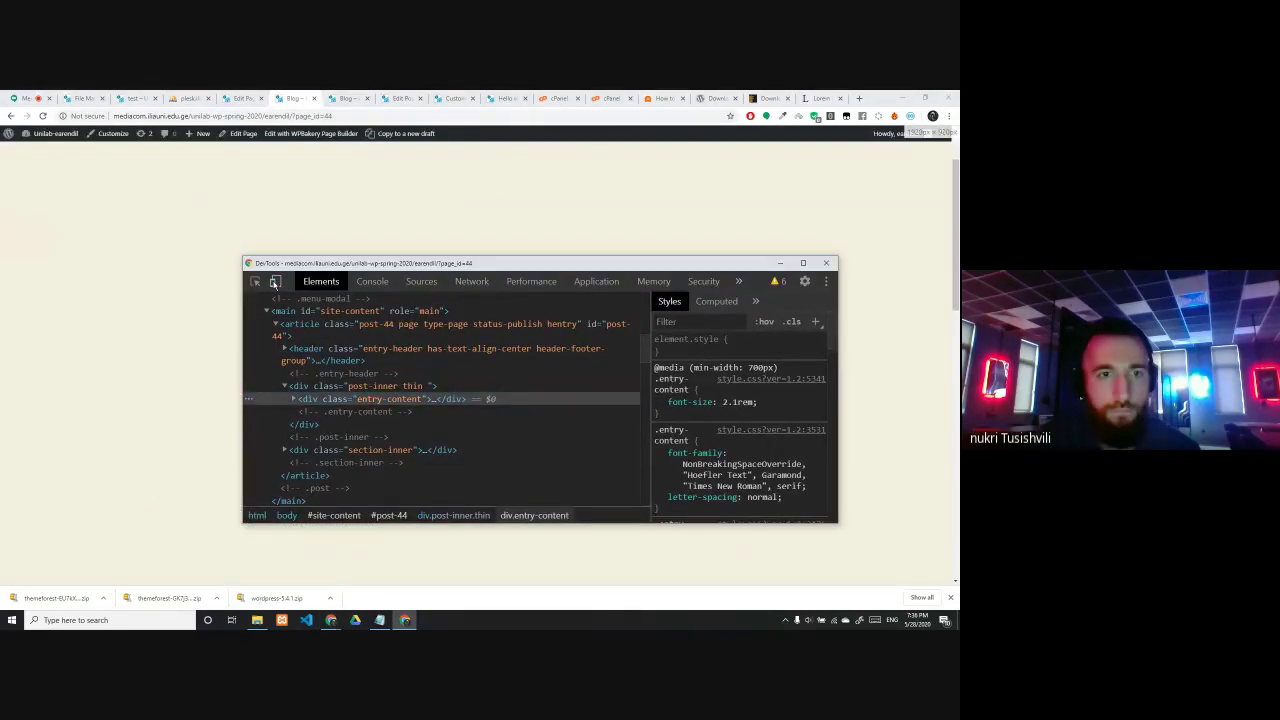
left_click(276, 282)
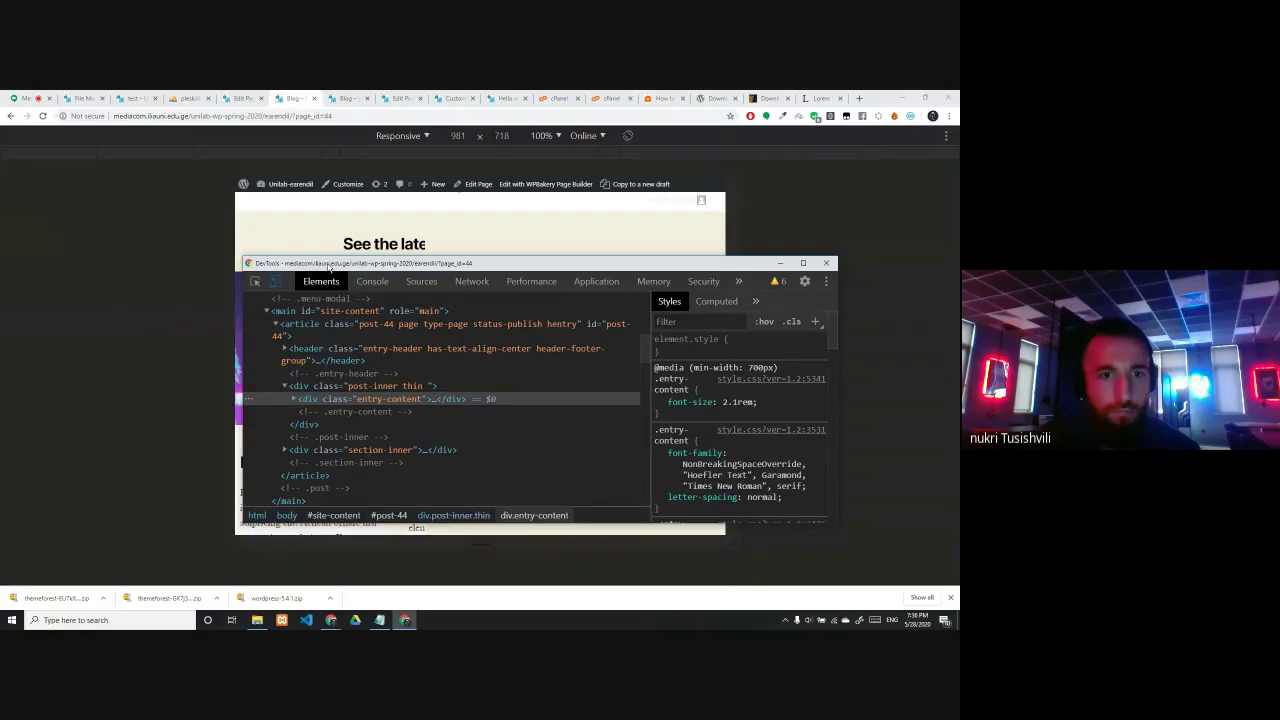
left_click_drag(330, 263, 650, 286)
scroll(327, 332, "down", 10)
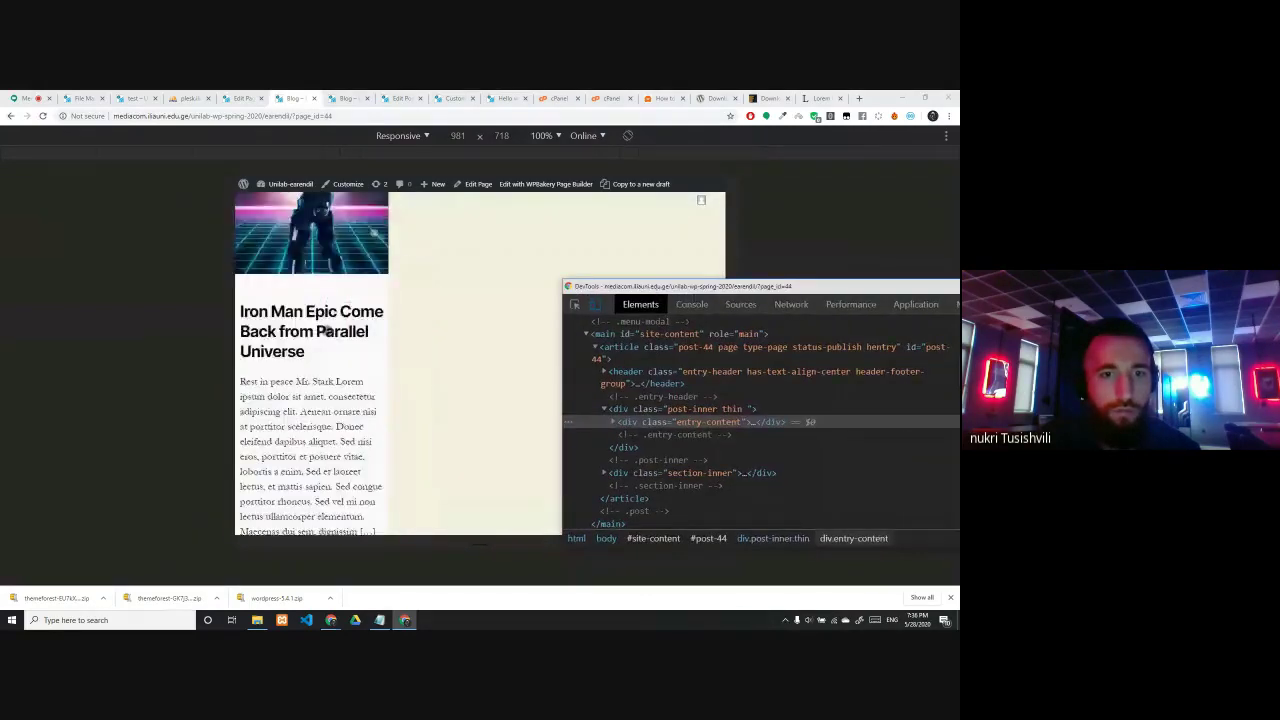
scroll(327, 332, "up", 2)
scroll(327, 332, "up", 5)
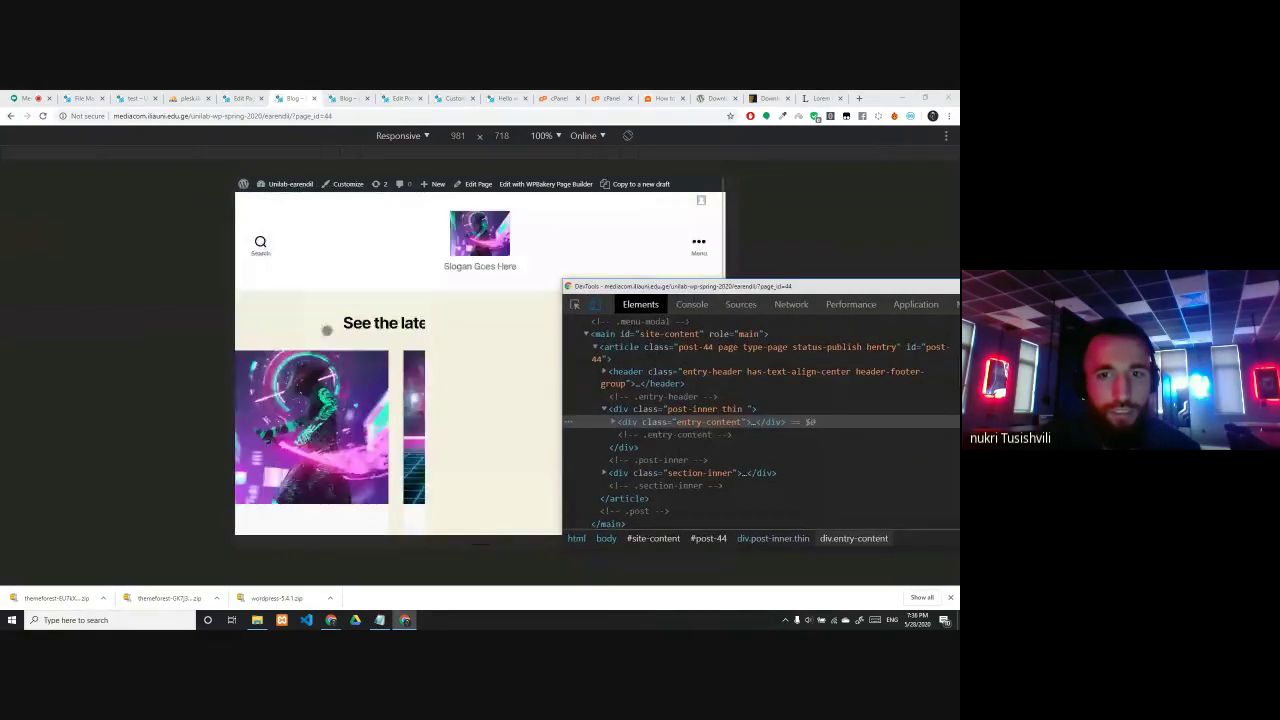
left_click(574, 305)
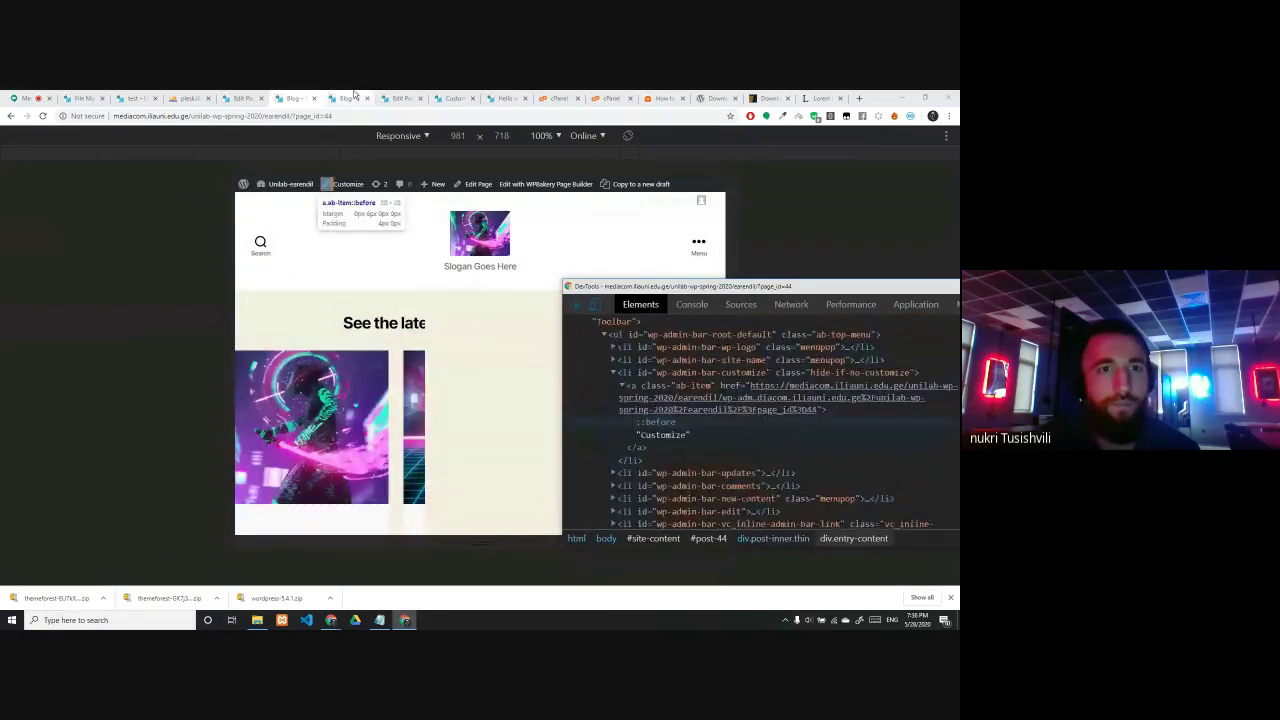
Comment out all the Additional CSS, then reload the Blog page to compare its layout
left_click(453, 100)
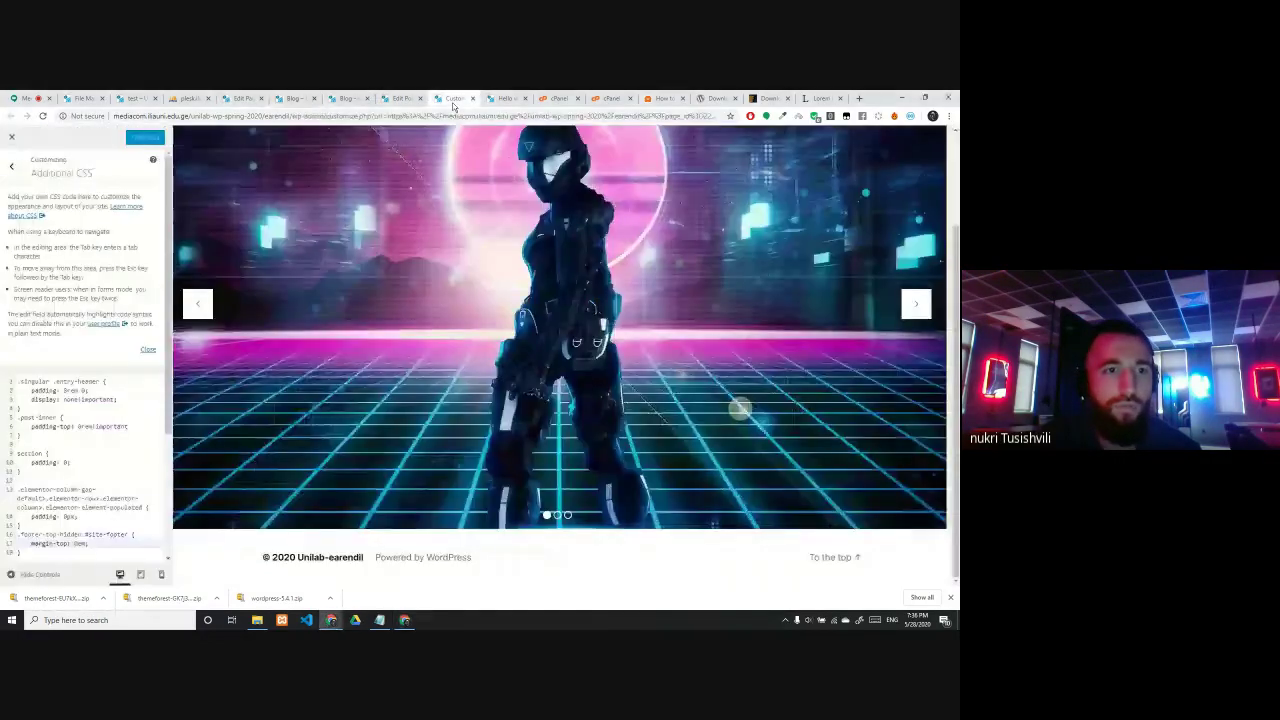
left_click(72, 507)
key("ctrl+a")
key("ctrl+slash")
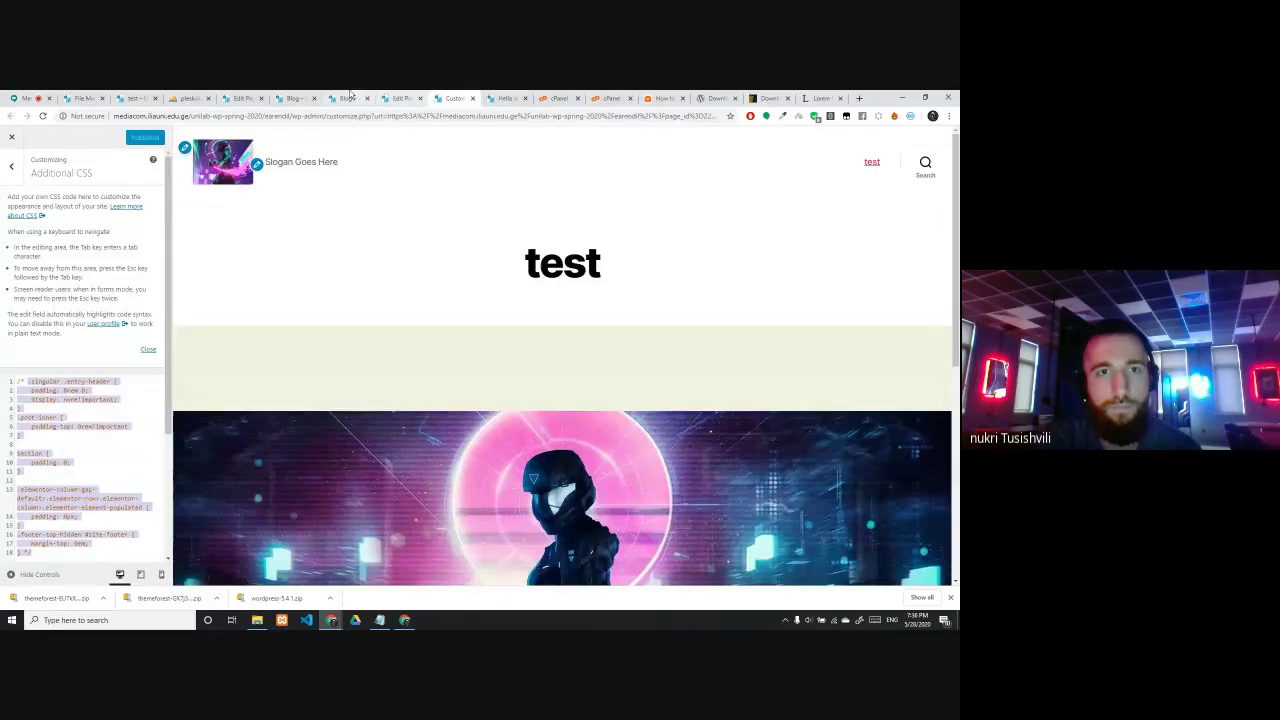
left_click(346, 97)
left_click(40, 118)
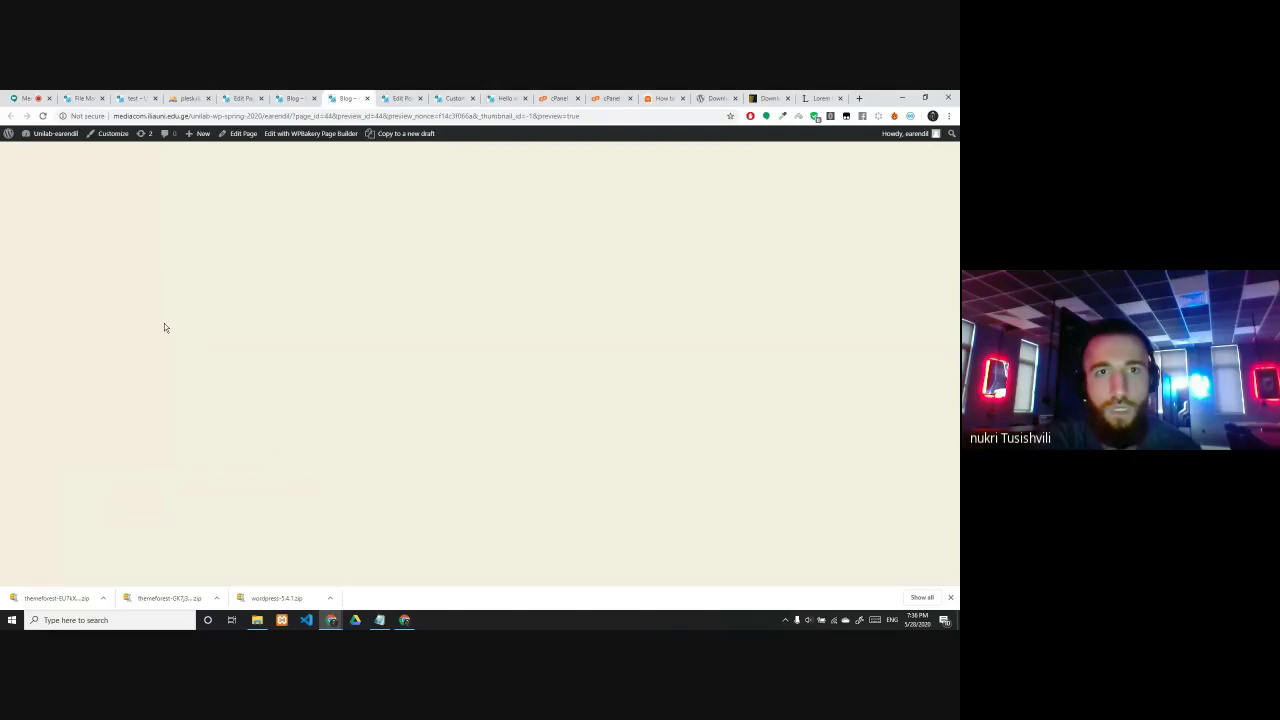
left_click(308, 97)
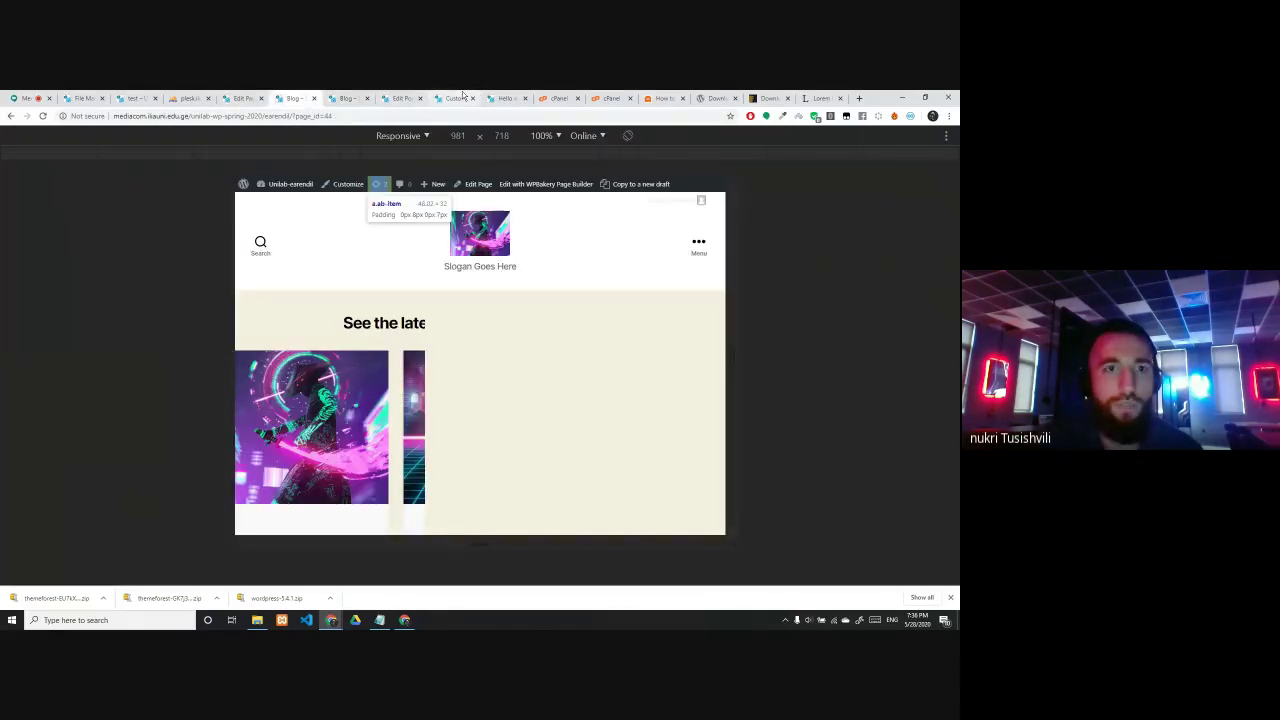
Restore the Additional CSS rules to active, uncommented form and publish them
left_click(462, 97)
left_click(138, 506)
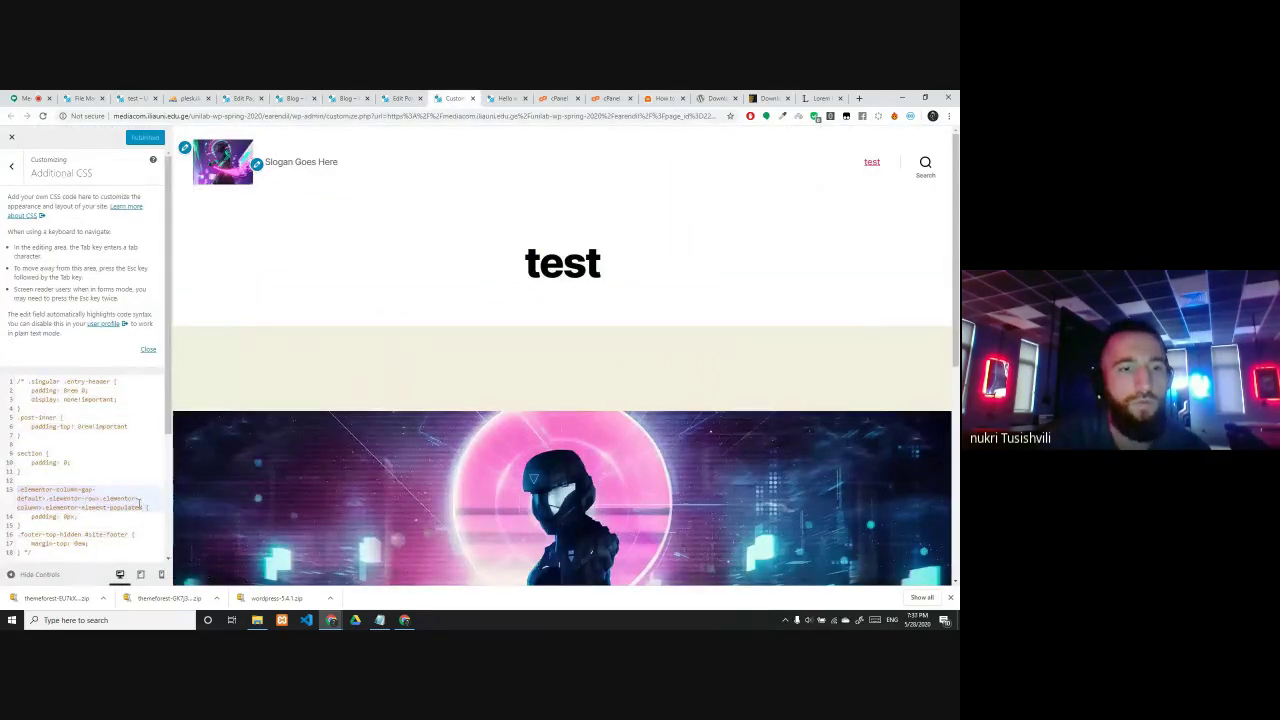
key("ctrl+a")
type("/")
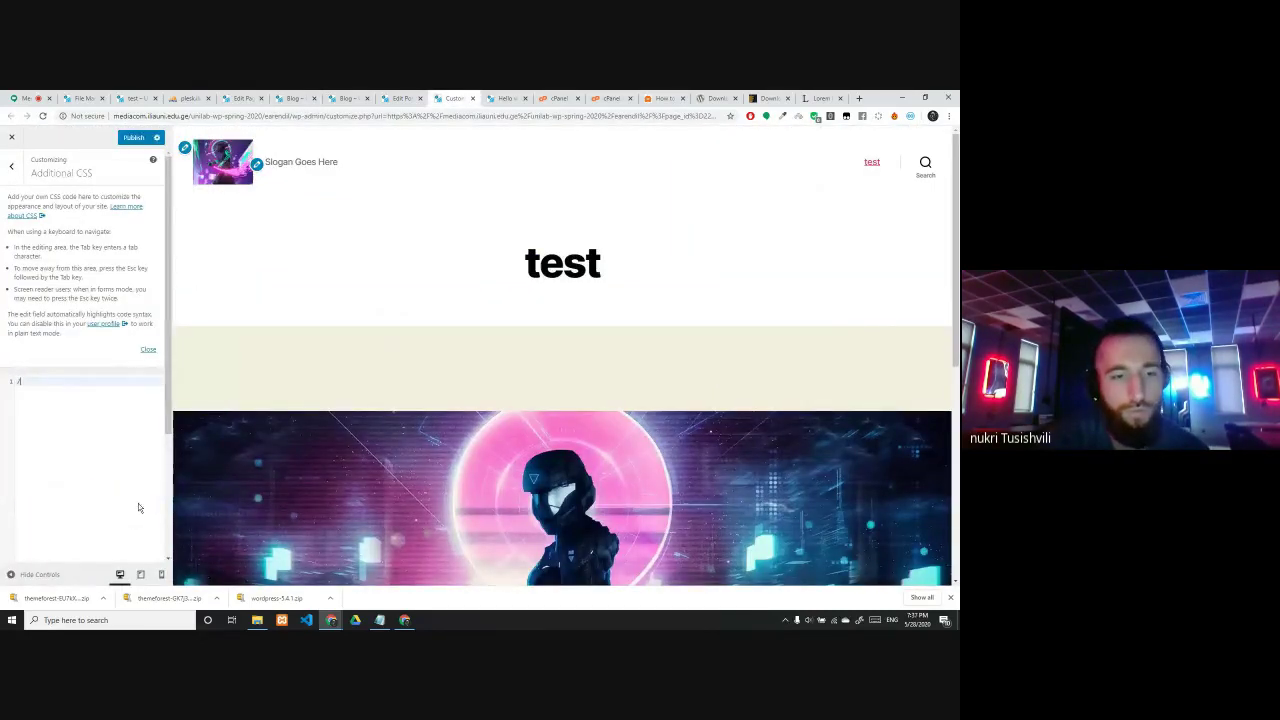
key("ctrl+z")
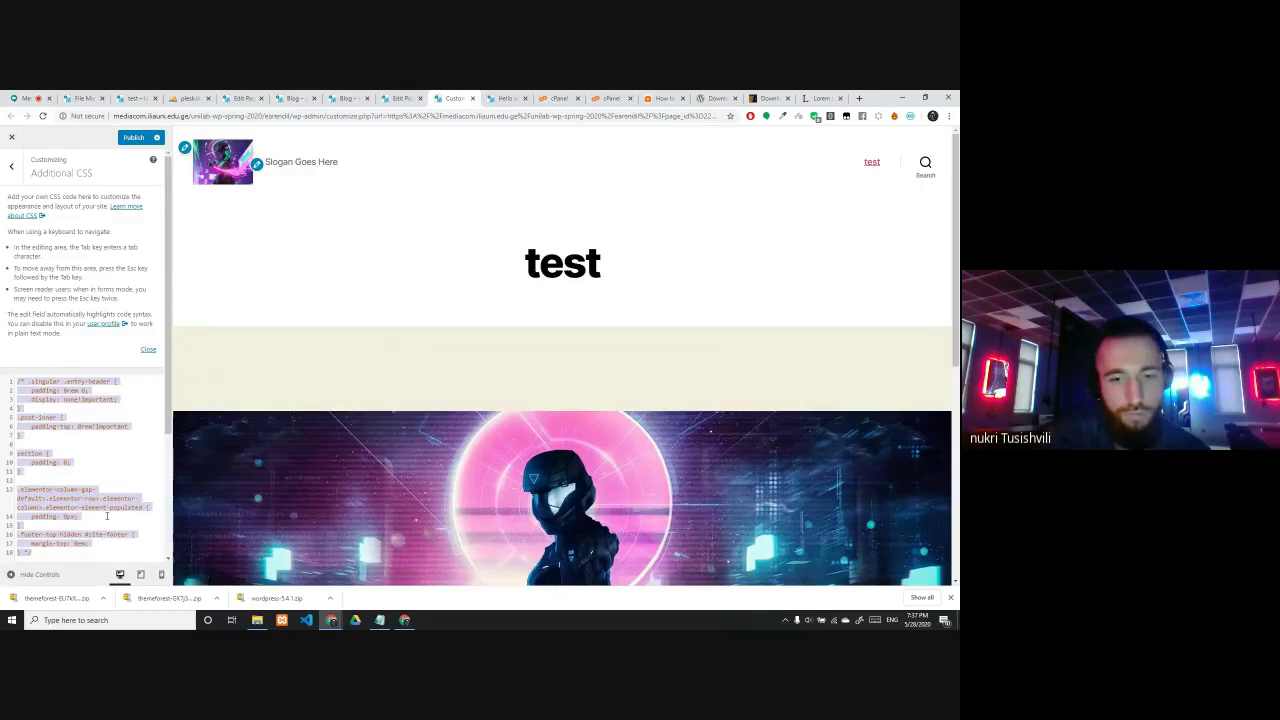
key("ctrl+z")
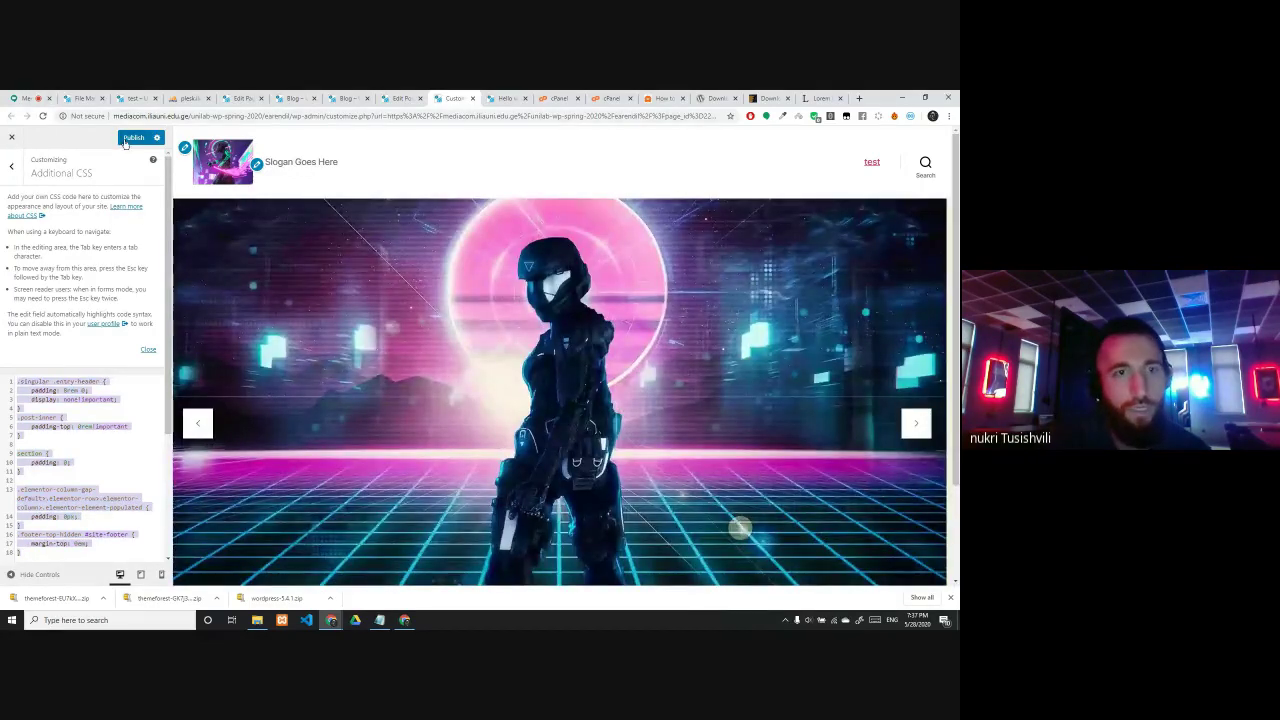
left_click(125, 141)
left_click(345, 98)
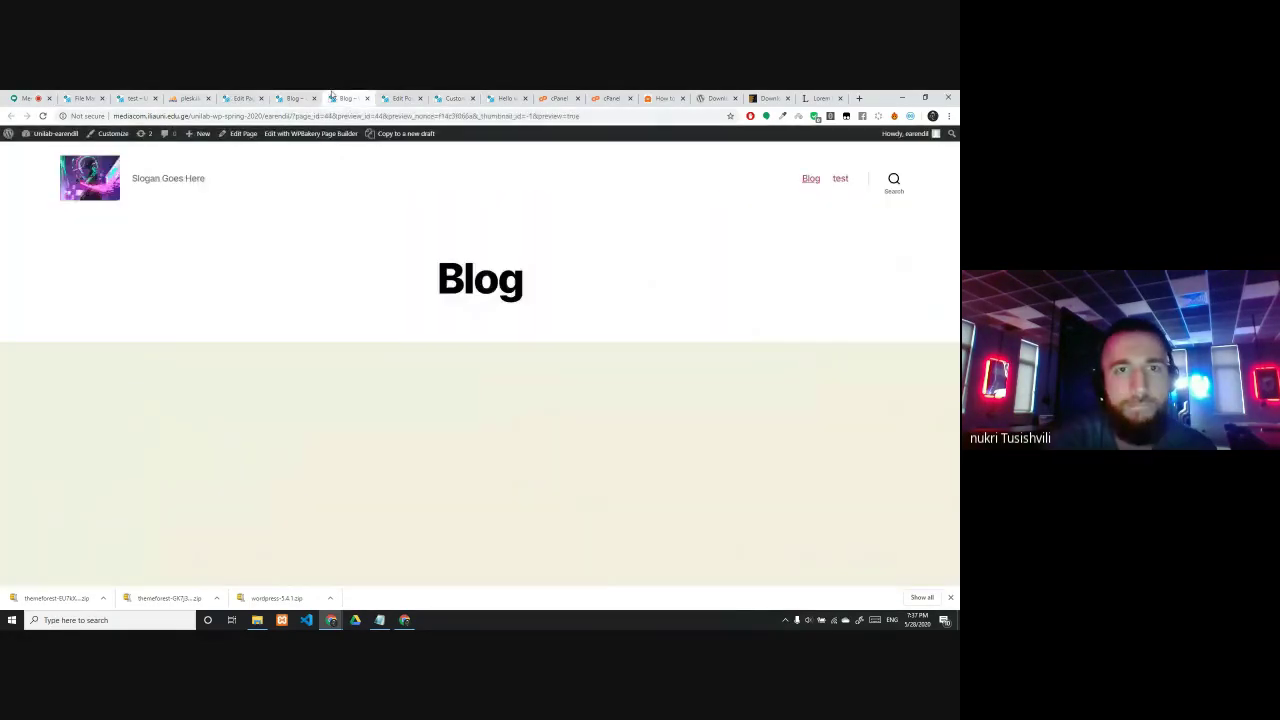
left_click(405, 98)
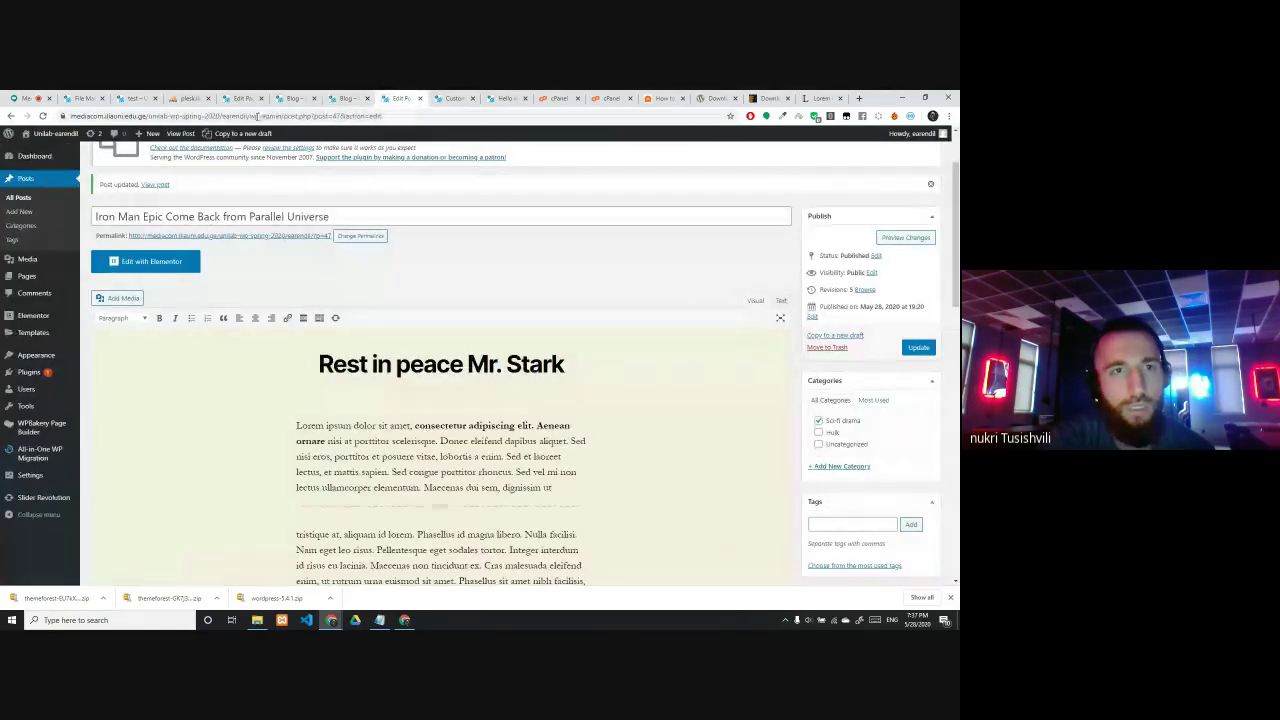
Resize the responsive Blog preview to 1860 px wide and inspect div.entry-content's styles
left_click(233, 99)
left_click(293, 98)
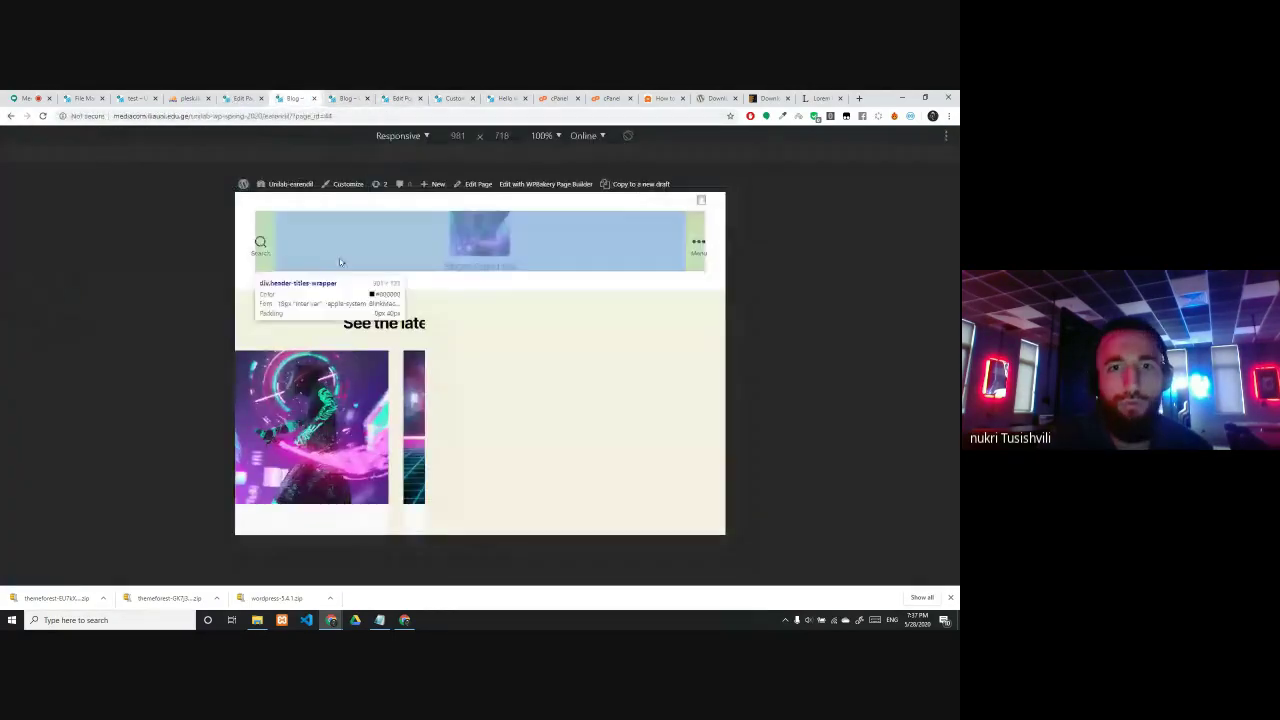
scroll(469, 376, "down", 3)
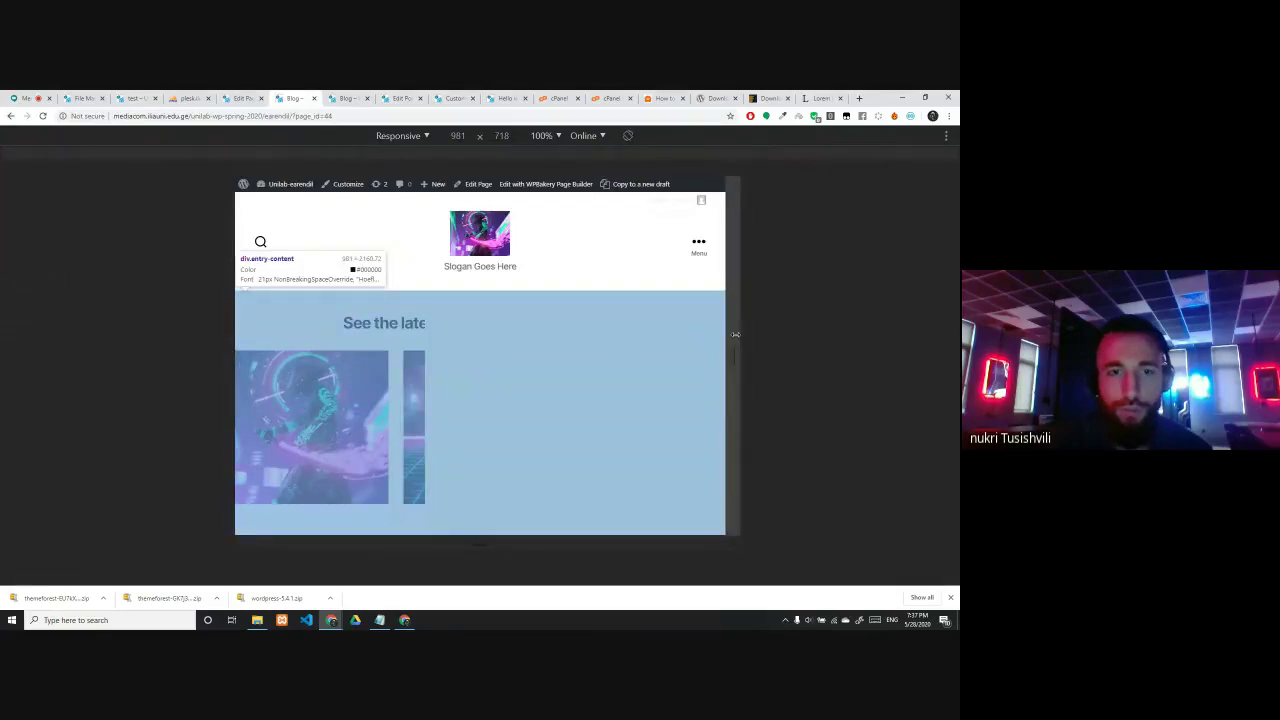
left_click_drag(735, 335, 951, 334)
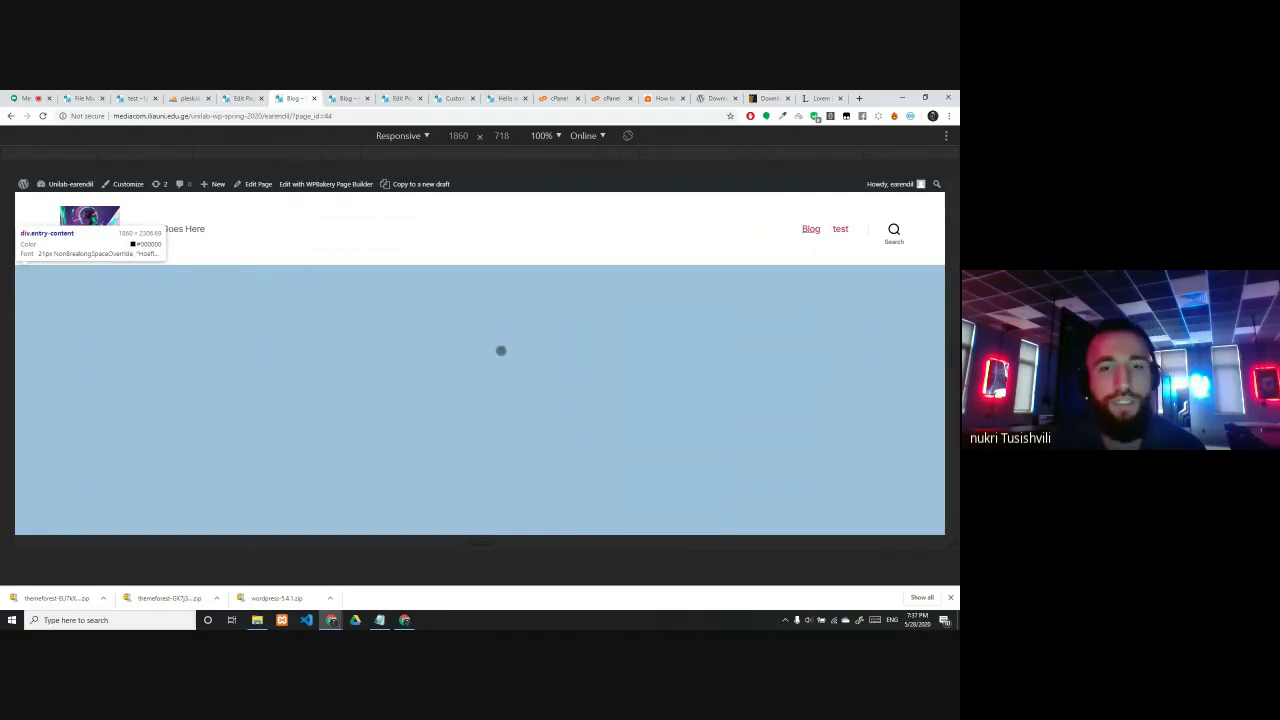
left_click(501, 350)
left_click_drag(810, 288, 531, 245)
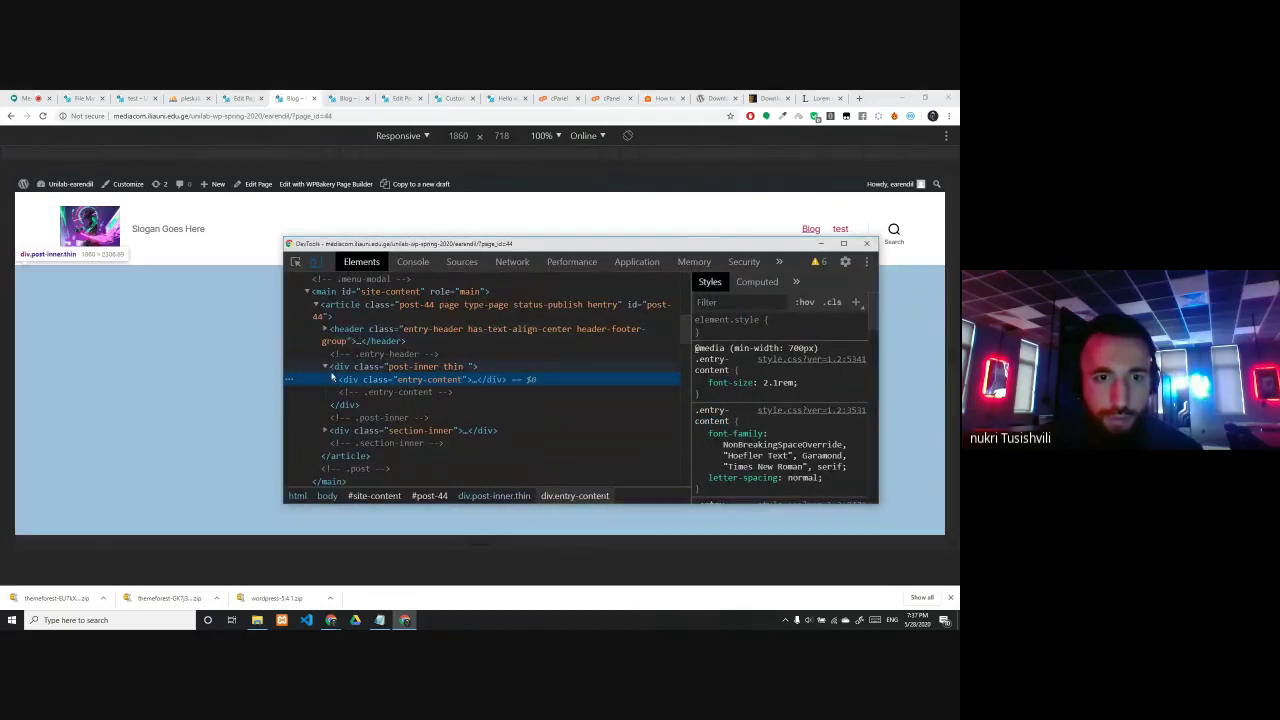
Browse the Elements tree from div.post-inner to the vc_section and back to post-inner
left_click(328, 368)
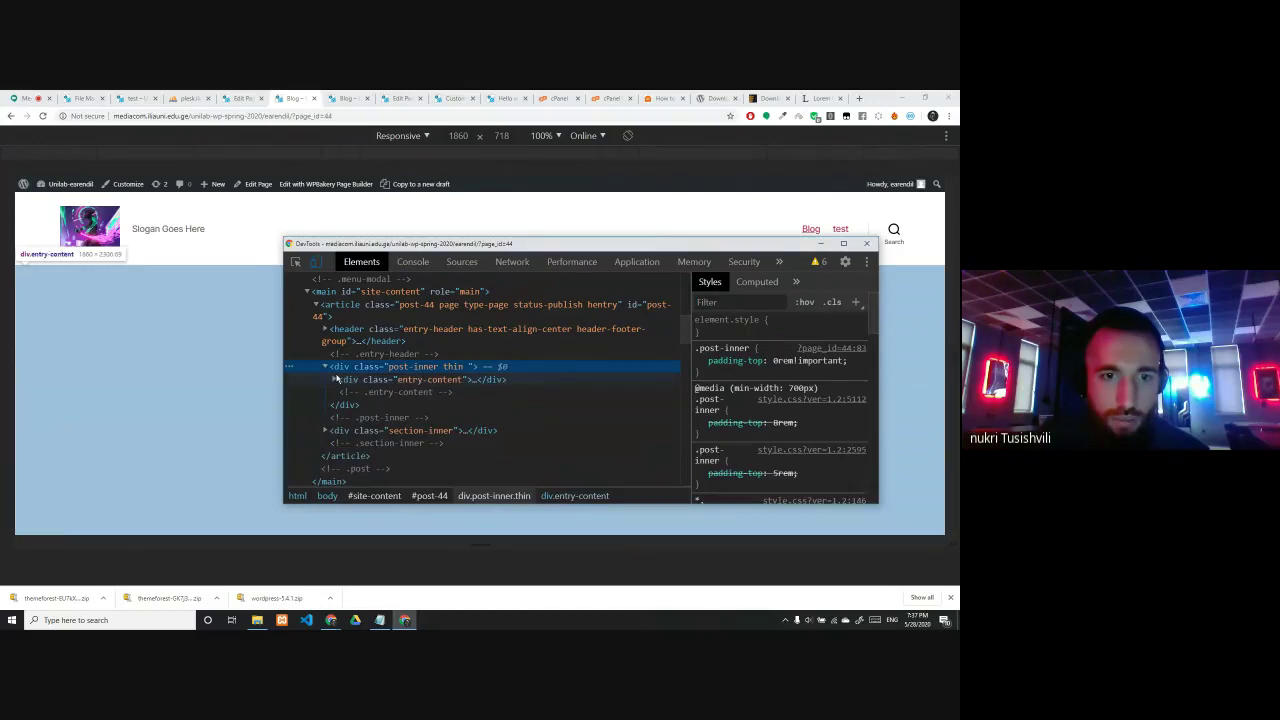
left_click(336, 379)
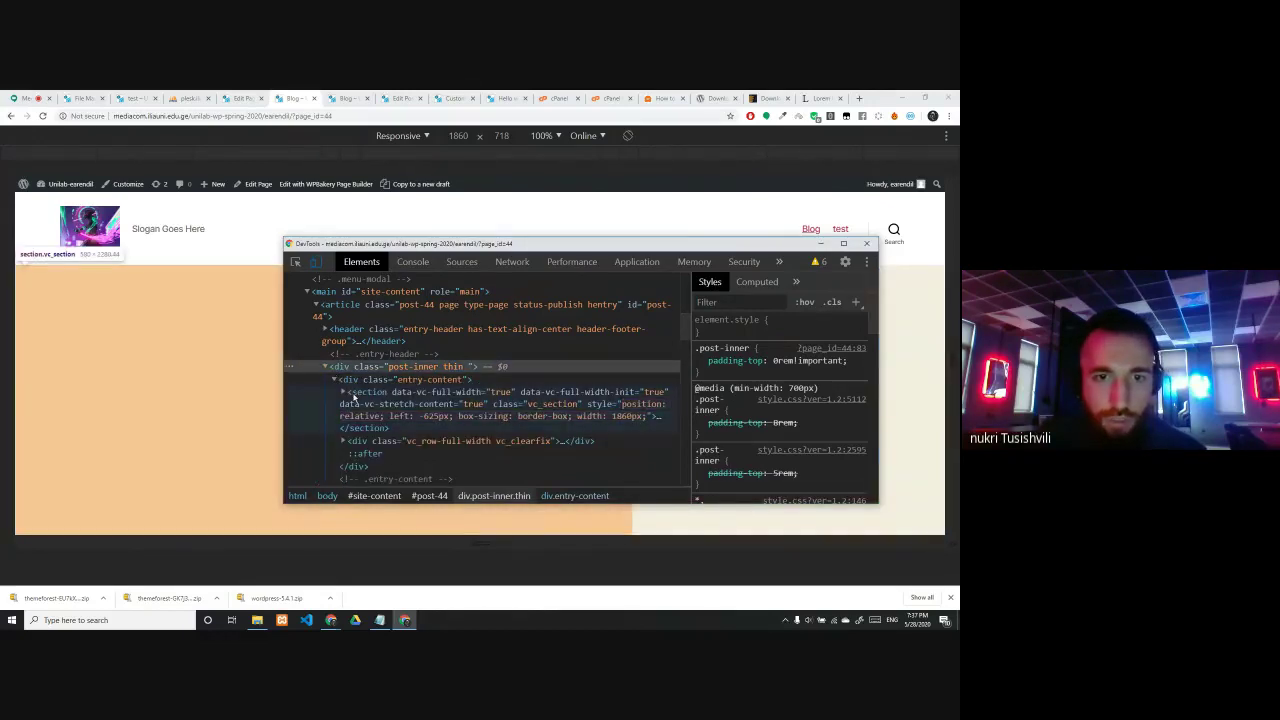
left_click(350, 396)
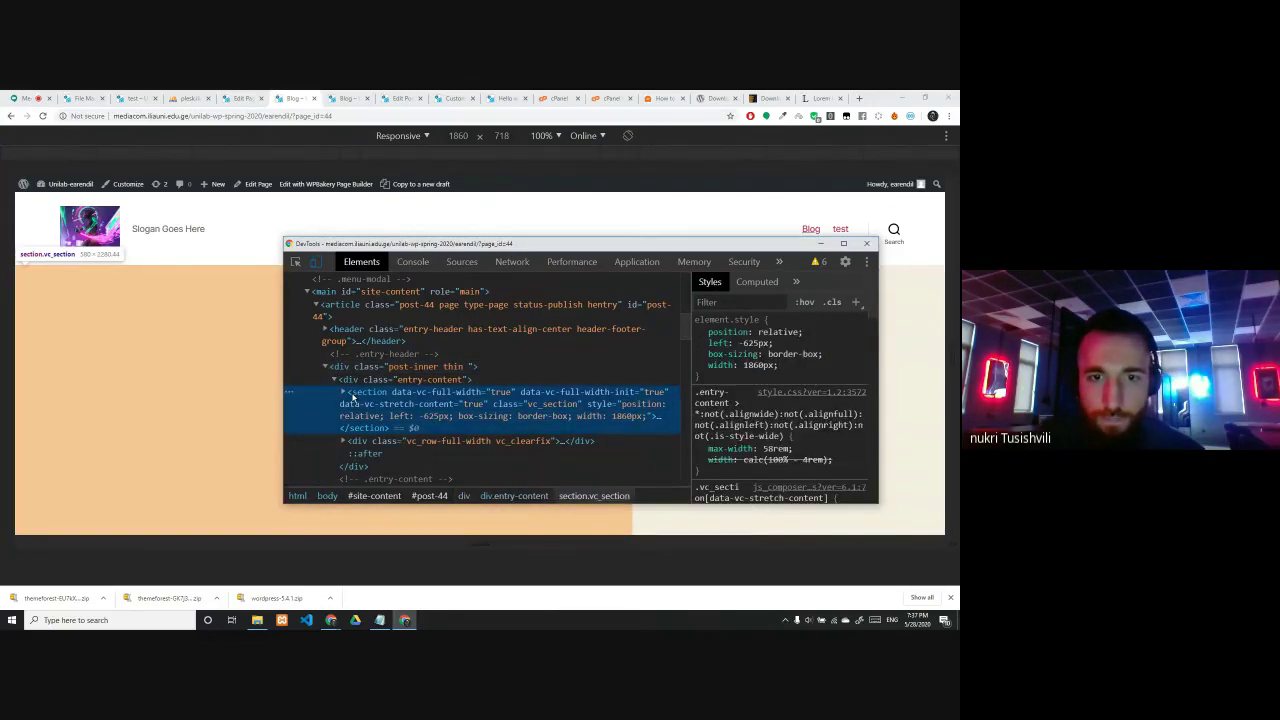
left_click(397, 367)
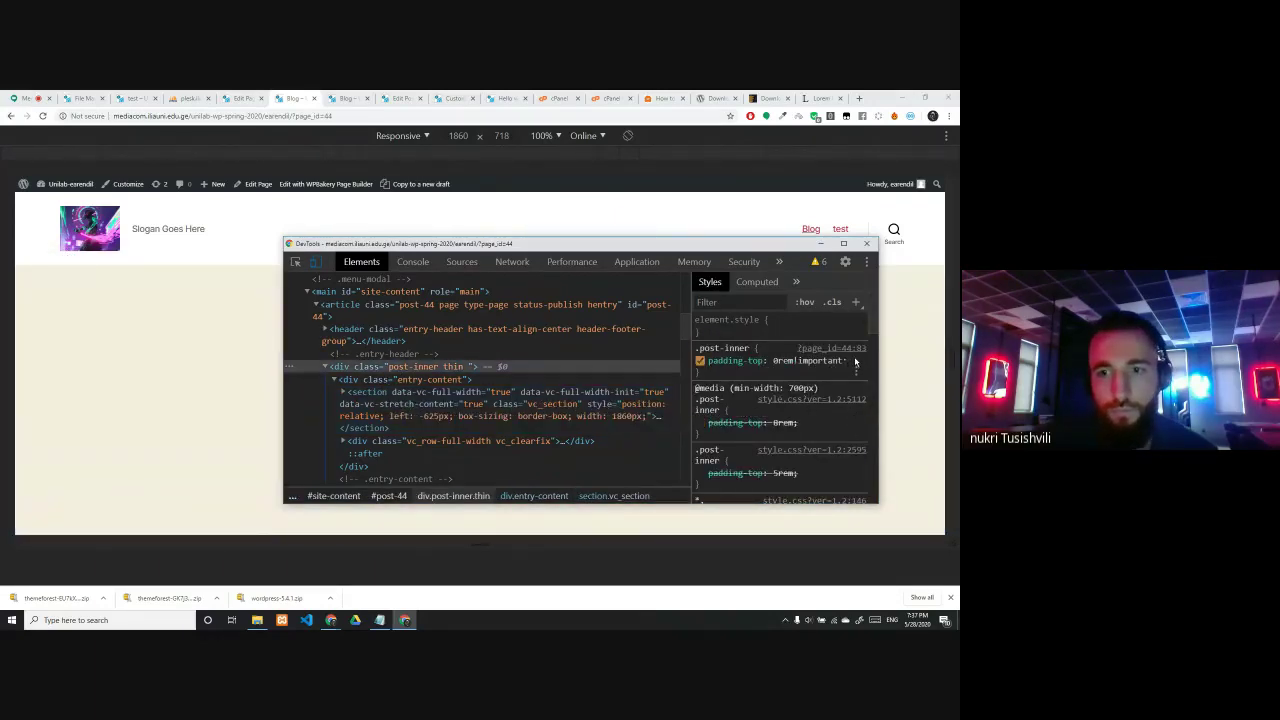
Add z-index: 999999!important to the .post-inner rule and check the page
left_click(855, 362)
type("z")
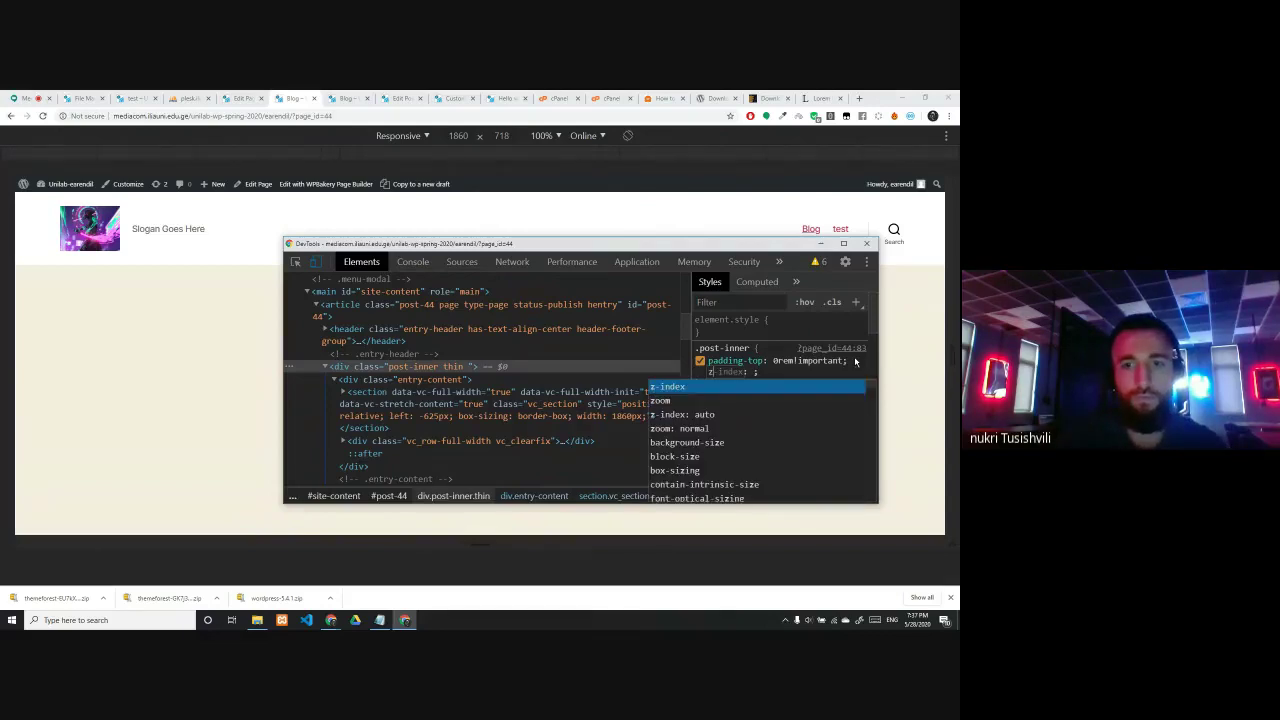
key("Tab")
type("9")
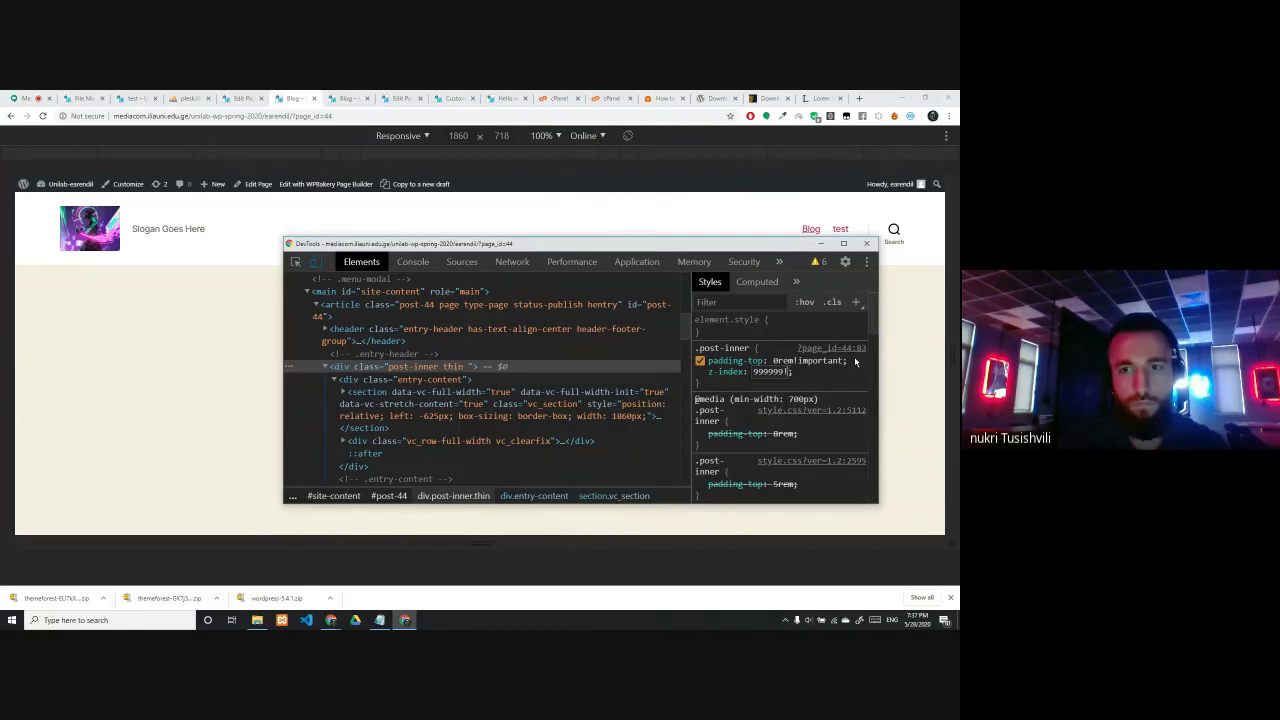
type("99999!important;")
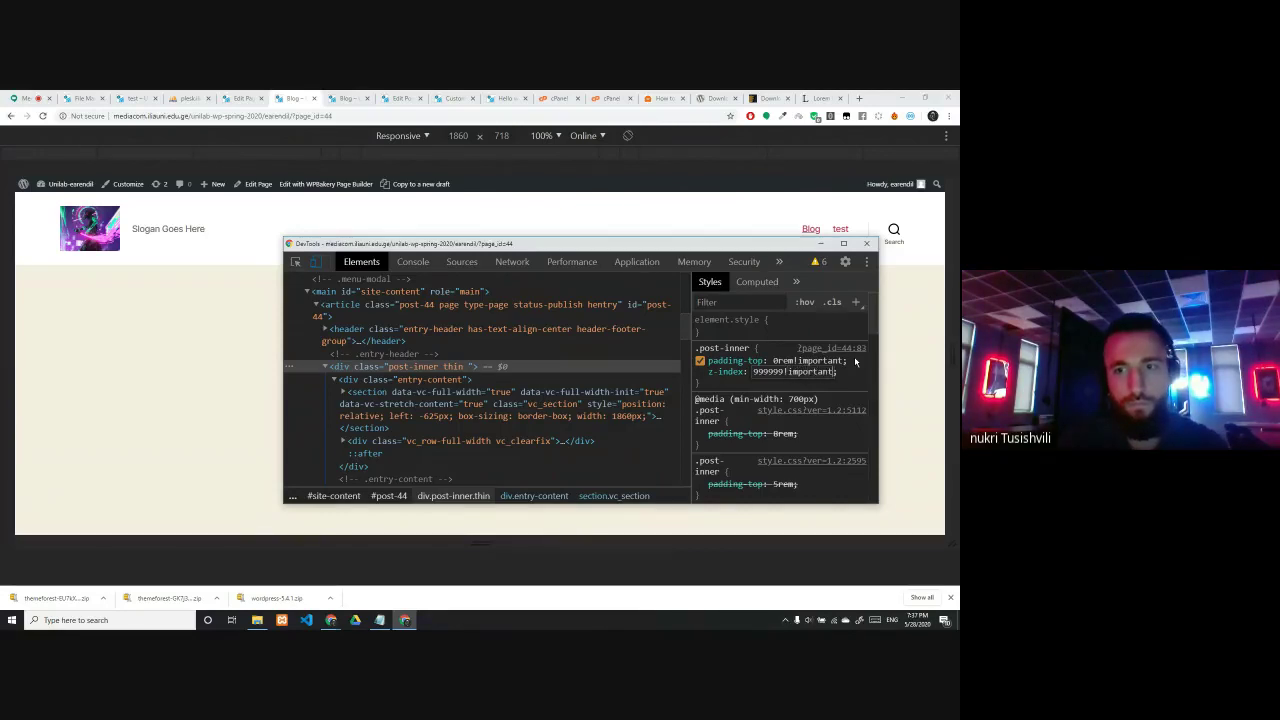
left_click(201, 385)
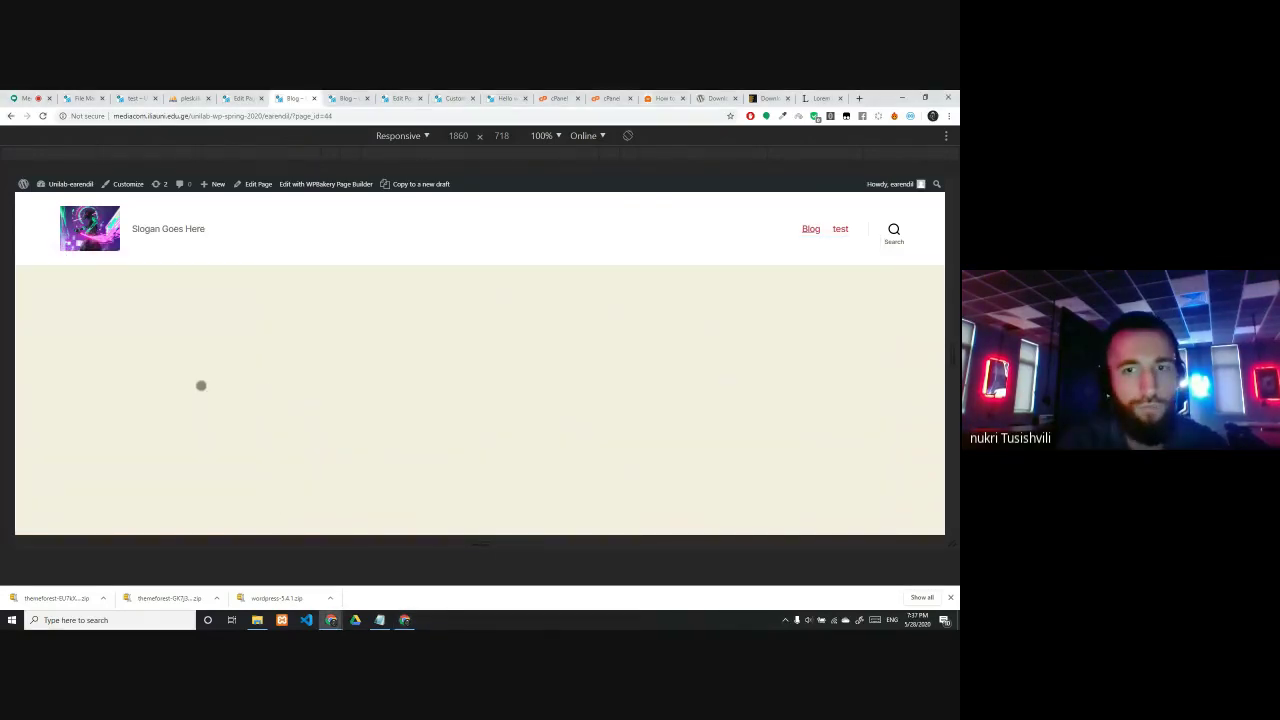
scroll(201, 385, "down", 5)
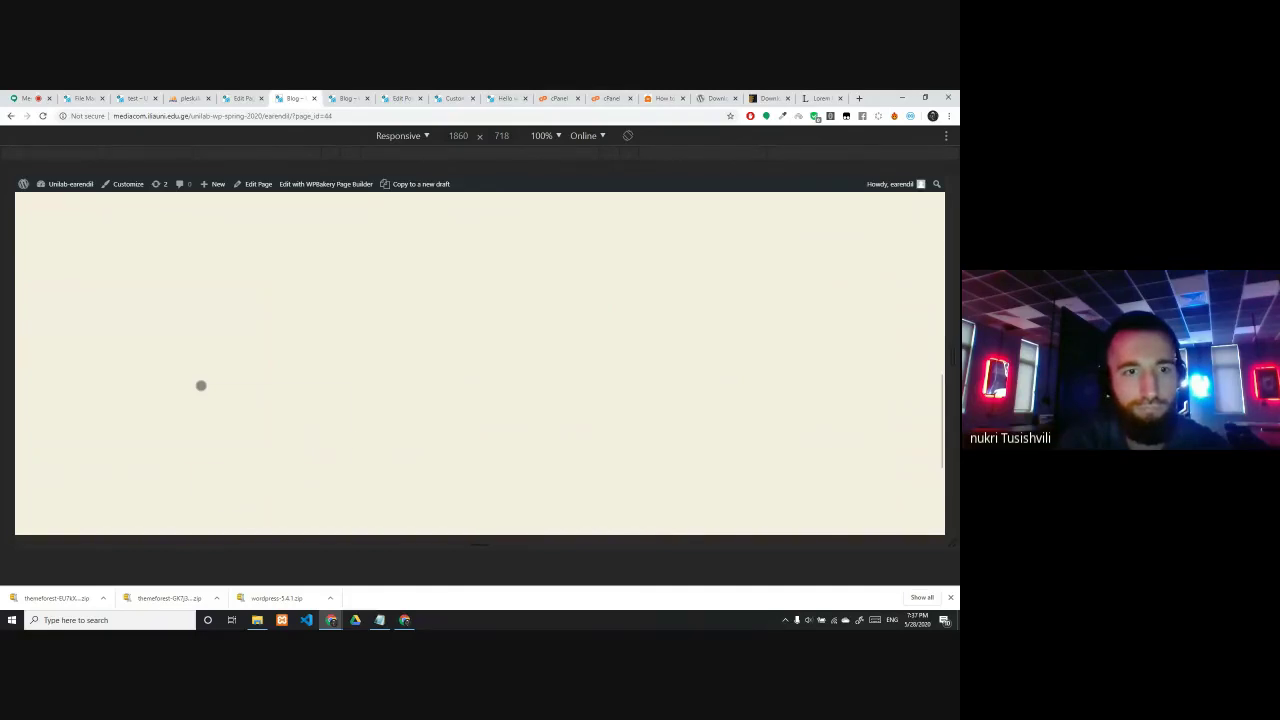
Inspect the vc_section element and set its inline position to absolute
right_click(201, 385)
left_click(262, 497)
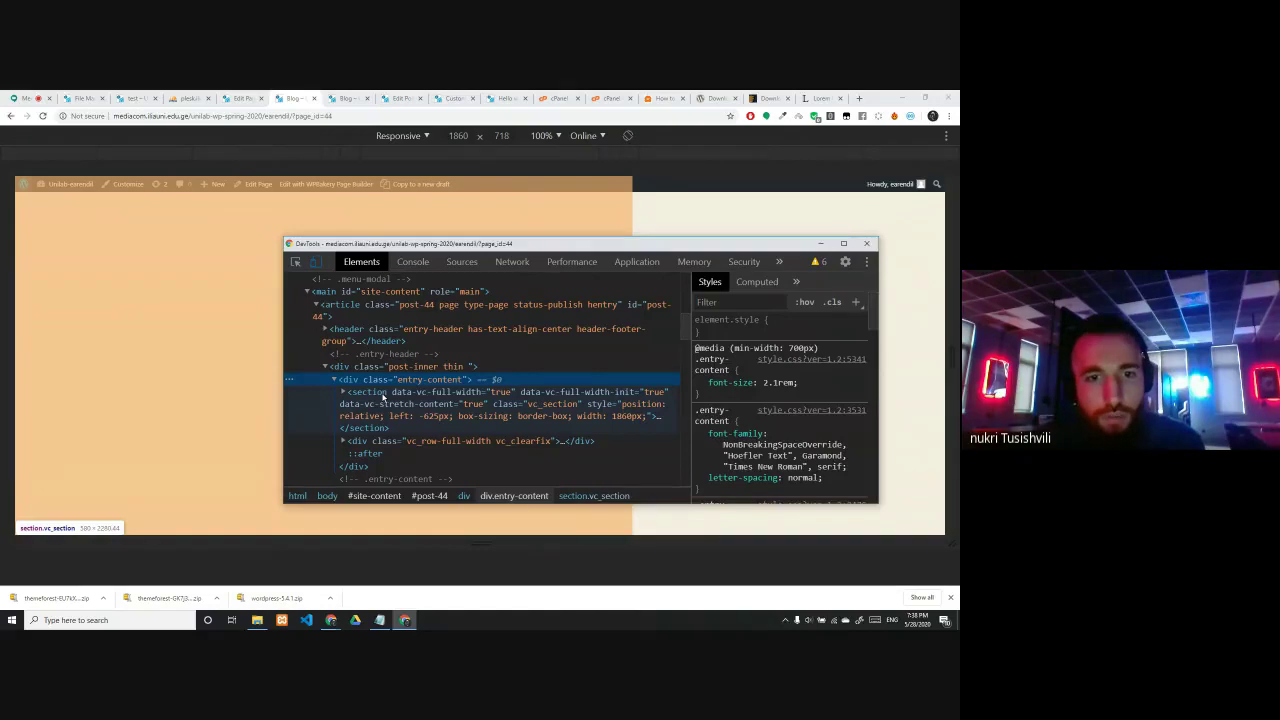
left_click(382, 394)
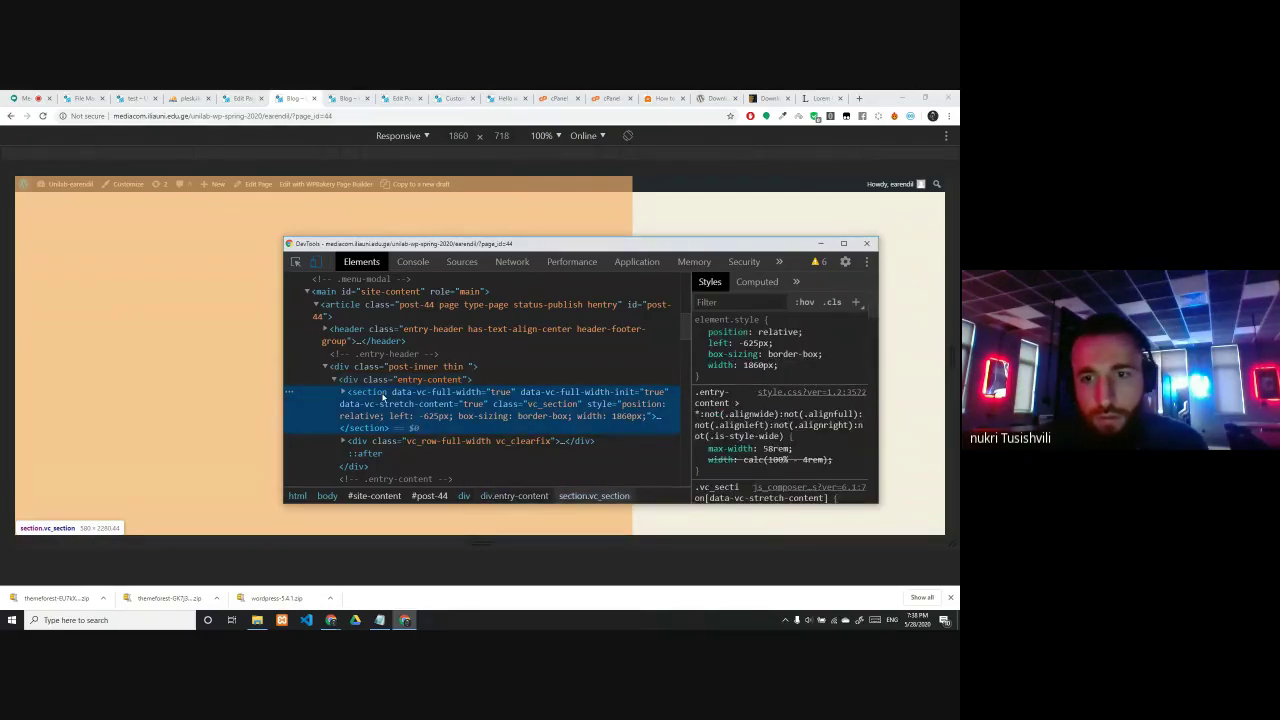
left_click(791, 331)
type("ab")
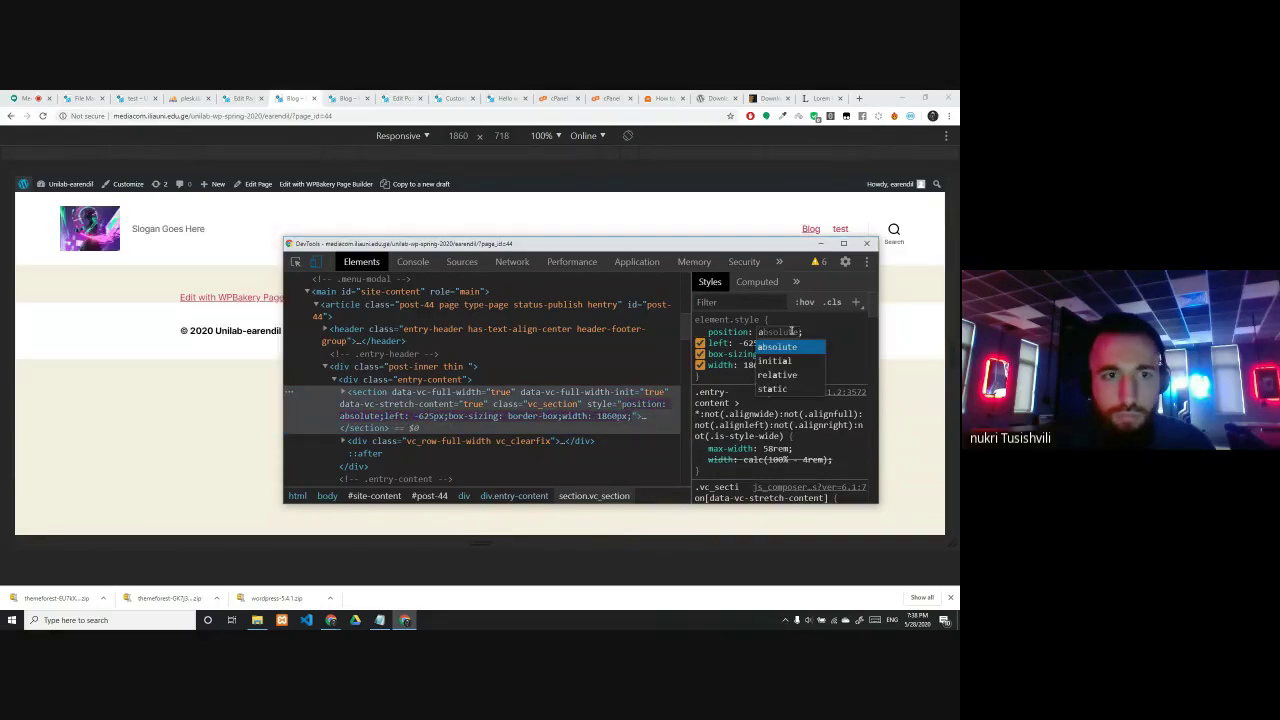
key("Return")
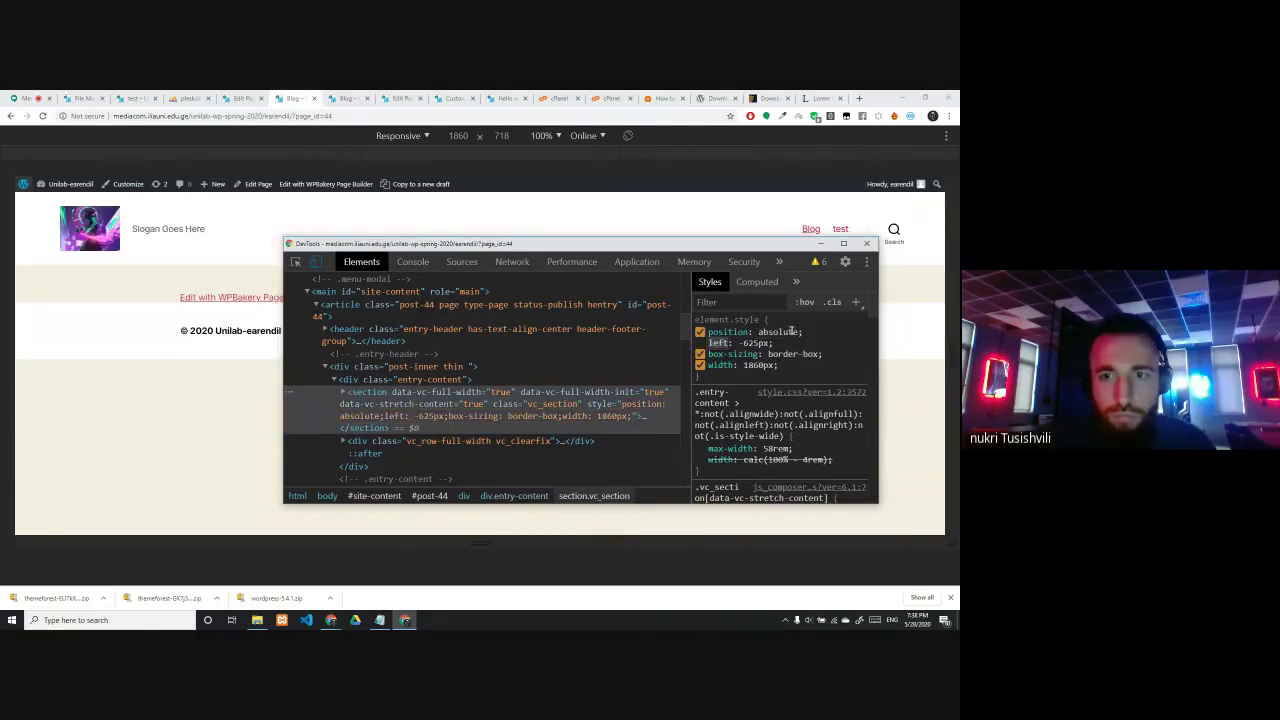
key("Escape")
Add a top: 999px declaration to the section's inline style, then disable it
left_click(821, 343)
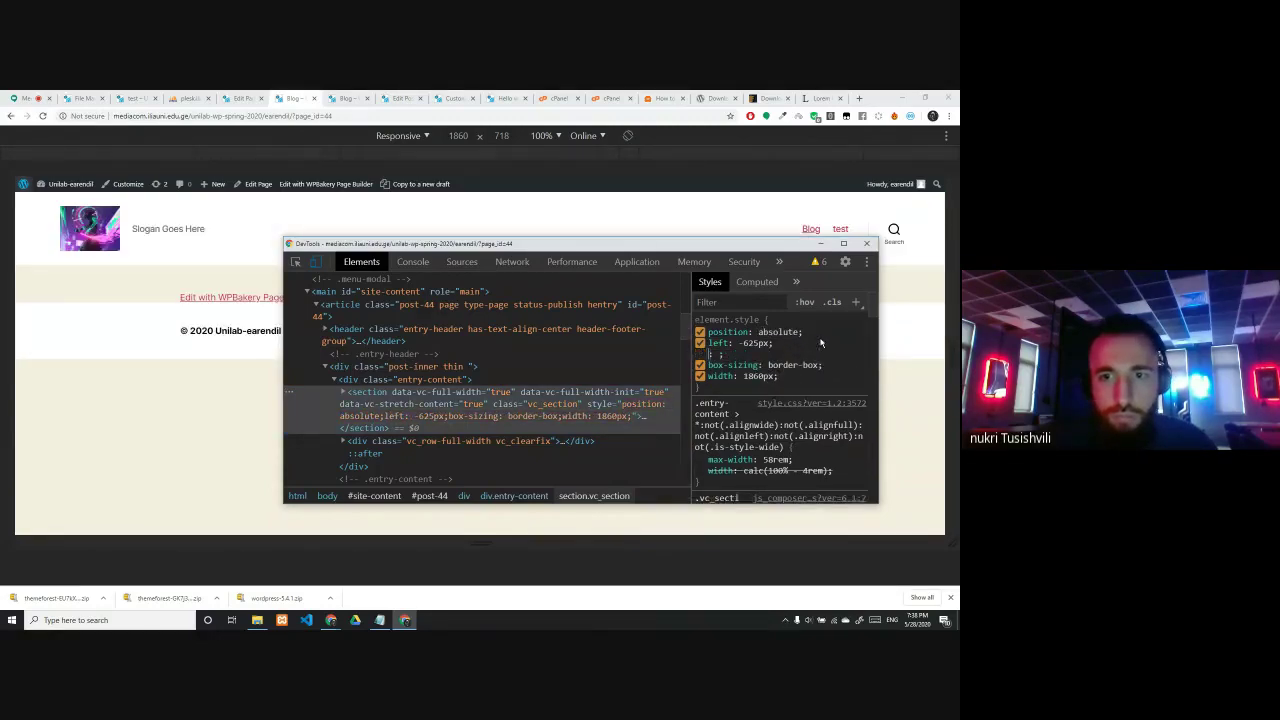
type("top")
key("Tab")
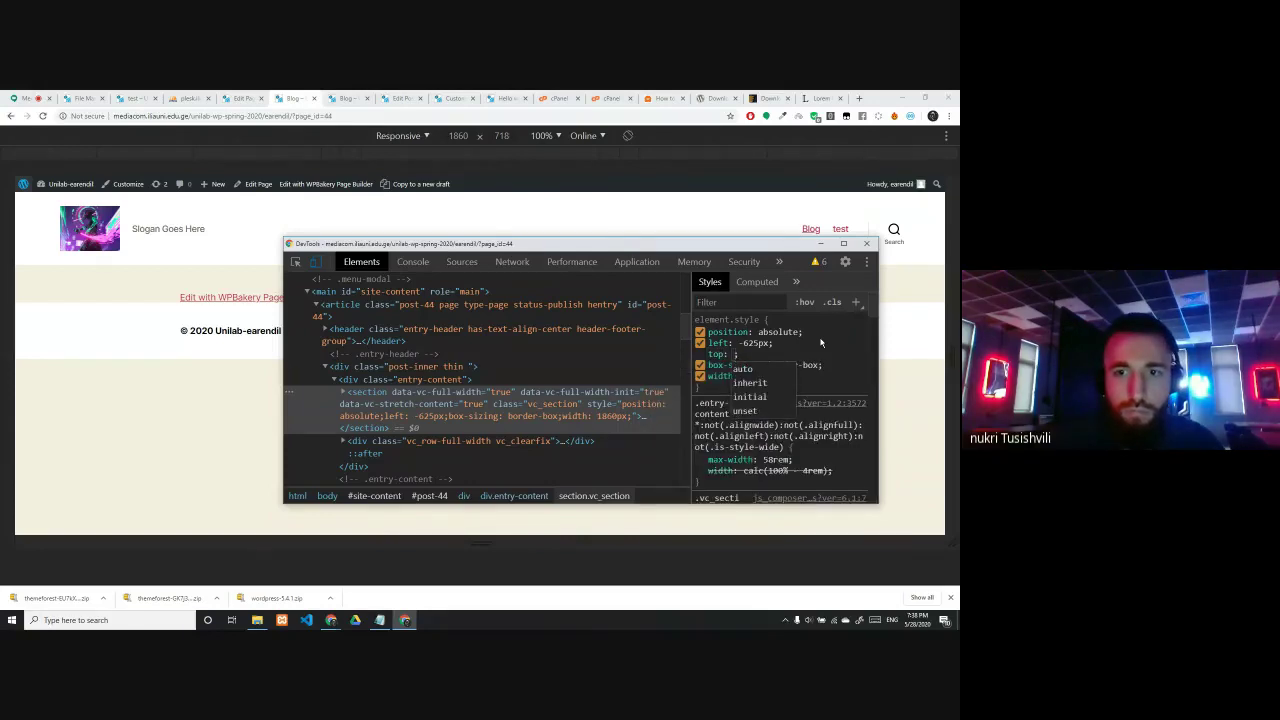
type("999px")
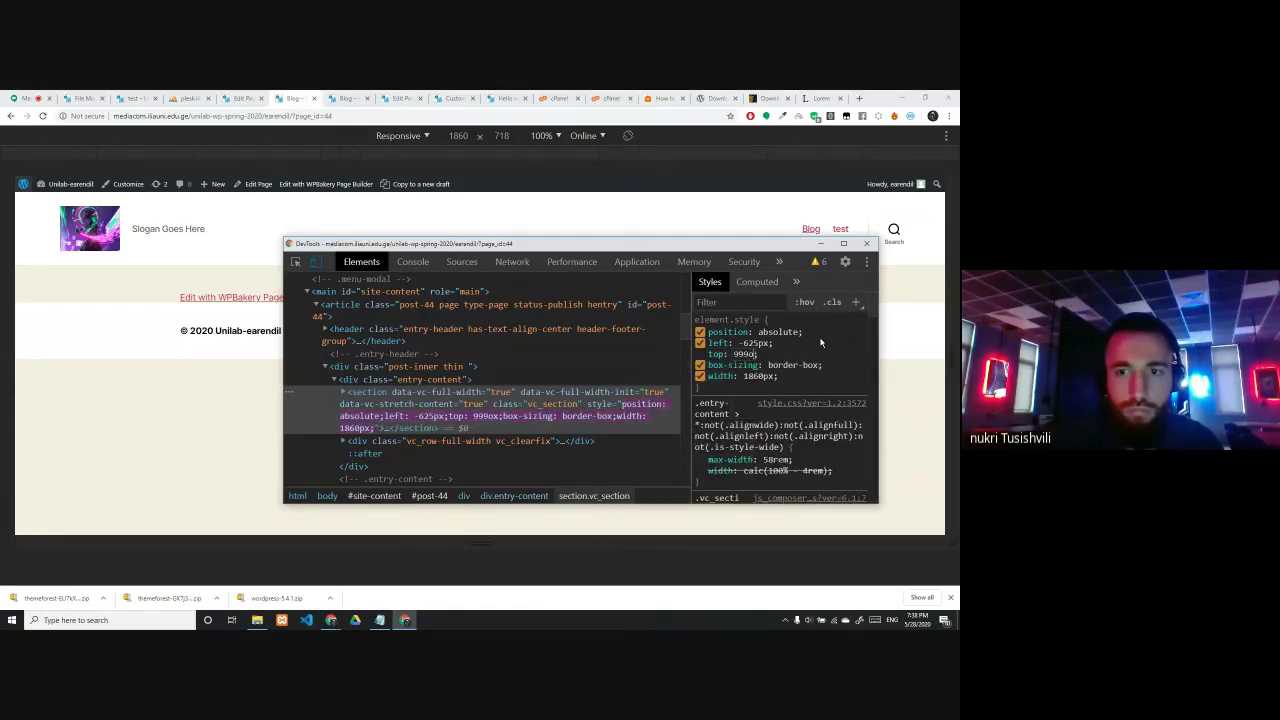
key("Tab")
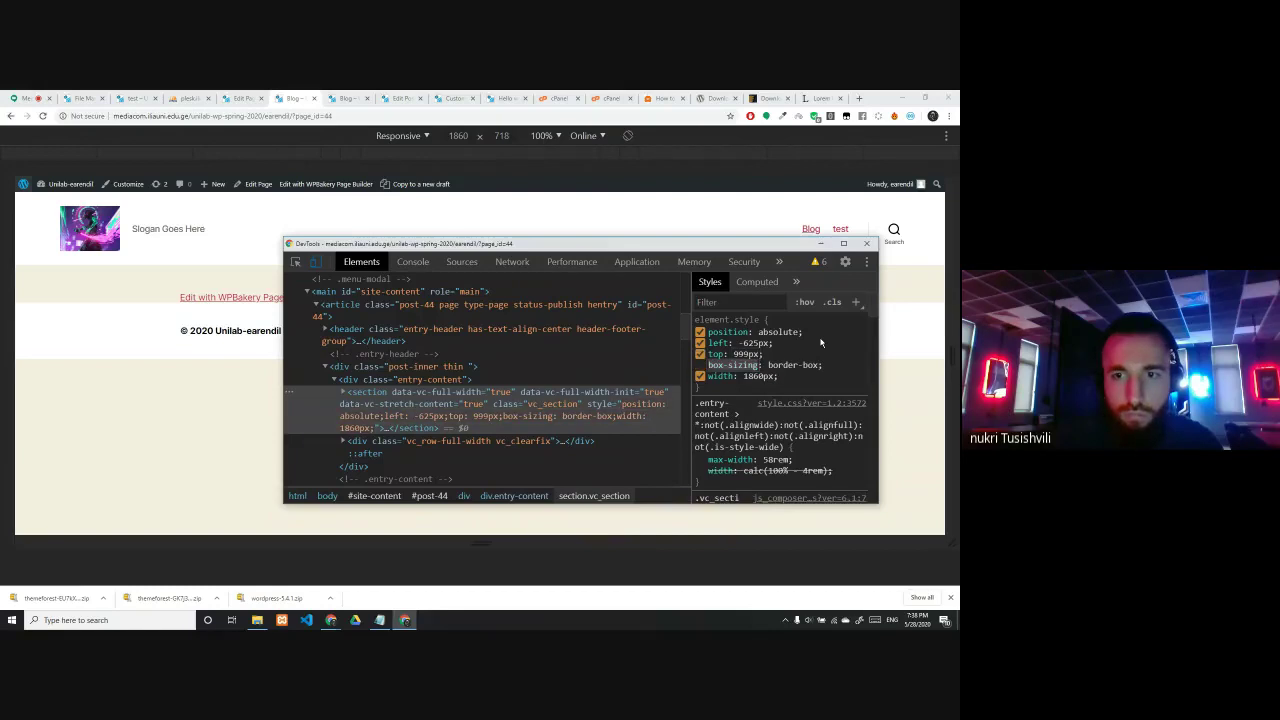
left_click(699, 354)
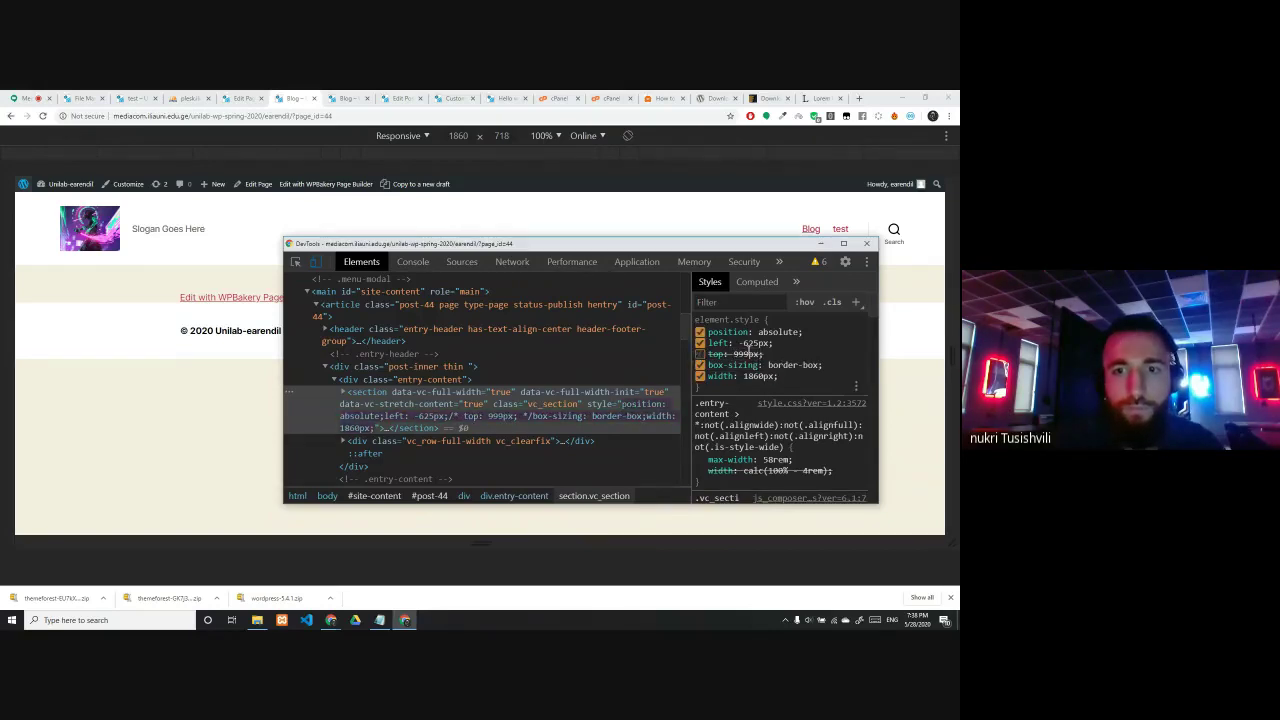
Change the section's position to RELATIVE and add z-index: 999999
left_click(781, 334)
type("RELATIVE")
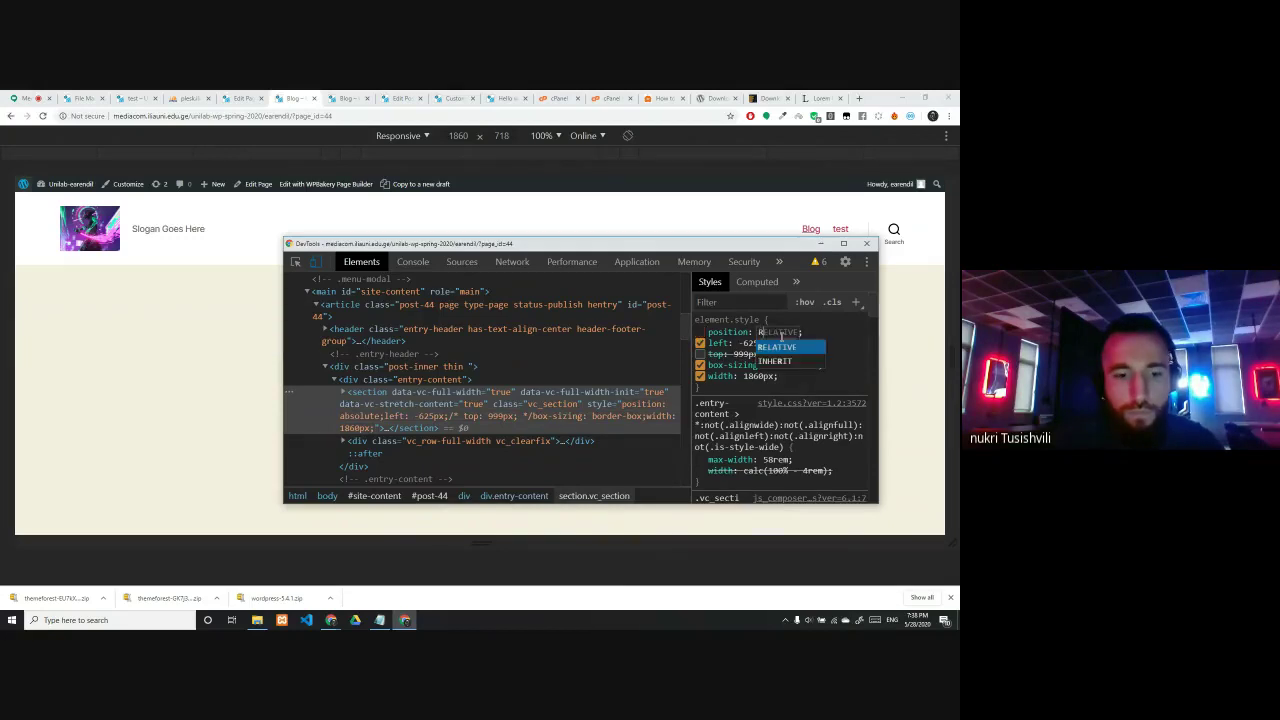
key("Tab")
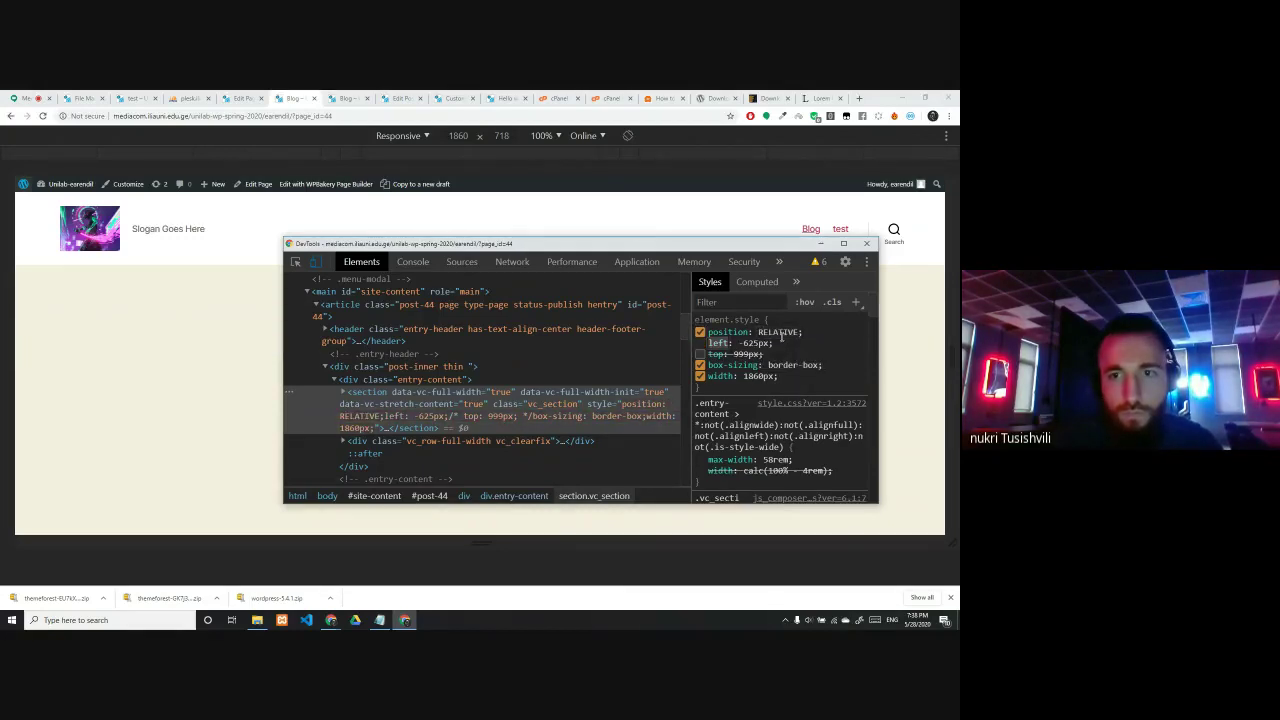
key("Tab")
key("Return")
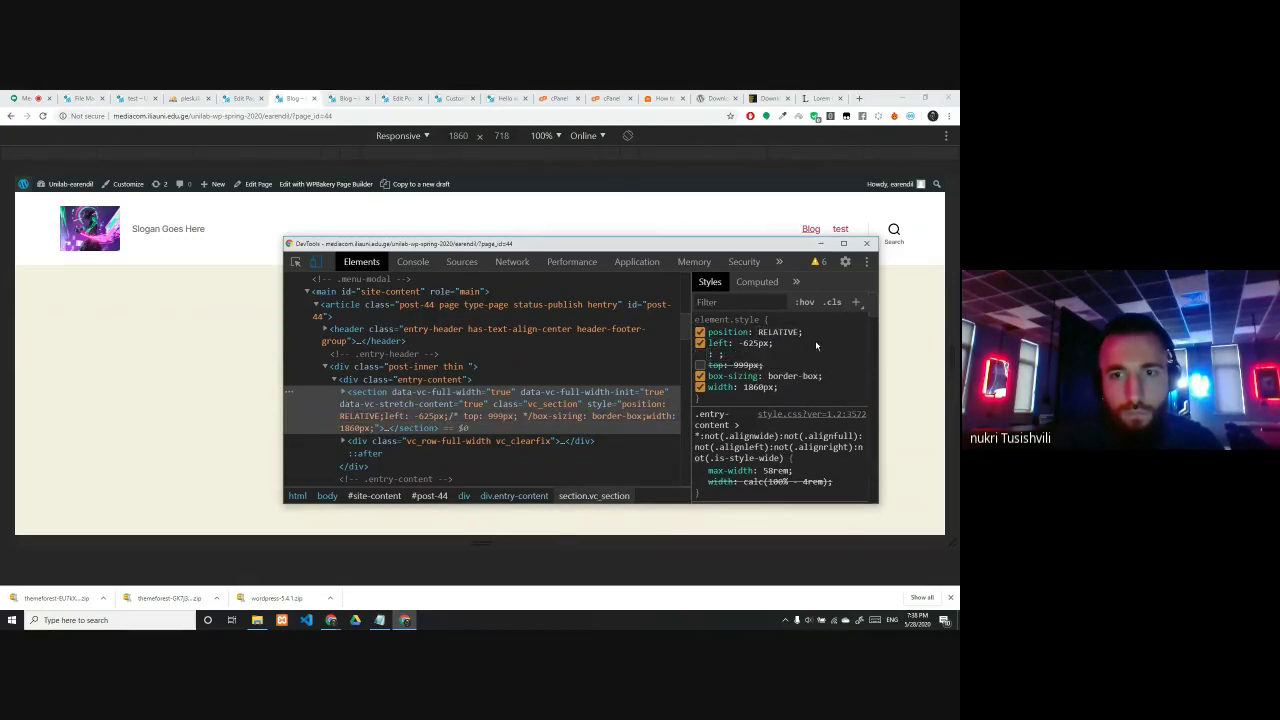
type("z")
key("Tab")
type("999999")
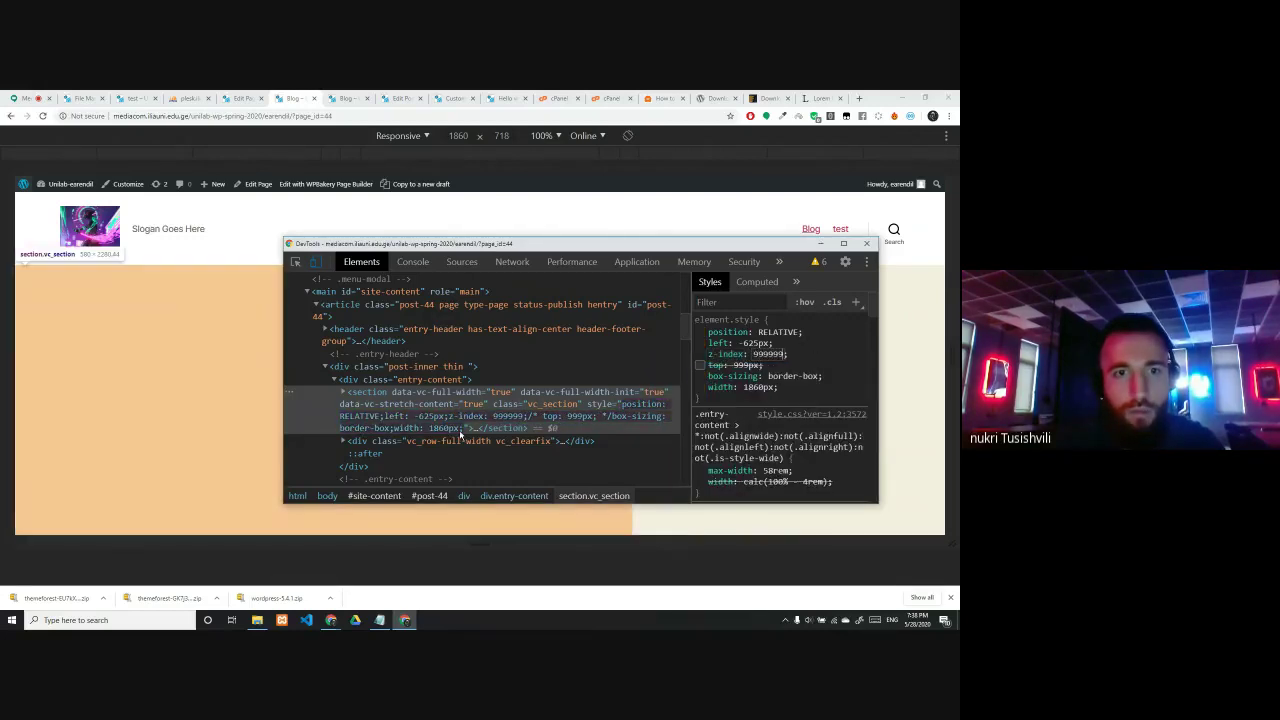
left_click(261, 386)
scroll(261, 386, "down", 5)
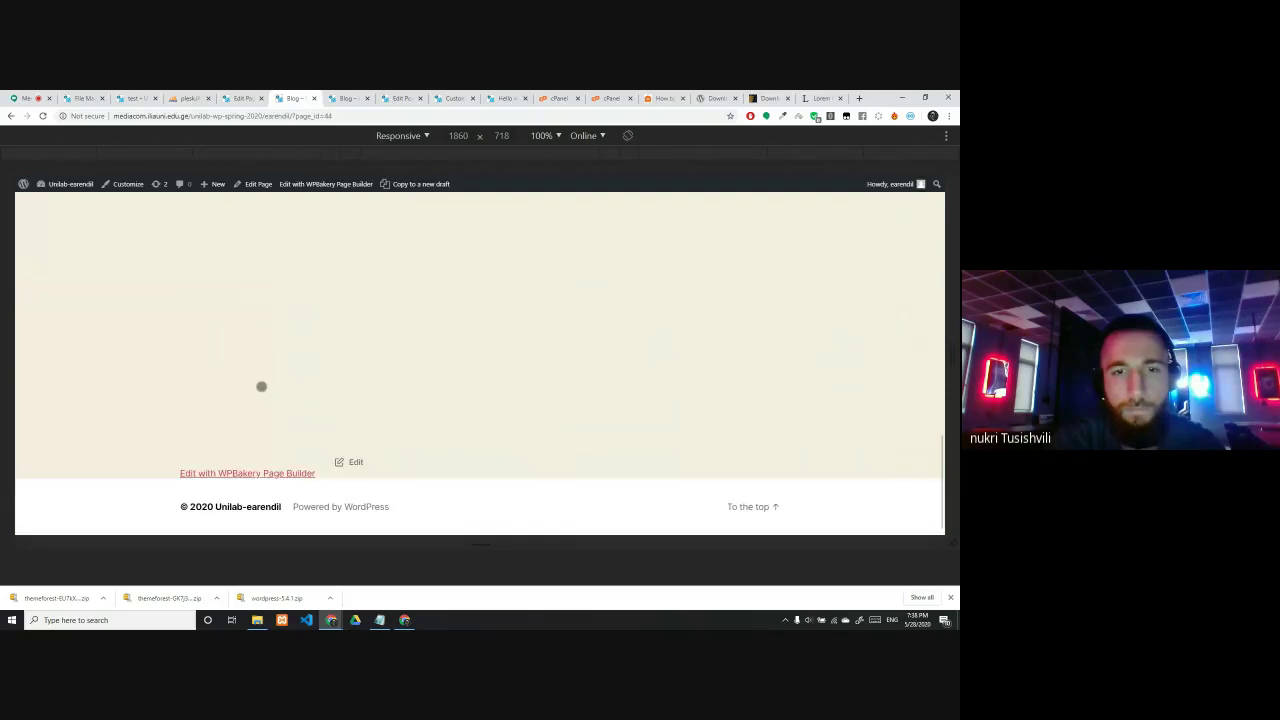
scroll(261, 386, "up", 5)
Set the Post Grid row's Row stretch to 'Stretch row and content' and save it
left_click(240, 98)
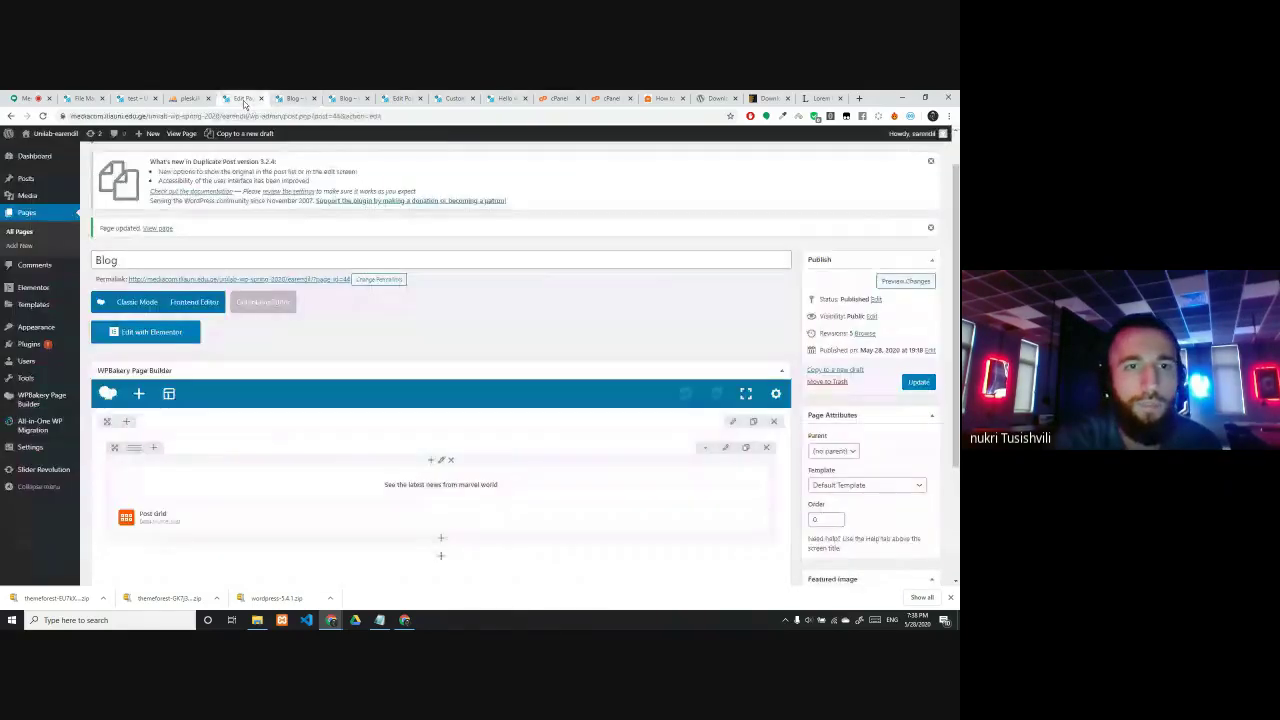
scroll(540, 400, "down", 1)
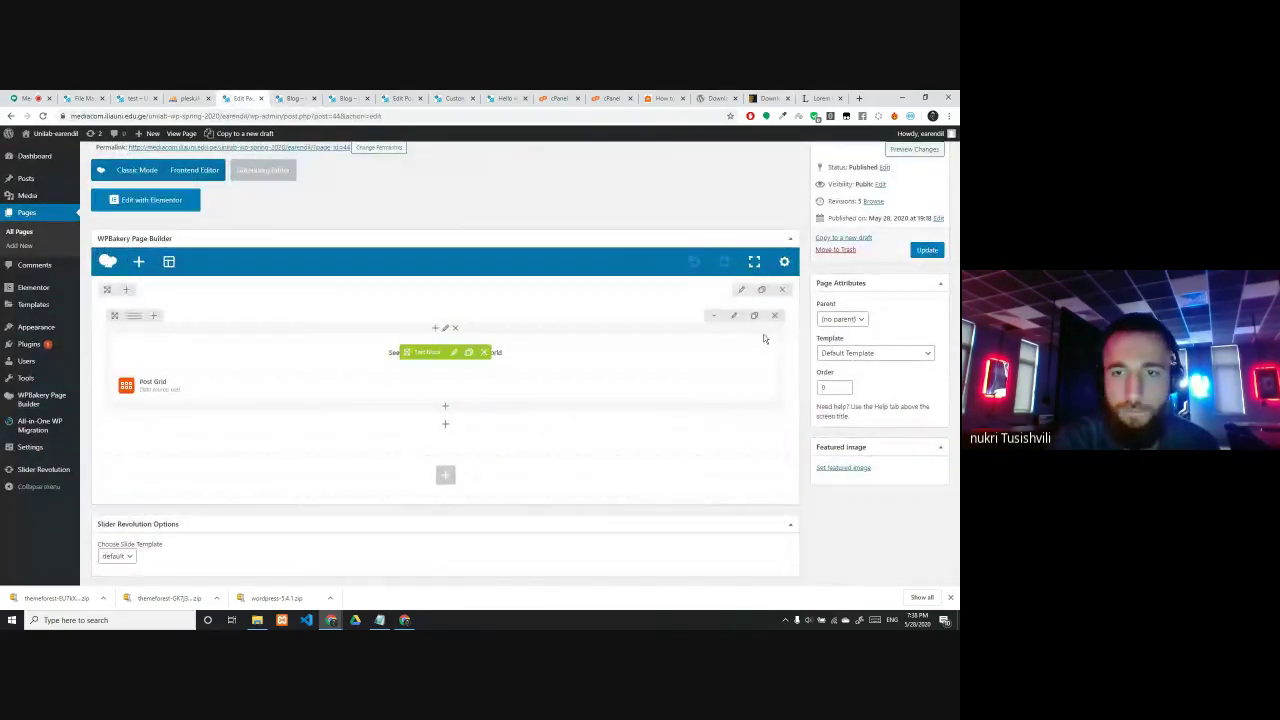
left_click(729, 318)
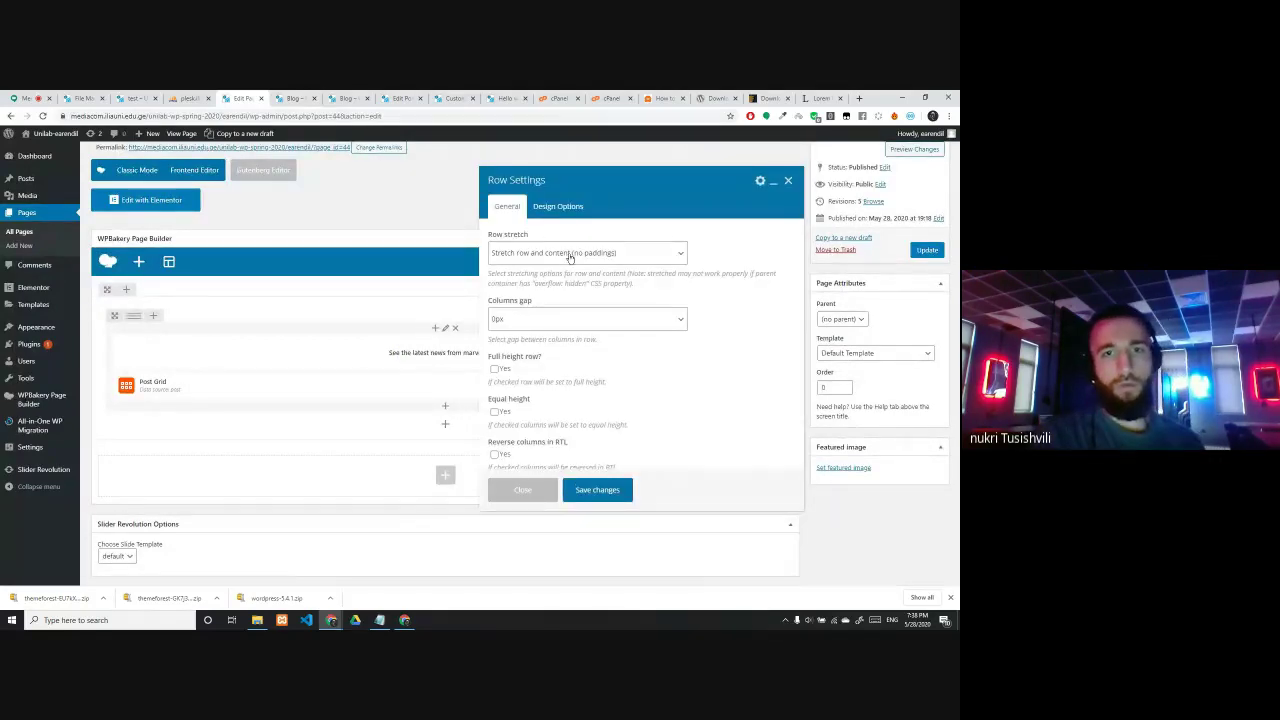
left_click(568, 254)
left_click(528, 287)
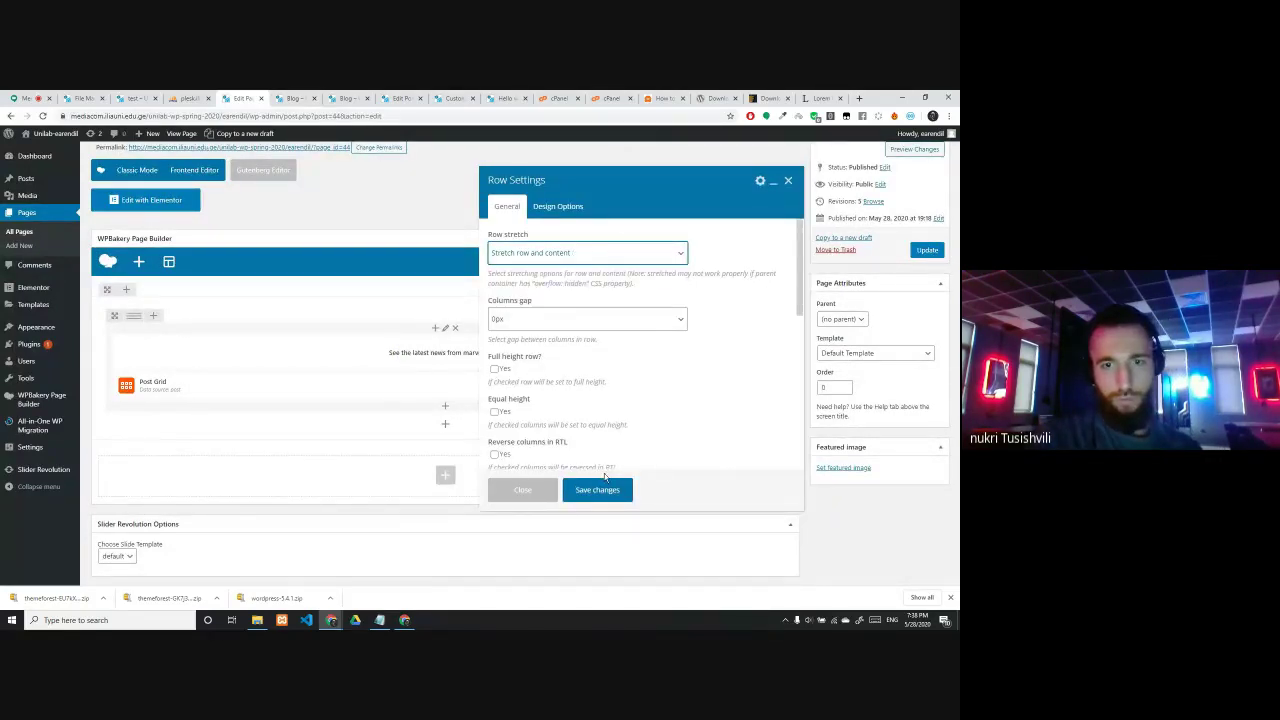
left_click(596, 489)
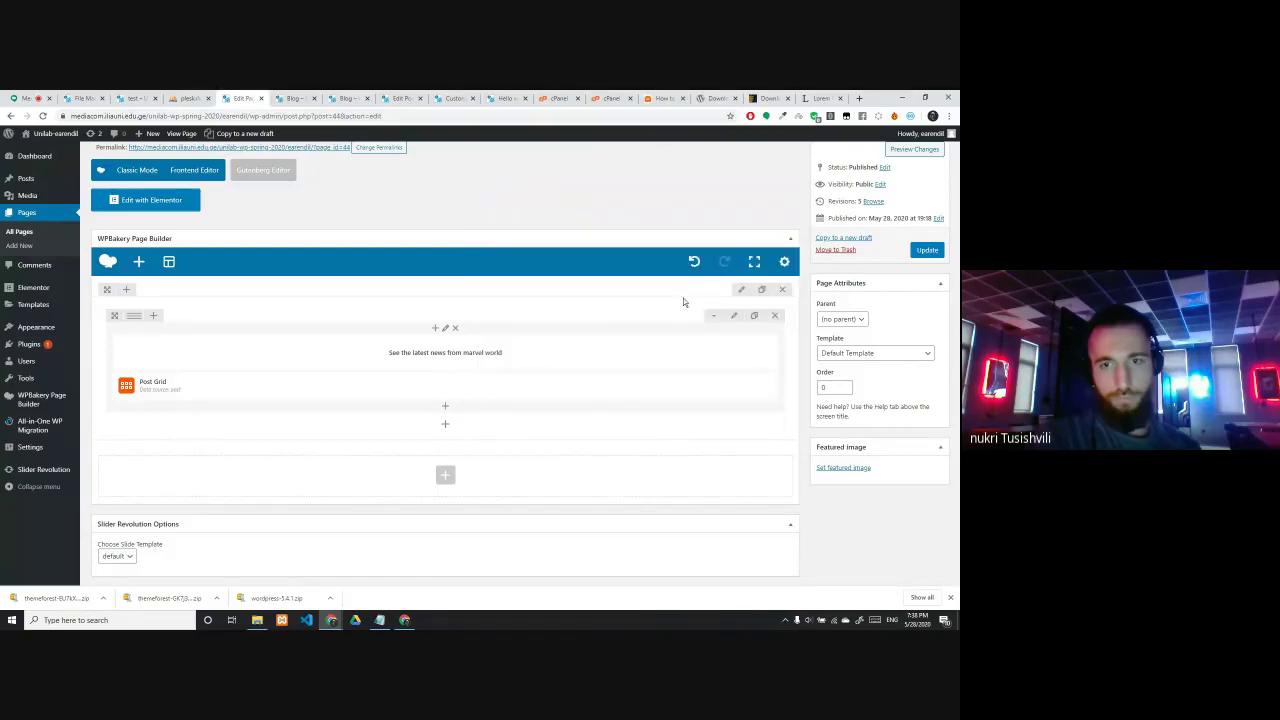
Set the enclosing section's stretch to 'Stretch section' and update the Blog page
left_click(742, 290)
left_click(529, 253)
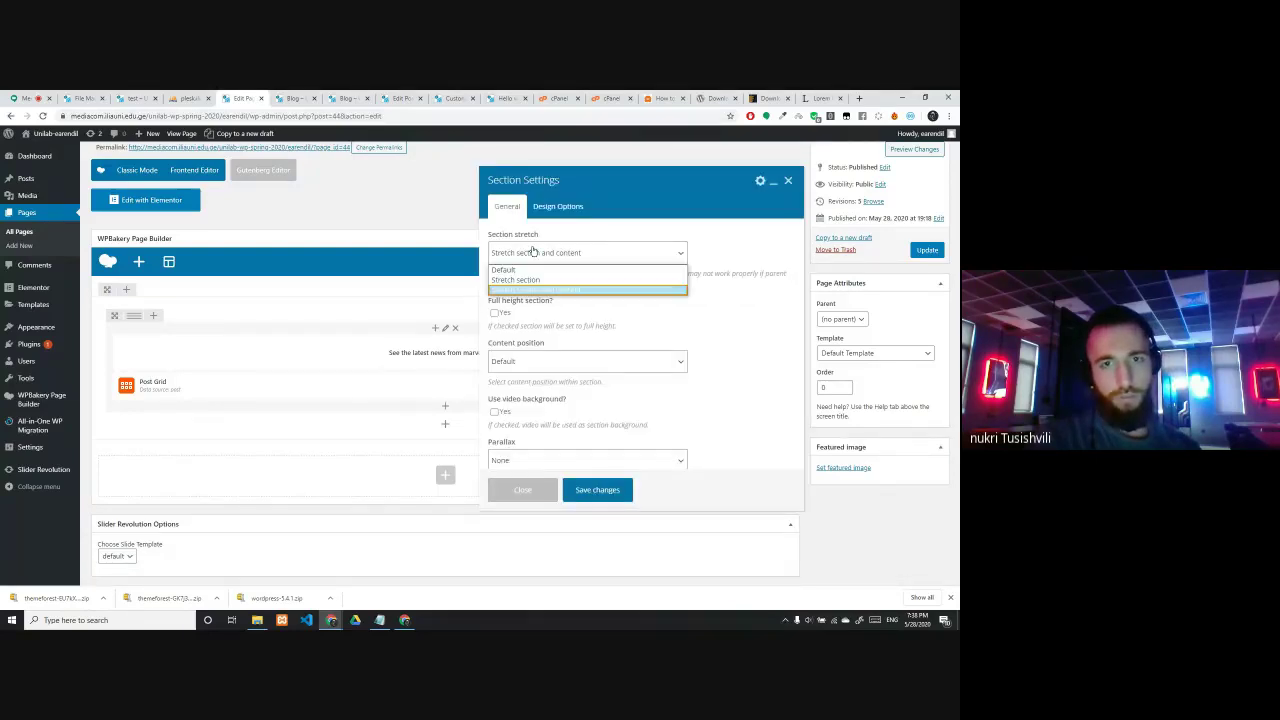
left_click(502, 280)
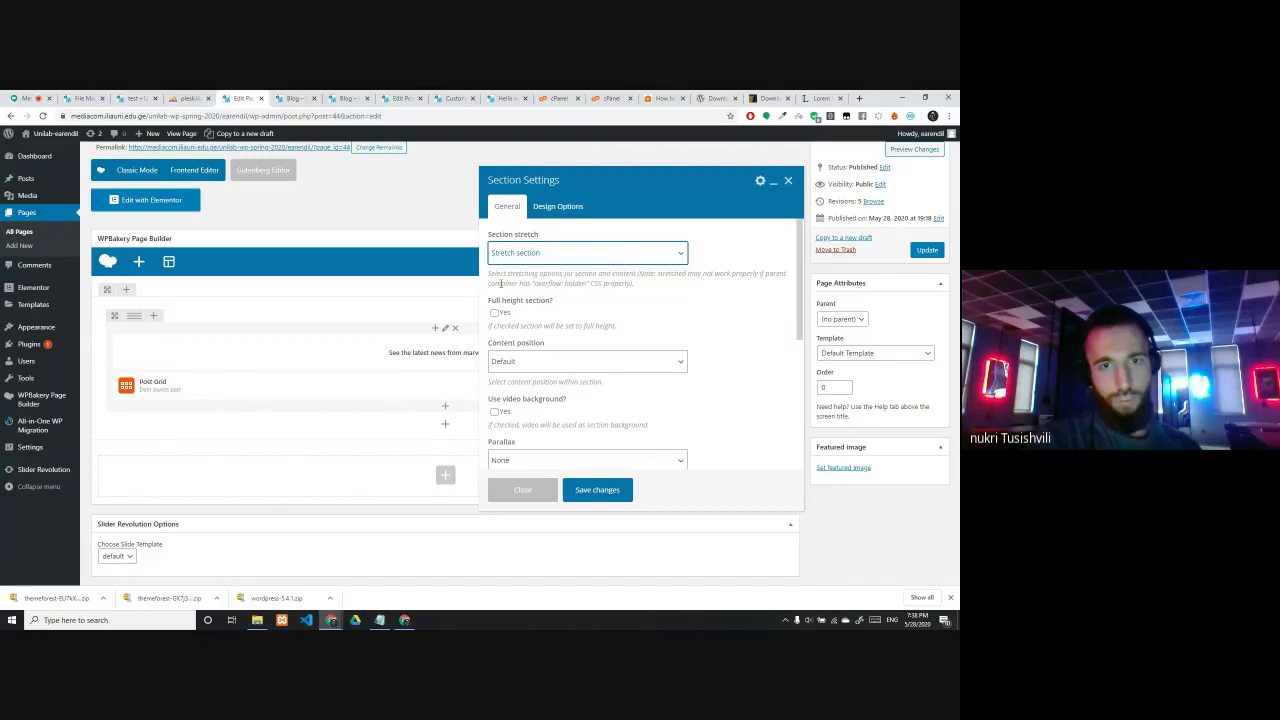
scroll(530, 414, "down", 5)
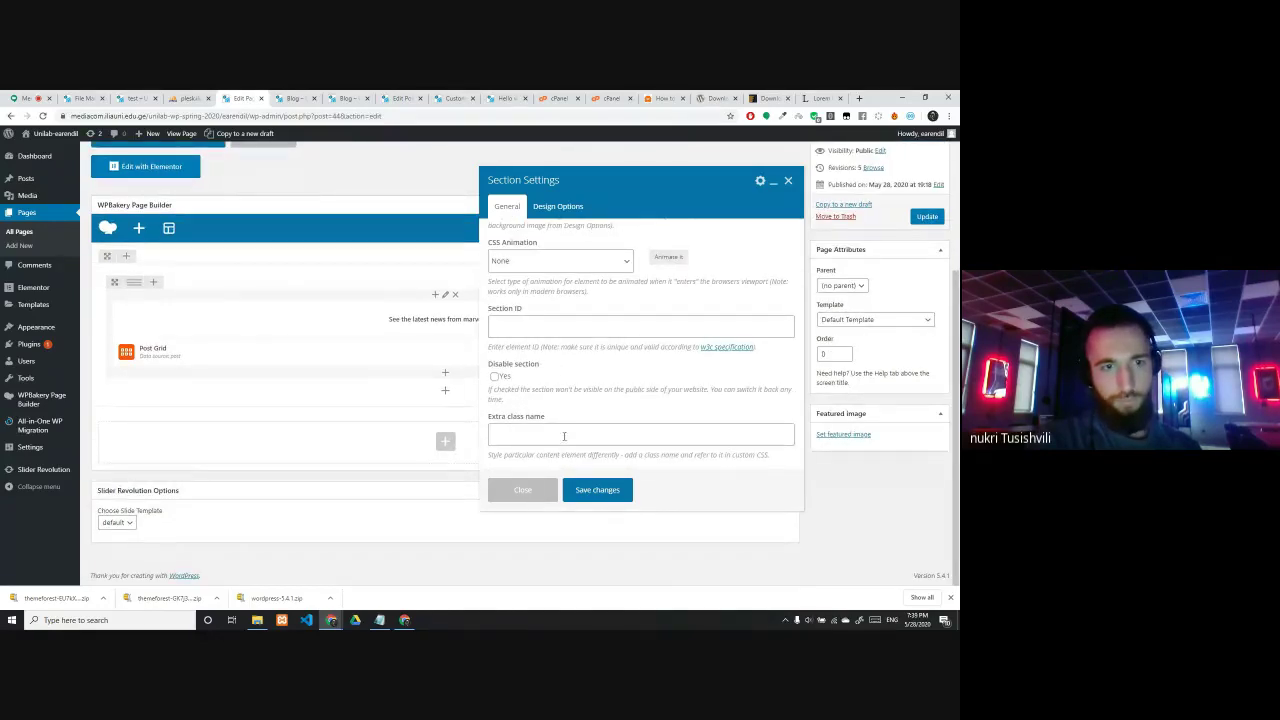
left_click(614, 491)
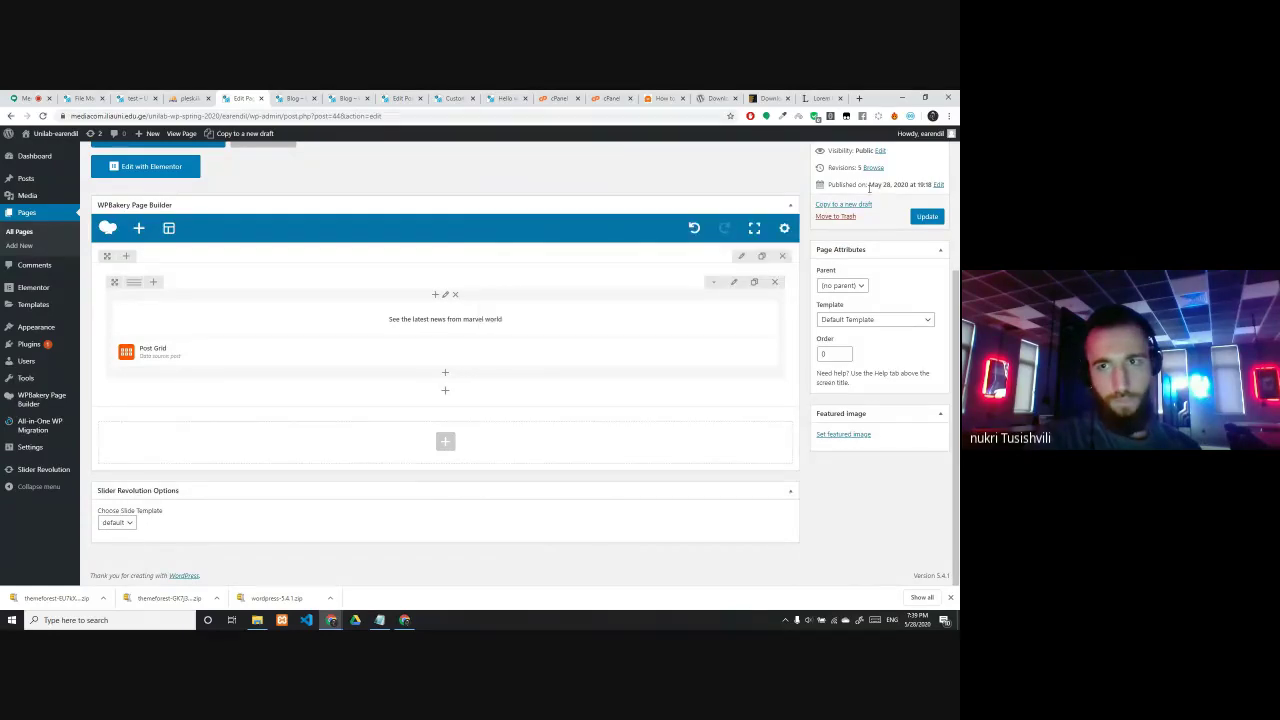
left_click(916, 216)
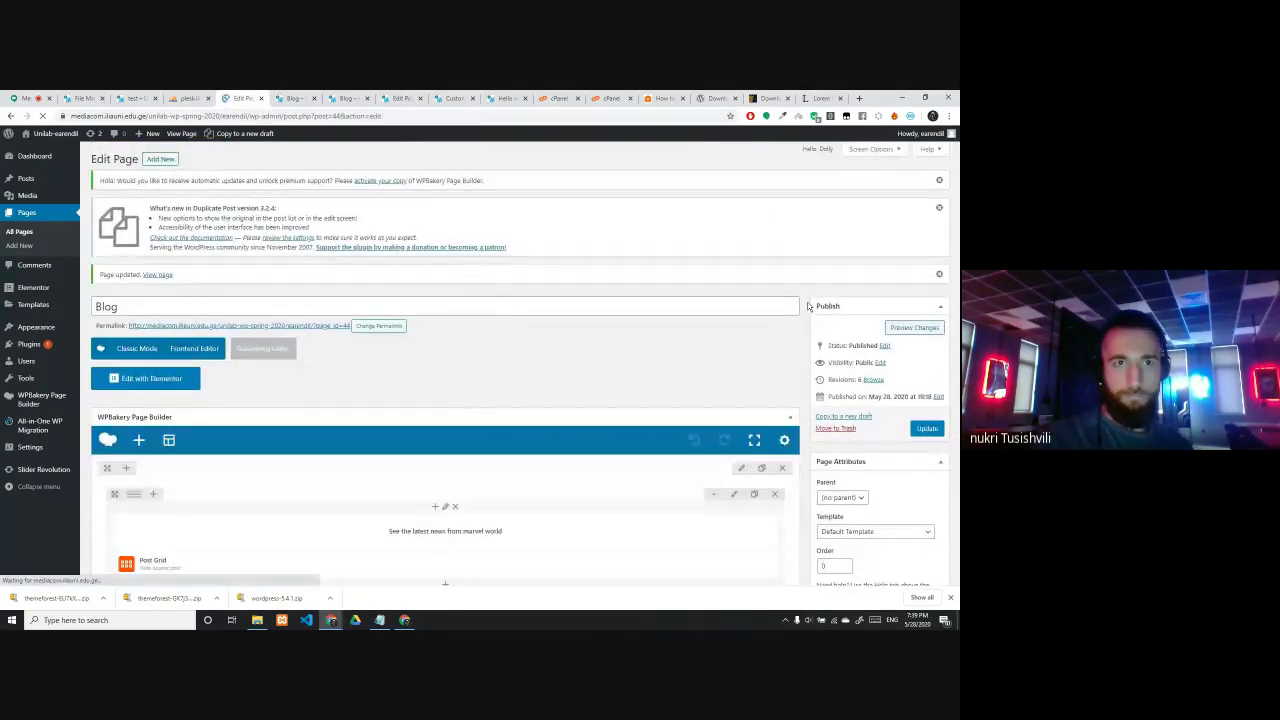
left_click(292, 98)
left_click(43, 117)
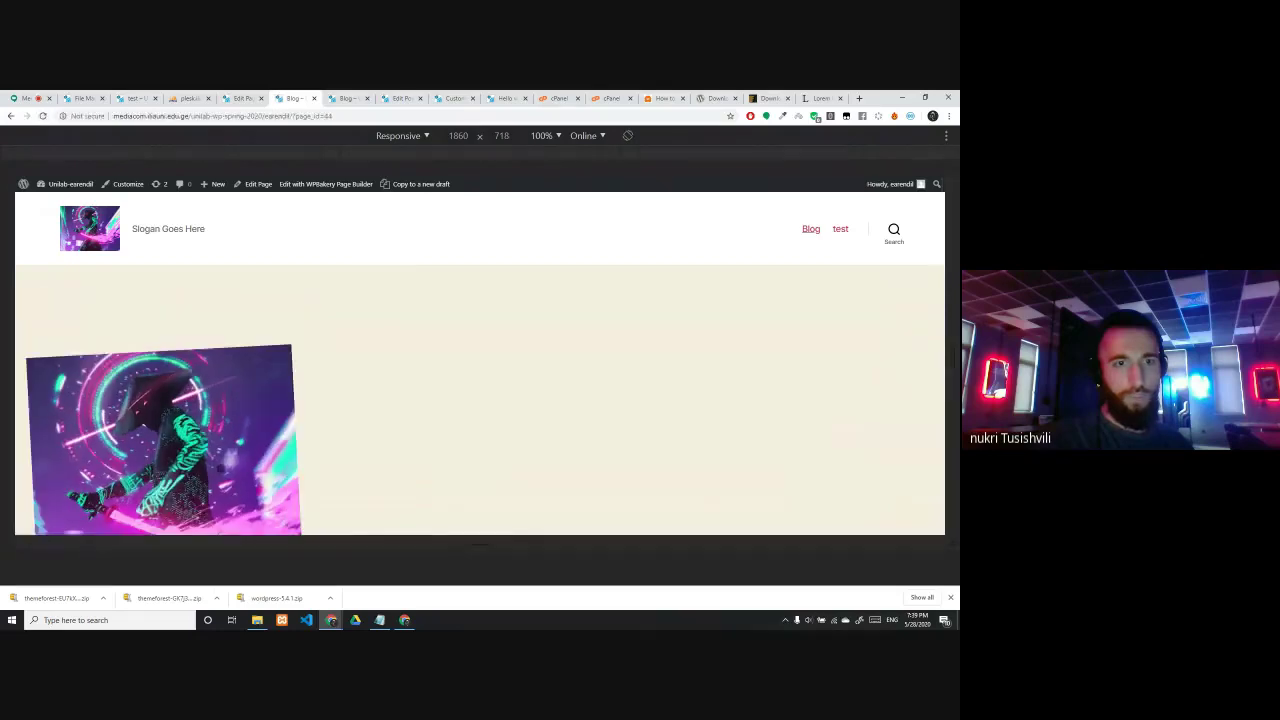
scroll(221, 470, "down", 15)
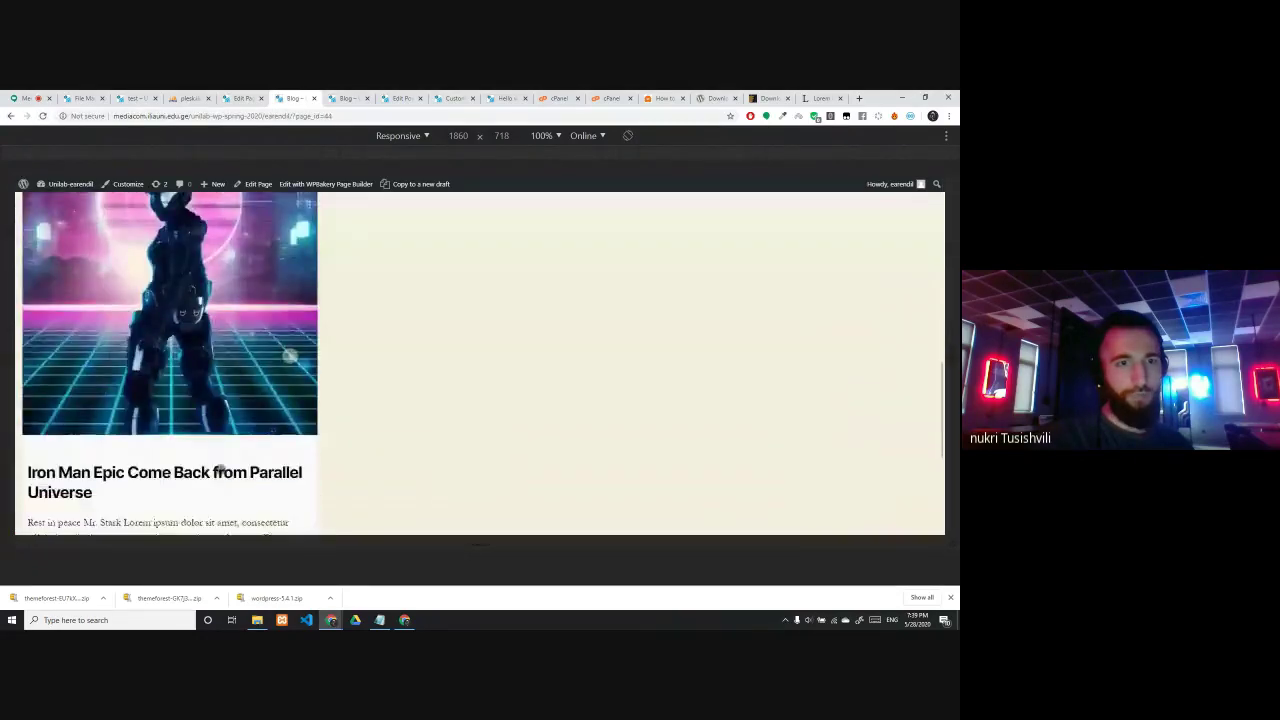
scroll(221, 470, "up", 15)
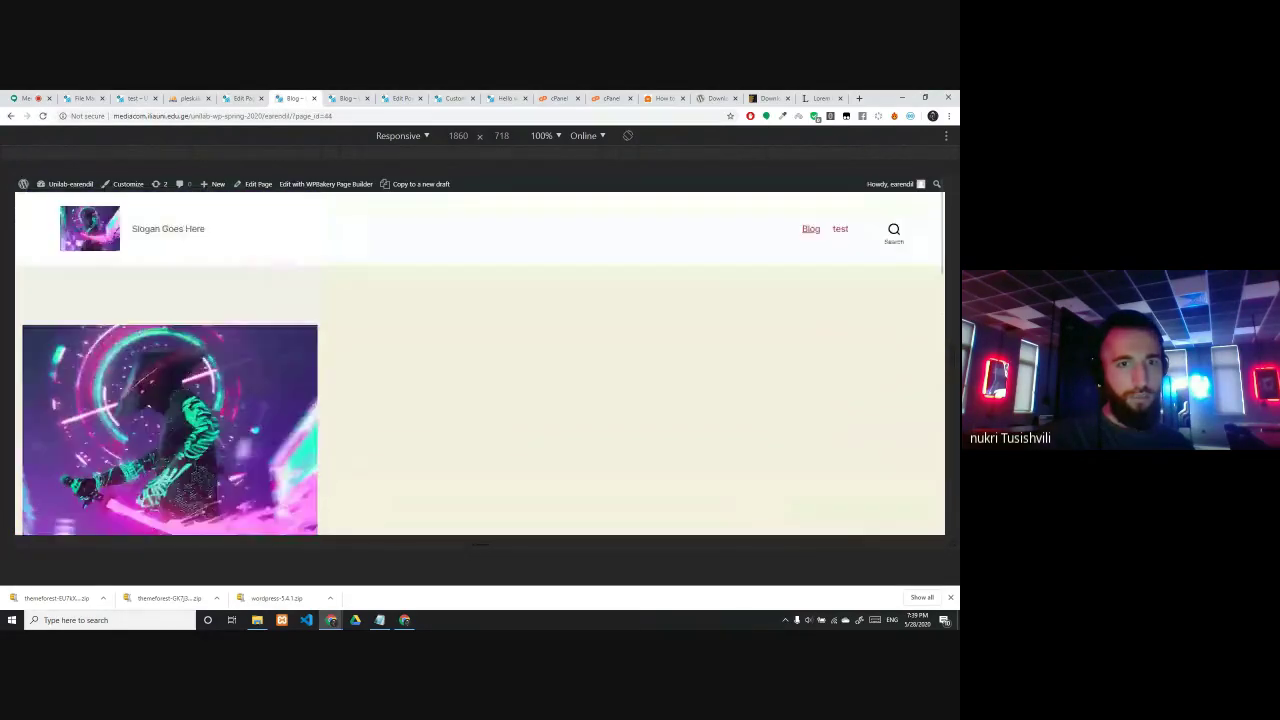
scroll(389, 386, "down", 3)
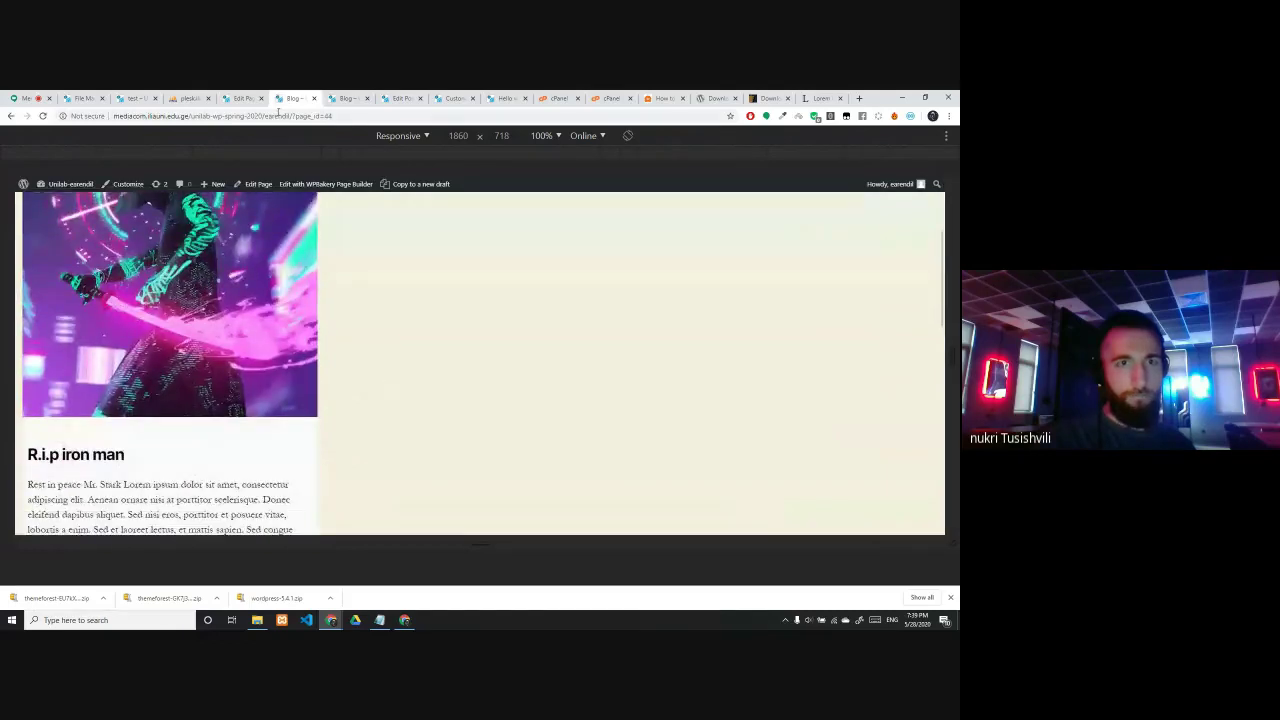
left_click(347, 97)
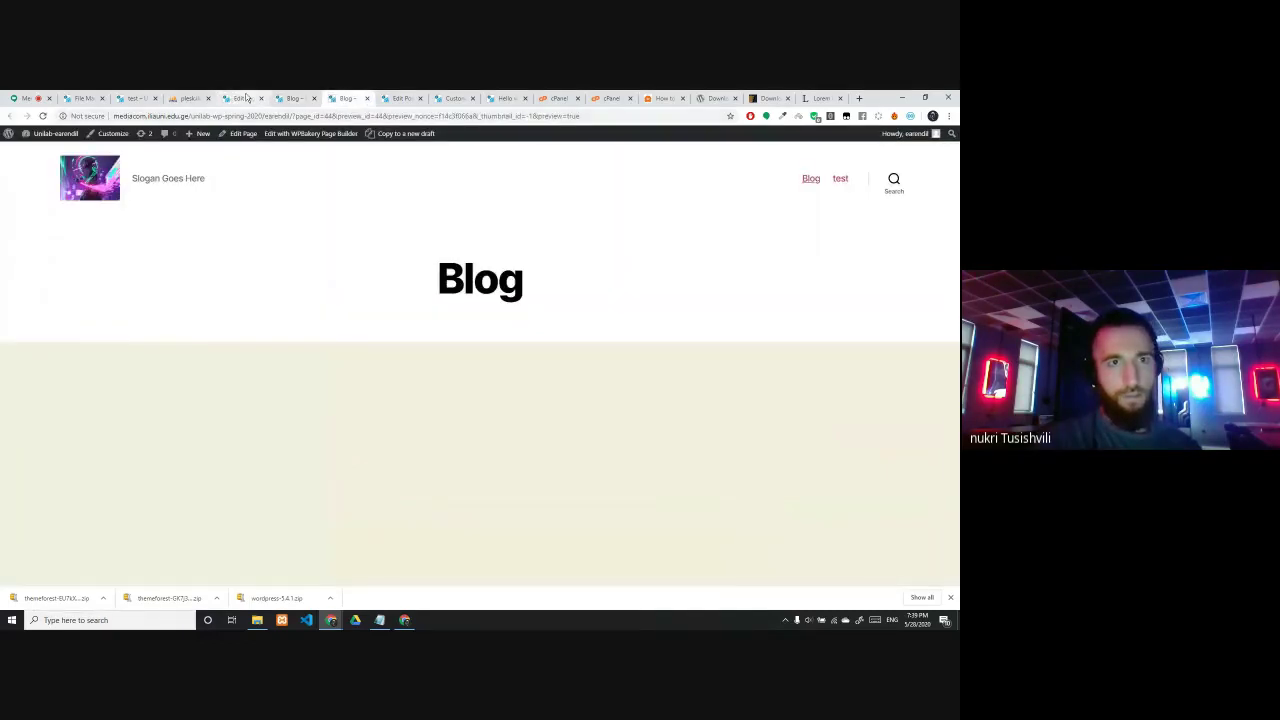
left_click(245, 98)
scroll(418, 336, "down", 3)
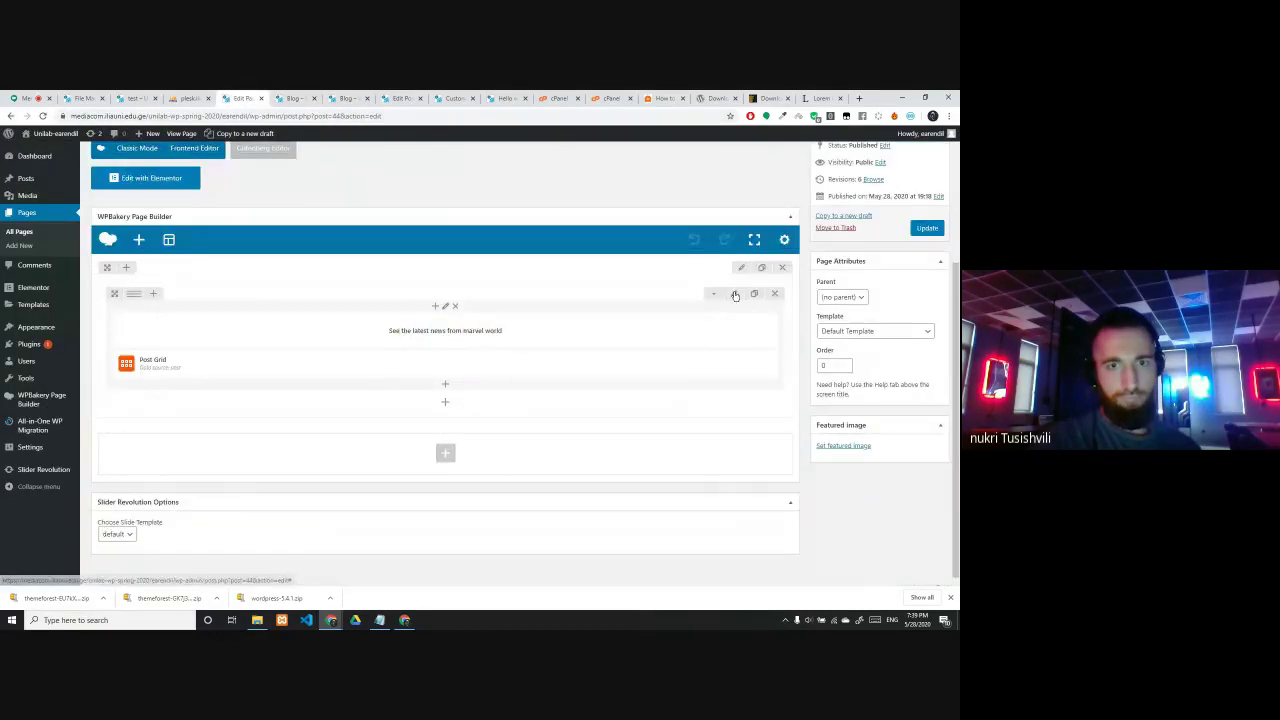
Set the Post Grid row to 'Stretch row and content (no paddings)' and save it
left_click(735, 294)
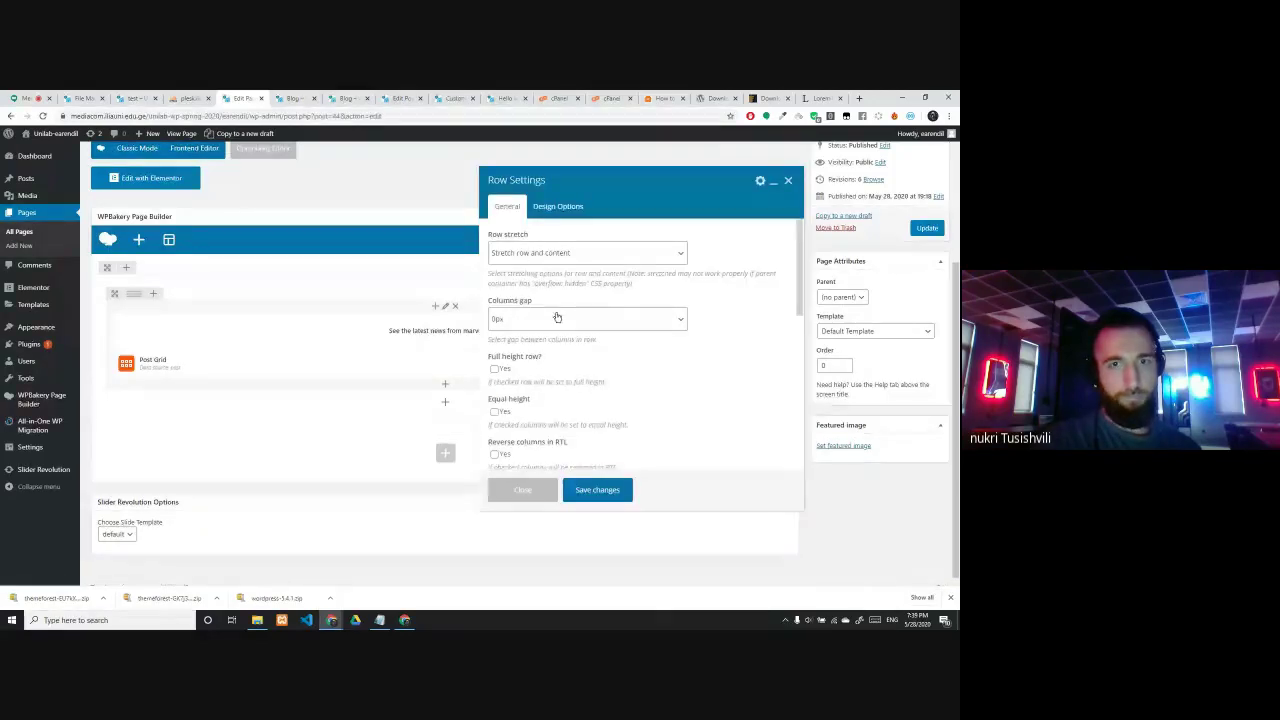
left_click(566, 263)
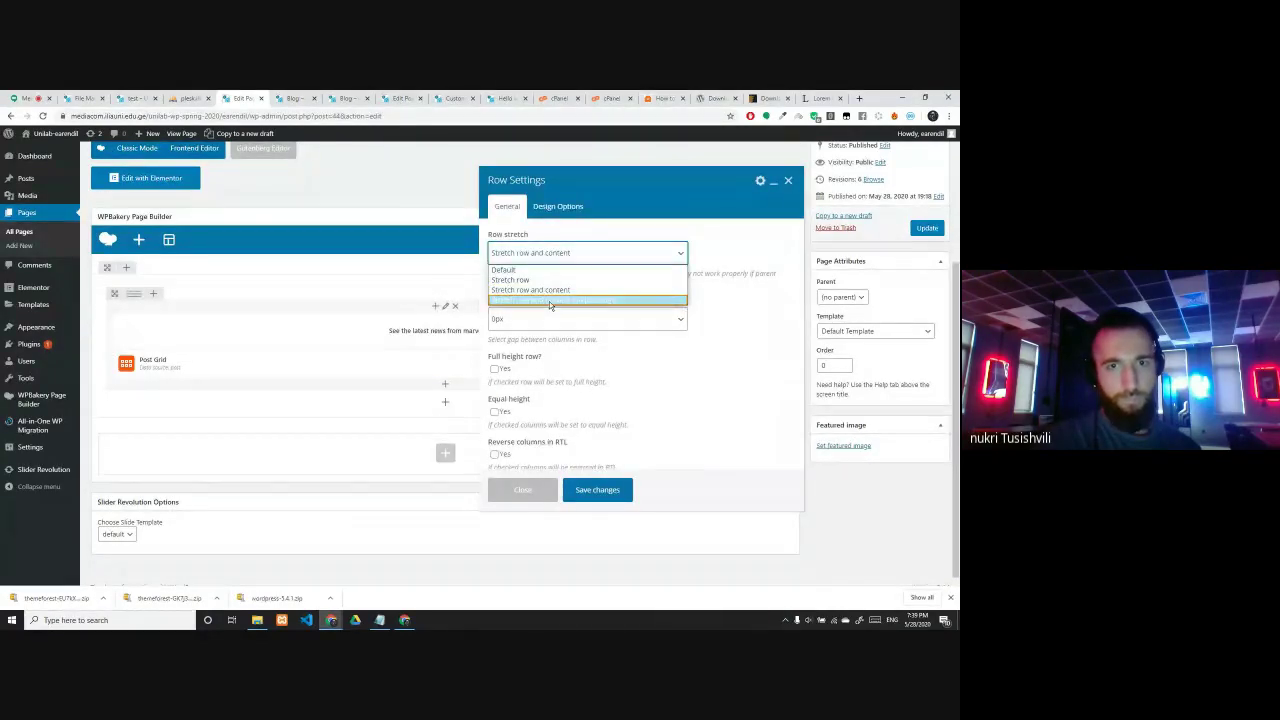
left_click(549, 301)
left_click(589, 486)
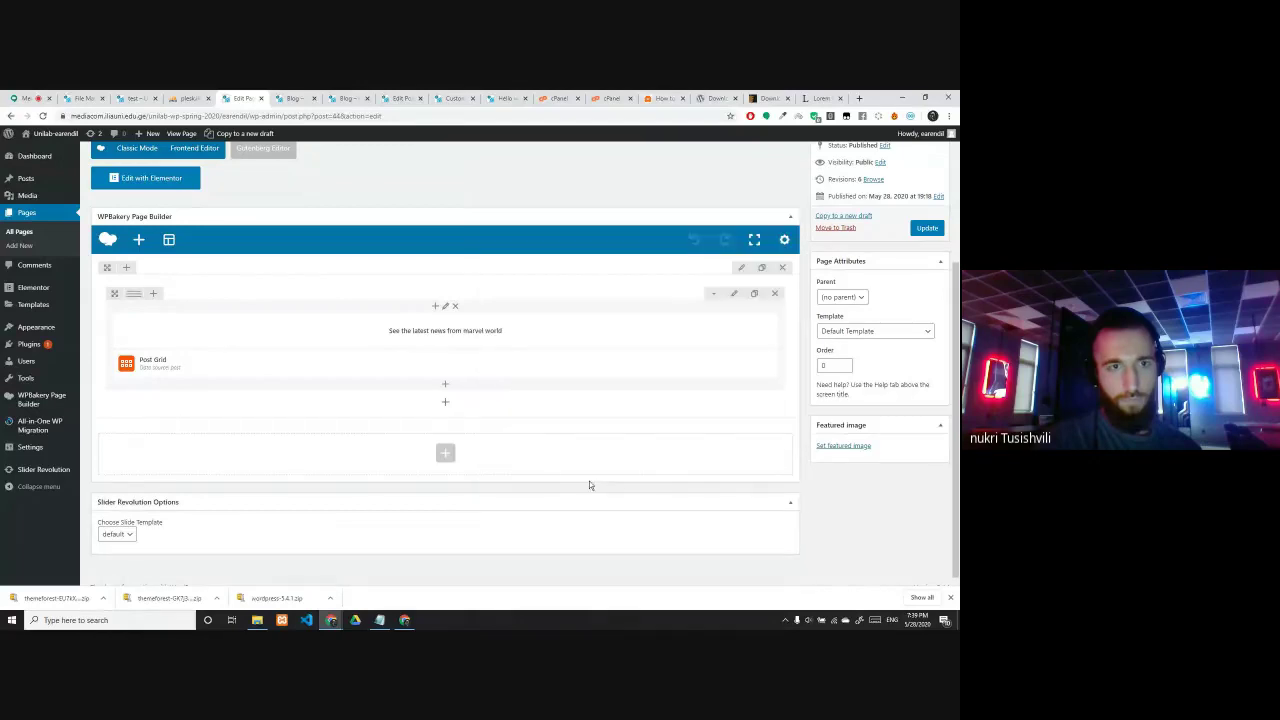
Set the section to 'Stretch section and content', update the page, and view the live Blog
left_click(745, 268)
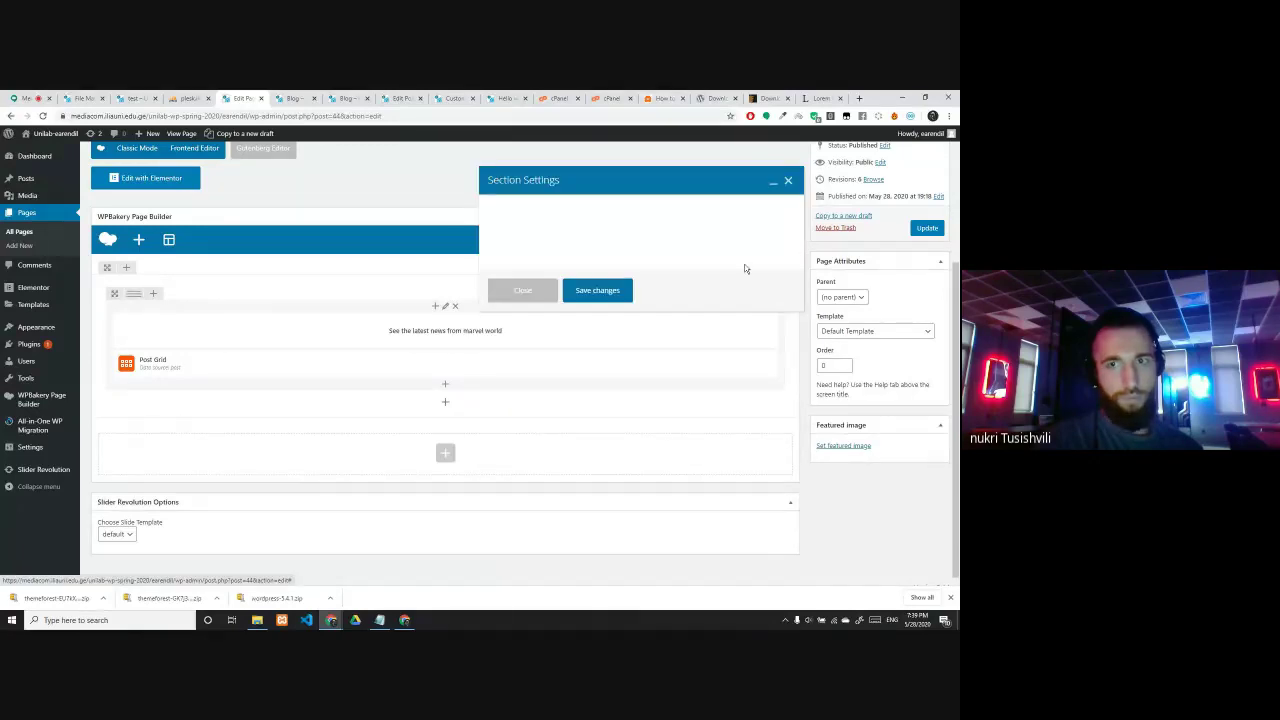
left_click(527, 252)
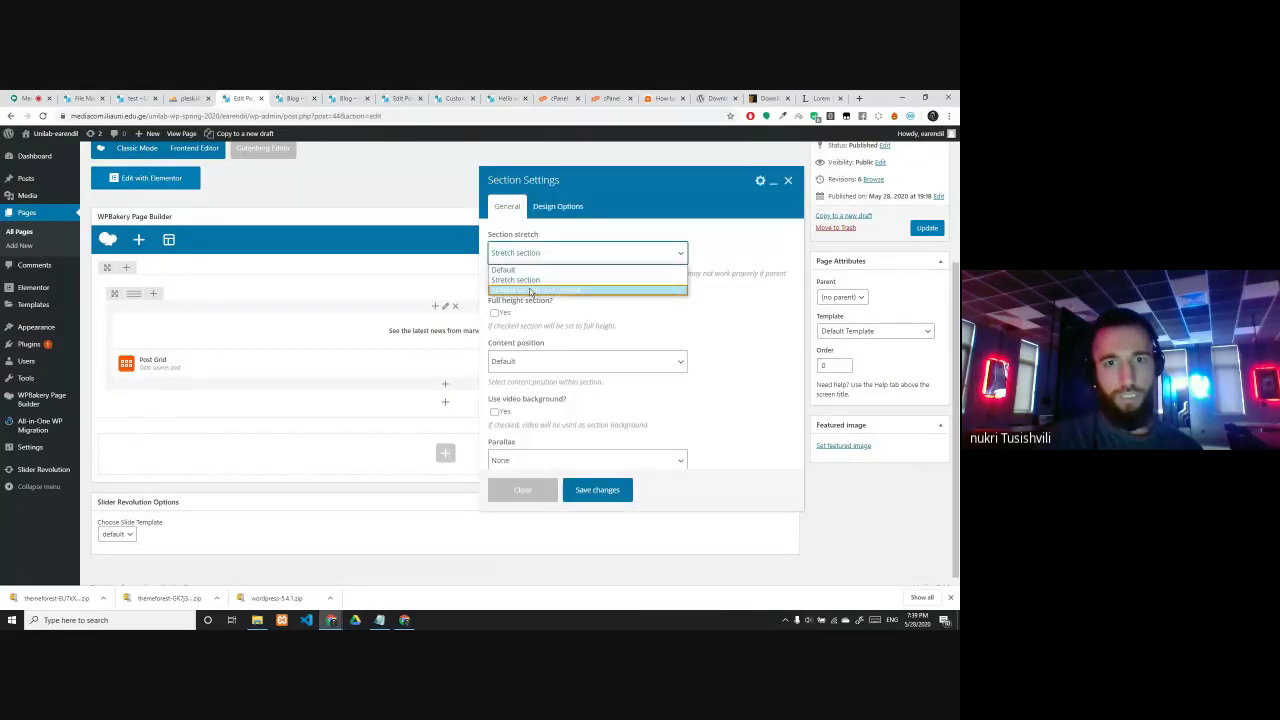
left_click(530, 291)
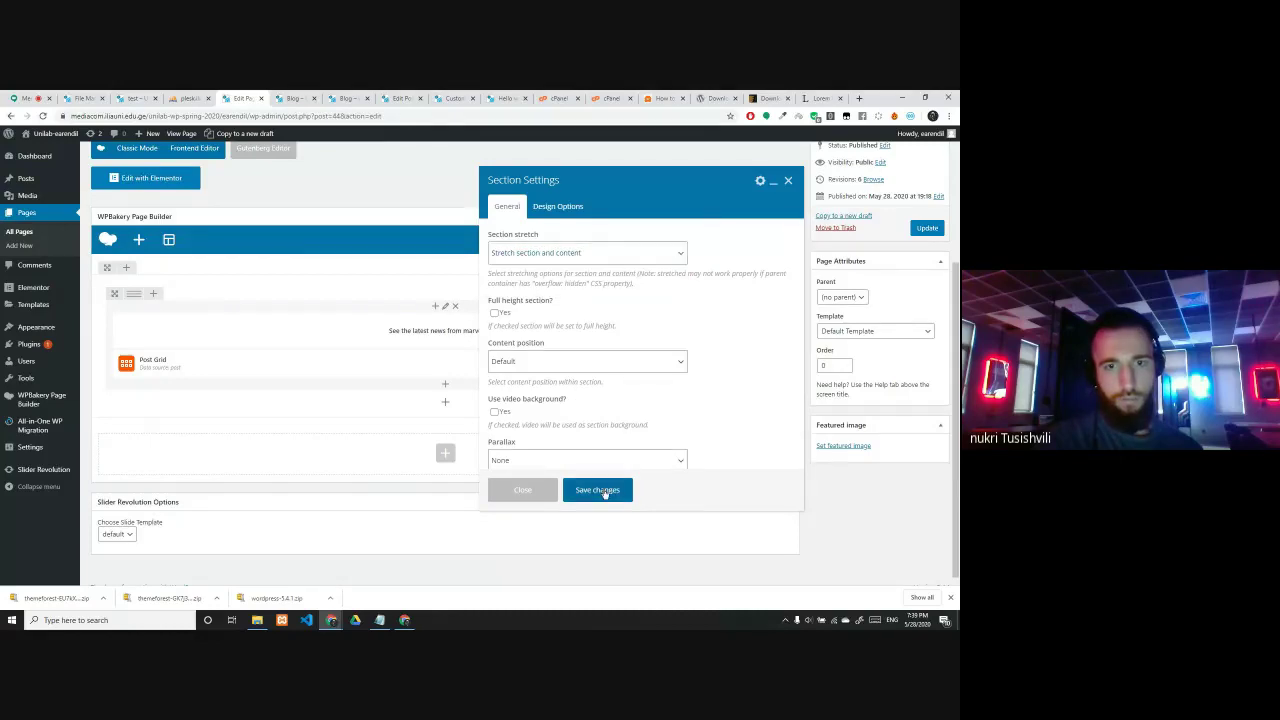
left_click(604, 491)
left_click(928, 228)
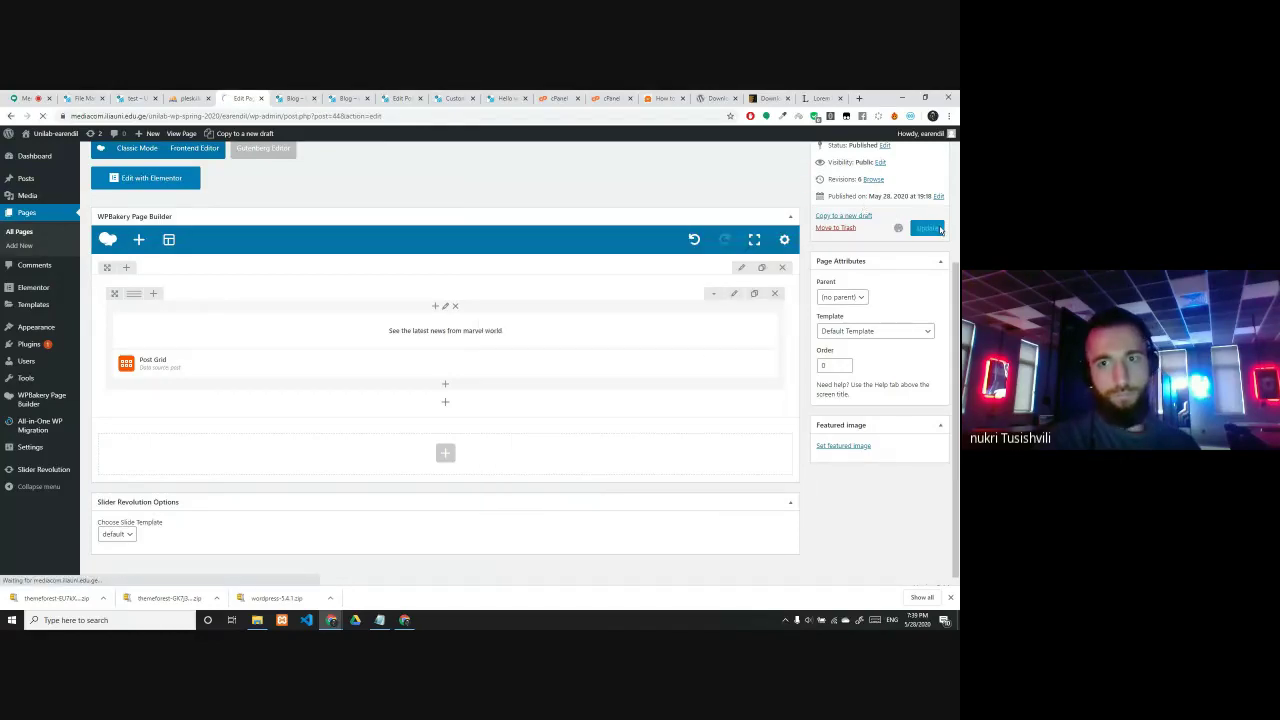
left_click(288, 98)
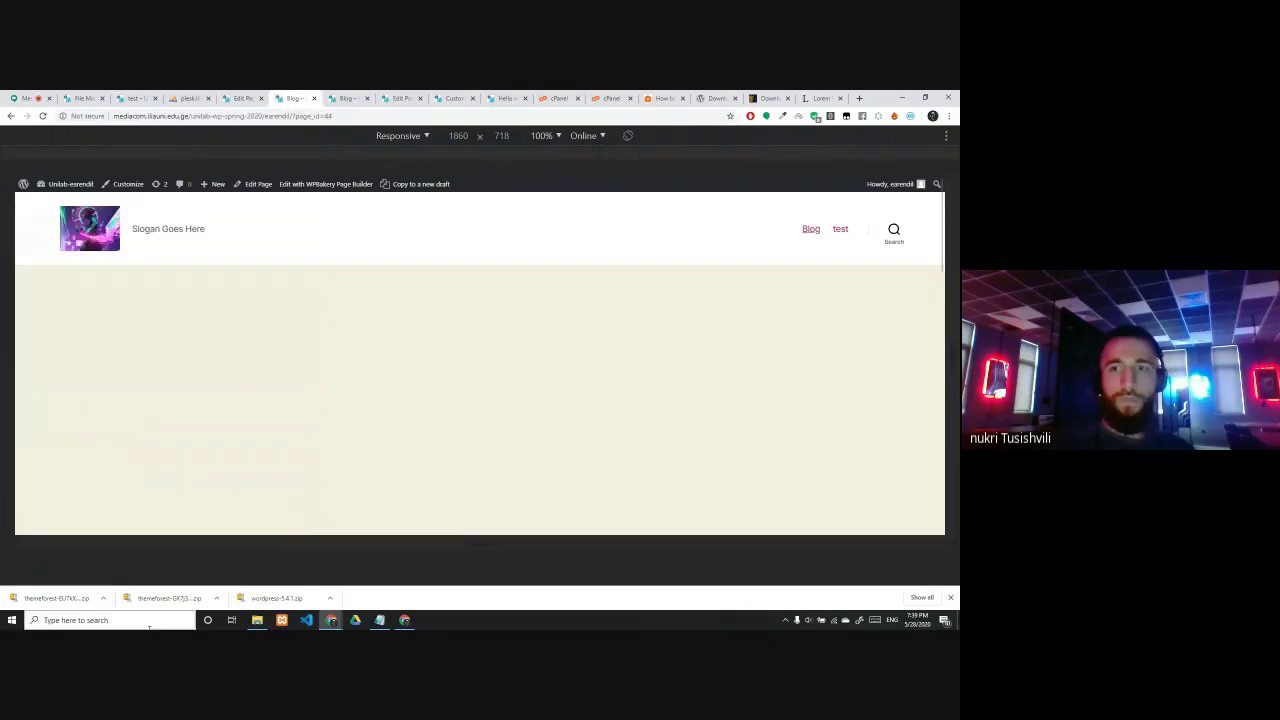
Close the downloads bar, the Notepad notes window and the DevTools window
scroll(211, 515, "down", 5)
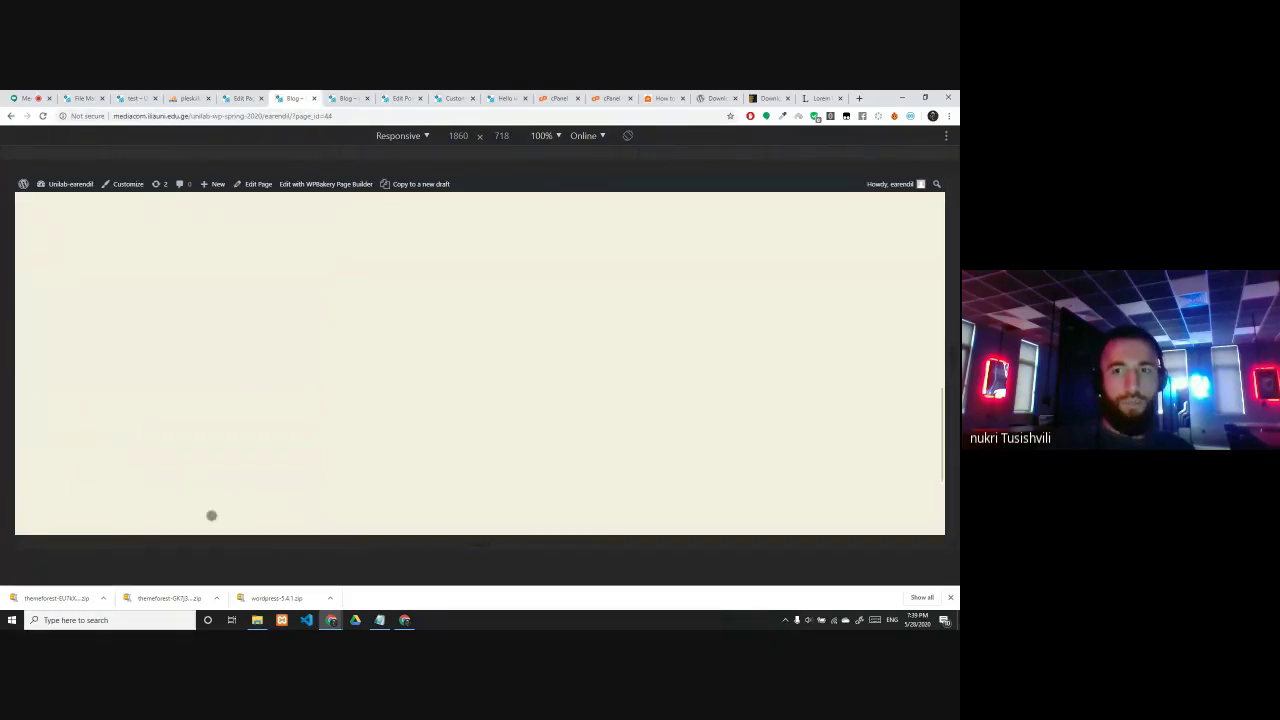
scroll(211, 515, "down", 5)
scroll(209, 514, "up", 10)
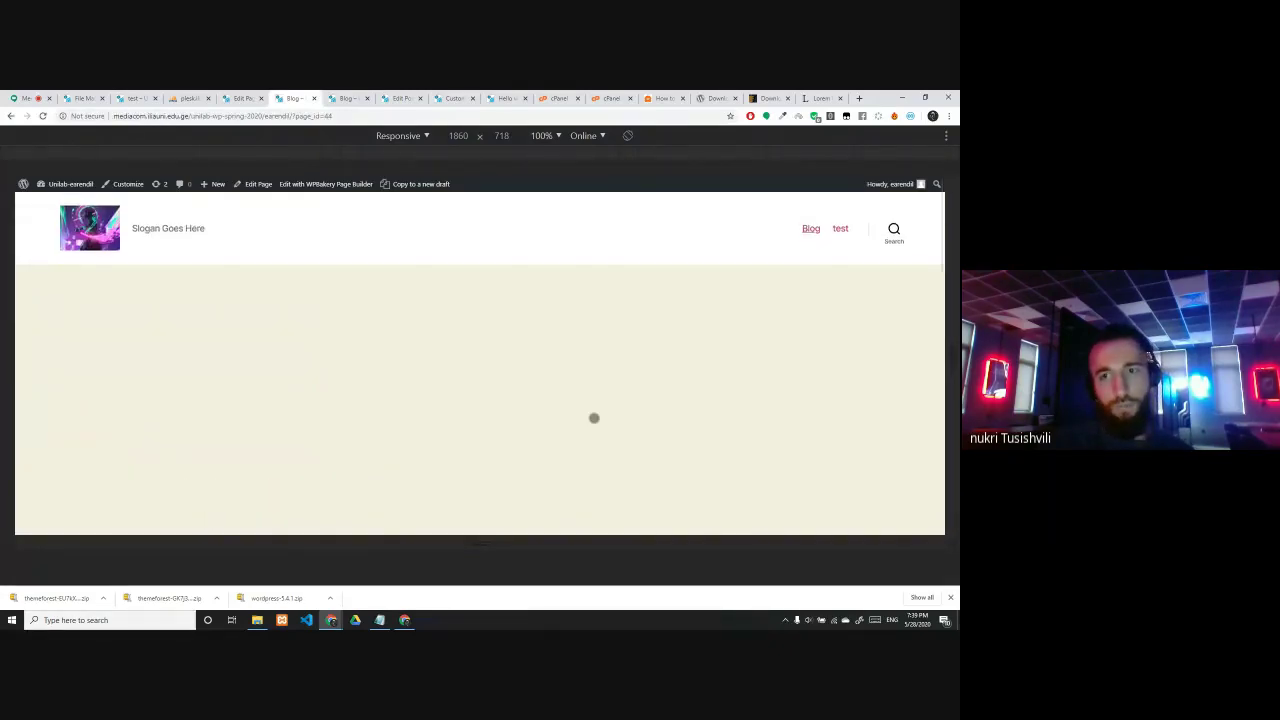
scroll(594, 418, "down", 5)
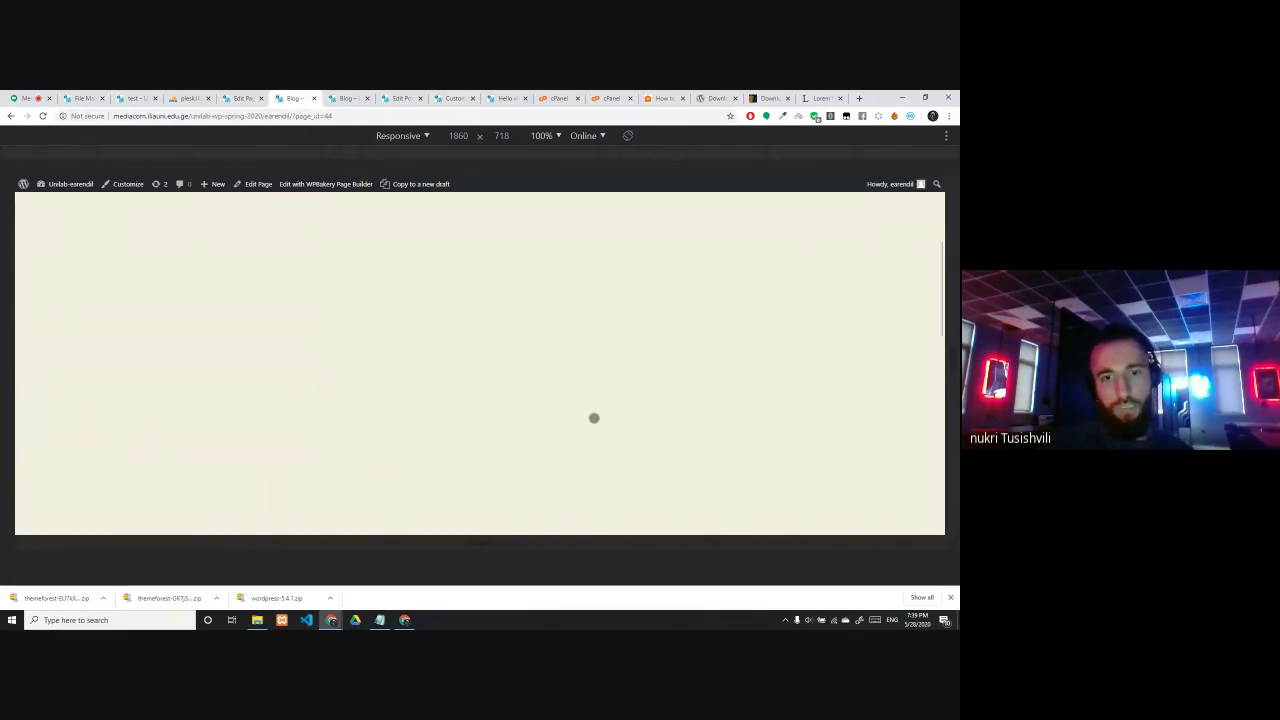
left_click(950, 598)
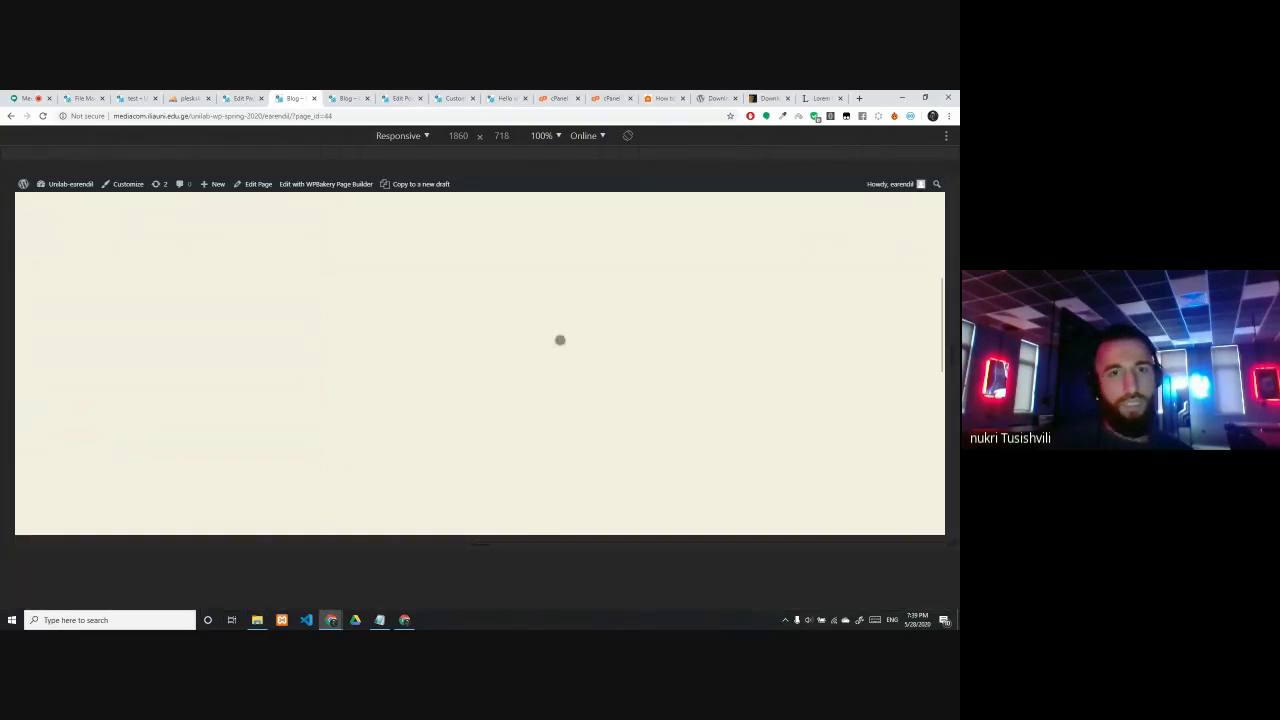
scroll(560, 337, "up", 2)
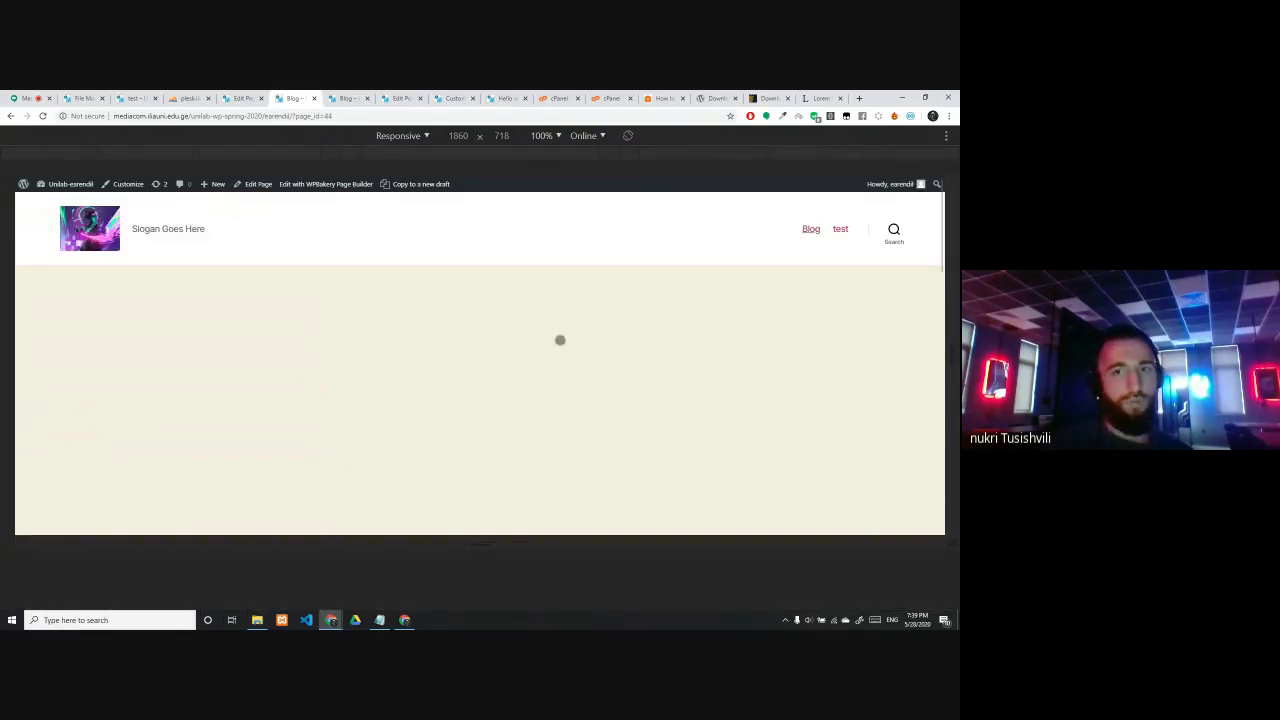
left_click(380, 620)
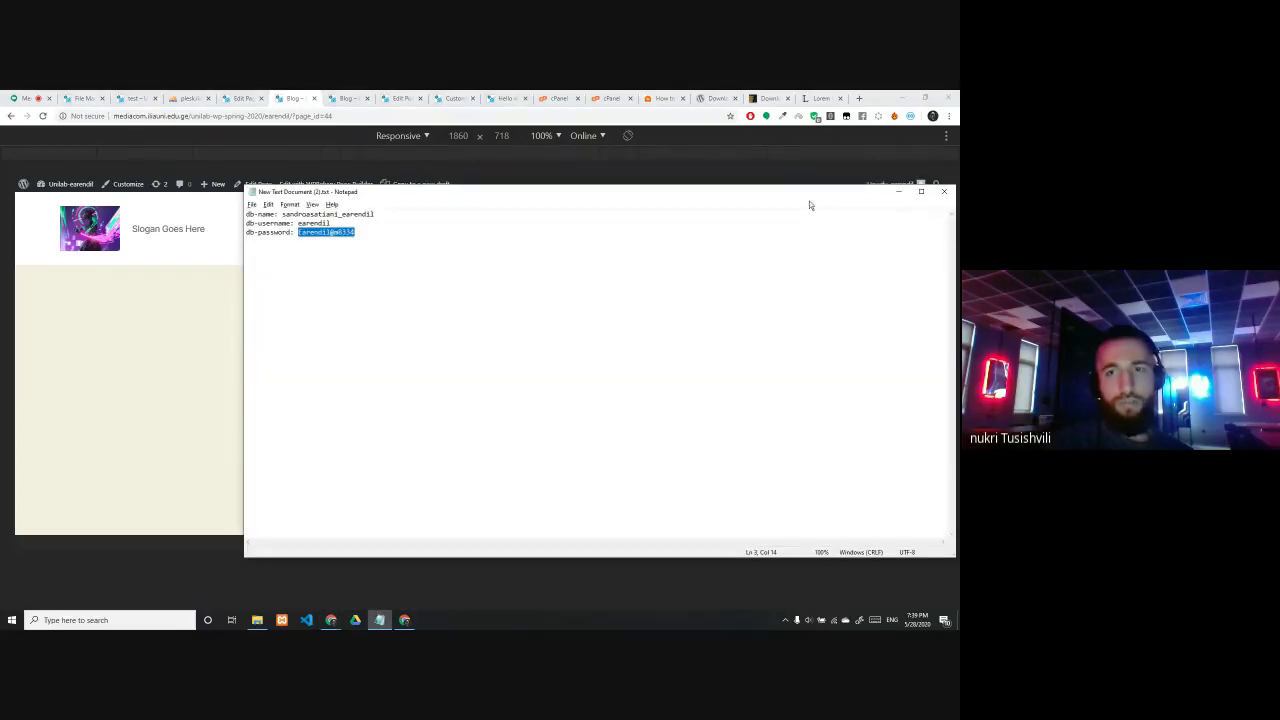
left_click_drag(709, 198, 533, 213)
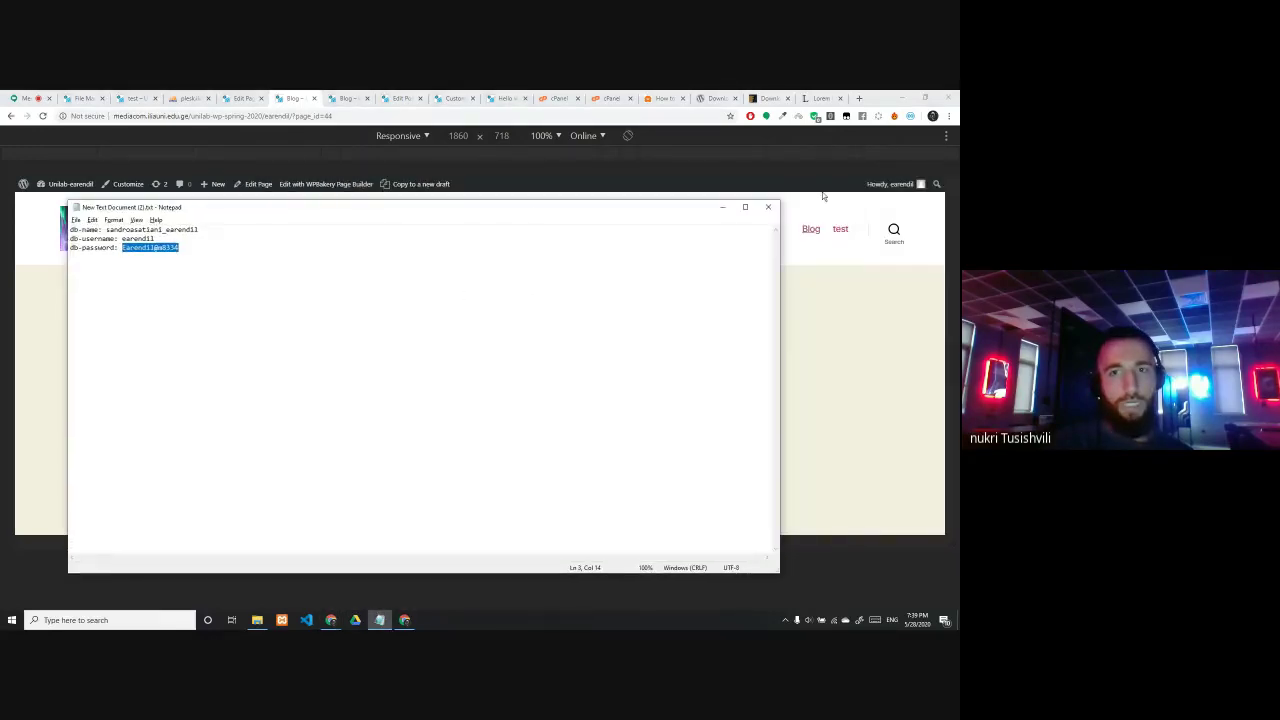
left_click(769, 208)
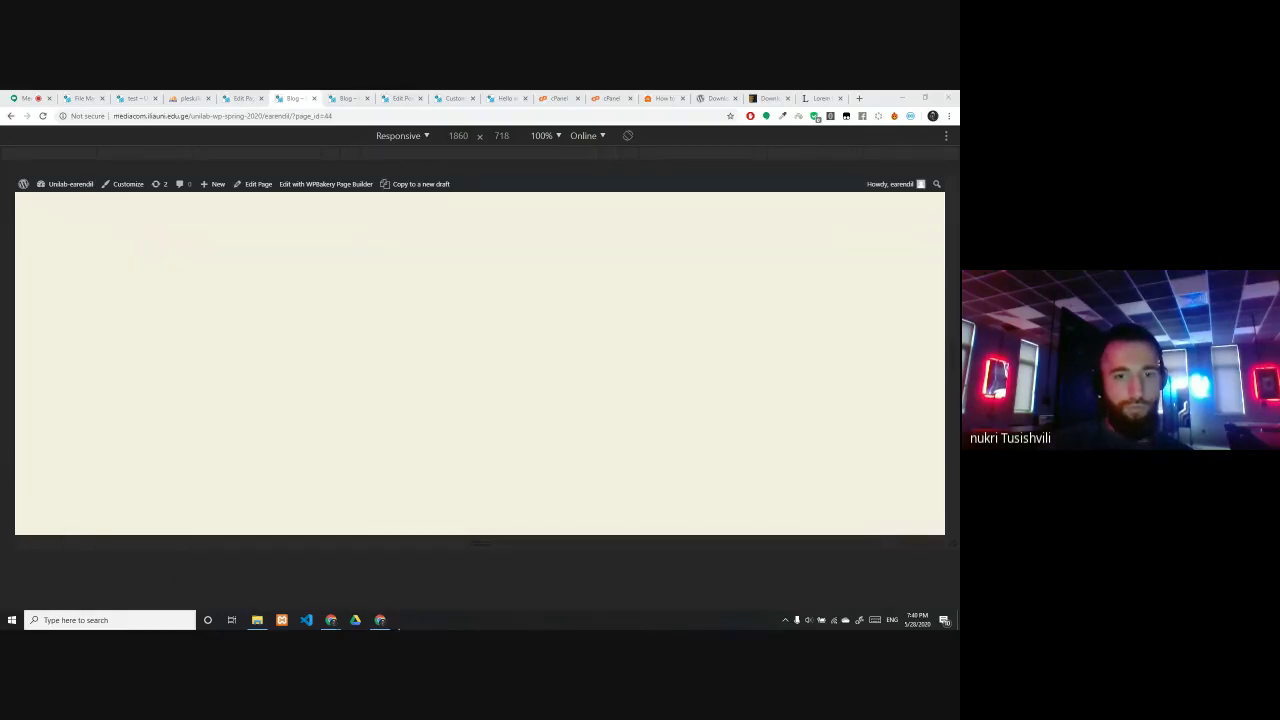
left_click(381, 621)
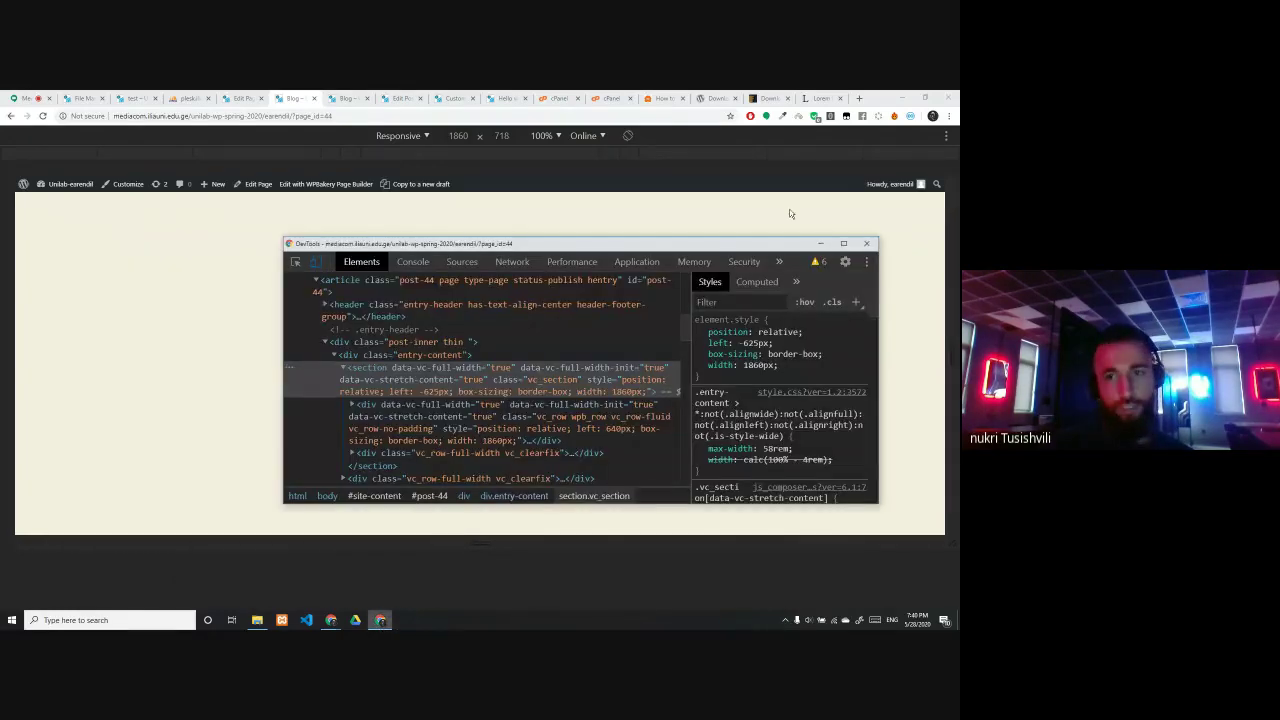
left_click(874, 244)
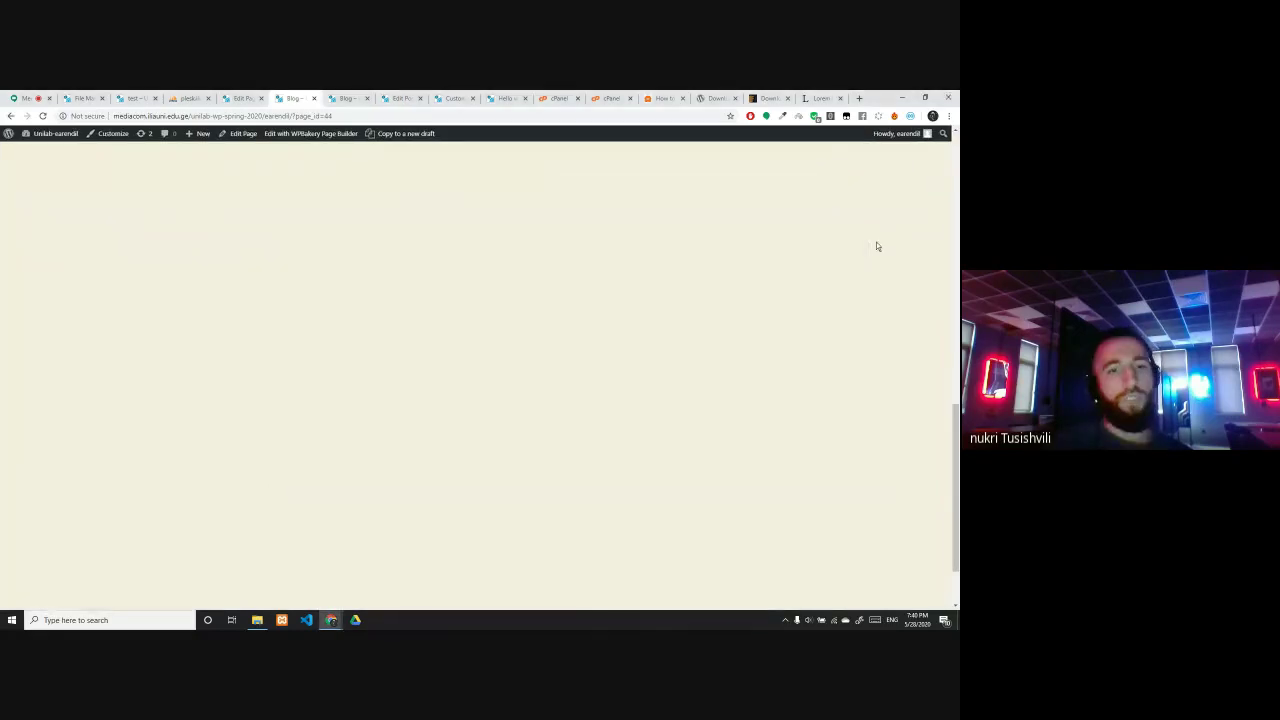
Return to the Blog page editor and open the Post Grid element's settings
scroll(342, 380, "up", 13)
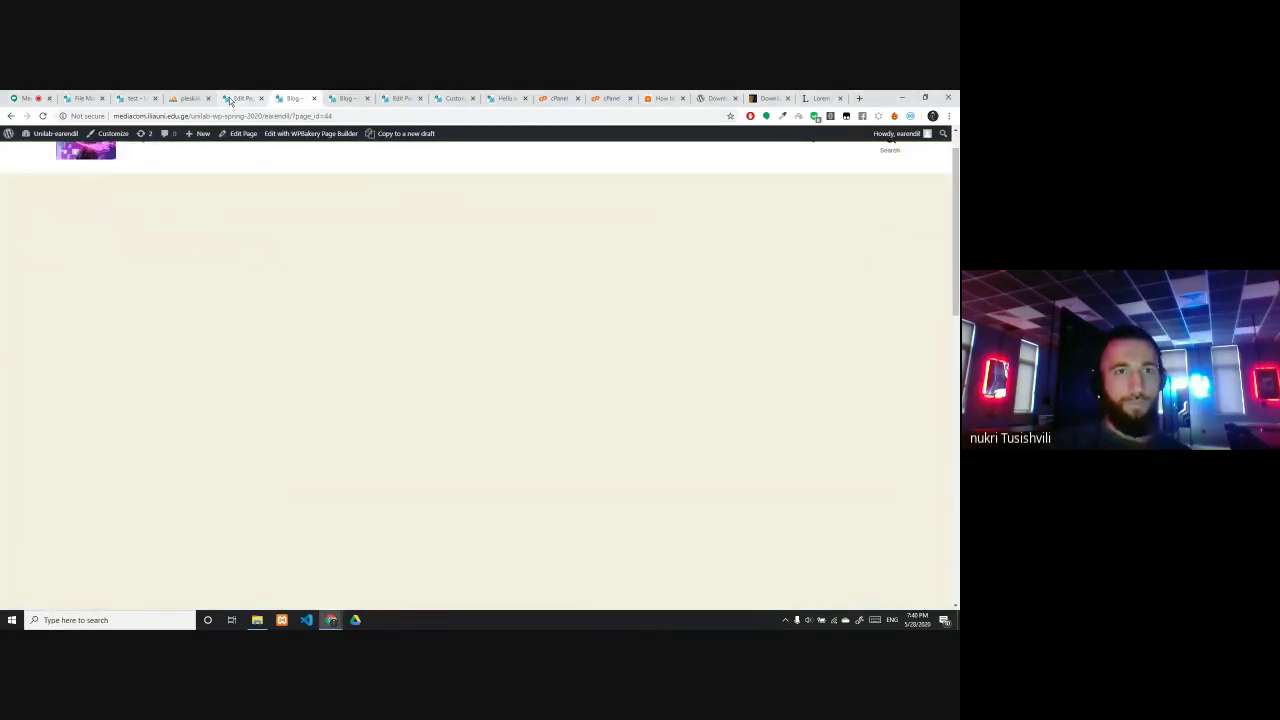
left_click(236, 100)
scroll(366, 380, "down", 3)
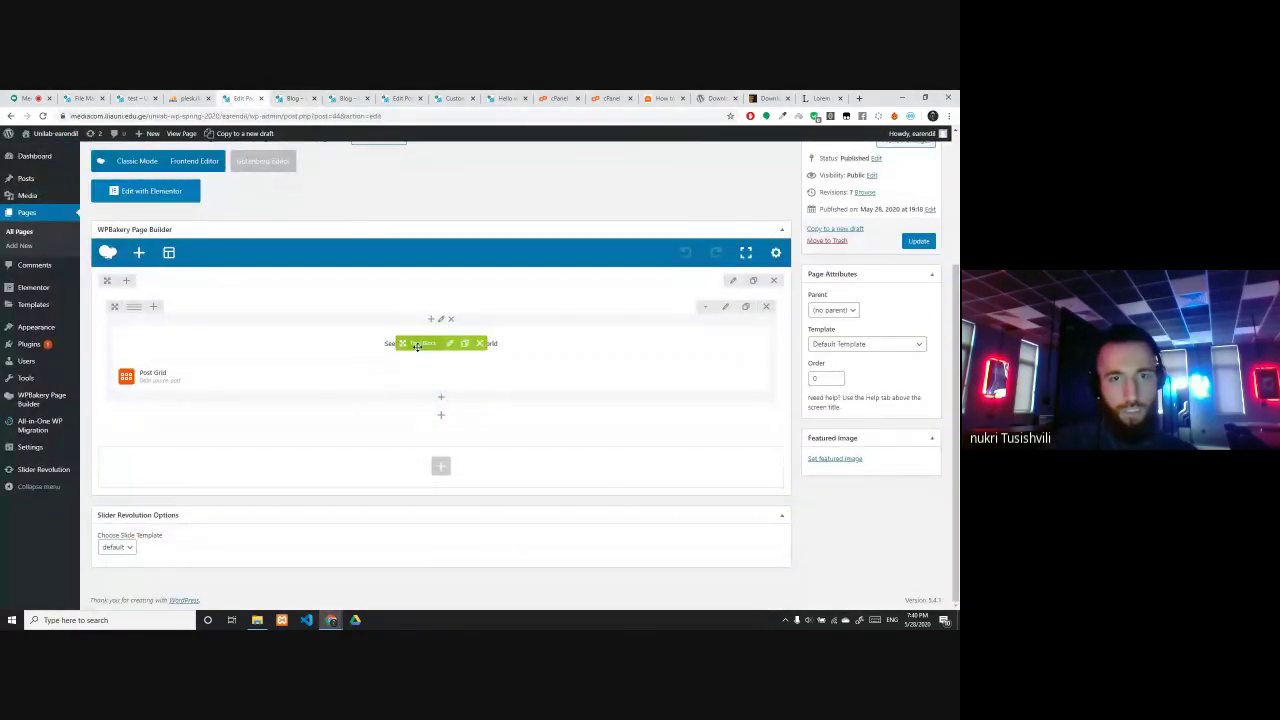
left_click(447, 376)
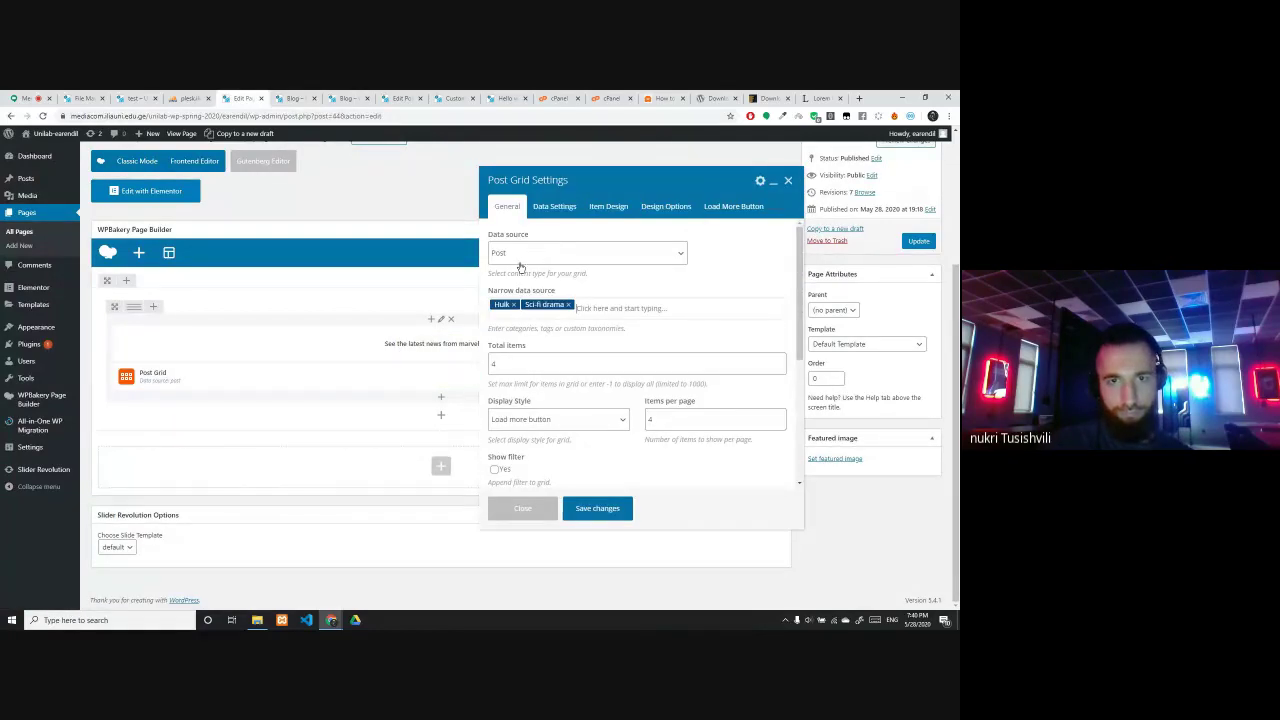
Change the Post Grid's initial loading animation from tada to None and save the element
left_click(627, 209)
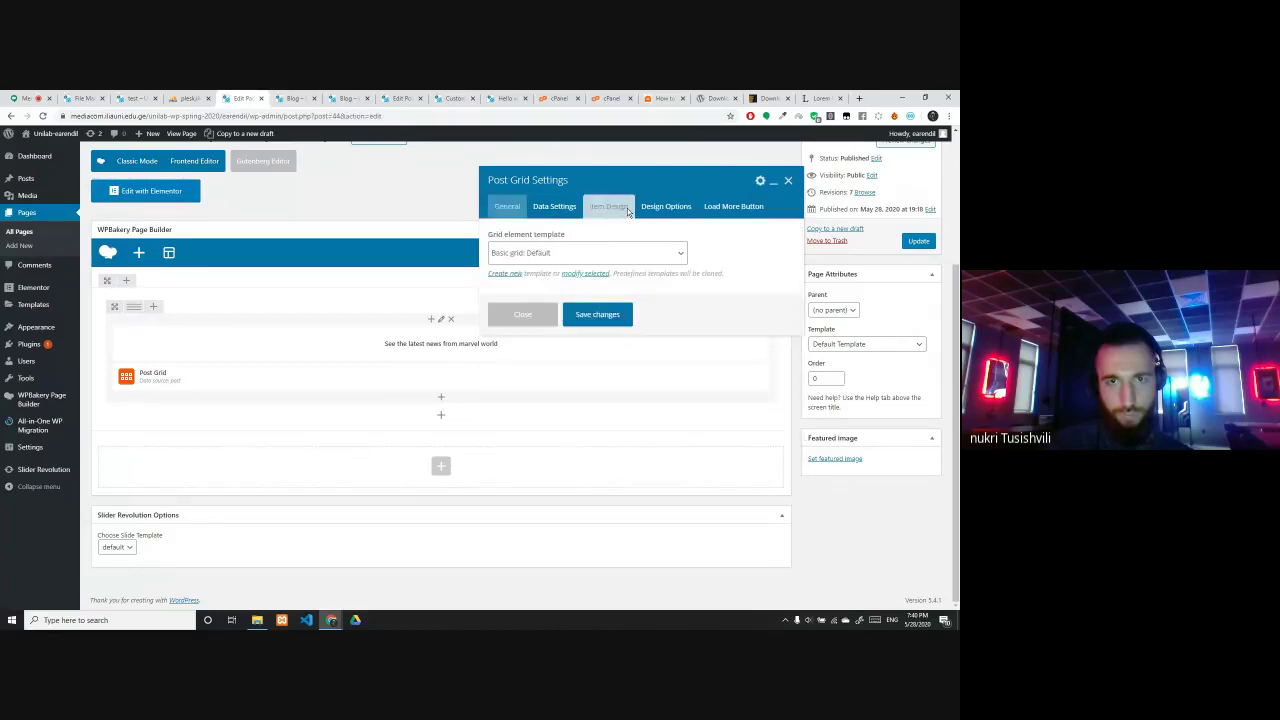
left_click(604, 254)
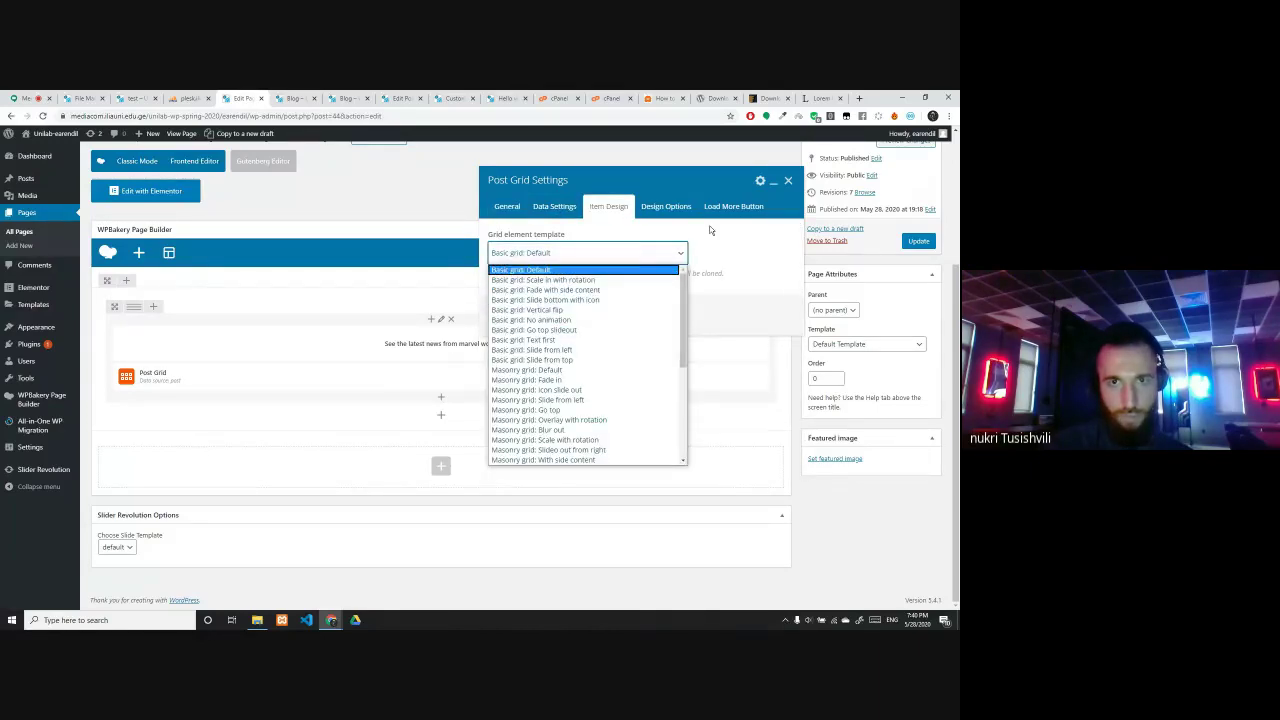
left_click_drag(710, 228, 531, 209)
left_click(507, 207)
scroll(522, 335, "down", 3)
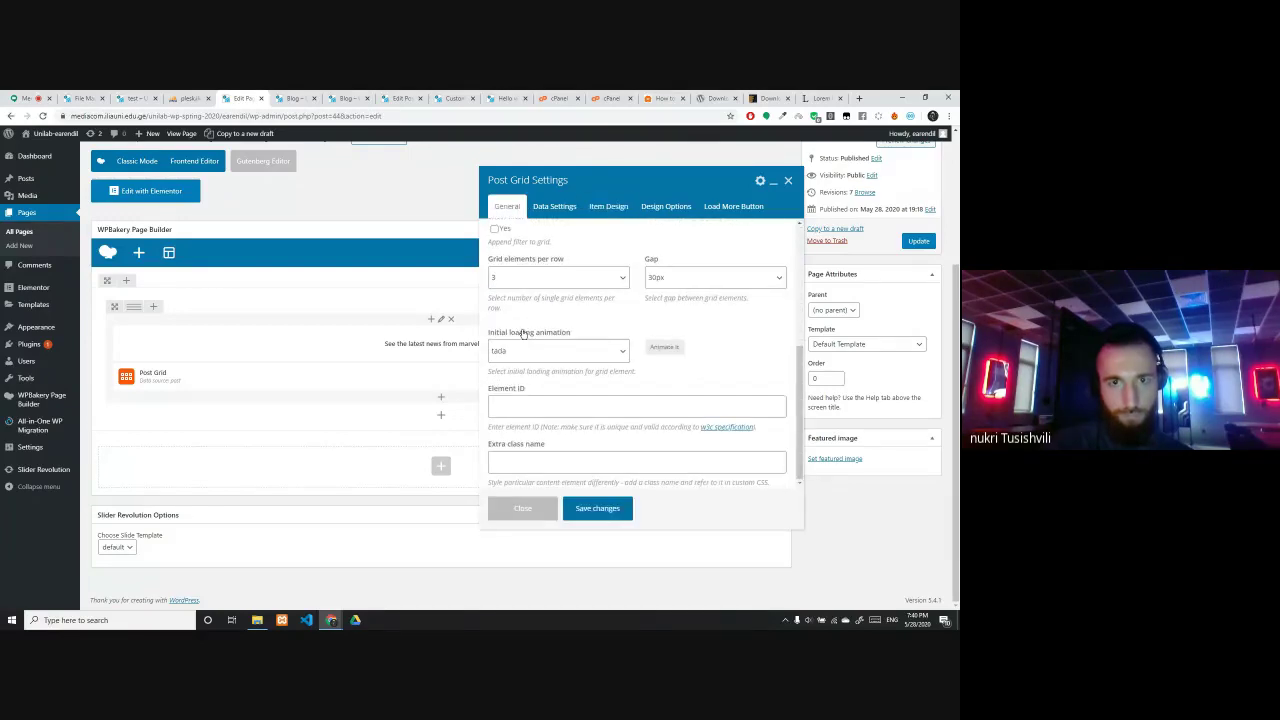
left_click(511, 352)
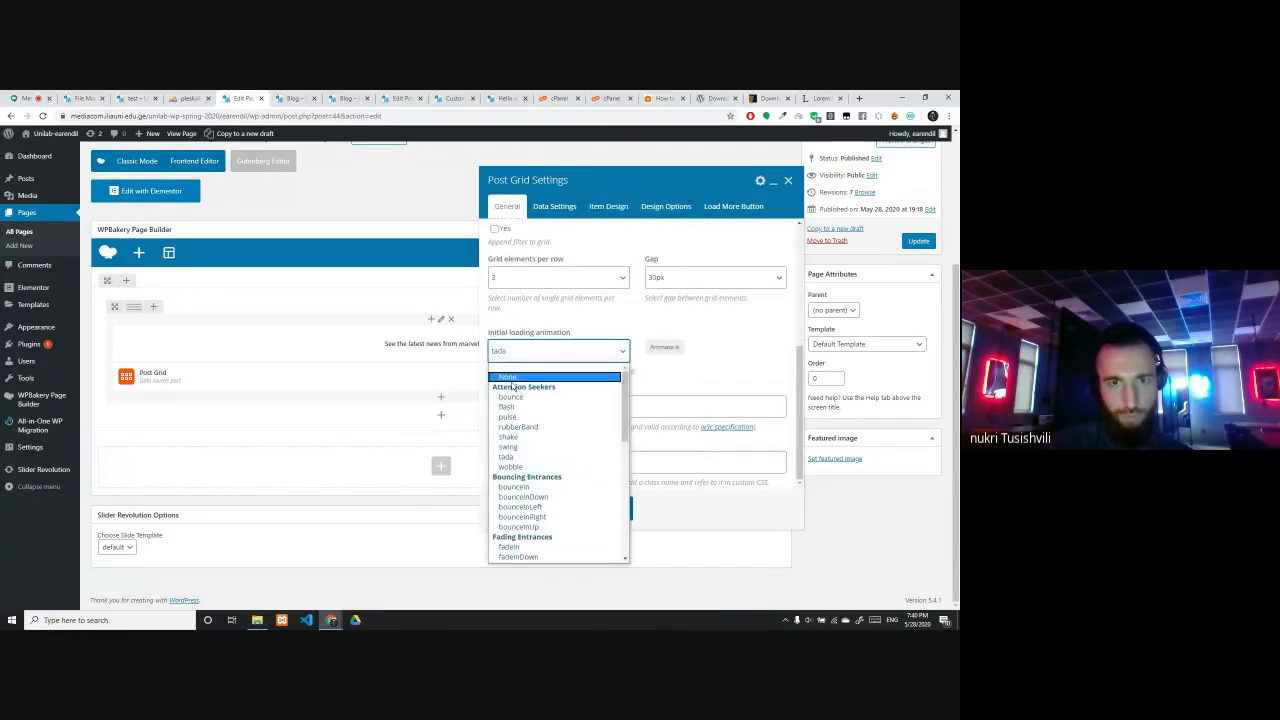
left_click(507, 378)
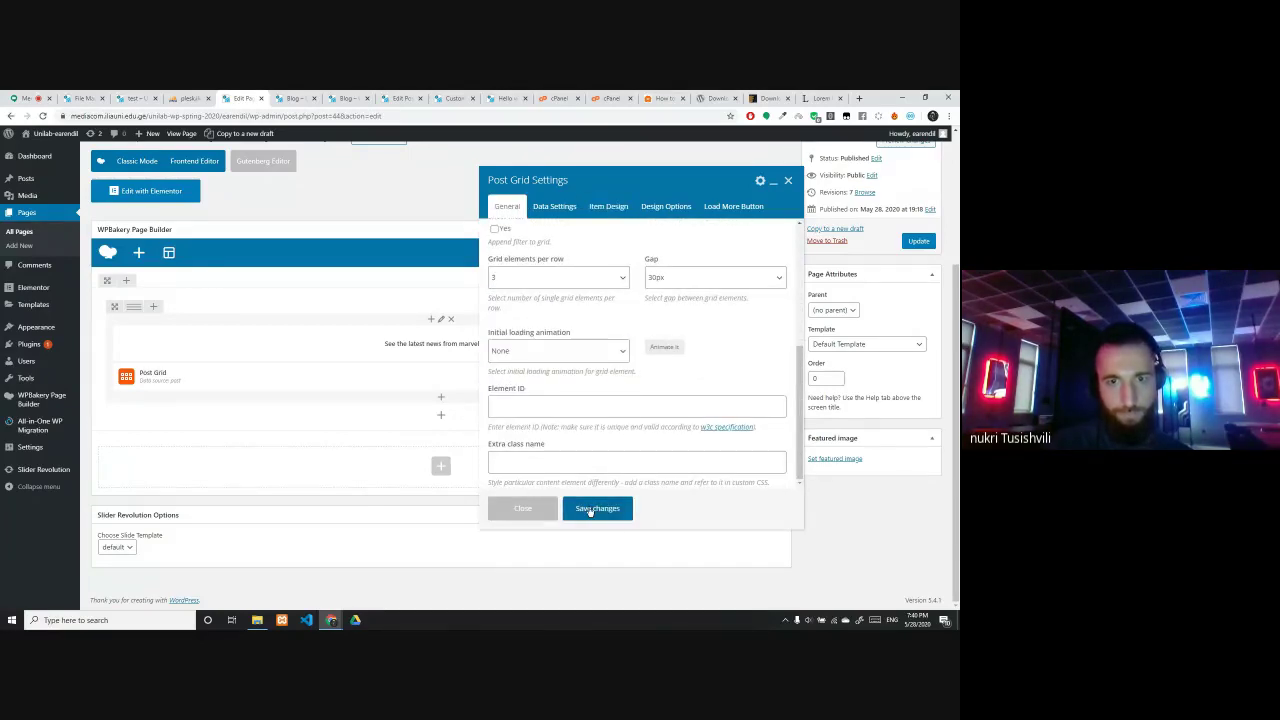
left_click(589, 508)
scroll(906, 209, "up", 5)
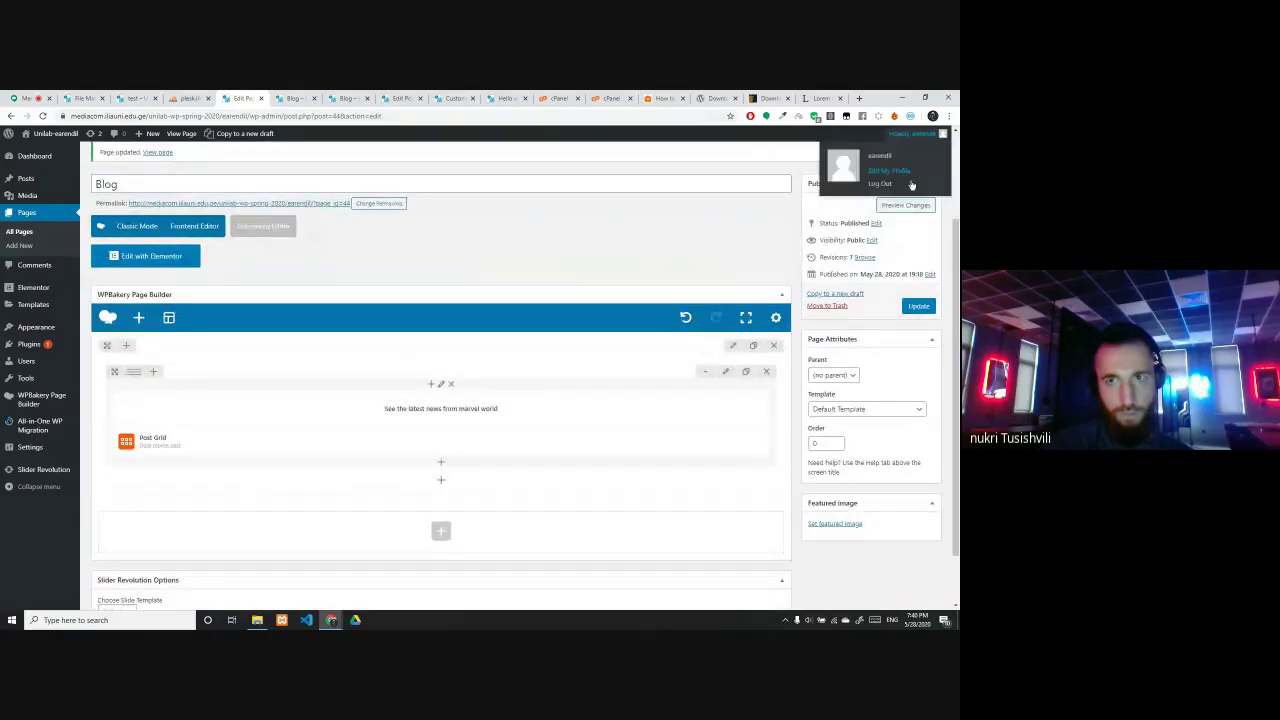
Preview the updated Blog page, then go back to its WPBakery builder layout
left_click(903, 205)
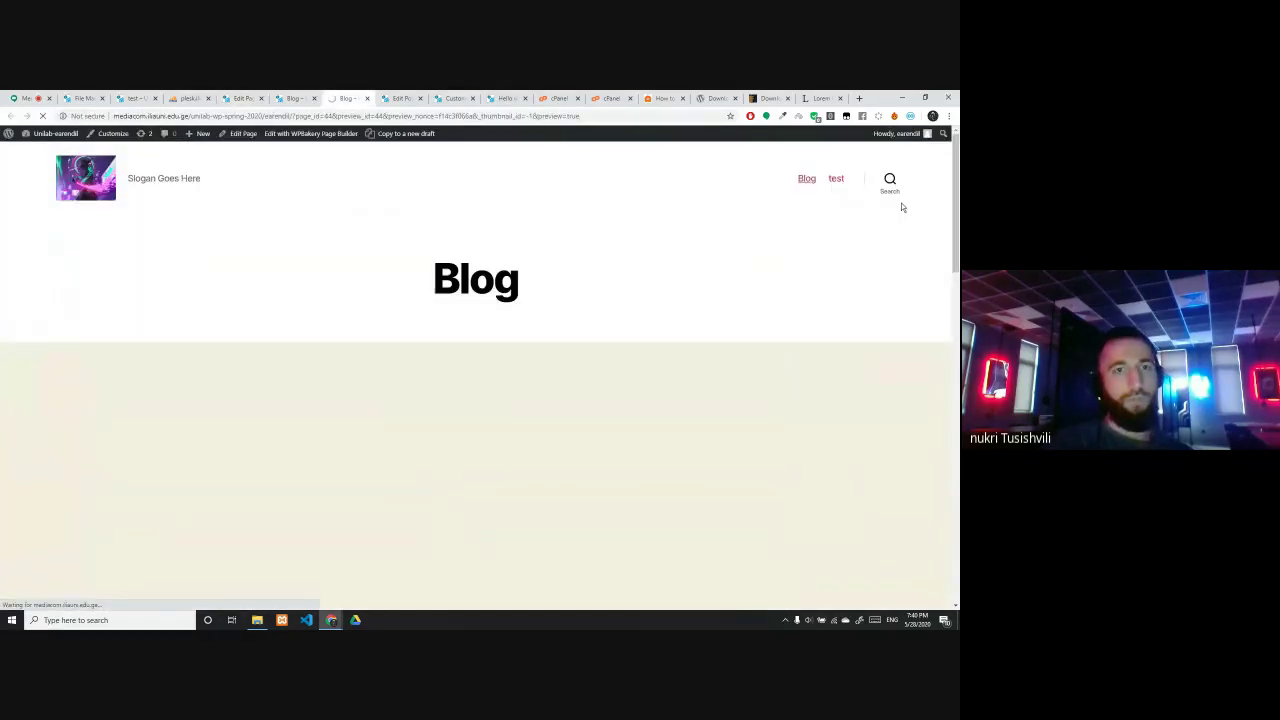
scroll(876, 388, "down", 3)
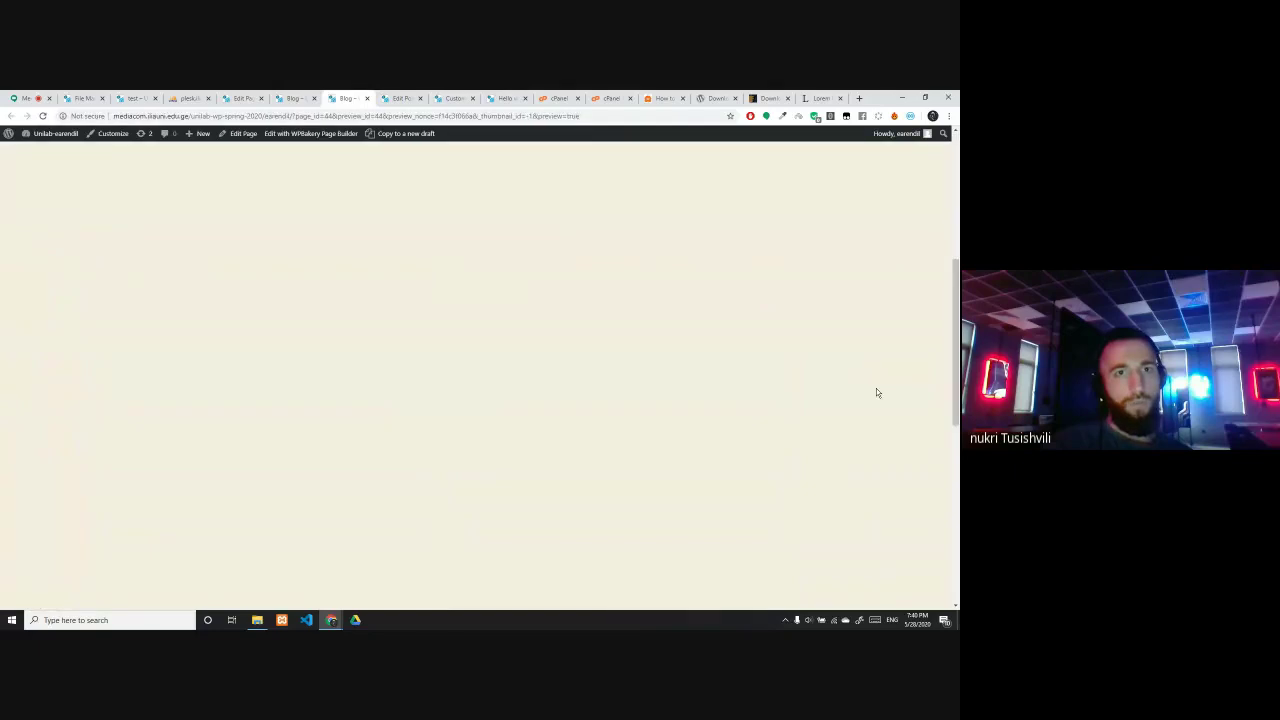
scroll(876, 388, "down", 5)
scroll(876, 392, "up", 5)
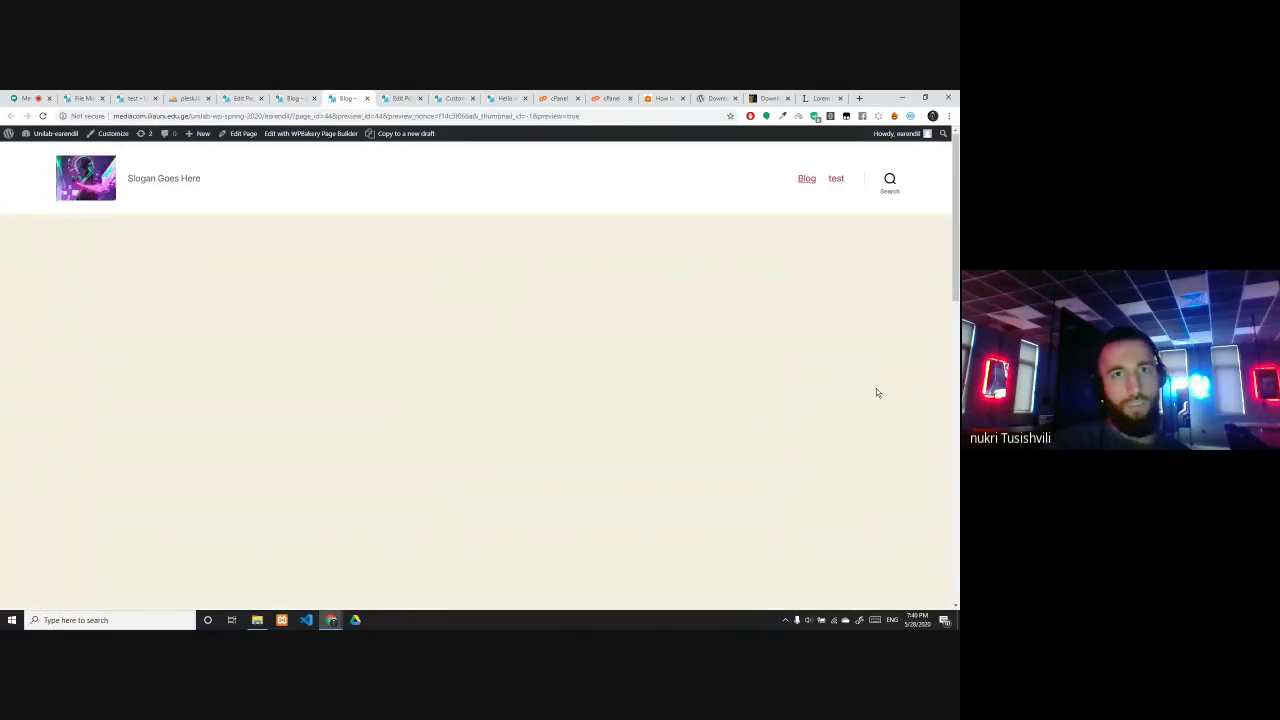
left_click(276, 98)
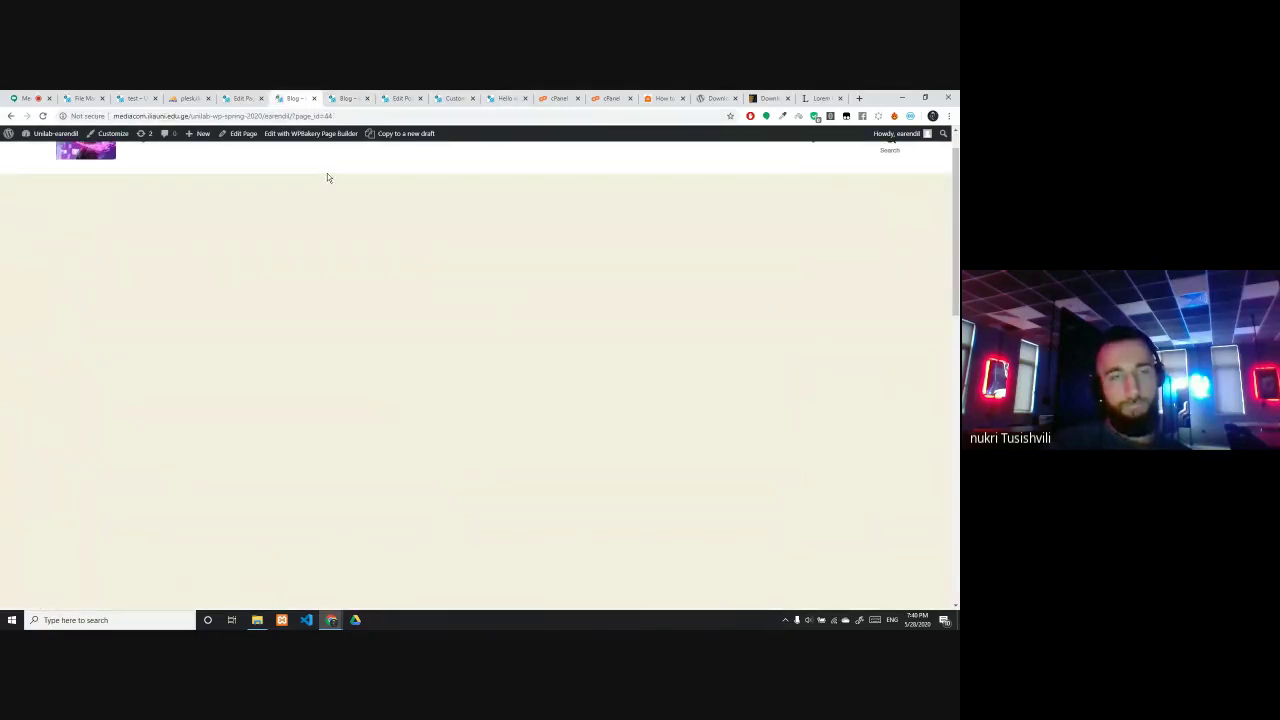
left_click(240, 98)
scroll(463, 400, "down", 1)
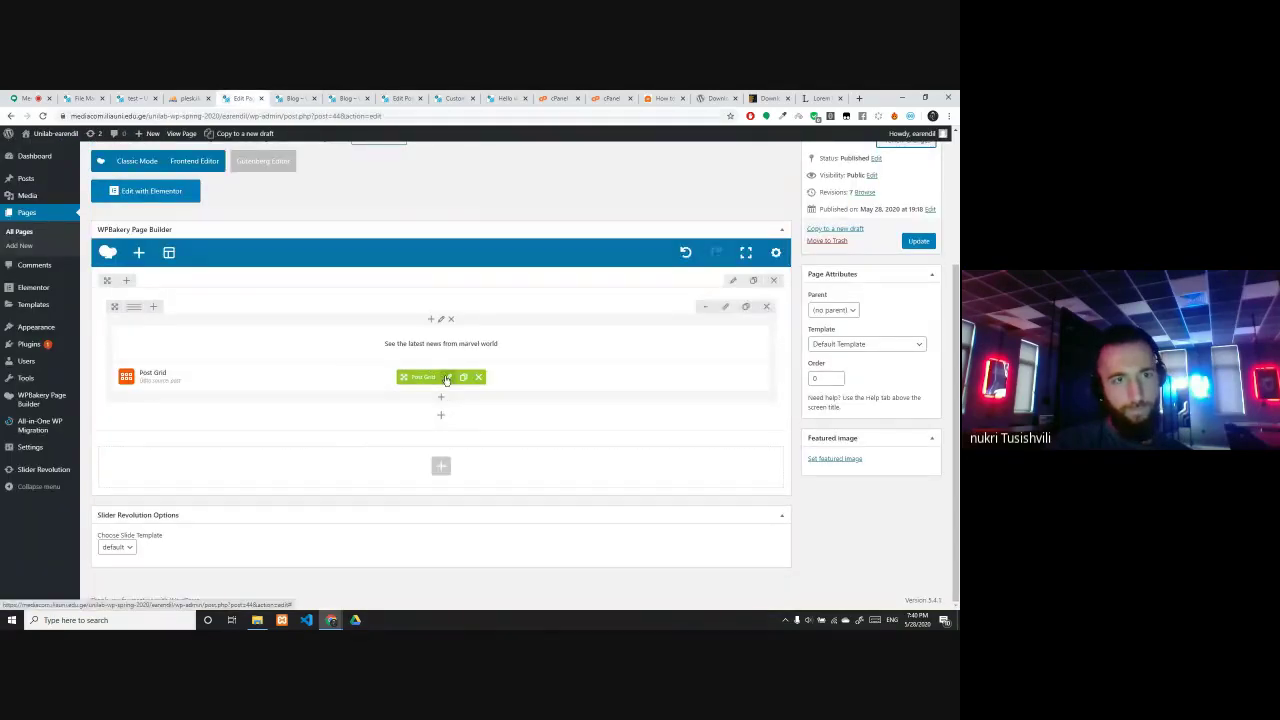
Enter NK-BLOG as the Post Grid's Element ID and save the settings
left_click(447, 378)
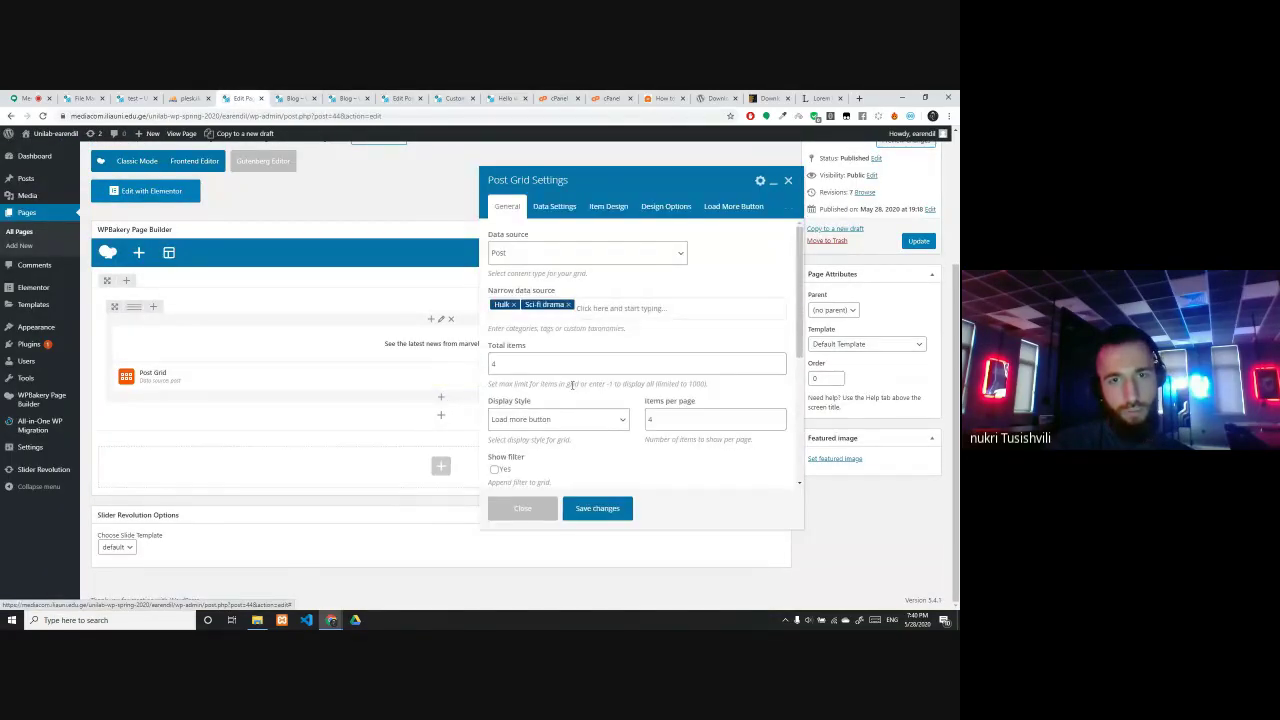
scroll(570, 370, "down", 4)
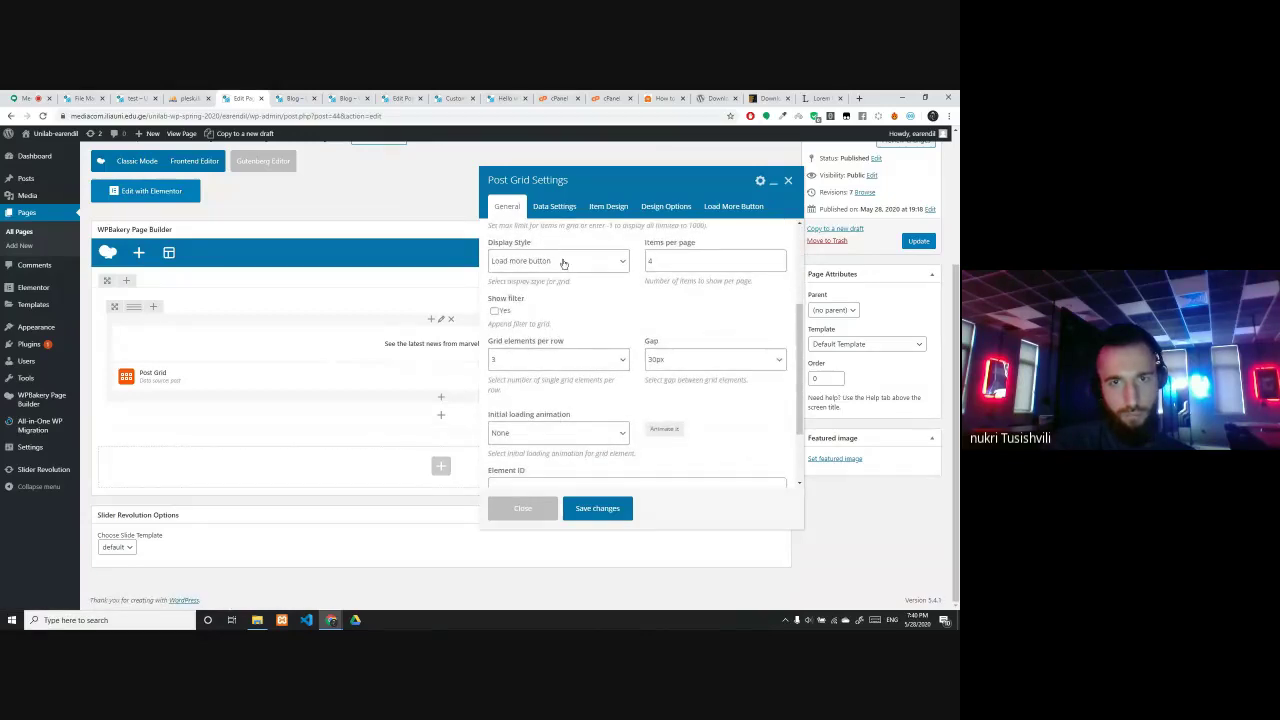
left_click(563, 261)
left_click(563, 261)
scroll(565, 265, "down", 1)
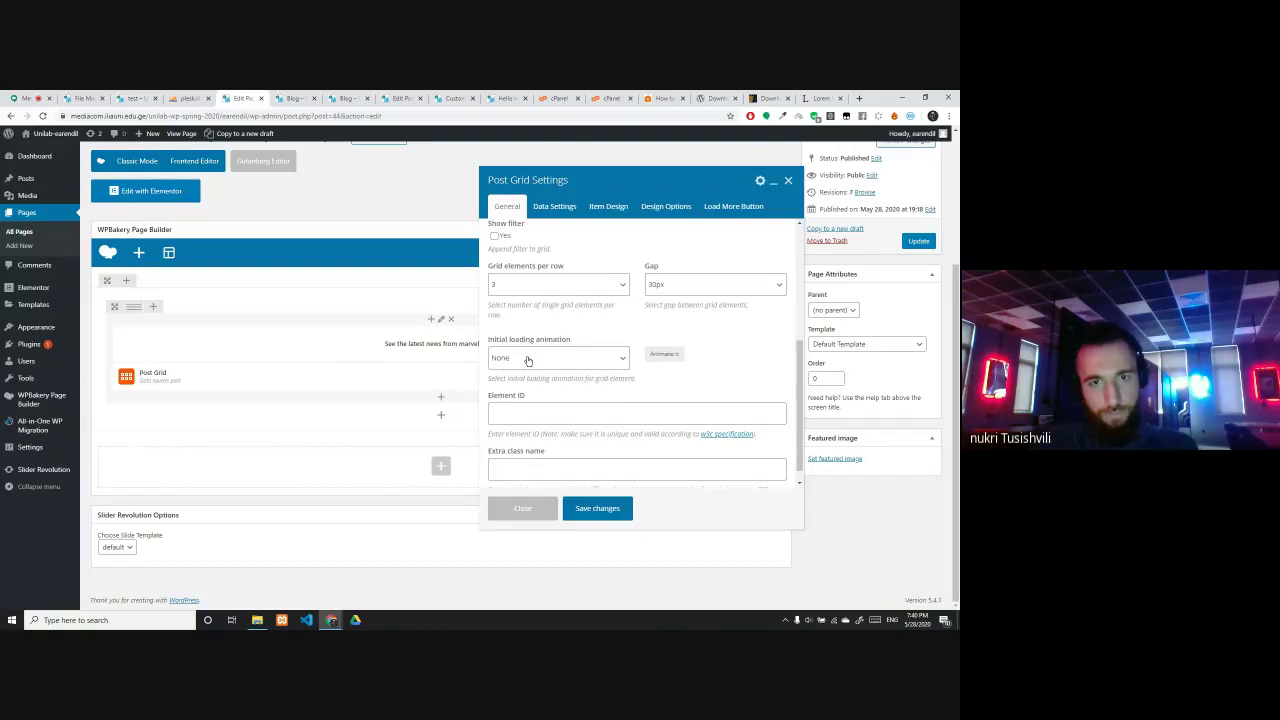
scroll(528, 361, "down", 1)
scroll(528, 361, "up", 5)
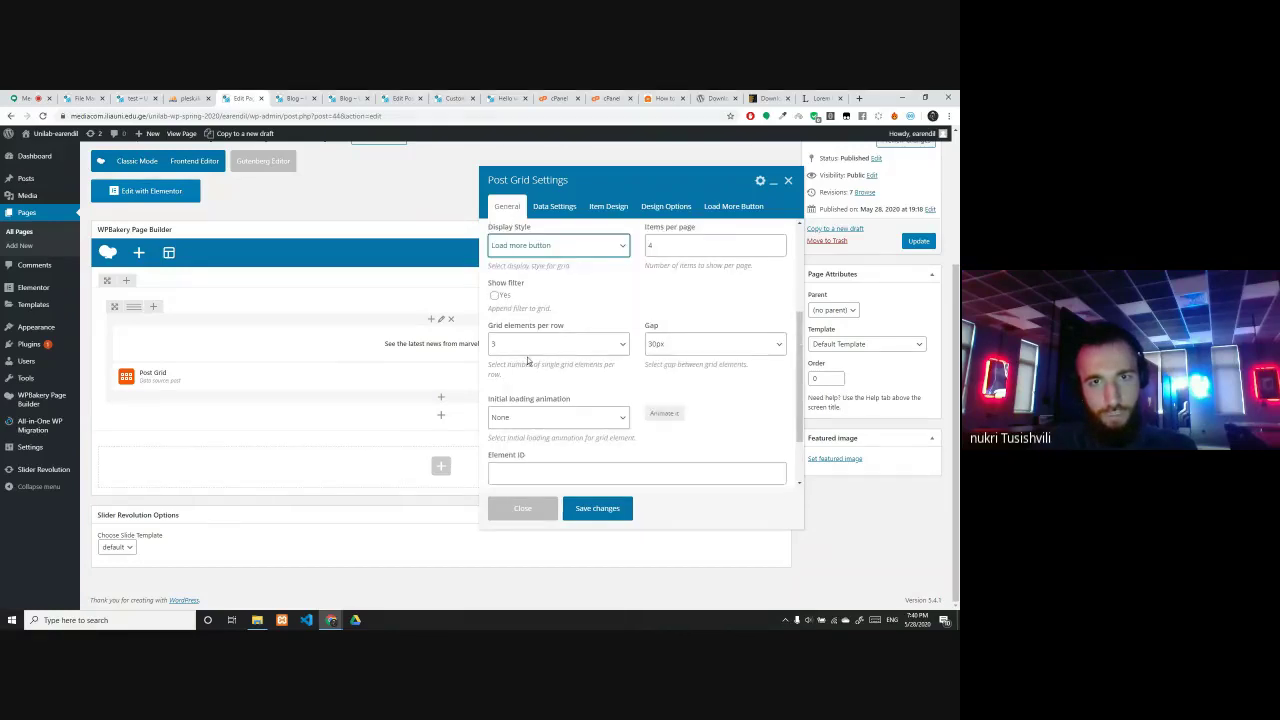
scroll(528, 357, "up", 1)
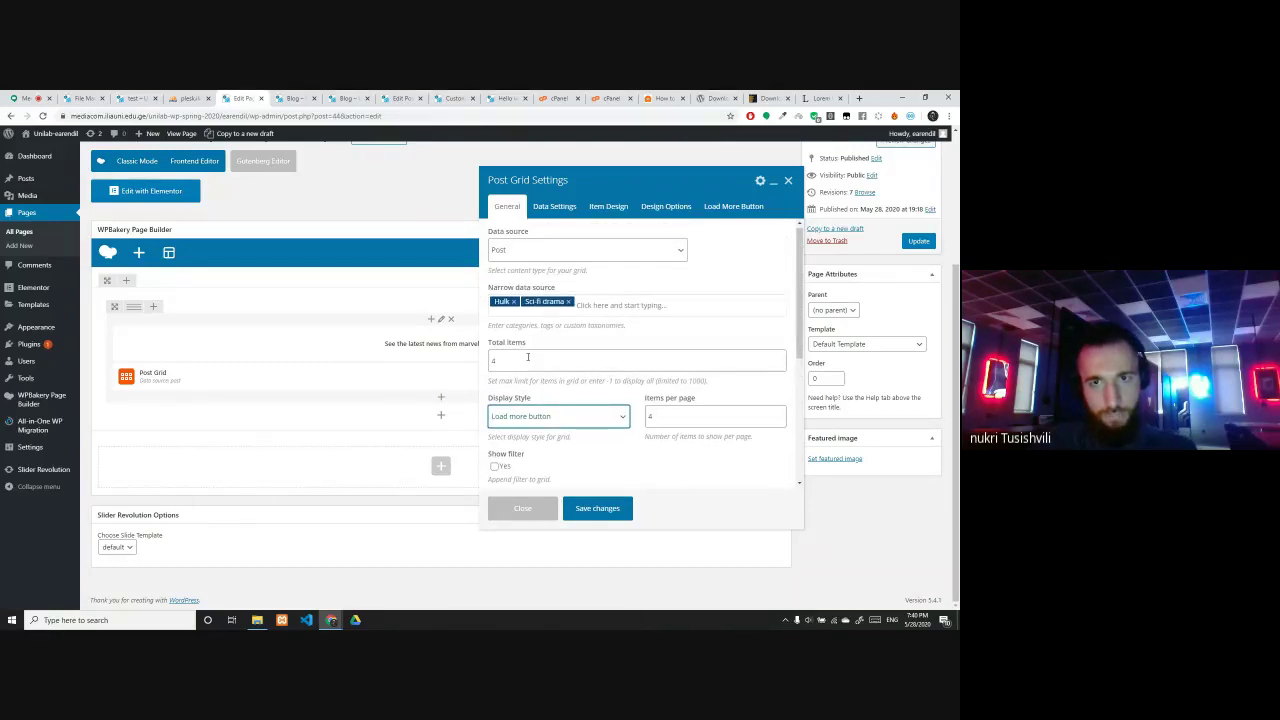
scroll(540, 380, "down", 6)
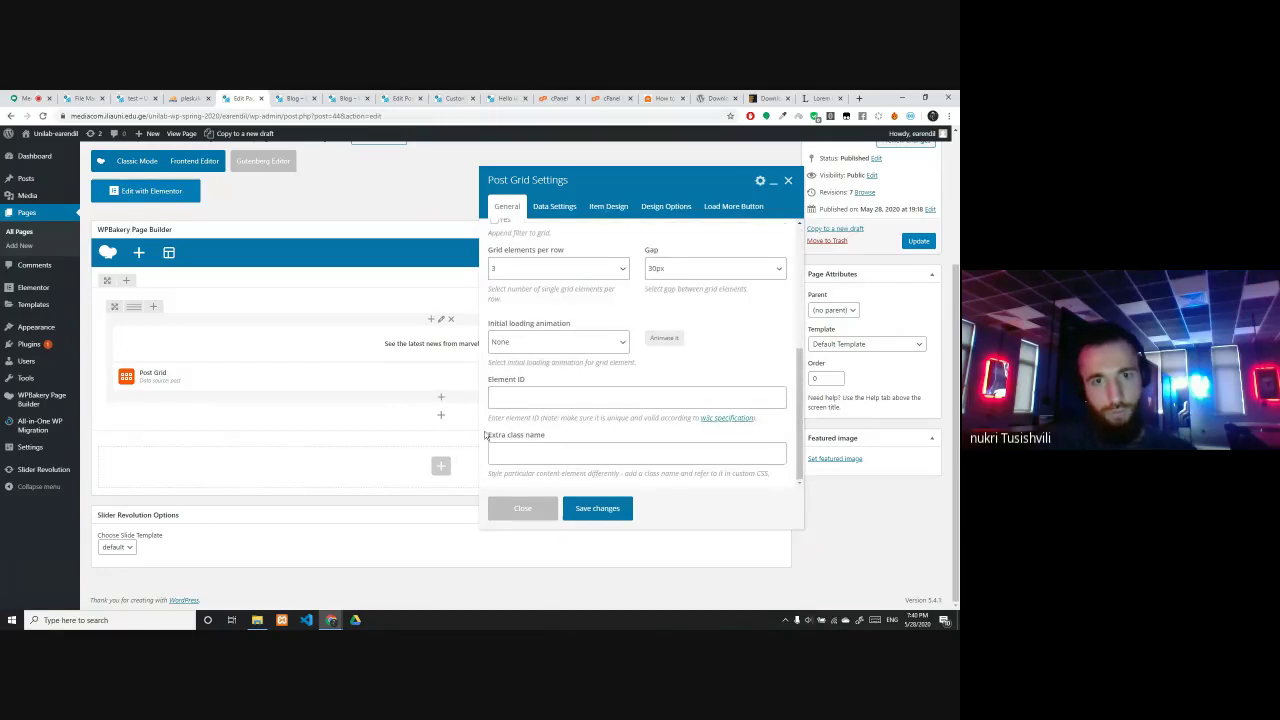
left_click(521, 396)
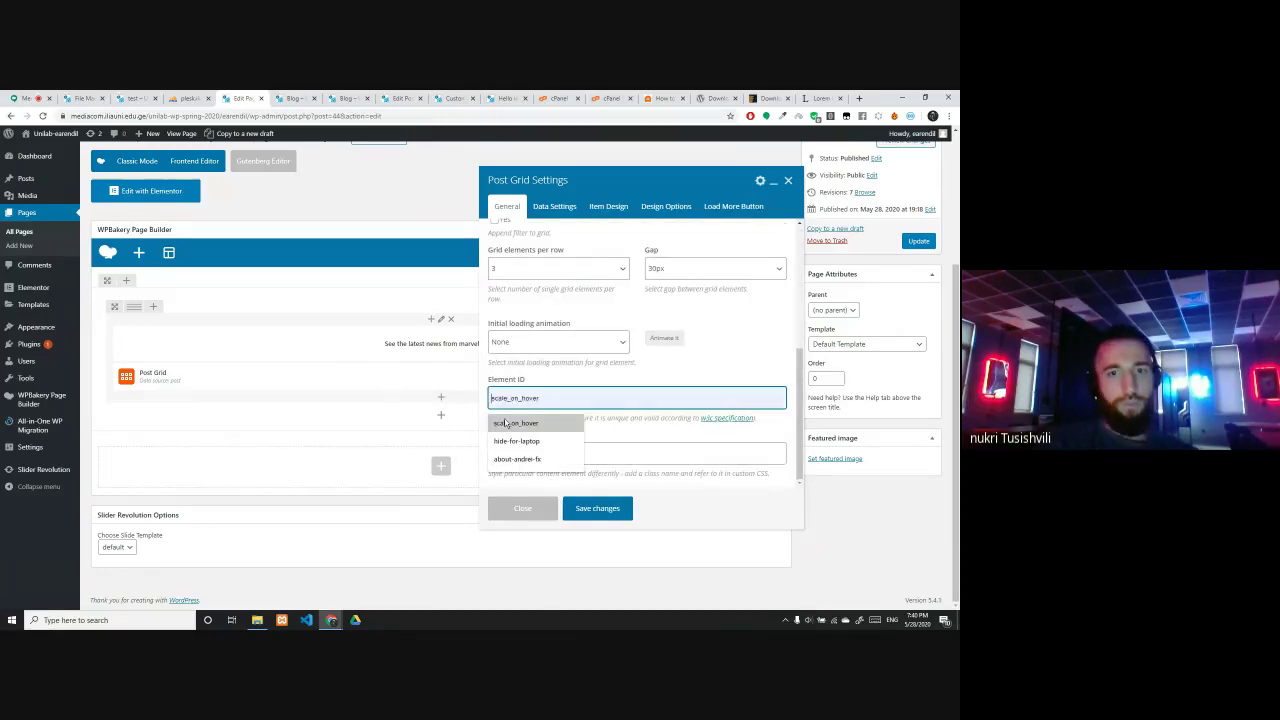
type("NK")
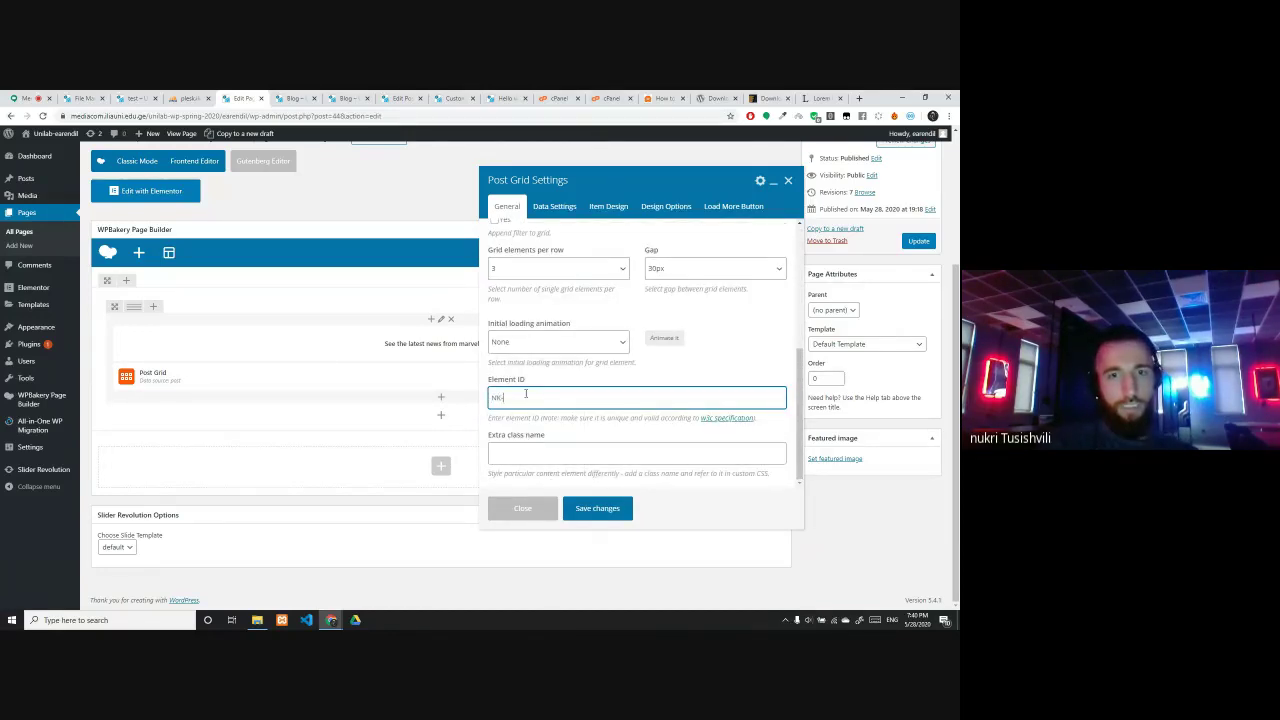
type("-BLO")
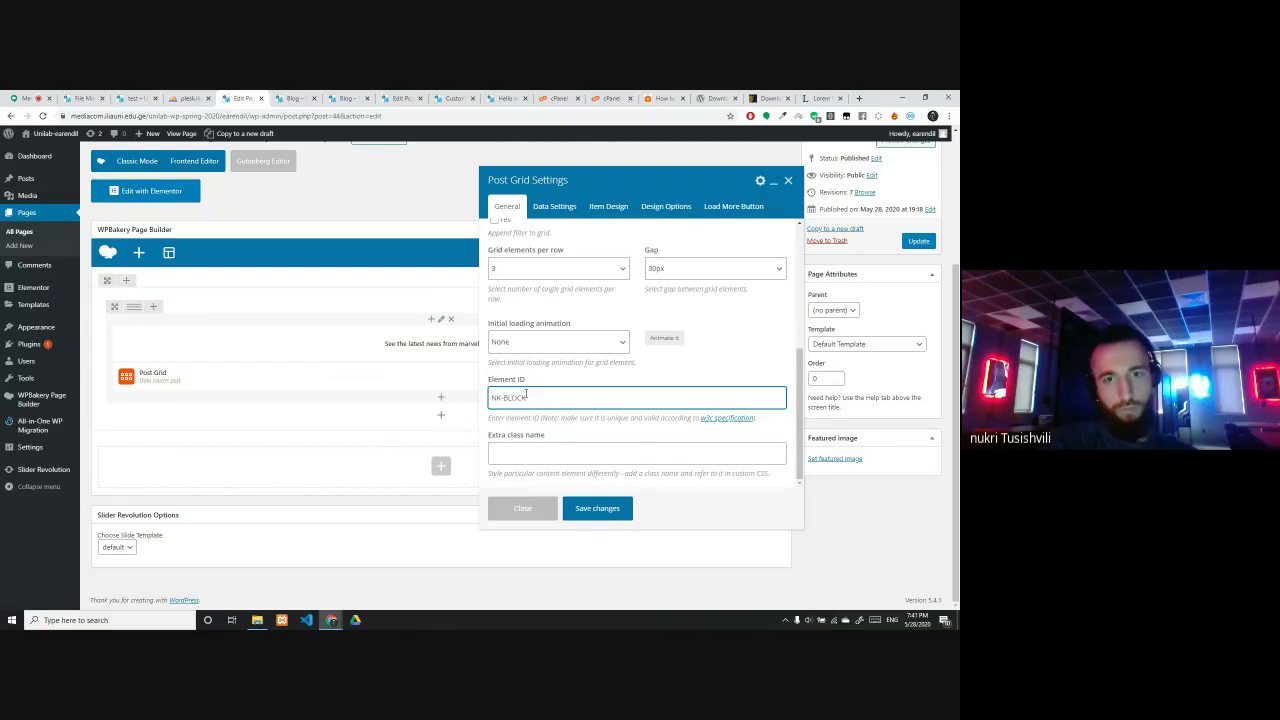
type("G")
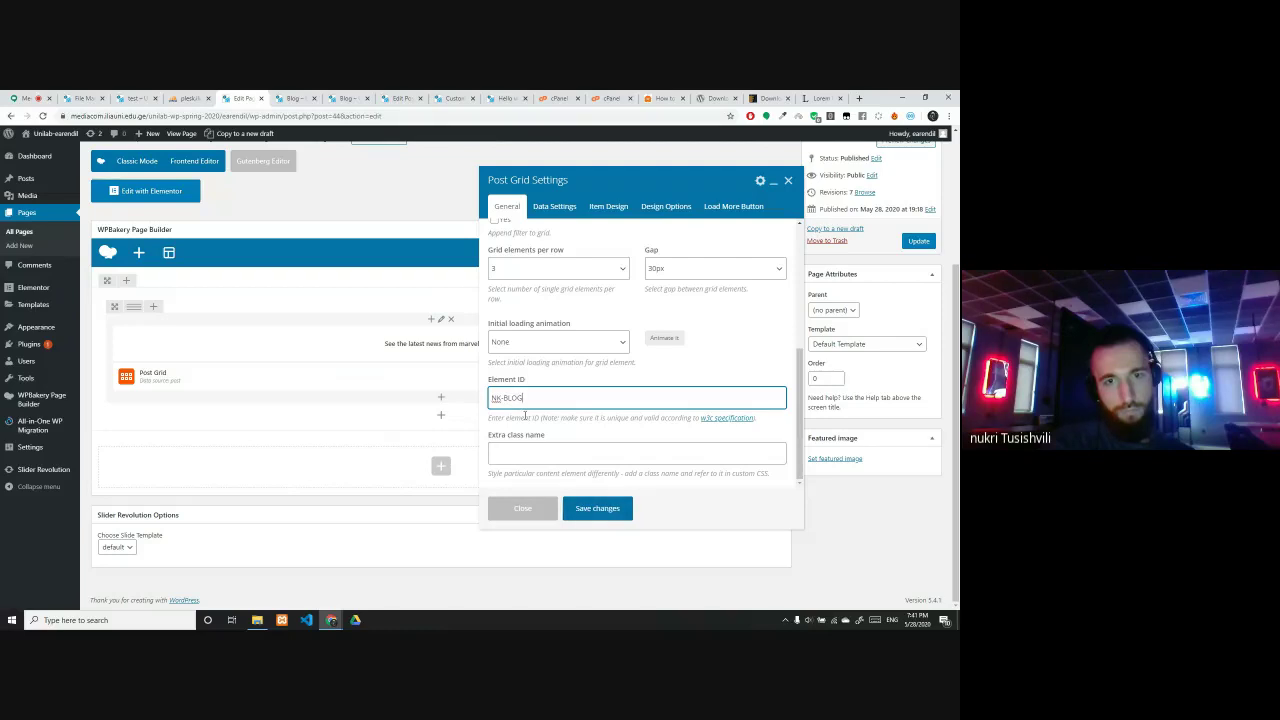
key("ctrl+a")
left_click(582, 508)
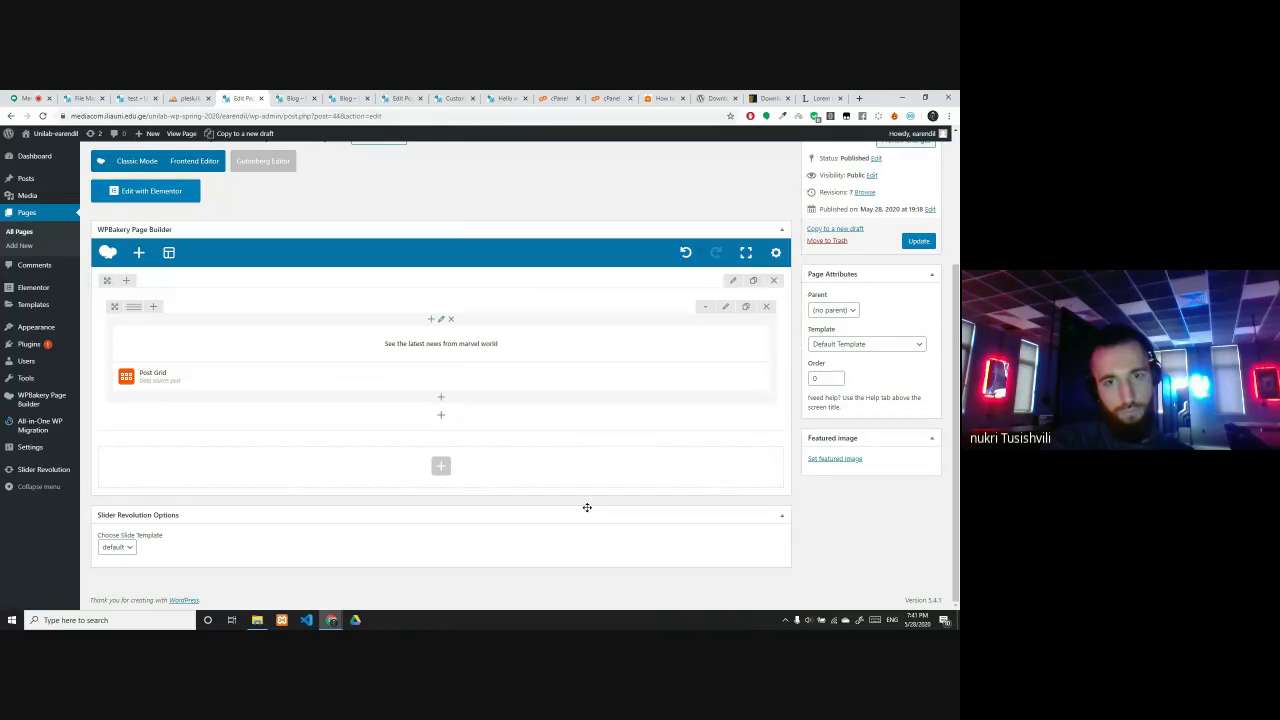
Save the page, then set the row stretch to 'Stretch row and content (no paddings)'
left_click(920, 242)
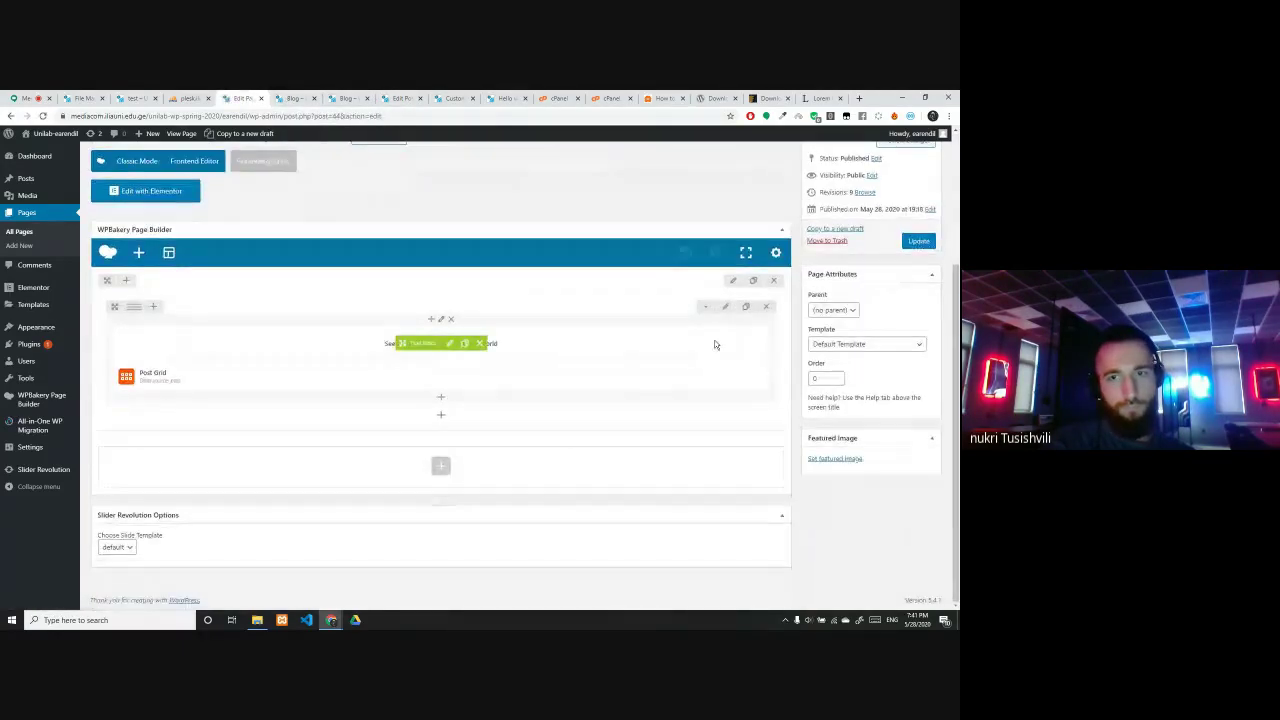
left_click(727, 307)
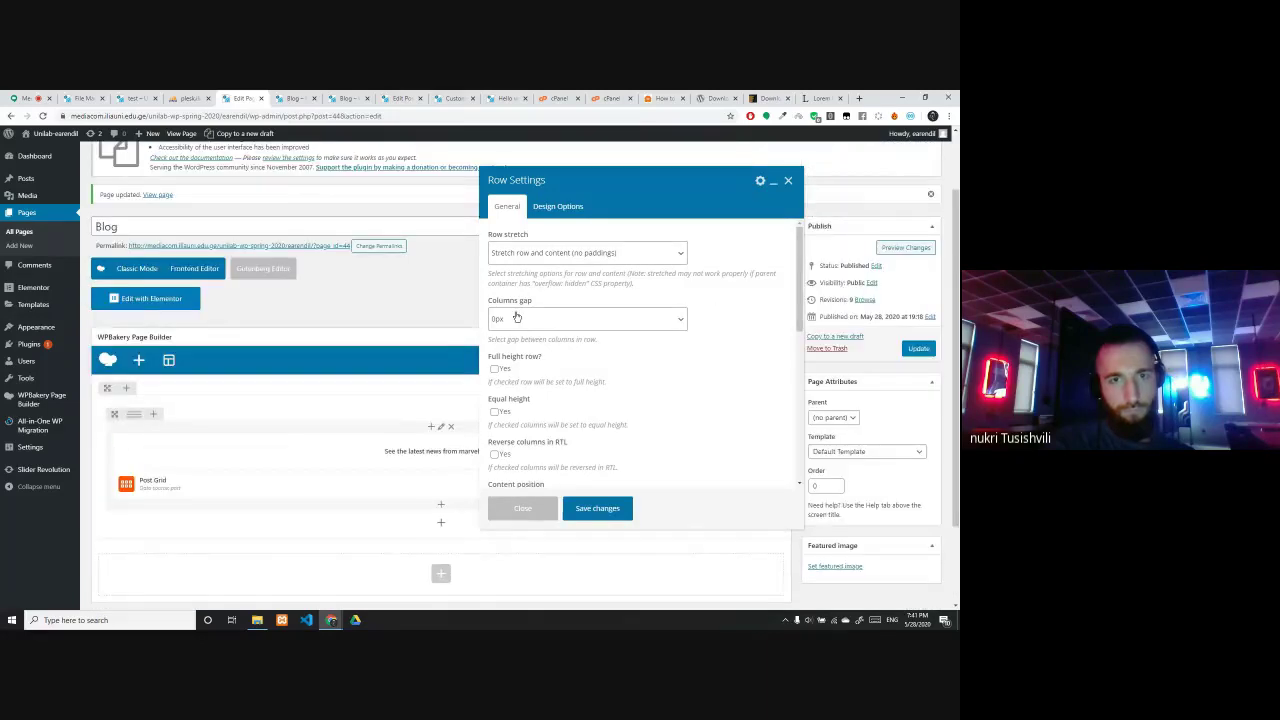
left_click(522, 253)
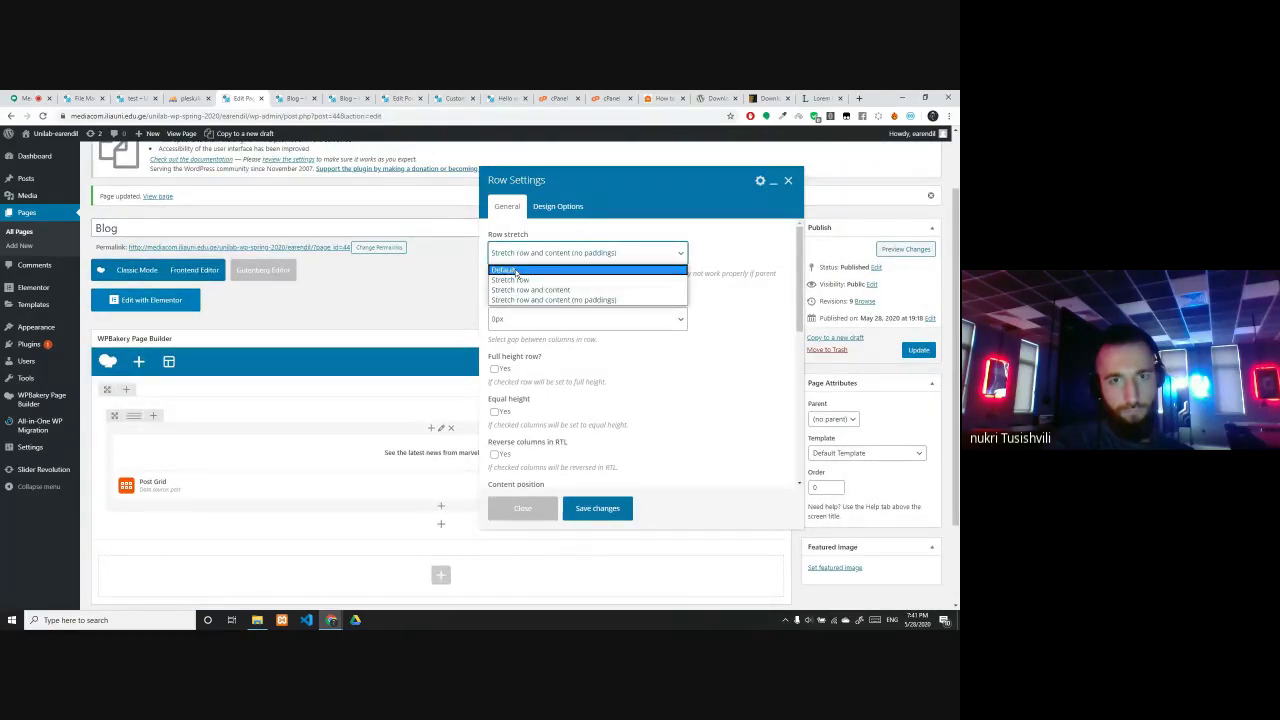
left_click(516, 269)
left_click(543, 253)
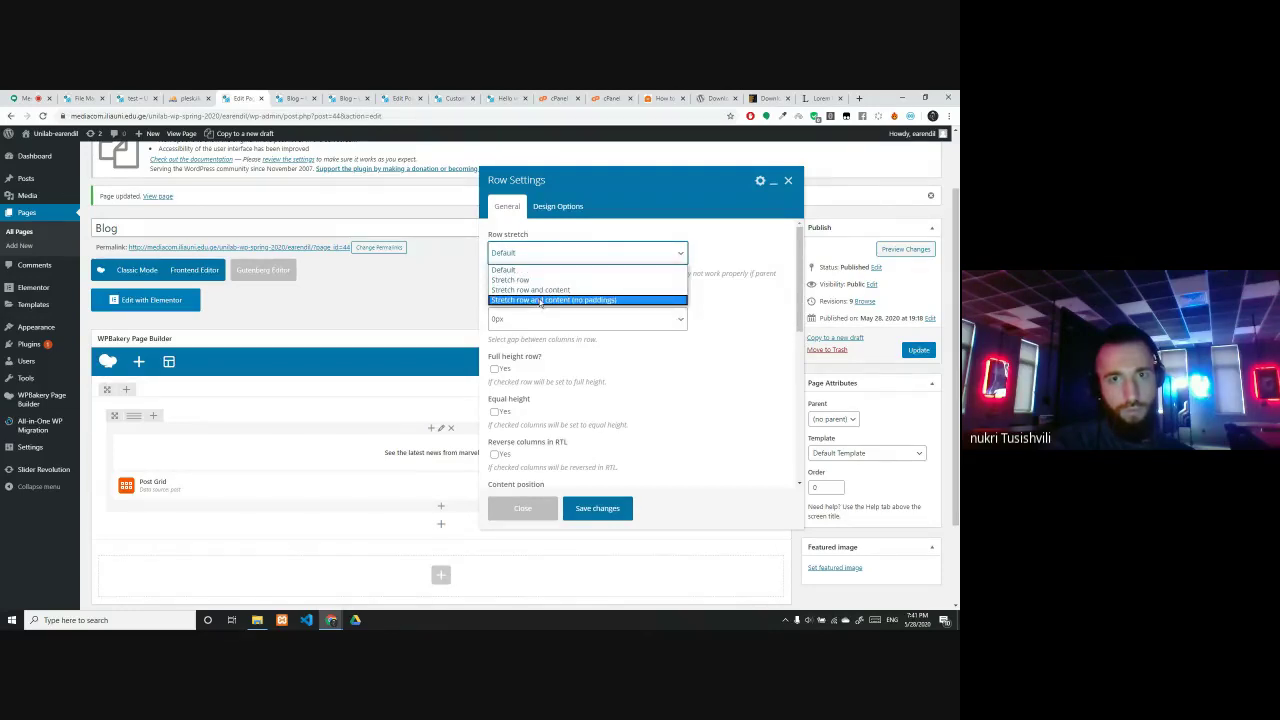
left_click(540, 300)
left_click(610, 511)
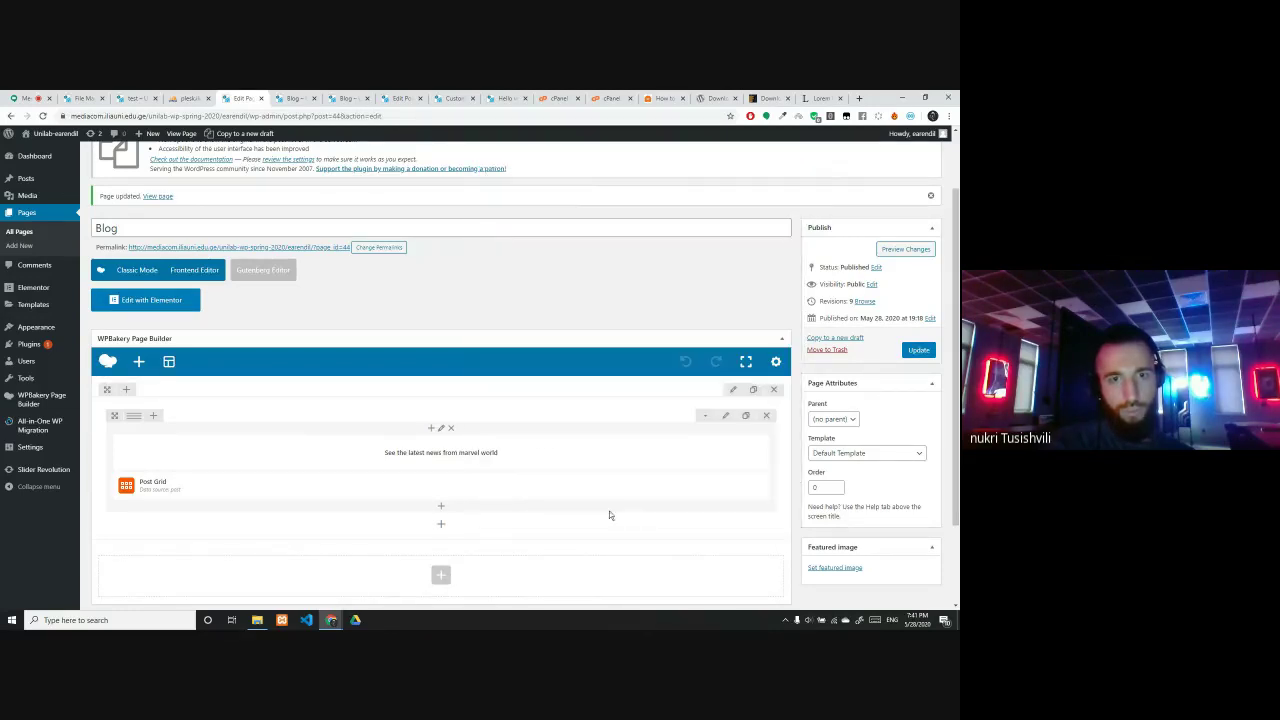
Set the section stretch to 'Stretch section' and update the Blog page
left_click(733, 389)
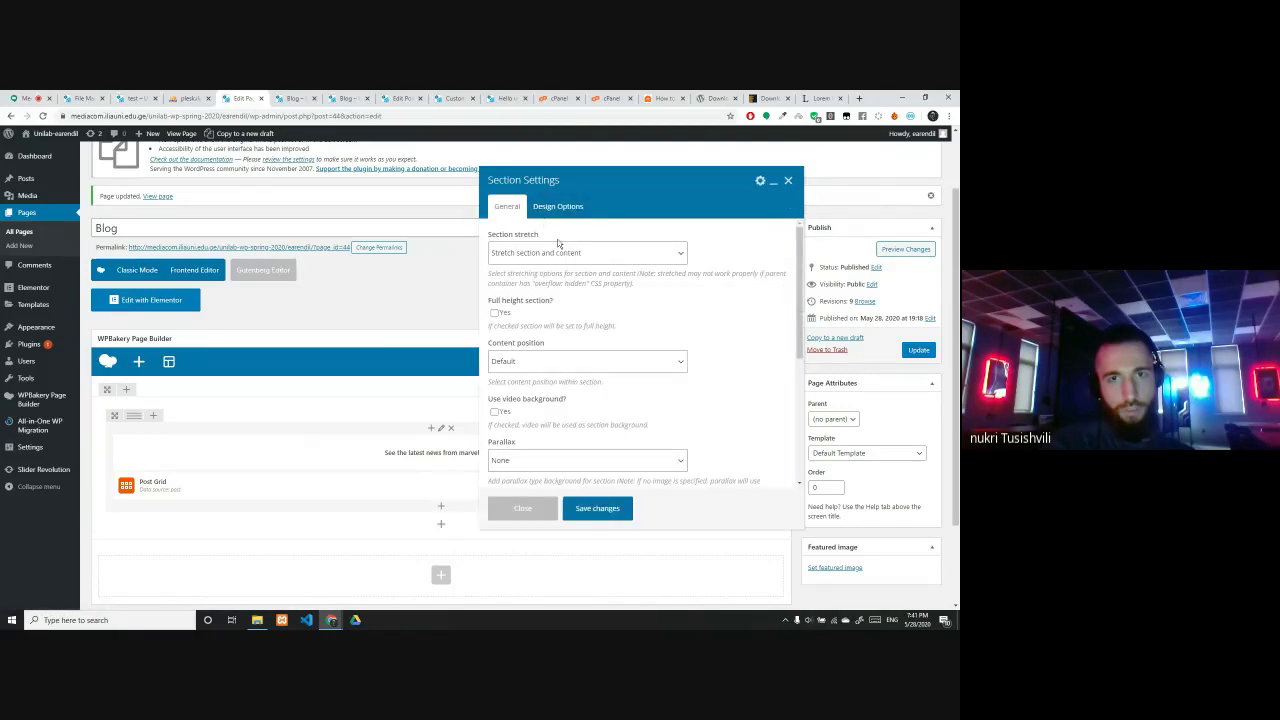
left_click(556, 253)
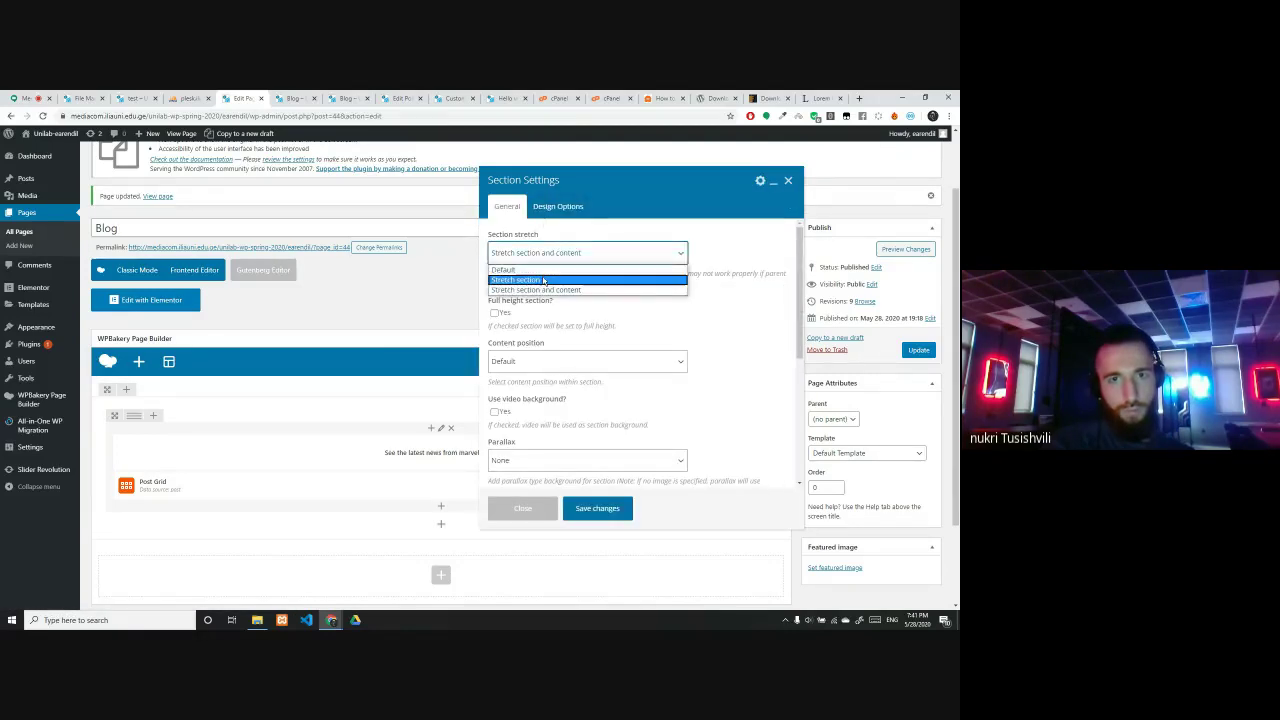
left_click(540, 277)
left_click(585, 509)
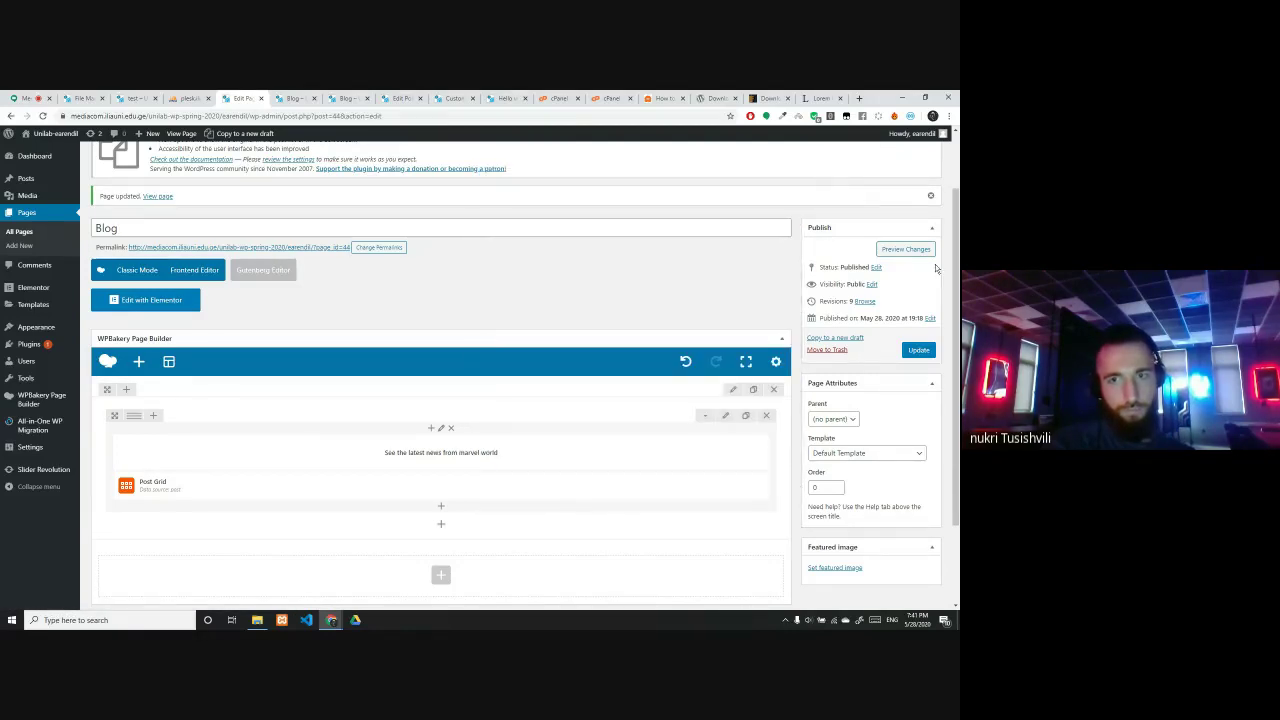
left_click(918, 350)
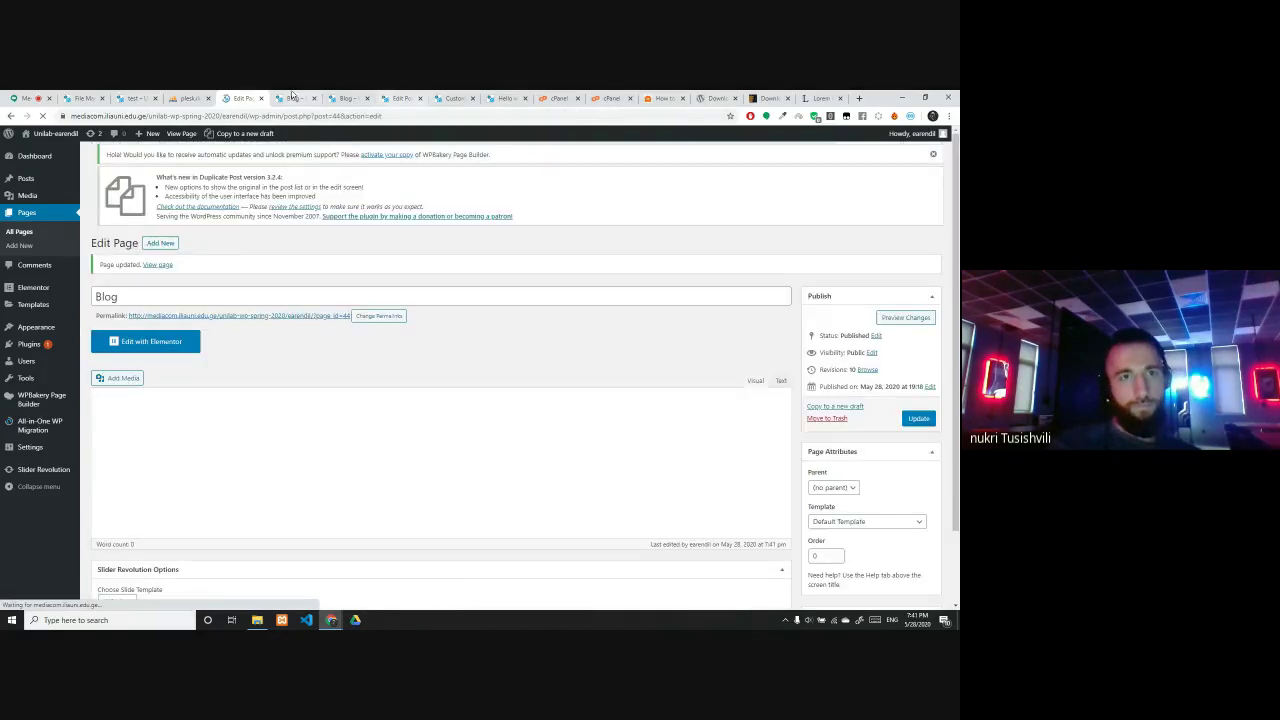
Reload the live Blog page and scroll through the grid posts to check their layout
left_click(293, 98)
mouse_move(15, 135)
left_click(41, 117)
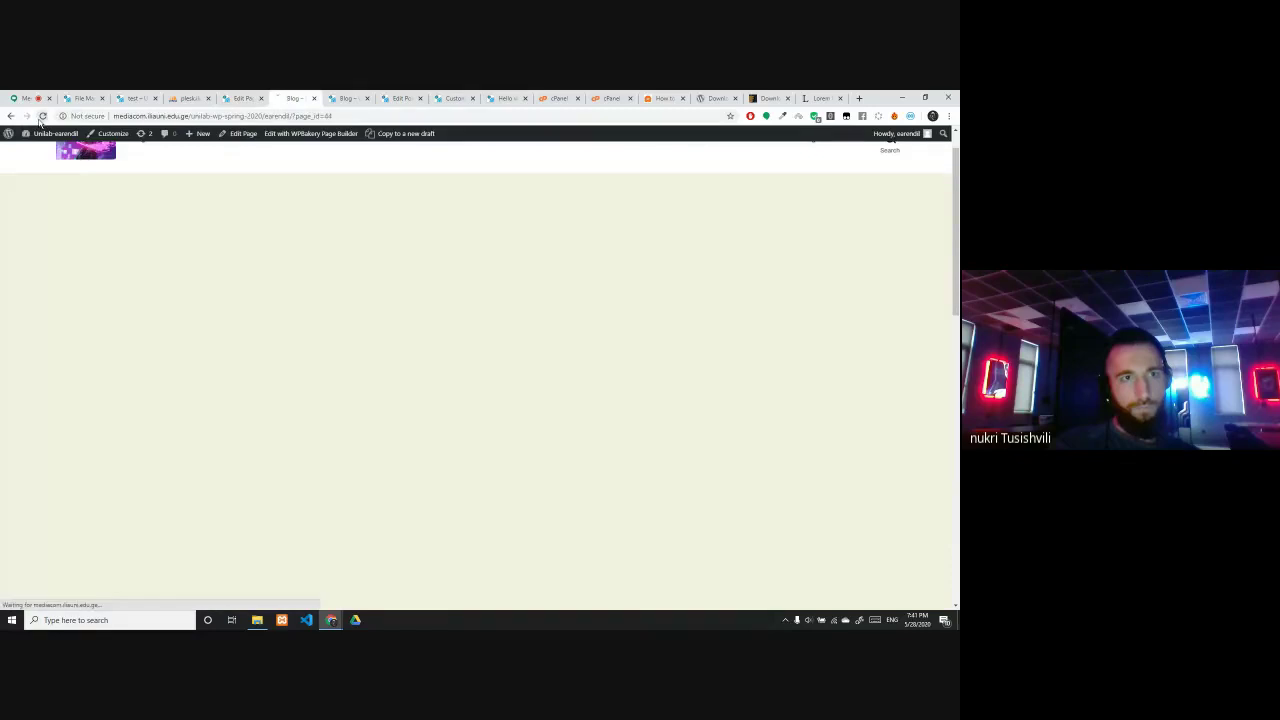
scroll(203, 374, "down", 5)
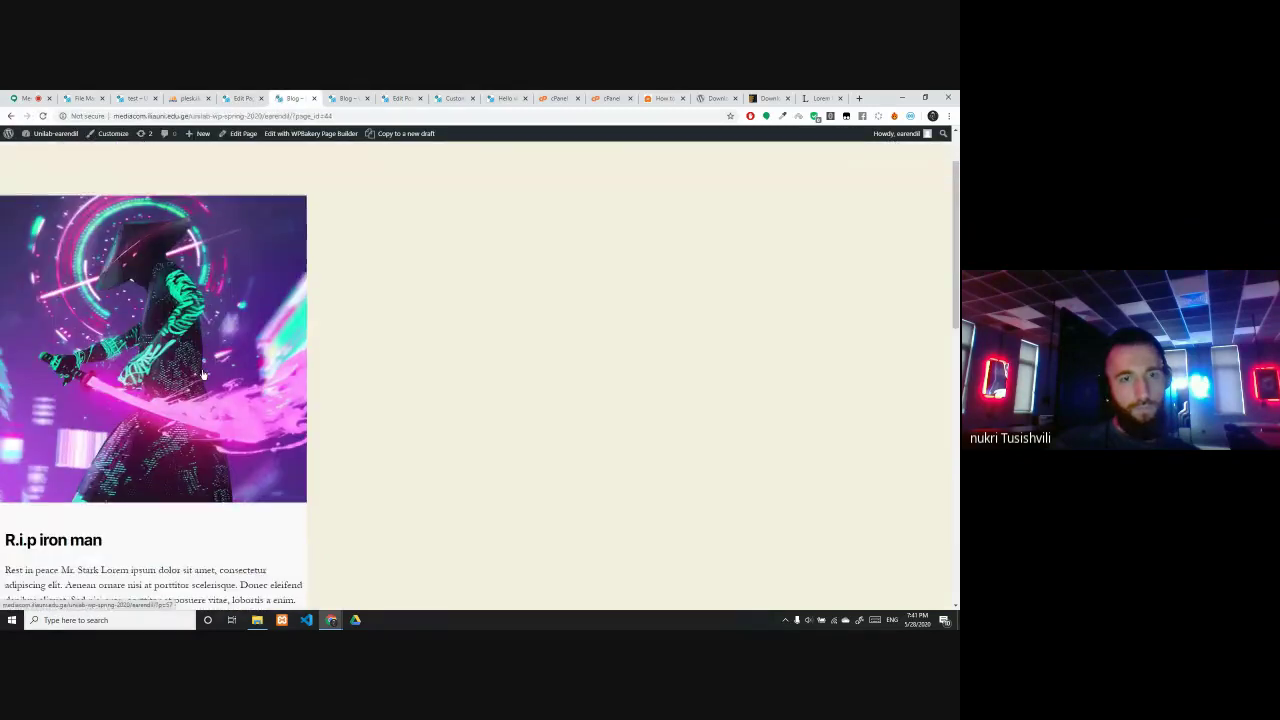
scroll(203, 374, "down", 5)
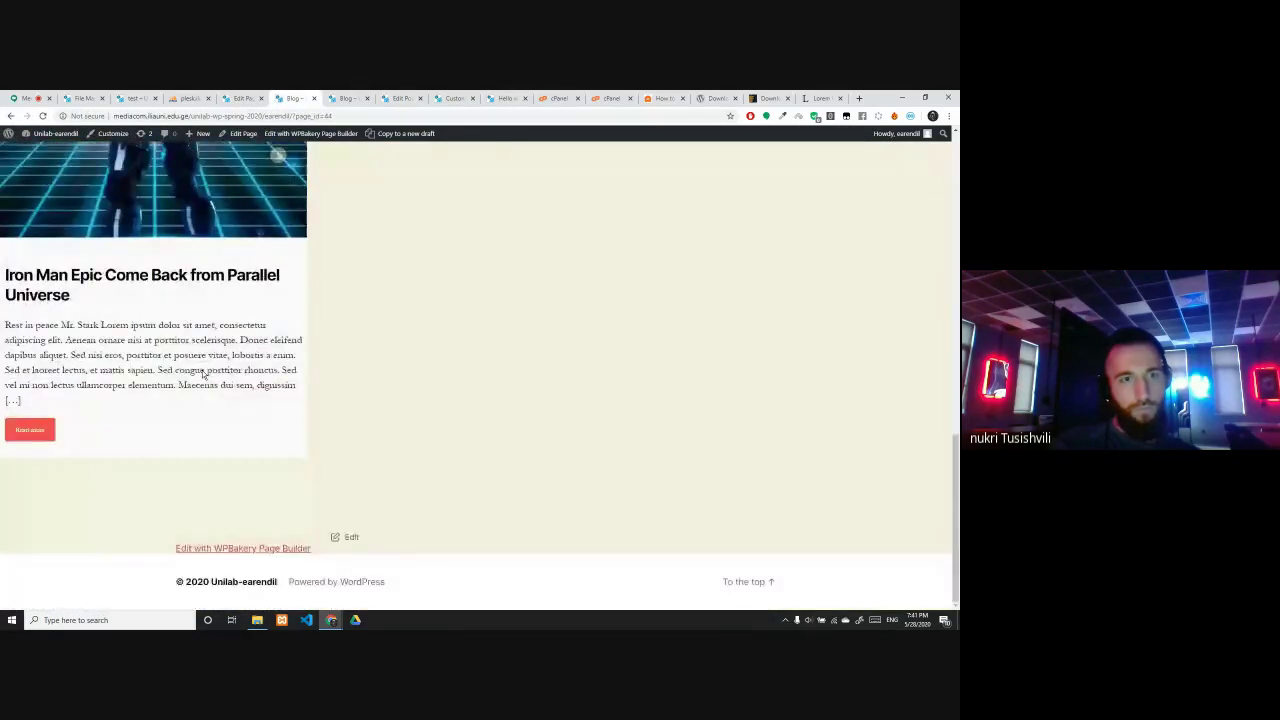
scroll(203, 374, "up", 10)
scroll(203, 374, "up", 3)
right_click(337, 348)
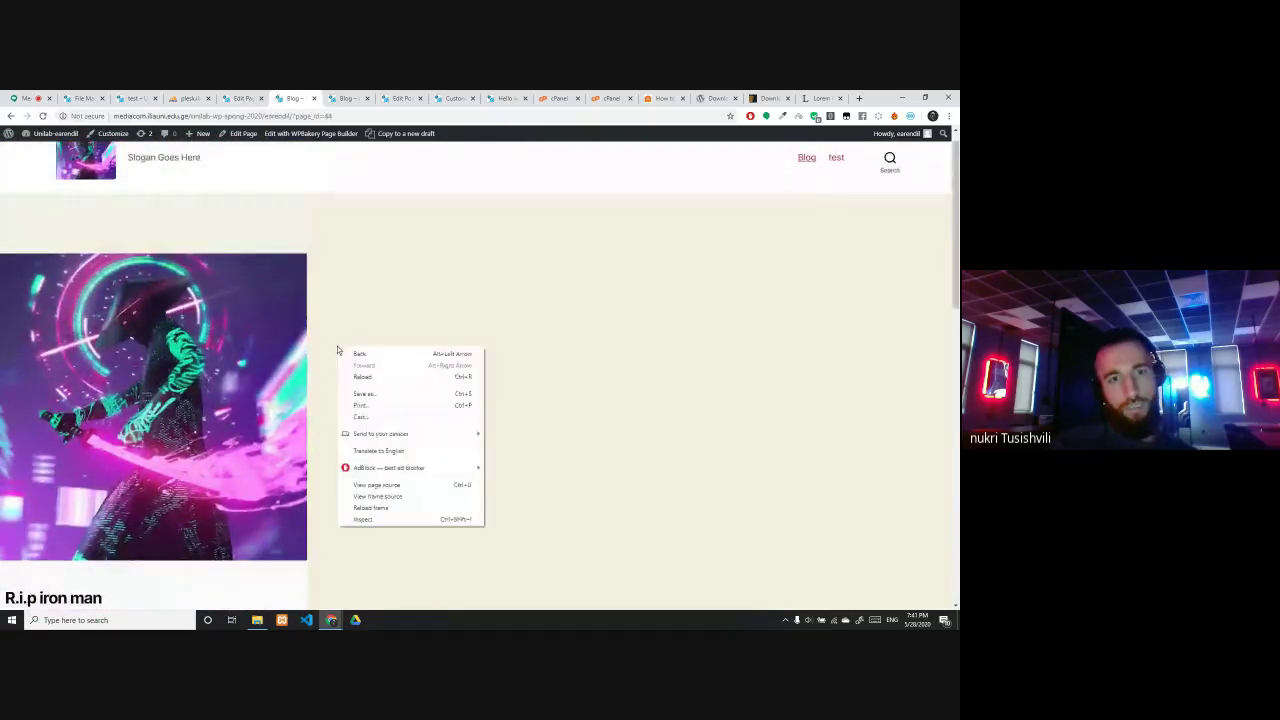
Inspect the Blog page's entry-content in DevTools and move the undocked window right
left_click(405, 520)
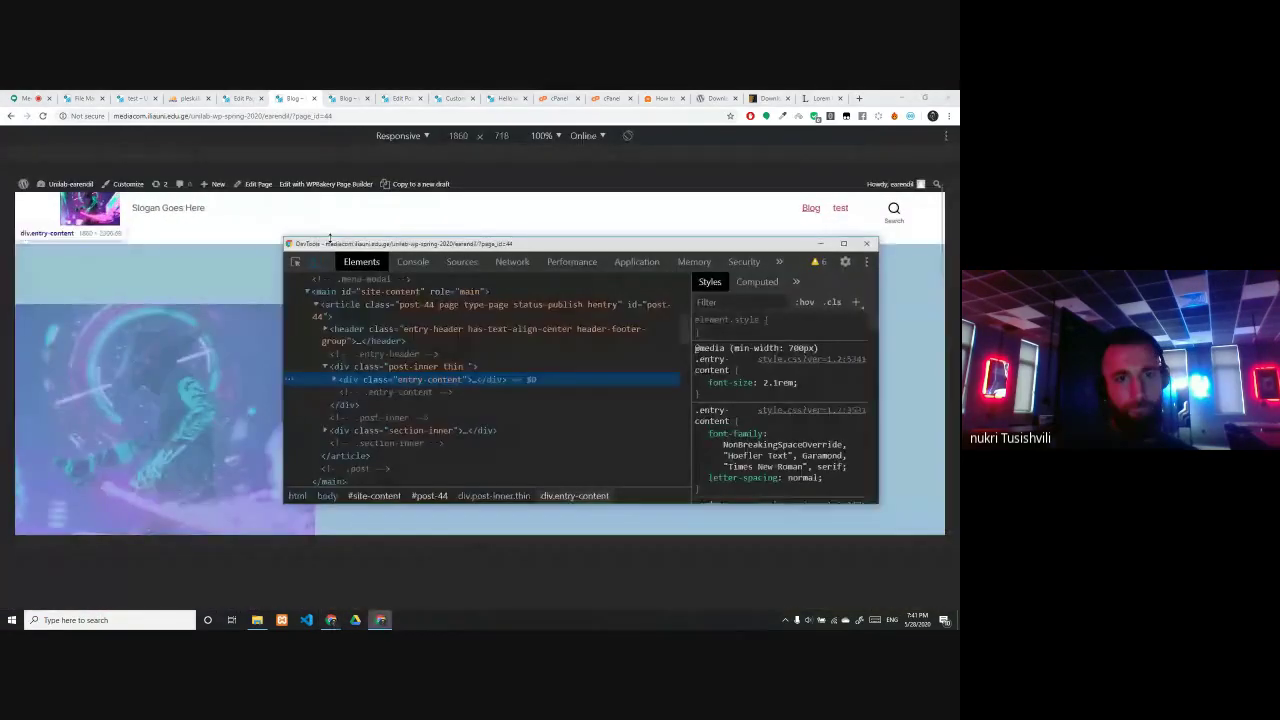
left_click_drag(385, 237, 607, 241)
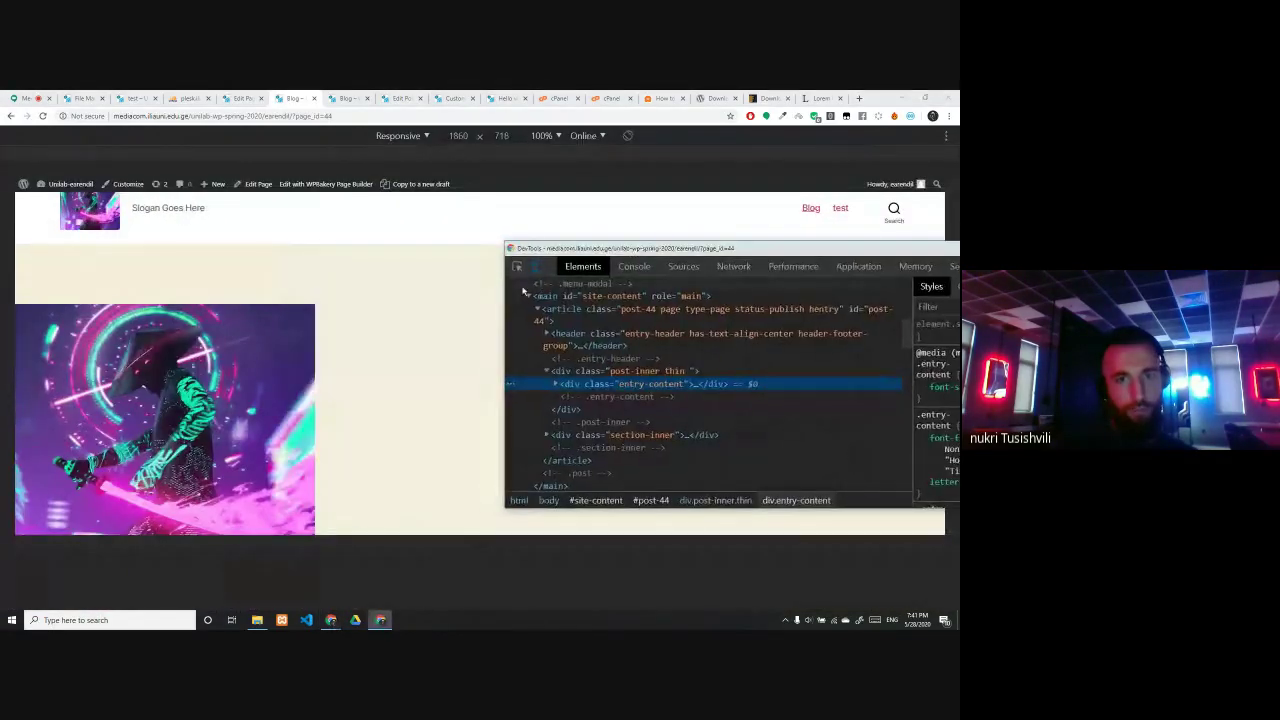
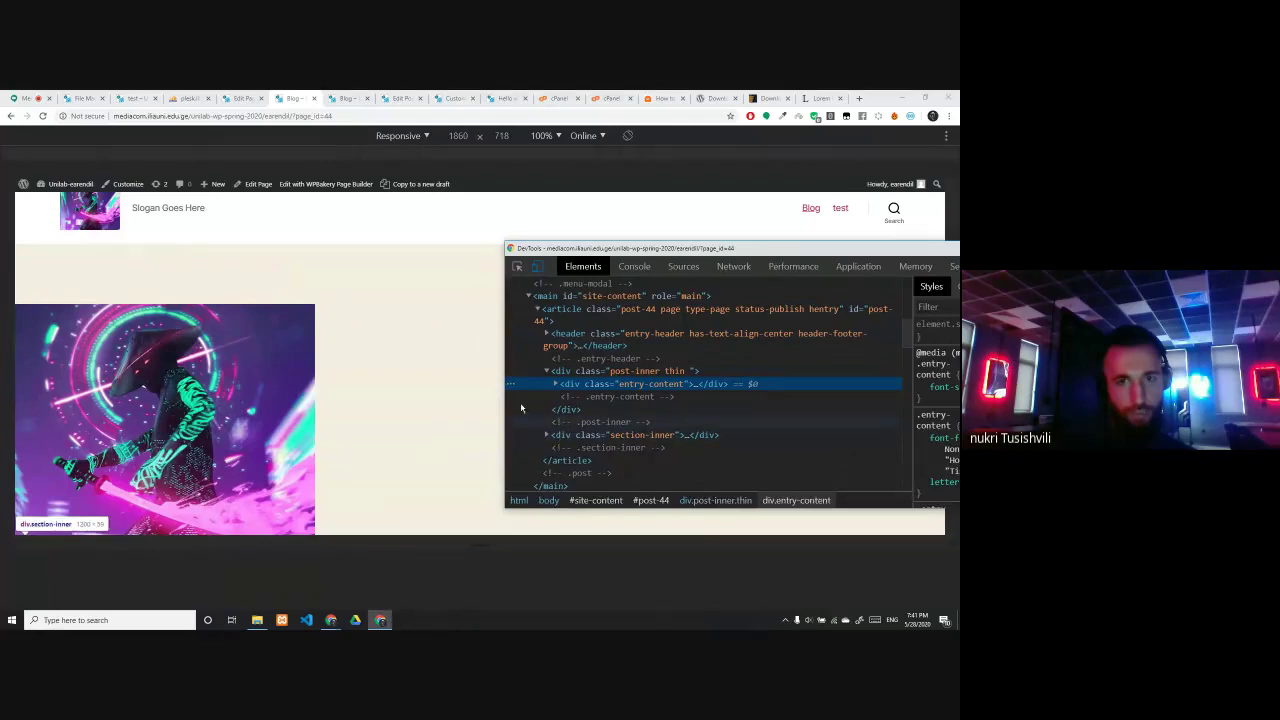
Turn off the device toolbar, move DevTools aside and close it to view the full-width post grid
left_click(535, 270)
left_click(517, 266)
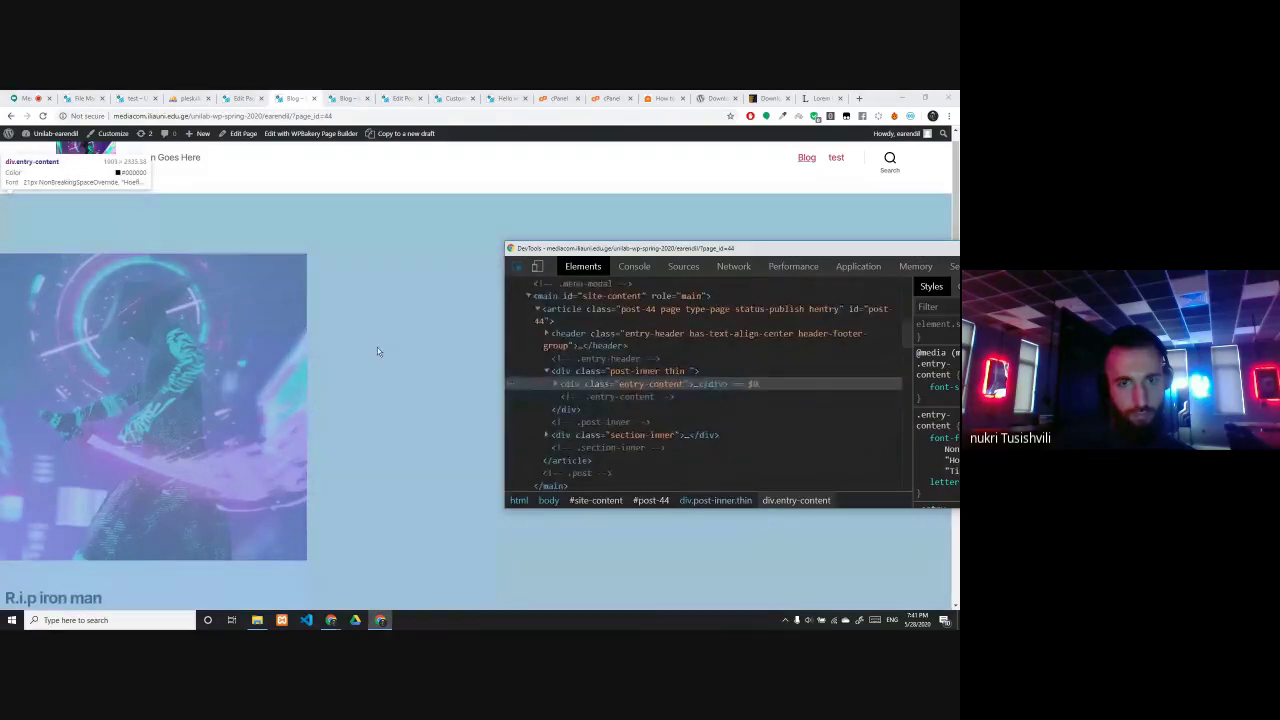
scroll(476, 352, "down", 10)
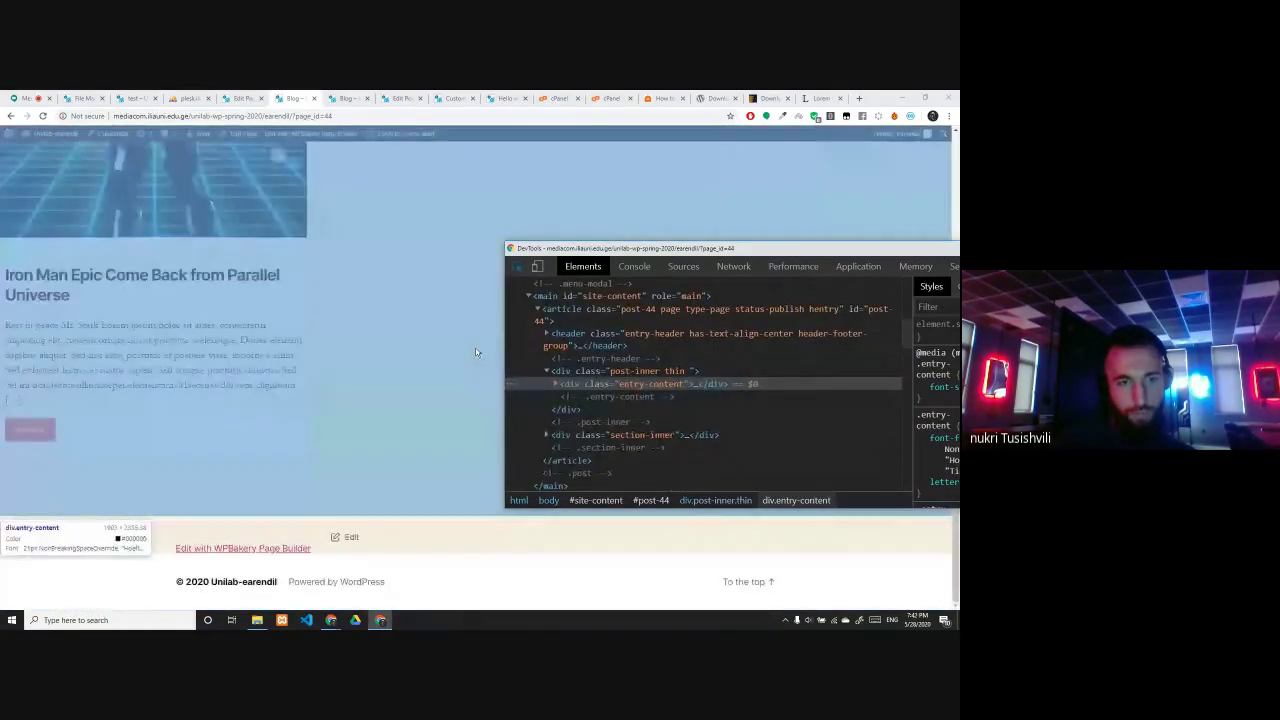
scroll(476, 352, "up", 12)
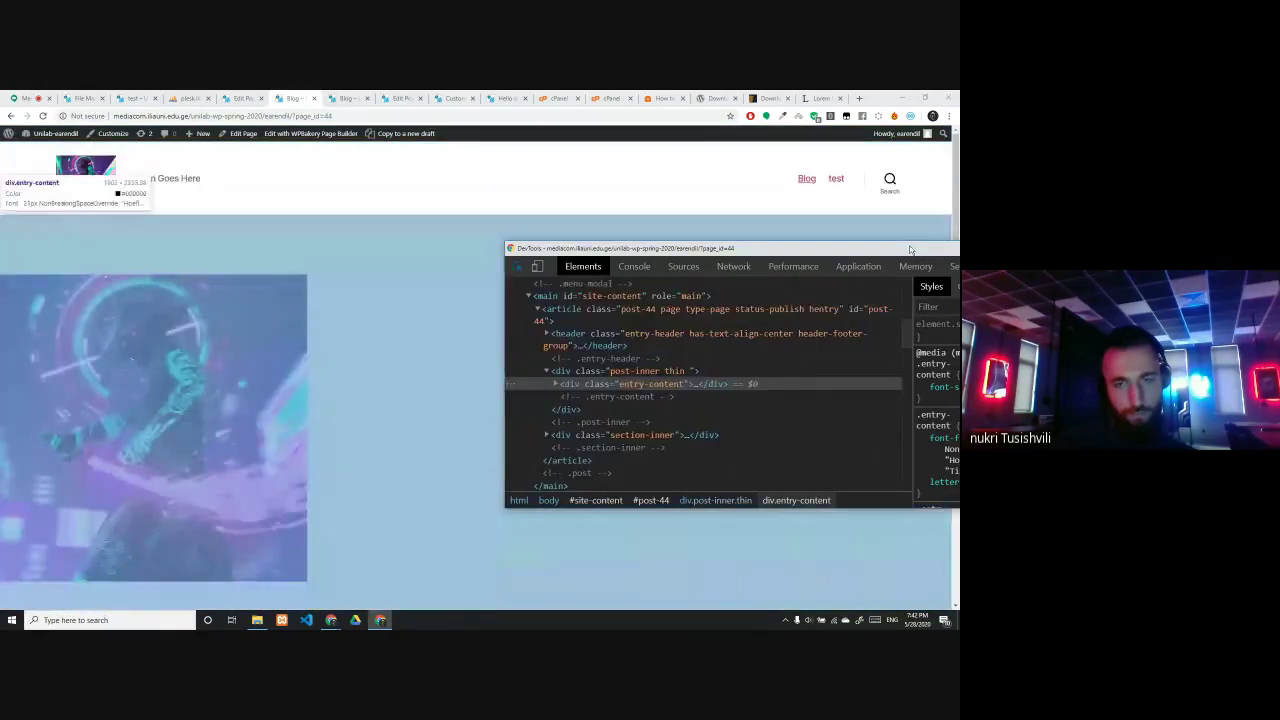
left_click_drag(744, 250, 479, 253)
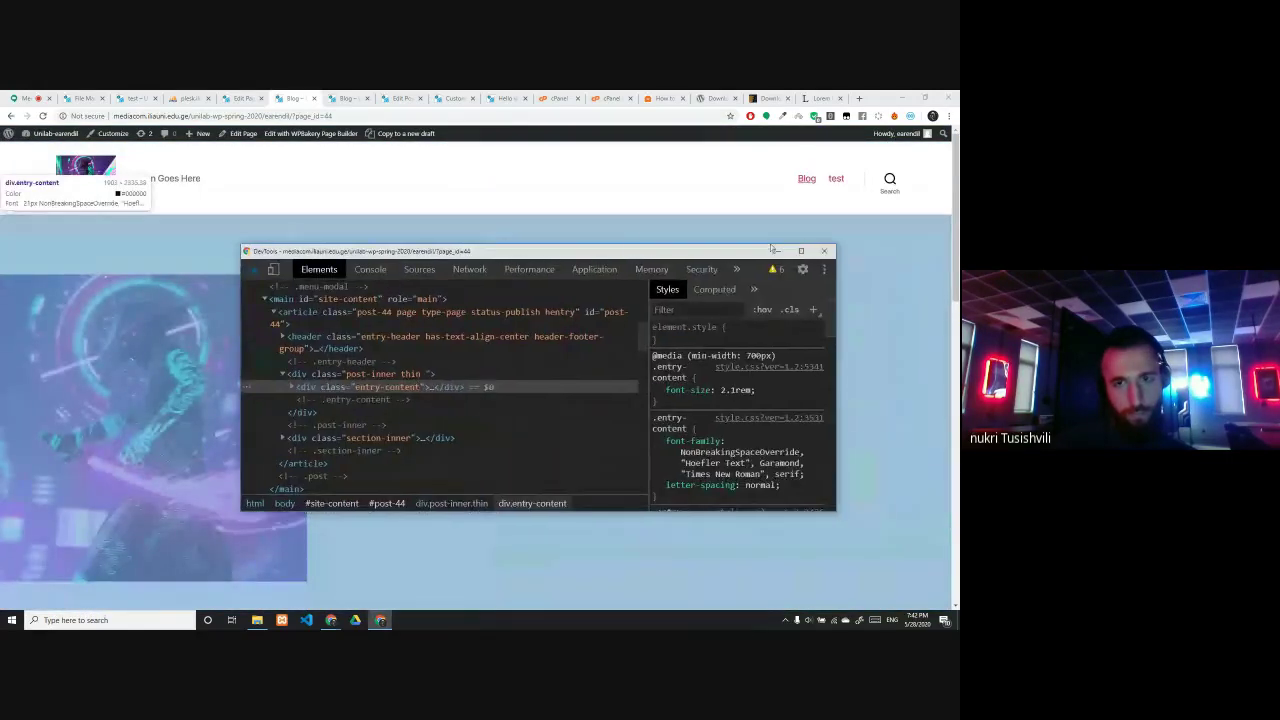
left_click(824, 250)
scroll(484, 335, "down", 10)
scroll(484, 335, "up", 12)
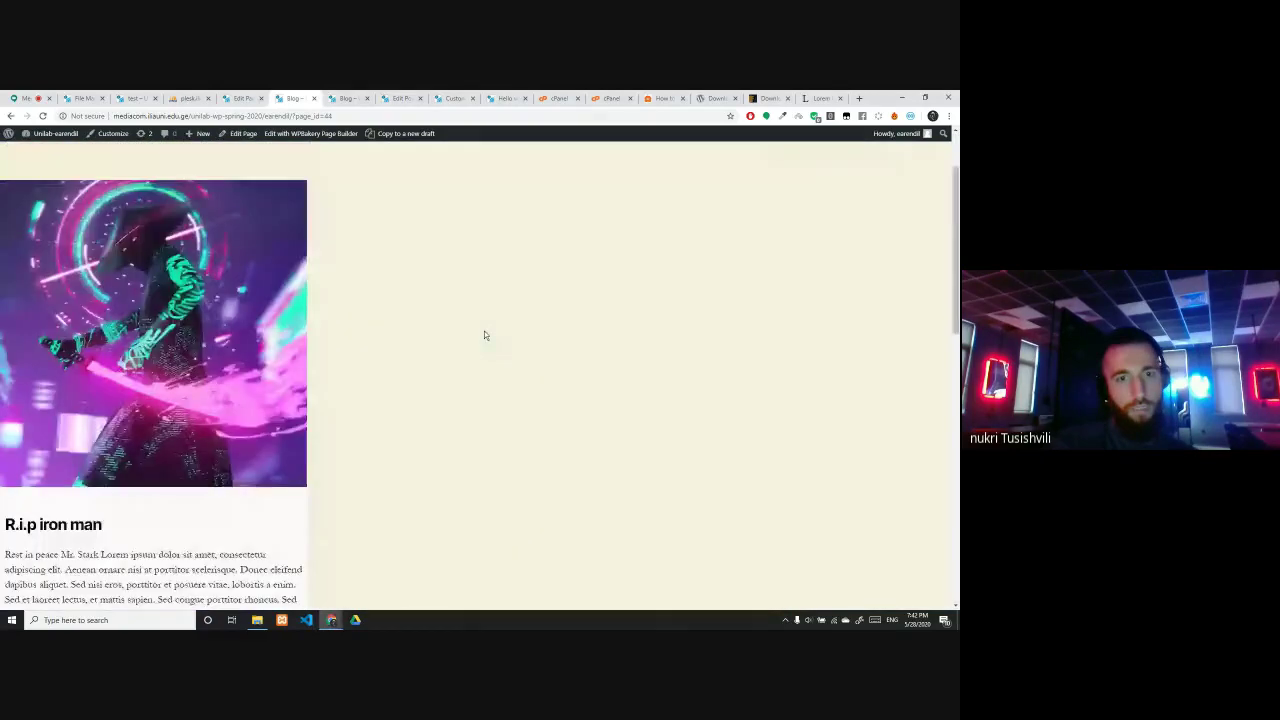
left_click(241, 98)
scroll(423, 241, "down", 2)
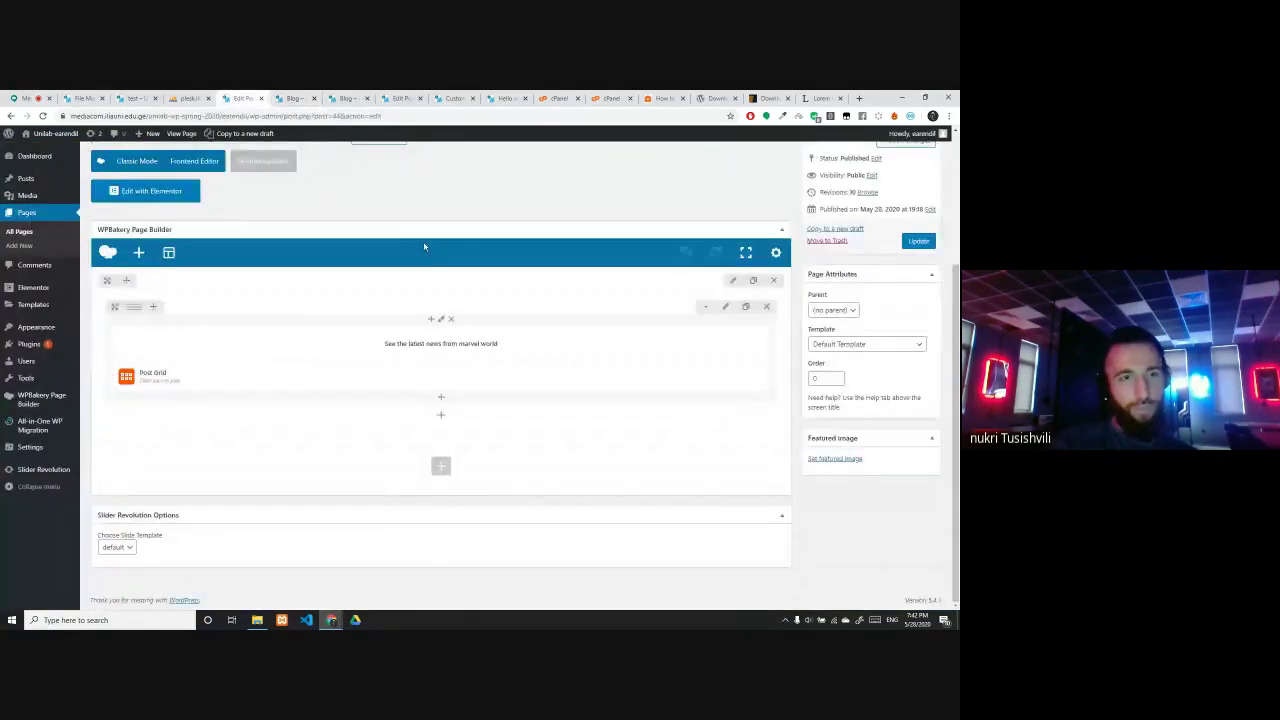
scroll(423, 241, "up", 3)
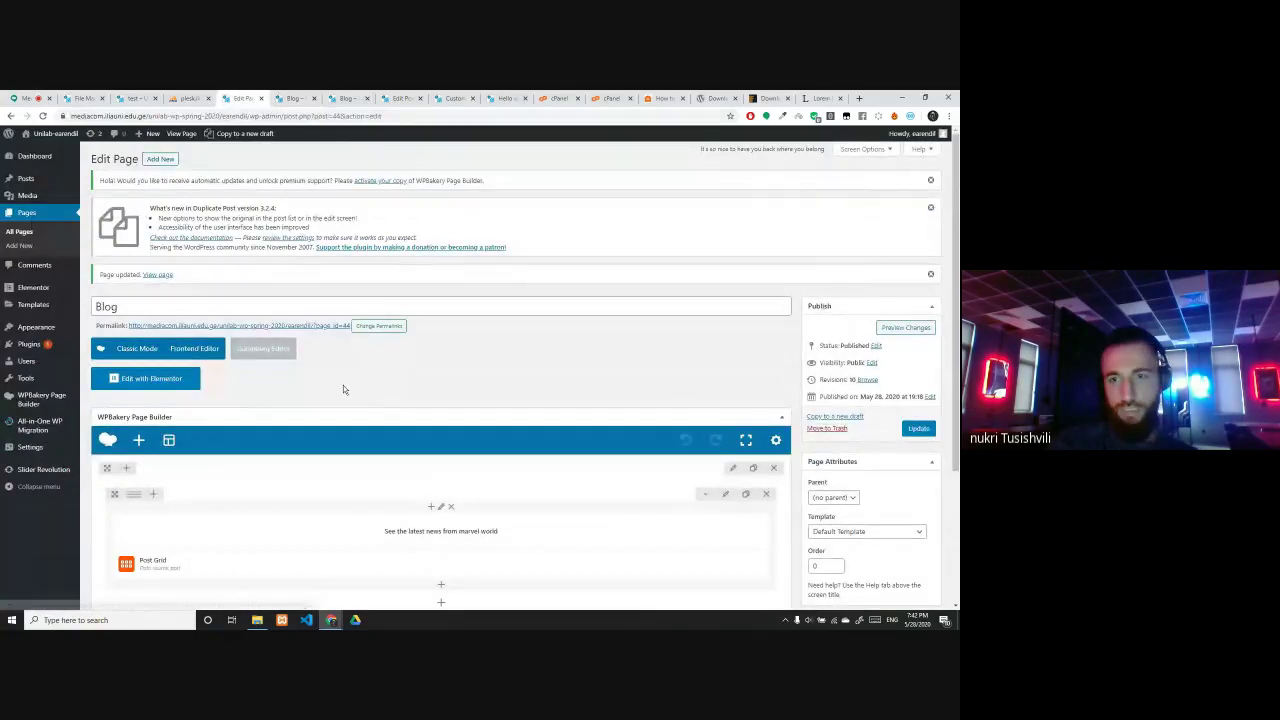
scroll(343, 389, "down", 3)
scroll(343, 389, "up", 2)
scroll(343, 389, "up", 1)
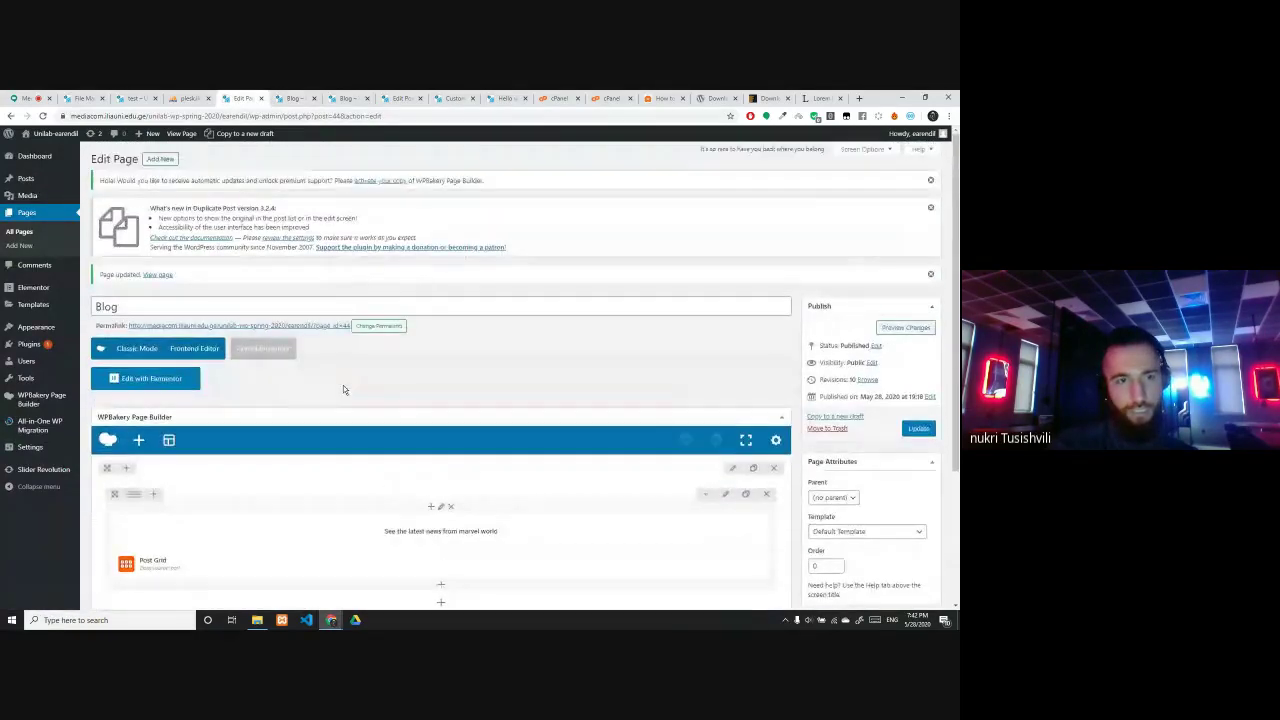
scroll(343, 389, "down", 1)
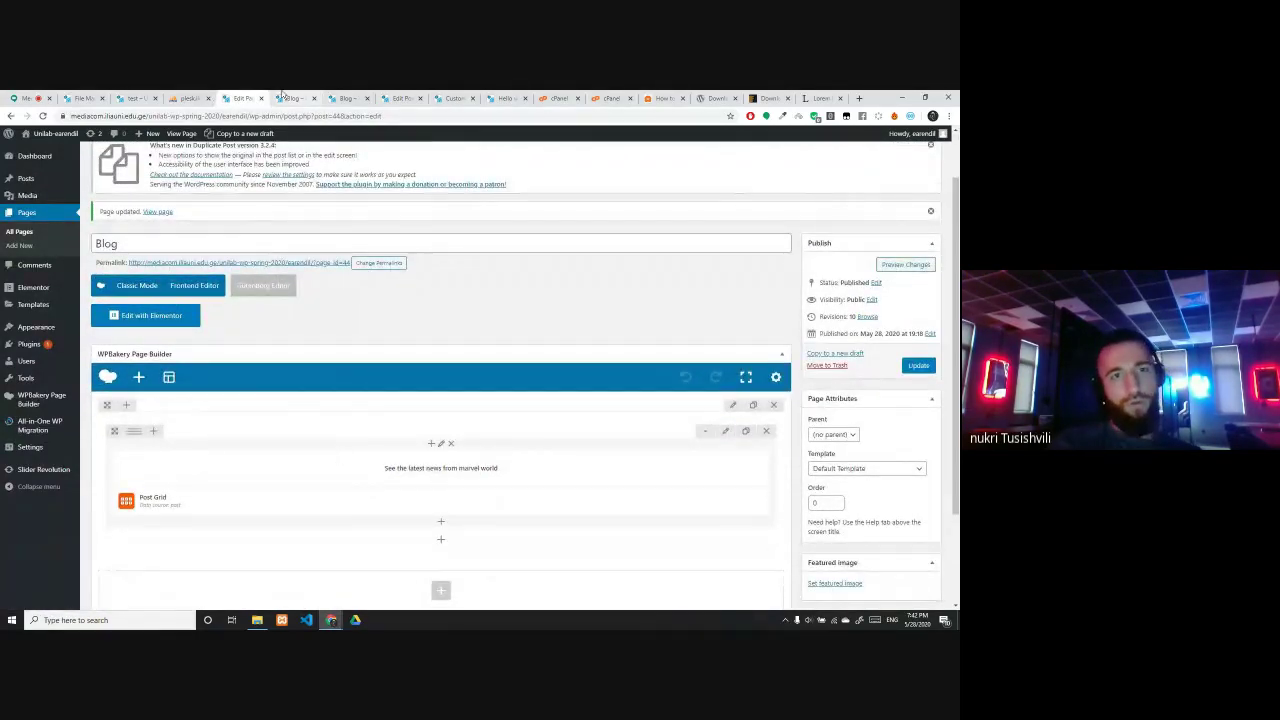
left_click(293, 98)
scroll(310, 418, "down", 8)
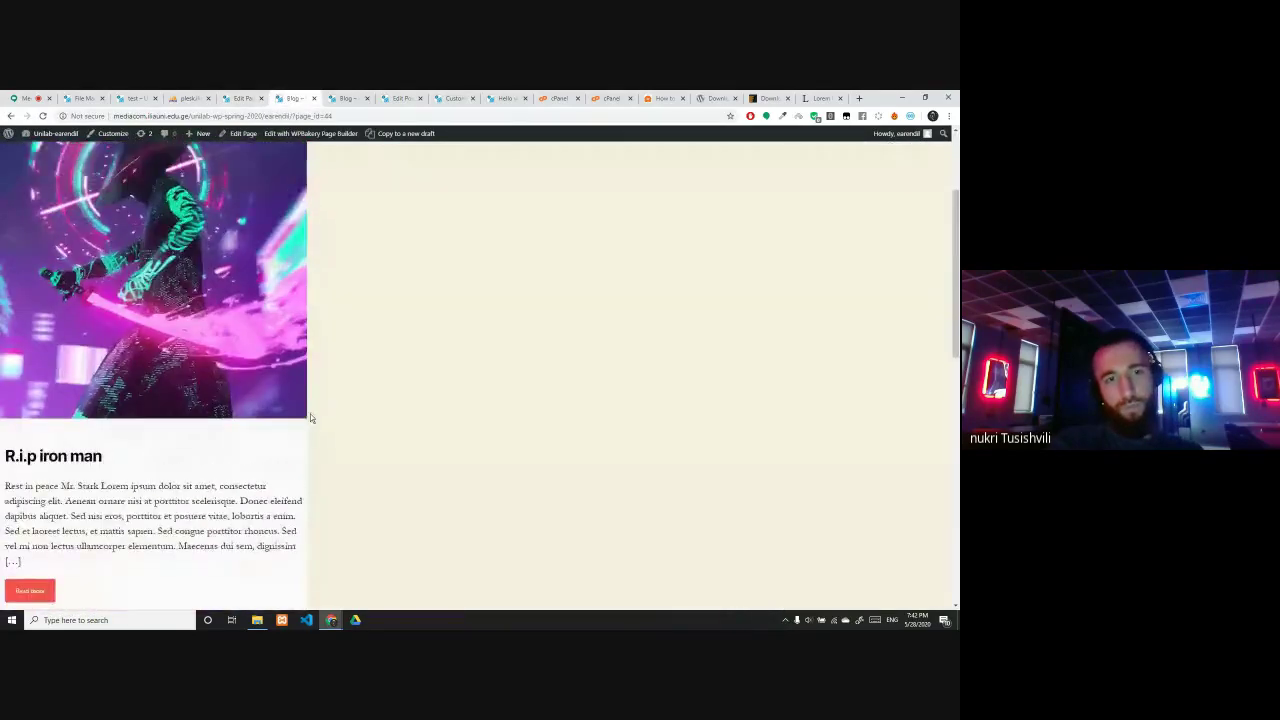
scroll(310, 418, "up", 5)
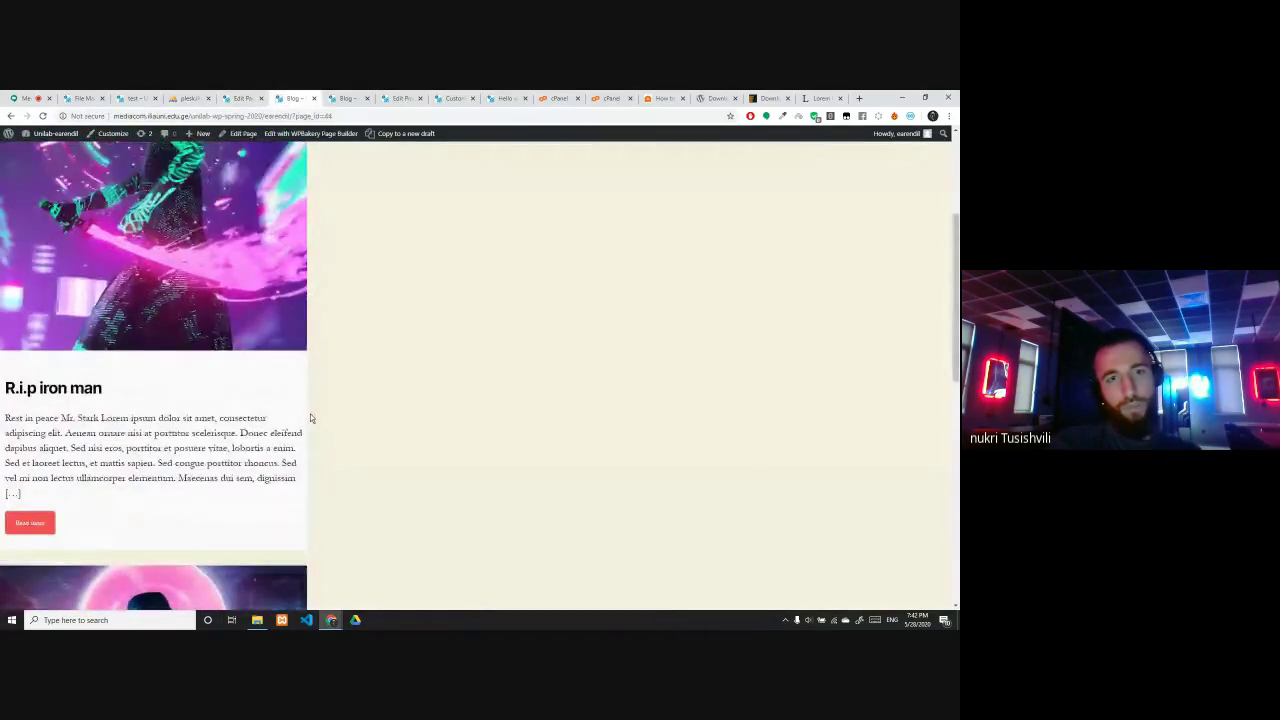
scroll(380, 500, "down", 3)
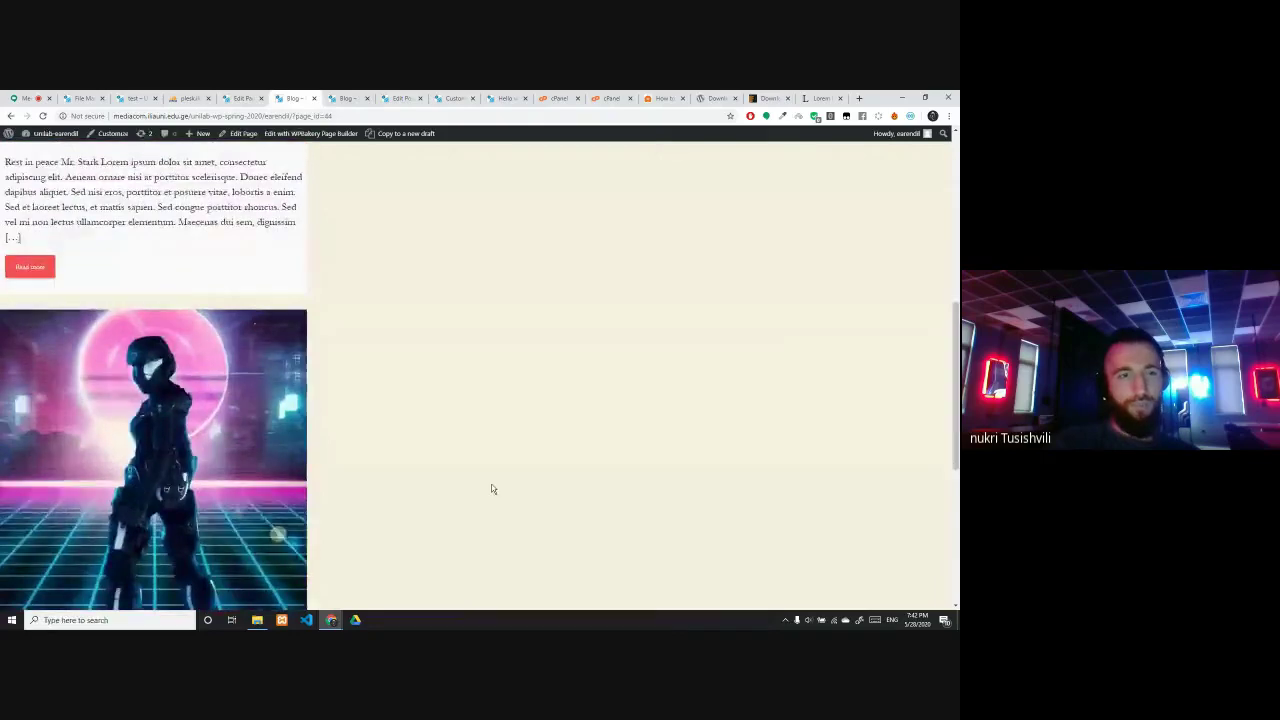
scroll(491, 489, "down", 5)
scroll(513, 440, "down", 2)
scroll(517, 451, "up", 8)
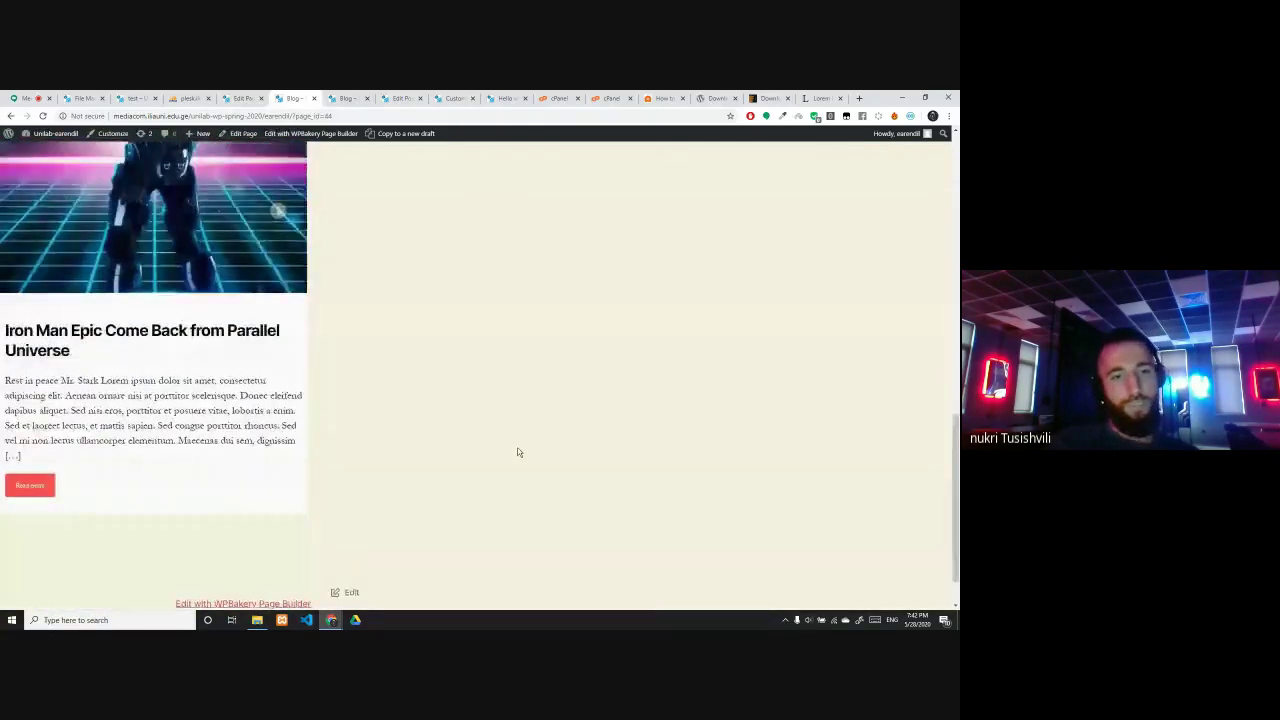
scroll(518, 453, "down", 6)
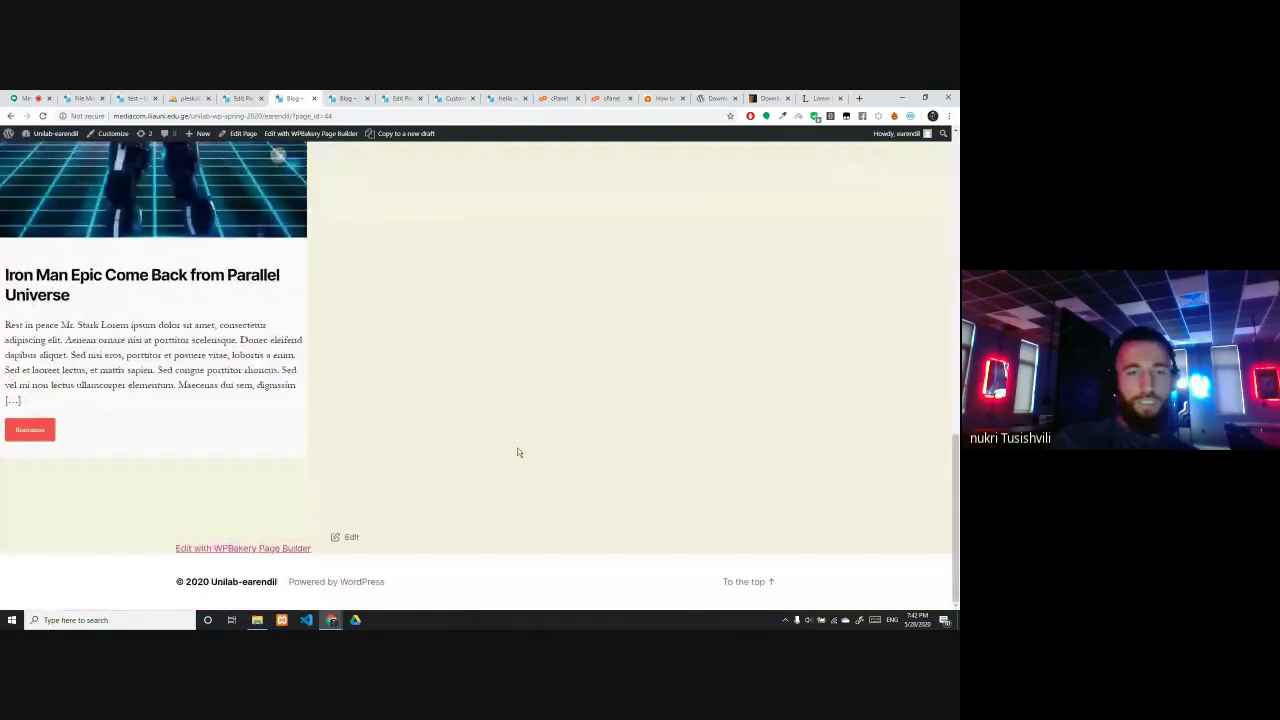
scroll(518, 453, "up", 6)
scroll(518, 453, "down", 8)
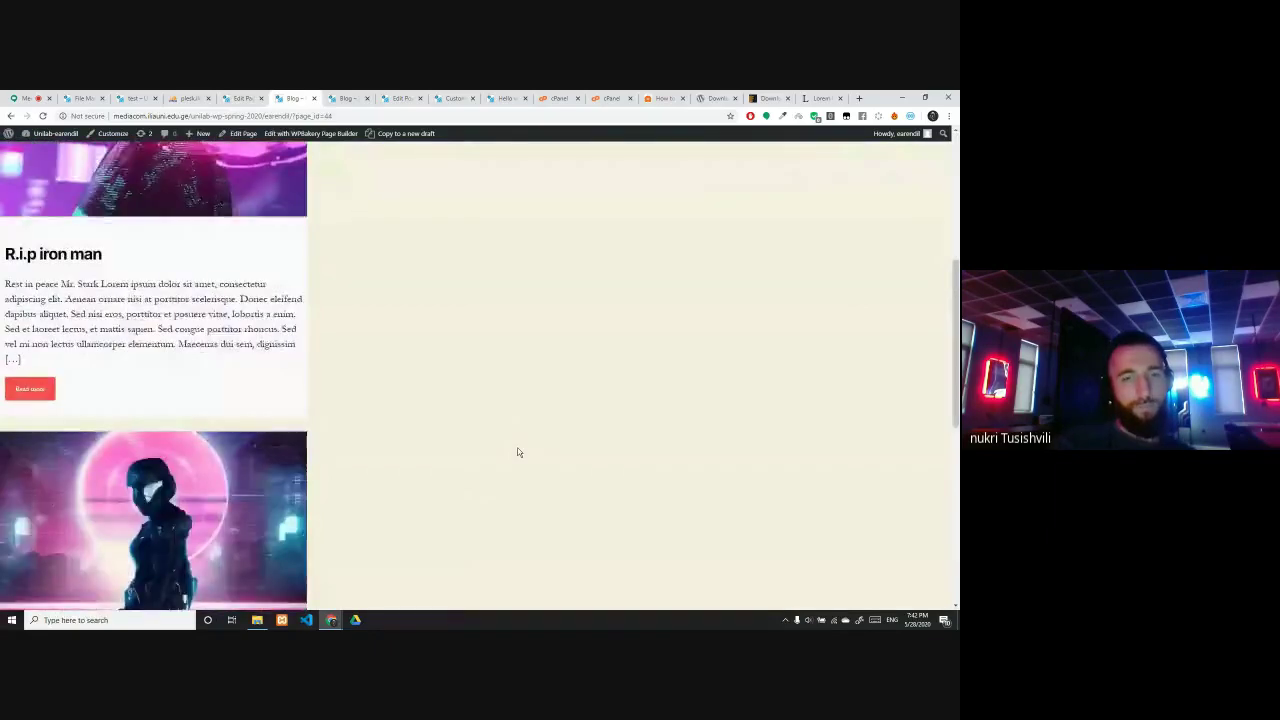
scroll(518, 453, "up", 2)
scroll(518, 453, "up", 5)
scroll(518, 453, "down", 2)
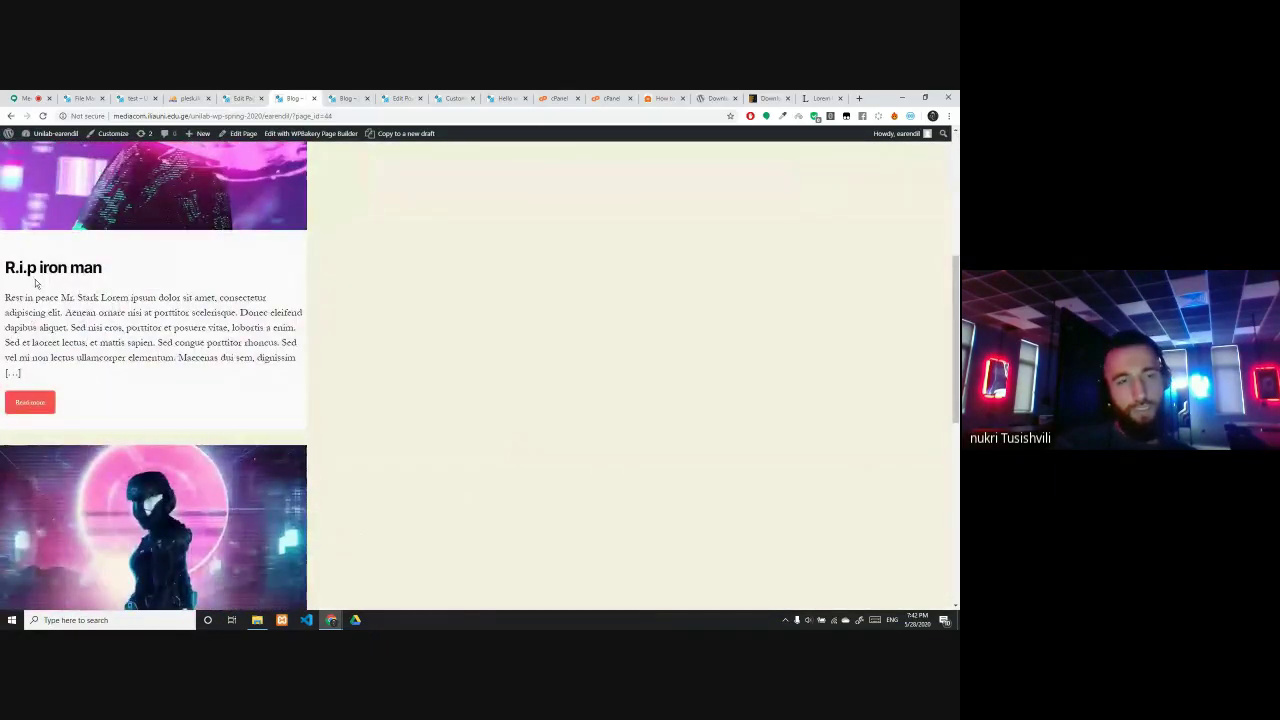
scroll(36, 280, "up", 3)
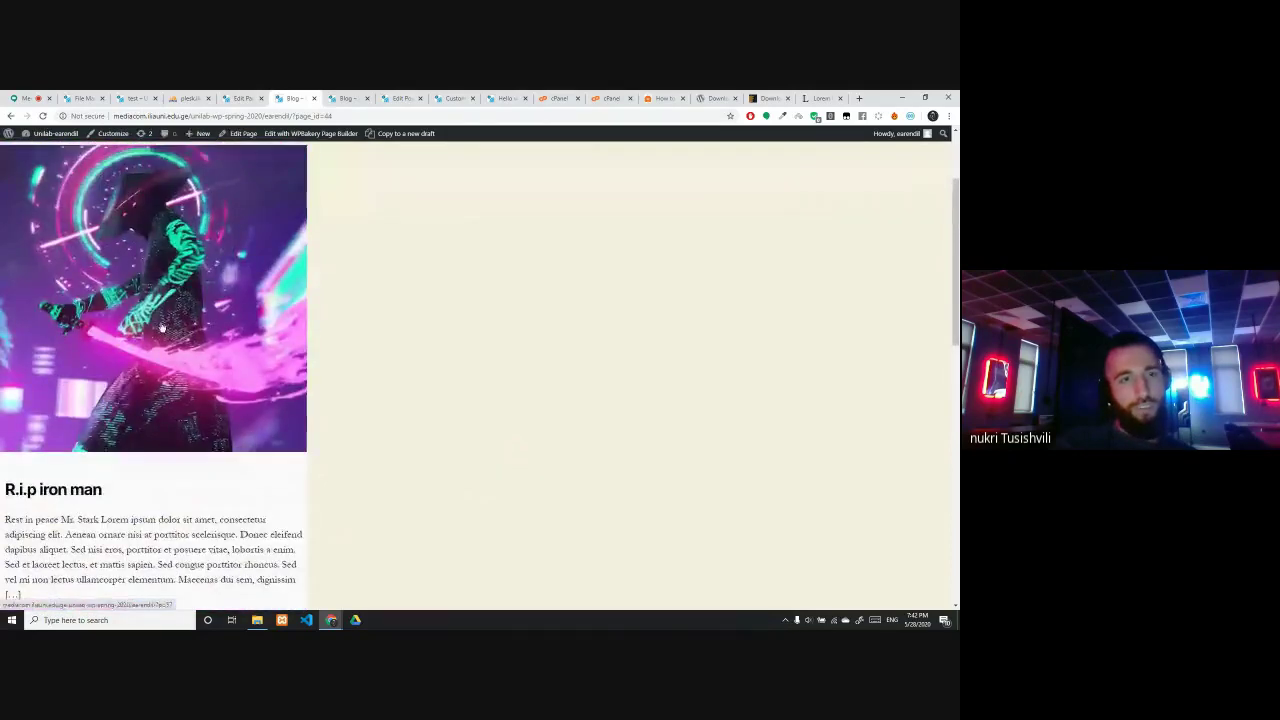
scroll(161, 327, "down", 2)
scroll(125, 235, "up", 1)
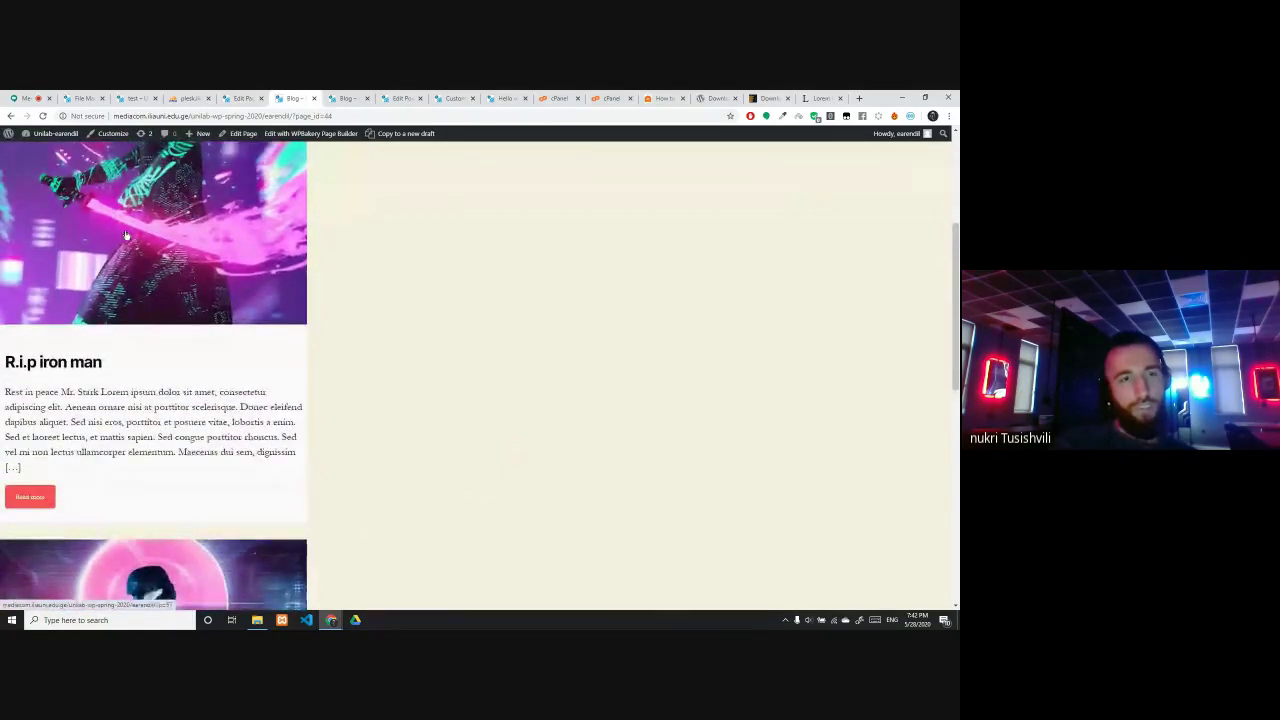
scroll(125, 235, "down", 1)
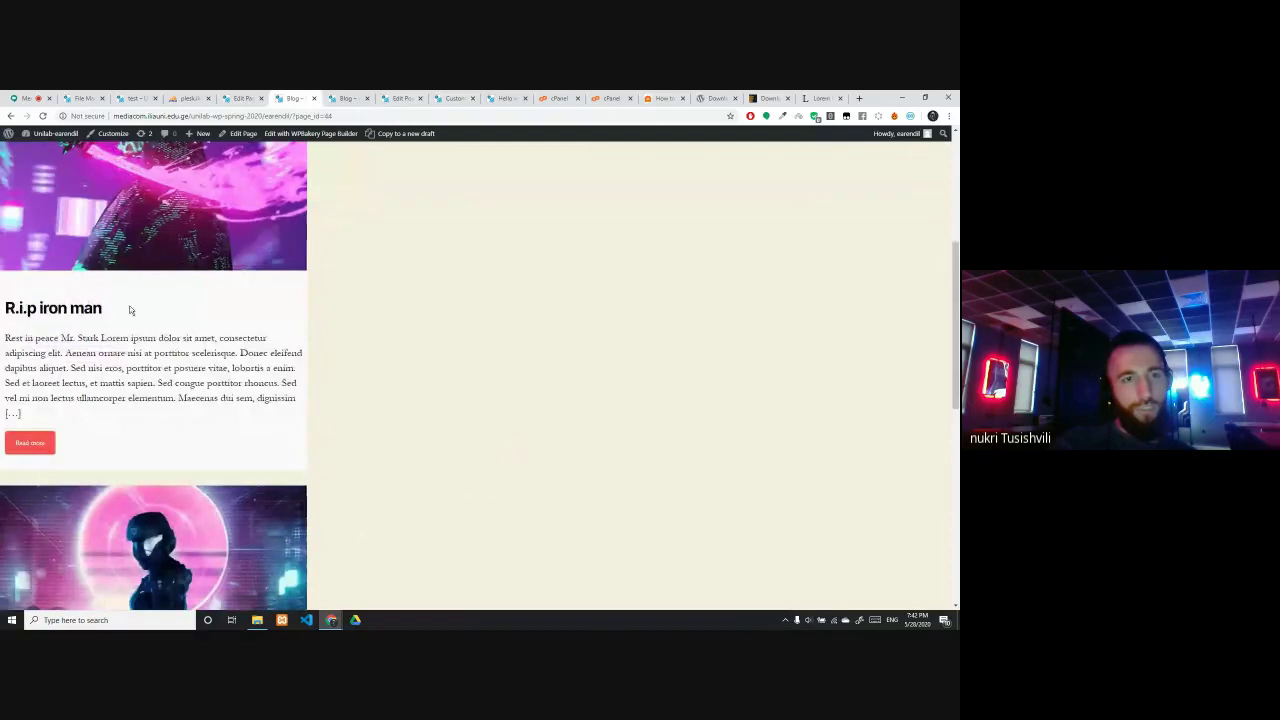
left_click_drag(2, 322, 84, 385)
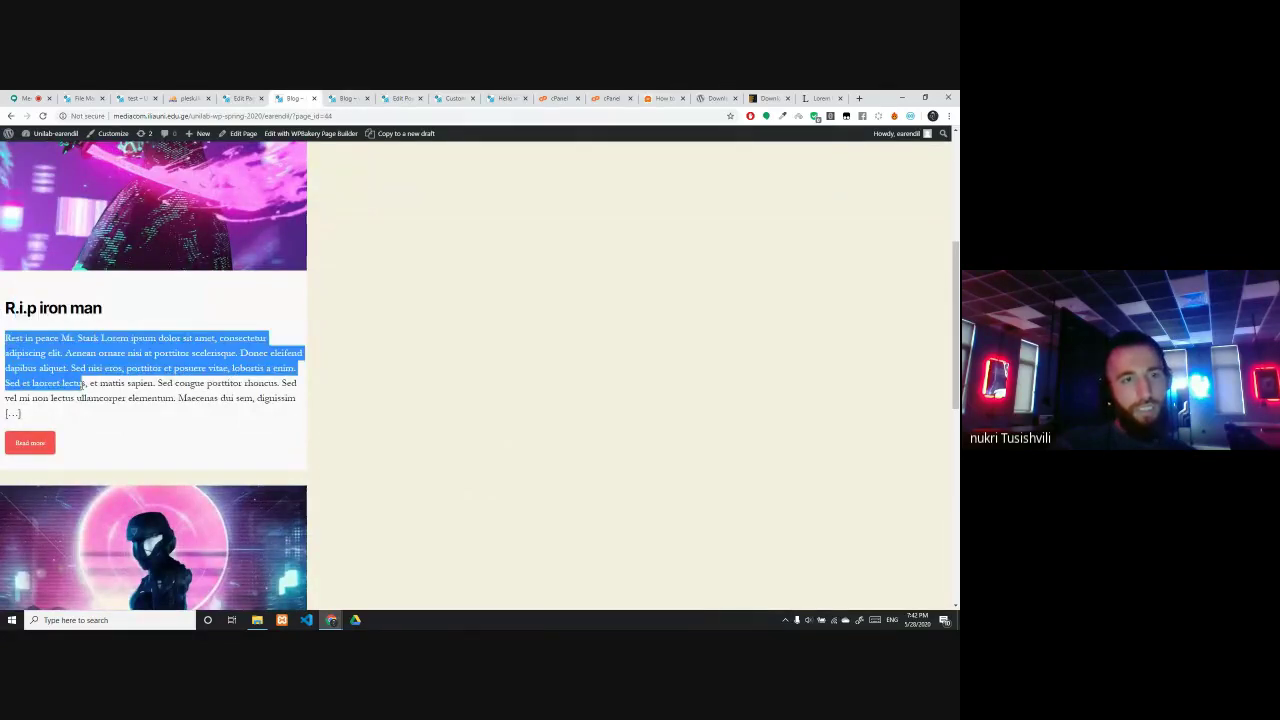
left_click_drag(34, 418, 2, 412)
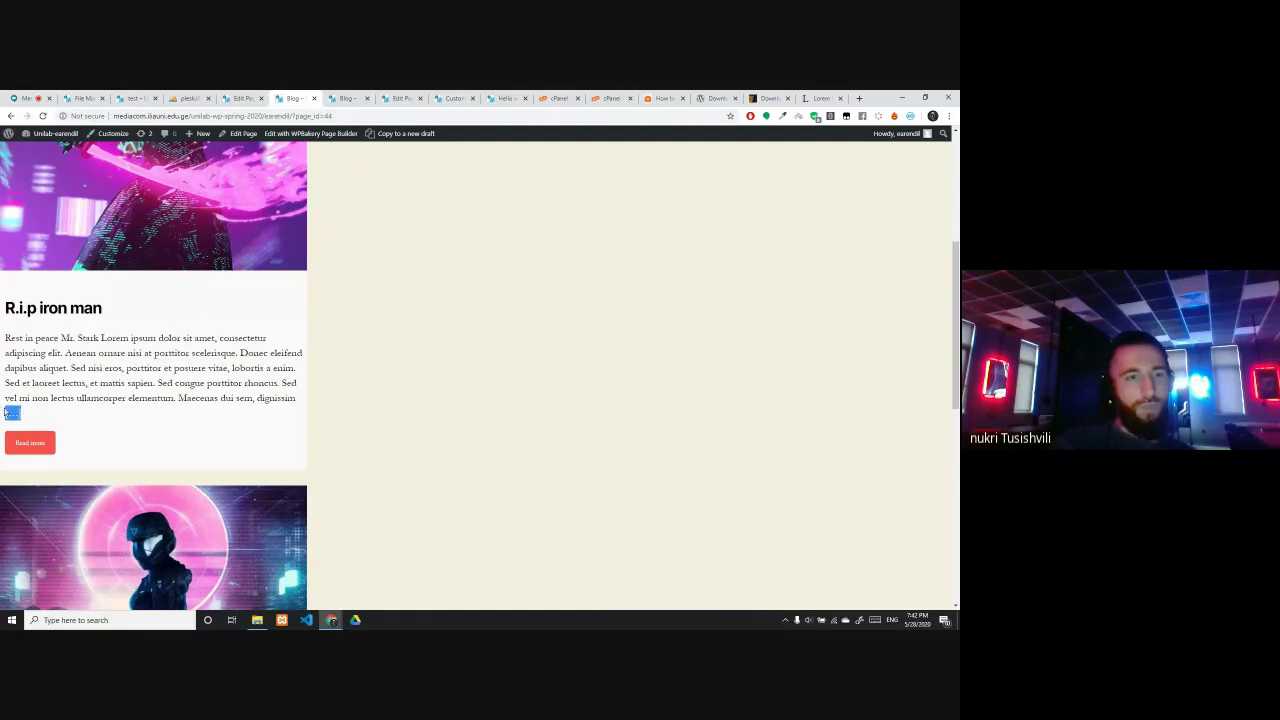
Open the full 'R.i.p iron man' post and scroll through it
left_click(28, 446)
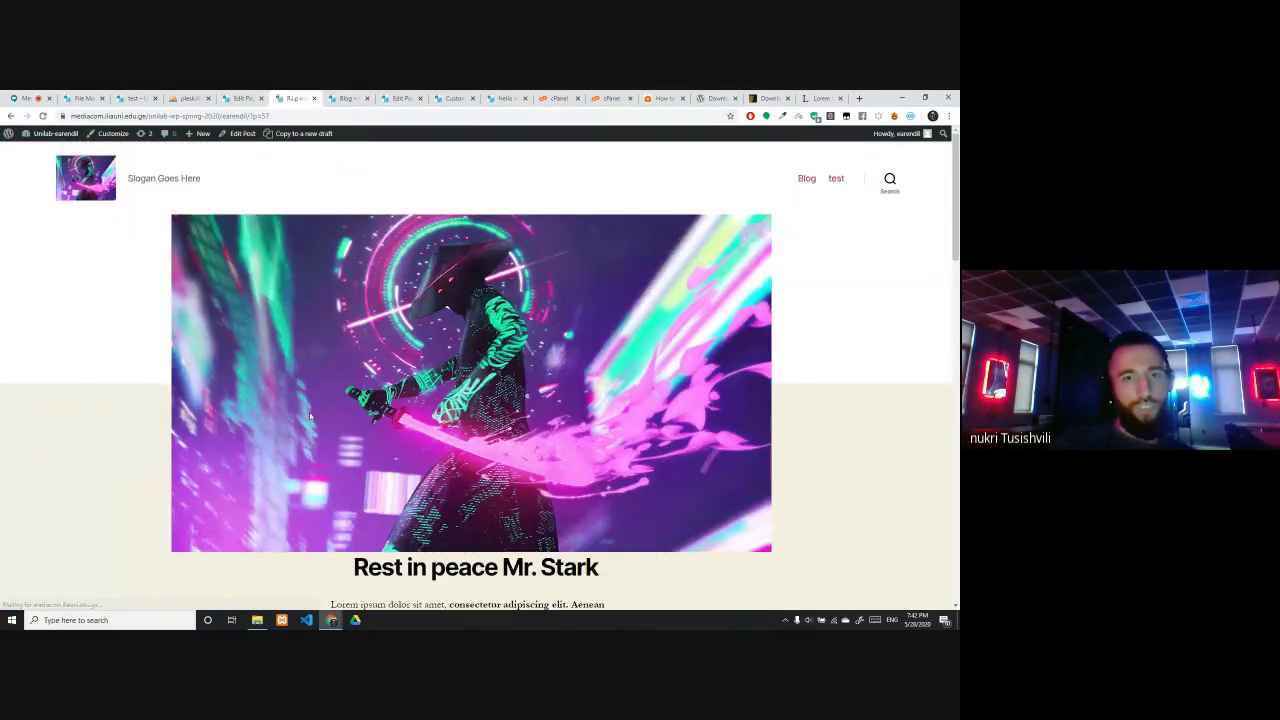
scroll(310, 418, "down", 15)
scroll(176, 253, "up", 15)
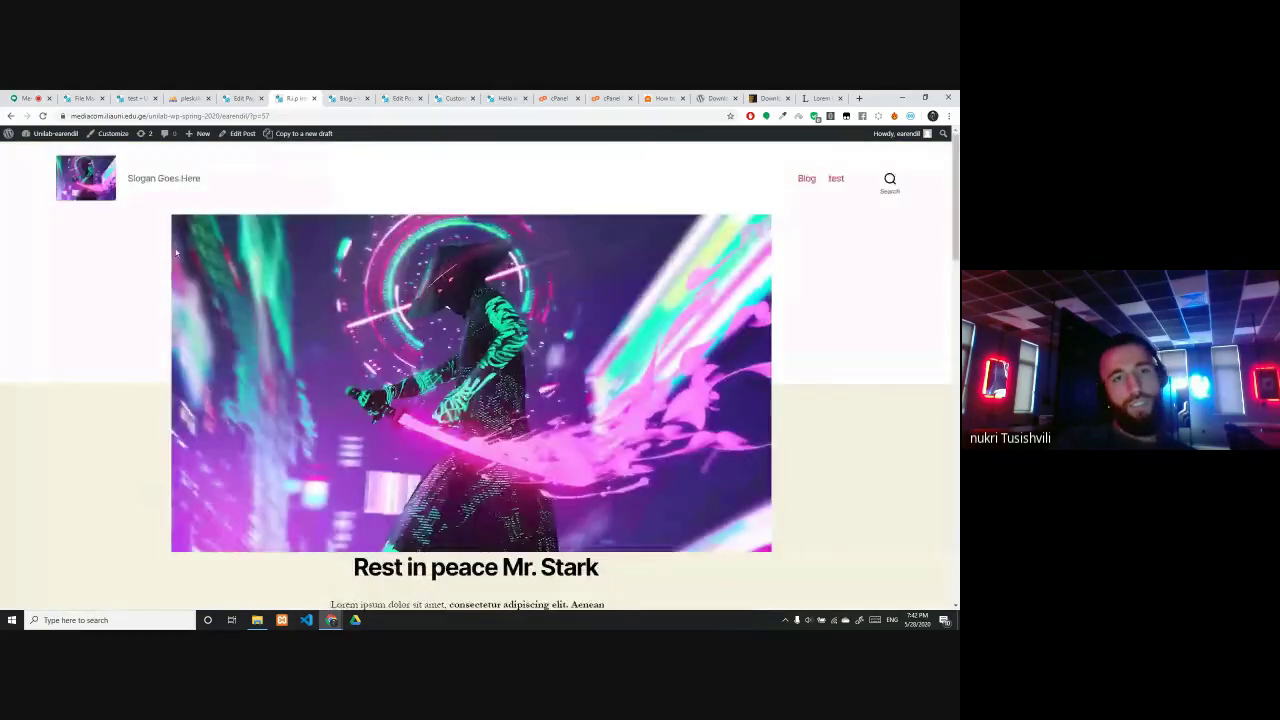
scroll(552, 402, "down", 15)
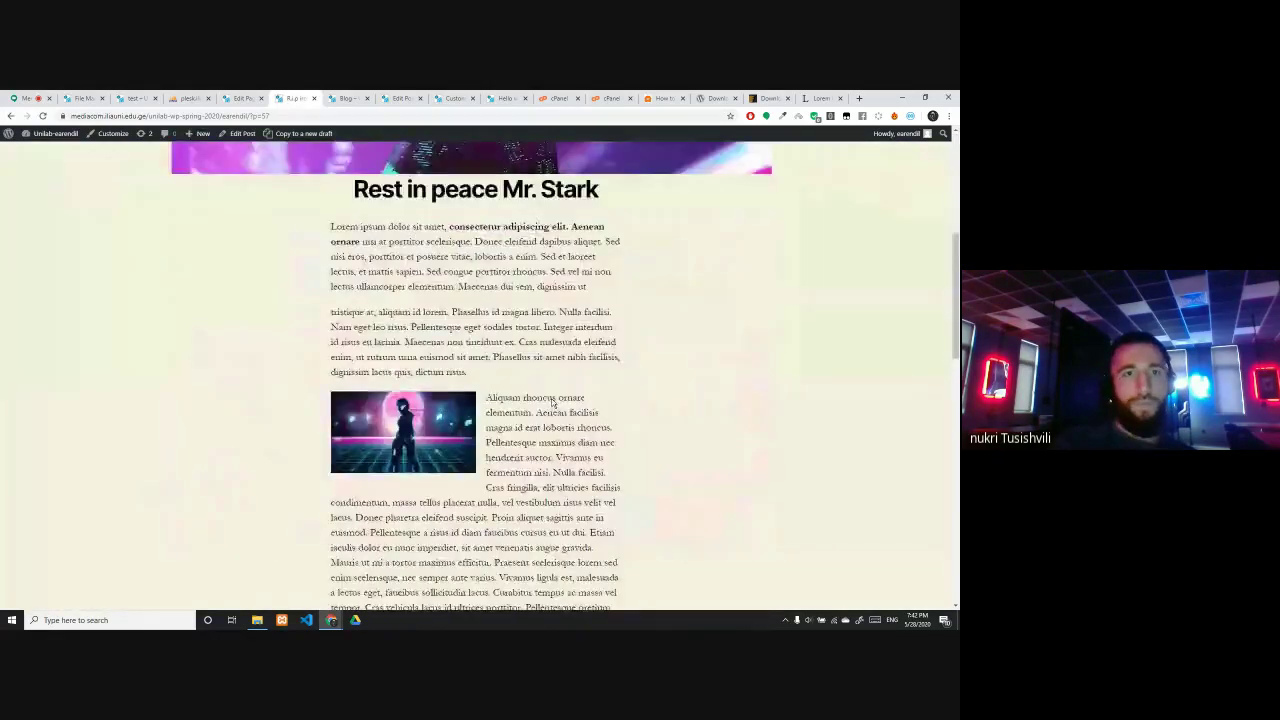
Glance at the Blog editor and live page, reread the post, then return to Google Meet
left_click(240, 98)
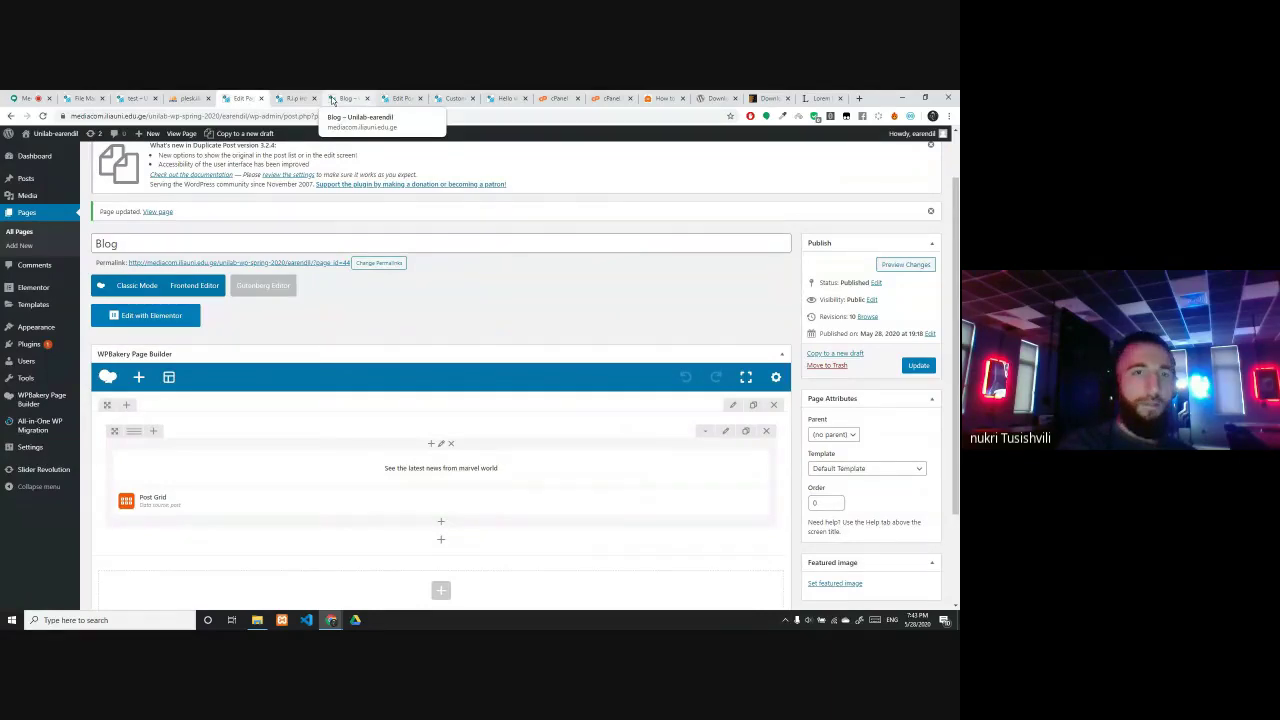
left_click(340, 98)
left_click(293, 98)
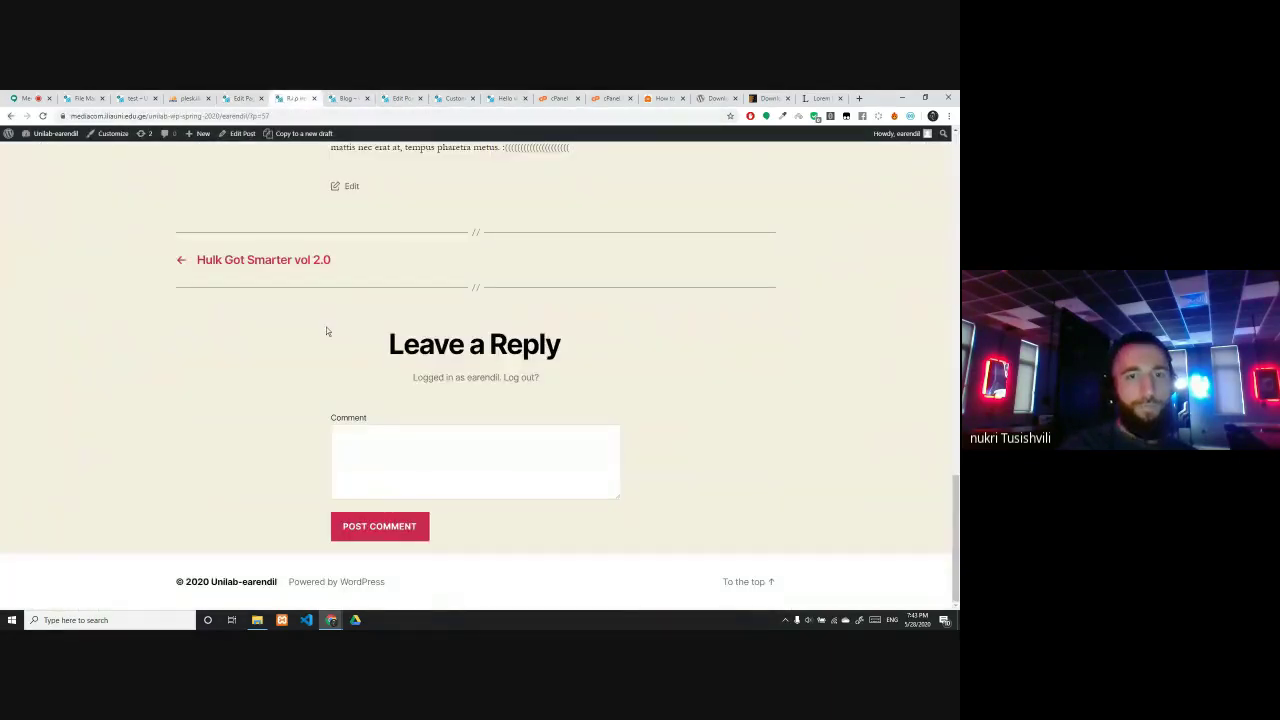
scroll(326, 331, "up", 15)
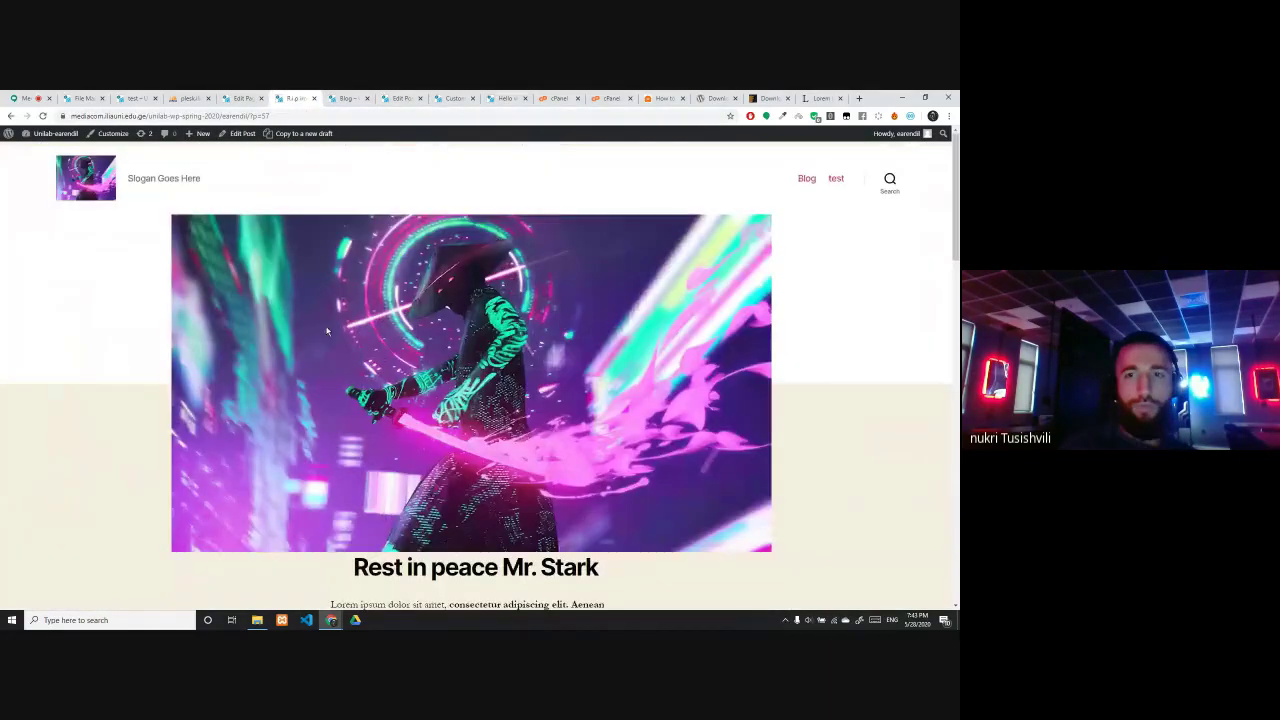
scroll(326, 331, "down", 15)
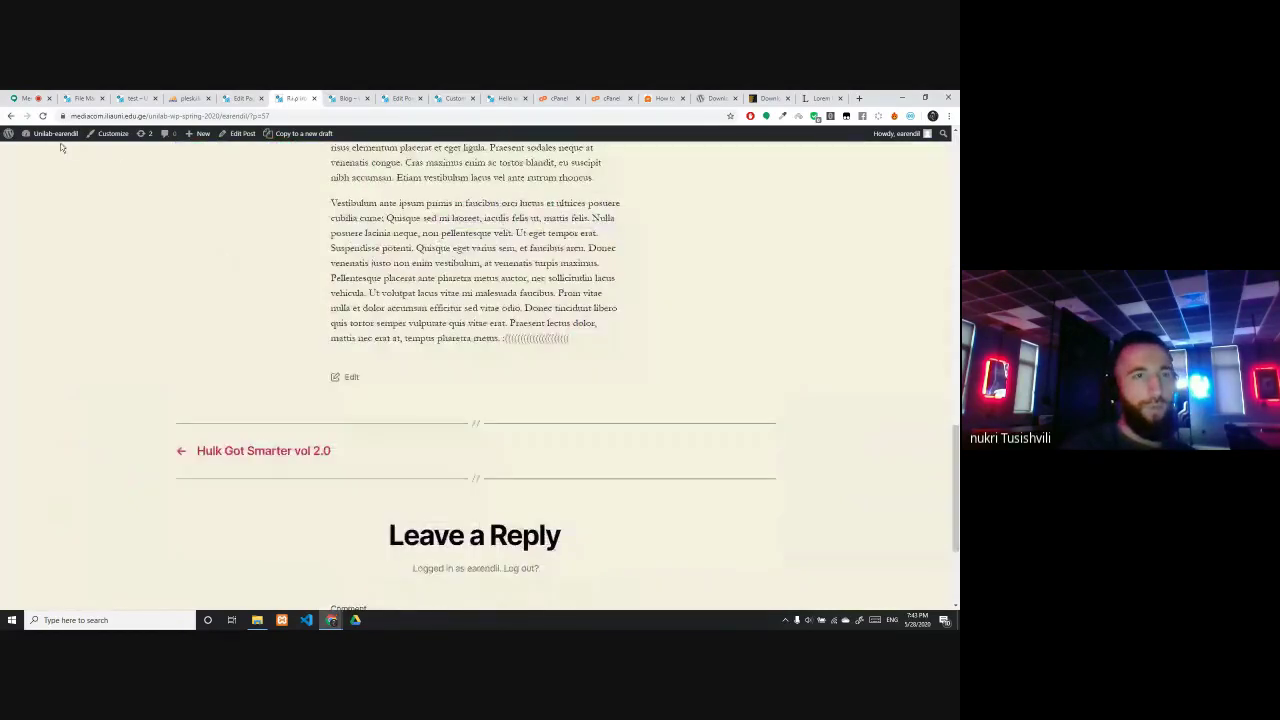
scroll(306, 380, "up", 15)
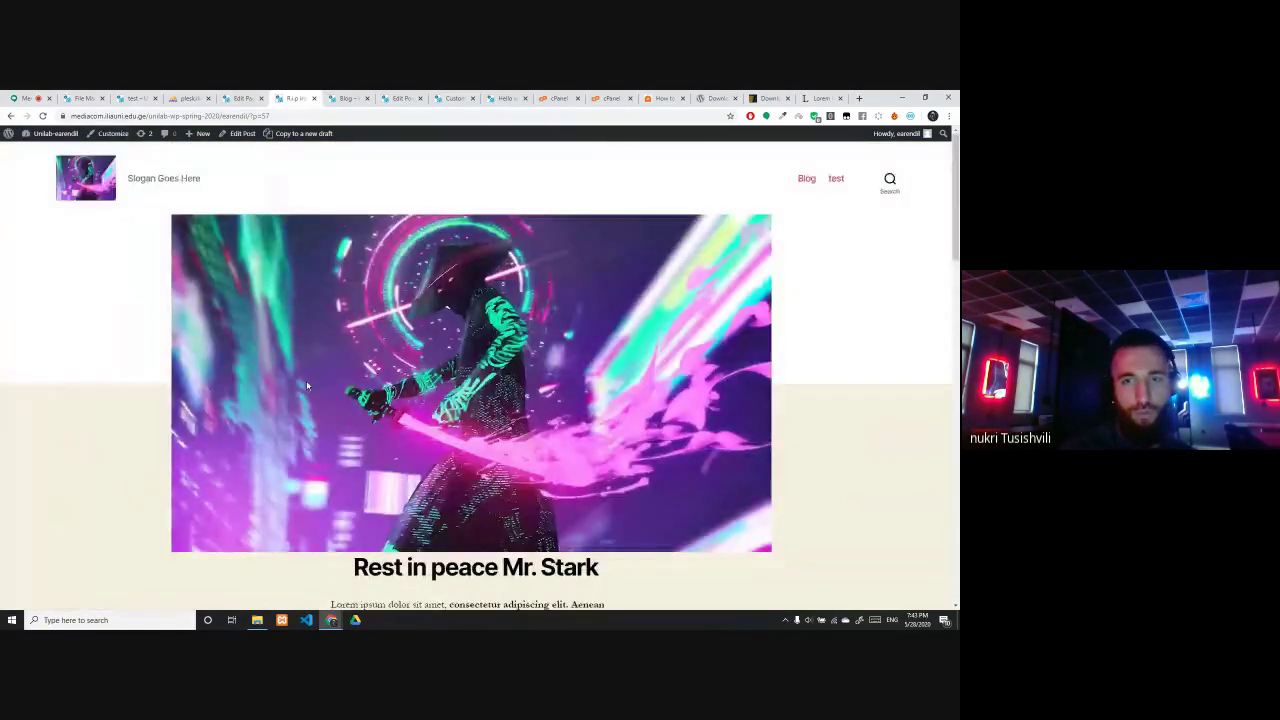
scroll(475, 268, "down", 10)
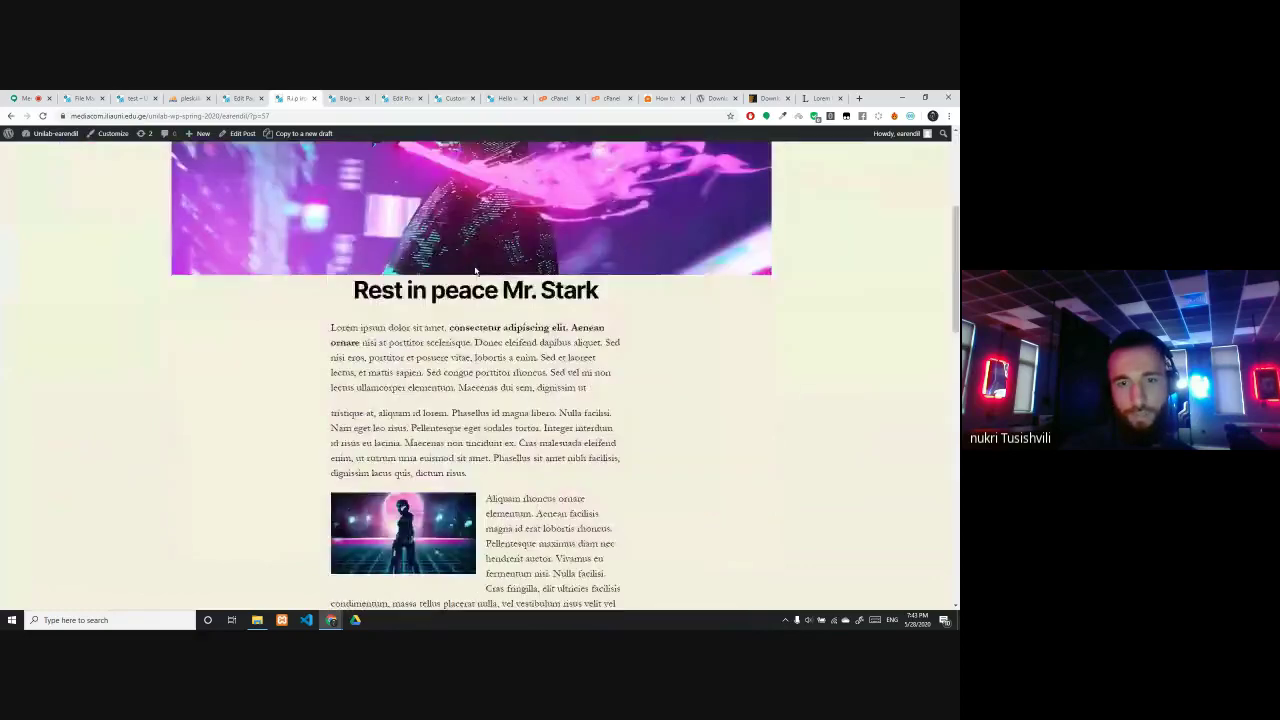
scroll(475, 268, "down", 5)
scroll(474, 271, "up", 15)
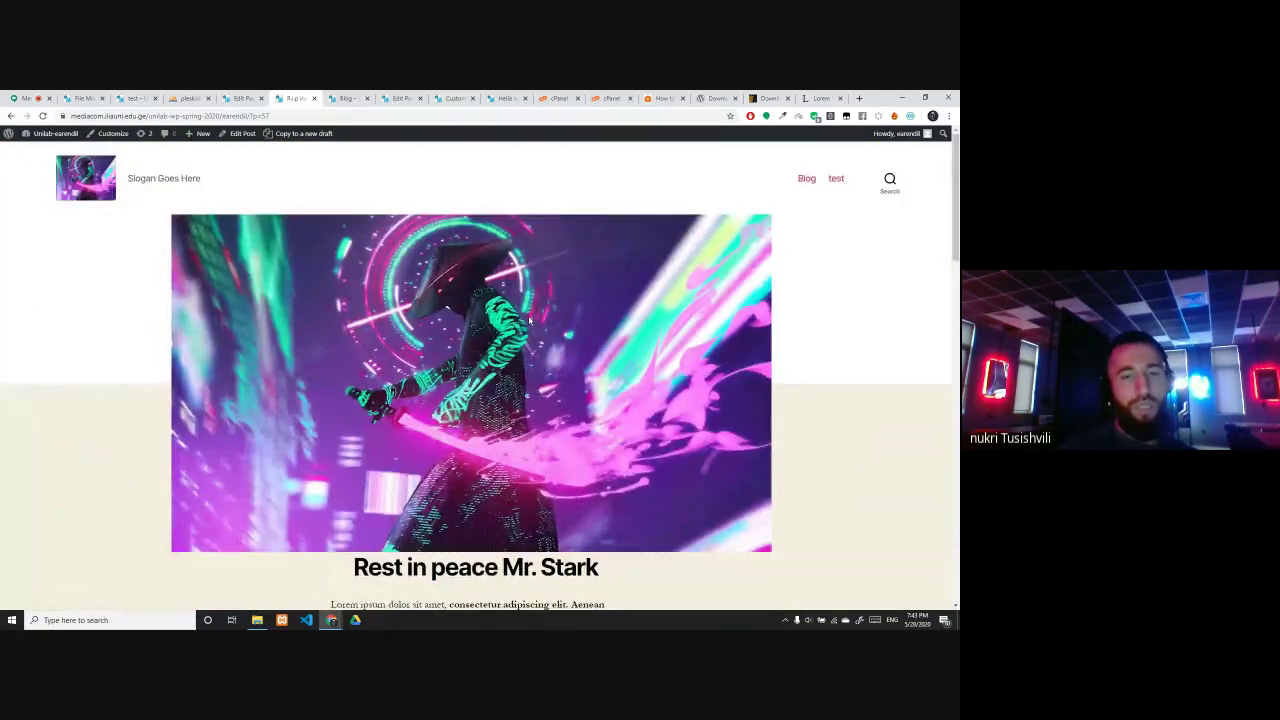
left_click(28, 98)
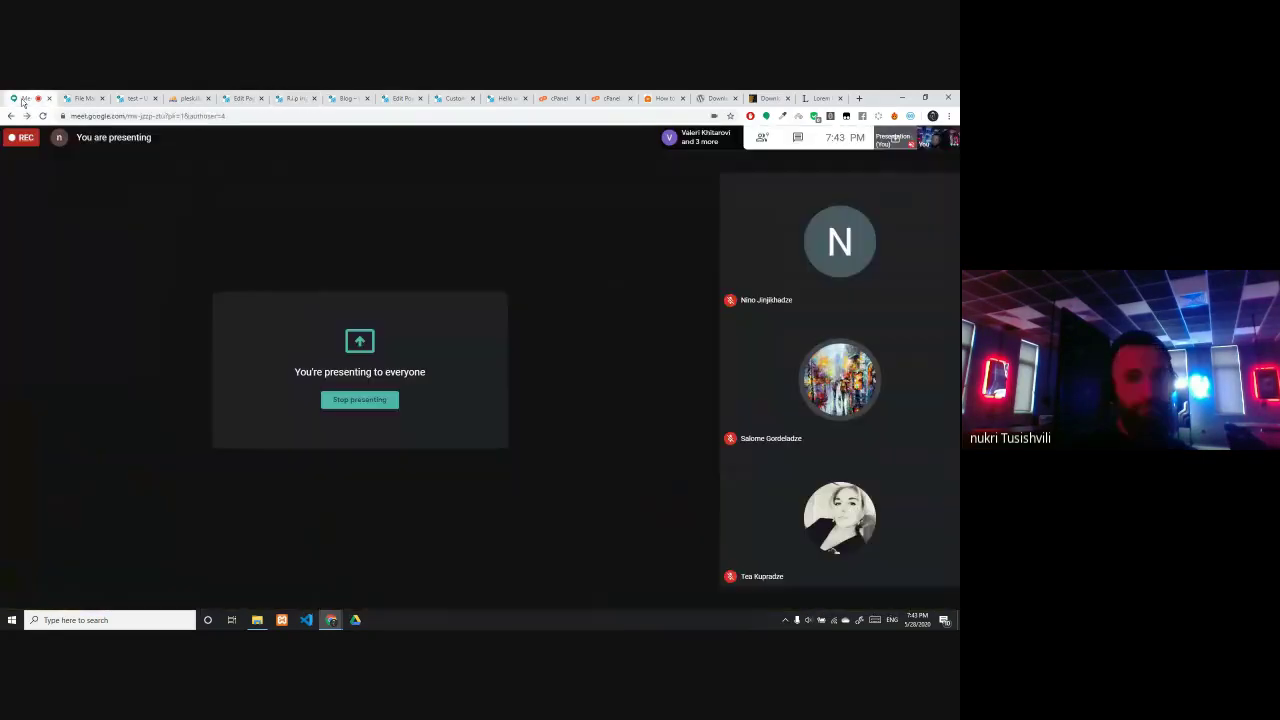
Open the Meet chat, check the People list, and go back to the chat messages
left_click(797, 139)
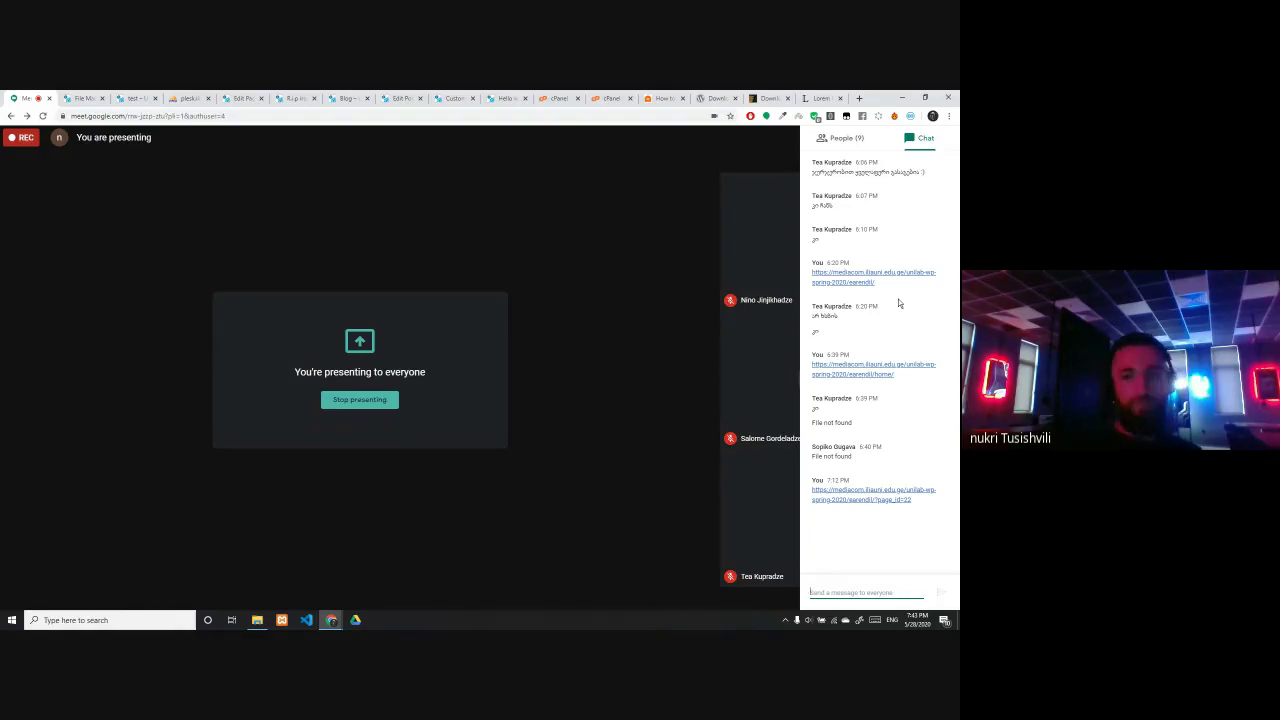
left_click(836, 141)
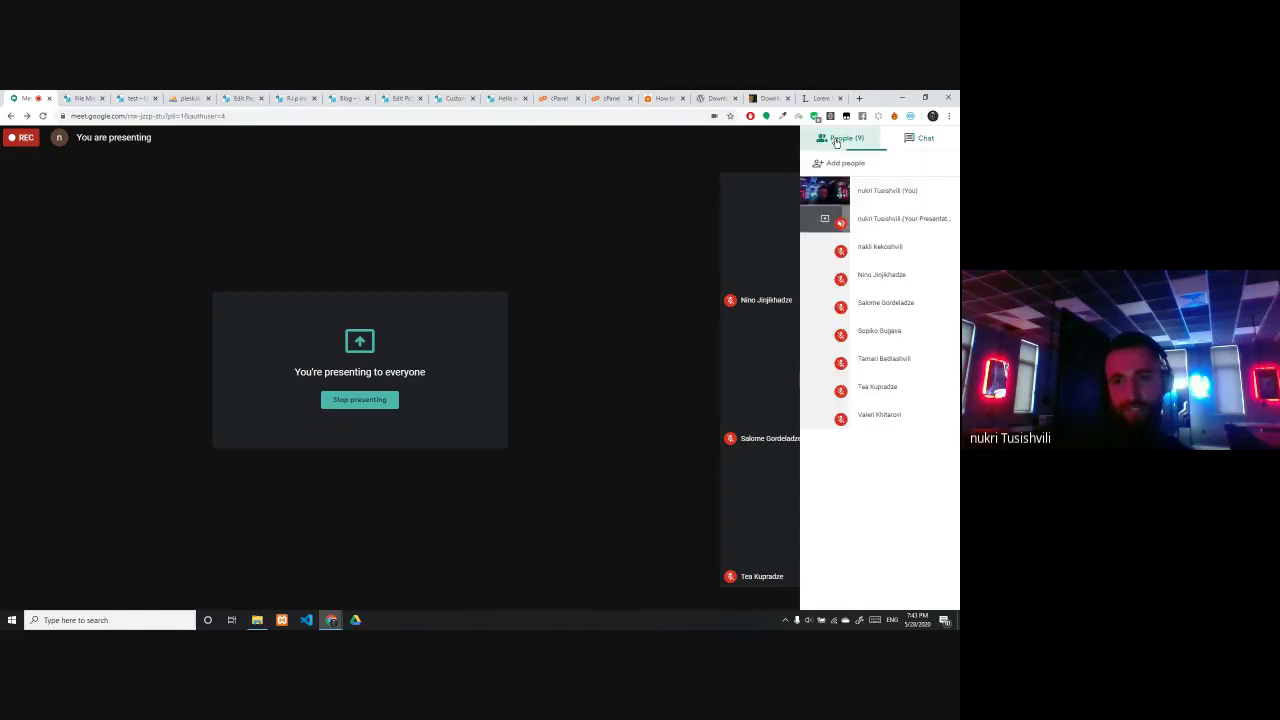
left_click(909, 138)
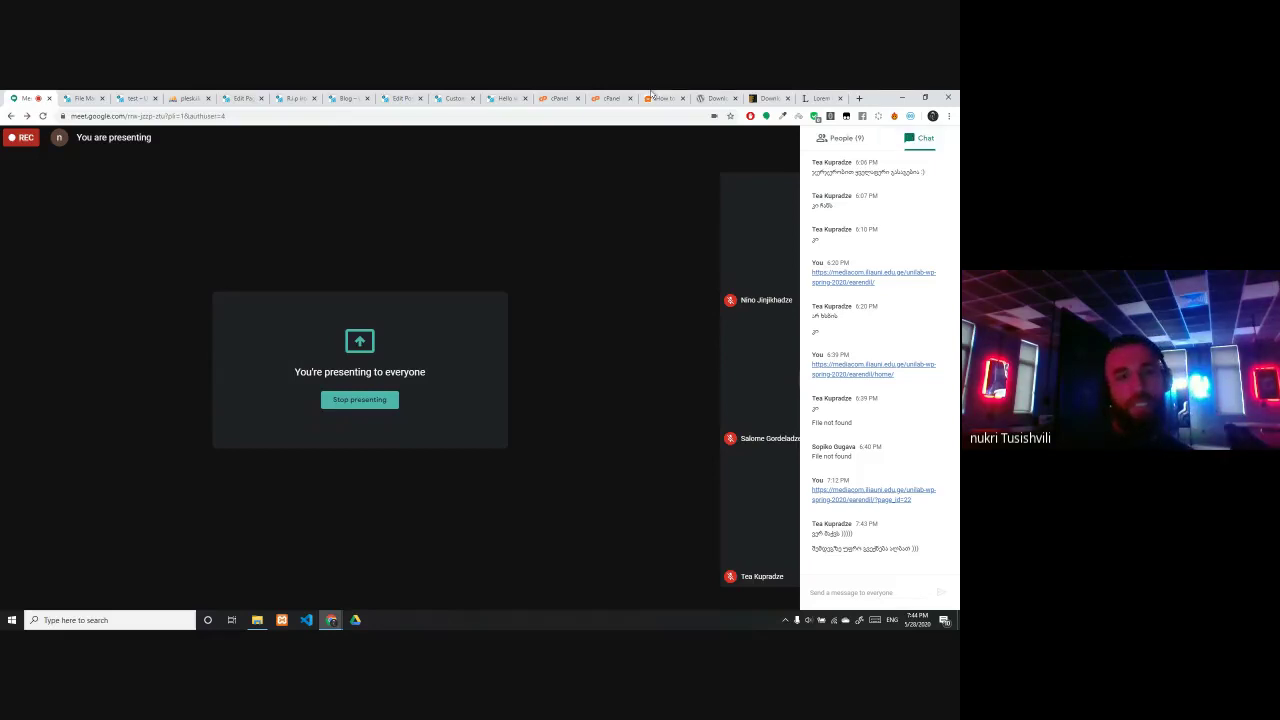
Look through the test, Blog editor and post preview tabs, then open Plesk's Files section
left_click(131, 98)
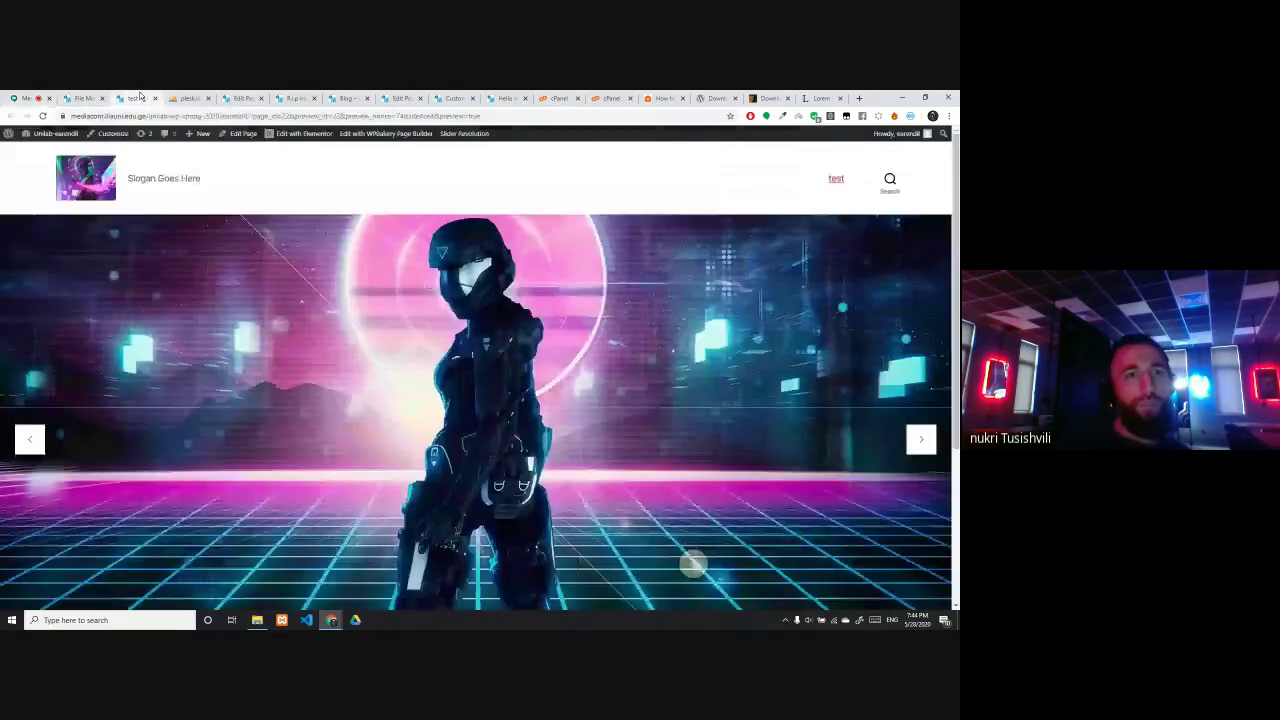
left_click(240, 98)
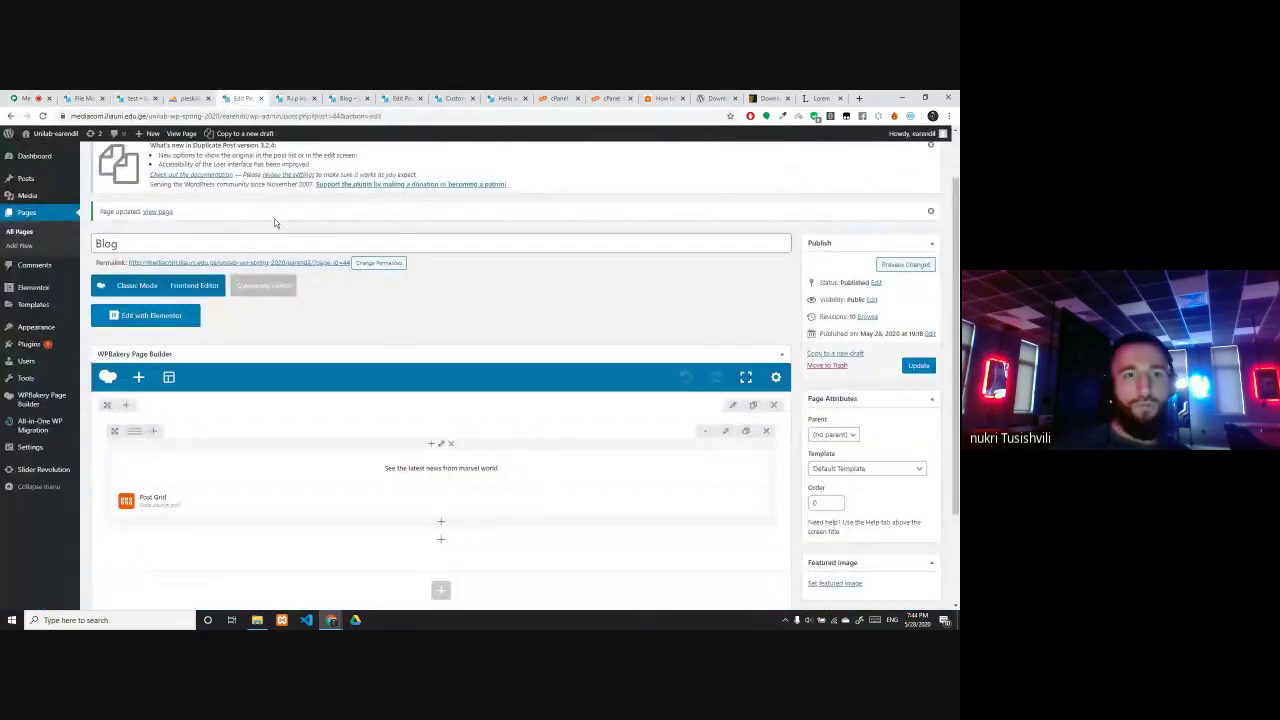
left_click(293, 98)
left_click(92, 99)
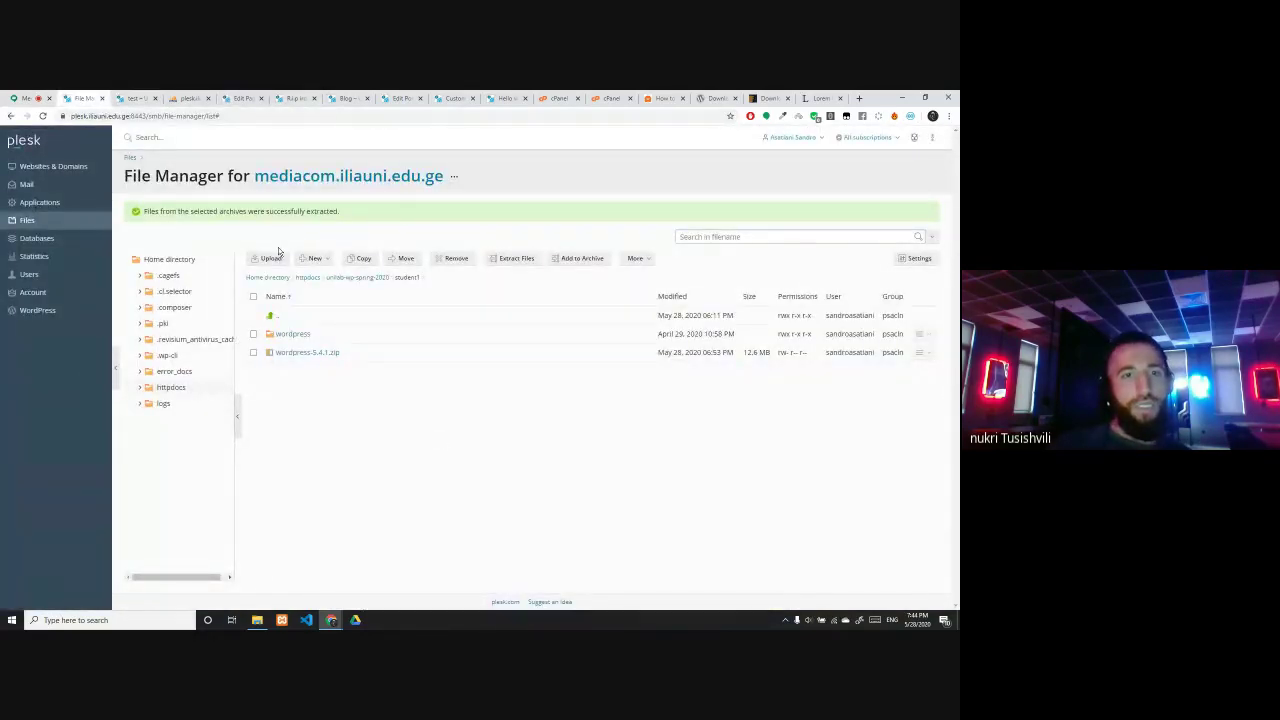
left_click(27, 226)
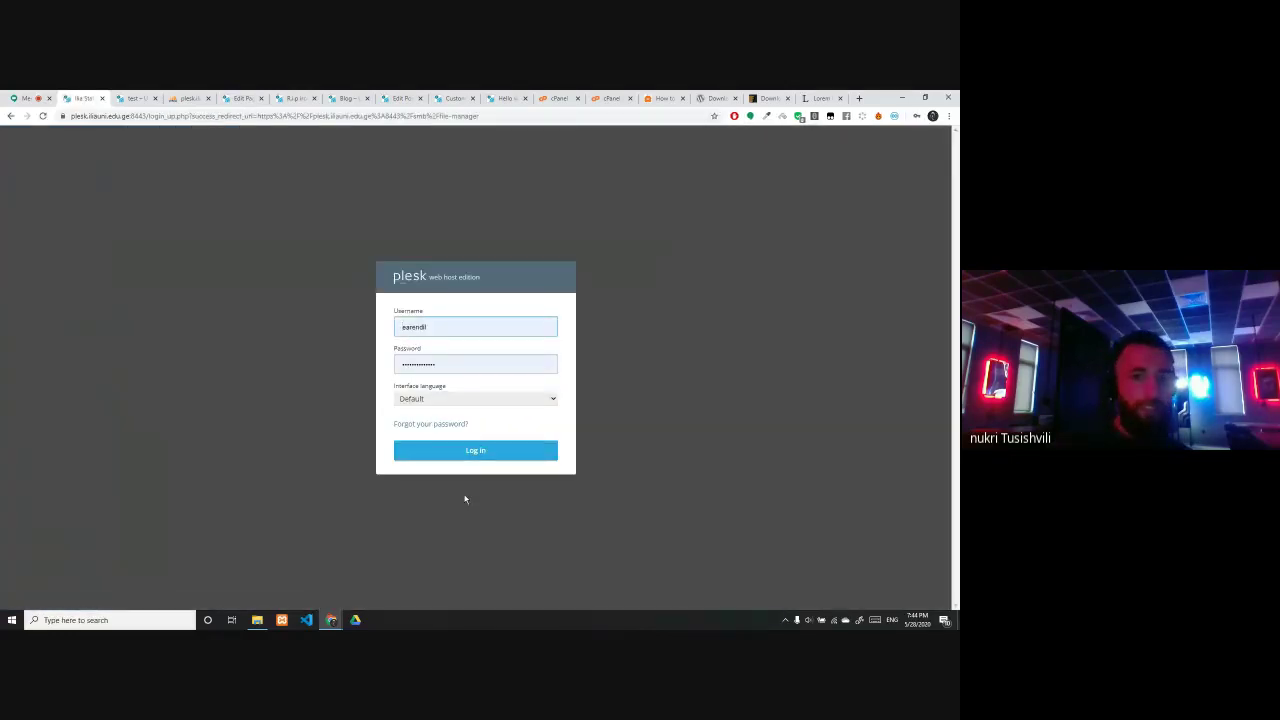
After the failed login, reload the plesk URL and sign in with the other saved account
left_click(481, 452)
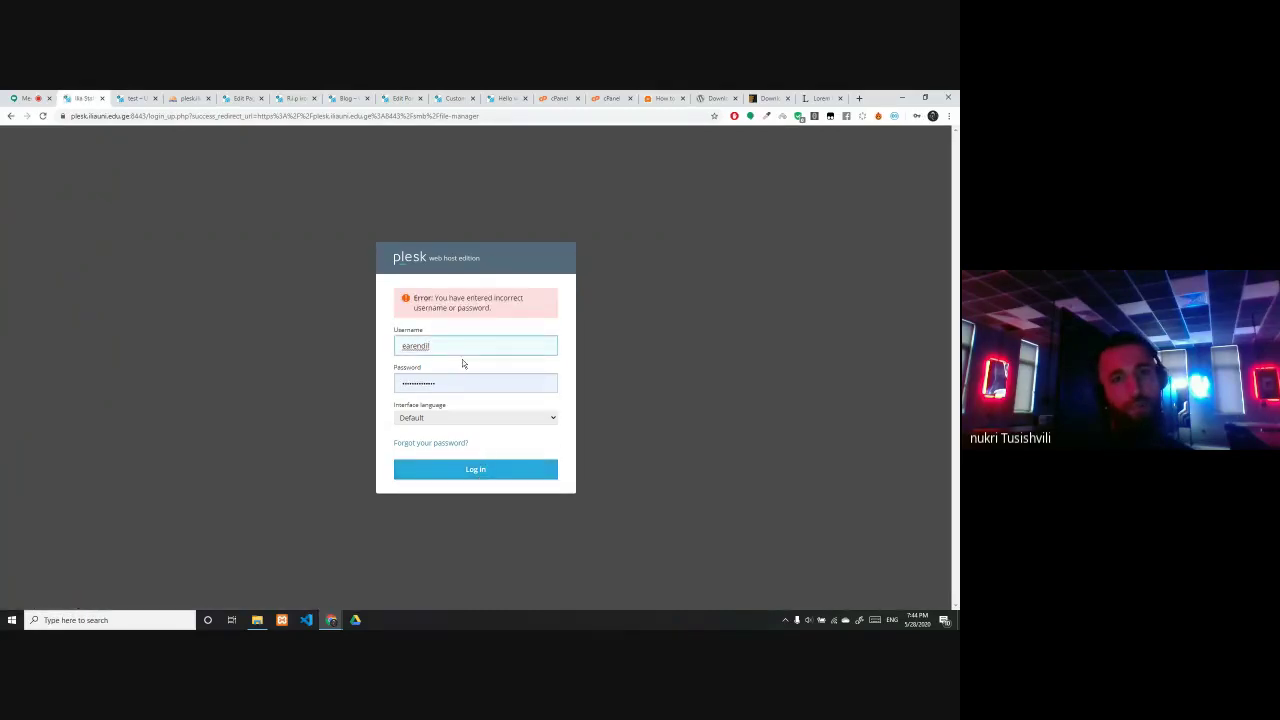
left_click(469, 346)
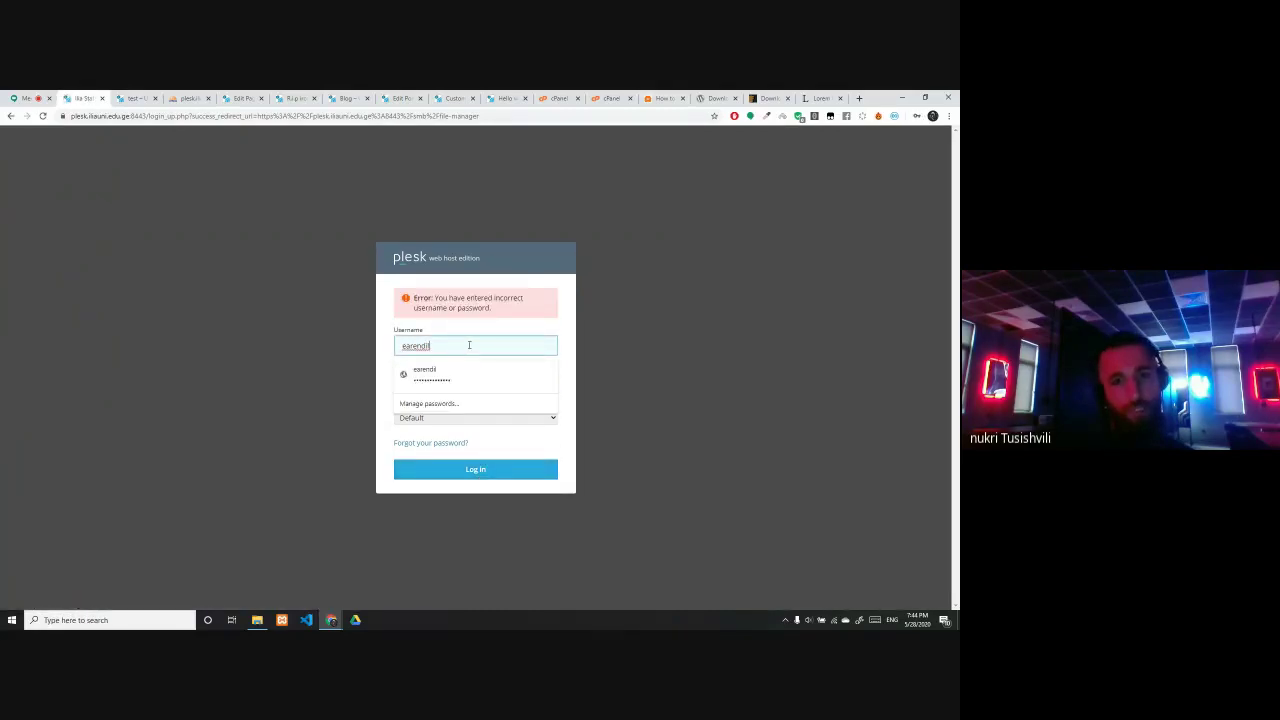
left_click(116, 118)
type("plesk")
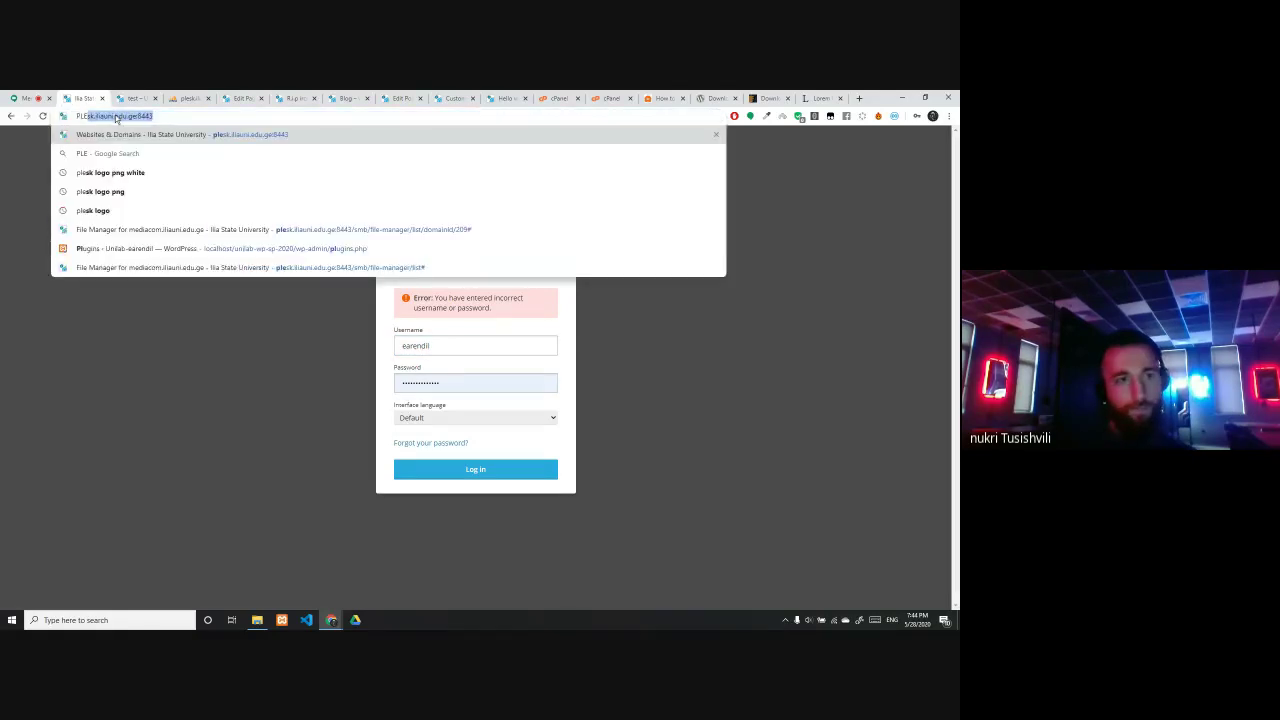
key("Return")
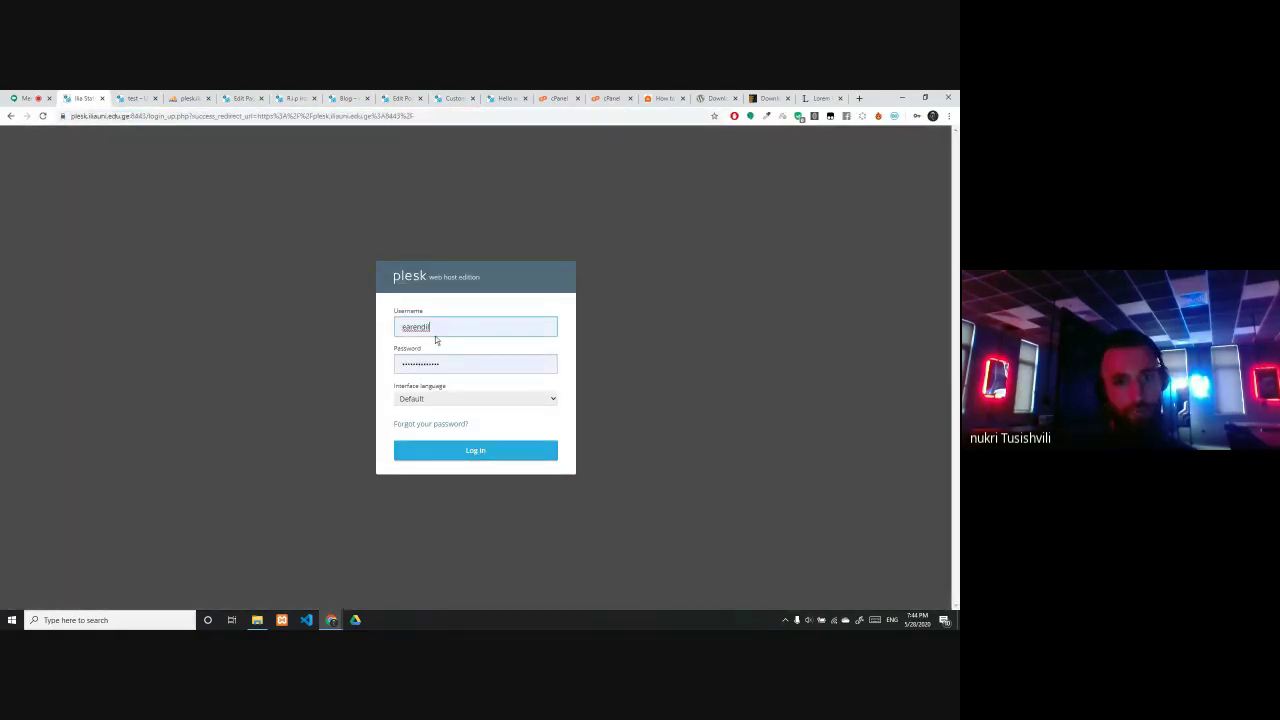
left_click(437, 332)
left_click(458, 446)
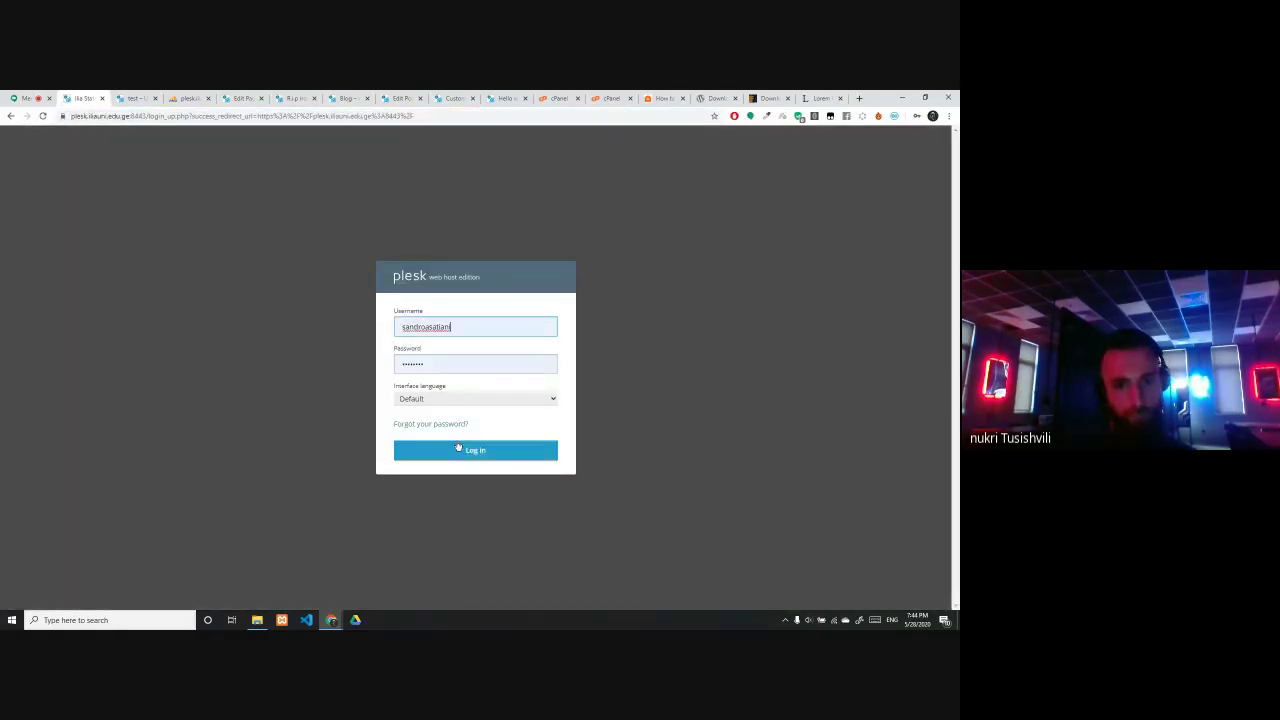
left_click(489, 451)
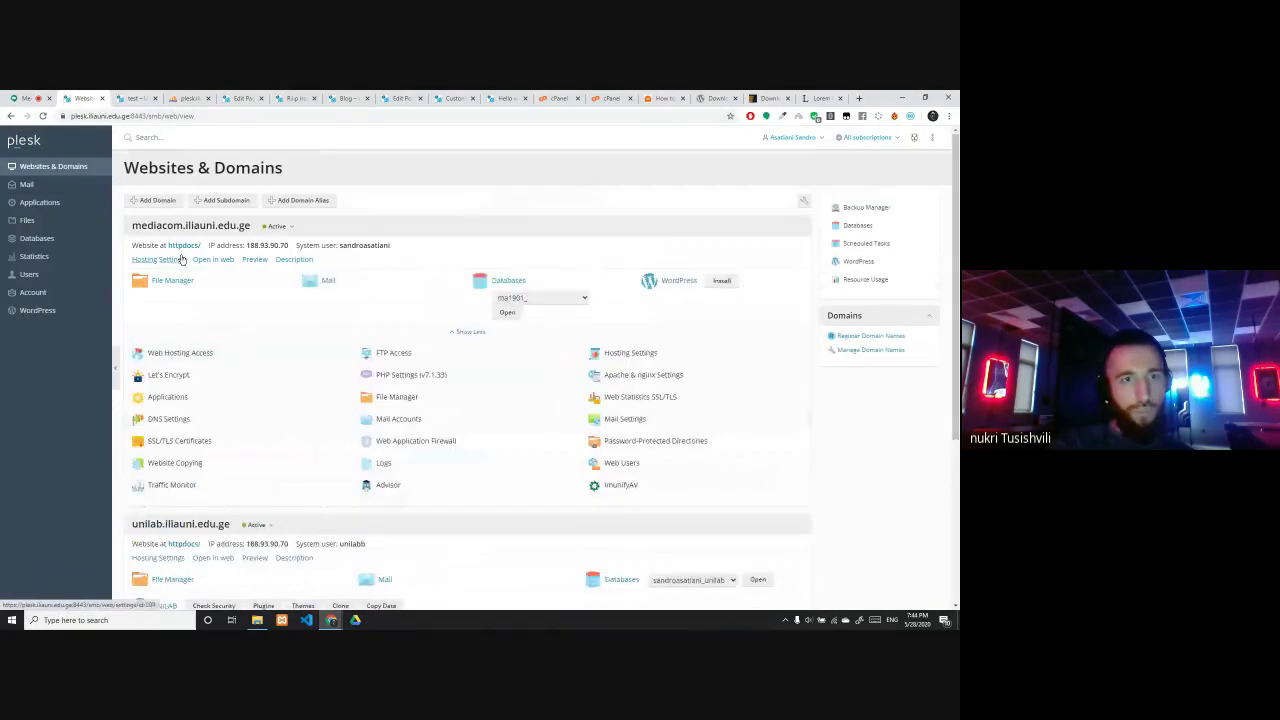
Open File Manager for mediacom.iliauni.edu.ge and browse unilab-wp-spring-2020, peeking into earendil
left_click(171, 280)
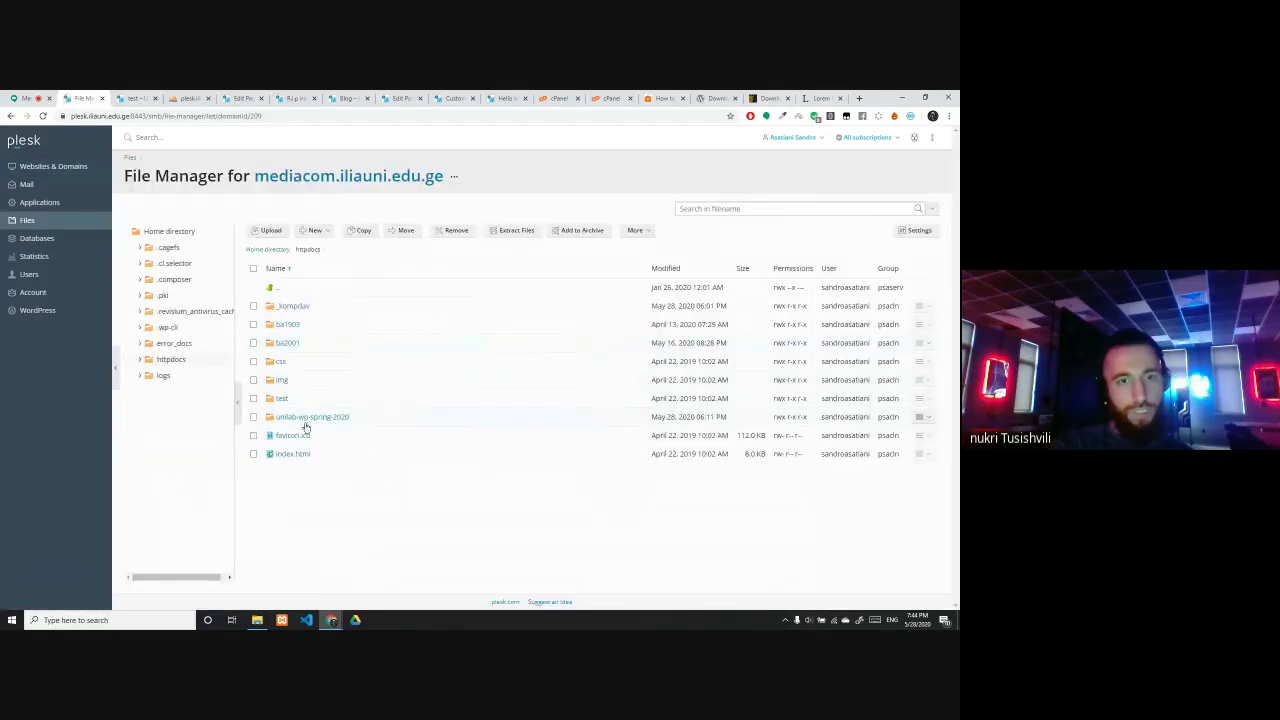
right_click(299, 424)
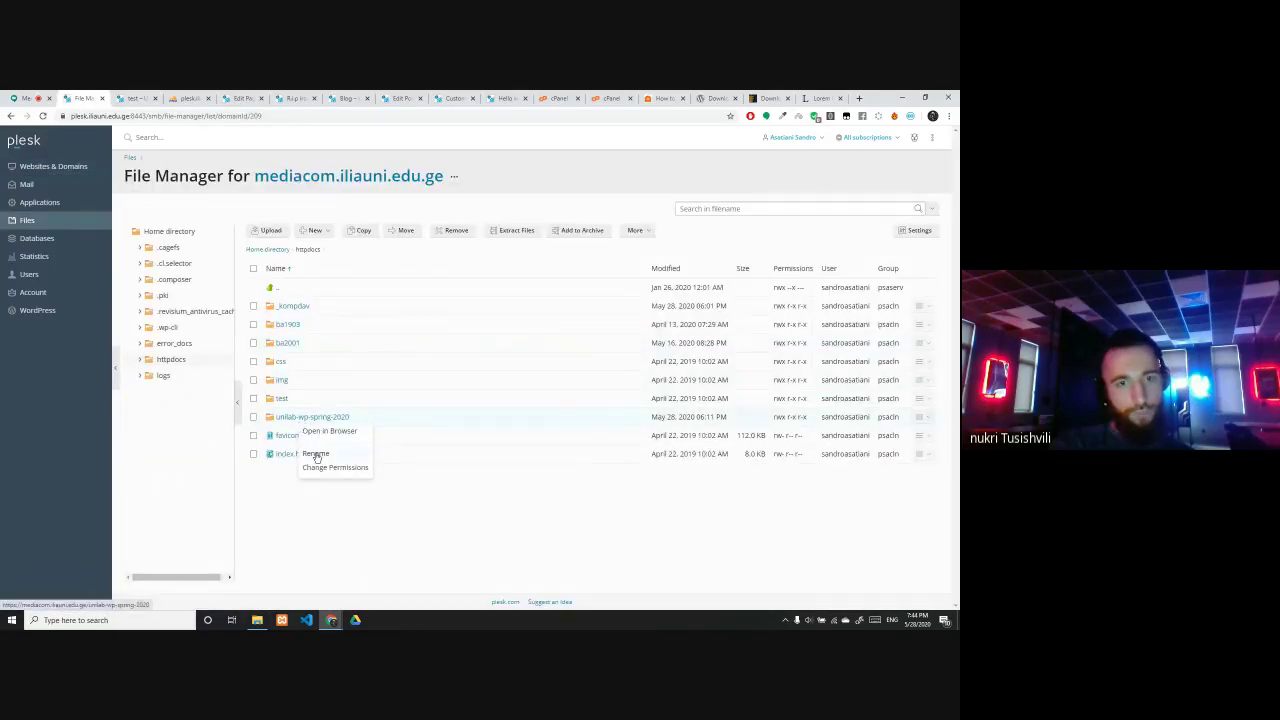
left_click(276, 417)
scroll(290, 378, "down", 2)
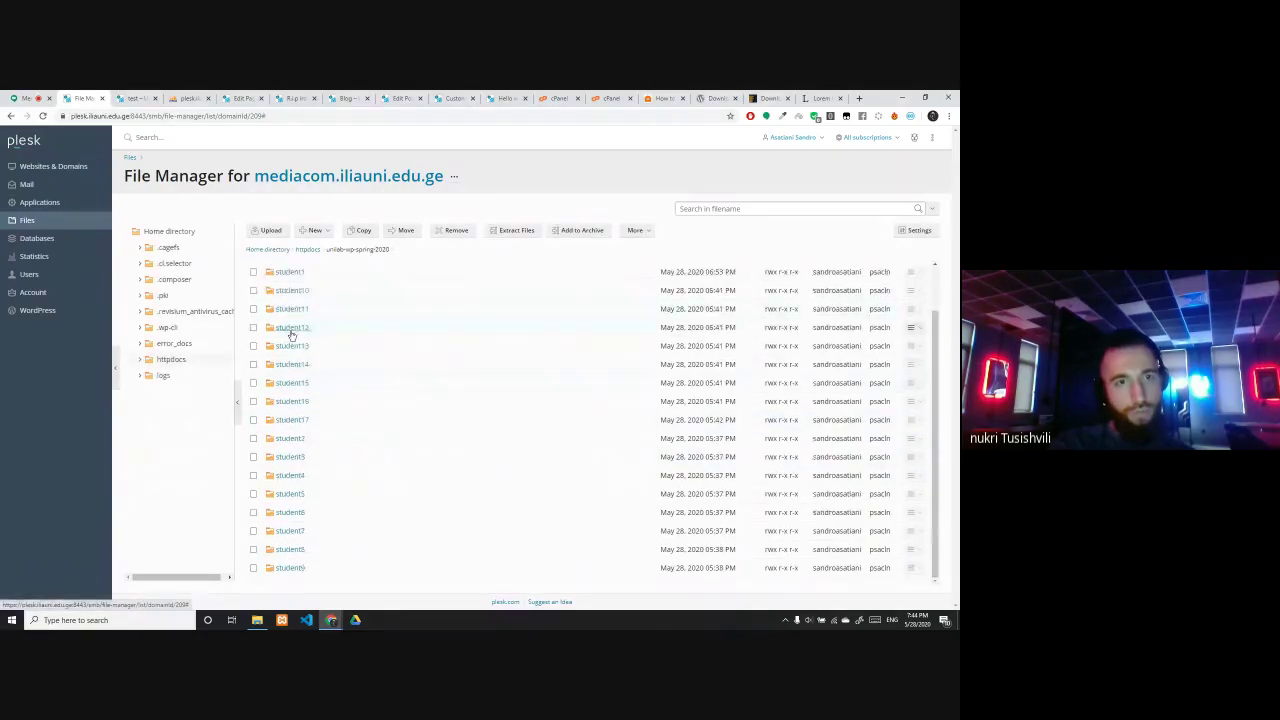
scroll(294, 376, "up", 2)
scroll(298, 375, "down", 2)
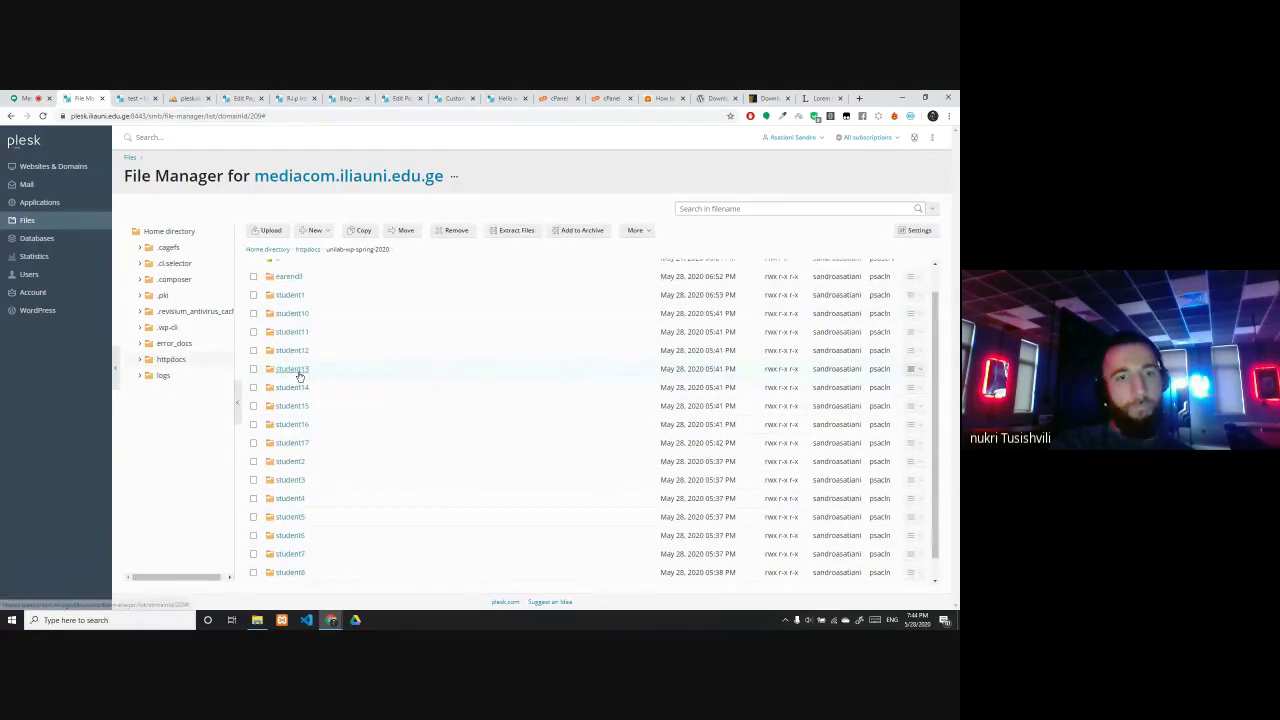
scroll(297, 360, "up", 2)
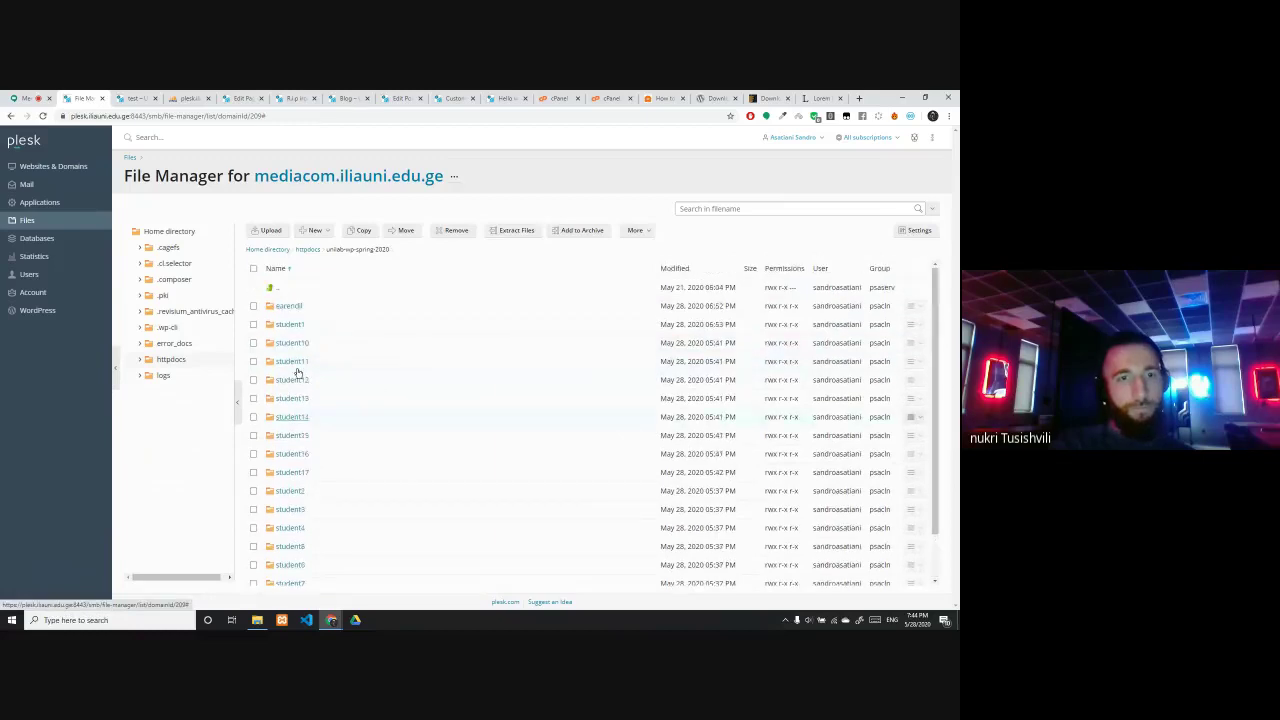
left_click(288, 307)
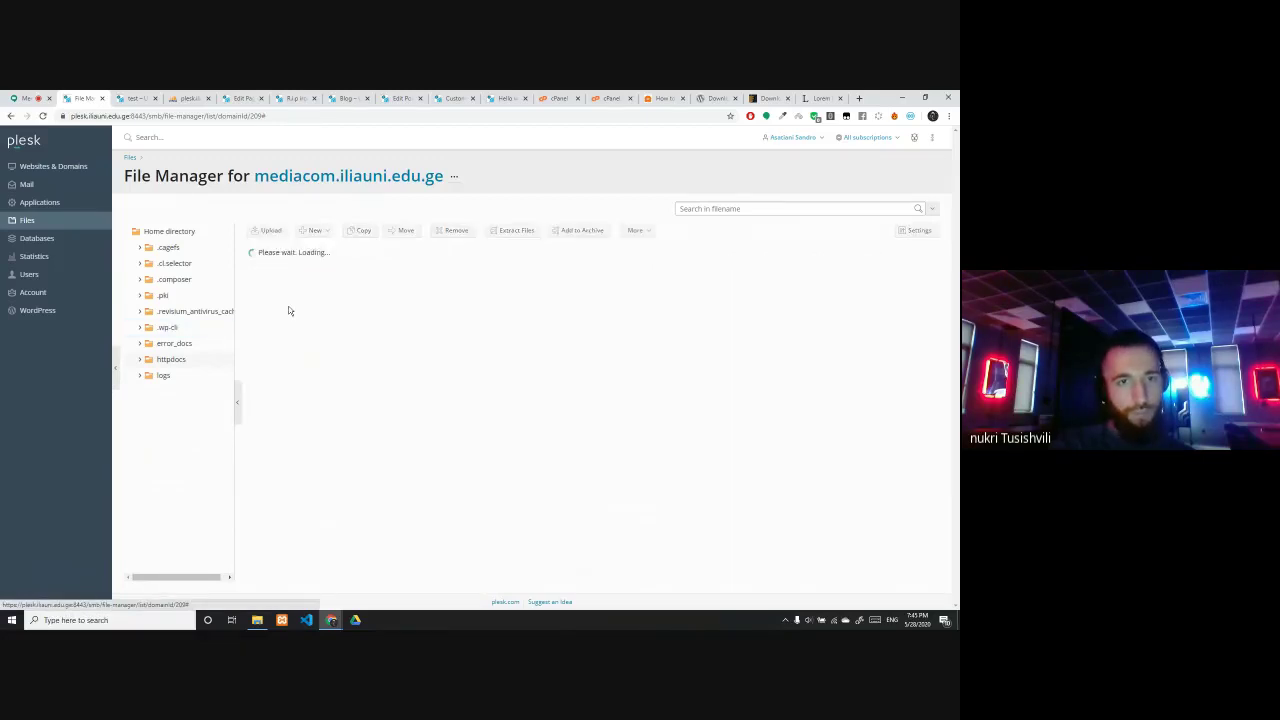
scroll(330, 466, "down", 2)
scroll(292, 469, "up", 2)
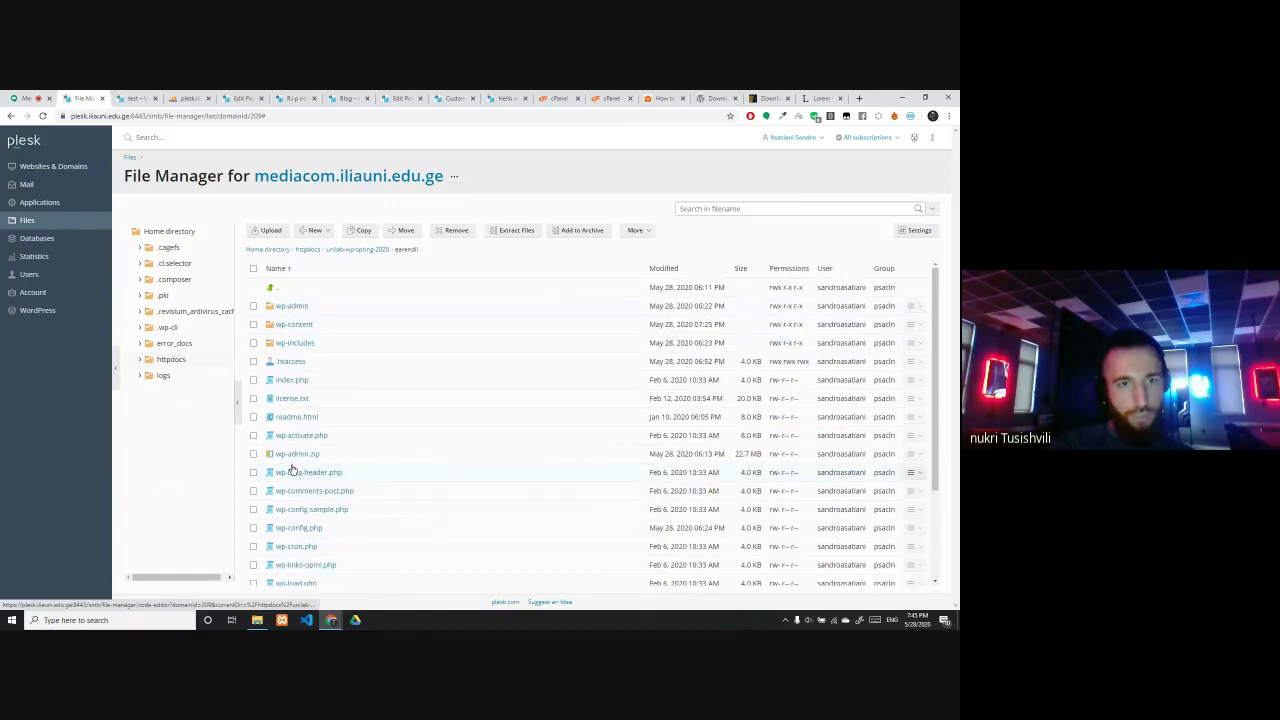
left_click(273, 286)
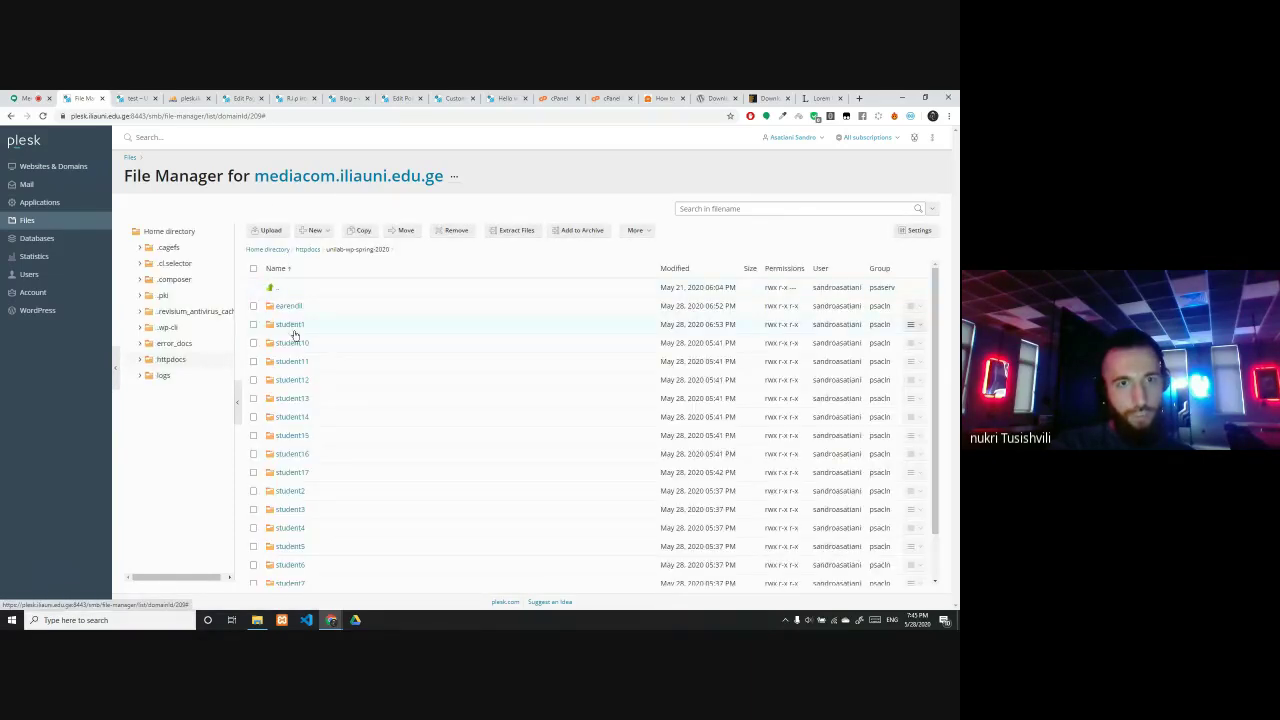
Open student1 > wordpress and select all of its files and folders
left_click(289, 325)
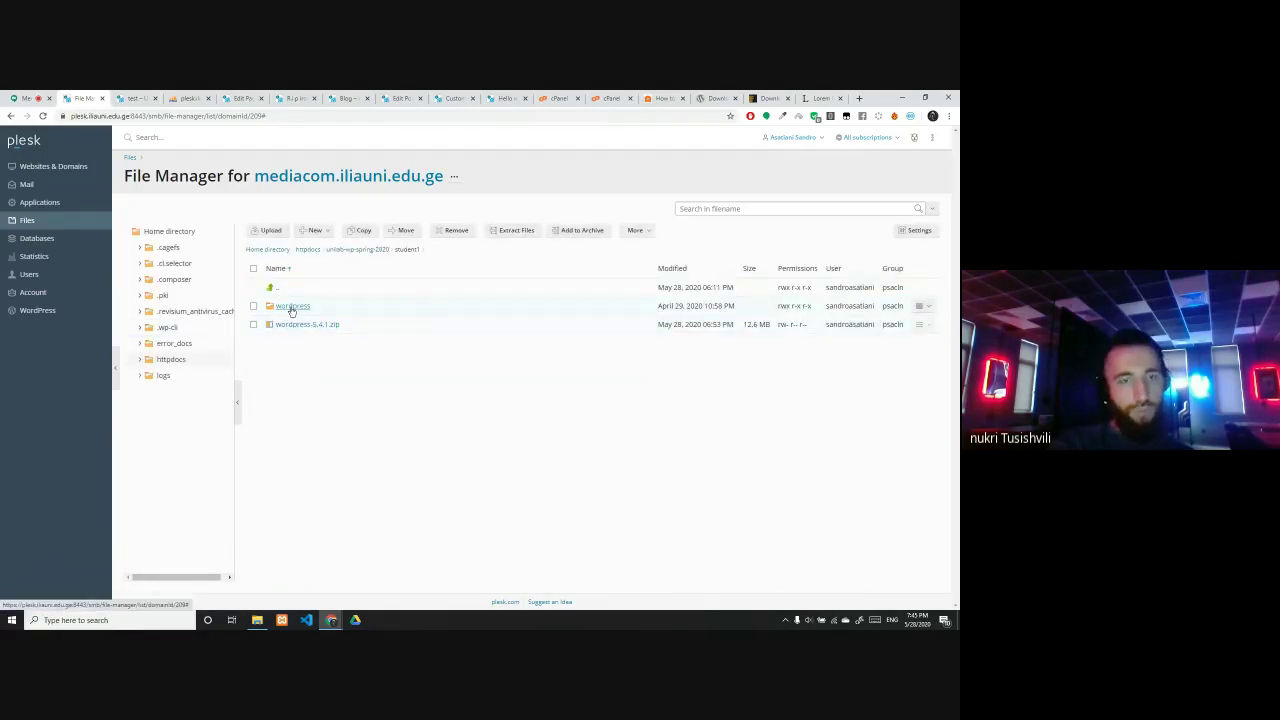
left_click(291, 307)
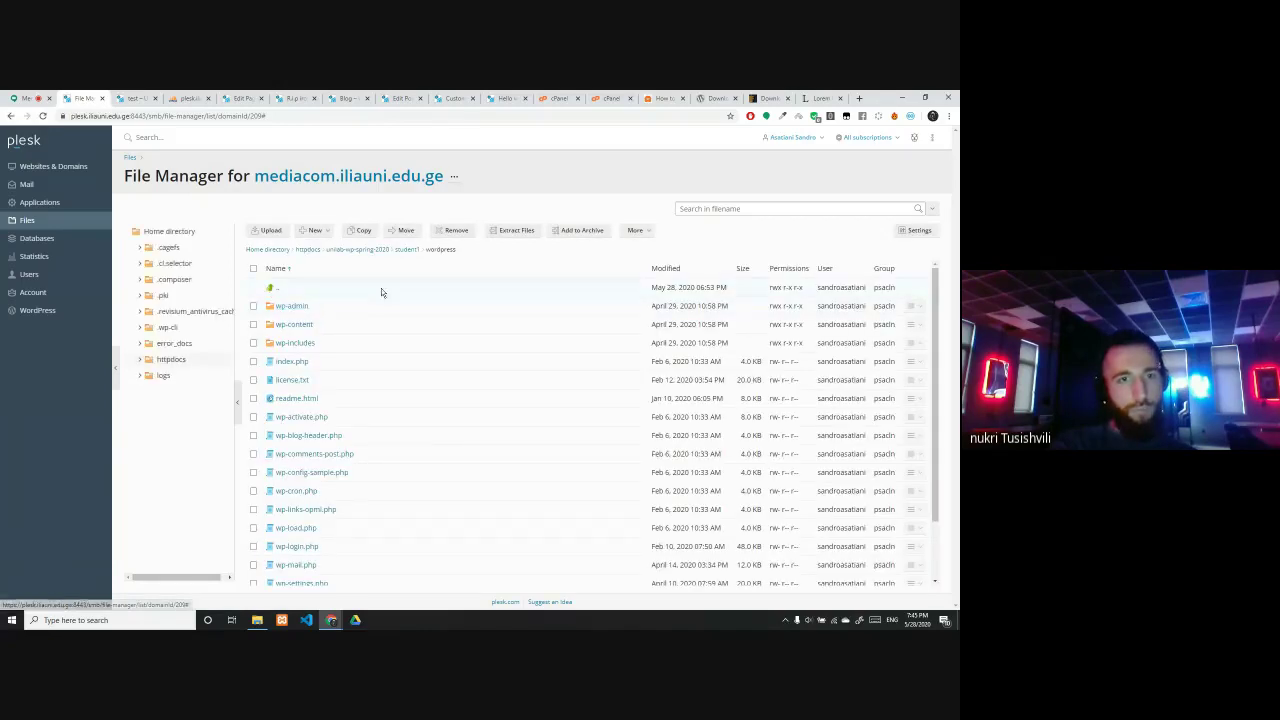
left_click(253, 268)
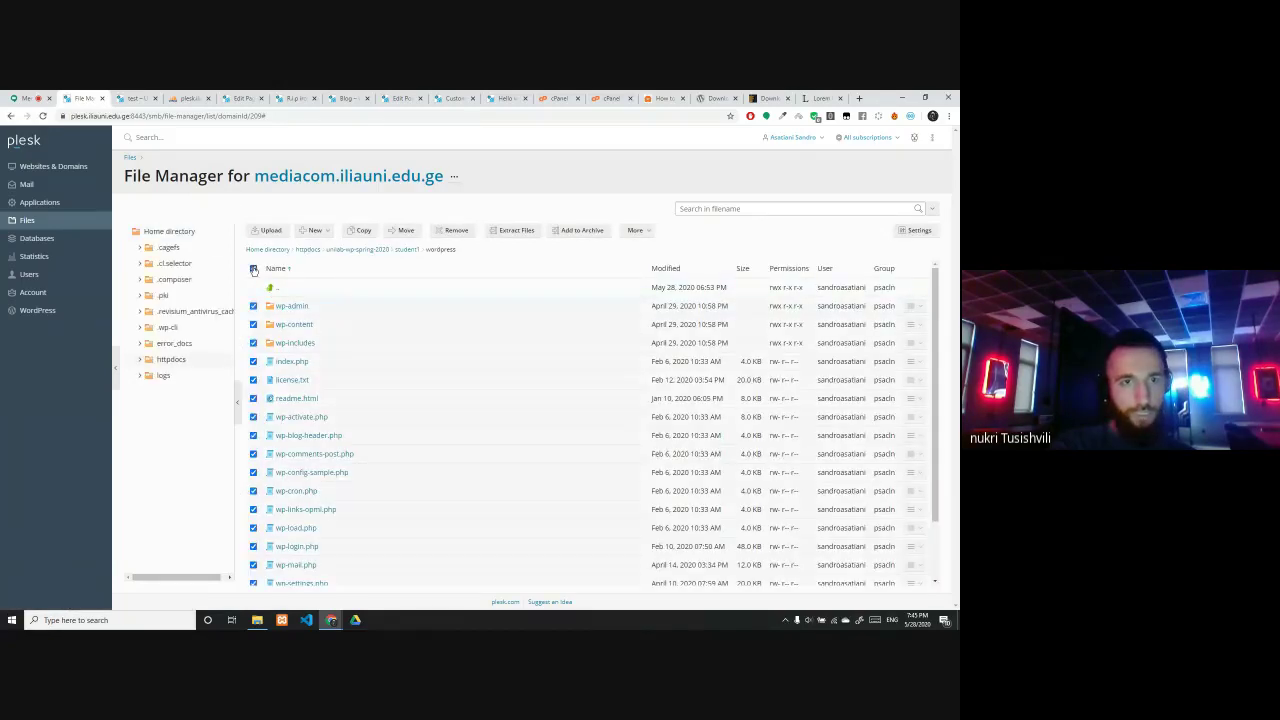
Copy the 19 selected items to httpdocs > unilab-wp-spring-2020 > student2
left_click(358, 231)
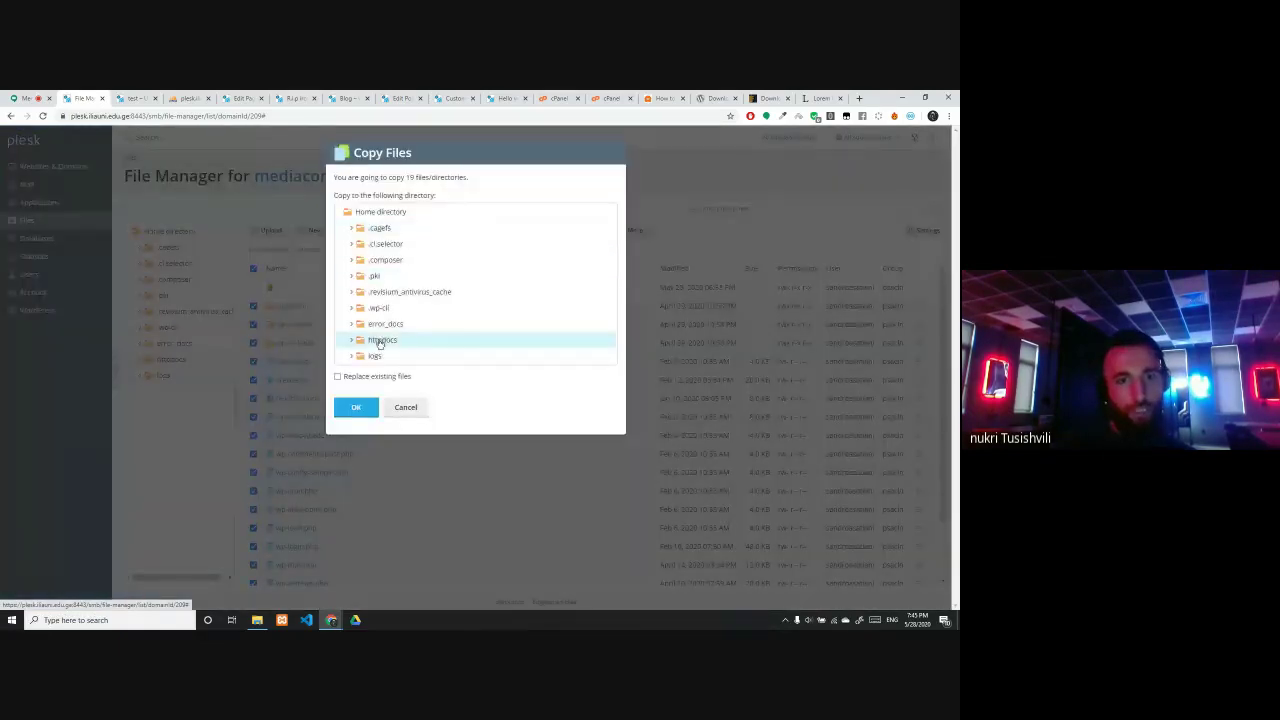
left_click(367, 344)
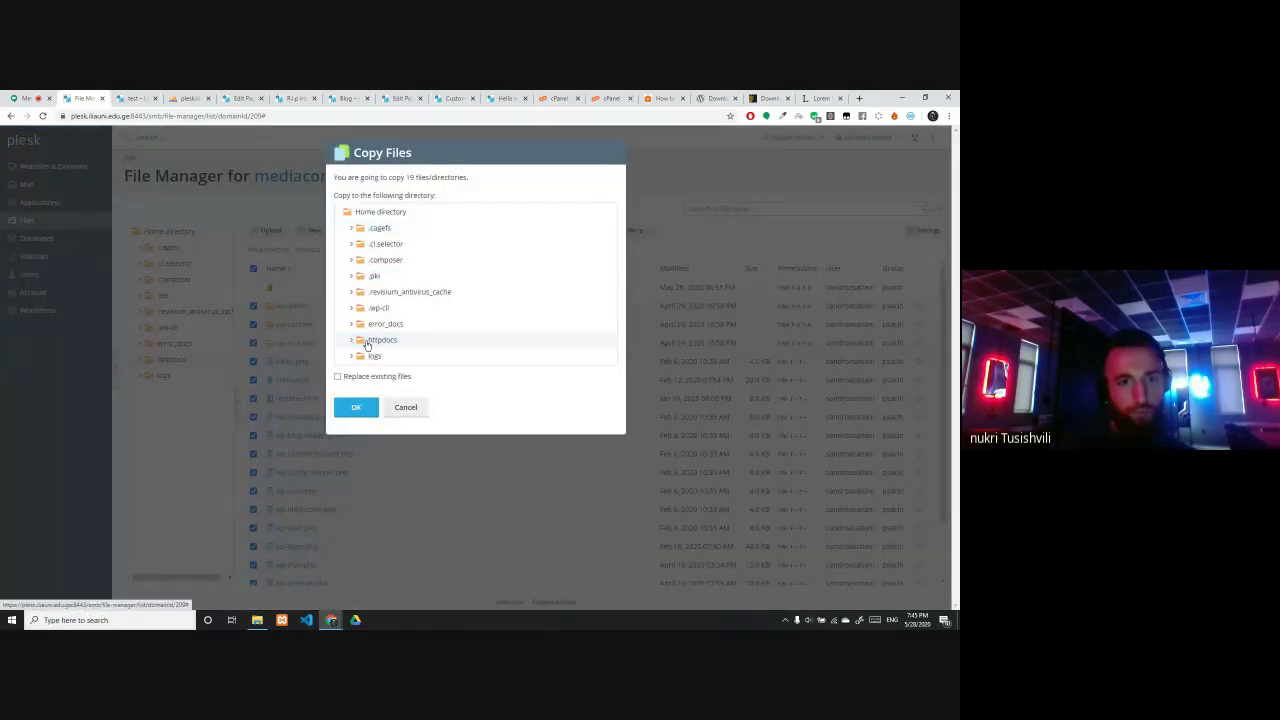
left_click(351, 341)
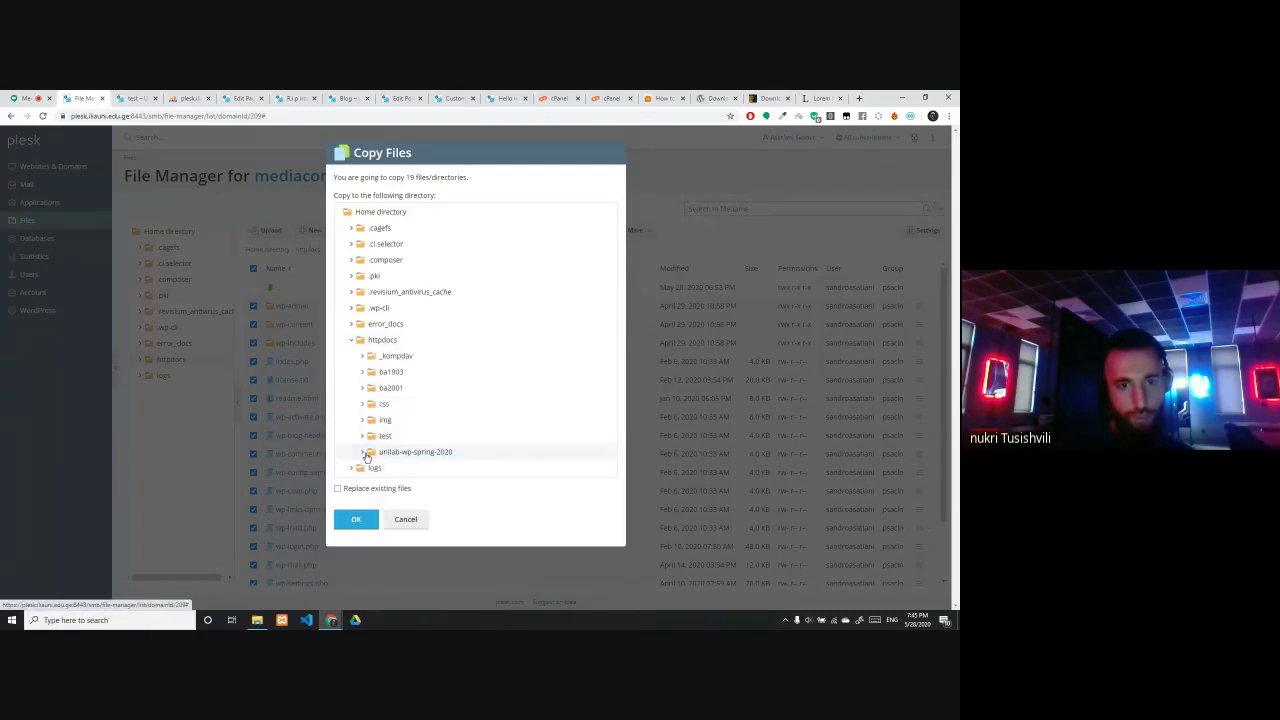
left_click(364, 455)
scroll(366, 455, "down", 2)
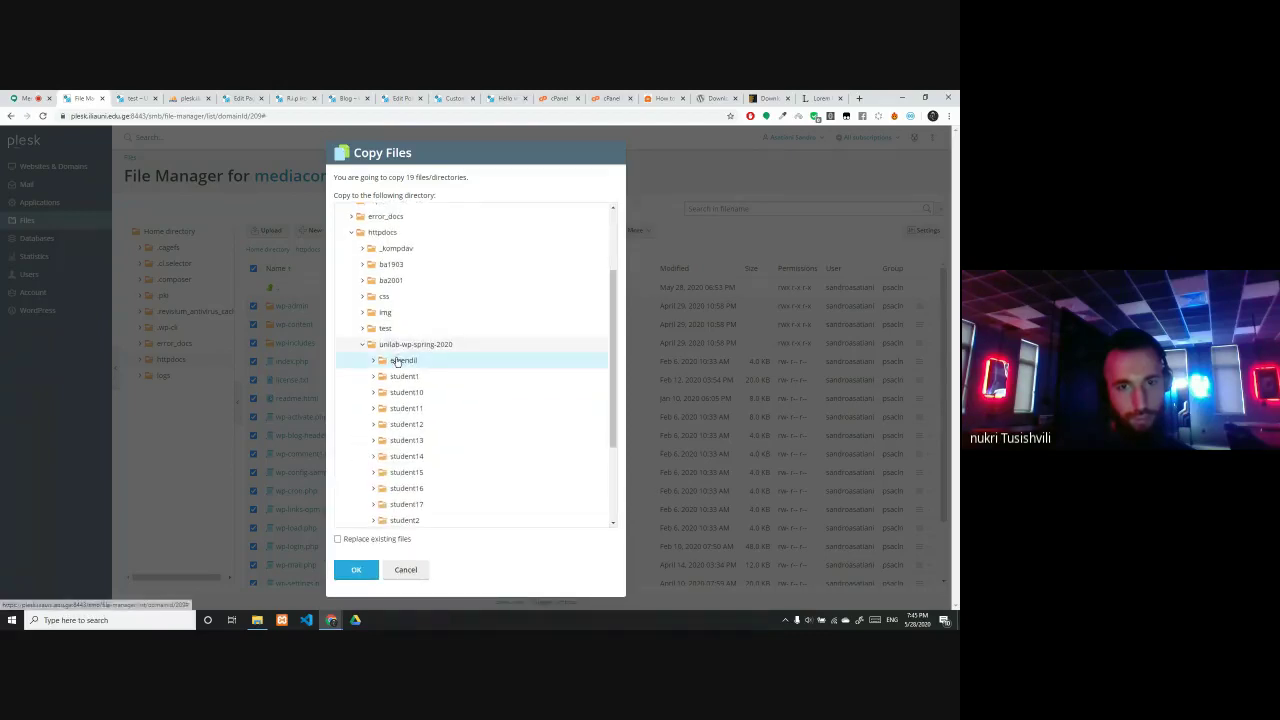
scroll(390, 395, "down", 3)
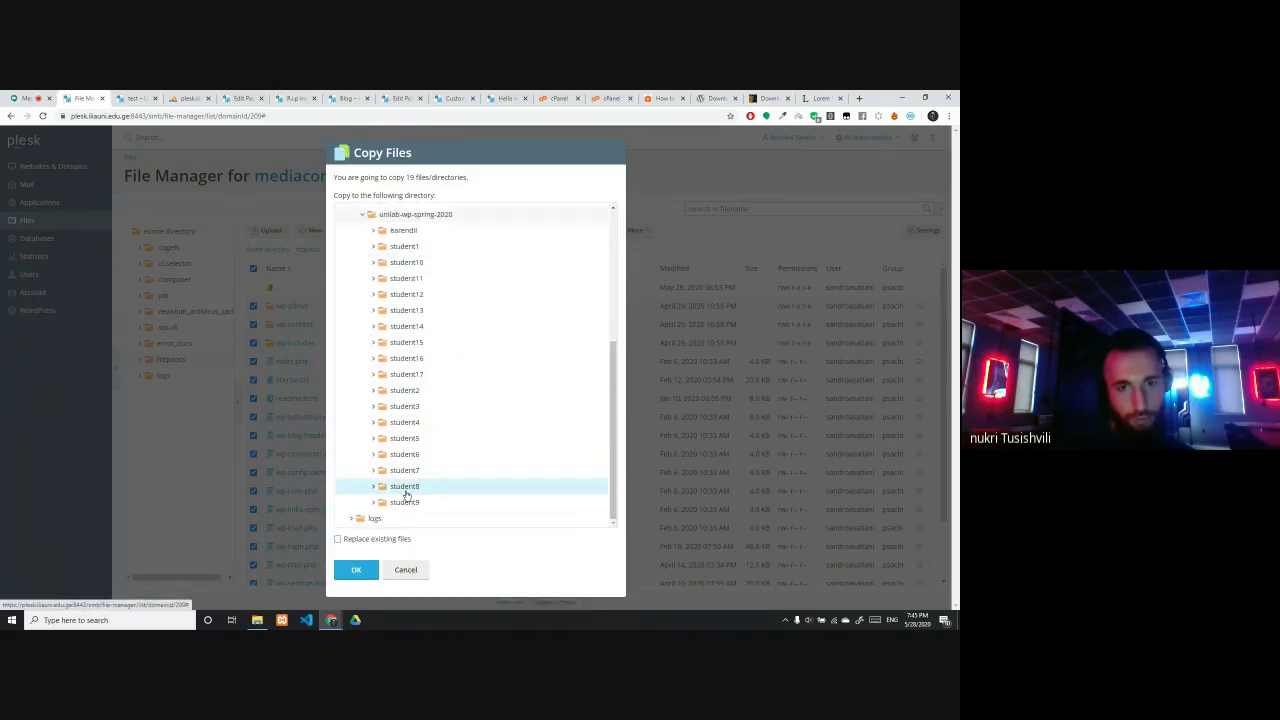
left_click(402, 390)
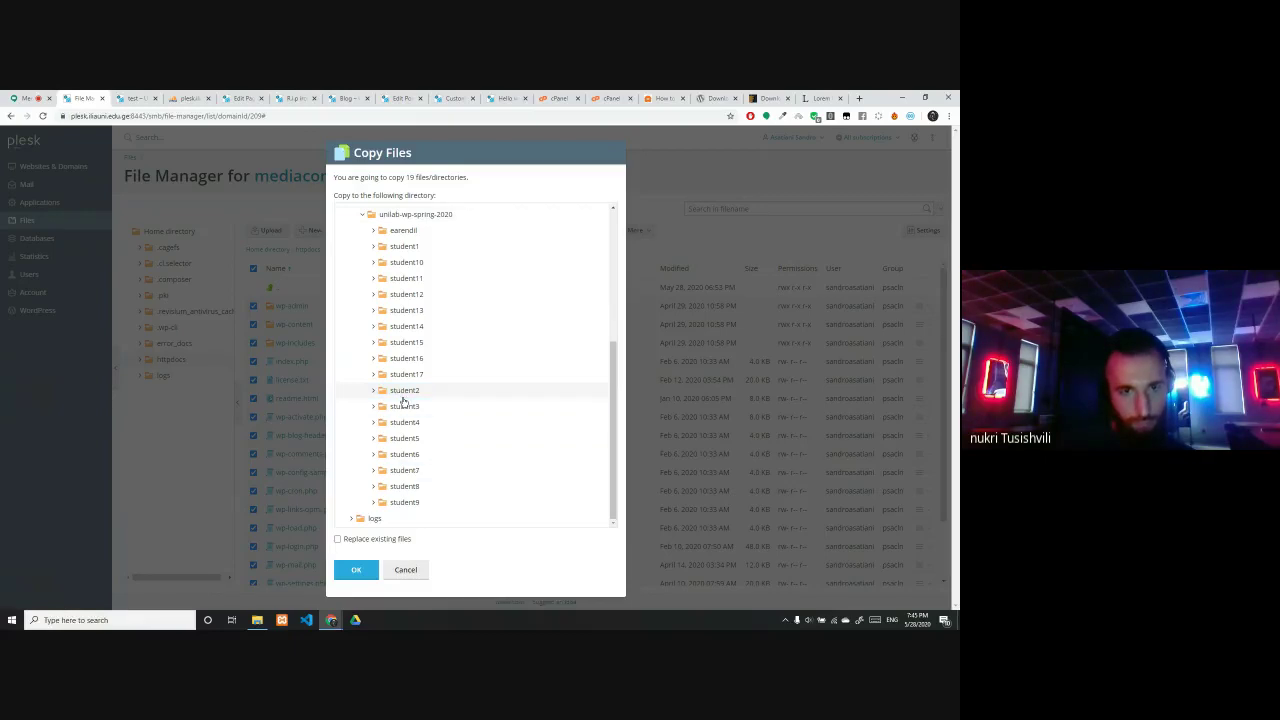
left_click(352, 570)
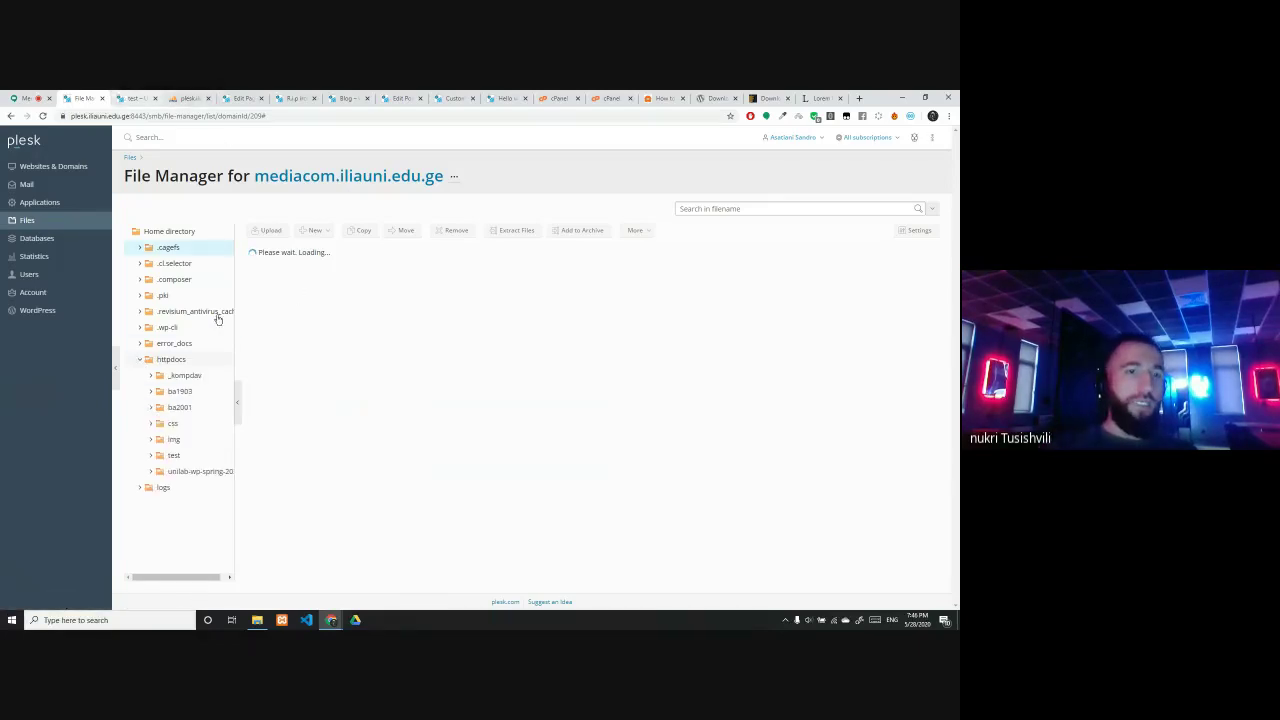
Open unilab-wp-spring-2020 in the folder tree to view its student folders and copy its path
left_click(160, 472)
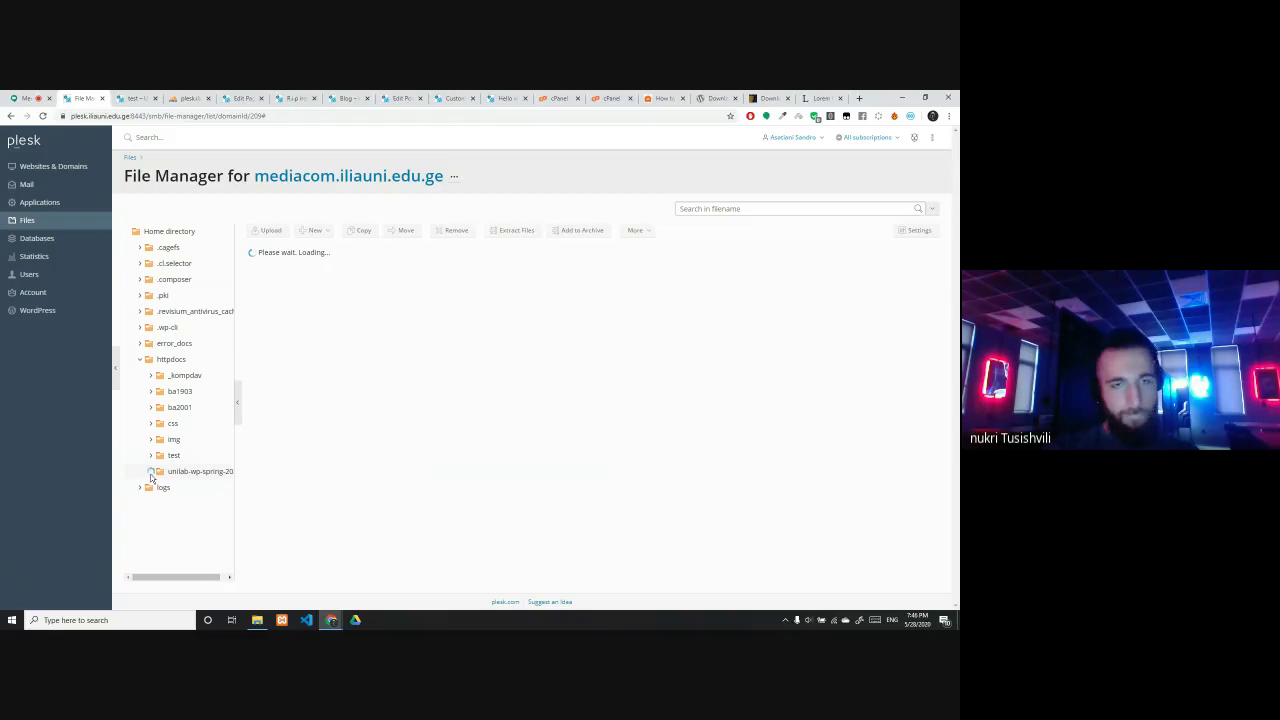
left_click(150, 472)
scroll(328, 368, "down", 2)
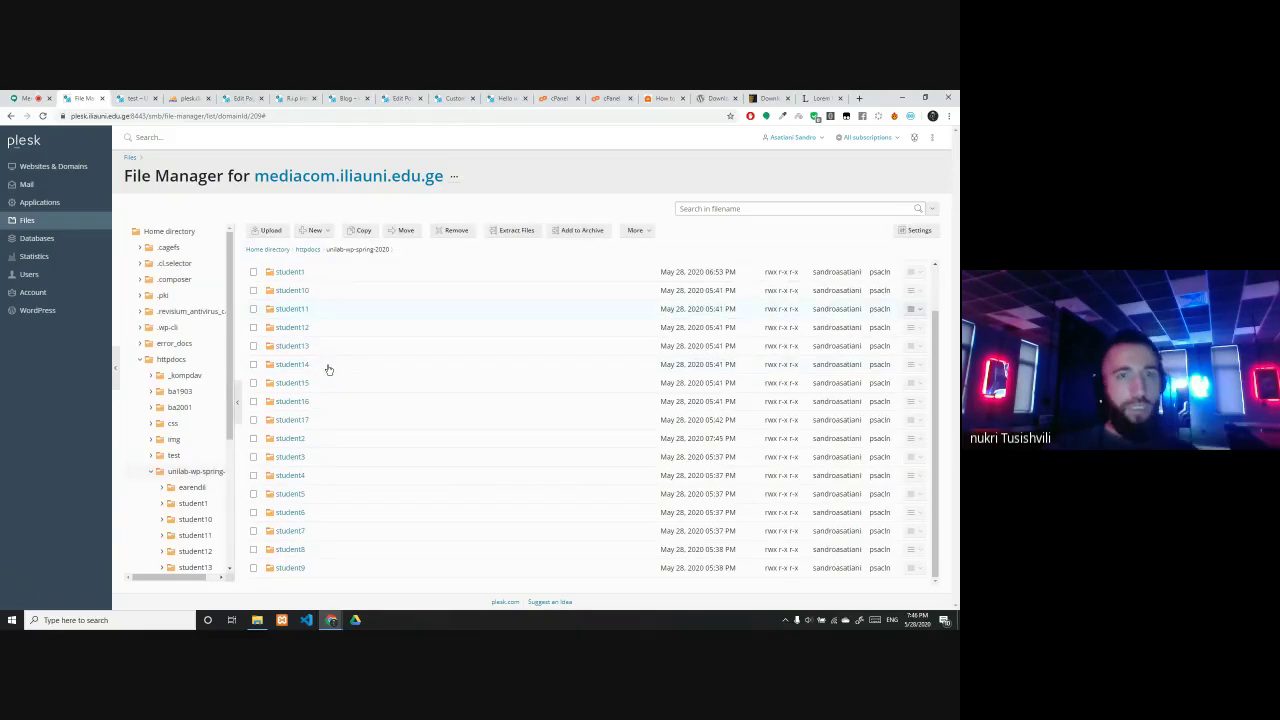
scroll(328, 370, "up", 1)
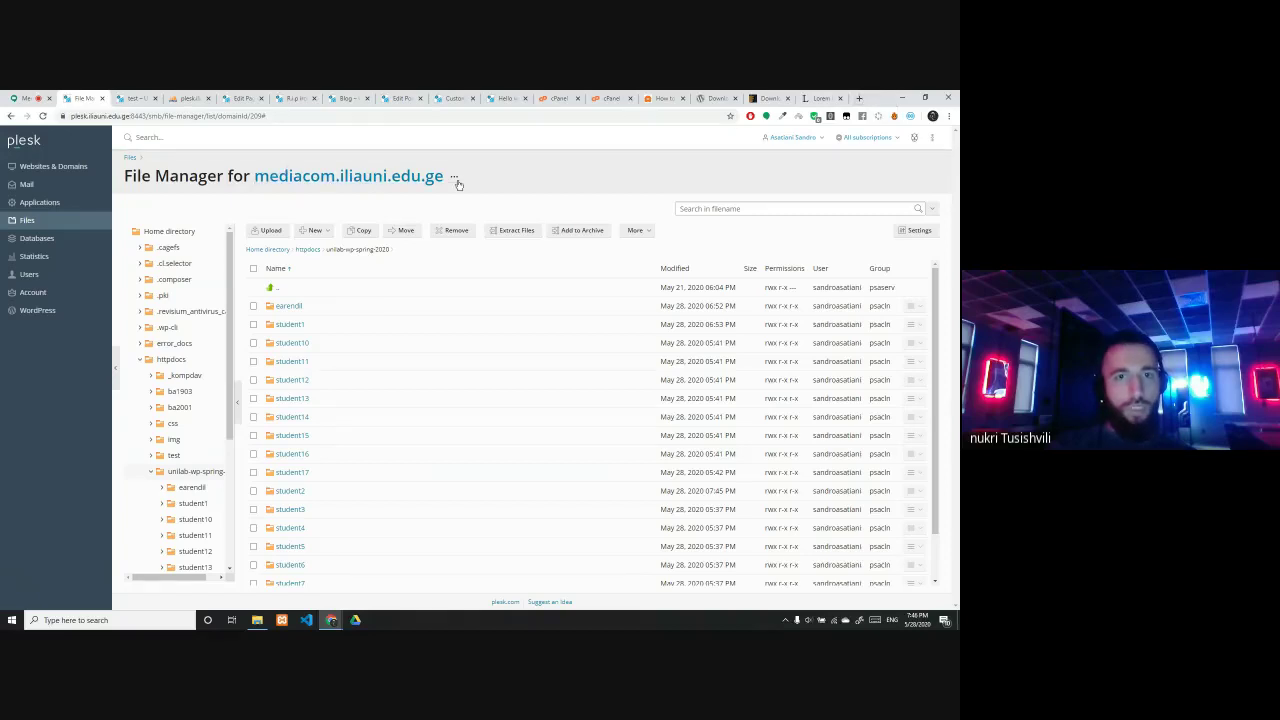
triple_click(383, 248)
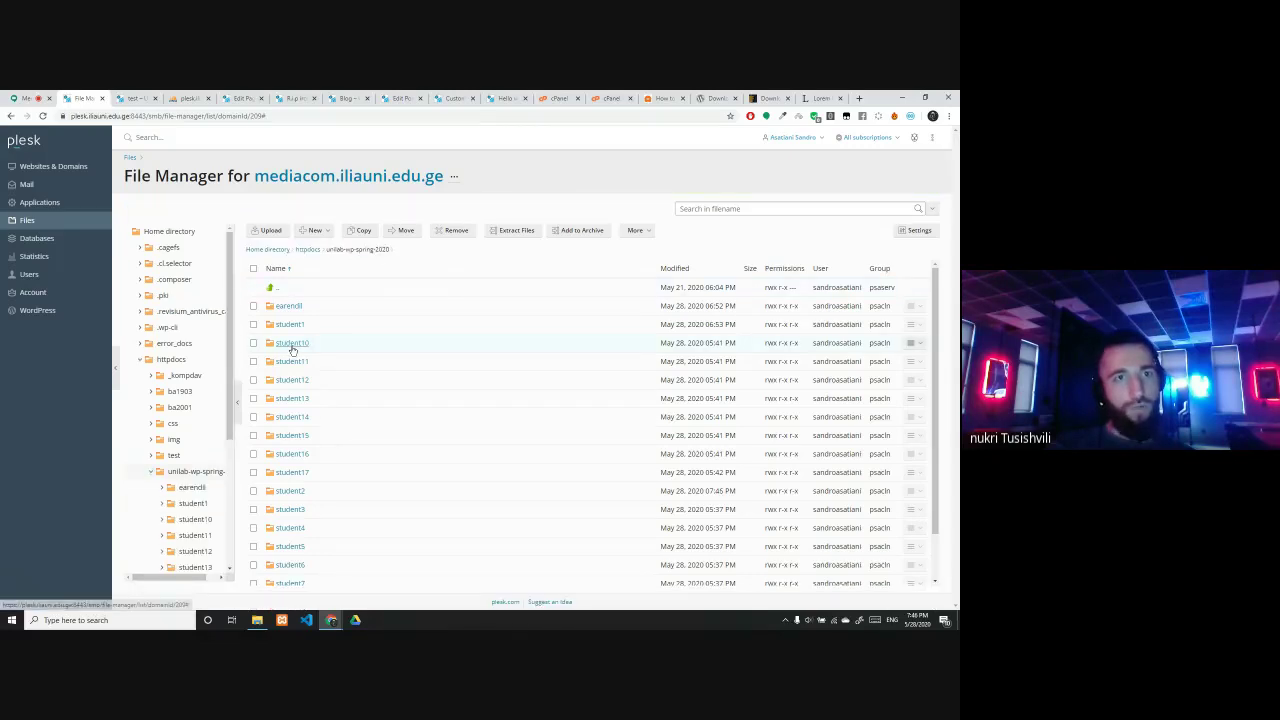
left_click(294, 98)
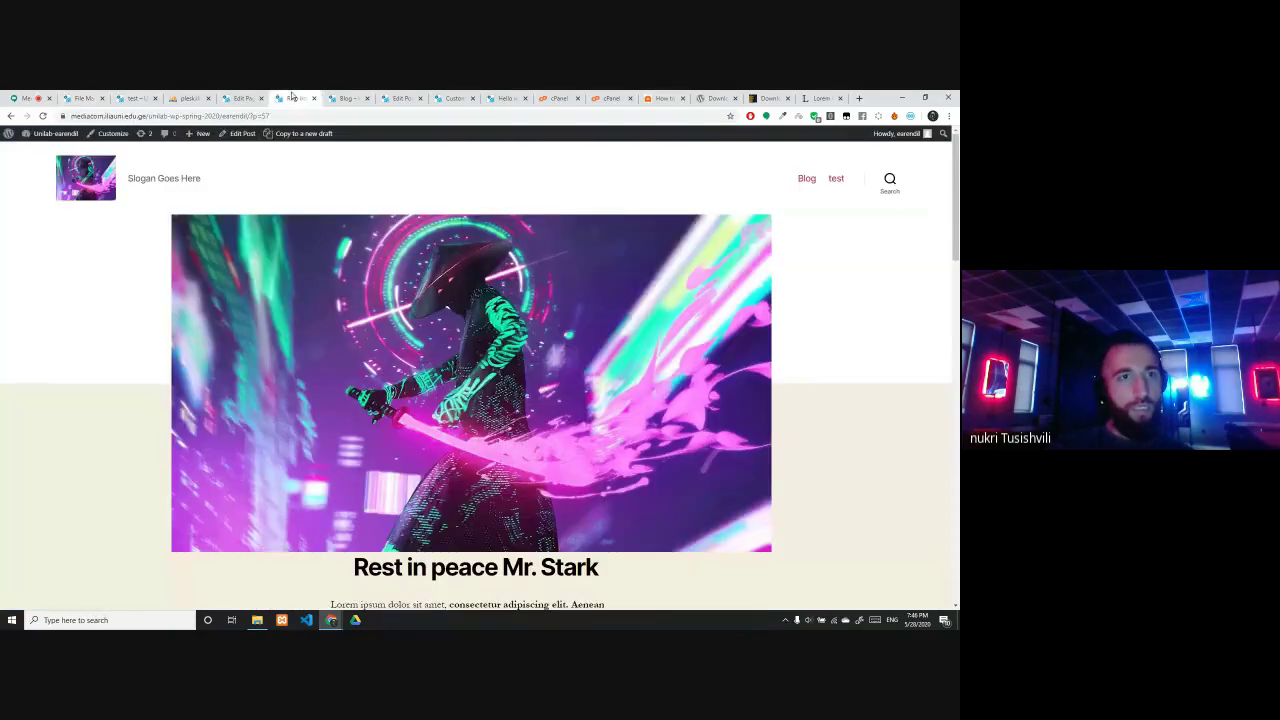
Change the site address to end in /student1, which returns 403 Forbidden
left_click_drag(297, 113, 222, 116)
key("BackSpace")
type("asd")
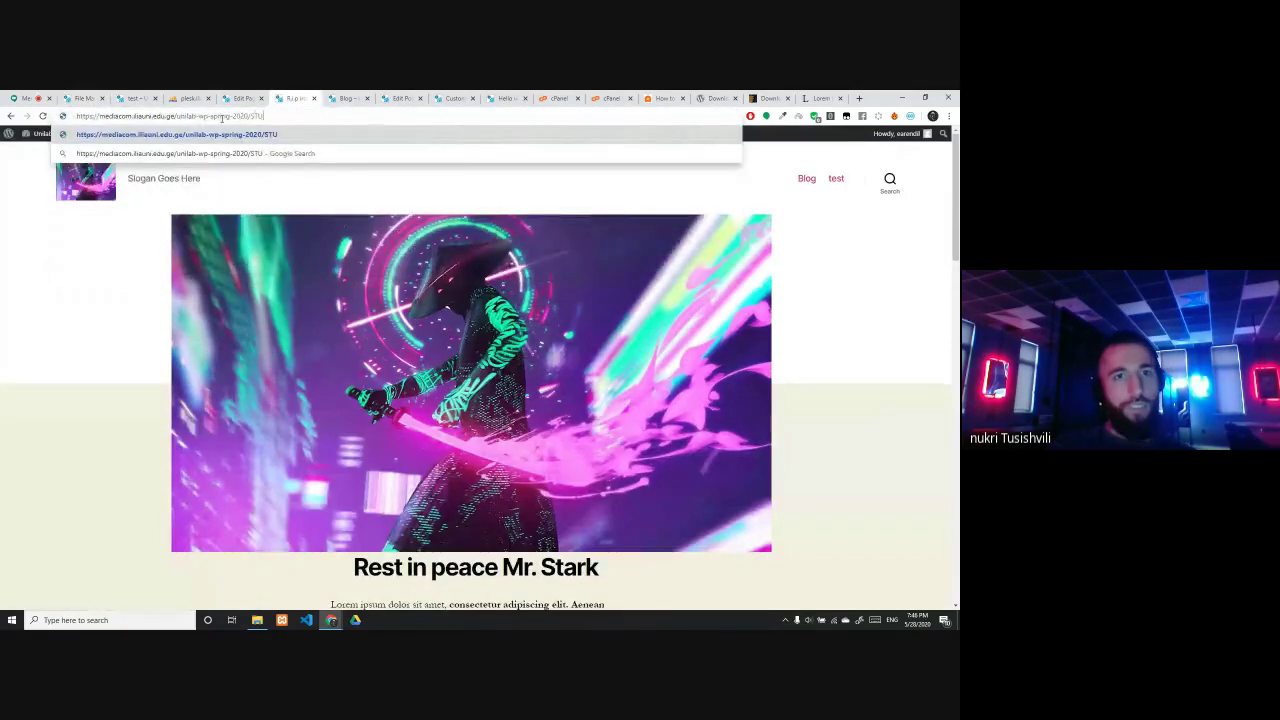
key("BackSpace")
key("BackSpace")
key("BackSpace")
type("stu")
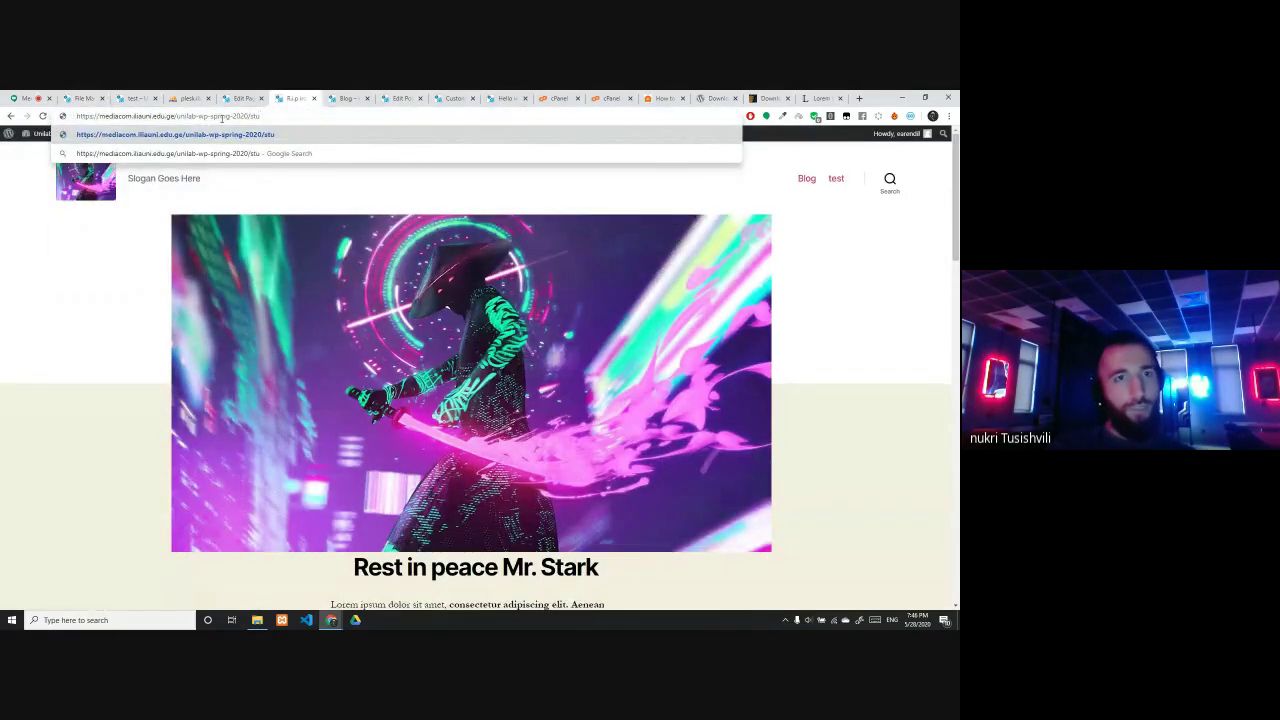
type("dent")
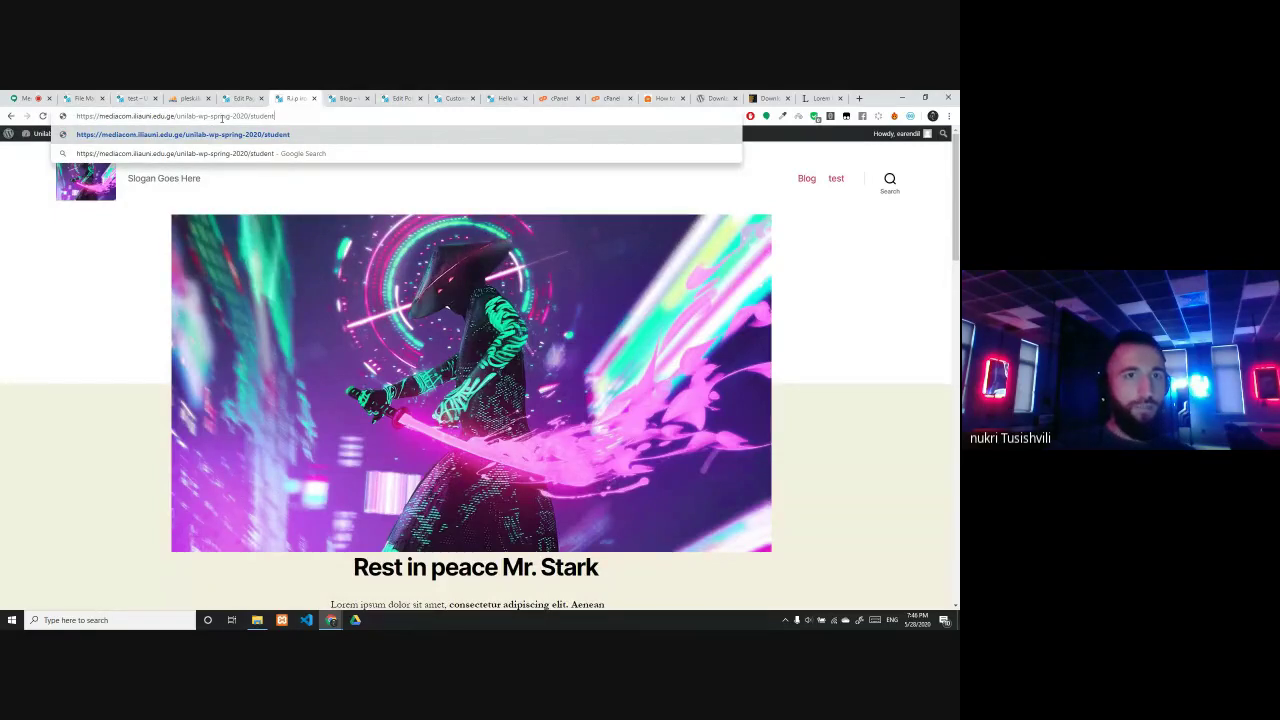
type("1")
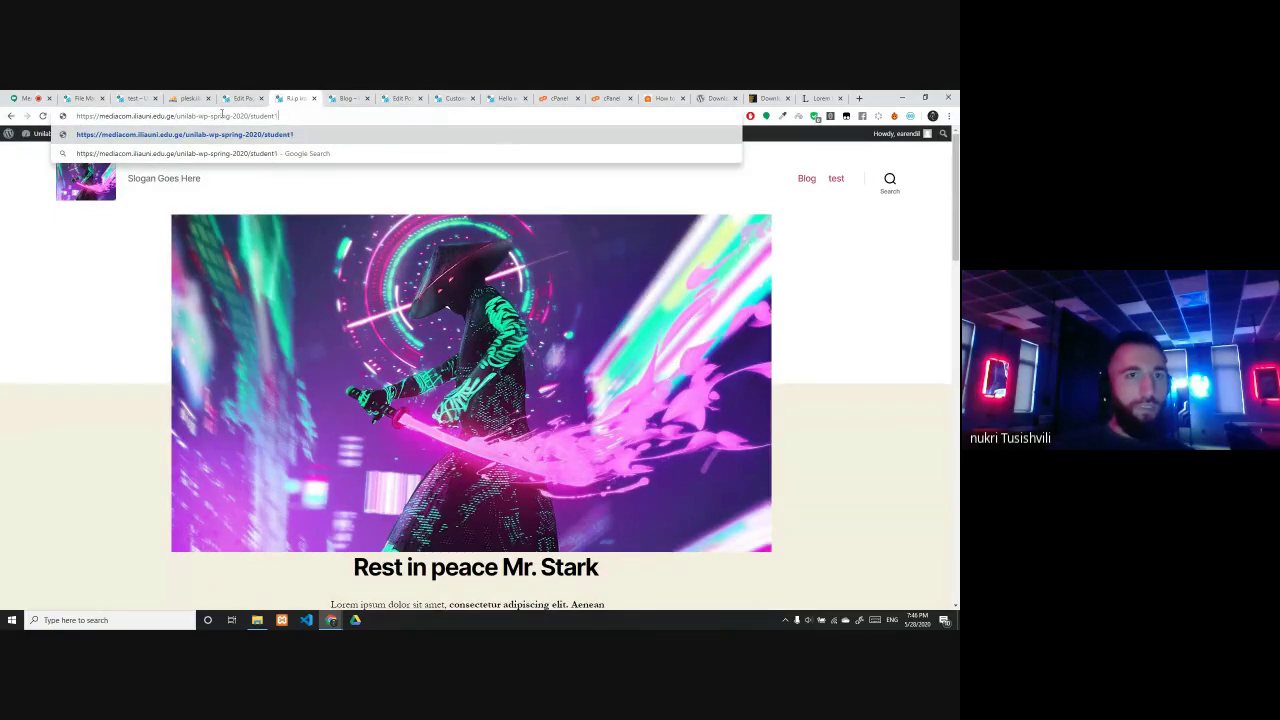
key("Return")
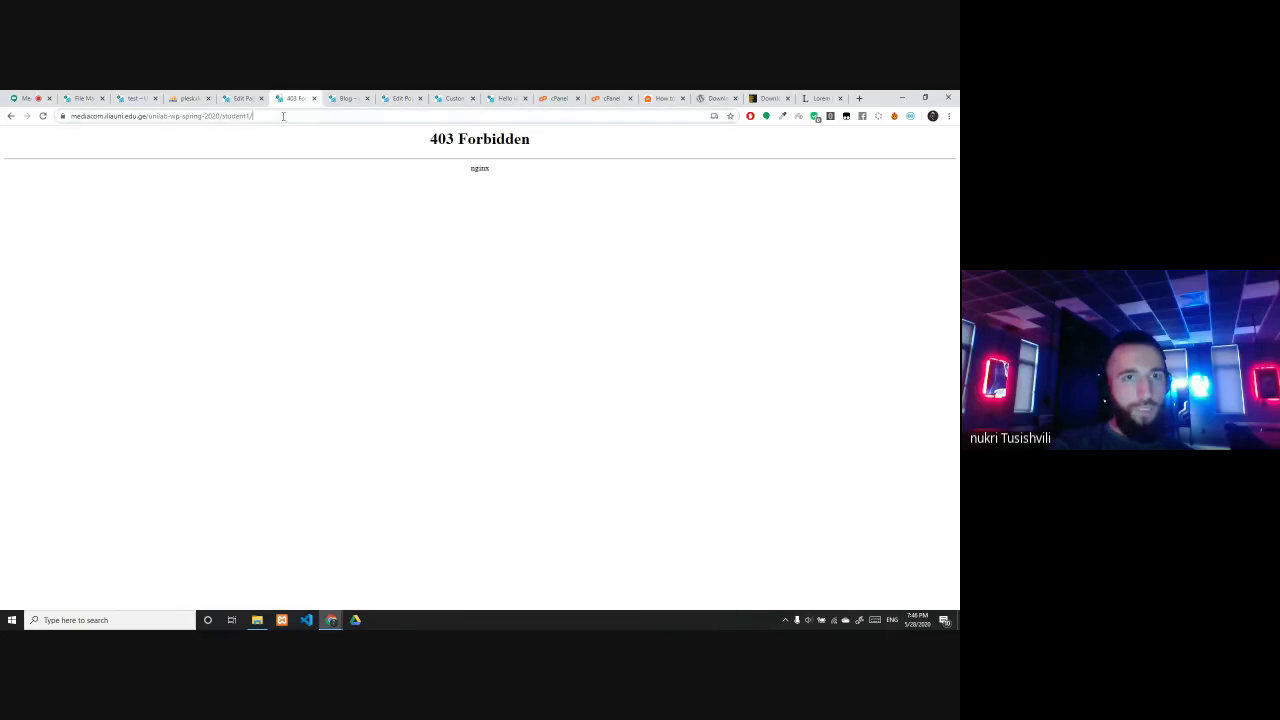
left_click(222, 114)
Close the unneeded browser tabs, including cPanel, Hello world, customizer, post editor and Blog preview
left_click(246, 102)
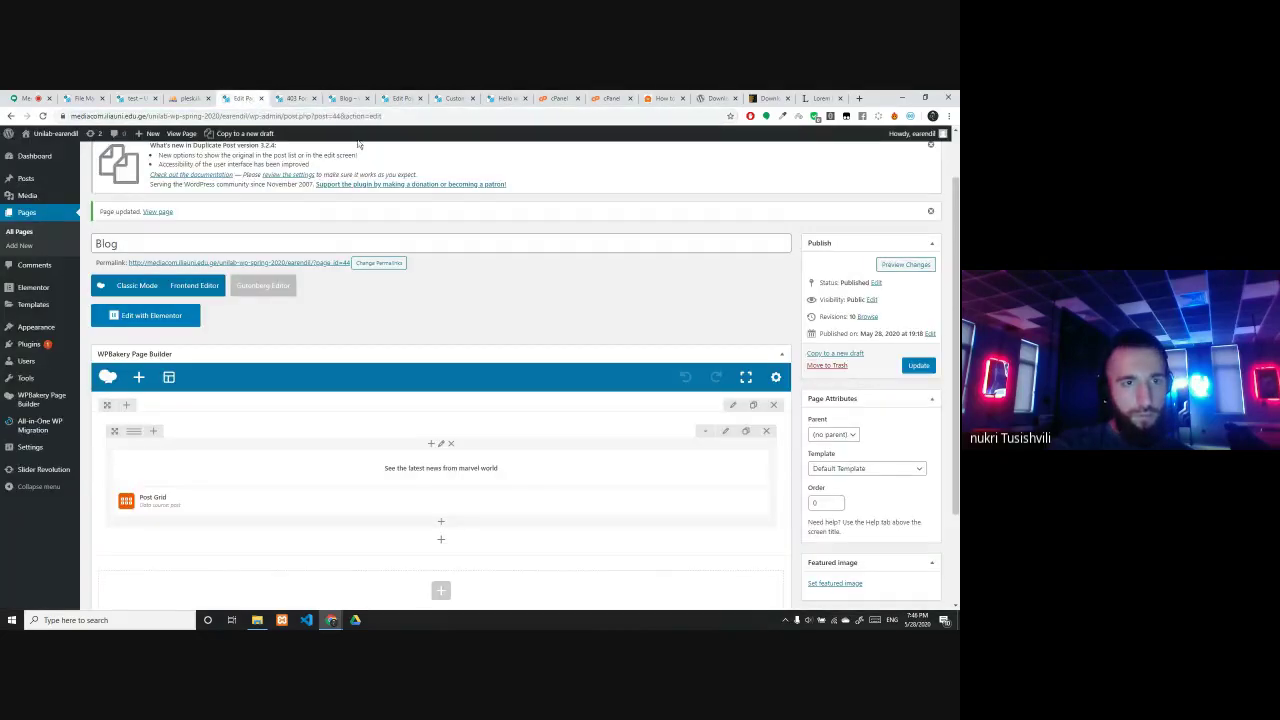
left_click(342, 98)
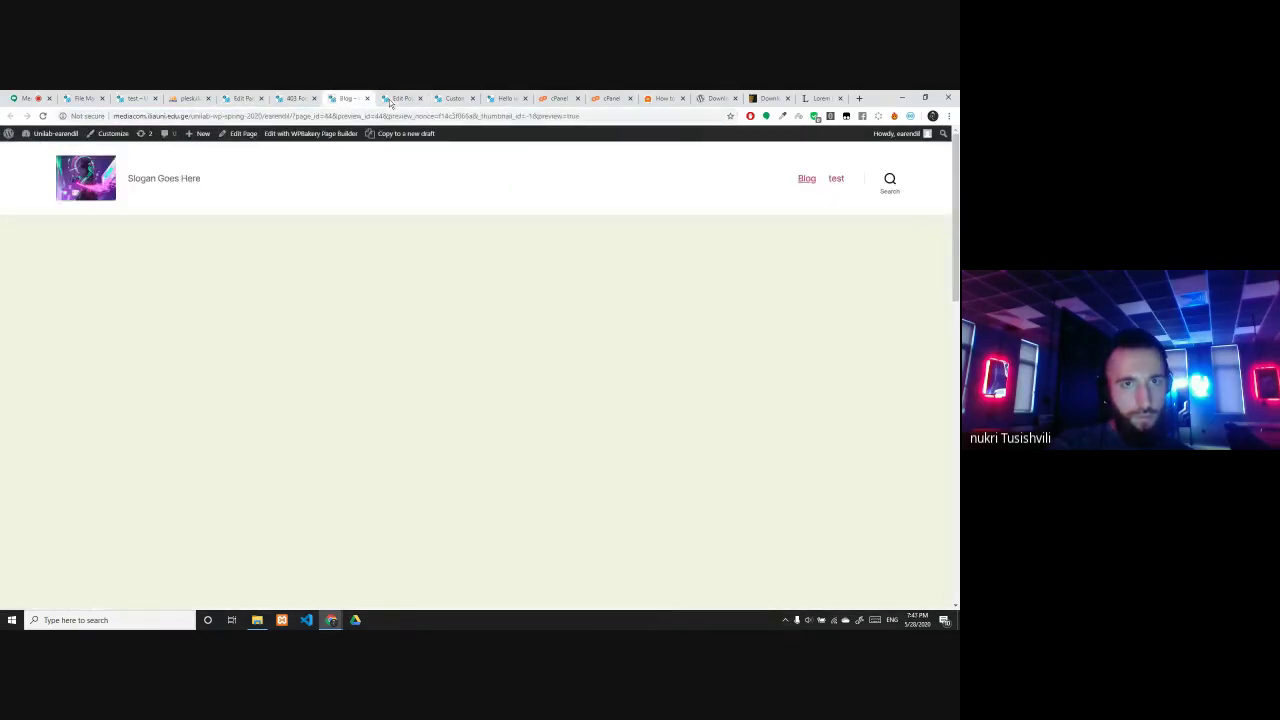
left_click(395, 98)
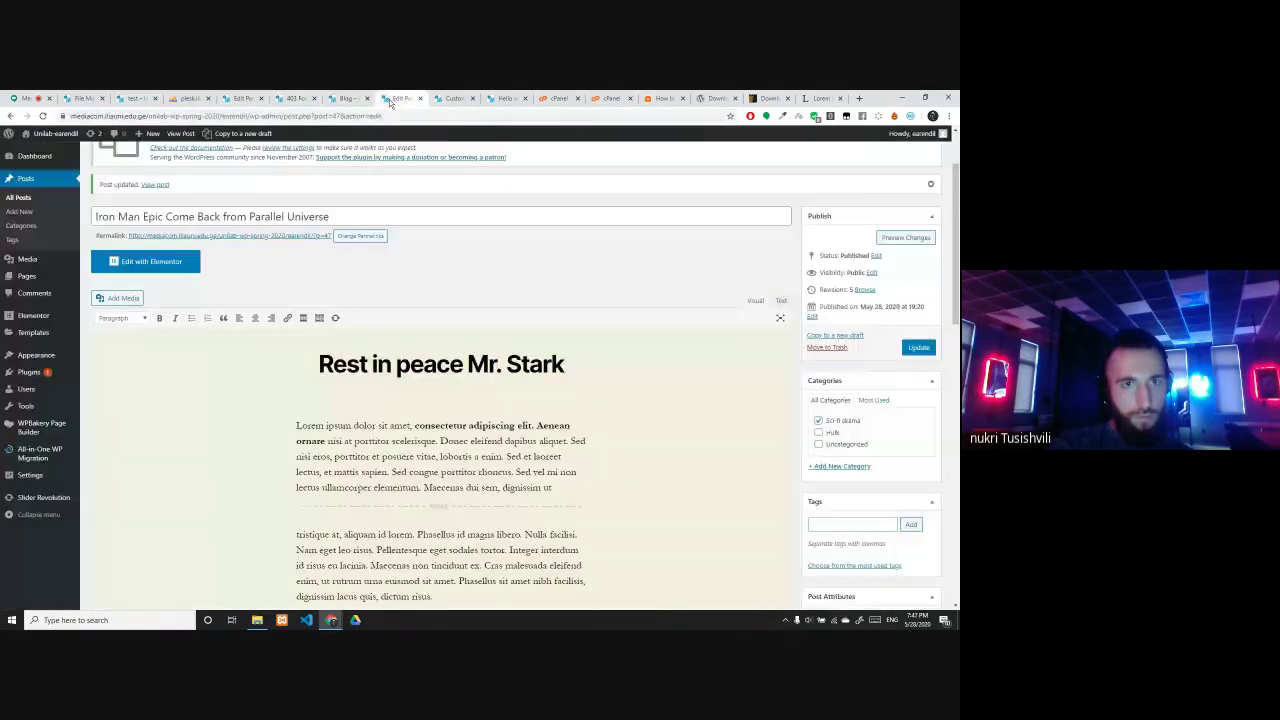
left_click(452, 98)
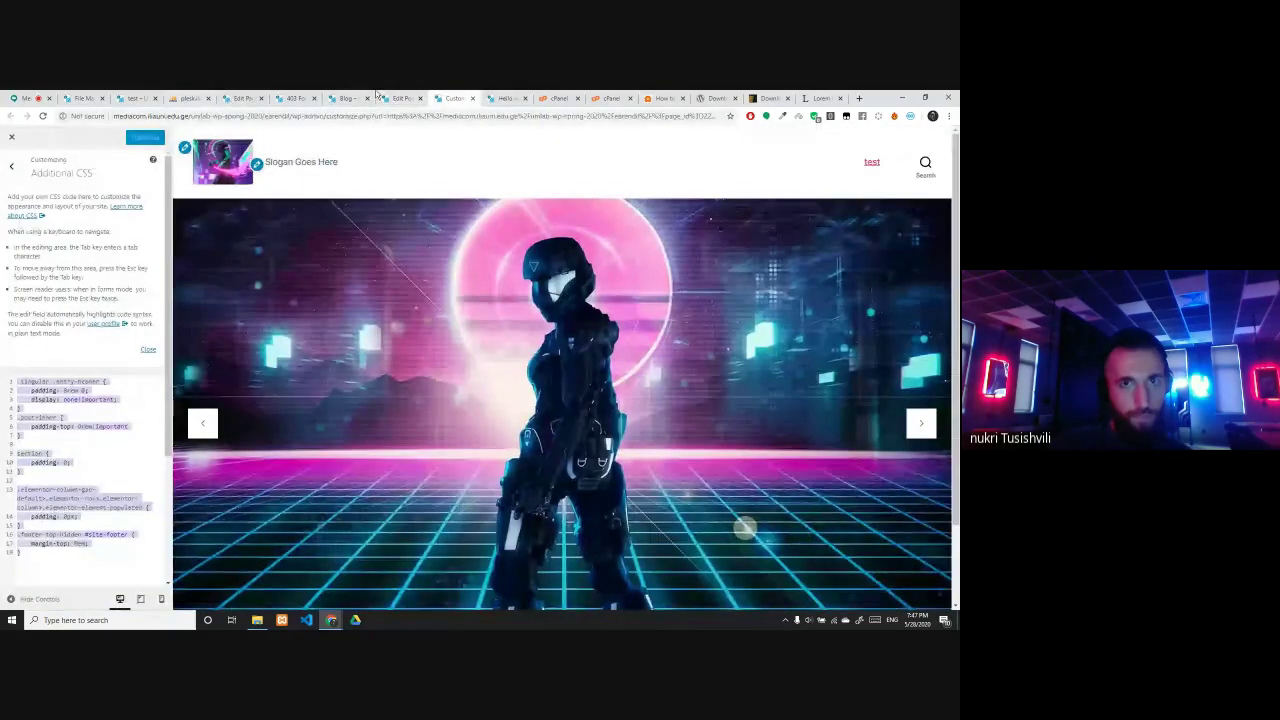
left_click(841, 99)
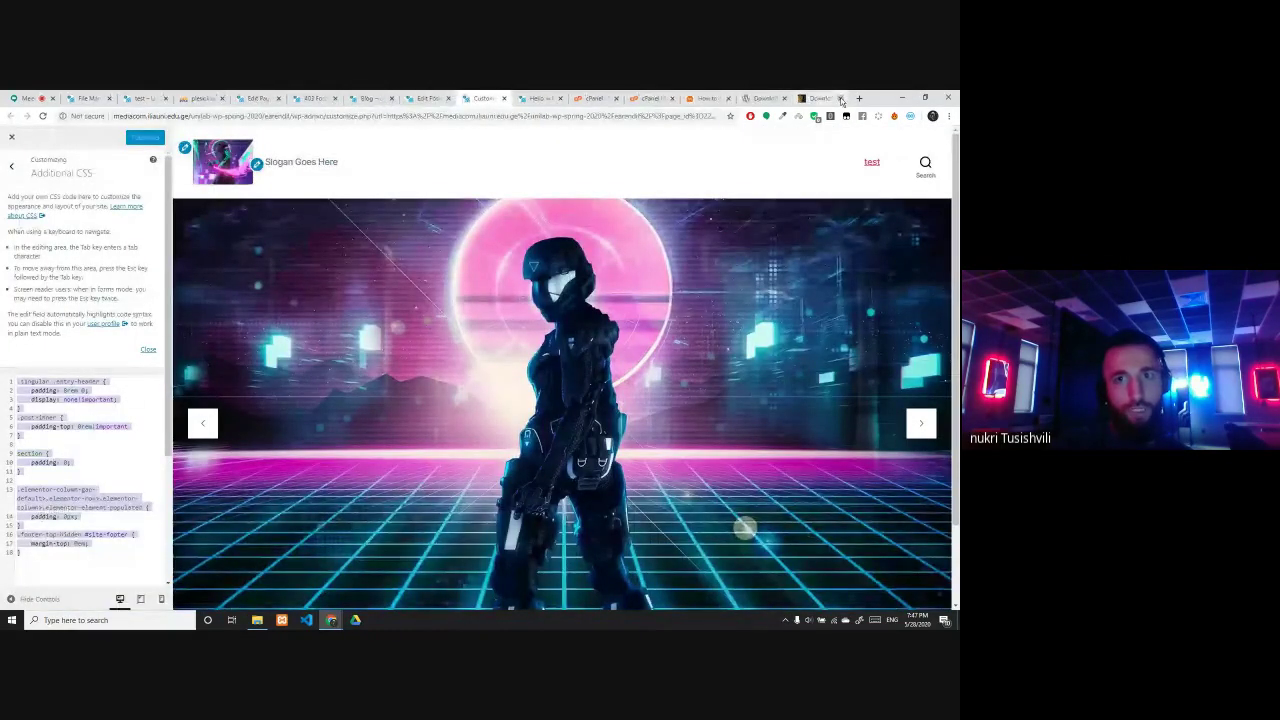
left_click(841, 99)
left_click(841, 99)
left_click(841, 99)
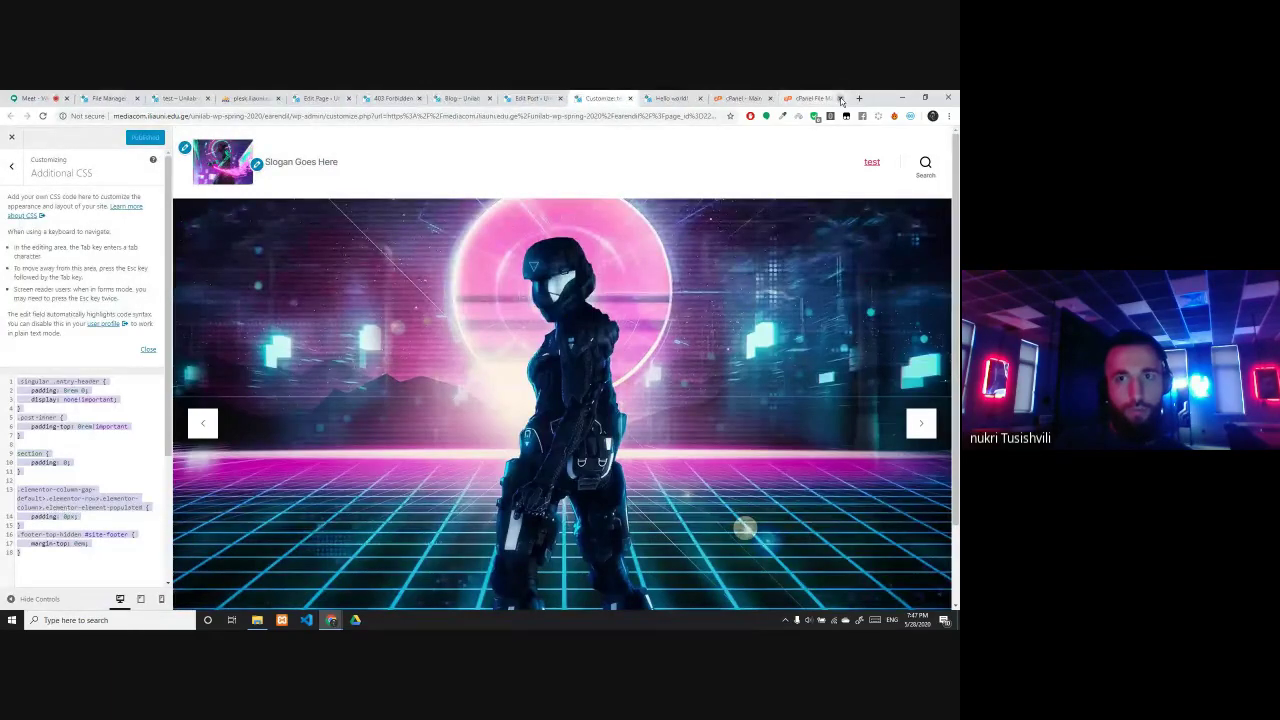
left_click(841, 99)
left_click(841, 99)
left_click(841, 99)
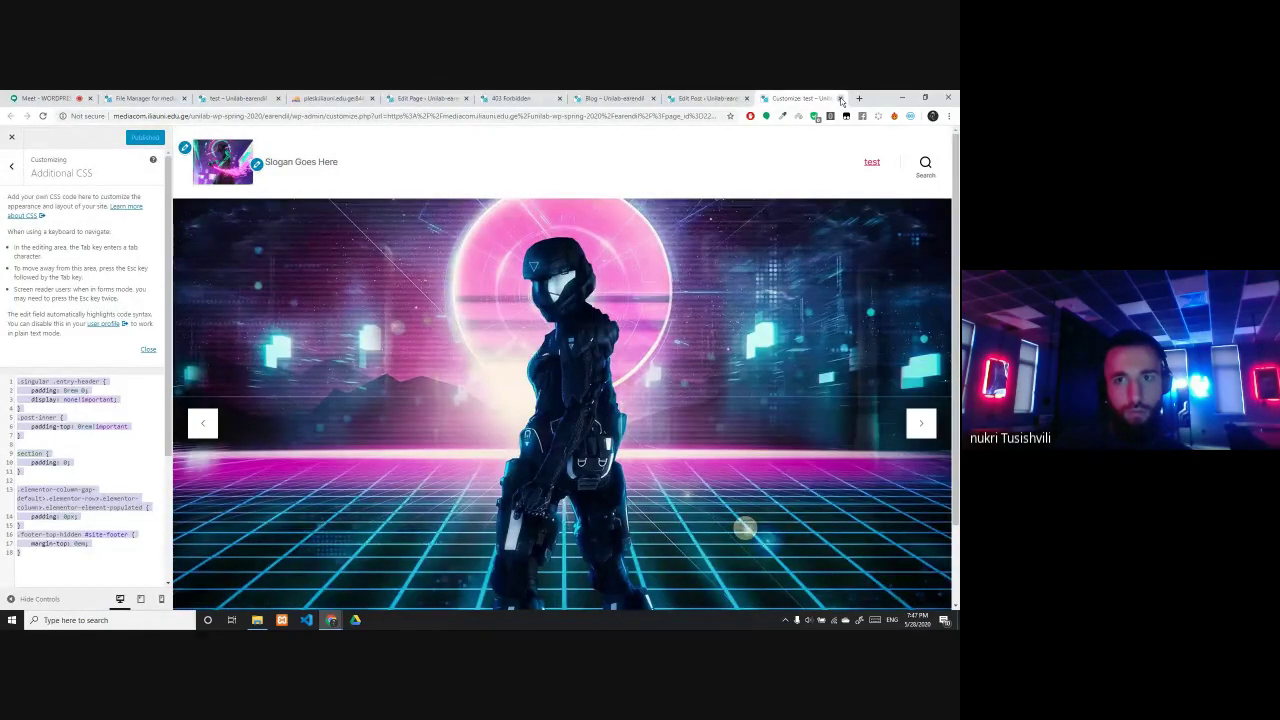
left_click(841, 99)
left_click(841, 99)
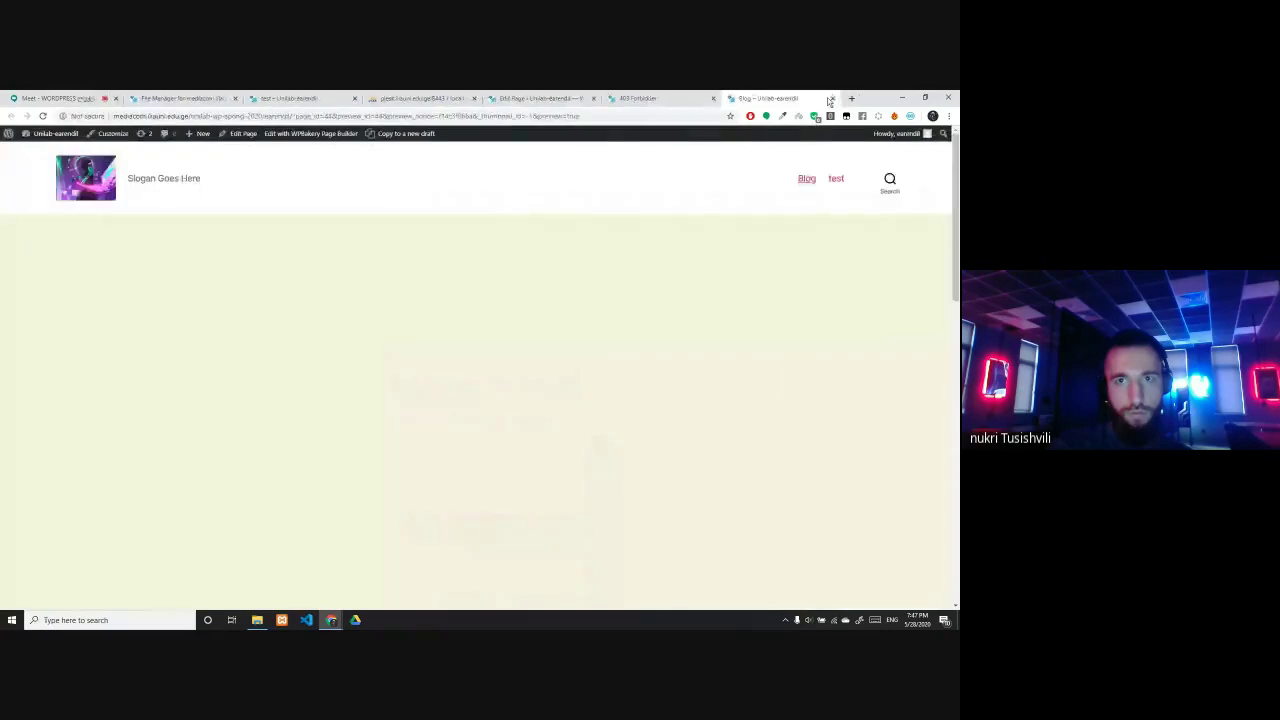
left_click(838, 99)
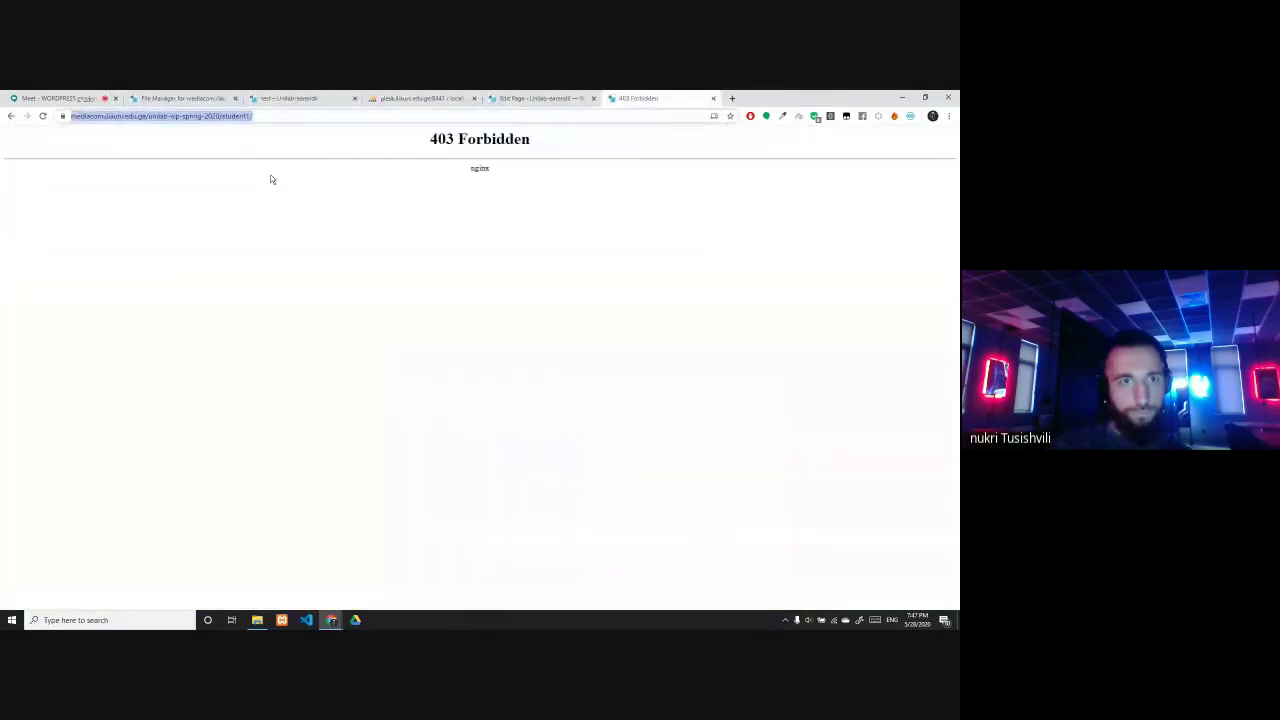
Move between the remaining tabs and settle on the phpMyAdmin tab
left_click(428, 99)
left_click(511, 98)
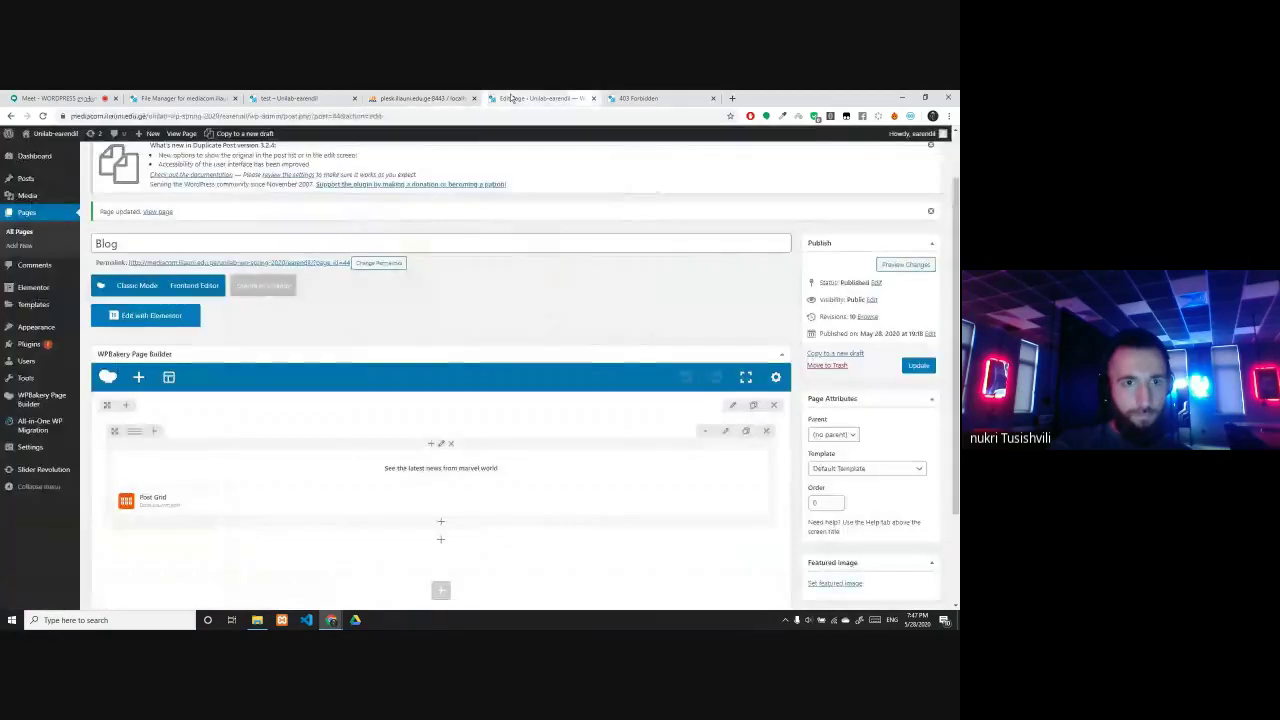
left_click(308, 99)
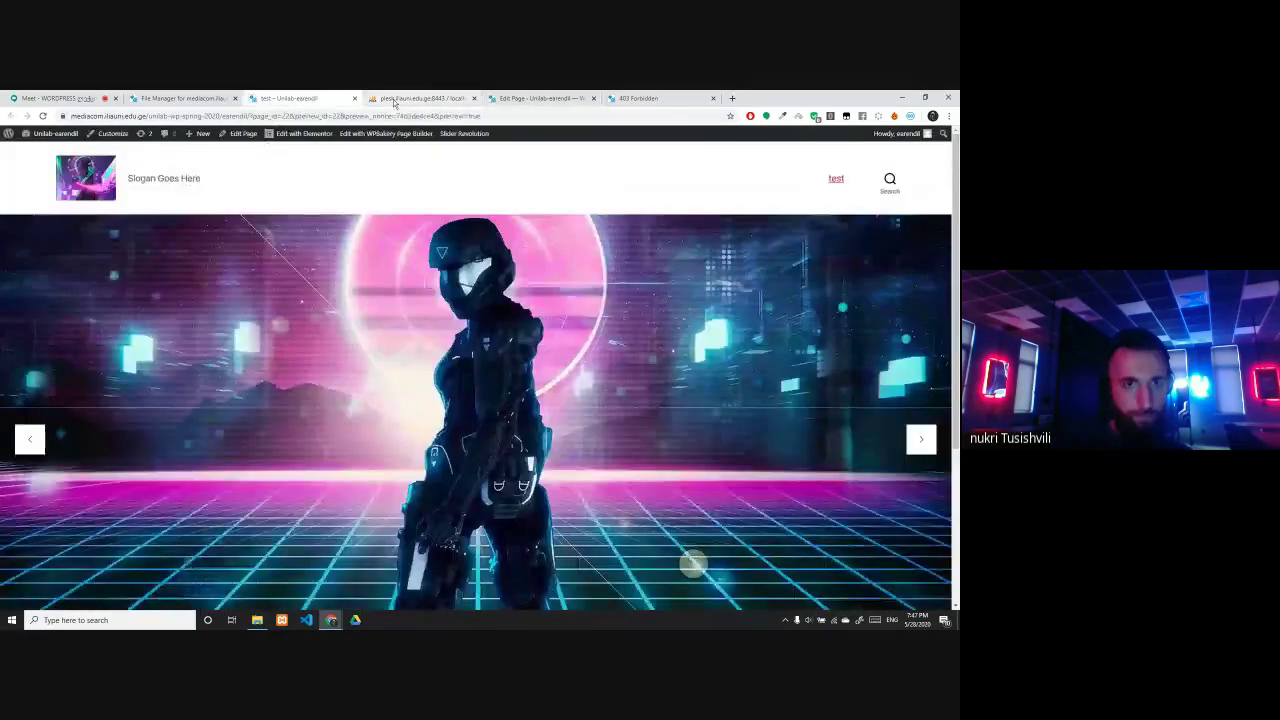
left_click(420, 98)
left_click(538, 98)
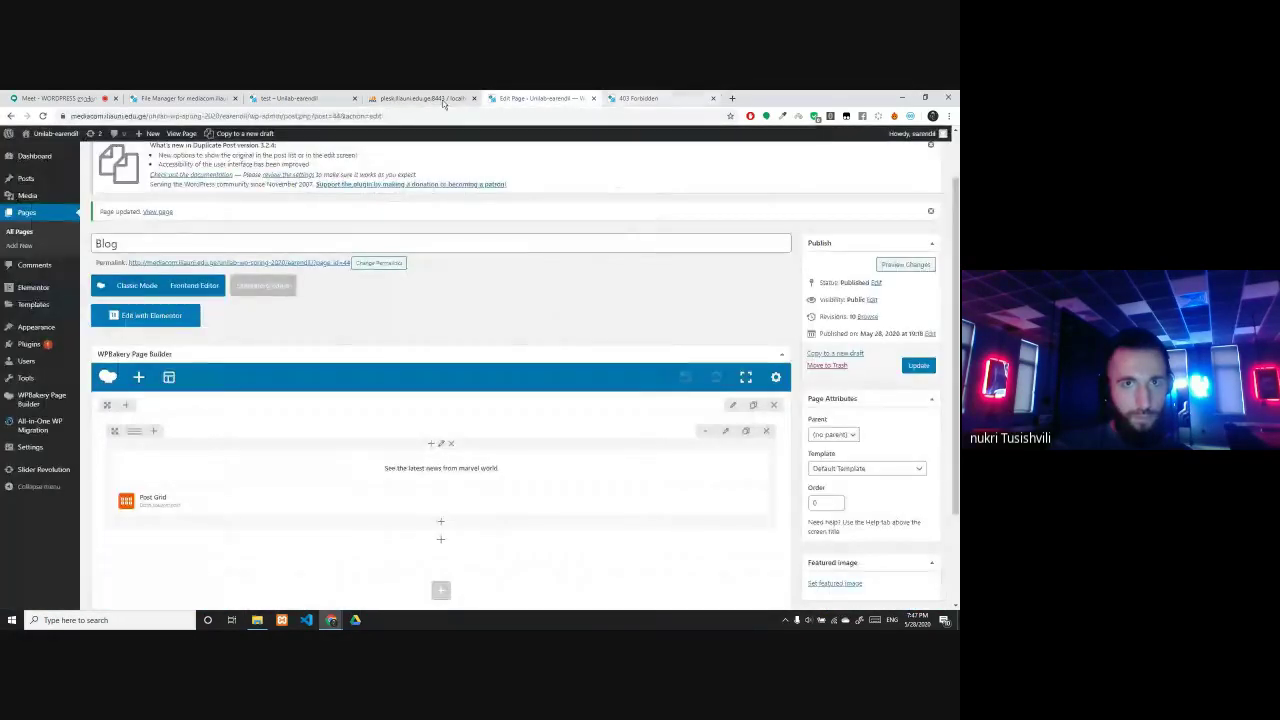
left_click(420, 98)
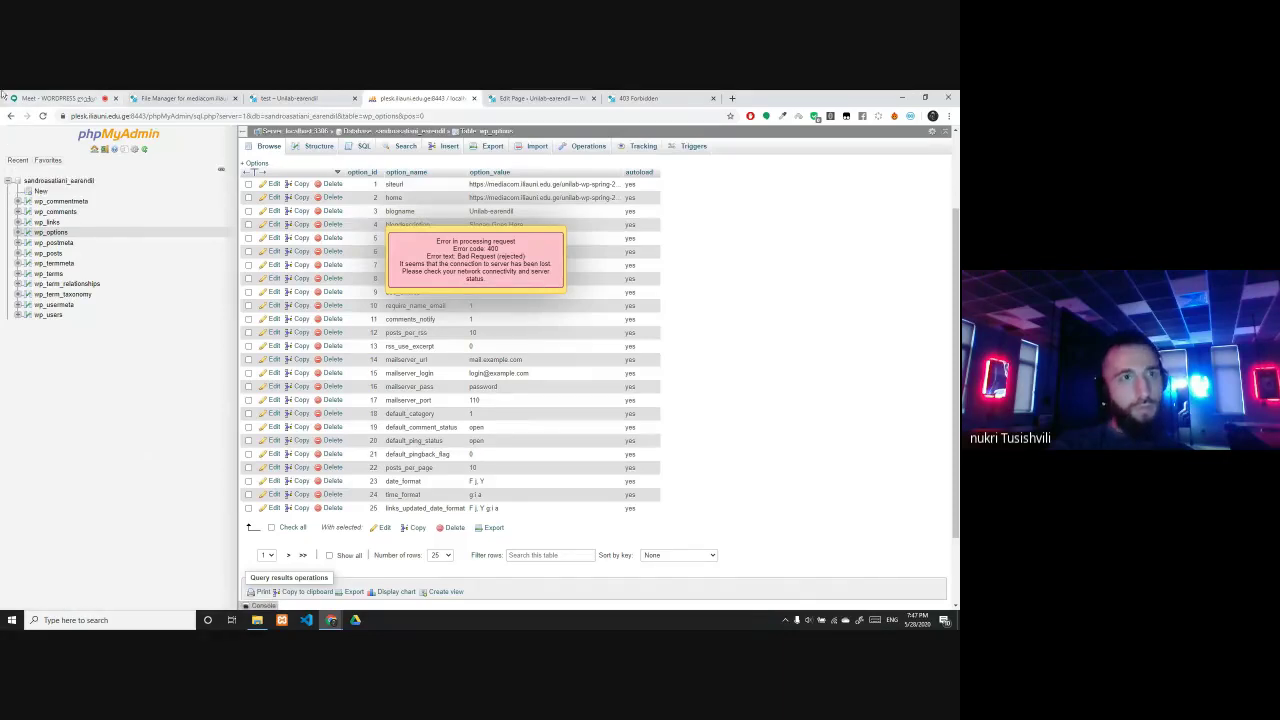
left_click(43, 116)
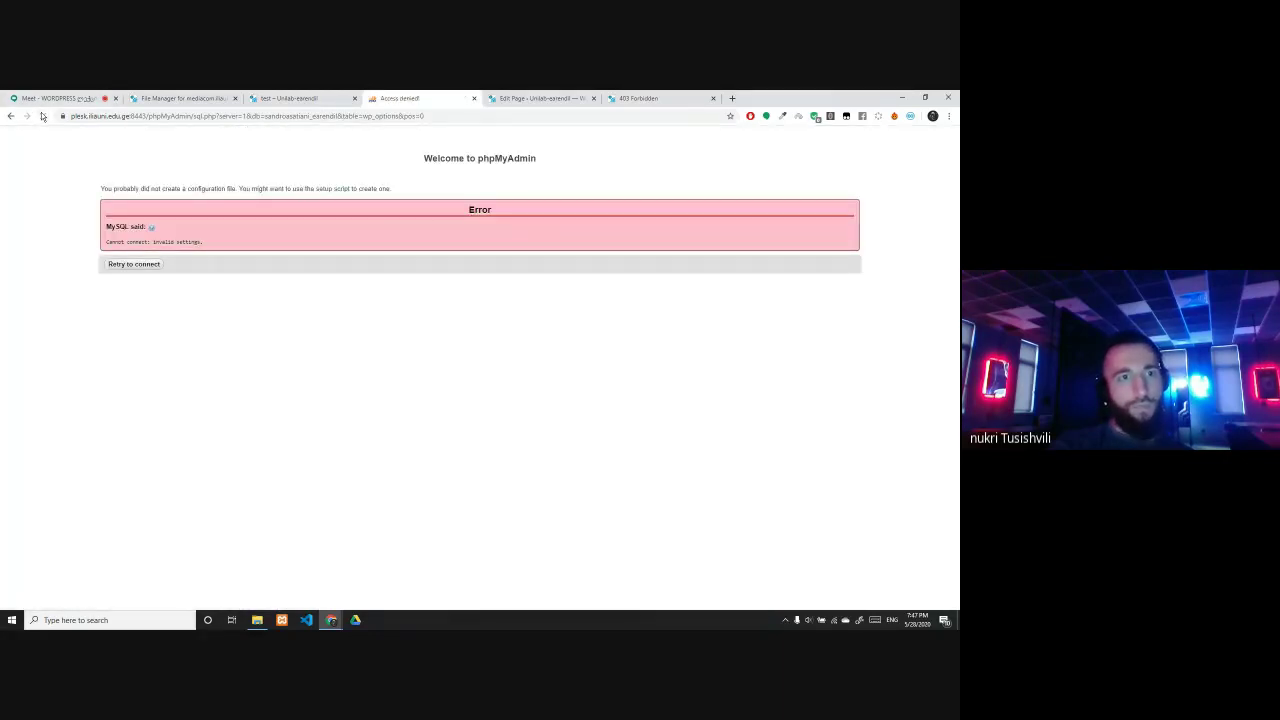
left_click(133, 266)
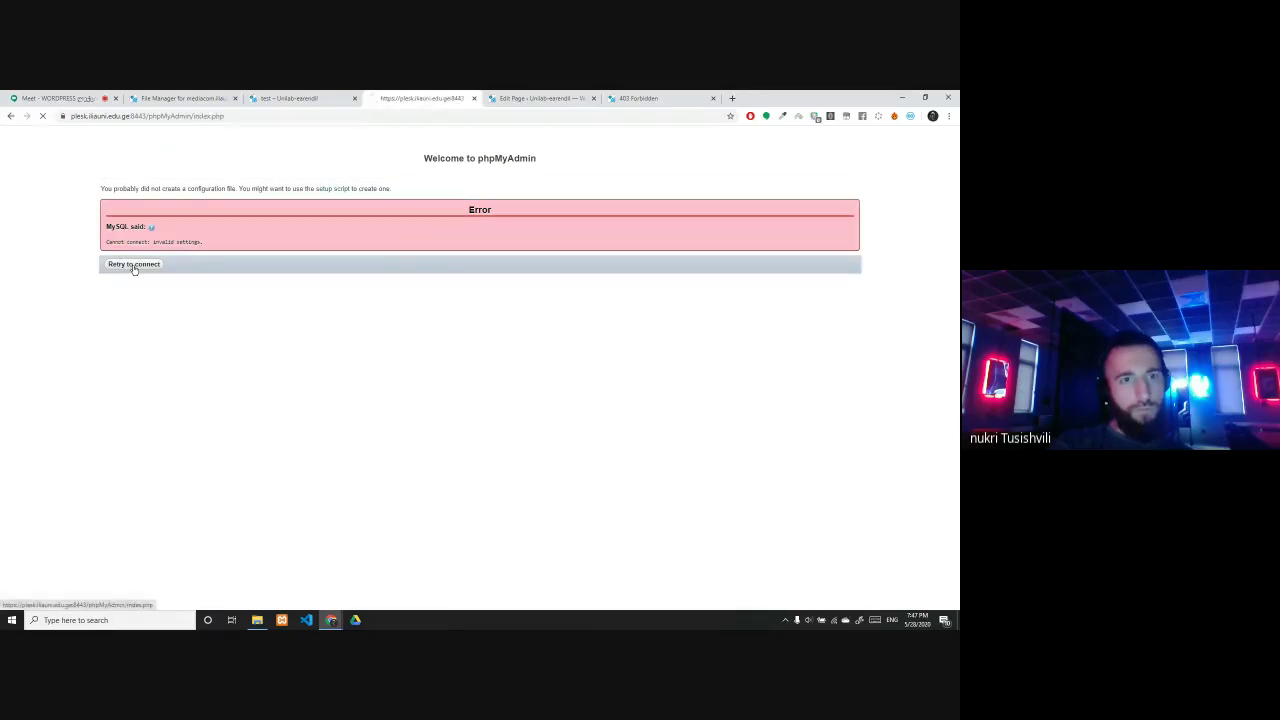
left_click(133, 266)
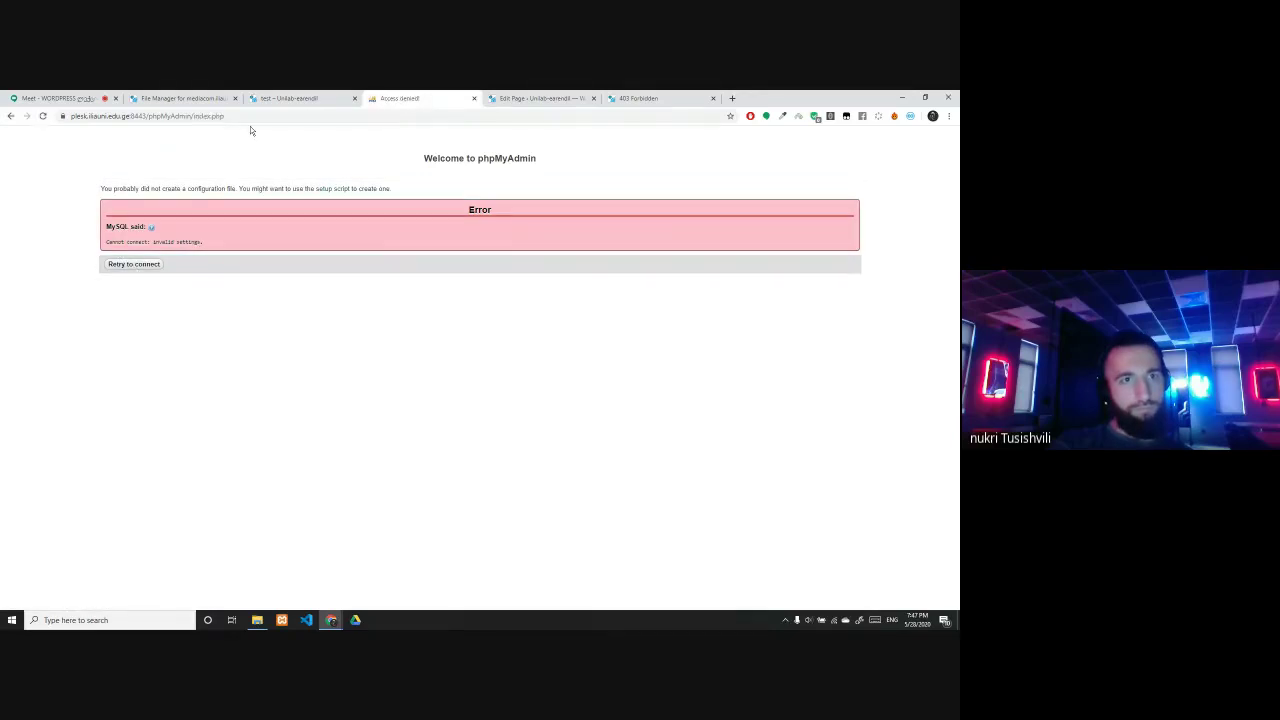
left_click(9, 118)
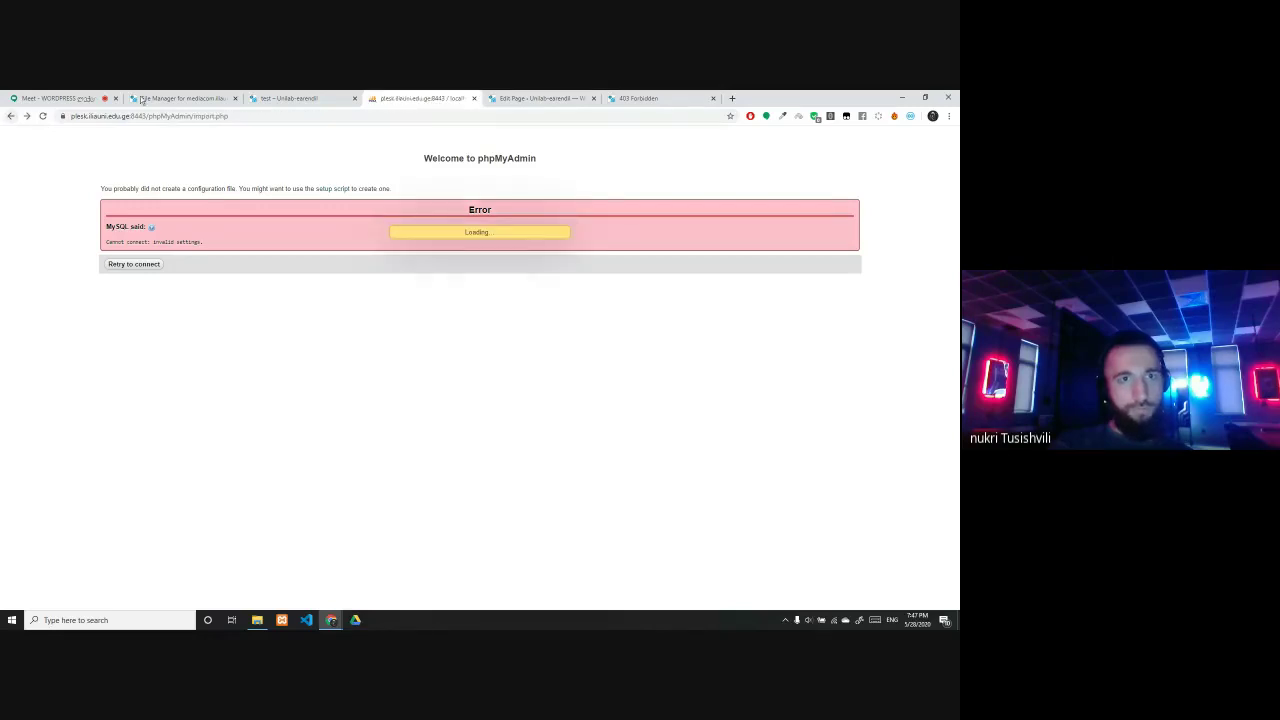
left_click(264, 97)
Check student1's folder in File Manager, then load the student1/wordpress address to reach the language page
left_click(179, 93)
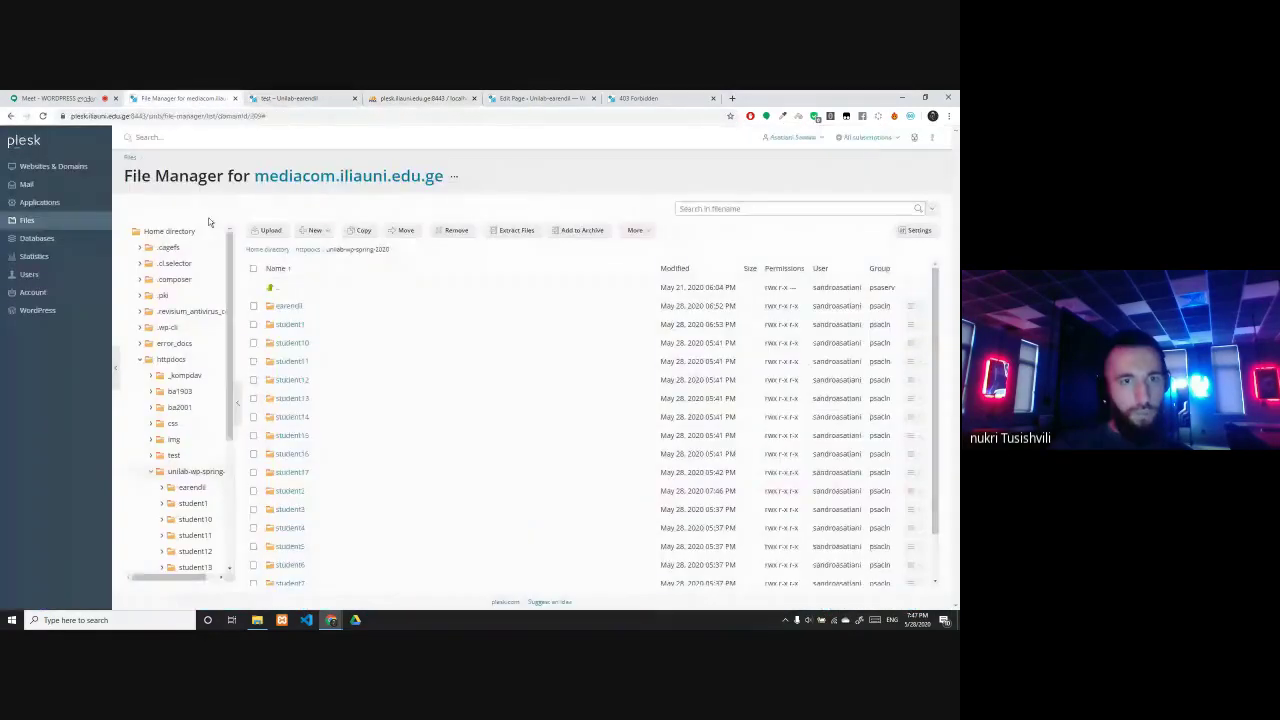
left_click(291, 328)
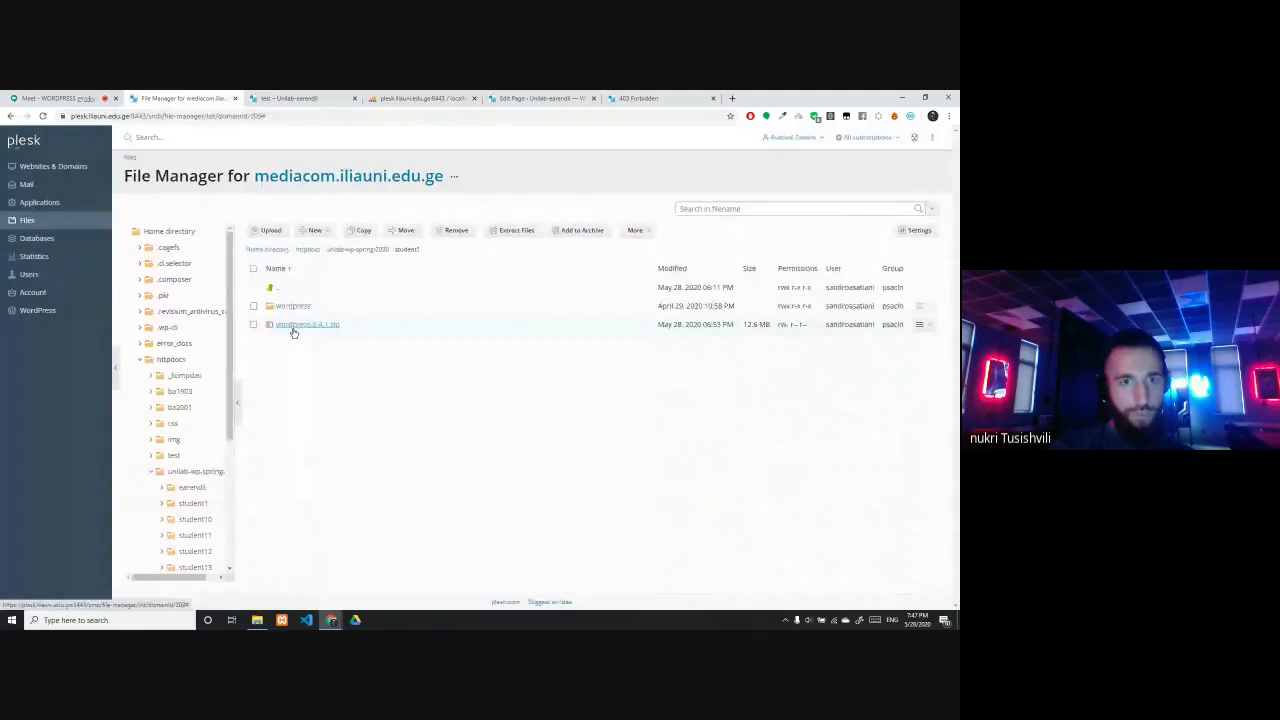
left_click(640, 98)
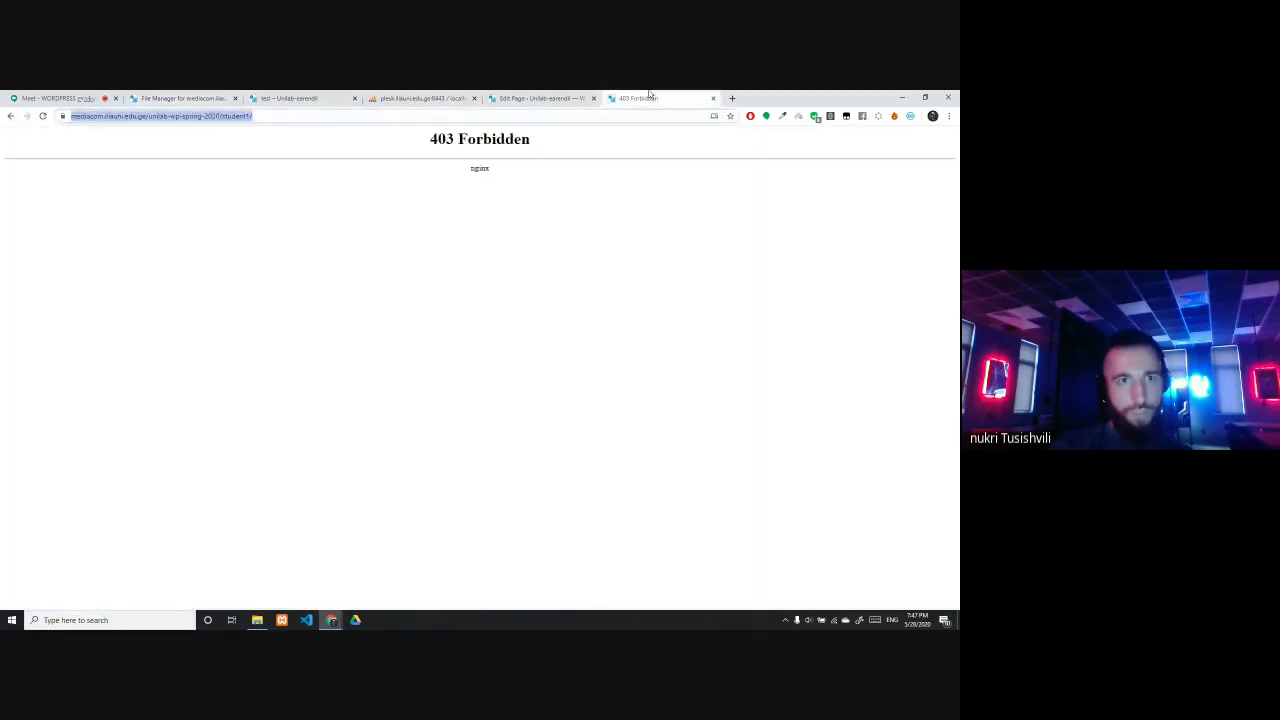
left_click(283, 116)
type("wordpress")
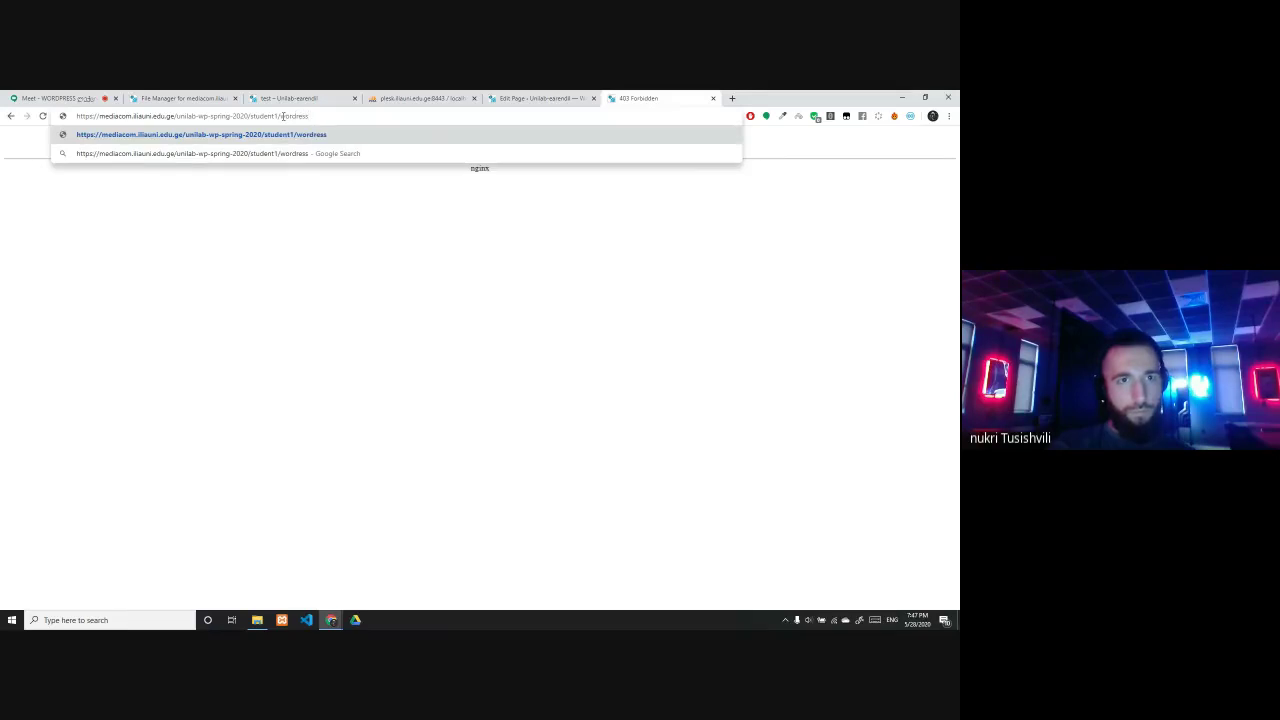
key("Return")
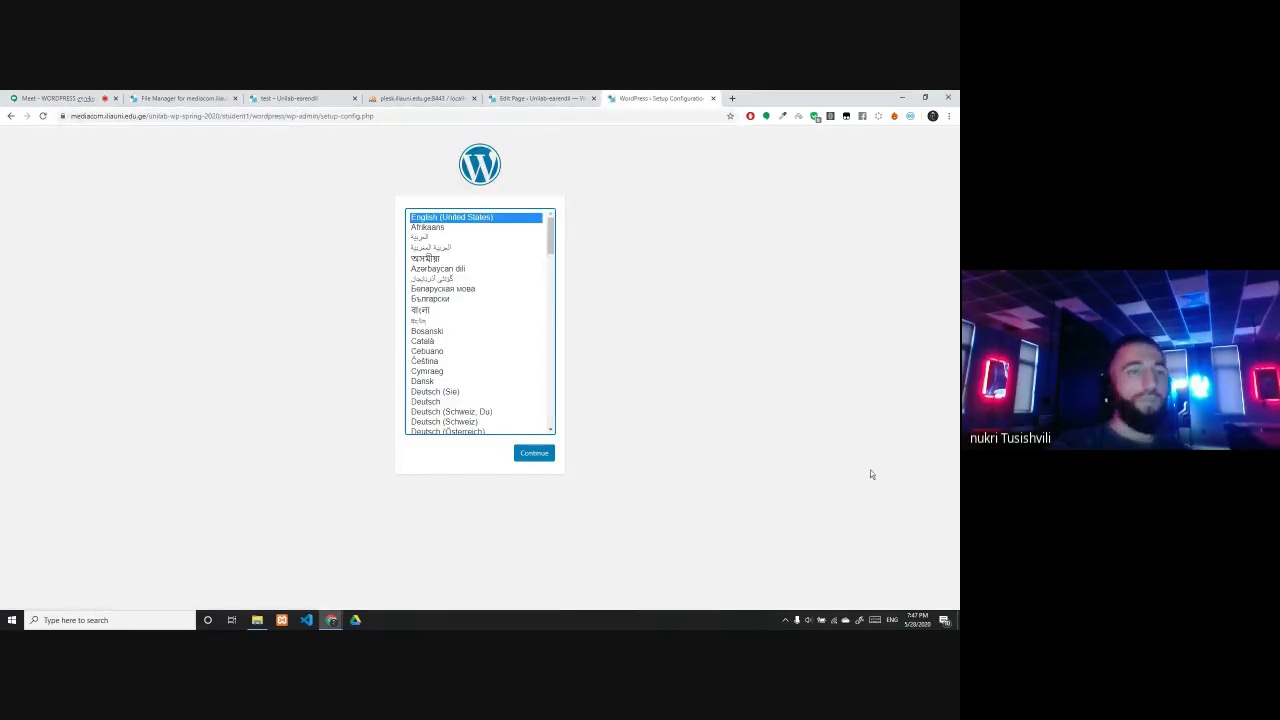
Continue in English, click Let's go!, review the default database fields, then go back to the Blog editor
left_click(549, 454)
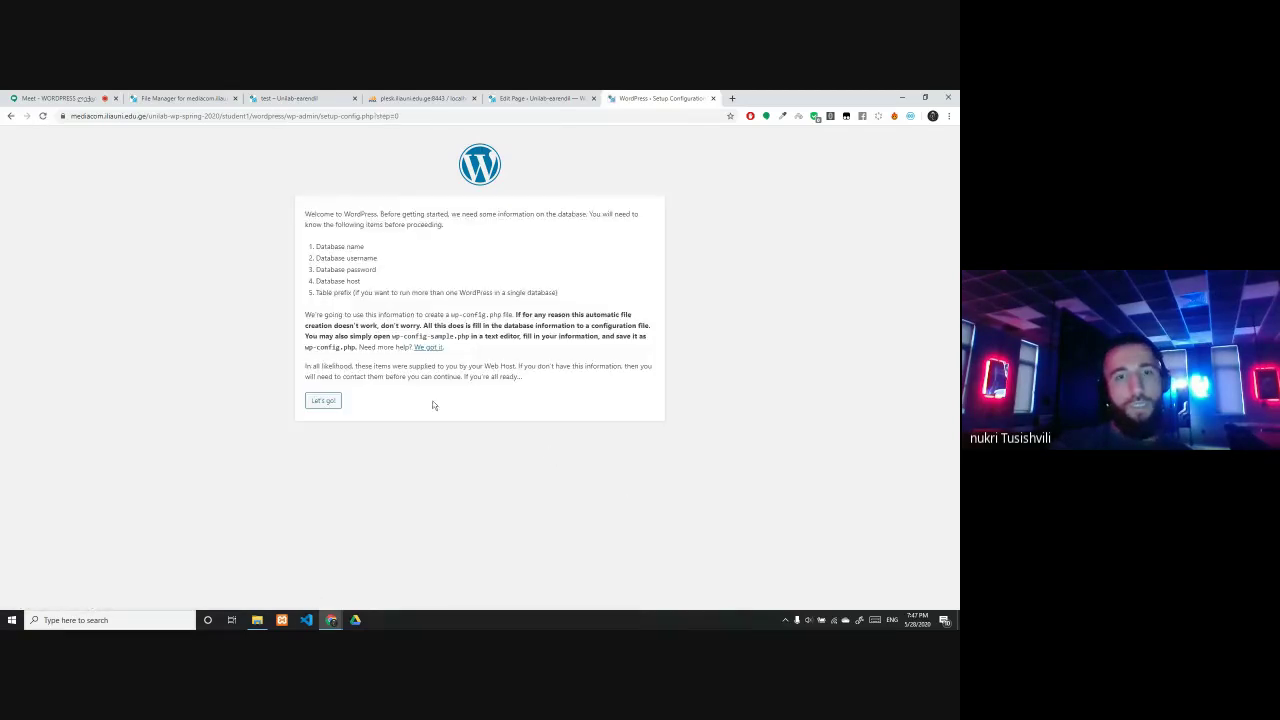
left_click(321, 400)
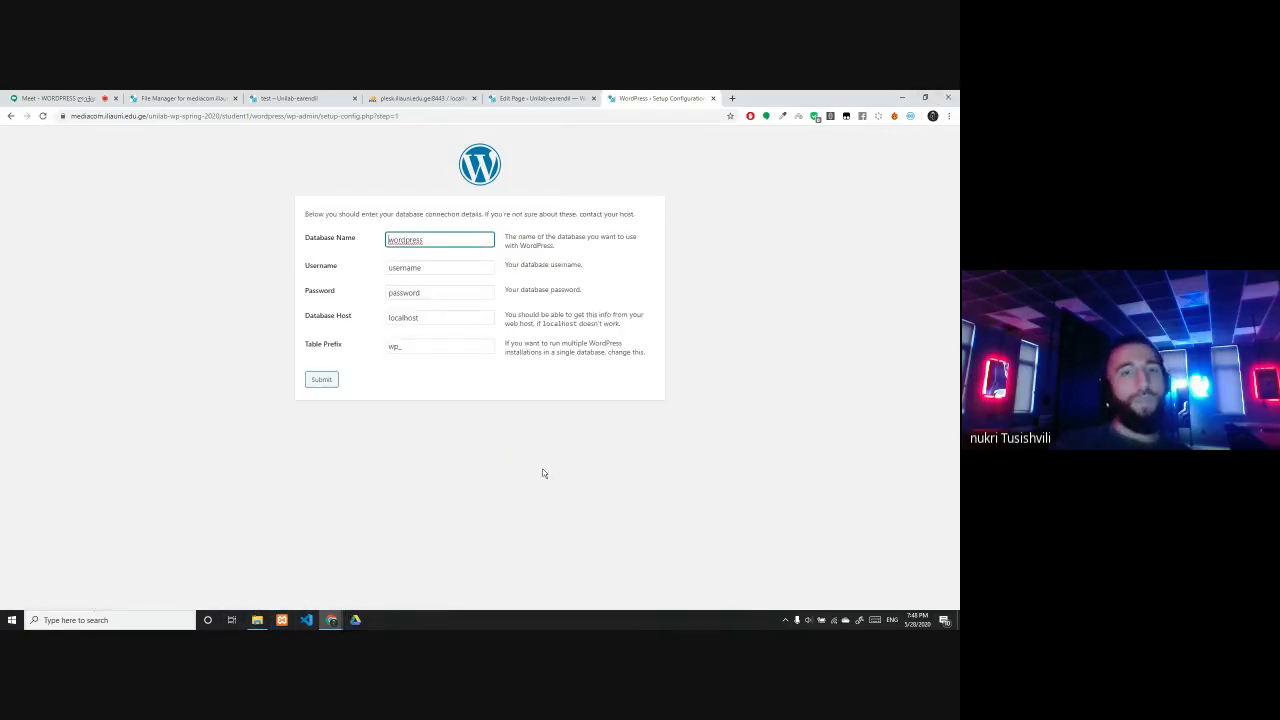
double_click(455, 240)
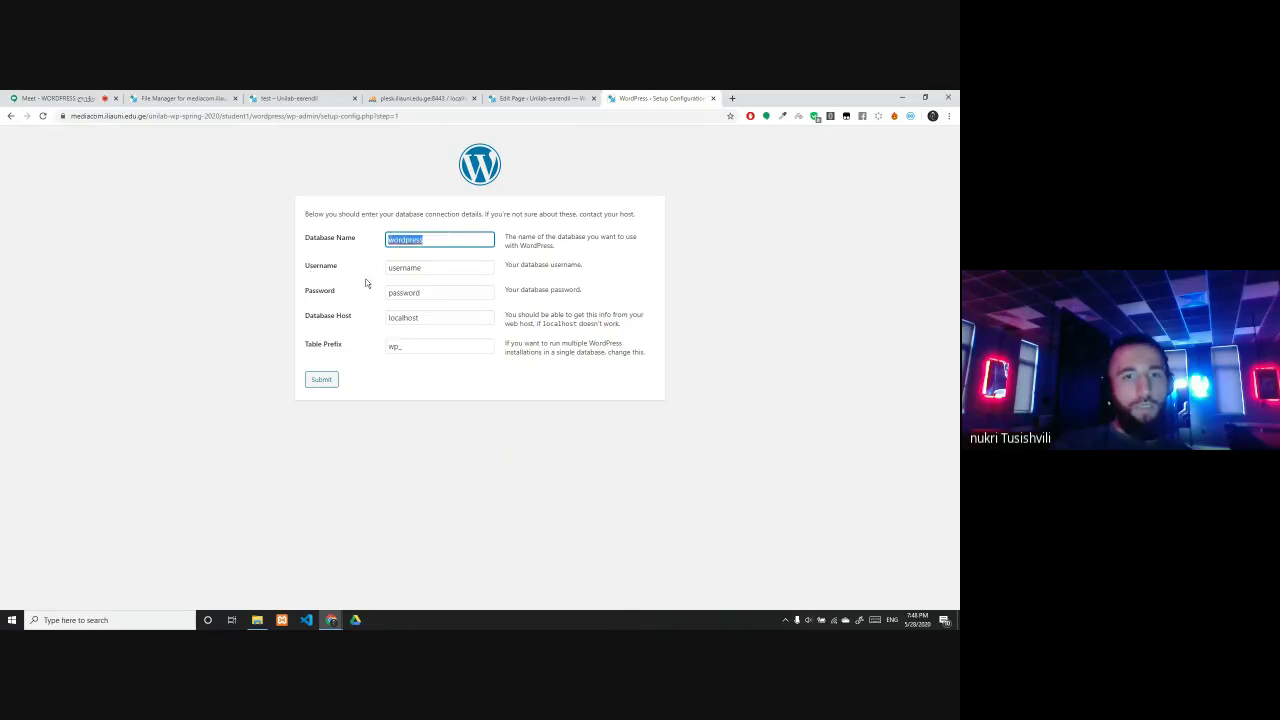
key("Tab")
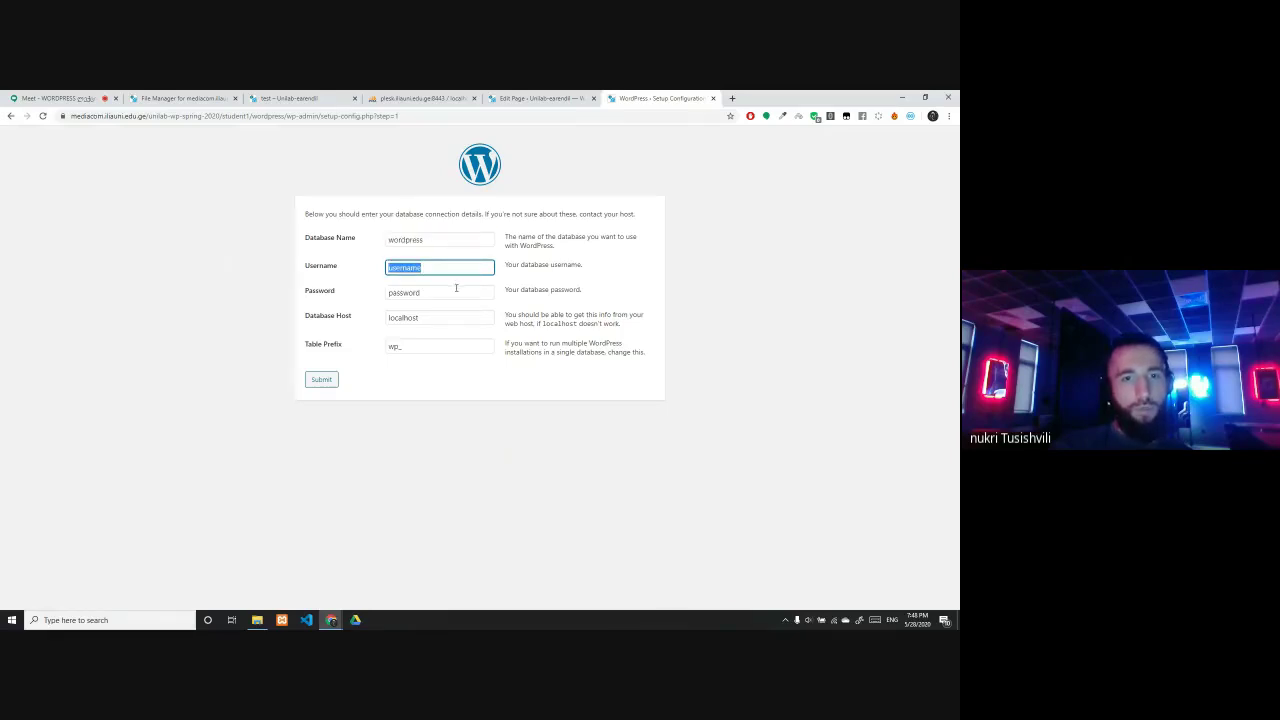
key("Tab")
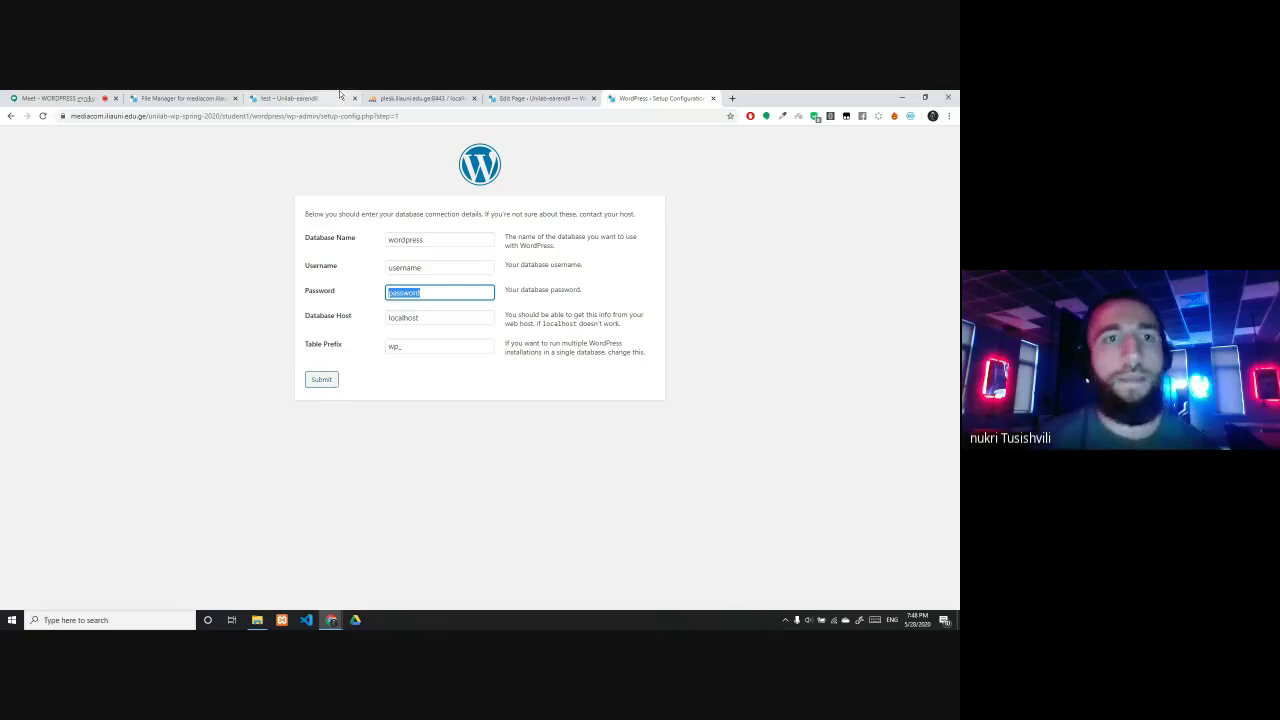
left_click(290, 98)
left_click(515, 98)
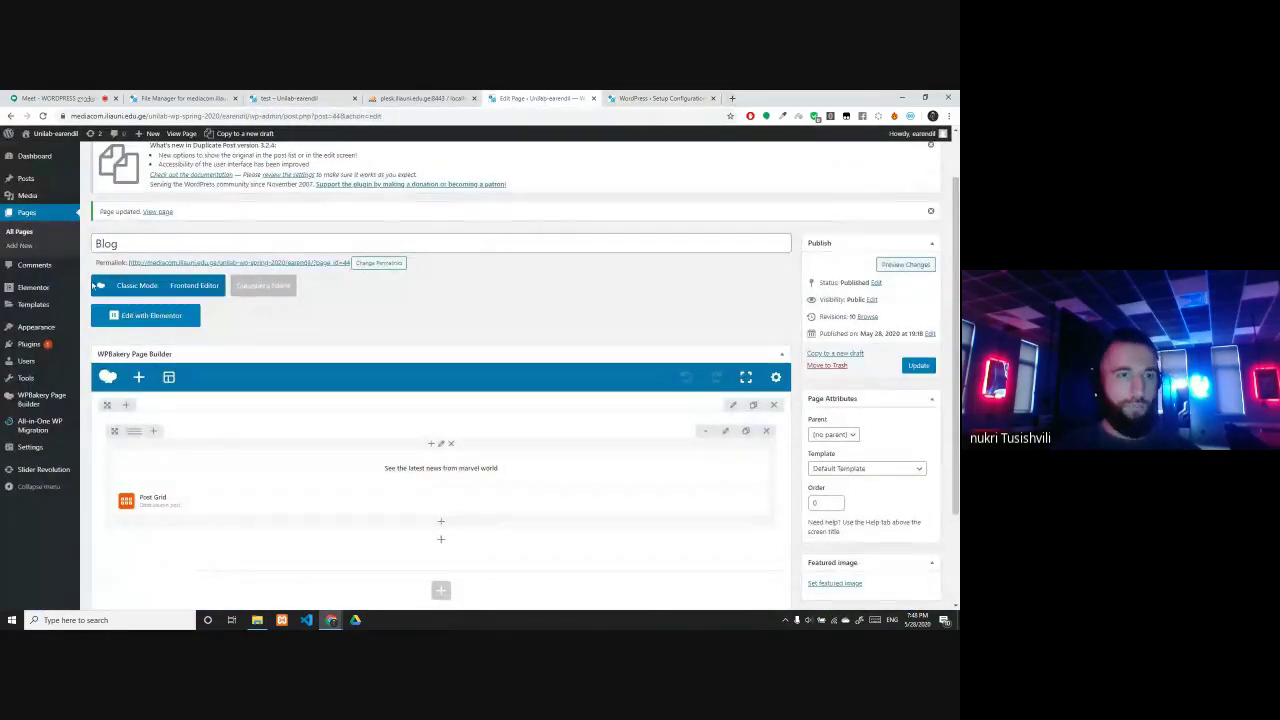
Inspect the WordPress Address and Site Address URLs in General Settings, then go back to phpMyAdmin
mouse_move(32, 450)
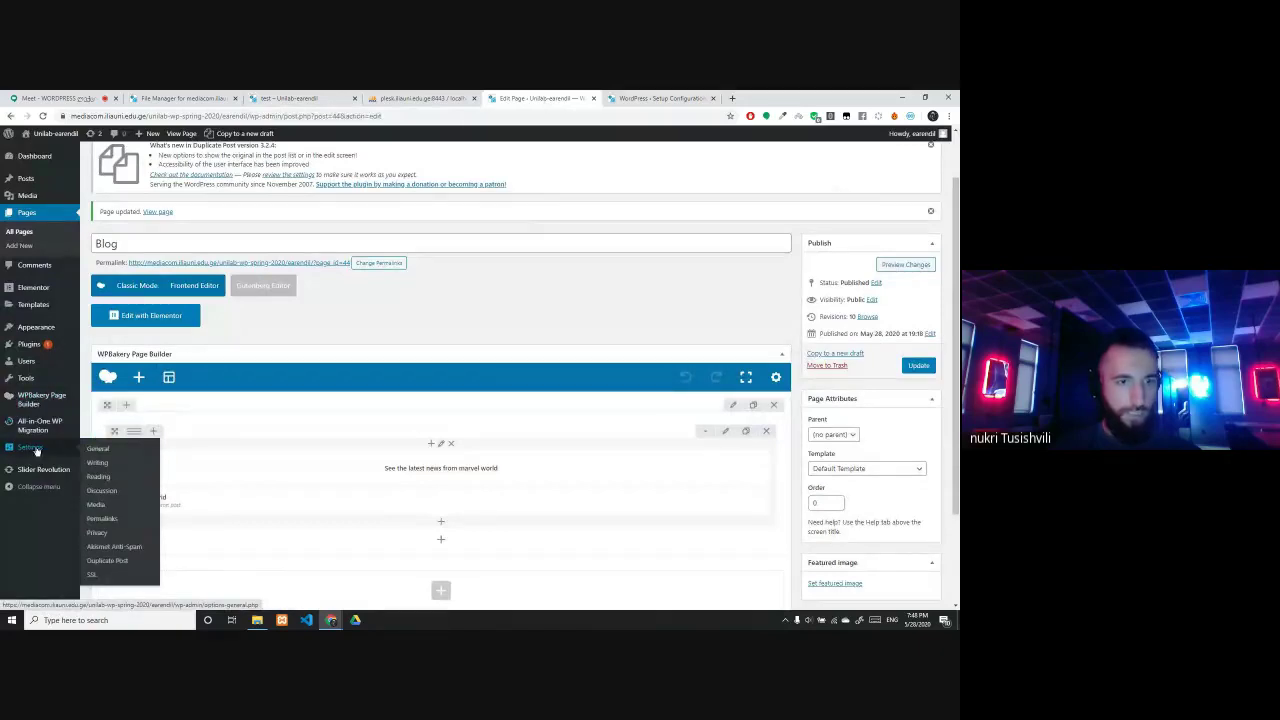
left_click(96, 450)
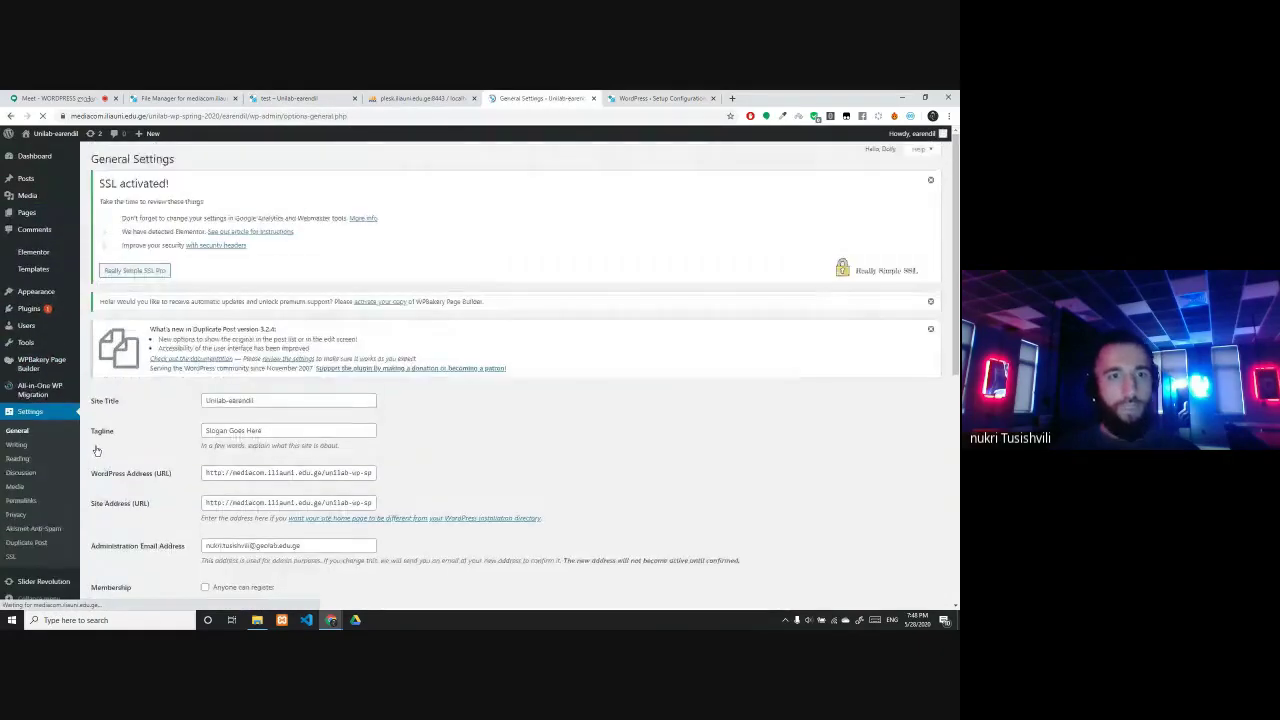
triple_click(356, 503)
left_click(295, 474)
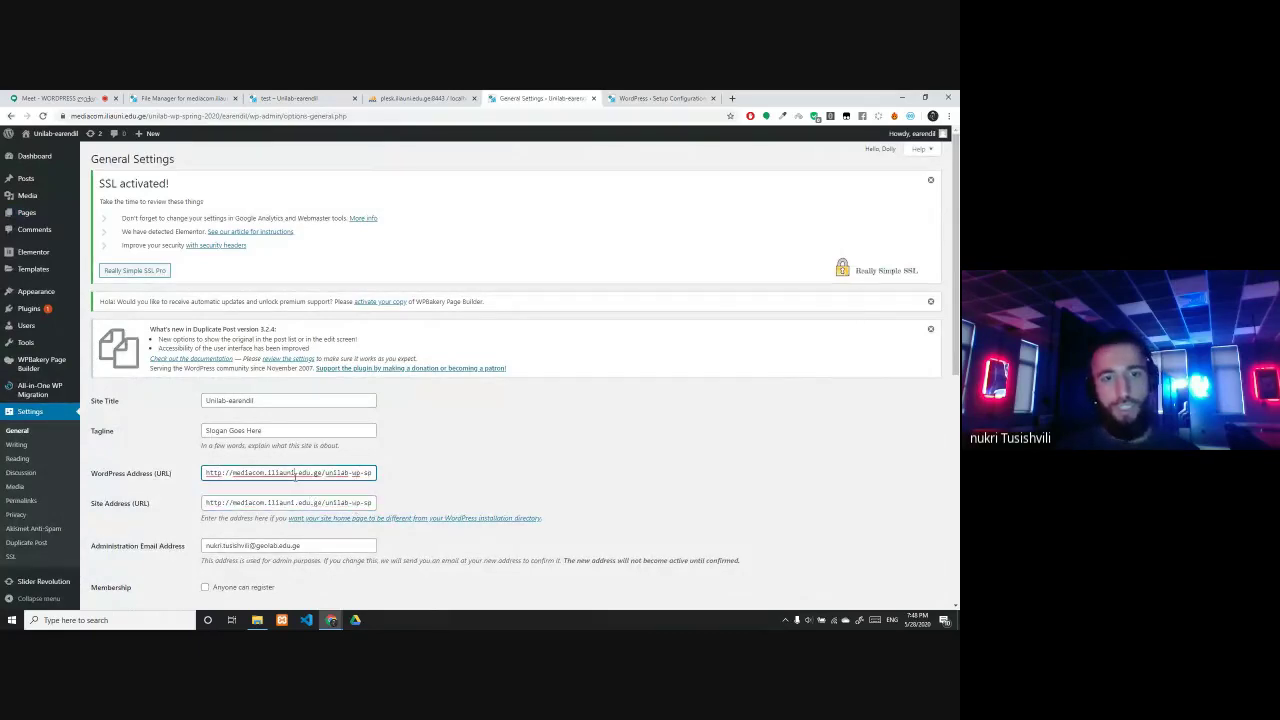
triple_click(295, 476)
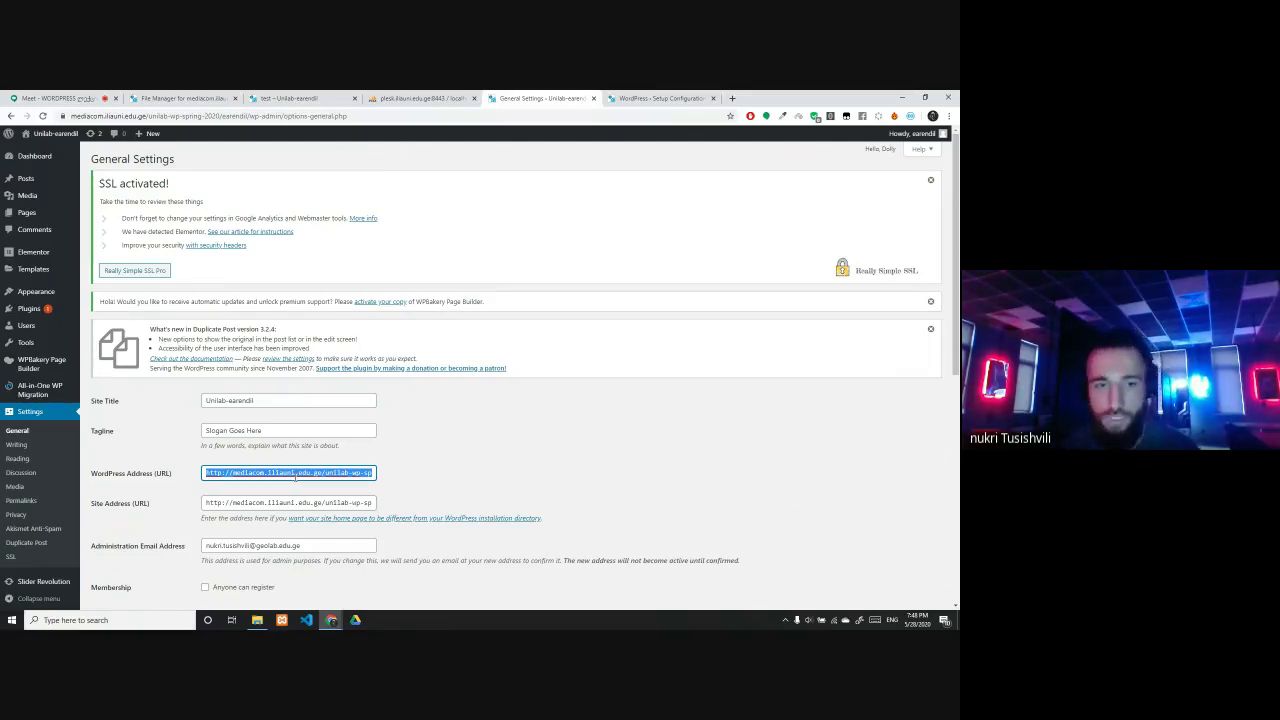
left_click(295, 473)
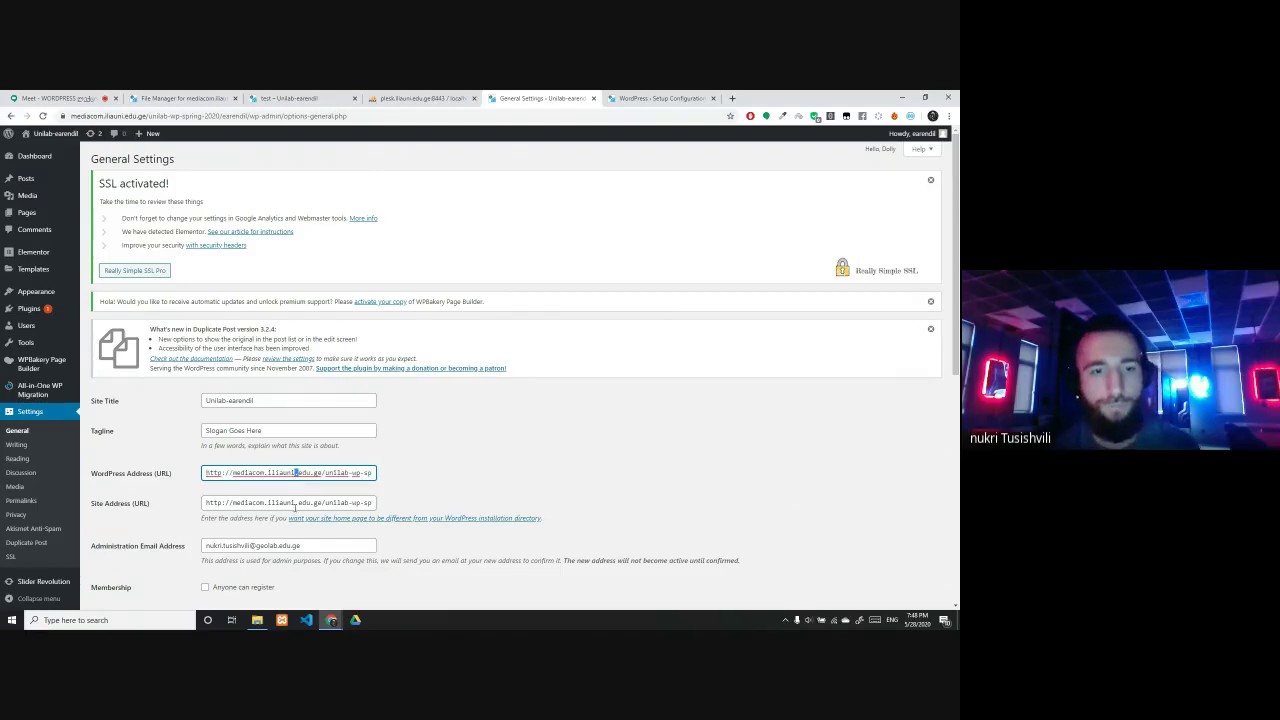
left_click(295, 503)
scroll(295, 503, "down", 2)
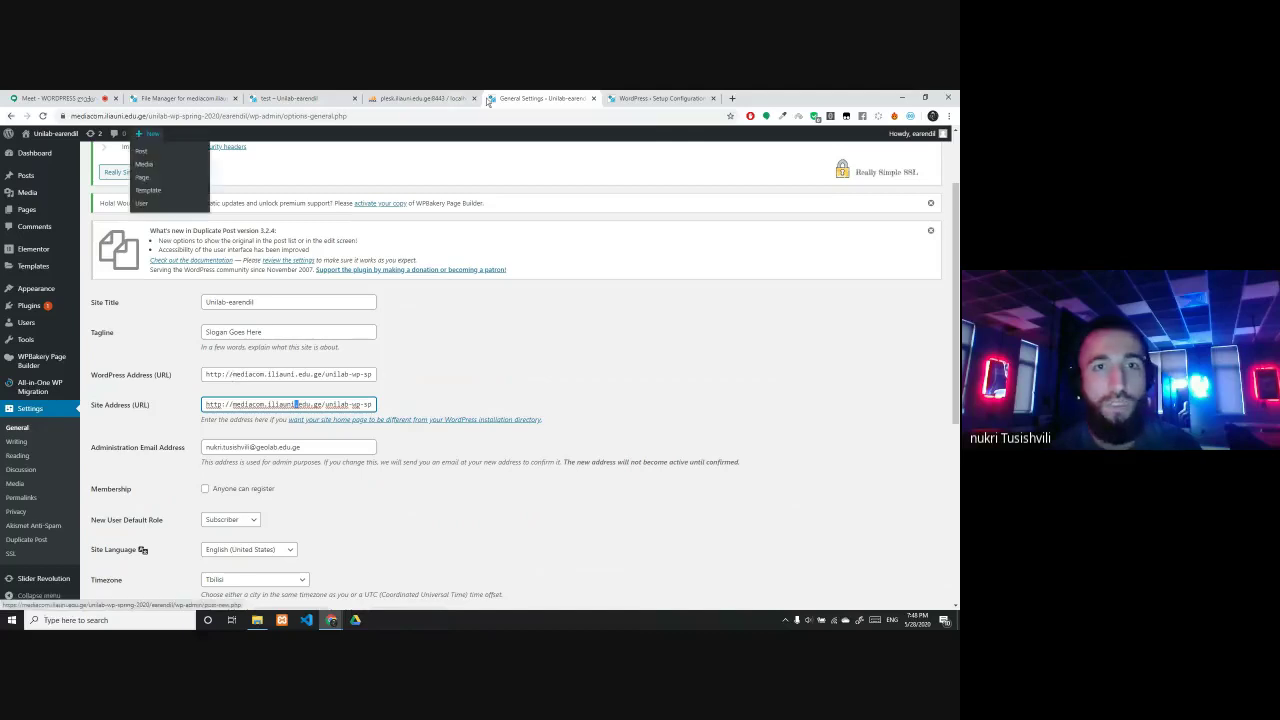
left_click(425, 98)
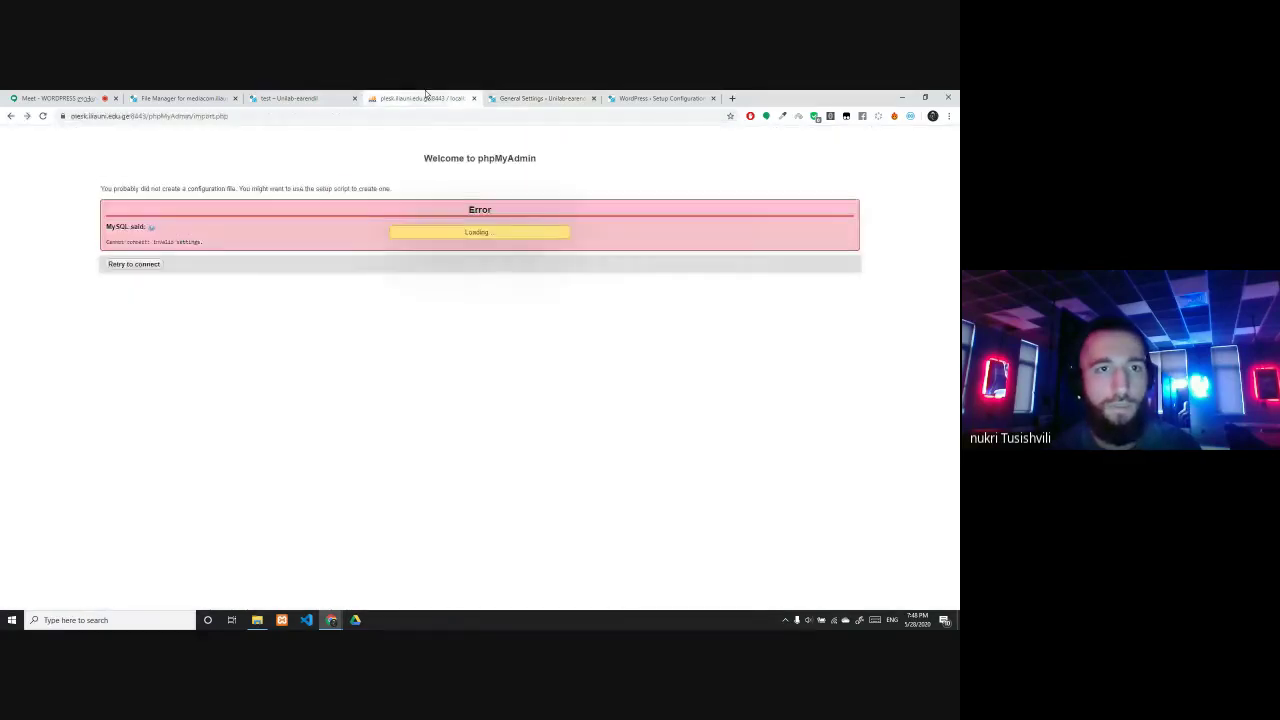
Retry the MySQL connection, go back two pages, then close the failing phpMyAdmin tab
left_click(124, 266)
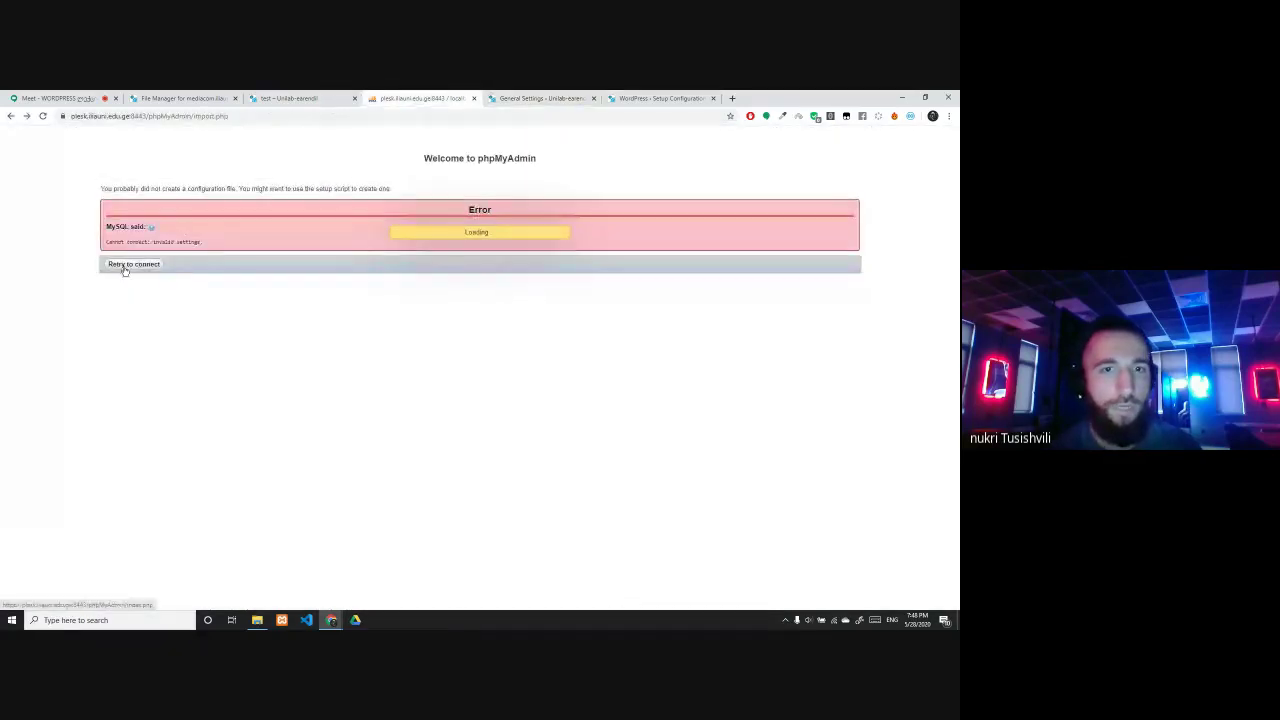
left_click(10, 116)
left_click(10, 114)
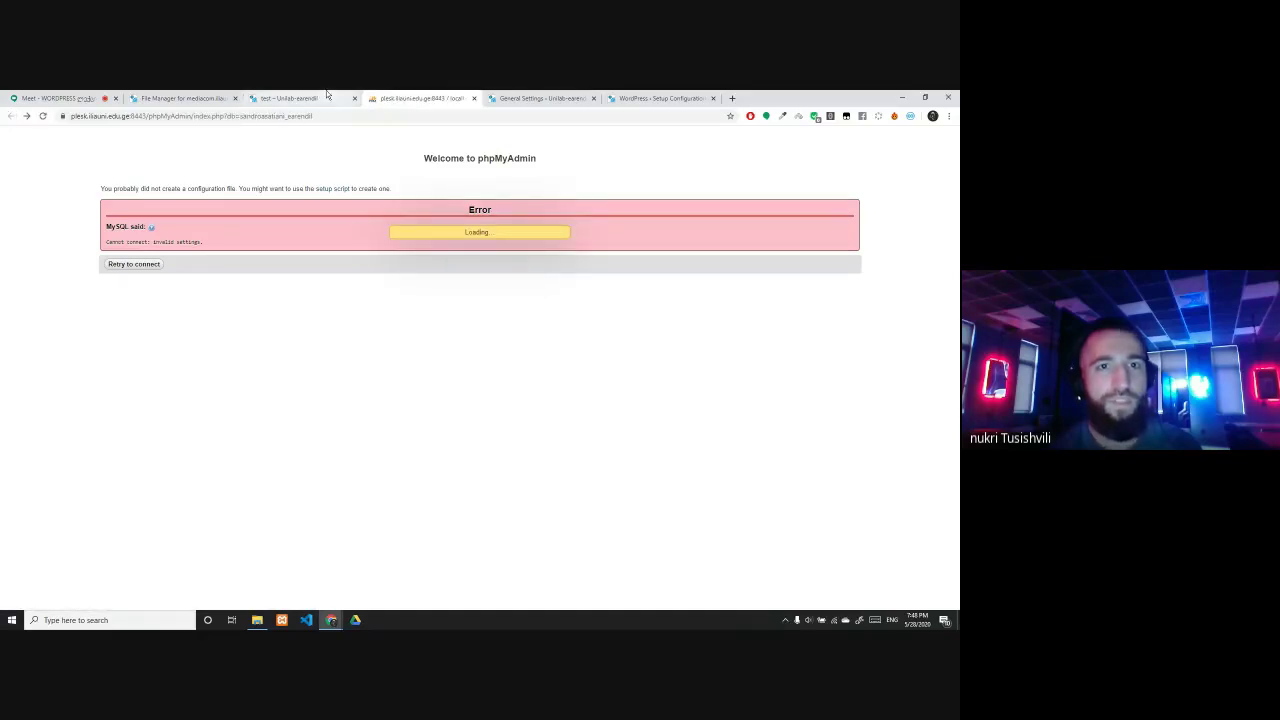
left_click(475, 99)
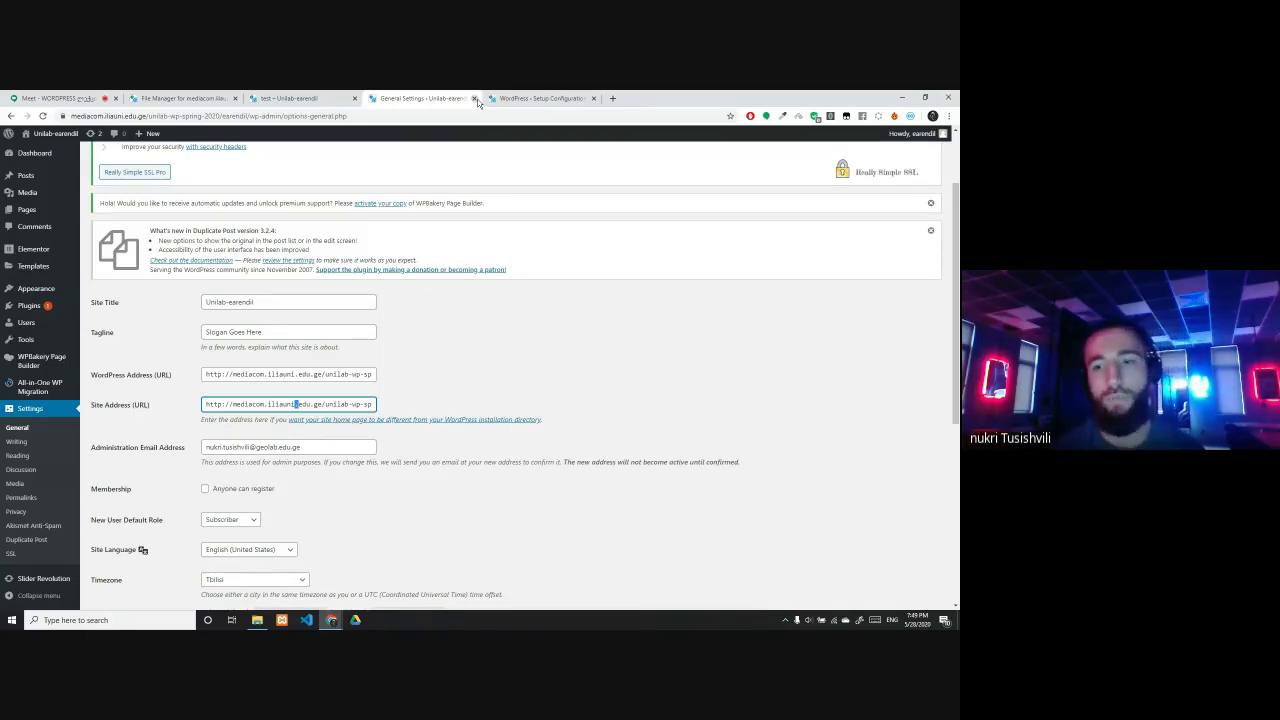
Switch back to the Google Meet tab, still presenting with the chat visible
left_click(31, 101)
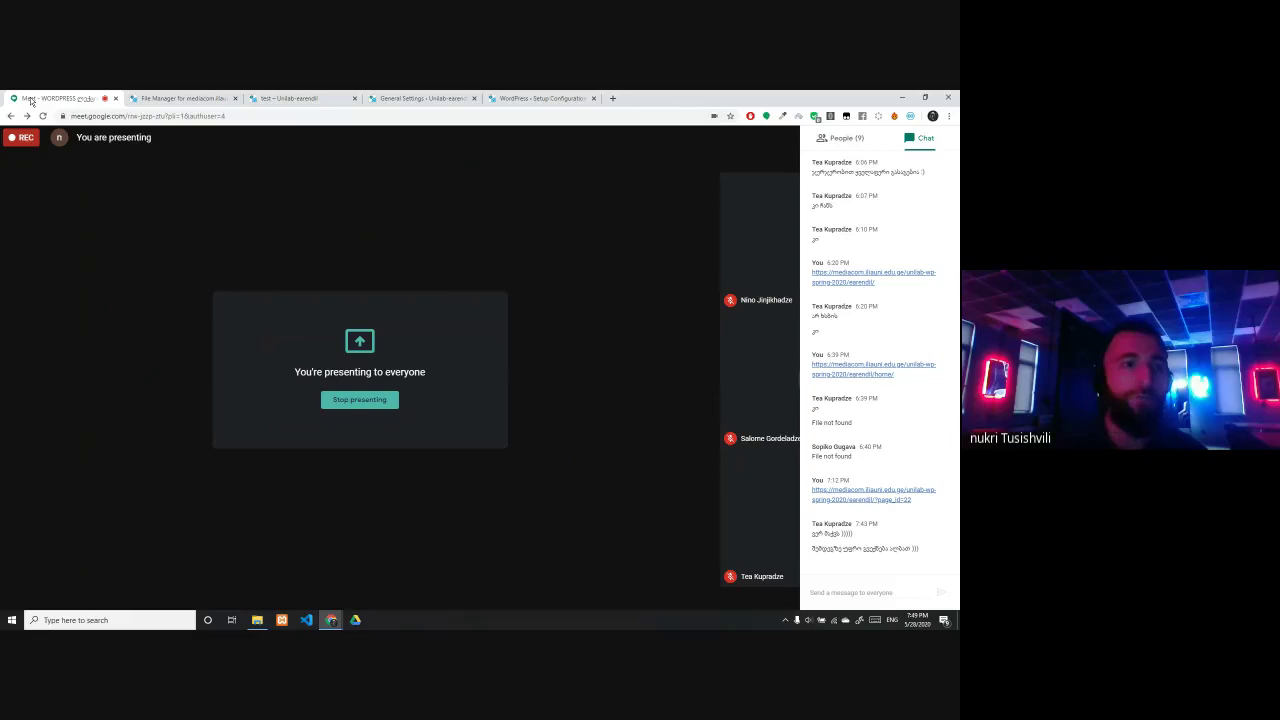
Briefly show the site preview, then list the call's 9 participants in Meet's side panel
left_click(265, 99)
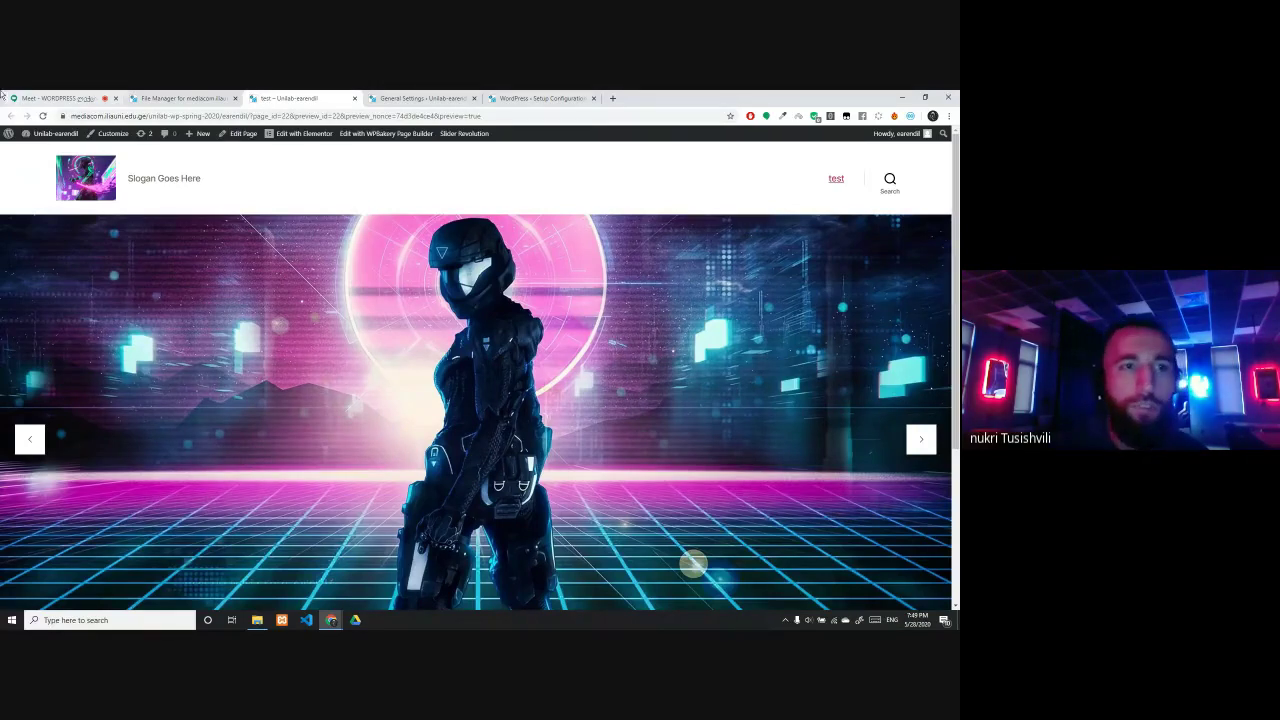
left_click(50, 98)
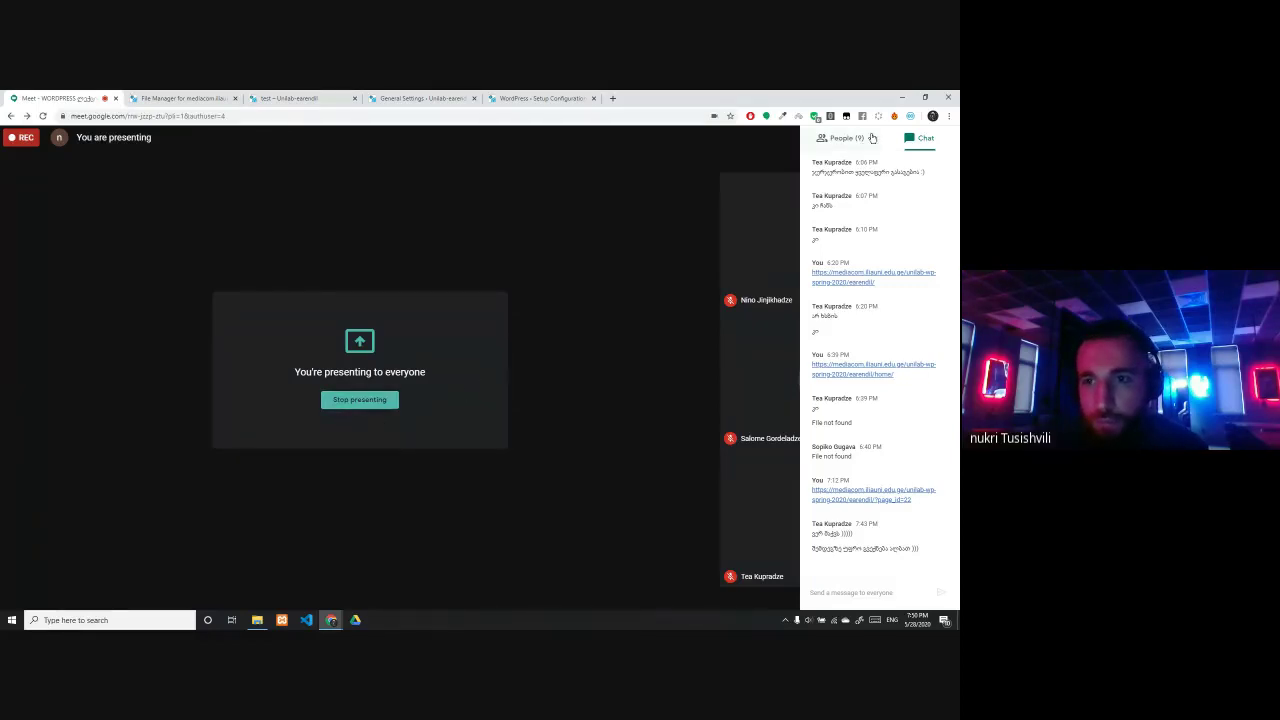
left_click(840, 138)
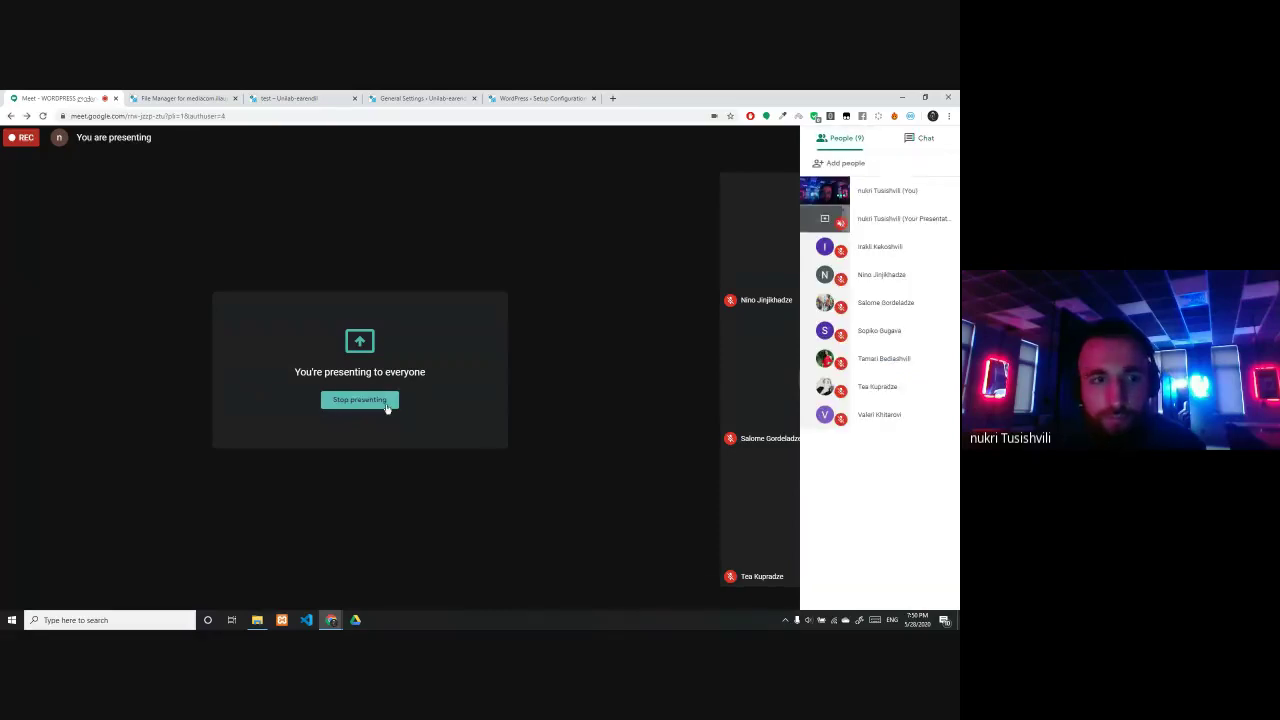